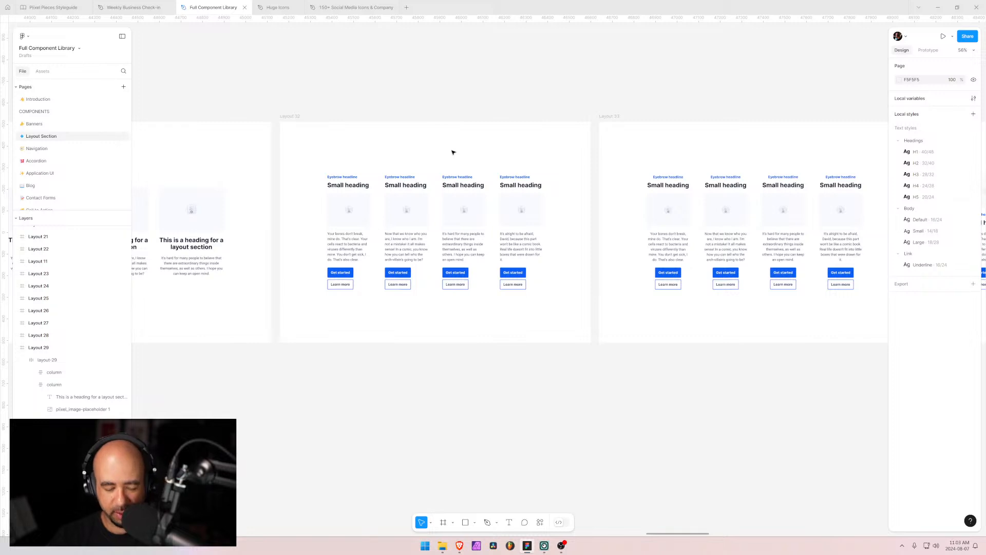
Examine the four-column Layout 32 frame and the neighbouring three-column Layout 31 frame on the Layout Section page
scroll(452, 152, "up", 5)
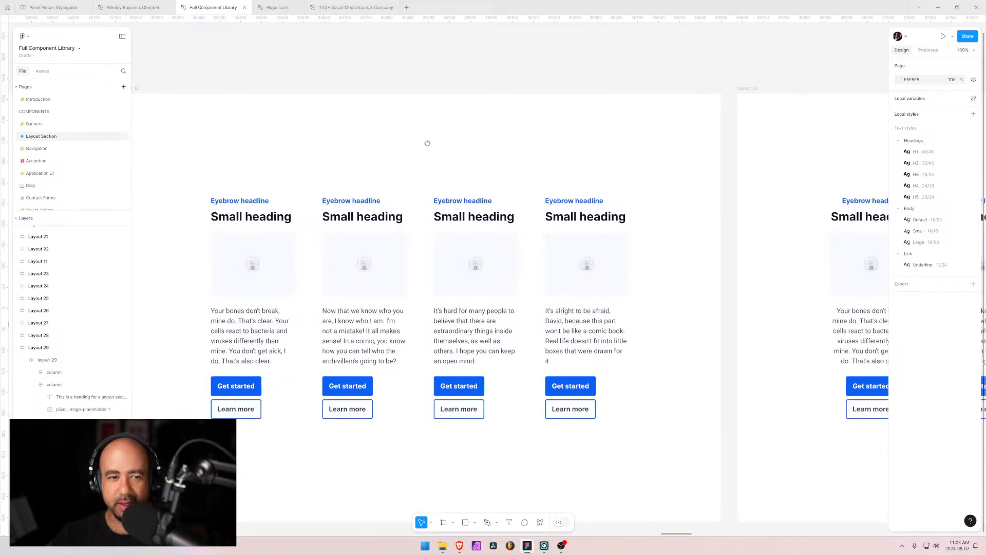
left_click_drag(428, 143, 540, 103)
scroll(520, 117, "down", 3)
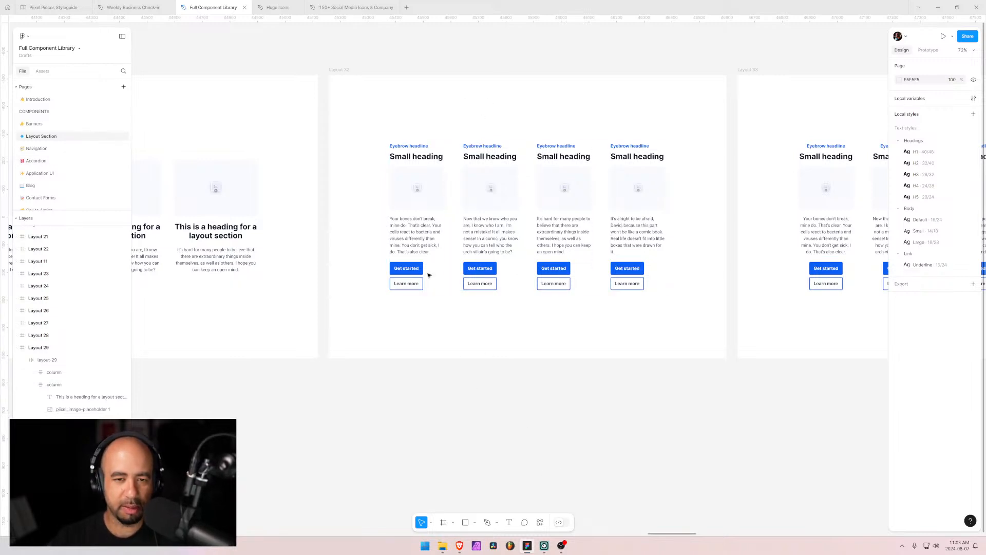
mouse_move(460, 548)
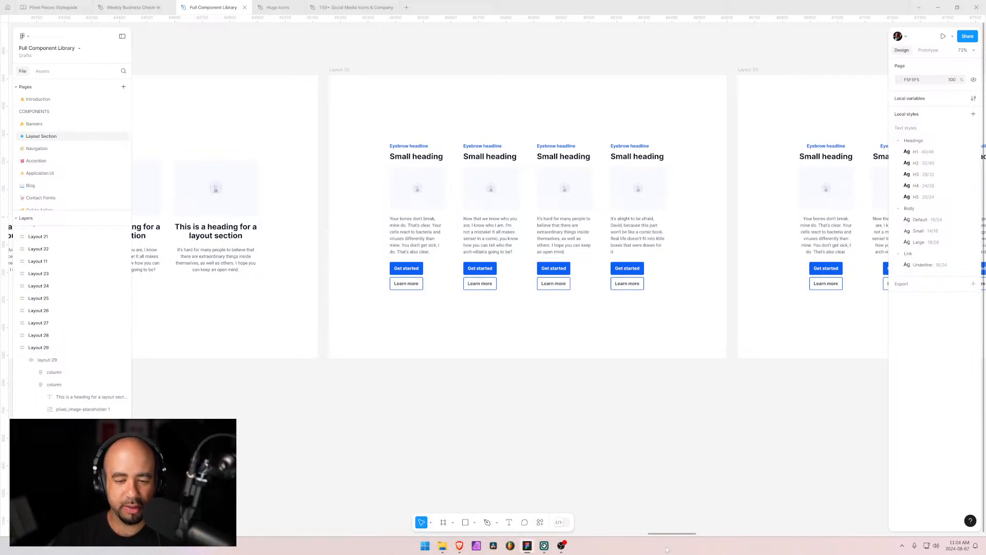
left_click_drag(664, 535, 646, 539)
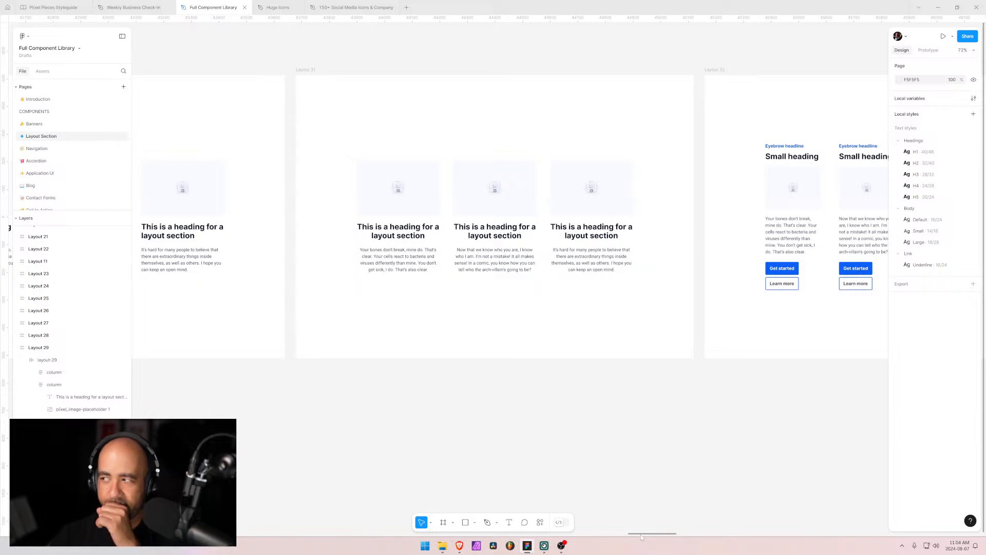
left_click_drag(646, 534, 643, 536)
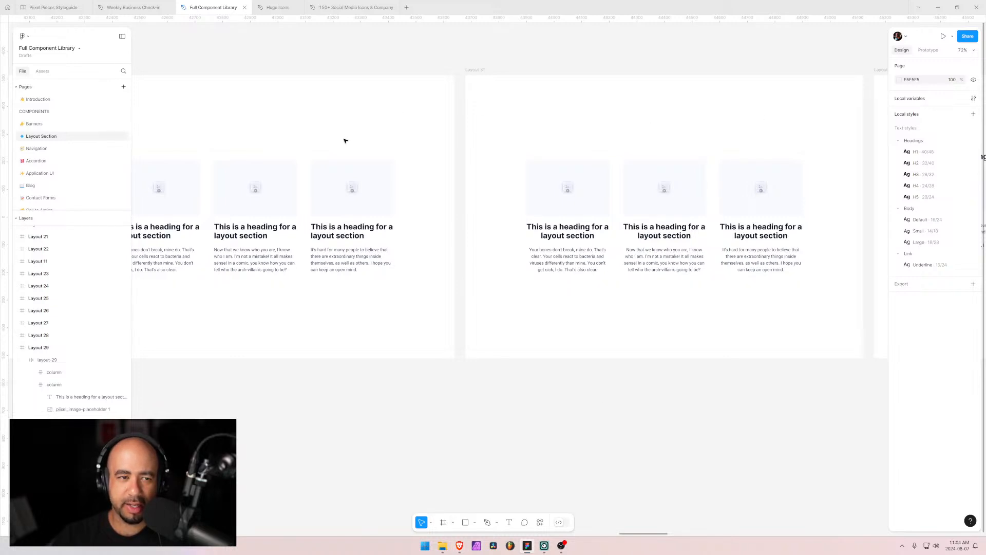
Switch to the Webflow project in the browser and look through its static pages to see which layouts exist
mouse_move(460, 549)
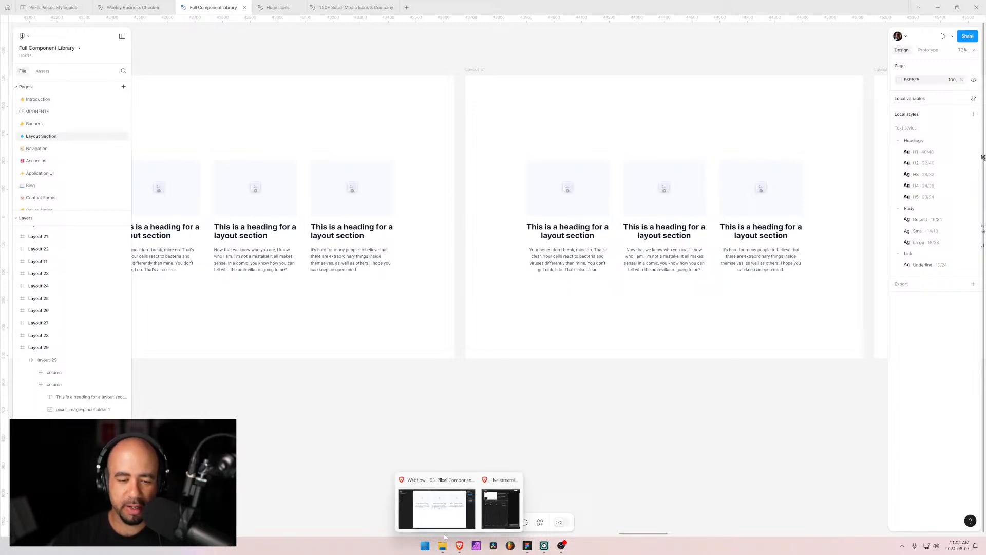
left_click(434, 509)
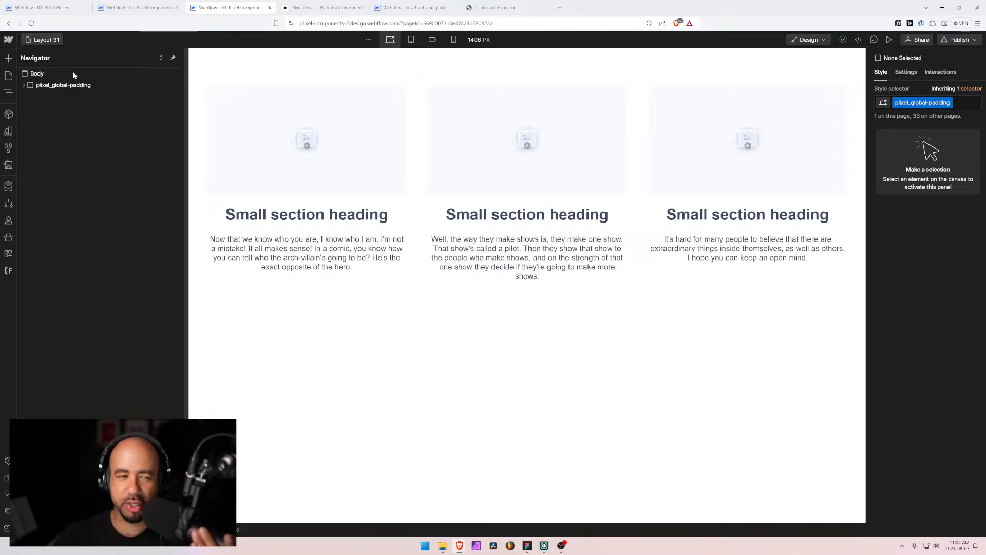
left_click(39, 41)
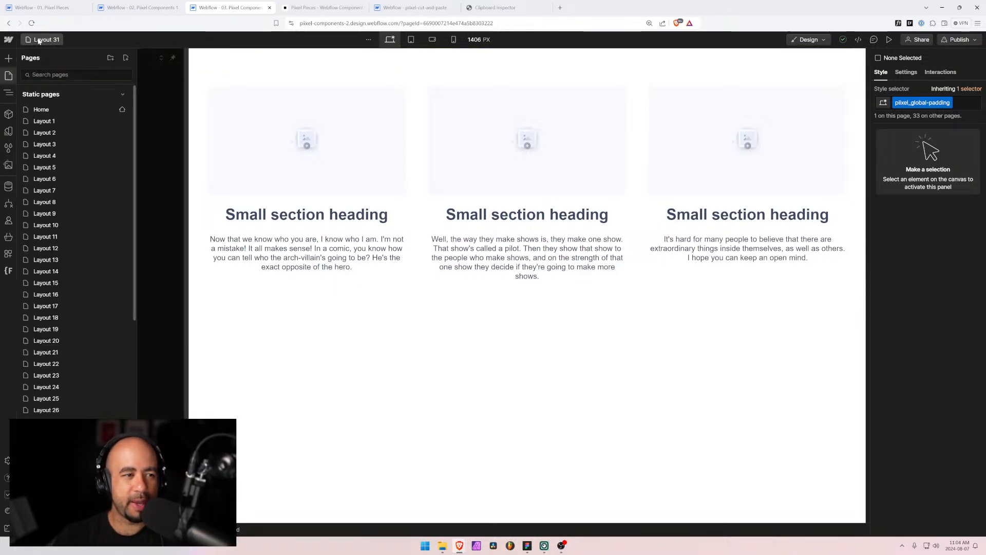
scroll(51, 273, "down", 3)
scroll(50, 102, "up", 3)
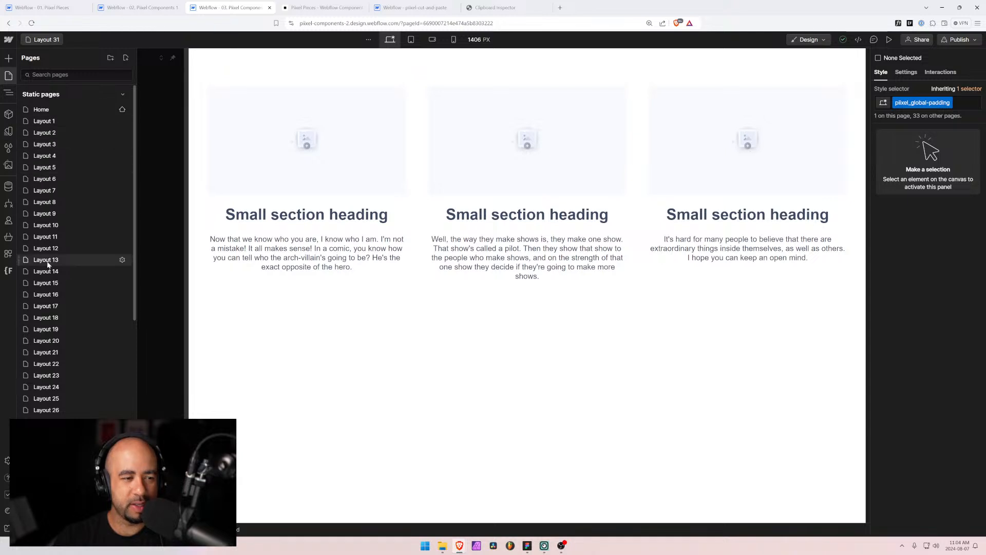
scroll(52, 272, "down", 3)
scroll(50, 154, "up", 3)
scroll(52, 206, "down", 3)
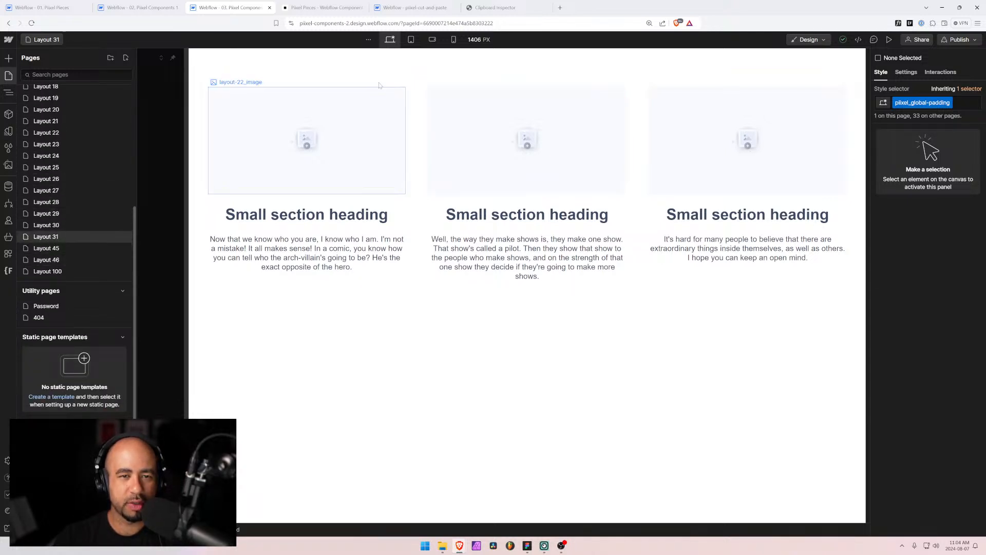
Switch back to the Figma component library and view the four-column frame that follows Layout 31
mouse_move(524, 548)
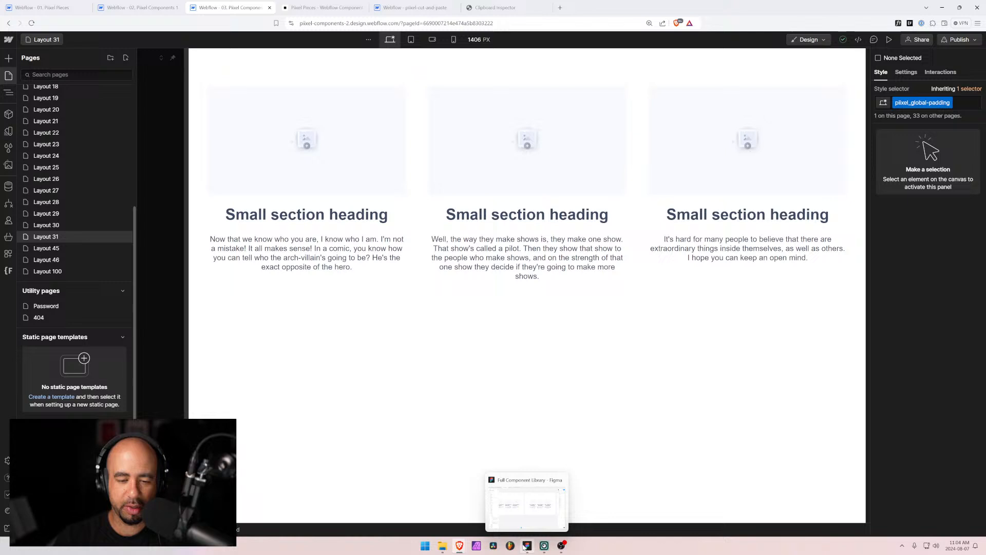
left_click(531, 520)
left_click_drag(726, 130, 474, 147)
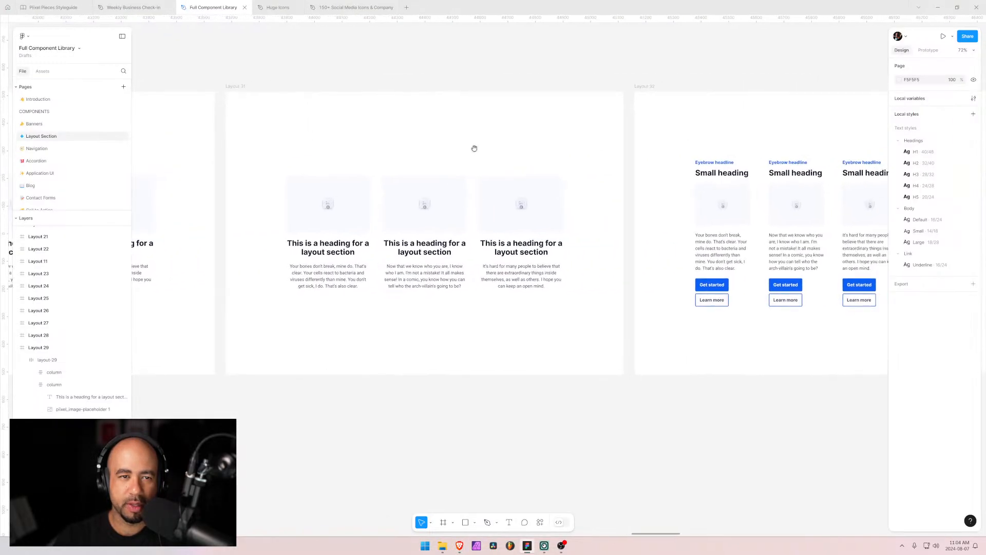
left_click_drag(662, 159, 307, 149)
scroll(307, 150, "right", 3)
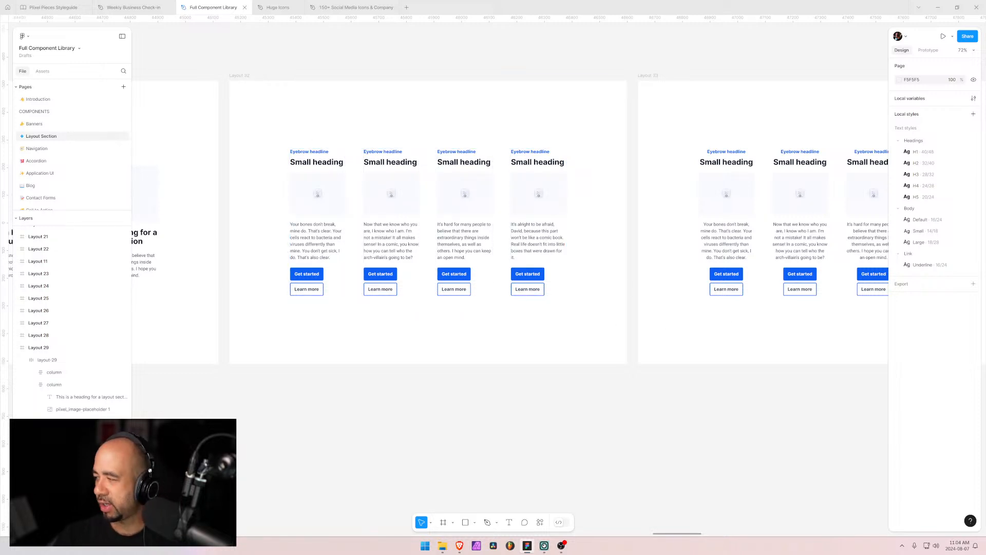
View the Banners page, return to the Layout Section page and look through the library's remaining component pages
mouse_move(462, 550)
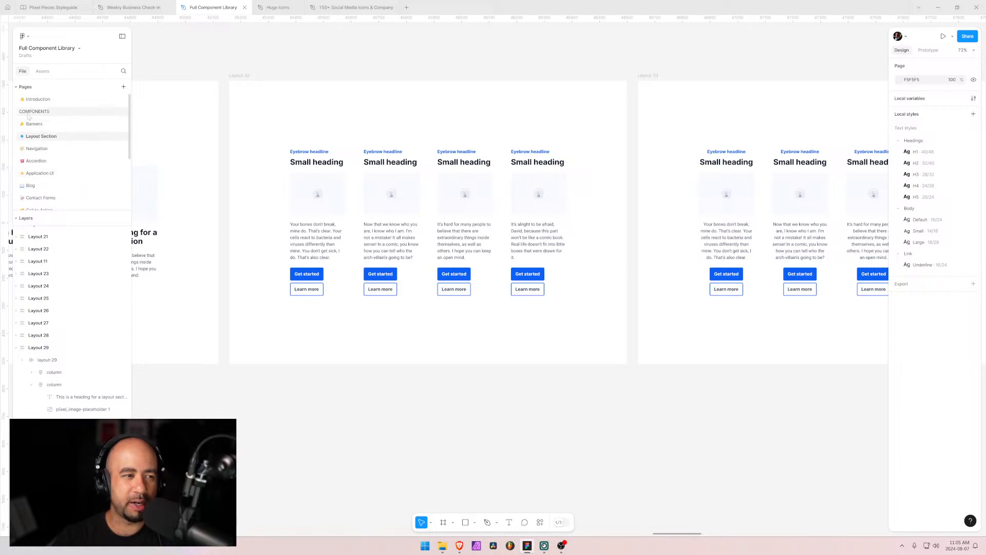
left_click(39, 127)
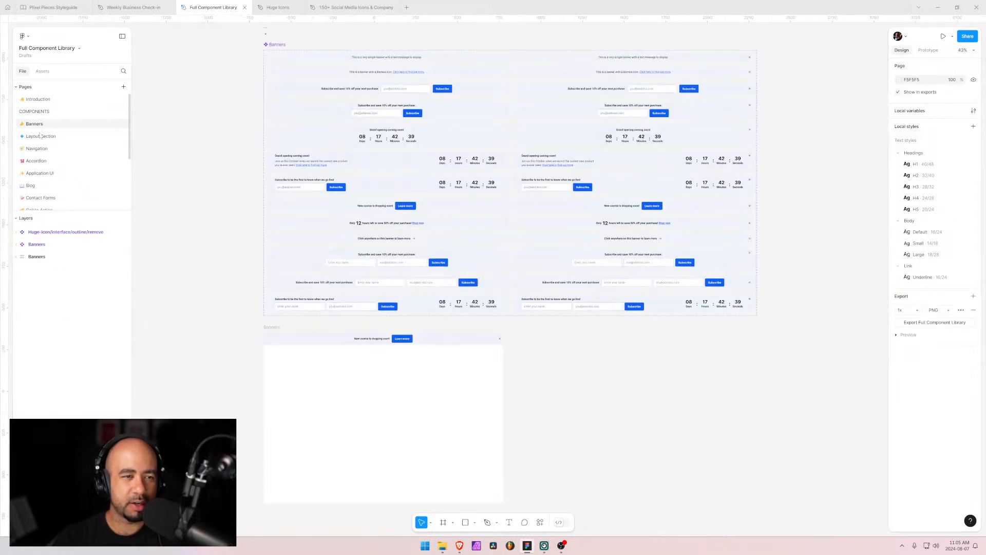
left_click(41, 137)
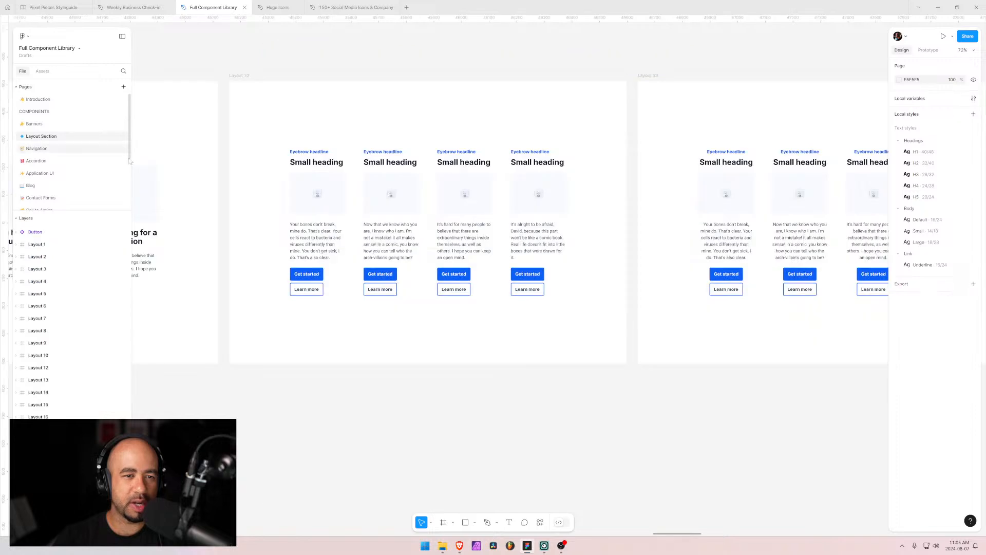
scroll(34, 189, "down", 3)
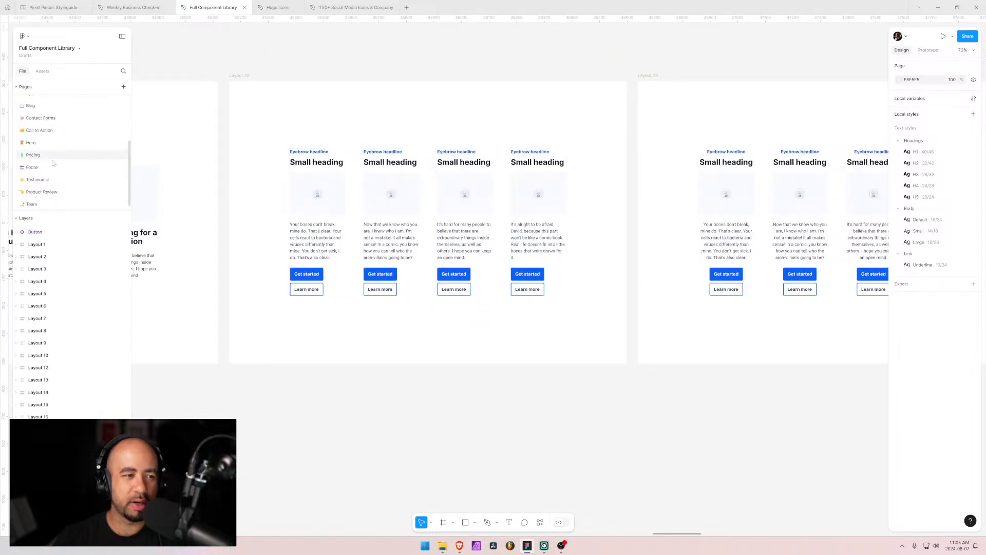
scroll(31, 98, "up", 3)
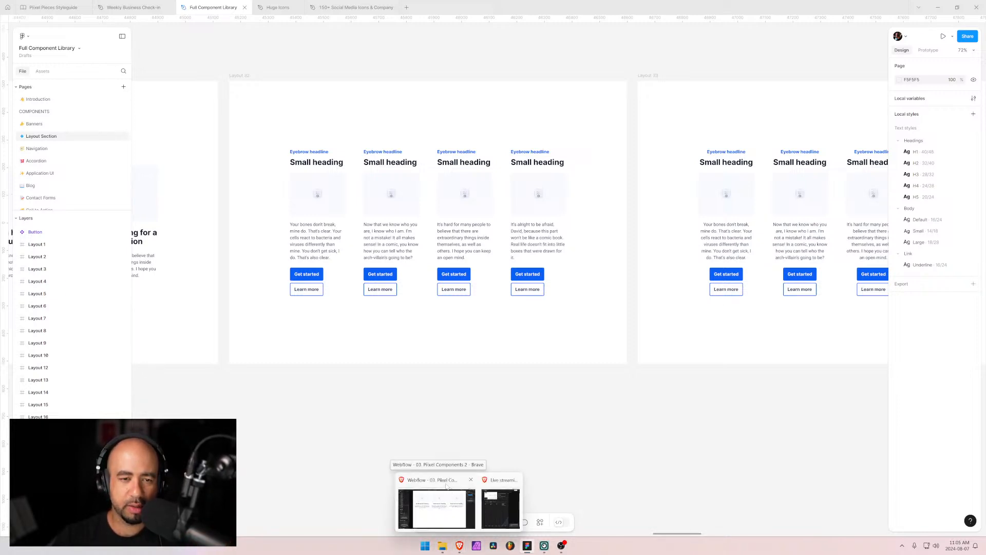
Switch to Webflow, open the Layout 28 page to view its section and bring up the page list again
left_click(446, 486)
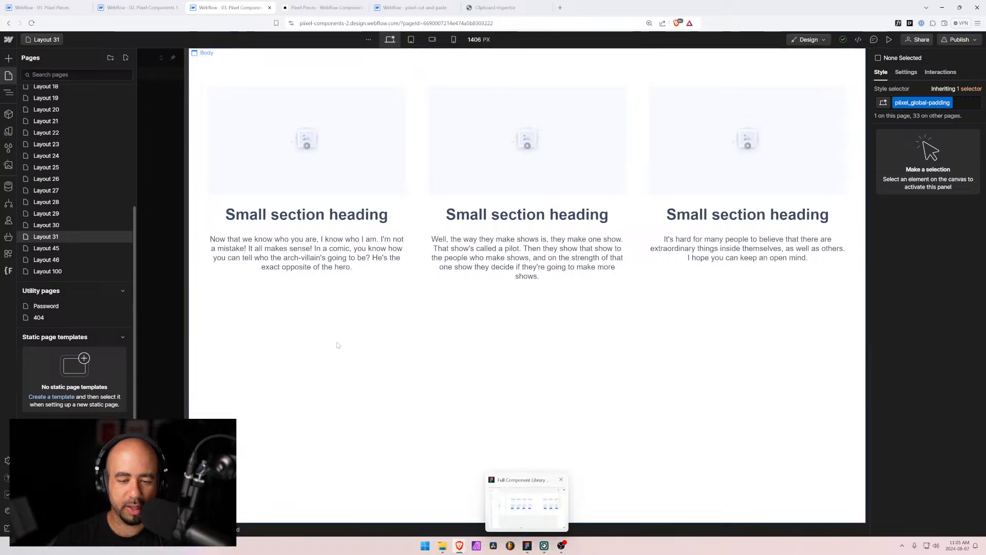
left_click(44, 203)
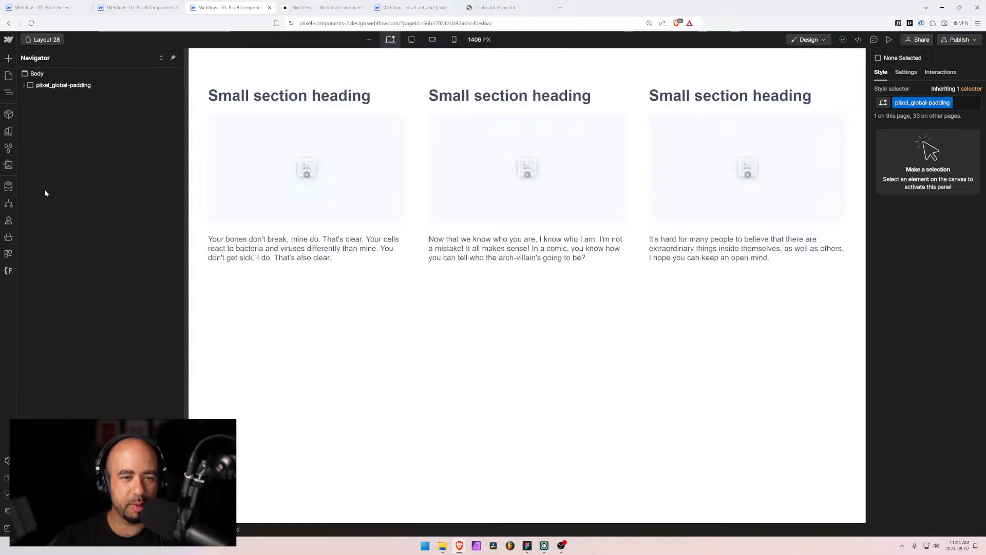
left_click(9, 76)
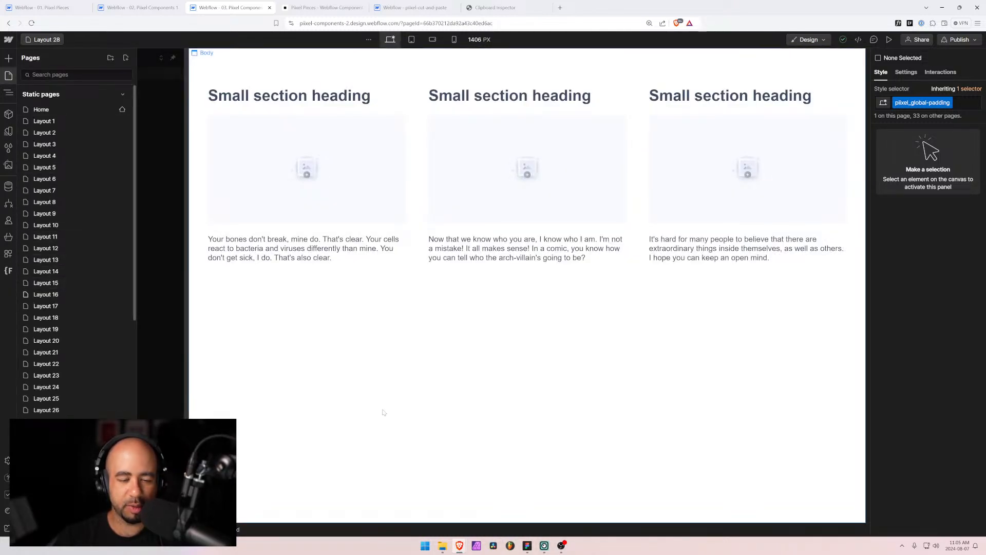
Switch to Figma and compare the three-column frames from Layout 22 onward with the four-column Layout 32 design
left_click(527, 545)
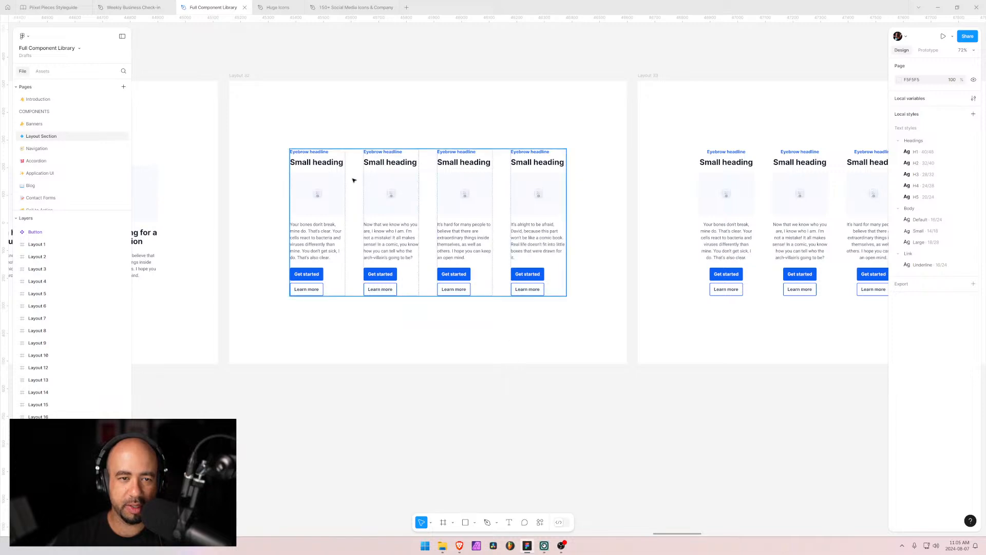
scroll(255, 219, "left", 15)
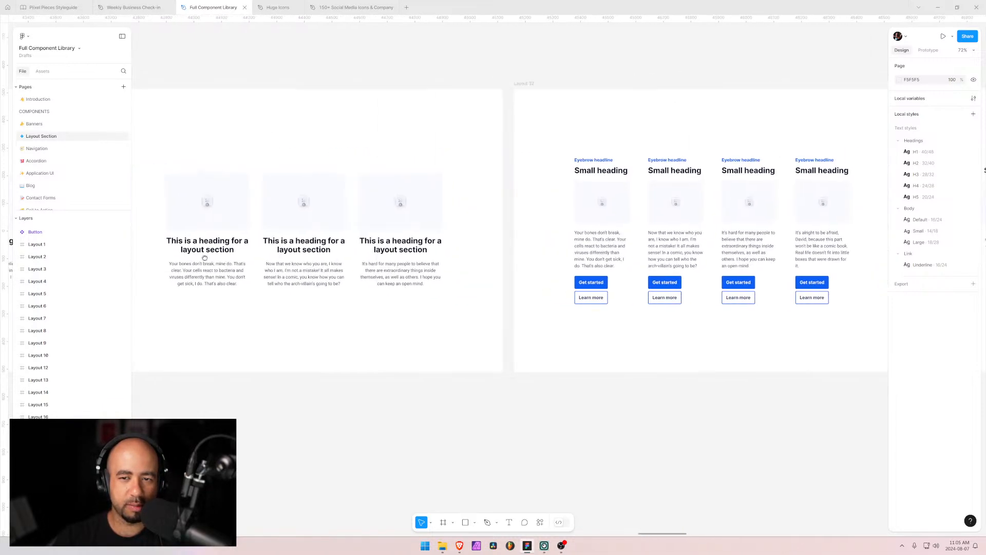
scroll(245, 241, "left", 20)
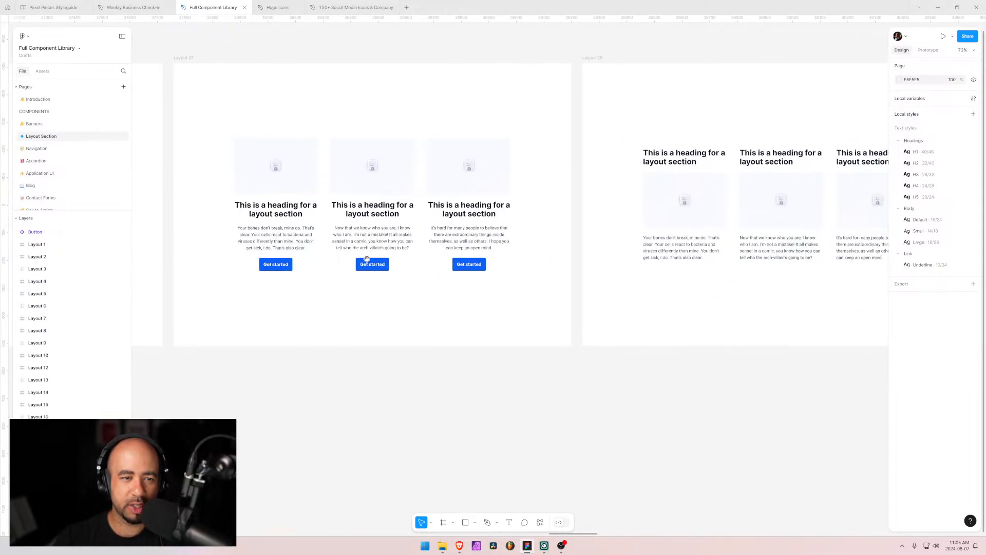
scroll(305, 226, "left", 14)
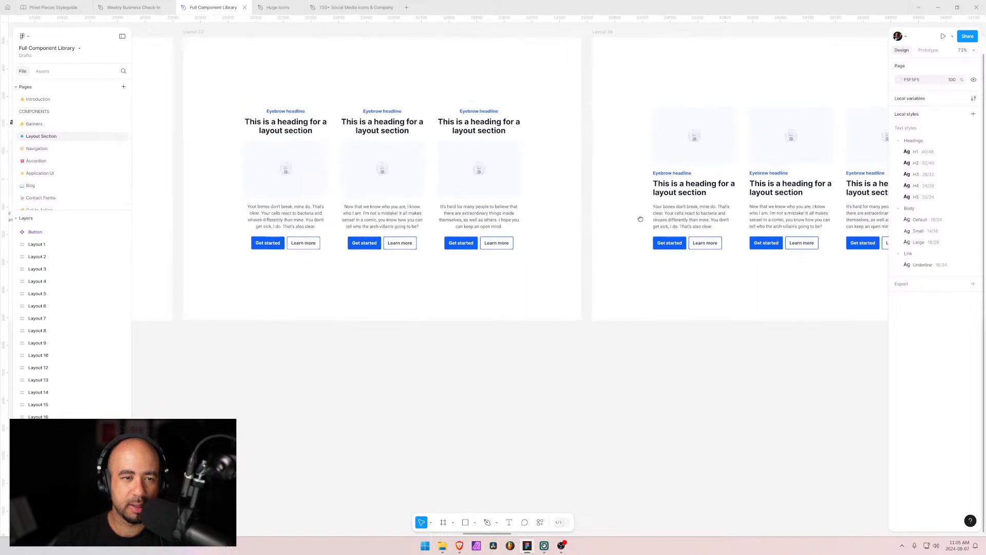
scroll(294, 202, "left", 5)
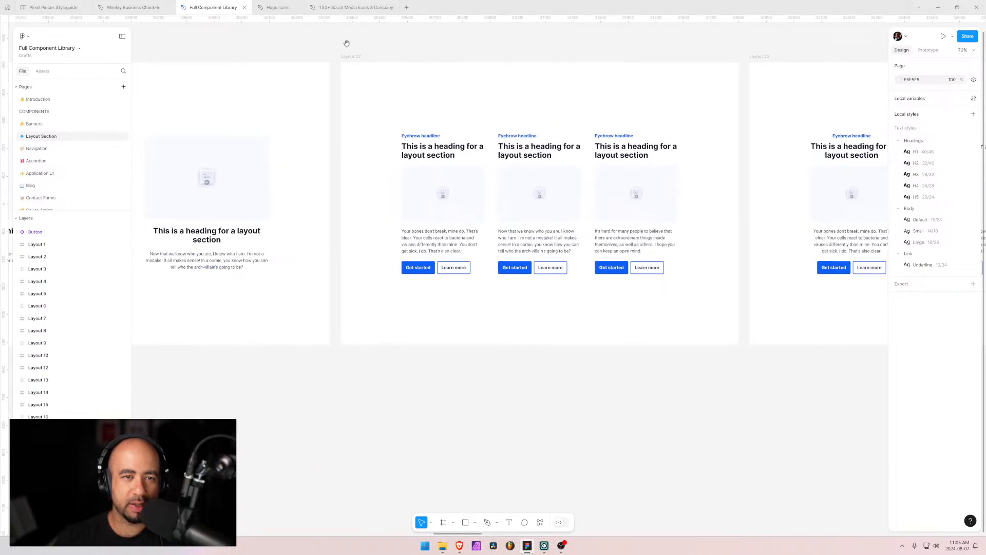
scroll(735, 219, "right", 20)
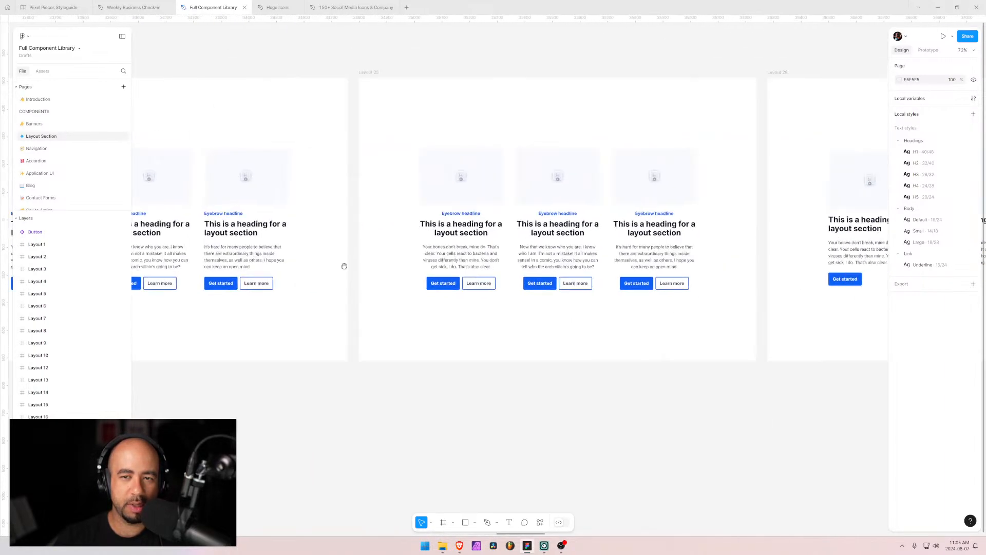
scroll(856, 238, "right", 20)
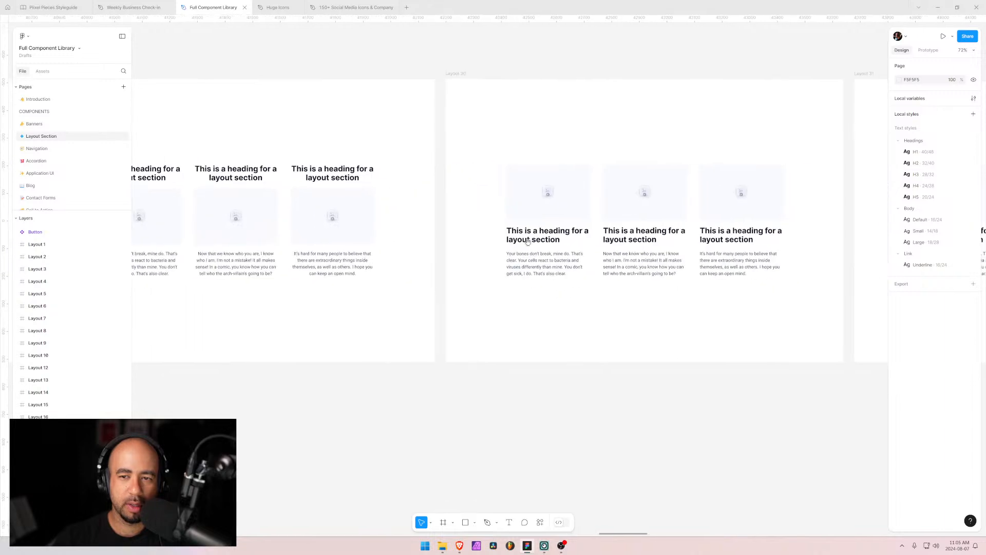
scroll(460, 255, "right", 5)
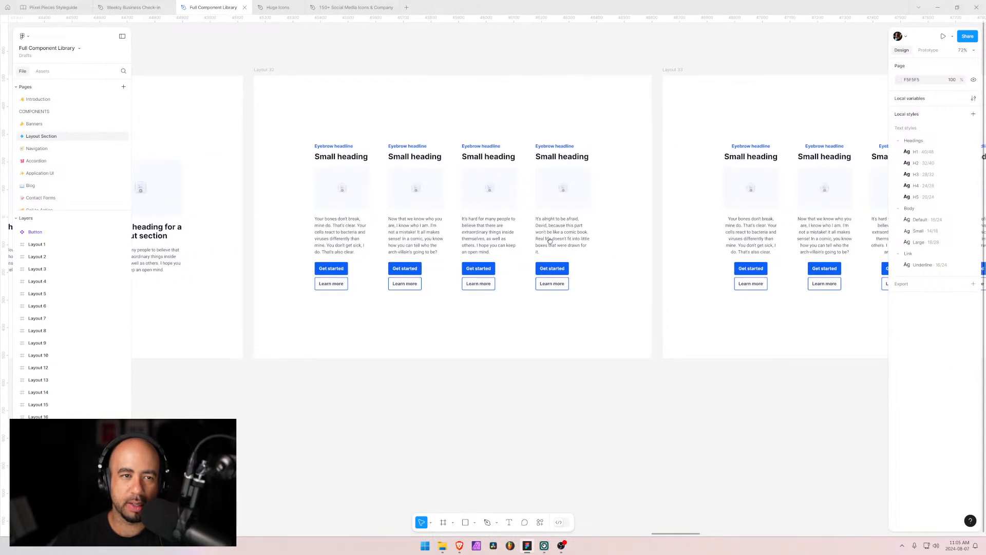
Switch to Webflow, duplicate the Layout 22 page and create the copy with the name Layout 32
mouse_move(461, 548)
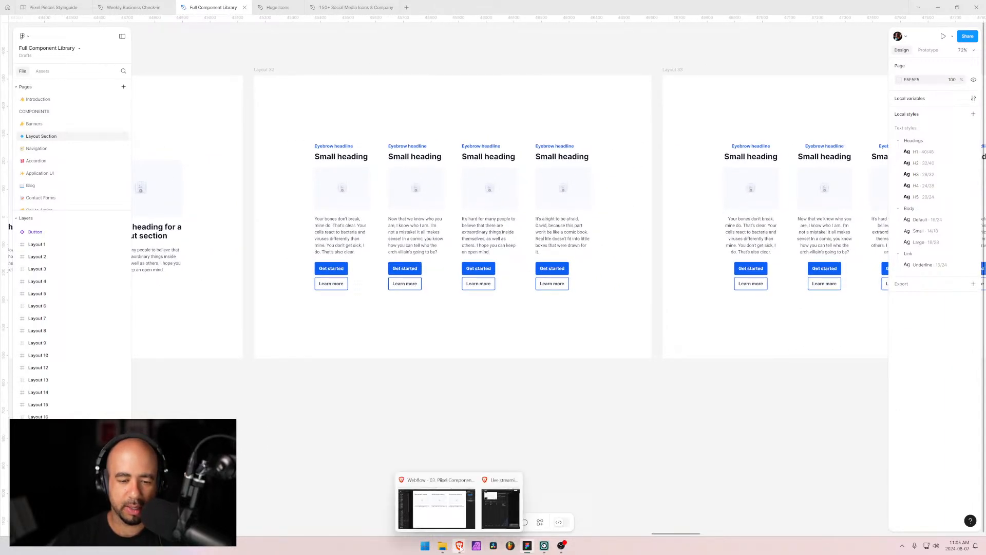
left_click(431, 508)
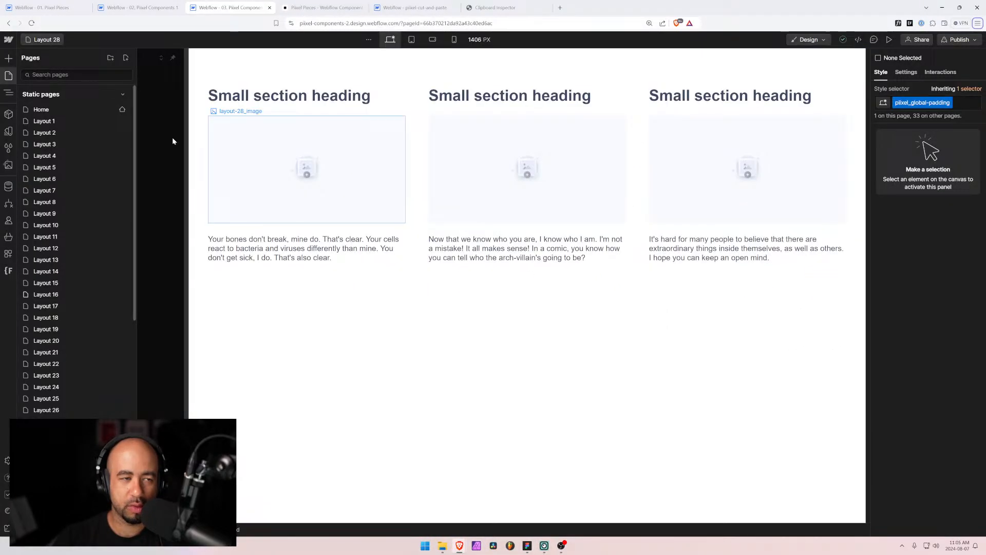
left_click(37, 365)
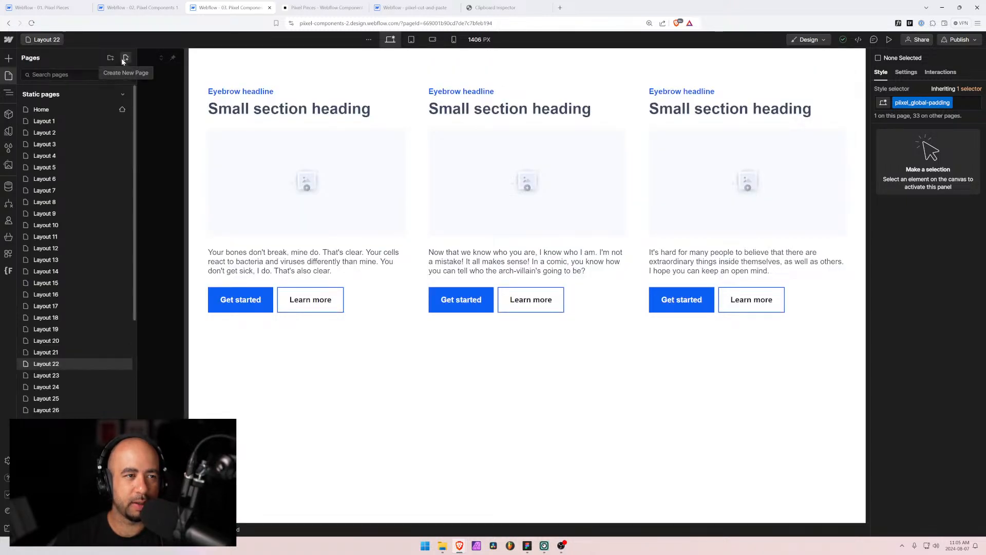
left_click(123, 364)
left_click(374, 59)
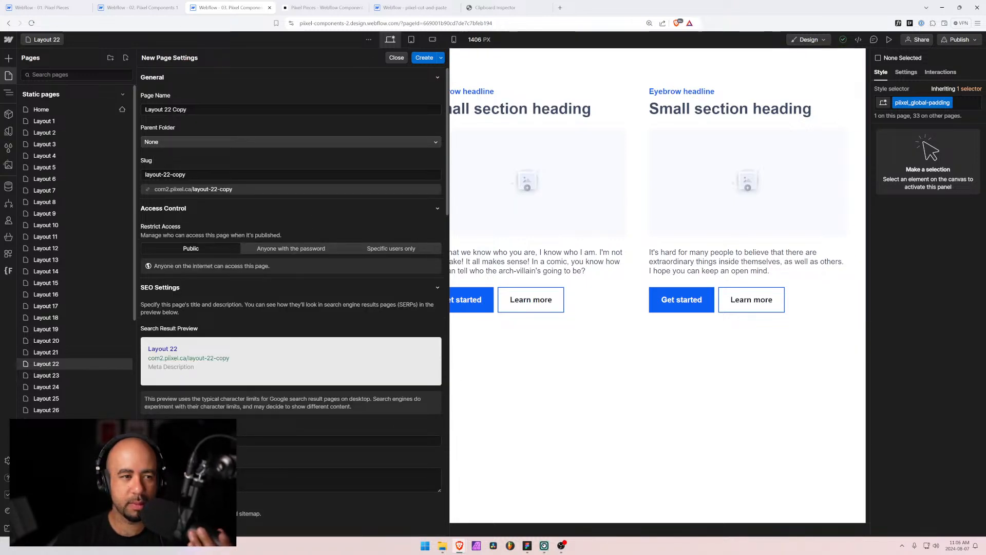
left_click(168, 109)
left_click(168, 110)
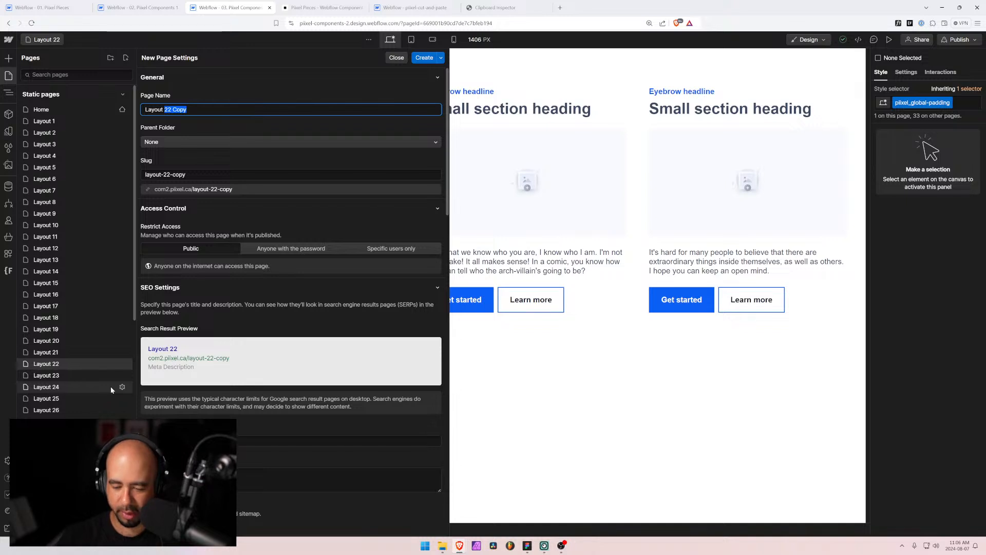
type("32")
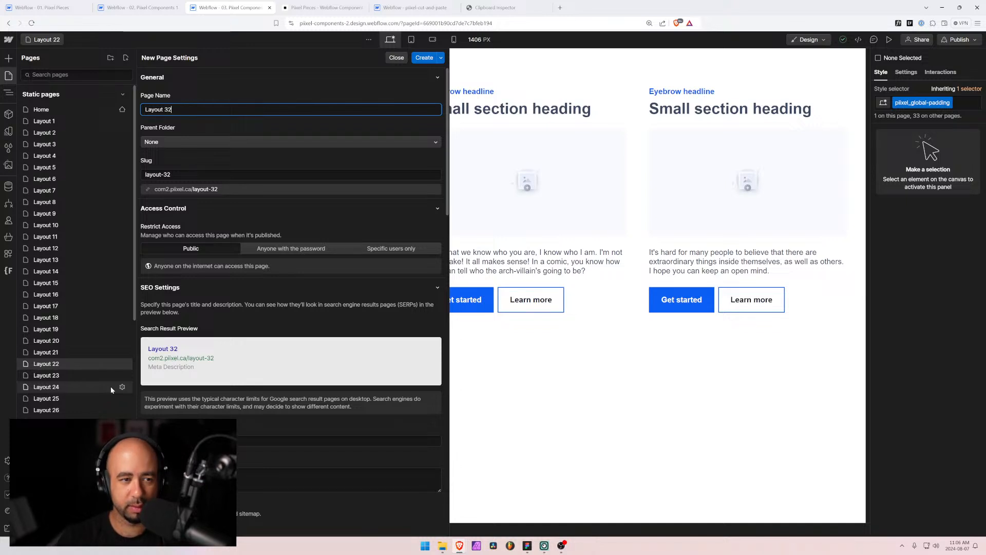
left_click(427, 60)
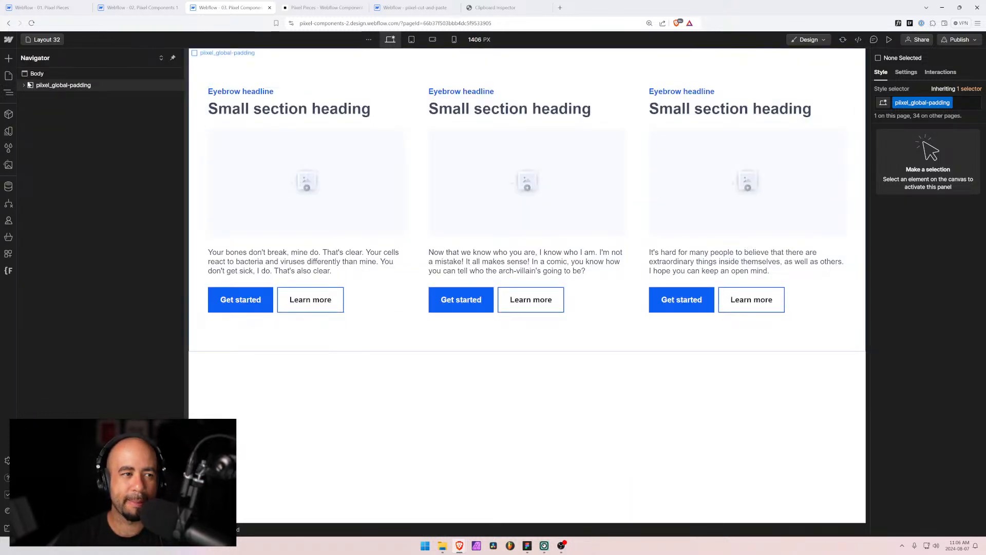
Copy the layout-22 section from the new page, switch to the pixel-cut-and-paste project and delete its old layout-31 section
left_click(66, 97)
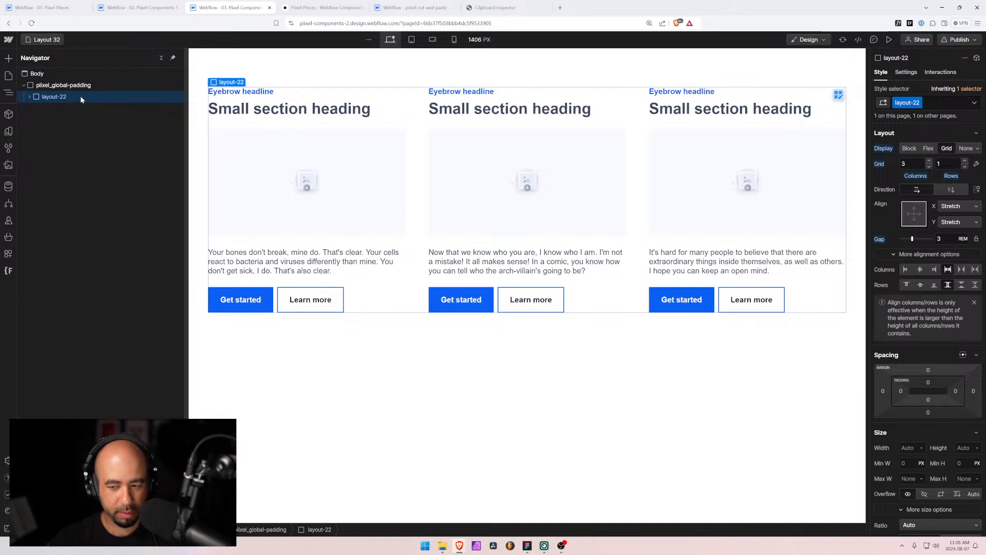
left_click(396, 6)
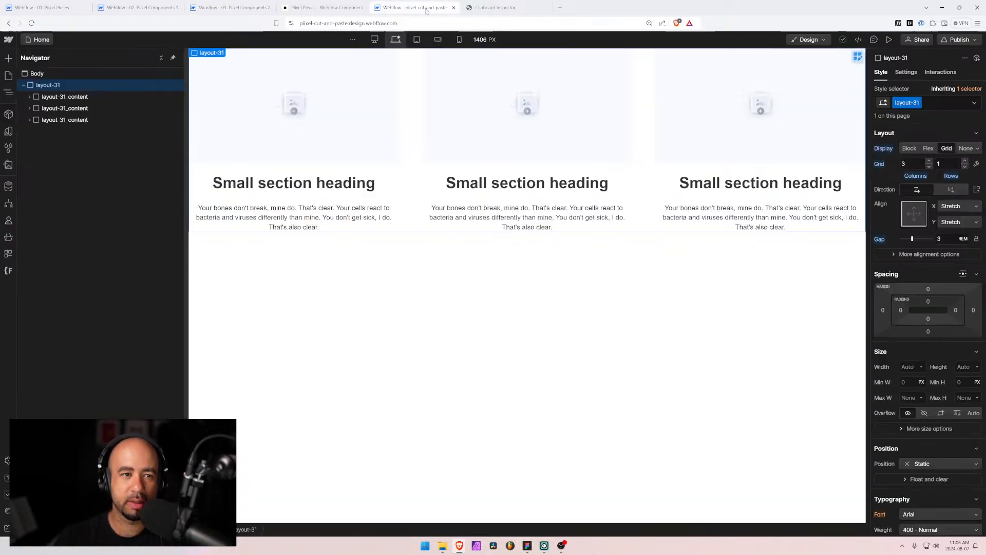
key("Delete")
left_click(29, 75)
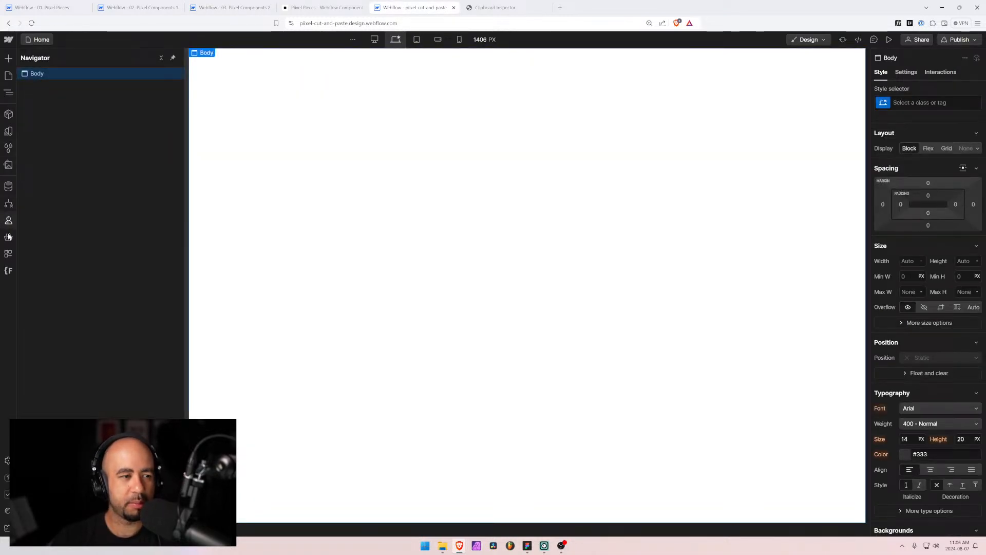
Remove all unused style selectors from the project and paste the copied layout-22 section into the page body
left_click(9, 148)
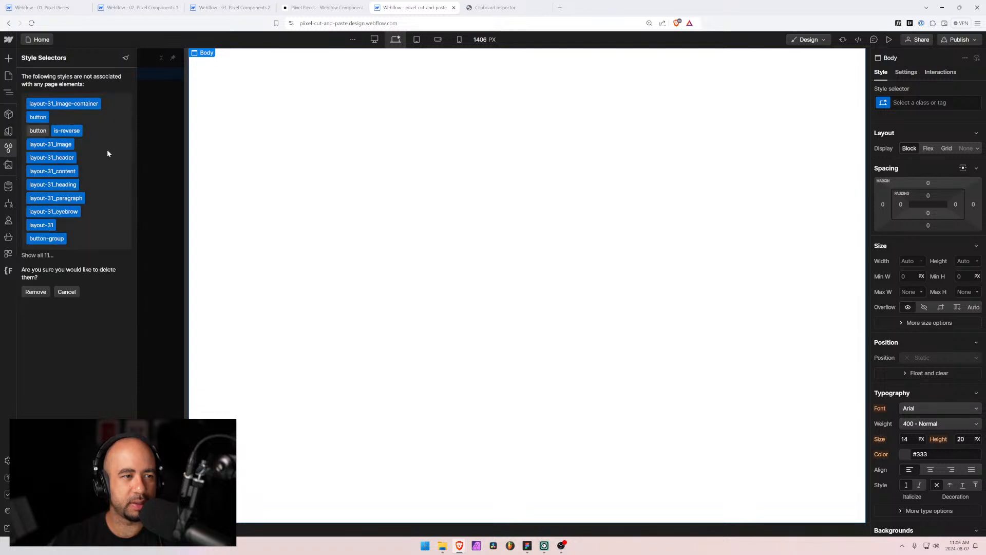
left_click(35, 291)
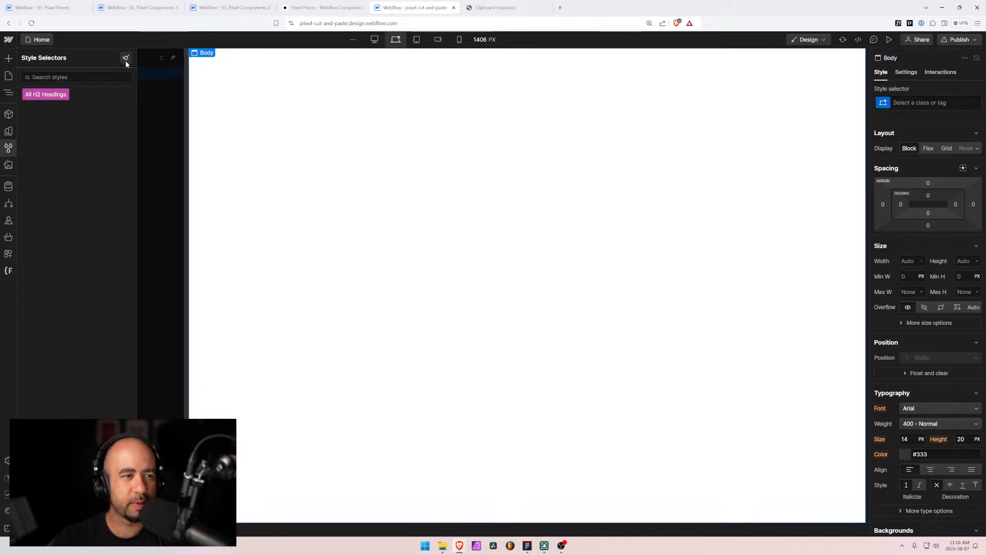
left_click(167, 135)
key("ctrl+v")
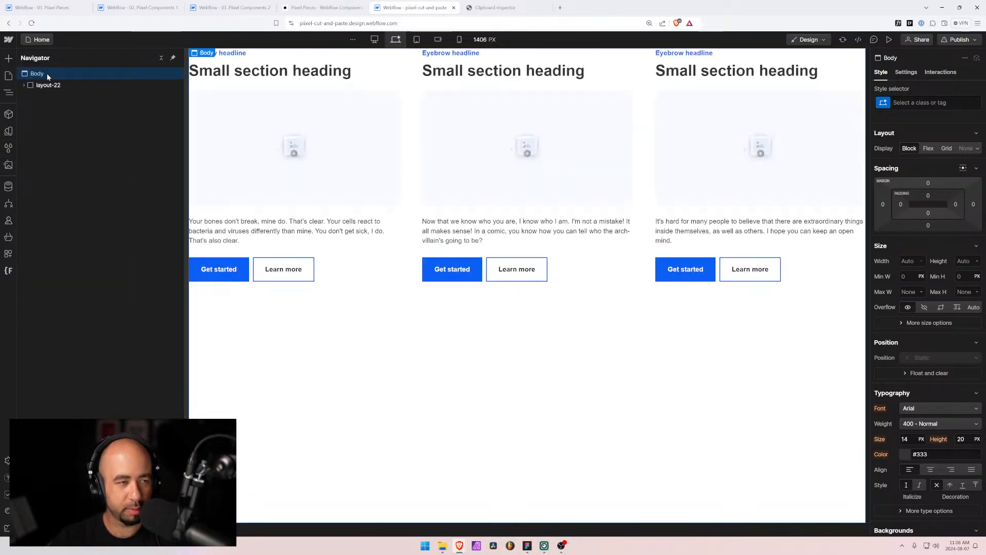
Rename the layout-22 class folder to layout-32 with Finsweet Folders and save the change, accepting the Designer reload
left_click(7, 272)
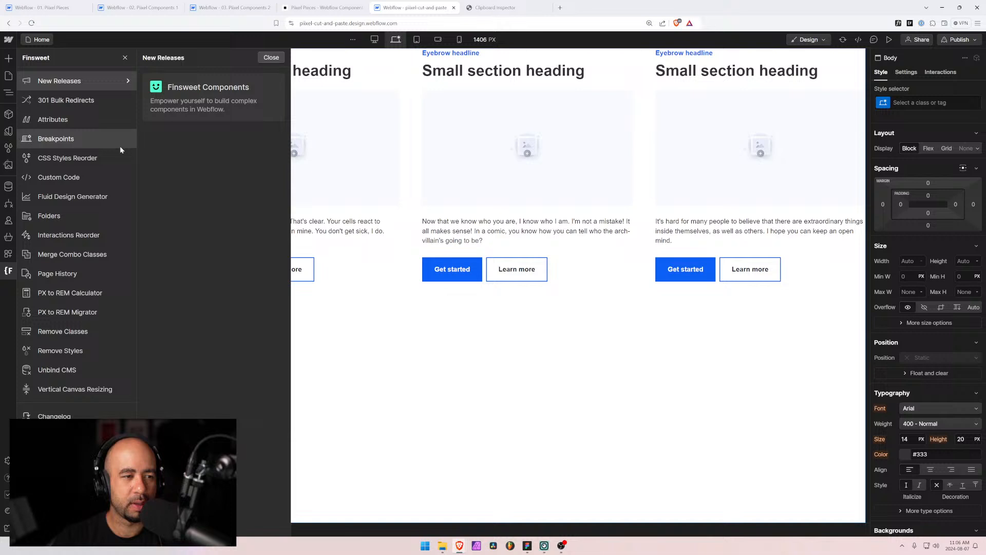
left_click(65, 223)
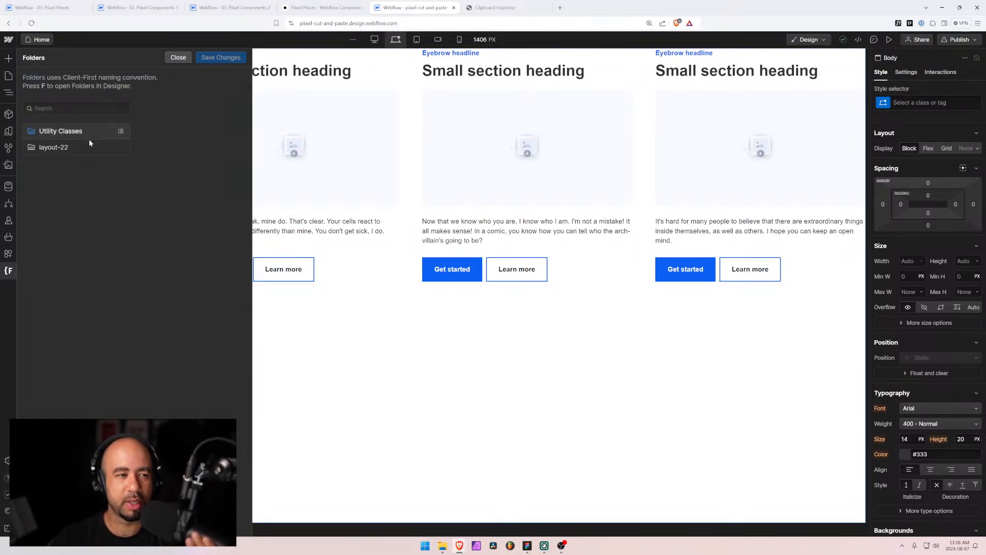
left_click(121, 148)
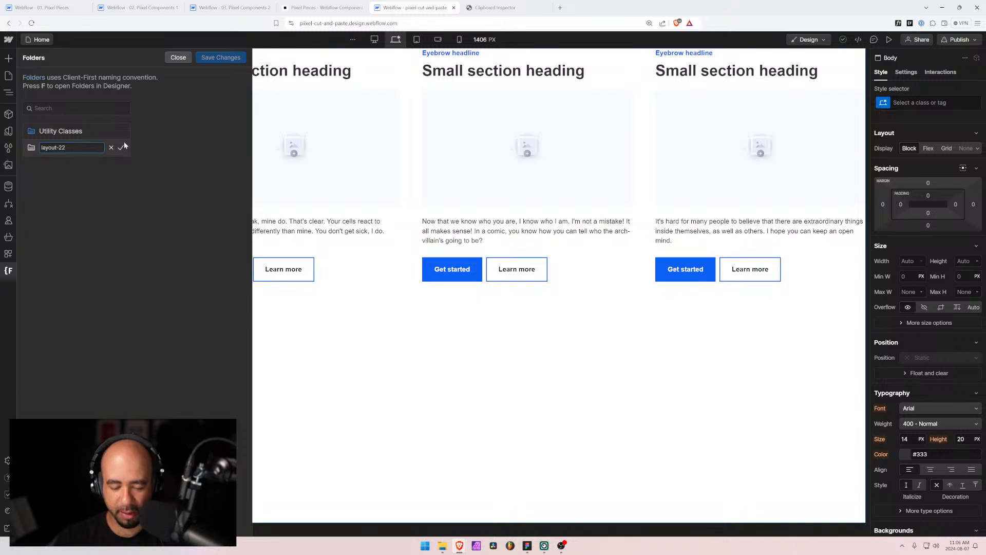
key("BackSpace")
key("BackSpace")
type("32")
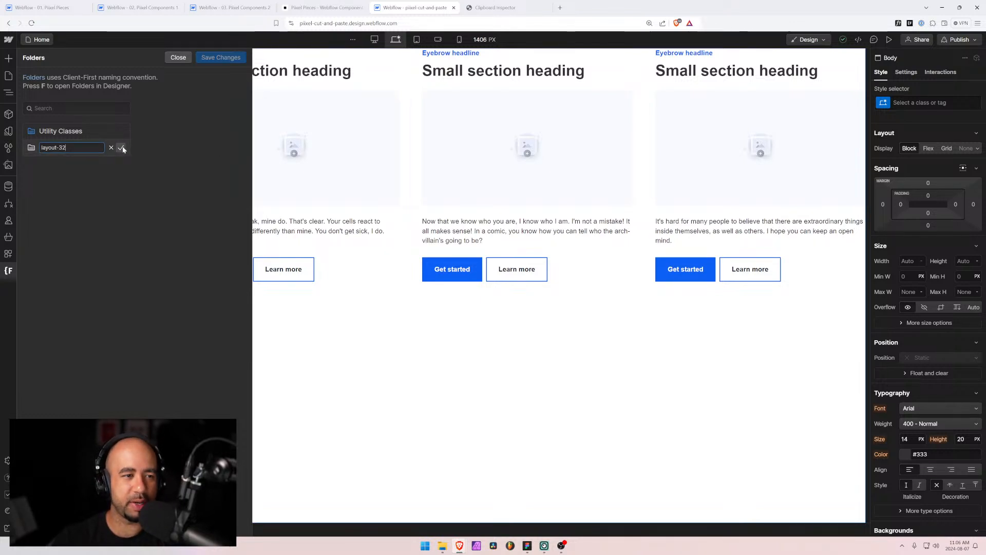
left_click(121, 147)
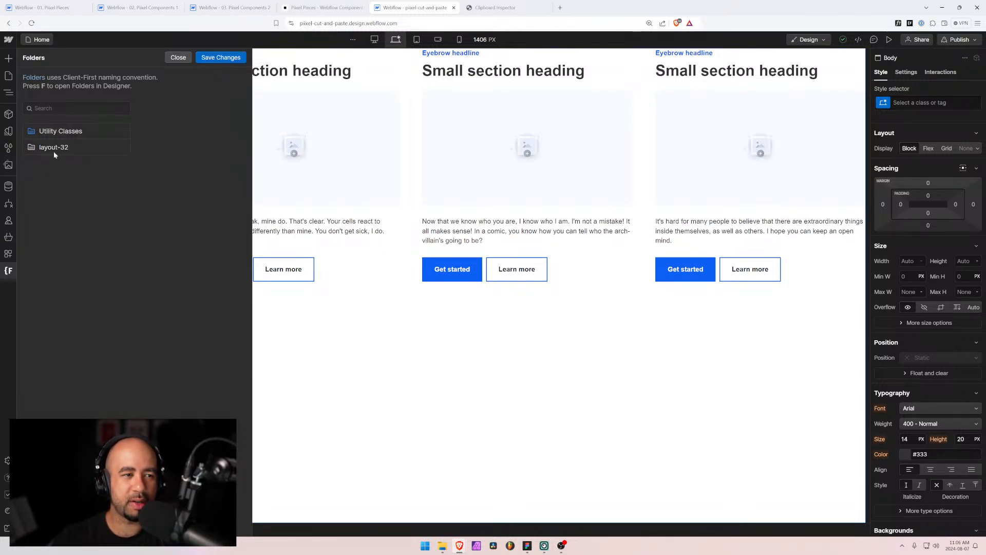
left_click(212, 60)
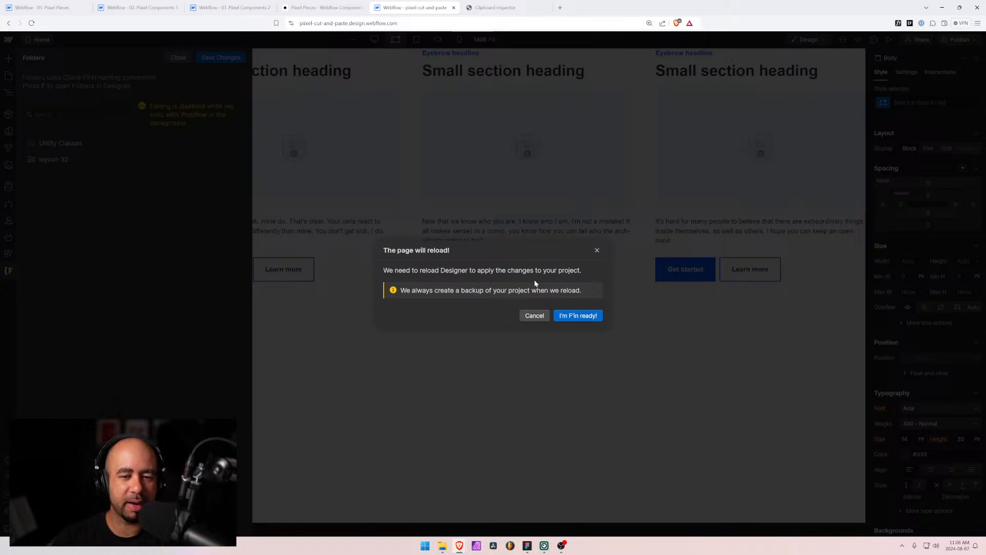
left_click(577, 315)
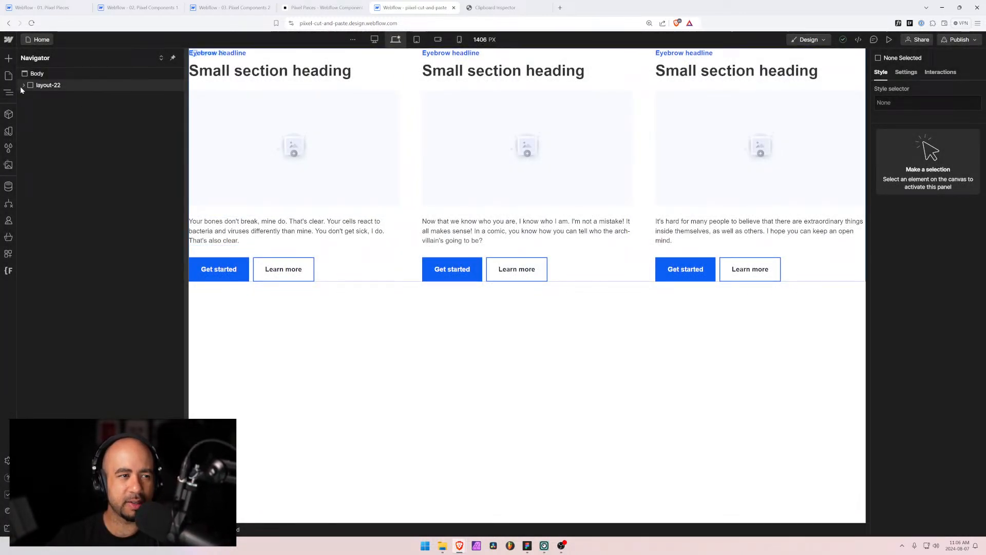
Check the renamed classes on the section's nested elements and rename the outer layout-22 class to layout-32
left_click(23, 85)
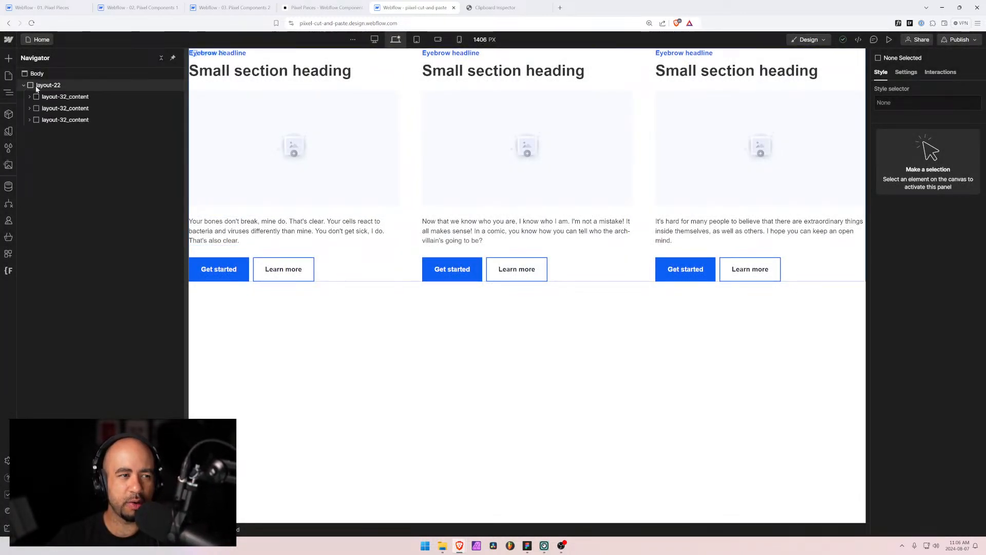
left_click(49, 97)
left_click(50, 110)
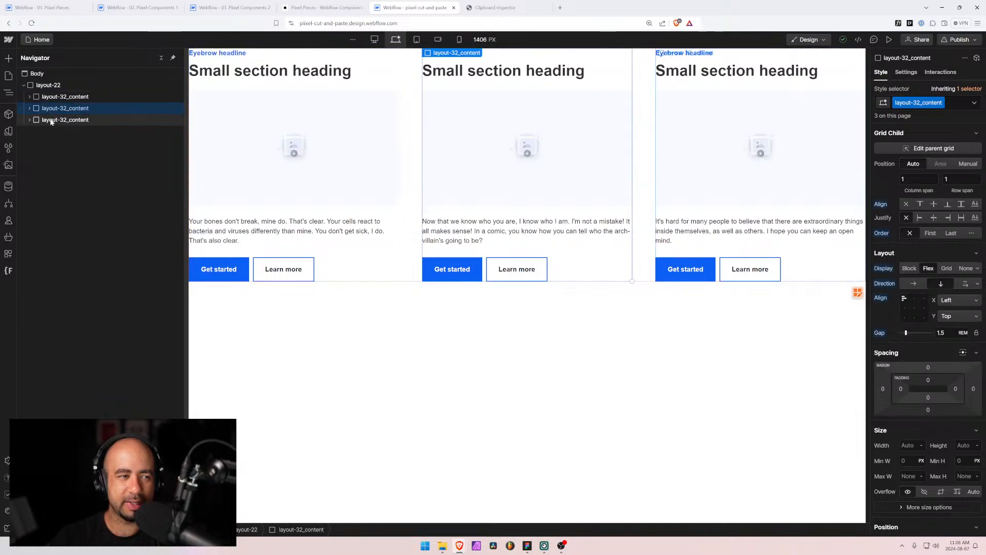
left_click(49, 120)
left_click(30, 97)
left_click(68, 120)
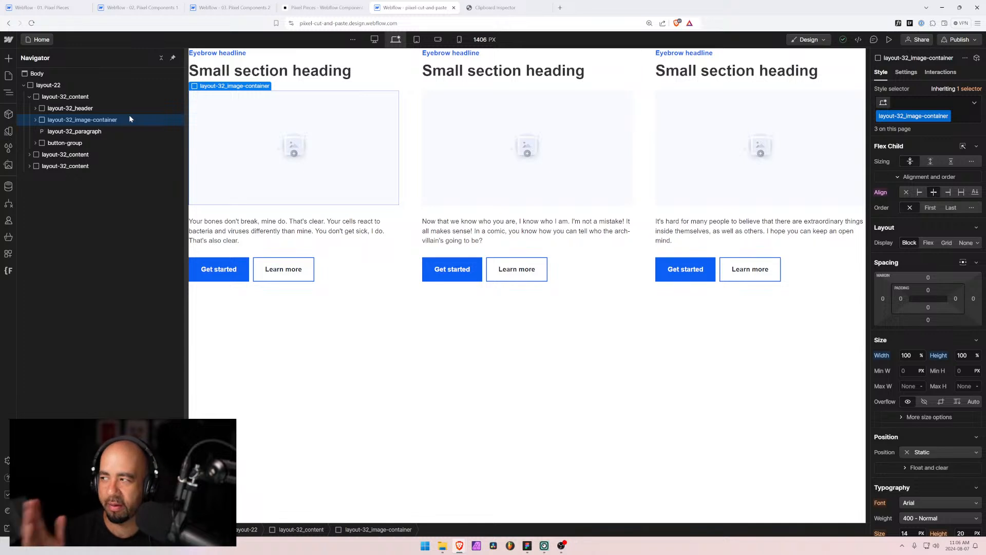
left_click(51, 85)
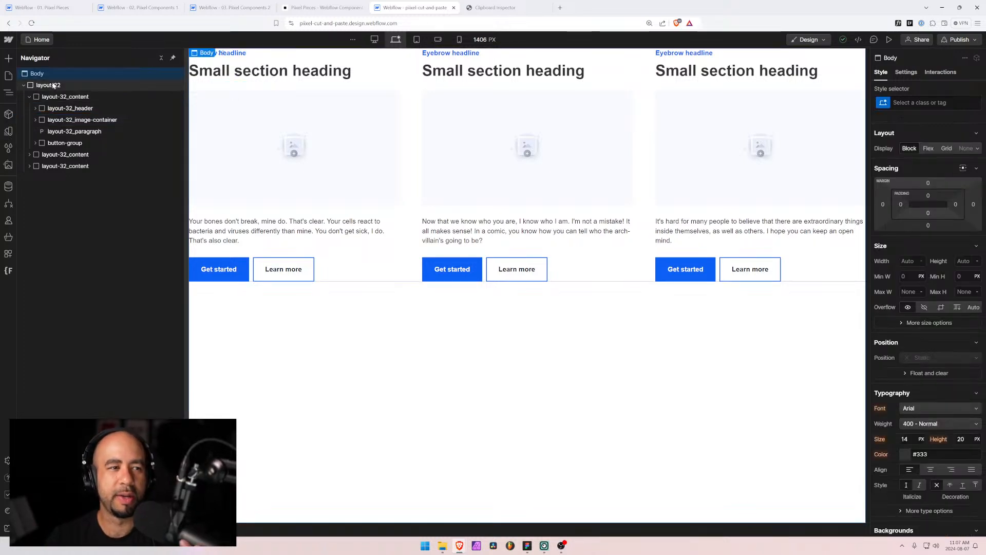
left_click(919, 102)
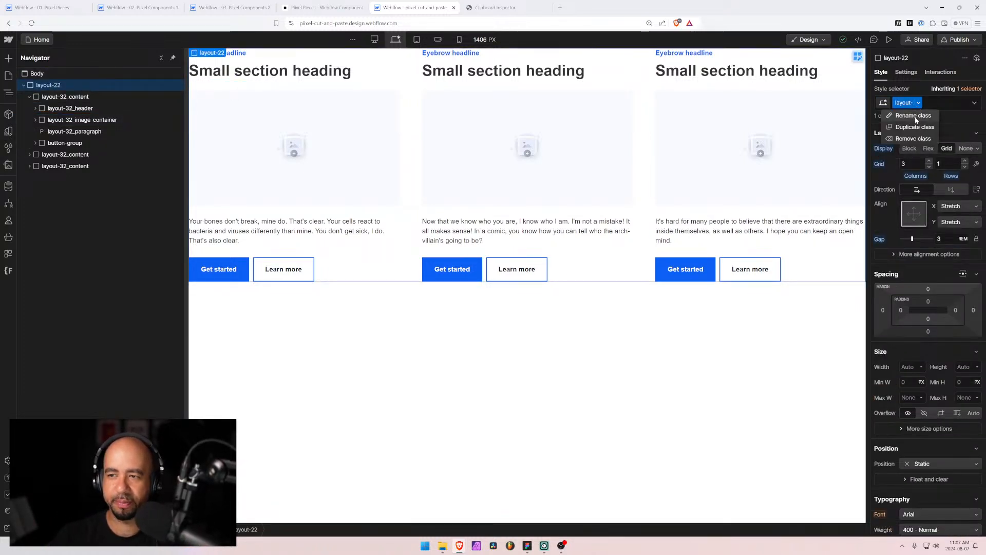
key("Left")
key("Left")
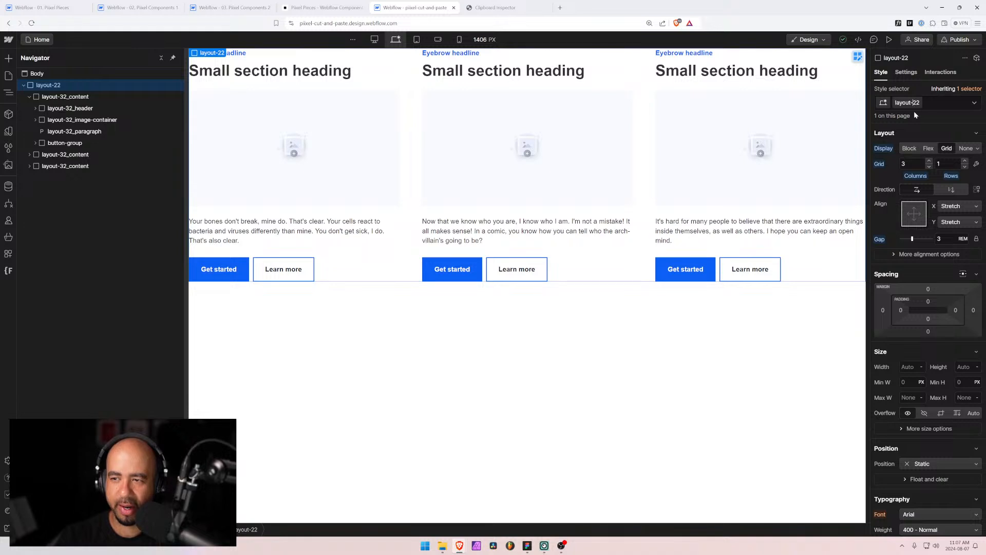
type("3")
key("Return")
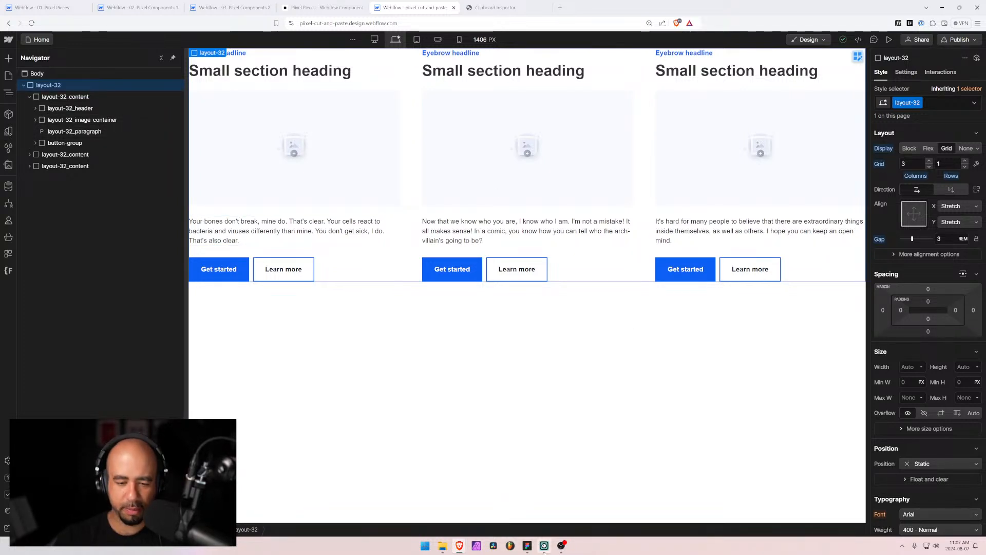
Check the four-column Layout 32 design in Figma, return to Webflow and set the layout-32 grid to 4 columns
left_click(527, 546)
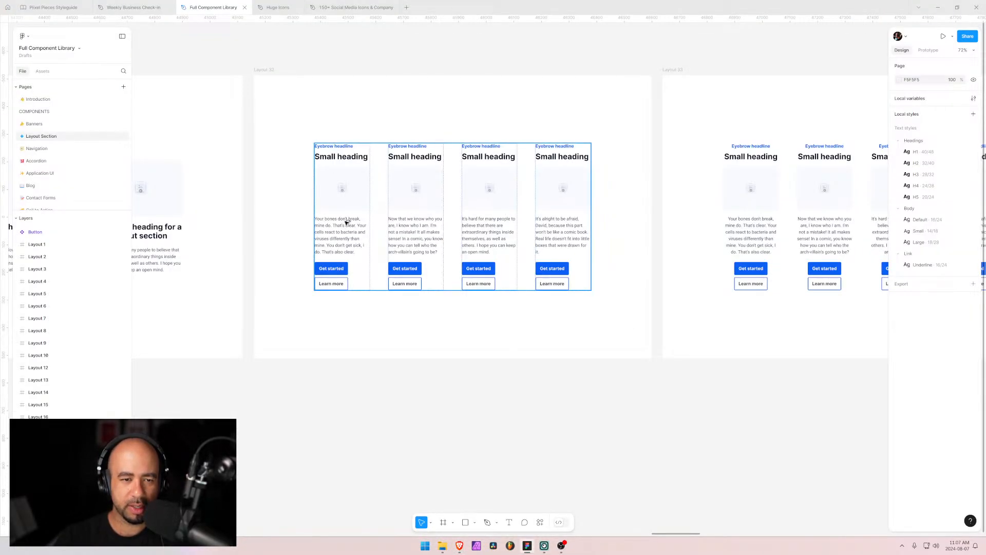
scroll(346, 221, "up", 4)
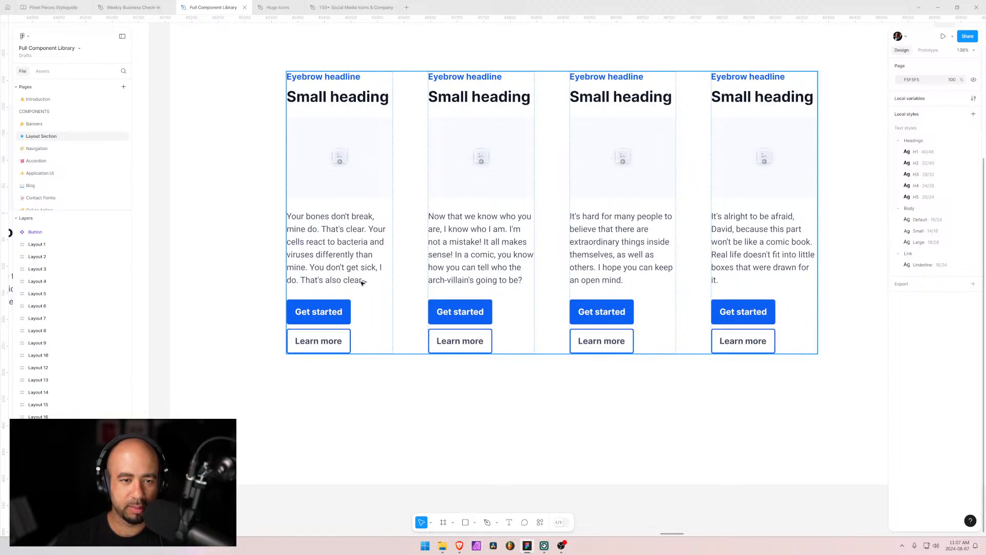
key("alt+Tab")
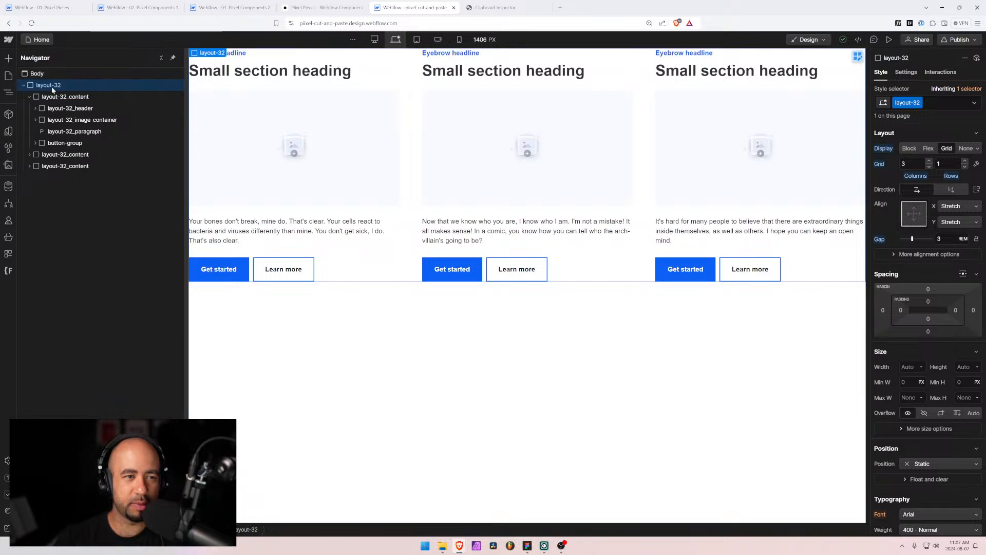
left_click(930, 162)
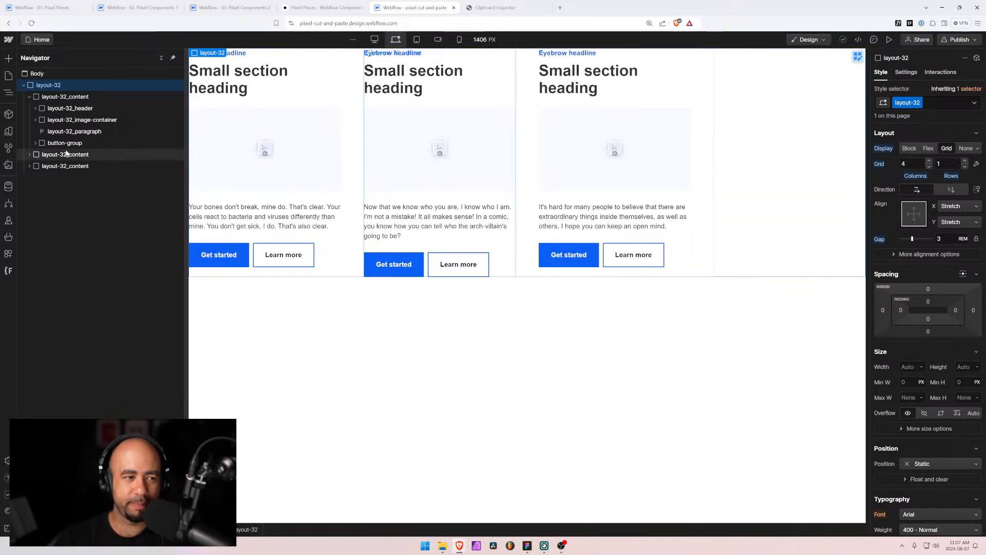
Duplicate the third layout-32_content block to fill the fourth column and preview the page
left_click(29, 97)
left_click(42, 121)
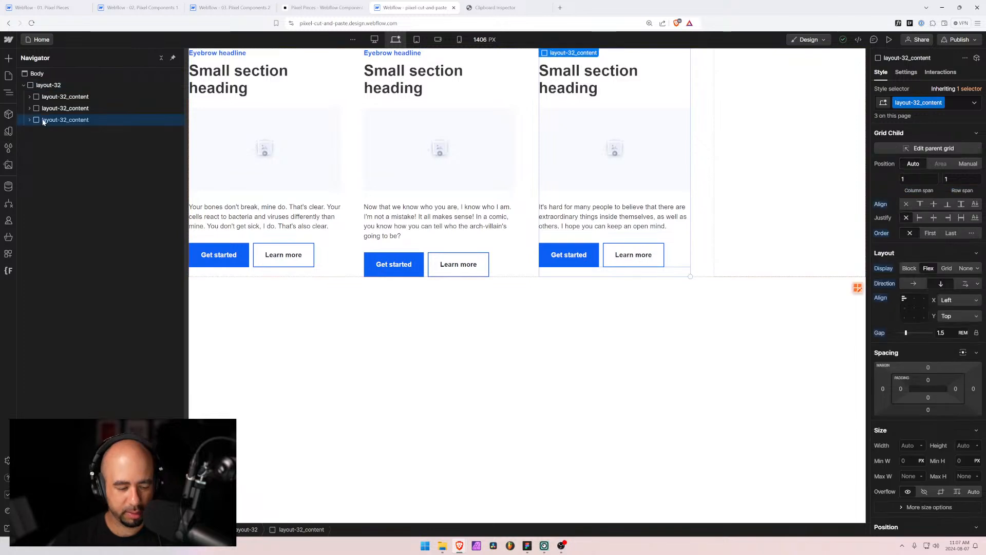
key("ctrl+v")
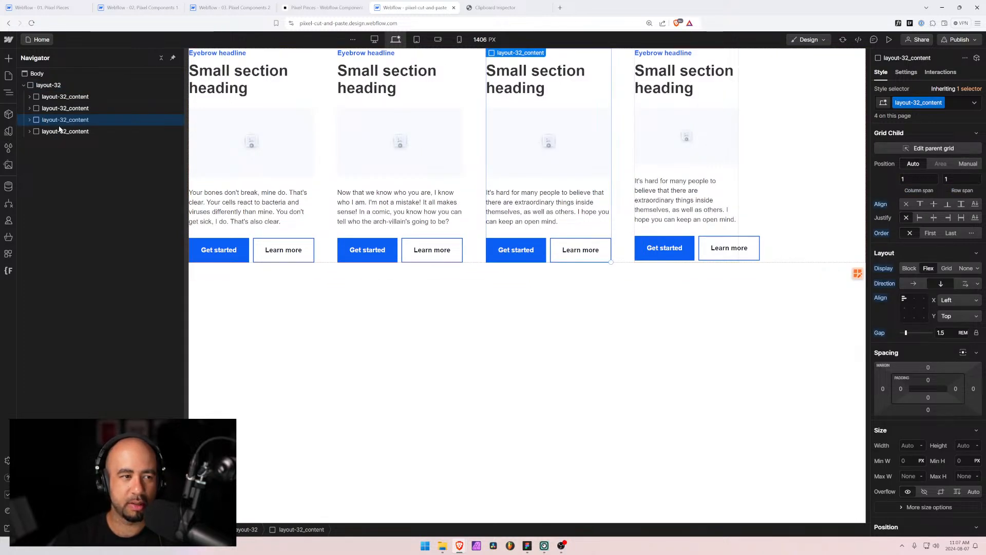
left_click(59, 109)
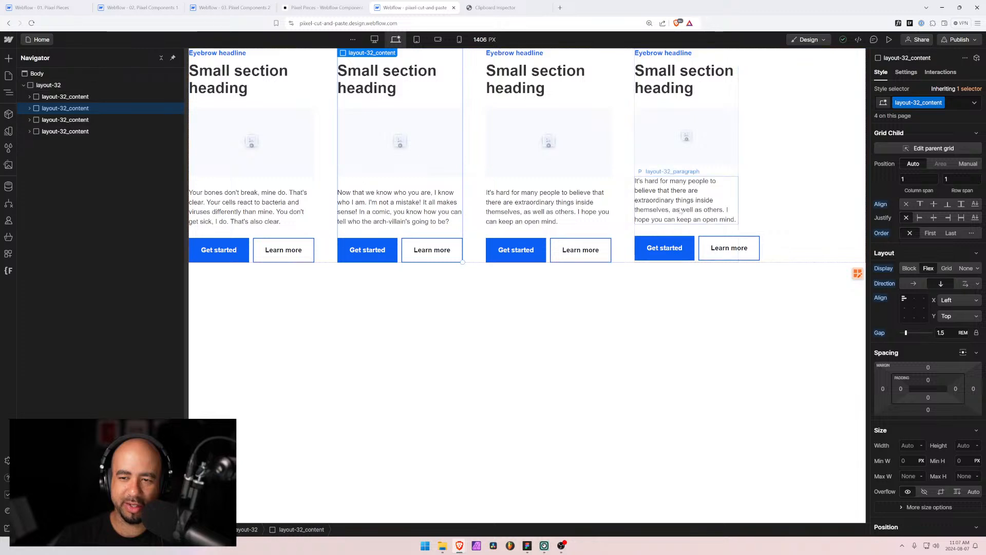
left_click(889, 40)
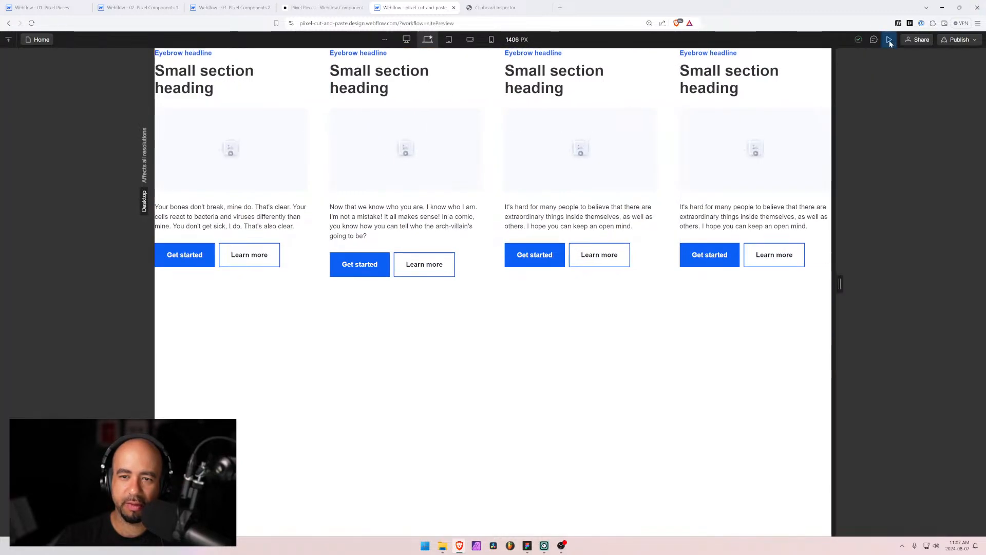
Preview the section at a wider width, then inspect the first column's image, image container and layout-32_content block
left_click_drag(839, 284, 862, 265)
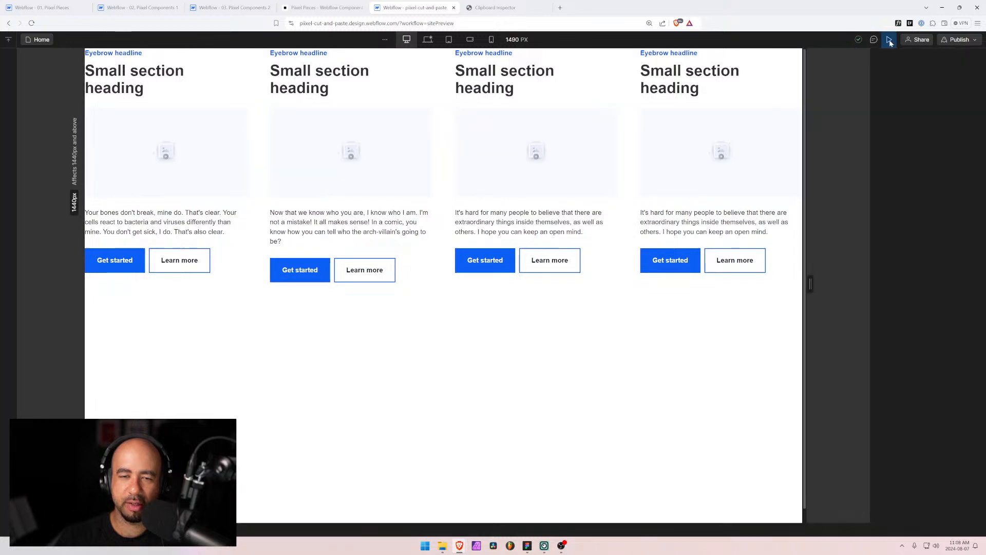
left_click(890, 40)
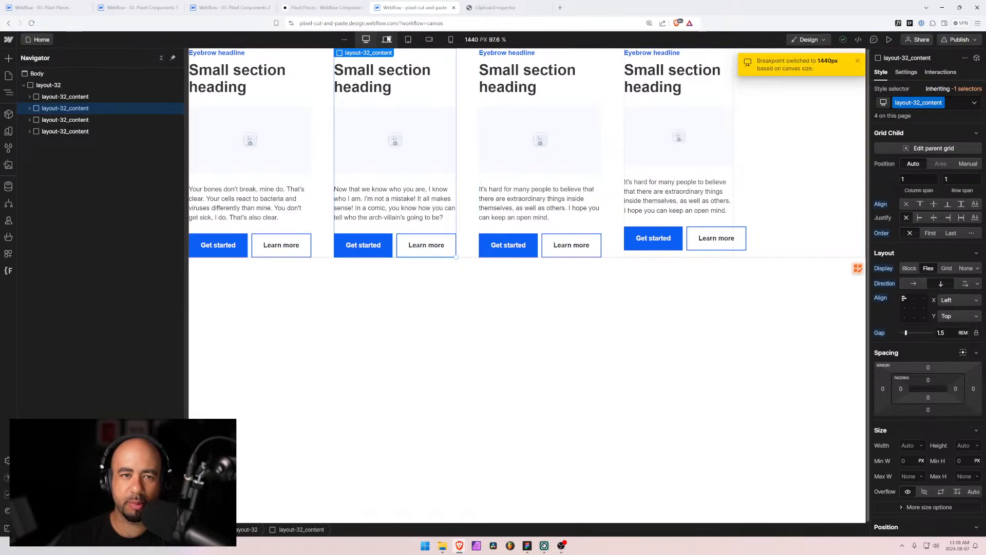
left_click(303, 126)
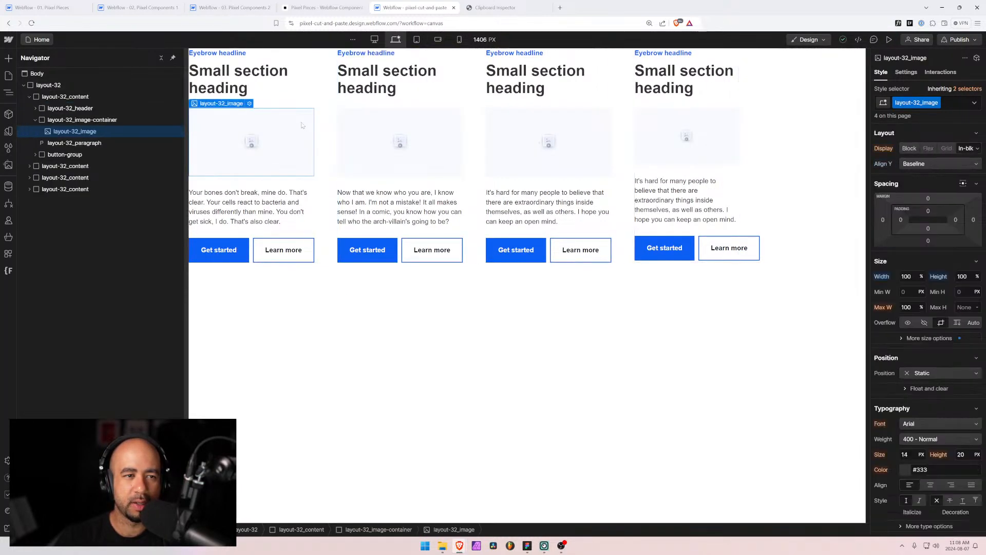
left_click(114, 120)
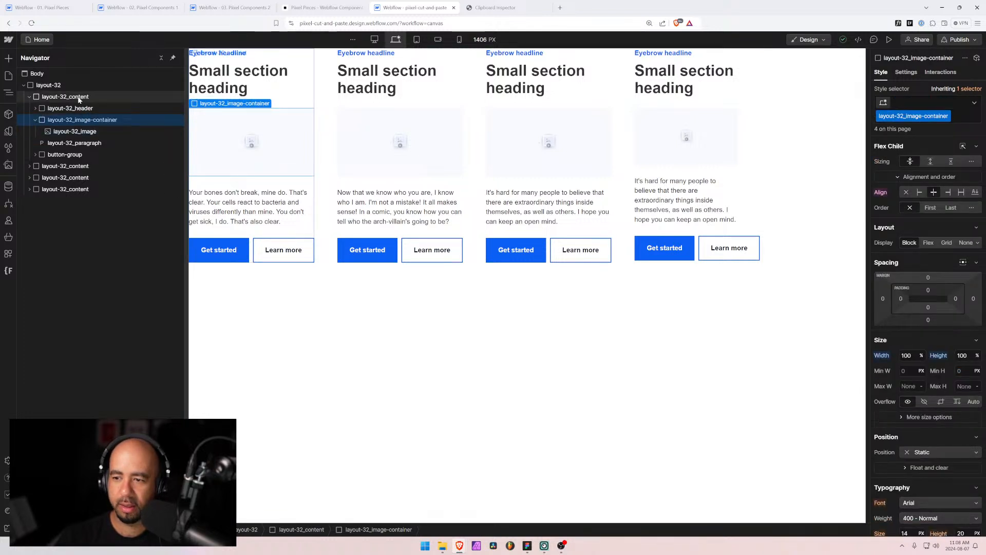
left_click(79, 98)
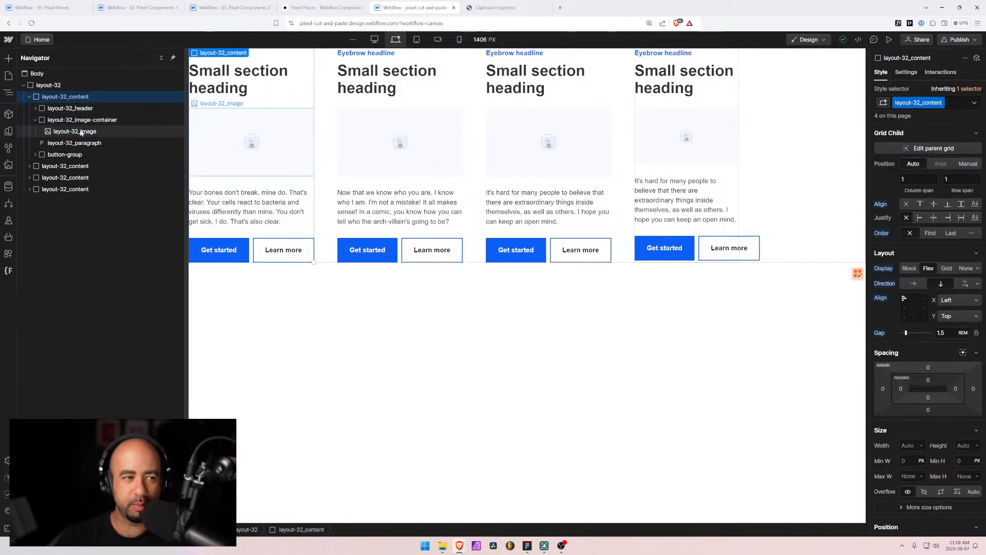
scroll(933, 437, "down", 2)
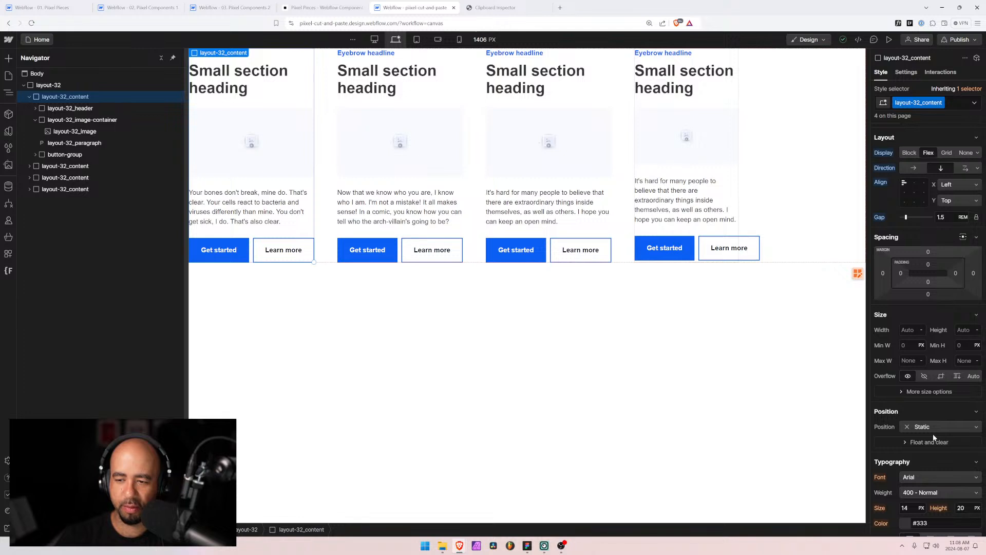
Set the button-group flex layout to wrap and preview the section at wider desktop widths
left_click(549, 248)
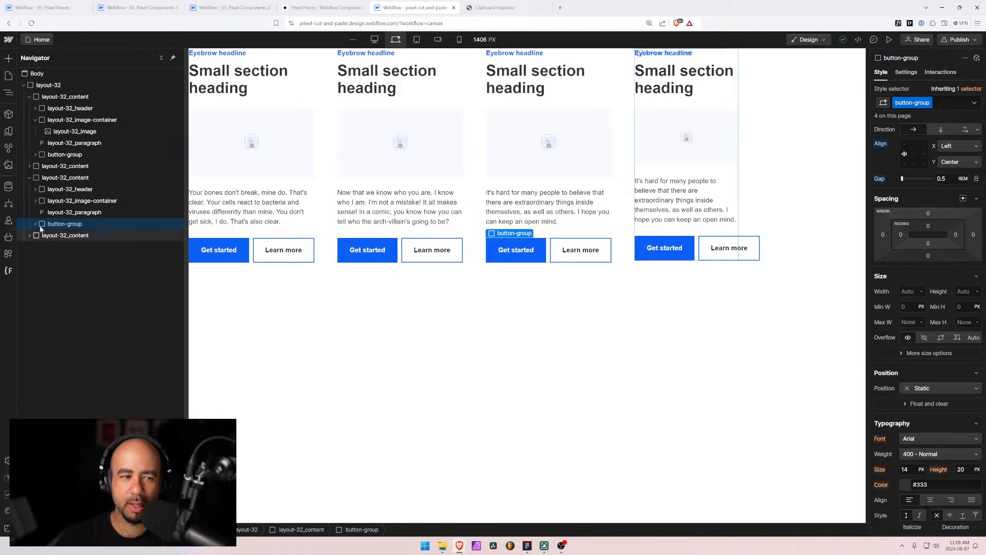
left_click(965, 130)
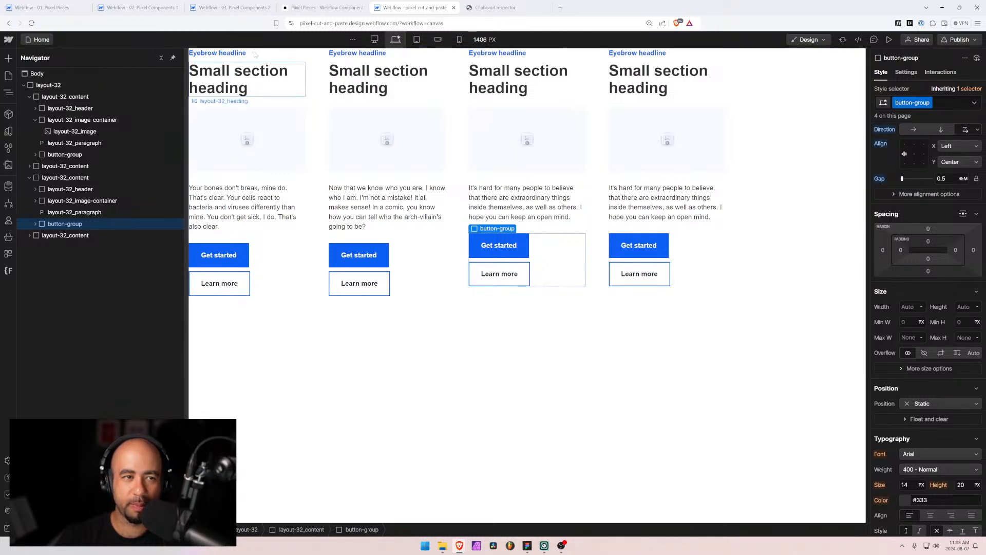
key("ctrl+shift+p")
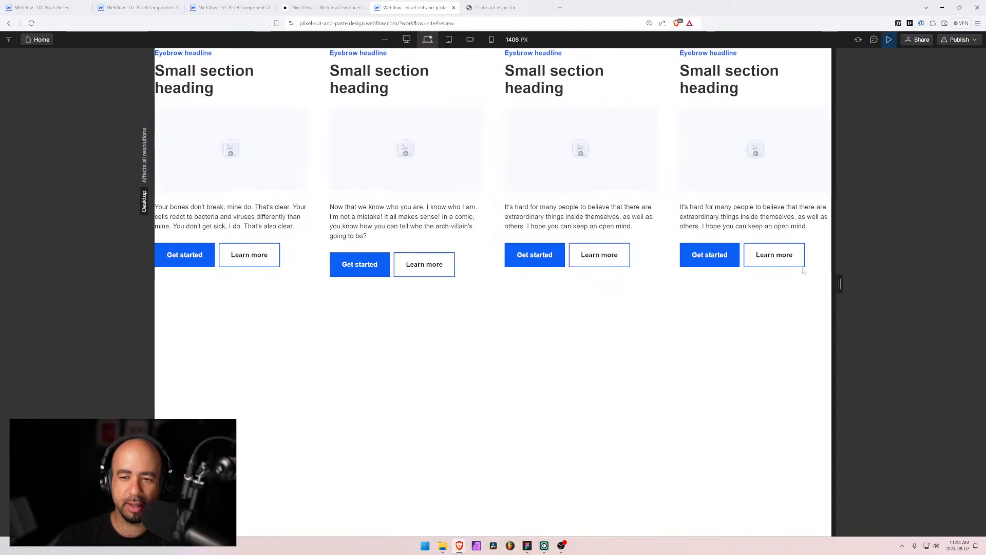
left_click_drag(840, 283, 891, 284)
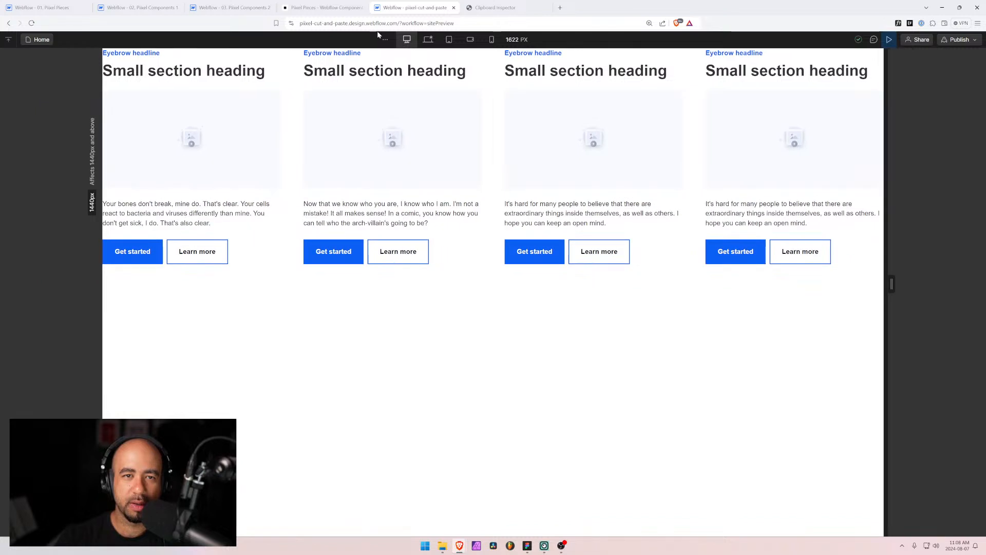
left_click(431, 40)
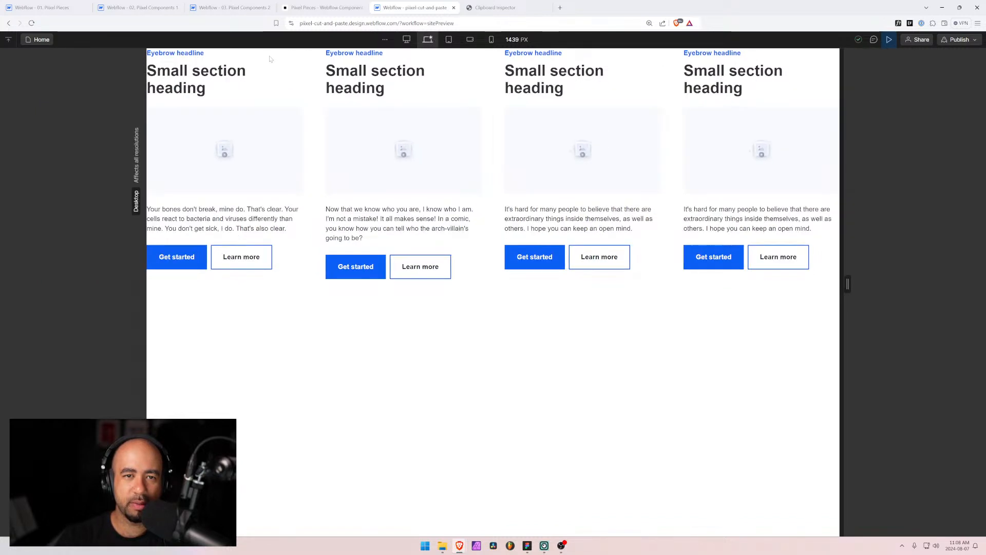
Check the section at the tablet breakpoint and set the layout-32 grid to 2 columns there
left_click(450, 41)
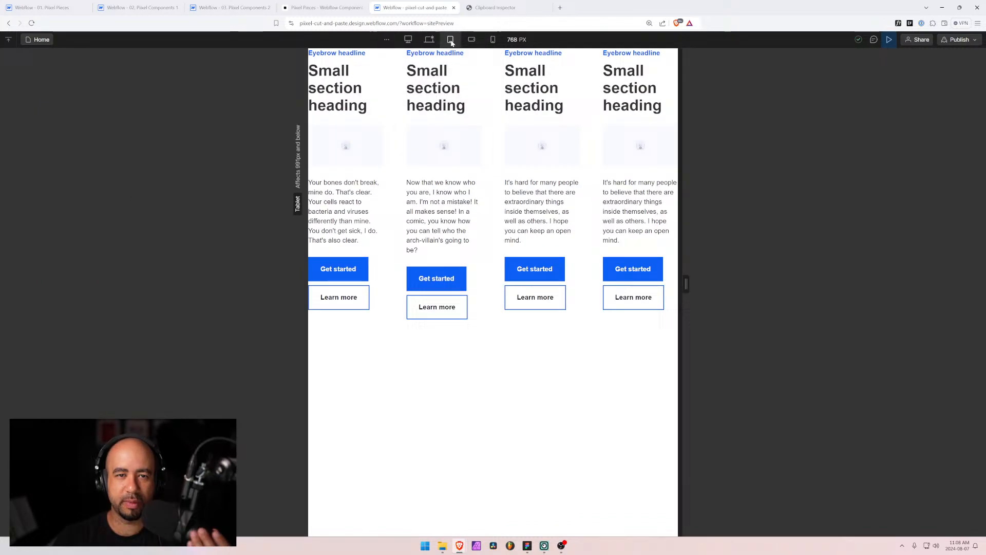
left_click(889, 41)
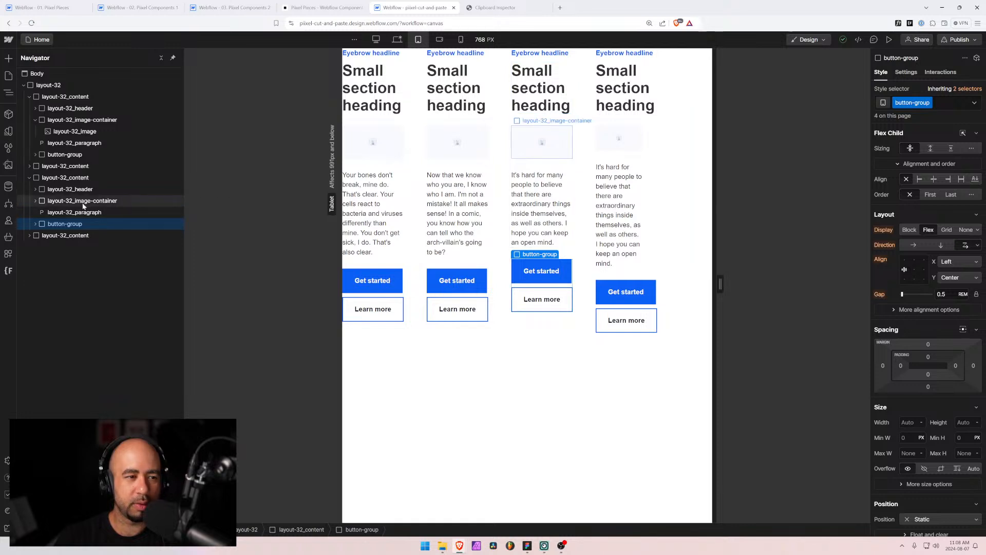
left_click(48, 85)
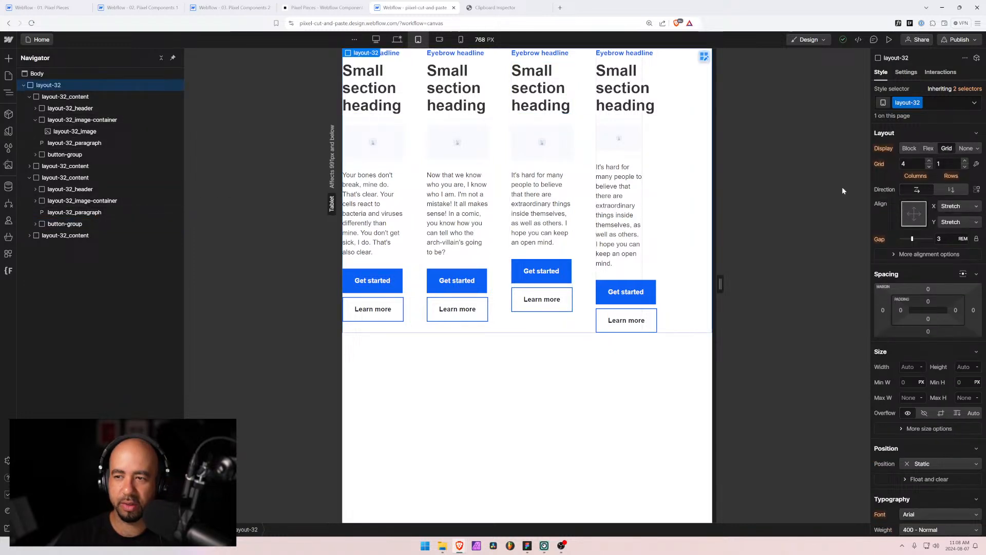
double_click(929, 167)
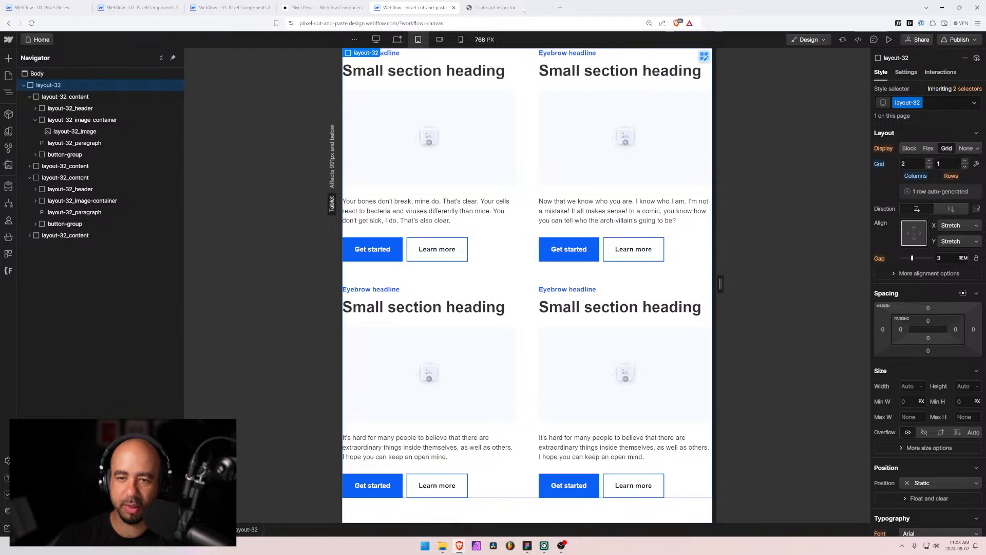
Return to the base desktop breakpoint and compare the wrapped buttons with the Layout 32 design in Figma
left_click(398, 40)
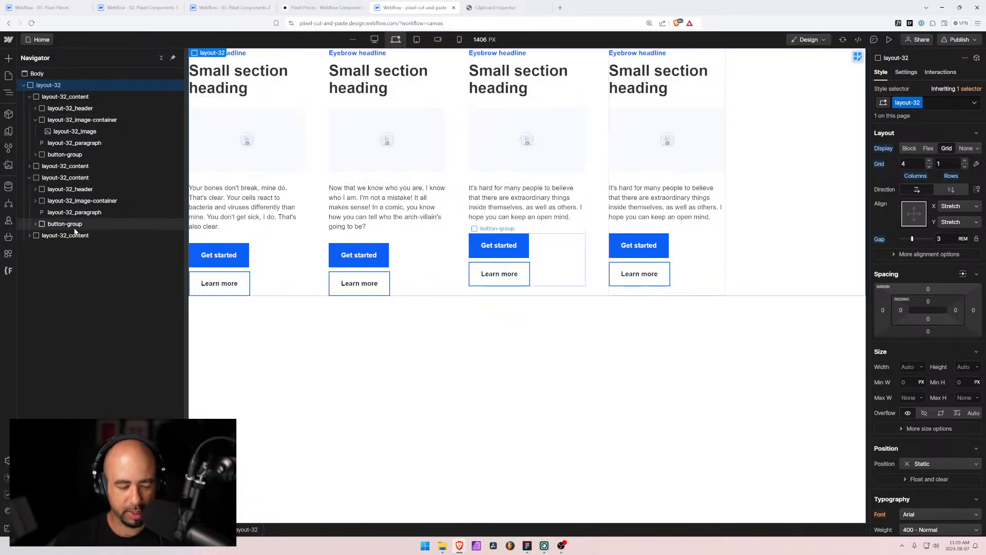
key("alt+Tab")
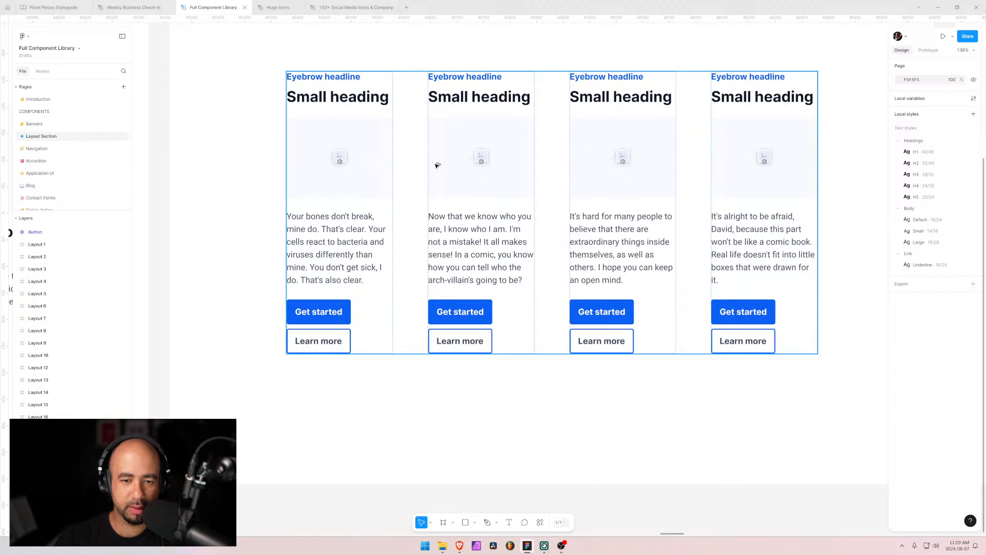
key("alt+Tab")
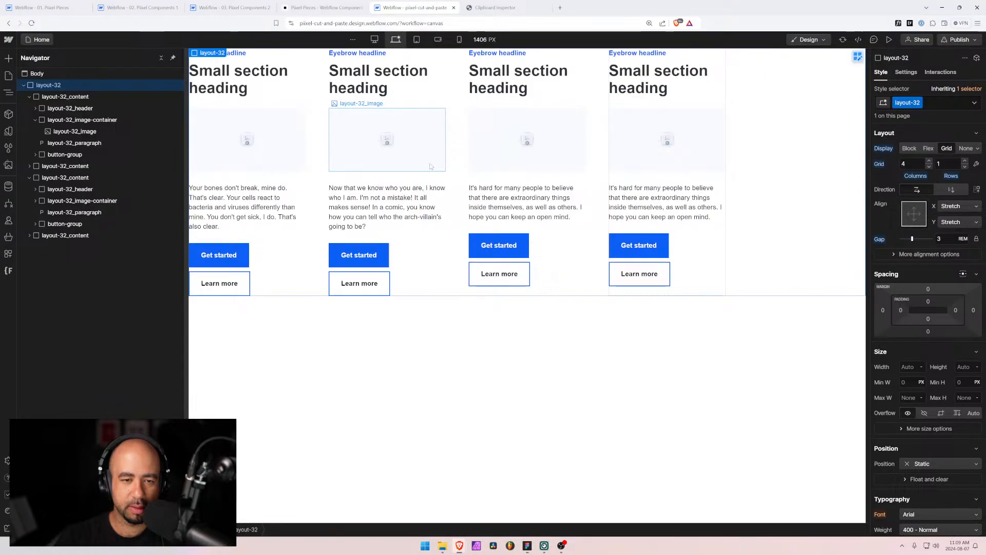
left_click(342, 250)
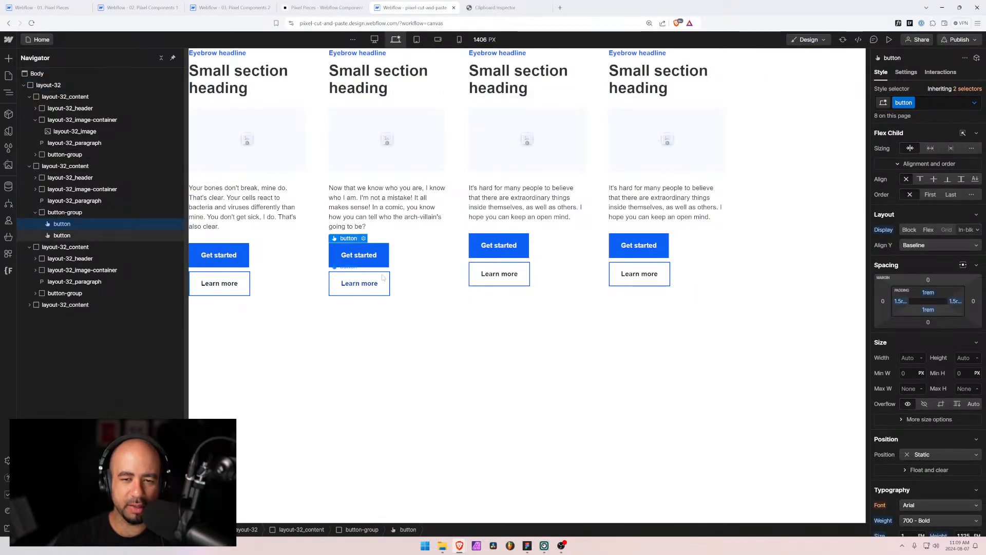
key("alt+Tab")
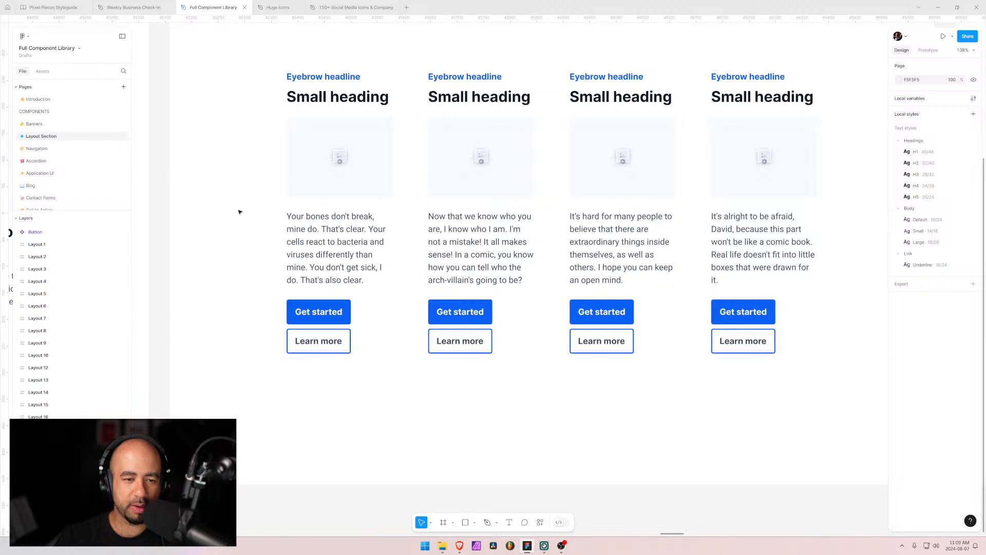
key("alt+Tab")
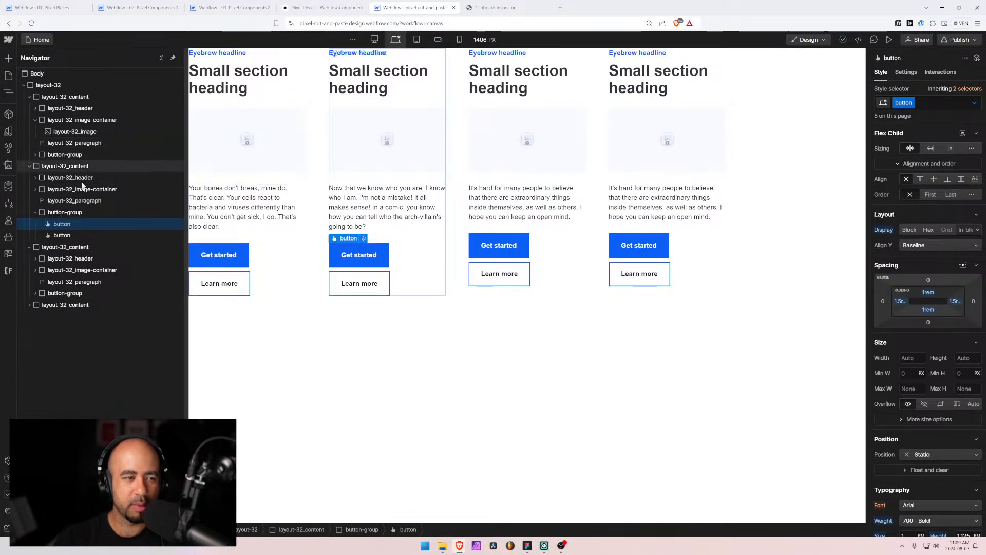
left_click(24, 84)
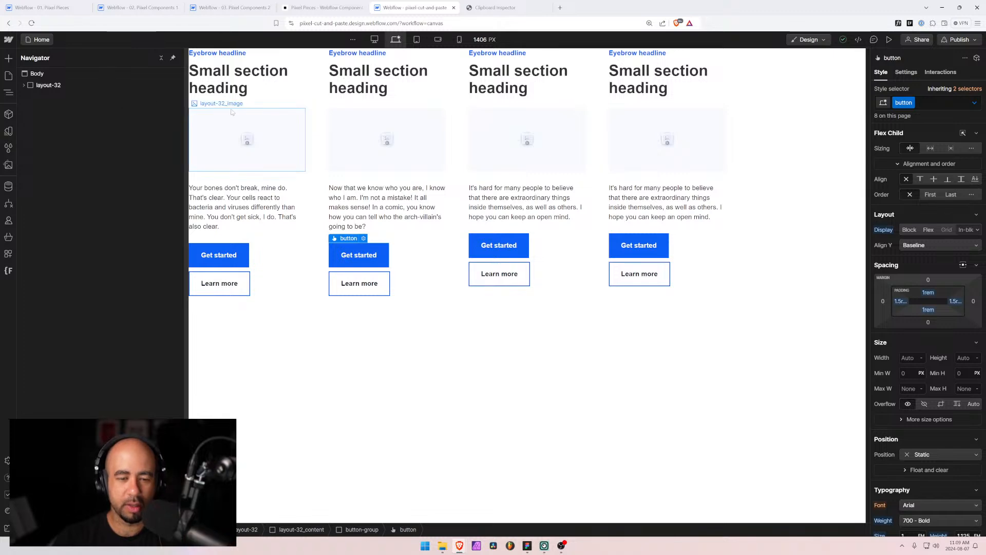
Look over the Layout 33 design beside Layout 32 in Figma, then return to Webflow
key("alt+Tab")
scroll(544, 253, "down", 10)
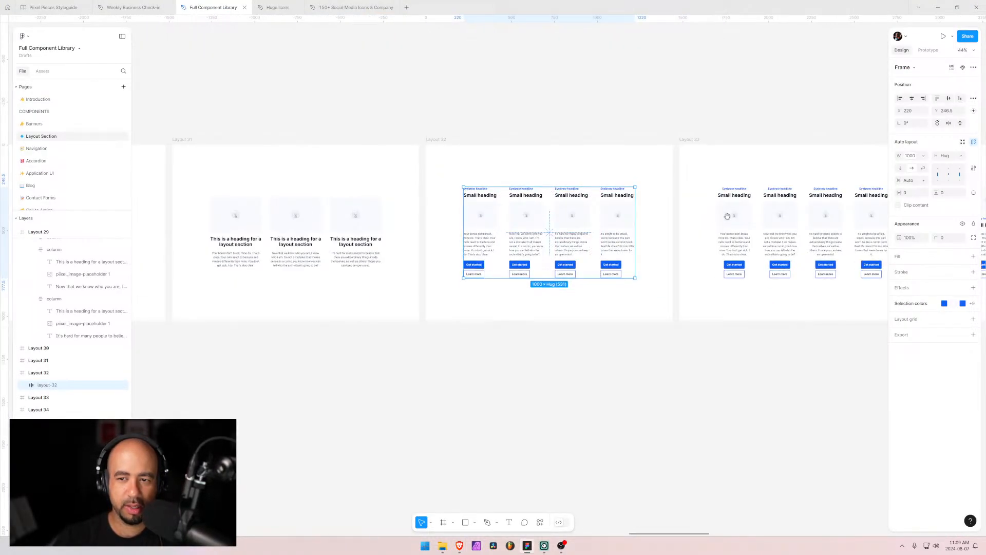
left_click_drag(727, 215, 398, 222)
scroll(493, 221, "up", 3)
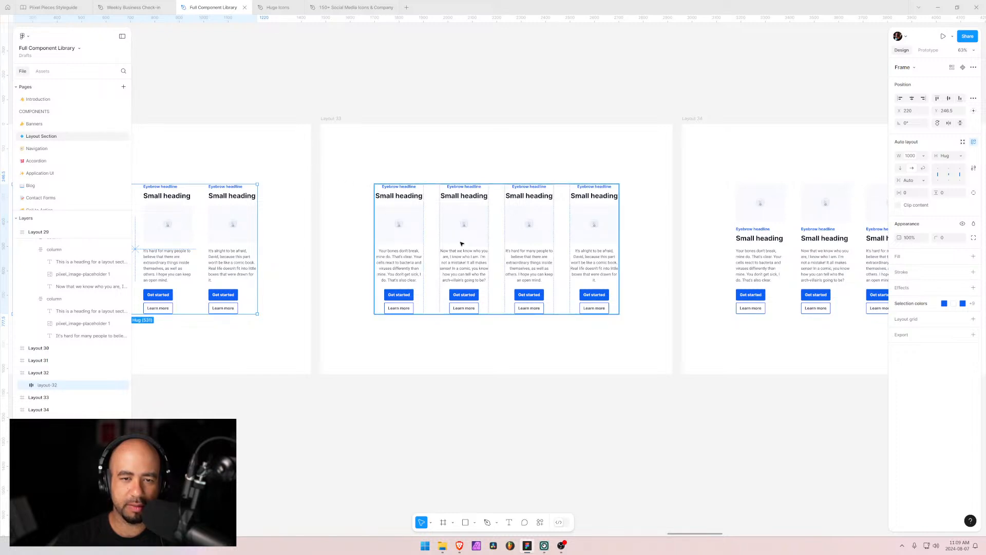
key("alt+Tab")
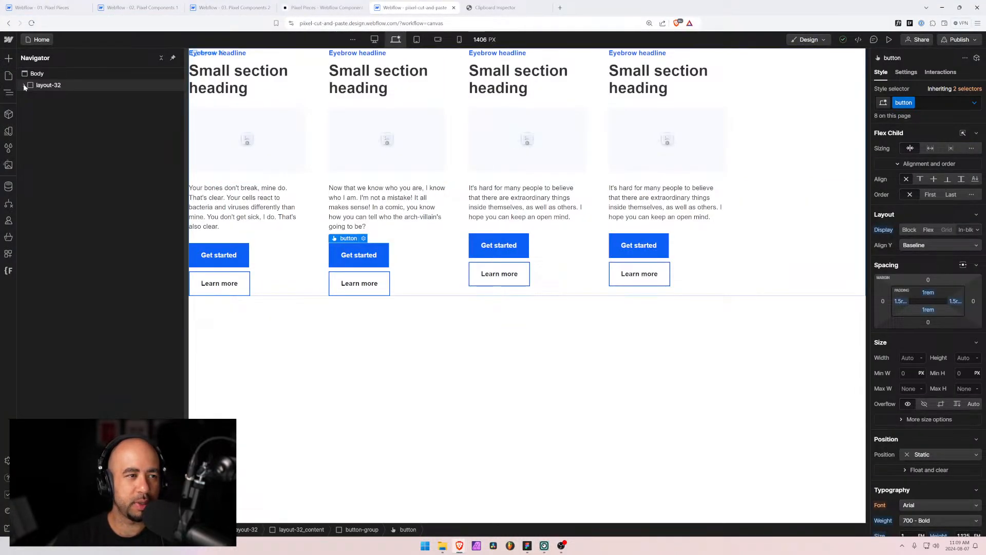
Copy the layout-32 section into the Pixel Components 2 project, replacing layout-22 inside the global-padding wrapper on the Layout 32 page
left_click(49, 85)
left_click(142, 7)
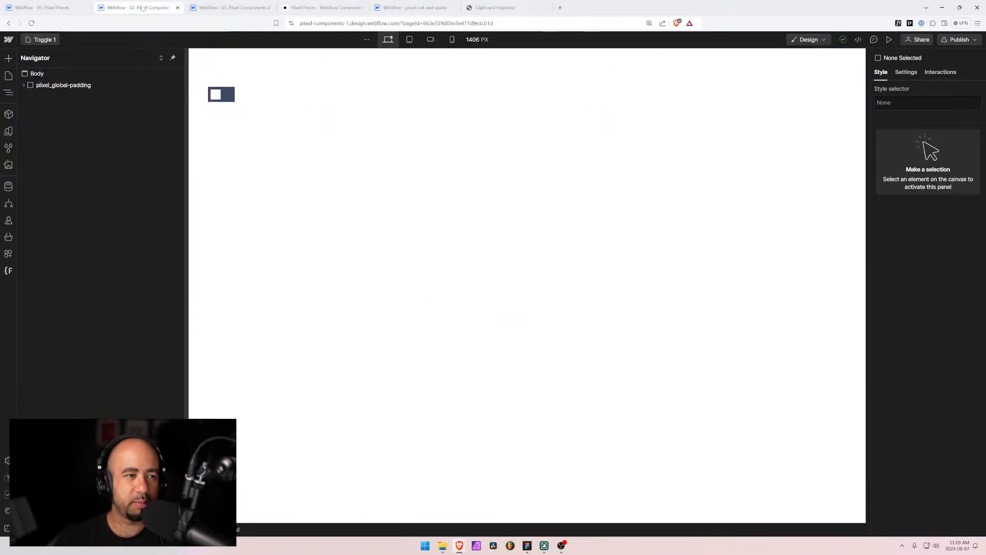
left_click(216, 9)
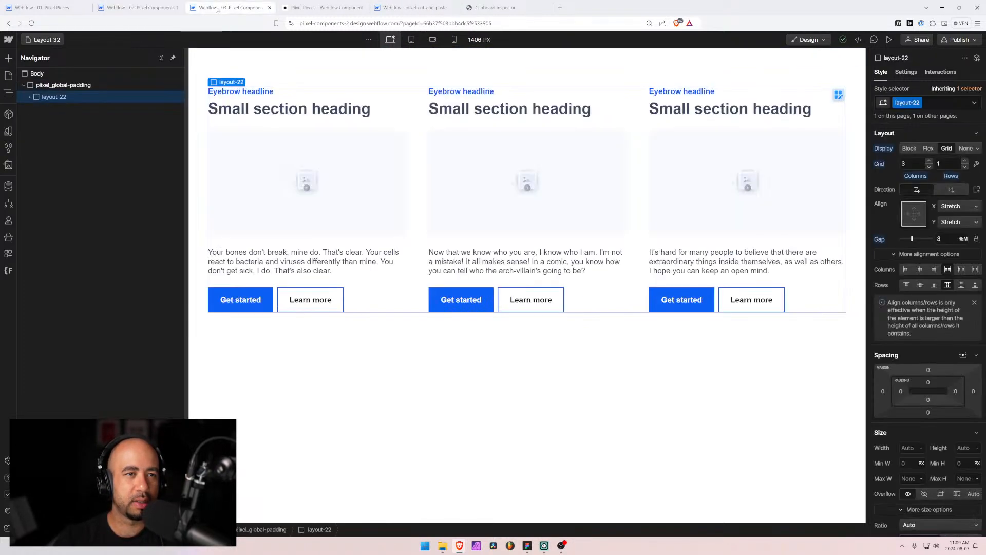
key("ctrl+x")
left_click(46, 89)
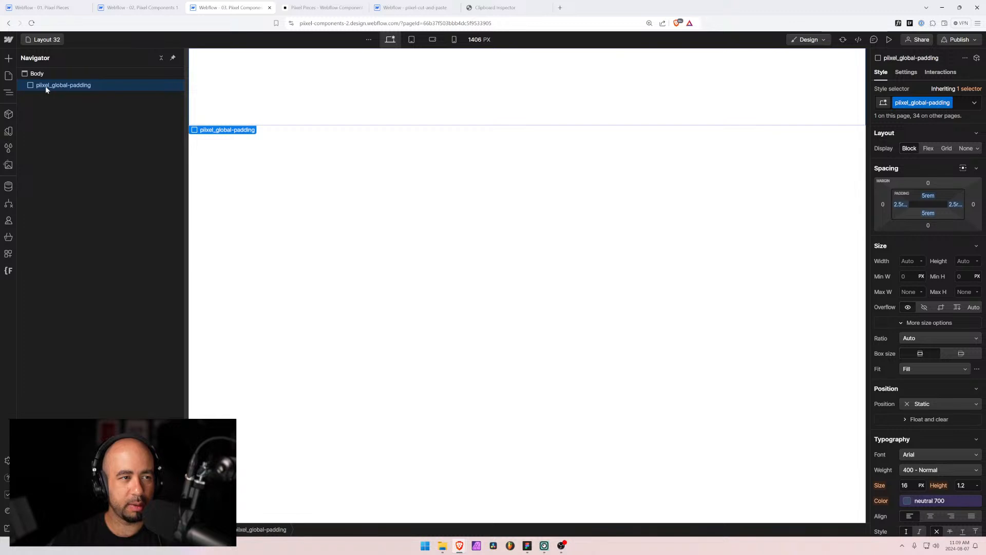
key("ctrl+v")
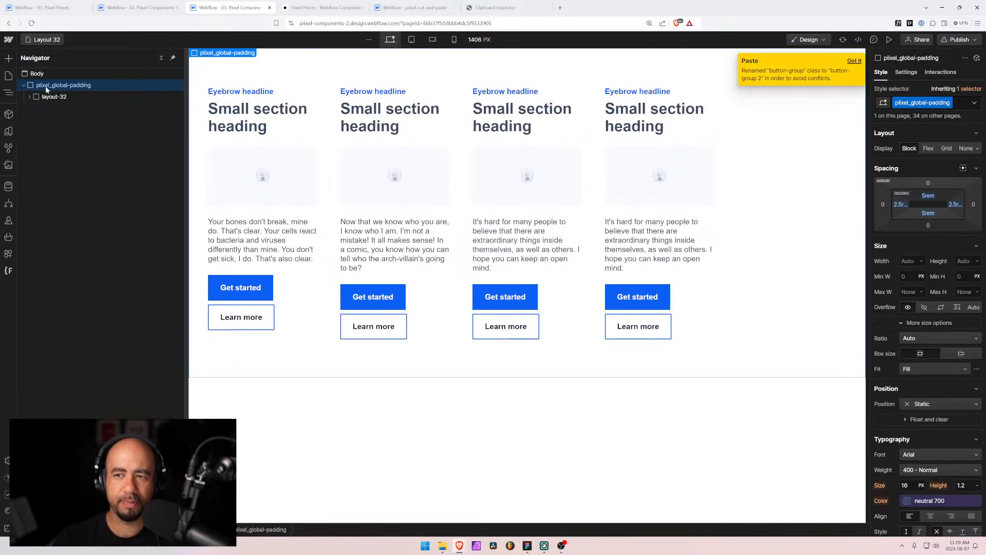
Replace the button-group 2 class on the first column's button wrapper with the existing button-group class
left_click(277, 303)
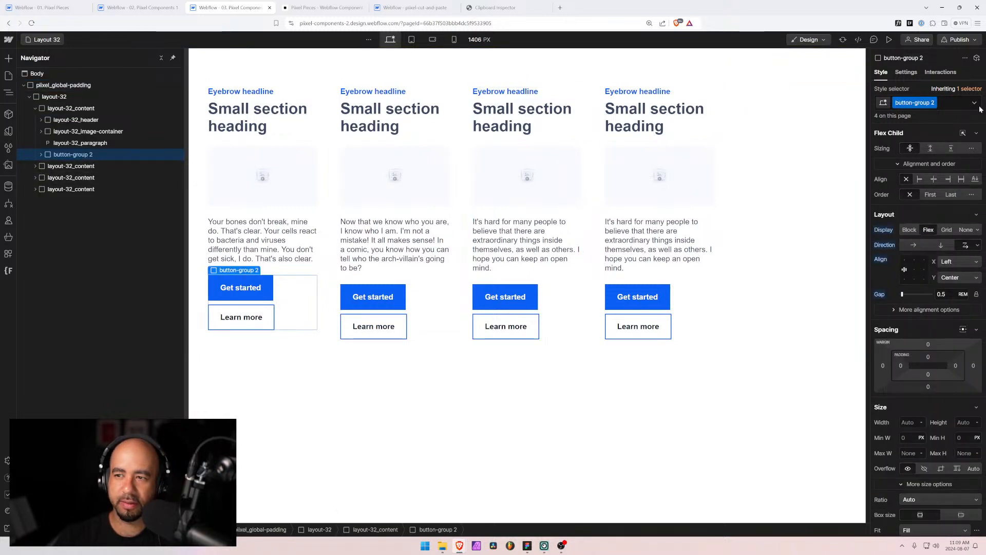
left_click(953, 103)
key("BackSpace")
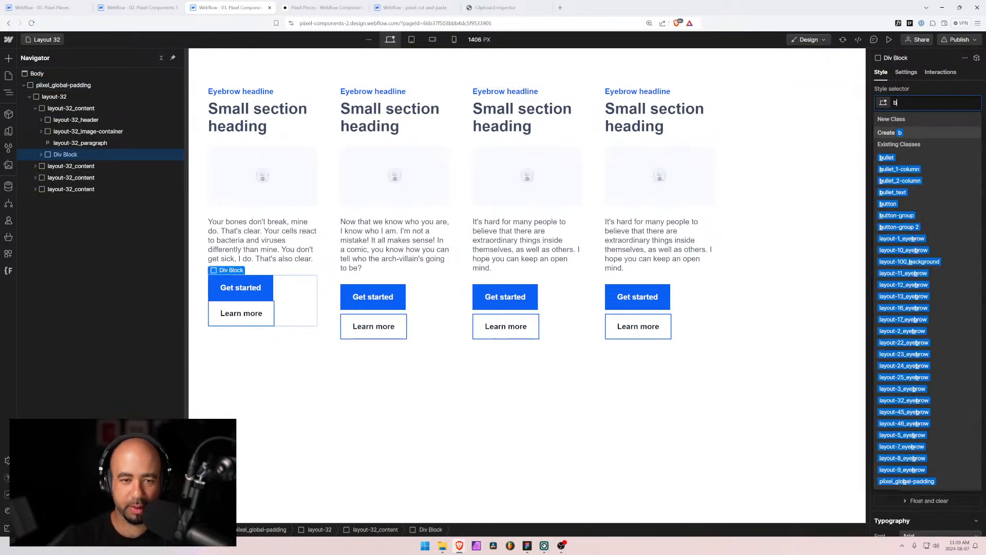
type("button-group")
key("Return")
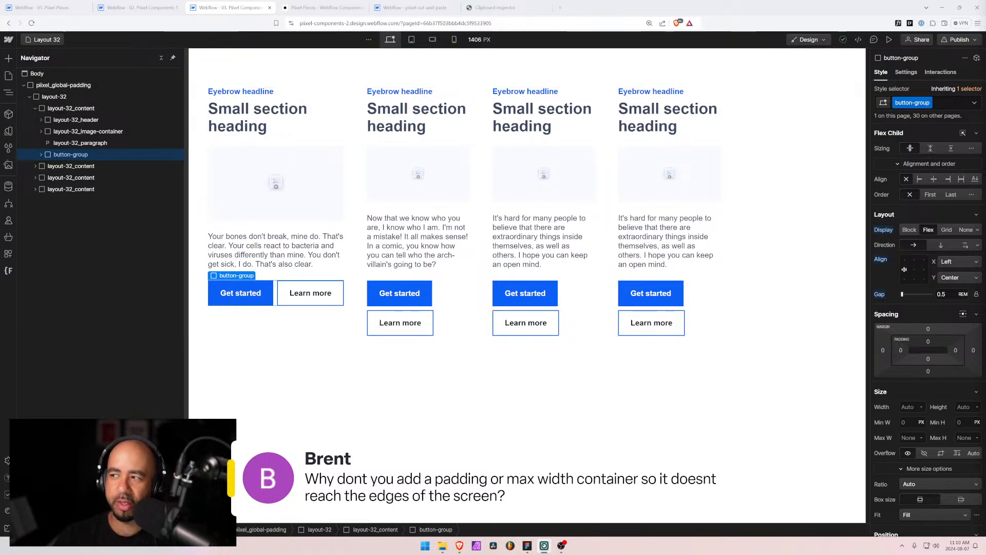
Collapse the layout-32 element tree and examine the global-padding wrapper and the layout-32 grid settings
left_click(31, 96)
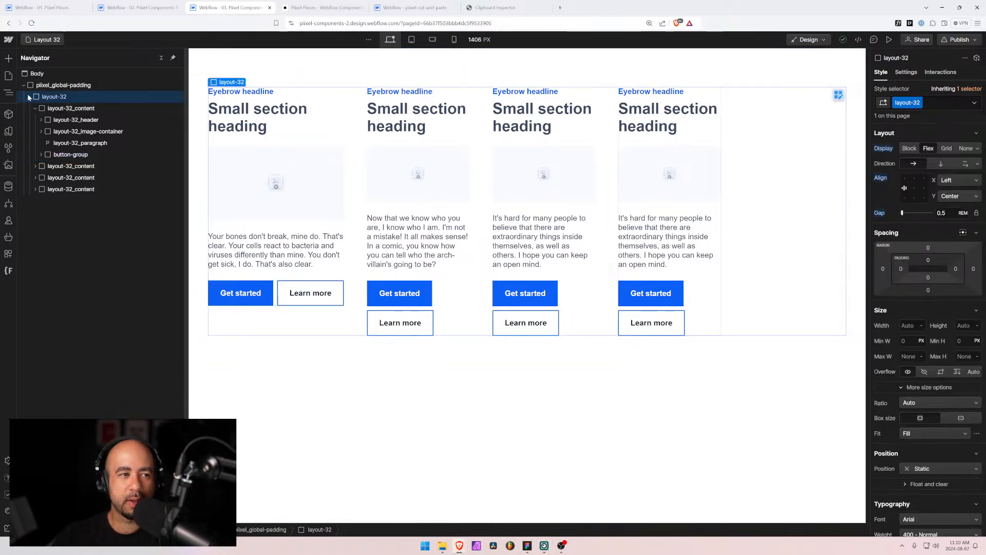
left_click(28, 97)
left_click(61, 85)
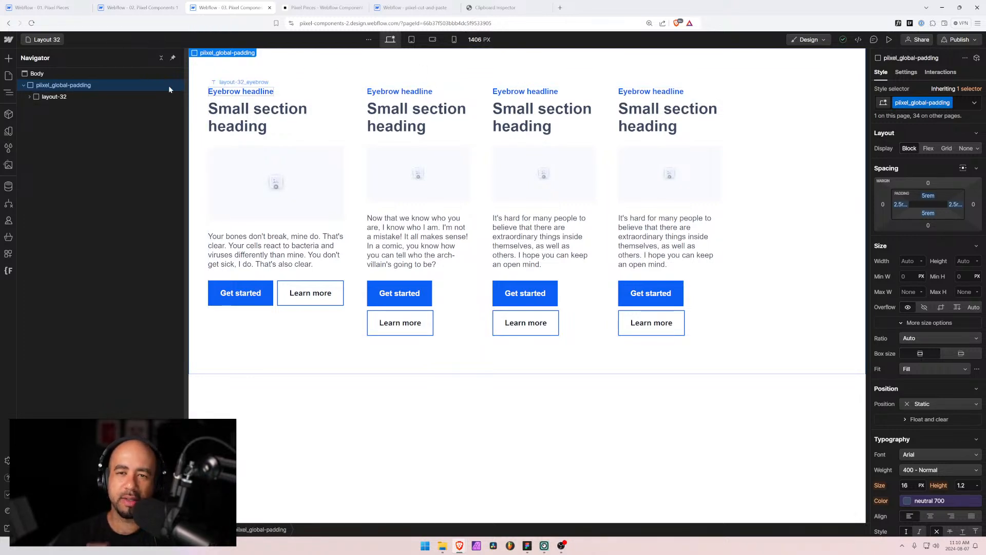
left_click(365, 105)
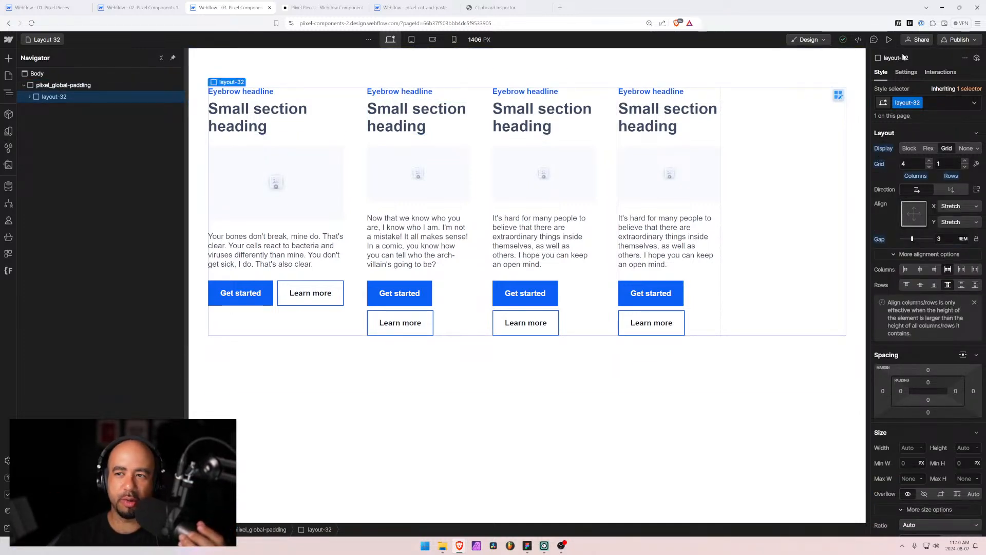
Preview the Layout 32 page, compare it with the pixel-cut-and-paste project and the Pixel Pieces component library, and return to the page's design view
left_click(889, 39)
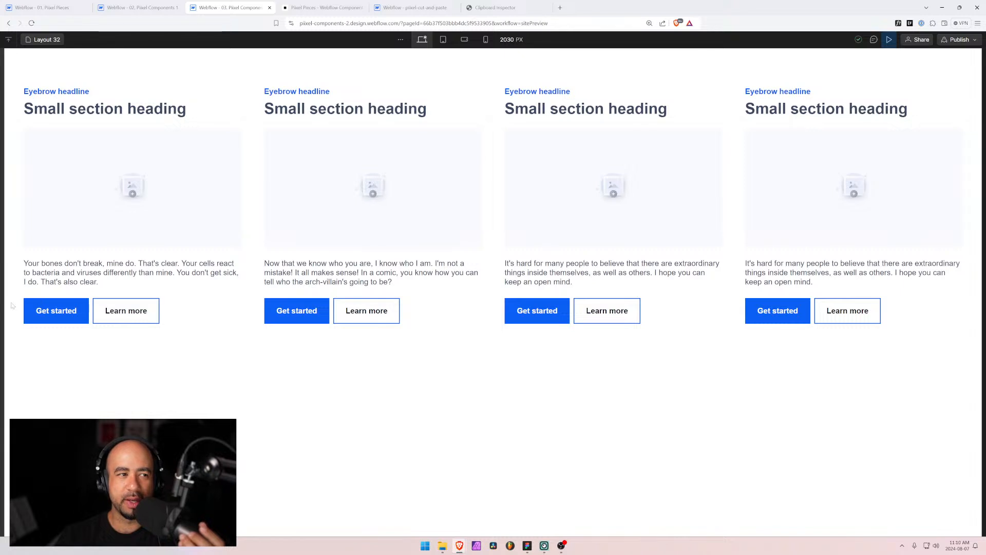
left_click(415, 8)
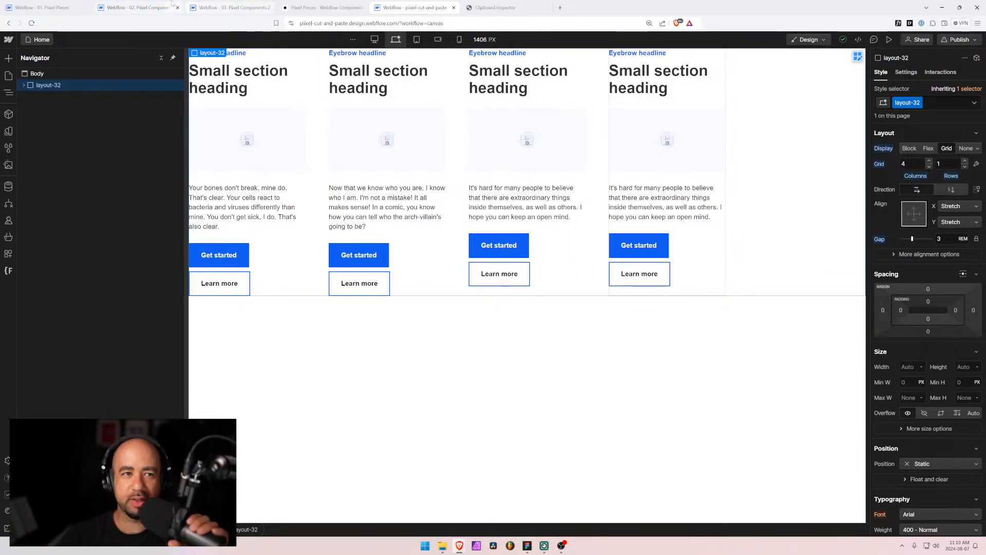
left_click(193, 8)
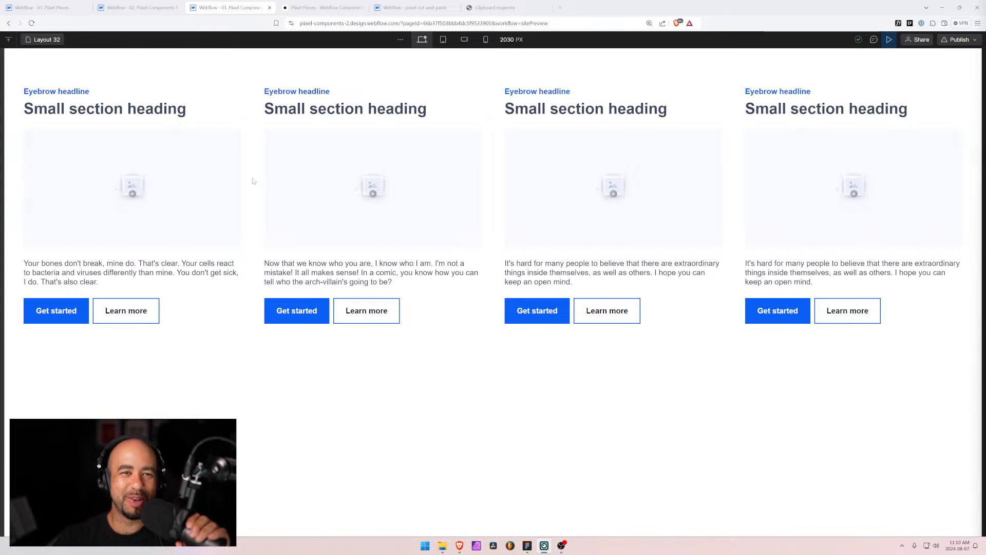
left_click(151, 8)
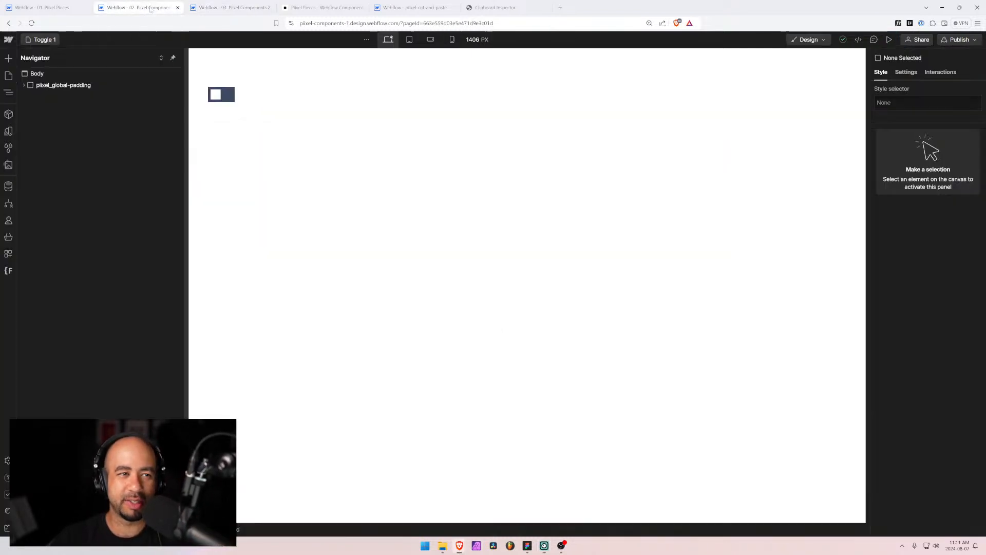
left_click(225, 7)
left_click(340, 6)
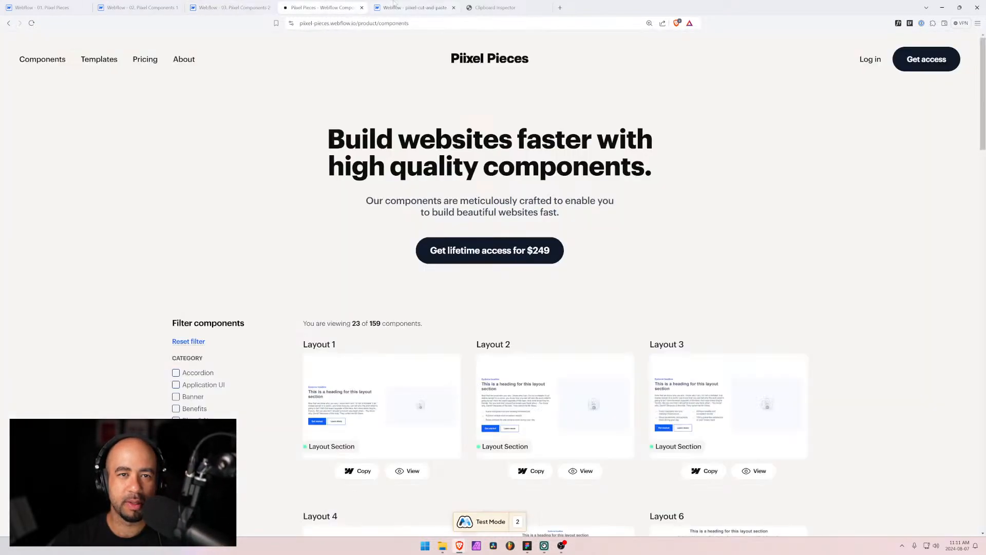
left_click(400, 5)
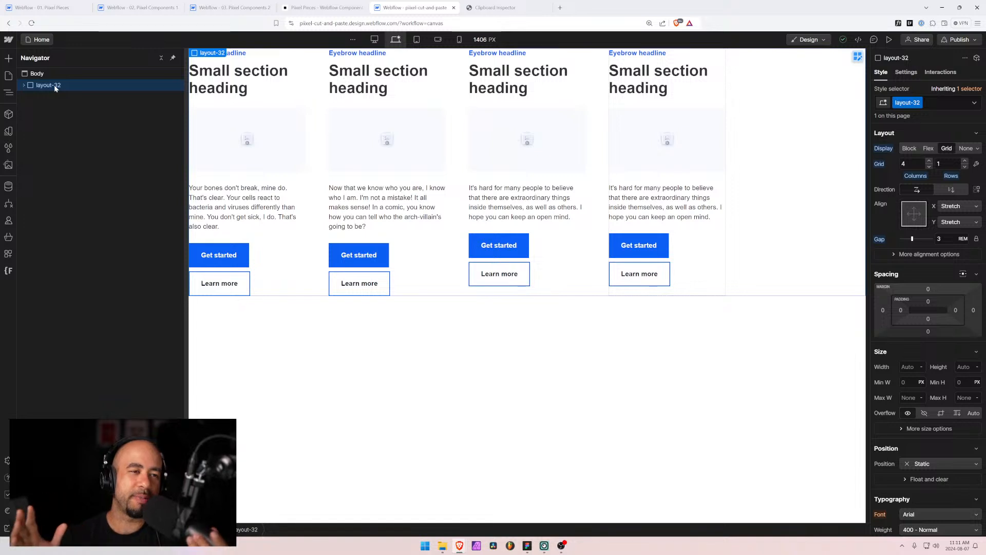
left_click(227, 4)
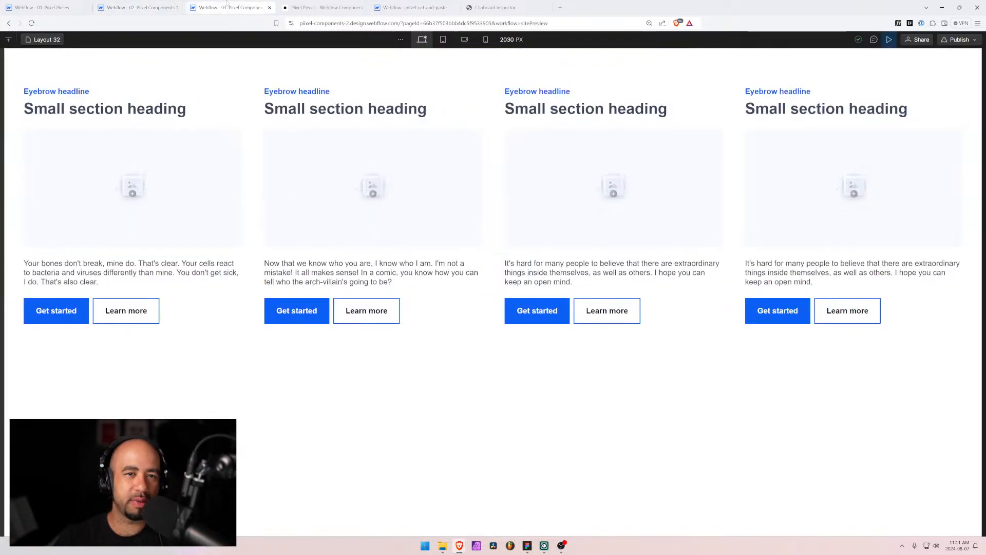
left_click(888, 39)
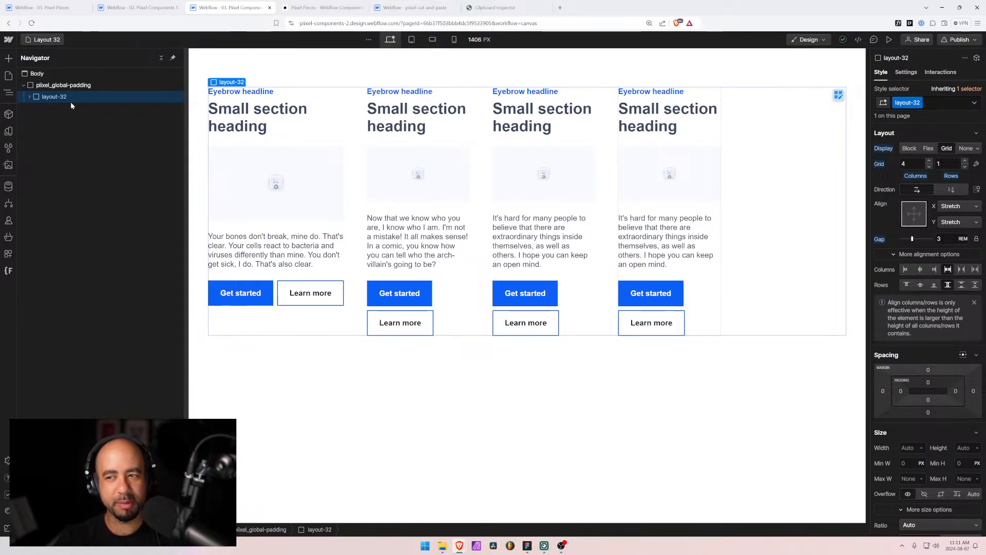
Select the fourth column's paragraph in Webflow and copy the fourth column's paragraph text from Layout 33 in Figma
left_click(275, 294)
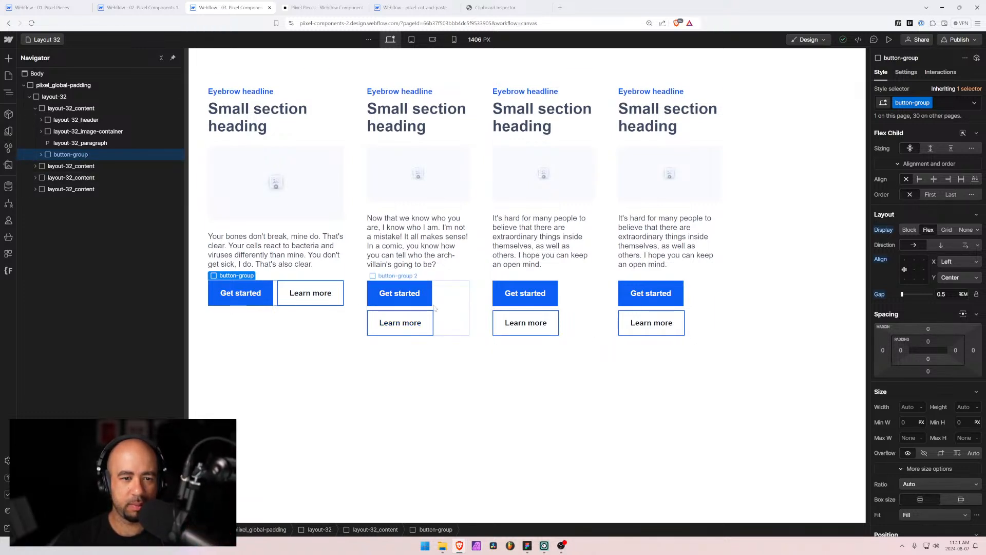
left_click(670, 250)
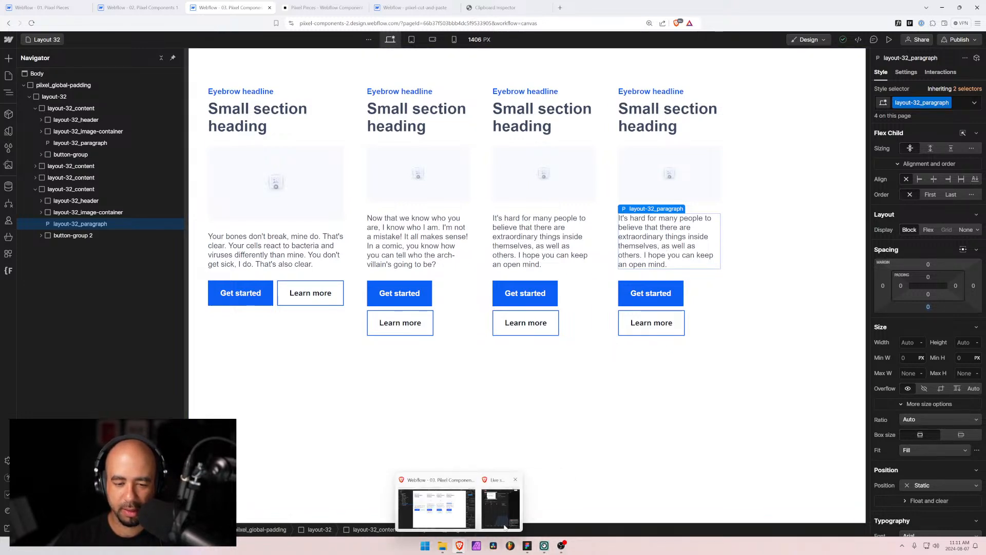
left_click(527, 546)
left_click(596, 260)
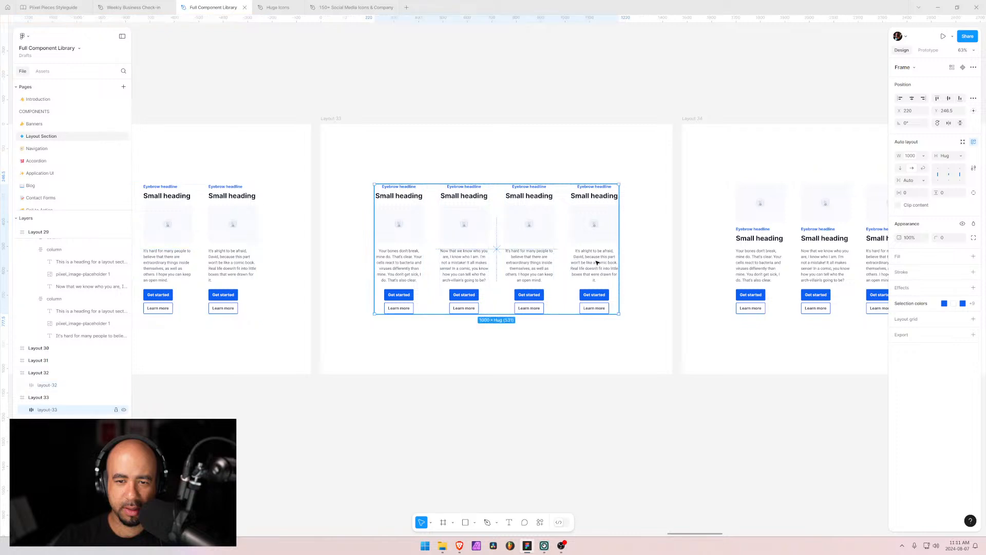
double_click(596, 261)
double_click(597, 262)
key("Return")
key("ctrl+c")
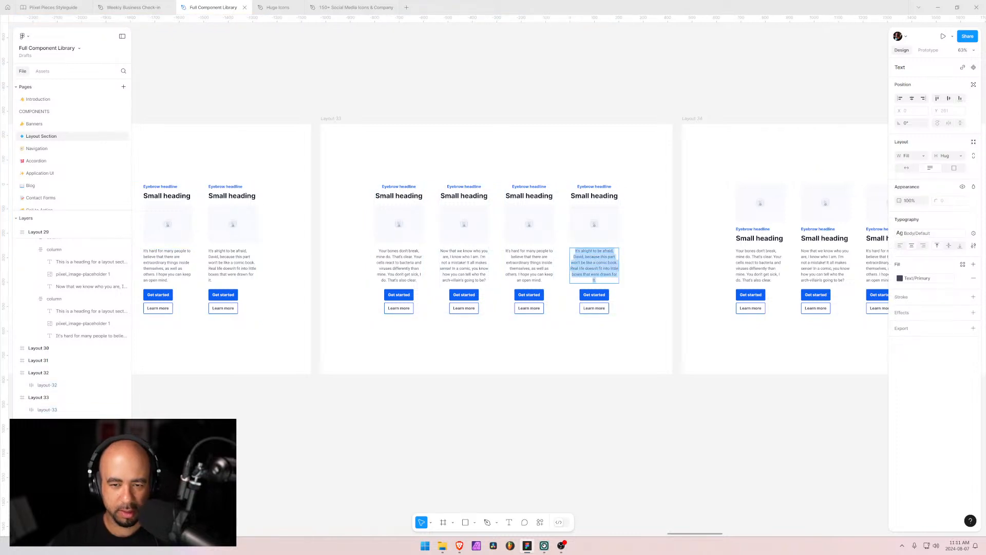
Replace the fourth column's paragraph text in Webflow with the copied "It's alright to be afraid" text
key("alt+Tab")
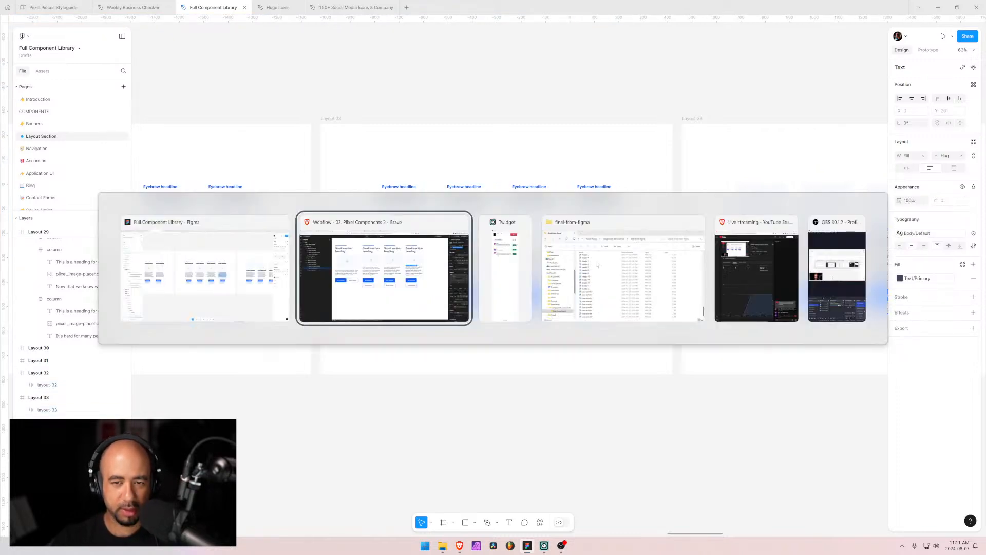
double_click(634, 230)
key("ctrl+a")
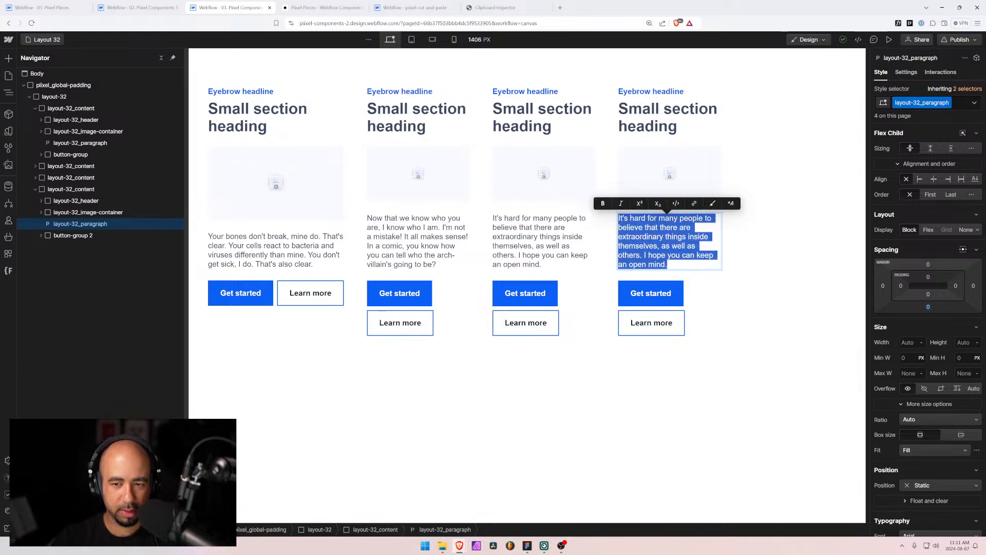
key("BackSpace")
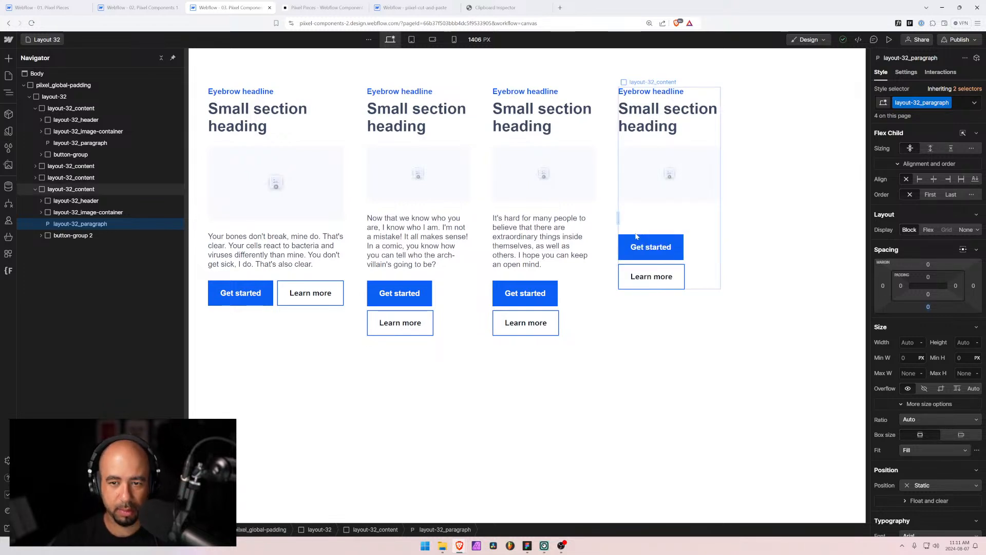
key("alt+Tab")
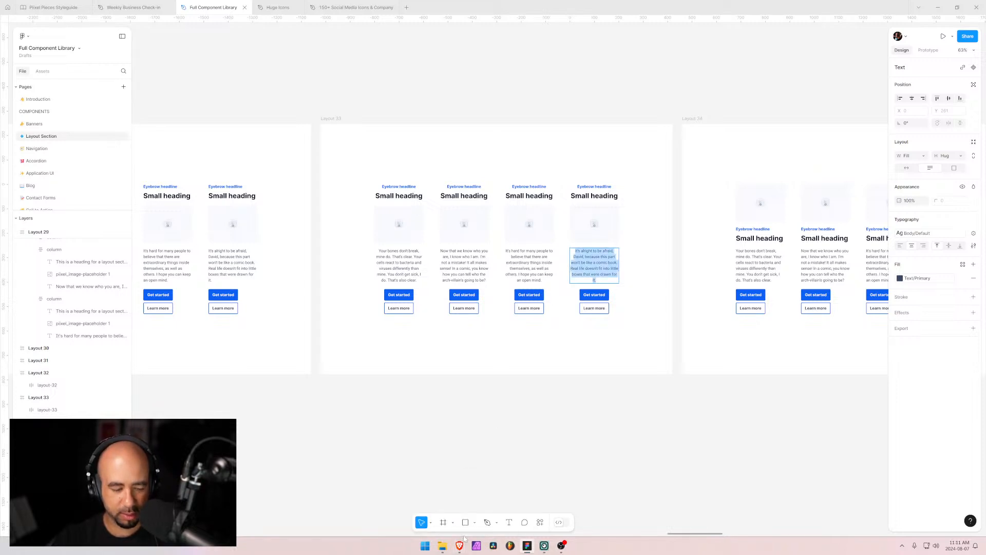
key("alt+Tab")
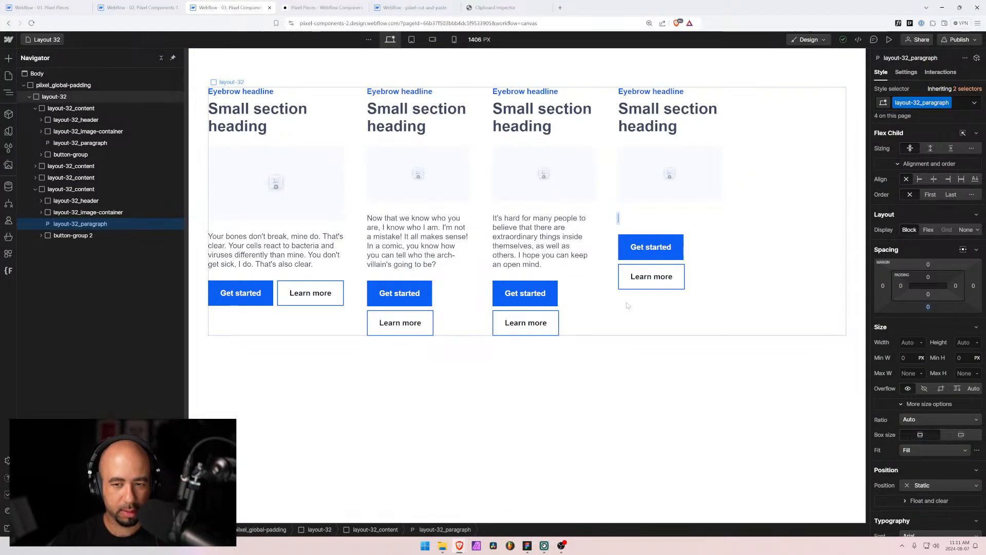
key("ctrl+v")
left_click(750, 302)
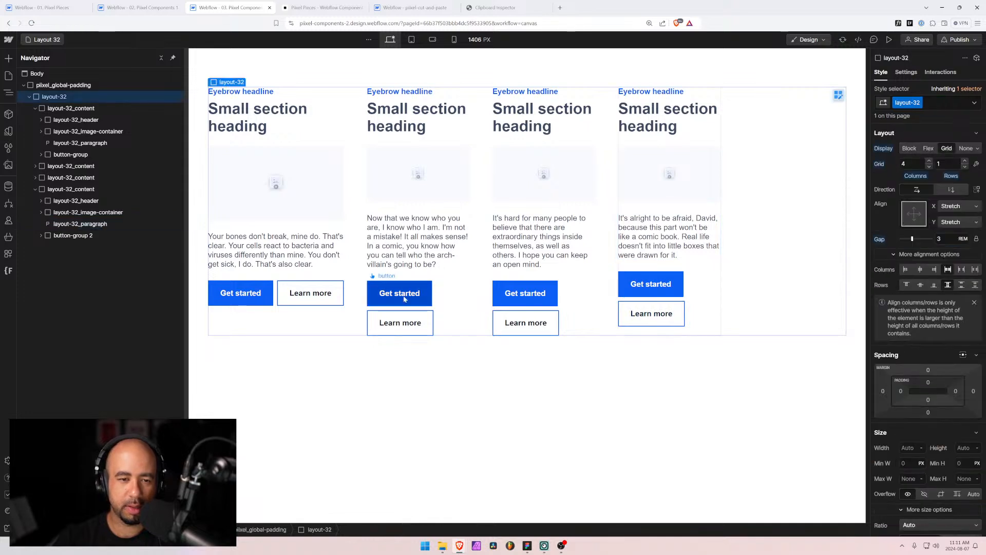
Set the flex direction of the first column's button-group class to wrap
left_click(275, 291)
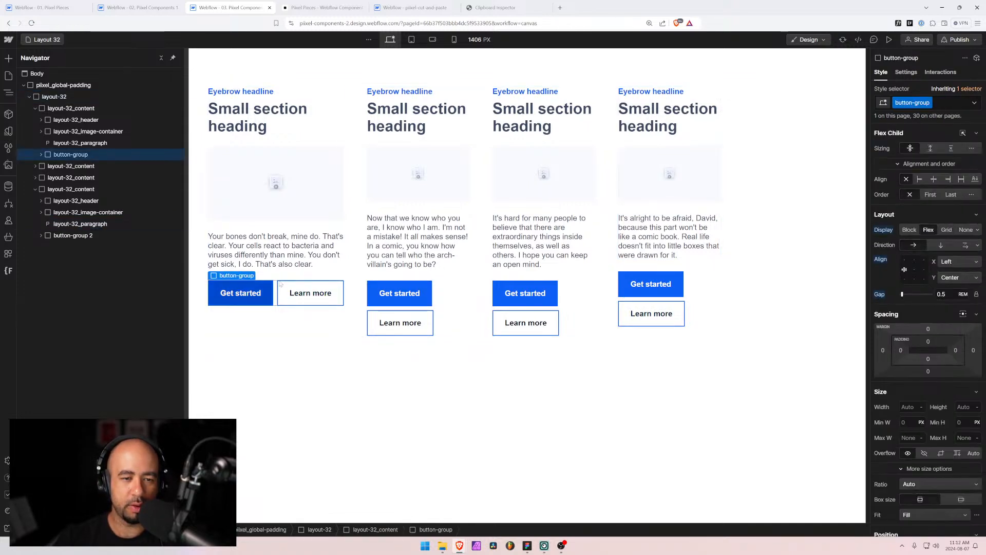
left_click(964, 245)
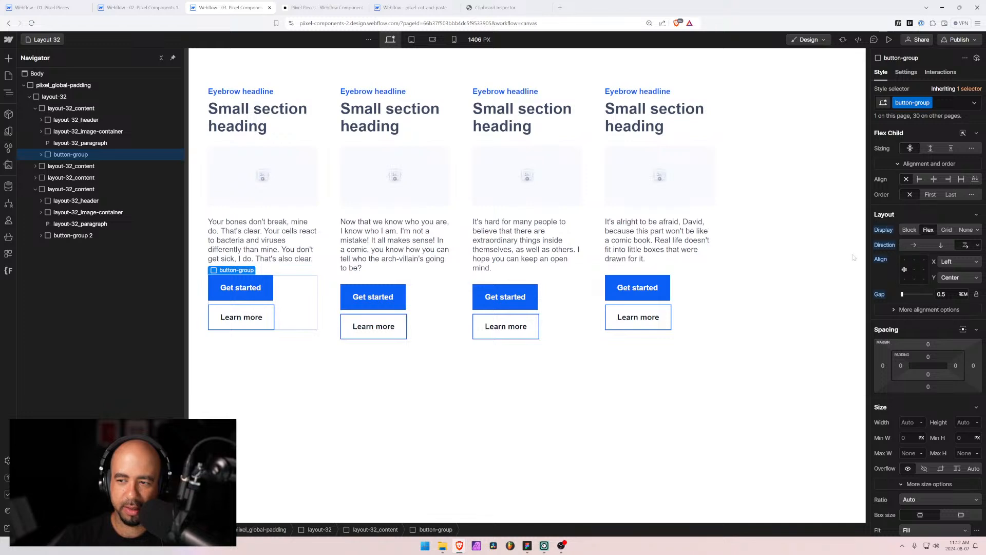
Replace the button-group 2 class on the second column's button wrapper with the existing button-group class
left_click(420, 311)
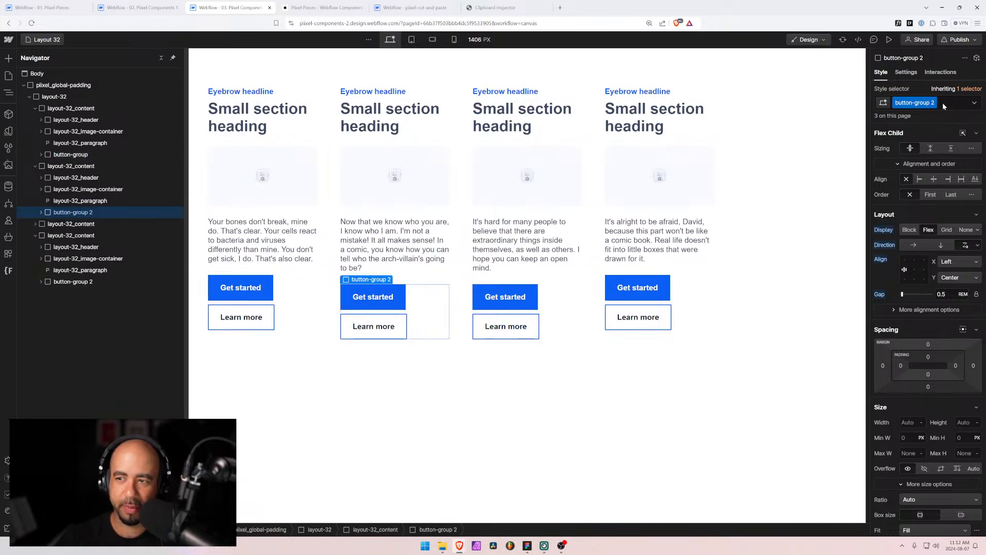
left_click(944, 106)
key("BackSpace")
type("butgton")
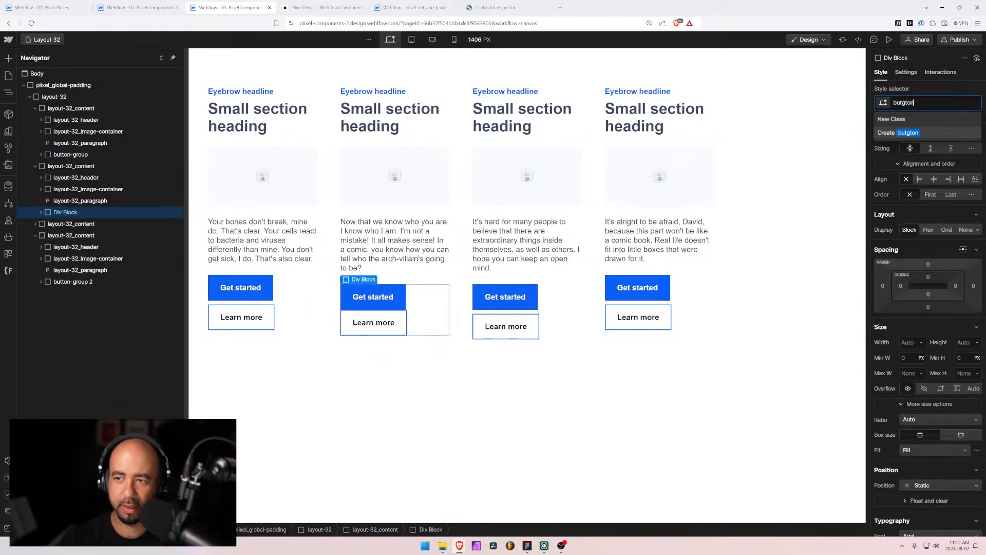
key("BackSpace")
key("BackSpace")
key("BackSpace")
key("BackSpace")
type("tton")
key("BackSpace")
key("BackSpace")
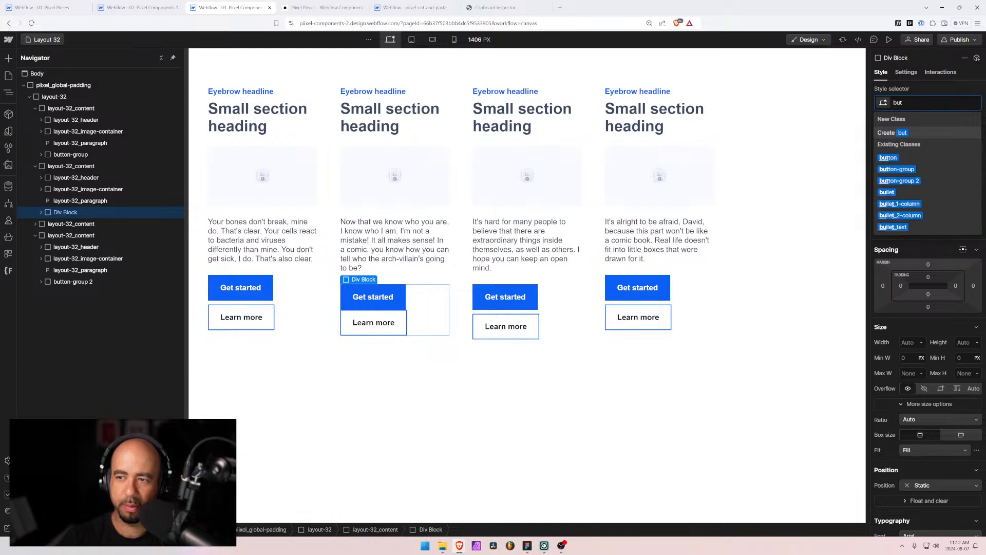
type("on-")
key("Return")
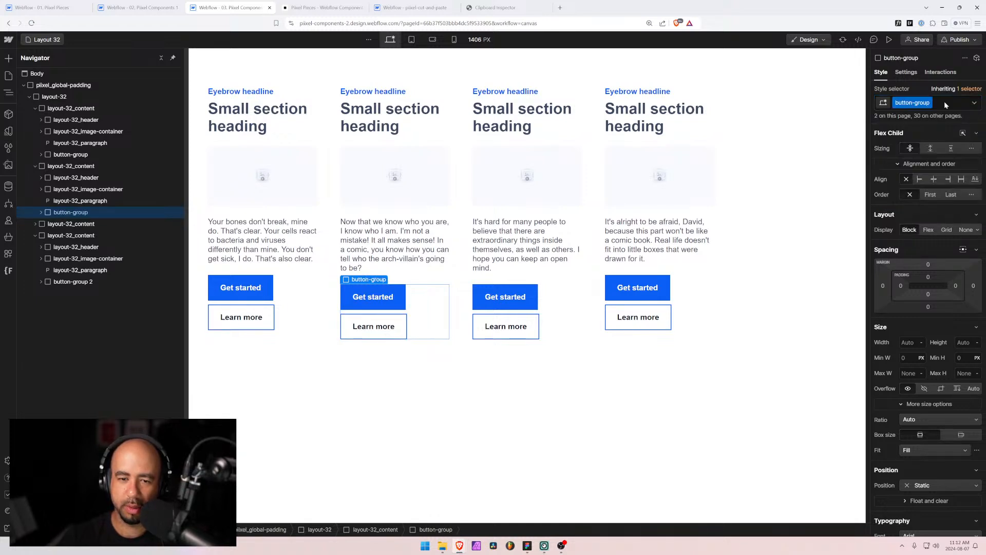
Replace the button-group 2 class on the third column's button wrapper with the existing button-group class
left_click(521, 315)
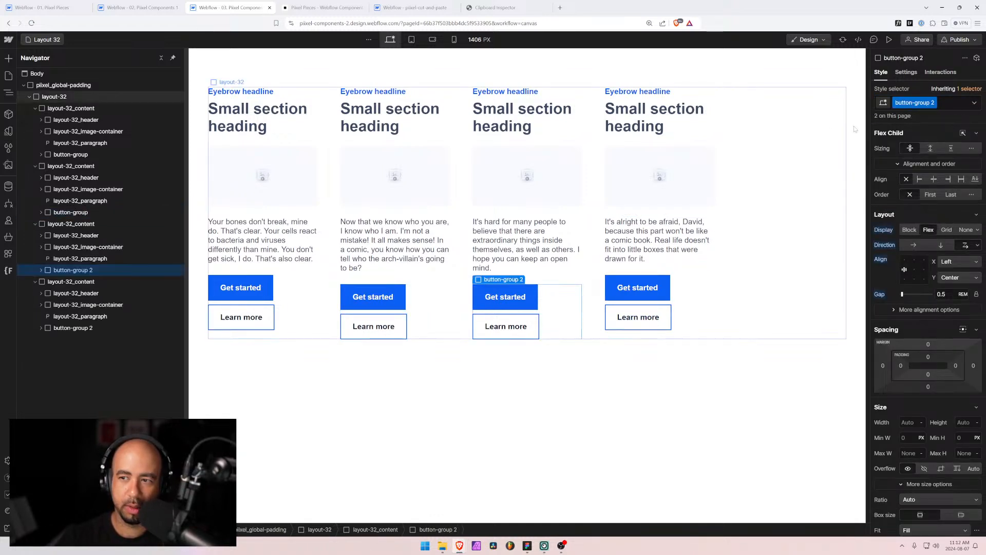
left_click(948, 103)
type("button0g")
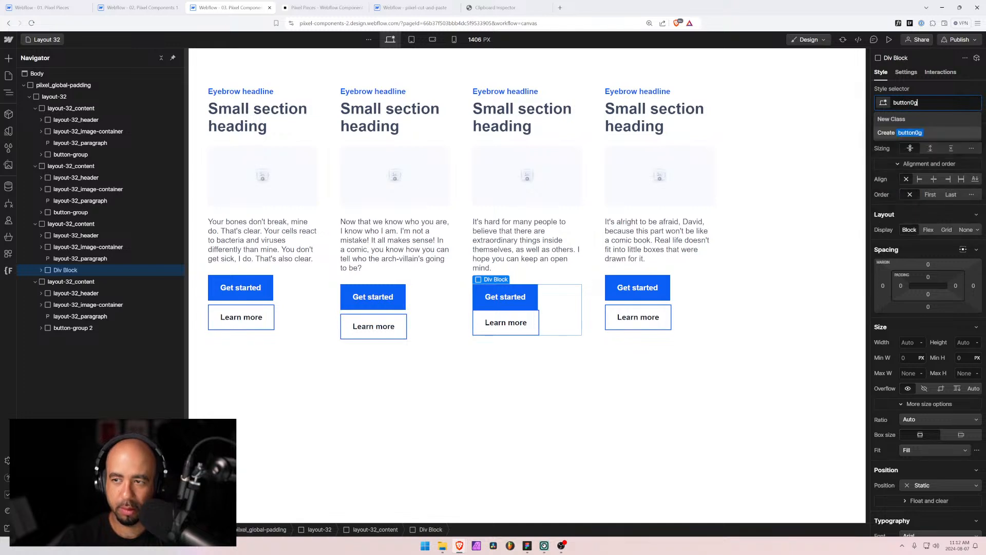
key("BackSpace")
key("BackSpace")
left_click(953, 144)
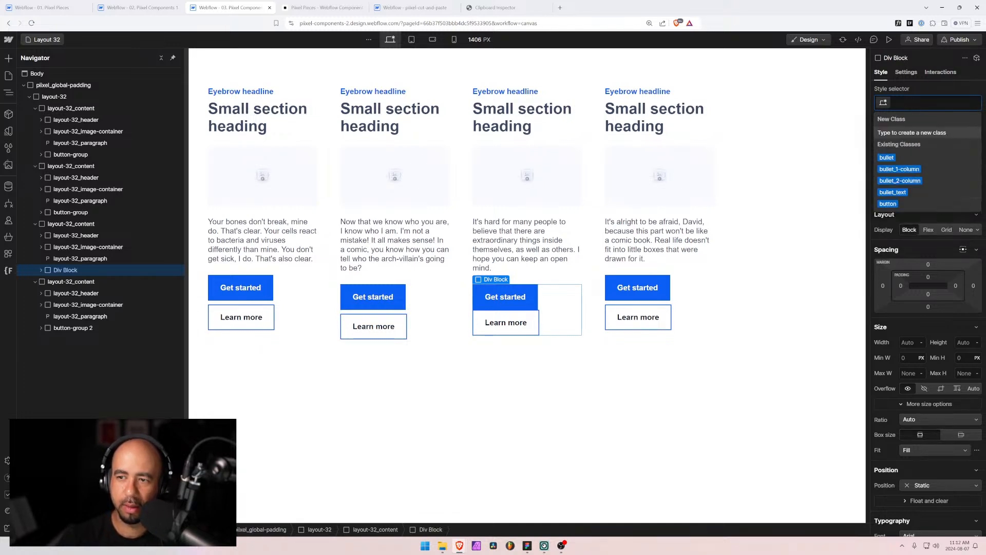
Replace the button-group 2 class on the fourth column's button wrapper with the existing button-group class
left_click(678, 314)
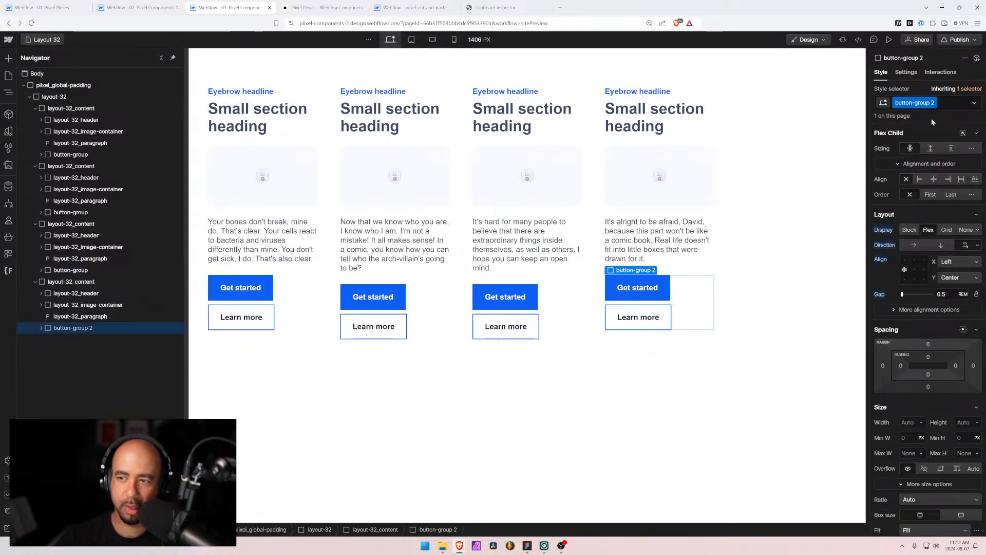
left_click(948, 102)
key("BackSpace")
type("button-g")
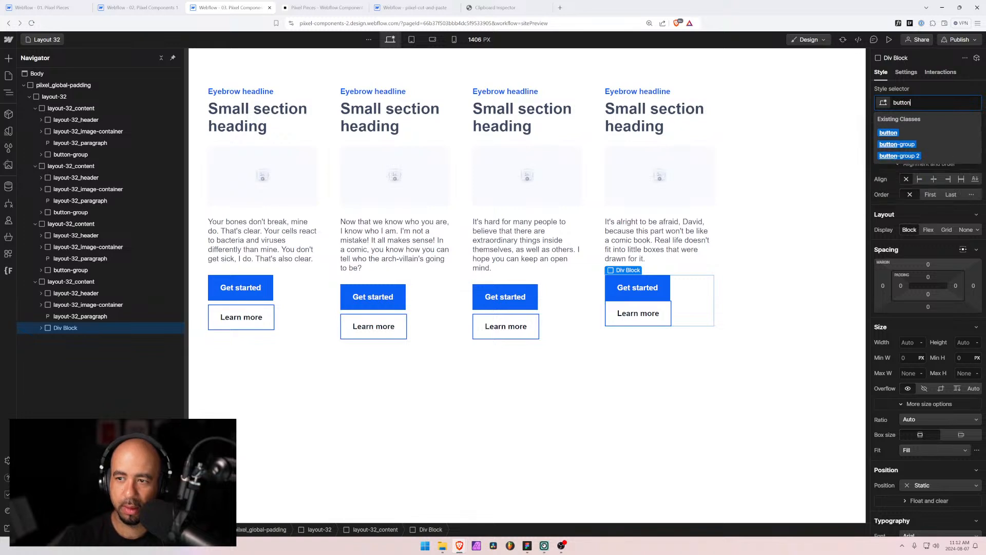
key("Return")
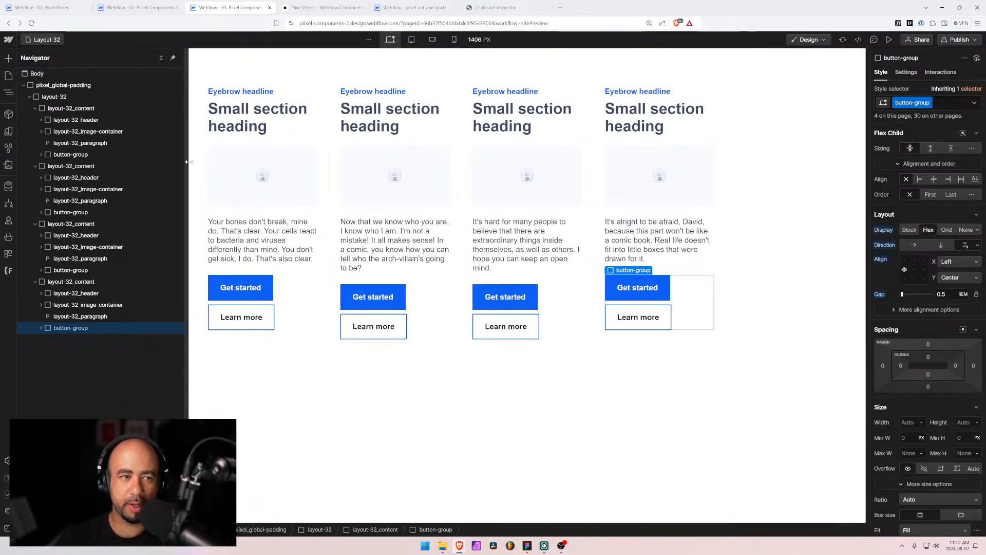
Collapse the layout-32 columns and section in the element tree, and check the global-padding wrapper's and layout-32's style settings
left_click(329, 128)
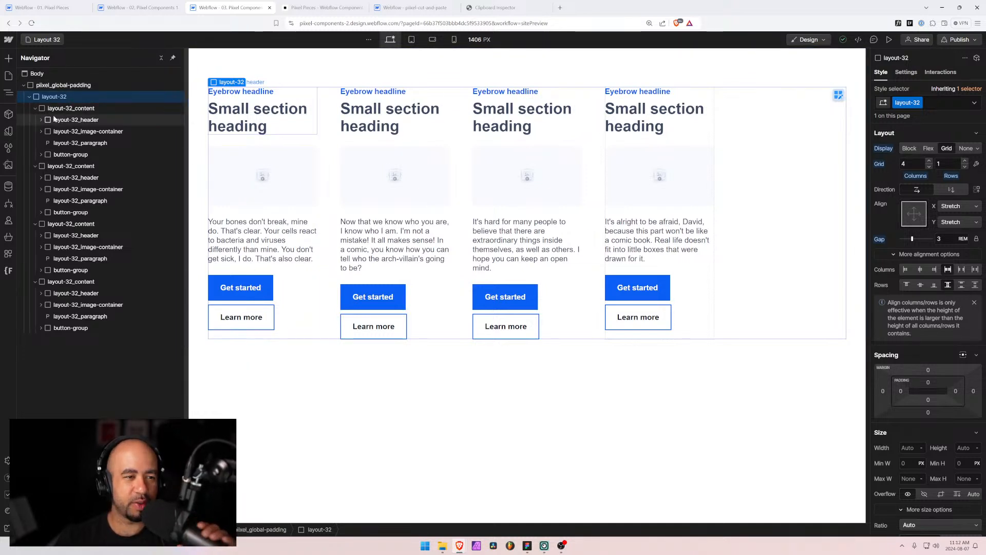
left_click(35, 108)
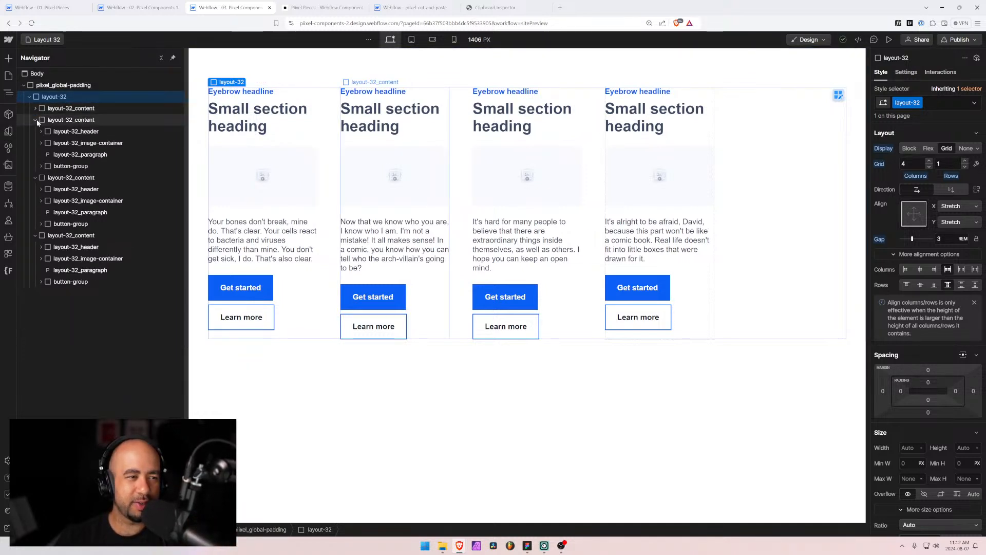
left_click(36, 120)
left_click(29, 96)
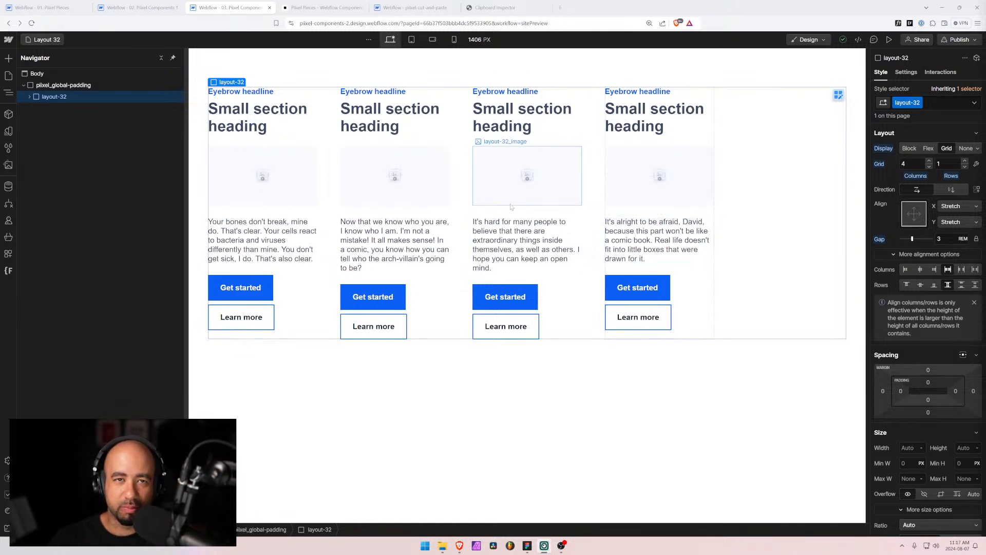
left_click(58, 86)
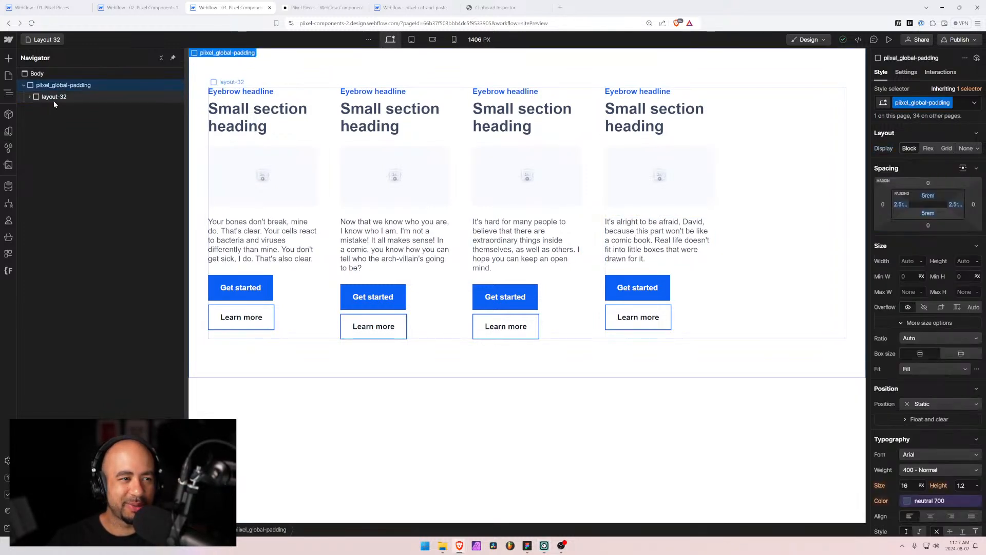
left_click(54, 98)
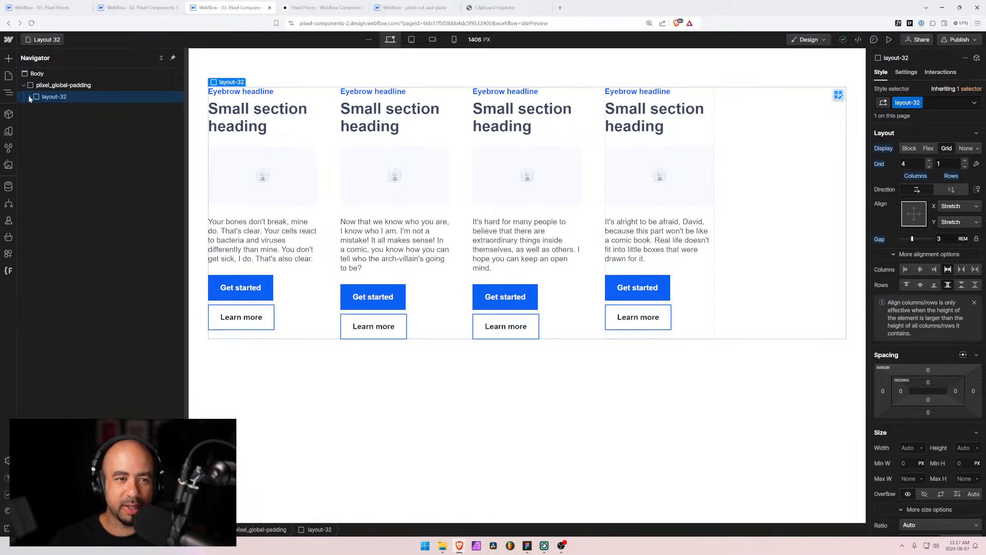
Check how the layout-32 section responds at the tablet, mobile landscape, mobile portrait and desktop breakpoints
left_click(414, 41)
left_click(438, 40)
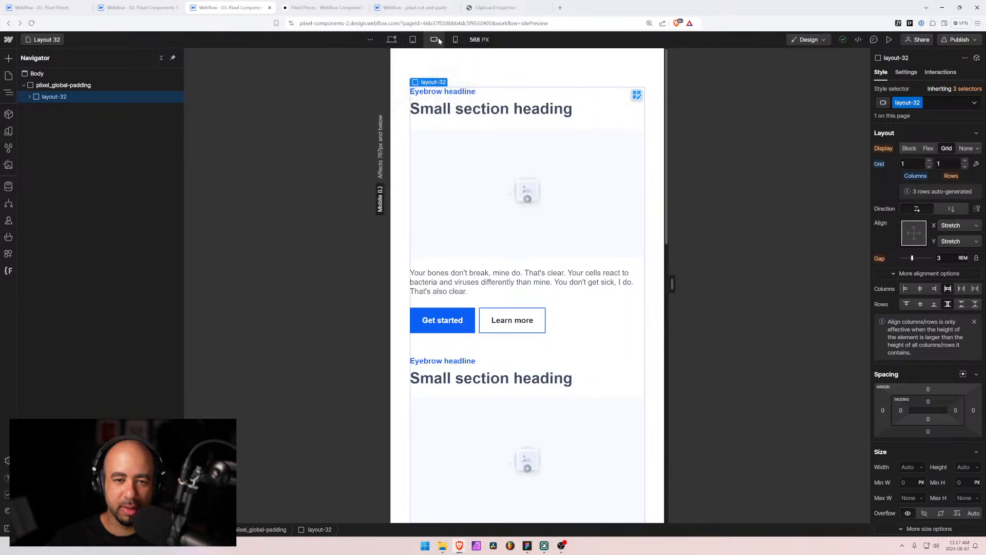
left_click(455, 39)
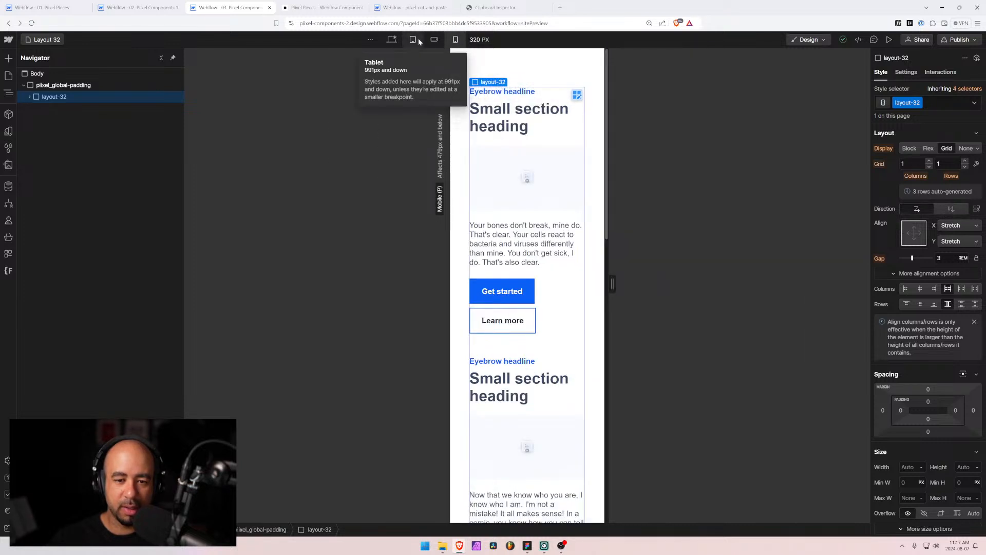
left_click(413, 41)
left_click(395, 41)
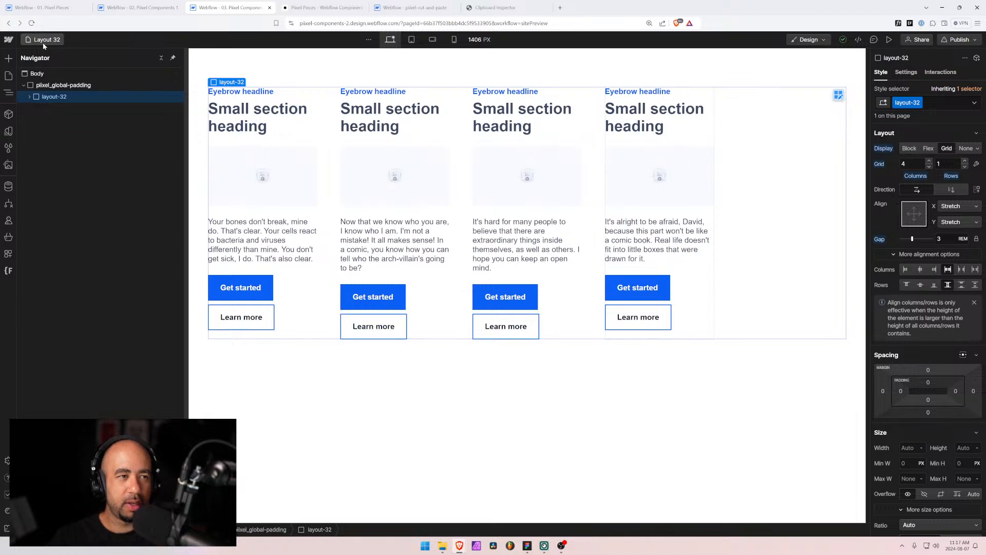
Switch to the Pixel Pieces project, widen its canvas, and search the Components CMS collection for "layout"
left_click(36, 7)
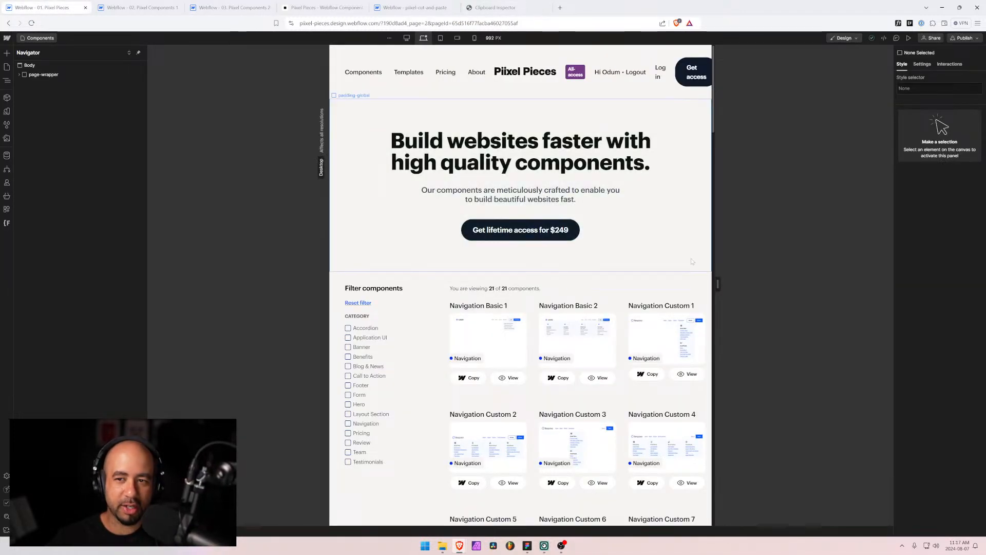
left_click_drag(718, 280, 804, 280)
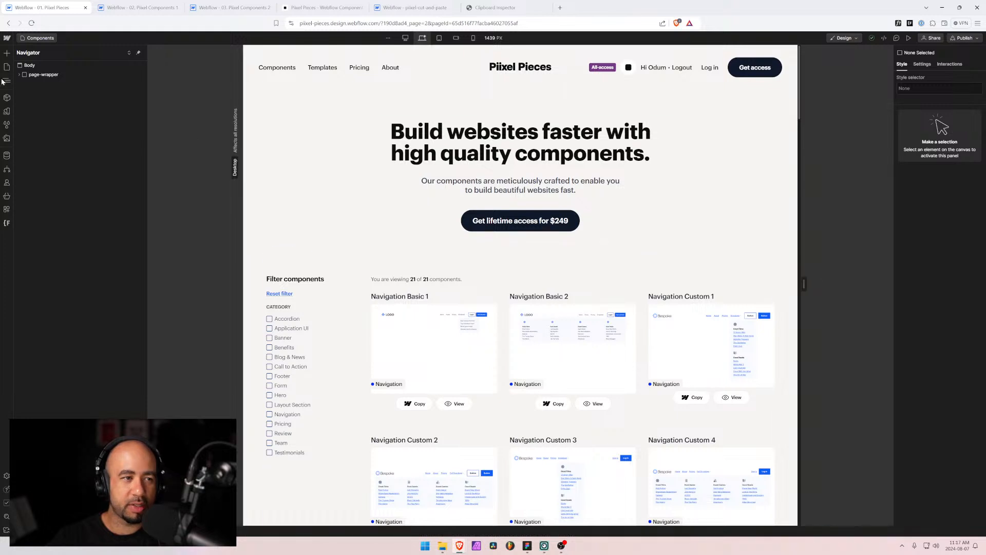
left_click(6, 155)
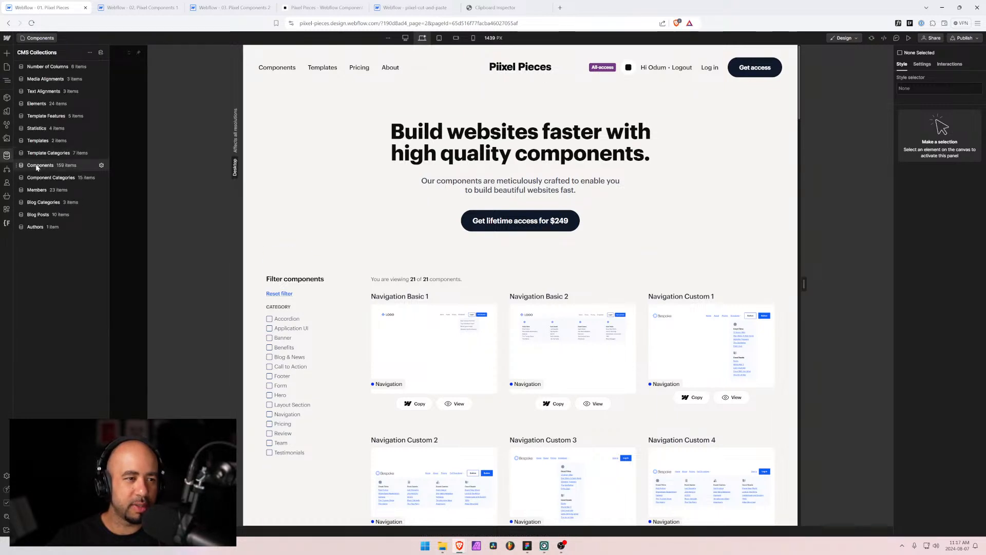
left_click(40, 165)
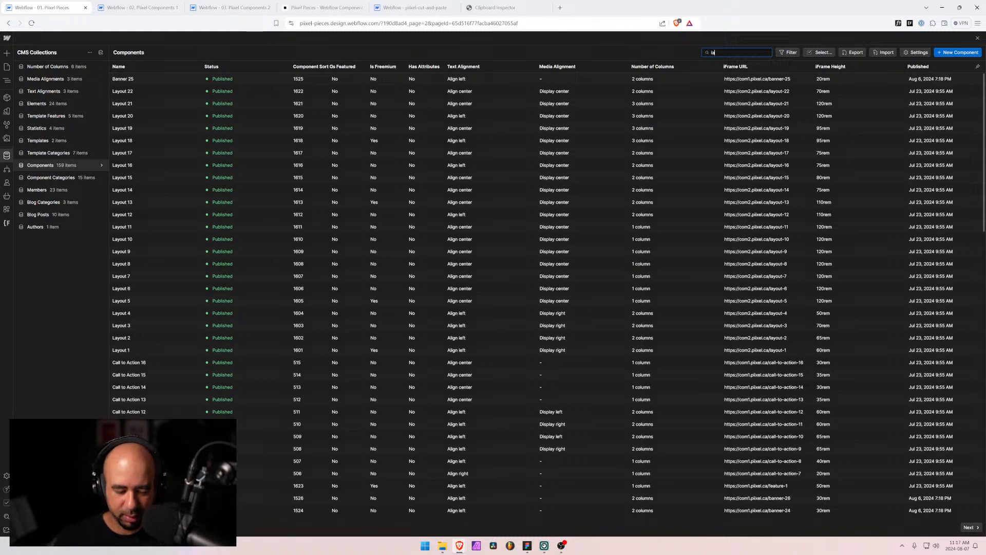
type("layout")
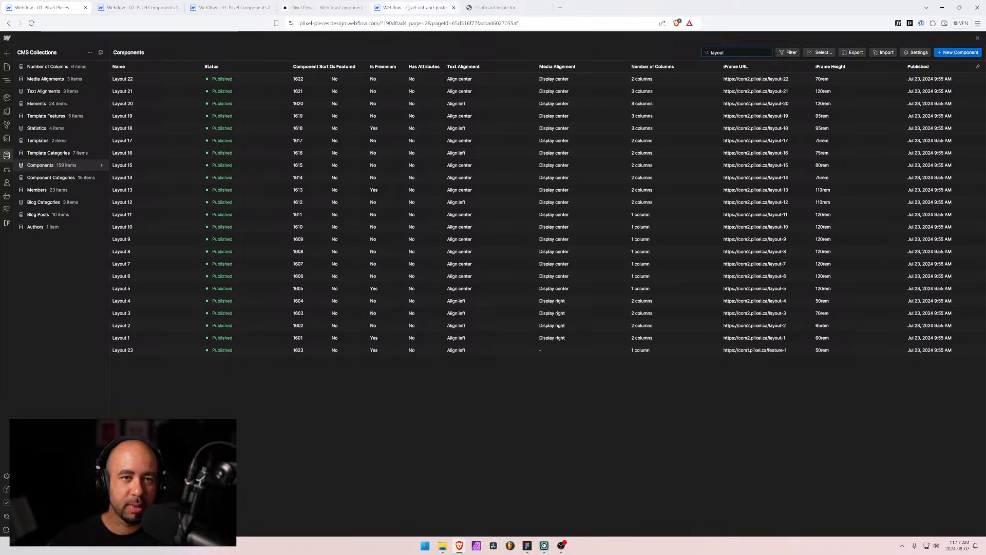
Return to the Pixel Components 2 project and move the Layout 32 page directly below Layout 31 in the page order
left_click(231, 7)
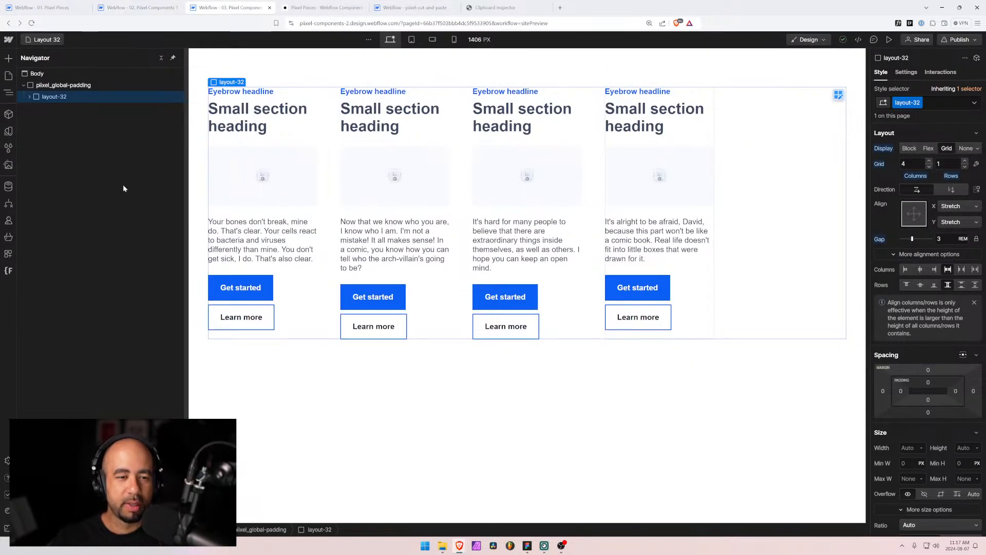
left_click(40, 41)
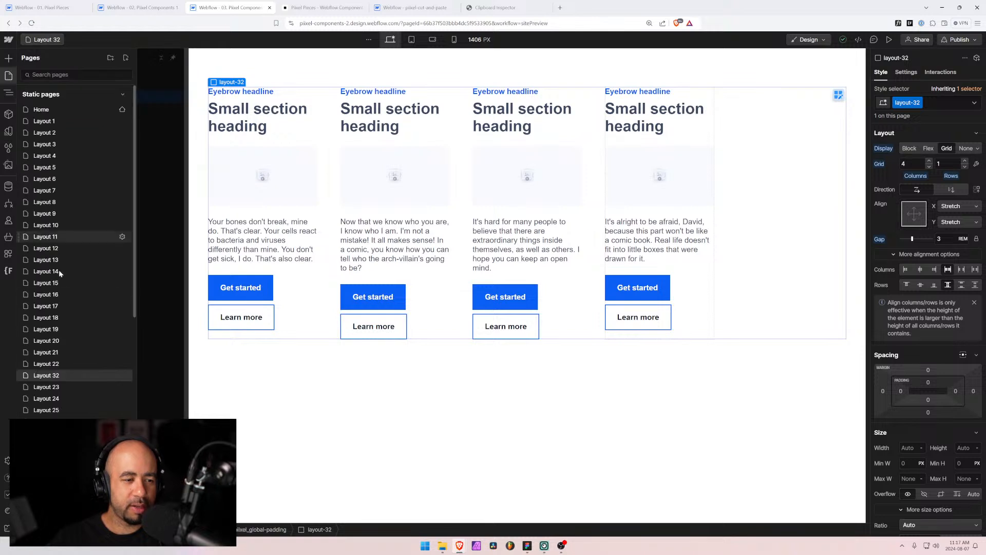
scroll(72, 314, "down", 2)
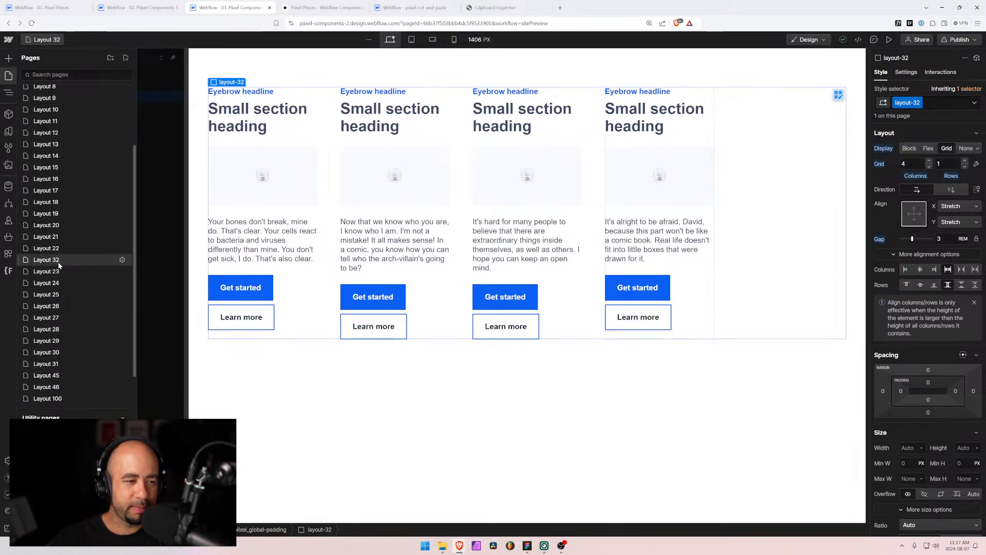
left_click_drag(17, 259, 33, 373)
left_click(123, 364)
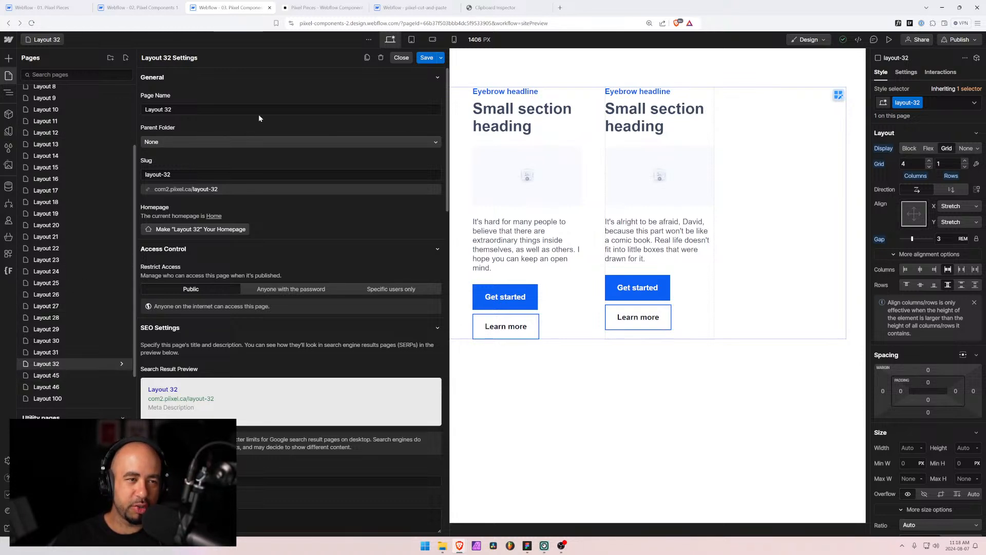
left_click(164, 110)
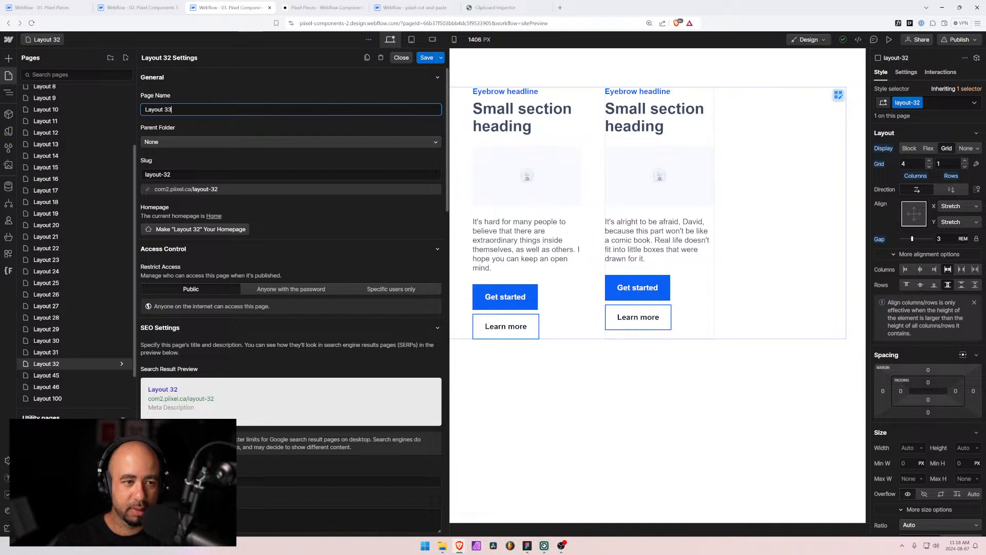
key("Tab")
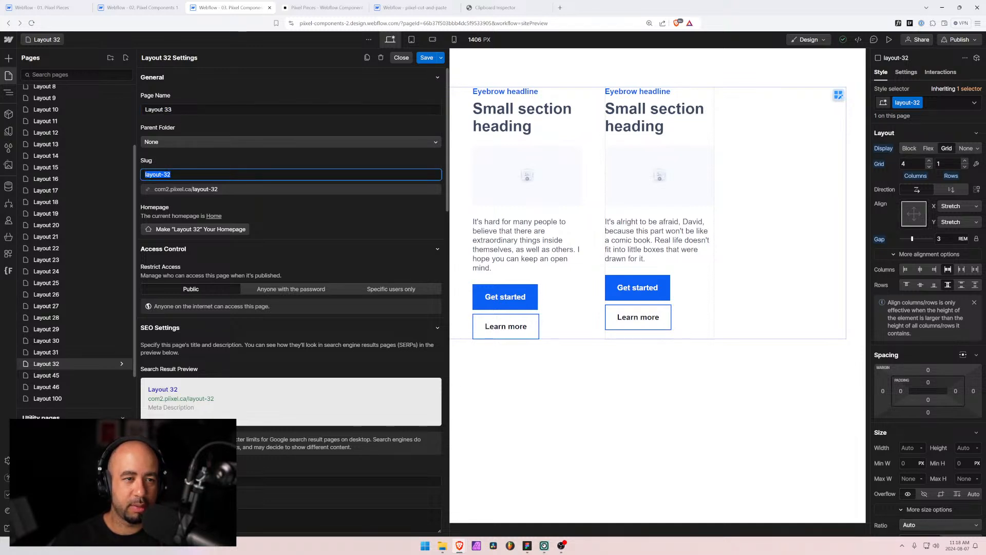
left_click(401, 58)
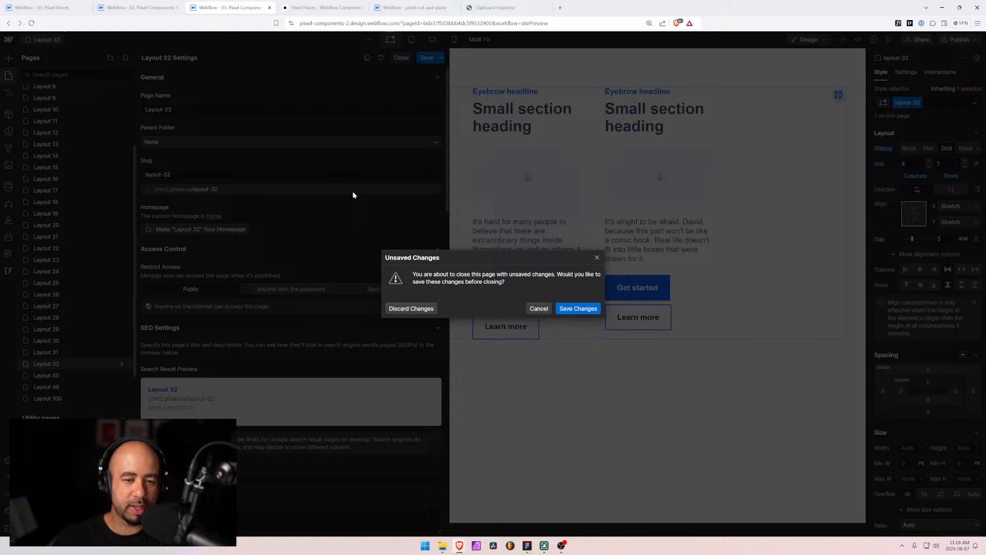
left_click(408, 310)
Duplicate the Layout 32 page and create the copy with the name Layout 33 and the slug layout-33
left_click(121, 364)
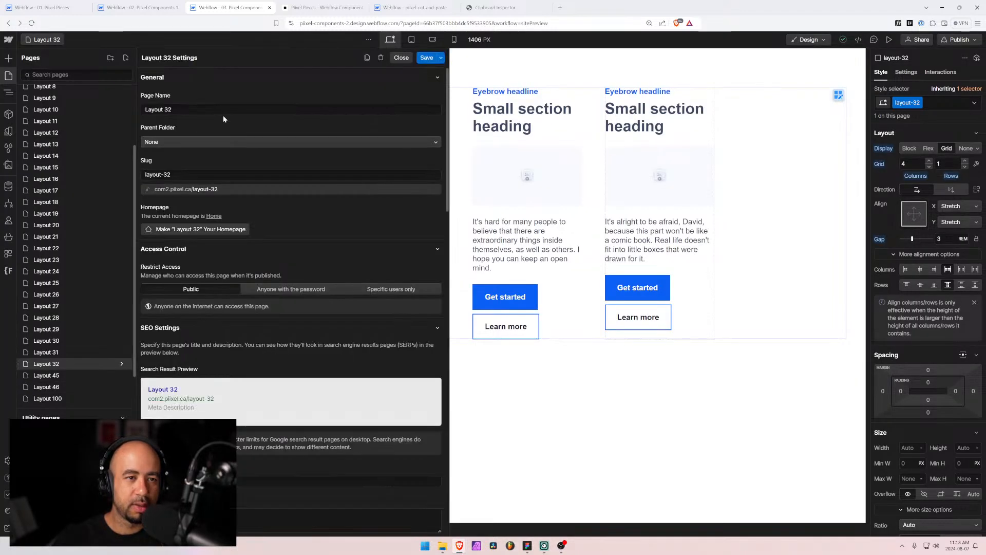
left_click(367, 57)
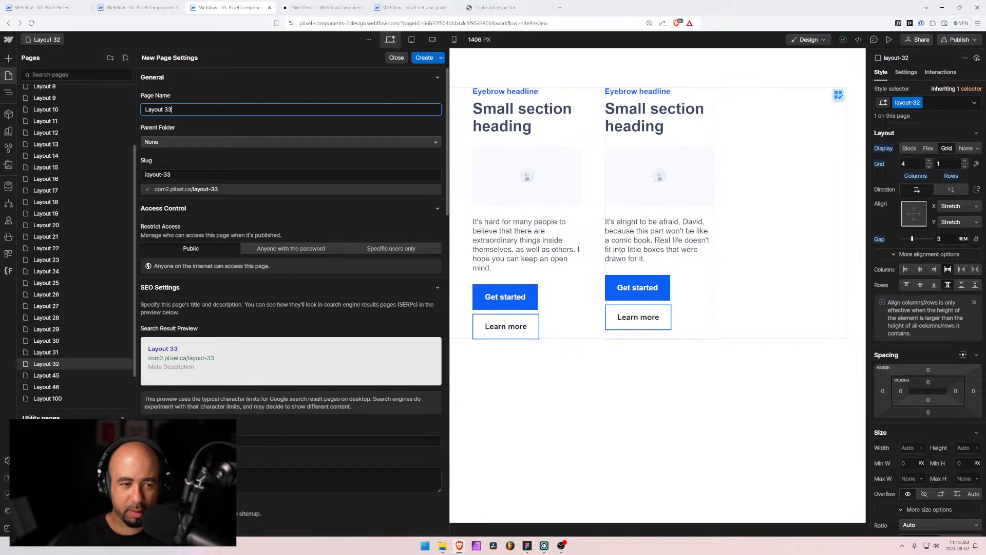
left_click(424, 59)
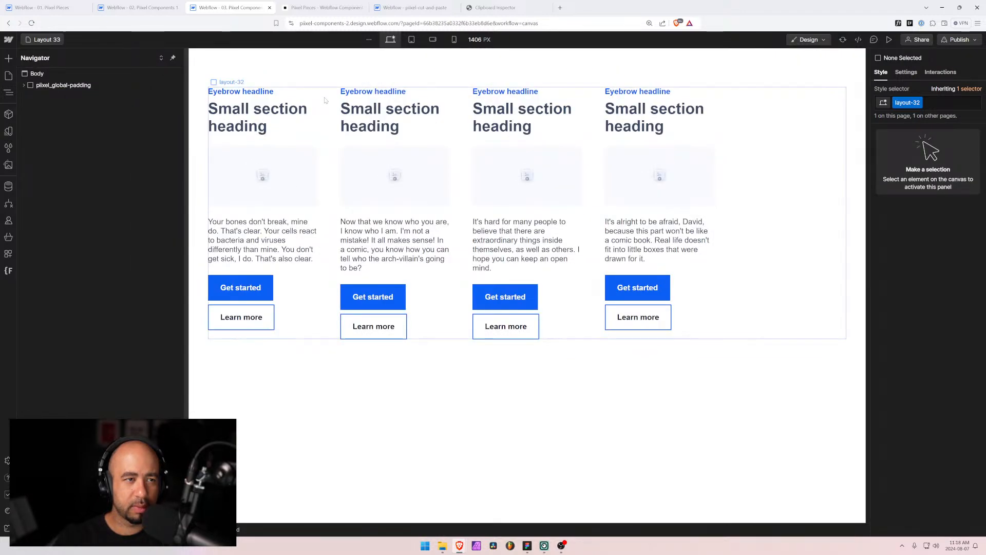
Switch to the pixel-cut-and-paste project and remove the old layout-32 section from its Home page
left_click(415, 7)
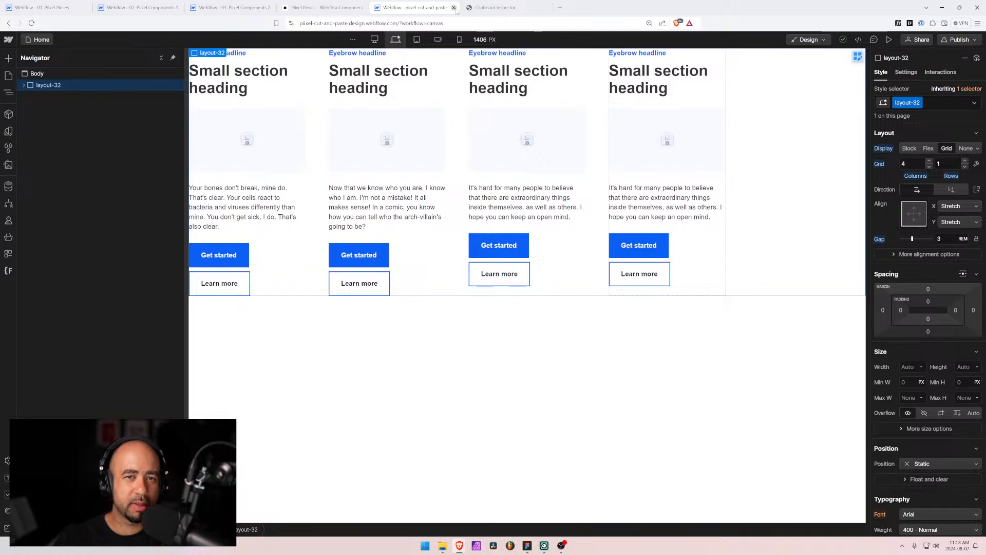
left_click(24, 84)
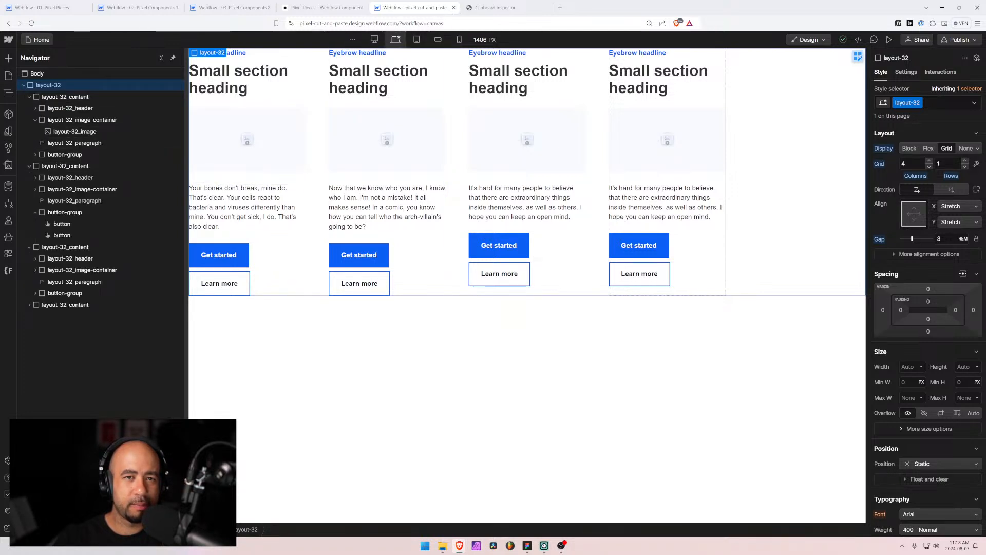
key("ctrl+x")
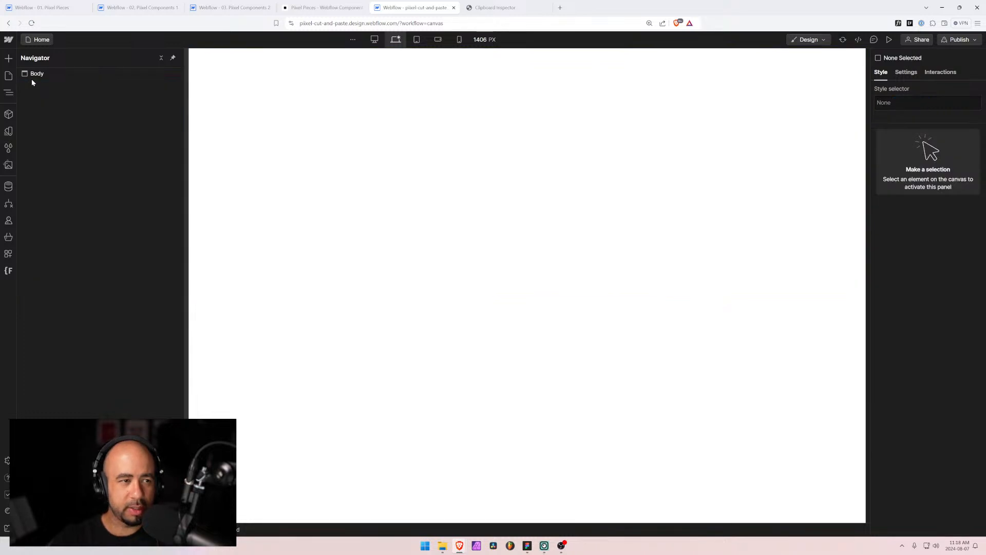
Copy the layout-32 section from the Layout 33 page of Pixel Components 2 and return to the pixel-cut-and-paste project
left_click(255, 8)
left_click(27, 85)
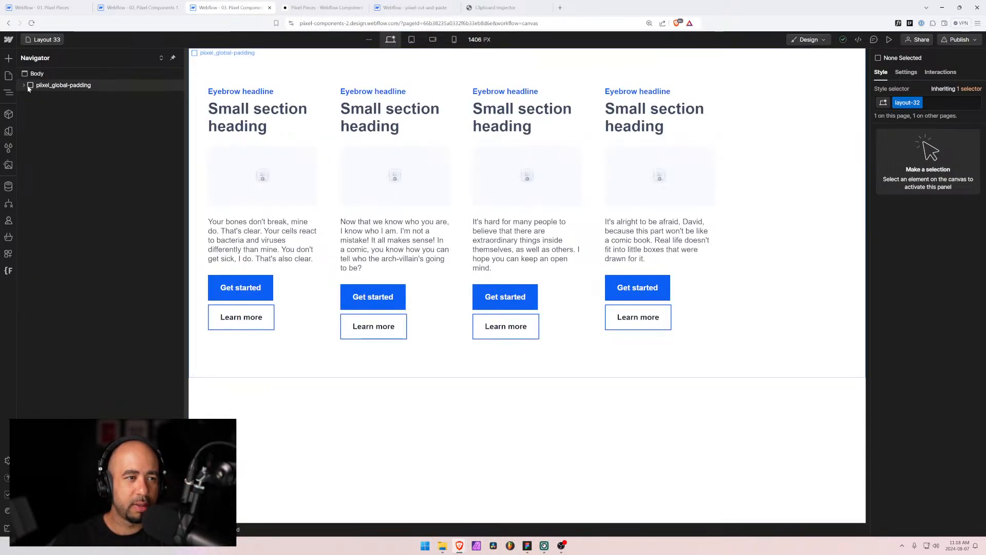
left_click(44, 97)
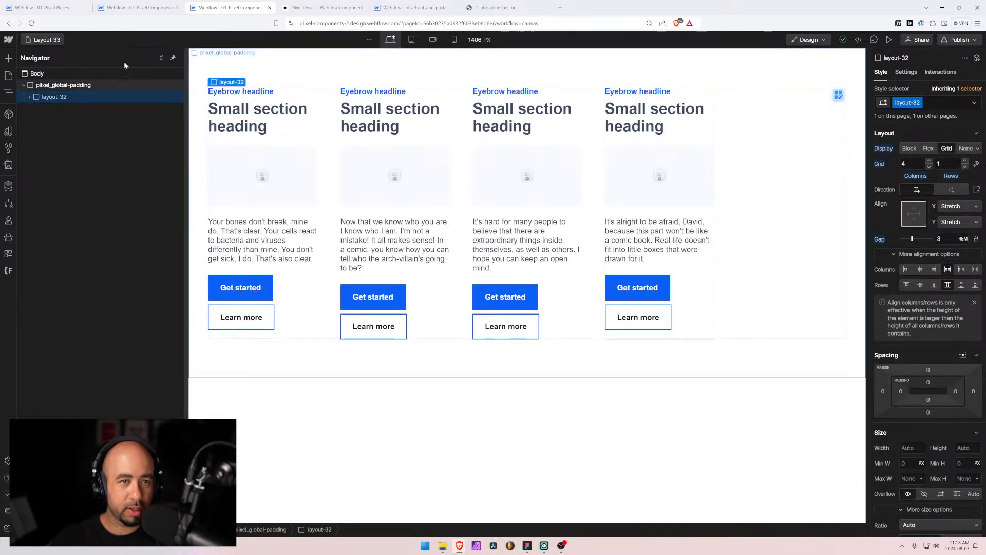
left_click(408, 8)
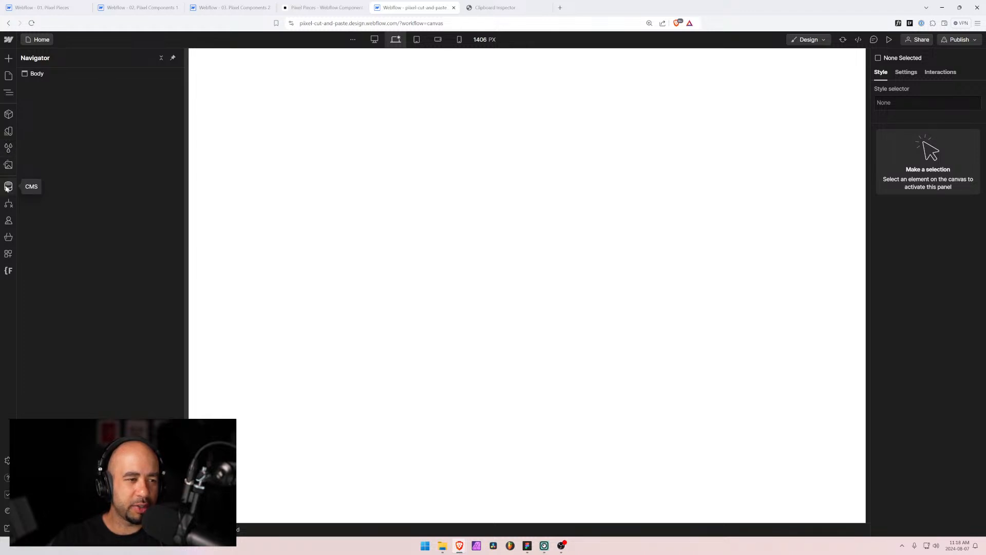
left_click(212, 6)
left_click(408, 8)
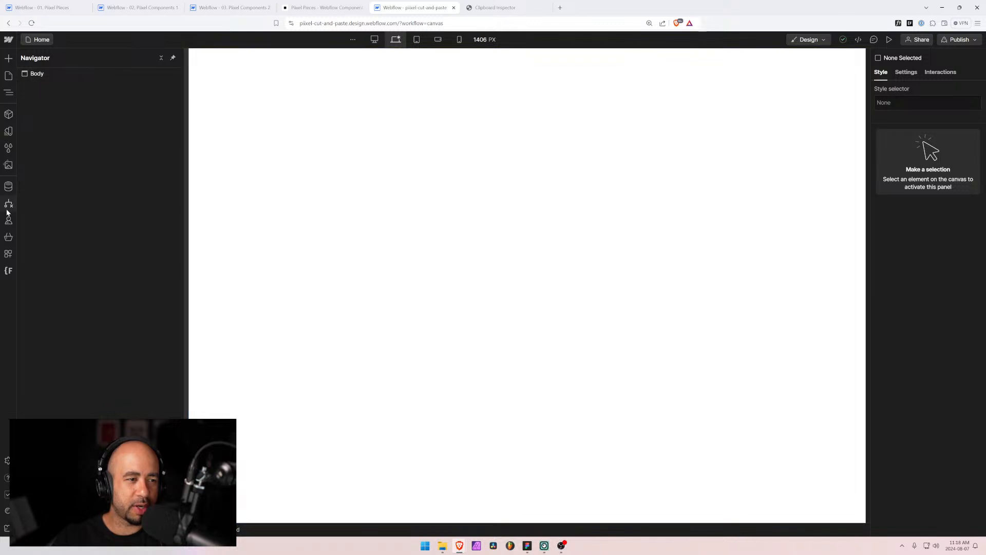
Clean up the style selectors by deleting all unused layout-32 and button classes from the pixel-cut-and-paste project
left_click(8, 165)
left_click(7, 186)
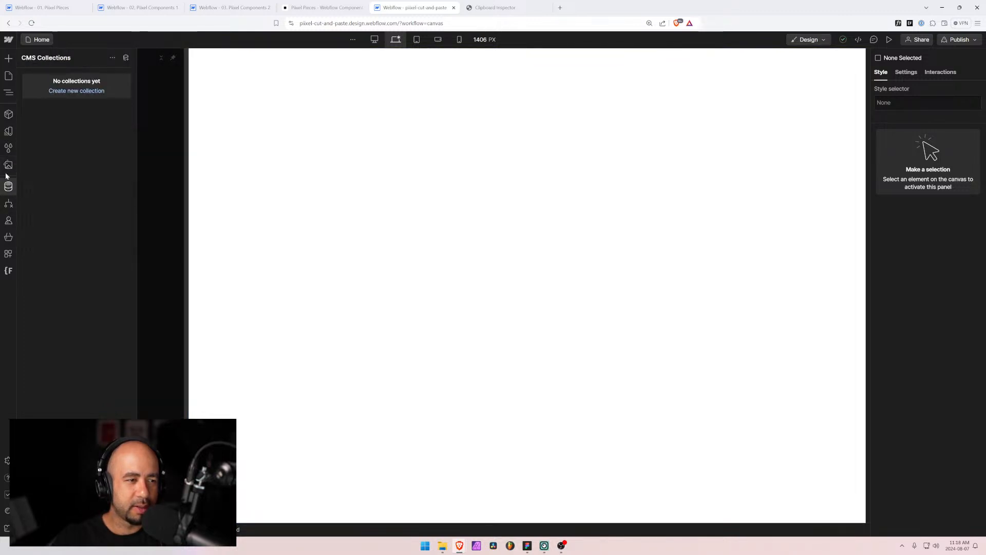
key("Escape")
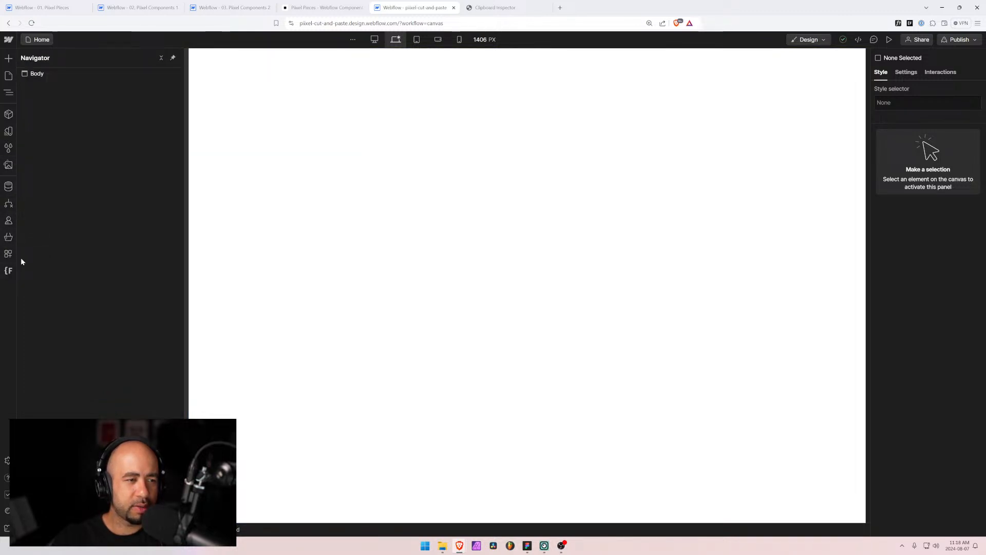
left_click(8, 147)
left_click(126, 57)
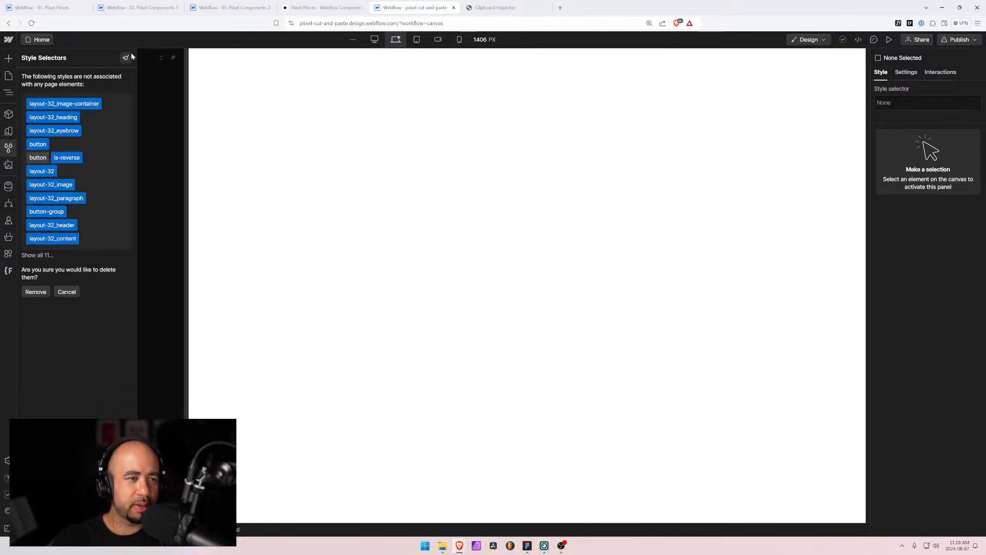
left_click(34, 292)
Paste the copied layout-32 section into the Body of the empty Home page
left_click(9, 93)
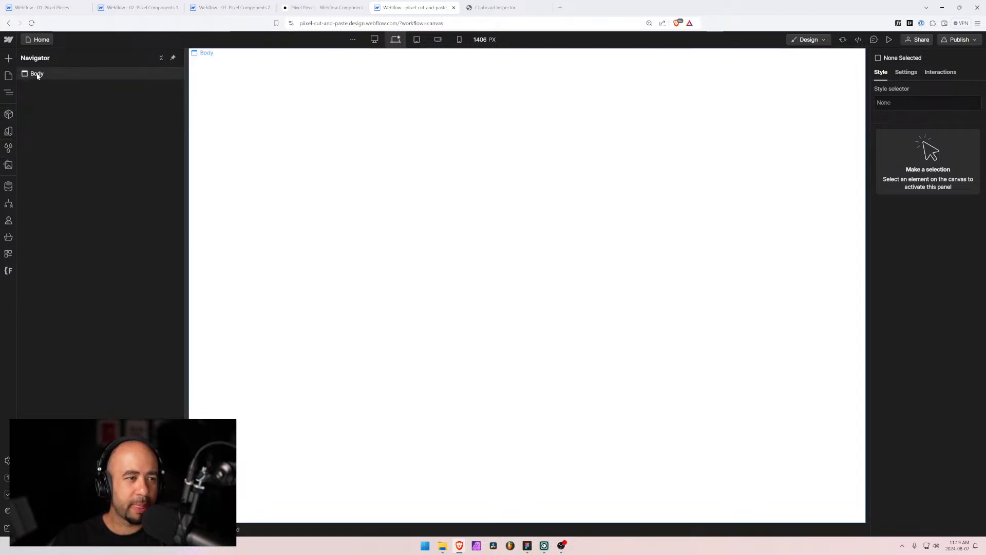
left_click(36, 73)
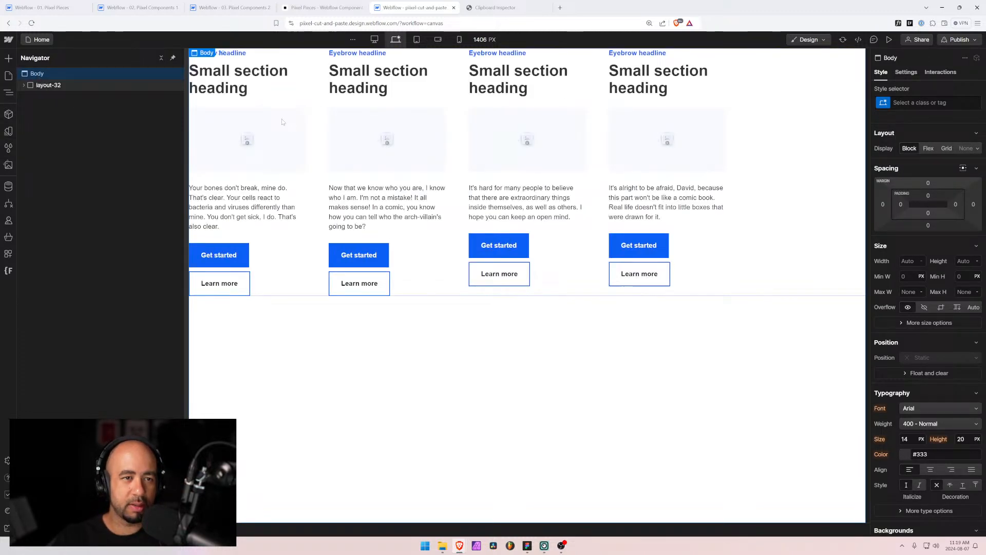
left_click(24, 85)
Rename the layout-32 class folder to layout-33 with Finsweet Folders, save the changes and accept the Designer reload
left_click(9, 271)
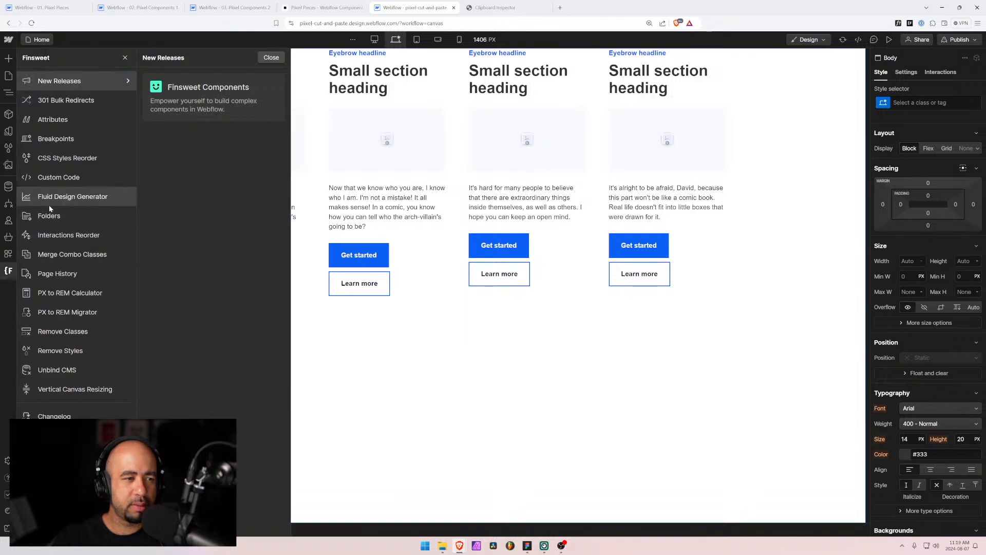
left_click(44, 218)
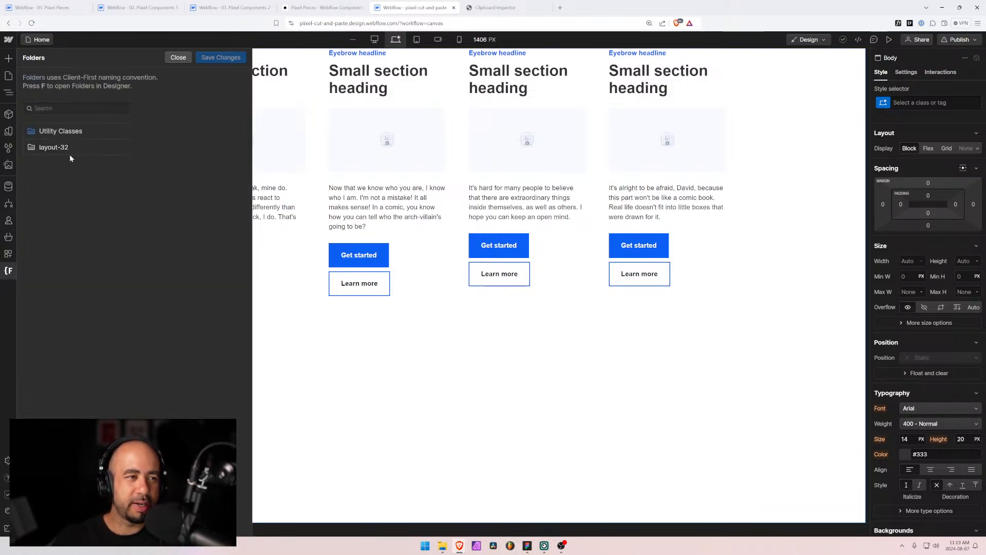
left_click(119, 148)
key("BackSpace")
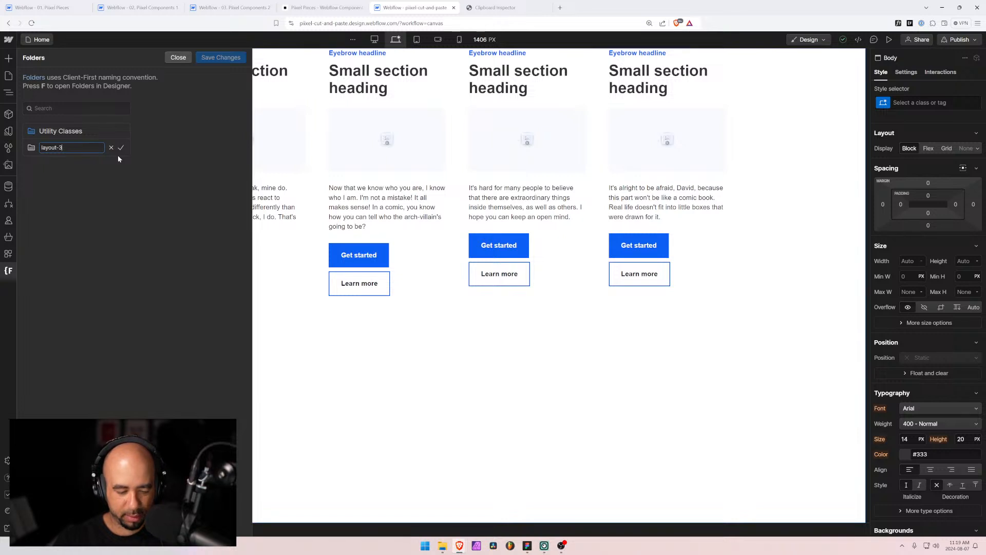
type("3")
key("Return")
left_click(221, 57)
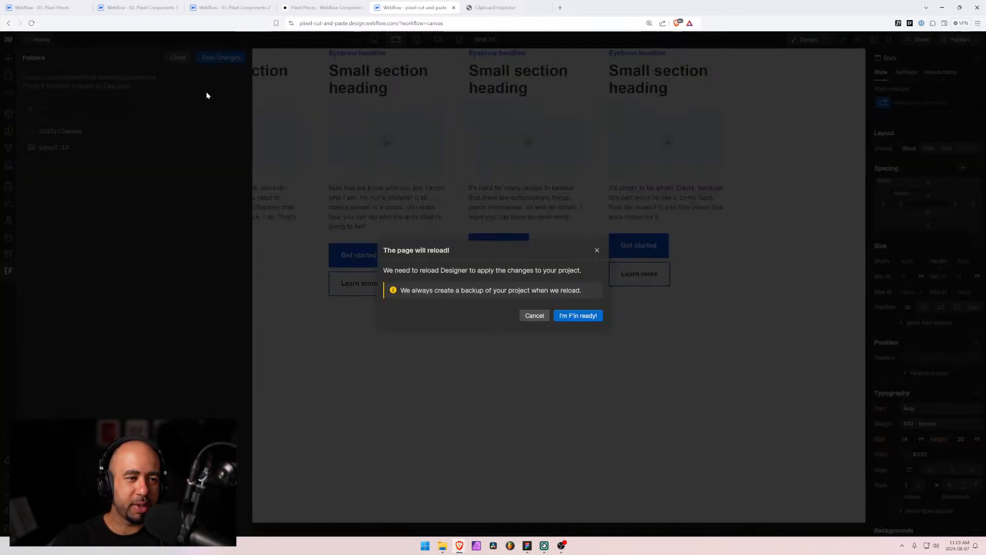
left_click(585, 313)
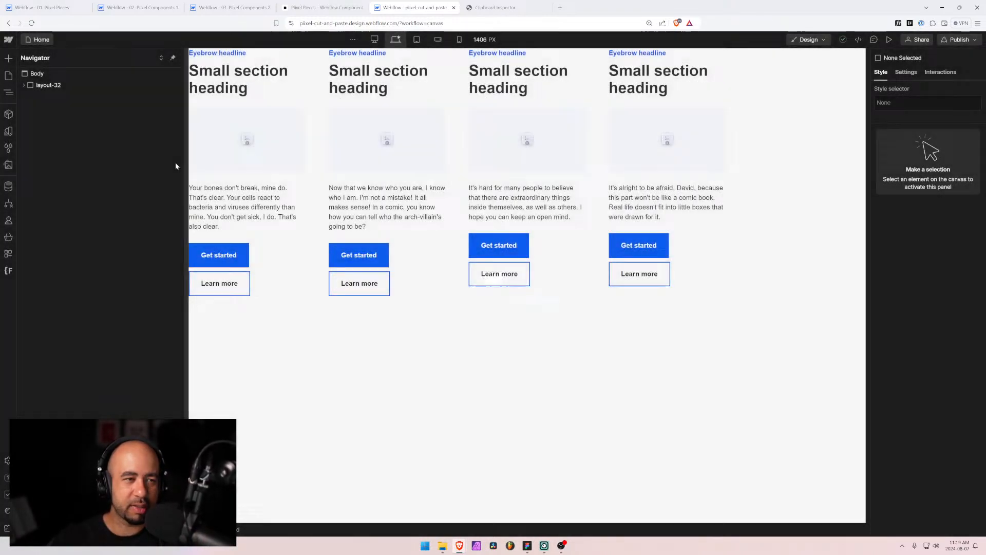
Rename the pasted section's layout-32 class to layout-33
left_click(48, 85)
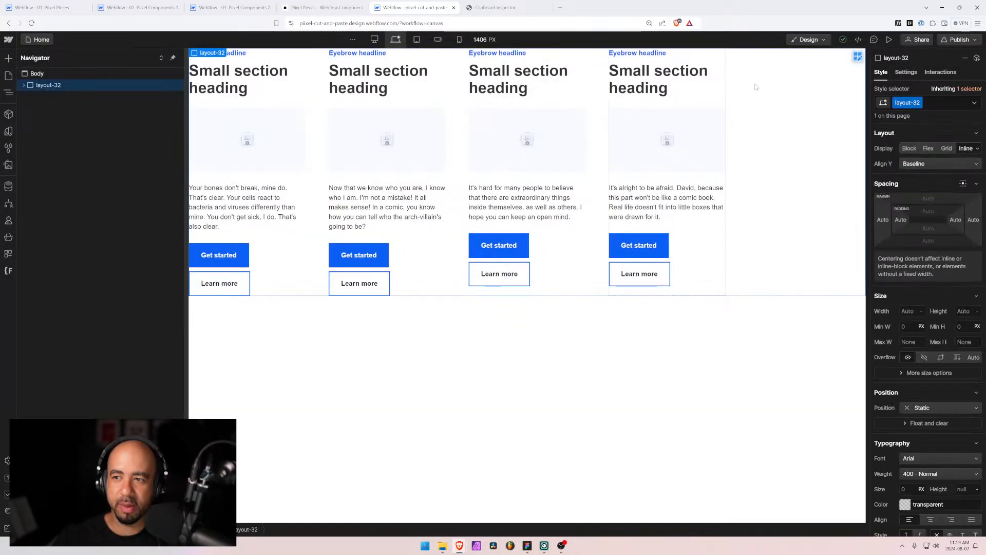
left_click(923, 104)
left_click(904, 120)
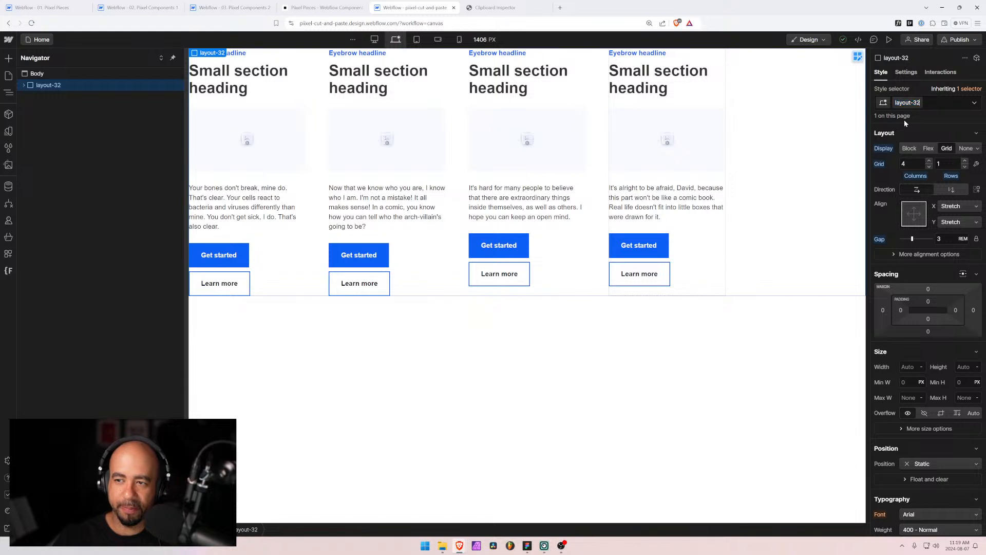
type("33")
key("Return")
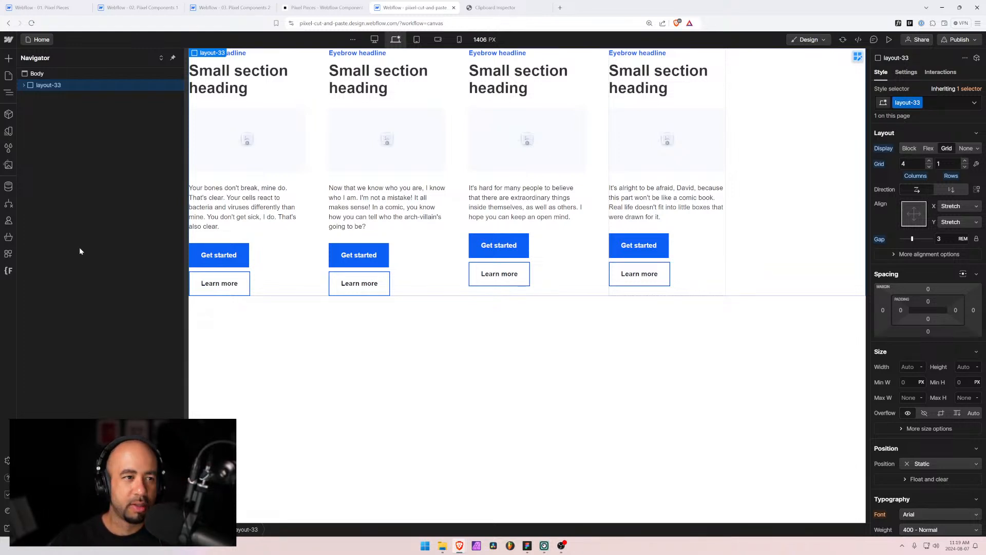
Open the Finsweet Components page from the extension's new releases and examine its available and upcoming components
left_click(8, 271)
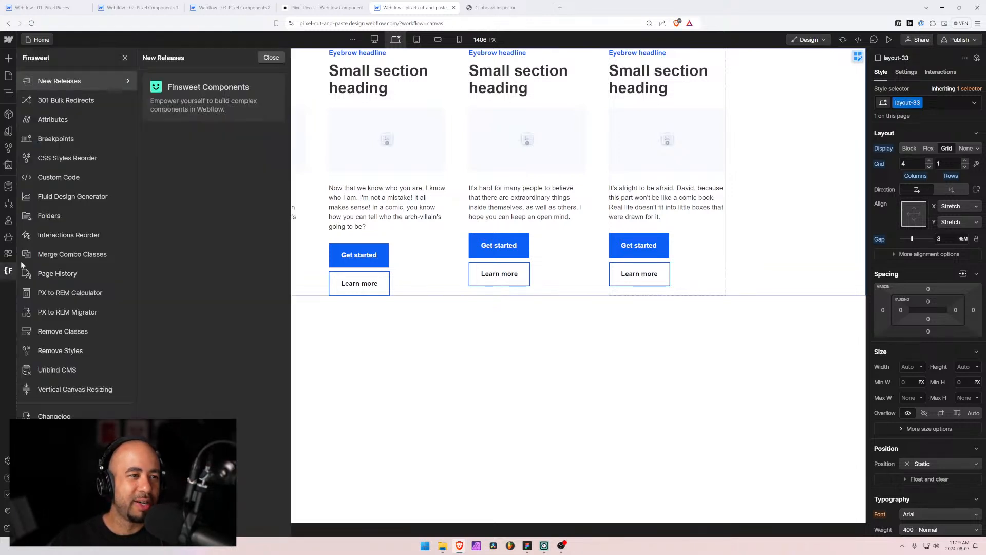
left_click(244, 90)
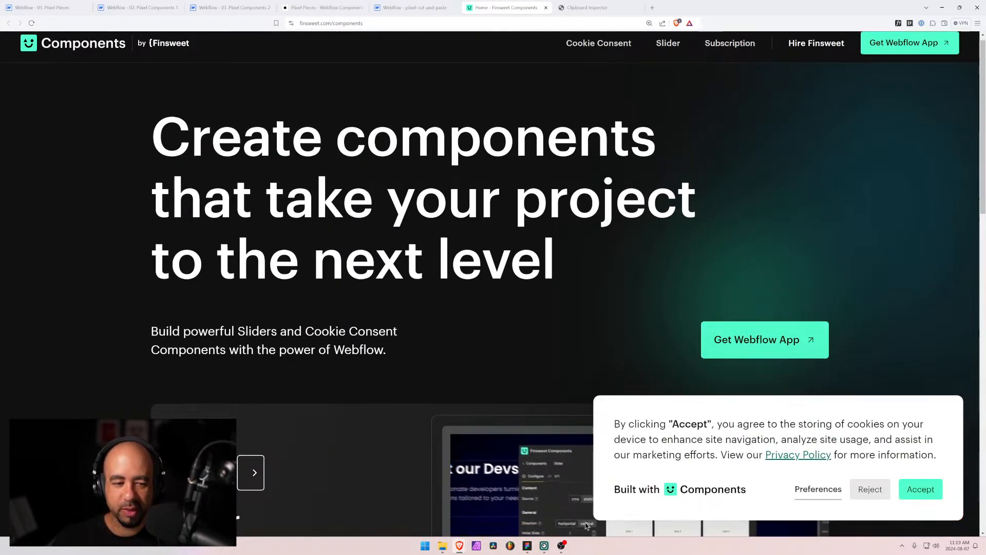
scroll(473, 233, "down", 6)
scroll(472, 234, "down", 1)
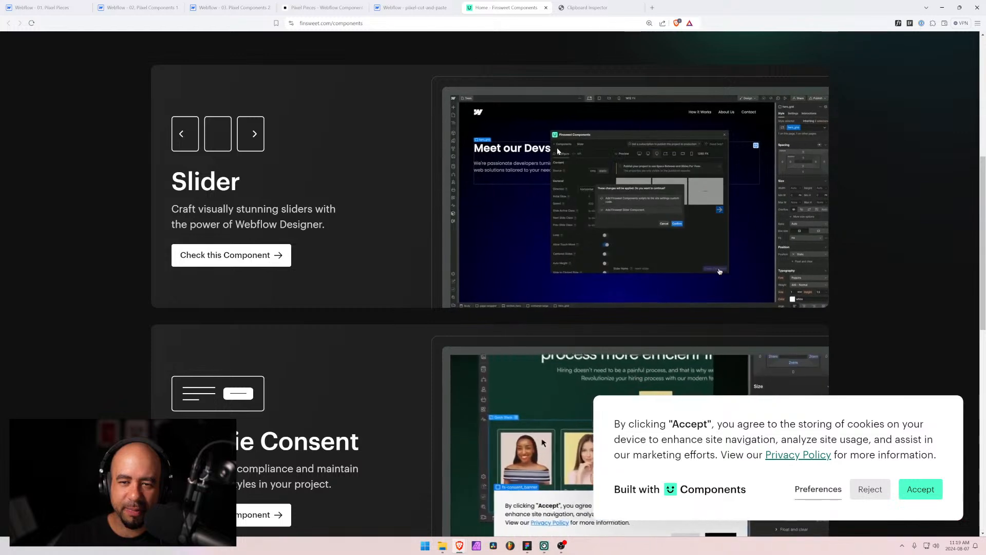
scroll(473, 226, "down", 10)
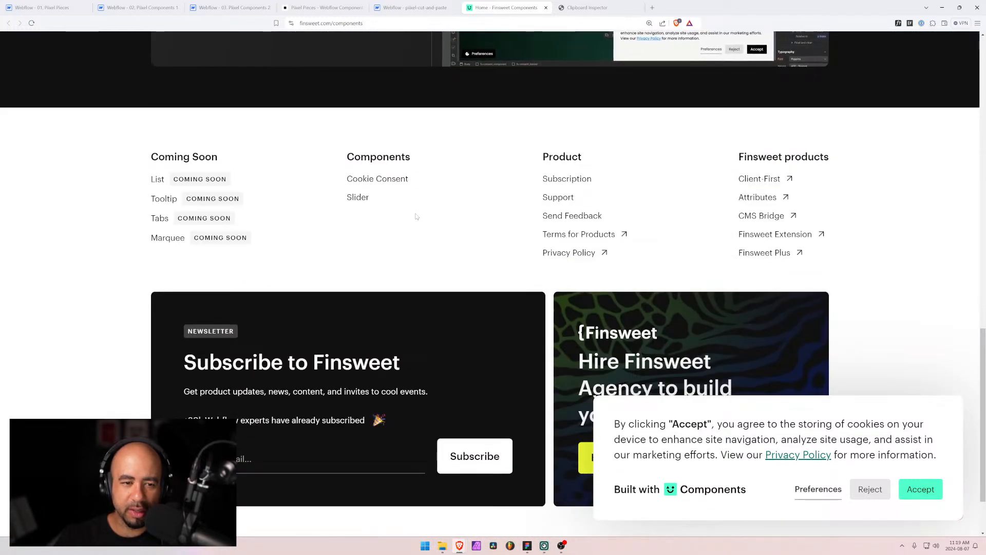
scroll(414, 217, "down", 2)
scroll(414, 217, "up", 3)
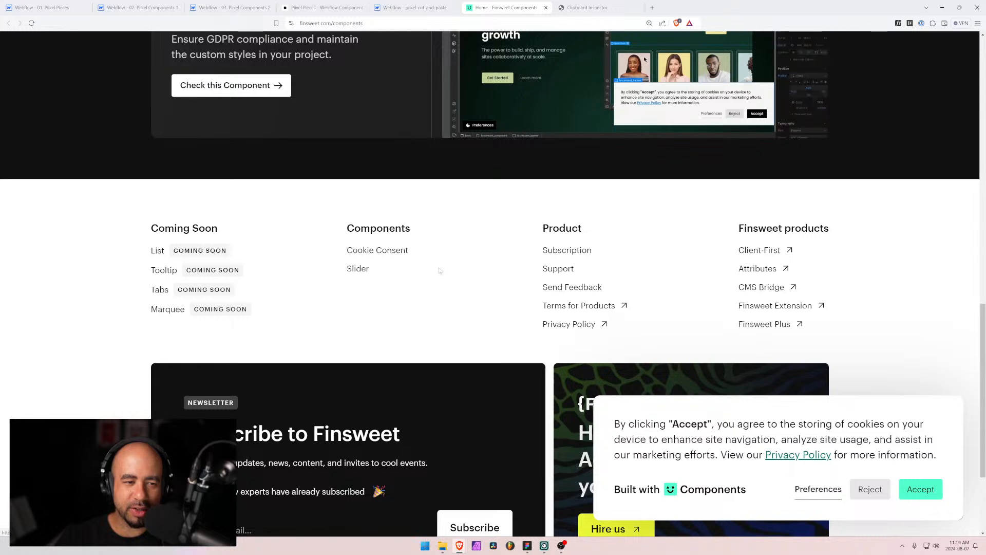
scroll(165, 246, "up", 5)
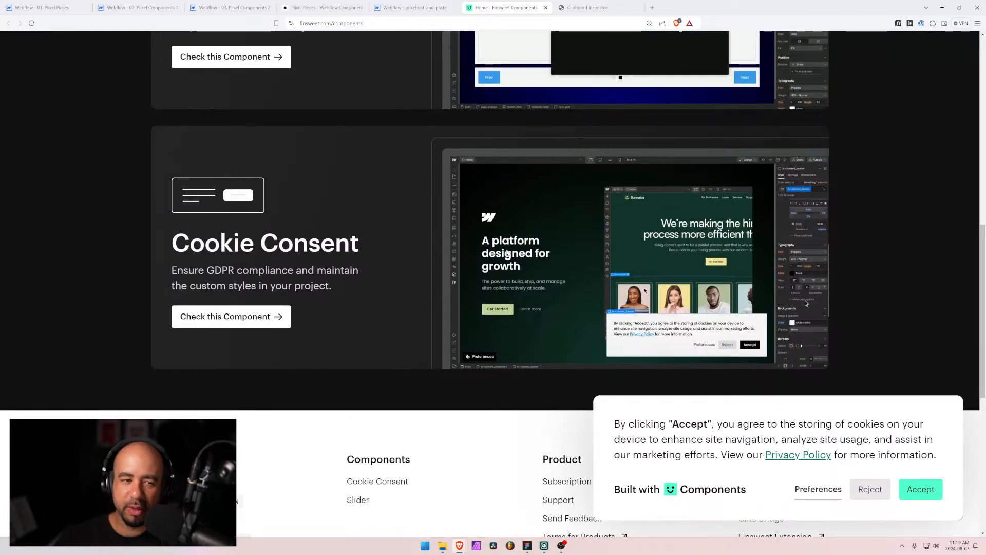
scroll(507, 253, "up", 2)
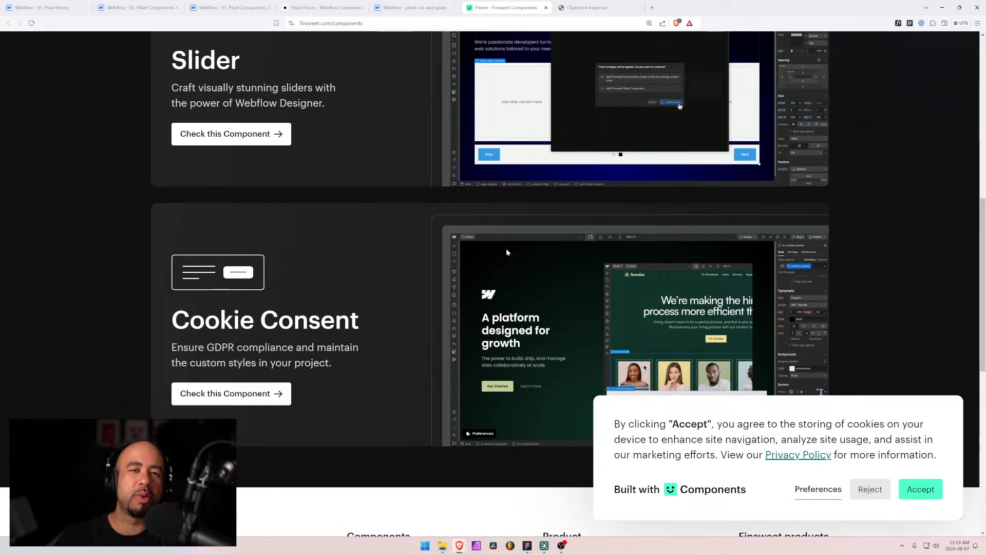
scroll(504, 250, "up", 3)
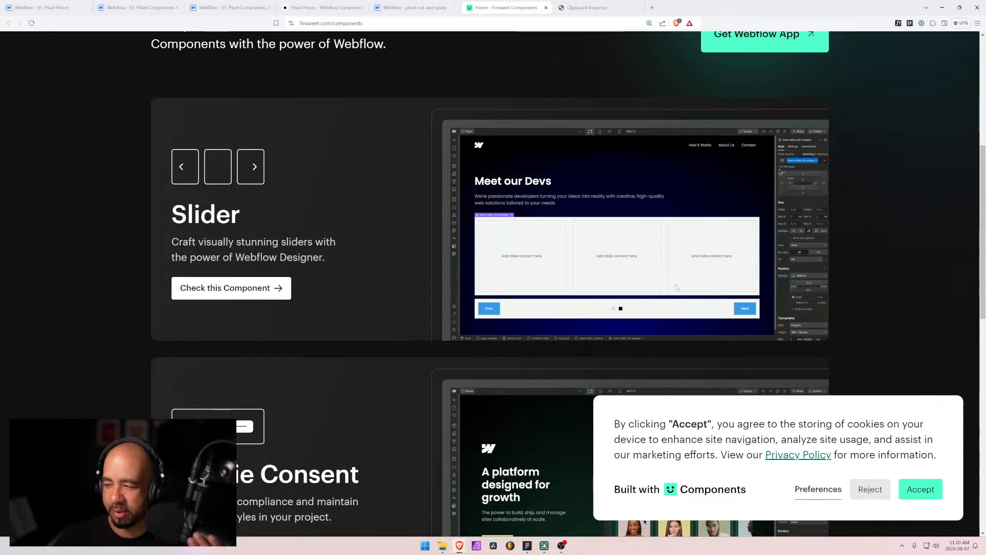
scroll(633, 260, "down", 12)
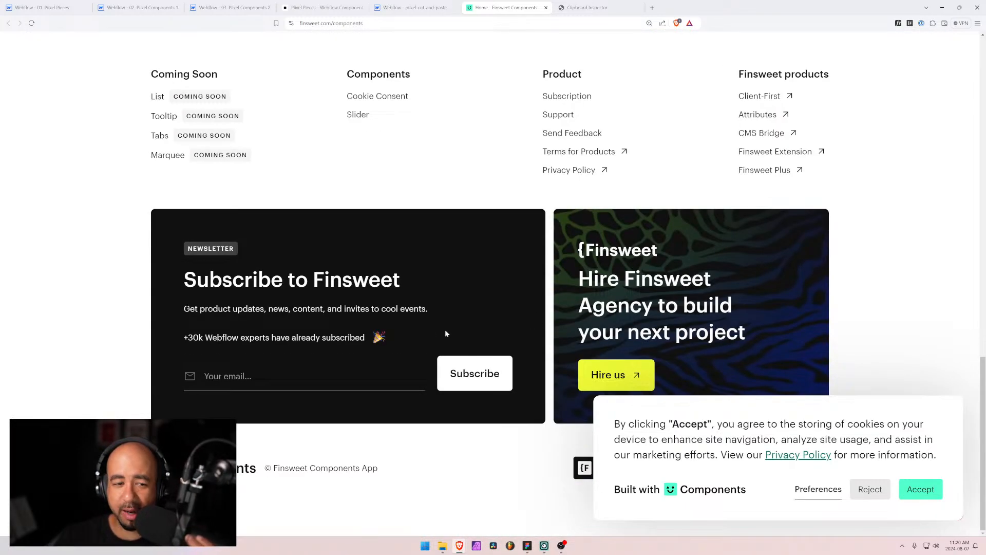
scroll(466, 323, "up", 4)
scroll(419, 317, "up", 20)
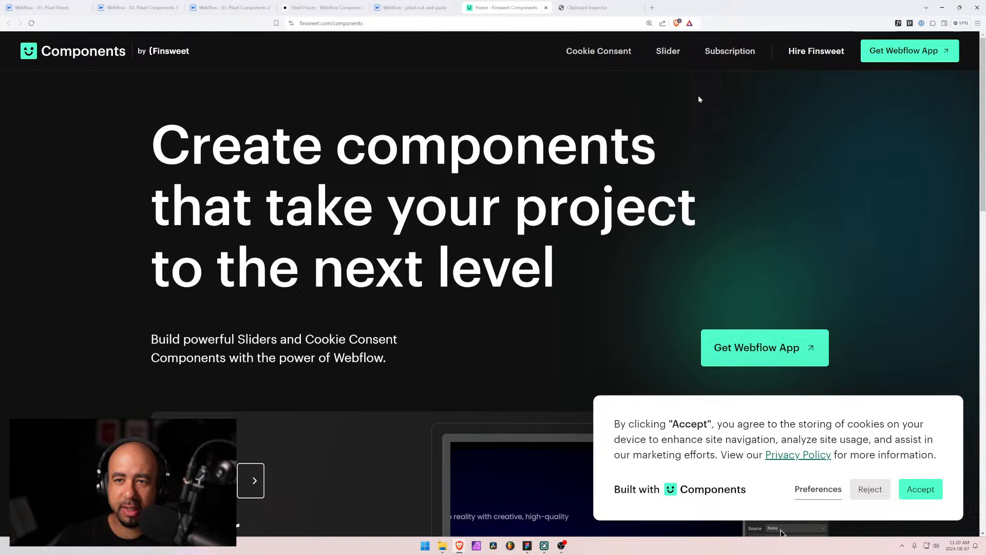
Open the Finsweet Components subscription page, reject the cookies and examine the plan pricing and included features
left_click(729, 51)
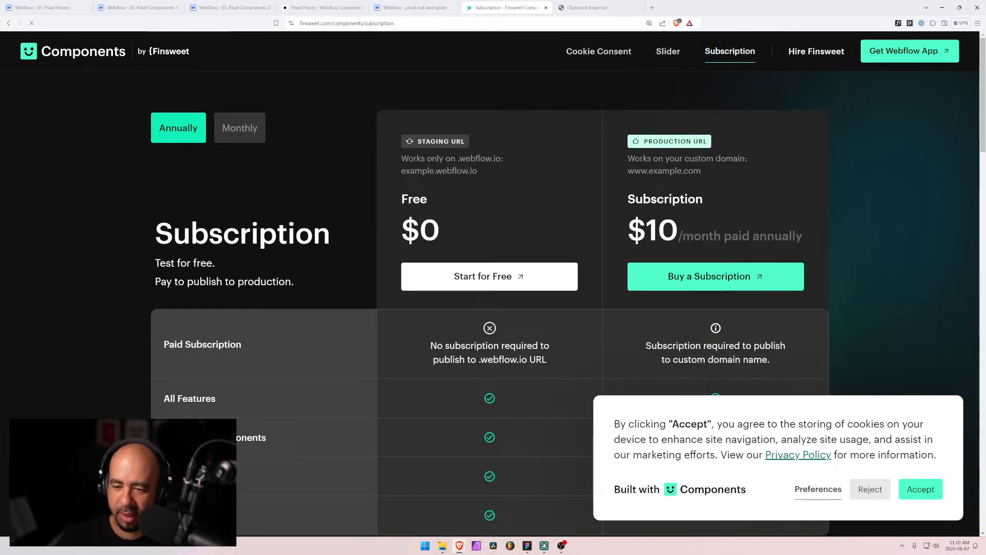
left_click(873, 496)
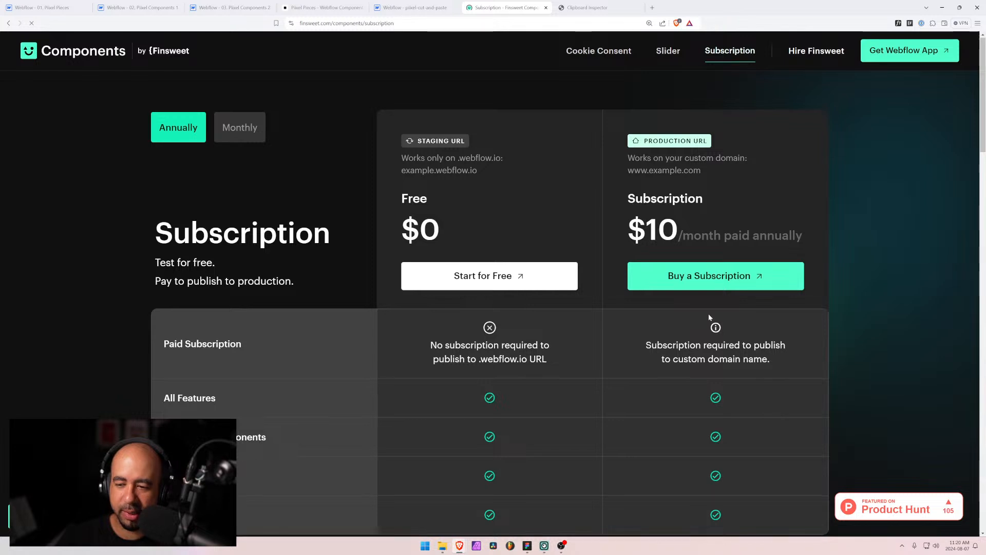
scroll(708, 313, "down", 1)
scroll(631, 318, "up", 1)
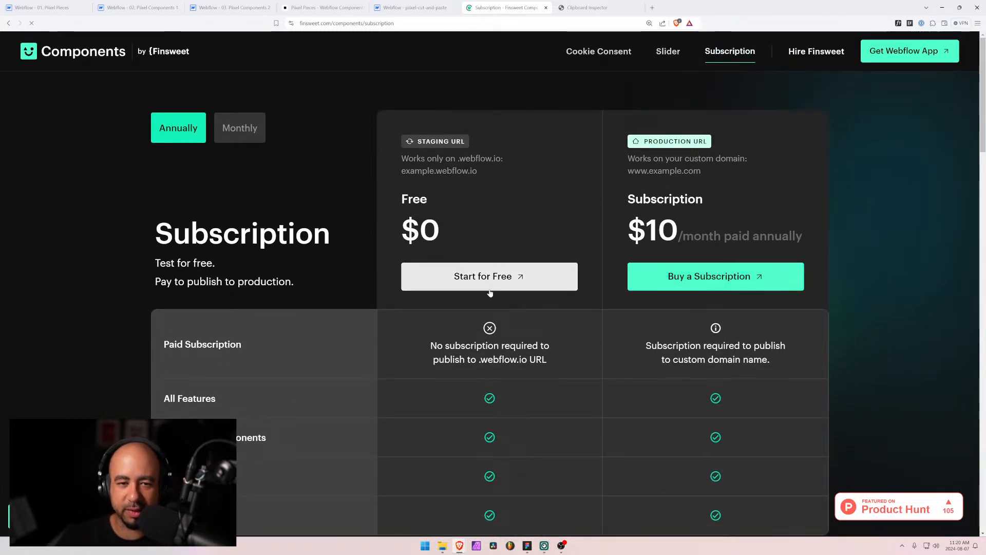
scroll(489, 294, "down", 2)
scroll(489, 297, "down", 5)
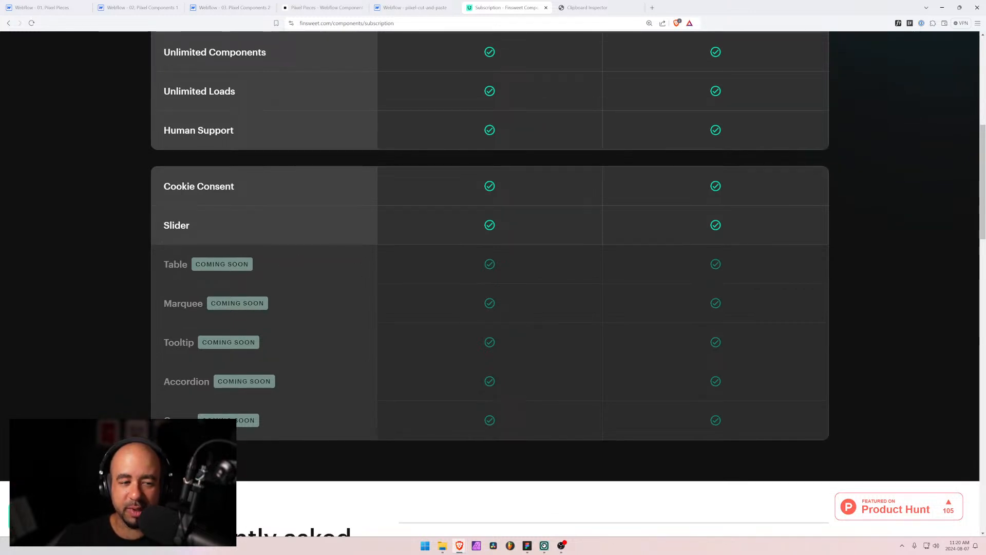
scroll(575, 298, "up", 7)
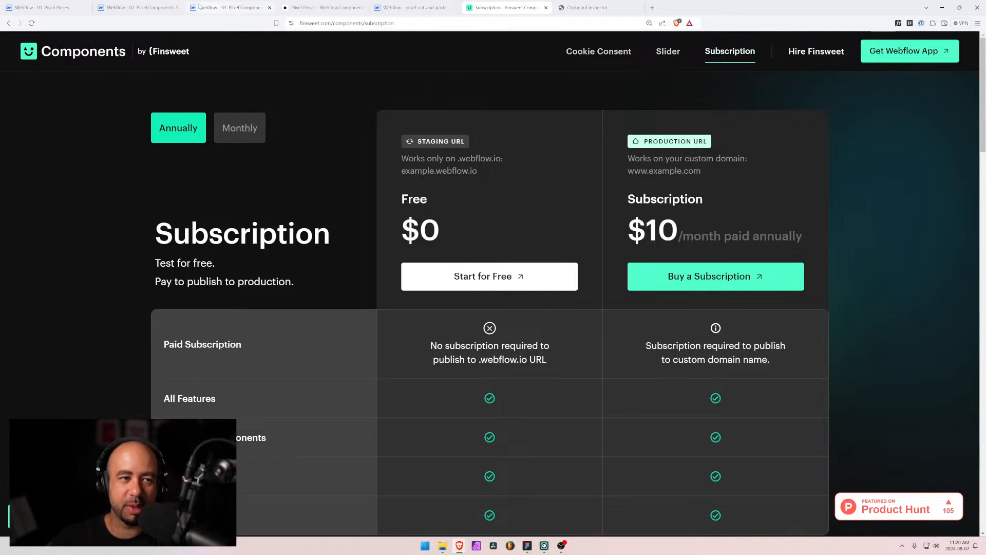
Switch to the Pixel Components 2 project and examine the layout-32 class usage on the Layout 33 page
key("ctrl+2")
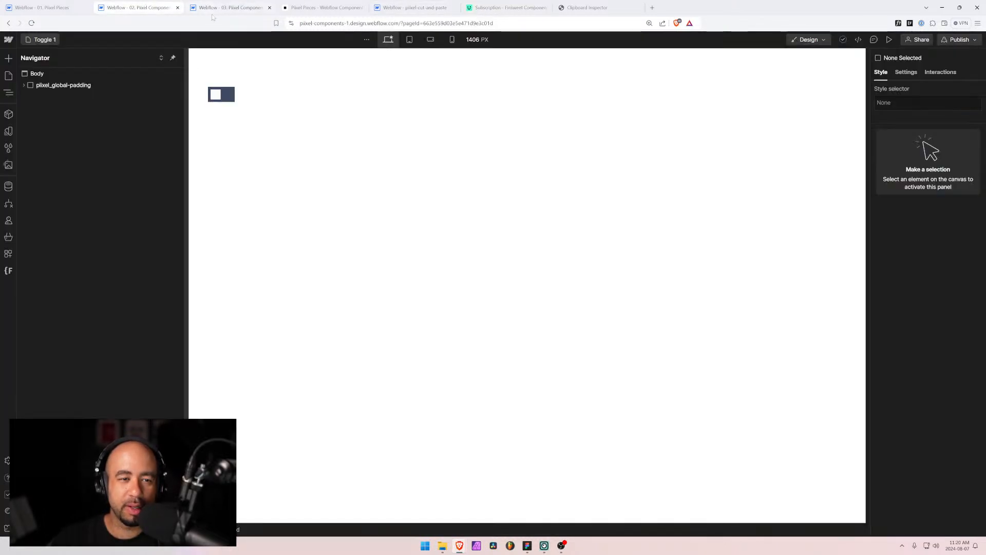
left_click(232, 3)
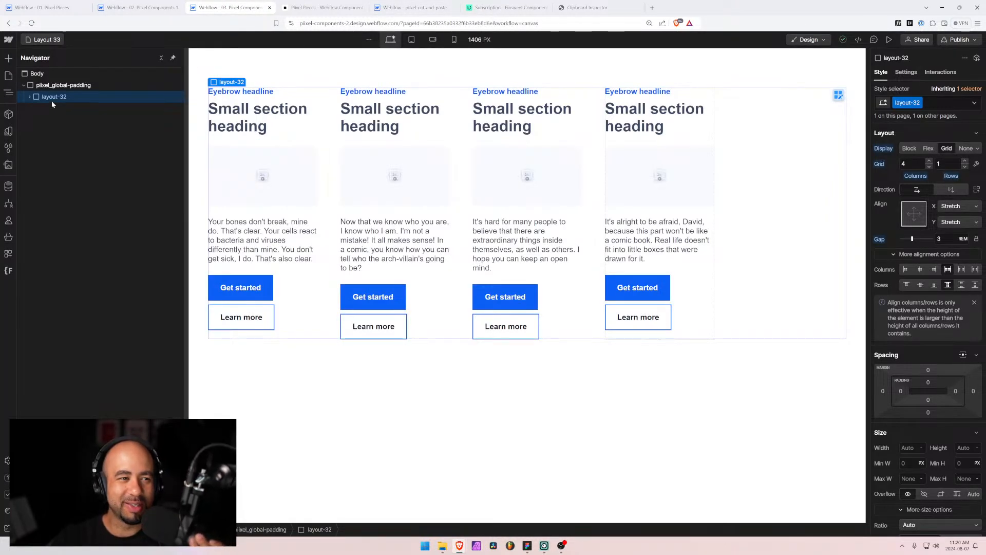
double_click(912, 105)
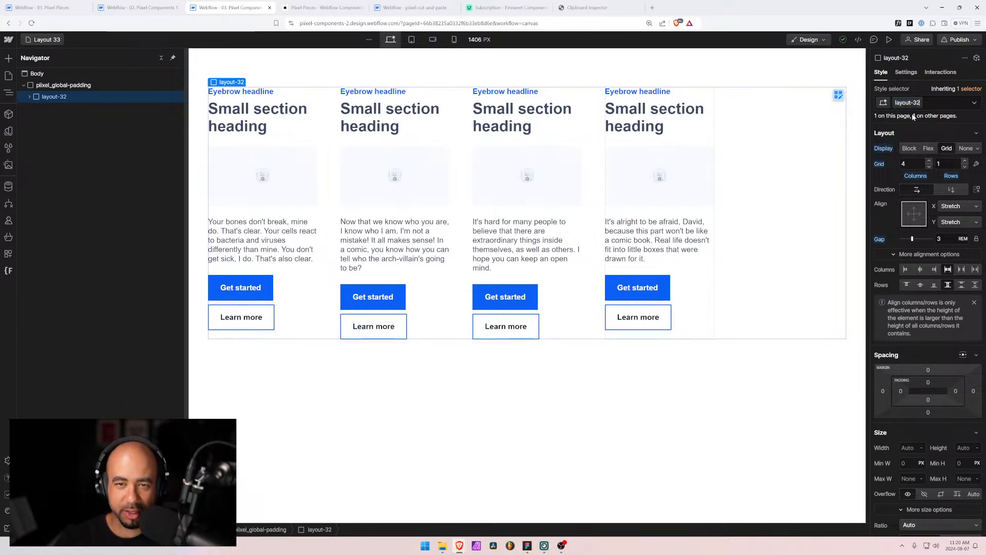
Return to the pixel-cut-and-paste project and examine the renamed layout-33 classes in Finsweet Folders and the element tree
left_click(414, 8)
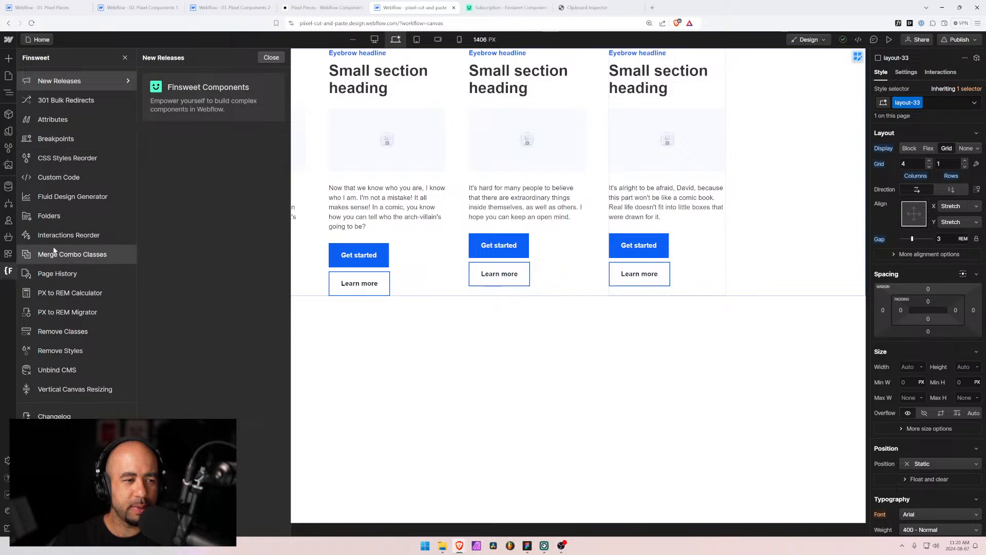
left_click(50, 215)
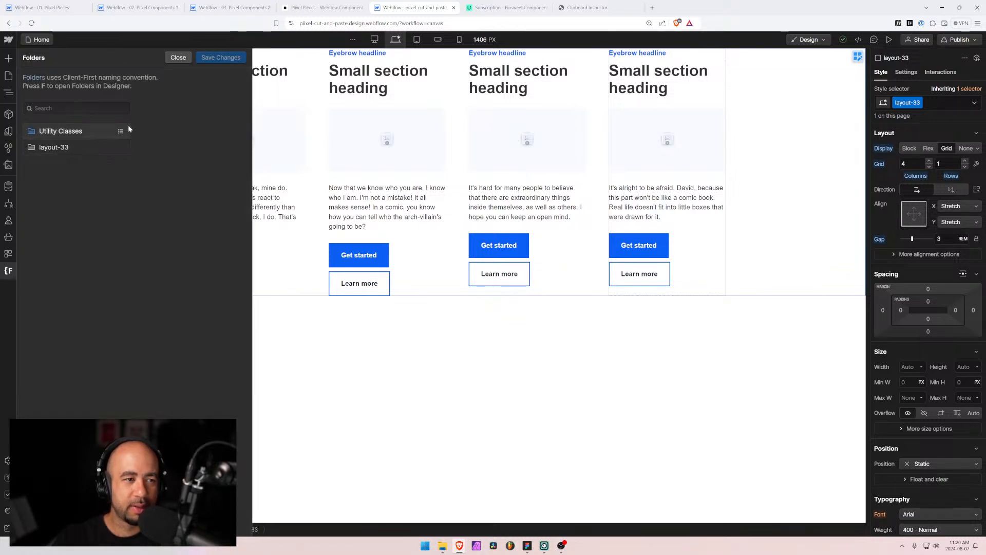
left_click(180, 57)
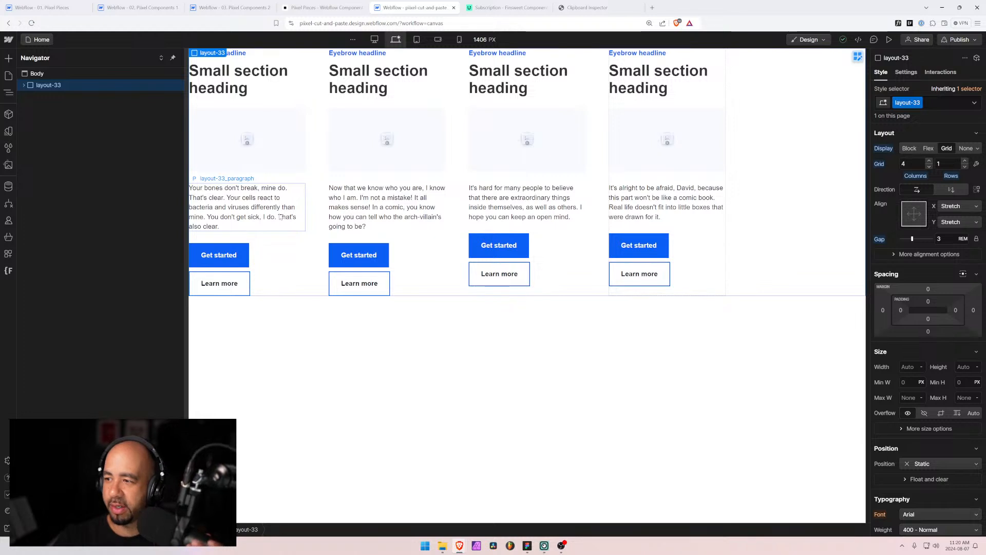
left_click(24, 85)
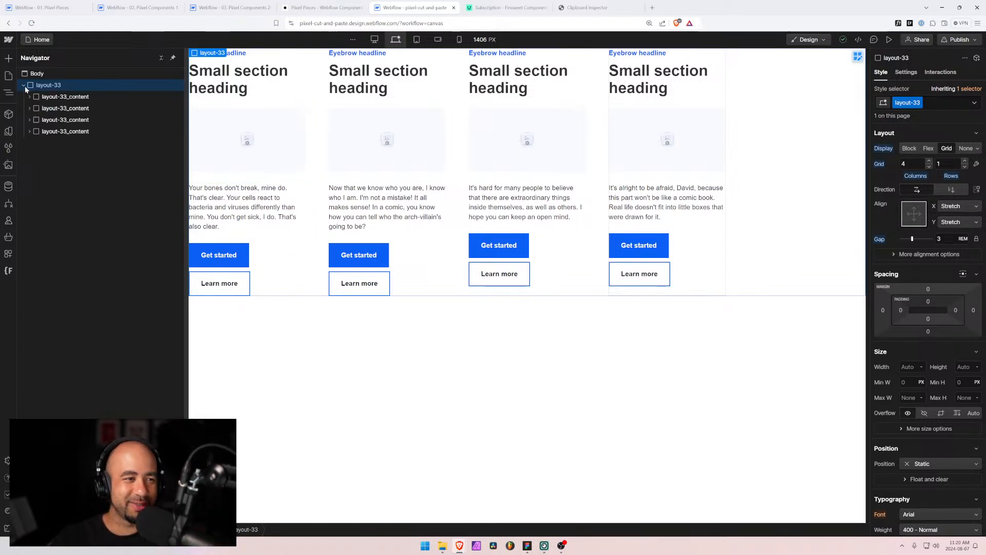
left_click(23, 85)
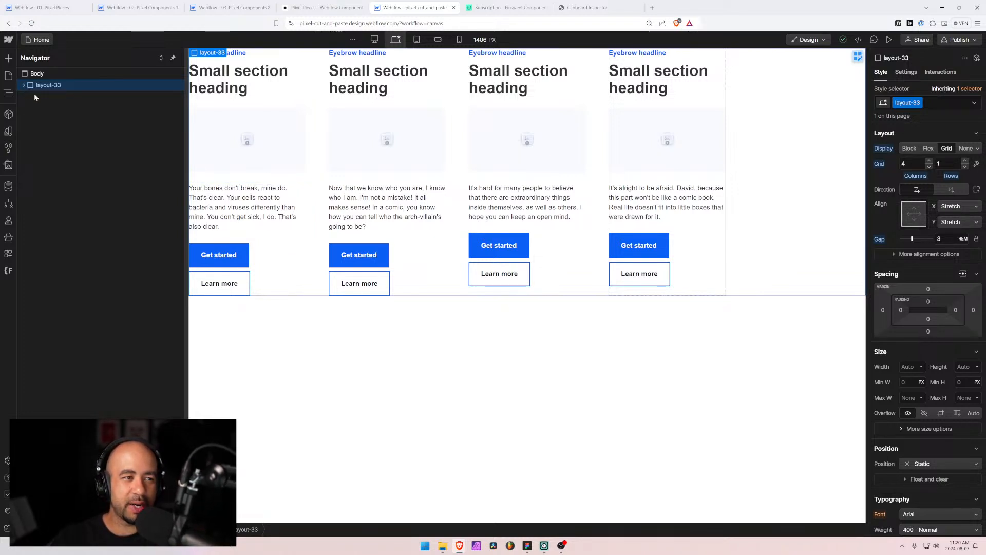
Set the layout-33_content class to centre its children horizontally at the top and centre its text
left_click(24, 85)
left_click(56, 96)
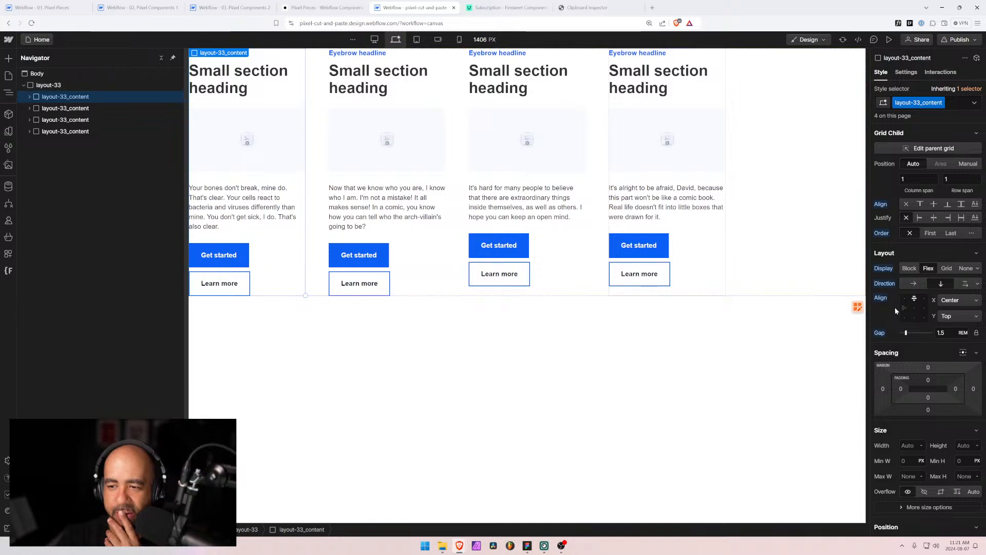
left_click(30, 97)
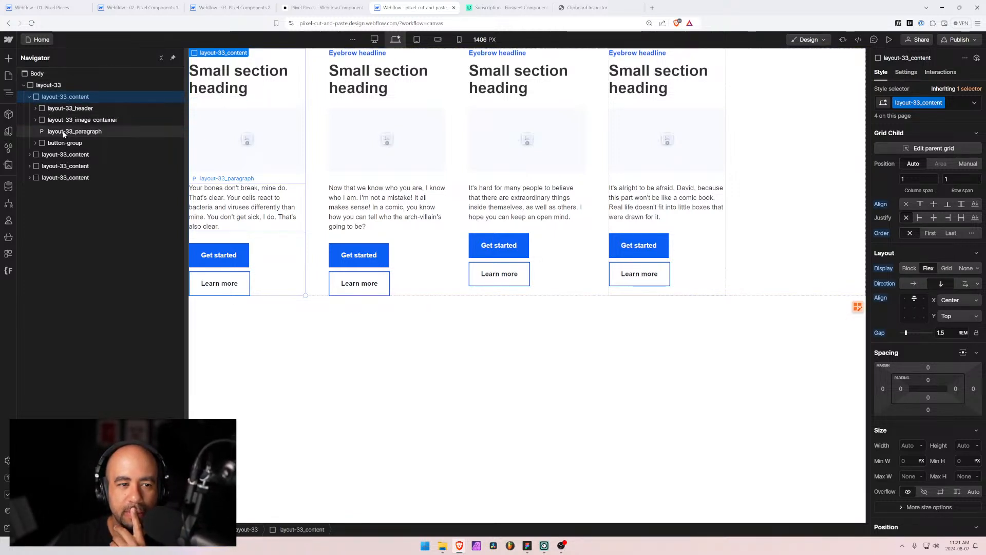
scroll(932, 455, "down", 5)
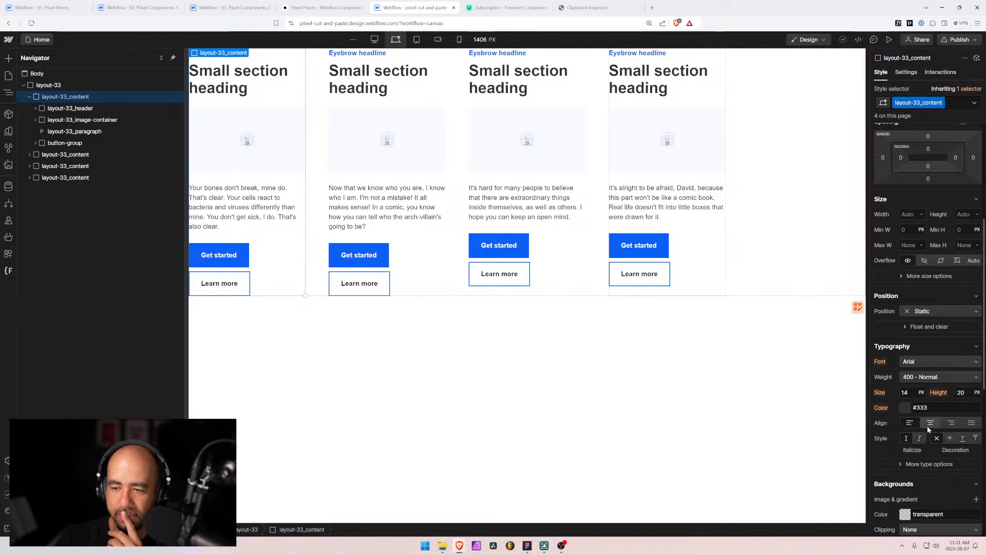
left_click(930, 423)
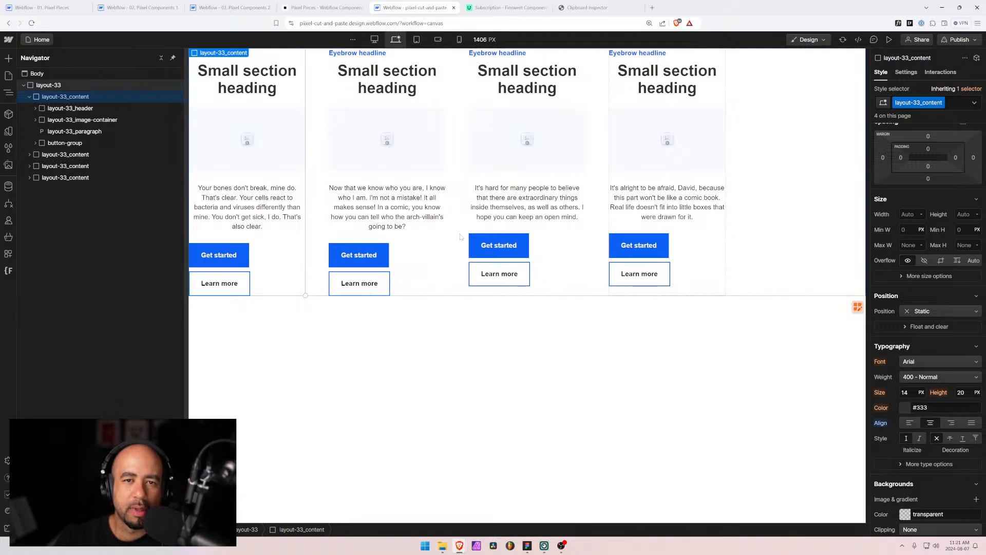
Align the layout-33_header children to horizontal centre and vertical top
left_click(365, 58)
left_click(72, 166)
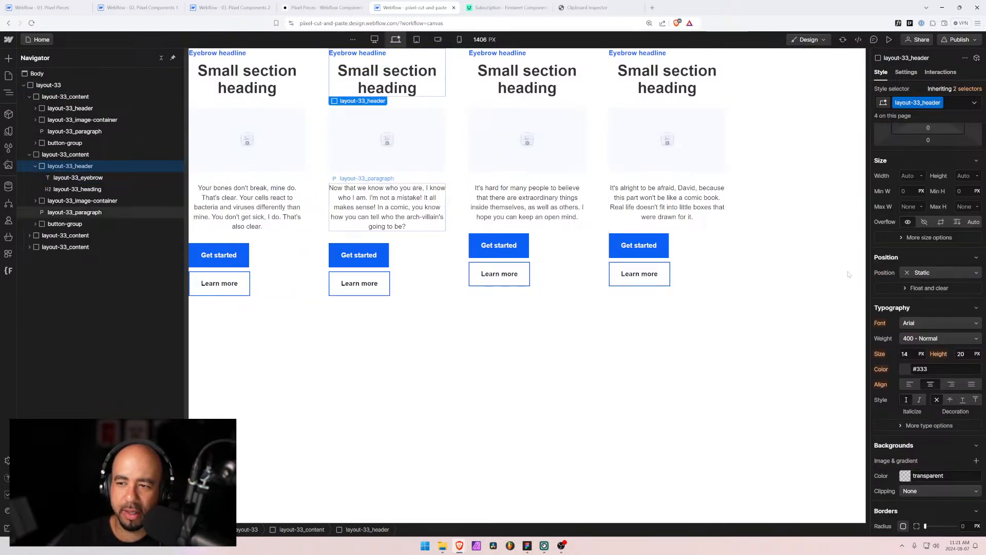
scroll(898, 274, "up", 5)
left_click(914, 261)
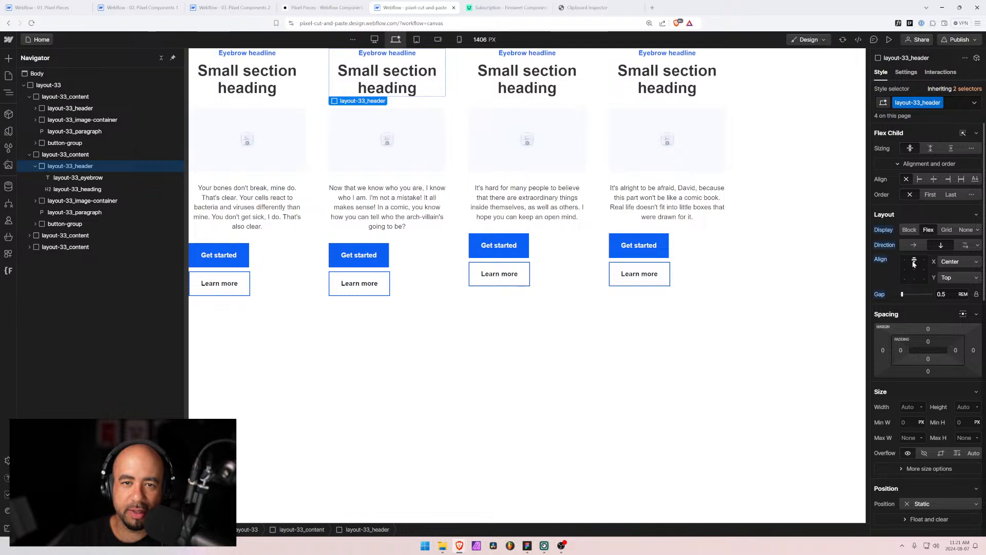
Add an is-centered combo class to the first card's button-group and centre its children on both axes
left_click(546, 252)
left_click(29, 235)
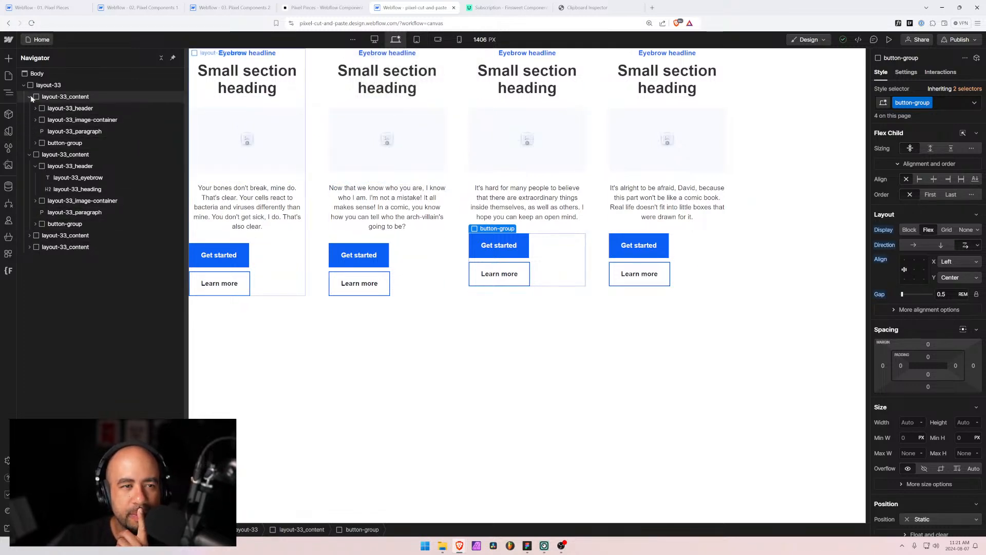
left_click(56, 144)
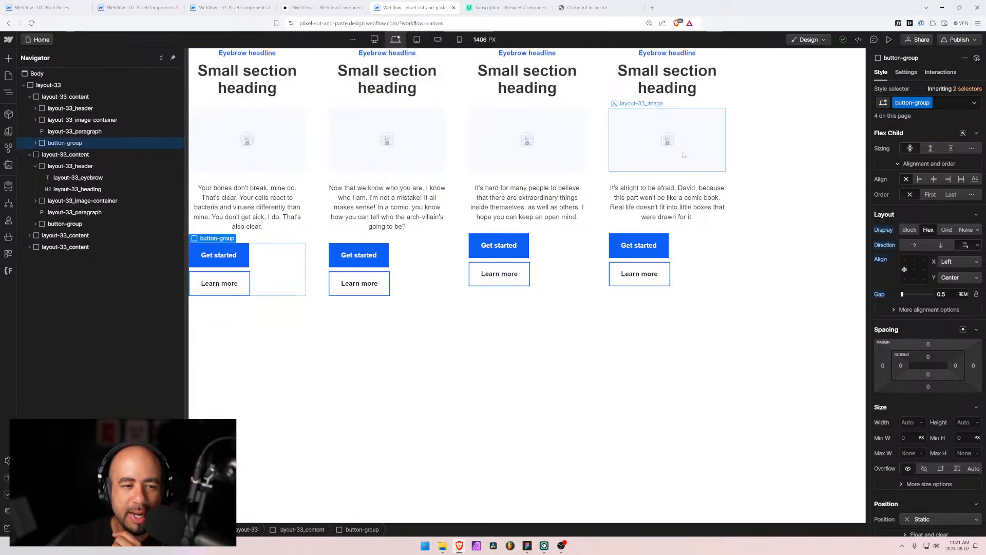
left_click(949, 103)
type("is-centered")
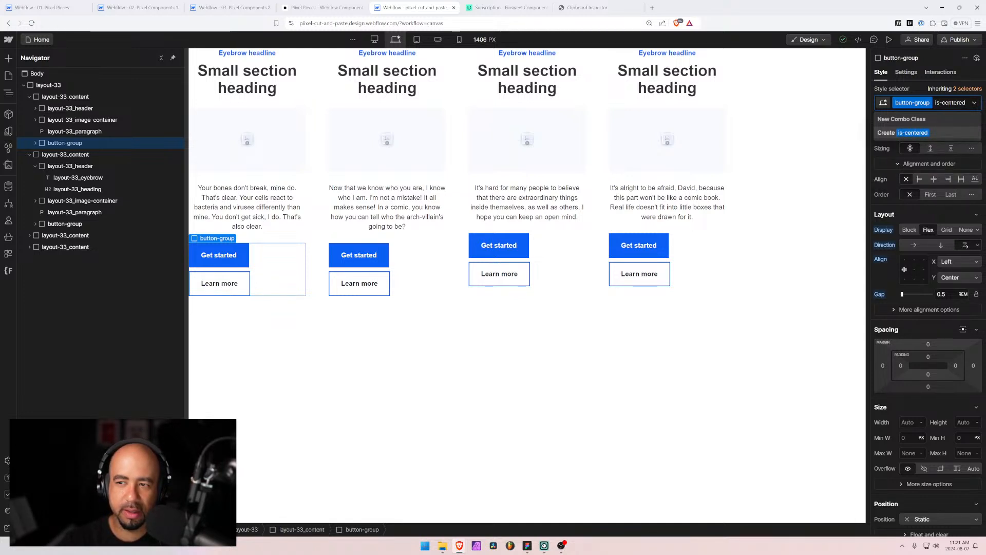
key("Return")
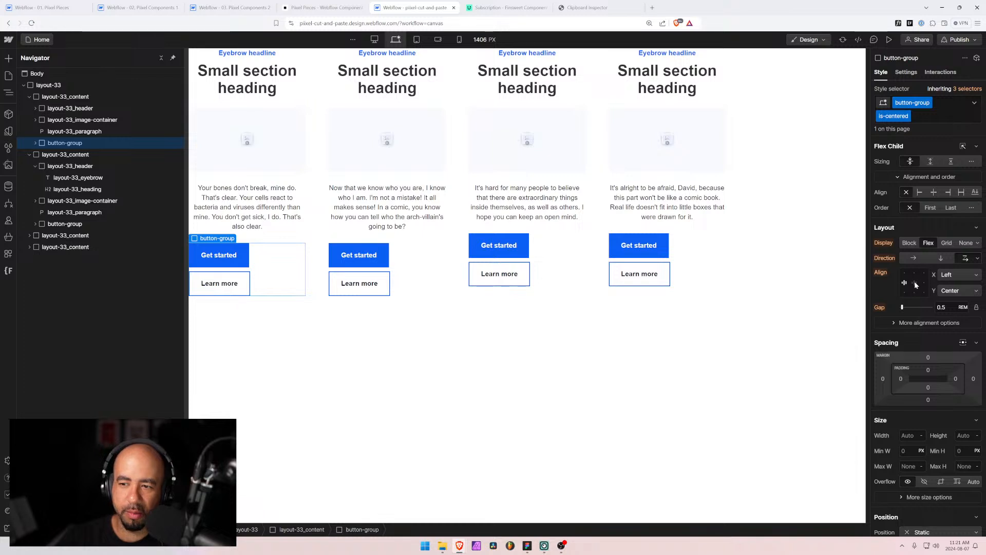
left_click(915, 283)
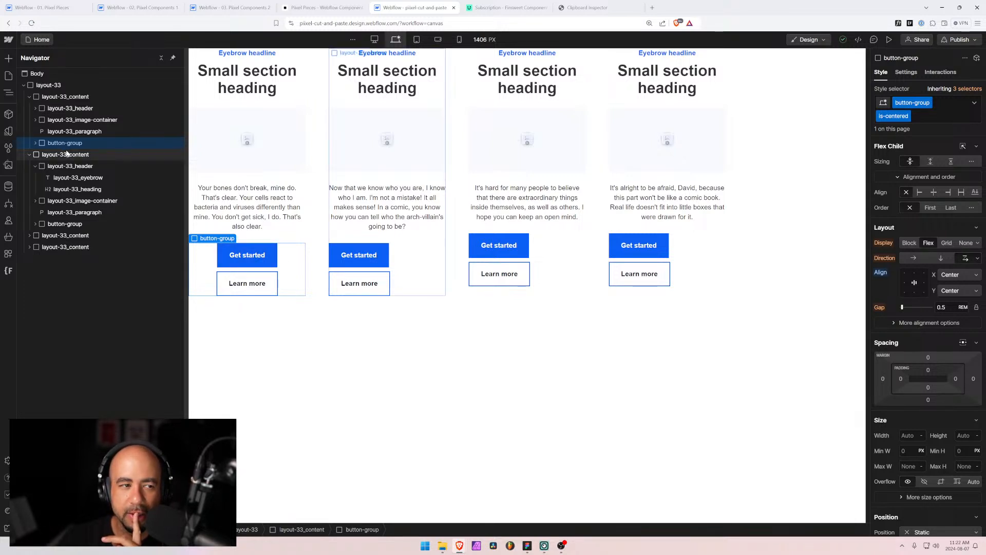
Apply the existing is-centered combo class to the button-groups of the second, third and fourth cards
left_click(75, 229)
left_click(934, 102)
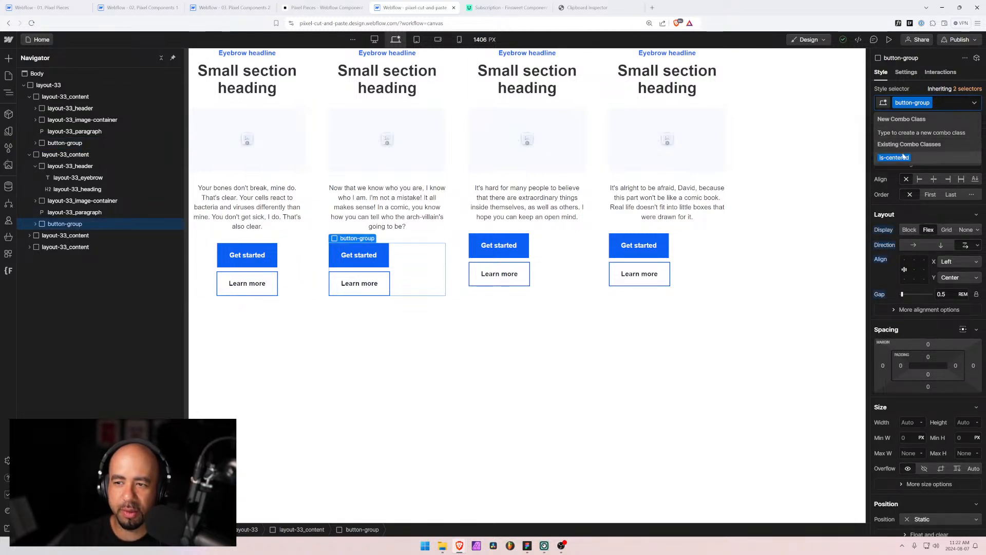
left_click(903, 157)
left_click(555, 261)
left_click(940, 103)
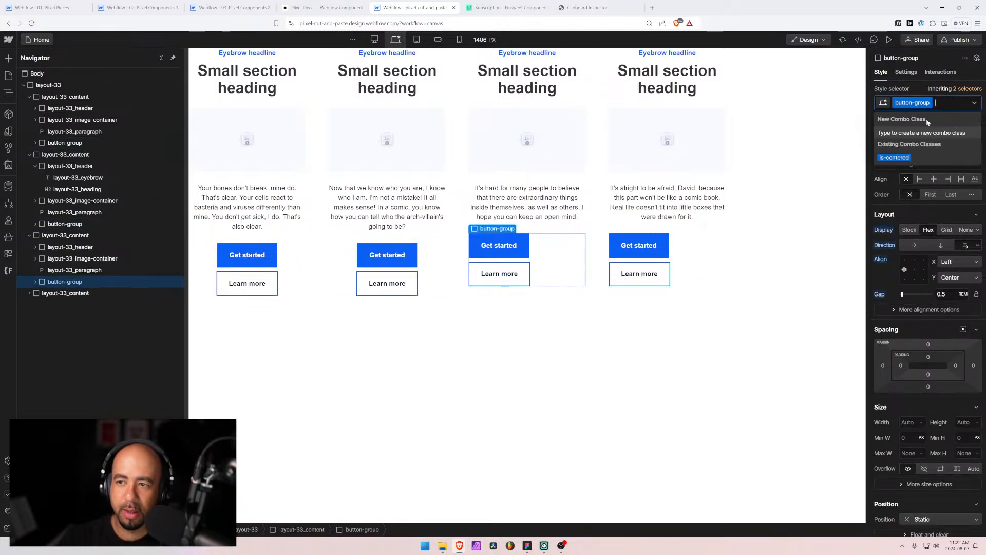
left_click(895, 157)
left_click(699, 262)
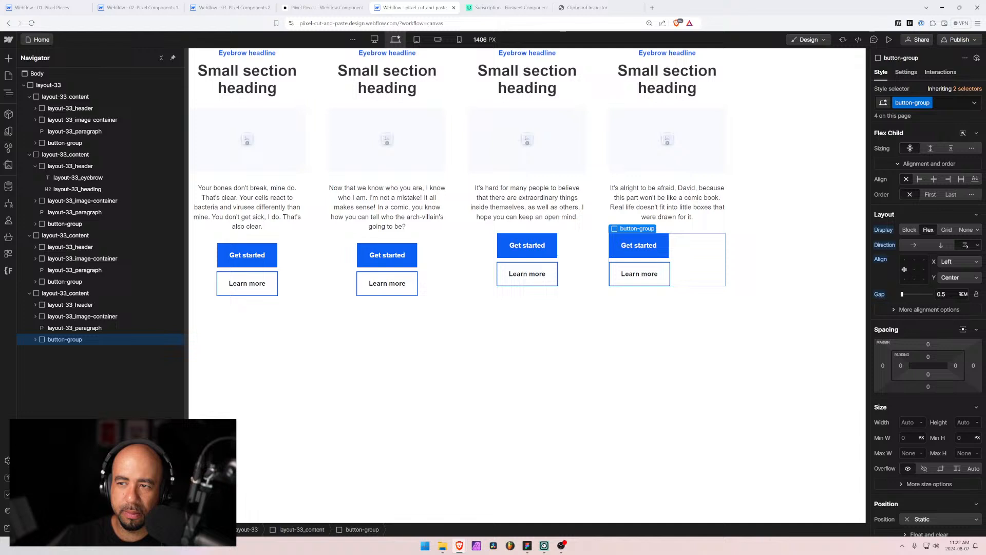
left_click(944, 101)
left_click(896, 157)
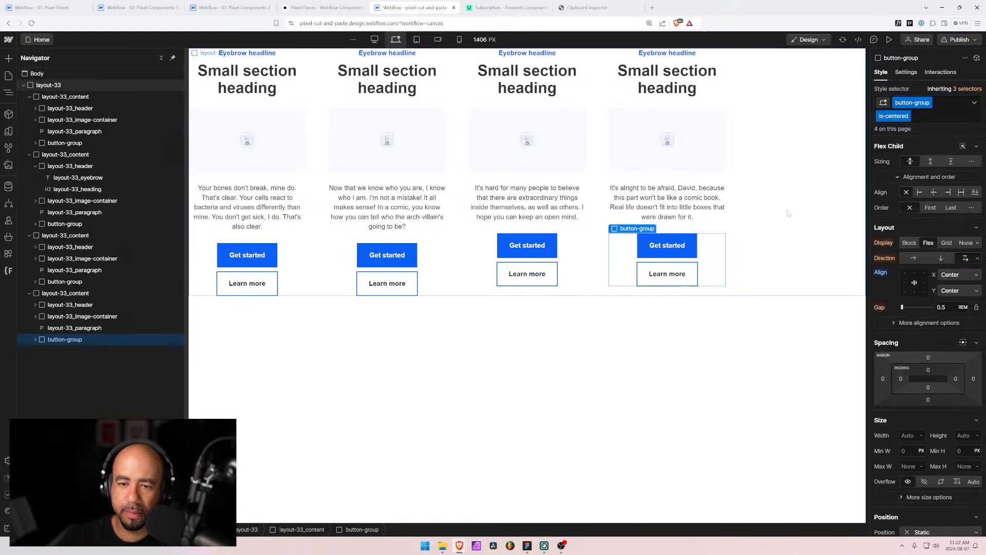
Check the centred cards at the tablet, mobile landscape and mobile portrait breakpoints, and return to the base breakpoint
left_click(416, 39)
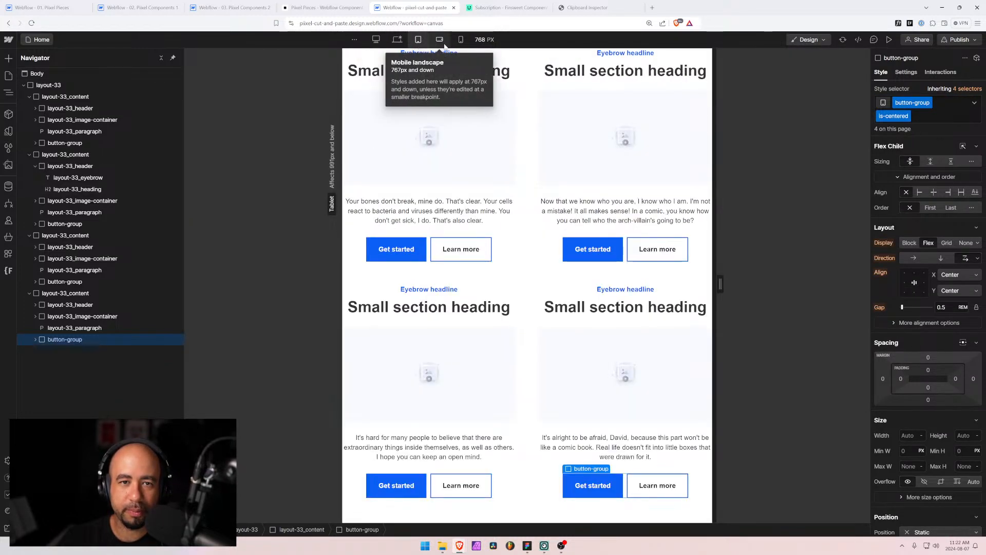
left_click(444, 44)
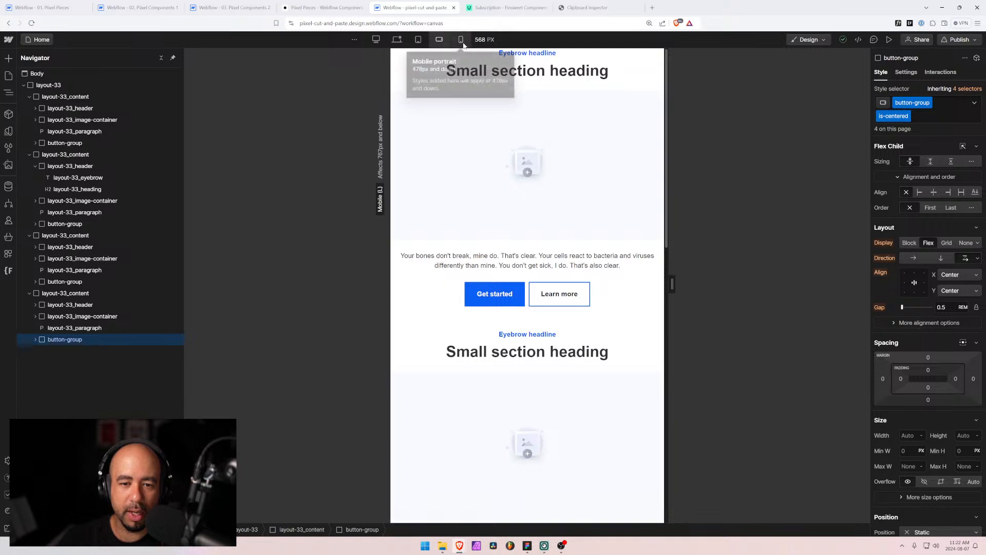
left_click(462, 44)
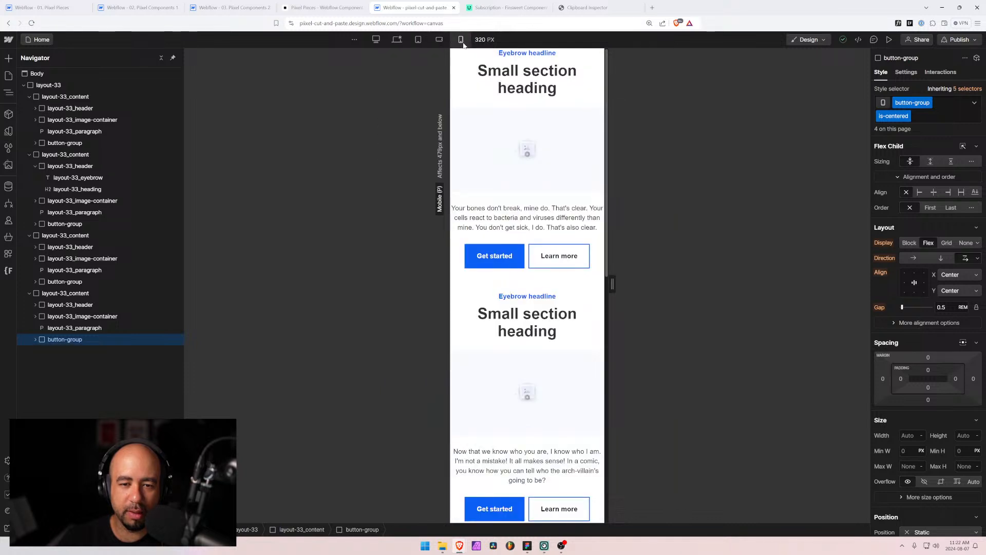
left_click(398, 40)
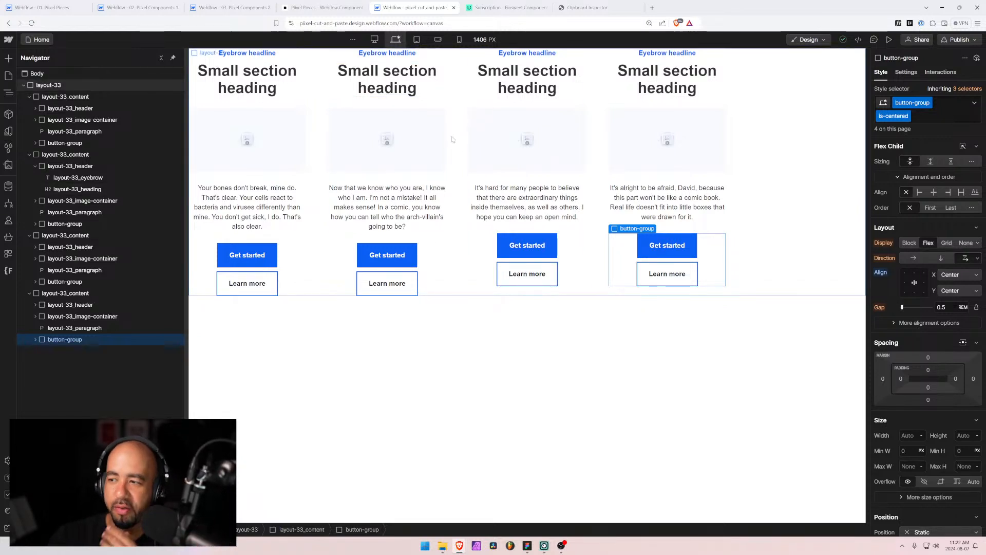
Copy the layout-33 section and paste it into the global-padding wrapper on the Layout 33 page of Pixel Components 2
left_click(24, 86)
left_click(35, 85)
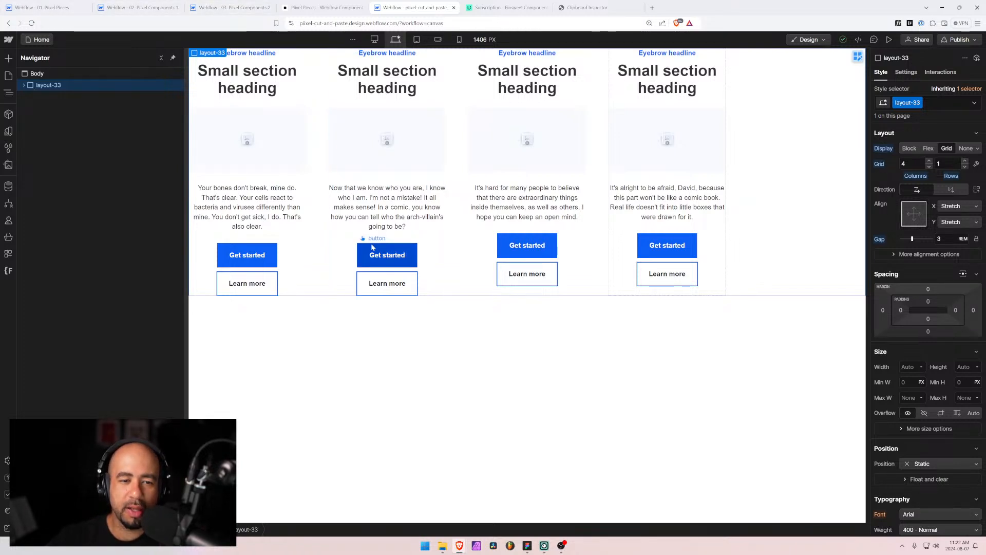
left_click(128, 5)
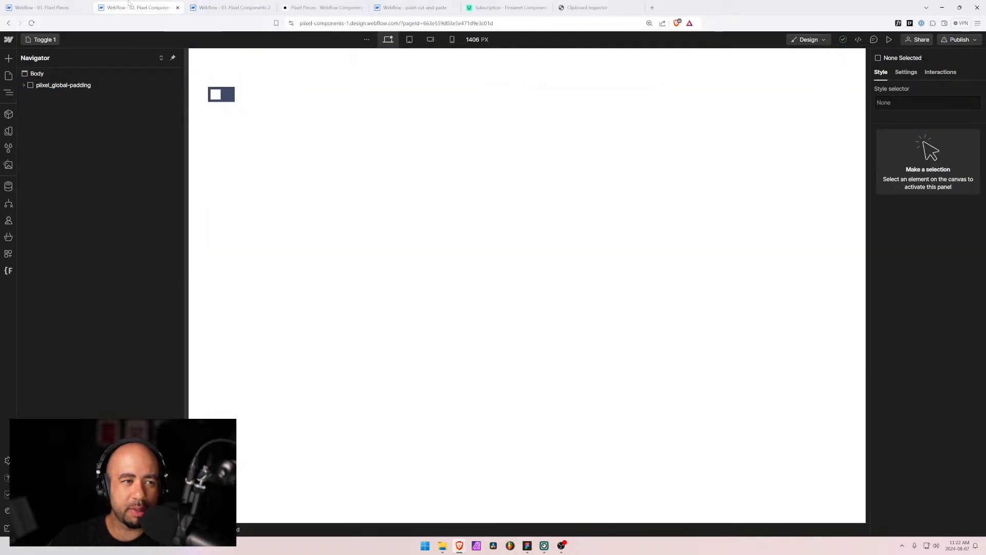
left_click(252, 8)
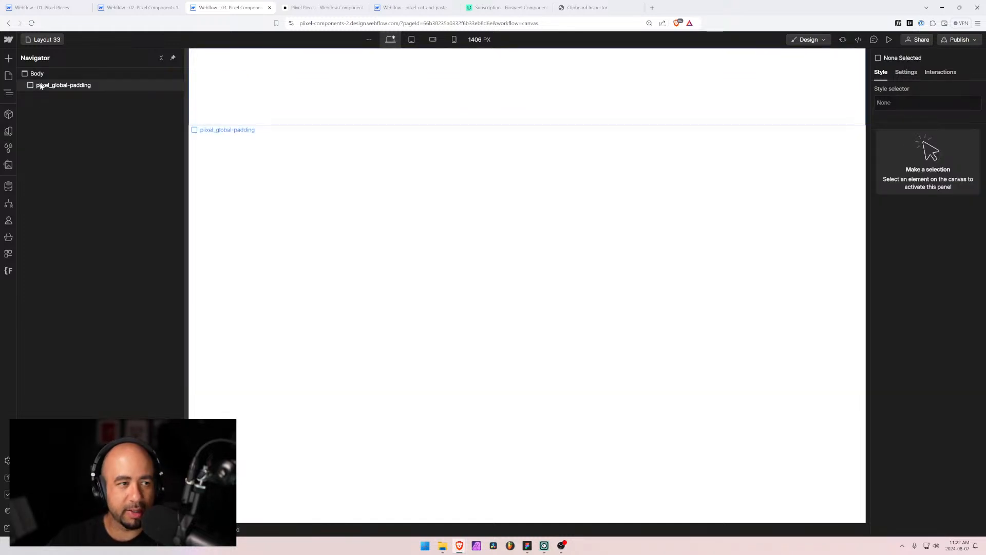
left_click(40, 85)
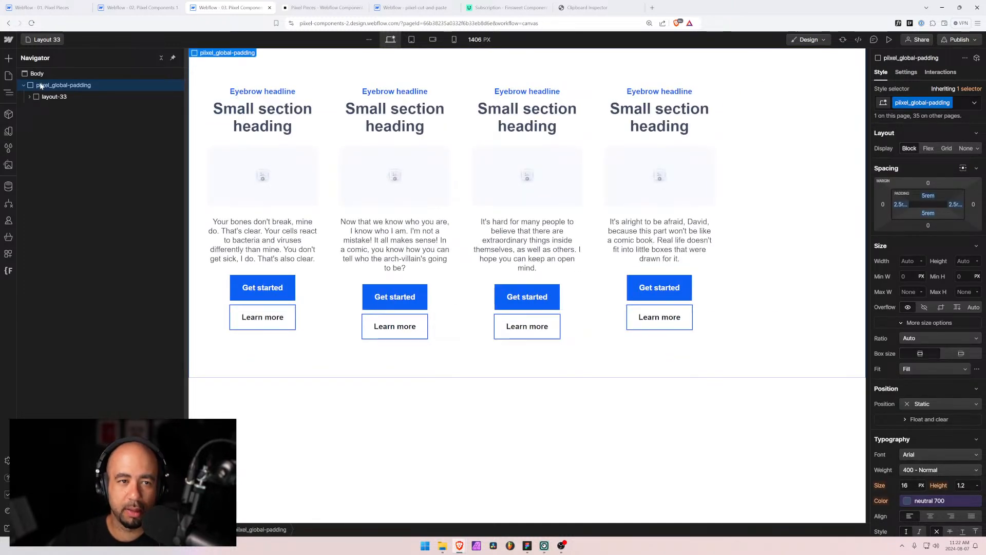
Preview the Layout 33 page at tablet, mobile landscape and mobile portrait widths, and return to the base breakpoint in design mode
left_click(889, 40)
left_click(446, 41)
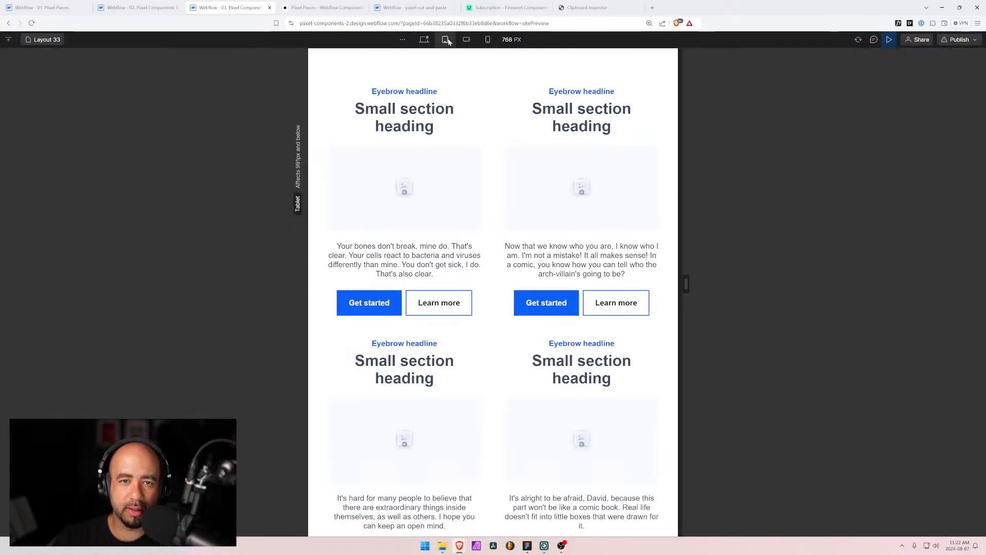
left_click(467, 40)
left_click(488, 39)
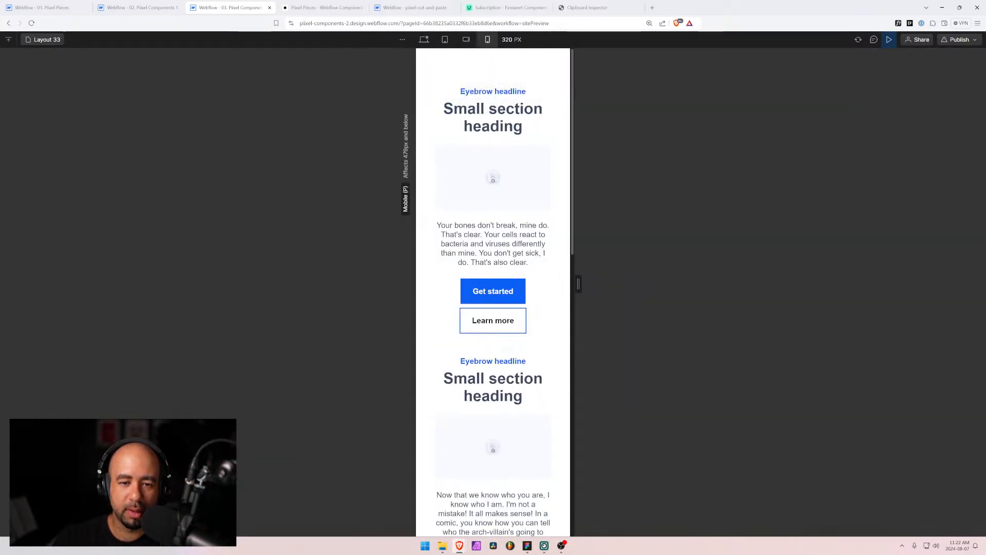
mouse_move(580, 282)
left_mouse_down()
mouse_move(606, 288)
mouse_move(533, 289)
mouse_move(581, 292)
left_mouse_up()
left_click(889, 40)
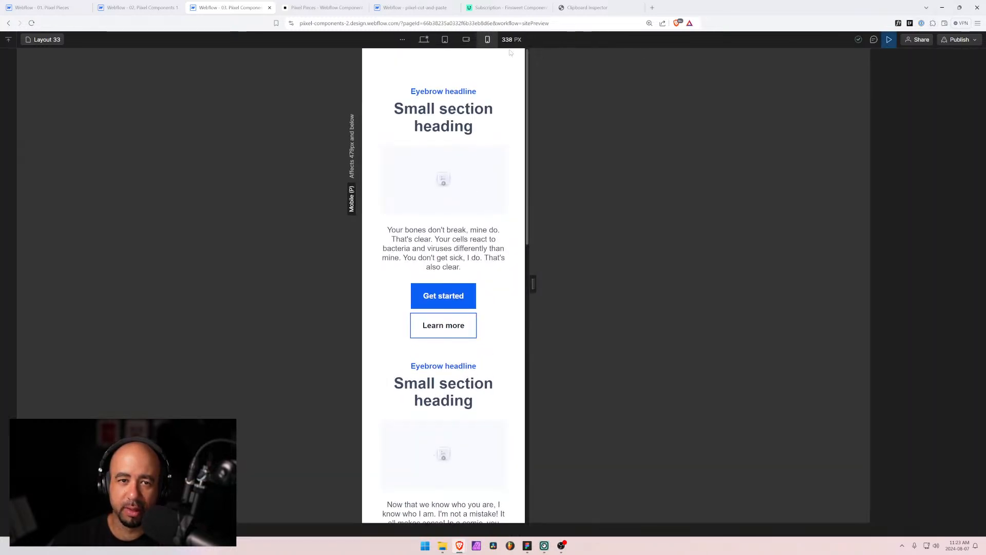
left_click(413, 41)
left_click(392, 39)
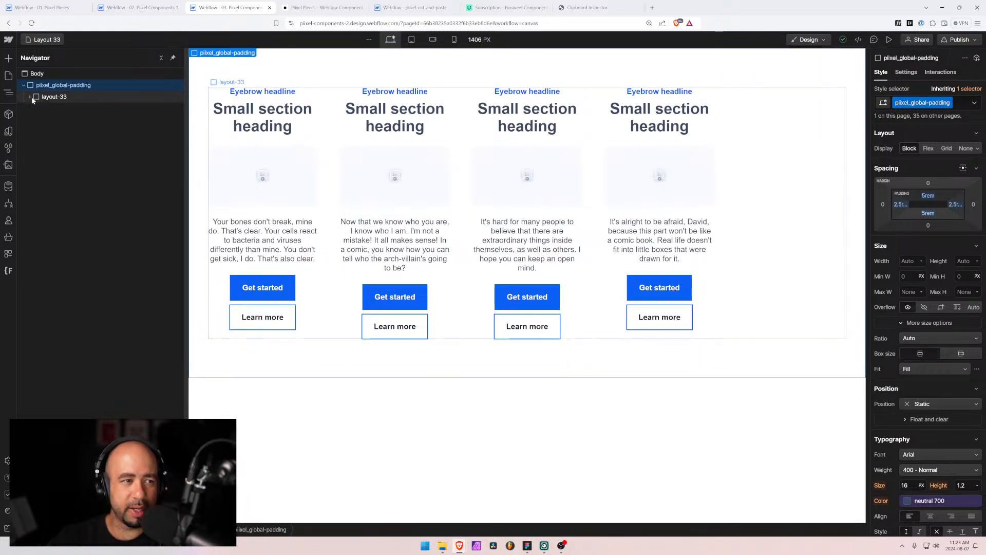
Examine the text and background colours of the first Get started button and the project's brand and neutral colour variables
left_click(262, 287)
scroll(920, 406, "down", 2)
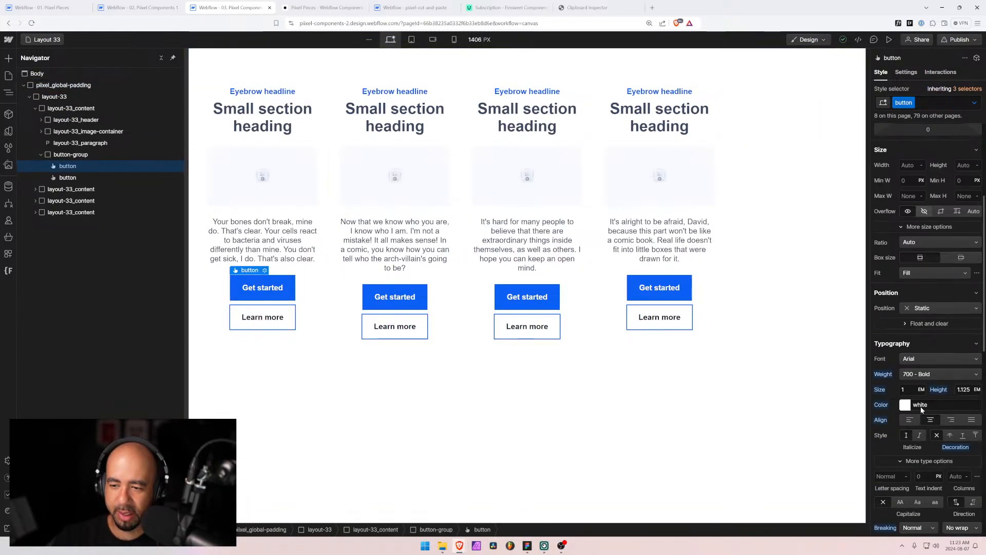
scroll(920, 406, "down", 3)
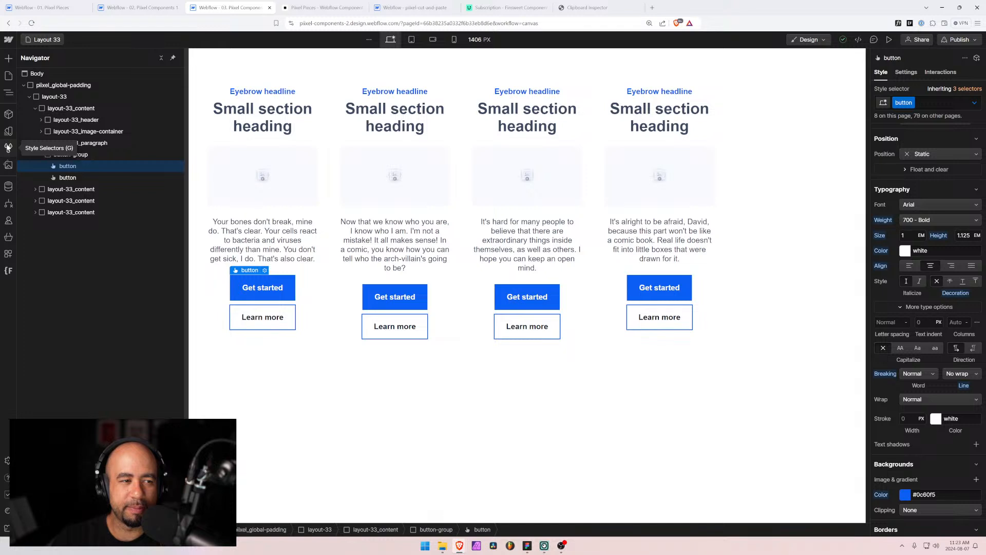
left_click(8, 148)
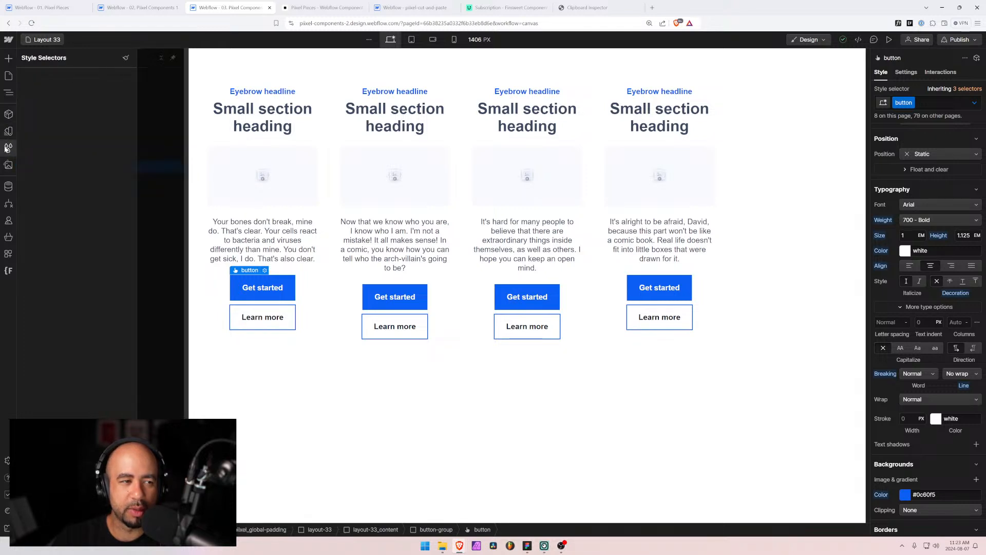
left_click(8, 132)
scroll(88, 253, "down", 1)
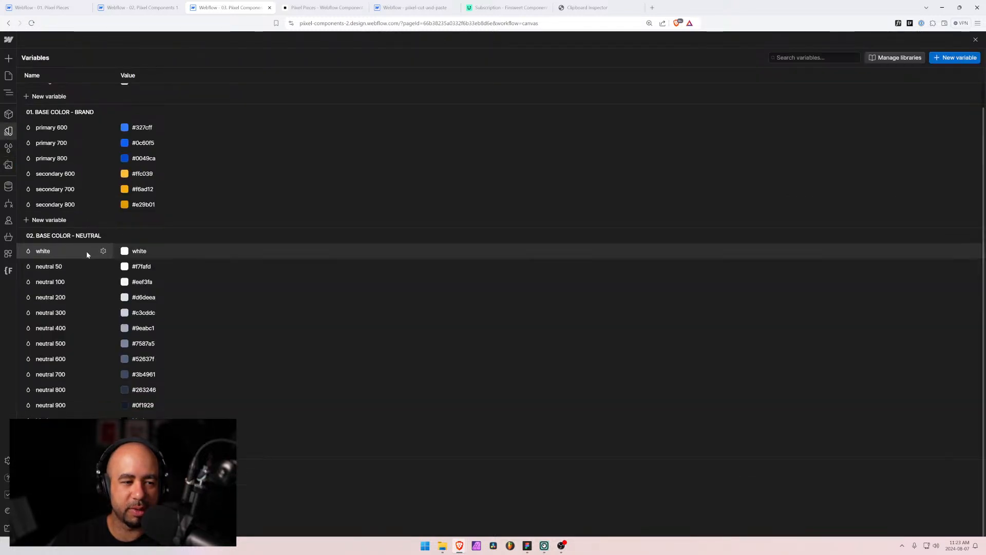
scroll(83, 250, "up", 1)
left_click(9, 75)
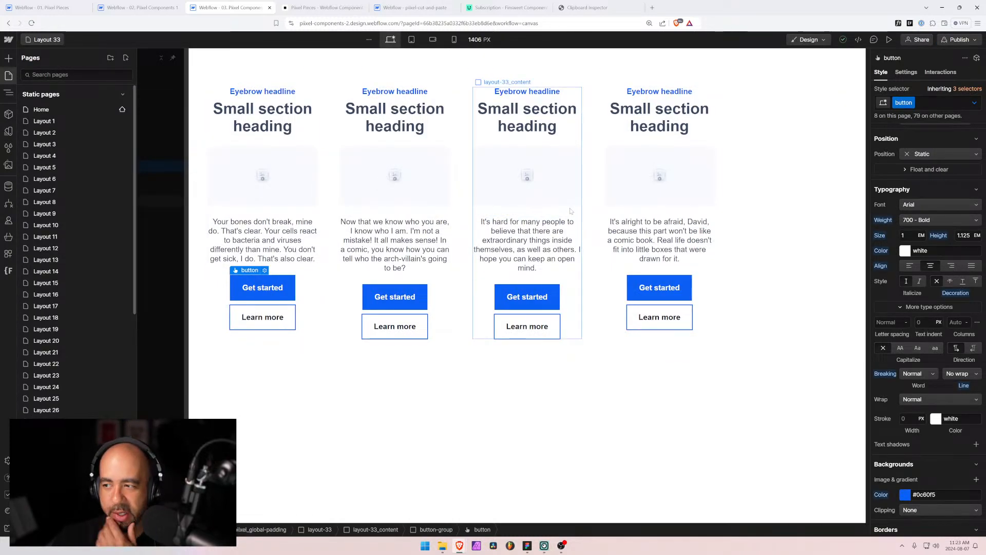
key("z")
left_click(469, 125)
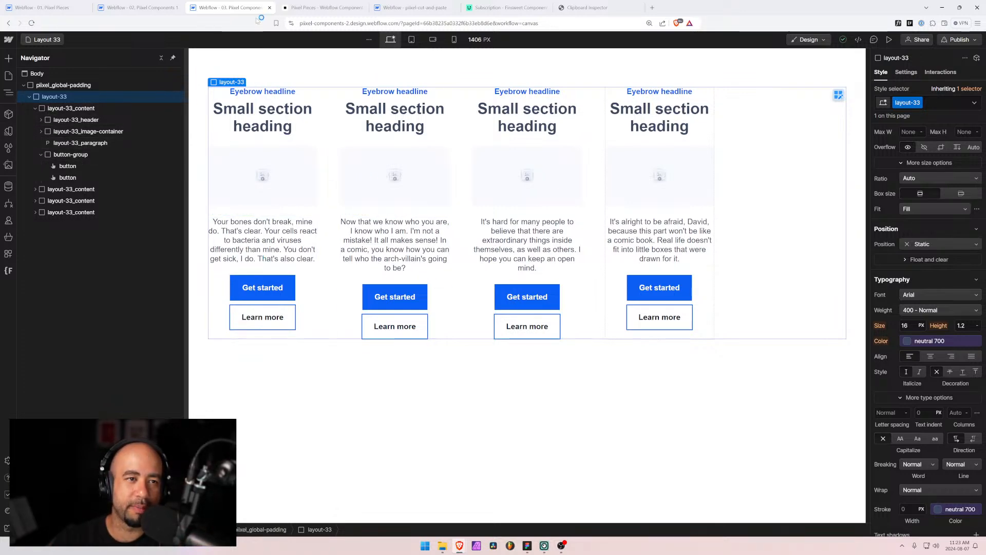
Switch to Figma, examine the Layout 33 and Layout 34 frames in the Full Component Library, and return to Webflow
left_click(324, 8)
left_click(244, 8)
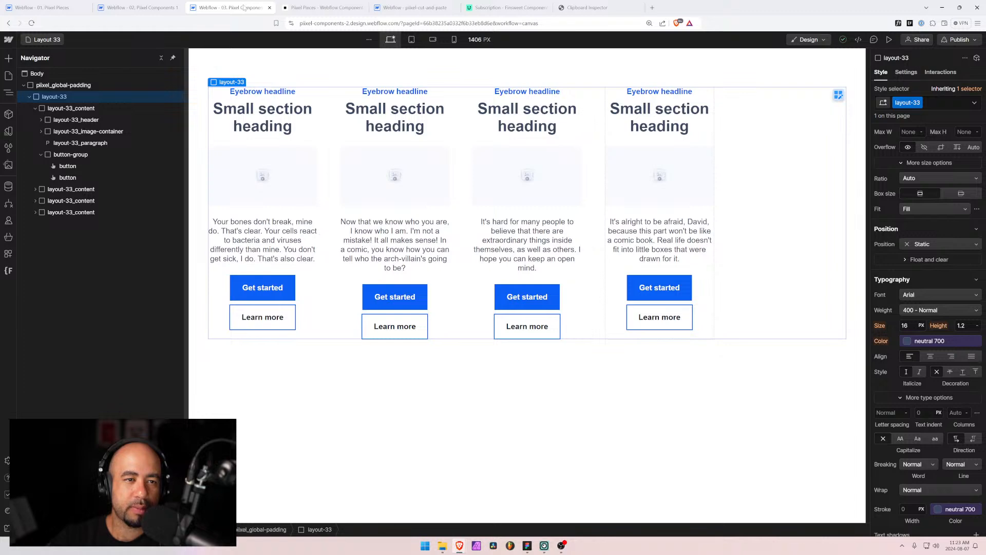
left_click(527, 545)
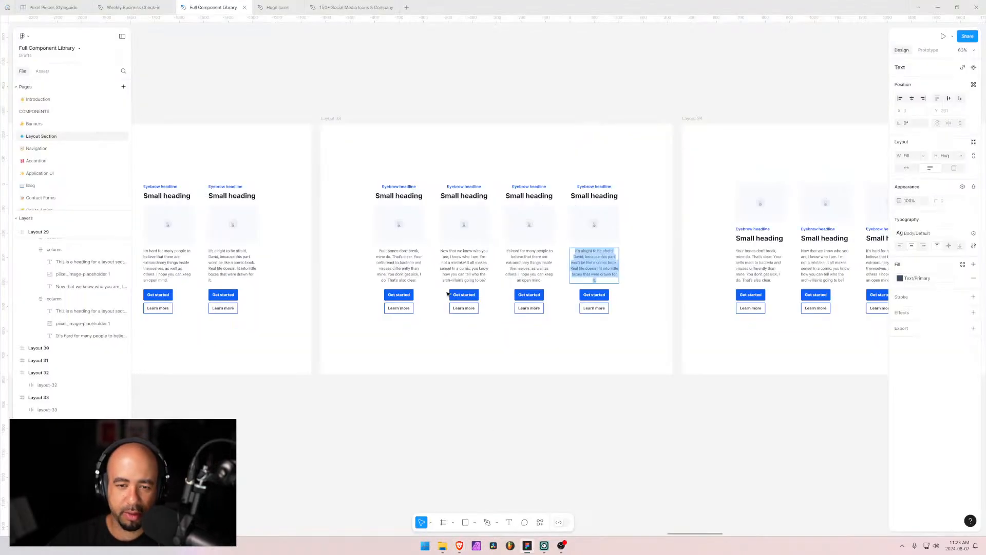
key("Escape")
left_click_drag(685, 194, 422, 165)
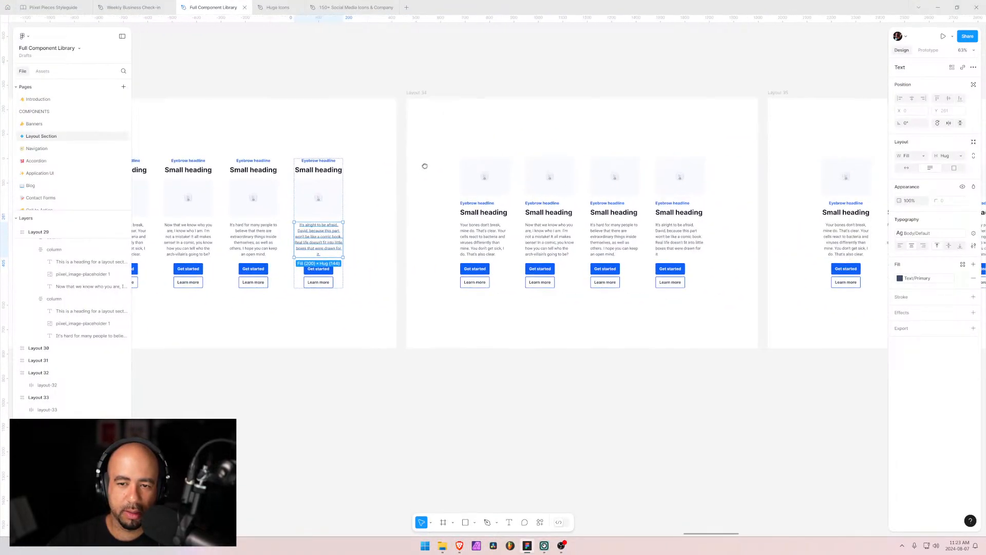
left_click_drag(634, 149, 714, 153)
left_click_drag(433, 148, 473, 128)
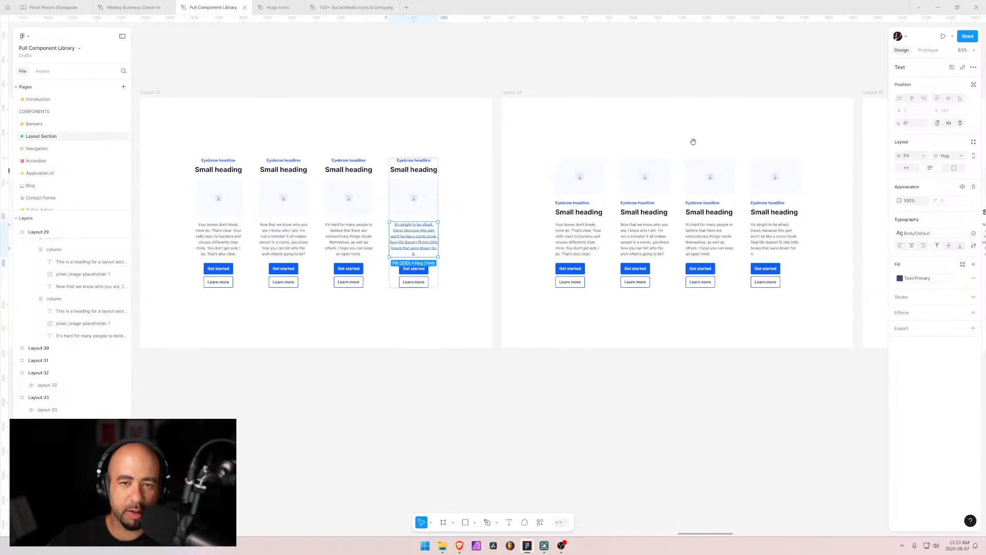
left_click_drag(693, 142, 442, 125)
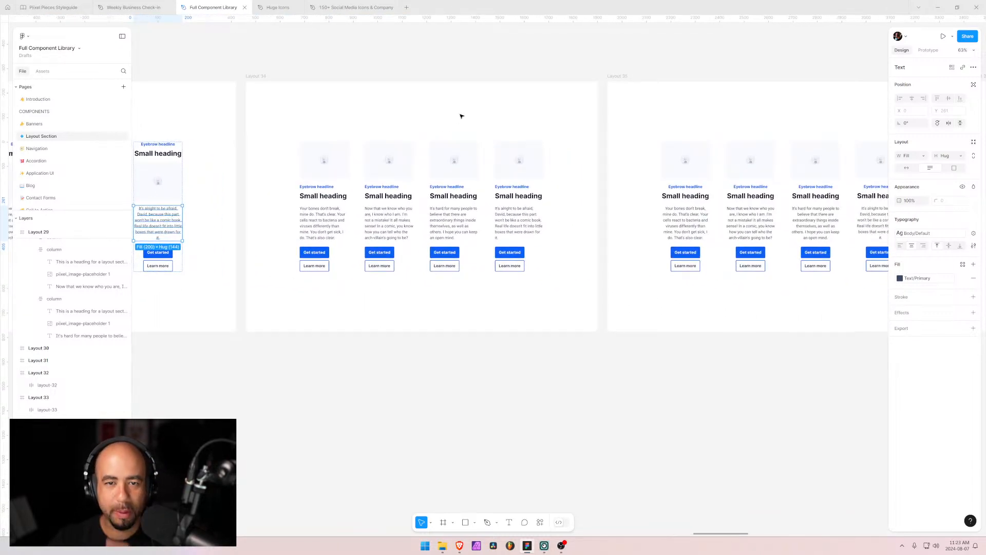
left_click_drag(557, 117, 639, 189)
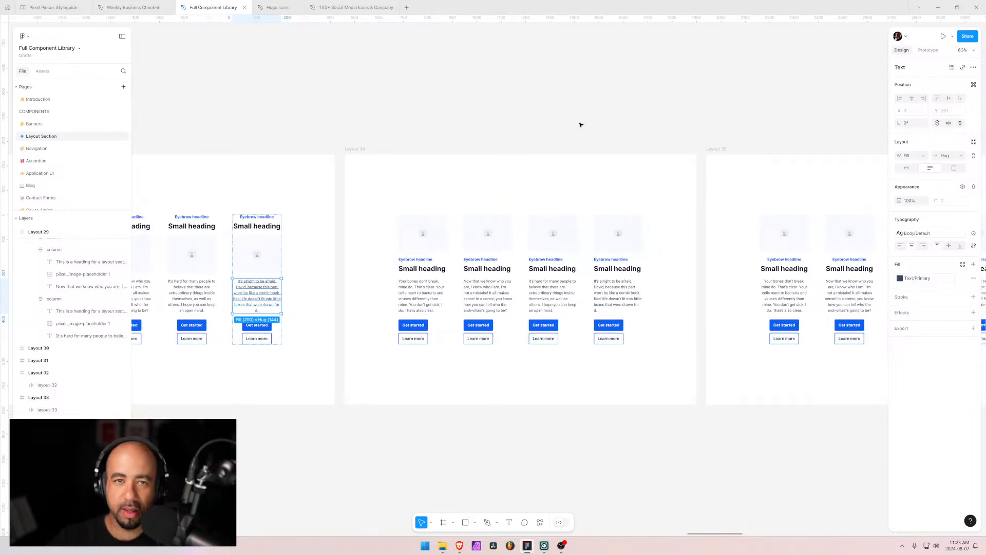
scroll(495, 154, "down", 2)
scroll(494, 154, "right", 2)
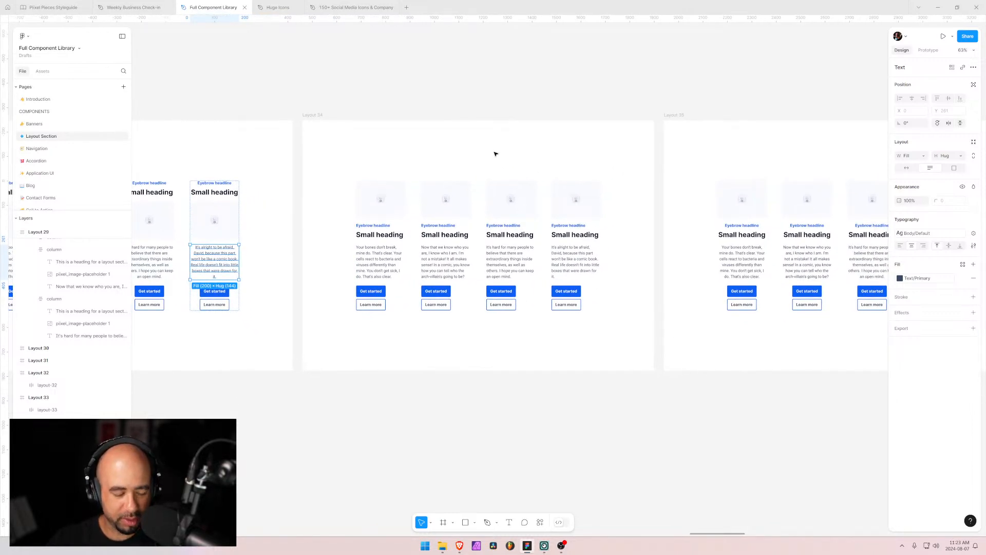
key("alt")
key("alt+Tab")
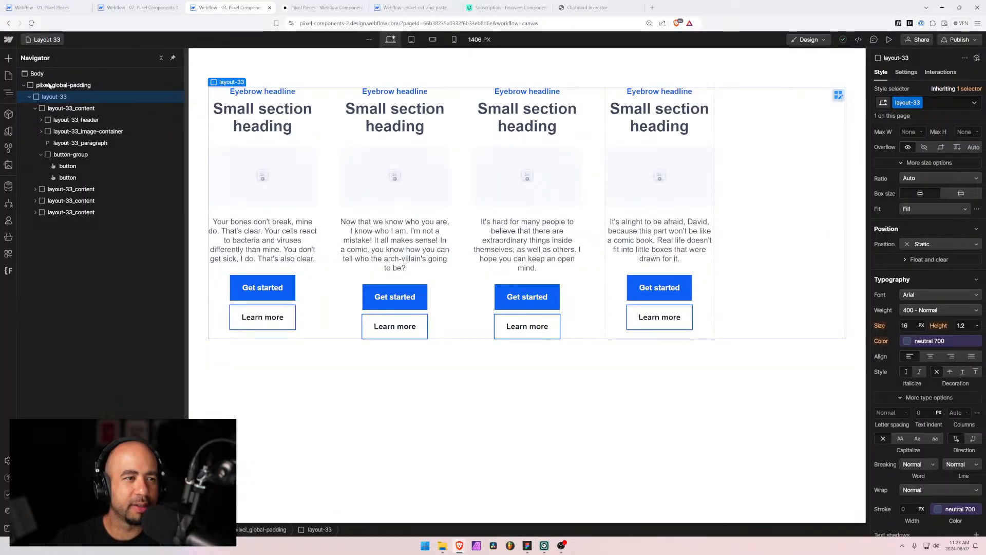
Move the Layout 33 page above Layout 45 in the static pages list, directly after Layout 32
left_click(31, 97)
left_click(51, 41)
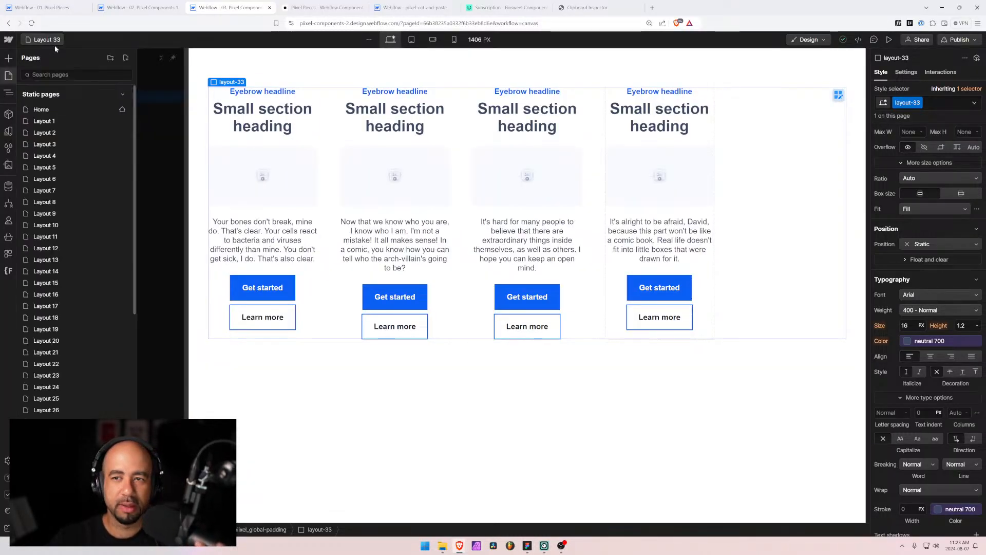
scroll(81, 334, "down", 3)
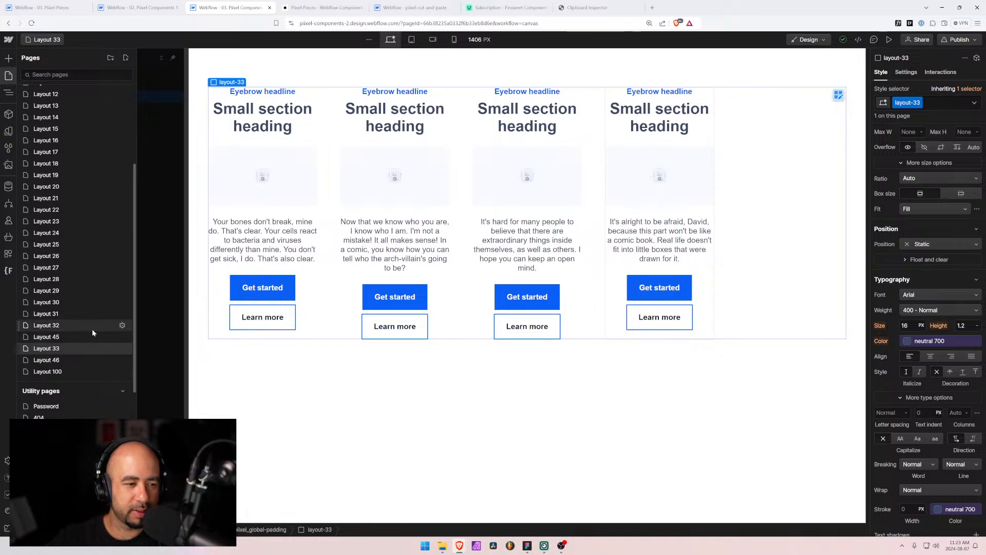
left_click_drag(19, 349, 24, 336)
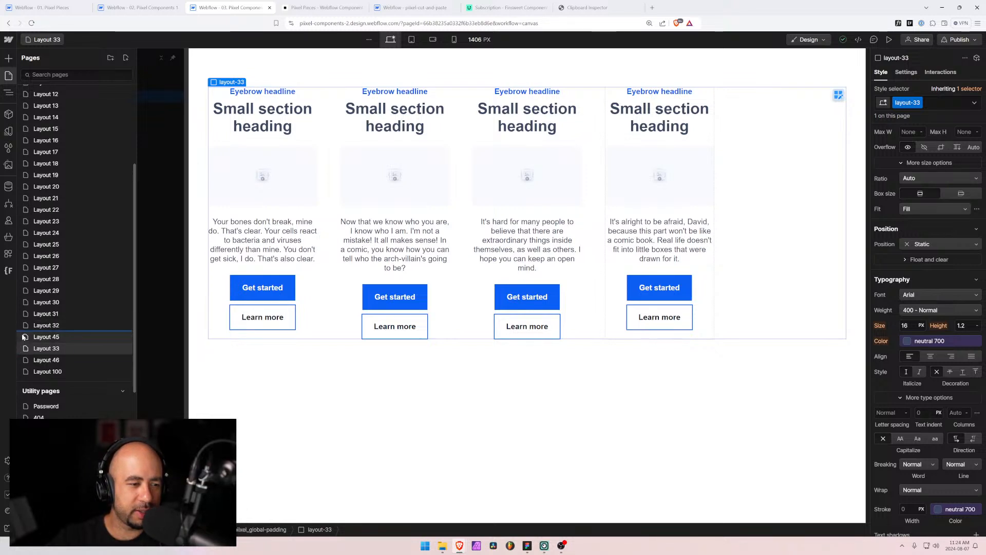
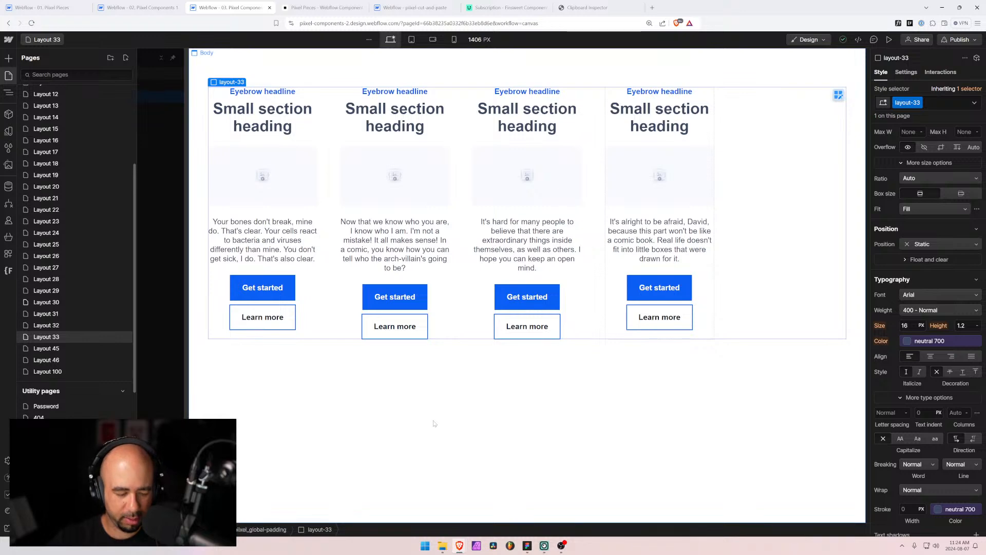
Switch to Figma, compare the four-column Layout 35 frame with its neighbouring layout frames, and return to Webflow
key("alt+Tab")
scroll(720, 280, "right", 10)
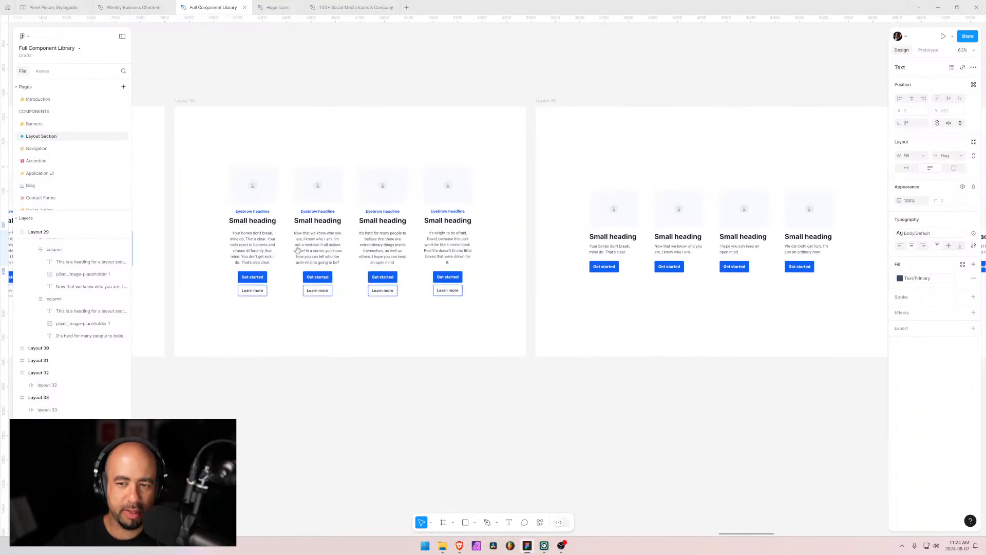
scroll(503, 246, "left", 5)
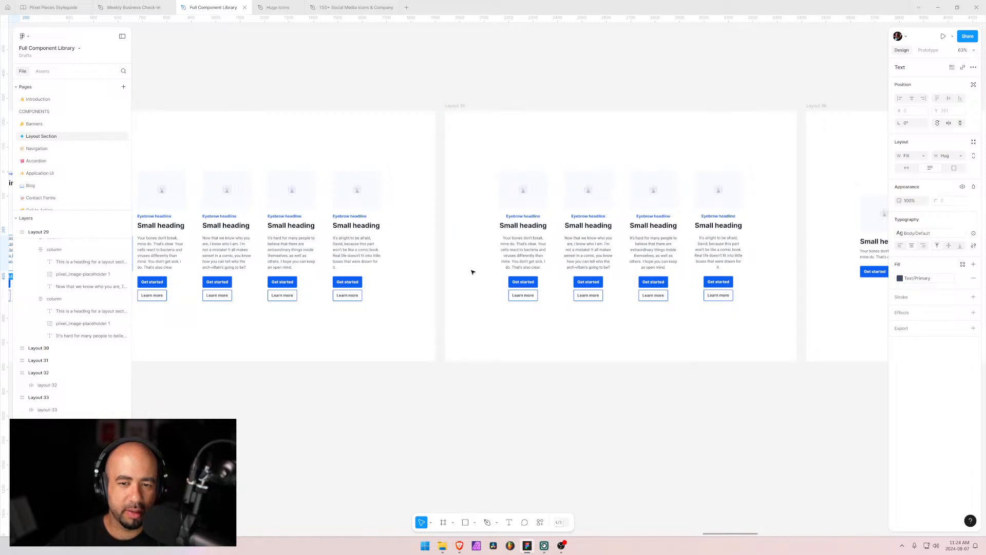
key("alt+Tab")
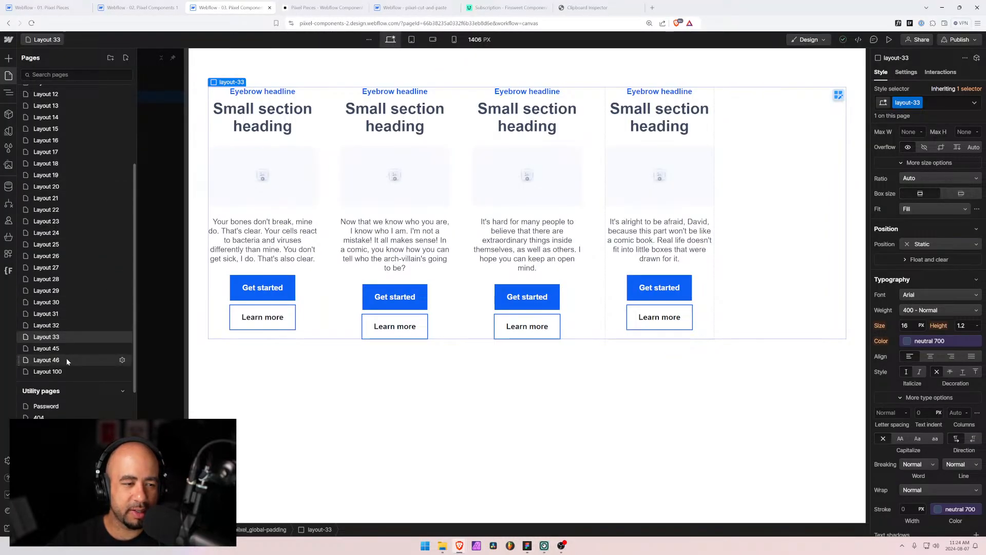
Duplicate the Layout 33 page as Layout 35 and delete the layout-33 section from the new page
left_click(122, 337)
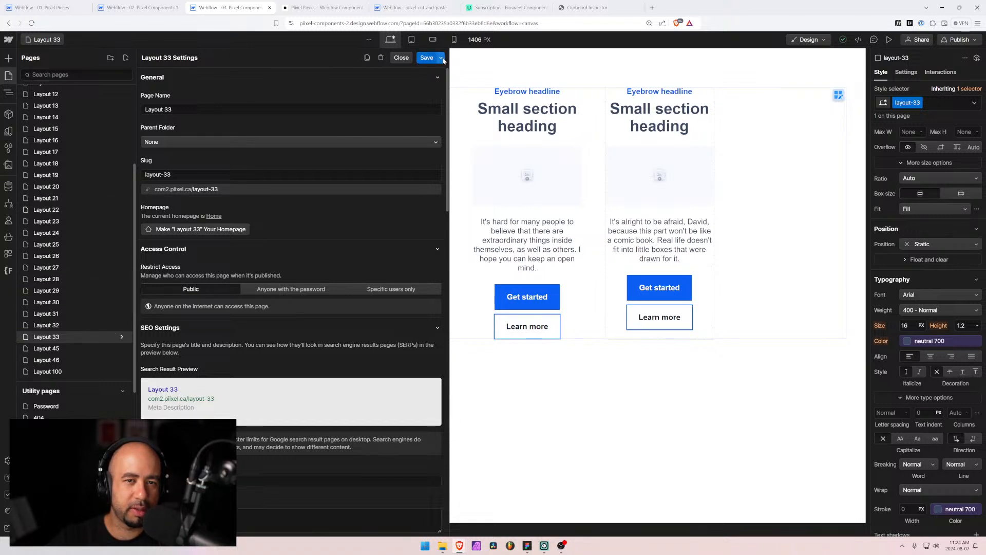
left_click(367, 57)
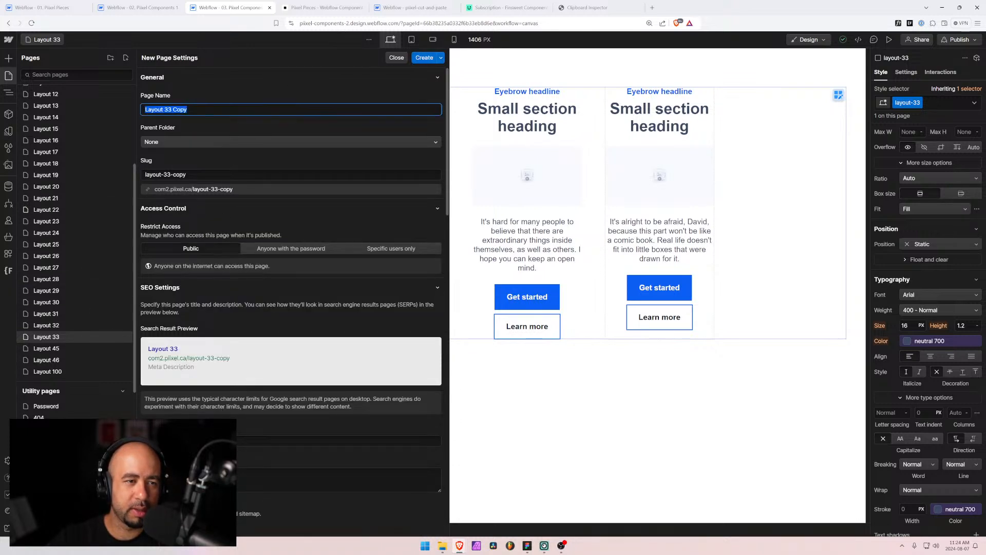
left_click(172, 110)
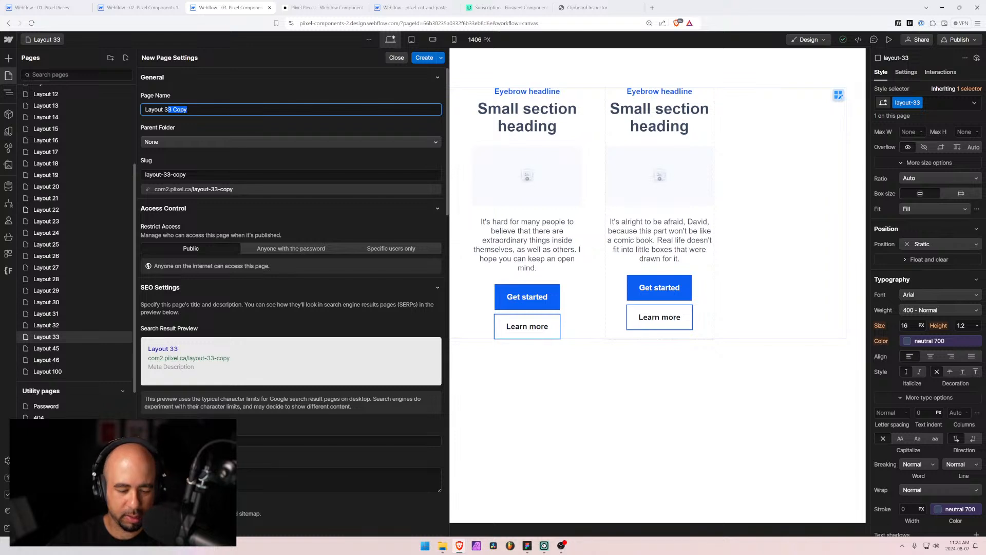
type("5")
left_click(429, 57)
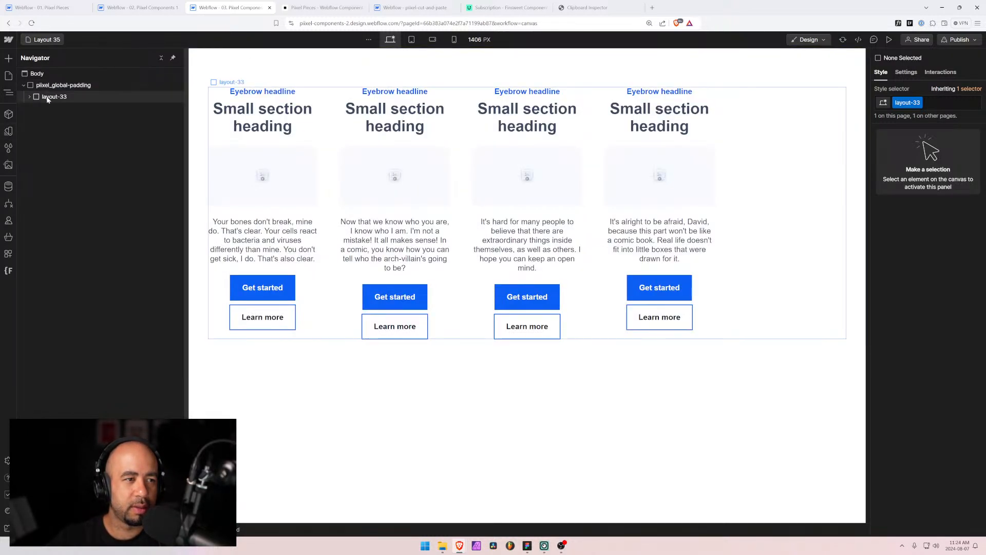
left_click(50, 97)
key("Delete")
In the pixel-cut-and-paste project, rename the layout-33 class folder to layout-35, save the changes and accept the Designer reload
left_click(423, 10)
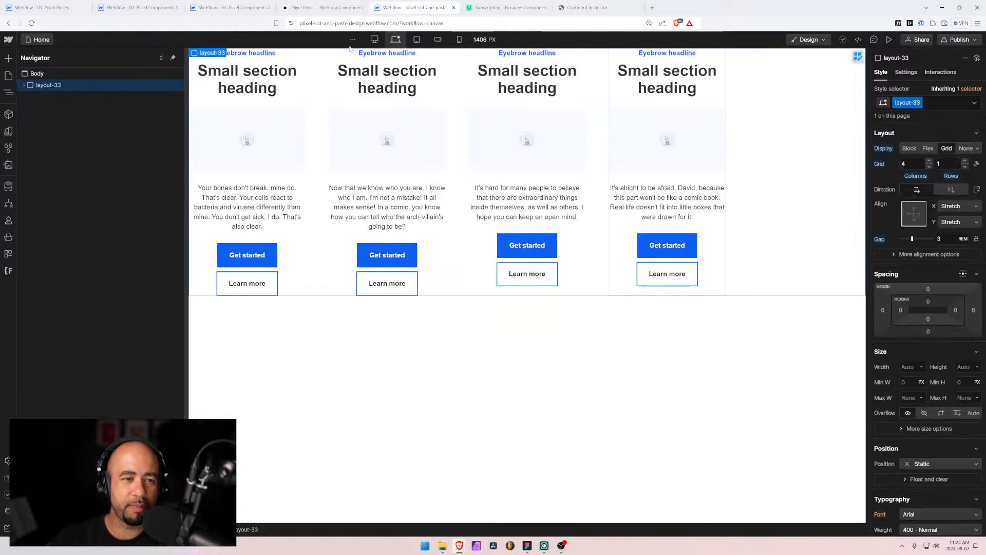
left_click(24, 85)
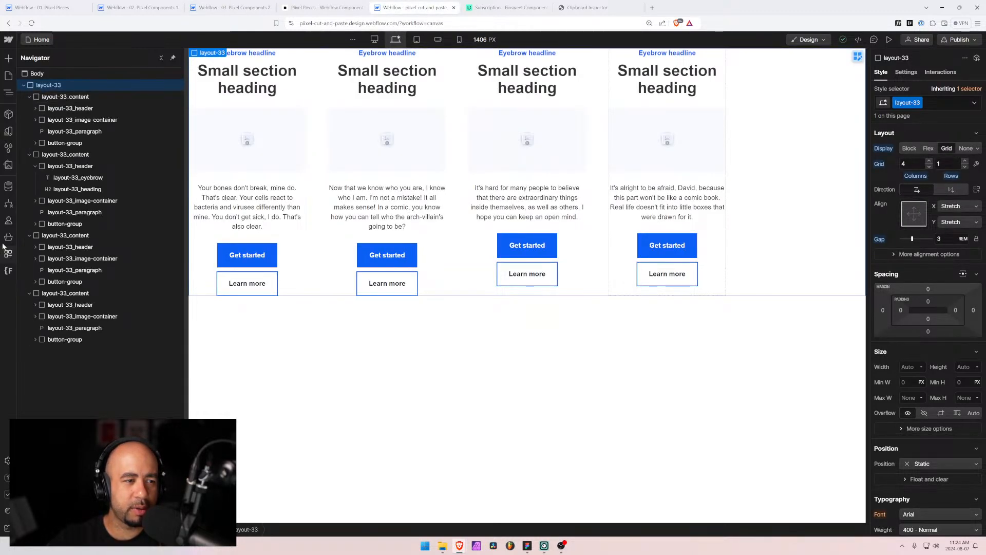
left_click(9, 271)
left_click(69, 216)
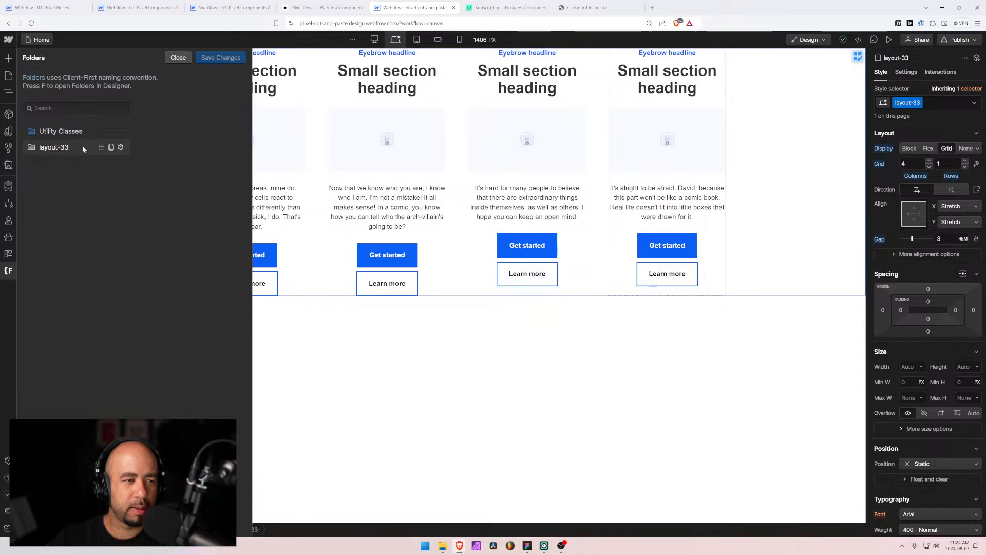
left_click(82, 147)
left_click(120, 148)
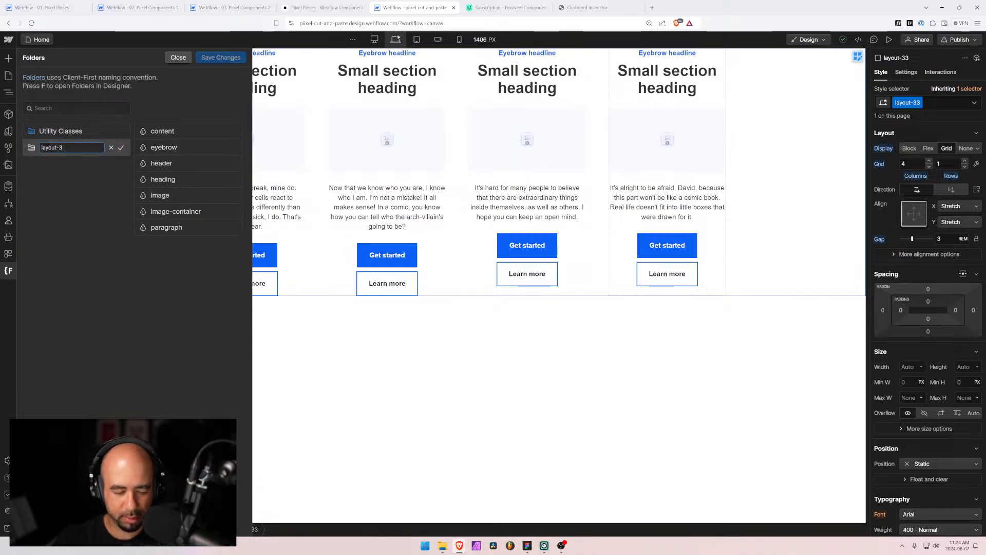
type("5")
key("Return")
left_click(229, 57)
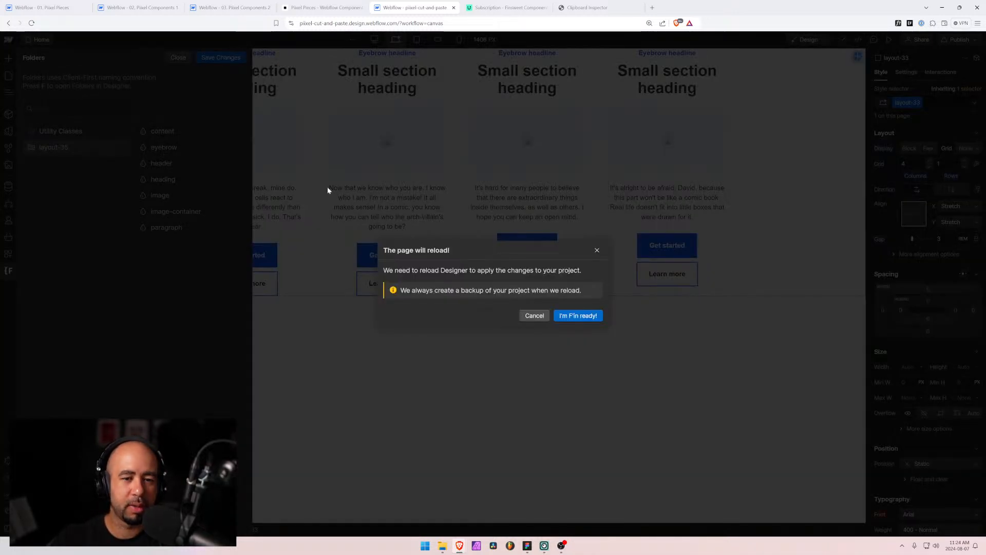
left_click(572, 317)
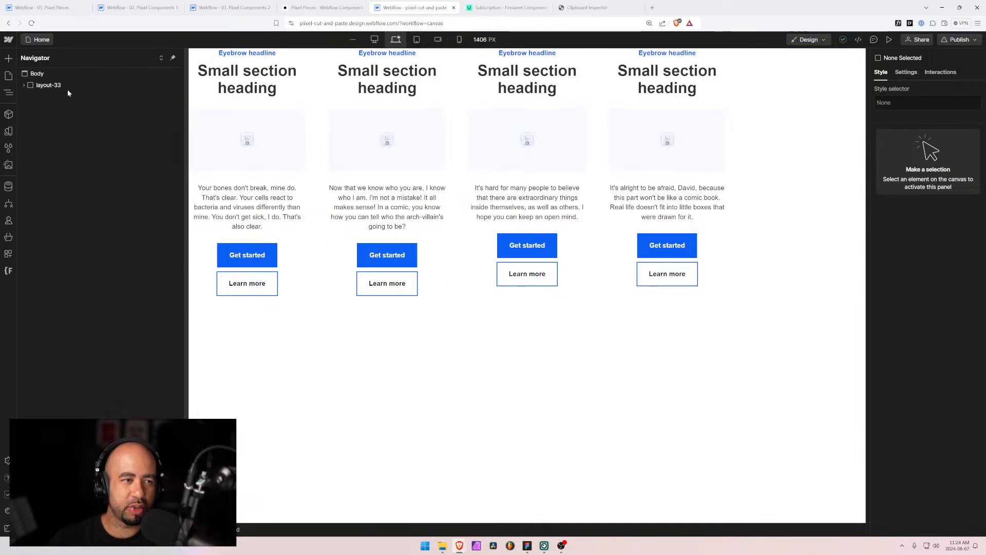
Rename the layout-33 class on the outer section to layout-35
left_click(57, 85)
left_click(919, 103)
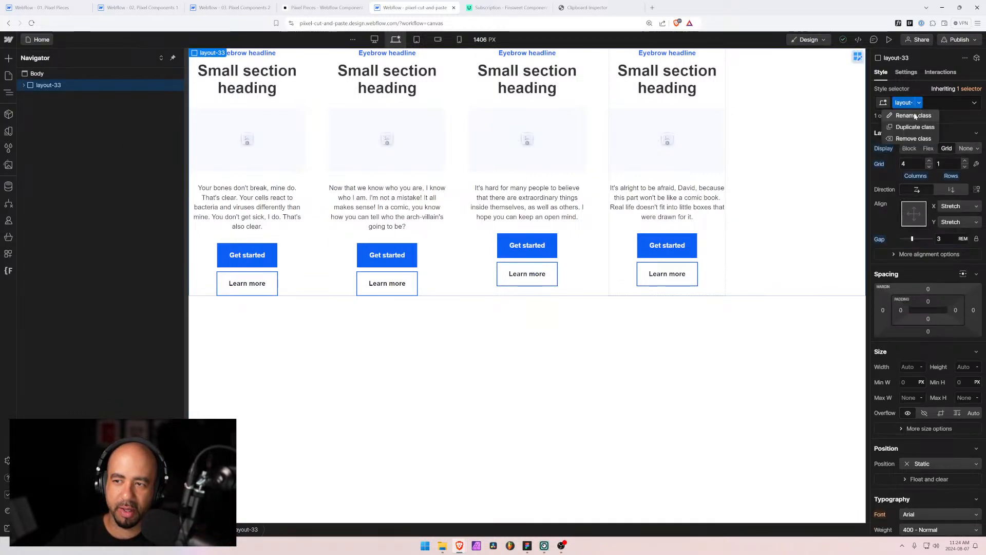
left_click(914, 116)
type("layout-35")
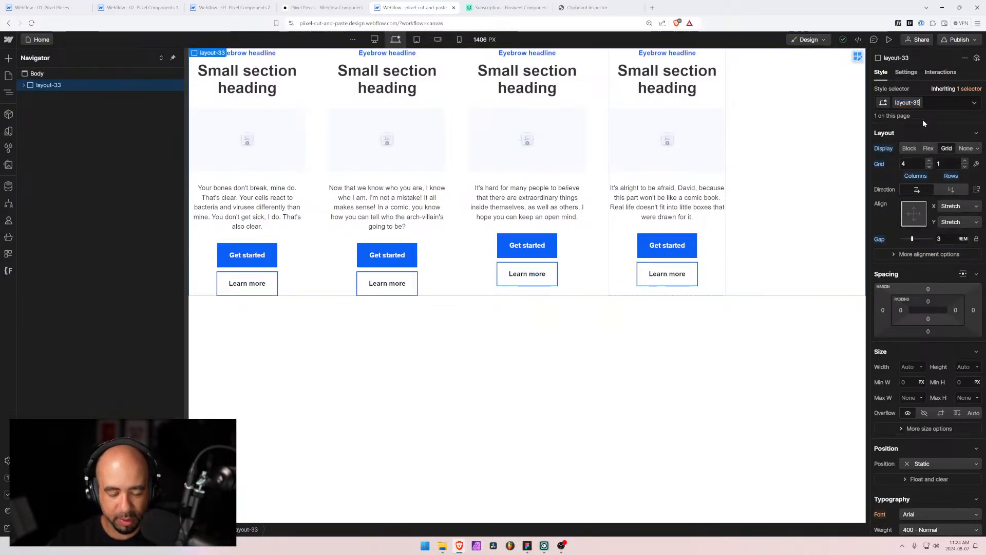
key("Return")
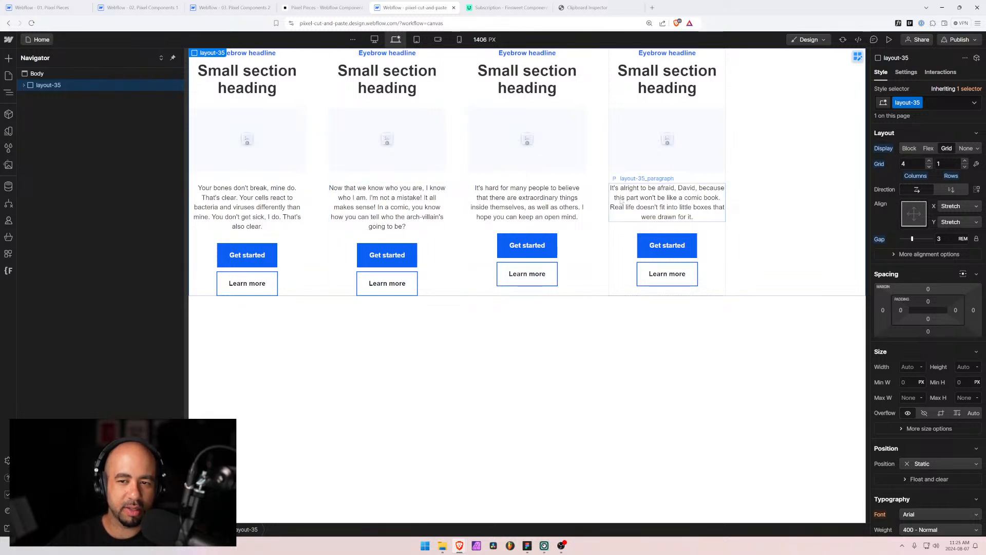
left_click(24, 85)
left_click(24, 86)
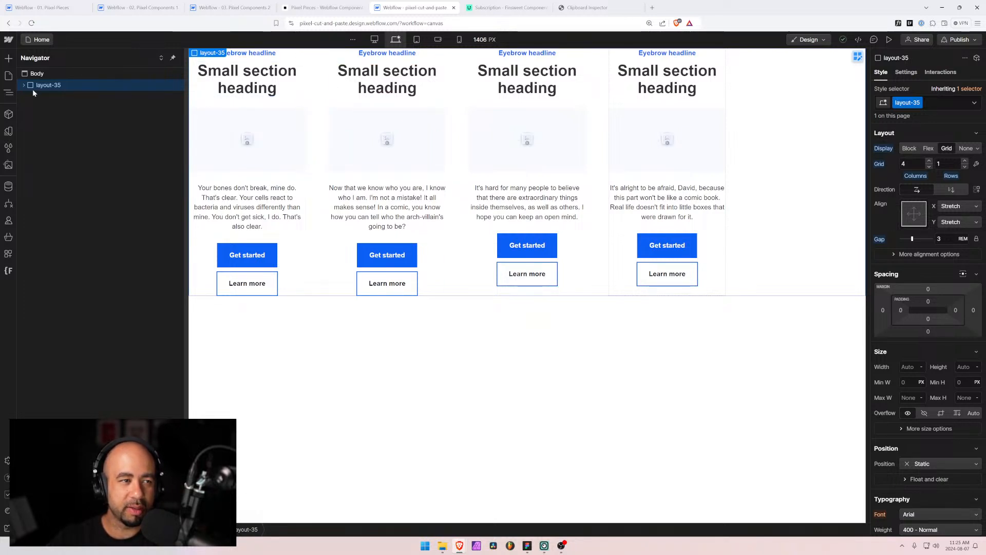
Check the element order in Figma's Layout 35 frame, and locate the first column's image container in Webflow
key("alt+Tab")
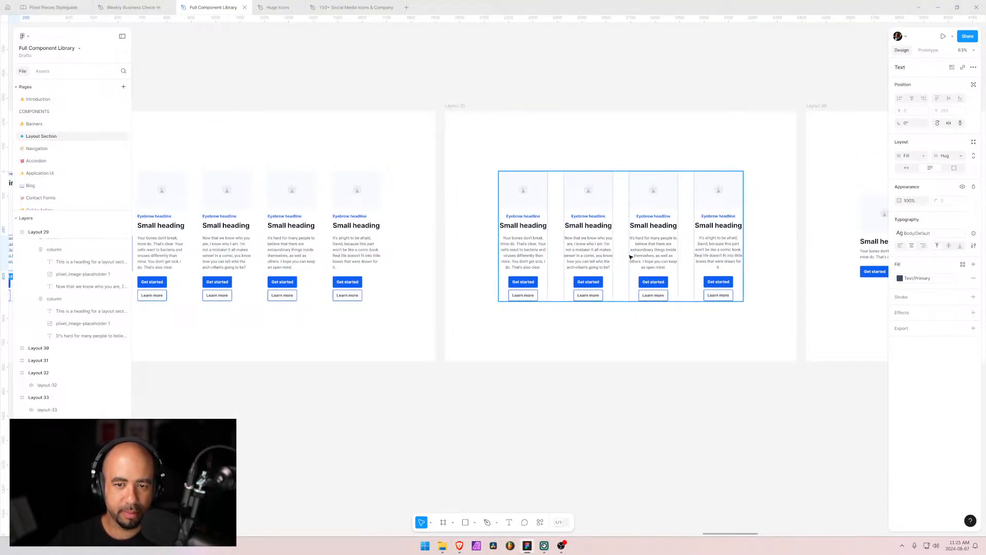
key("alt")
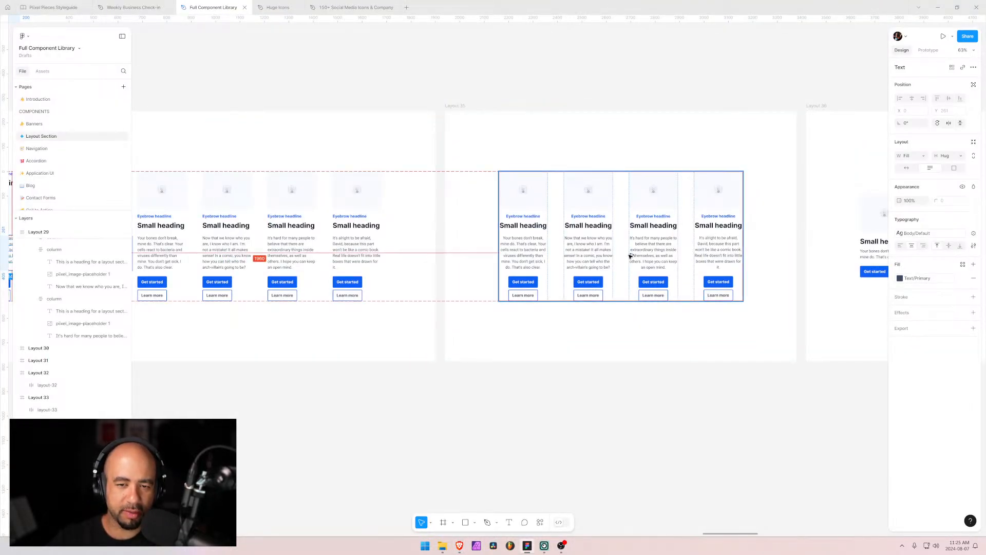
key("alt+Tab")
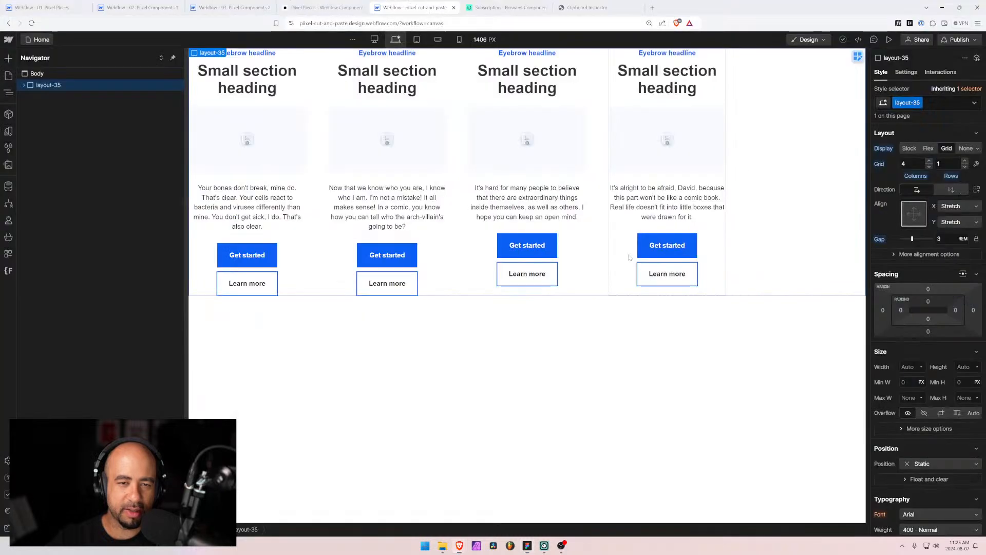
left_click(224, 127)
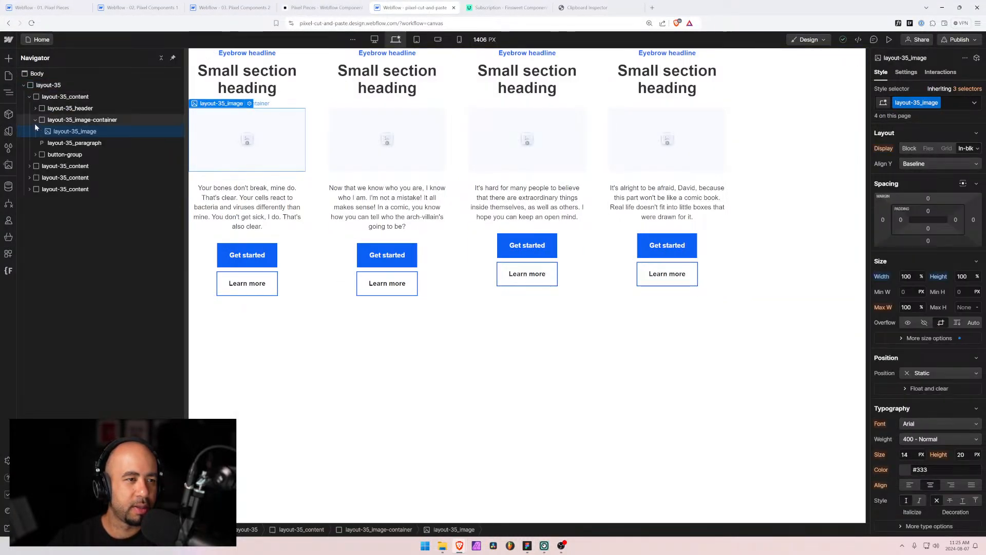
left_click(34, 120)
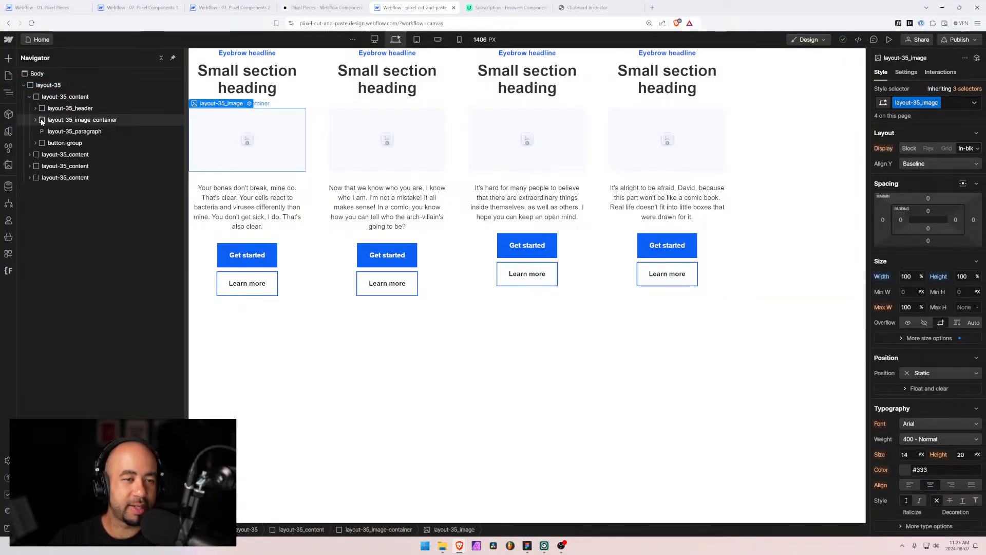
left_click_drag(42, 122, 45, 113)
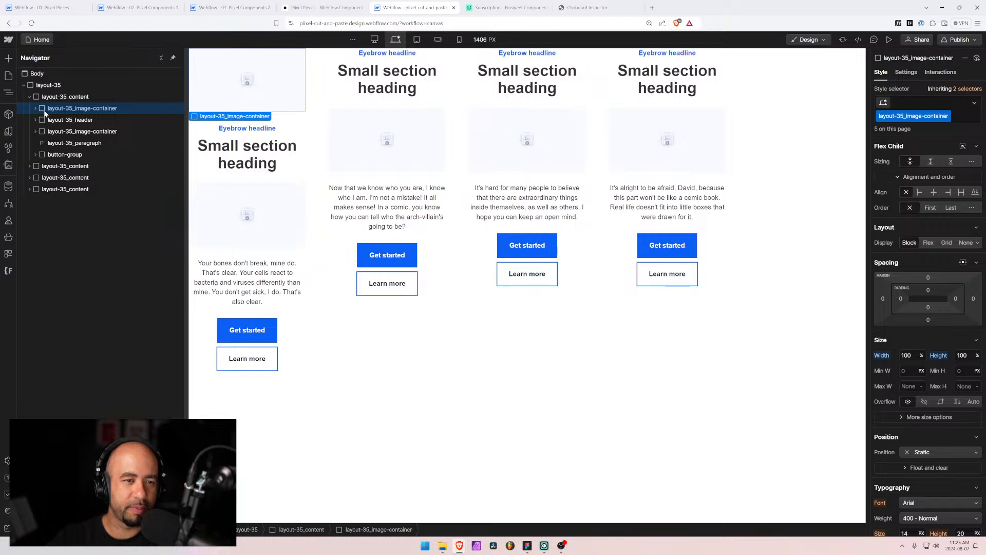
key("ctrl+z")
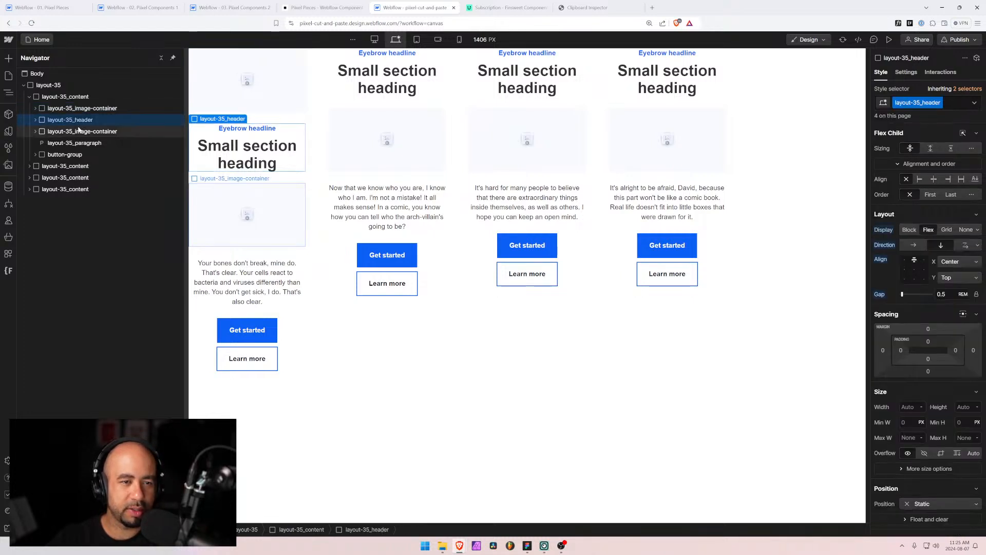
left_click(95, 122)
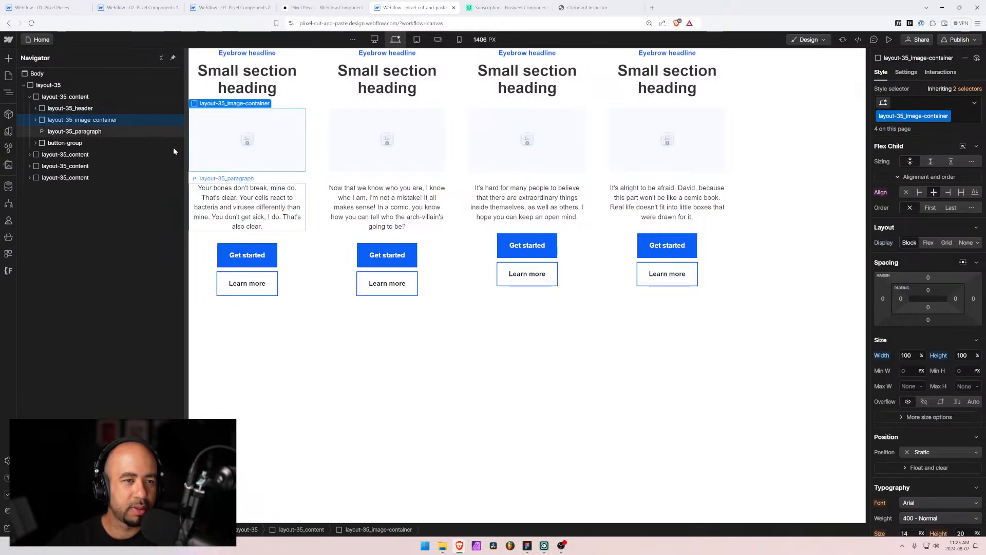
Move the layout-35_image-container above the layout-35_header in all four content columns, and collapse the columns in the element tree
left_click_drag(47, 120, 49, 110)
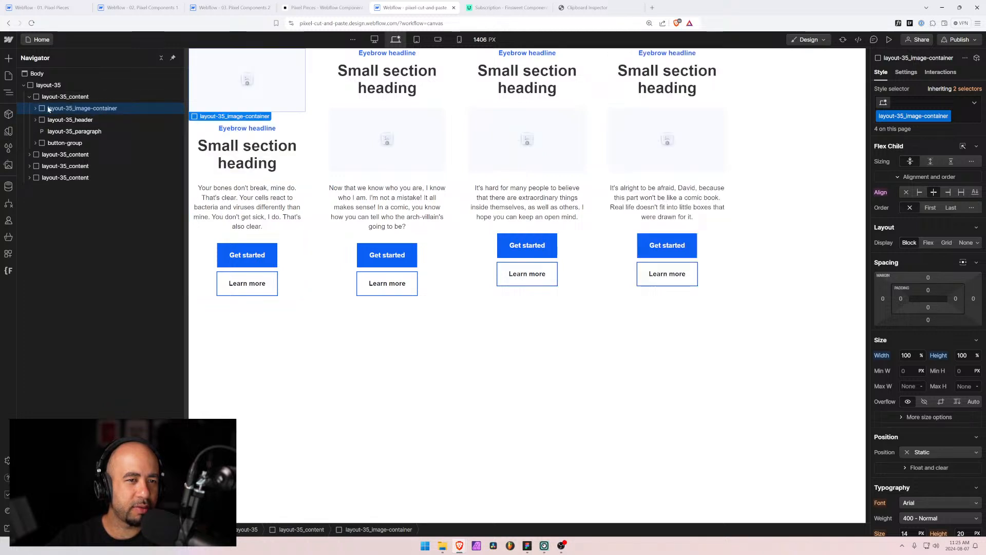
left_click(30, 154)
left_click_drag(41, 179, 43, 164)
left_click(29, 212)
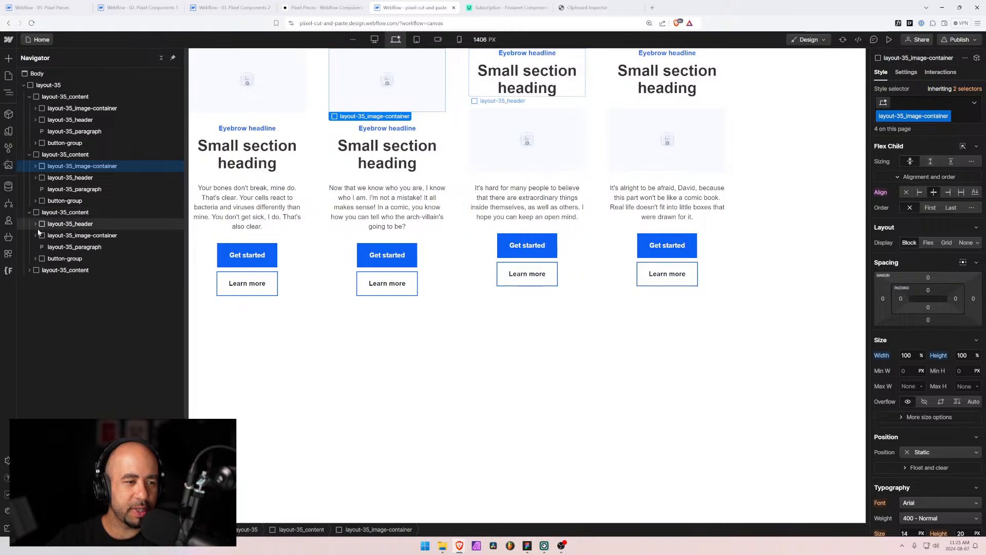
left_click_drag(42, 235, 41, 224)
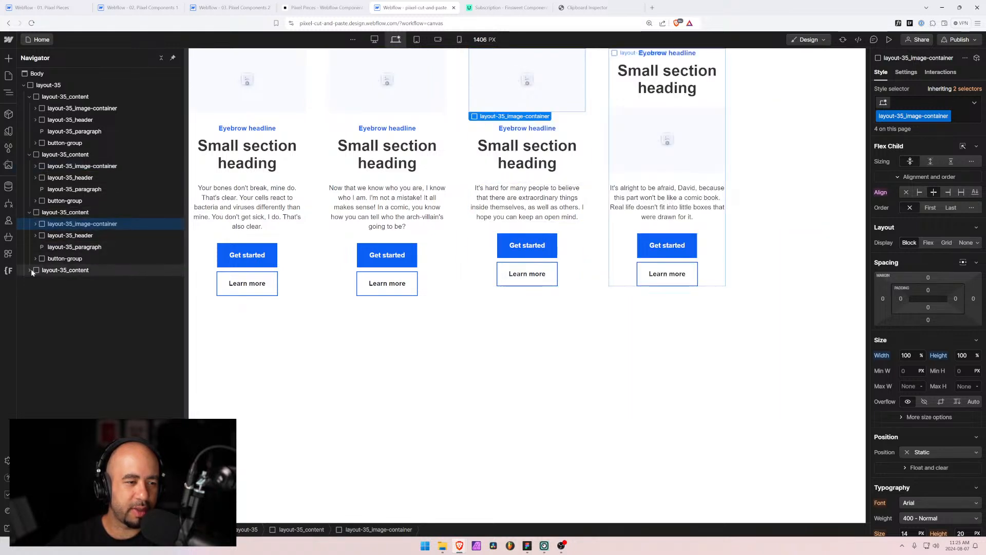
left_click(29, 270)
left_click_drag(41, 292, 45, 281)
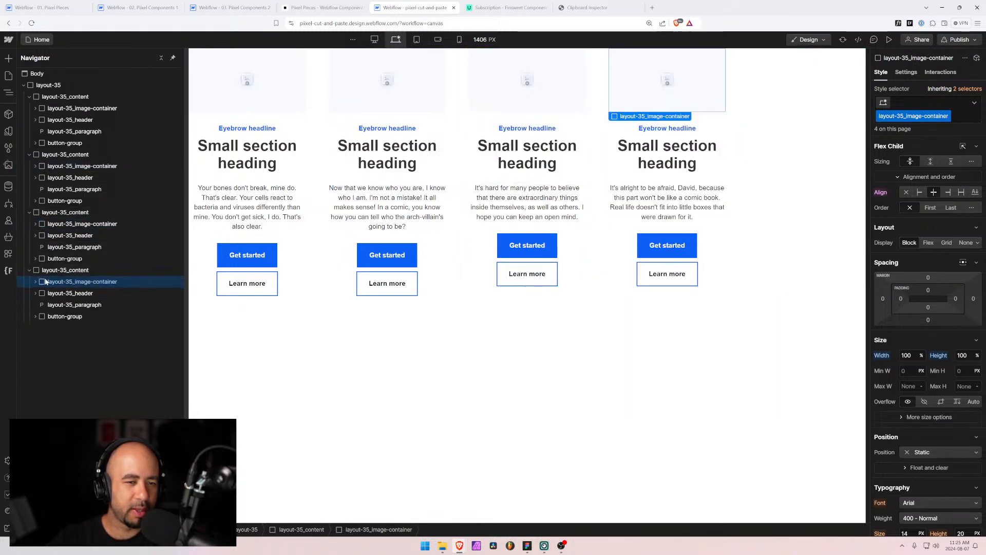
left_click(29, 270)
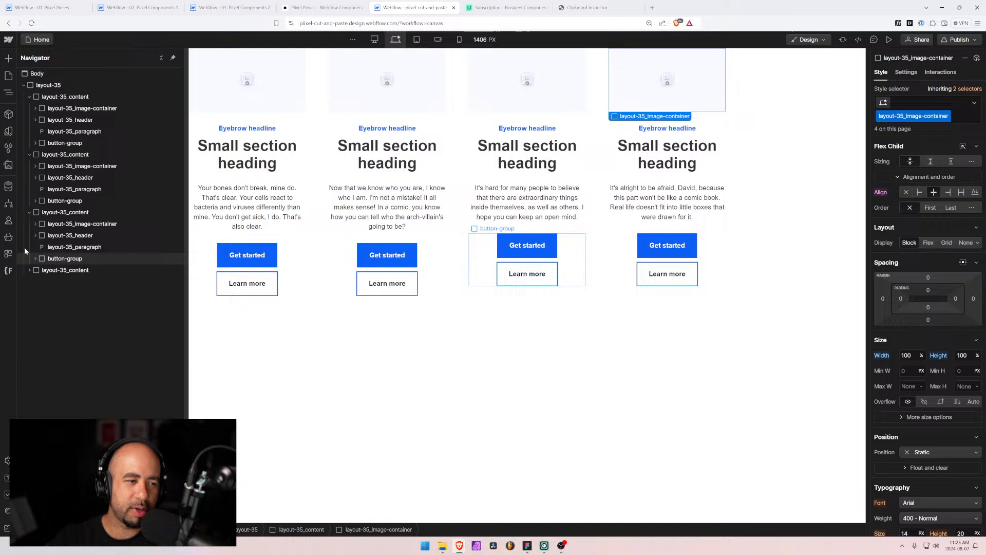
left_click(29, 212)
left_click(30, 154)
left_click(30, 97)
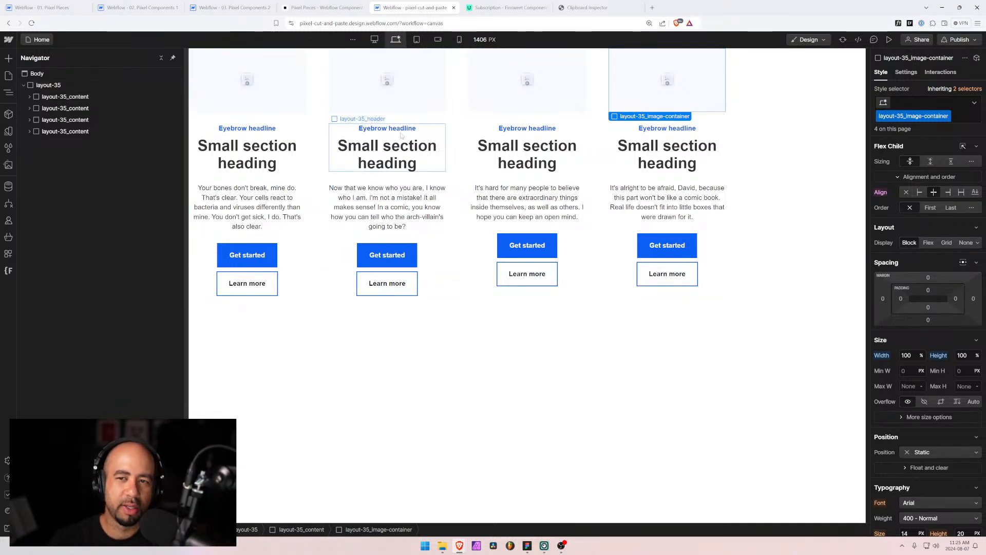
Check the columns against Figma's Layout 35 frame, and copy Webflow's layout-35 section into pixel_global-padding on Pixel Components 2's Layout 35 page
left_click(435, 124)
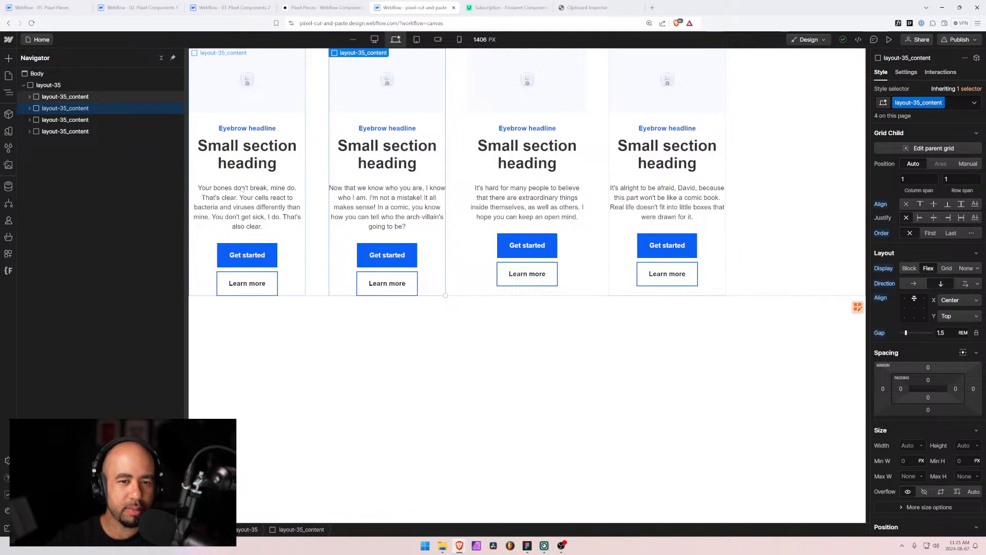
key("alt+Tab")
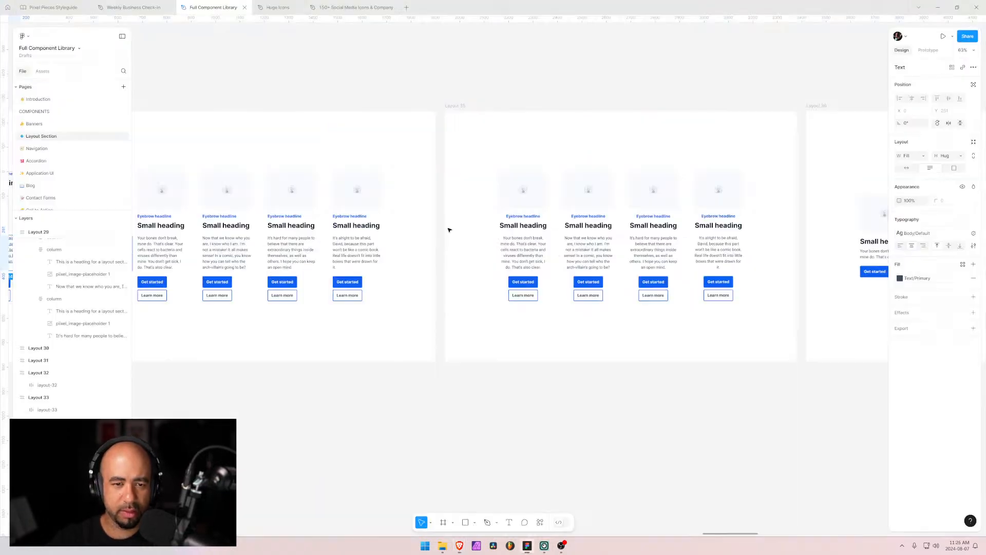
left_click(591, 255)
key("alt+Tab")
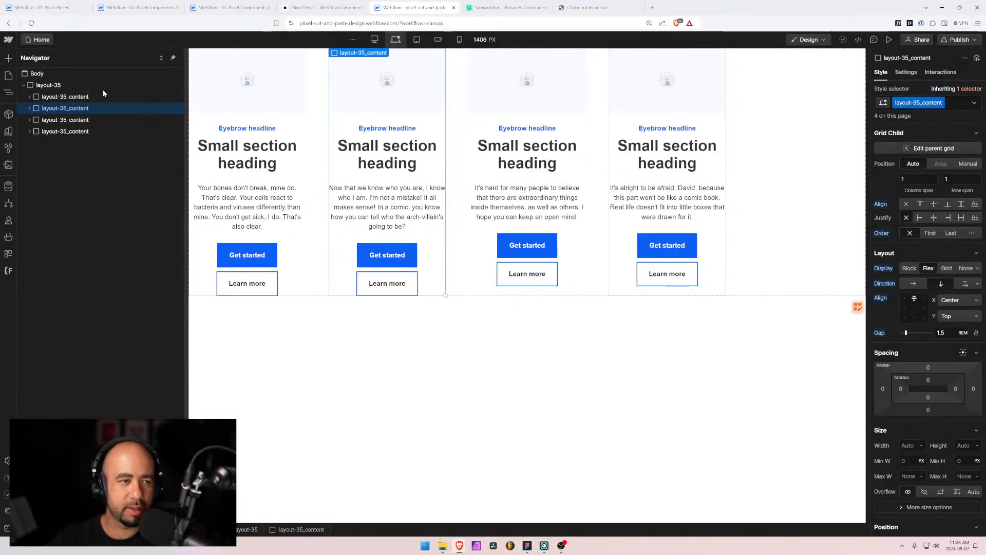
left_click(36, 85)
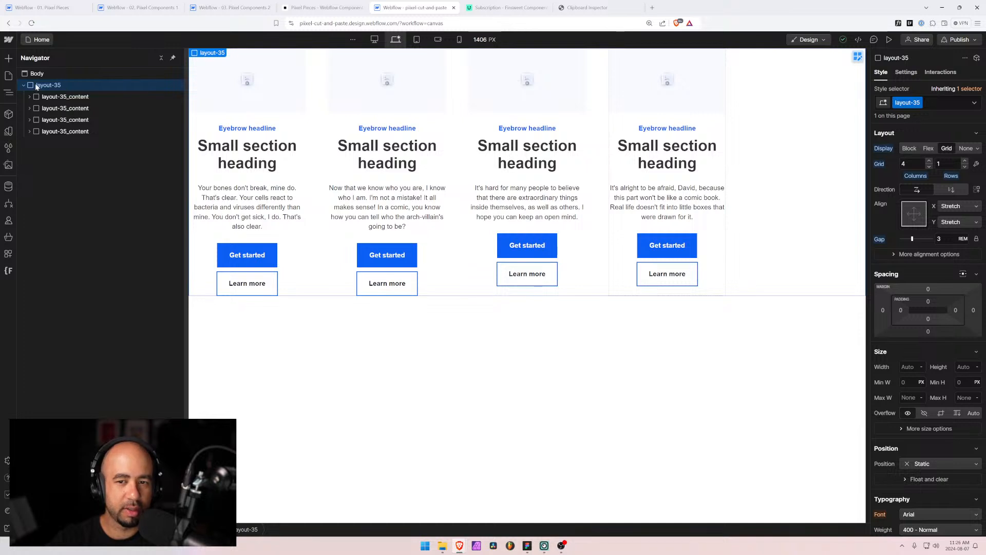
key("ctrl+2")
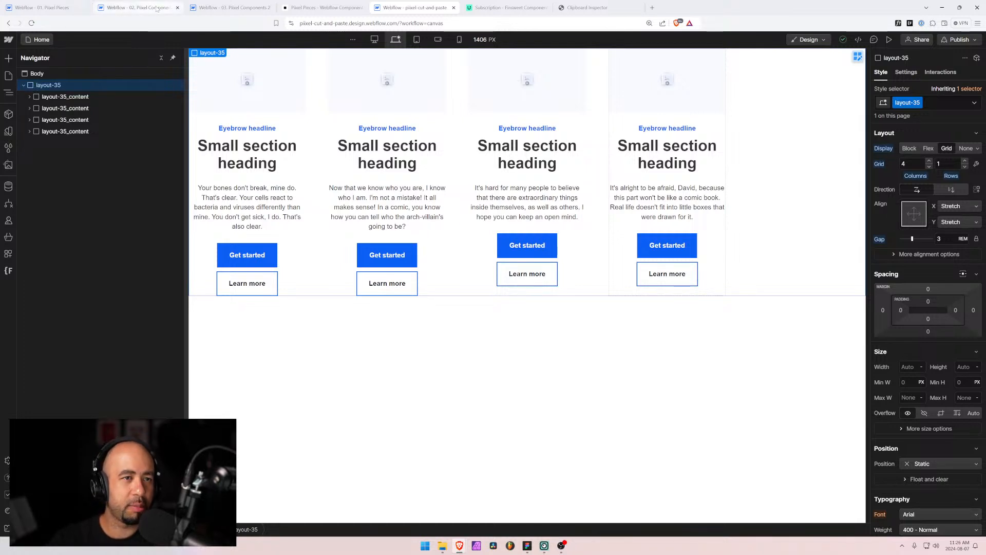
key("ctrl+3")
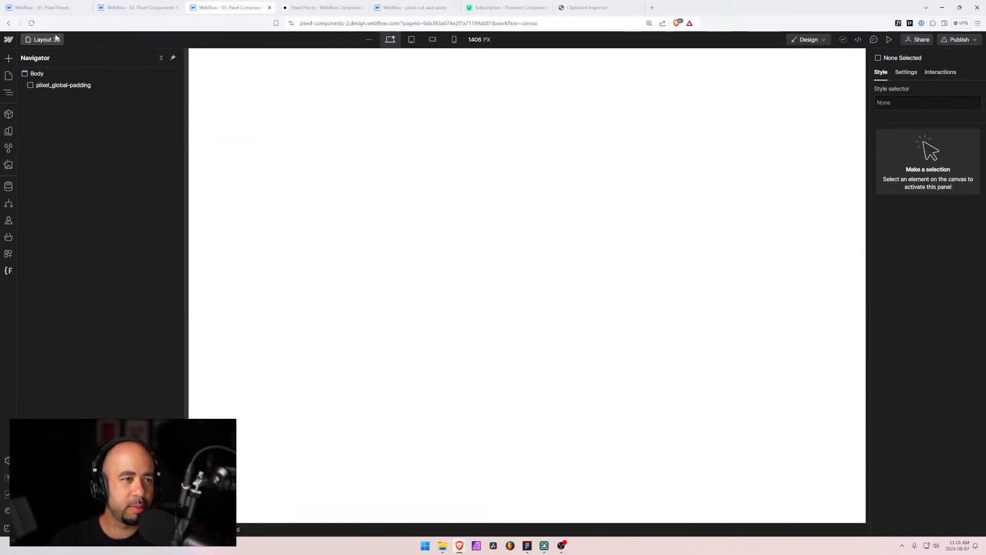
left_click(51, 86)
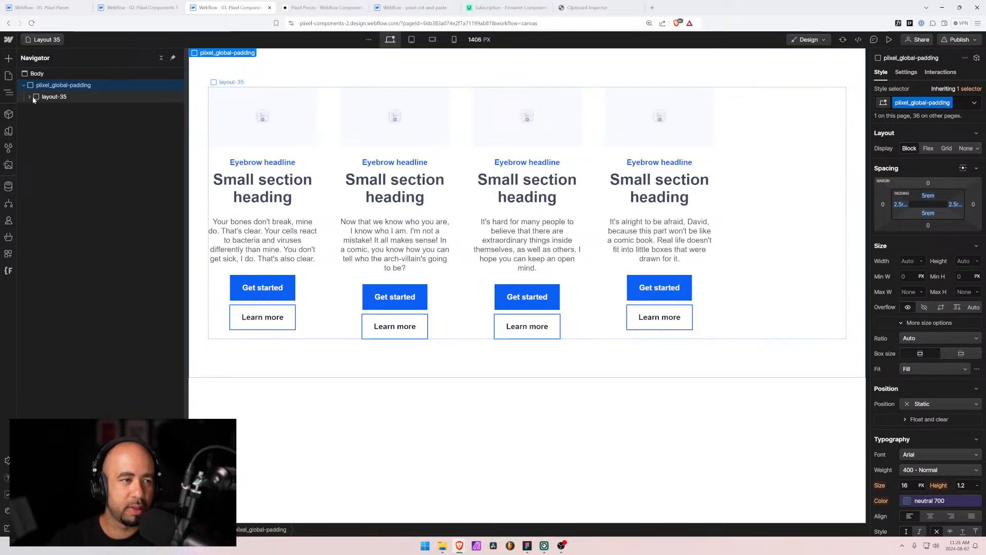
left_click(33, 100)
left_click(29, 96)
left_click(29, 97)
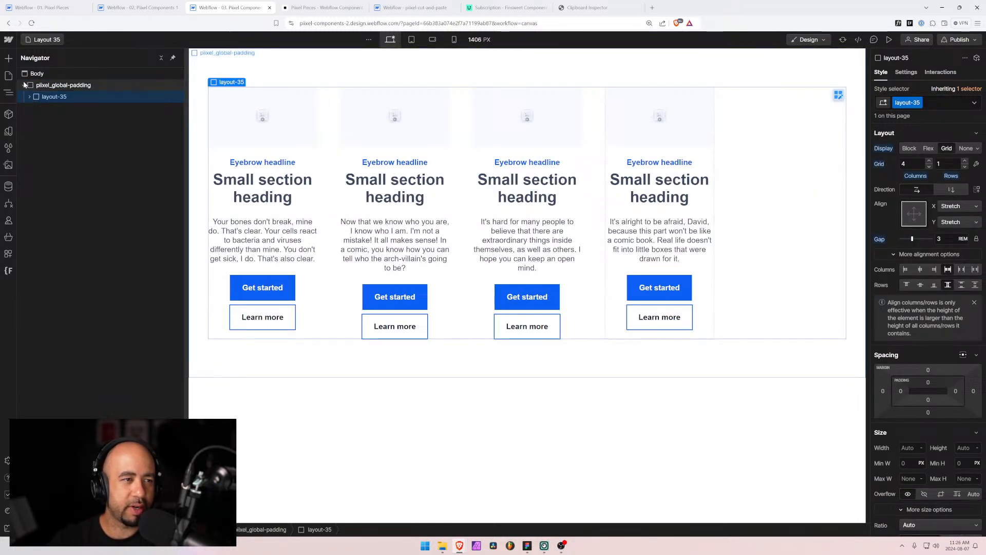
Duplicate the Layout 32 page in Pixel Components 2 and create the copy as Layout 34
left_click(44, 40)
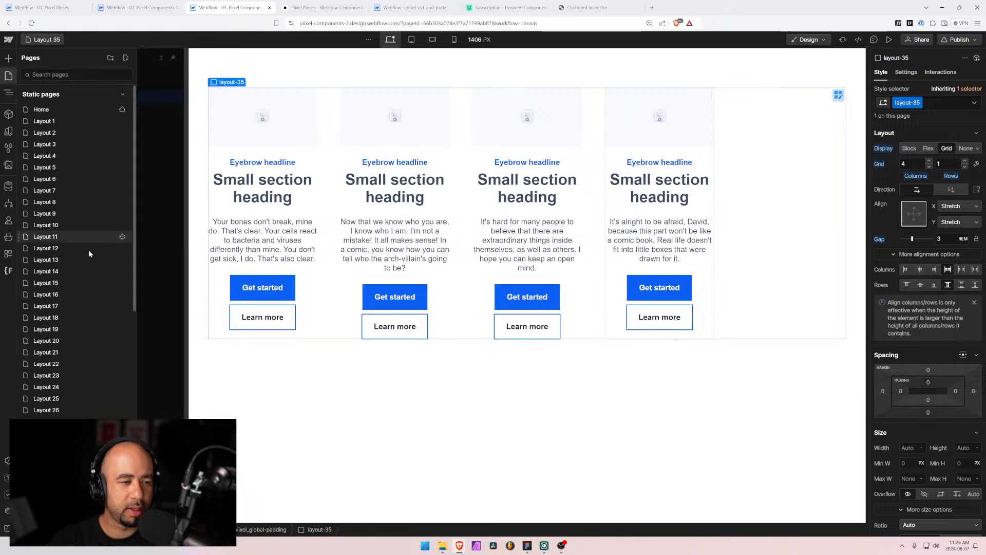
scroll(72, 370, "down", 3)
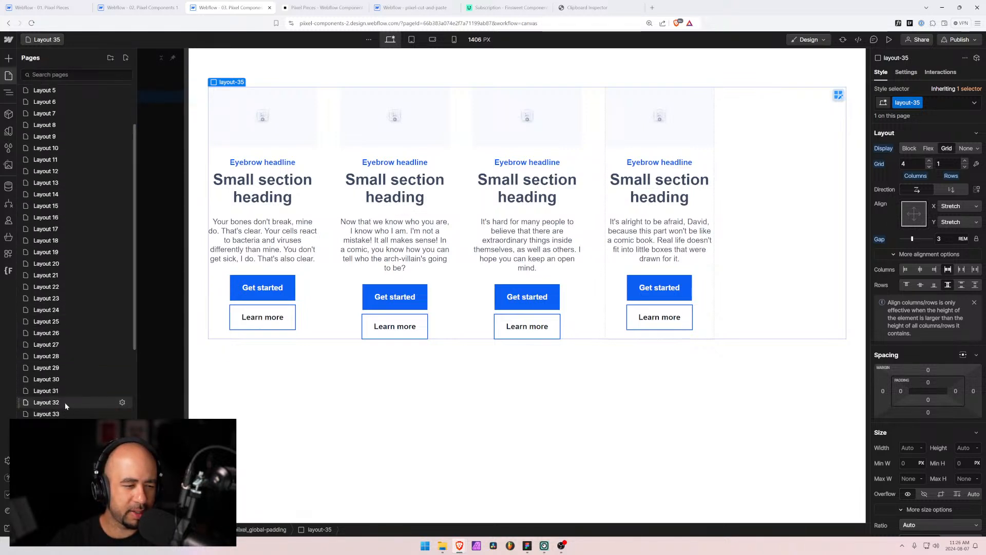
left_click(121, 403)
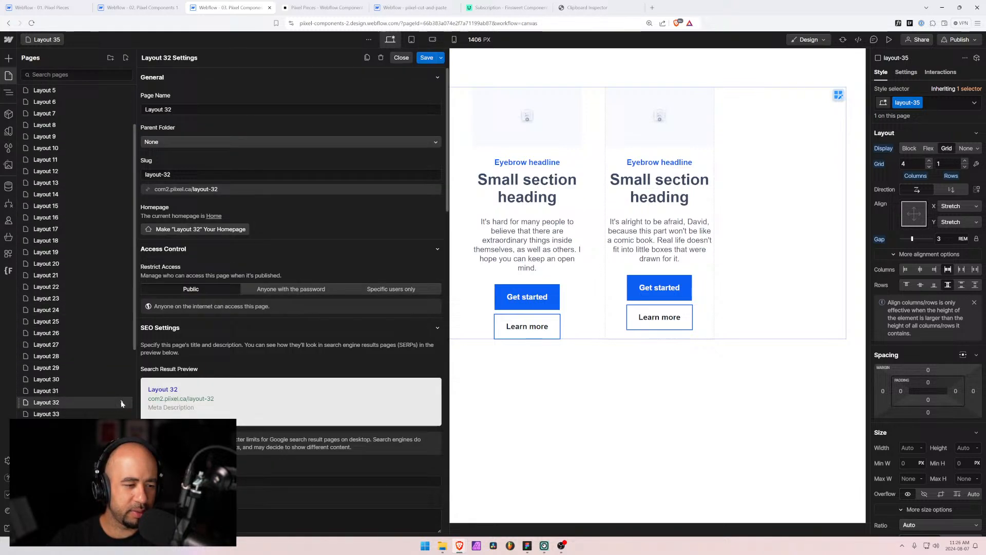
left_click(367, 58)
left_click(172, 109)
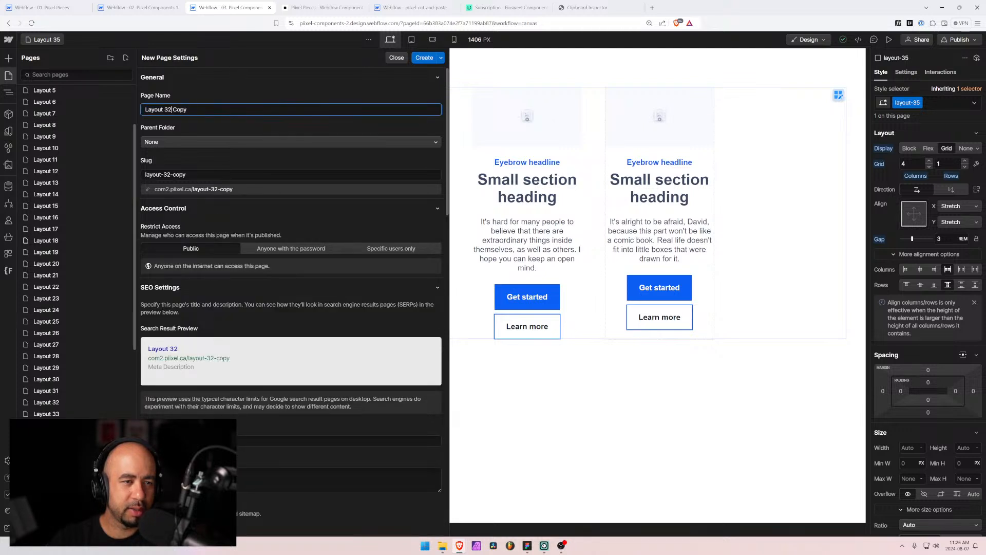
type("4")
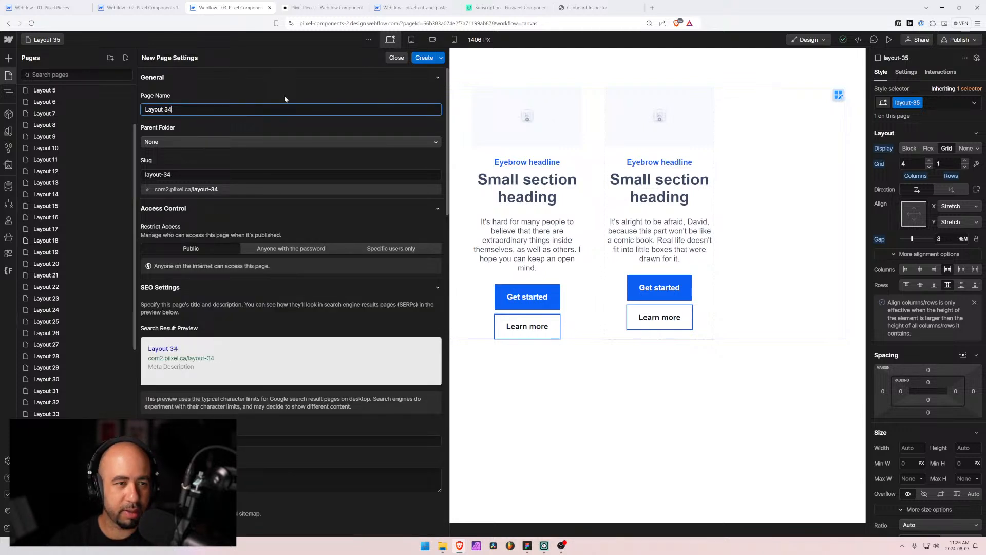
left_click(427, 57)
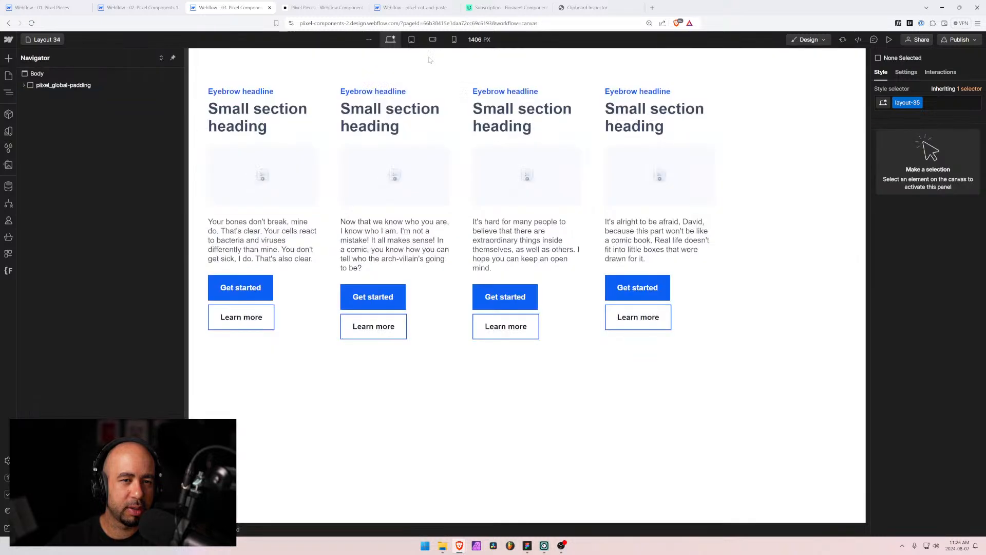
Copy the layout-32 section from pixel_global-padding on the Layout 34 page and switch to the pixel-cut-and-paste project
left_click(24, 86)
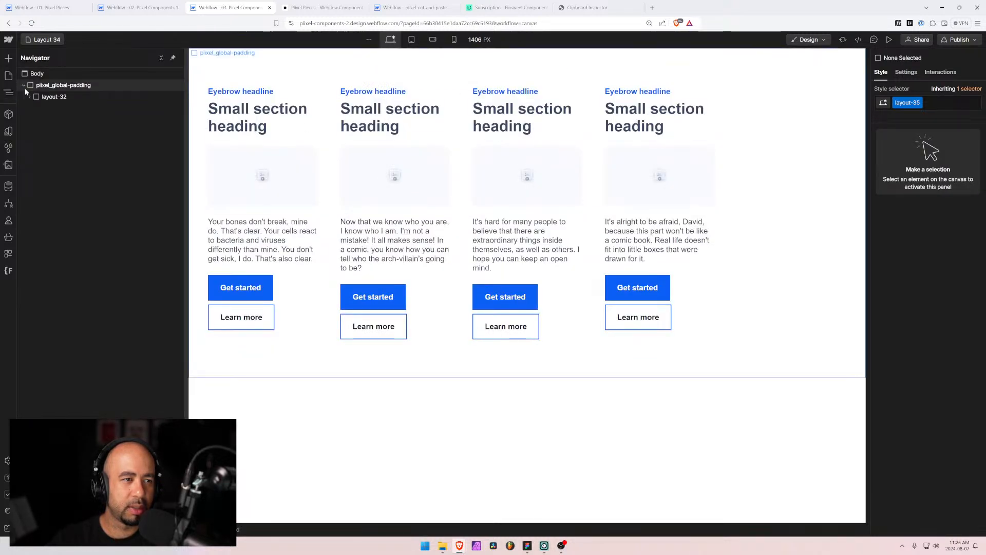
left_click(47, 97)
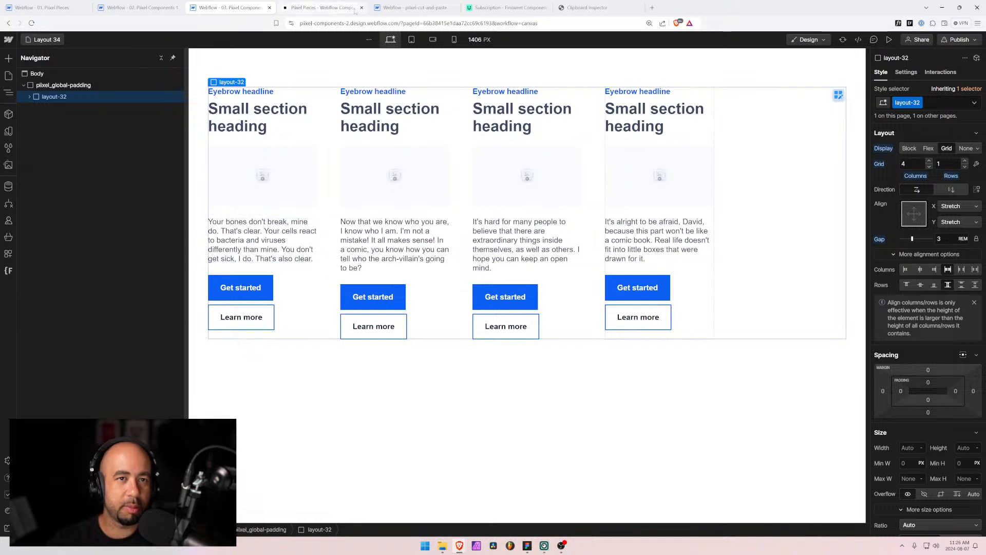
key("ctrl+Tab")
key("ctrl+Tab")
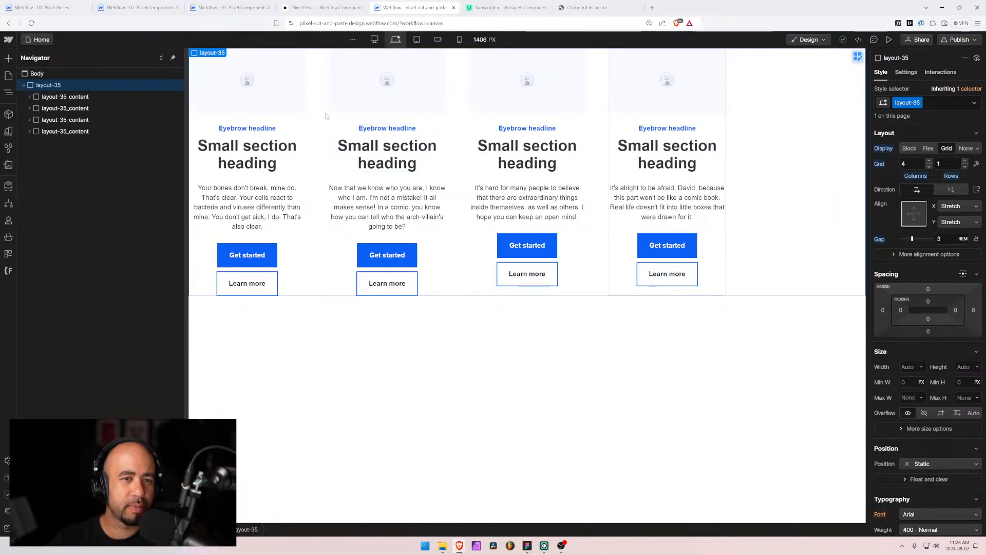
Delete the layout-35 section from the pixel-cut-and-paste page and remove all unused style selectors
key("Delete")
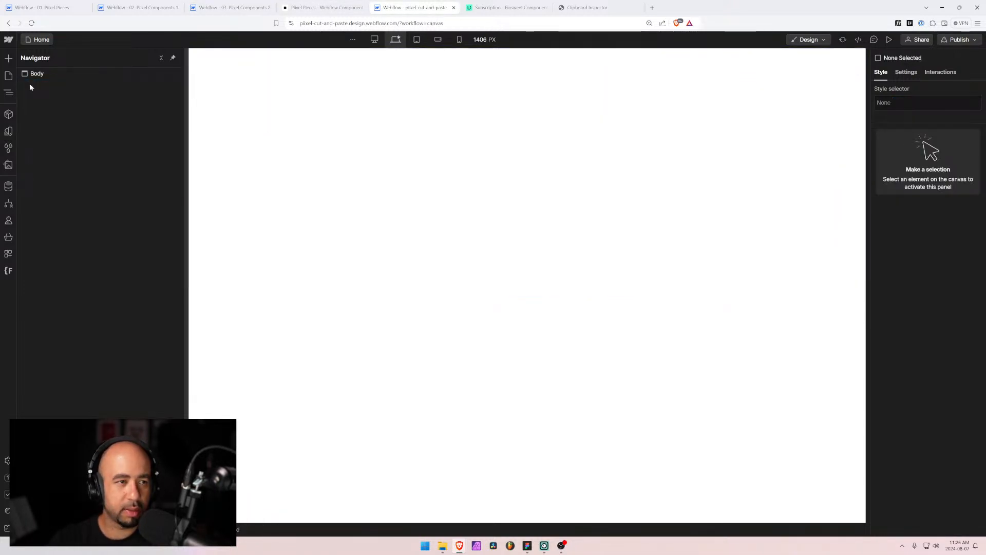
left_click(28, 75)
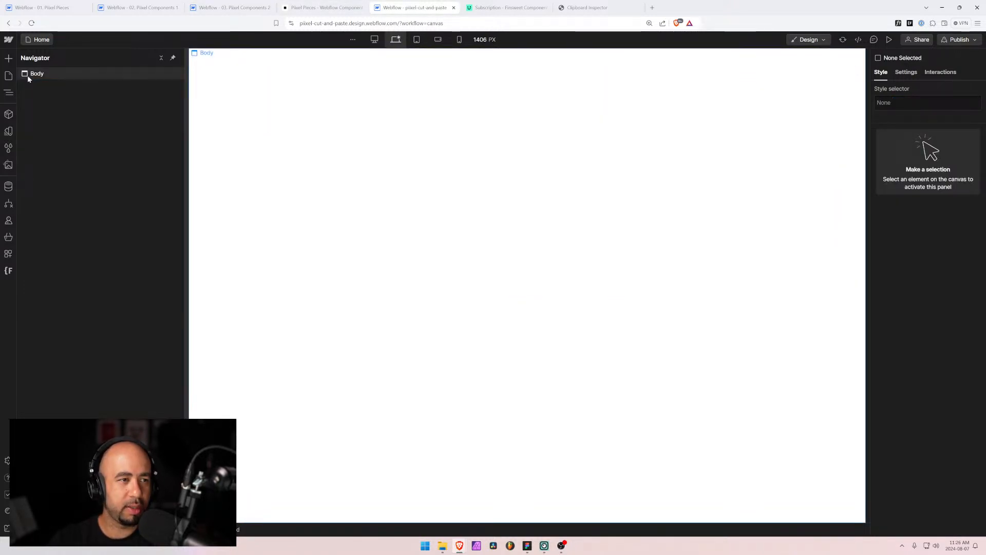
left_click(9, 131)
left_click(8, 148)
left_click(128, 59)
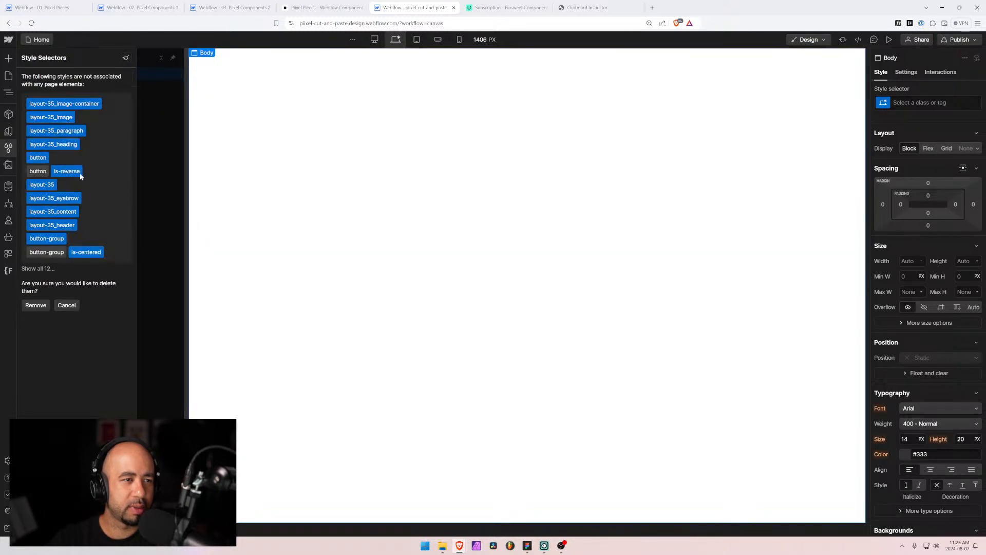
left_click(30, 305)
key("Escape")
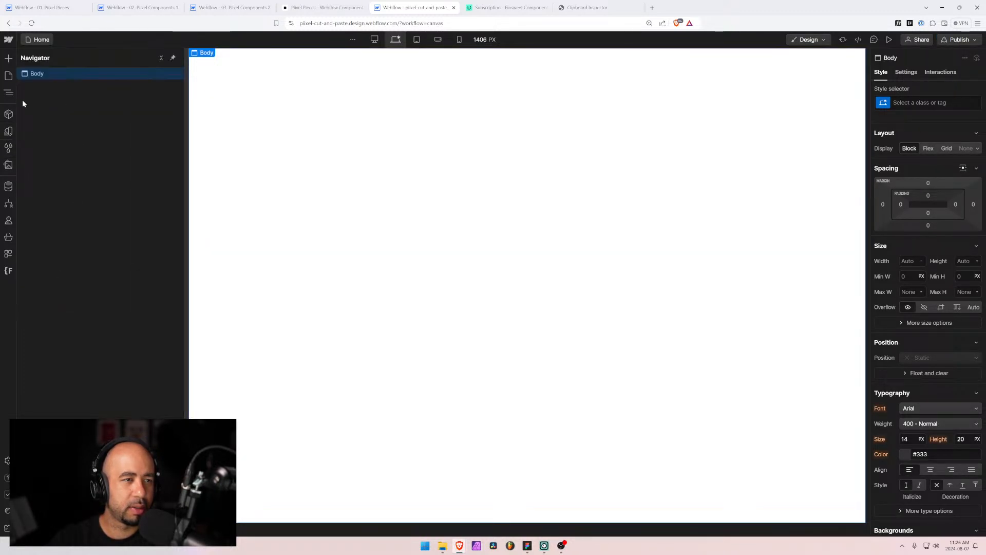
Paste the layout-32 section into the Body and rename its class folder to layout-34, saving the changes with a Designer reload
key("ctrl+v")
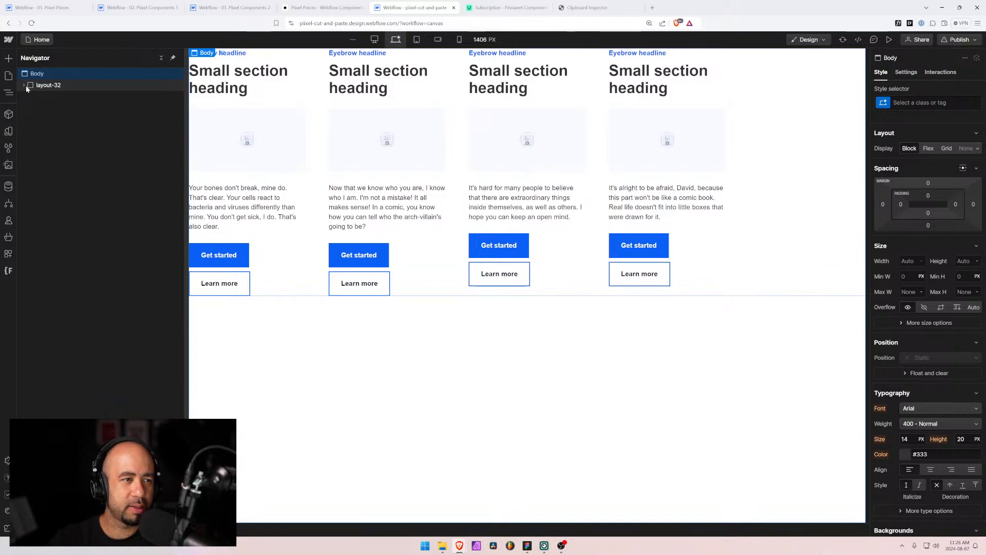
left_click(8, 269)
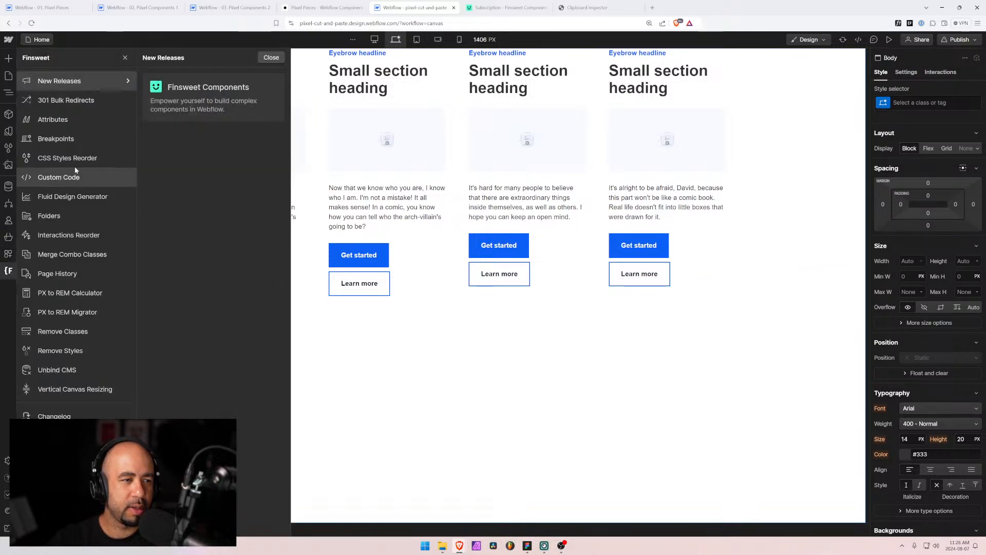
left_click(51, 216)
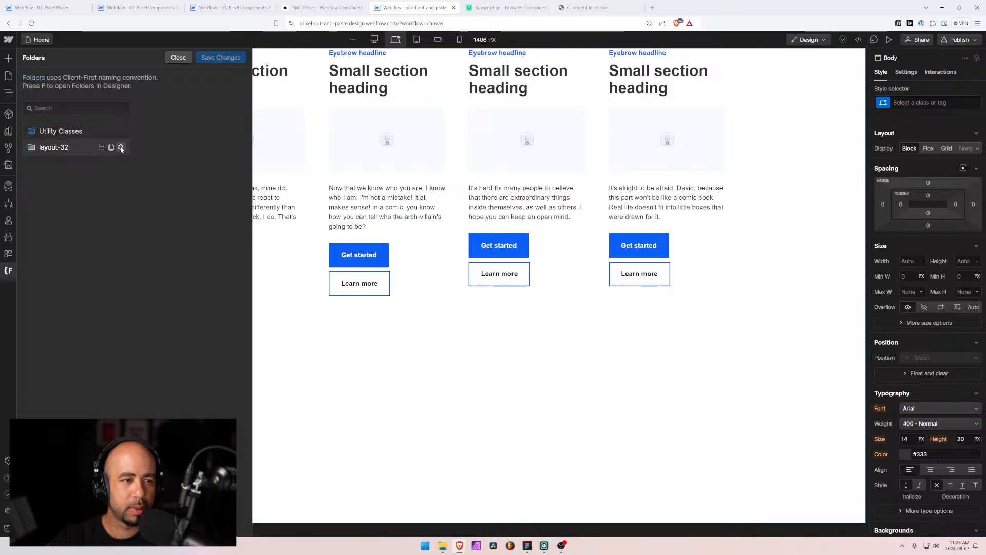
left_click(120, 147)
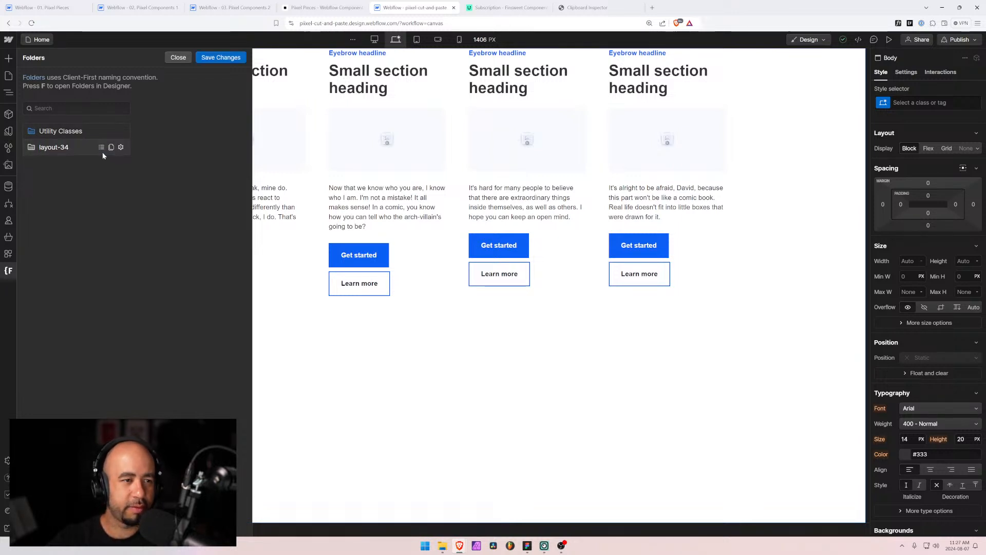
left_click(120, 148)
left_click(221, 57)
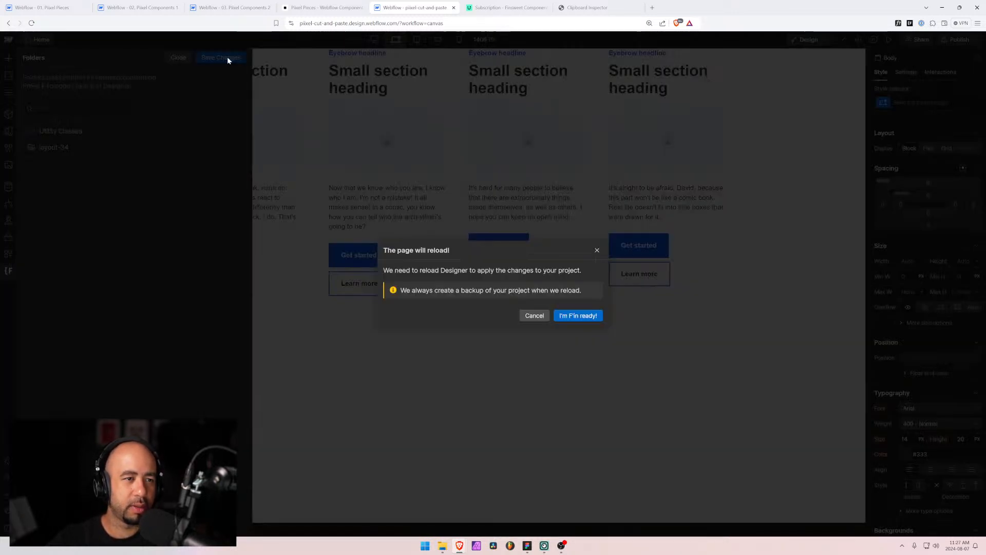
left_click(572, 315)
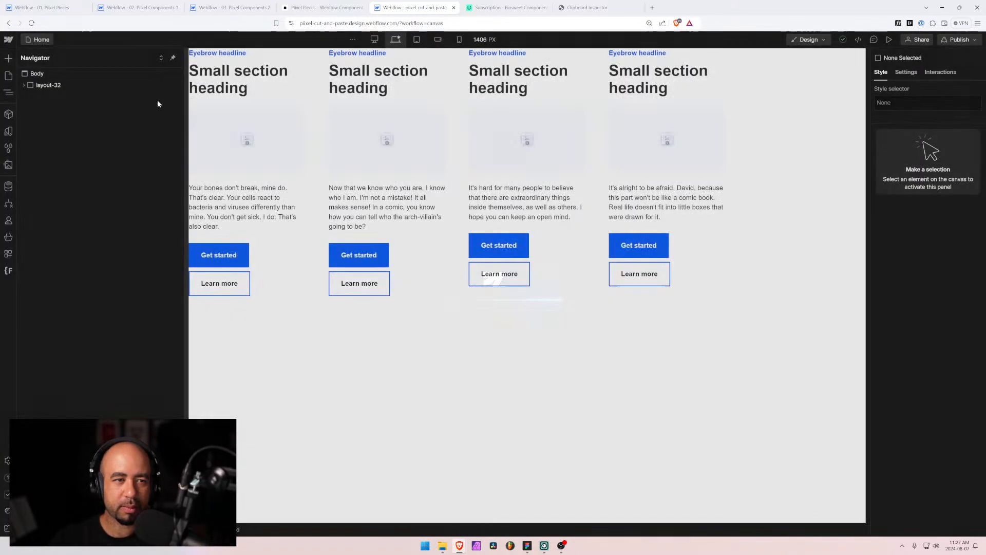
Rename the layout-32 class on the outer section to layout-34
left_click(48, 85)
left_click(23, 85)
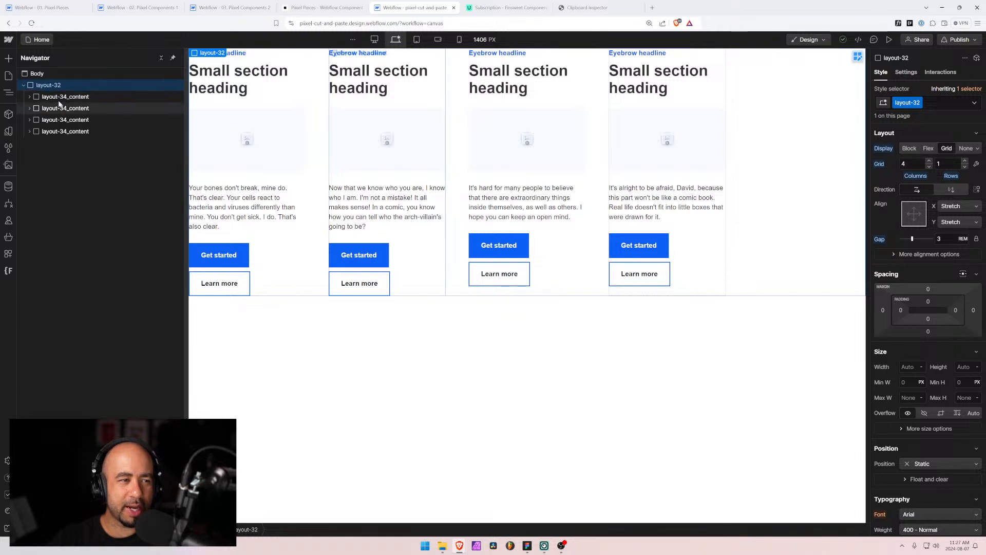
left_click(919, 104)
left_click(919, 119)
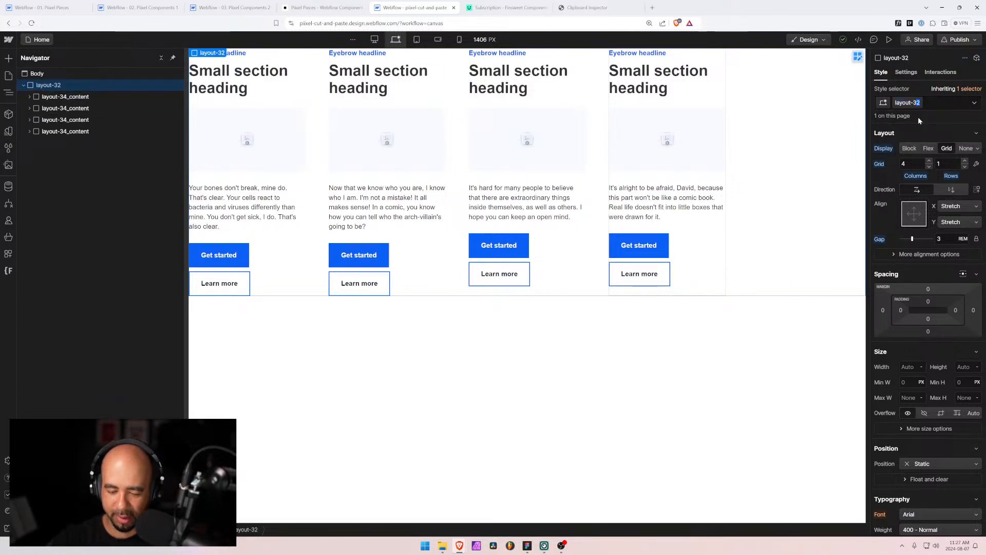
type("34")
key("Return")
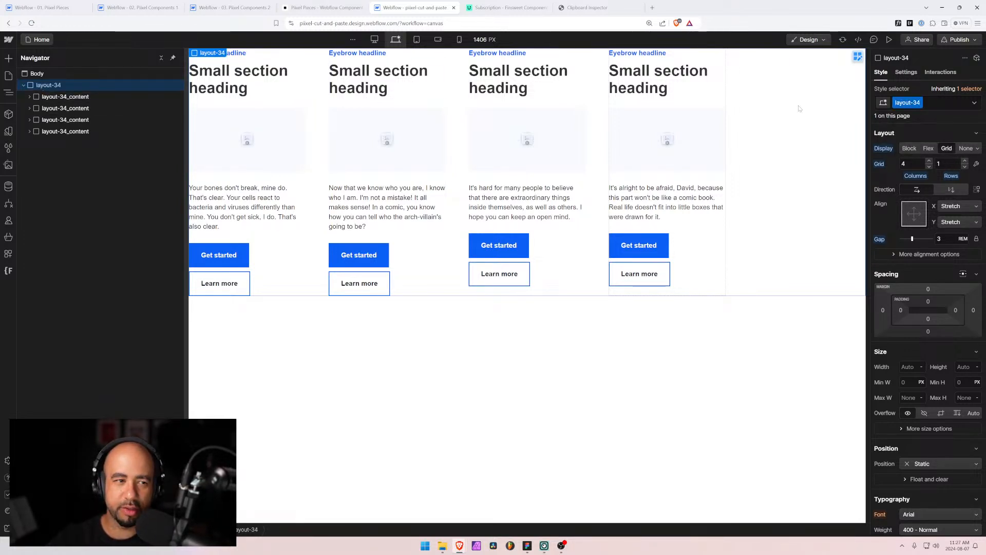
Move the layout-34_image-container above the layout-34_header in all four layout-34_content blocks
left_click(28, 96)
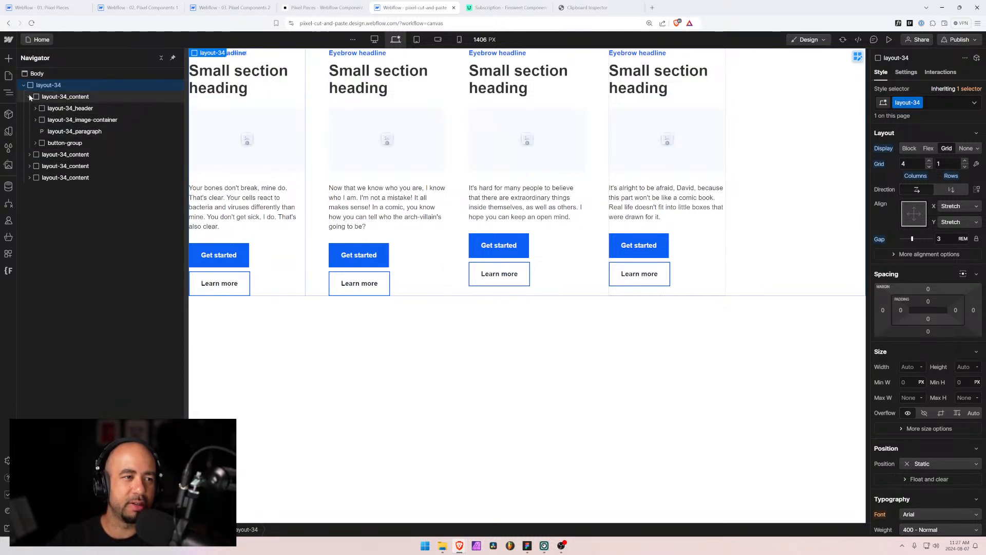
left_click(29, 96)
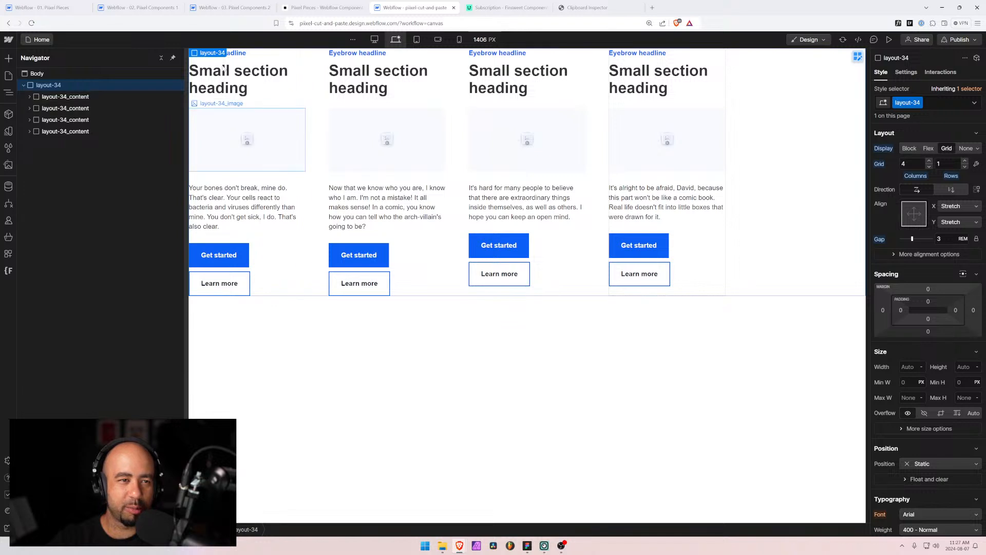
left_click(29, 97)
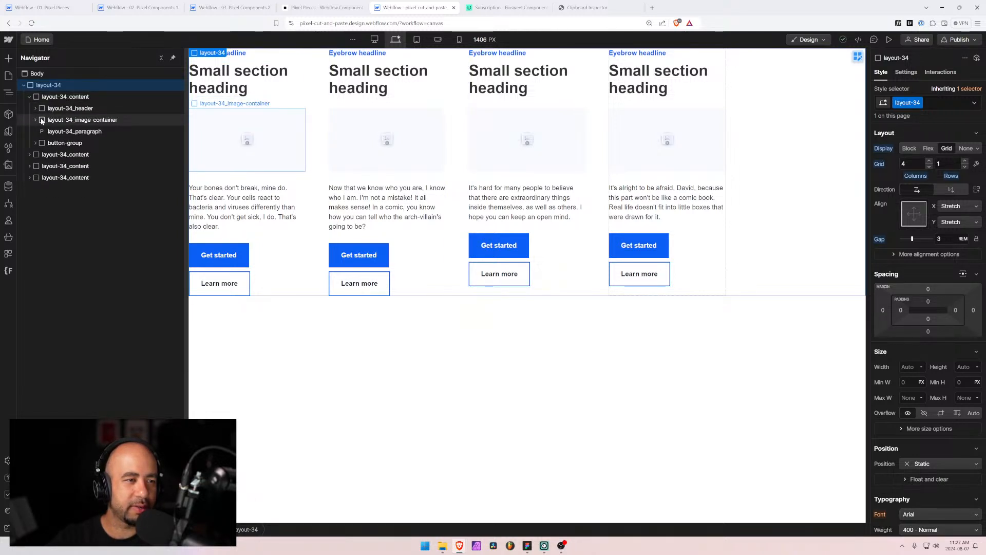
left_click_drag(39, 121, 43, 106)
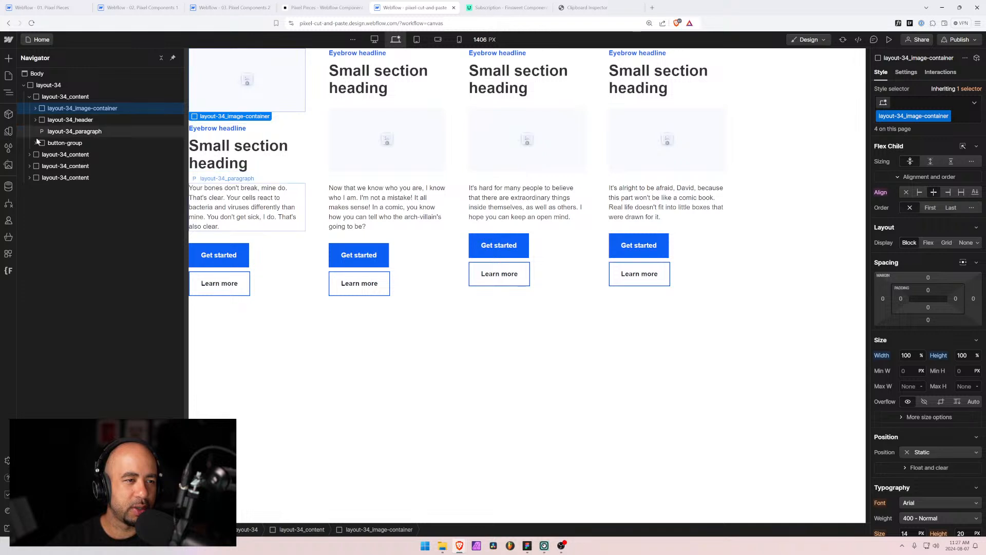
left_click(30, 154)
left_click_drag(44, 177, 44, 163)
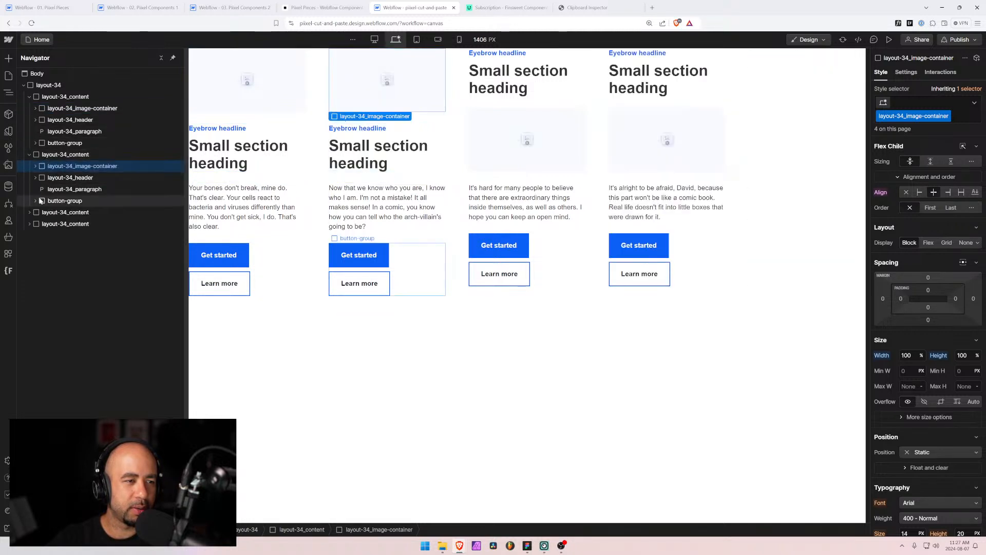
left_click(29, 213)
left_click_drag(42, 236, 43, 225)
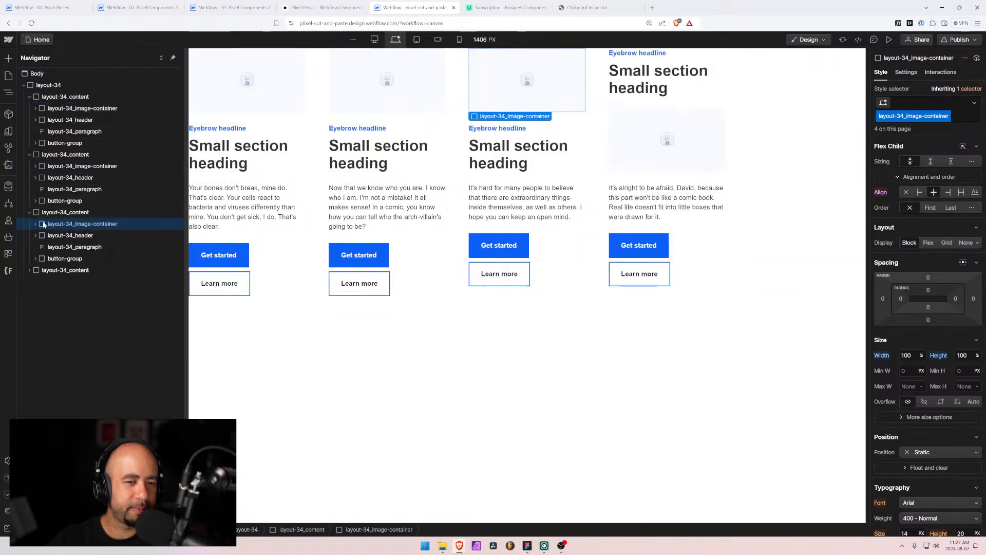
left_click(29, 270)
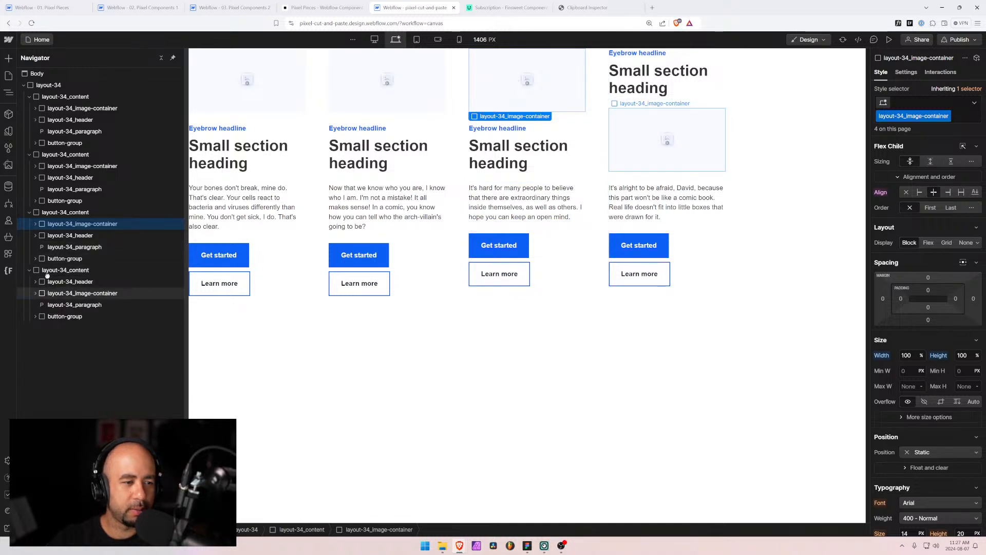
left_click_drag(47, 276, 48, 277)
Preview the layout-34 section at the tablet and base breakpoints and compare it with the Layout 34 frame in Figma
left_click(418, 40)
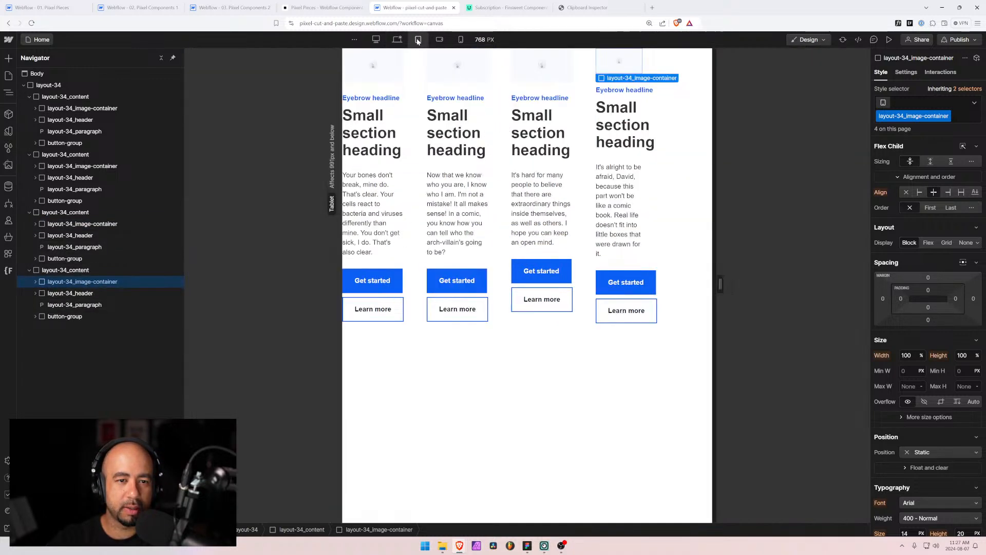
left_click(397, 40)
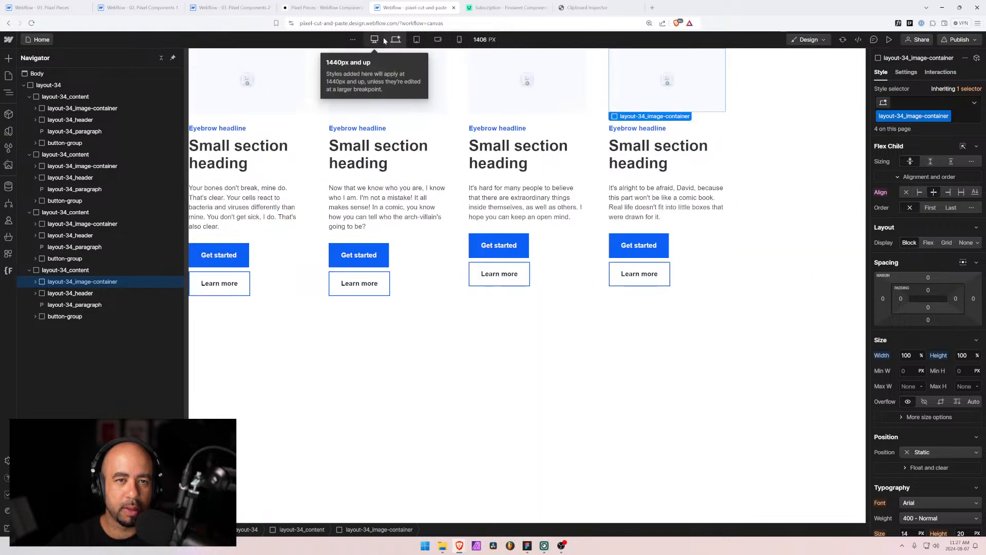
left_click(426, 236)
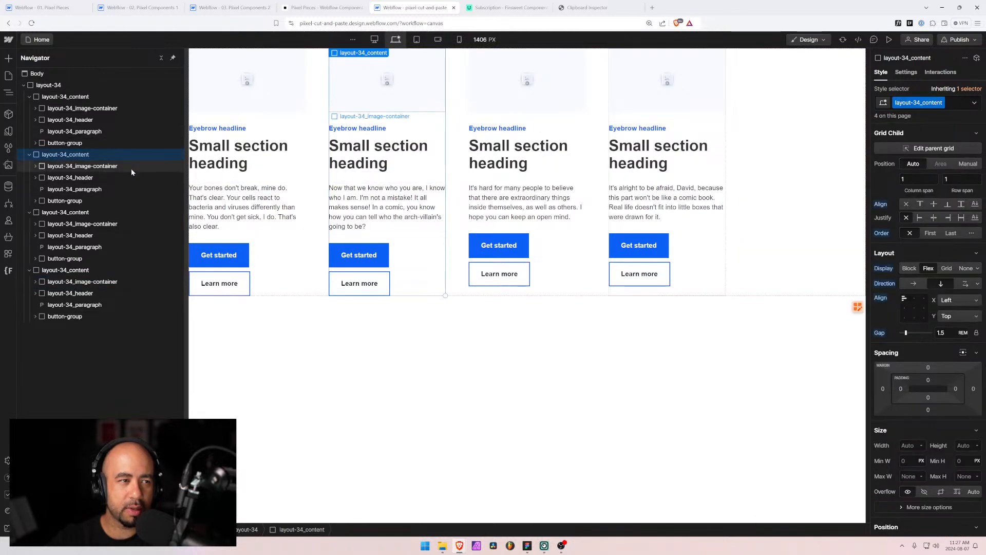
key("alt+Tab")
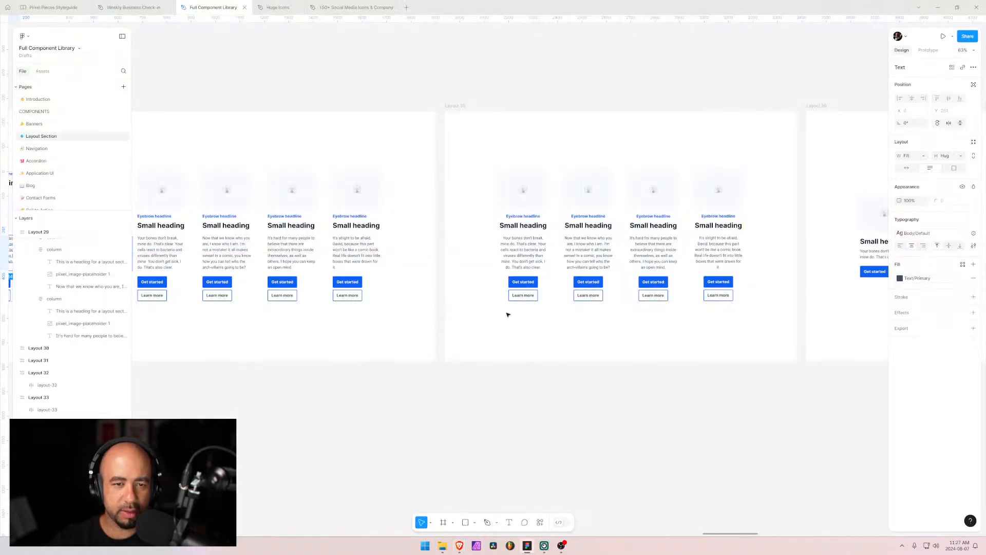
left_click_drag(342, 258, 659, 264)
scroll(572, 247, "up", 1)
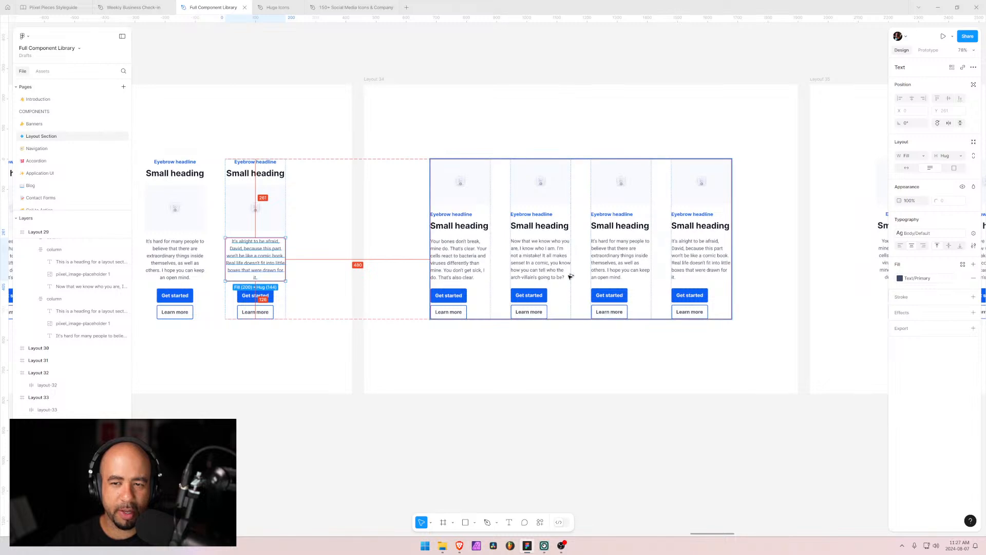
scroll(572, 248, "down", 1)
key("alt+Tab")
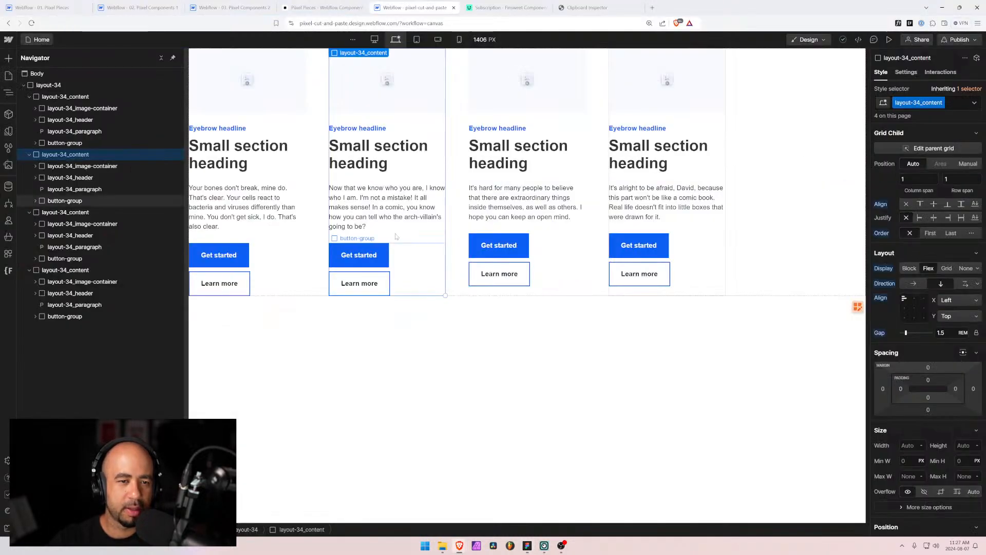
Copy the layout-34 section and paste it into pixel_global-padding on the Pixel Components 2 Layout 34 page, replacing the layout-32 section
left_click(46, 86)
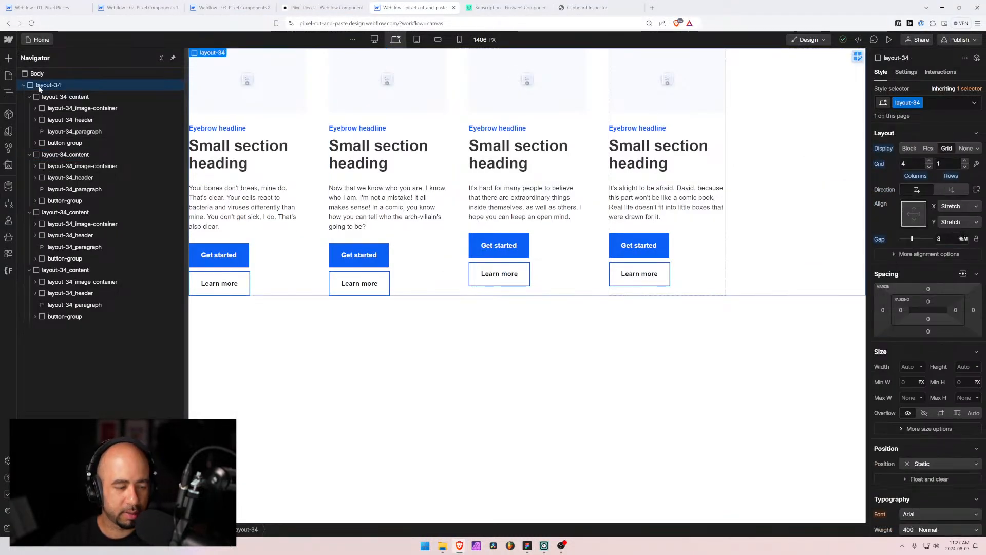
left_click(137, 8)
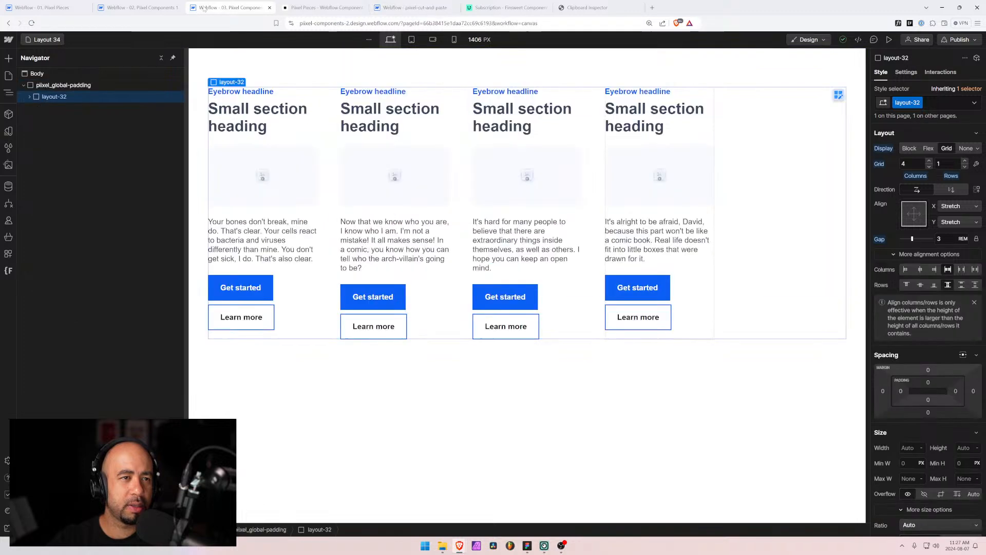
key("Delete")
left_click(40, 87)
key("ctrl+v")
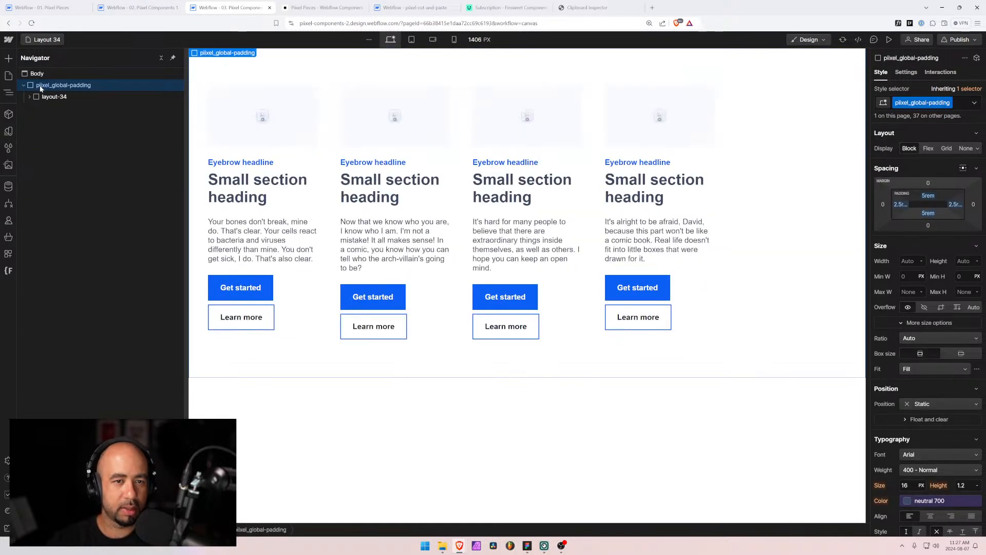
Switch to the Full Component Library in Figma and review the layout frames that follow Layout 34, up to the two-image layouts
key("alt+Tab")
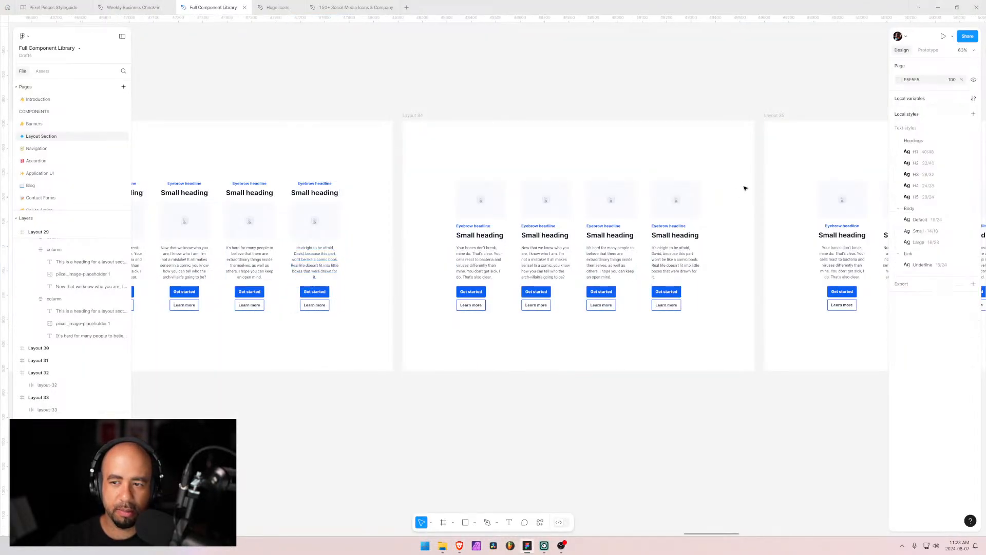
left_click_drag(773, 222, 420, 224)
mouse_move(703, 185)
left_mouse_down()
mouse_move(568, 190)
mouse_move(497, 163)
mouse_move(319, 168)
left_mouse_up()
mouse_move(570, 169)
left_mouse_down()
mouse_move(312, 174)
mouse_move(493, 174)
mouse_move(392, 177)
mouse_move(458, 181)
mouse_move(480, 193)
left_mouse_up()
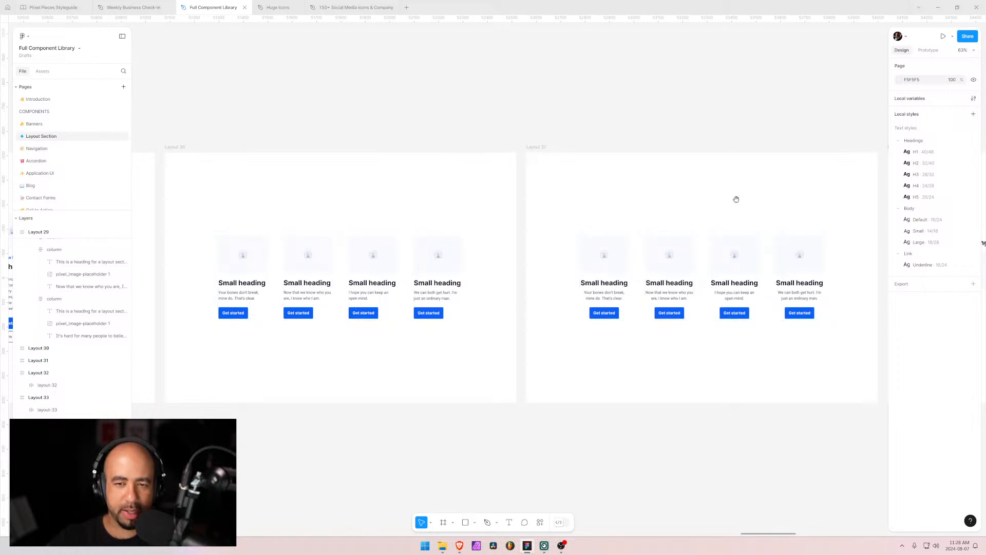
left_click_drag(735, 199, 550, 190)
left_click_drag(656, 190, 377, 205)
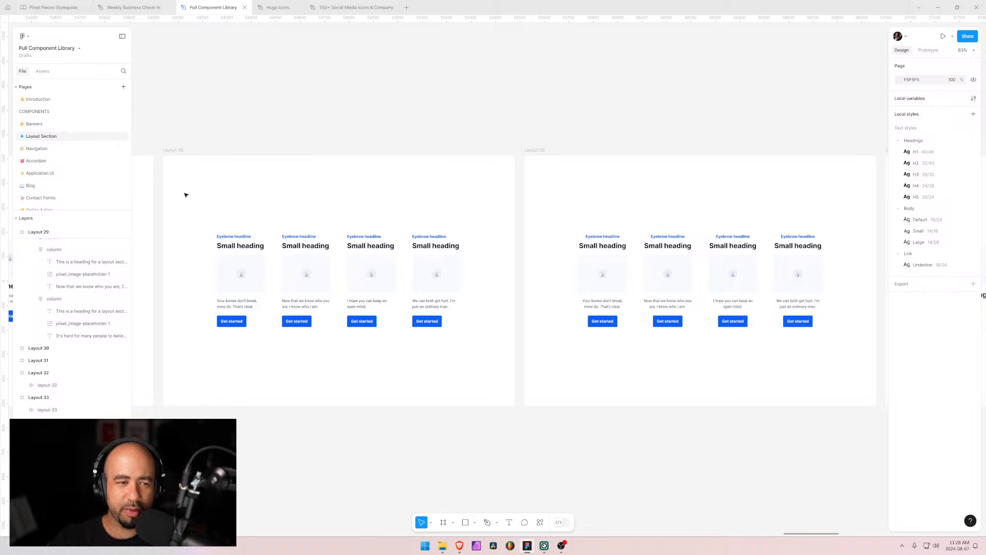
mouse_move(683, 208)
left_mouse_down()
mouse_move(392, 198)
mouse_move(697, 203)
left_mouse_up()
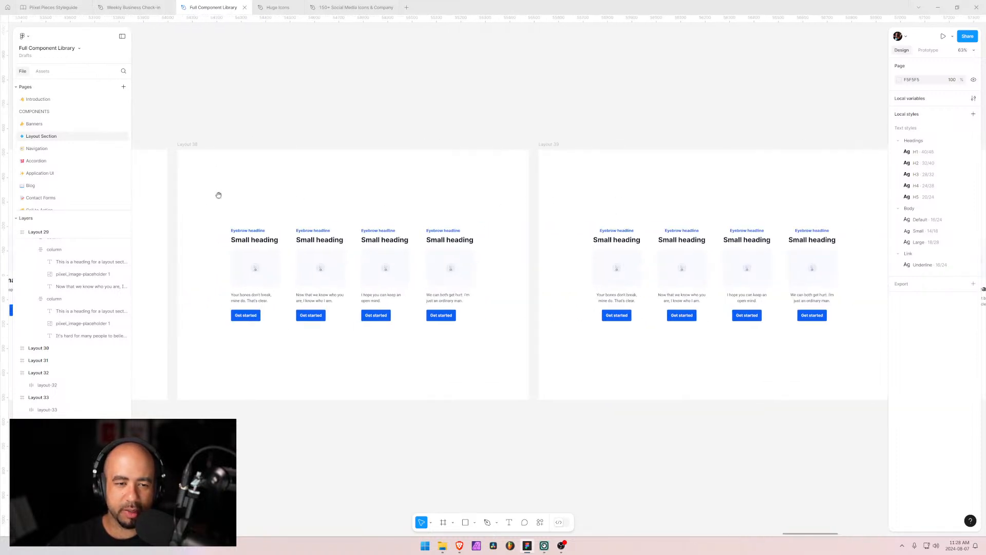
left_click_drag(217, 194, 612, 197)
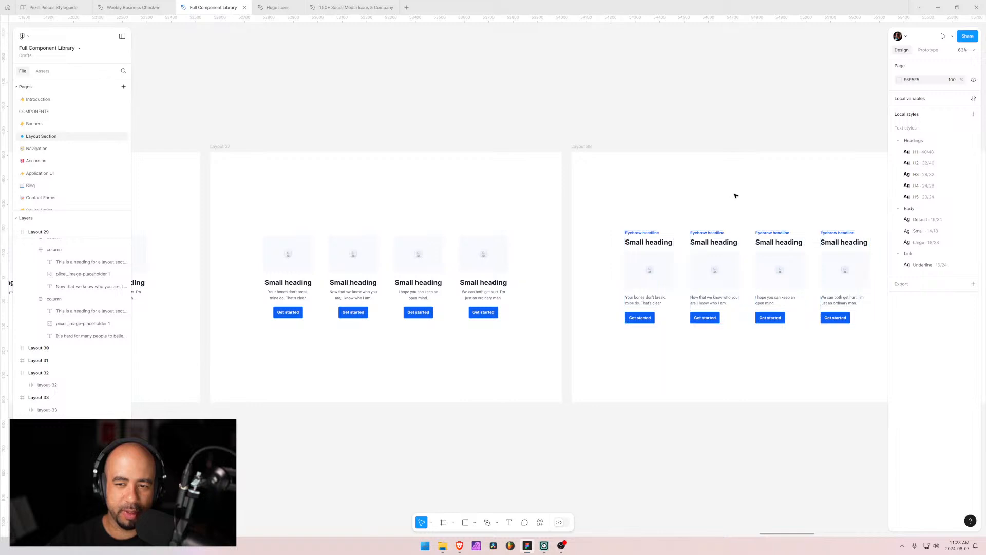
left_click_drag(806, 196, 319, 203)
scroll(296, 203, "right", 15)
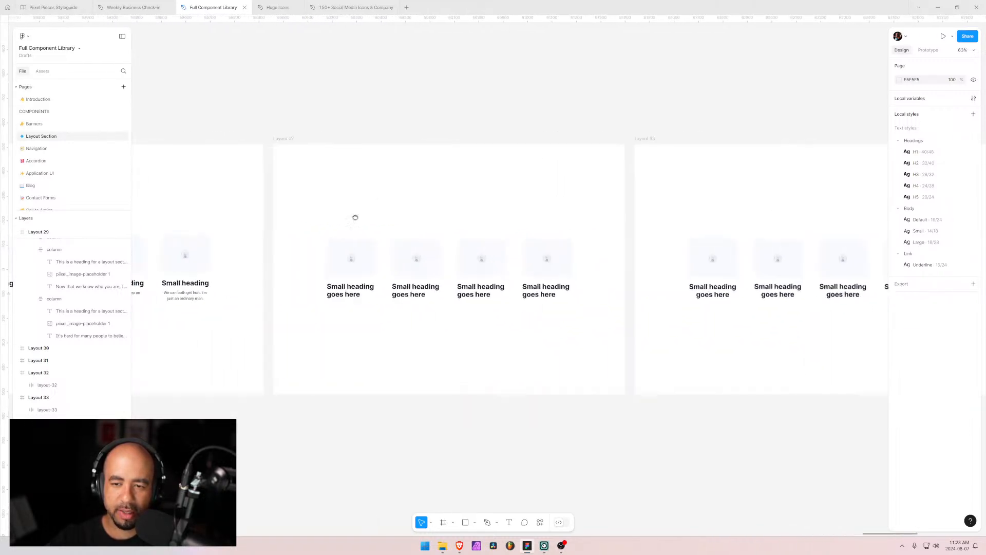
scroll(624, 216, "right", 4)
scroll(598, 221, "left", 7)
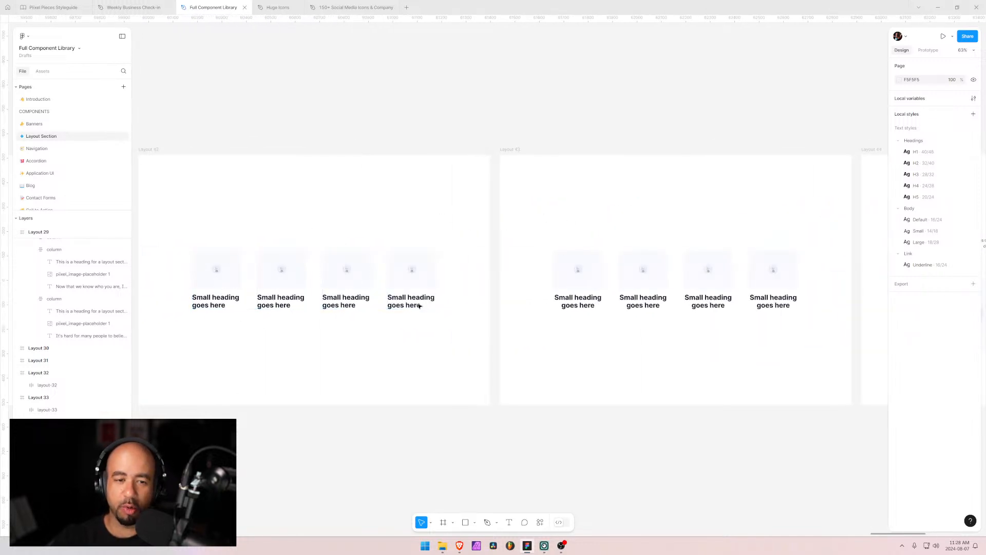
left_click_drag(749, 251, 490, 251)
left_click_drag(685, 260, 320, 261)
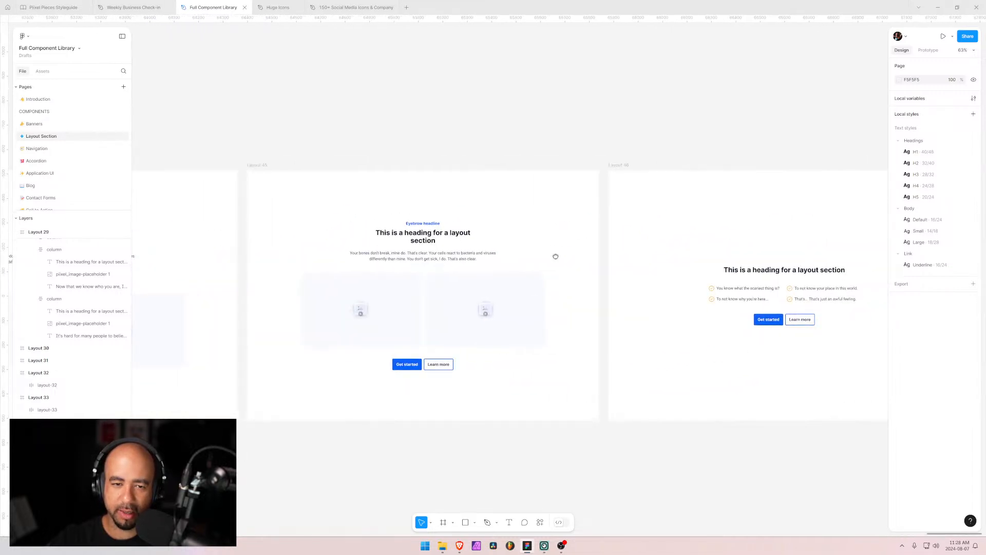
Look back through the frames to Layout 35 and compare the image, heading and button arrangement of Layouts 36 to 38
scroll(691, 262, "left", 10)
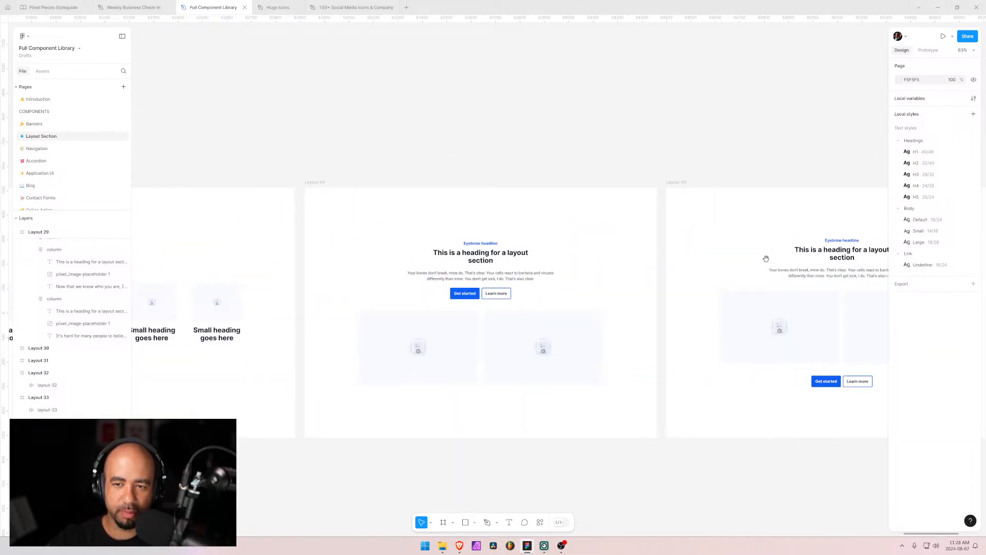
scroll(766, 259, "left", 20)
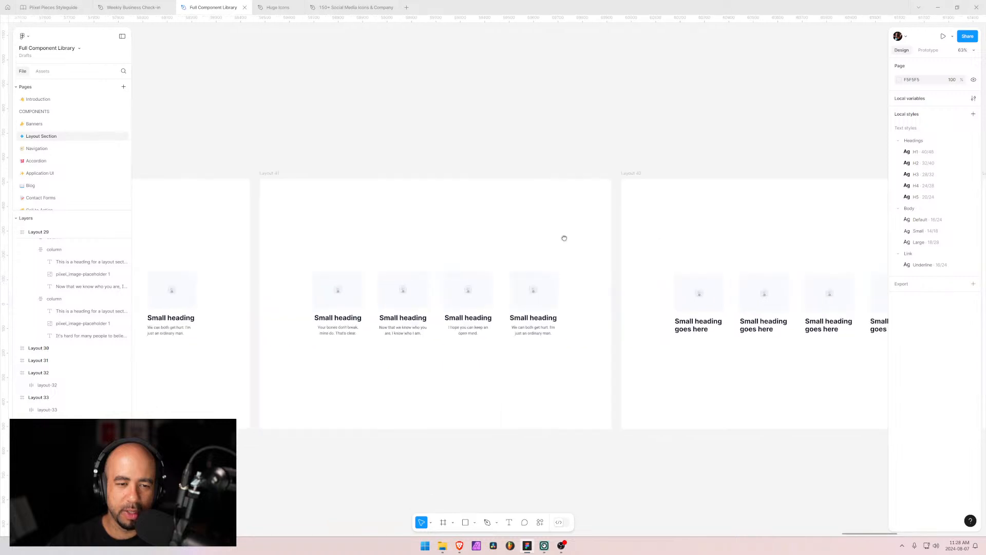
scroll(564, 238, "left", 20)
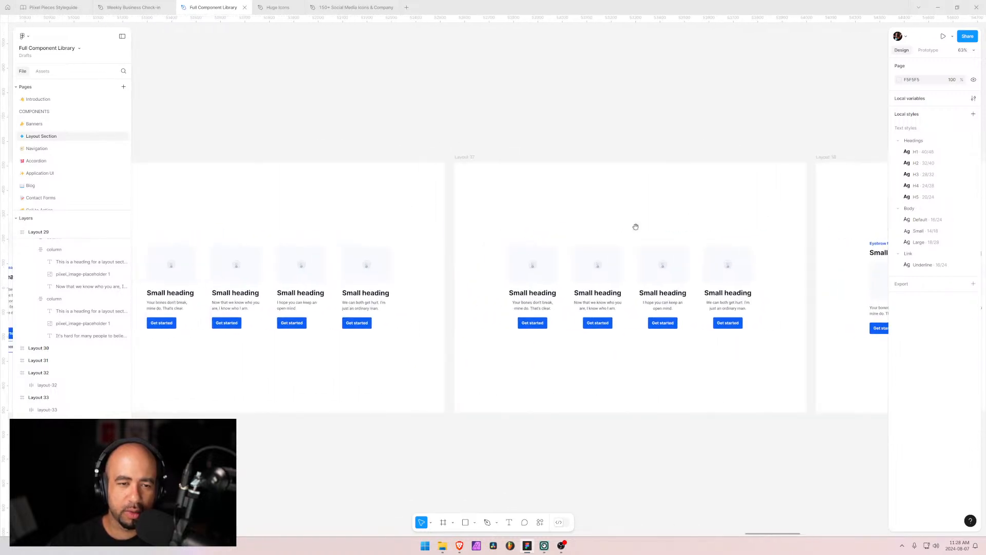
scroll(599, 222, "left", 7)
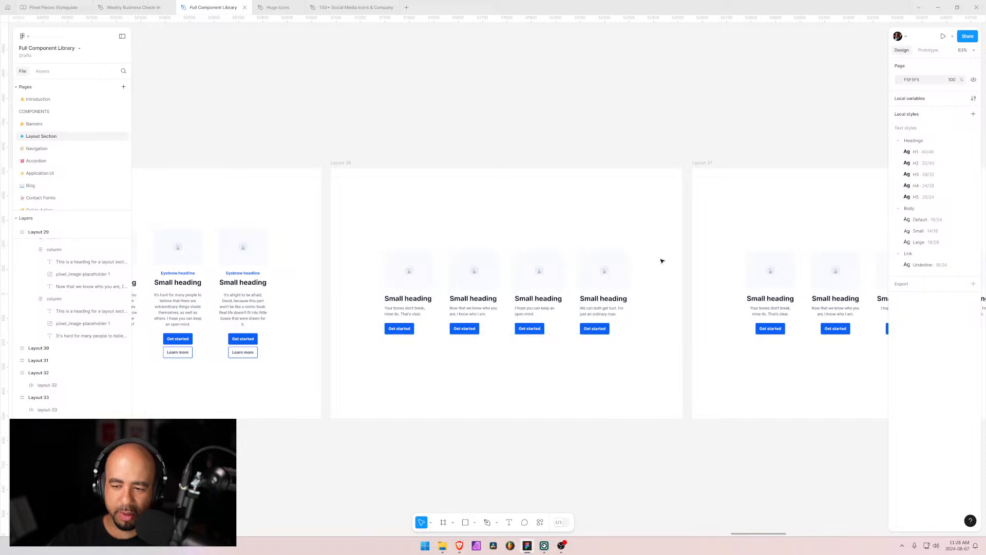
scroll(737, 222, "right", 3)
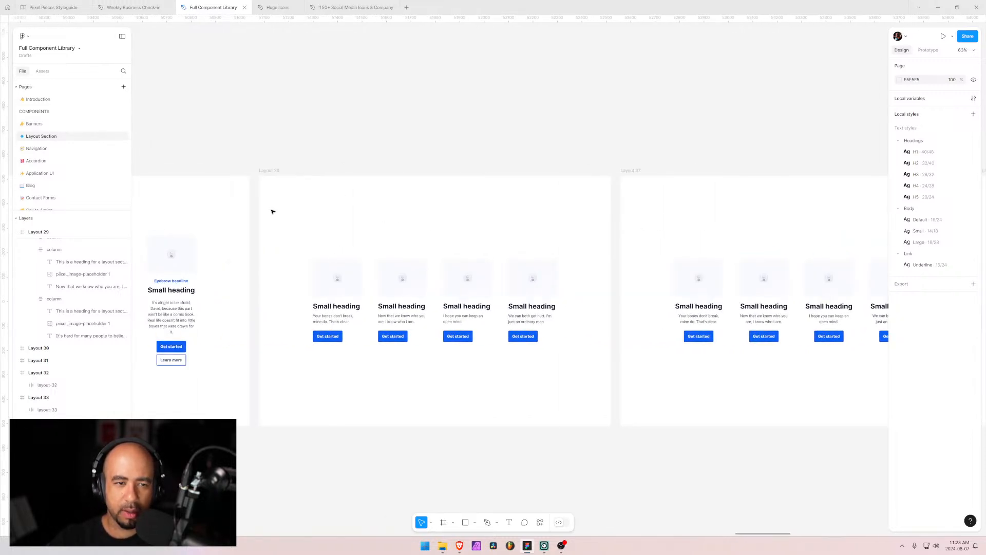
scroll(441, 214, "left", 15)
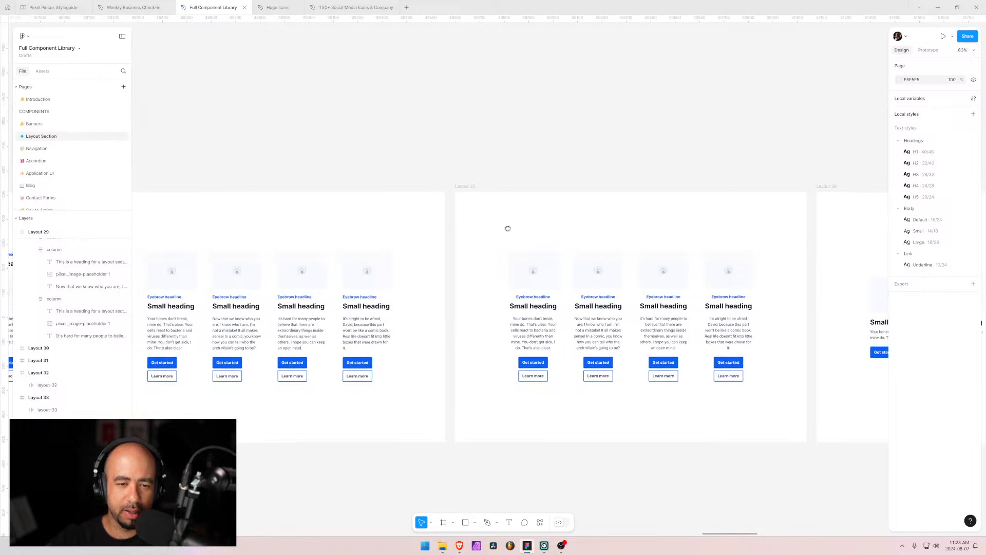
scroll(672, 227, "right", 20)
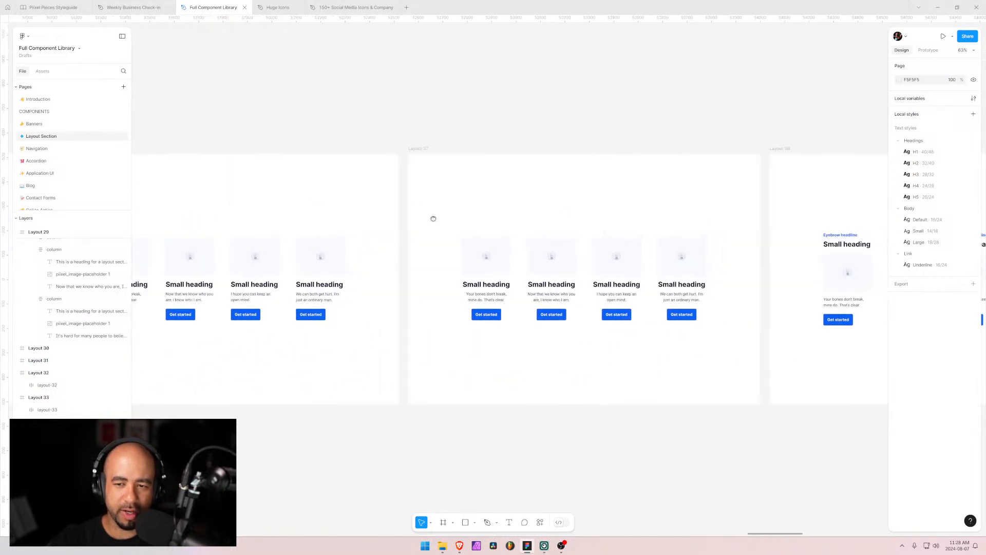
left_click_drag(663, 207, 334, 212)
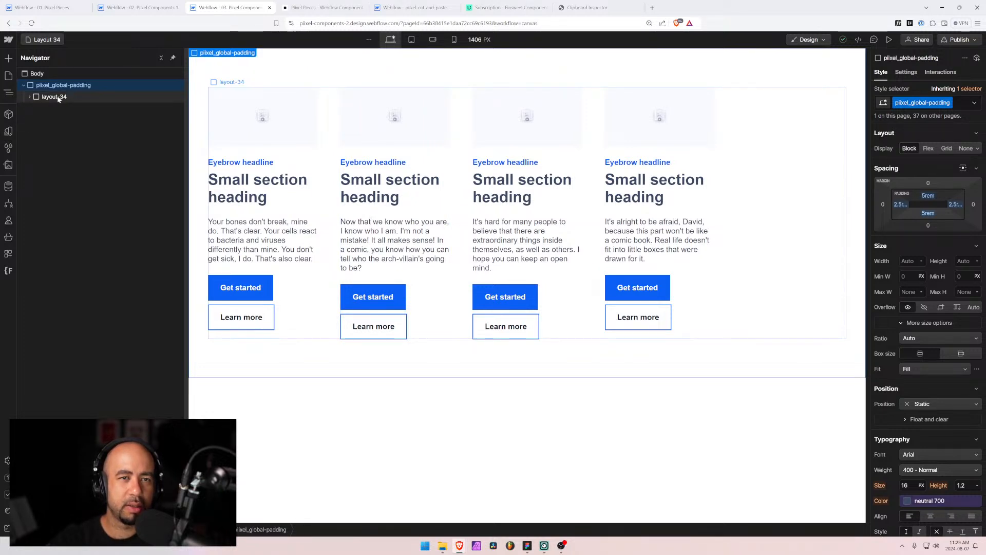
Duplicate the Layout 34 page in Pixel Components 2 as a new page named Layout 38 and expand its pixel_global-padding element
left_click(44, 39)
scroll(94, 359, "down", 3)
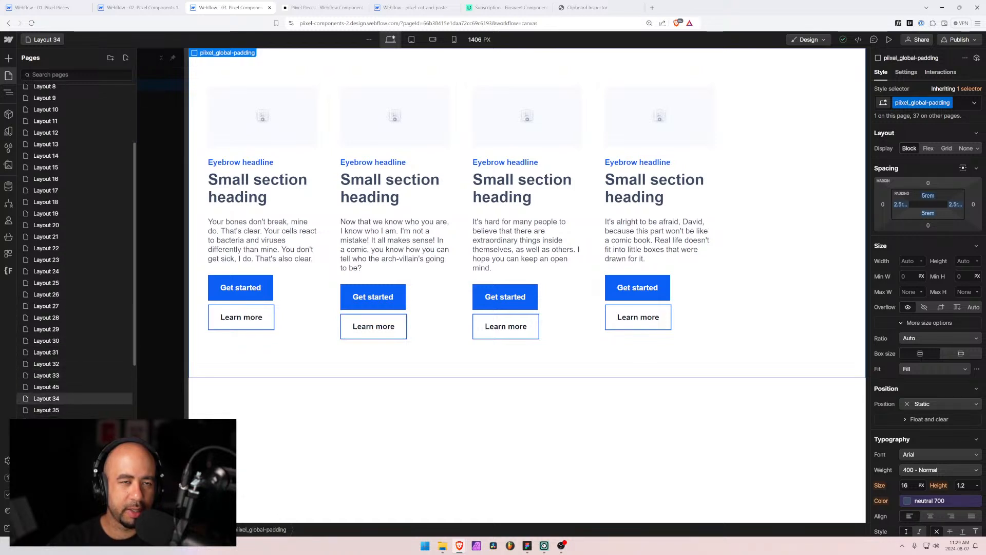
key("alt+Tab")
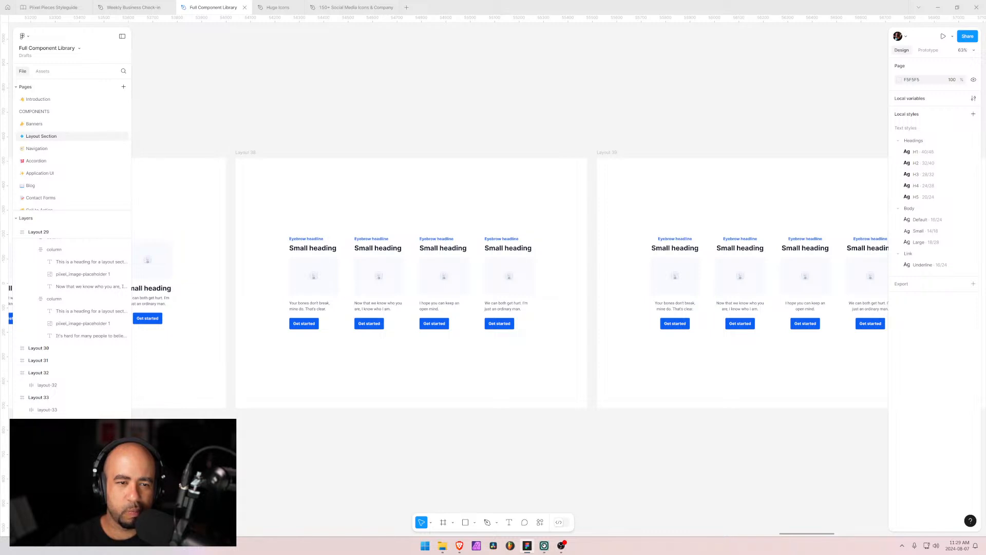
key("alt+Tab")
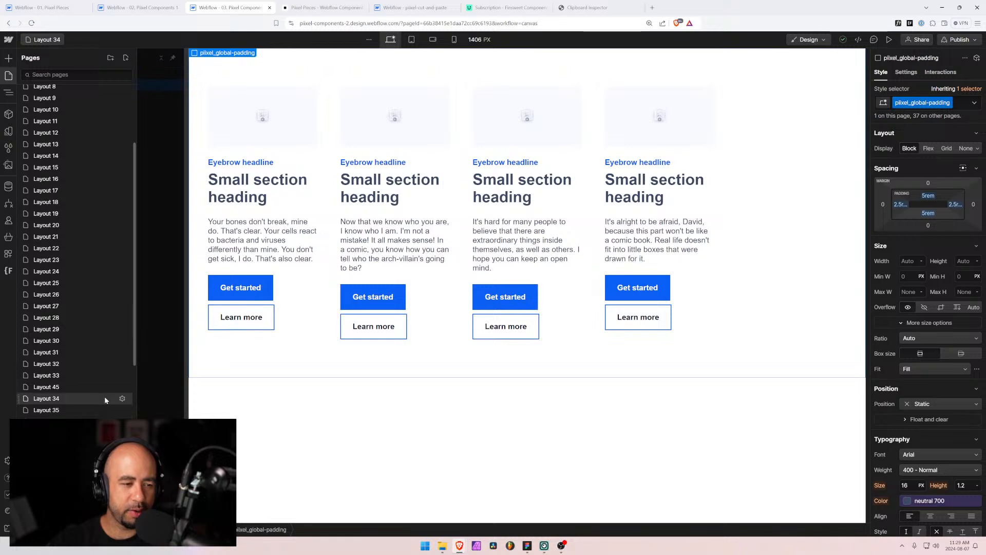
left_click(121, 399)
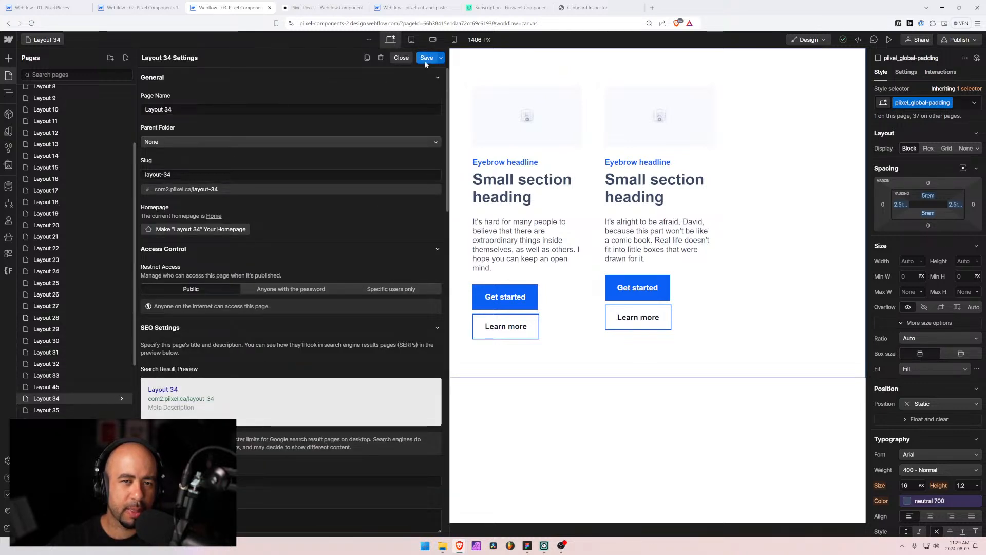
left_click(368, 58)
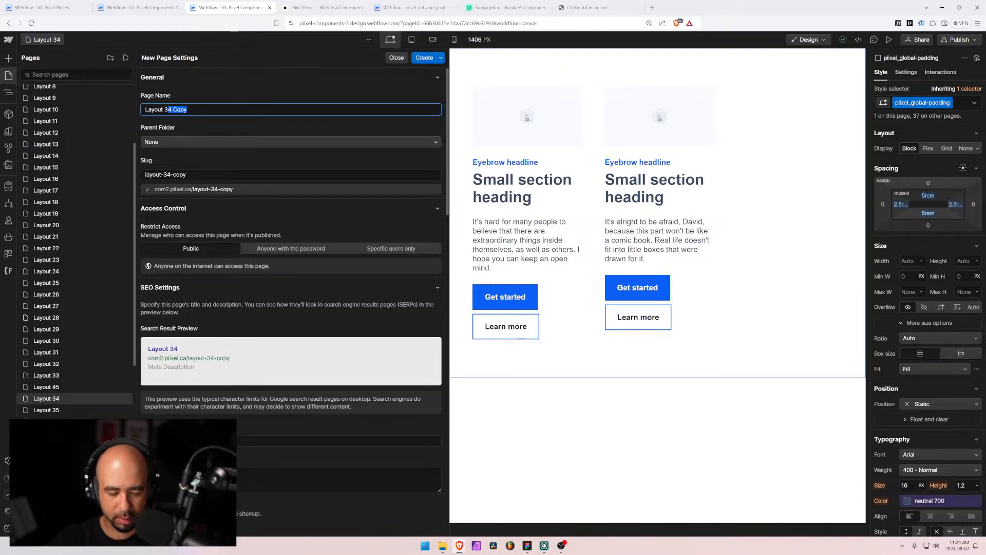
type("8")
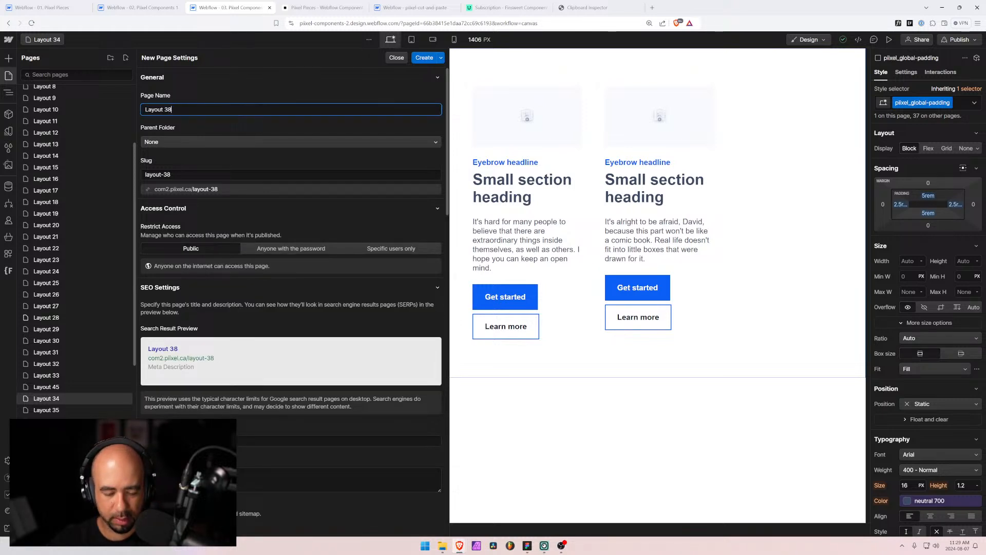
left_click(421, 59)
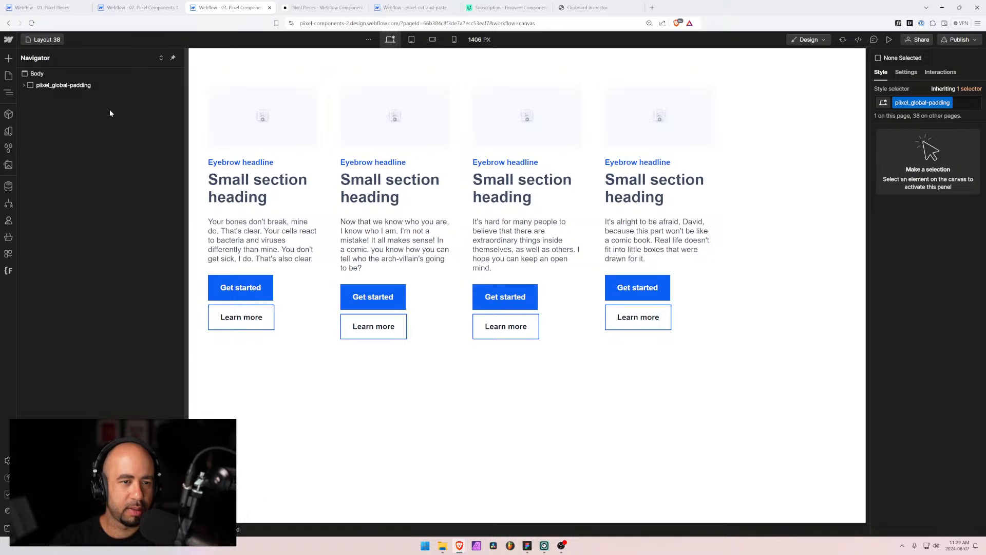
left_click(24, 85)
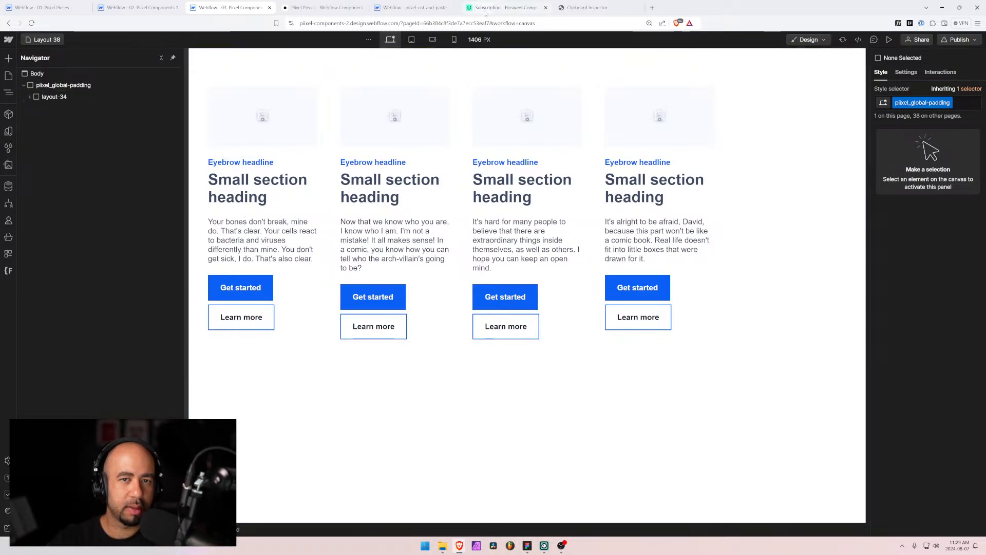
Switch to the pixel-cut-and-paste project, rename the layout-34 class folder to layout-38 with Finsweet Folders, and save with a Designer reload
left_click(403, 7)
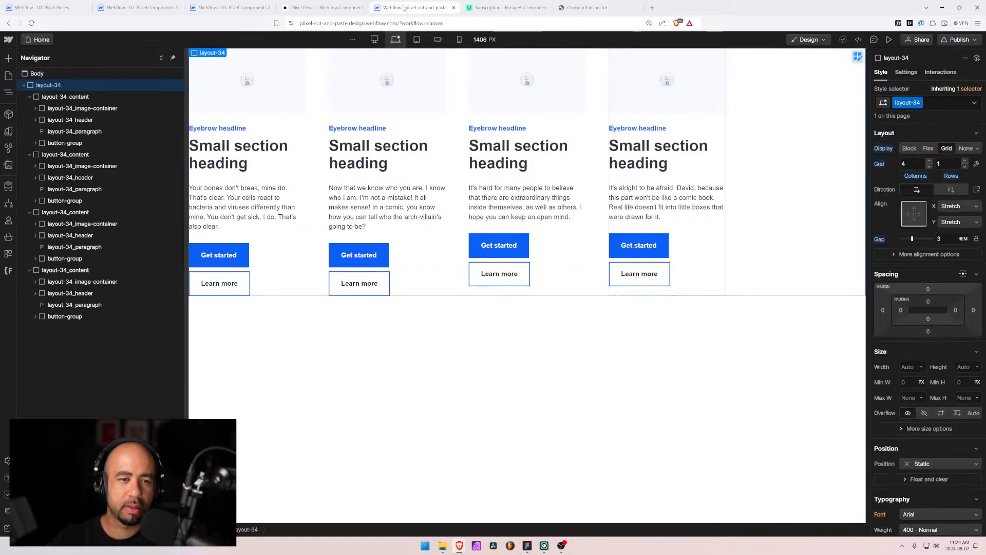
left_click(8, 271)
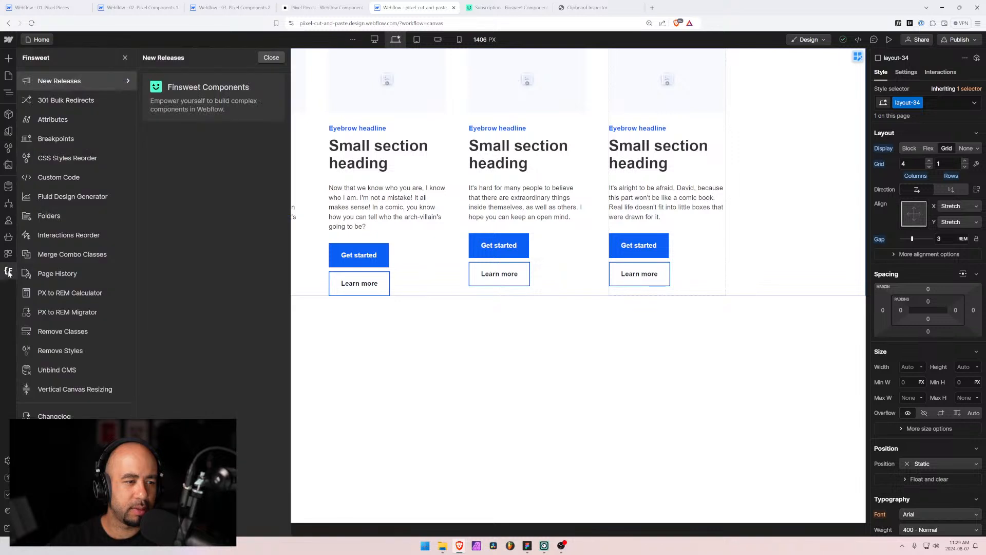
left_click(39, 217)
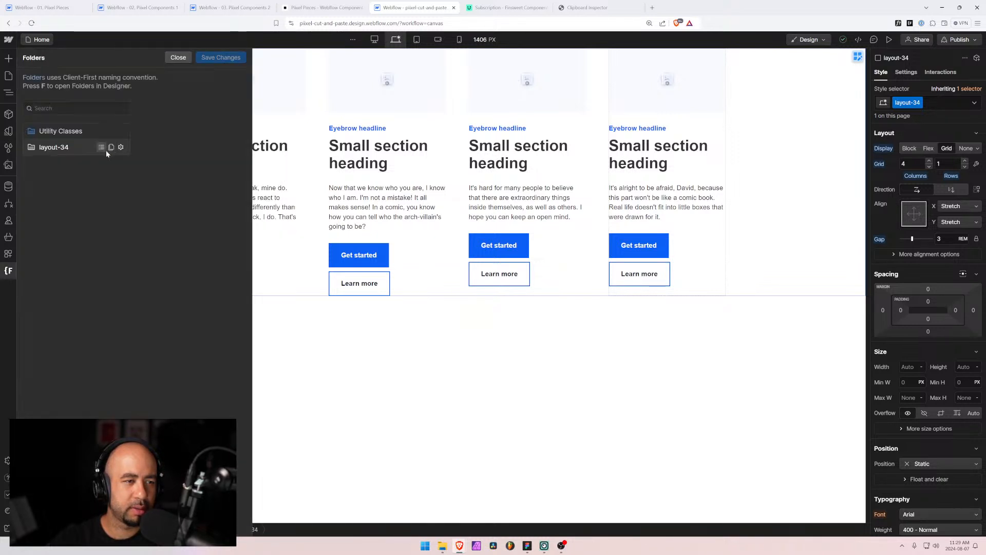
left_click(102, 148)
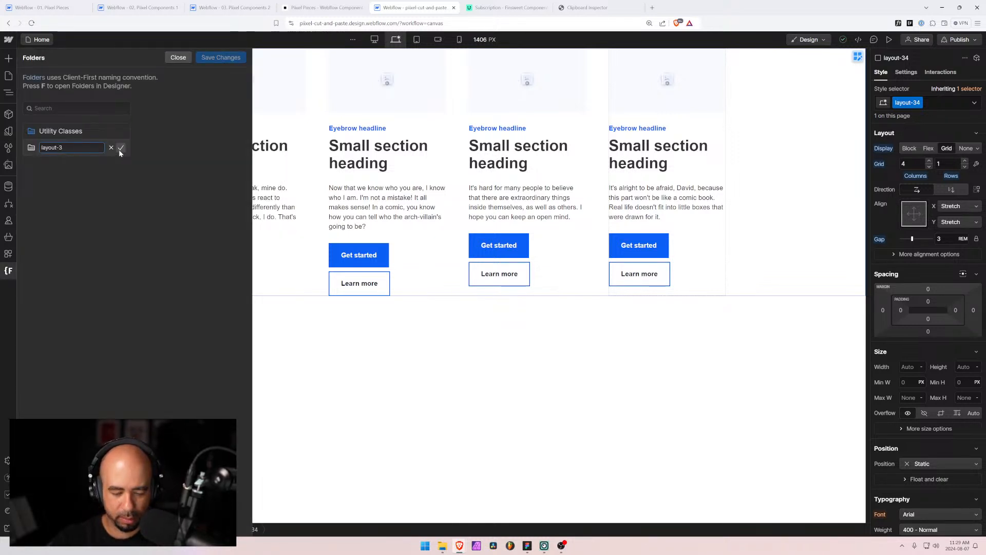
key("BackSpace")
type("8")
left_click(120, 148)
left_click(211, 57)
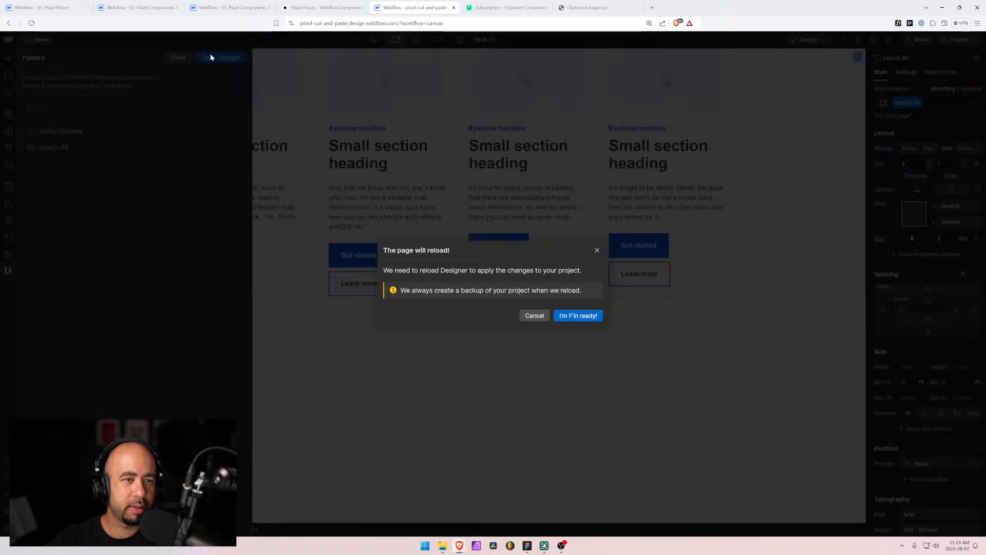
left_click(578, 315)
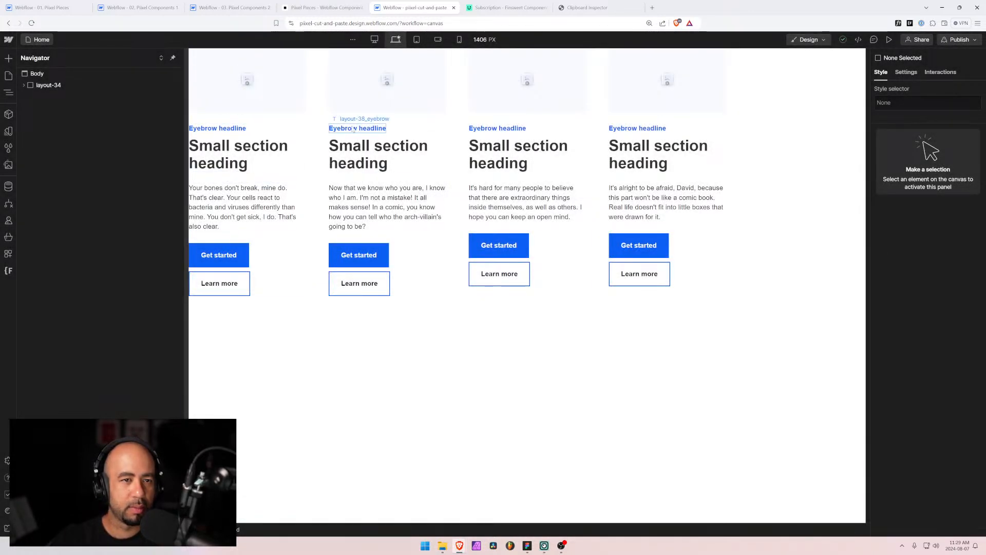
Rename the outer section's class from layout-34 to layout-38 to match its layout-38_content children
left_click(24, 86)
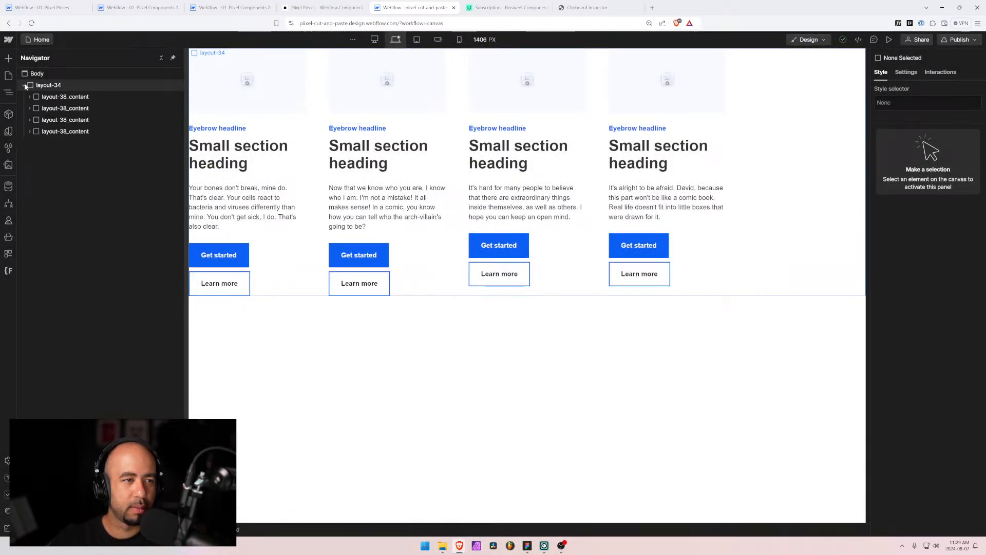
left_click(54, 86)
left_click(923, 105)
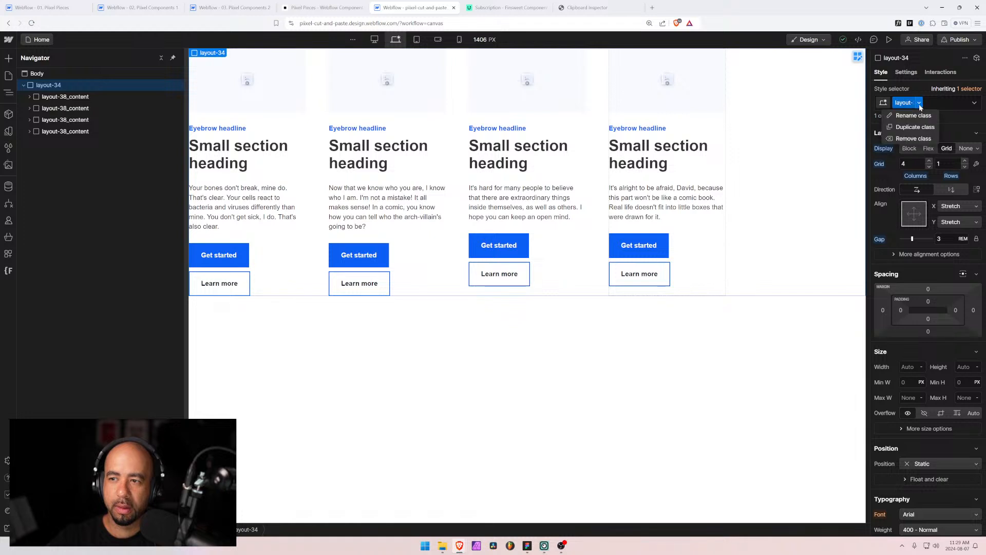
left_click(909, 117)
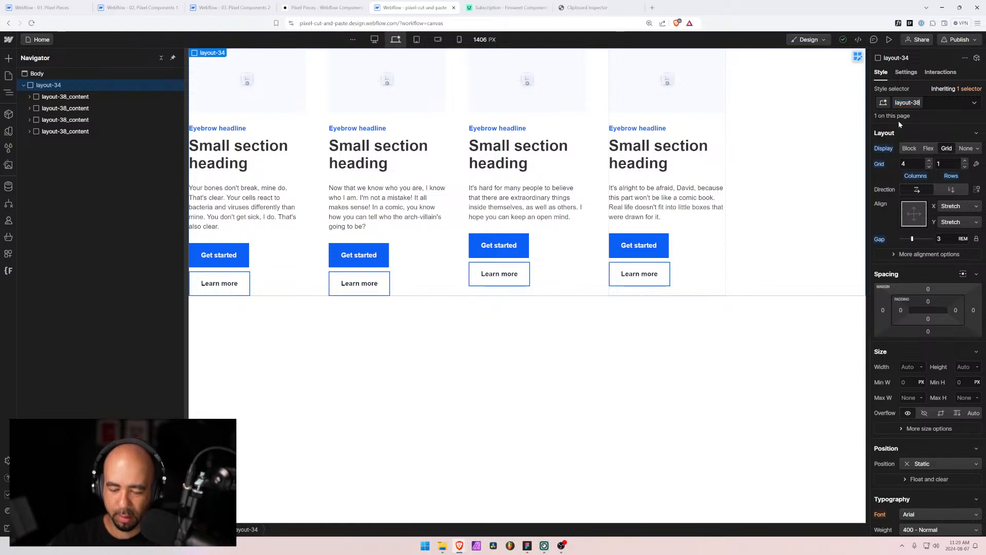
type("layout-38")
key("Return")
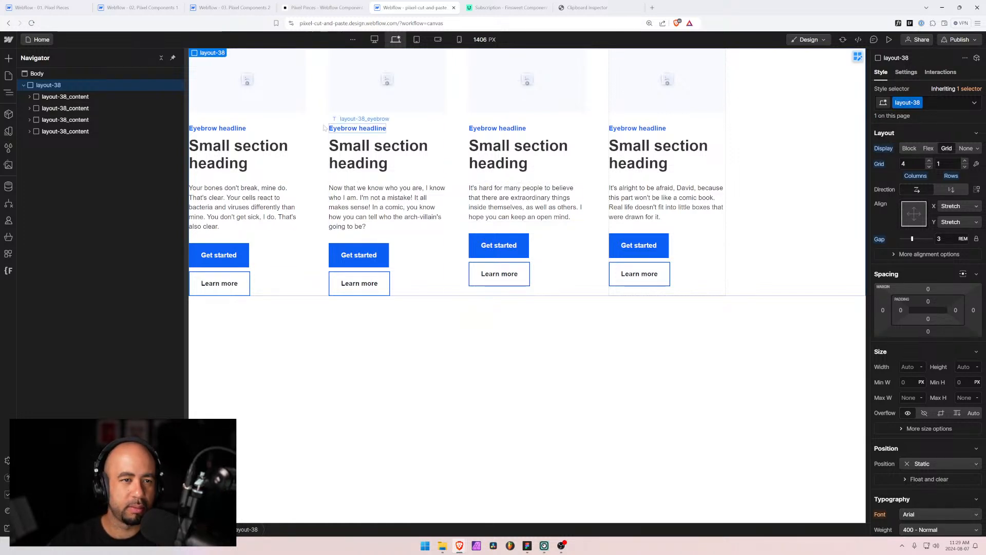
left_click(65, 96)
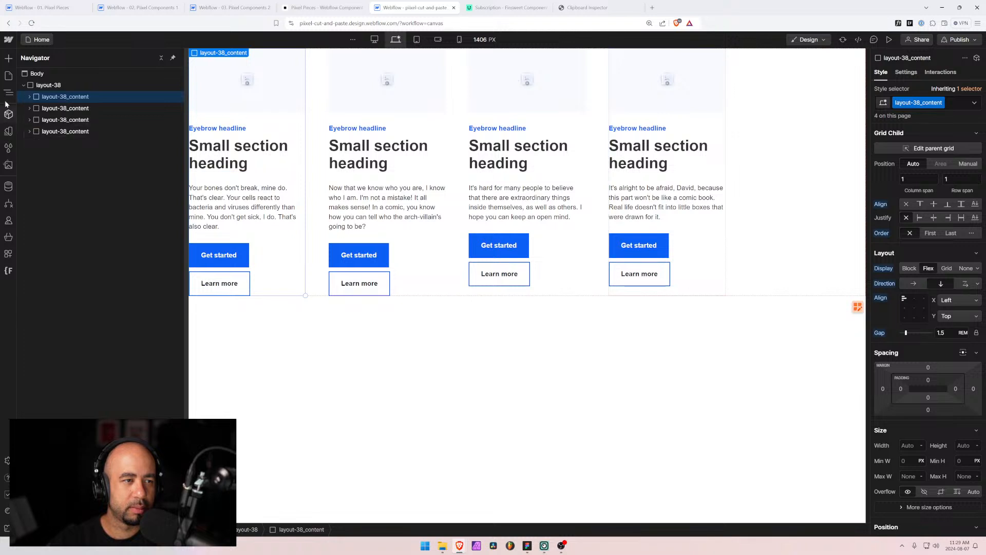
left_click(33, 85)
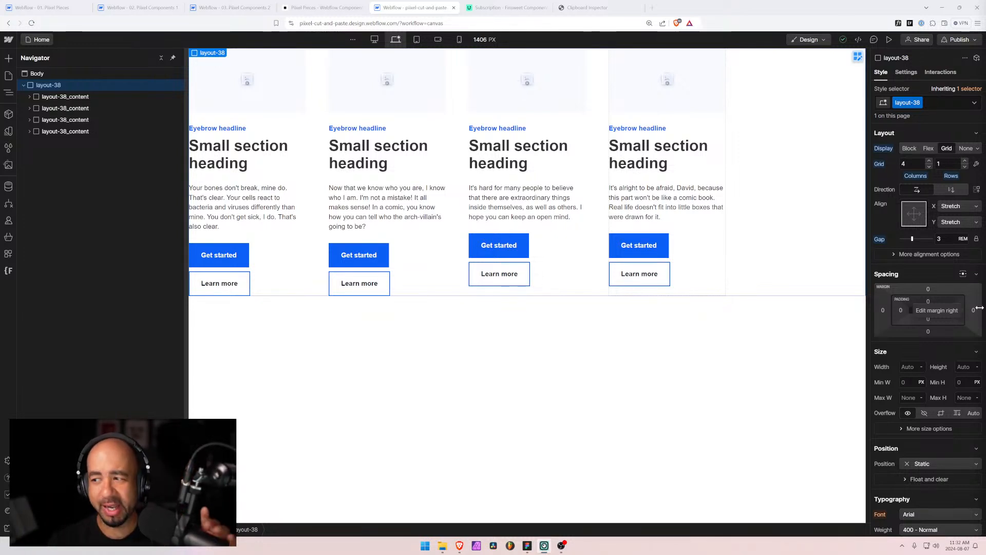
Switch to the Full Component Library in Figma to check the element order in the Layout 38 columns, and return to Webflow
left_click(291, 123)
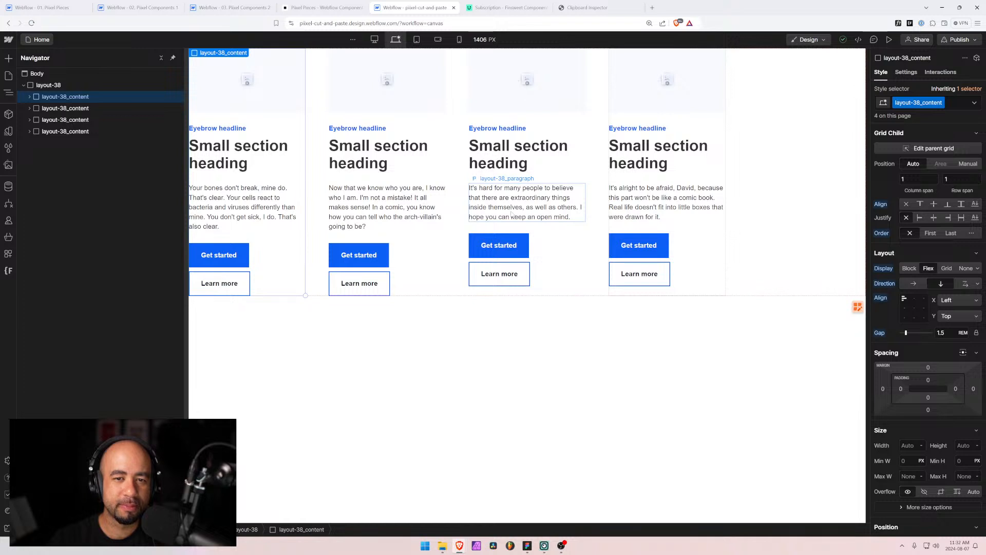
key("alt+Tab")
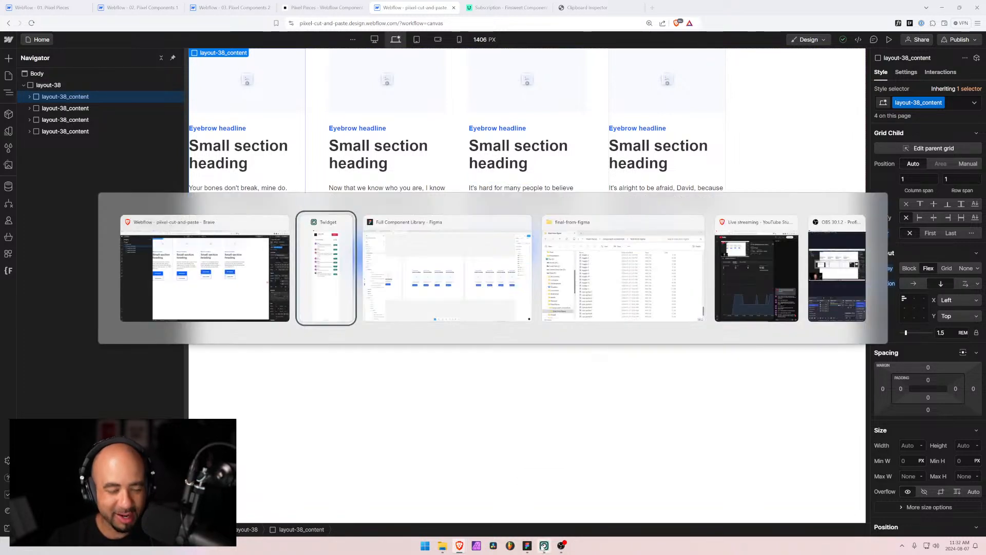
key("alt+Tab")
key("alt+Tab")
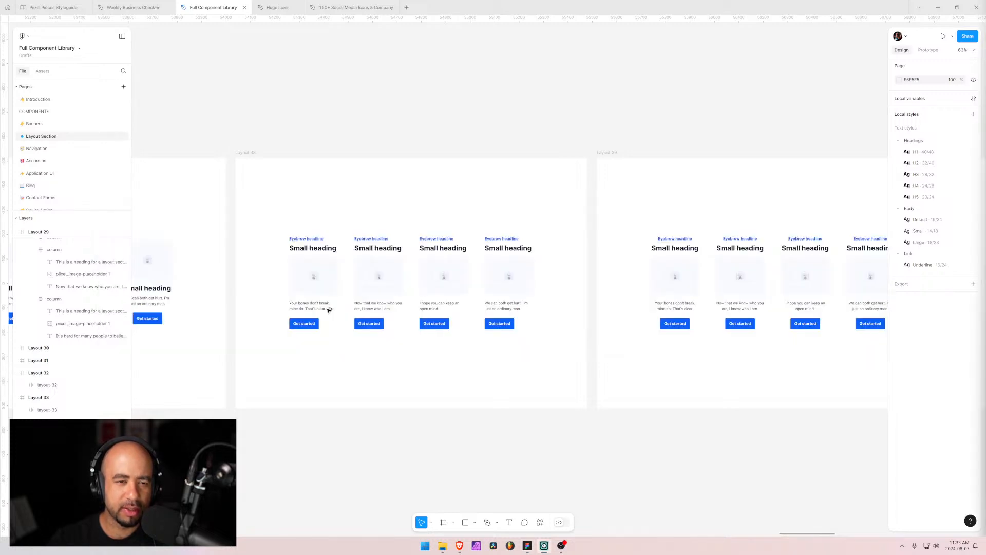
key("alt+Tab")
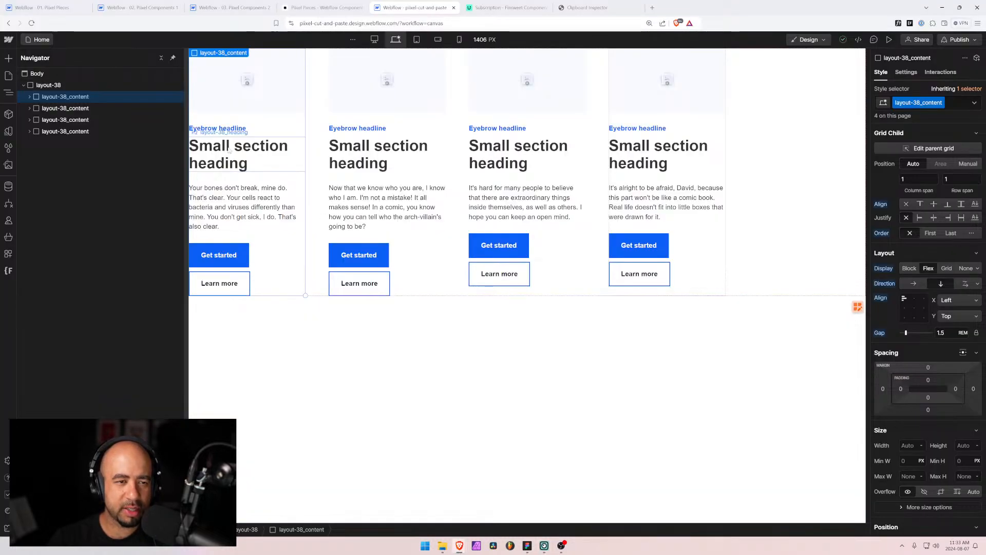
Move layout-38_header above layout-38_image-container inside the first layout-38_content column
left_click(28, 97)
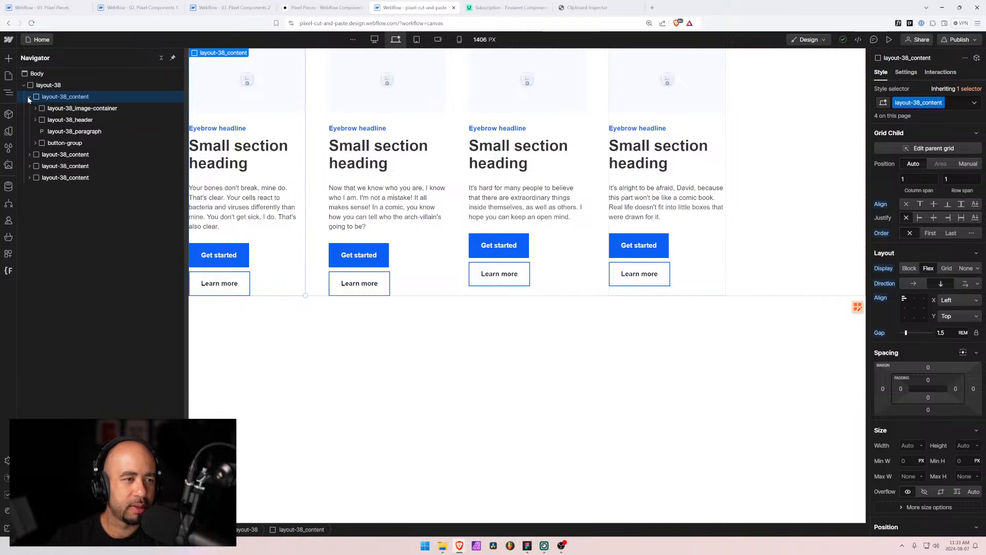
left_click(56, 117)
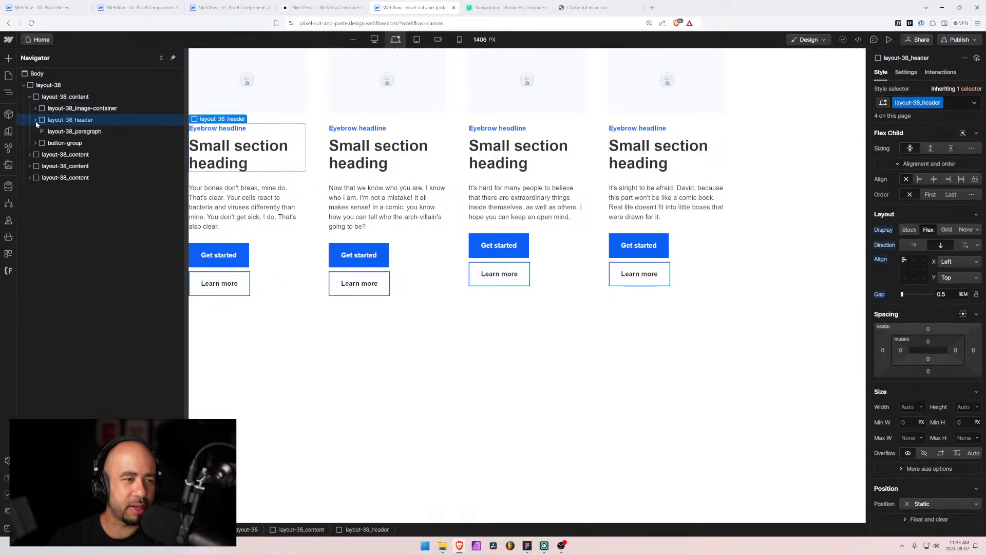
left_click(35, 120)
left_click_drag(33, 118, 53, 109)
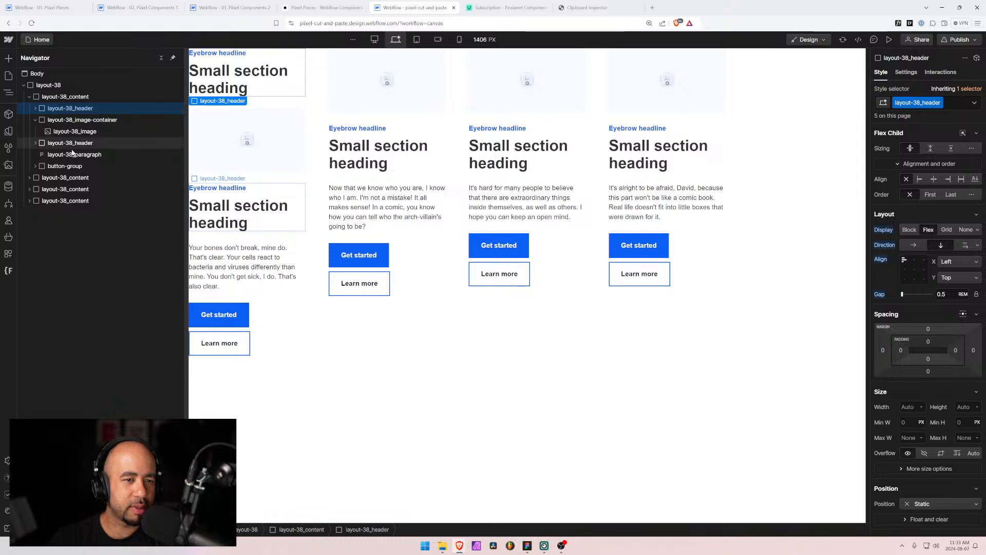
key("ctrl+z")
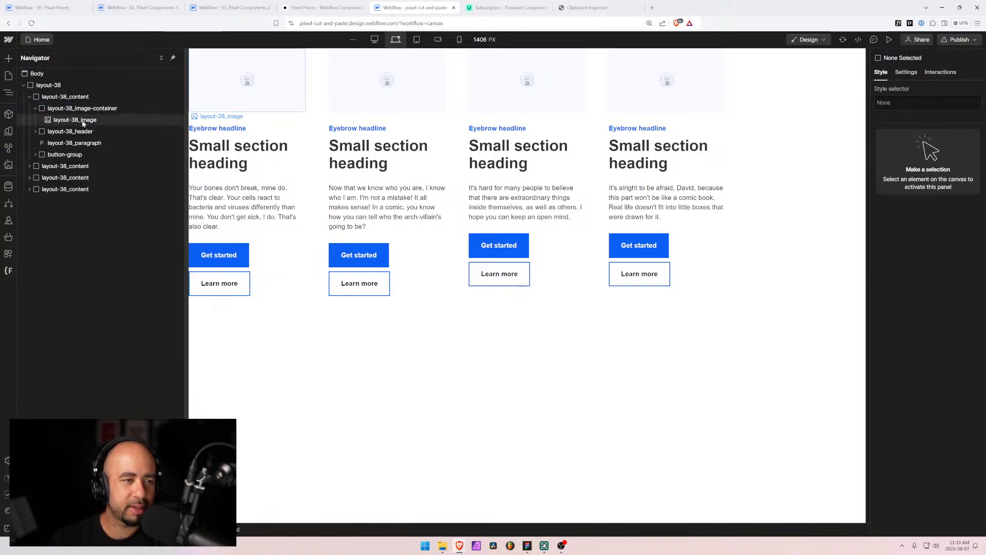
left_click(35, 108)
left_click(46, 122)
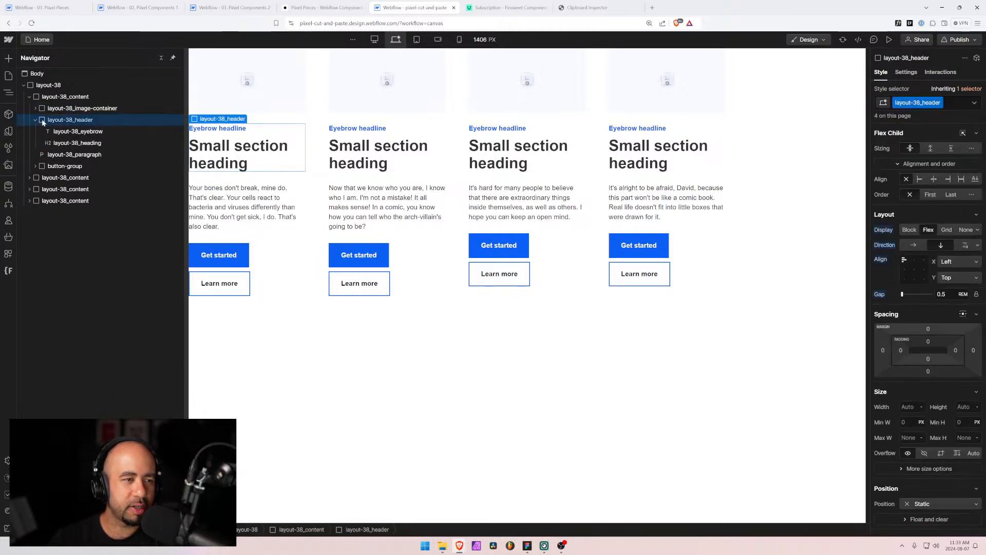
left_click_drag(44, 119, 47, 105)
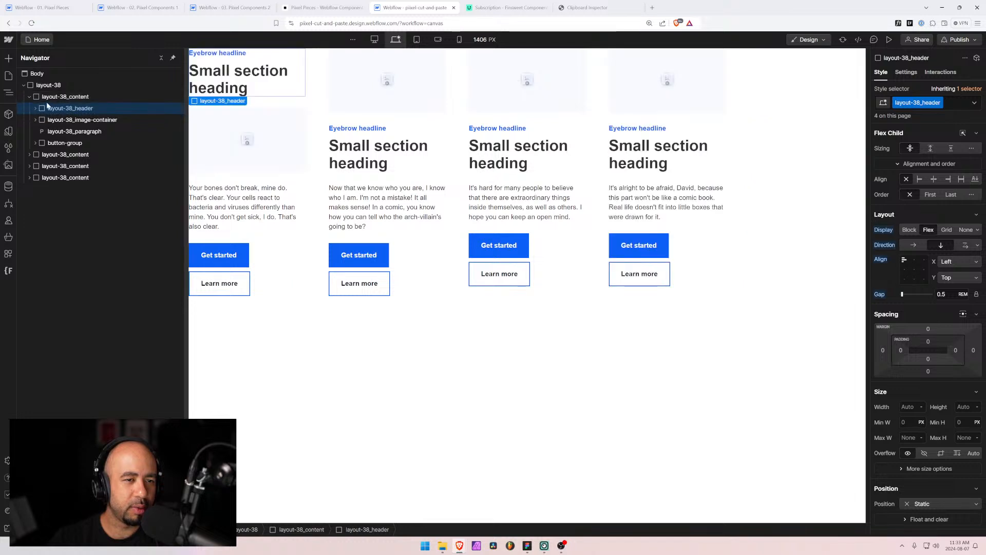
Shorten the first column's paragraph to "Your bones don't break, mine do. That's clear." and compare it with the Layout 38 frame in Figma
left_click(72, 131)
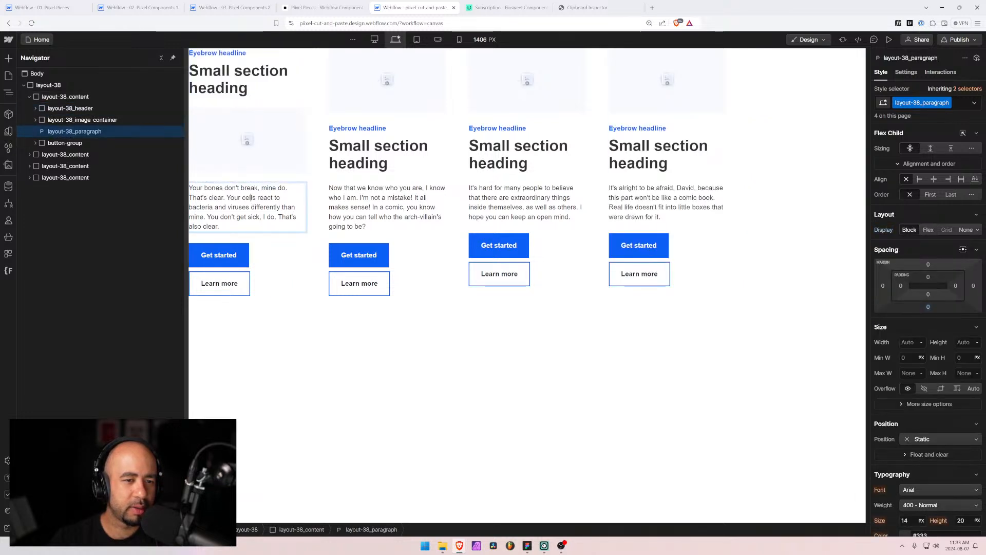
left_click_drag(227, 198, 220, 227)
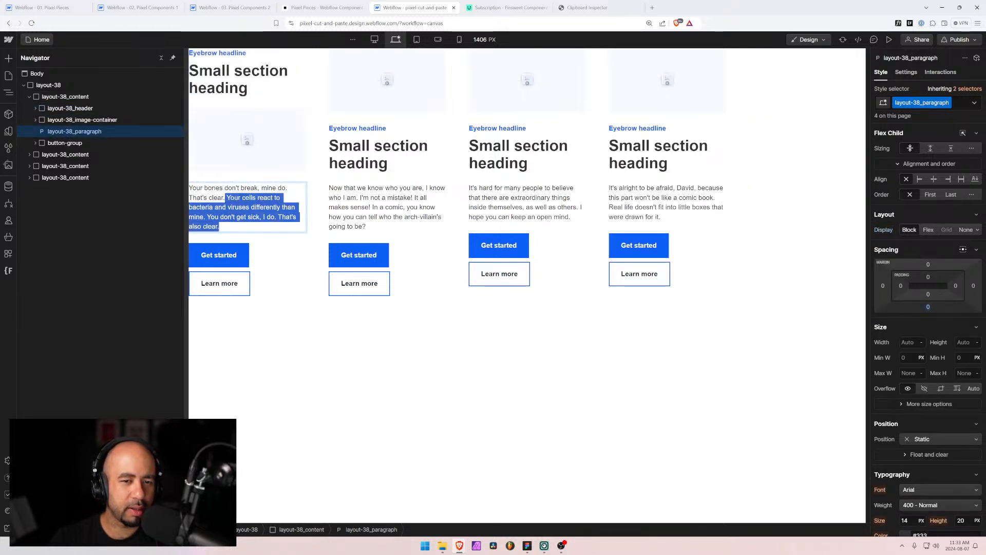
key("ctrl+x")
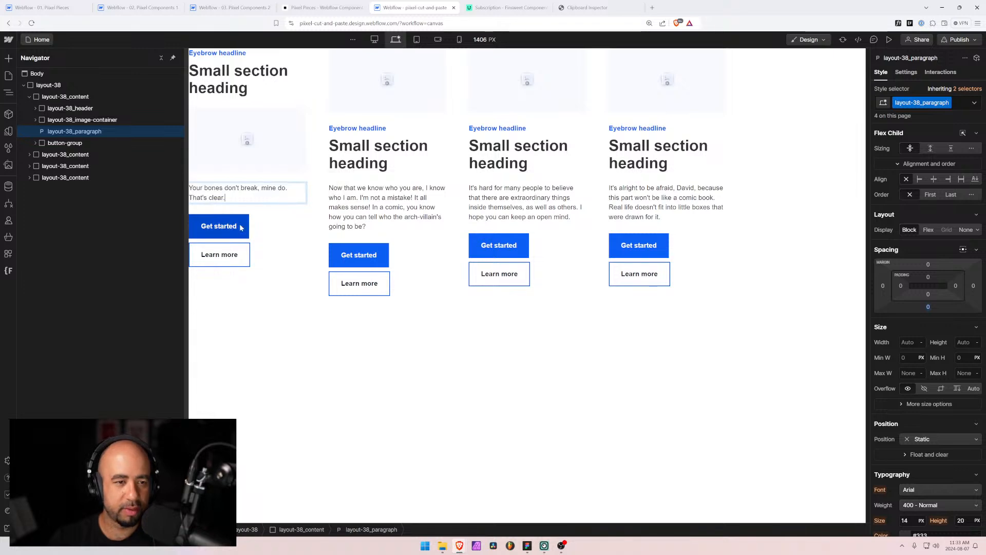
key("alt+Tab")
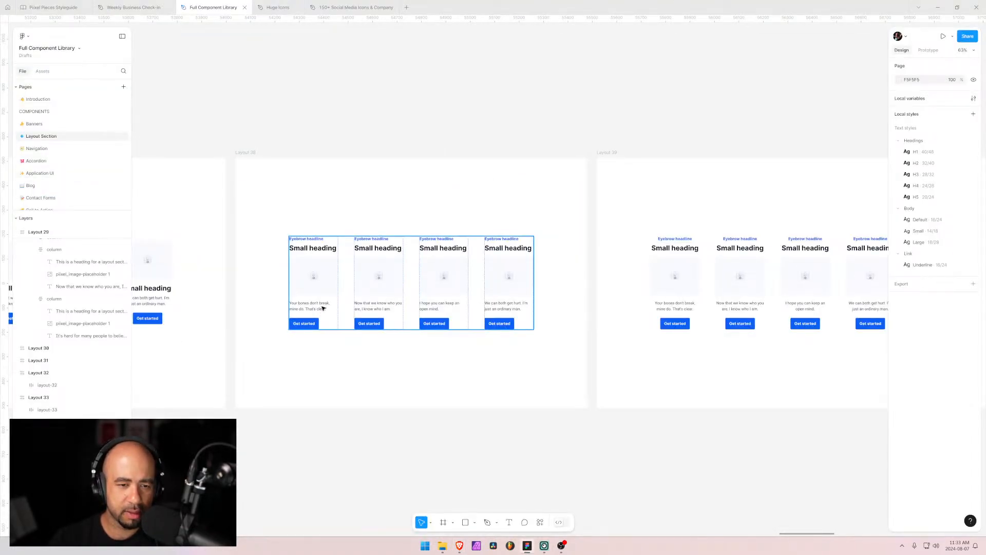
key("alt+Tab")
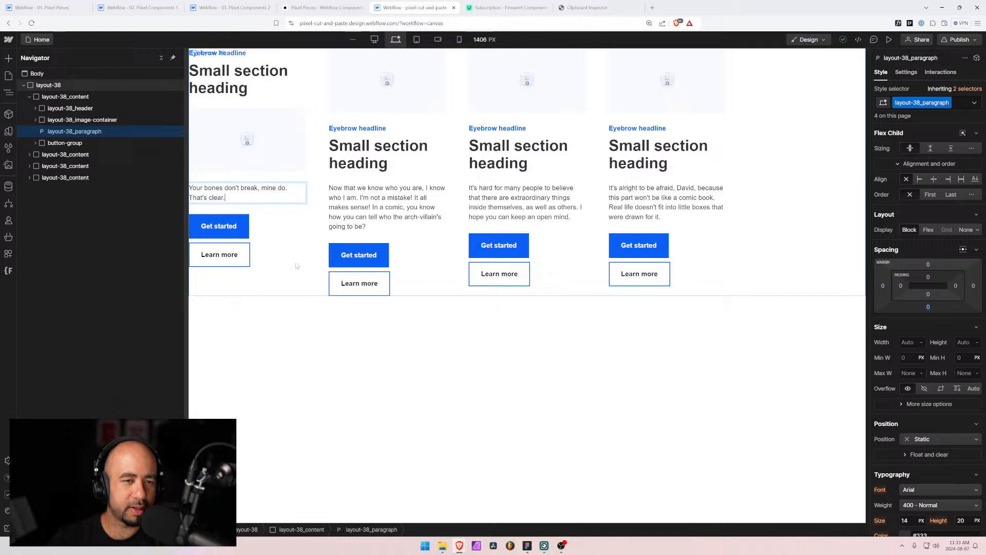
Reduce the first column to a single Get started button placed directly in layout-38_content, deleting Learn more and the emptied button-group
left_click(232, 256)
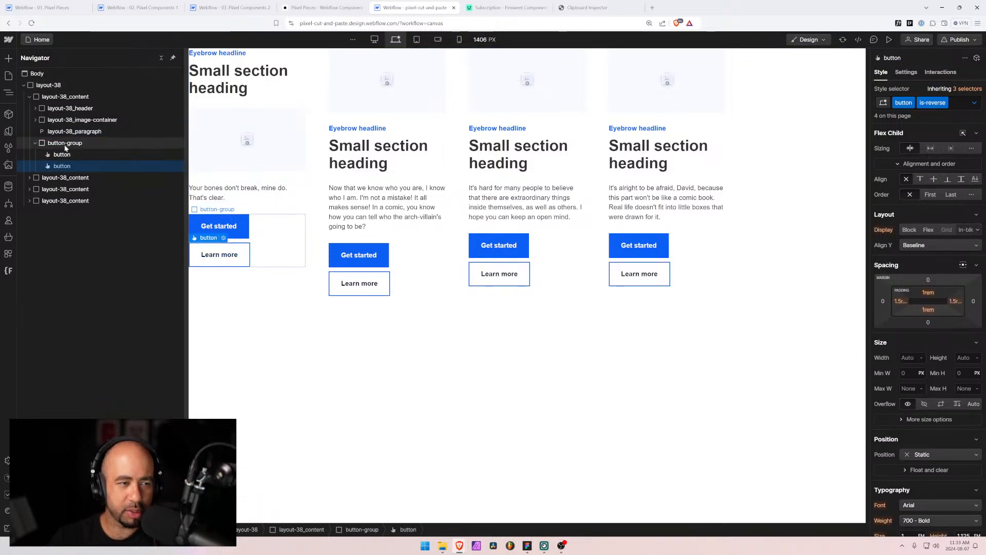
key("ctrl+x")
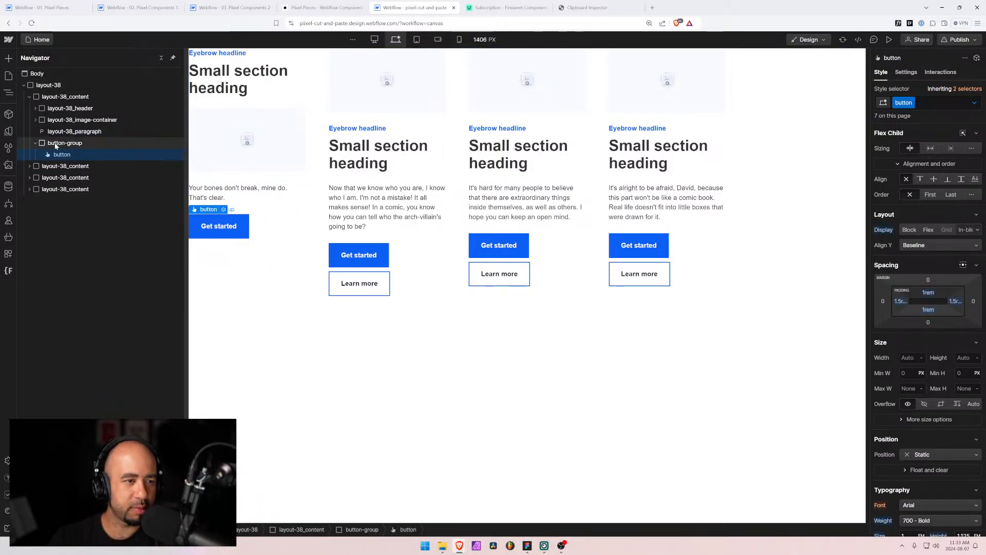
left_click_drag(68, 158, 65, 142)
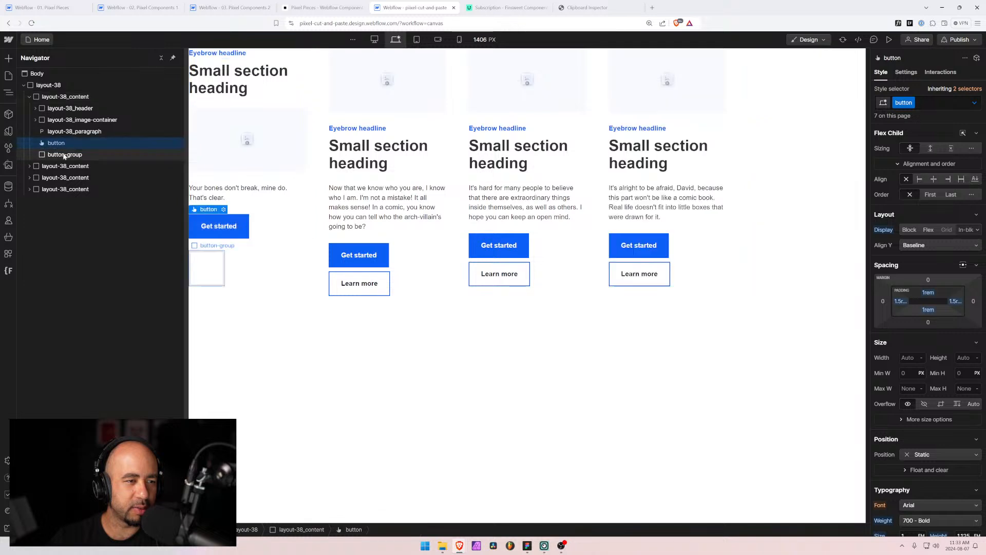
left_click(66, 153)
key("Delete")
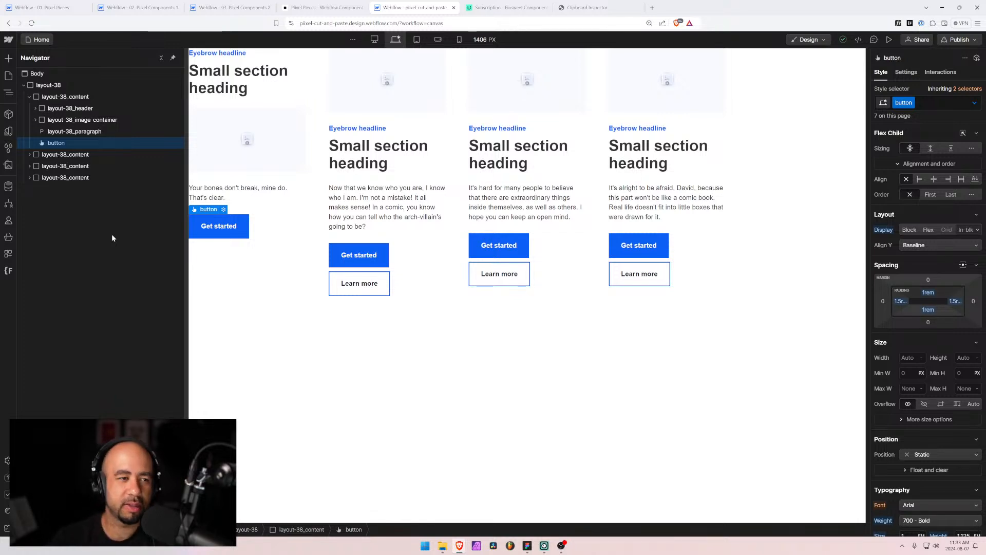
Review the style settings of the second column's button-group and reset its flex alignment
left_click(404, 272)
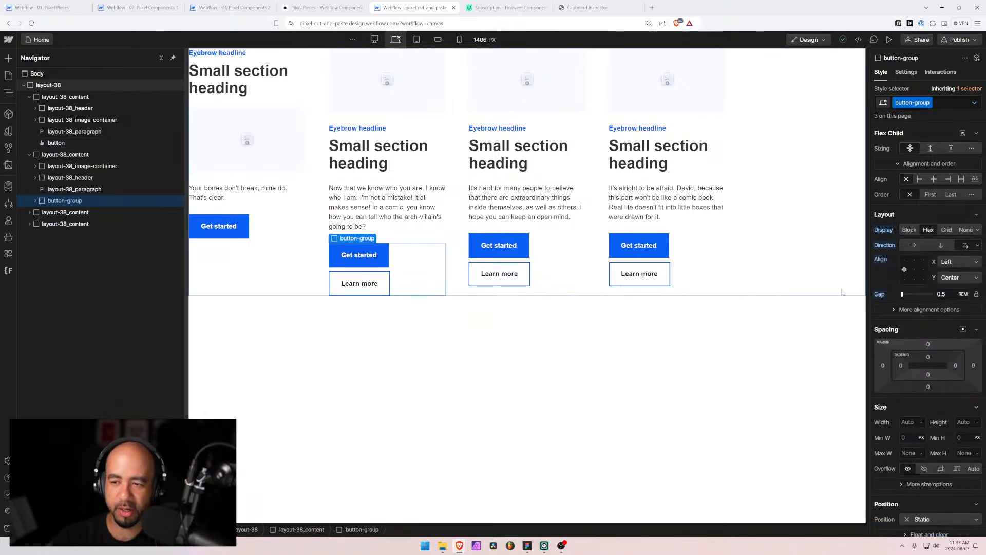
scroll(905, 291, "down", 5)
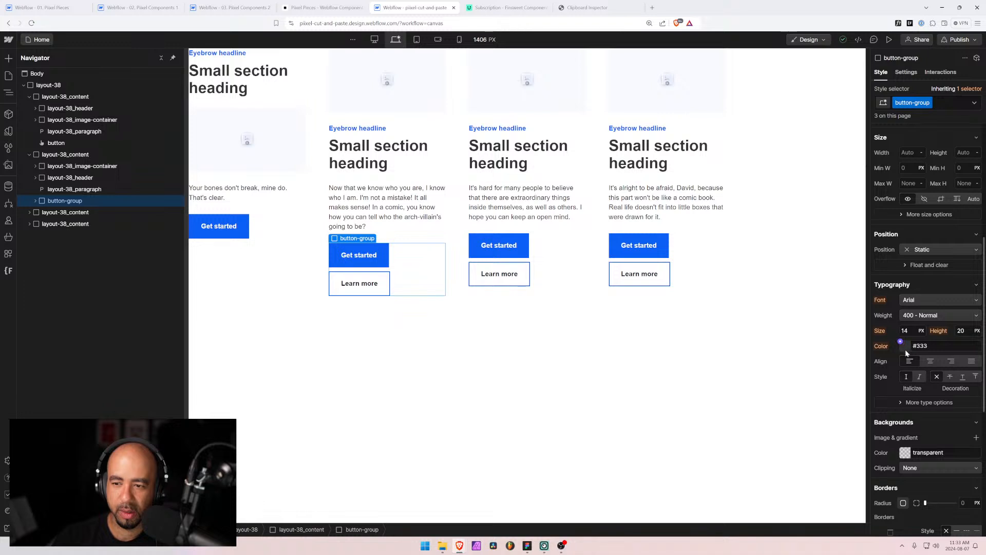
scroll(907, 353, "down", 3)
scroll(907, 353, "up", 6)
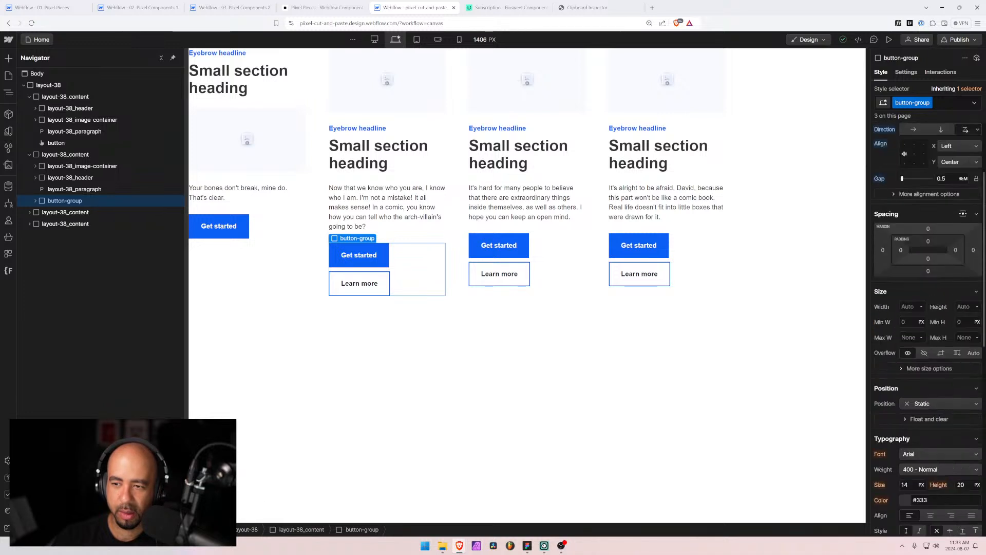
scroll(927, 308, "up", 2)
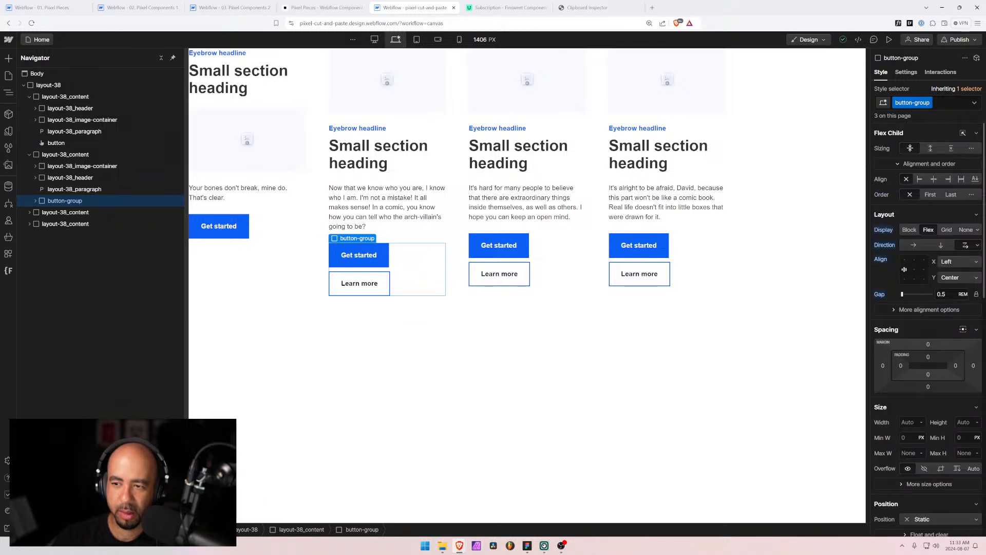
left_click(881, 260, "alt")
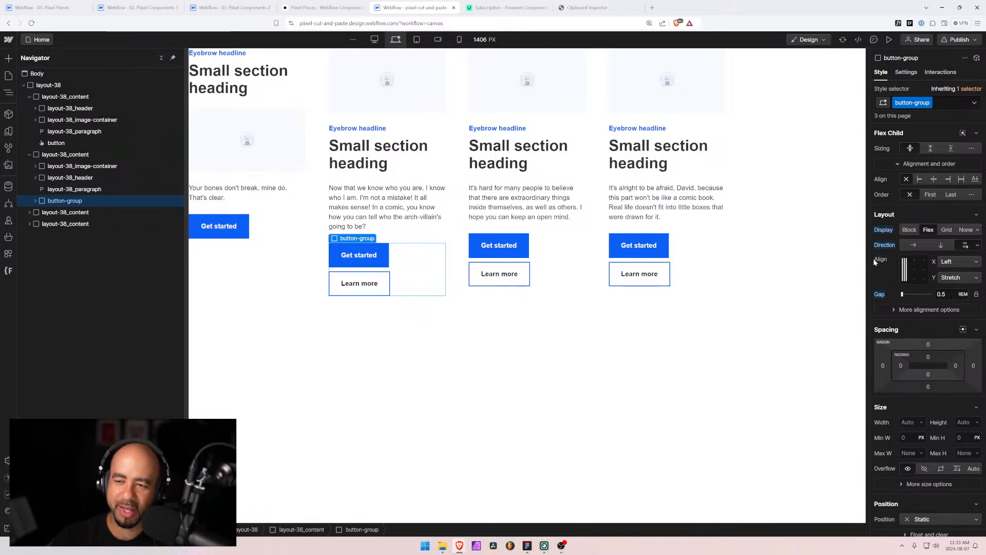
Undo the last button-group alignment change and reduce the second column's buttons to one standalone Get started button, deleting Learn more and the button-group
key("ctrl+z")
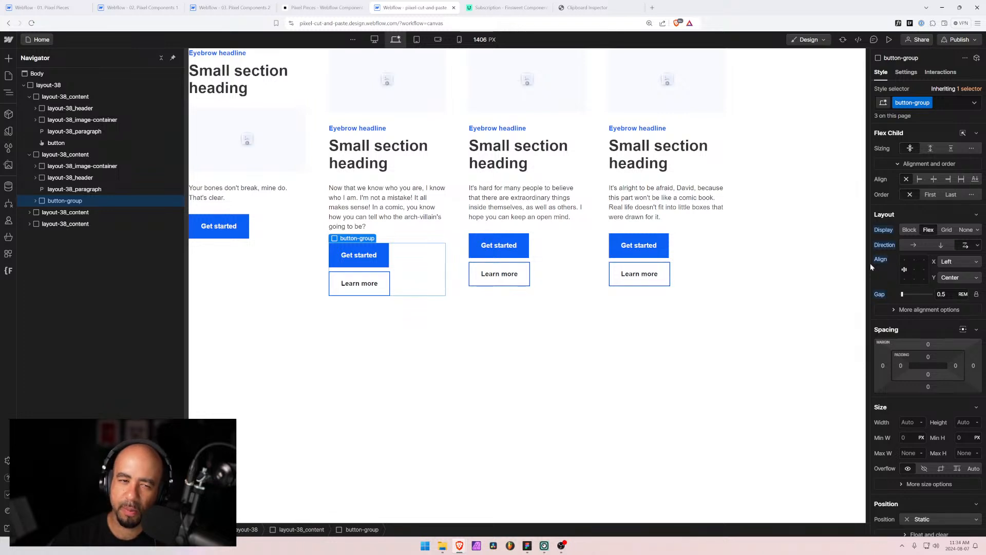
left_click(35, 201)
left_click(62, 224)
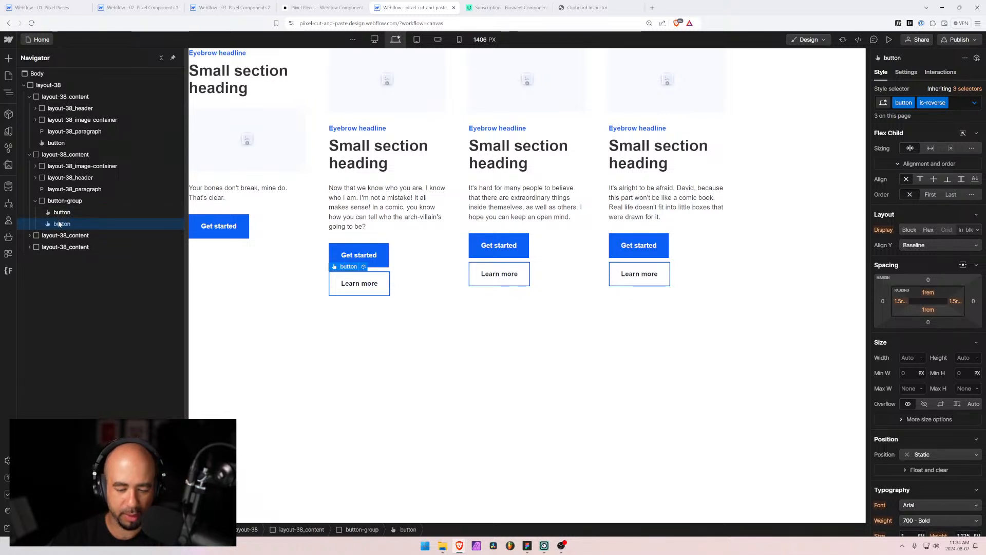
key("Delete")
left_click_drag(59, 214, 60, 202)
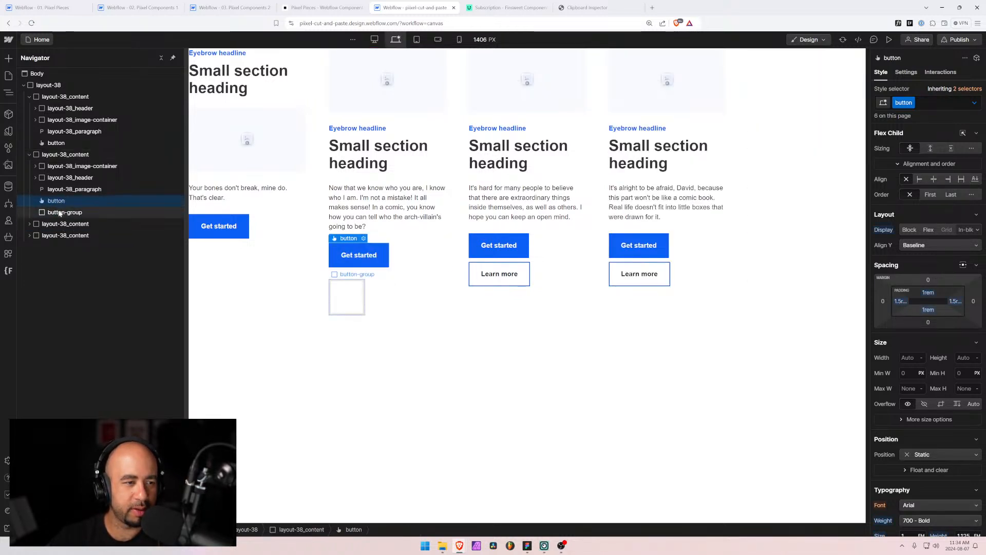
left_click(56, 213)
key("Delete")
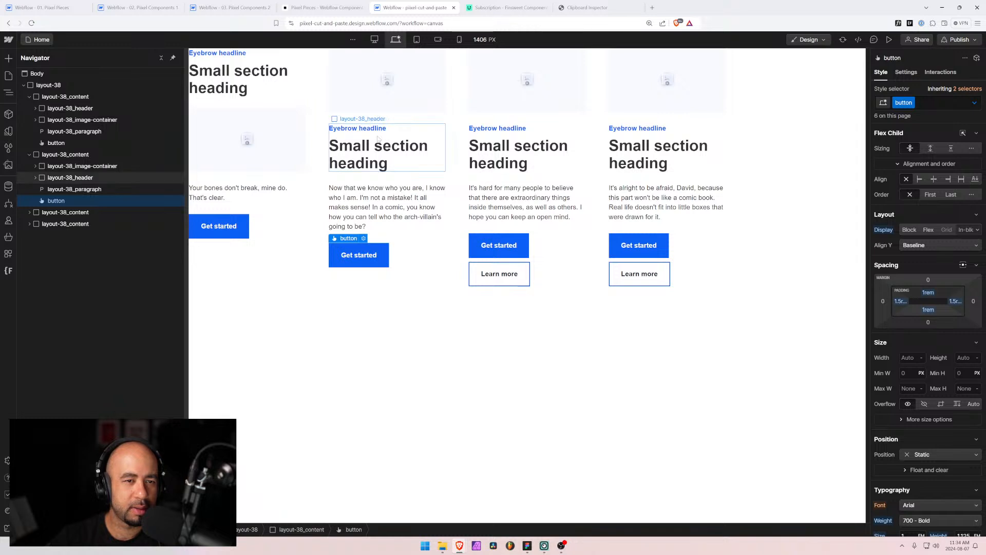
Move the second column's header above its image container and shorten its paragraph to "Now that we know who you are, I know who I am."
left_click(45, 178)
left_click_drag(44, 178, 46, 165)
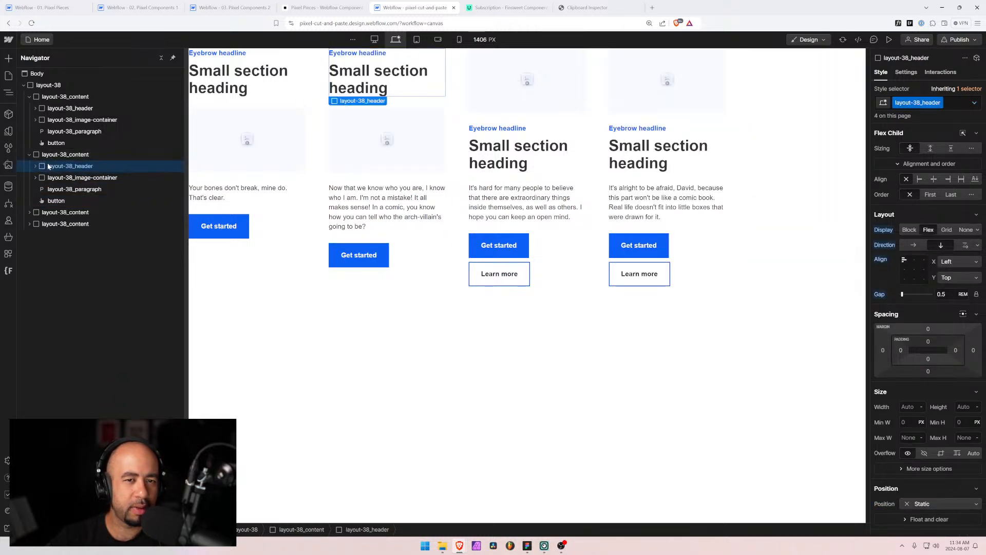
left_click(398, 204)
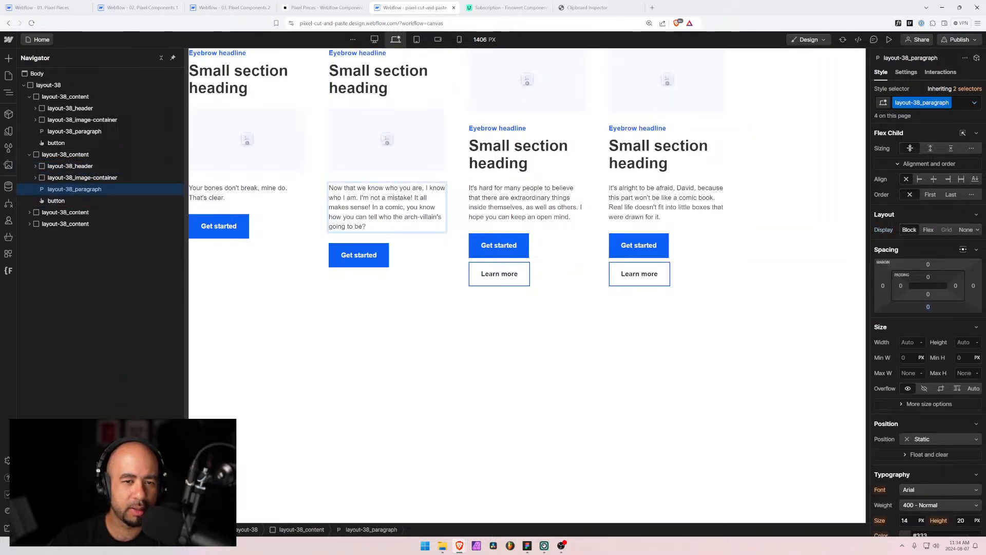
left_click_drag(360, 198, 366, 227)
key("ctrl+x")
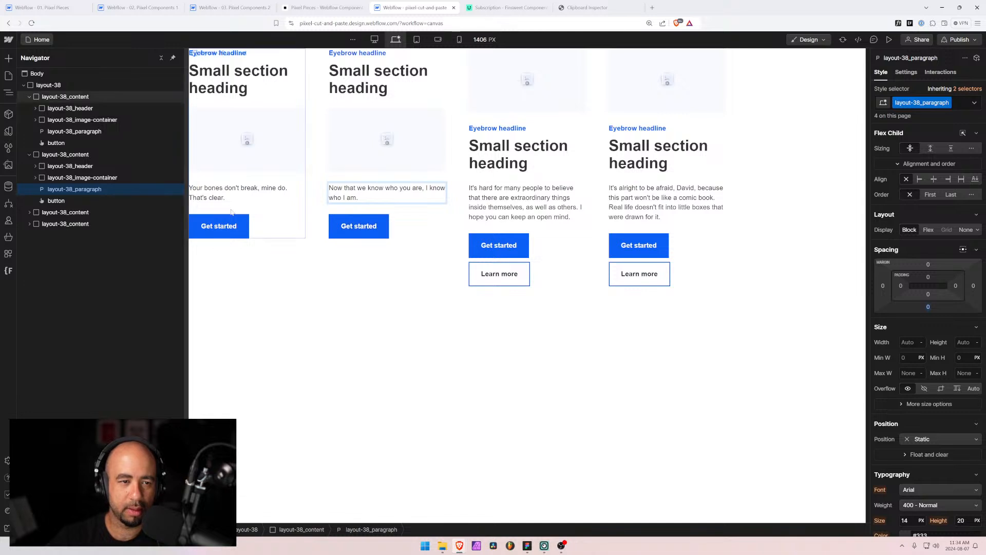
Move the third column's layout-38_header above its layout-38_image-container
left_click(554, 131)
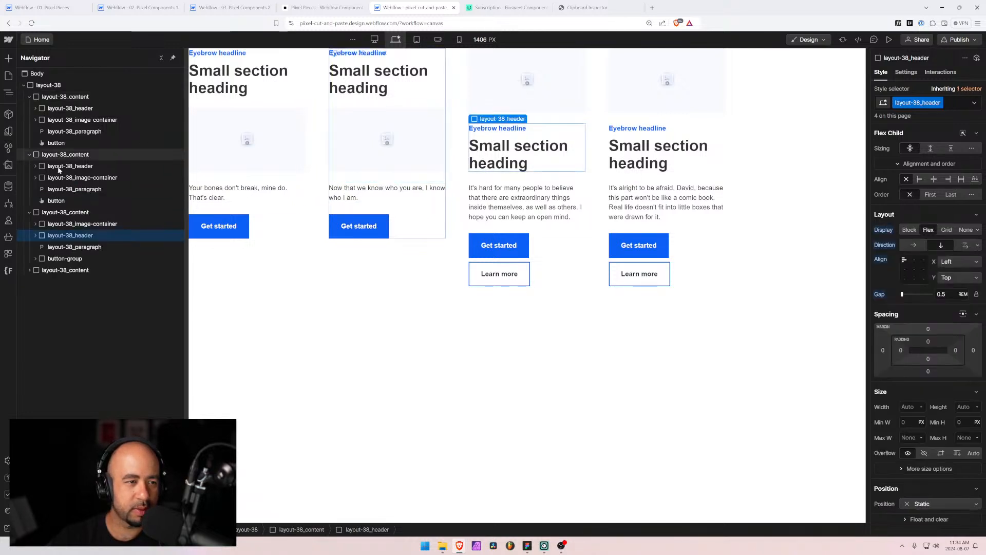
left_click_drag(43, 235, 45, 222)
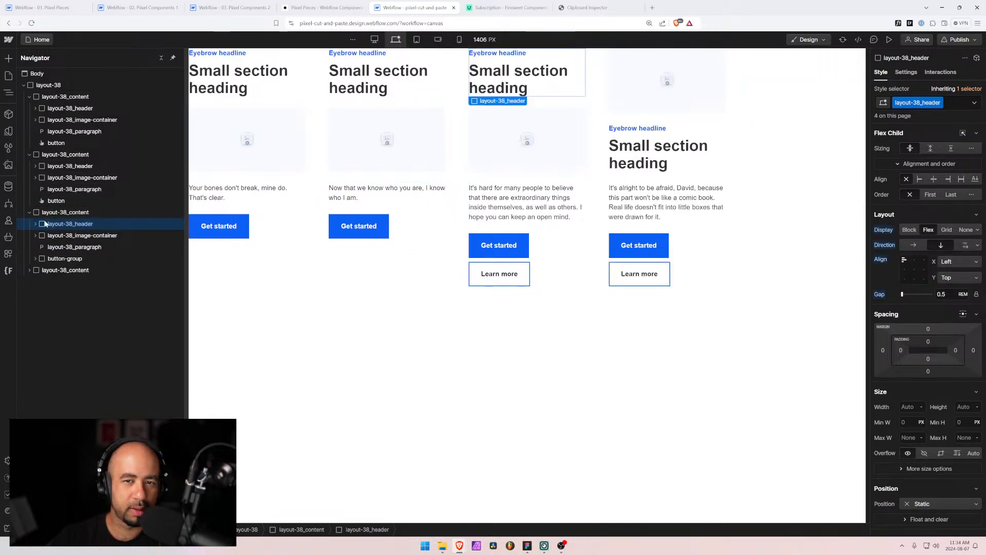
left_click(48, 236)
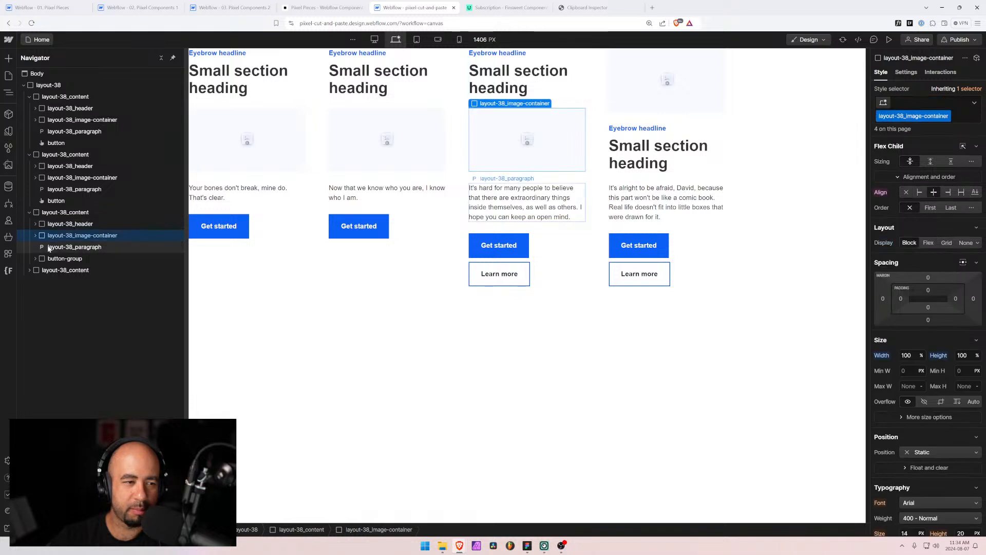
left_click(49, 247)
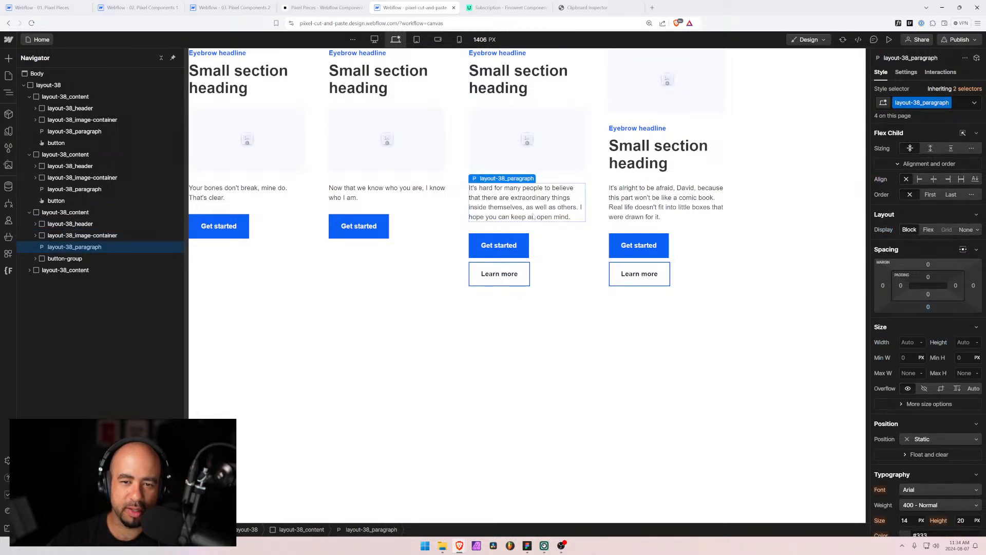
Delete the third column's Learn more button, move Get started out of the button-group, and delete the empty group
left_click(496, 267)
key("Delete")
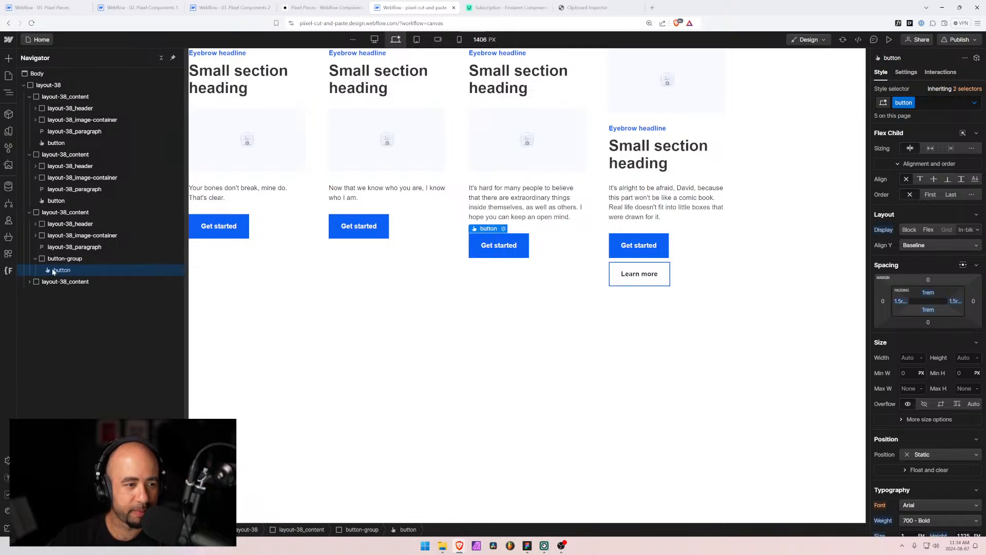
left_click_drag(52, 269, 51, 260)
left_click(55, 272)
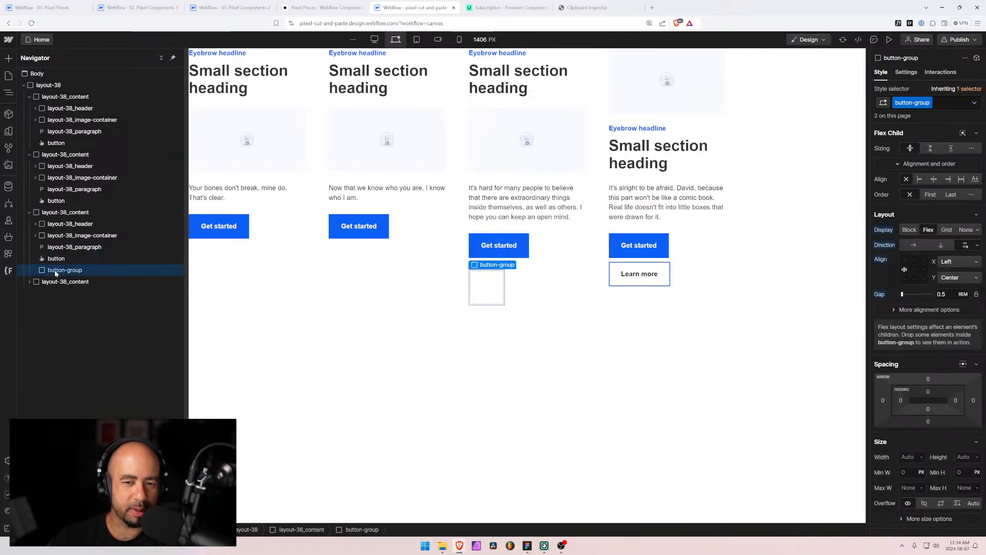
key("Delete")
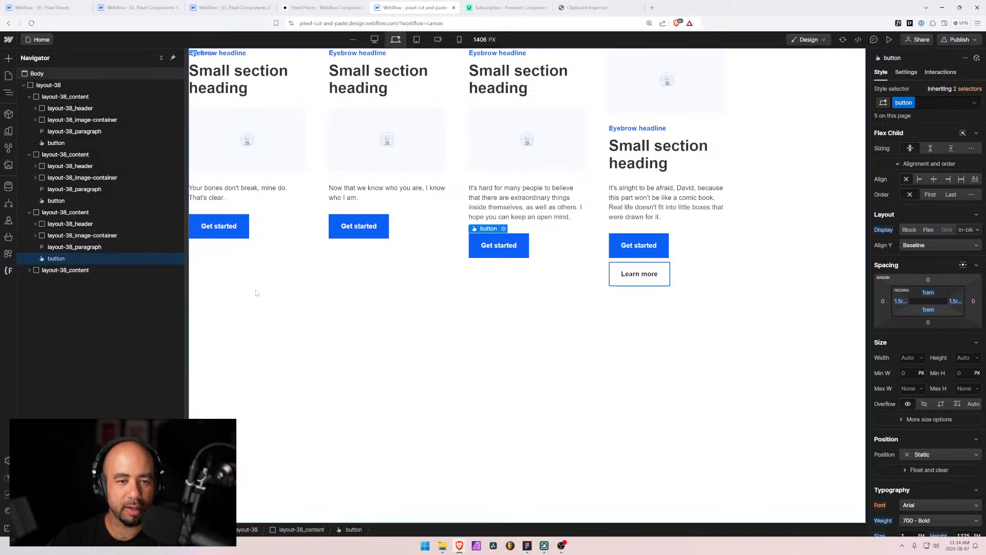
Check the Layout 38 design in Figma and shorten the third column's paragraph in Webflow to "I hope you can keep an open mind."
key("alt+Tab")
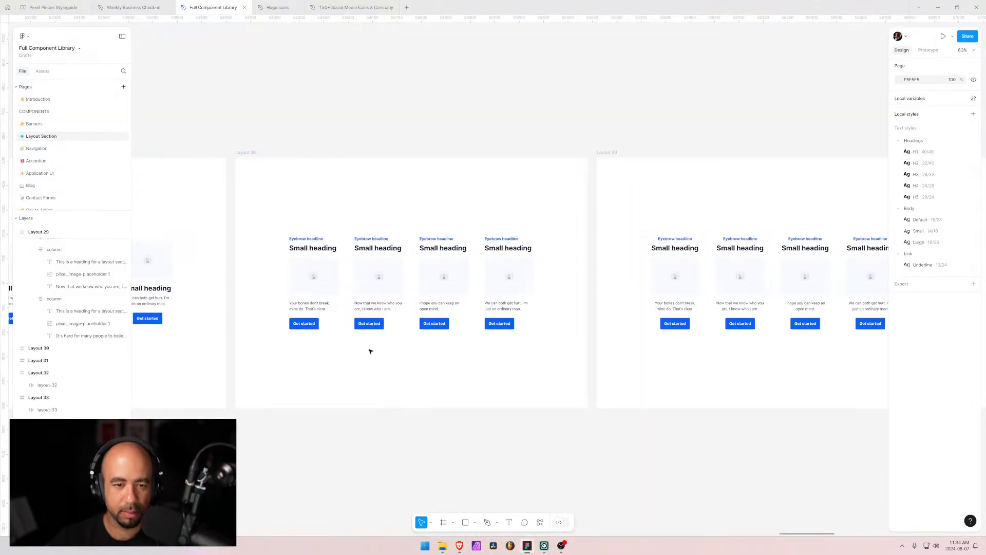
key("alt+Tab")
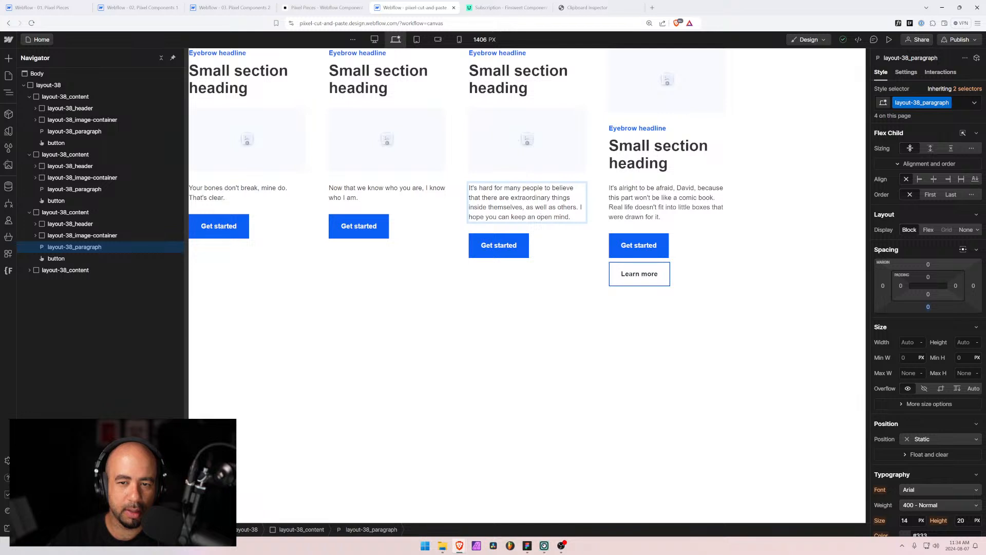
left_click_drag(581, 207, 469, 187)
key("BackSpace")
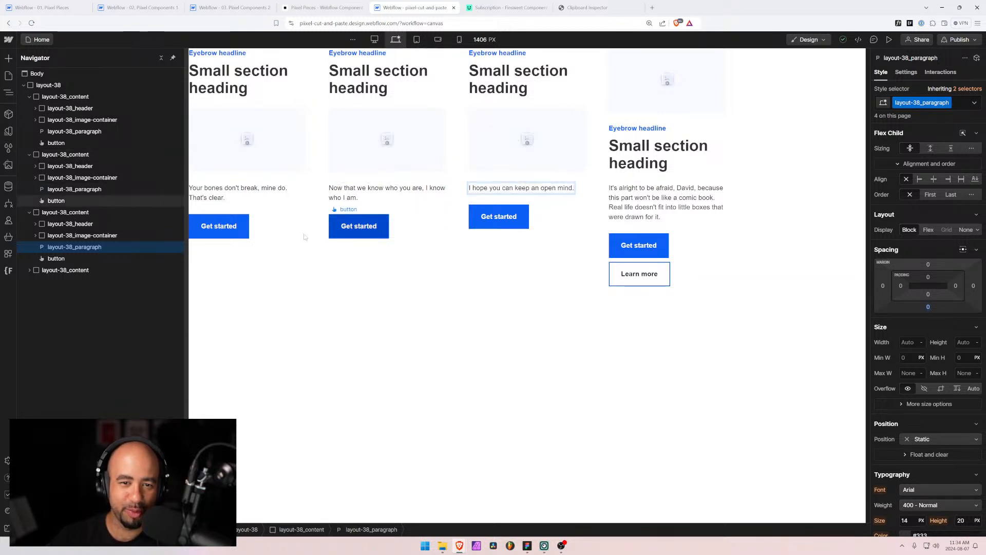
left_click(81, 235)
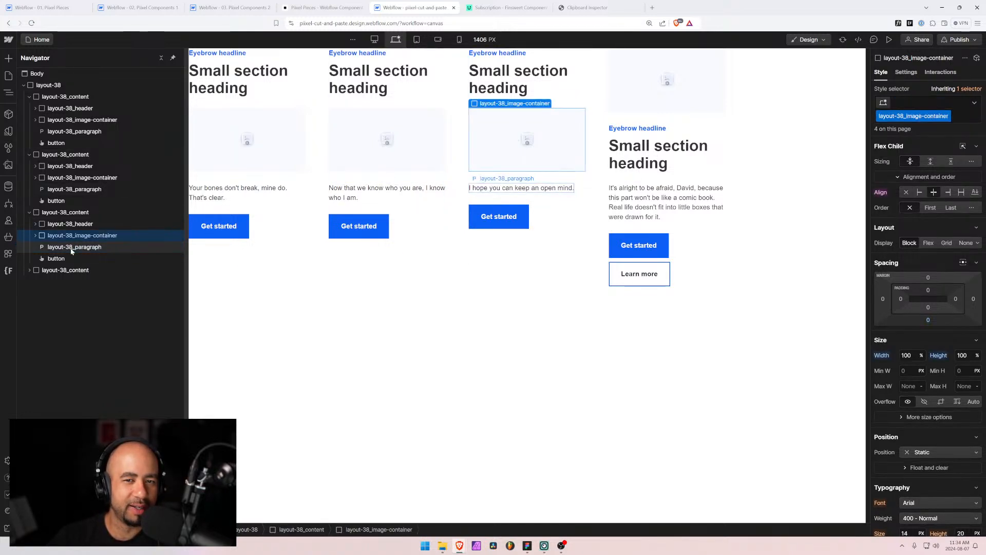
left_click(72, 248)
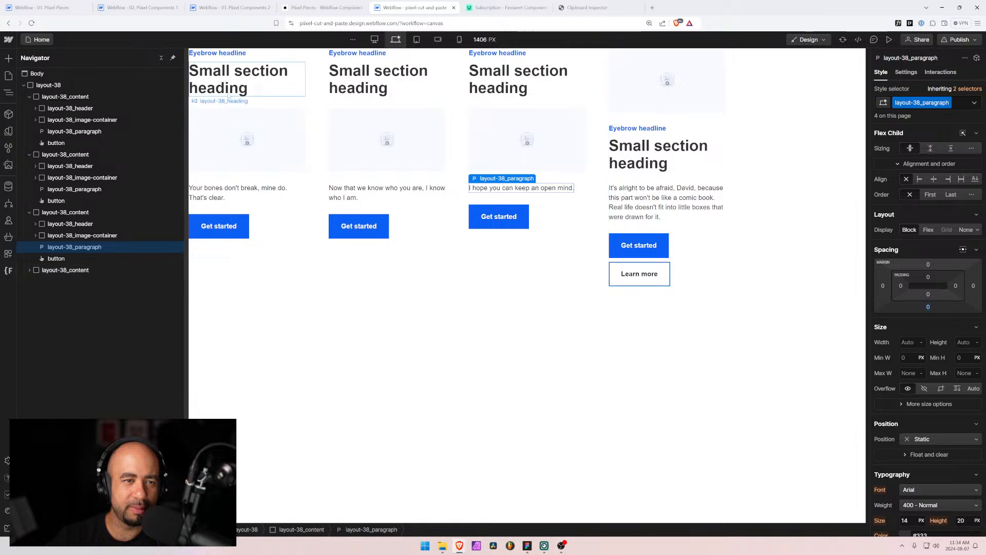
Change the headings of the first and second columns to "Small heading"
left_click(245, 77)
double_click(246, 77)
left_click_drag(234, 72, 443, 77)
key("BackSpace")
double_click(345, 79)
key("BackSpace")
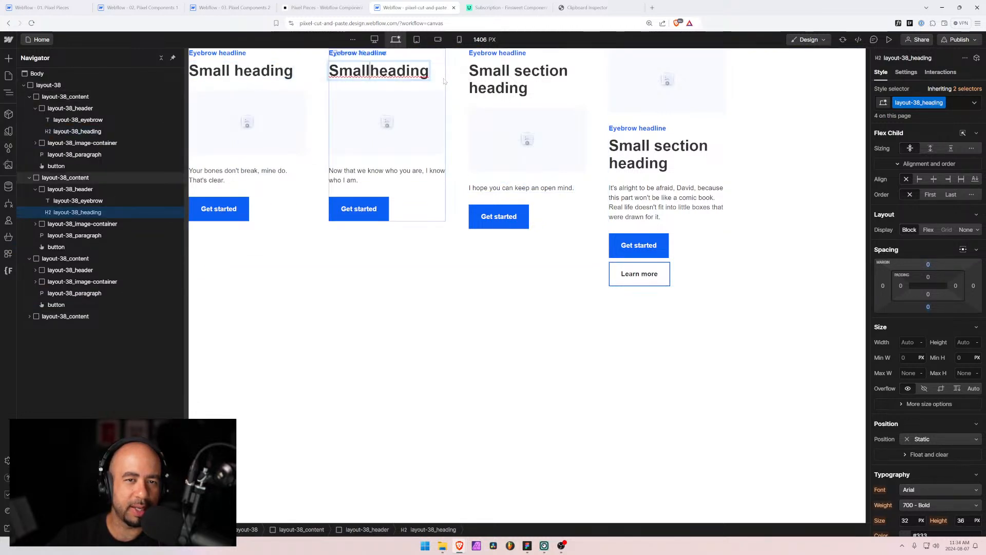
Change the headings of the third and fourth columns to "Small heading"
double_click(514, 72)
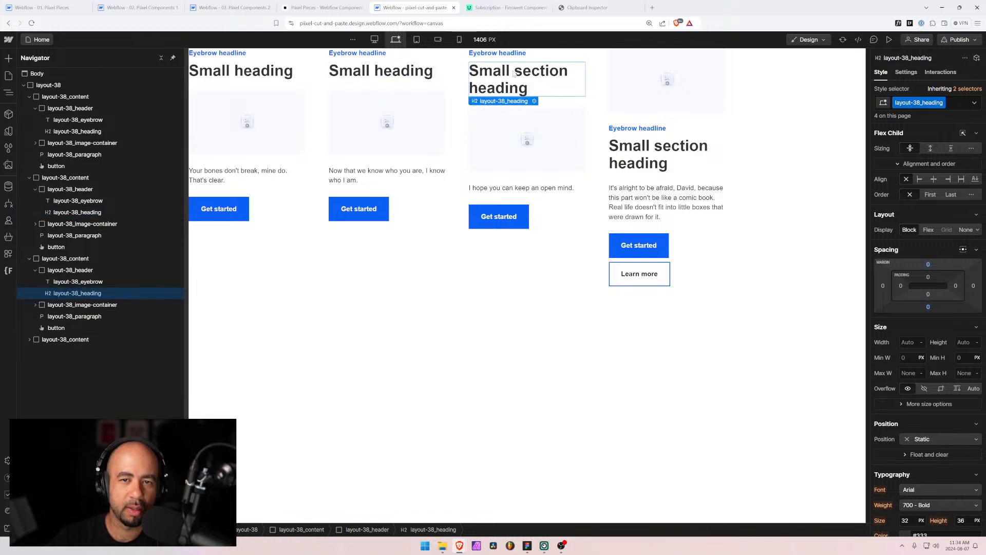
left_click_drag(510, 72, 569, 72)
key("BackSpace")
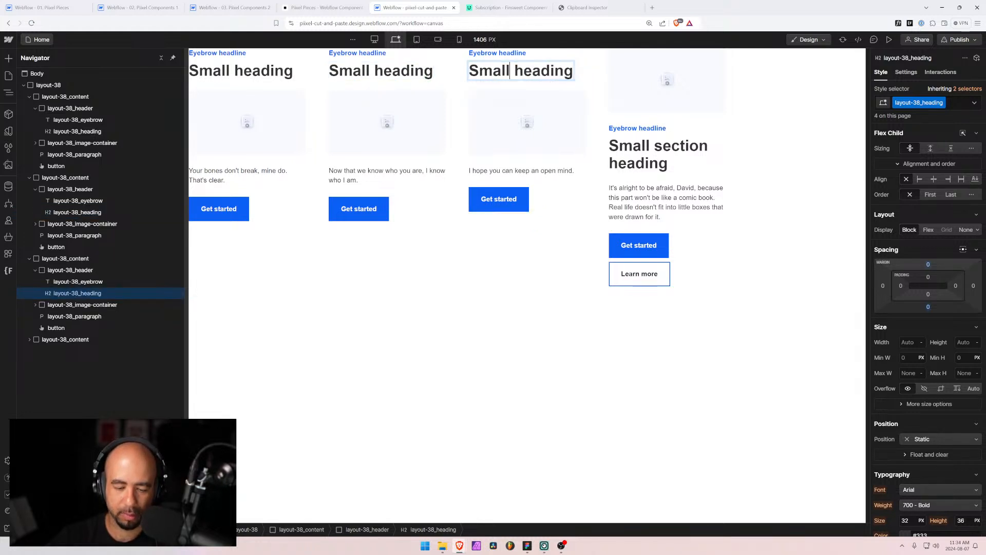
double_click(655, 149)
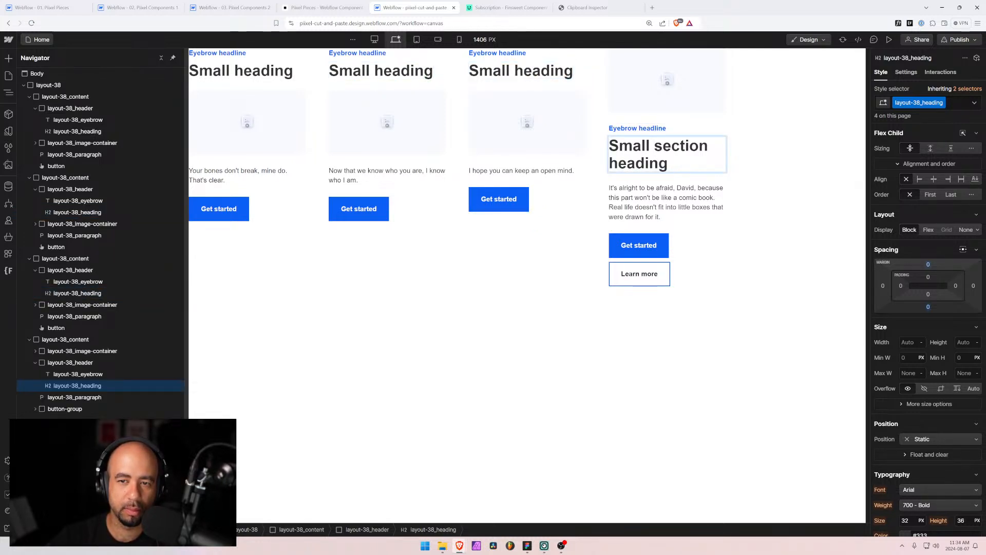
left_click_drag(654, 146, 709, 147)
key("BackSpace")
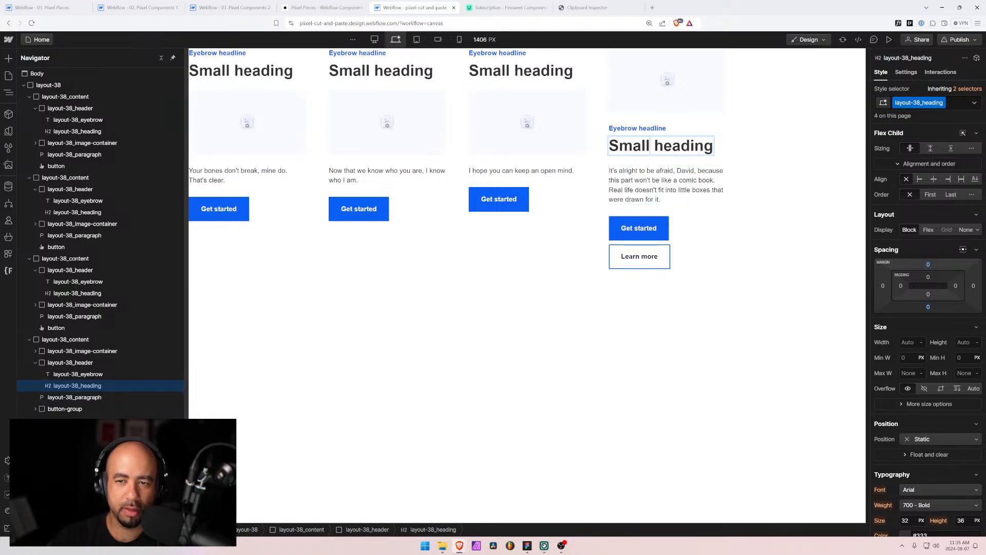
Shorten the fourth column's paragraph to "Real life doesn't fit into little boxes that were drawn for it."
left_click(640, 196)
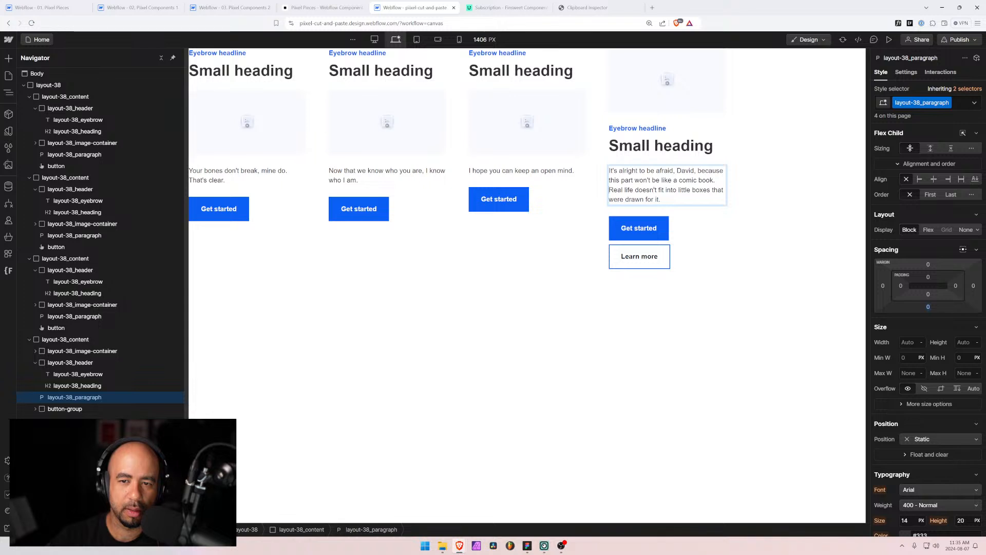
double_click(654, 192)
left_click_drag(609, 190, 602, 172)
key("BackSpace")
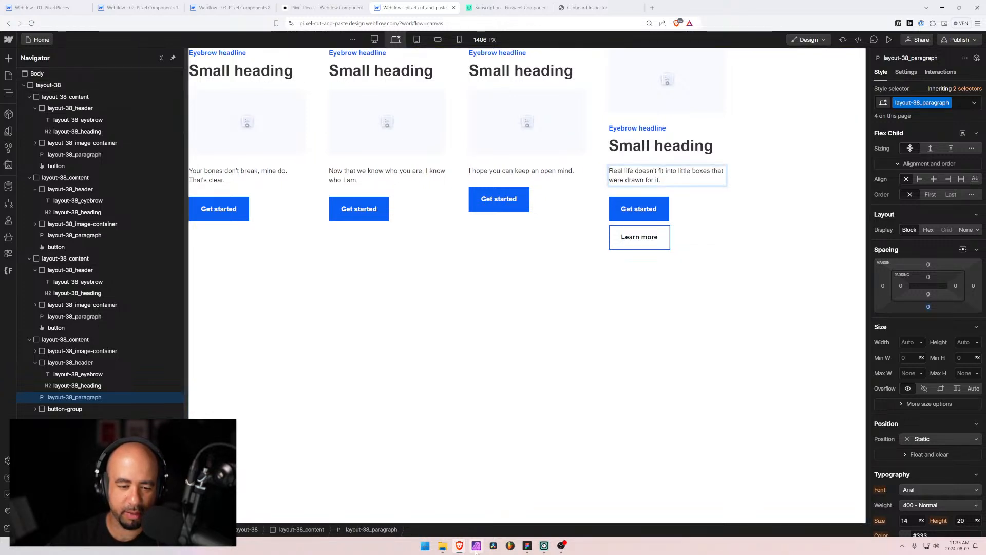
Compare the fourth column's paragraph with the Layout 38 design in Figma, and return to the paragraph in Webflow
mouse_move(547, 539)
key("alt+Tab")
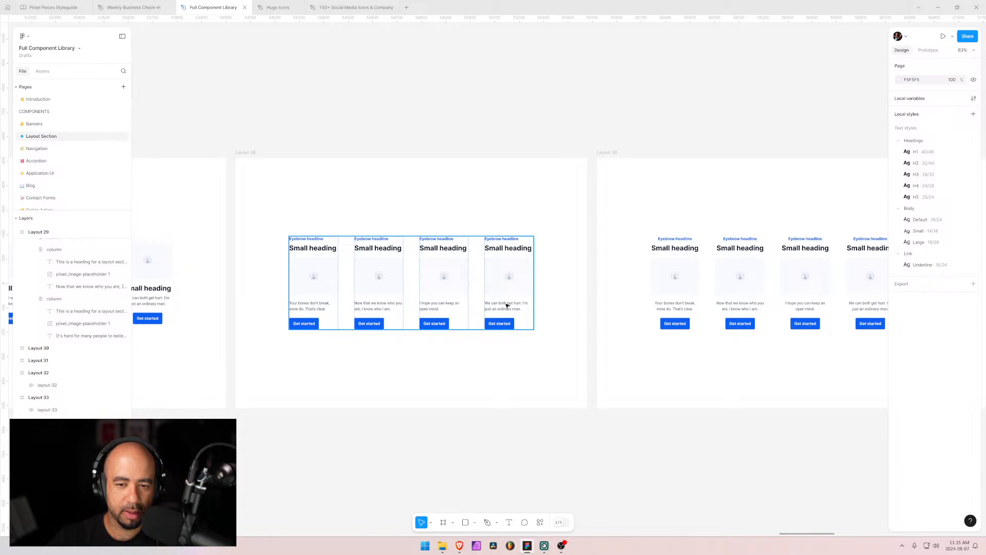
key("alt+Tab")
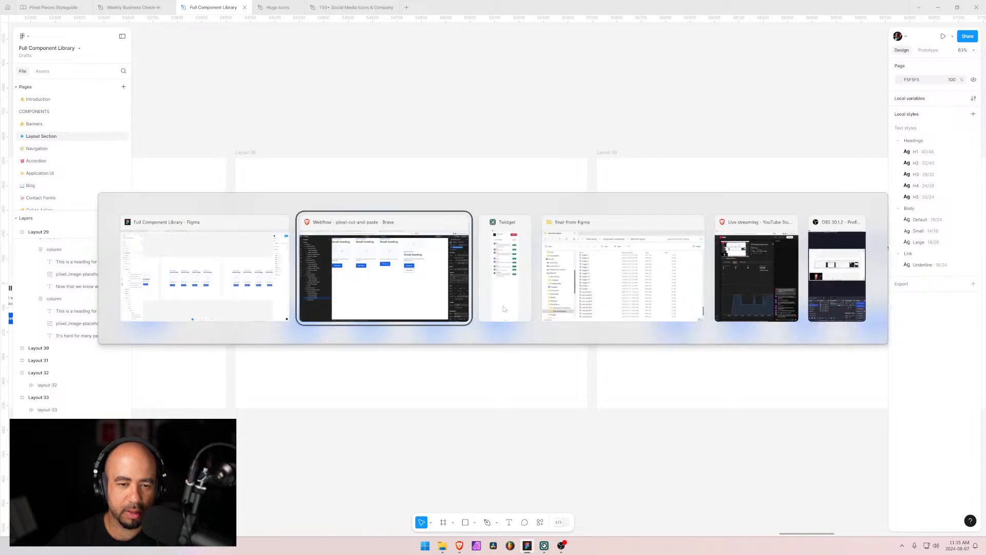
key("alt+Tab")
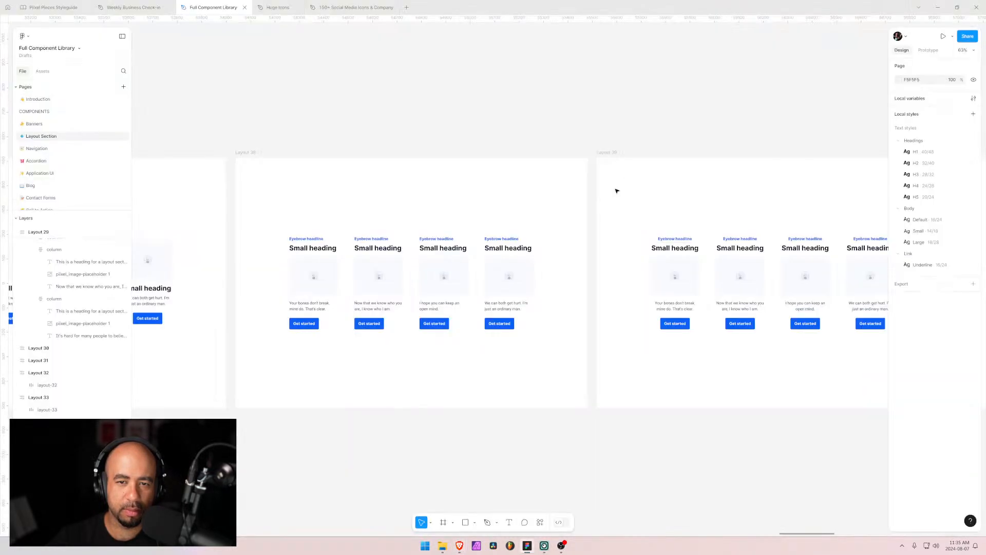
key("alt+Tab")
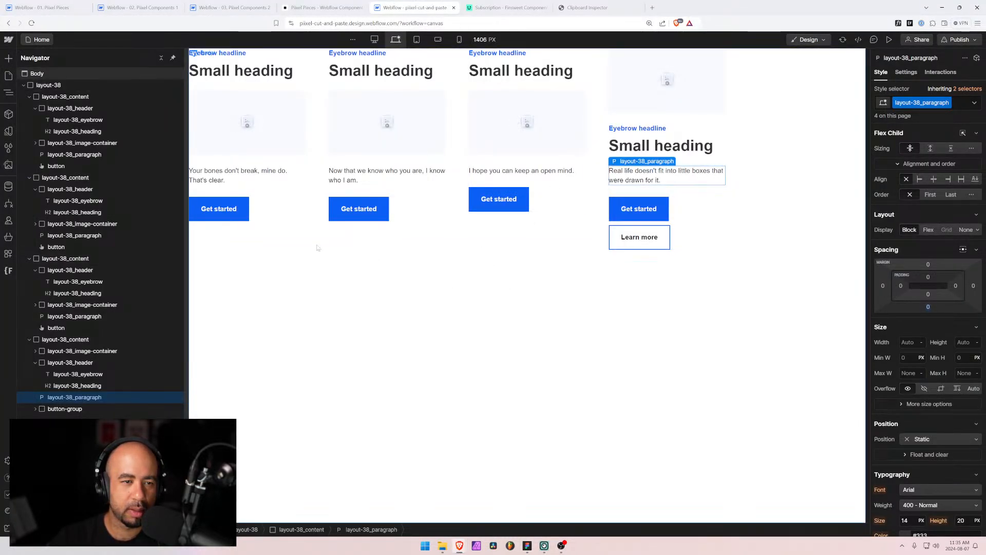
key("Escape")
left_click(697, 173)
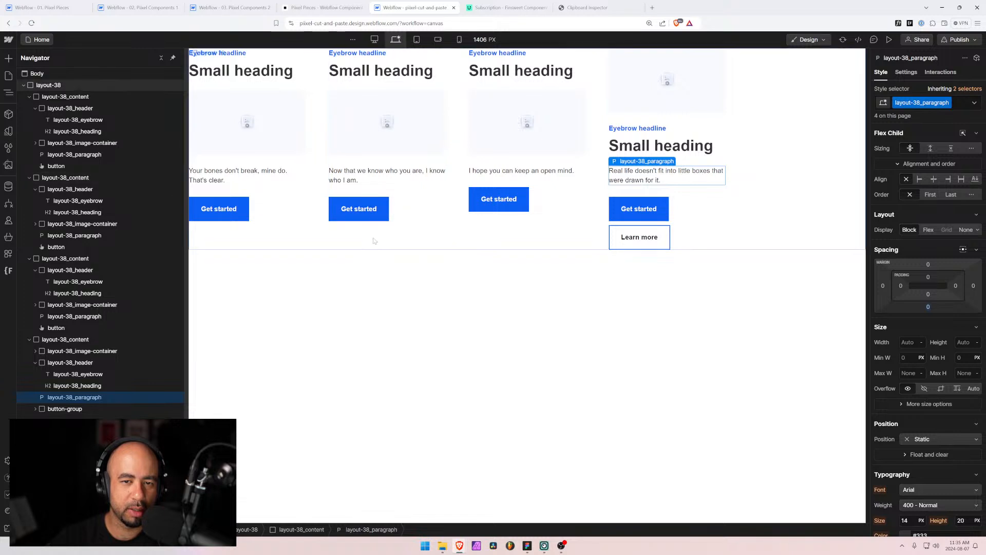
Move the fourth column's layout-38_header above its image container, without leaving a duplicate header
left_click(34, 365)
left_click(53, 365)
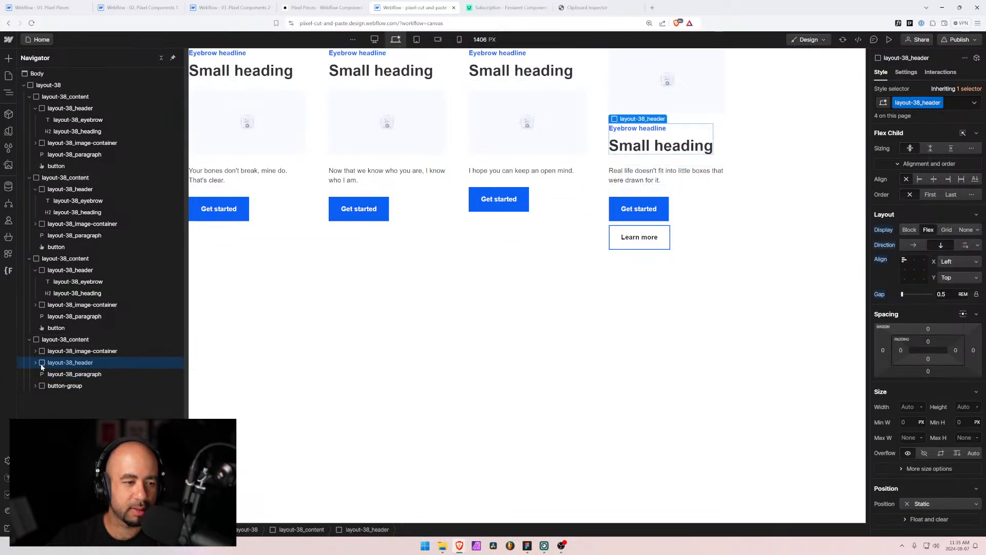
left_click_drag(41, 367, 48, 351)
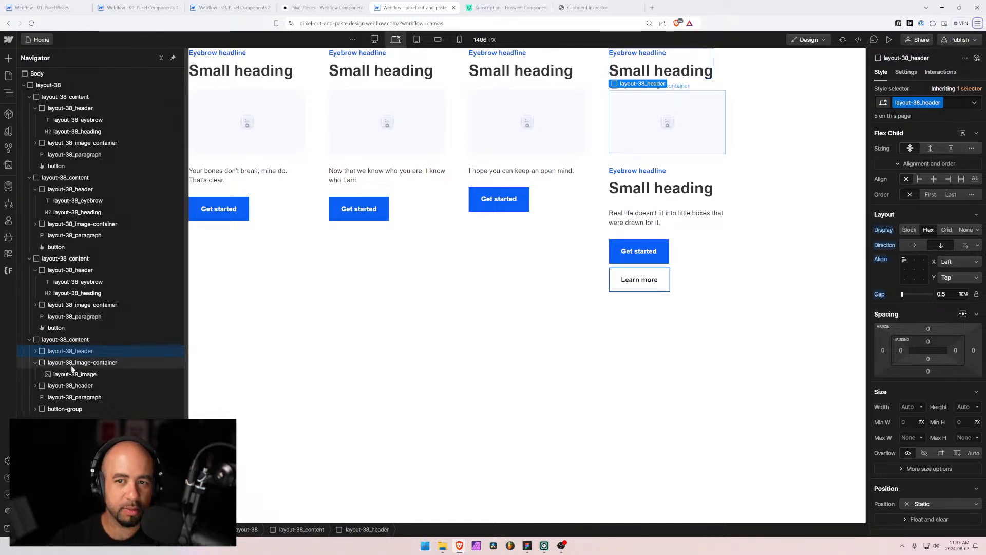
key("ctrl+z")
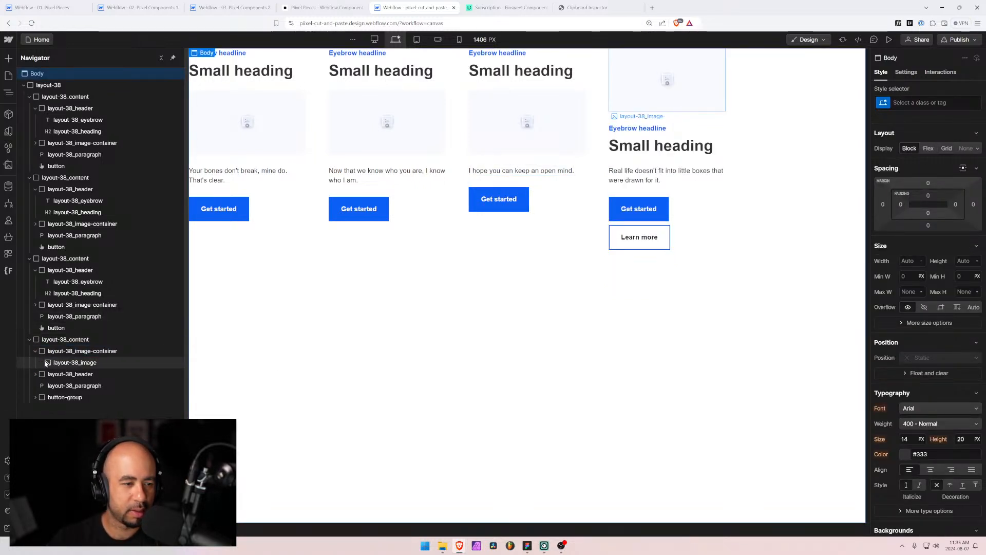
left_click_drag(45, 374, 31, 360)
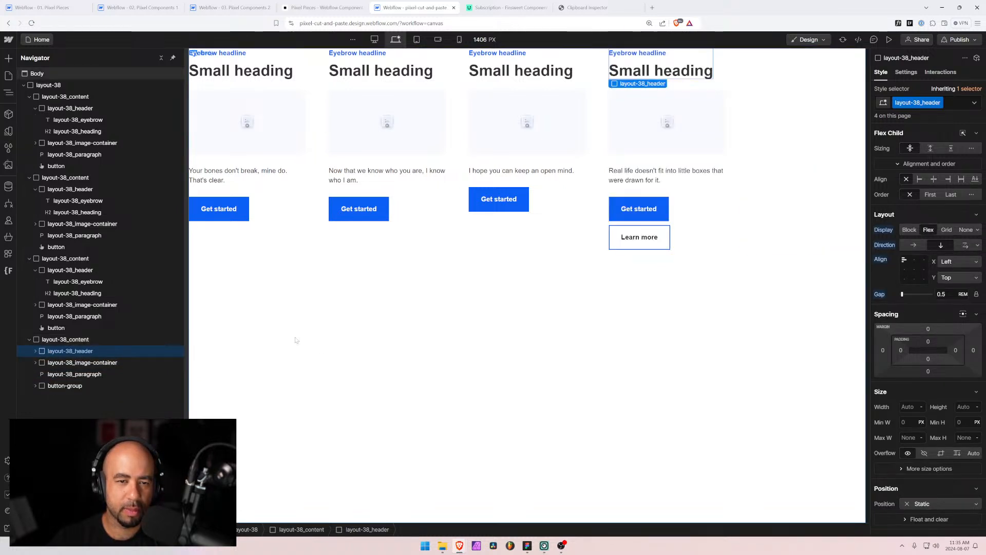
Reduce the fourth column to its single "Get started" button by deleting "Learn more", moving the remaining button out of button-group and removing the empty group
left_click(34, 385)
left_click(60, 409)
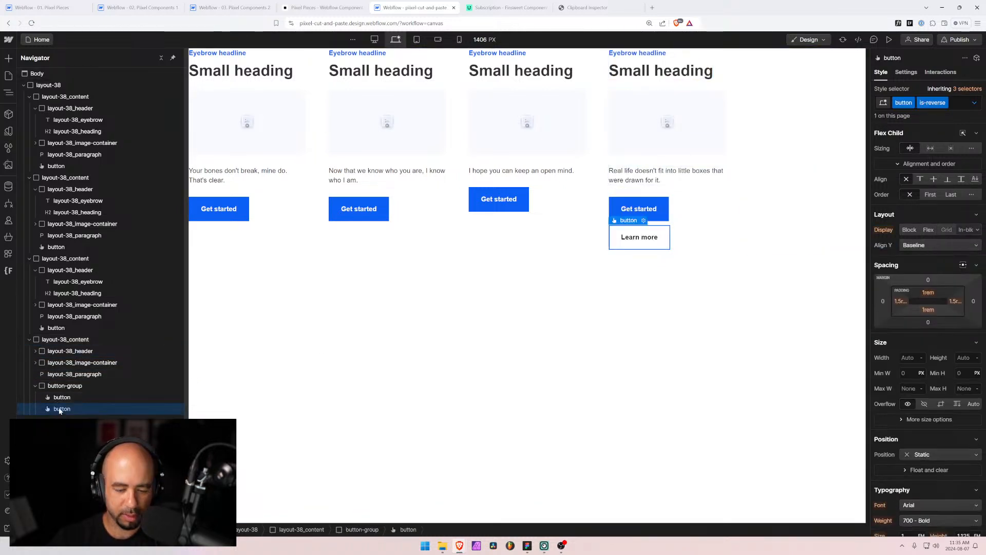
key("Delete")
left_click_drag(59, 401, 57, 392)
left_click(57, 399)
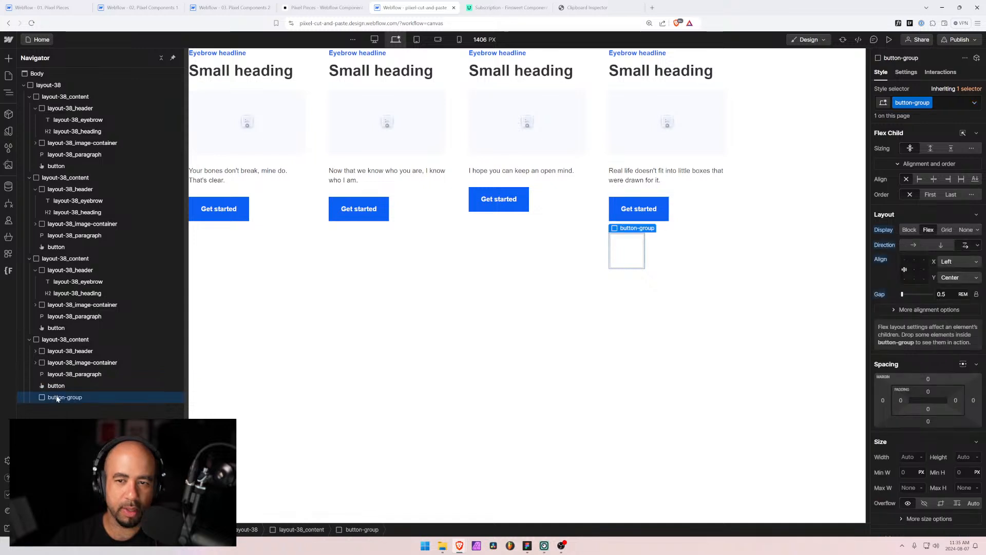
key("Delete")
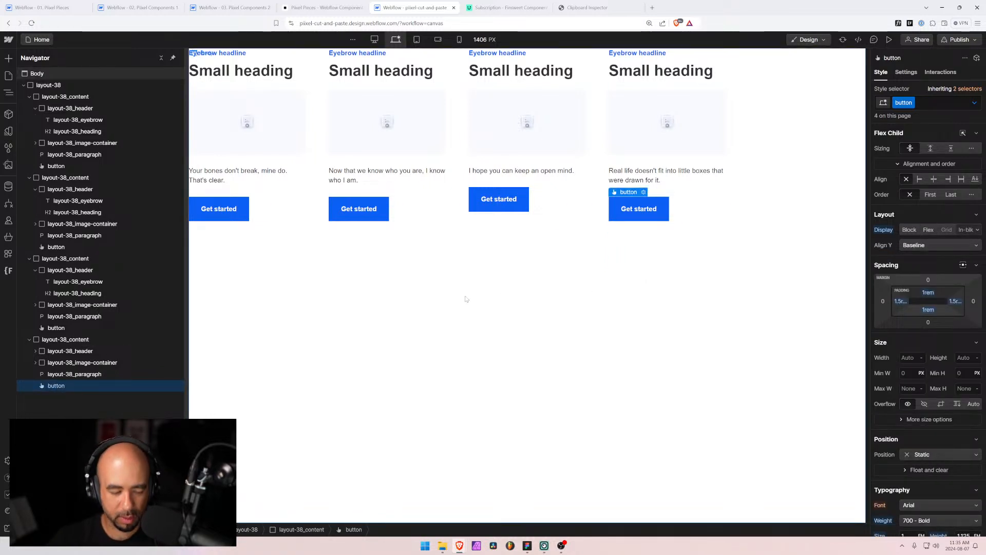
Switch to Figma and copy the paragraph text of the fourth column in the Layout 38 frame
key("alt+Tab")
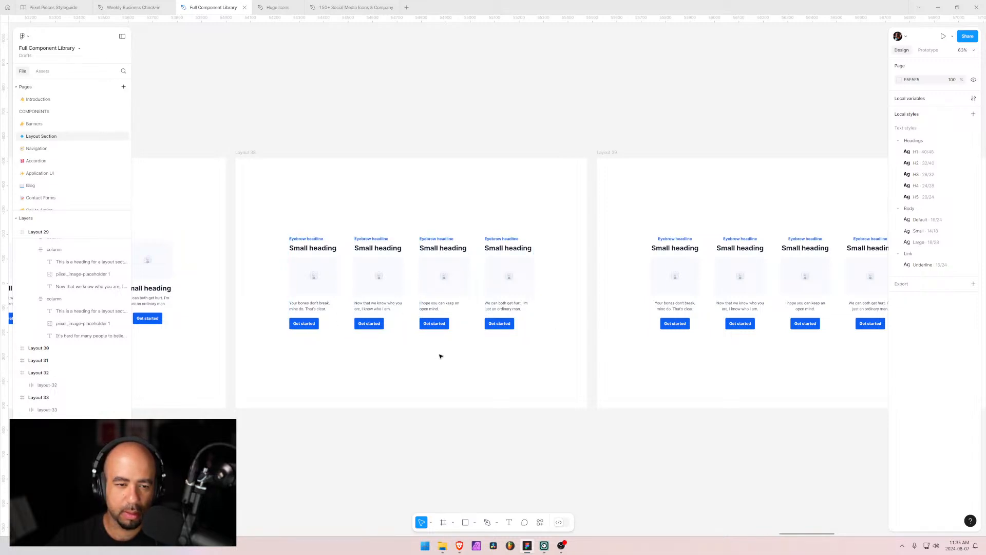
left_click(505, 308)
left_click(504, 309)
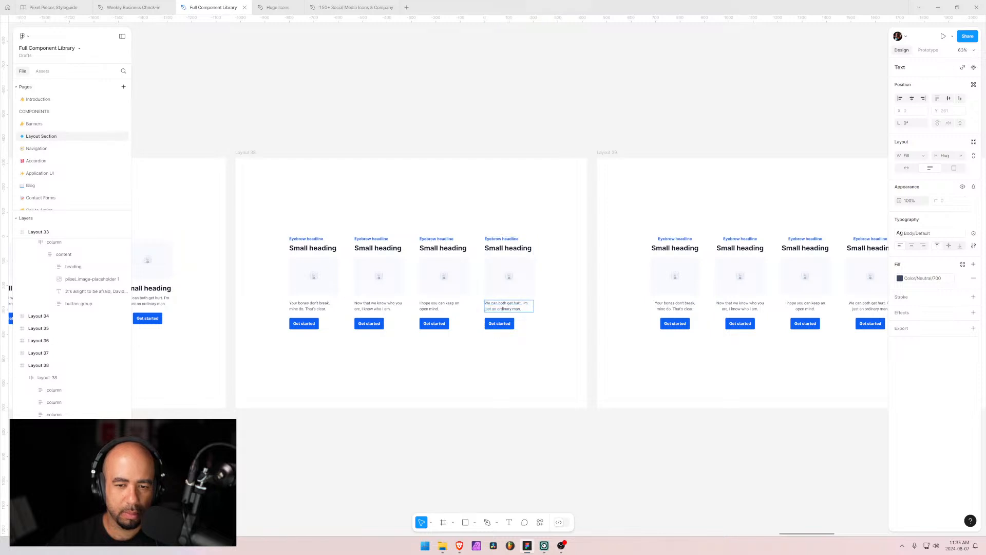
key("Return")
key("ctrl+c")
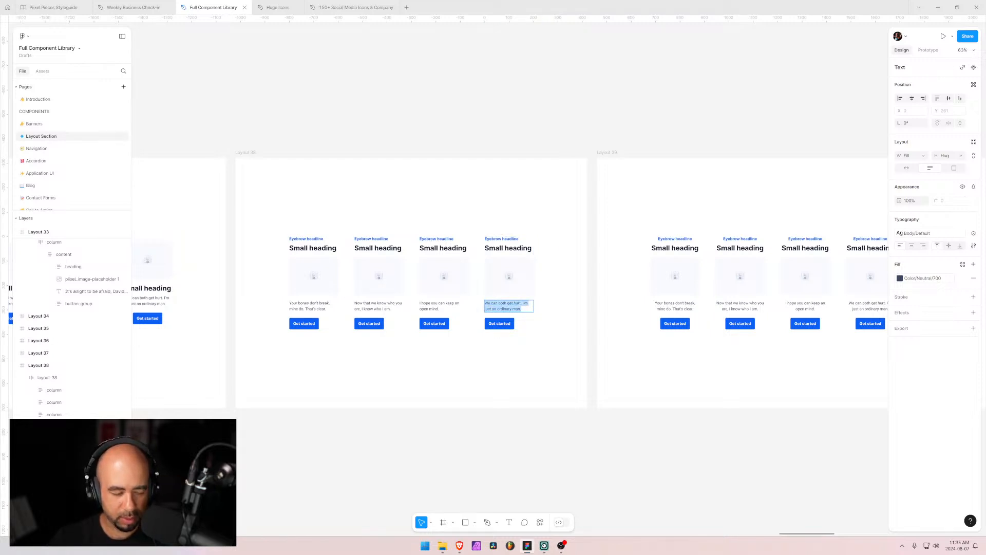
Back in Webflow, replace the third column's paragraph with the copied text "We can both get hurt. I'm just an ordinary man."
key("alt+Tab")
left_click(502, 170)
double_click(501, 170)
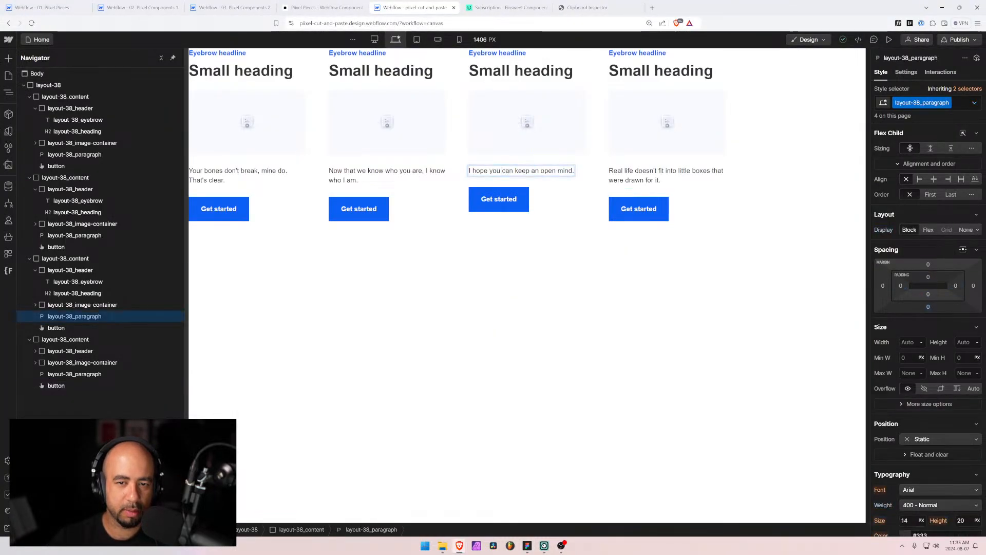
key("ctrl+a")
key("ctrl+v")
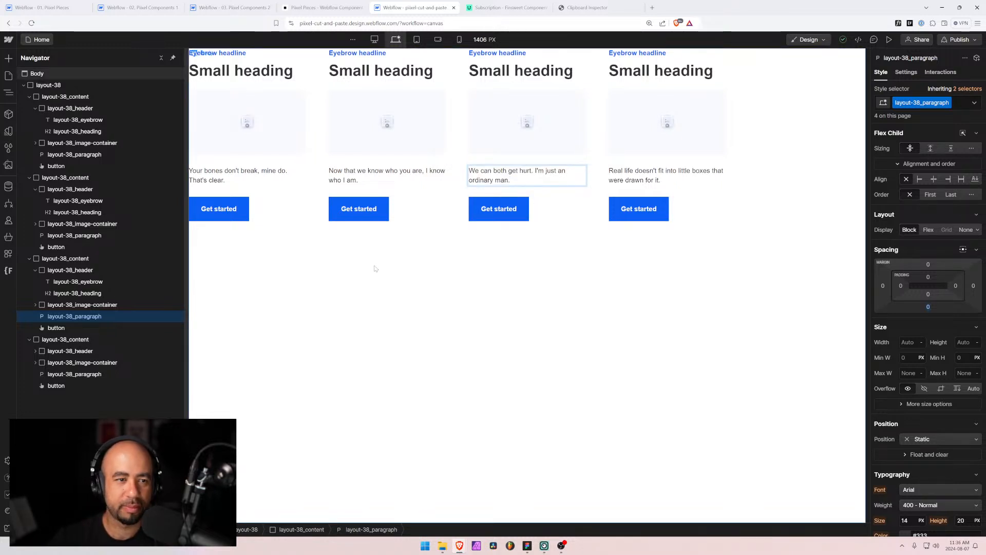
left_click(482, 275)
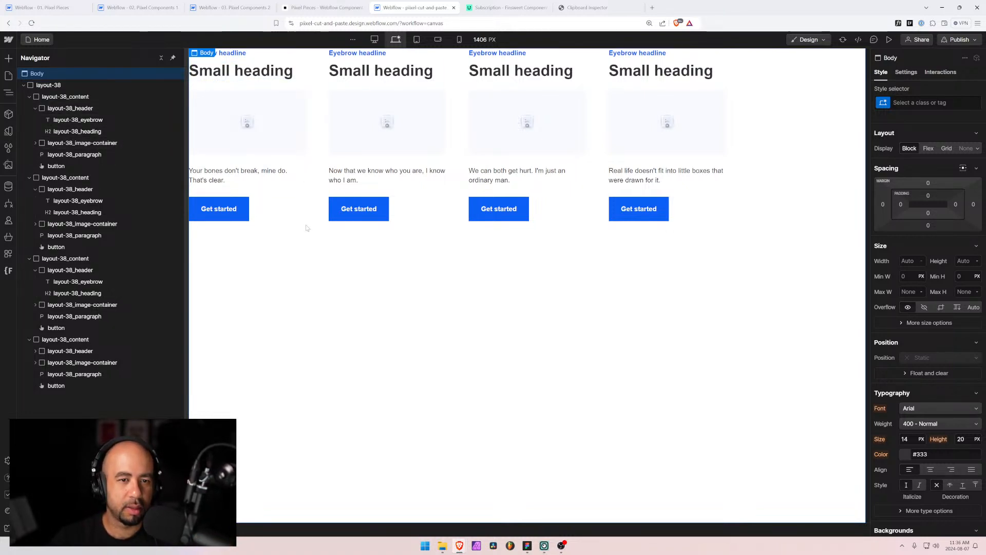
Check the section at the tablet, mobile landscape and mobile portrait breakpoints, return to the base breakpoint and compare it with the Figma design
left_click(416, 40)
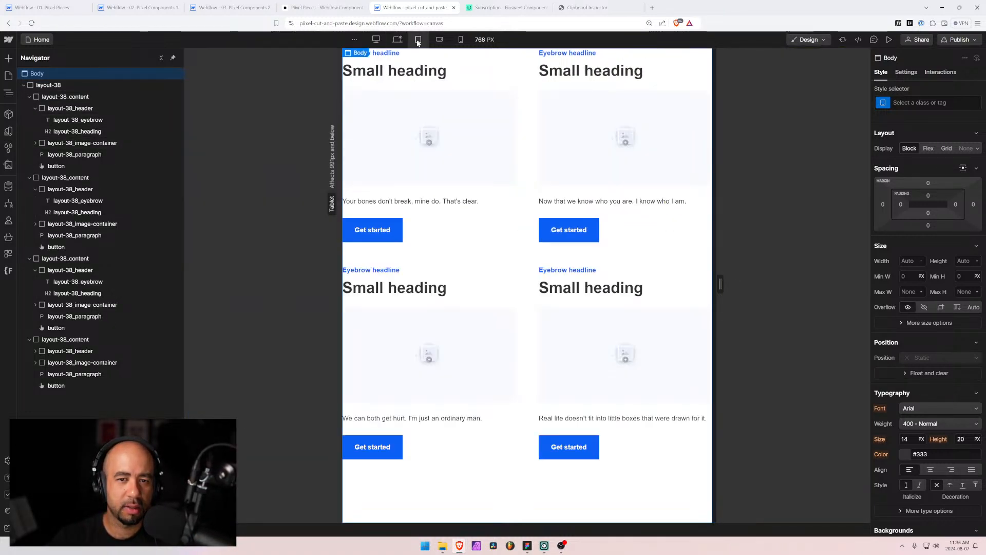
left_click(440, 40)
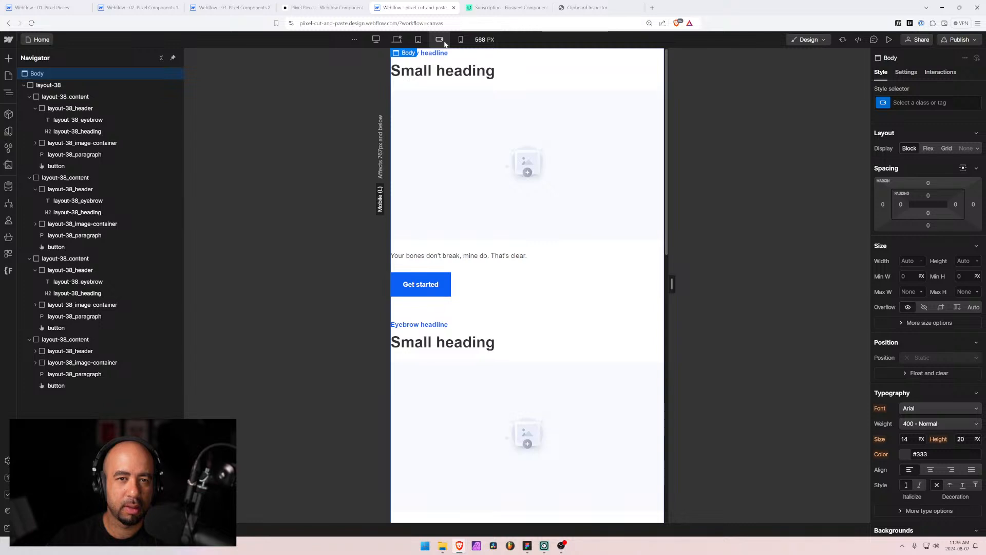
left_click(461, 41)
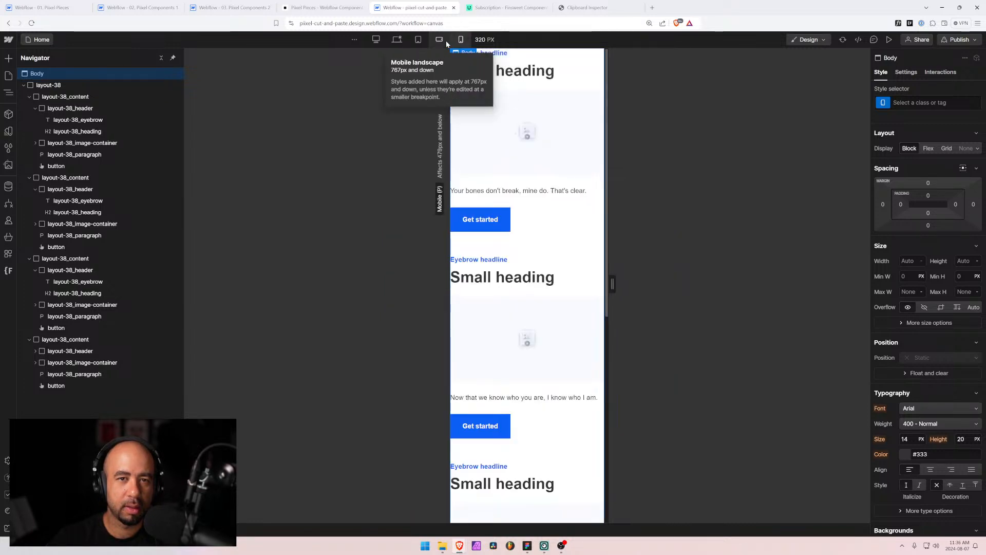
left_click(439, 41)
left_click(418, 40)
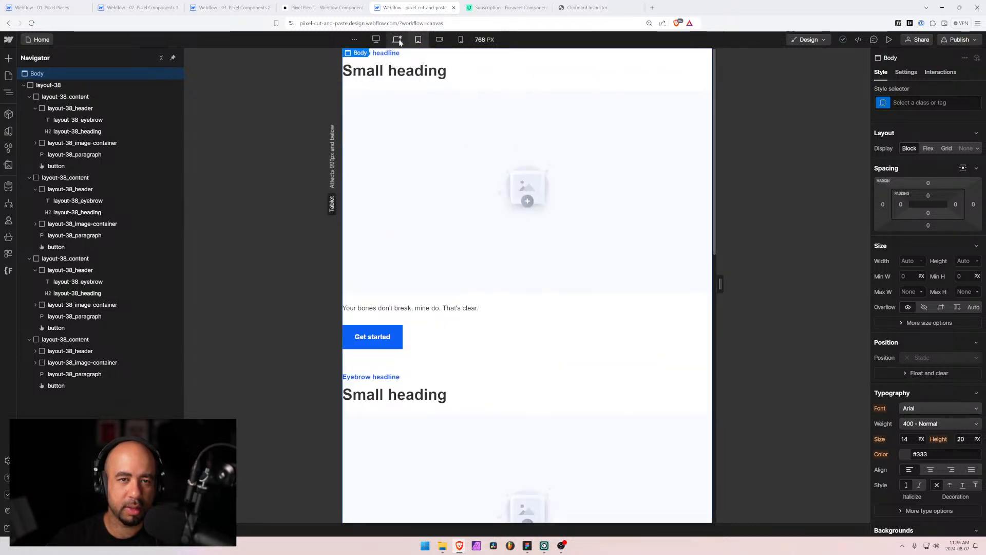
left_click(398, 41)
key("alt+Tab")
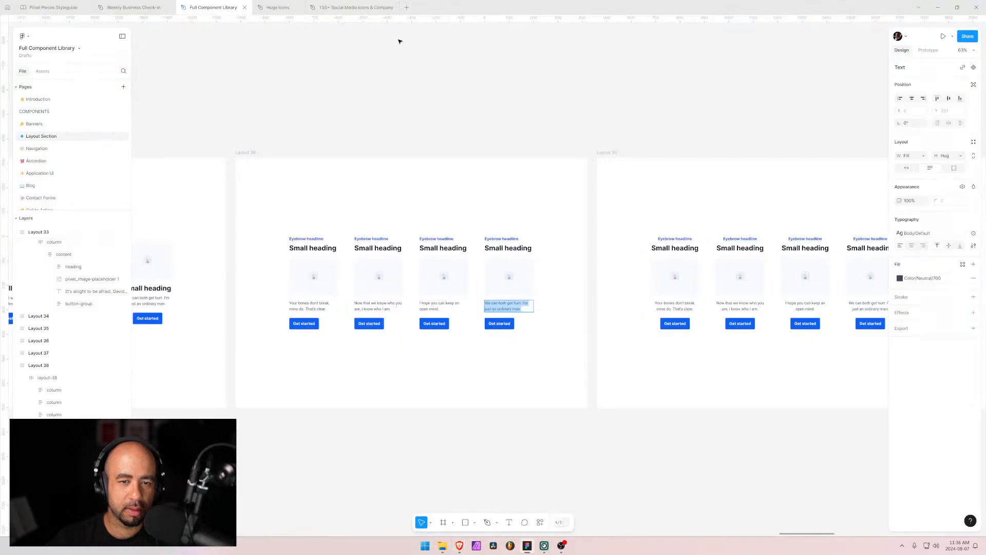
key("alt+Tab")
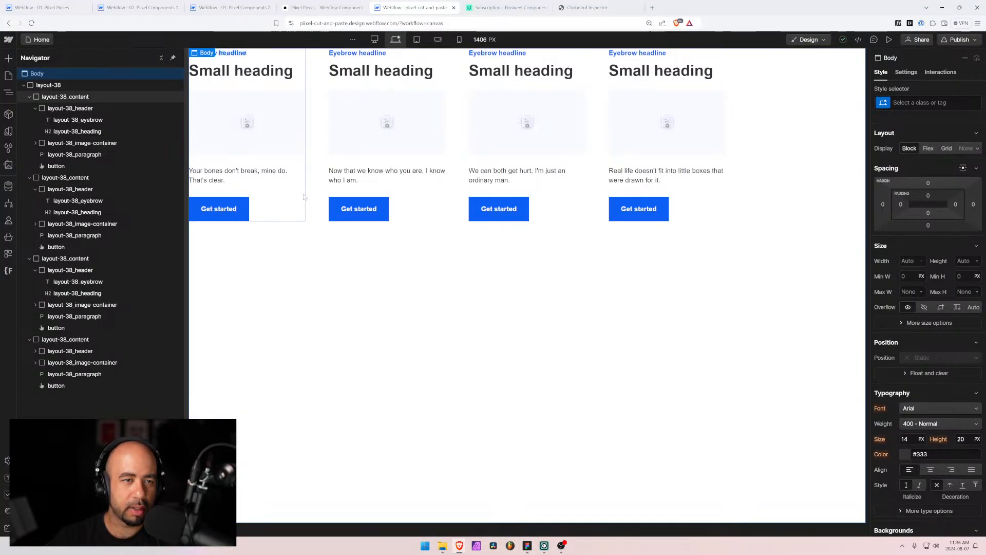
Copy the layout-38 section and paste it into the global-padding wrapper on the components site's Layout 38 page, replacing layout-34
left_click(317, 194)
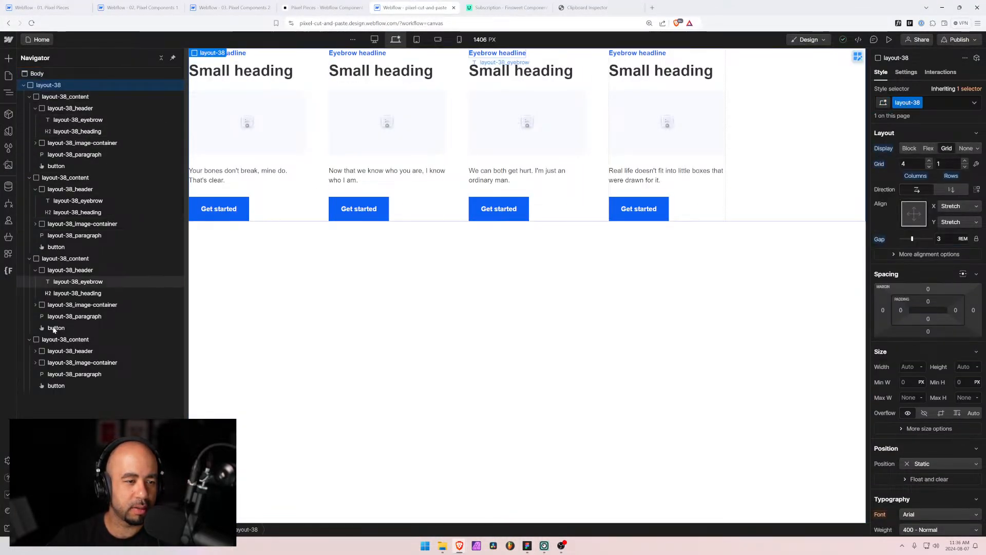
left_click(23, 85)
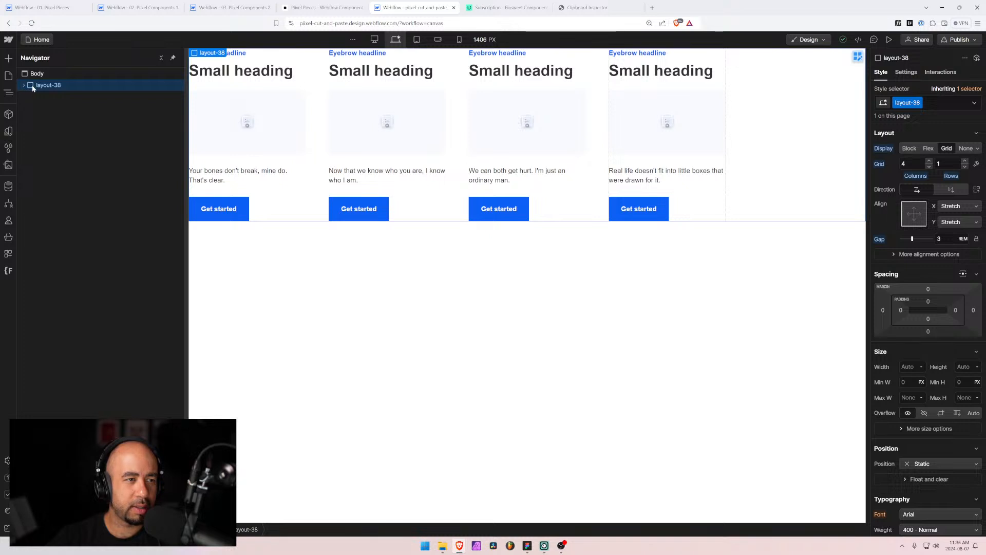
left_click(220, 7)
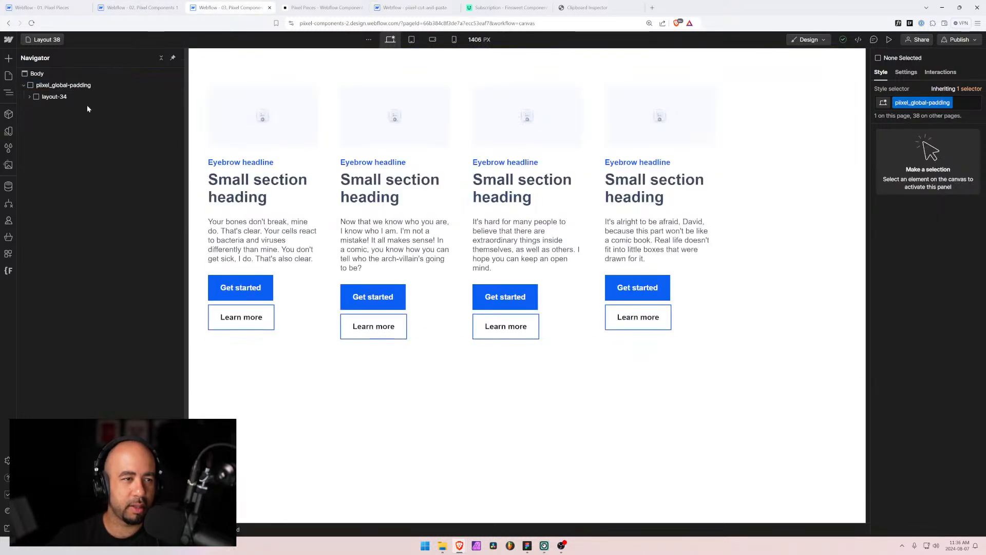
left_click(51, 98)
key("Delete")
left_click(62, 86)
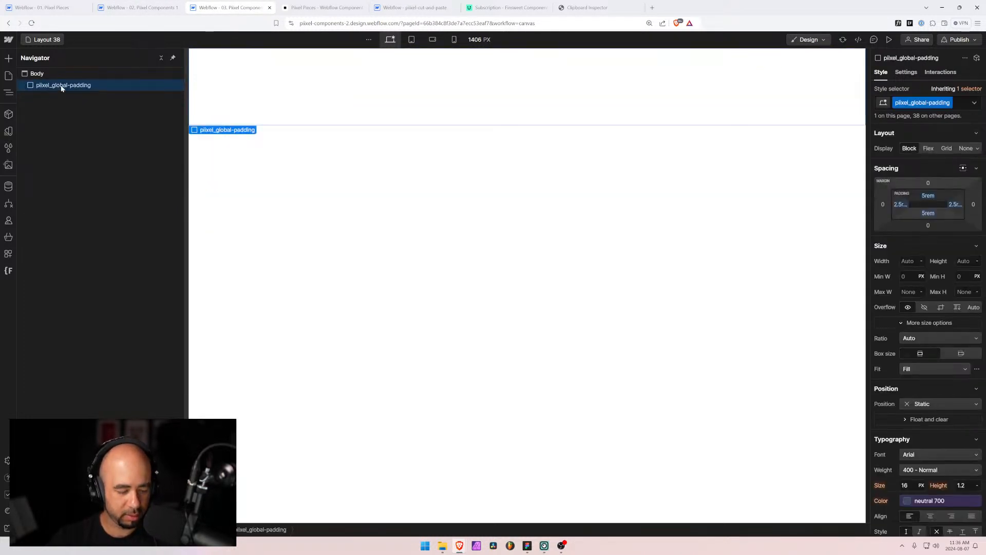
key("ctrl+v")
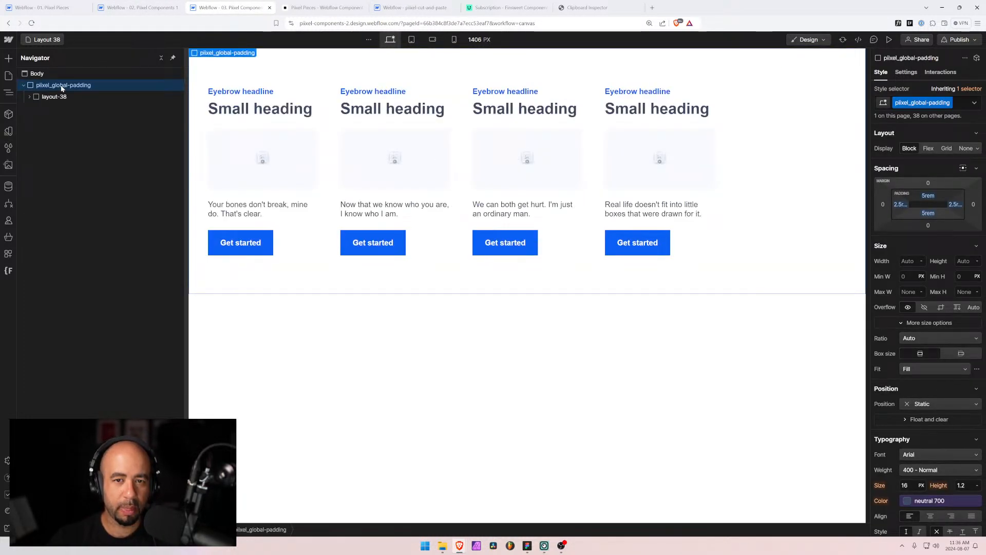
Preview the Layout 38 page at desktop and mobile landscape widths, and return to the canvas
left_click(889, 39)
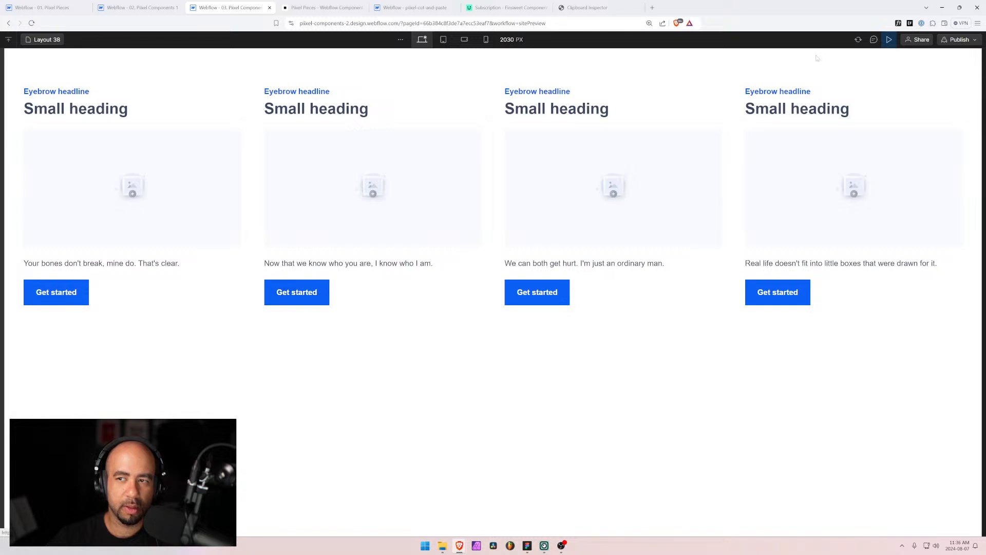
left_click(464, 39)
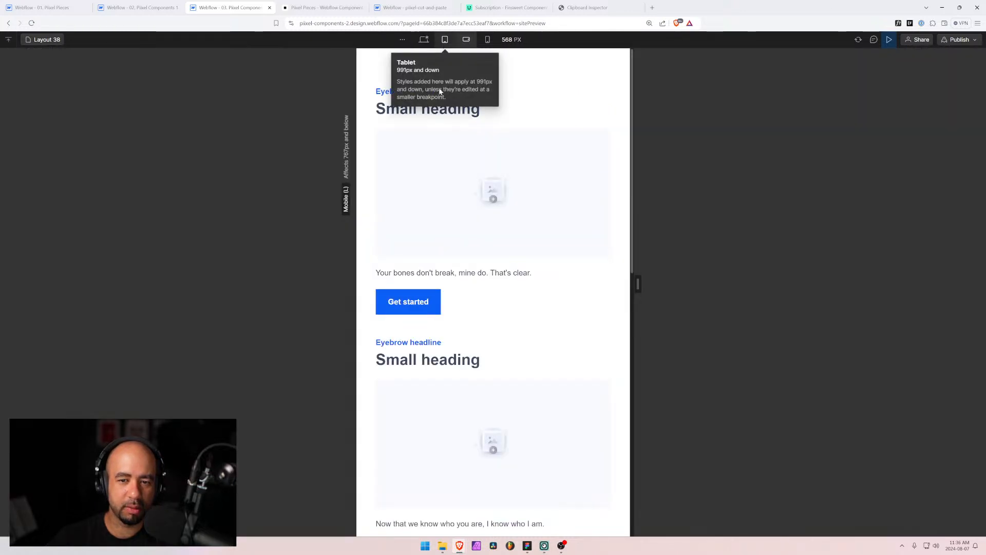
scroll(435, 234, "down", 3)
scroll(435, 235, "down", 3)
scroll(436, 232, "up", 7)
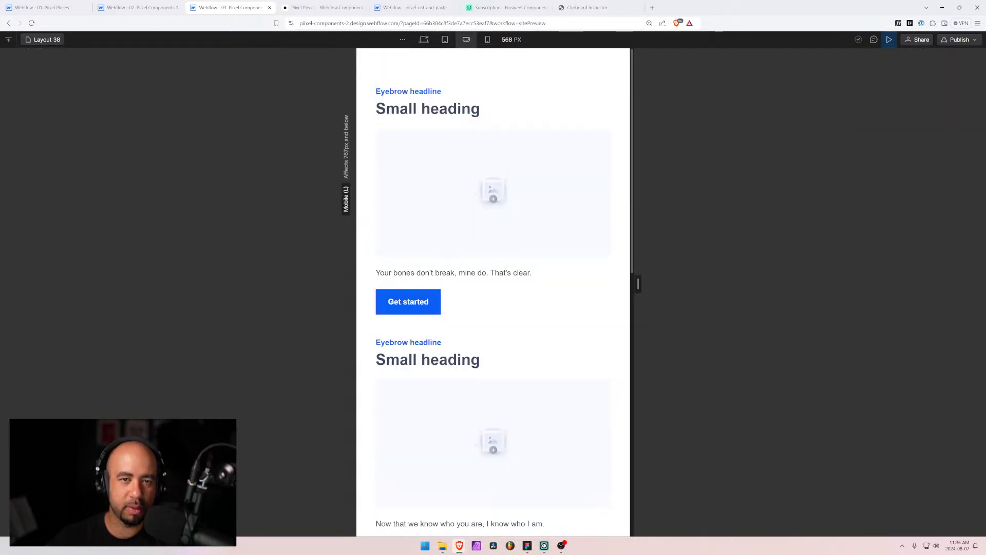
left_click(424, 40)
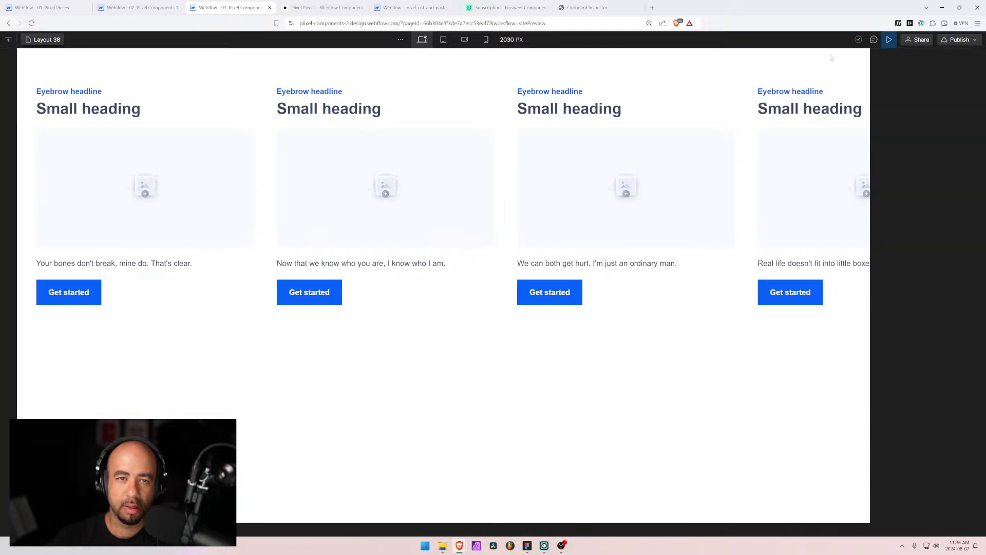
key("shift+p")
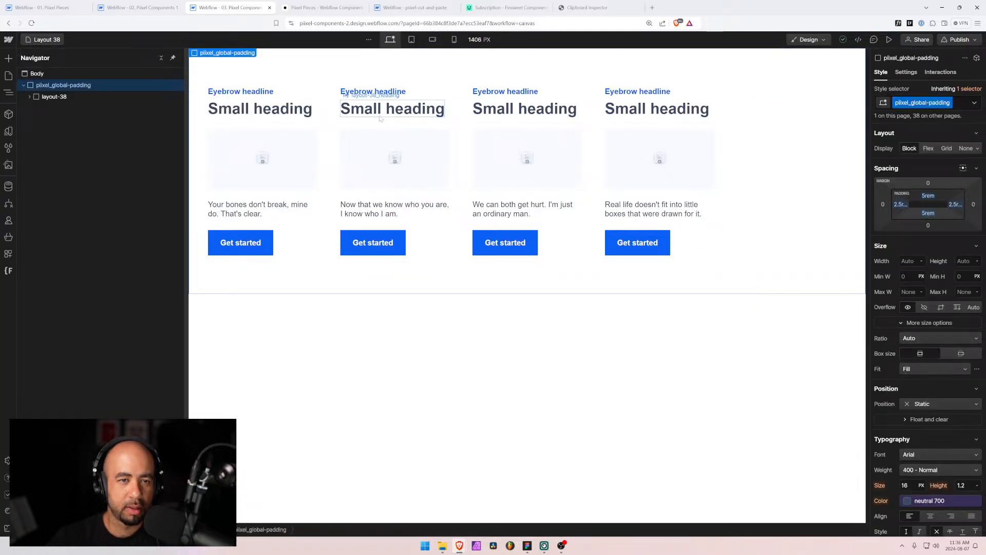
Inspect the first column's image and image-container styles, glance at the Figma design, and collapse the layout-38 structure
left_click(271, 170)
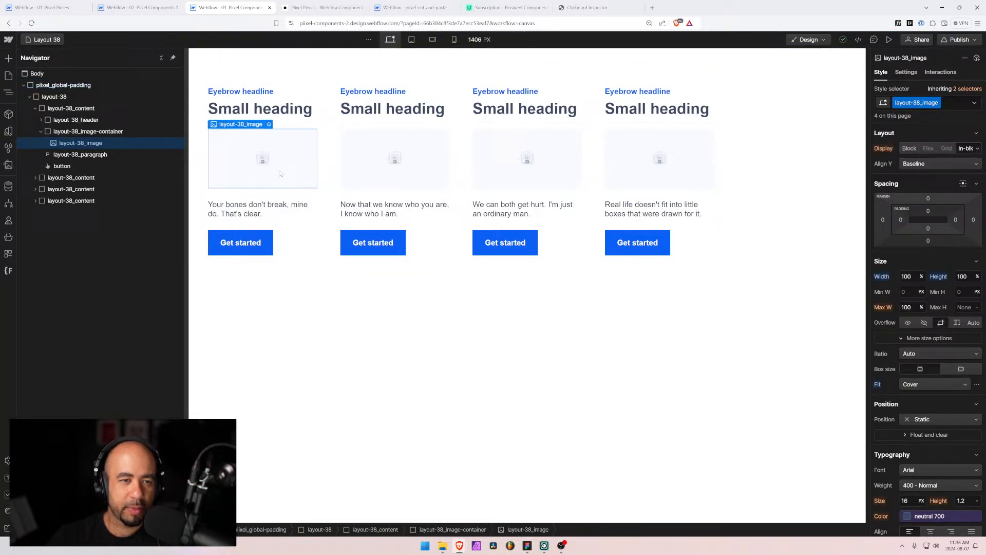
left_click(80, 134)
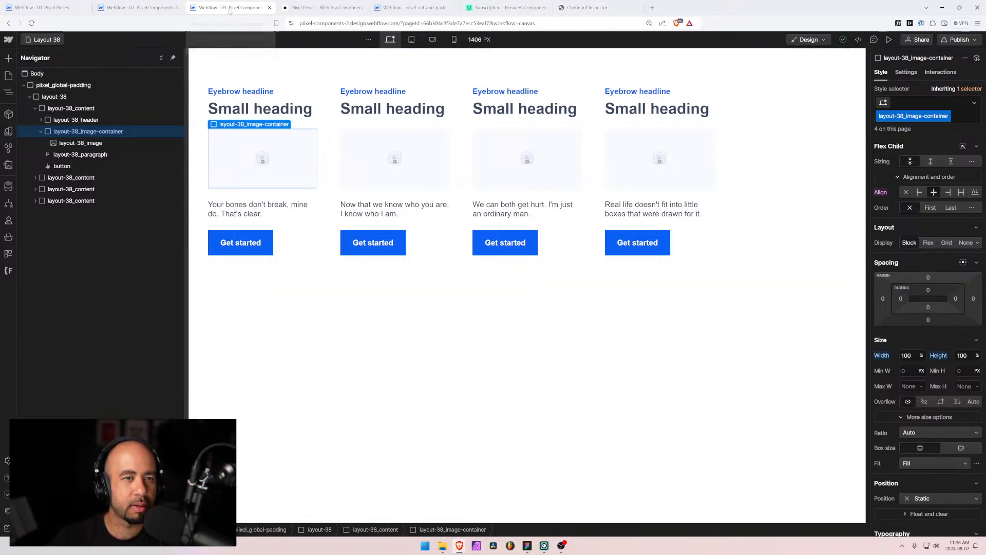
key("alt+Tab")
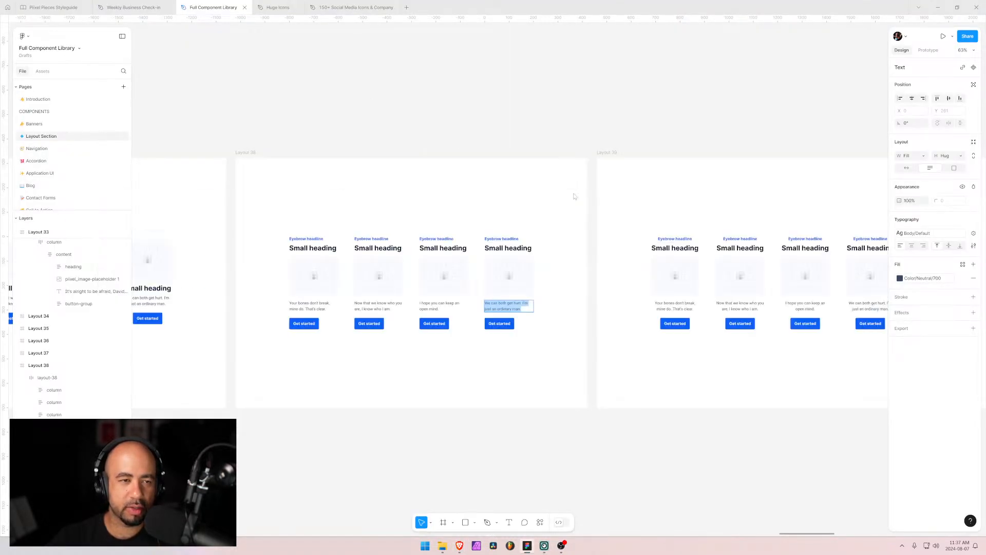
key("alt+Tab")
left_click(29, 97)
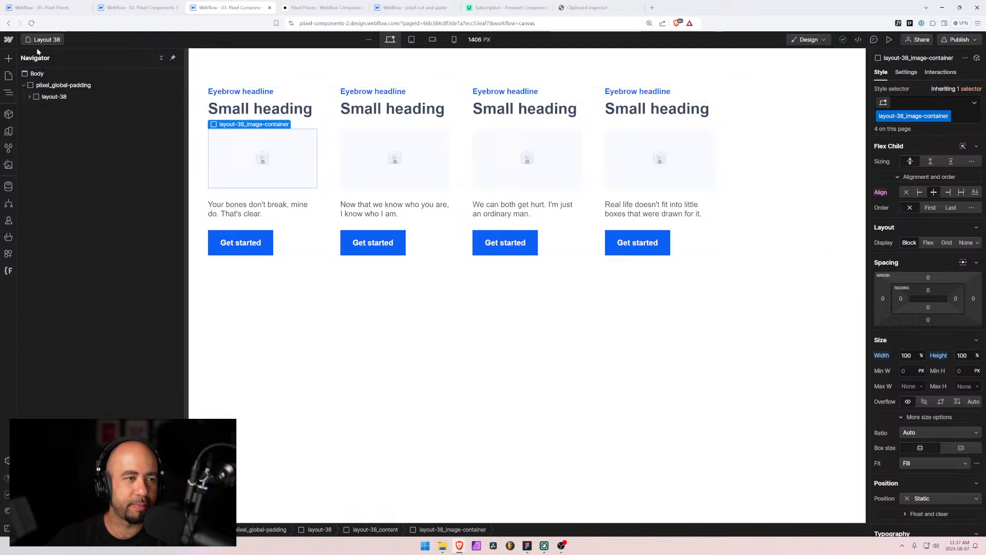
Move the Layout 38 page directly below Layout 35 in the site's page list
left_click(41, 42)
scroll(71, 328, "down", 10)
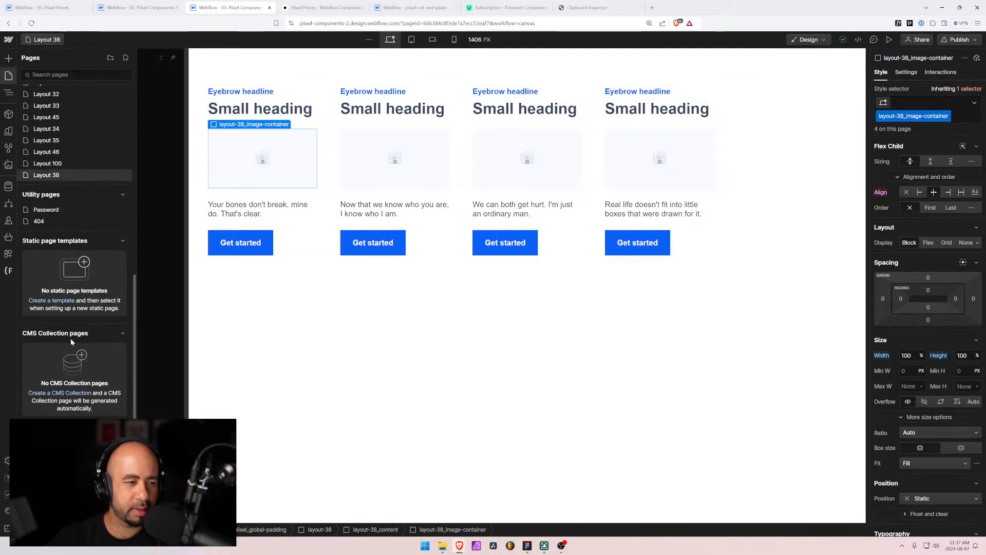
scroll(70, 338, "up", 3)
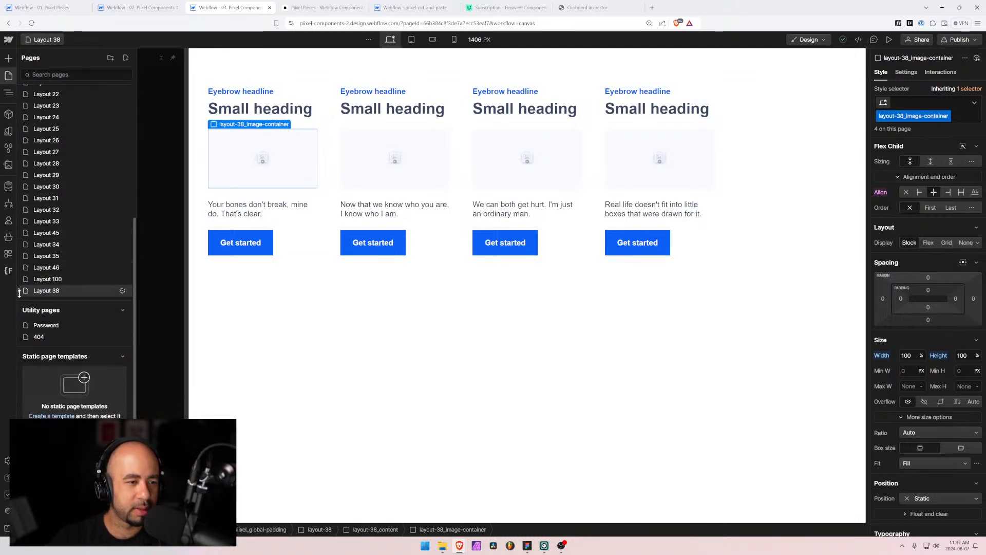
left_click_drag(19, 293, 20, 267)
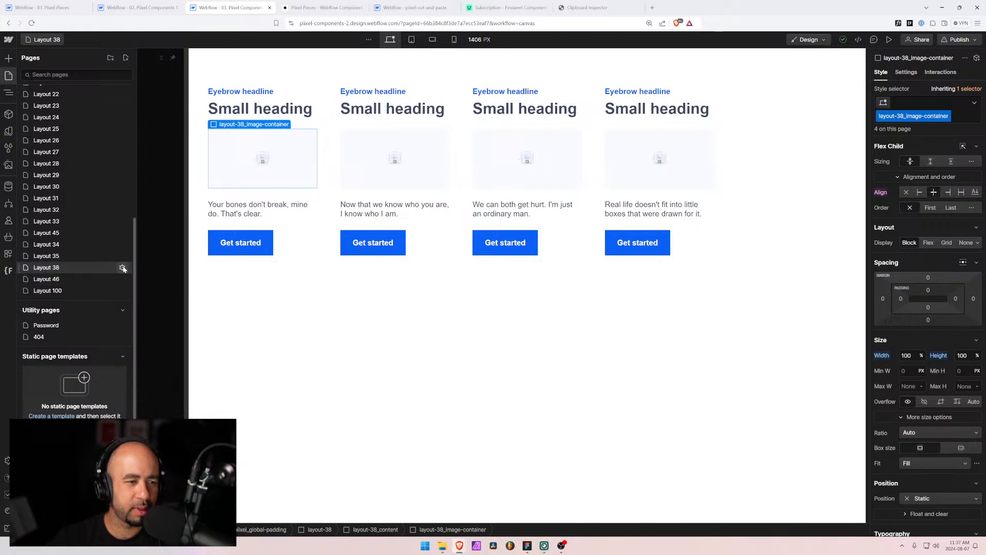
Duplicate the Layout 38 page and create the copy under the name Layout 39
left_click(122, 267)
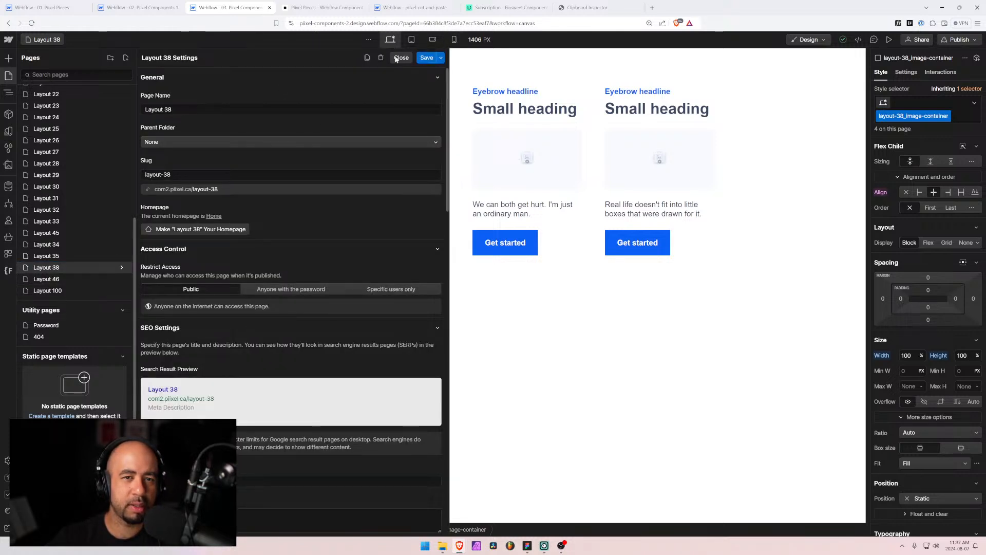
left_click(368, 58)
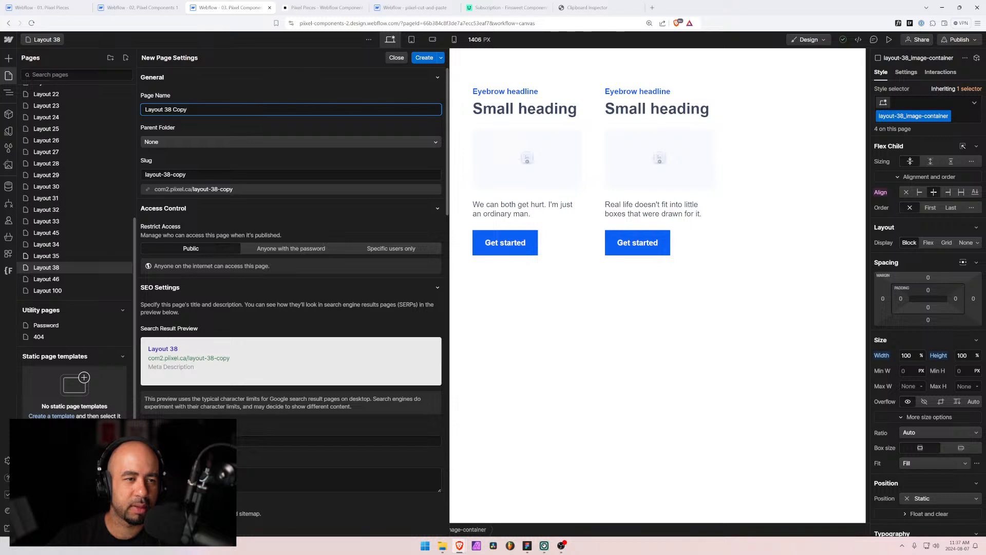
type("9")
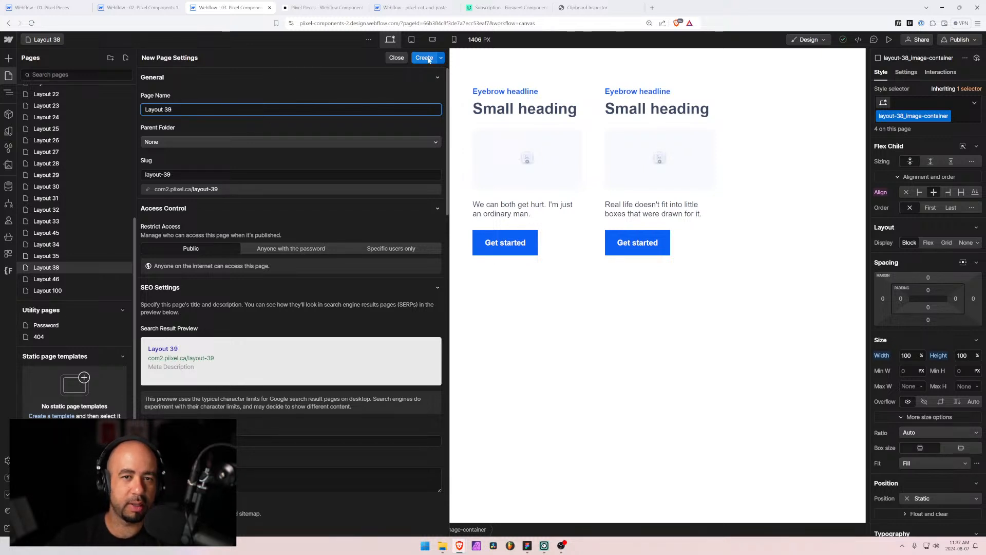
left_click(428, 57)
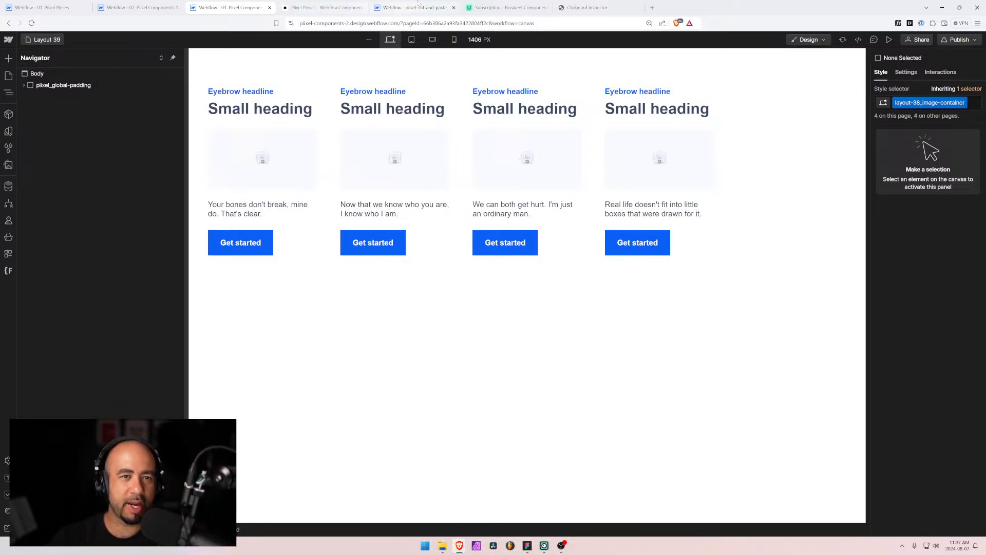
On the pixel-cut-and-paste site, rename the layout-38 class folder to layout-39 and save the changes
key("ctrl+5")
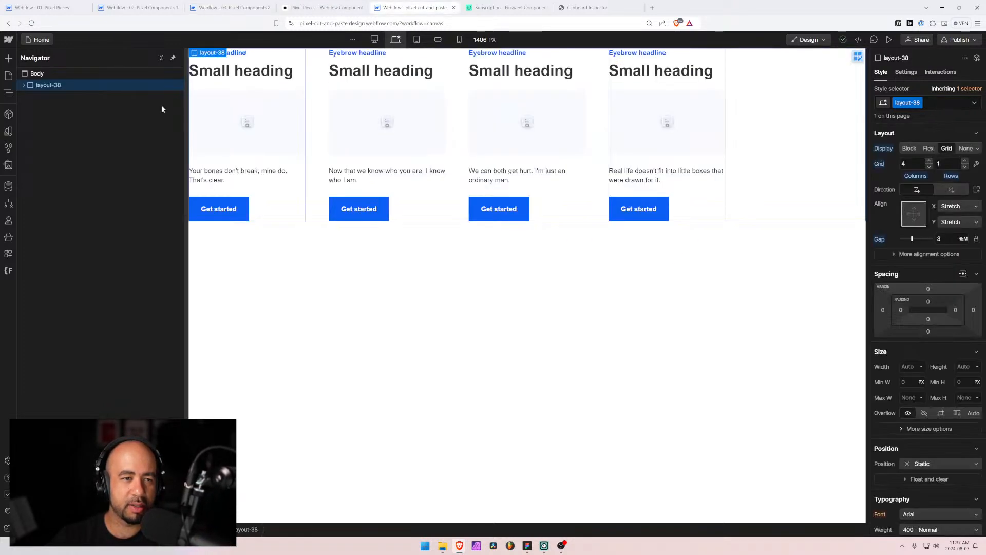
left_click(9, 271)
left_click(62, 218)
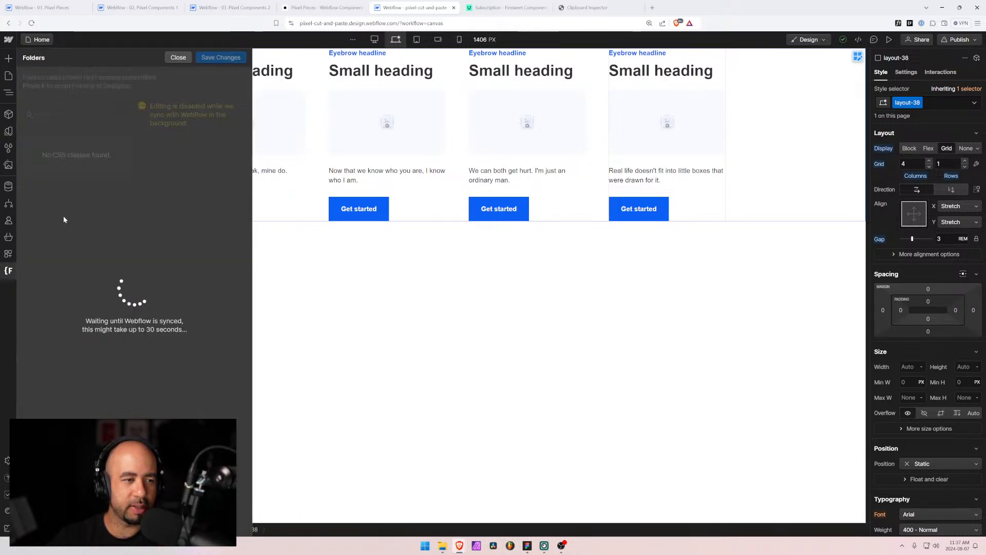
left_click(117, 148)
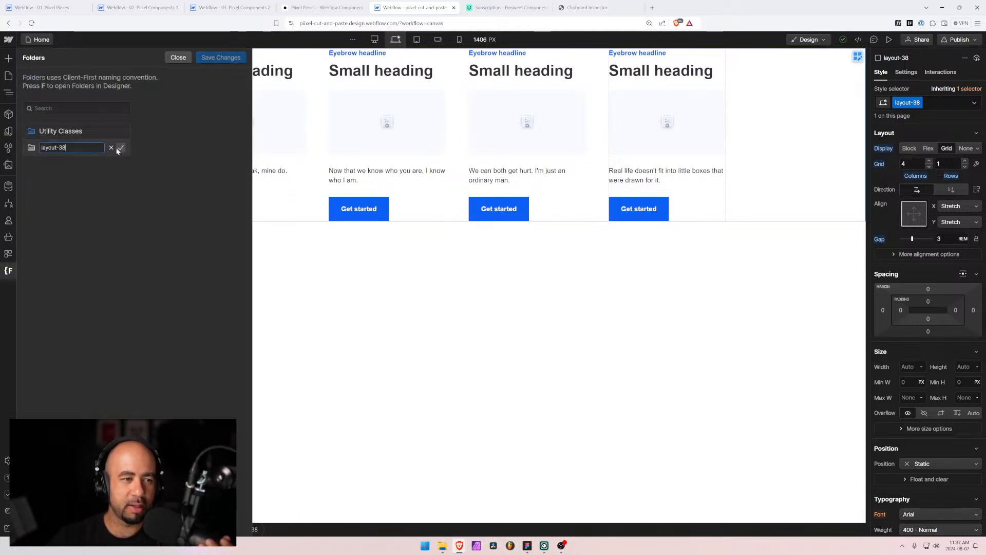
type("9")
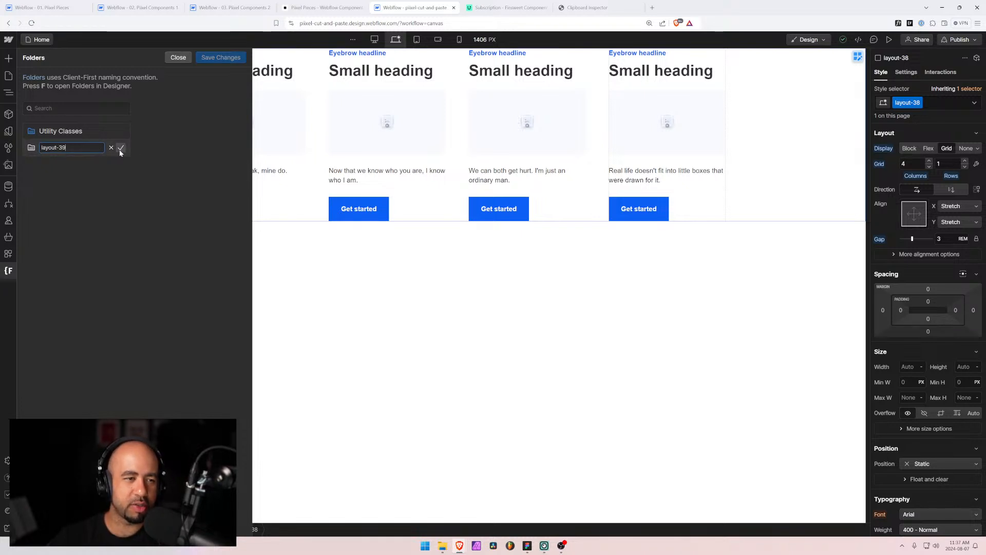
left_click(120, 148)
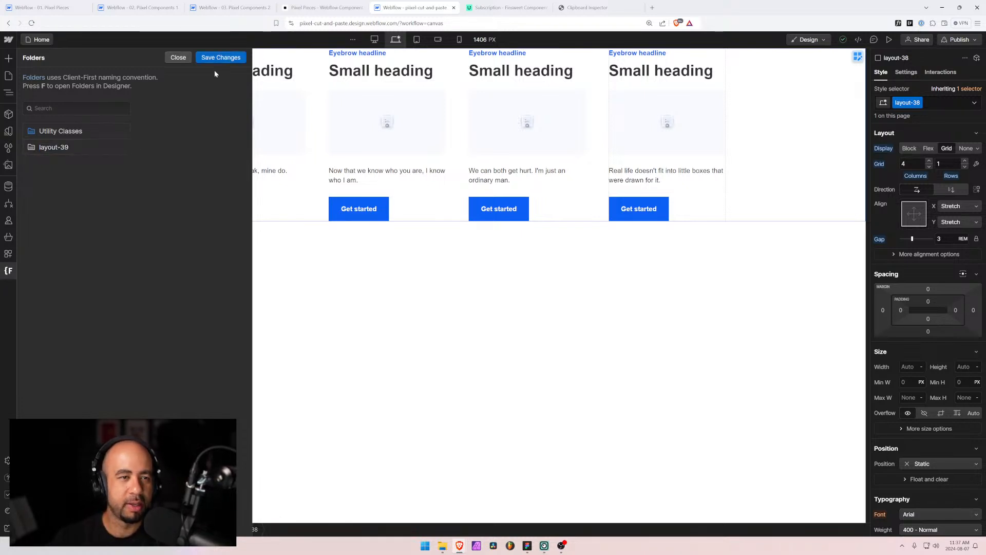
left_click(221, 57)
left_click(589, 315)
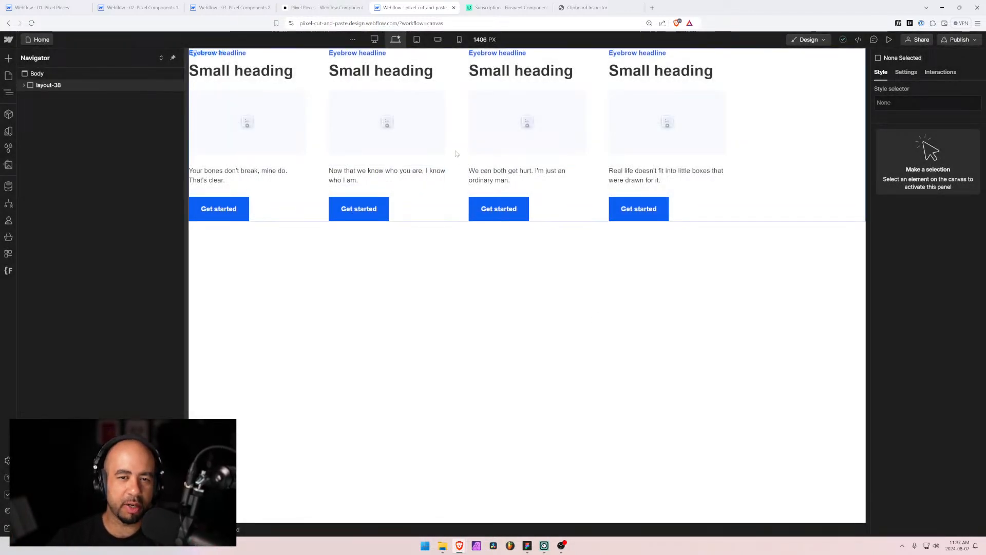
Rename the class of the outer layout-38 grid wrapper to layout-39
left_click(458, 152)
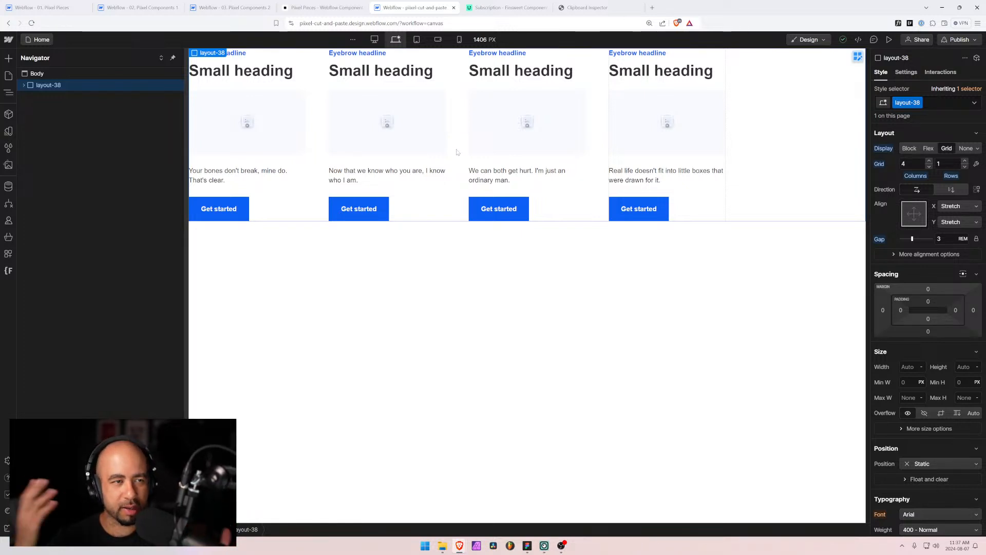
left_click(435, 178)
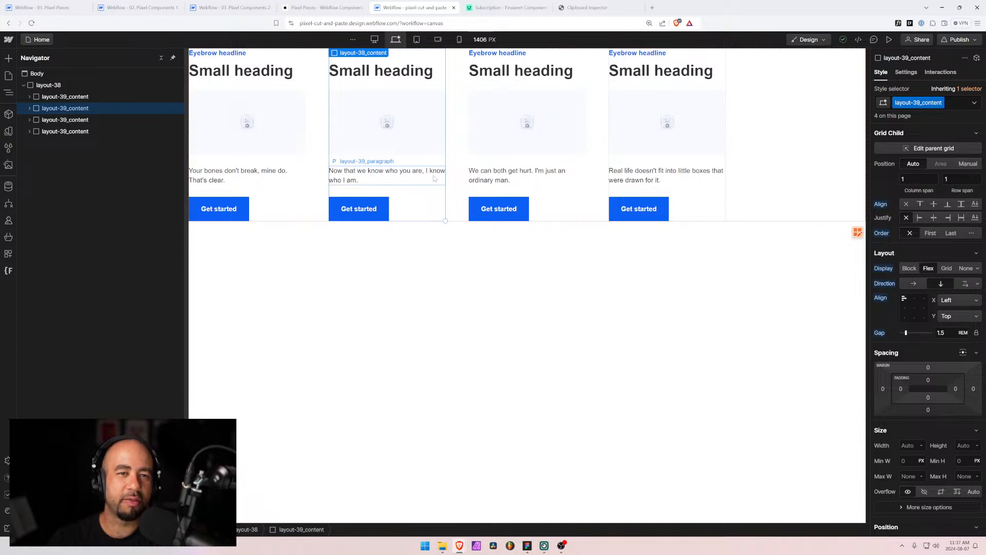
left_click(307, 126)
left_click(921, 103)
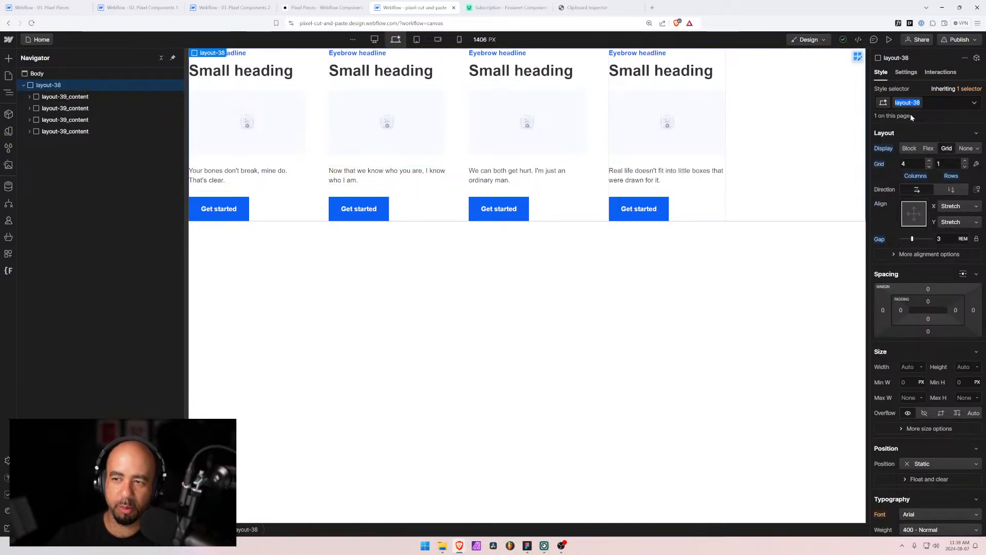
type("39")
key("Return")
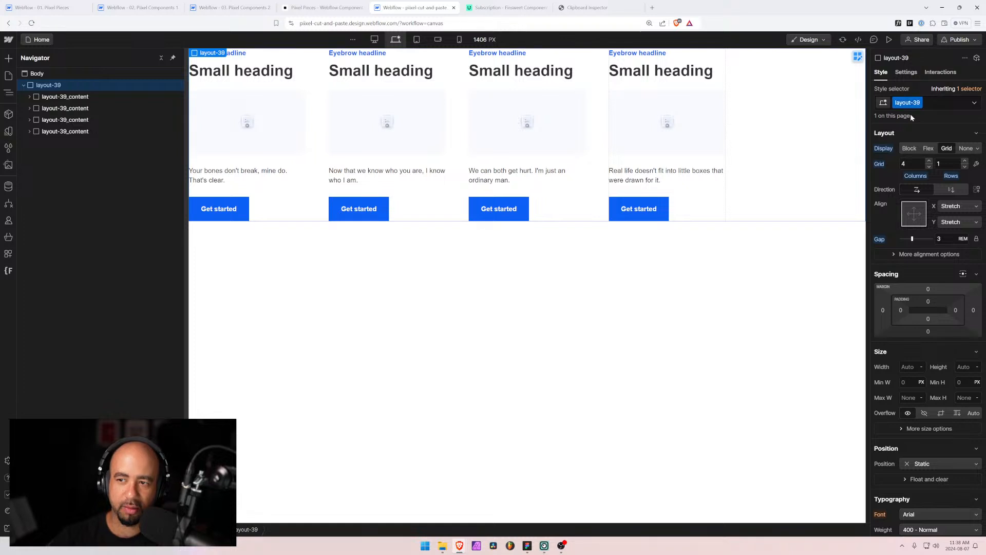
Center the layout-39_content columns' flex children horizontally and set their text alignment to center
left_click(24, 84)
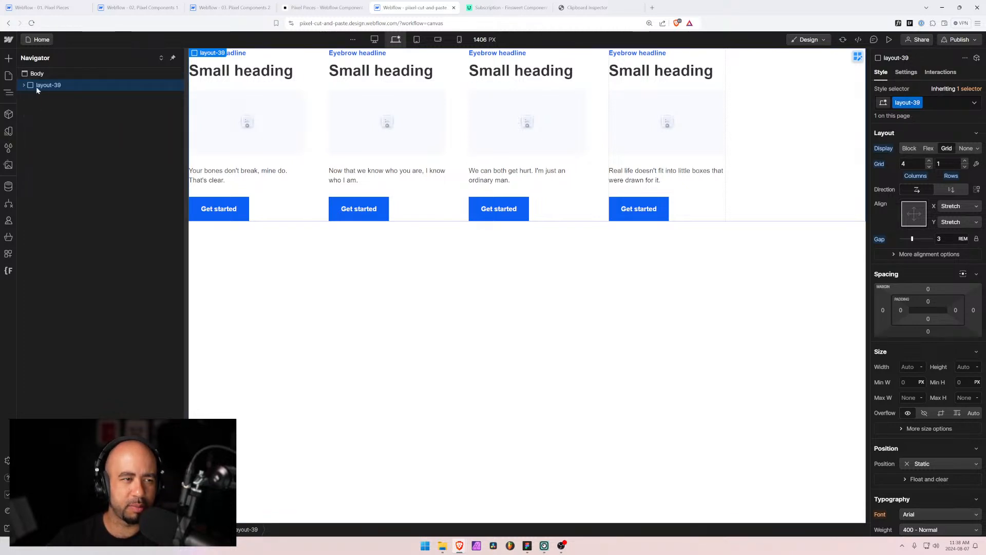
left_click(23, 85)
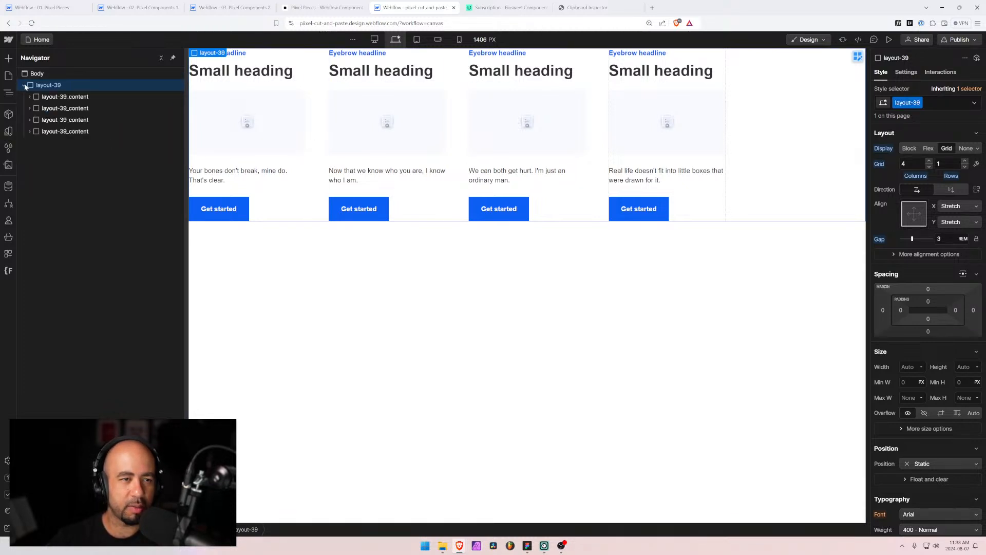
left_click(48, 98)
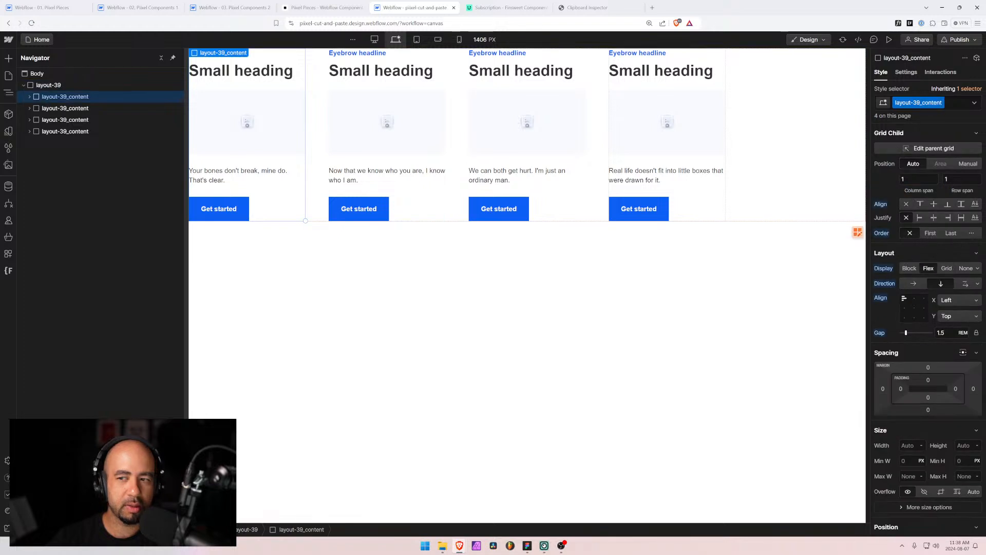
left_click(915, 299)
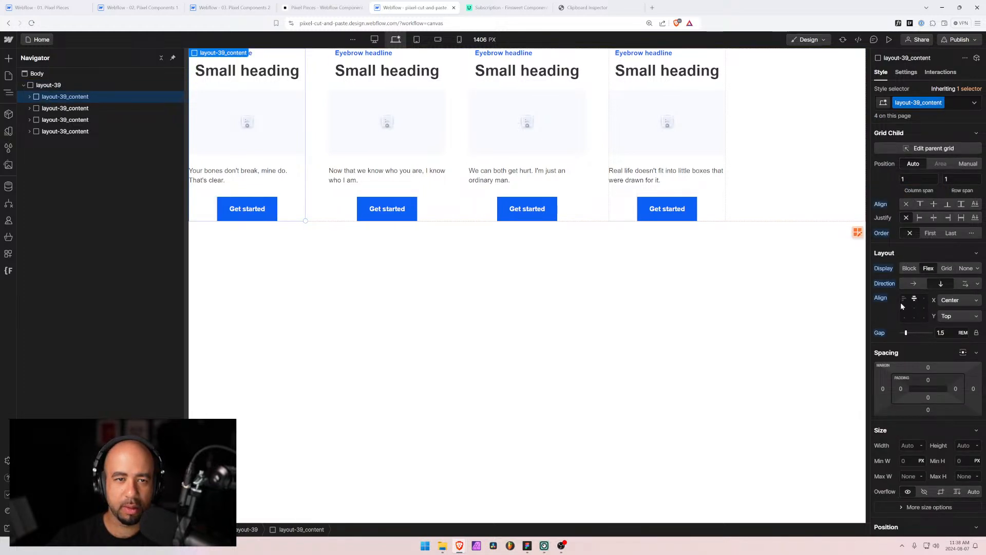
scroll(914, 385, "down", 4)
left_click(930, 461)
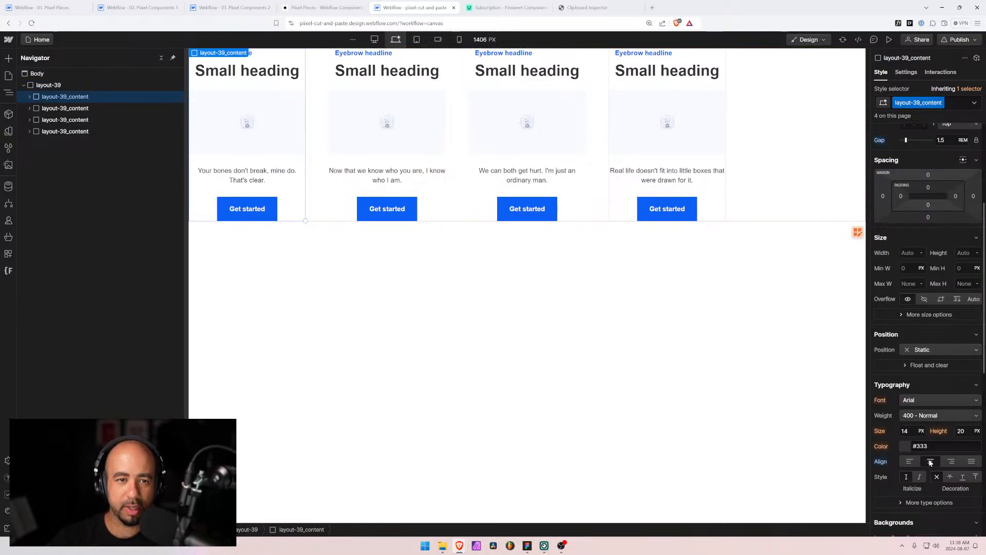
Set the layout-39_header's horizontal flex alignment to center, keeping it aligned to the top
left_click(29, 97)
left_click(39, 107)
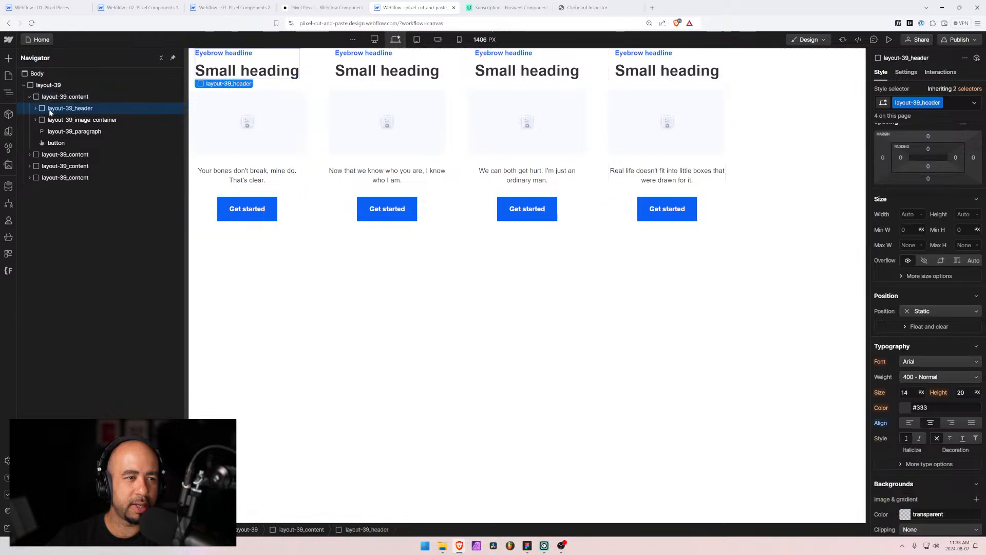
scroll(918, 253, "up", 4)
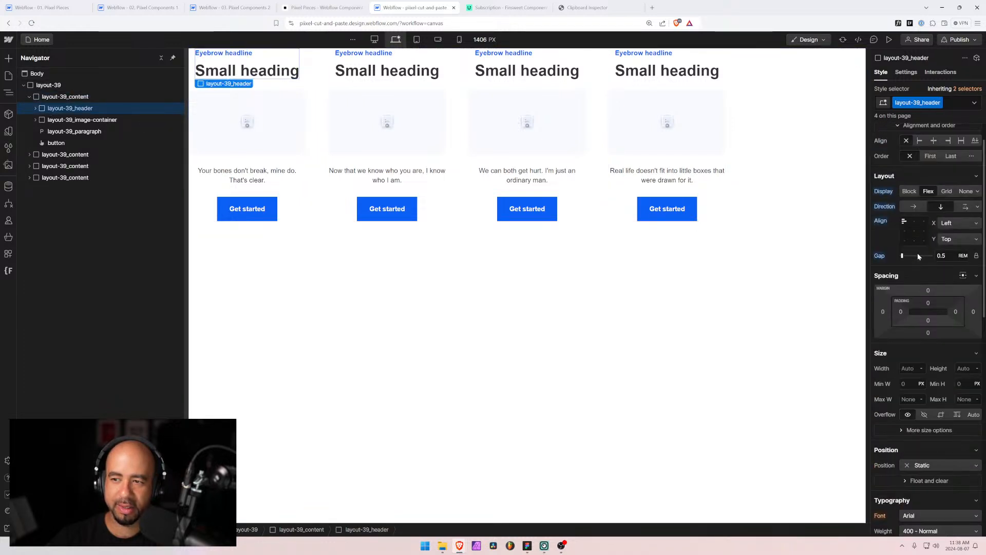
left_click(914, 262)
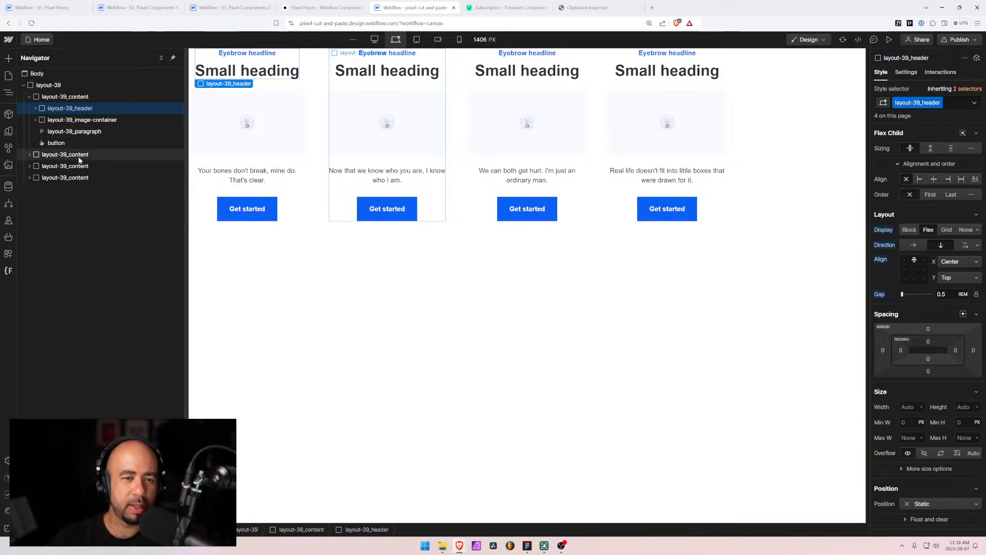
Check the centered section at the tablet and mobile landscape breakpoints, and return to the desktop breakpoint
left_click(417, 39)
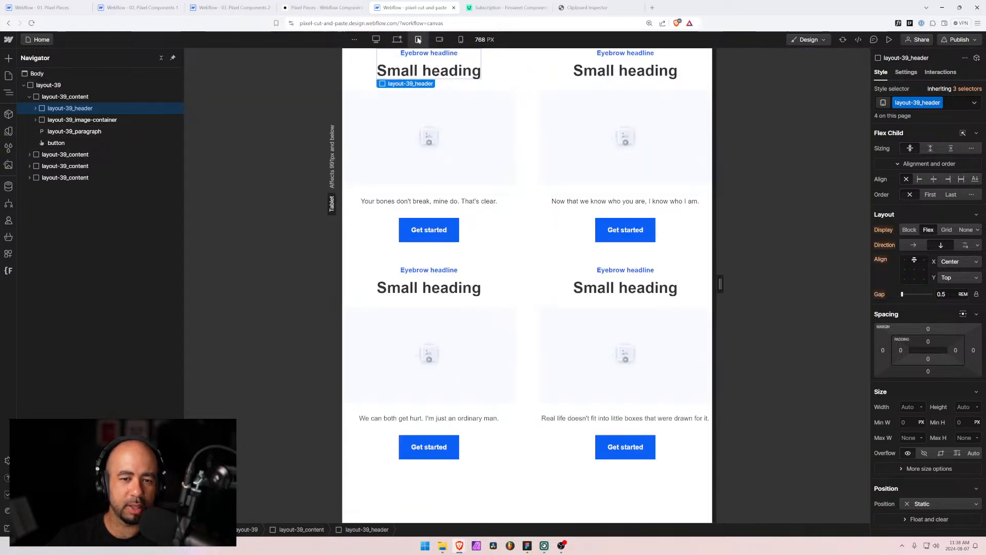
left_click(440, 41)
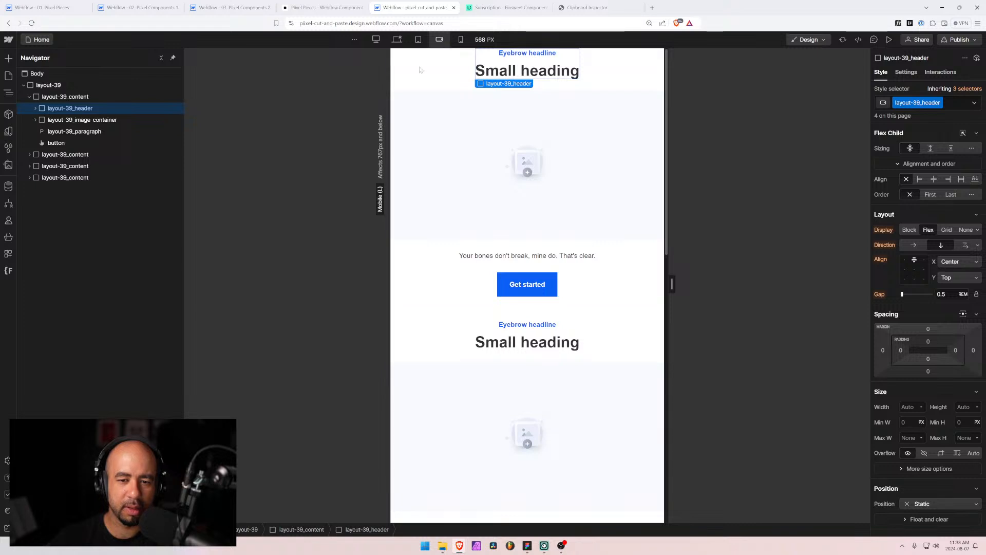
scroll(451, 307, "down", 8)
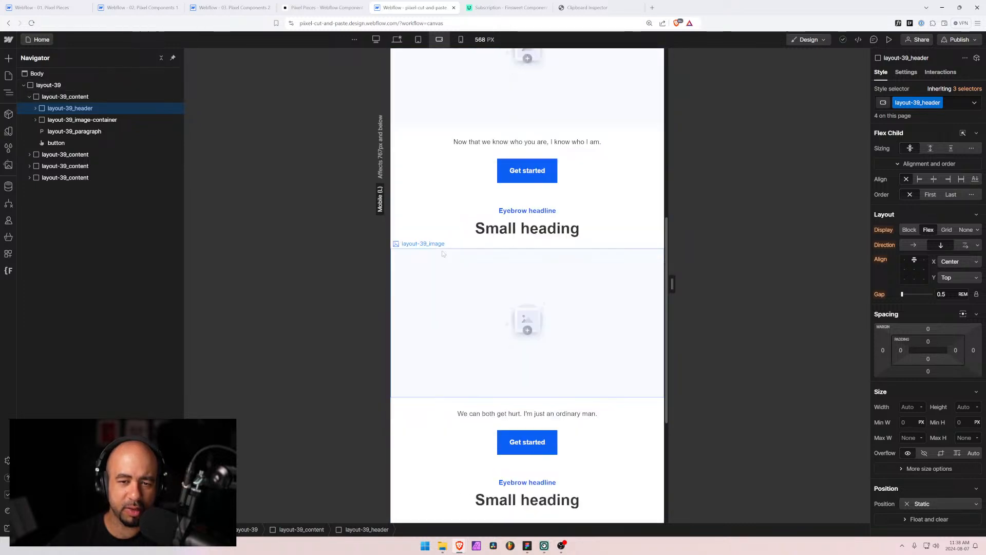
scroll(442, 254, "up", 8)
left_click(397, 40)
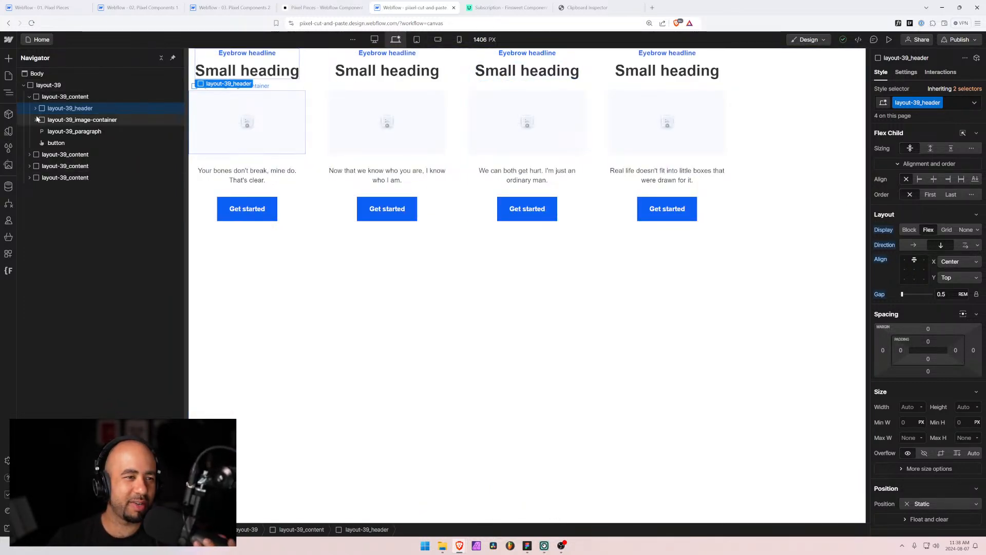
Copy the layout-39 section and paste it into the global-padding wrapper on the components site's Layout 39 page, replacing layout-38
left_click(29, 87)
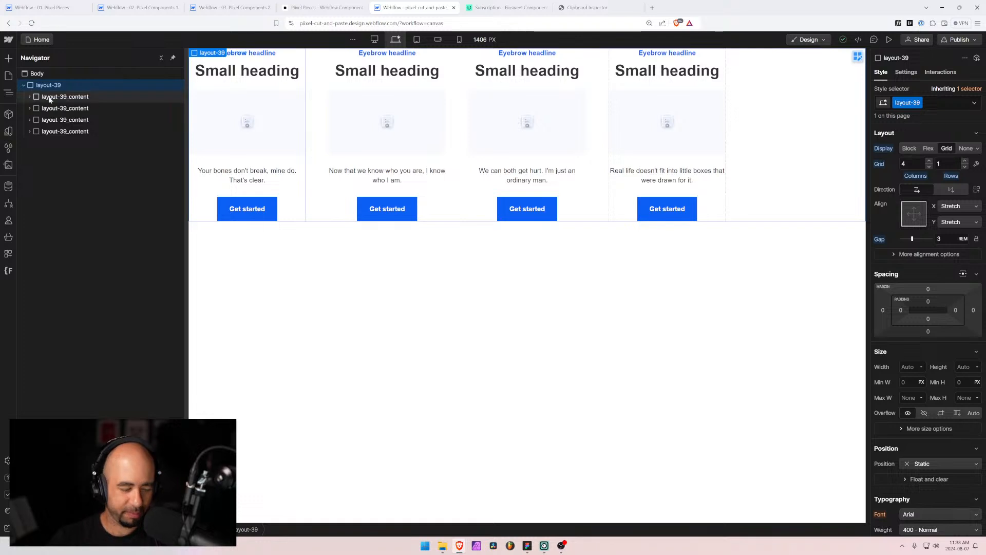
left_click(226, 8)
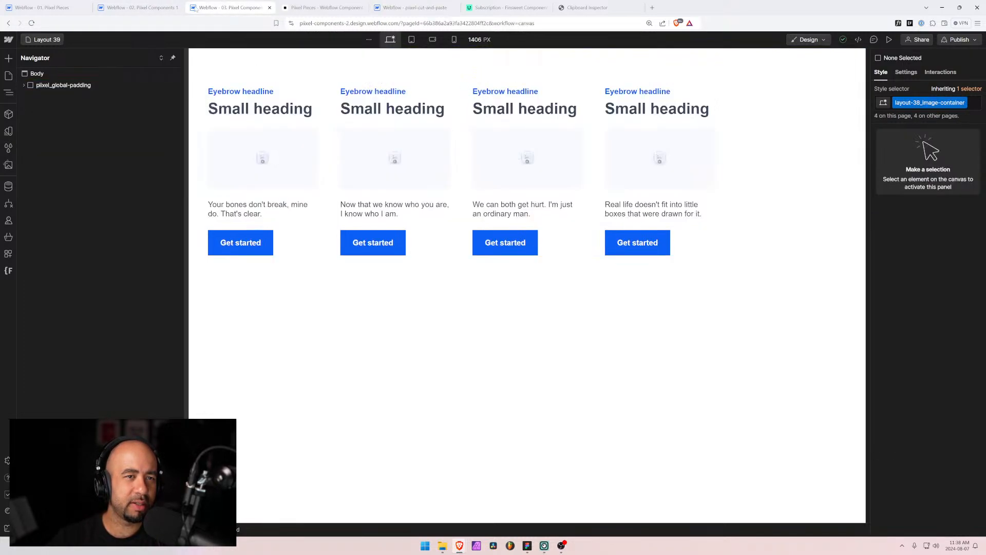
left_click(23, 85)
left_click(45, 101)
key("Delete")
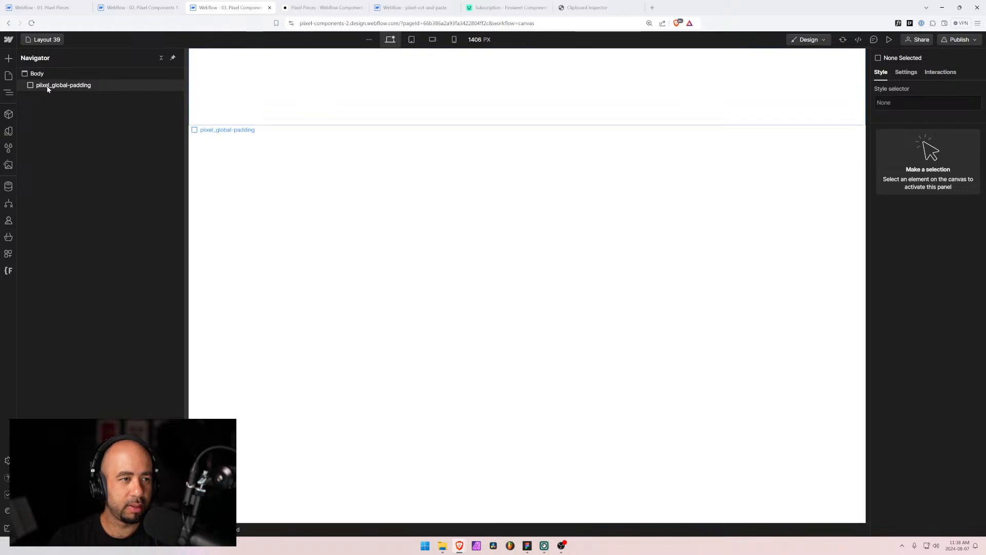
left_click(47, 89)
key("ctrl+v")
left_click(47, 97)
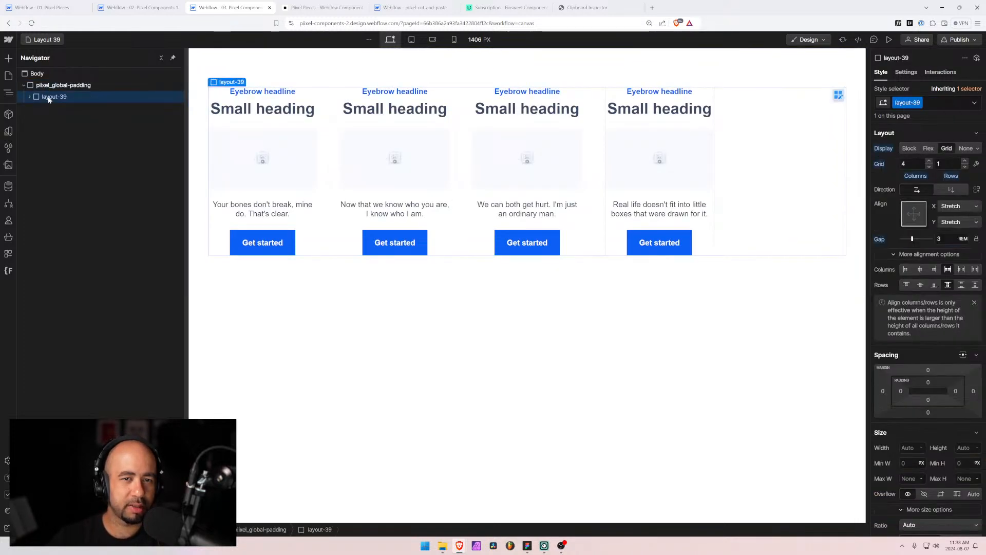
Review the Layout 36 to Layout 39 frames in the Figma component library, and return to the layout-39 section in Webflow
key("alt+Tab")
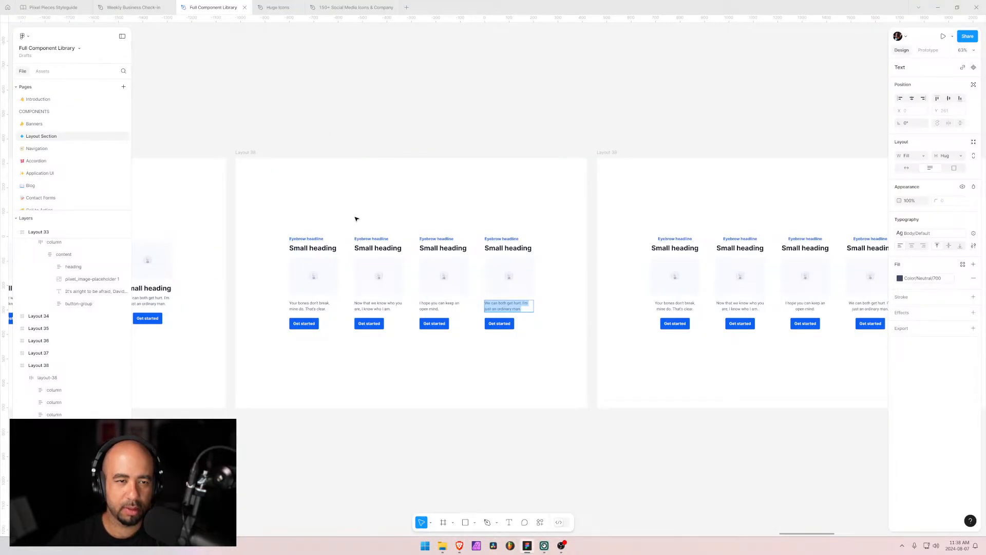
left_click_drag(341, 198, 619, 216)
left_click_drag(270, 192, 537, 201)
left_click_drag(319, 200, 301, 160)
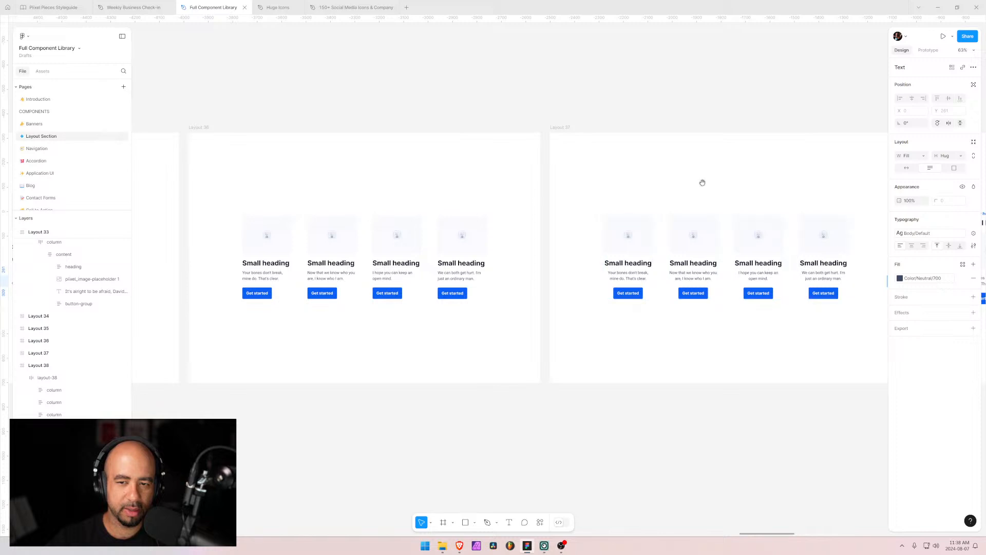
left_click_drag(700, 183, 523, 179)
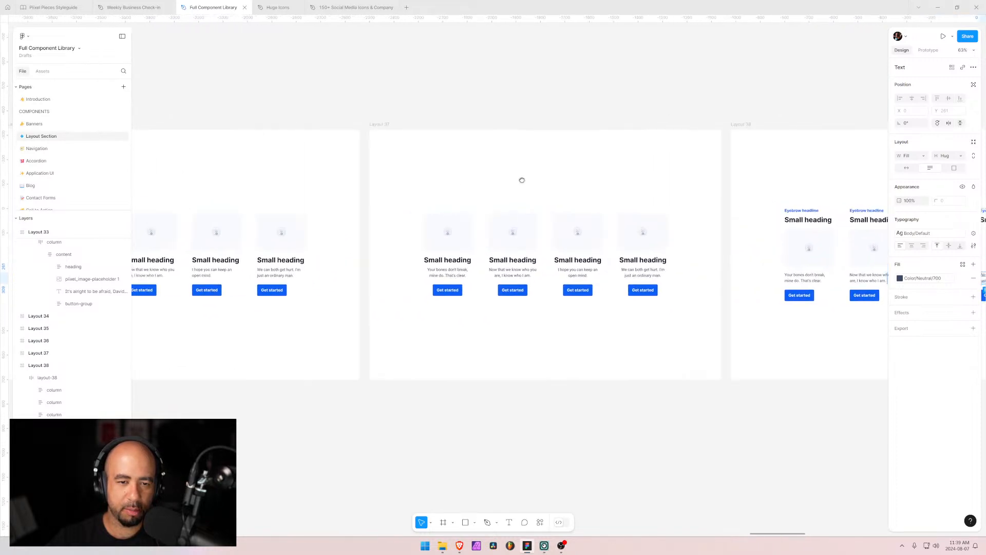
key("alt+Tab")
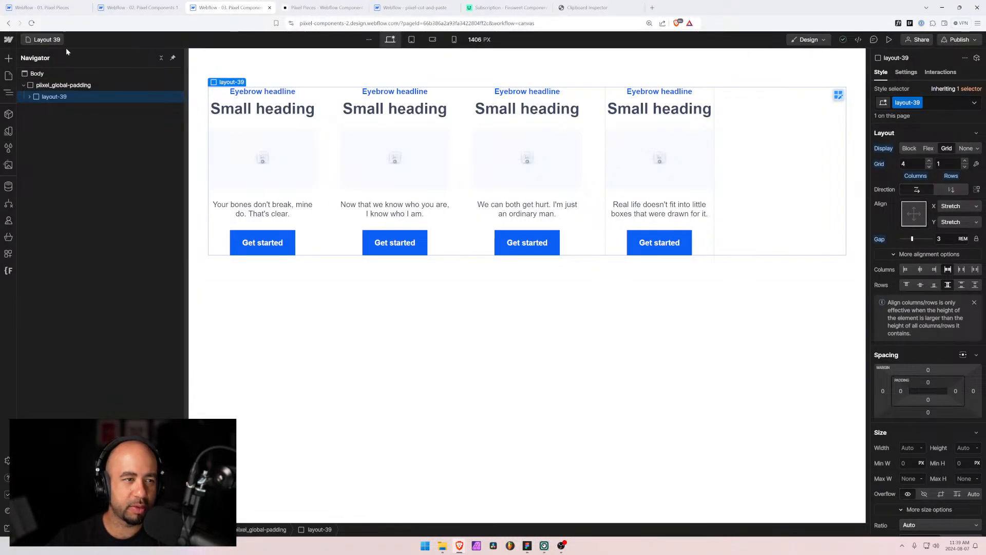
left_click(29, 97)
left_click(29, 97)
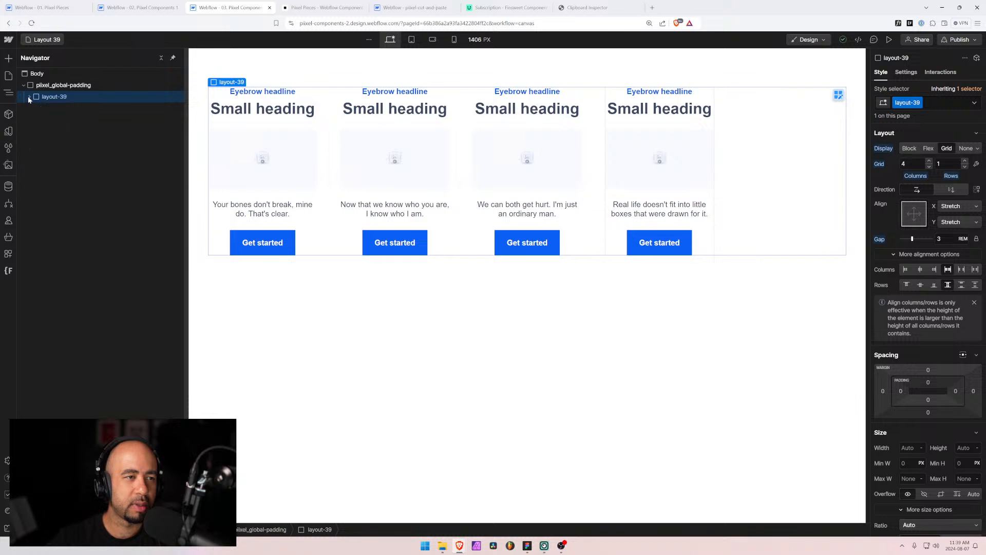
Check the Layout 37 frame in the Figma component library, and return to the pixel-cut-and-paste site in Webflow
left_click(426, 11)
key("alt+Tab")
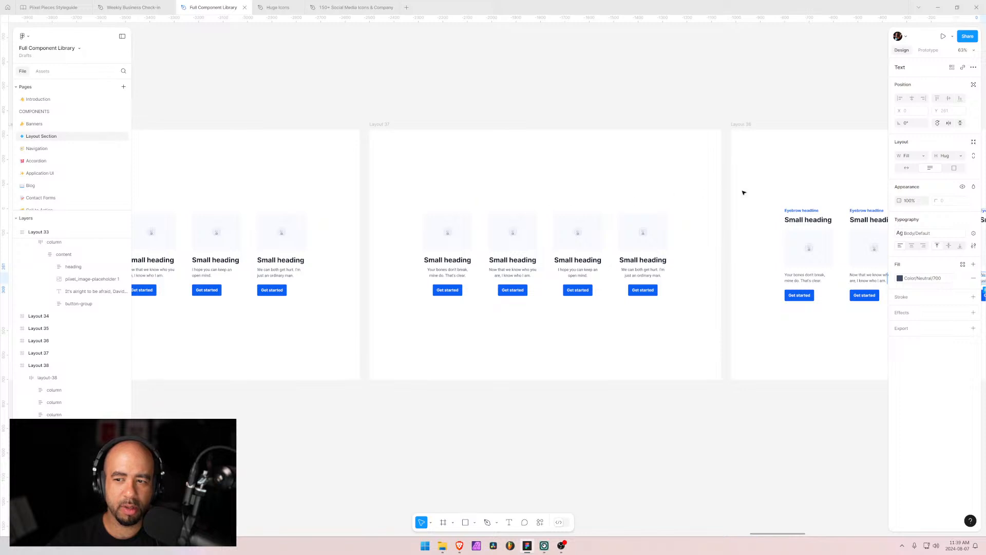
key("alt+Tab")
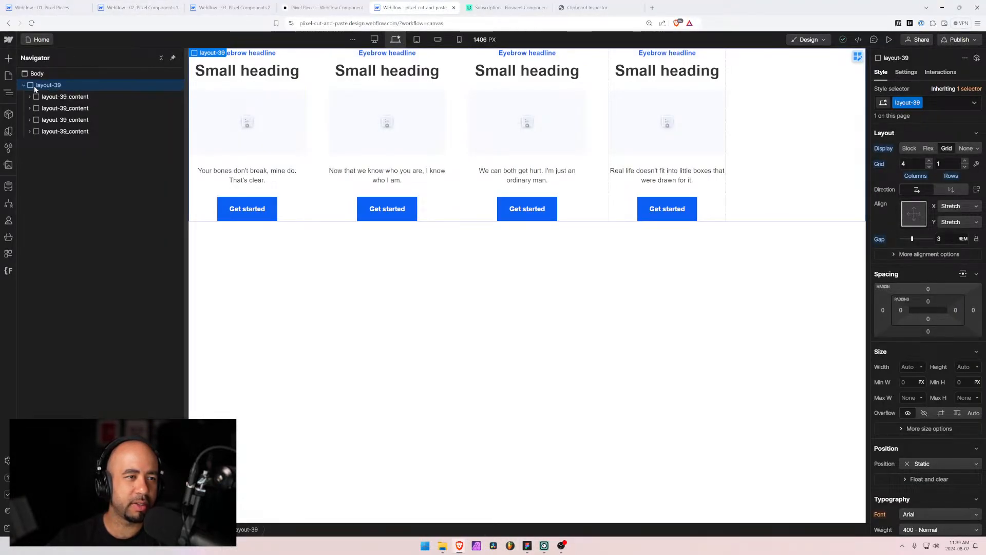
left_click(37, 44)
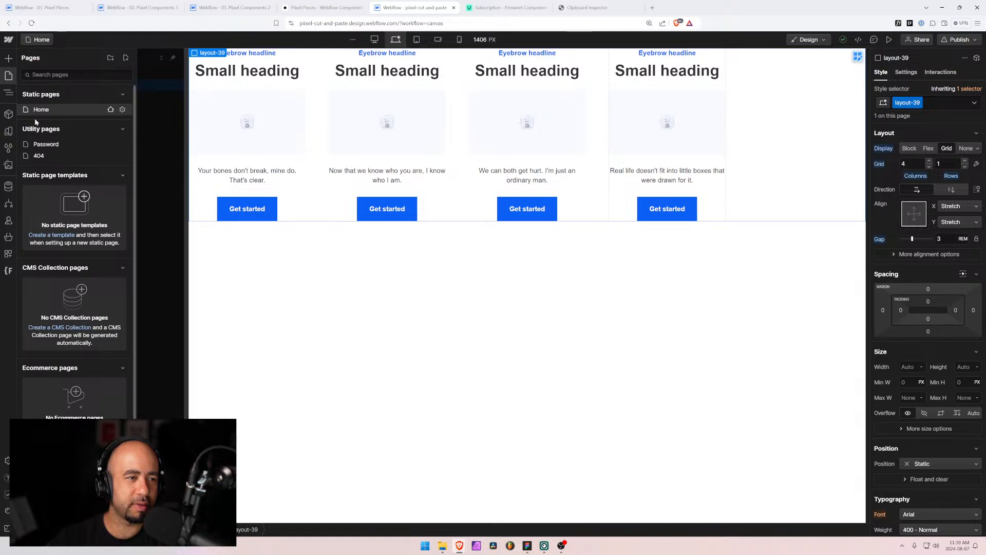
left_click(8, 92)
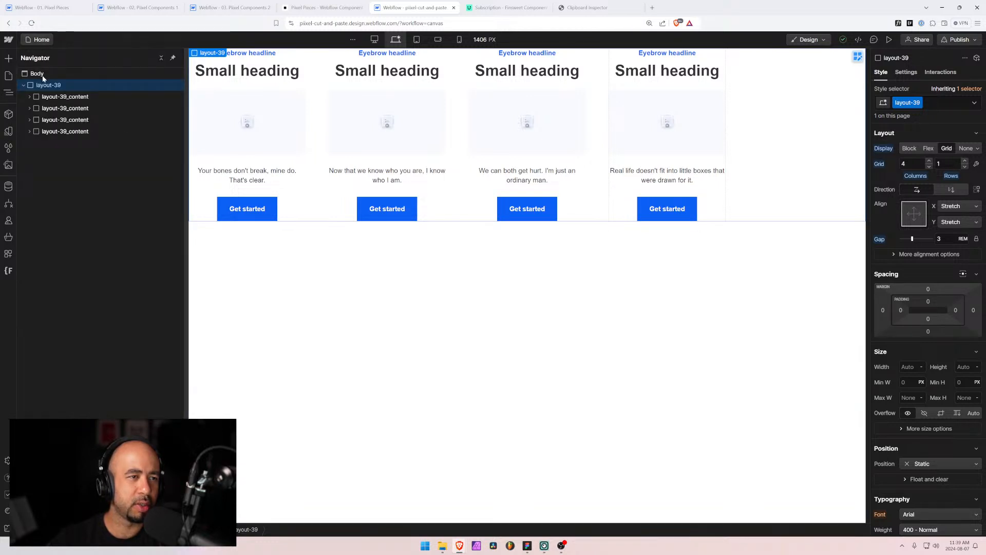
left_click(9, 93)
left_click(9, 94)
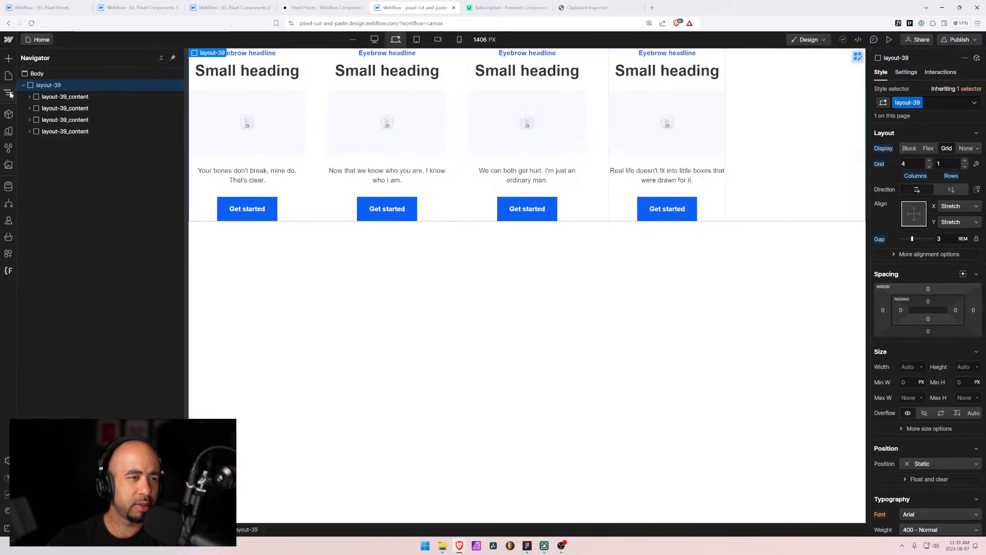
left_click(8, 77)
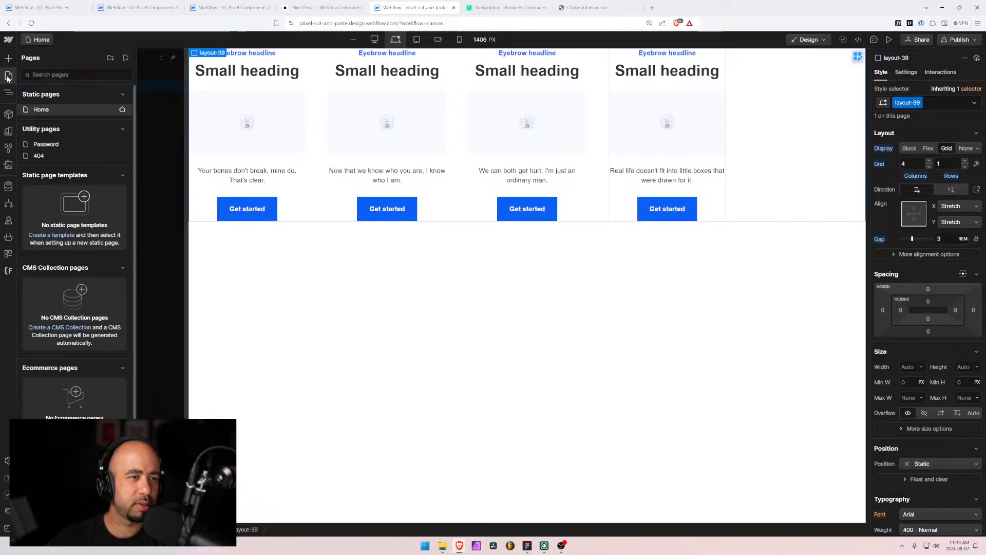
left_click(137, 6)
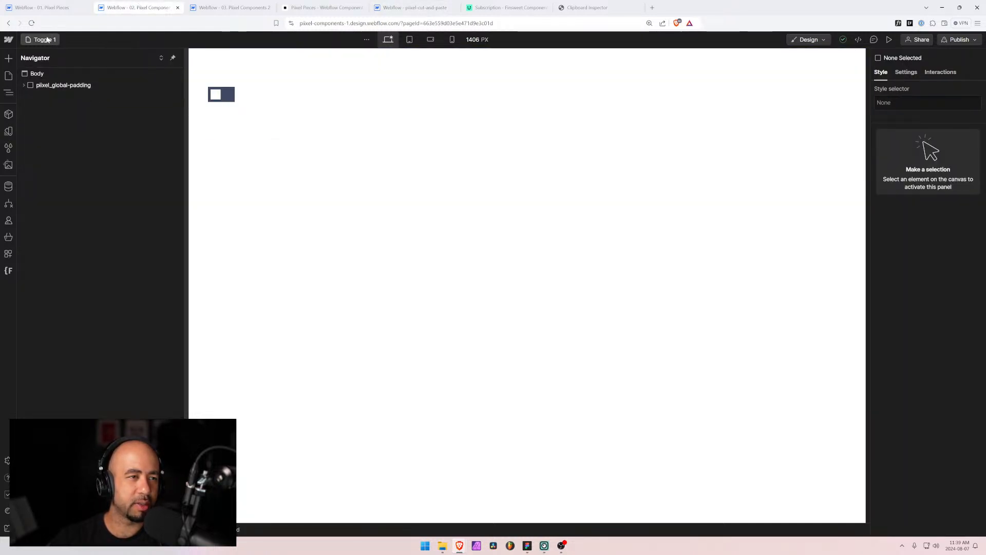
left_click(9, 75)
Duplicate the Layout 39 page on the Pixel Components 2 site and create the copy as Layout 37
left_click(237, 6)
left_click(8, 76)
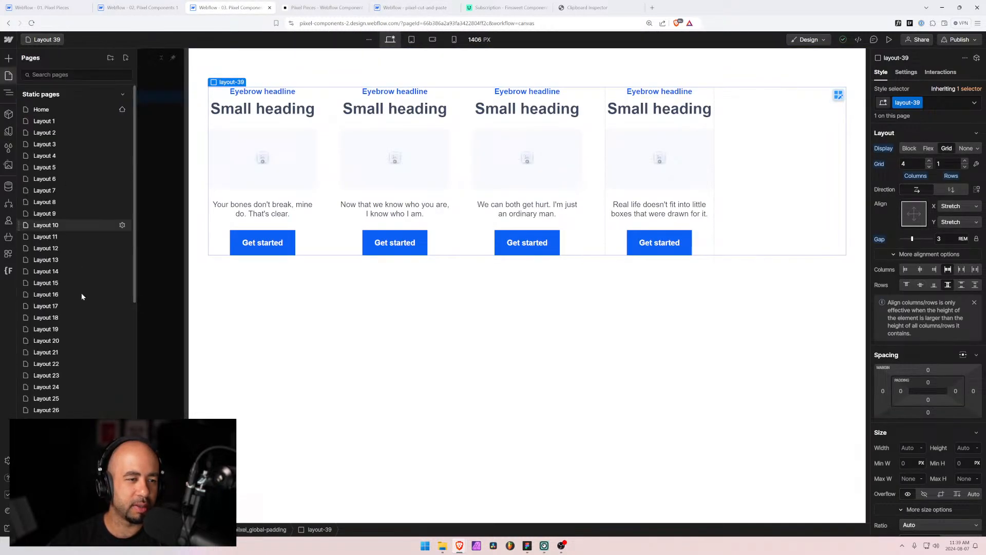
scroll(79, 310, "down", 5)
scroll(78, 310, "down", 1)
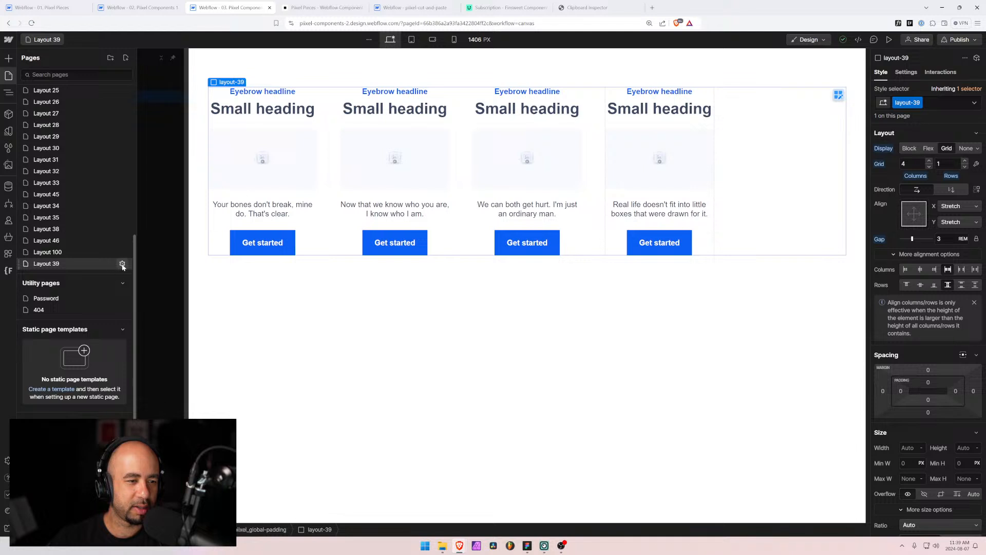
left_click(122, 264)
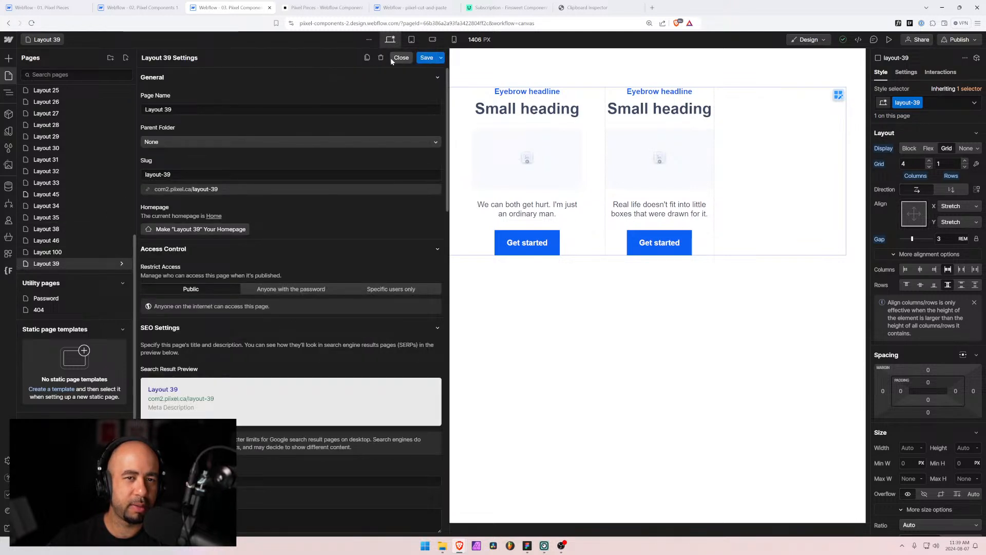
left_click(366, 57)
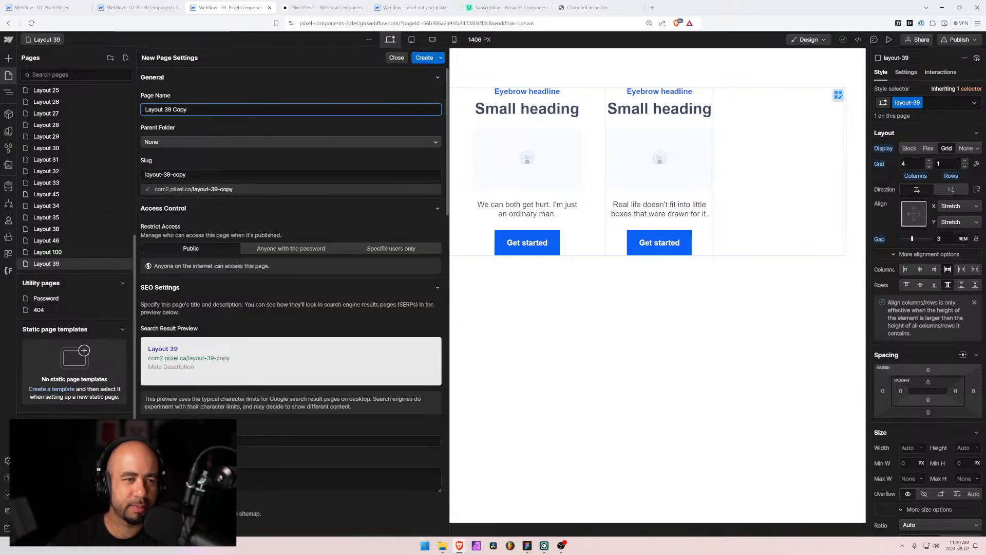
type("7")
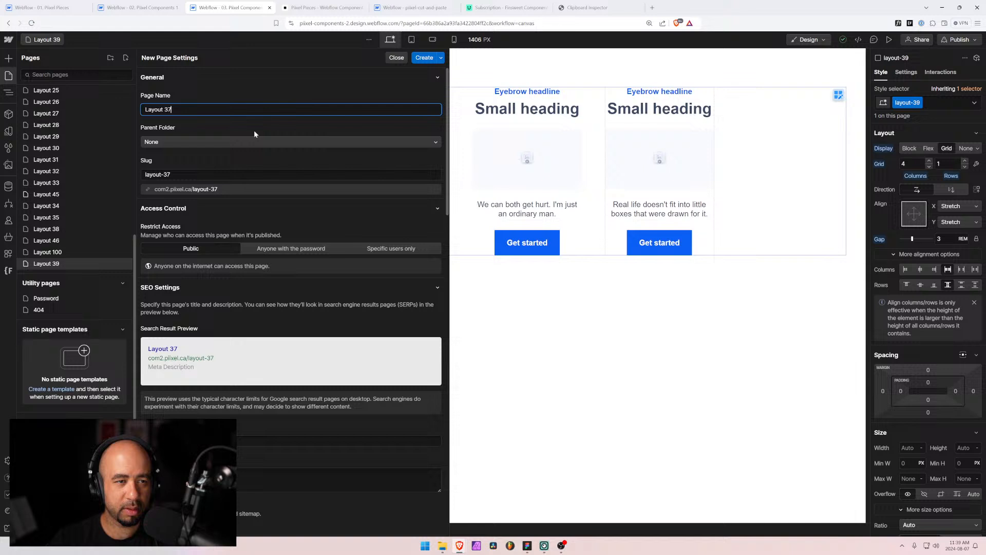
left_click(428, 58)
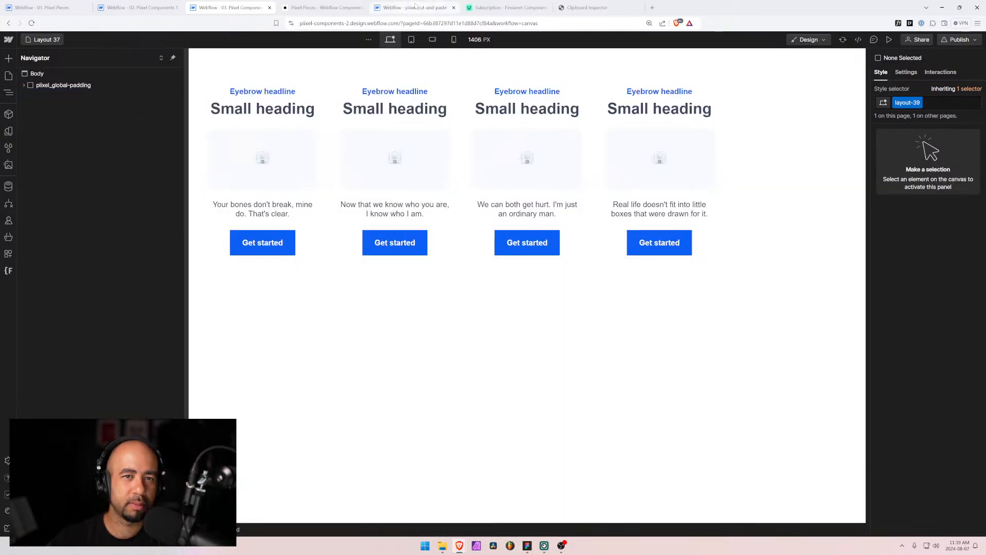
On the pixel-cut-and-paste site, rename the layout-39 class folder to layout-37 with Finsweet Folders, saving and reloading the Designer
left_click(415, 7)
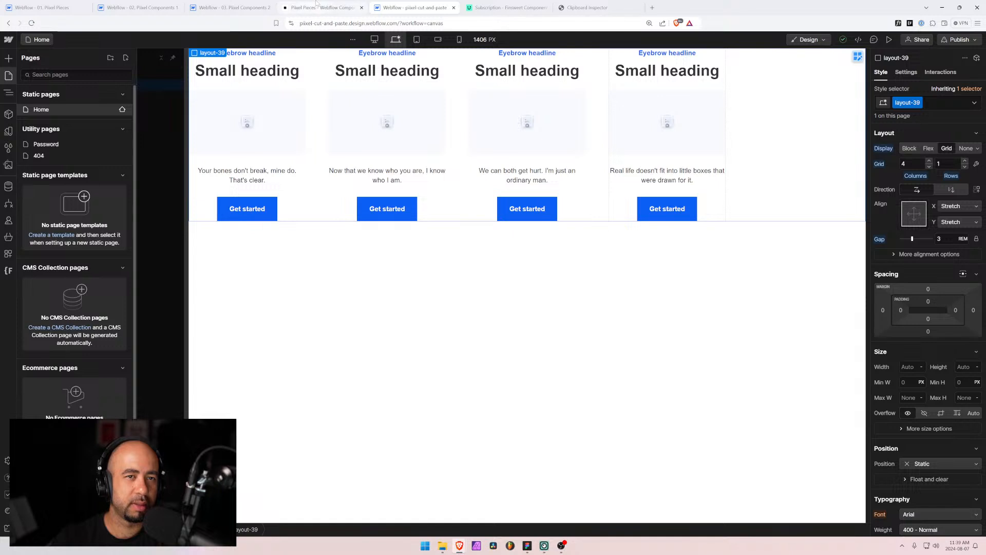
left_click(9, 92)
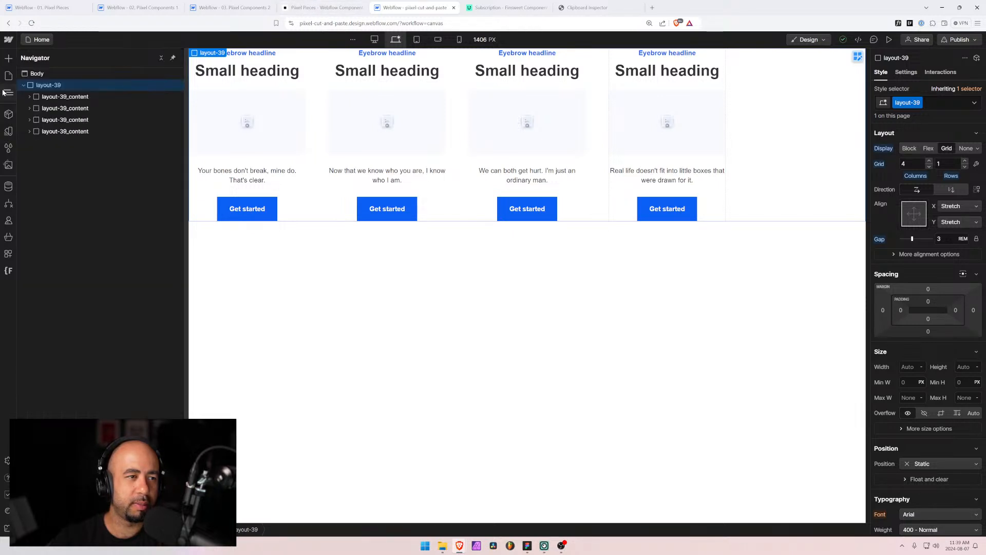
left_click(3, 273)
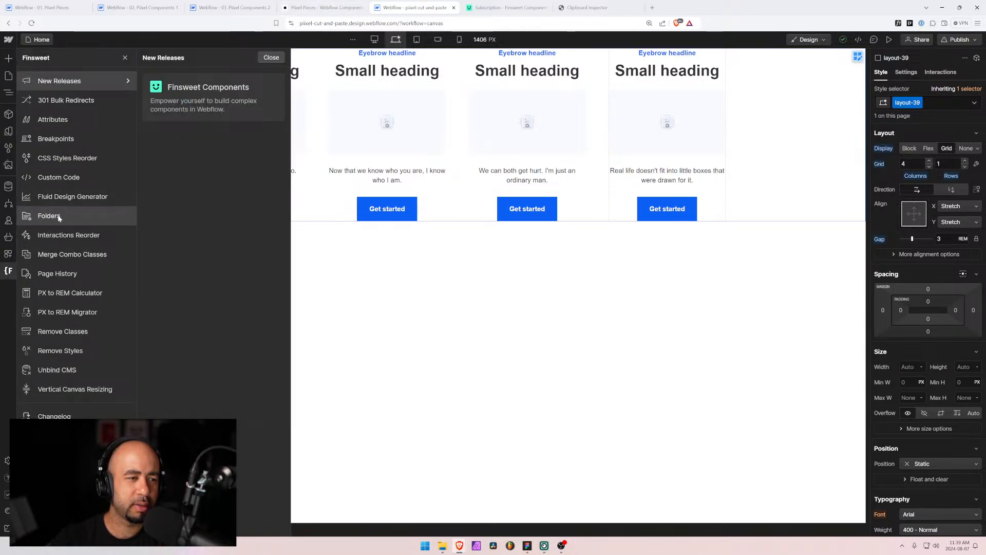
left_click(59, 216)
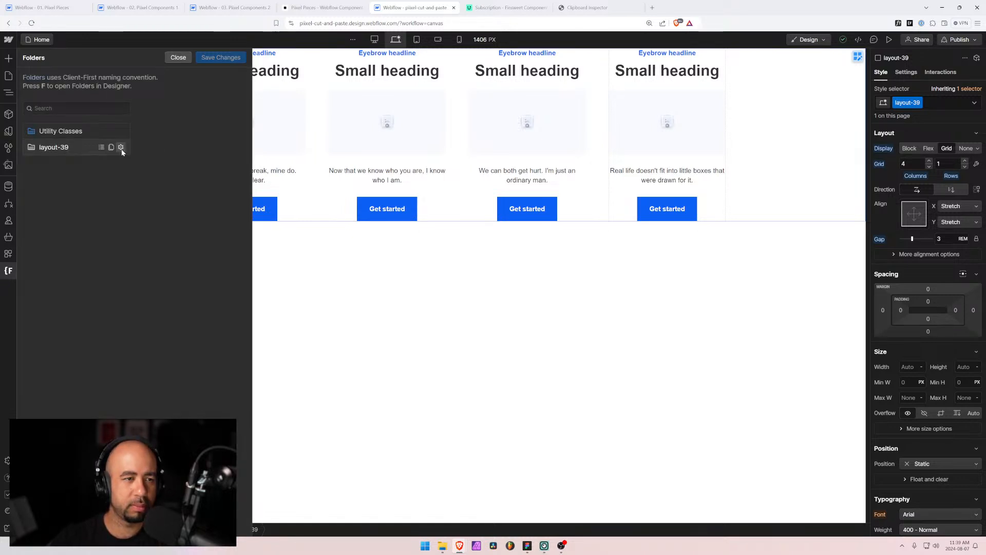
left_click(121, 148)
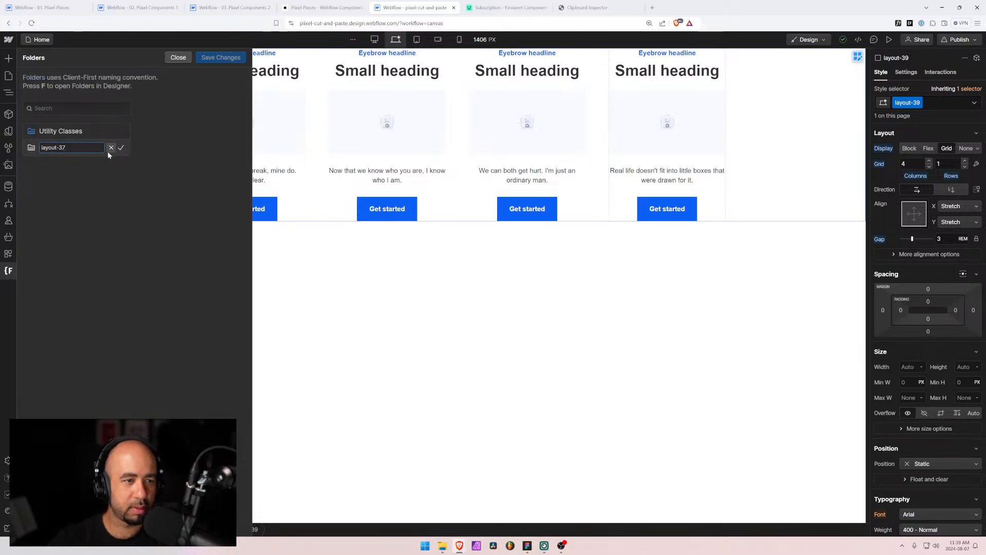
left_click(121, 148)
left_click(221, 58)
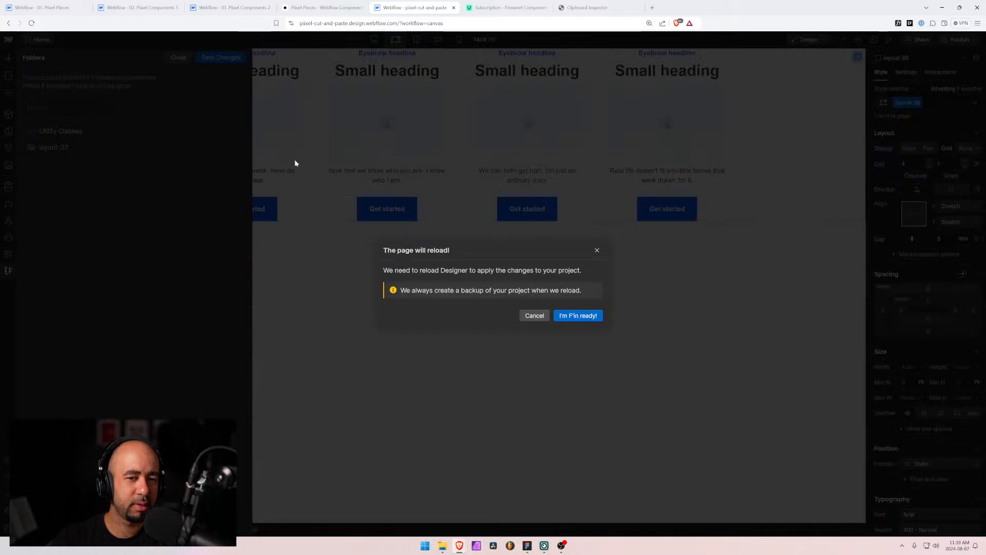
left_click(578, 315)
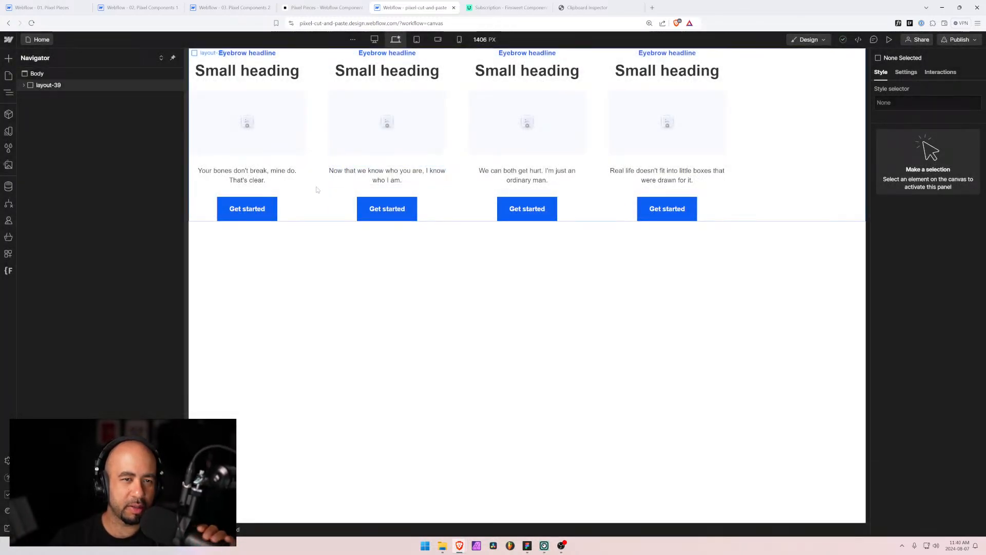
Rename the section wrapper's layout-39 class to layout-37
left_click(49, 85)
left_click(912, 103)
left_click(916, 115)
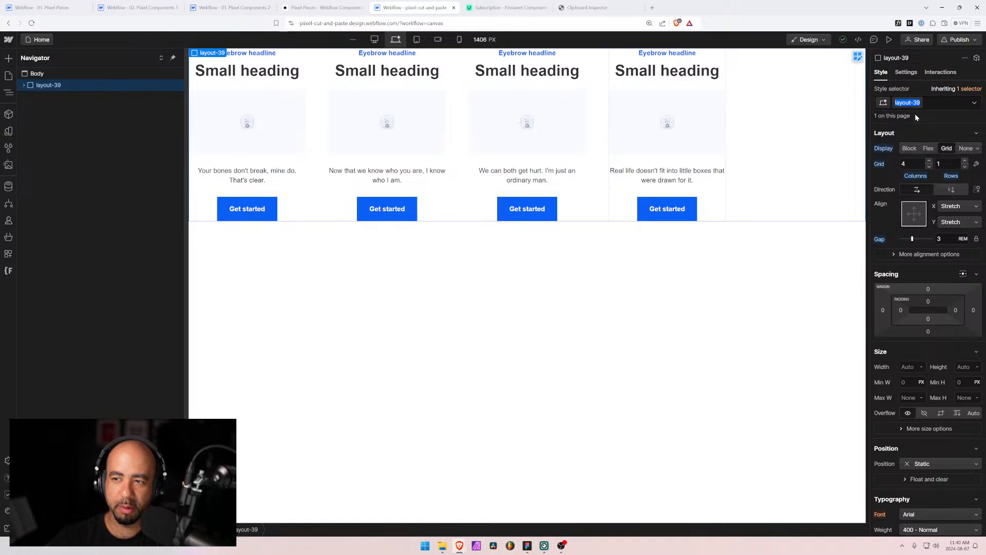
type("37")
key("Return")
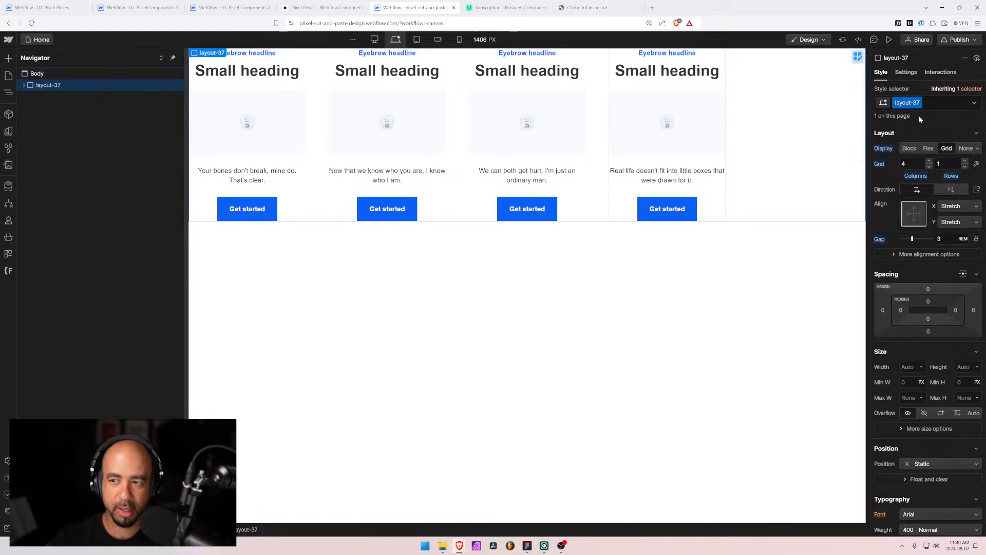
Select the first layout-37_content column and compare its structure with the Layout 37 frame in Figma
left_click(25, 85)
left_click(50, 97)
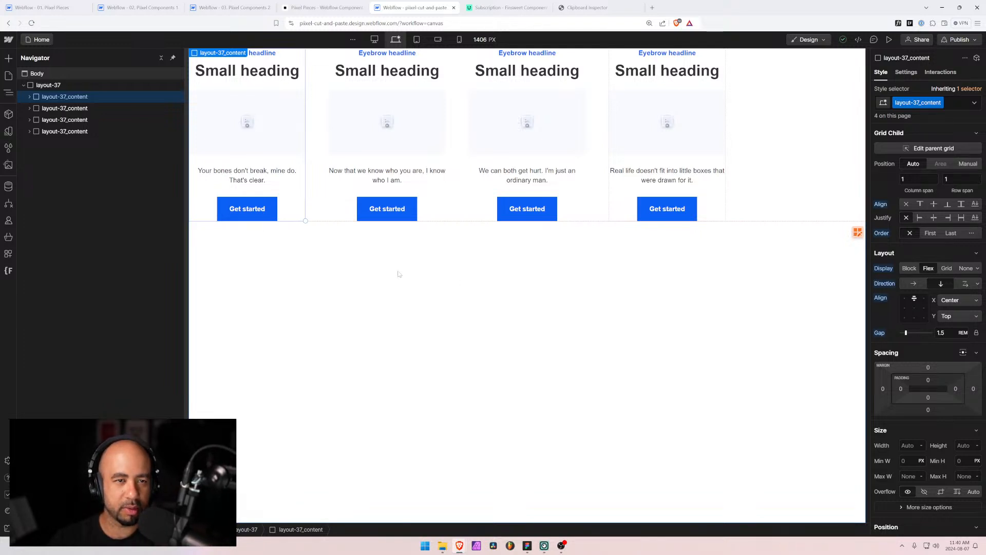
key("alt+Tab")
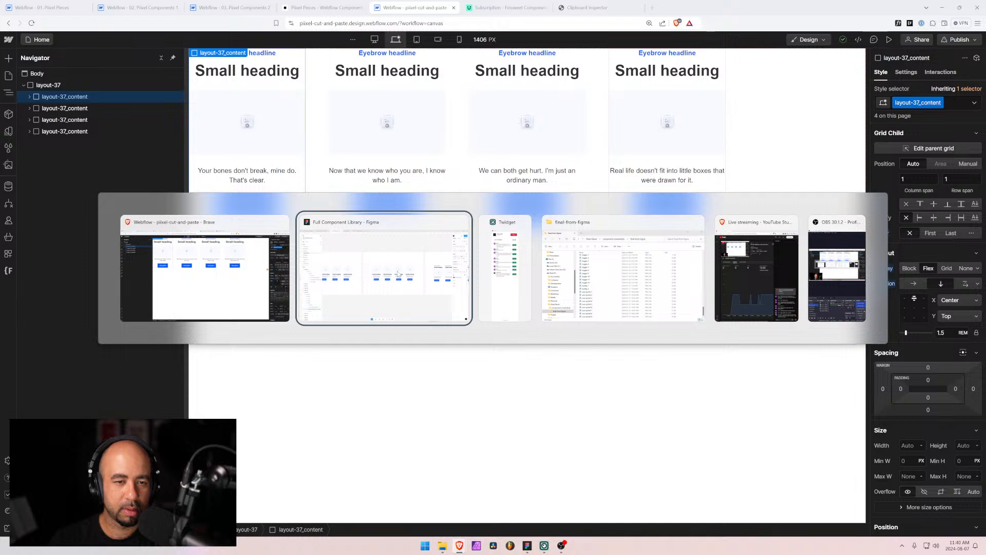
left_click(399, 273)
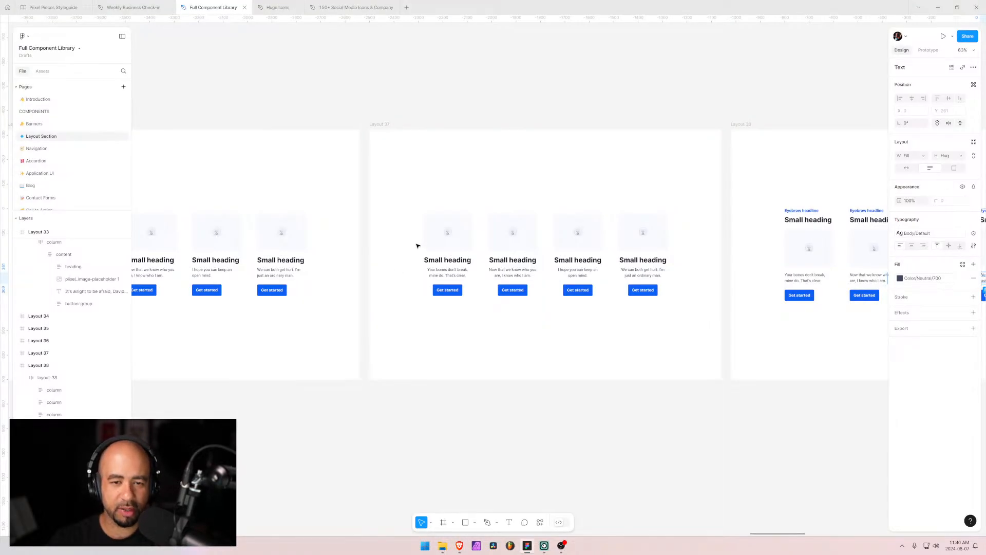
key("alt+Tab")
left_click(402, 230)
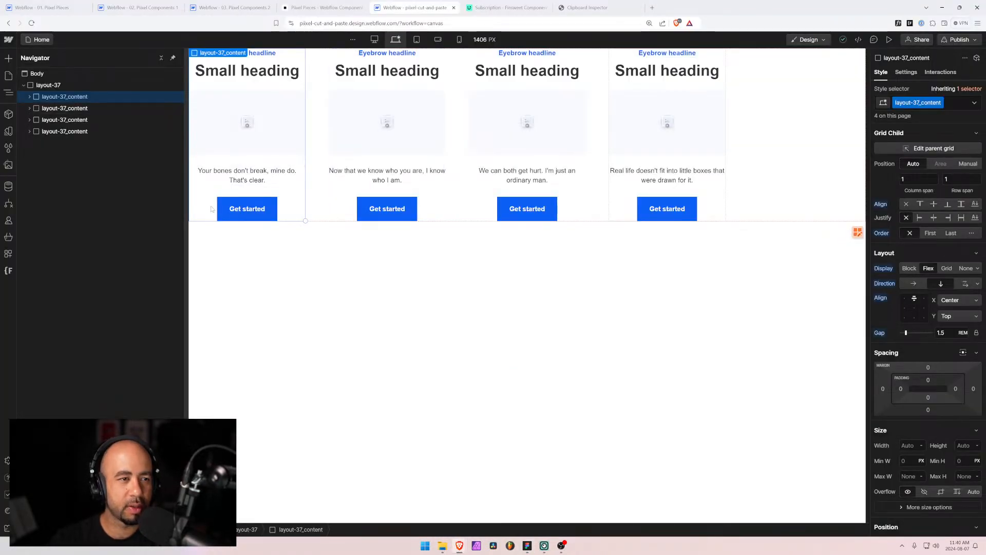
key("alt+Tab")
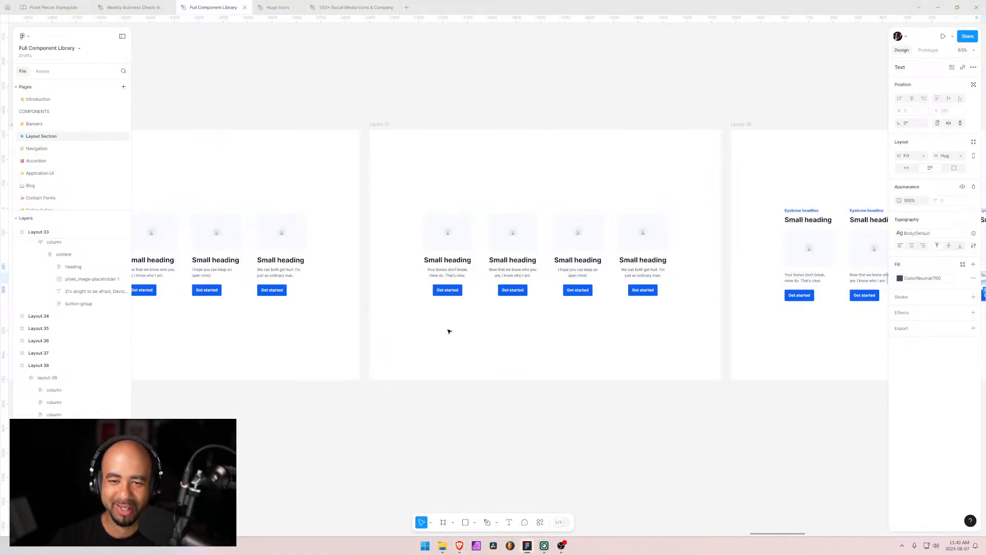
key("alt+Tab")
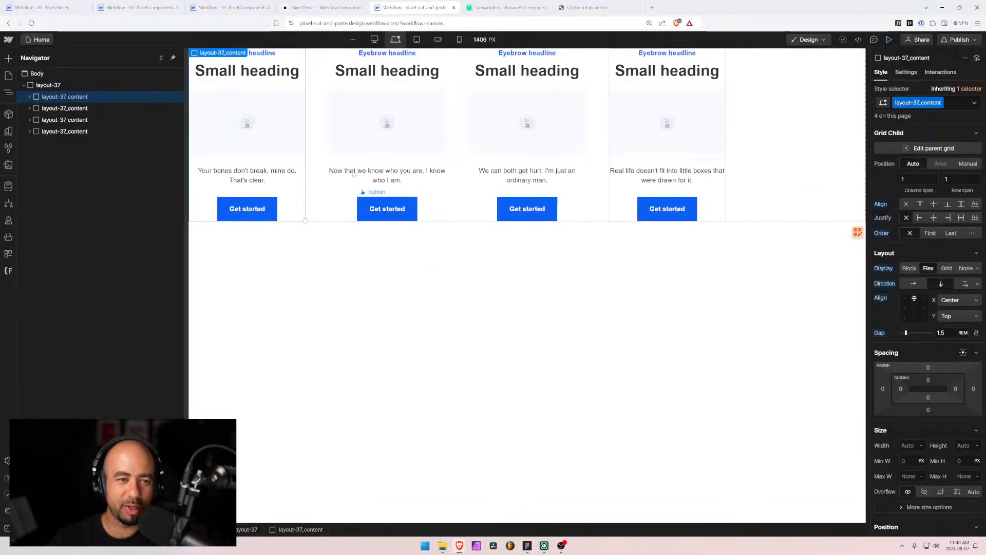
In the first column, delete the eyebrow, move the heading below the image container, and remove the emptied layout-37_header
left_click(247, 71)
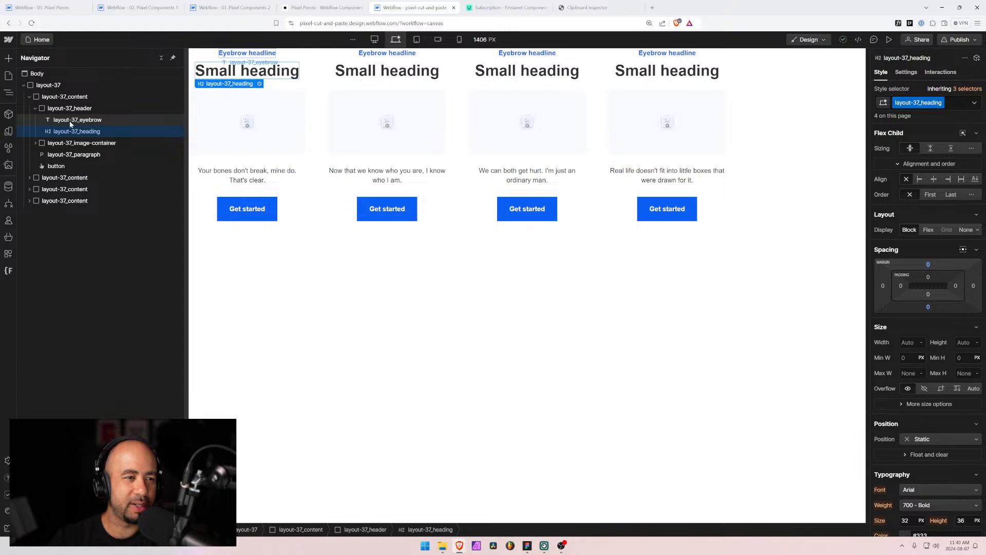
left_click(72, 121)
key("Delete")
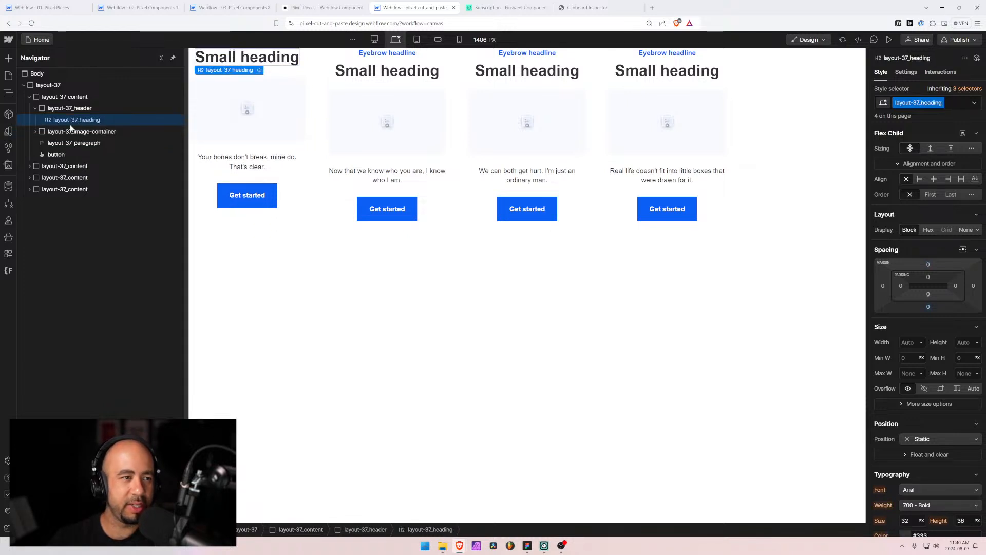
mouse_move(71, 122)
left_mouse_down()
mouse_move(68, 105)
mouse_move(73, 123)
left_mouse_up()
left_click(70, 121)
key("Delete")
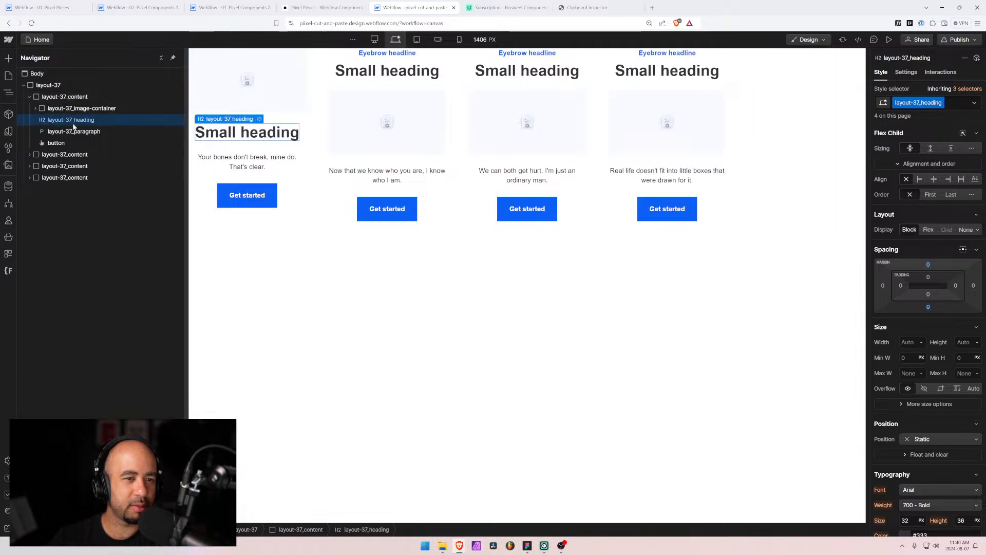
Compare the rearranged first column with Layout 37 in Figma, and inspect its paragraph and layout-37_content block in Webflow
key("alt+Tab")
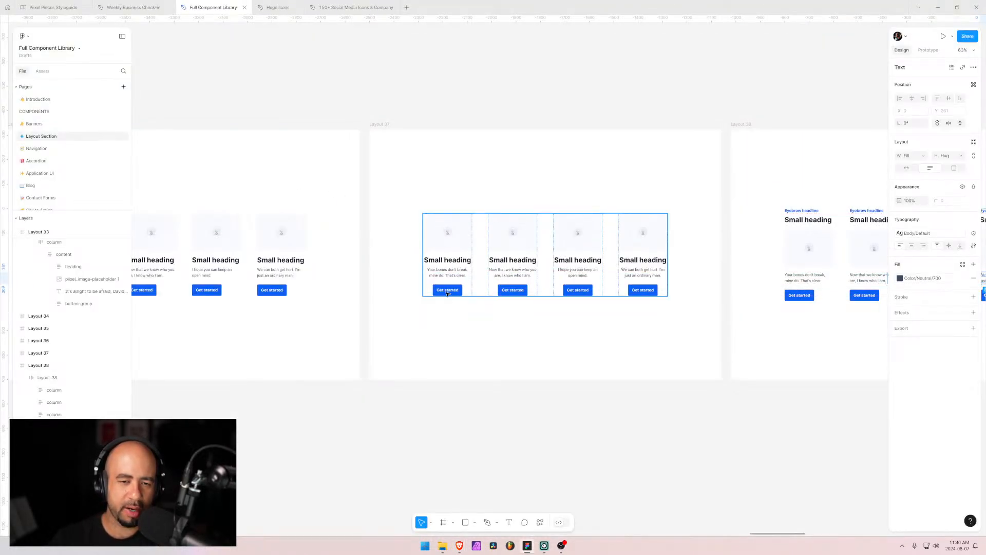
key("alt+Tab")
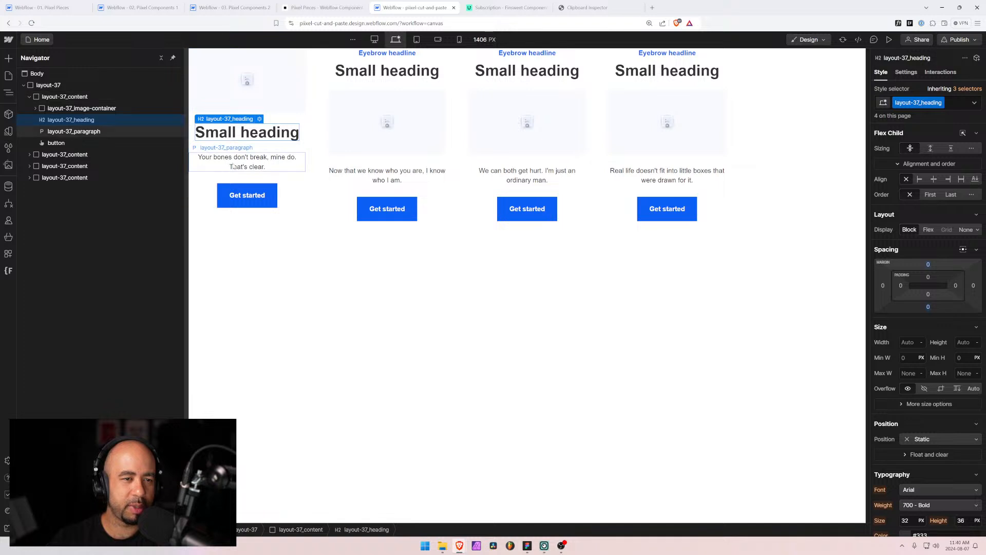
left_click(77, 131)
left_click(77, 131)
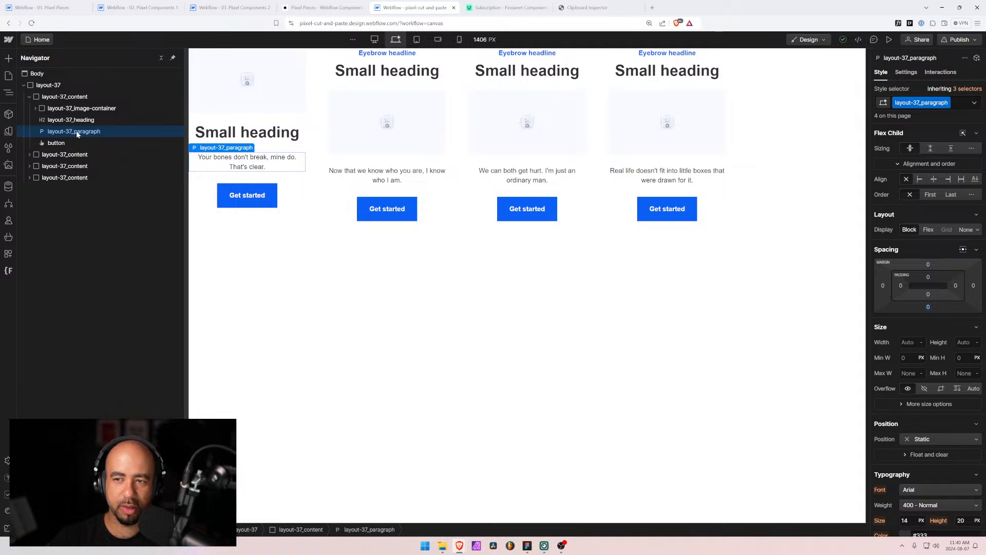
left_click(51, 98)
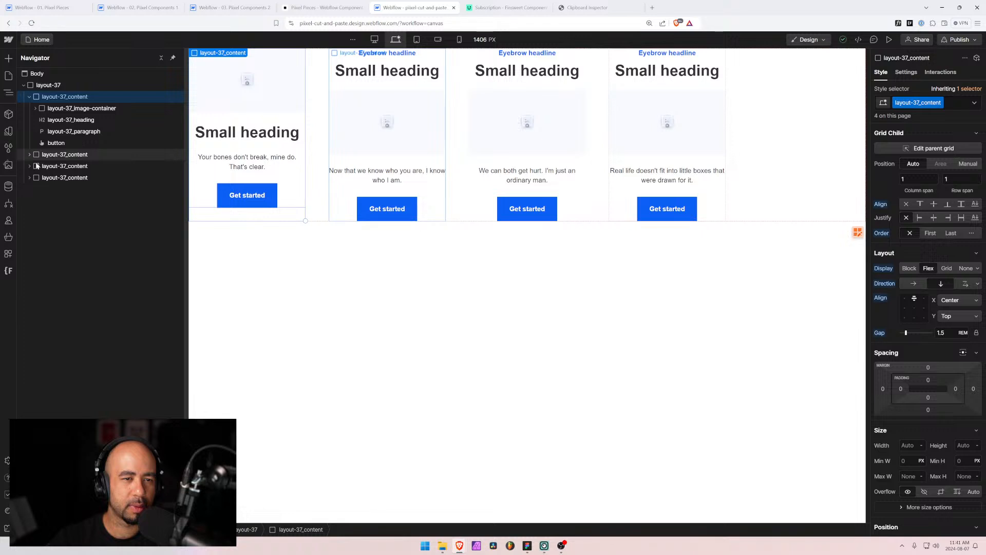
Make three copies of the rearranged first layout-37_content column directly after it
left_click(29, 96)
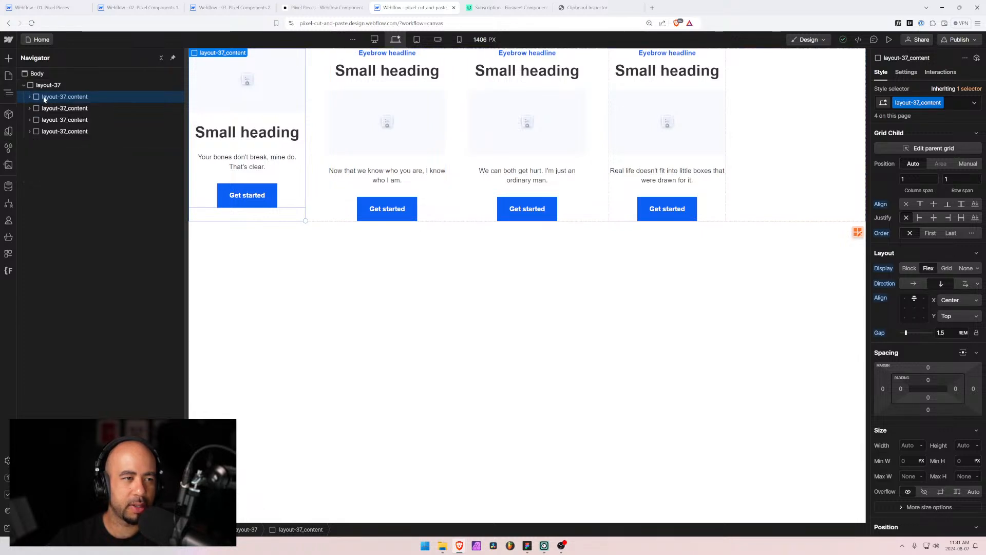
key("ctrl+v")
key("ctrl+v")
key("ctrl+v")
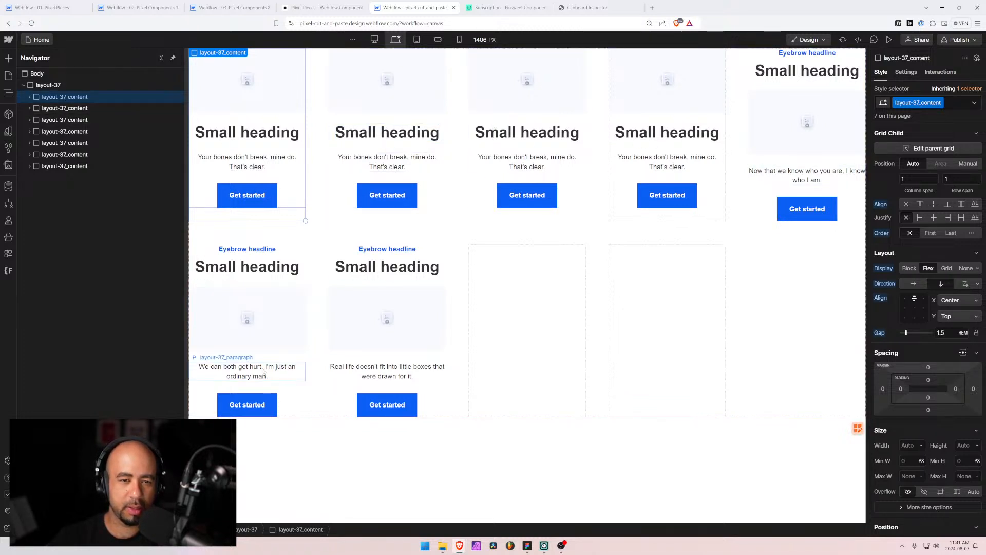
Replace the second column's paragraph with the old column's text "Now that we know who you are, I know who I am."
left_click(807, 175)
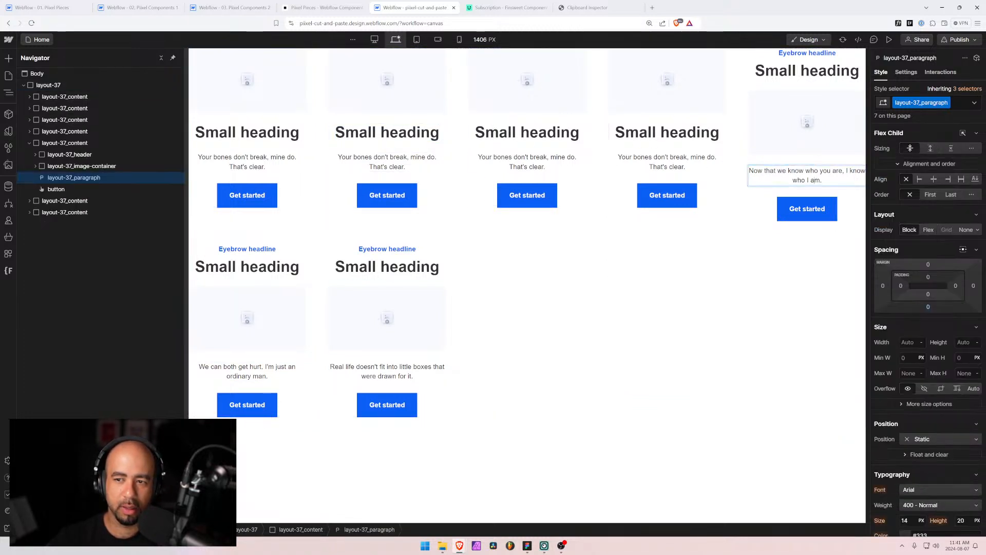
double_click(813, 180)
key("ctrl+c")
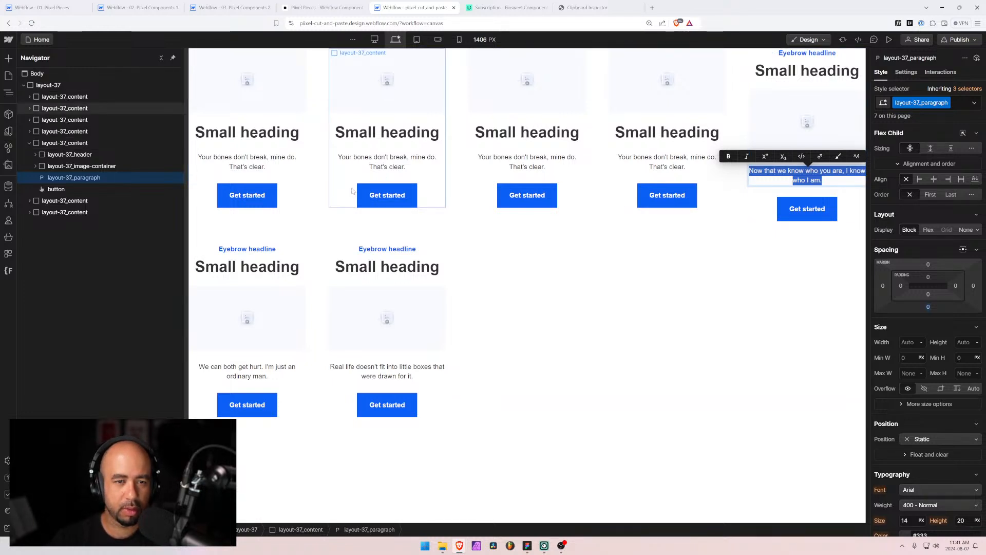
left_click(400, 157)
key("ctrl+v")
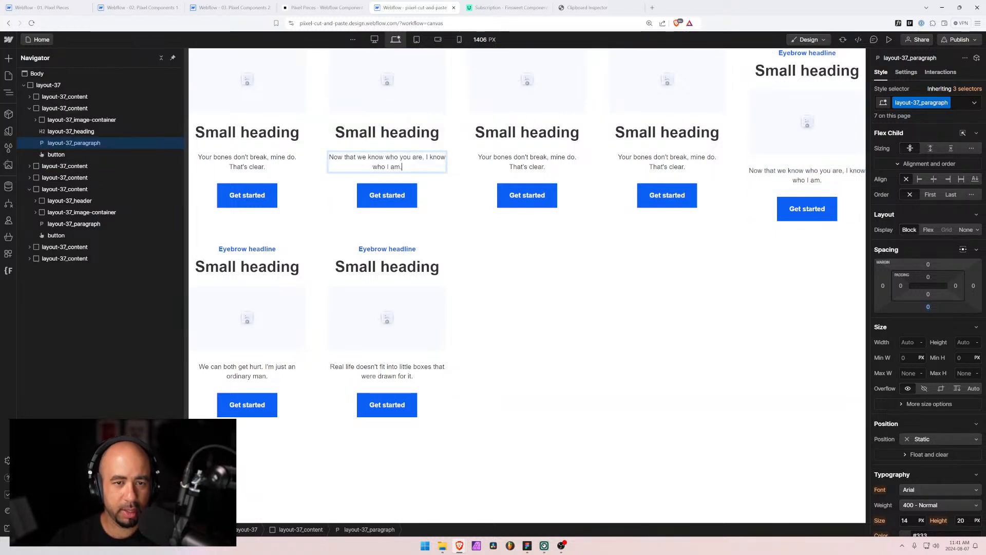
Replace the third column's paragraph with the old column's text "We can both get hurt. I'm just an ordinary man."
double_click(263, 367)
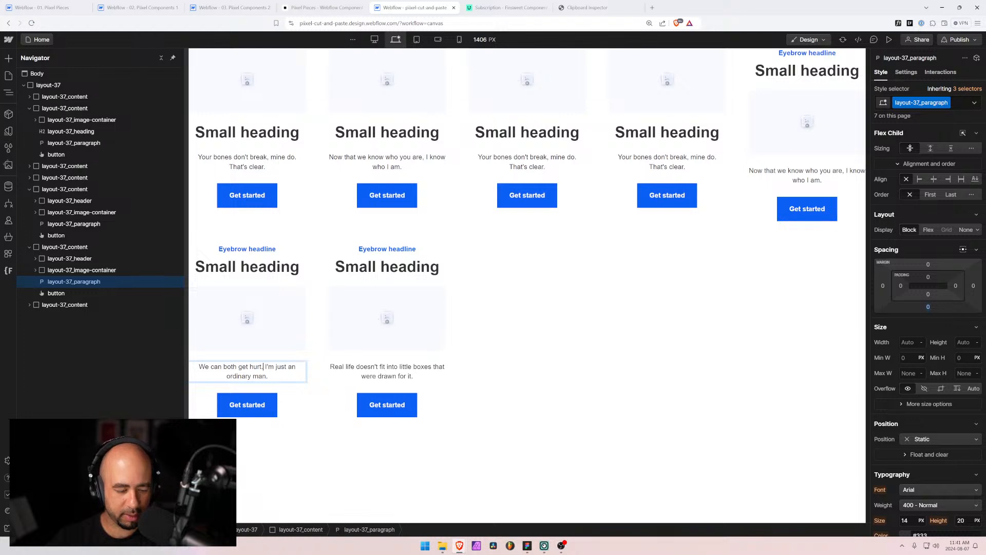
key("ctrl+a")
key("ctrl+c")
double_click(516, 157)
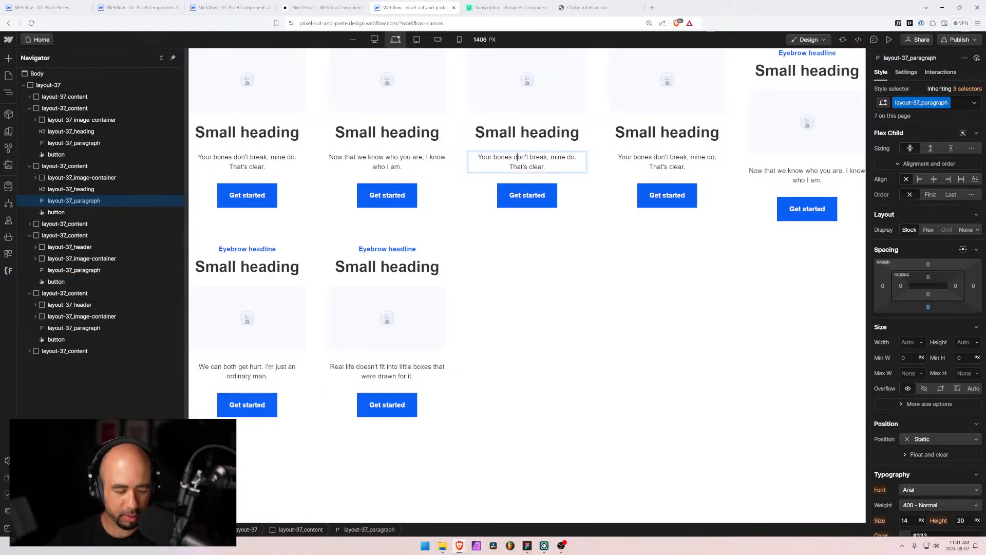
key("ctrl+a")
key("ctrl+v")
key("Escape")
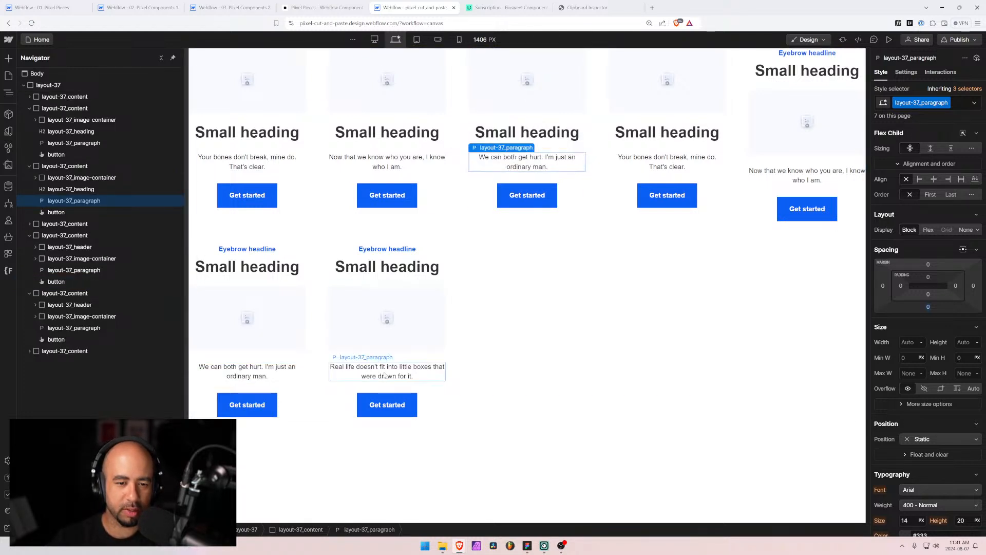
Replace the fourth column's paragraph with the old column's text "Real life doesn't fit into little boxes that were drawn for it."
double_click(385, 375)
key("ctrl+a")
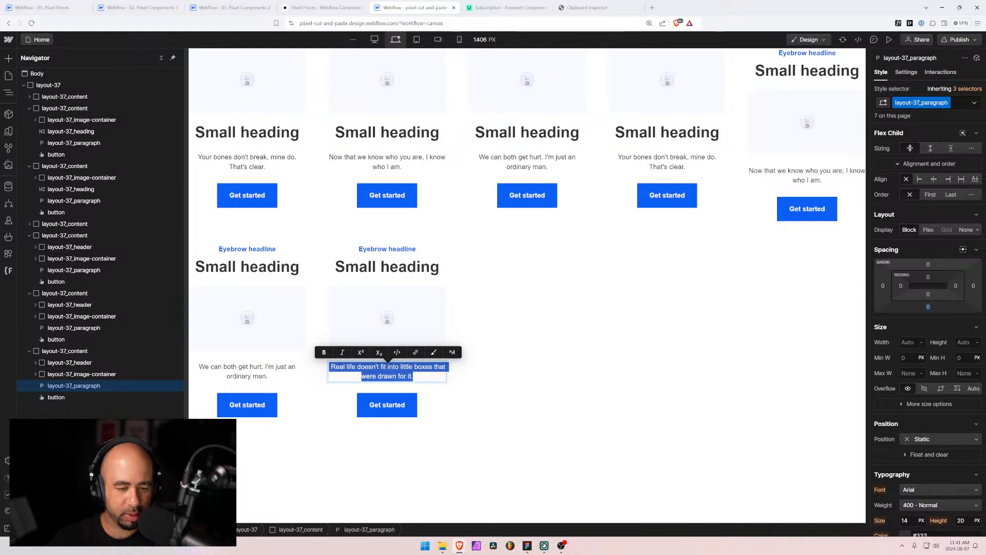
key("ctrl+c")
double_click(667, 162)
key("ctrl+a")
key("ctrl+v")
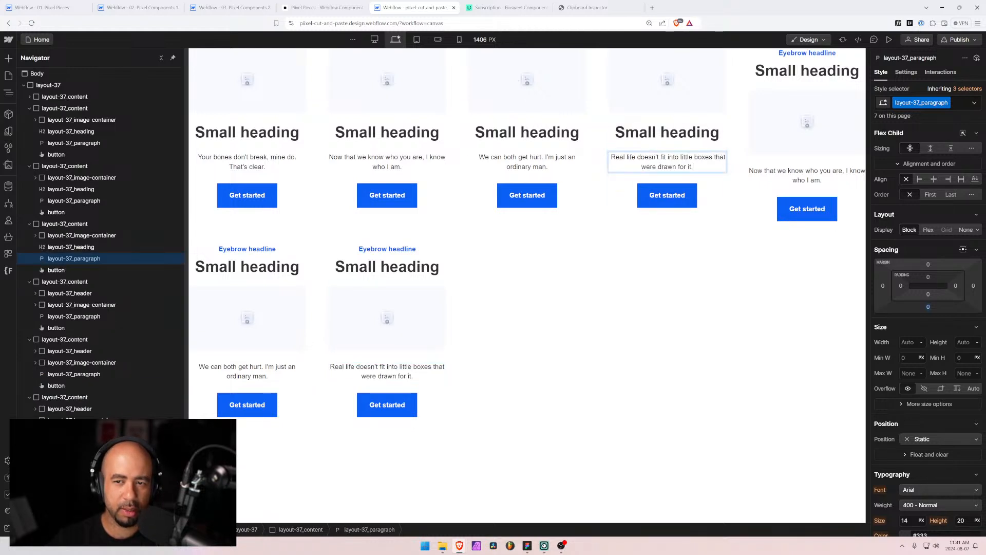
Delete the three old layout-37_content columns that still contain the eyebrow headline
left_click(50, 285)
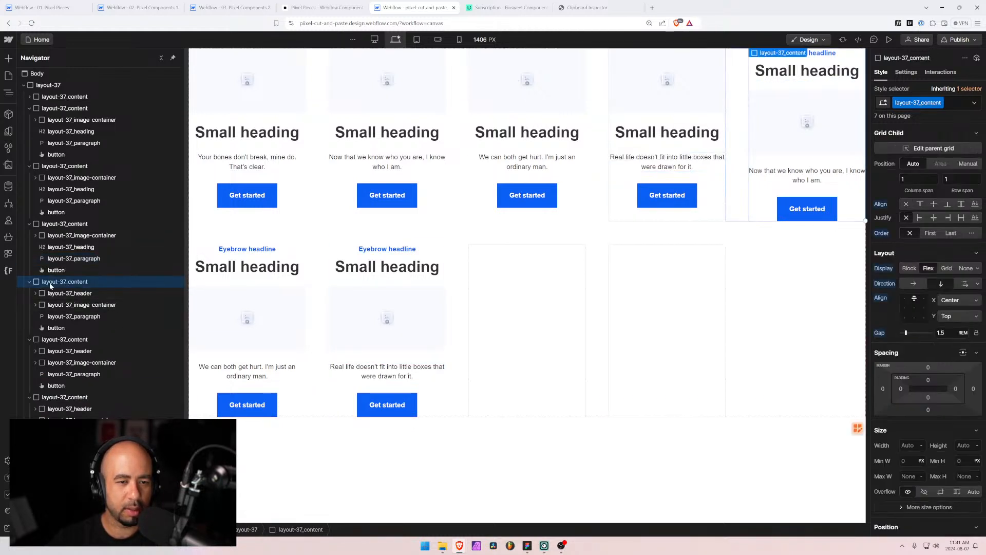
key("Delete")
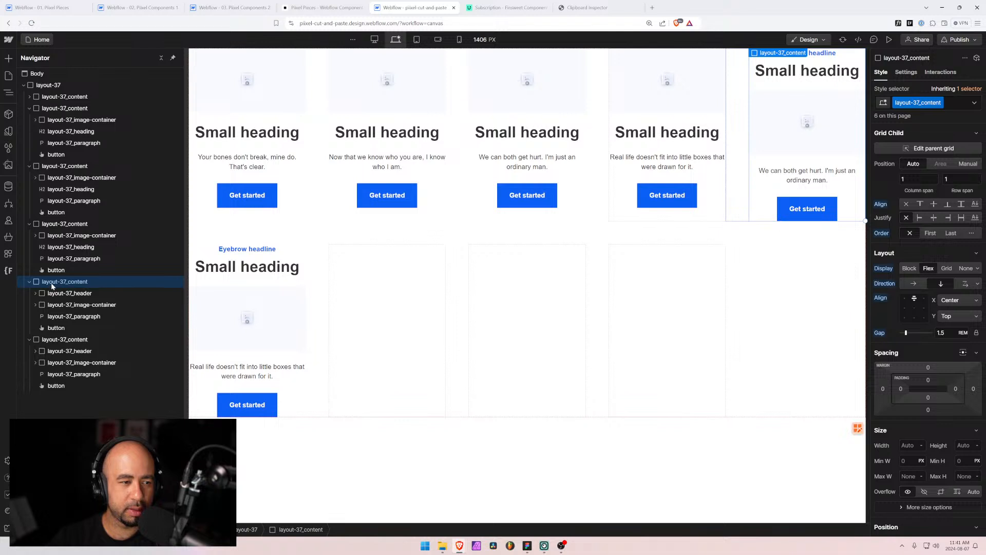
key("Delete")
key("Delete")
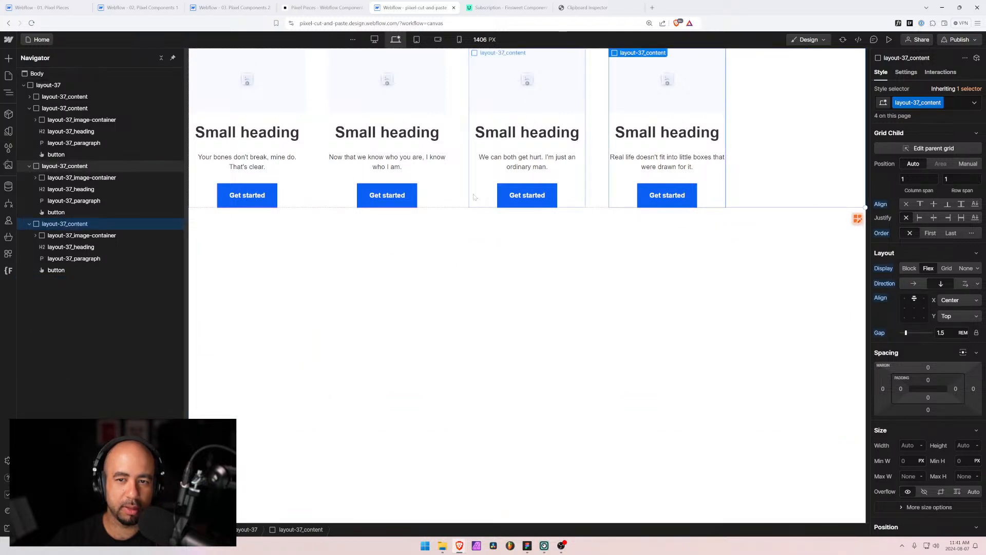
left_click(434, 178)
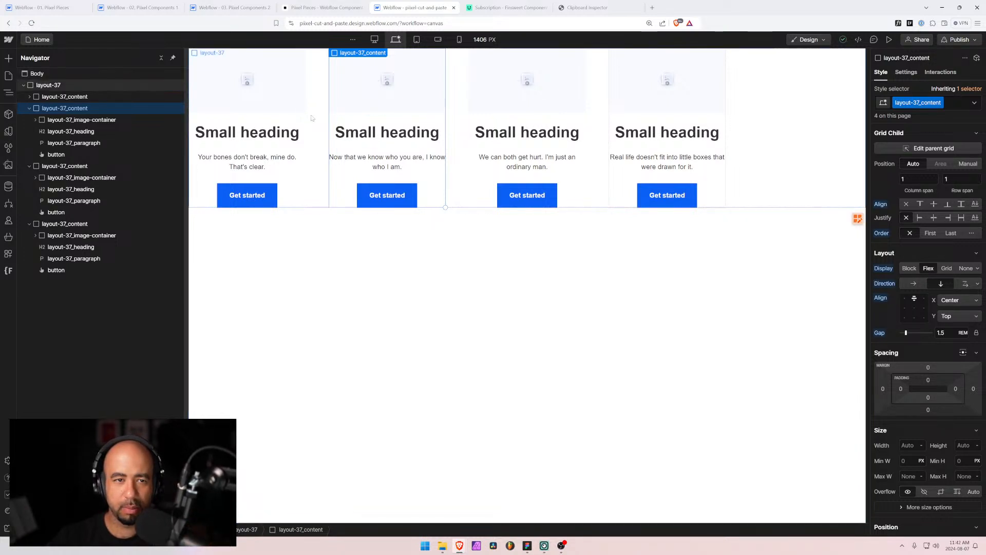
Select the layout-37 wrapper, collapse its expanded columns, and check the section at the tablet and mobile portrait breakpoints
left_click(45, 86)
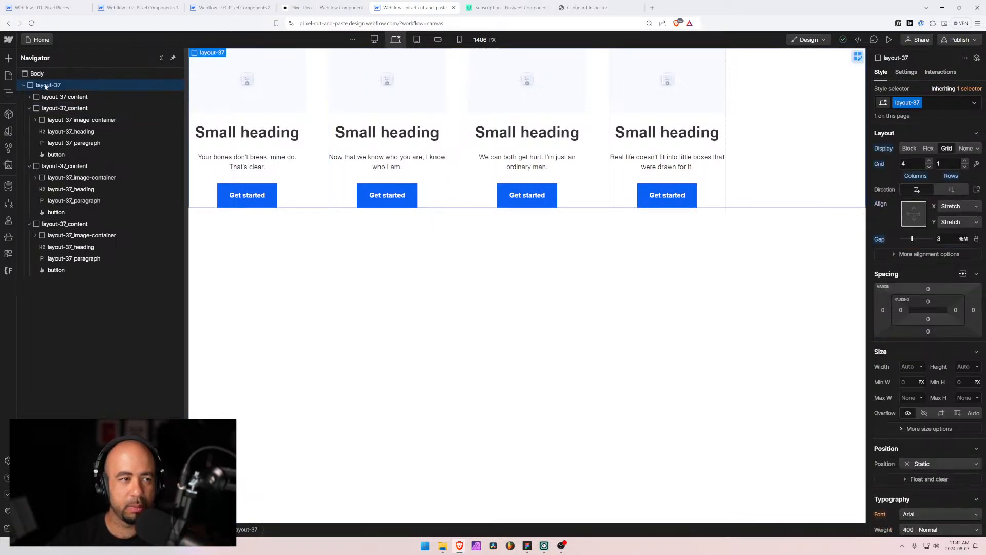
left_click(29, 109)
left_click(29, 120)
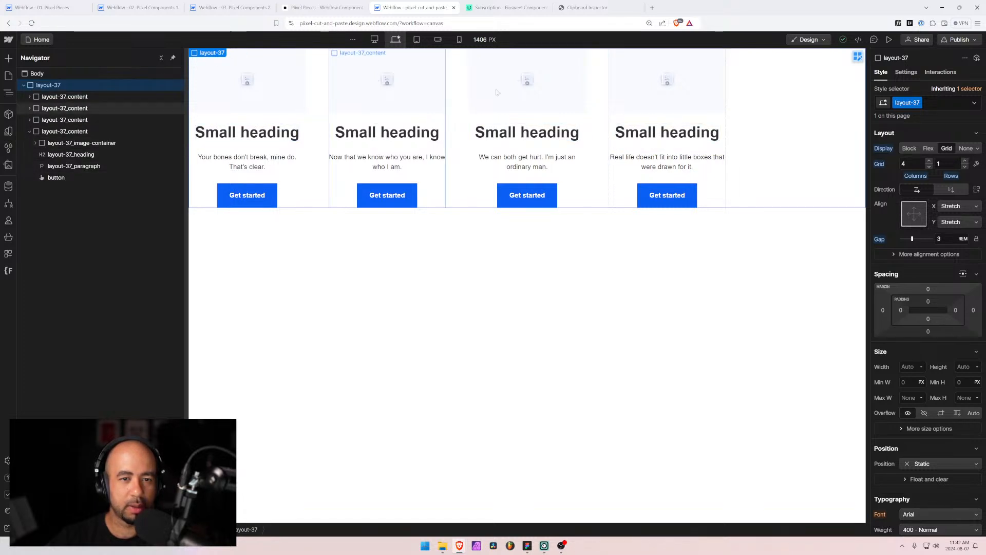
left_click(417, 40)
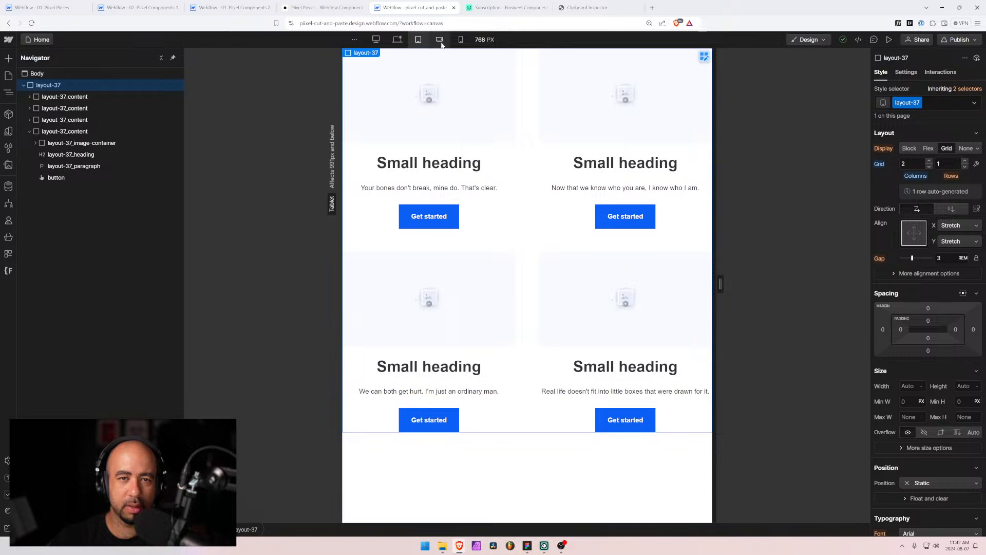
left_click(461, 39)
left_click(395, 40)
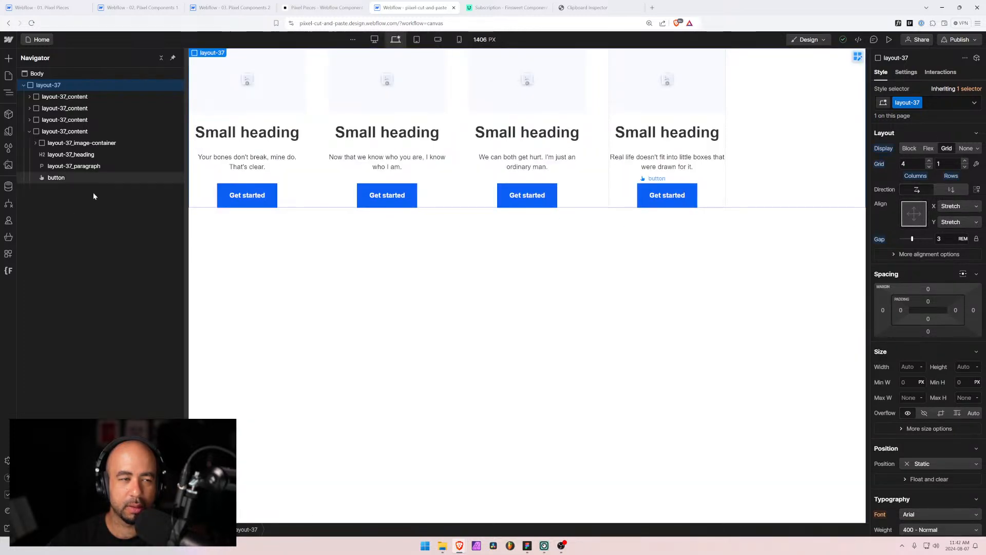
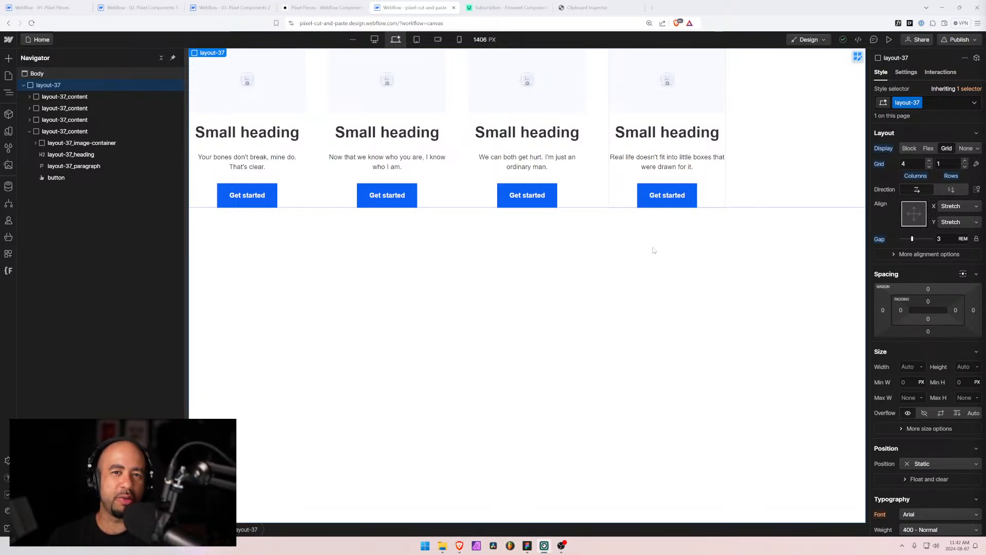
Review the Finsweet Components subscription plans and FAQ, plus the Slider and Cookie Consent sections on its home page
left_click(504, 8)
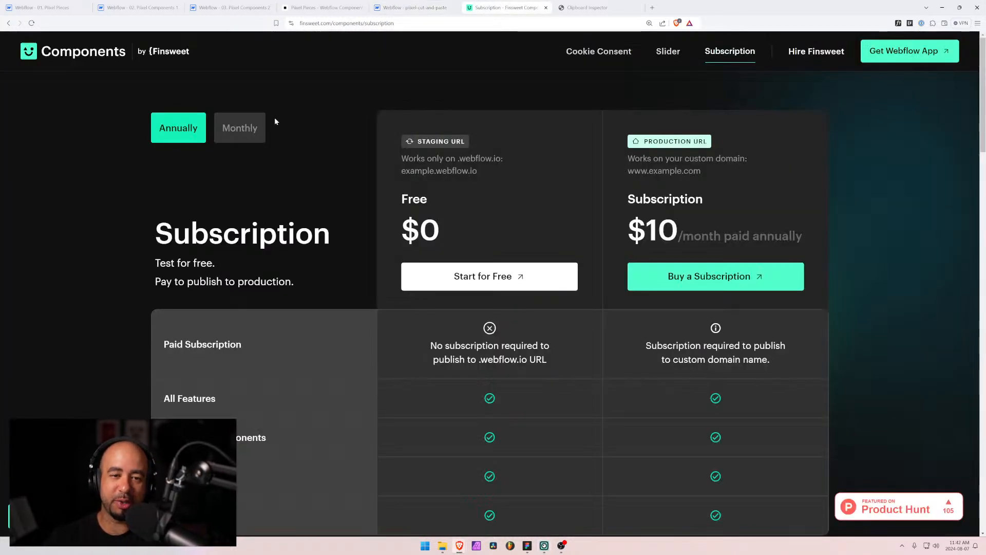
scroll(244, 234, "down", 4)
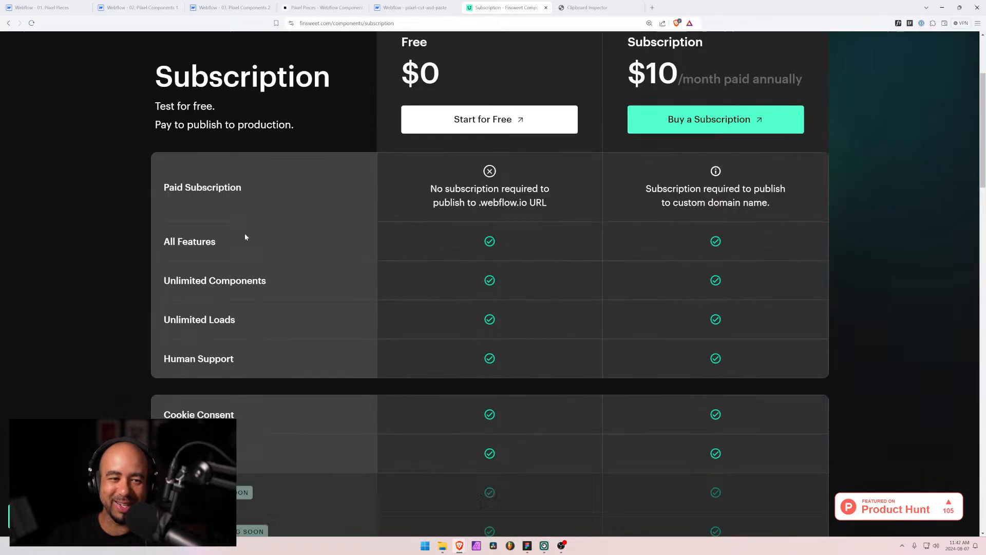
scroll(243, 232, "up", 4)
scroll(246, 229, "down", 9)
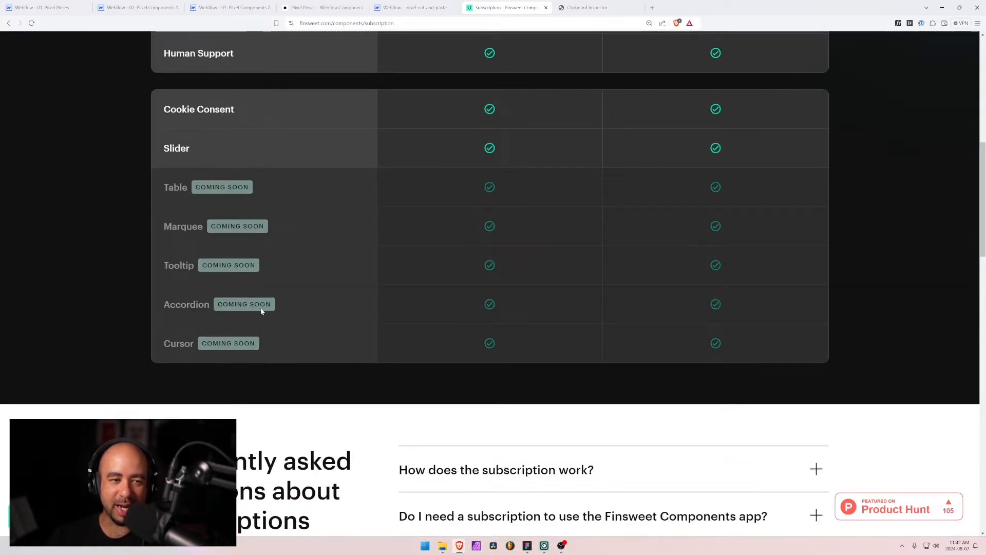
scroll(251, 341, "down", 5)
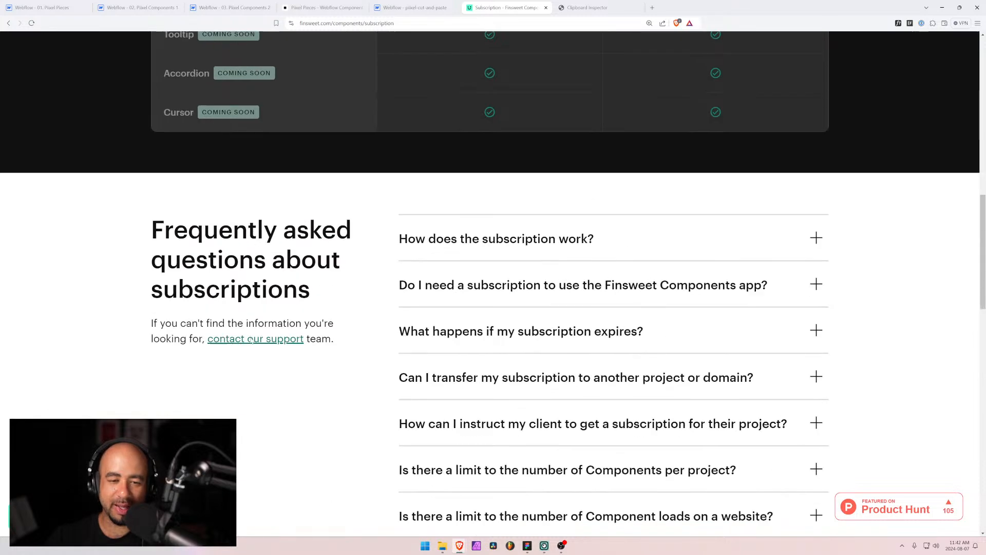
scroll(253, 341, "up", 8)
scroll(254, 341, "up", 5)
key("alt+Left")
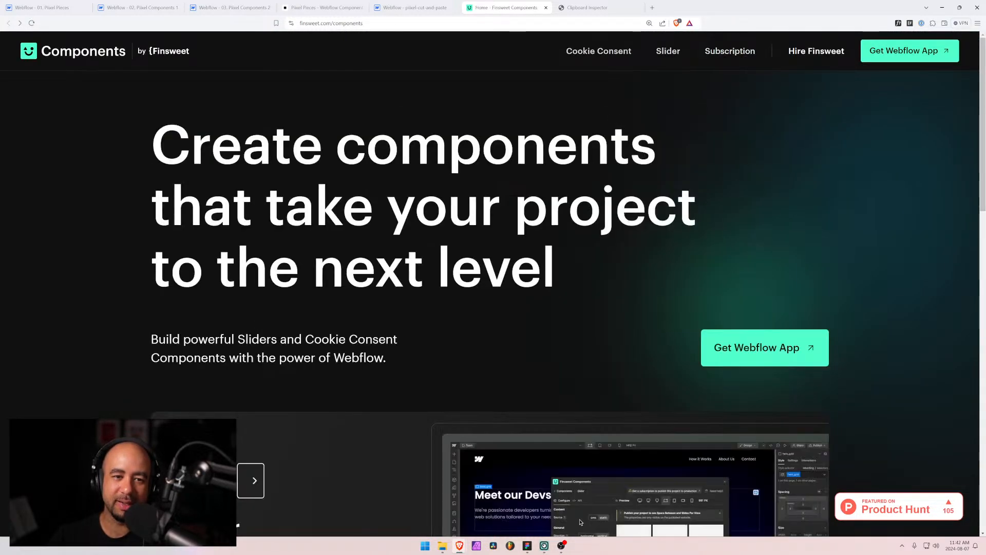
scroll(308, 308, "down", 5)
scroll(373, 297, "down", 4)
scroll(374, 298, "up", 2)
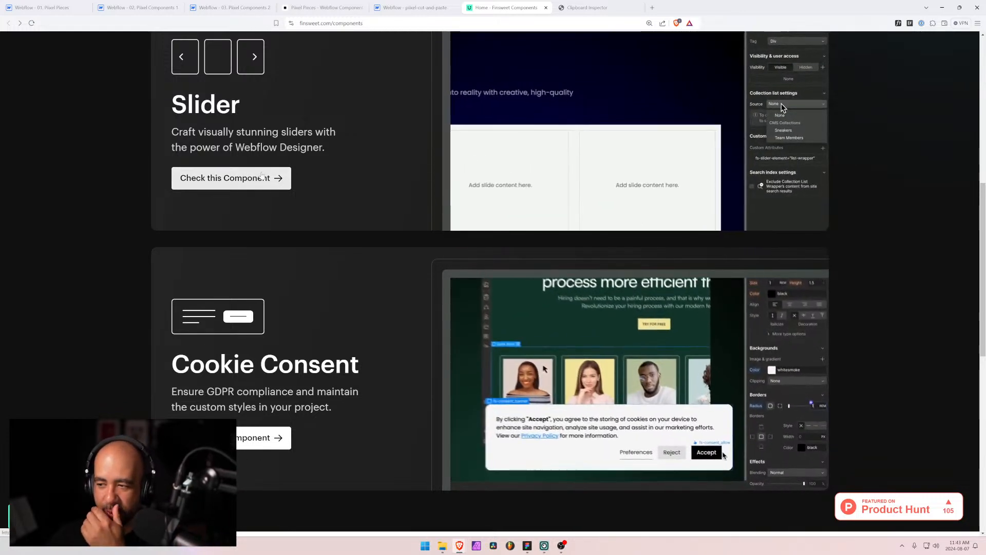
Copy the finished layout-37 section from the cut-and-paste project and switch to the Components 2 project in Webflow
left_click(410, 6)
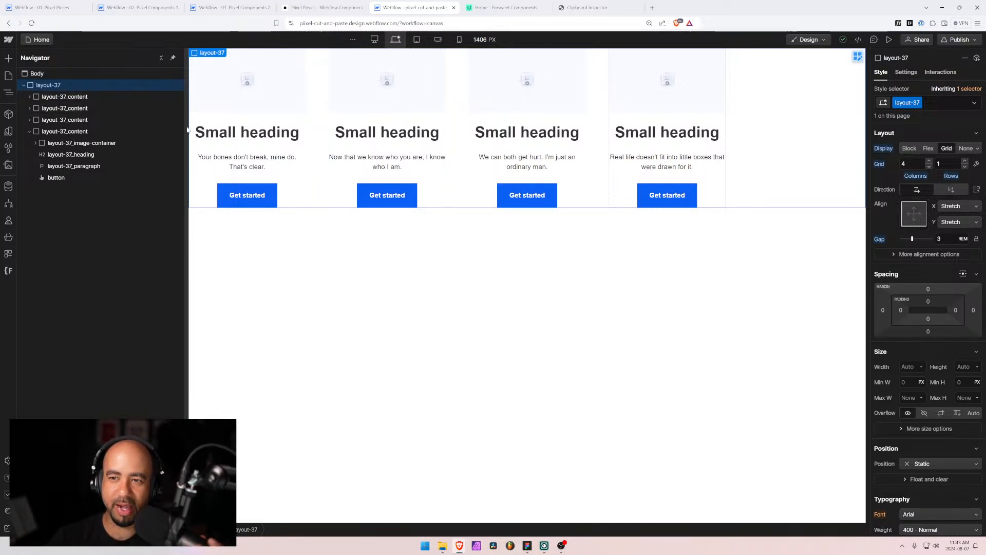
left_click(236, 119)
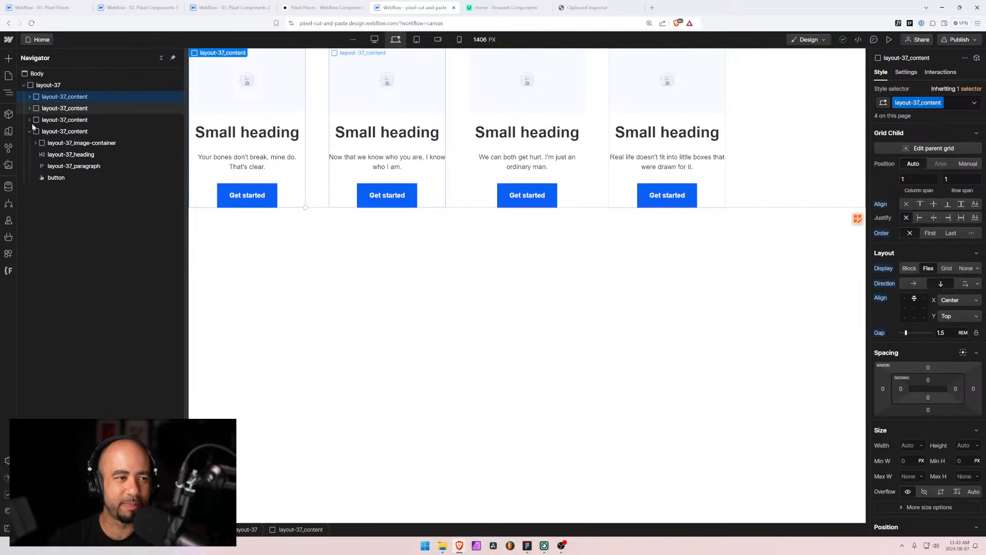
left_click(28, 131)
left_click(35, 87)
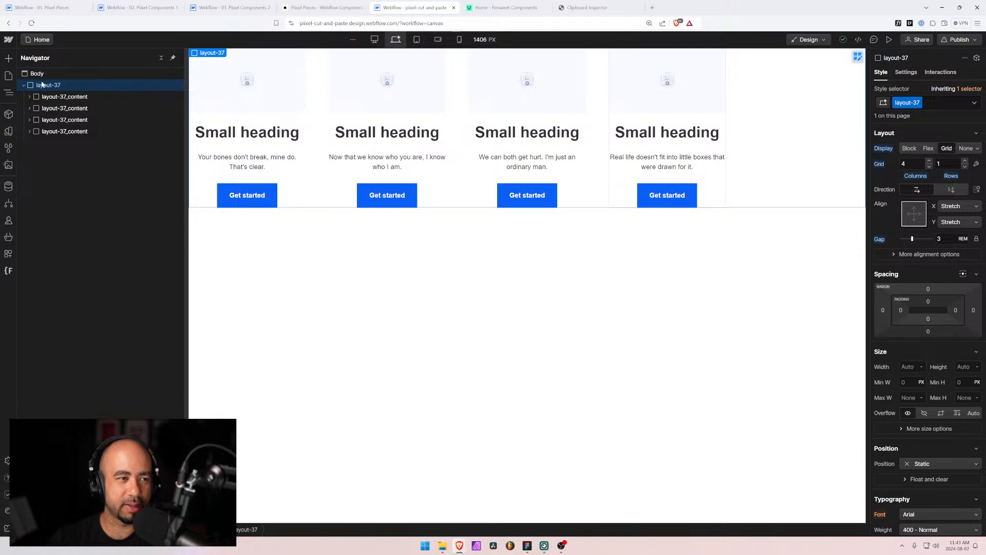
left_click(145, 4)
left_click(236, 6)
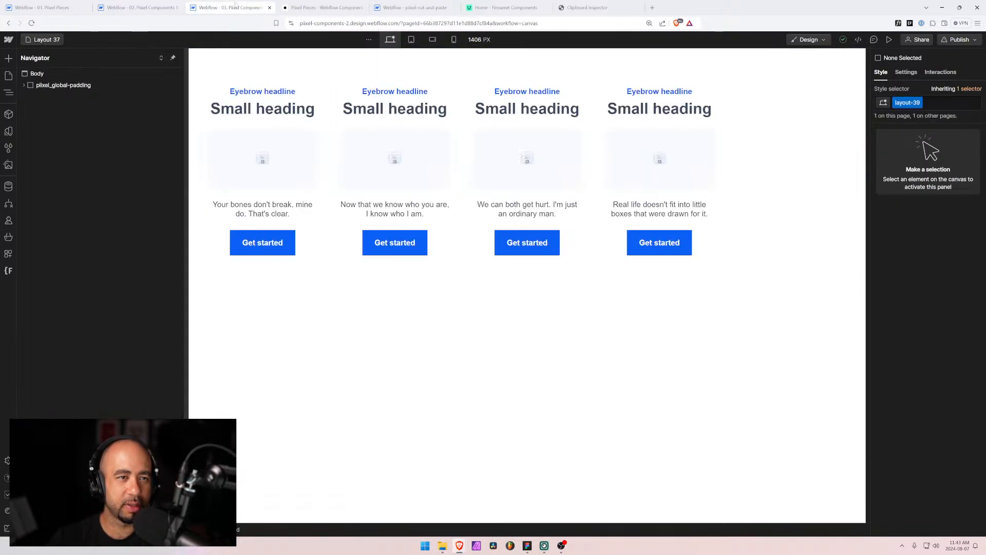
On the Layout 37 page, replace the layout-39 section inside the global-padding wrapper with the copied layout-37 section
left_click(28, 88)
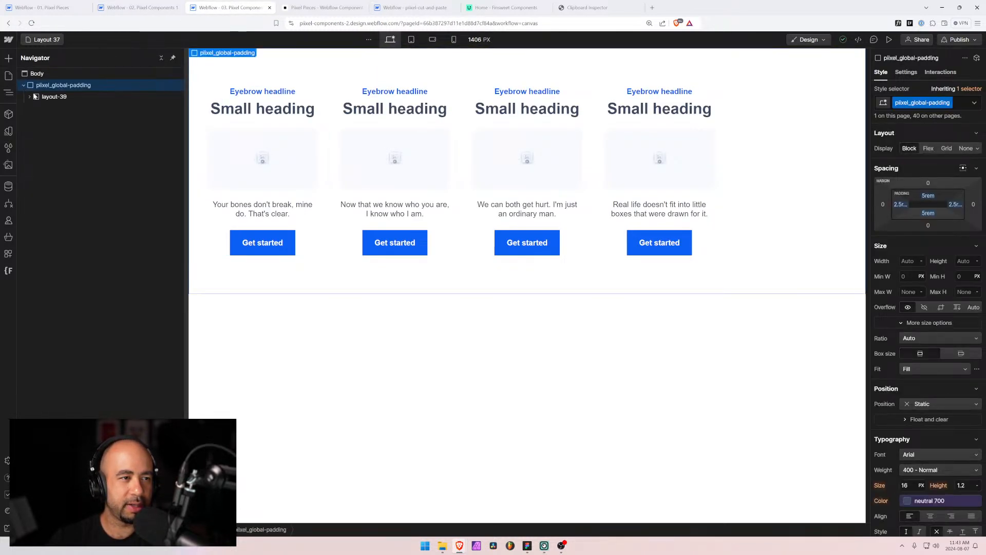
left_click(36, 97)
key("Delete")
left_click(49, 86)
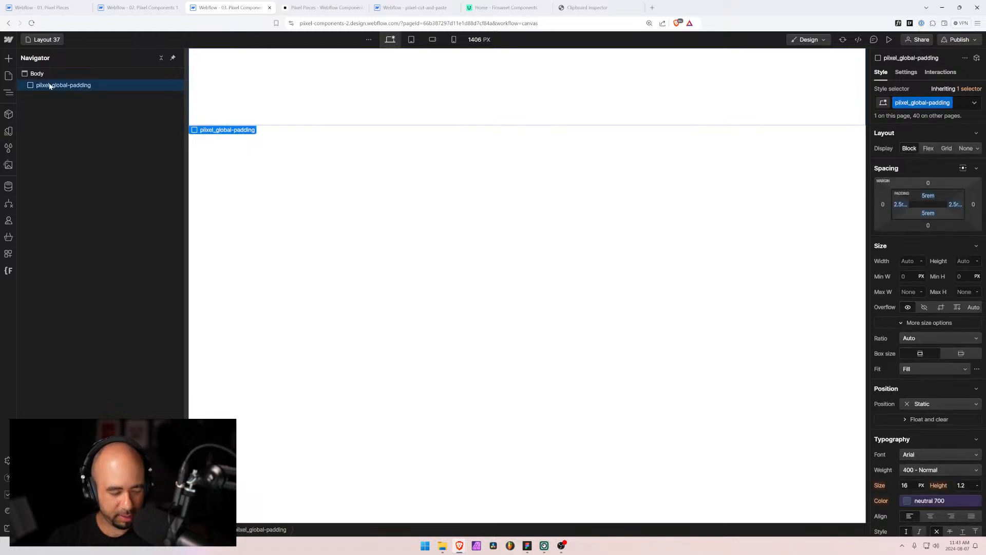
key("ctrl+v")
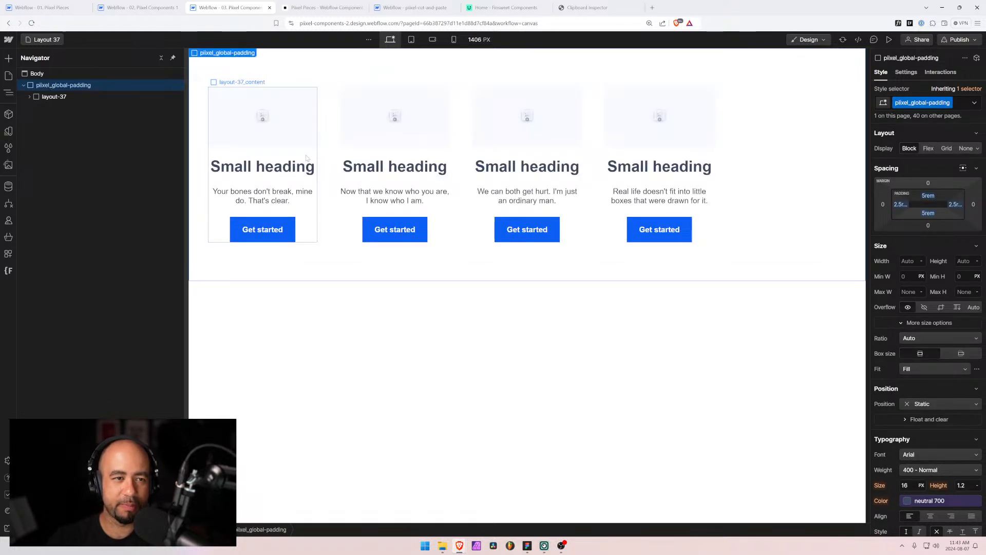
Check the pasted layout-37 section at the mobile breakpoints and return to the desktop view
left_click(433, 40)
left_click(455, 40)
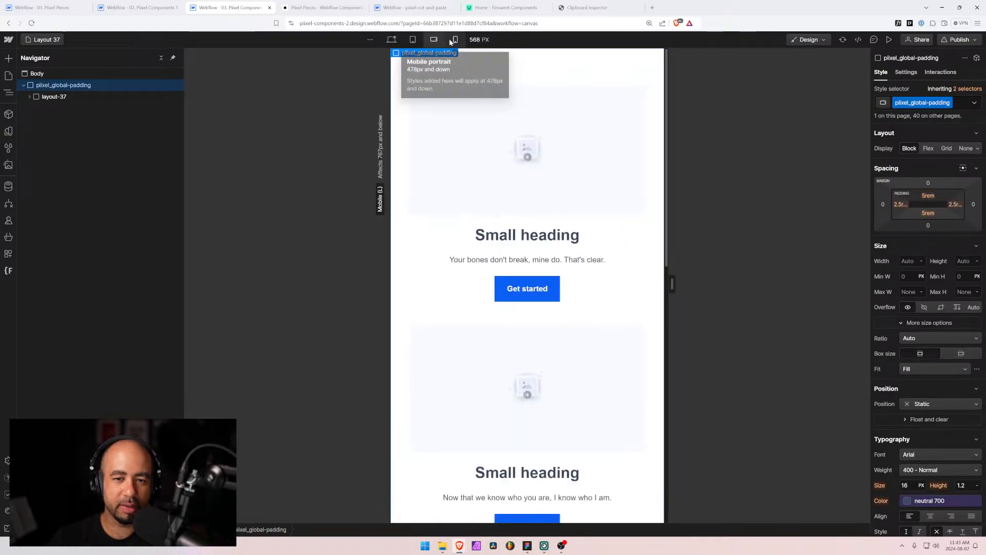
left_click(391, 40)
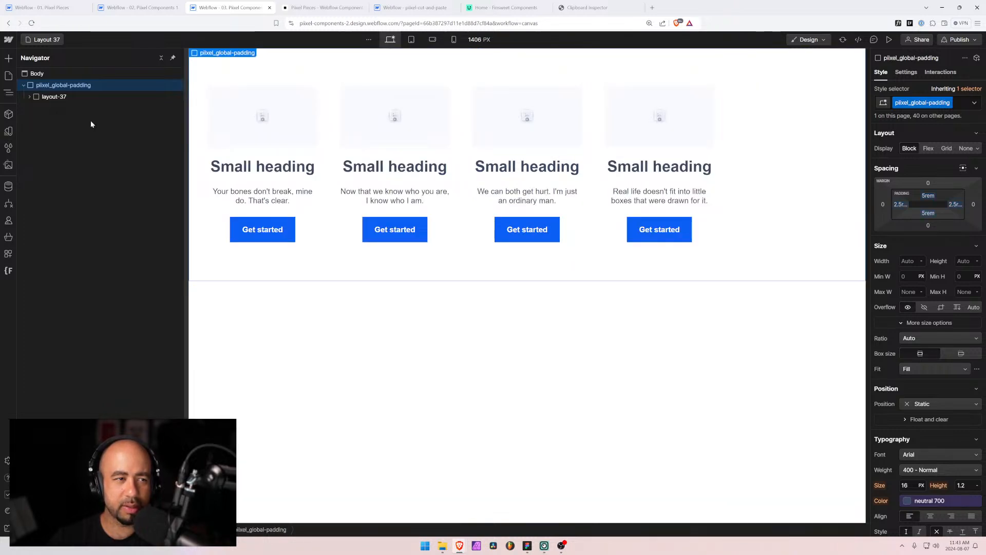
Reorder the static pages so Layout 37 follows Layout 35 and Layout 39 follows Layout 38
left_click(42, 41)
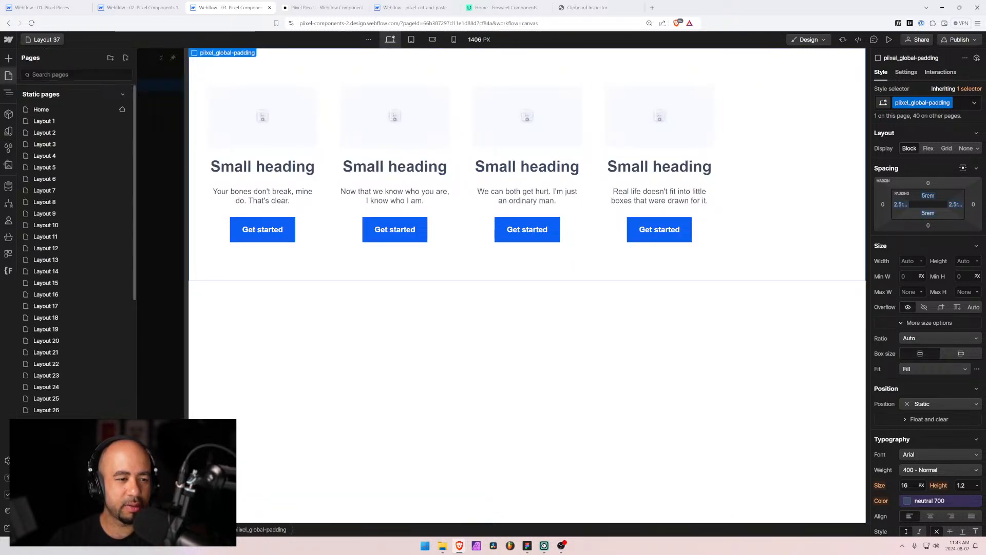
scroll(83, 254, "down", 5)
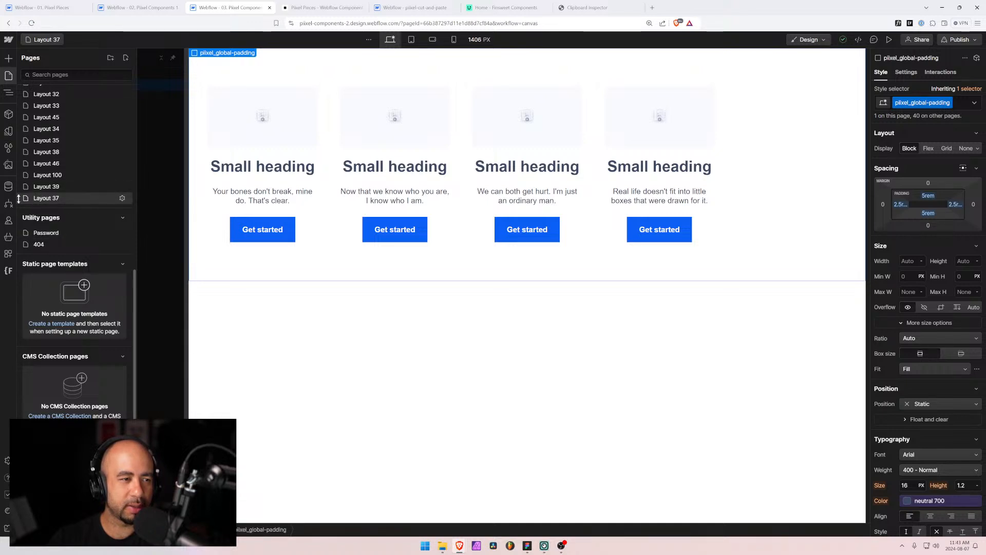
left_click_drag(121, 198, 17, 148)
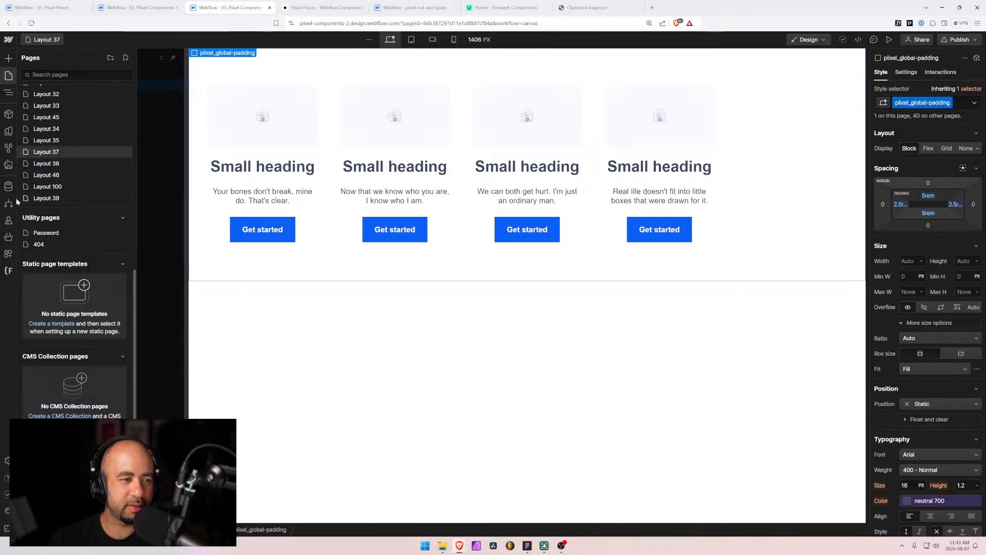
left_click_drag(19, 199, 74, 161)
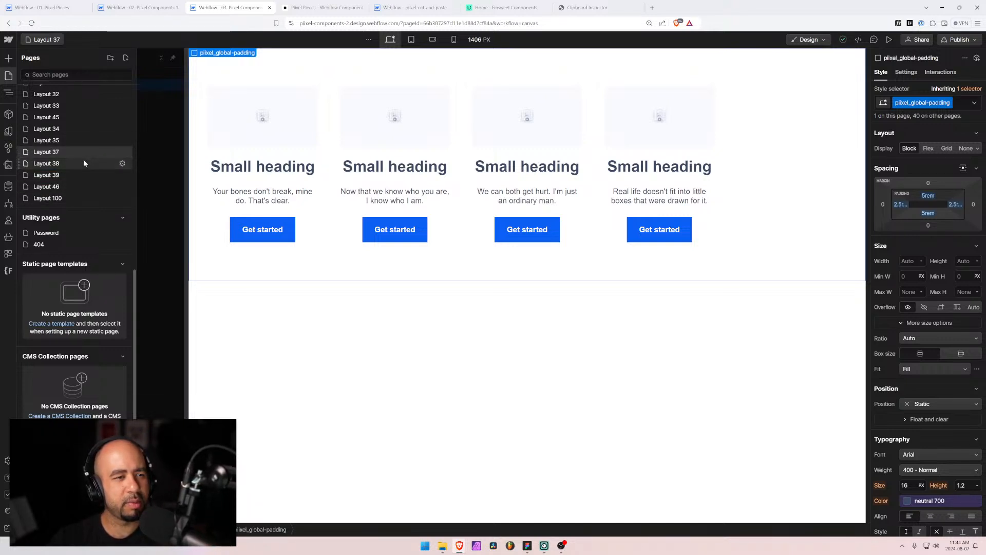
Duplicate the Layout 37 page and create the copy under the name Layout 36
left_click(122, 152)
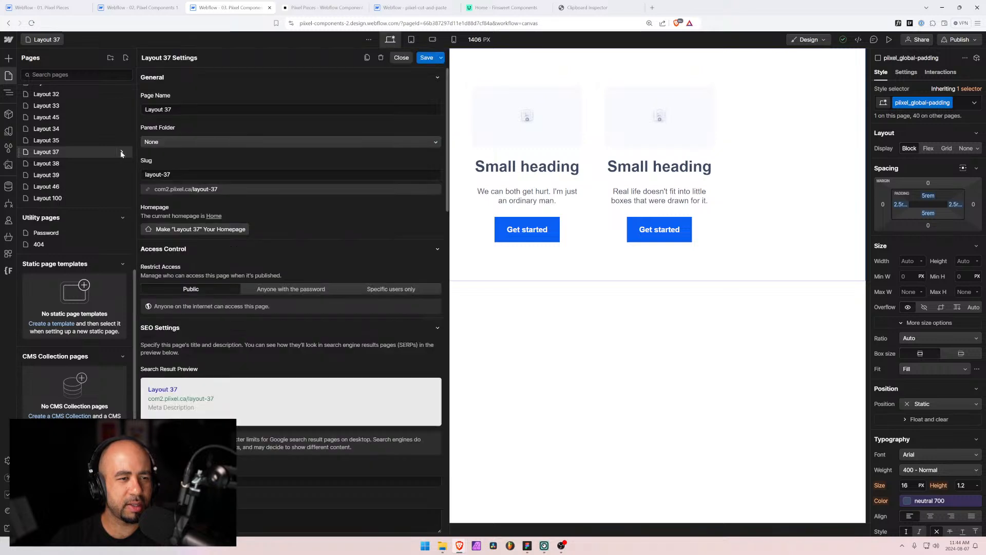
left_click(367, 58)
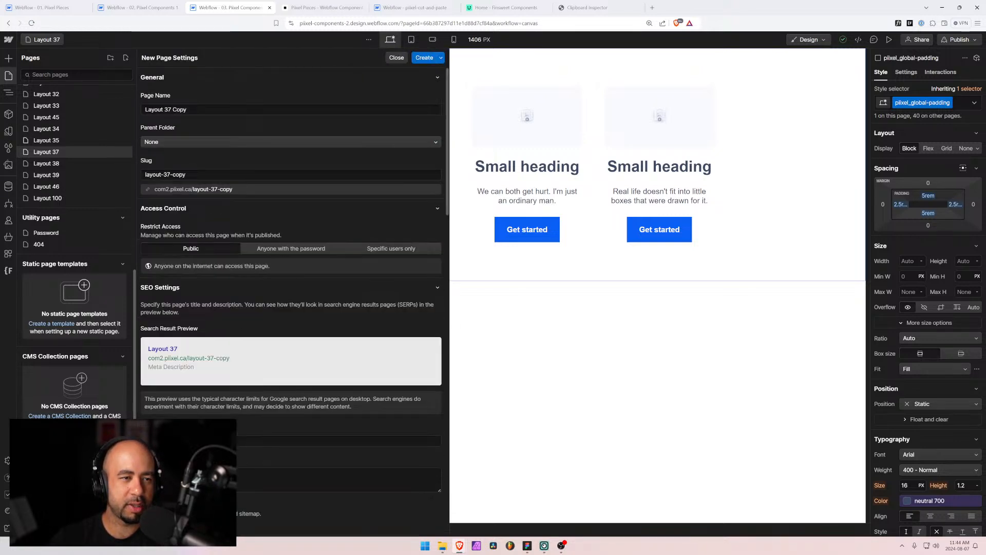
left_click(168, 109)
type("6")
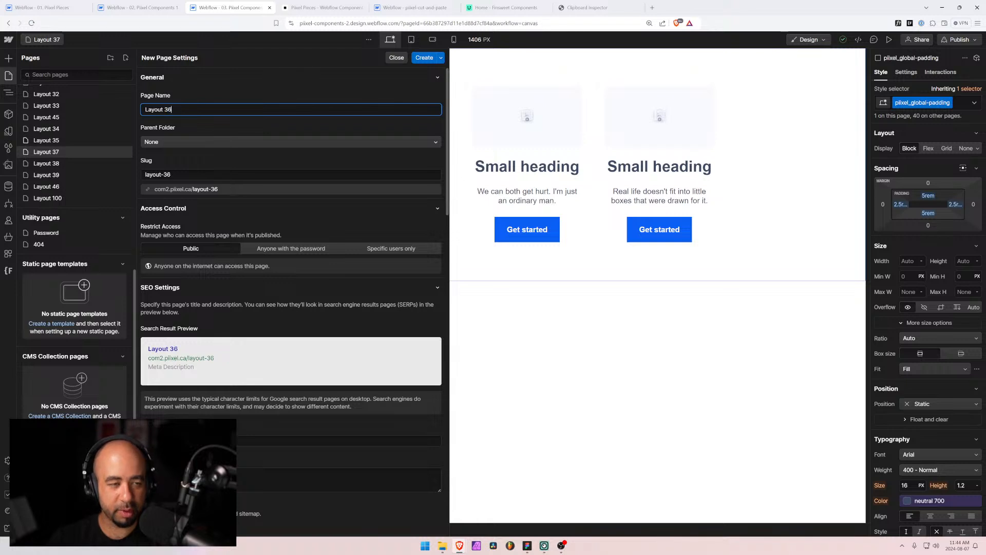
left_click(425, 58)
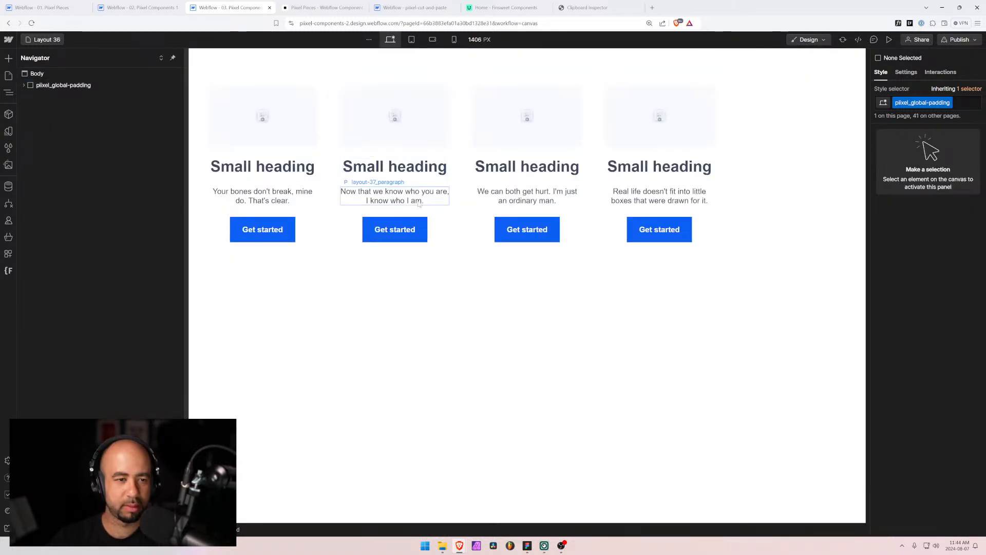
Delete the layout-37 section from the Layout 36 page and select the empty global-padding wrapper
left_click(22, 84)
left_click(32, 97)
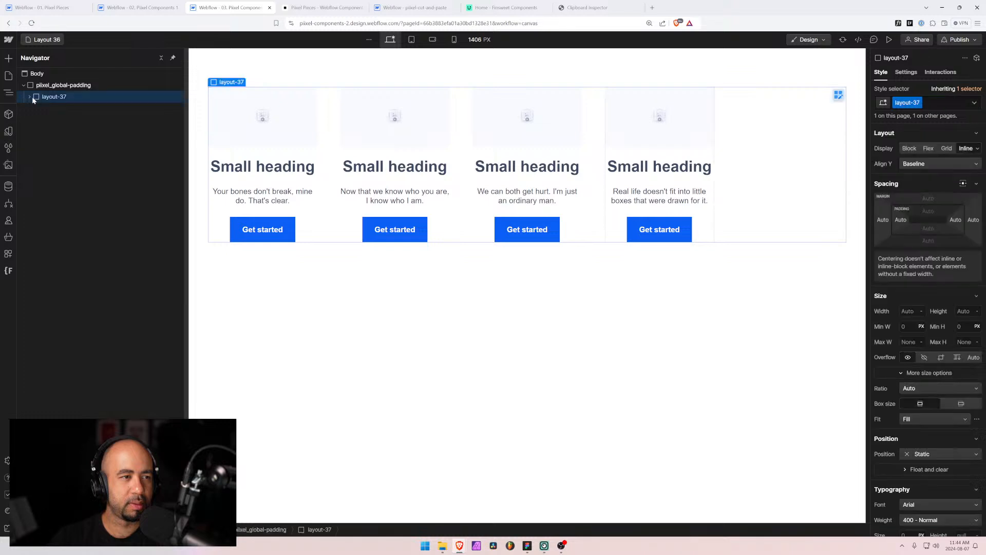
key("Delete")
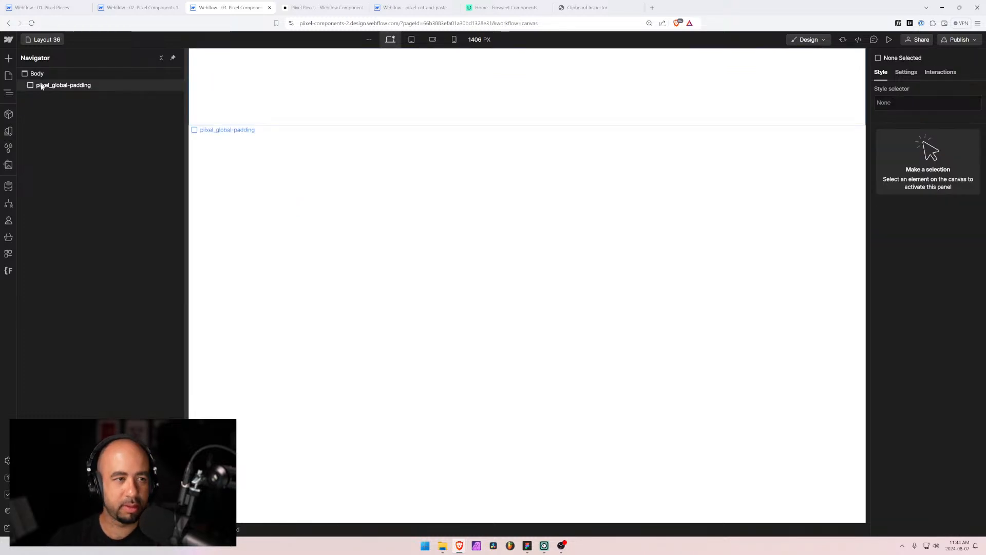
left_click(36, 85)
Look up the Layout 36 design in the Figma component library and switch to the cut-and-paste project in Webflow
key("alt+Tab")
key("alt+Tab")
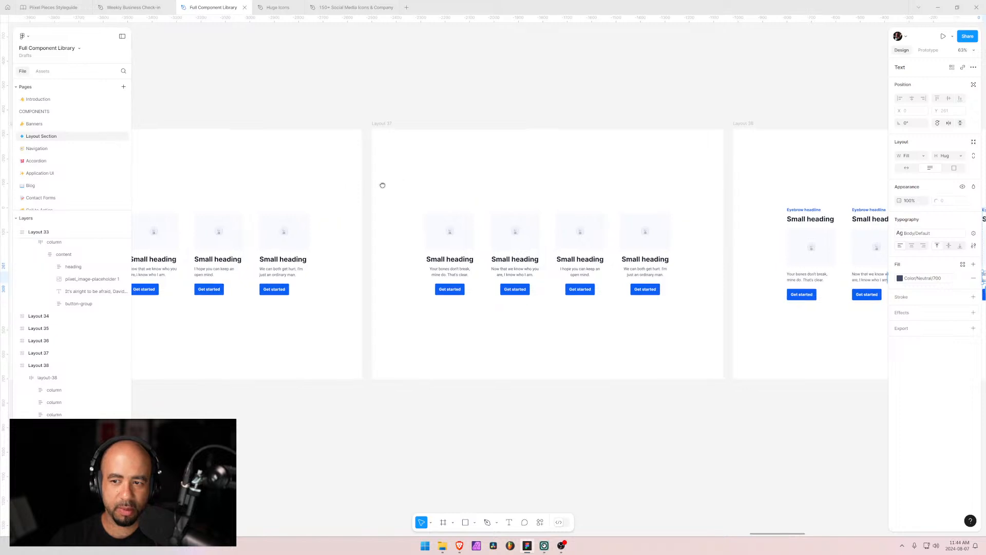
scroll(381, 185, "left", 5)
key("alt+Tab")
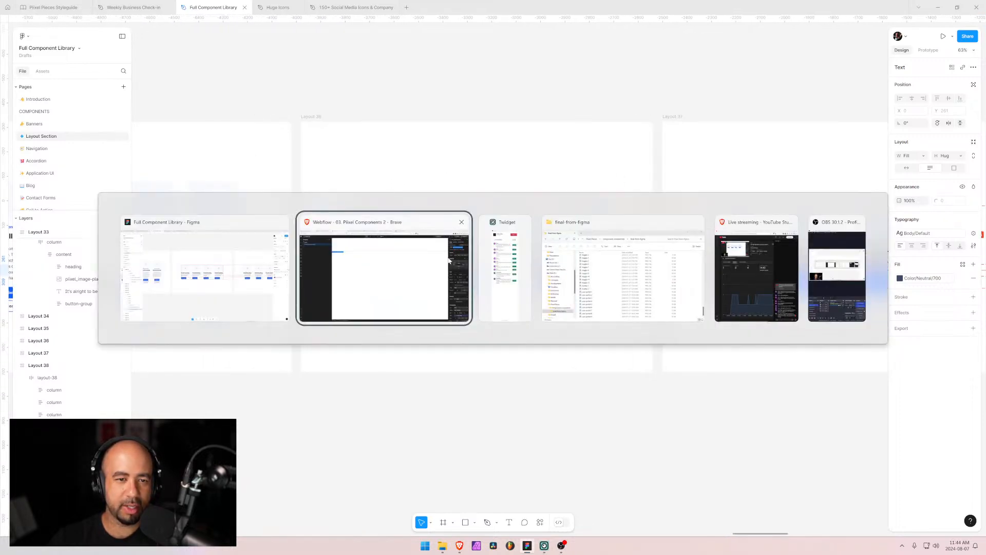
left_click(384, 10)
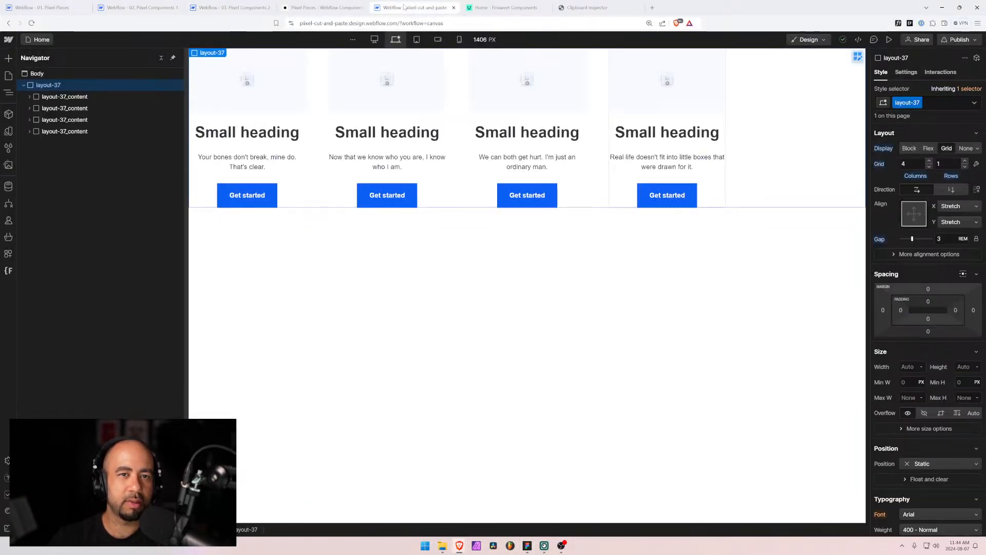
Rename the layout-37 class folder to layout-36 with Finsweet Folders and save the changes
left_click(8, 271)
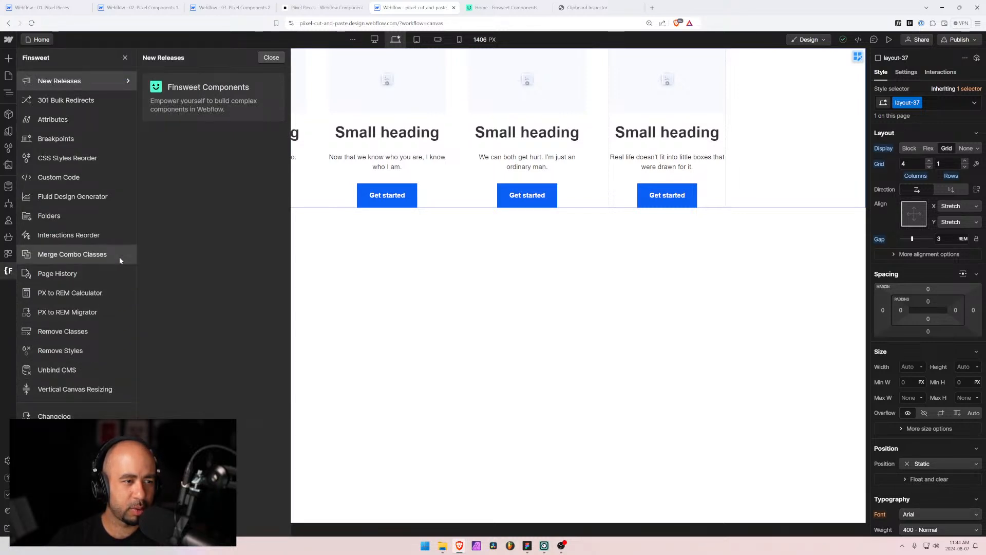
left_click(105, 214)
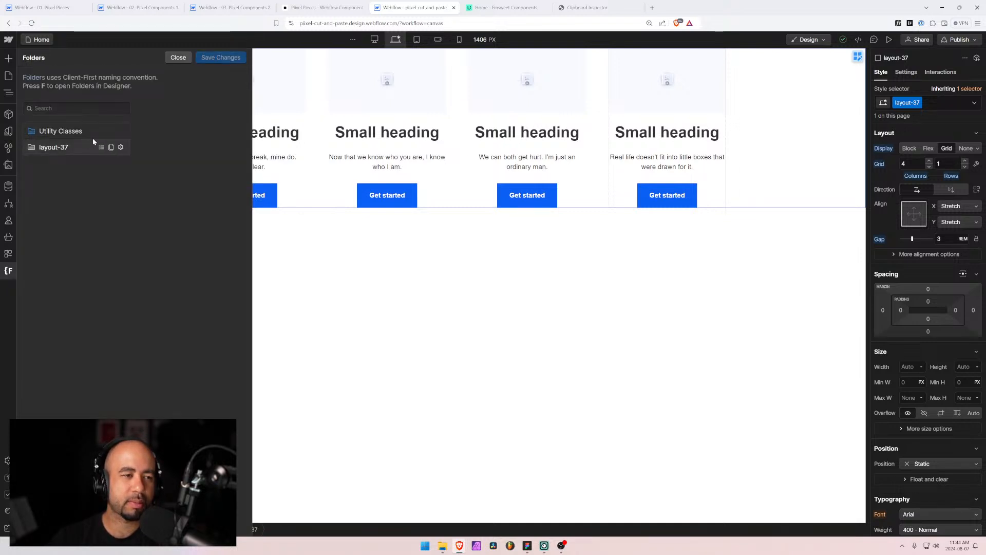
left_click(117, 149)
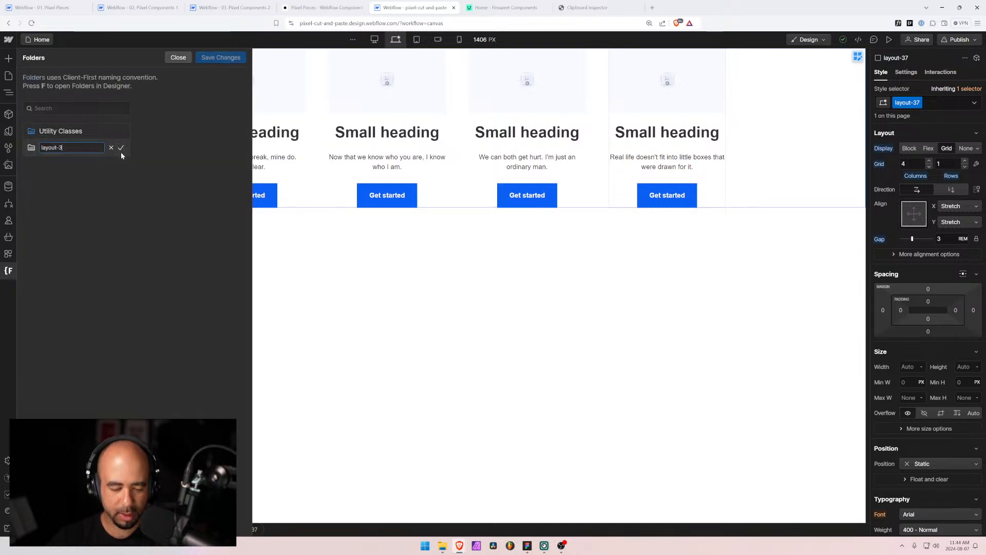
key("BackSpace")
type("8")
key("BackSpace")
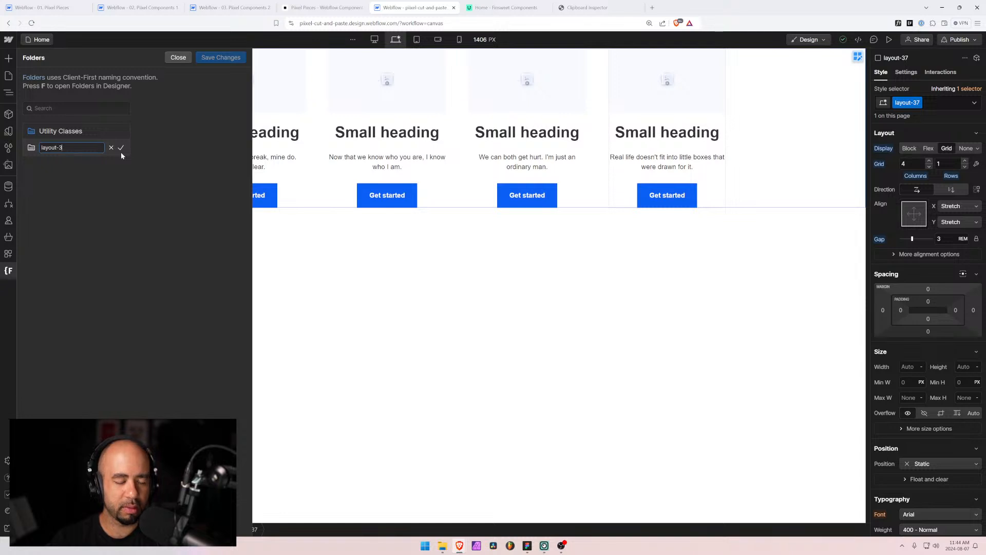
left_click(122, 150)
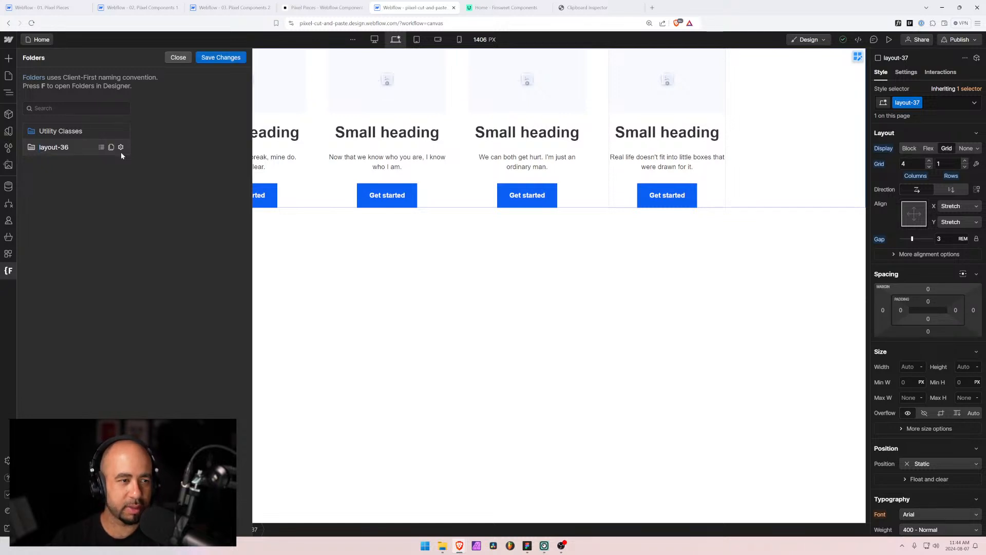
left_click(221, 57)
left_click(587, 318)
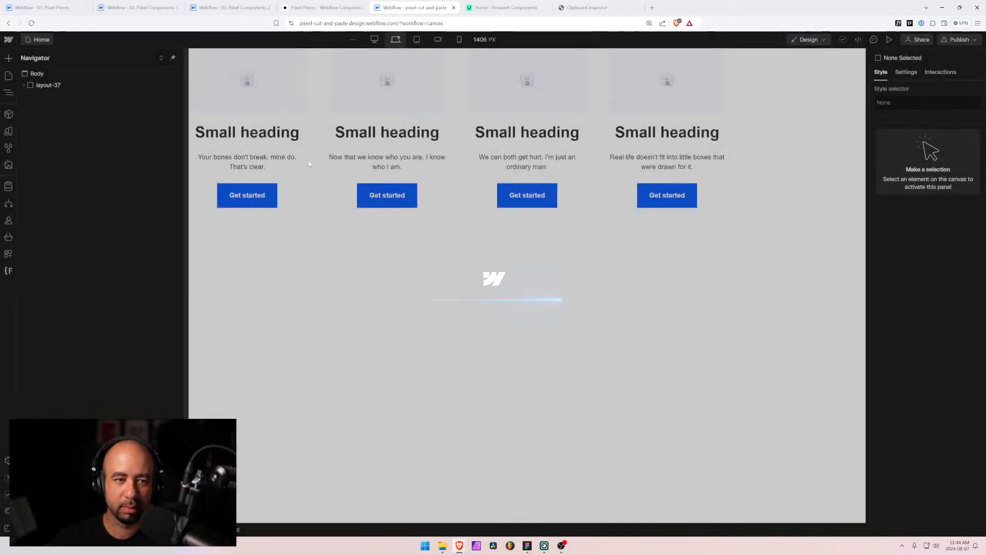
Select the section and check whether its class name has been updated to layout-36
left_click(93, 85)
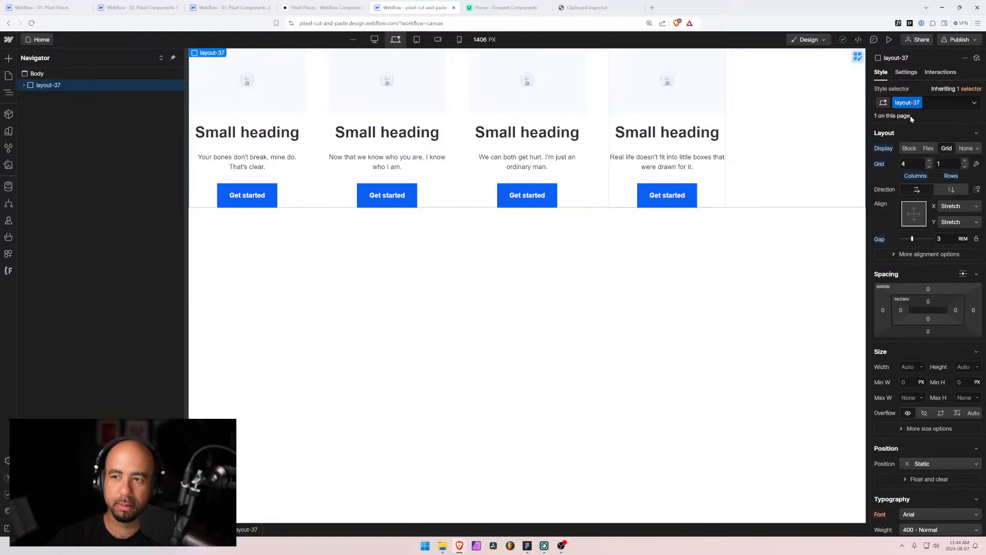
left_click(908, 103)
left_click(905, 115)
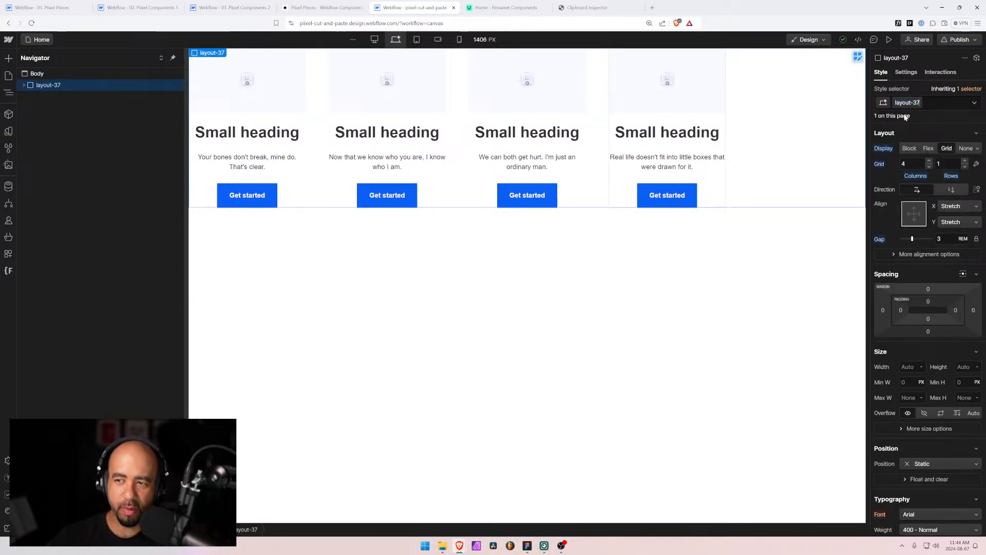
key("Return")
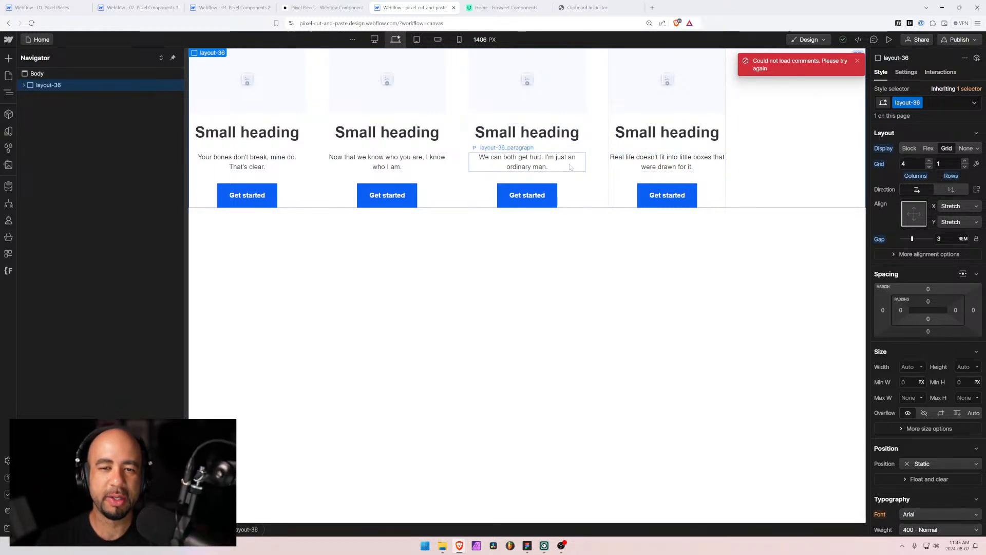
Set the layout-36_content columns to left flex alignment and left-aligned text
left_click(576, 146)
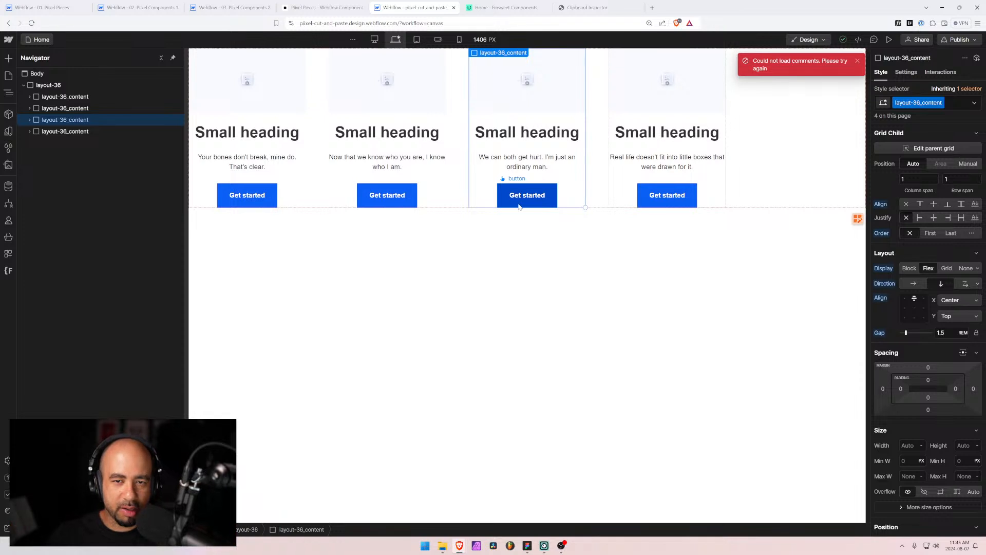
left_click(427, 152)
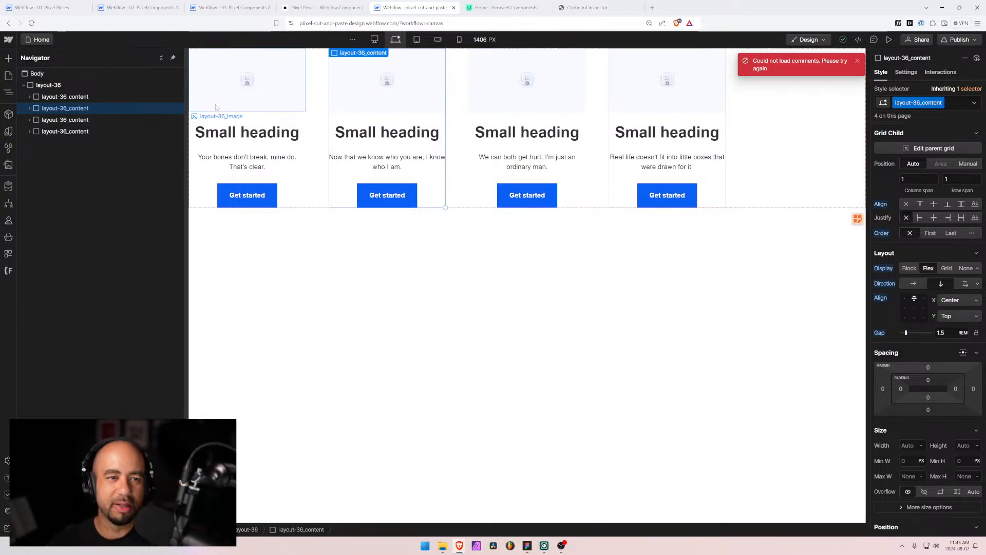
left_click(256, 121)
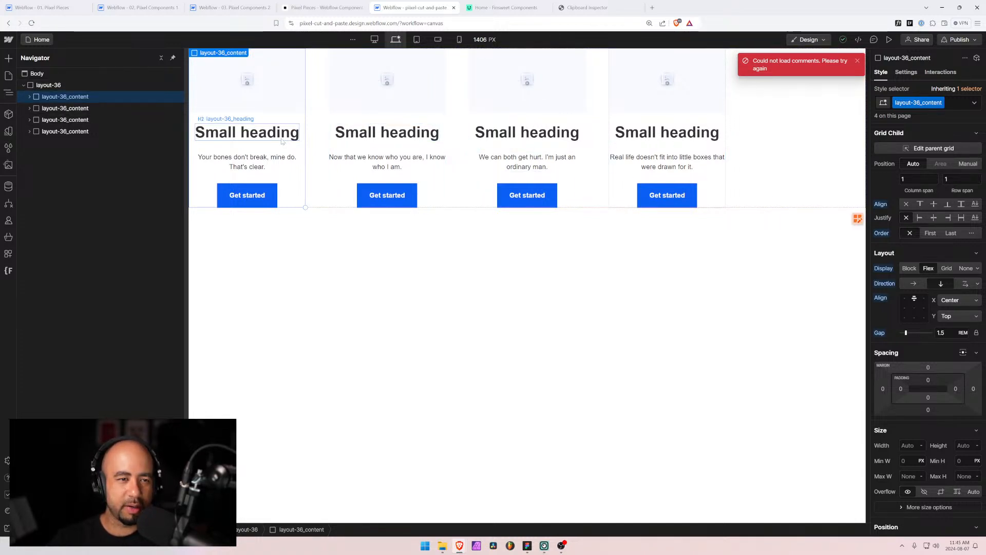
left_click(246, 132)
left_click(29, 97)
left_click(56, 97)
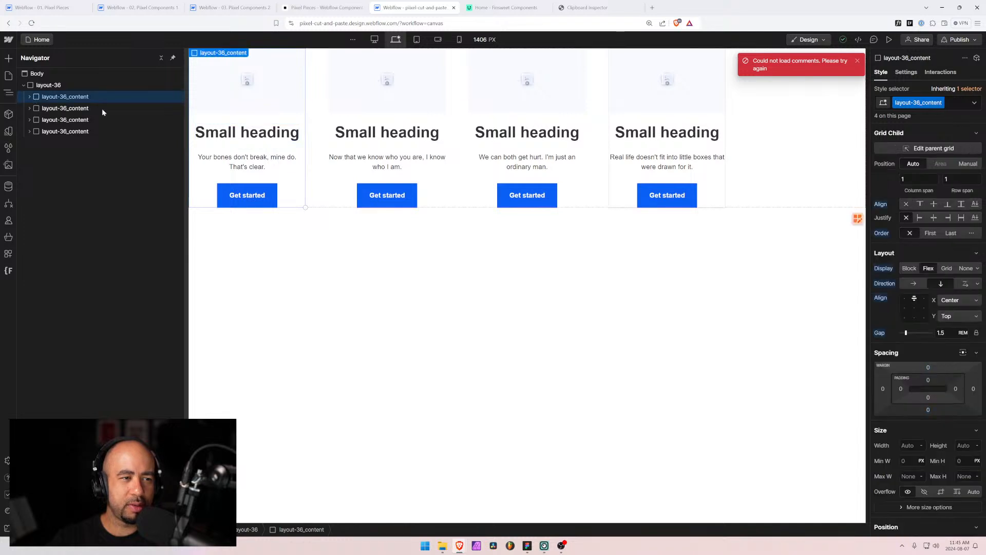
left_click(905, 299)
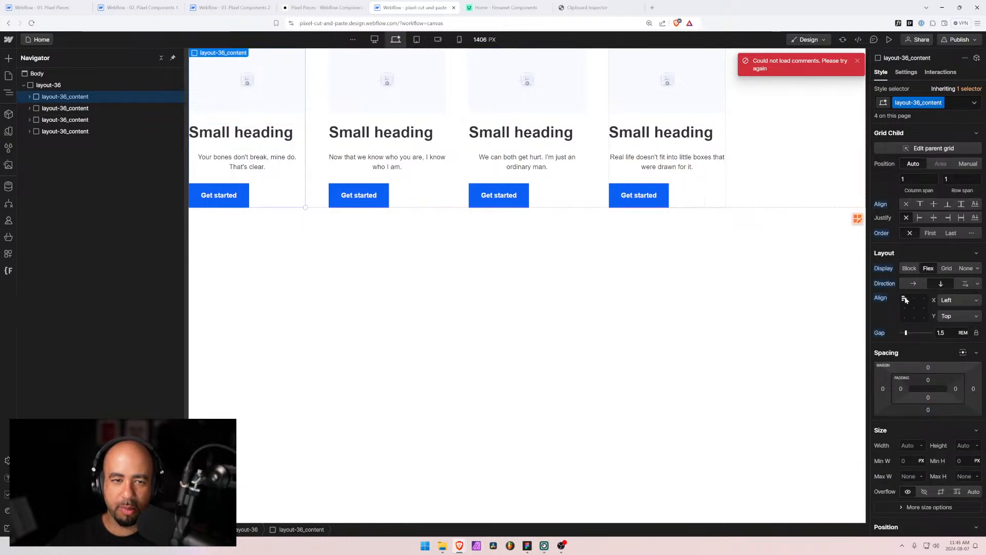
scroll(918, 435, "down", 3)
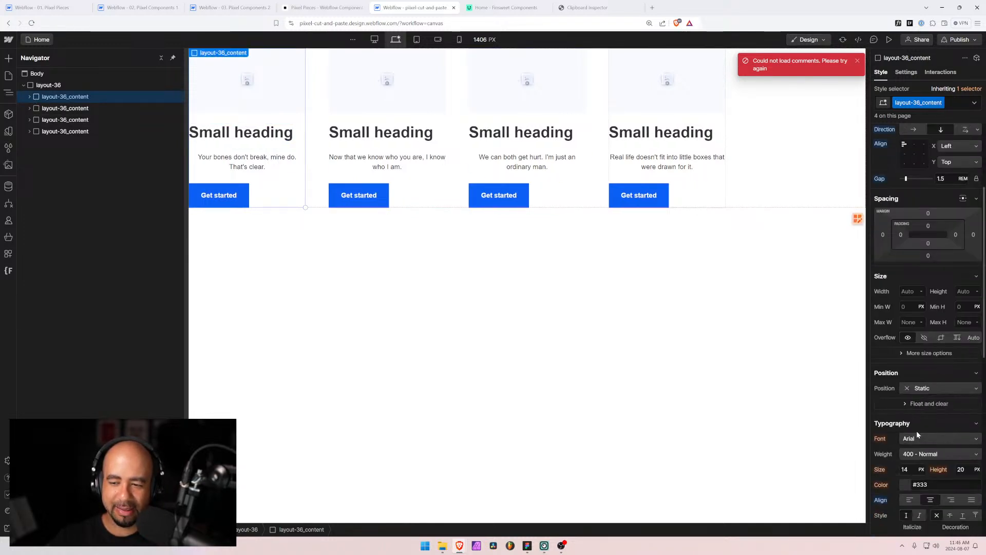
left_click(908, 498)
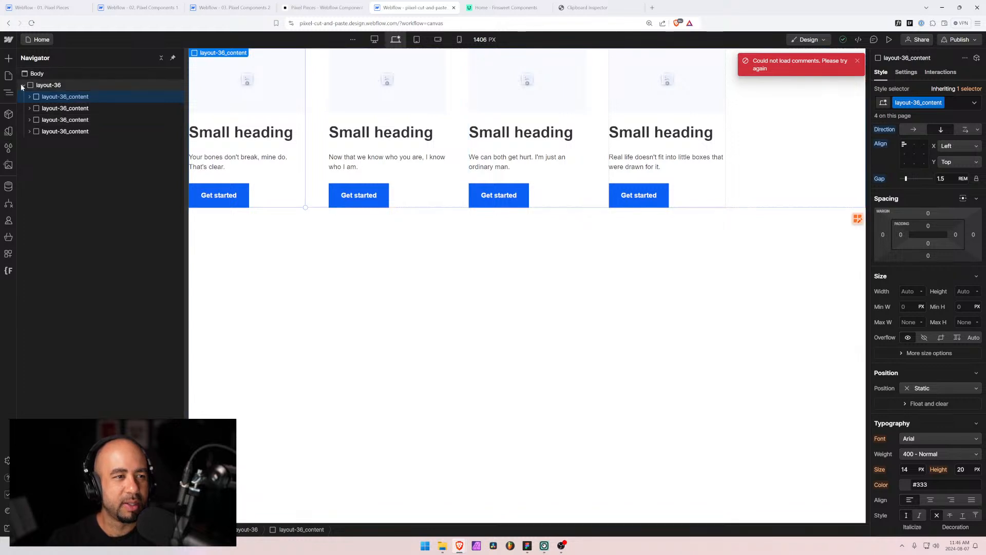
Select the layout-36 section, check it at the tablet breakpoint and return to the desktop view
left_click(46, 85)
left_click(416, 40)
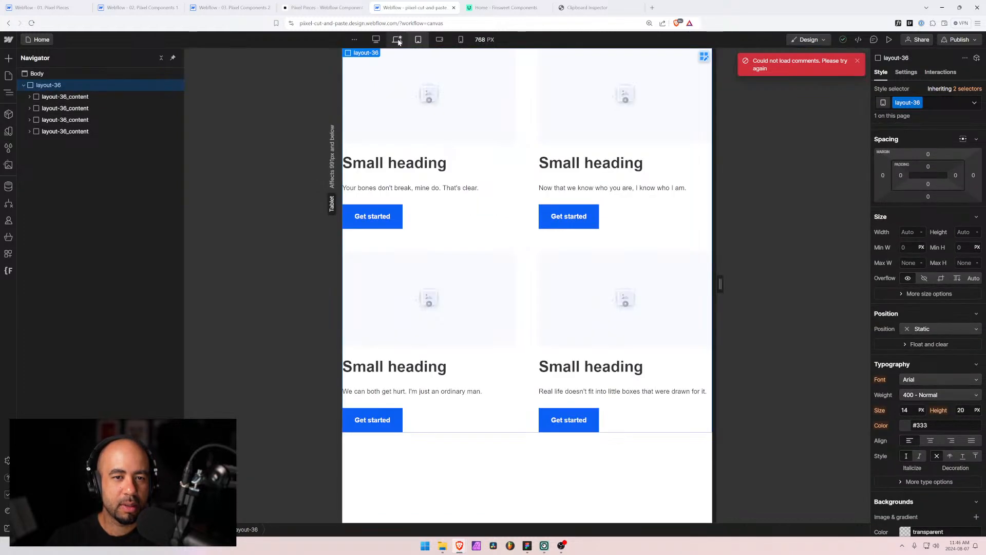
left_click(399, 40)
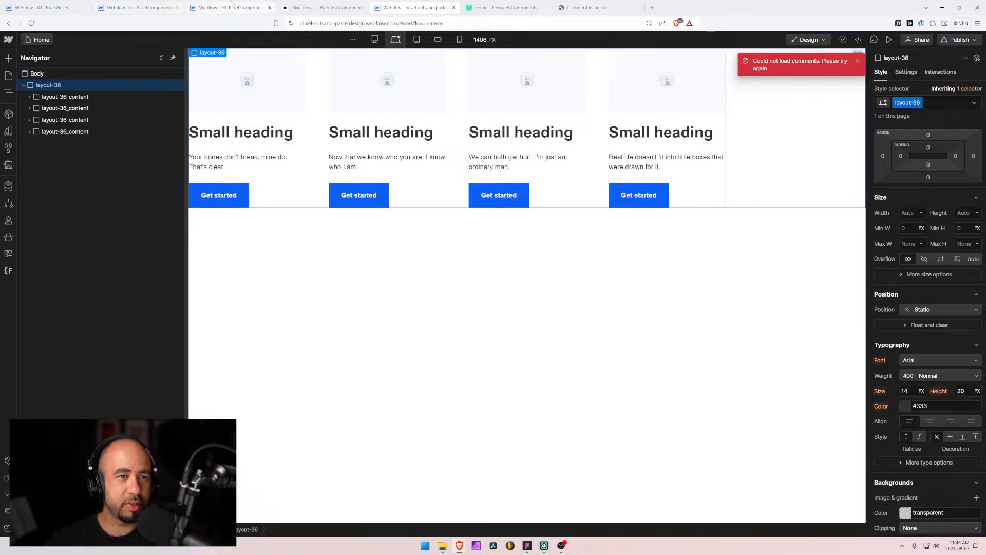
Paste the layout-36 section into the global-padding wrapper on the Components 2 project's Layout 36 page and preview it
left_click(231, 8)
key("ctrl+v")
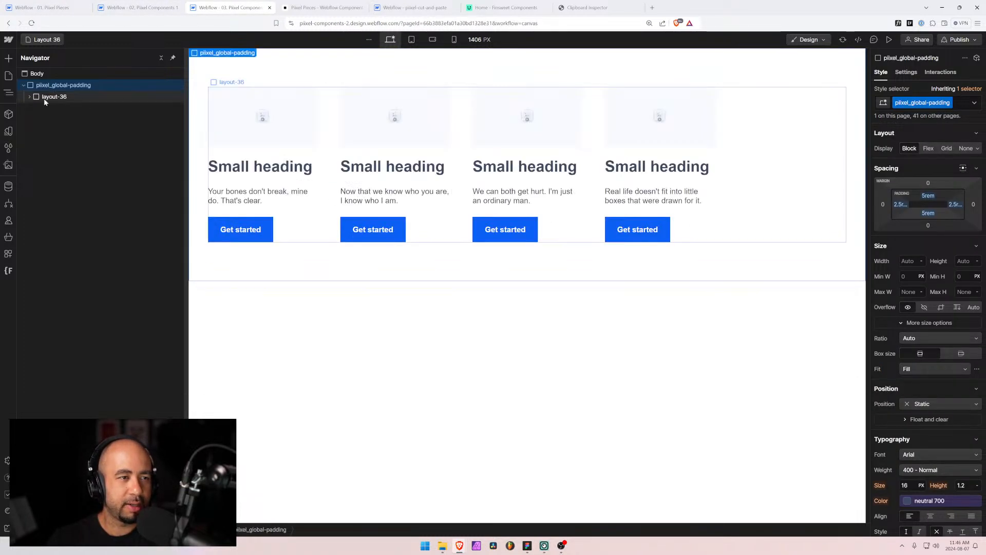
left_click(44, 98)
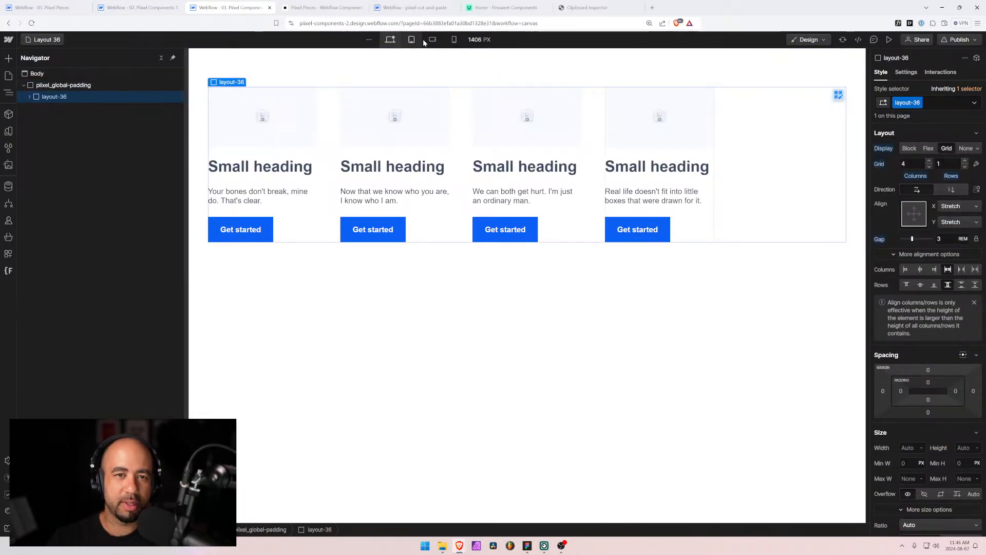
left_click(890, 41)
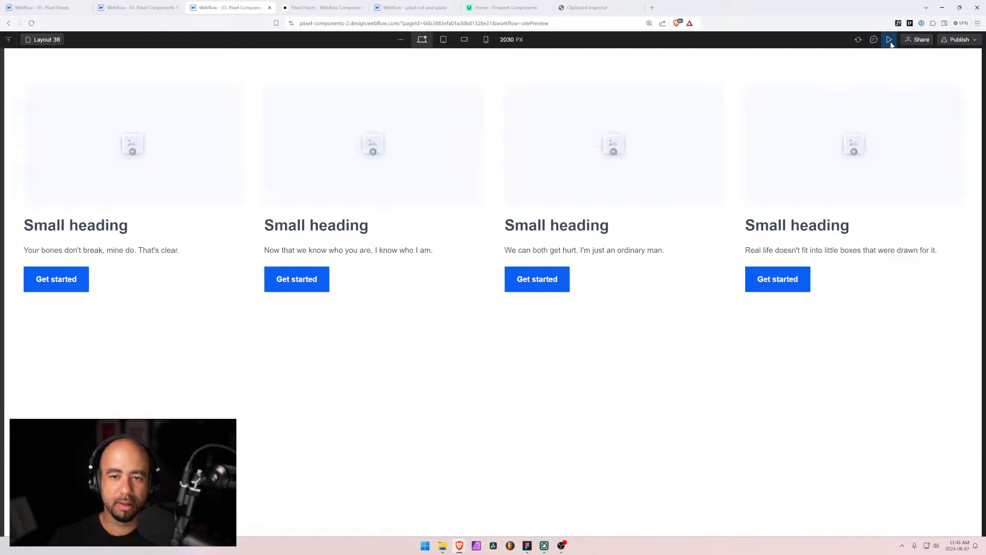
left_click(889, 41)
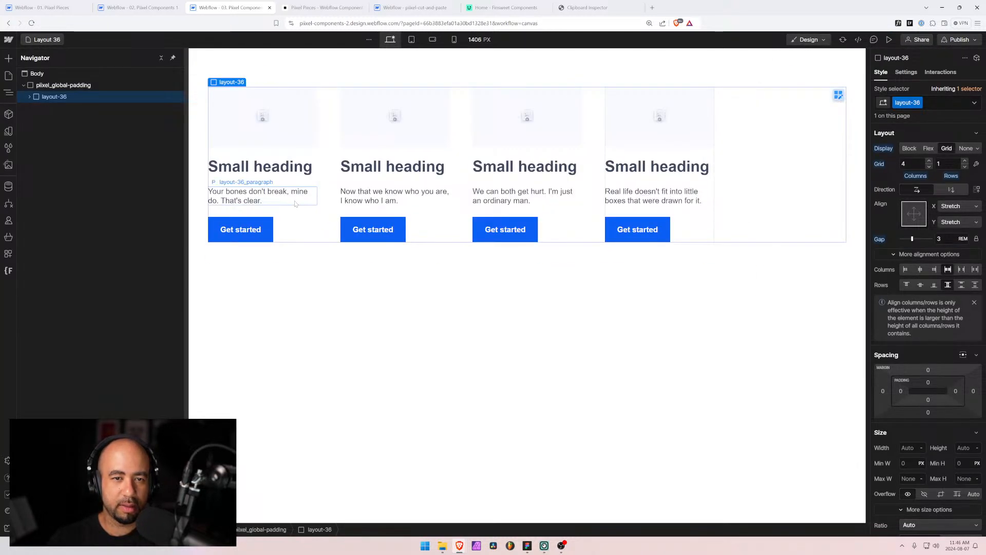
Switch to Figma and examine the Layout 38 to Layout 41 frames, comparing Layout 40 with the layout-36 section in Webflow
key("alt+Tab")
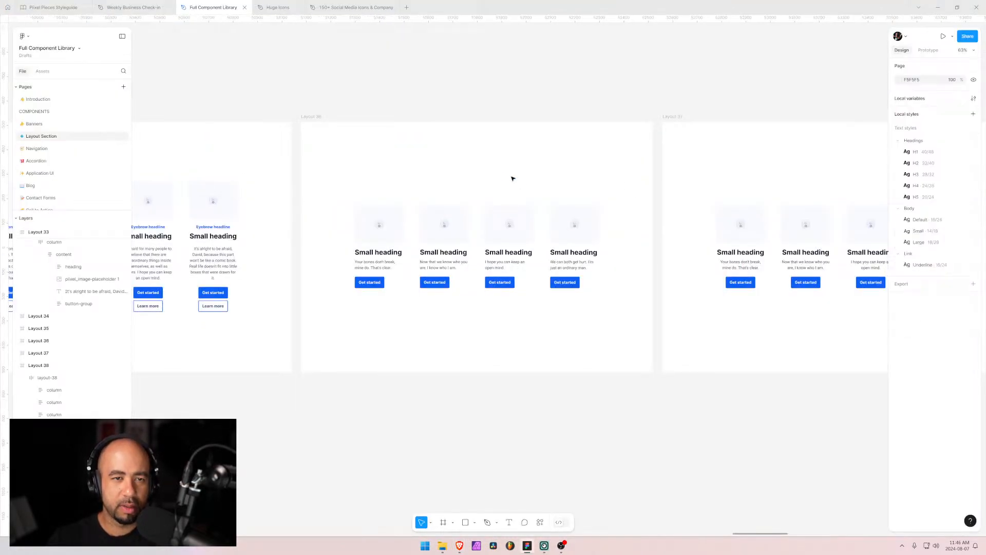
left_click_drag(717, 194, 302, 209)
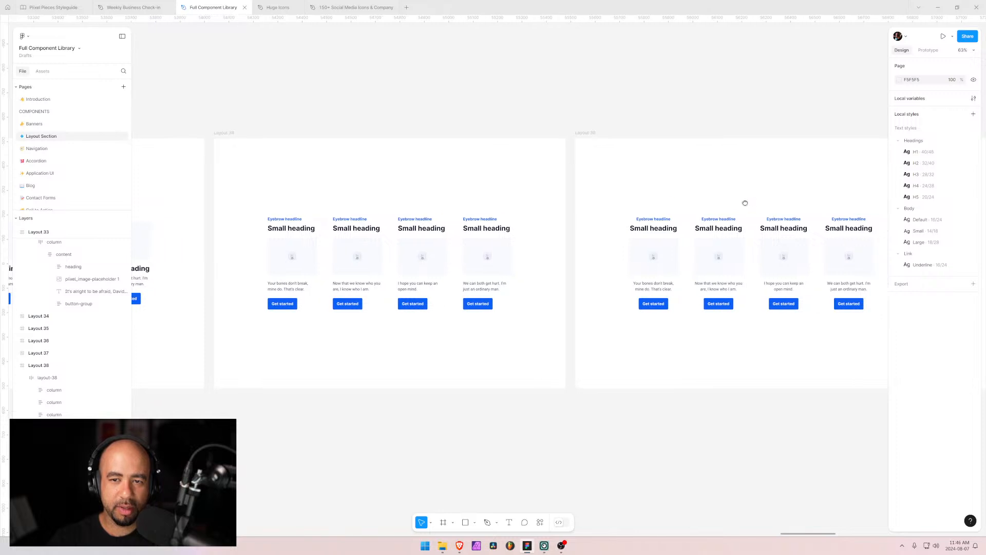
left_click_drag(745, 203, 411, 198)
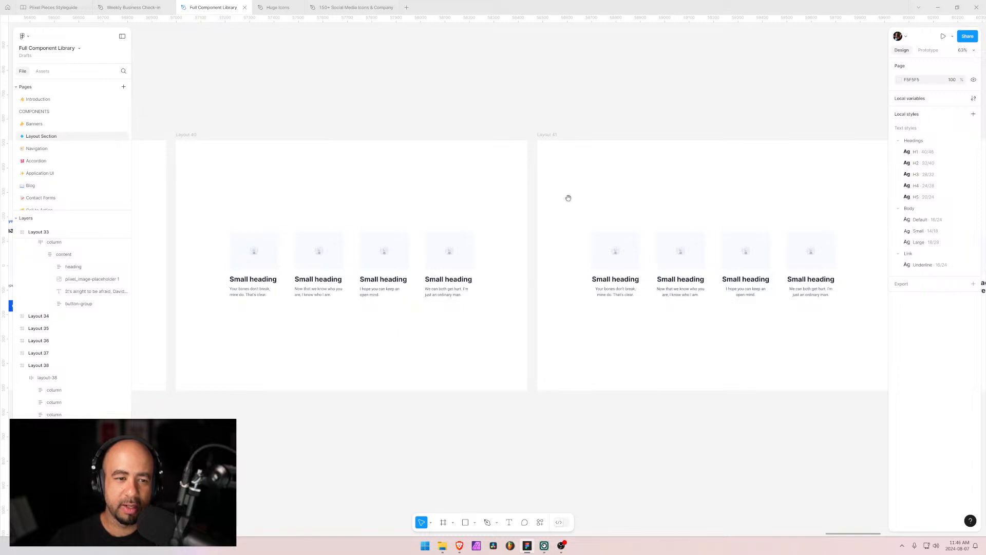
key("alt+Tab")
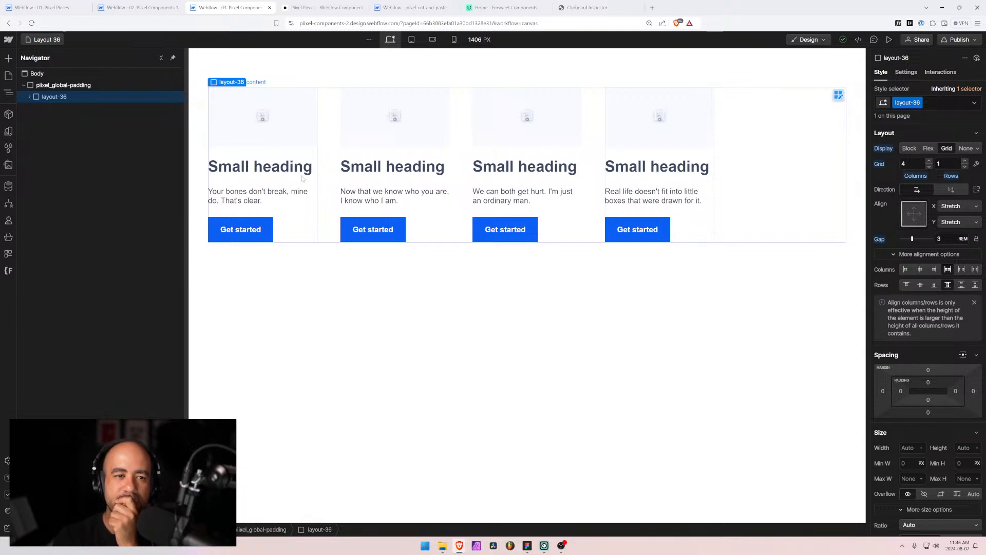
key("alt+Tab")
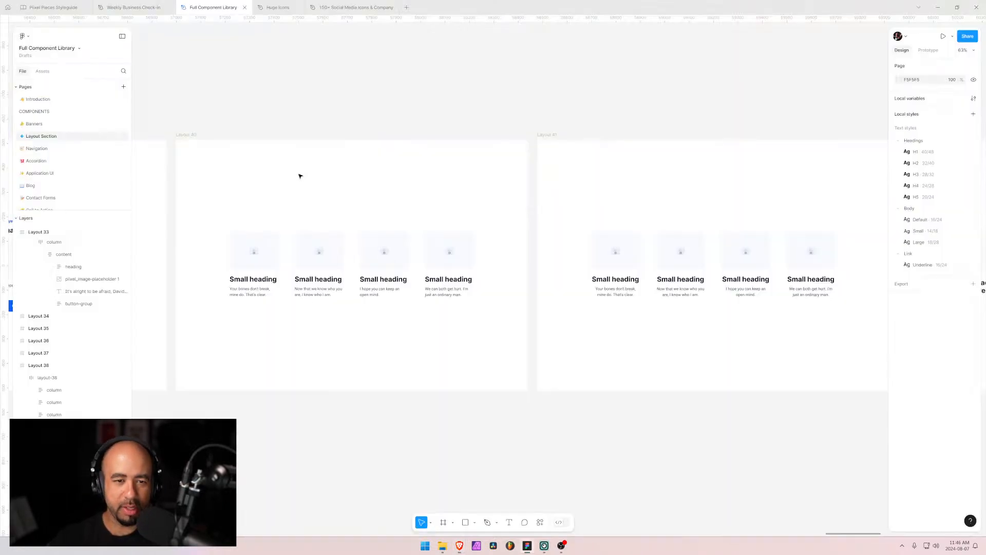
scroll(295, 258, "up", 5)
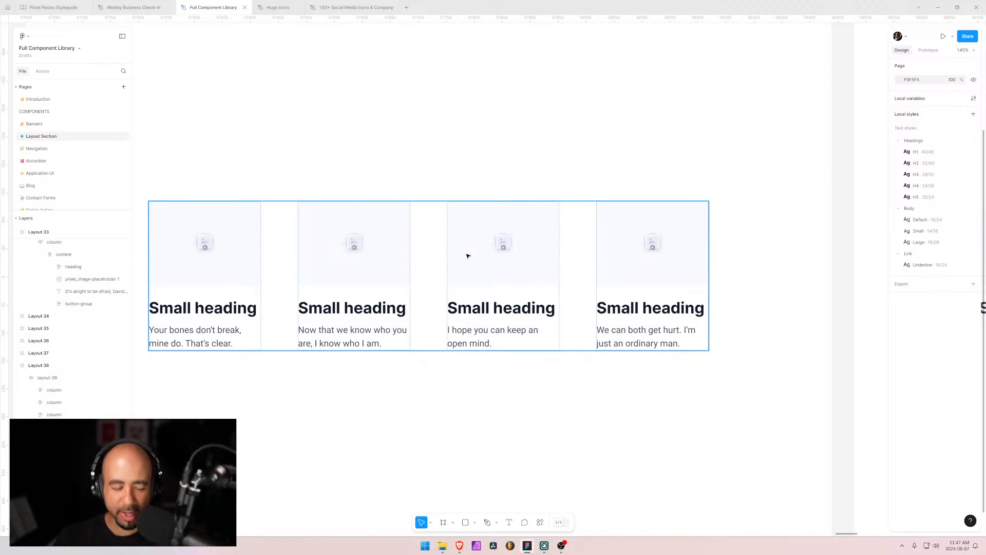
key("alt+Tab")
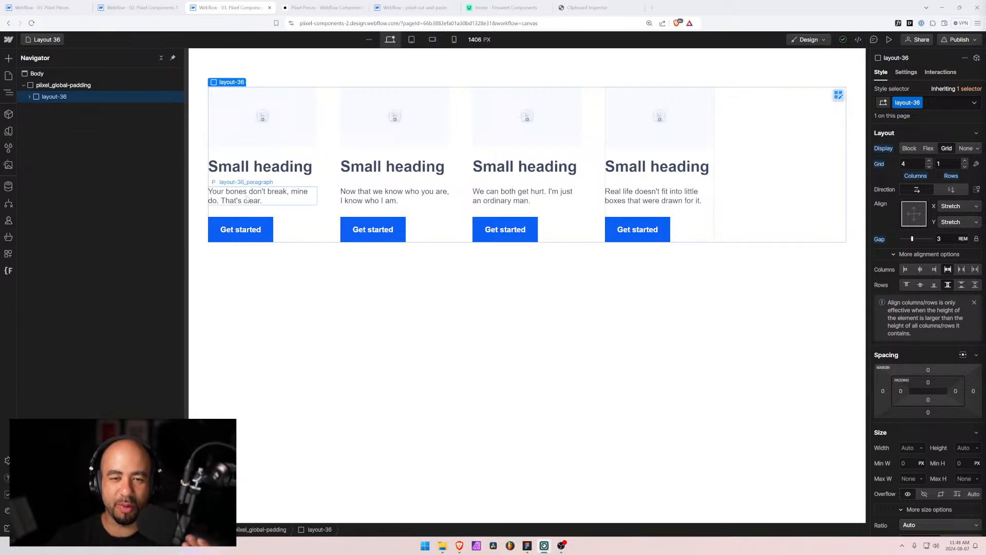
left_click(296, 157)
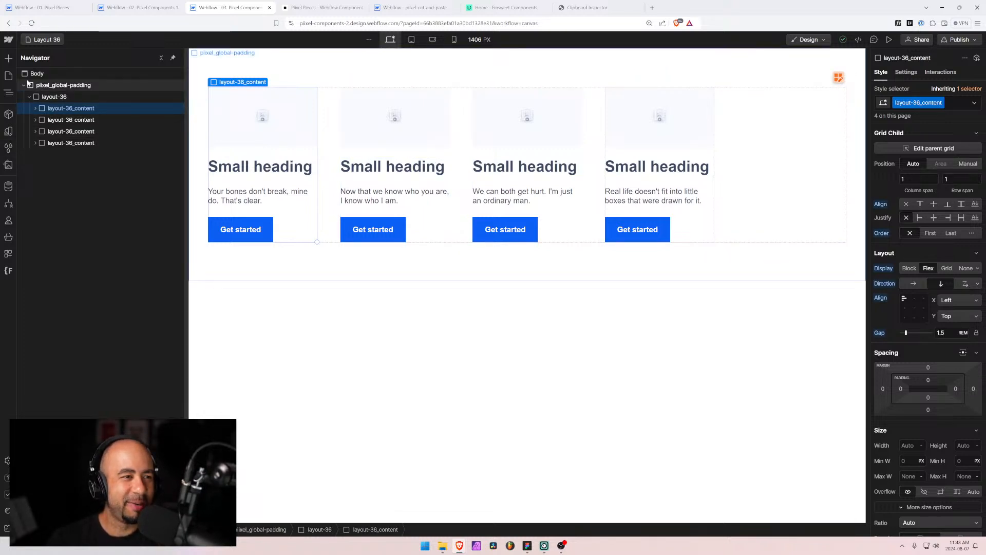
left_click(29, 97)
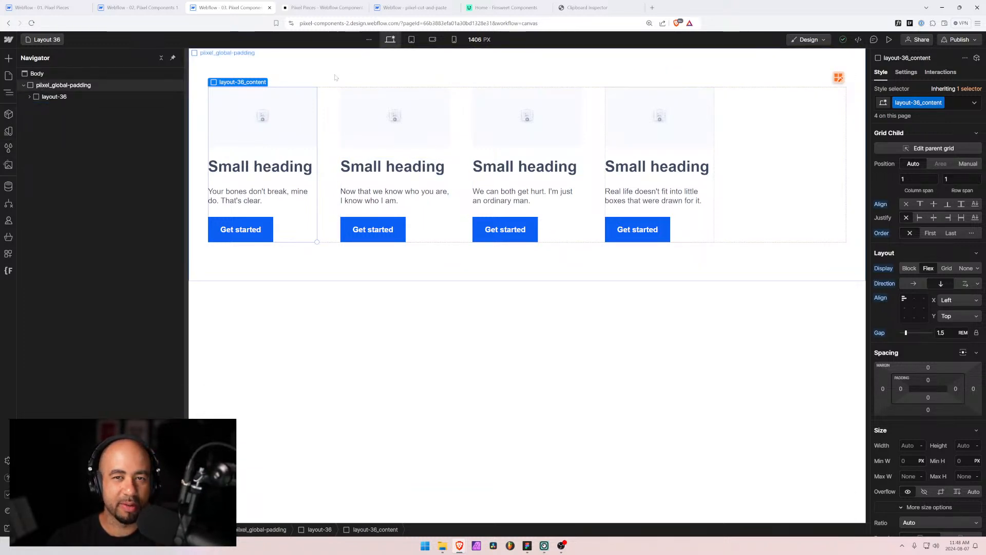
key("alt+Tab")
key("alt+Tab")
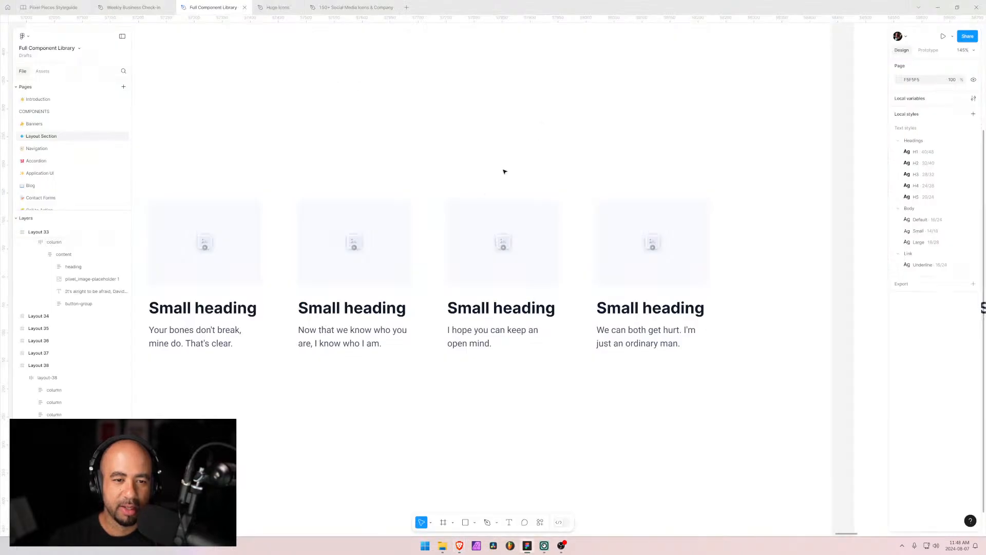
scroll(392, 158, "down", 5)
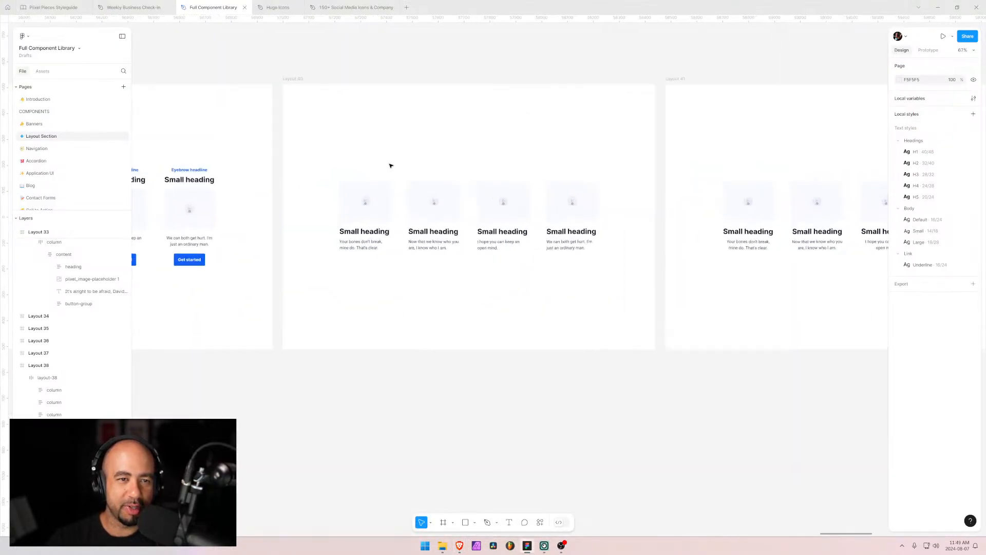
Switch to Webflow and reorder the pages, placing Layout 36 right after Layout 35 and Layout 45 right before Layout 46
key("alt+Tab")
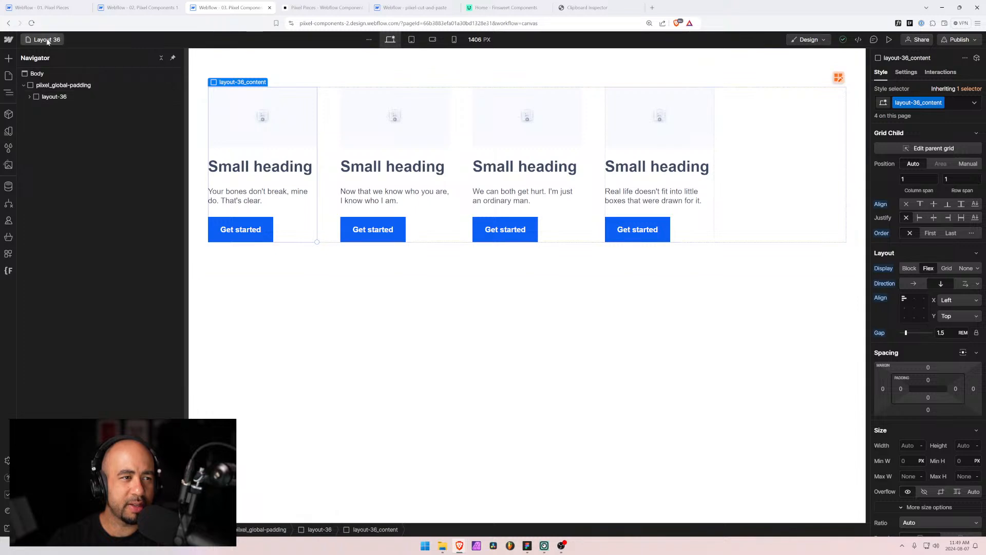
key("p")
scroll(106, 306, "down", 5)
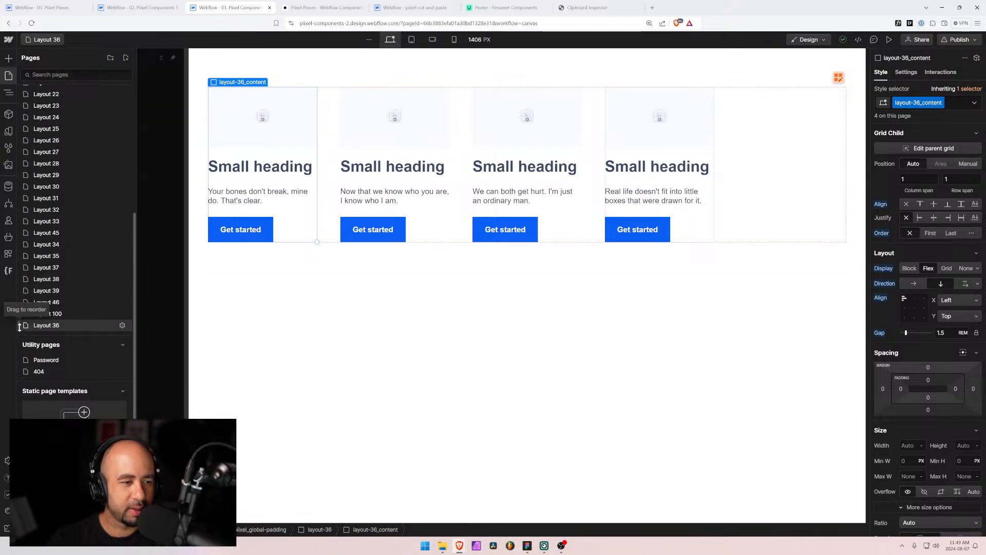
left_click_drag(18, 327, 27, 264)
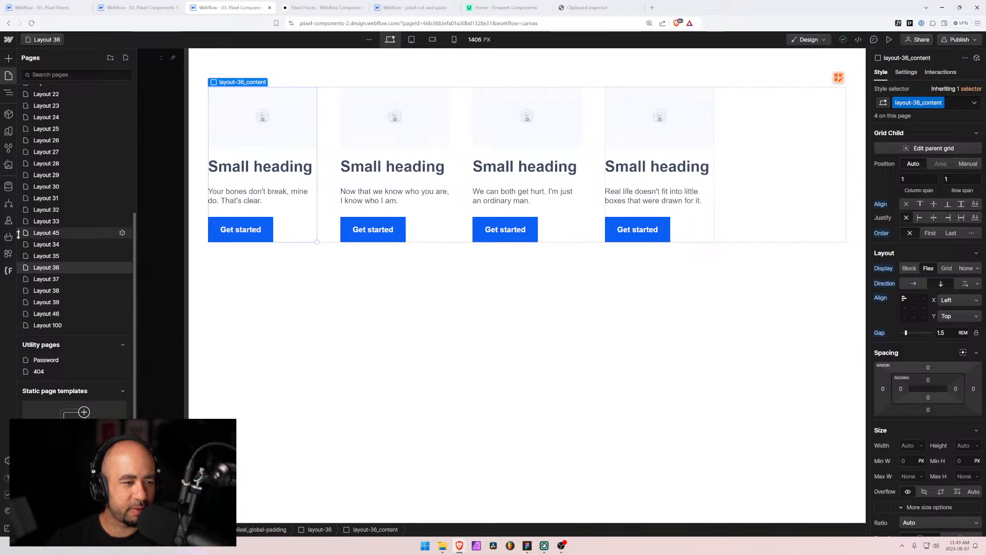
left_click_drag(19, 233, 25, 314)
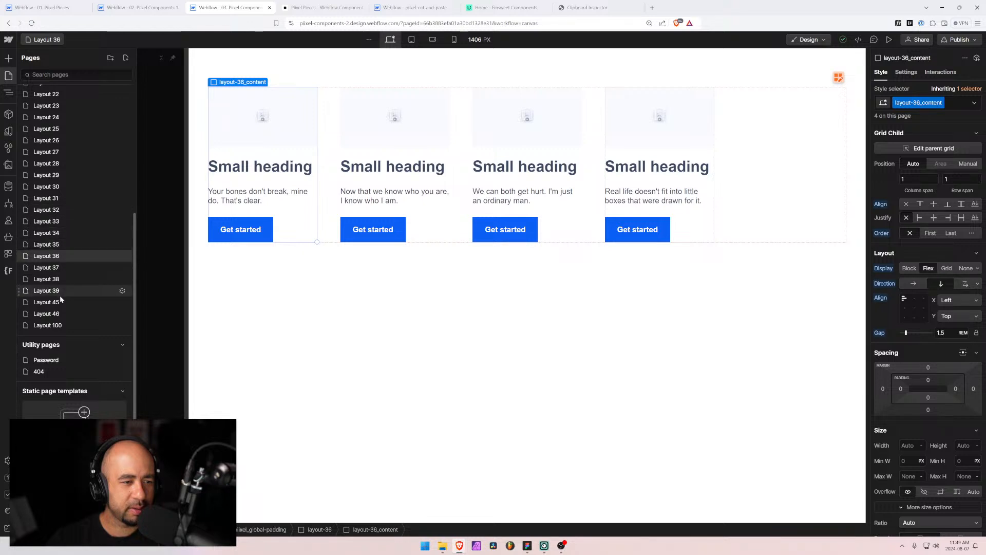
Duplicate the Layout 36 page and create the copy with the name Layout 40
left_click(123, 257)
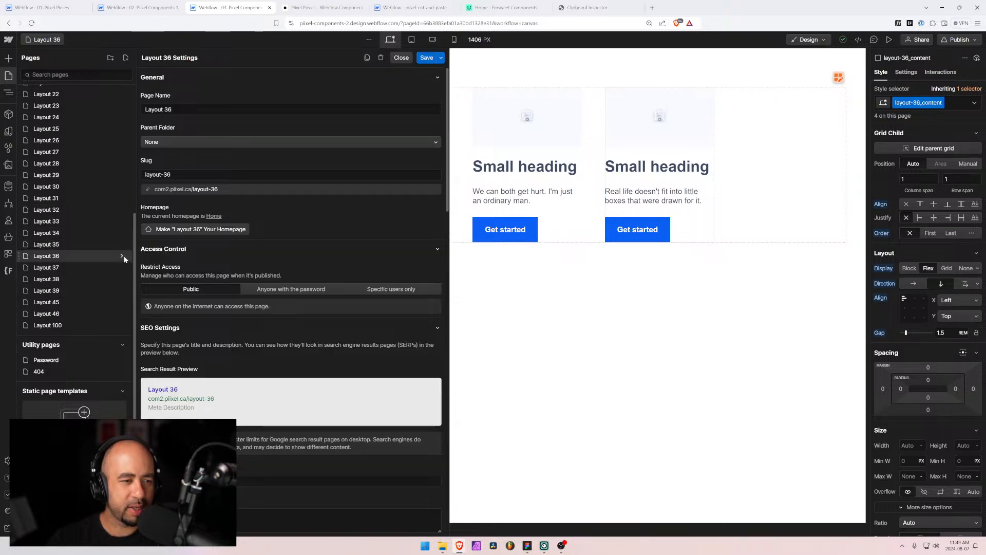
left_click(367, 58)
left_click(248, 110)
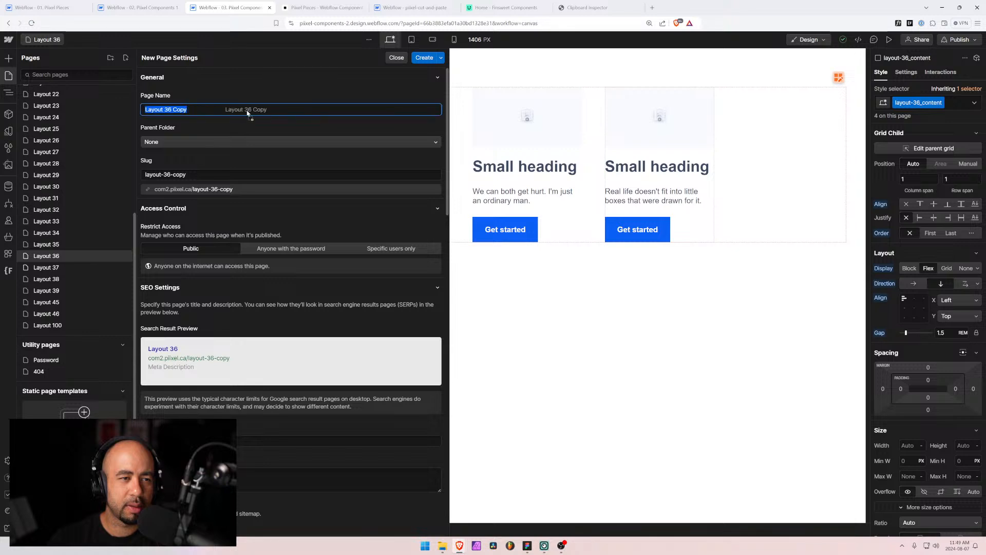
left_click_drag(163, 110, 278, 115)
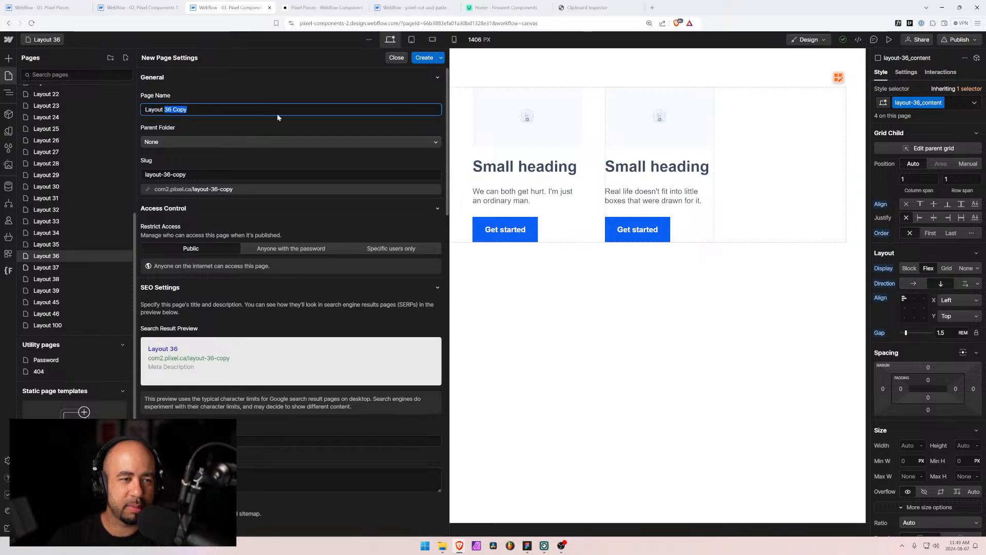
type("40")
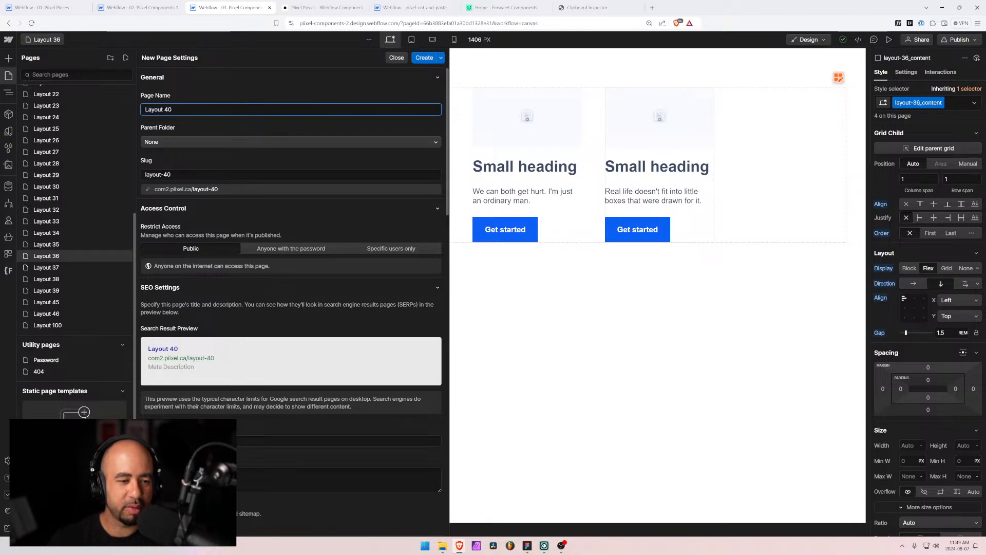
left_click(421, 58)
In the pixel-cut-and-paste project, rename the layout-36 class folder to layout-40 with Finsweet Folders, then save and reload the Designer
left_click(418, 8)
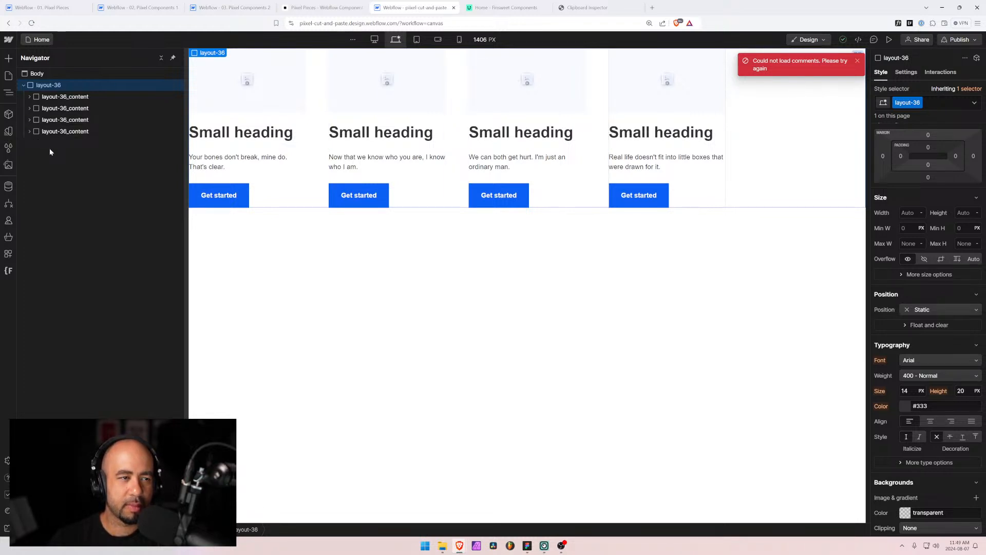
left_click(8, 271)
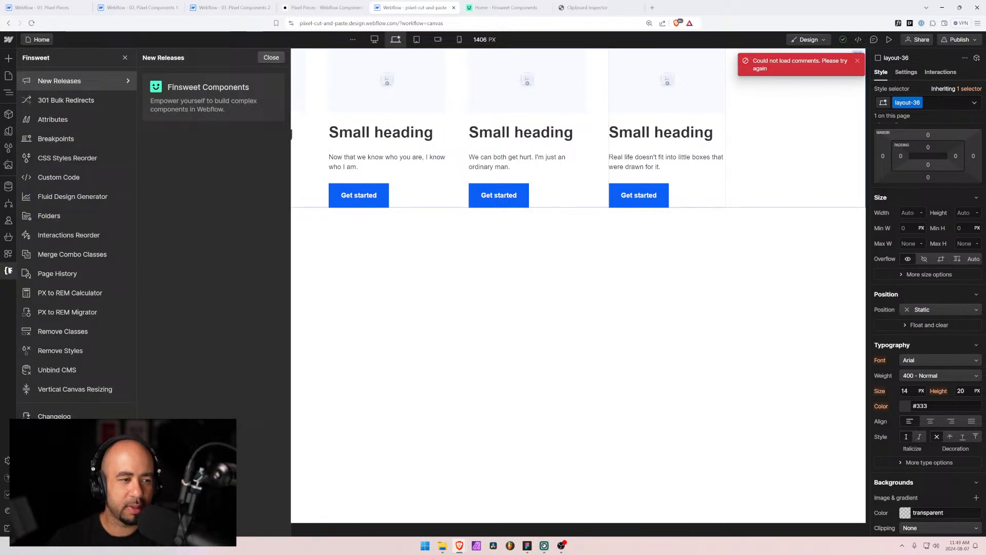
left_click(59, 217)
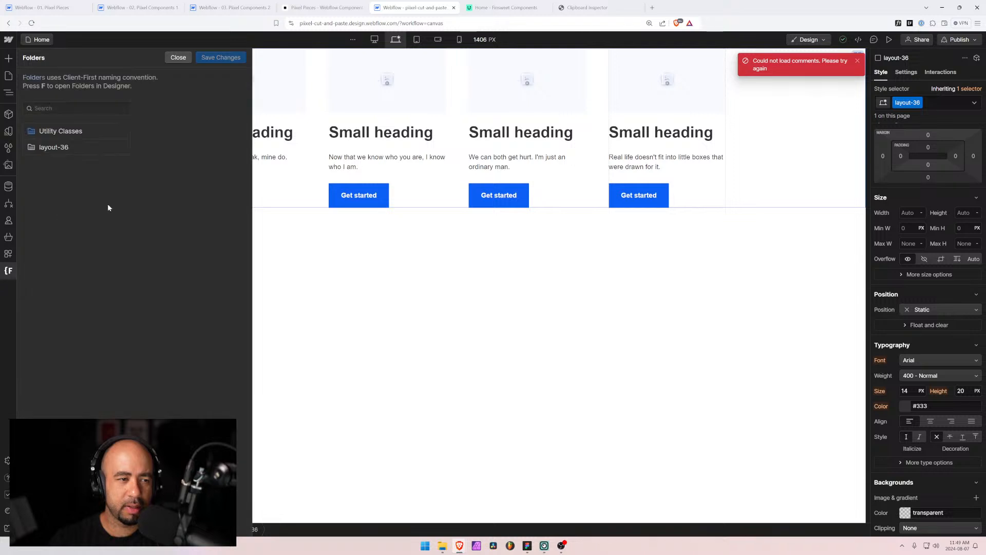
left_click(122, 147)
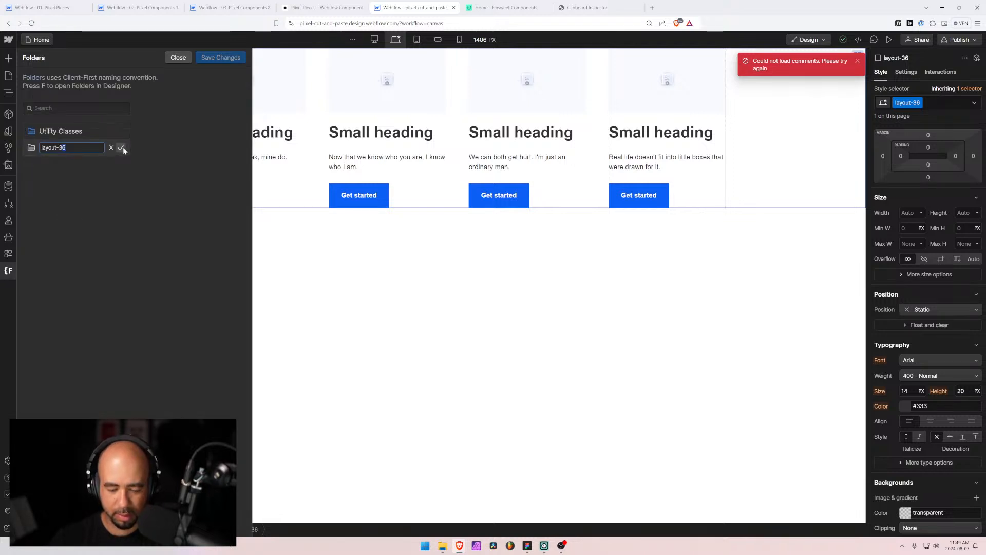
type("40")
left_click(122, 147)
left_click(229, 60)
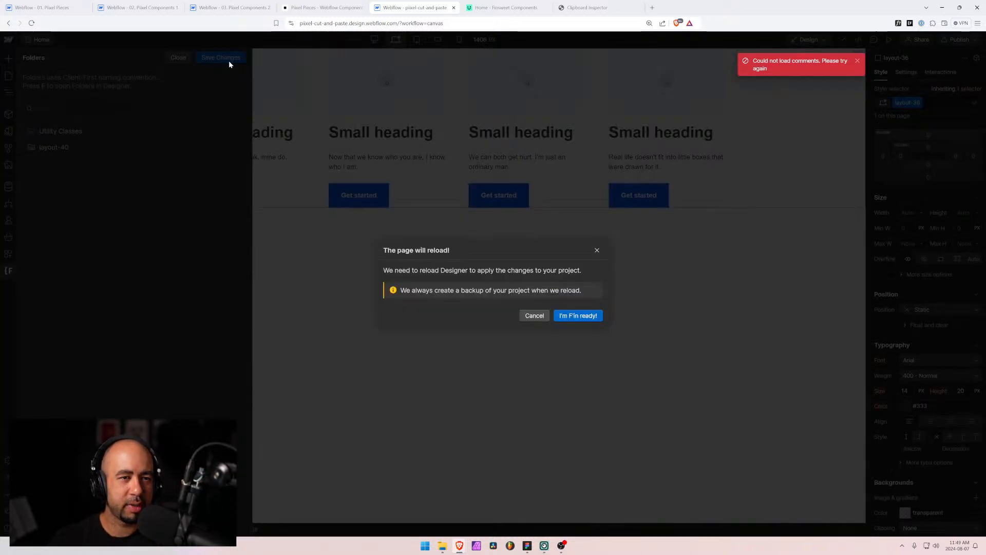
left_click(578, 315)
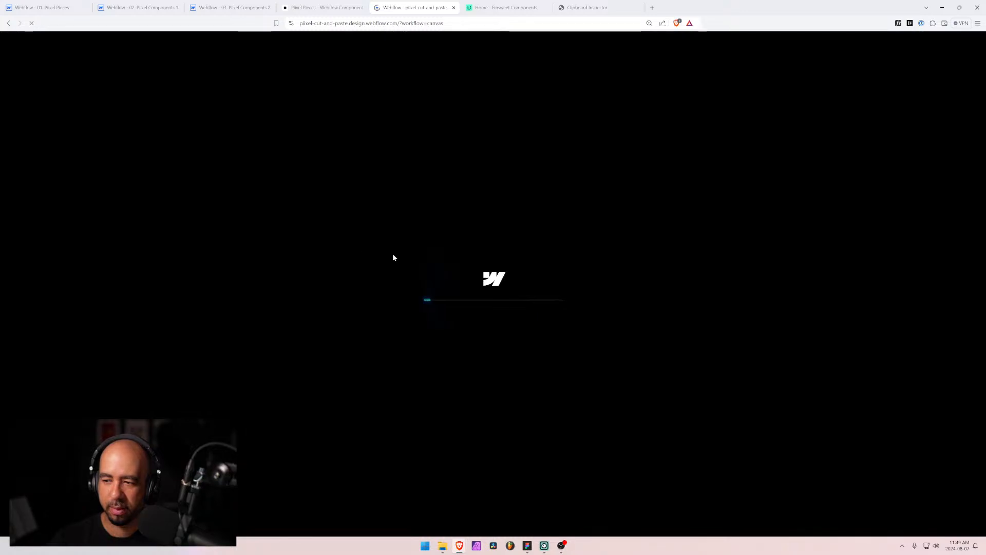
Check the Layout 40 design in Figma and delete the Get started buttons from all four columns in Webflow
key("alt+Tab")
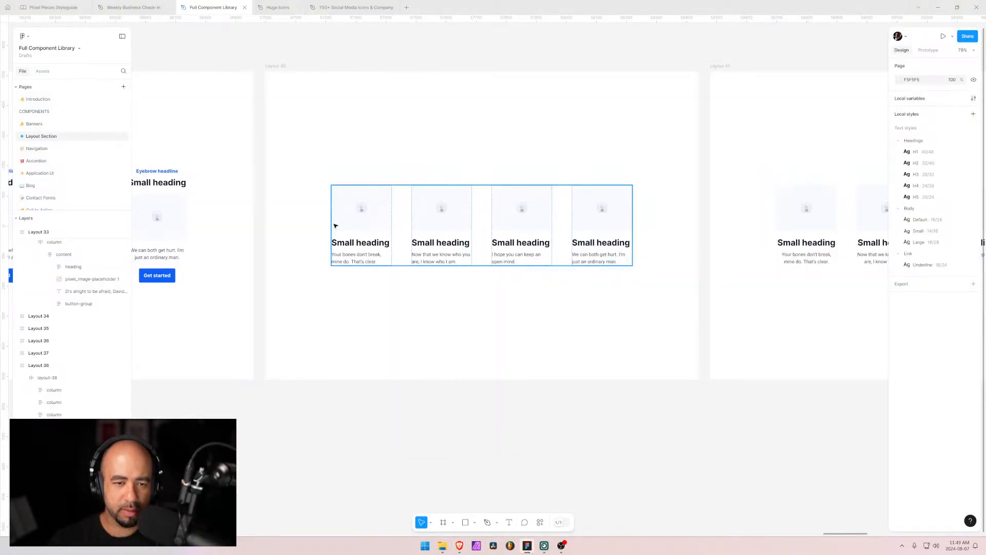
key("alt+Tab")
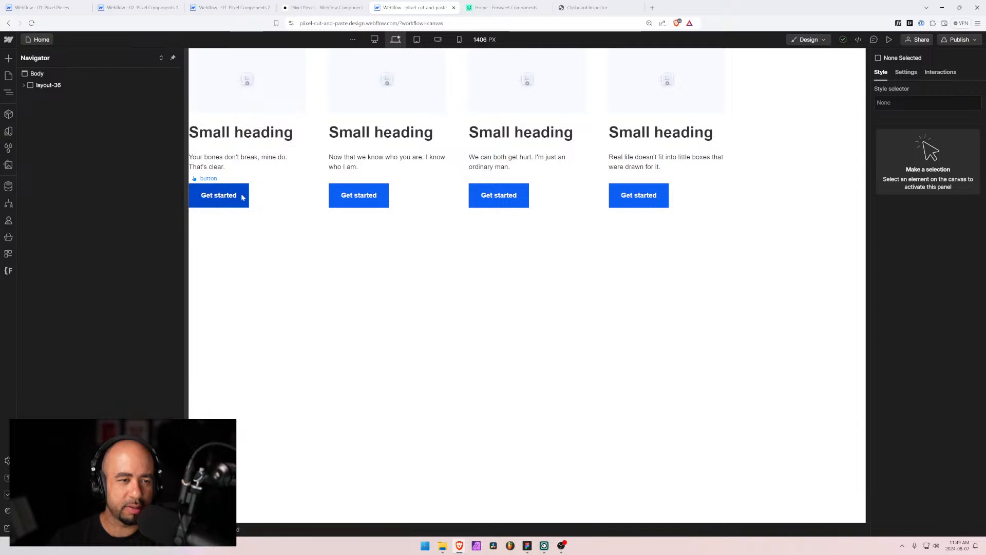
left_click(242, 195)
key("Delete")
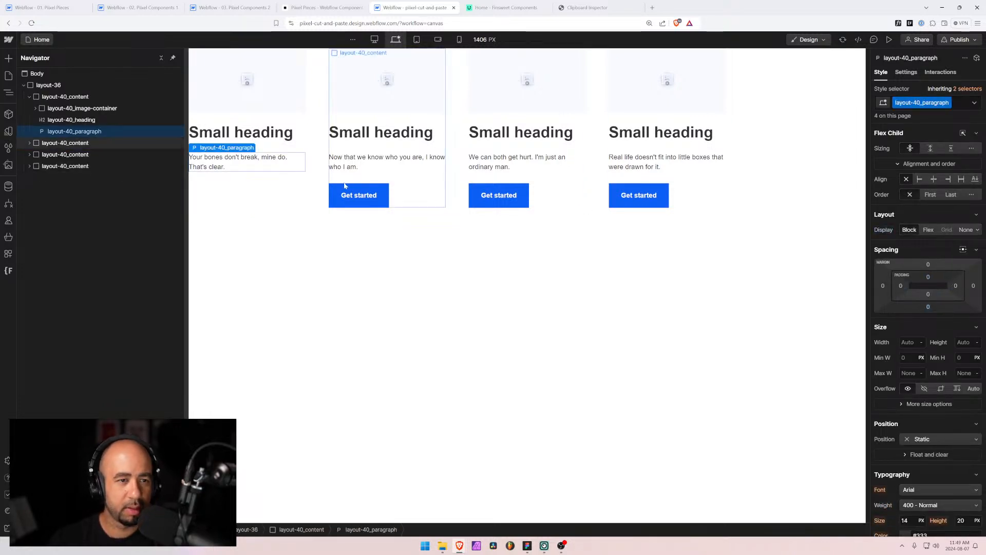
left_click(359, 195)
key("Delete")
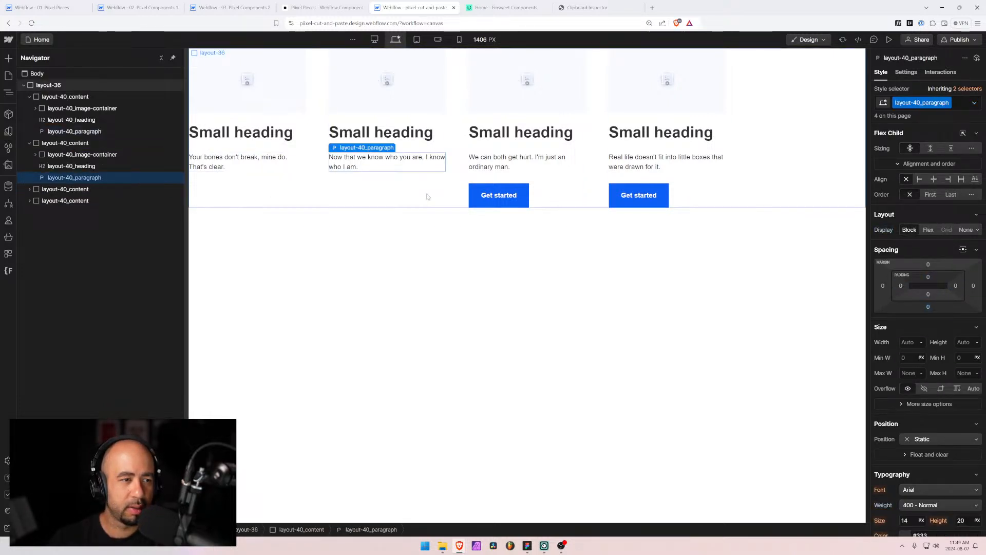
left_click(497, 196)
key("Delete")
left_click(654, 195)
key("Delete")
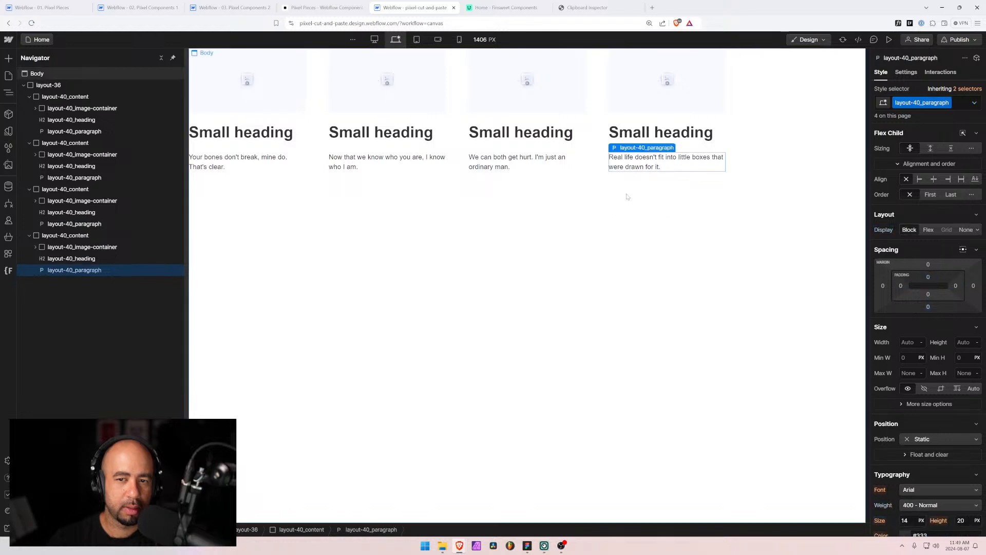
Collapse the four layout-40_content columns and rename the parent section's layout-36 class to layout-40
left_click(29, 234)
left_click(29, 189)
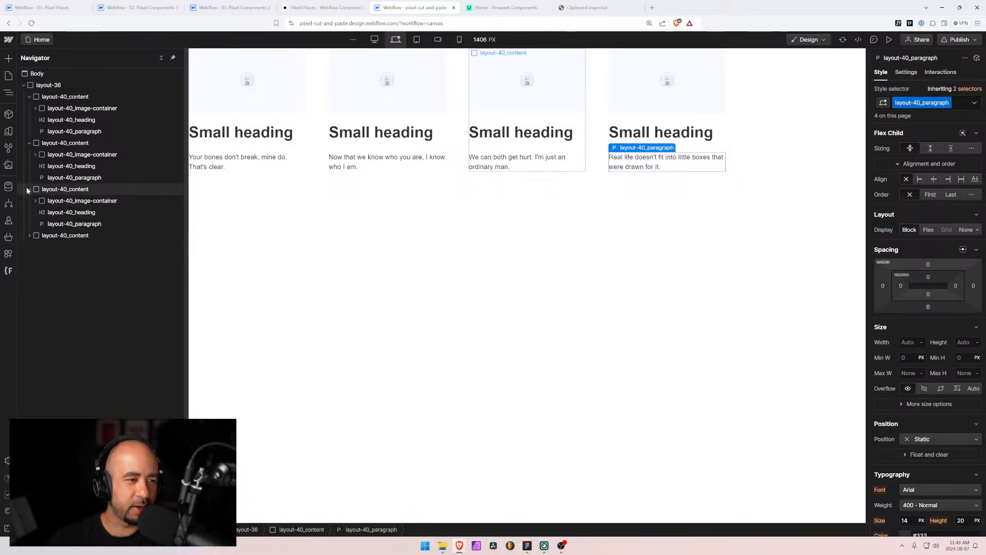
left_click(29, 143)
left_click(29, 97)
left_click(44, 85)
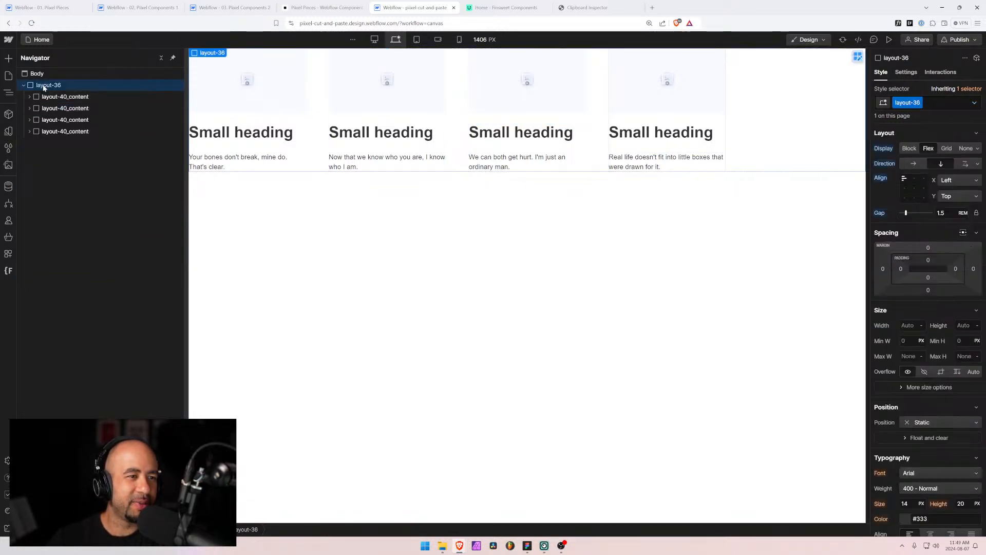
left_click(920, 103)
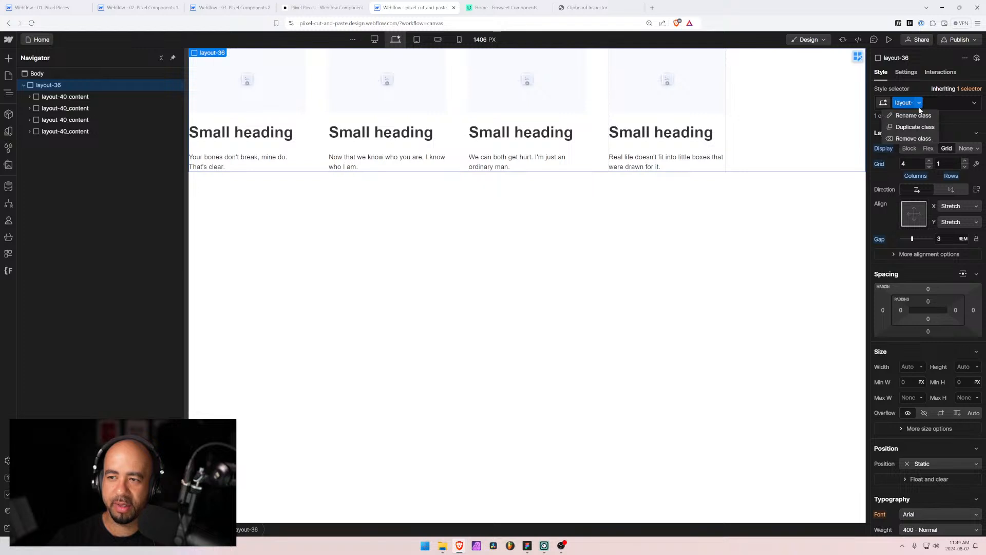
left_click(914, 117)
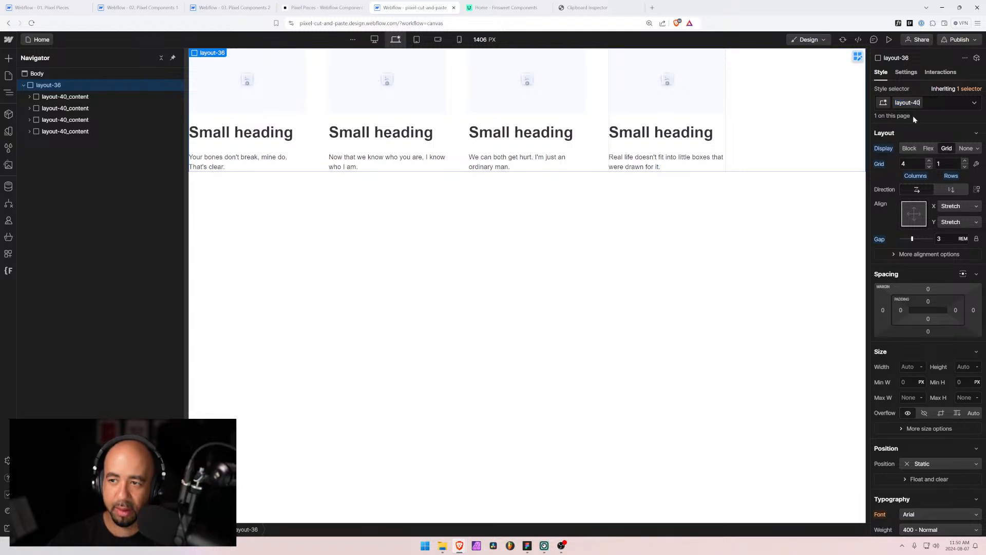
key("Return")
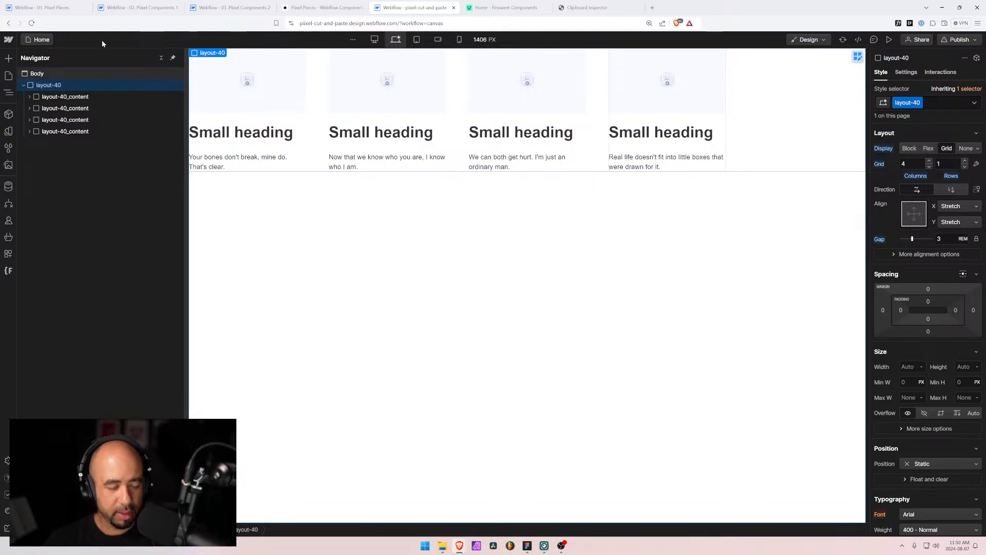
On the Layout 40 page of the Piixel Components 2 site, replace the old section inside piixel_global-padding with the layout-40 section
left_click(226, 7)
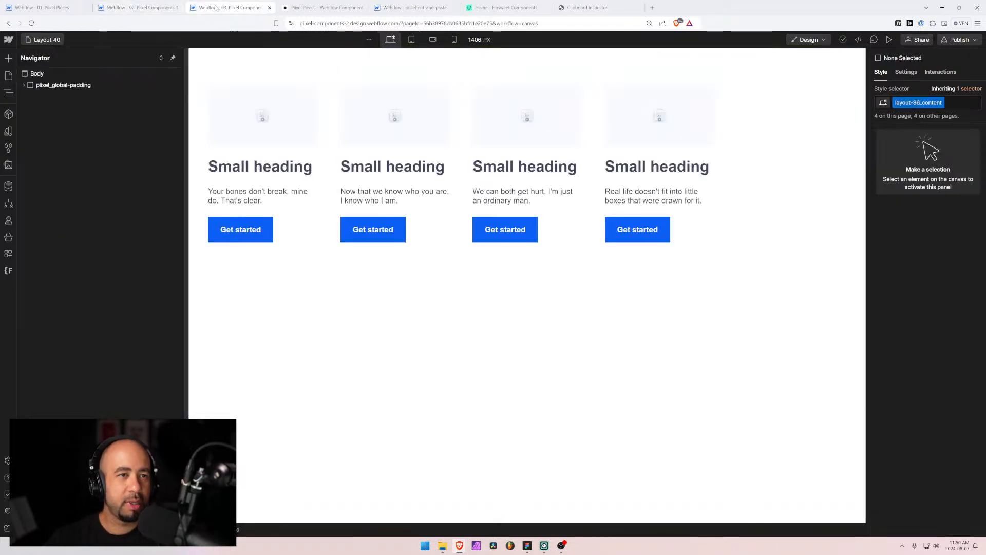
left_click(33, 87)
left_click(45, 99)
key("Delete")
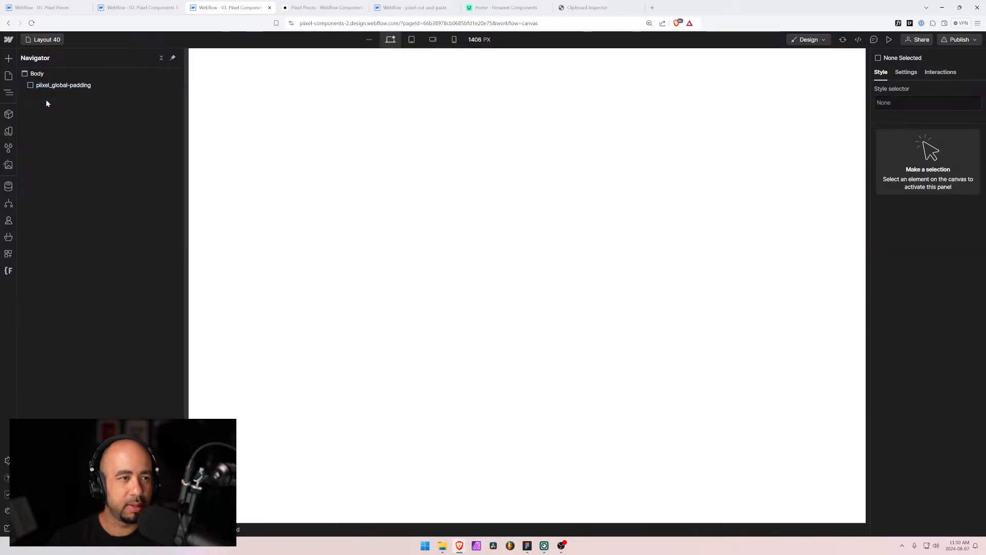
left_click(65, 86)
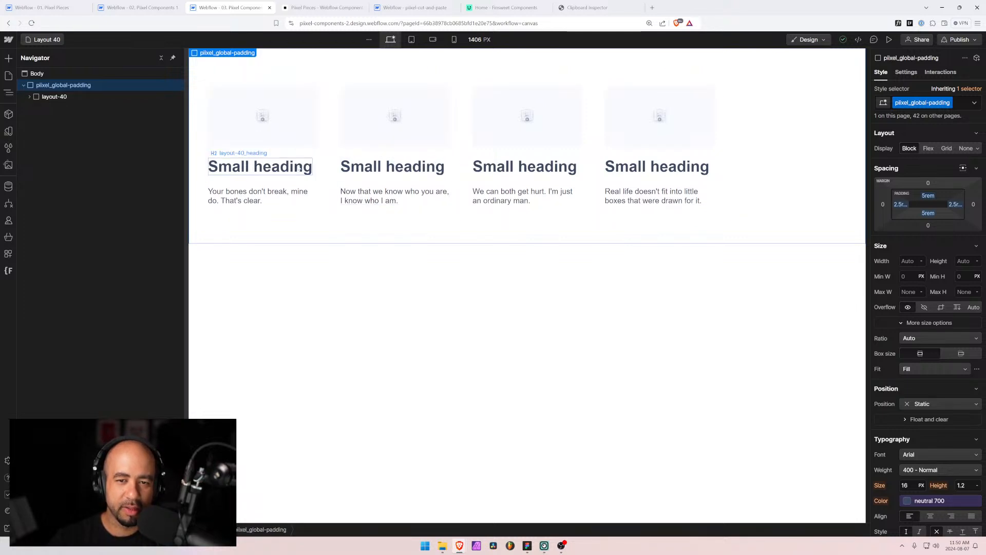
Check the class names of the first column, its heading and its paragraph in the layout-40 section, and collapse the section
left_click(285, 202)
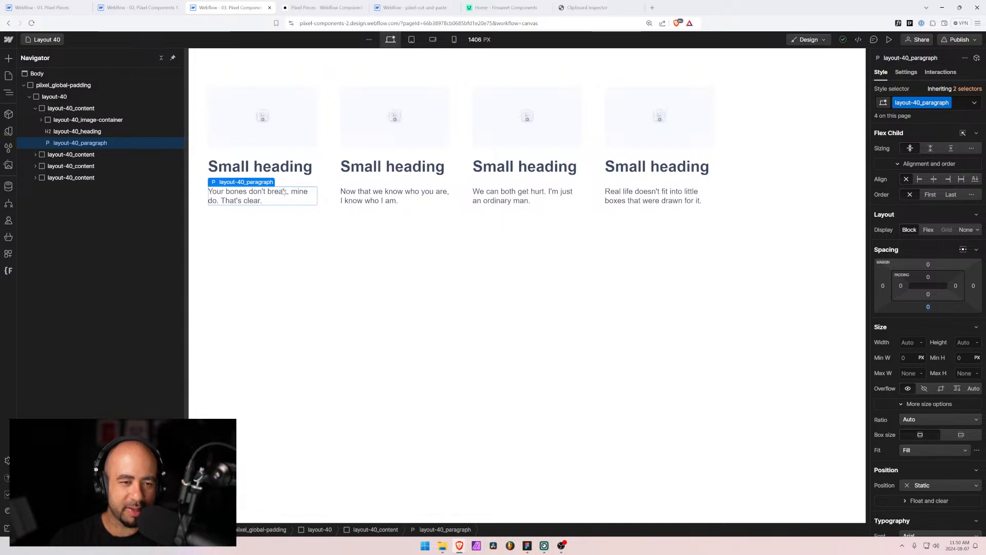
left_click(236, 166)
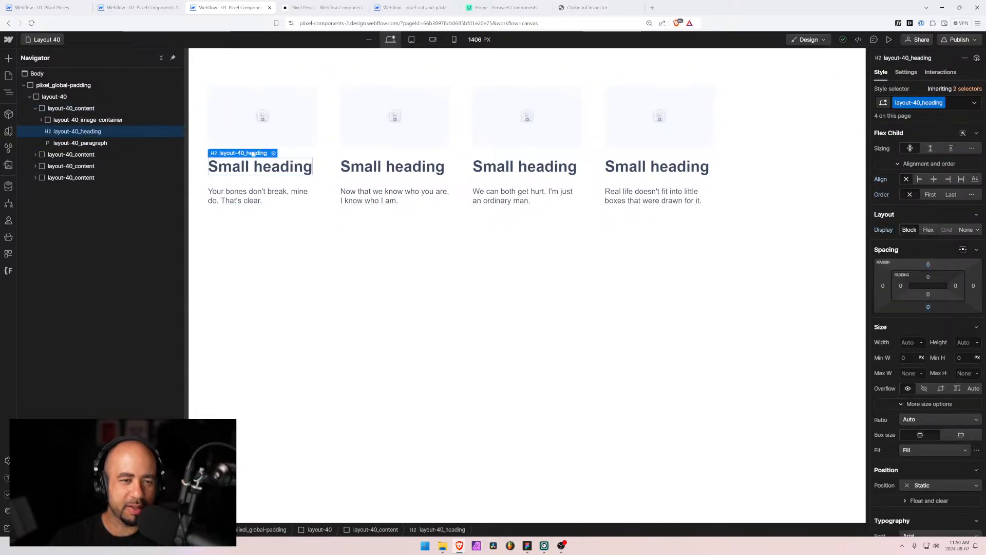
left_click(297, 154)
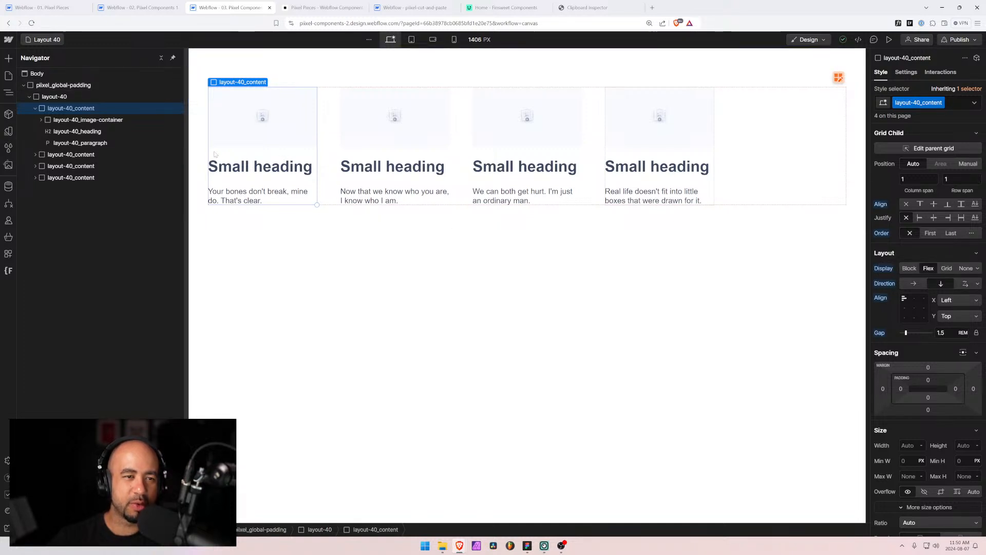
left_click(34, 108)
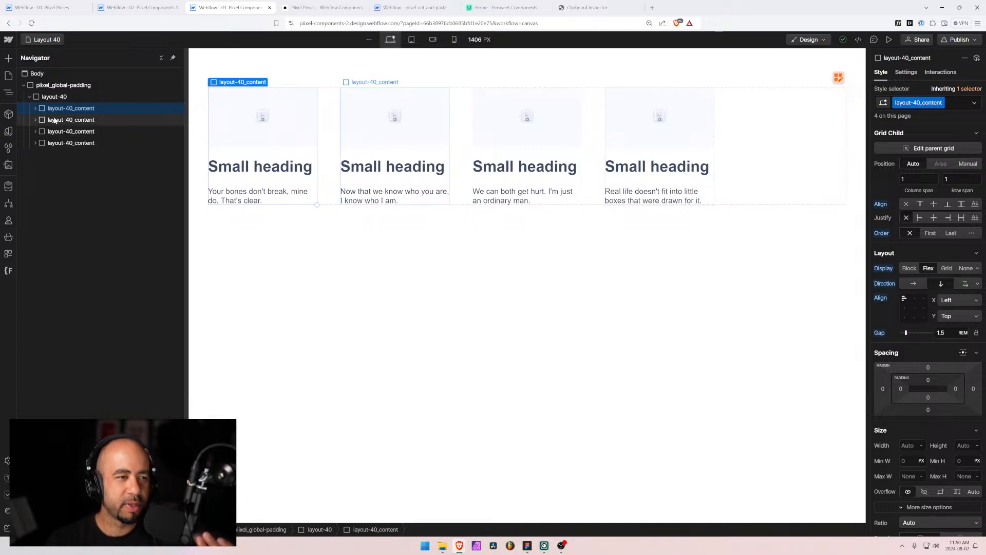
left_click(29, 96)
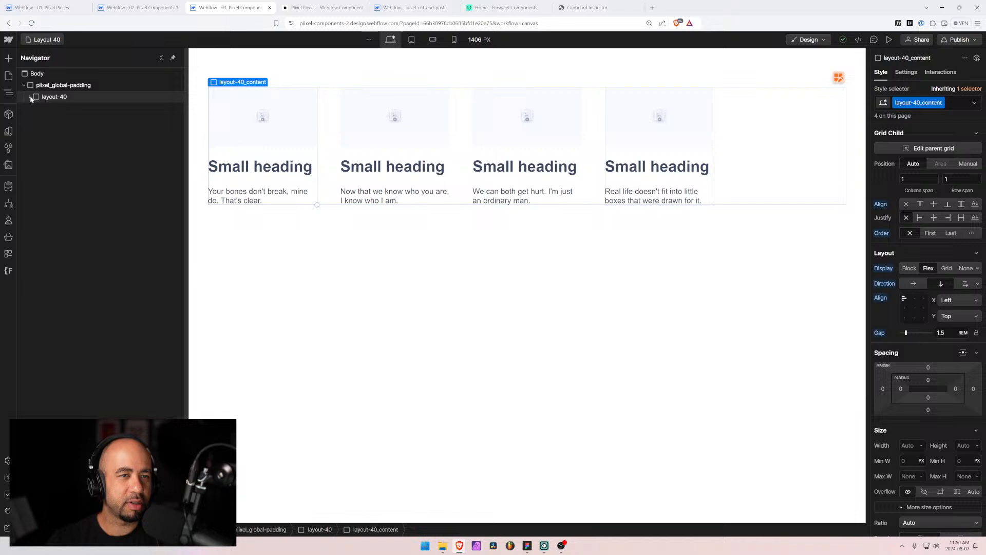
Duplicate the Layout 40 page and create the copy with the name Layout 41
left_click(47, 41)
scroll(99, 278, "down", 5)
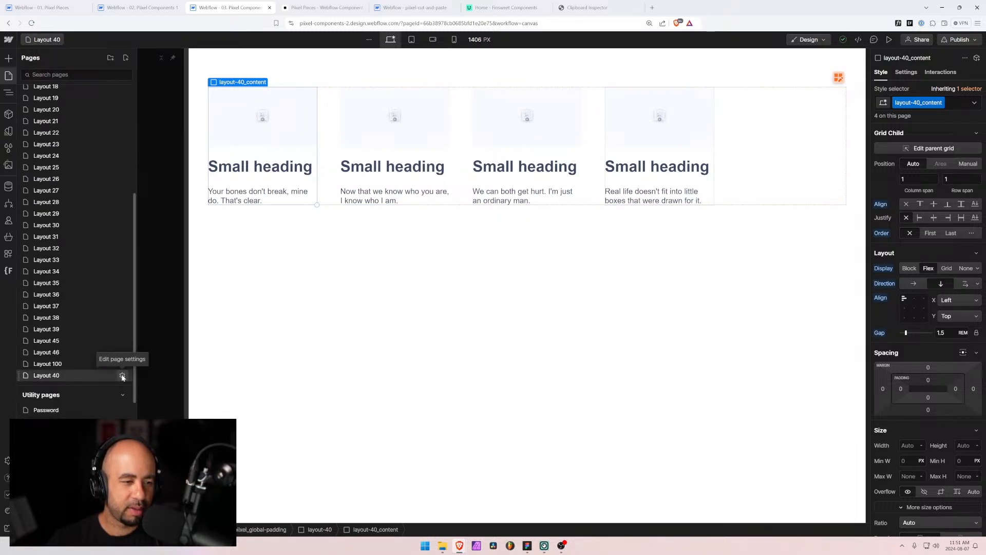
left_click(122, 376)
left_click(366, 58)
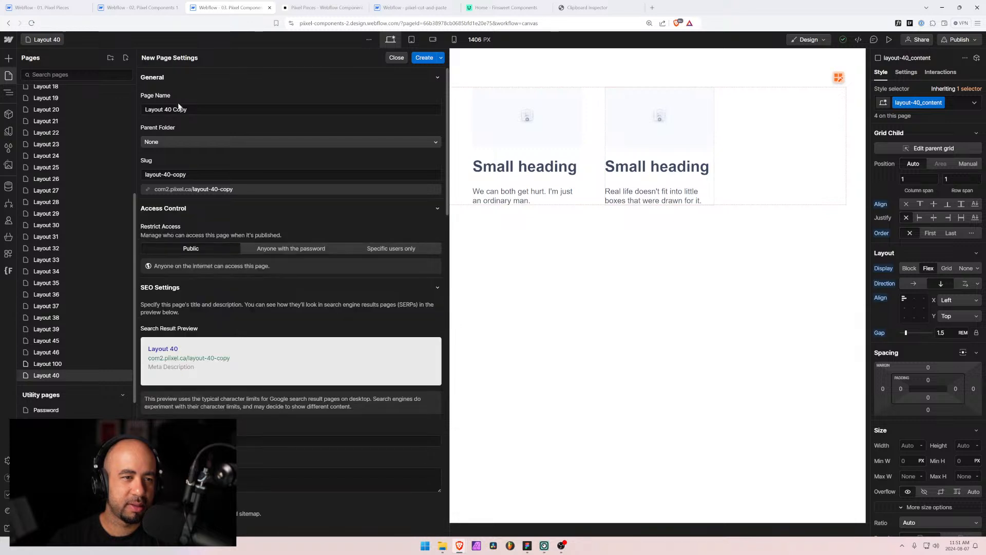
double_click(169, 110)
key("shift+End")
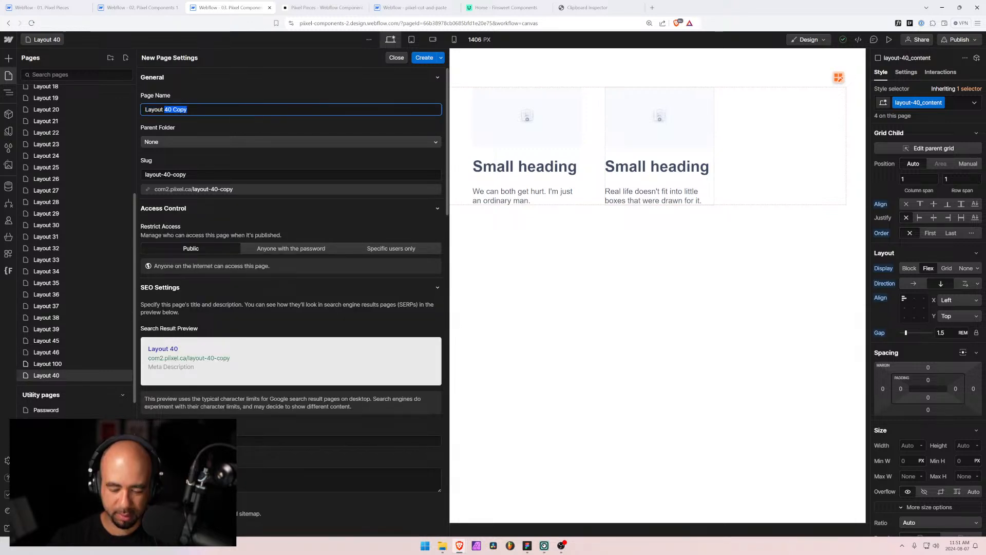
type("41")
left_click(426, 57)
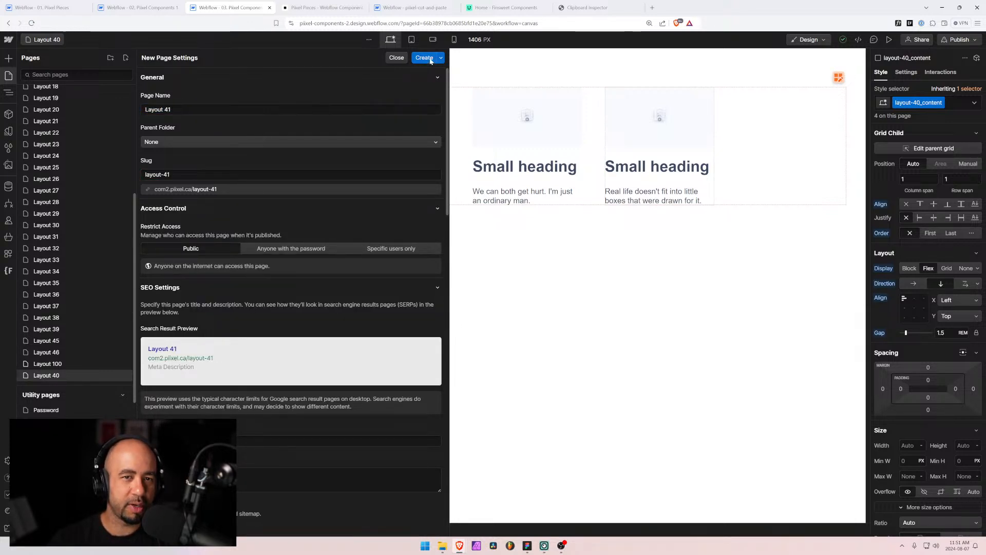
In the pixel-cut-and-paste project, rename the layout-40 class folder to layout-41 with Finsweet Folders, then save and reload the Designer
left_click(415, 7)
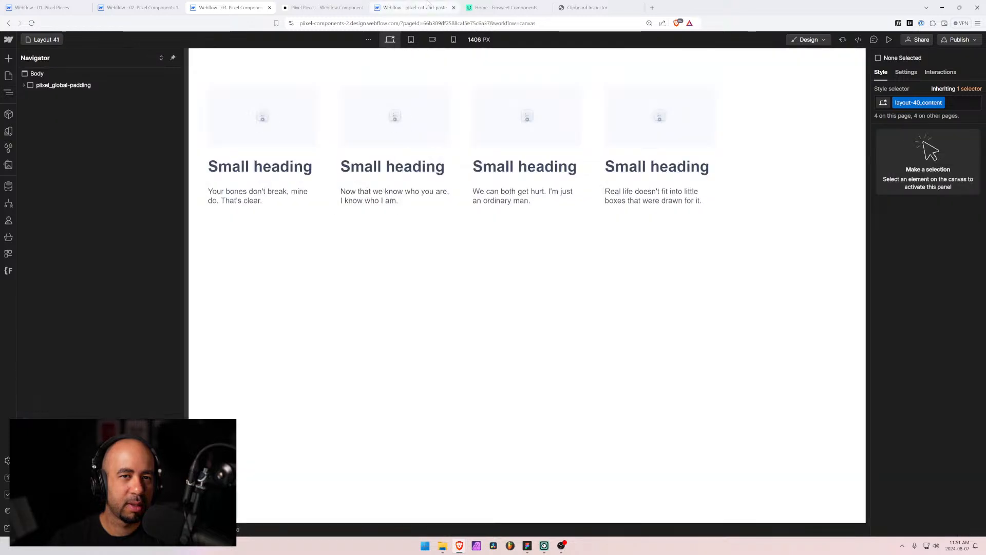
left_click(48, 85)
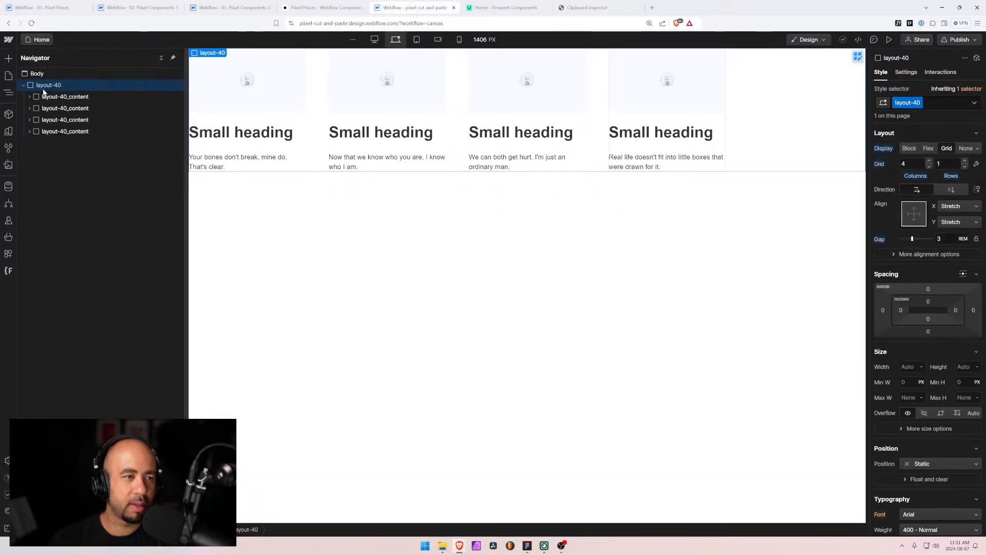
left_click(8, 270)
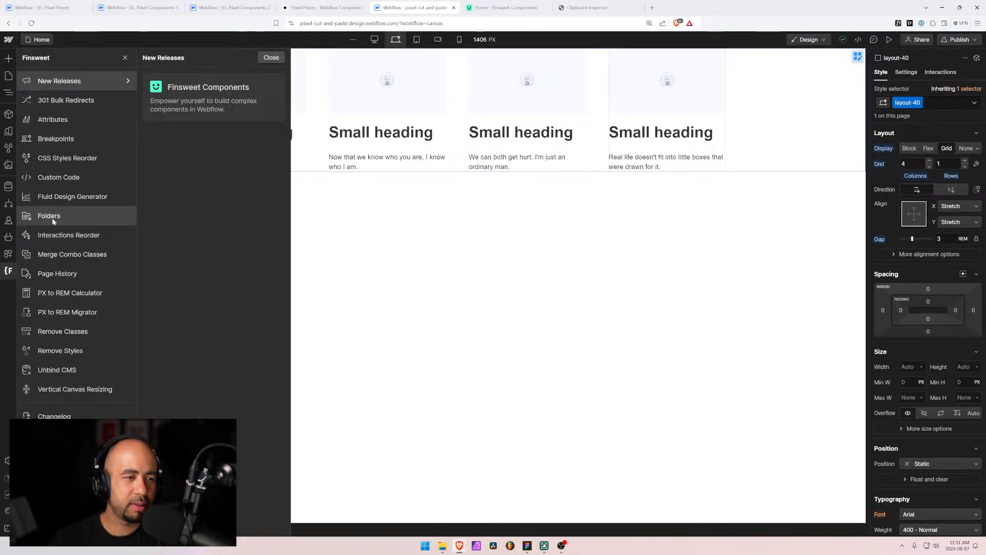
left_click(51, 218)
left_click(122, 149)
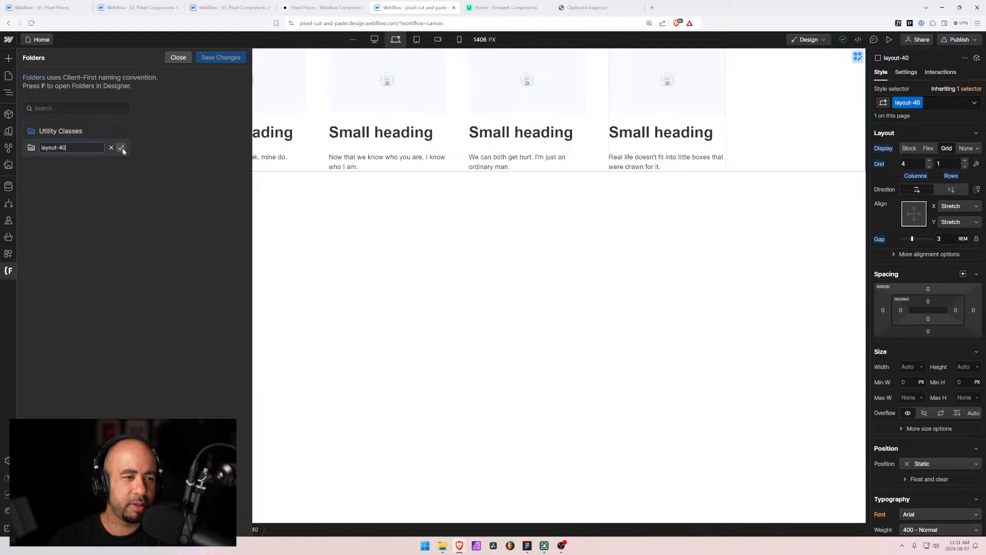
left_click(121, 149)
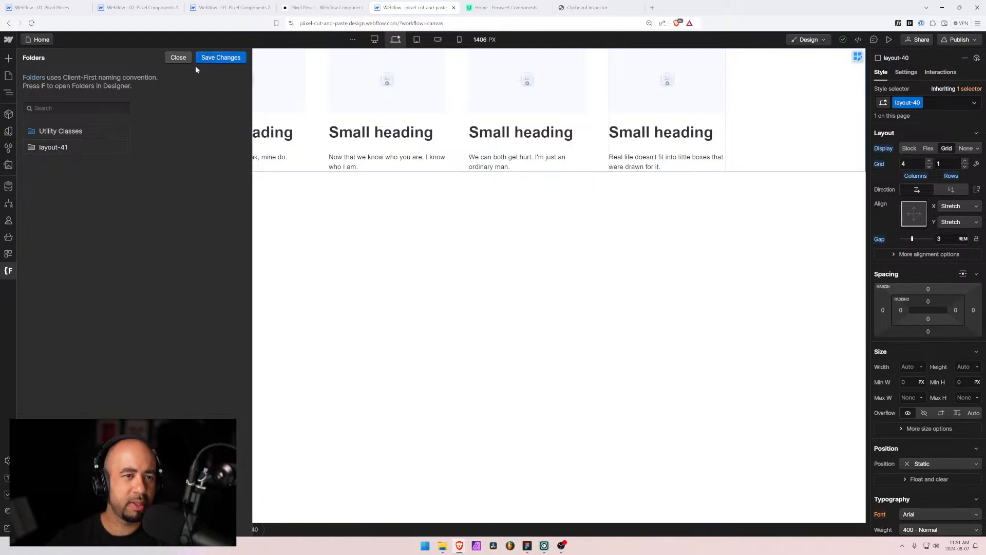
left_click(213, 57)
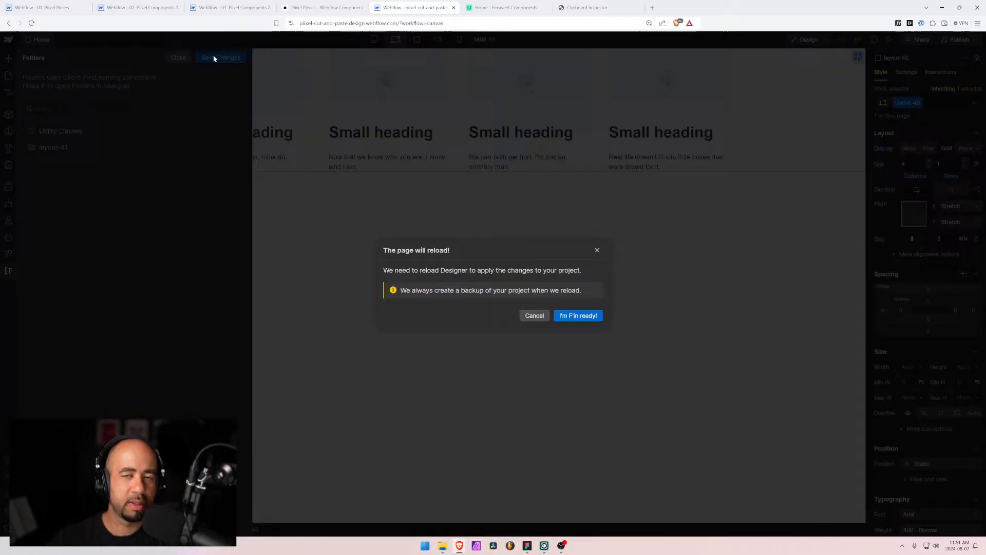
left_click(585, 316)
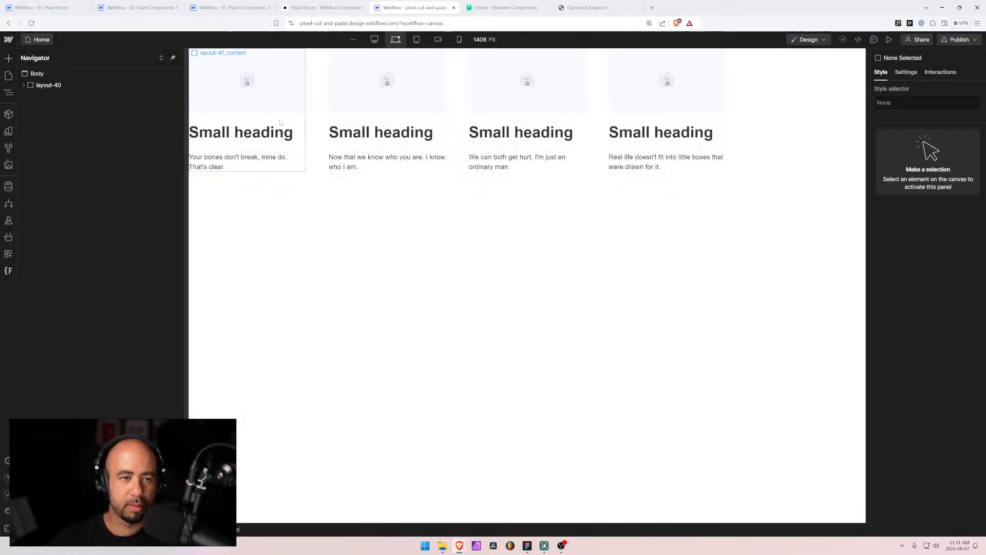
Rename the parent section's layout-40 class to layout-41
left_click(302, 147)
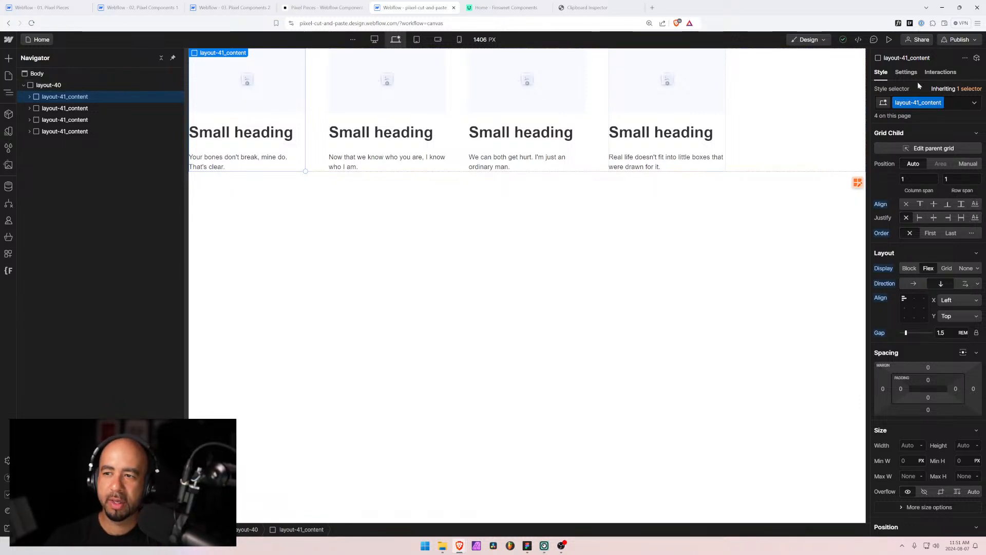
left_click(52, 85)
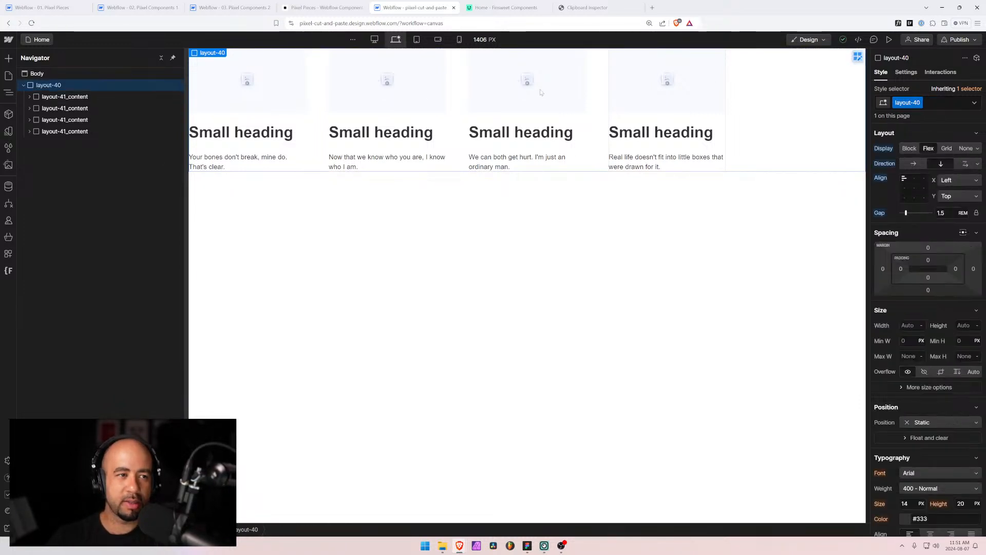
left_click(909, 103)
left_click(910, 114)
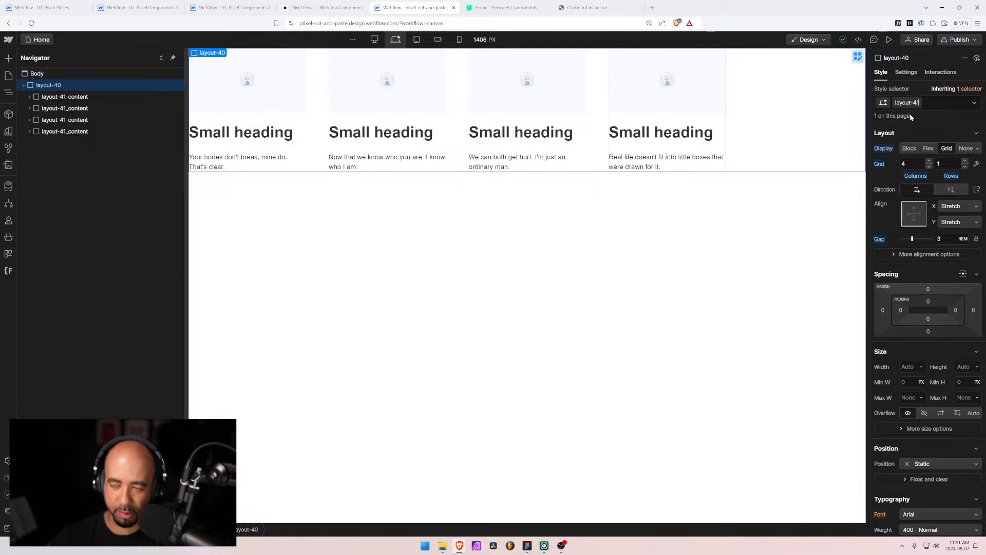
type("1")
key("Return")
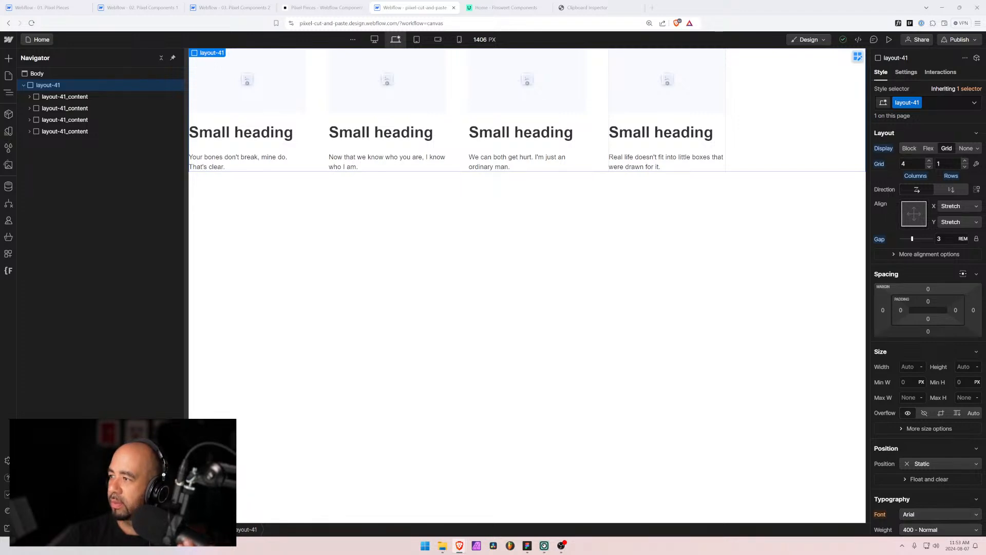
Switch to the Zapier window with the Create new Piixel Pieces member run and enlarge the page to 133%
left_click_drag(985, 265, 606, 179)
double_click(606, 179)
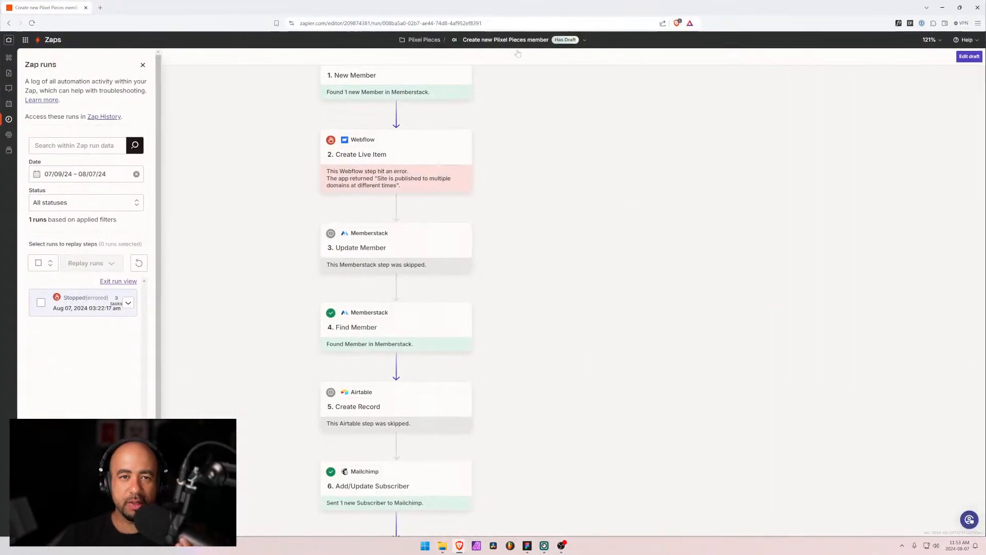
scroll(405, 143, "up", 3)
scroll(405, 144, "up", 4)
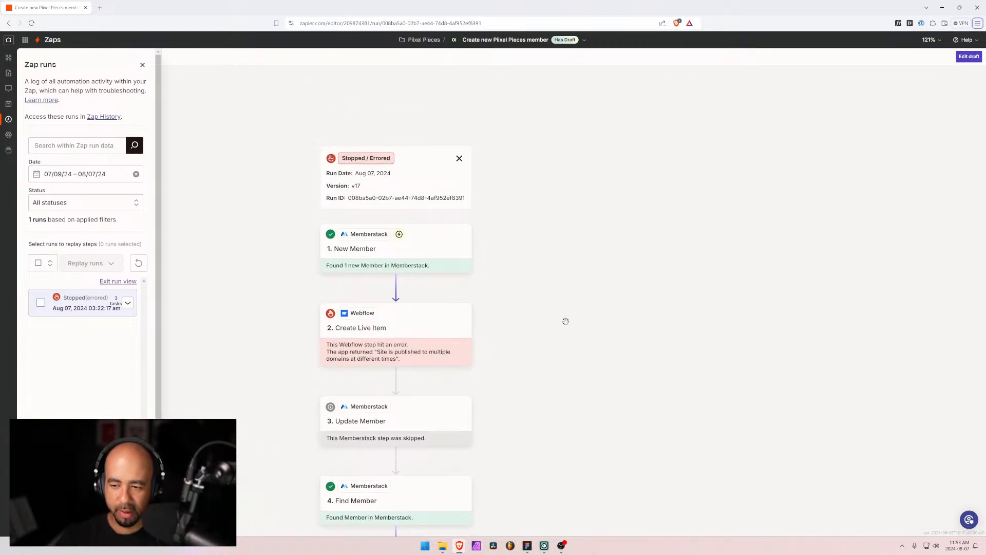
key("ctrl+plus")
key("ctrl+plus")
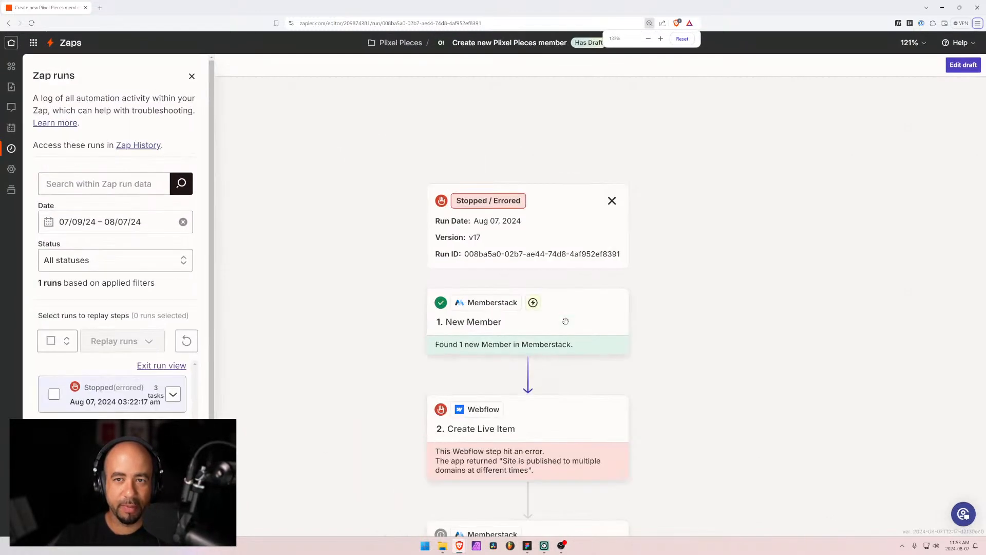
Examine the start of the stopped Zap run, from the New Member trigger through the errored Webflow Create Live Item step
scroll(450, 287, "down", 1)
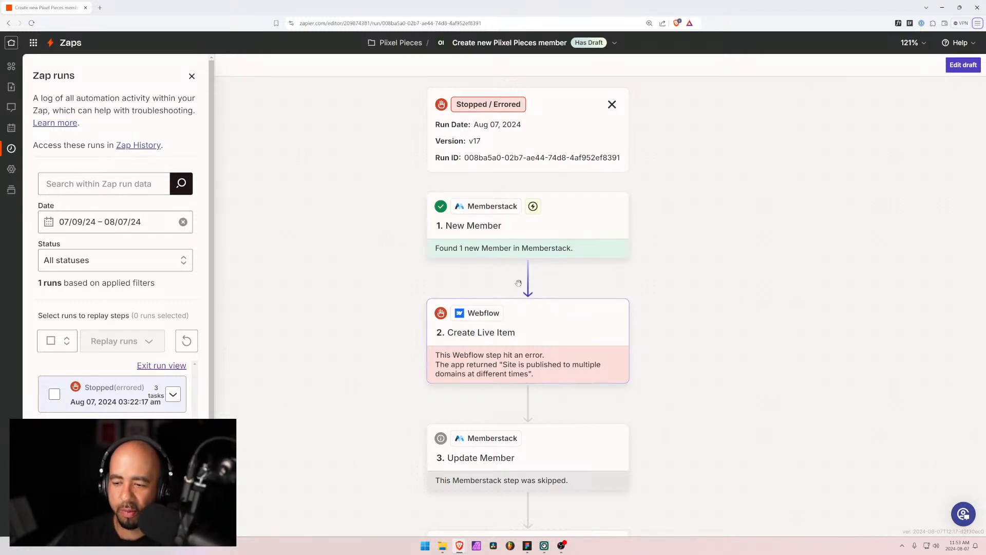
scroll(519, 283, "down", 2)
scroll(511, 291, "down", 2)
scroll(493, 298, "up", 2)
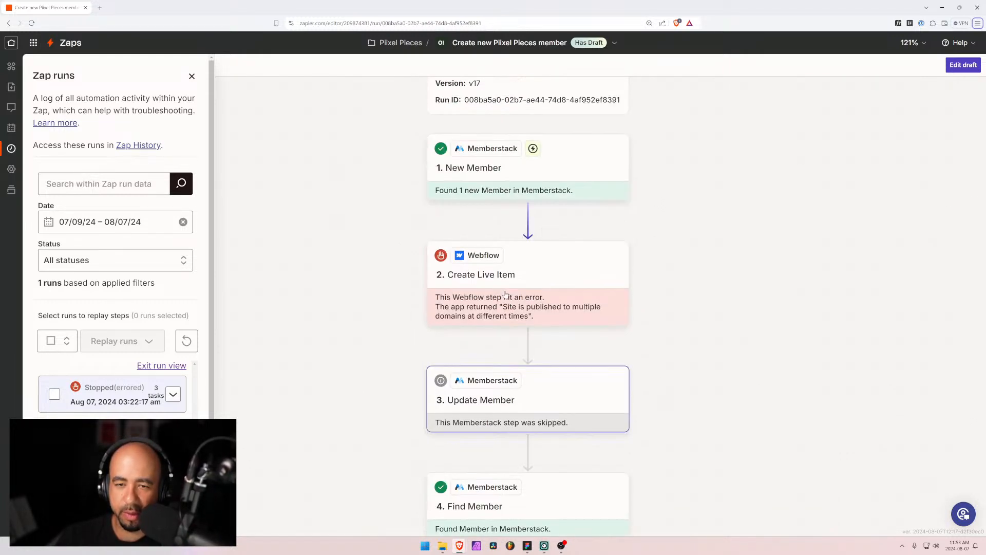
scroll(471, 304, "down", 2)
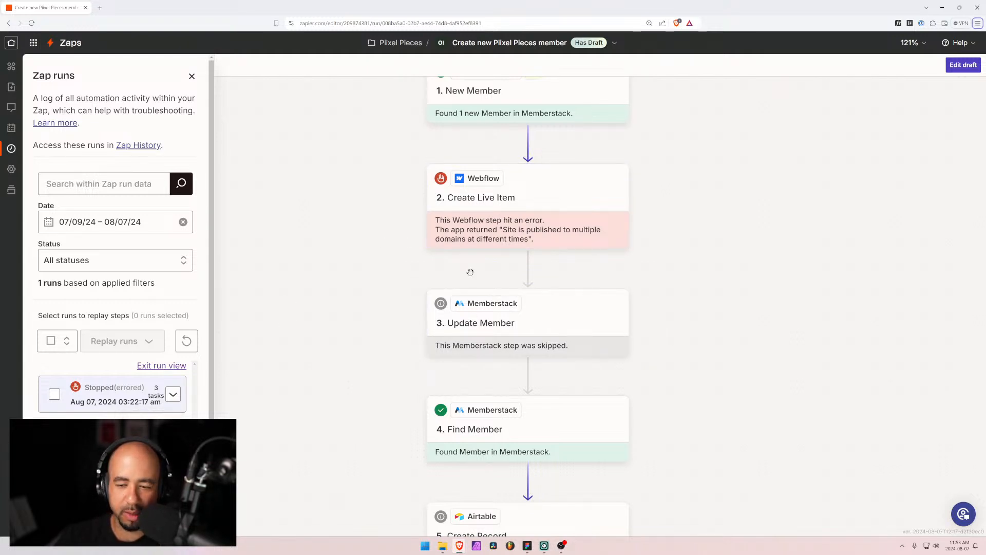
scroll(504, 257, "up", 2)
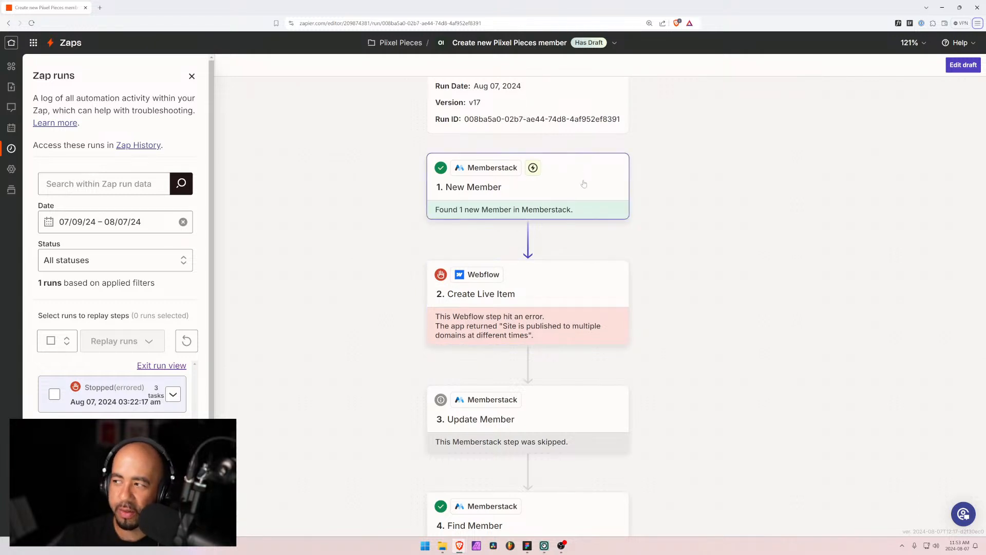
scroll(495, 99, "up", 1)
scroll(472, 204, "down", 2)
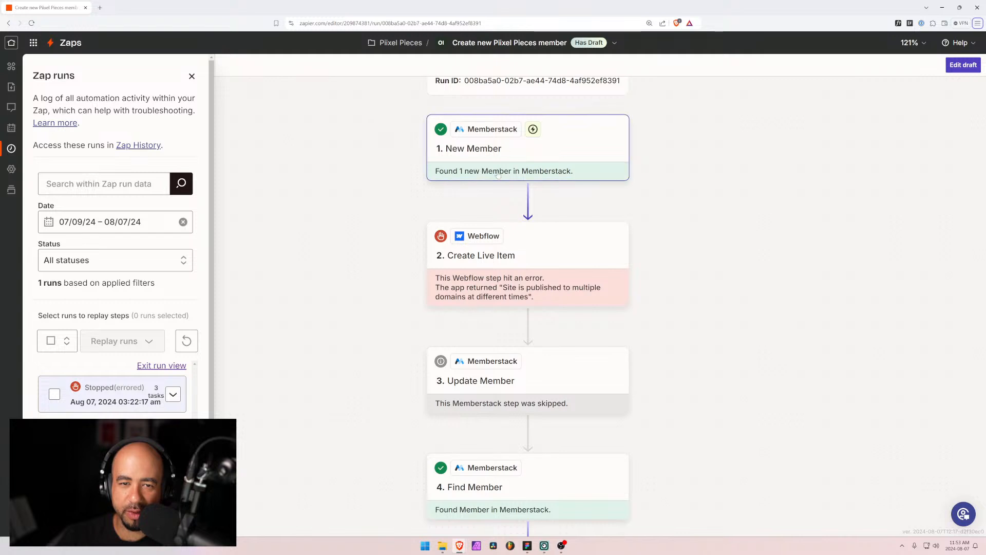
scroll(483, 187, "down", 2)
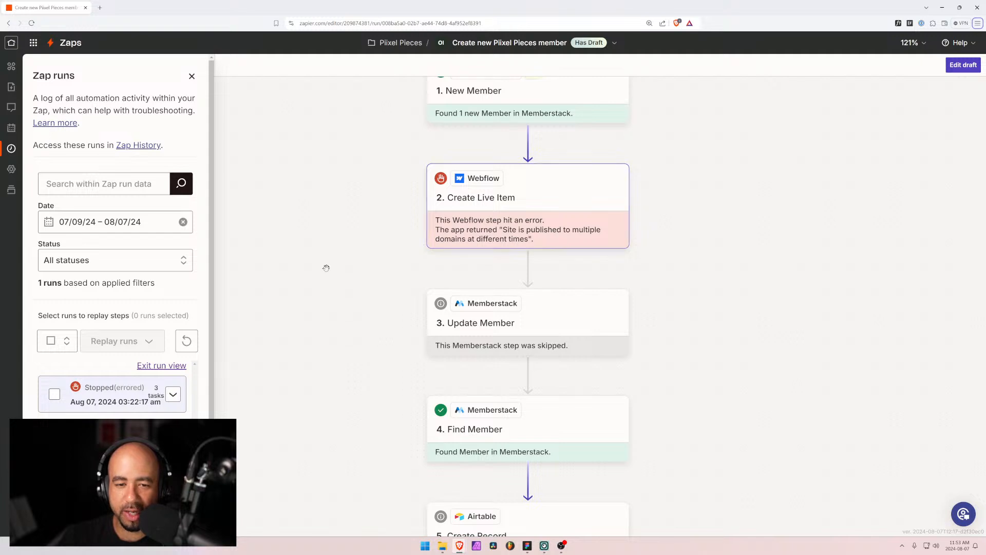
Examine the rest of the Zap run, from the Memberstack member steps down to the member plan paths and SMS steps
scroll(497, 298, "down", 1)
scroll(498, 298, "down", 4)
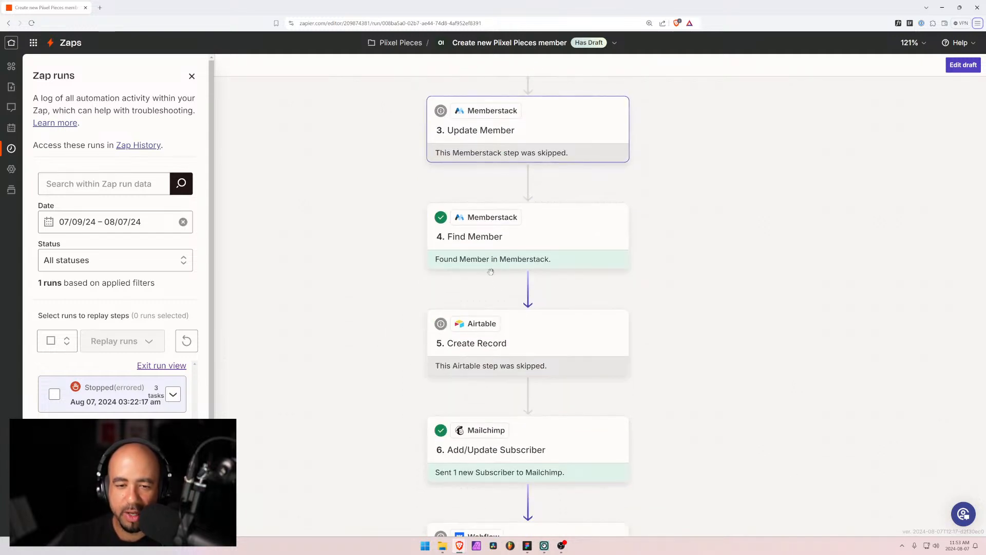
scroll(501, 281, "down", 3)
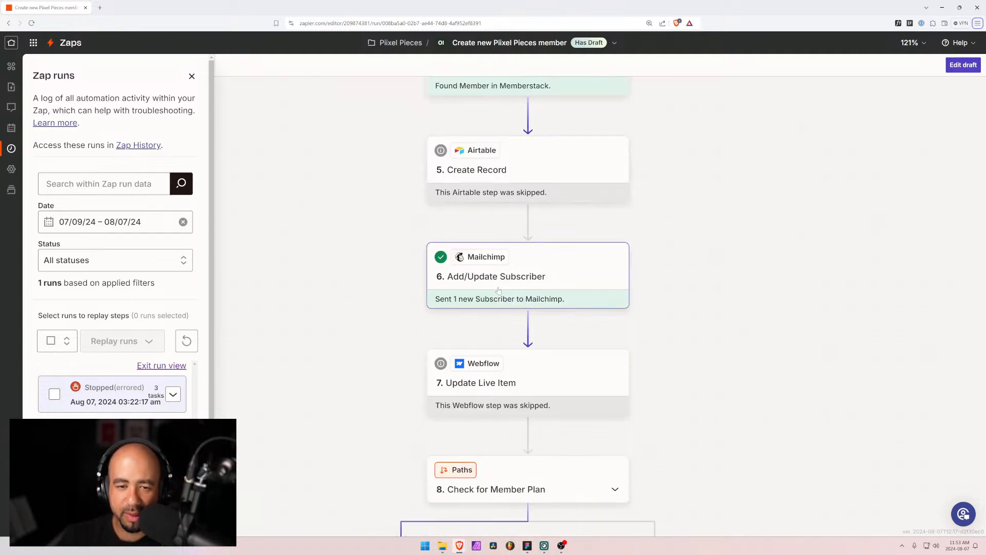
scroll(397, 300, "down", 2)
scroll(398, 300, "down", 1)
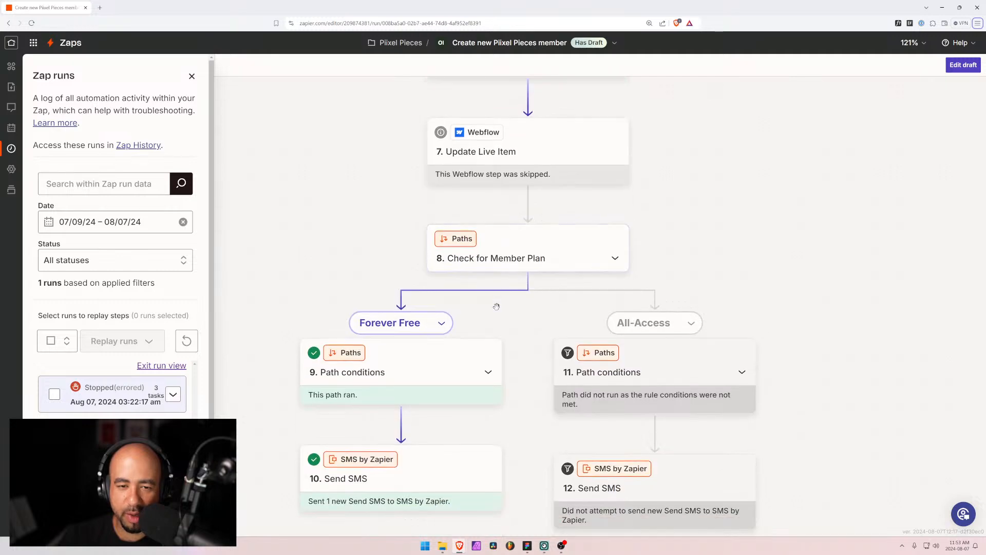
Recheck the Zap run's Forever Free and All-Access paths and the Airtable, Mailchimp and Webflow steps above them
scroll(520, 254, "down", 2)
scroll(511, 260, "down", 1)
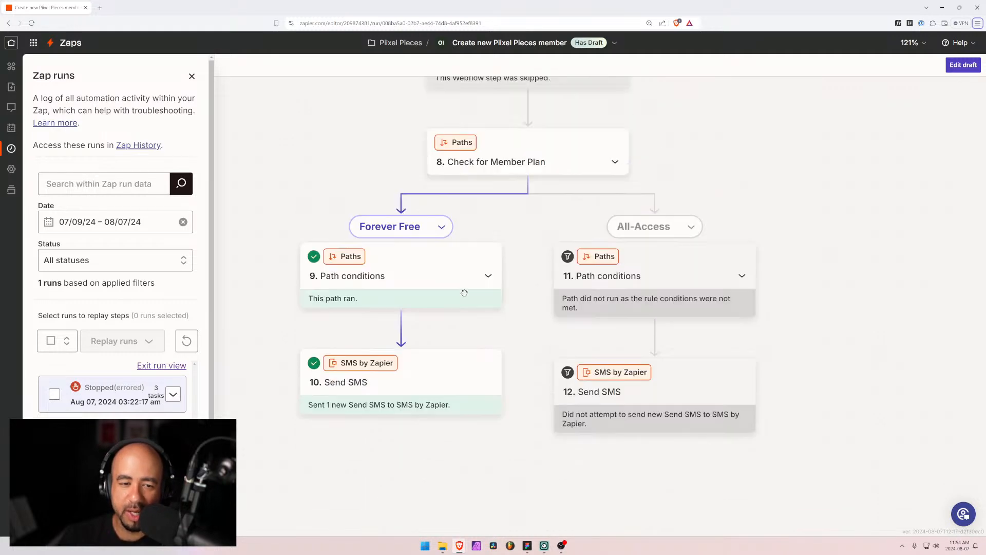
scroll(499, 272, "up", 5)
scroll(483, 344, "up", 8)
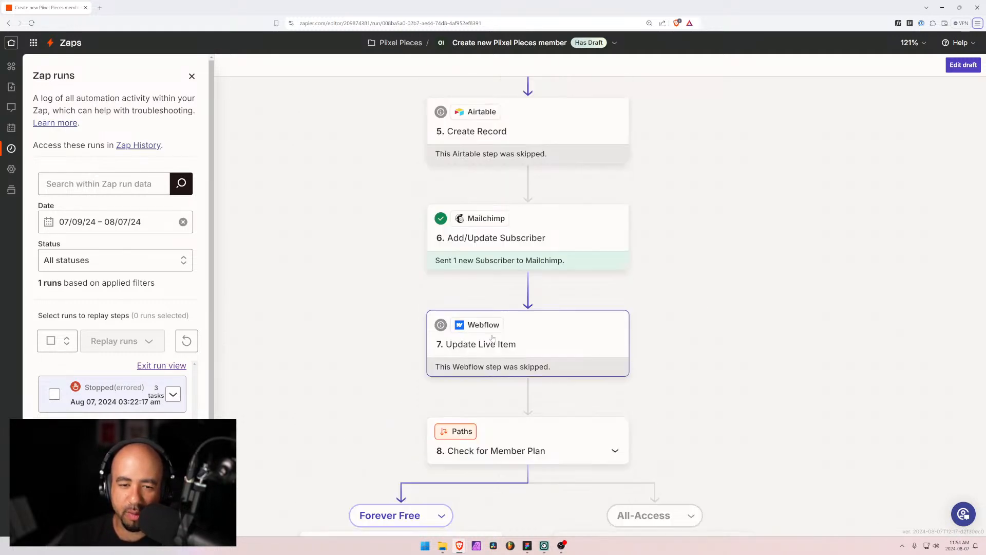
scroll(470, 349, "down", 3)
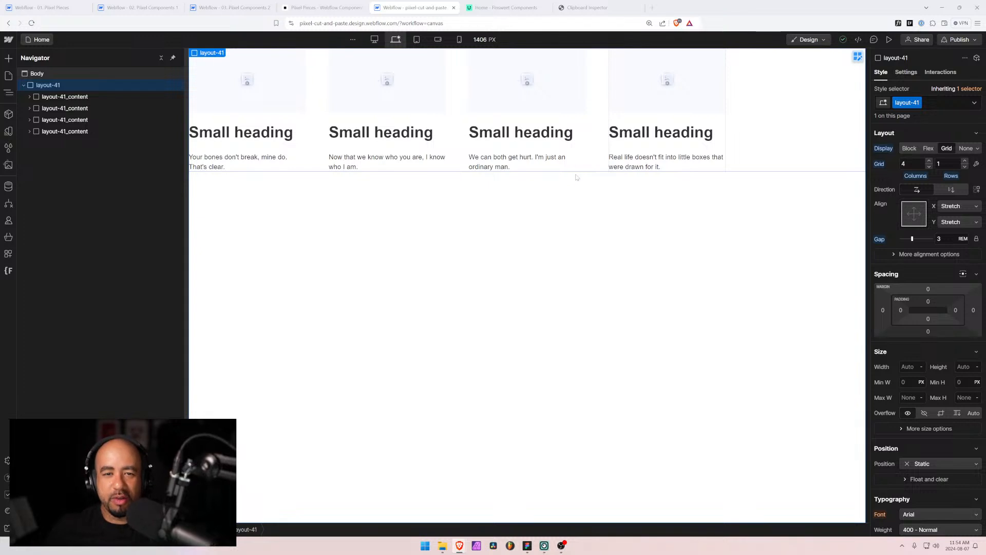
In Webflow, centre the items and text of the layout-41_content class, and compare the result with Figma's Layout 41 frame
left_click(267, 122)
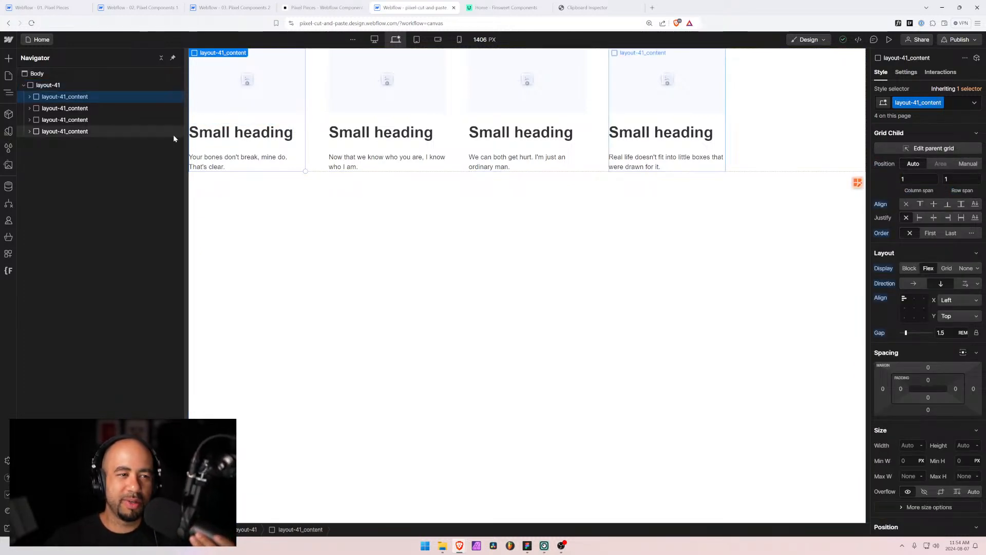
left_click(914, 299)
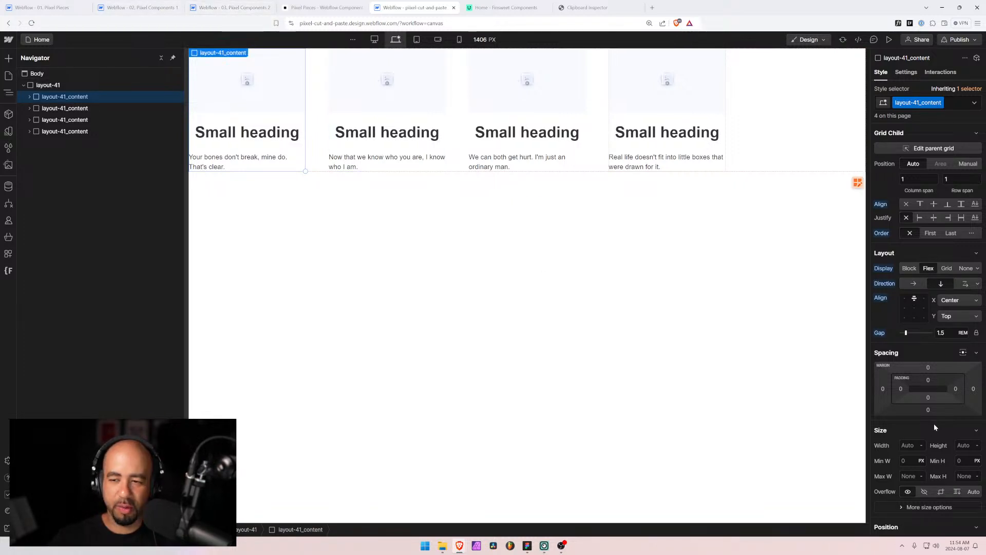
scroll(900, 457, "down", 2)
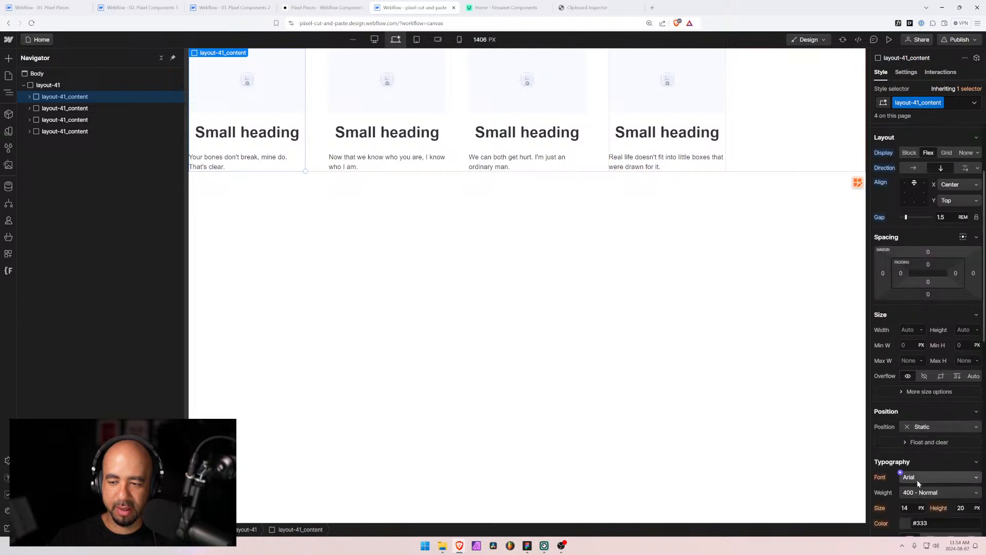
scroll(904, 478, "down", 2)
left_click(930, 423)
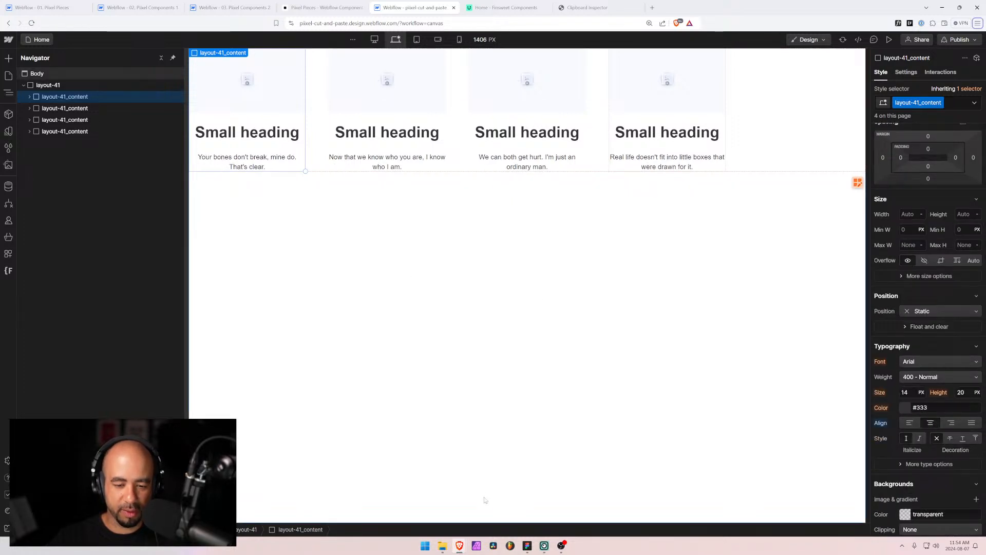
key("alt+Tab")
key("Tab")
key("Tab")
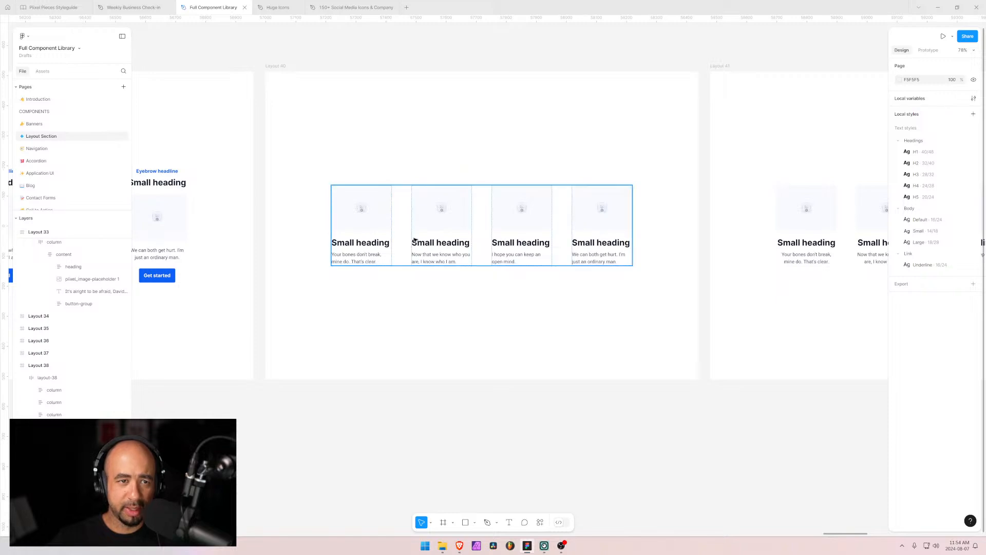
key("Escape")
scroll(388, 176, "right", 10)
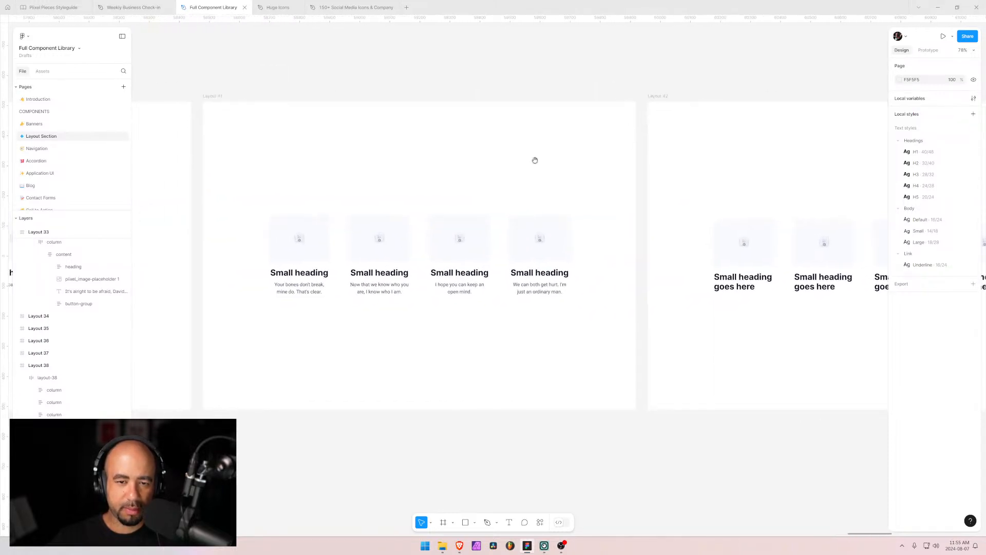
key("alt+Tab")
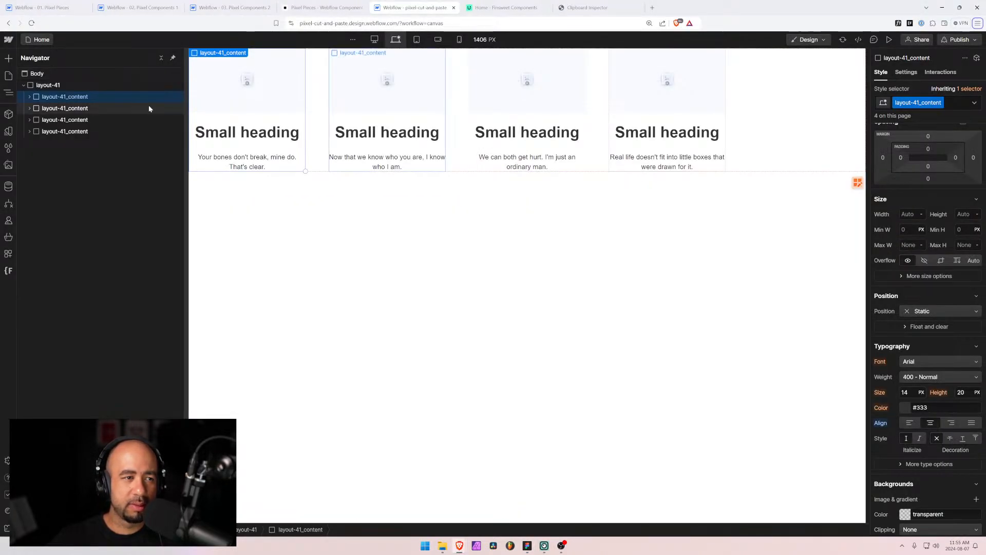
Copy the layout-41 section and replace layout-40 with it inside piixel_global-padding on the components site's Layout 41 page
left_click(43, 85)
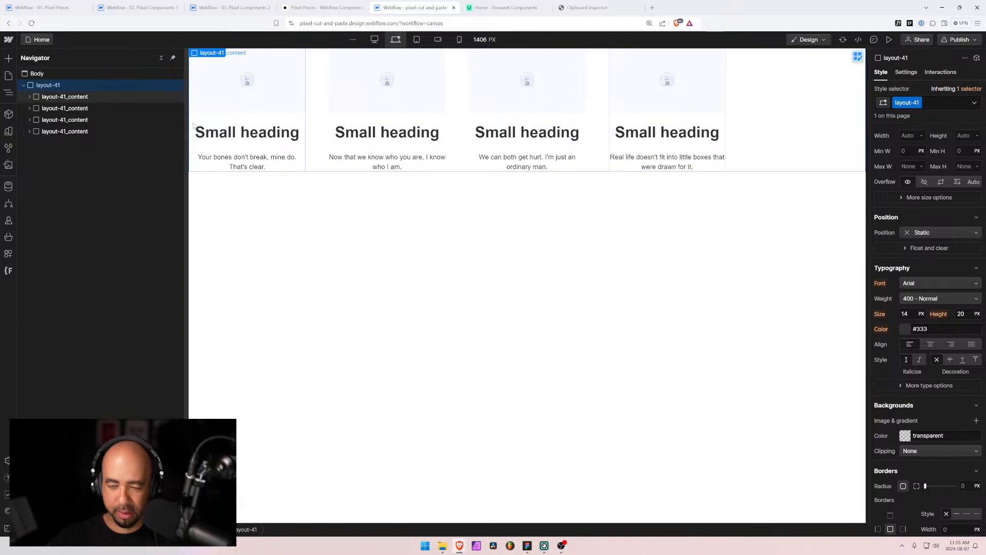
left_click(231, 7)
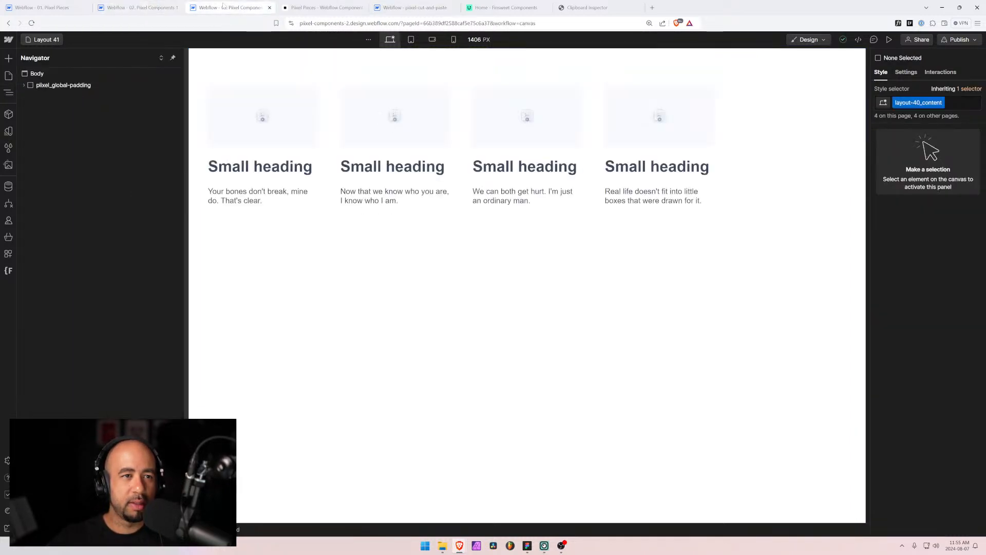
left_click(24, 85)
left_click(51, 98)
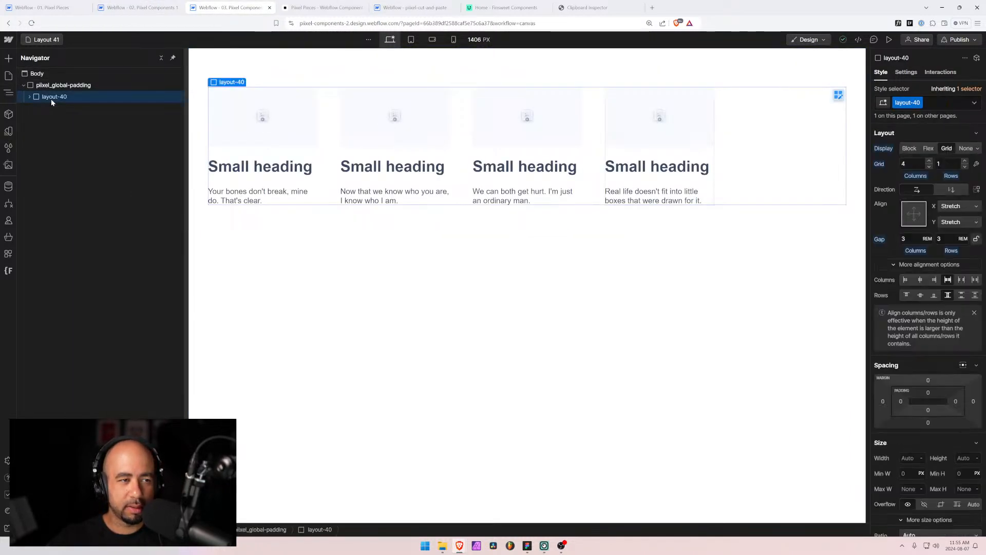
key("Delete")
left_click(58, 87)
key("ctrl+v")
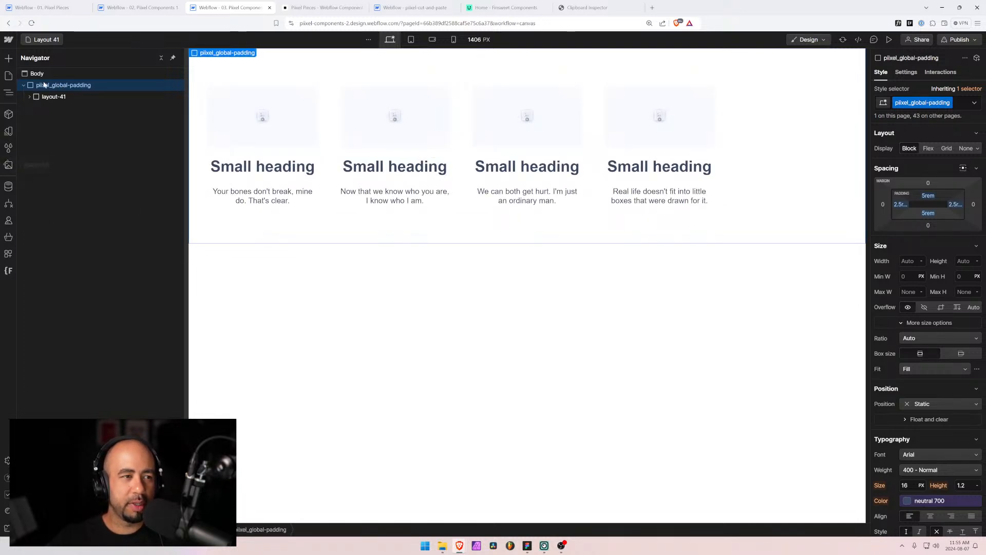
Duplicate the Layout 40 page of the components site as a new page named Layout 42
left_click(52, 41)
scroll(66, 329, "down", 10)
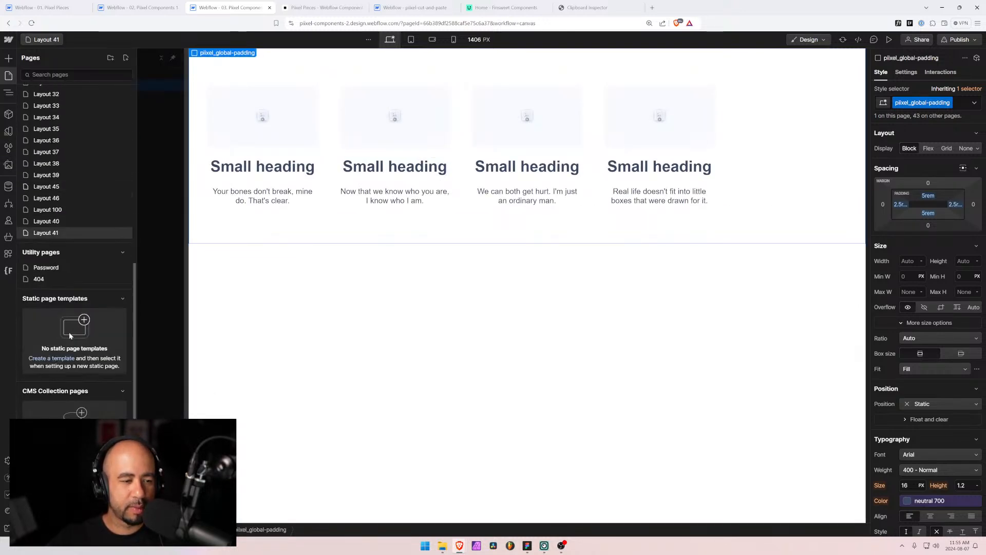
left_click(53, 219)
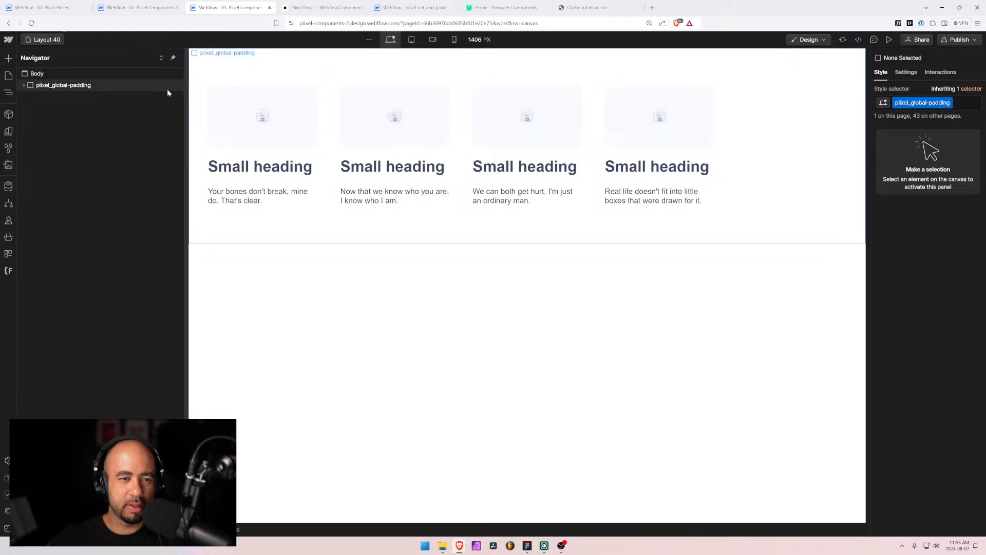
key("p")
scroll(109, 324, "down", 10)
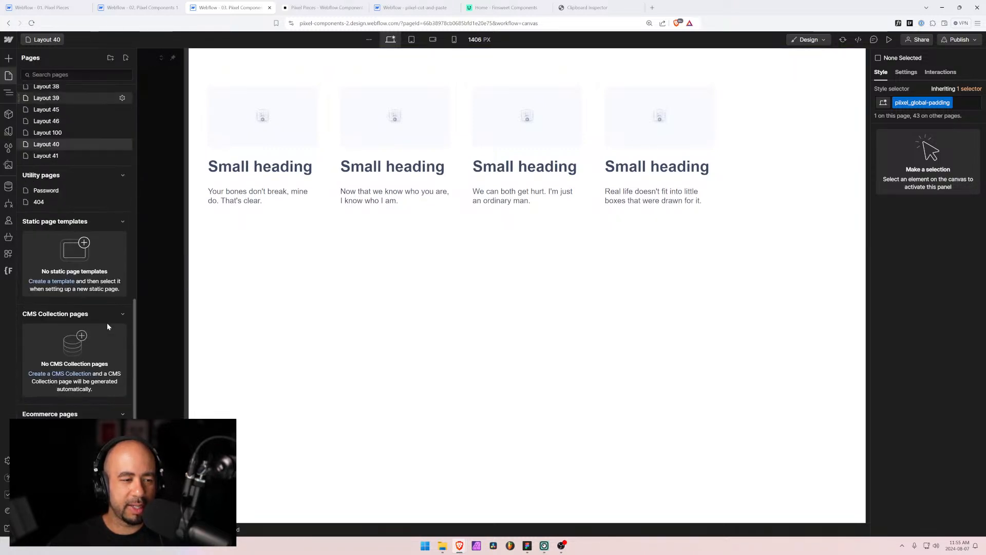
left_click(123, 144)
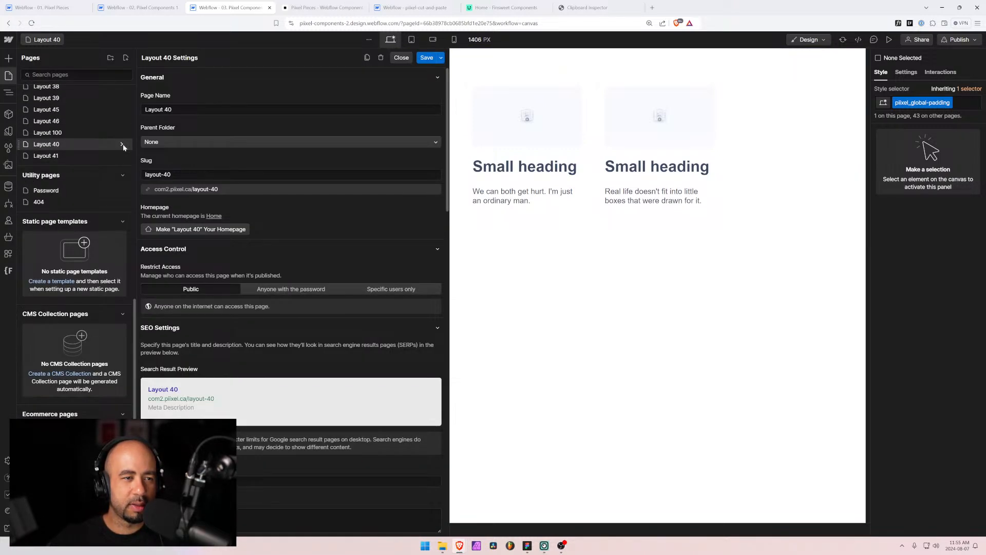
left_click(369, 58)
left_click_drag(165, 110, 189, 110)
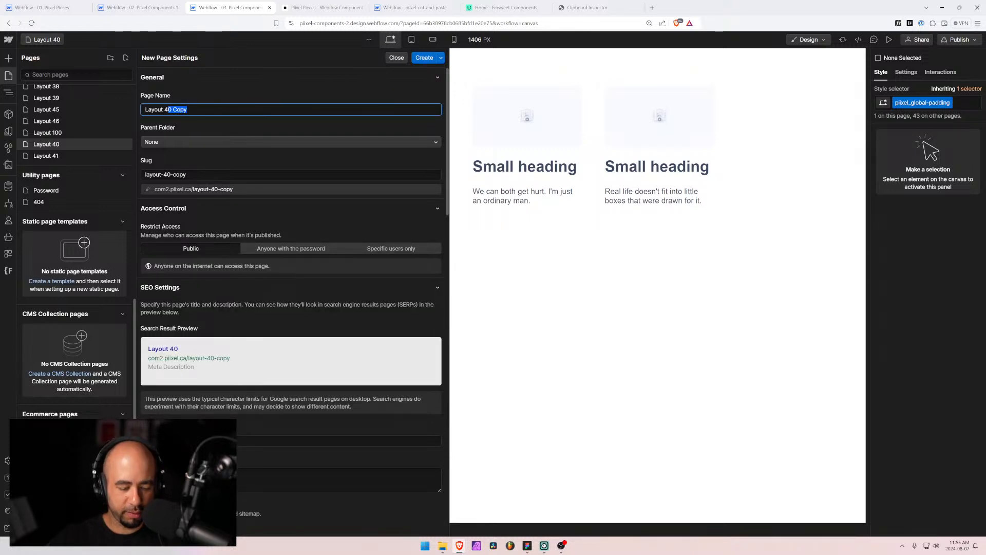
type("2")
left_click(424, 58)
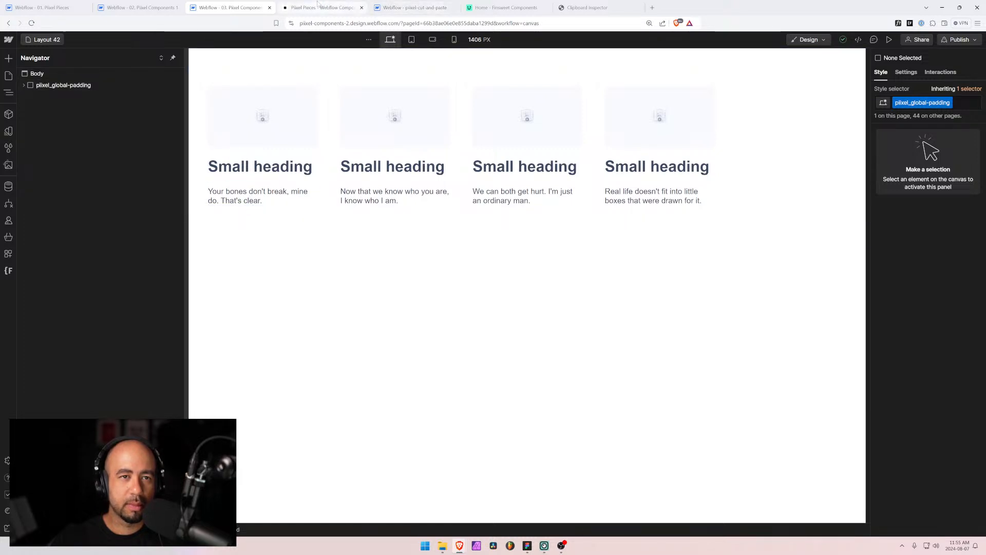
On the cut-and-paste site, rename the layout-41 class folder to layout-42 in Finsweet Folders and save with a Designer reload
left_click(424, 8)
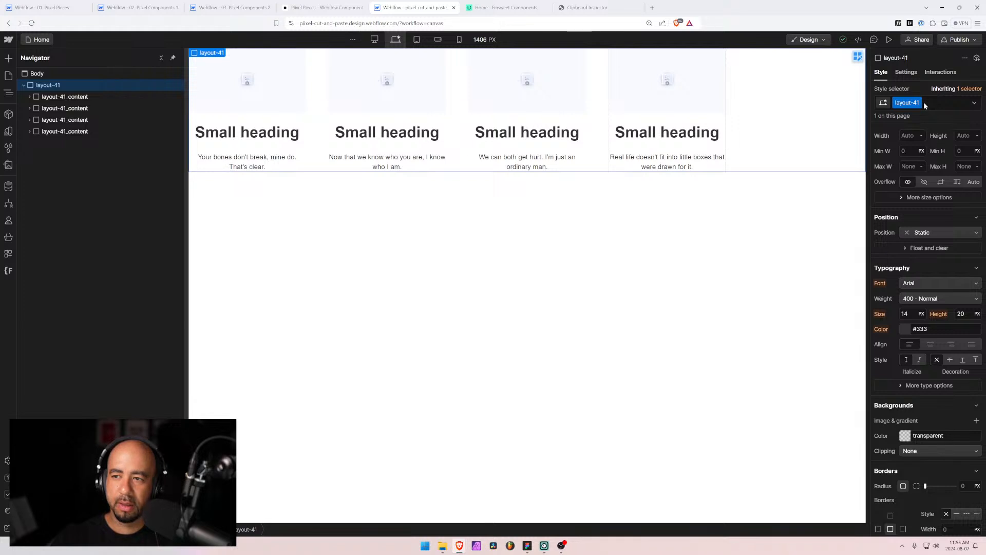
left_click(9, 271)
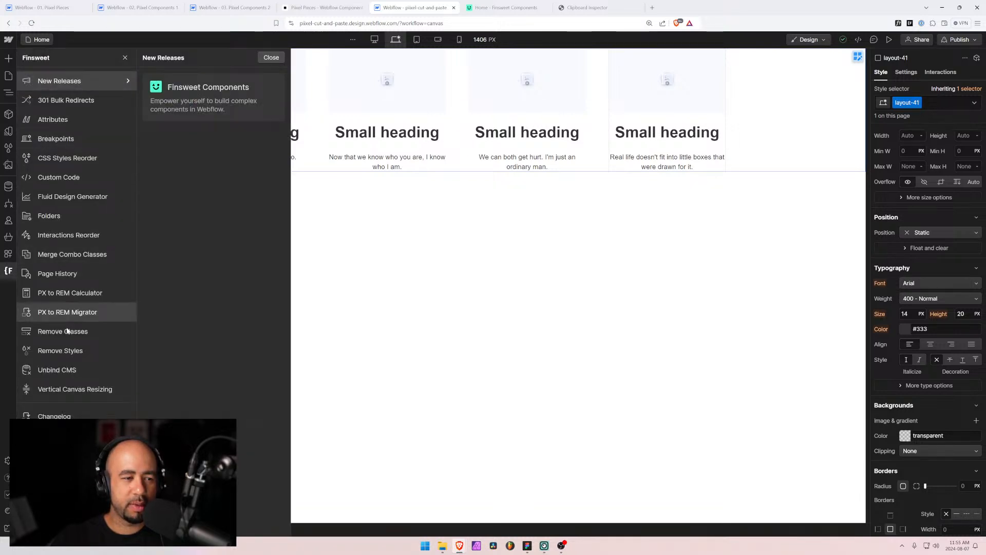
left_click(77, 216)
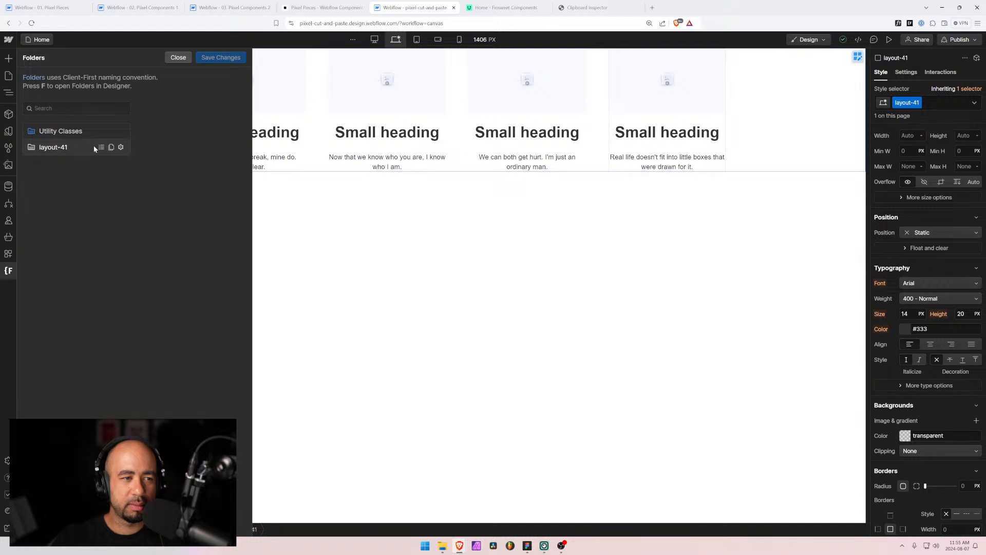
left_click(112, 148)
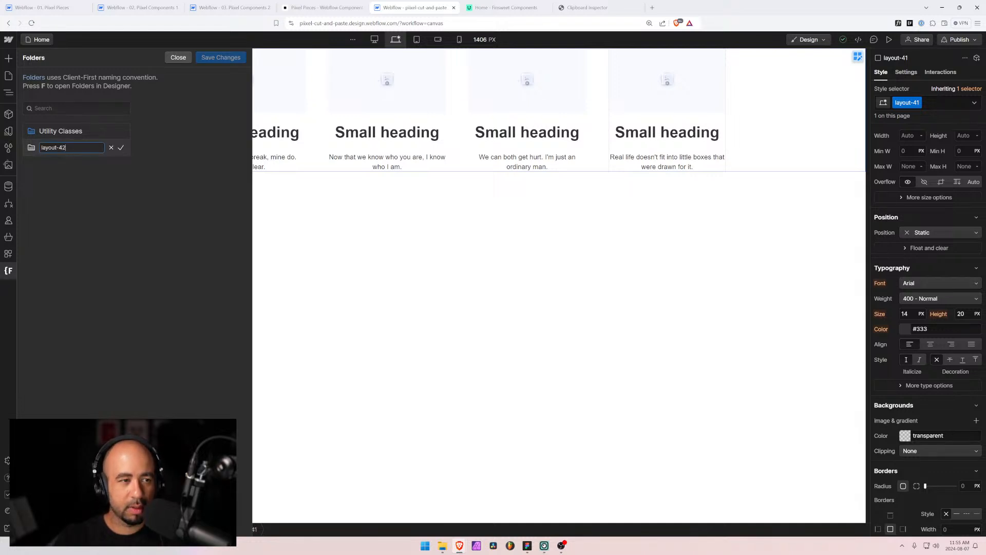
type("2")
key("Return")
left_click(221, 58)
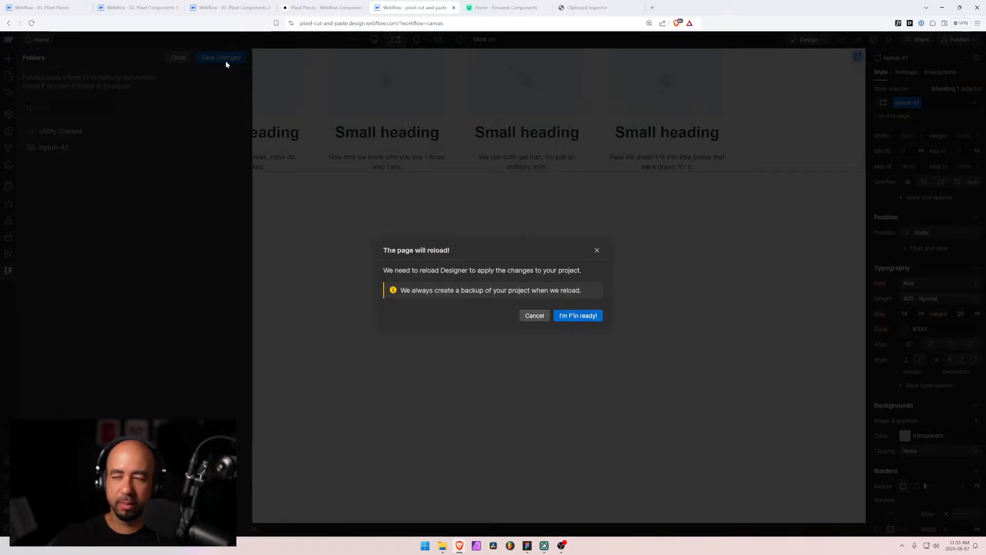
left_click(590, 321)
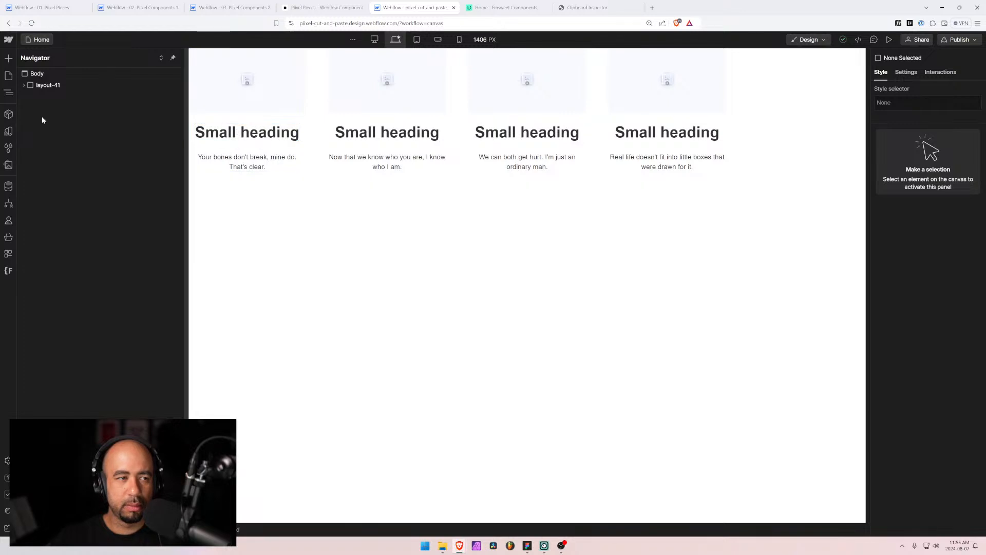
Rename the parent section's layout-41 class to layout-42 and check the class of its first content column
left_click(46, 85)
left_click(923, 104)
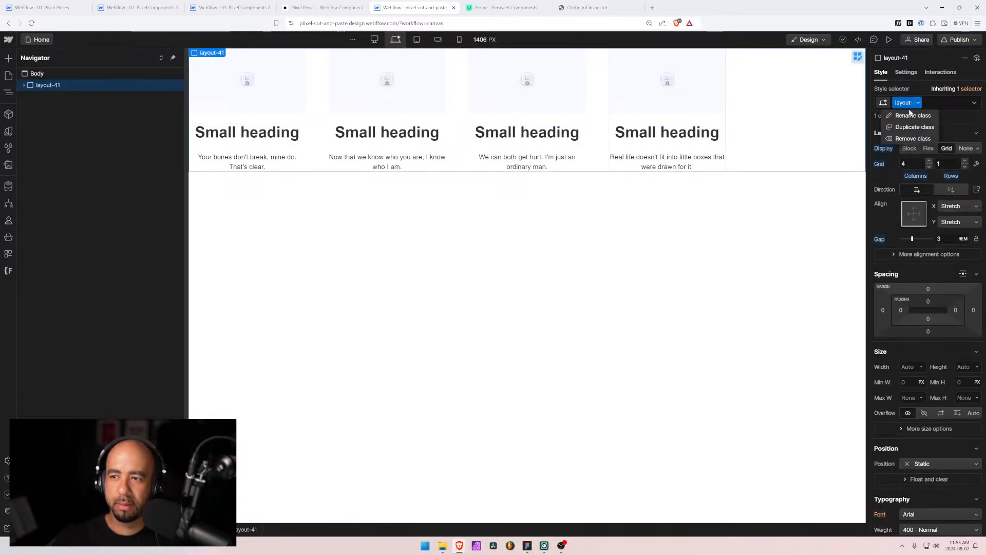
left_click(905, 134)
type("2")
key("Return")
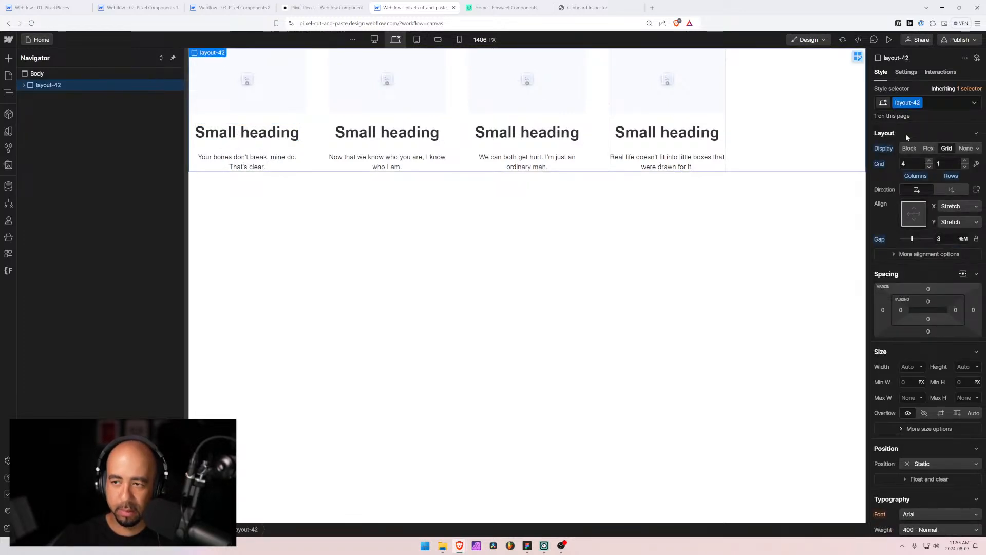
left_click(280, 121)
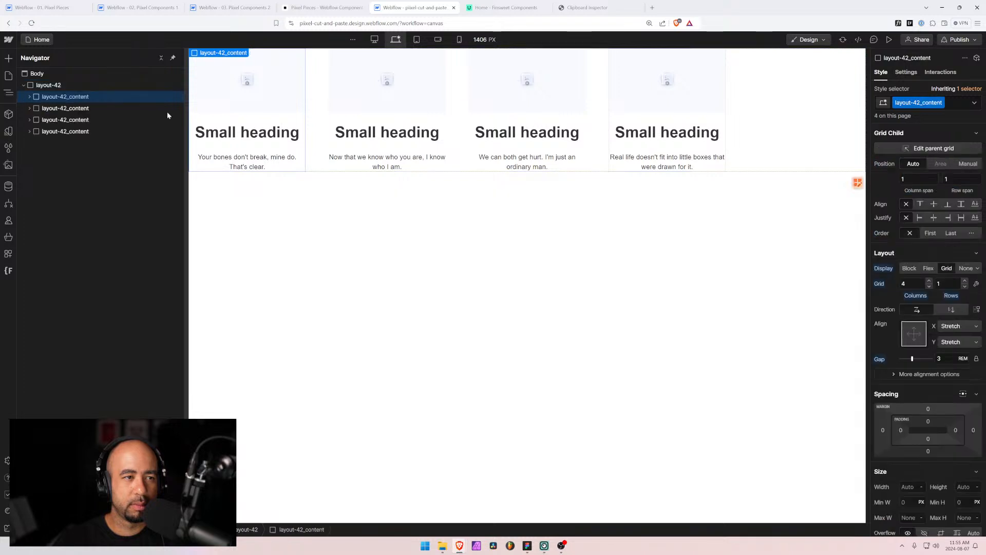
left_click(48, 84)
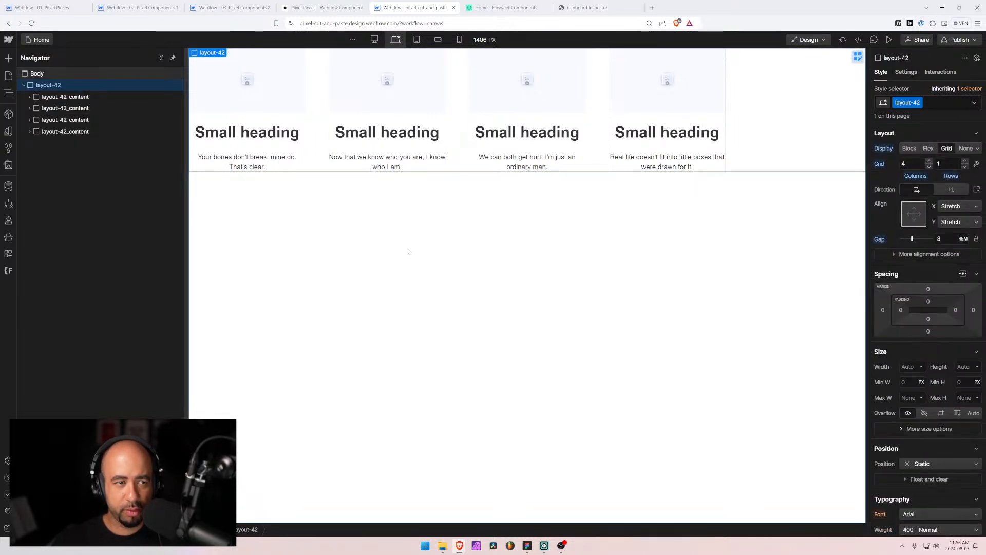
Consult the Layout 42 frame in Figma and delete the paragraph from all four layout-42_content columns in Webflow
key("alt+Tab")
key("alt+Tab")
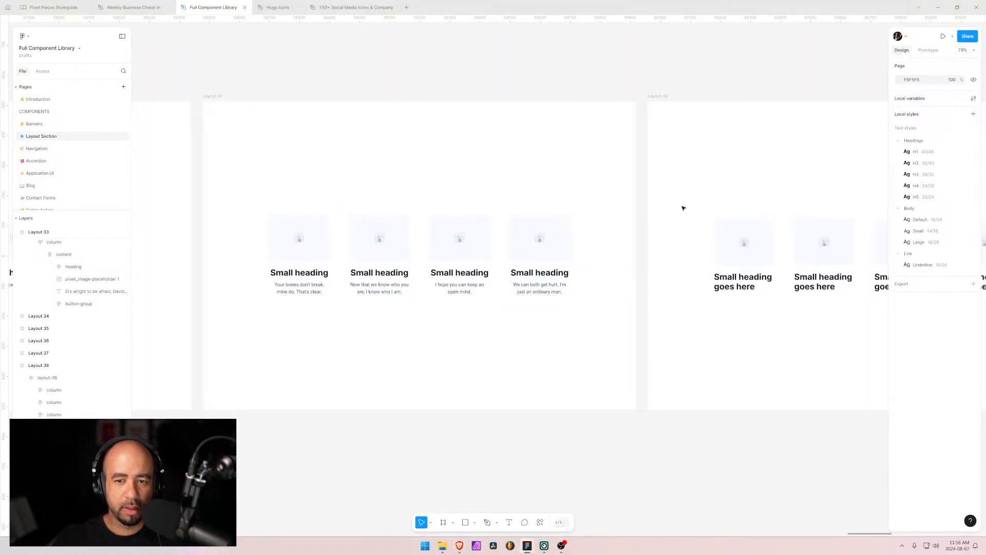
key("alt+Tab")
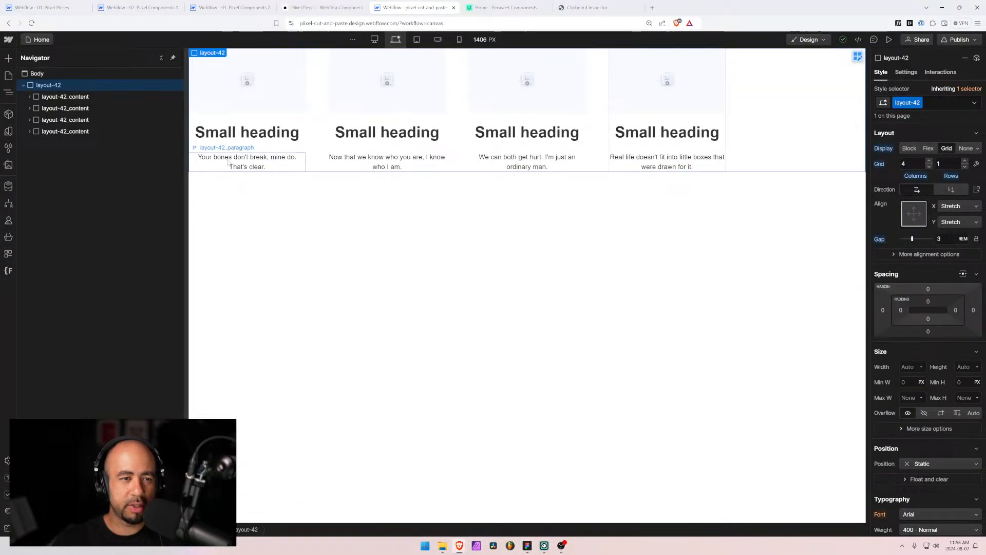
left_click(241, 160)
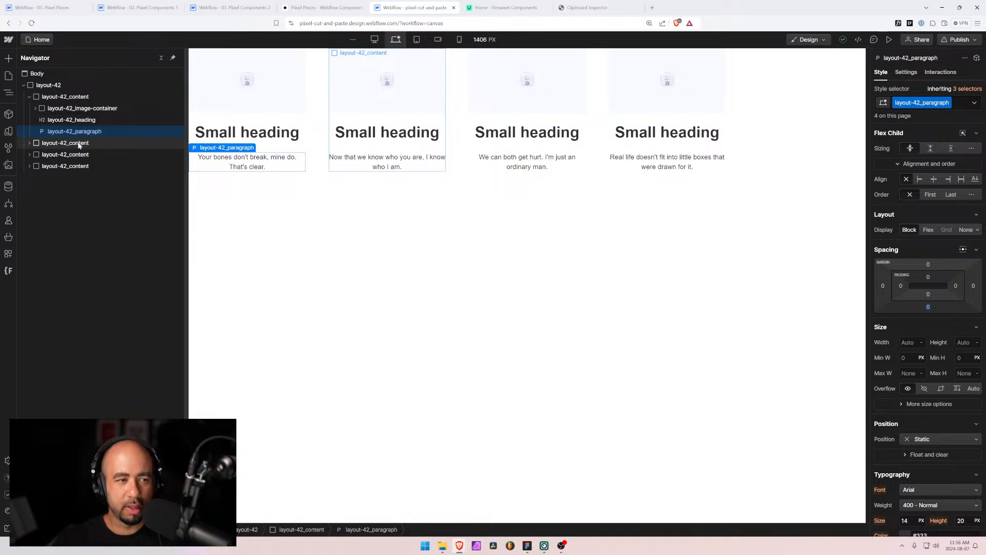
key("Delete")
left_click(373, 157)
key("Delete")
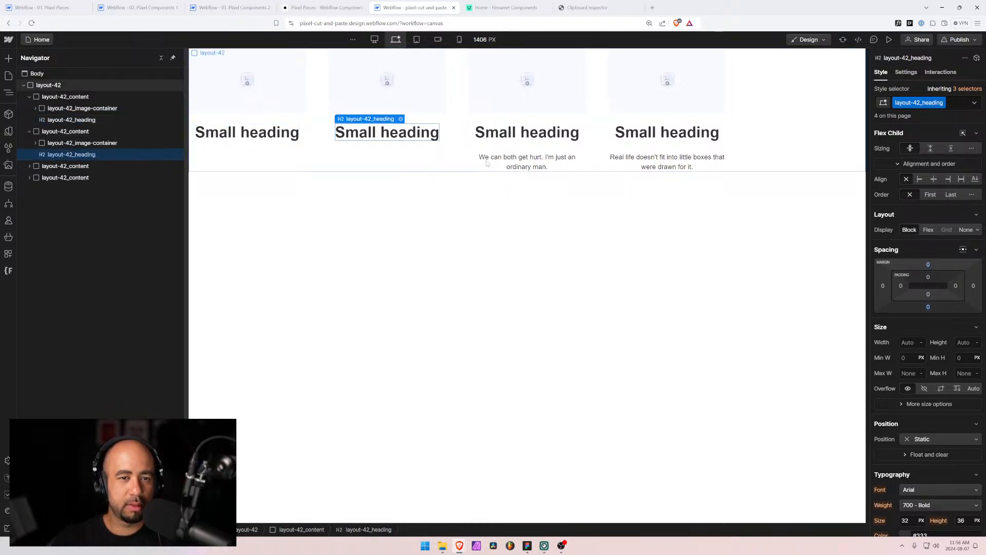
left_click(487, 164)
key("Delete")
left_click(647, 162)
key("Delete")
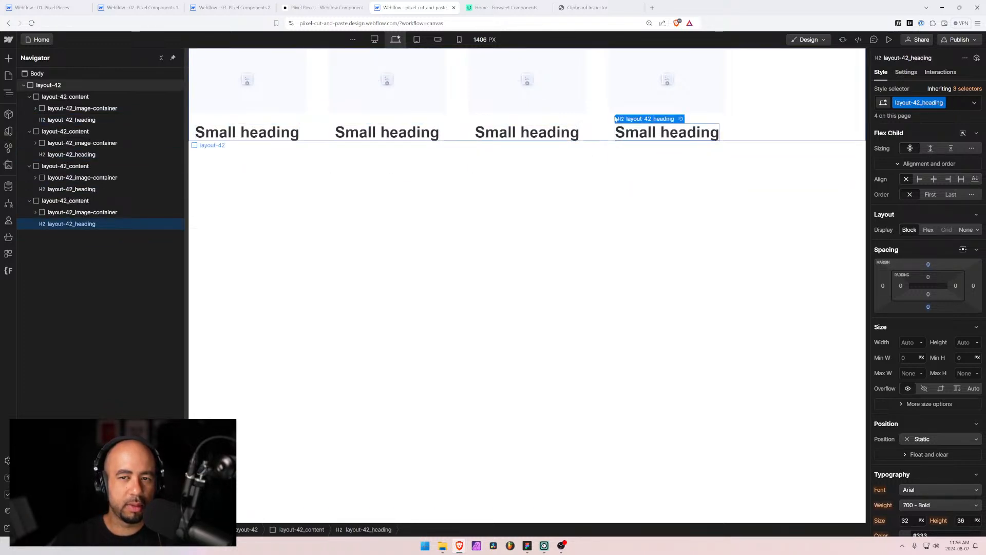
Align the layout-42_content columns' contents to the left and clear the class's centered text alignment
left_click(635, 98)
left_click(55, 132)
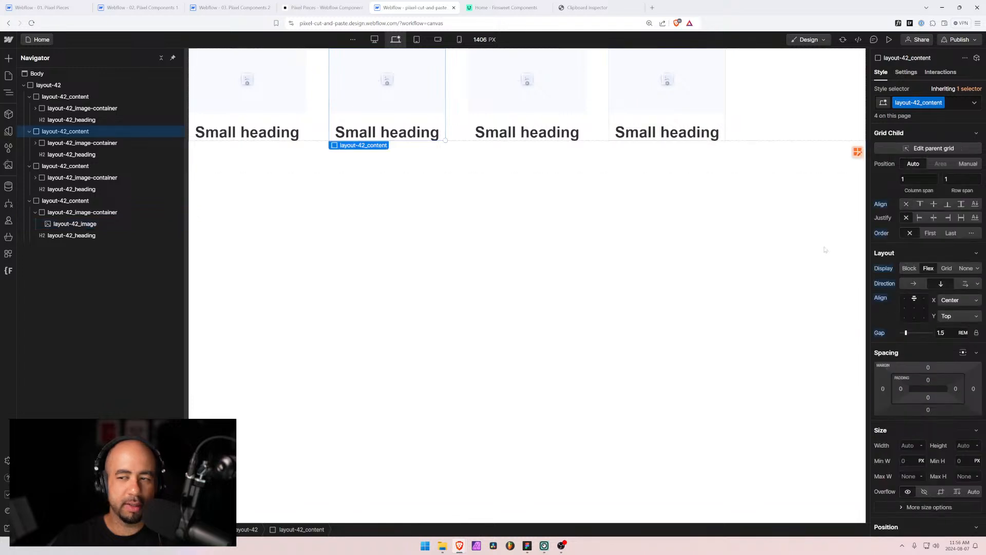
left_click(907, 299)
scroll(906, 317, "down", 2)
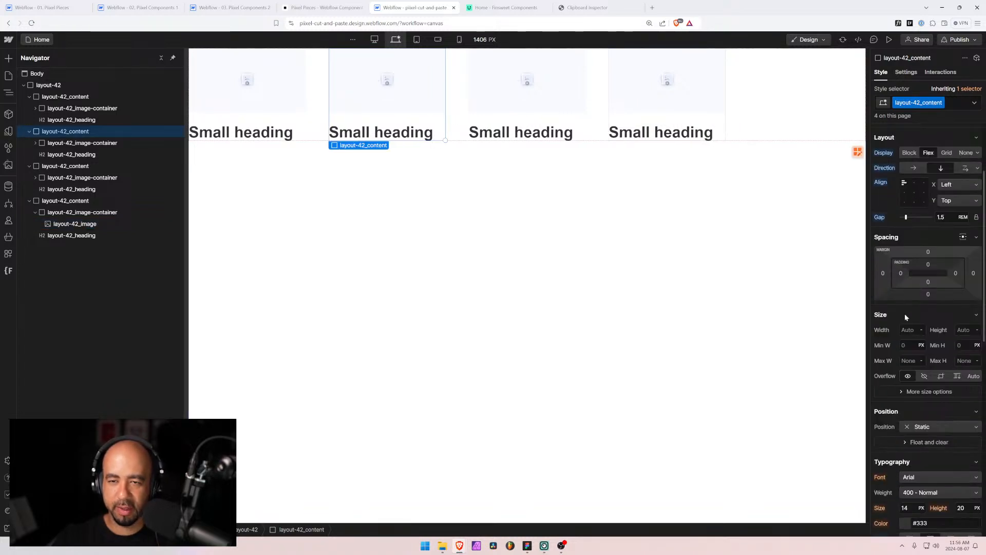
scroll(910, 463, "down", 3)
left_click(886, 385, "alt")
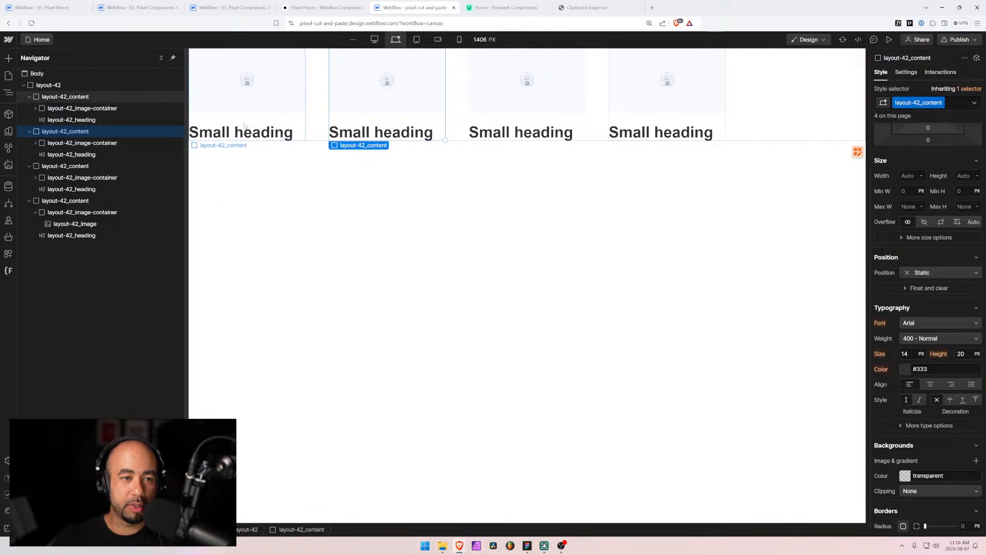
Consult the Layout 42 frame in Figma, extend the first Webflow column heading to "Small heading goes here" and copy its text
key("alt+Tab")
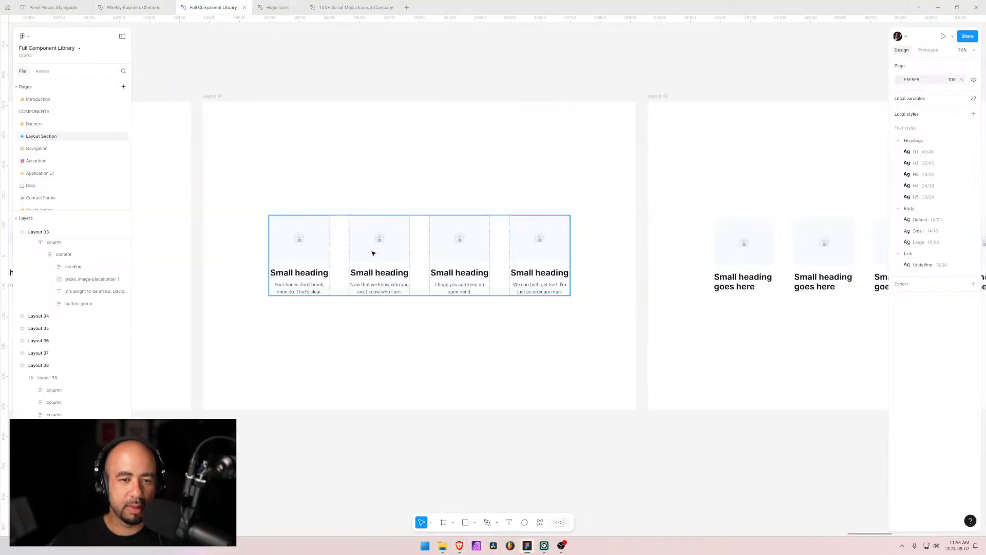
key("alt+Tab")
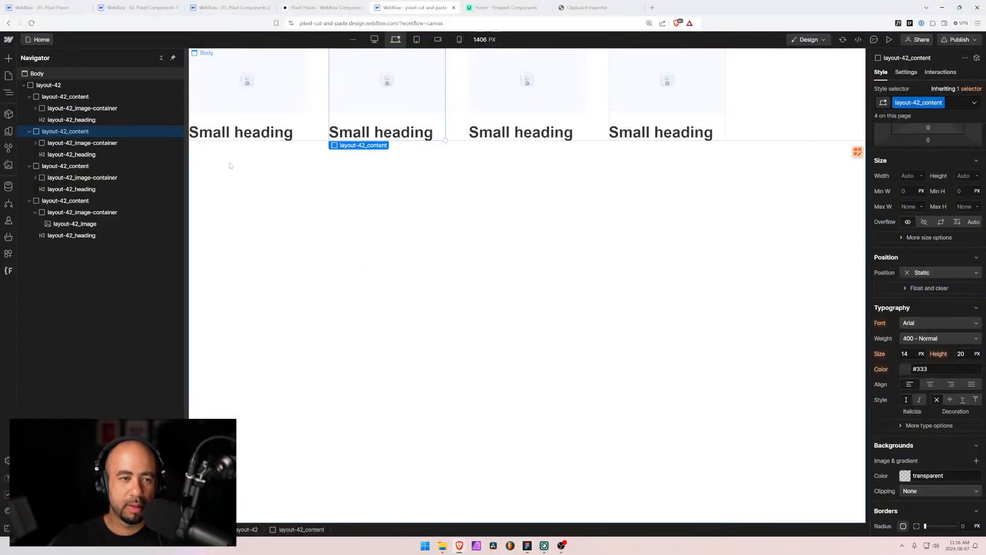
double_click(295, 134)
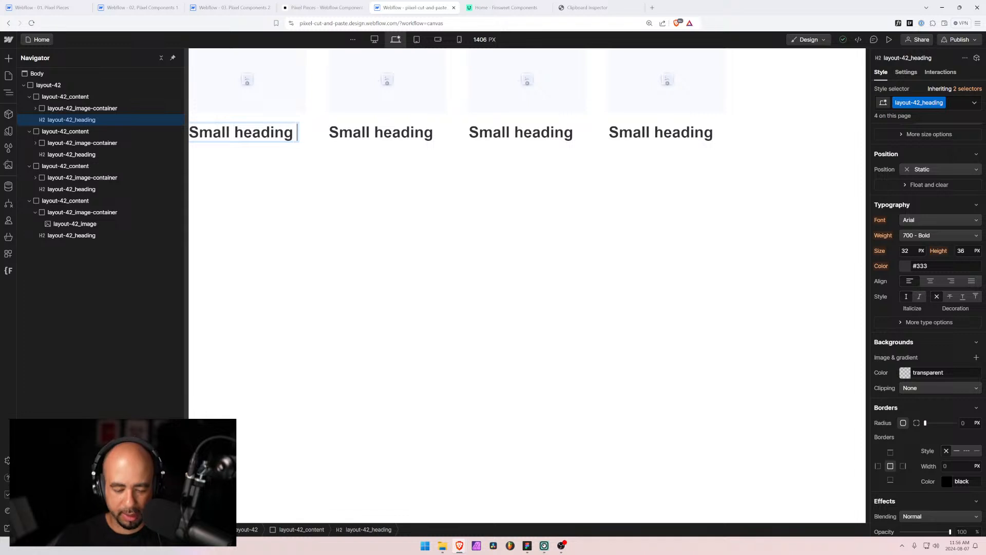
type("goes here")
key("ctrl+a")
key("ctrl+c")
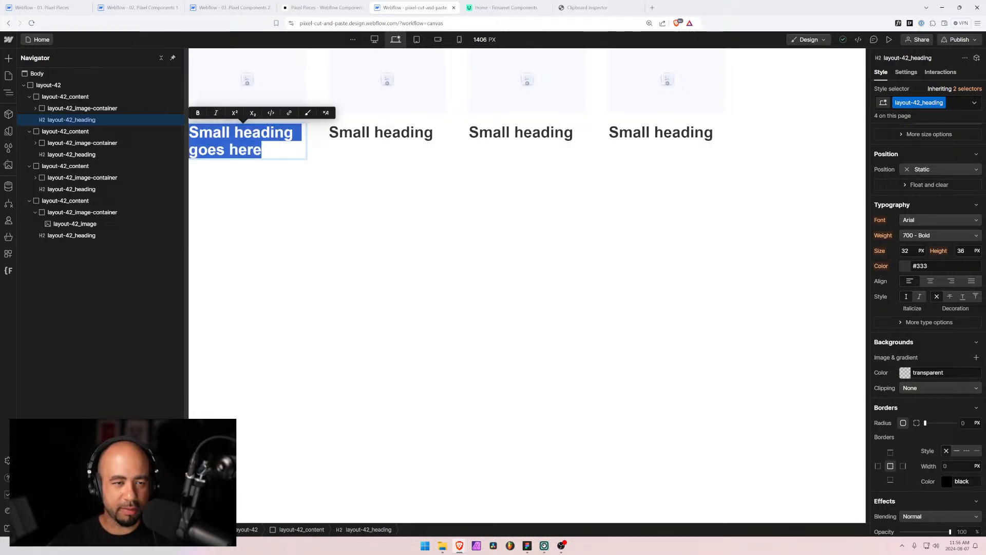
Replace the headings in the second, third and fourth columns with the copied text "Small heading goes here"
left_click(385, 132)
double_click(384, 132)
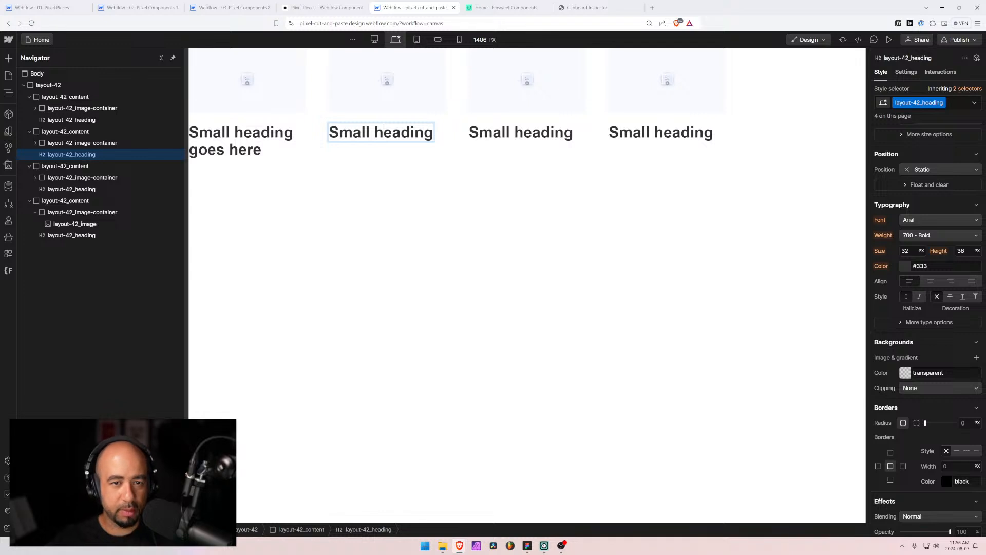
key("ctrl+a")
key("ctrl+v")
left_click(537, 133)
double_click(540, 133)
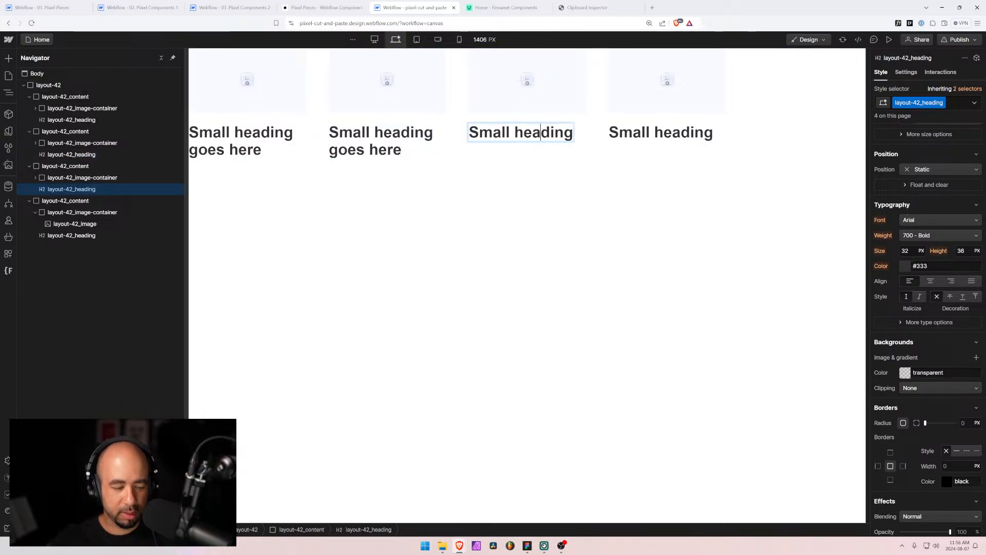
key("ctrl+a")
key("ctrl+v")
left_click(663, 132)
double_click(668, 132)
key("ctrl+a")
key("ctrl+v")
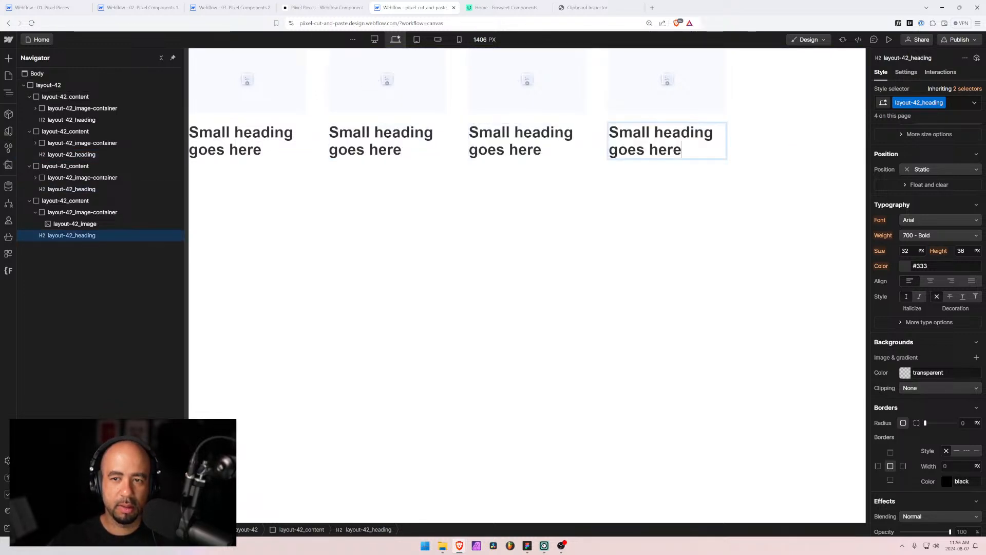
Check the layout-42 section at the tablet and mobile landscape breakpoints and return to the base desktop breakpoint
left_click(29, 96)
left_click(32, 86)
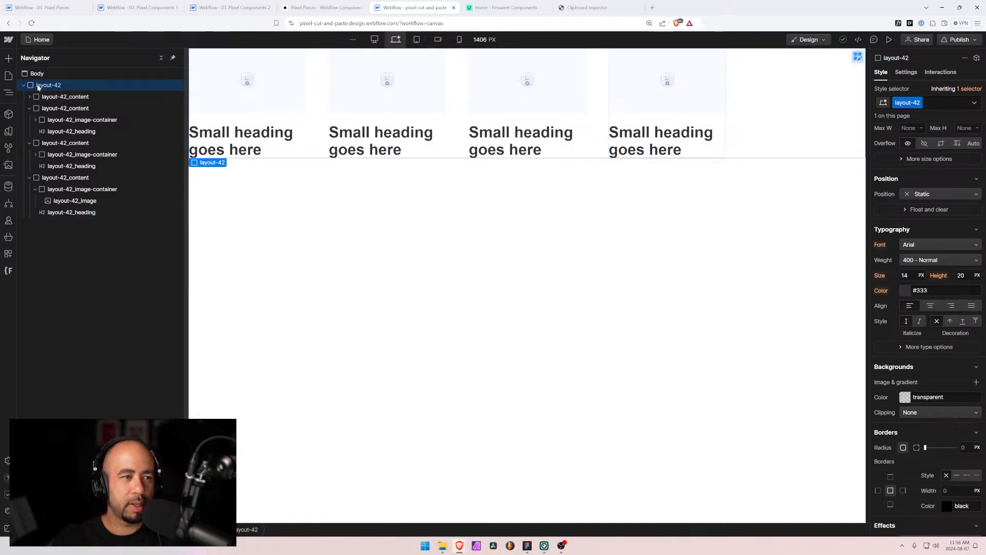
left_click(416, 40)
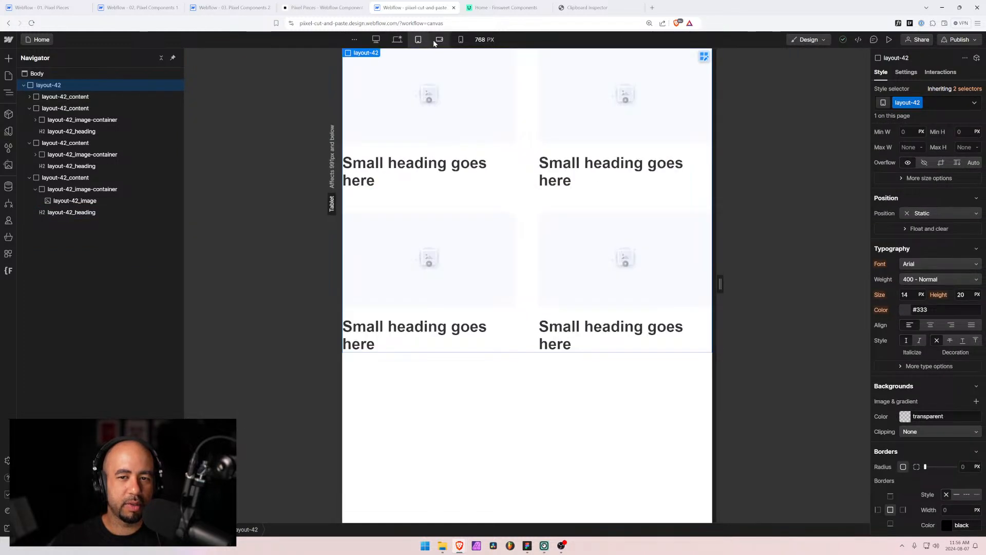
left_click(439, 40)
left_click(395, 39)
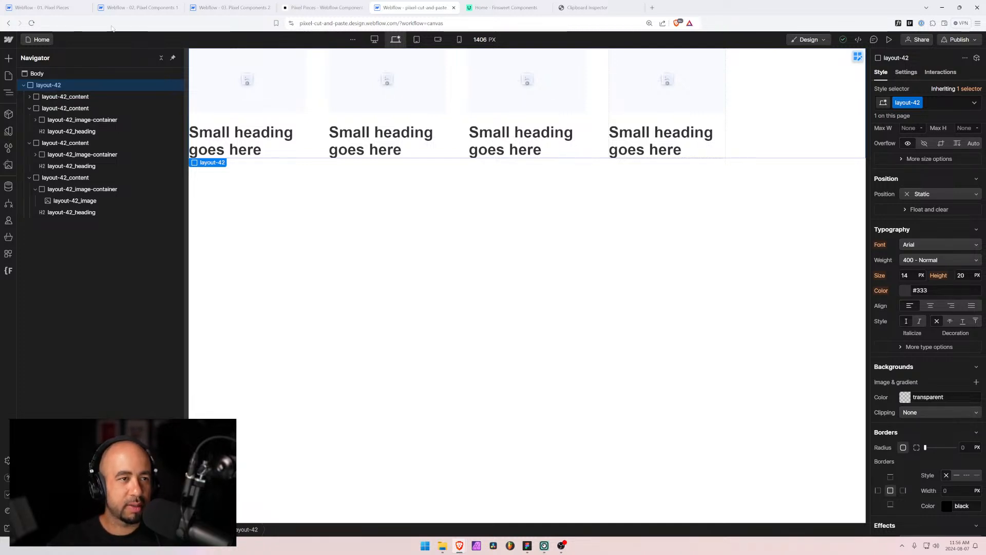
On the components site's Layout 42 page, replace the layout-40 section inside the global padding wrapper with the copied layout-42 section
left_click(215, 7)
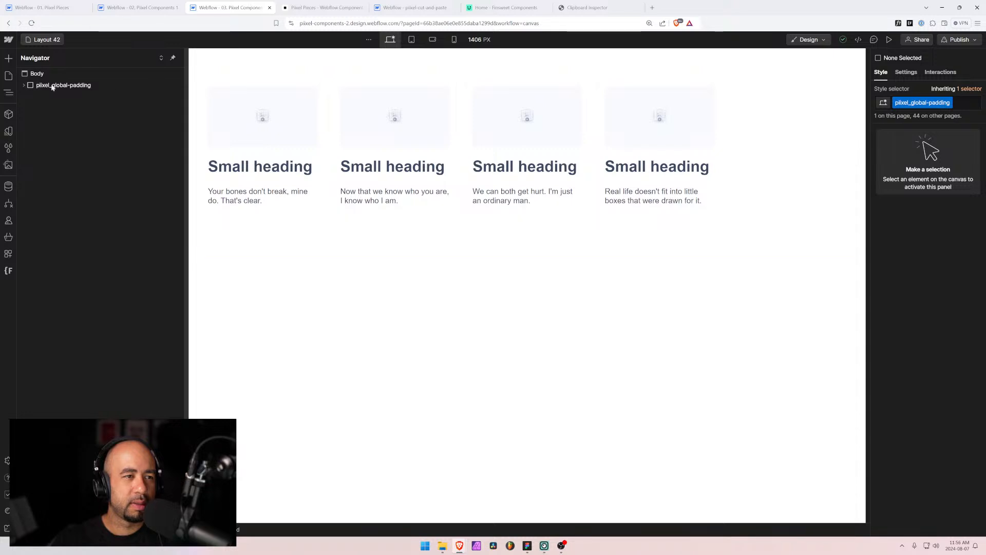
left_click(23, 86)
left_click(29, 96)
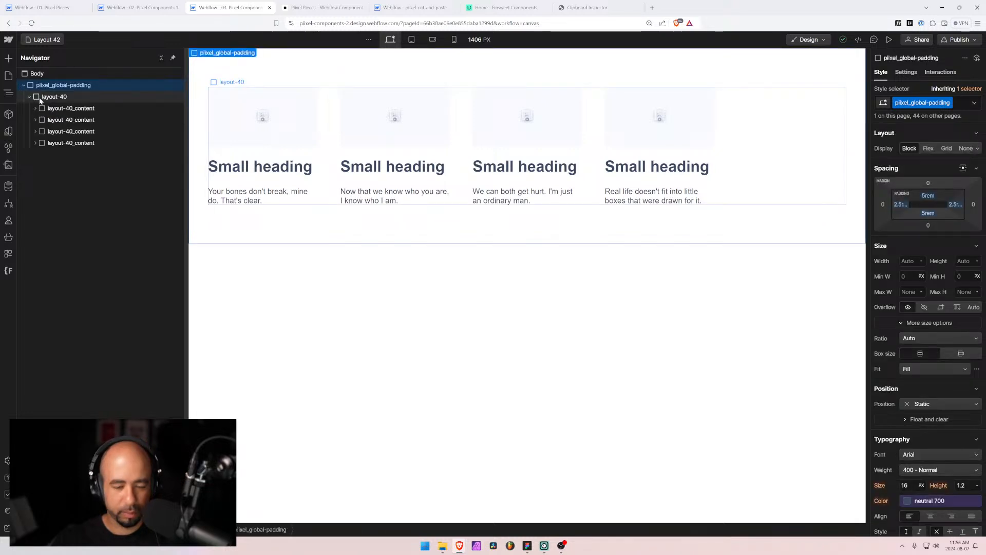
left_click(41, 98)
key("Delete")
left_click(52, 88)
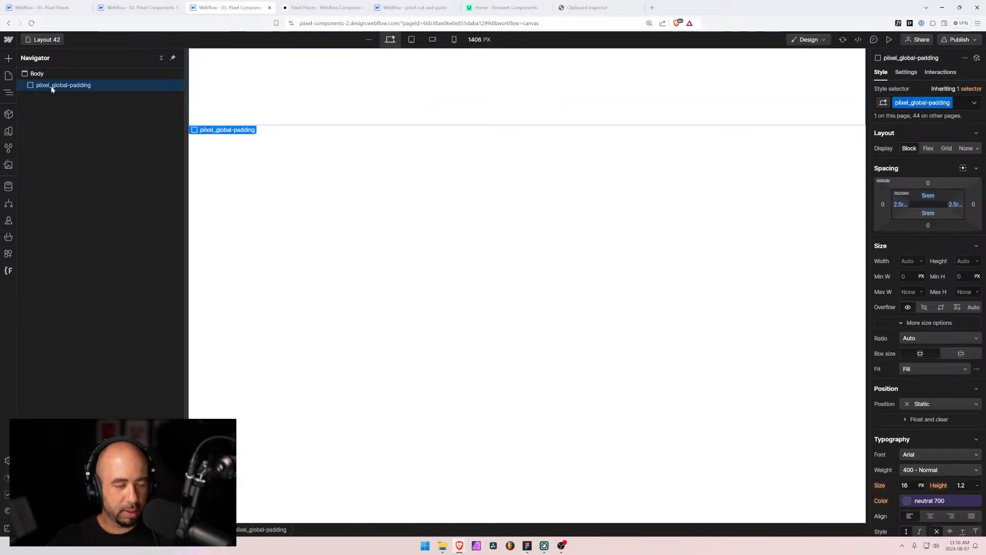
key("ctrl+v")
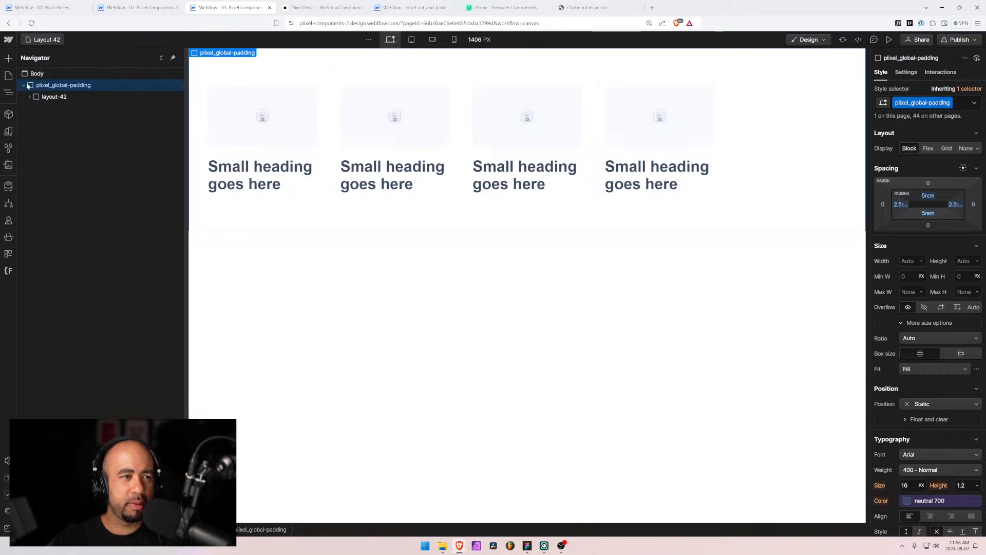
Duplicate the Layout 42 page of the components site as a new page named Layout 43
left_click(41, 39)
scroll(100, 279, "down", 6)
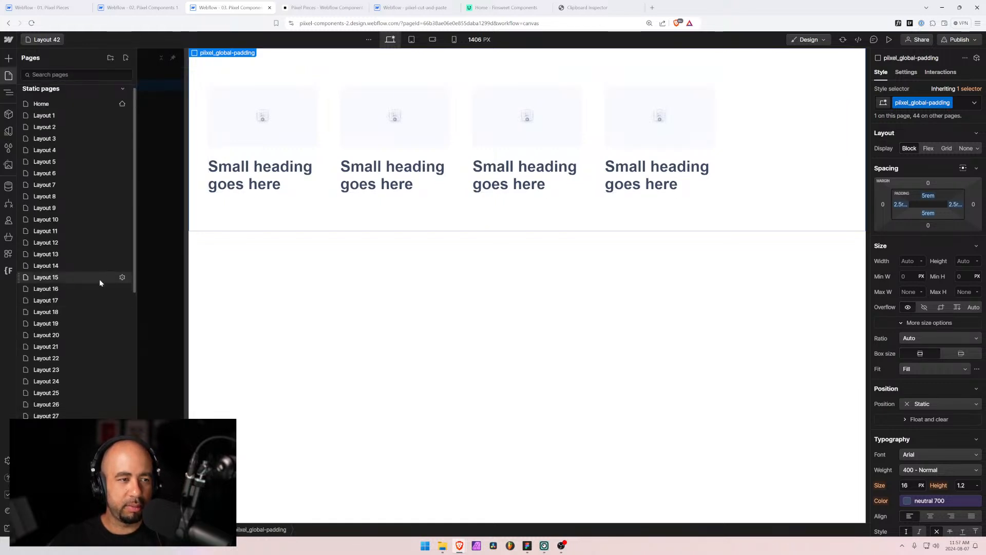
left_click(122, 321)
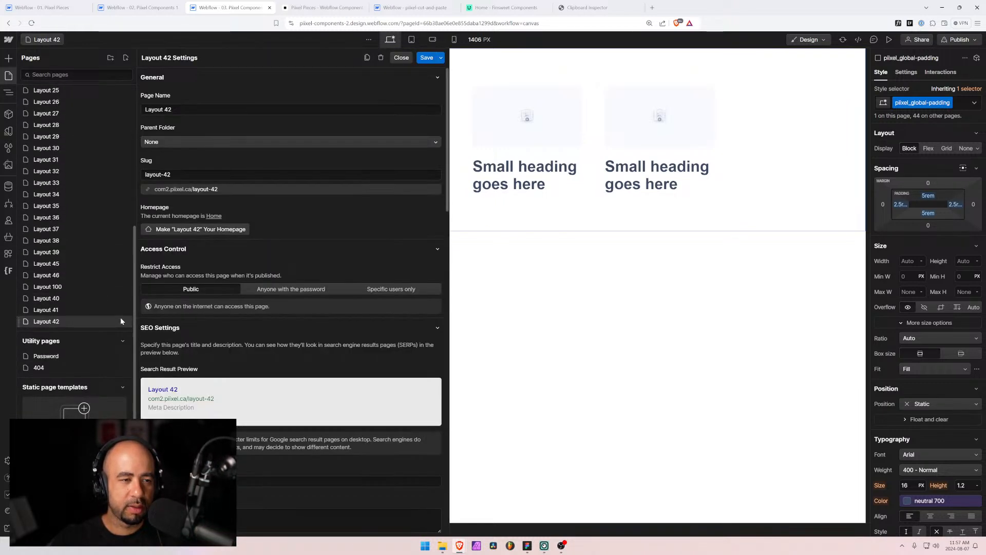
left_click(367, 57)
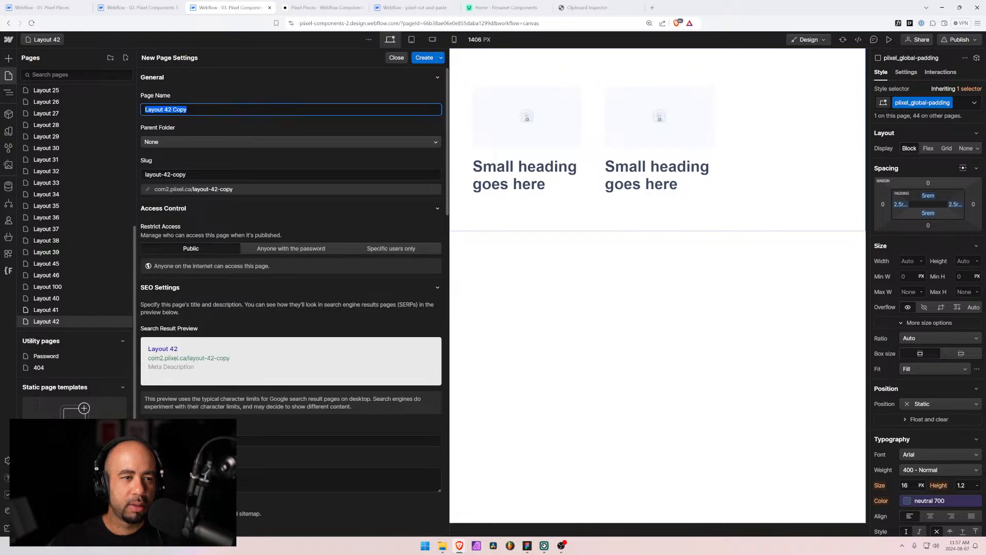
type("3")
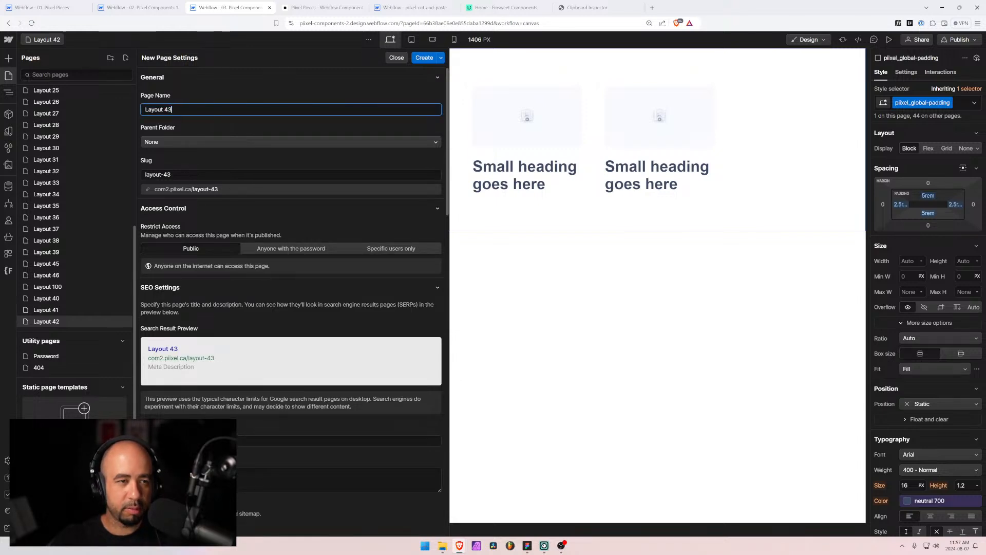
left_click(419, 58)
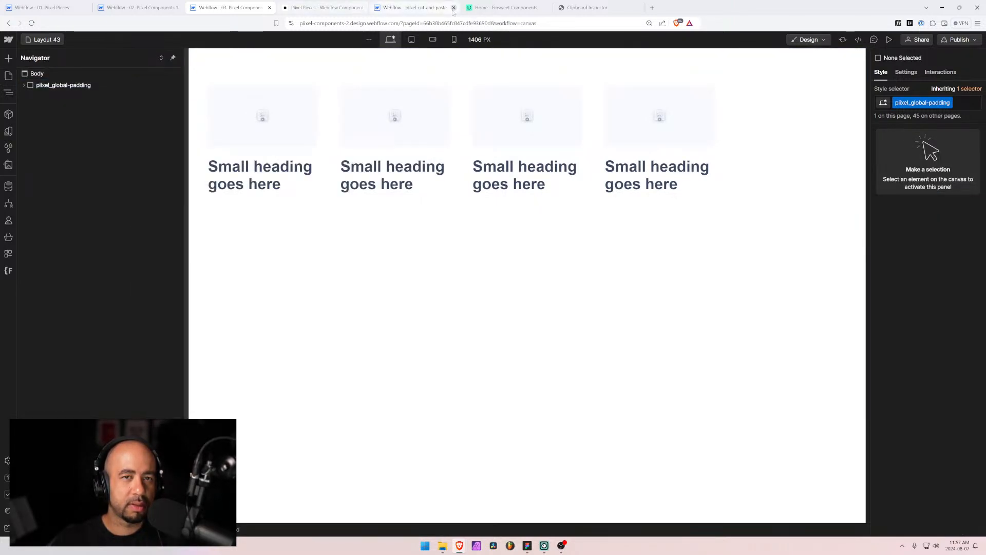
On the cut-and-paste site, rename the layout-42 class folder to layout-43 in Finsweet Folders and save with a Designer reload
left_click(413, 7)
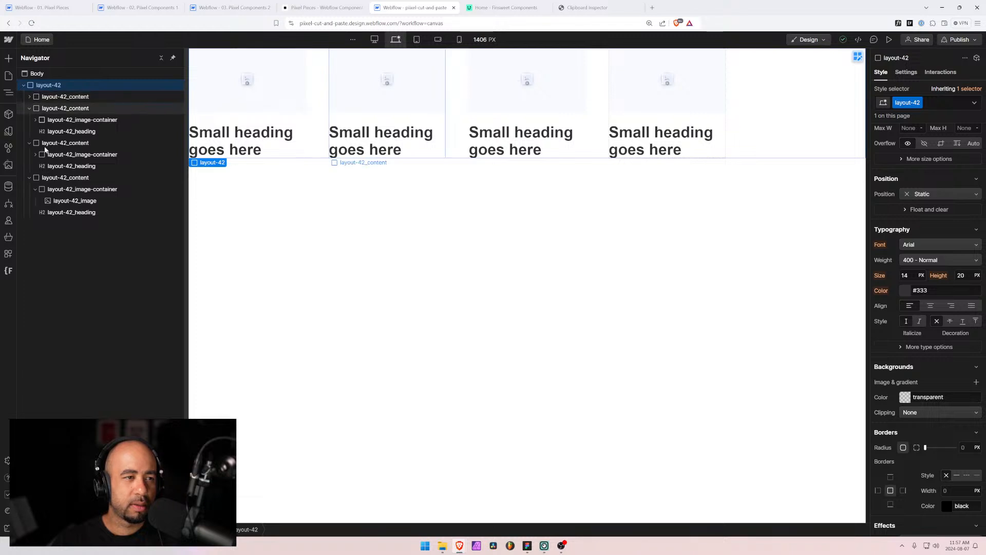
left_click(8, 271)
left_click(43, 214)
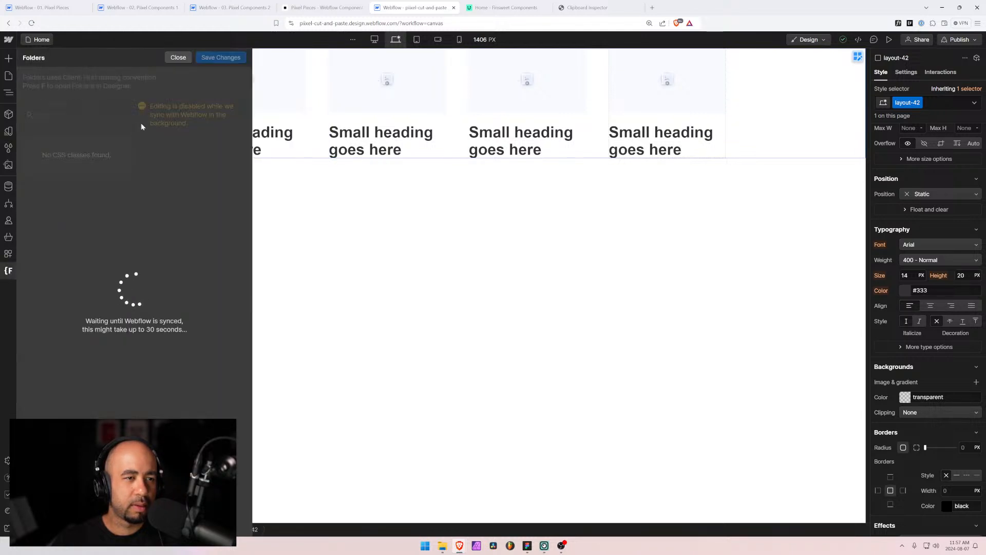
left_click(120, 148)
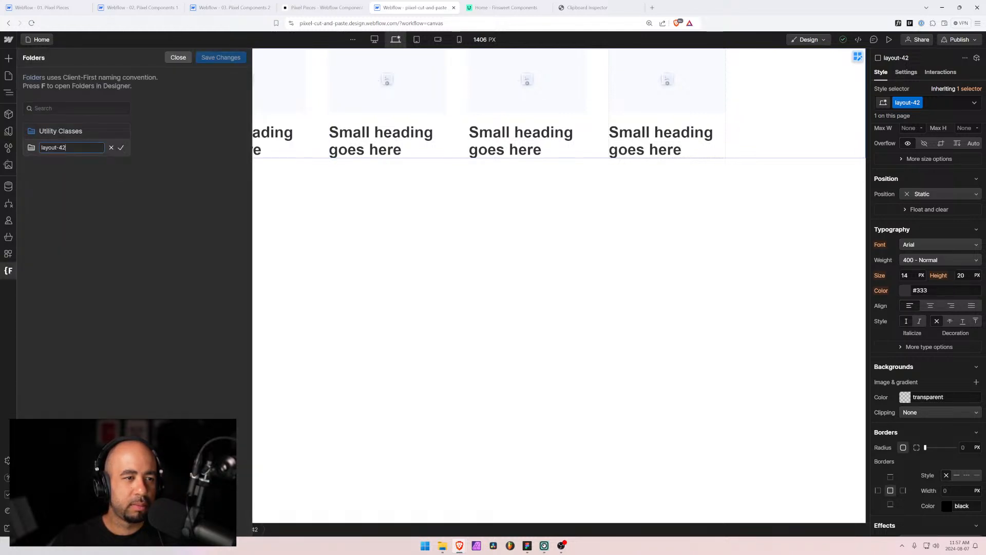
key("BackSpace")
type("3")
key("Return")
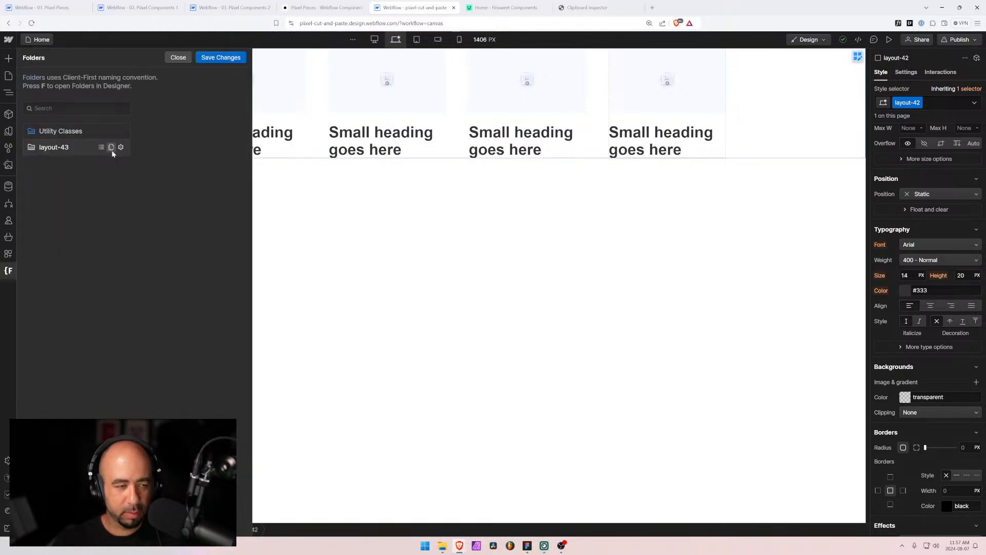
left_click(224, 58)
left_click(576, 315)
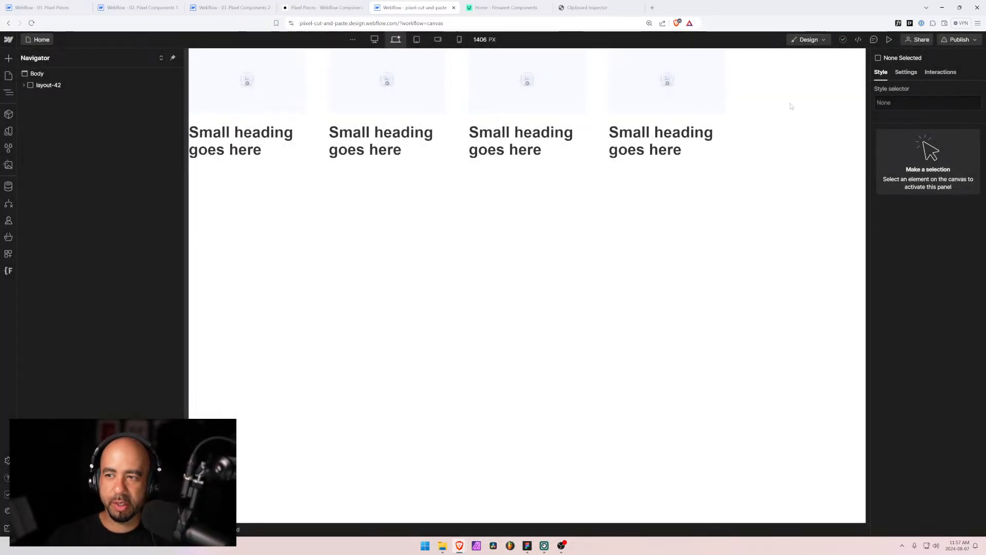
Rename the parent section's layout-42 class to layout-43
left_click(23, 85)
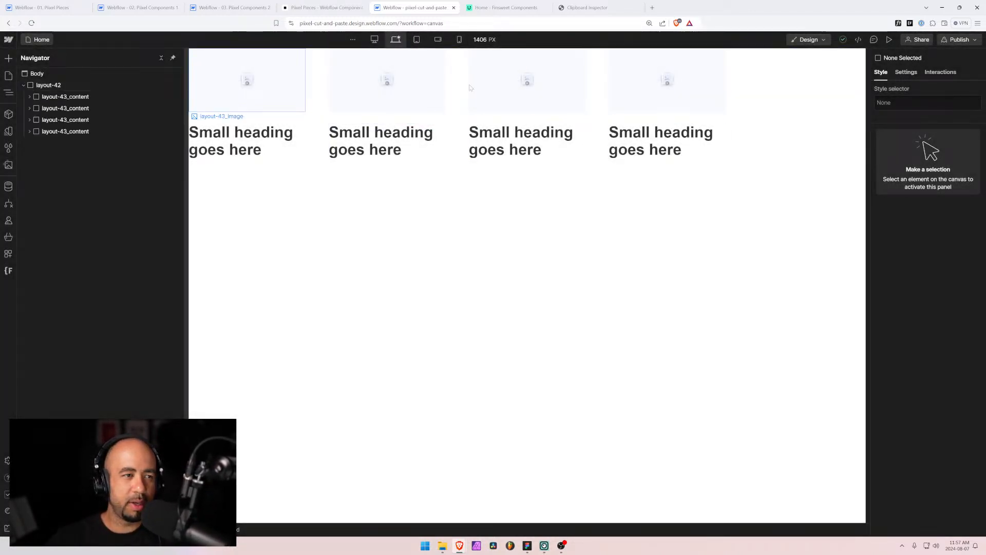
left_click(50, 86)
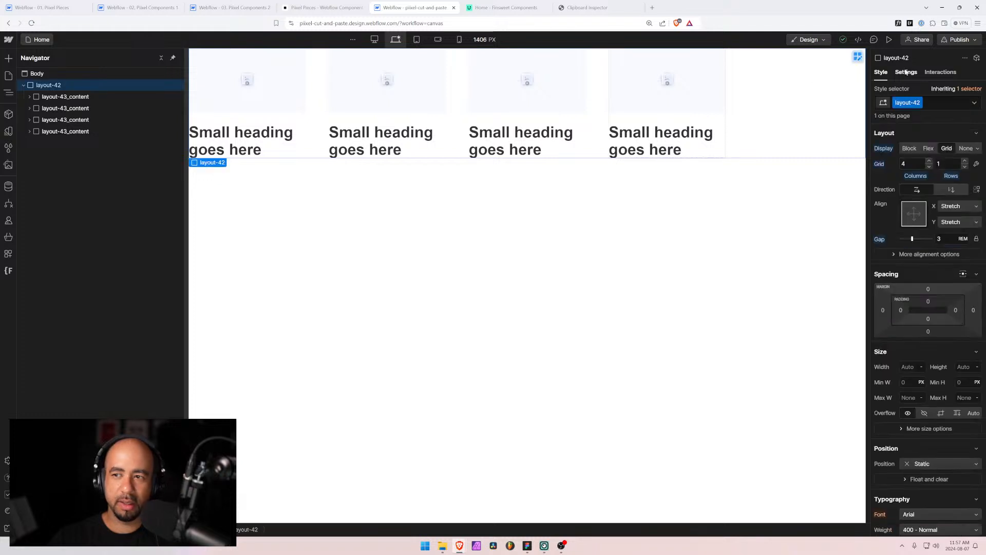
left_click(920, 106)
left_click(917, 116)
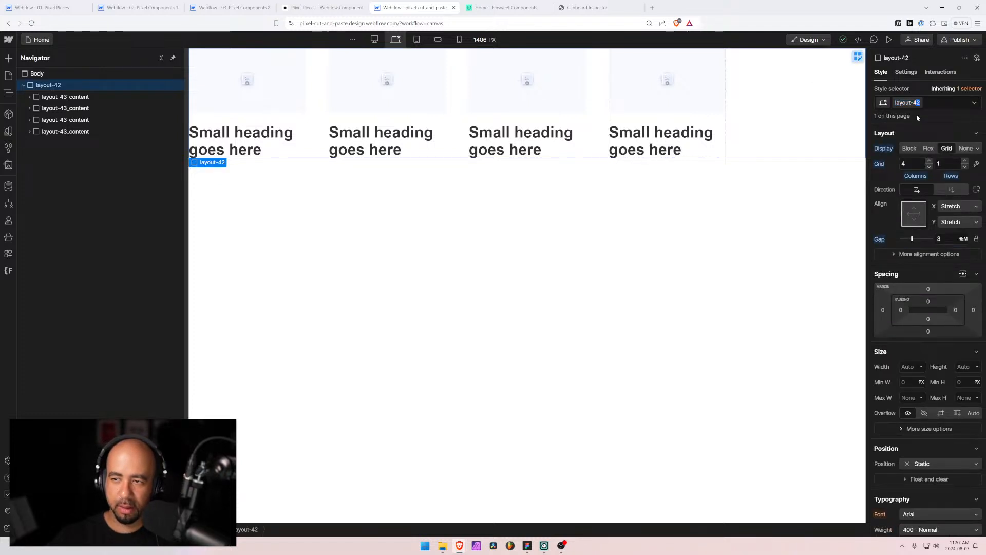
type("43")
key("Return")
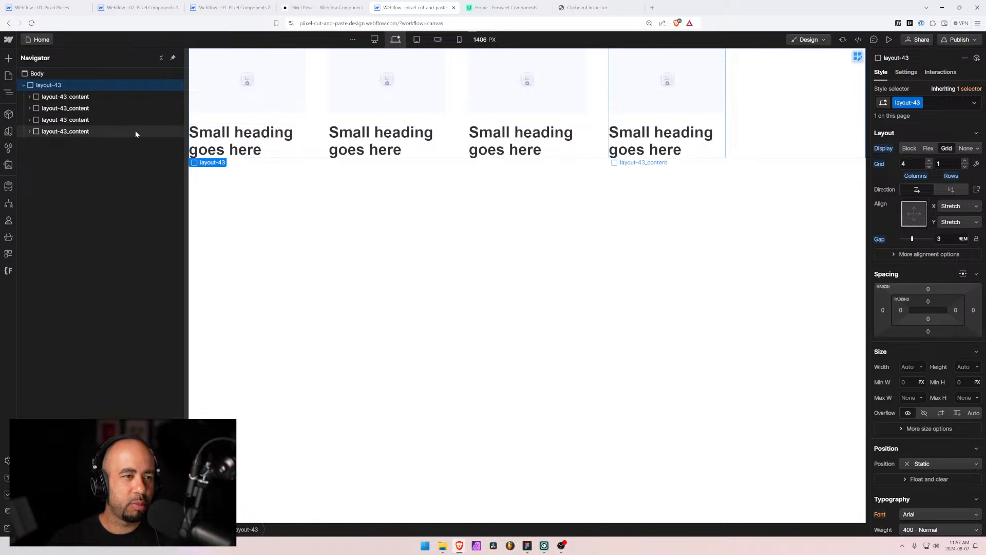
Center the contents of the layout-43_content columns horizontally, center their text and expand the first column's structure
left_click(39, 98)
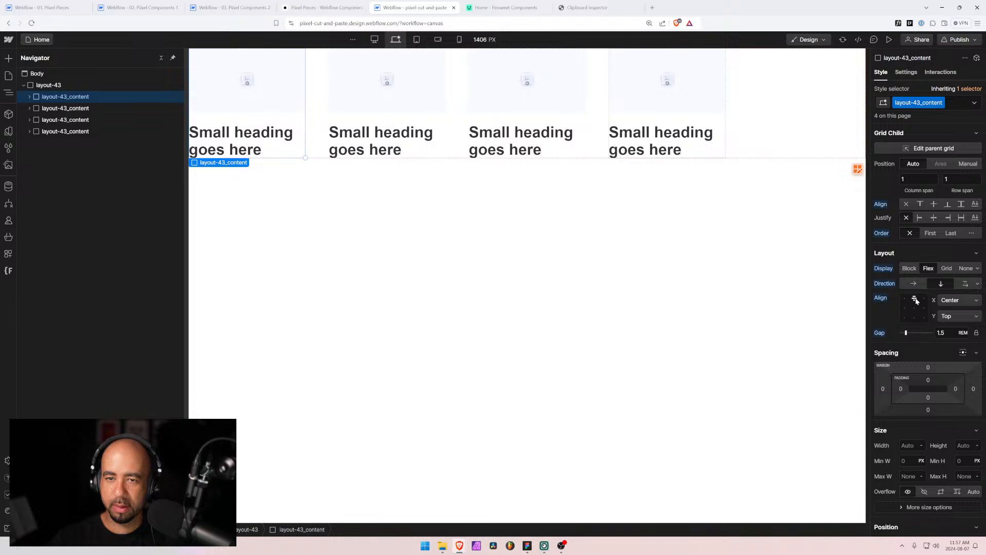
scroll(935, 359, "down", 5)
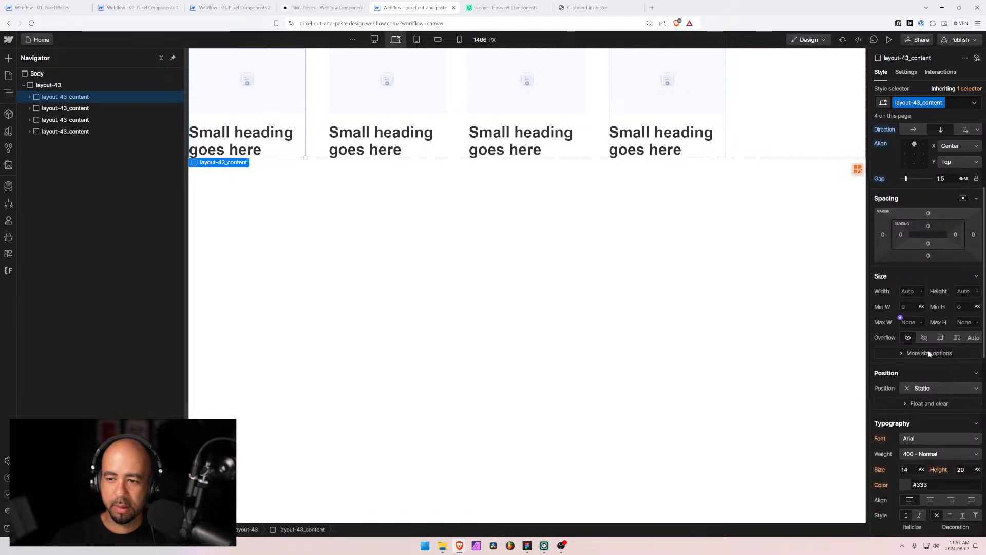
left_click(929, 385)
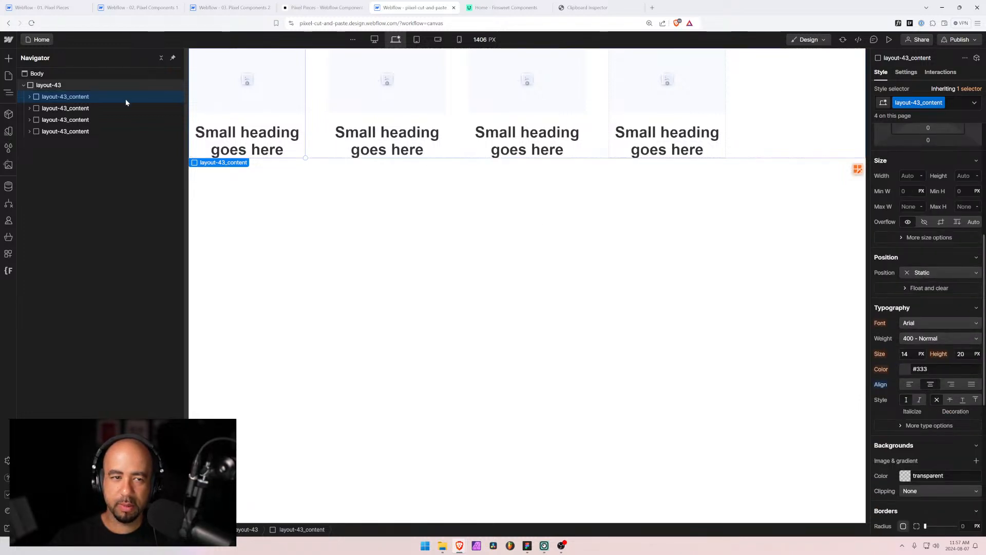
left_click(29, 97)
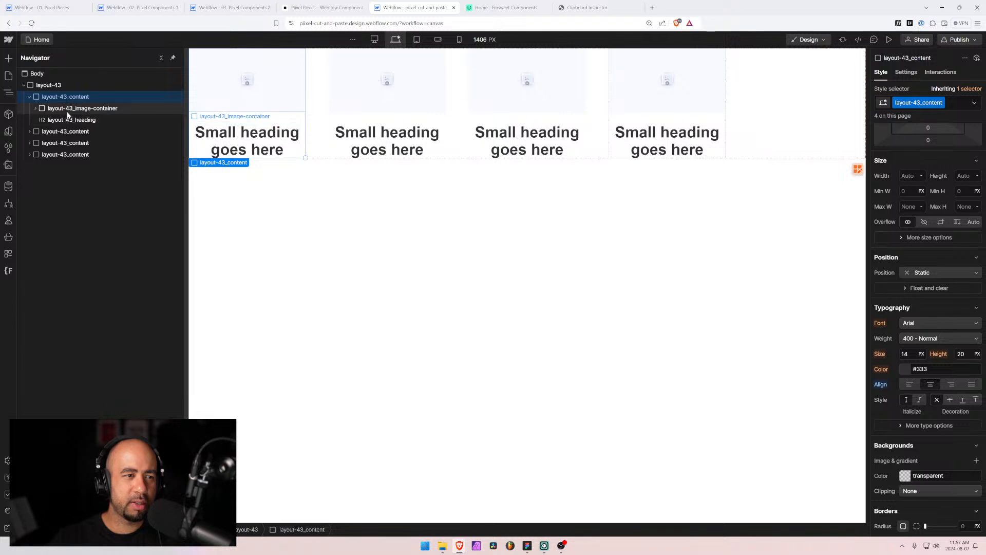
Collapse the first layout-43_content column and compare the four centered columns with the Layout 43 frame in Figma
left_click(62, 120)
left_click(33, 100)
left_click(28, 97)
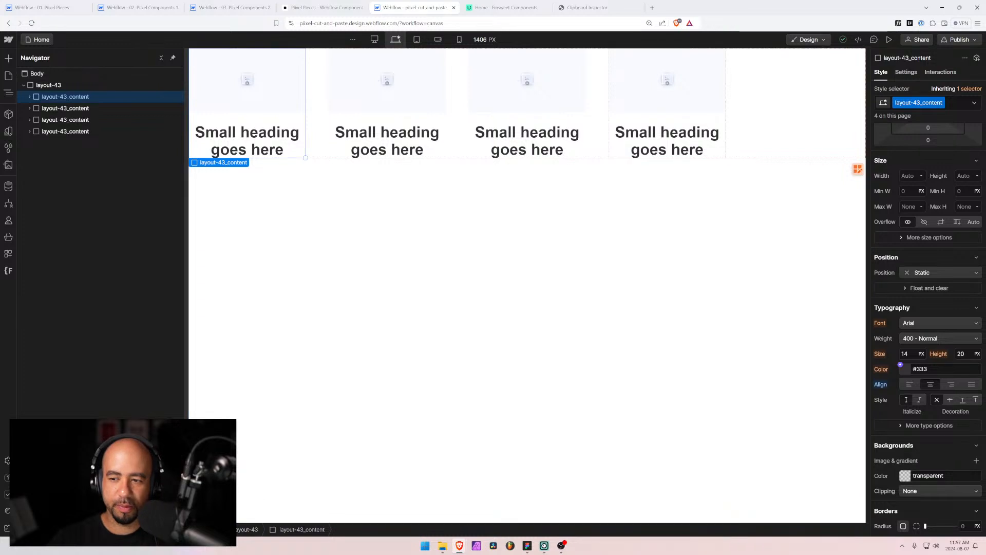
scroll(936, 393, "up", 3)
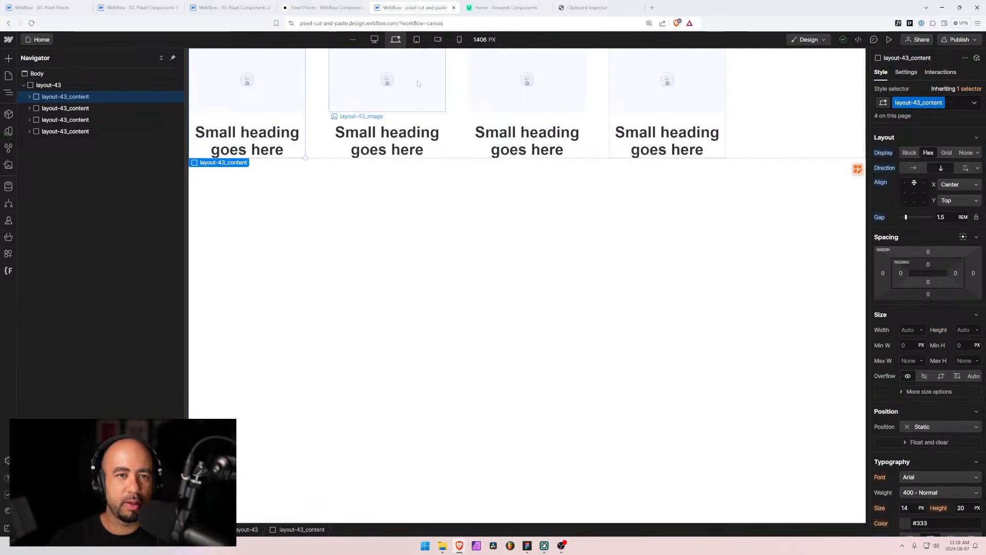
key("alt+Tab")
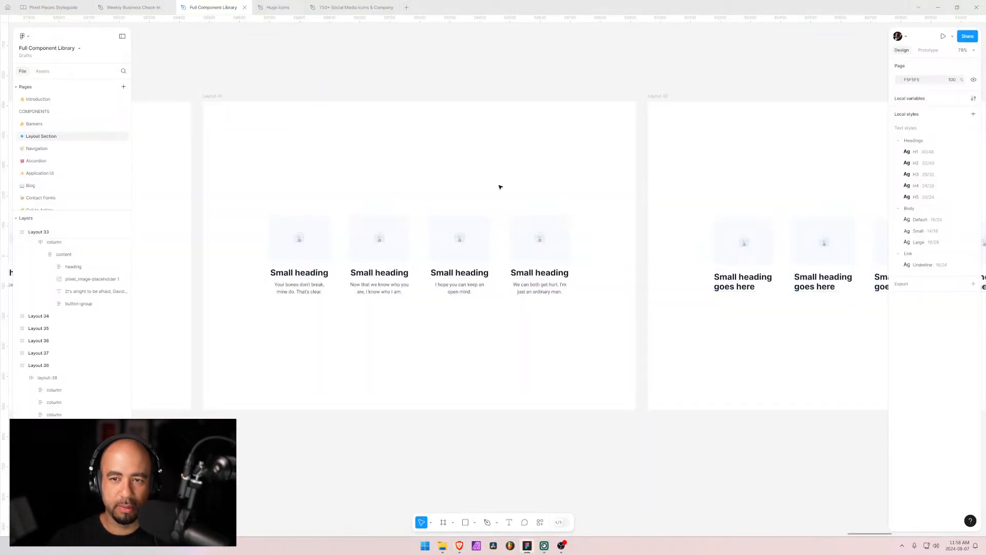
left_click_drag(770, 202, 256, 199)
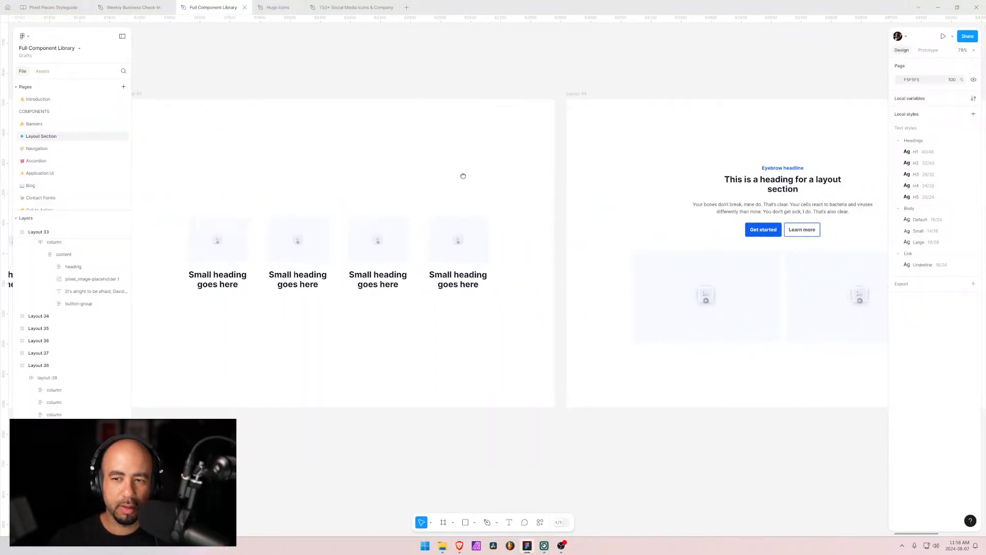
left_click_drag(463, 174, 606, 198)
key("alt+Tab")
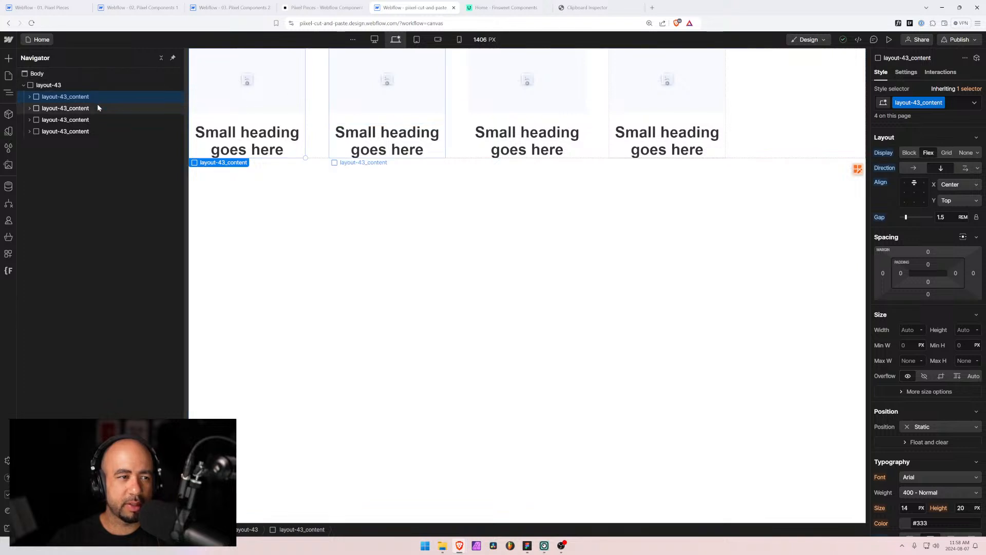
Replace the section inside pixel_global-padding on the components site's Layout 43 page with the layout-43 section from the cut-and-paste site
left_click(37, 86)
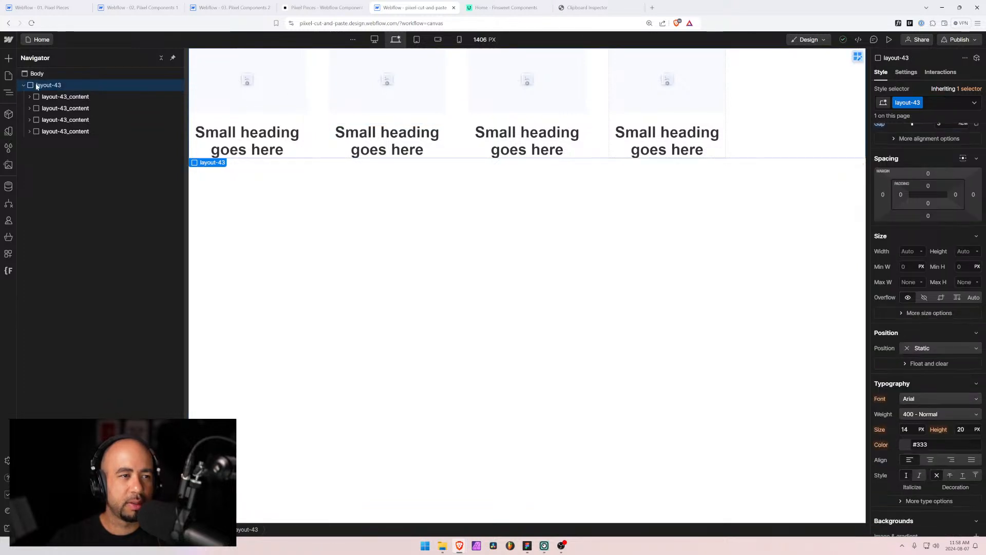
left_click(233, 6)
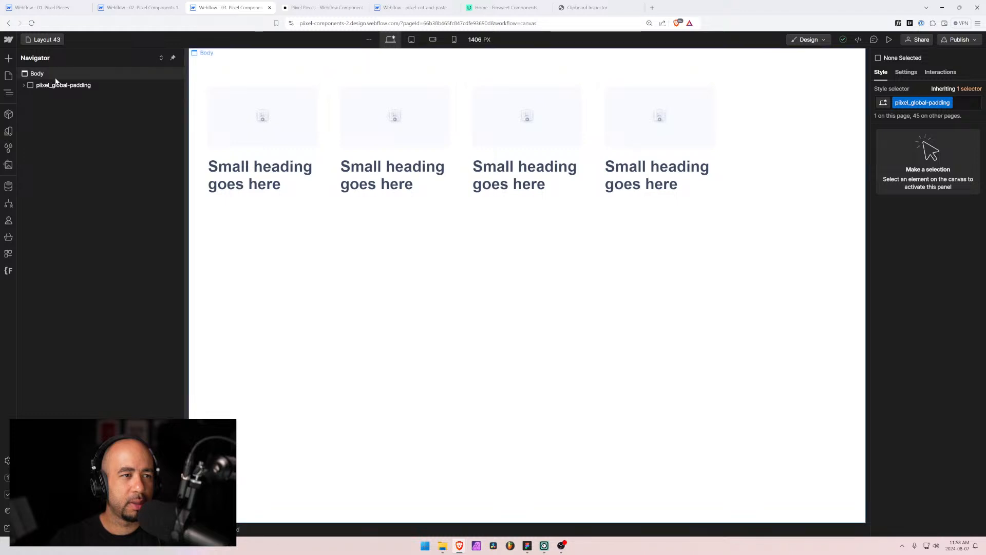
left_click(23, 85)
left_click(41, 96)
key("Delete")
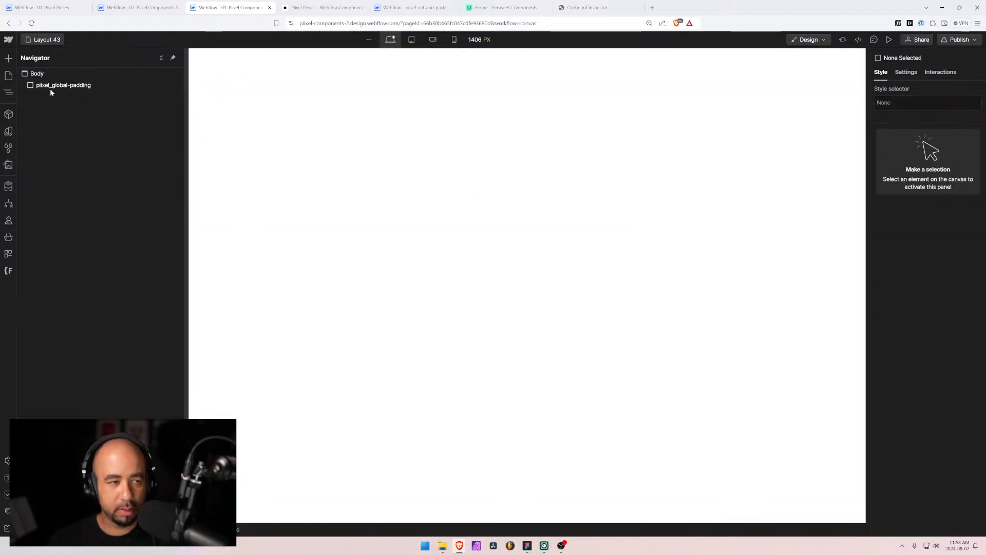
left_click(51, 88)
key("ctrl+v")
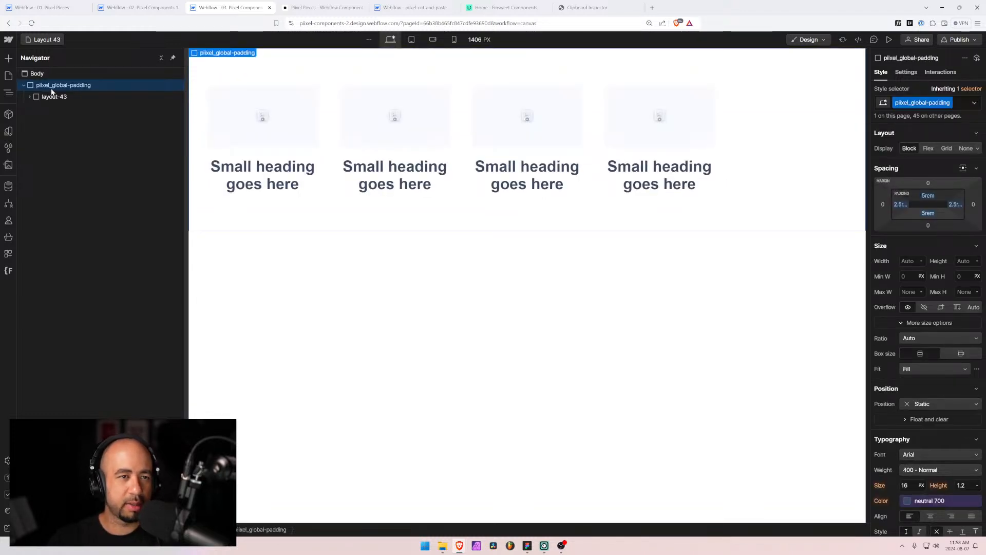
left_click(28, 97)
left_click(29, 99)
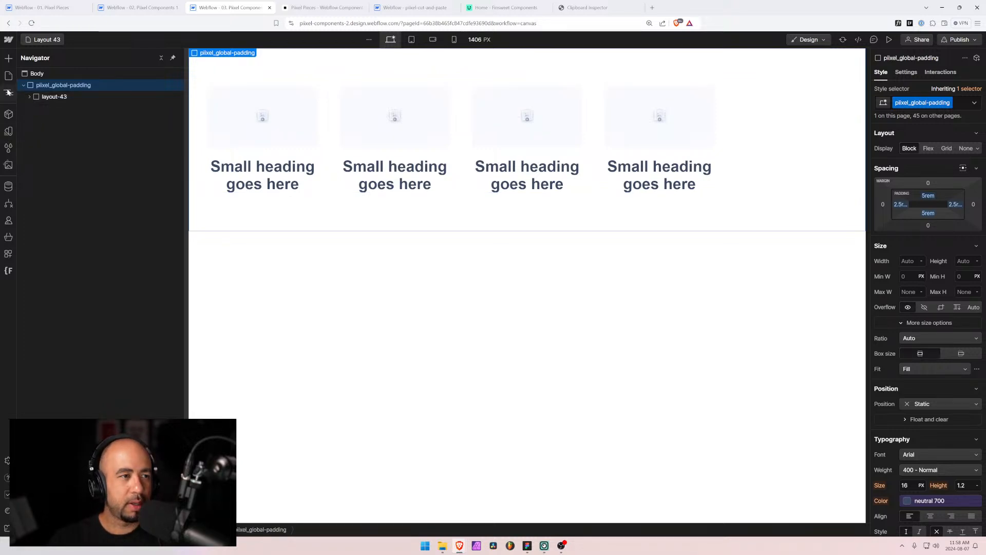
Reorder the static pages so that Layout 45 and Layout 46 come directly after Layout 43
left_click(9, 92)
left_click(8, 75)
scroll(94, 357, "down", 3)
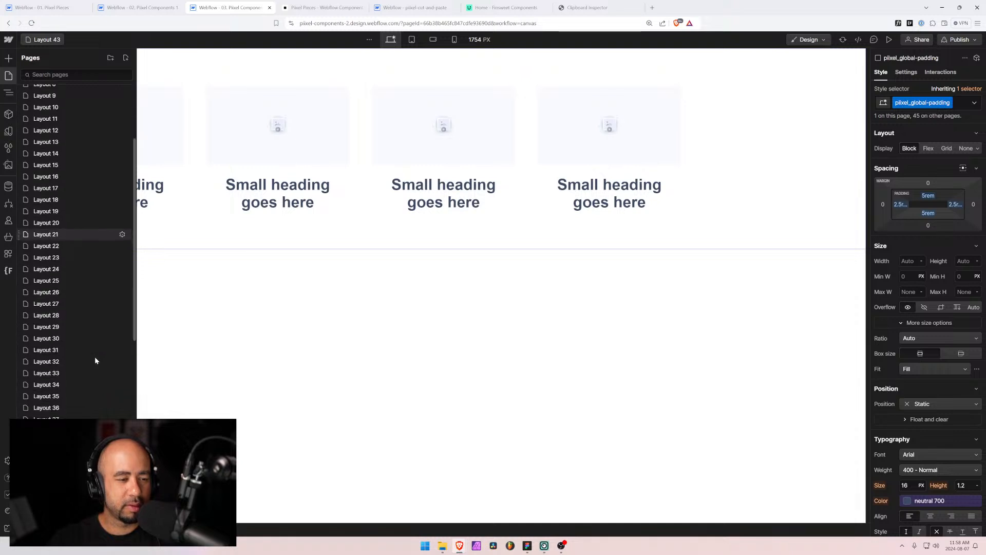
scroll(94, 361, "down", 5)
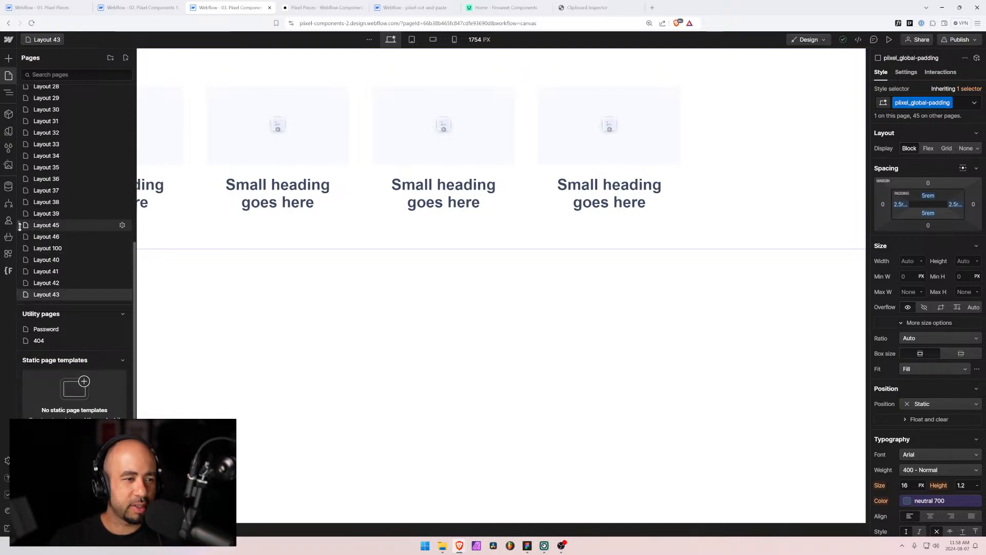
left_click_drag(19, 225, 24, 299)
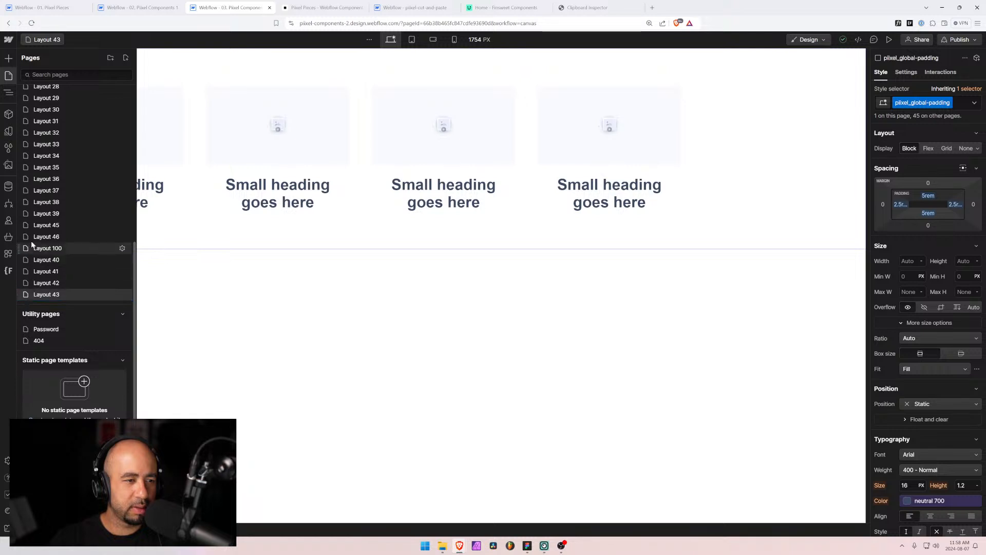
left_click_drag(17, 224, 23, 297)
Open the Layout 45 page and compare it with the Layout 45 frame in Figma
left_click(36, 283)
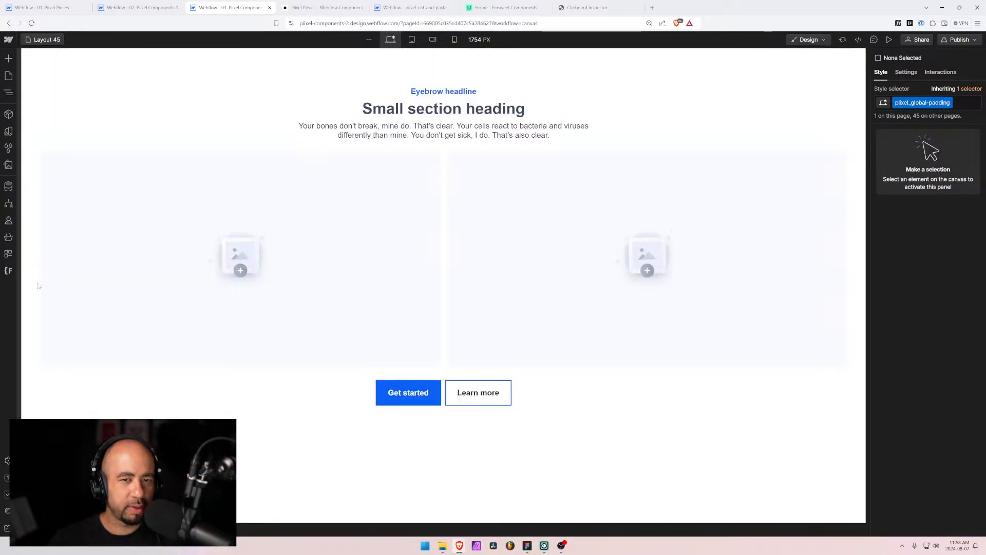
key("alt+Tab")
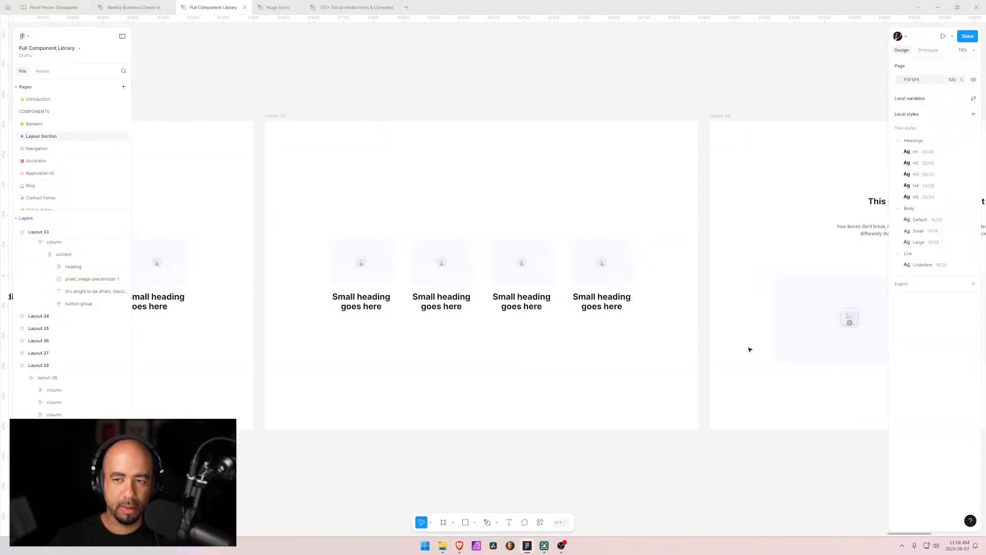
left_click_drag(748, 345, 315, 330)
left_click_drag(699, 324, 372, 315)
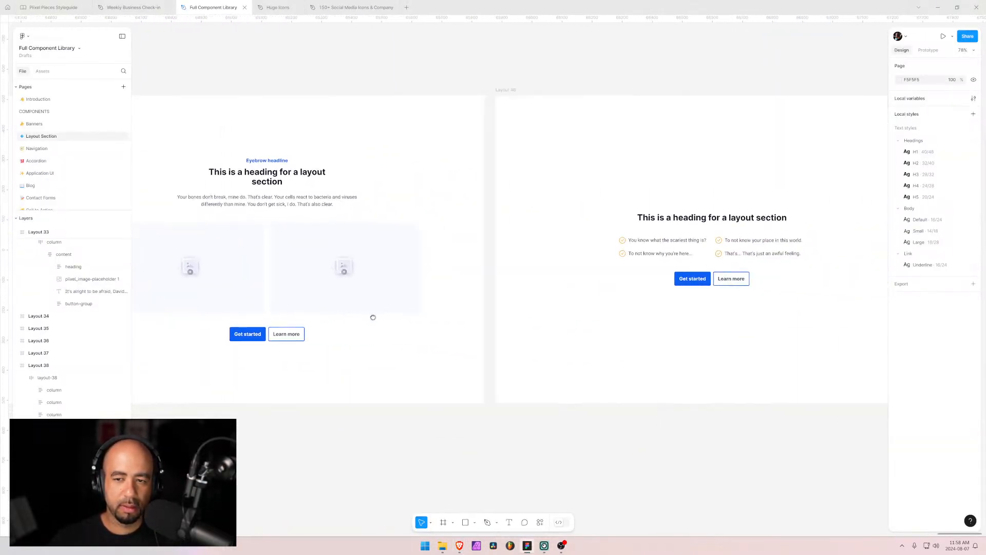
key("alt+Tab")
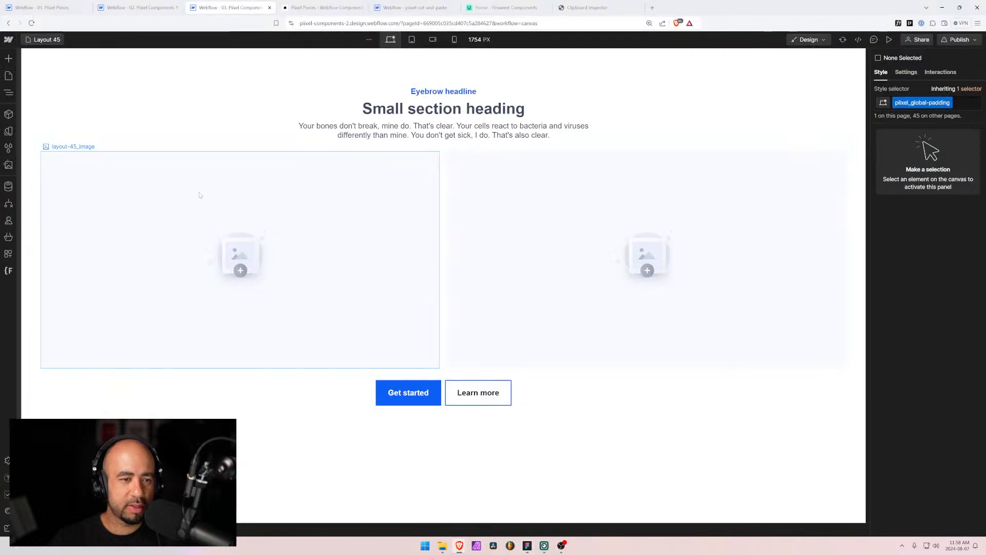
Open the Layout 46 page and preview it at the mobile landscape, tablet and desktop breakpoints
left_click(8, 76)
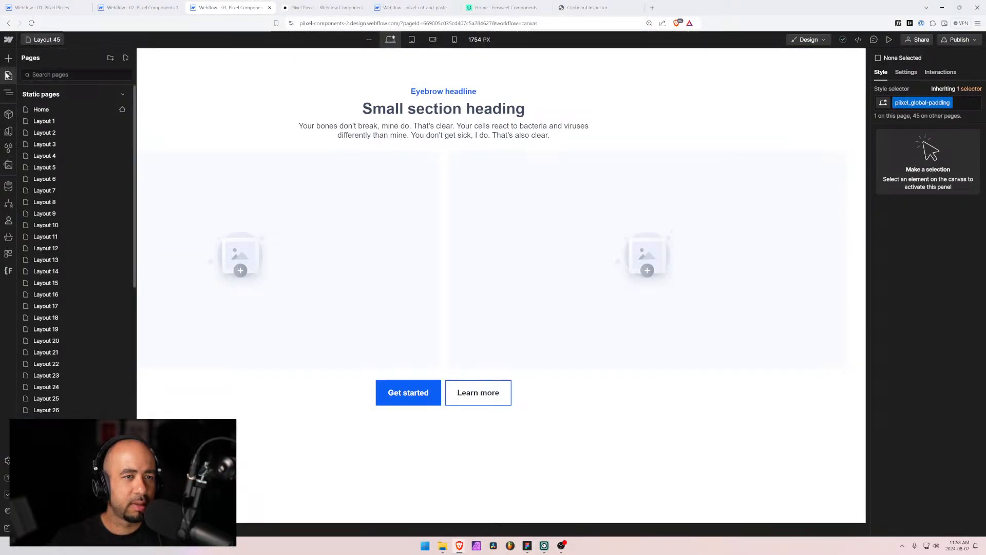
scroll(45, 327, "down", 6)
left_click(50, 333)
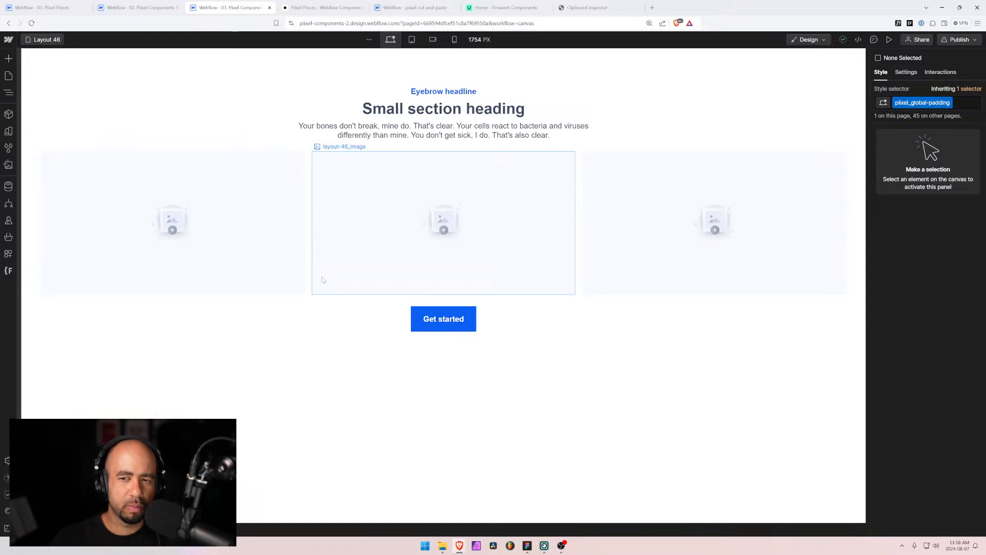
left_click(432, 40)
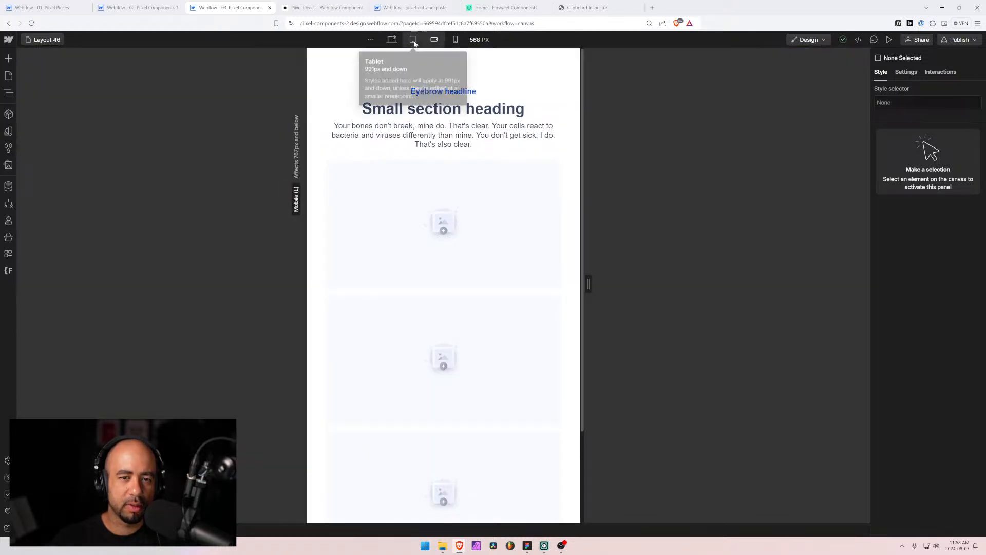
left_click(413, 40)
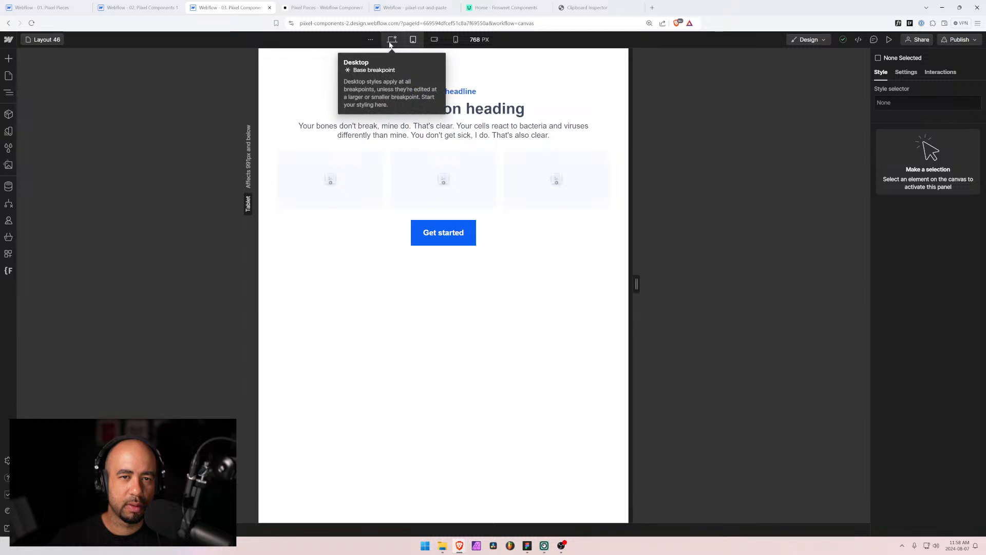
left_click(390, 41)
Review the Figma frames from the checklist layout back to Layout 44 to see which sections remain to build
key("alt+Tab")
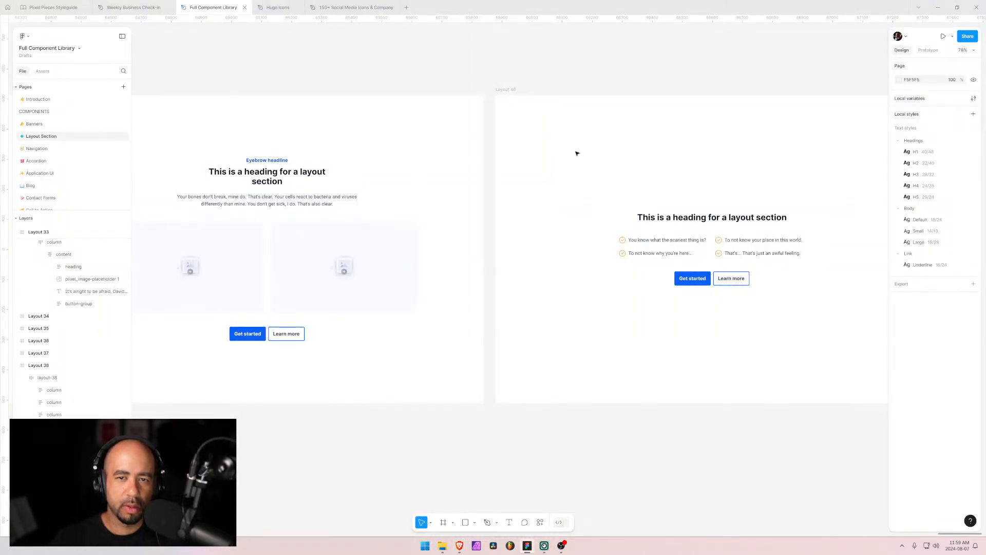
left_click_drag(653, 166, 641, 164)
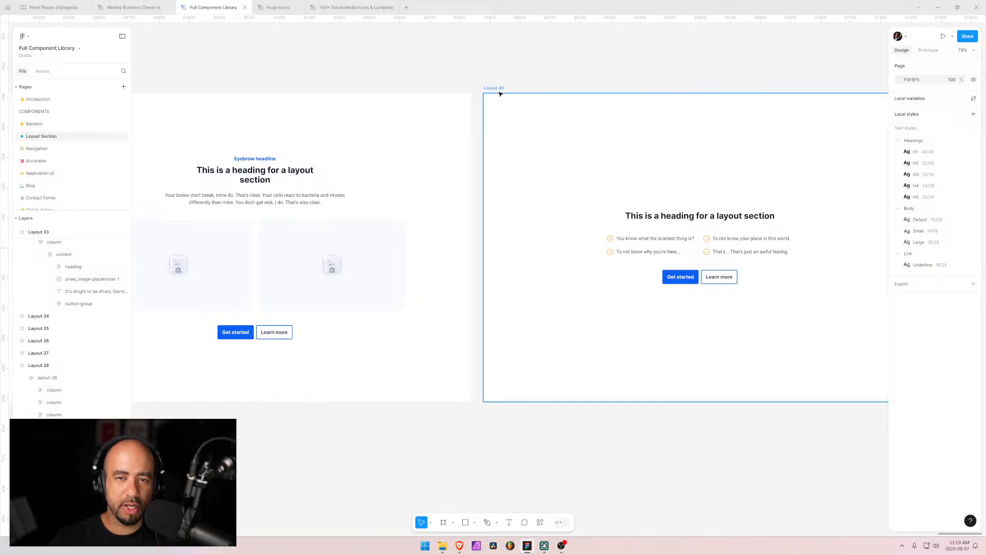
scroll(455, 176, "left", 15)
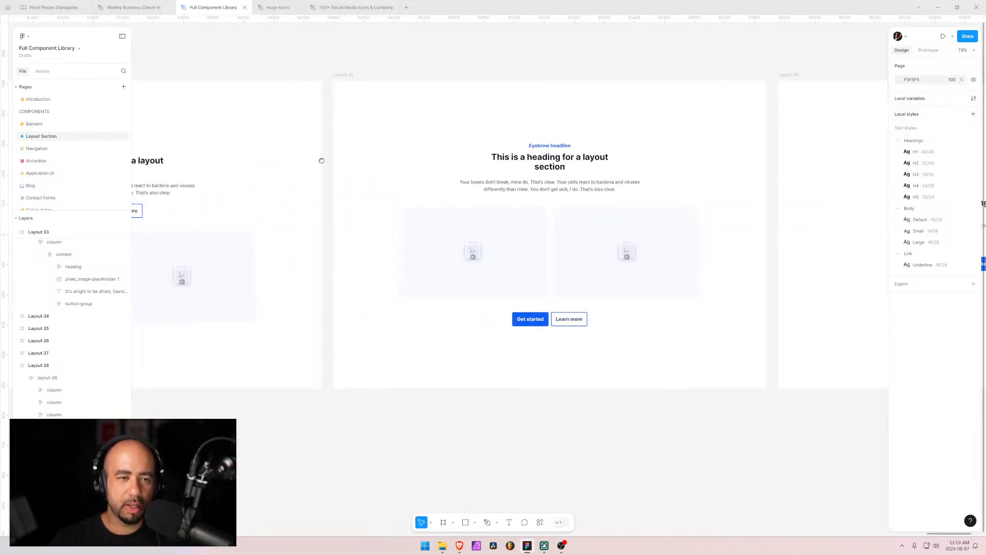
scroll(576, 143, "left", 5)
scroll(610, 139, "right", 15)
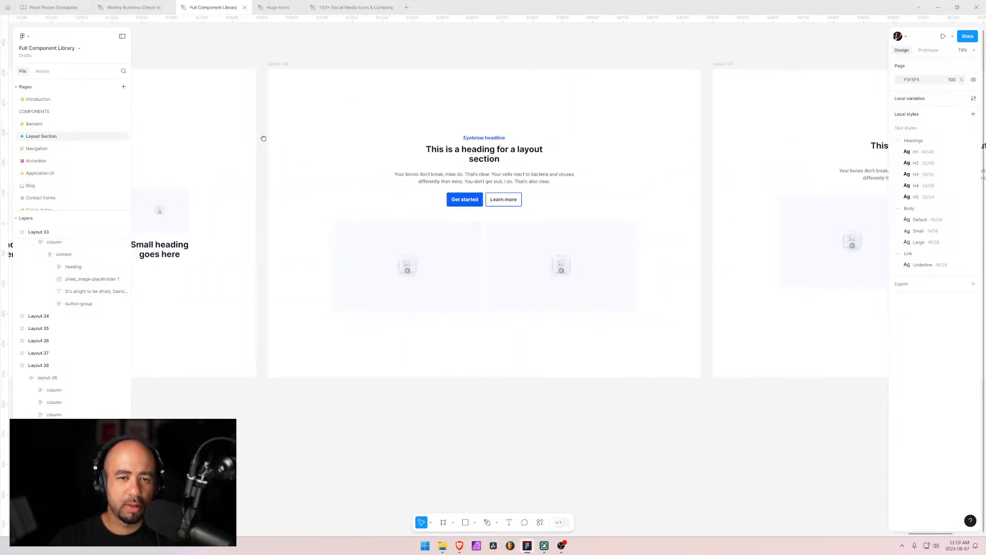
scroll(414, 137, "left", 3)
scroll(448, 112, "left", 3)
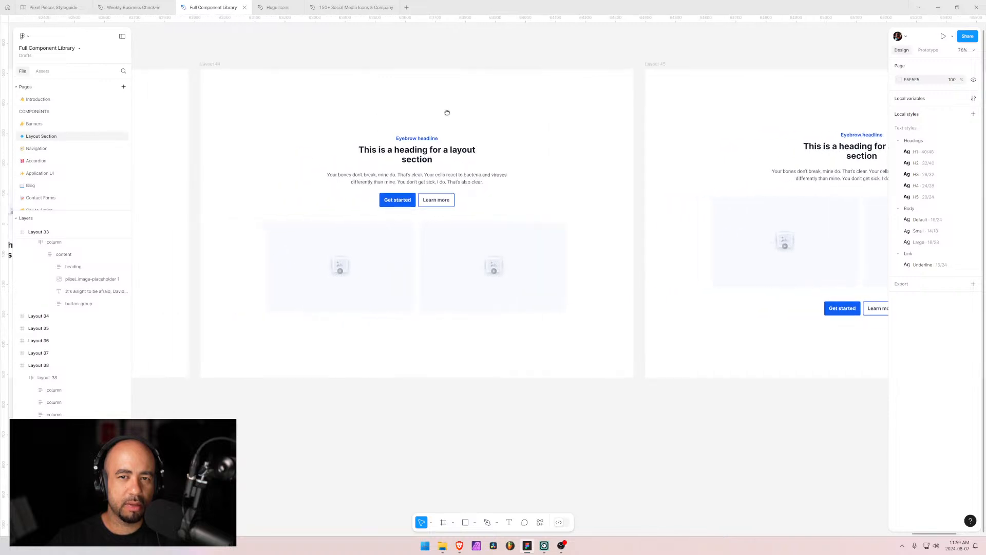
Return to the Layout 45 page and compare its button and image order with the Layout 44 and Layout 45 frames in Figma
key("alt+Tab")
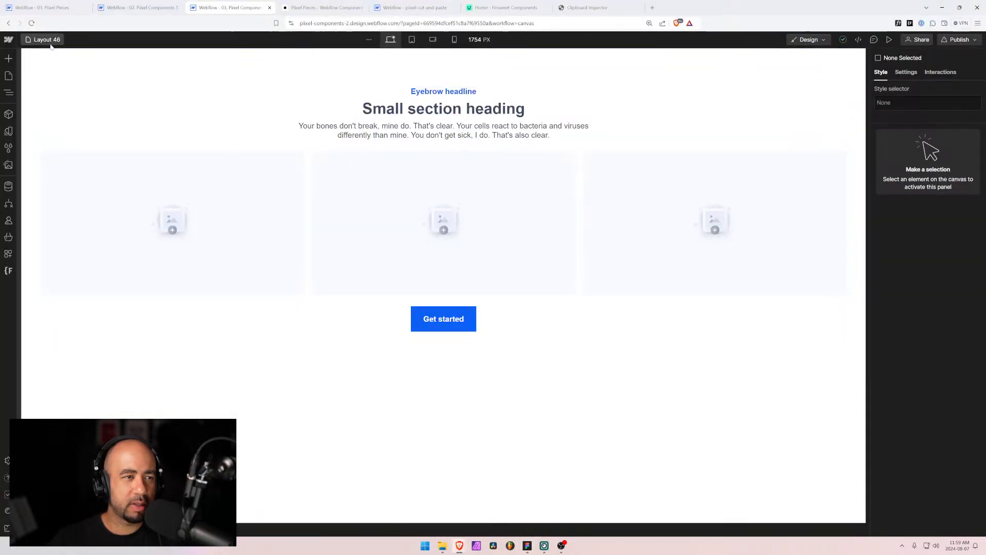
scroll(46, 406, "down", 5)
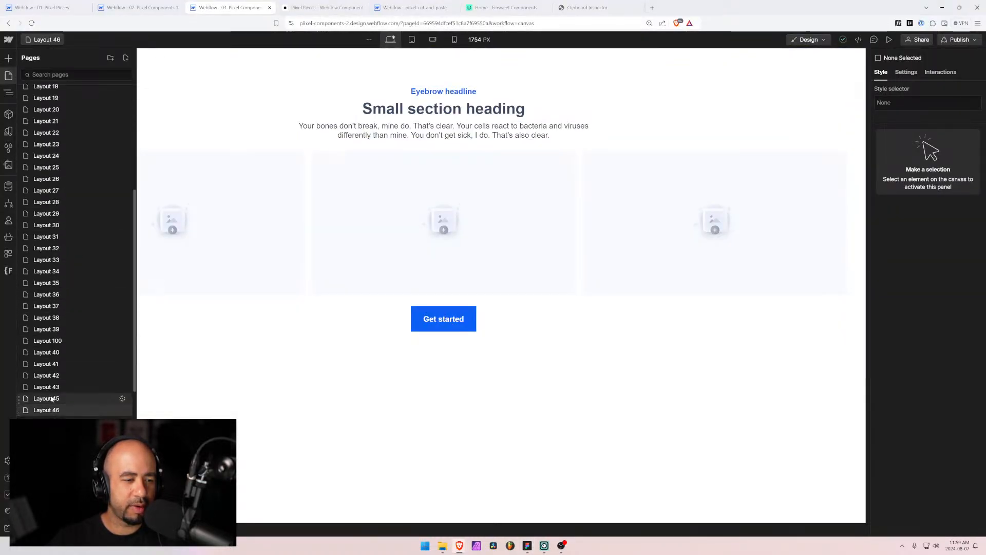
left_click(47, 409)
key("alt+Tab")
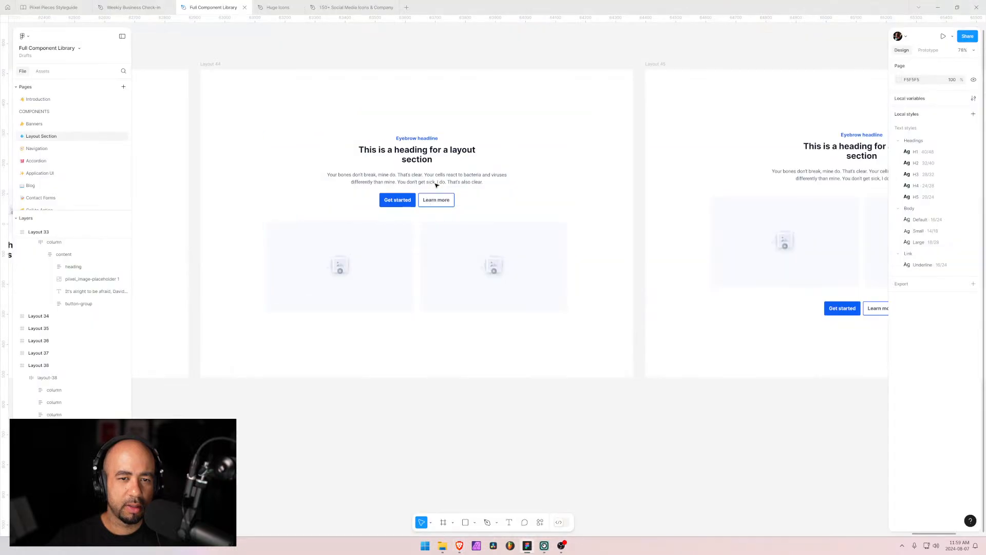
left_click_drag(768, 185, 673, 189)
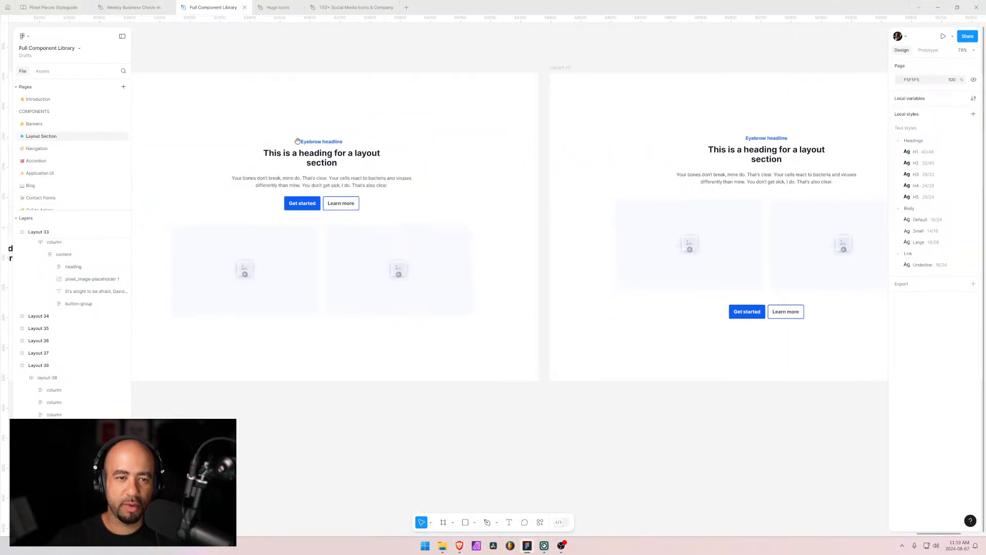
left_click_drag(319, 158, 493, 161)
key("alt+Tab")
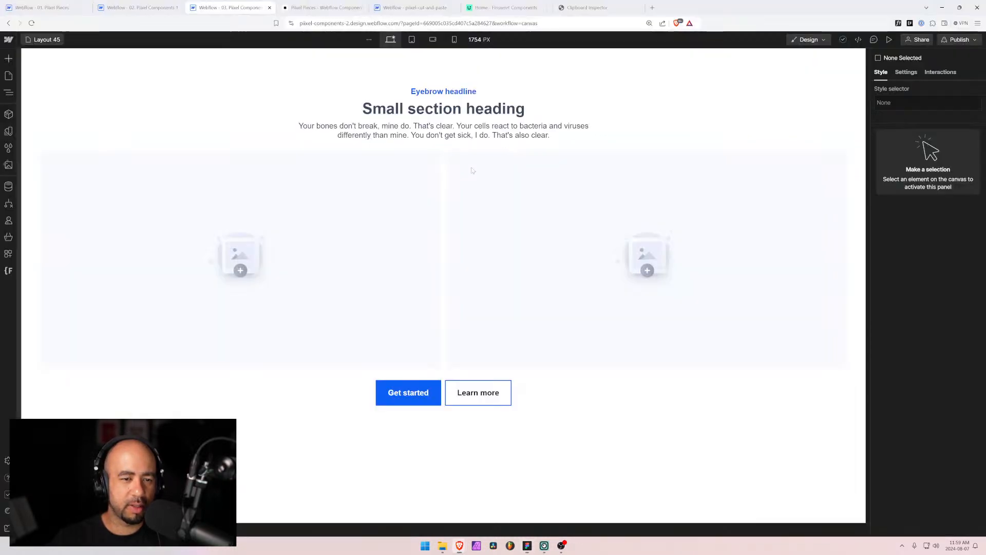
Duplicate the Layout 45 page and create the copy under the name Layout 44
left_click(47, 40)
scroll(67, 206, "down", 5)
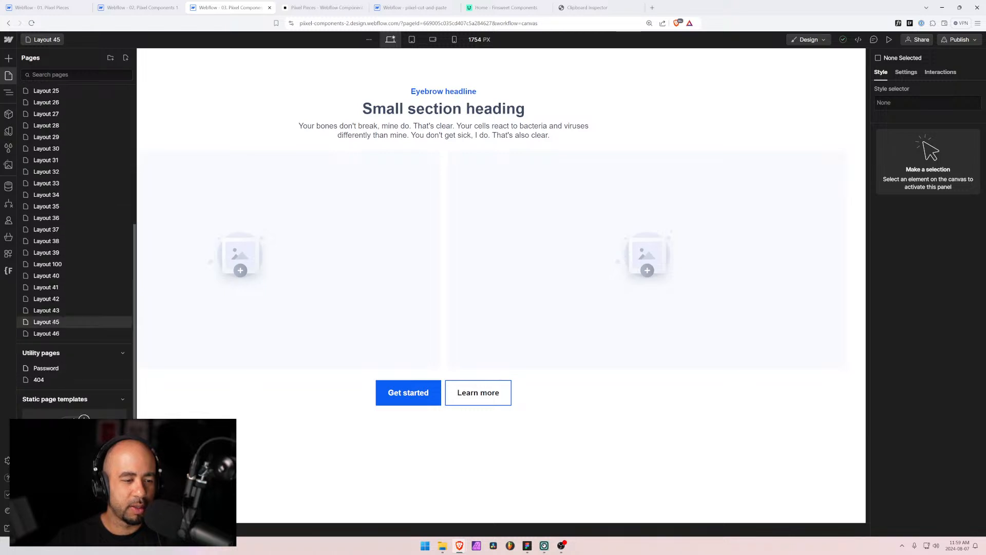
left_click(122, 322)
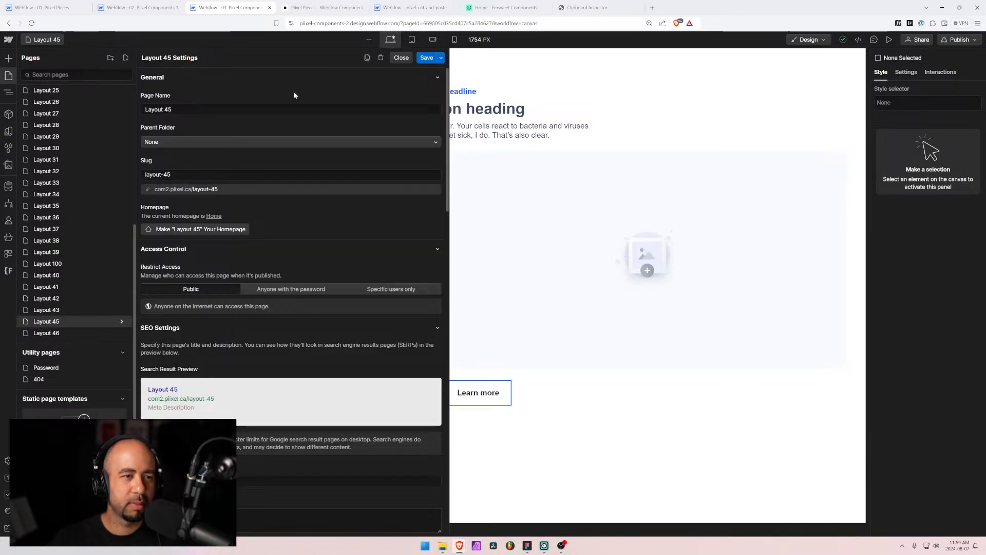
left_click(367, 58)
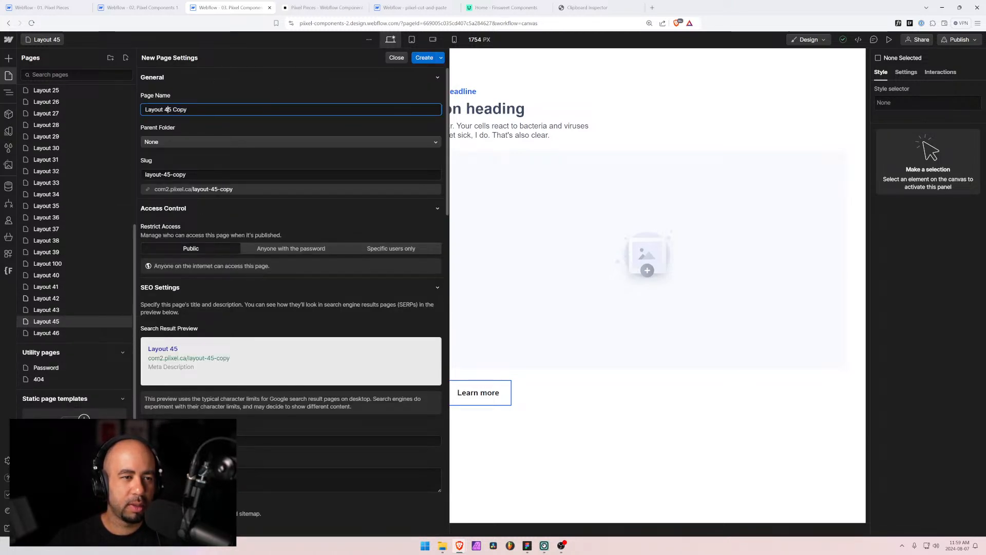
type("4")
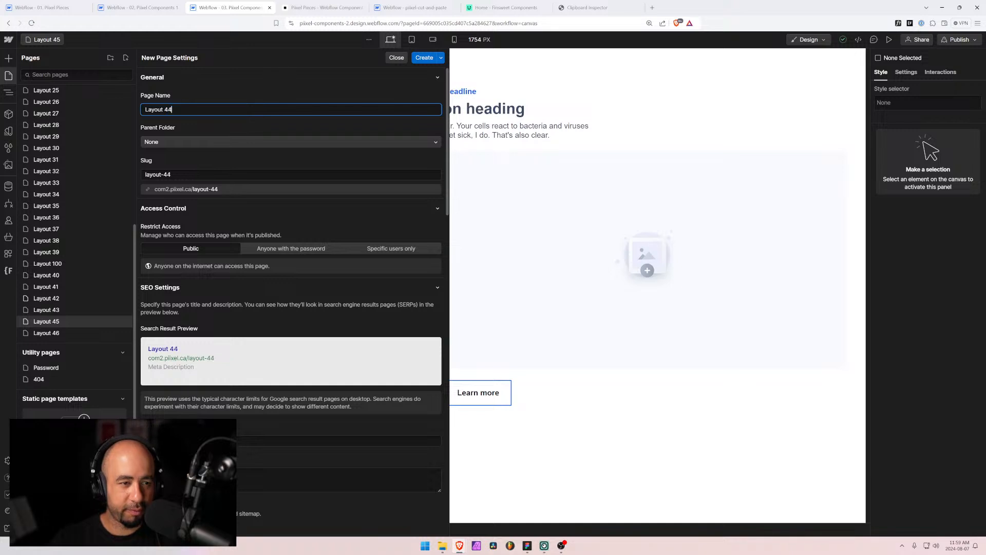
left_click(425, 58)
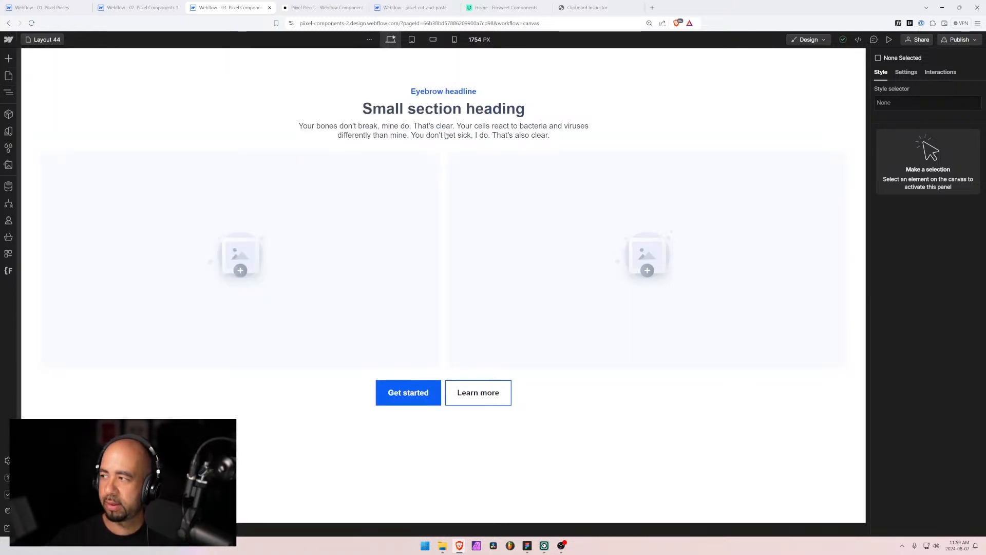
Copy the layout-45 block nested inside pixel_global-padding on the Layout 44 page
left_click(46, 40)
left_click(9, 95)
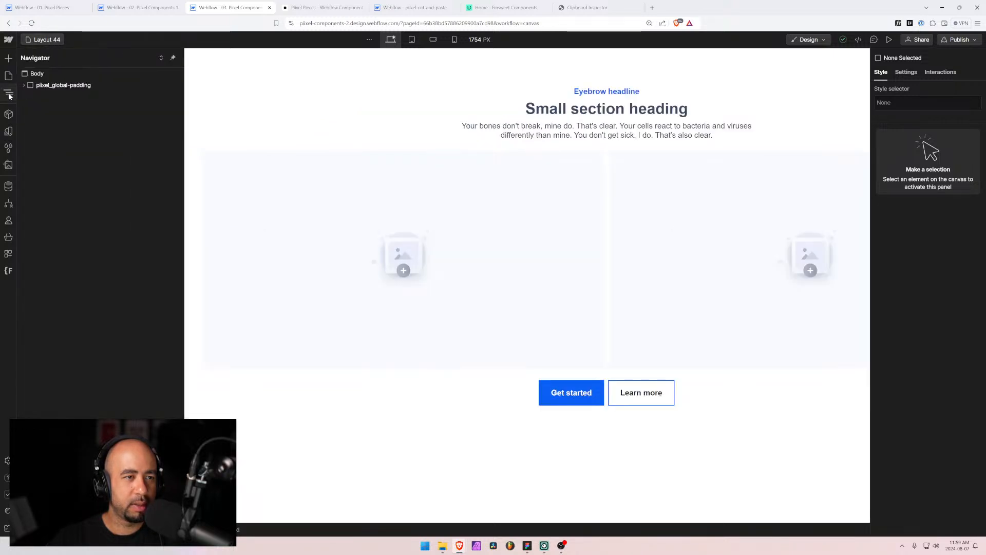
left_click(9, 78)
left_click(9, 92)
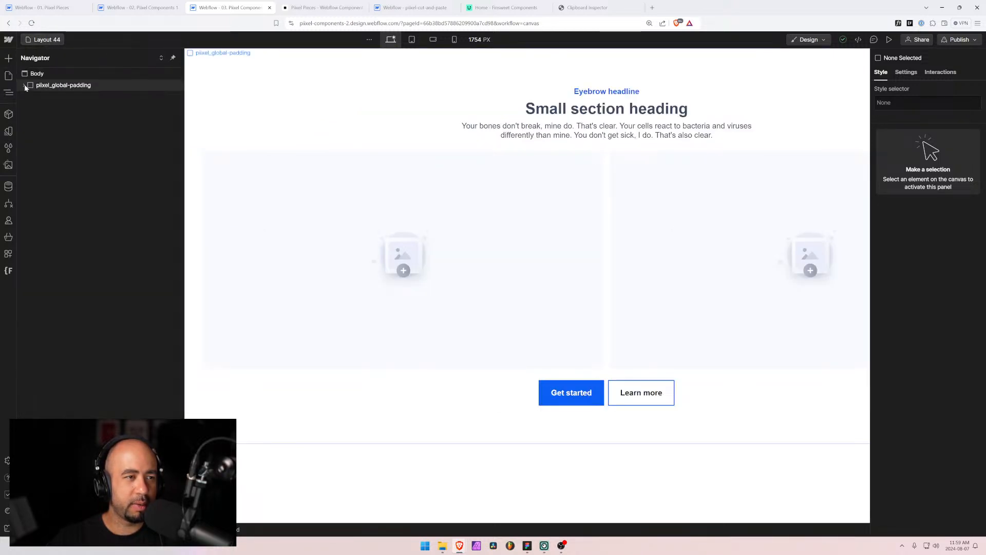
left_click(40, 97)
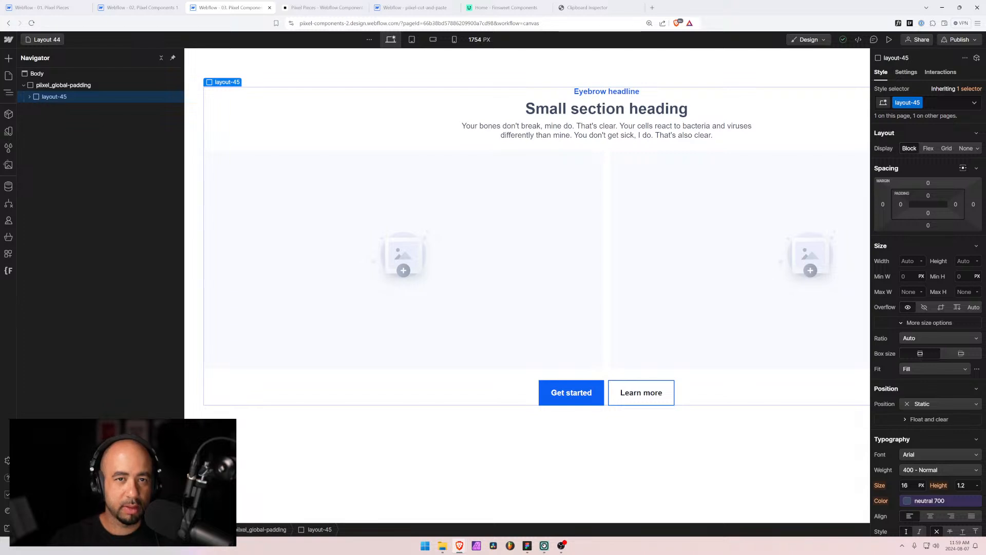
Switch to the pixel-cut-and-paste project, remove the layout-43 block from the body, and clean up all unused styles
left_click(415, 7)
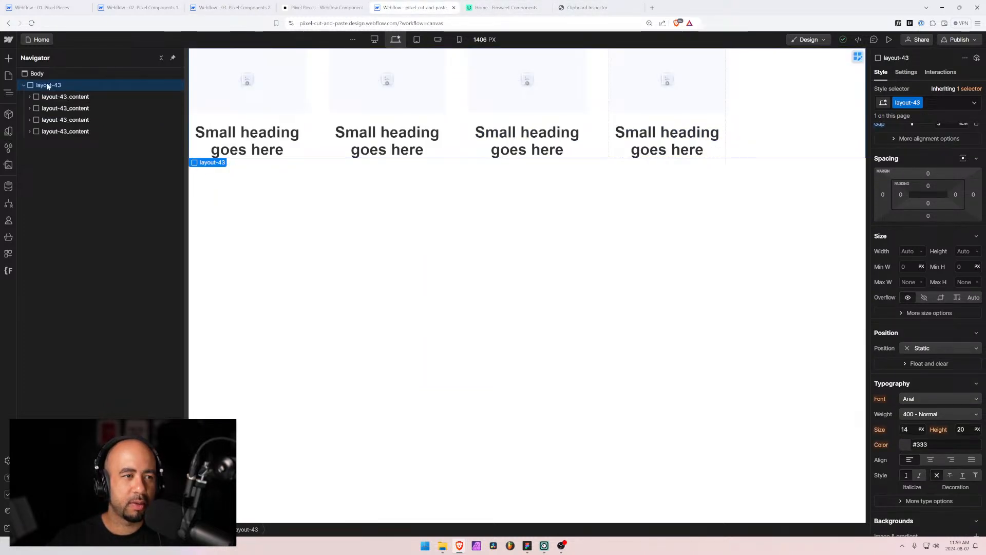
key("ctrl+x")
left_click(8, 270)
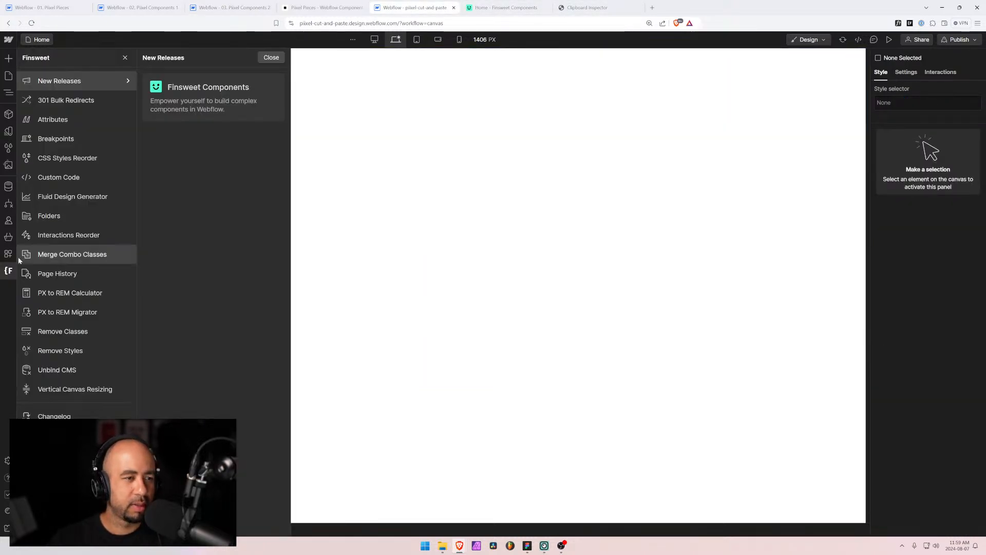
left_click(8, 148)
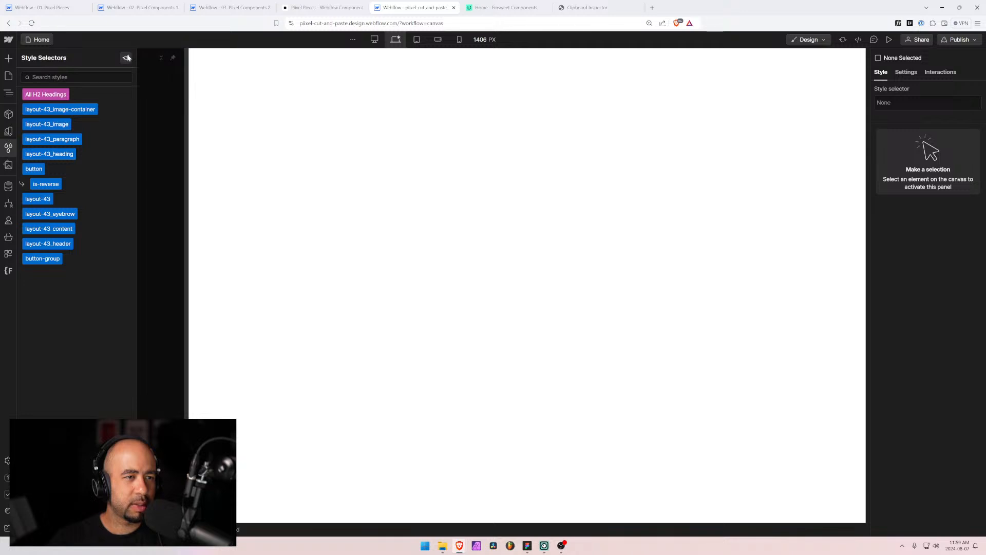
left_click(127, 58)
left_click(35, 292)
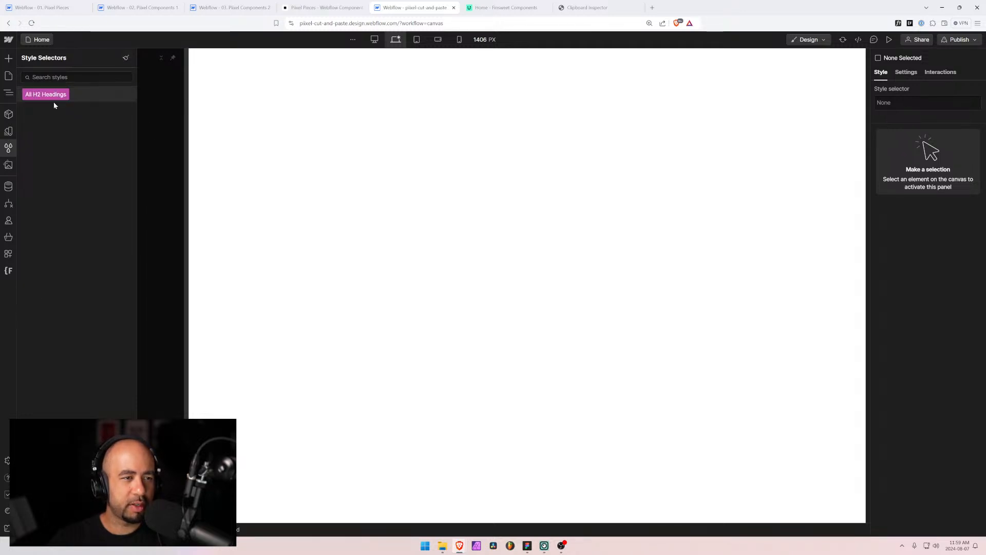
Paste the copied layout-45 block into the empty Body of the Home page
left_click(8, 77)
left_click(9, 93)
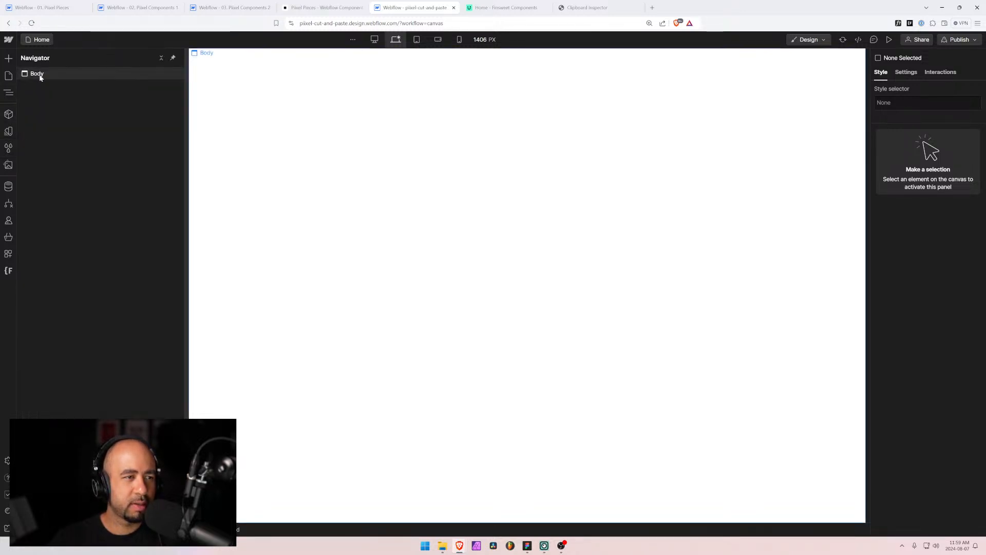
left_click(36, 74)
key("ctrl+v")
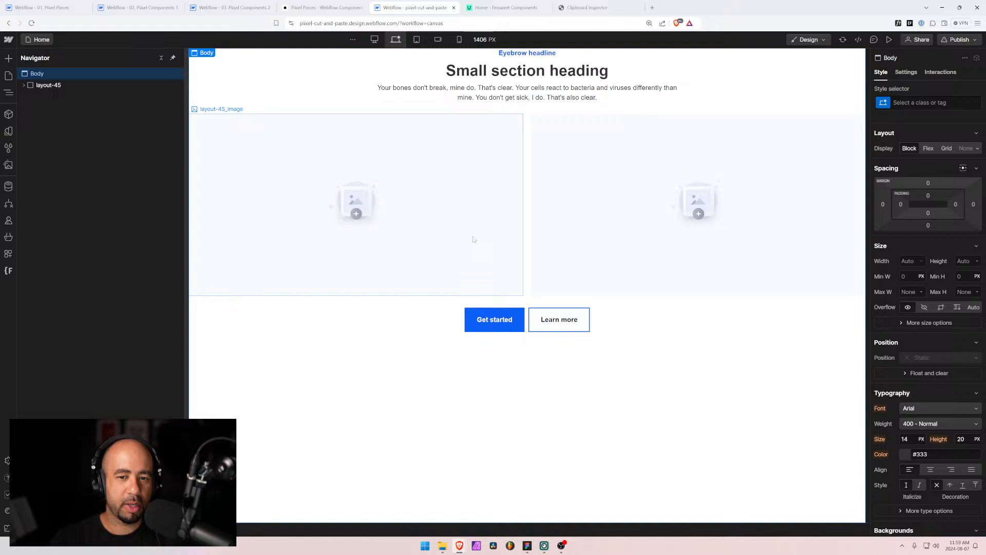
Move the button-group into layout-45_container, directly beneath layout-45_paragraph
left_click(527, 319)
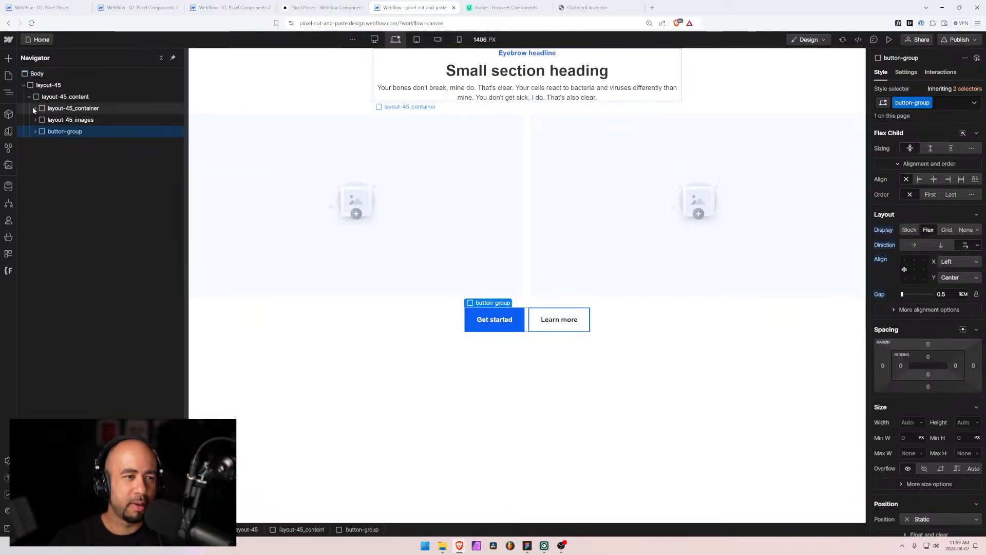
left_click(34, 109)
mouse_move(61, 167)
left_mouse_down()
mouse_move(57, 144)
mouse_move(58, 159)
left_mouse_up()
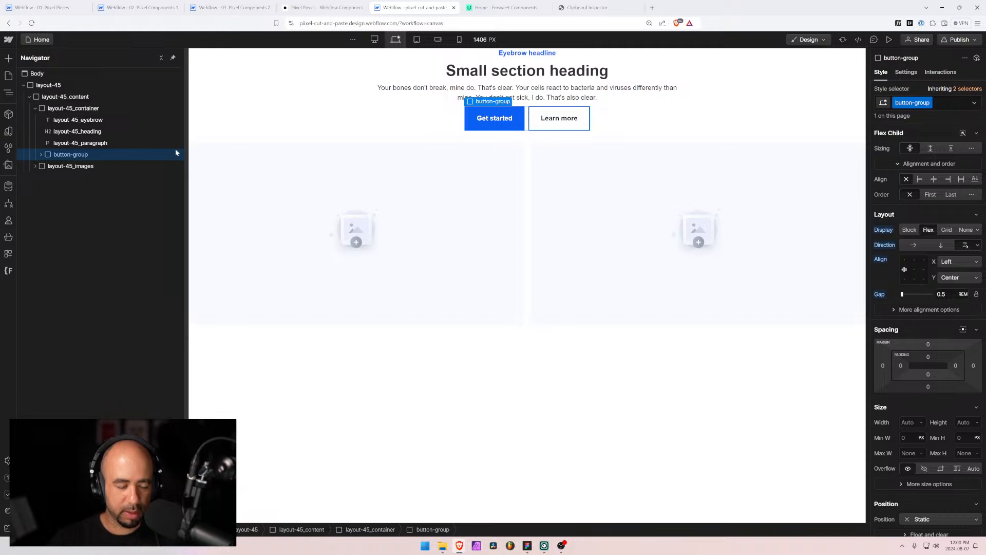
Switch to Figma to compare the Layout 45 design with the neighbouring frame, then return to the Webflow project
key("alt+Tab")
scroll(661, 209, "right", 5)
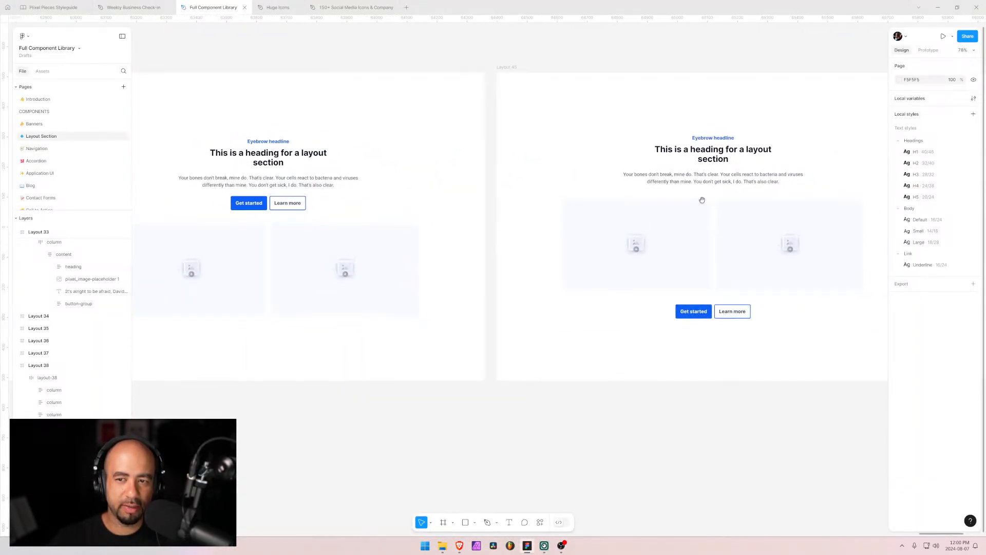
left_click_drag(715, 214, 671, 202)
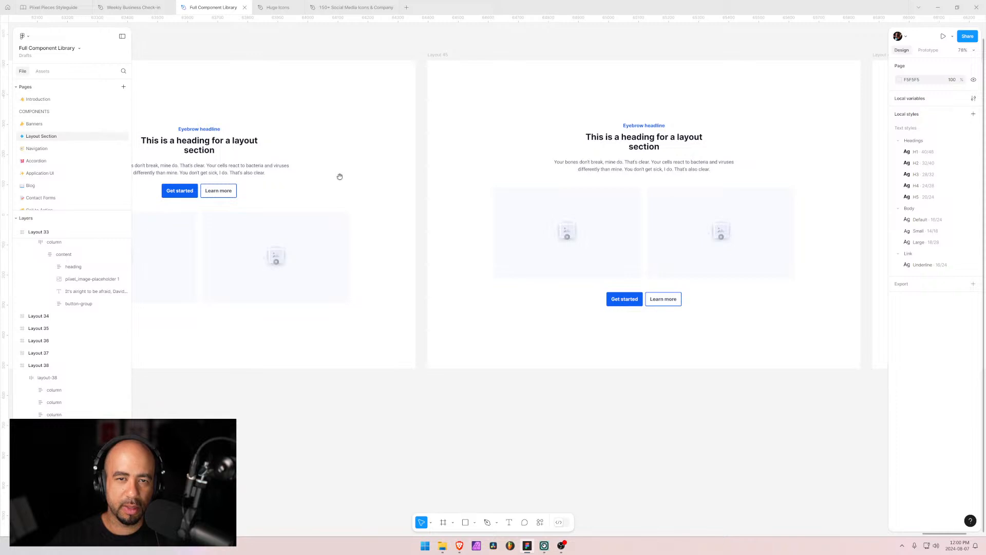
left_click_drag(340, 177, 494, 183)
key("alt+Tab")
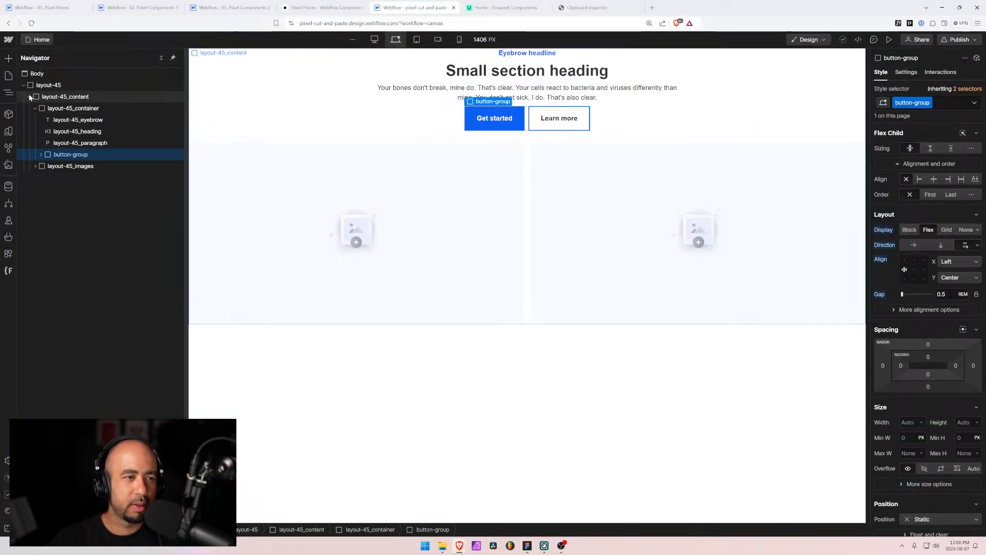
Rename the layout-45 class folder to layout-44 with Finsweet Folders and save the changes
left_click(47, 85)
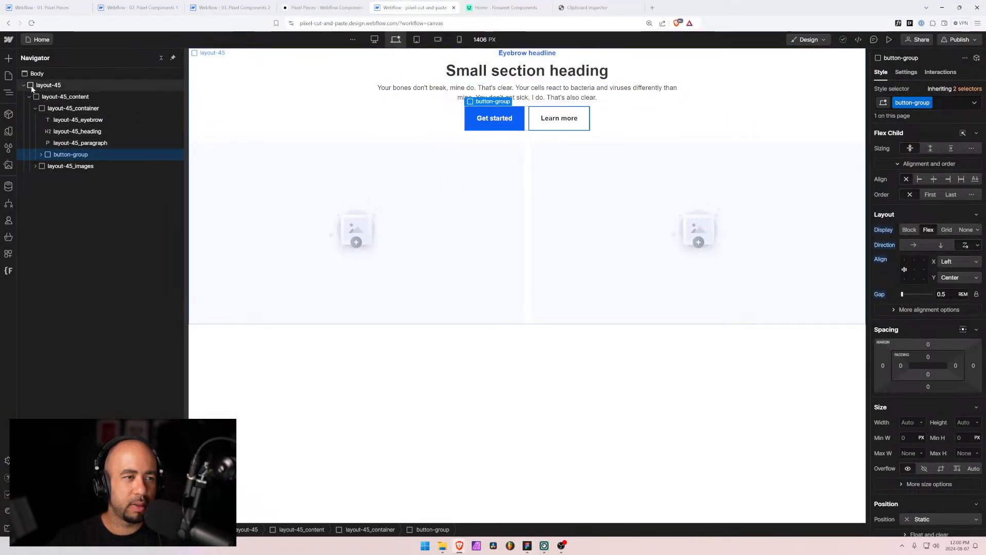
left_click(9, 271)
left_click(47, 216)
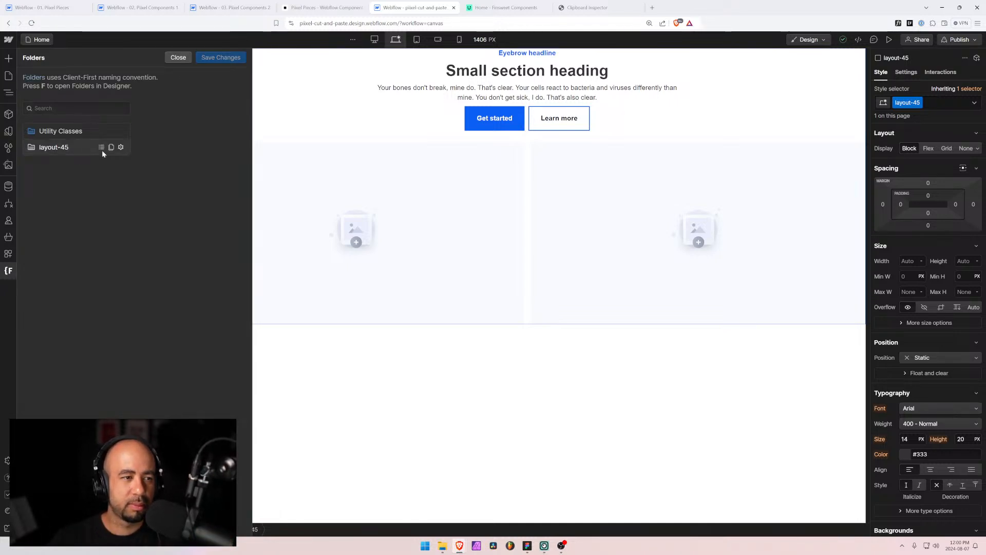
double_click(99, 154)
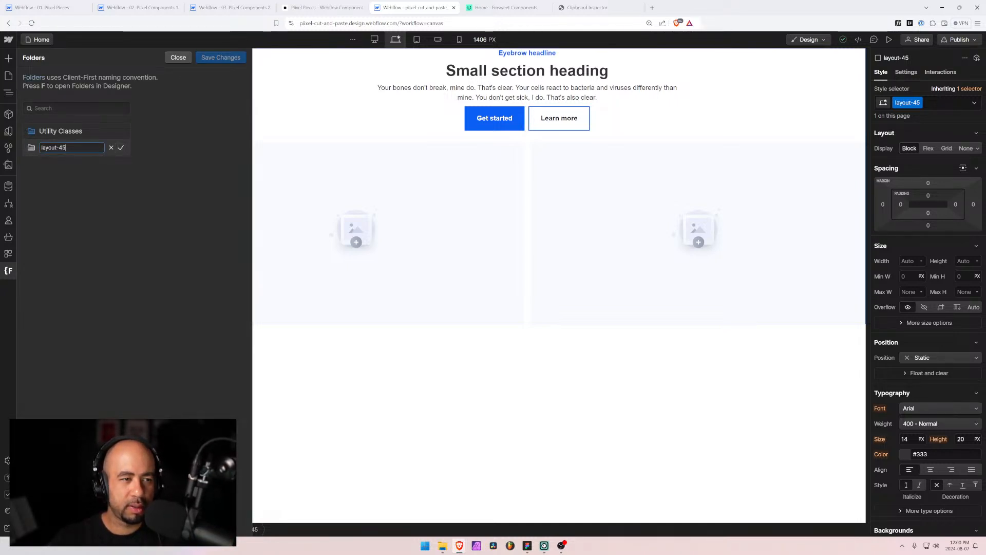
type("4")
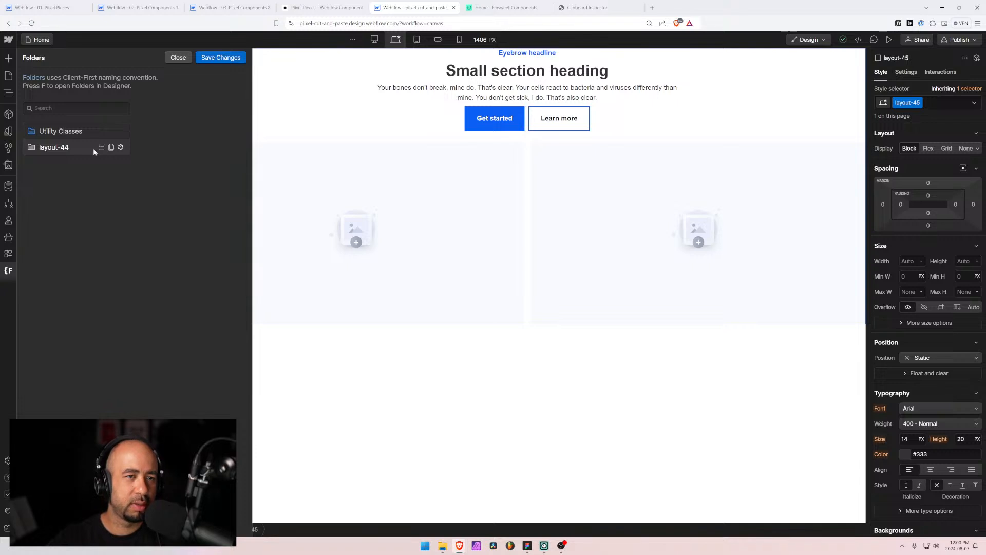
key("Return")
left_click(229, 57)
left_click(574, 316)
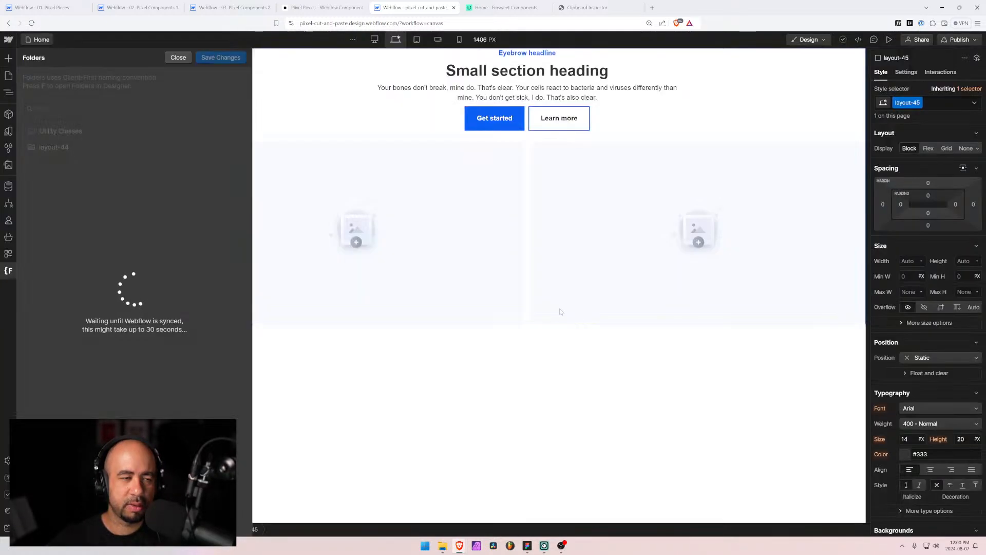
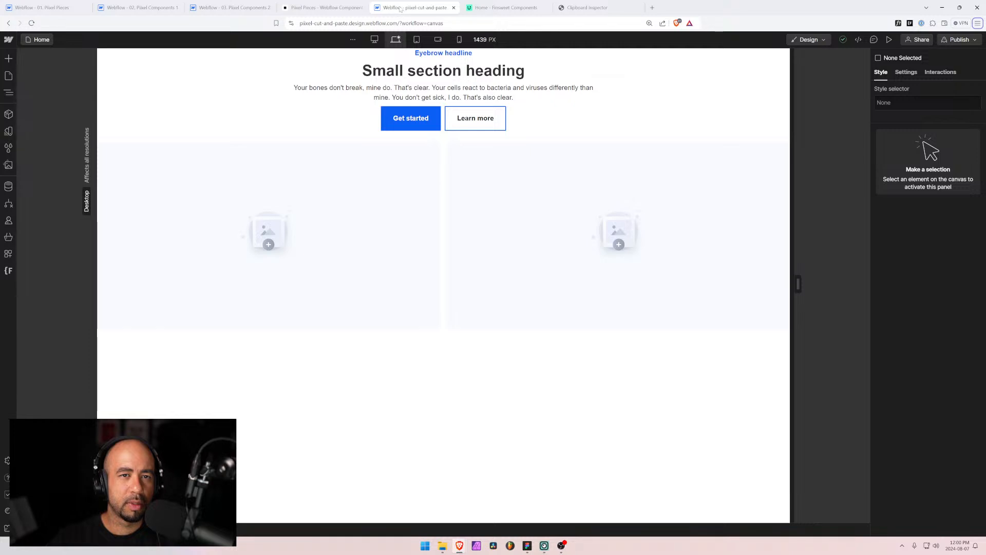
Narrow the pinned Navigator and rename the outer block's layout-45 class to layout-44
left_click(8, 75)
left_click(8, 92)
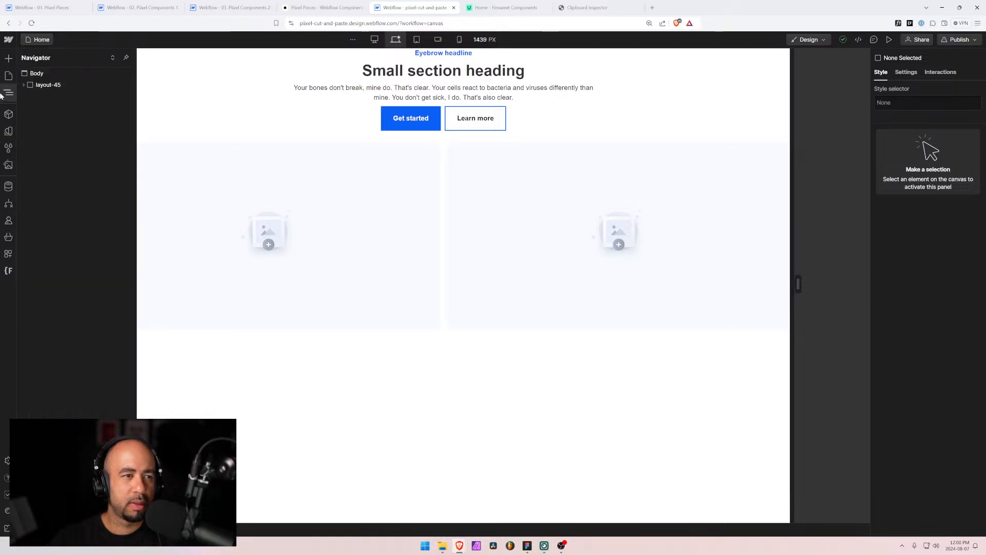
left_click(126, 58)
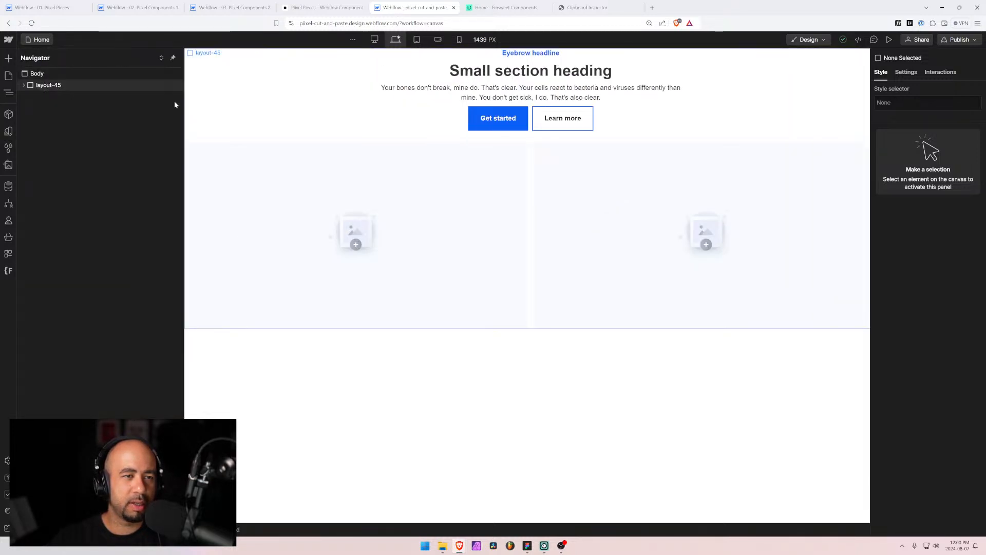
left_click(169, 85)
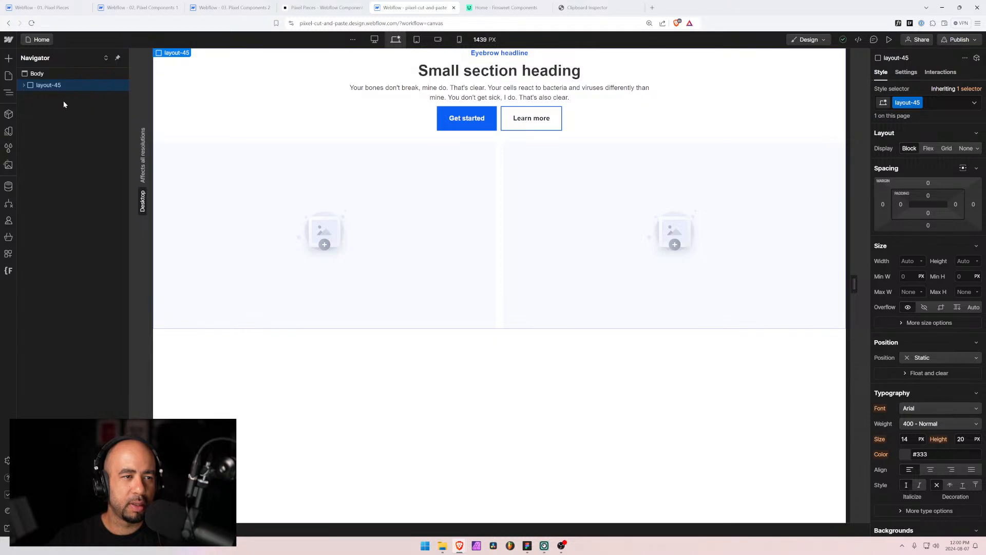
left_click(24, 86)
double_click(924, 105)
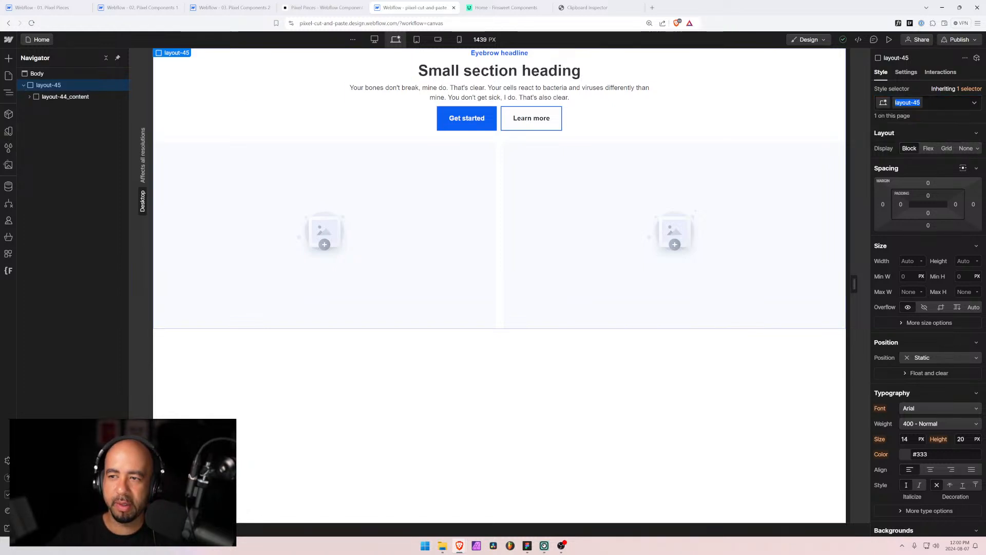
type("layout-44")
key("Return")
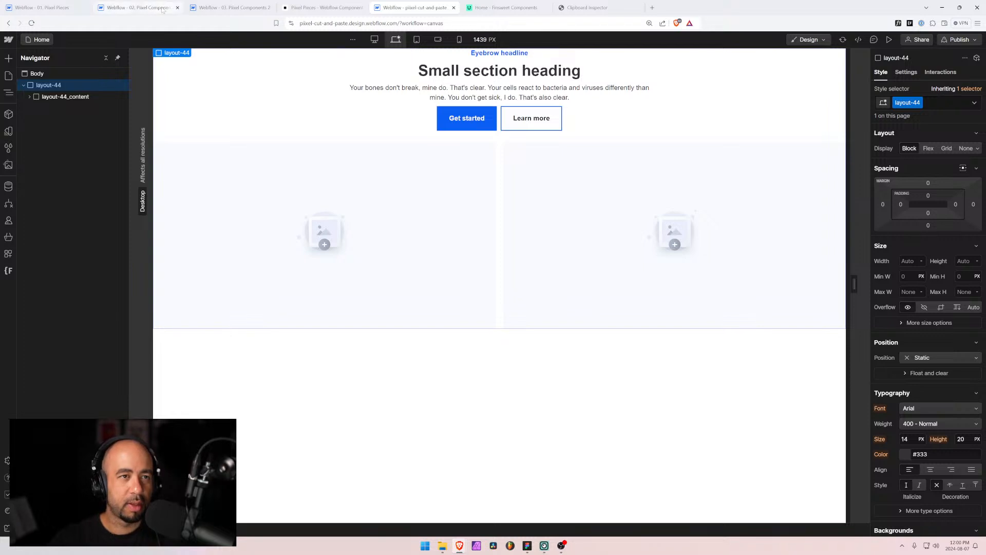
Check the section's responsiveness at the mobile landscape and portrait breakpoints and at wider mobile widths, then return to desktop
left_click(438, 39)
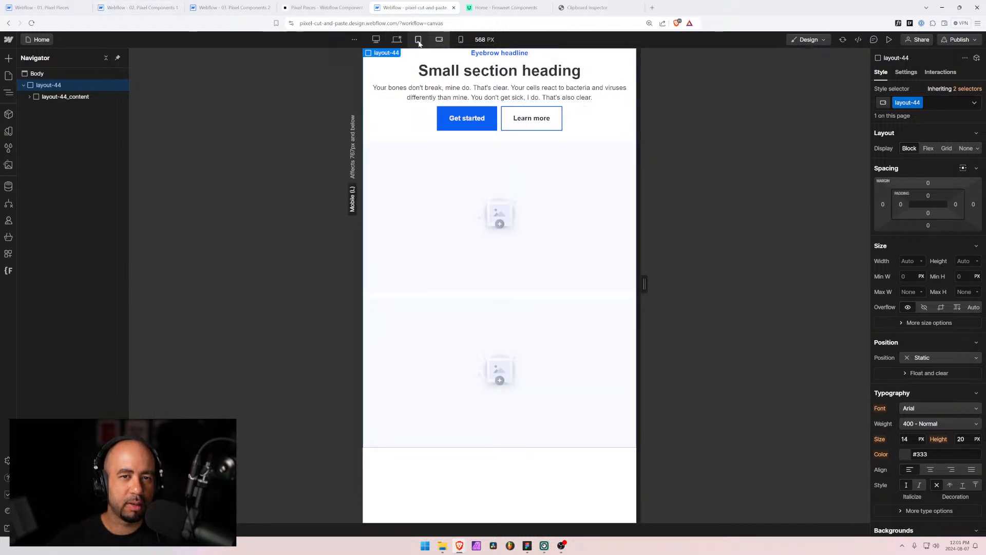
left_click(460, 40)
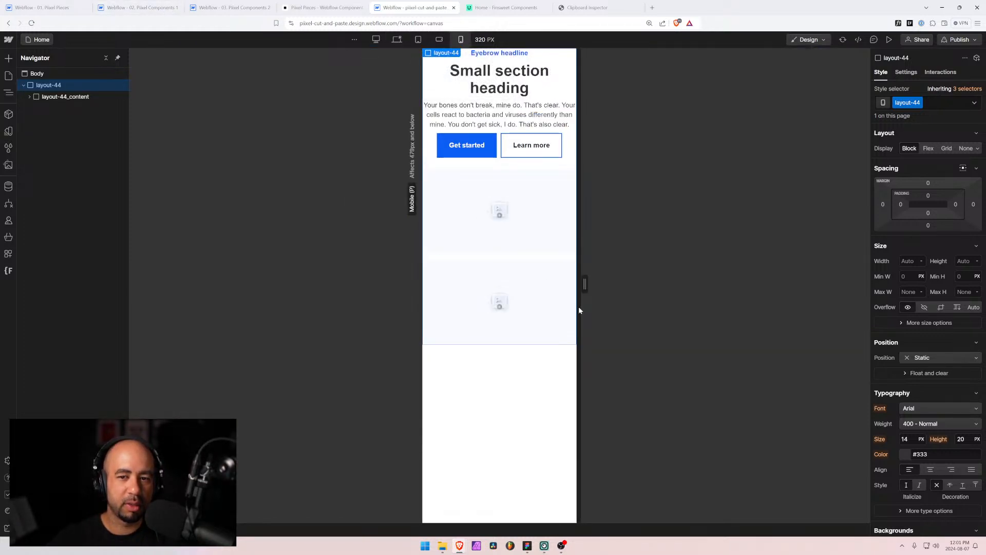
left_click_drag(585, 282, 643, 282)
left_click(397, 40)
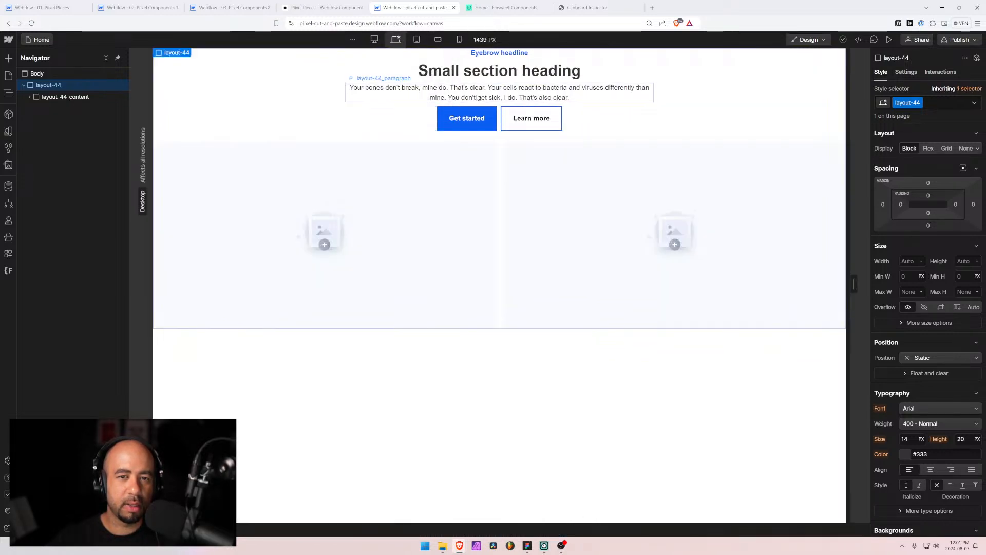
Add an is-centered combo class to the button group in layout-44, with its buttons aligned to the horizontal centre
left_click(478, 106)
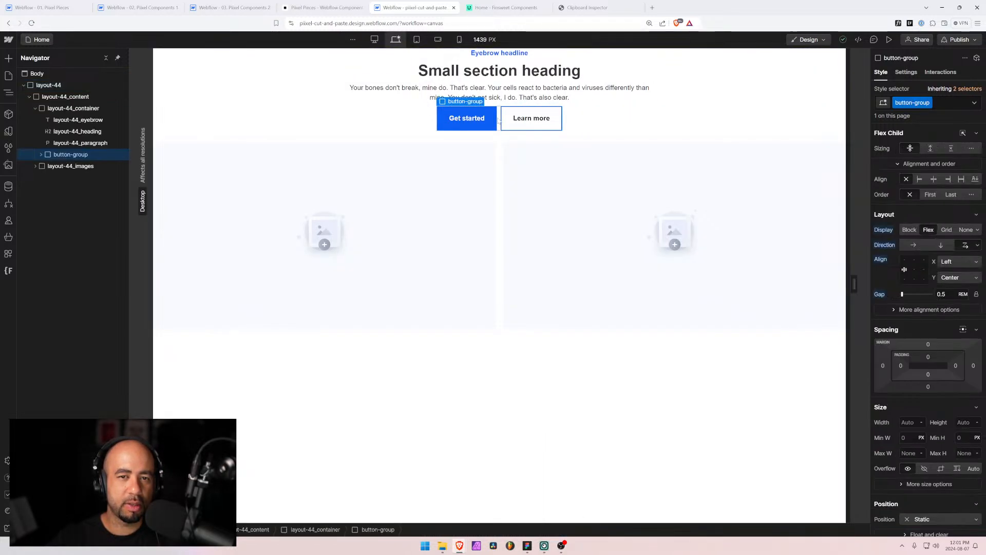
left_click(948, 103)
type("is-centered")
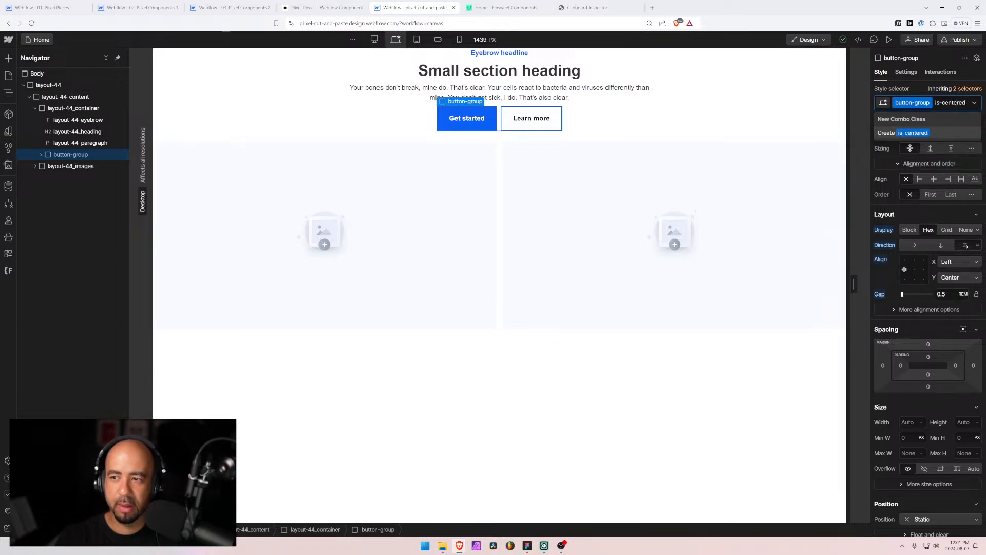
key("Return")
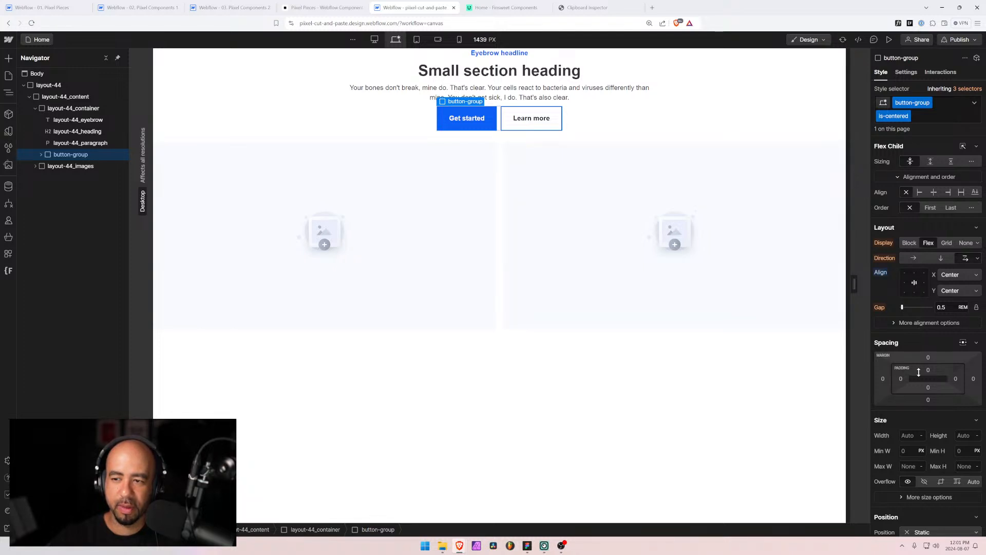
Copy the finished layout-44 block into the Layout 44 page's global padding wrapper in the components project, replacing the layout-45 block there
left_click(50, 87)
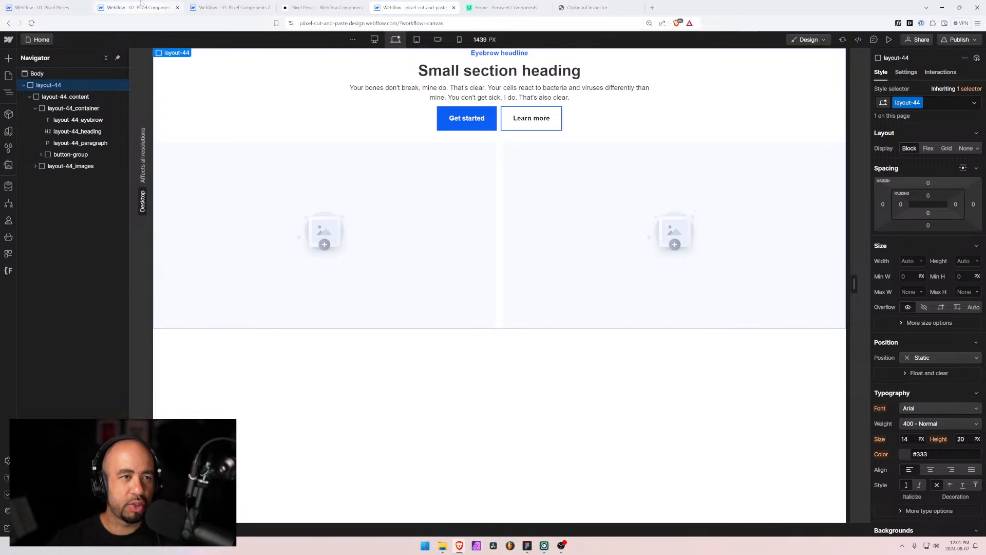
left_click(234, 8)
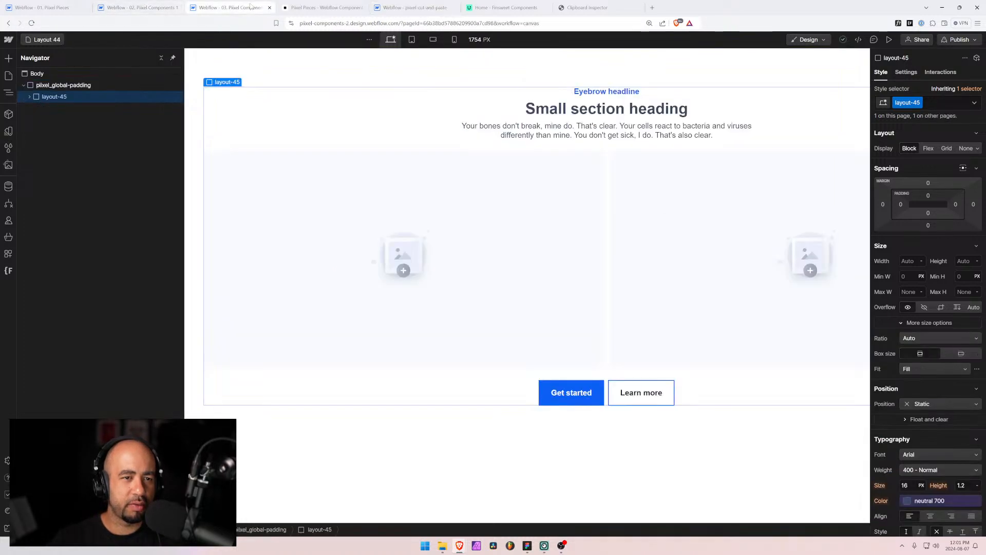
key("Delete")
left_click(47, 88)
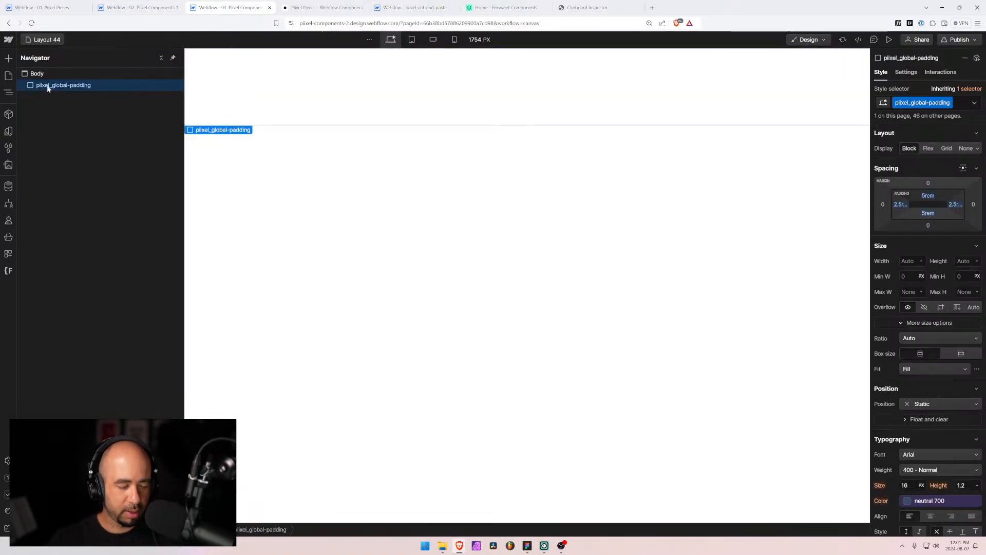
key("ctrl+v")
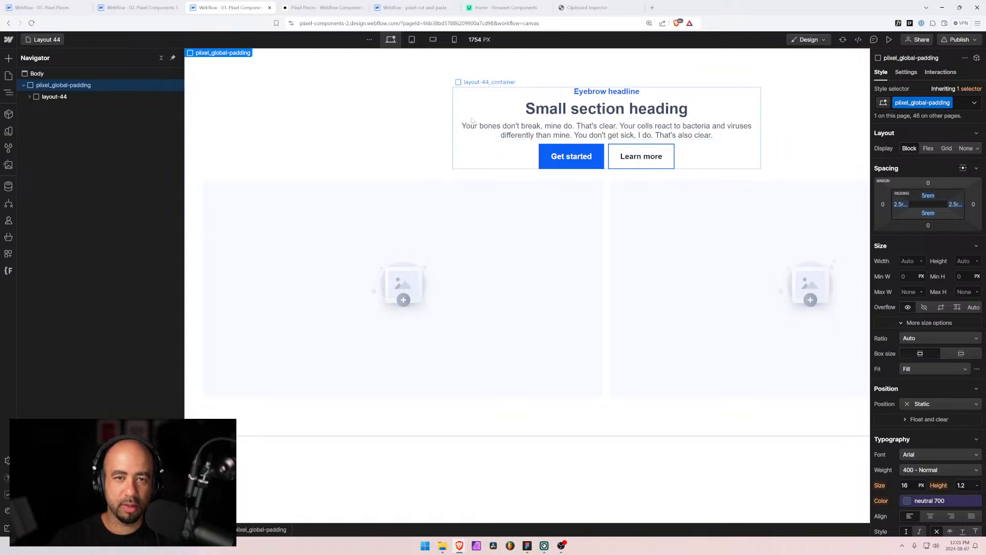
Check how the pasted layout-44 section responds at the tablet, mobile portrait and desktop breakpoints
left_click(411, 41)
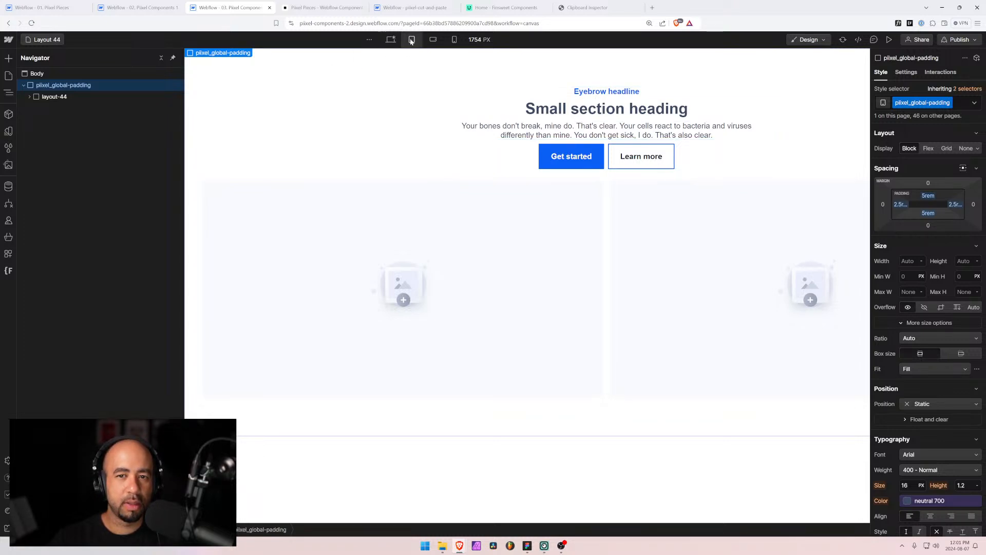
left_click(391, 40)
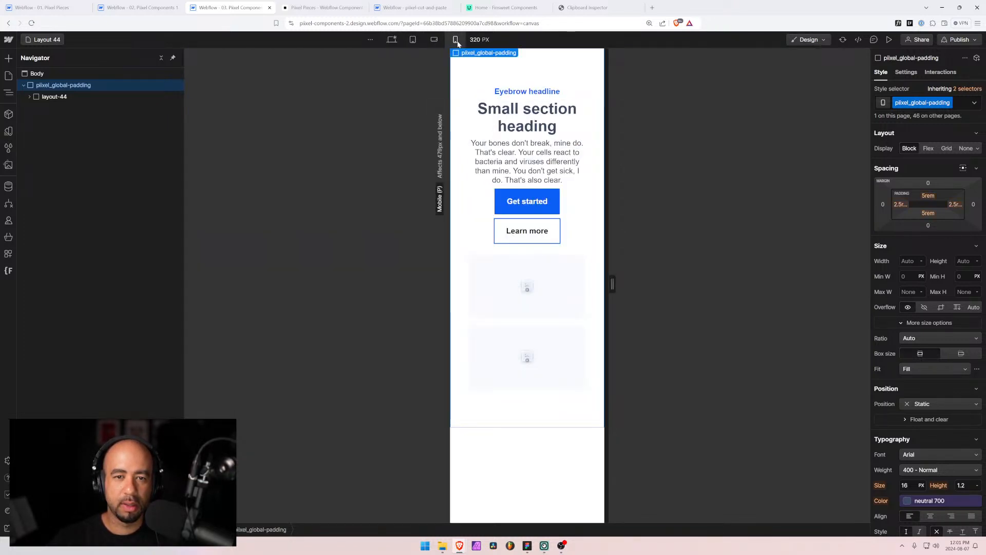
left_click(455, 39)
left_click(392, 39)
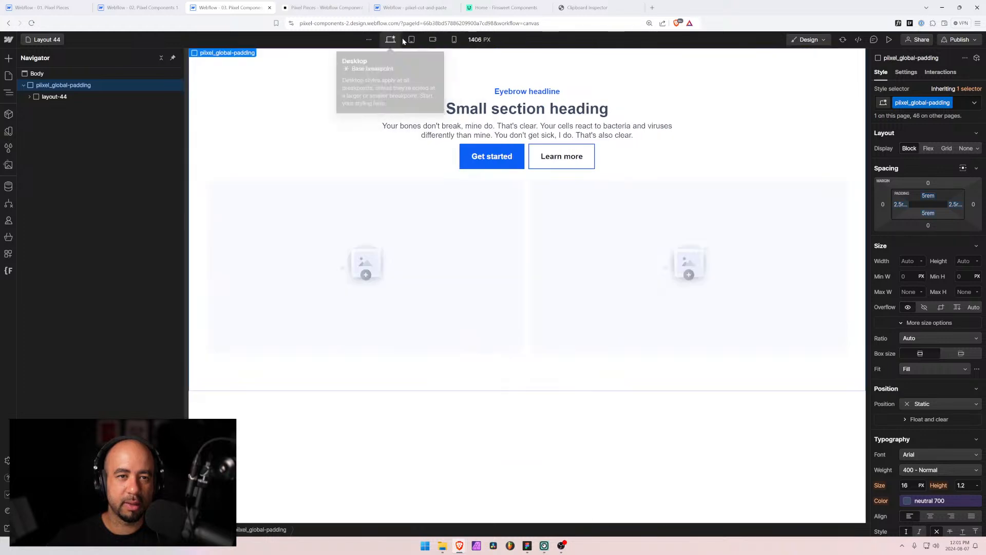
left_click(413, 40)
Open the Layout 45 page and select the button group below the images
left_click(48, 40)
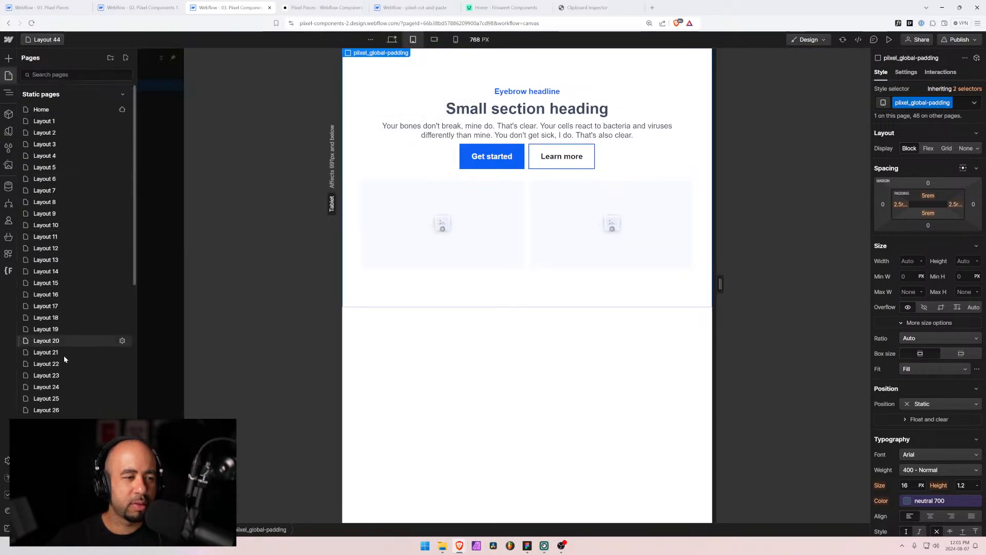
scroll(64, 353, "down", 5)
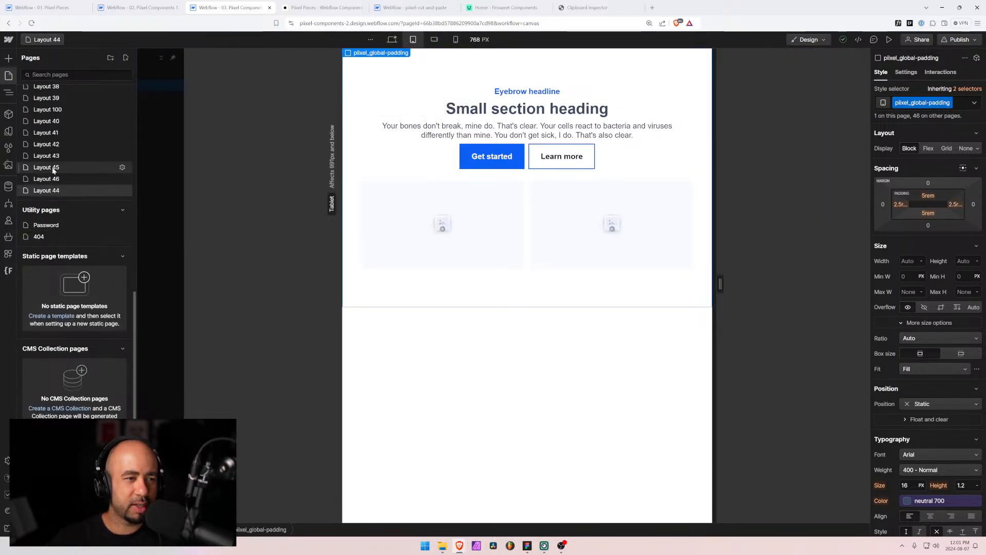
left_click(47, 167)
left_click(527, 257)
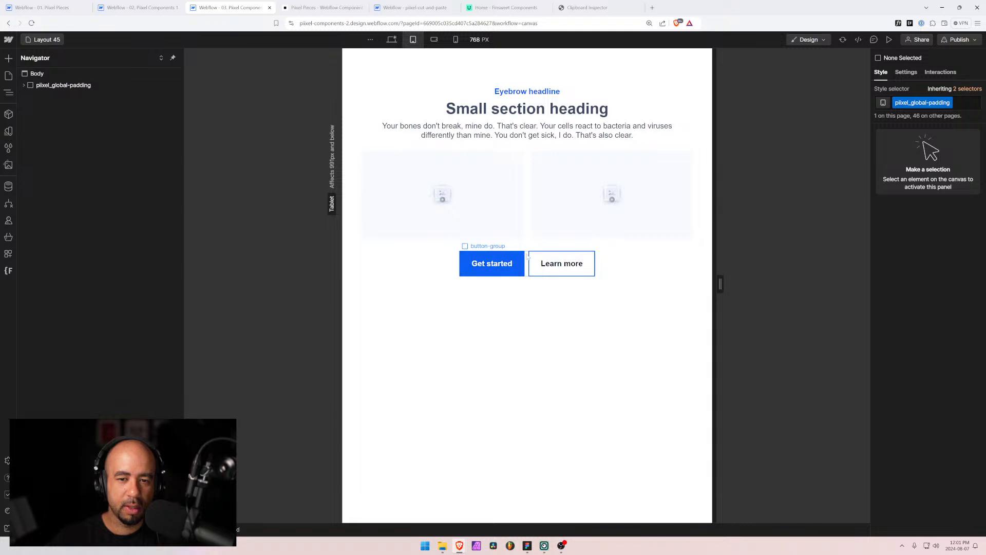
left_click(955, 103)
left_click(894, 158)
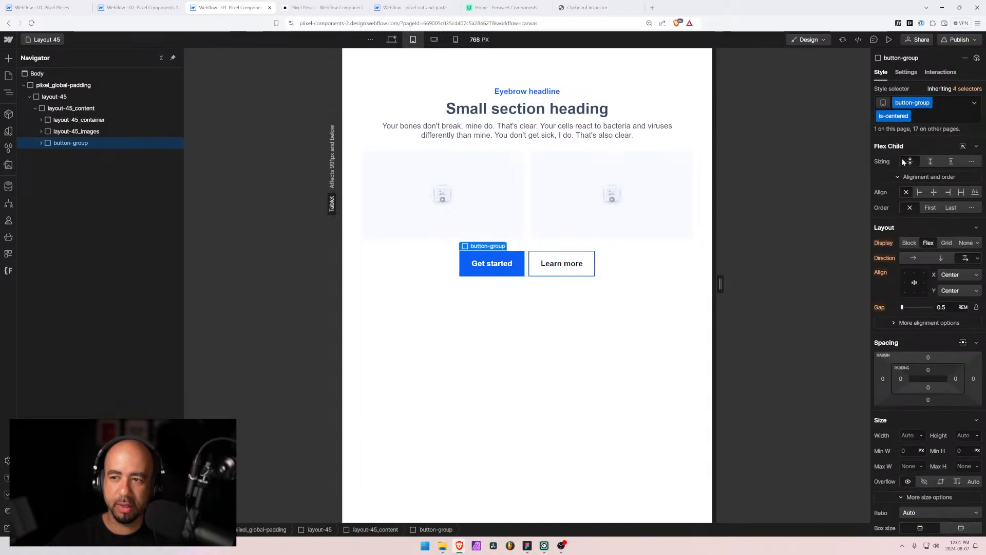
key("ctrl+z")
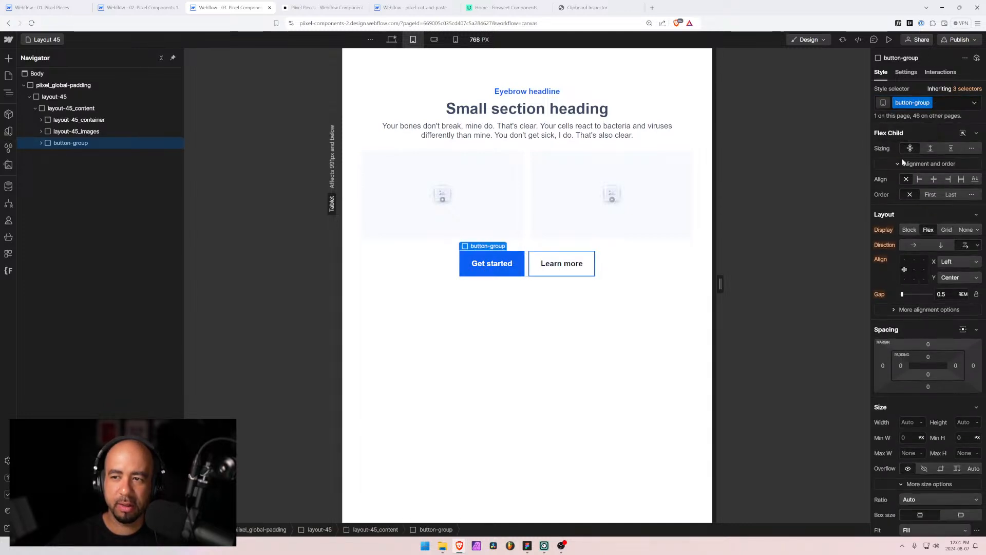
Add the existing is-centered combo class to the Layout 45 button group at the desktop breakpoint
left_click(392, 39)
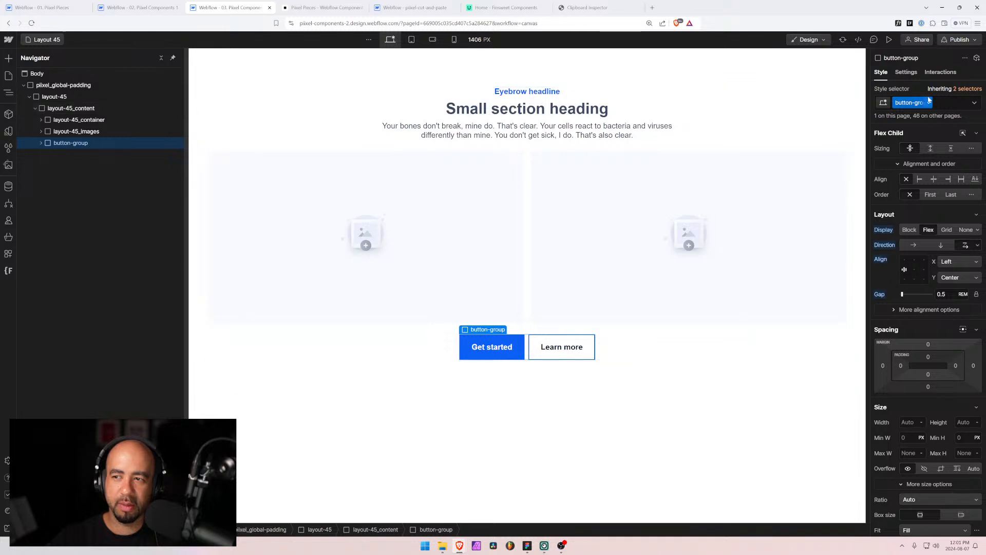
left_click(955, 103)
left_click(893, 158)
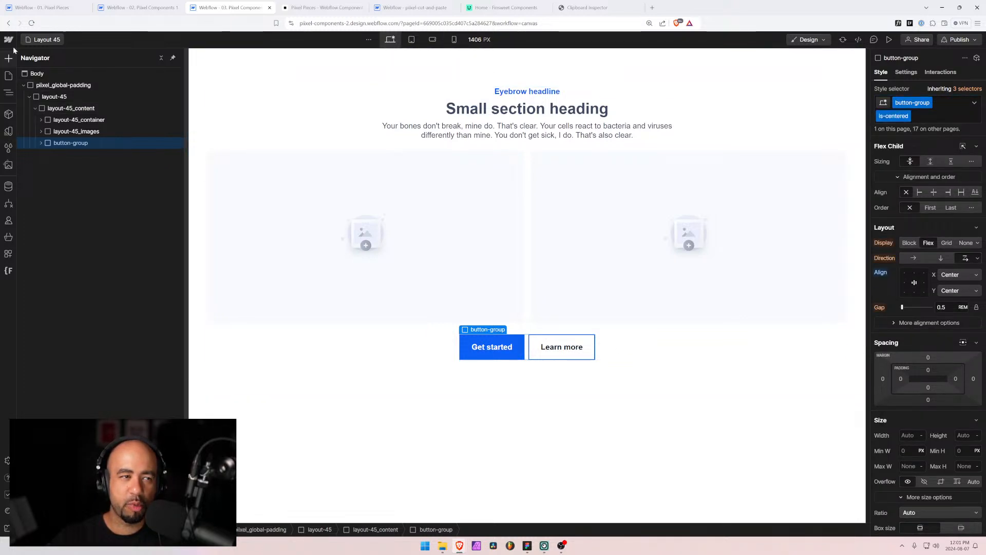
Reorder the static pages so Layout 44 sits between Layout 43 and Layout 45, and Layout 100 follows Layout 46
left_click(46, 40)
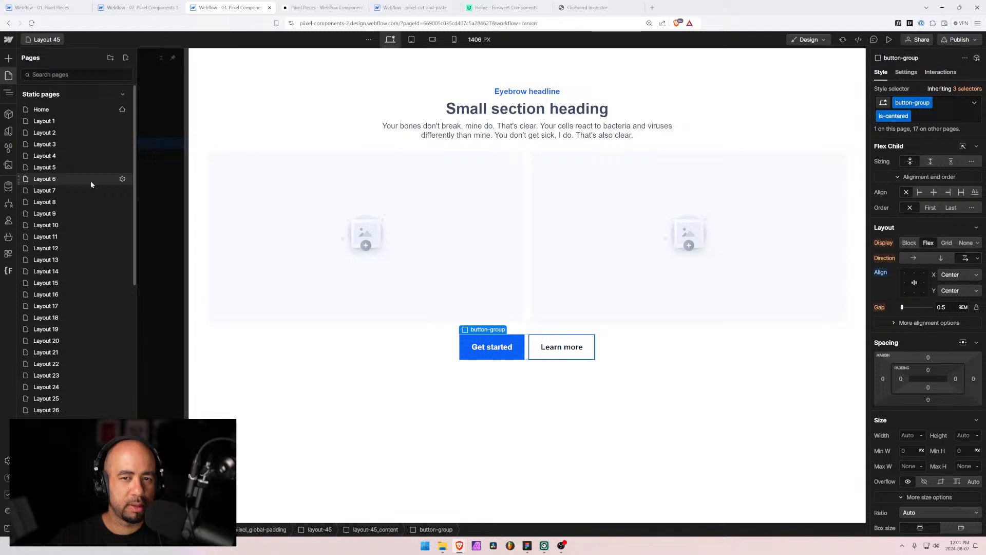
scroll(90, 182, "down", 4)
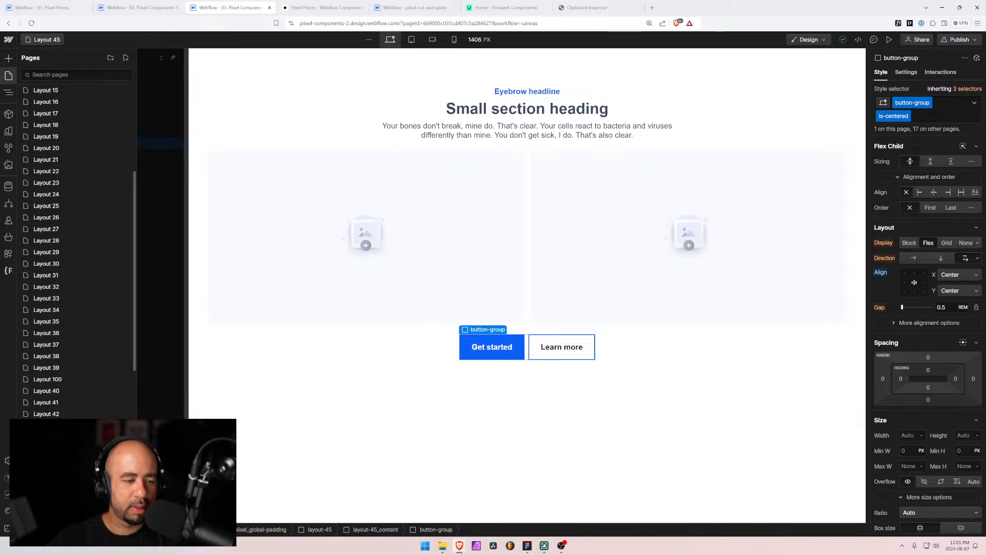
scroll(98, 330, "down", 5)
scroll(72, 196, "up", 3)
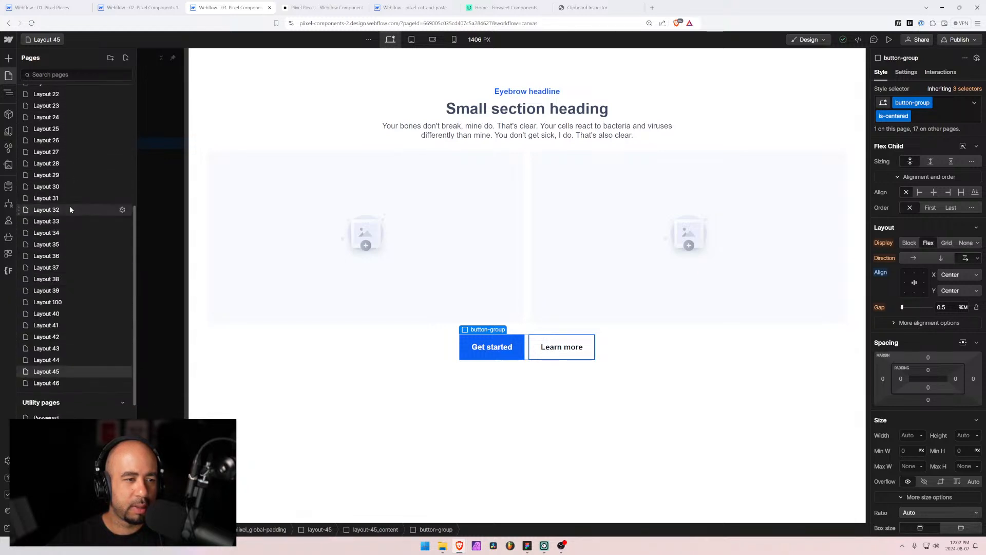
scroll(69, 207, "up", 3)
scroll(69, 208, "down", 2)
scroll(69, 226, "down", 1)
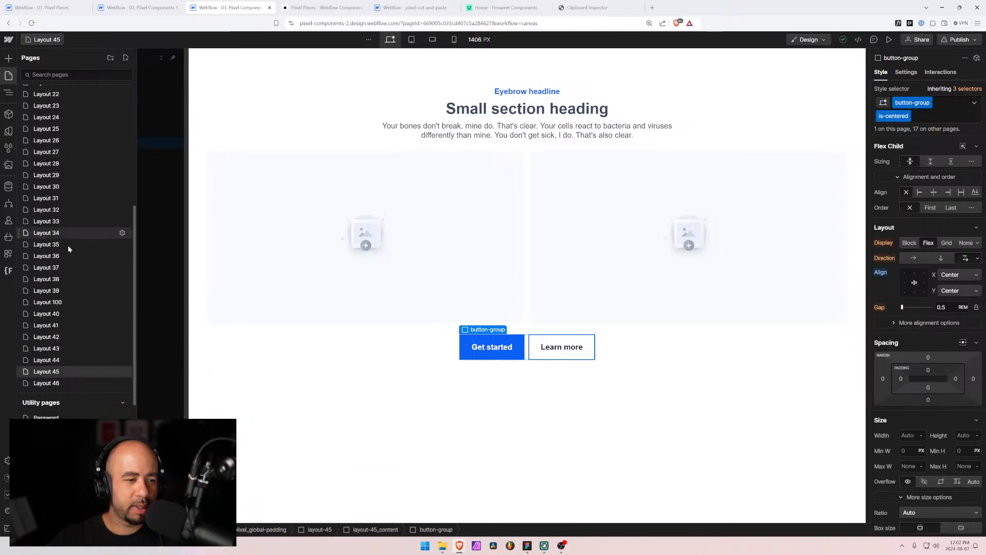
left_click_drag(42, 302, 35, 392)
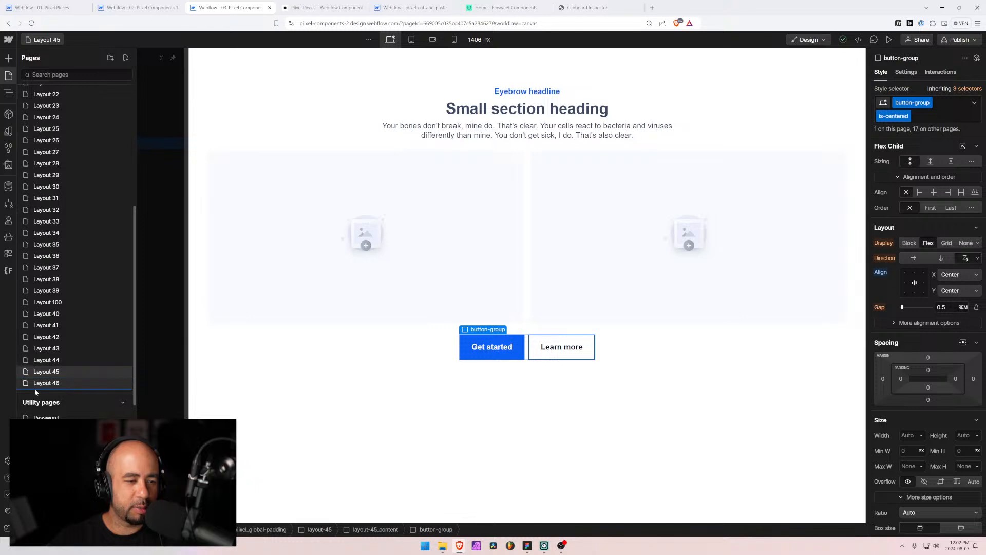
scroll(102, 315, "down", 2)
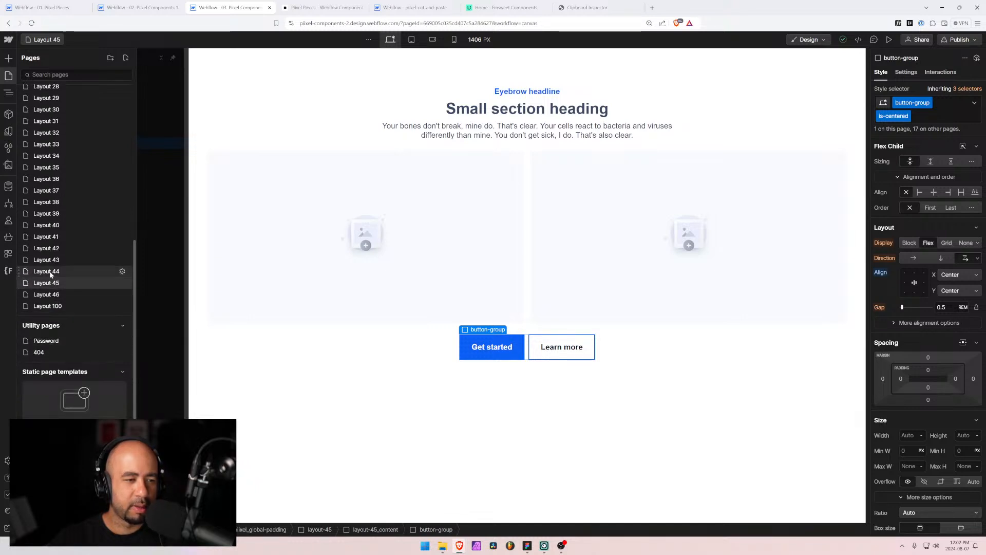
Review the Layout 44, Layout 45 and Layout 46 pages one after another
left_click(49, 273)
left_click(46, 41)
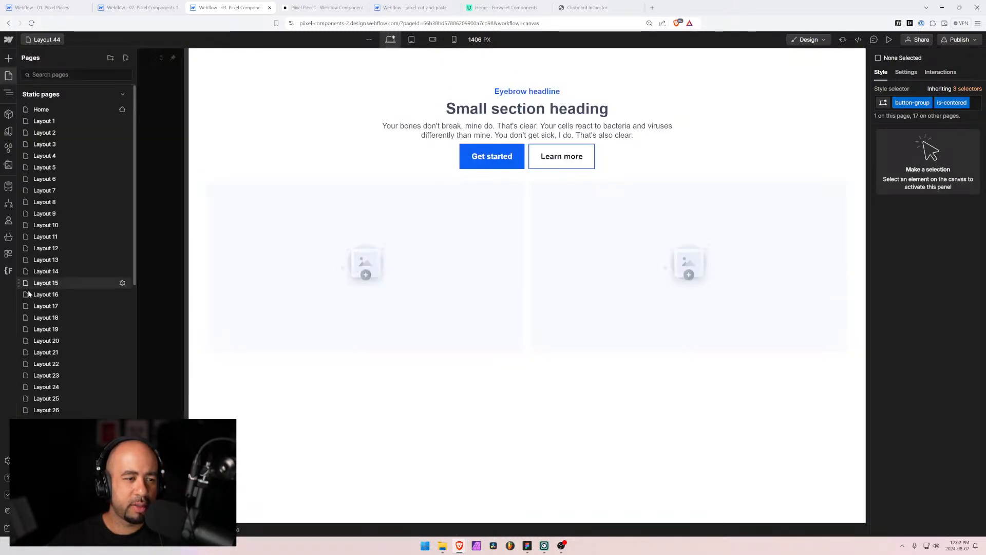
scroll(51, 390, "down", 5)
left_click(49, 359)
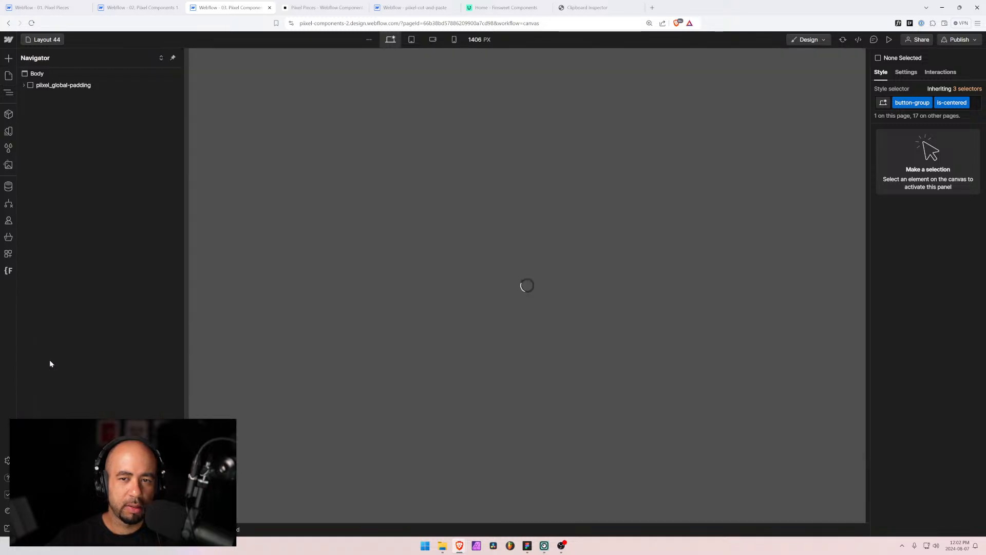
left_click(57, 40)
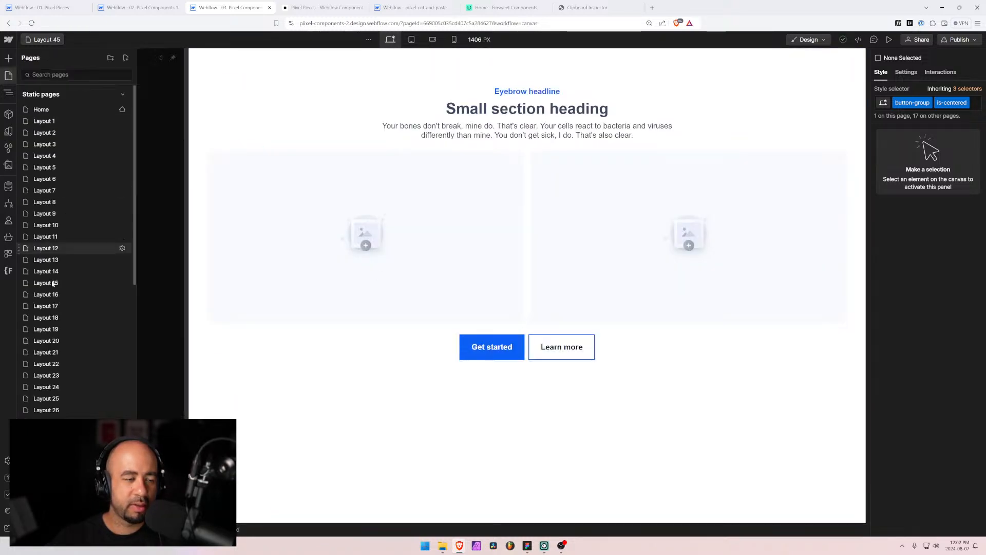
scroll(47, 305, "down", 4)
scroll(46, 305, "down", 2)
left_click(49, 331)
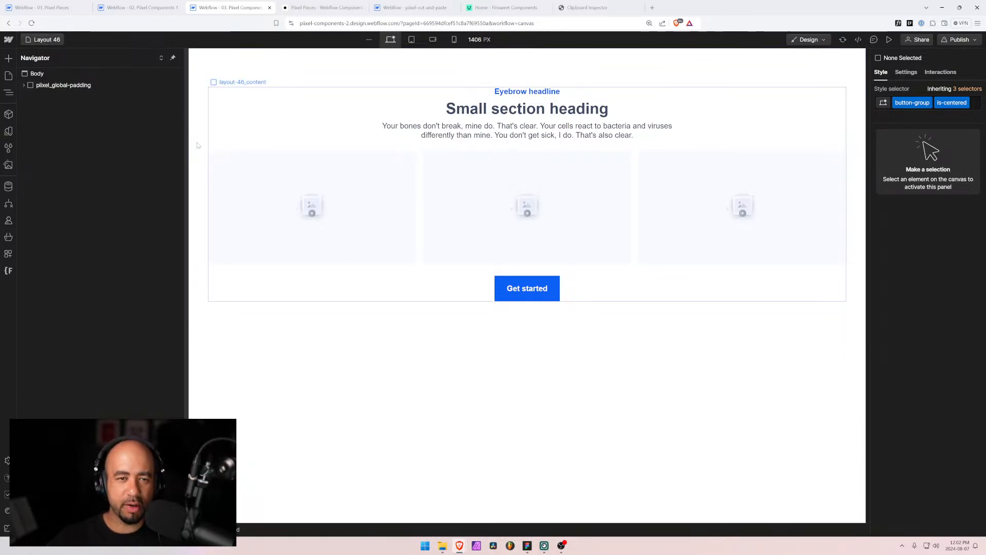
Switch to Figma to examine the layout frames that follow Layout 45, then return to the Webflow project
key("alt+Tab")
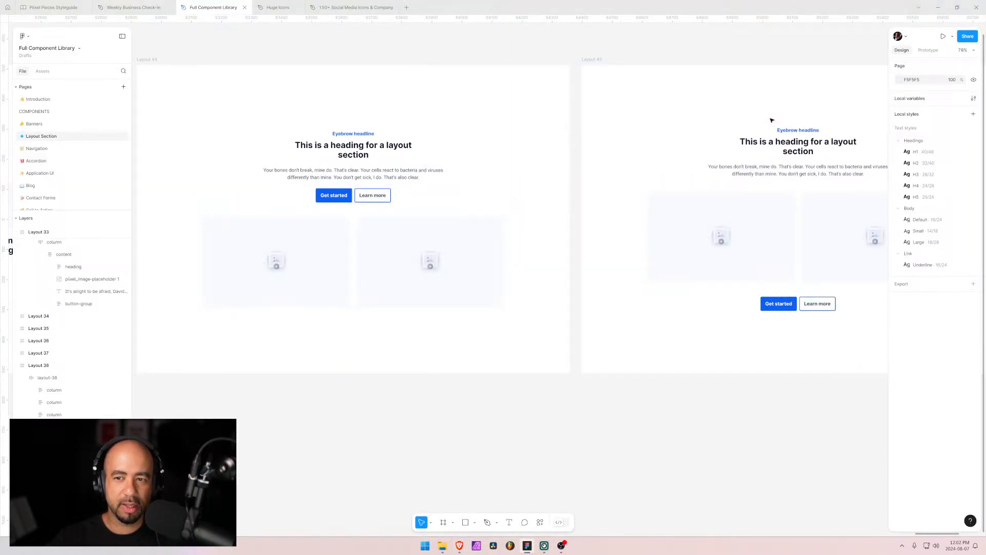
left_click_drag(840, 122, 424, 144)
left_click_drag(789, 151, 490, 153)
left_click_drag(428, 151, 516, 142)
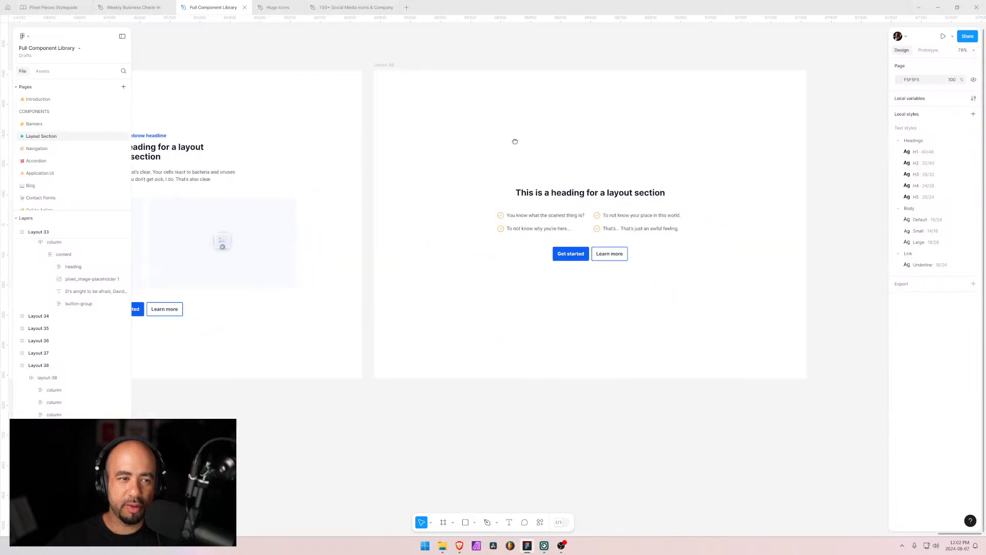
key("alt+Tab")
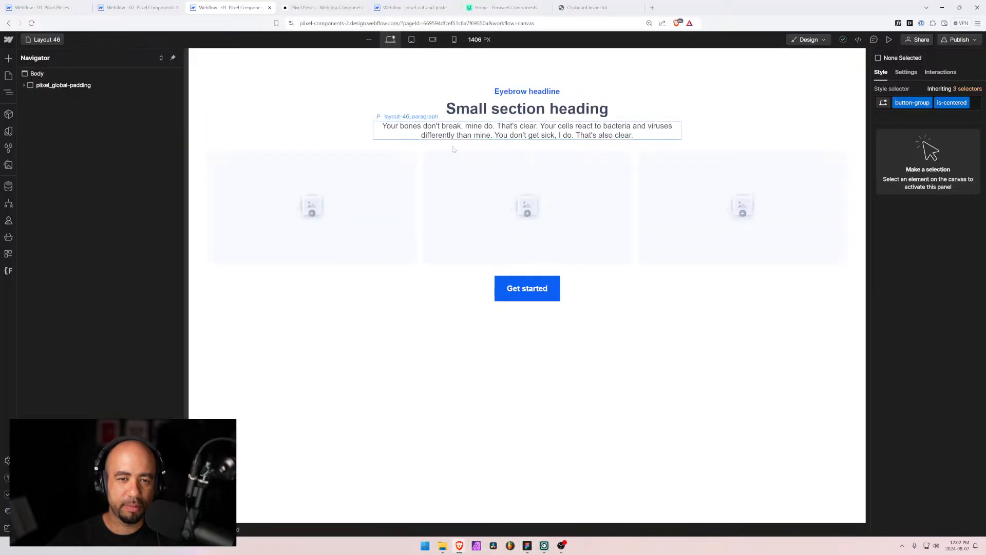
Examine the structure of the layout-46 block, including its content wrapper and the Get started button
left_click(416, 149)
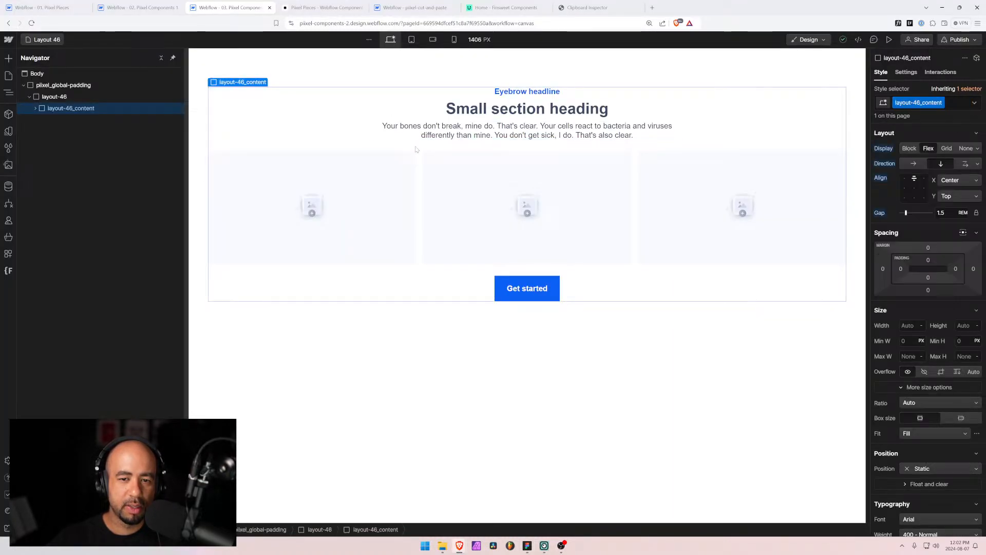
left_click(497, 289)
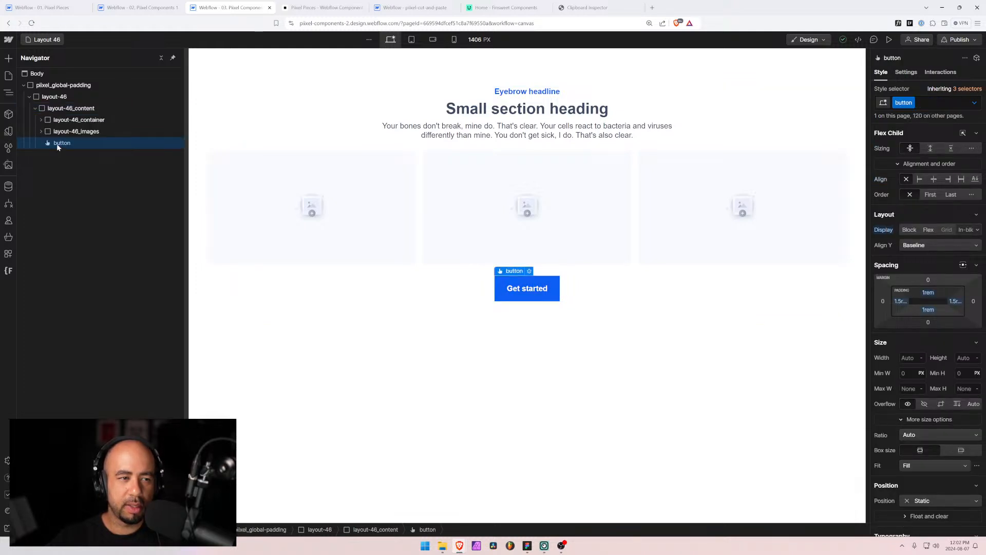
left_click(29, 97)
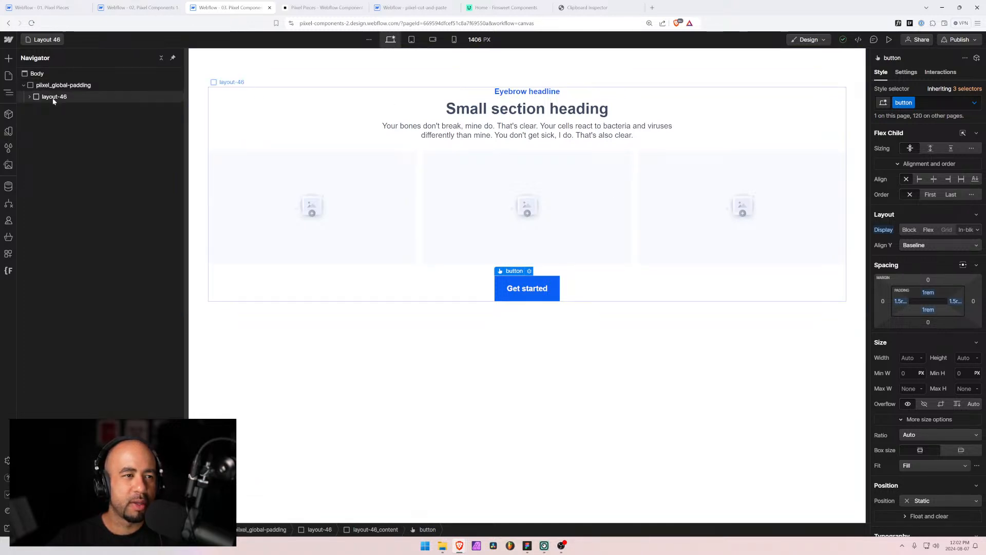
left_click(34, 100)
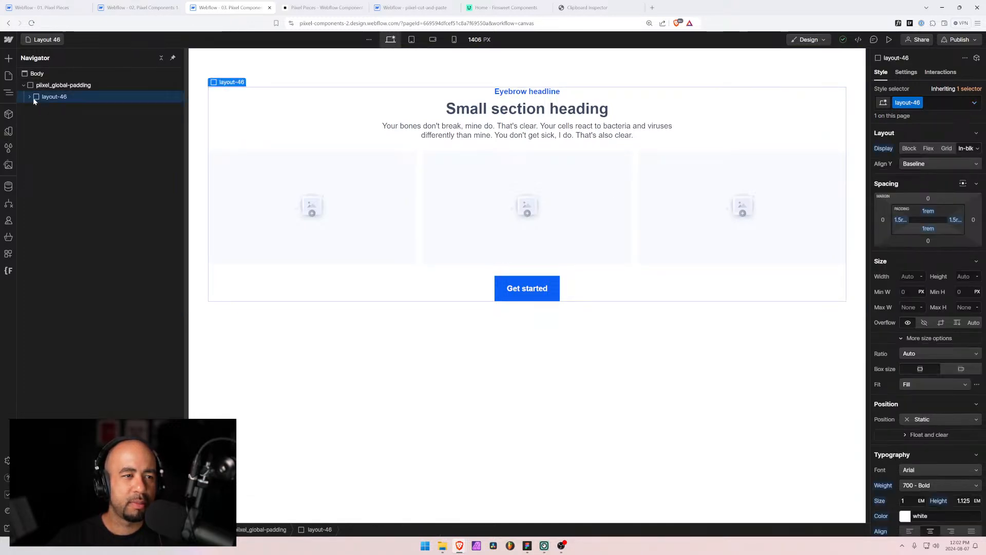
left_click(29, 97)
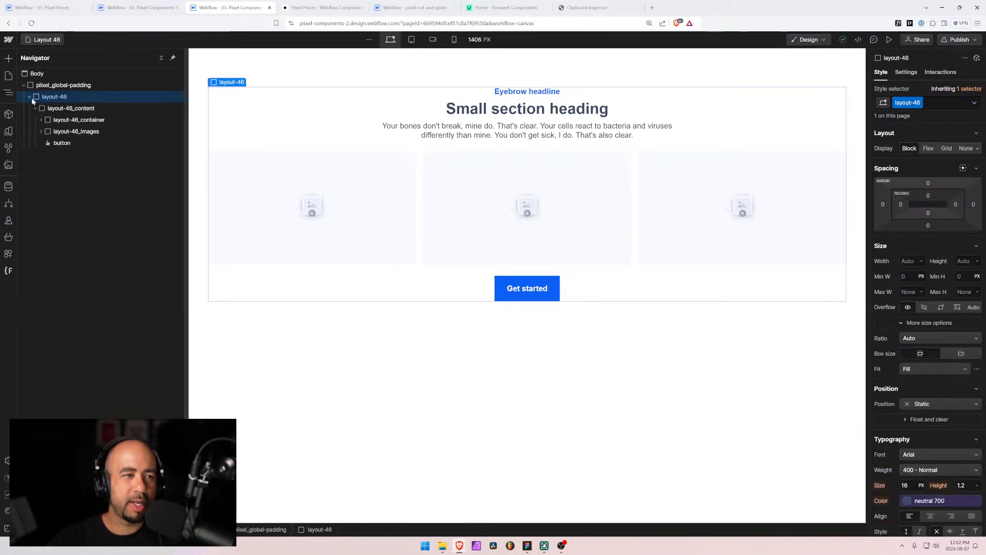
Duplicate the Get started button in the layout-46 content and apply the is-reverse combo class to the second button
left_click(51, 143)
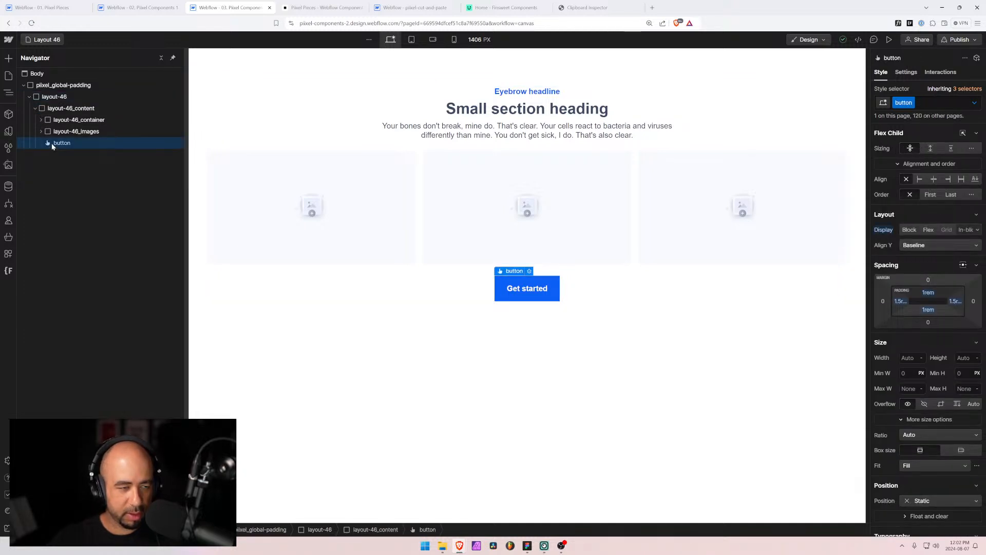
key("ctrl+d")
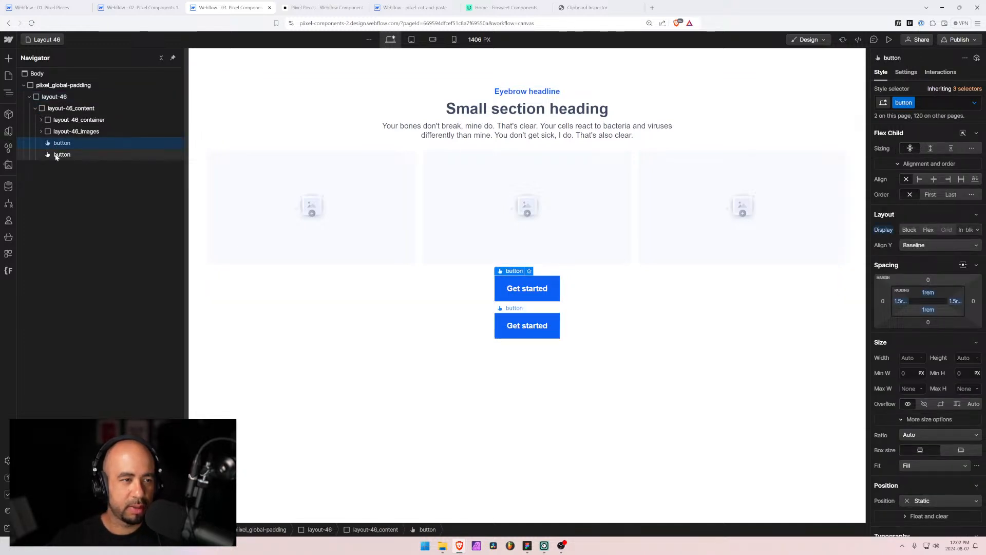
left_click(929, 103)
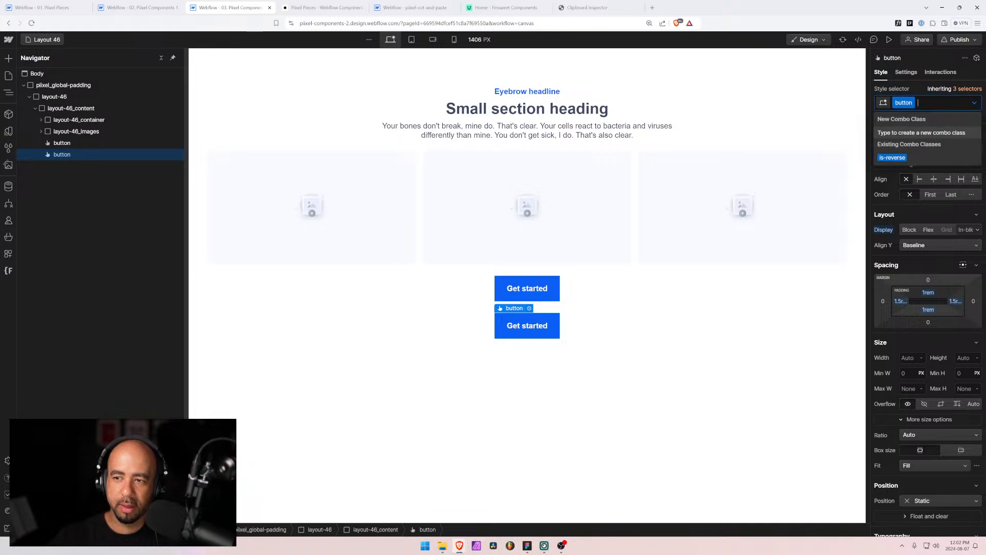
key("Down")
key("Return")
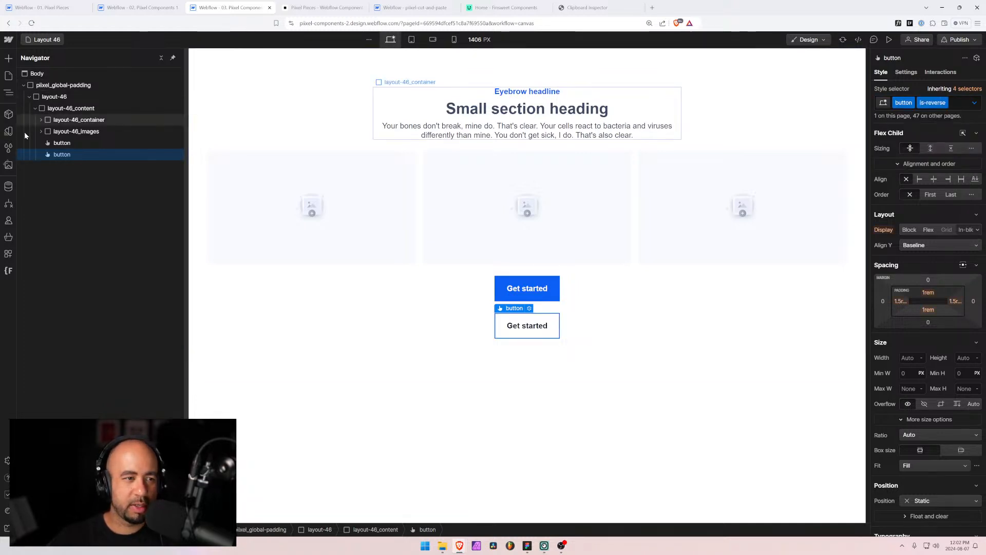
Wrap the first Get started button in a div block and move the second button into the same block
left_click(57, 144)
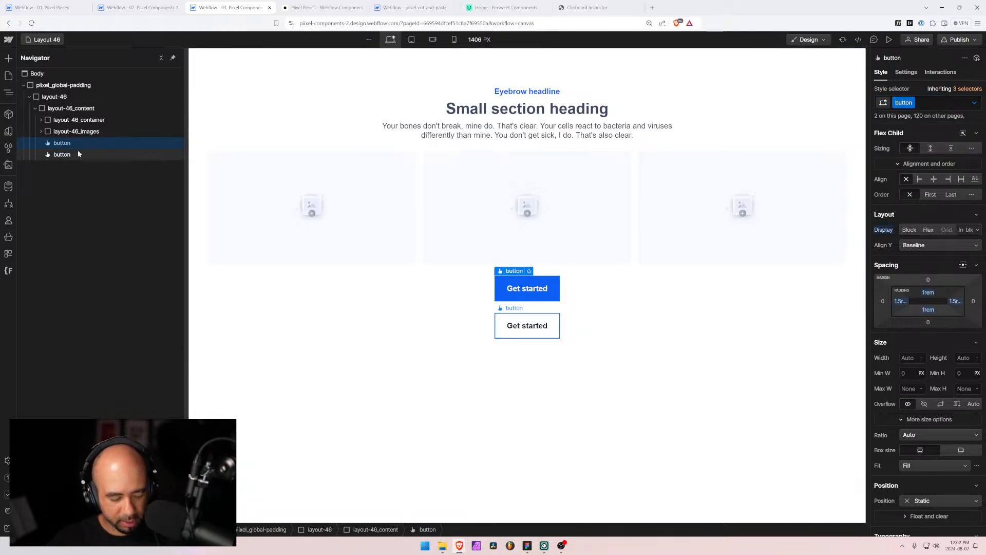
key("ctrl+alt+g")
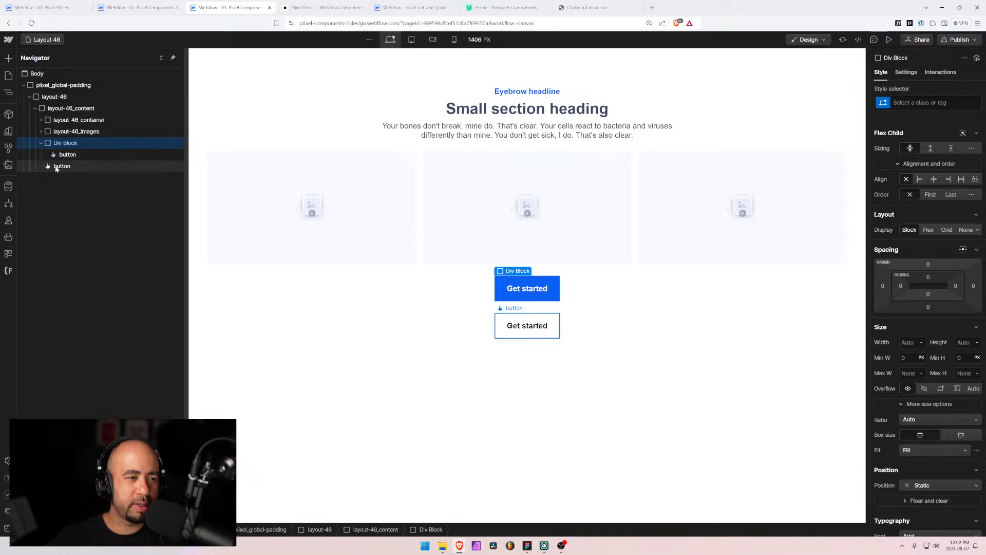
left_click_drag(61, 166, 67, 150)
Assign the button-group class with the is-centered combo class to the div block holding the two buttons
left_click(64, 143)
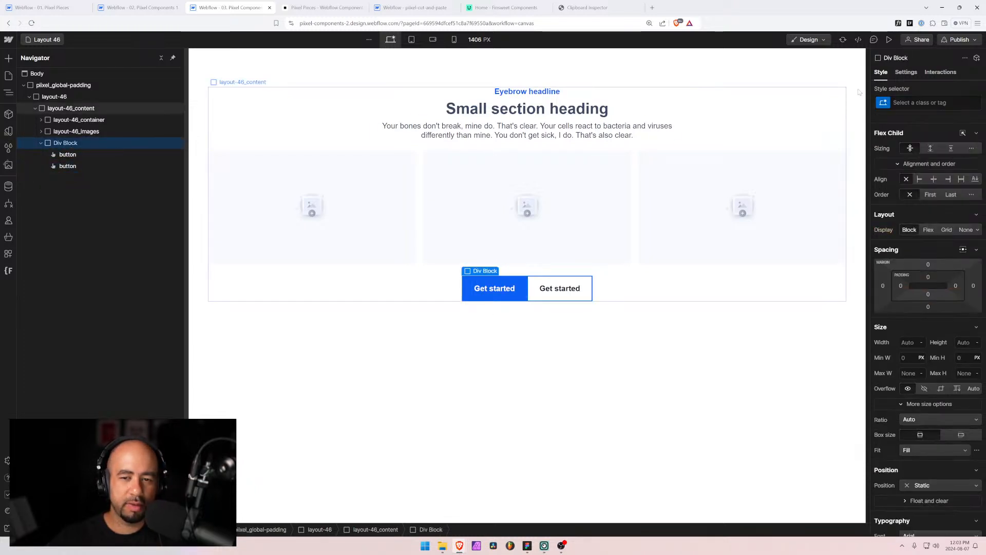
key("ctrl+Return")
type("butt")
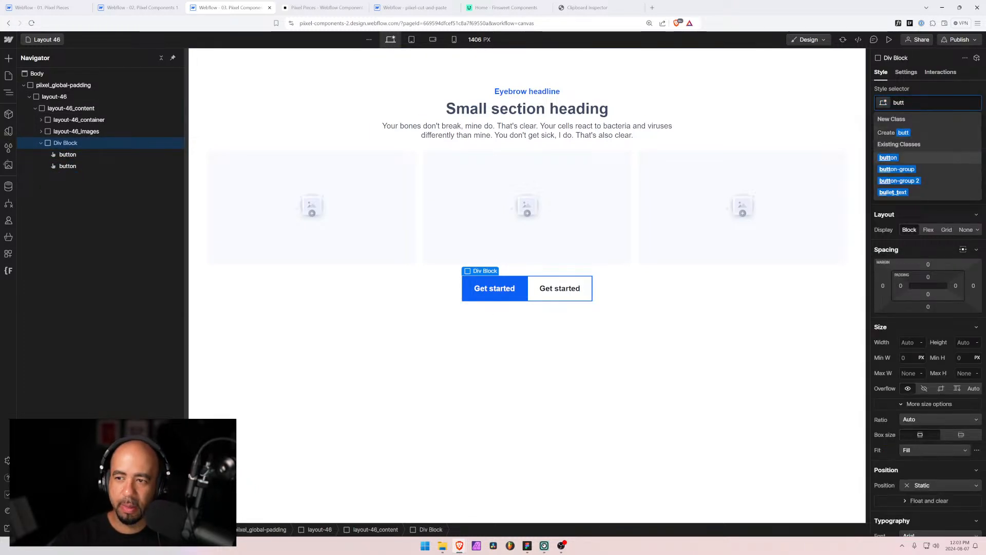
key("Return")
left_click(959, 101)
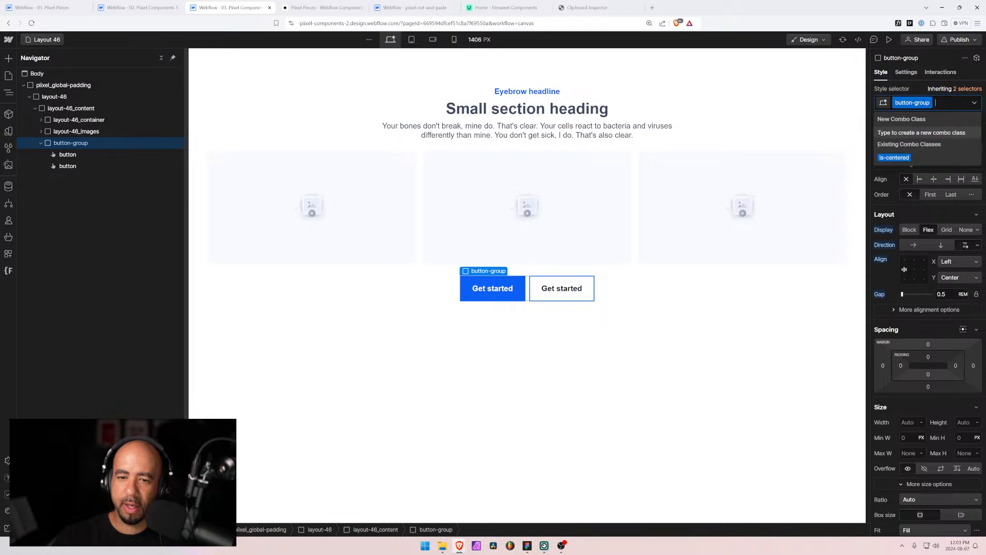
left_click(902, 159)
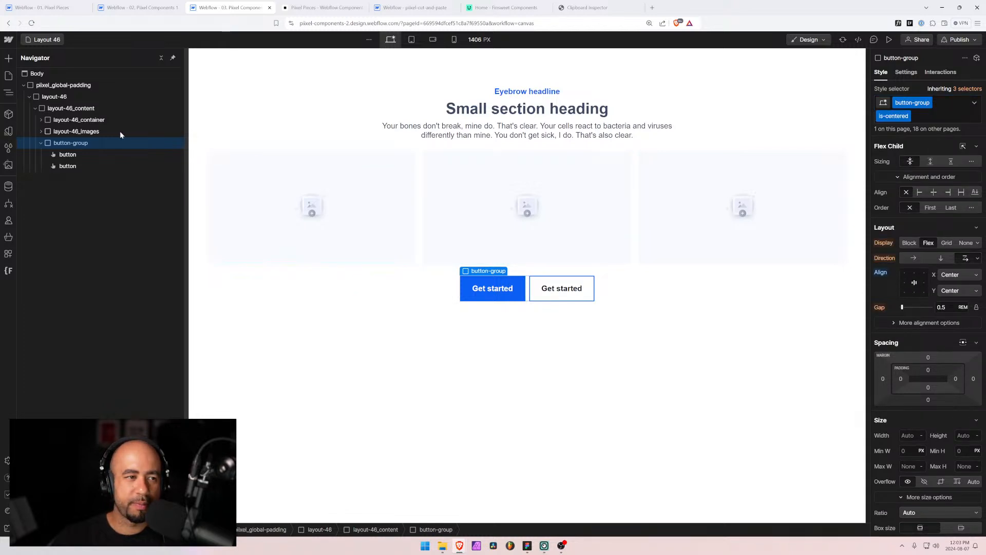
left_click(40, 142)
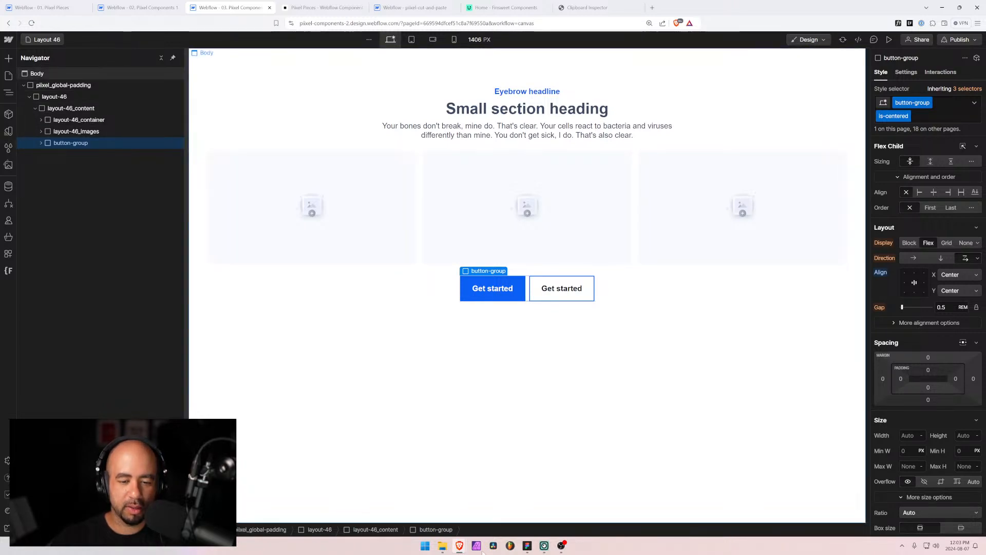
Switch to Figma, duplicate the Layout 46 frame and reorder the layers so the original directly follows Layout 45
left_click(527, 546)
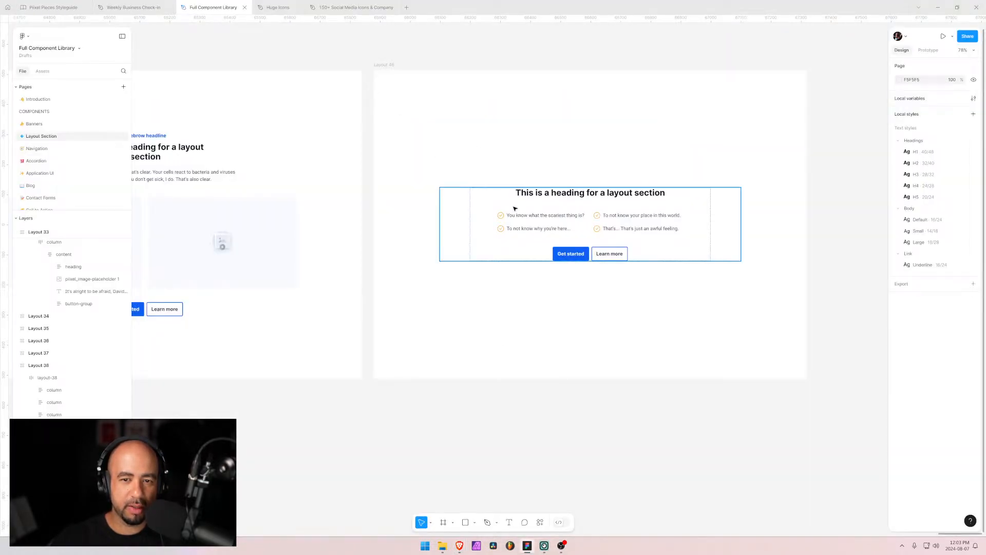
left_click(152, 340)
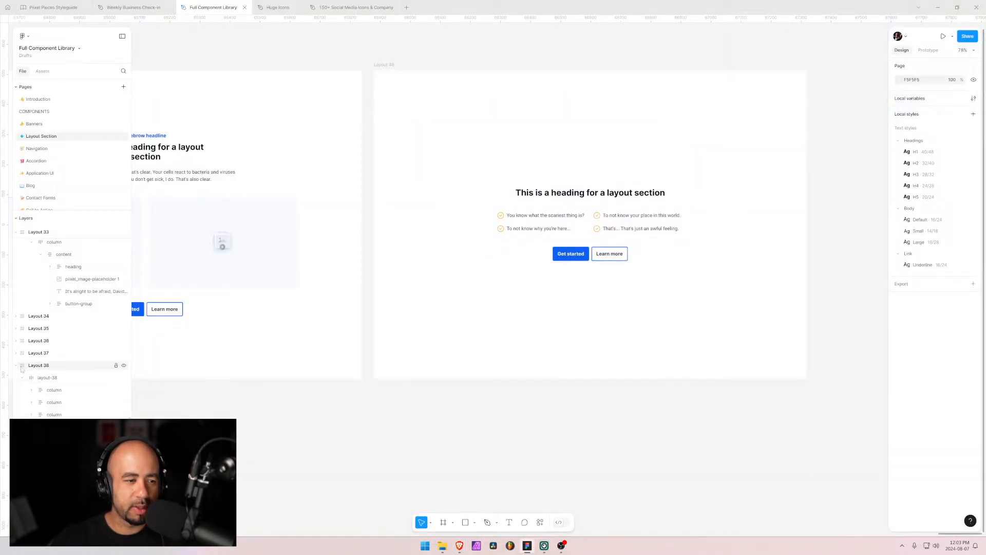
left_click(17, 233)
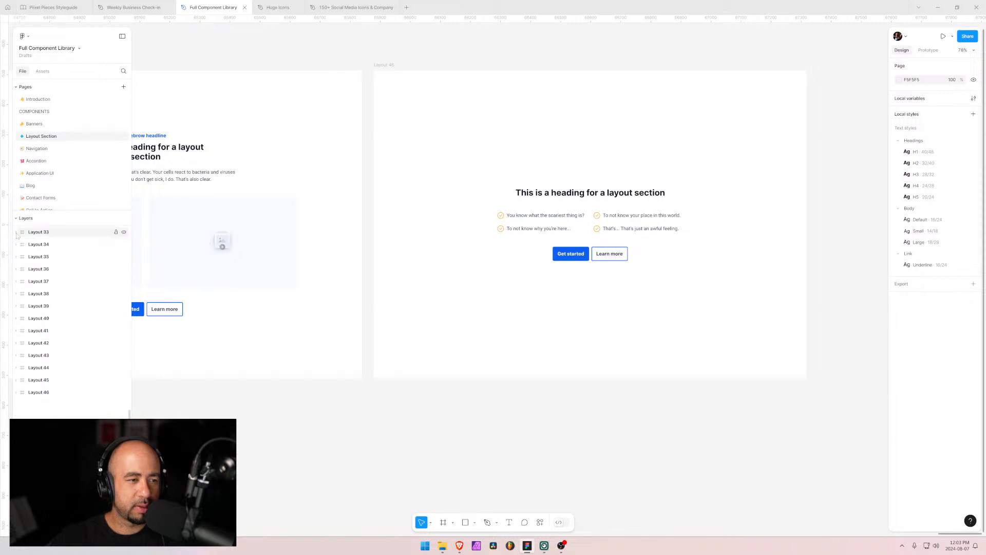
left_click(27, 393)
key("ctrl+d")
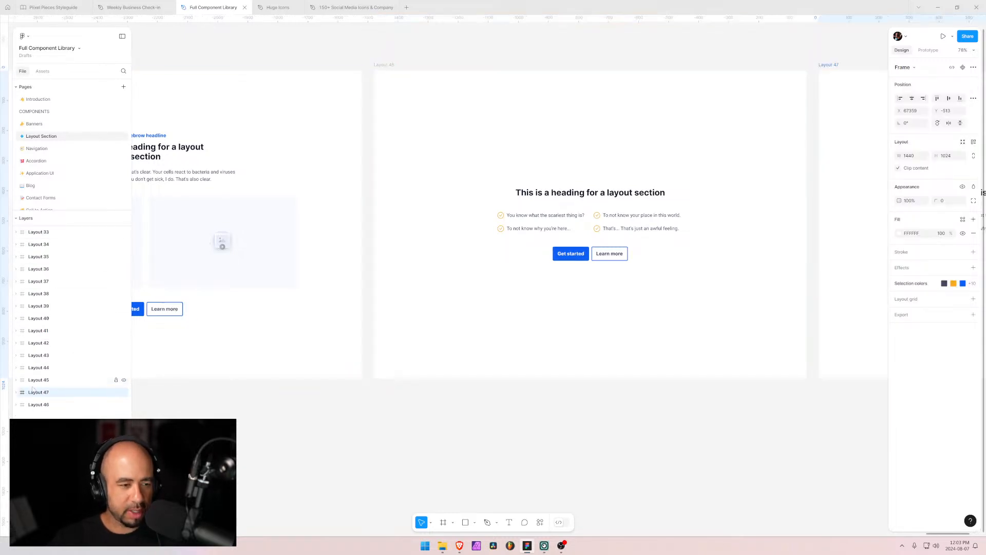
left_click_drag(37, 403, 35, 395)
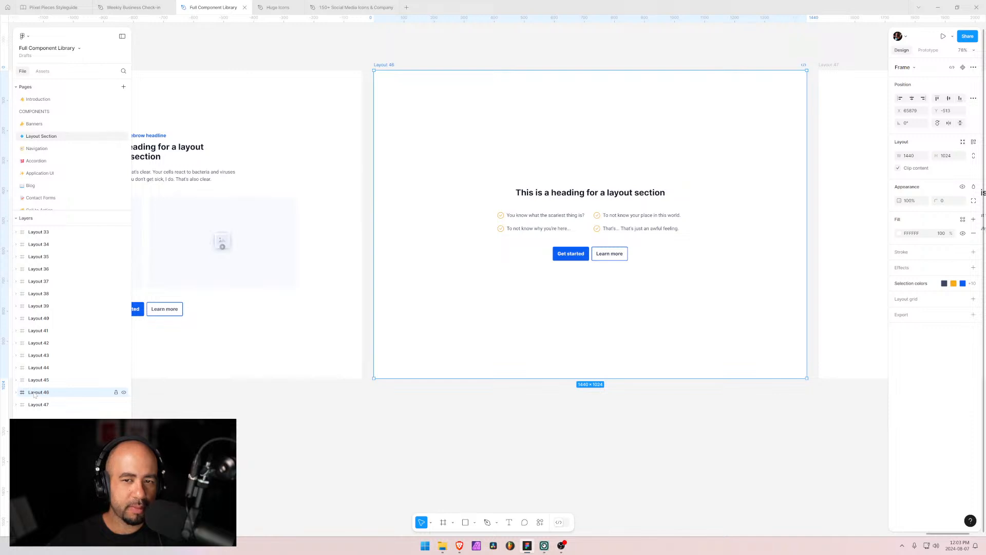
Replace the content of the Layout 46 frame with a copy of the Layout 45 content block
left_click_drag(713, 318, 643, 302)
left_click(476, 187)
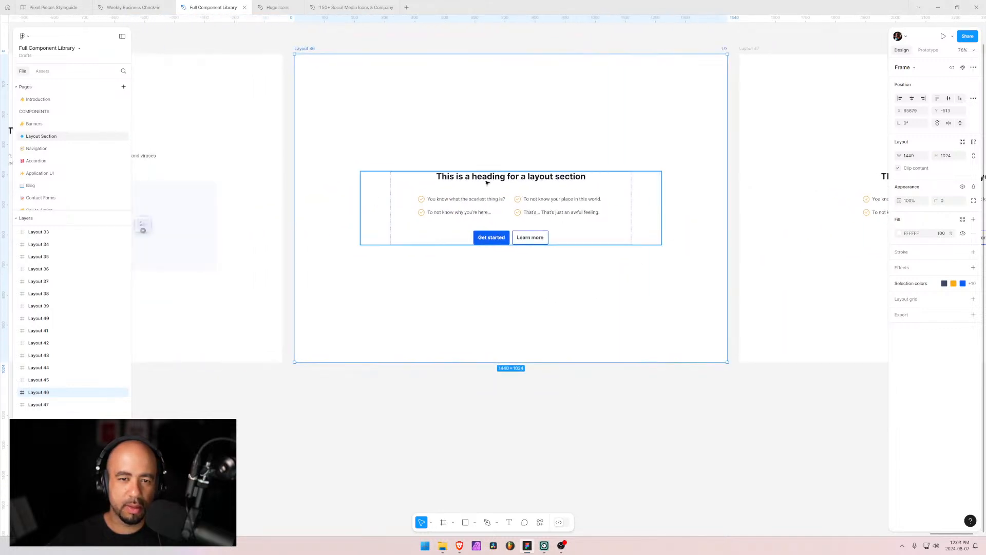
key("Delete")
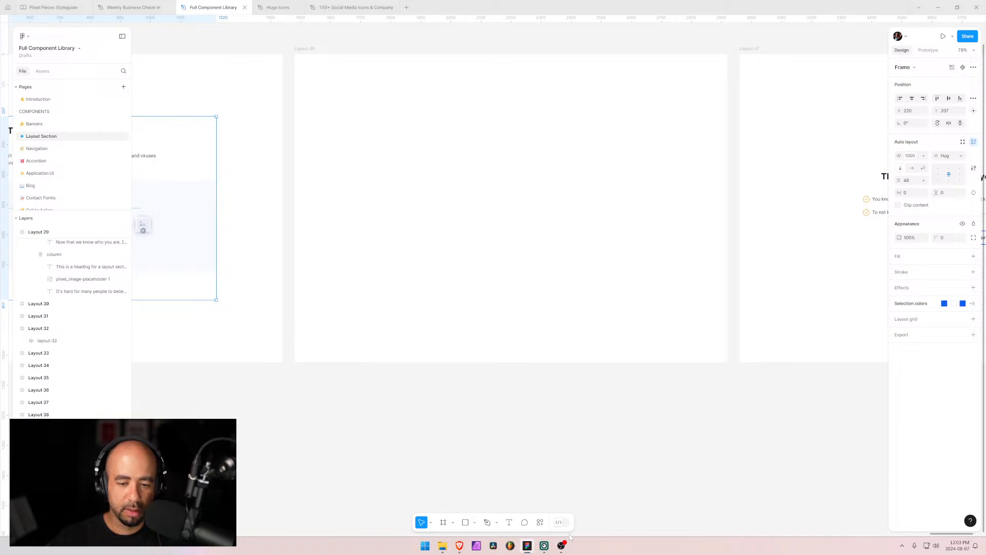
left_click_drag(222, 328, 568, 322)
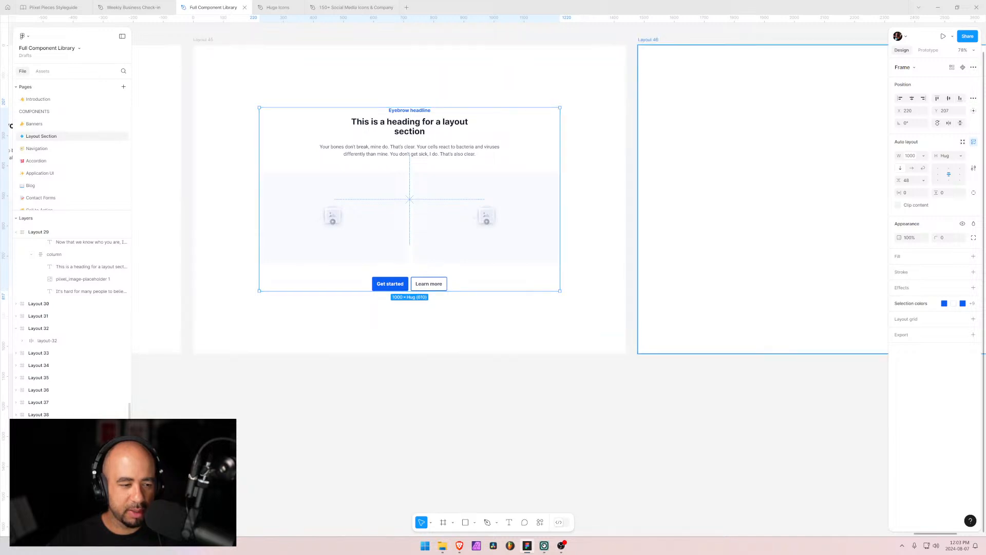
left_click(730, 198)
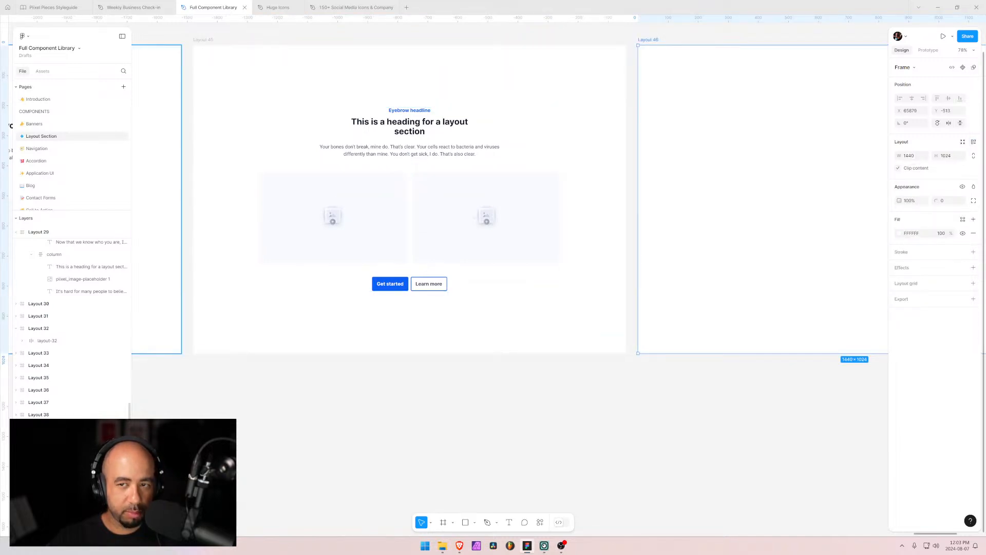
key("ctrl+v")
left_click_drag(741, 322, 394, 286)
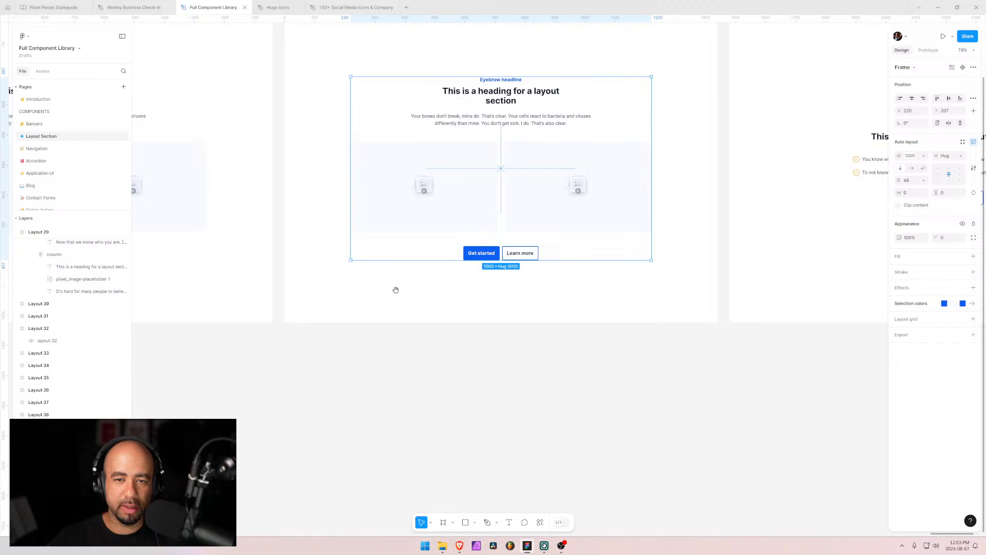
Duplicate the second image placeholder in the Layout 46 image row to make three images
left_click(469, 169)
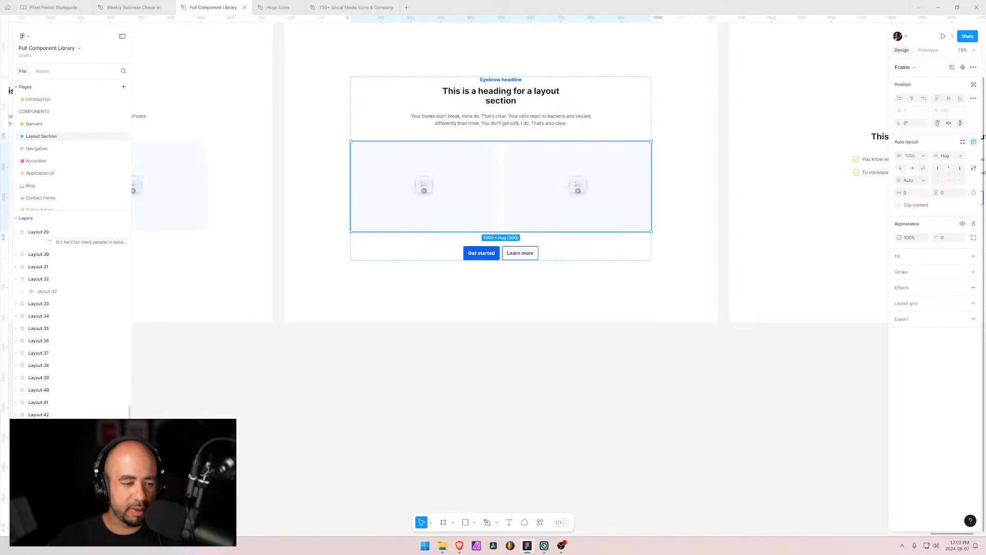
left_click(577, 185)
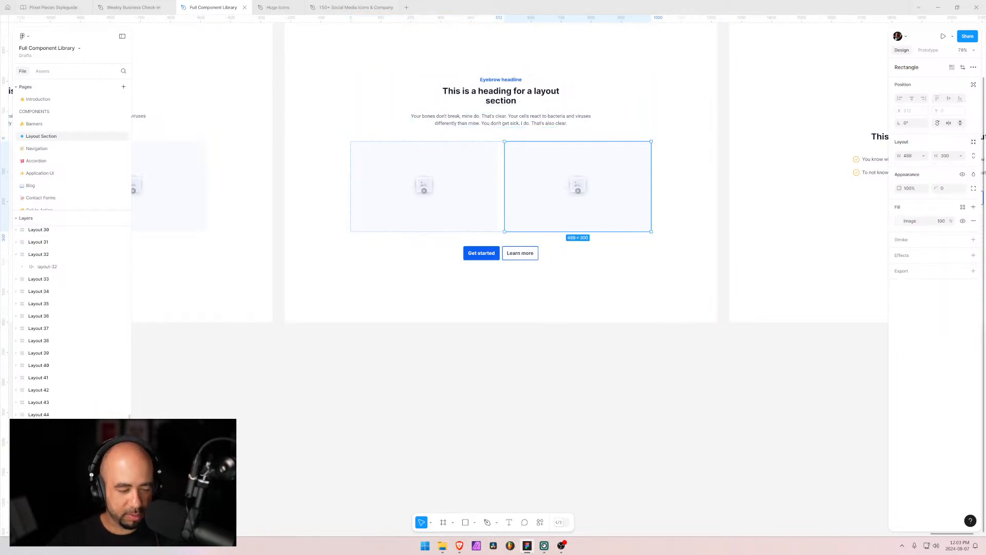
left_click_drag(578, 185, 500, 189)
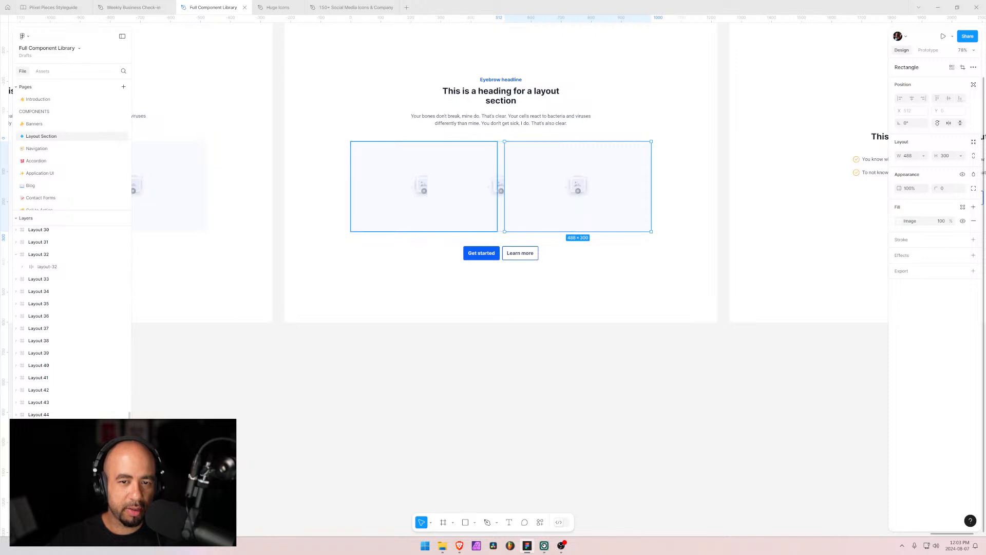
Set the width of all three image placeholders in the Layout 46 row to 300
left_click(67, 476)
left_click(67, 501, "shift")
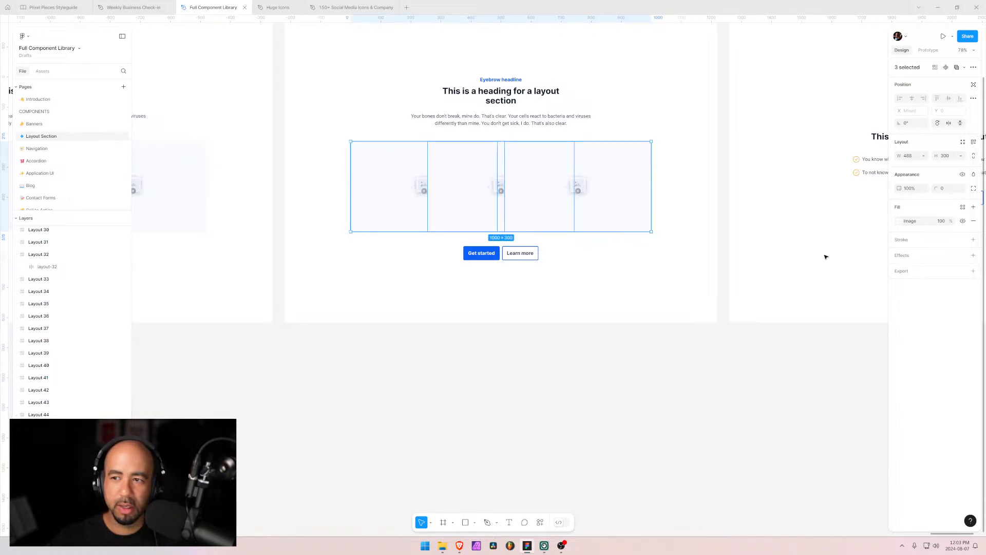
left_click(380, 163)
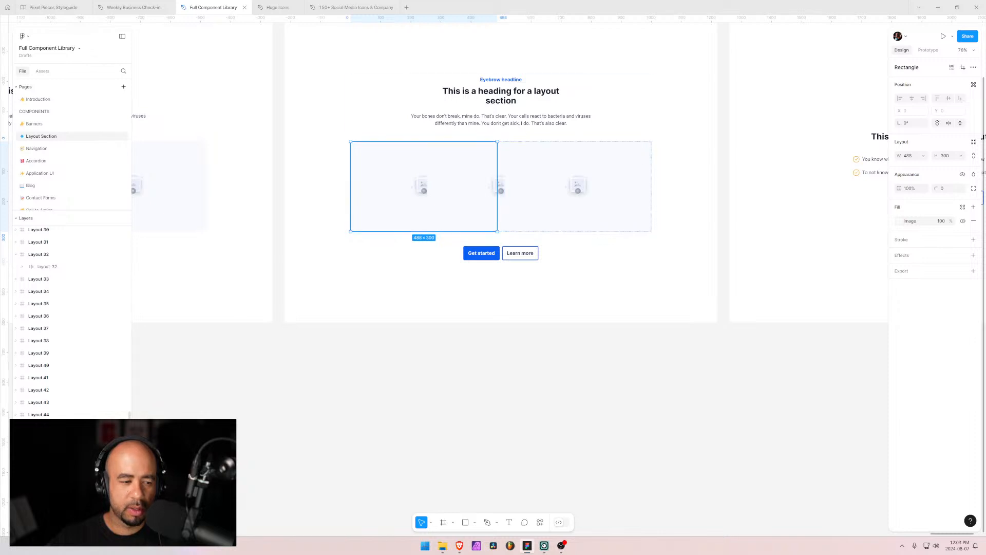
left_click_drag(496, 175, 650, 175)
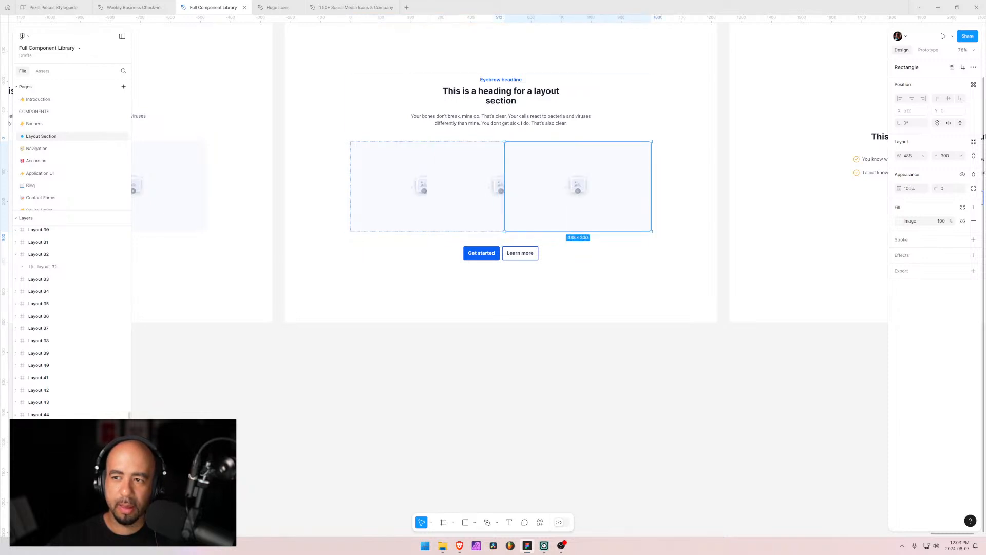
key("shift+Return")
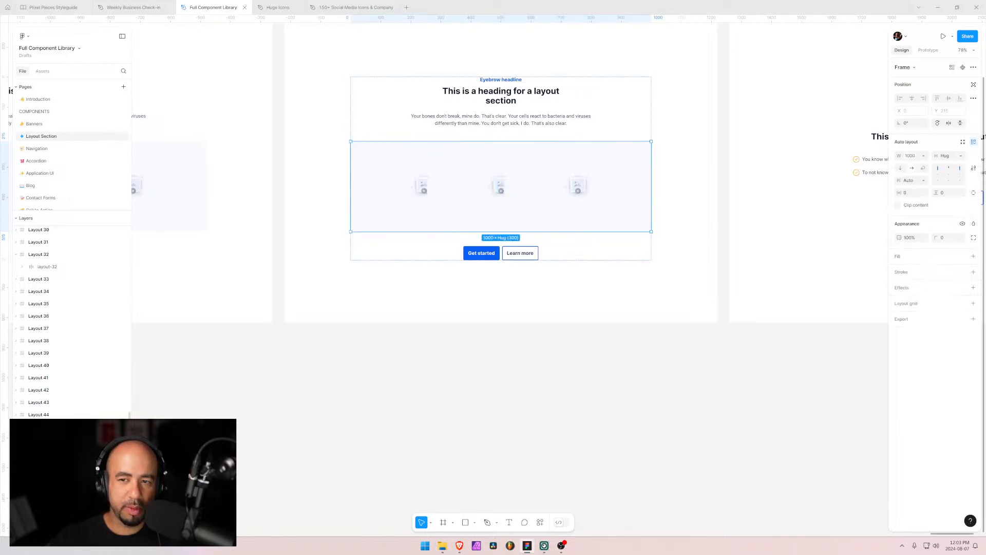
key("Return")
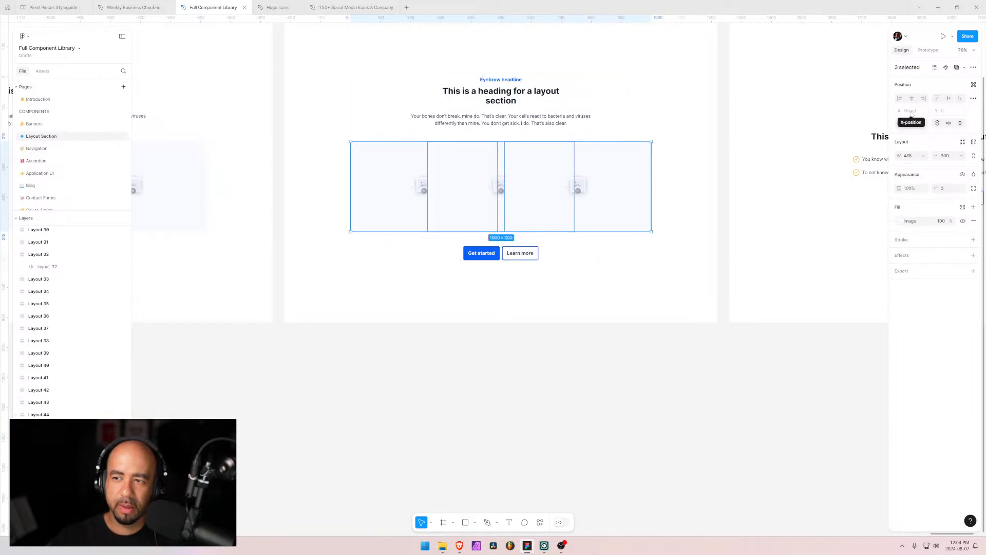
left_click(914, 156)
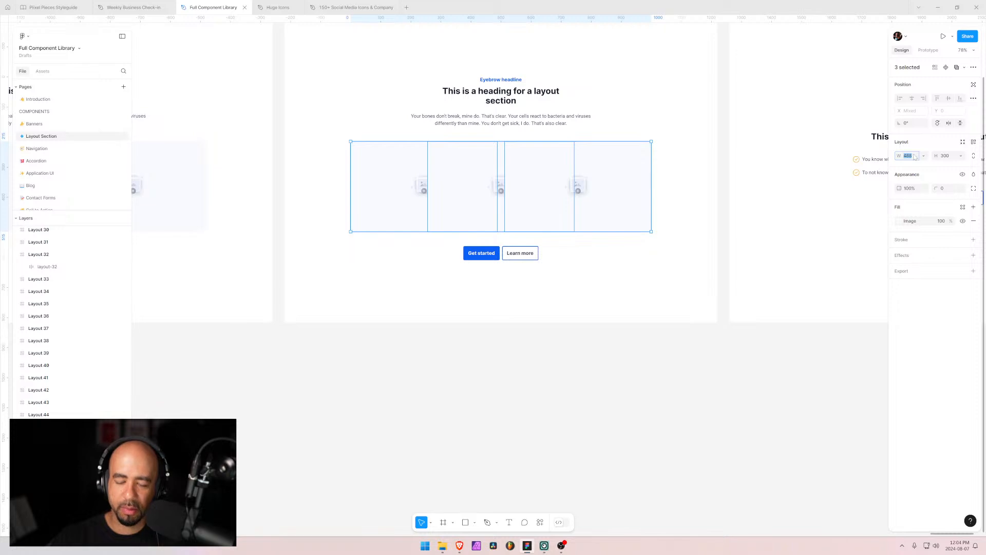
type("300")
key("Return")
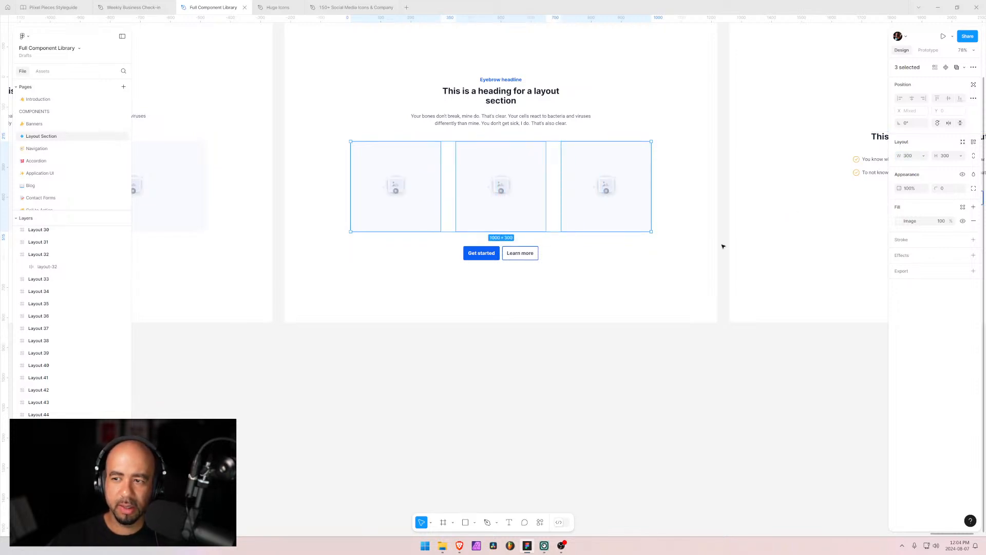
left_click(650, 291)
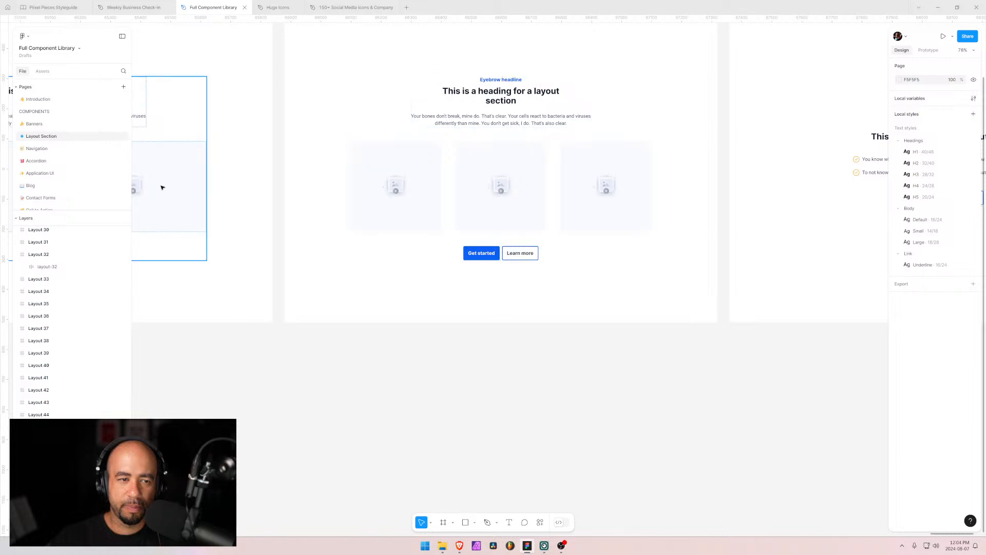
Compare the image rows of Layout 45 and Layout 46, checking the row frame and its first image placeholder
scroll(278, 252, "down", 1)
scroll(277, 251, "down", 1)
left_click_drag(224, 251, 385, 264)
left_click(249, 183)
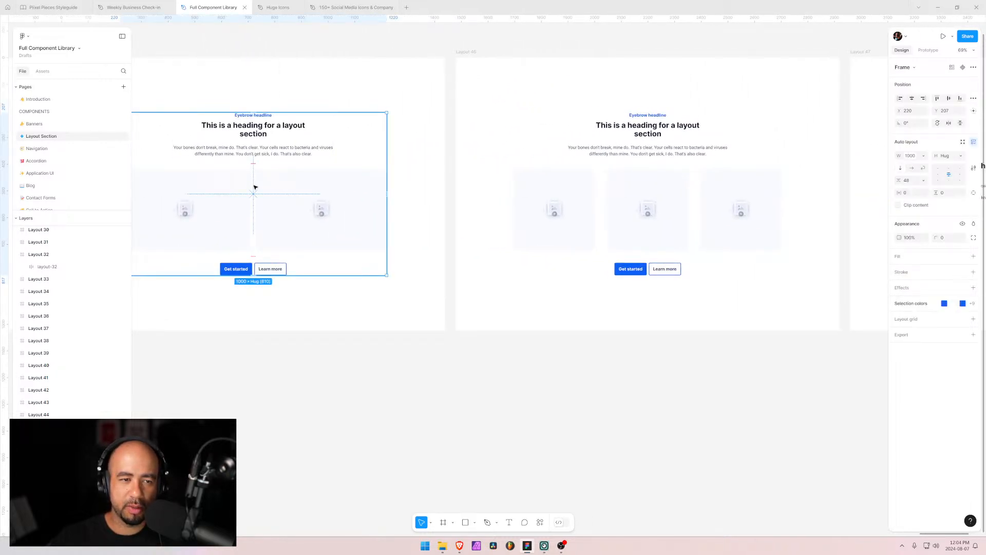
left_click(307, 190)
left_click(568, 195)
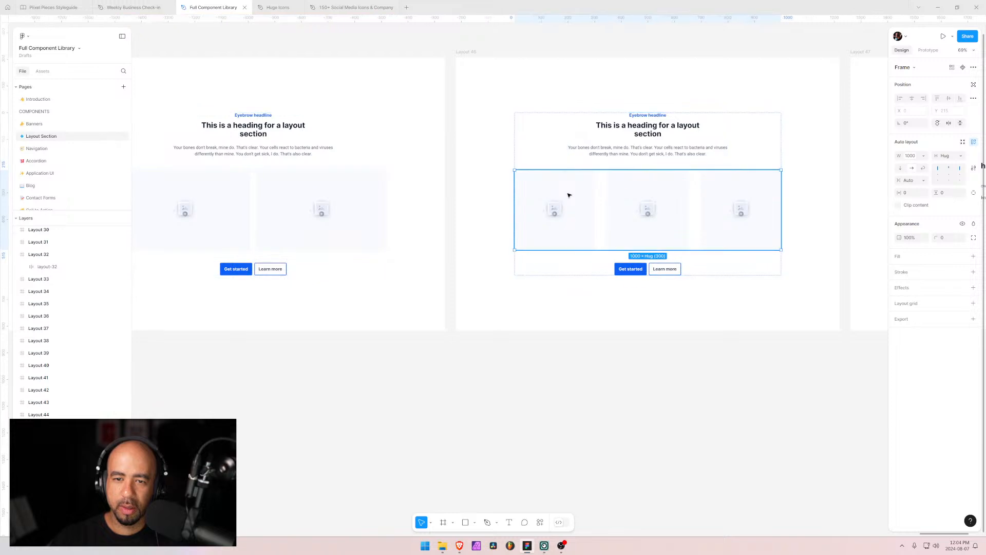
mouse_move(237, 330)
left_mouse_down()
mouse_move(678, 339)
mouse_move(244, 318)
left_mouse_up()
left_click_drag(591, 330, 475, 329)
left_click(449, 194)
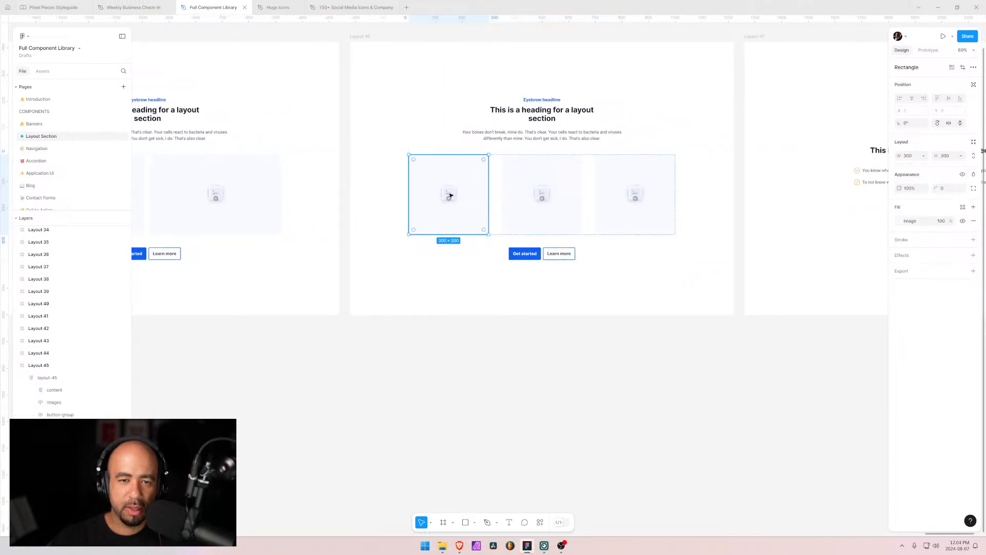
Widen all three image placeholders in the Layout 46 row, trying 310 before settling on 320
left_click(635, 194, "shift")
left_click(541, 194, "shift")
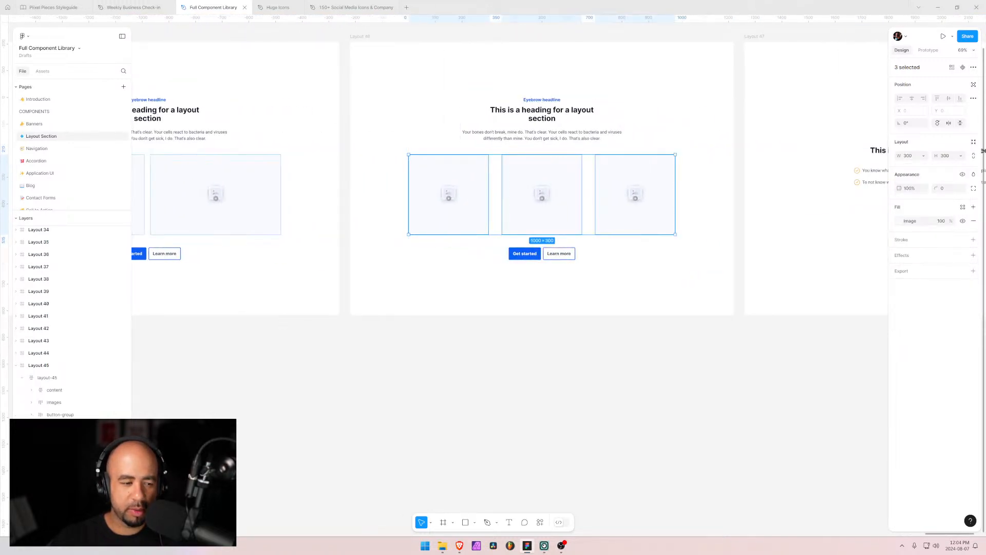
left_click(909, 156)
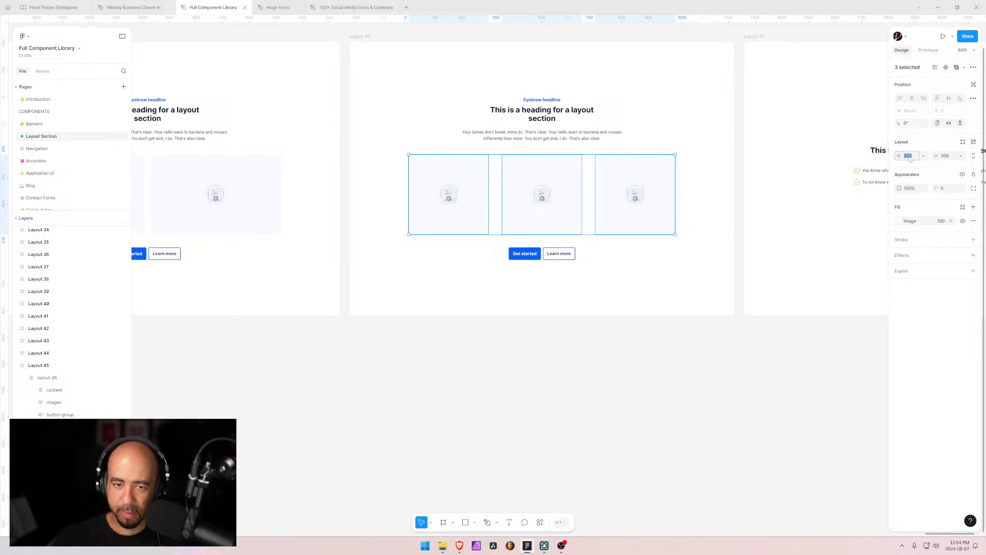
type("3")
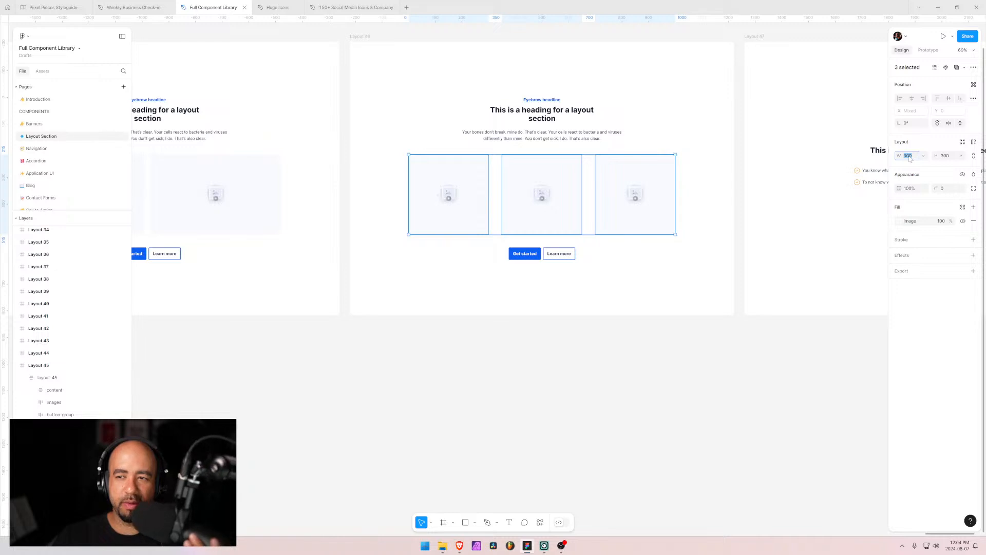
type("10")
key("Return")
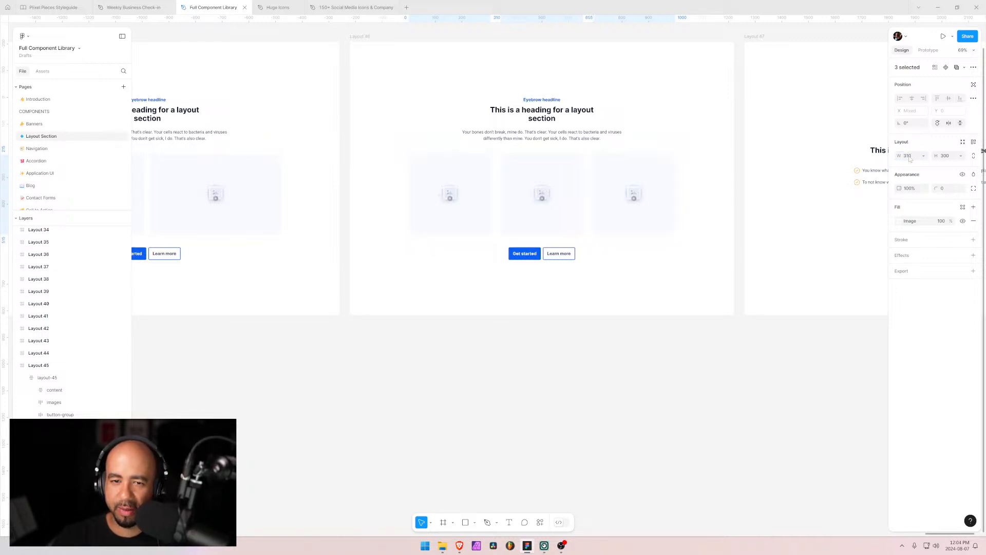
left_click(910, 155)
type("320")
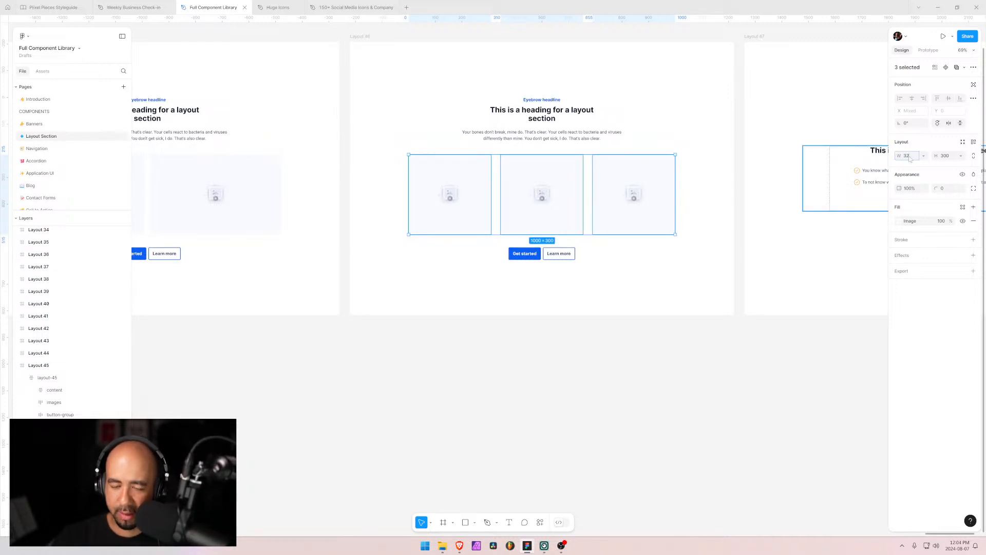
key("Return")
left_click(423, 297)
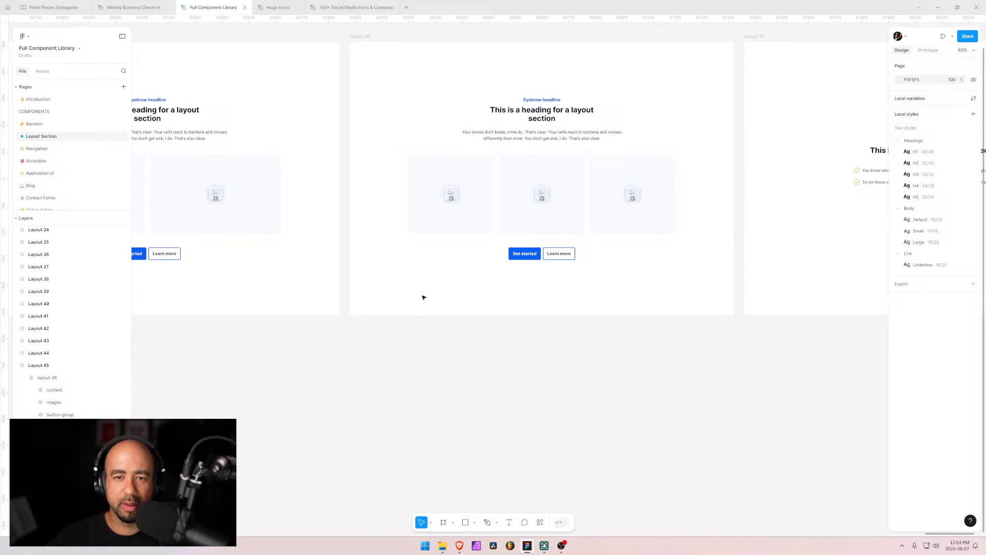
Check the Layout 46 content frame in Figma and compare it with the Layout 46 component in Webflow
left_click(463, 245)
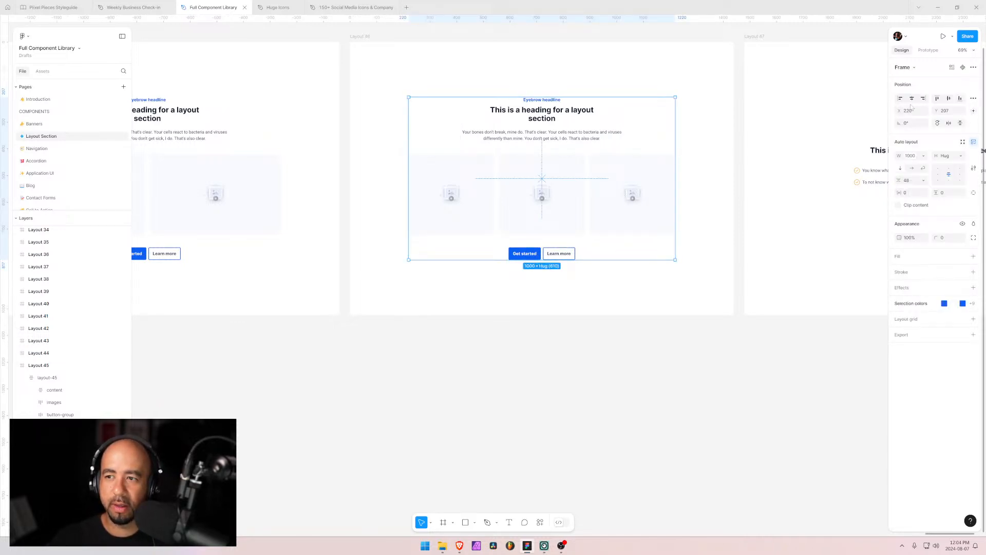
left_click(627, 296)
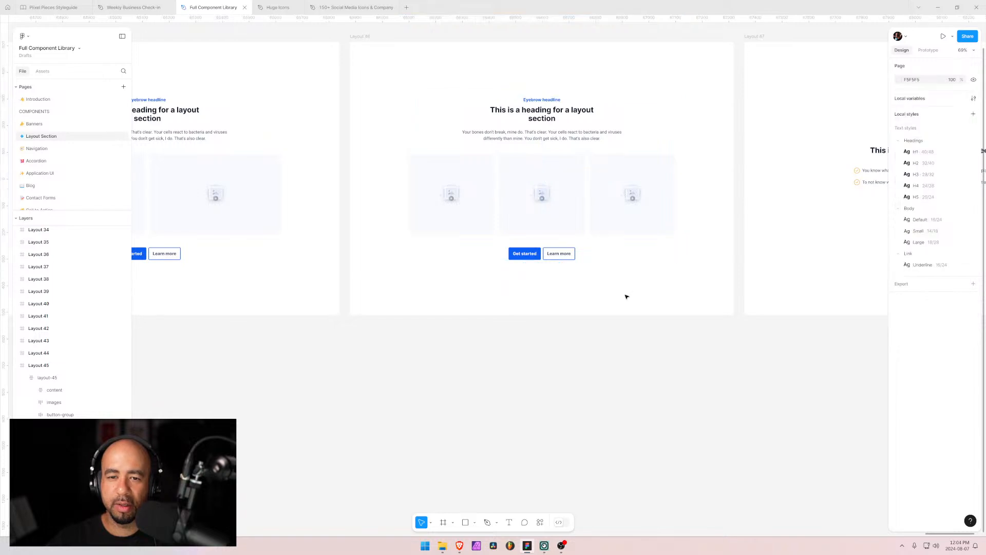
key("alt+Tab")
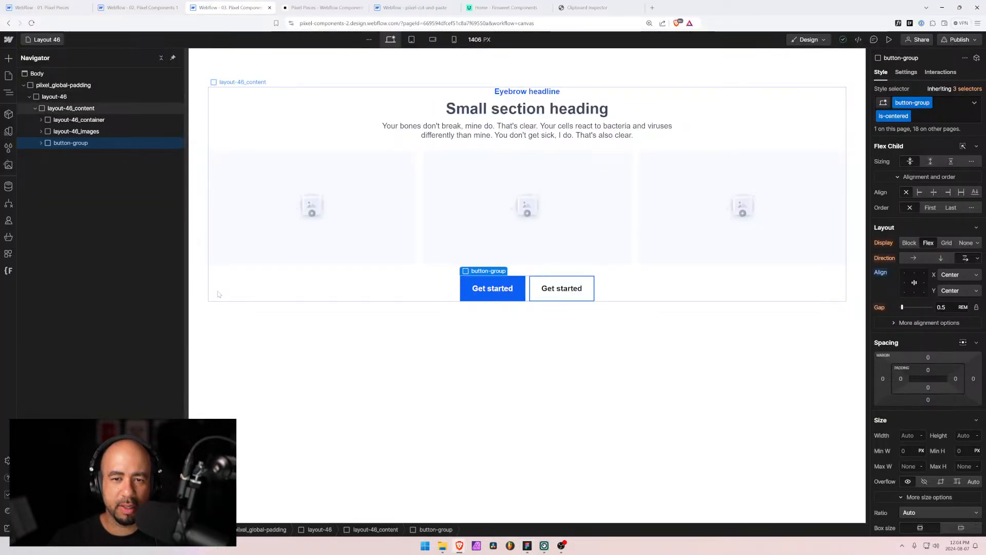
key("alt+Tab")
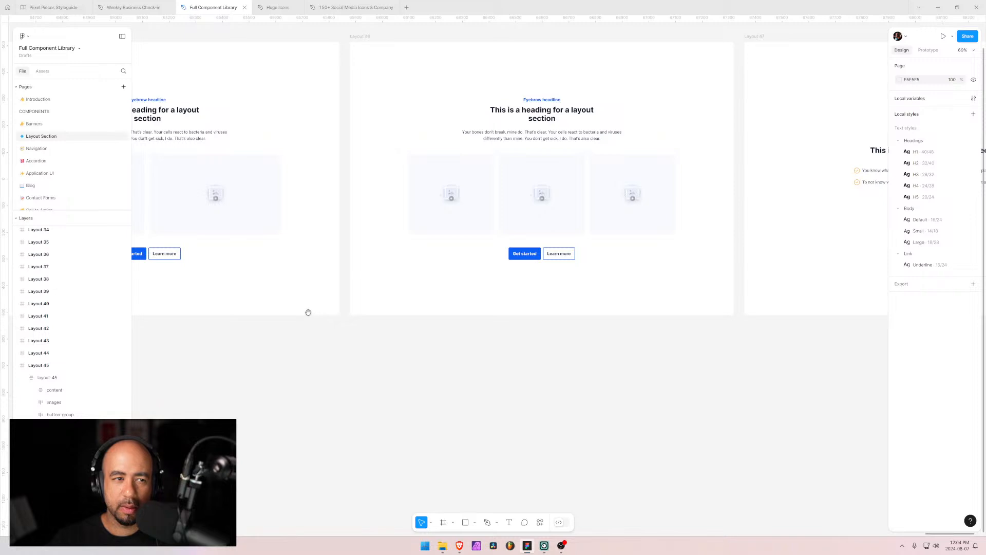
Rename the three-image Layout 46 frame to Layout 47
left_click_drag(308, 311, 504, 315)
left_click(565, 89)
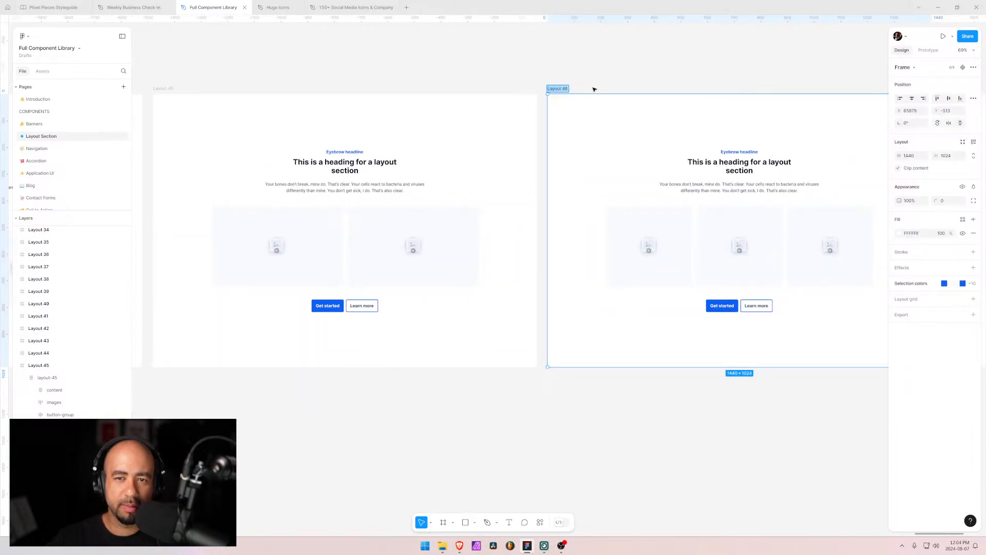
type("7")
key("Return")
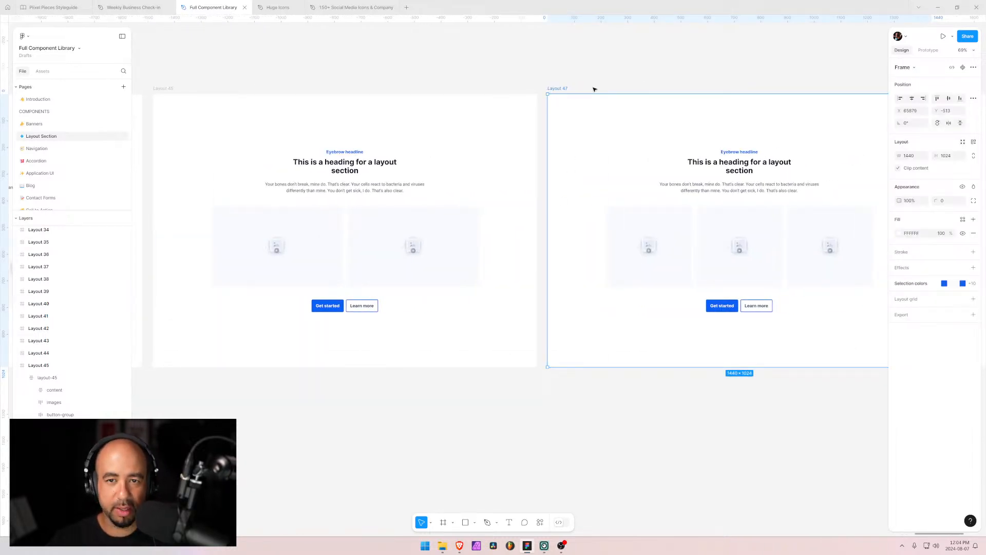
Move the checklist frame out of the row into the empty canvas below, and duplicate the three-image frame into its place
scroll(609, 194, "down", 5)
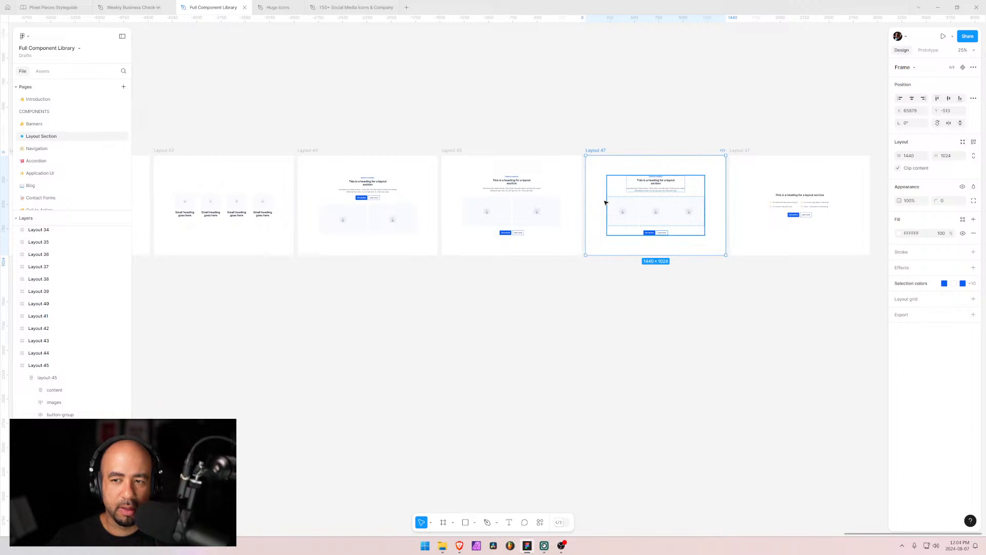
left_click_drag(743, 151, 828, 334)
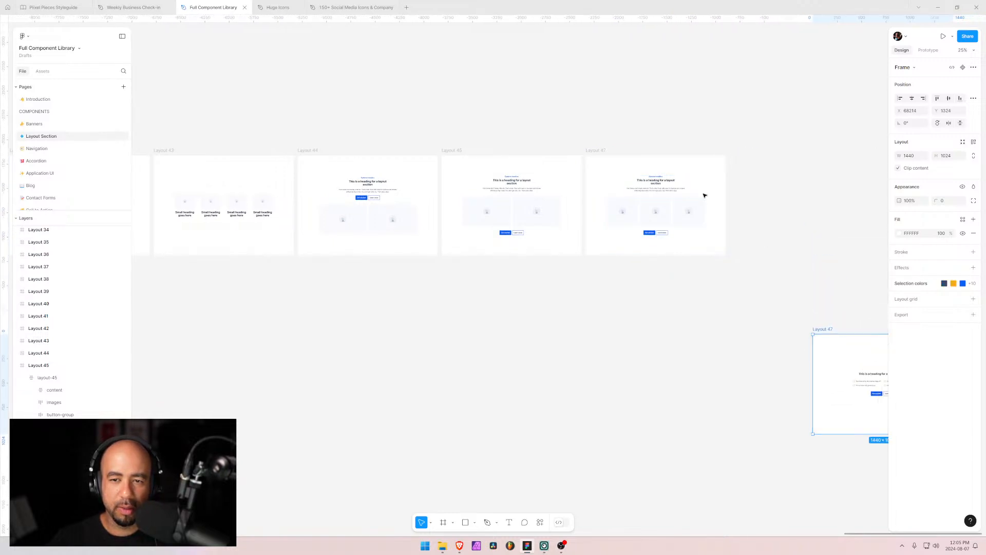
left_click(16, 365)
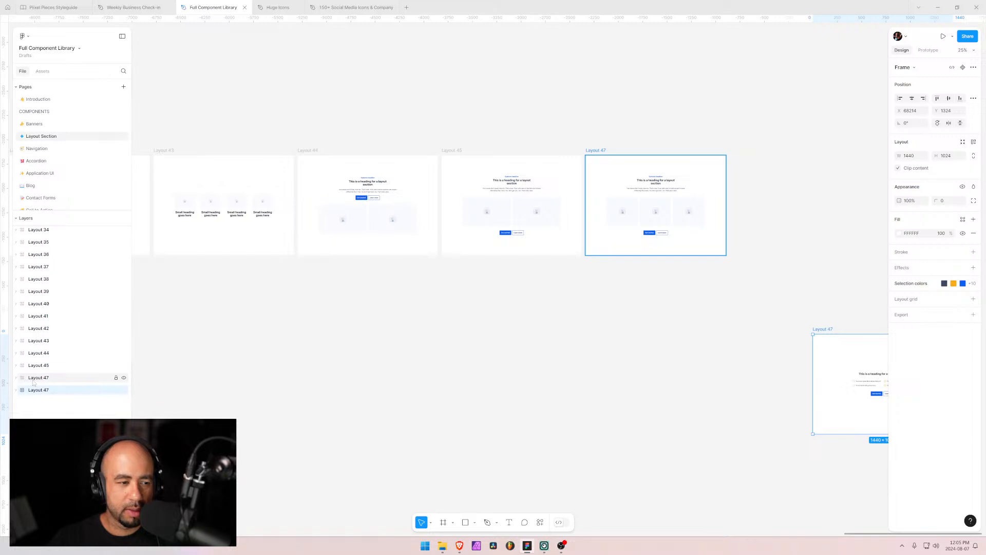
left_click(36, 380)
key("ctrl+d")
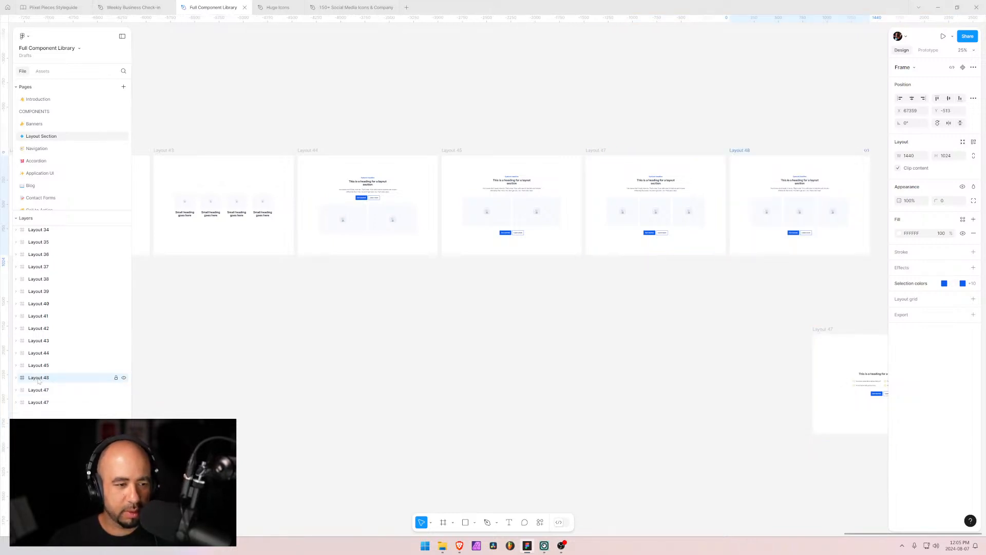
Reorder the layers so the duplicated frame sits directly below the original three-image frame
left_click(38, 379)
left_click_drag(39, 380, 39, 395)
left_click(40, 378)
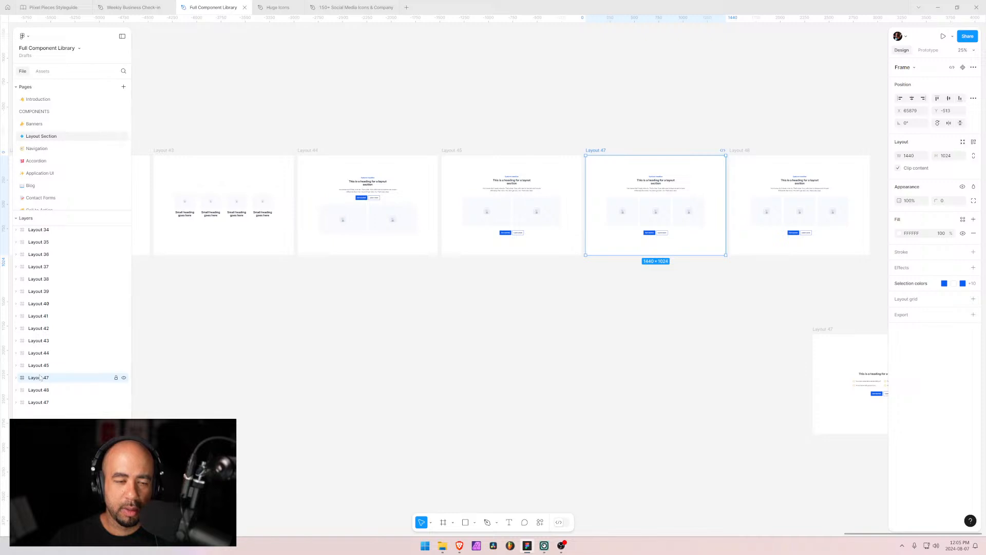
Rename the content block inside the original three-image frame to layout-46
left_click(16, 378)
left_click(58, 391)
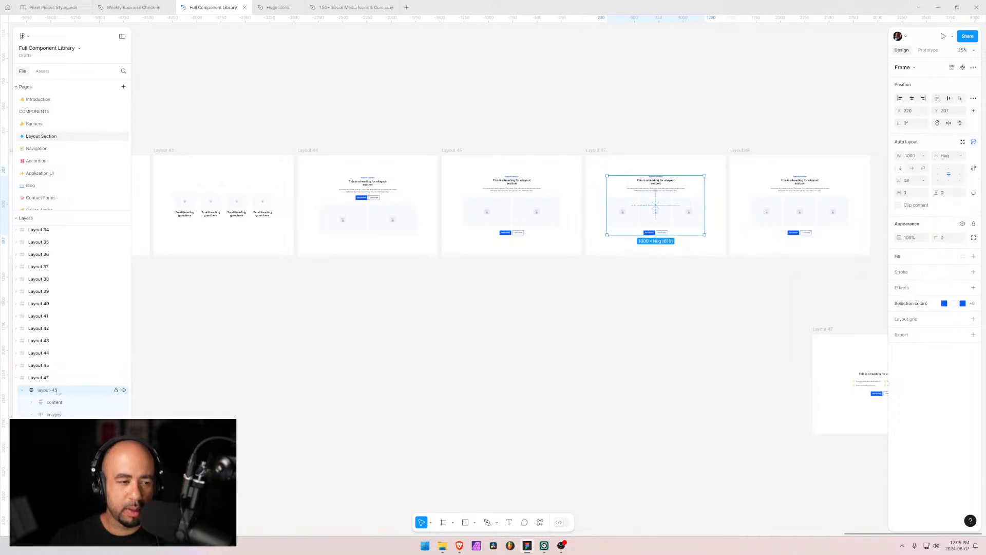
double_click(58, 391)
key("Right")
key("shift+Left")
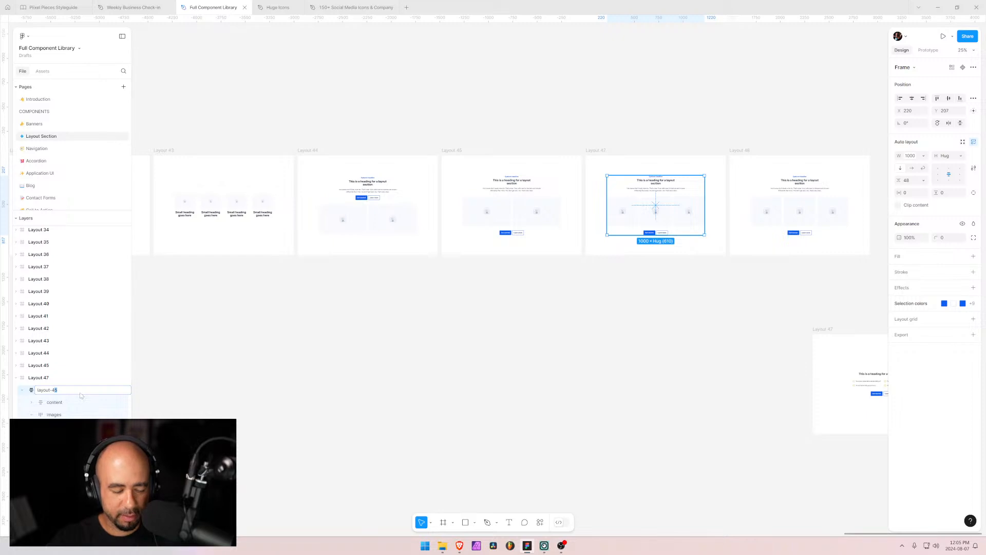
Rename the original three-image frame from Layout 47 back to Layout 46
left_click(57, 379)
double_click(59, 378)
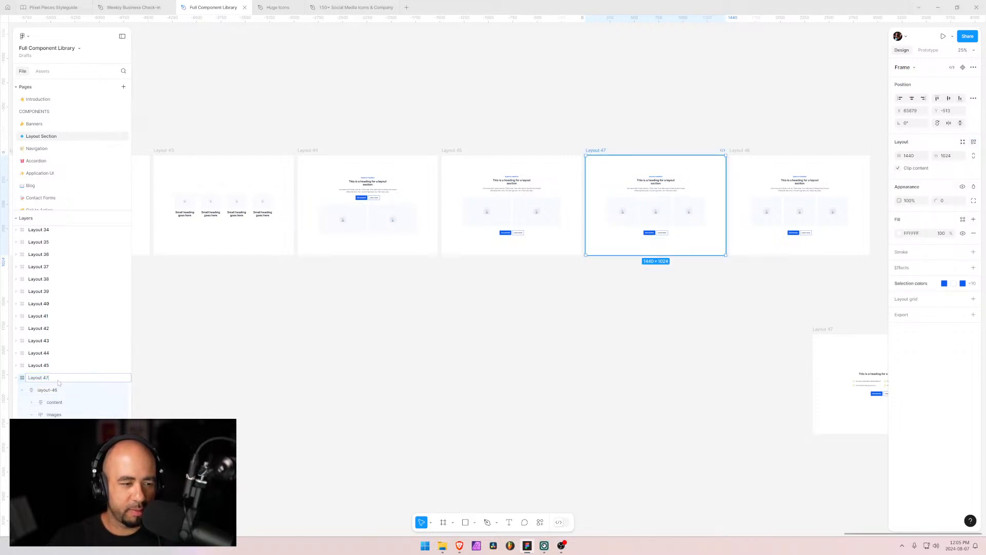
key("Return")
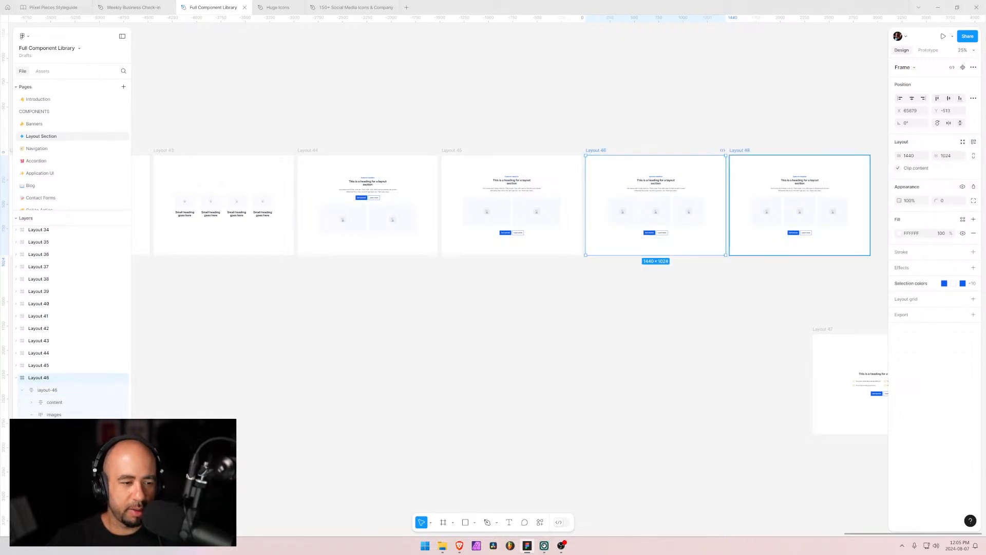
Move the button group of Layout 46 into its content group, so the buttons sit between the text and the image row
left_click(41, 415)
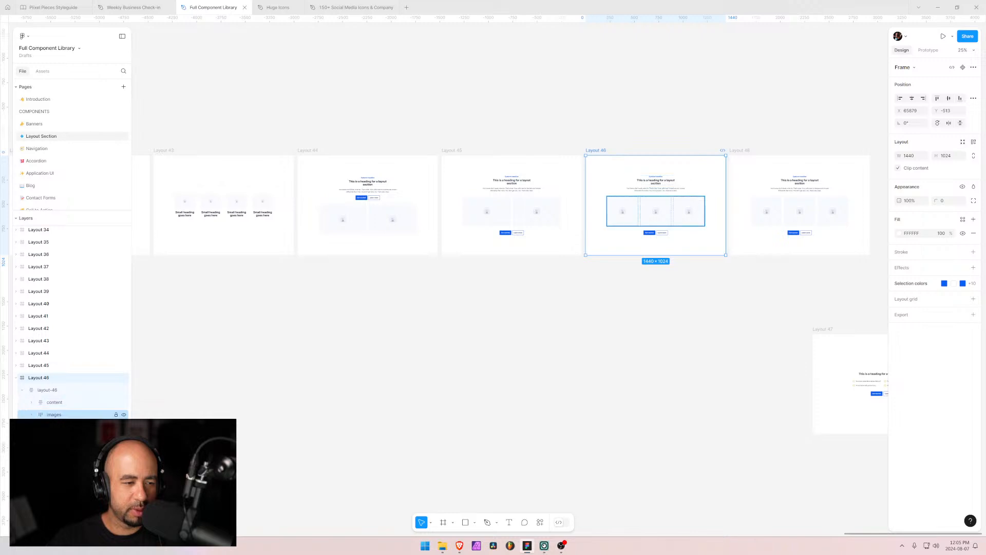
left_click_drag(31, 416, 46, 409)
left_click(49, 427)
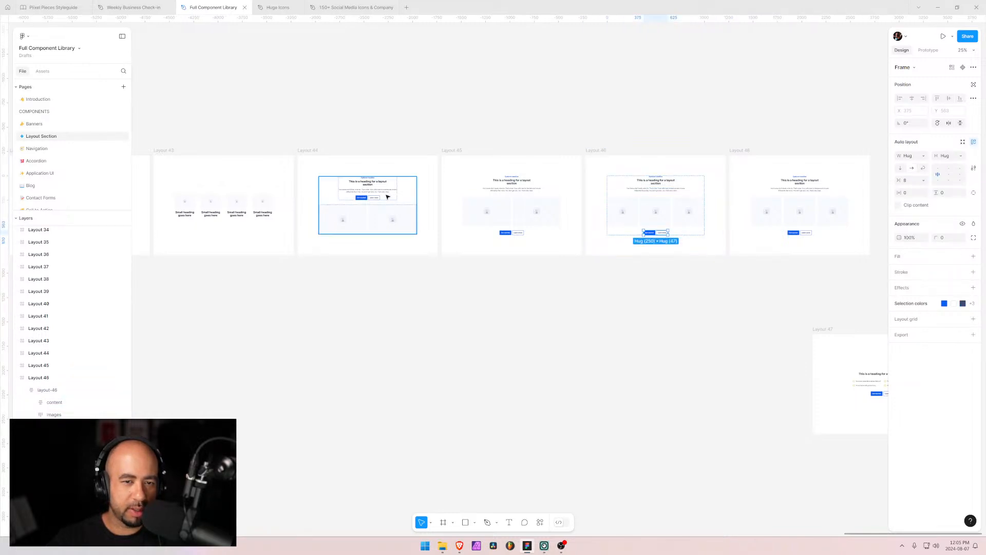
left_click(32, 403)
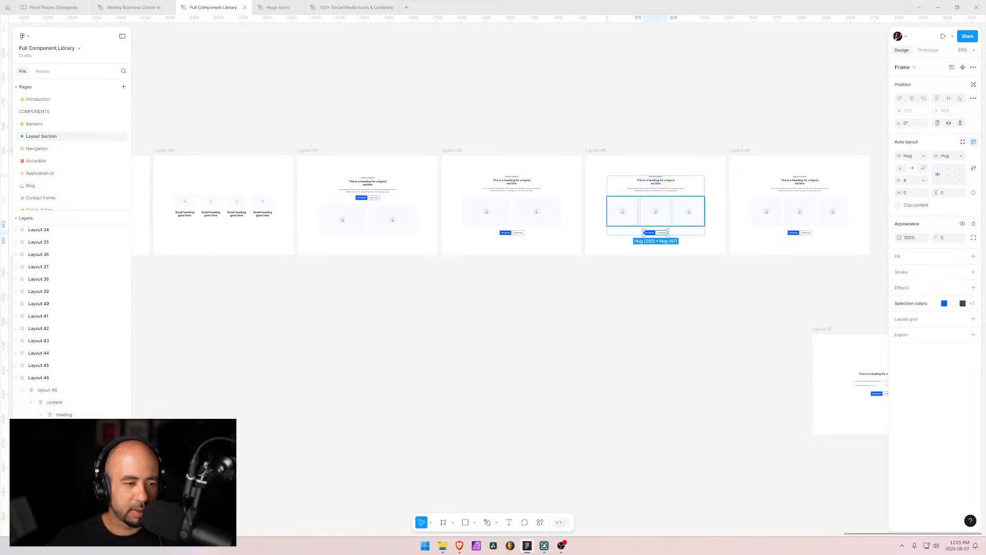
left_click_drag(49, 439, 51, 422)
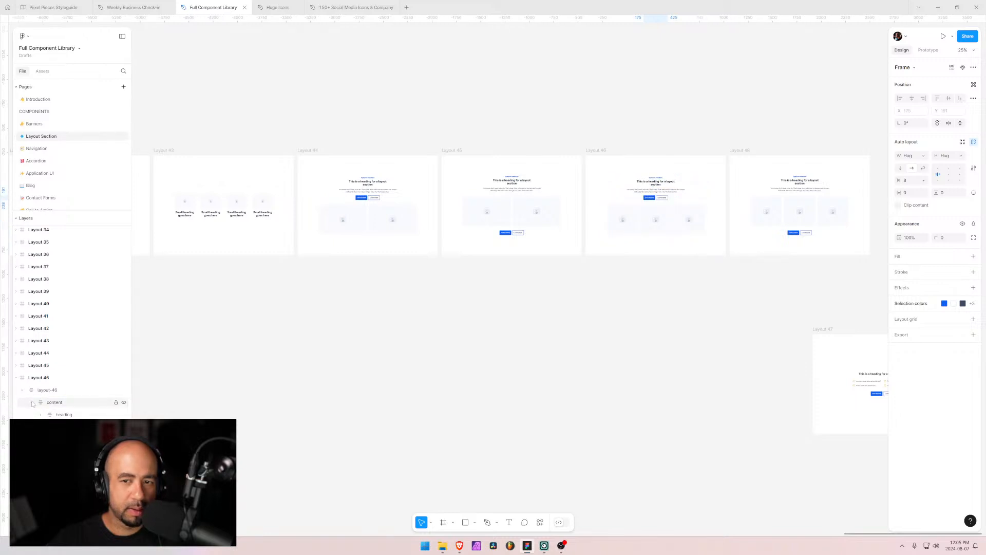
left_click(32, 403)
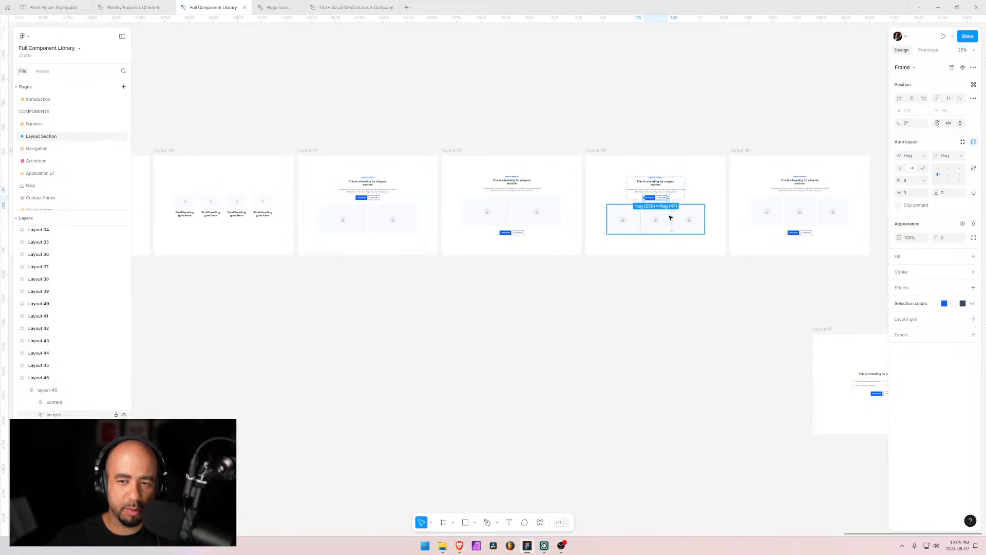
Rename the duplicated three-image frame at the end of the row to Layout 47
left_click(776, 192)
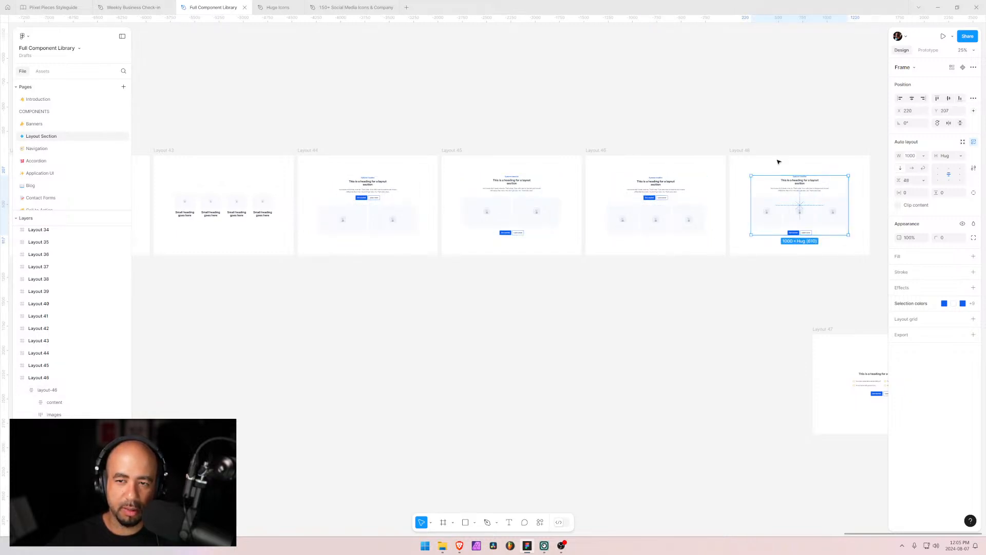
left_click(742, 150)
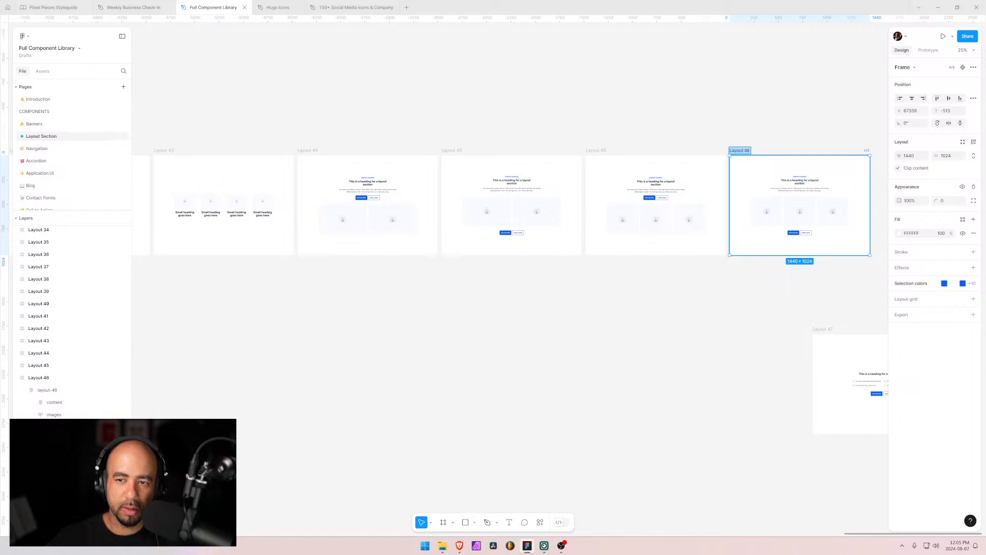
key("Right")
key("shift+Left")
type("7")
key("Return")
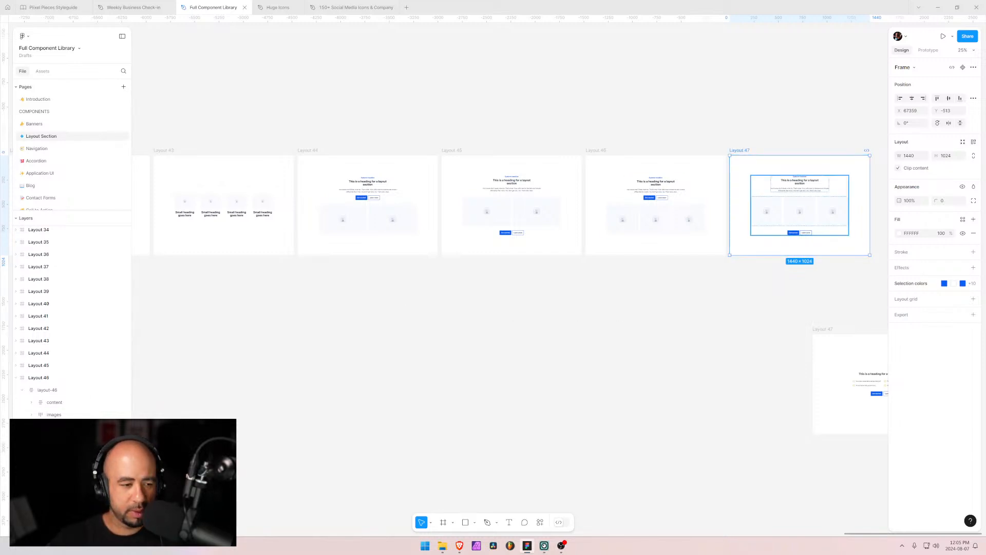
Rename the checklist frame placed below the row to Layout 48
left_click(800, 205)
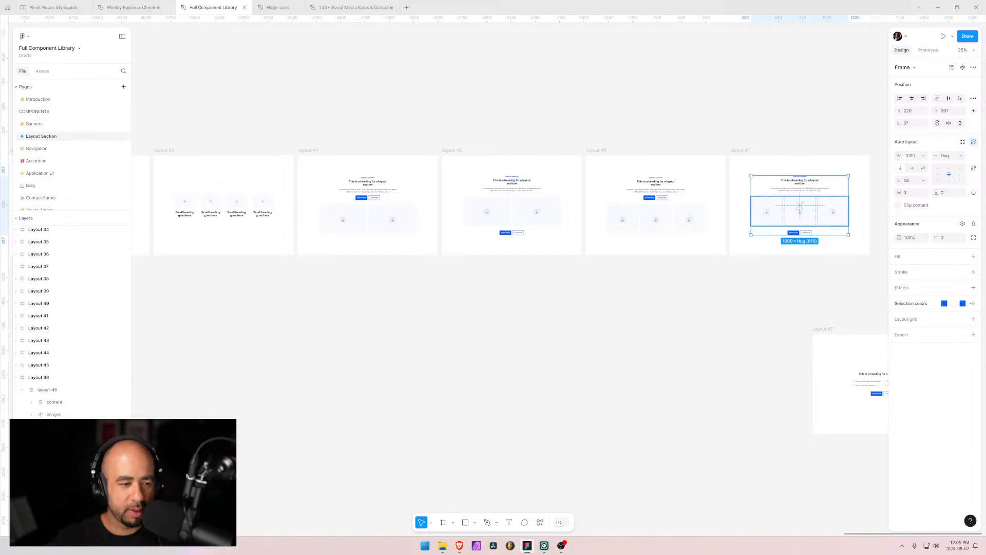
left_click(823, 329)
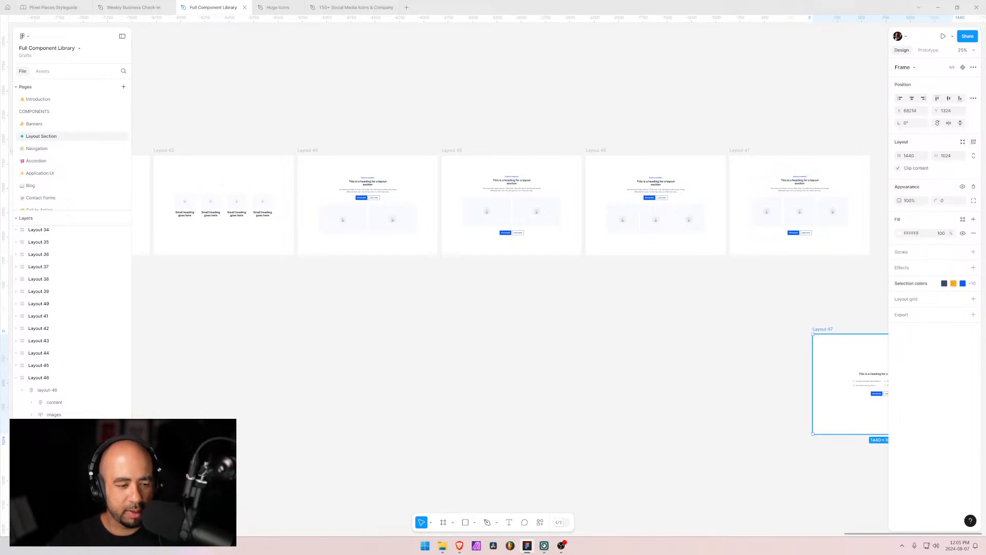
key("Return")
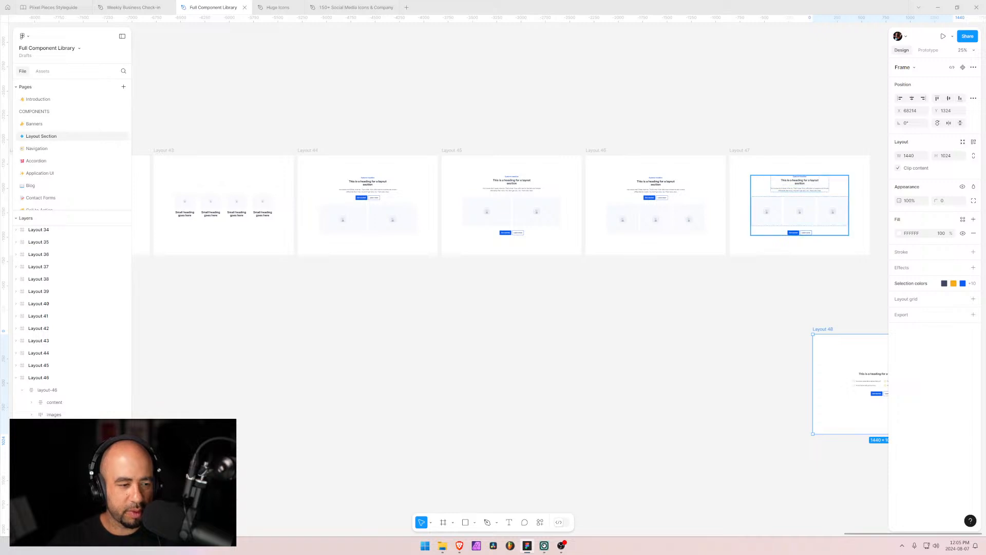
Collapse the Layout 46 and Layout 48 layers and place the Layout 48 frame at the end of the row, beside Layout 47
left_click(20, 378)
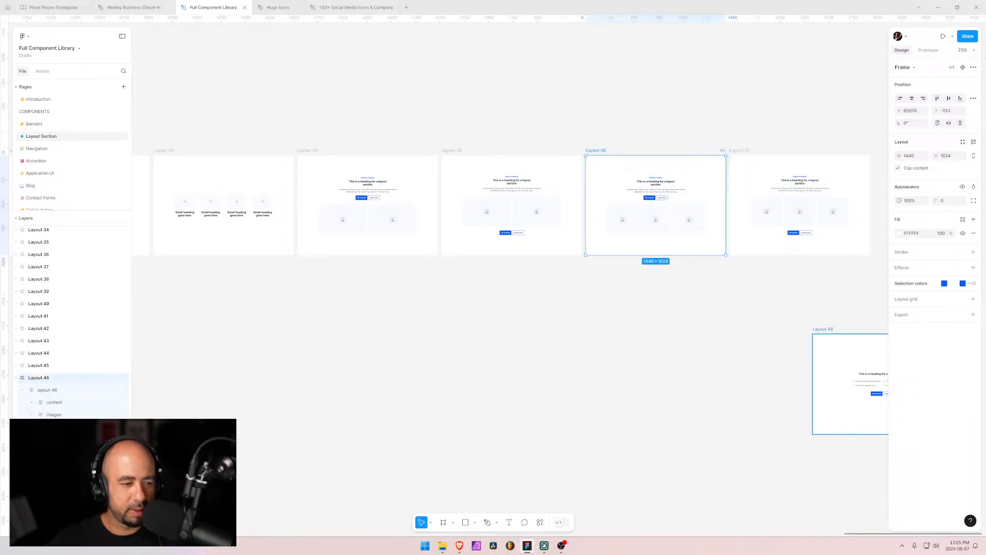
left_click(862, 385)
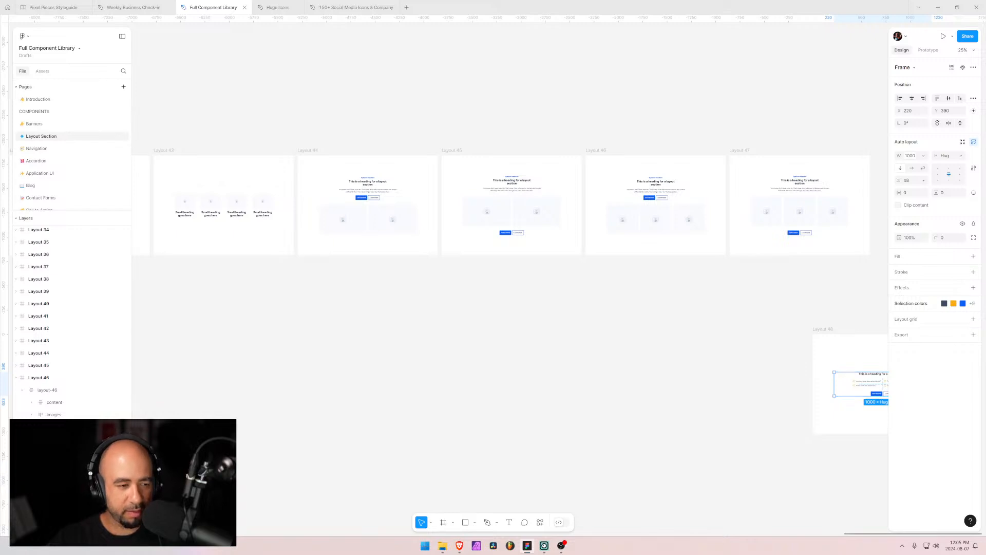
left_click(16, 378)
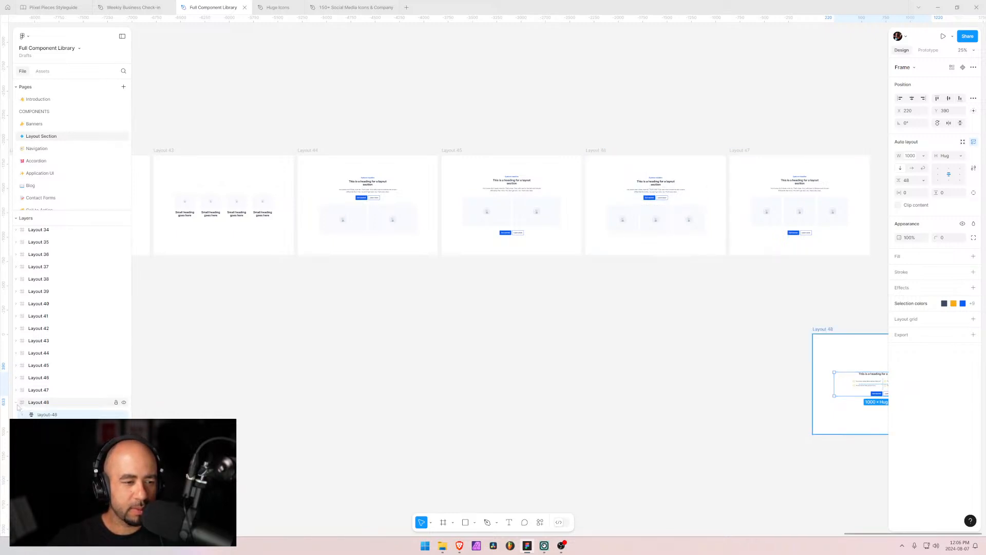
left_click(16, 402)
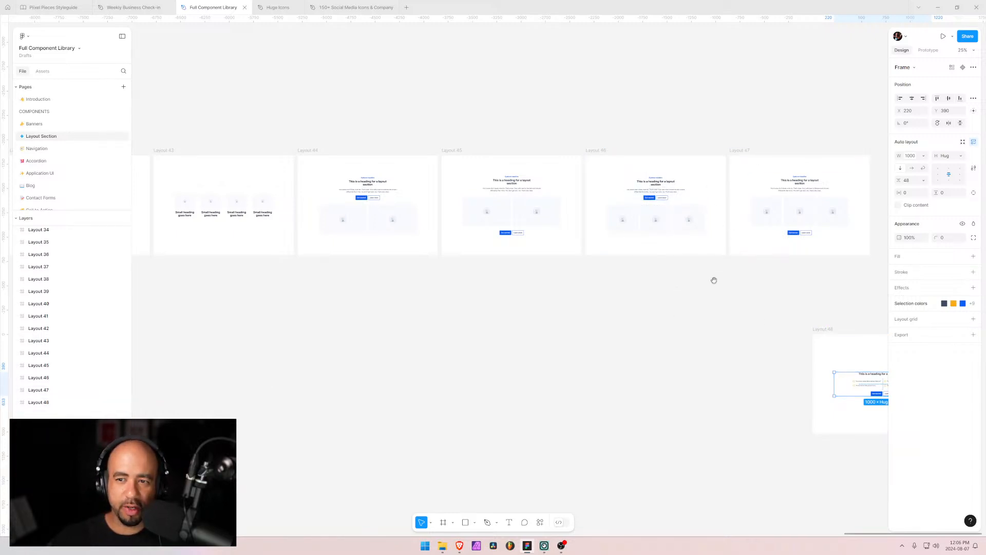
left_click_drag(714, 280, 365, 324)
left_click(481, 376)
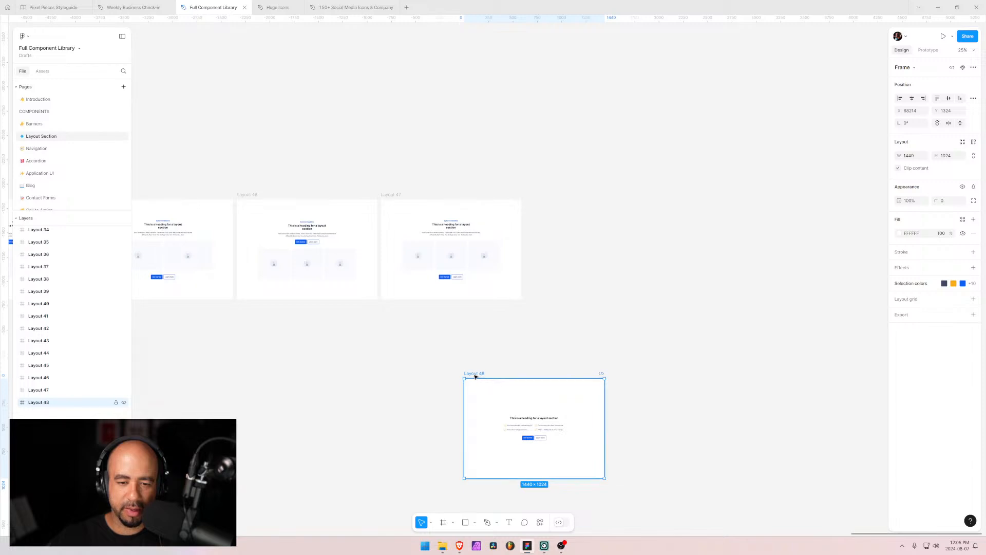
left_click_drag(475, 376, 537, 198)
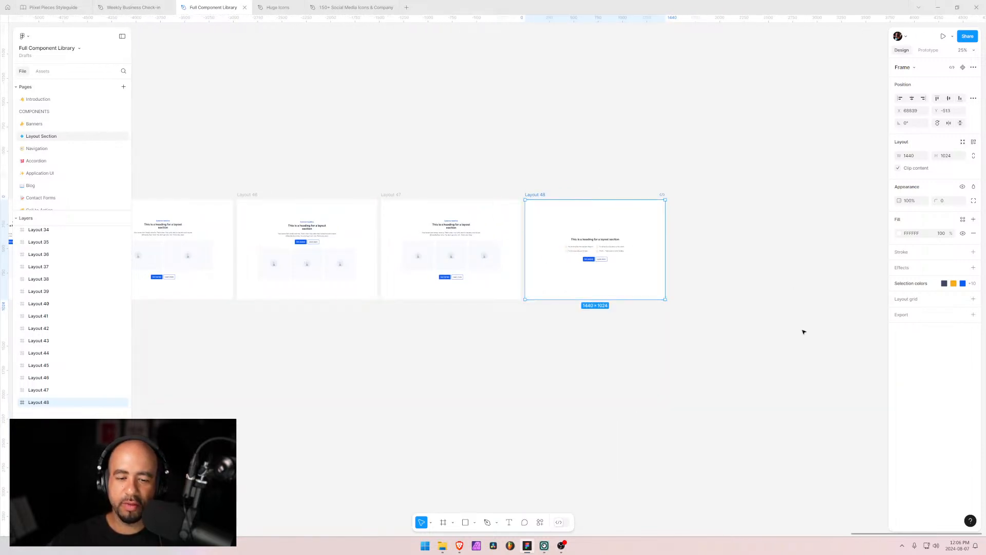
left_click(587, 398)
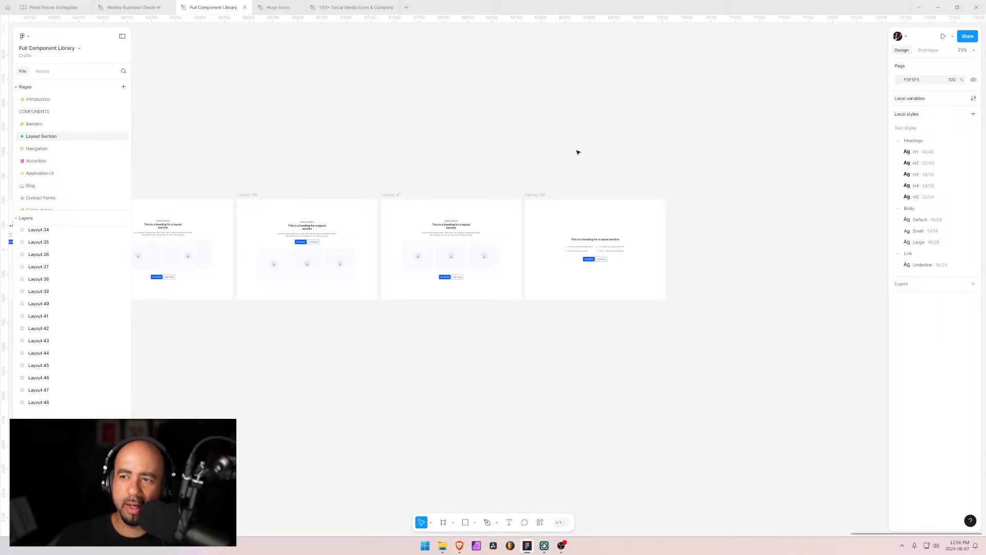
left_click(591, 259)
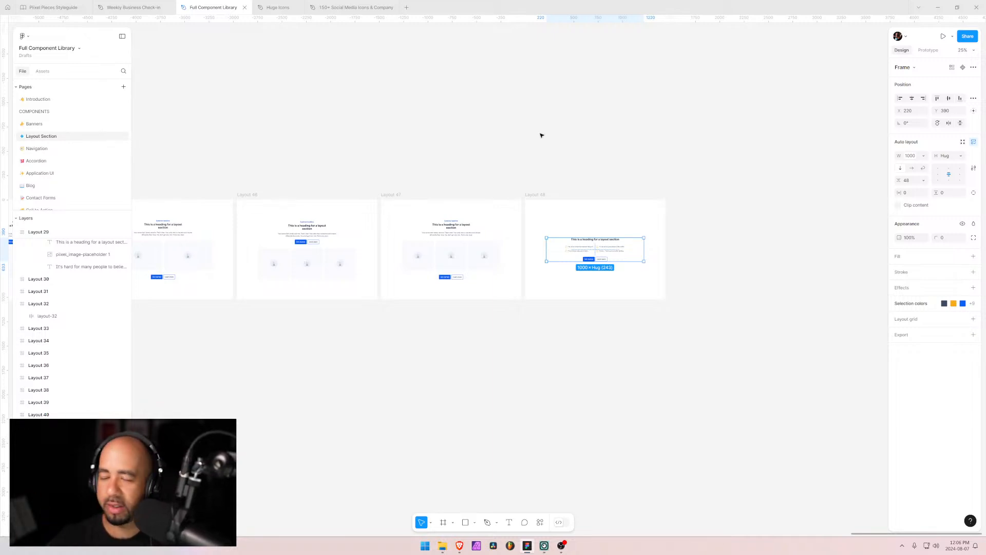
left_click(517, 129)
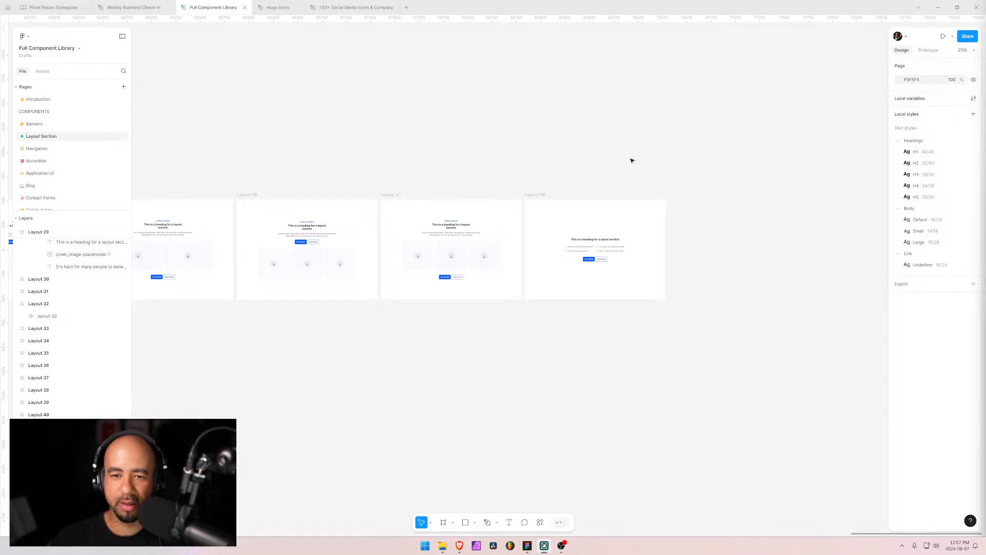
scroll(299, 167, "left", 8)
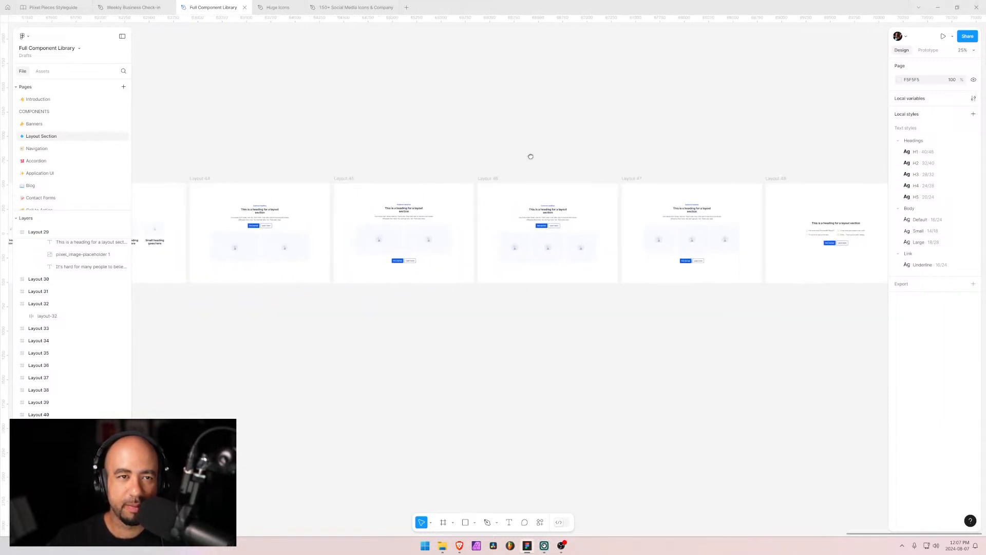
left_click_drag(511, 145, 289, 157)
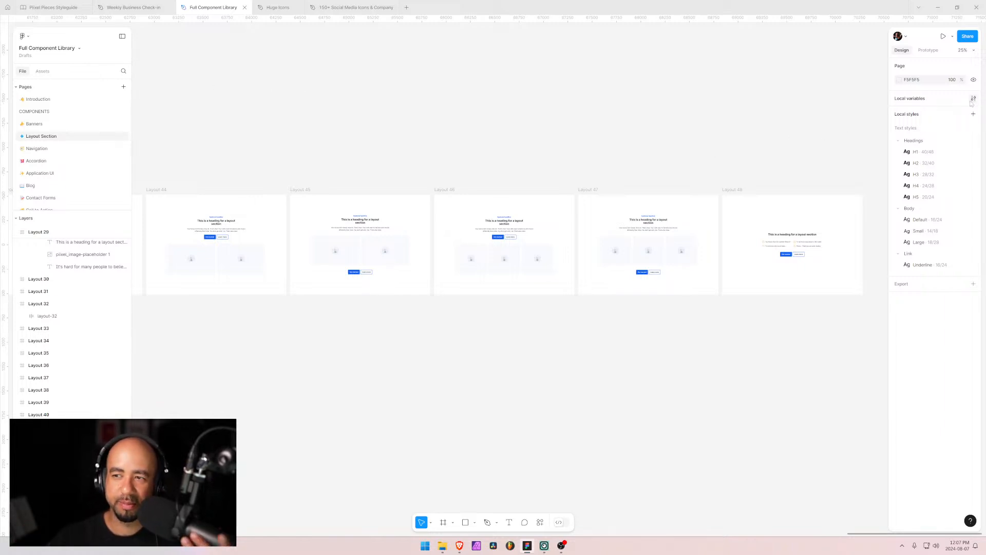
left_click(27, 38)
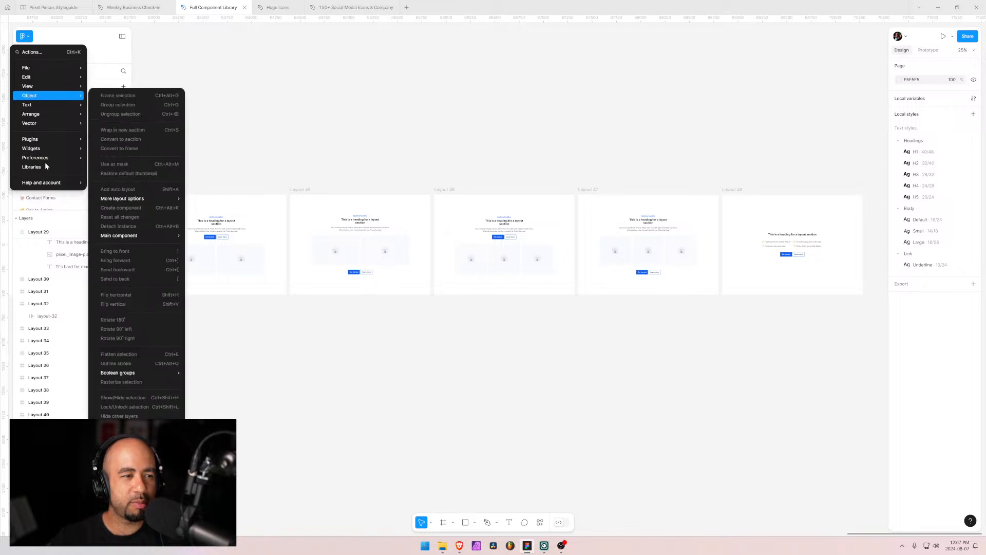
mouse_move(44, 160)
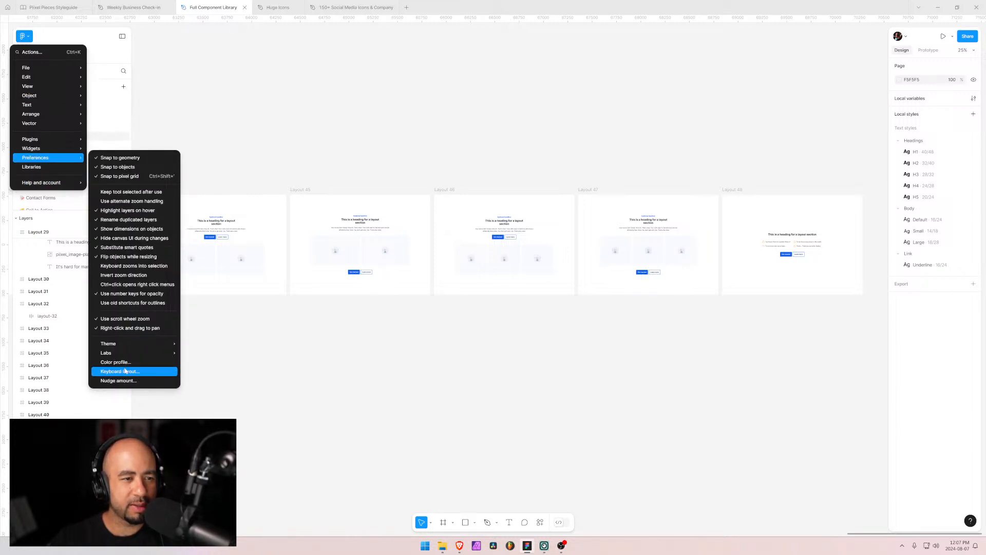
mouse_move(56, 187)
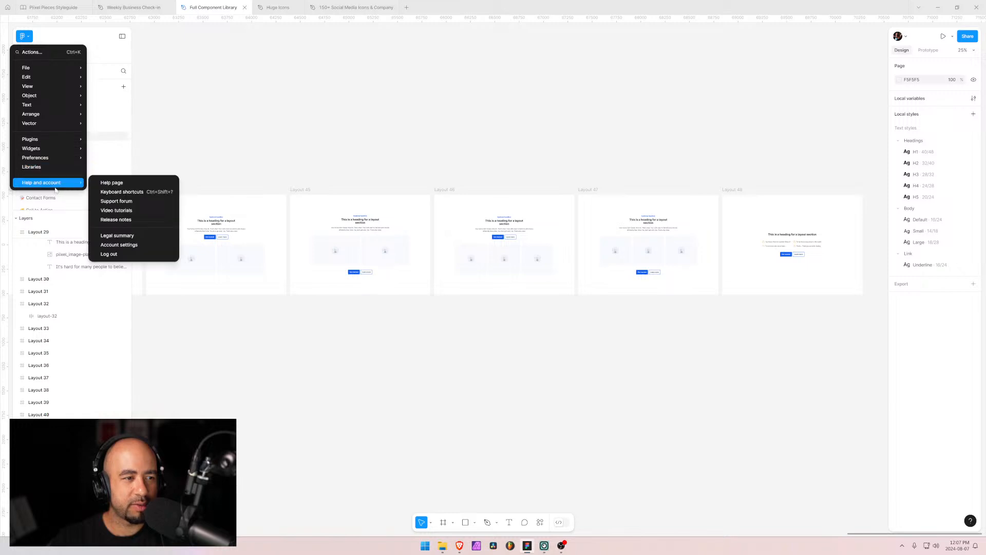
mouse_move(51, 105)
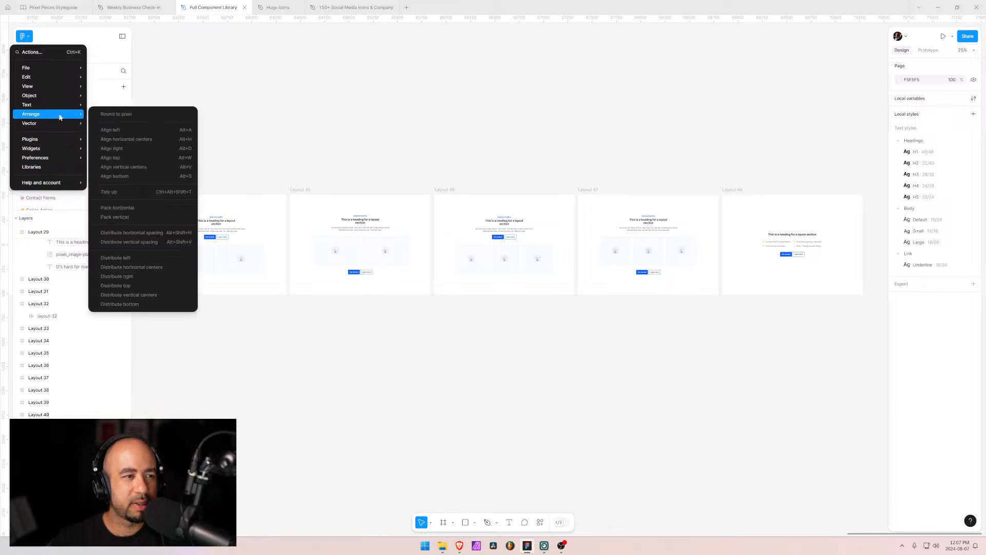
left_click(398, 68)
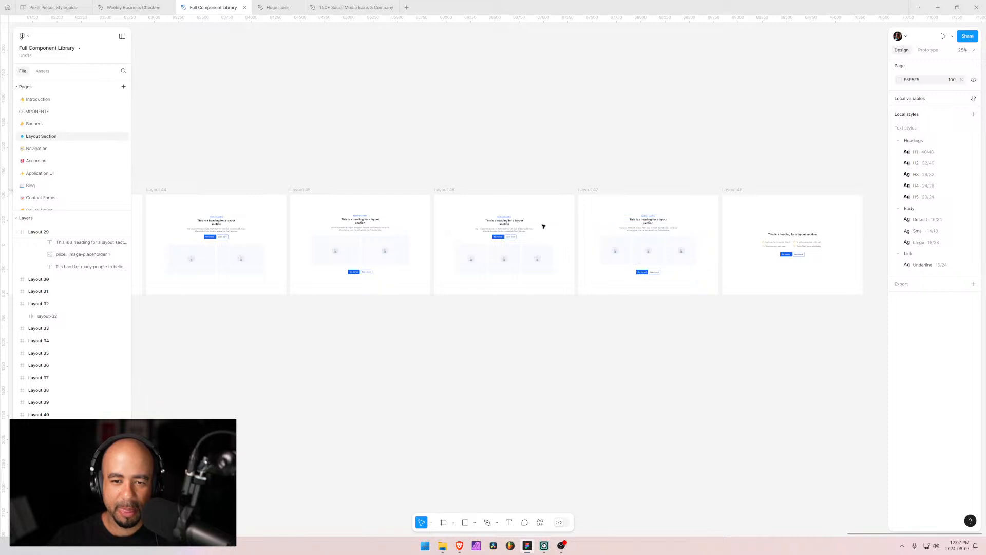
scroll(626, 242, "up", 3)
scroll(613, 240, "down", 2)
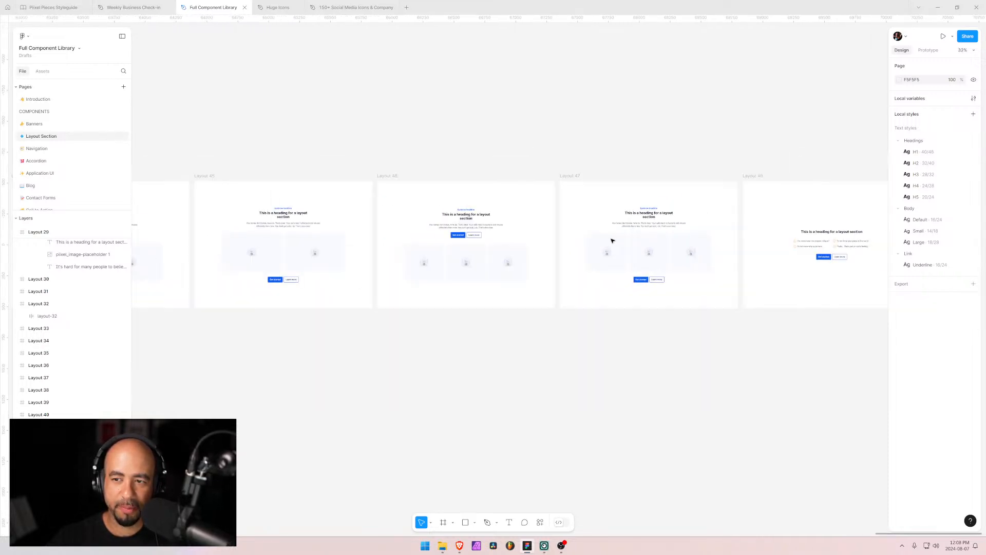
Switch to Webflow and place a copy of Layout 46's button group inside layout-46_container, below the paragraph
key("alt+Tab")
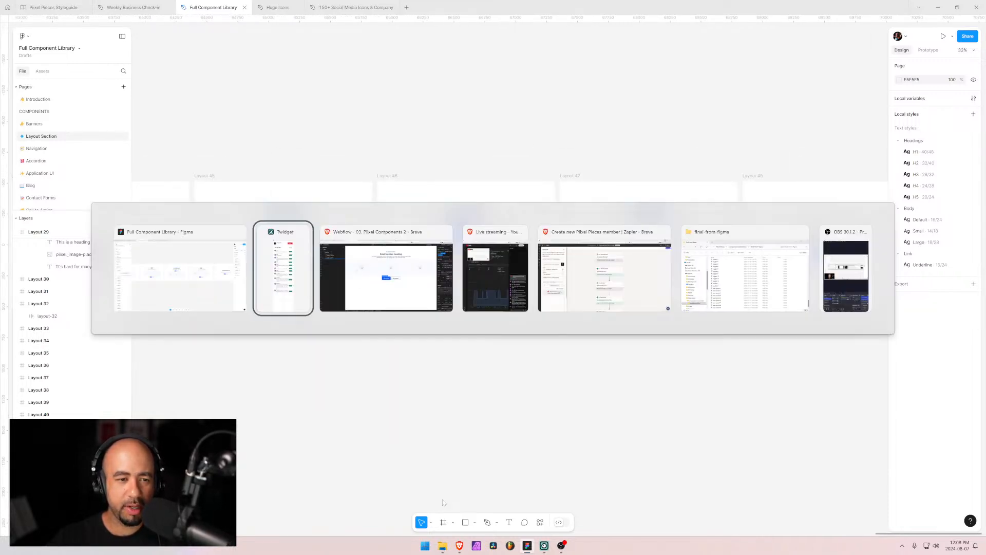
key("alt+Tab")
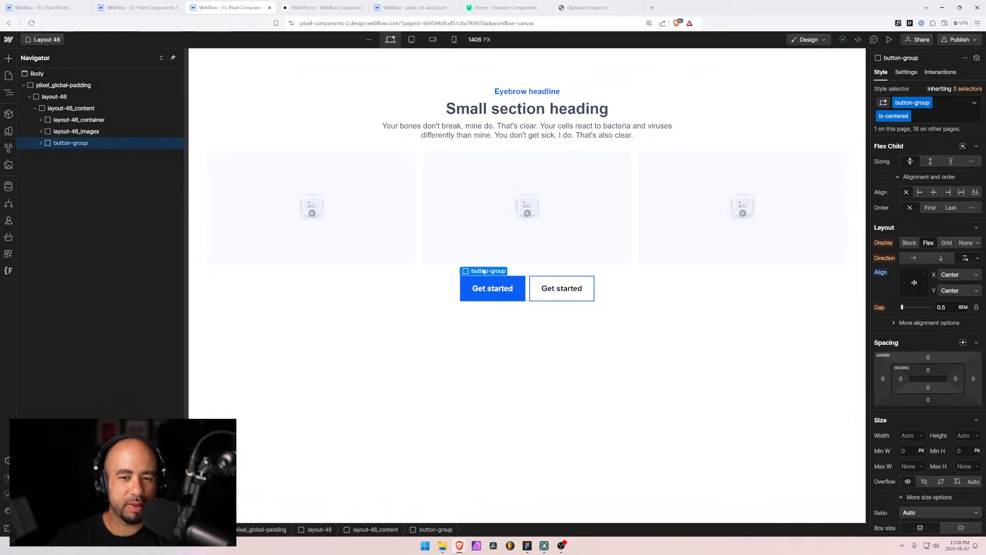
left_click(41, 120)
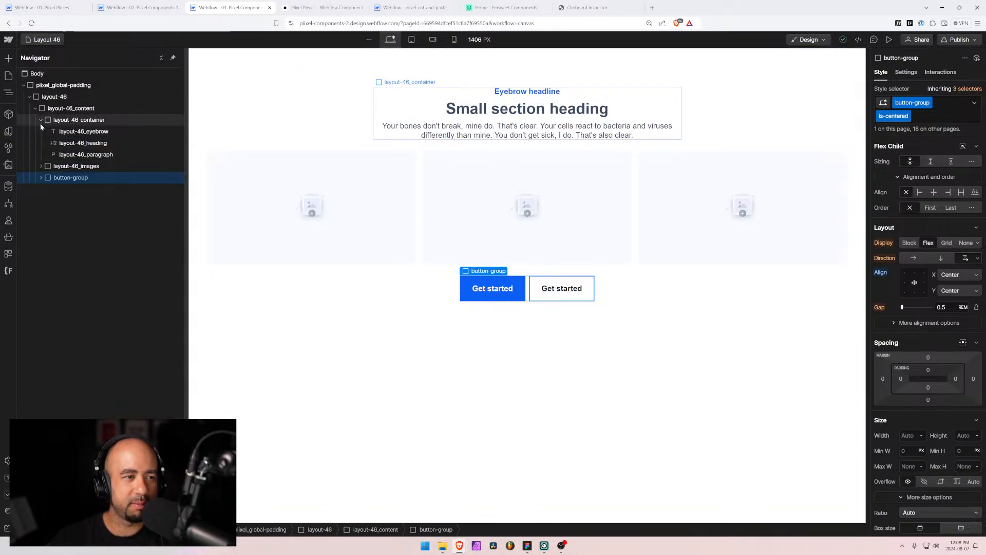
left_click_drag(57, 175, 75, 168)
left_click(365, 158)
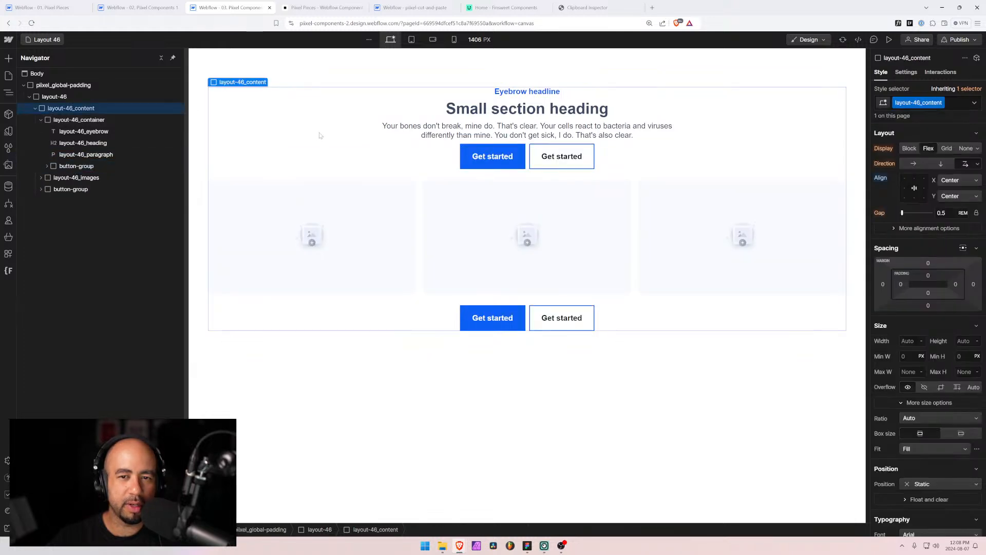
Open the Layout 44 page in the Webflow project
left_click(45, 39)
scroll(62, 257, "down", 5)
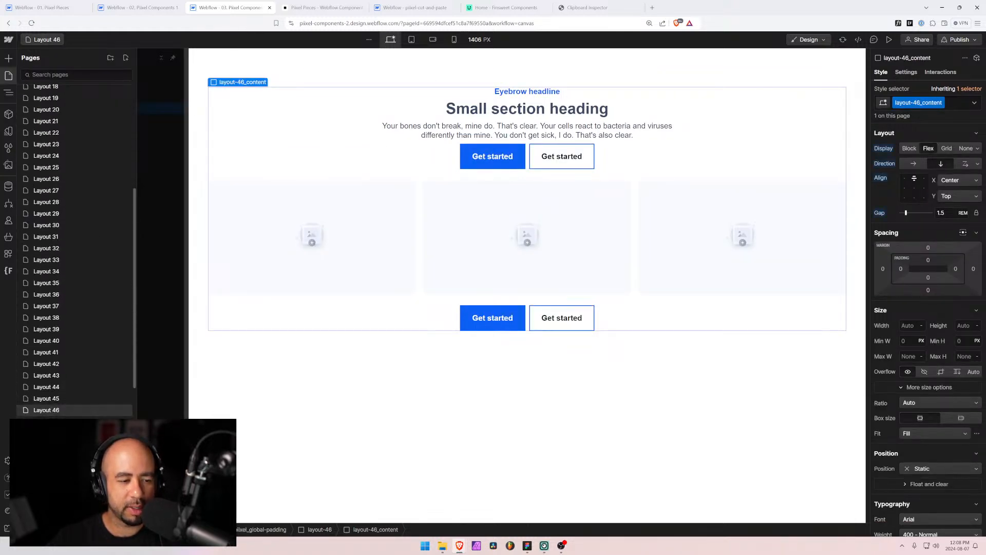
left_click(48, 386)
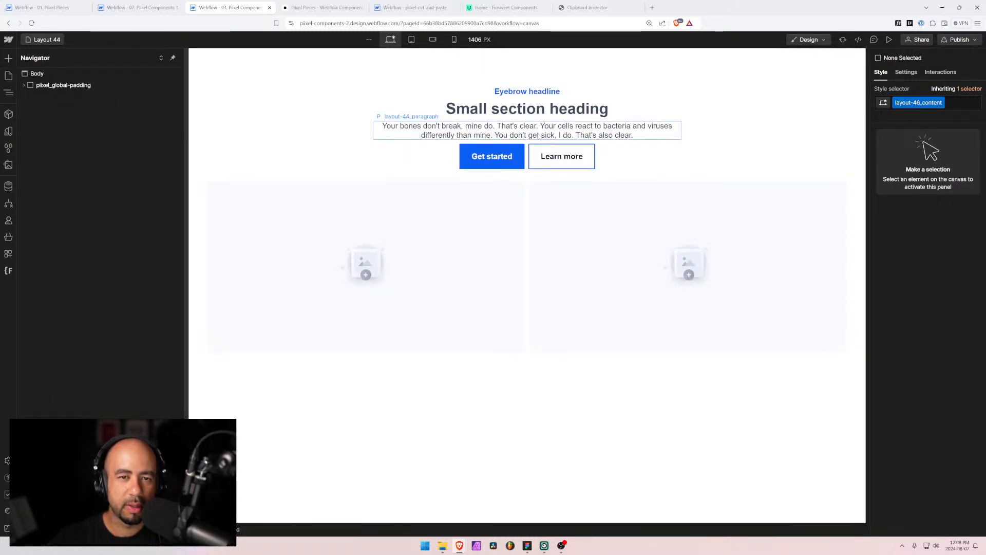
Inspect the text and buttons of Layout 44, and set the gap of layout-44_container to 1 rem
left_click(539, 135)
left_click(72, 121)
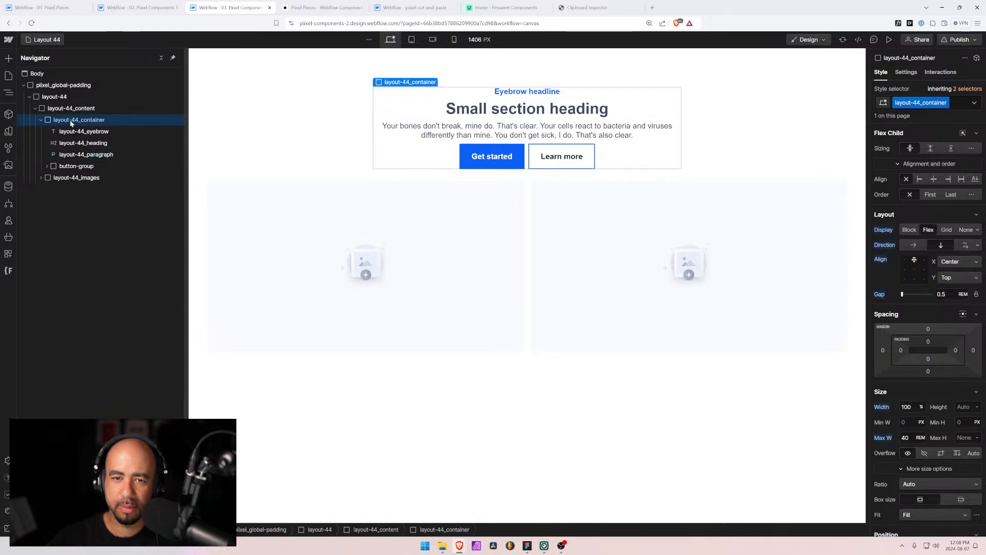
left_click(596, 110)
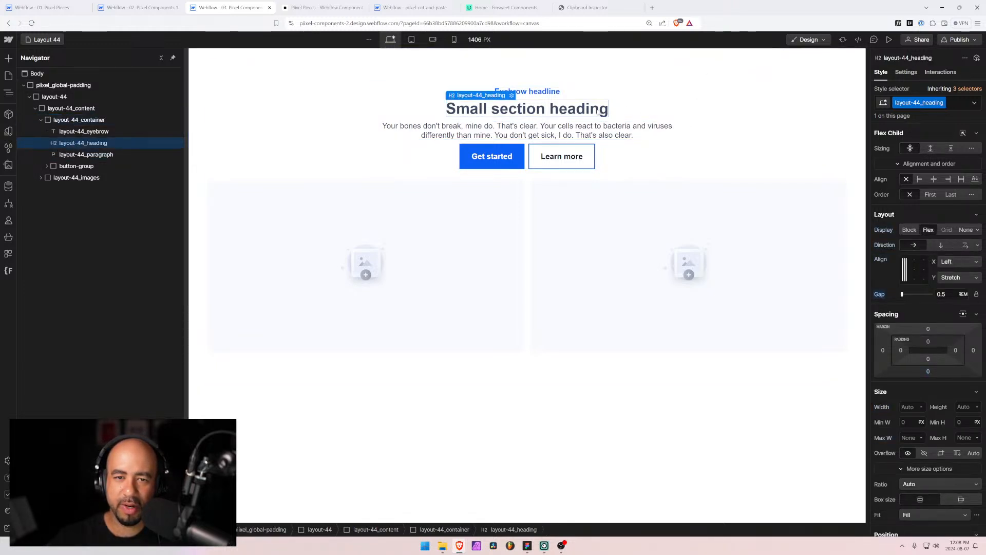
left_click(589, 136)
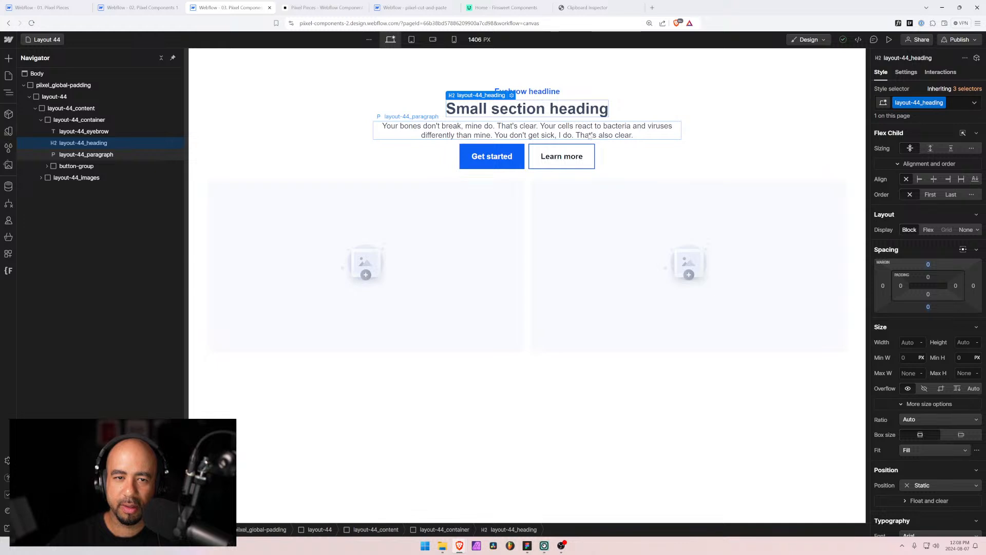
left_click(571, 156)
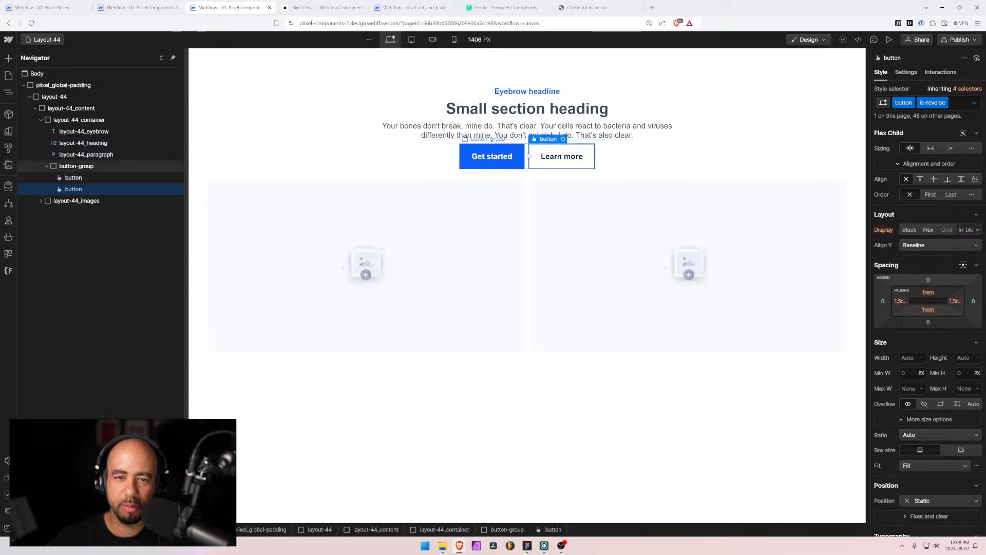
left_click(527, 156)
left_click(76, 120)
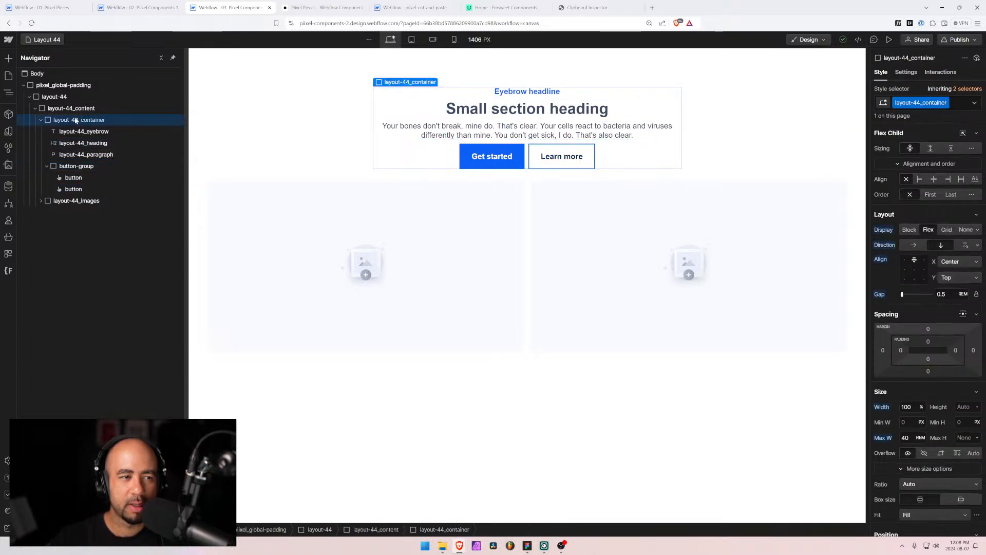
left_click(936, 290)
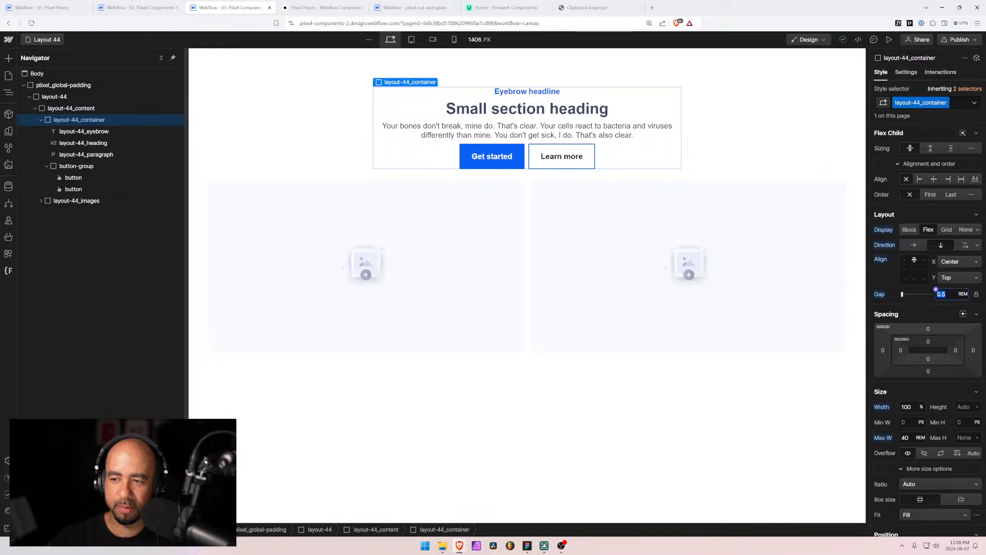
type("1")
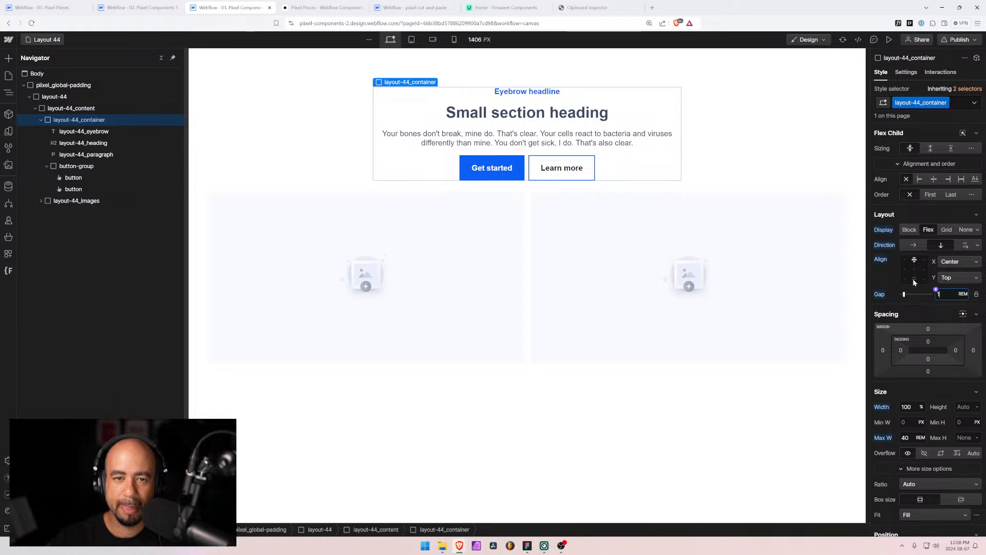
Switch to Figma and look back through the row of layout frames to the first ones, comparing how their content is arranged
key("alt+Tab")
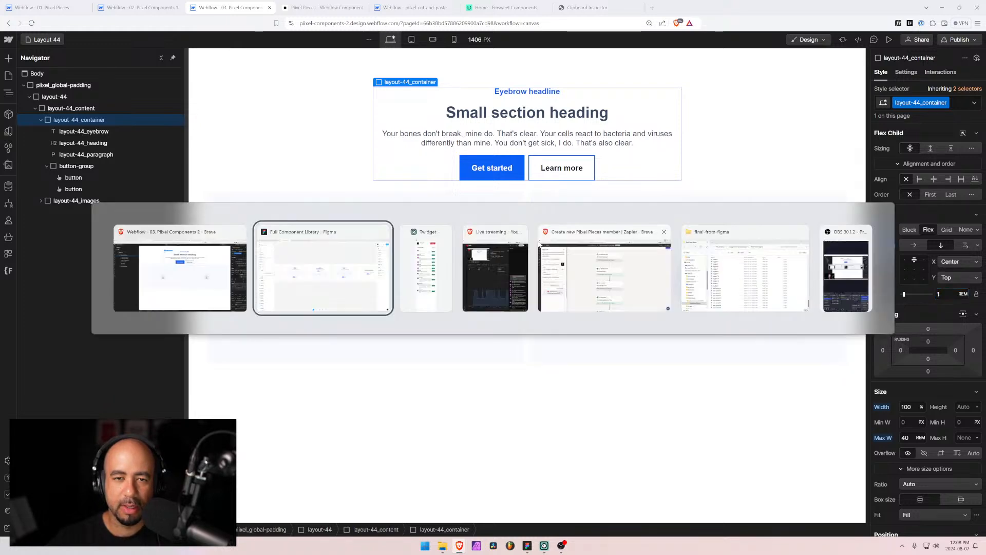
scroll(219, 174, "left", 15)
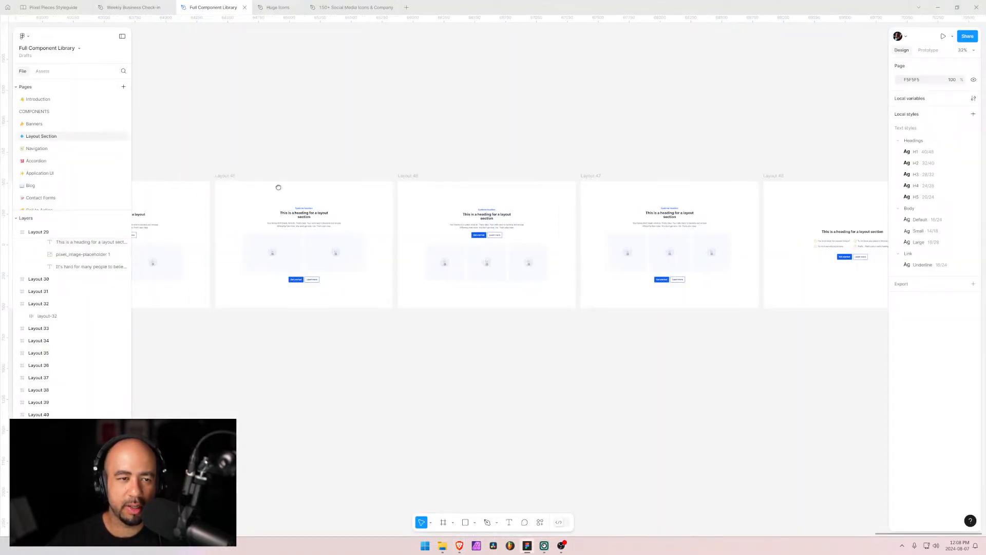
scroll(436, 209, "left", 15)
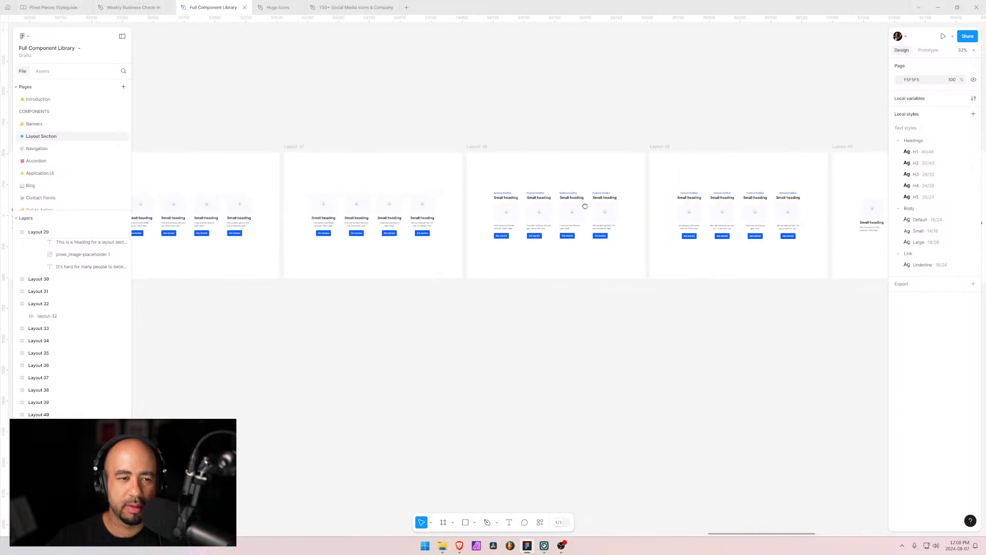
scroll(328, 214, "left", 15)
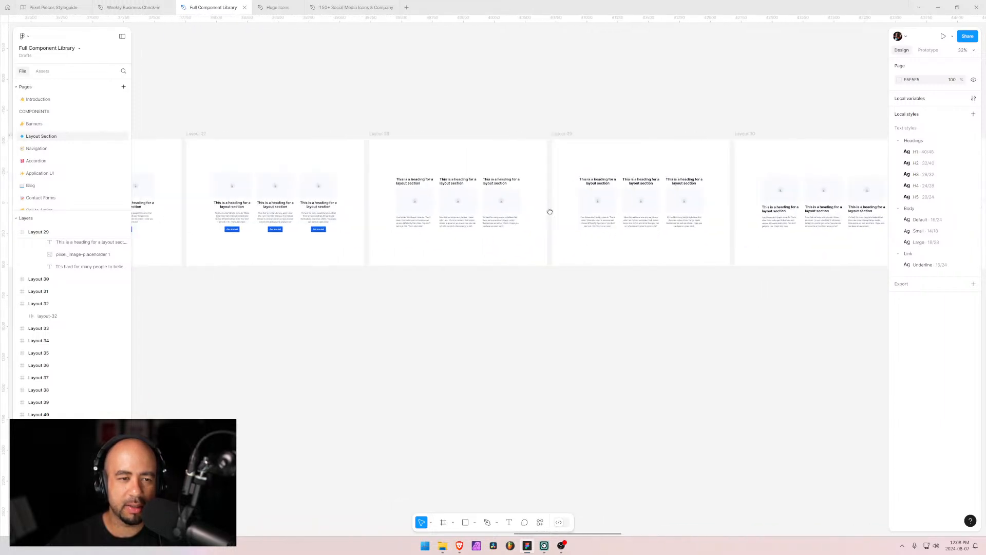
scroll(374, 226, "left", 8)
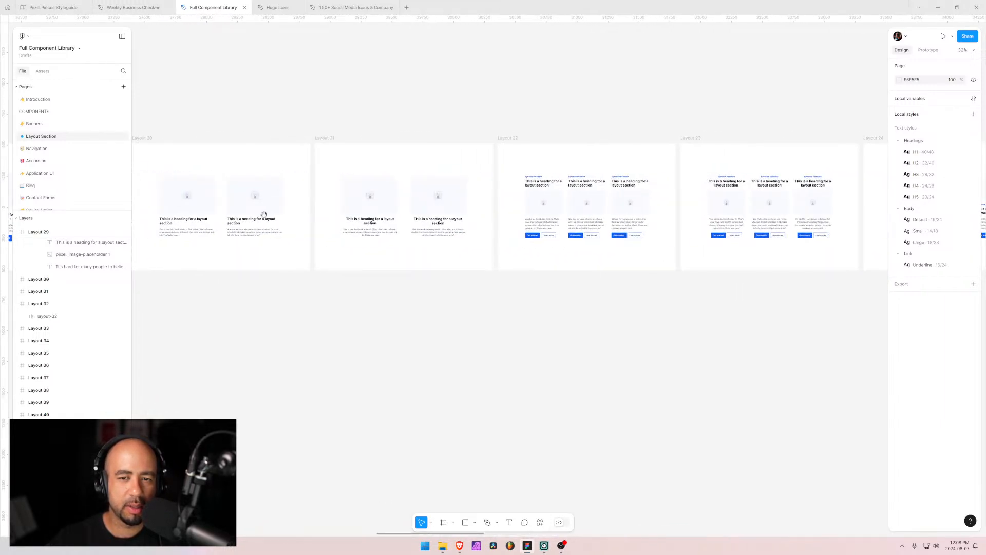
scroll(479, 219, "left", 12)
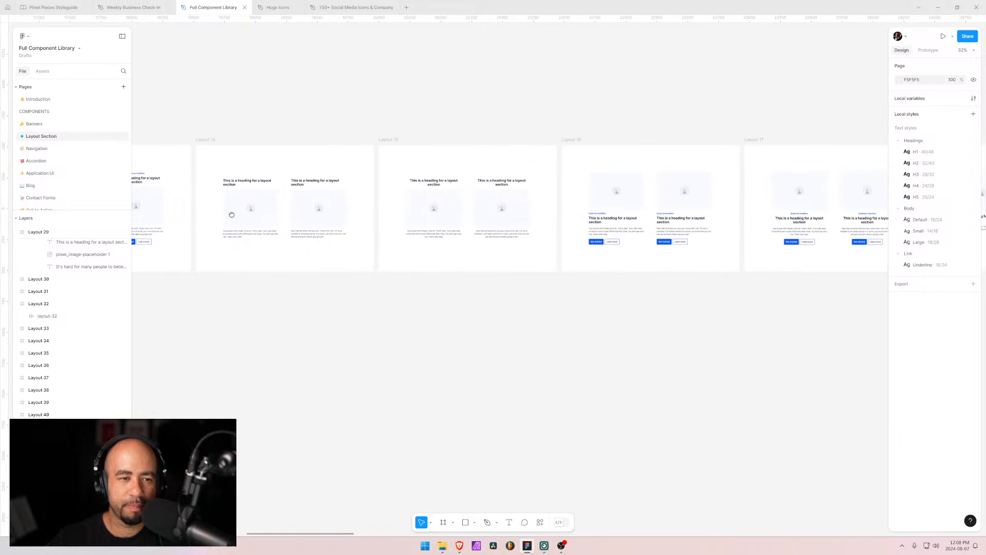
scroll(508, 221, "left", 12)
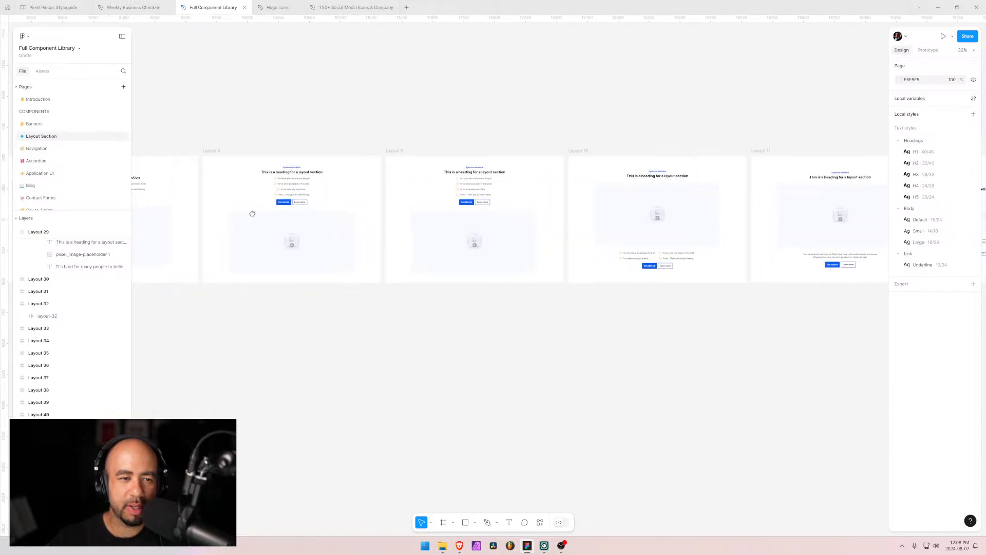
scroll(265, 220, "left", 12)
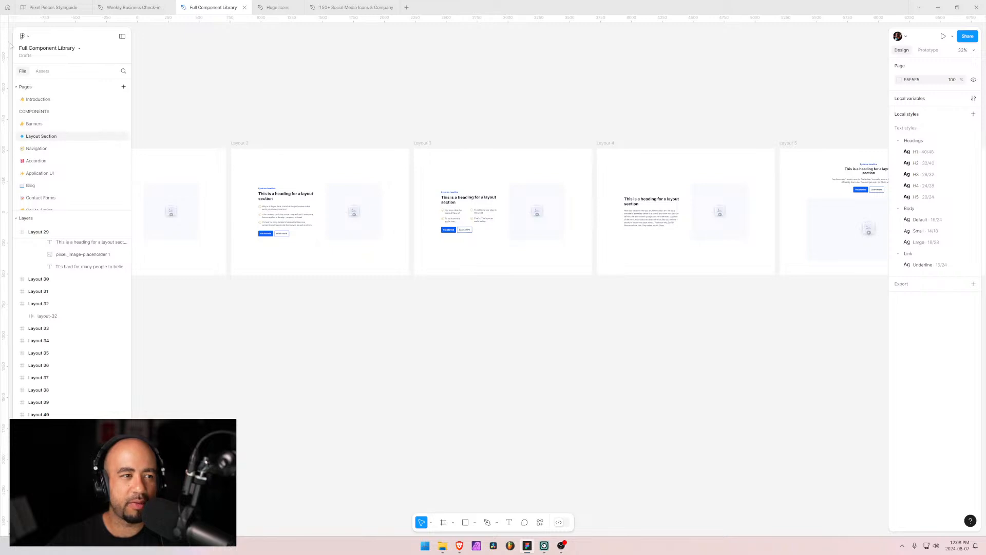
Switch to Webflow and open the Layout 5 page
key("alt+Tab")
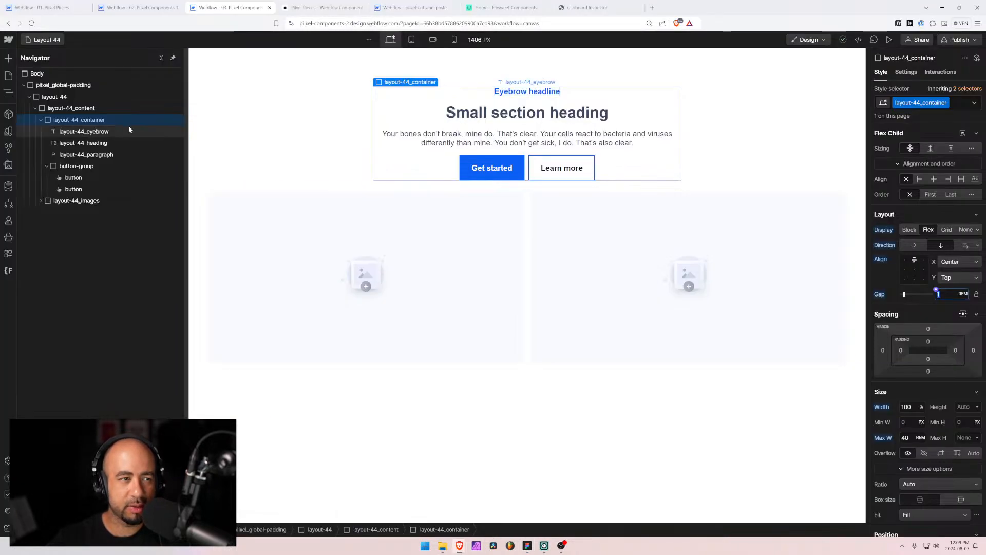
left_click(40, 38)
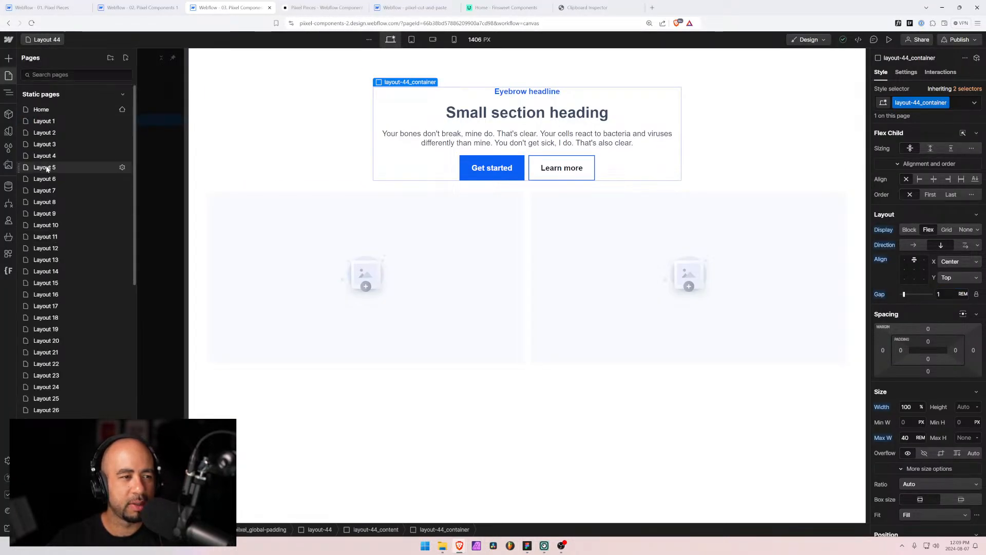
left_click(45, 168)
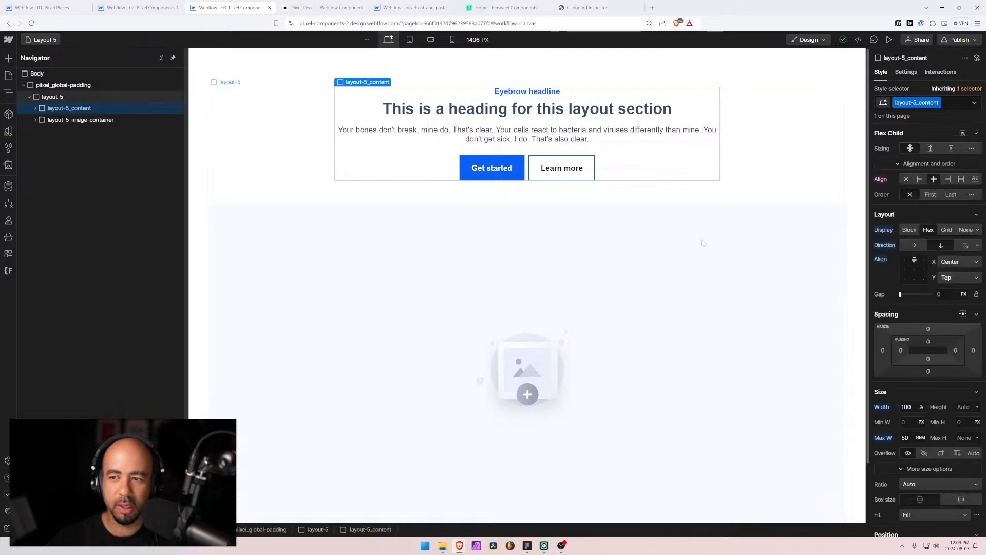
Reset the bottom margins of layout-5_paragraph, layout-5_heading and layout-5_eyebrow, and select layout-5_content
left_click(454, 137)
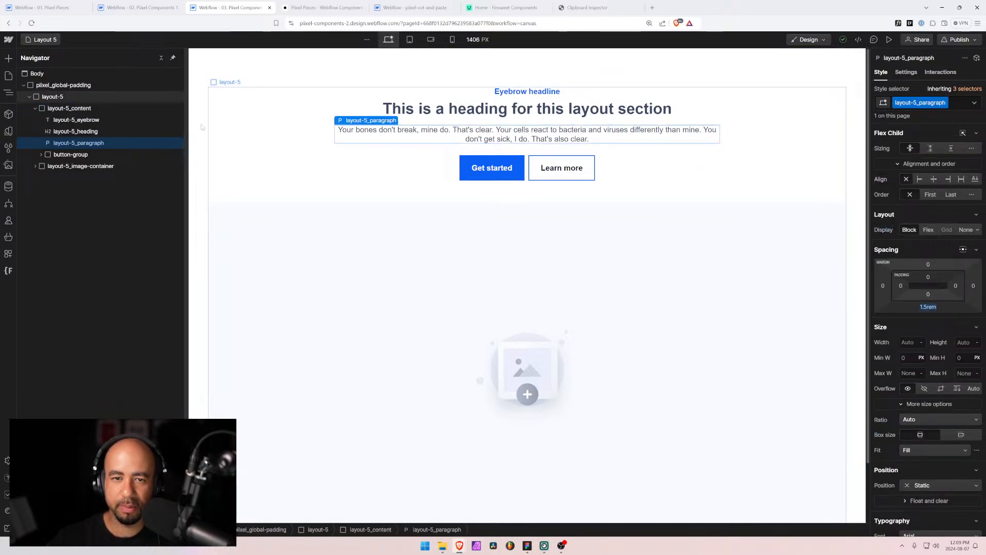
left_click(928, 307, "alt")
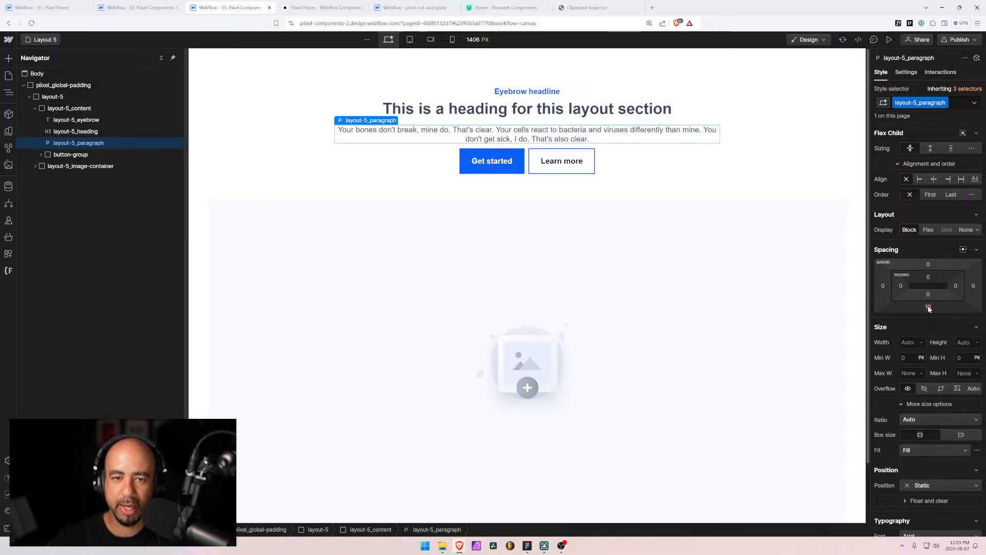
left_click(413, 121)
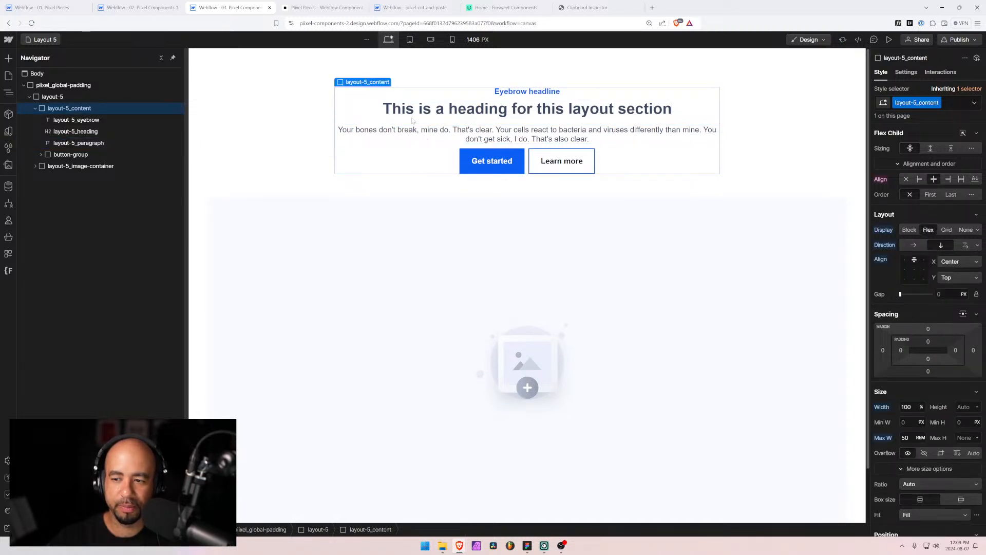
left_click(434, 111)
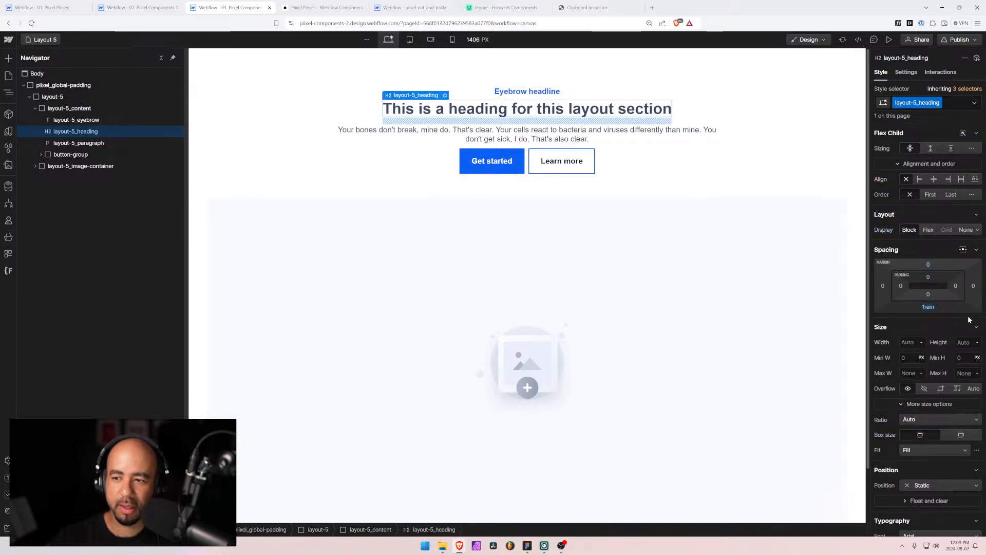
left_click(928, 308, "alt")
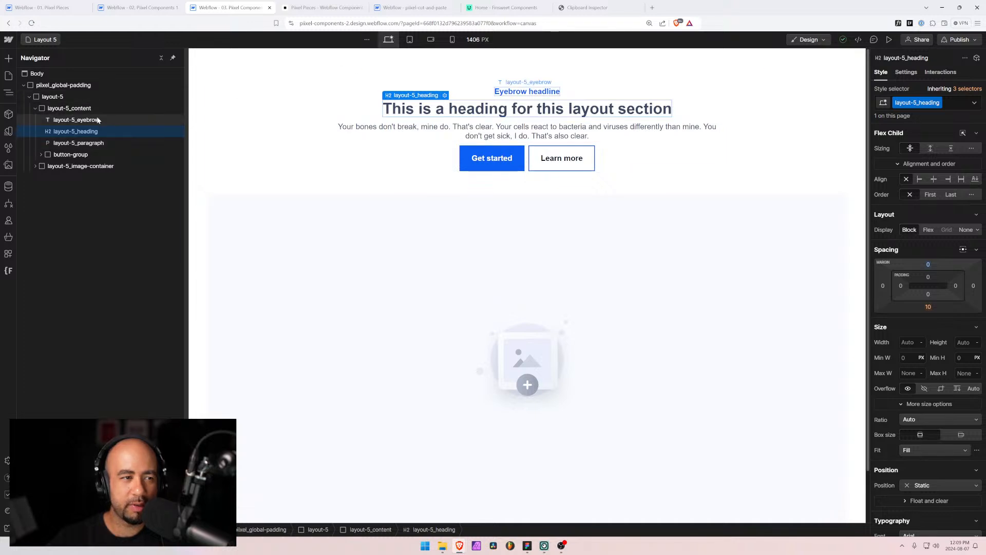
left_click(59, 120)
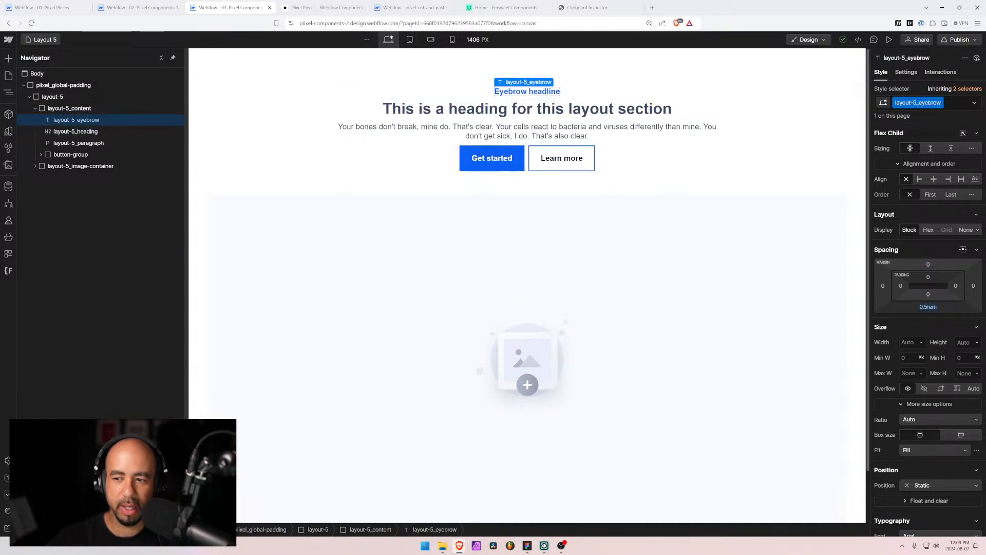
key("ctrl+z")
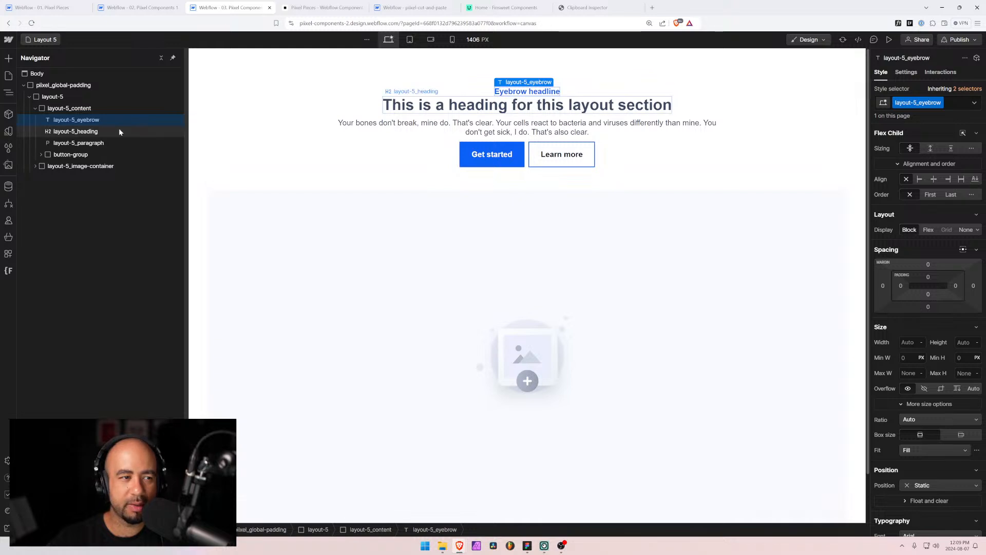
left_click(71, 109)
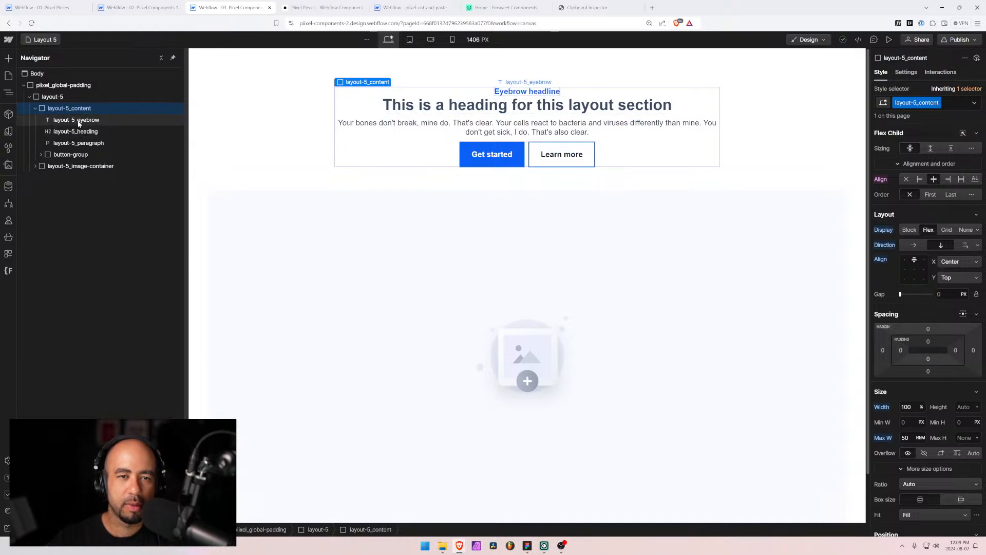
Open the Layout 6 page to examine the spacing of layout-6_content, and bring up the Layout 7 page
key("p")
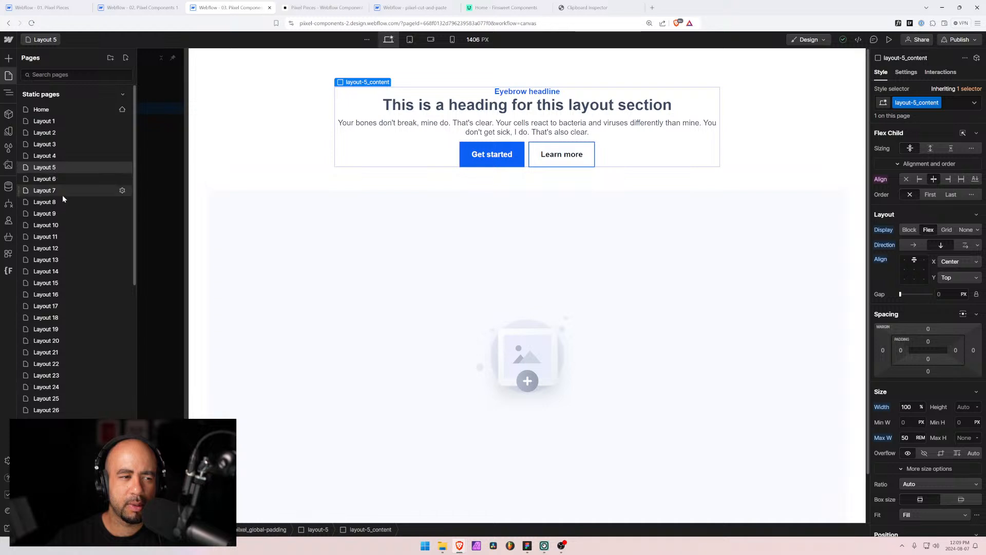
left_click(57, 179)
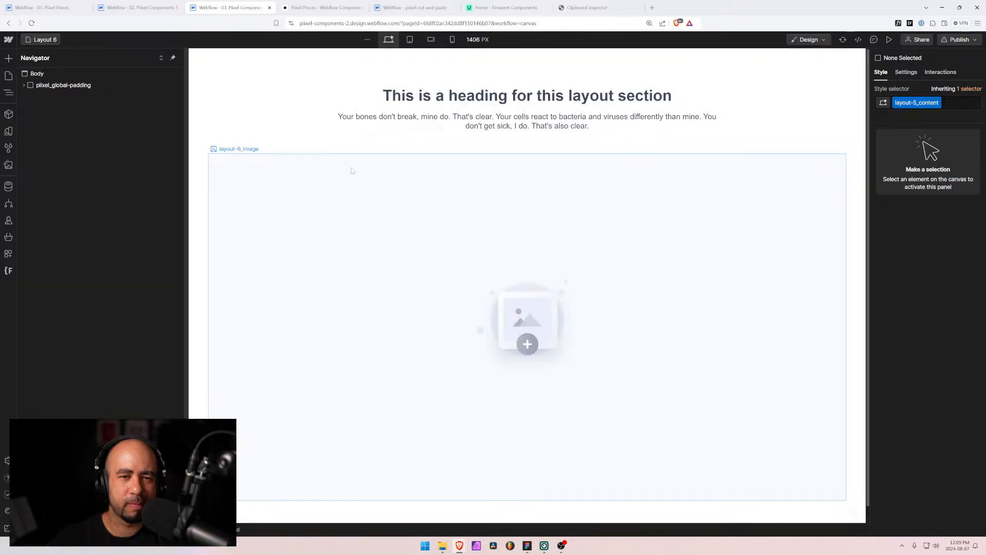
left_click(407, 111)
left_click(35, 109)
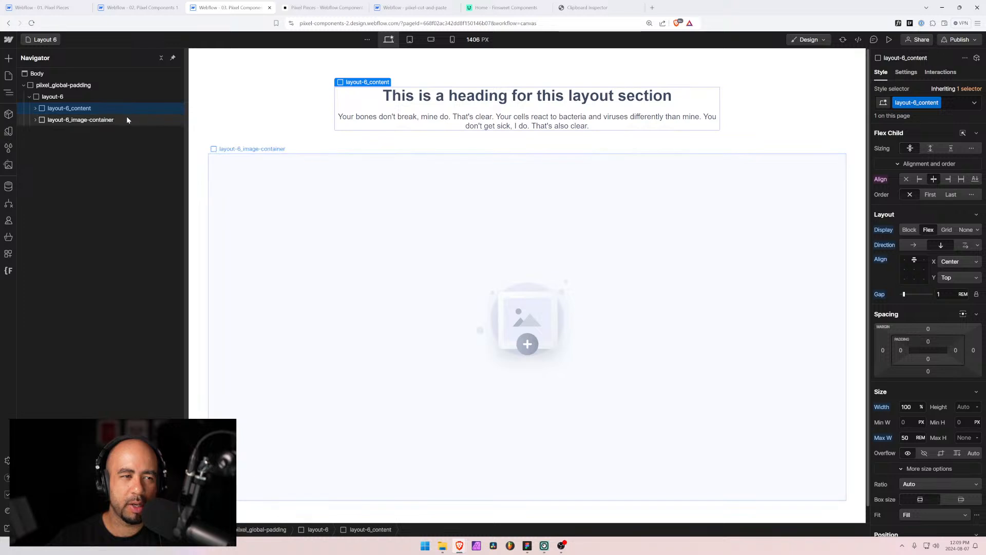
key("p")
left_click(56, 190)
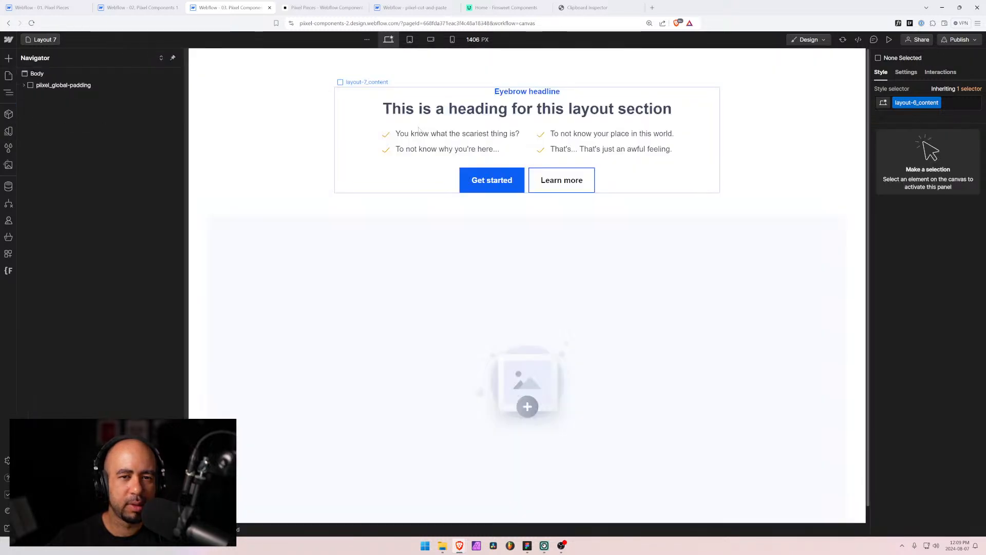
Switch to Figma and look over the layout frames from Layout 1 to Layout 17
key("alt+Tab")
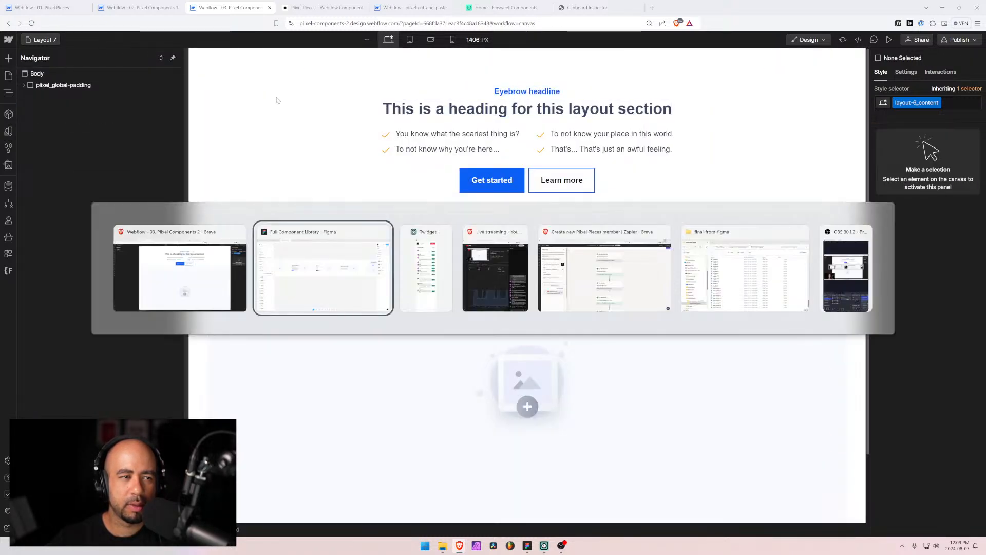
scroll(739, 201, "down", 10)
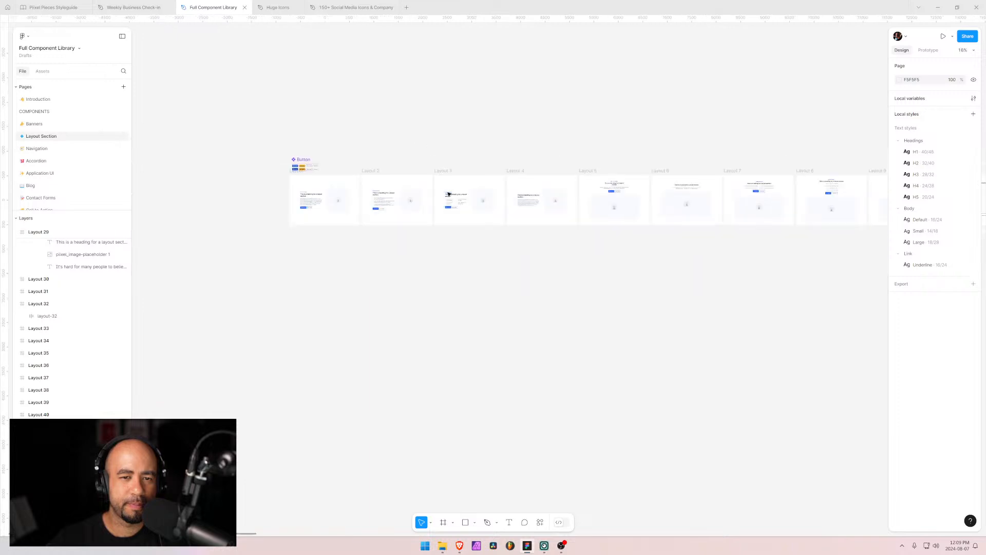
left_click_drag(700, 200, 398, 220)
scroll(564, 213, "up", 5)
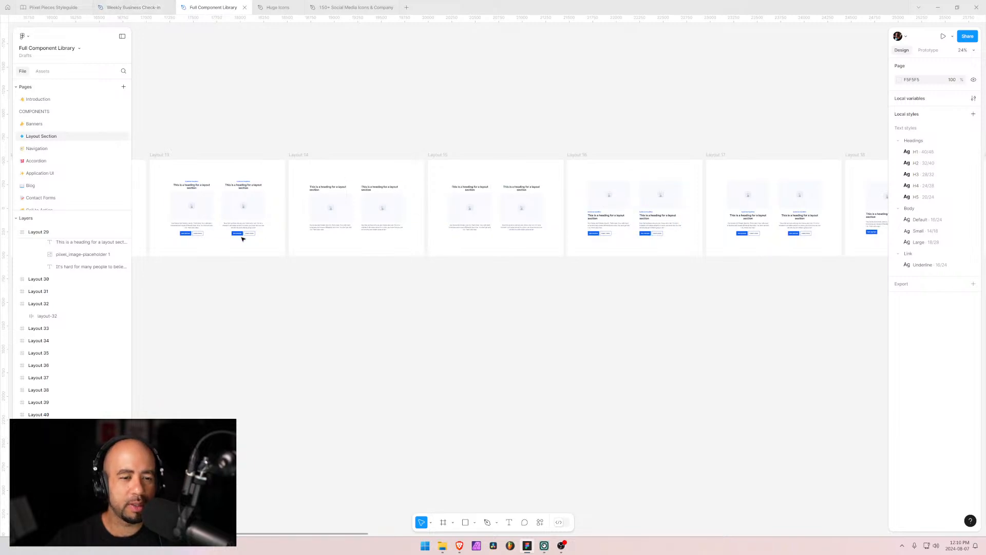
Switch to Webflow, open the Layout 16 page and examine the gaps of layout-16_header and layout-16_content
key("alt+Tab")
left_click(41, 39)
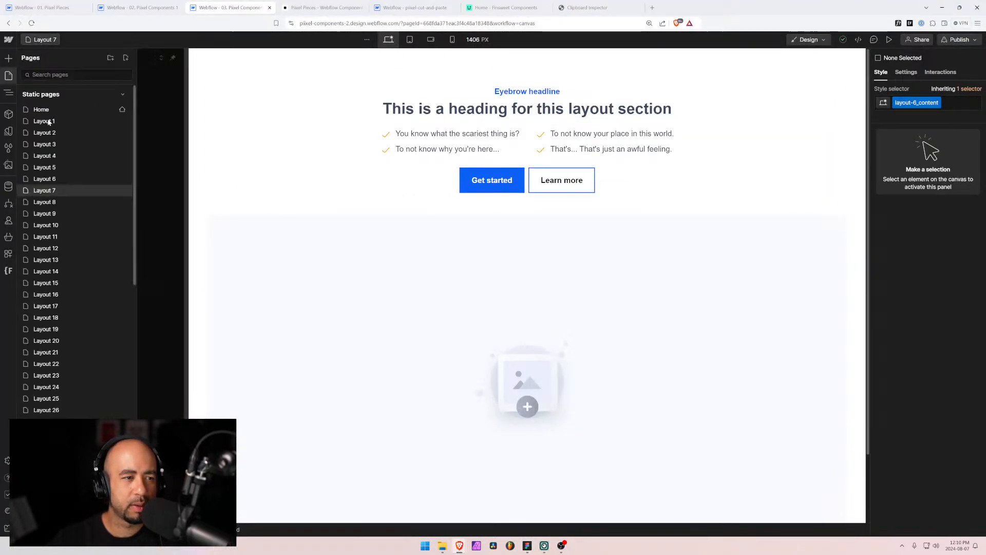
left_click(46, 300)
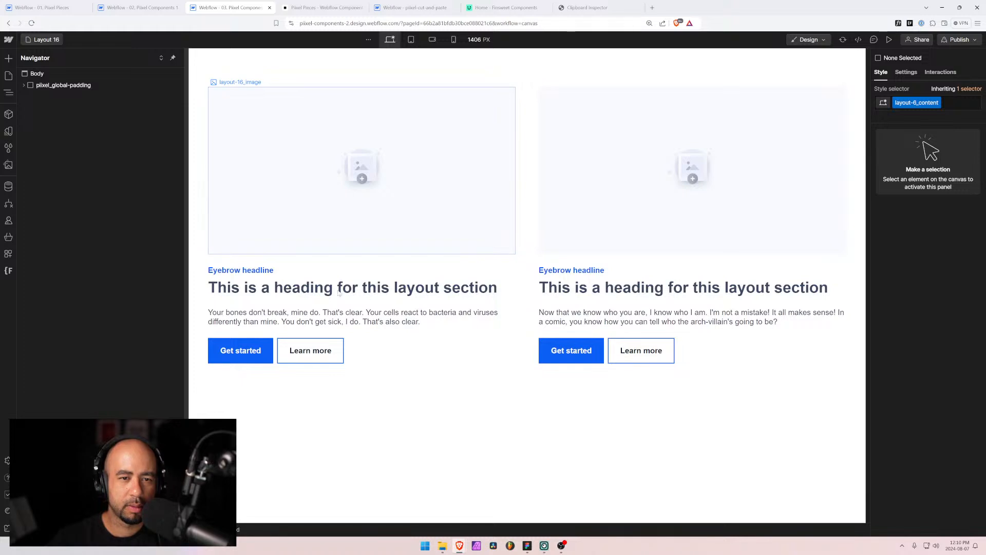
left_click(303, 278)
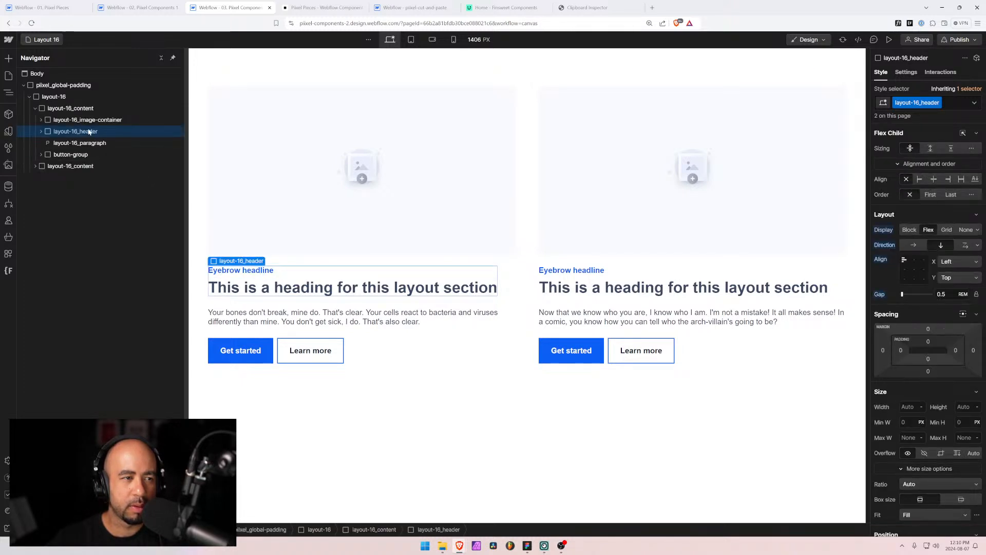
left_click(77, 140)
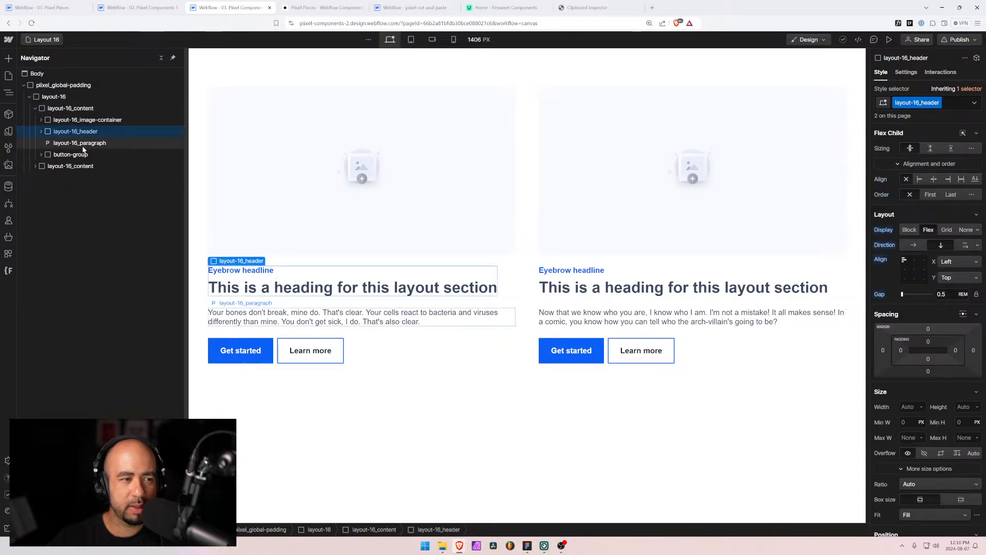
left_click(59, 108)
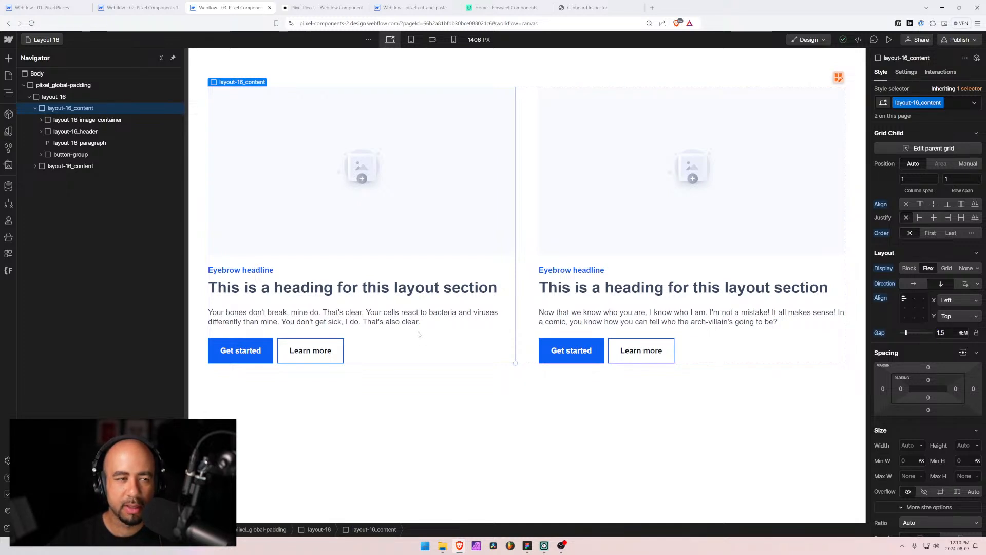
Return to the Layout 44 page and select layout-44_container
key("alt+Tab")
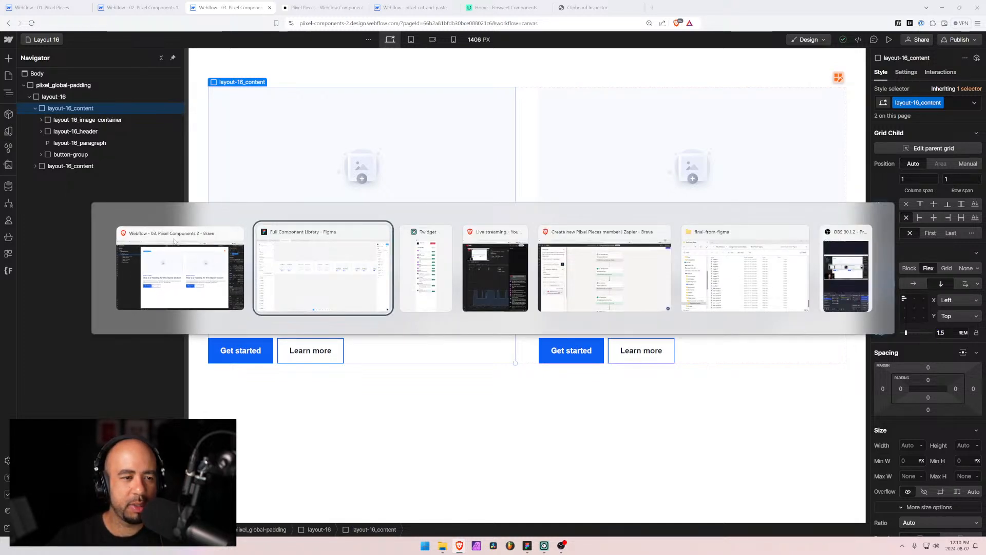
key("Escape")
key("p")
scroll(109, 371, "down", 7)
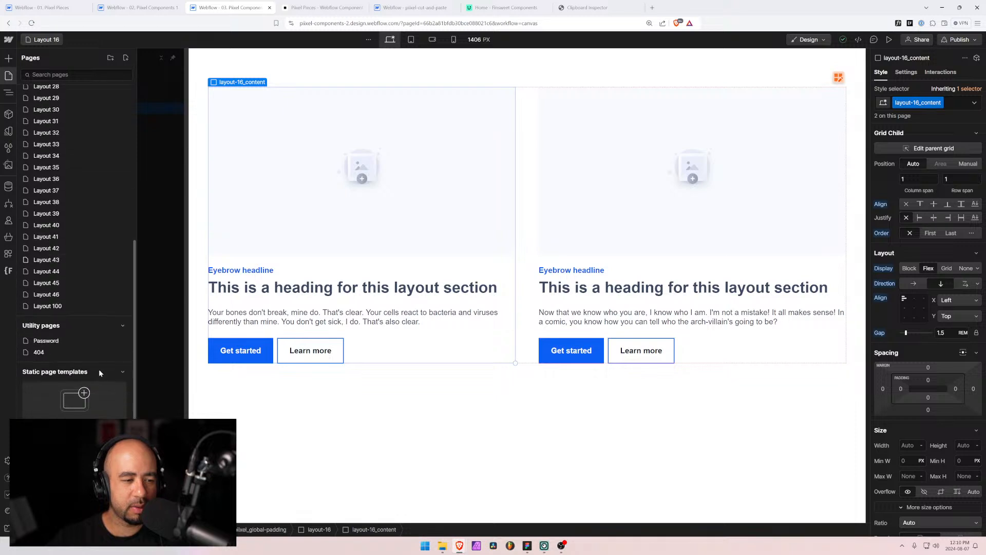
left_click(50, 272)
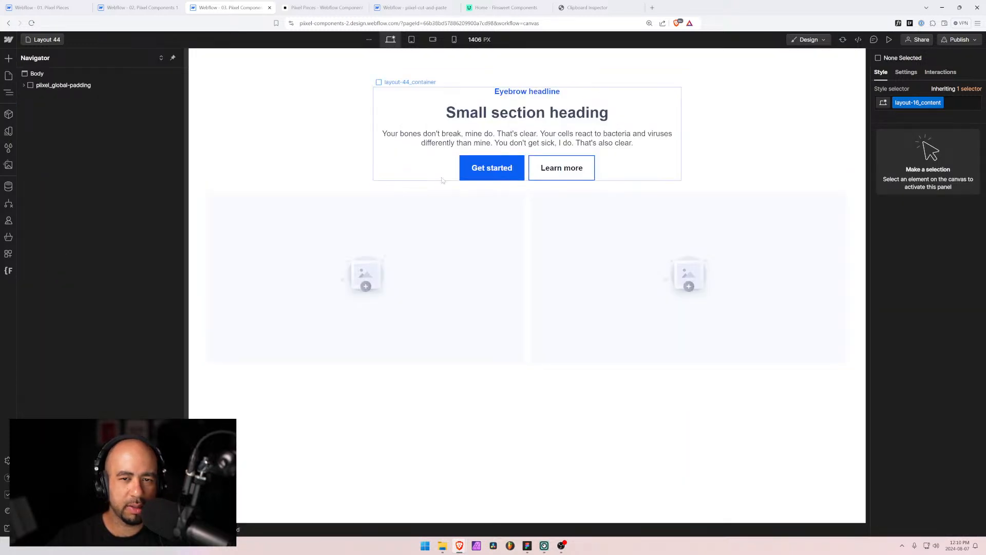
left_click(442, 152)
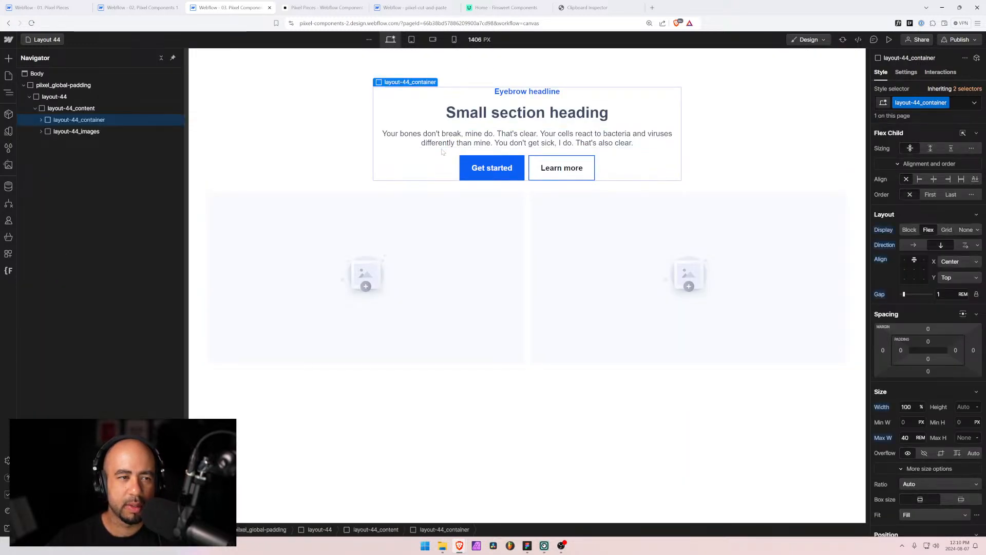
Wrap layout-44_heading in a new div block, move layout-44_eyebrow into it above the heading, and select the div block
left_click(41, 120)
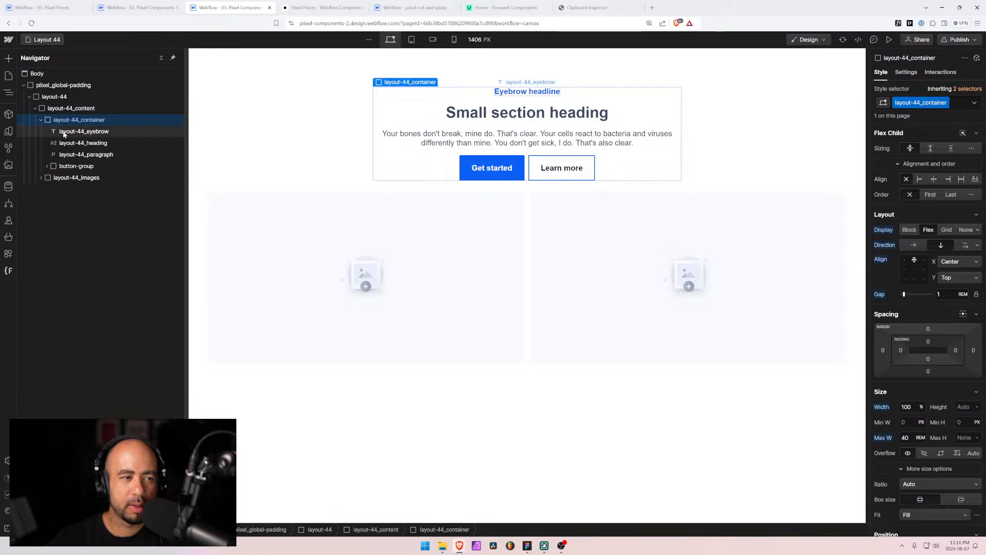
left_click(65, 133)
left_click(69, 143)
left_click(66, 132)
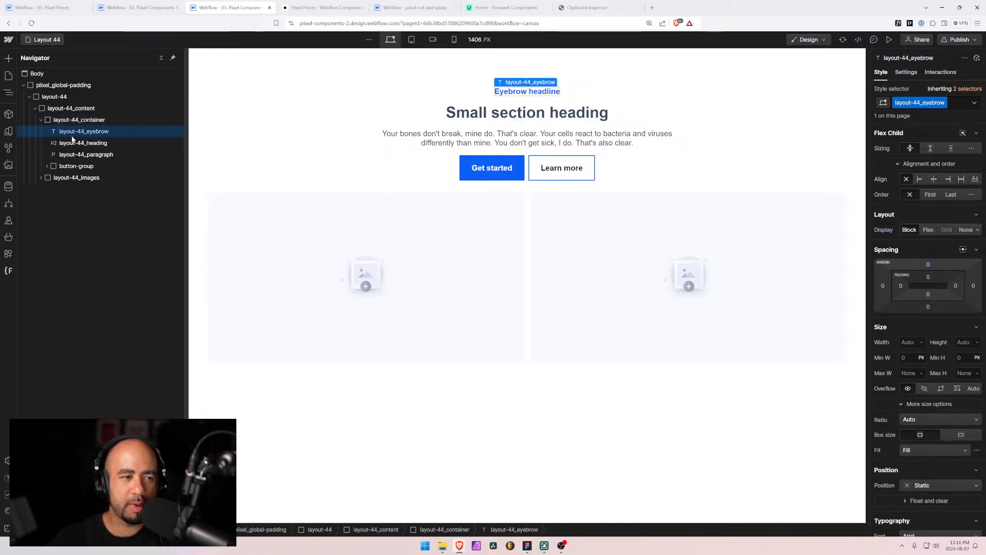
left_click(71, 144)
key("ctrl+alt+g")
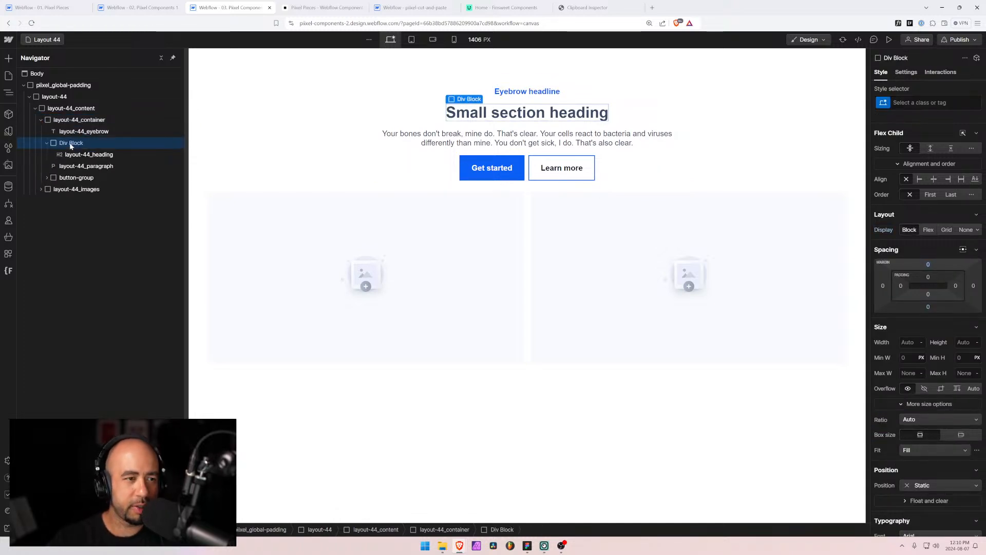
left_click_drag(79, 134, 85, 146)
left_click(67, 131)
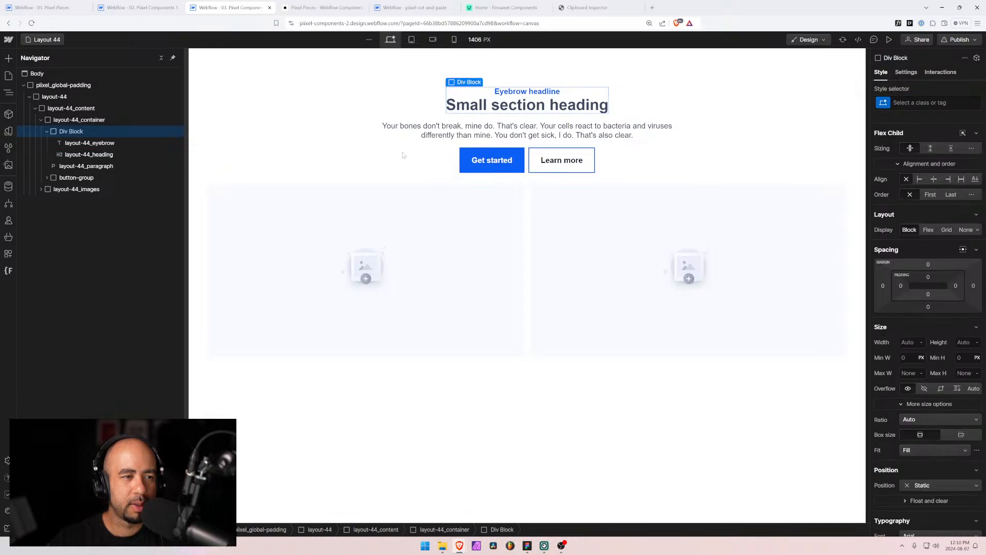
key("ctrl+Return")
type("layout-22_")
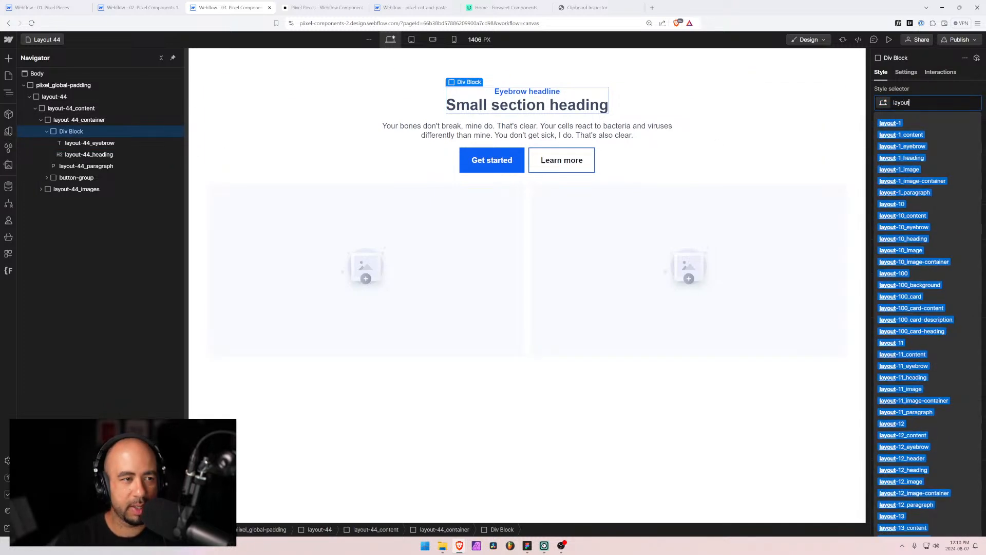
key("BackSpace")
key("BackSpace")
key("BackSpace")
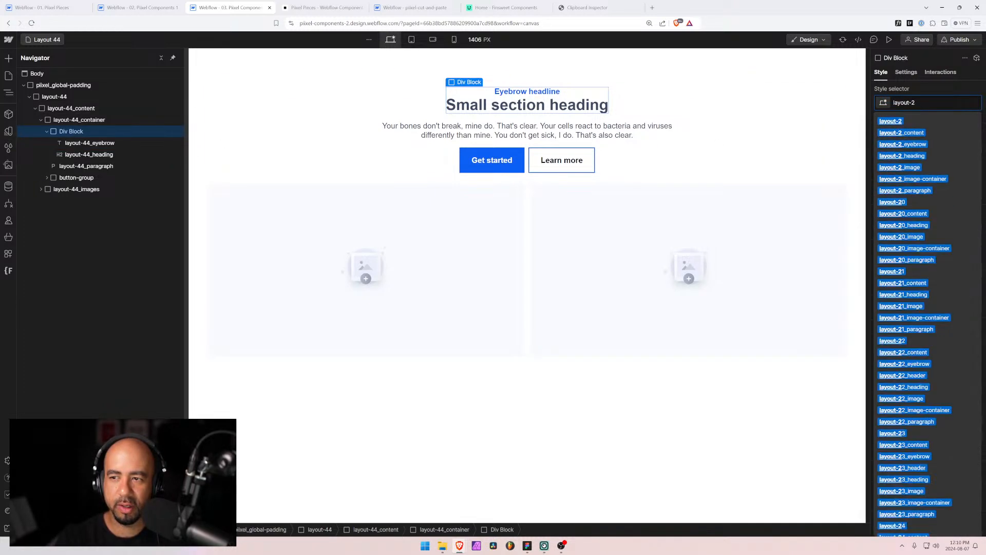
type("44_")
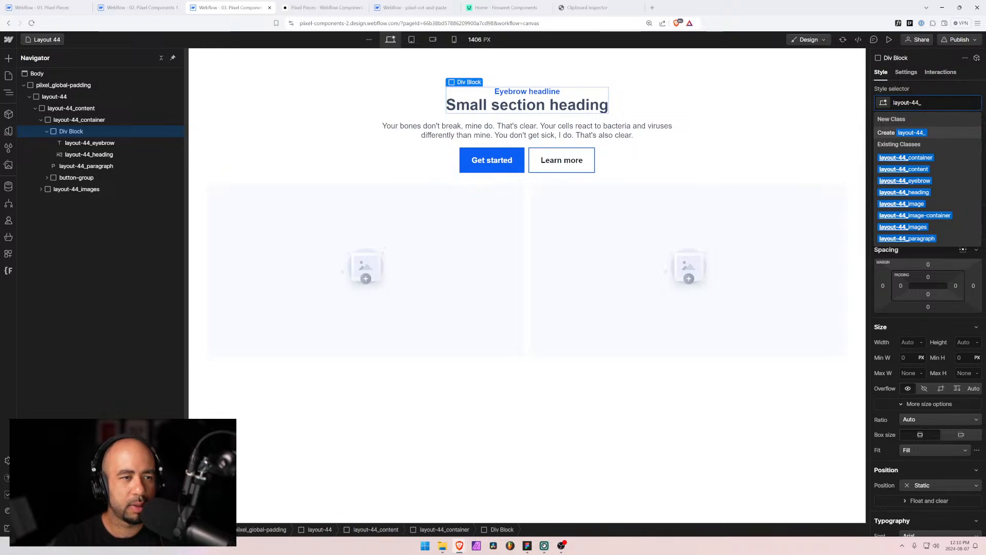
left_click(71, 108)
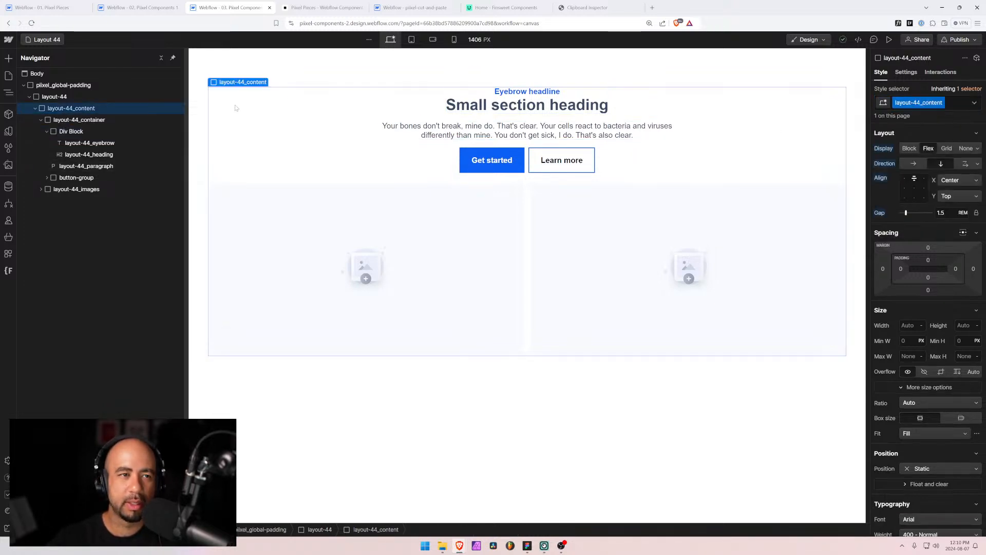
Open the Layout 16 page and examine the wrapper around its eyebrow and heading, layout-16_header
left_click(43, 39)
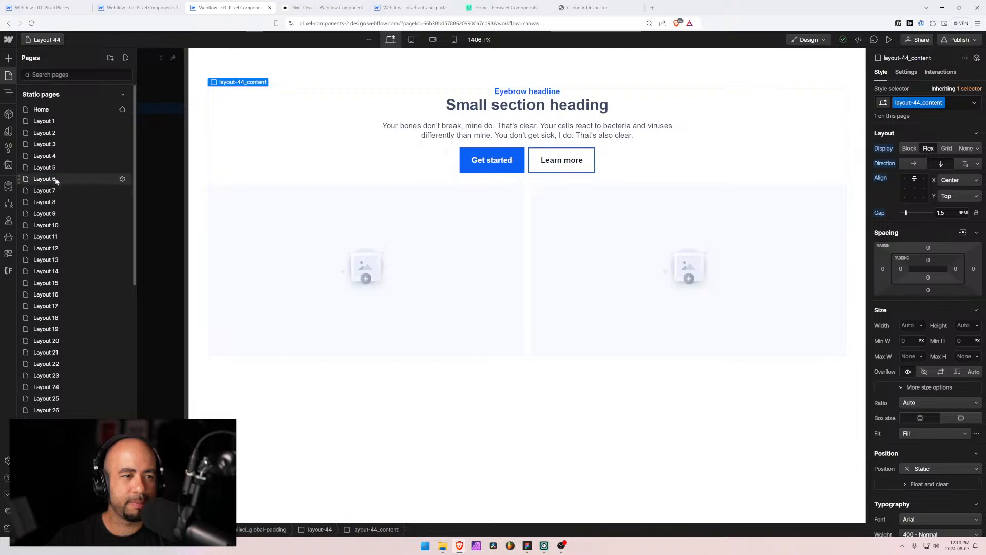
left_click(56, 295)
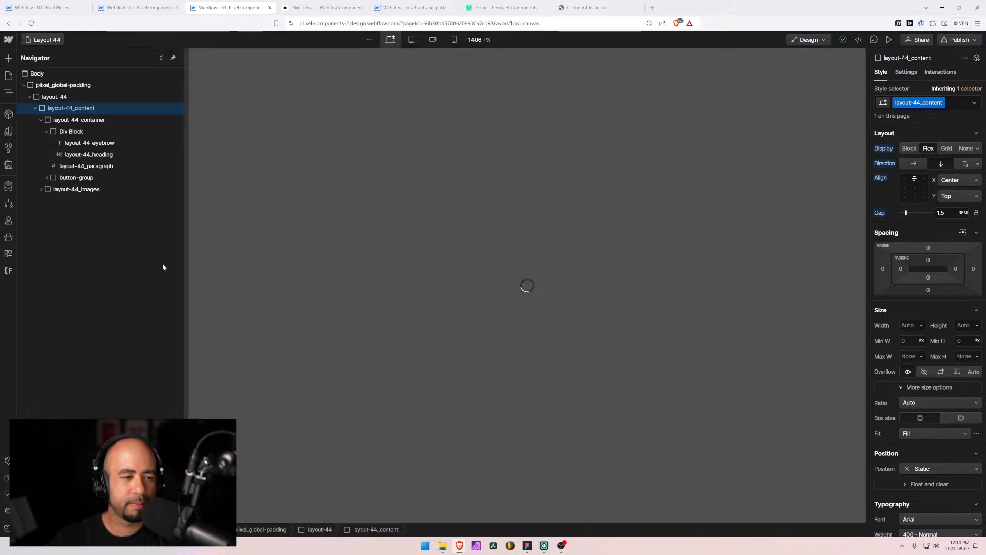
left_click(236, 282)
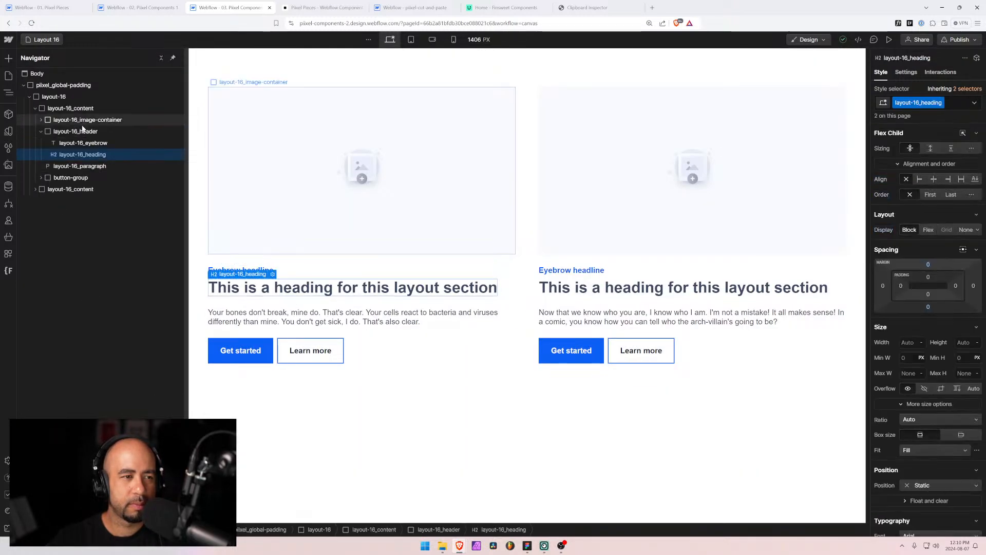
left_click(95, 131)
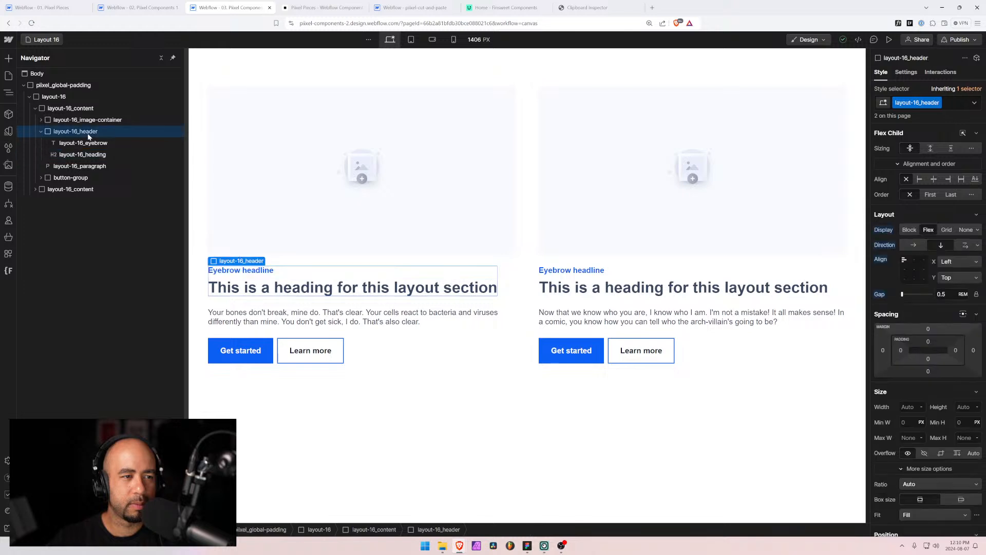
key("alt+Tab")
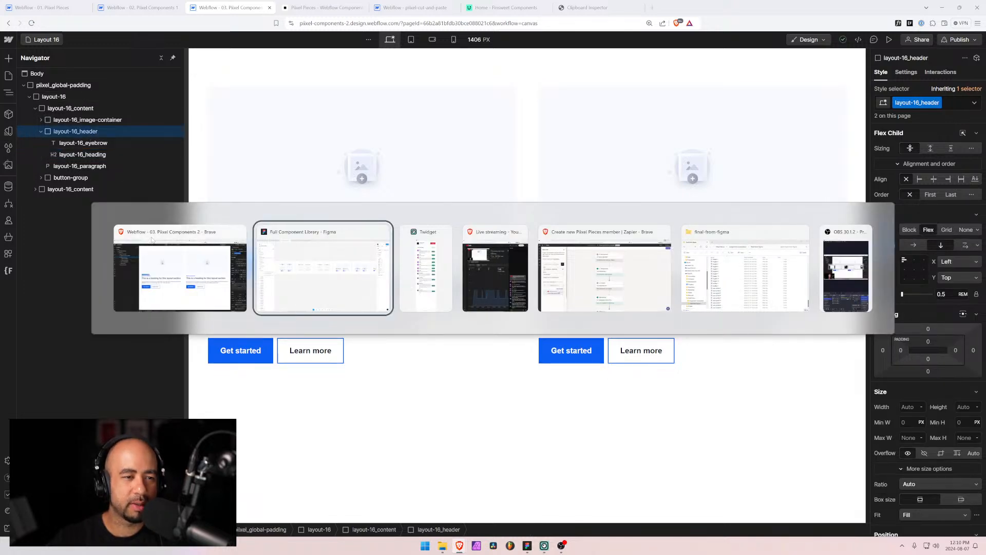
key("Escape")
Back on the Layout 44 page, give the div block around the eyebrow and heading the new class layout-44_header
left_click(50, 40)
scroll(75, 227, "down", 5)
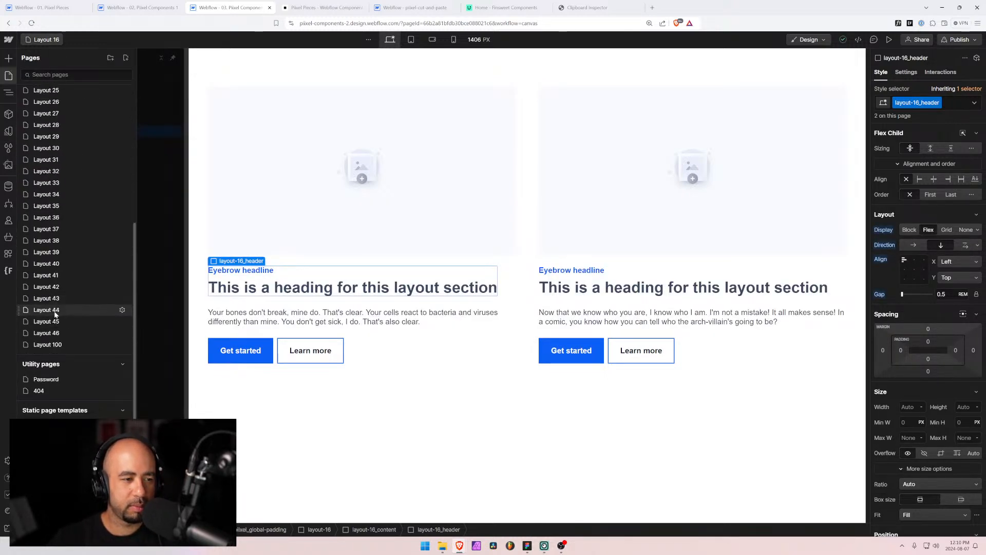
left_click(79, 307)
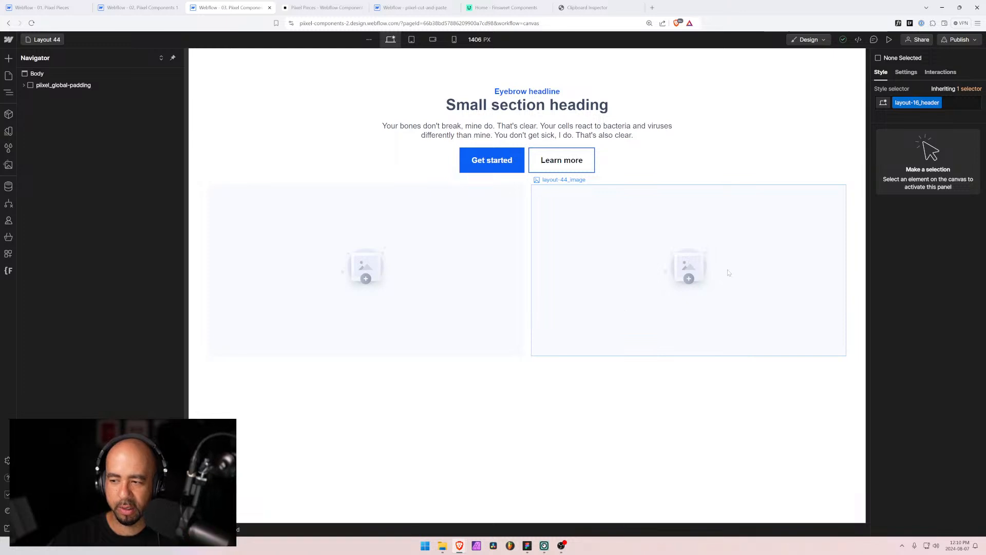
left_click(519, 107)
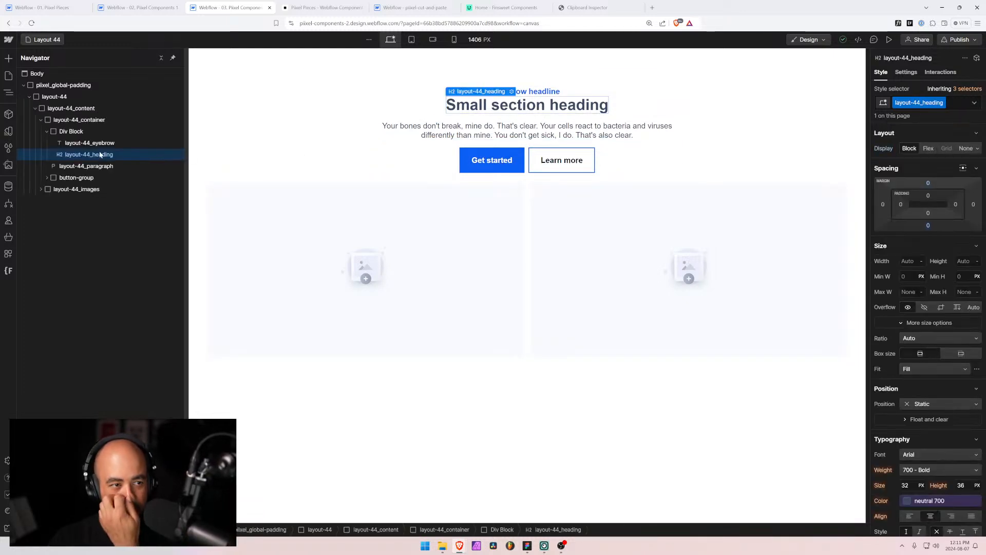
left_click(86, 131, "shift")
key("ctrl+alt+g")
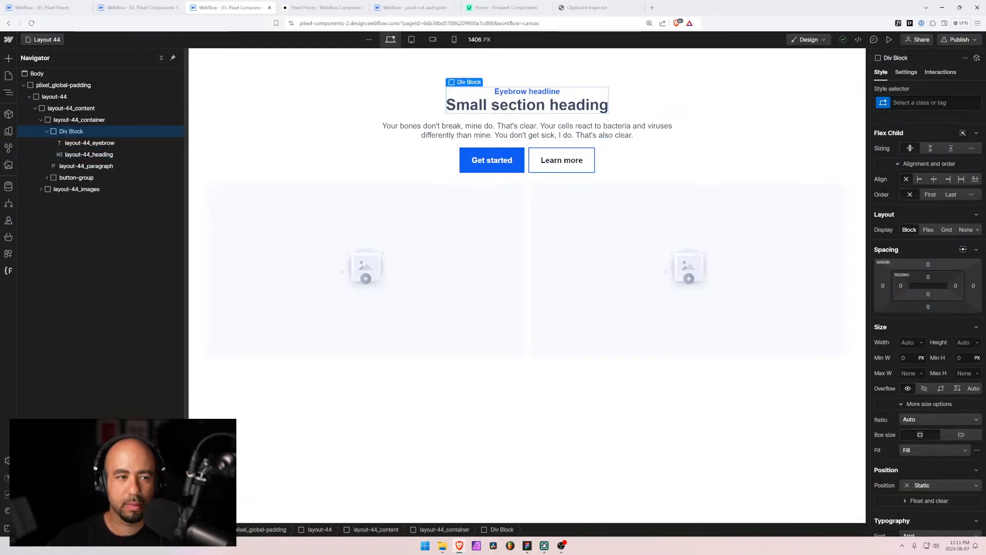
left_click(941, 105)
type("layou")
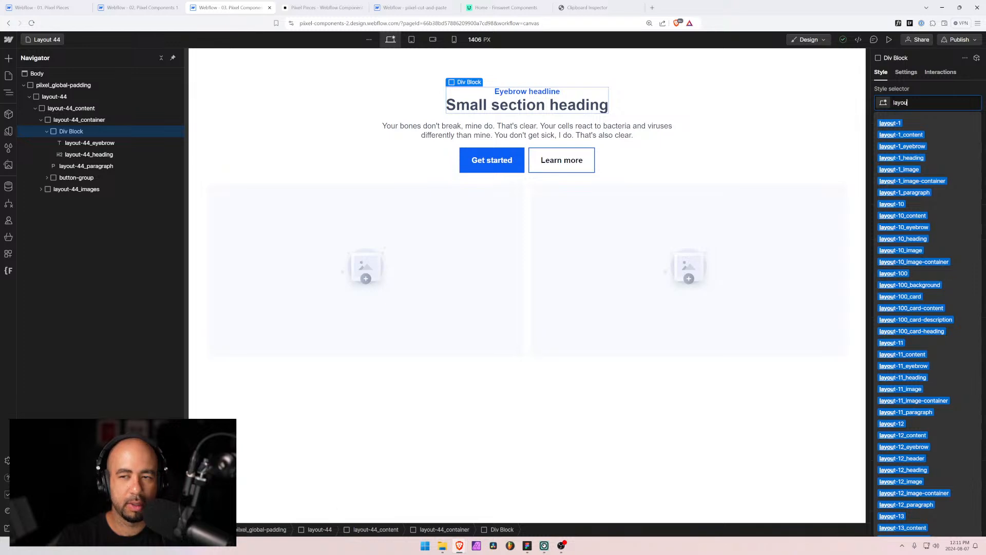
type("t-44_")
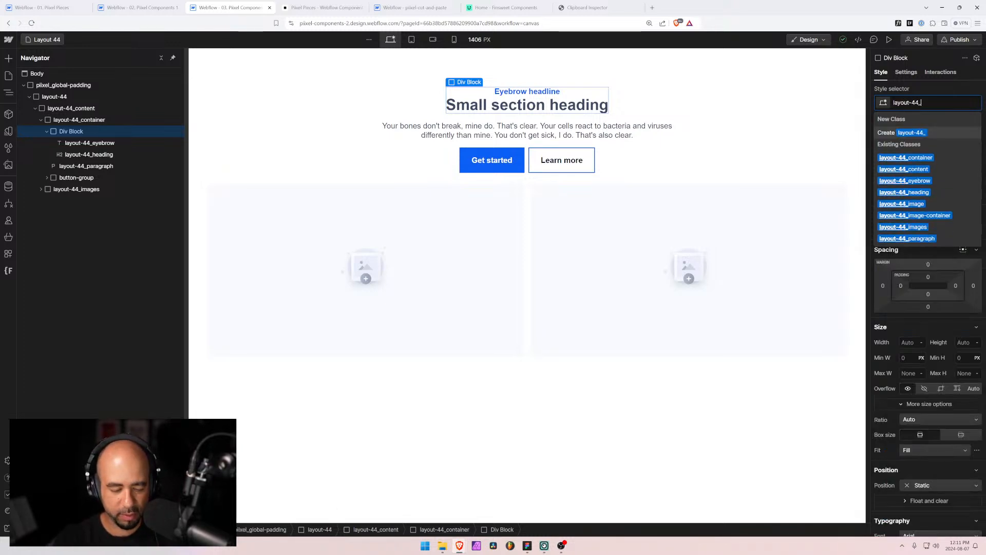
type("header")
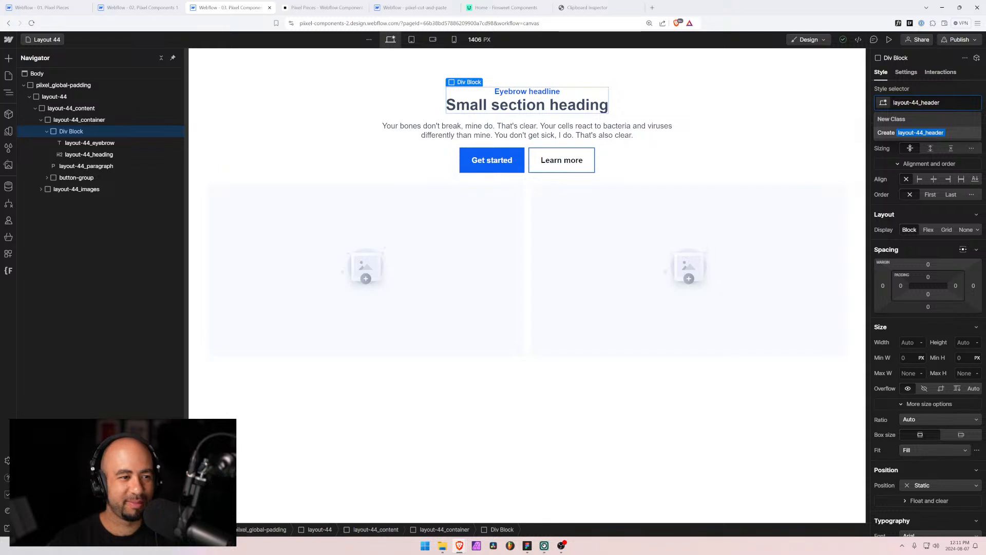
key("Return")
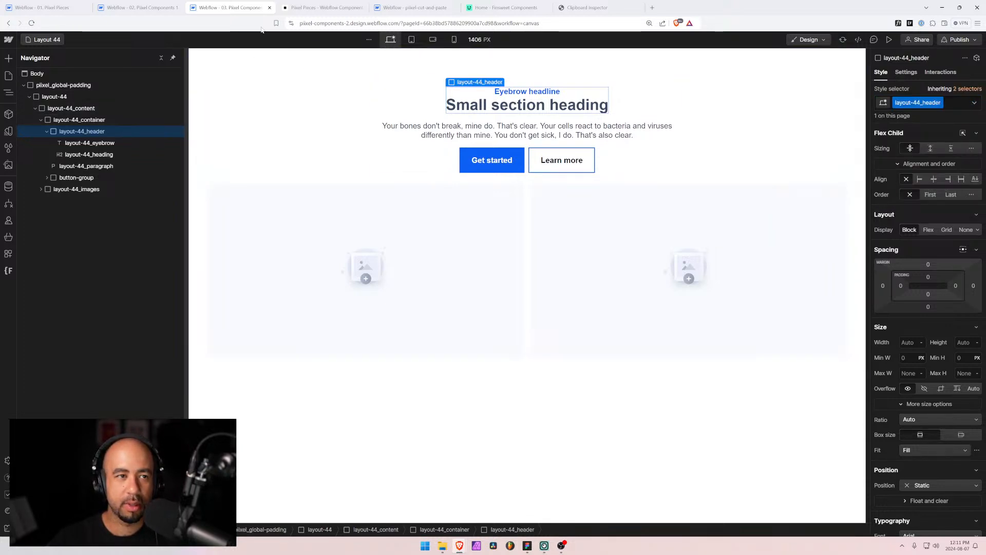
Open the Layout 16 page again and check the flex direction, alignment and gap of layout-16_header
left_click(46, 39)
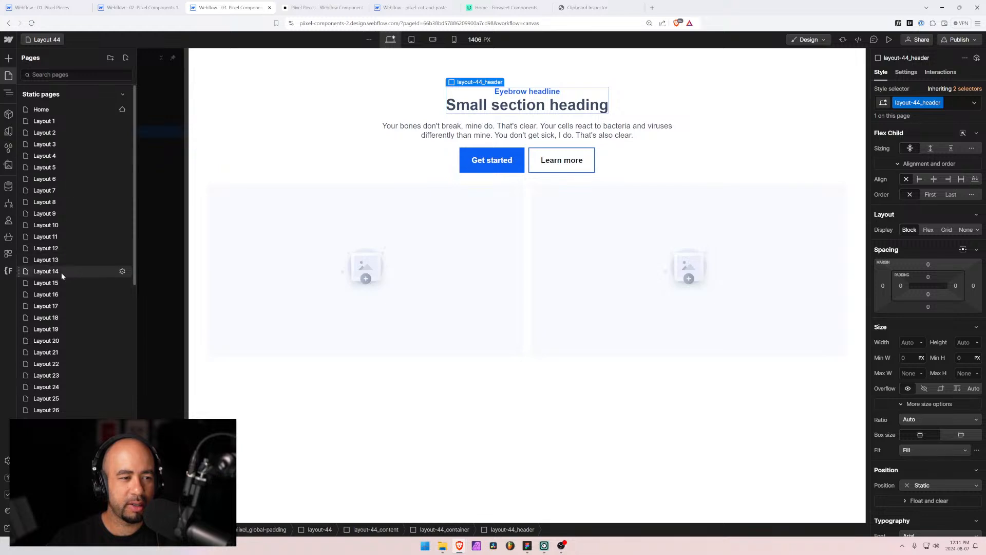
left_click(60, 294)
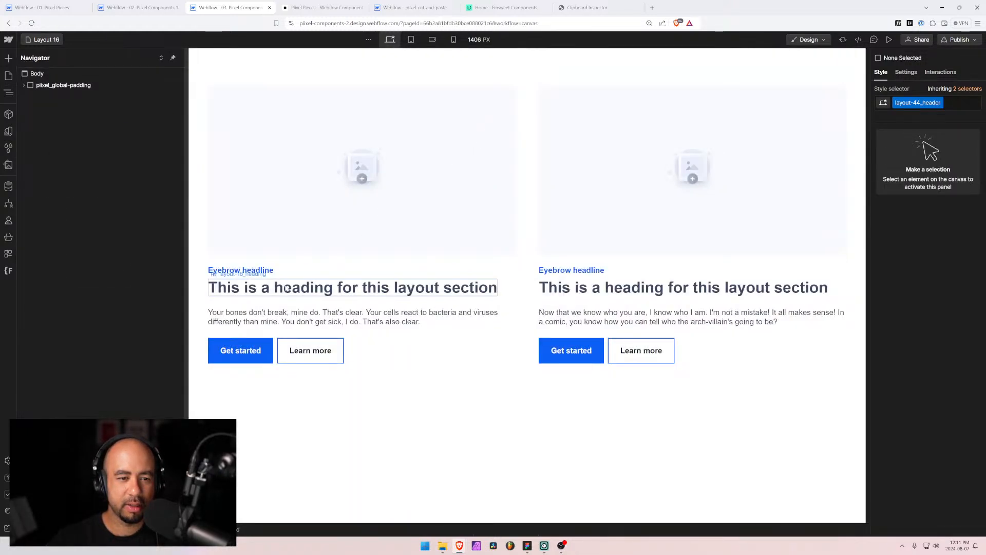
left_click(276, 280)
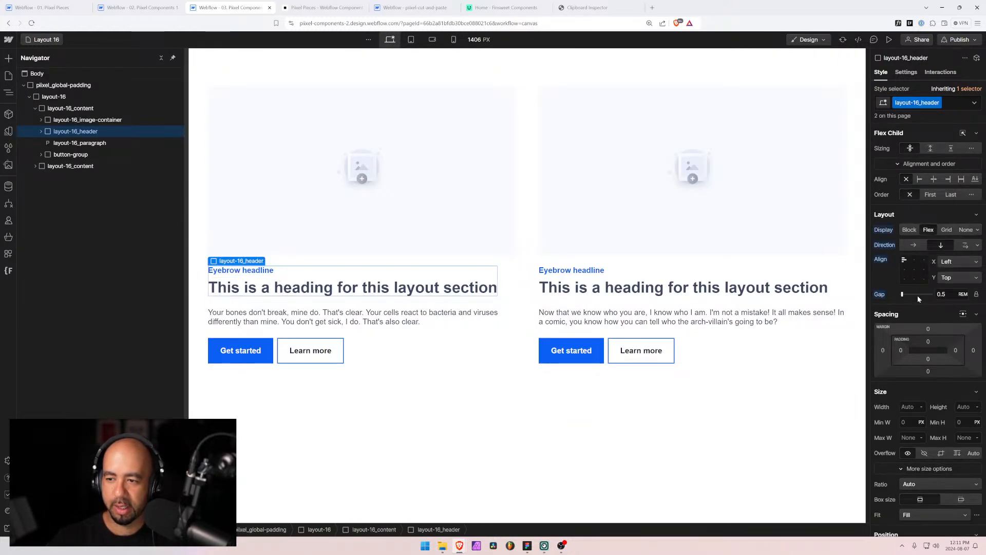
key("alt+Tab")
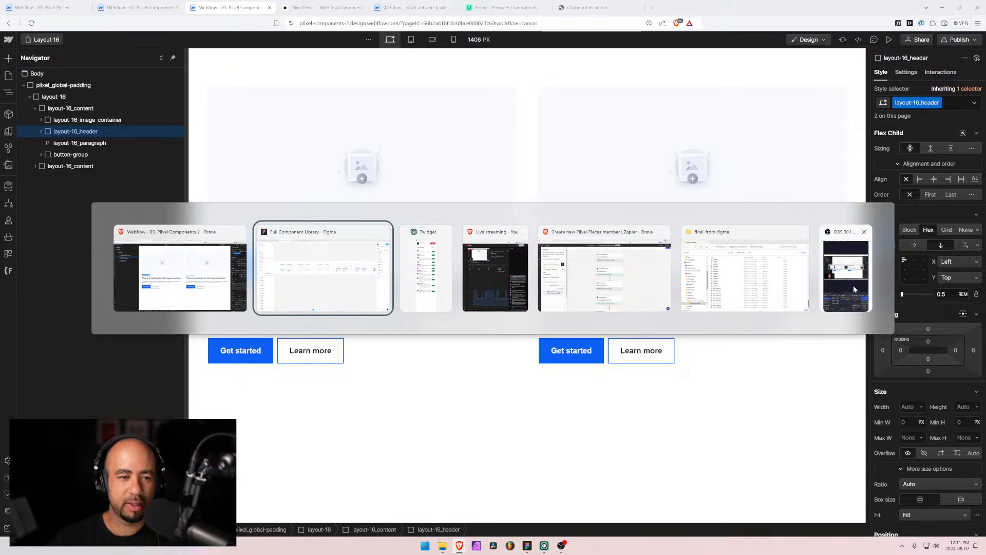
key("alt+Tab")
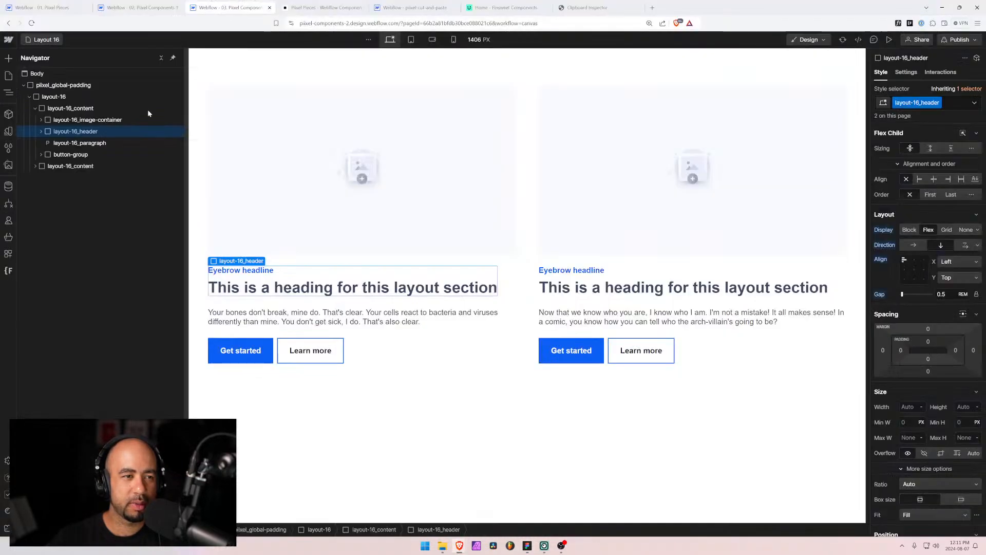
Return to the Layout 44 page and set layout-44_header to a vertical flex layout, aligned Center horizontally and Top vertically
key("p")
scroll(86, 361, "down", 3)
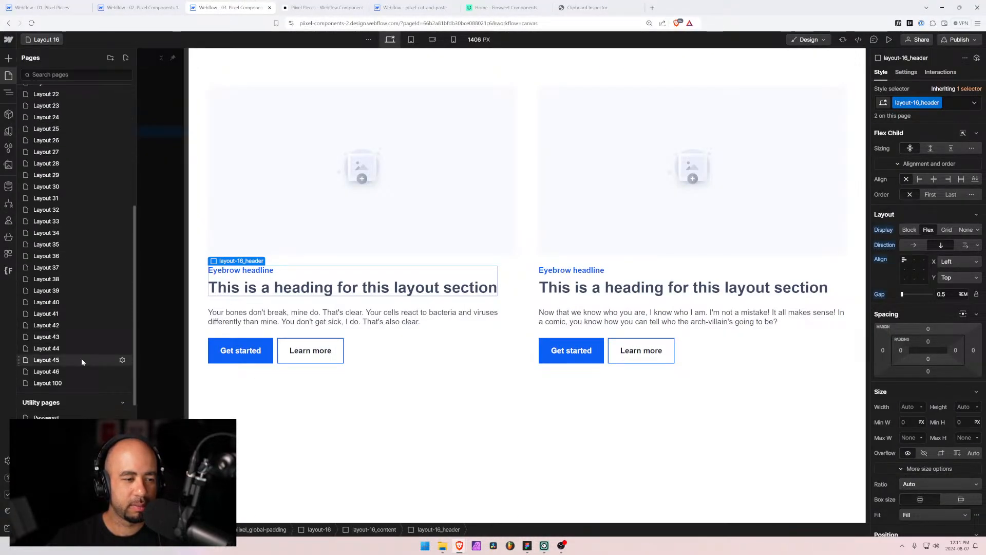
left_click(57, 334)
key("p")
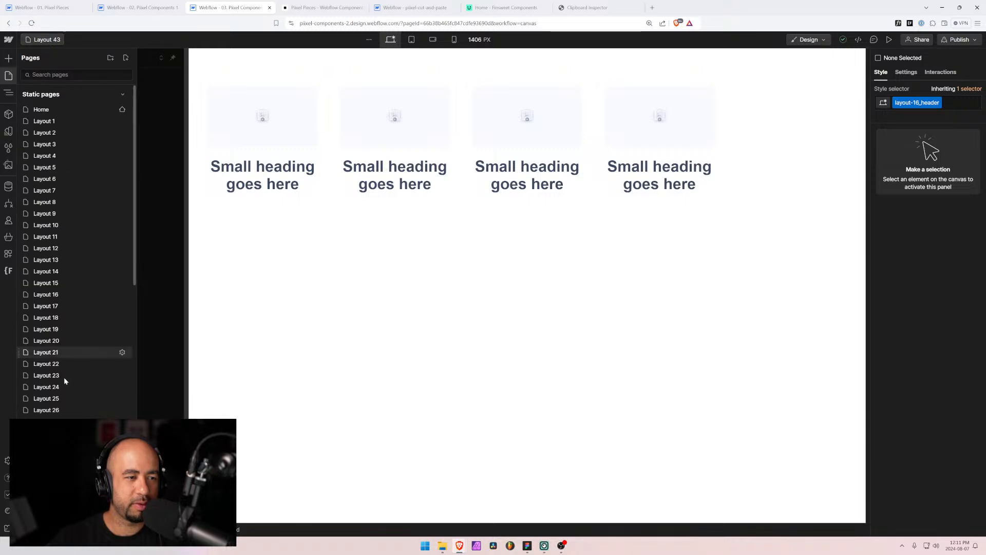
scroll(77, 246, "down", 3)
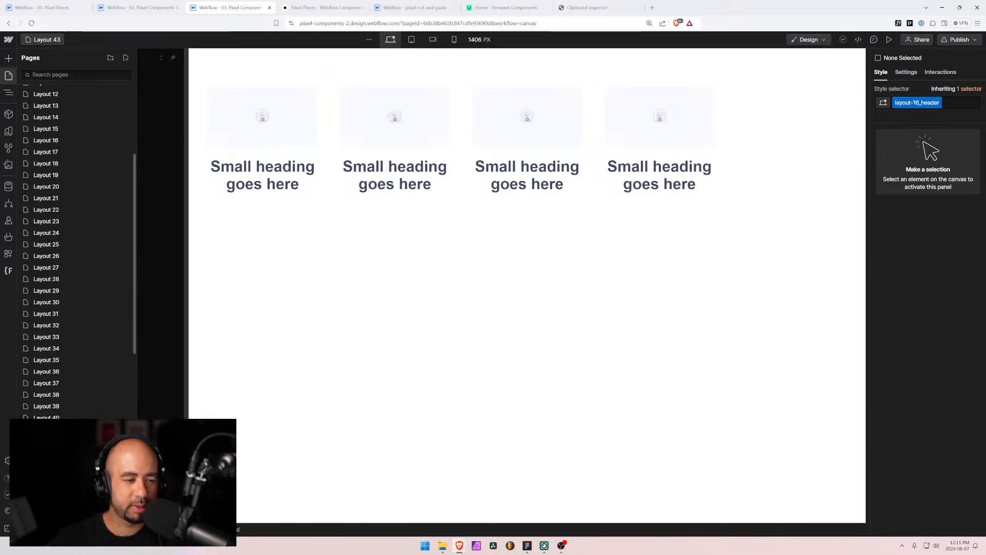
left_click(49, 464)
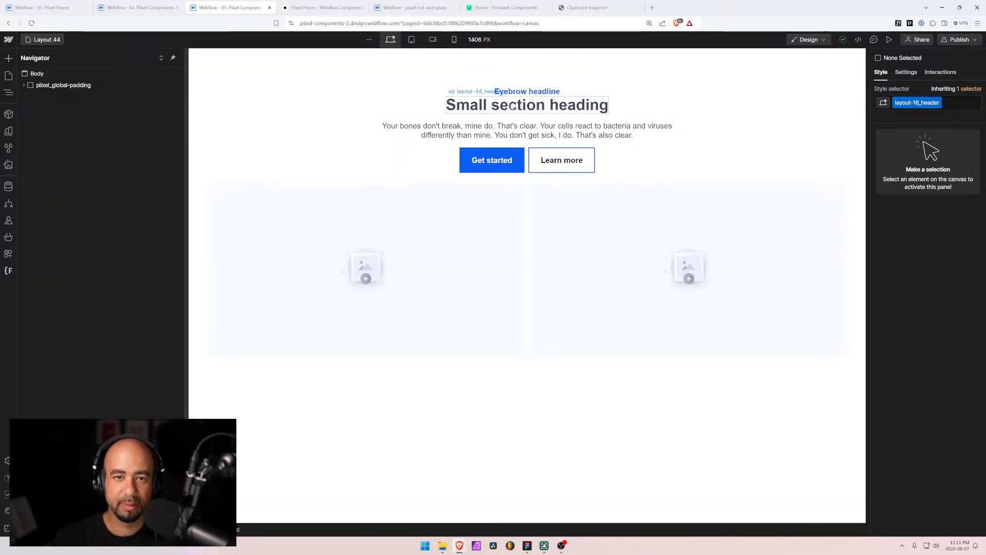
left_click(519, 91)
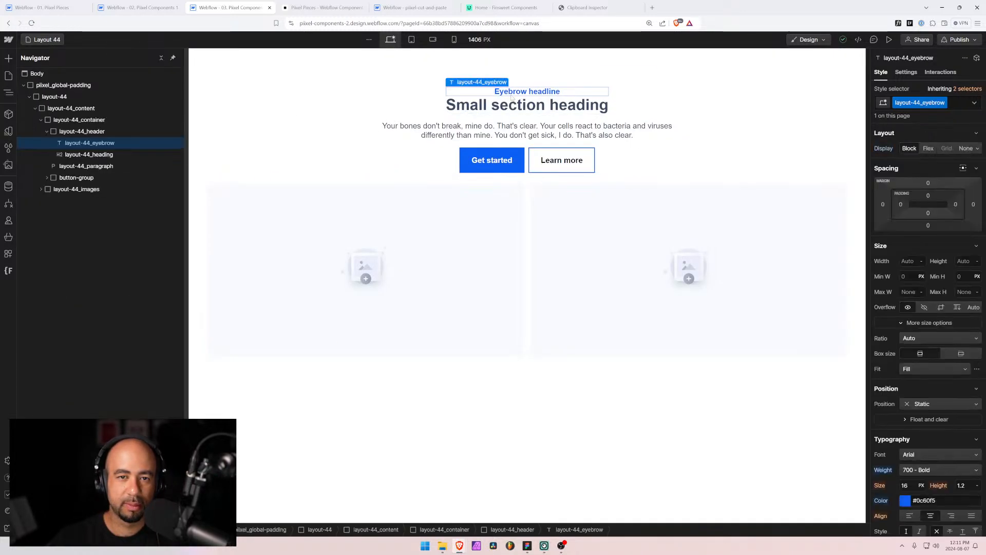
left_click(67, 135)
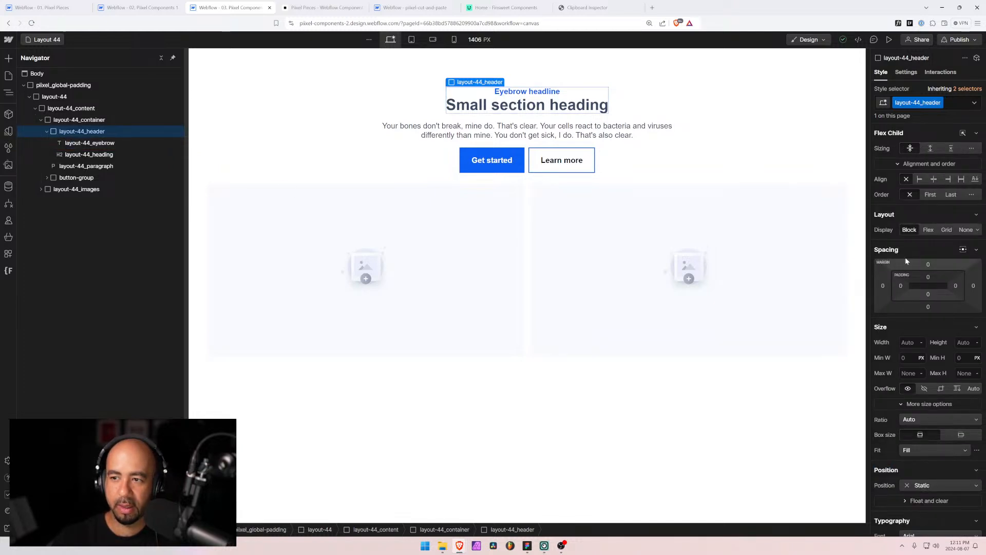
left_click(929, 230)
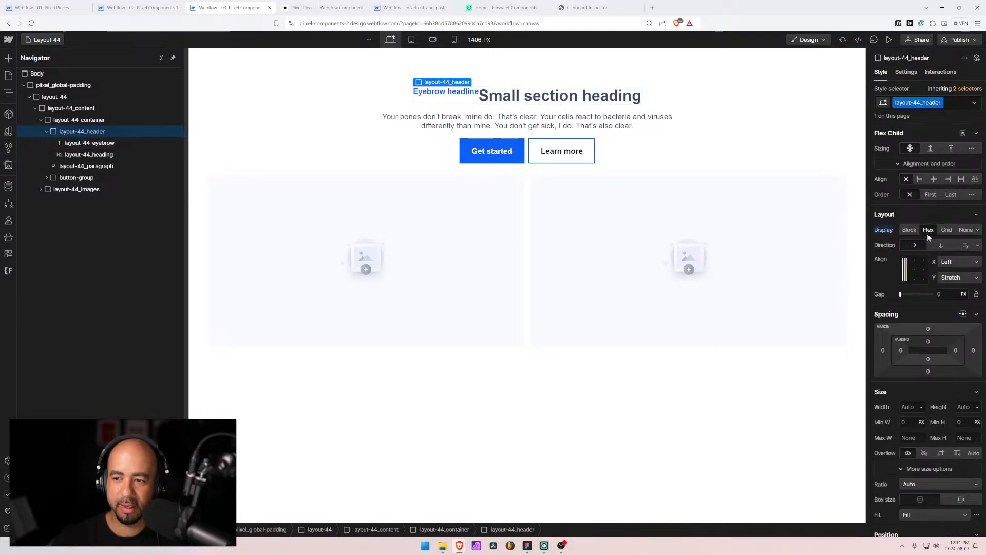
left_click(941, 246)
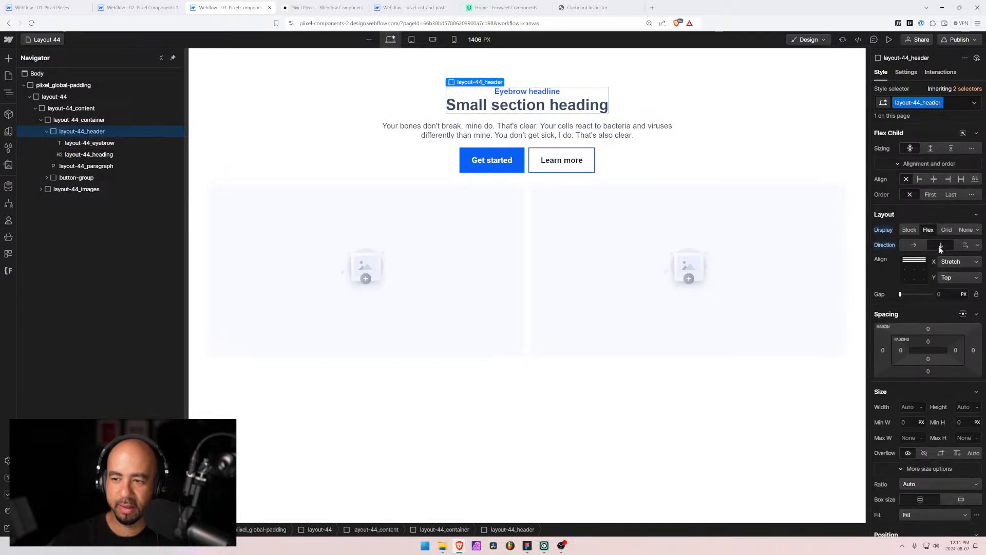
left_click(913, 260)
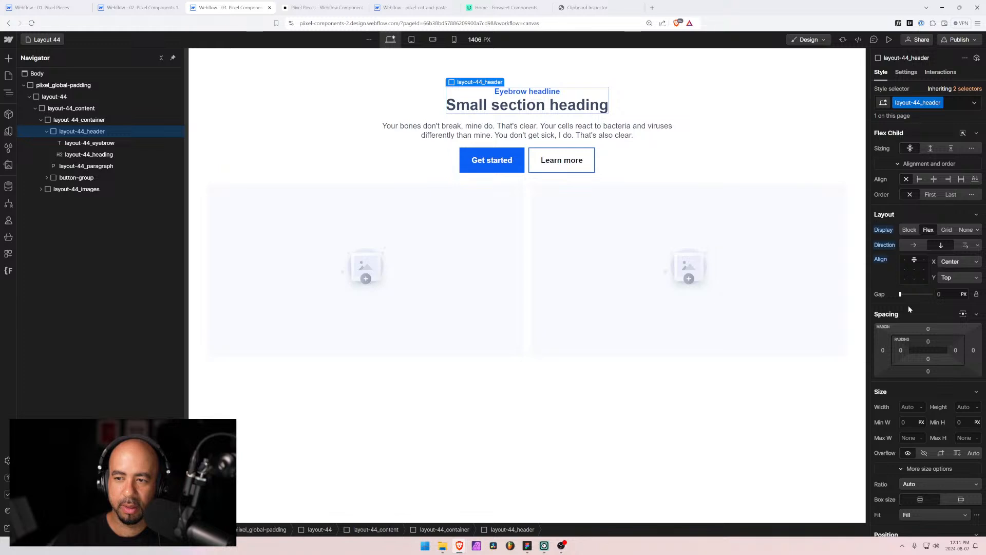
Set the gap of layout-44_header to 0.5 rem and the gap of its parent layout-44_container to 1.5 rem
left_click(938, 294)
type("0.5re")
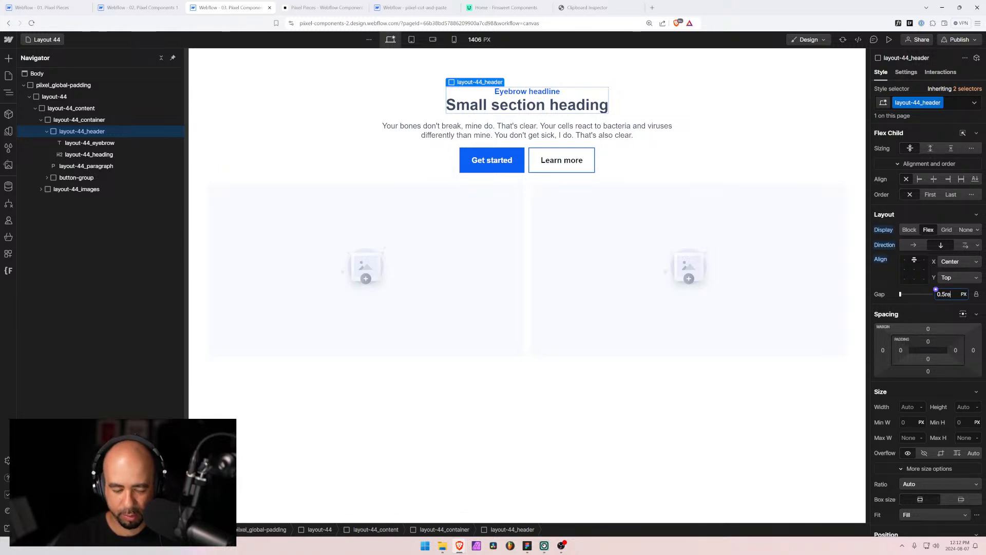
type("m")
key("Return")
left_click(78, 121)
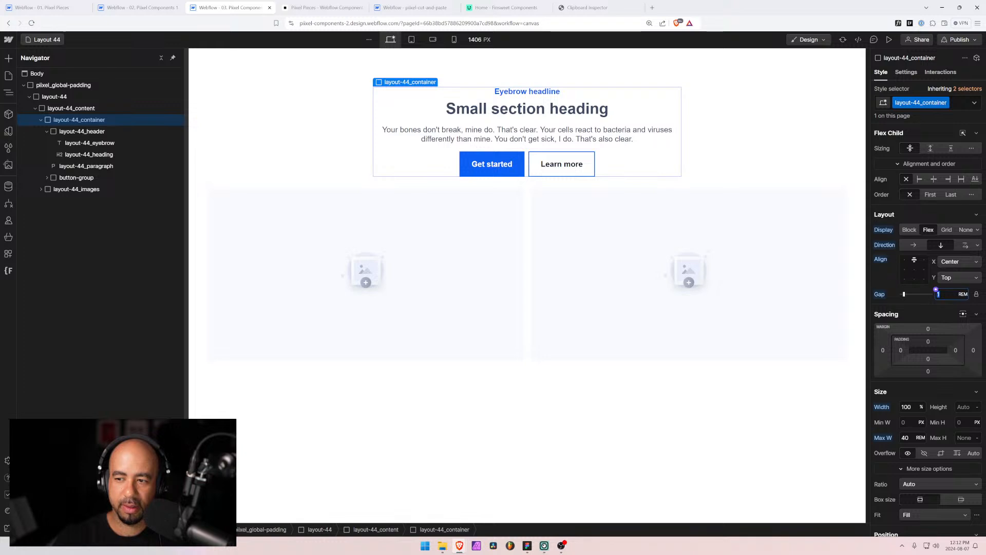
type(".5")
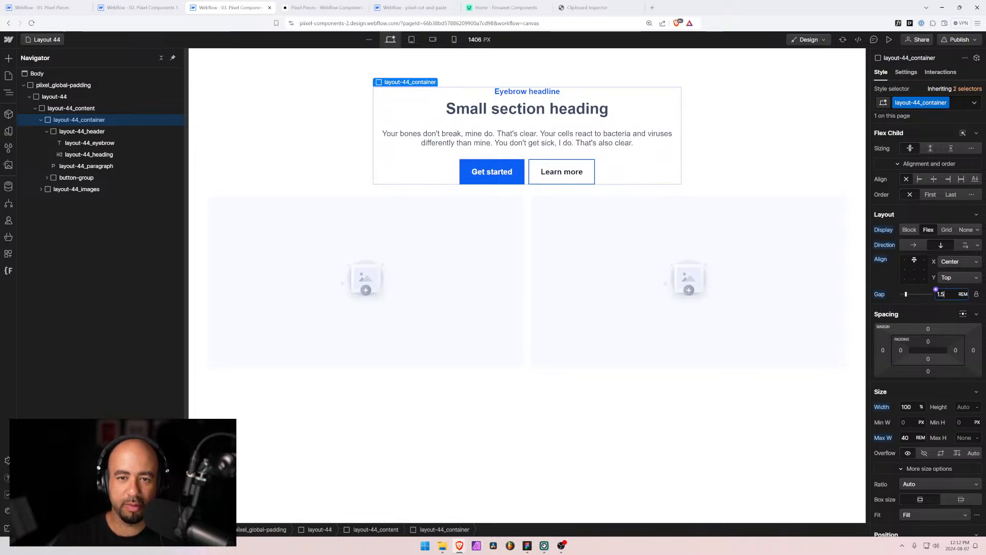
Check the spacing between the heading, eyebrow, paragraph and buttons inside layout-44_container
left_click(463, 117)
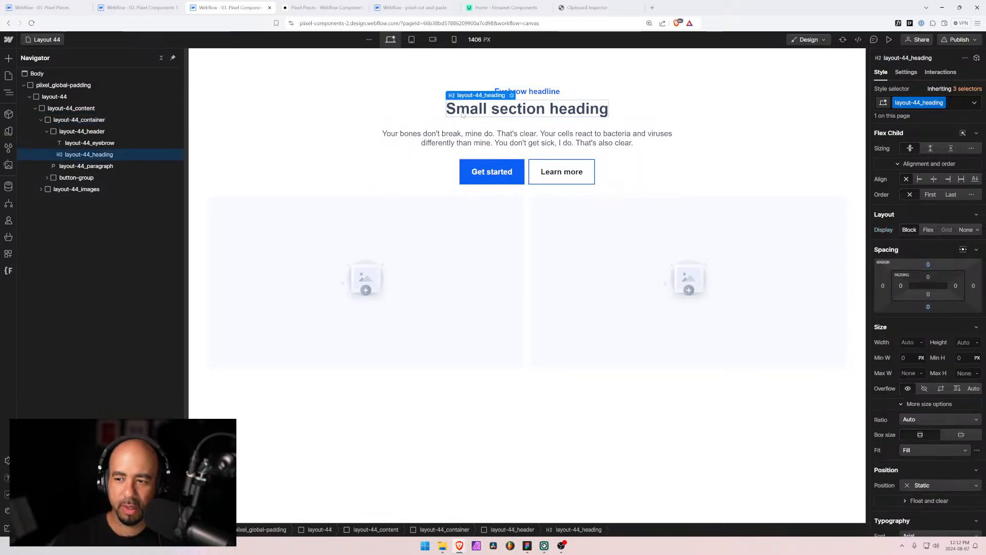
left_click(525, 92)
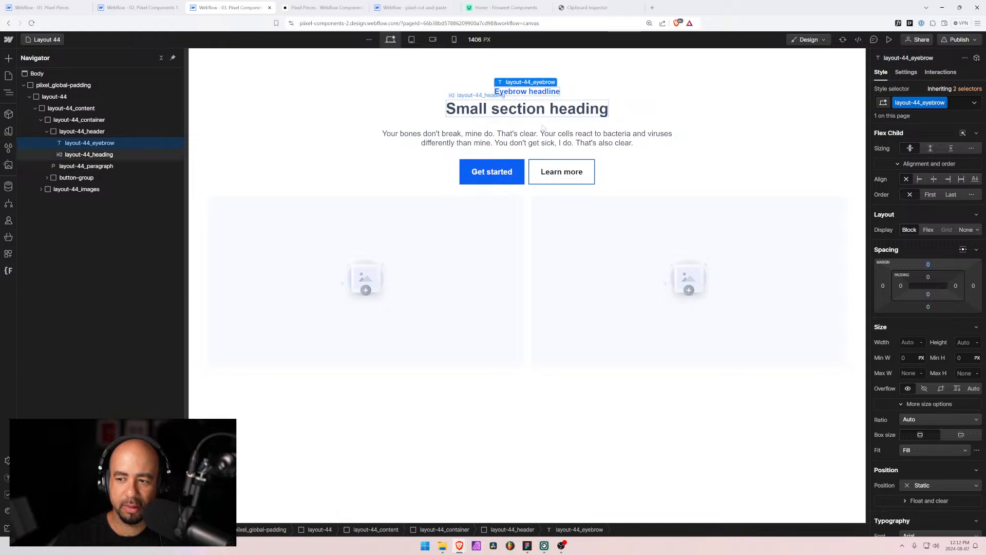
left_click(538, 144)
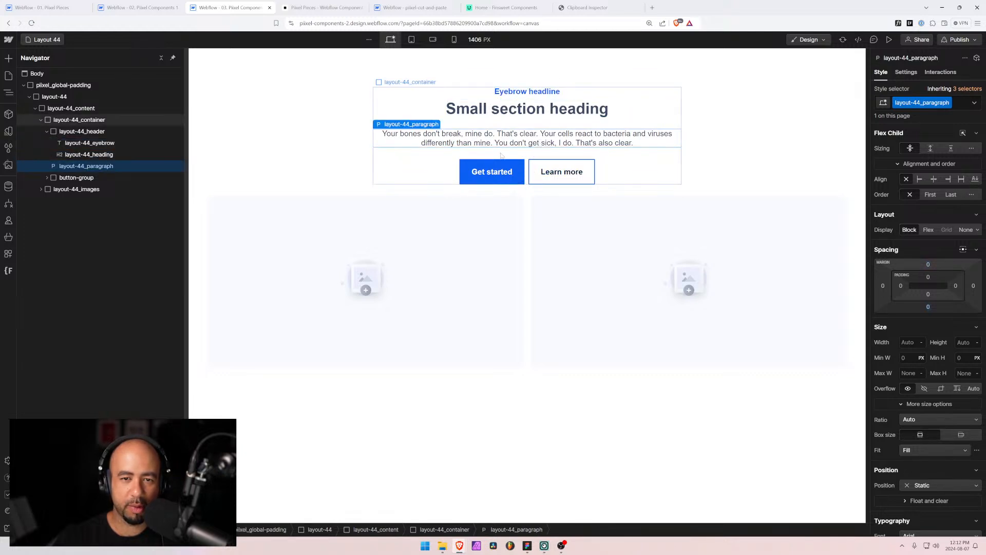
left_click(406, 175)
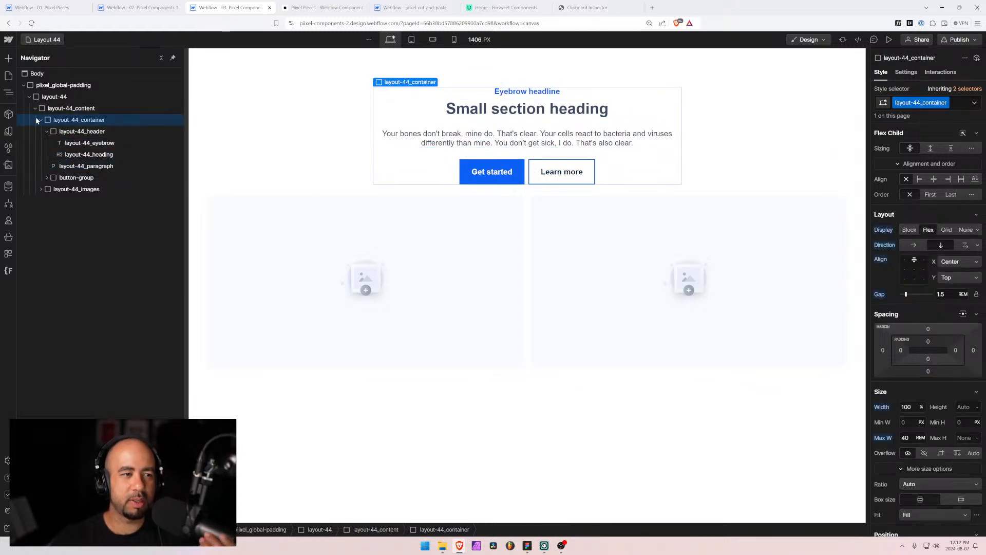
left_click(42, 120)
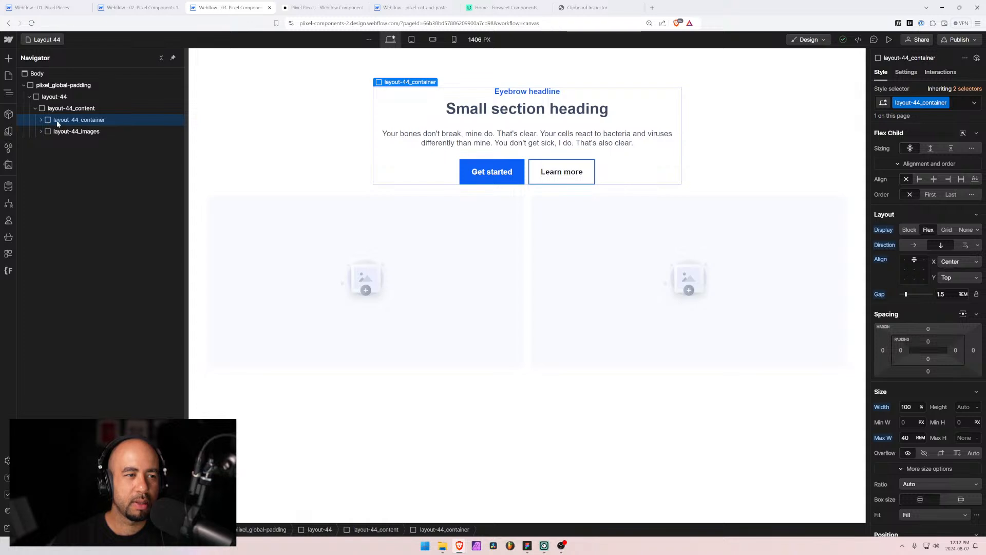
Open the Layout 45 page and inspect the structure around its eyebrow, heading and paragraph
left_click(41, 40)
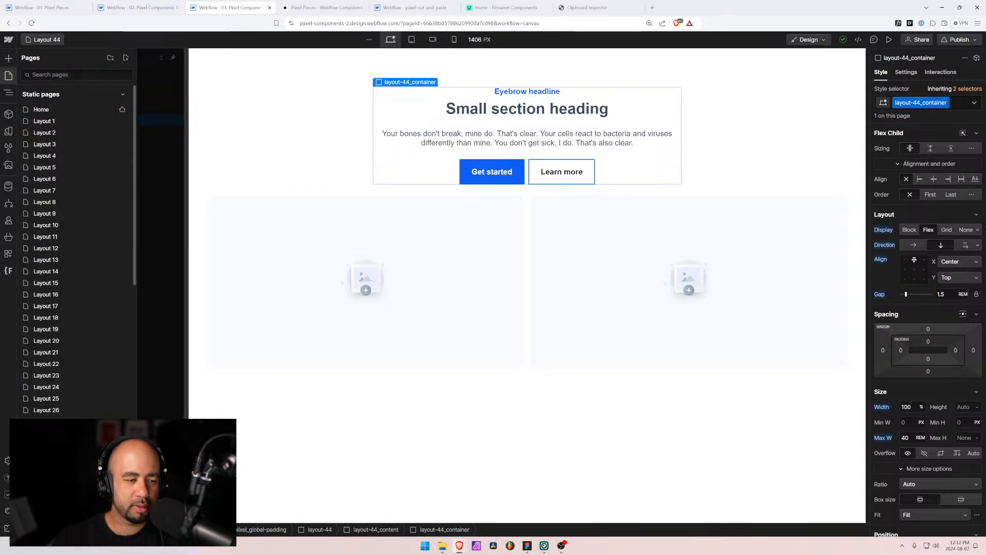
scroll(74, 174, "down", 3)
scroll(55, 322, "down", 4)
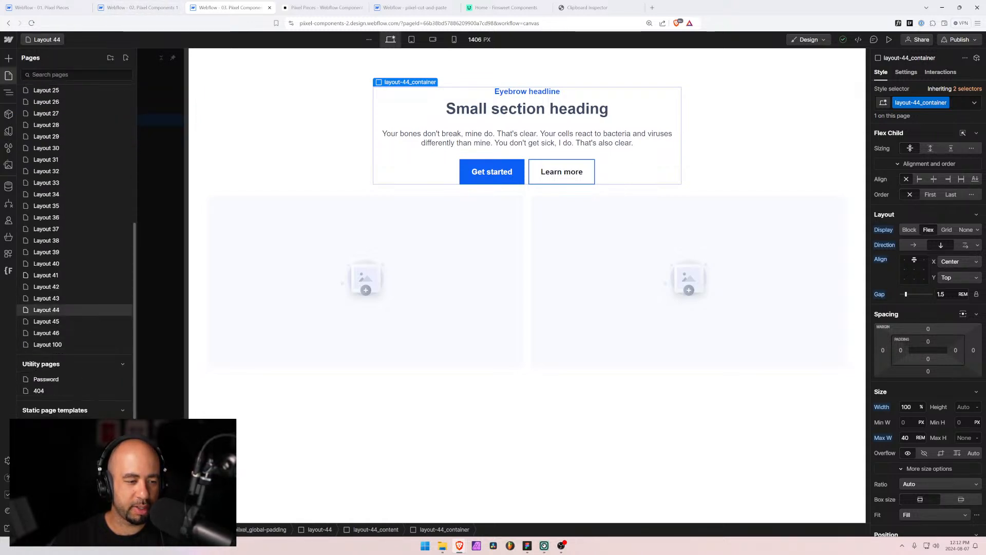
left_click(46, 322)
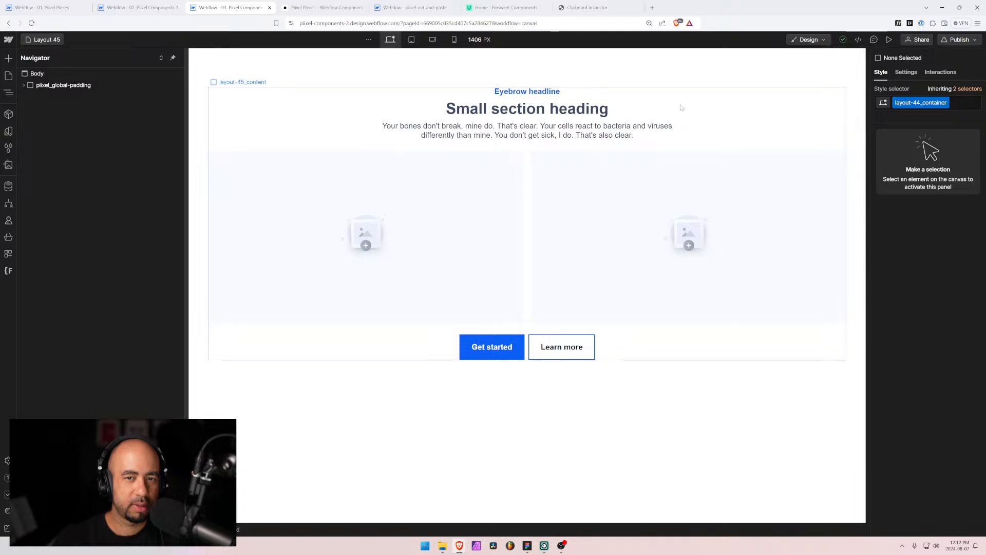
left_click(524, 91)
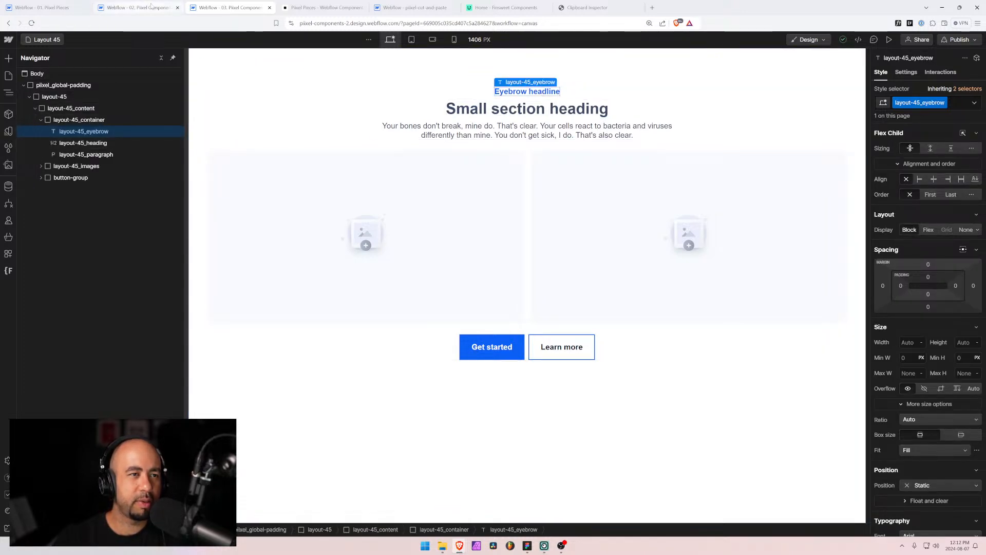
Return to the Layout 44 page and copy the whole layout-44 block
left_click(36, 39)
left_click(35, 40)
left_click(35, 39)
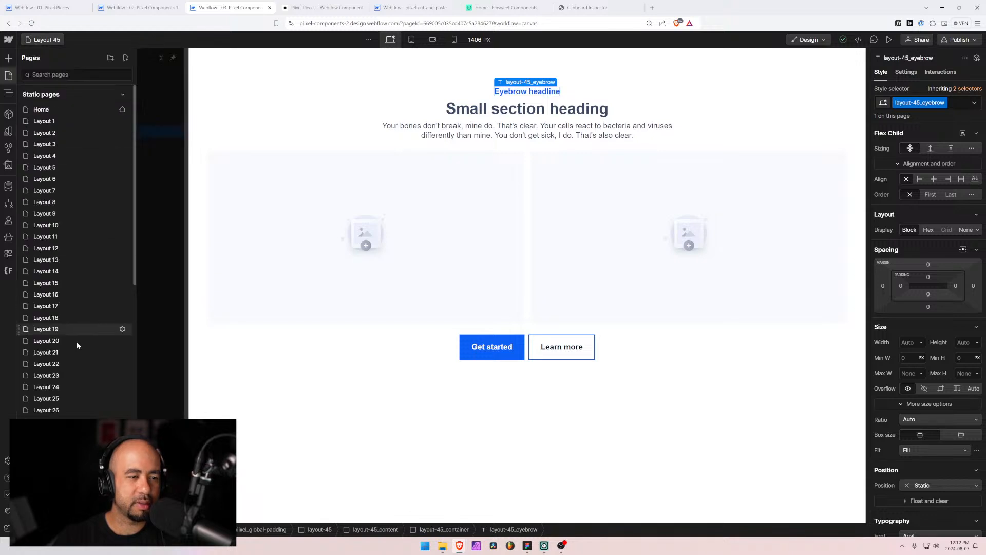
scroll(69, 351, "down", 6)
left_click(55, 311)
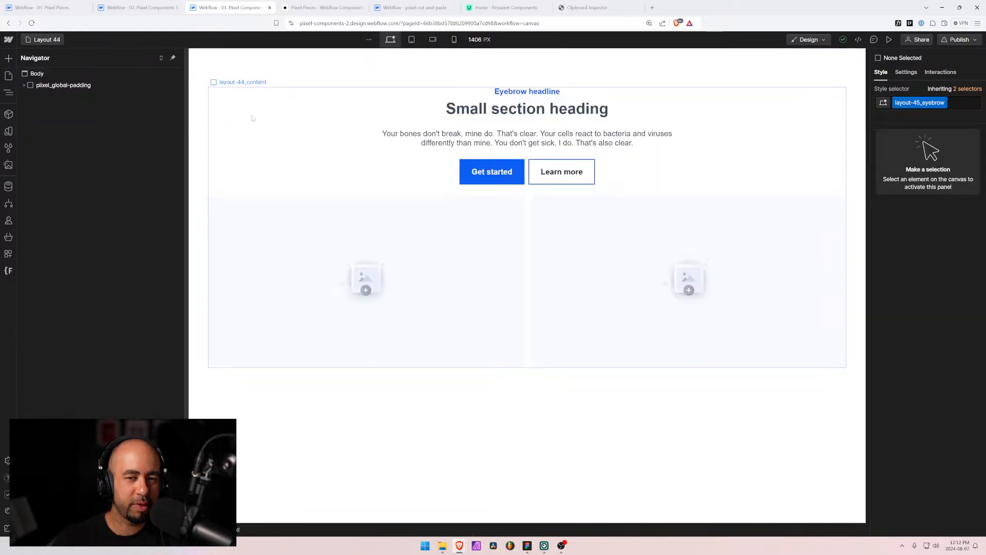
left_click(393, 122)
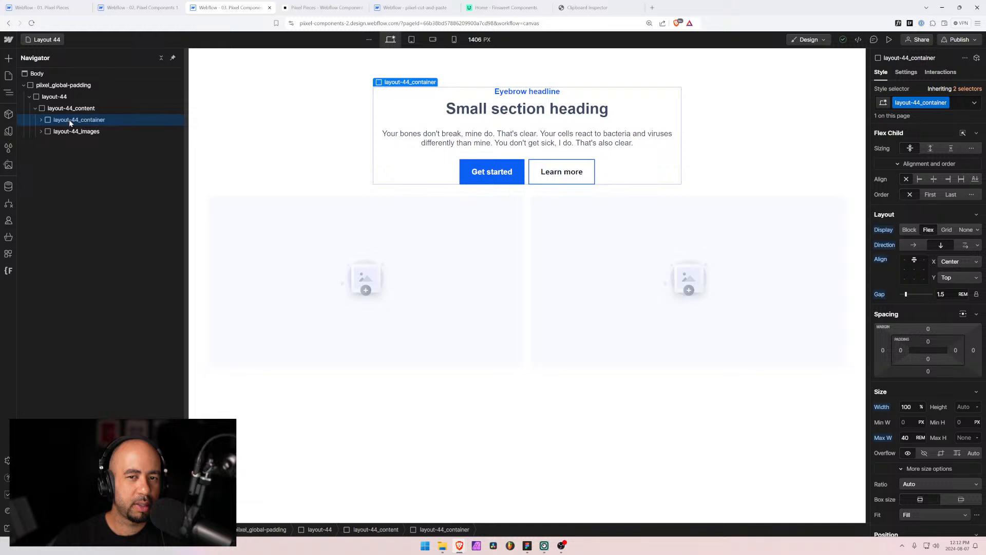
left_click(55, 97)
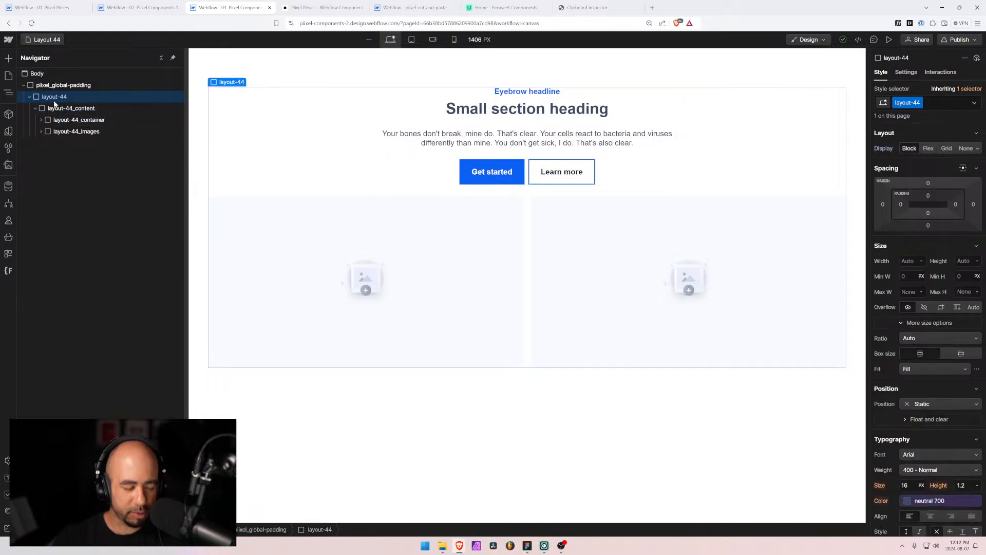
In the pixel-cut-and-paste project, cut the outdated layout-44 block and clean up all unused style selectors
left_click(411, 8)
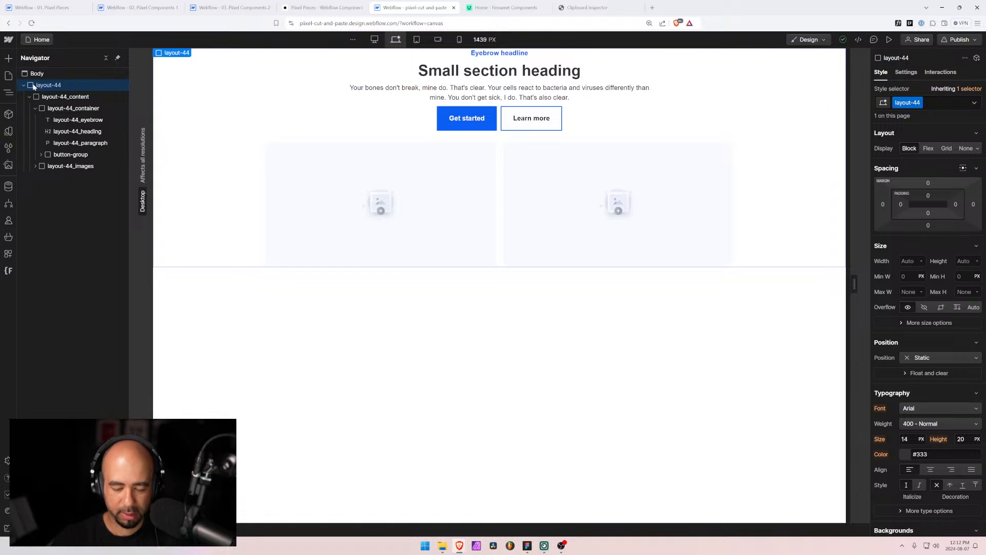
key("ctrl+x")
left_click(8, 147)
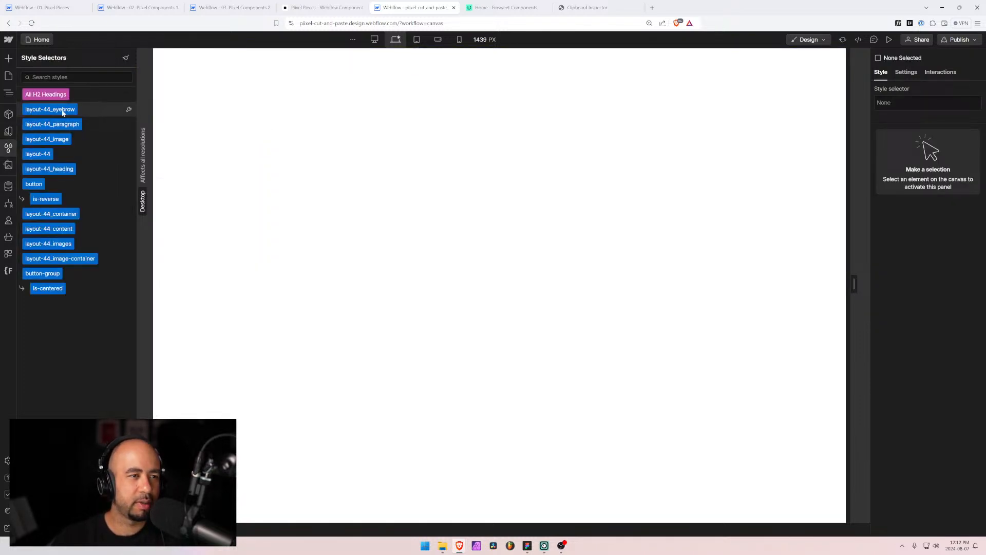
left_click(126, 58)
left_click(34, 319)
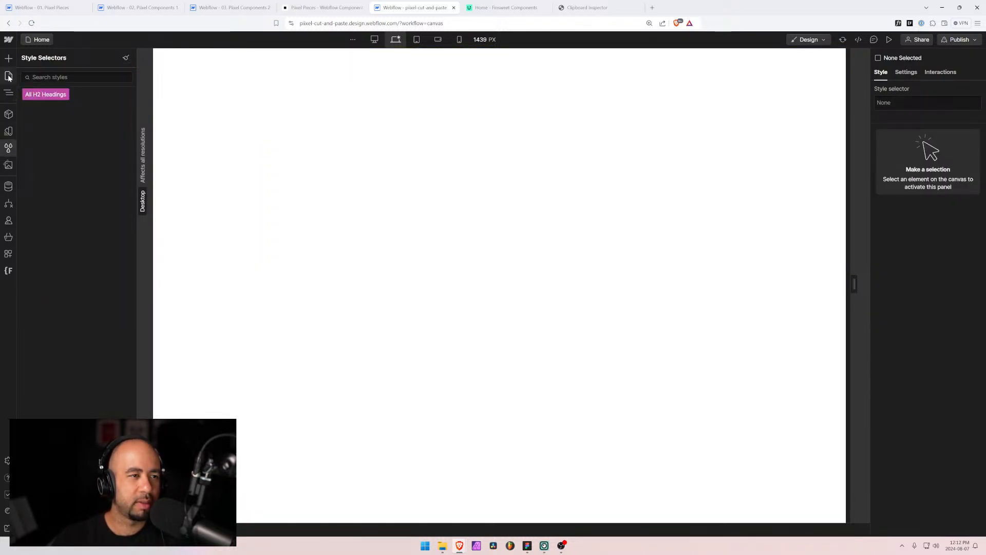
Paste the updated layout-44 block into the empty Body of the Home page
left_click(8, 76)
left_click(9, 92)
left_click(44, 76)
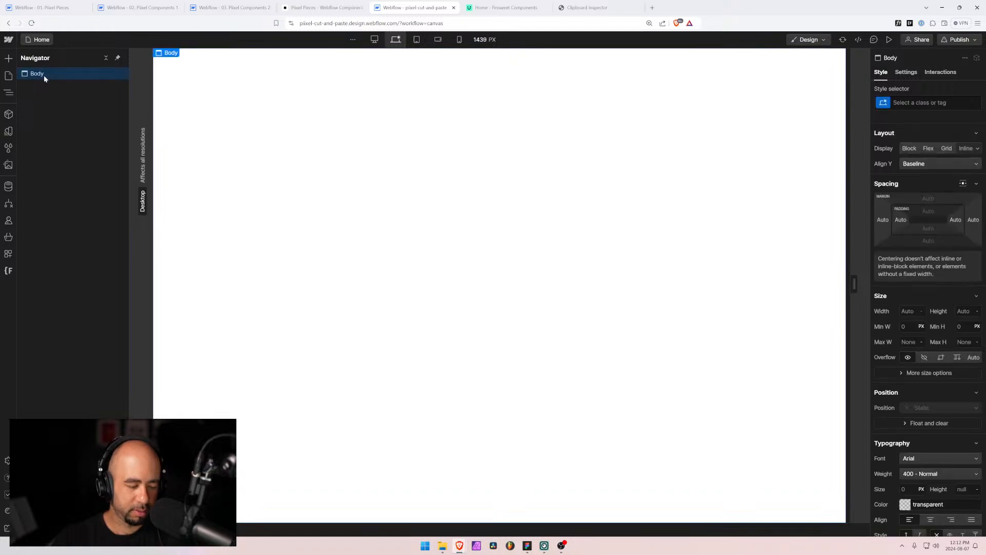
key("ctrl+v")
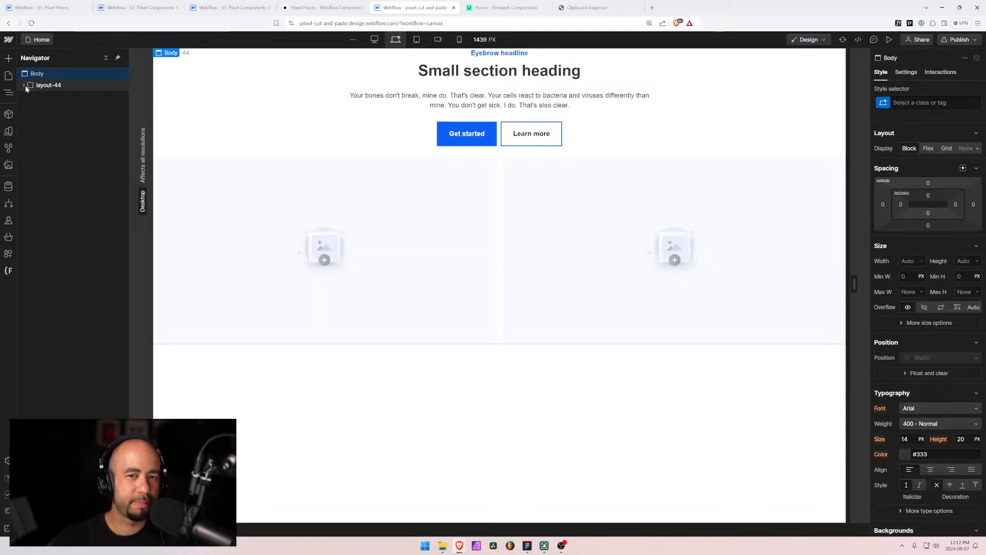
Rename the layout-44 class folder to layout-45 with Finsweet Folders, save the changes and check the renamed elements
left_click(8, 271)
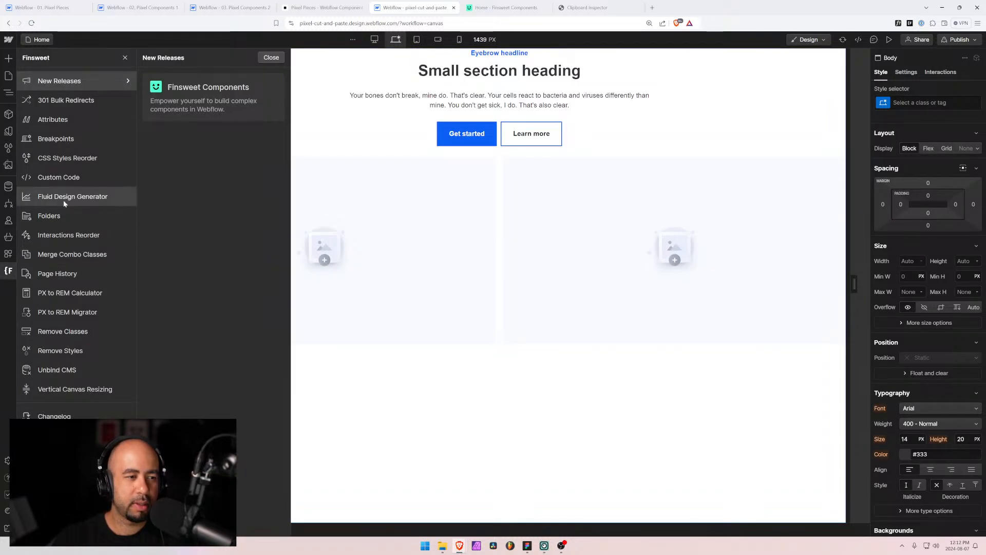
left_click(57, 216)
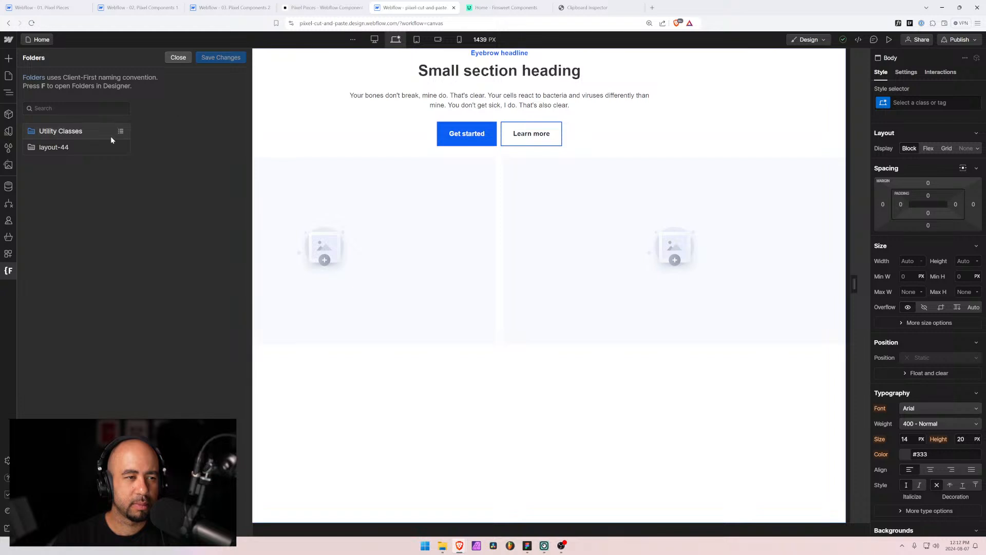
left_click(122, 147)
type("5")
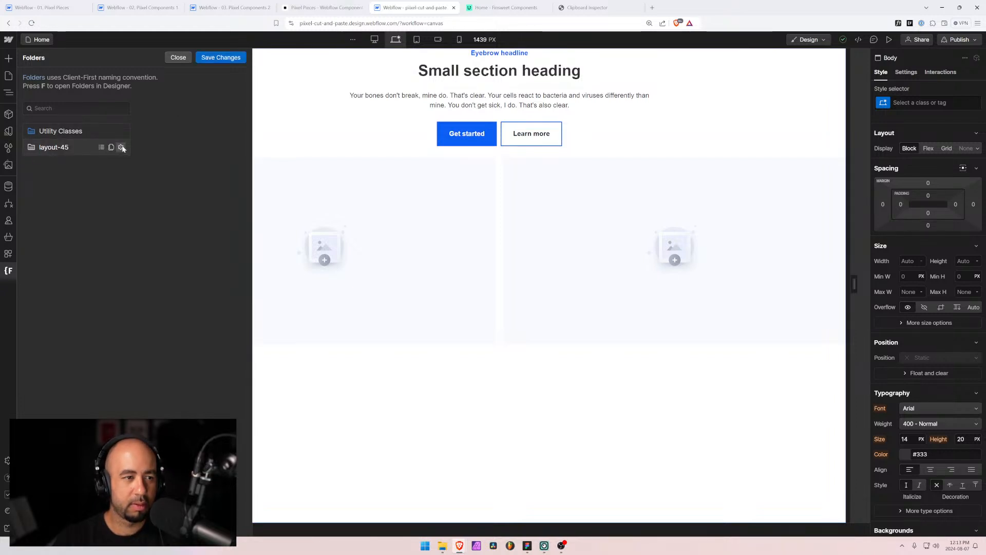
left_click(121, 147)
left_click(226, 57)
left_click(578, 315)
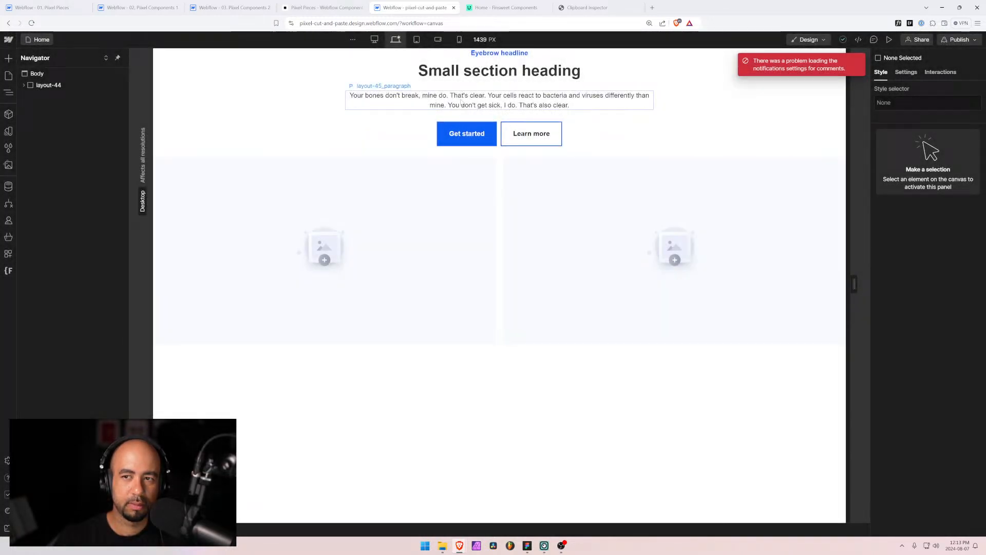
left_click(460, 105)
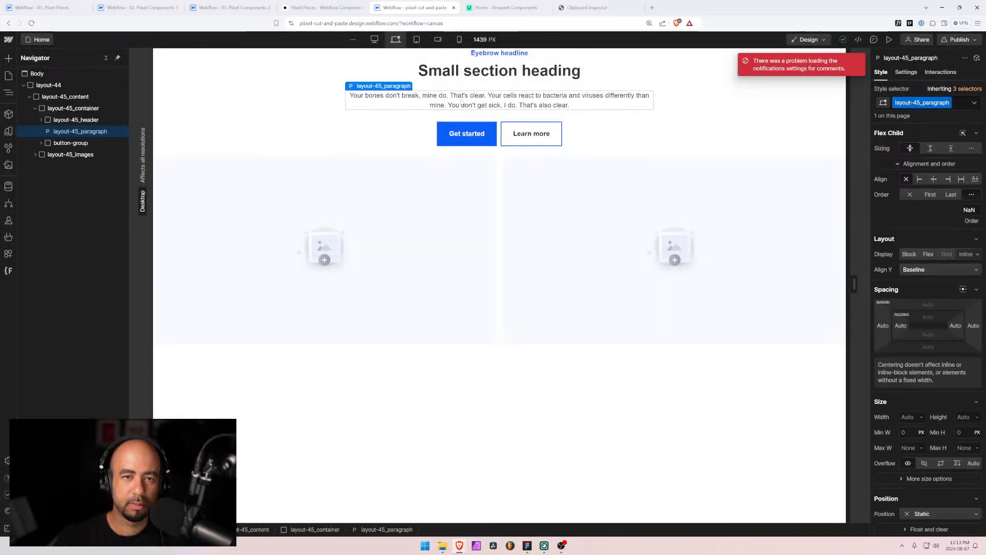
left_click(70, 143)
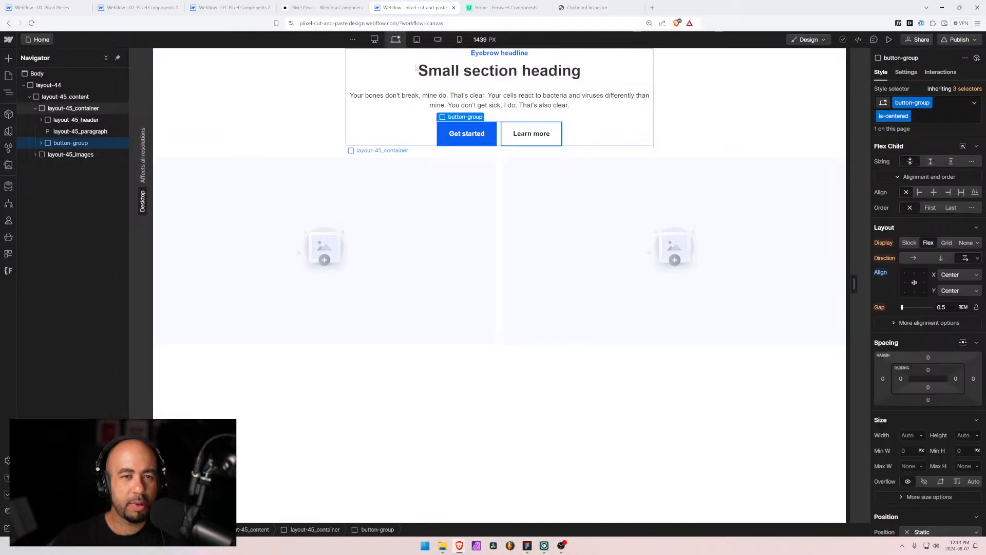
Switch to Figma and examine how the Layout 45 frame arranges its header text, two images and buttons
key("alt+Tab")
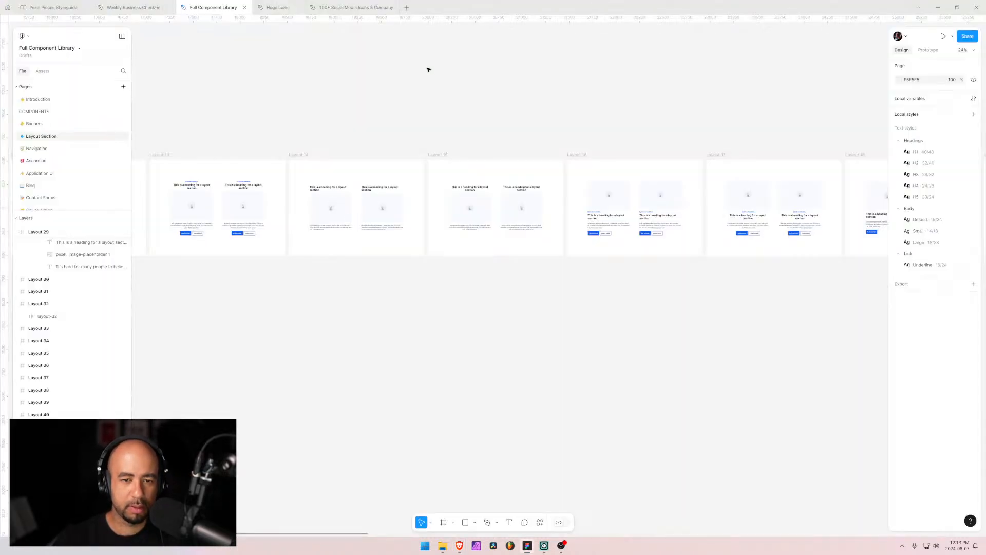
scroll(830, 226, "right", 20)
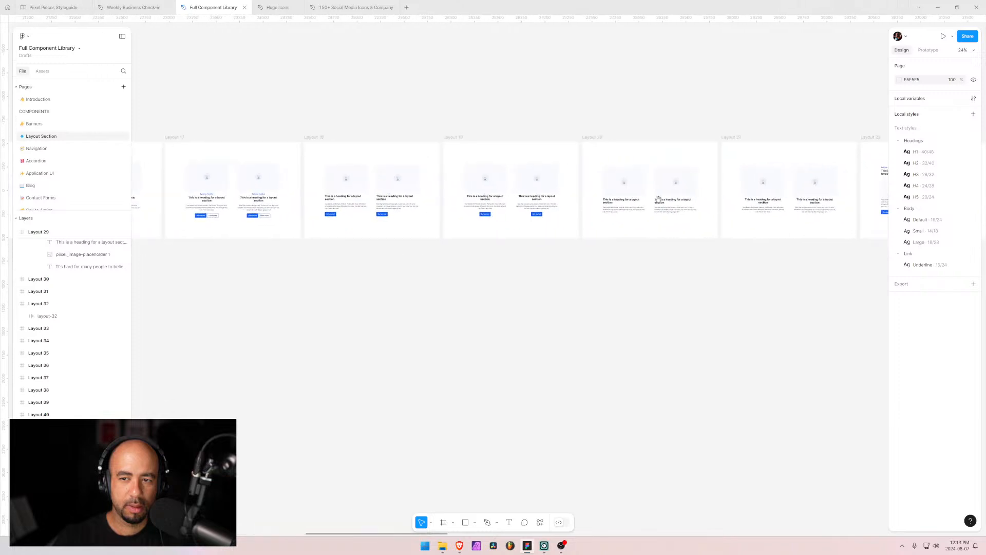
scroll(479, 220, "right", 17)
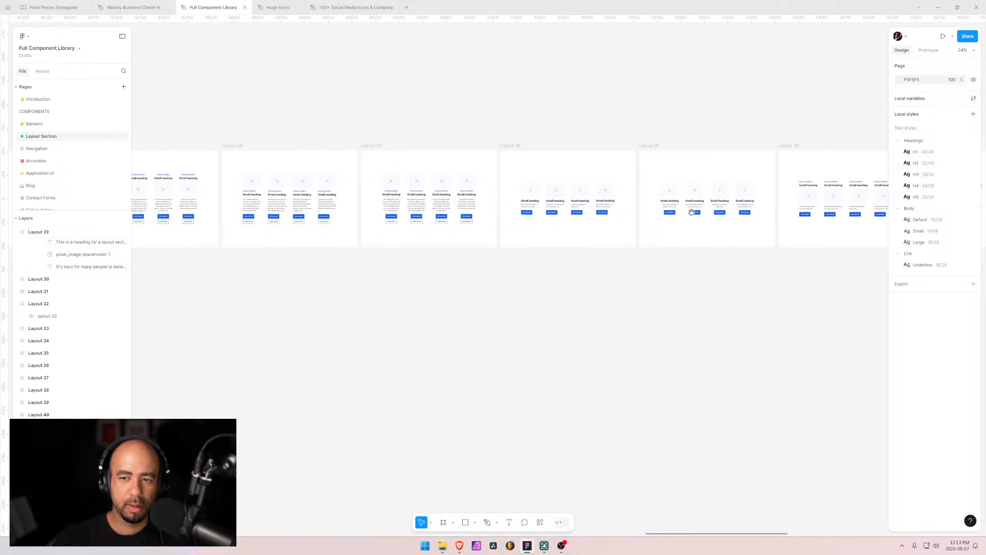
scroll(617, 215, "right", 5)
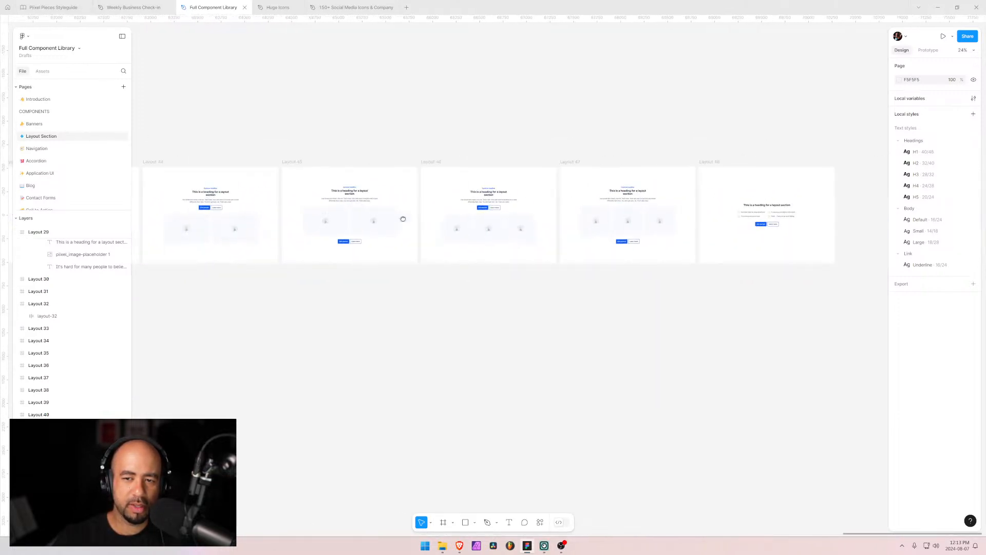
mouse_move(403, 227)
left_mouse_down()
mouse_move(477, 227)
mouse_move(394, 225)
left_mouse_up()
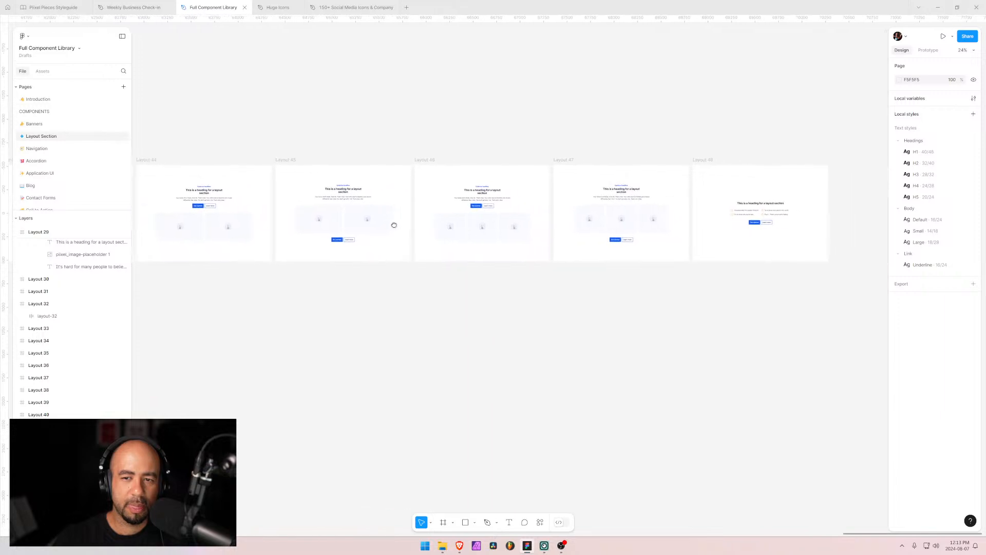
left_click_drag(313, 222, 412, 227)
scroll(445, 226, "up", 4)
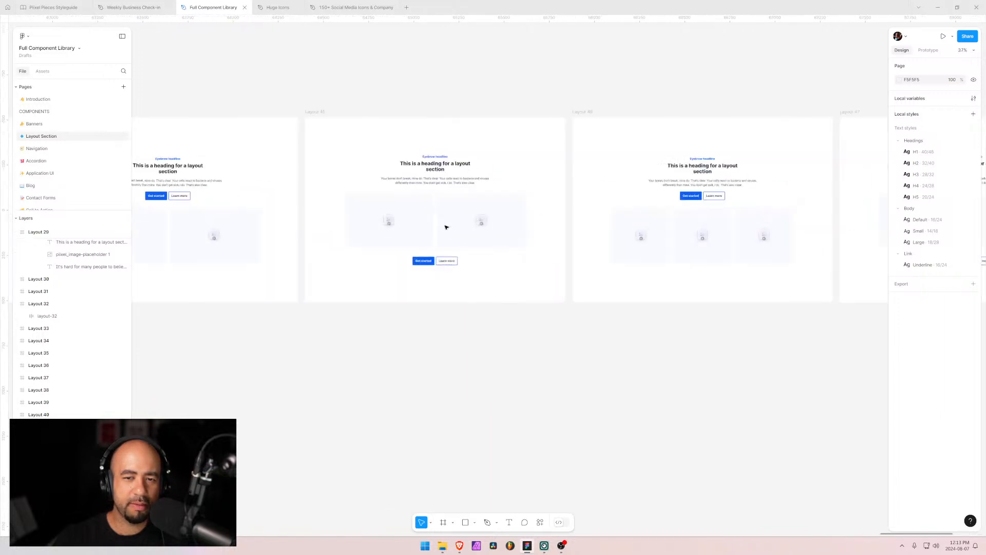
left_click_drag(348, 224, 461, 216)
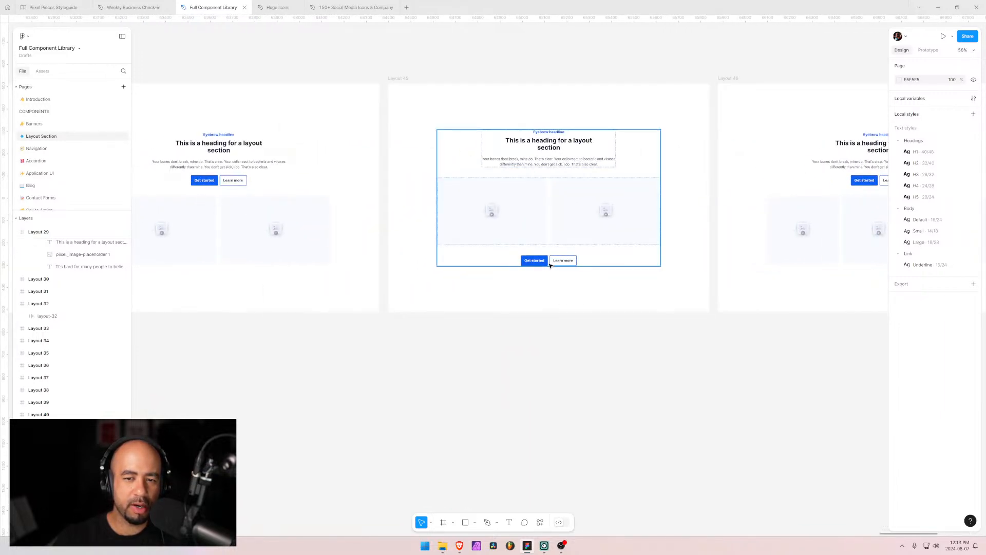
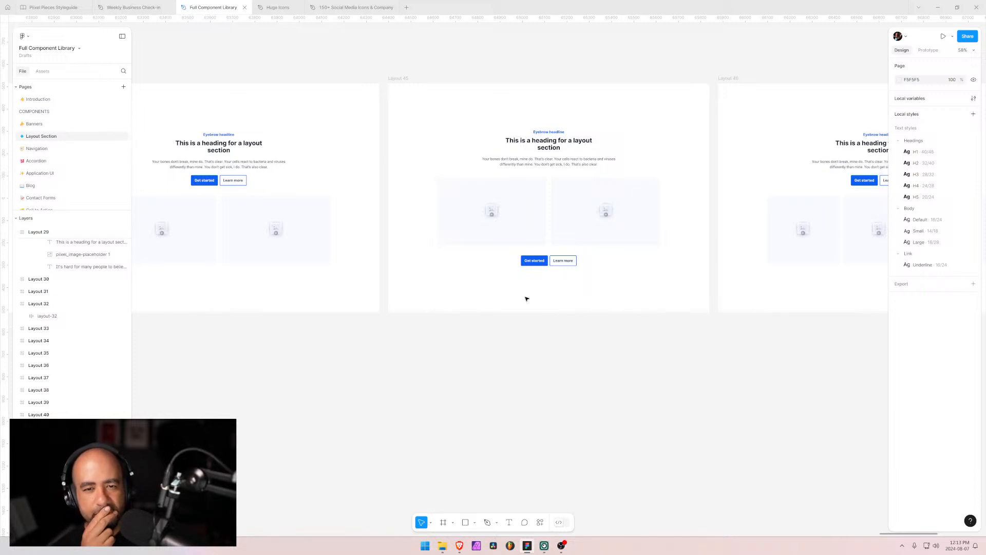
Inspect the paragraph text in the Layout 45 frame's header, and return to the Webflow project
double_click(544, 161)
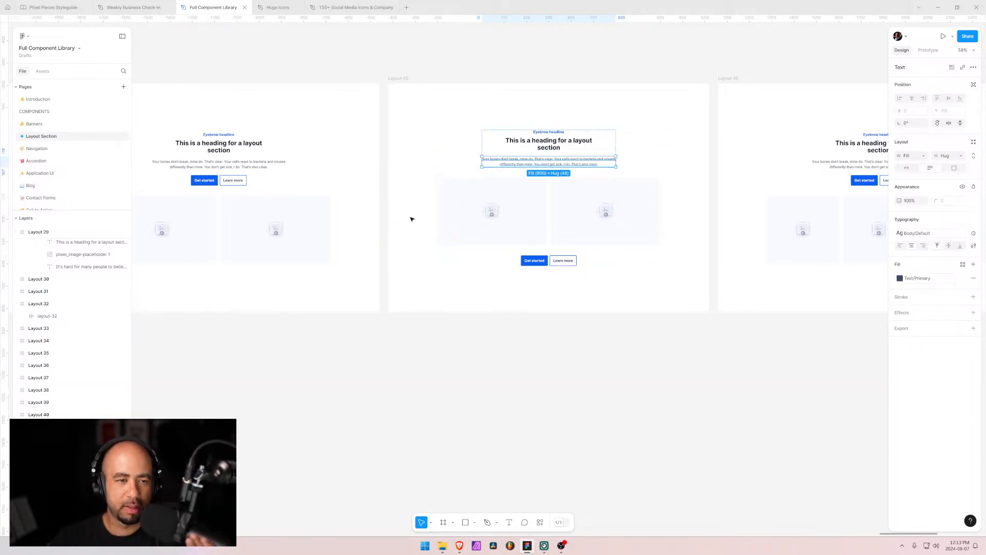
scroll(493, 195, "down", 2)
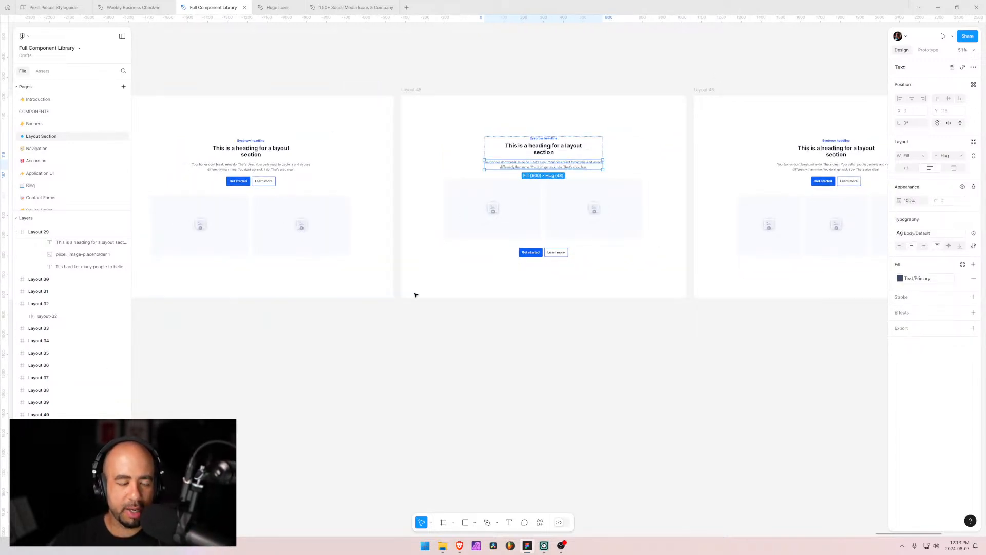
left_click(424, 140)
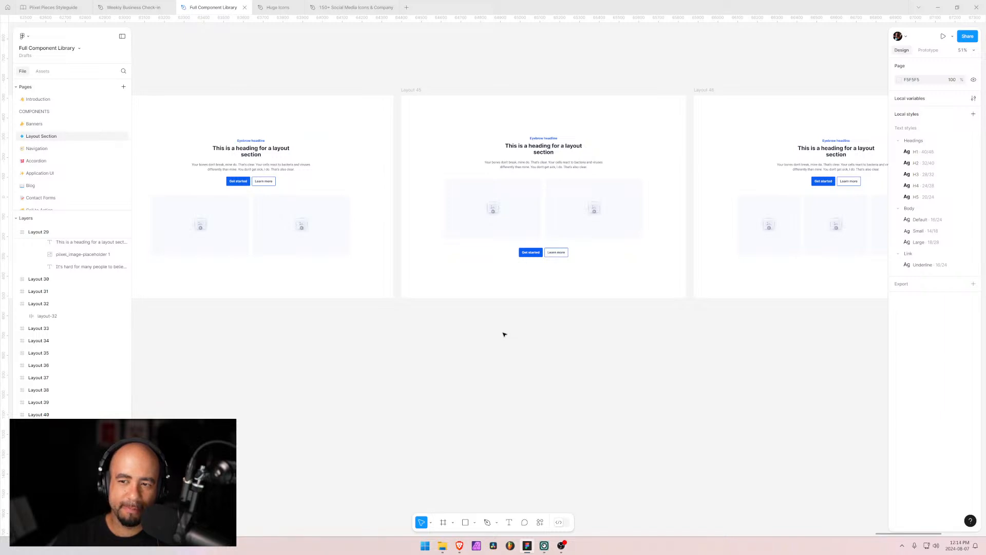
key("alt+Tab")
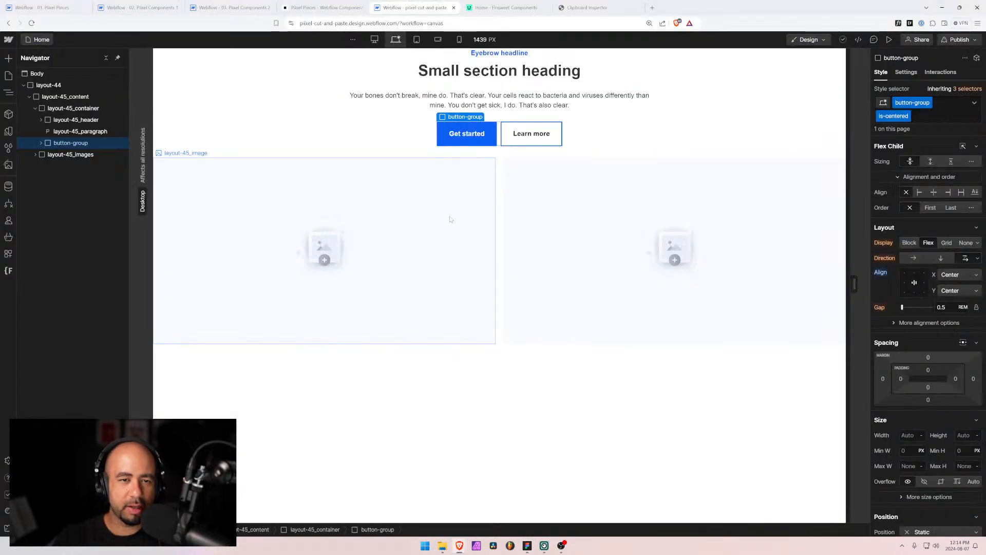
Try to place a copy of the button-group below layout-45_images
left_click(450, 132)
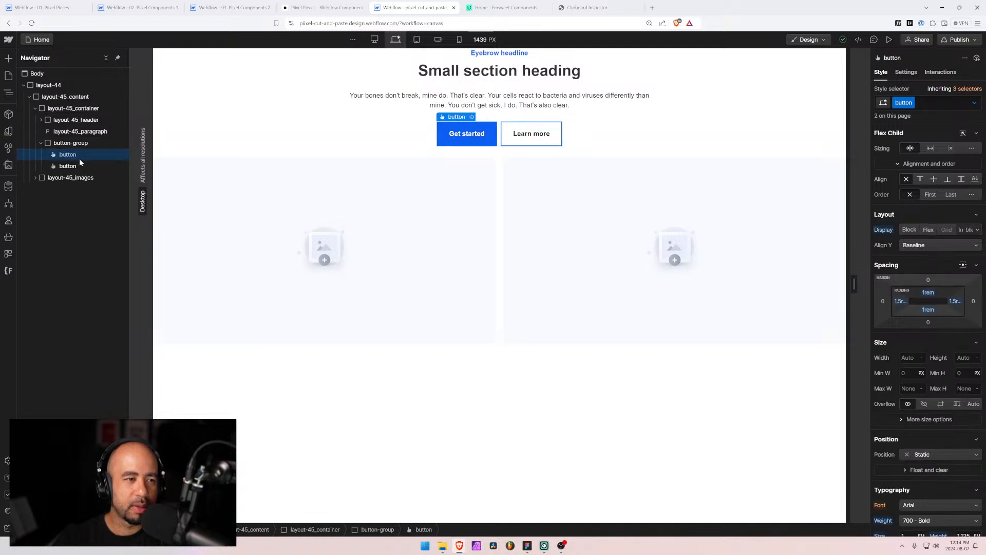
left_click(41, 143)
left_click(64, 145)
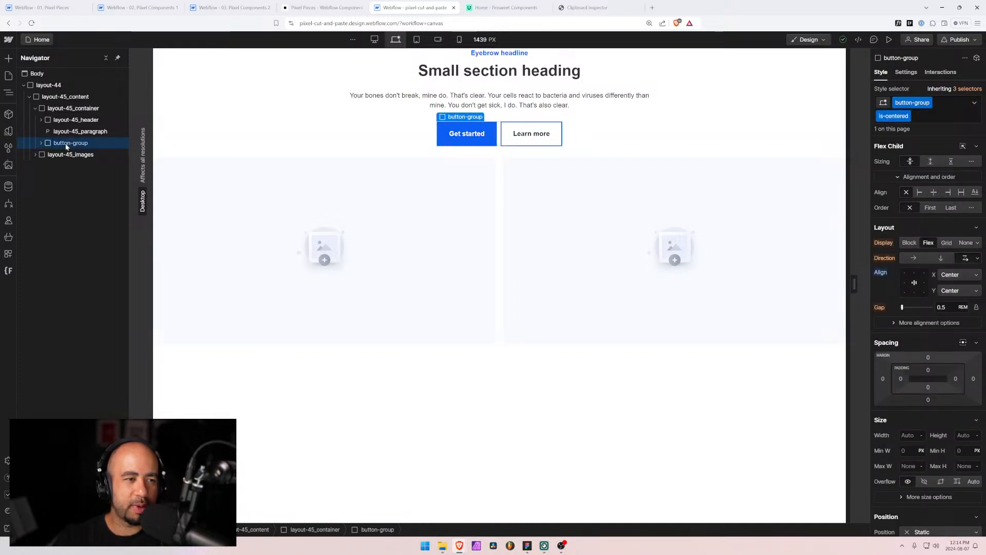
left_click(67, 154)
key("ctrl+v")
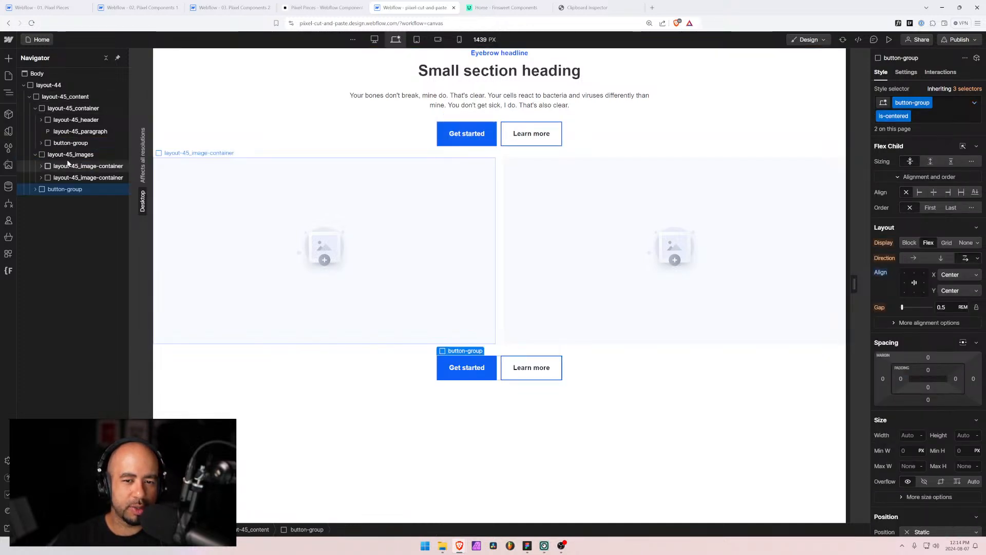
key("ctrl+z")
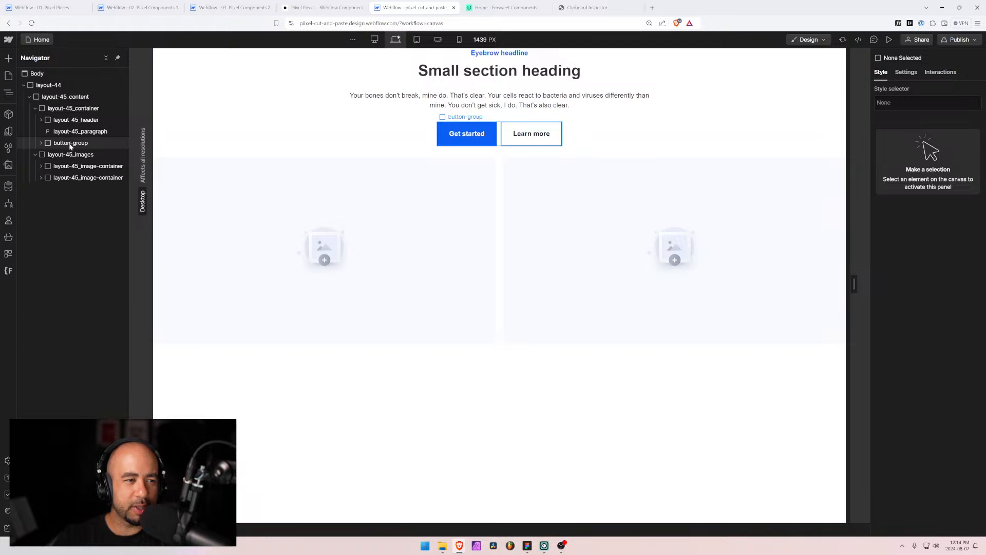
Move the button-group out of layout-45_container to directly below layout-45_images inside layout-45_content
left_click_drag(71, 146, 42, 161)
left_click(35, 155)
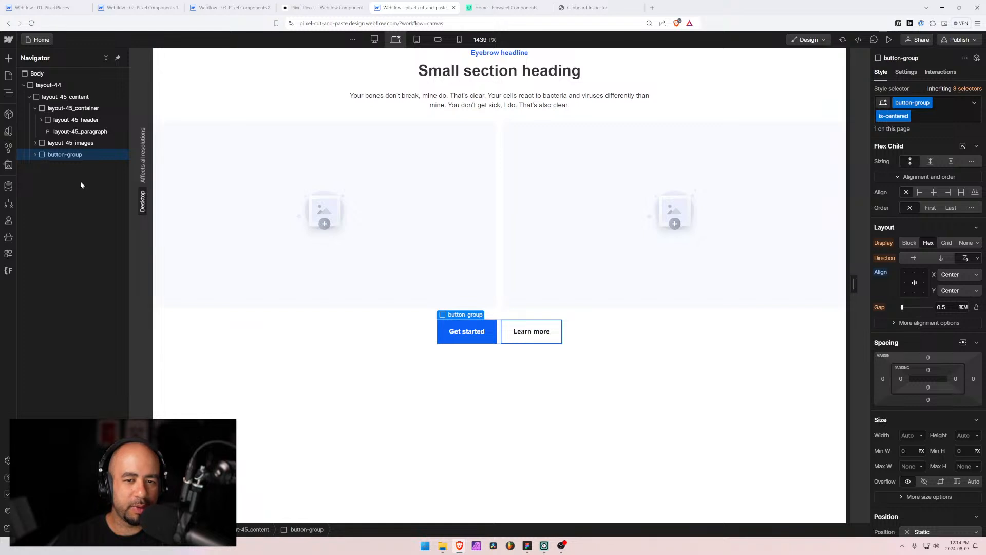
left_click(372, 360)
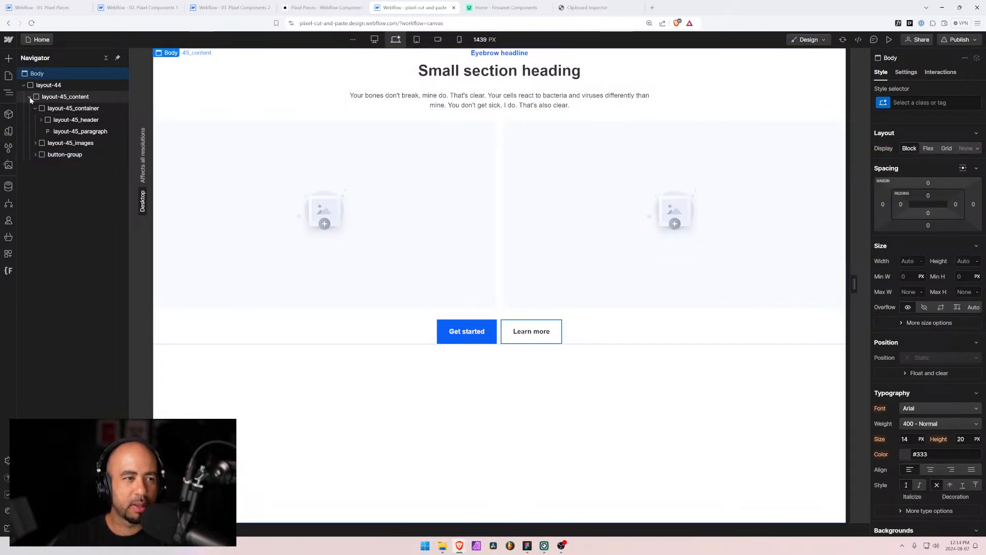
Change the outermost block's class from layout-44 to layout-45 and collapse the block
left_click(48, 85)
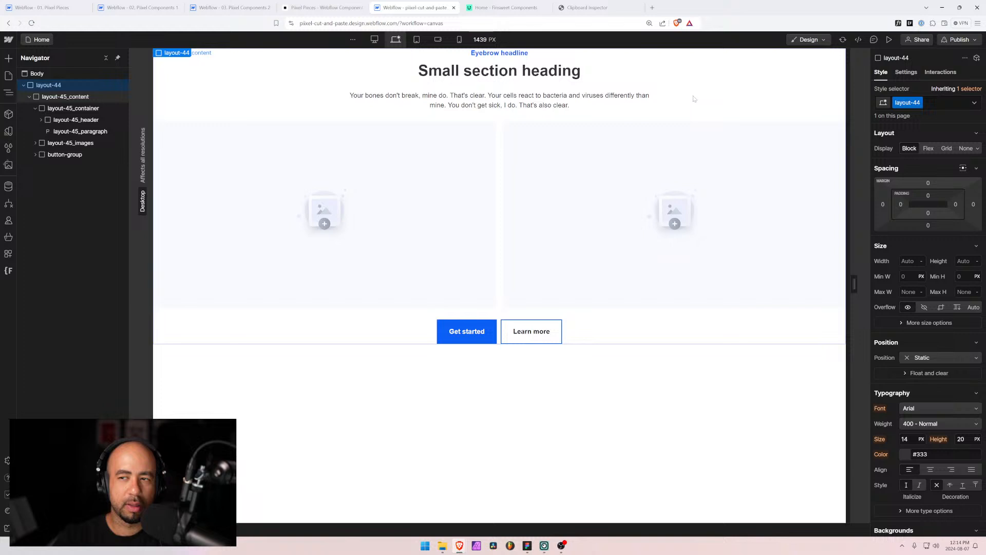
left_click(919, 103)
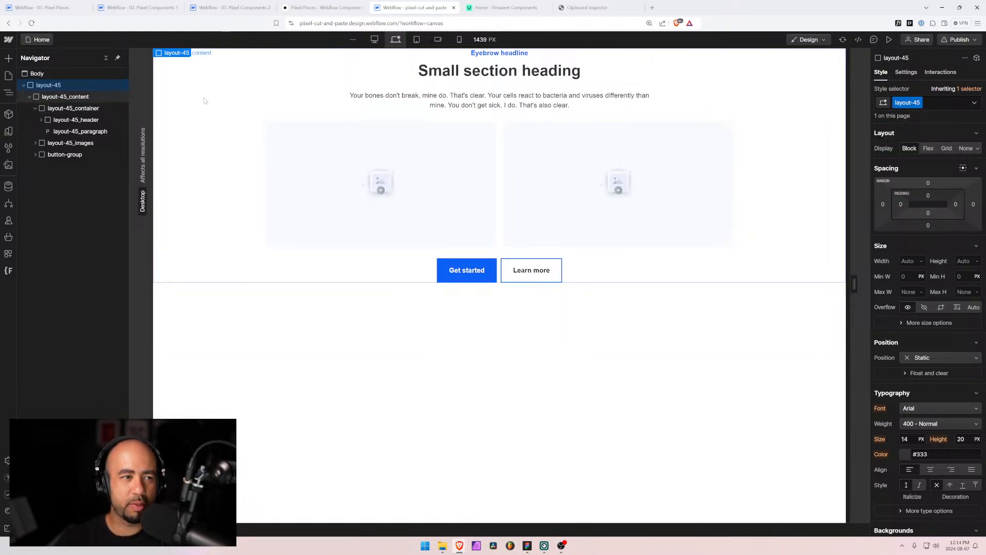
left_click(24, 85)
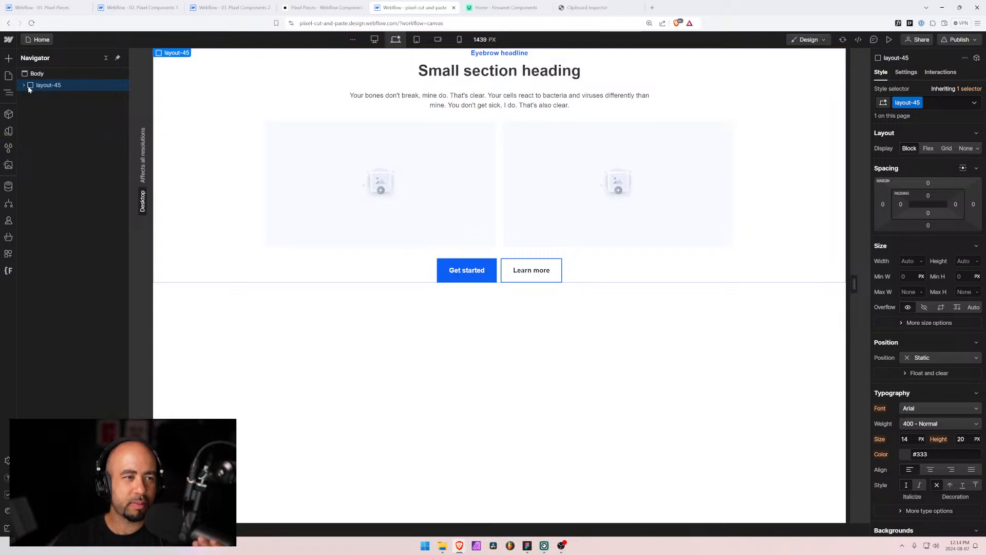
In the 03. Pixel Components 2 project, delete the old layout block on the Layout 44 page
left_click(229, 7)
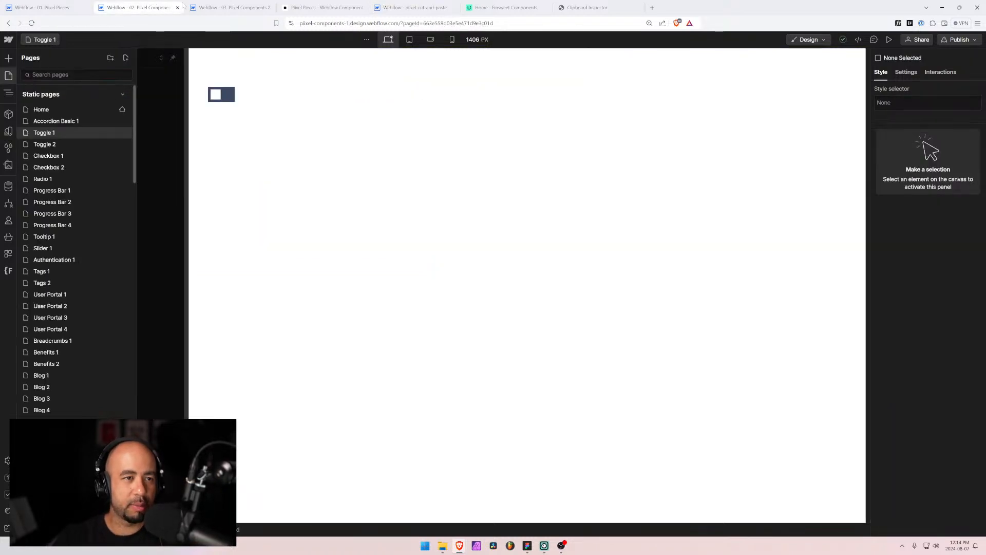
key("Delete")
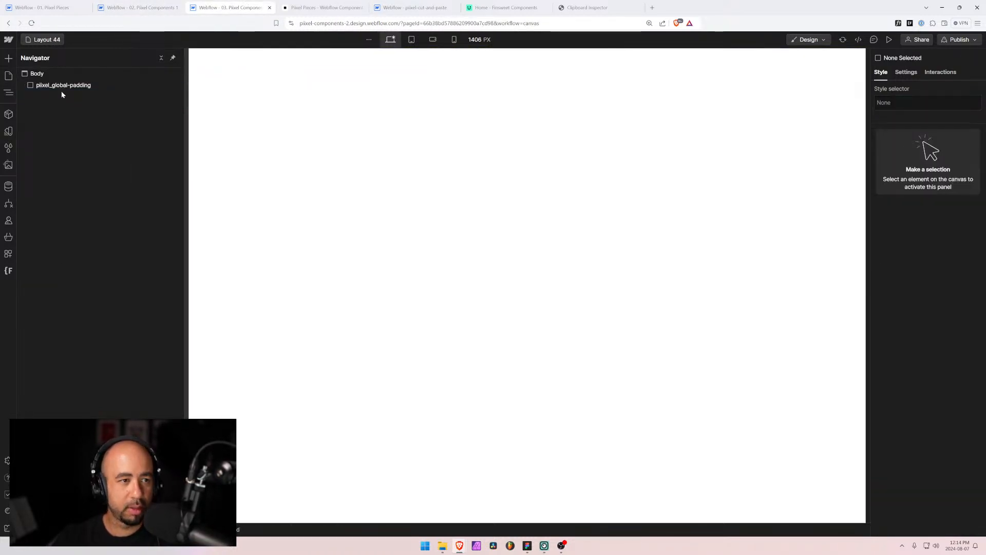
Try to paste the copied layout-45 block into piixel_global-padding on the Layout 44 page
left_click(59, 87)
key("ctrl+v")
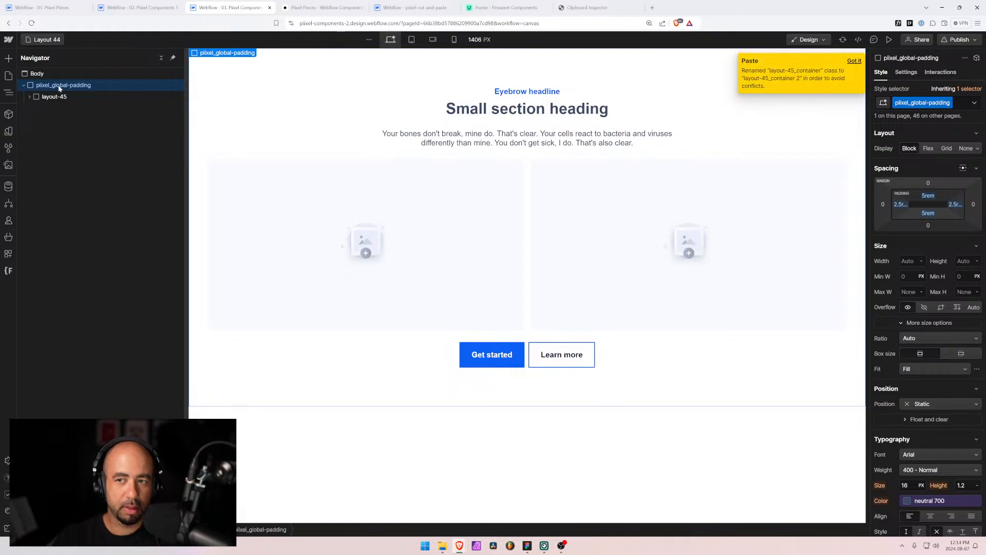
key("ctrl+z")
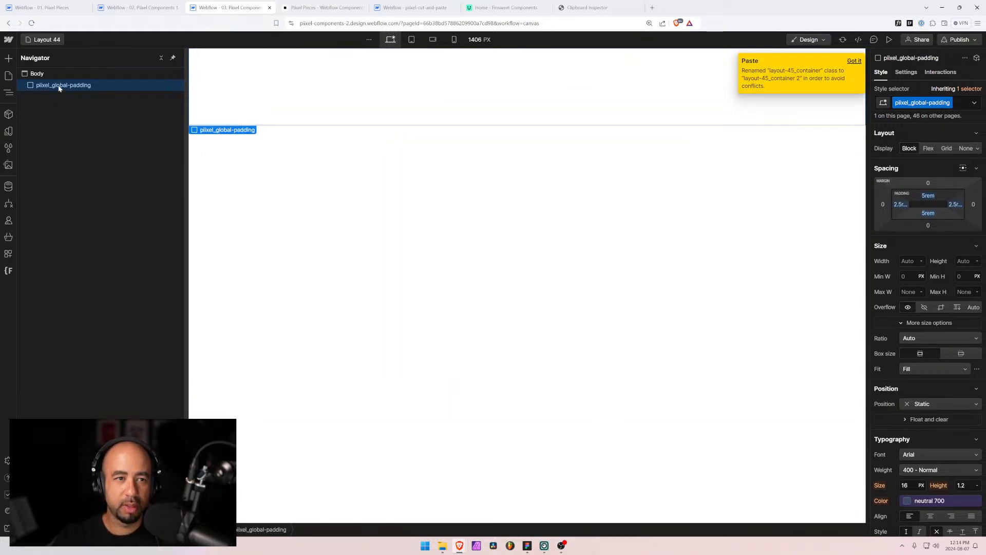
Clean up all unused style selectors in the project, including the old layout-44 classes
left_click(8, 148)
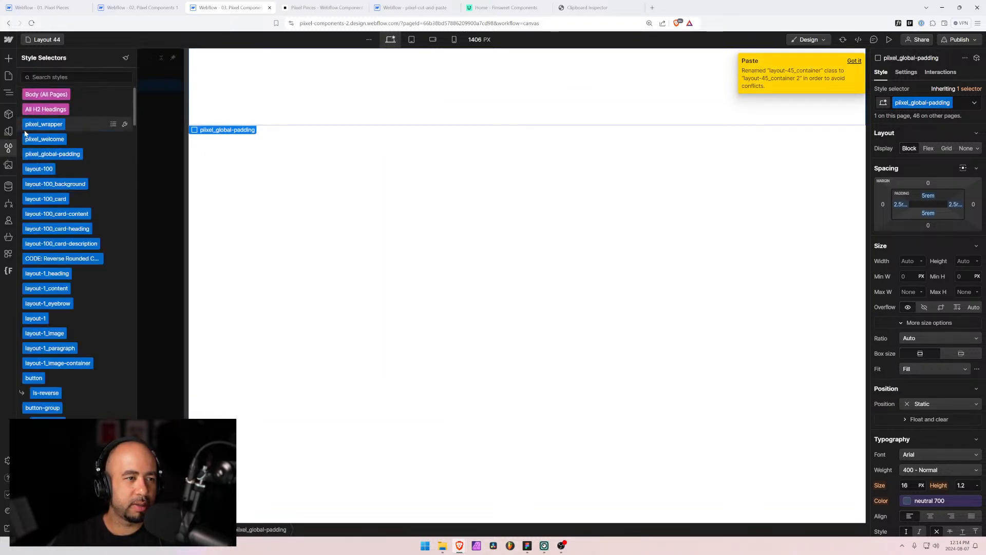
left_click(126, 58)
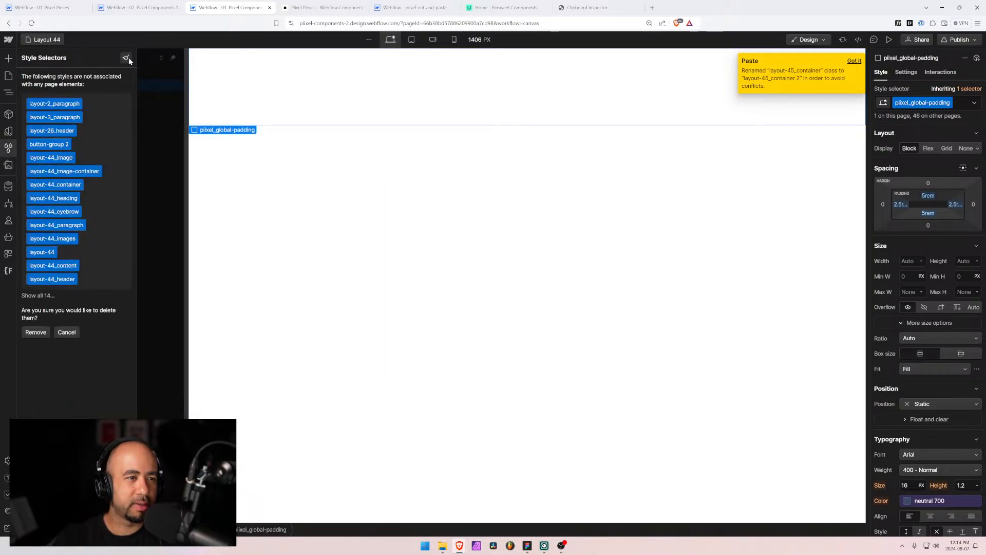
left_click(35, 331)
left_click(8, 94)
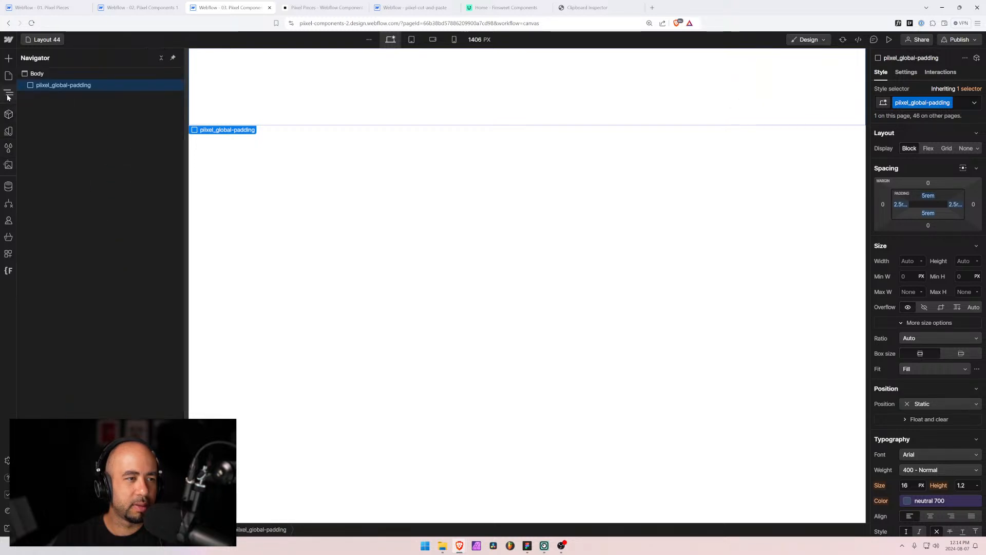
Try pasting the layout-45 block into piixel_global-padding again, with the unused styles removed
key("ctrl+v")
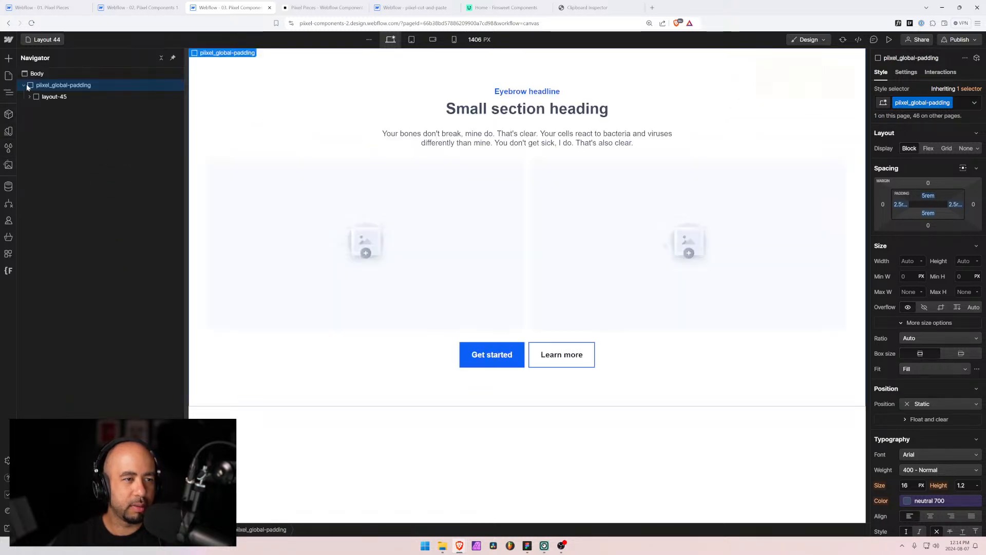
left_click(30, 97)
left_click(30, 97)
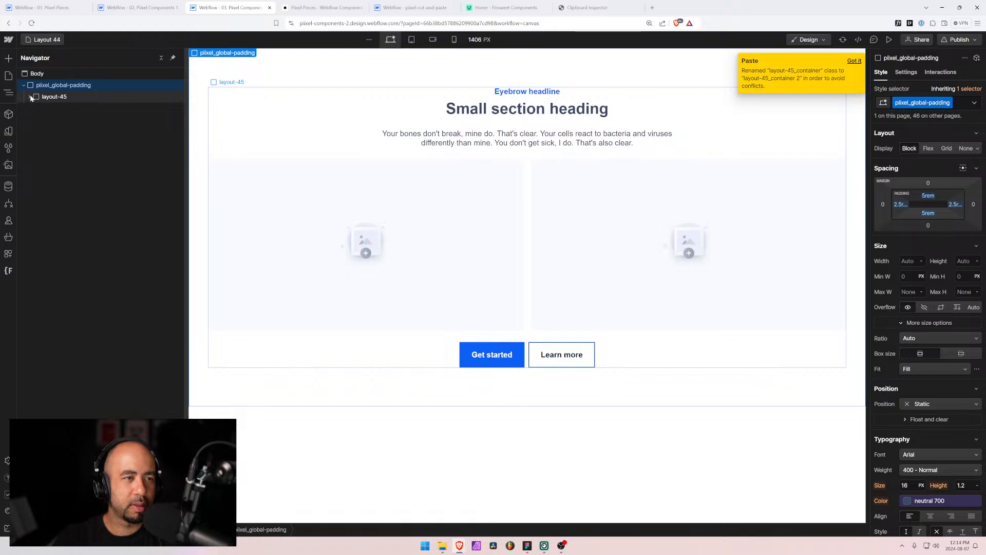
key("ctrl+z")
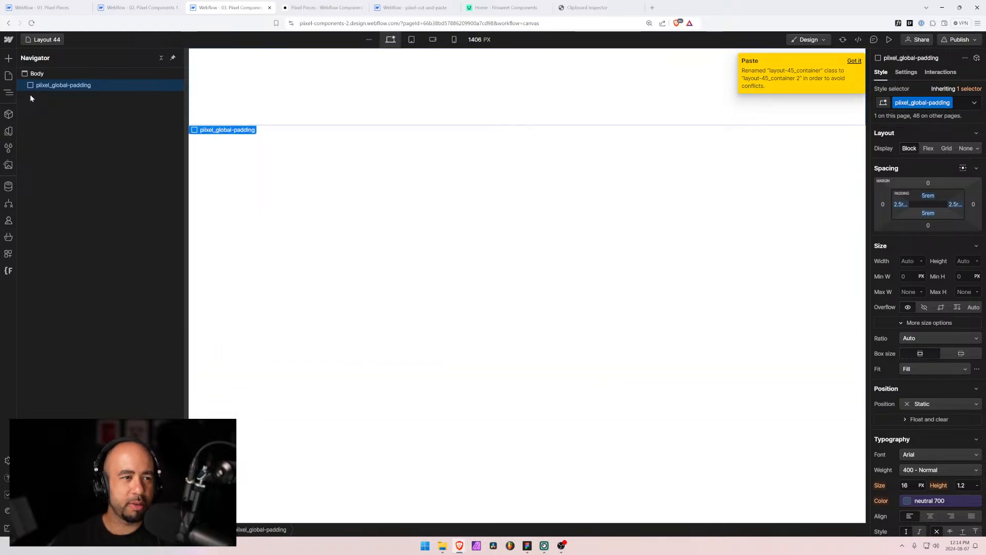
Paste the updated layout-44 block into piixel_global-padding on the Layout 44 page
key("ctrl+v")
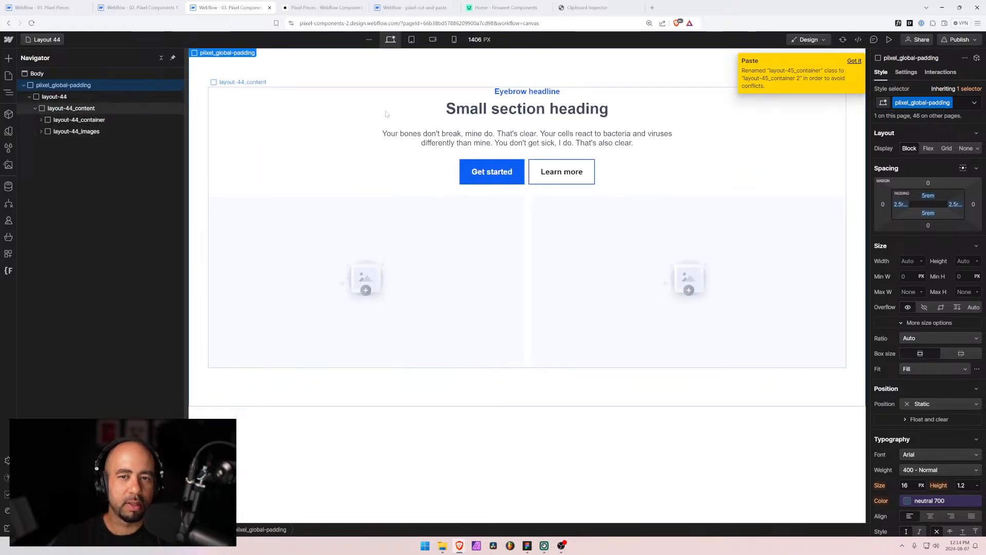
Open the Layout 45 page and delete the old layout-45 block from piixel_global-padding
left_click(35, 43)
scroll(53, 376, "down", 5)
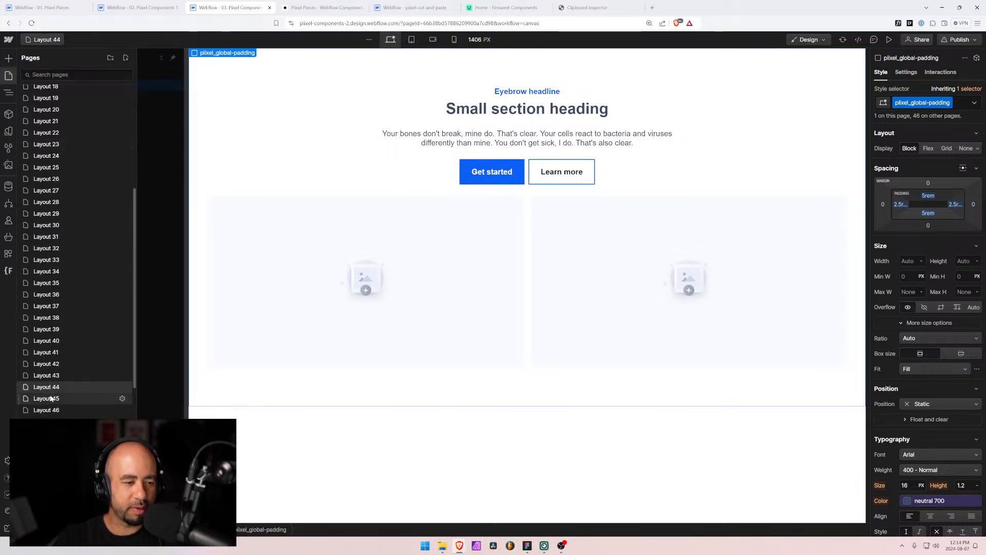
left_click(53, 399)
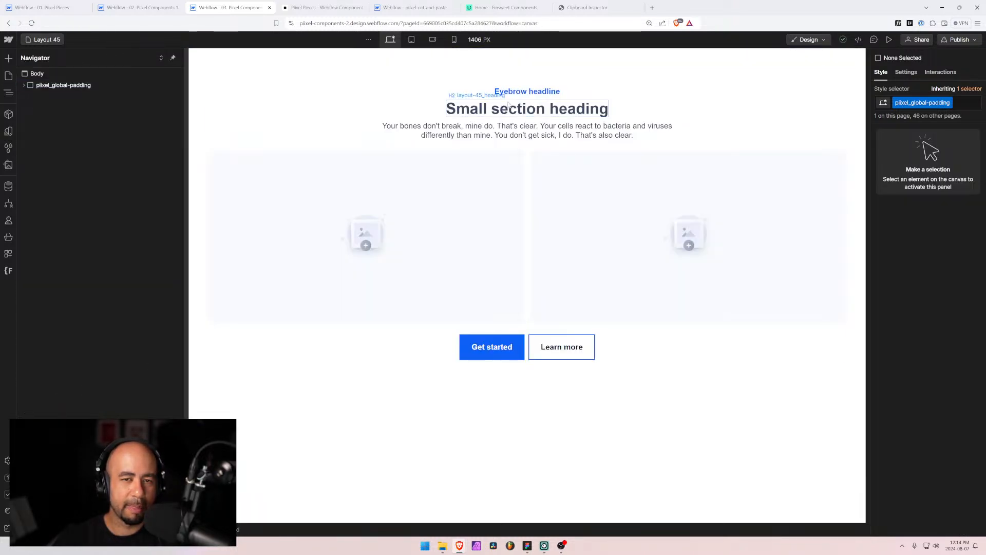
left_click(24, 86)
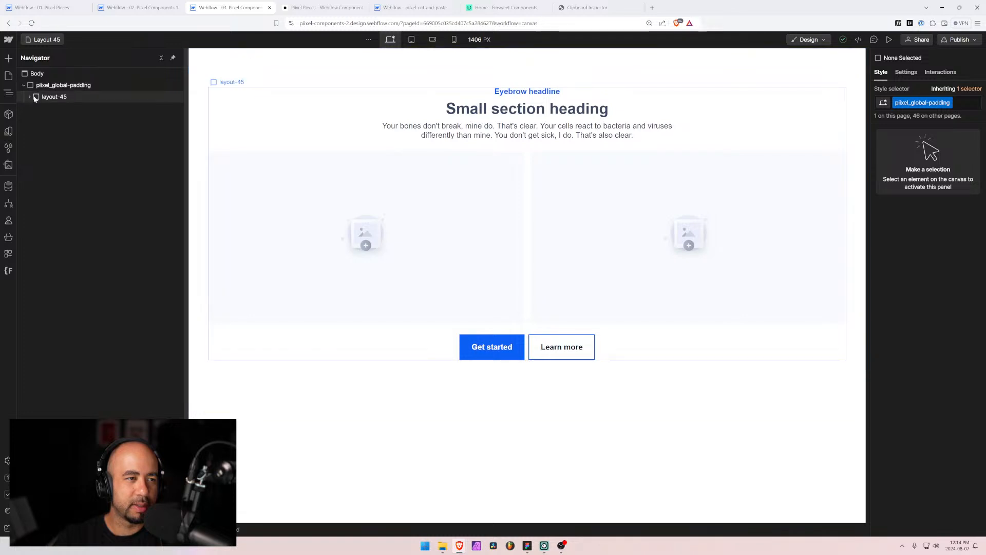
left_click(35, 98)
key("Delete")
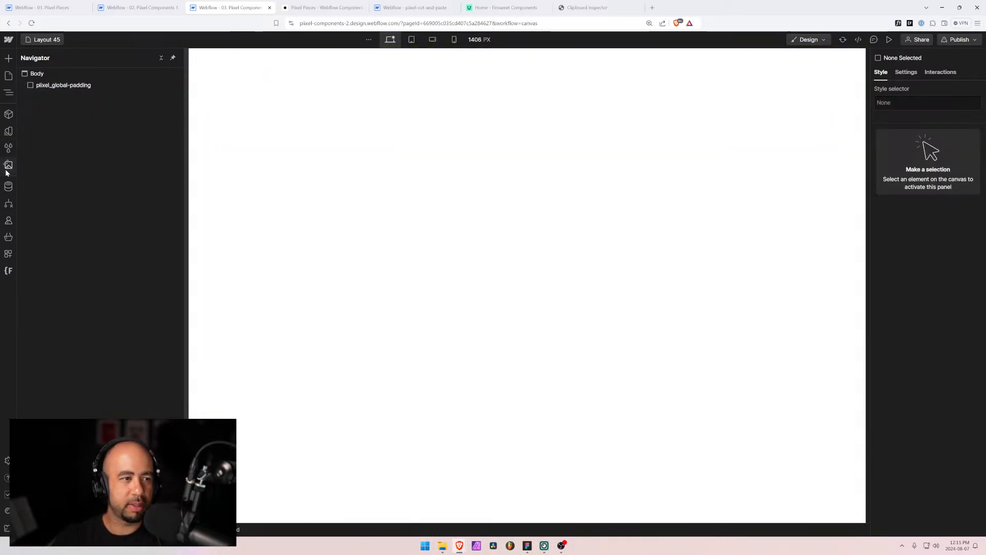
Remove all unused style selectors from the project, including the leftover layout-45 classes
left_click(8, 148)
left_click(126, 58)
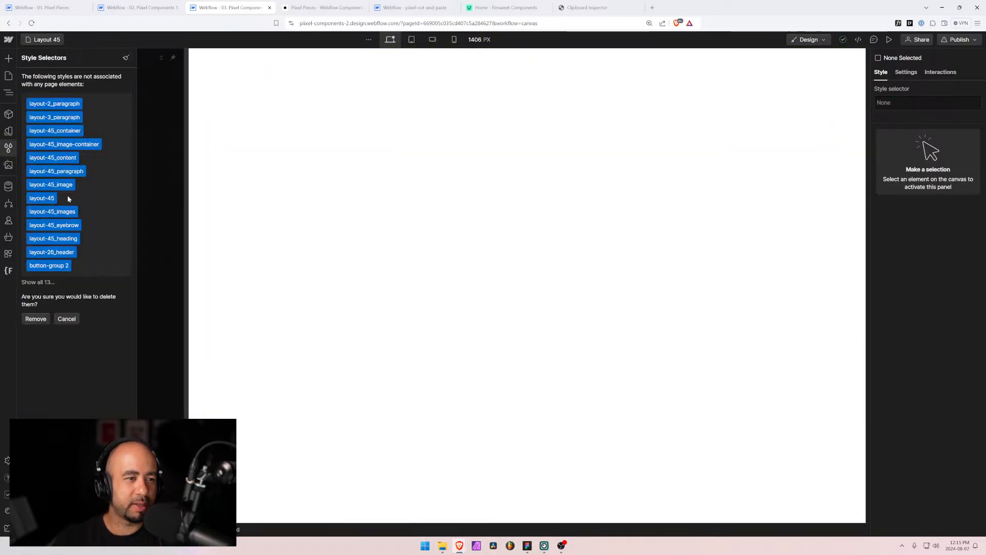
left_click(36, 319)
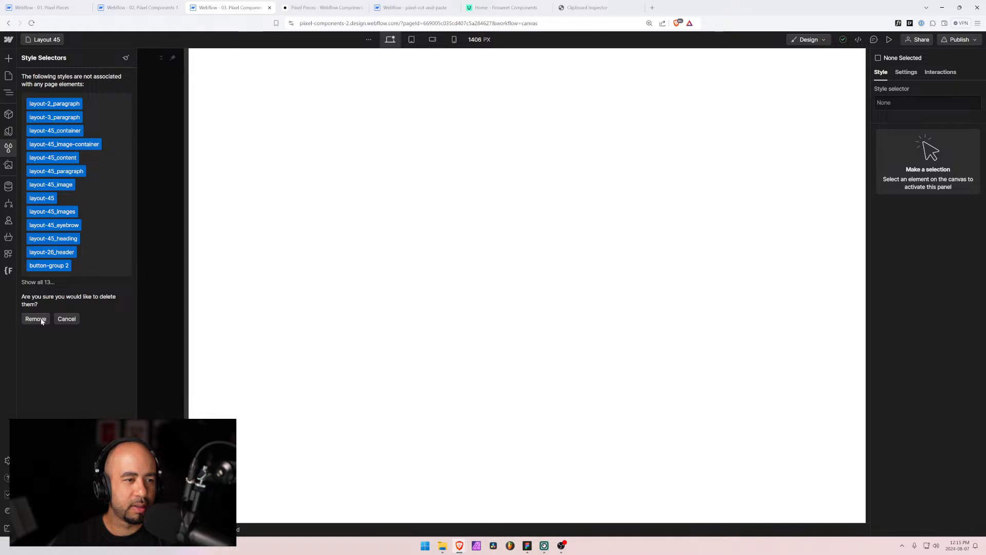
left_click(8, 75)
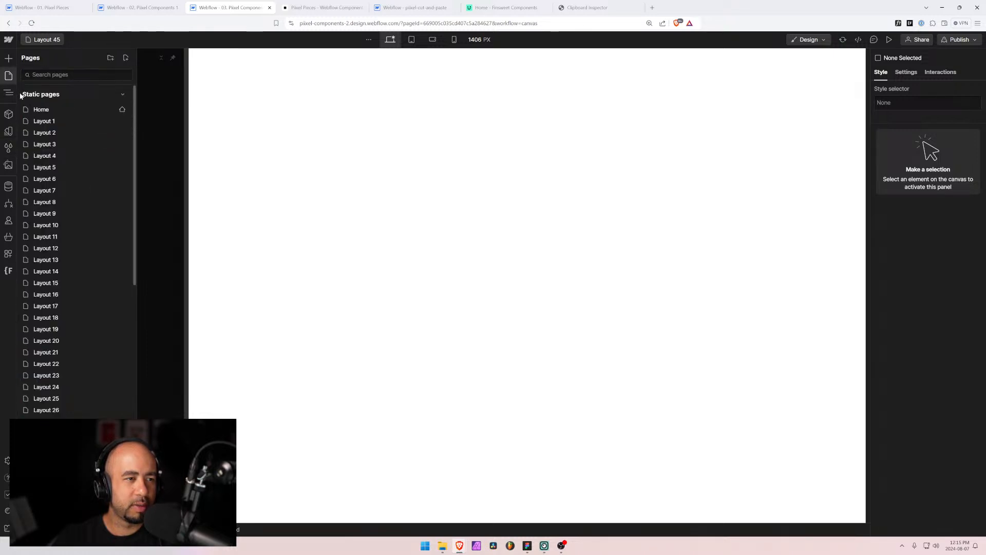
scroll(50, 339, "down", 4)
scroll(50, 336, "down", 6)
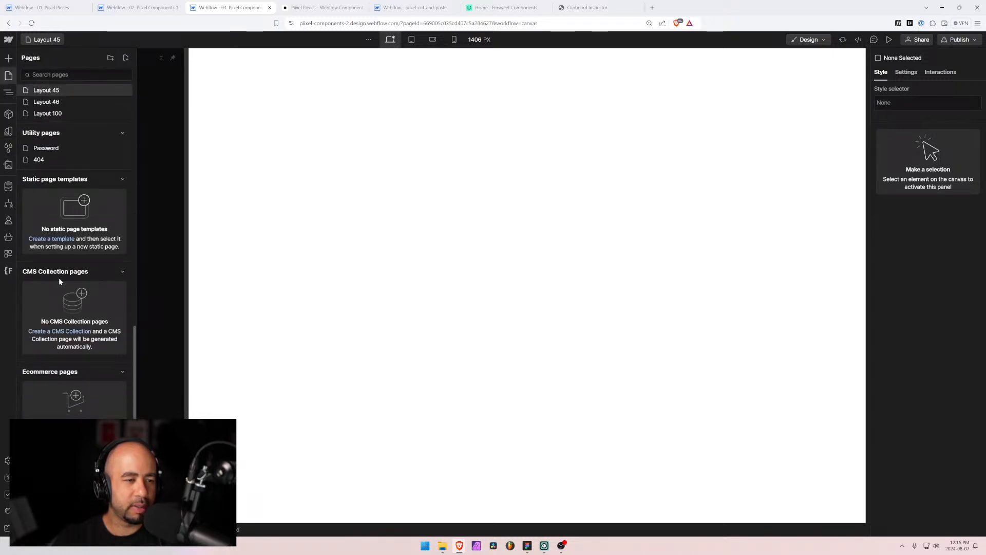
left_click(184, 154)
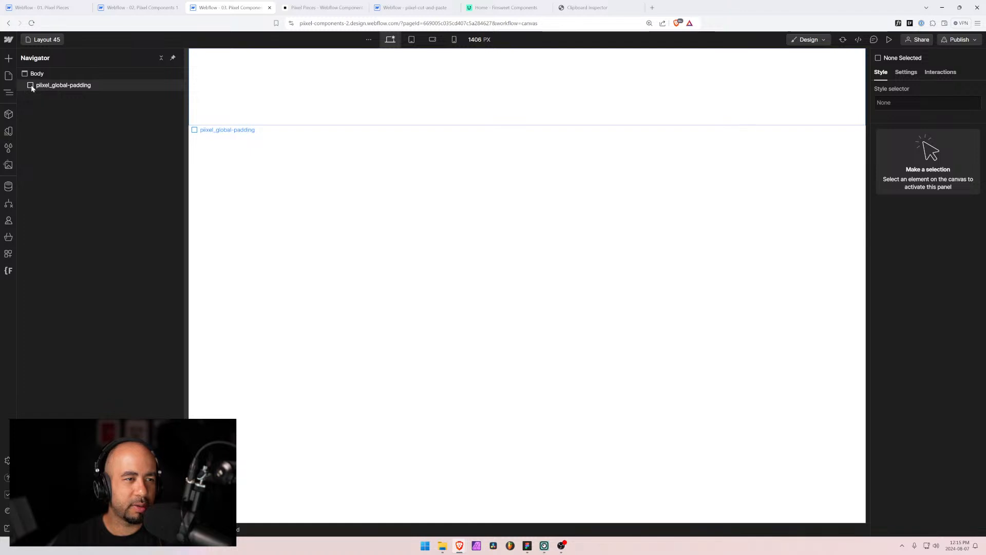
Paste the new layout-45 block into piixel_global-padding on the Layout 45 page and check its nested structure
left_click(31, 87)
left_click(29, 97)
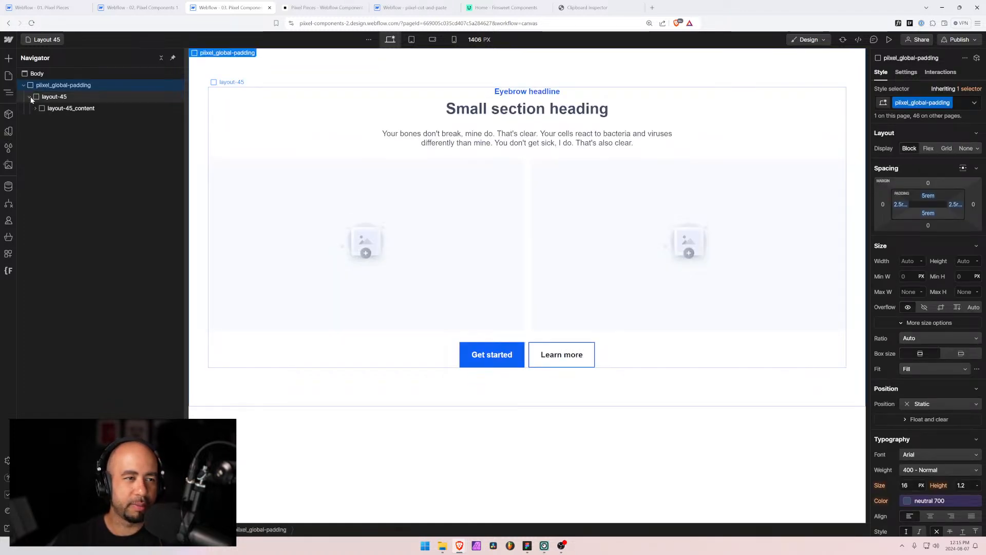
left_click(30, 97)
Open the Layout 46 page and delete the old layout-46 block from piixel_global-padding
left_click(9, 75)
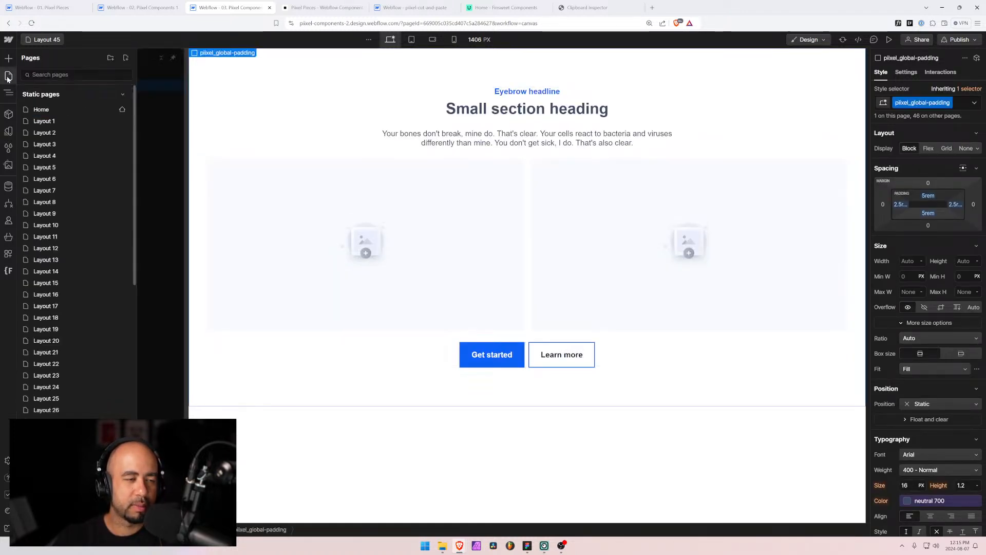
scroll(88, 405, "down", 9)
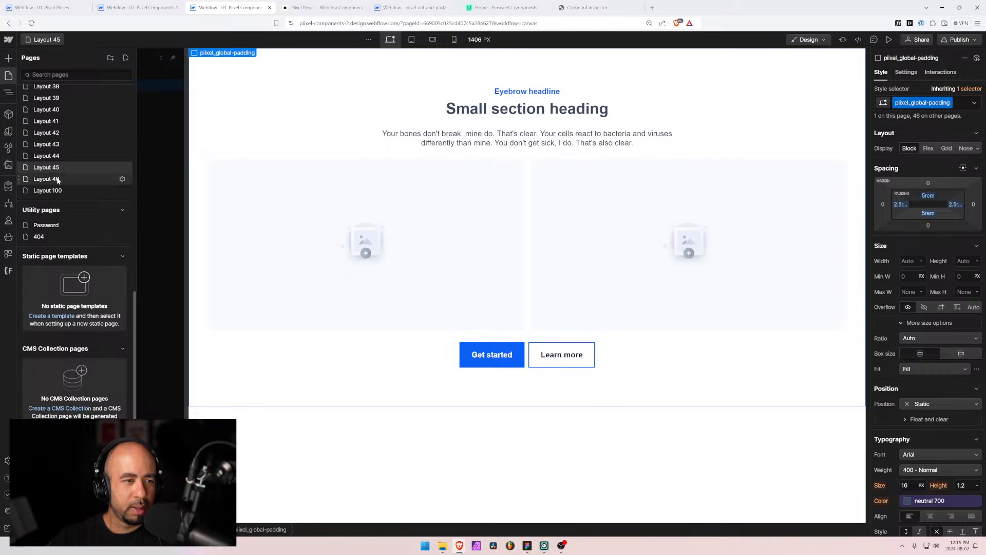
left_click(57, 179)
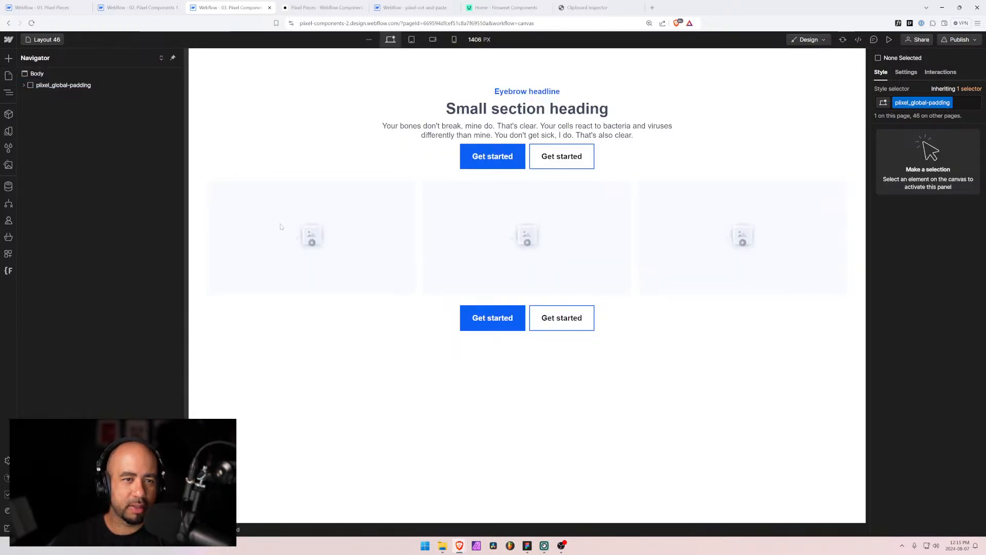
left_click(23, 85)
left_click(29, 97)
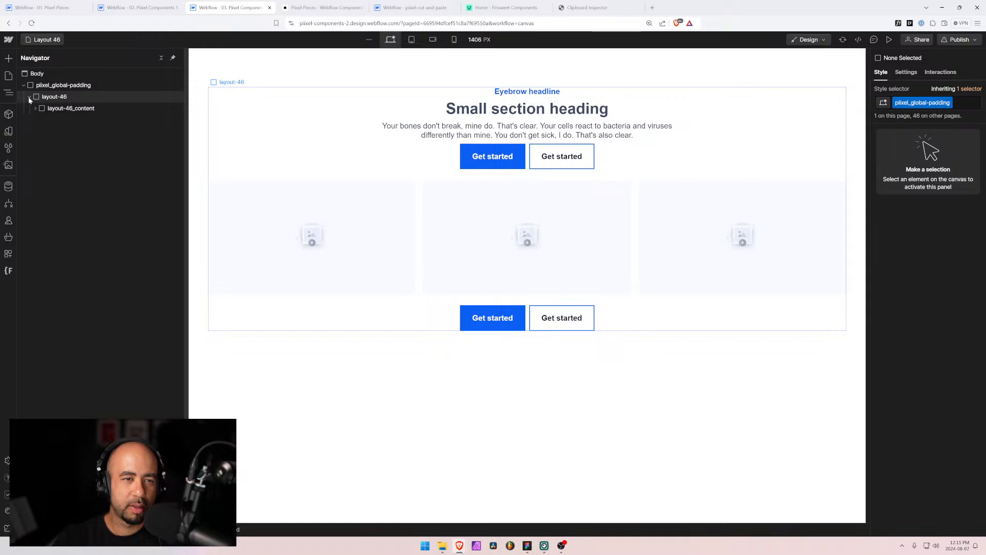
left_click(37, 97)
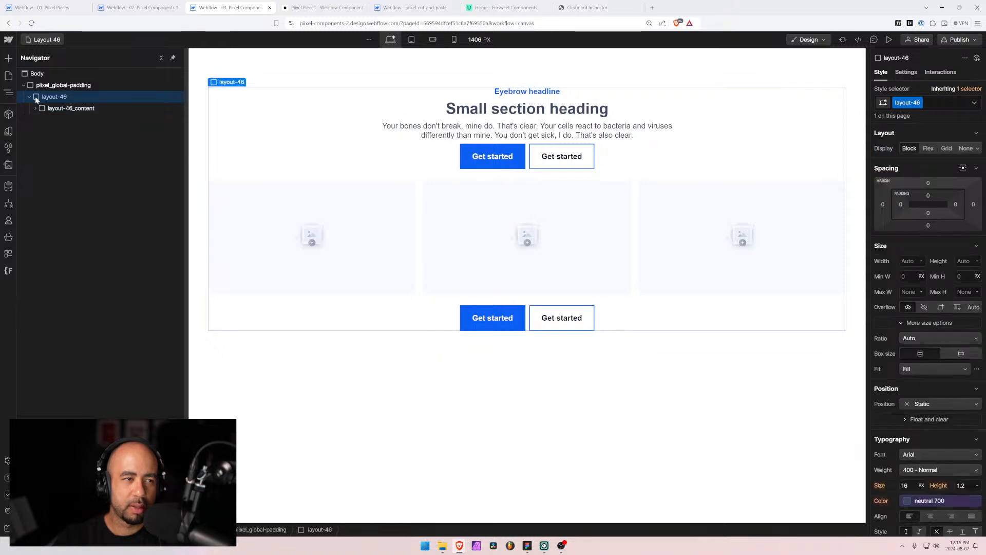
key("Delete")
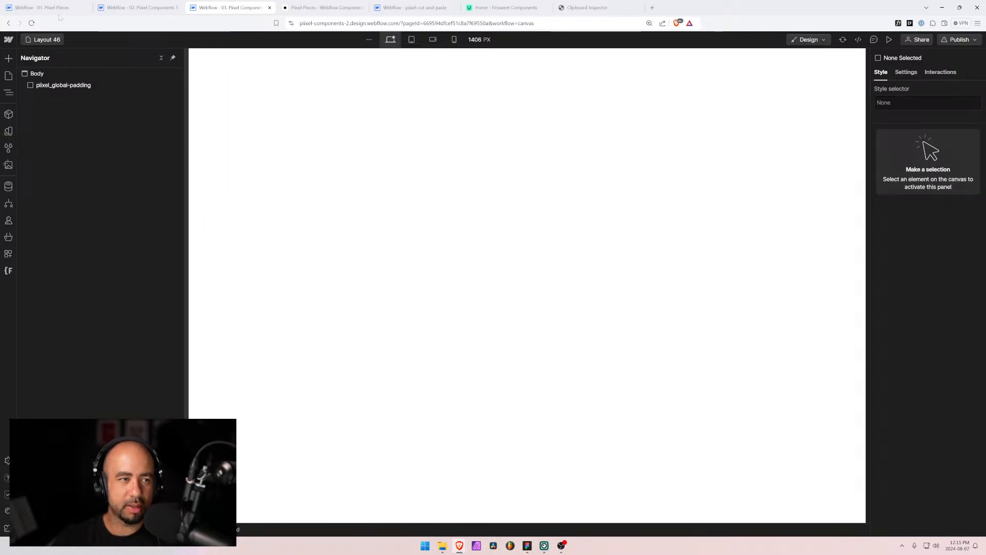
Review the Layout 45 page and inspect the layout-45 block's nested structure in the cut-and-paste project
left_click(45, 41)
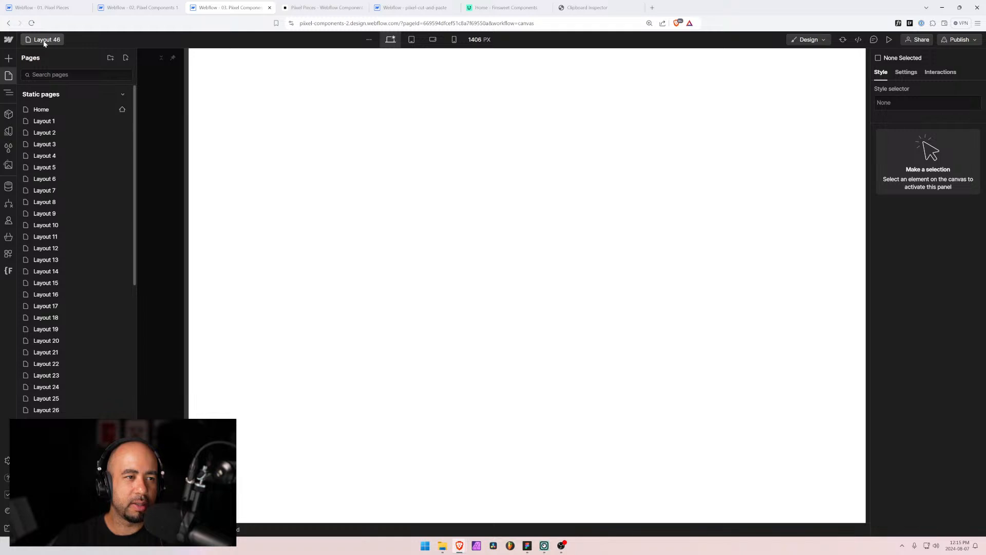
scroll(46, 272, "down", 8)
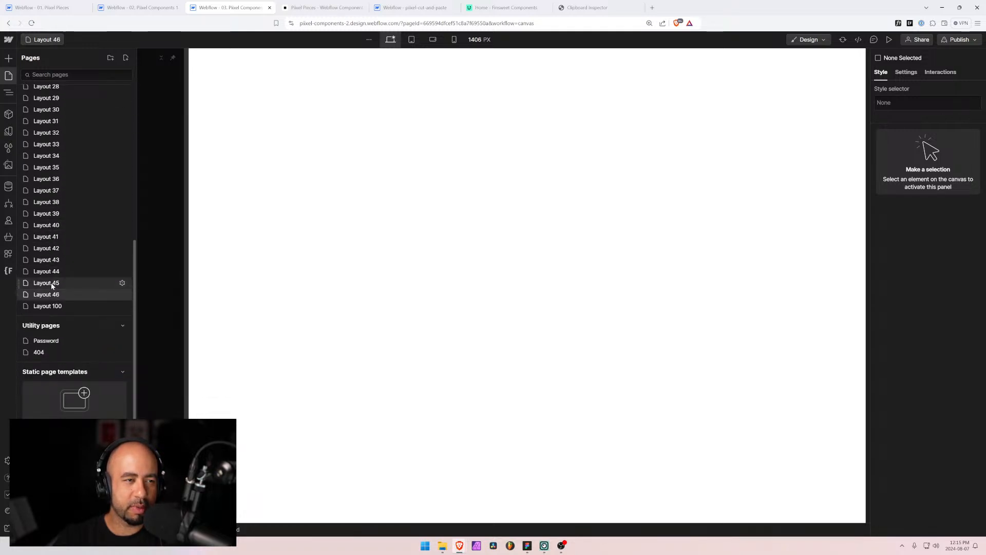
left_click(52, 283)
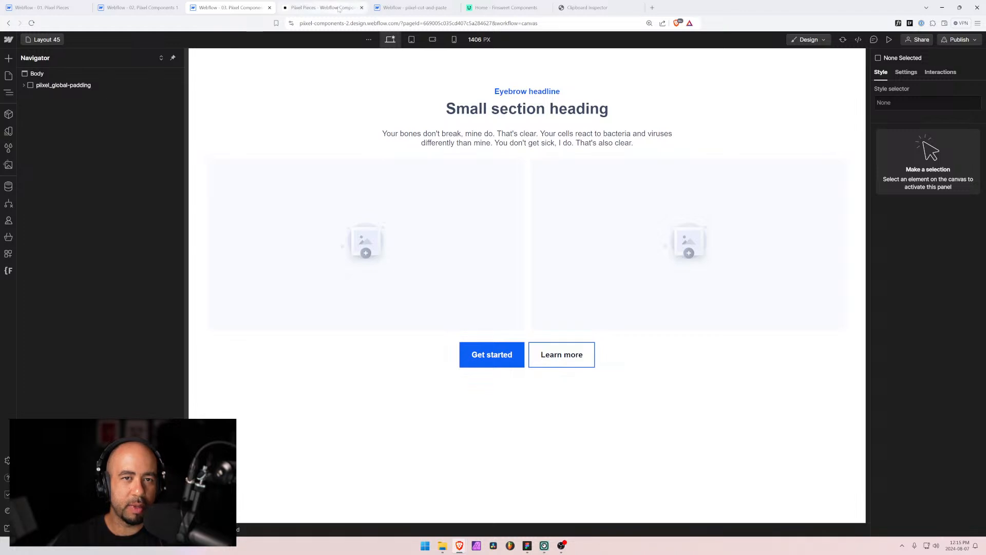
left_click(392, 4)
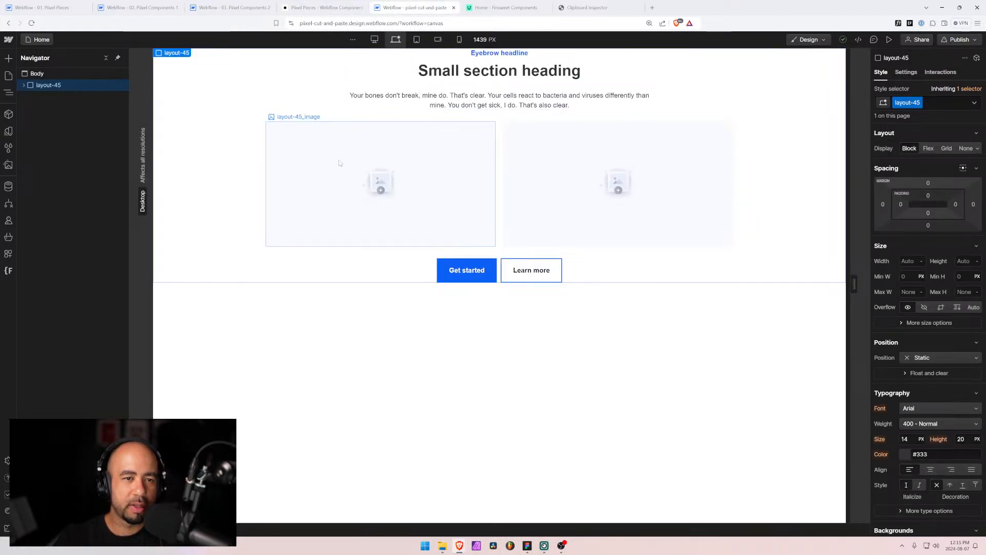
left_click(23, 85)
left_click(9, 268)
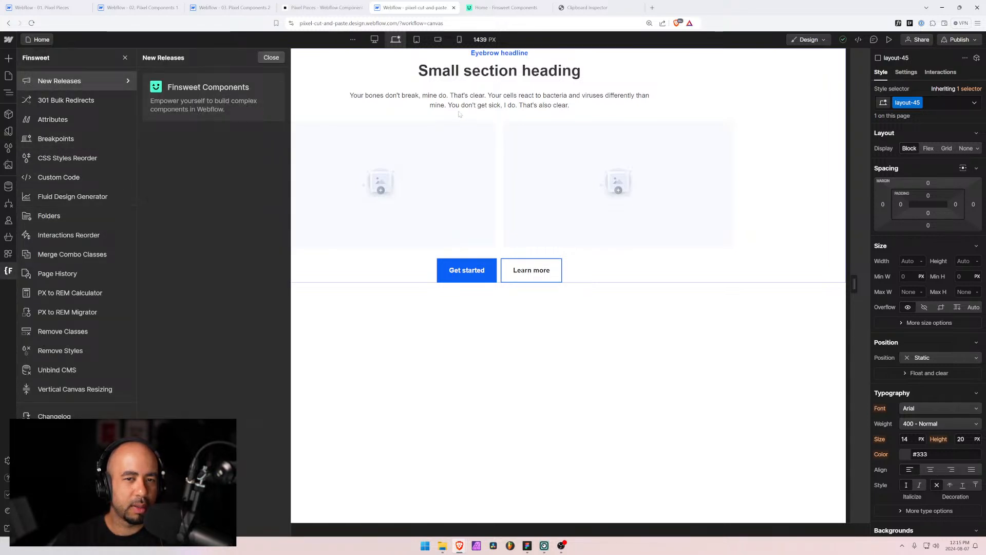
key("z")
left_click(406, 102)
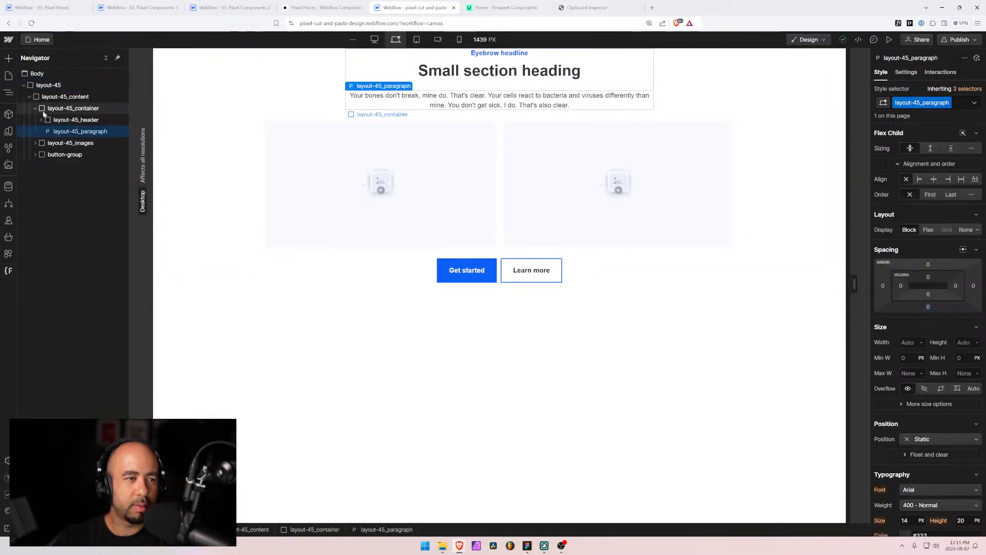
left_click(50, 87)
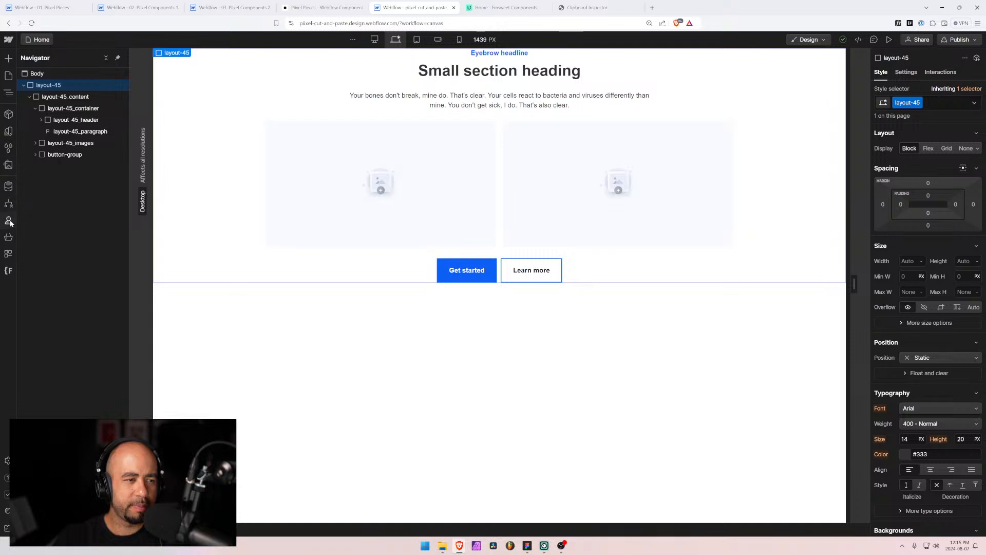
Rename the layout-45 class folder to layout-46 with Finsweet Folders and save the changes
left_click(7, 275)
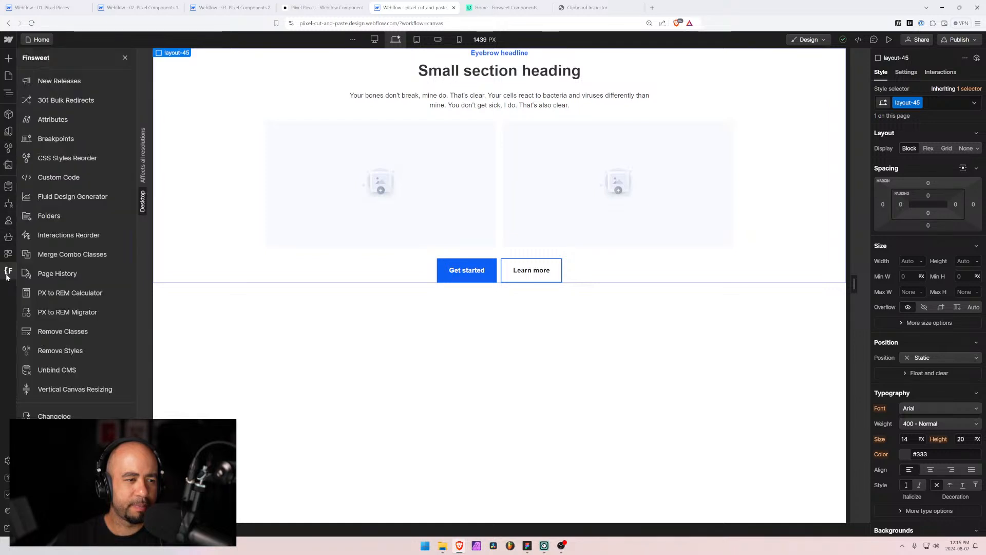
left_click(50, 215)
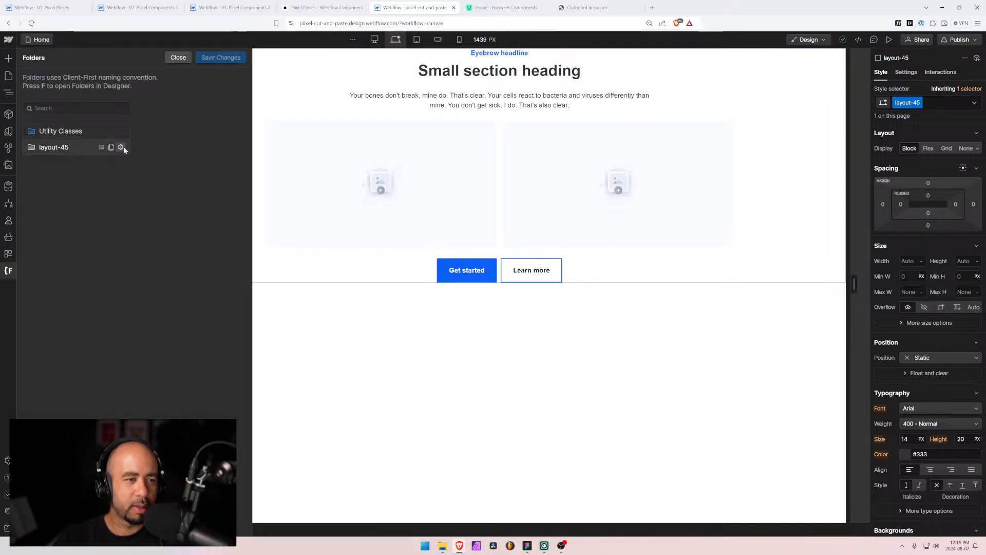
left_click(122, 147)
type("6")
left_click(125, 147)
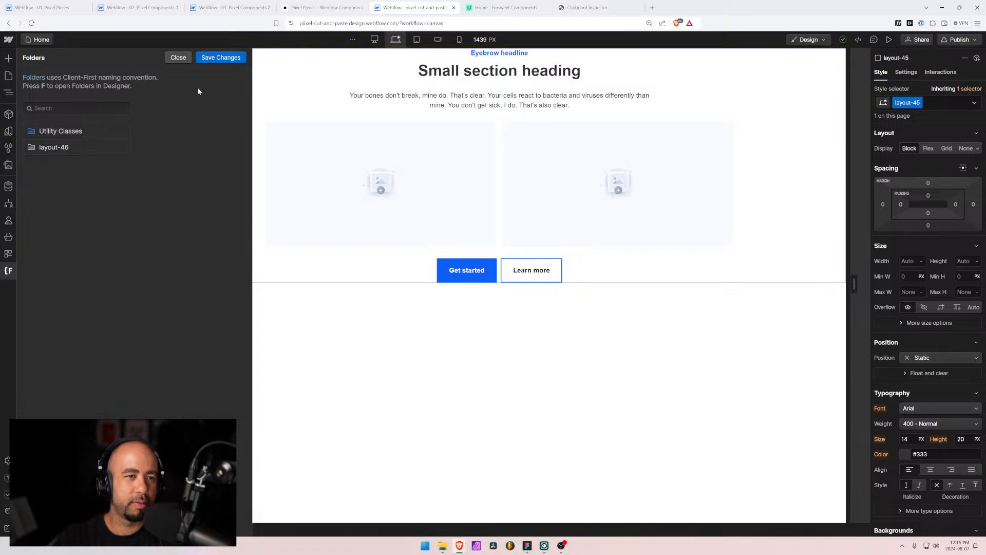
left_click(213, 58)
left_click(593, 315)
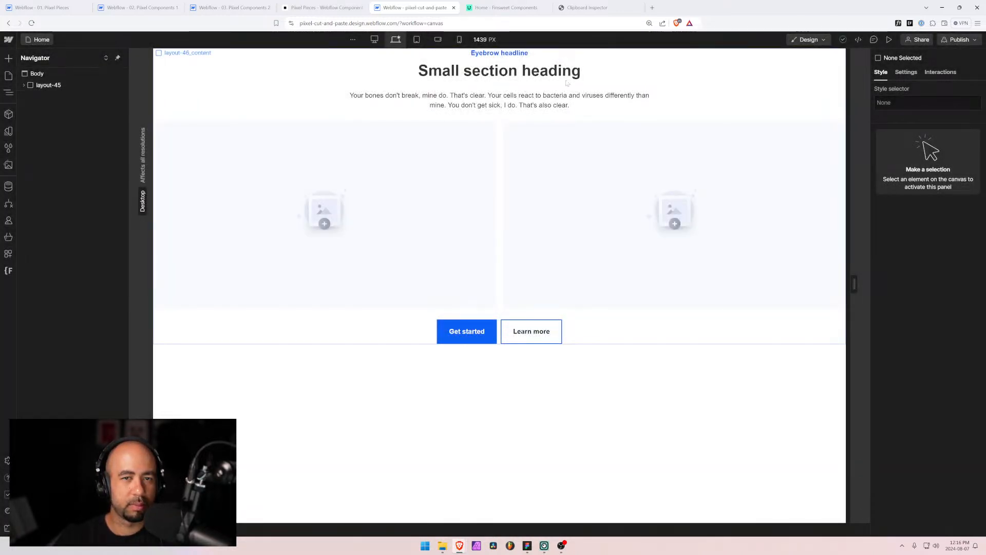
Rename the outer block's layout-45 class to layout-46
left_click(332, 87)
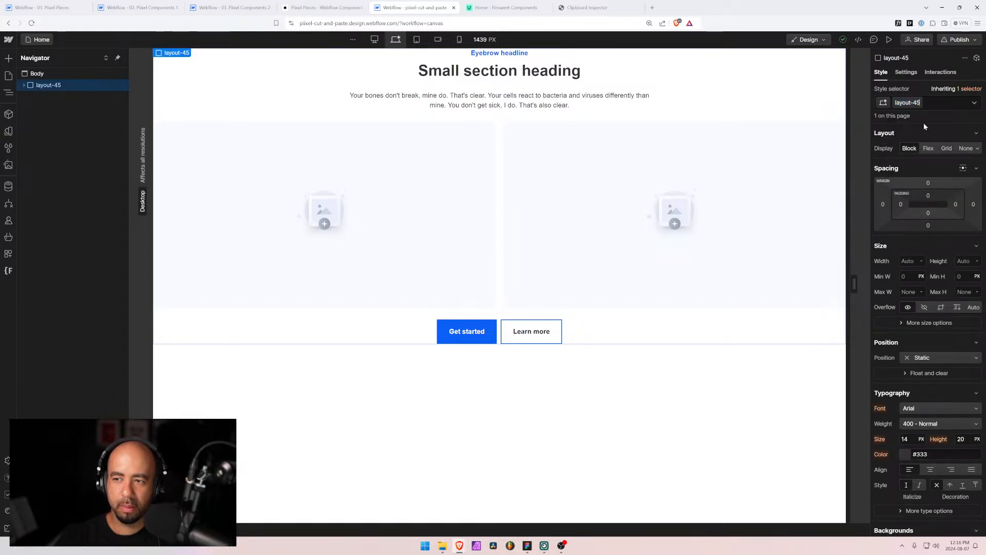
key("BackSpace")
type("6")
key("Return")
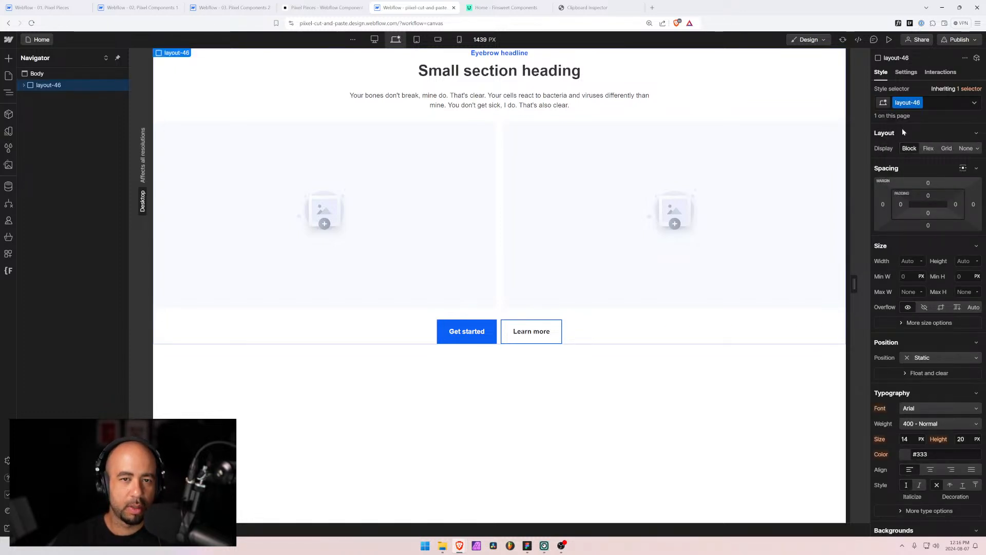
Move layout-46_paragraph out of layout-46_container to between layout-46_images and button-group, and select the collapsed layout-46 block
left_click(594, 99)
left_click_drag(76, 132, 64, 150)
left_click(343, 287)
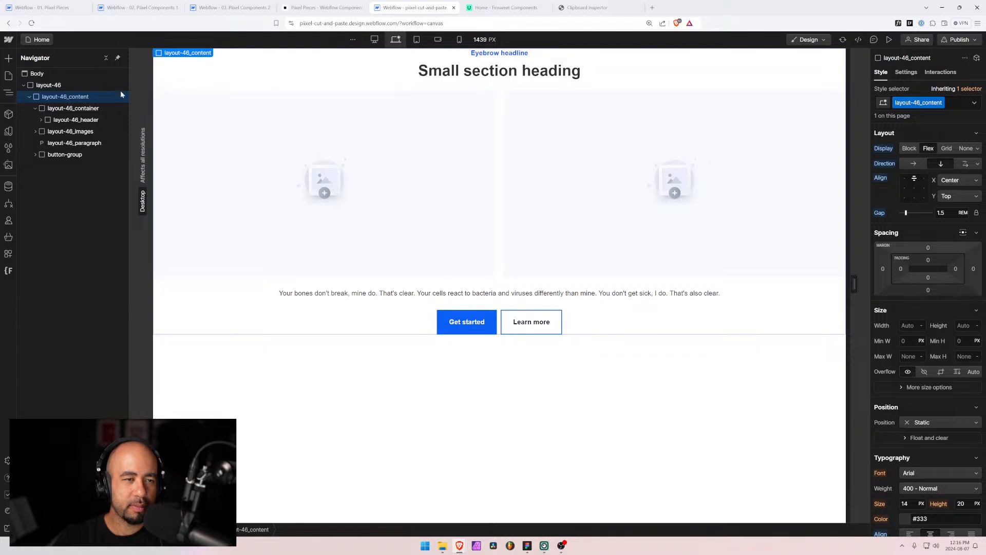
left_click(31, 85)
left_click(24, 86)
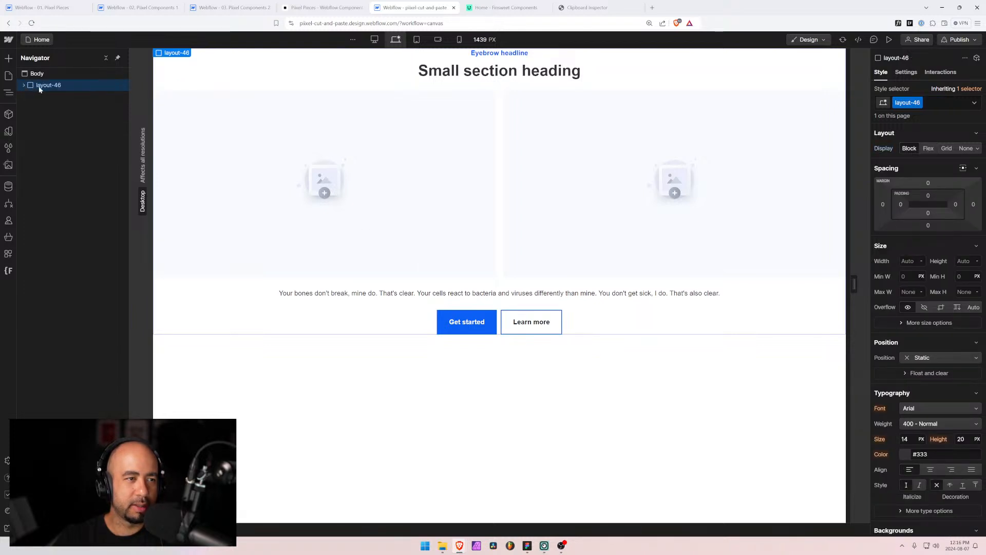
Review the Layout 44 and Layout 45 pages in the component project and open the Layout 46 page
left_click(160, 8)
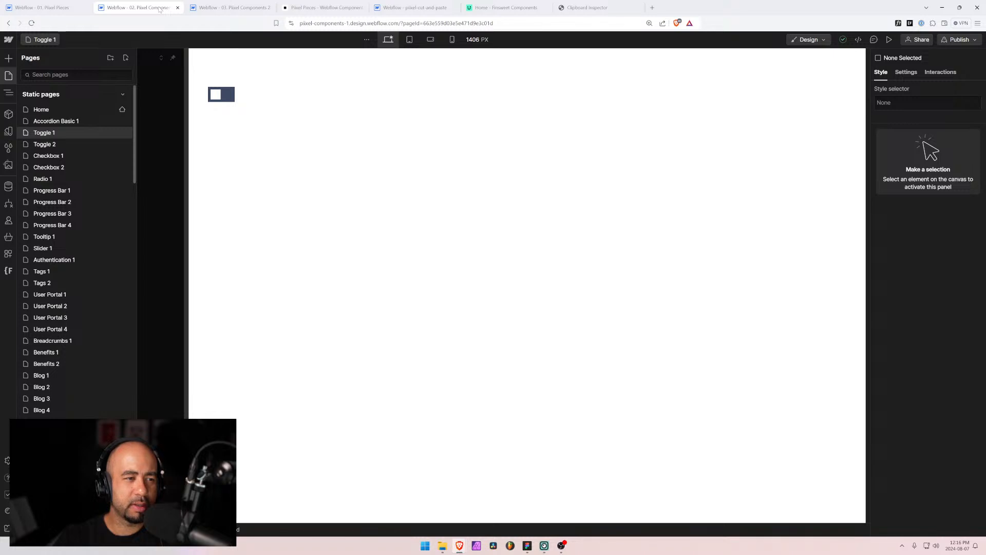
left_click(228, 7)
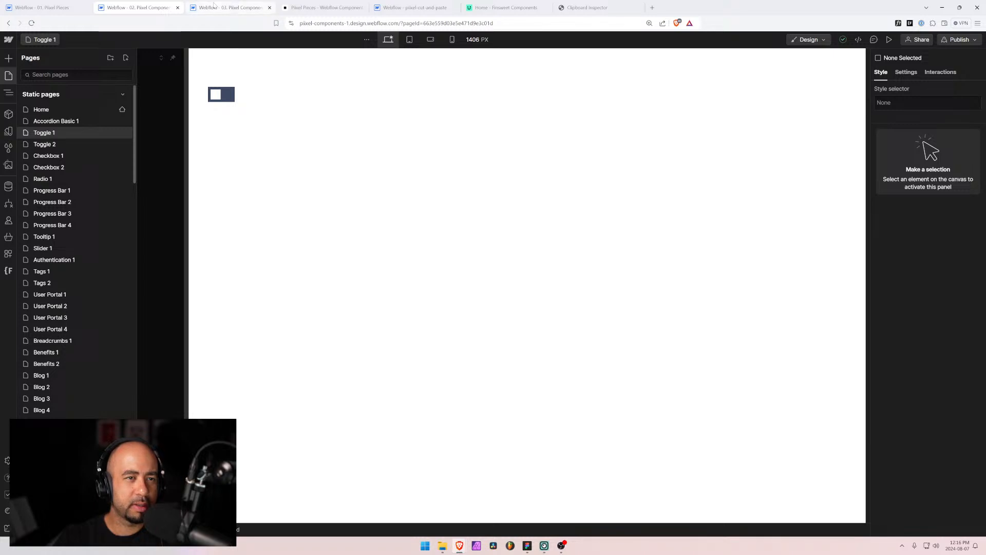
left_click(52, 42)
scroll(64, 339, "down", 5)
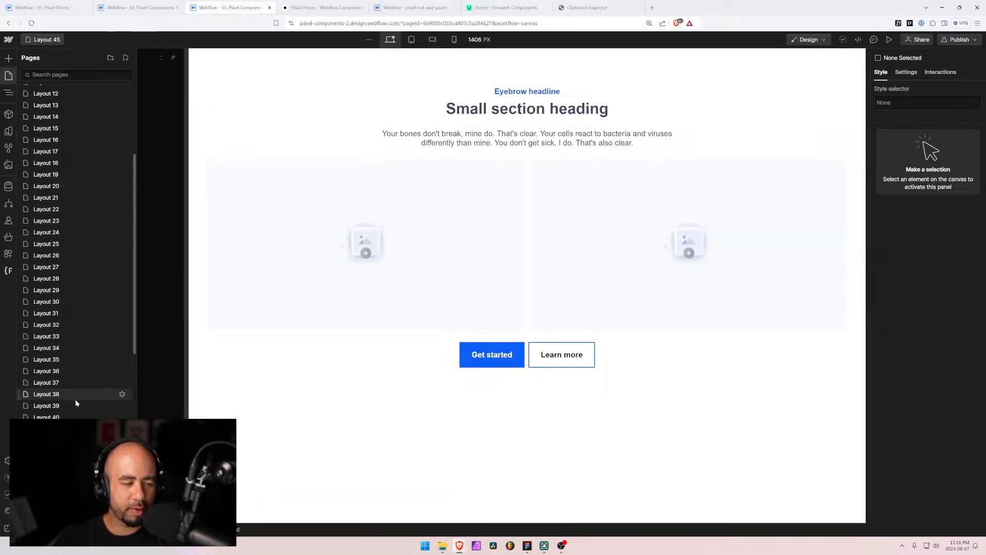
left_click(49, 386)
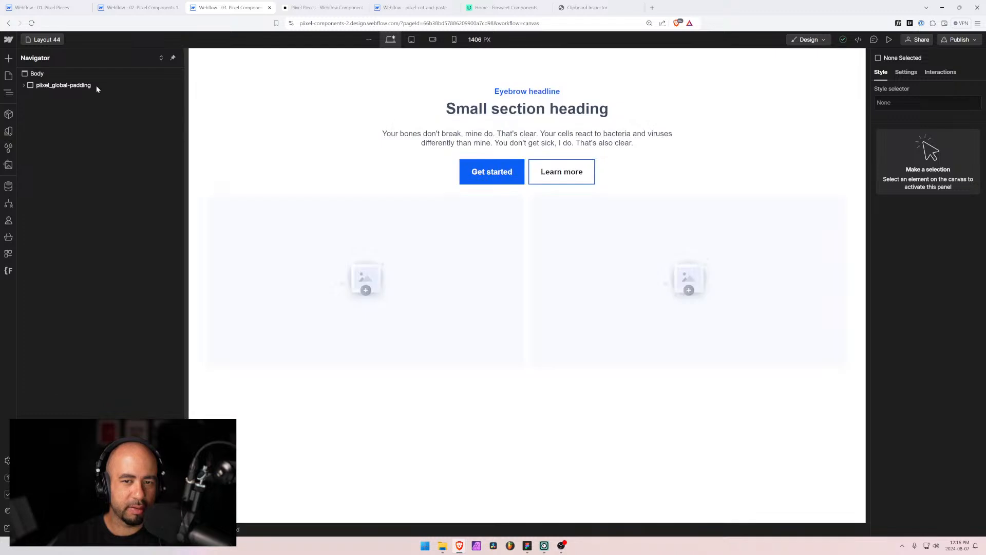
left_click(60, 41)
scroll(65, 310, "down", 2)
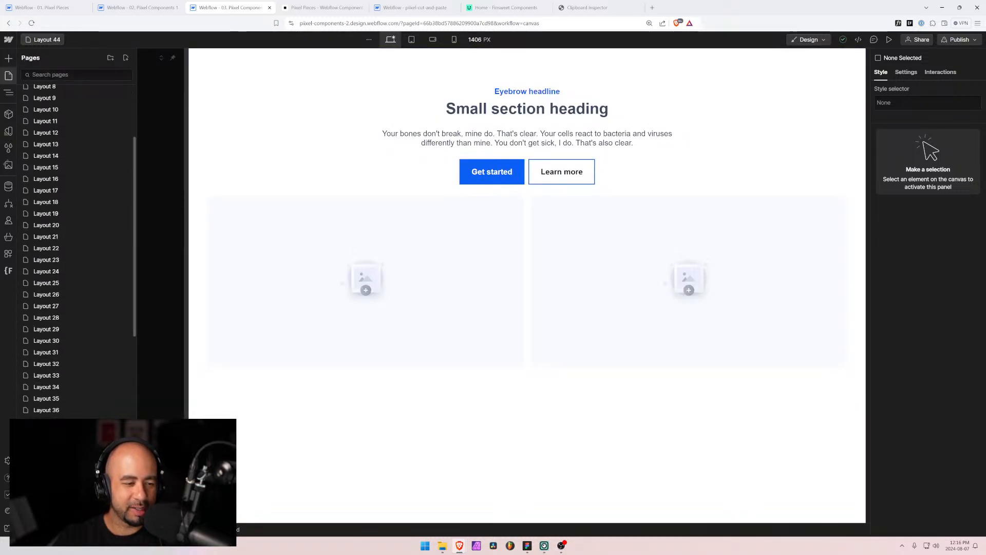
scroll(80, 251, "down", 1)
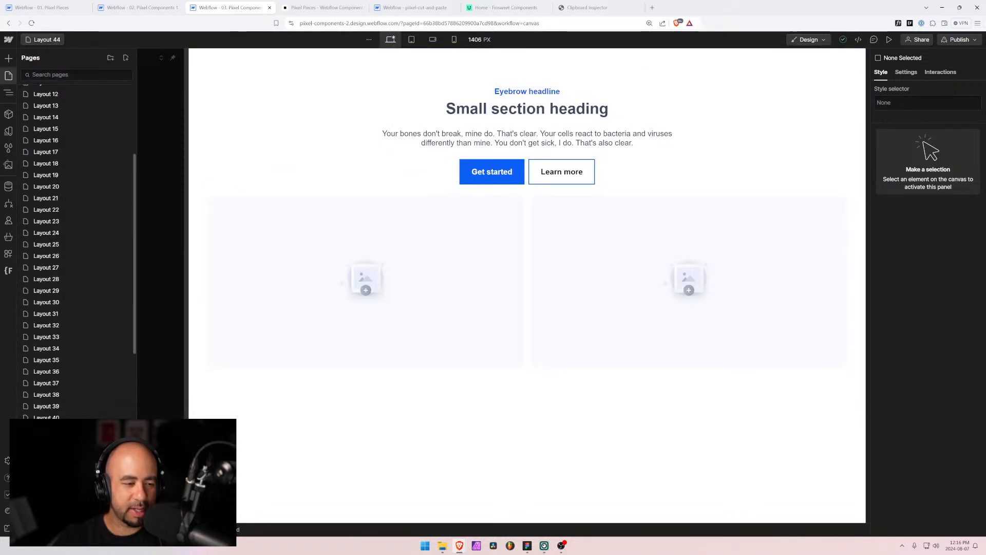
left_click(46, 475)
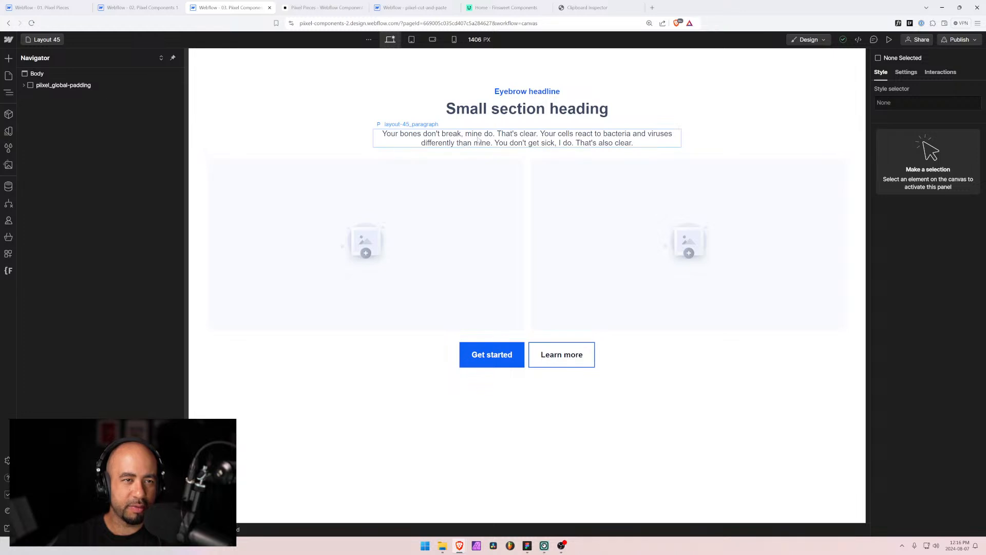
left_click(53, 40)
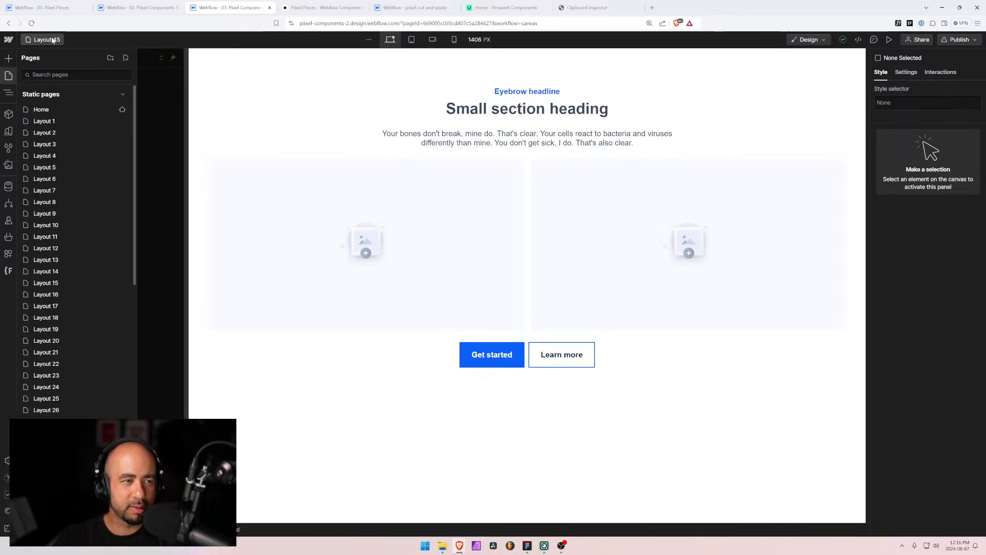
scroll(52, 308, "down", 5)
left_click(70, 393)
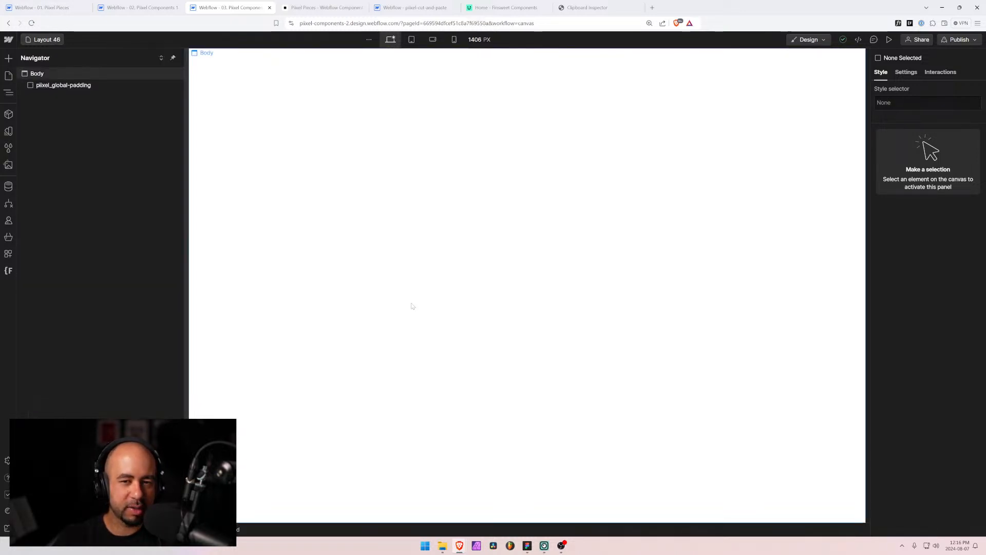
Try to paste the cut-and-paste project's layout-46 block into piixel_global-padding on the Layout 46 page
left_click(443, 5)
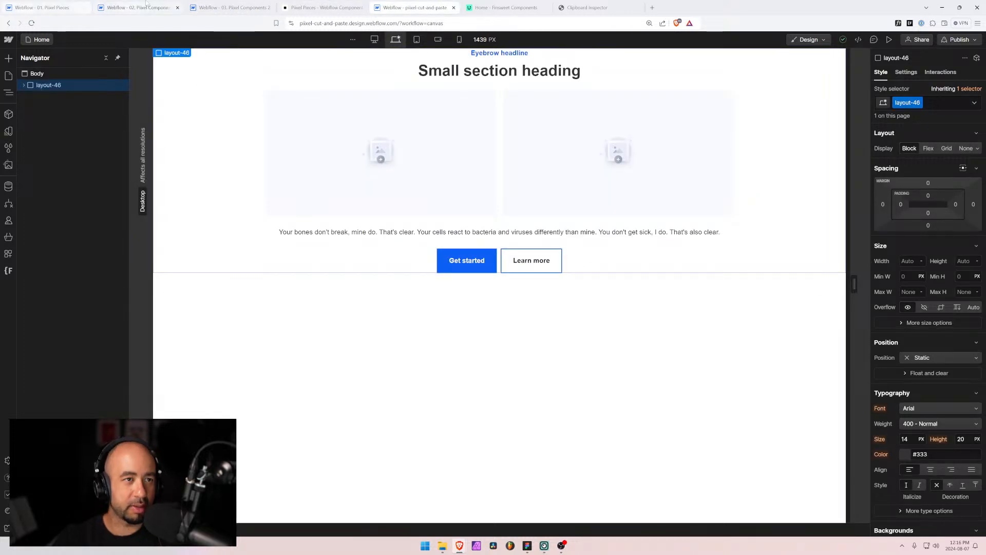
left_click(216, 8)
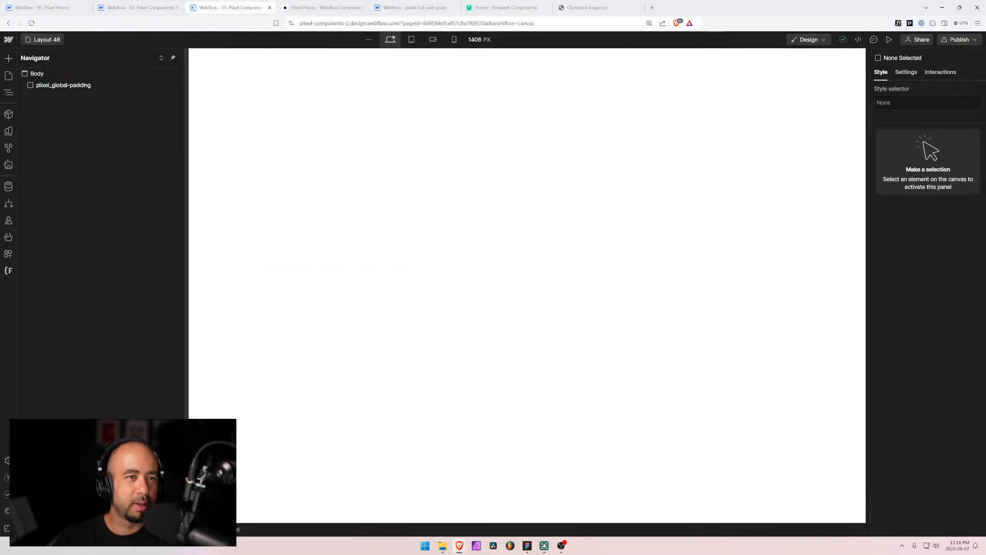
left_click(56, 86)
key("ctrl+v")
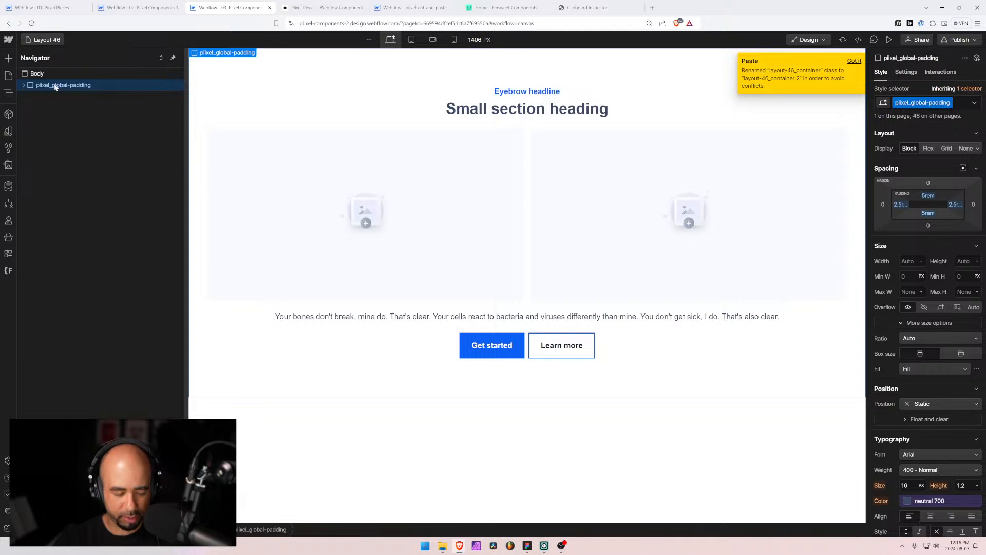
key("ctrl+z")
Remove the unused layout-46 style selectors and paste the layout-46 block into piixel_global-padding again
left_click(12, 147)
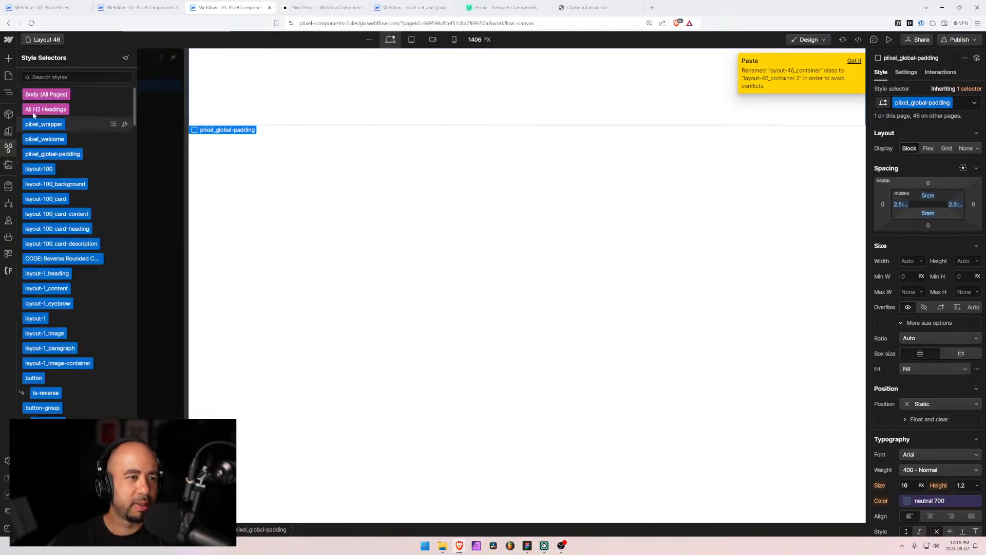
left_click(126, 58)
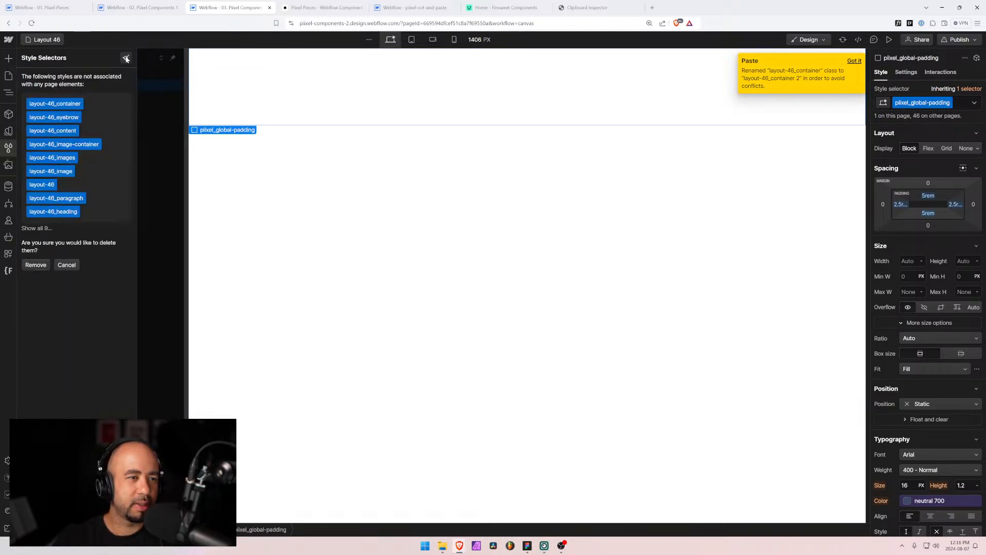
left_click(35, 264)
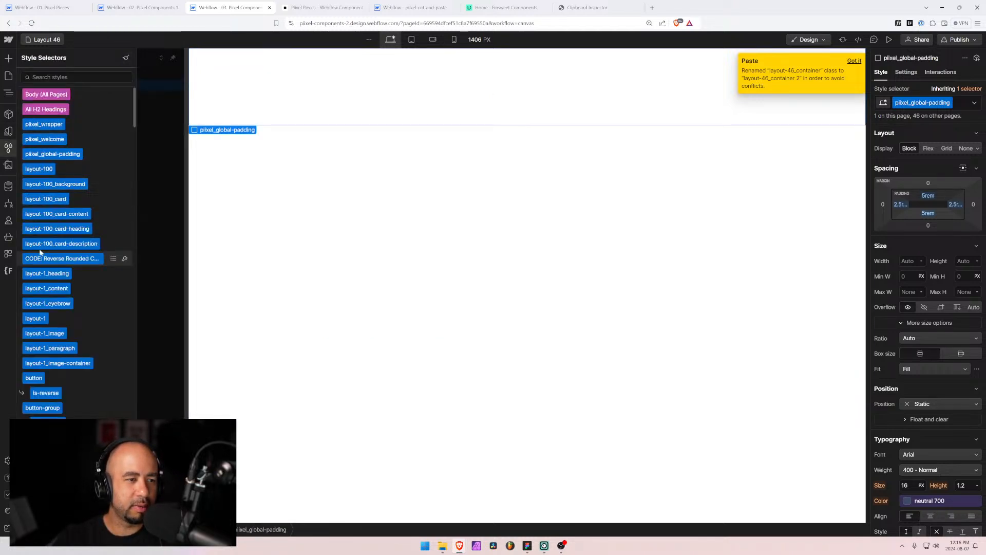
left_click(8, 93)
key("ctrl+v")
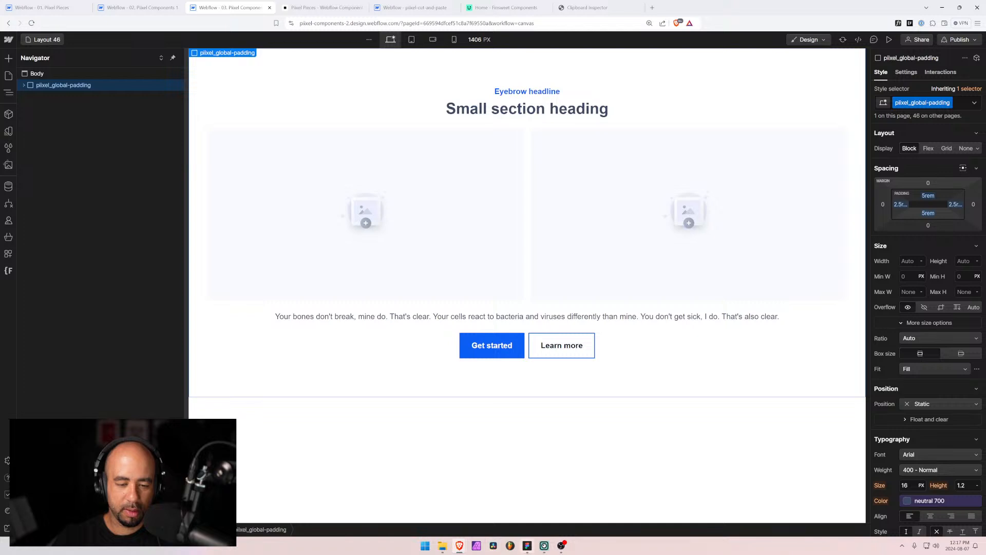
Switch to Figma and shift the Layout 46, Layout 47 and Layout 48 frames right to make room for another frame beside Layout 45
left_click(528, 546)
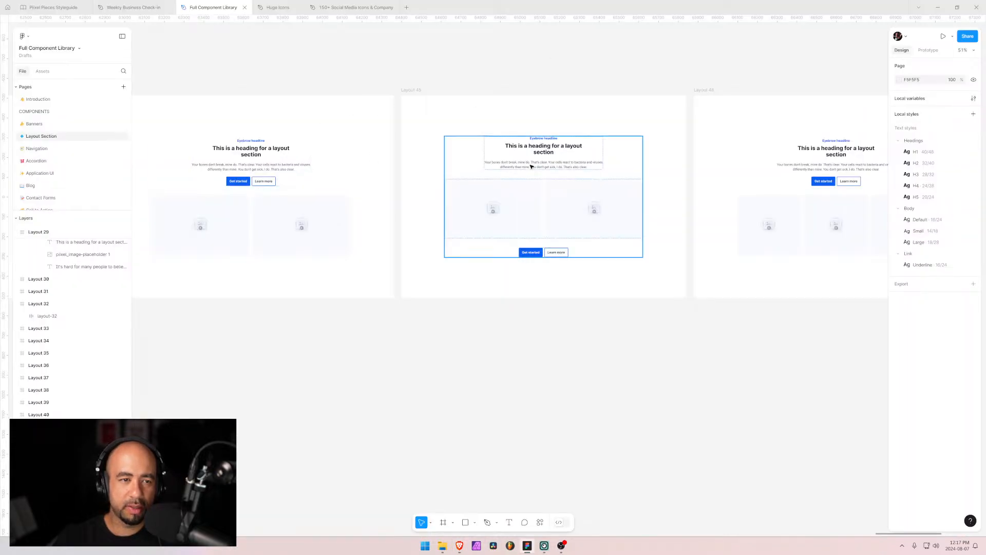
scroll(618, 235, "down", 5)
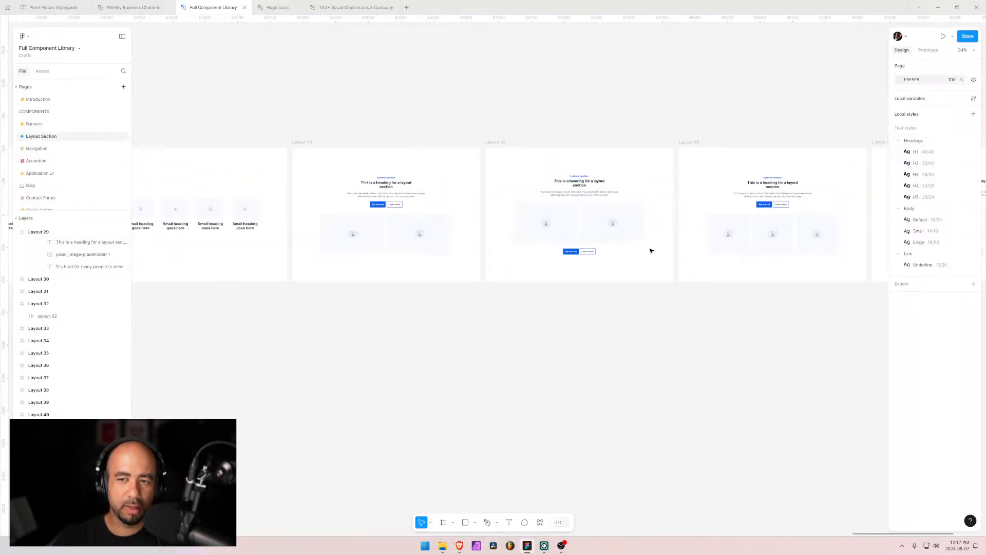
left_click_drag(578, 260, 245, 252)
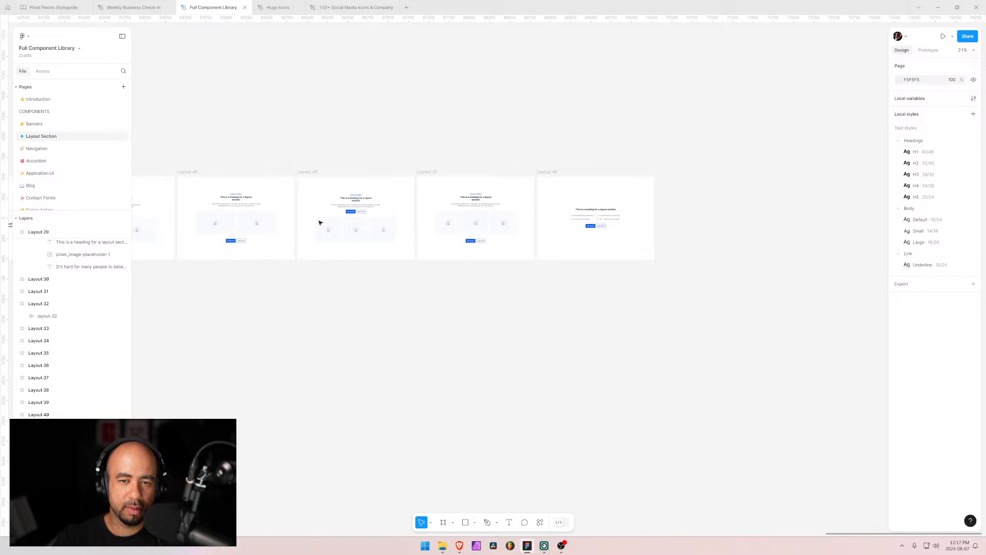
left_click(305, 172)
left_click(431, 172, "shift")
left_click(548, 172, "shift")
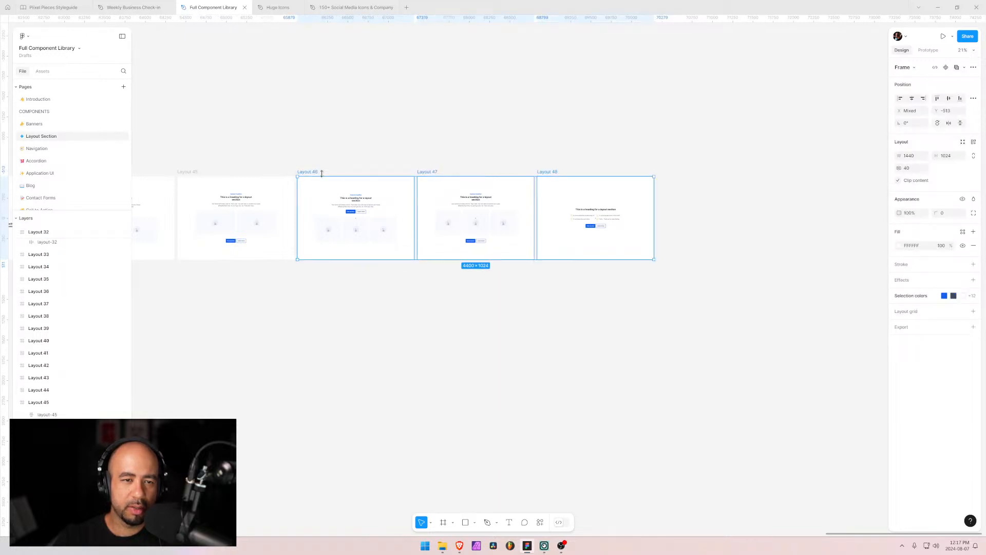
left_click_drag(321, 173, 581, 173)
Duplicate the Layout 45 frame into the gap and rename the copy Layout 46
left_click(183, 171)
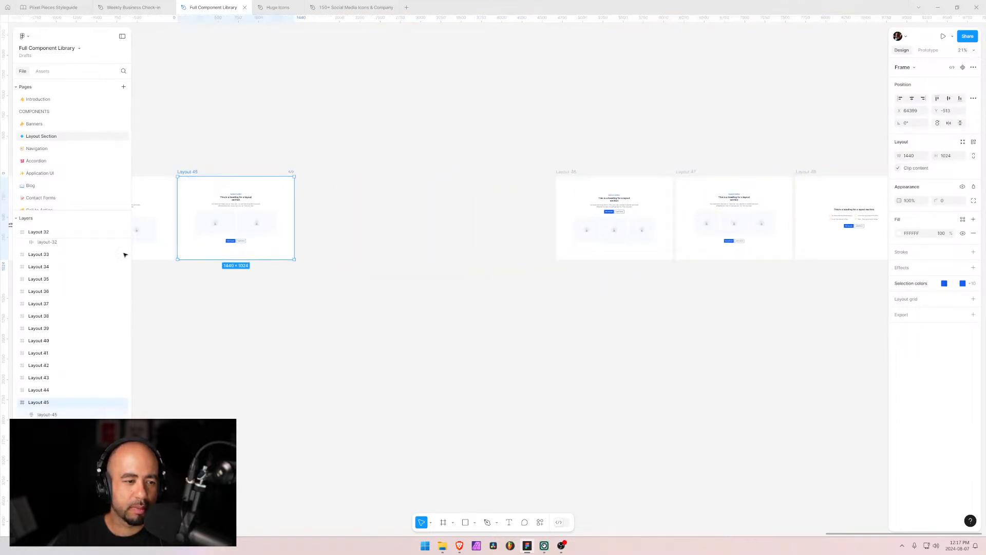
left_click(16, 403)
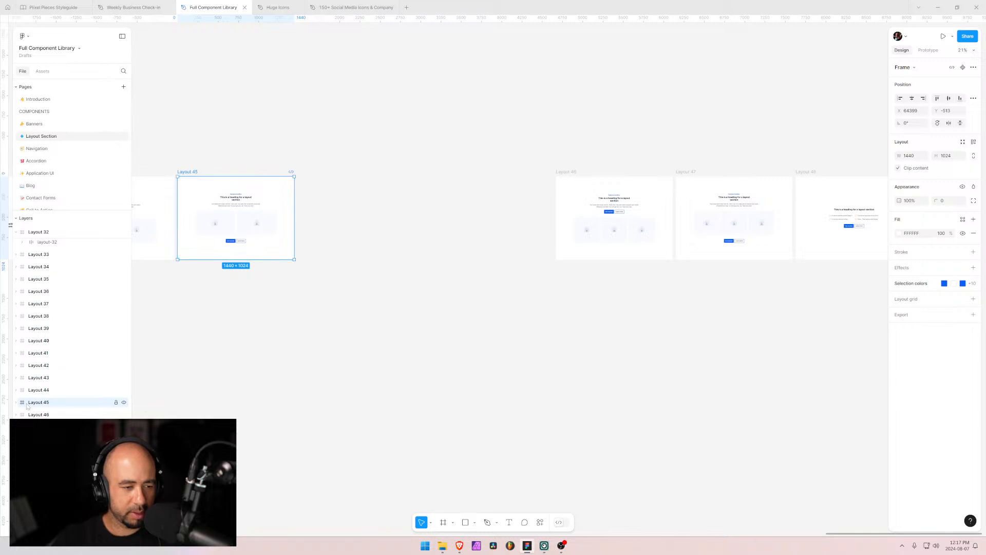
key("ctrl+d")
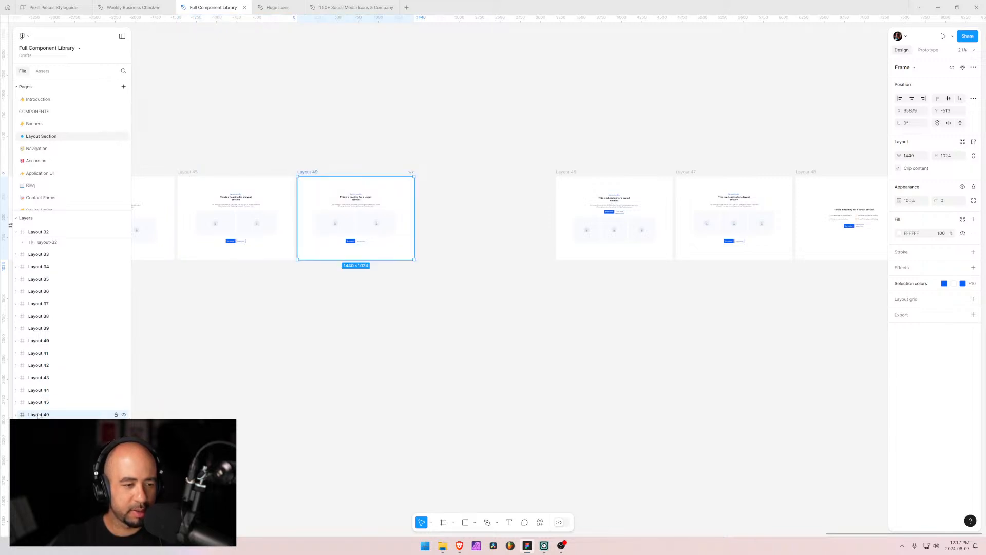
double_click(311, 172)
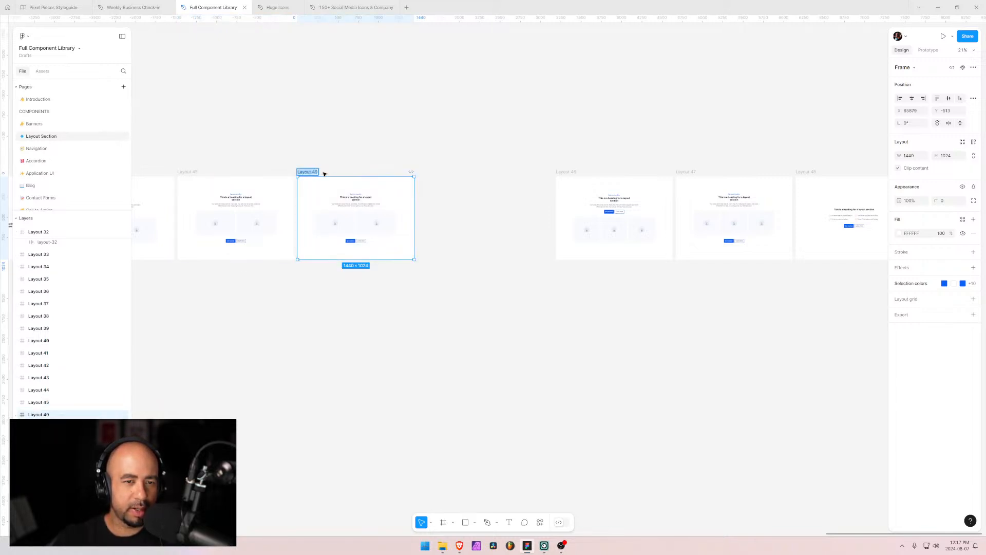
key("BackSpace")
type("8")
scroll(327, 221, "up", 5)
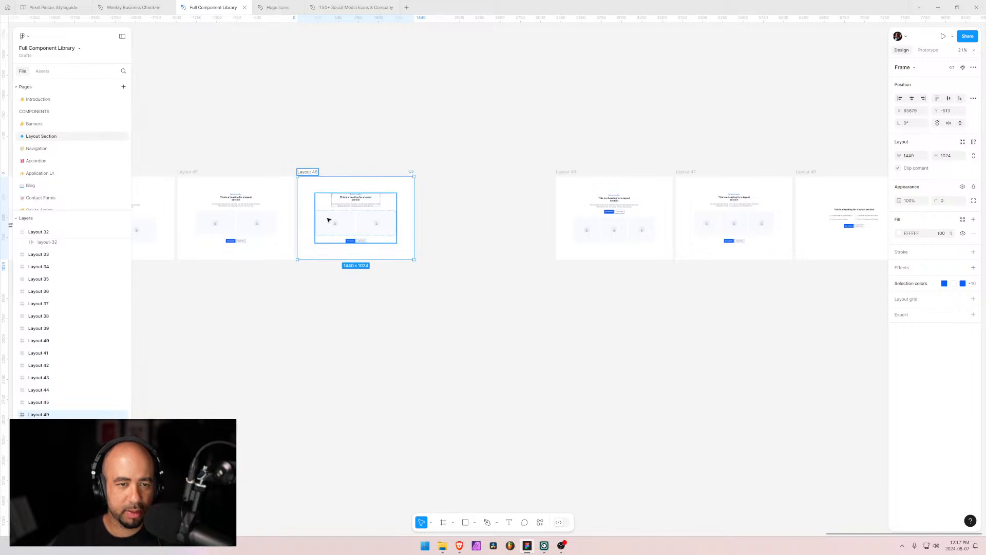
key("Return")
Move the paragraph in the new Layout 46 frame out of the heading group to between the images and the buttons
double_click(420, 161)
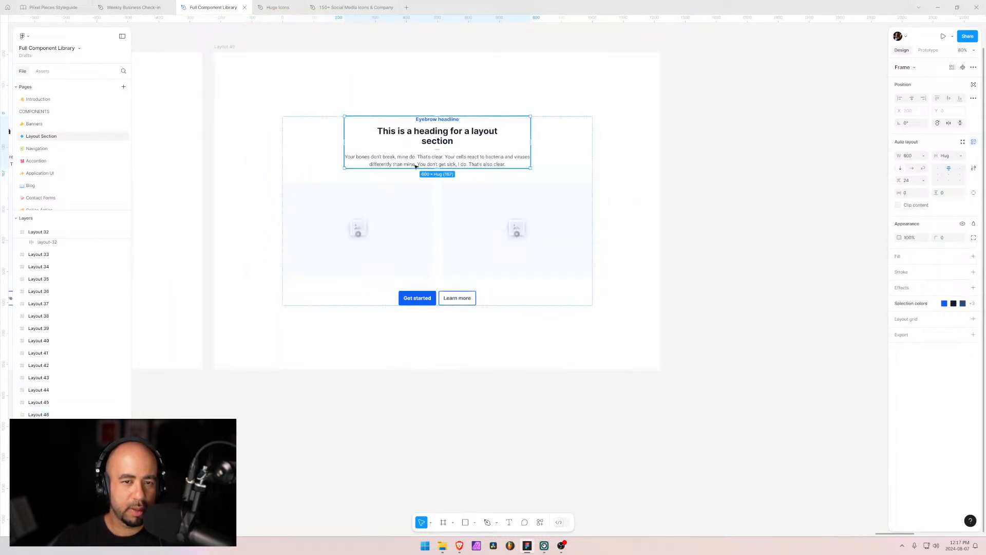
double_click(413, 163)
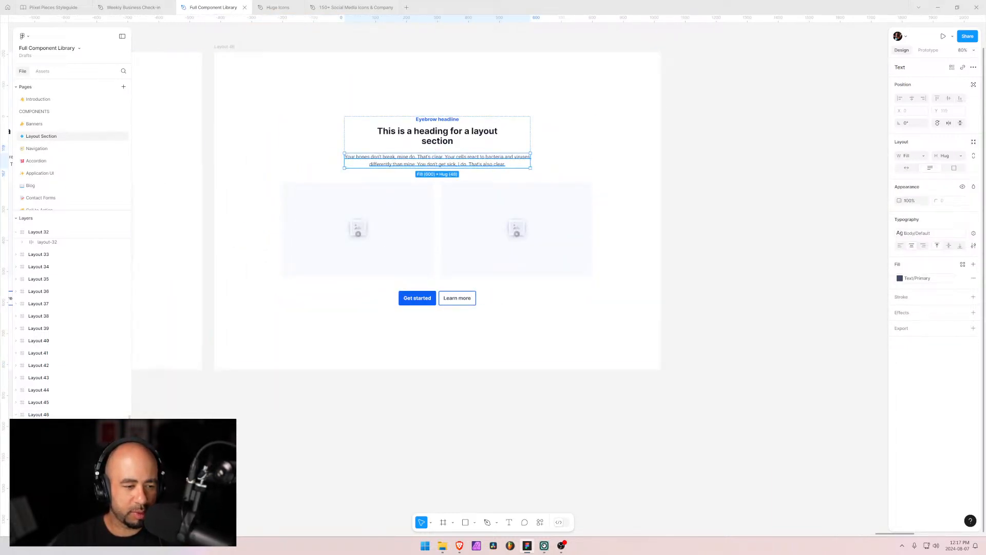
key("Down")
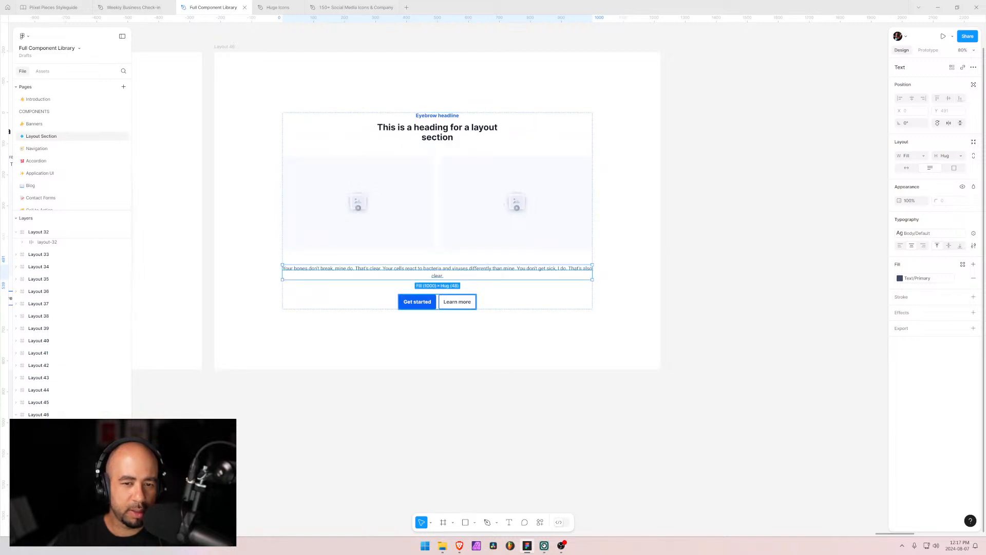
key("Tab")
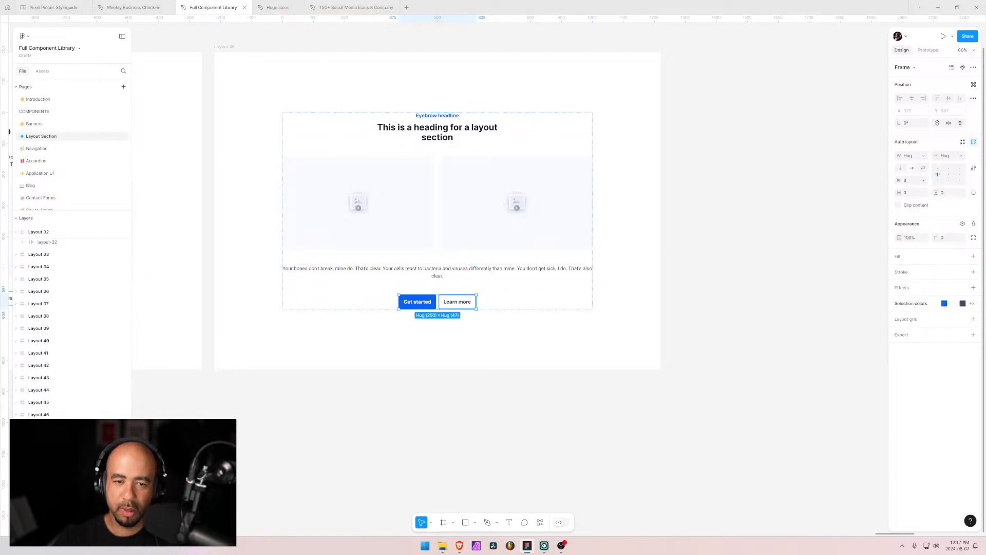
key("shift+Tab")
key("shift+Tab")
key("shift+Tab")
key("shift+Return")
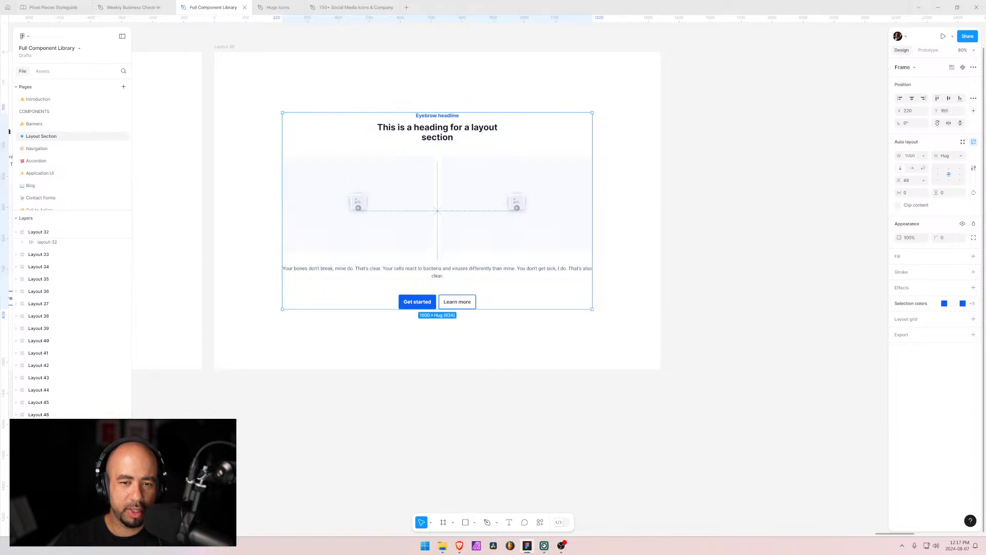
Wrap the paragraph and the button group in an auto layout frame with a gap of 24
left_click(437, 272, "ctrl")
left_click(437, 302, "shift")
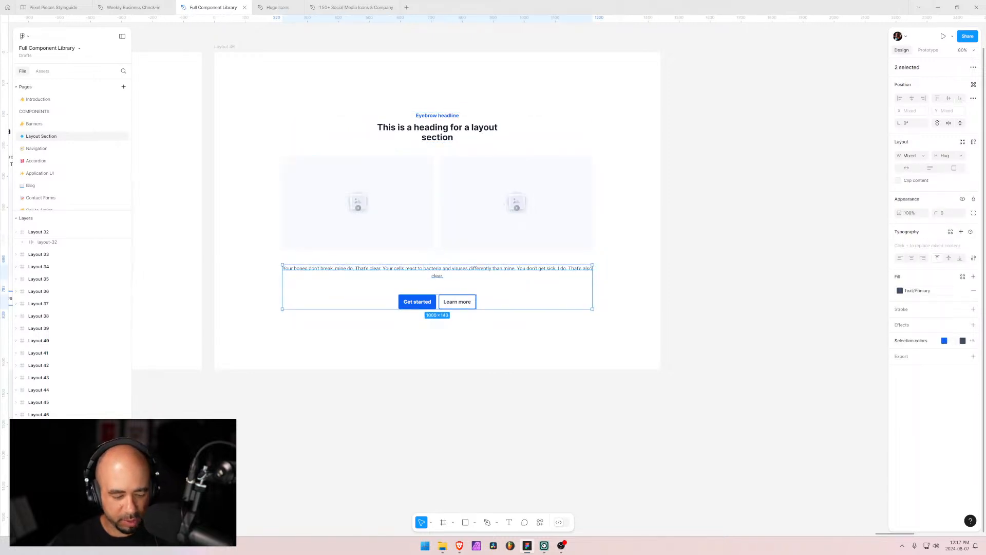
key("shift+a")
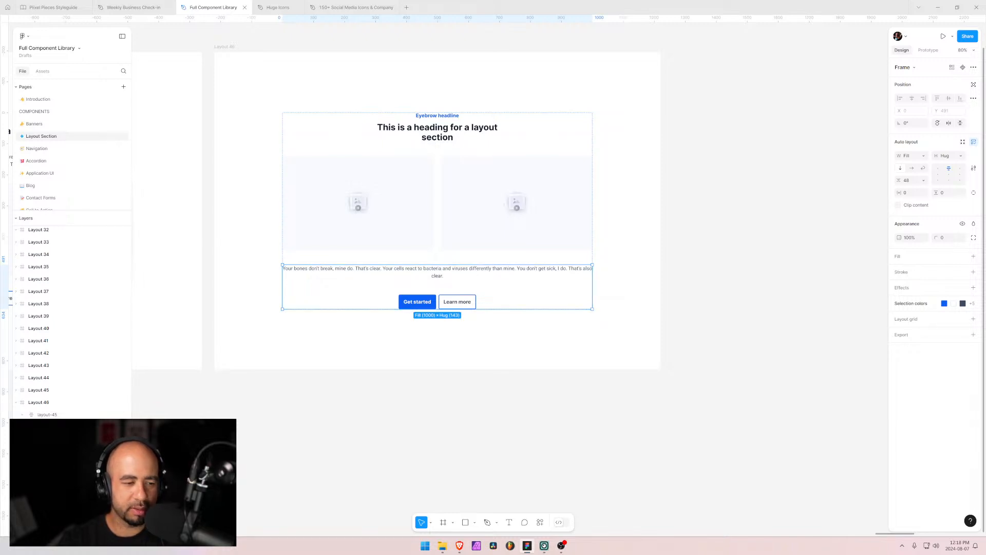
left_click(909, 180)
type("24")
key("Return")
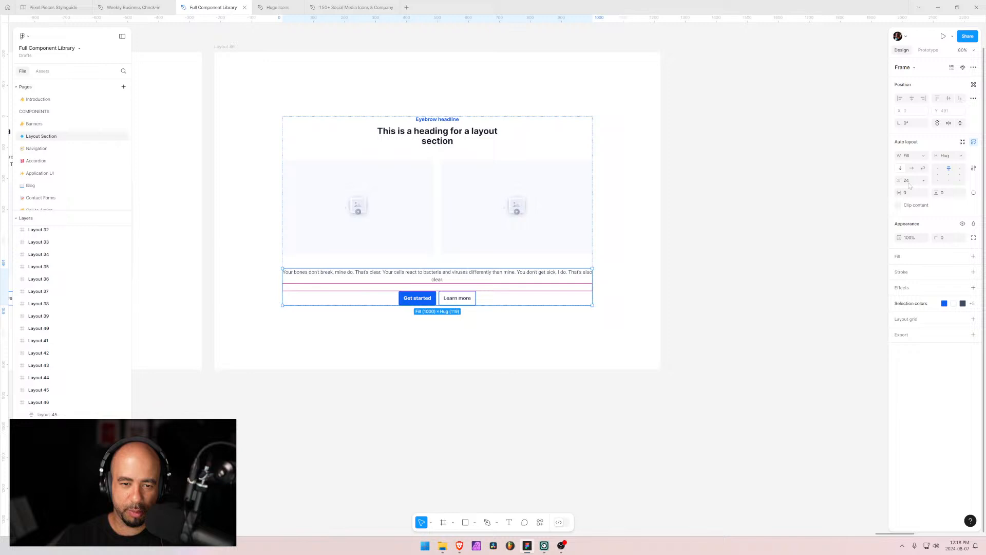
left_click(491, 341)
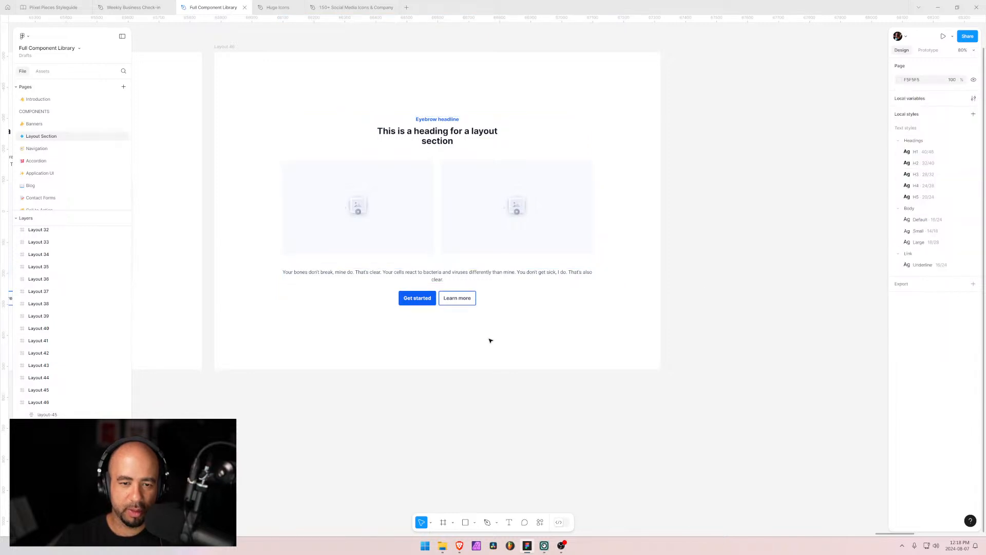
Compare the spacing of the Figma Layout 46 frame with the layout-46_content block in Webflow, and return to Figma
left_click(403, 253)
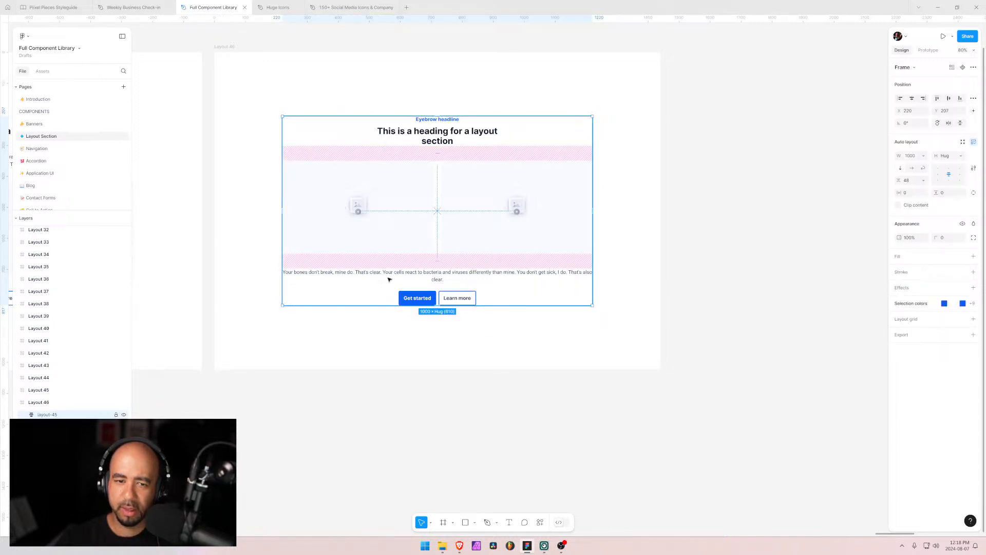
left_click(290, 333)
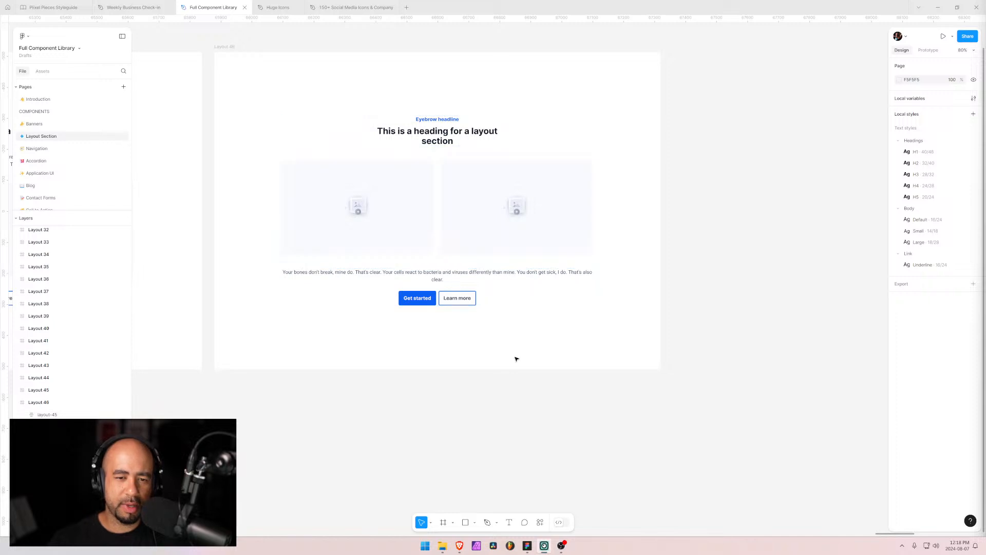
key("alt+Tab")
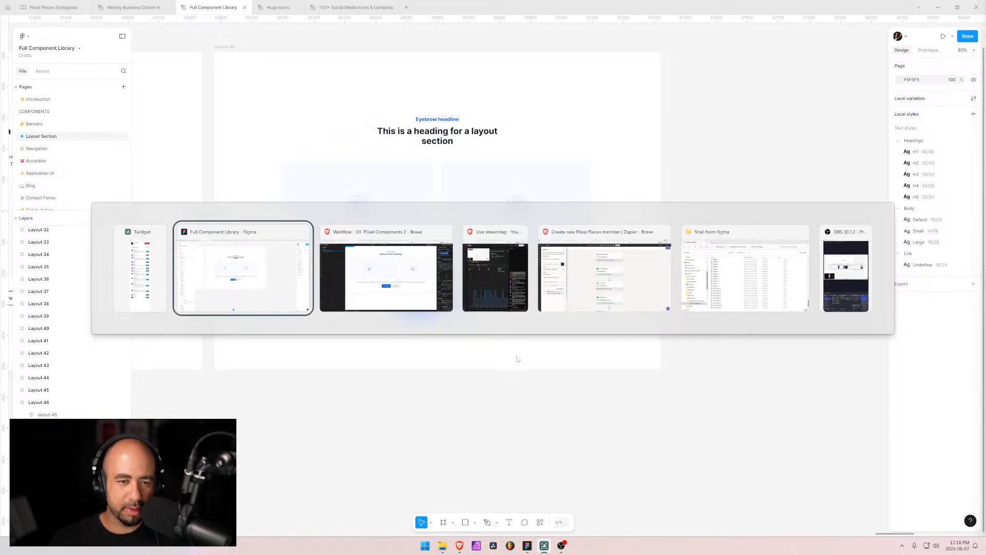
key("alt+Tab")
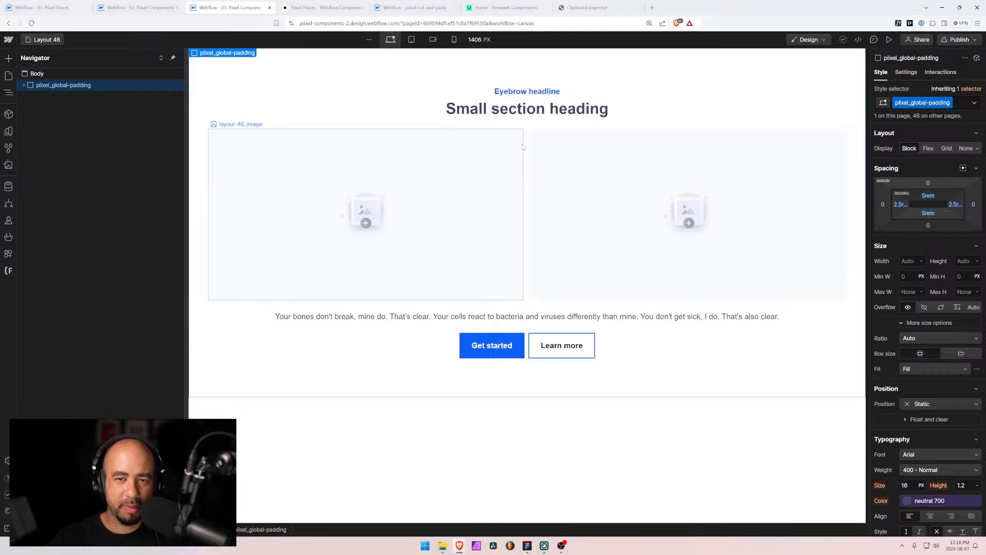
left_click(533, 121)
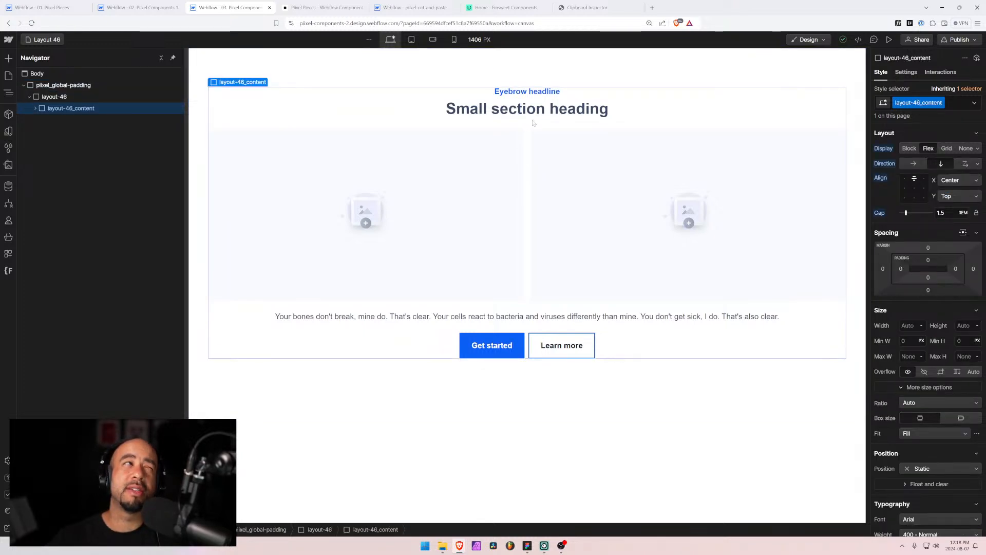
key("alt+Tab")
key("alt+Tab")
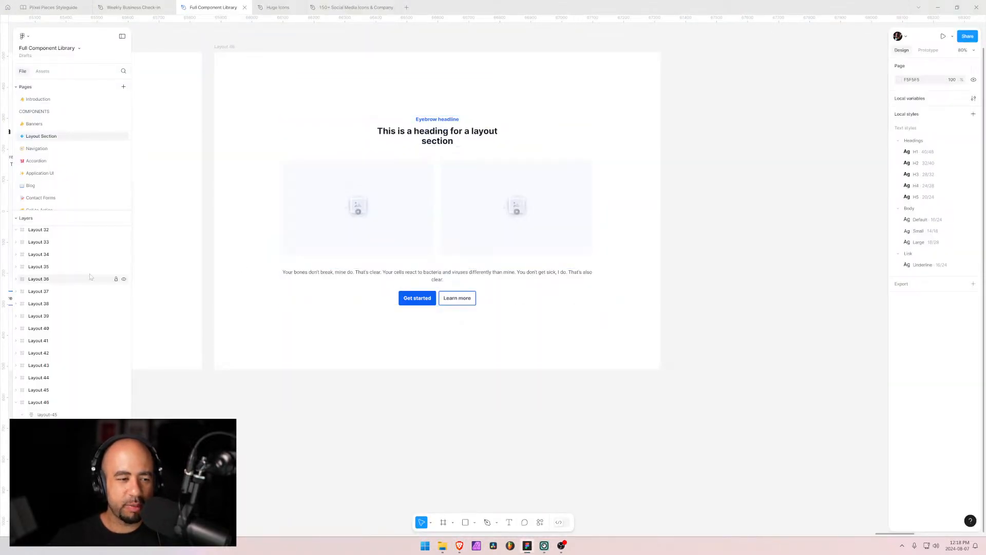
Rename the inner layout-45 layer of the new Layout 46 frame as layout-46
left_click(54, 414)
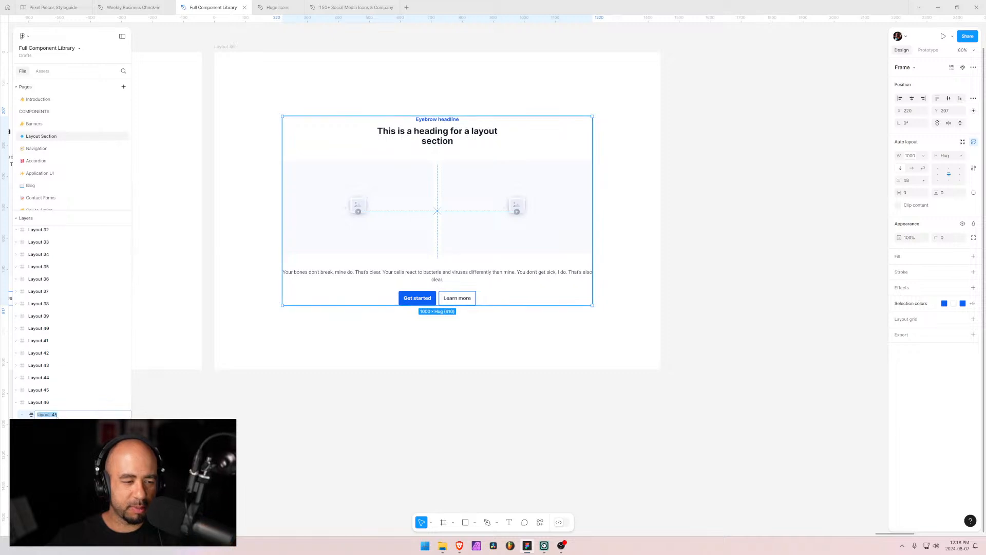
key("BackSpace")
type("6")
key("Return")
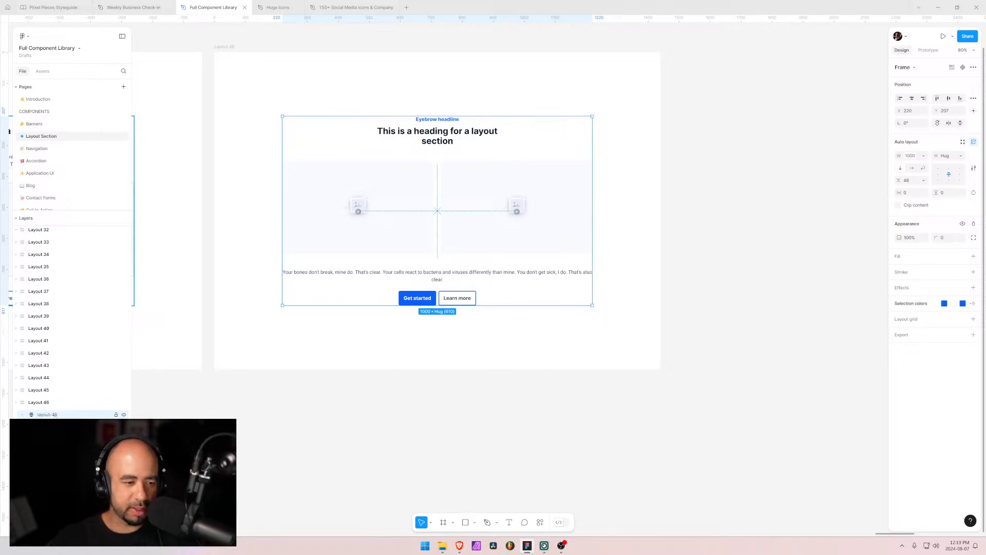
left_click(15, 403)
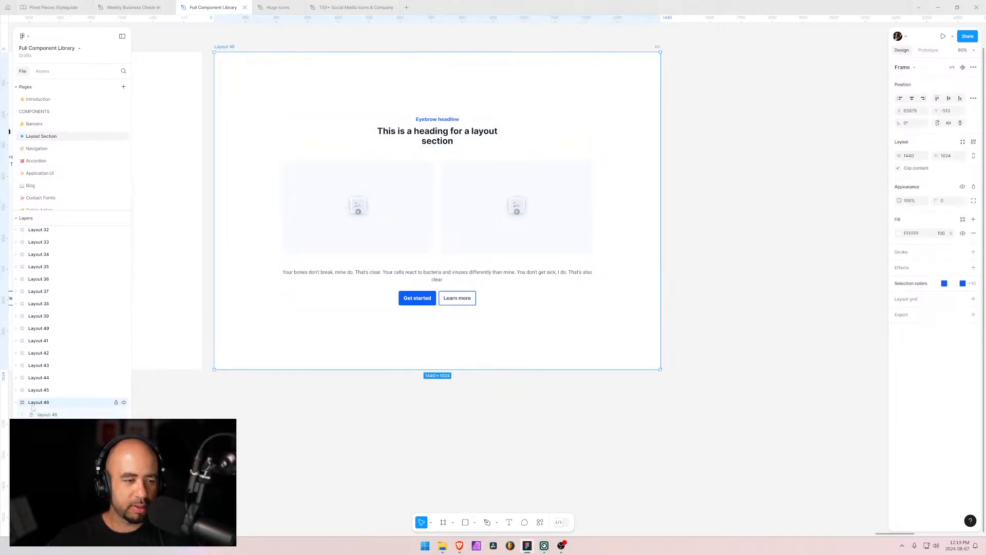
Rename the old Layout 46 frame as Layout 47 and the old Layout 47 frame as Layout 48
scroll(852, 234, "down", 5)
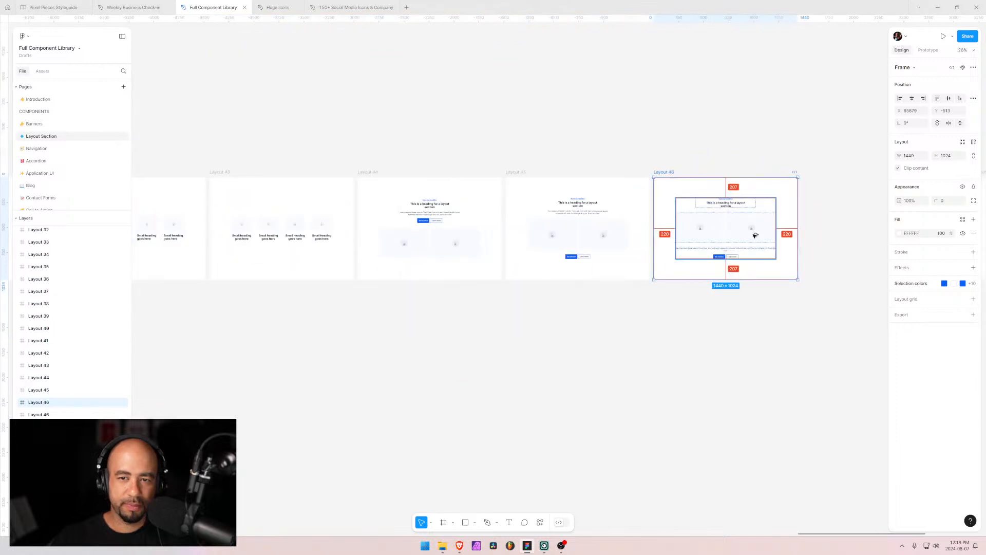
scroll(804, 196, "right", 10)
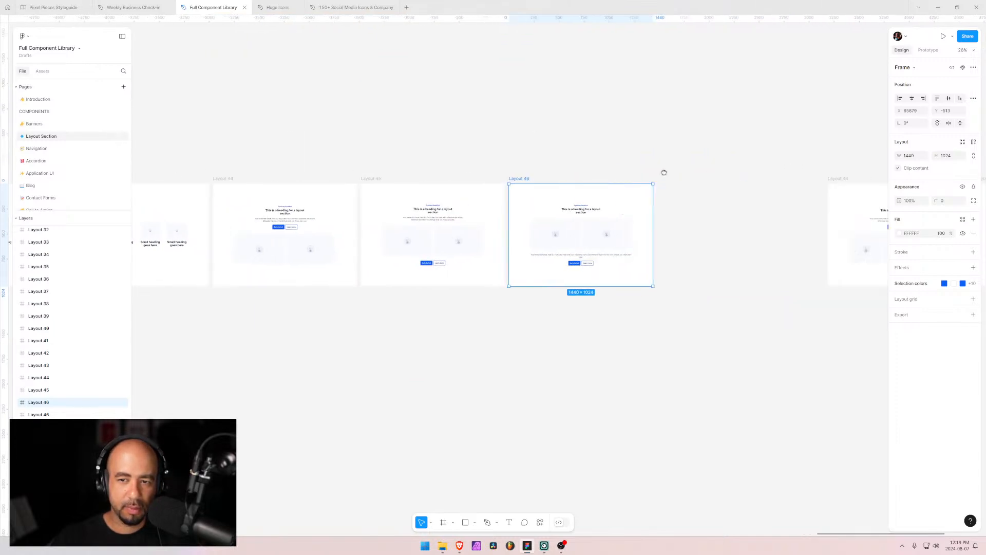
left_click(414, 161)
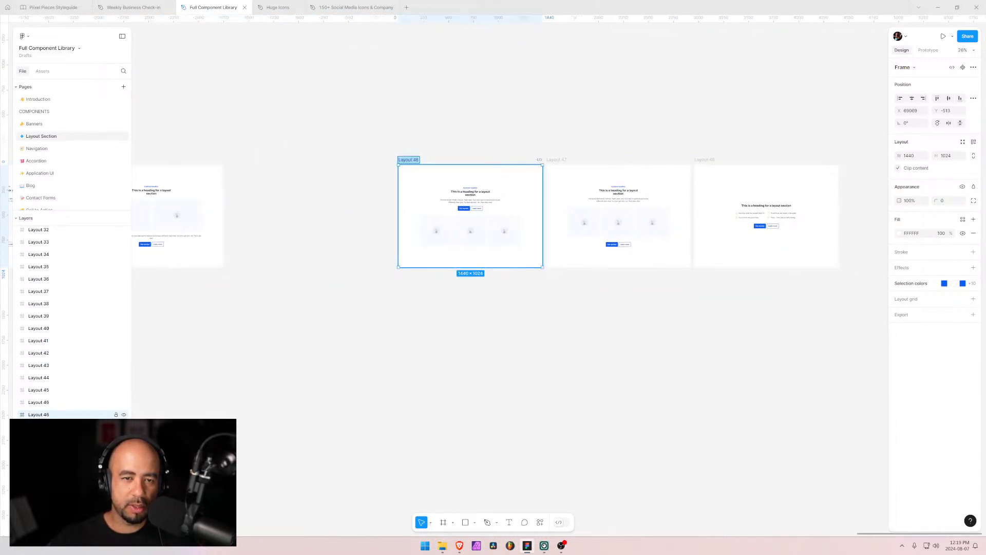
left_click(422, 161)
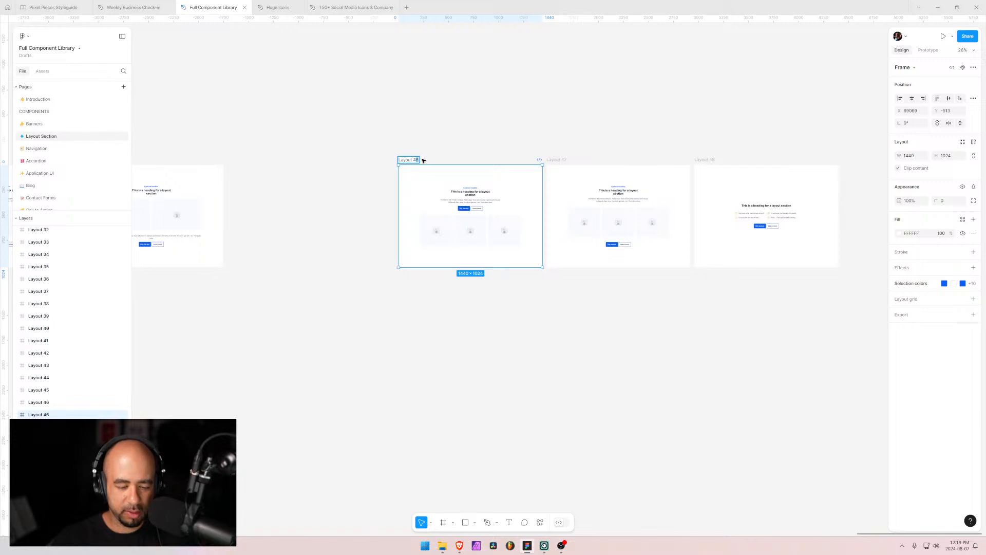
left_click(564, 159)
left_click(564, 160)
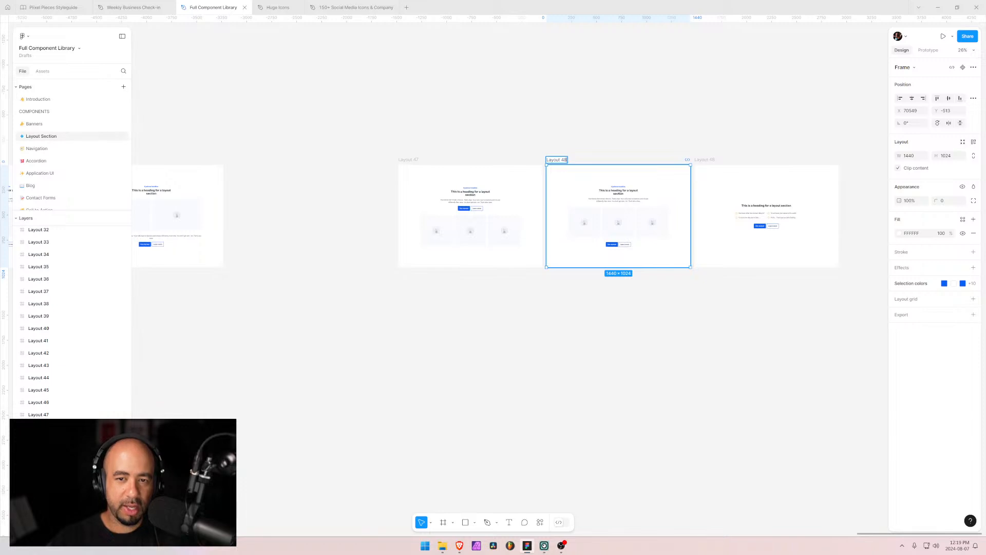
key("Return")
Rename the last frame Layout 50 and move it farther right, away from Layout 48
left_click(705, 160)
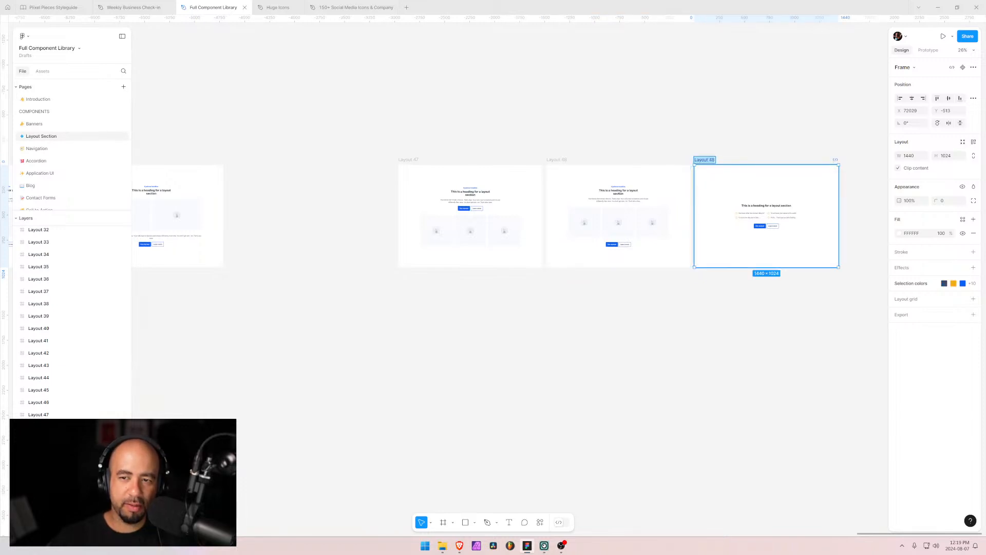
left_click(712, 160)
type("50")
key("Return")
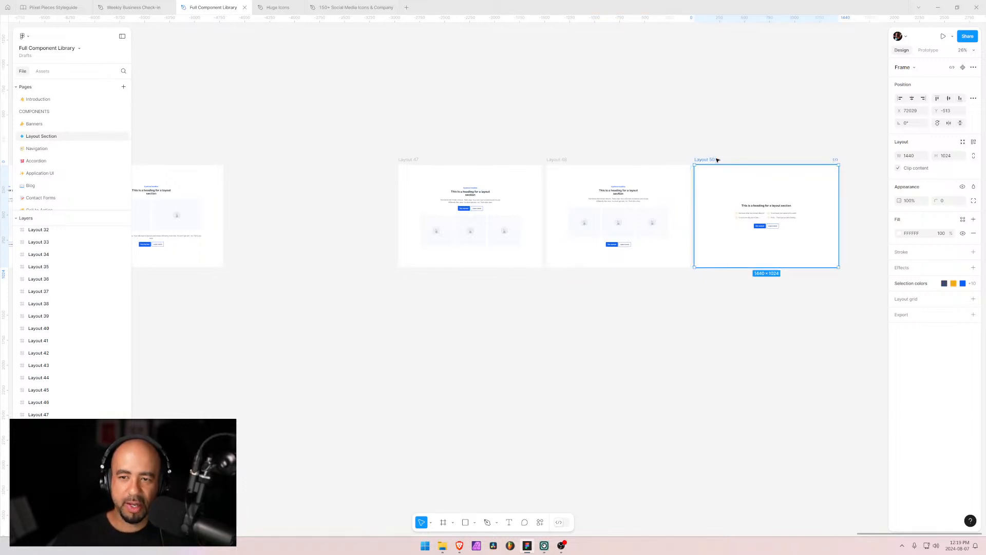
left_click_drag(708, 161, 871, 165)
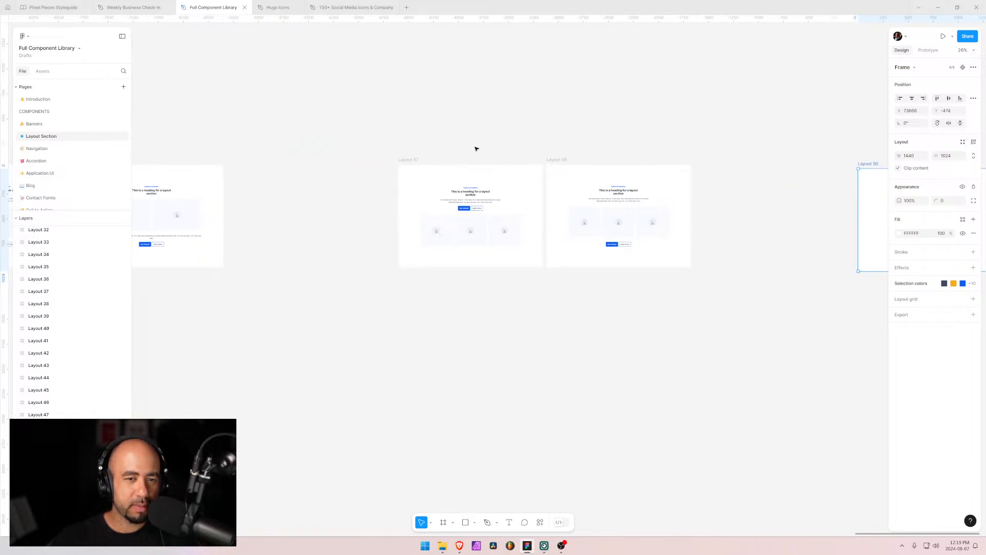
Select the Layout 47 and Layout 48 frames together
left_click(408, 160)
left_click(544, 163, "shift")
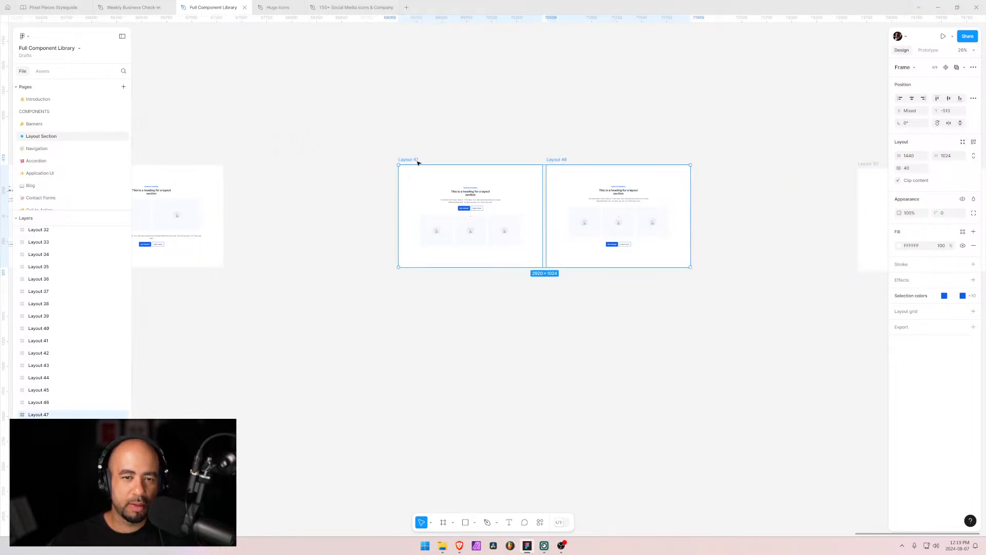
Move the Layout 47 and Layout 48 frames next to the Layout 46 frame
left_click_drag(413, 160, 244, 162)
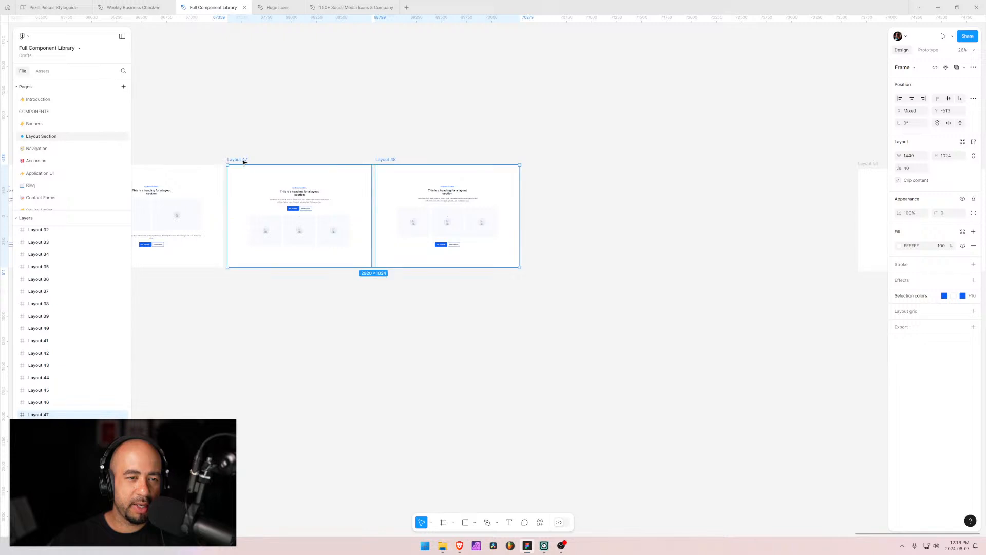
left_click(300, 216)
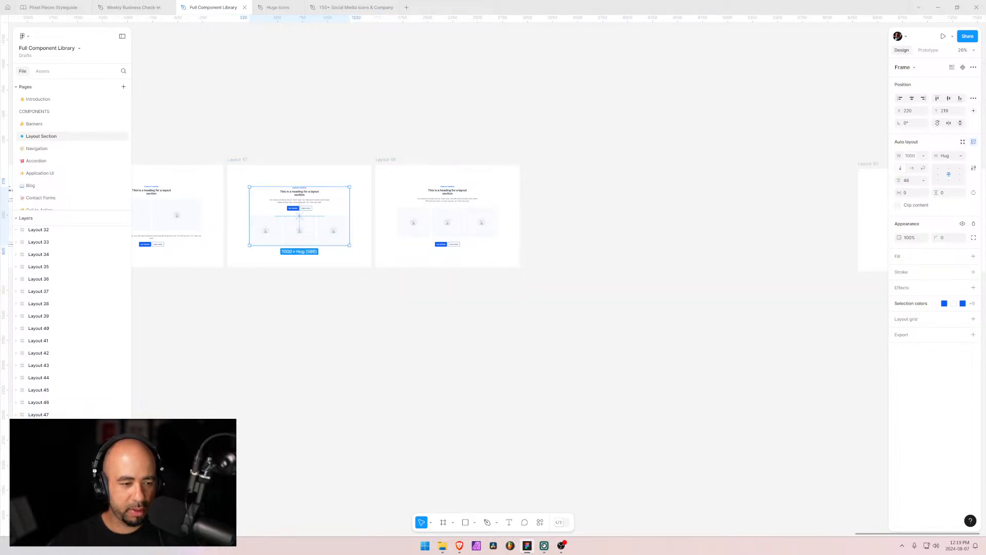
left_click(447, 216)
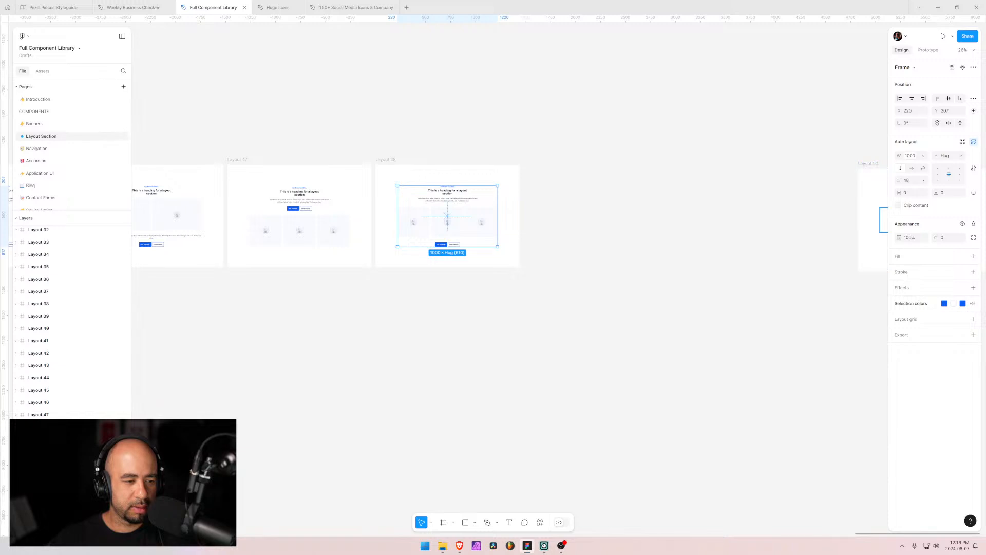
left_click(884, 221)
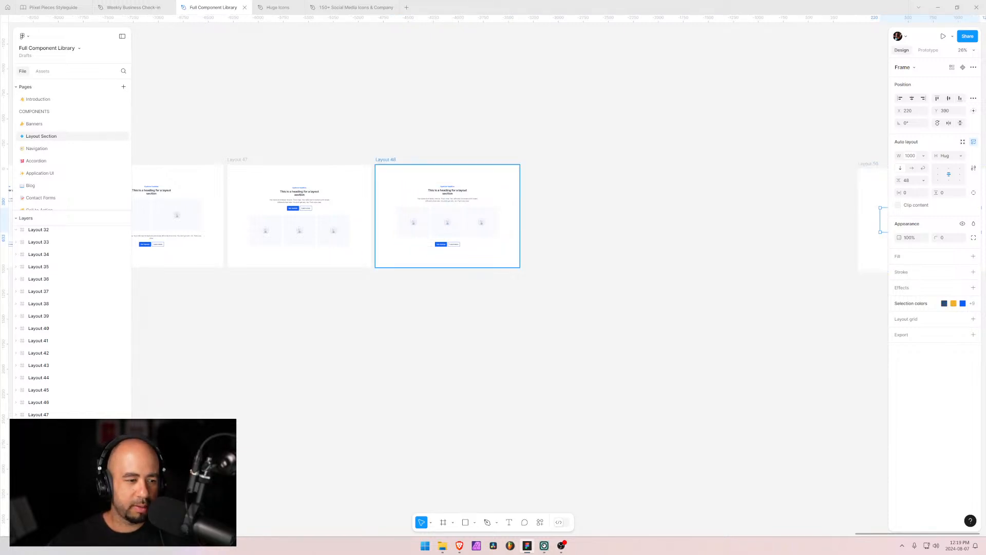
Duplicate the Layout 48 frame and move the copy's paragraph below the images, directly above the buttons
left_click(447, 259)
key("ctrl+d")
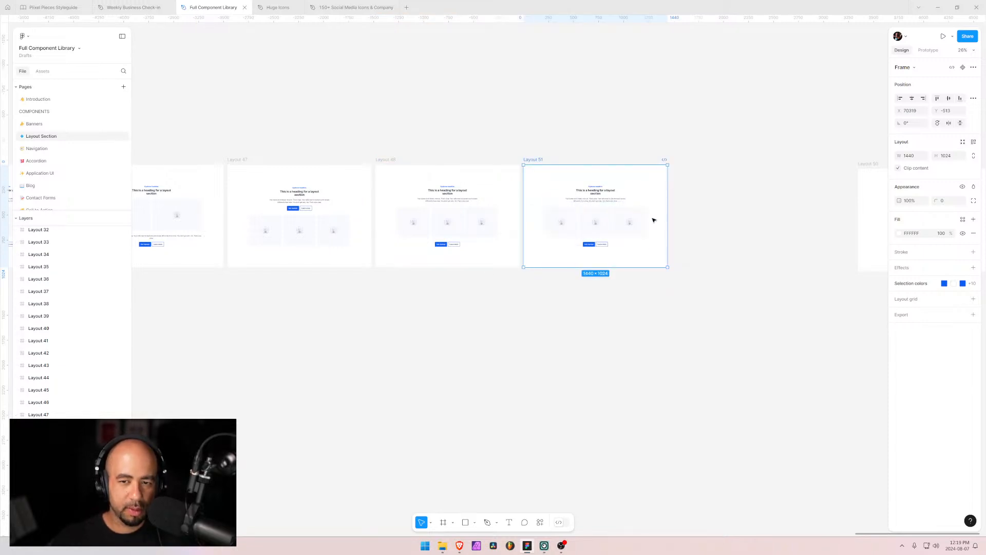
key("shift+2")
left_click(486, 181)
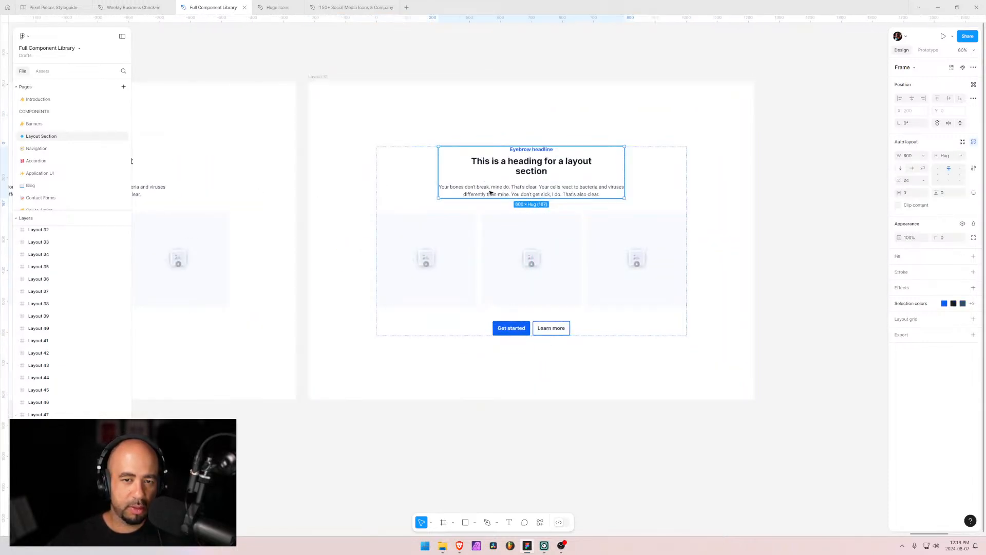
left_click(489, 190)
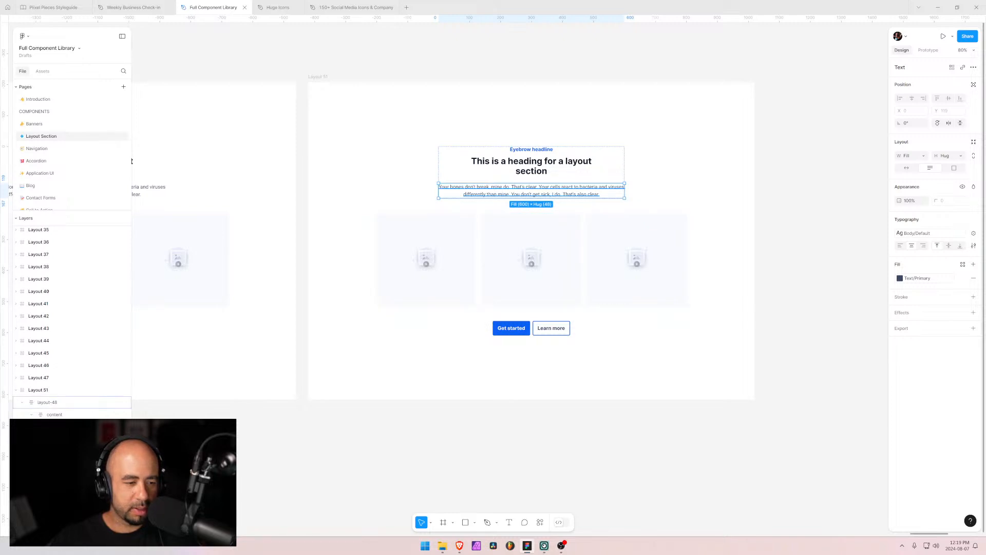
key("Down")
key("Down")
key("ctrl+a")
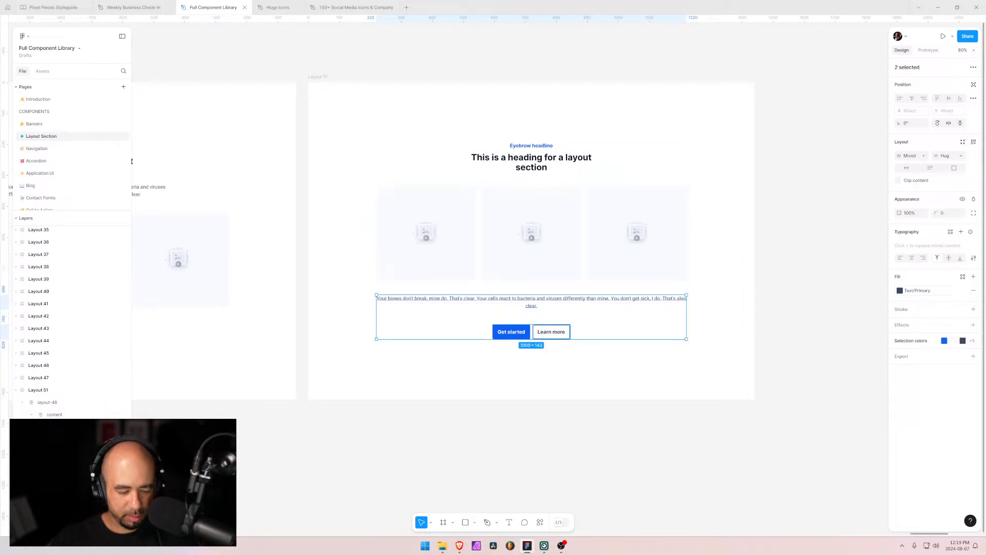
Wrap the paragraph and button group in an auto layout frame with a gap of 24
key("shift+a")
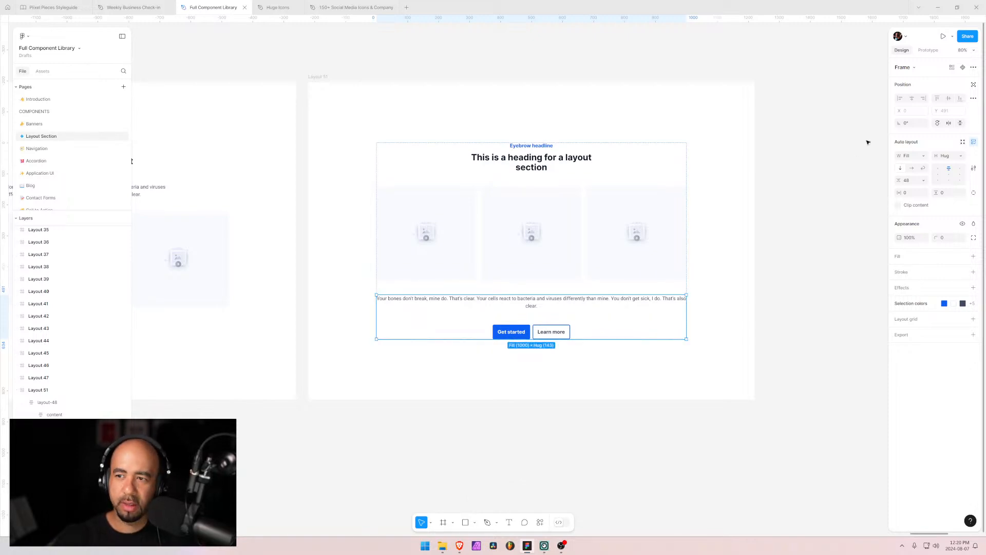
left_click(909, 181)
type("24")
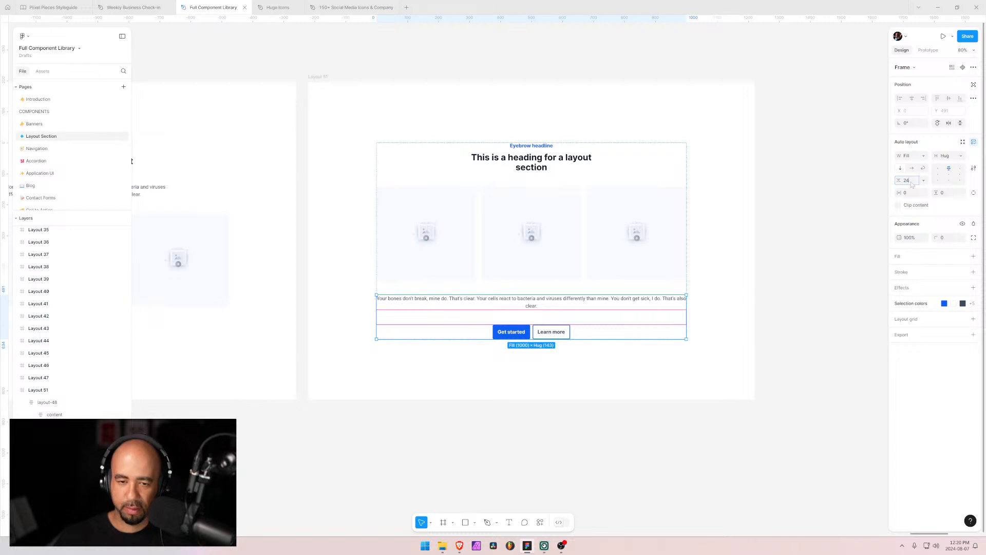
key("Return")
left_click(477, 372)
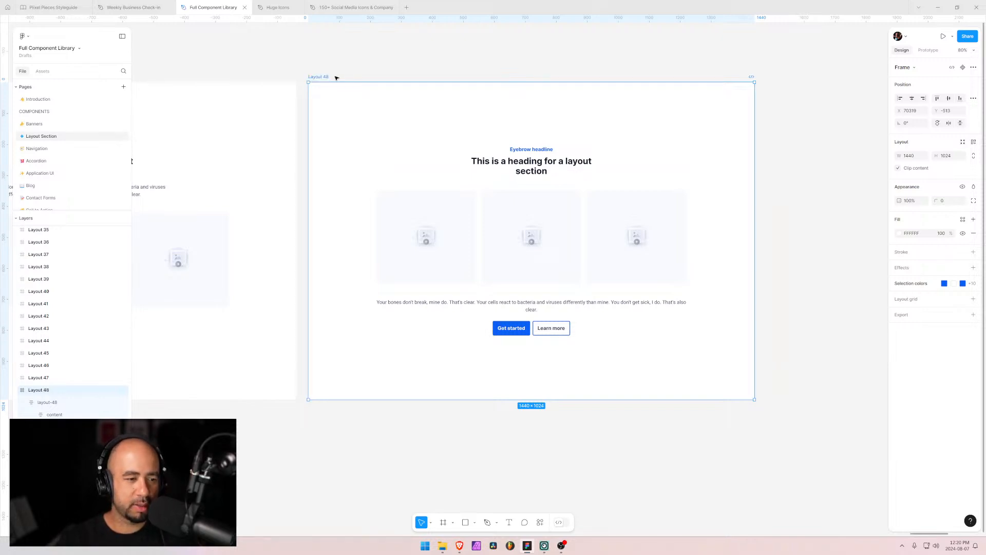
double_click(51, 404)
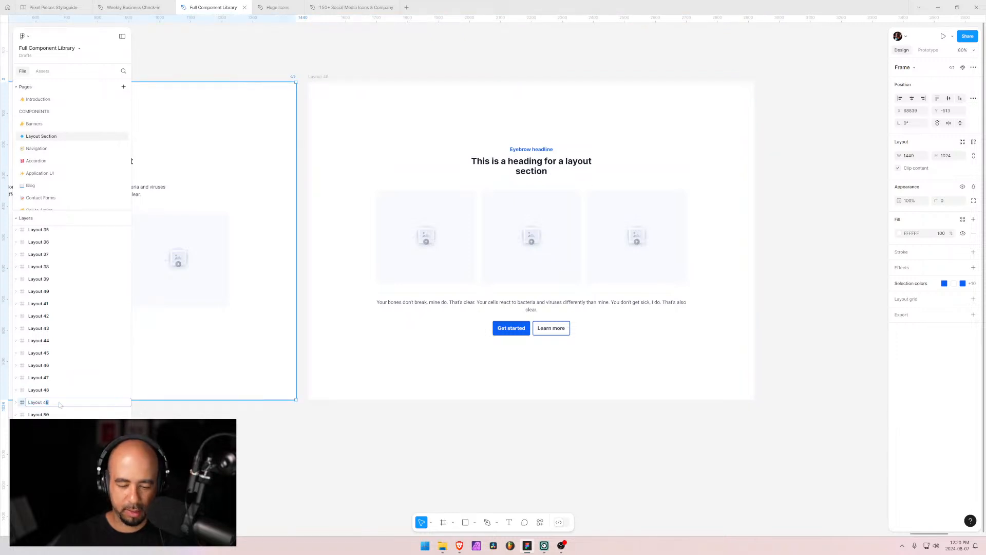
key("Return")
scroll(685, 299, "down", 5)
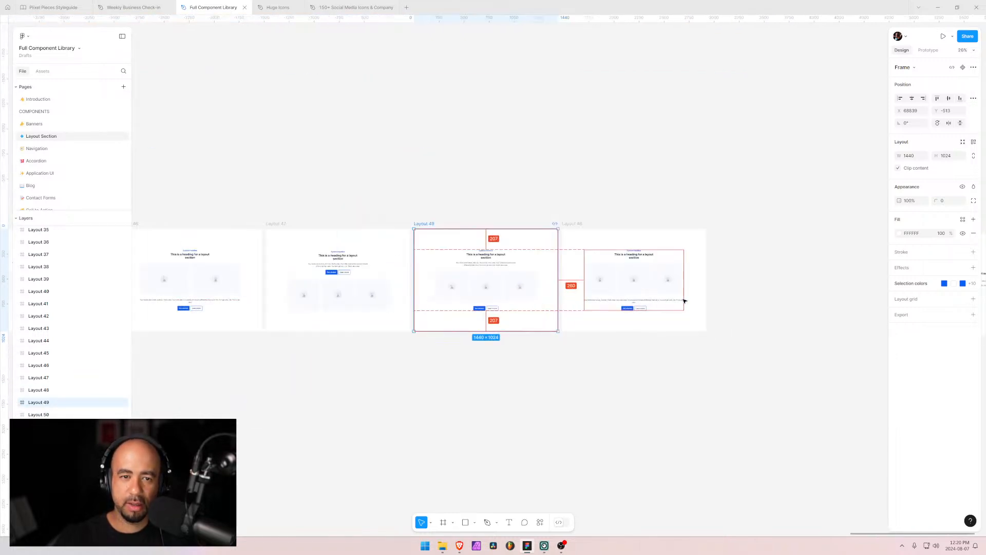
key("ctrl+z")
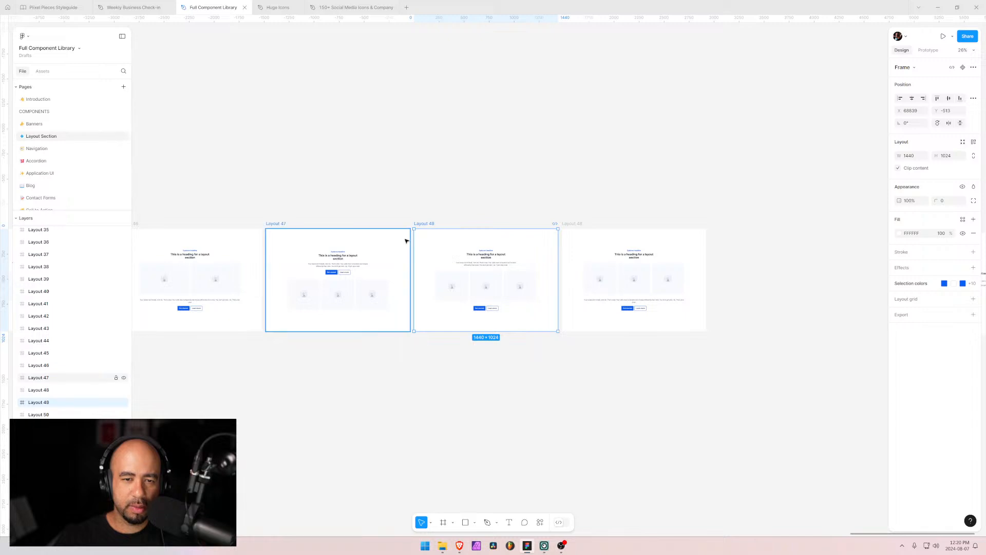
Rename the copied frame Layout 49 and place its layer directly below Layout 48
double_click(580, 224)
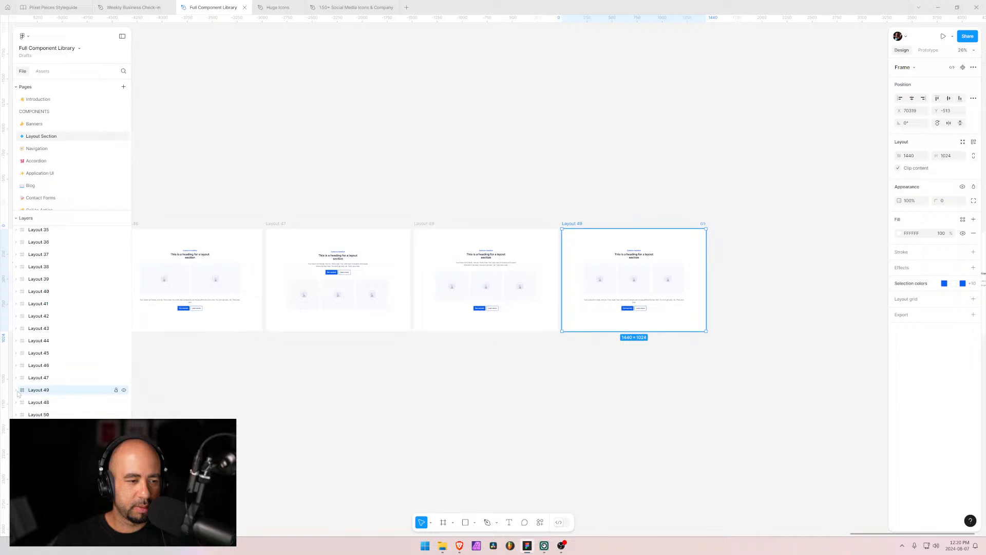
left_click_drag(34, 398, 42, 394)
left_click(40, 402)
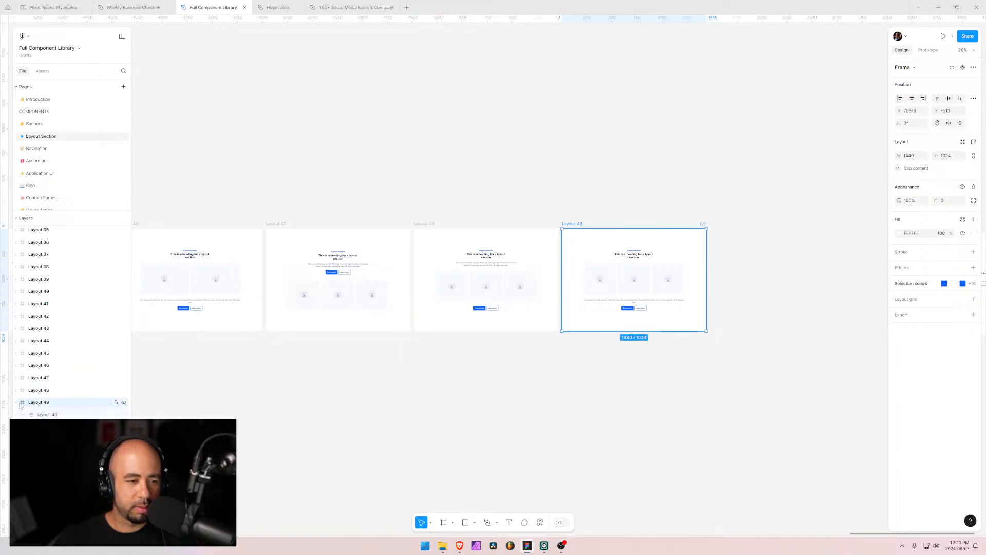
Rename the content frame inside Layout 49 as layout-49
key("Return")
double_click(47, 414)
type("9")
key("Return")
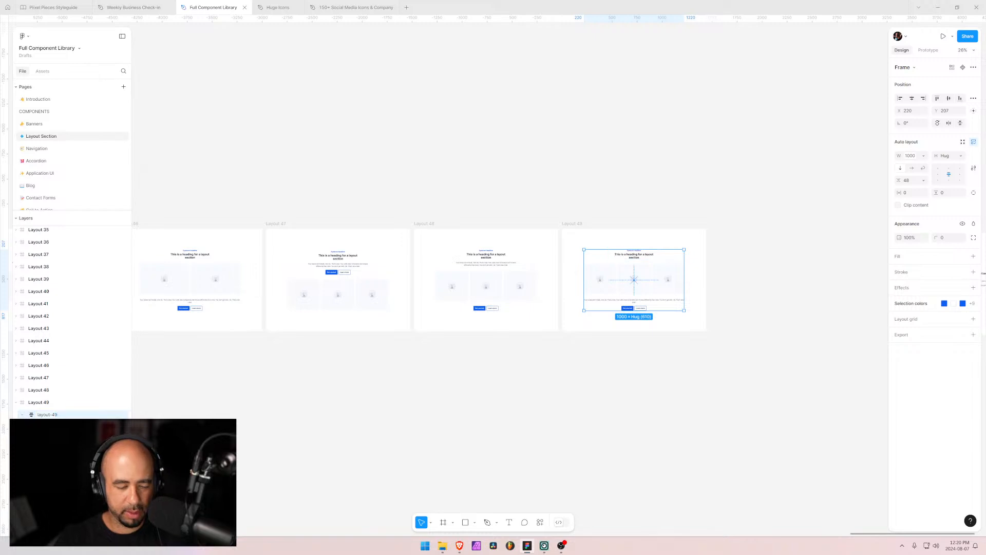
Move the Layout 50 frame next to the Layout 49 frame, in line with the row
left_click(39, 414)
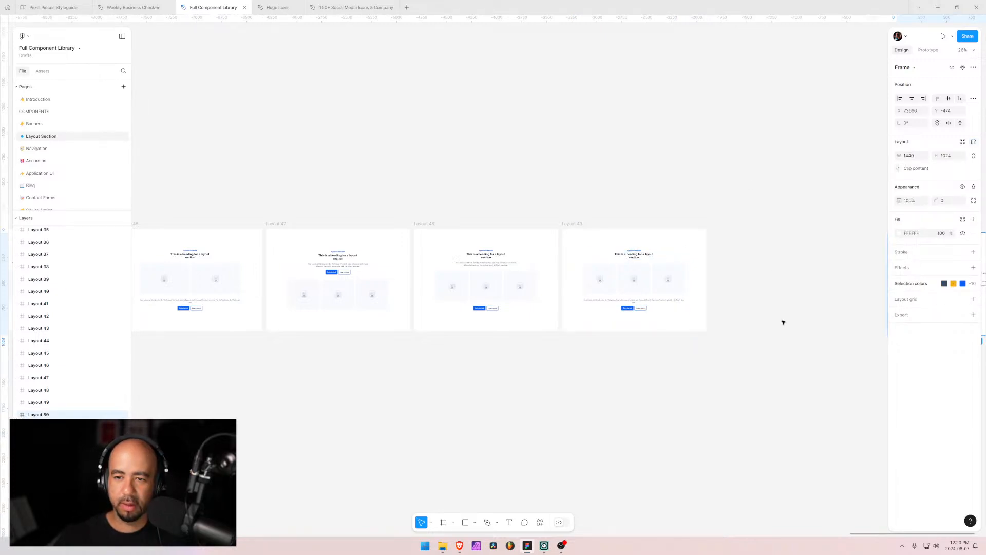
scroll(783, 322, "down", 3)
left_click_drag(768, 349, 509, 348)
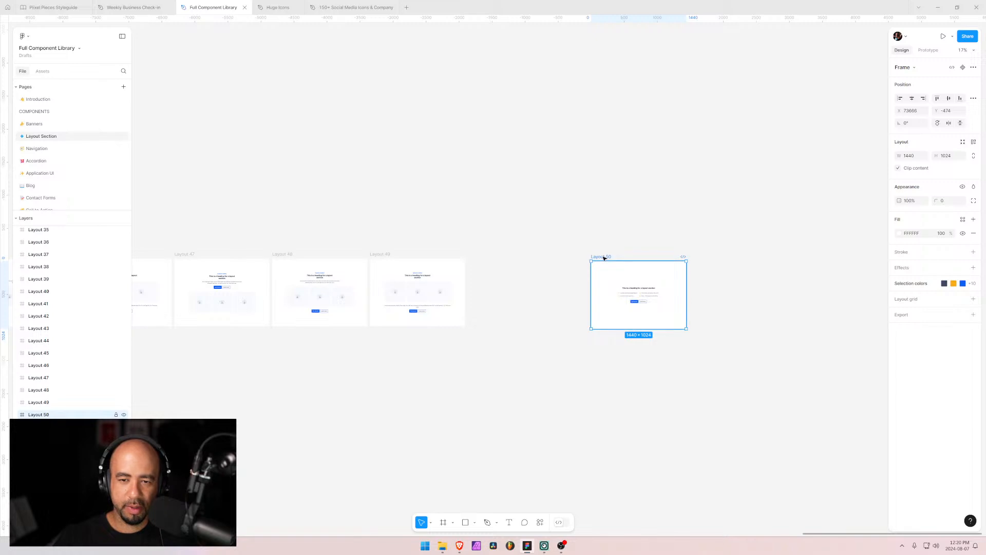
left_click_drag(602, 258, 480, 256)
left_click(304, 371)
scroll(267, 282, "up", 5)
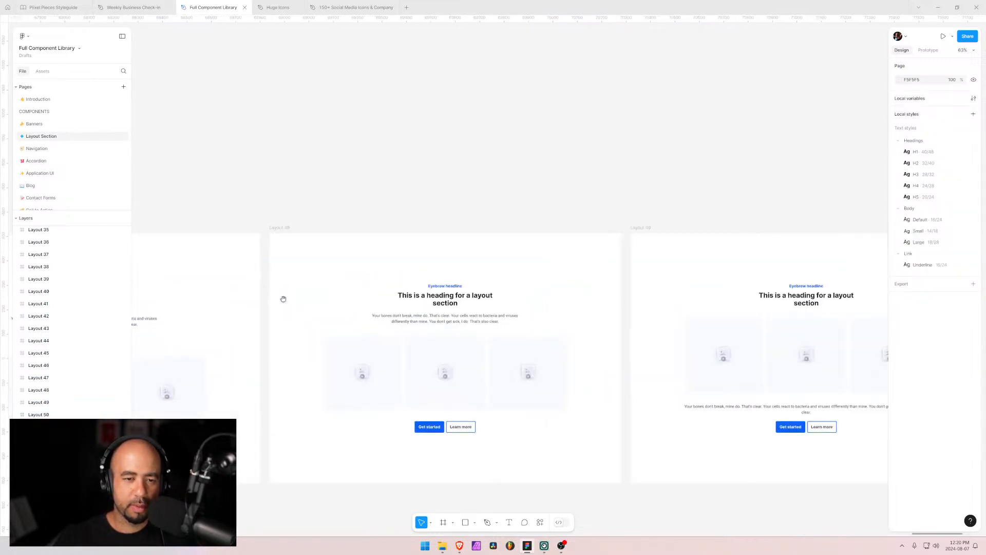
Switch to the Pixel Components project in Webflow and view the Layout 45 page, followed by the Layout 44 page
key("alt+Tab")
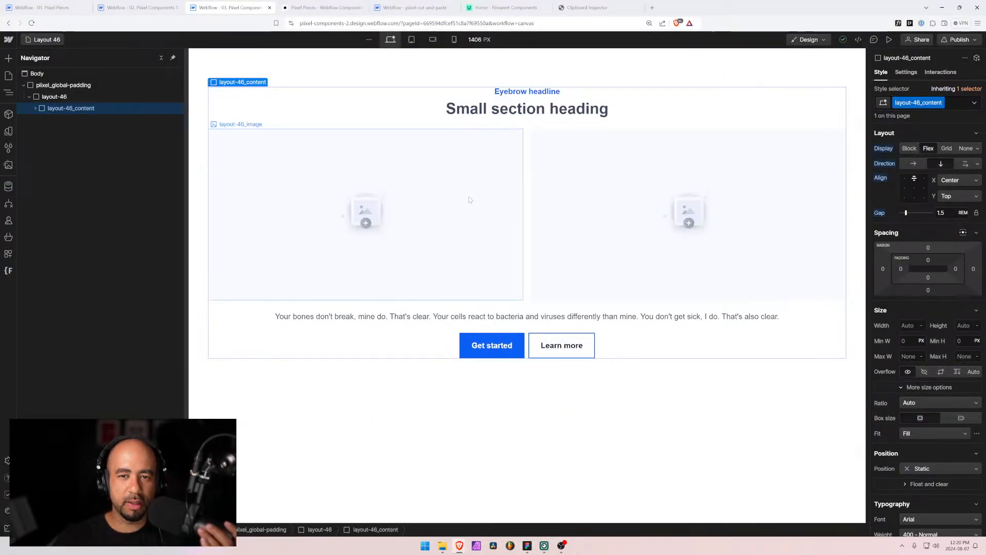
left_click(43, 39)
scroll(65, 294, "down", 8)
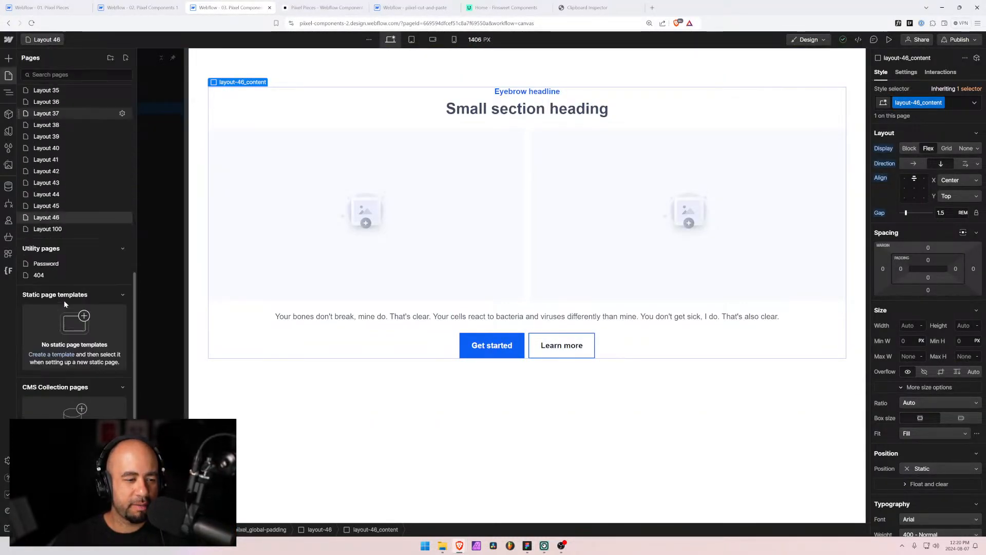
left_click(48, 205)
left_click(54, 40)
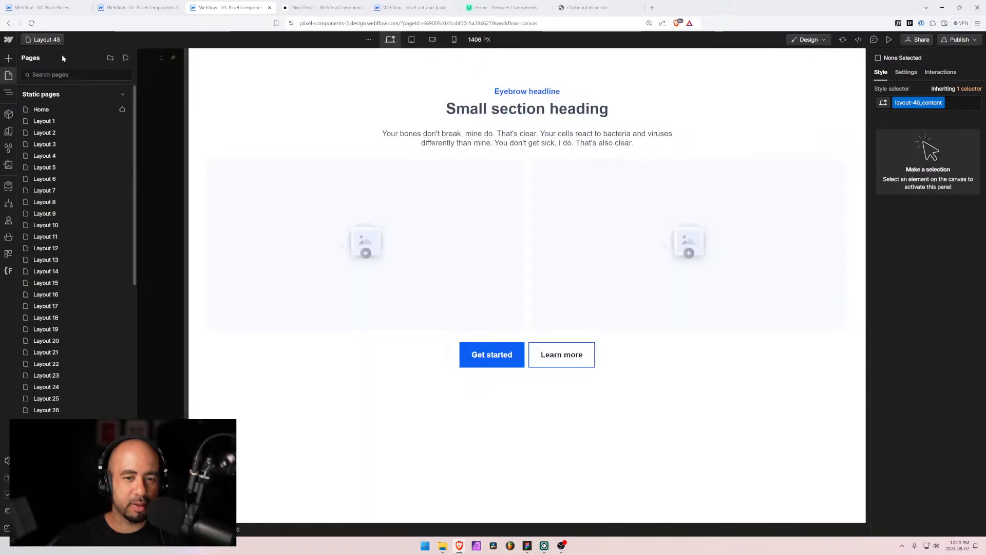
scroll(49, 381, "down", 3)
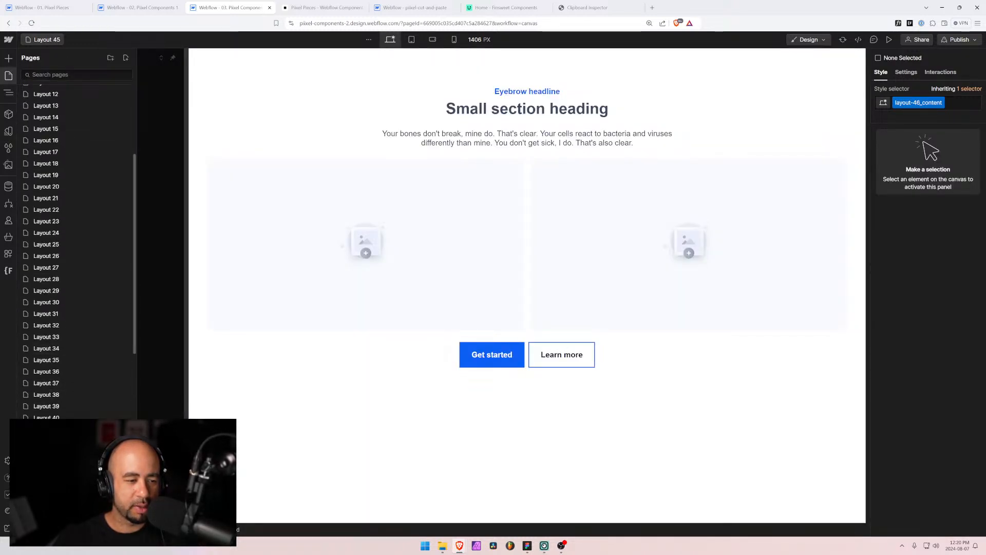
left_click(49, 464)
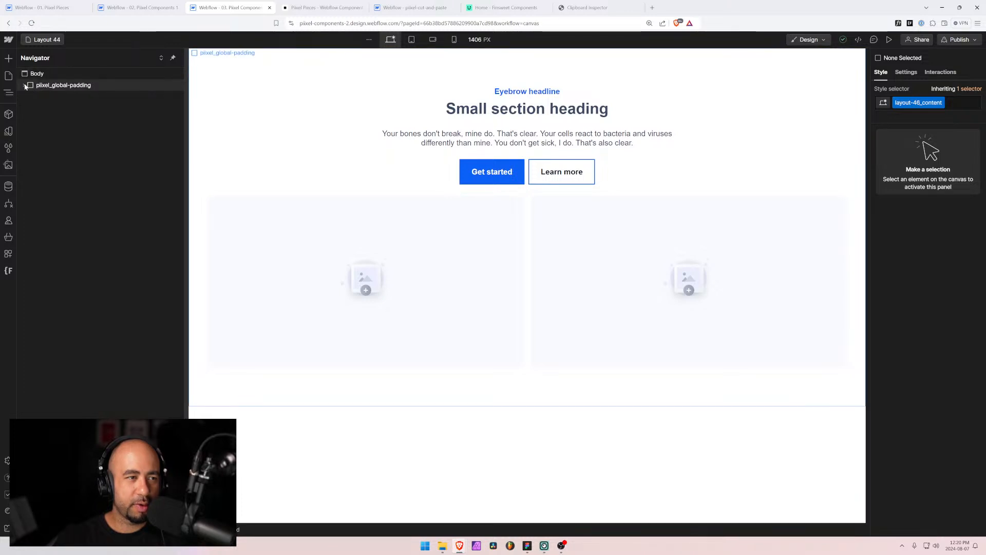
Expand the layout-44 element tree and inspect its header and button group
left_click(25, 86)
left_click(35, 97)
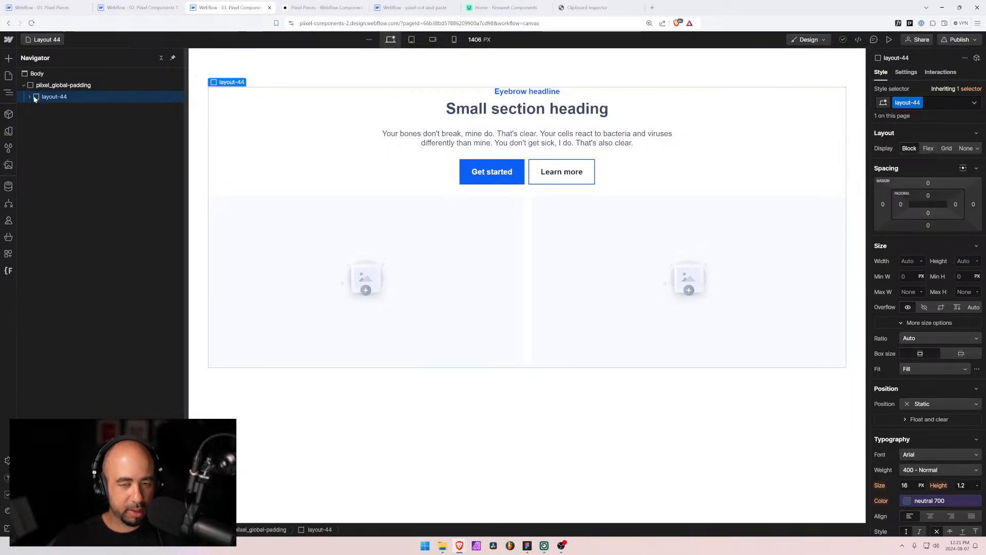
left_click(480, 105)
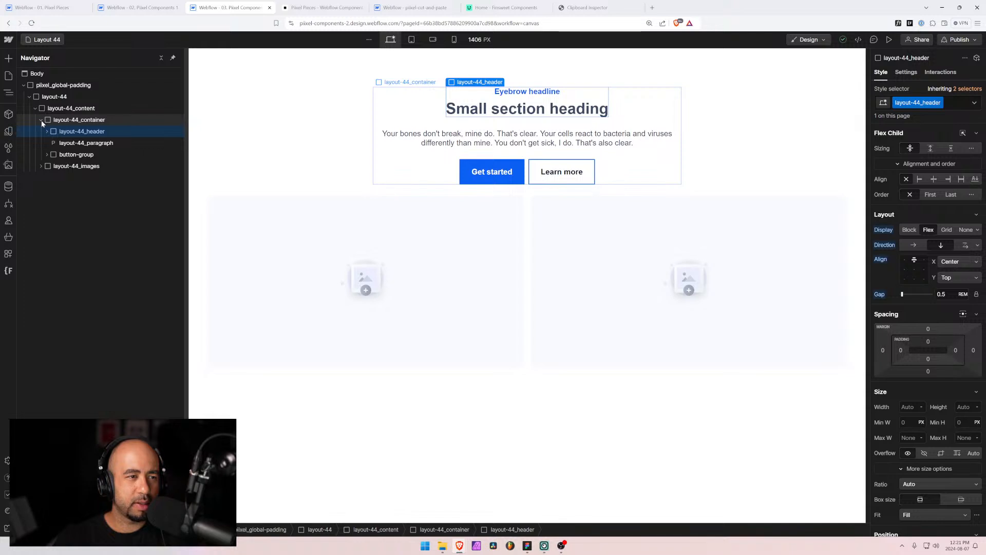
left_click(41, 120)
left_click(41, 120)
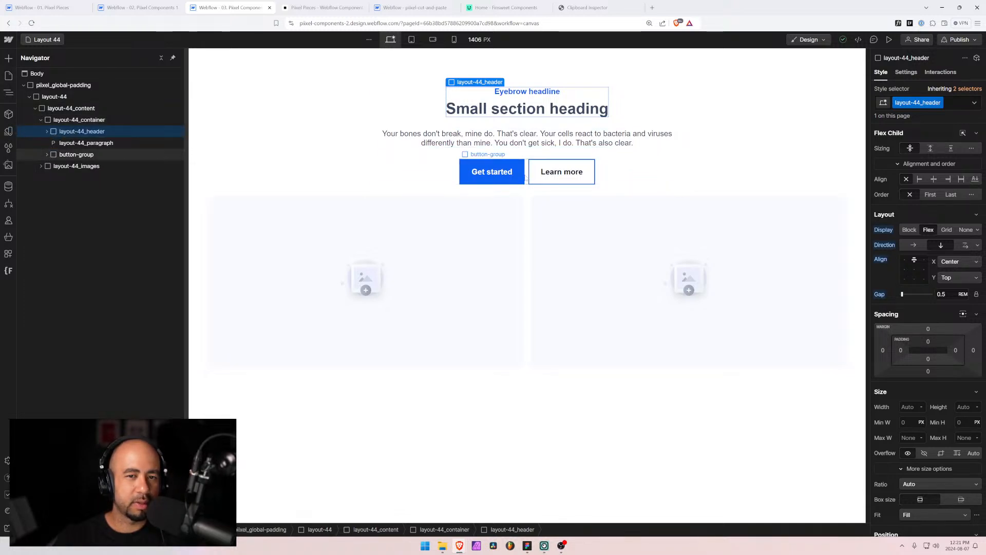
left_click(525, 171)
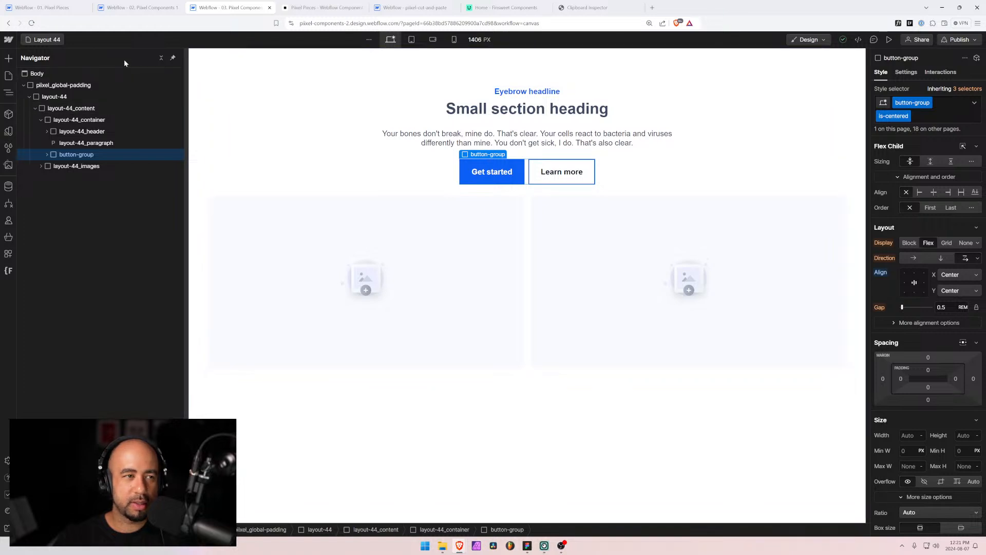
Open the Layout 45 page and inspect where its button group sits in the structure
left_click(47, 39)
scroll(77, 334, "down", 5)
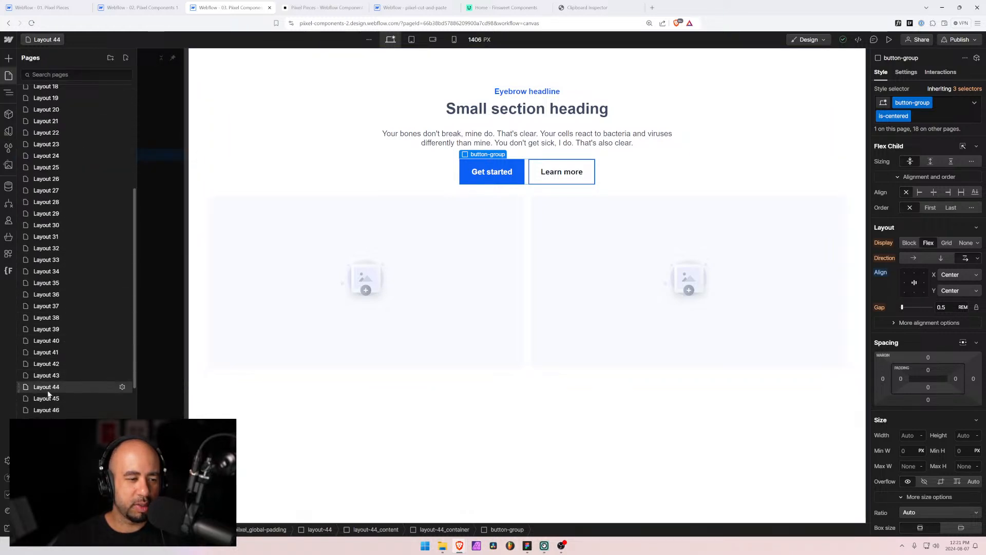
left_click(60, 383)
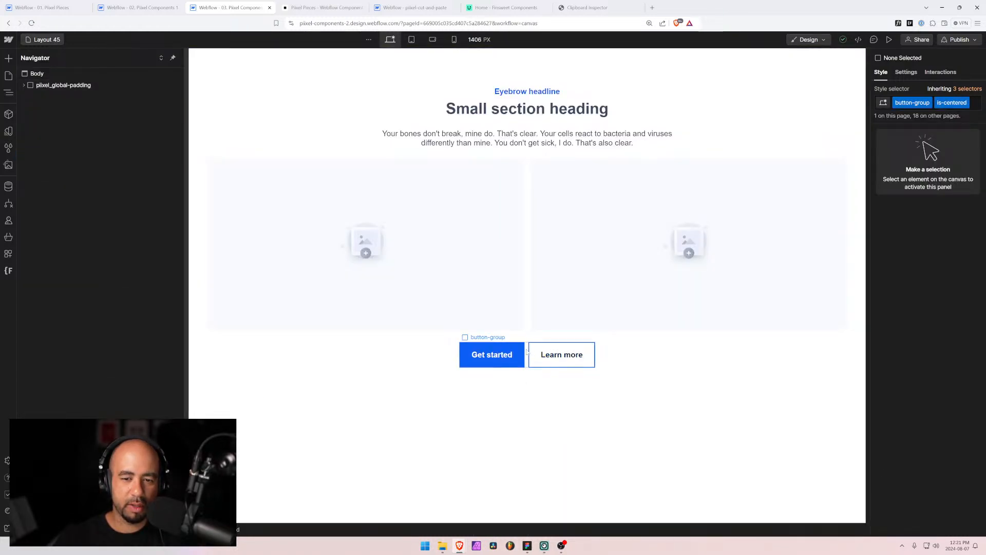
left_click(527, 351)
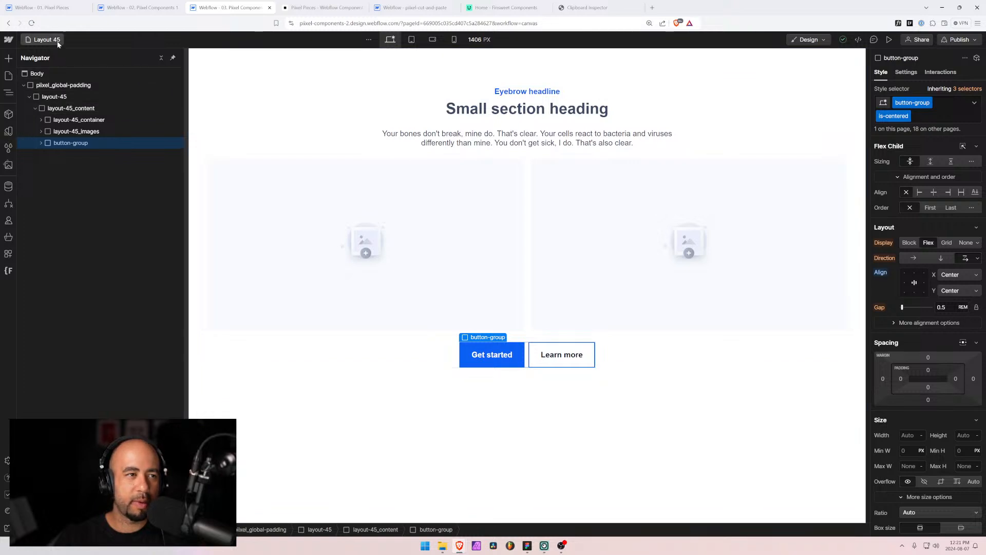
Switch to the pixel-cut-and-paste project, cut the layout-46 section from the page and remove all unused style selectors
left_click(419, 5)
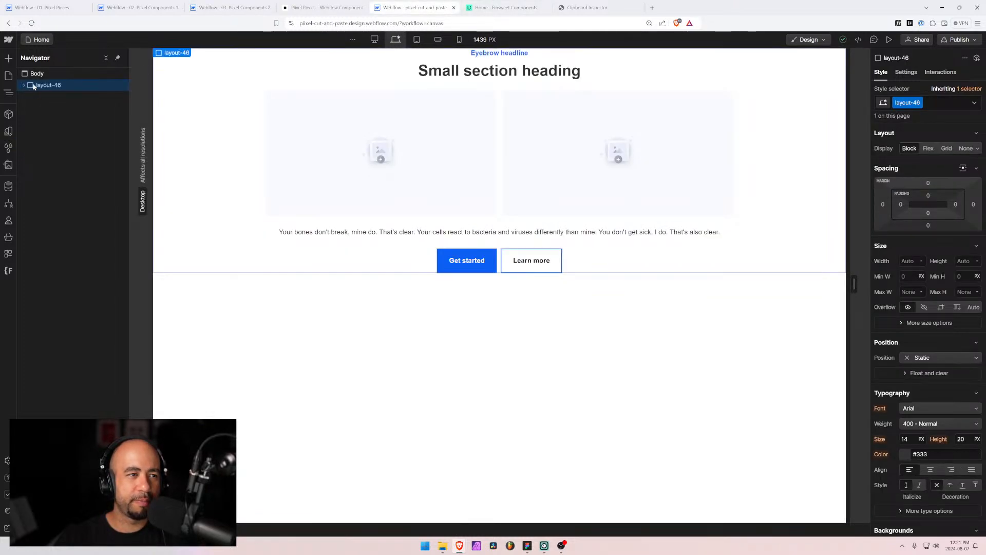
key("ctrl+x")
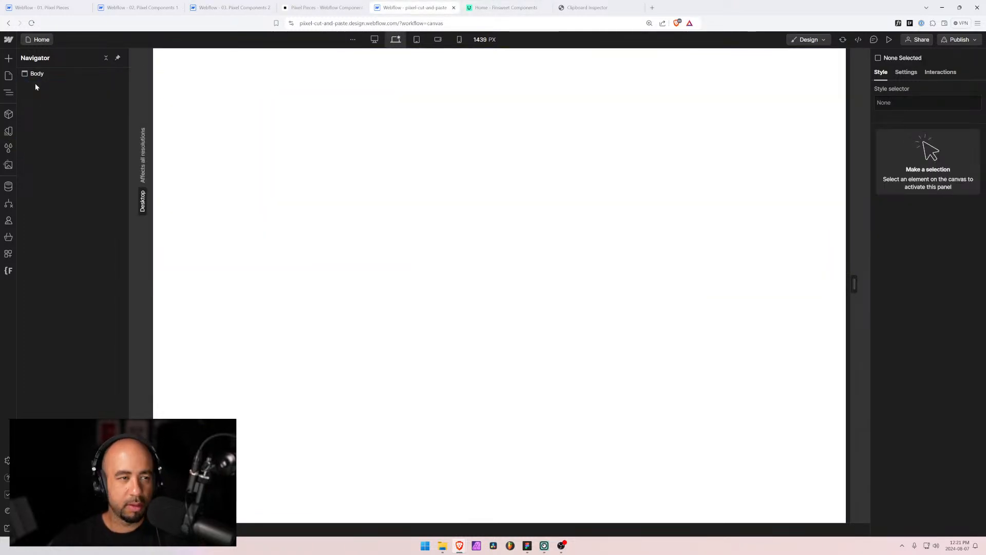
left_click(9, 148)
left_click(126, 57)
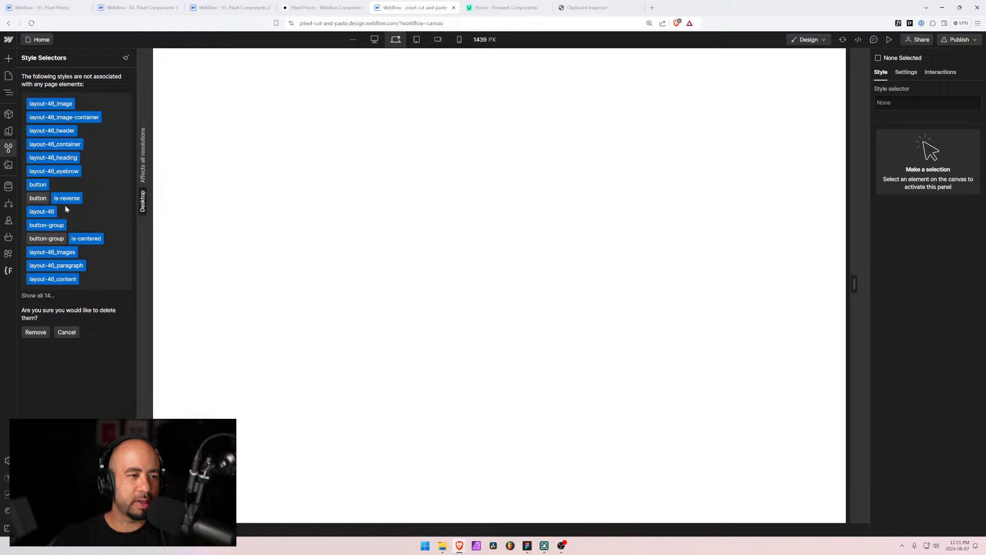
left_click(34, 332)
Paste the copied layout-44 section into the empty Body of the Home page and select it
left_click(8, 75)
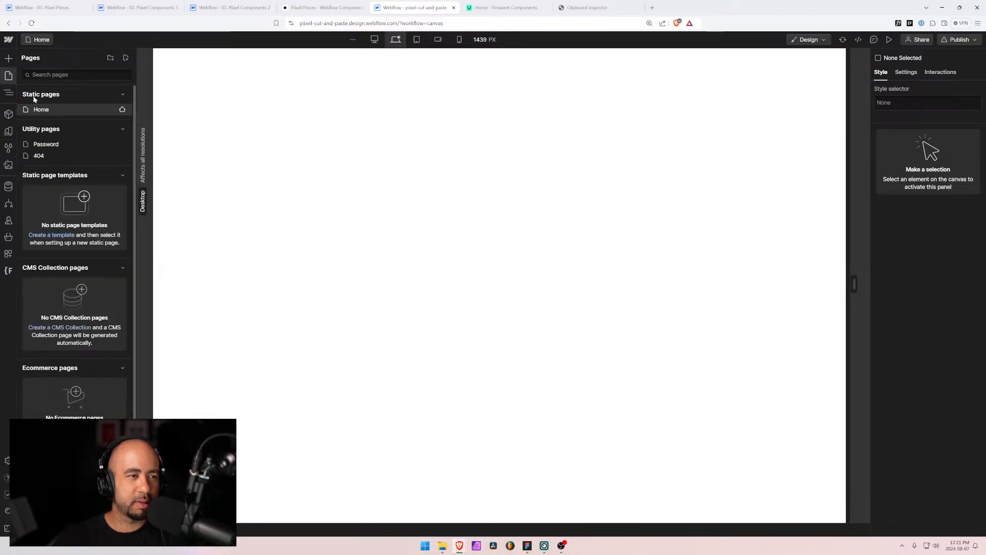
left_click(8, 92)
left_click(36, 73)
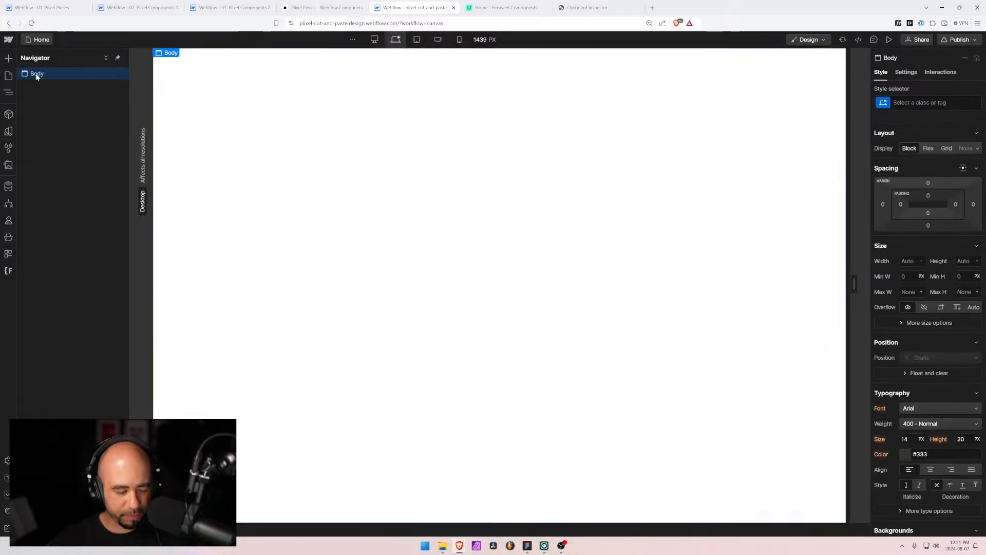
key("ctrl+v")
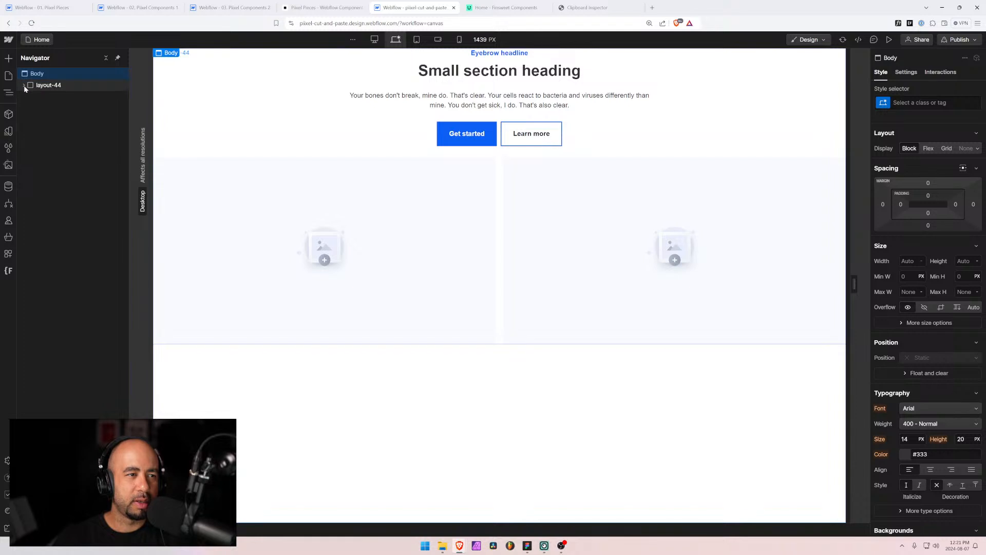
left_click(56, 86)
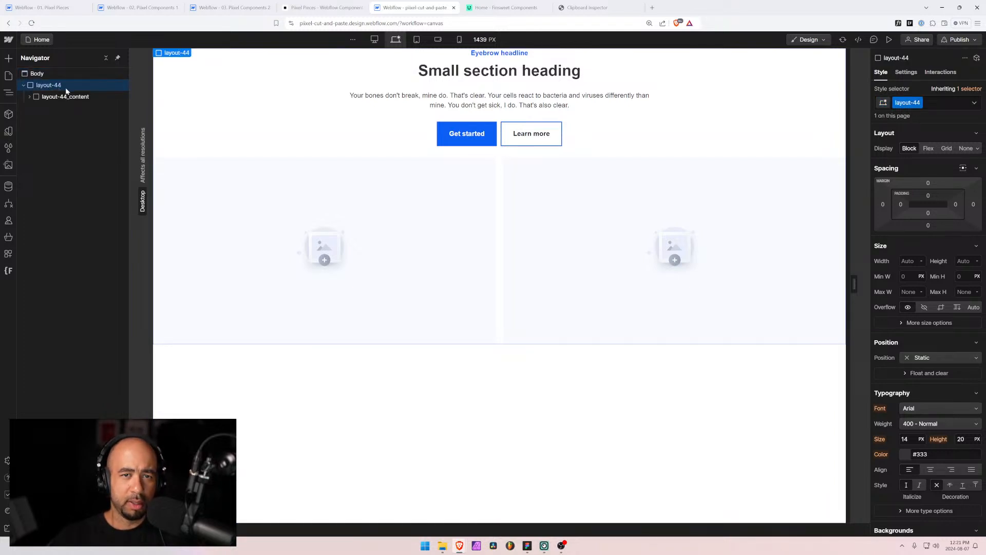
Rename the layout-44 class folder to layout-47 with Finsweet's Folders tool and save the changes
left_click(10, 253)
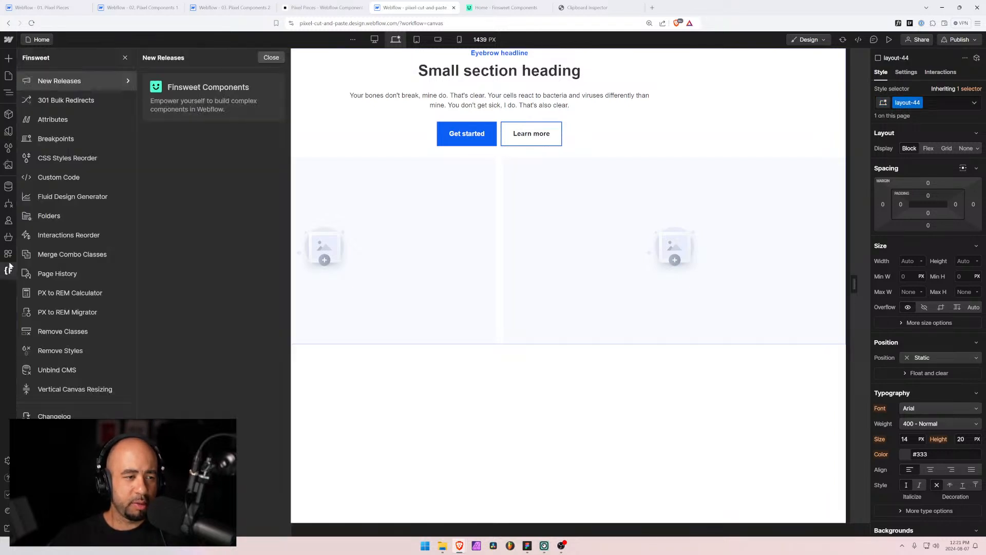
left_click(52, 219)
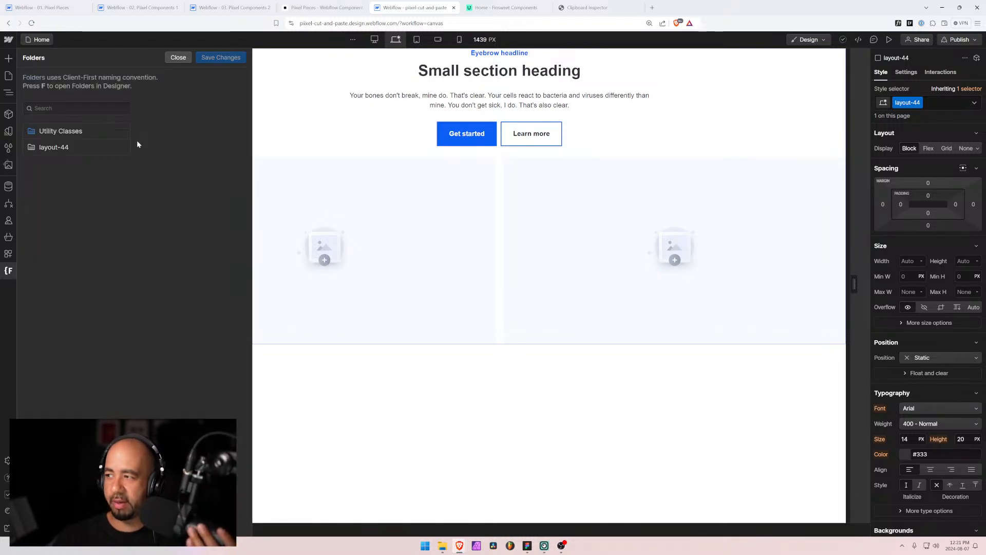
left_click(111, 147)
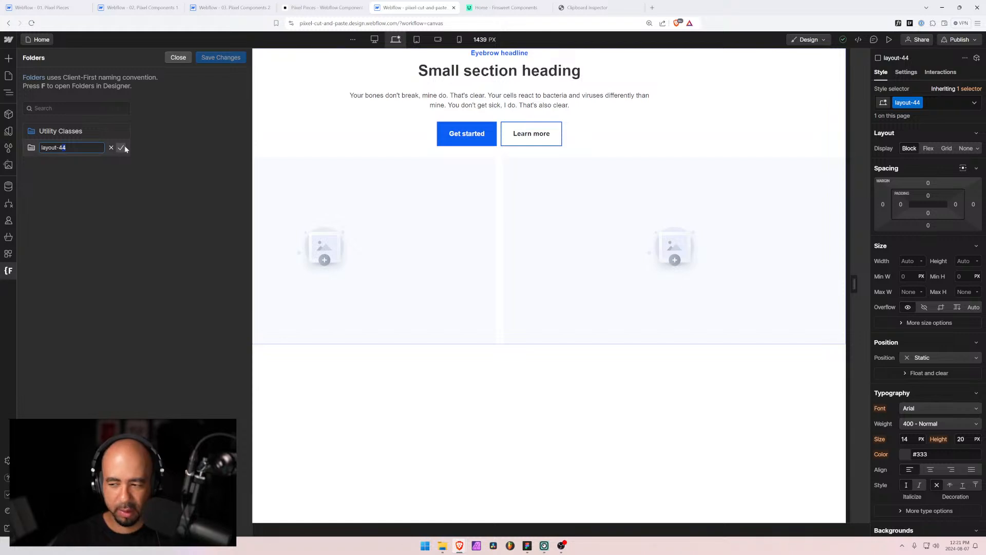
type("7")
left_click(121, 147)
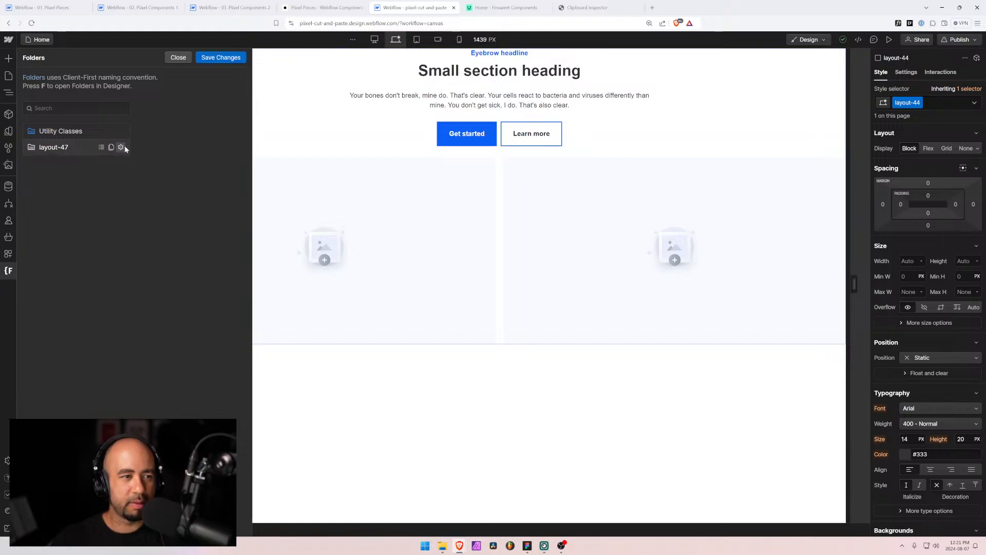
left_click(229, 56)
left_click(585, 318)
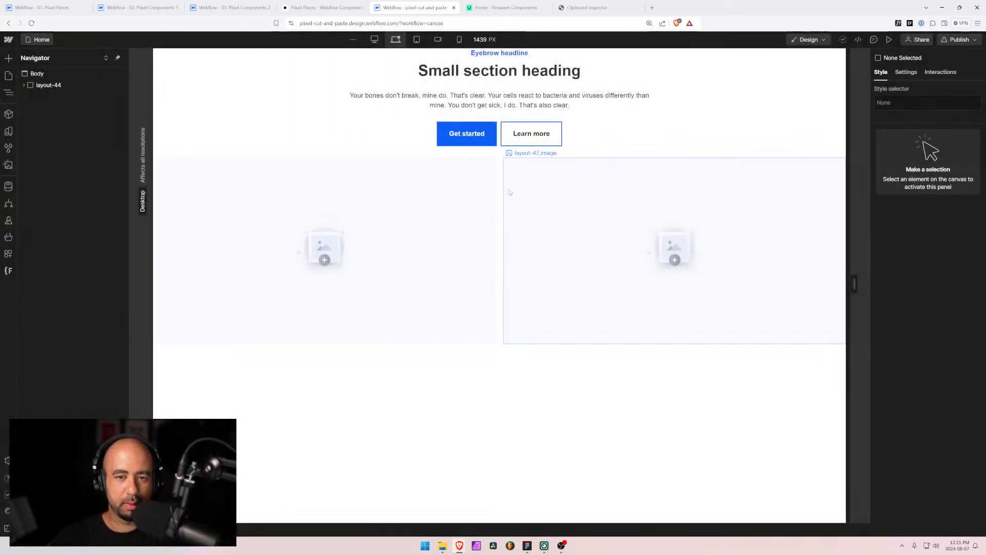
Rename the outer section's layout-44 class to layout-47
left_click(411, 166)
left_click(49, 85)
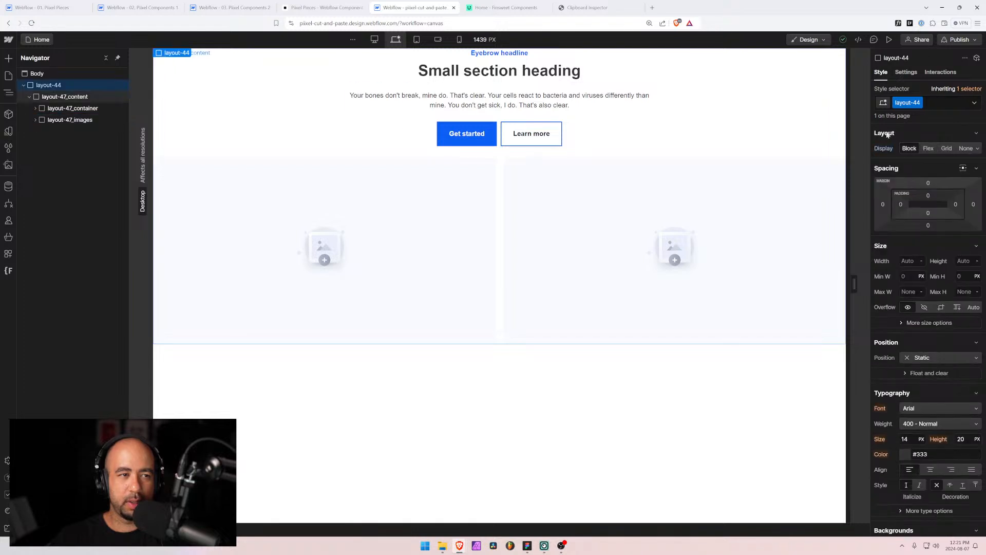
left_click(919, 103)
left_click(914, 115)
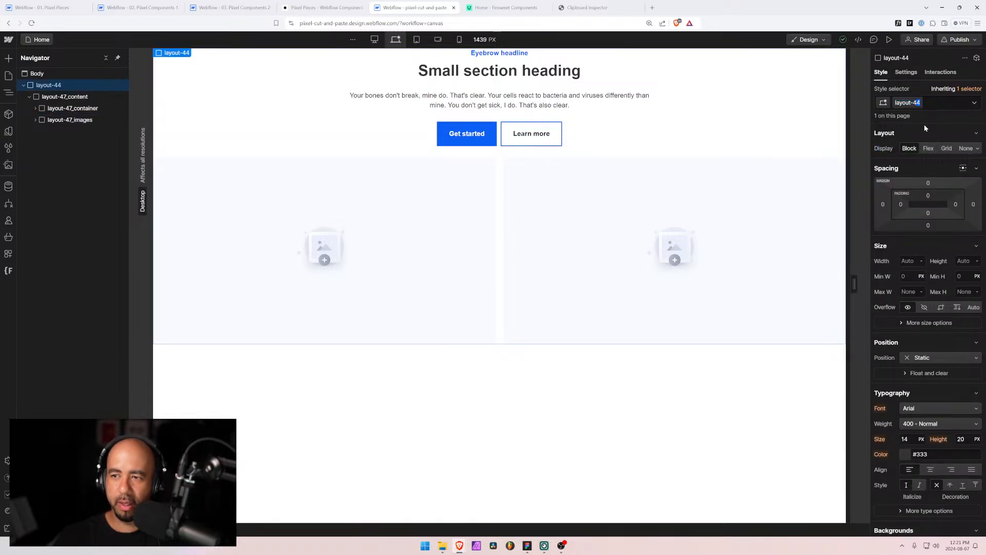
type("layout-47")
key("Return")
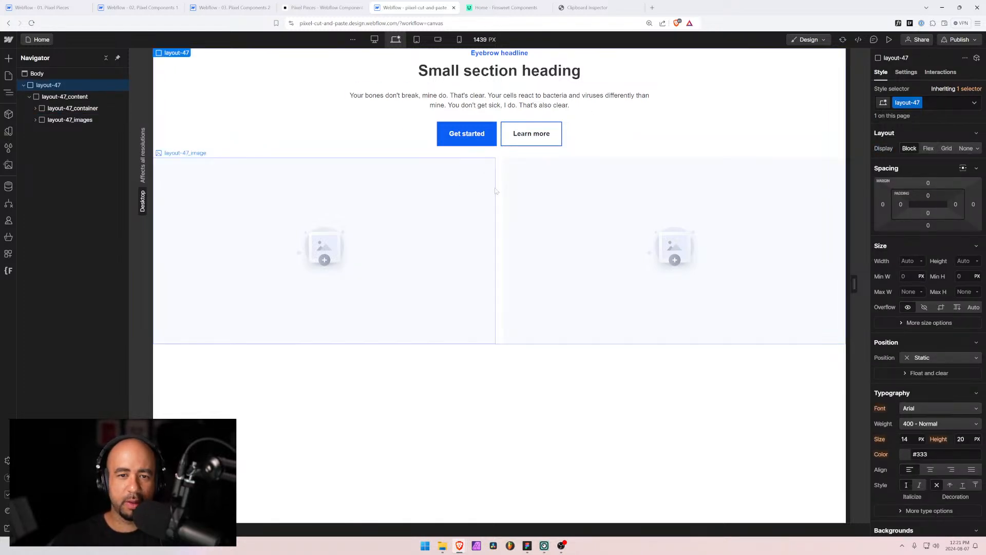
Duplicate the second layout-47_image-container inside layout-47_images to make a row of three images
left_click(539, 192)
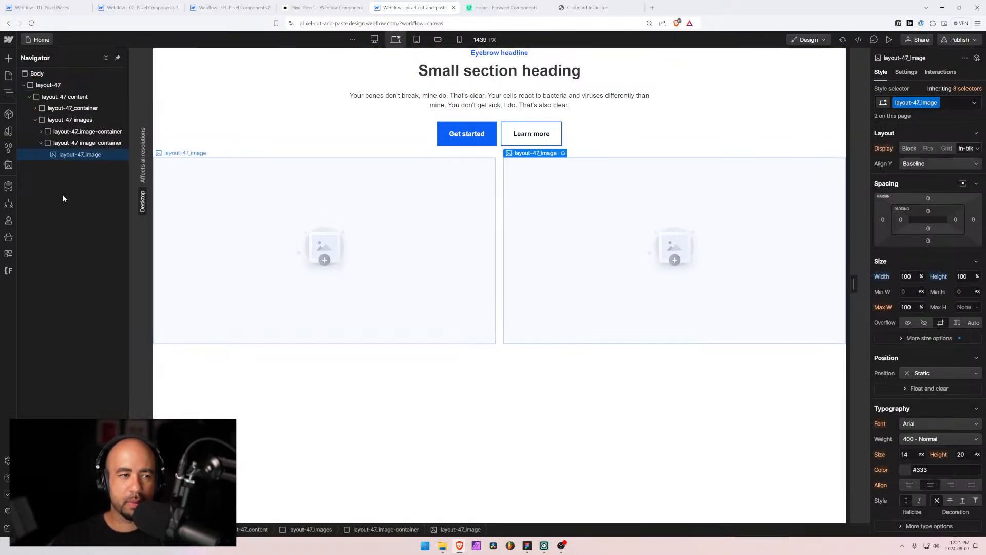
left_click(61, 144)
key("ctrl+d")
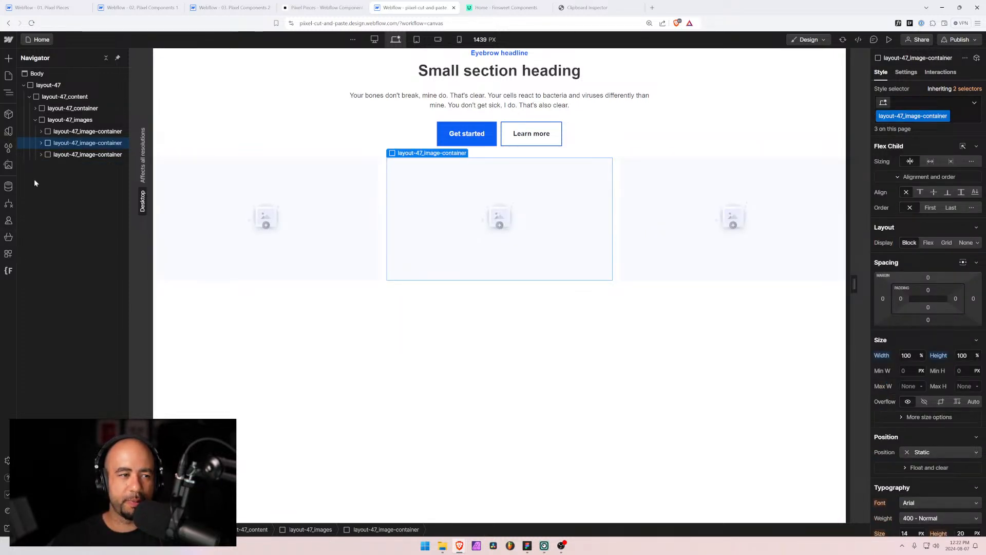
Check the layout-47_images row at the smaller breakpoints, including tablet, and return to the desktop view
left_click(56, 121)
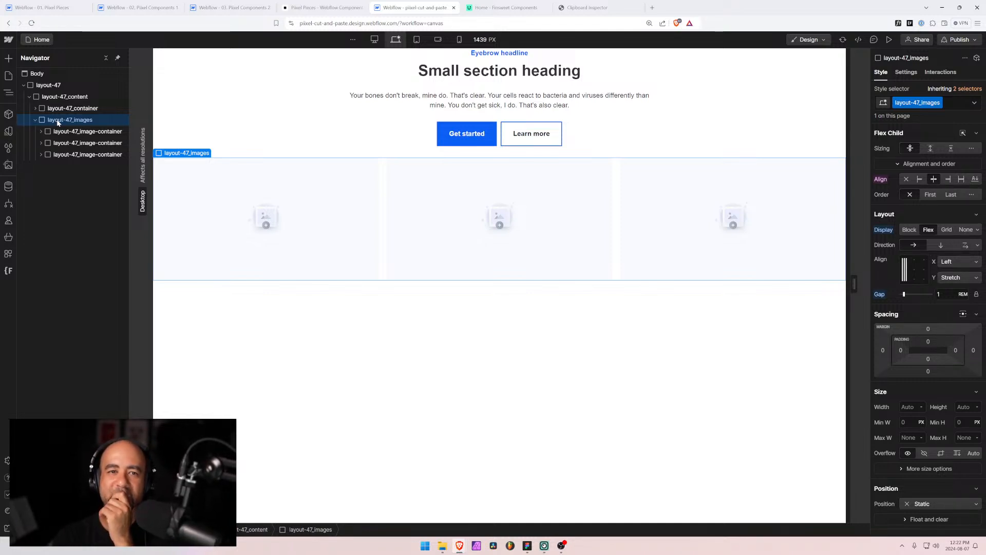
left_click(416, 44)
left_click(439, 40)
left_click(419, 39)
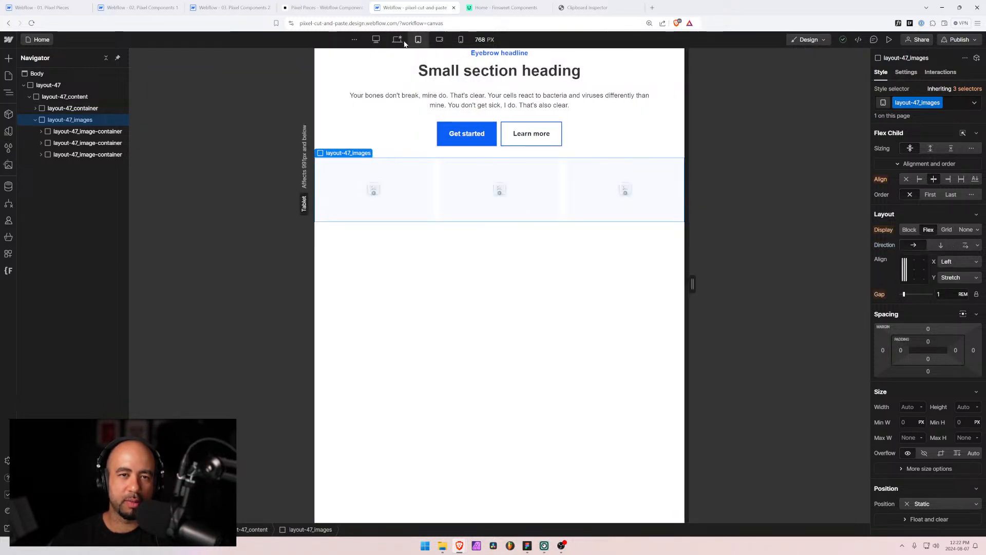
left_click(397, 39)
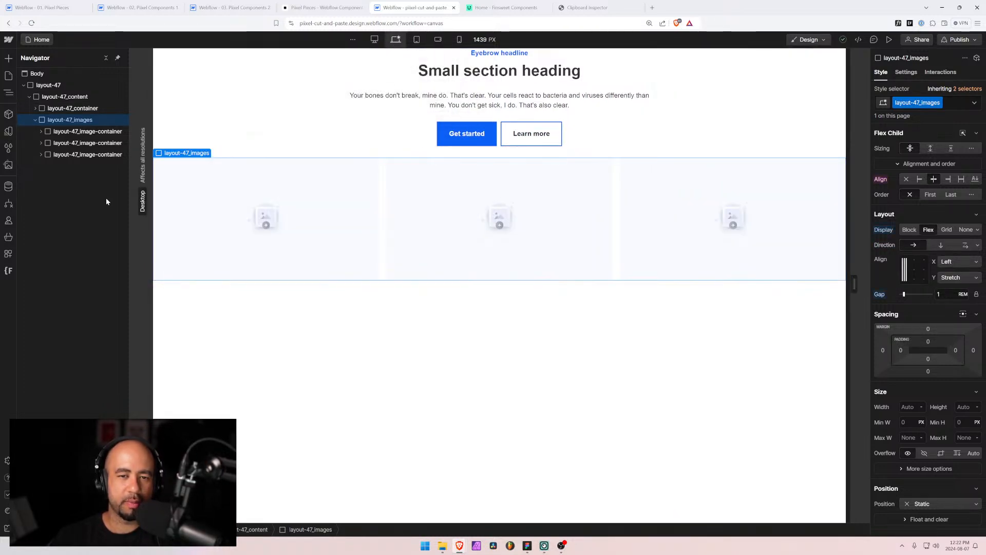
Copy the layout-47 section, switch to the Pixel Components 2 project and open its Layout 46 page
left_click(35, 119)
left_click(40, 86)
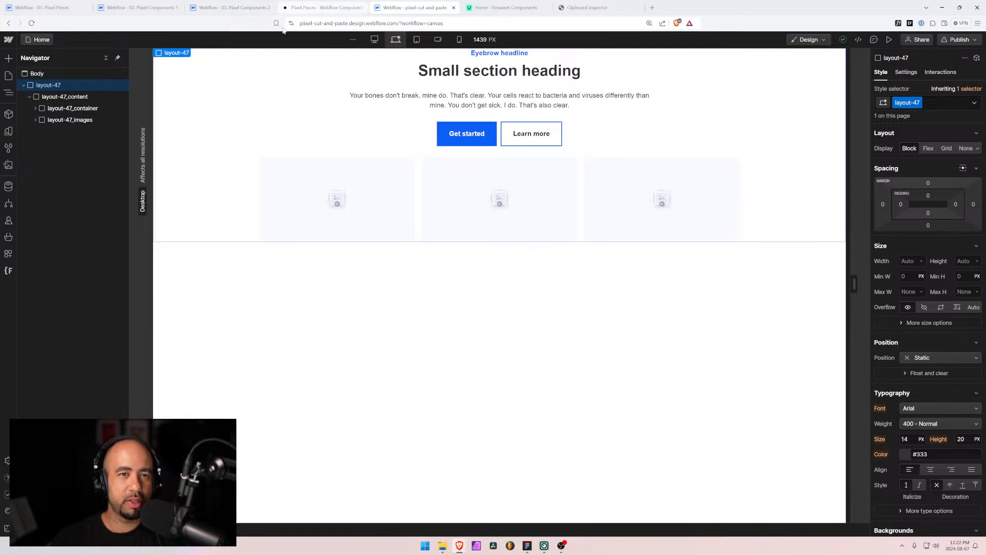
left_click(208, 7)
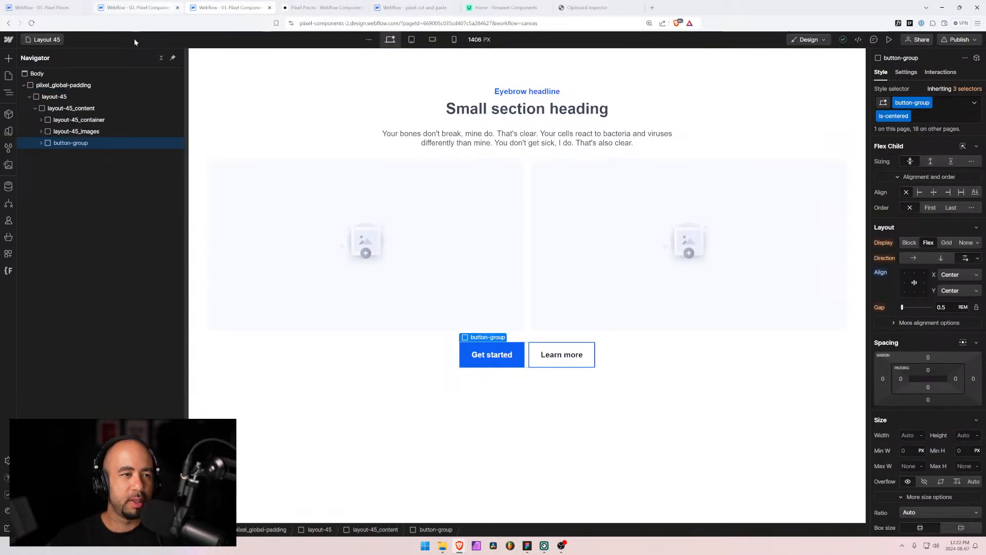
left_click(145, 7)
left_click(226, 8)
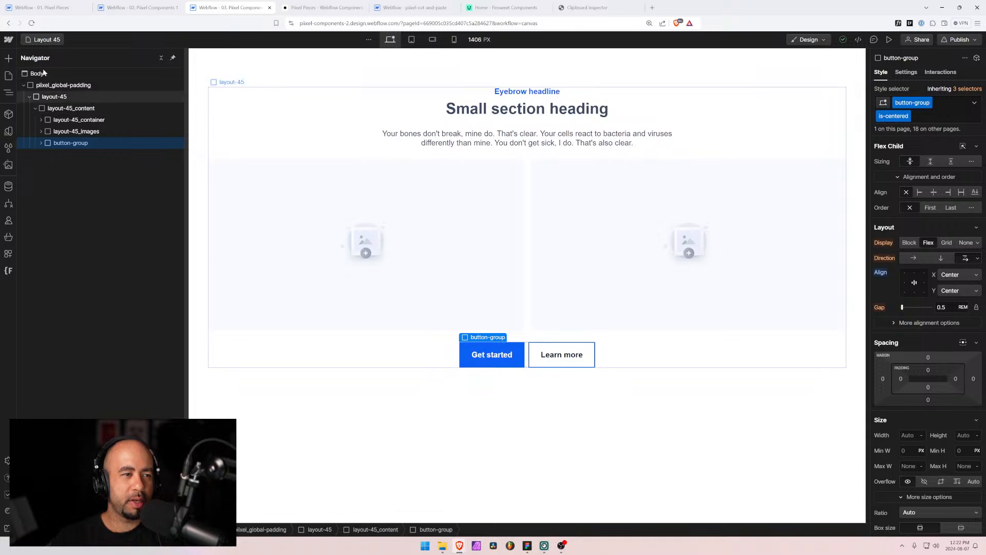
left_click(50, 41)
scroll(75, 331, "down", 10)
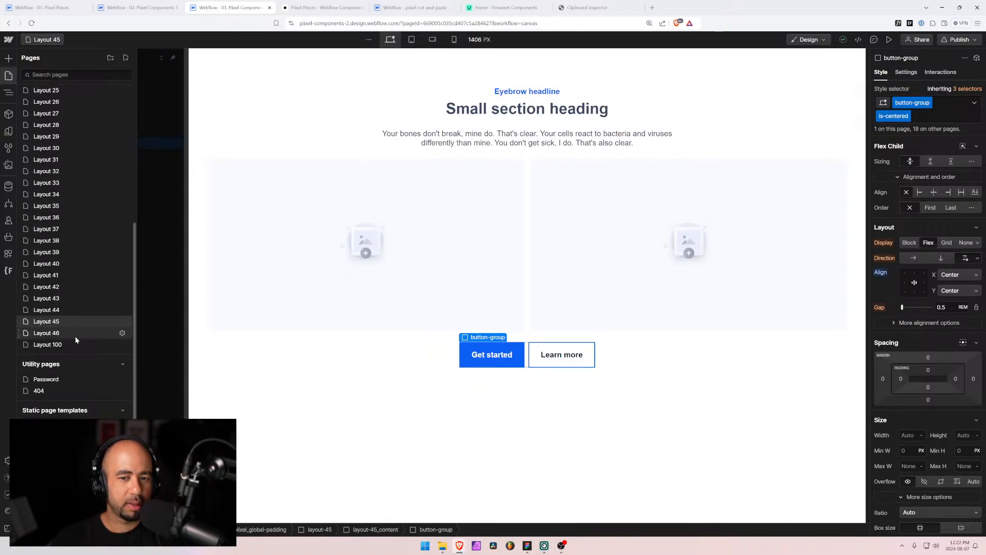
left_click(58, 333)
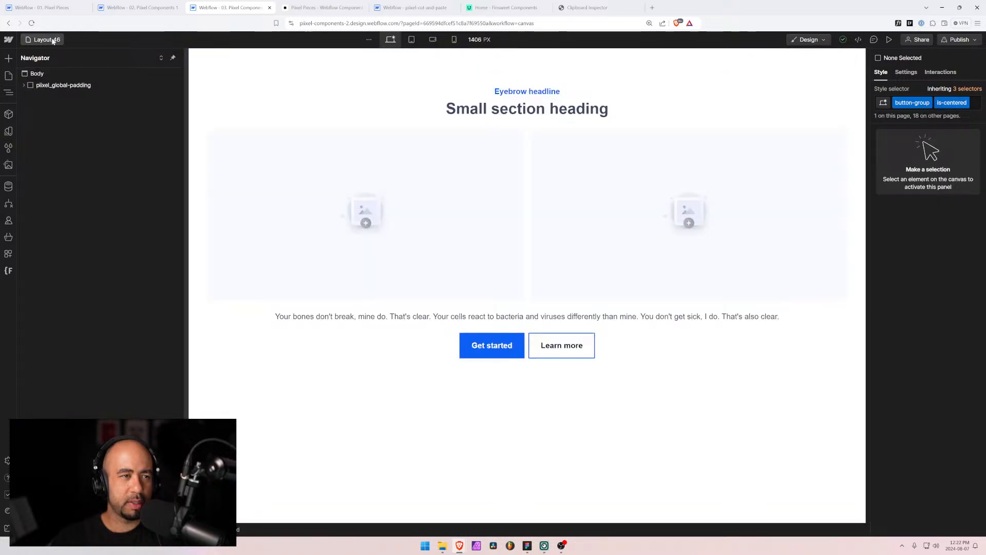
Duplicate the Layout 46 page and create the copy with the page name Layout 47
left_click(46, 40)
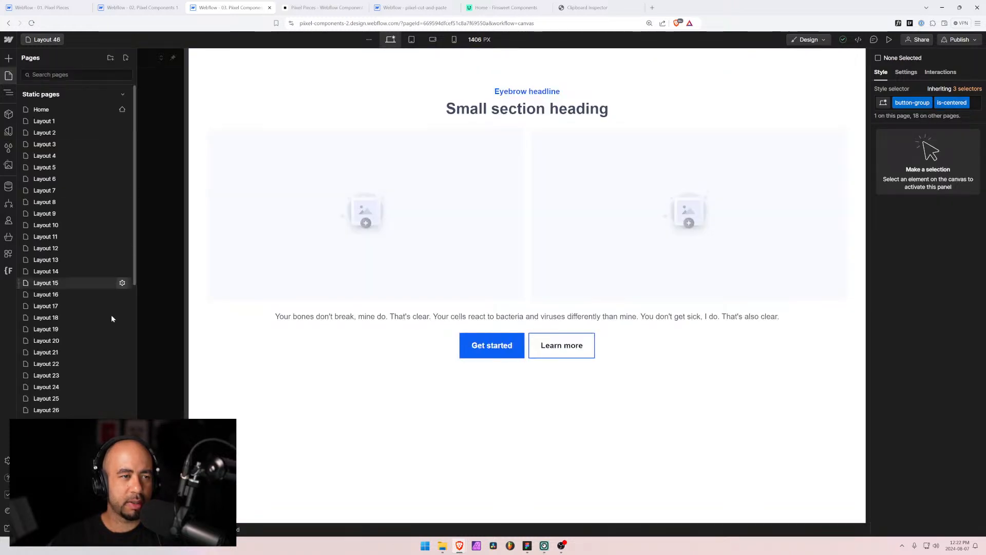
scroll(98, 349, "down", 3)
scroll(91, 360, "down", 8)
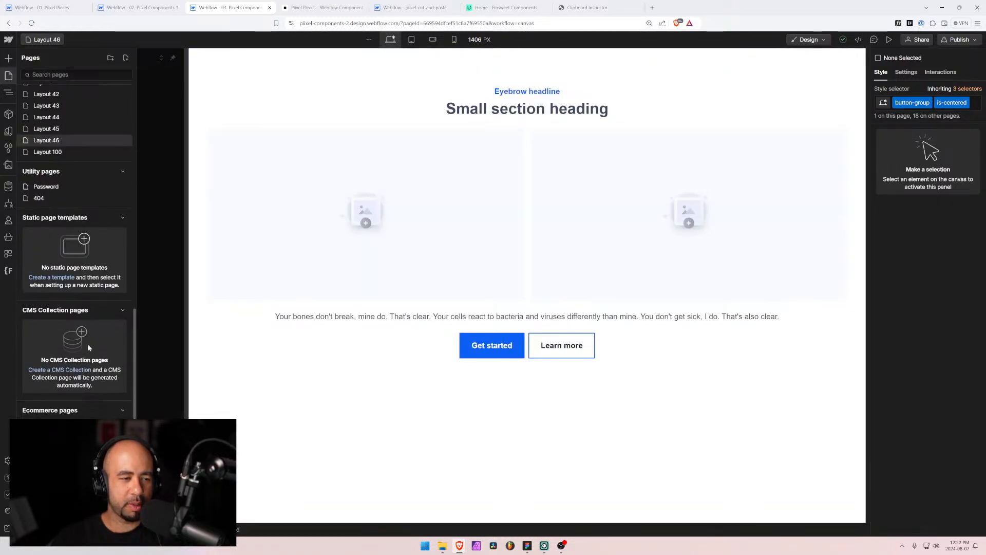
left_click(123, 140)
left_click(369, 57)
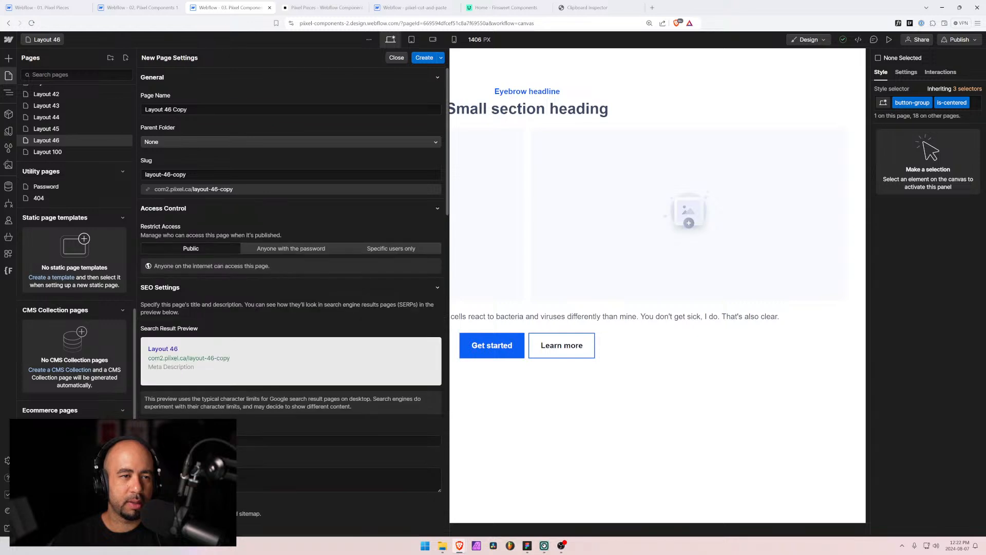
left_click(167, 110)
left_click_drag(167, 110, 188, 109)
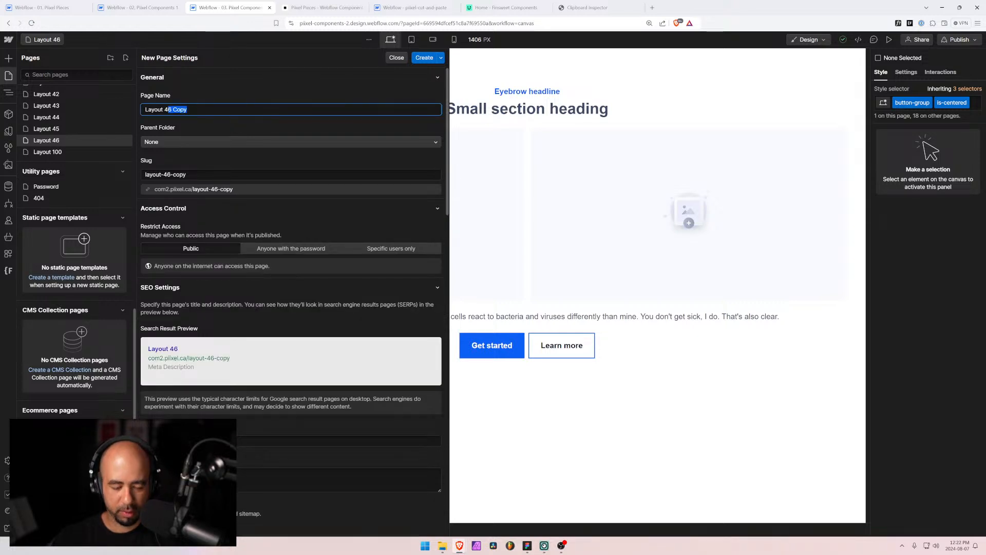
type("7")
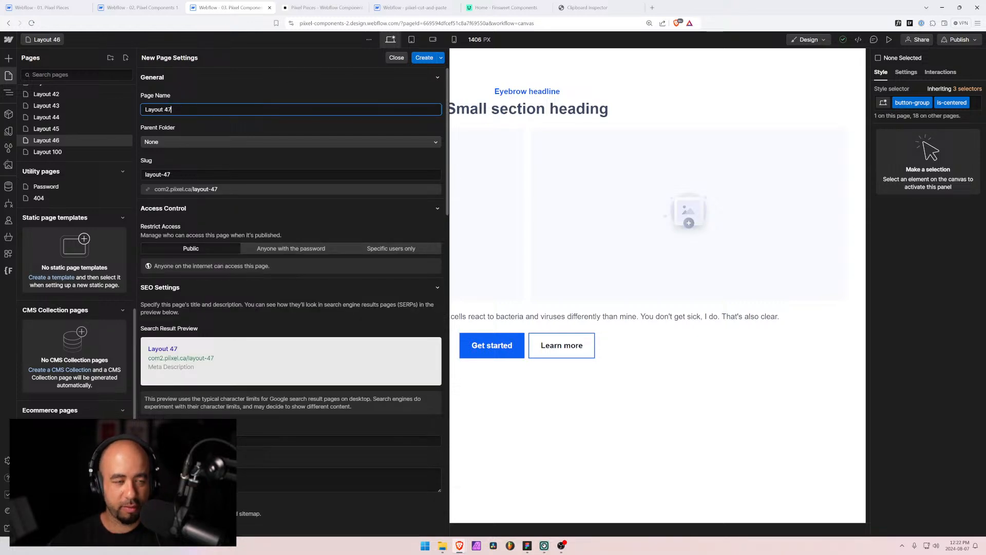
left_click(426, 60)
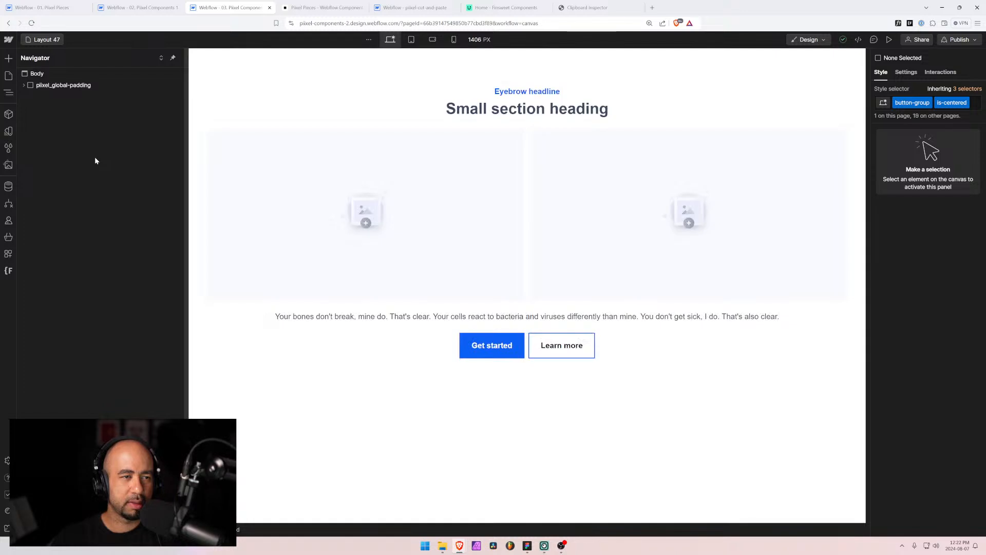
Replace the layout-46 section inside the page's global padding wrapper with the copied layout-47 section
left_click(24, 84)
left_click(41, 97)
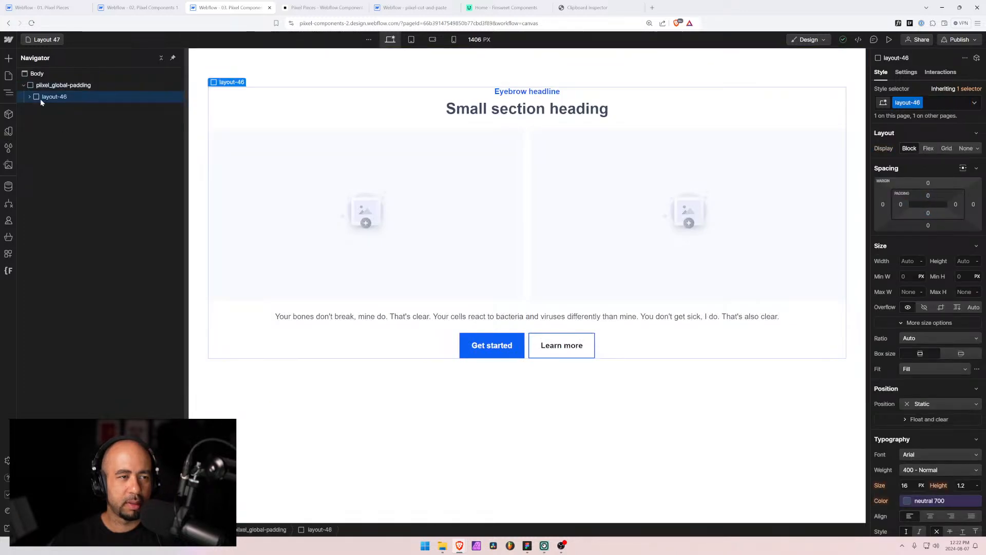
key("Delete")
left_click(41, 85)
key("ctrl+v")
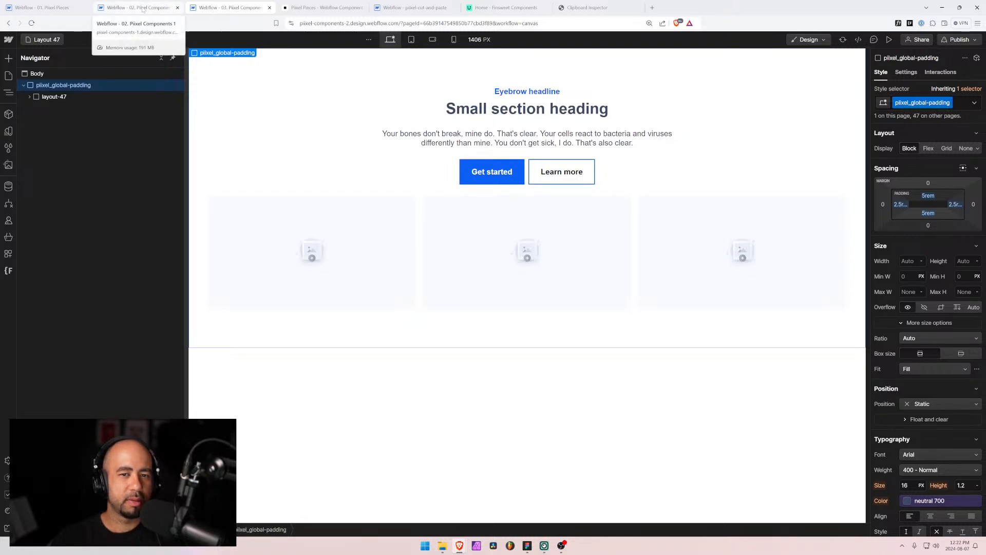
left_click(119, 9)
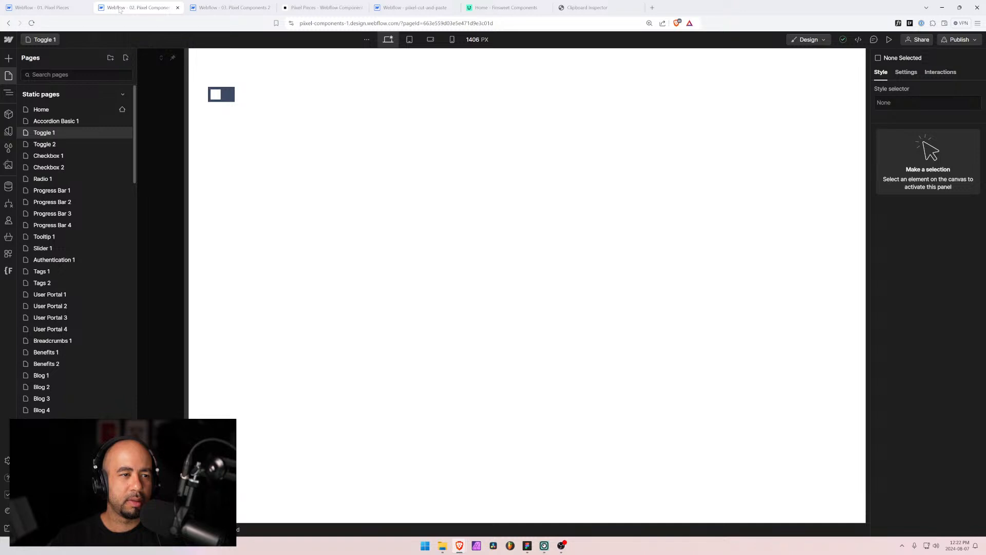
left_click(216, 6)
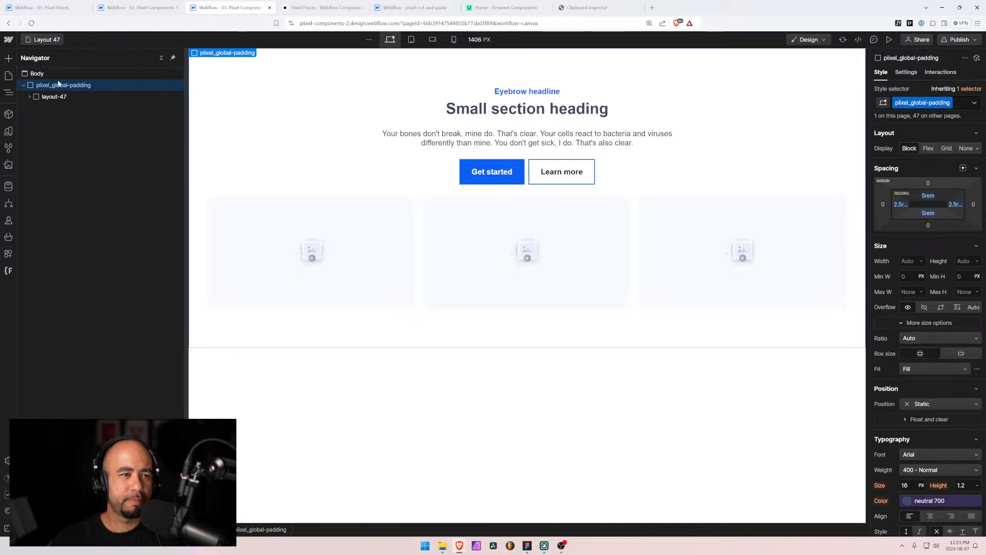
Duplicate the Layout 47 page and create the copy with the page name Layout 48
left_click(8, 76)
scroll(72, 329, "down", 10)
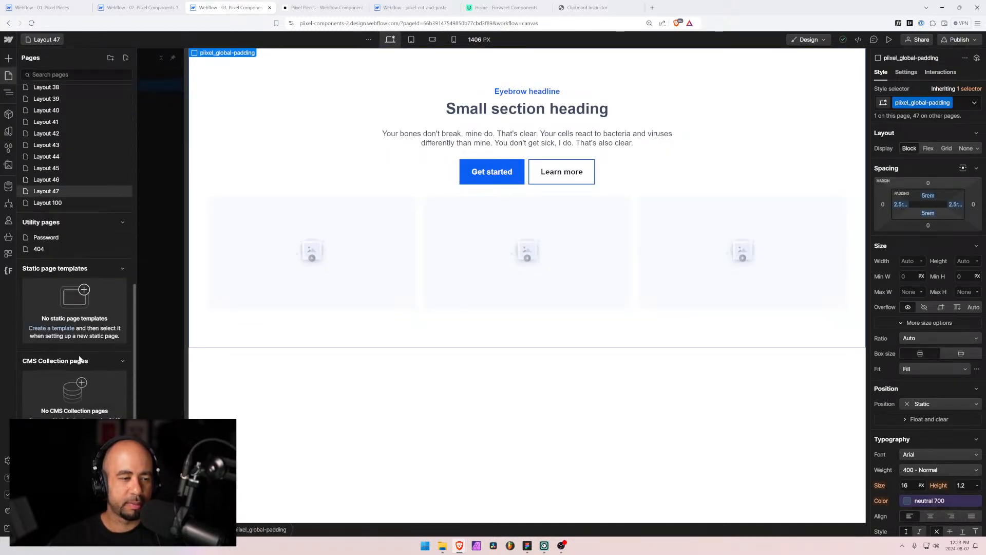
left_click(123, 190)
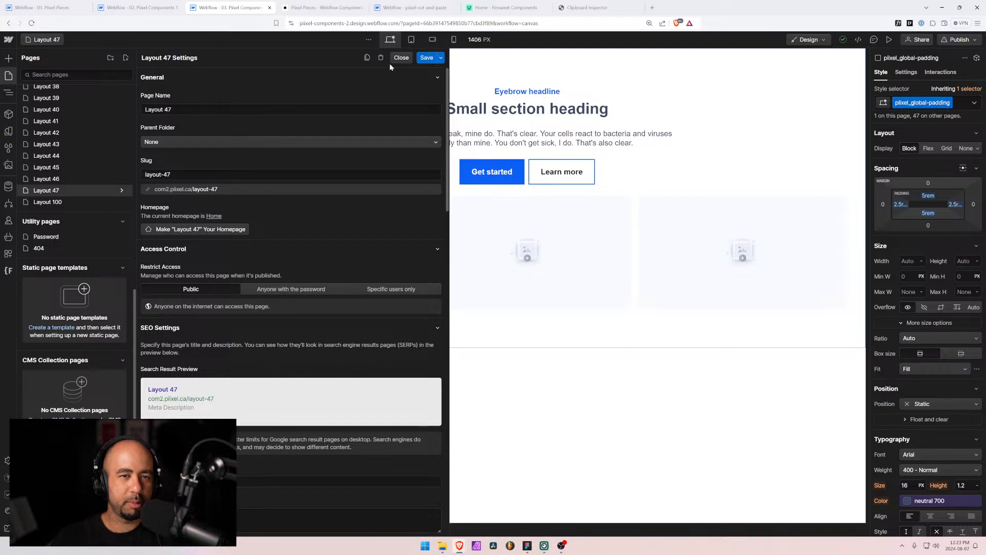
left_click(368, 57)
left_click(209, 108)
left_click_drag(209, 108, 166, 110)
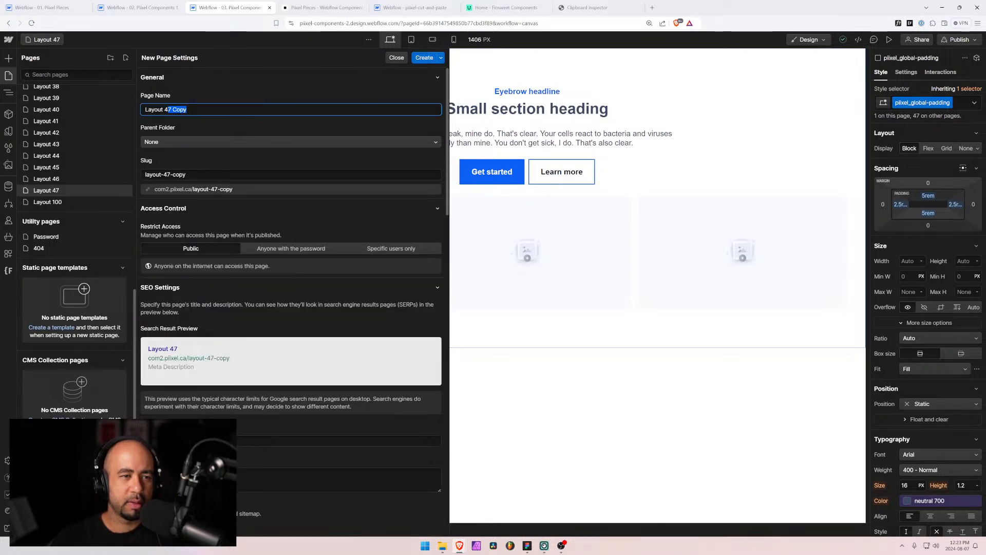
type("8")
left_click(426, 59)
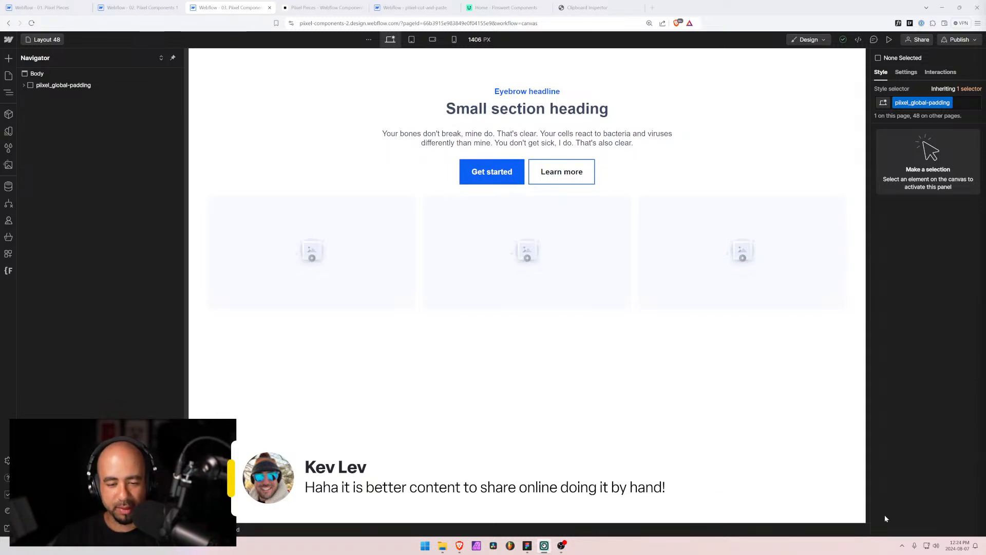
Examine the Layout 48 design in Figma, including its text frame, and return to the Webflow project
key("alt+Tab")
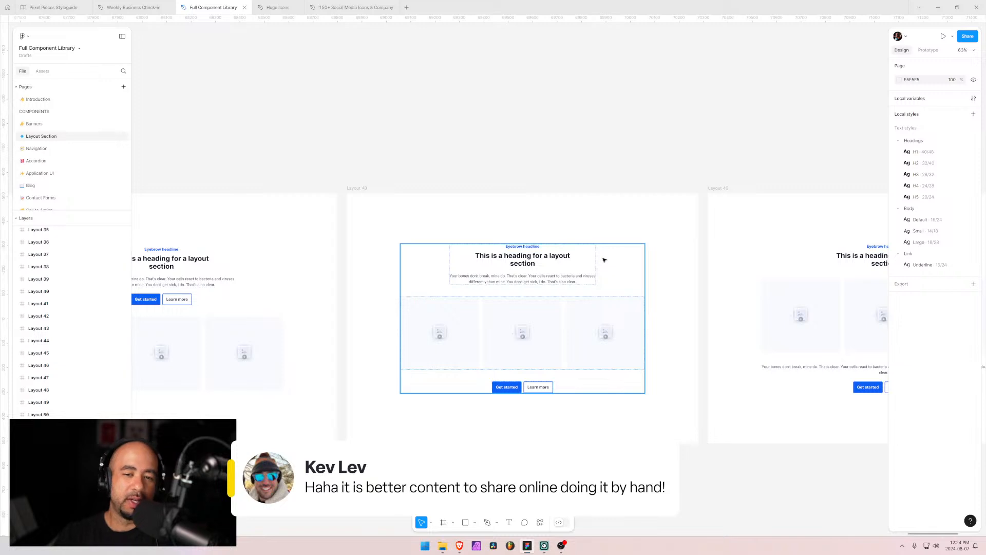
left_click(508, 278)
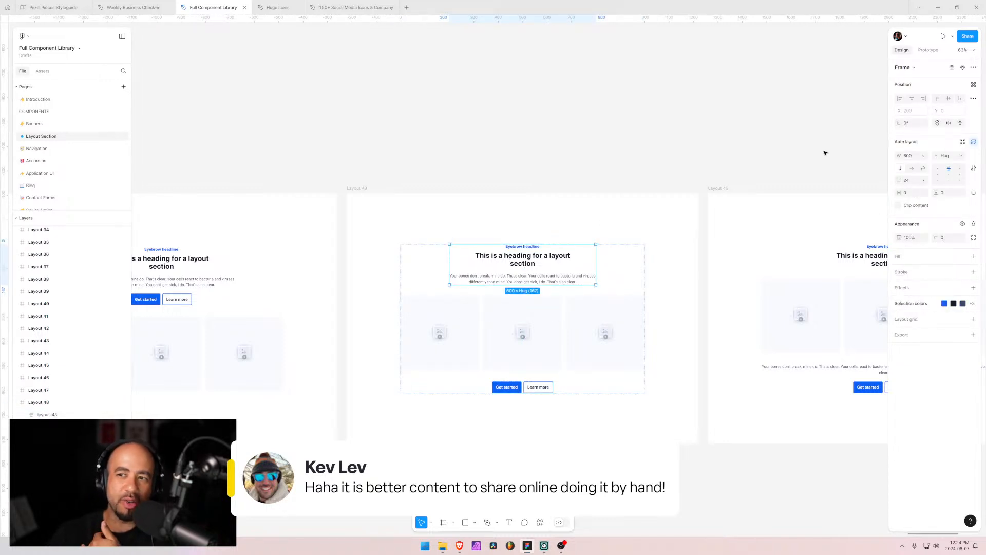
left_click(854, 124)
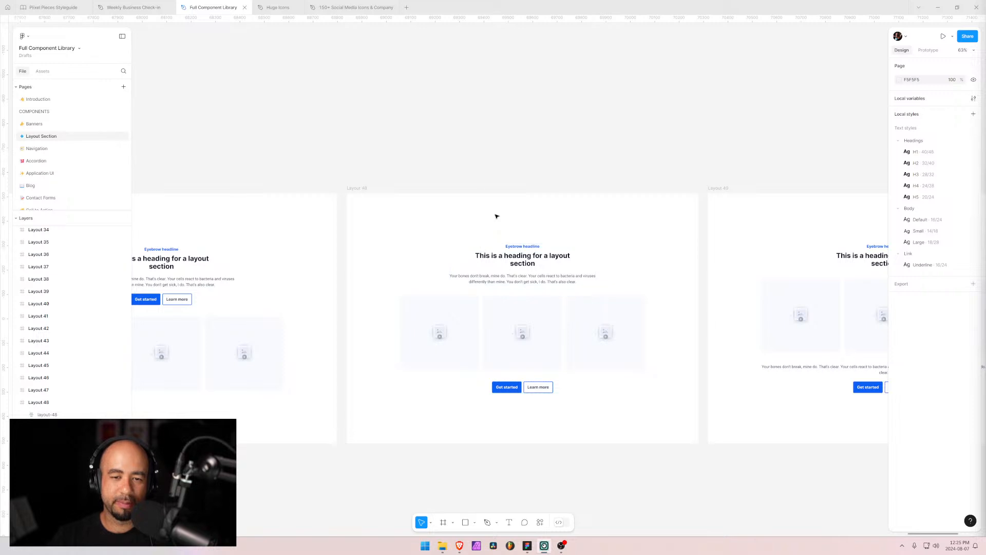
scroll(445, 154, "down", 2)
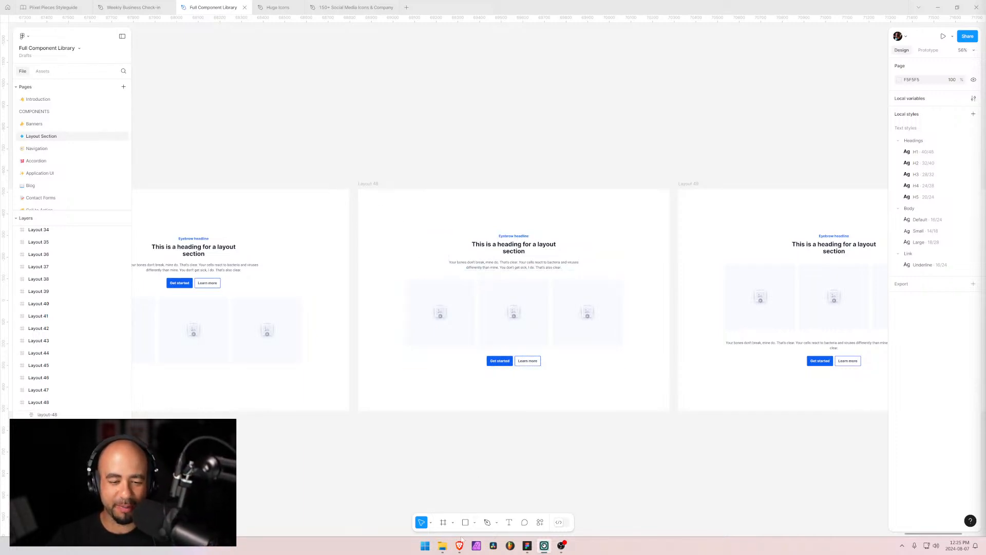
mouse_move(460, 545)
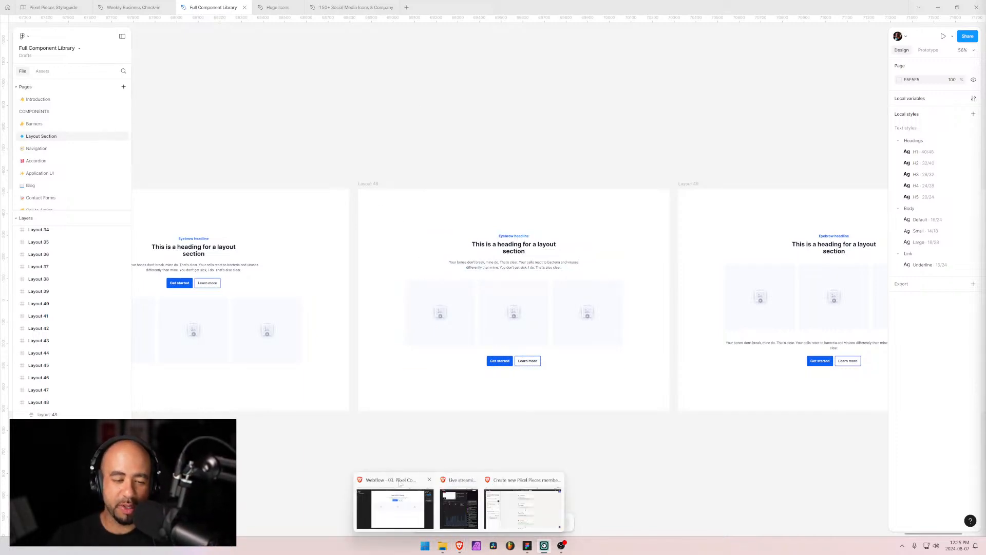
left_click(423, 519)
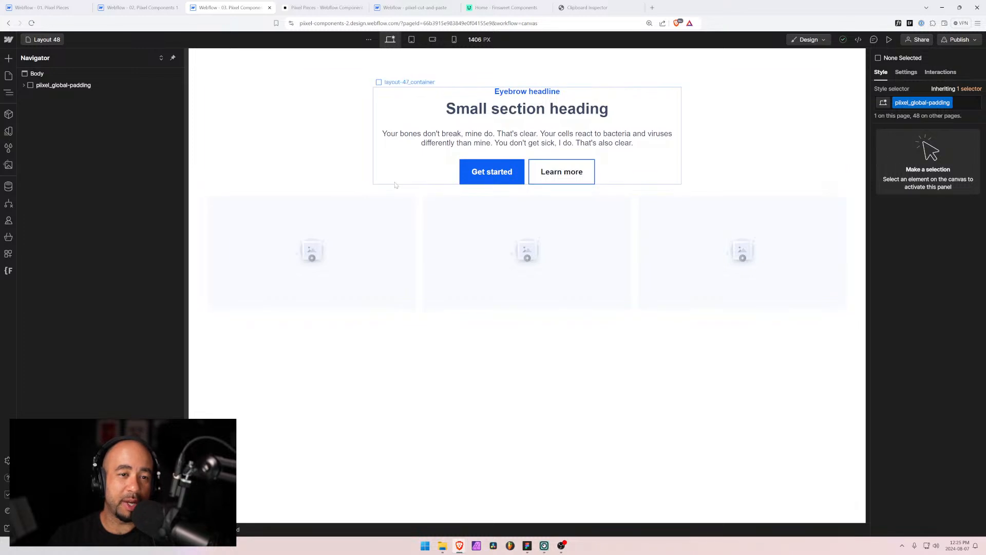
Copy the layout-47 section from the Layout 48 page and paste it into the pixel-cut-and-paste project
left_click(369, 189)
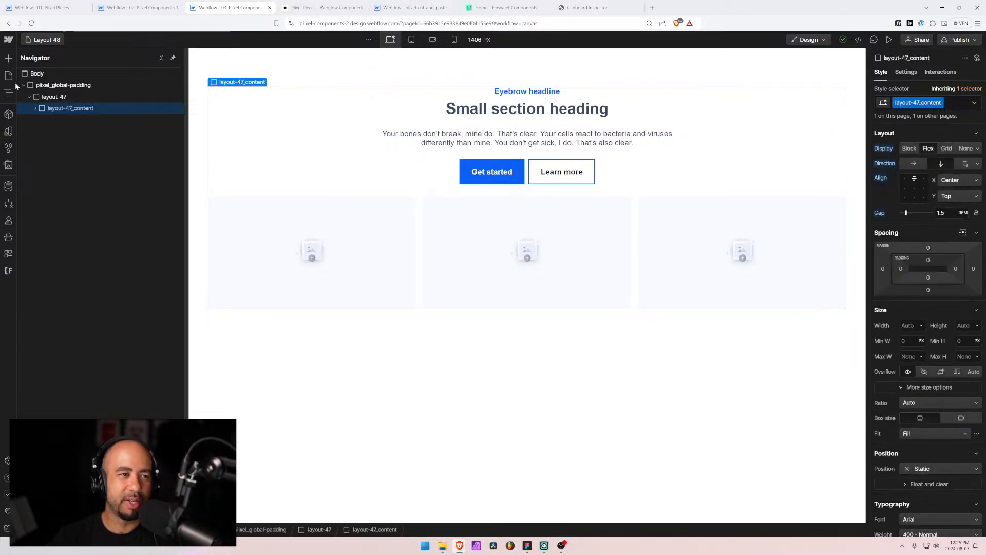
left_click(54, 96)
key("ctrl+c")
left_click(411, 7)
key("ctrl+v")
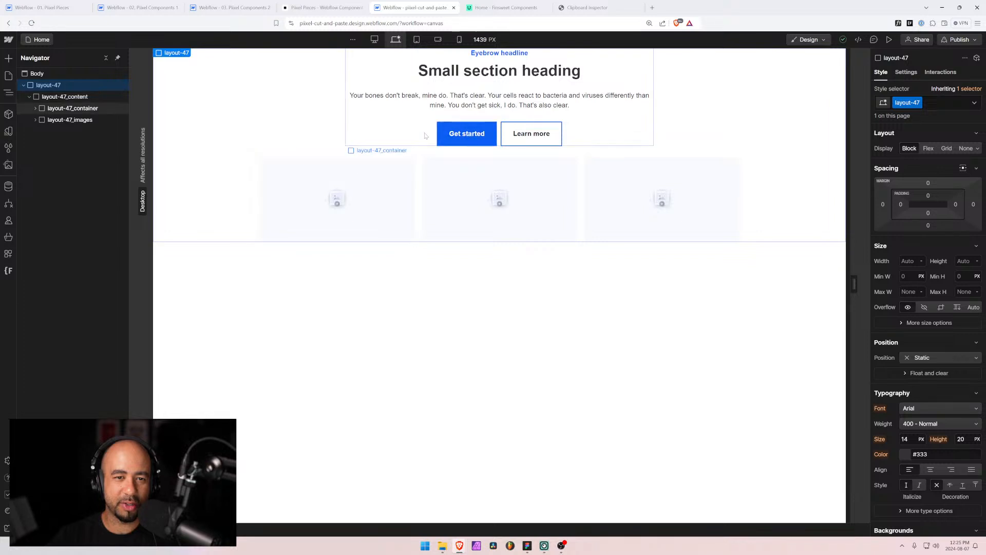
Rename the layout-47 class folder to layout-48 with Finsweet Folders and save the changes
left_click(8, 271)
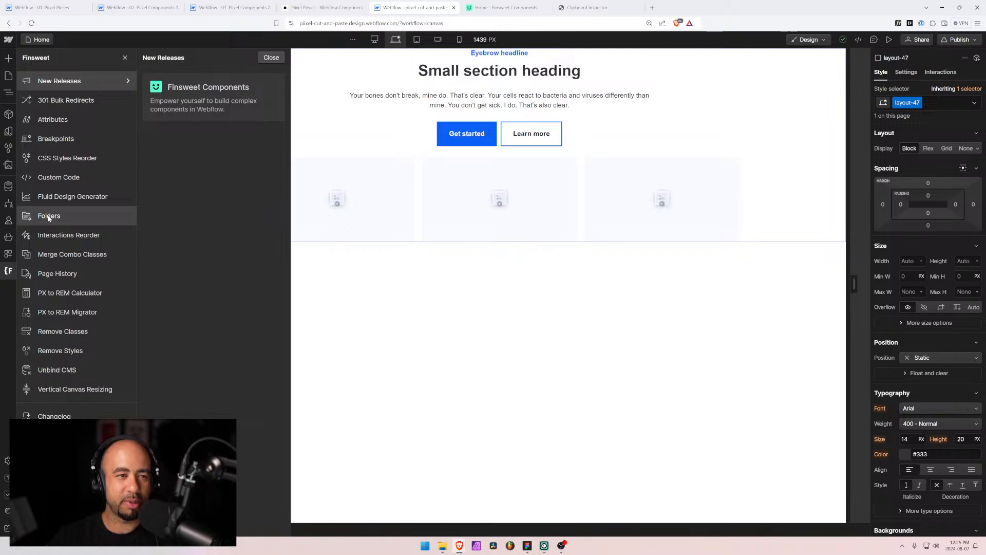
left_click(239, 8)
left_click(344, 6)
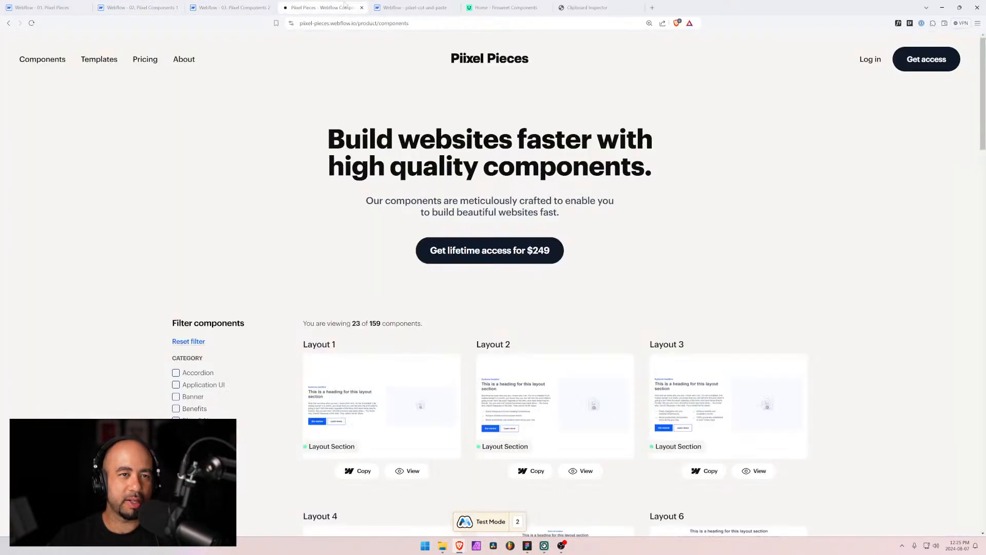
left_click(411, 7)
left_click(63, 216)
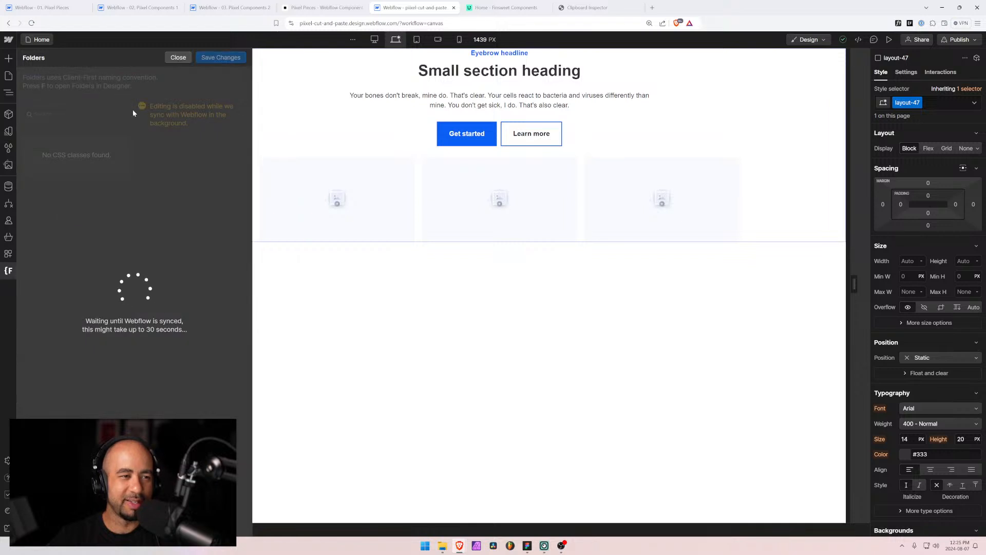
left_click(120, 148)
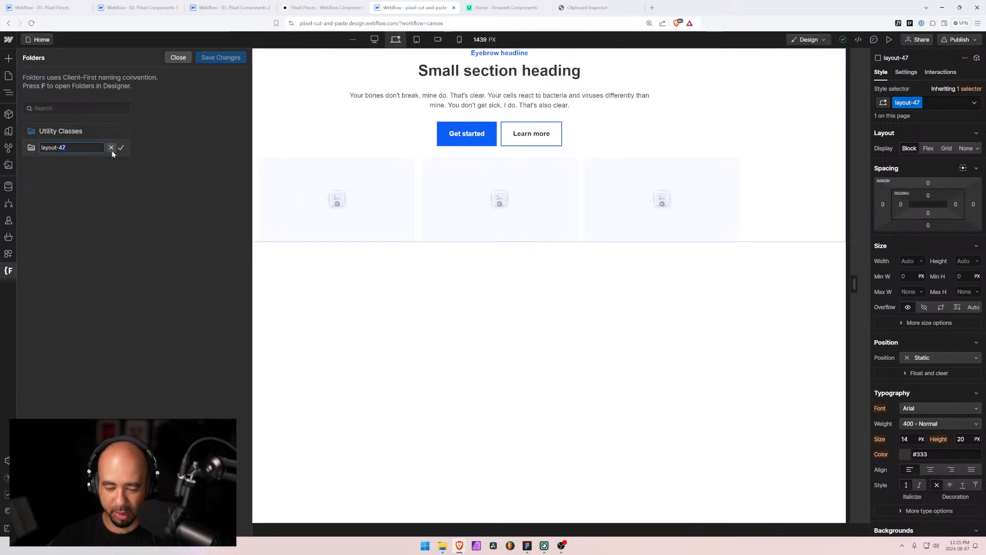
key("Return")
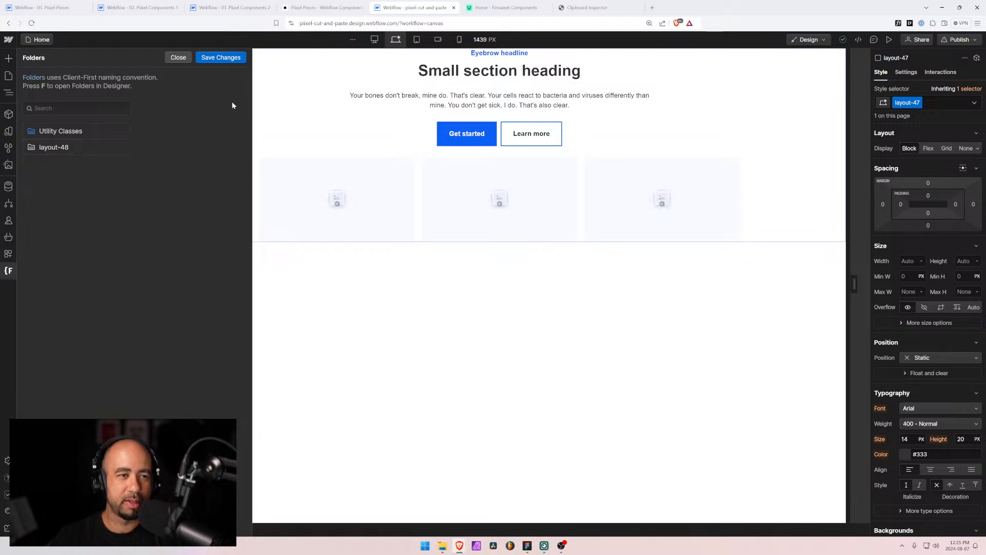
left_click(220, 57)
left_click(579, 315)
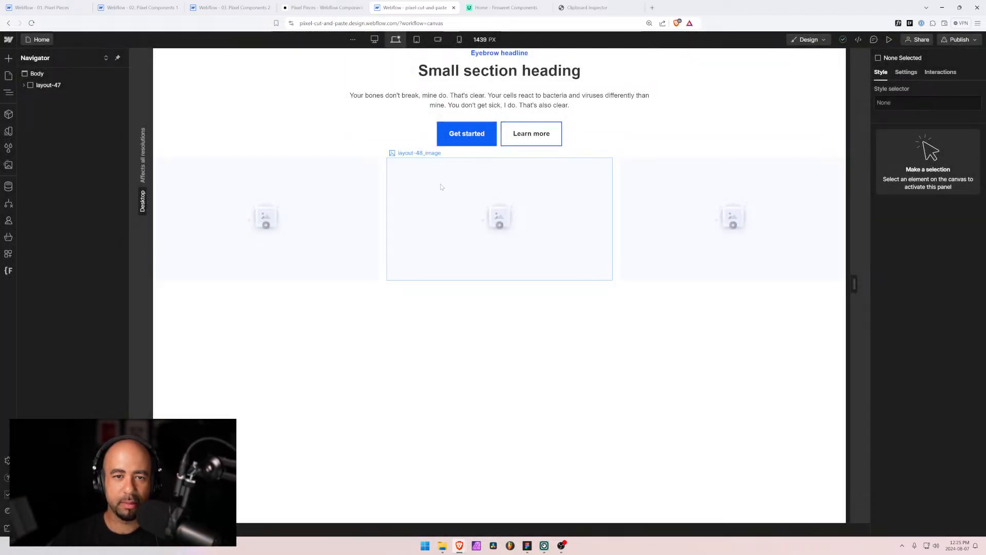
Rename the outer section's layout-47 class to layout-48
left_click(314, 186)
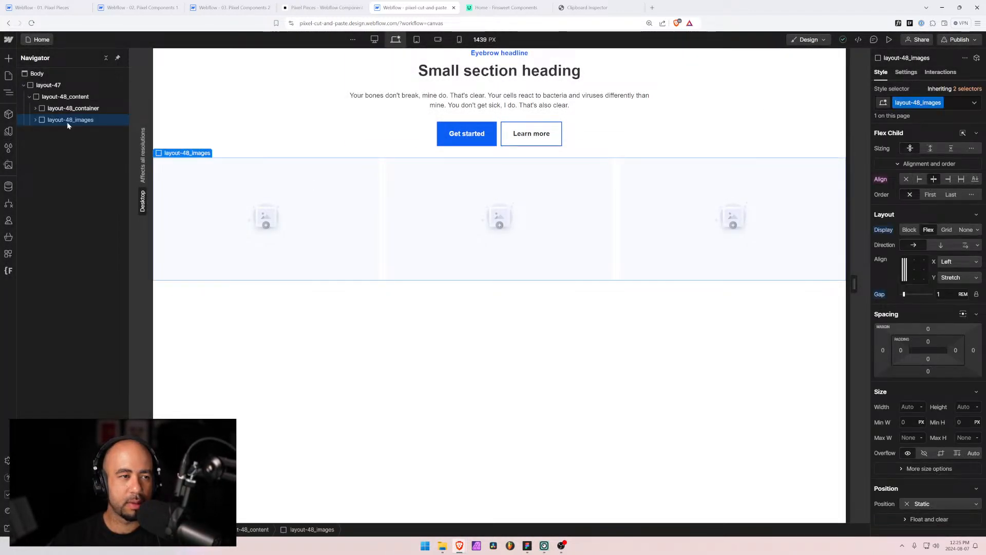
left_click(48, 85)
left_click(921, 103)
left_click(913, 128)
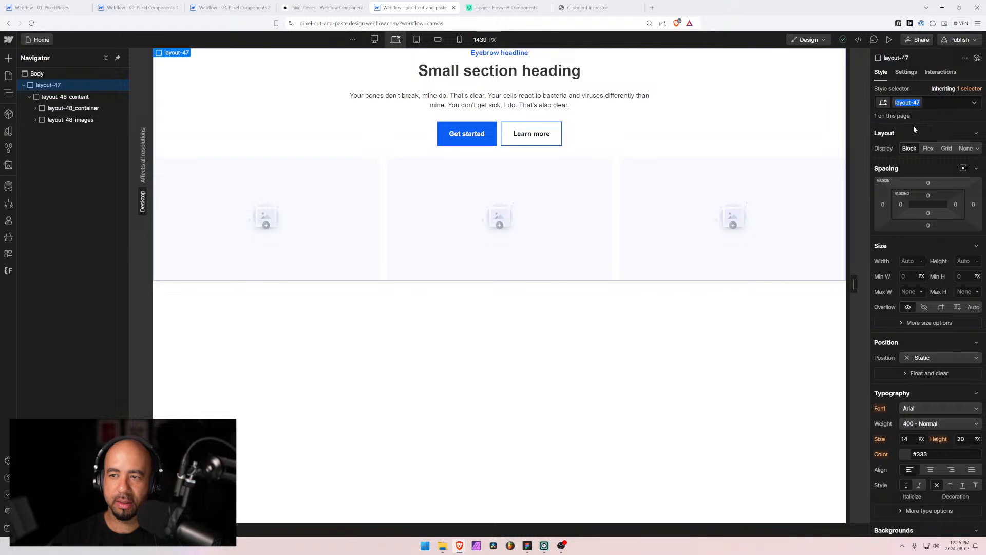
type("layout-48")
key("Return")
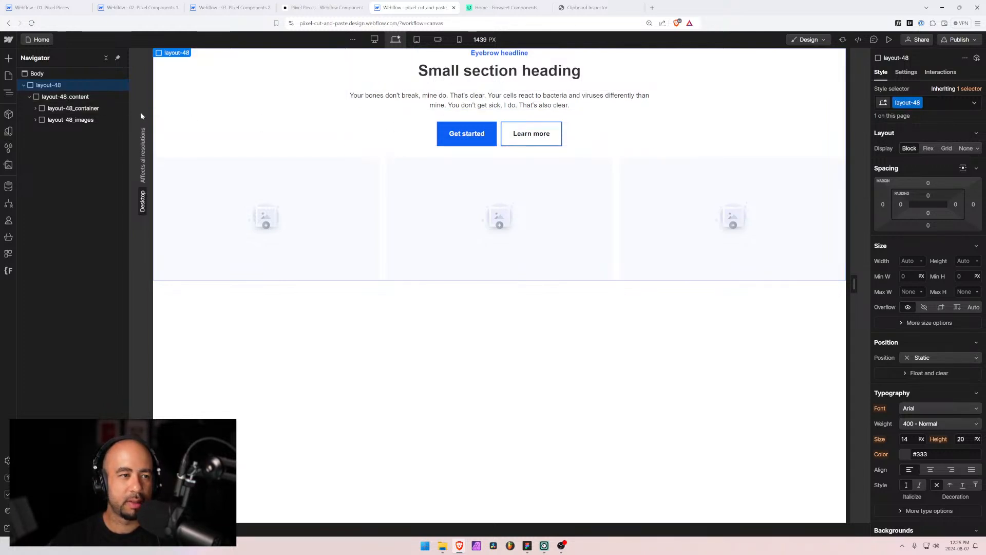
Move the button-group out of layout-48_container to below layout-48_images inside layout-48_content
left_click(499, 133)
left_click_drag(65, 143, 46, 163)
left_click(35, 108)
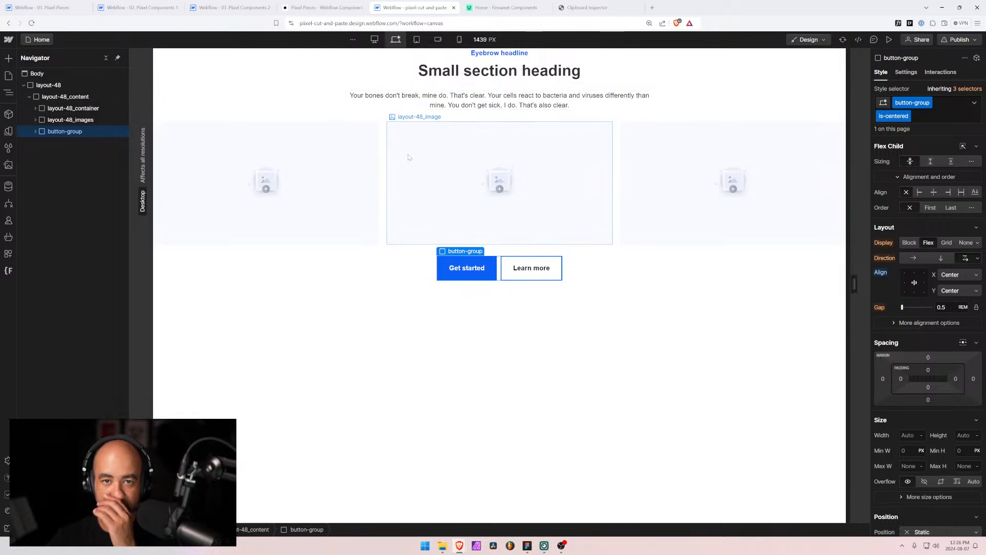
Check the layout-48 section at the mobile landscape and tablet breakpoints and return to the desktop view
left_click(47, 85)
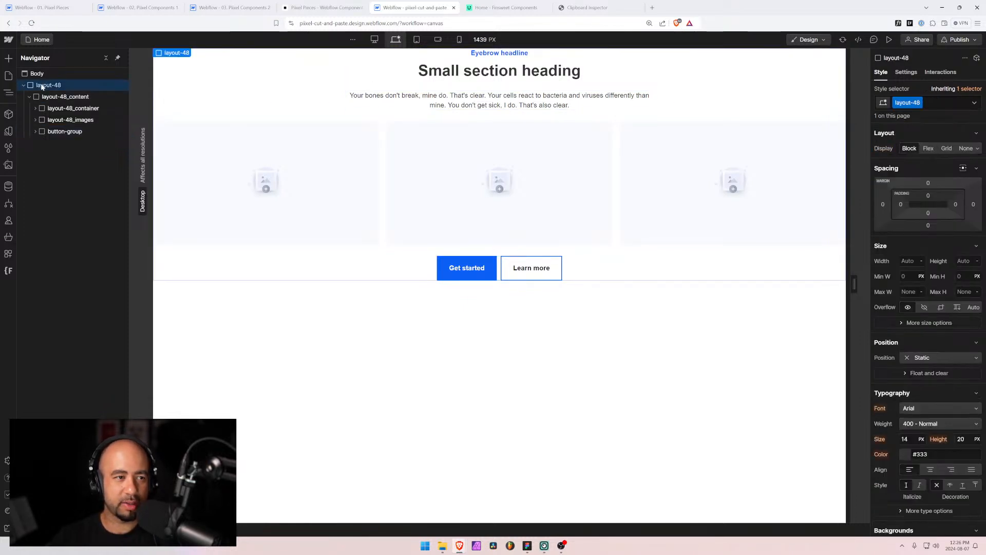
left_click(498, 269)
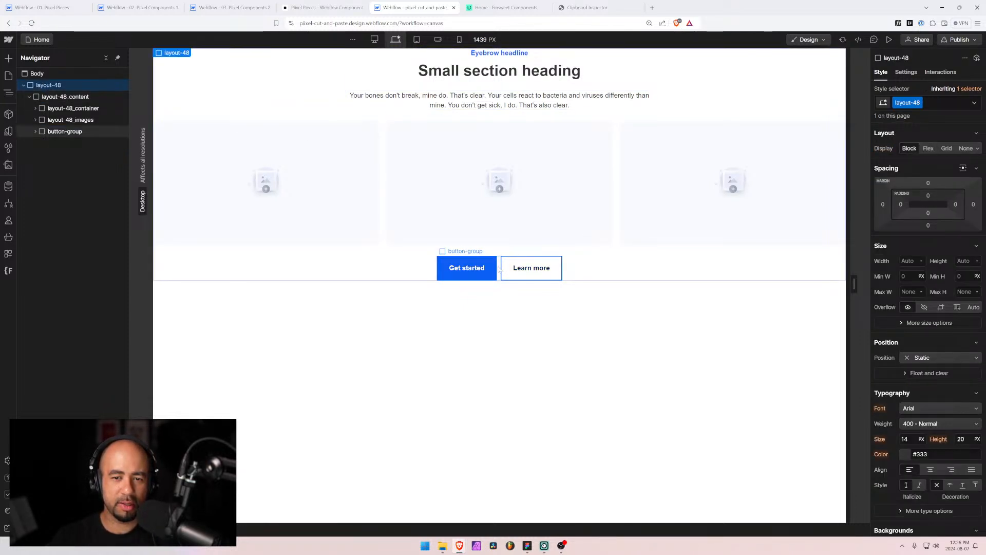
left_click(438, 40)
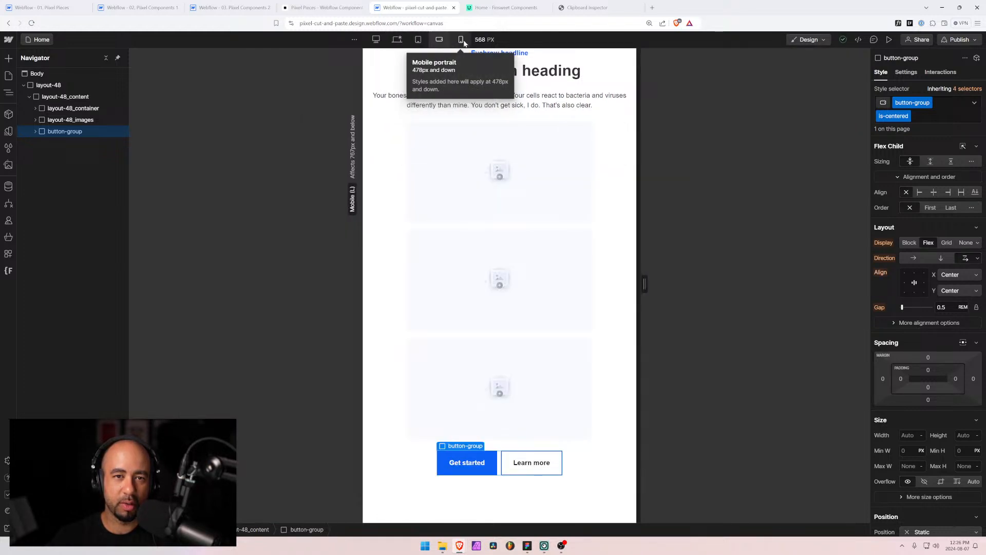
left_click(419, 40)
left_click(399, 41)
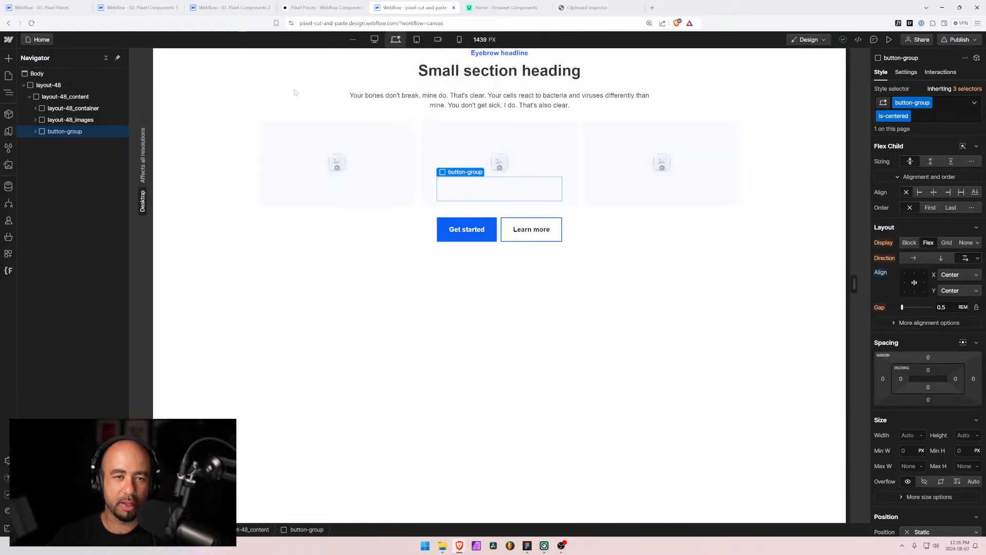
Copy the layout-48 section and use it to replace the layout-47 section inside the Layout 48 page's global padding wrapper
left_click(47, 86)
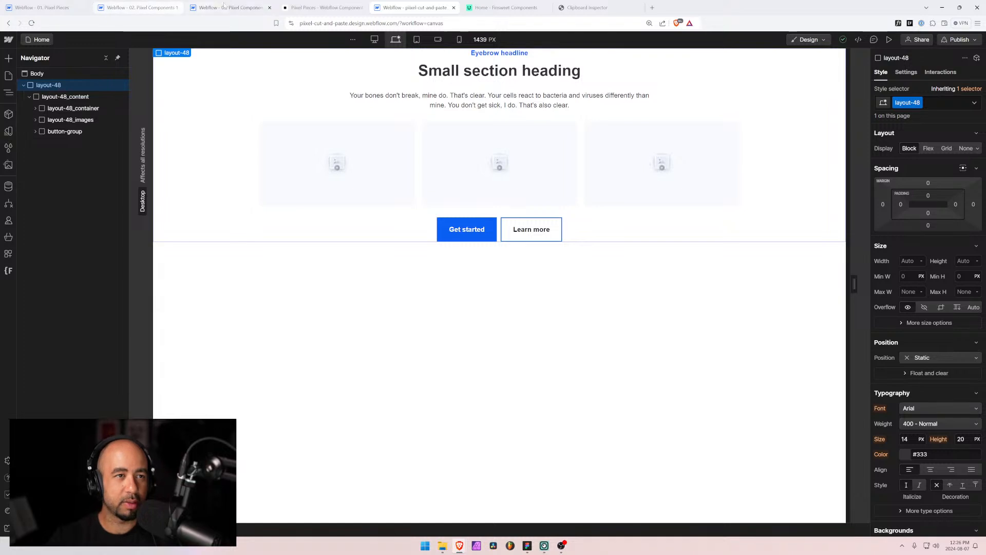
left_click(224, 6)
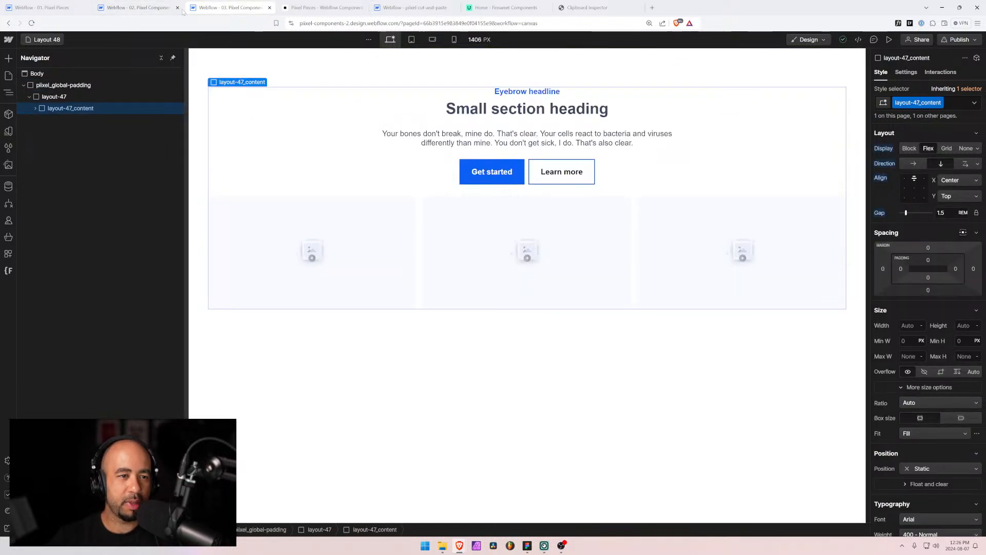
key("Delete")
left_click(51, 86)
key("ctrl+v")
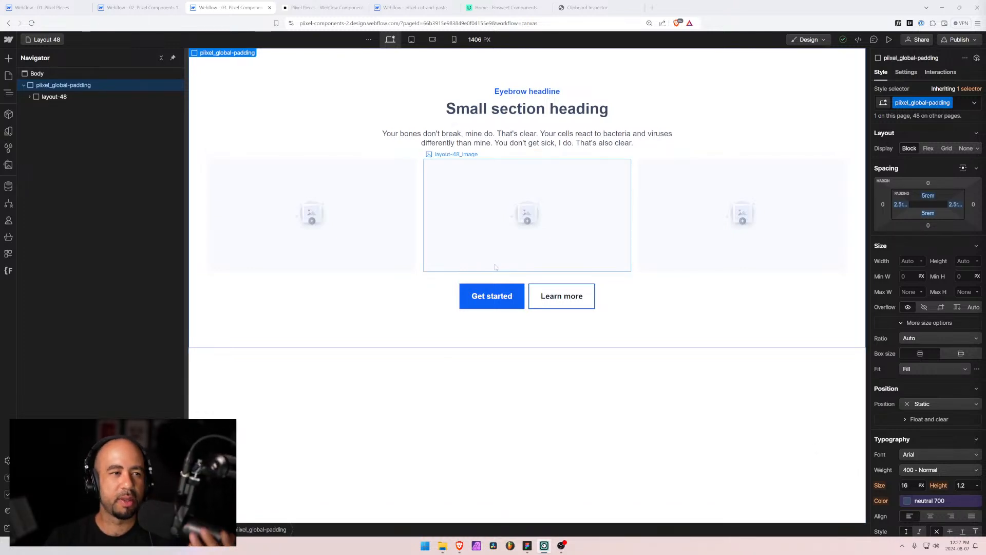
Reorder the page list so that Layout 48 sits between Layout 47 and Layout 100
left_click(37, 40)
scroll(82, 380, "down", 5)
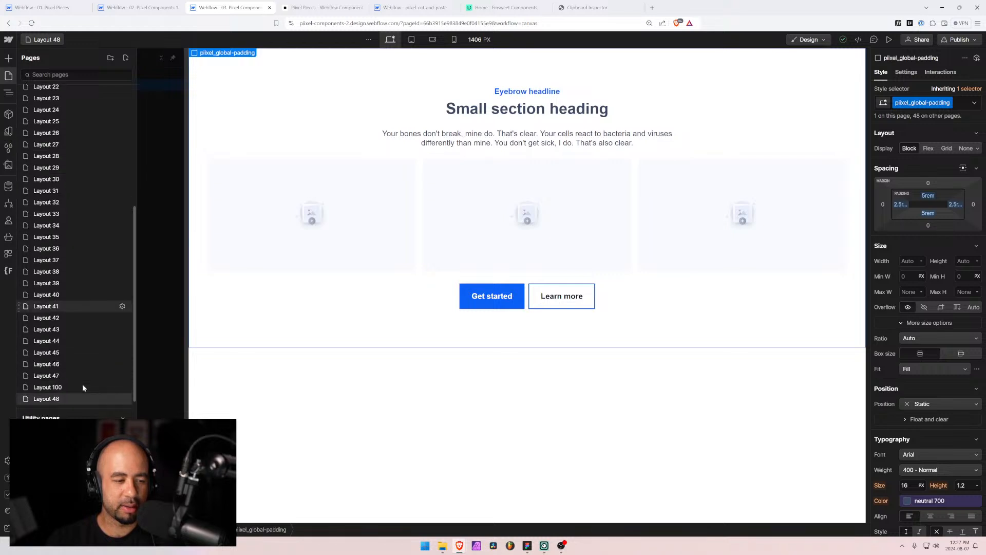
scroll(82, 385, "down", 1)
left_click_drag(17, 368, 13, 345)
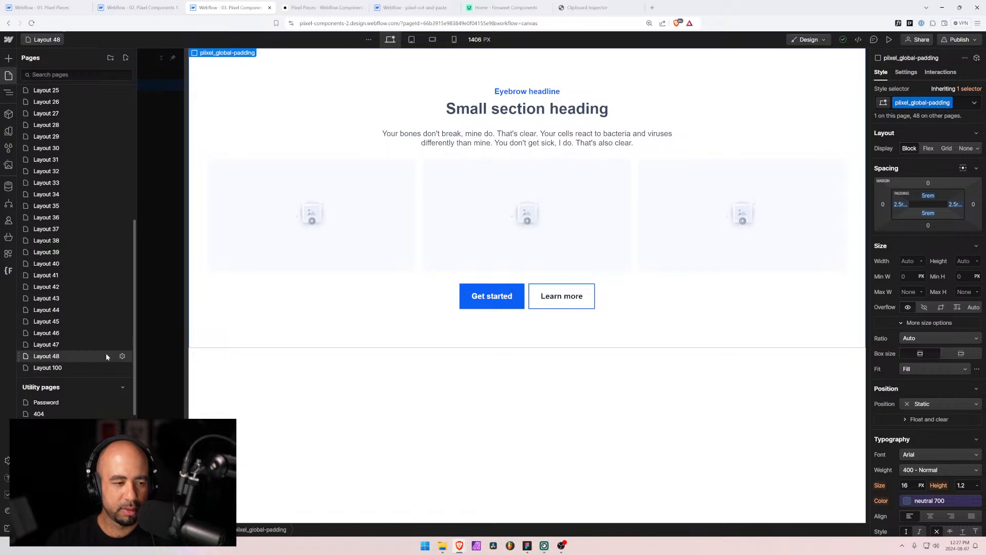
Duplicate the Layout 48 page and create the copy under the name Layout 49
left_click(122, 356)
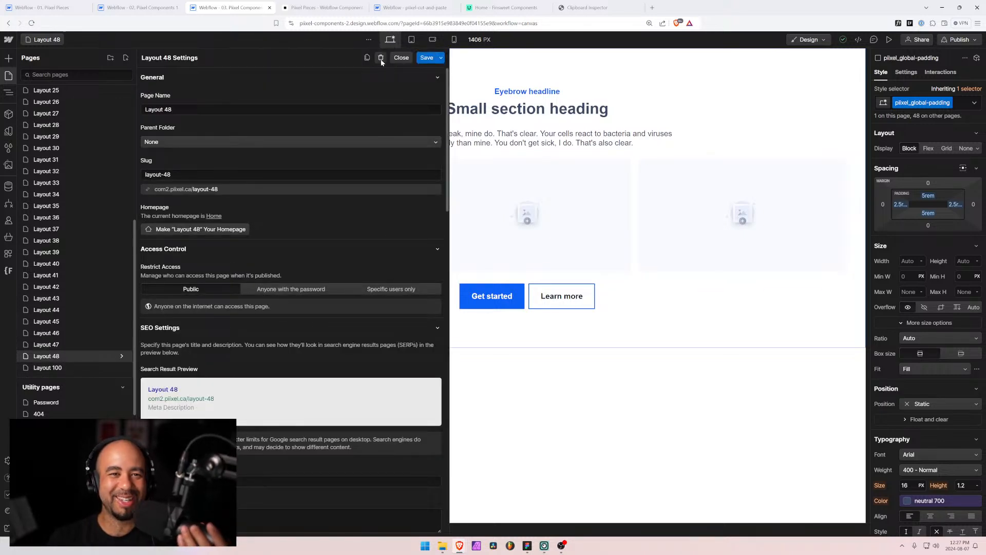
left_click(367, 58)
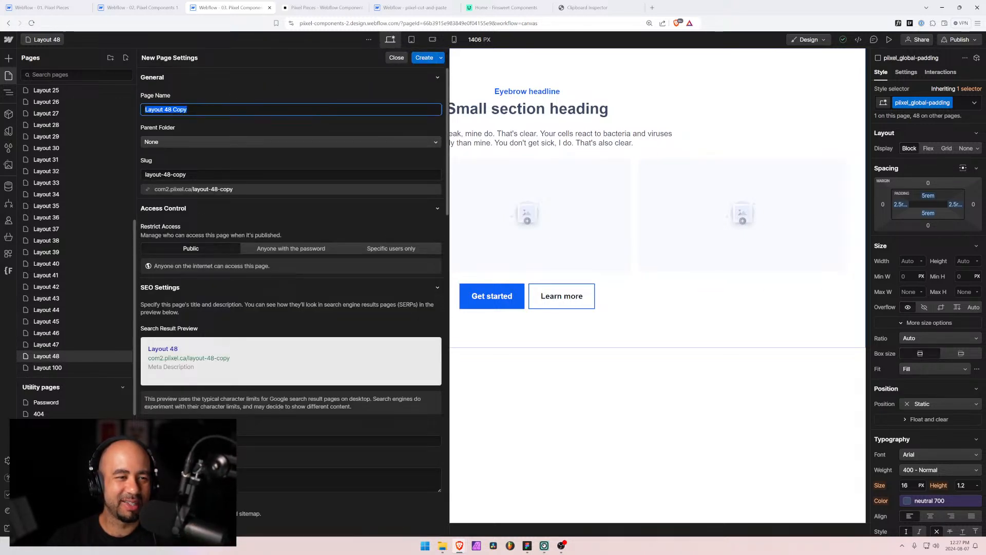
left_click(171, 109)
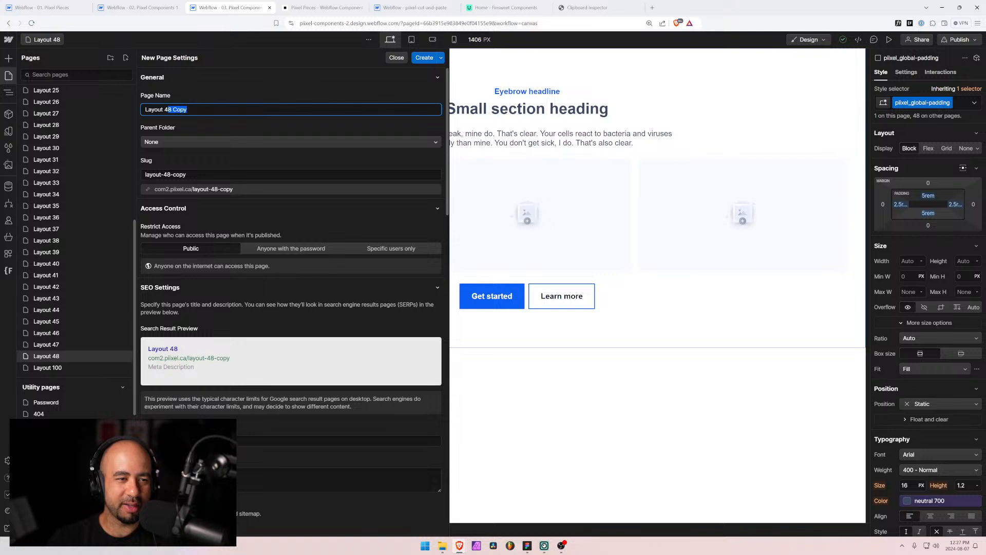
type("9")
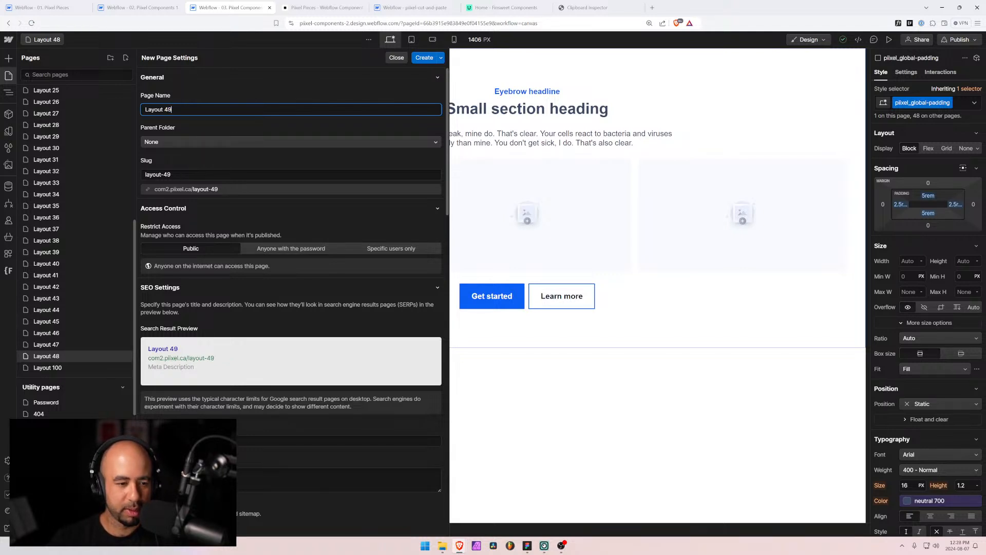
left_click(426, 59)
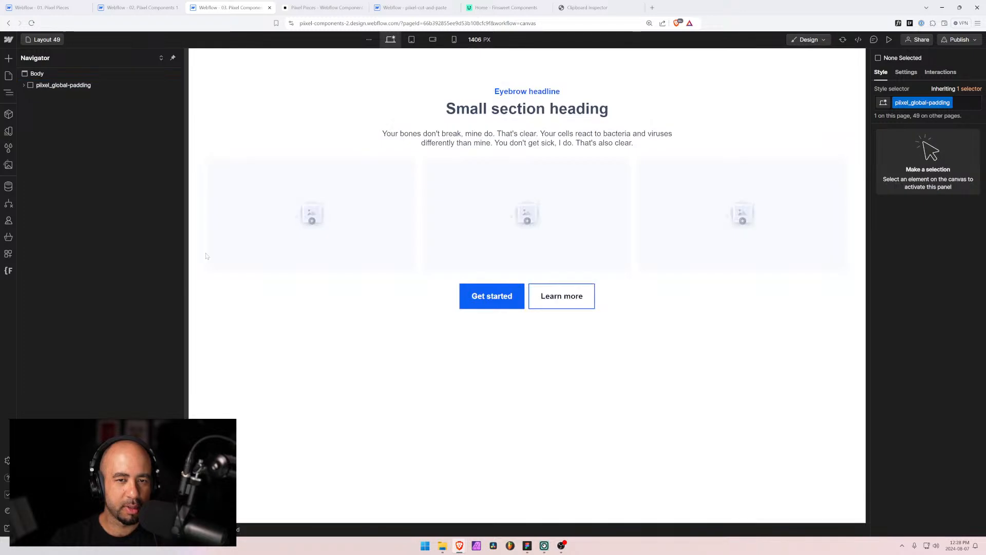
Switch to the pixel-cut-and-paste project and rename the layout-48 class folder to layout-49 with Finsweet's Folders tool, saving the change
left_click(402, 7)
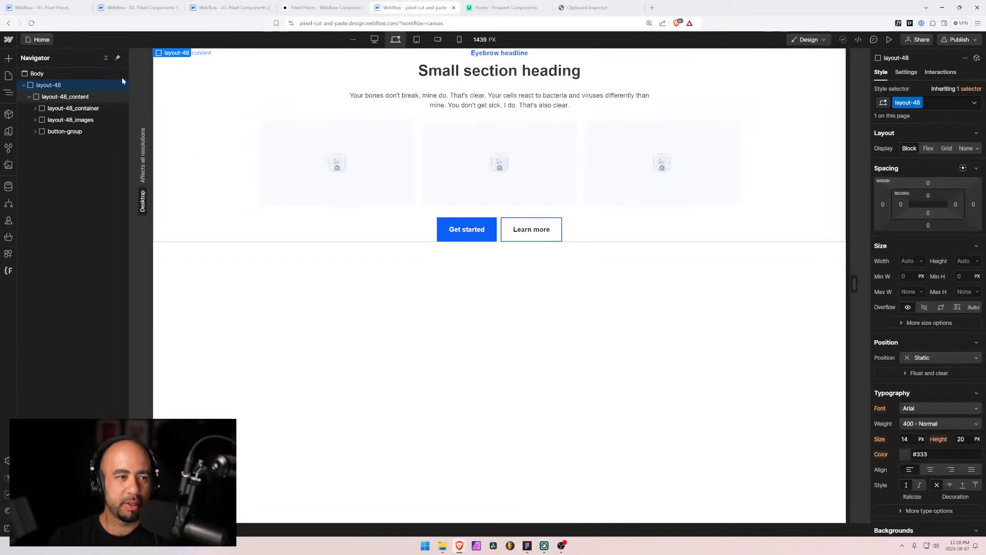
left_click(8, 271)
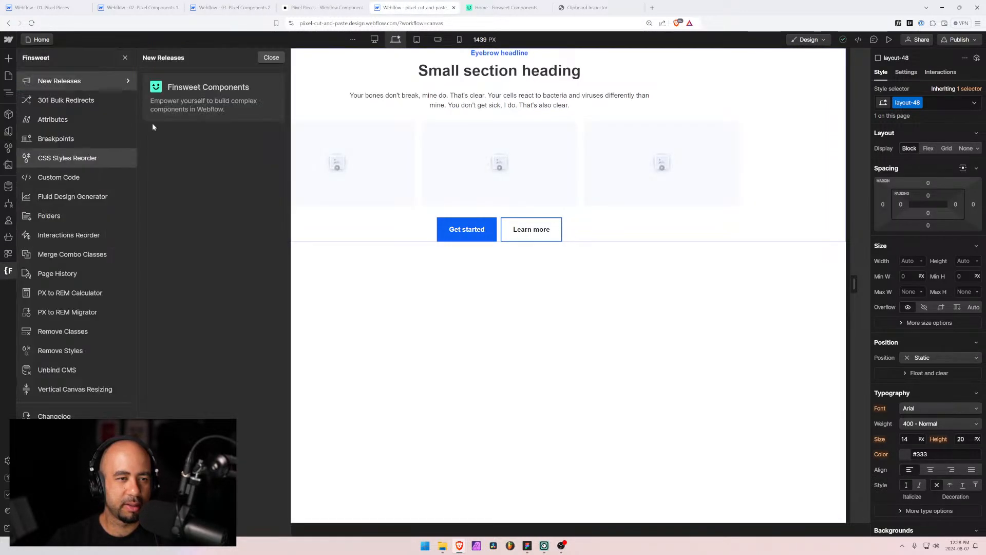
left_click(63, 218)
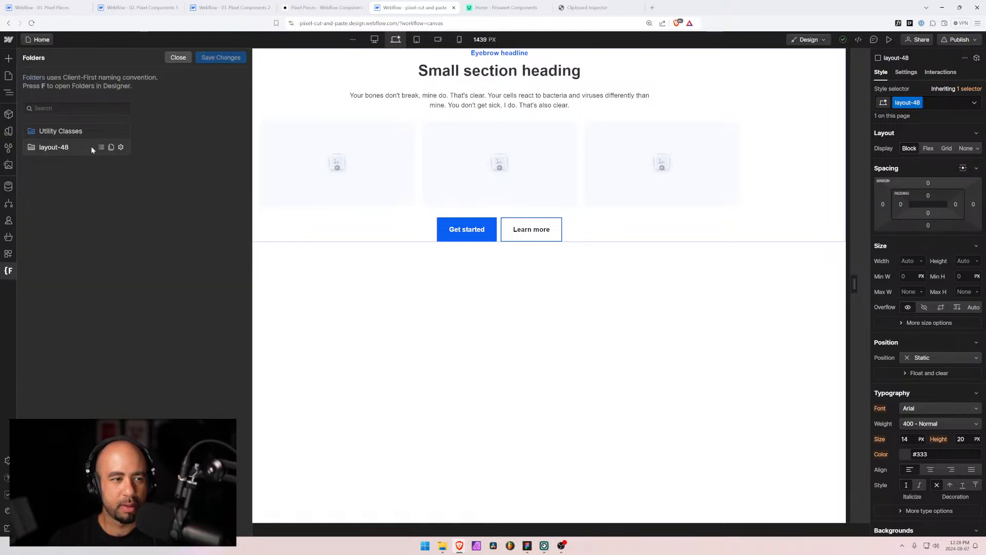
left_click(123, 147)
key("BackSpace")
type("9")
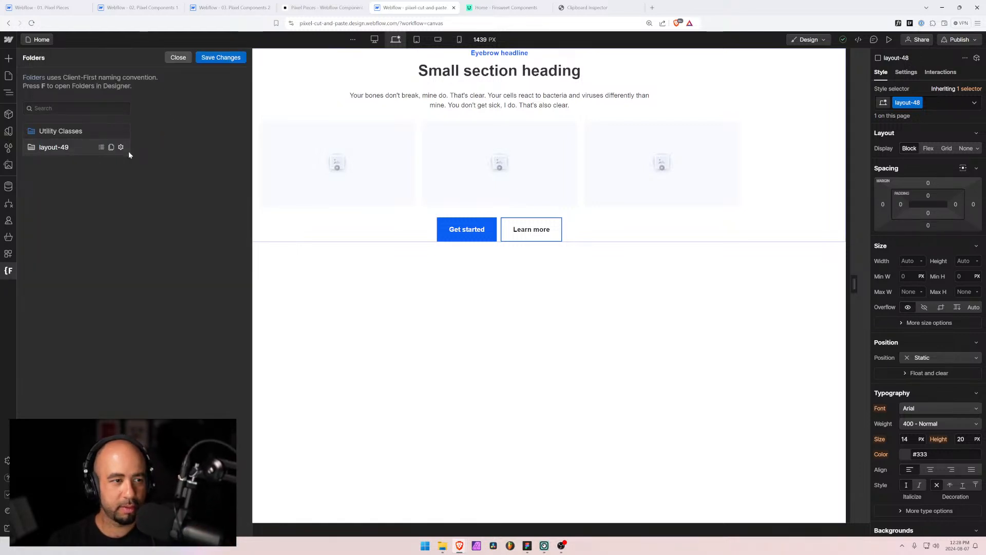
key("Return")
left_click(220, 57)
left_click(578, 316)
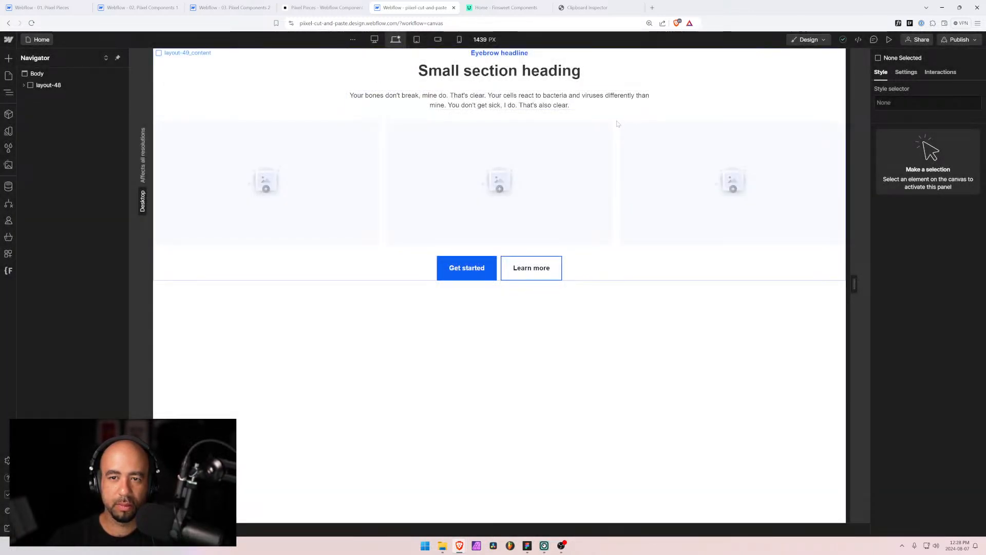
Rename the outer section's layout-48 class to layout-49
left_click(618, 124)
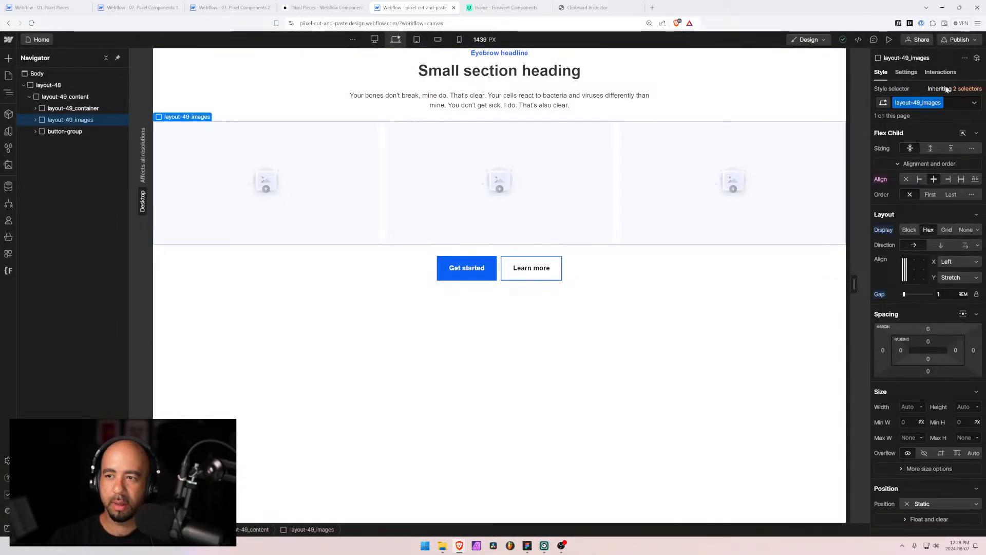
left_click(48, 84)
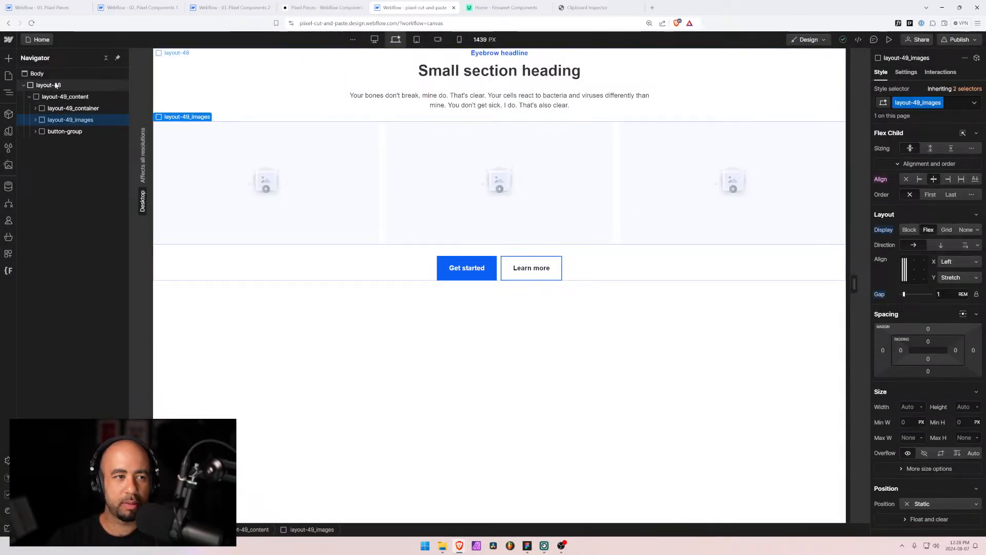
left_click(919, 103)
left_click(929, 131)
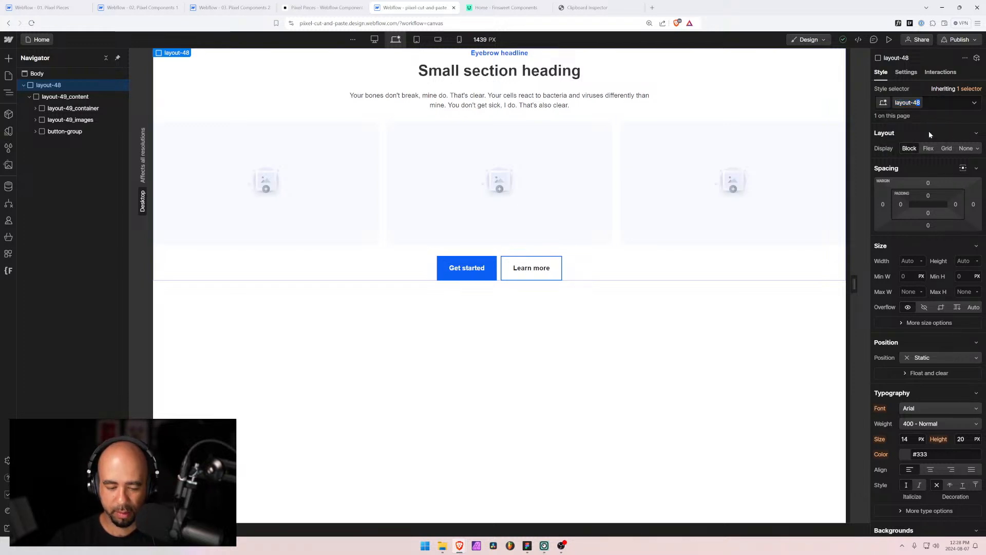
type("49")
key("Return")
Move layout-49_paragraph out of layout-49_container to between layout-49_images and the button-group inside layout-49_content
left_click(519, 105)
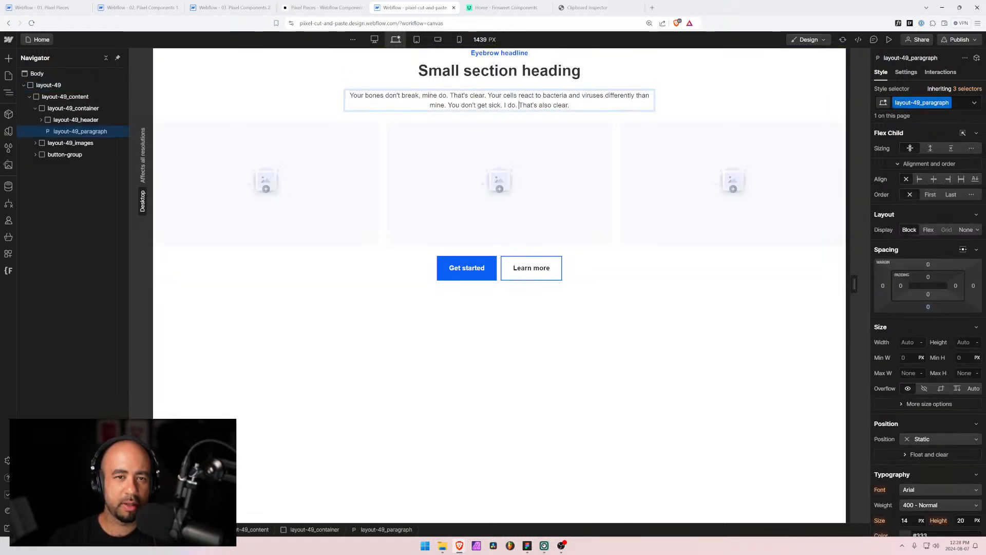
left_click_drag(64, 131, 53, 150)
left_click(214, 322)
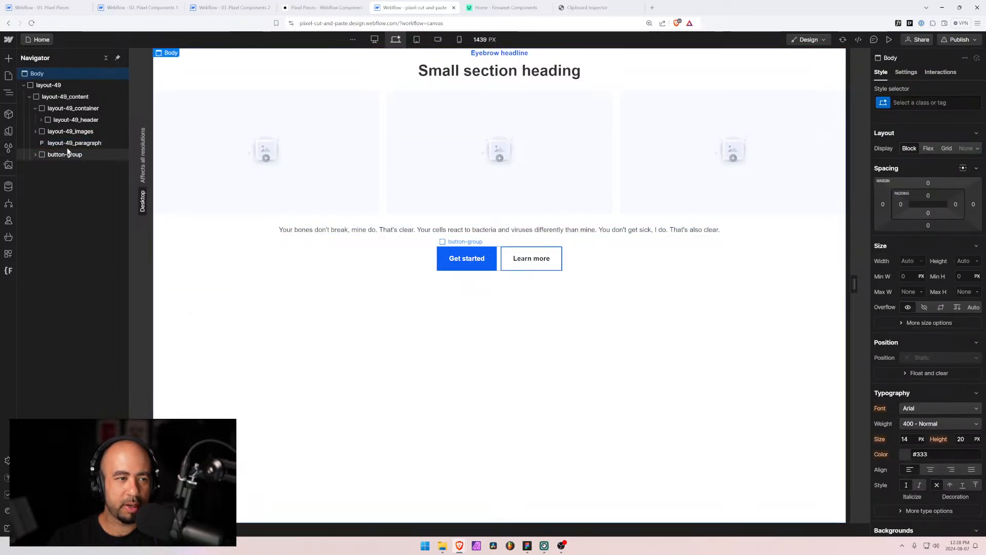
Copy the layout-49 section and use it to replace the layout-48 section inside the Layout 49 page's global padding wrapper in Pixel Components 2
left_click(30, 97)
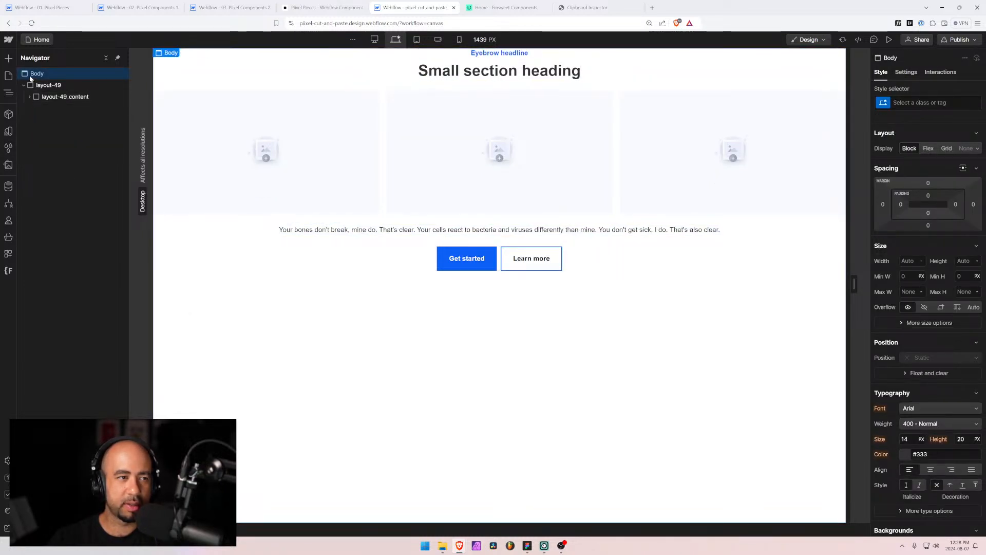
left_click(34, 86)
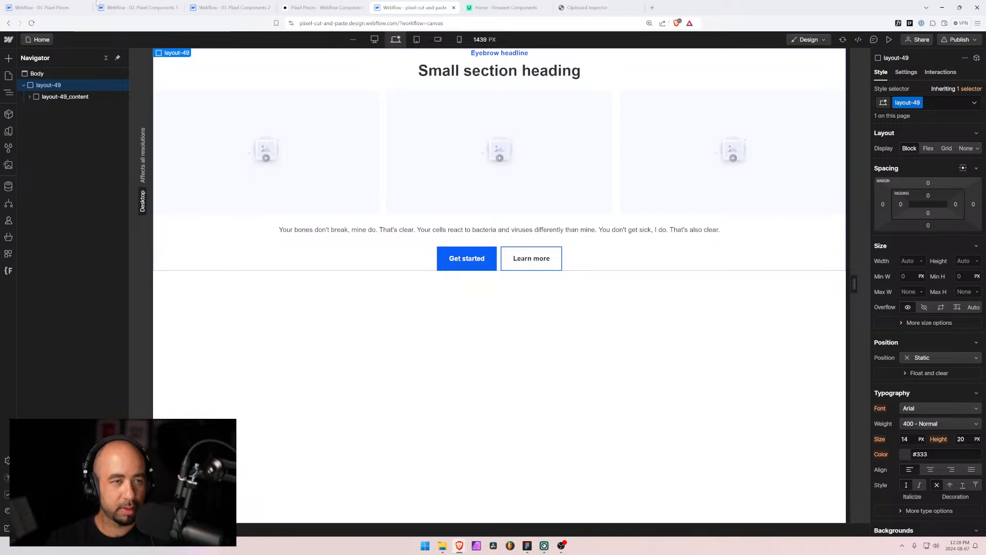
left_click(158, 6)
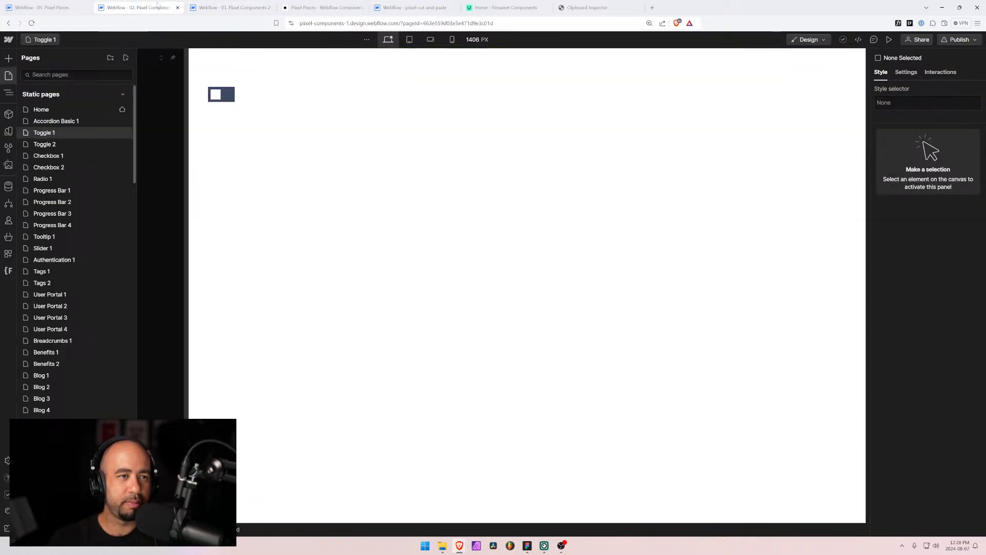
left_click(222, 5)
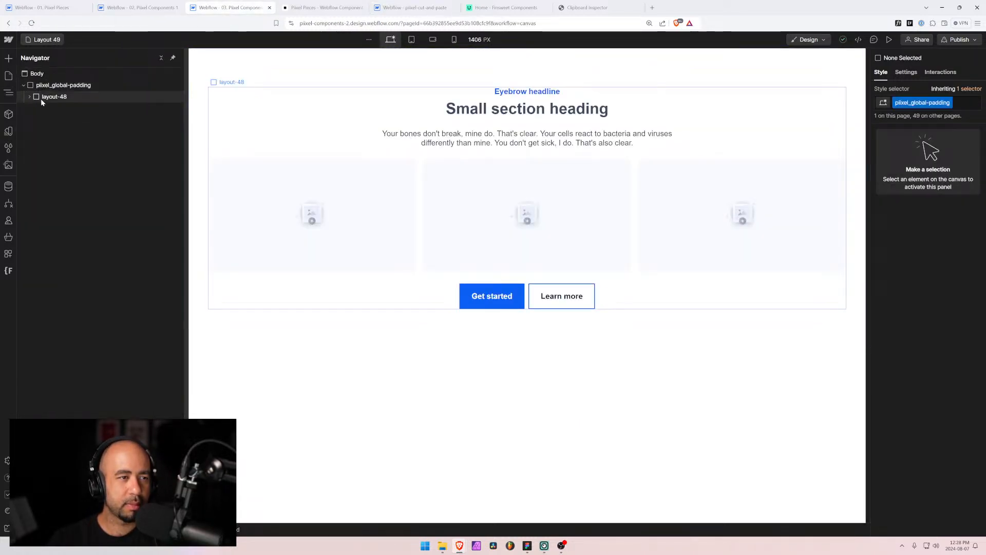
left_click(42, 98)
key("Delete")
left_click(42, 88)
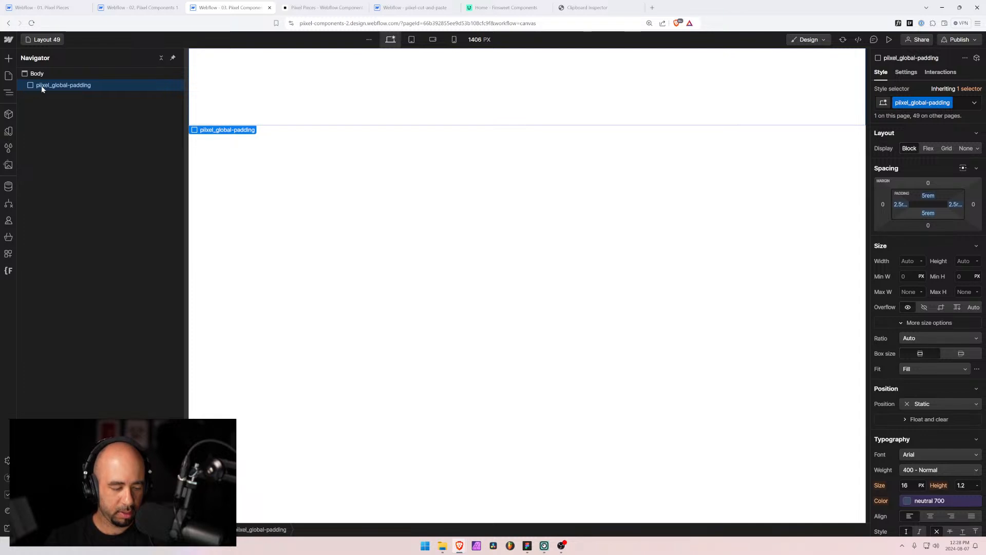
key("ctrl+v")
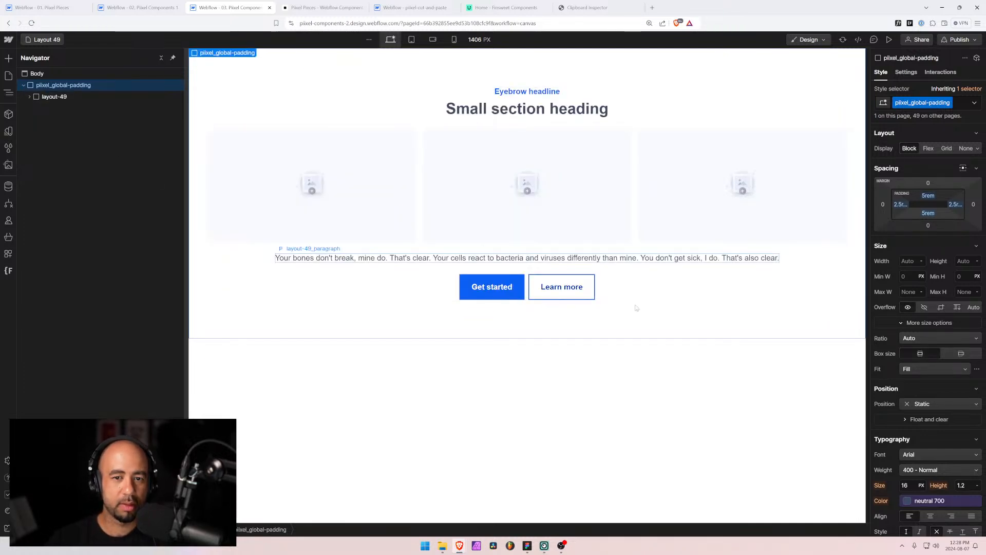
left_click(47, 42)
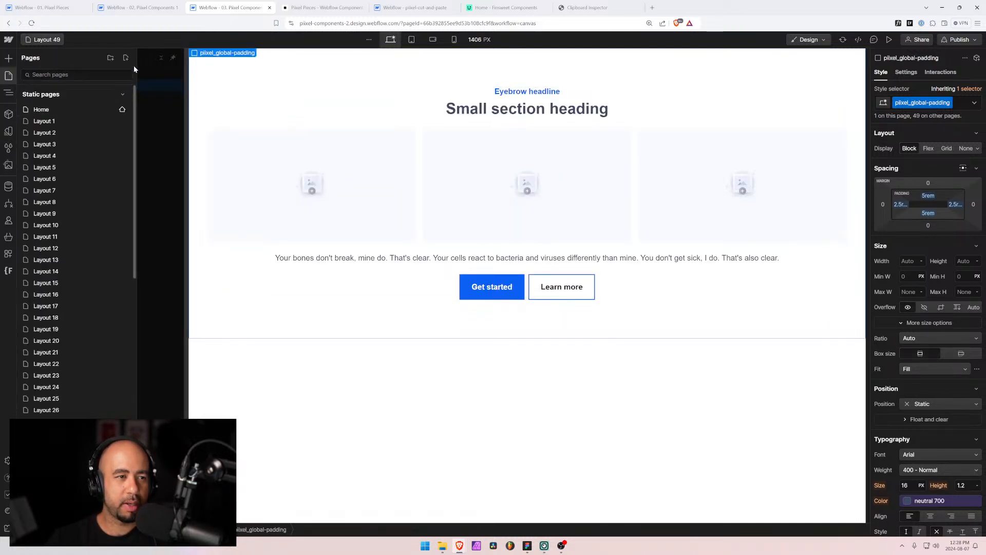
scroll(77, 313, "down", 10)
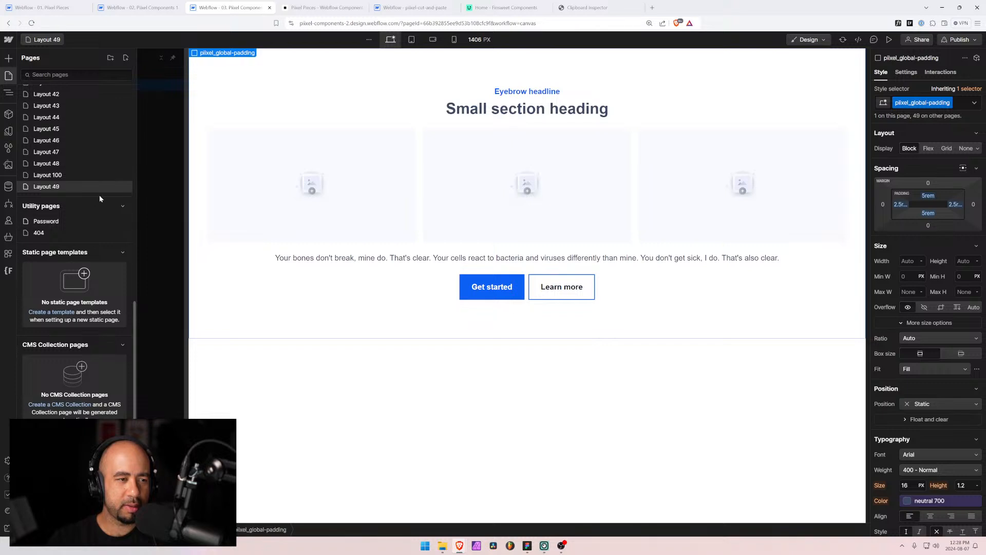
left_click(122, 187)
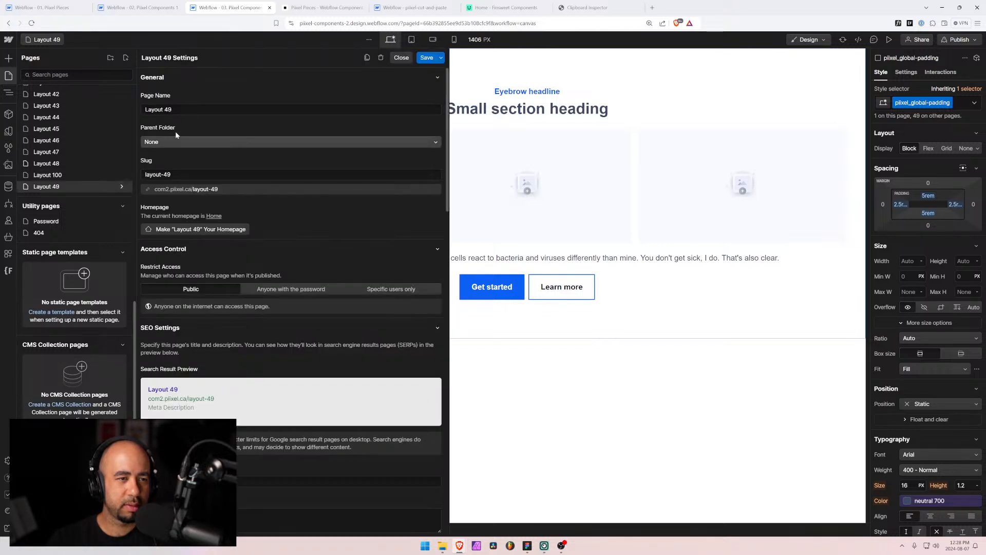
double_click(168, 109)
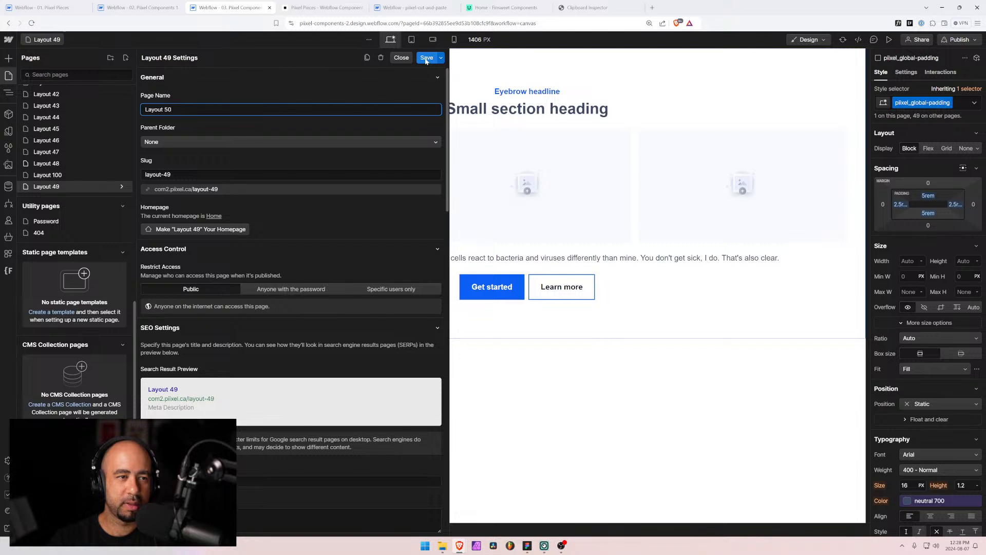
left_click(195, 131)
left_click(401, 58)
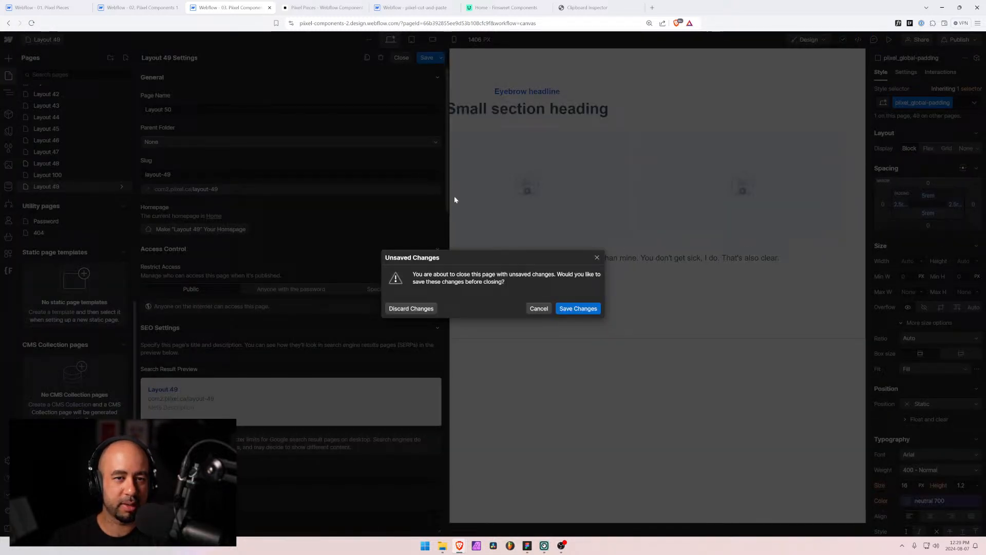
left_click(419, 304)
Duplicate the Layout 49 page and create the copy under the name Layout 50
left_click(122, 186)
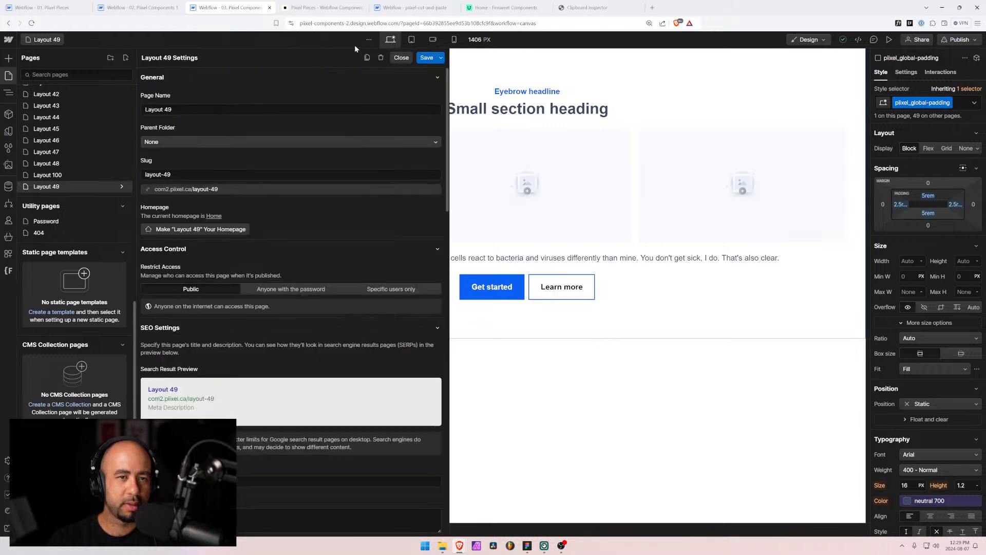
left_click(367, 57)
triple_click(198, 109)
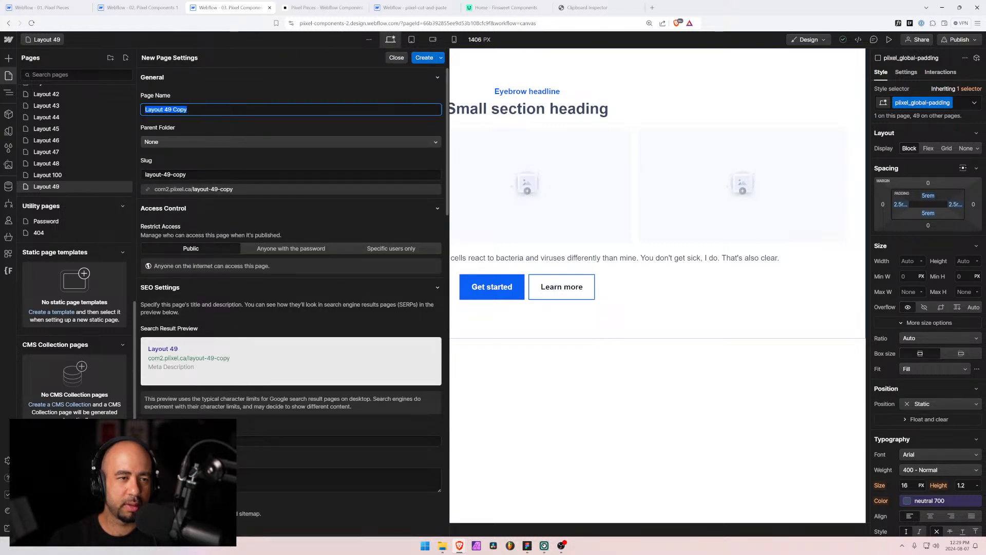
left_click(168, 110)
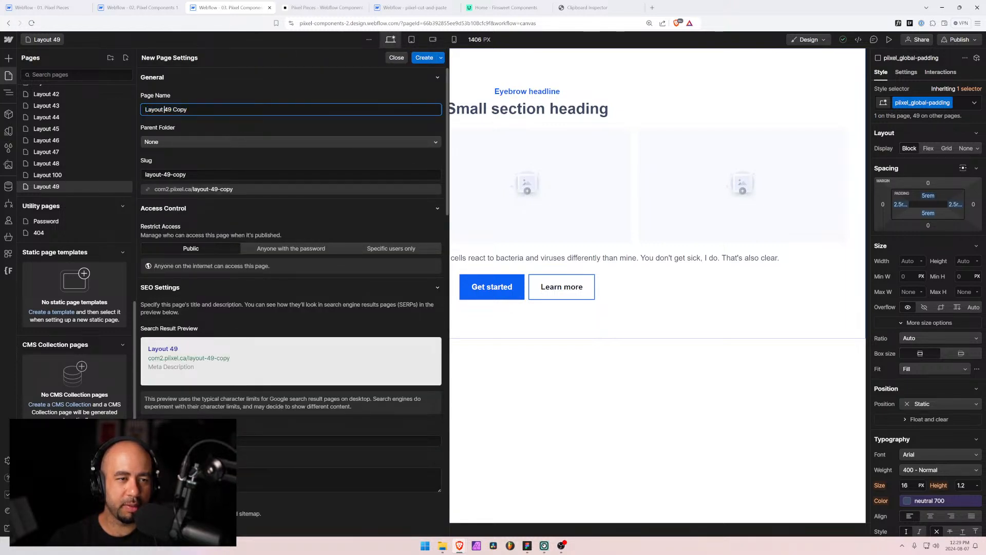
left_click_drag(164, 109, 260, 115)
type("50")
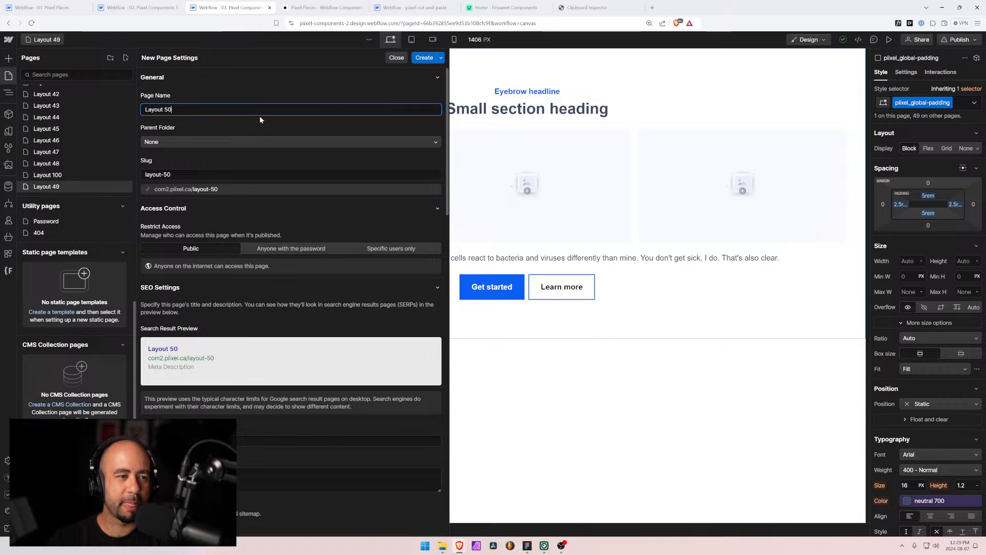
key("Return")
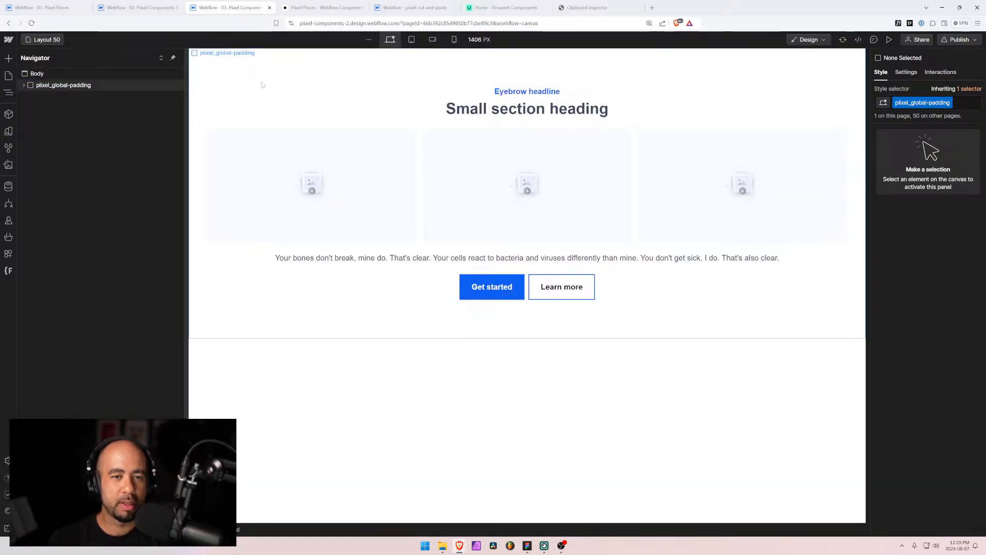
Switch to Figma and examine the Layout 50 frame's heading, checklist items and buttons beside the Layout 49 design
key("alt+Tab")
key("alt+Tab")
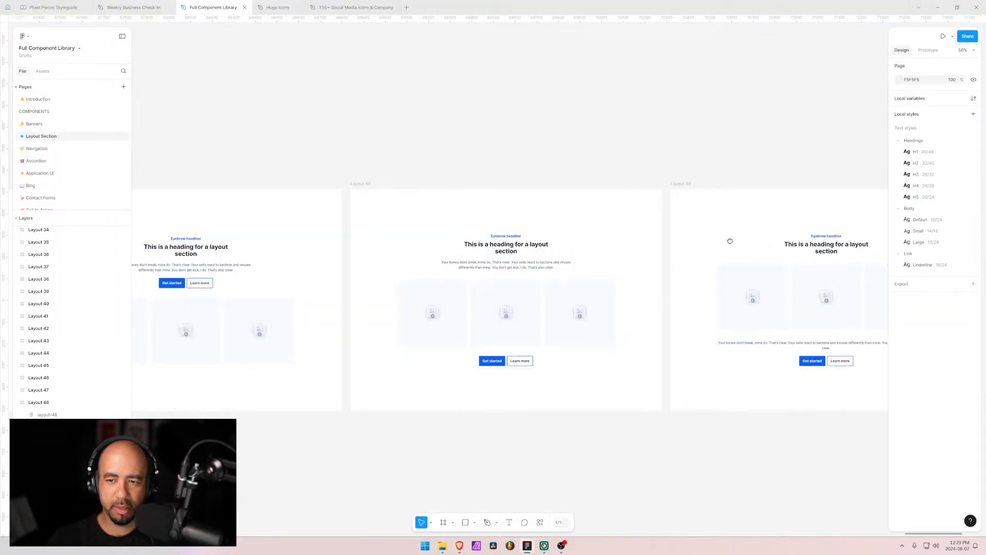
left_click_drag(730, 241, 254, 191)
scroll(569, 218, "up", 3)
scroll(647, 326, "down", 2)
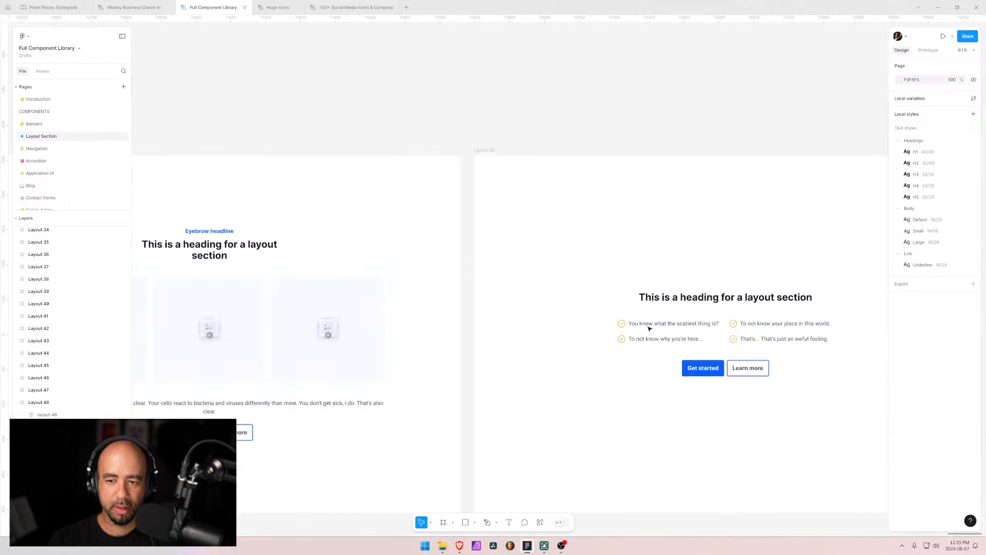
left_click_drag(702, 300, 593, 233)
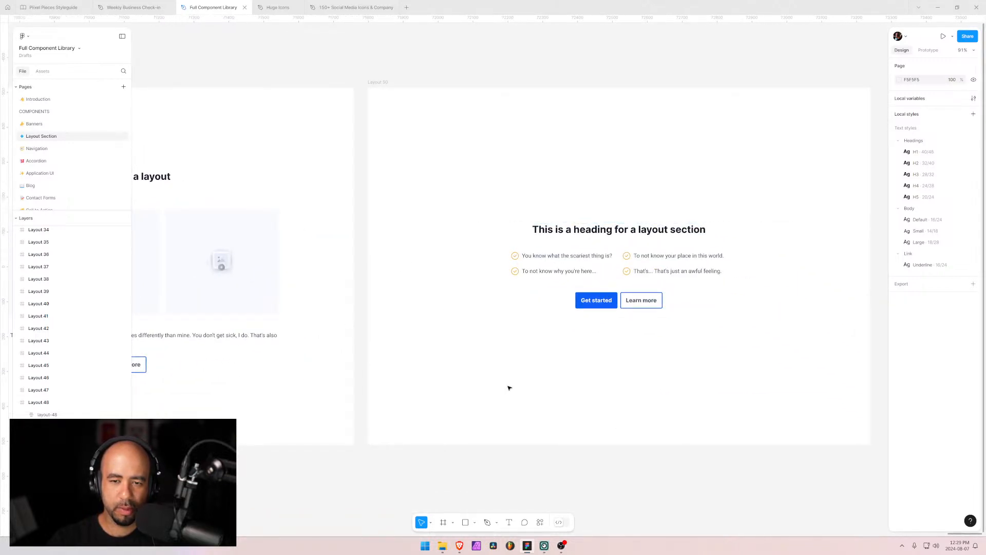
scroll(507, 383, "down", 3)
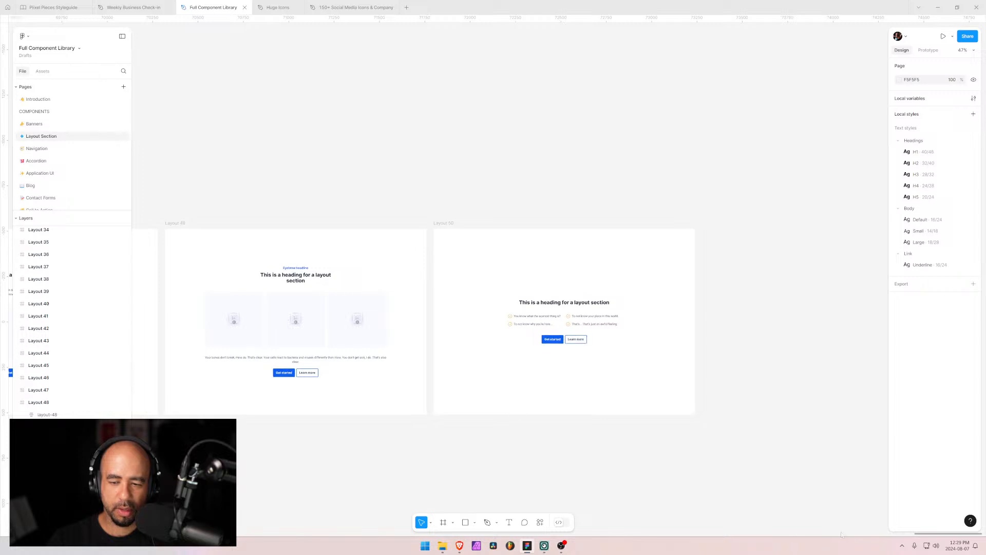
Examine the content group of the Layout 7 frame, including its heading and bullets, and compare it with the Layout 50 design
left_click_drag(934, 537, 252, 534)
scroll(460, 324, "left", 10)
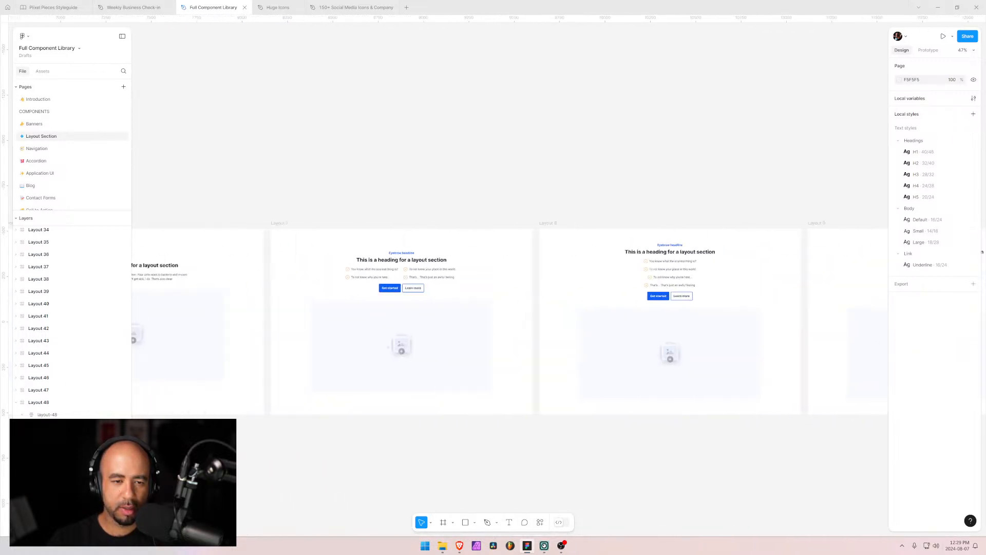
left_click(581, 276)
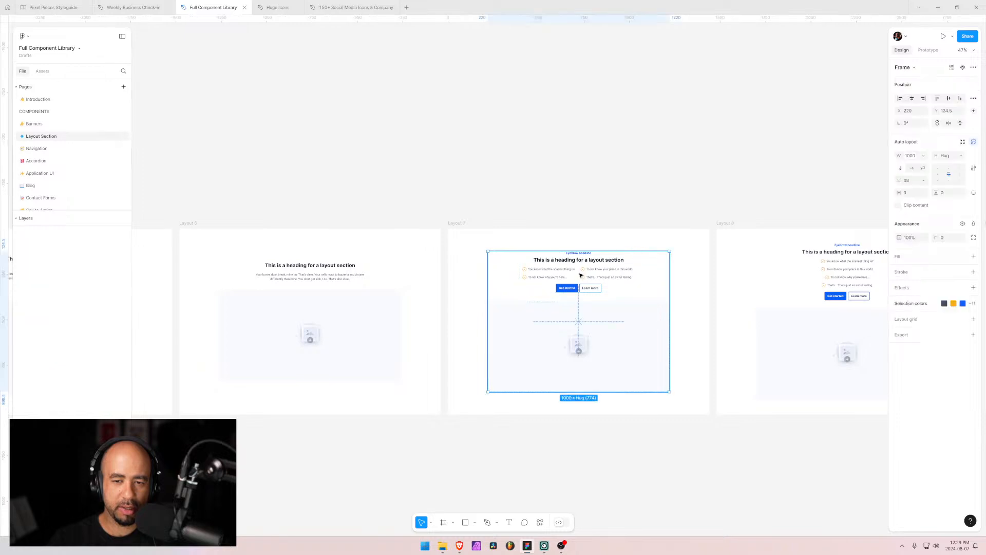
double_click(580, 275)
double_click(581, 276)
left_click(529, 256)
double_click(529, 255)
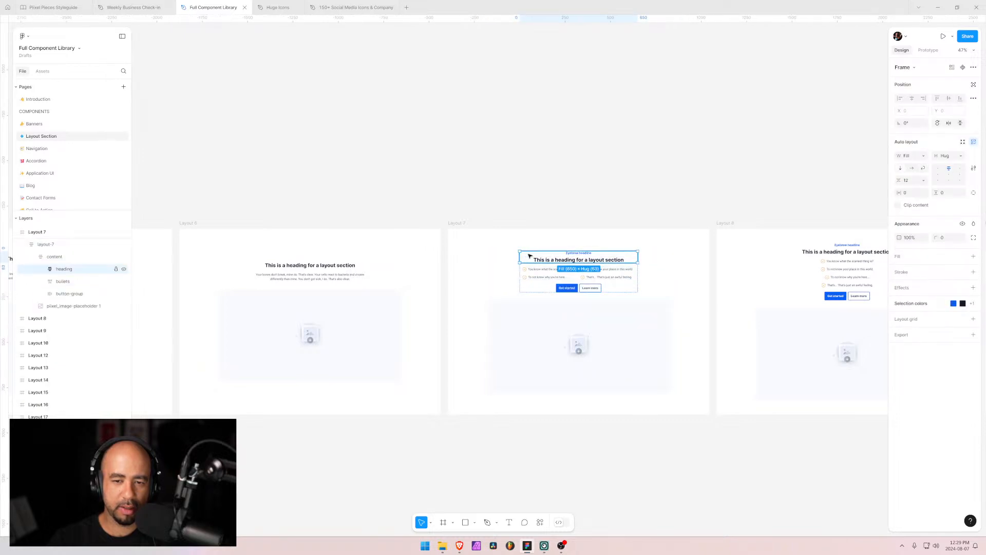
left_click(528, 279)
key("Escape")
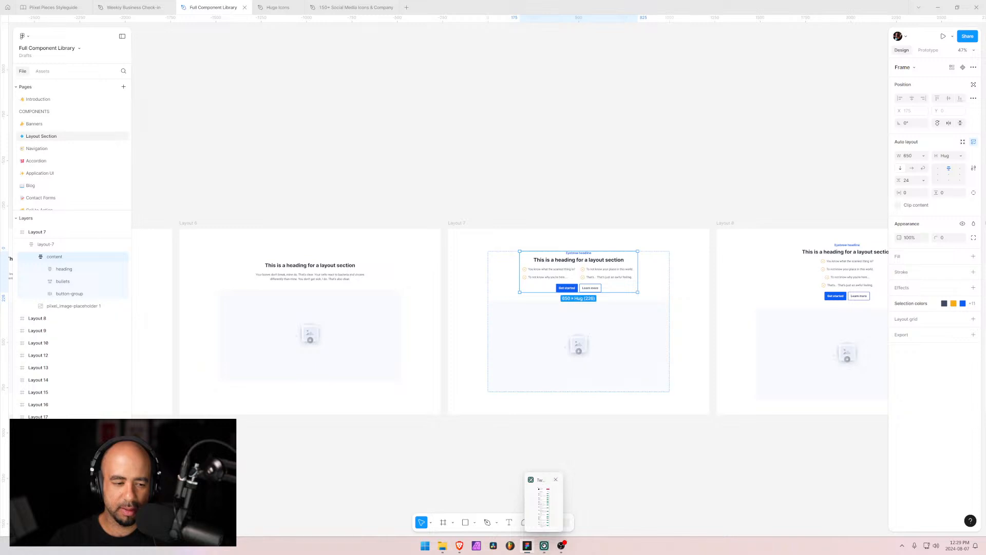
scroll(508, 319, "right", 20)
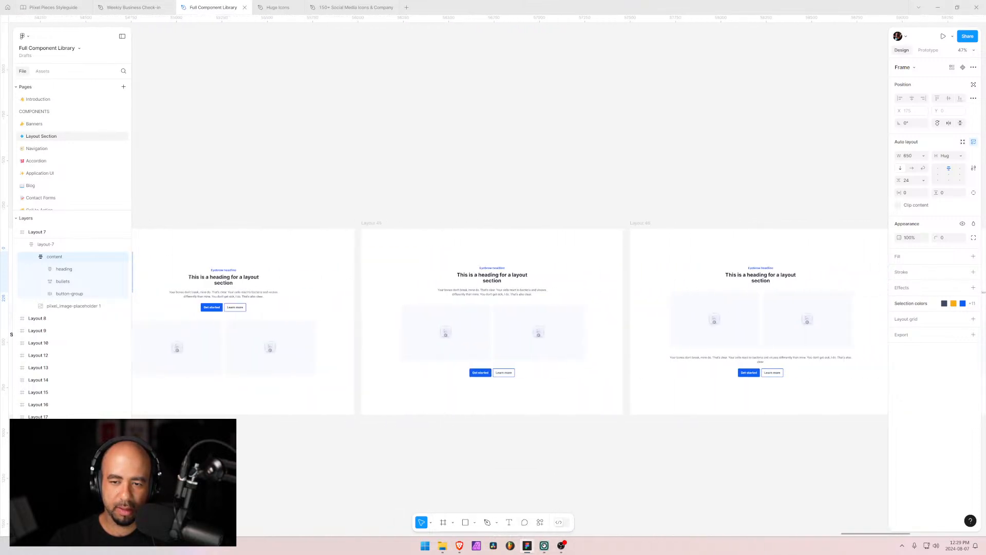
scroll(509, 319, "right", 20)
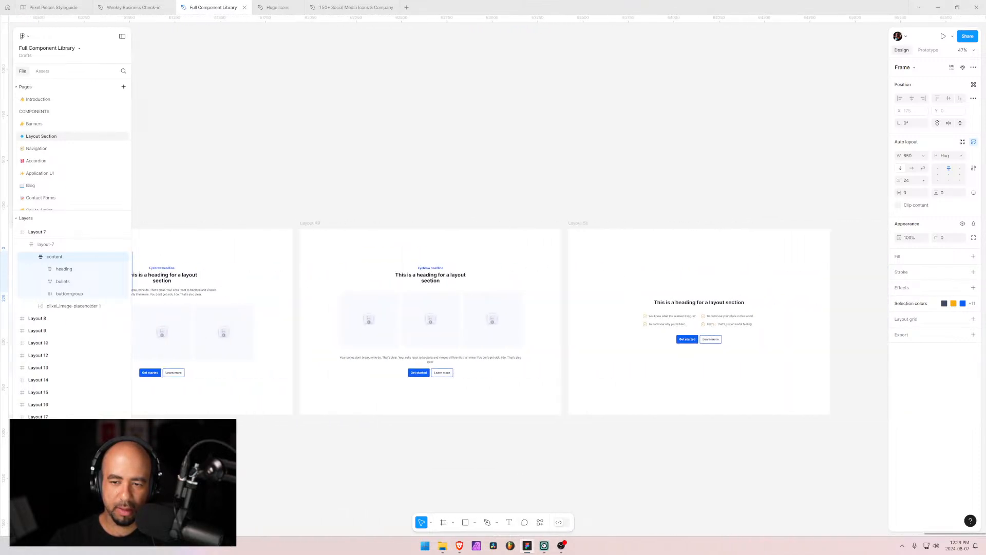
scroll(508, 318, "left", 20)
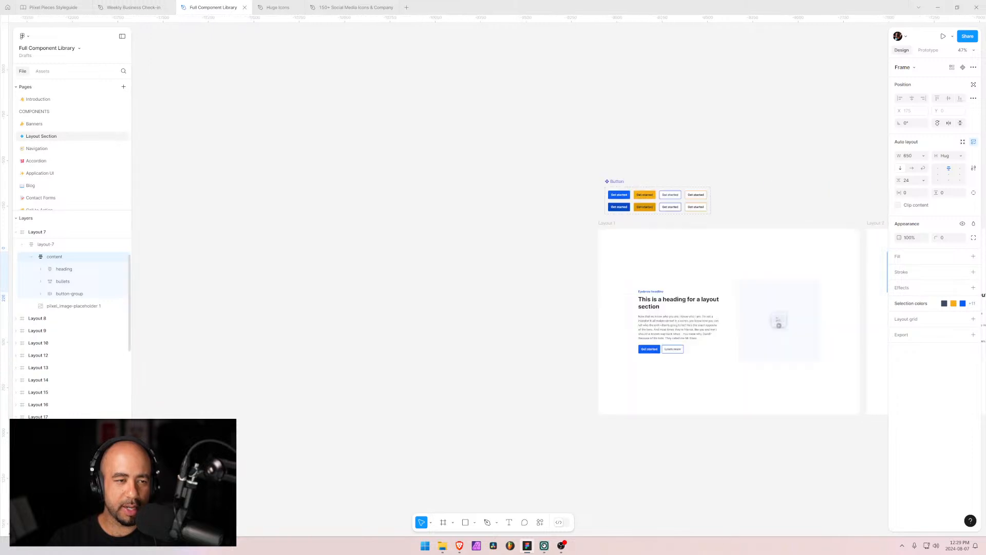
scroll(509, 319, "right", 15)
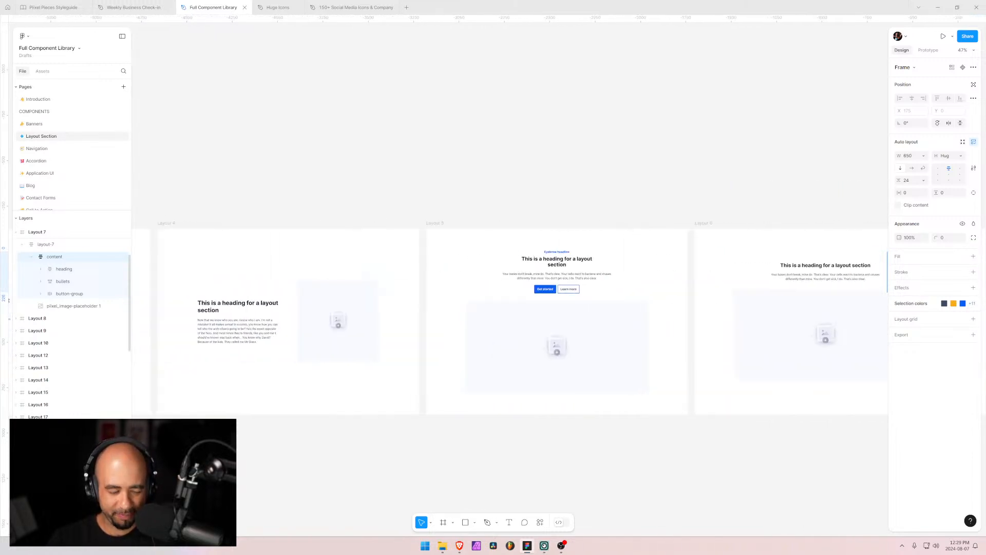
Switch to Webflow, open the Layout 7 page and expand layout-7_content to show its child elements
key("alt+Tab")
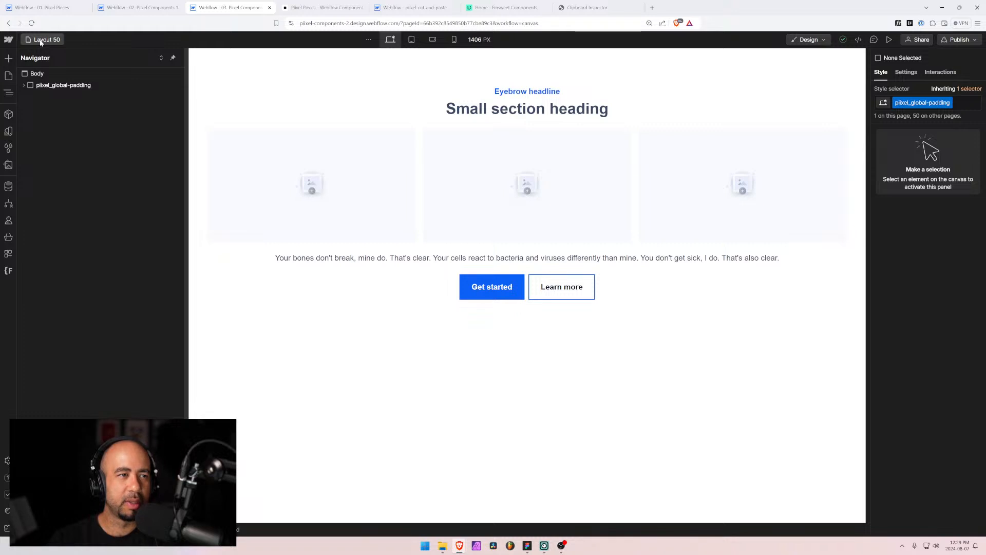
left_click(41, 40)
left_click(51, 190)
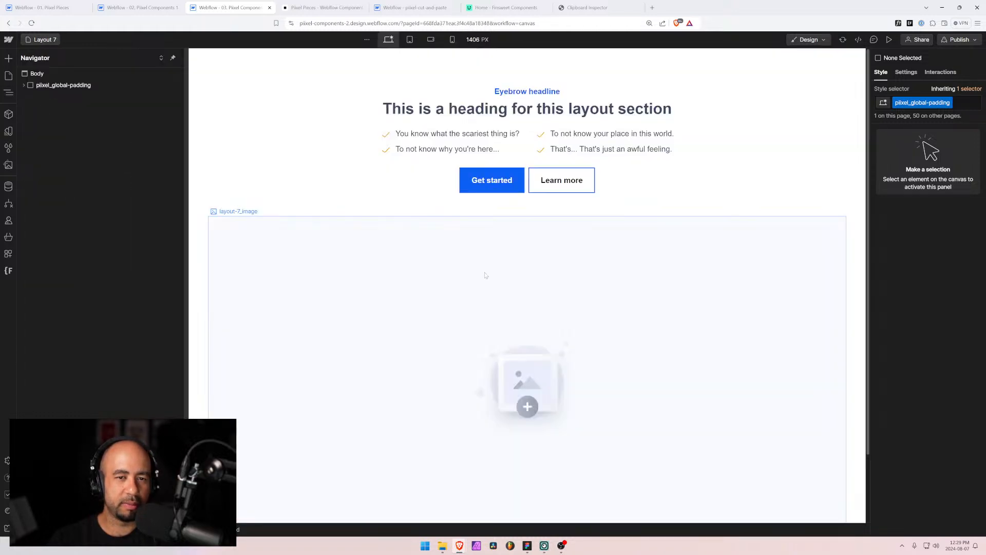
left_click(439, 166)
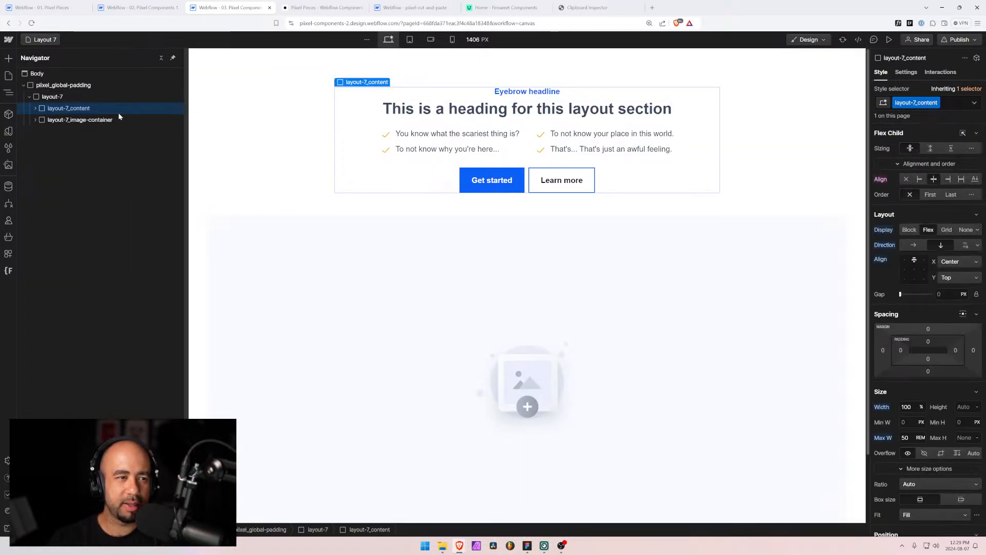
left_click(32, 108)
left_click(46, 119)
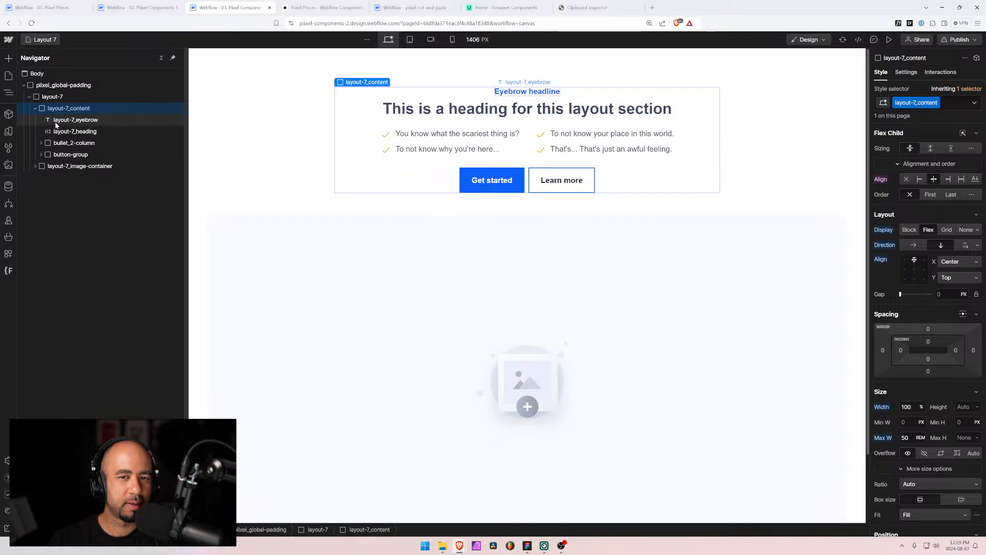
Wrap layout-7_heading in a div block and move layout-7_eyebrow into it above the heading
left_click(58, 131)
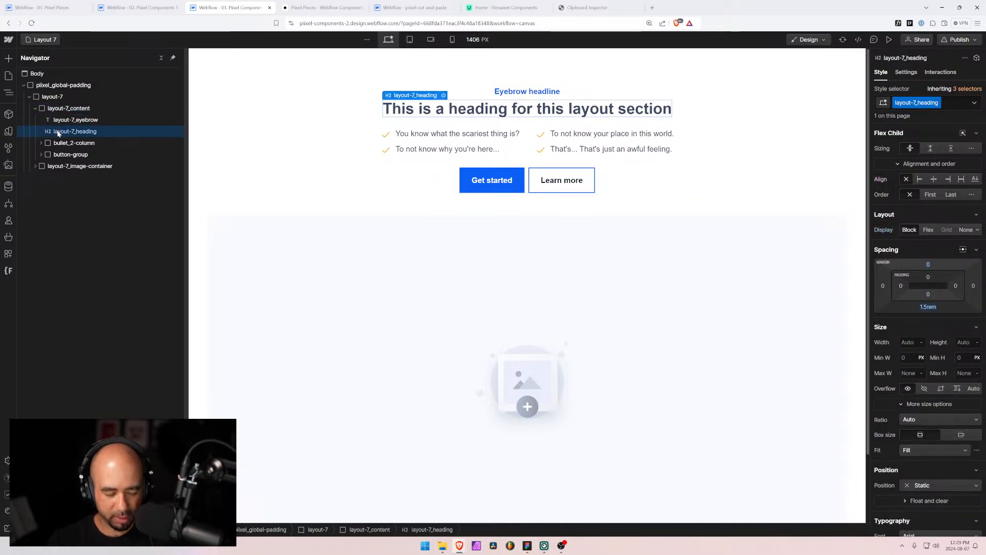
key("ctrl+alt+g")
left_click_drag(72, 121, 74, 139)
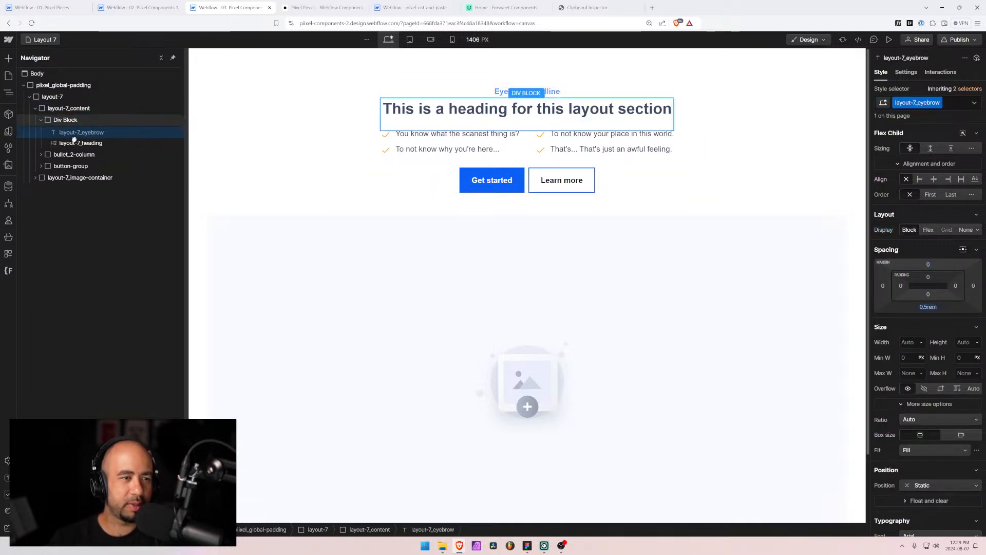
Give the div block around the eyebrow and heading the new class layout-7_header
left_click(65, 120)
key("ctrl+Return")
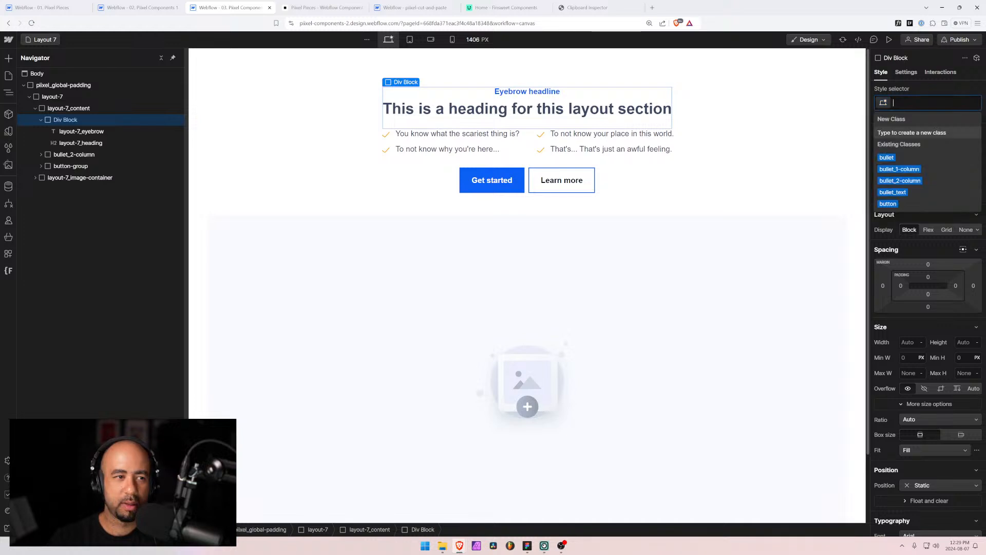
type("la")
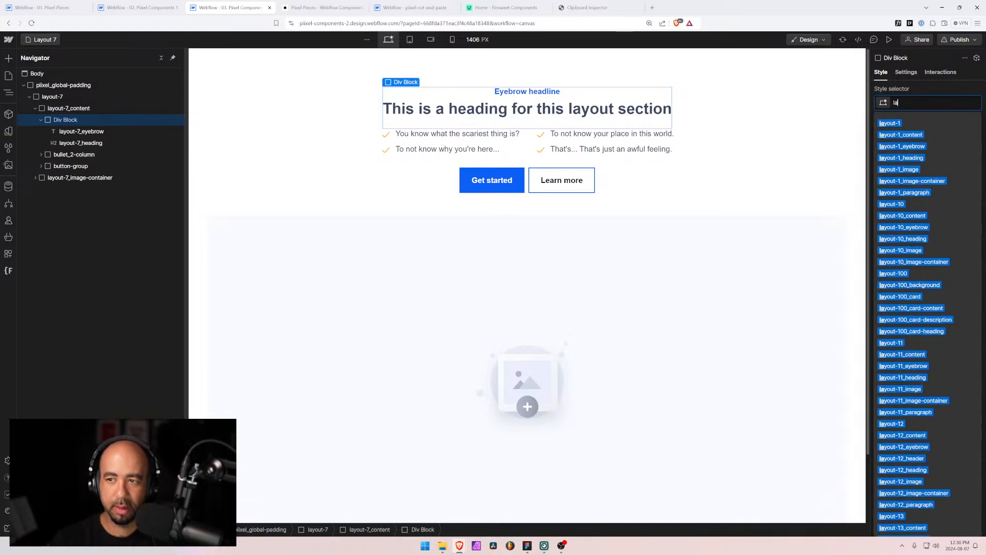
type("yout-j7")
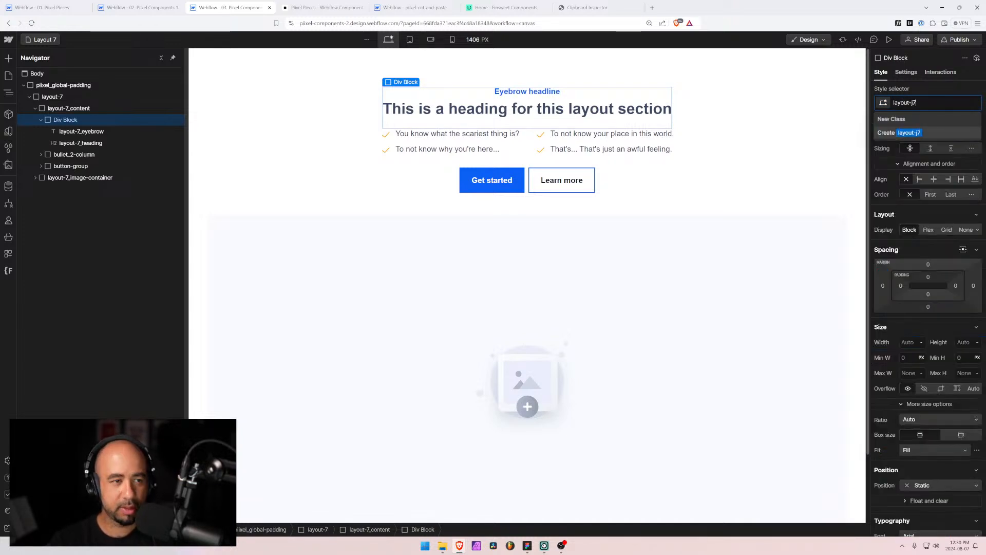
key("BackSpace")
key("BackSpace")
type("7_")
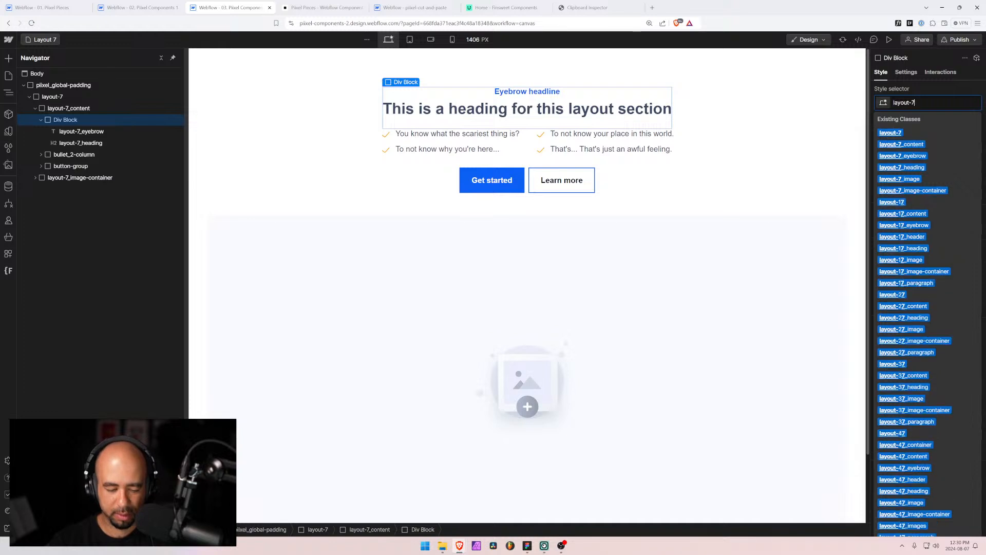
type("header")
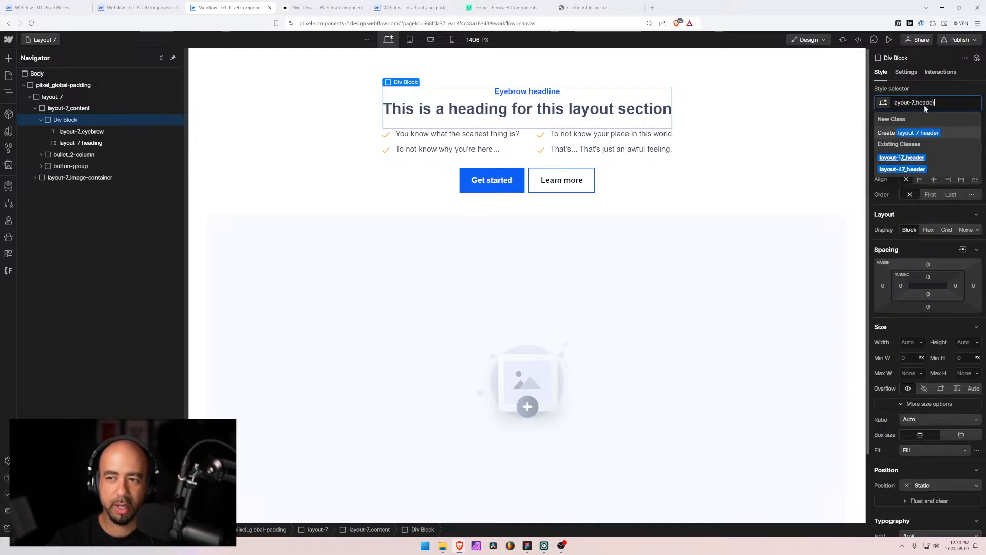
key("Return")
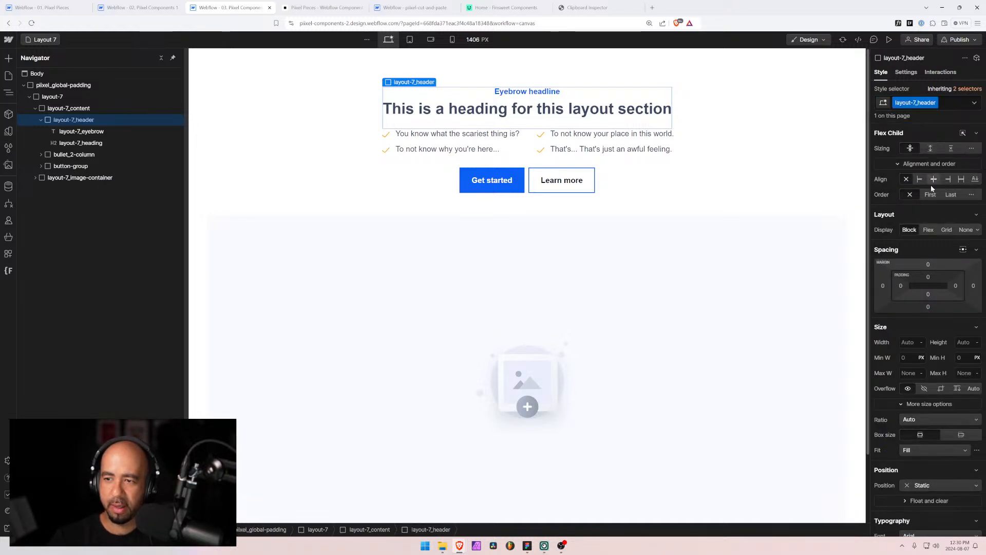
Make layout-7_header a vertical flex container aligned center and top, with a 0.5 rem gap
left_click(929, 230)
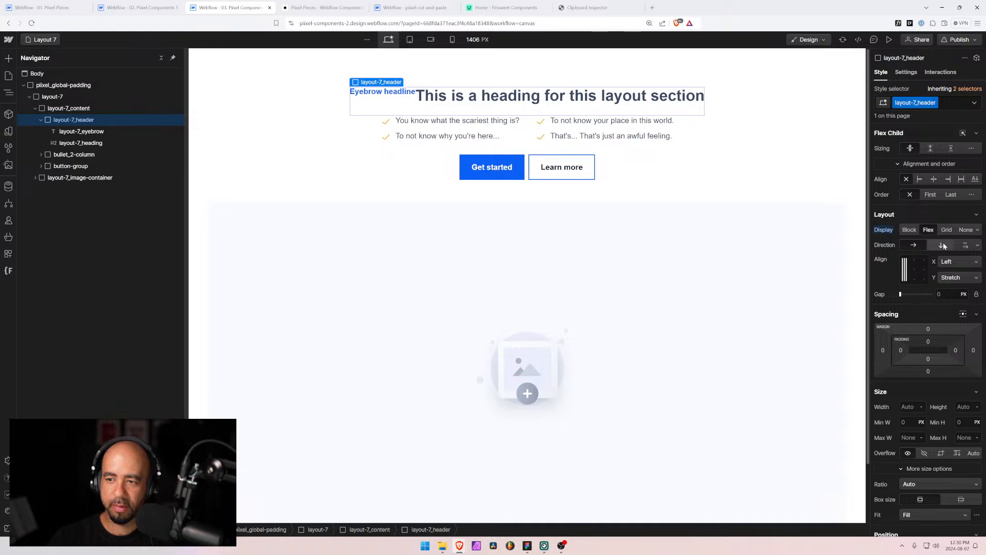
left_click(942, 245)
left_click(917, 263)
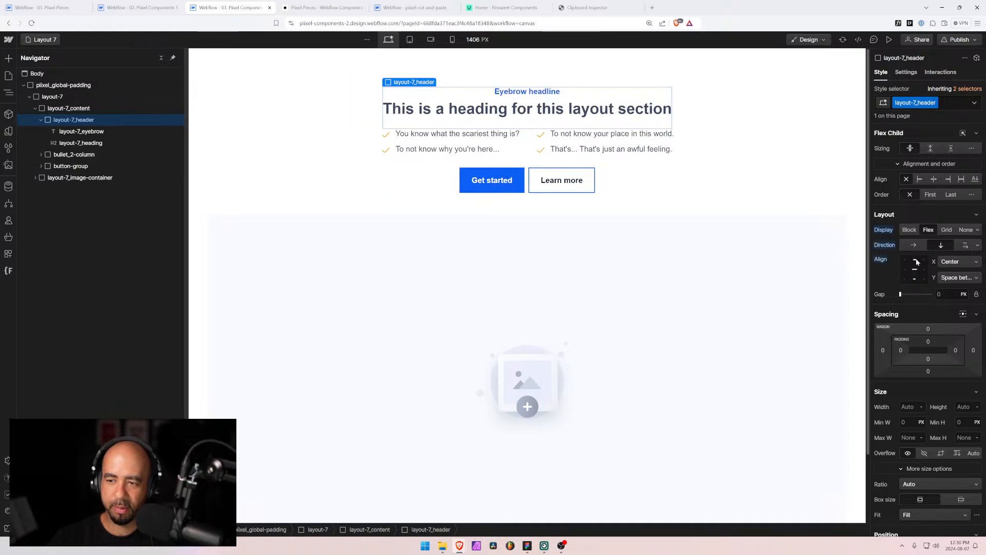
left_click(917, 263)
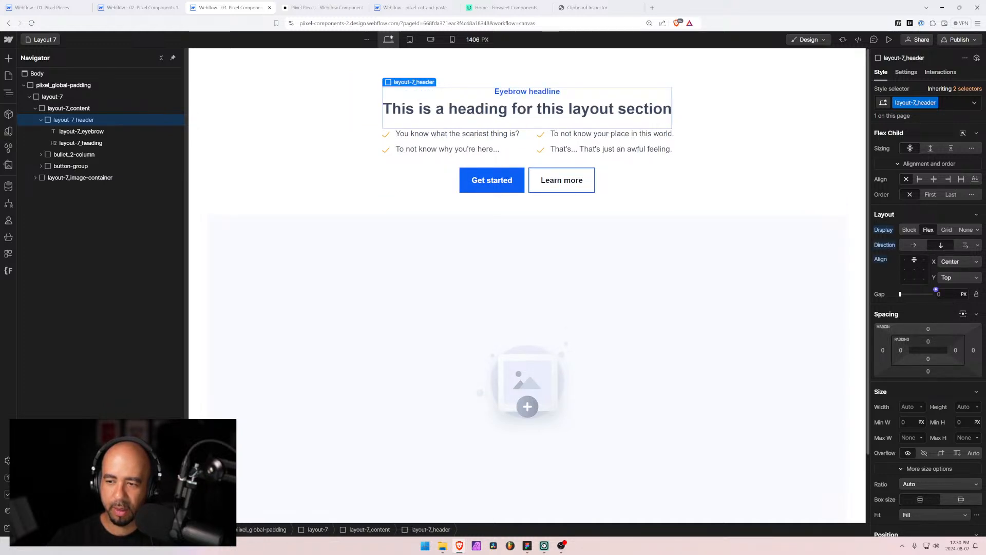
left_click(940, 294)
type("0.5rem")
key("Return")
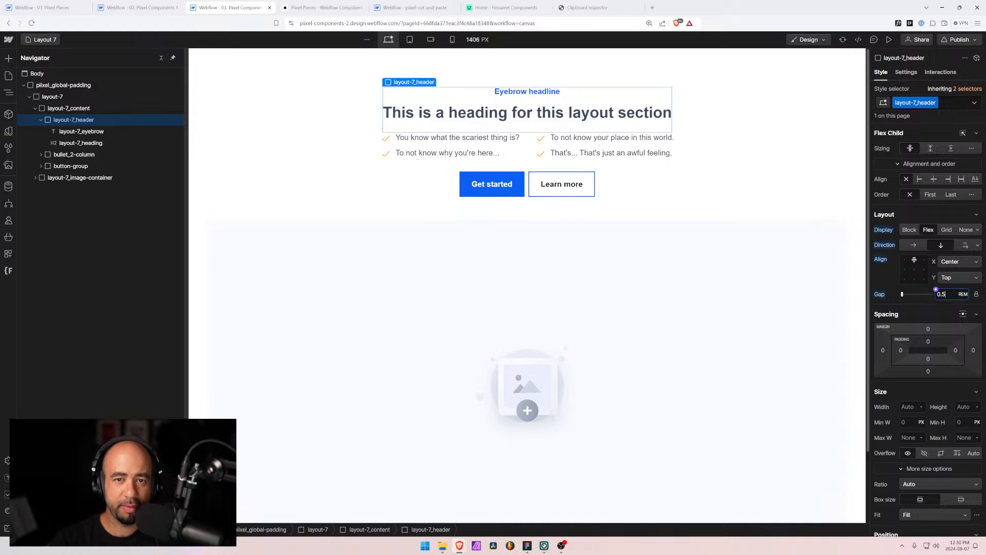
Set the bottom margin of layout-7_heading to 0 and reset the bottom margin of layout-7_eyebrow
left_click(585, 115)
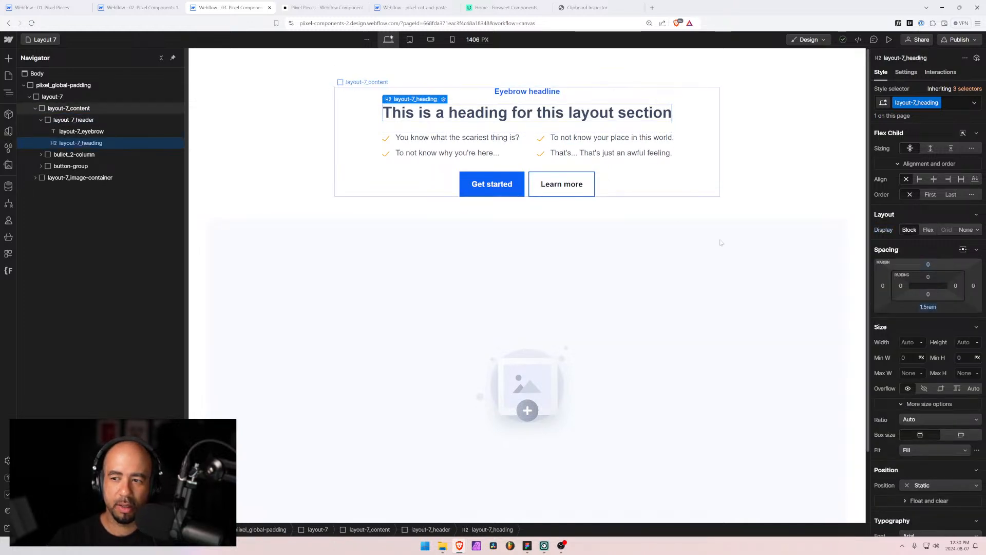
left_click(928, 307, "alt")
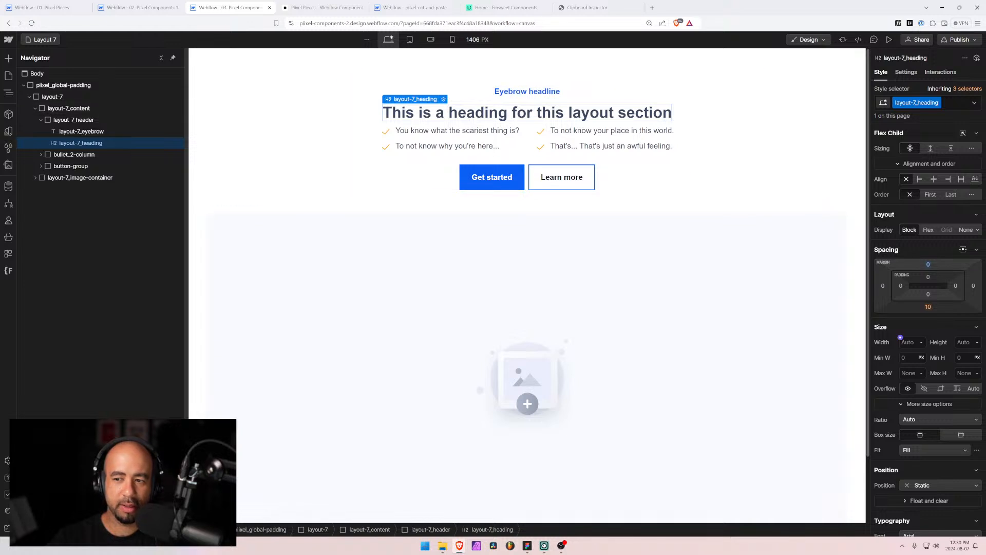
left_click(929, 307)
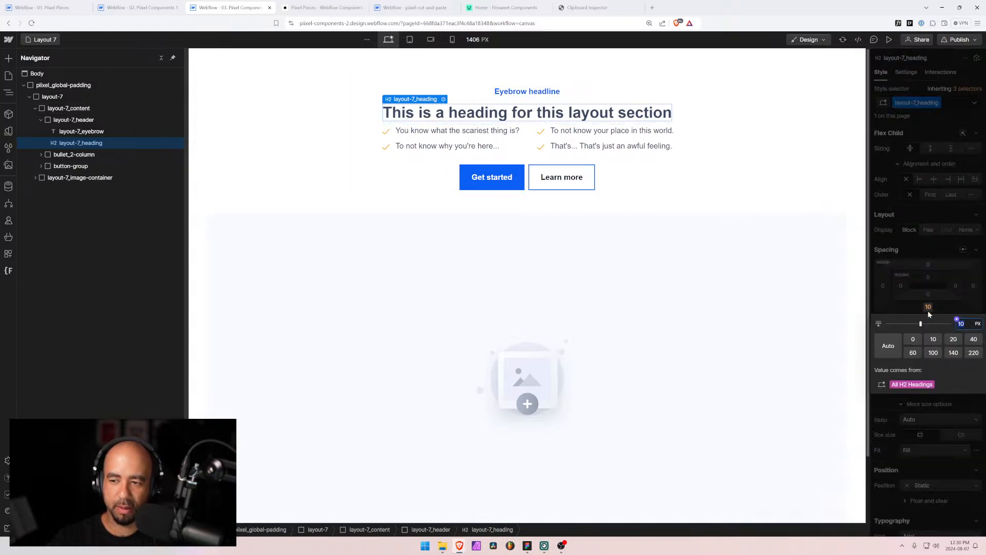
left_click(918, 338)
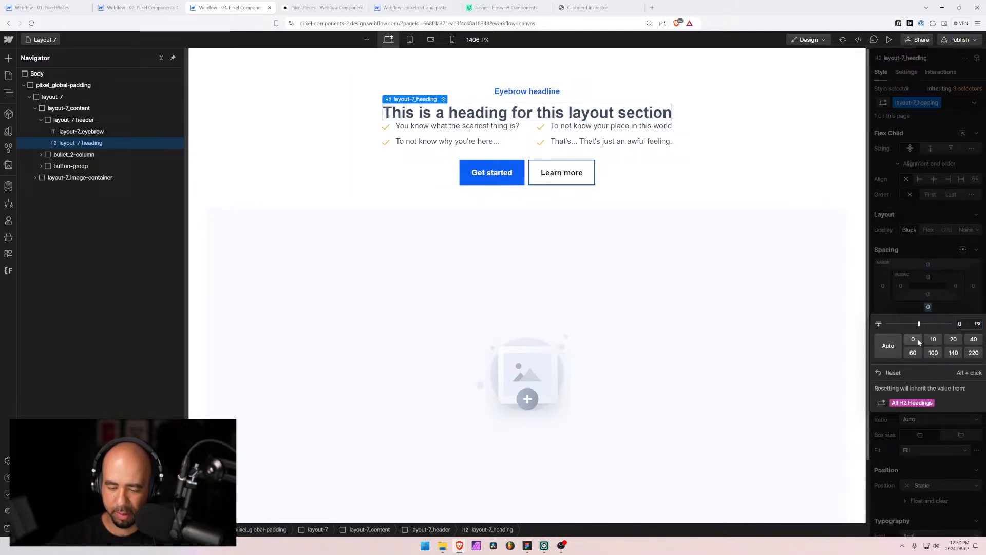
left_click(105, 131)
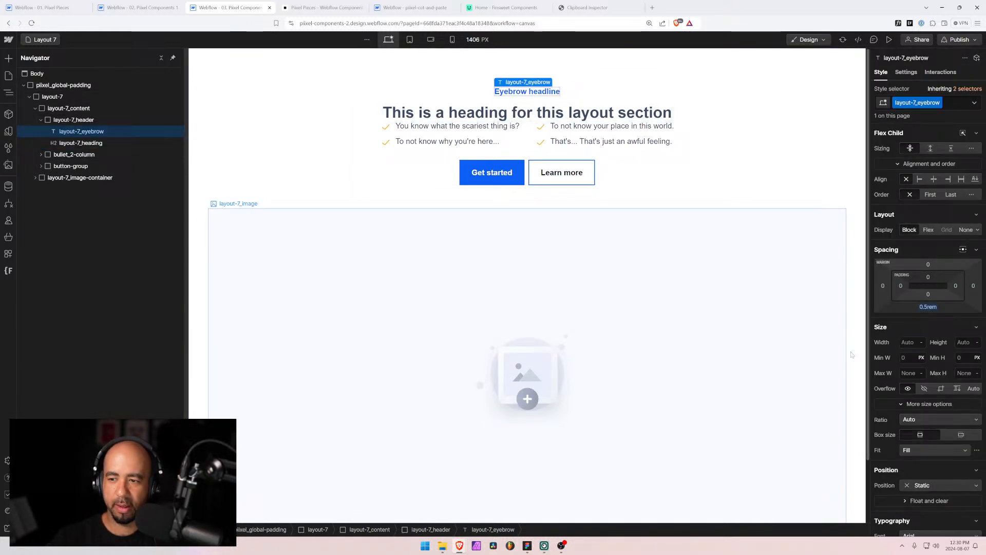
left_click(928, 306, "alt")
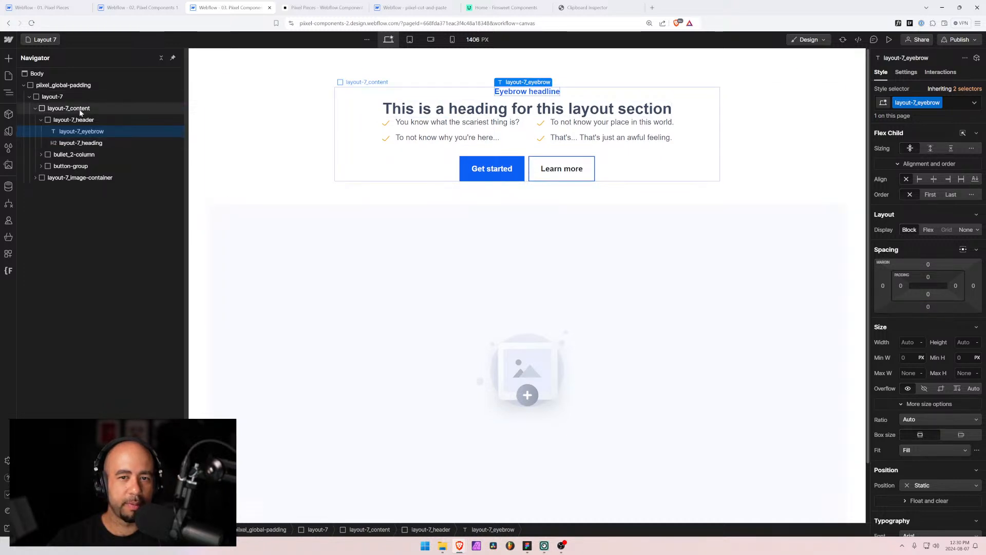
Set the flex gap of layout-7_content to 1.5 rem
left_click(80, 108)
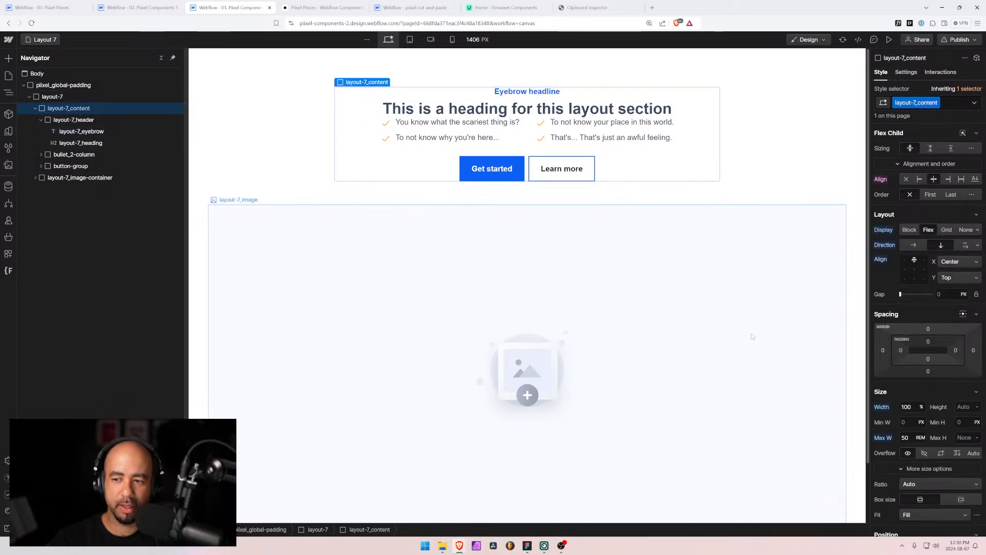
type("1.5re")
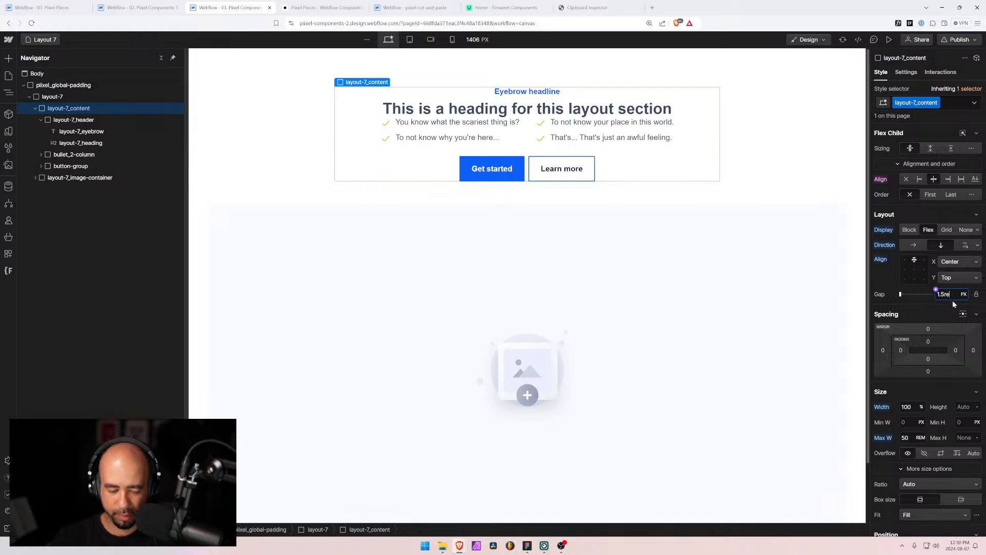
type("m")
key("Return")
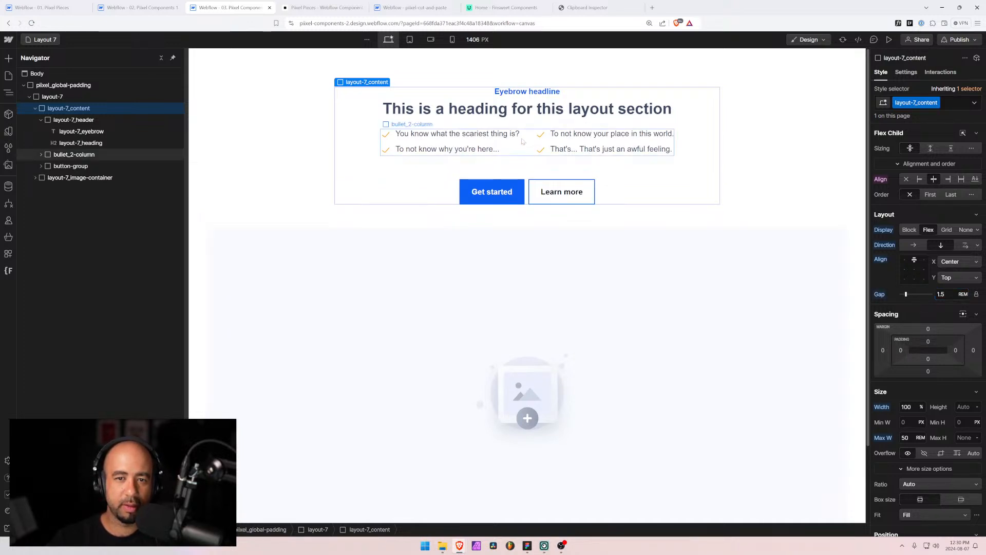
Select the bullet_2-column grid and check its layout, gap and margin settings
left_click(523, 141)
scroll(945, 220, "down", 3)
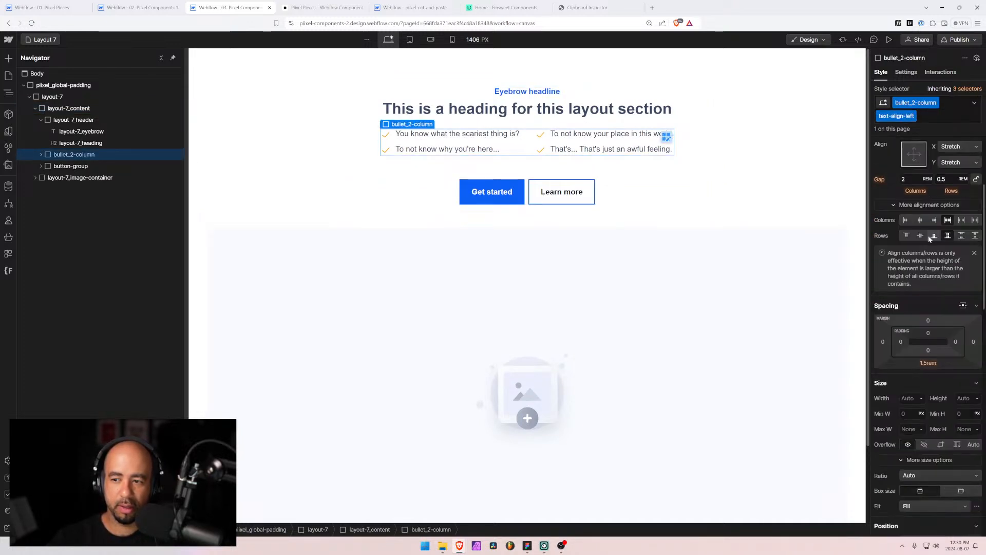
scroll(902, 280, "up", 3)
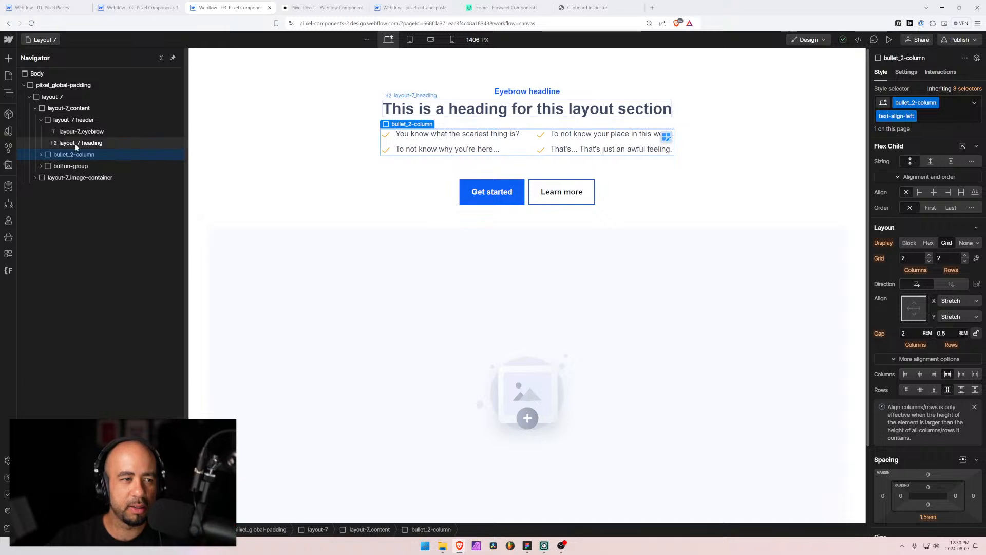
left_click(62, 167)
left_click(64, 157)
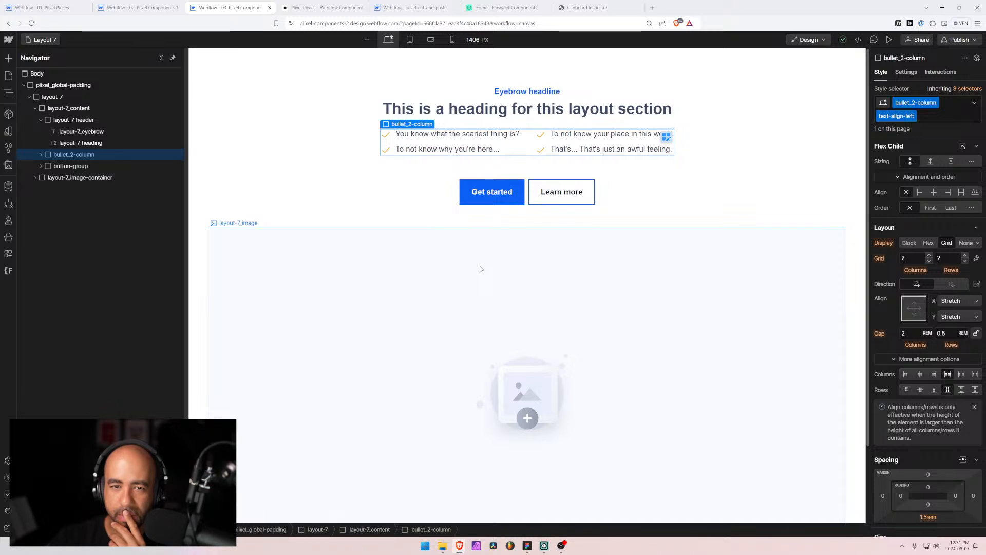
left_click(48, 40)
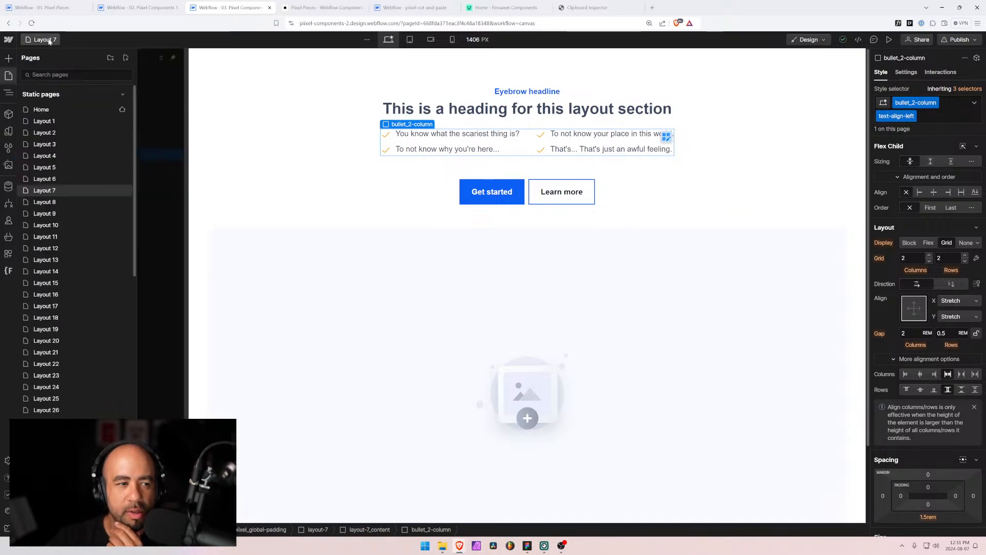
left_click(394, 301)
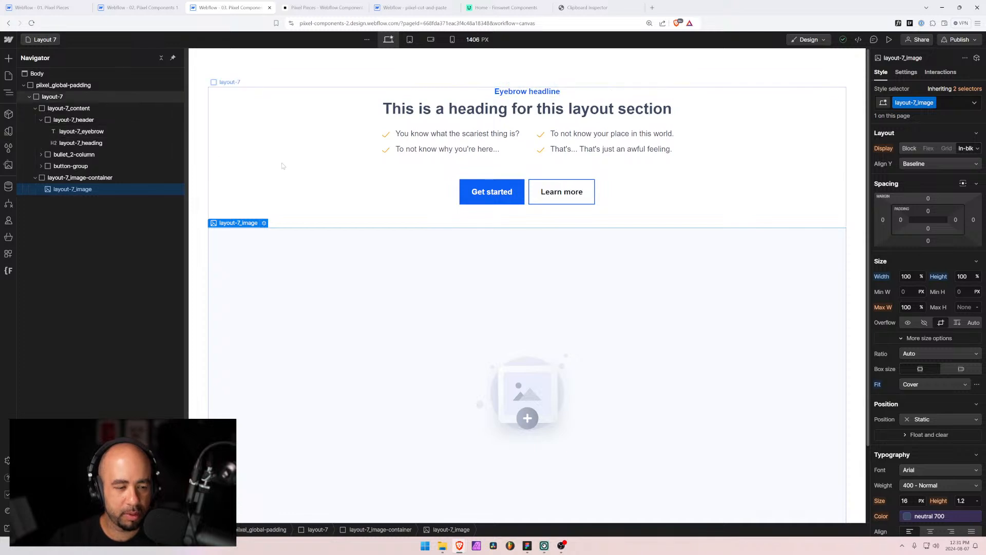
Switch to Figma and review the bullet lists in the Layout 2 and Layout 3 frames
key("alt+Tab")
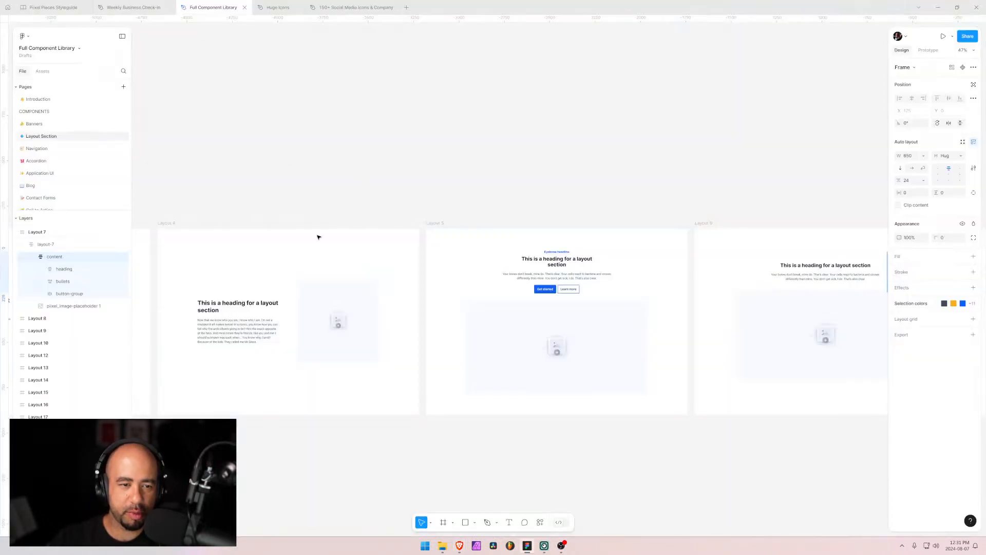
left_click(280, 285)
scroll(359, 257, "left", 8)
scroll(403, 252, "left", 9)
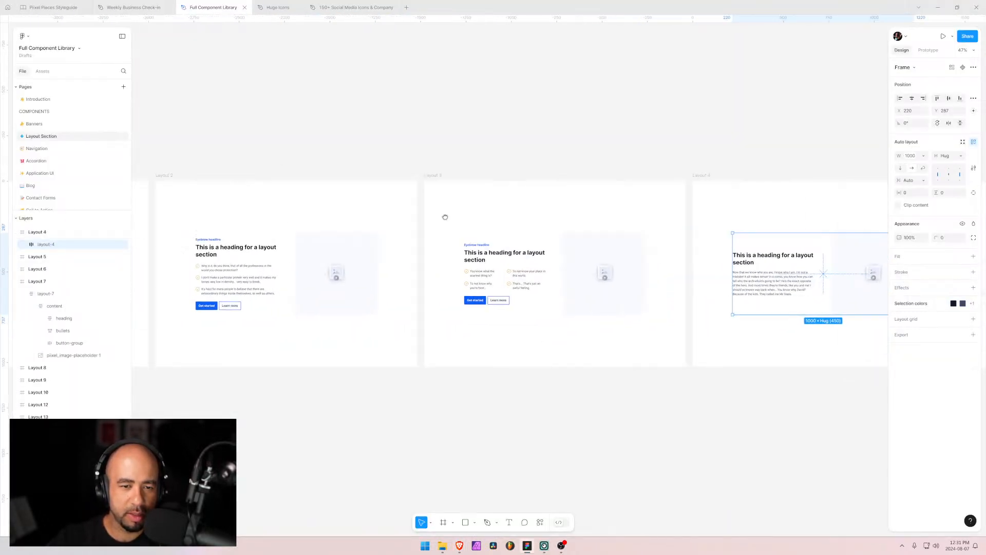
scroll(680, 237, "right", 1)
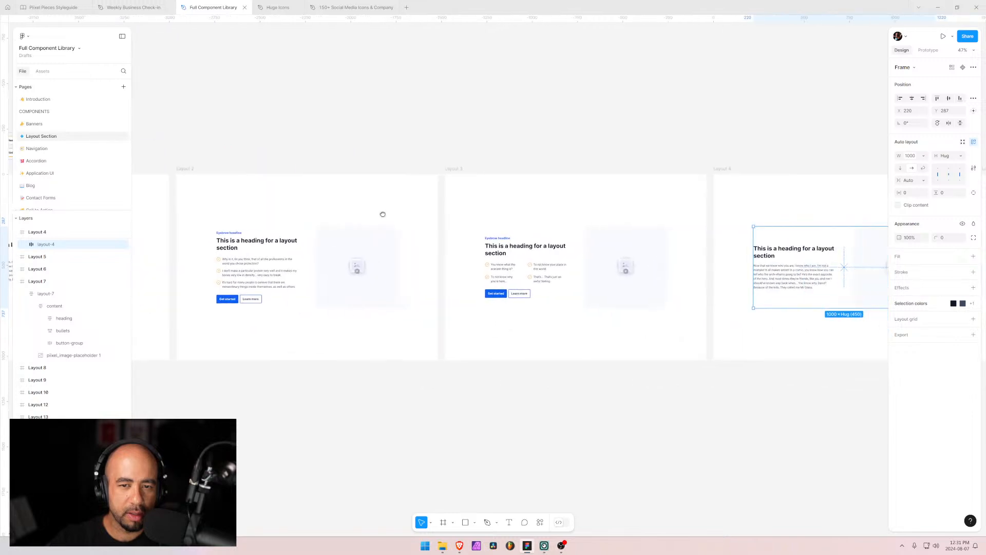
Switch back to Webflow, open the Layout 3 page and inspect the bullet_2-column grid's settings
key("alt+Tab")
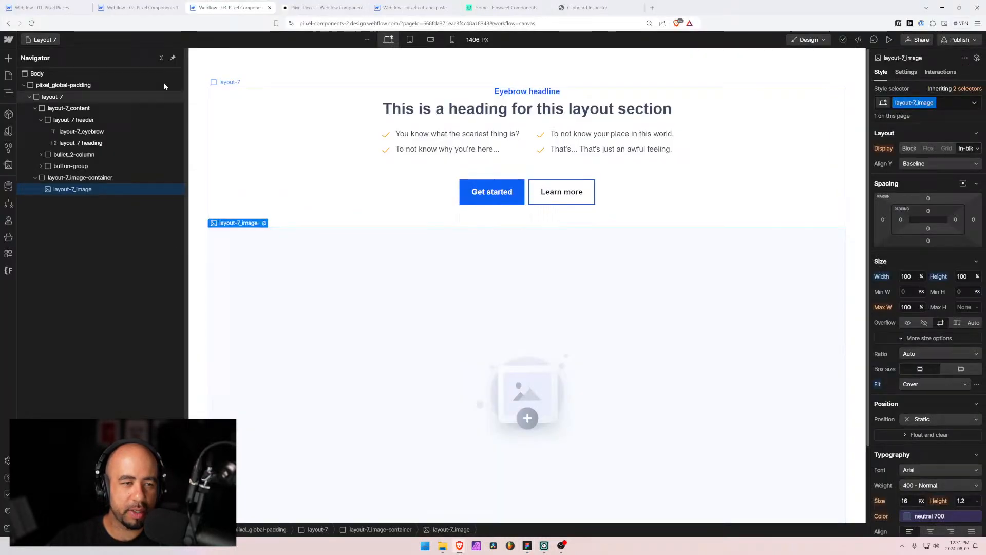
left_click(41, 39)
left_click(98, 148)
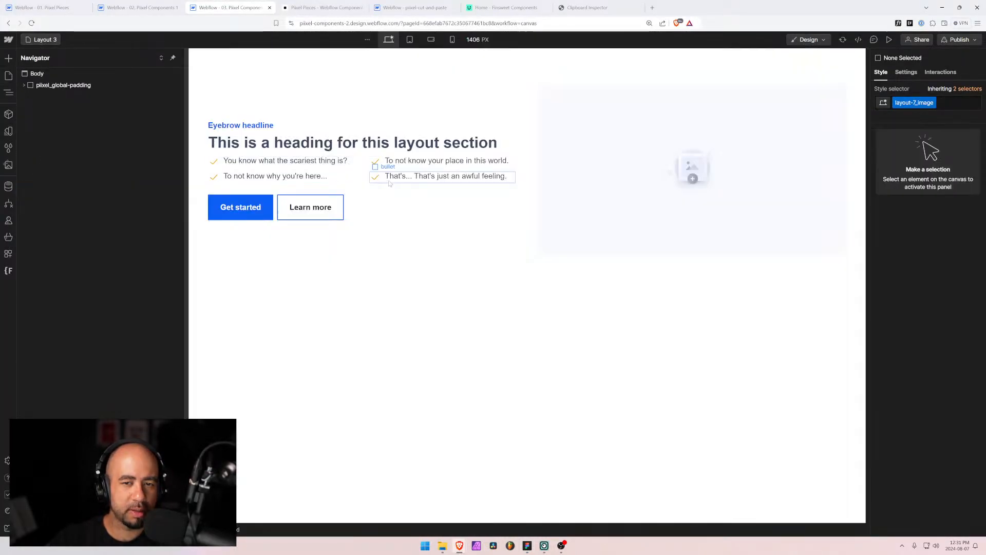
left_click(351, 173)
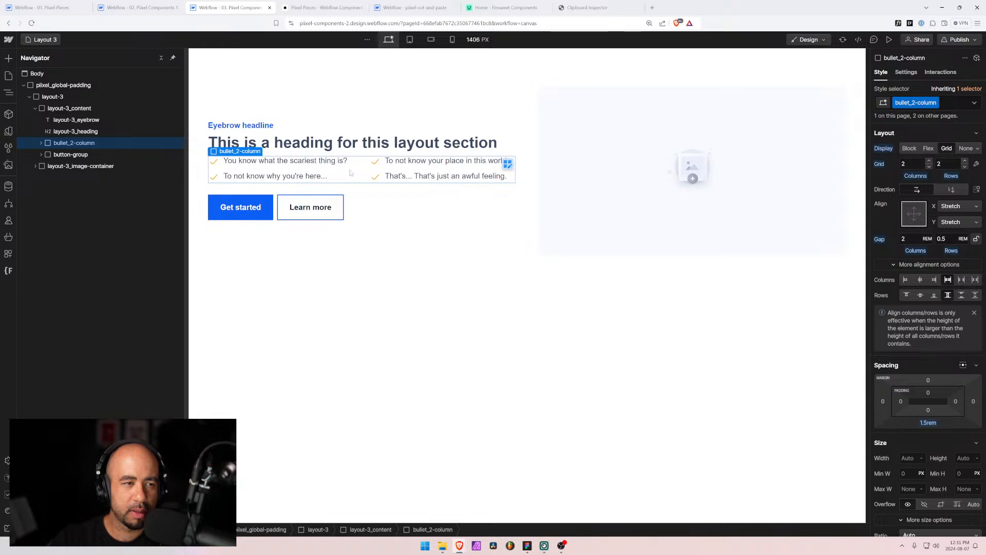
left_click(39, 142)
left_click(39, 143)
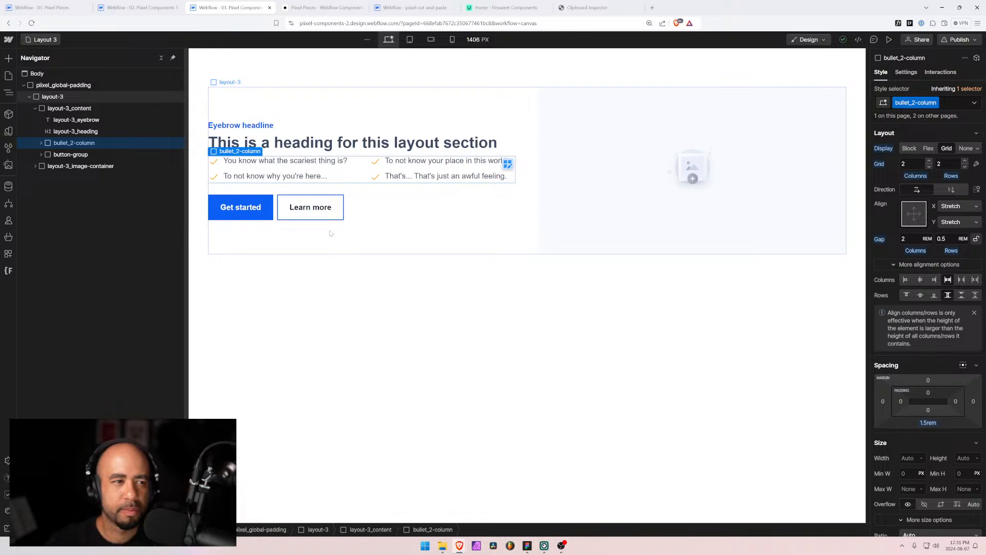
Open the Layout 2 page and inspect the bullet_1-column container's layout and spacing
left_click(43, 39)
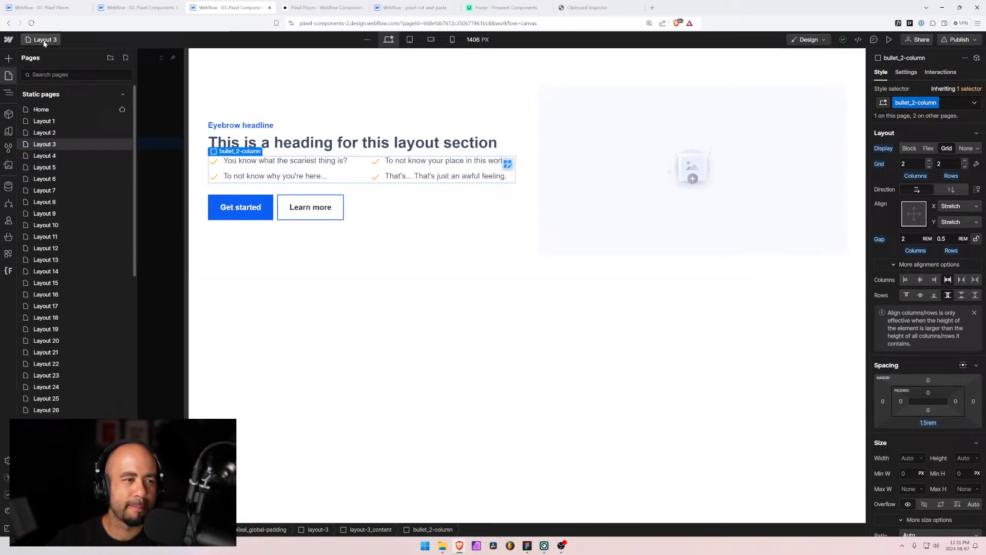
left_click(43, 133)
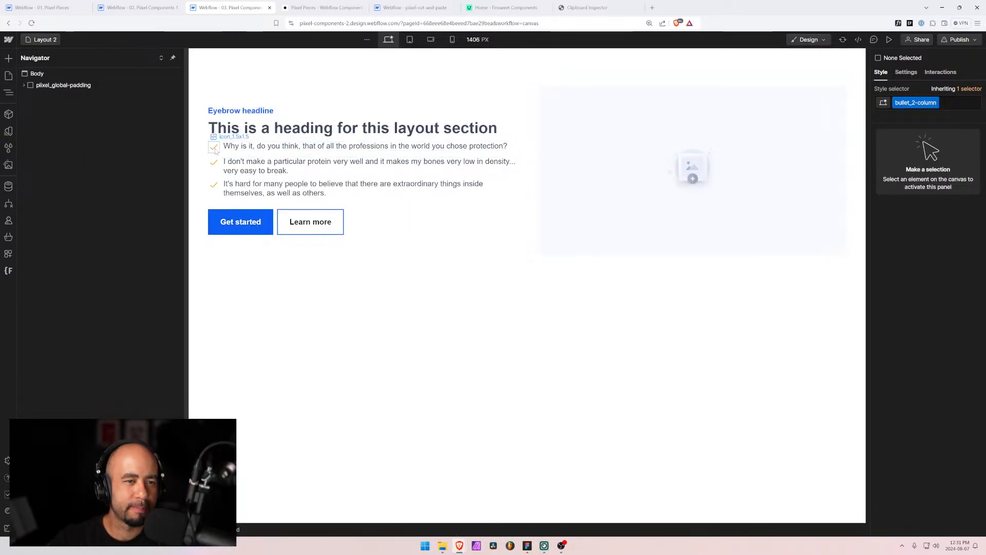
left_click(215, 148)
left_click(65, 146)
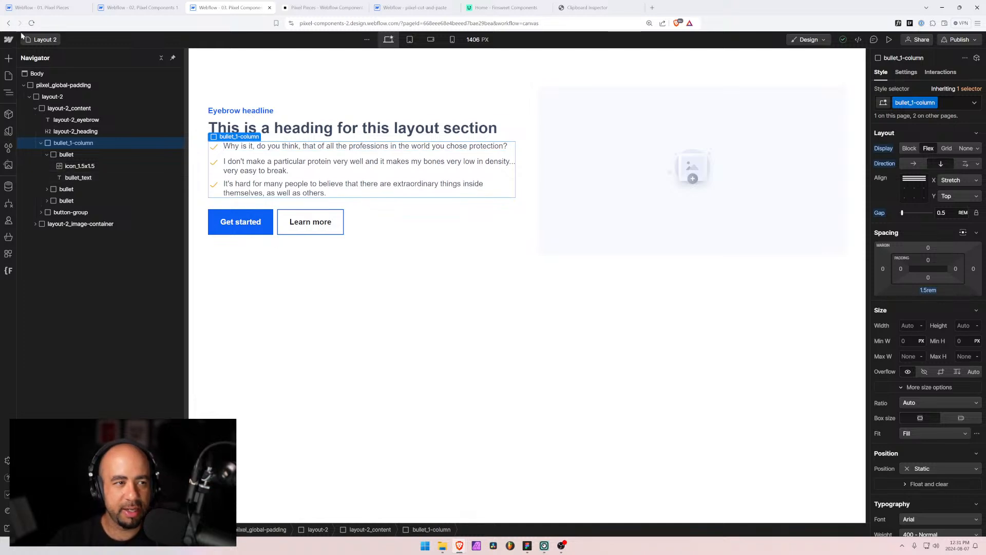
Reopen the Layout 7 page and check the settings of bullet_2-column and its first bullet
left_click(43, 40)
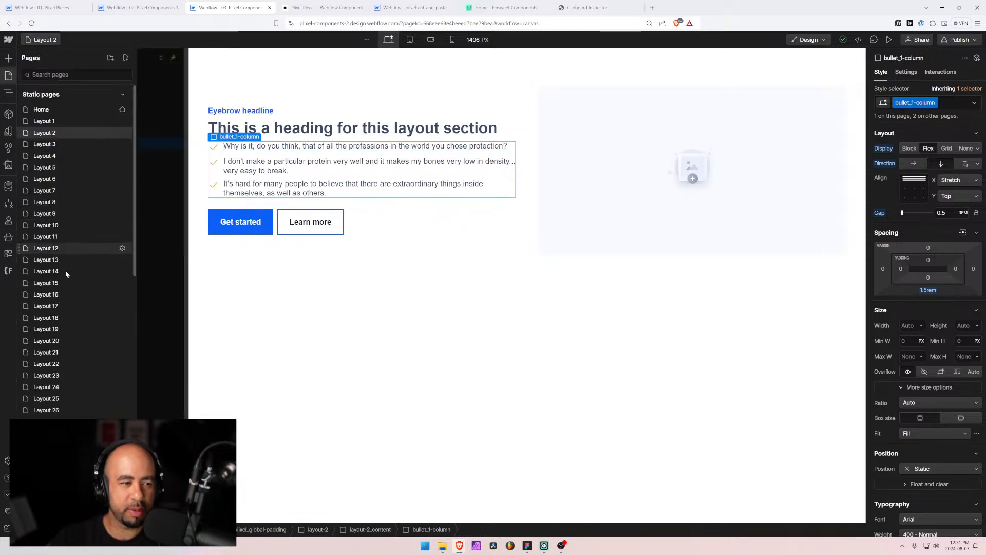
left_click(45, 190)
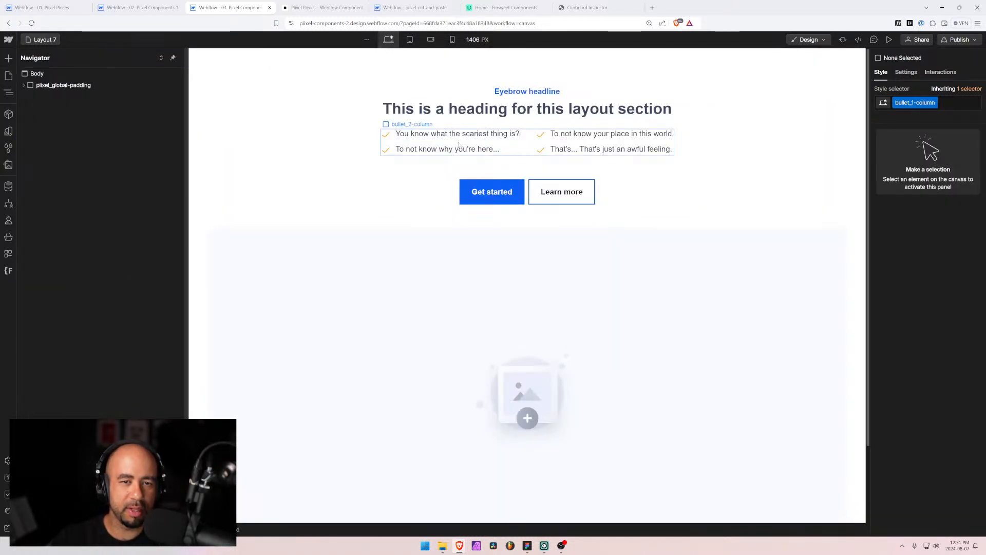
left_click(400, 145)
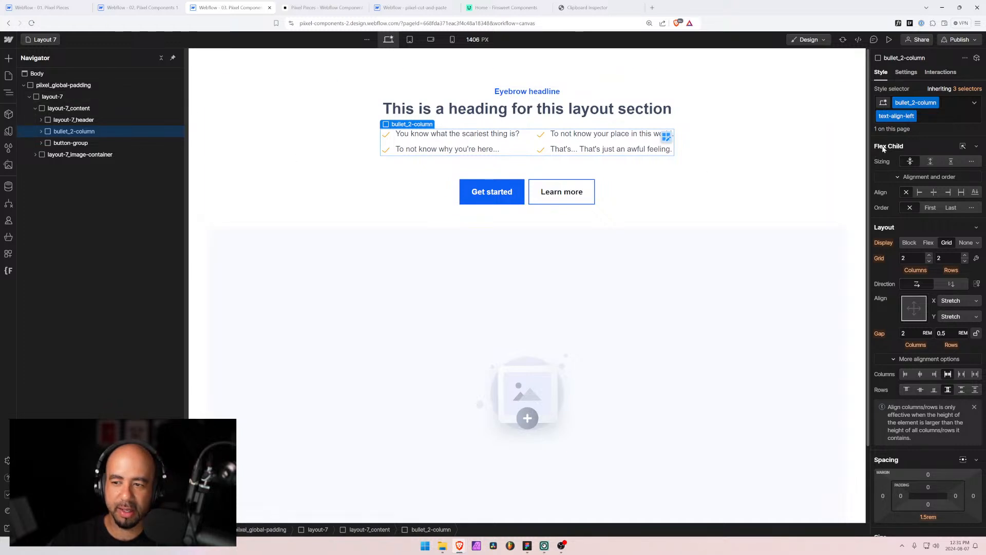
left_click(41, 132)
left_click(62, 144)
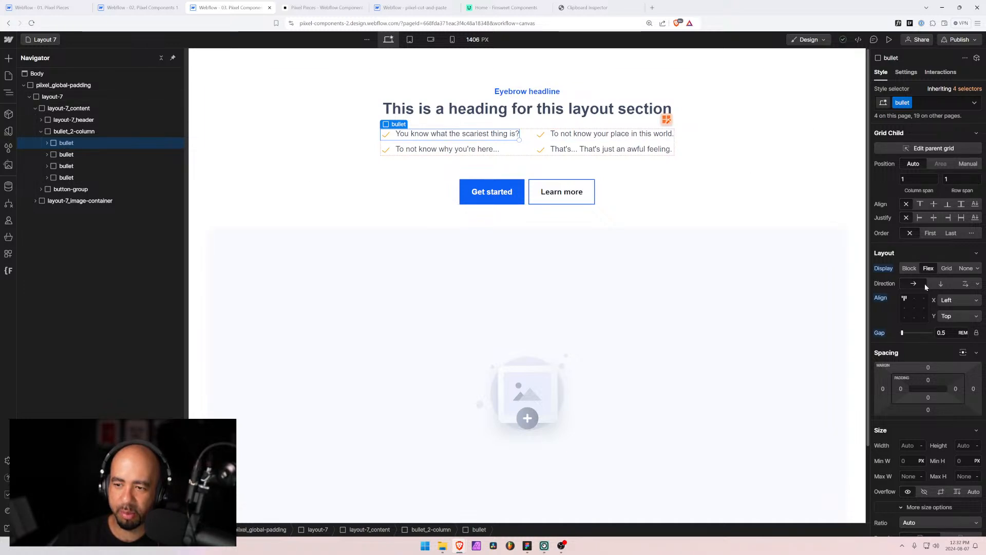
left_click(73, 132)
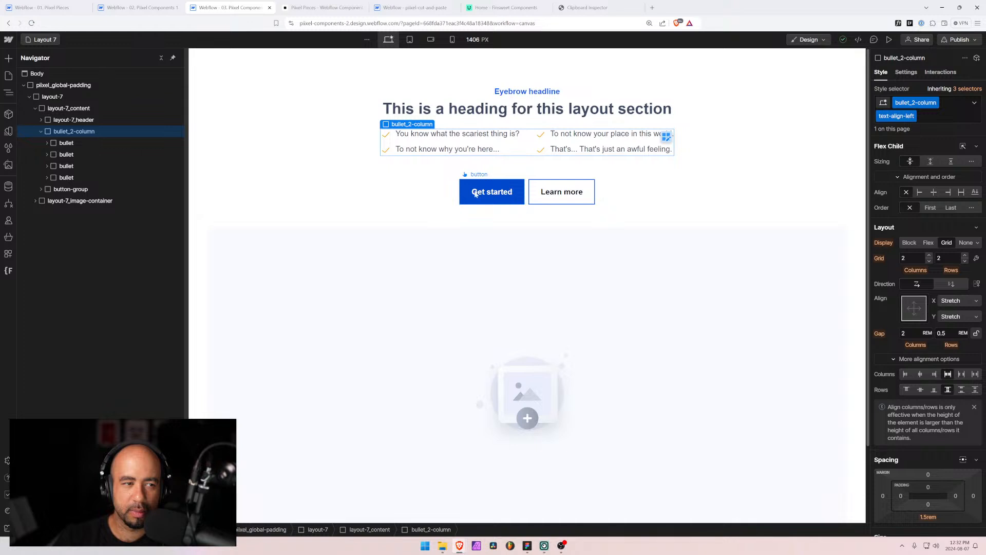
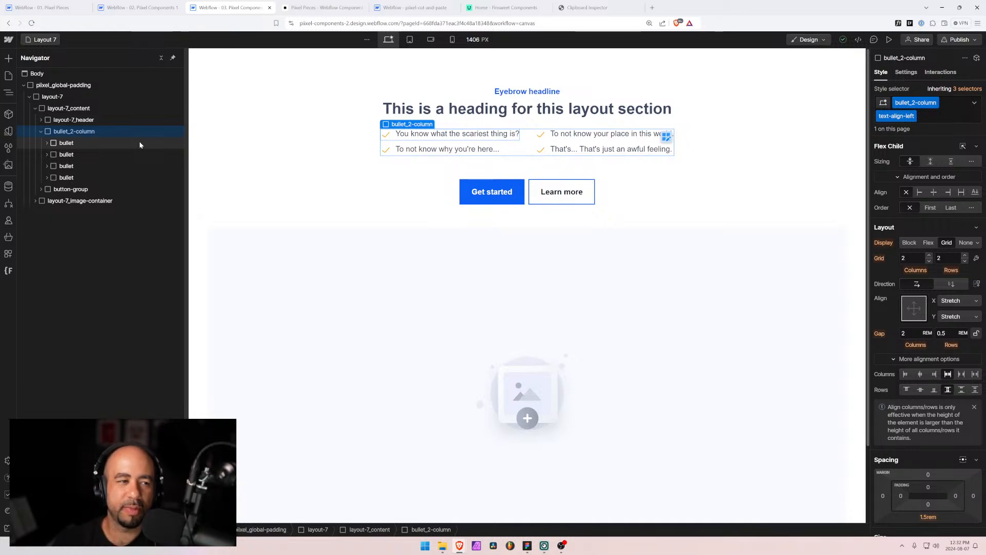
Copy the layout-7 block into the body of the pixel-cut-and-paste project, replacing the layout-49 block there
left_click(29, 97)
left_click(44, 99)
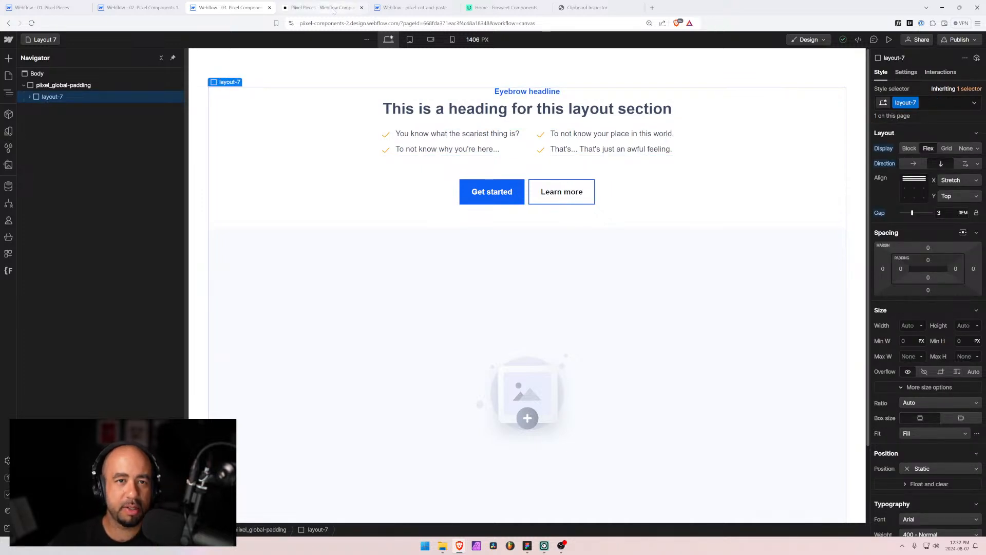
left_click(411, 7)
left_click(62, 96)
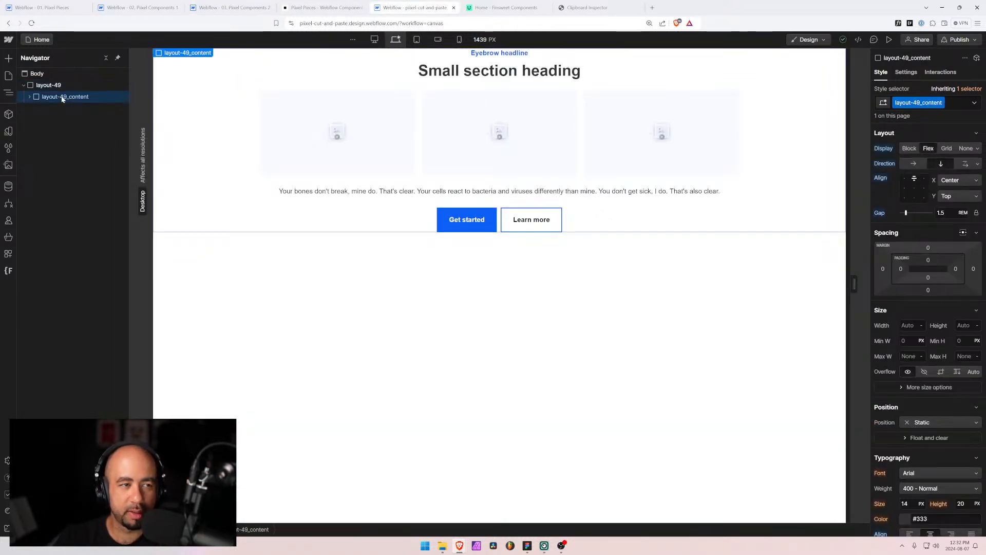
left_click(50, 87)
key("Delete")
left_click(37, 73)
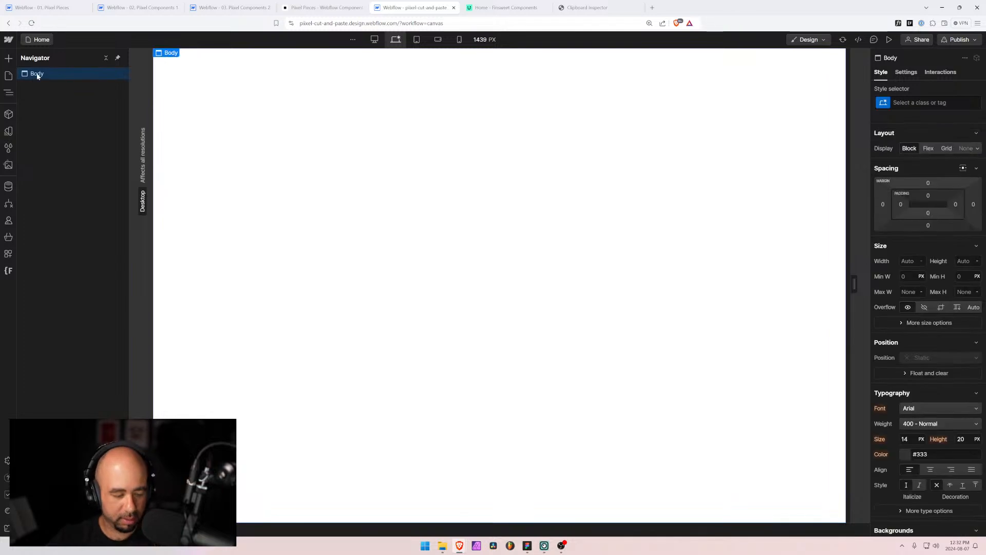
key("ctrl+v")
left_click(38, 85)
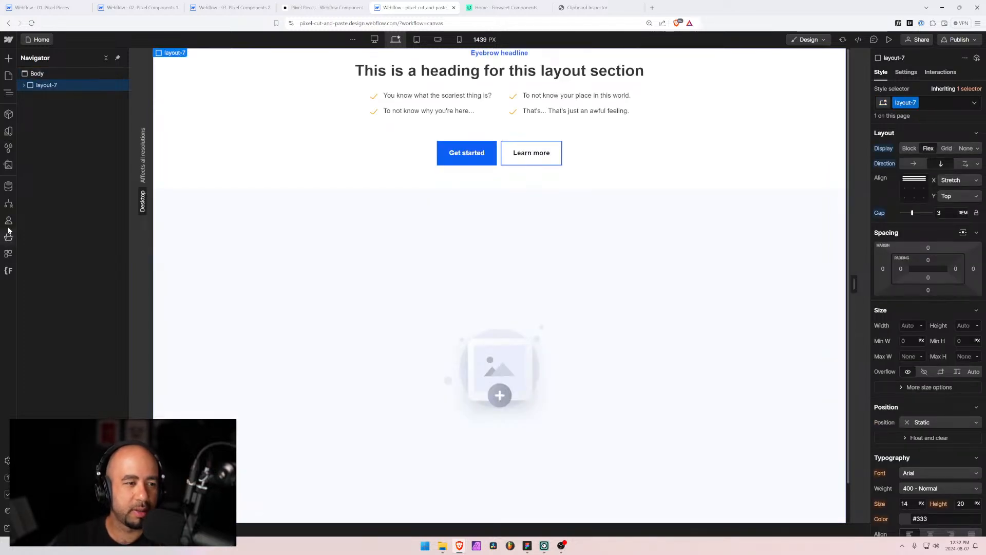
Rename the layout-7 class folder to layout-50 and save the class changes
left_click(9, 270)
left_click(59, 218)
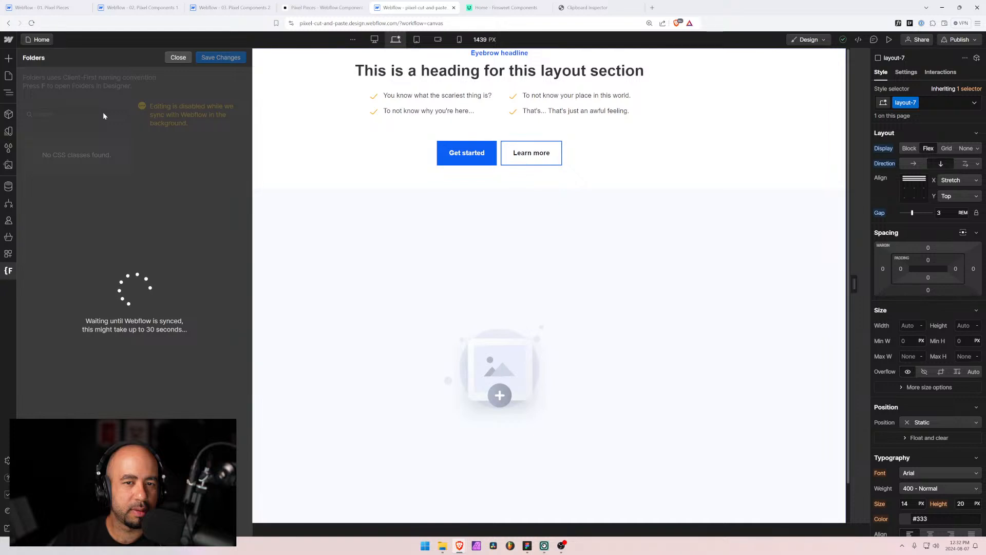
mouse_move(118, 196)
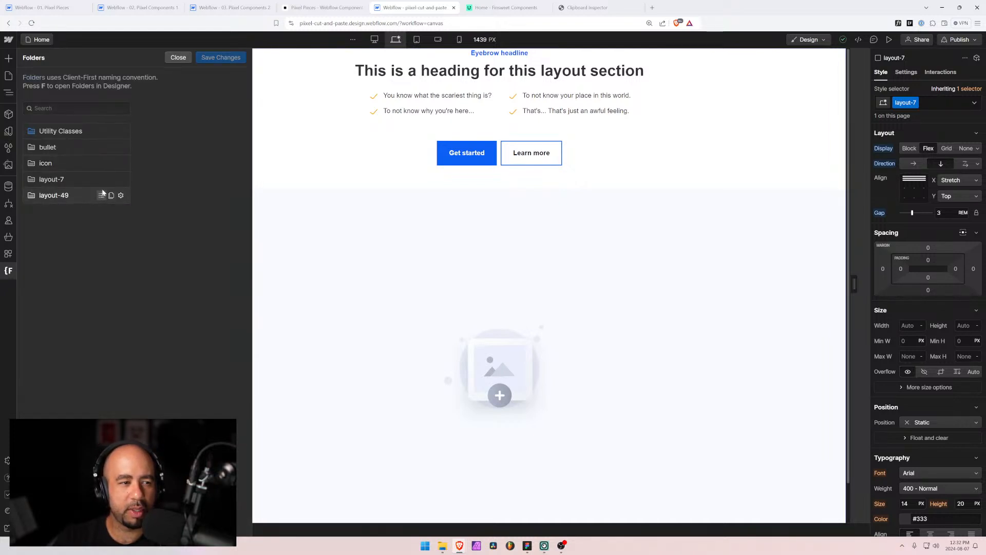
left_click(120, 179)
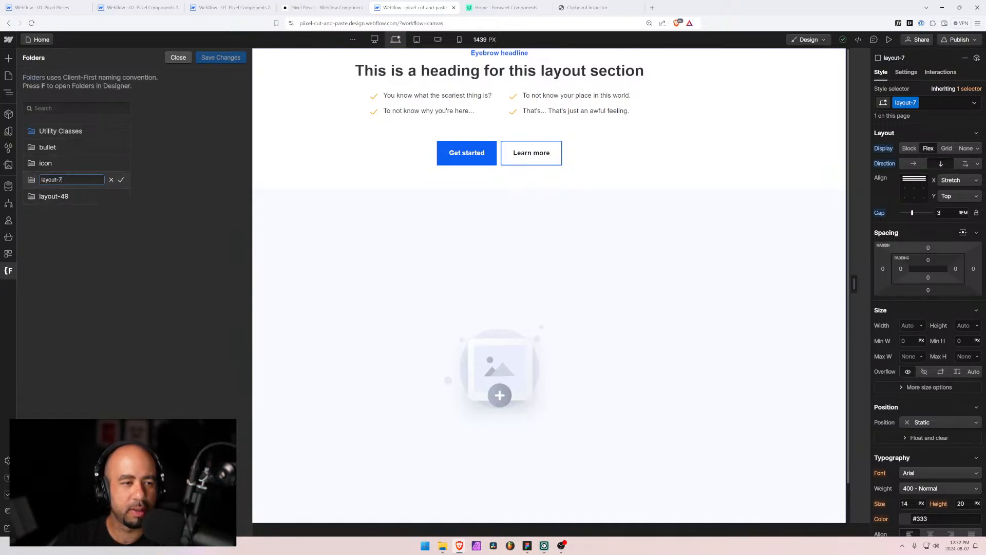
type("50")
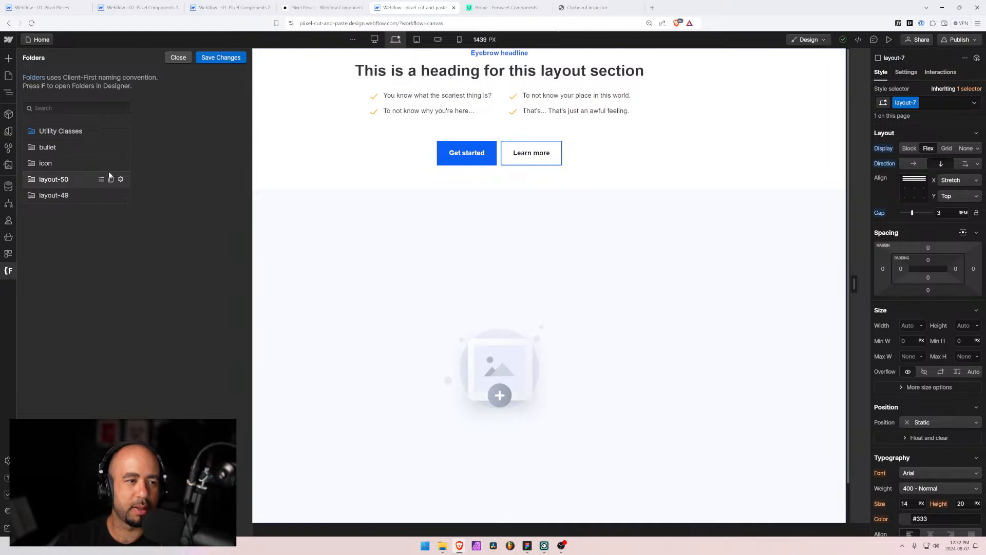
key("Return")
left_click(221, 57)
left_click(591, 315)
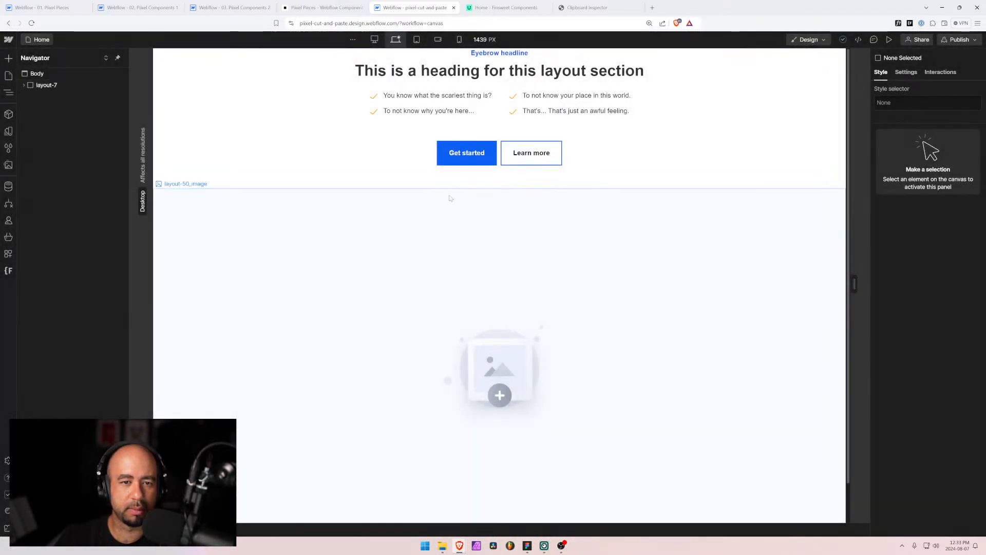
Delete layout-50_image-container together with its placeholder image
left_click(440, 200)
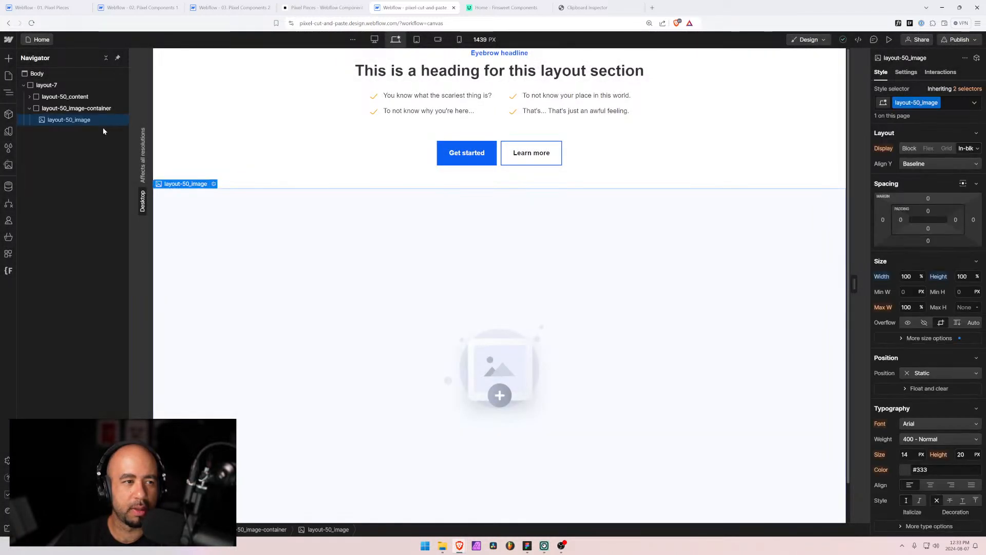
left_click(72, 109)
key("Delete")
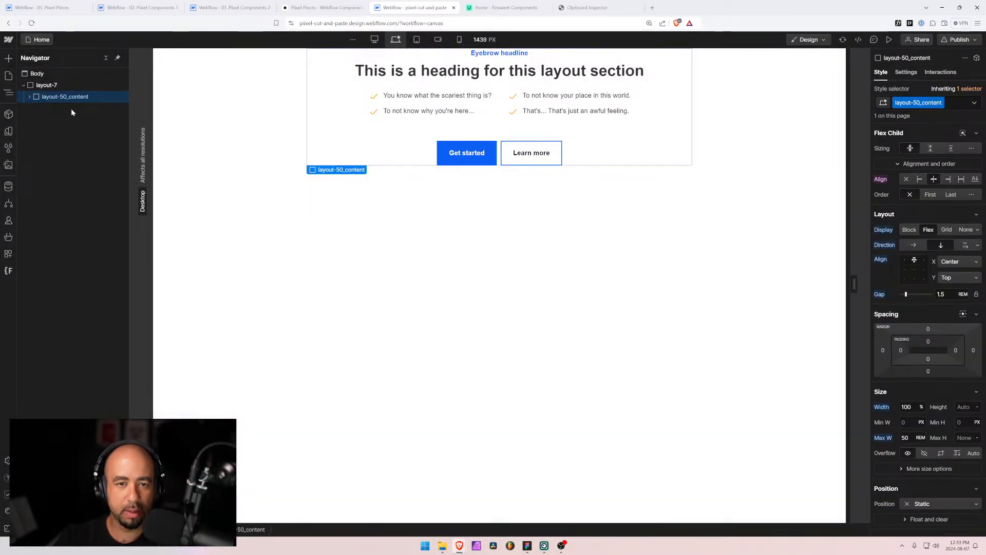
Rename the outer wrapper's layout-7 class to layout-50
left_click(50, 87)
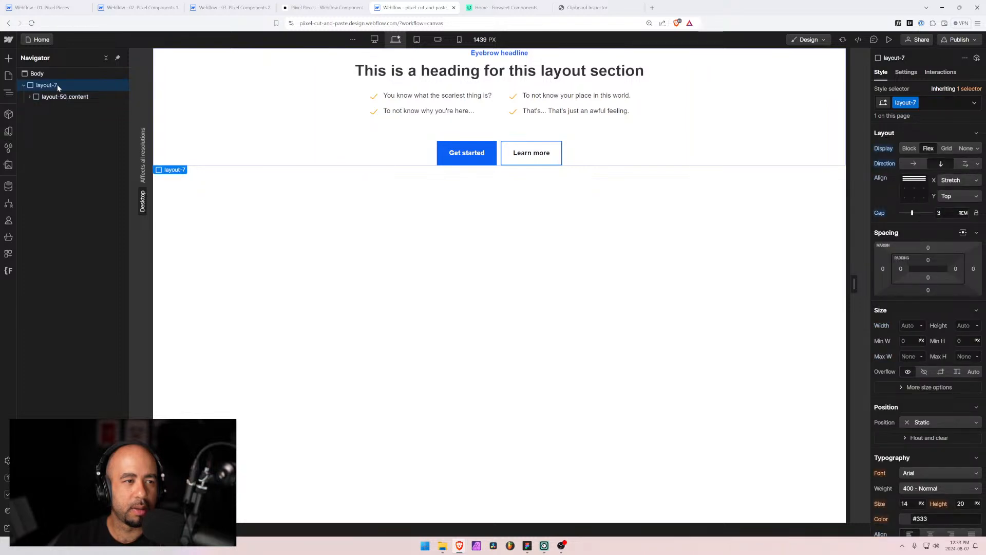
left_click(914, 103)
left_click(913, 125)
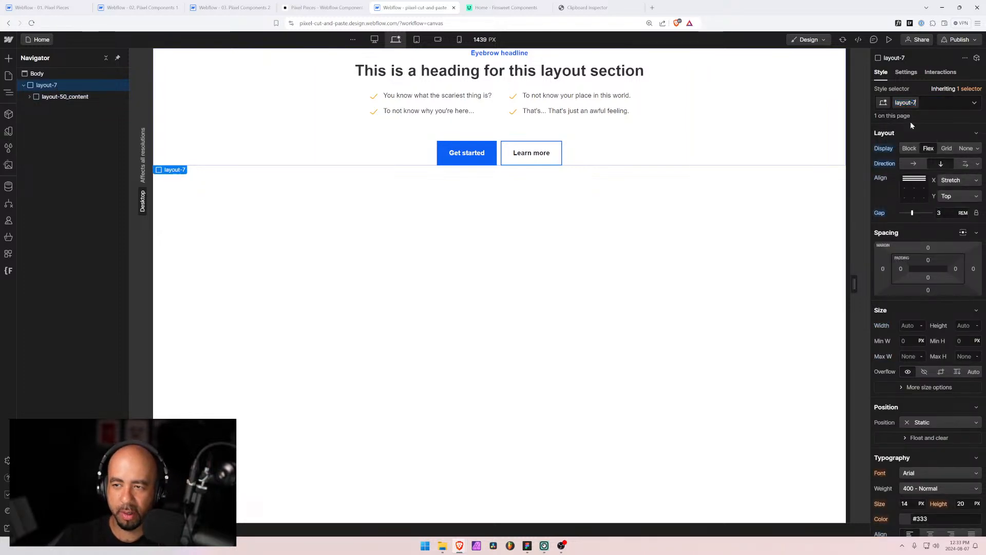
type("50")
key("Return")
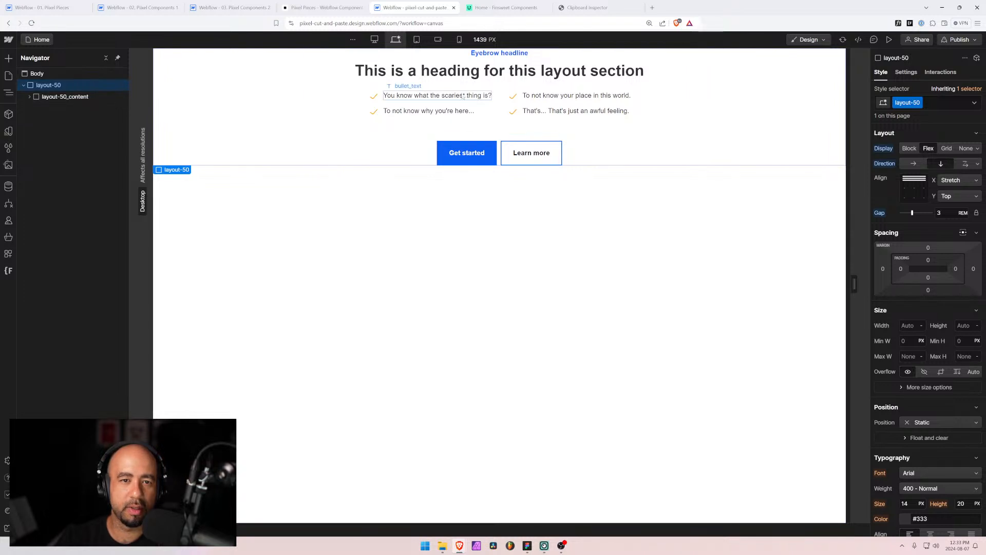
Remove the bottom margin from the base bullet_2-column class in the layout-50 block, leaving its text-align-left combo out of the edit
left_click(504, 99)
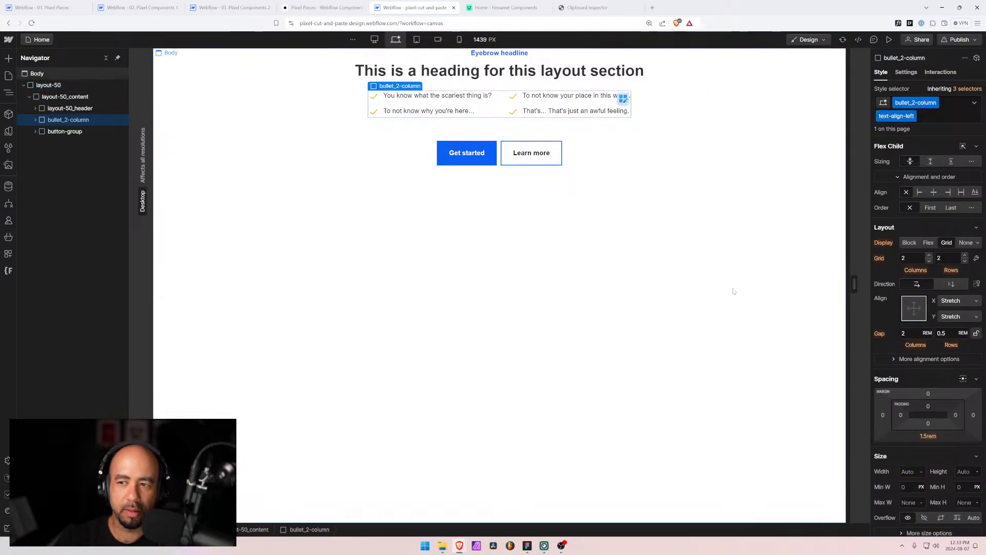
left_click(975, 104)
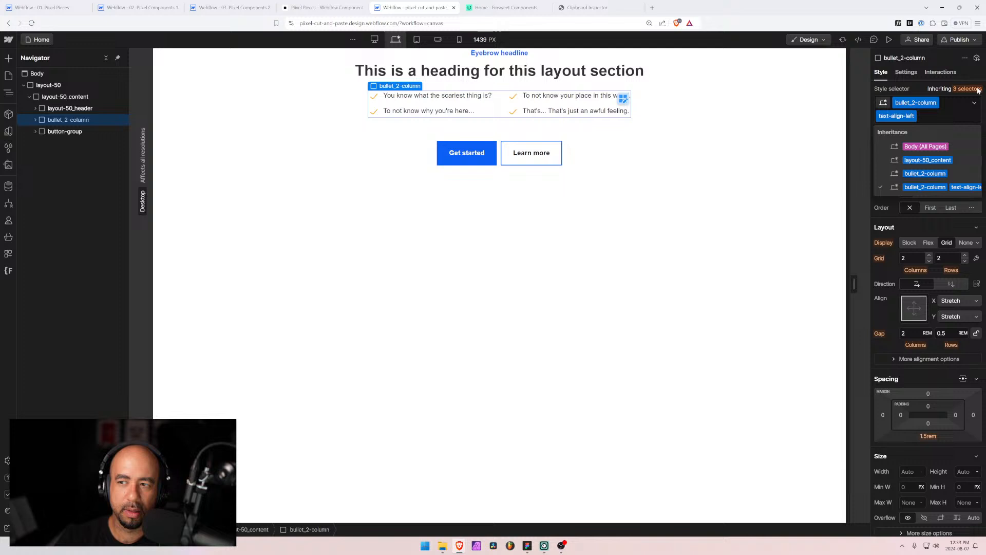
left_click(935, 175)
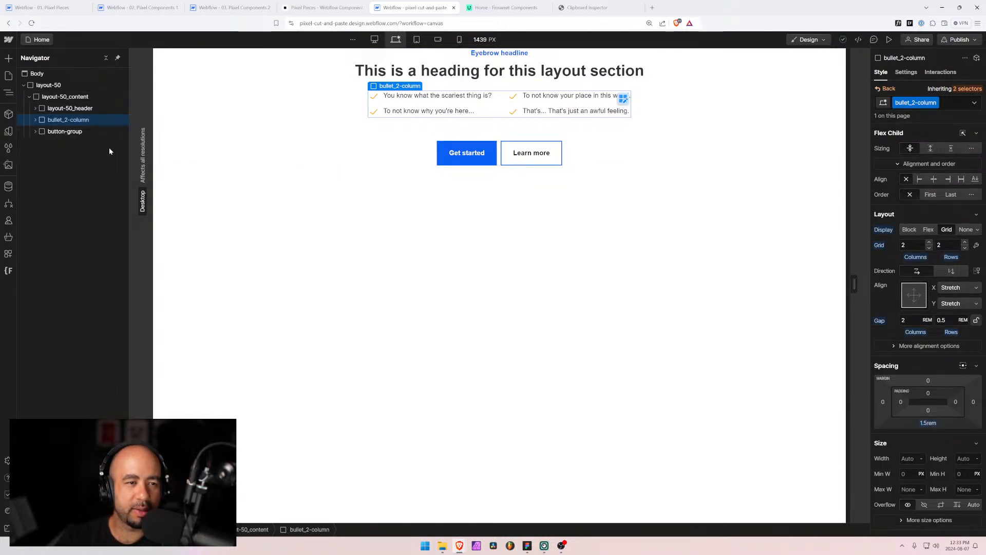
left_click(929, 423, "alt")
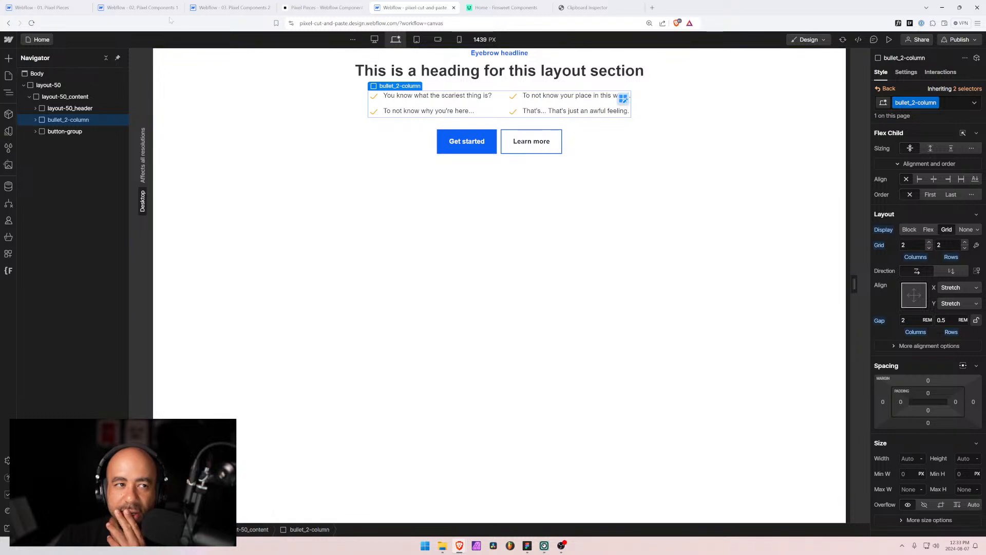
Switch to the Pixel Components 2 project and remove the bottom margin from the base bullet_2-column class on the Layout 7 page
left_click(245, 8)
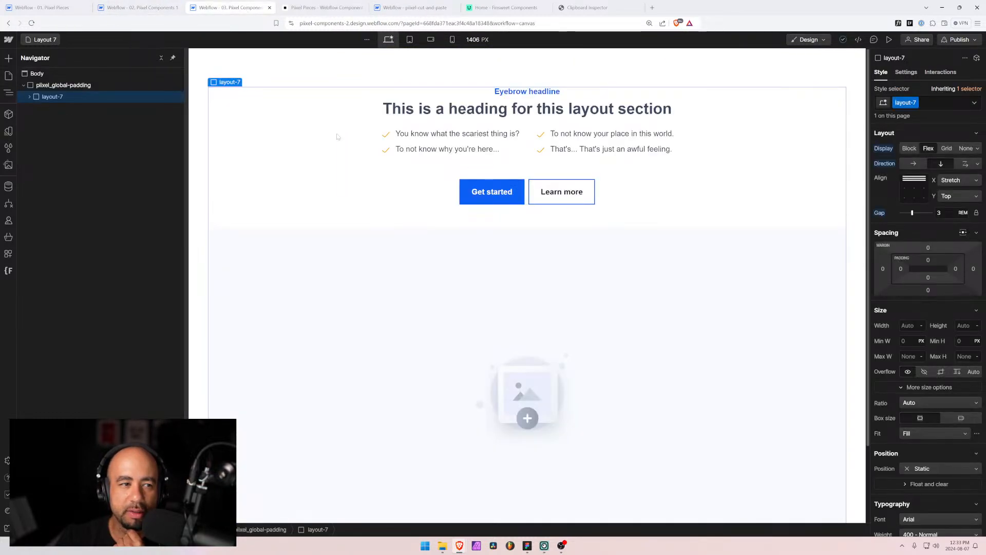
left_click(519, 145)
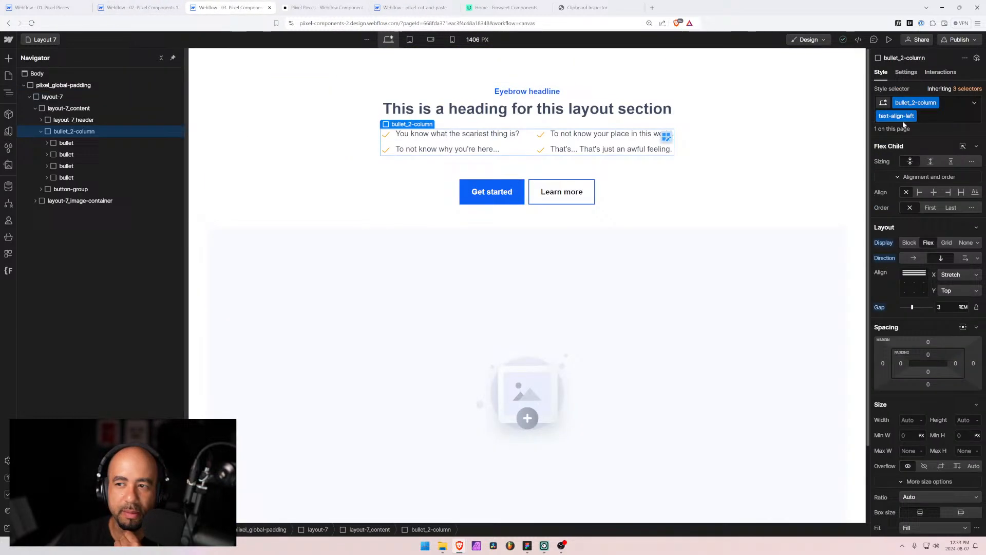
left_click(970, 90)
left_click(919, 172)
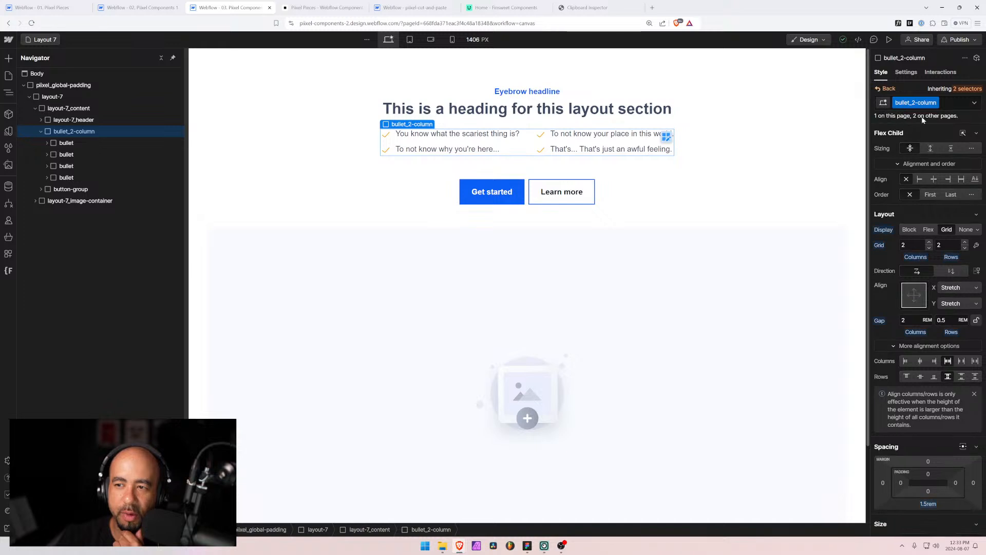
left_click(928, 504, "alt")
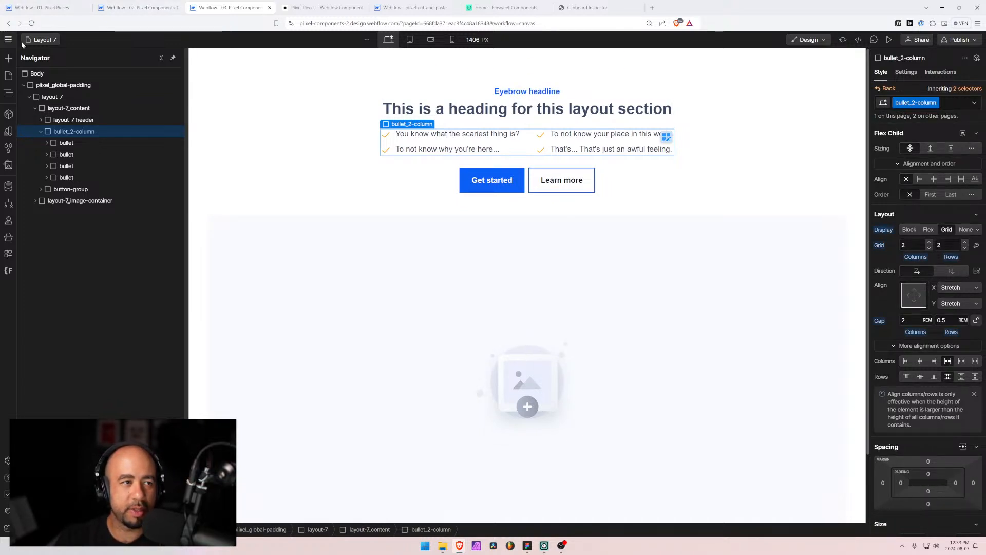
On the Layout 3 page, wrap layout-3_heading in a div block and move layout-3_eyebrow into it above the heading
left_click(41, 39)
left_click(56, 155)
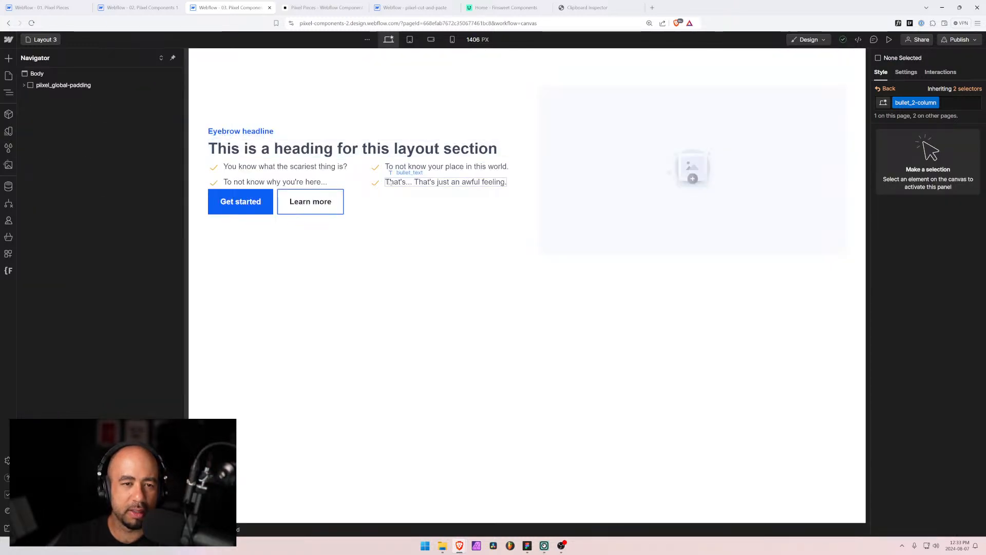
left_click(364, 177)
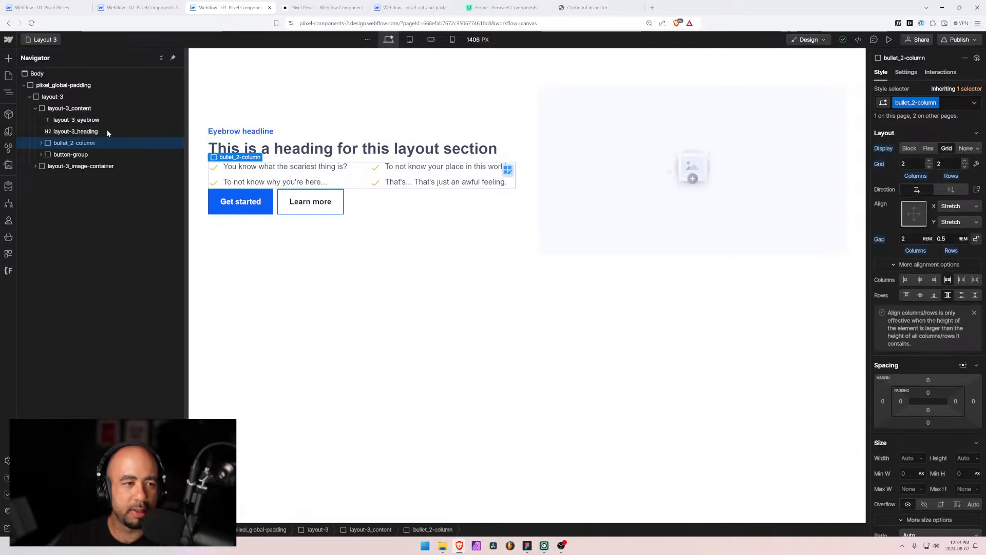
left_click(59, 109)
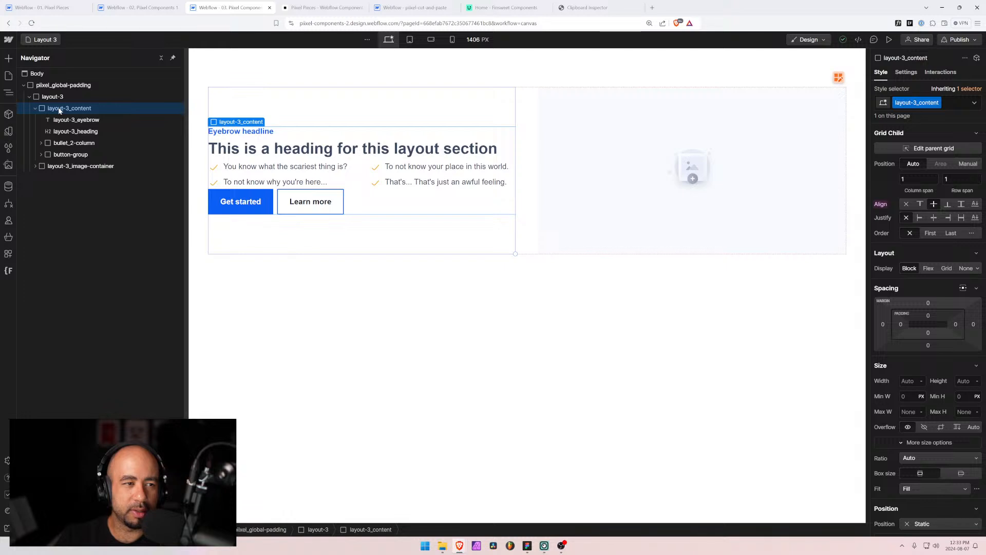
left_click(64, 131)
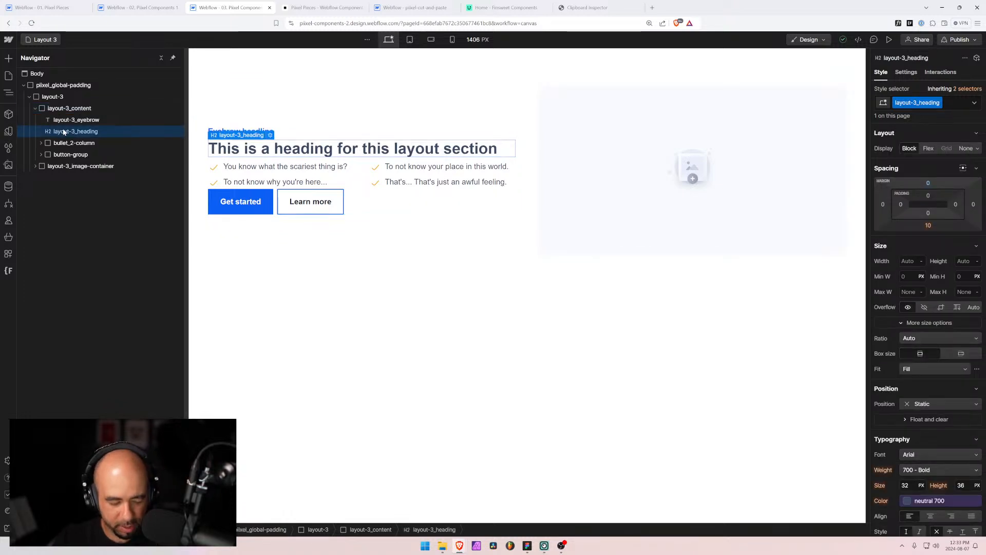
key("ctrl+alt+g")
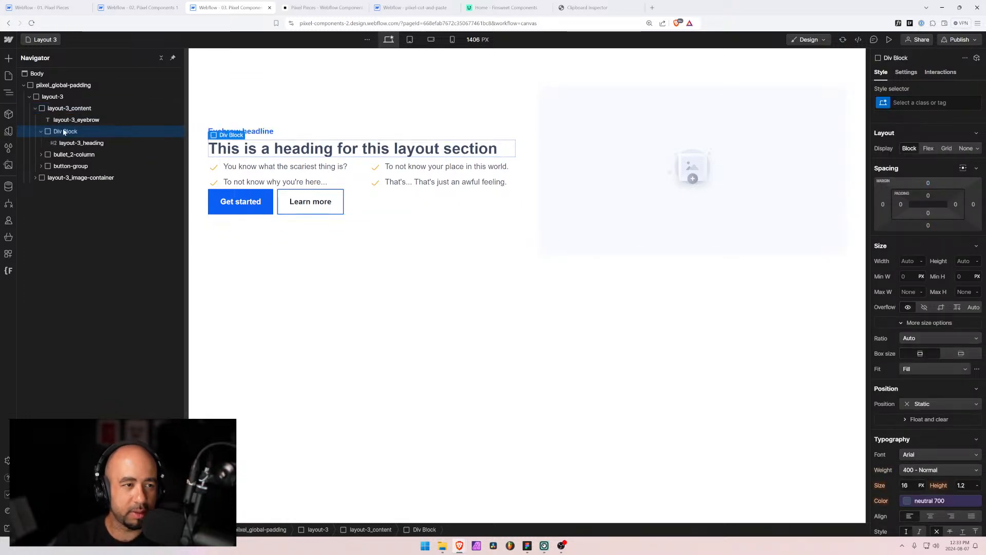
left_click_drag(73, 121, 73, 134)
left_click(72, 121)
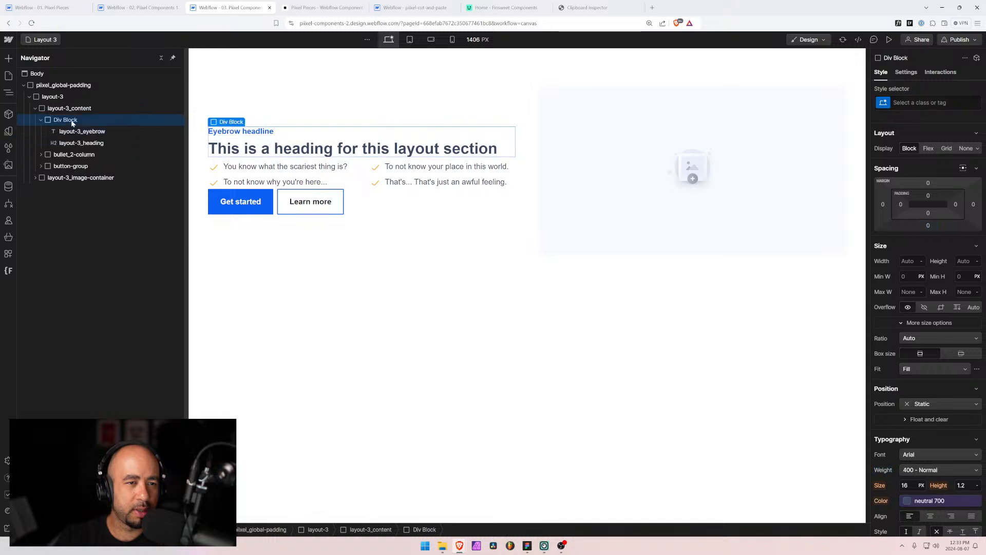
Give the div block around the Layout 3 eyebrow and heading the class layout-3_header
key("ctrl+Return")
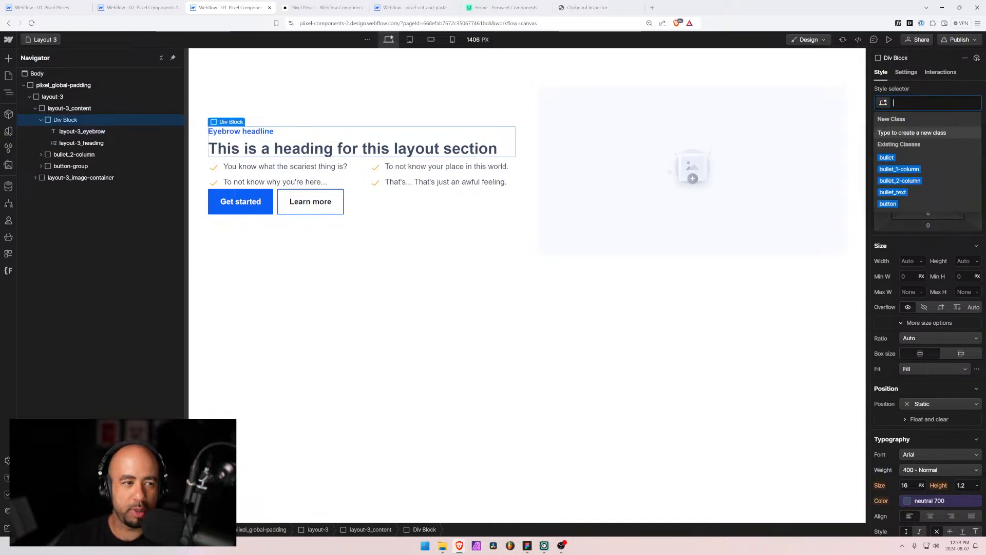
type("layout-3_")
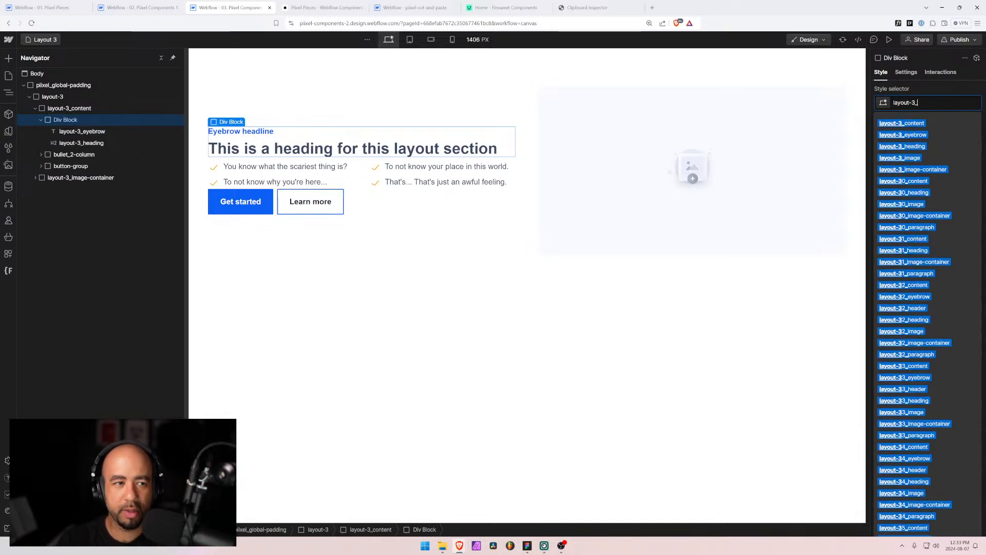
type("header")
key("Return")
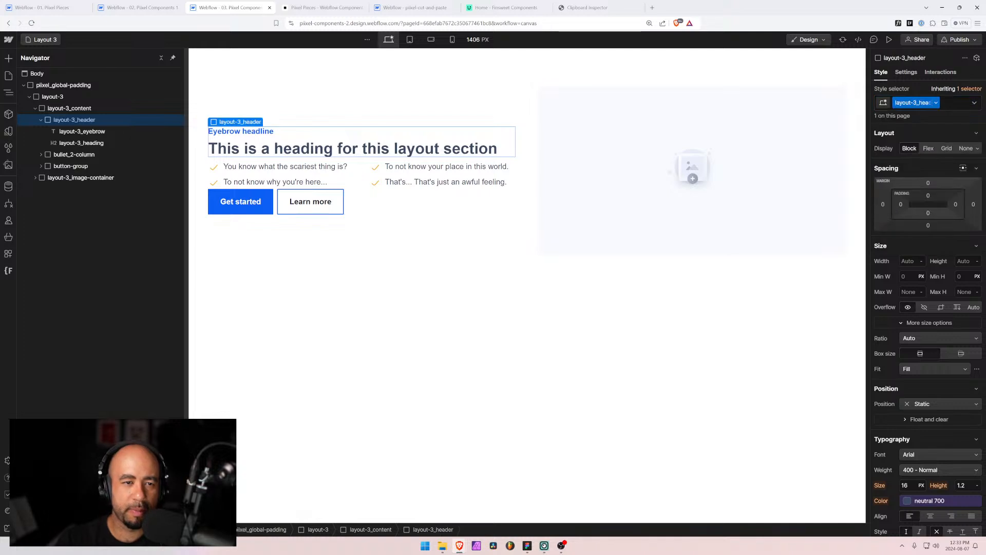
Make layout-3_header a vertical flexbox with stretch alignment and a 0.5rem gap
left_click(928, 149)
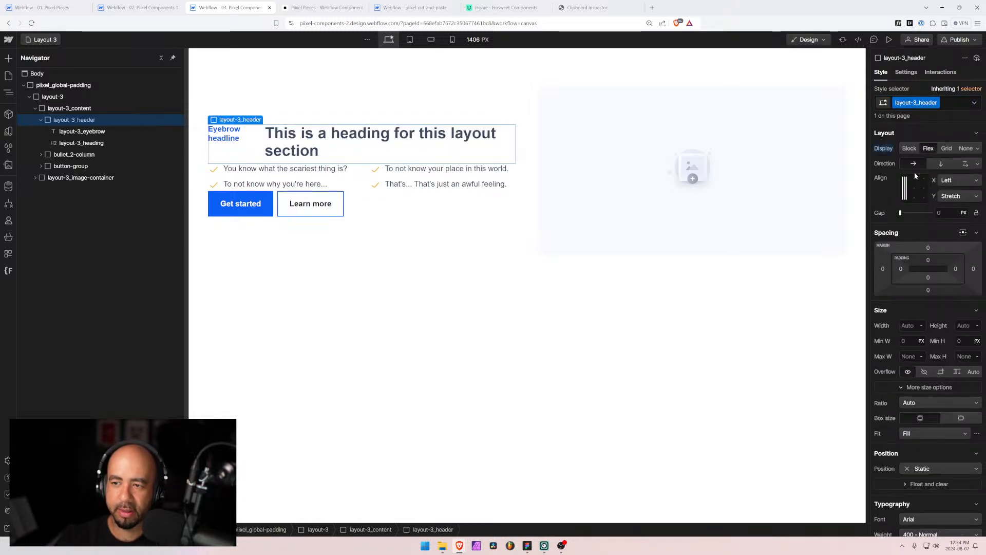
left_click(941, 164)
left_click(915, 188)
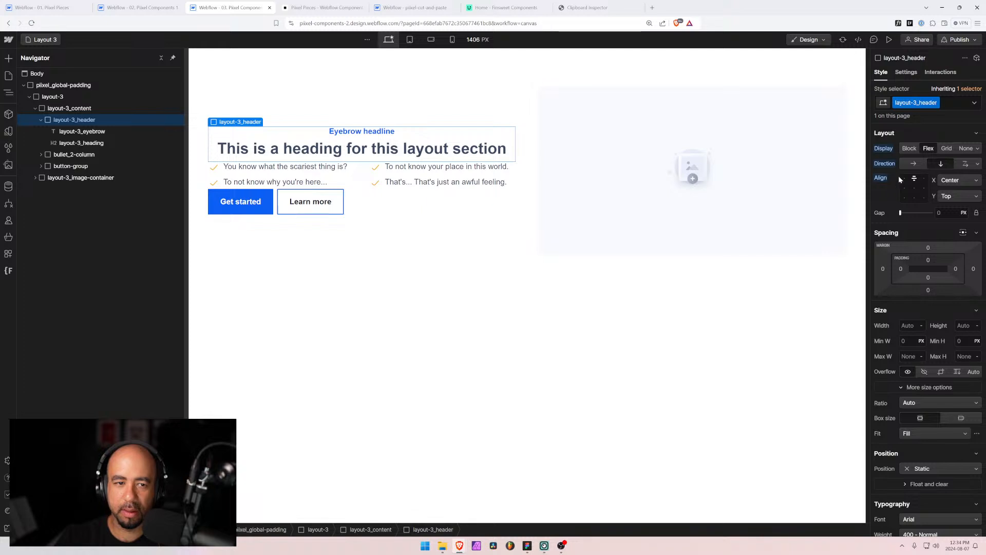
left_click(902, 178)
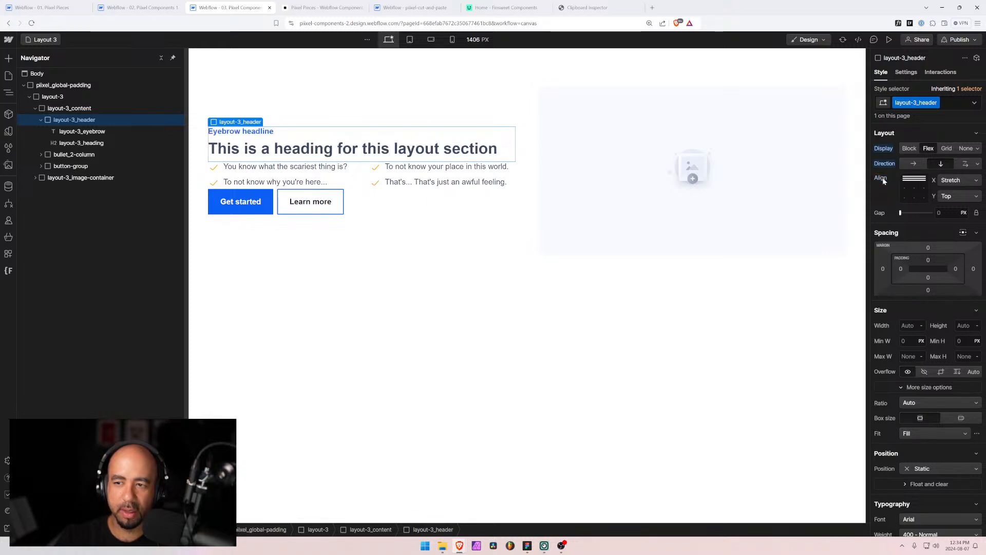
scroll(927, 423, "down", 2)
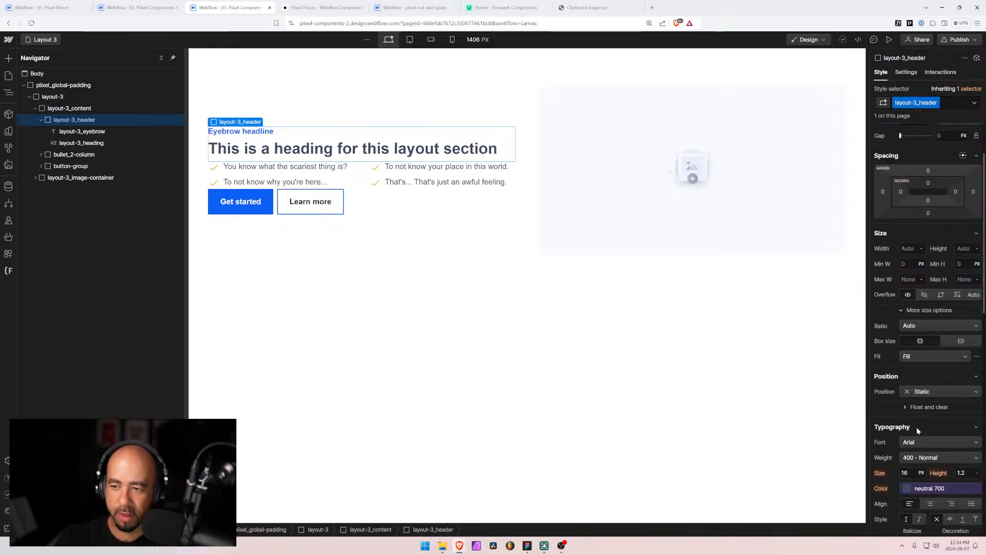
scroll(917, 427, "up", 2)
type("0.5rem")
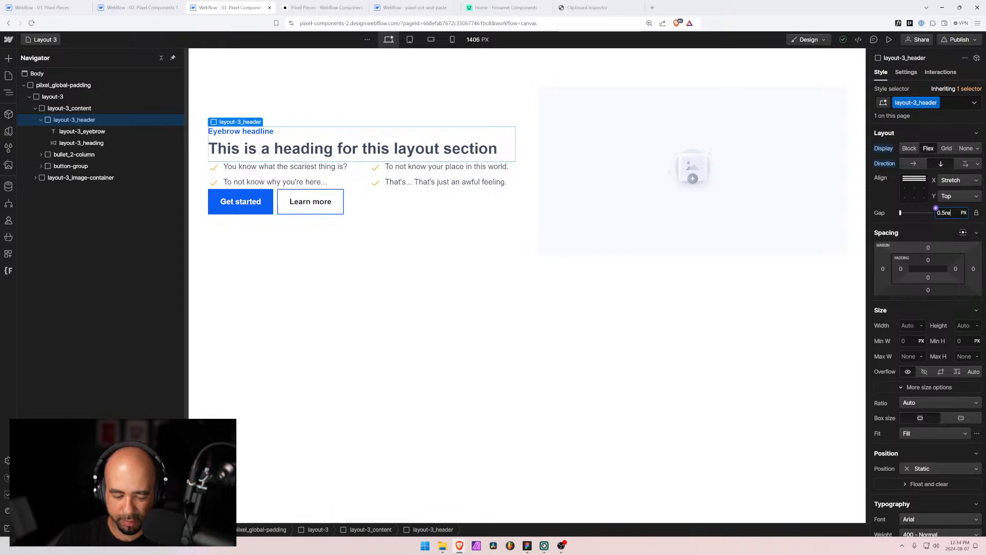
Set the bottom margin of layout-3_heading to 0
left_click(77, 143)
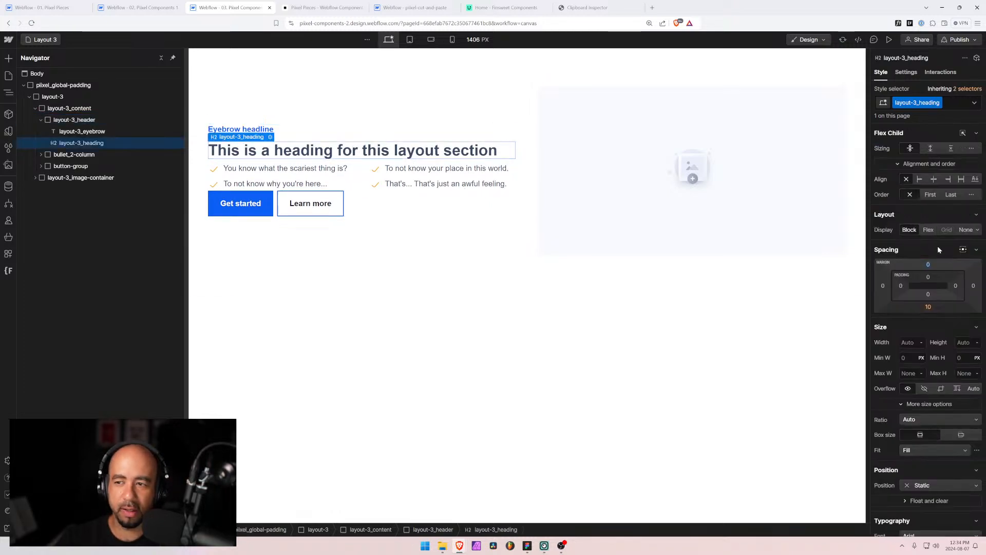
left_click(928, 308)
type("0")
key("Return")
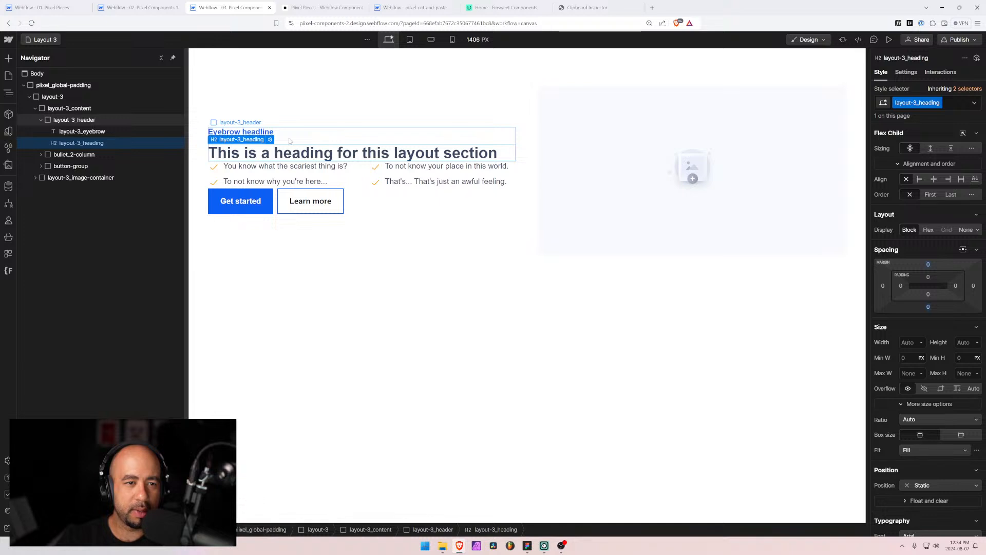
Make layout-3_content a vertical flexbox with a 1.5rem gap between the header, bullets and button group
left_click(72, 108)
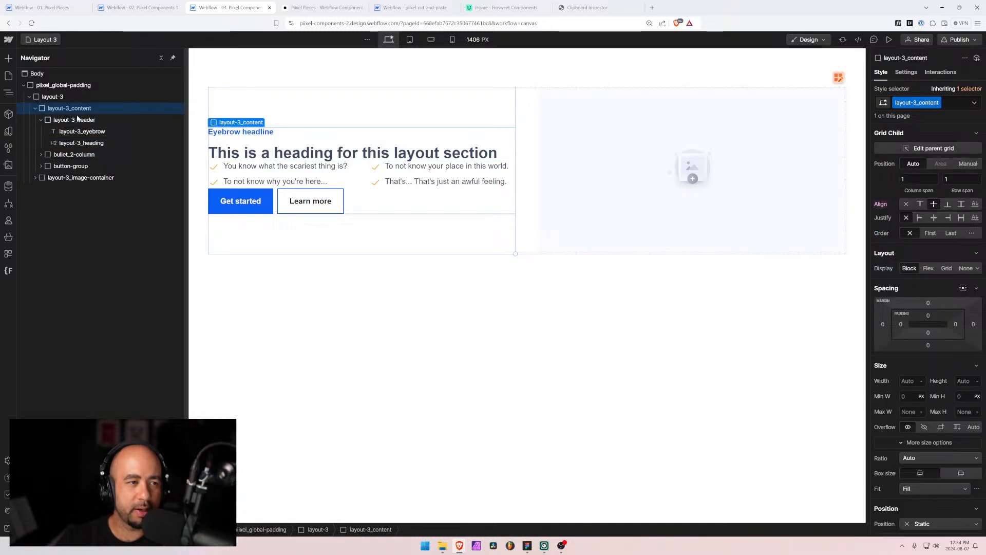
left_click(41, 119)
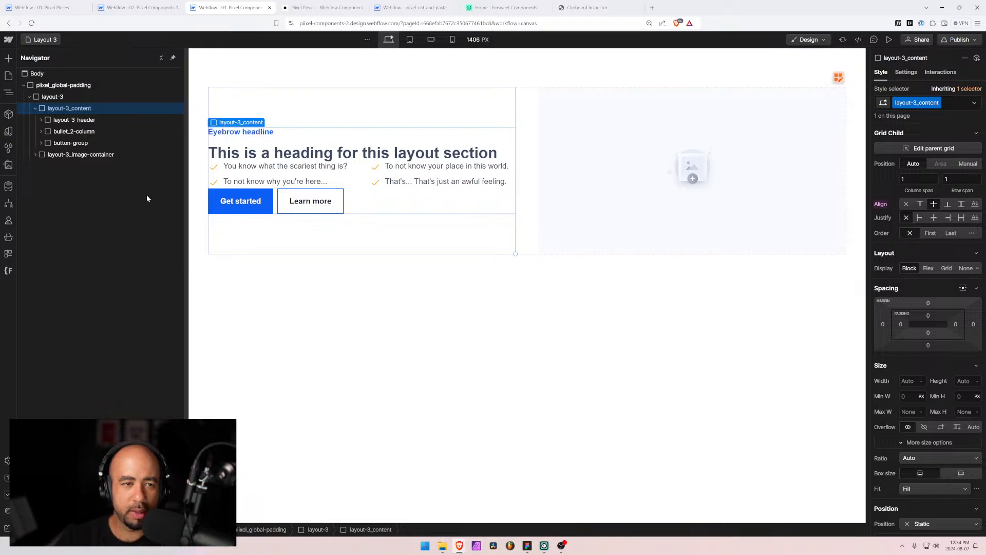
left_click(63, 121)
left_click(55, 109)
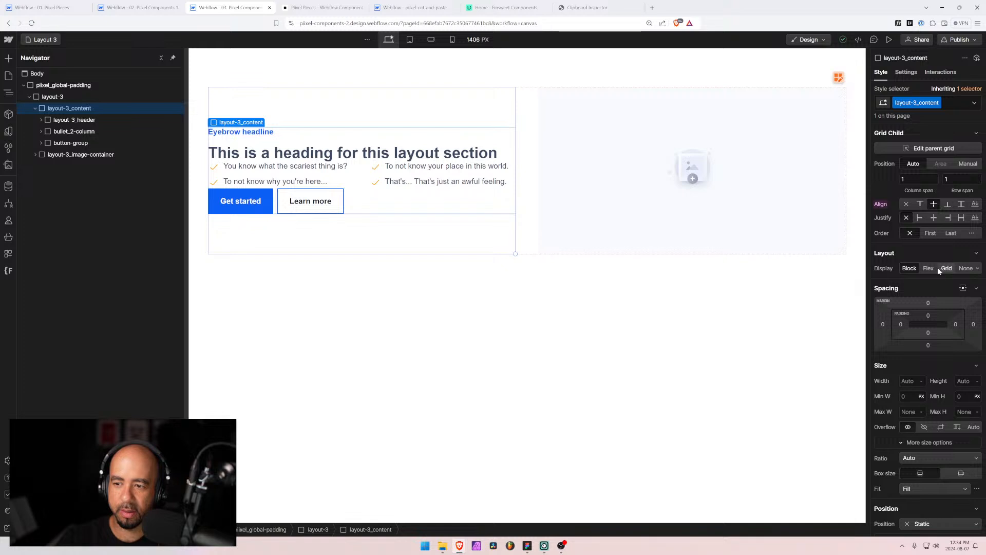
left_click(928, 269)
left_click(940, 284)
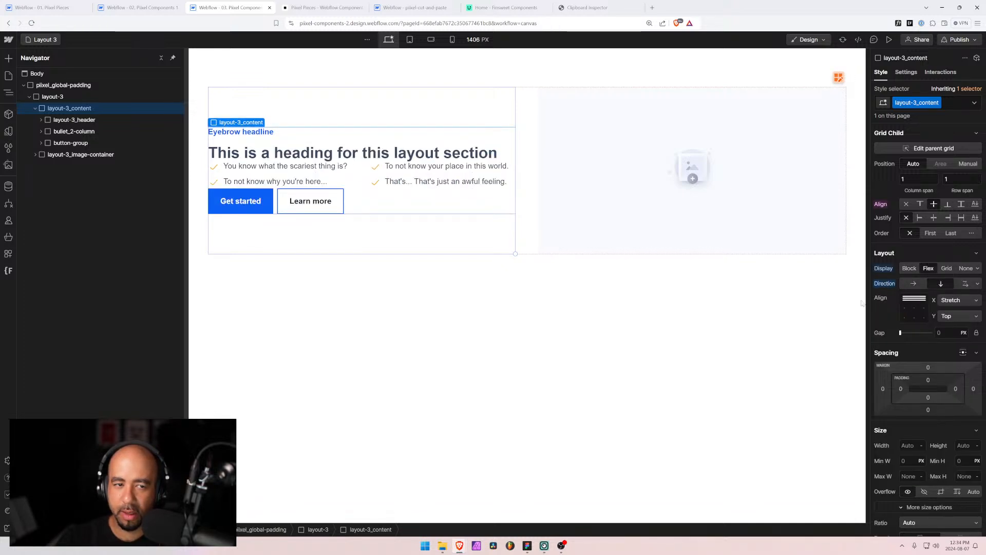
left_click(938, 332)
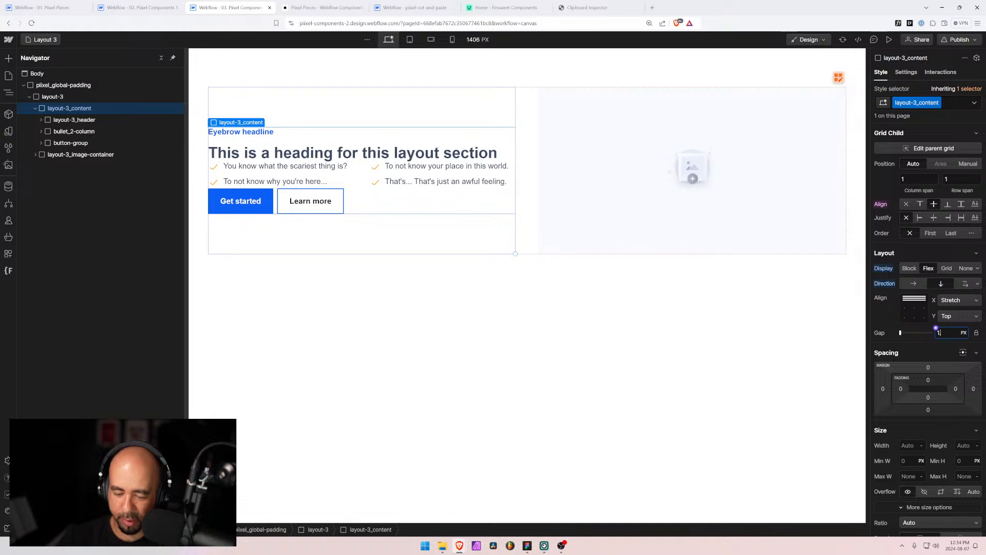
type("1.5rem")
key("Return")
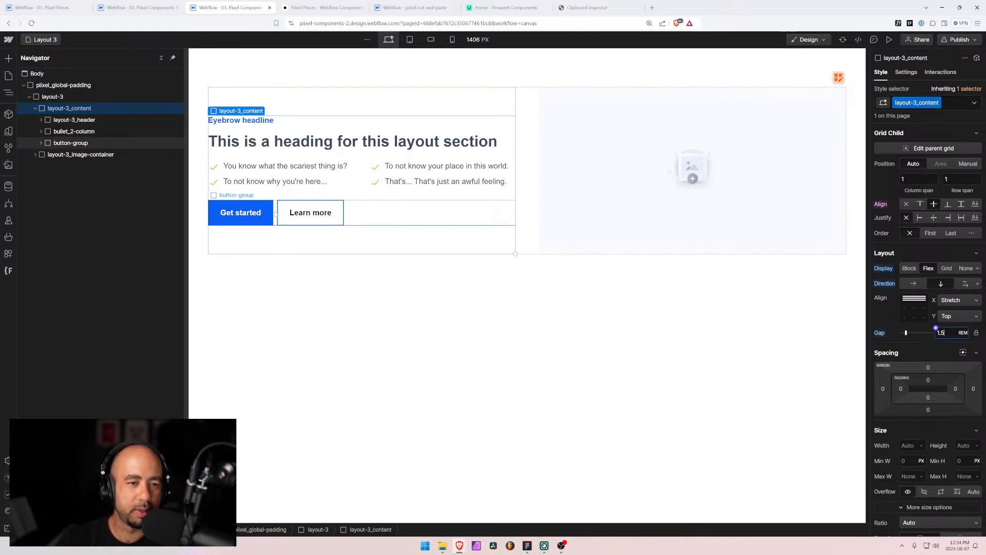
left_click(33, 106)
left_click(33, 107)
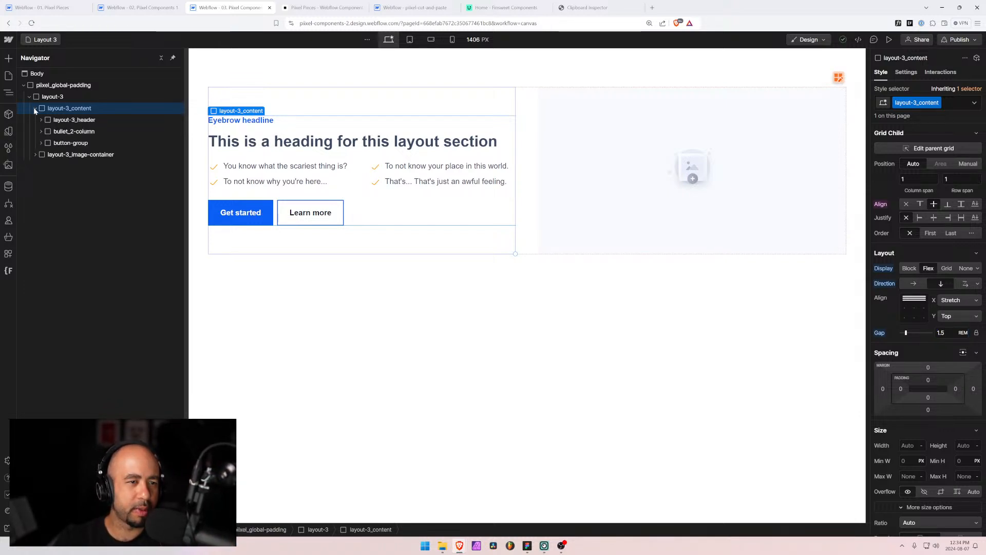
left_click(34, 107)
Open the Layout 2 page and wrap layout-2_eyebrow and layout-2_heading together in a new div block
left_click(43, 41)
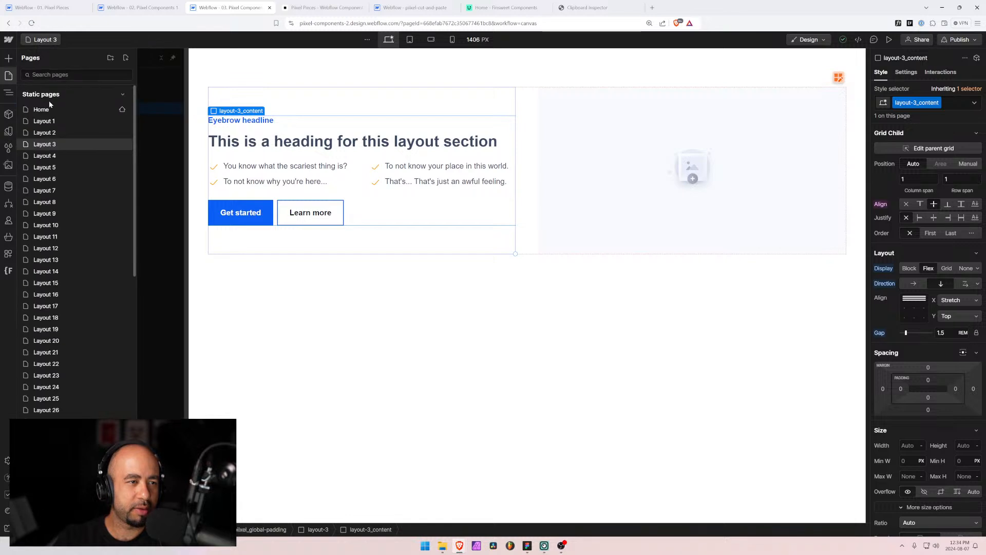
left_click(53, 135)
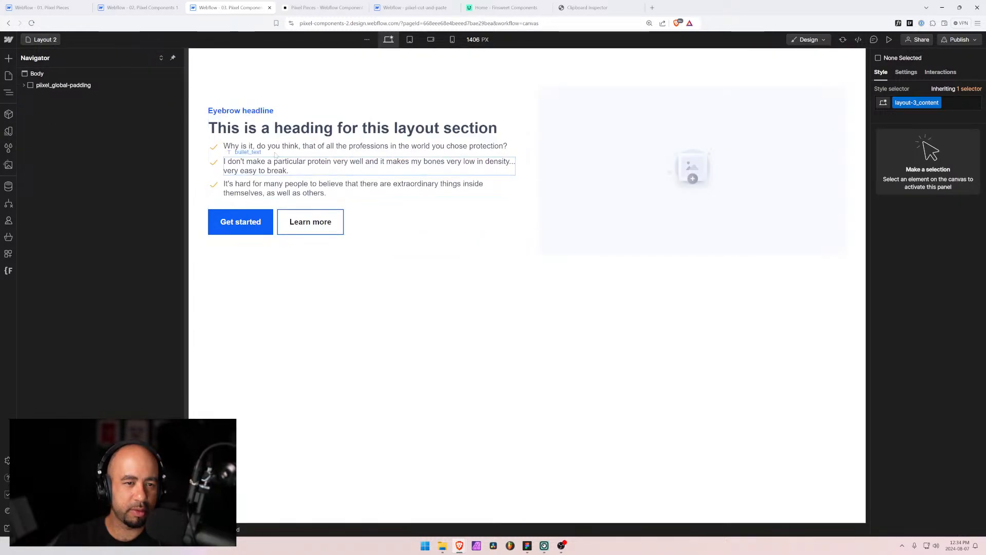
left_click(225, 156)
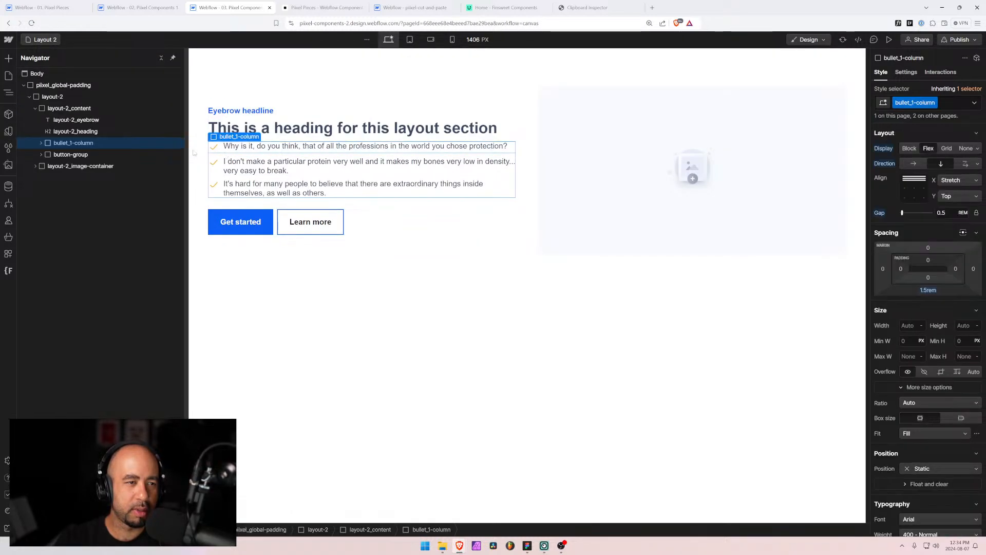
left_click(80, 132)
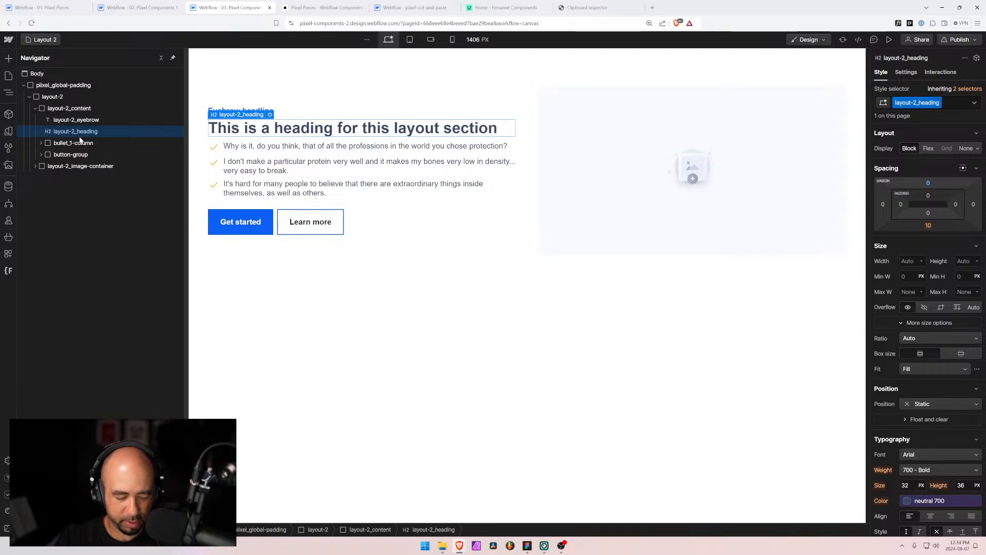
key("ctrl+alt+g")
left_click_drag(95, 124, 95, 137)
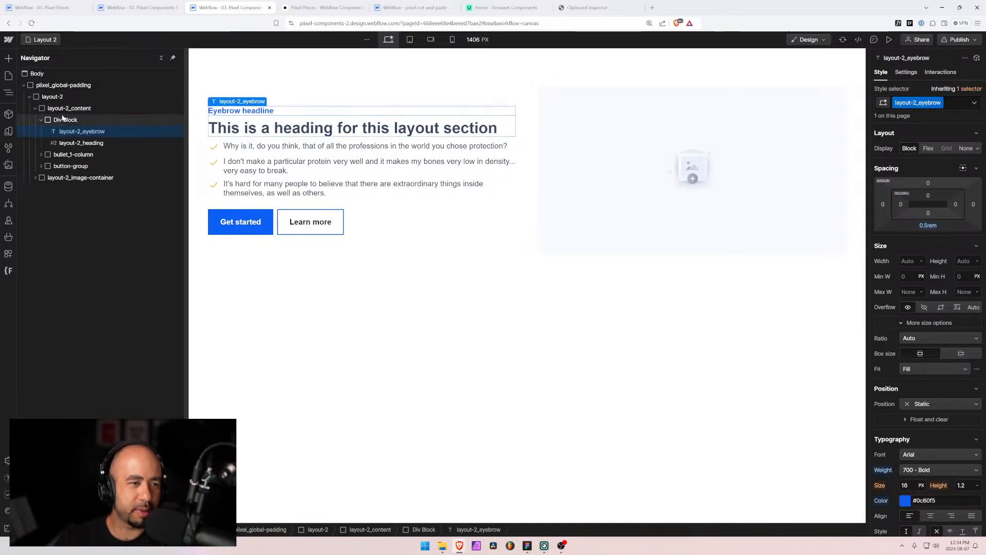
Give the div block around the Layout 2 eyebrow and heading the class layout-2_header
left_click(65, 119)
key("ctrl+Return")
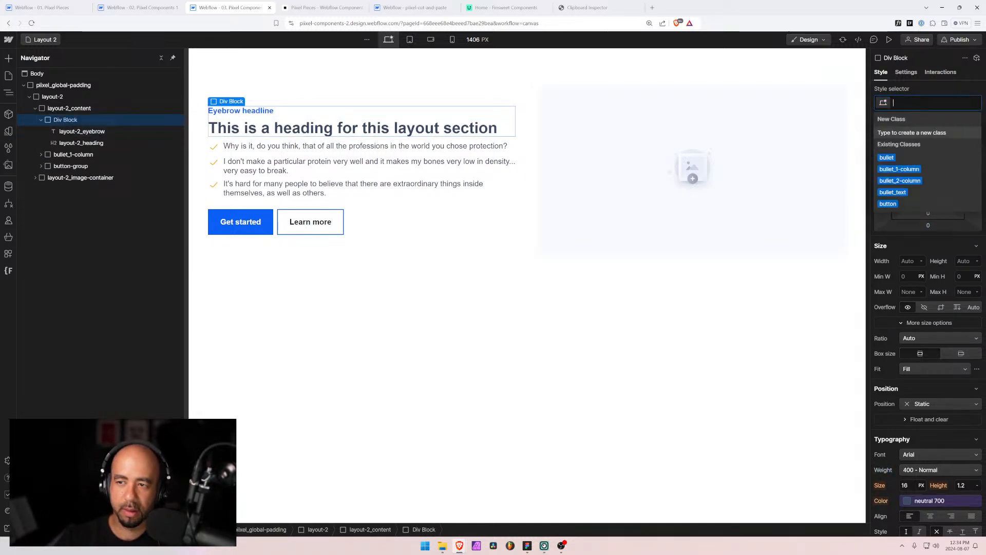
type("layout-2")
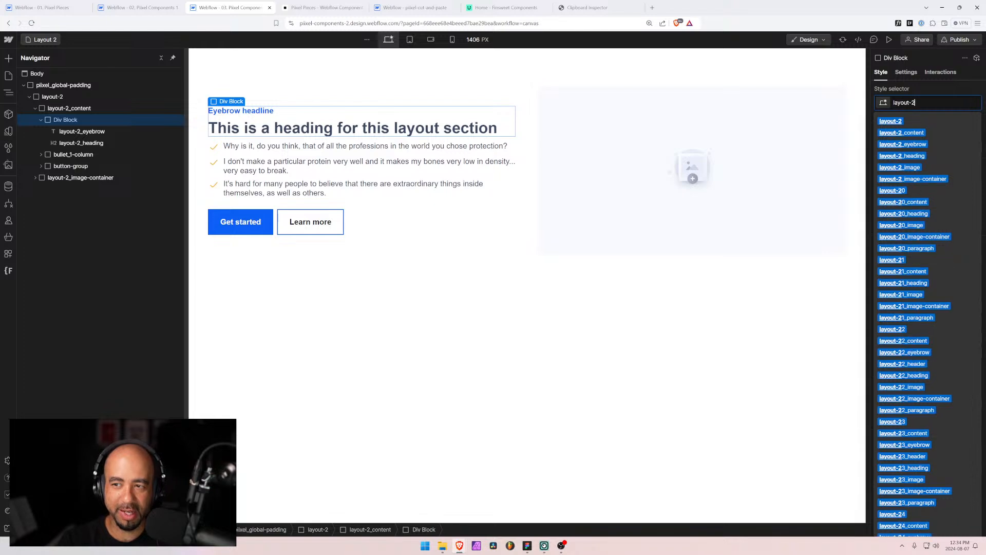
type("_header")
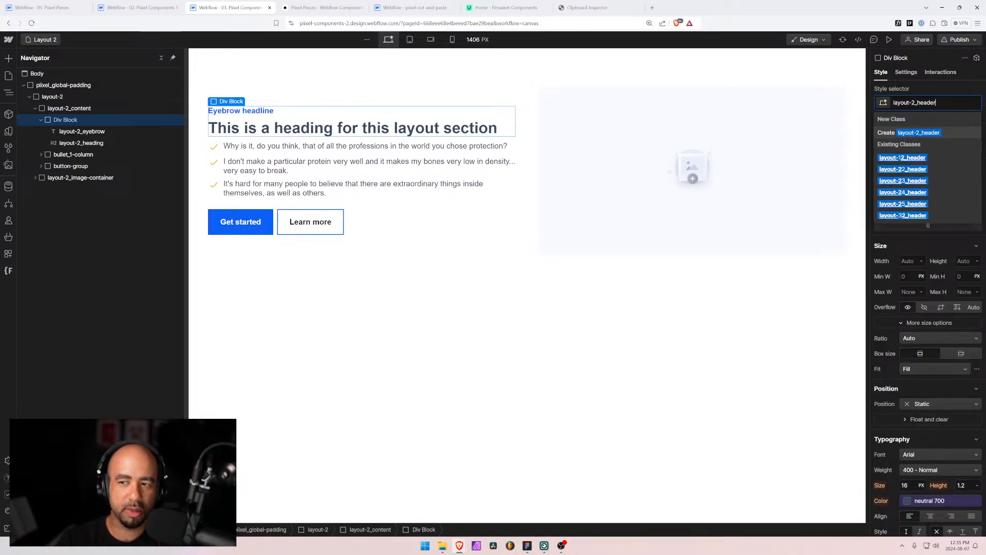
key("Return")
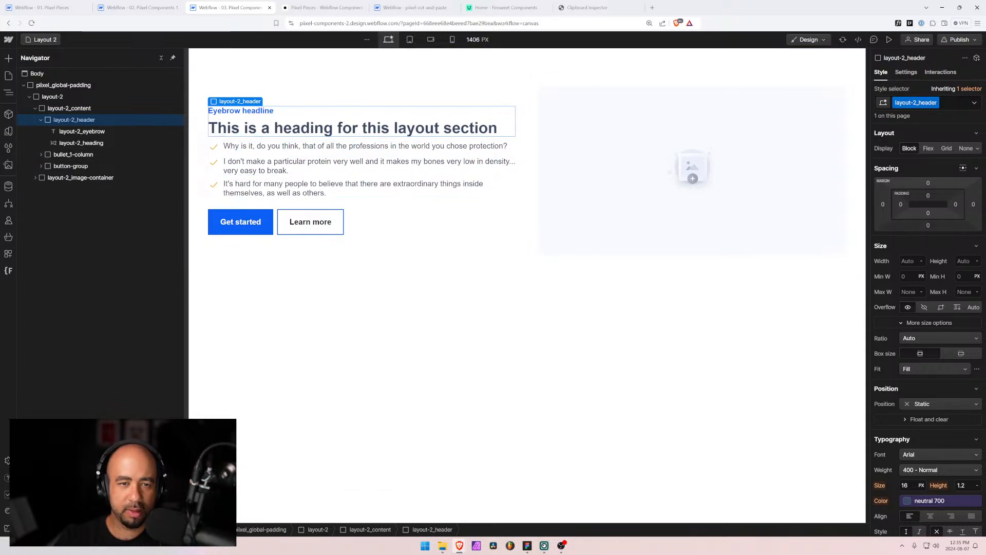
Make layout-2_header a vertical flexbox with a 0.5rem gap
left_click(928, 148)
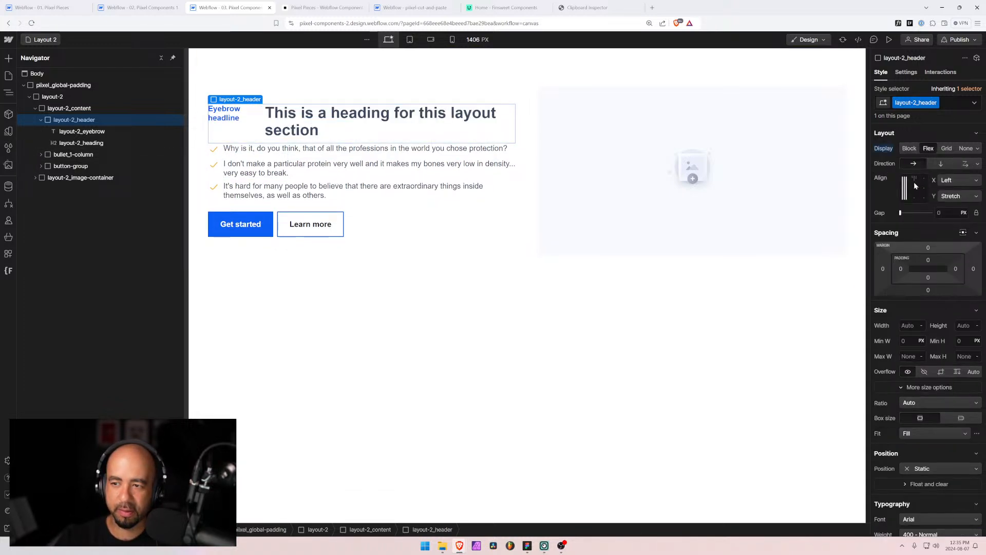
left_click(943, 164)
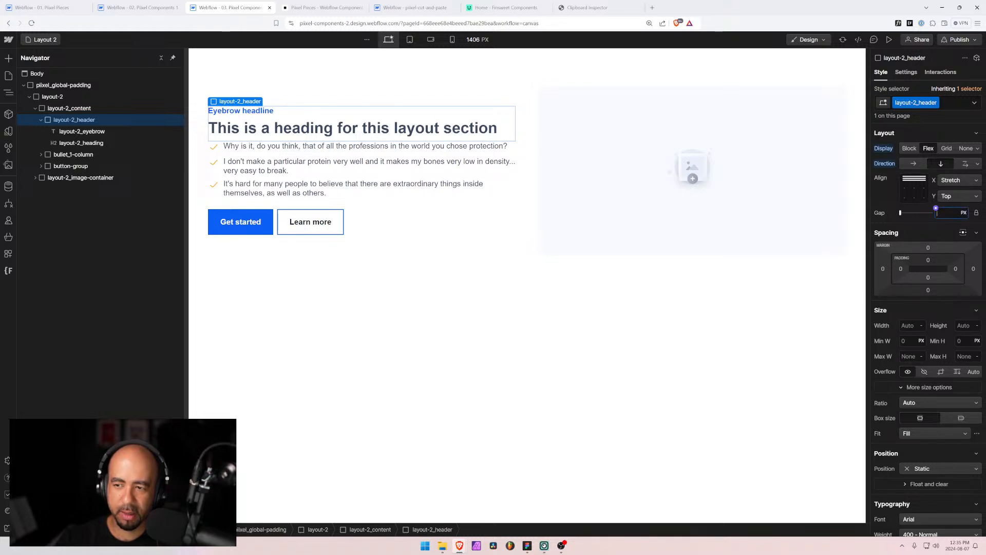
type("m")
key("Return")
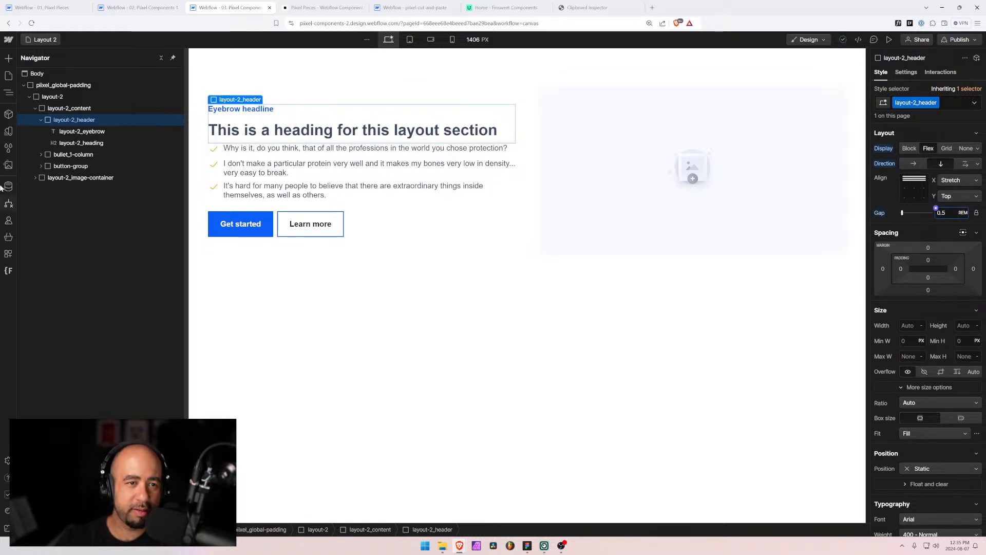
Set the bottom margin of layout-2_heading to 0
left_click(398, 132)
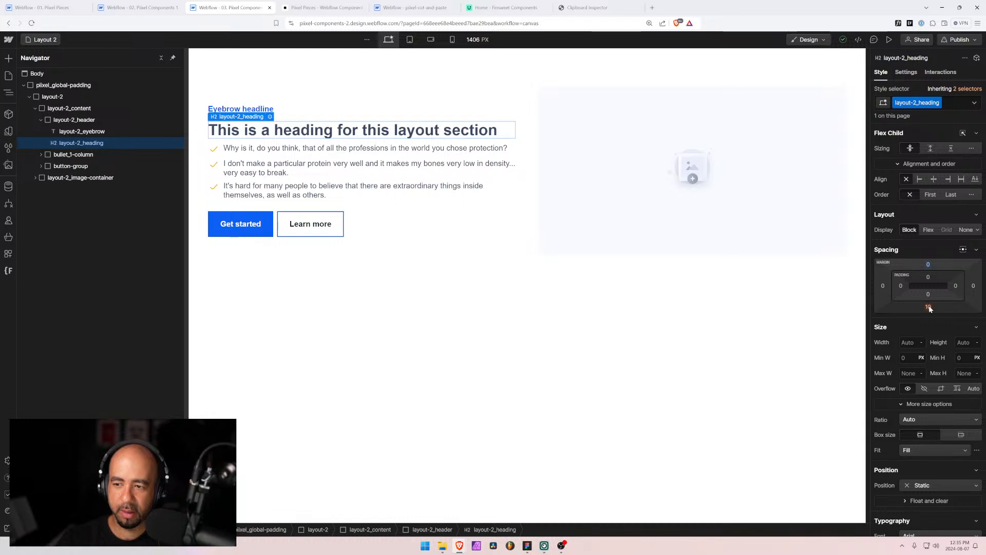
left_click(928, 307)
type("0")
key("Return")
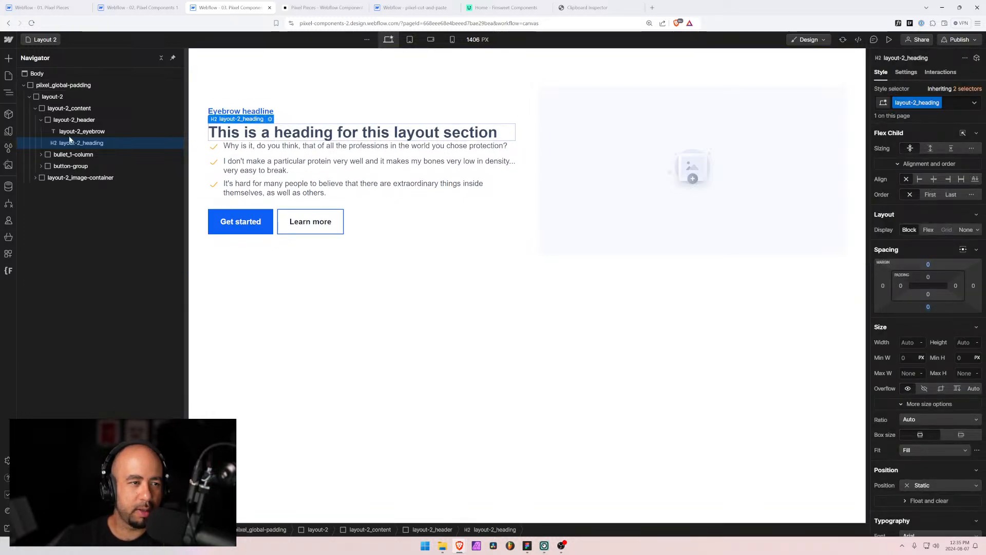
Make layout-2_content a vertical flexbox with a 1.5rem gap and clear the bottom margin of bullet_1-column
left_click(64, 119)
left_click(56, 109)
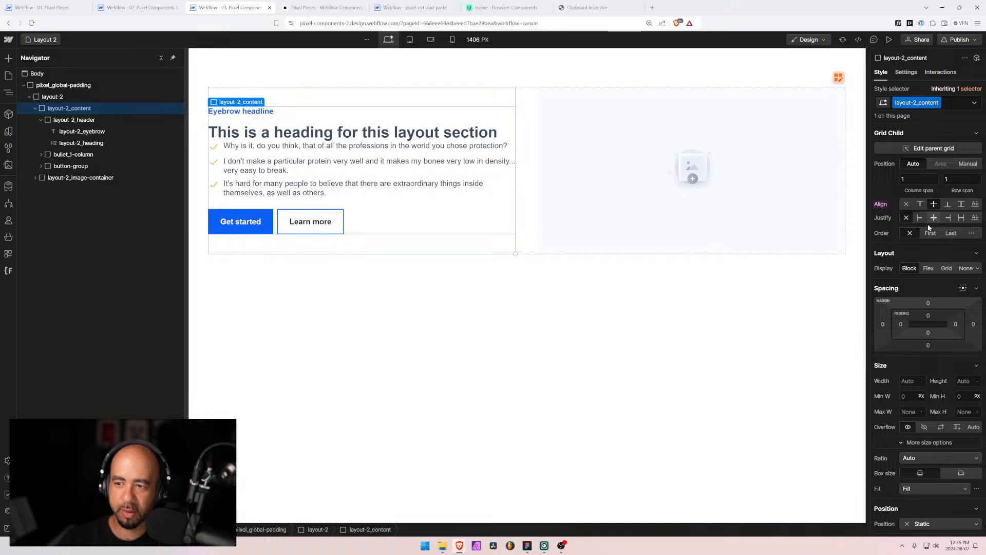
left_click(928, 268)
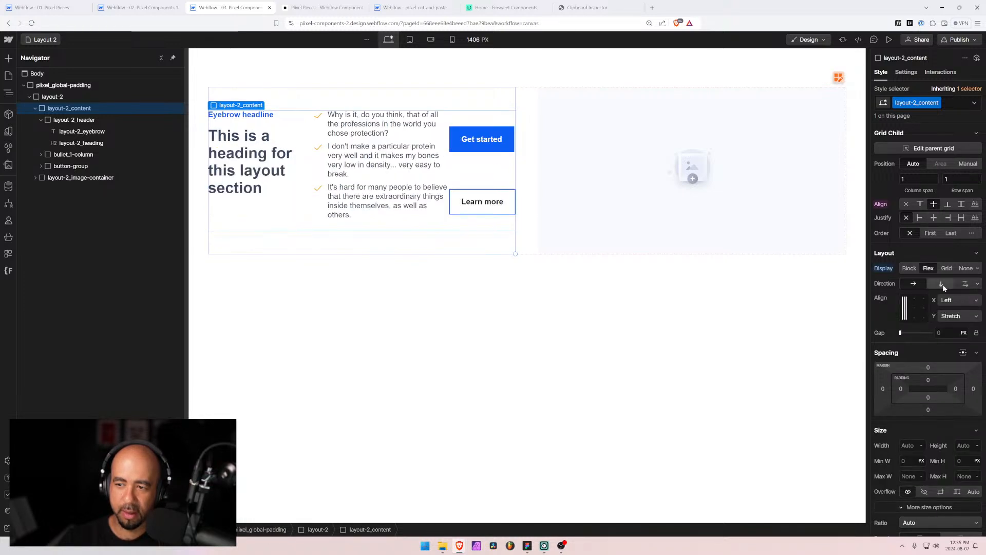
left_click(940, 284)
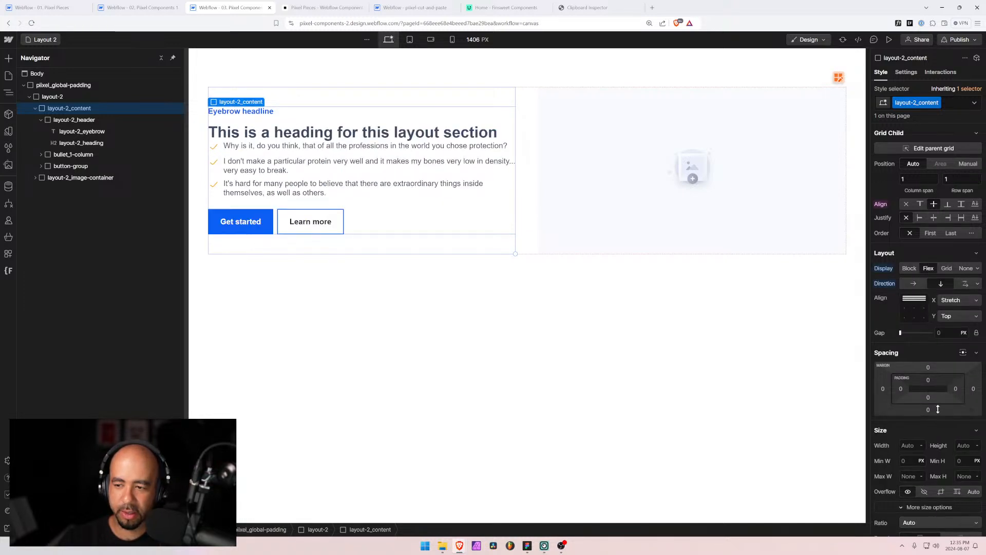
type("1.5re")
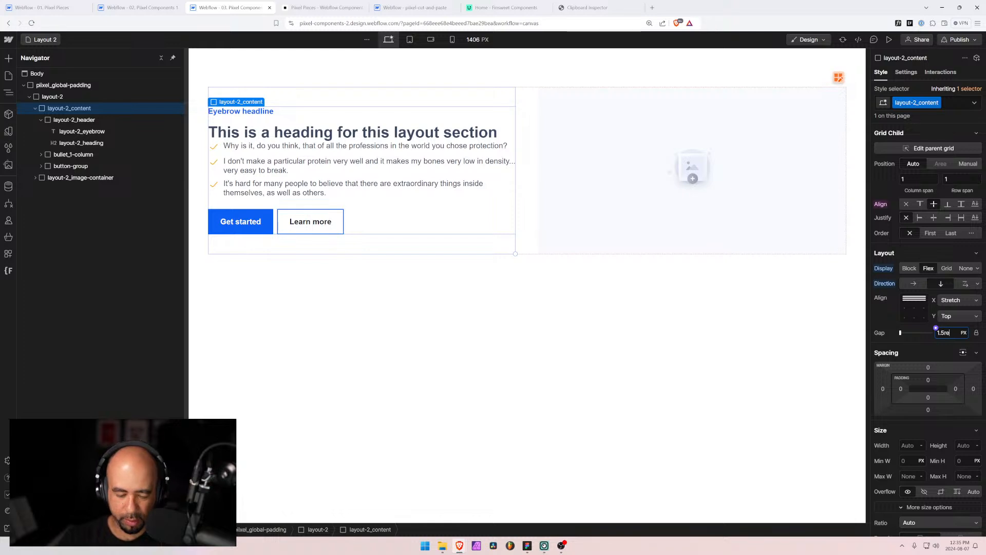
type("m")
left_click(73, 154)
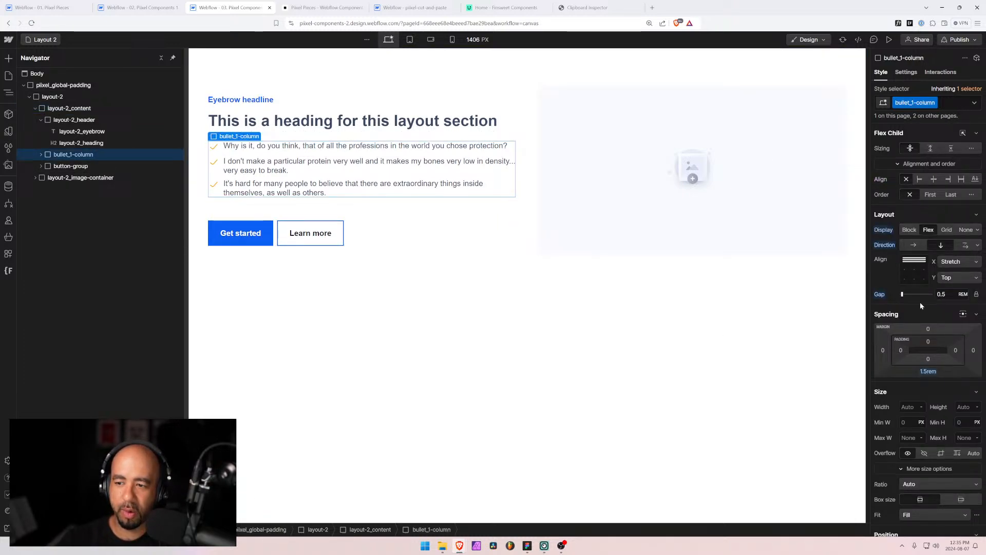
left_click(928, 372, "alt")
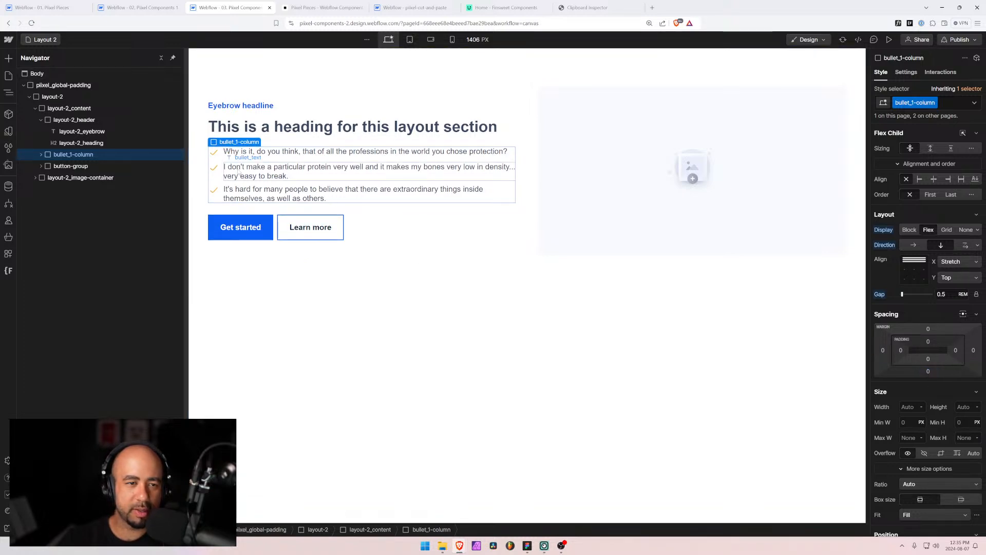
Check the Layout 4 and Layout 5 pages, examining the structure and spacing of the Layout 5 content
left_click(43, 40)
left_click(47, 158)
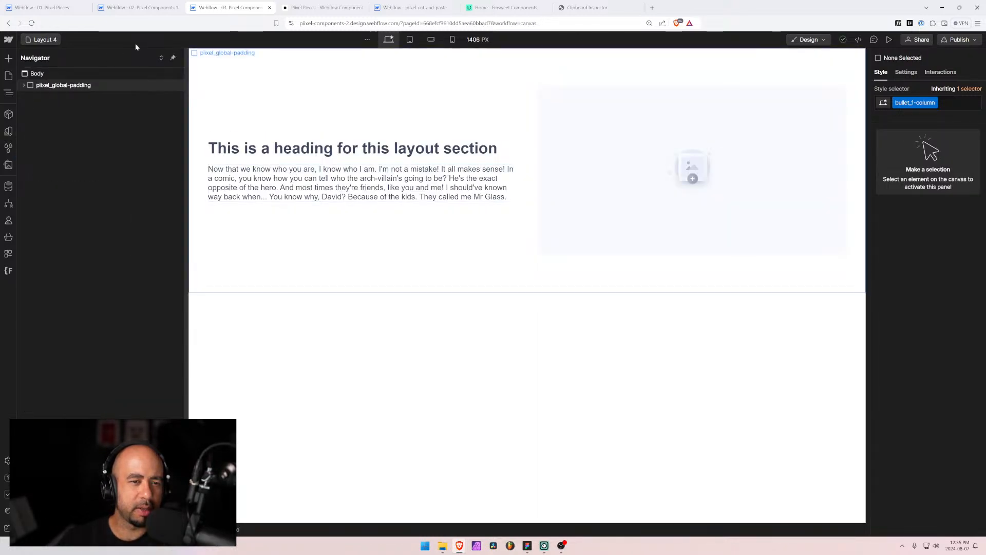
left_click(45, 39)
left_click(57, 168)
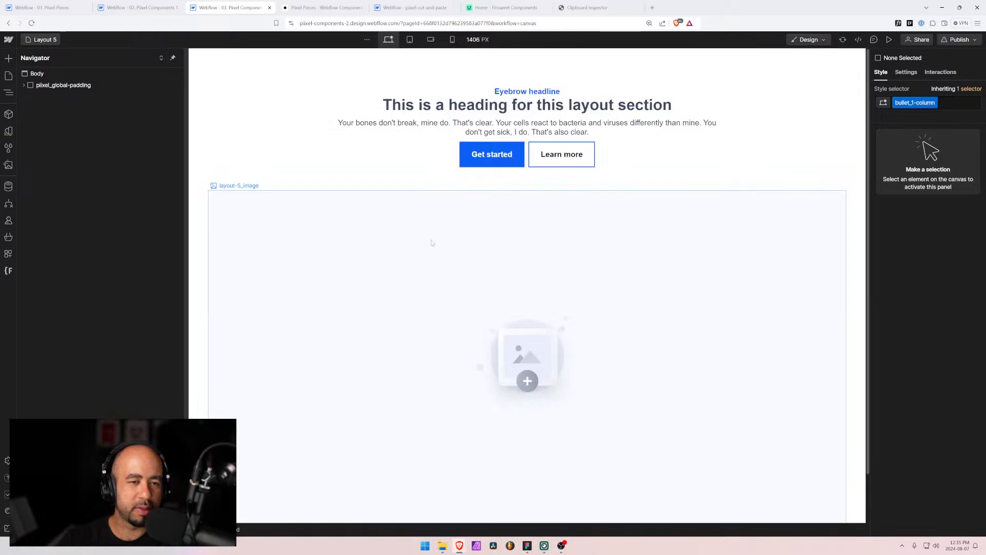
left_click(562, 106)
left_click(71, 108)
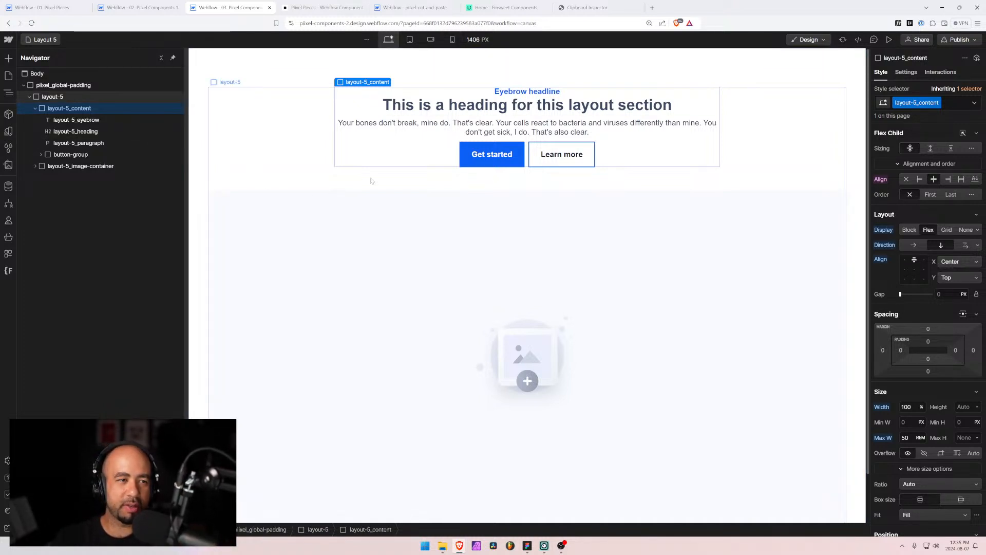
scroll(447, 139, "down", 1)
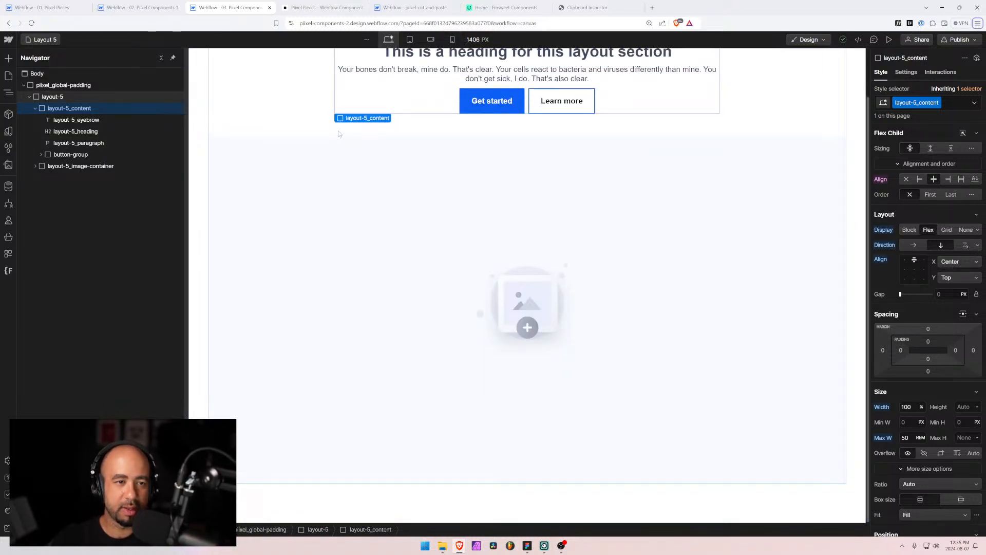
key("super")
left_click(256, 154)
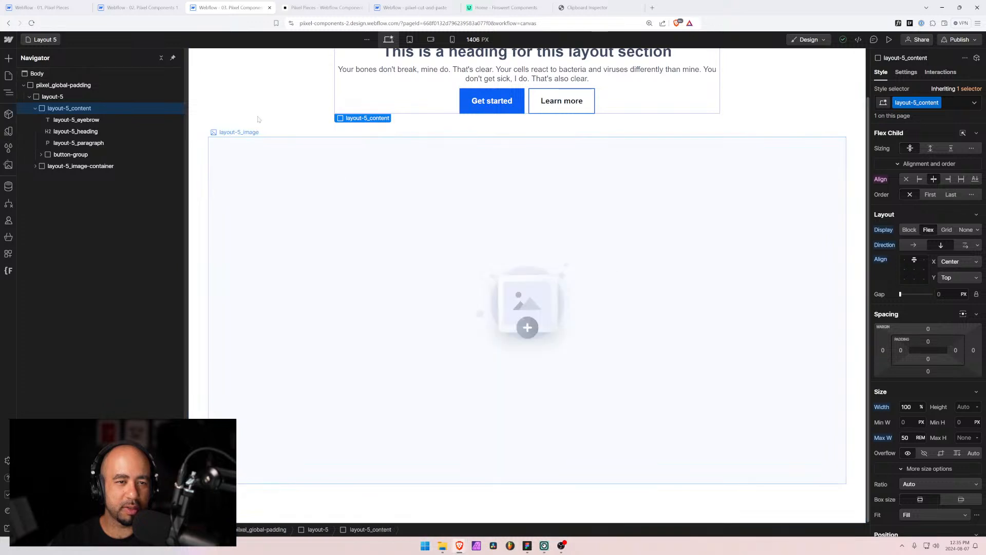
Open the Layout 50 page, copy the layout-50 block from the piixel-cut-and-paste project, and return to the Layout 50 page
left_click(43, 40)
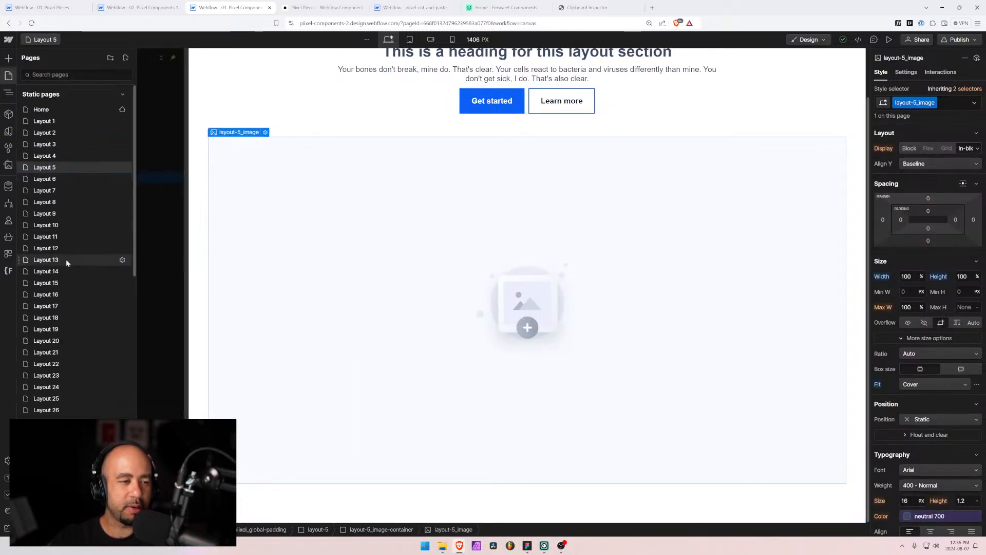
scroll(55, 333, "down", 6)
left_click(56, 387)
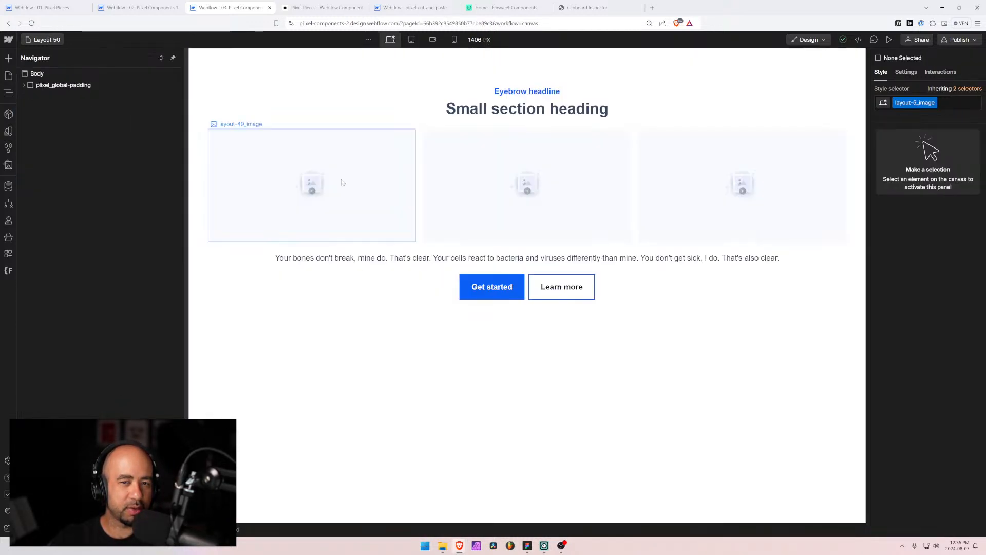
left_click(45, 40)
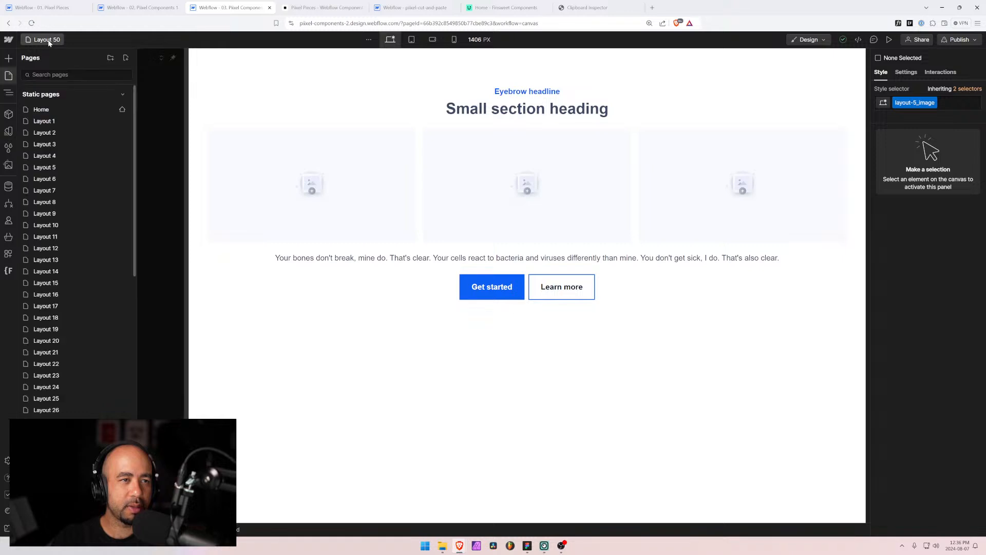
left_click(46, 40)
left_click(406, 4)
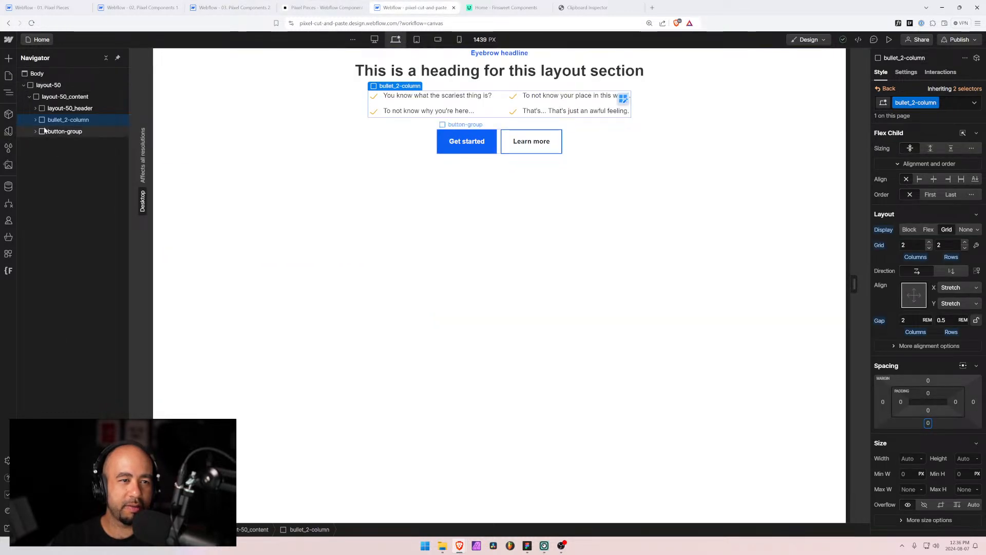
left_click(45, 86)
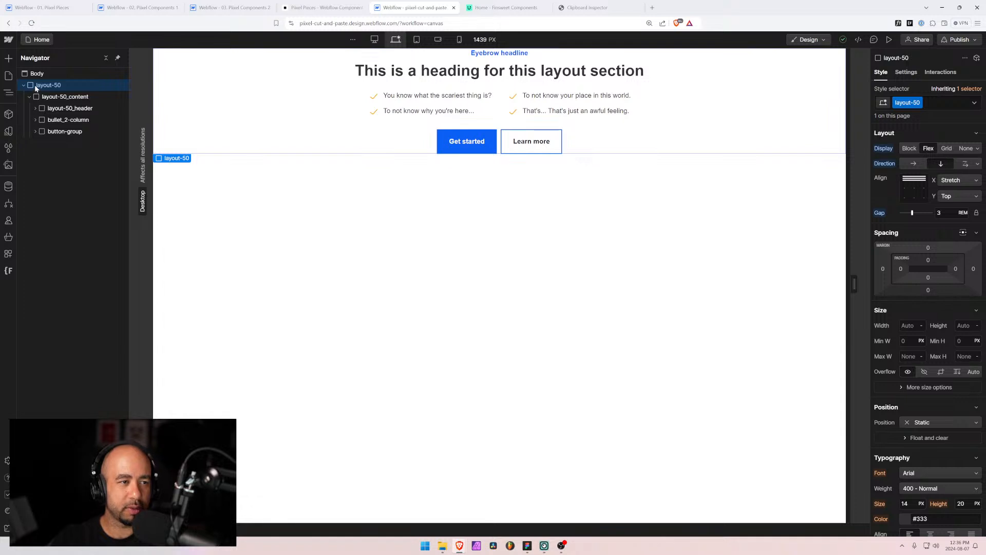
left_click(226, 7)
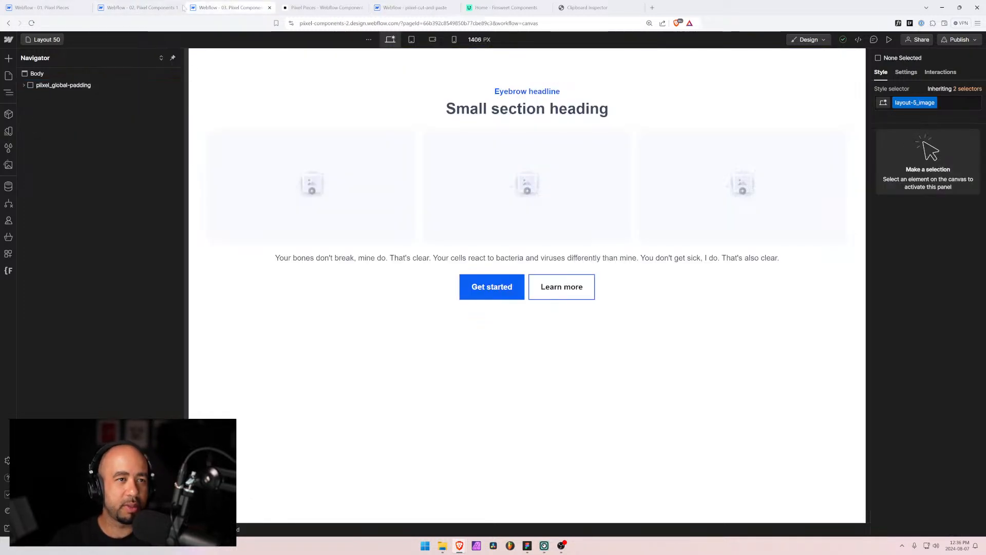
Replace the layout-49 block inside piixel_global-padding on the Layout 50 page with the copied layout-50 block
left_click(62, 85)
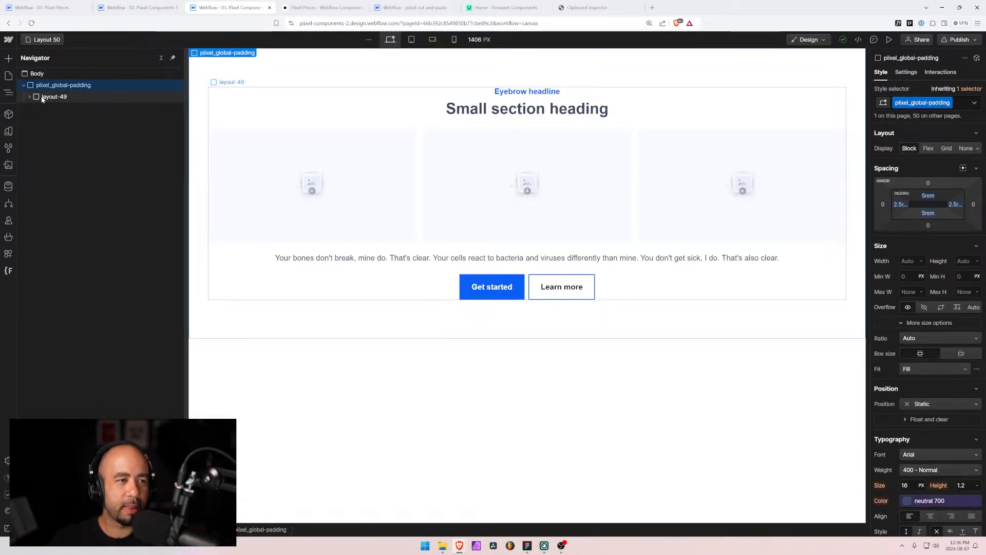
left_click(42, 97)
key("Delete")
left_click(47, 86)
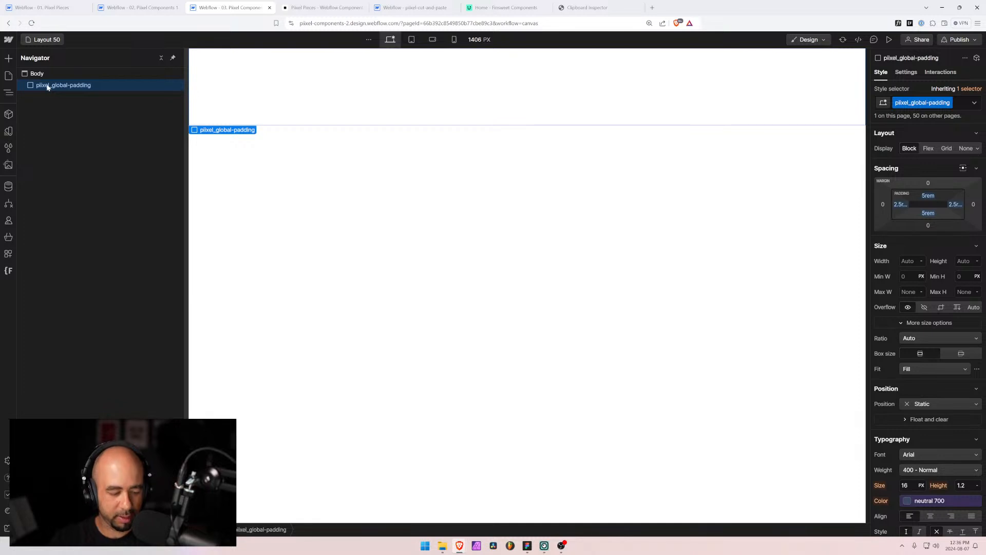
key("ctrl+v")
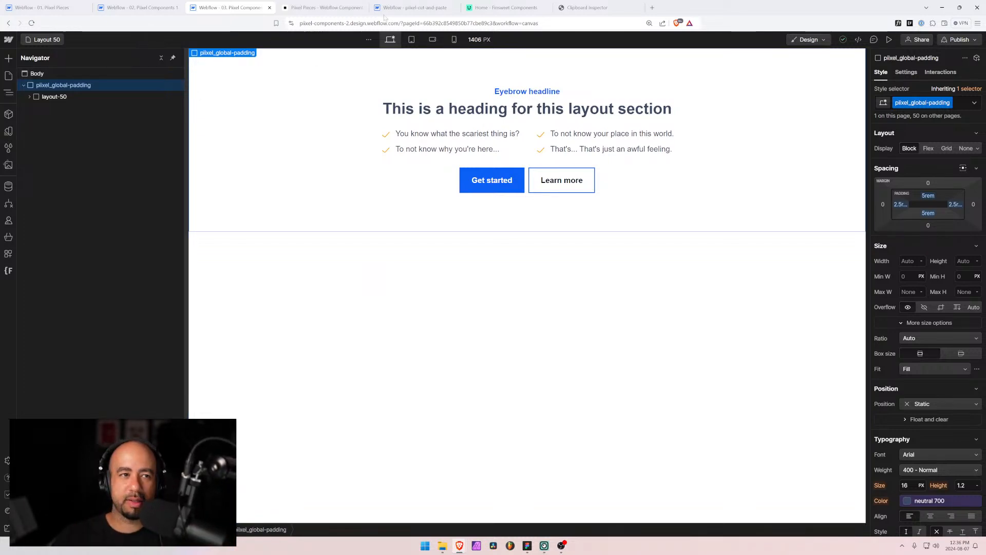
Open the piixelpieces.com components library in a new tab and show the Layout Section category
left_click(653, 8)
type("piixel.ca")
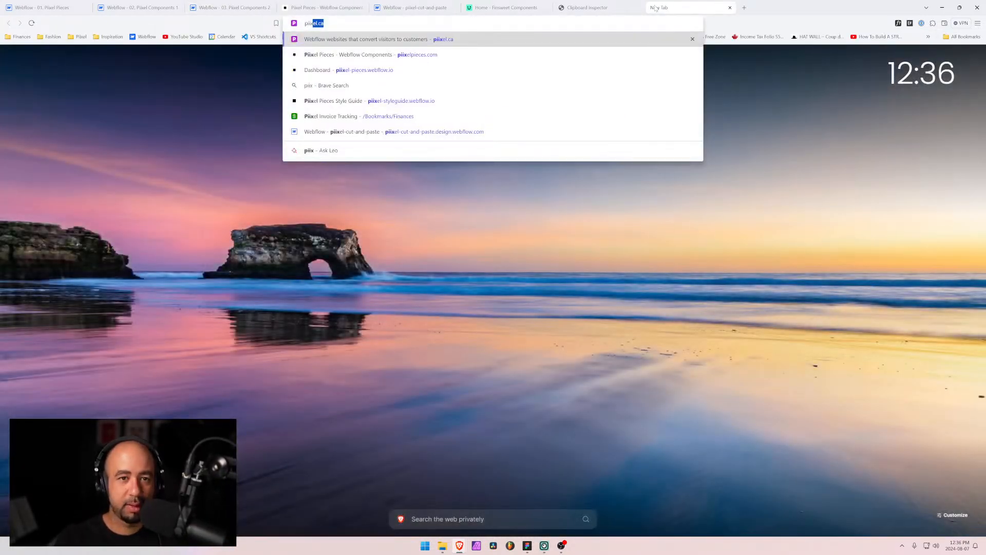
key("Down")
key("Return")
left_click(33, 50)
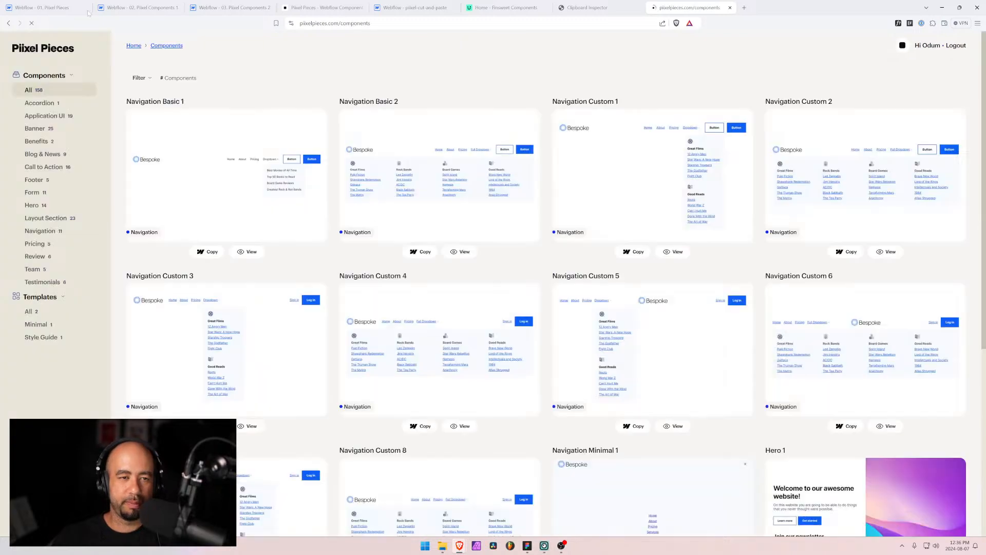
left_click(46, 218)
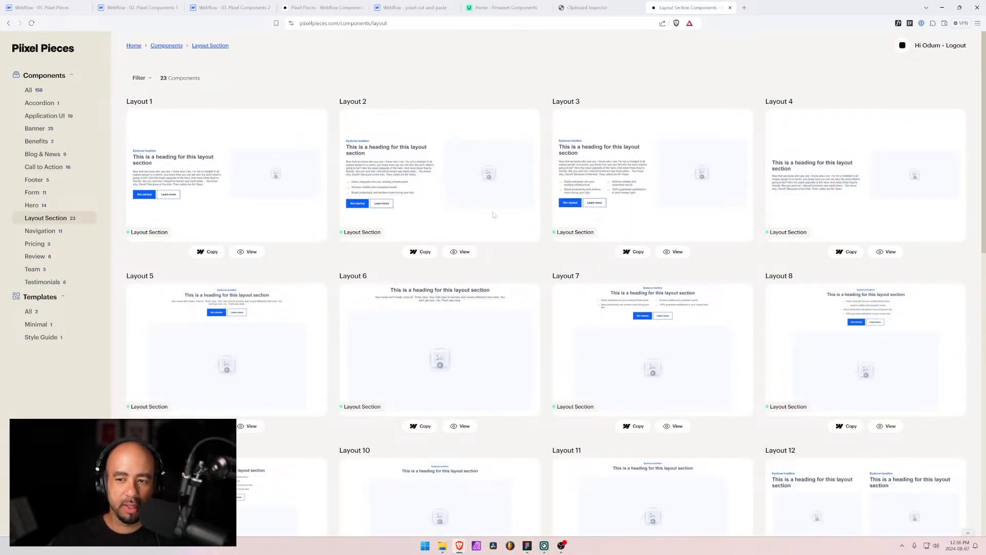
Look through the Layout Section previews, comparing the structure of the different layout variants
scroll(407, 230, "down", 2)
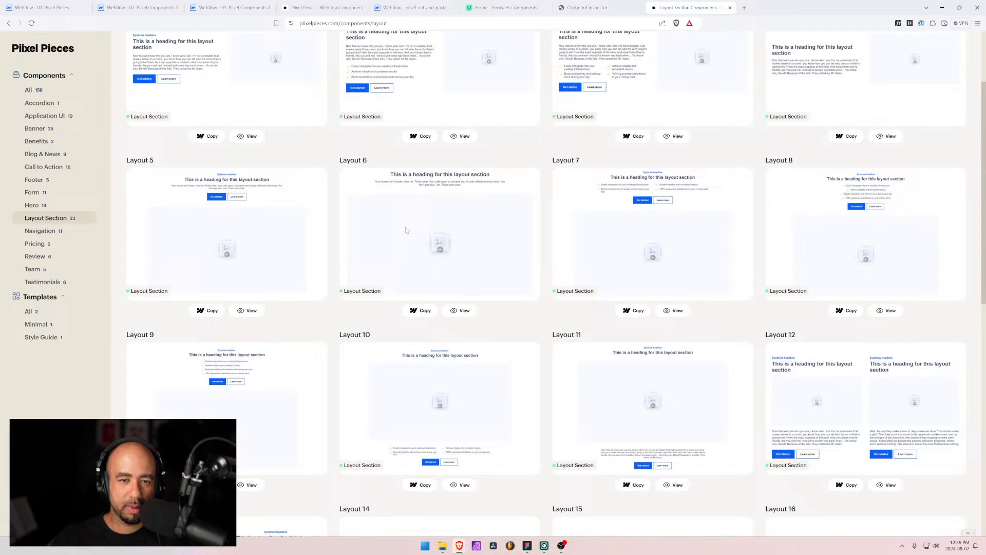
scroll(406, 230, "down", 3)
scroll(407, 230, "down", 1)
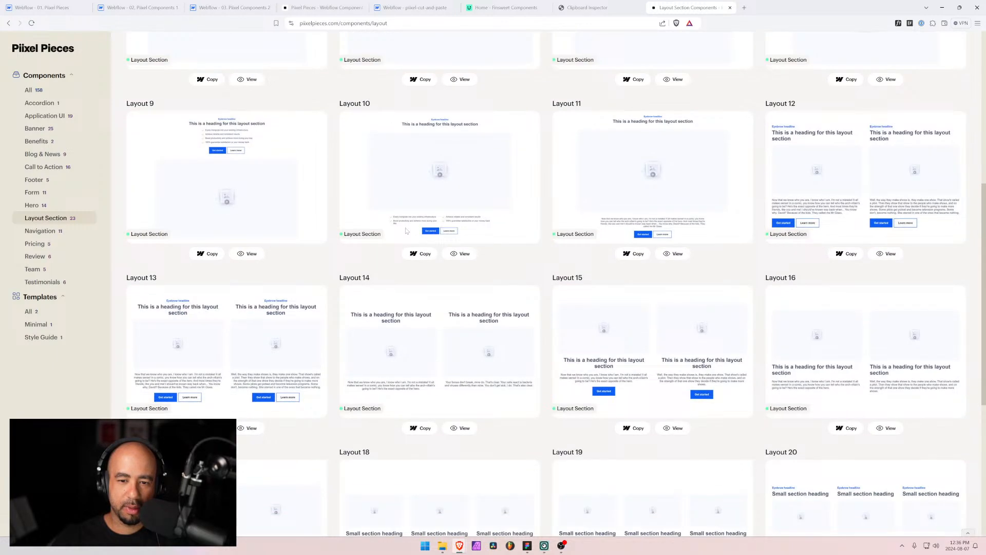
scroll(406, 230, "up", 6)
scroll(281, 211, "up", 3)
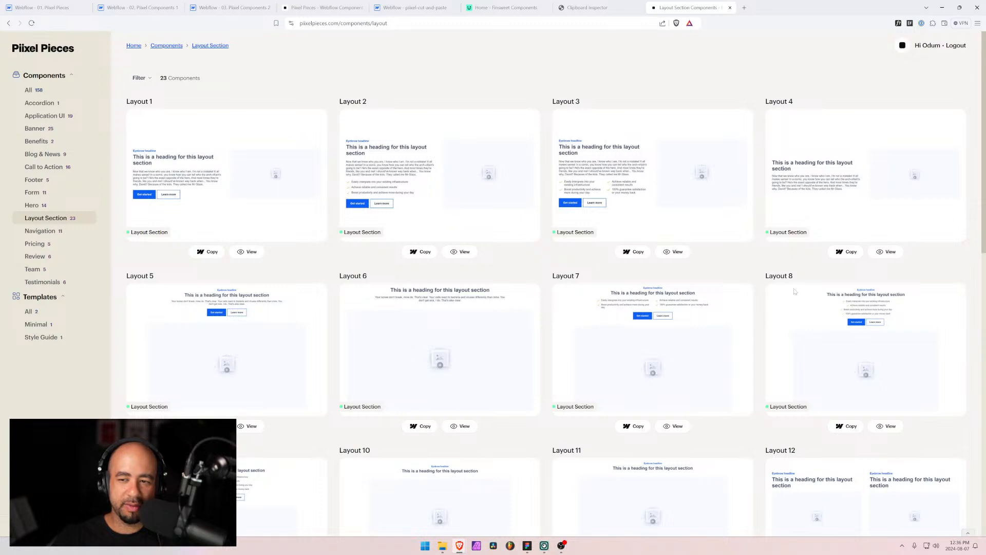
scroll(761, 330, "down", 3)
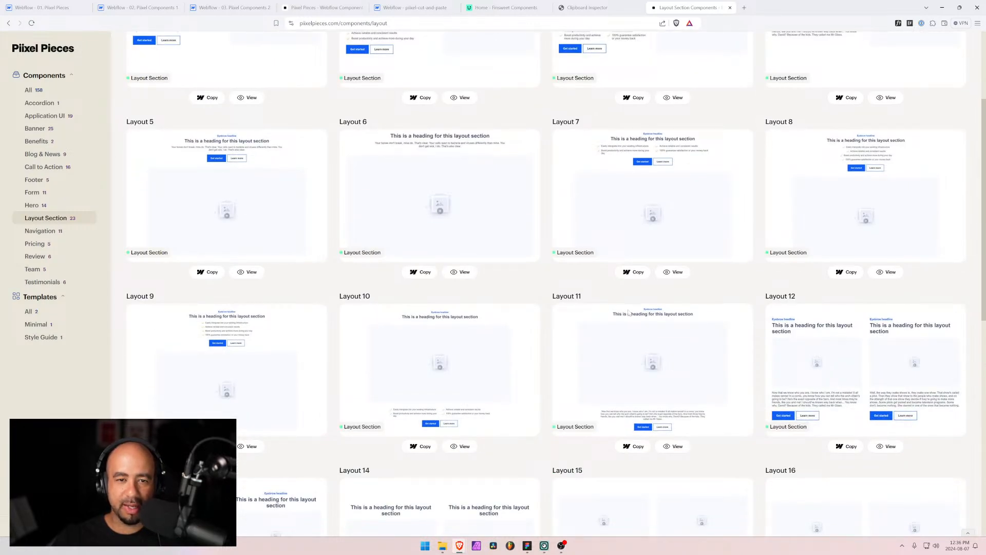
scroll(797, 320, "down", 3)
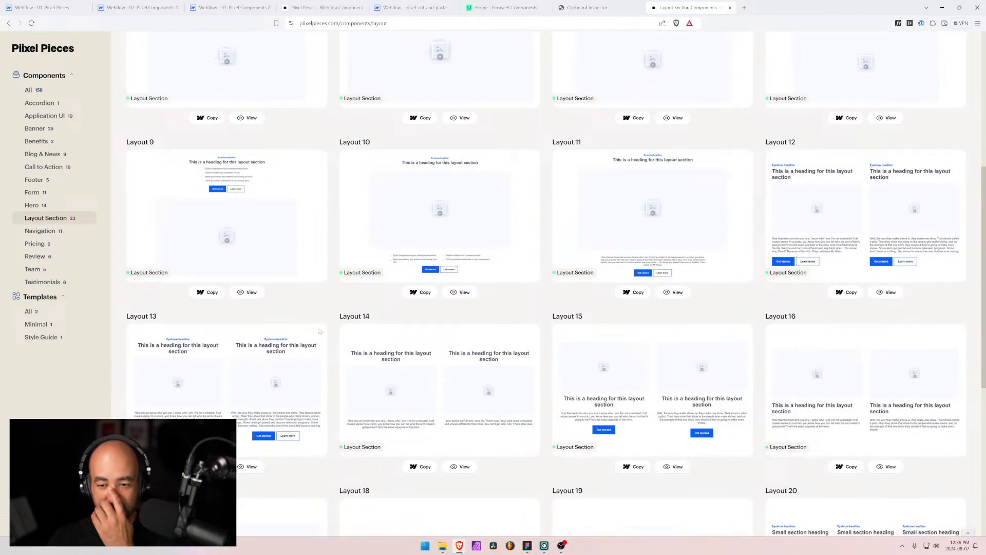
scroll(318, 331, "up", 6)
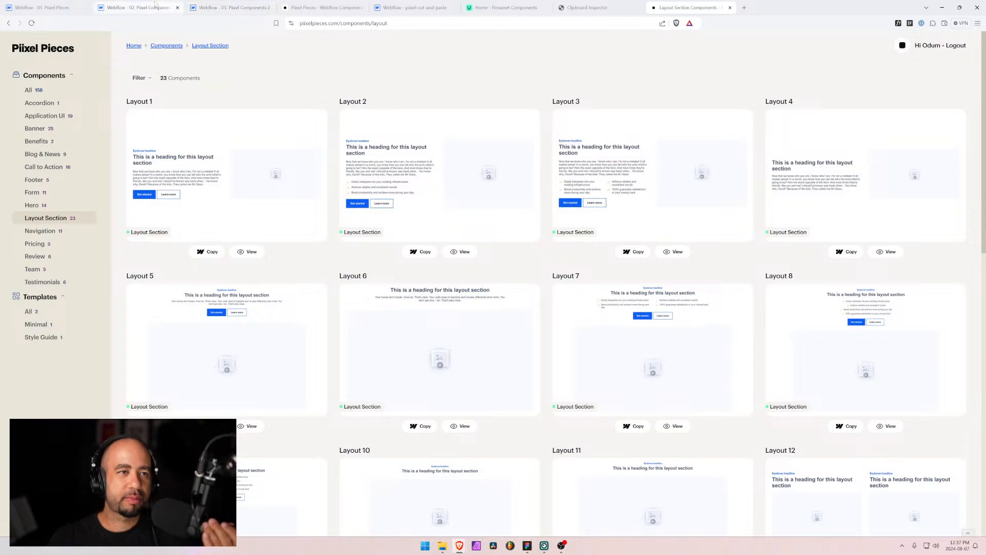
Return to the Webflow layout project, check the Layout 4 page, and open the Layout 5 page
left_click(243, 8)
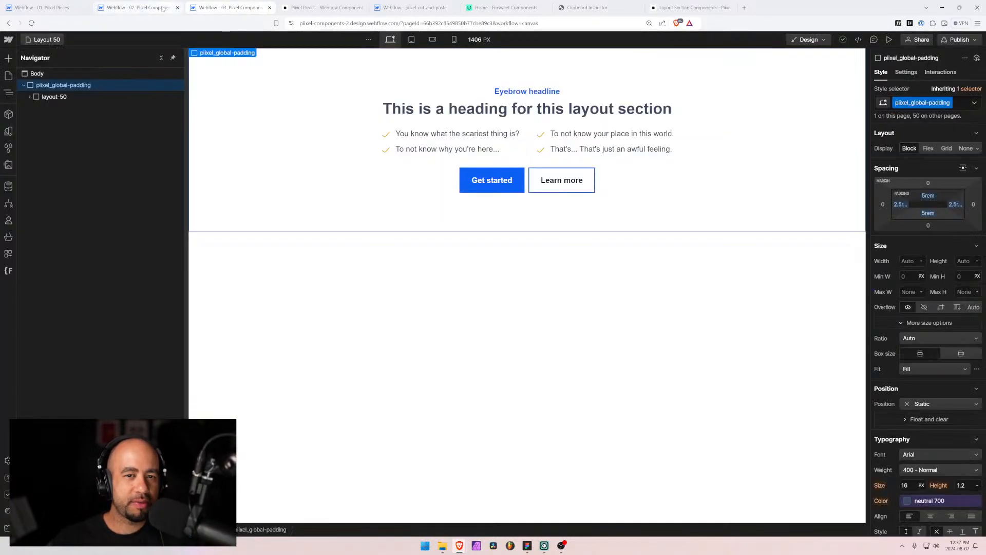
left_click(42, 39)
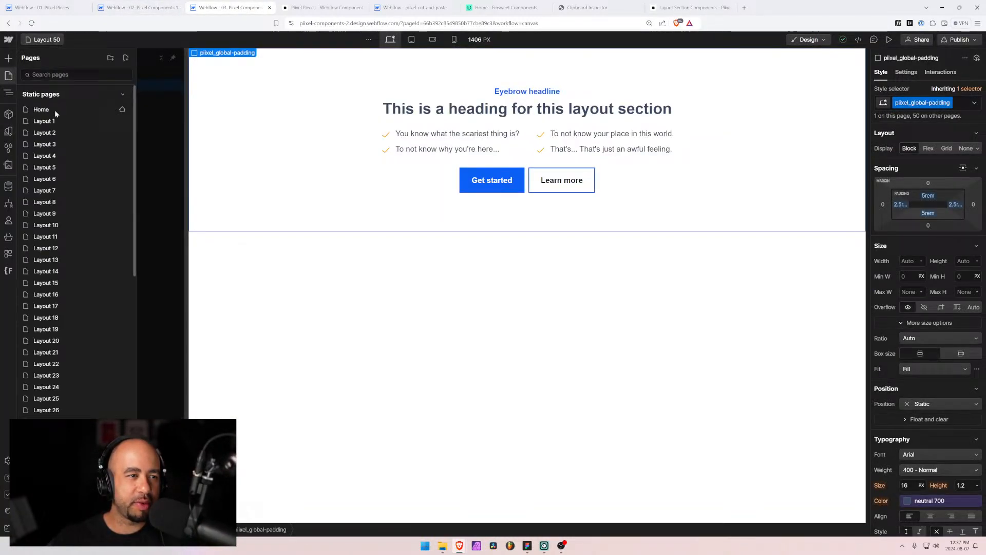
left_click(51, 155)
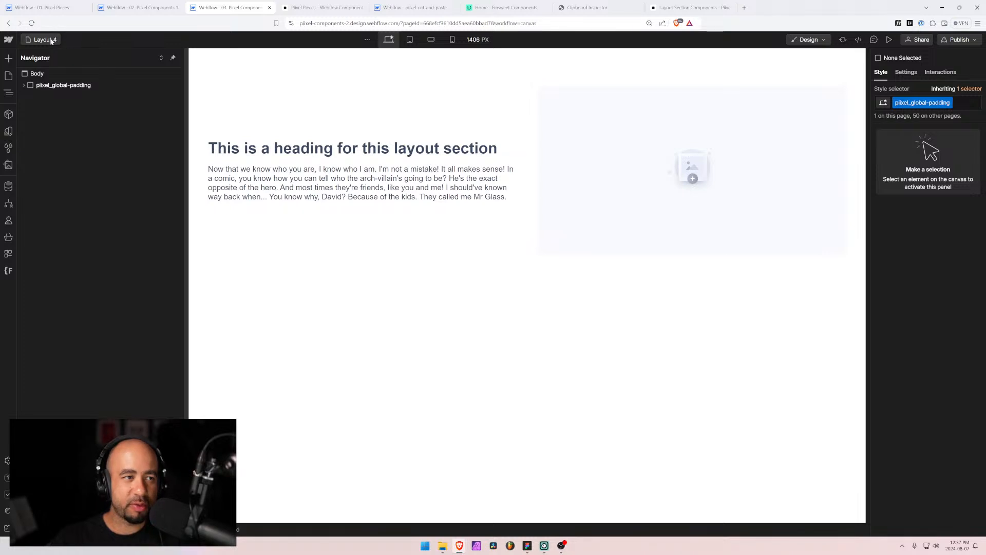
left_click(44, 39)
left_click(57, 168)
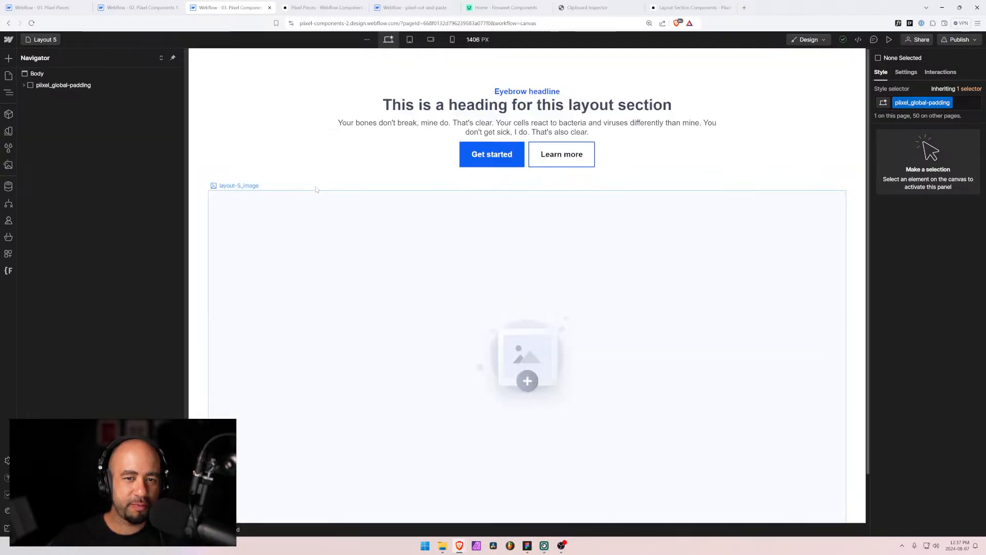
Wrap layout-5_heading in a new div block and move layout-5_eyebrow into it above the heading
left_click(407, 104)
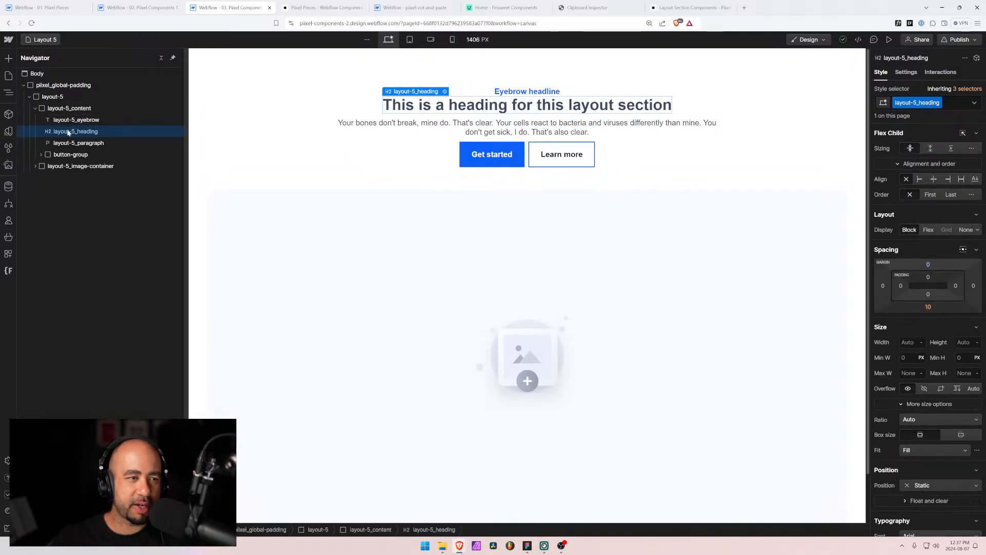
key("ctrl+alt+g")
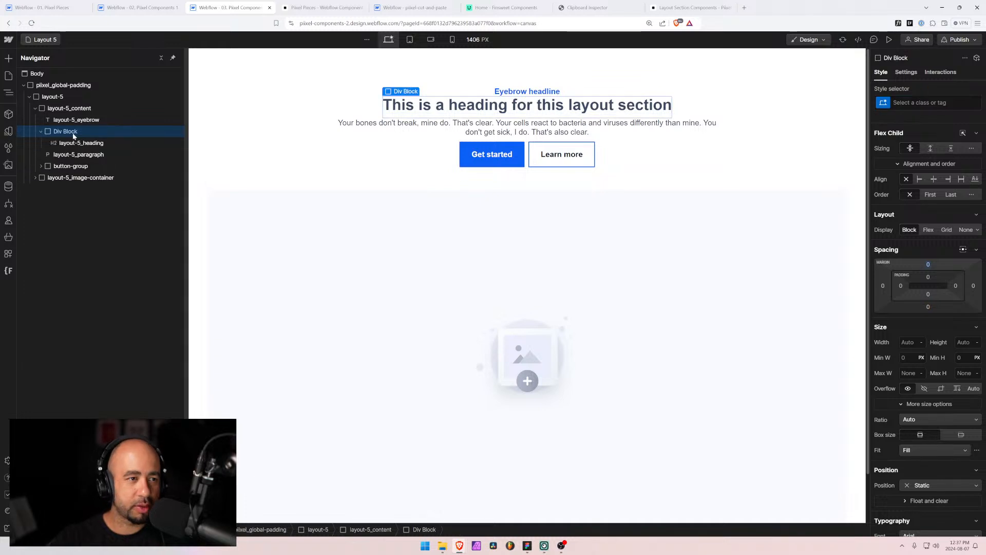
left_click(74, 119)
left_click_drag(84, 137, 84, 137)
left_click(74, 119)
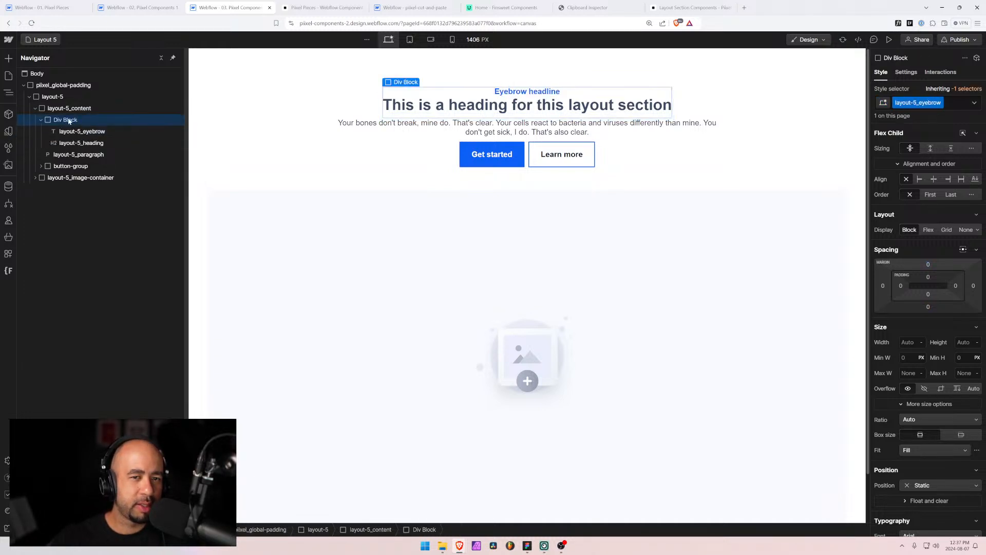
Give the div block around the eyebrow and heading the new class layout-5_header
left_click(941, 102)
type("layout")
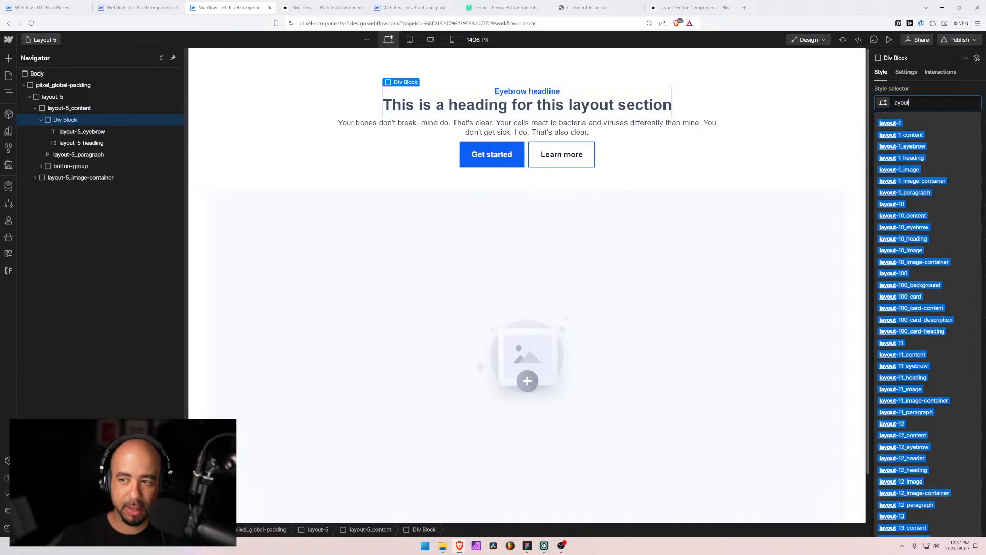
type("-5_h")
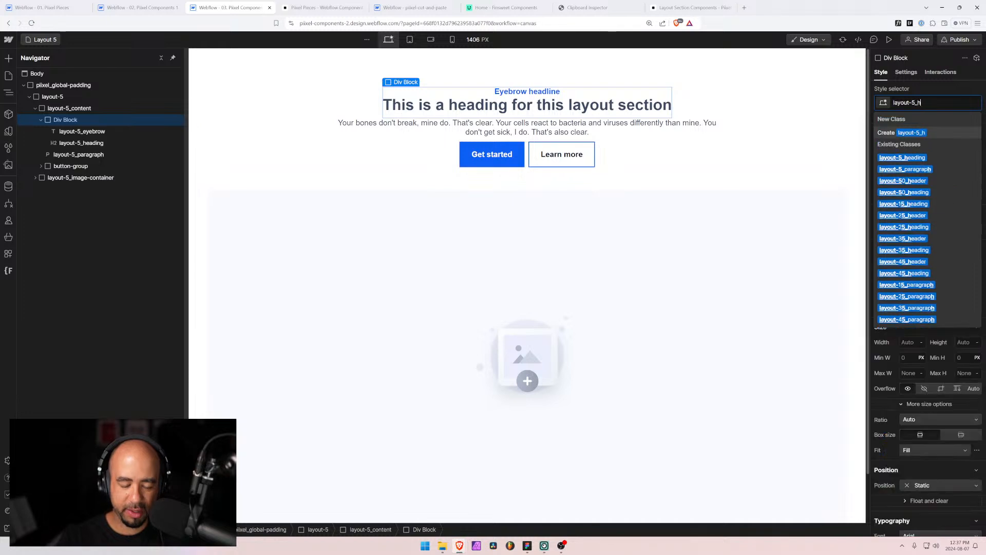
type("eader")
key("Return")
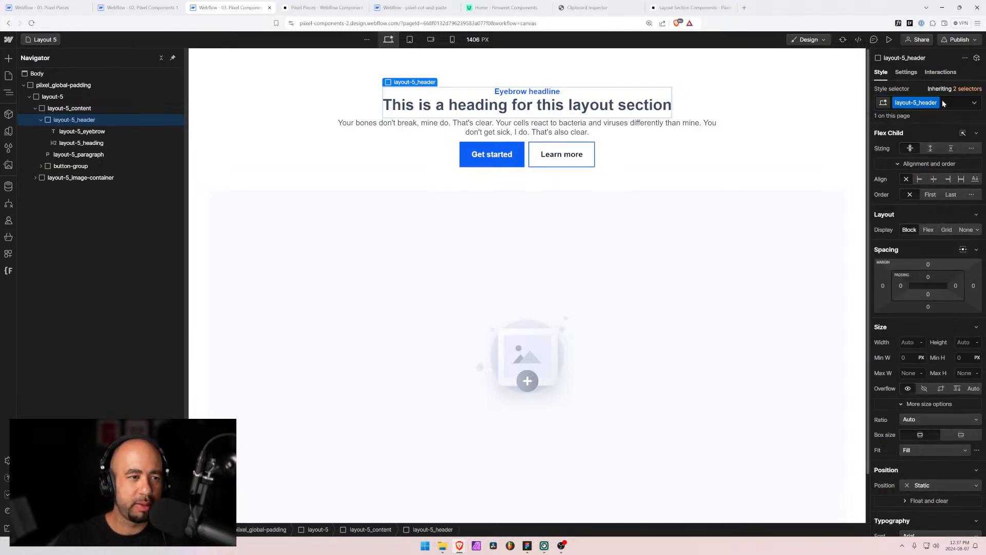
Make layout-5_header a vertical flexbox with a 0.5rem gap
left_click(928, 230)
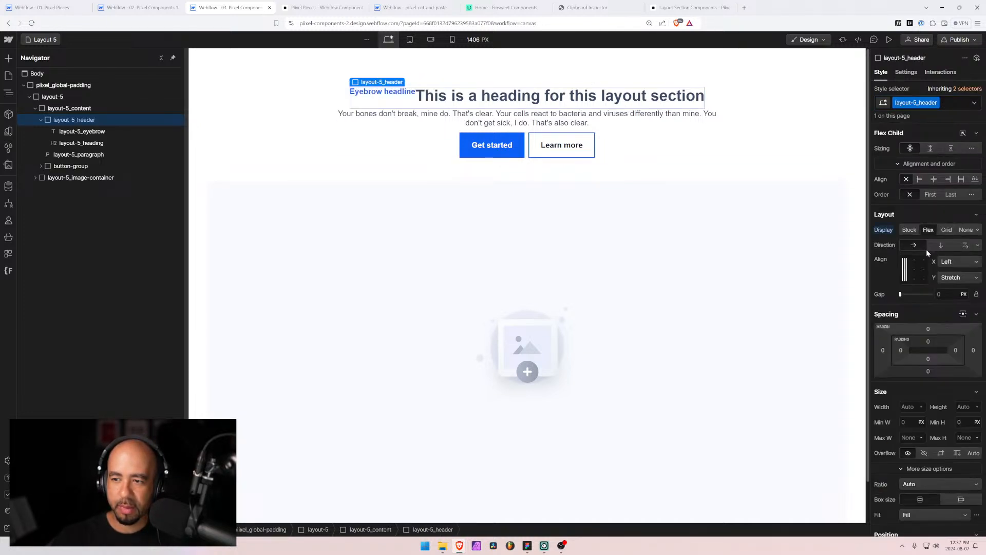
left_click(936, 245)
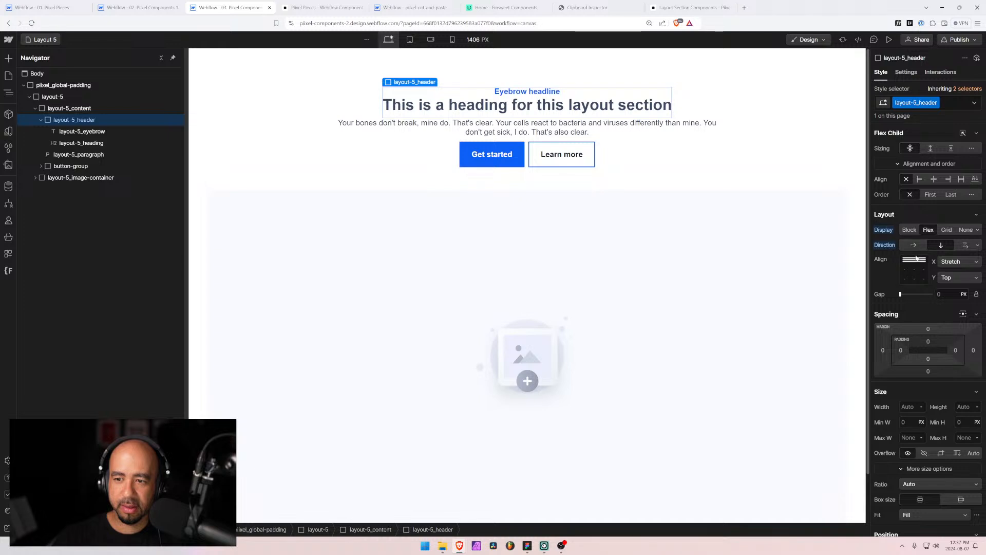
scroll(917, 381, "down", 2)
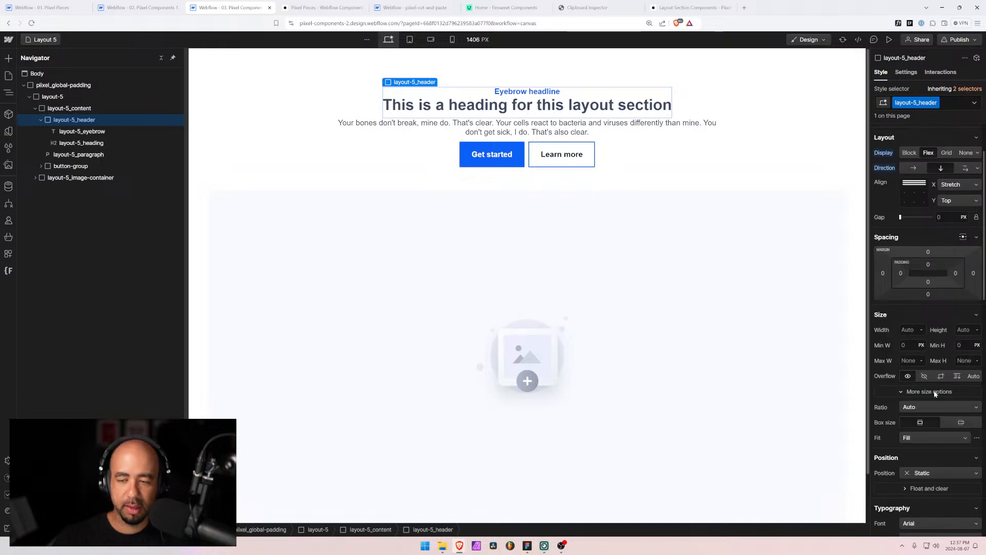
scroll(923, 460, "down", 3)
scroll(915, 378, "up", 3)
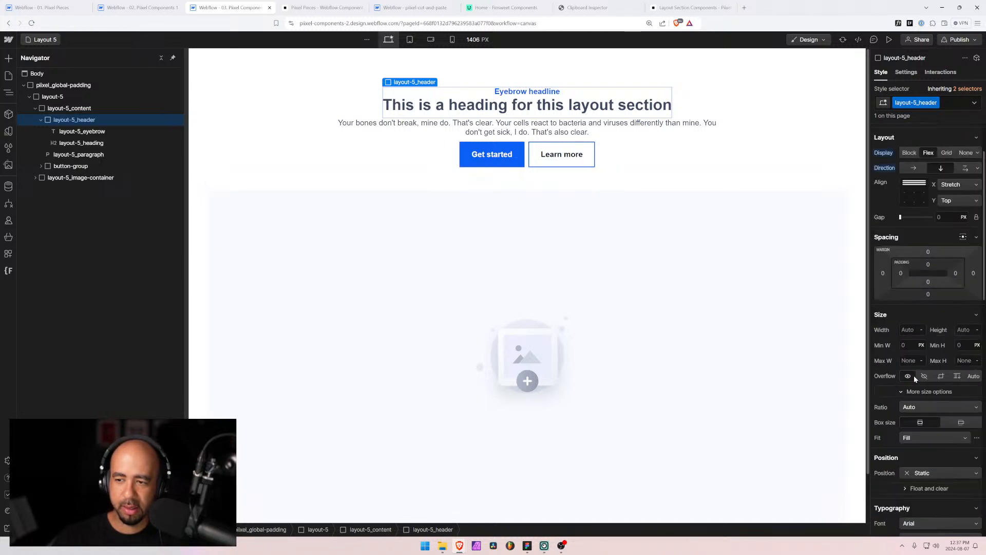
left_click(943, 217)
type("0.5")
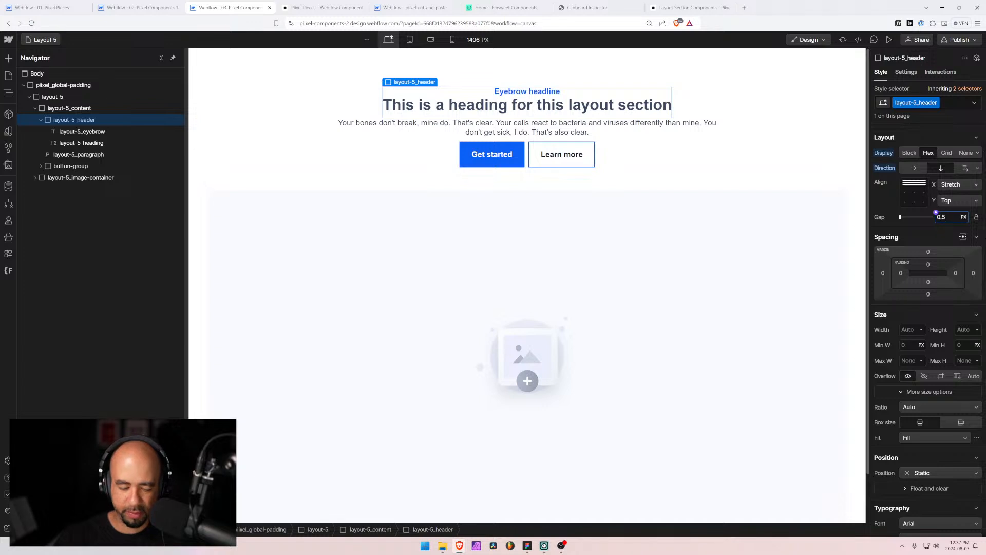
type("rem")
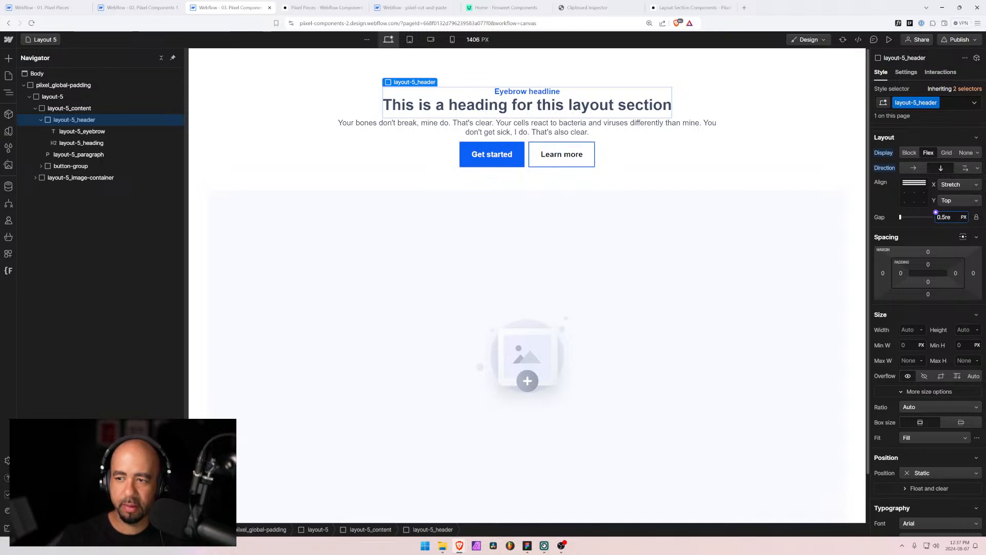
key("Return")
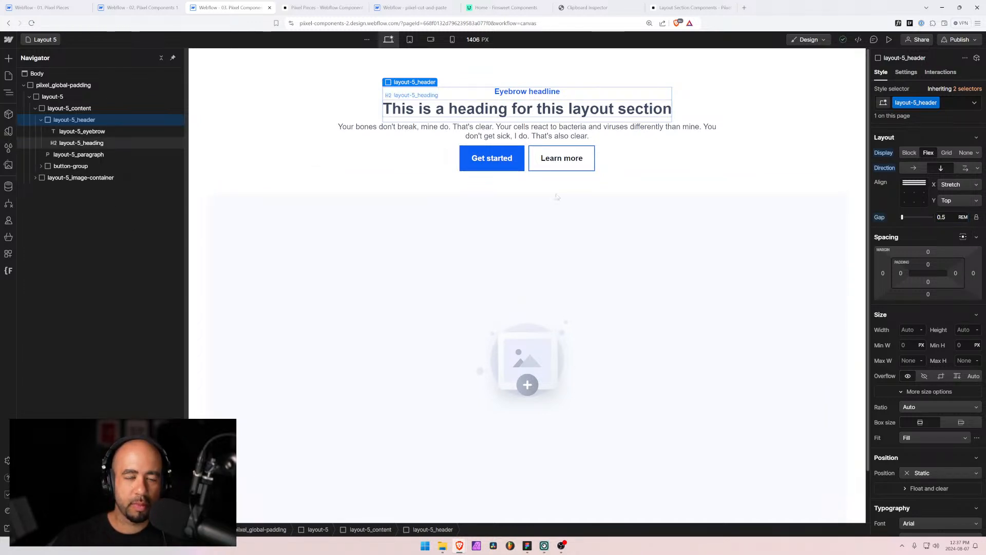
Set the bottom margin of layout-5_heading to 0
left_click(85, 144)
left_click(928, 229)
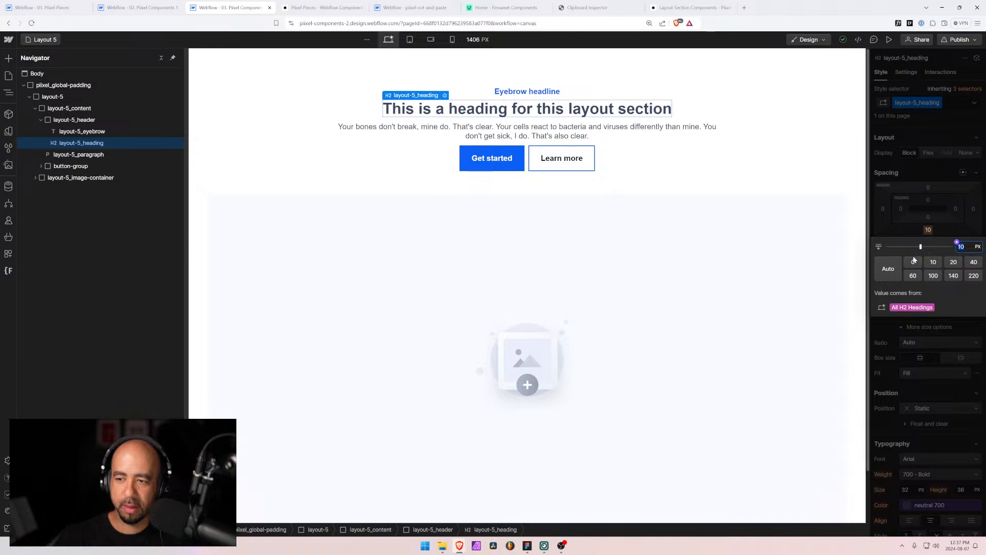
left_click(913, 262)
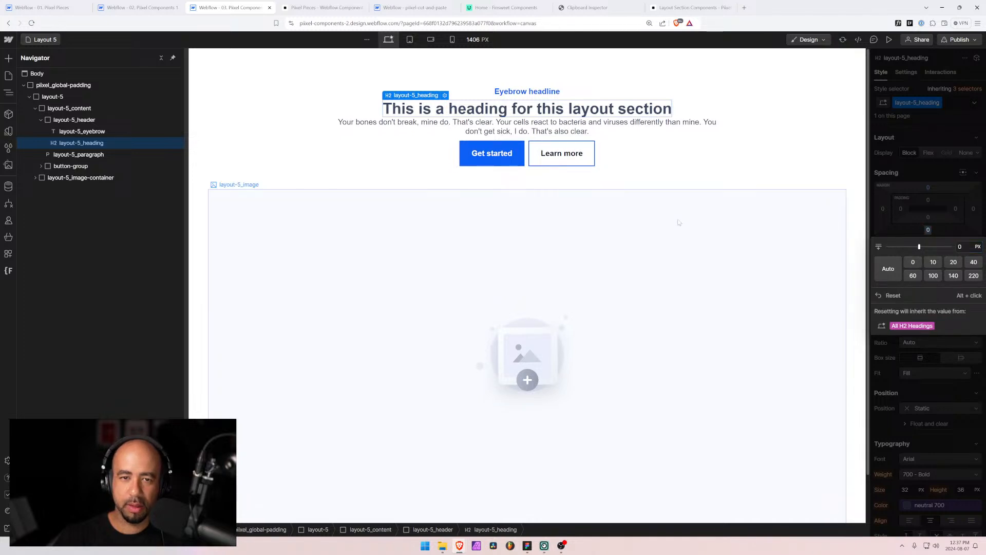
Set the flex gap of layout-5_content to 1.5rem
left_click(62, 108)
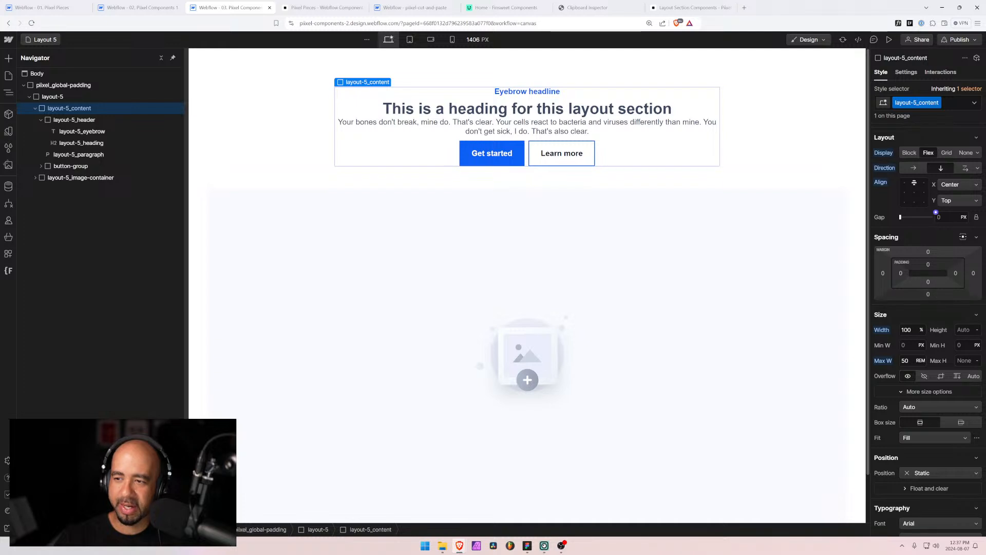
left_click(938, 217)
type("1")
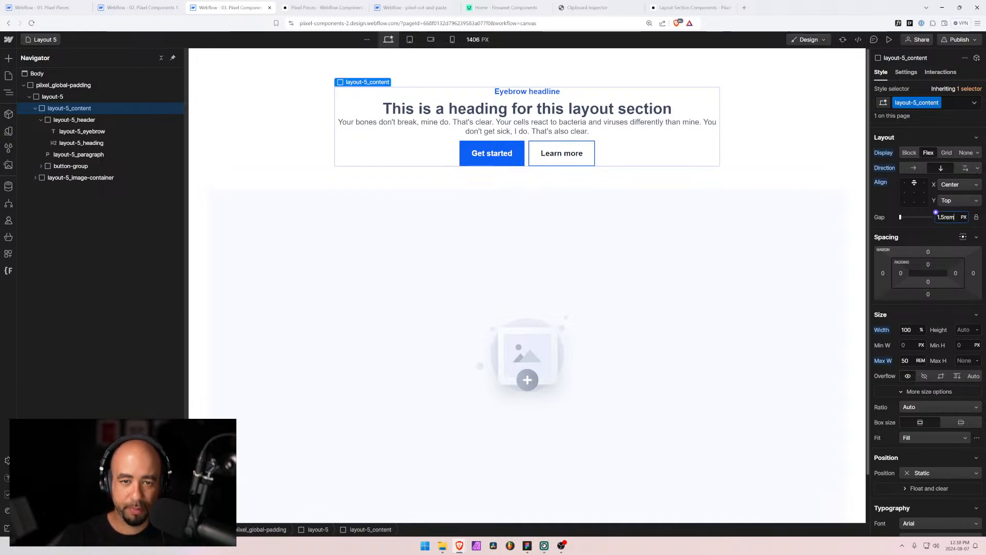
type(".5rem")
key("Return")
Set the bottom margin of layout-5_paragraph to 0
left_click(79, 154)
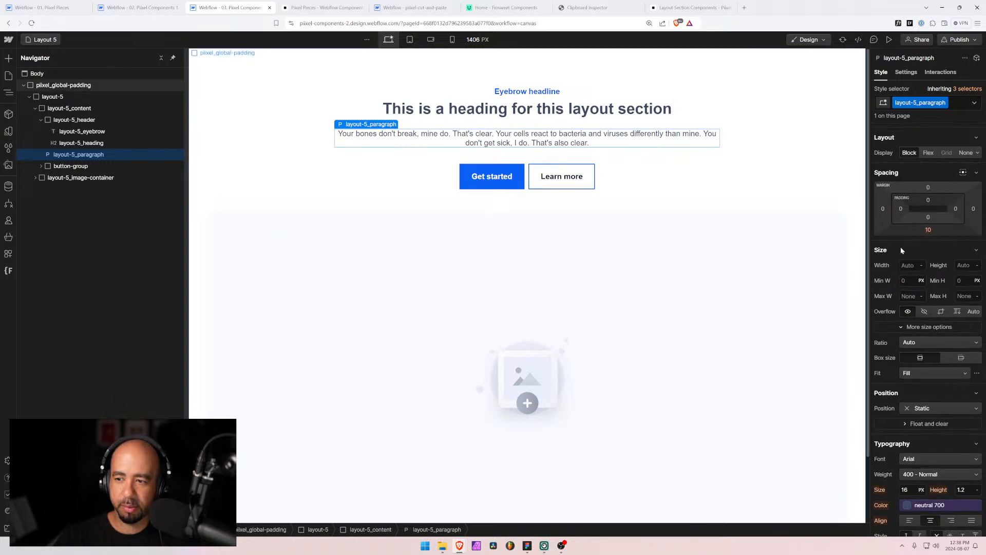
left_click(928, 230)
left_click(913, 262)
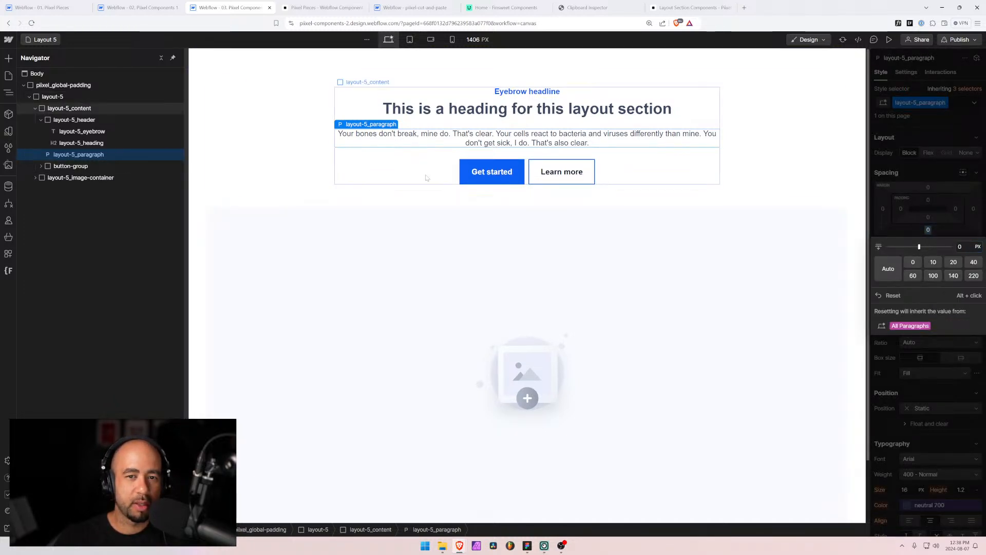
Check the button-group's style settings on Layout 5 and open the Layout 6 page
left_click(527, 170)
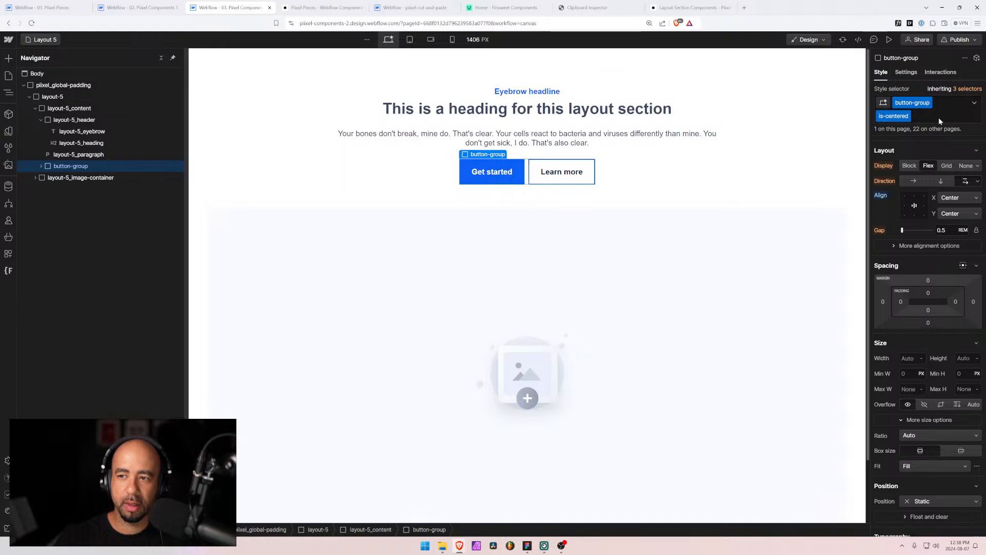
left_click(42, 41)
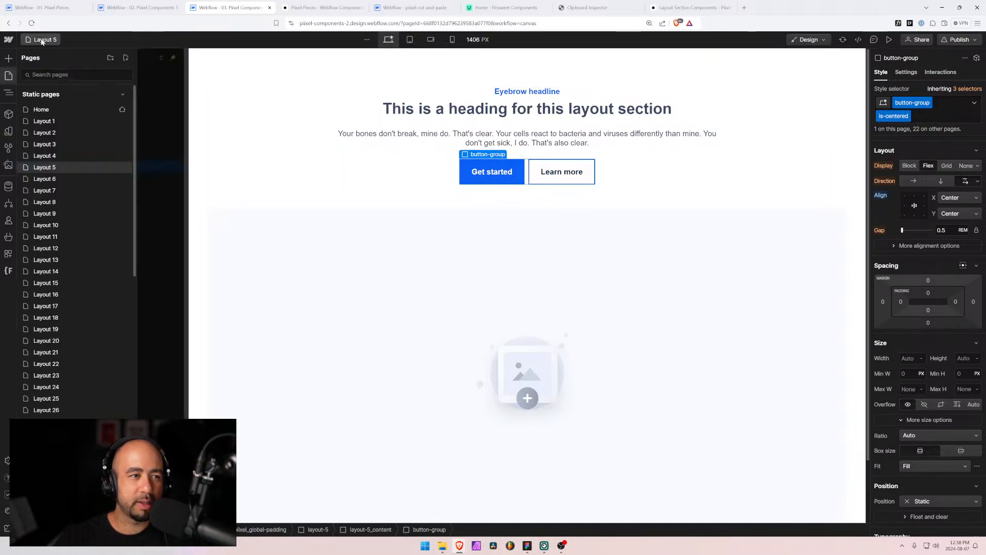
left_click(57, 179)
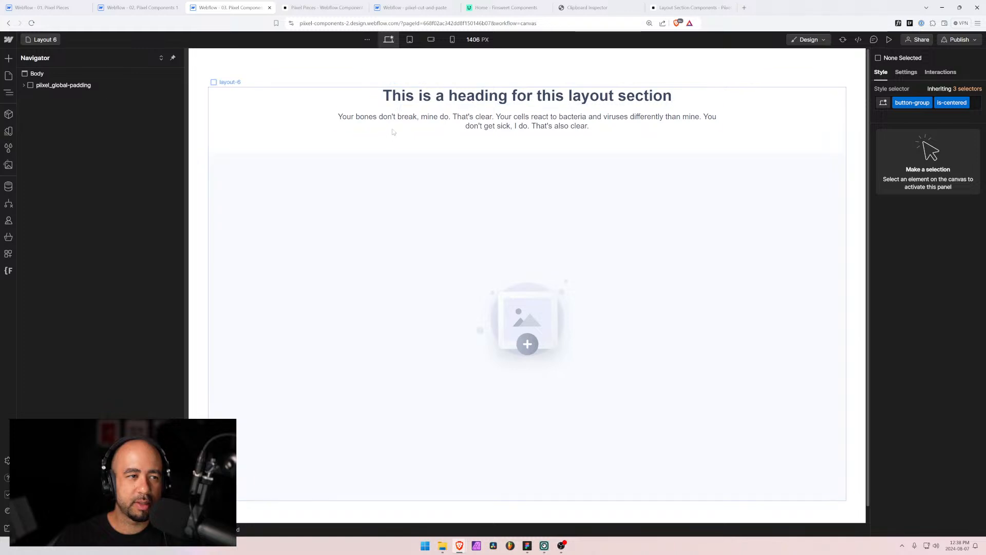
Open the Layout 7 page and check the structure and styles of its bullet_2-column and layout-7_header elements
left_click(45, 40)
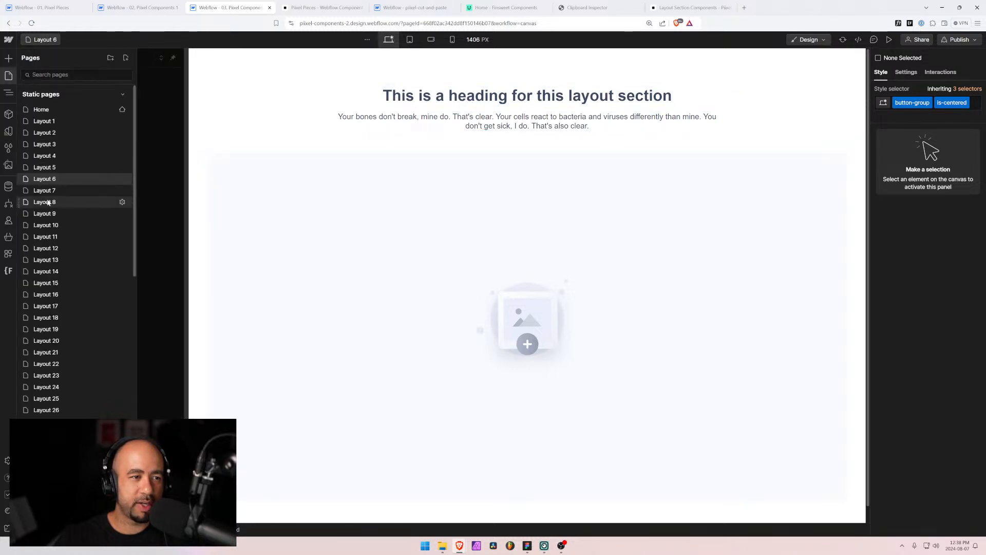
left_click(50, 188)
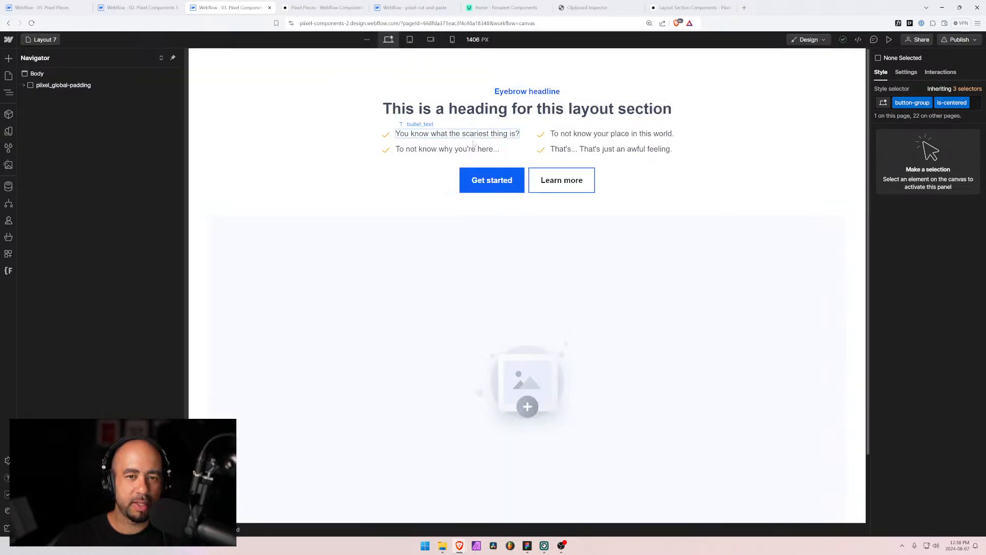
left_click(478, 127)
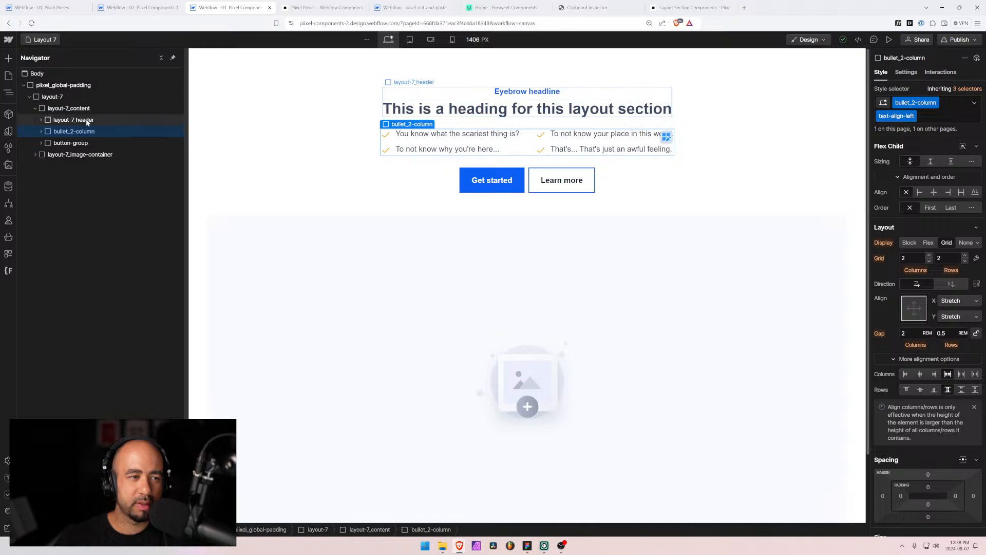
left_click(76, 119)
Open the Layout 8 page and wrap its eyebrow and heading together in a new div block
left_click(44, 39)
left_click(59, 201)
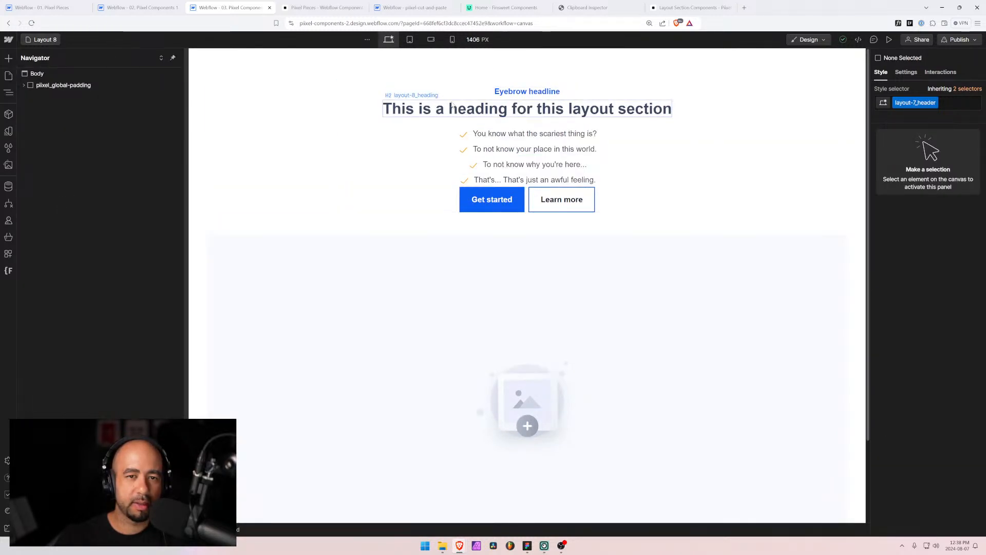
left_click(454, 107)
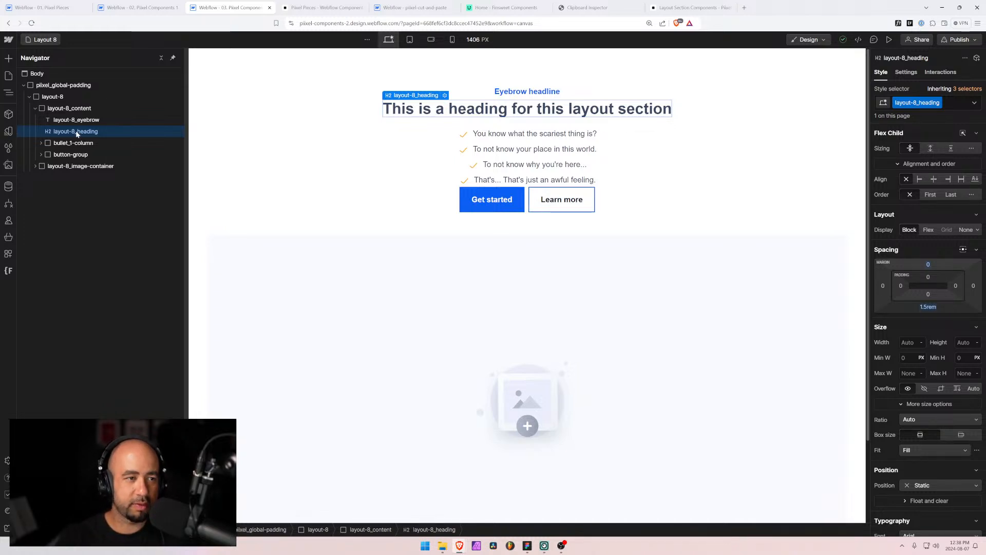
key("ctrl+alt+g")
left_click_drag(81, 119, 81, 132)
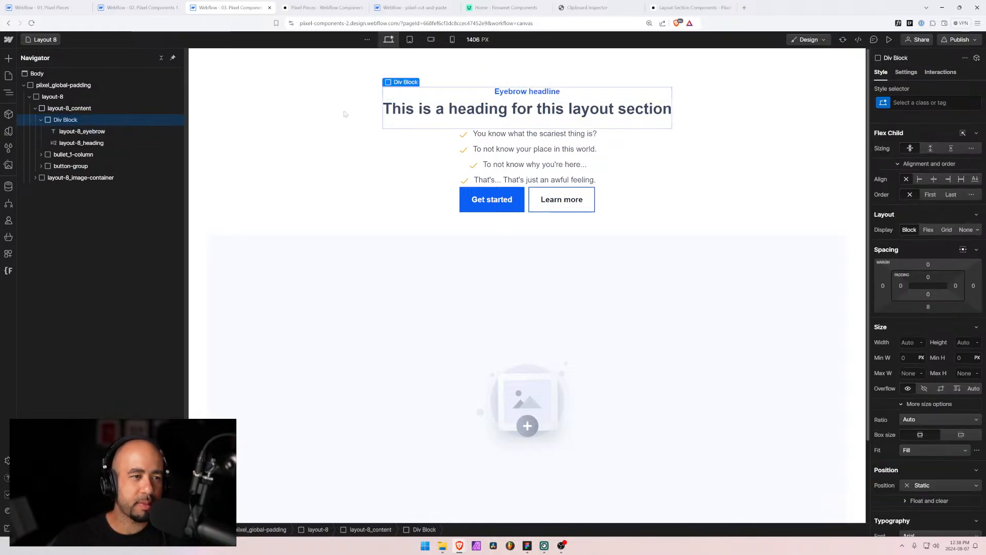
Give the div block around the Layout 8 eyebrow and heading the new class layout-8_header
key("ctrl+Return")
type("l")
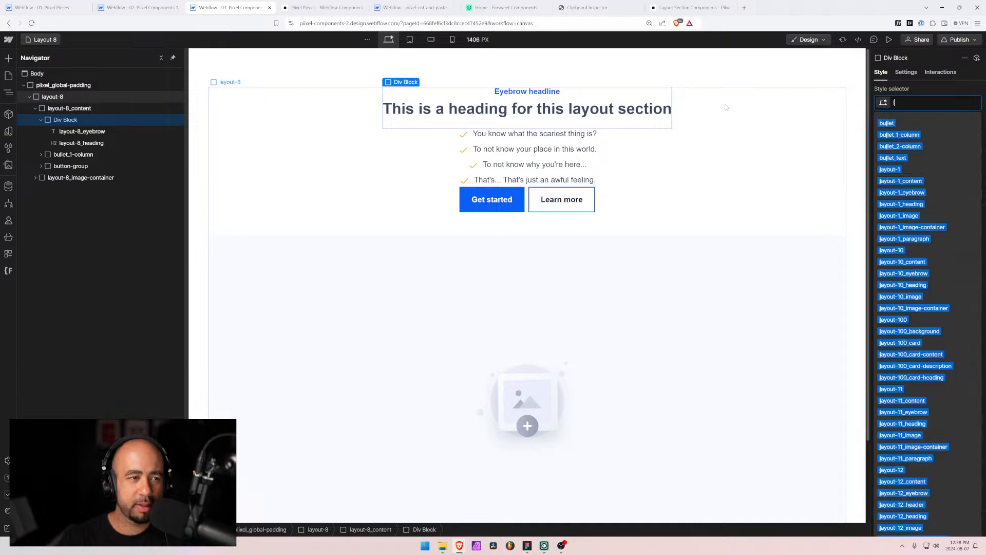
type("ayout-j8")
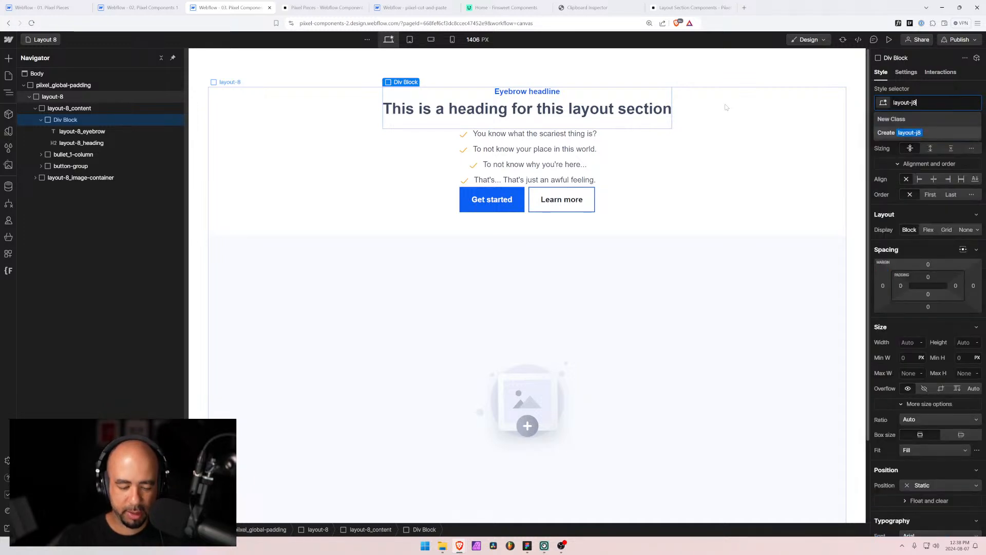
key("BackSpace")
key("BackSpace")
type("8_header")
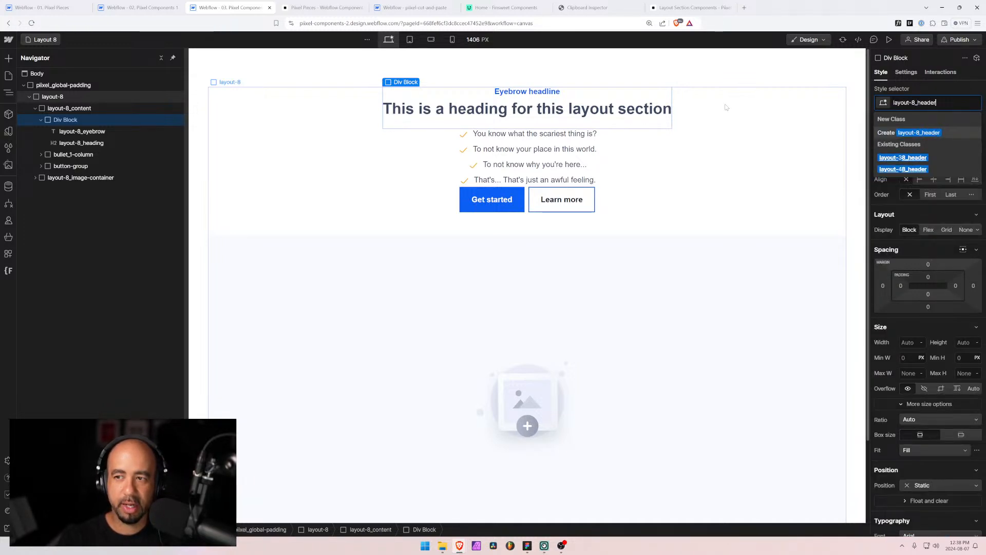
key("Return")
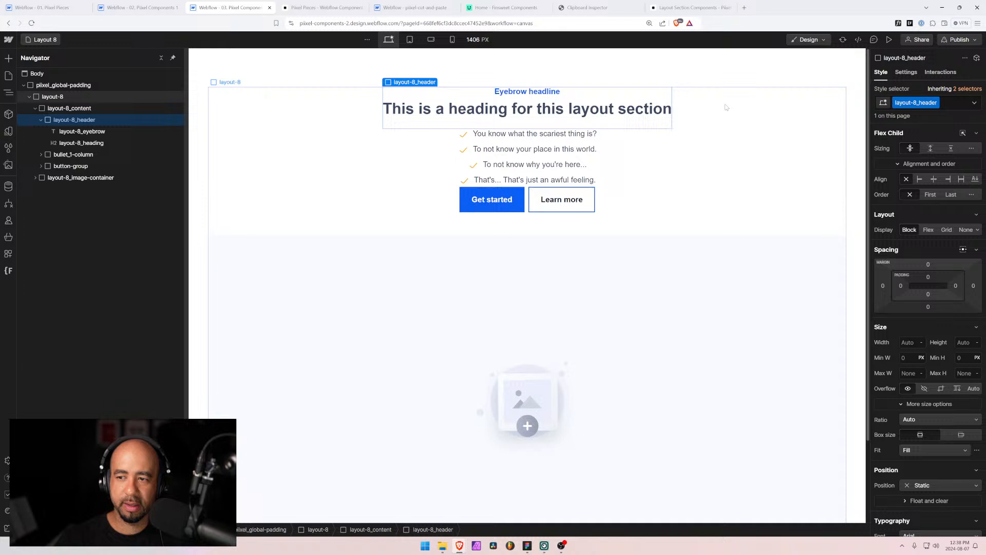
Make layout-8_header a vertical flex container with a 0.5rem gap
left_click(929, 229)
left_click(941, 245)
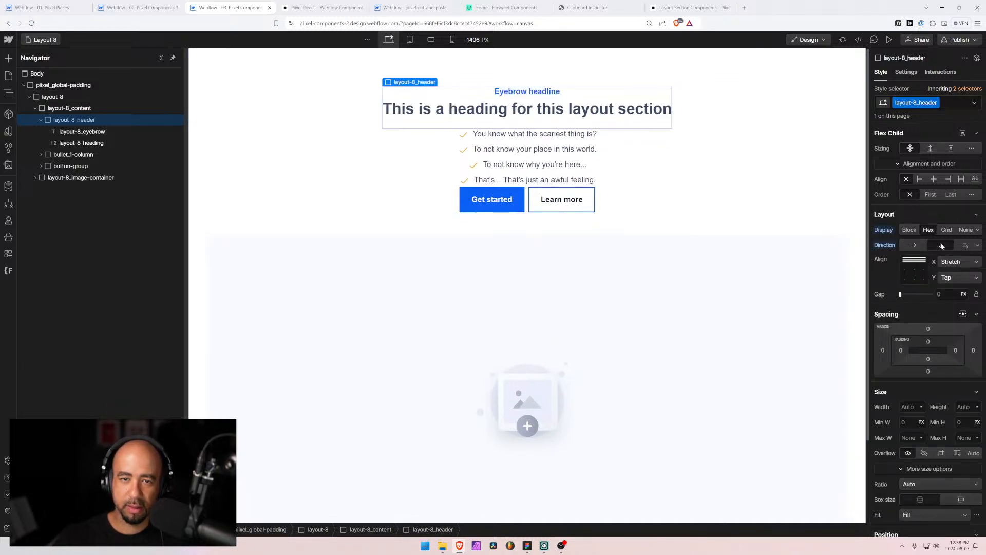
type("0.5rem")
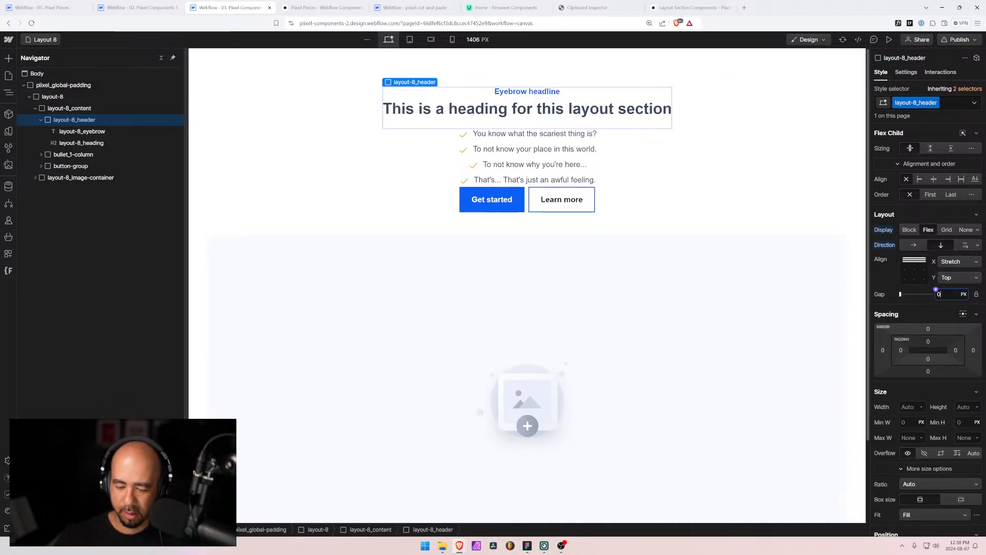
key("Return")
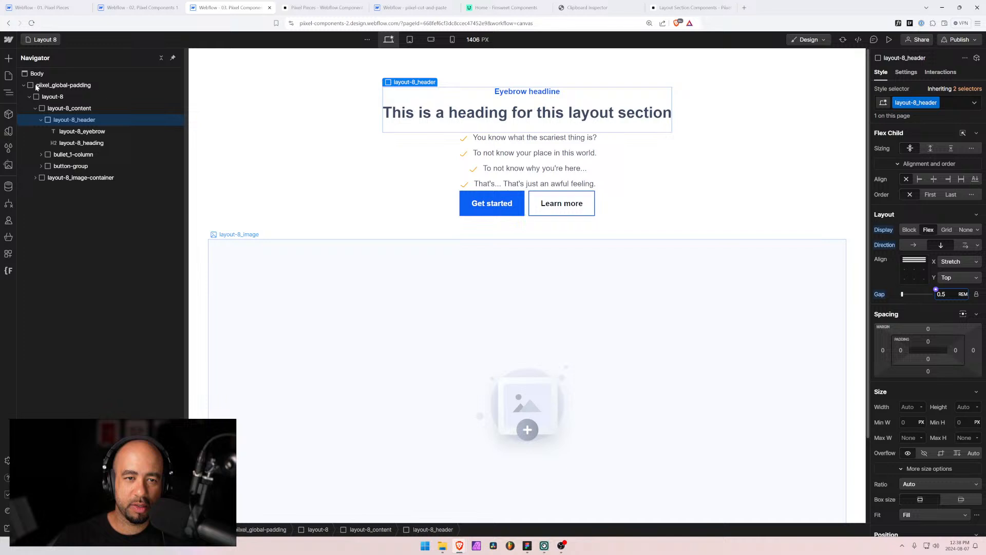
Reset the bottom margin of layout-8_eyebrow and set the bottom margin of layout-8_heading to 0 px
left_click(81, 131)
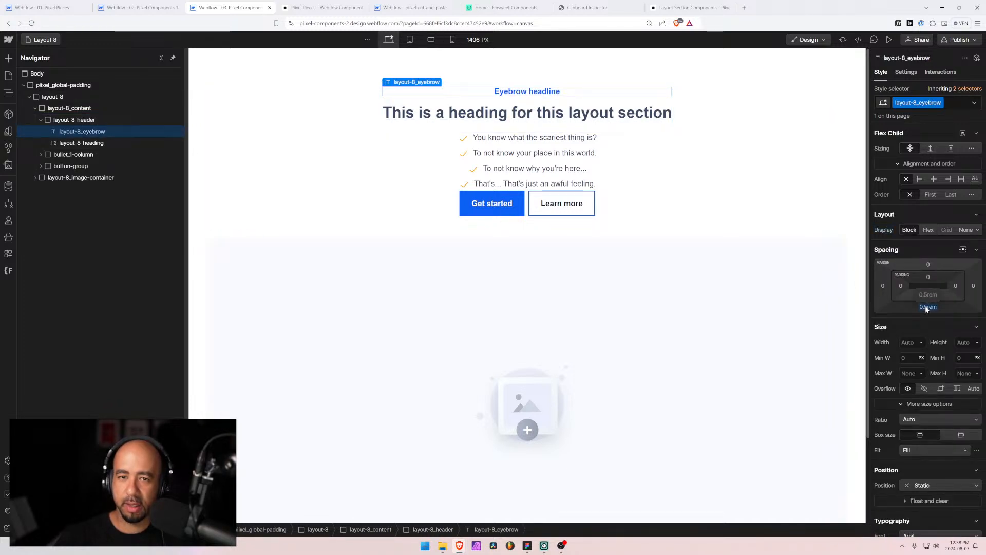
left_click(927, 307, "alt")
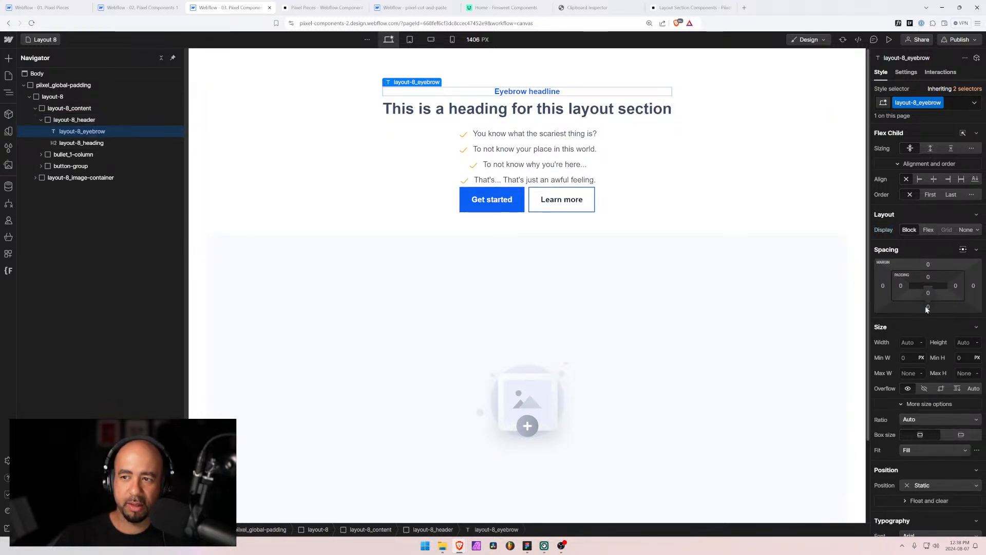
left_click(121, 142)
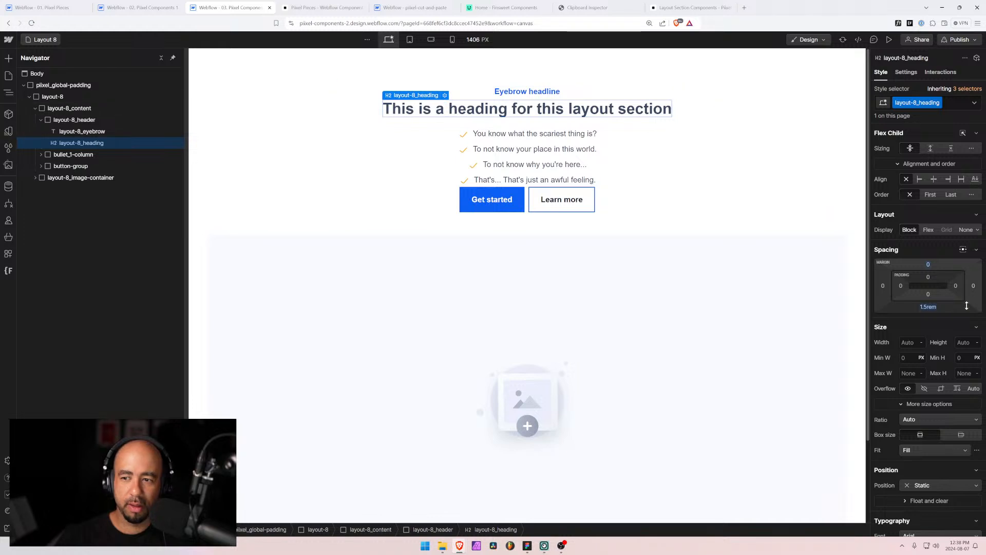
left_click(929, 307)
left_click(914, 340)
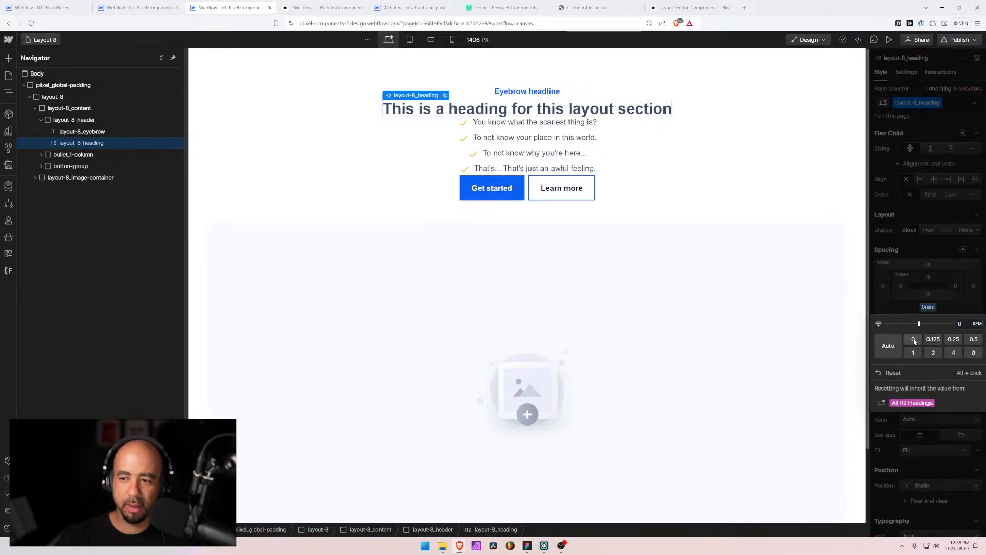
left_click(978, 324)
left_click(965, 276)
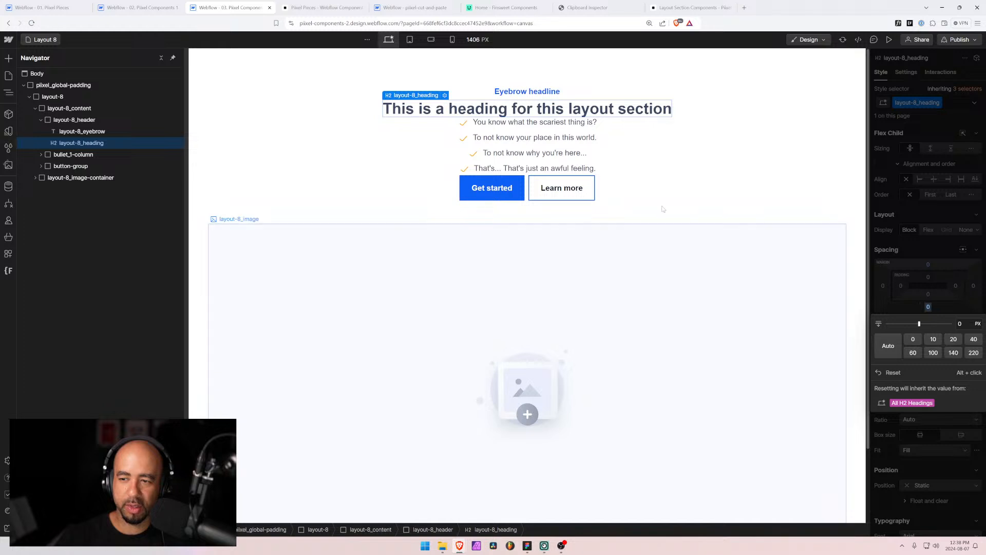
Set the flex gap of layout-8_content to 1.5rem
left_click(55, 109)
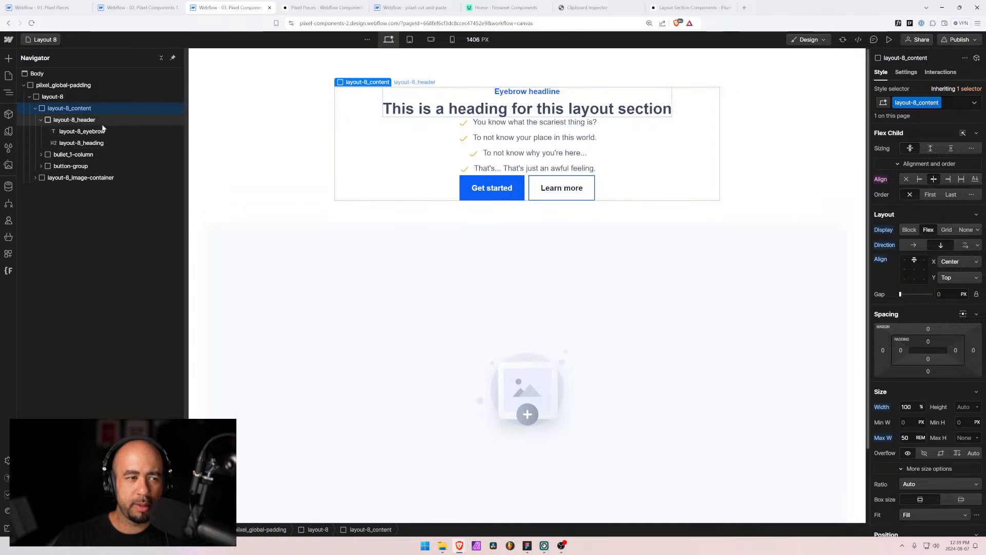
left_click(949, 294)
type("1.5rem")
key("Return")
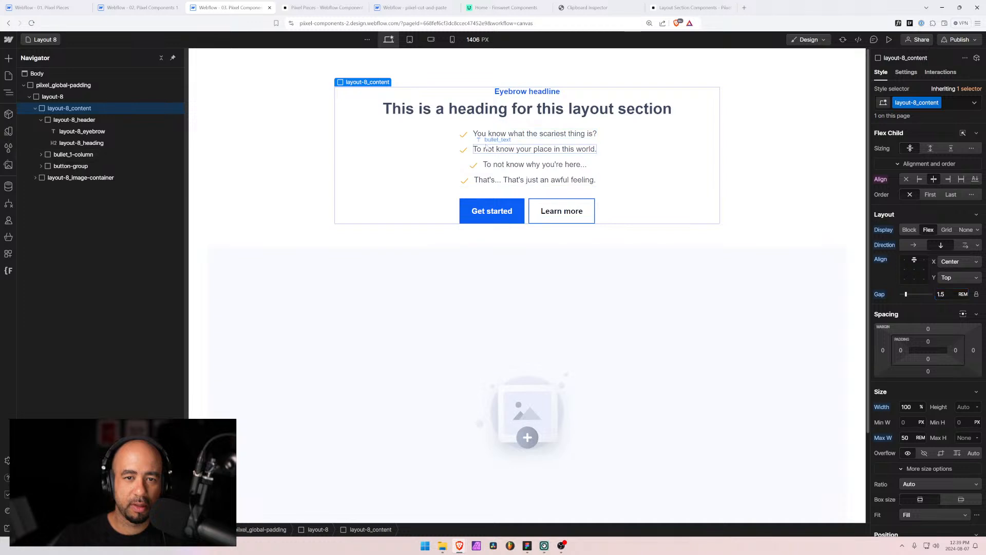
Inspect the layout styles of the Layout 8 bullet list, including its is-centered combo class and base bullet_1-column class
left_click(468, 134)
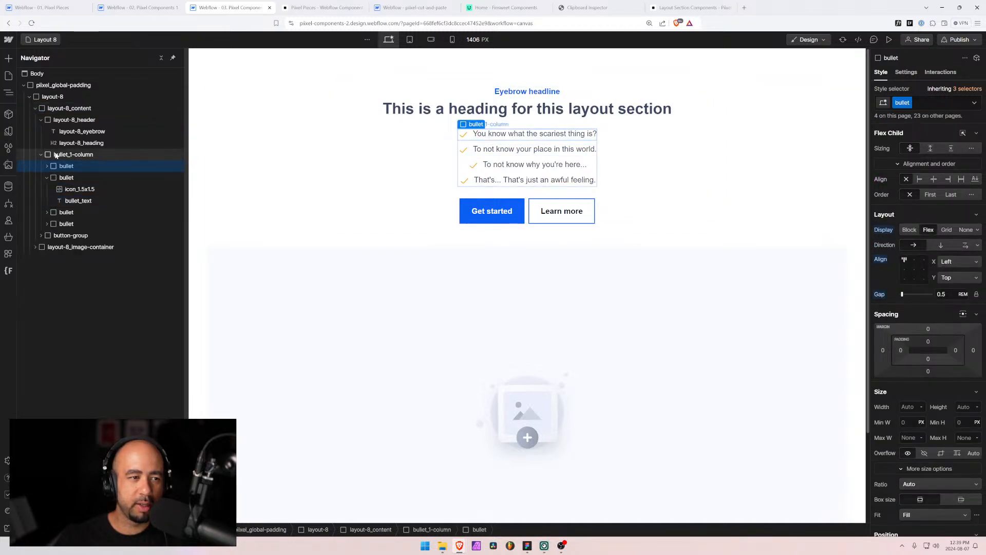
left_click(73, 154)
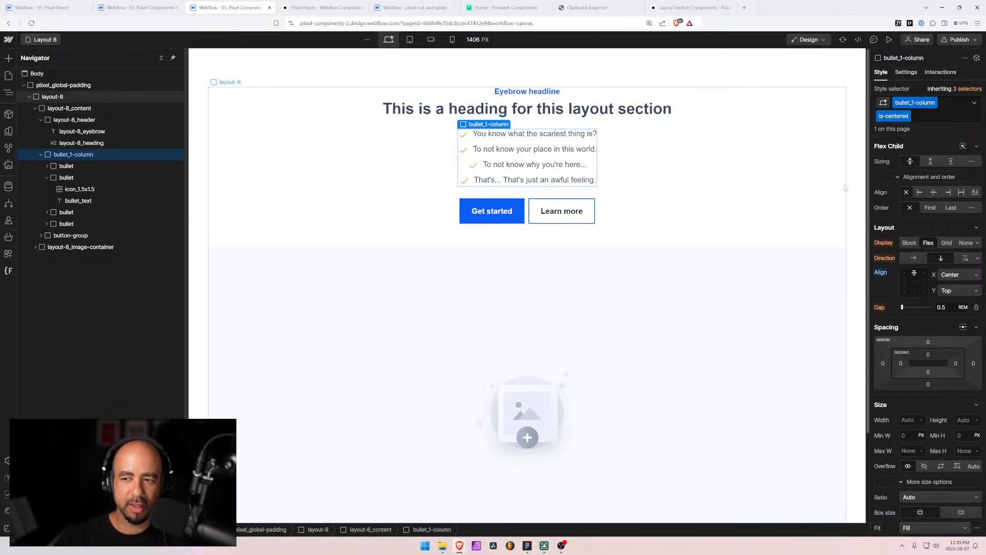
scroll(926, 244, "down", 2)
scroll(926, 245, "up", 2)
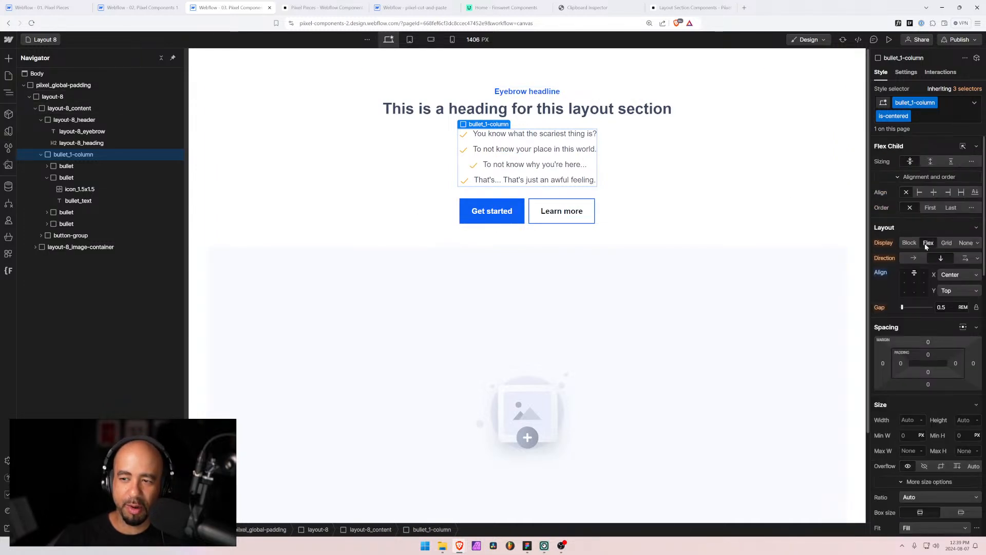
left_click(974, 101)
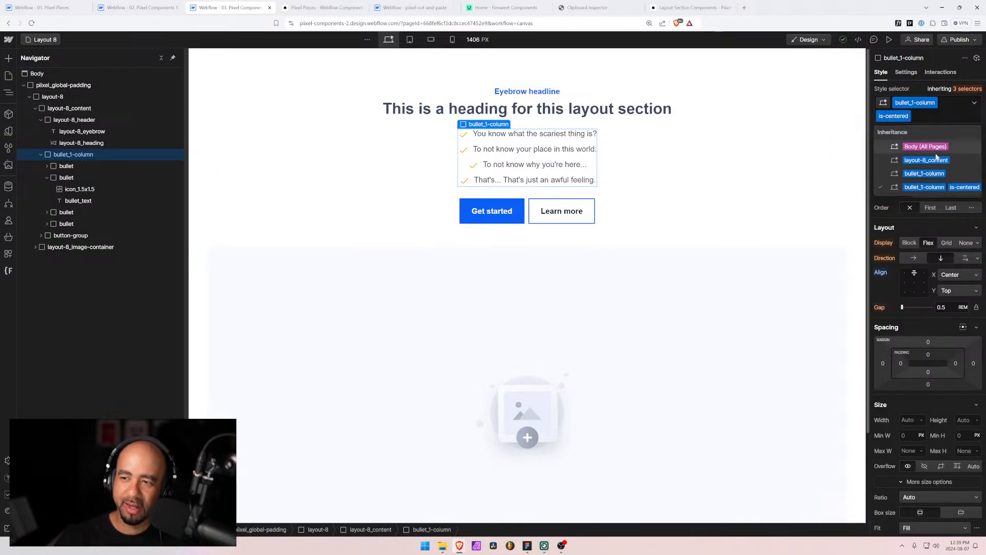
left_click(928, 170)
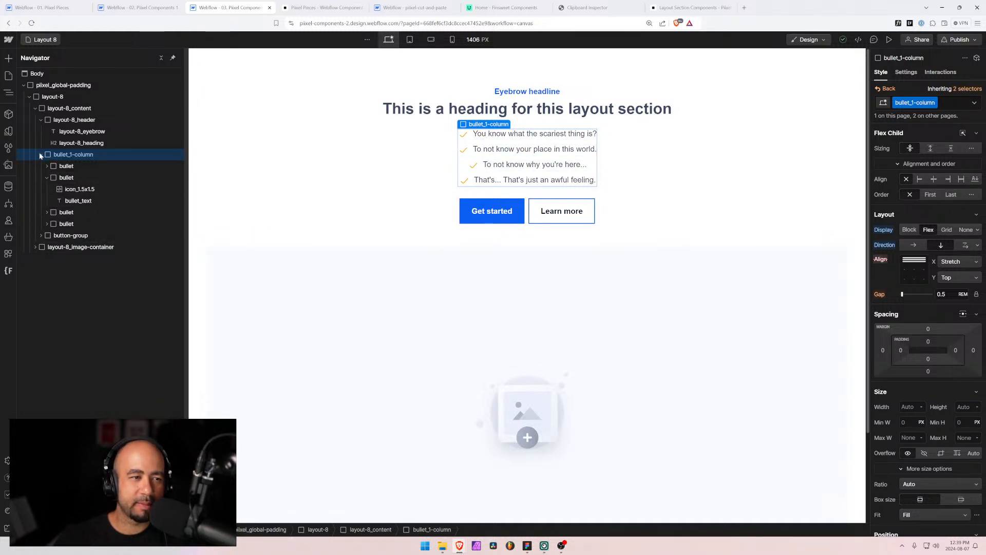
Open the Layout 9 page and wrap its eyebrow and heading together in a new div block
left_click(45, 40)
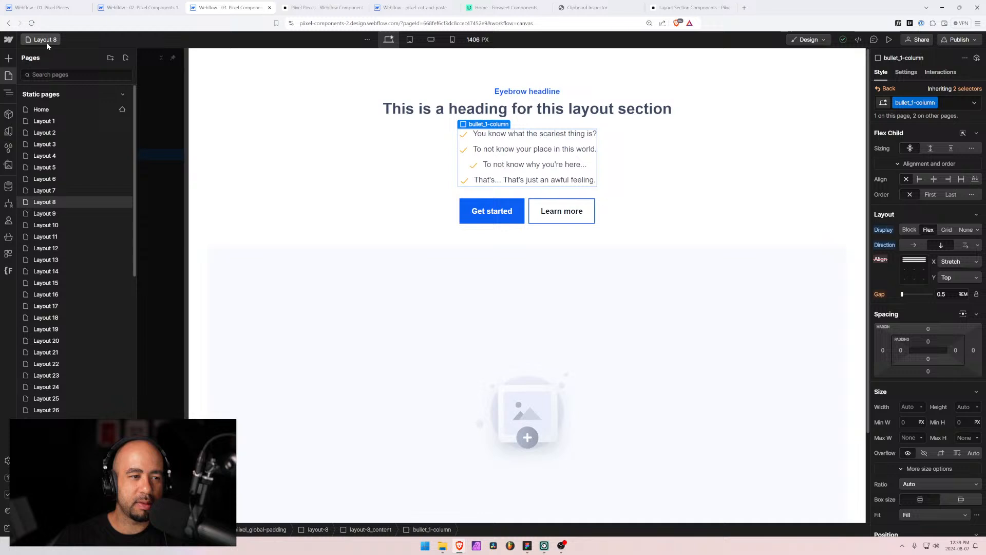
left_click(46, 214)
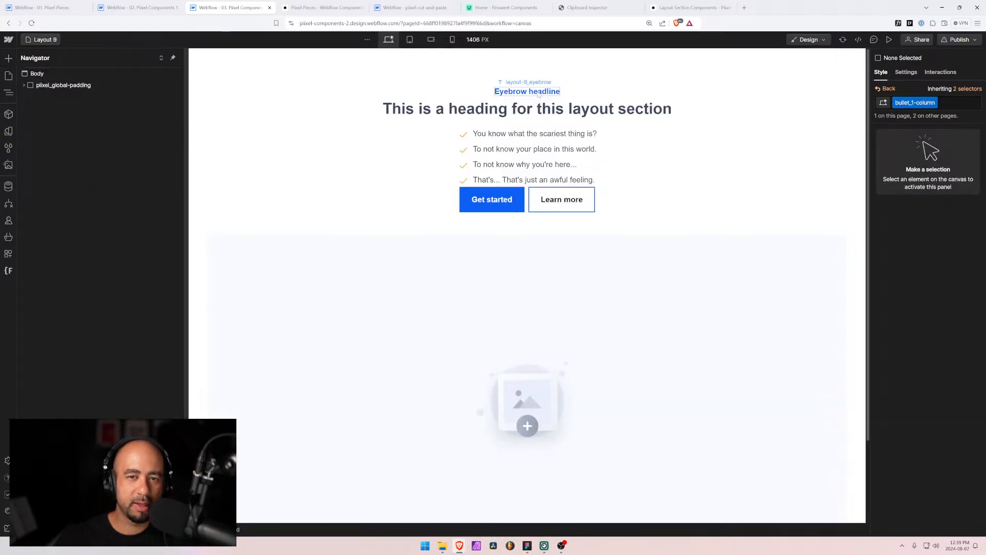
left_click(539, 93)
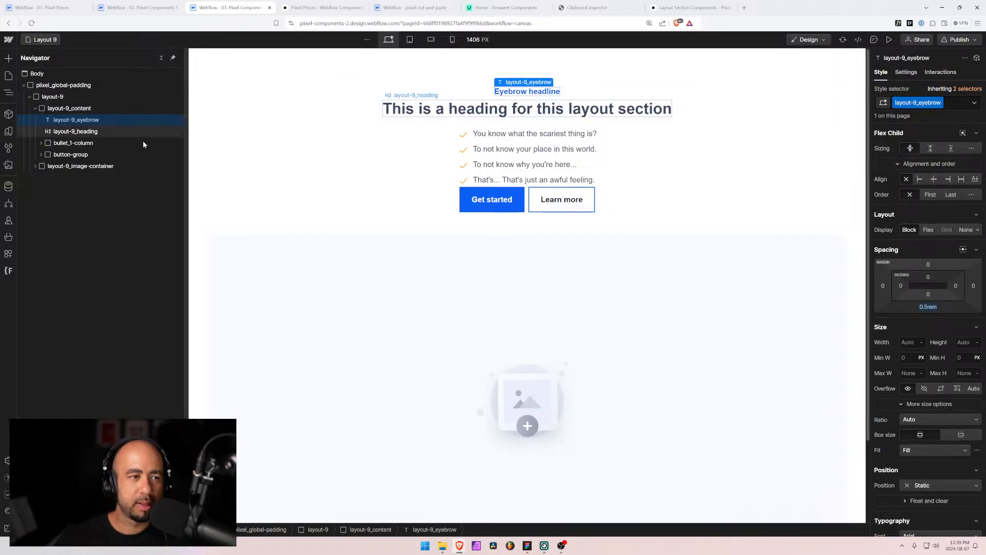
left_click(97, 132)
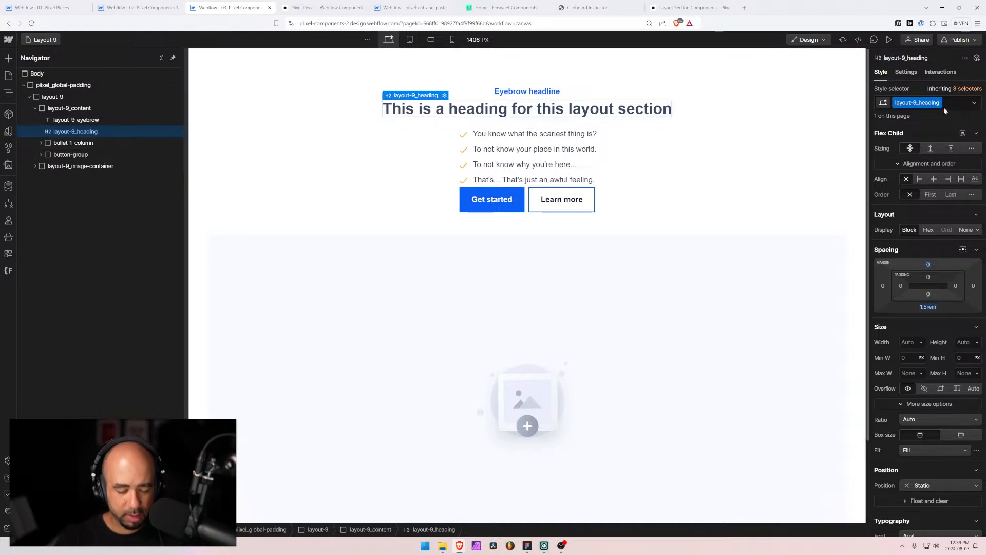
key("ctrl+alt+g")
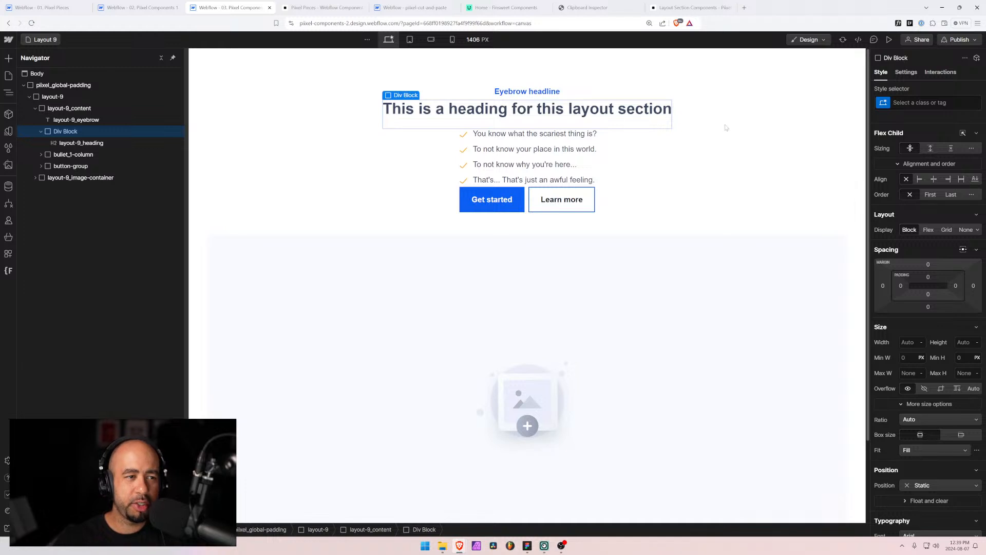
mouse_move(82, 120)
left_mouse_down()
mouse_move(121, 110)
mouse_move(88, 132)
left_mouse_up()
Give the div block around the Layout 9 eyebrow and heading the new class layout-9_header
left_click(65, 120)
key("ctrl+Return")
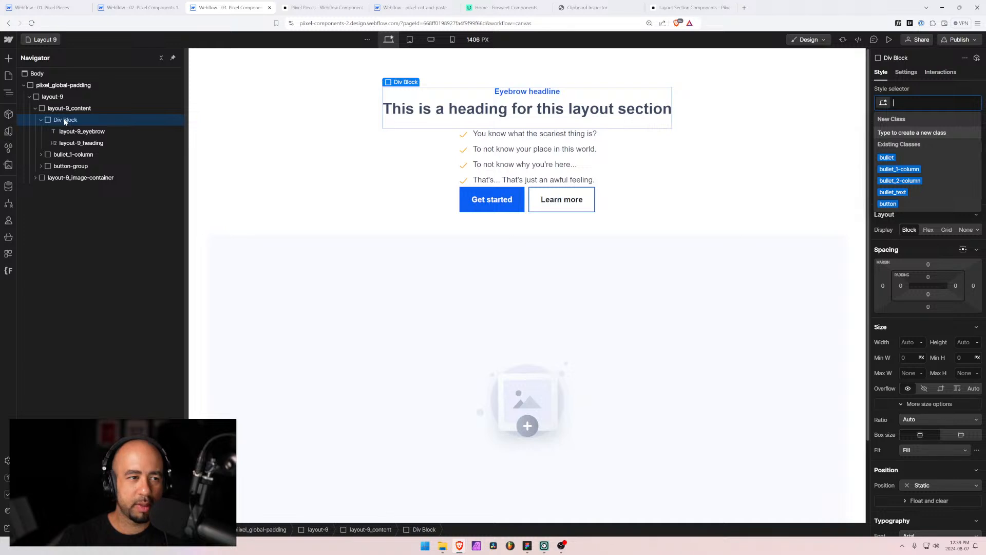
type("layout-")
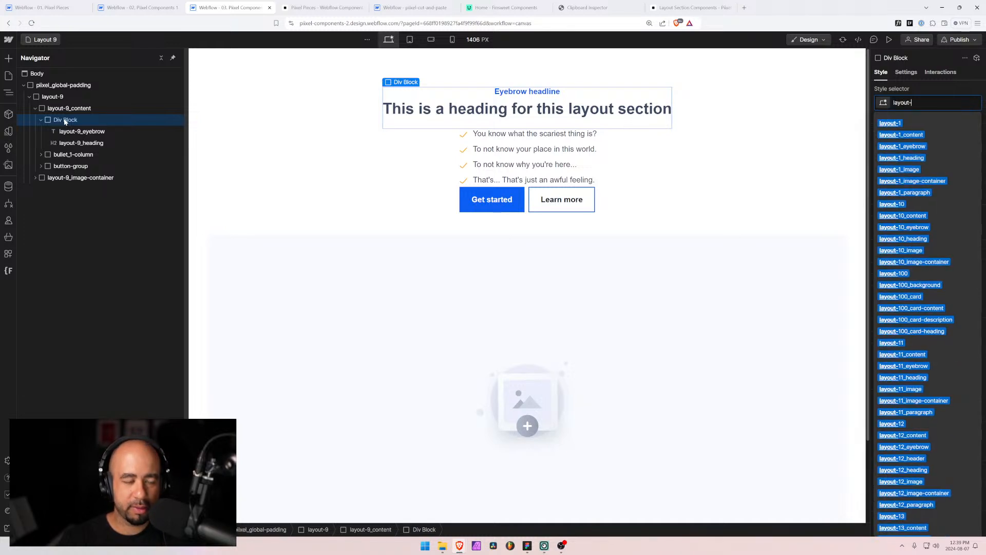
type("9_header")
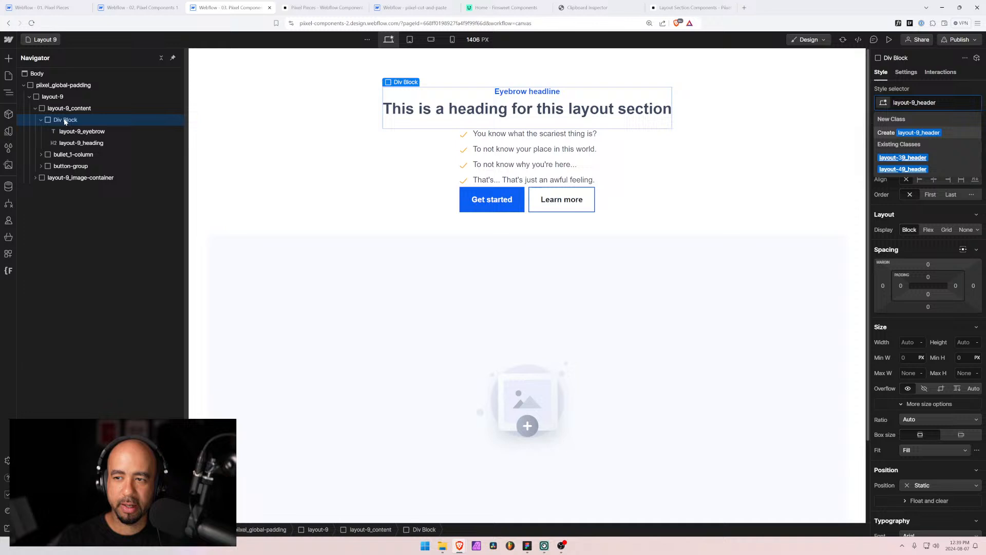
key("Return")
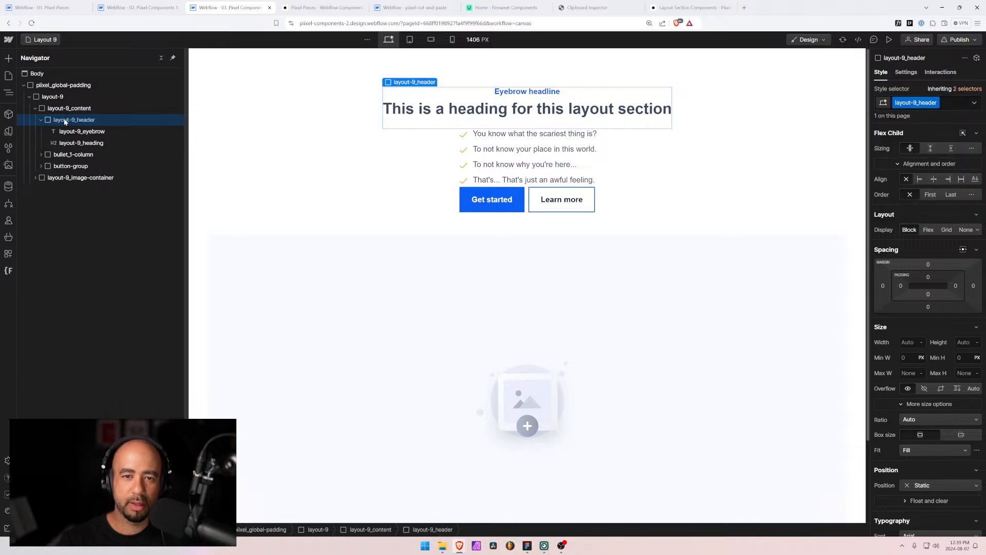
Make layout-9_header a vertical flex container with a 0.5rem gap
left_click(928, 230)
left_click(939, 245)
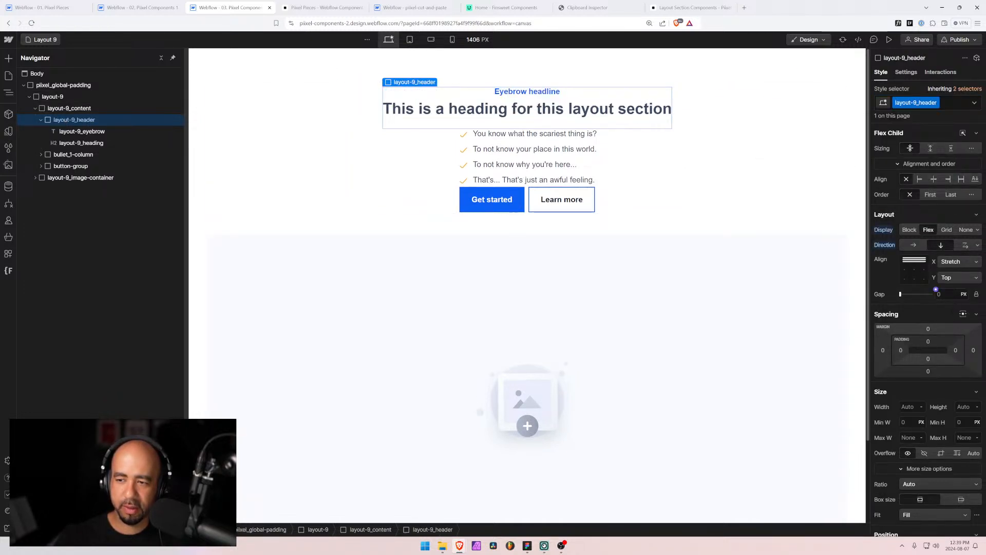
type("0.5rem")
key("Return")
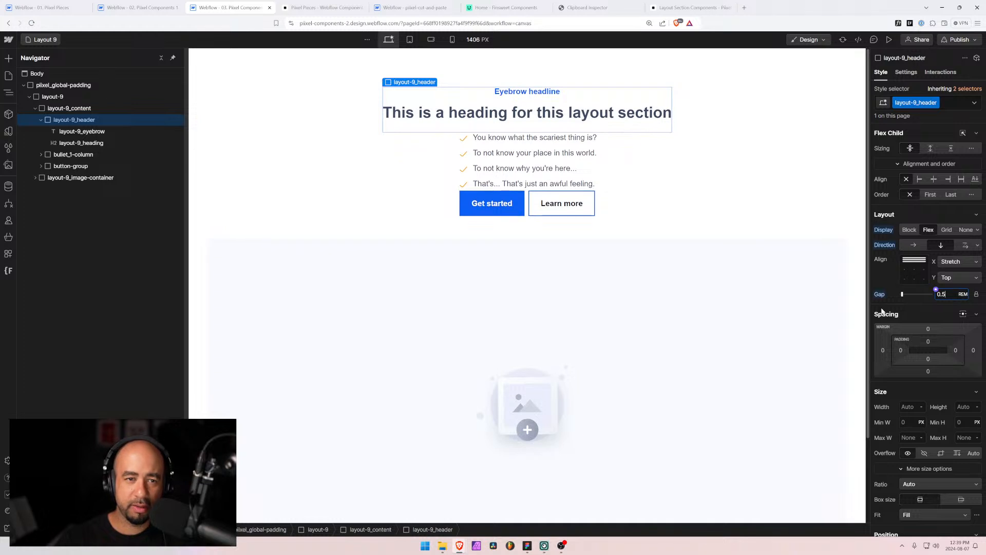
Reset the bottom margin of layout-9_eyebrow
left_click(82, 132)
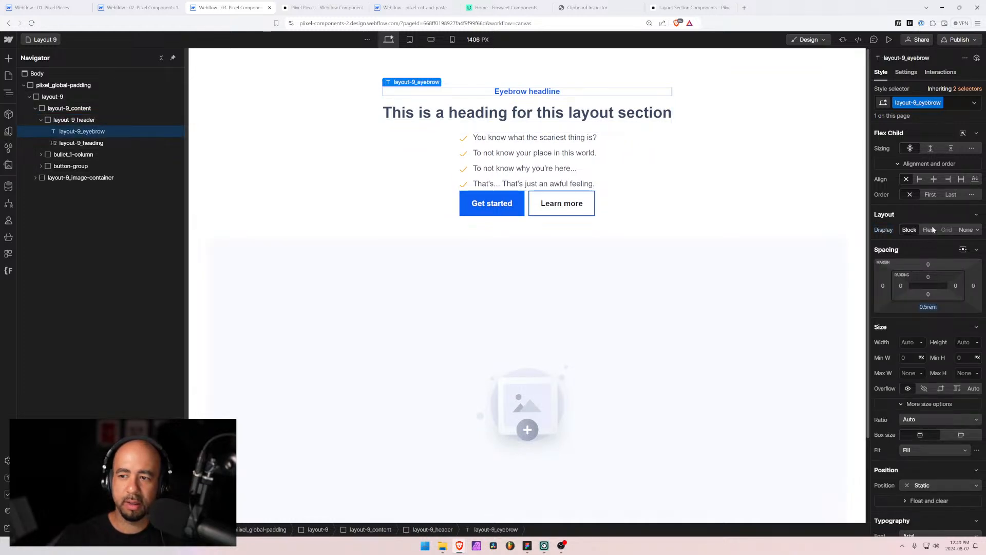
left_click(927, 309)
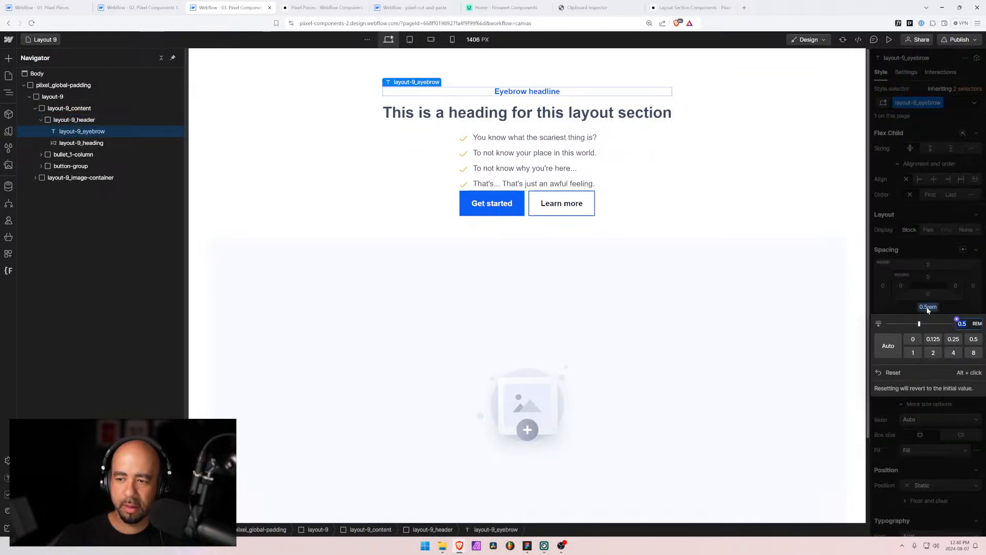
left_click(927, 310)
left_click(927, 309)
left_click(927, 308)
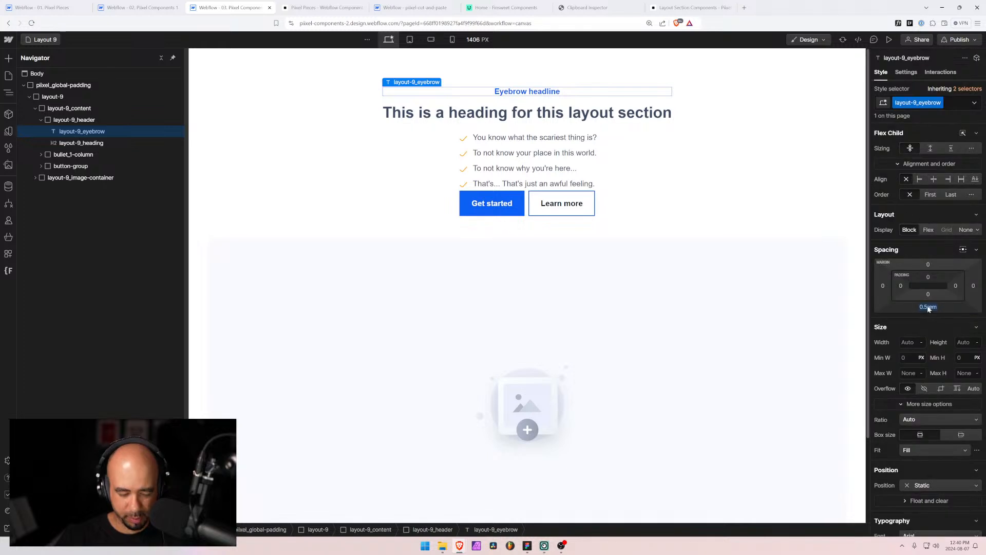
left_click(928, 307, "alt")
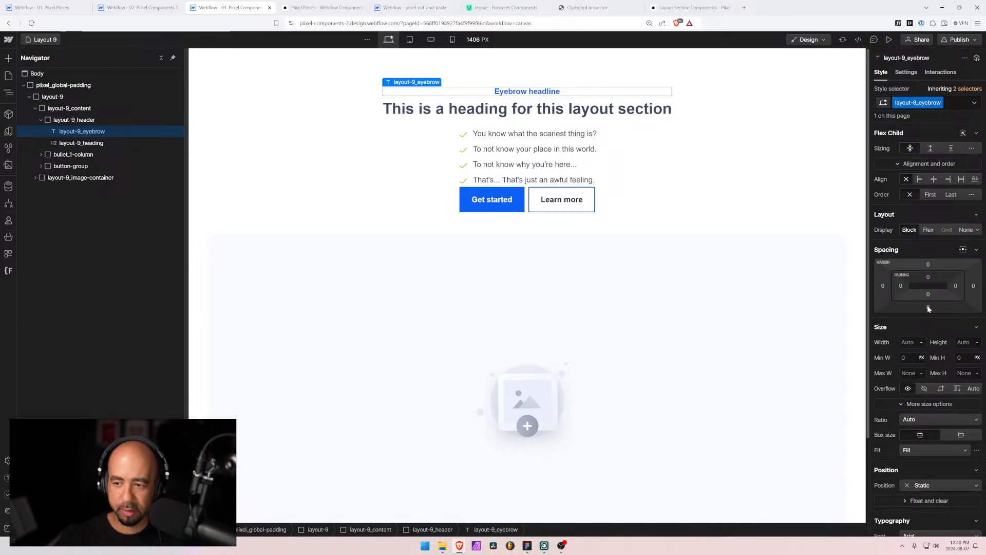
Set the bottom margin of layout-9_heading to 0
left_click(523, 111)
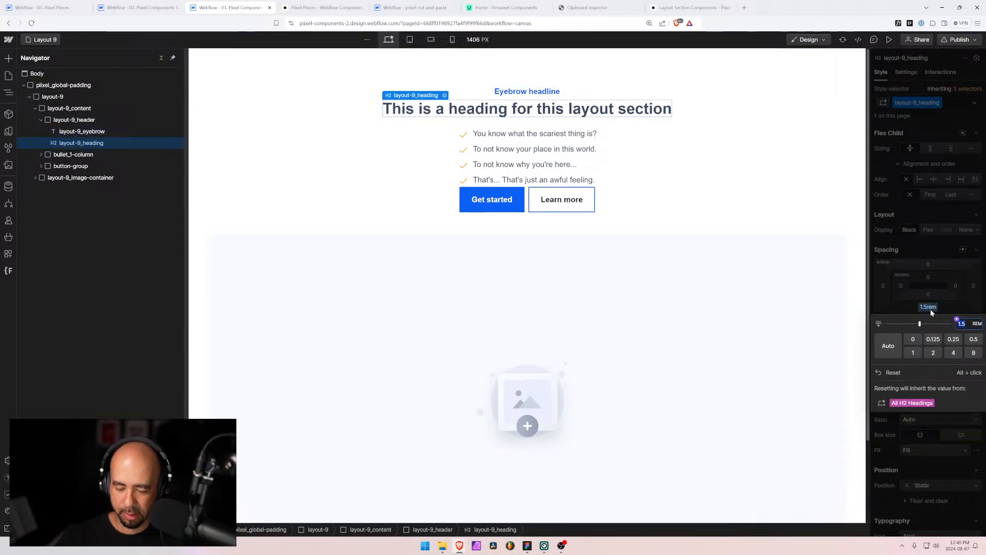
type("0")
key("Return")
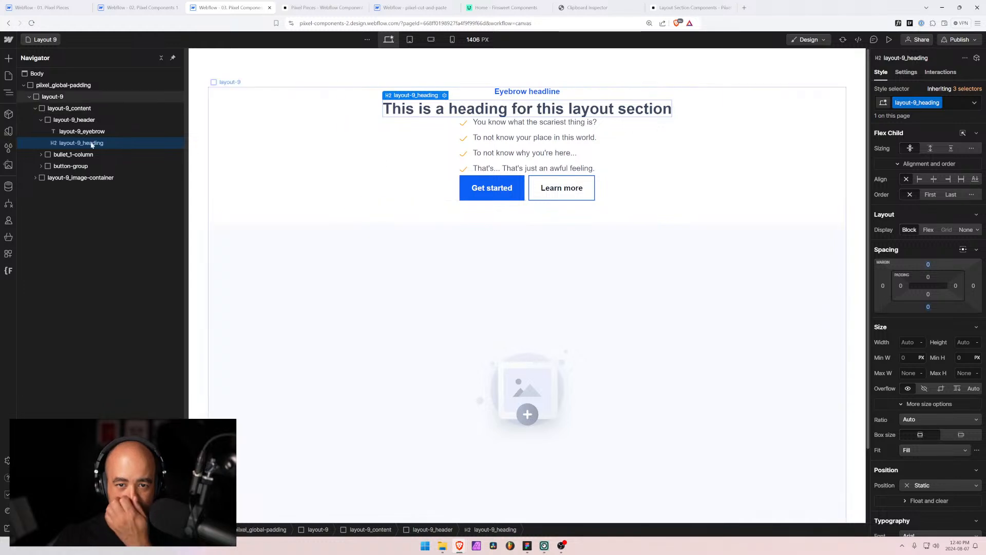
Set the flex gap of layout-9_content to 1.5rem
left_click(72, 119)
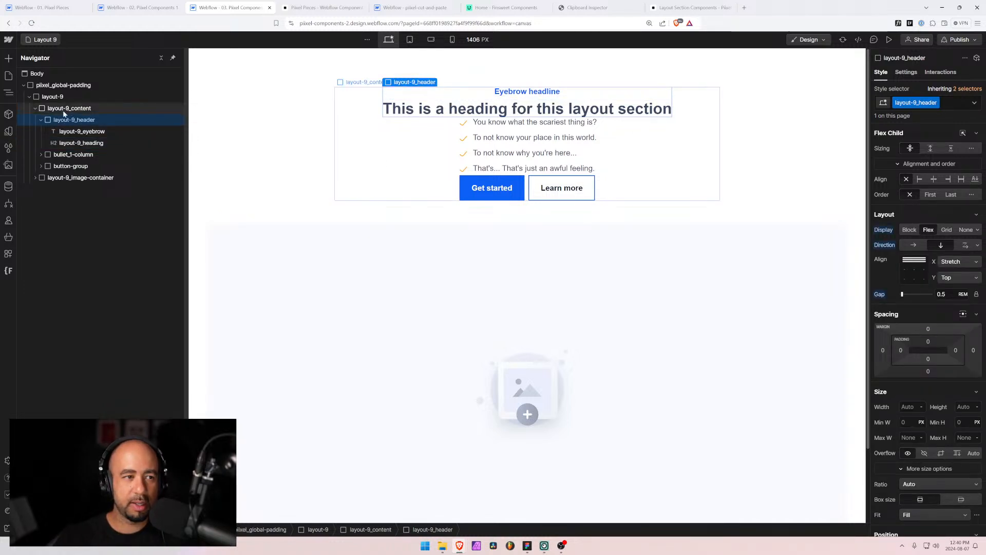
left_click(67, 108)
left_click(40, 119)
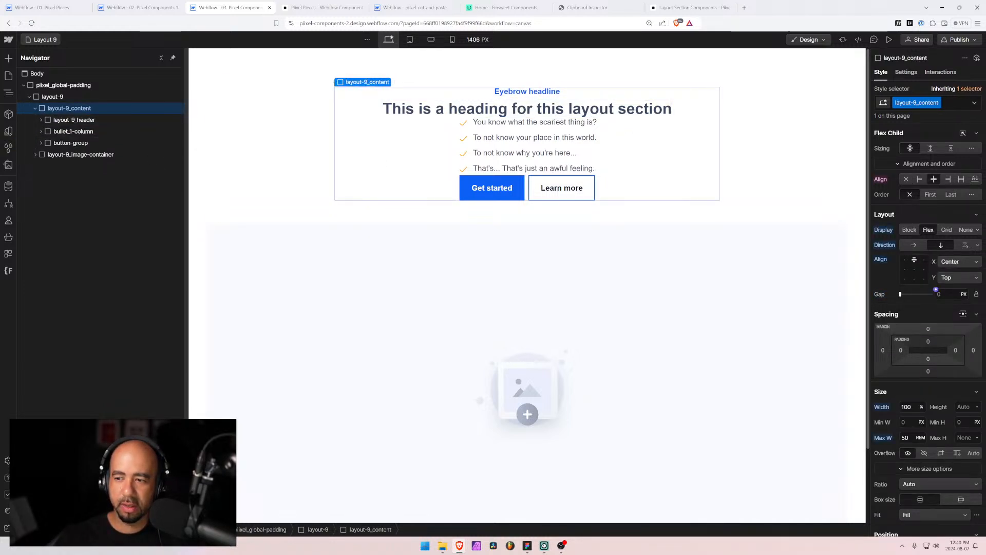
type("1.5rem")
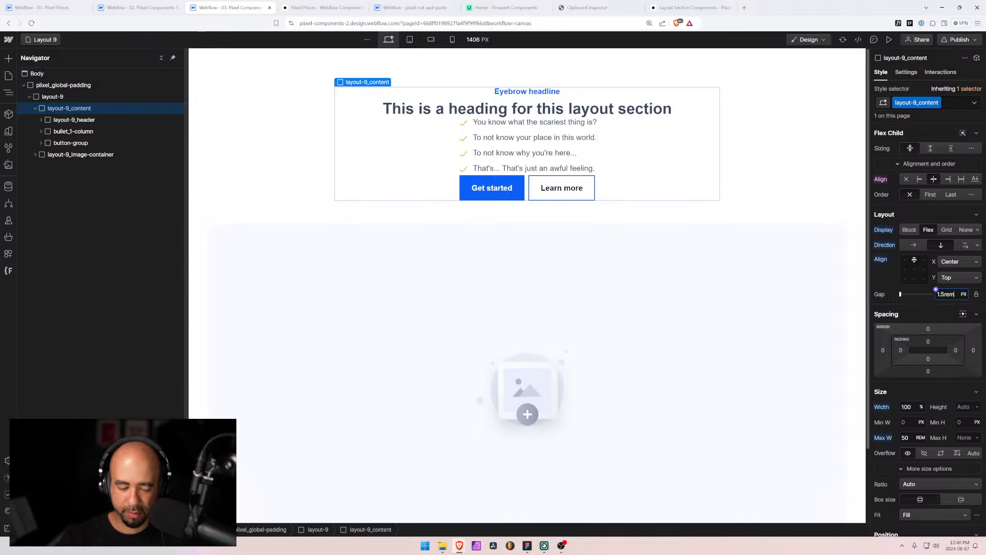
key("Return")
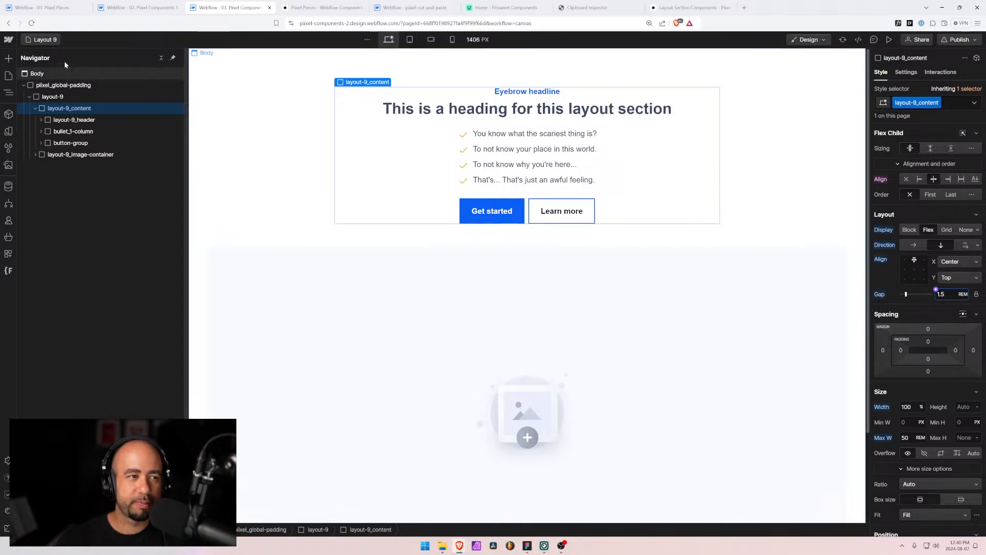
Open the Layout 10 page and wrap its eyebrow and heading together in a new div block
left_click(41, 39)
left_click(46, 224)
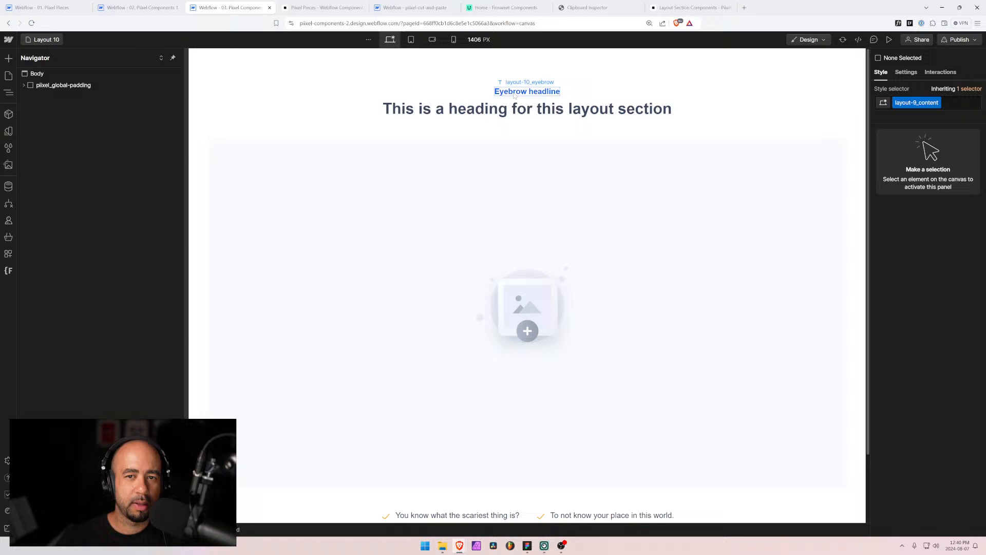
left_click(514, 94)
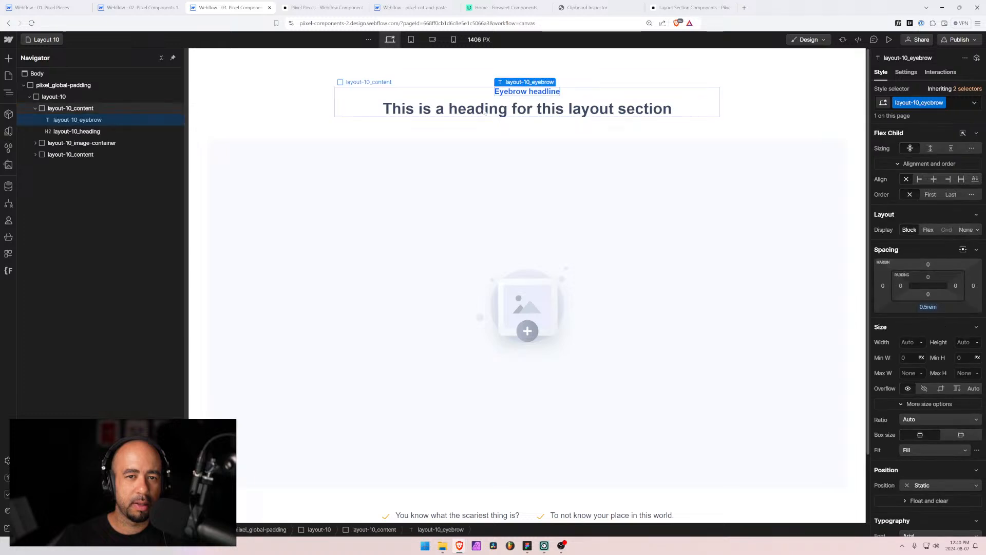
left_click(74, 131)
left_click(35, 108)
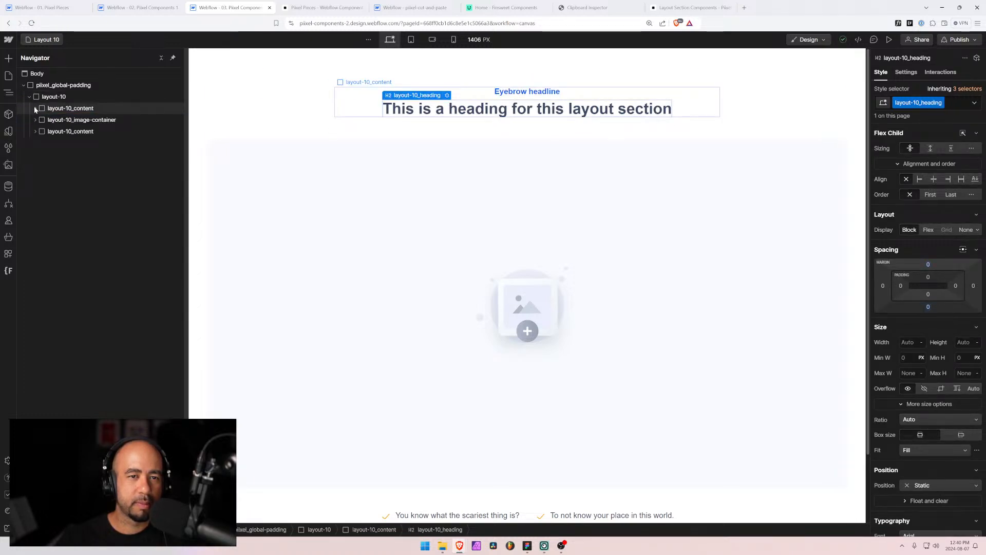
left_click(35, 108)
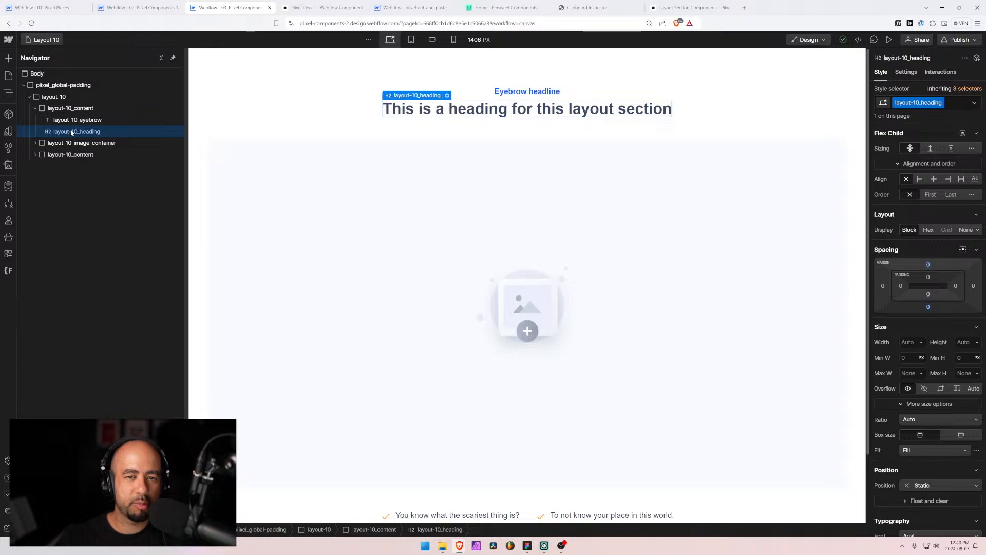
key("ctrl+alt+g")
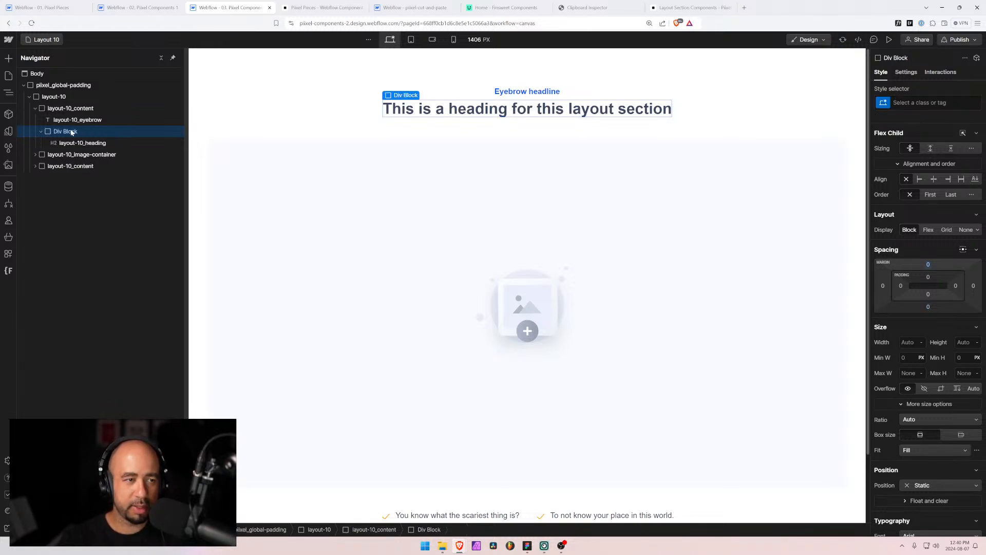
left_click_drag(78, 120, 72, 135)
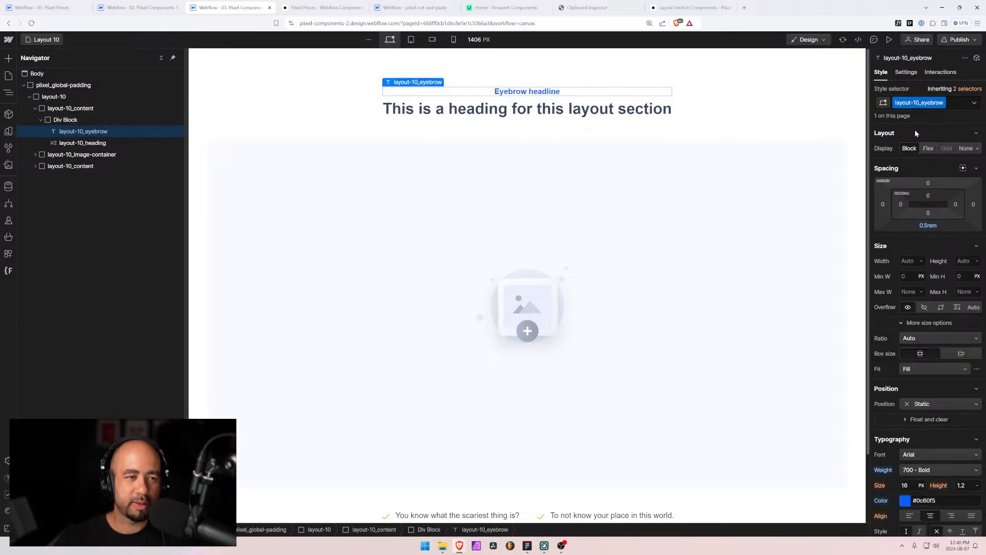
Give the div block around the Layout 10 eyebrow and heading the new class layout-10_header
left_click(72, 120)
key("ctrl+Return")
type("layout-1")
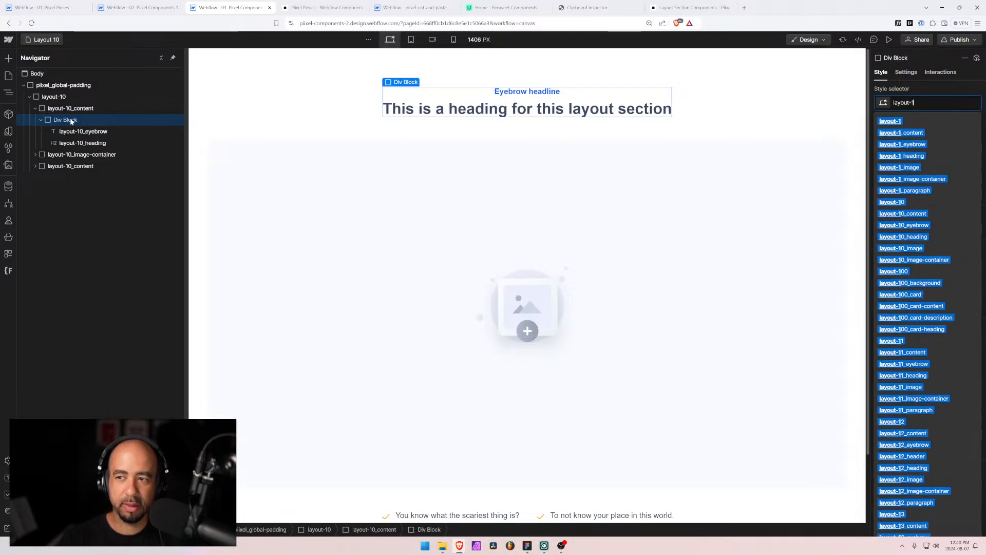
type("0_header")
key("Return")
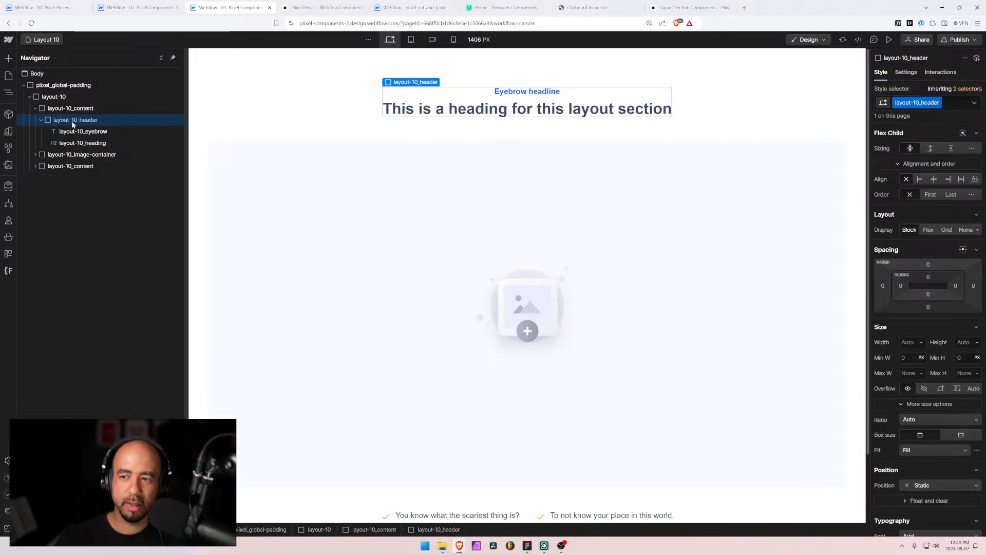
Make layout-10_header a vertical flex container with a 0.5rem gap
left_click(928, 230)
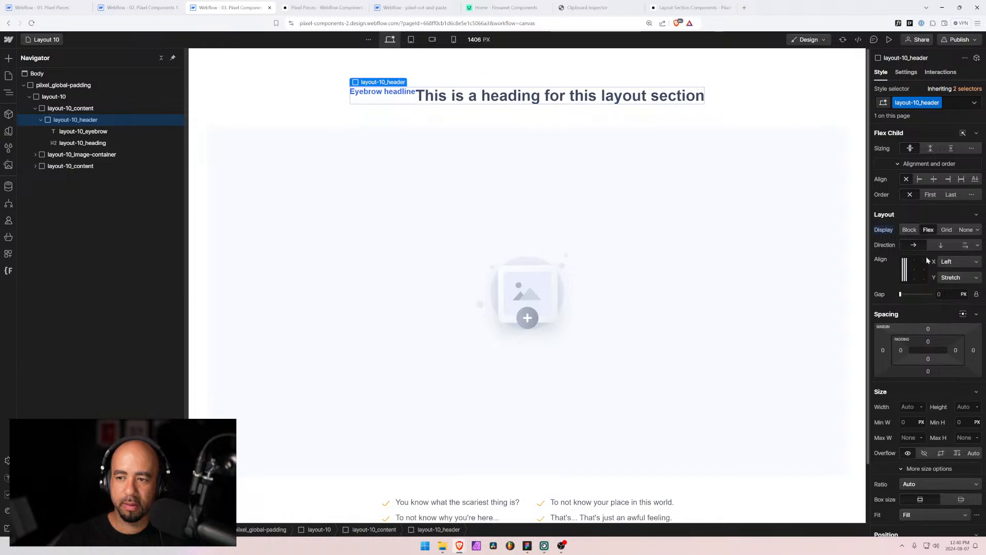
left_click(940, 246)
left_click(937, 293)
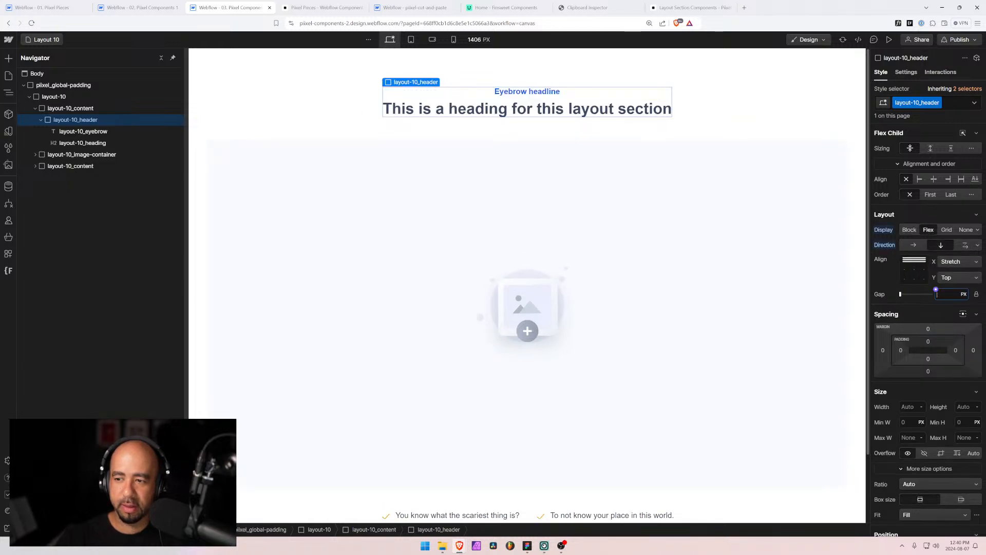
type("0.5rem")
key("Return")
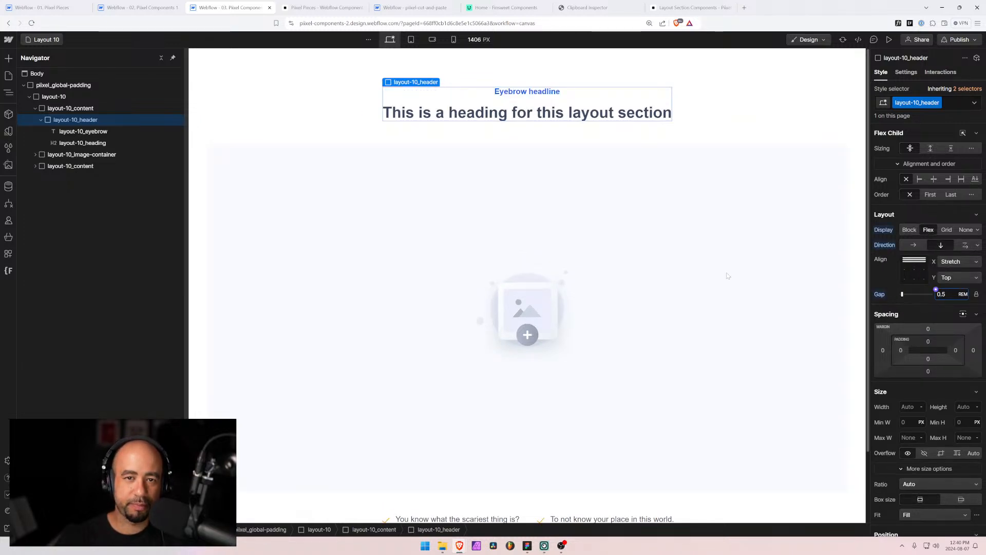
Reset the bottom margin of layout-10_eyebrow and check the margins of layout-10_heading
key("Down")
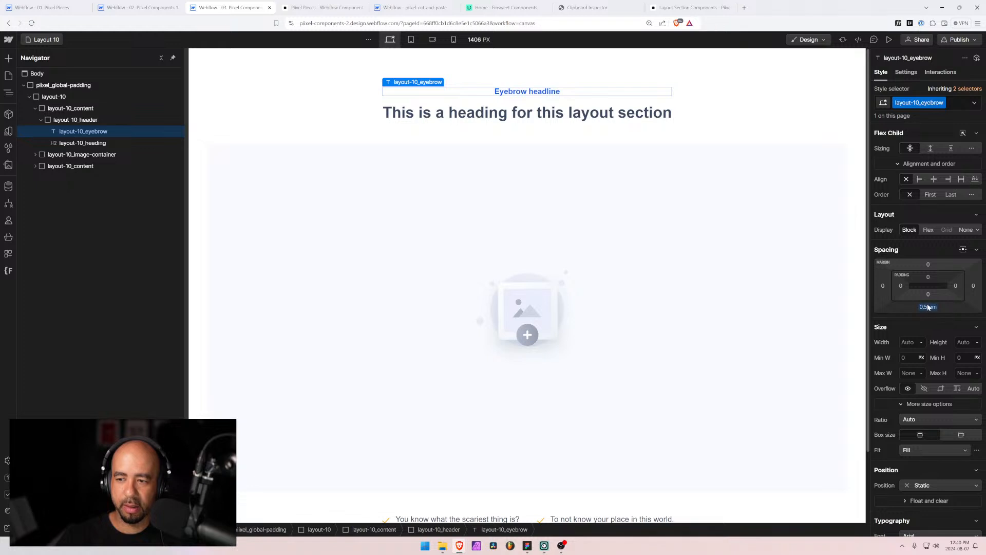
left_click(928, 306, "alt")
left_click(82, 143)
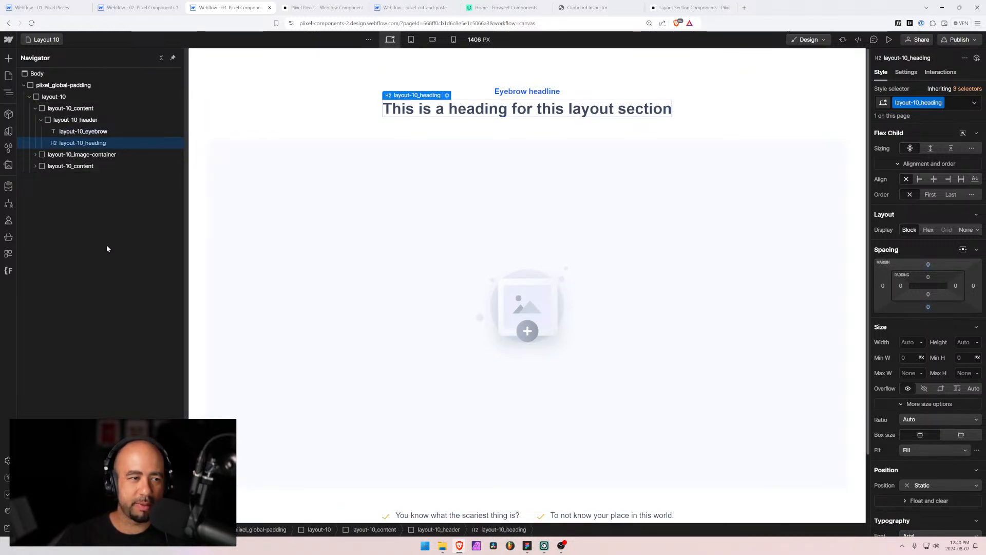
Inspect the layout styles of the lower layout-10_content block, its bullet_2-column list and its button-group
scroll(375, 270, "down", 2)
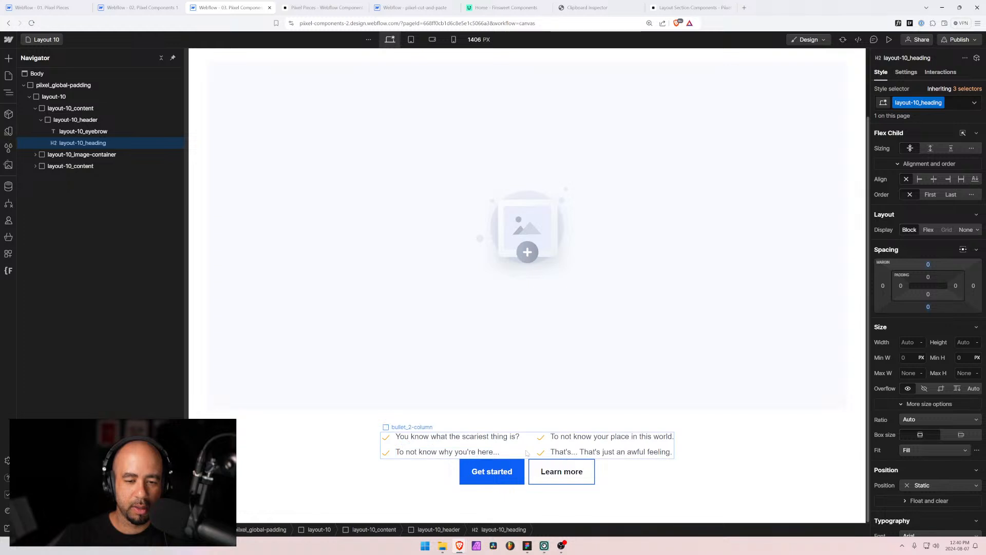
left_click(452, 444)
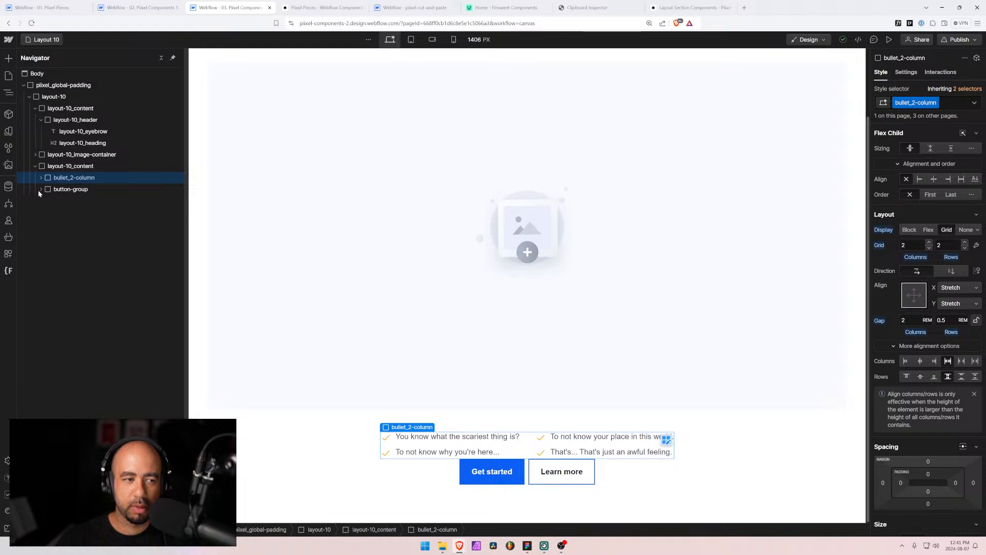
left_click(67, 189)
left_click(68, 167)
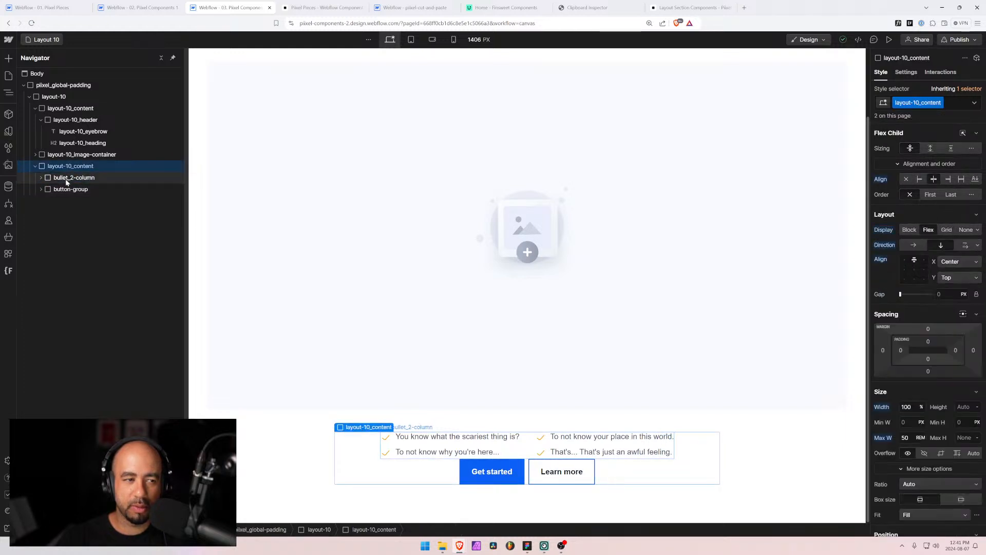
left_click(67, 178)
left_click(66, 190)
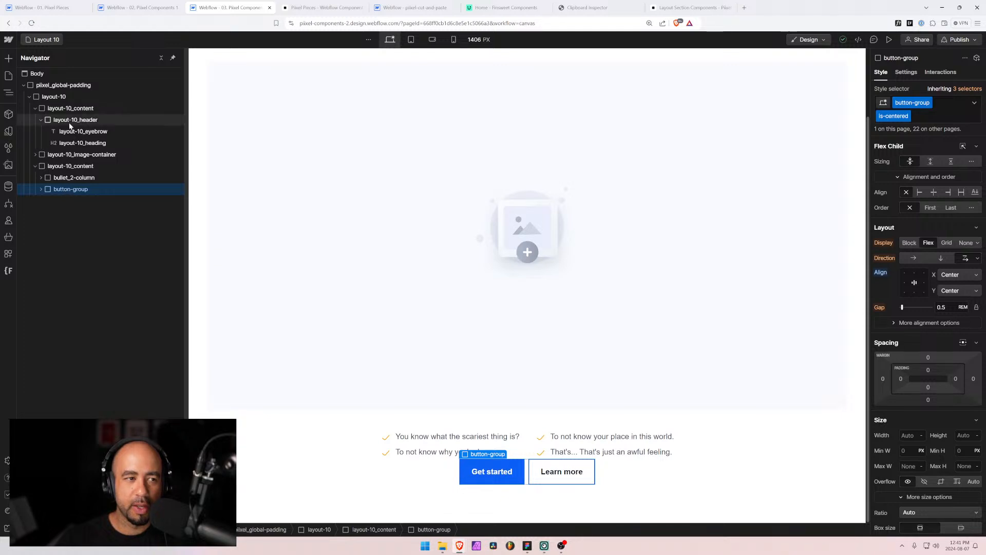
Try placing the Layout 10 eyebrow and heading directly in layout-10_content and deleting the layout-10_header wrapper
mouse_move(62, 131)
left_mouse_down()
mouse_move(70, 114)
mouse_move(73, 127)
left_mouse_up()
left_click(71, 144)
key("Delete")
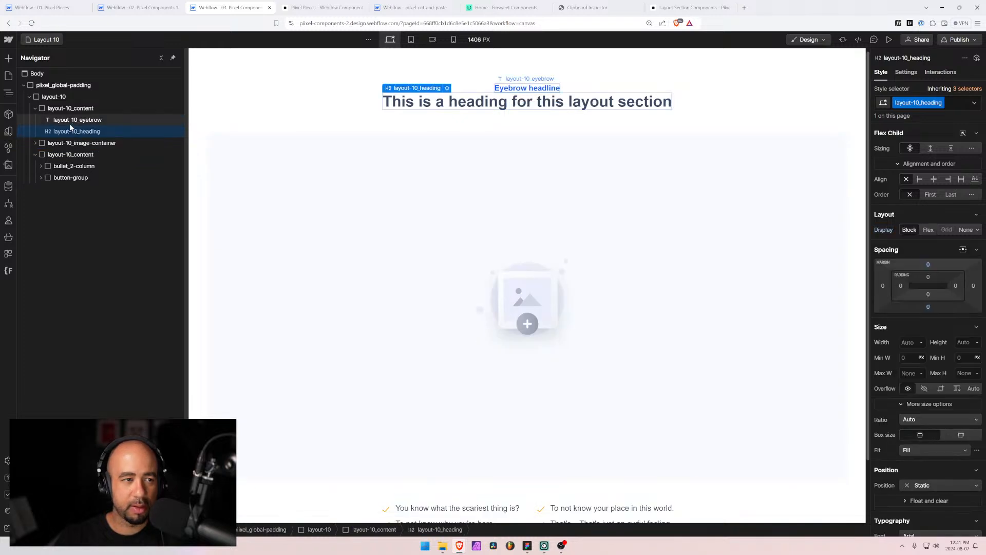
Try a 0.5rem flex gap on the shared layout-10_content class
left_click(74, 108)
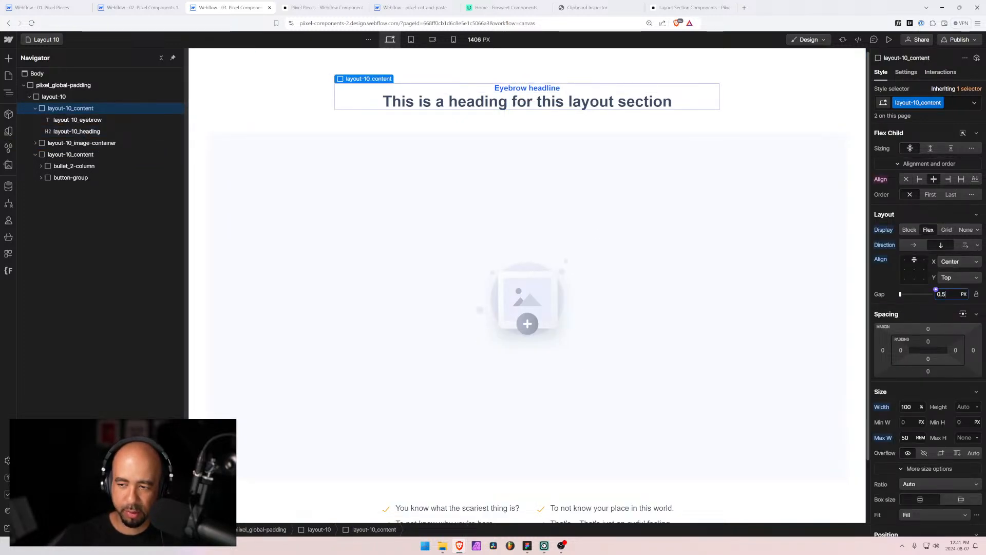
type("0.5rem")
key("Return")
scroll(572, 307, "down", 2)
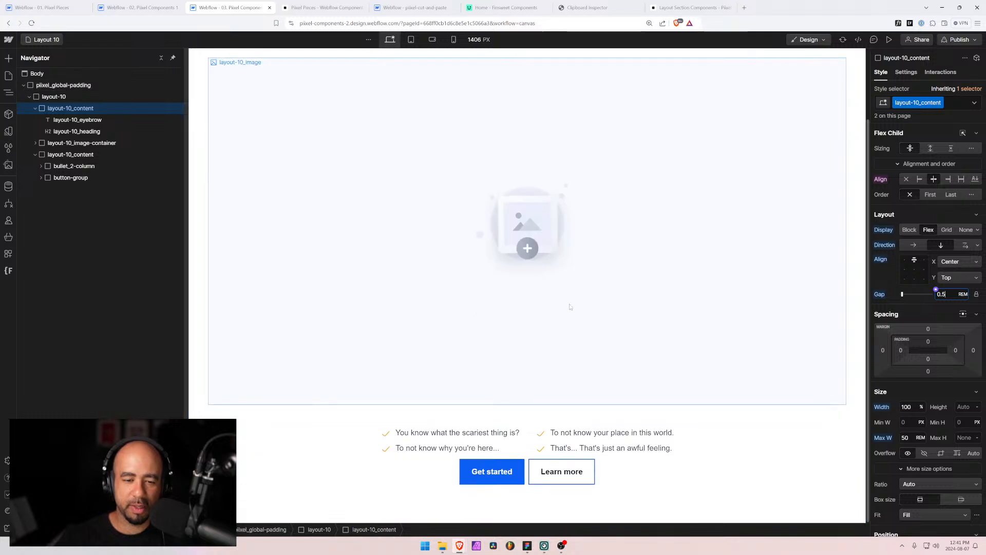
Undo the layout-10_content gap change and the removal of the layout-10_header wrapper
key("ctrl+z")
key("ctrl+z")
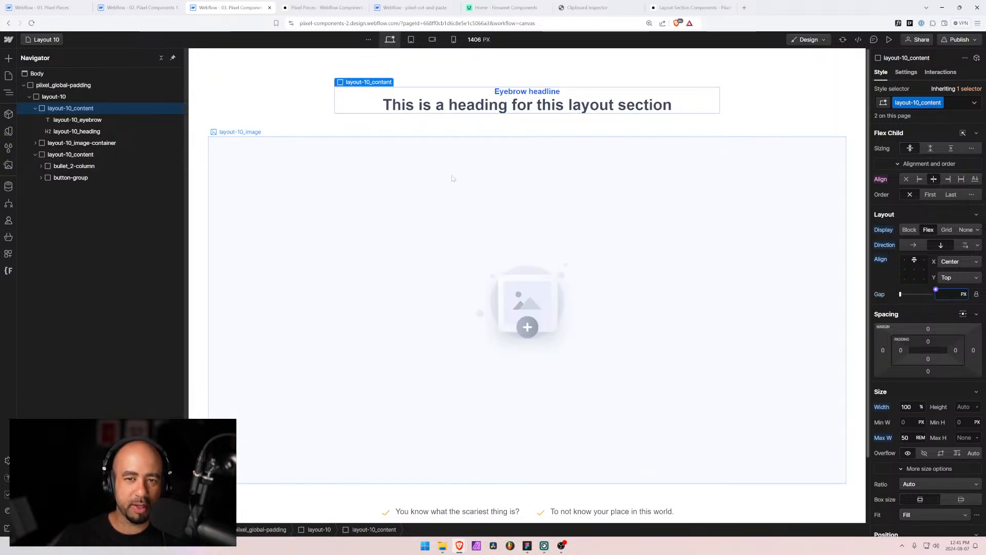
key("ctrl+z")
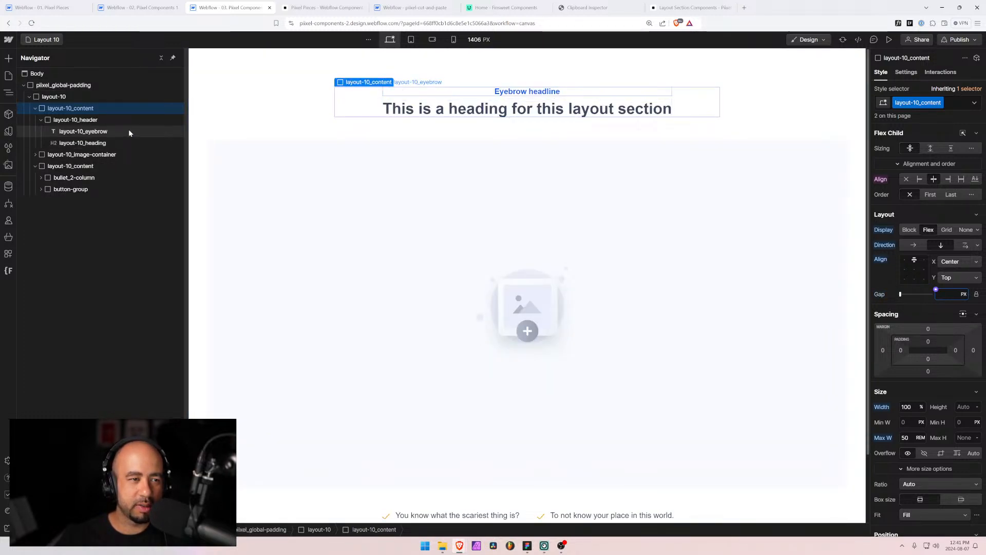
scroll(441, 273, "down", 2)
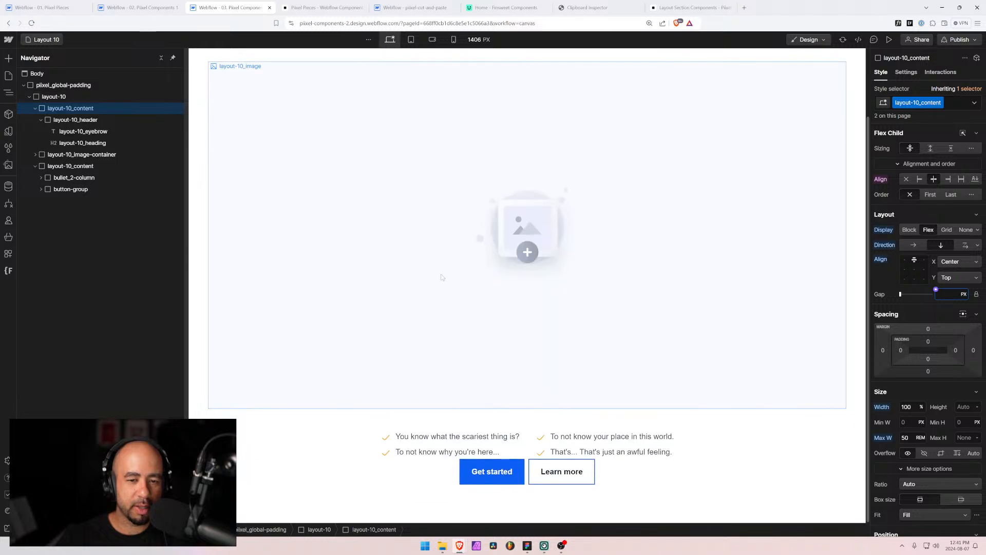
Set a 1.5rem flex gap on the shared layout-10_content class from the lower content block and check both blocks using it
left_click(439, 469)
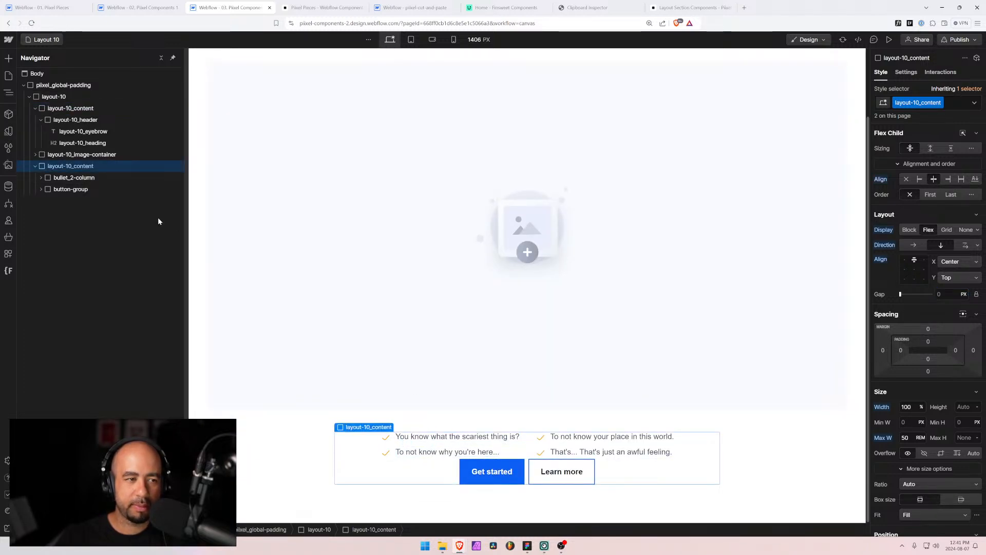
left_click(41, 119)
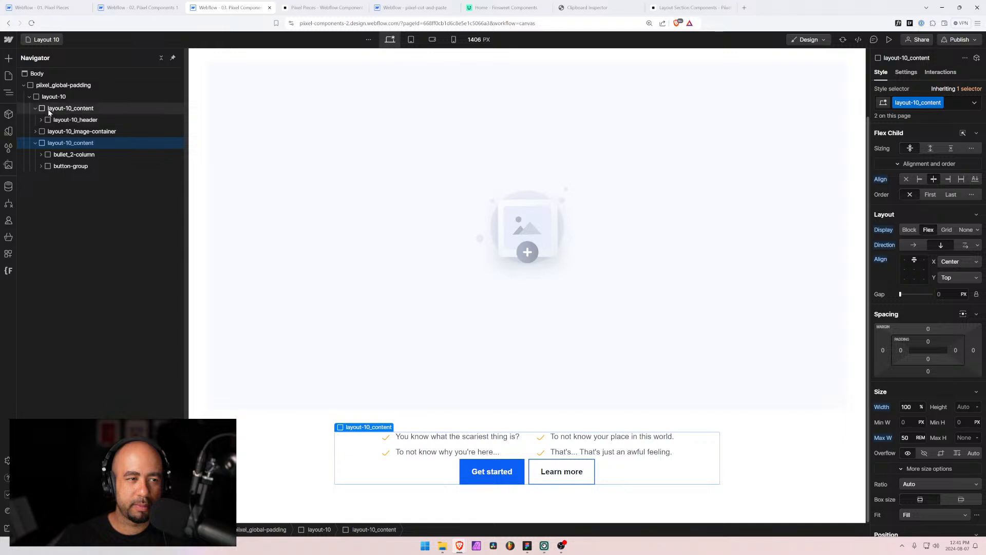
left_click(49, 109)
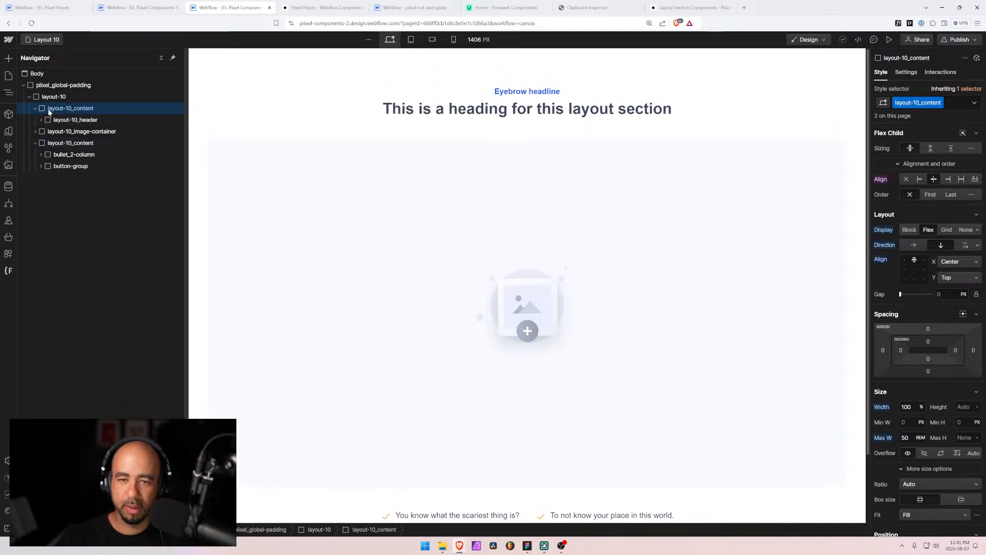
left_click(52, 145)
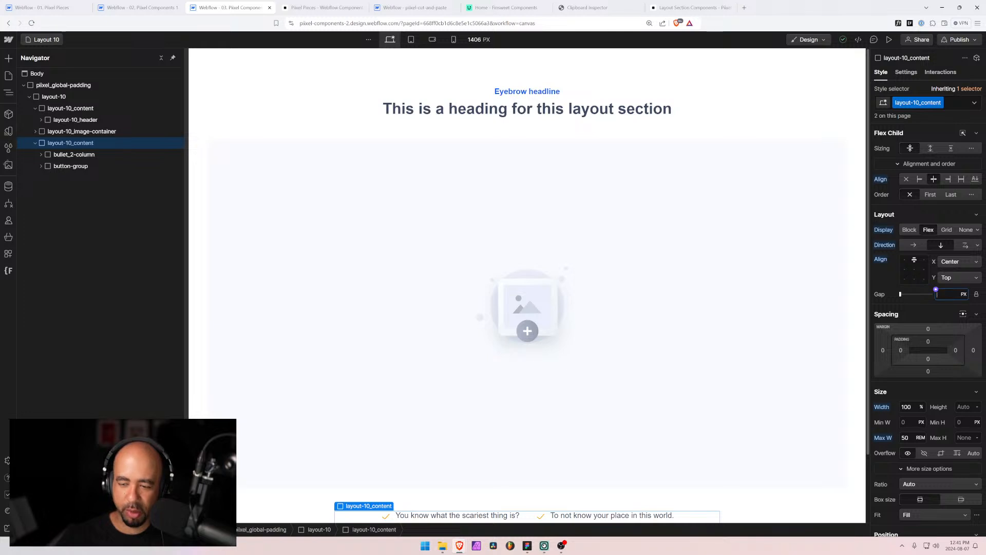
type("1.5rem")
key("Return")
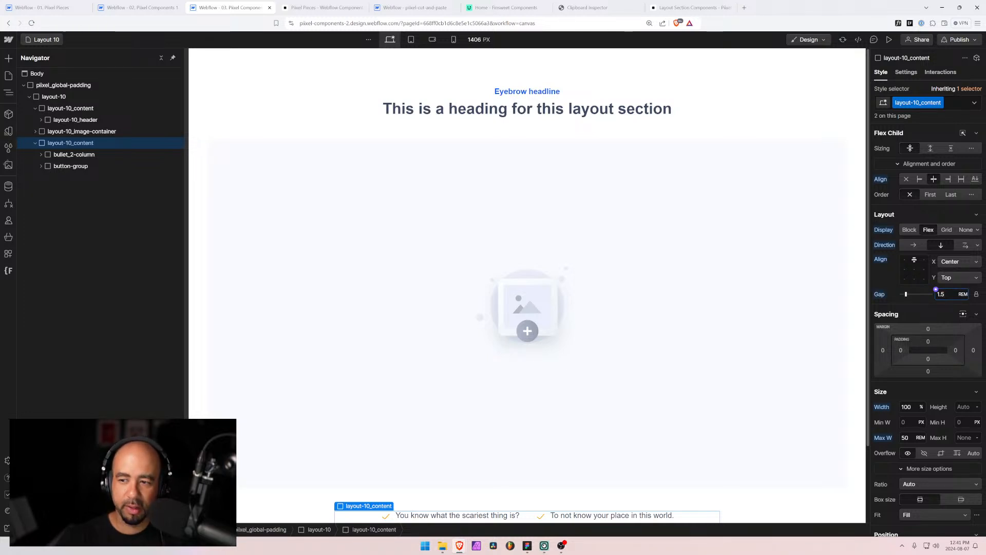
scroll(528, 450, "down", 2)
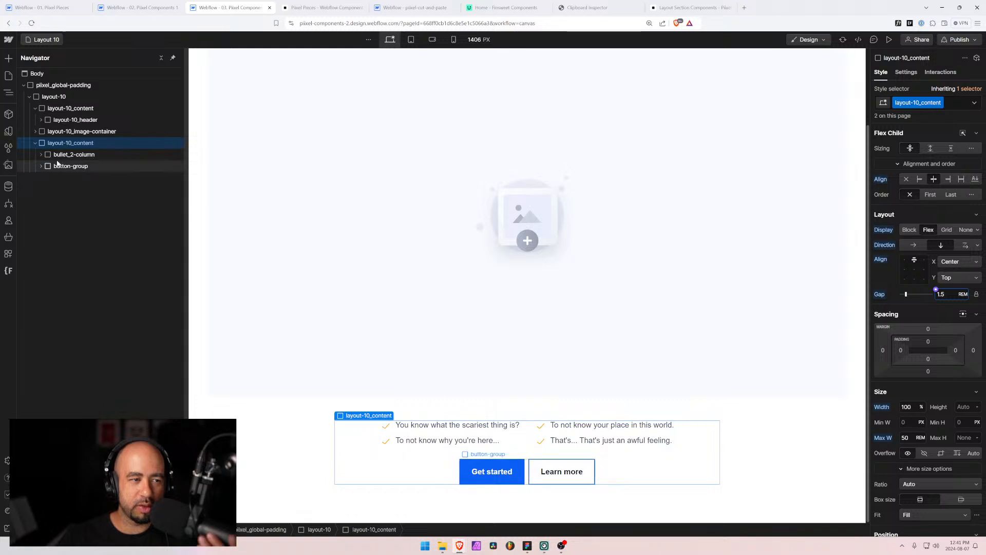
left_click(59, 109)
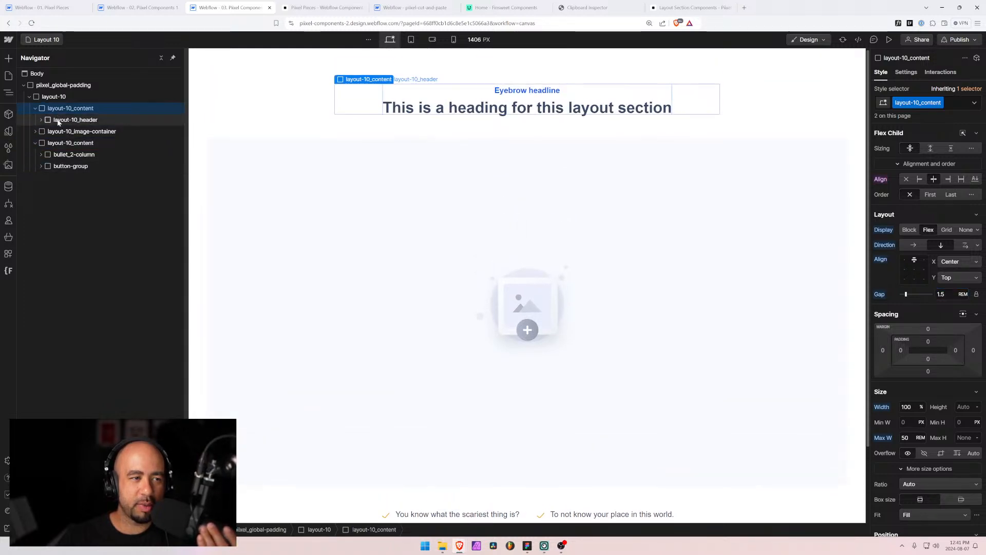
mouse_move(51, 117)
left_mouse_down()
mouse_move(46, 98)
mouse_move(52, 110)
left_mouse_up()
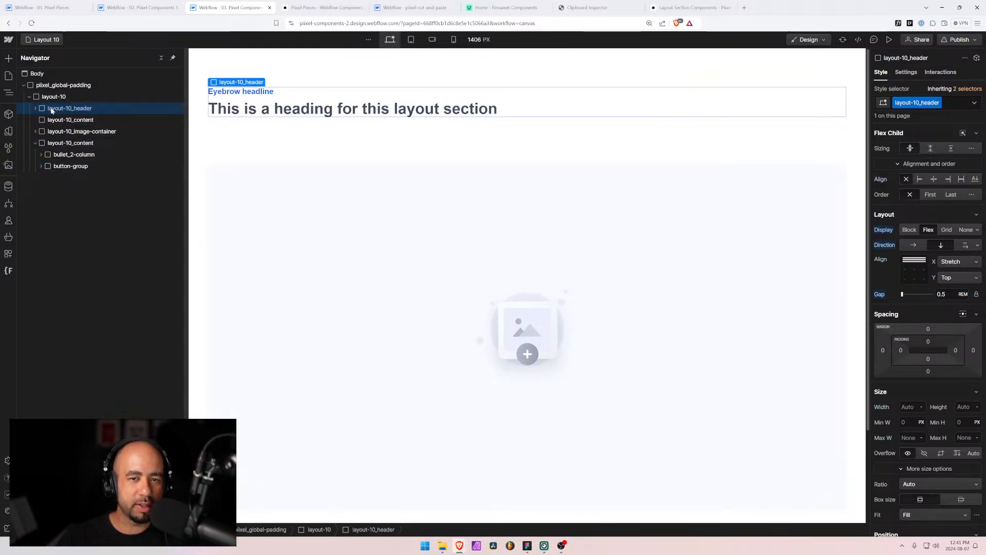
left_click(58, 121)
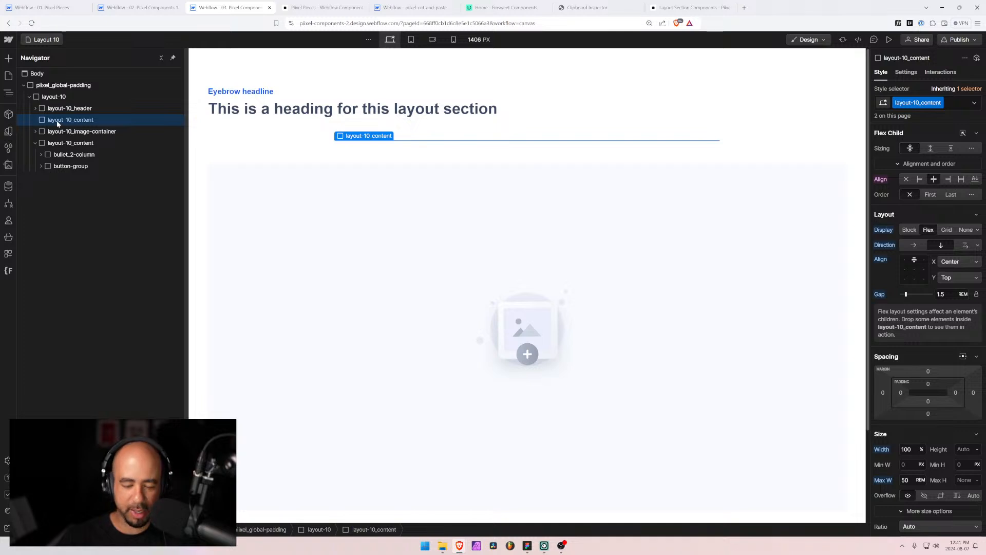
key("Delete")
left_click(57, 108)
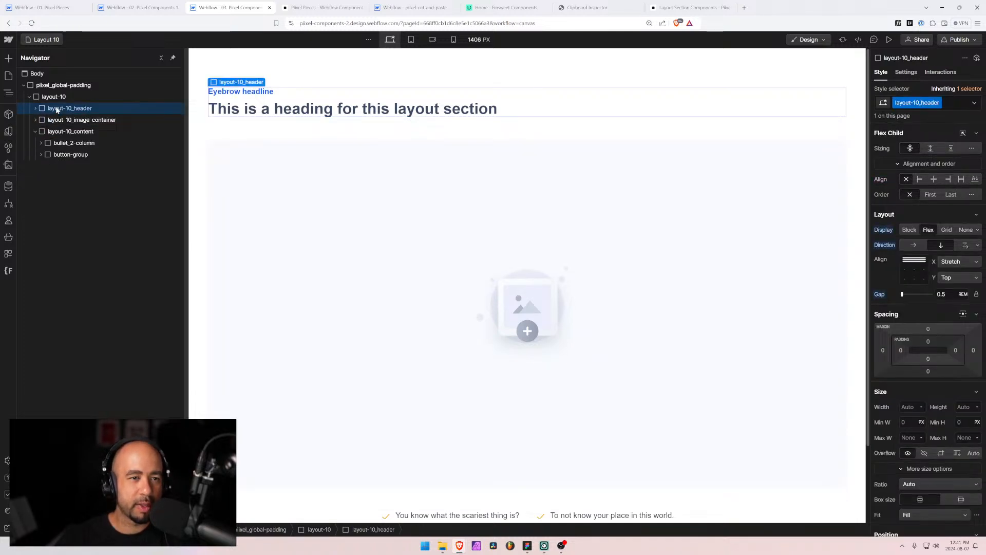
key("ctrl+z")
key("ctrl+z")
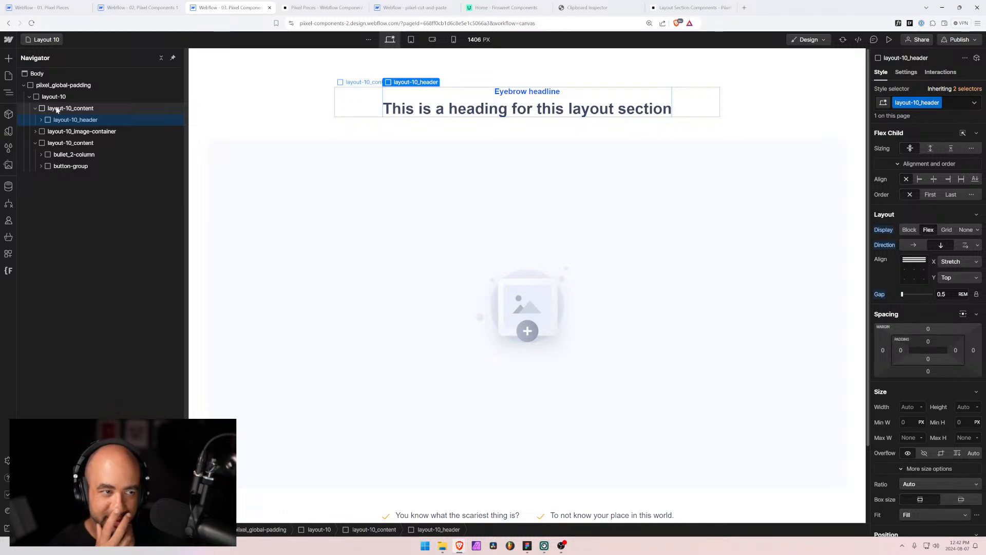
Move layout-10_header out of its layout-10_content wrapper, directly into layout-10, and delete the emptied wrapper
left_click_drag(56, 123, 55, 105)
left_click(55, 122)
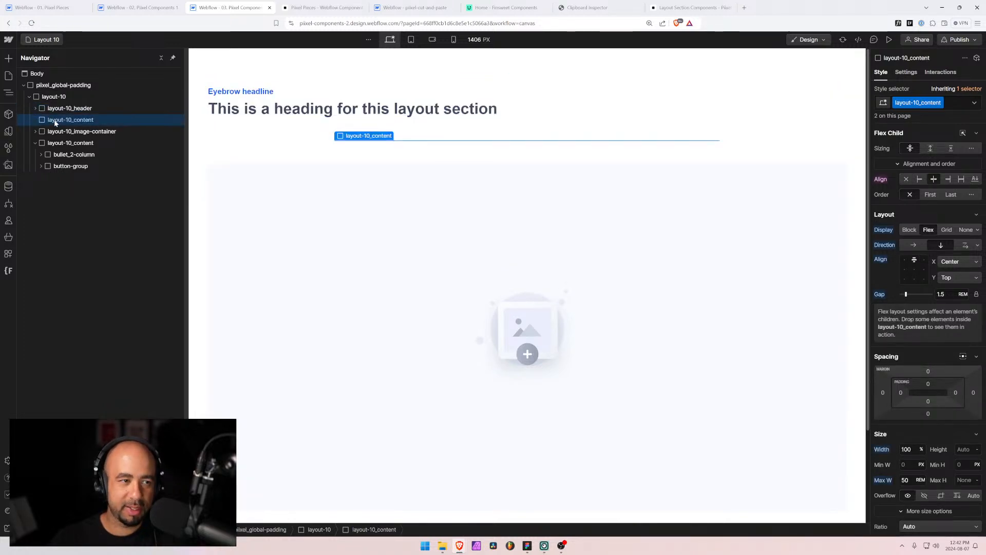
key("Delete")
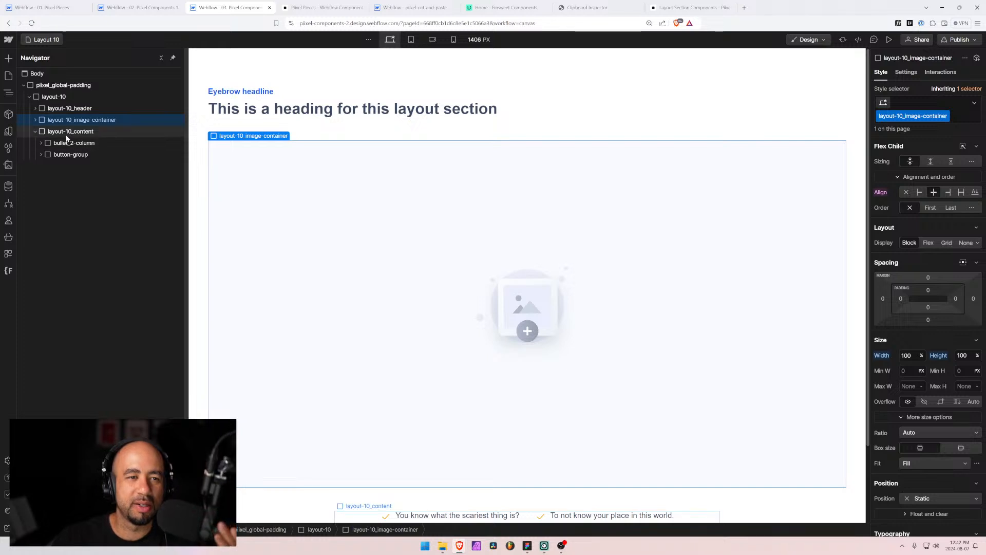
Set the horizontal alignment of layout-10_header's flex children to Center and review the rest of the layout-10 section
left_click(69, 108)
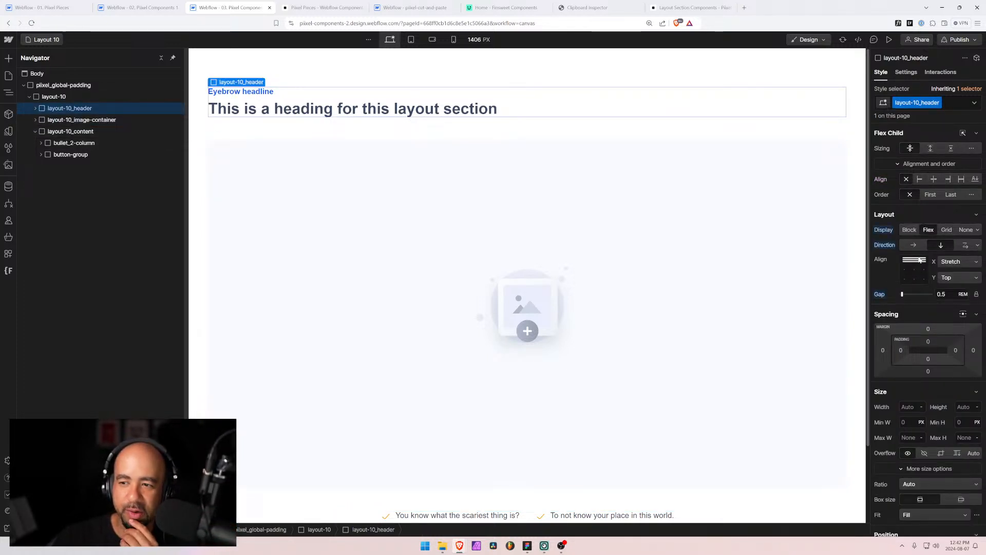
left_click(914, 263)
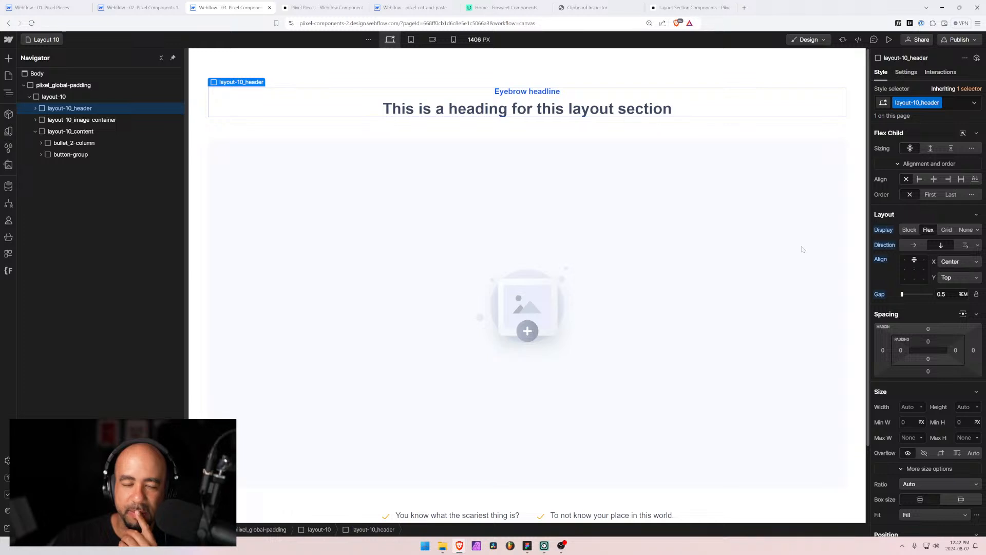
left_click(35, 133)
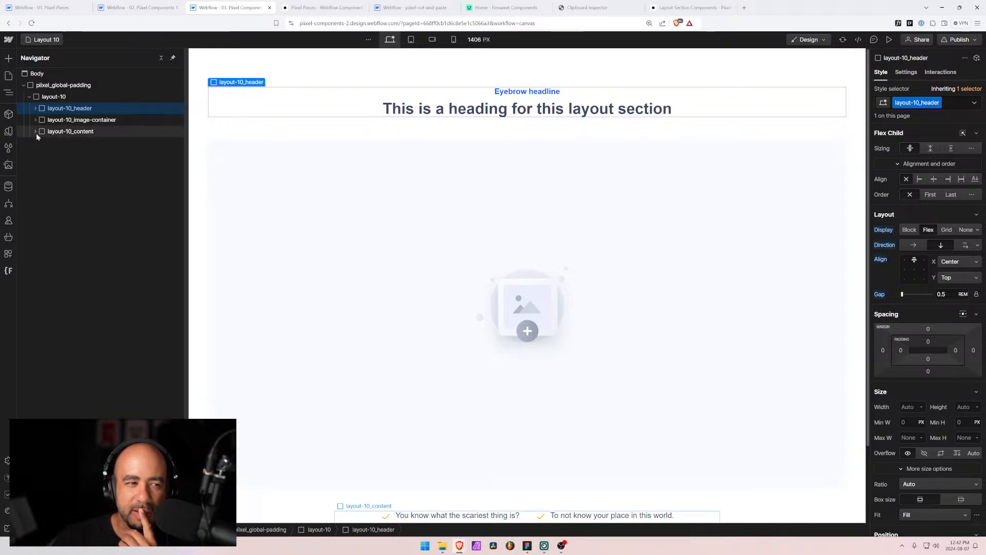
scroll(346, 238, "down", 2)
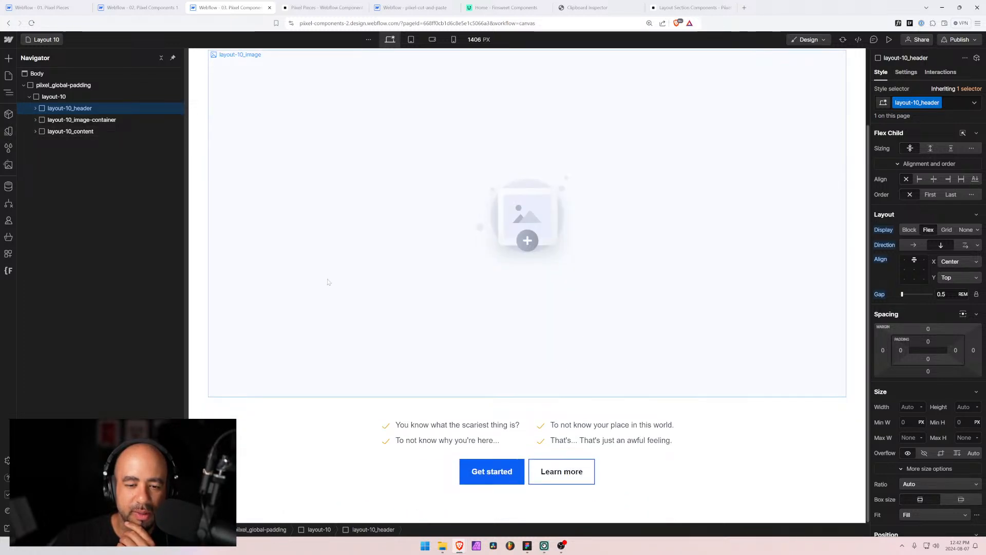
left_click(49, 100)
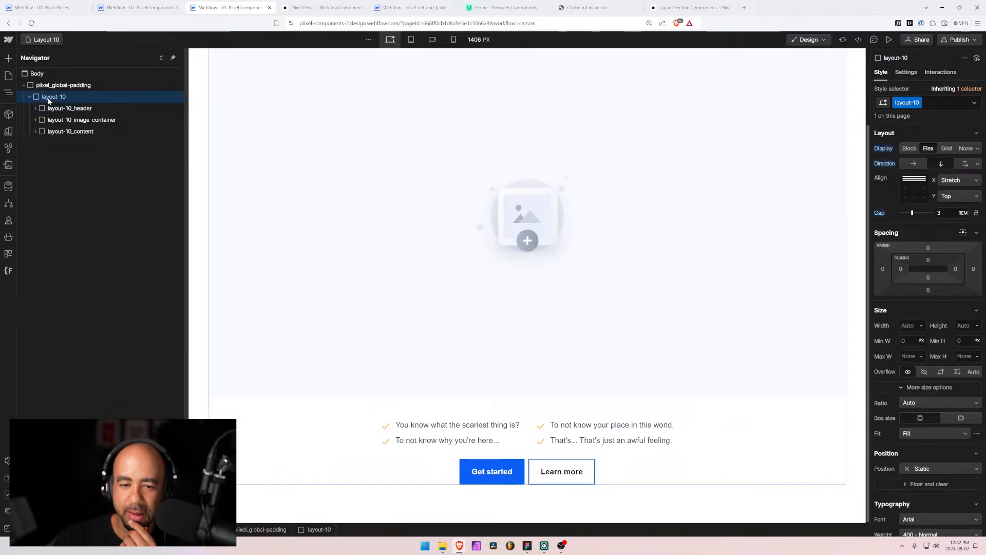
left_click(49, 100)
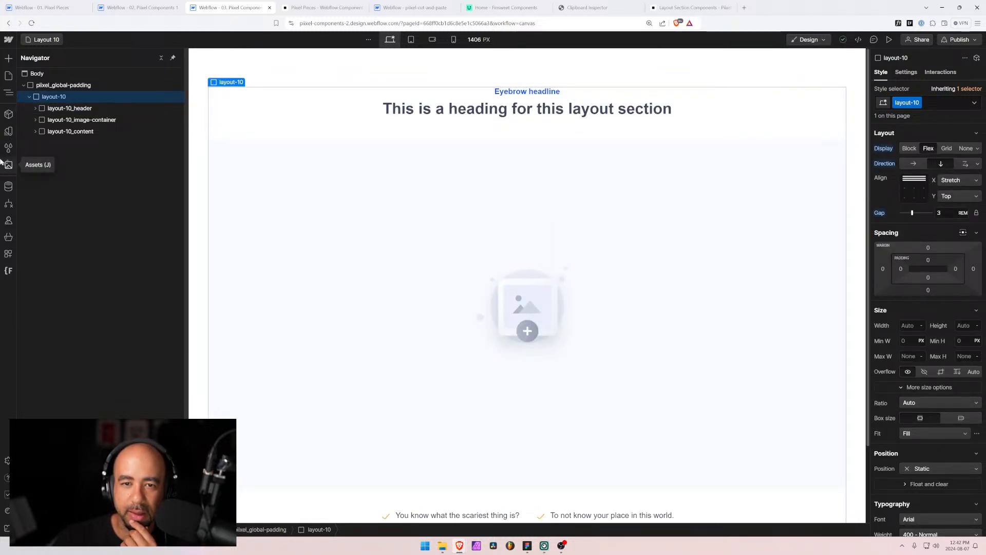
Open the Layout 11 page and examine how its heading and paragraph elements are structured
left_click(41, 40)
left_click(44, 237)
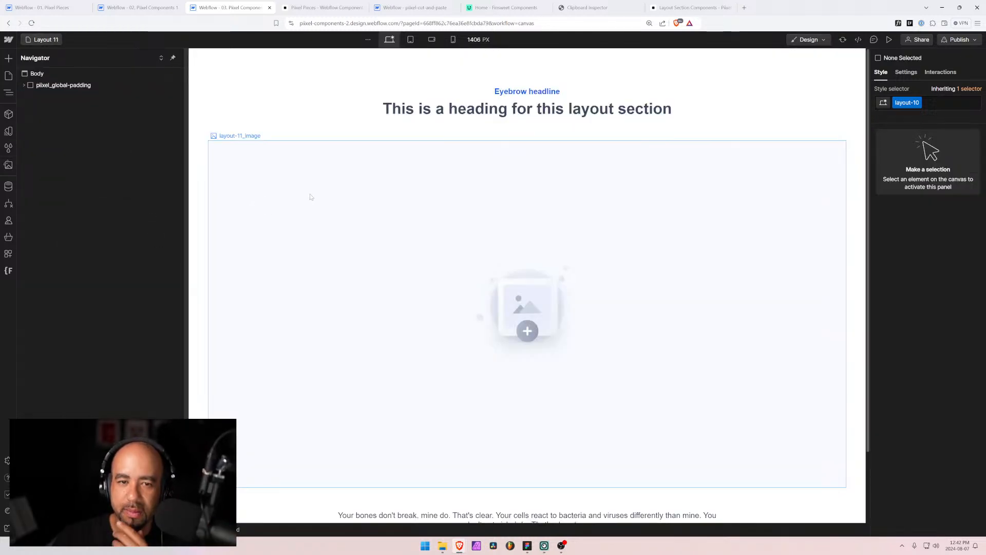
left_click(490, 107)
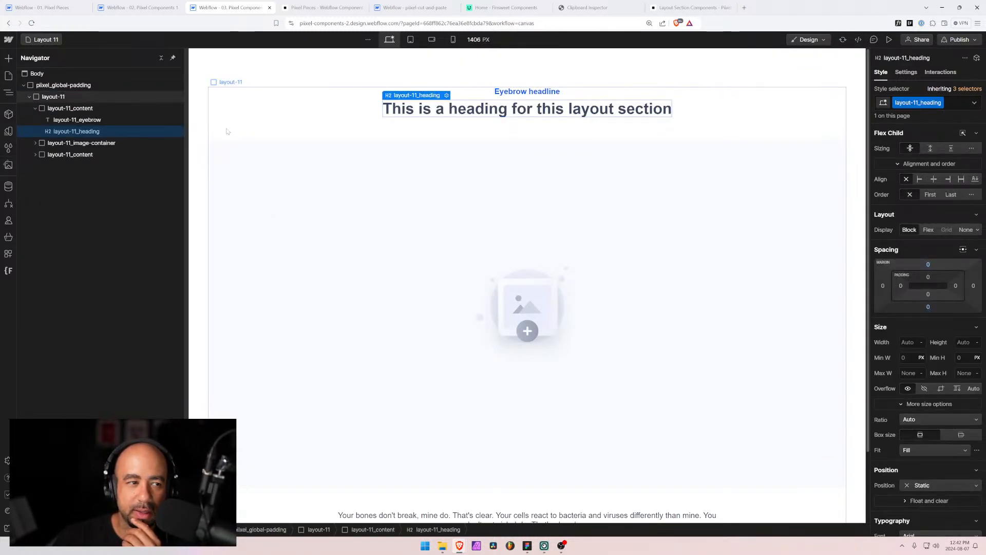
scroll(429, 260, "down", 1)
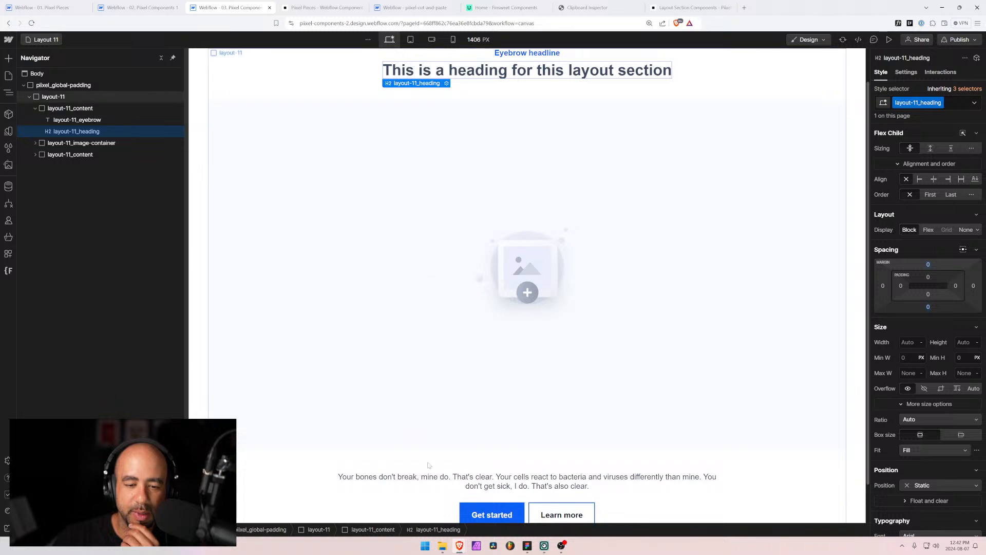
left_click(480, 491)
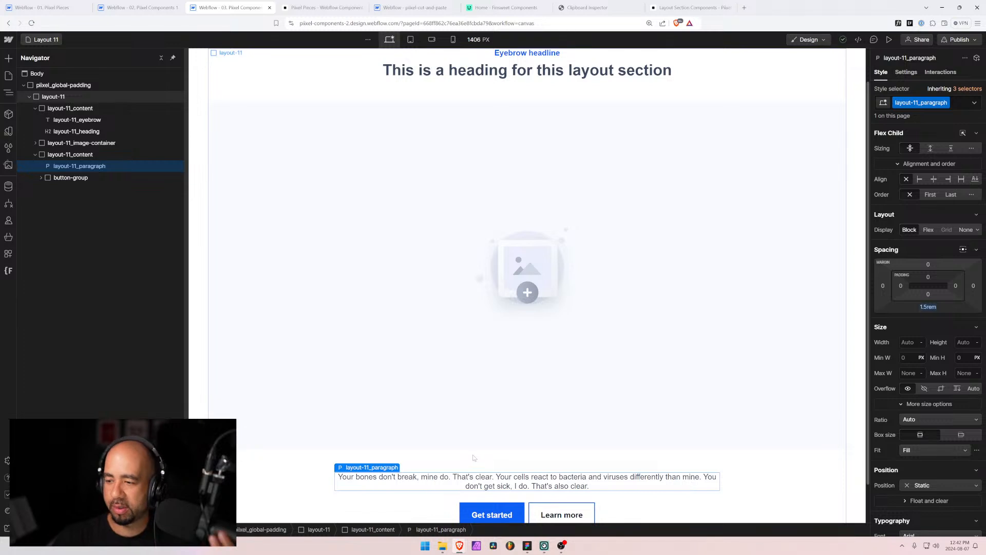
scroll(571, 209, "up", 1)
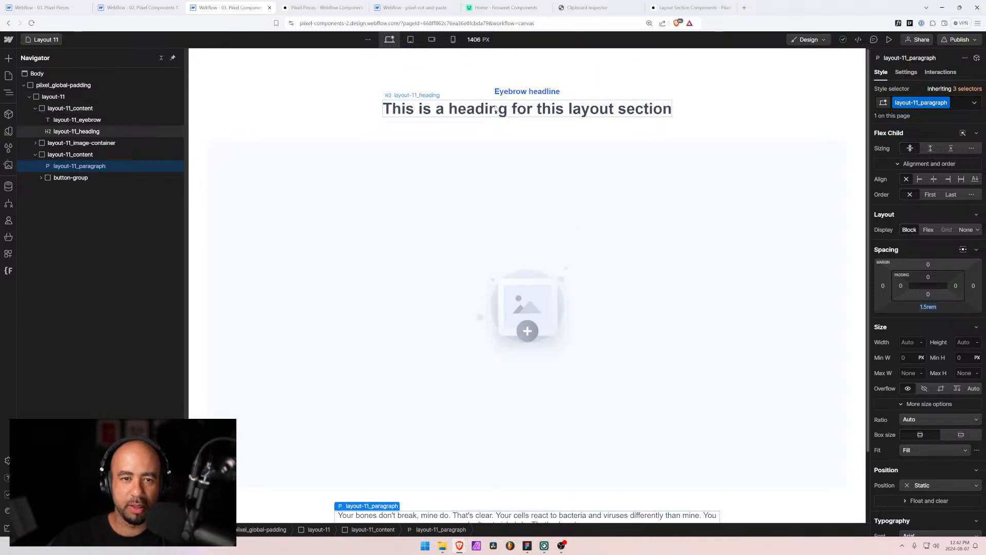
left_click(75, 131)
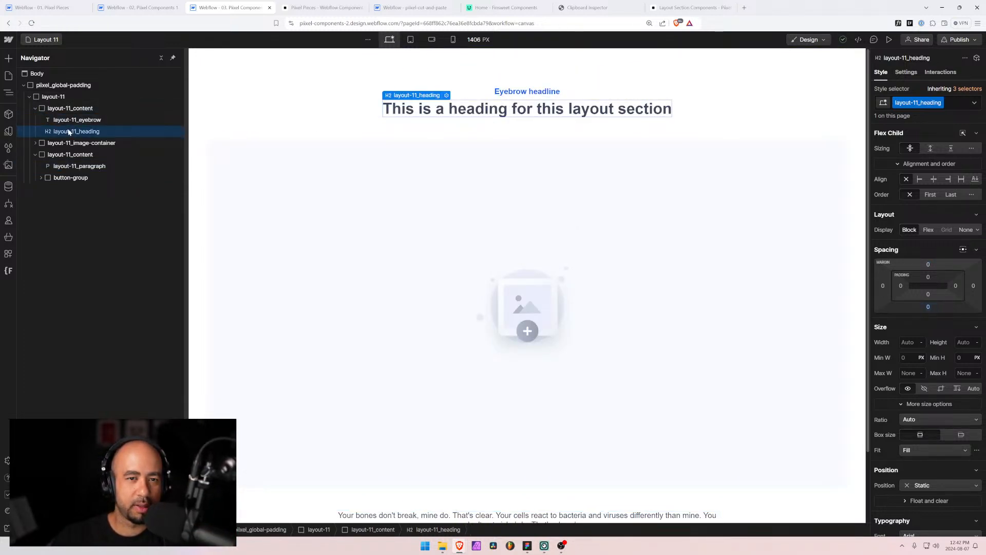
Open the Layout 12 page and examine how the heading is nested in its header block
left_click(51, 39)
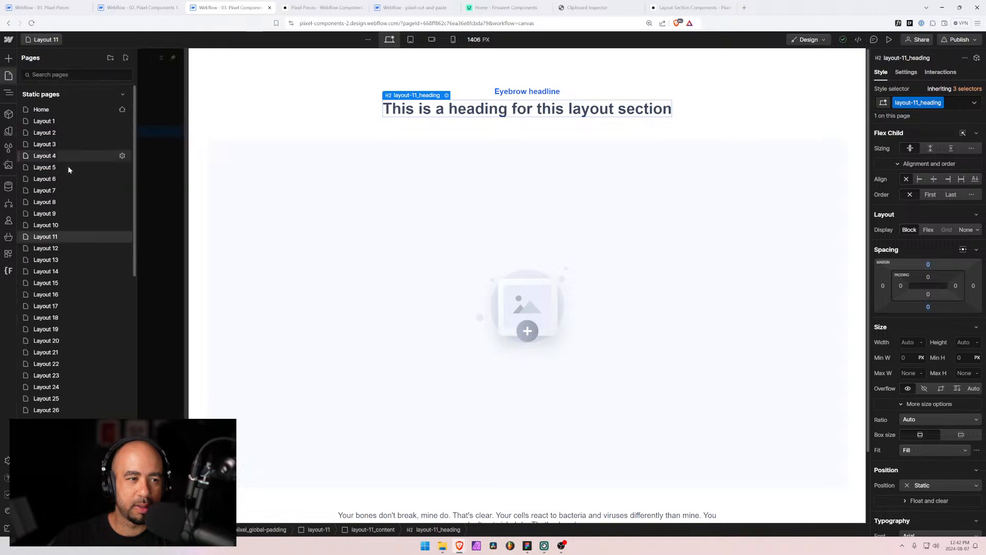
left_click(57, 248)
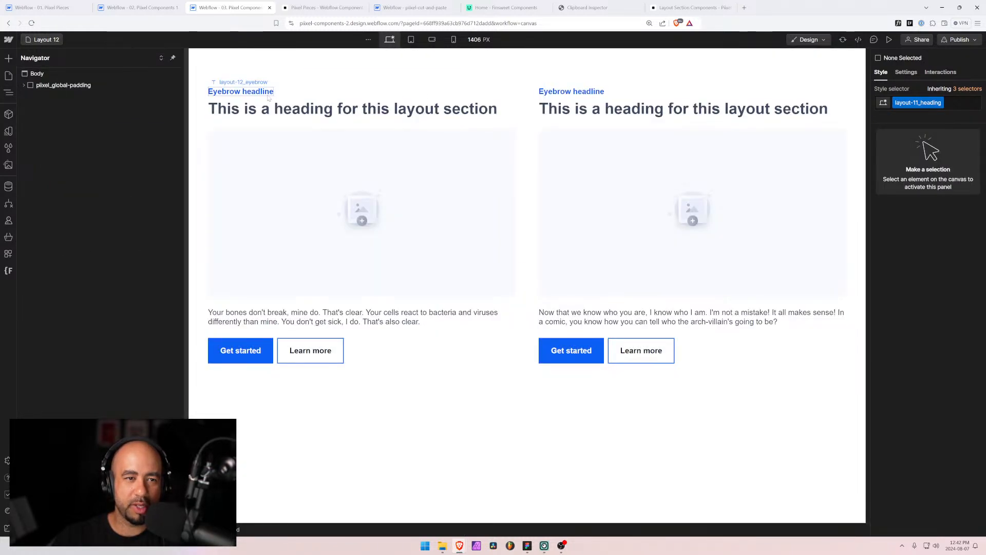
left_click(268, 110)
left_click(41, 120)
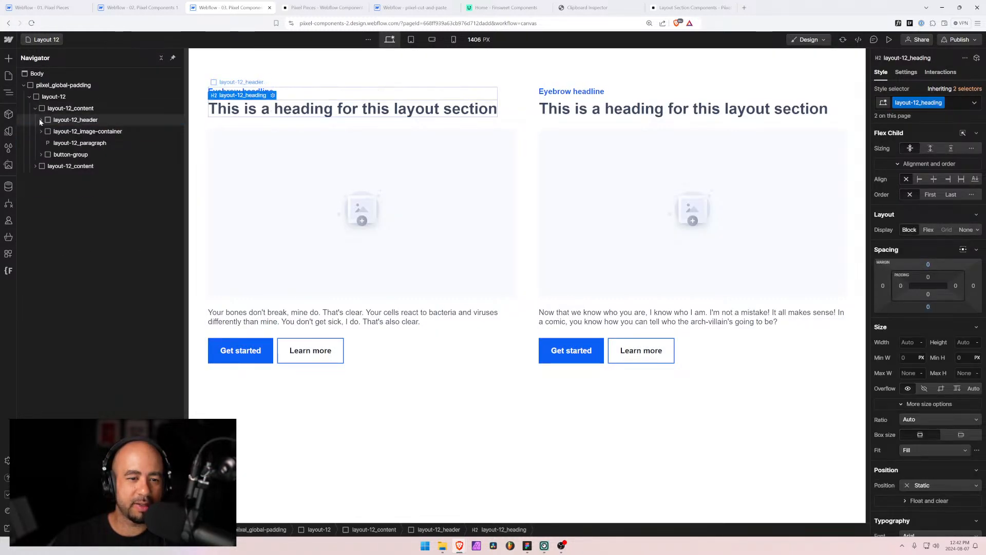
Return to the Layout 11 page and group layout-11_eyebrow and layout-11_heading inside a new div block in the first layout-11_content
left_click(46, 40)
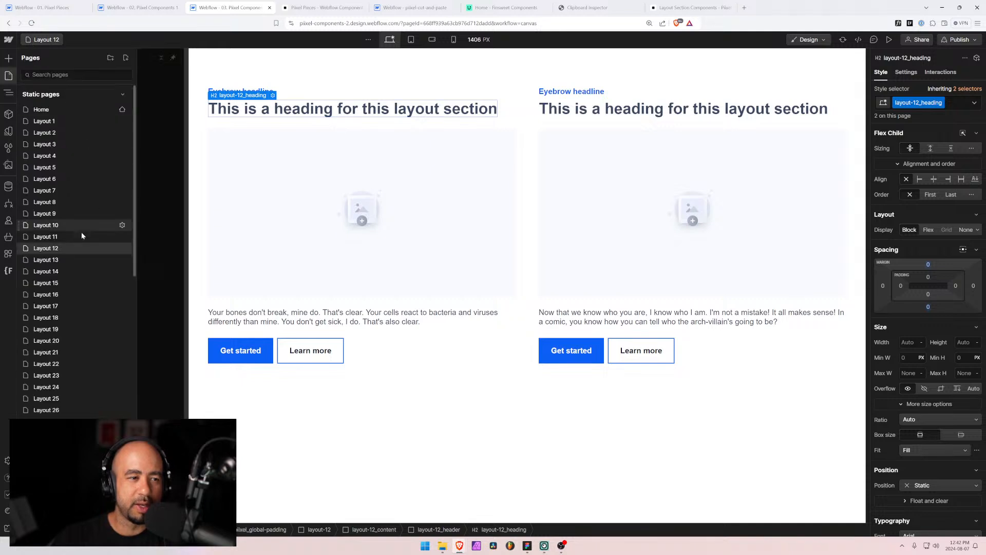
left_click(58, 237)
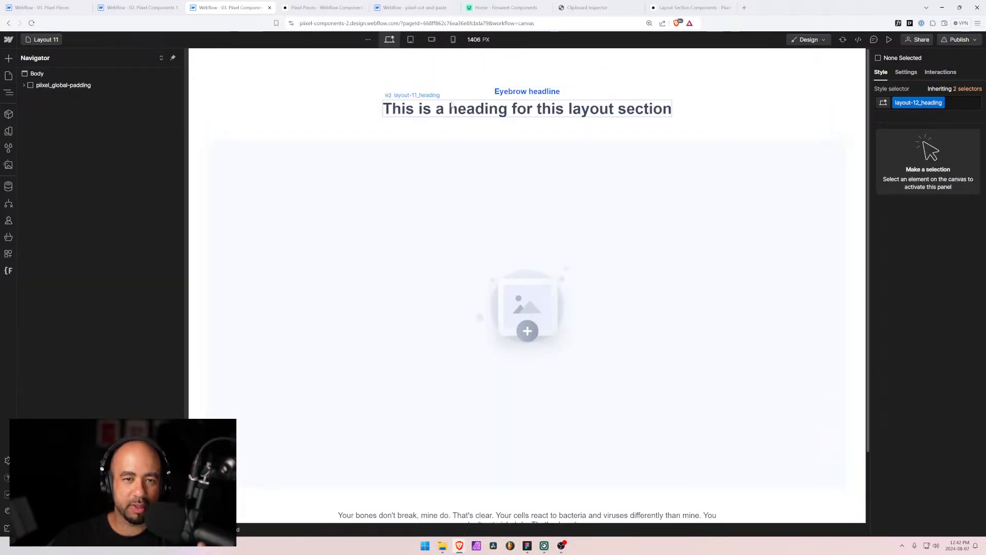
left_click(452, 107)
left_click(75, 120)
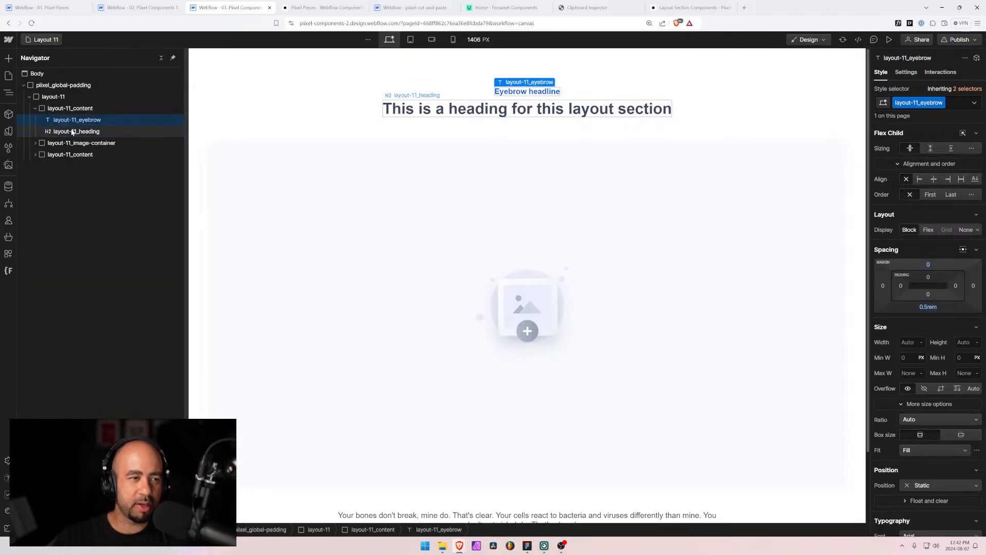
left_click(72, 131)
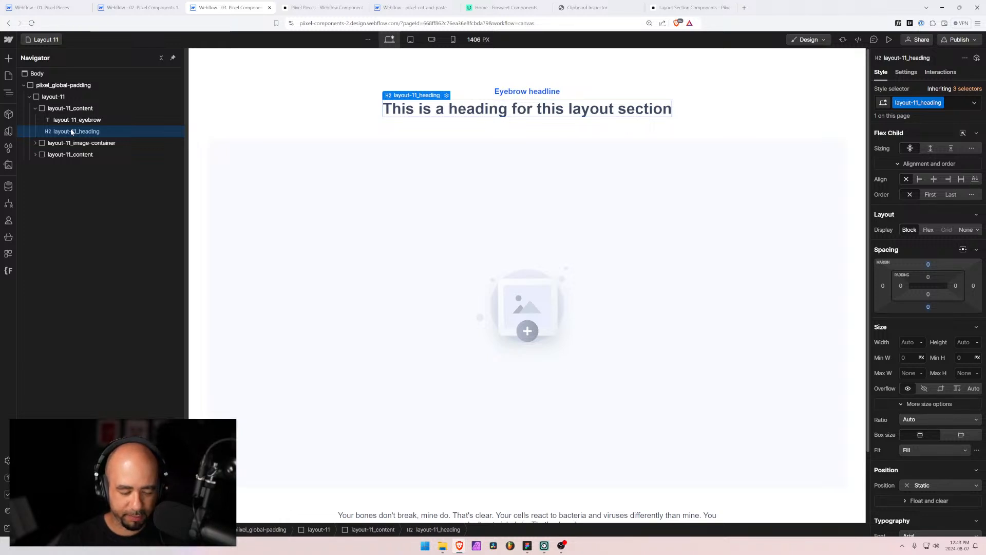
key("ctrl+alt+g")
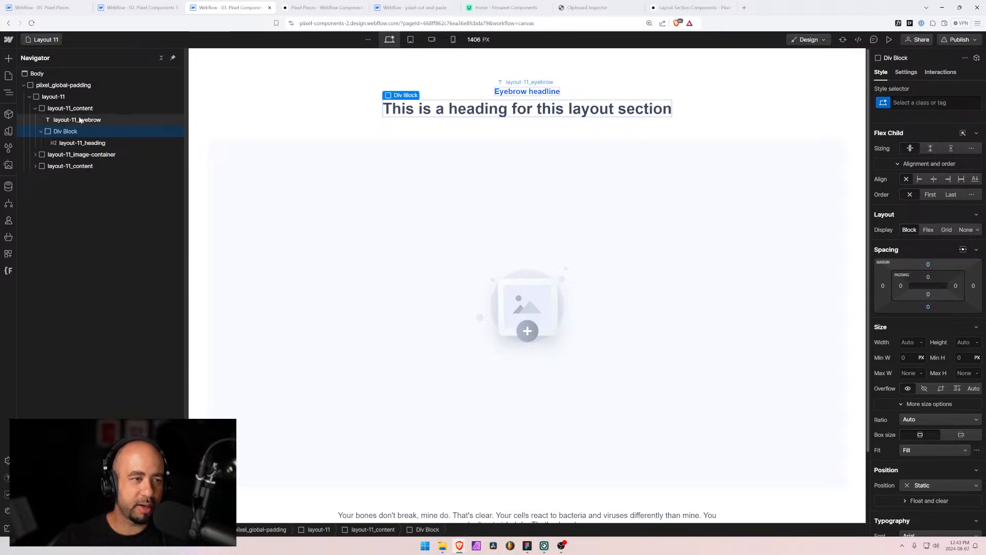
left_click_drag(81, 120, 80, 137)
left_click(68, 121)
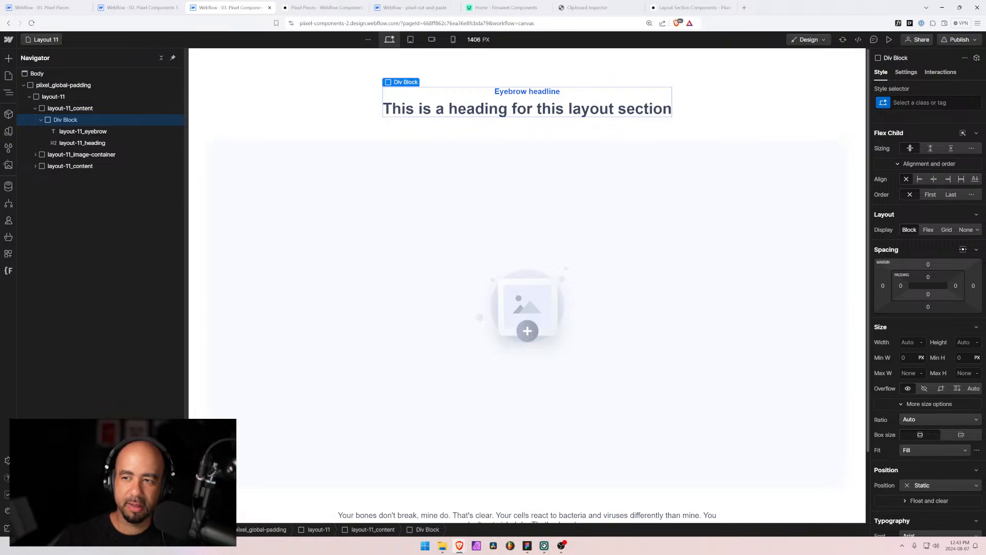
Give the new div block the class layout-11_header
key("ctrl+Return")
type("layout-1-")
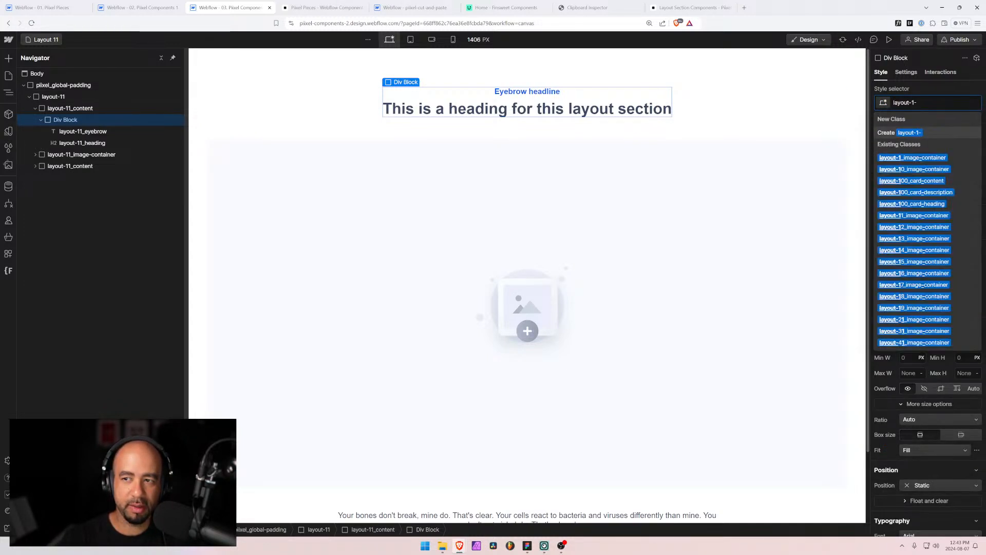
key("BackSpace")
type("1_")
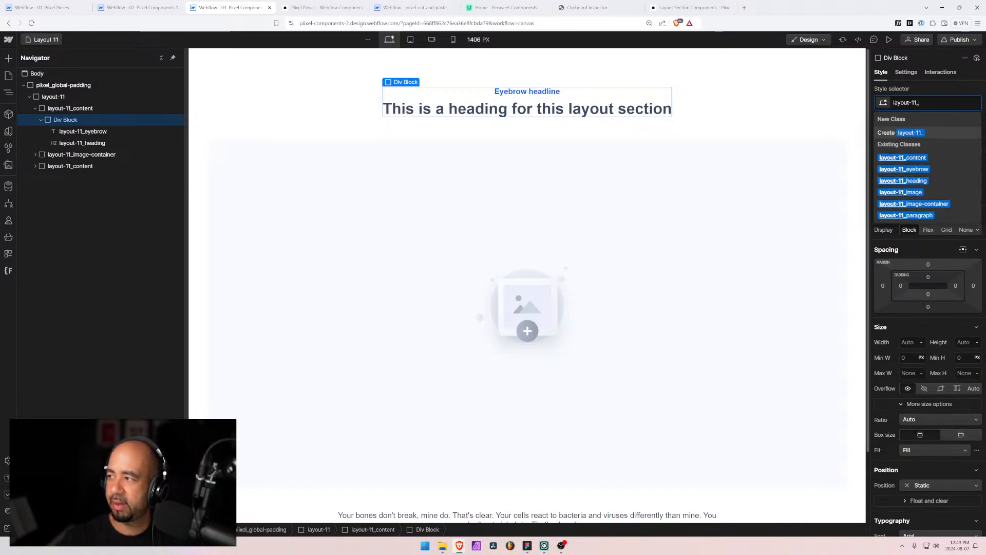
type("header")
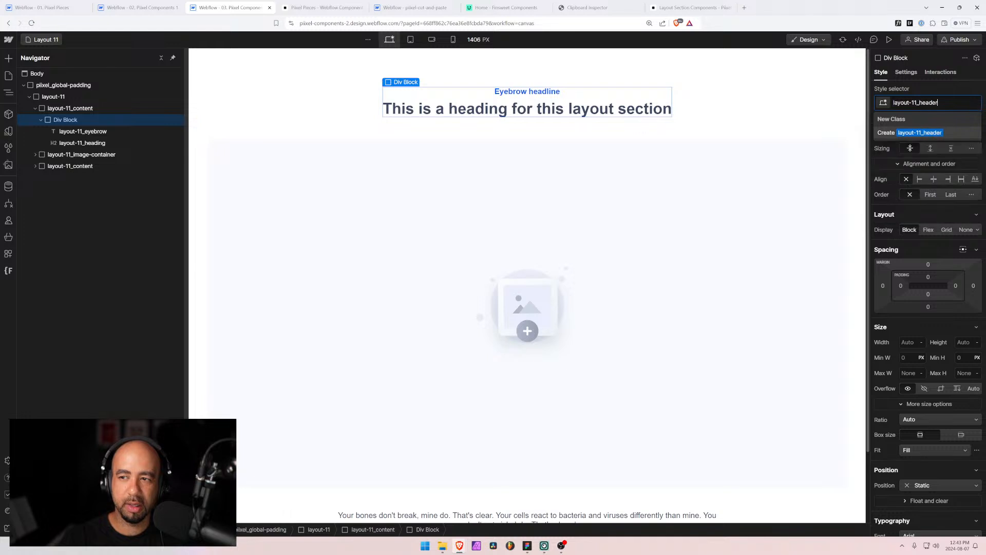
key("Return")
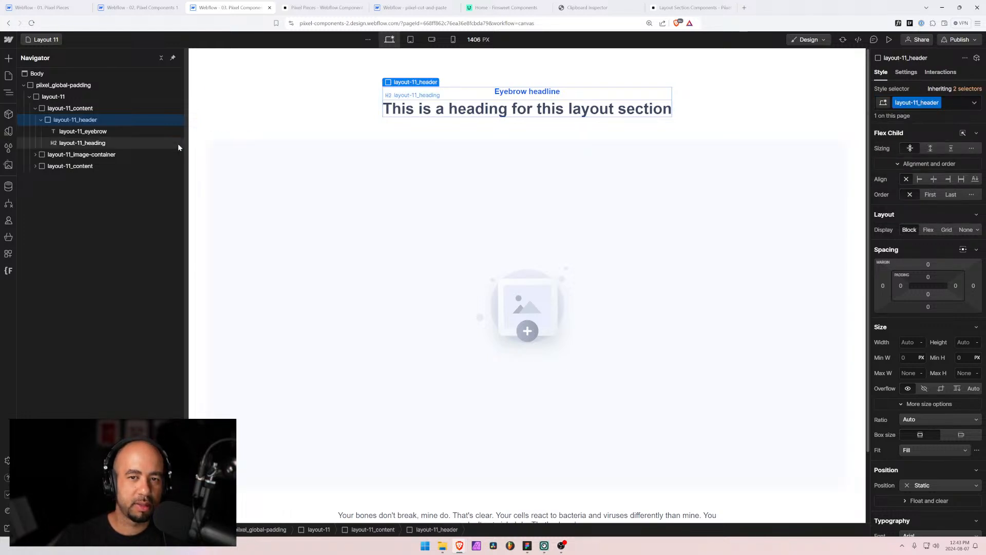
Reset the bottom margin of layout-11_eyebrow, check the heading's spacing, and select the layout-11_header block
left_click(97, 131)
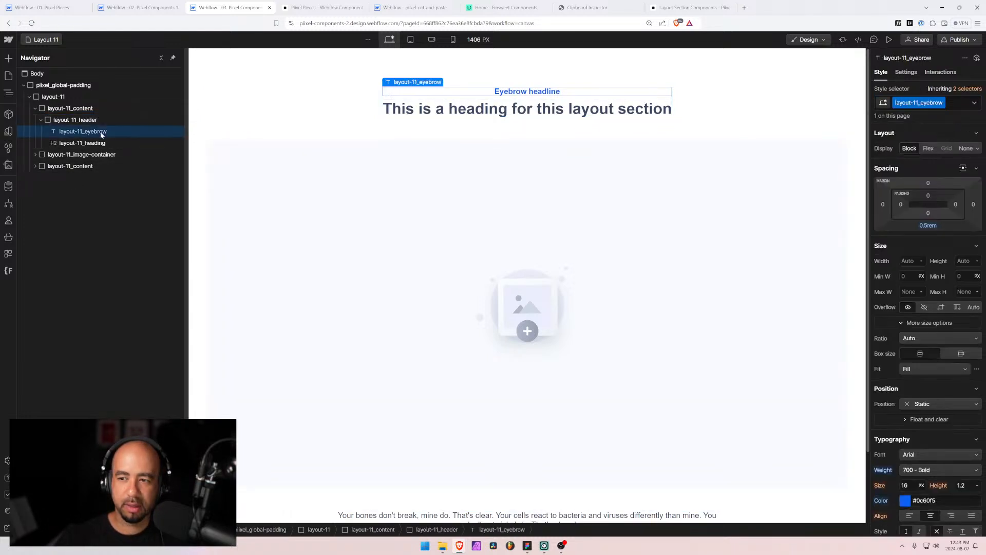
left_click(928, 225, "alt")
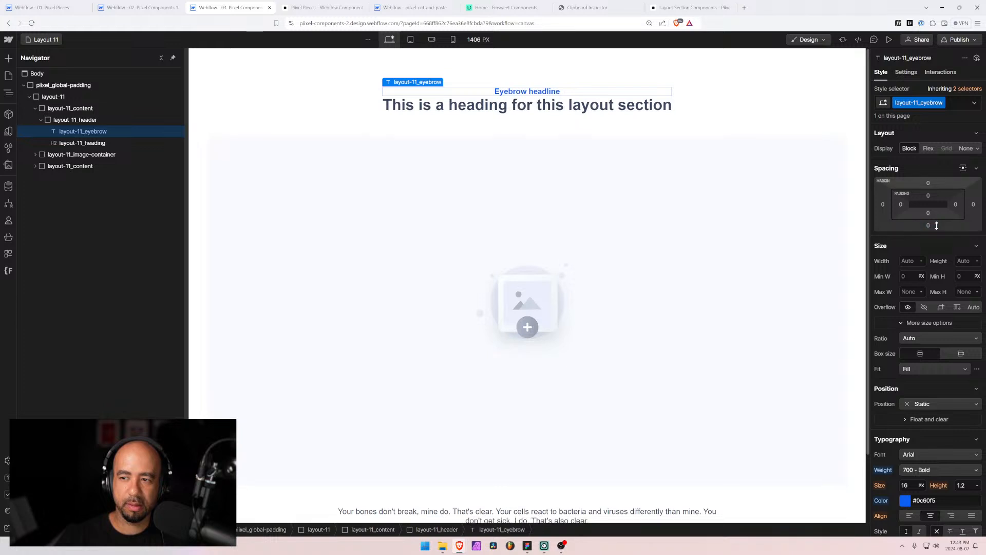
left_click(84, 143)
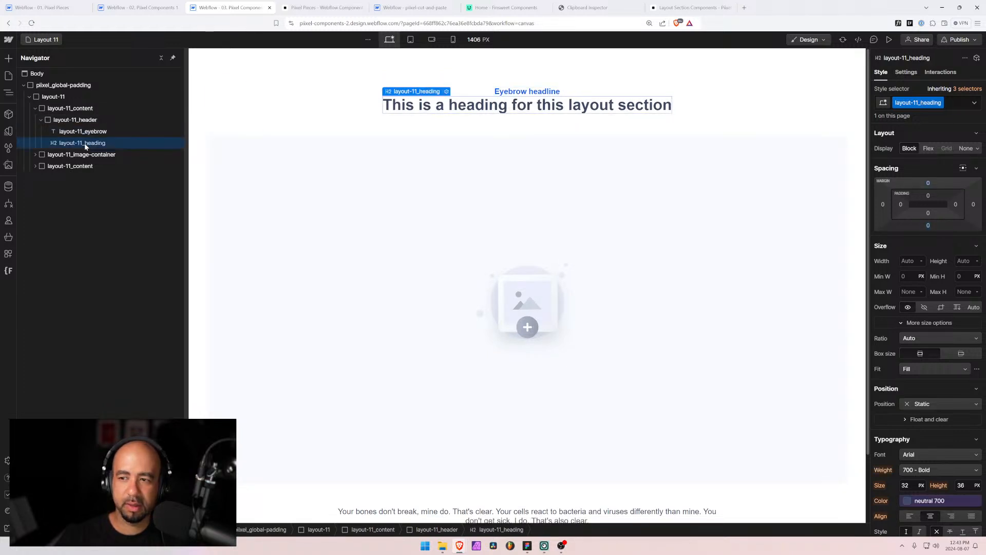
left_click(77, 121)
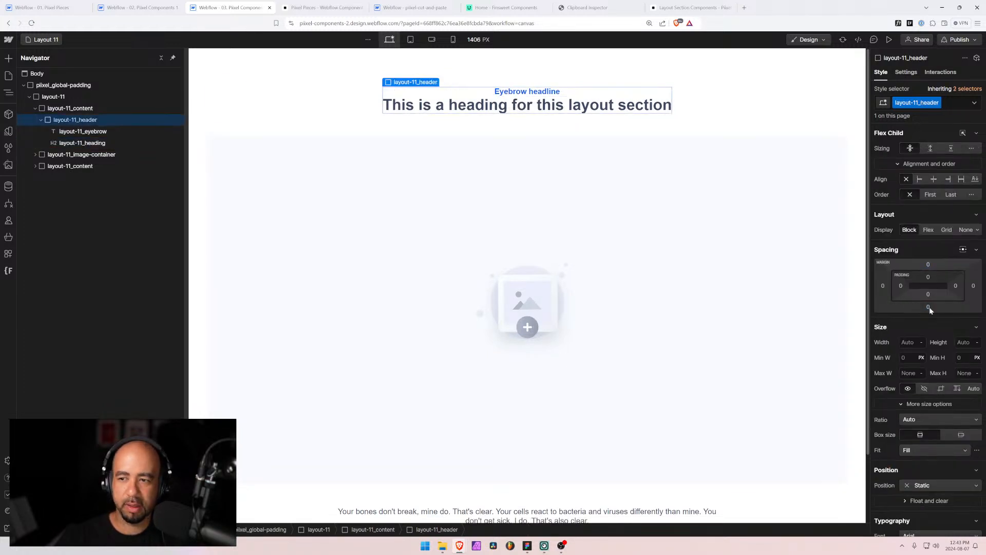
Make layout-11_header a vertical flex container with a 0.5 rem gap
left_click(928, 230)
left_click(942, 246)
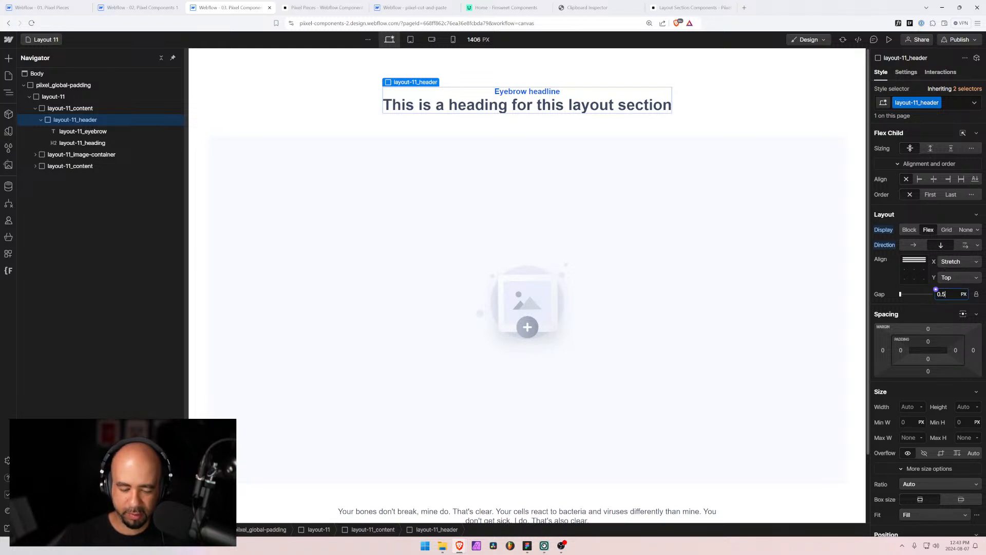
key("Return")
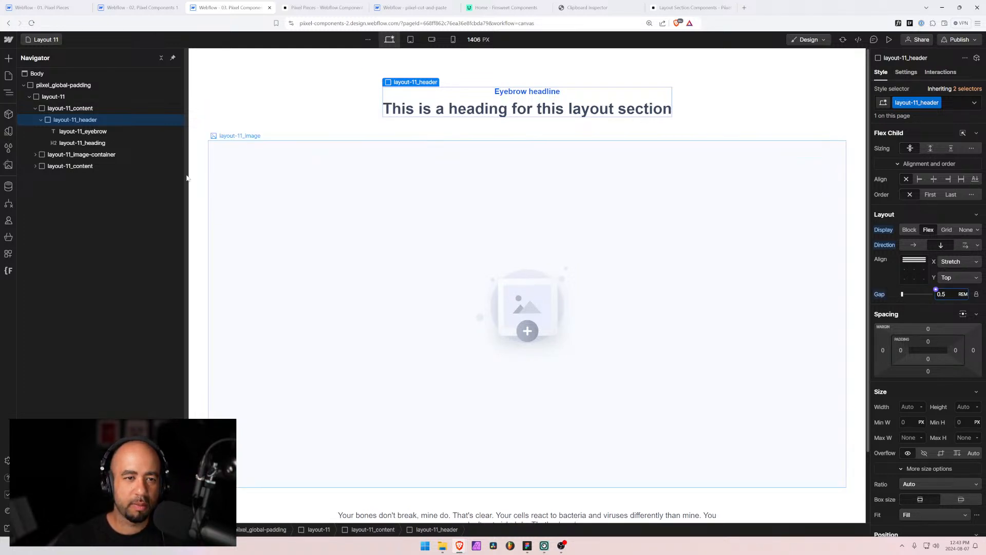
Set the bottom margin of layout-11_paragraph below the image to 0
scroll(419, 421, "down", 2)
left_click(421, 436)
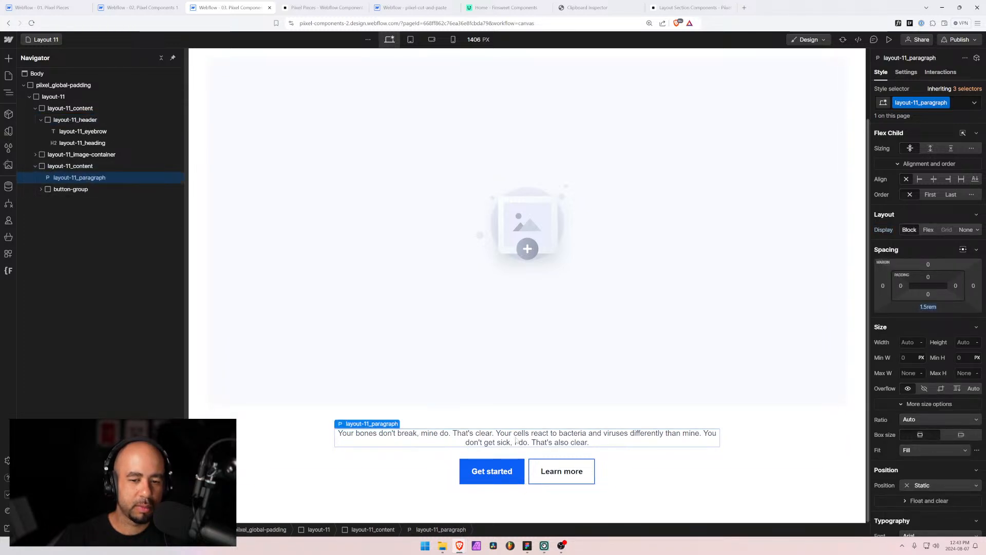
left_click_drag(929, 307, 929, 308)
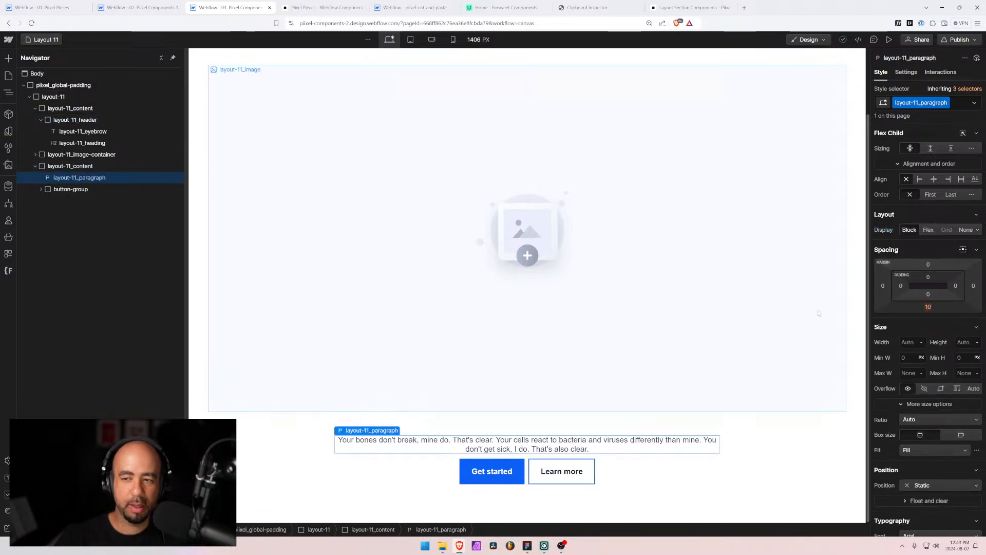
left_click(929, 307)
left_click(914, 340)
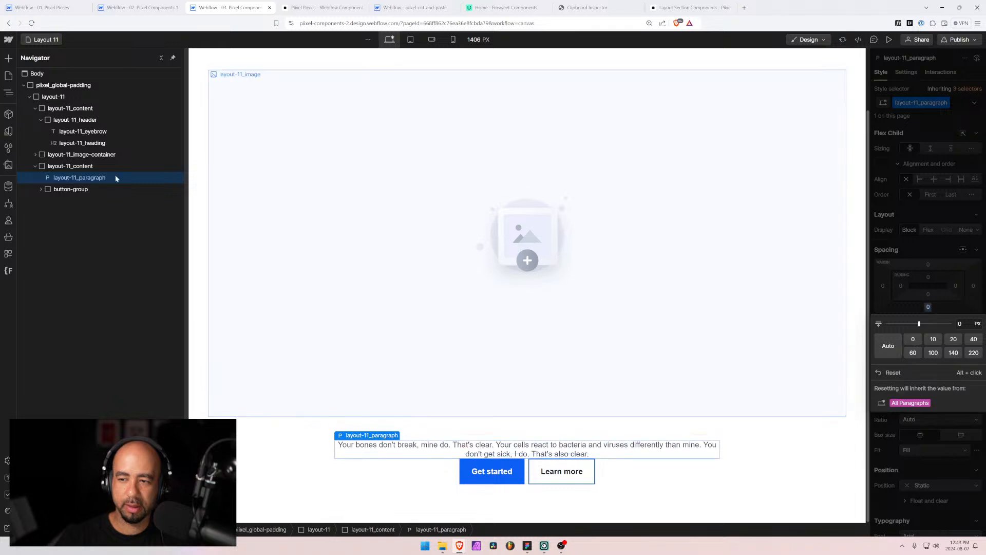
Set the gap of the layout-11_content block holding the paragraph and buttons to 1.5 rem, and collapse both content blocks
left_click(80, 166)
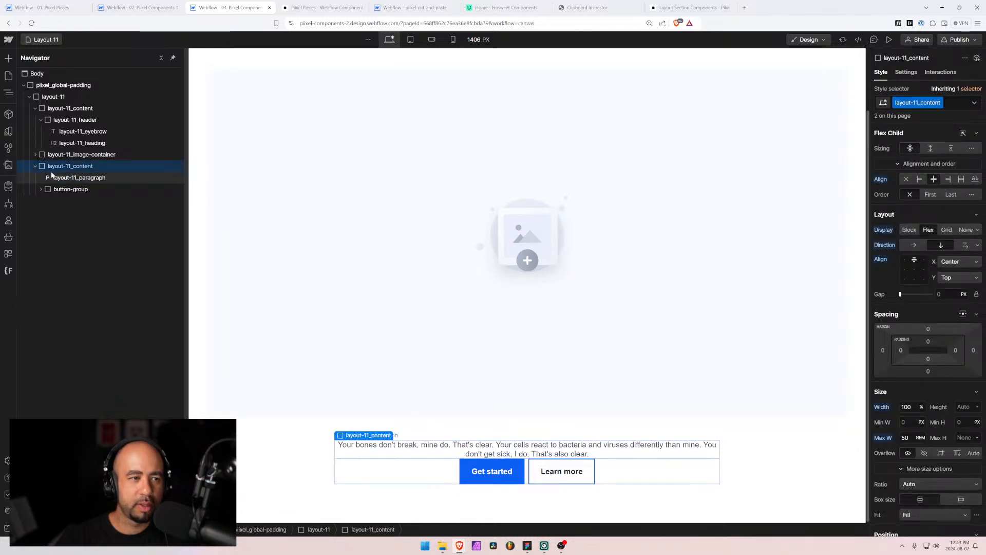
left_click(35, 167)
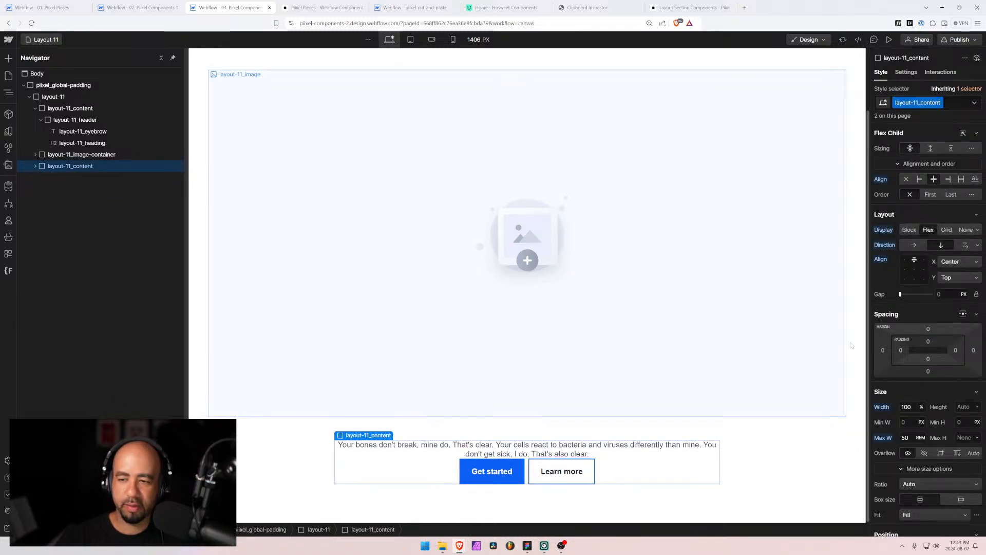
left_click(943, 295)
type("1.5")
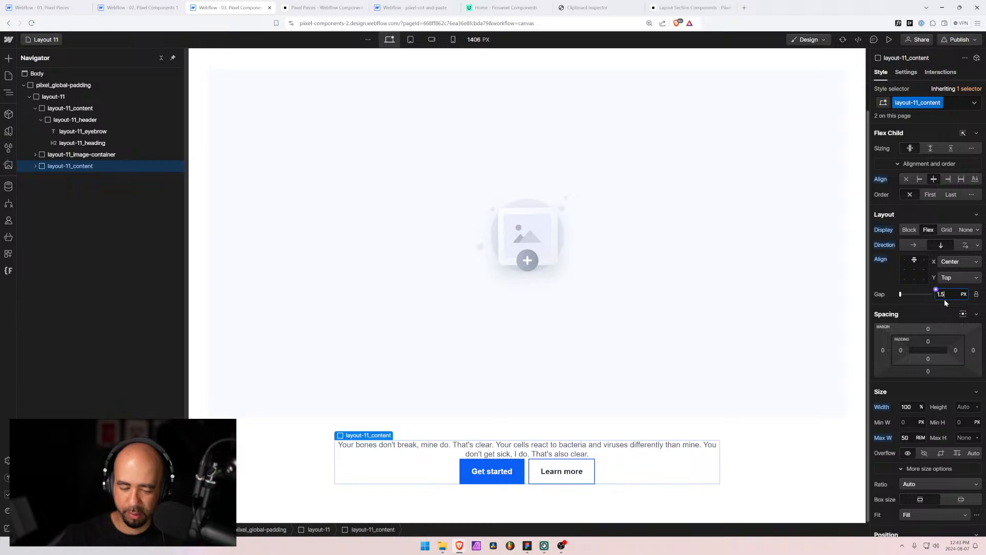
type("rem")
key("Return")
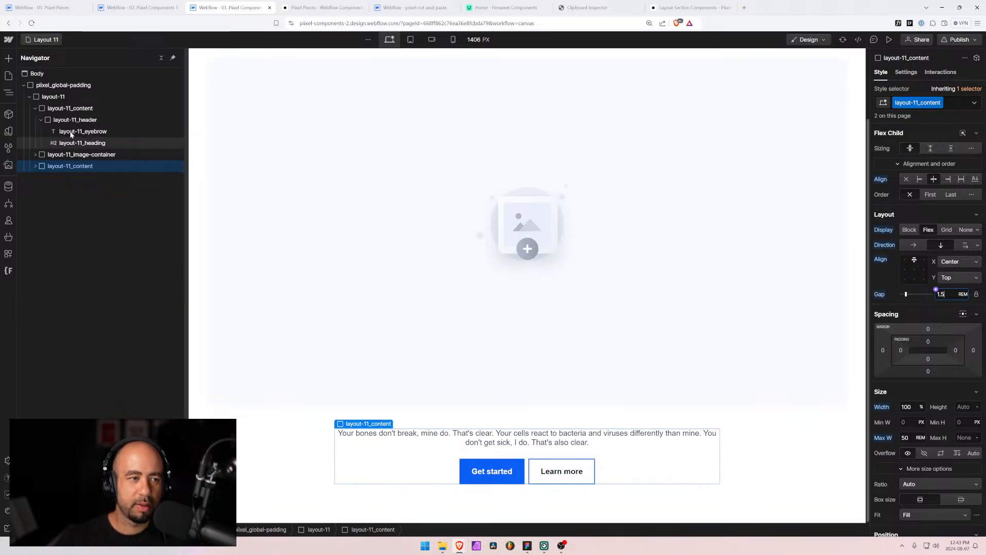
left_click(41, 119)
left_click(35, 108)
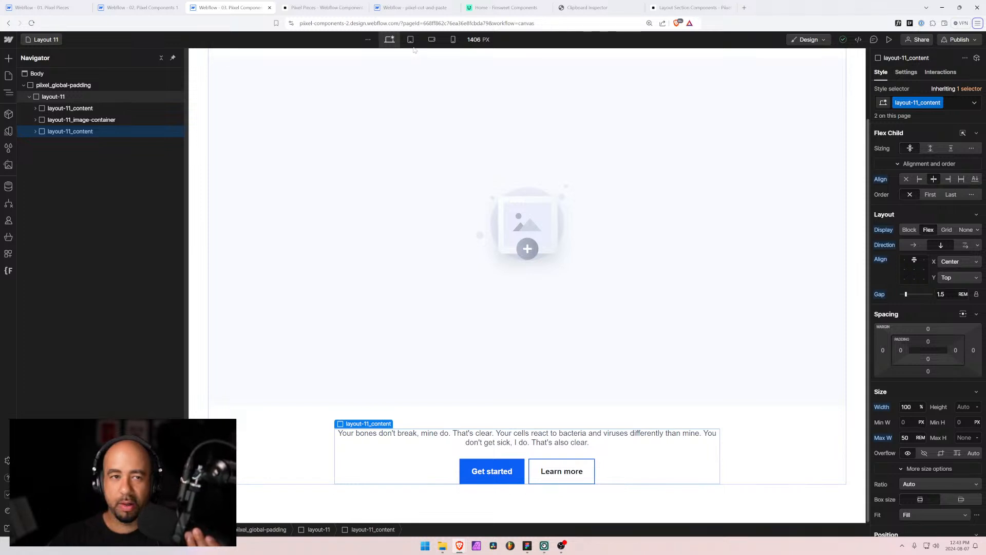
Move the Layout 100 page below Layout 50 in the page list and open it
key("p")
scroll(92, 334, "down", 10)
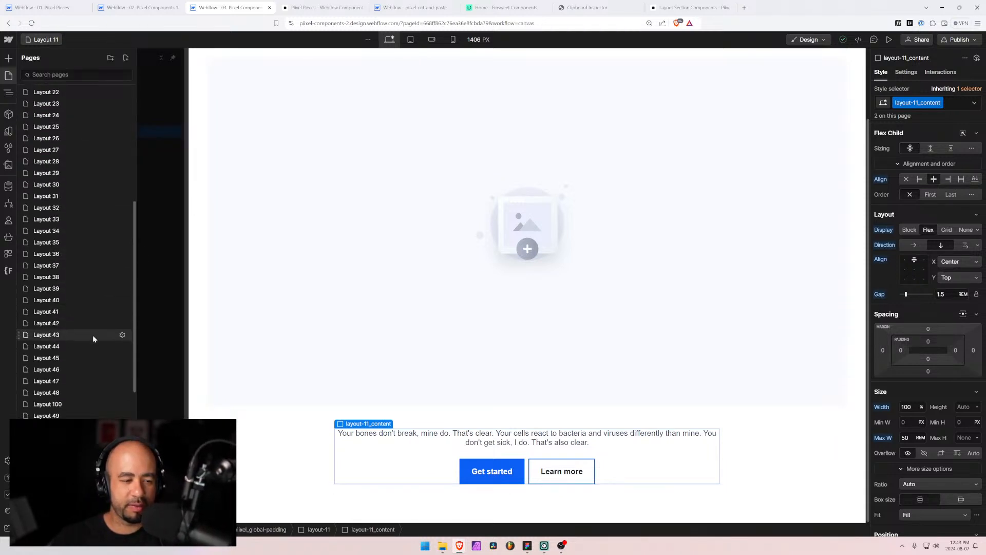
scroll(85, 270, "up", 4)
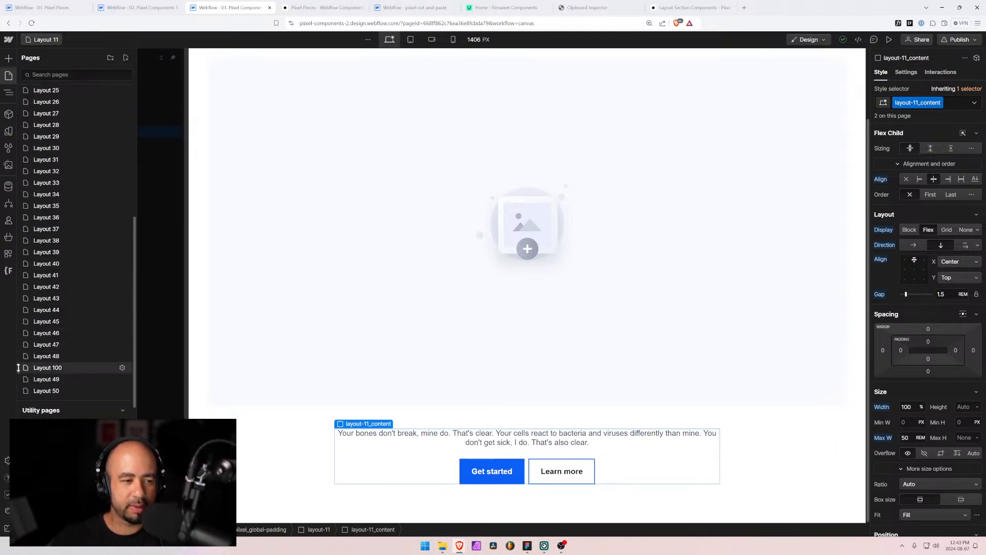
left_click_drag(20, 369, 20, 393)
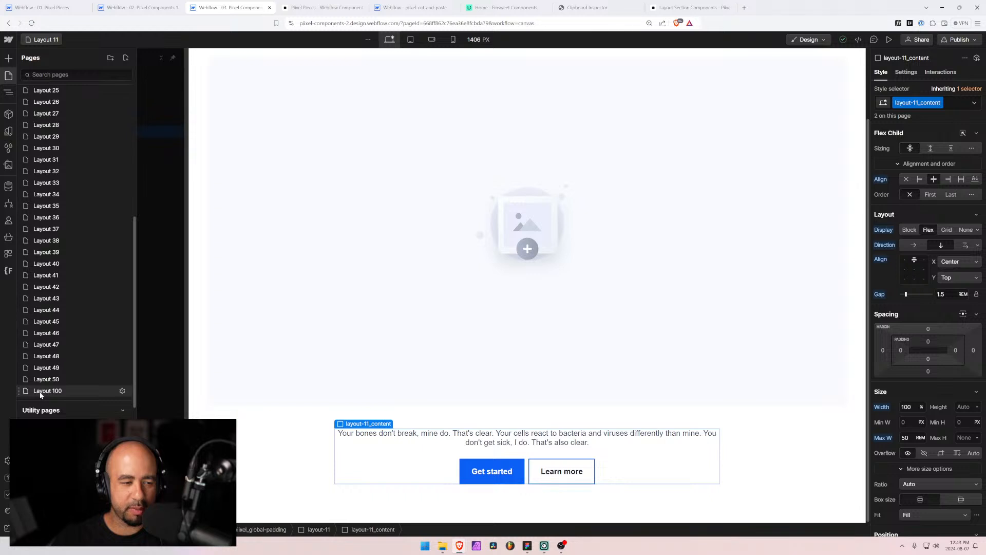
left_click(42, 390)
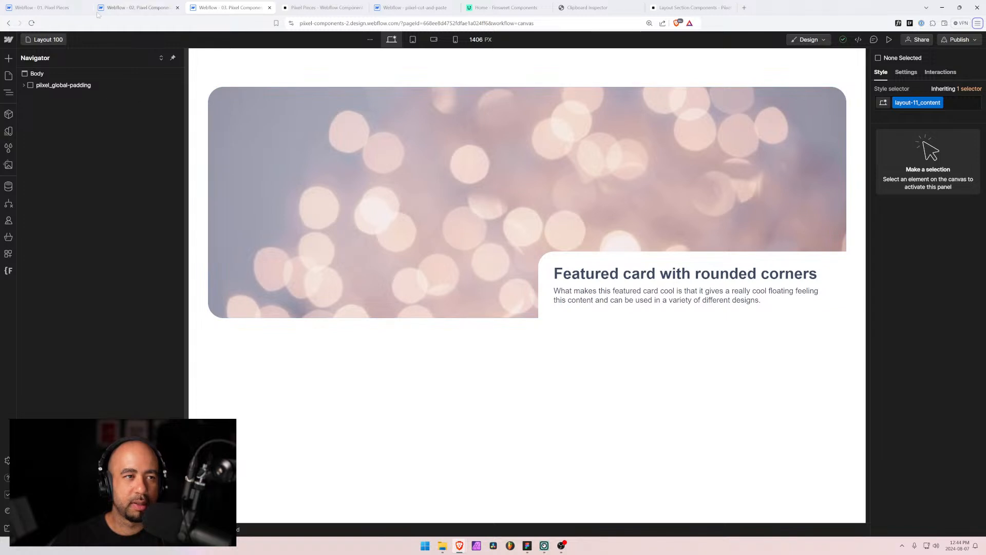
Switch to the Pixel Pieces site's Components collection, open the Layout 23 item and view its thumbnail at full size
left_click(52, 6)
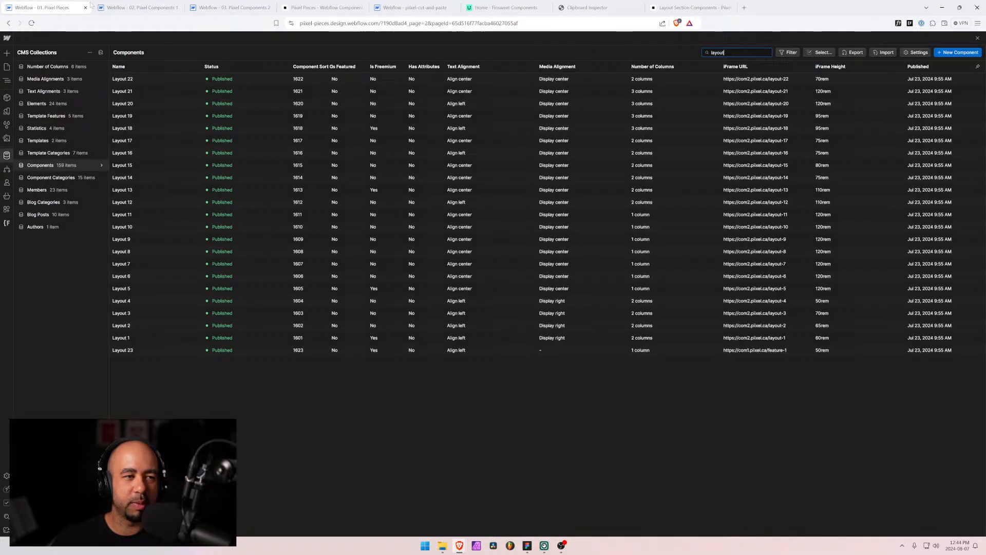
left_click(127, 351)
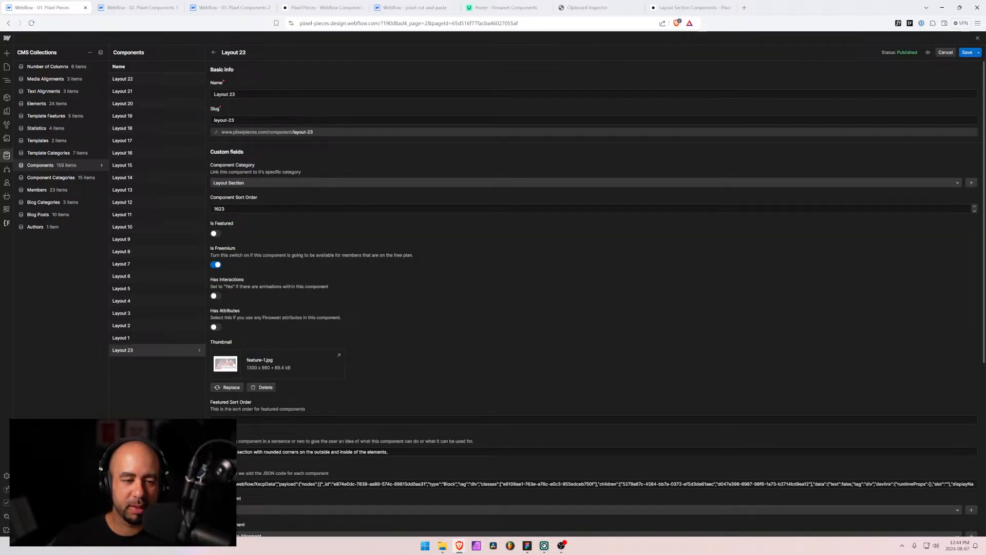
left_click(339, 355)
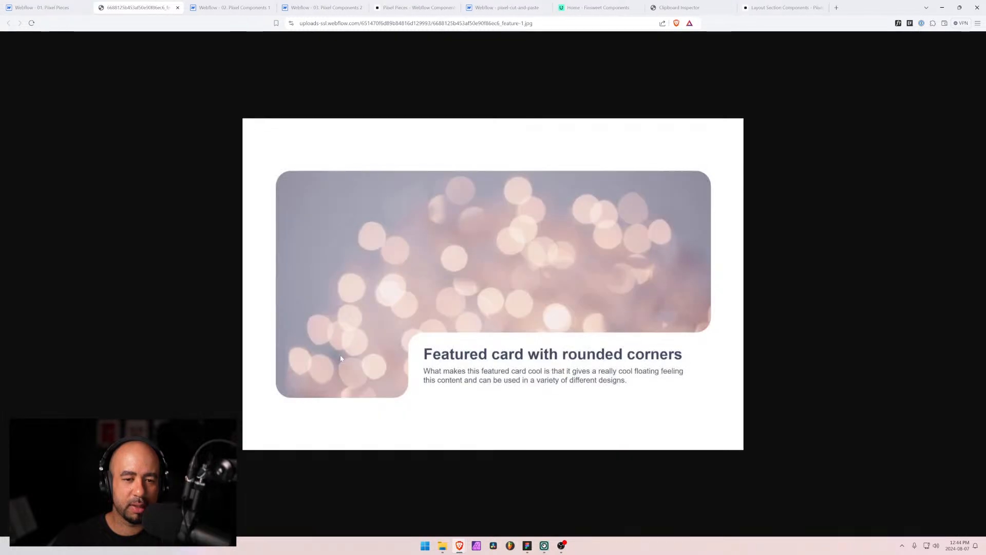
left_click(178, 8)
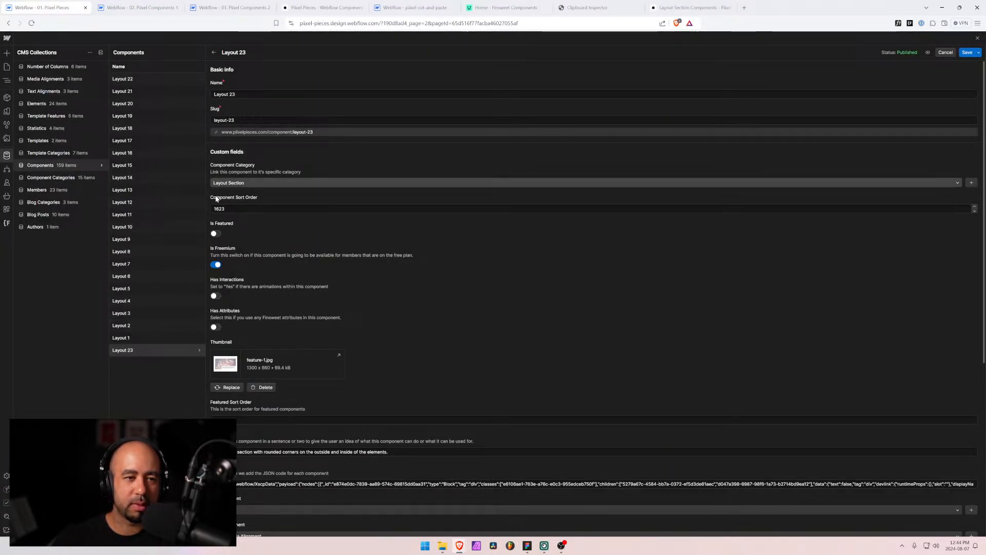
Rename the Layout 23 item to Layout 100, set its component sort order to 1699, and save it
left_click(234, 94)
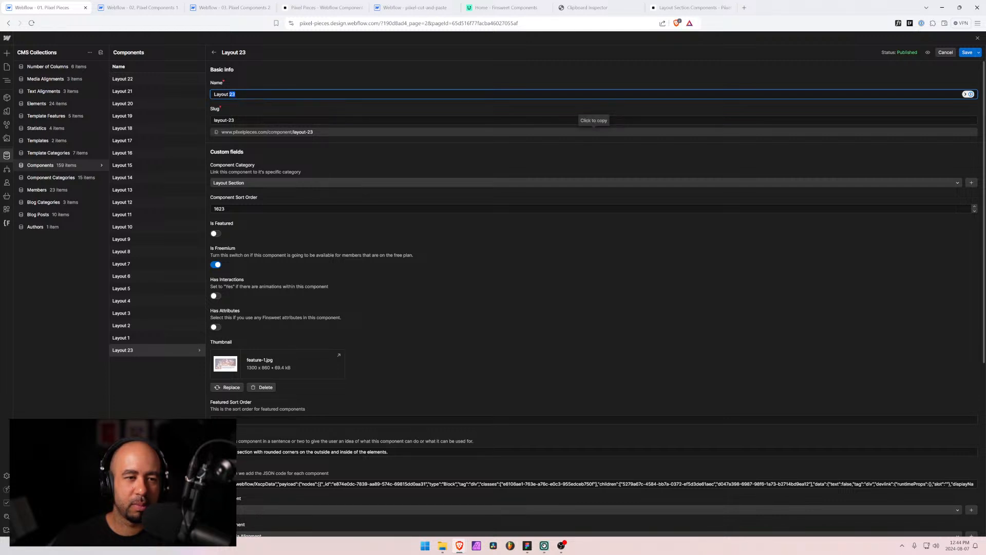
type("100")
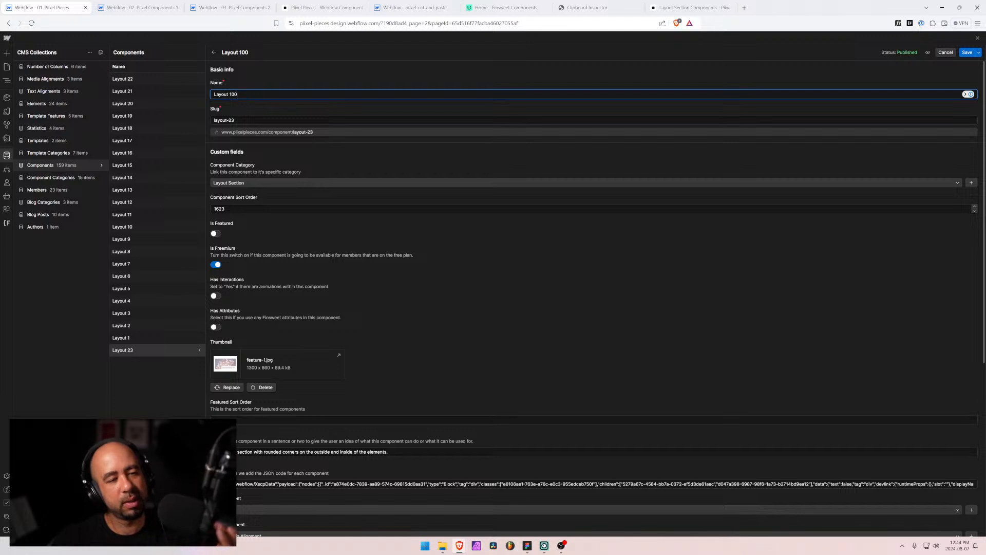
left_click_drag(225, 208, 219, 209)
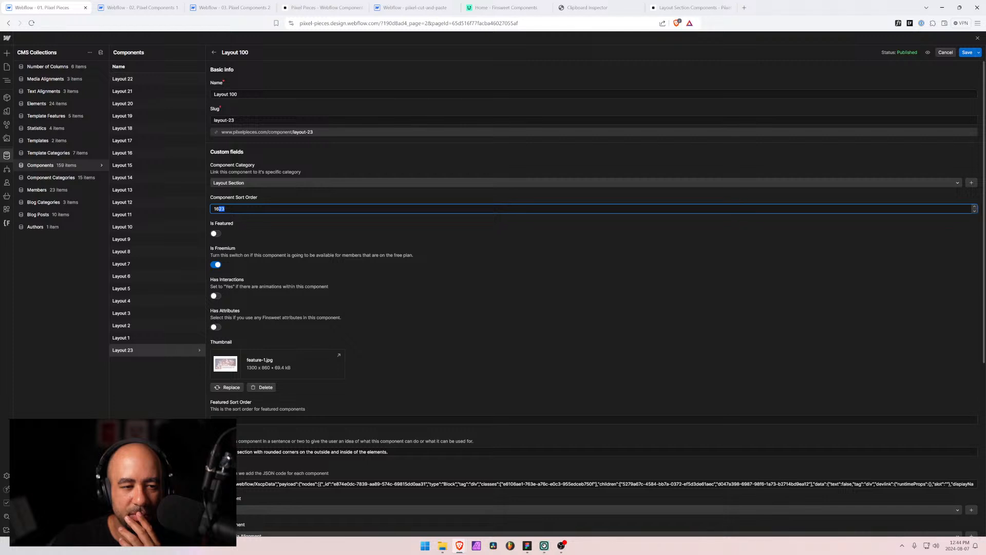
type("99")
left_click(267, 212)
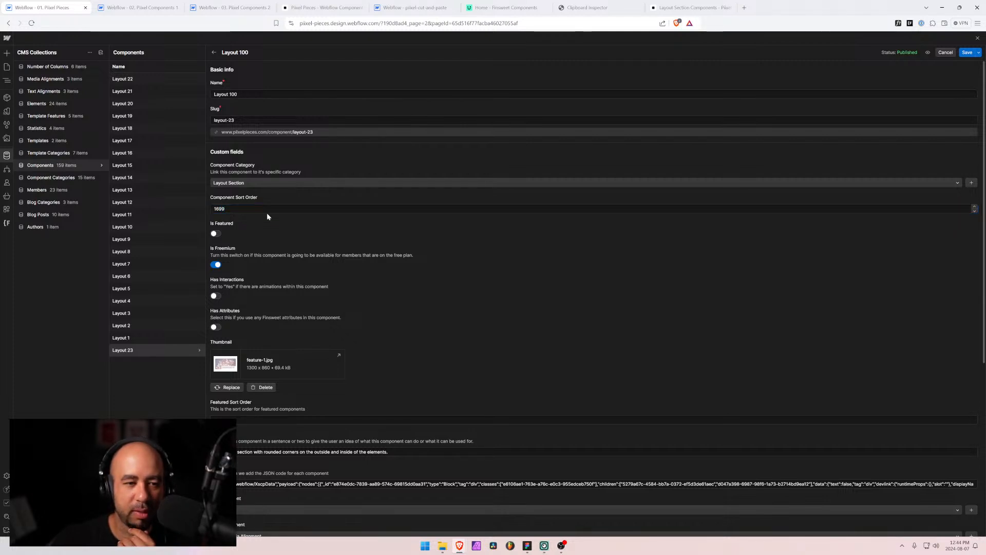
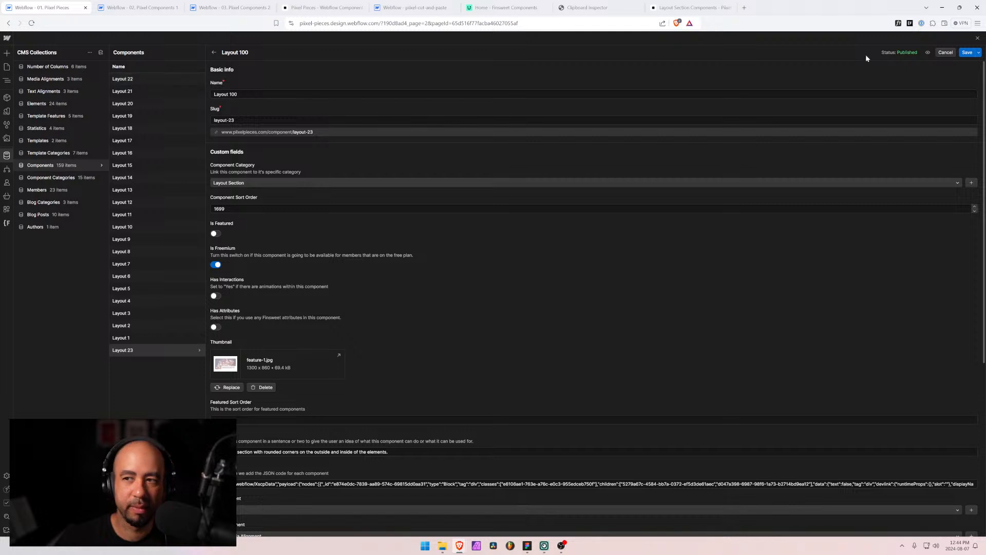
left_click(967, 53)
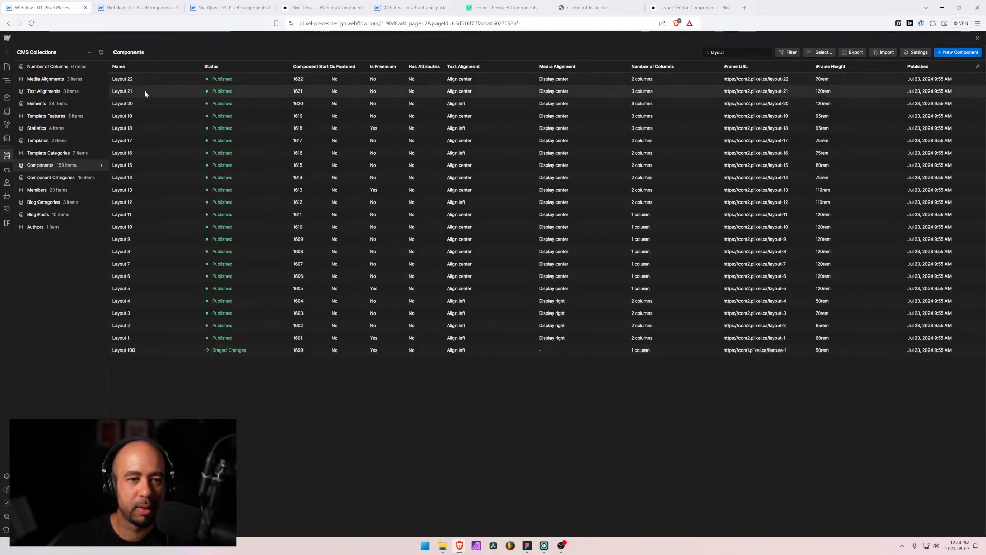
Open the Layout 1 component item and review its fields down to the iFrame settings at a larger zoom
left_click(123, 339)
scroll(369, 333, "down", 4)
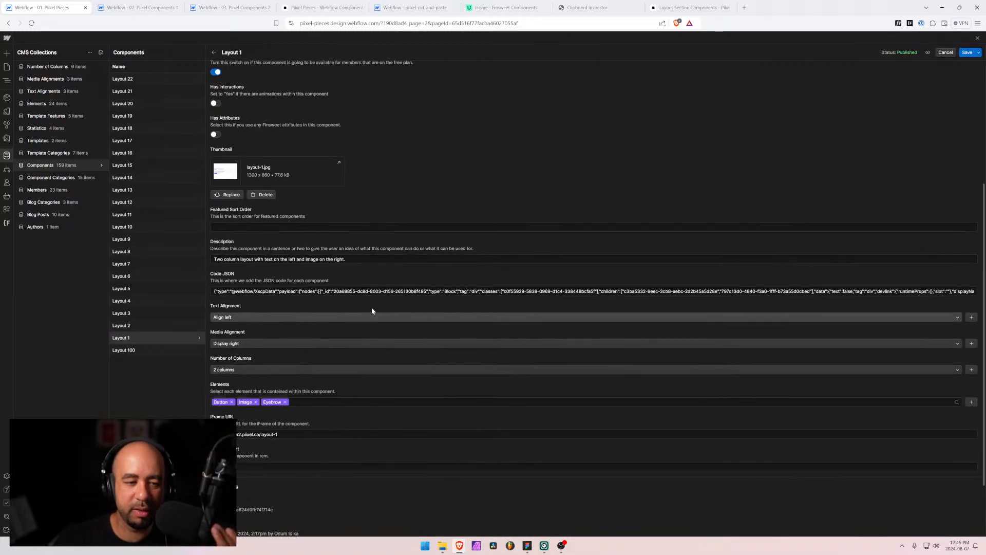
key("ctrl+plus")
key("ctrl+plus")
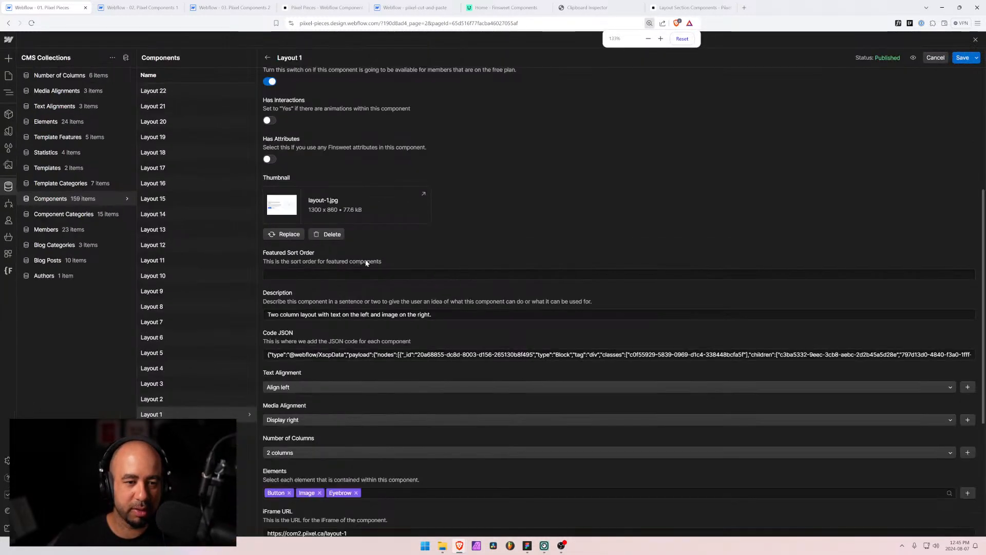
scroll(445, 246, "down", 5)
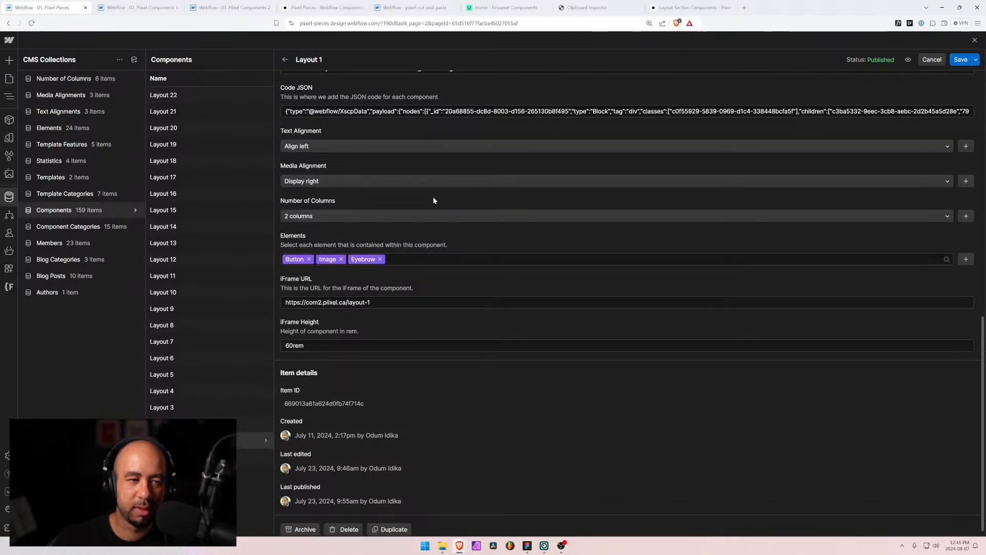
Return to the Pixel Components 2 site and check its page list and publish destinations without publishing
left_click(231, 7)
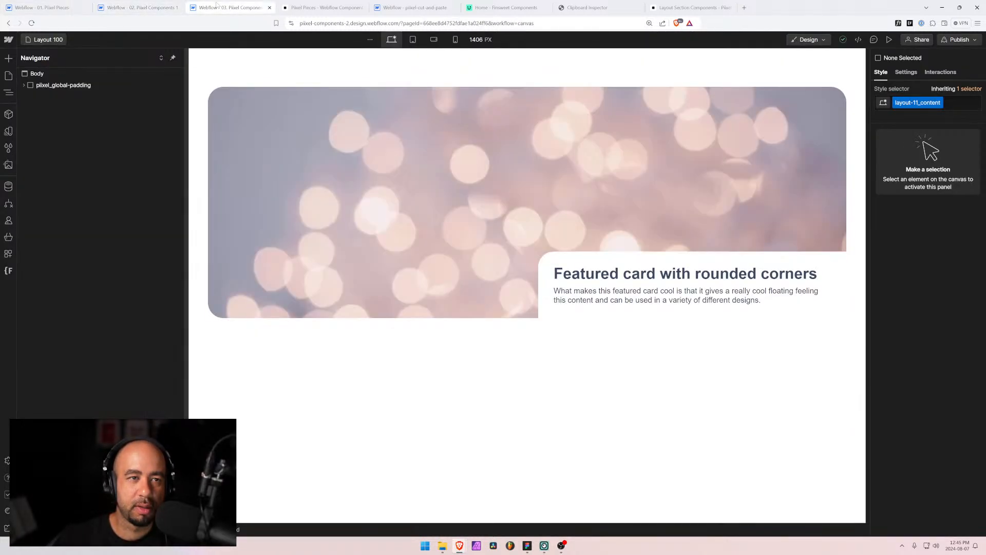
left_click(42, 39)
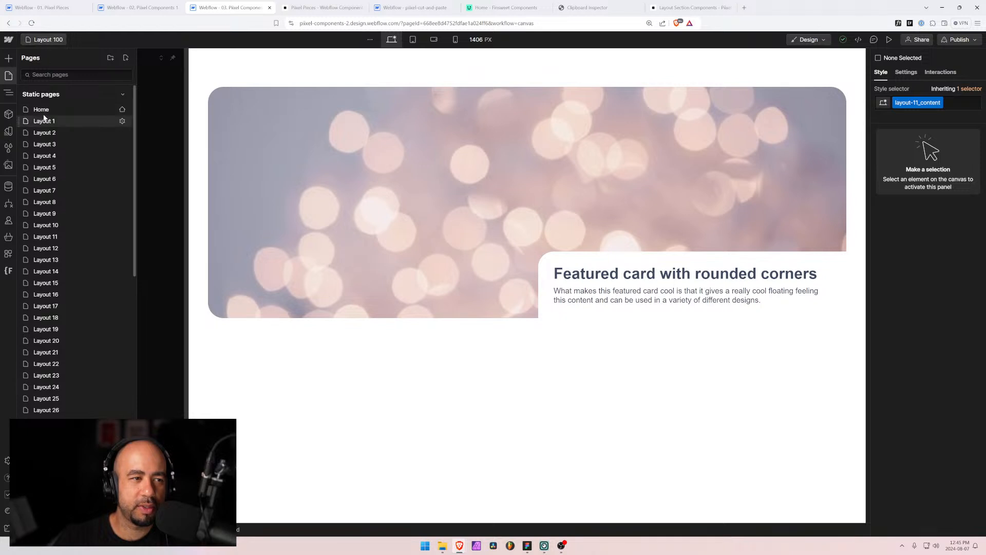
left_click(965, 42)
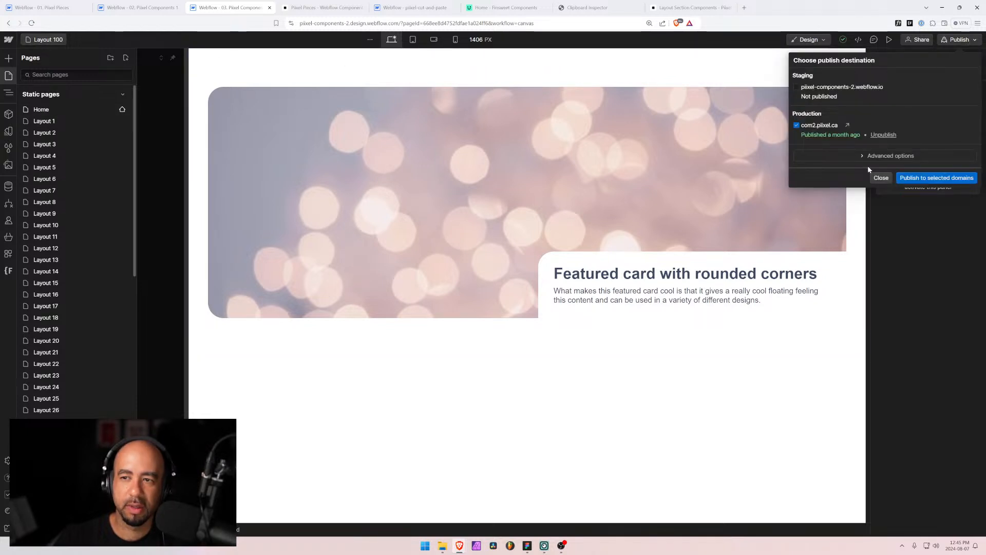
left_click(932, 226)
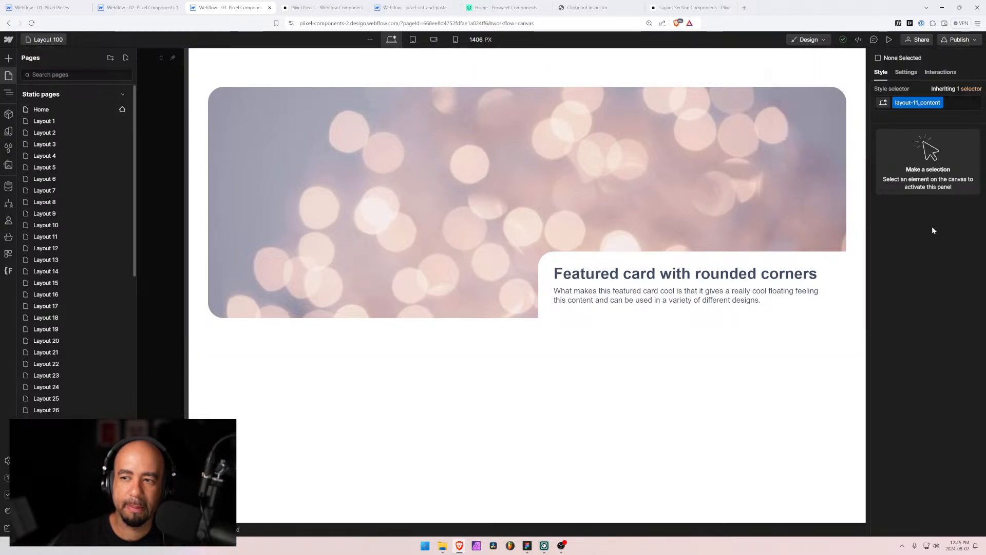
Examine the layout-100 block and its layout-100_background element, and bring the page list back up
scroll(113, 226, "down", 3)
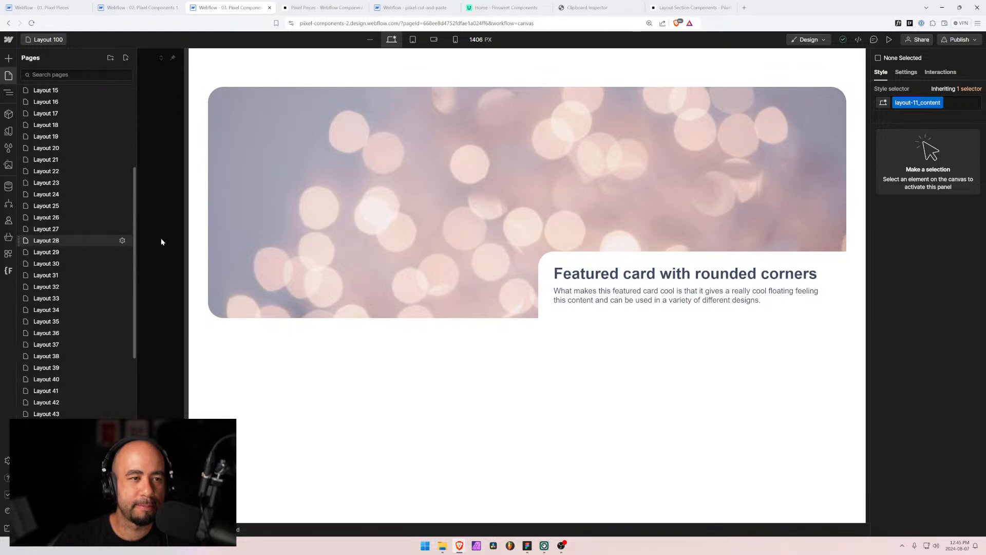
key("z")
left_click(259, 144)
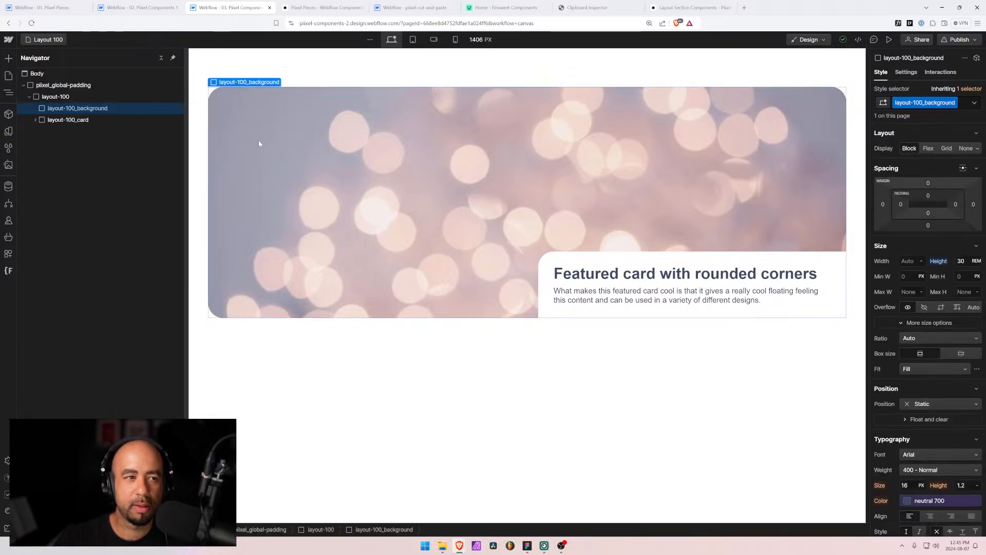
left_click(54, 98)
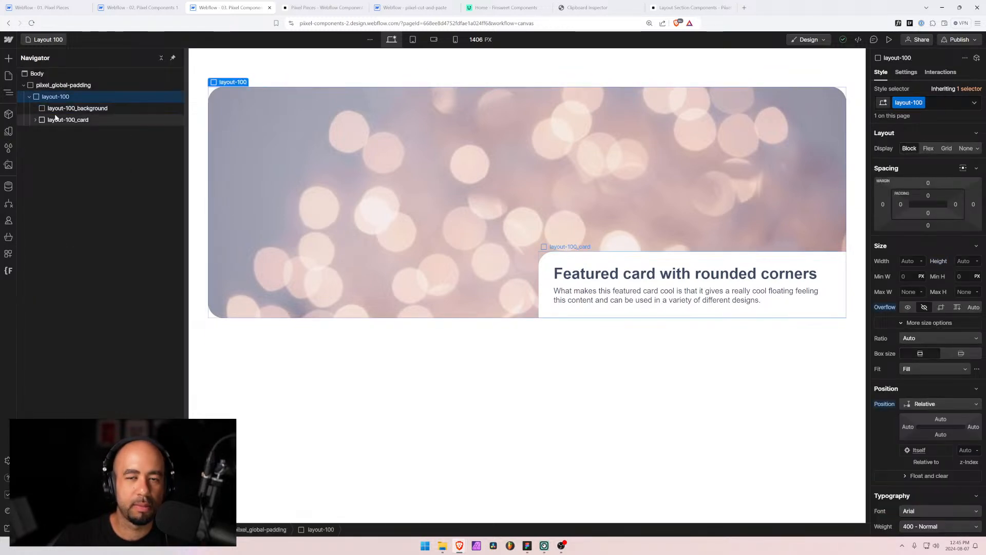
key("p")
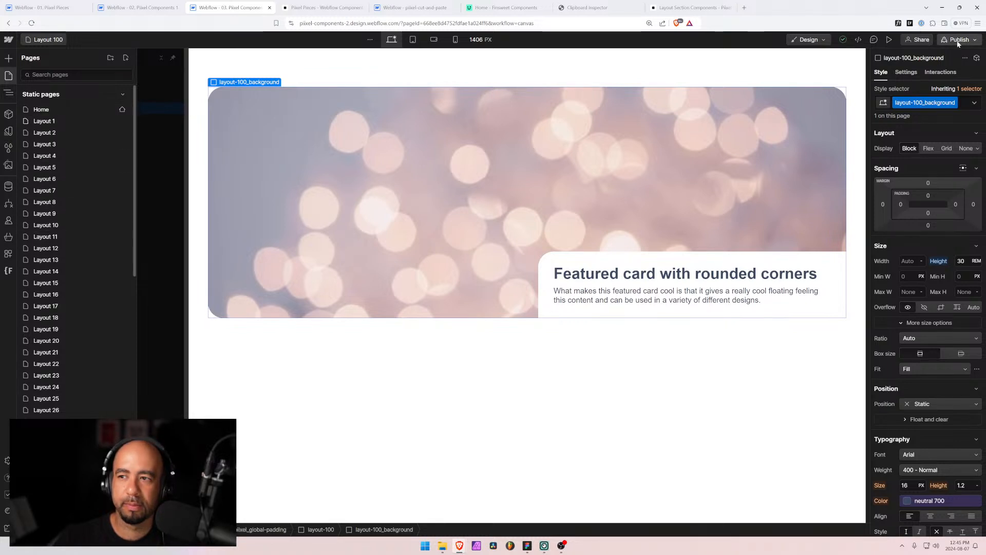
Publish the site to the com2.piixel.ca production domain and open the Layout 1 page
left_click(975, 41)
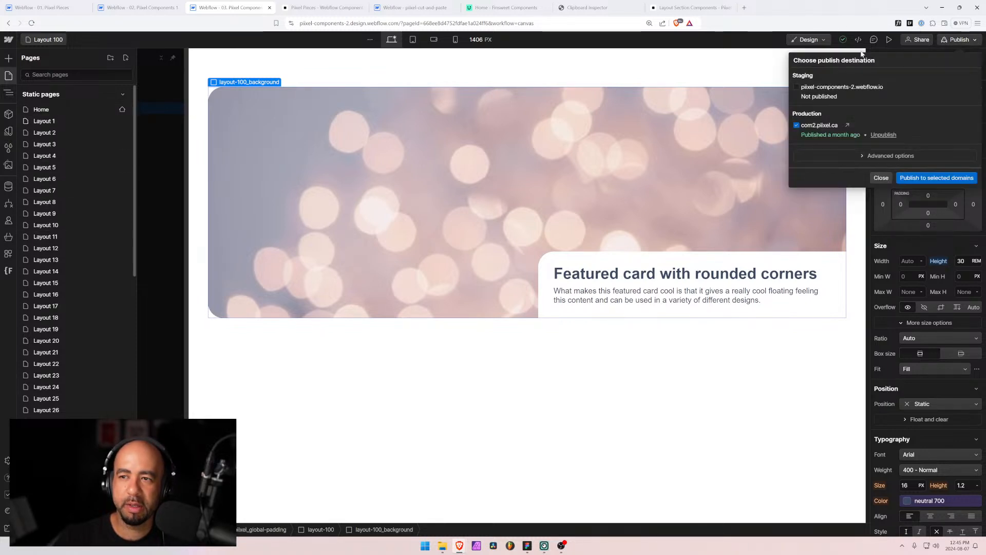
left_click(936, 178)
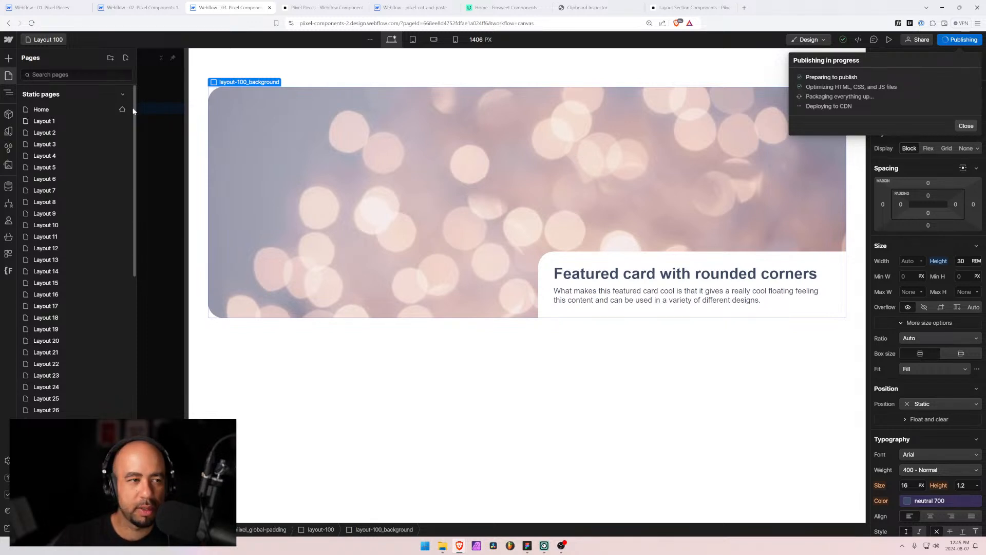
left_click(47, 122)
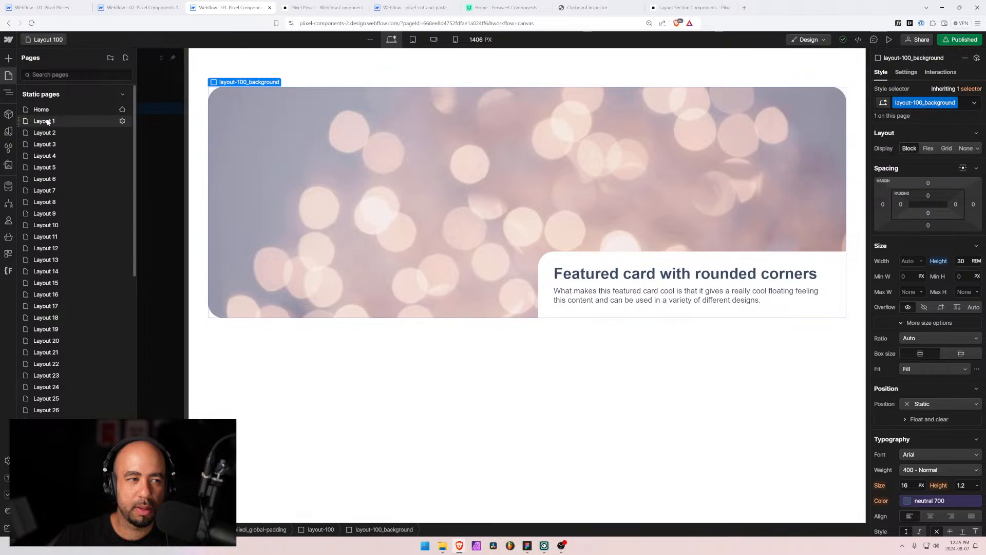
left_click(36, 122)
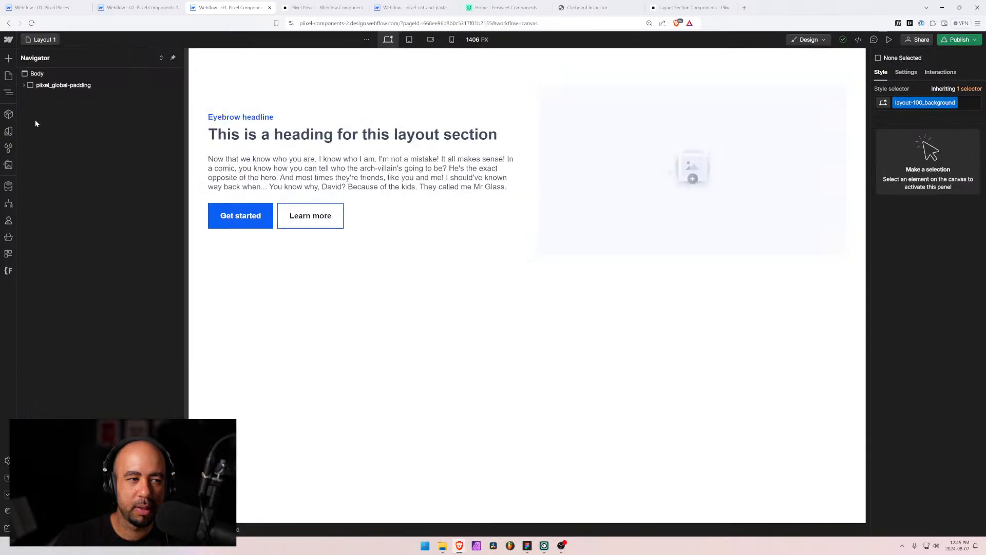
Examine the Layout 1 structure, including the eyebrow, heading and layout-1_content nesting, and compare the page lists of both component sites
left_click(22, 85)
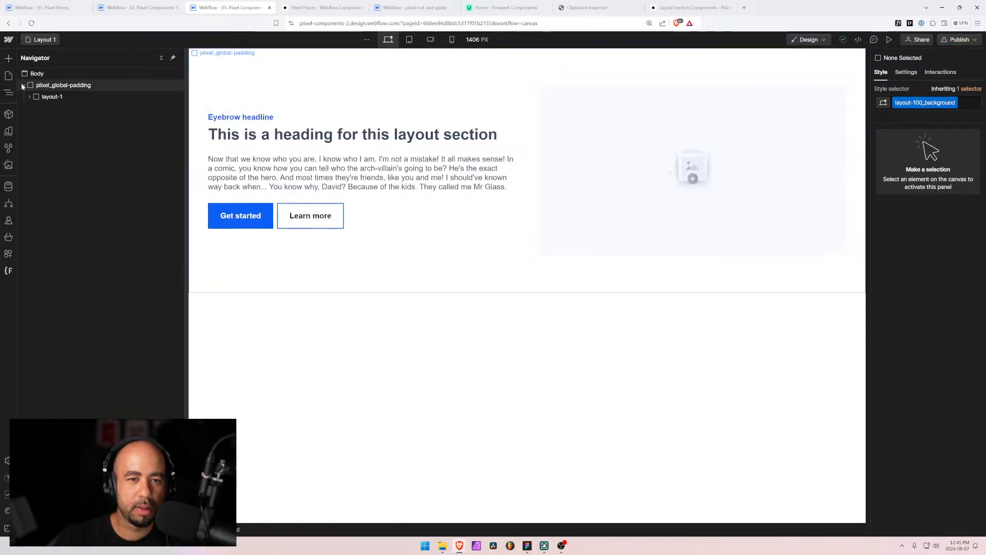
left_click(235, 118)
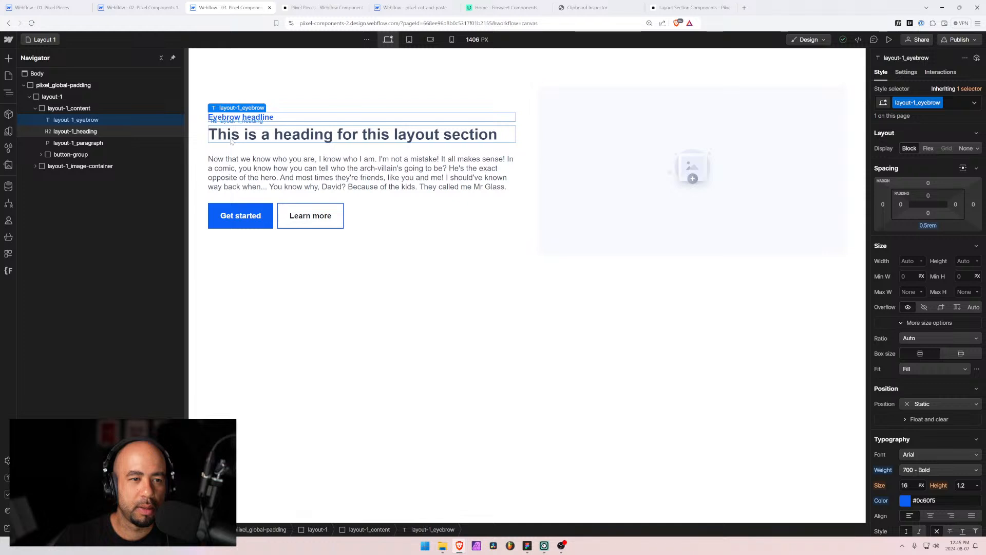
left_click(231, 138)
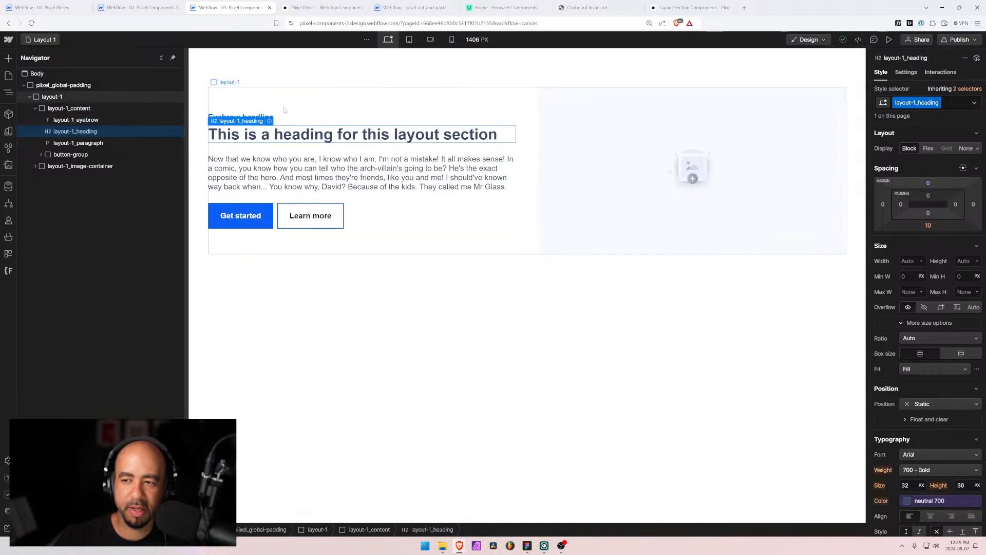
left_click(267, 117)
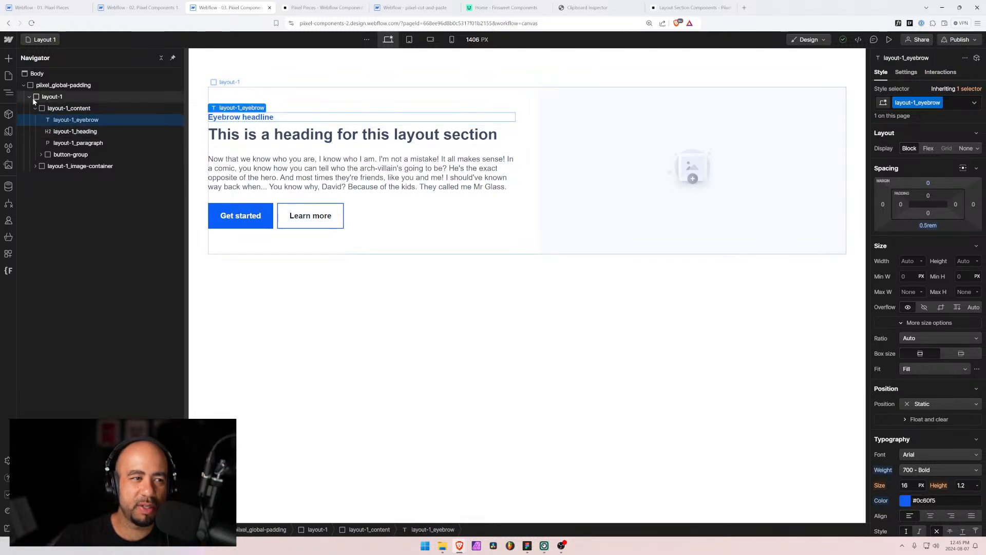
left_click(35, 108)
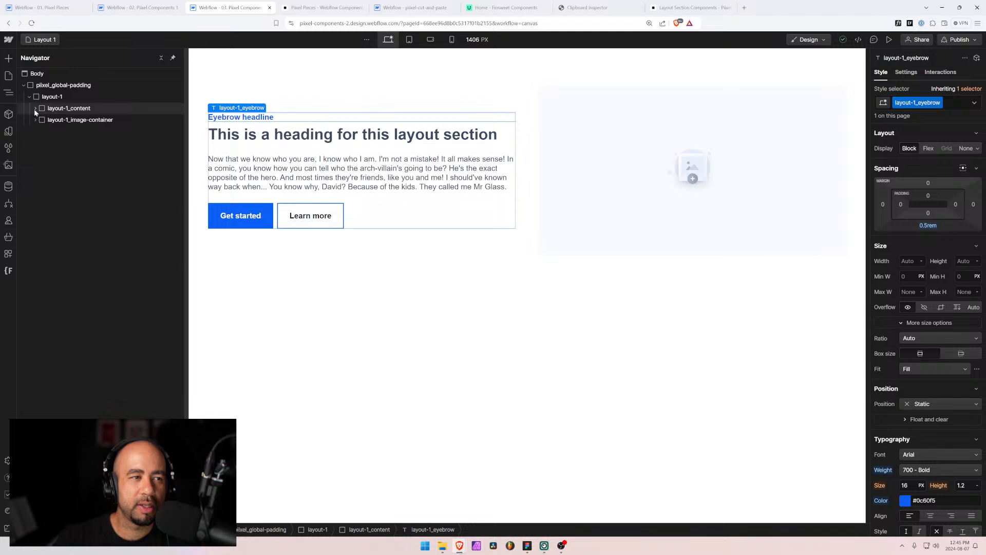
left_click(9, 75)
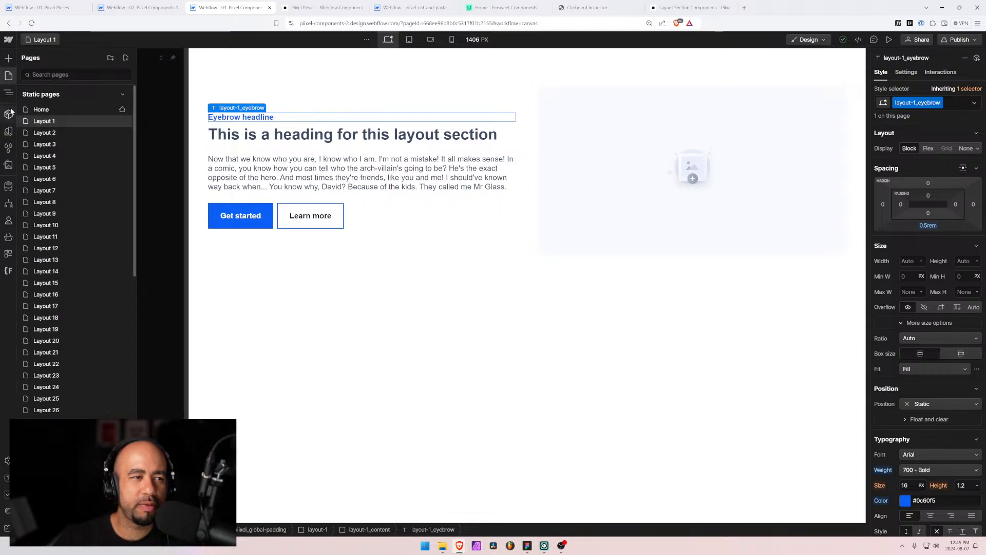
left_click(145, 6)
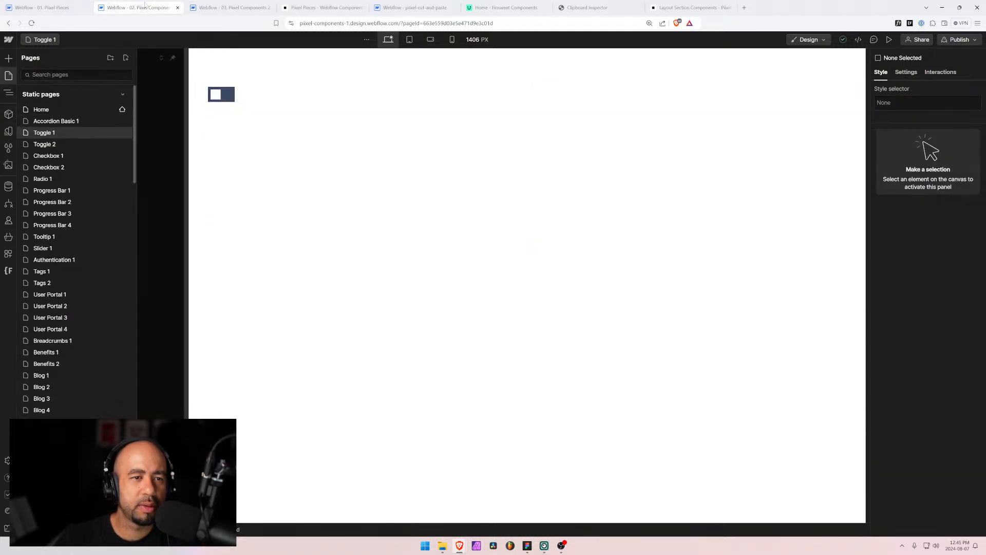
left_click(226, 7)
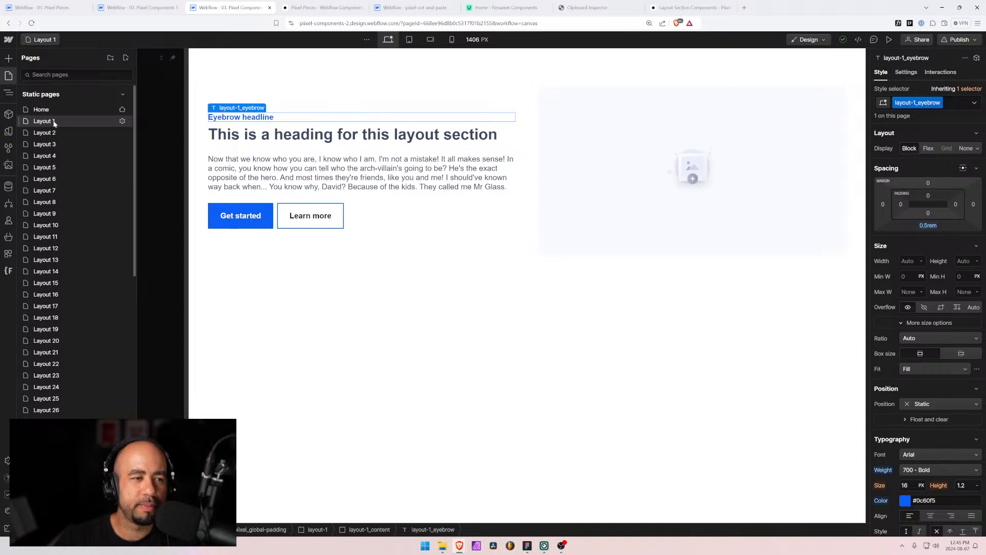
left_click(234, 134)
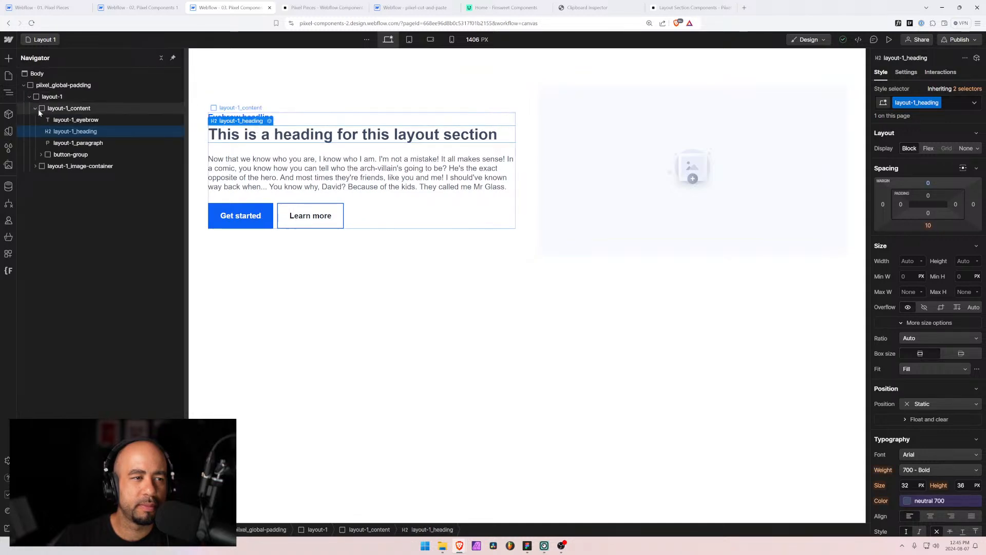
left_click(30, 98)
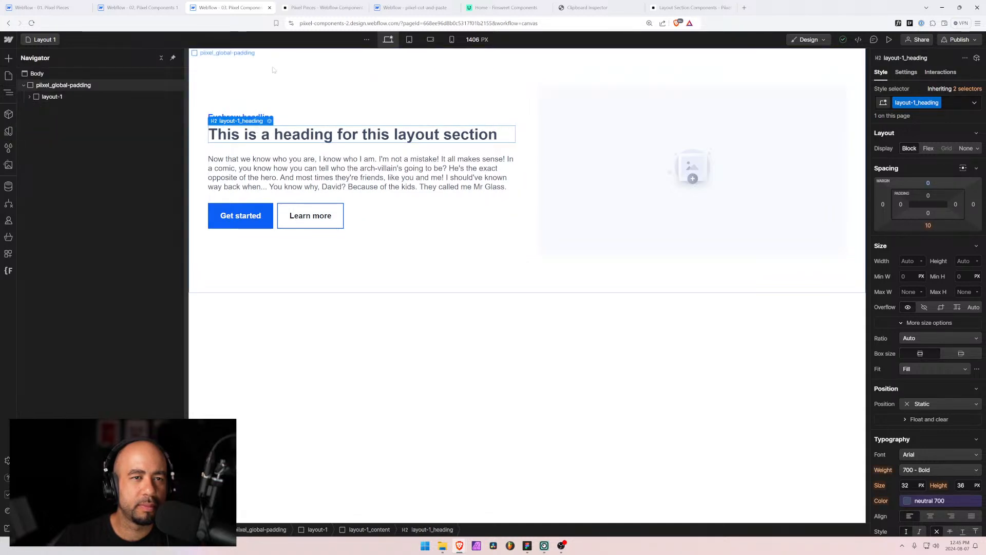
left_click(30, 97)
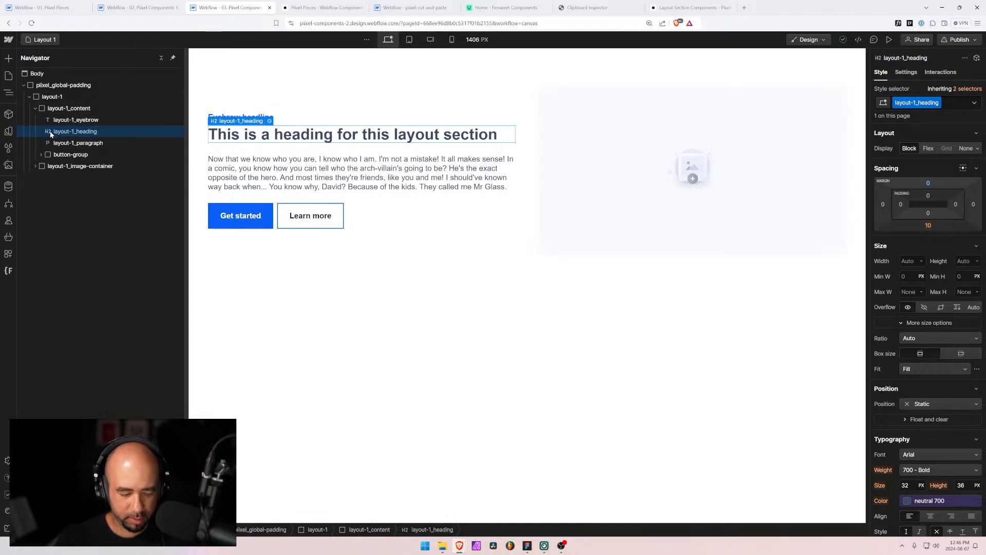
Wrap layout-1_heading and layout-1_eyebrow in a new div block and give it the class layout-1_header
key("ctrl+alt+g")
mouse_move(85, 121)
left_mouse_down()
mouse_move(88, 132)
mouse_move(79, 132)
left_mouse_up()
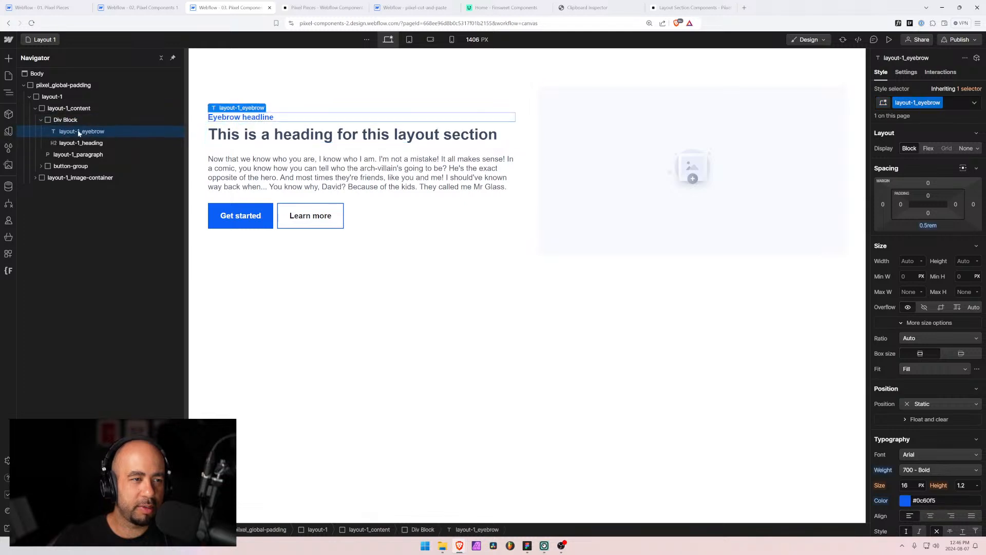
left_click(65, 120)
key("ctrl+Return")
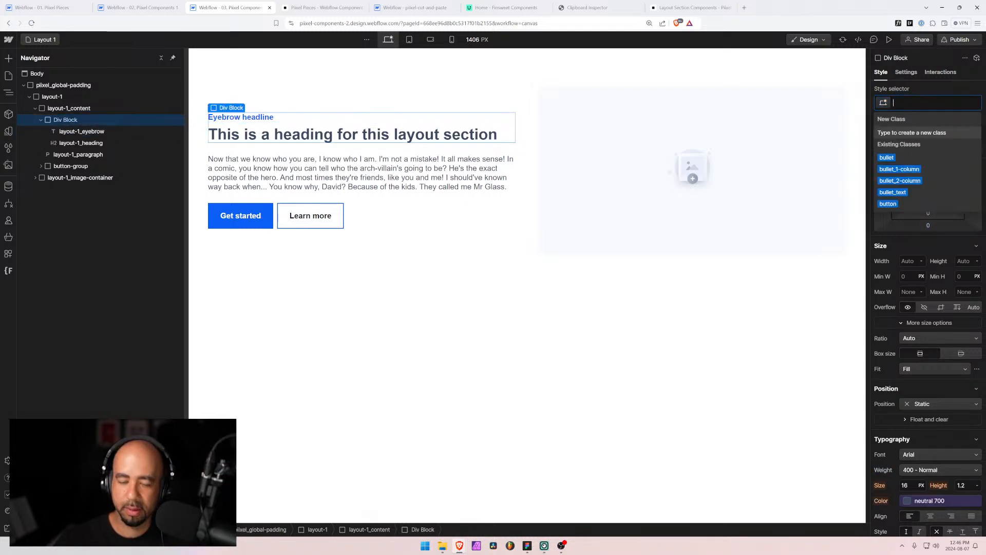
type("layout-1_hye")
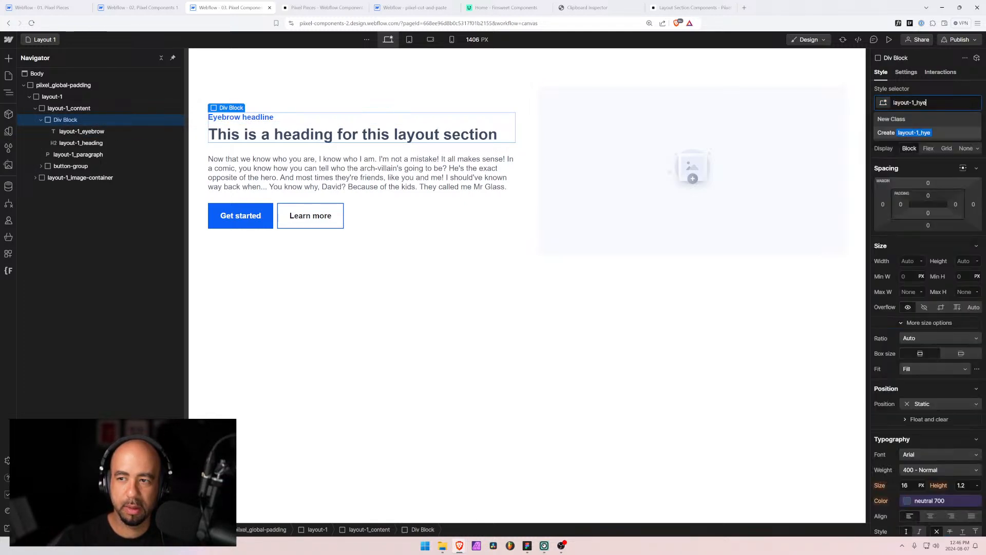
type("a")
key("BackSpace")
key("BackSpace")
key("BackSpace")
type("eader")
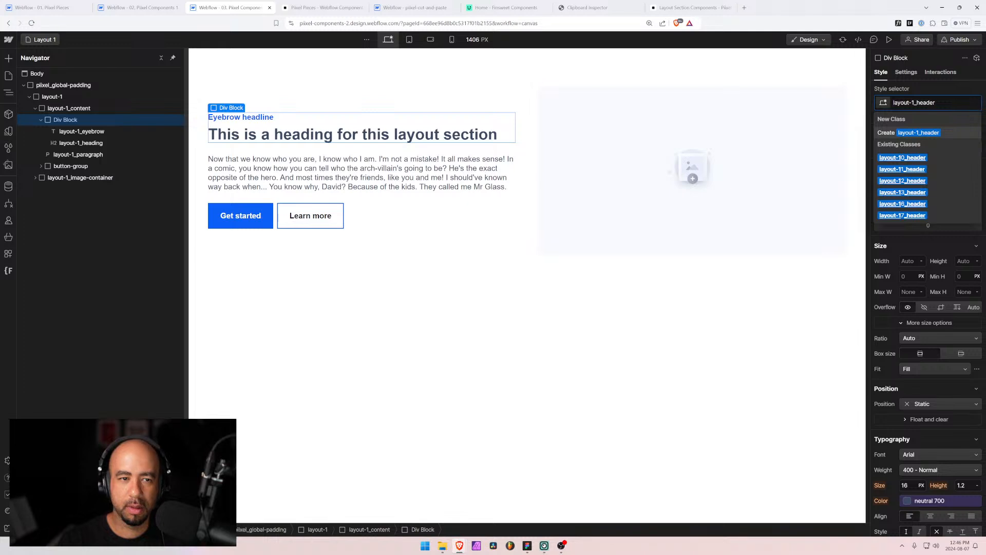
key("Return")
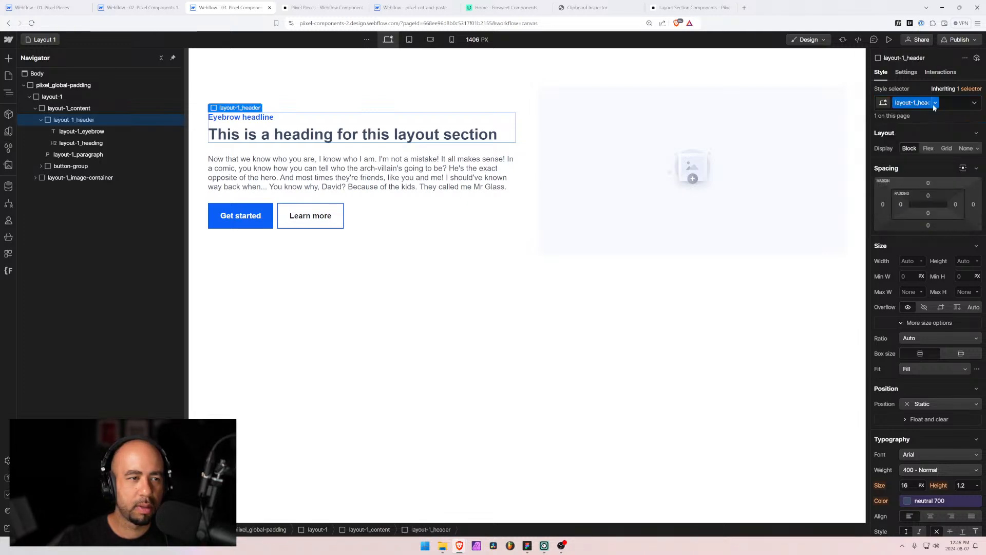
Remove the bottom margin of layout-1_eyebrow and set the bottom margin of layout-1_heading to 0
left_click(93, 130)
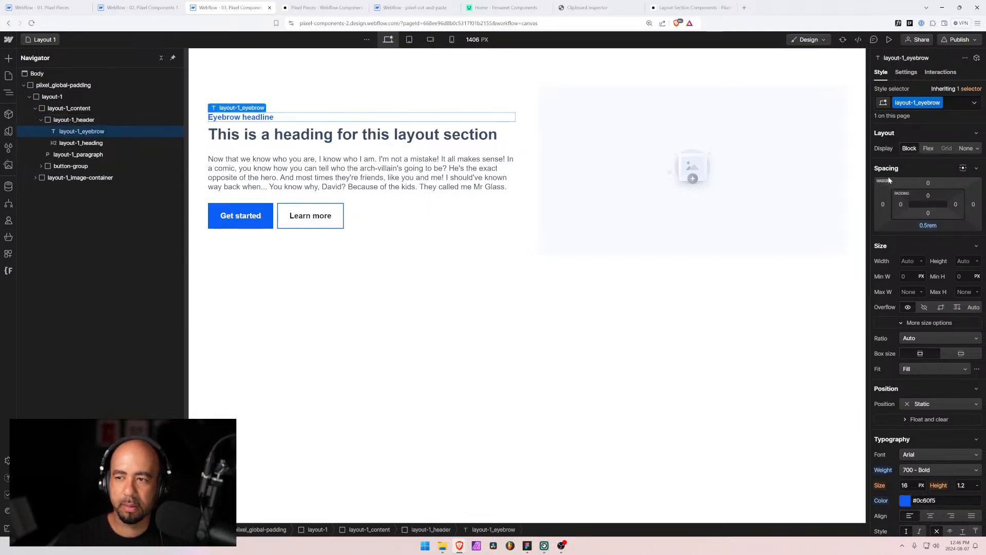
left_click(103, 144)
left_click(928, 226)
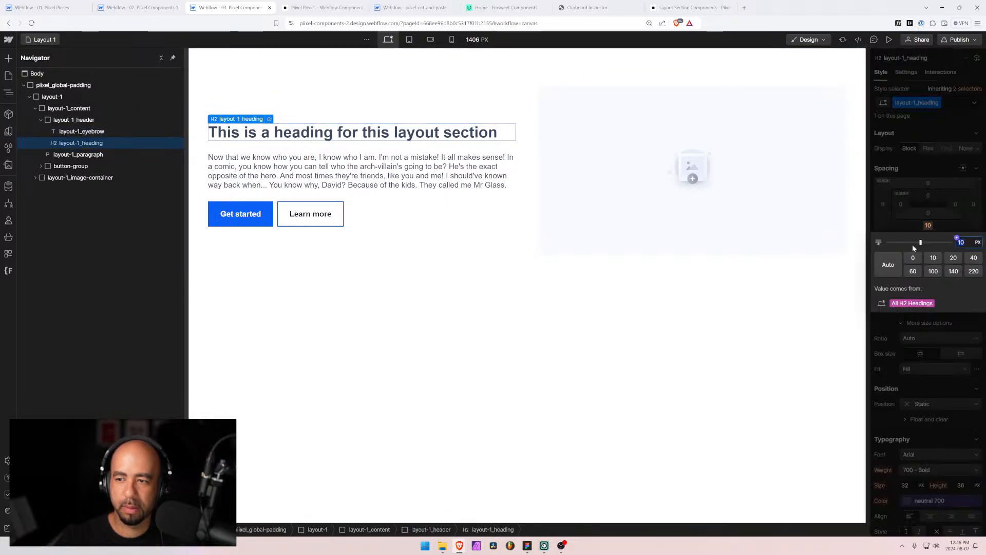
left_click(913, 257)
Make layout-1_header a vertical flex container with a gap of 0.5 rem
left_click(73, 119)
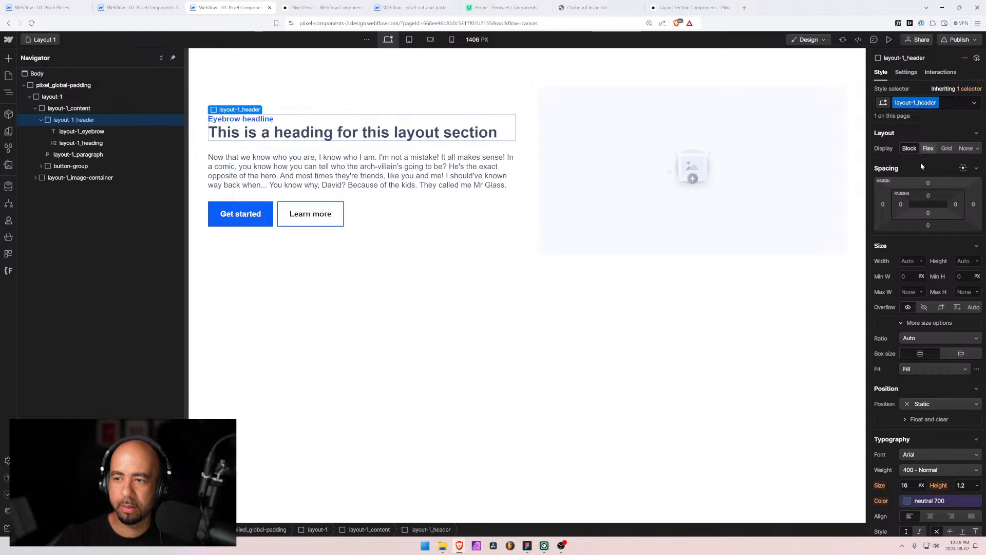
left_click(929, 148)
left_click(939, 164)
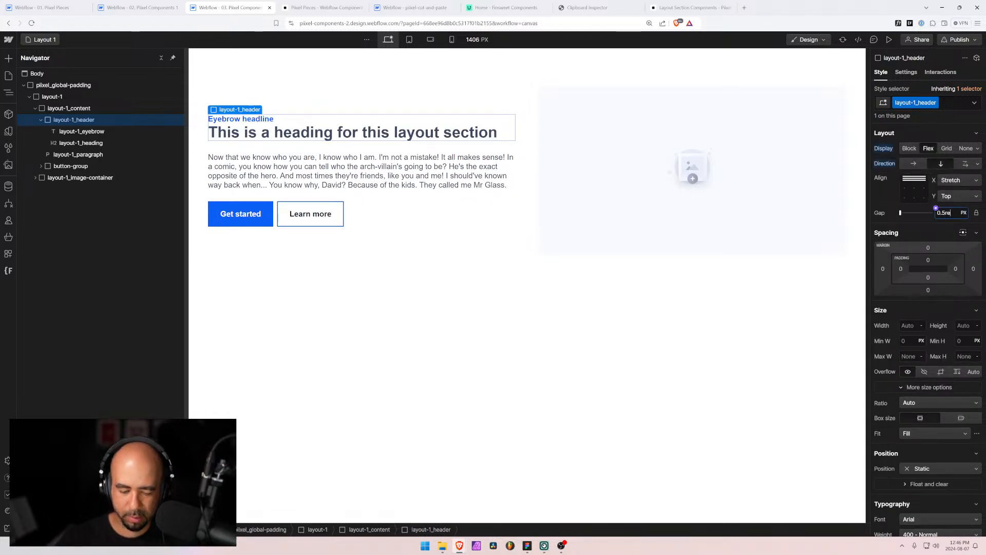
type("m")
key("Return")
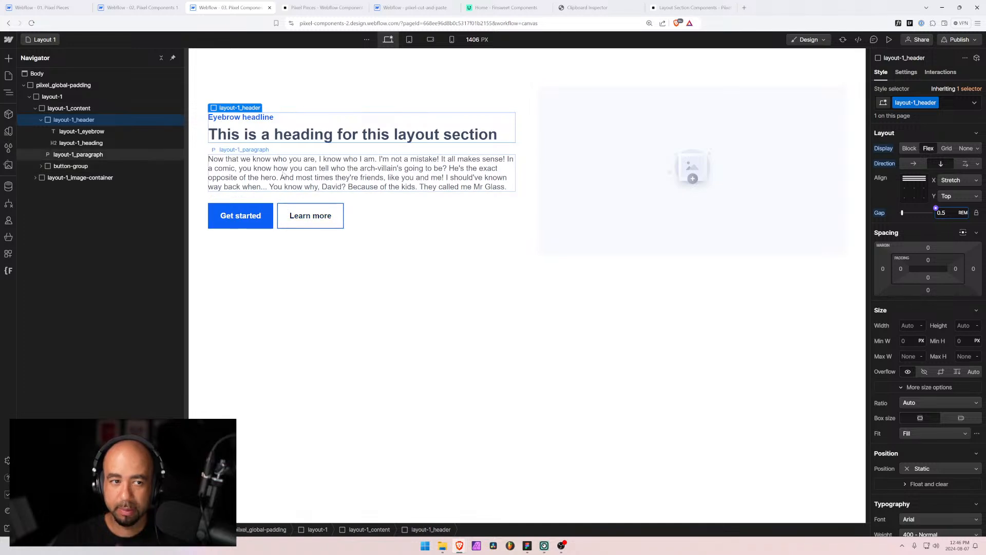
Clear the top margin of layout-1_paragraph and set its bottom margin to 0
left_click(59, 109)
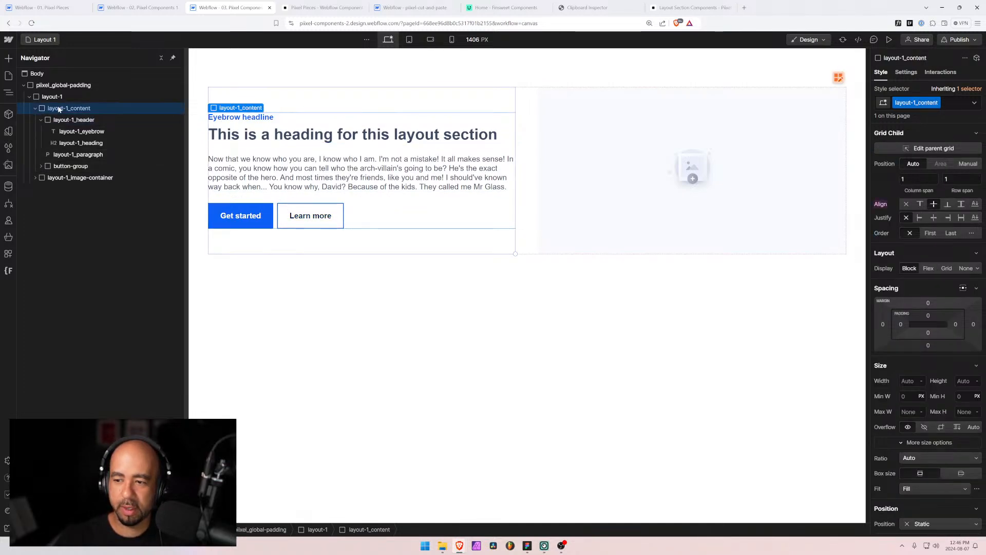
left_click(266, 176)
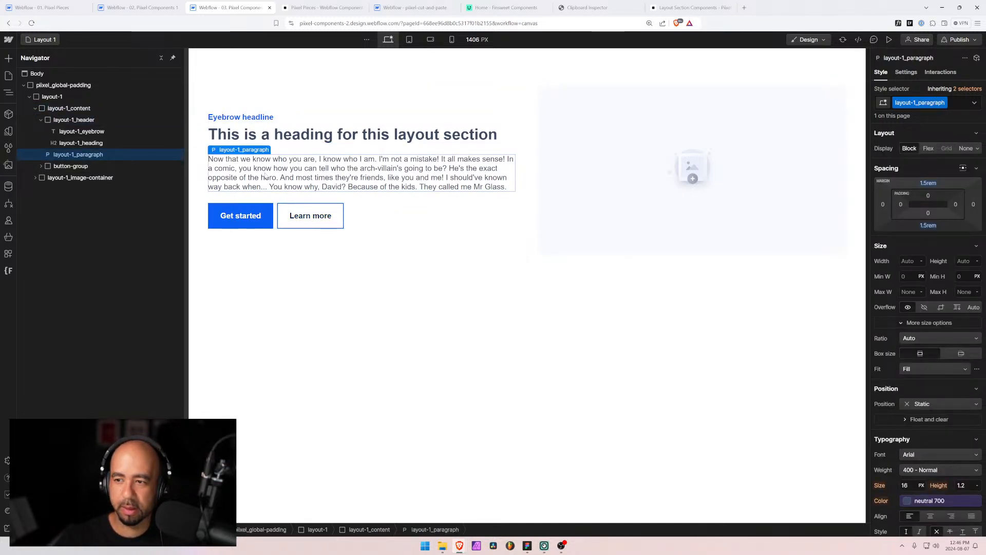
left_click(929, 182, "alt")
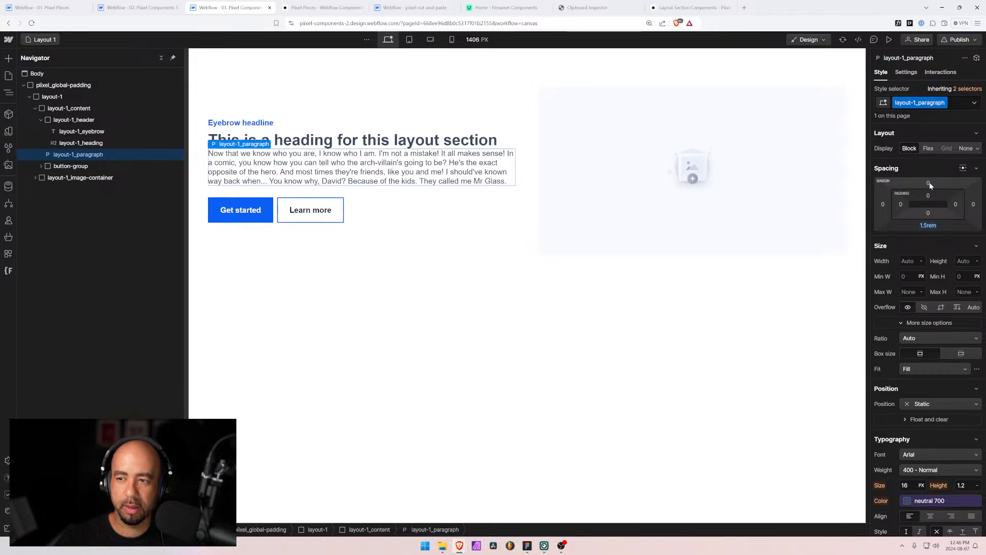
left_click(928, 226, "alt")
left_click(930, 225)
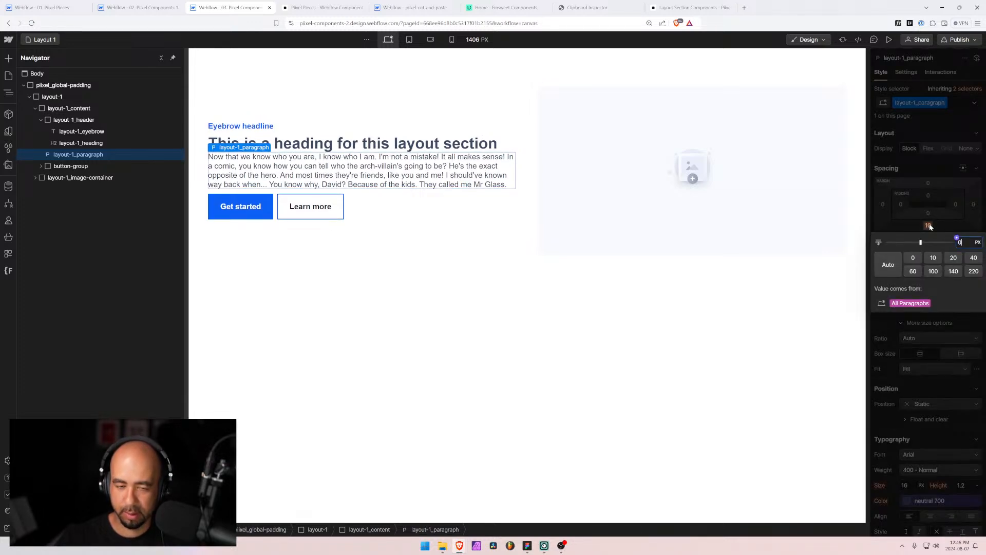
type("0")
key("Return")
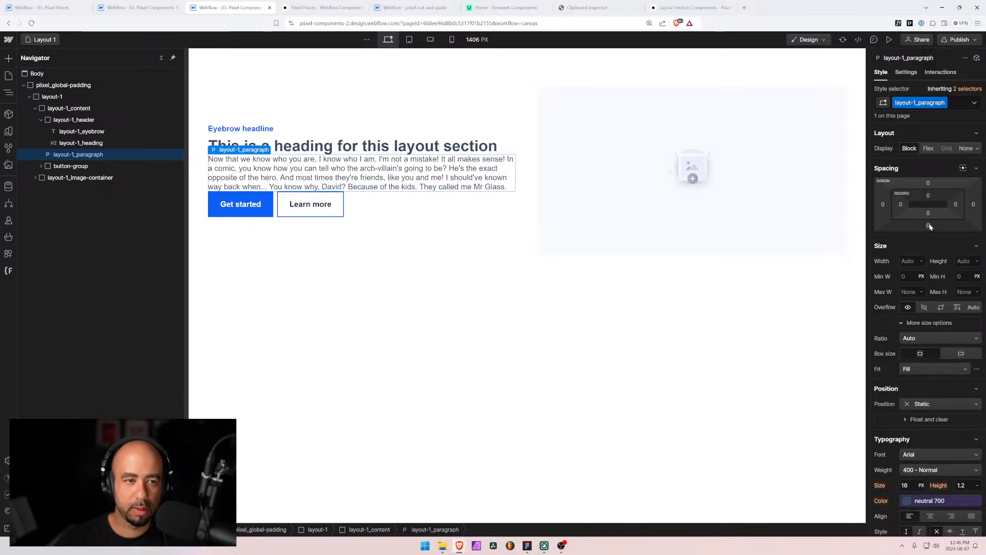
Make layout-1_content a vertical flex container with a gap of 1.5 rem
left_click(64, 111)
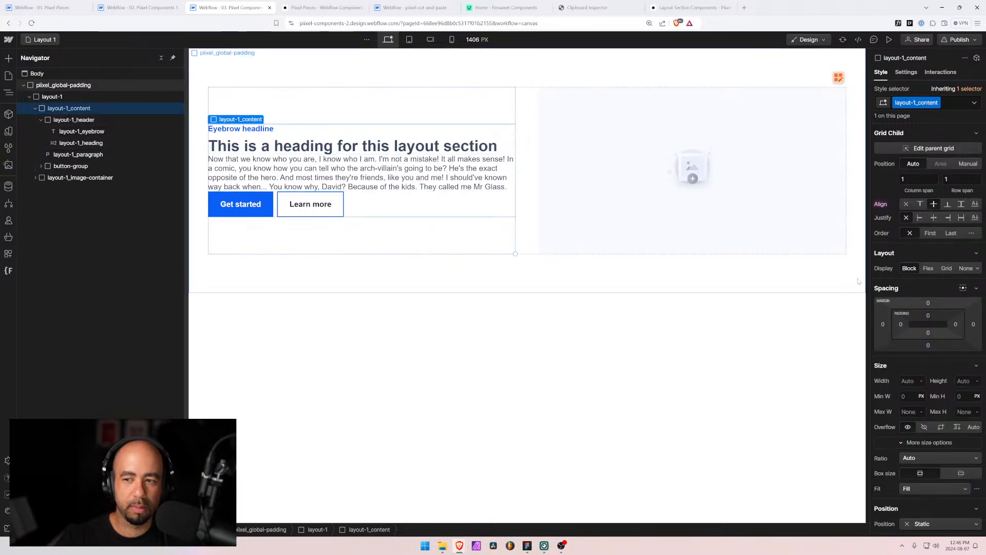
left_click(928, 269)
left_click(939, 283)
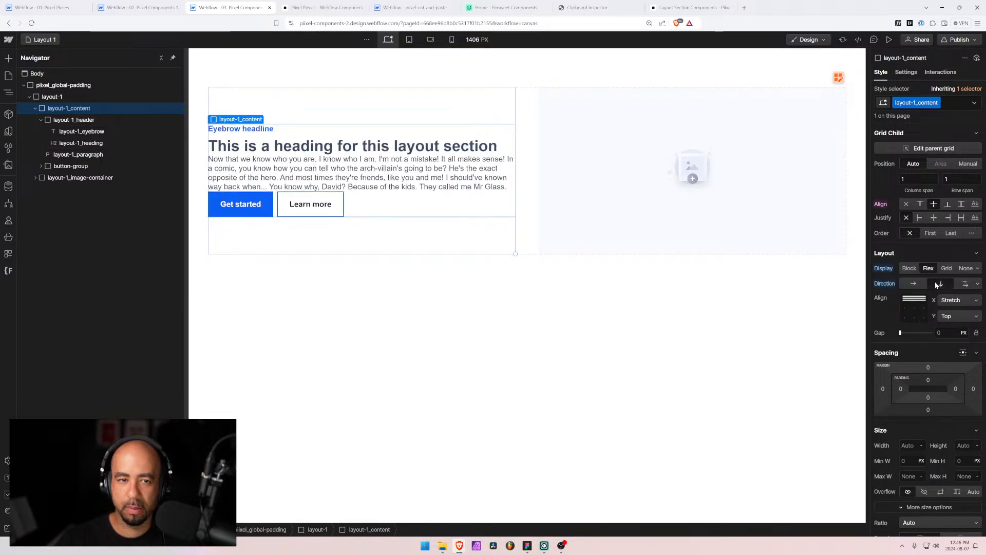
left_click(938, 333)
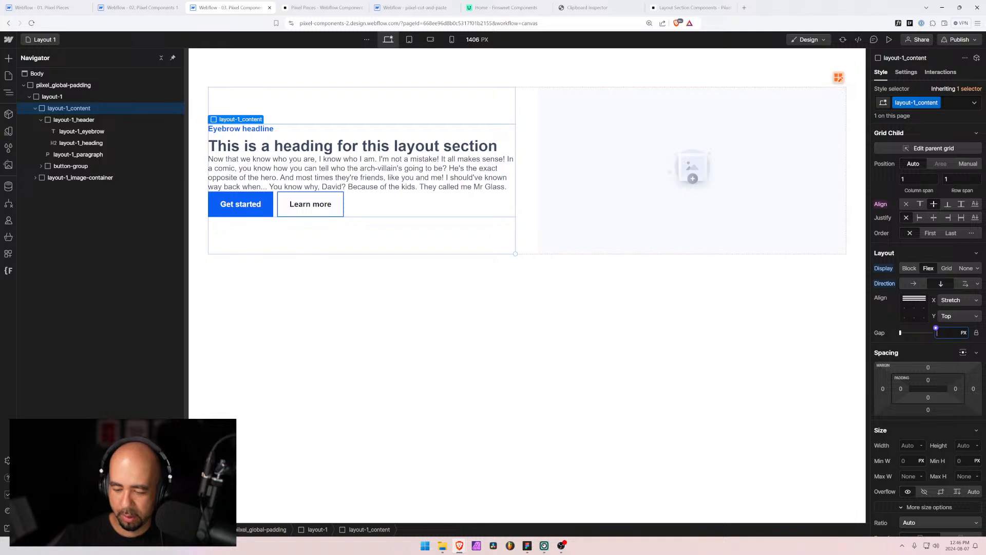
type("0.5r")
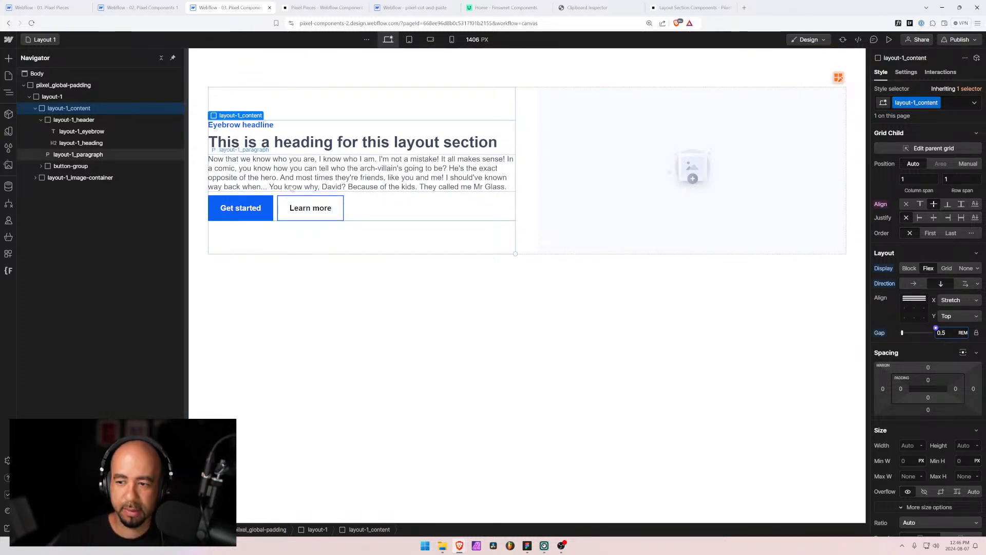
key("BackSpace")
key("BackSpace")
key("BackSpace")
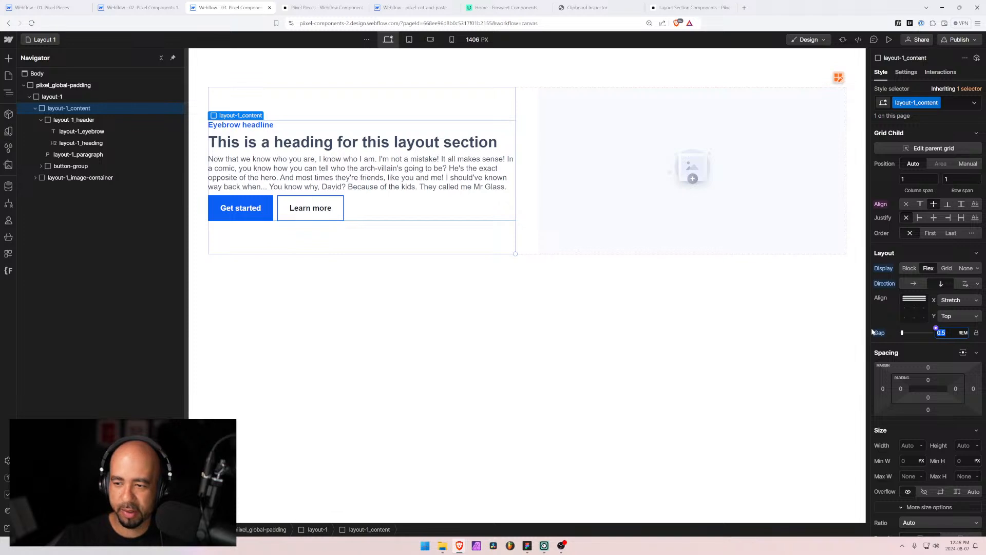
type("1.5")
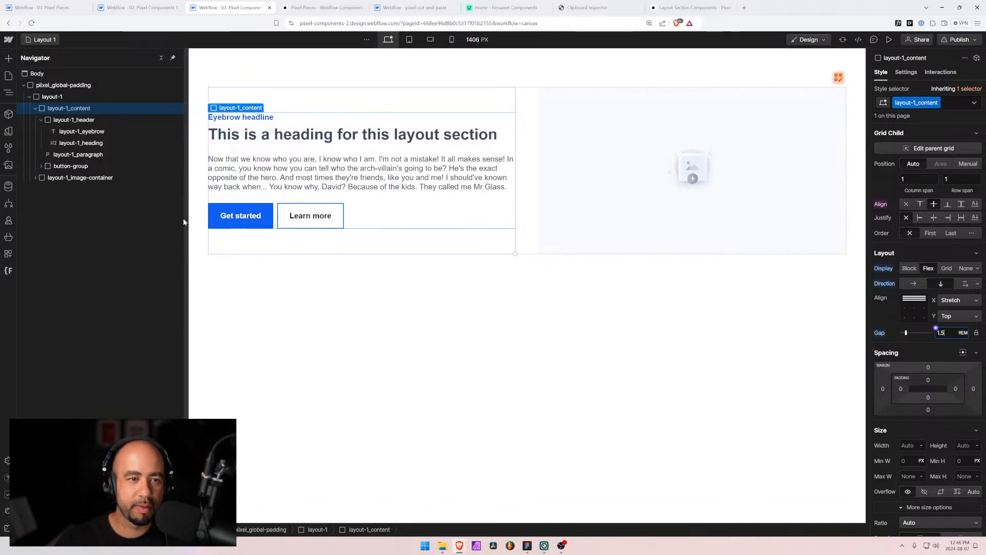
Copy the layout-1 block, paste it into Clipboard Inspector and copy the resulting JSON code
left_click(33, 108)
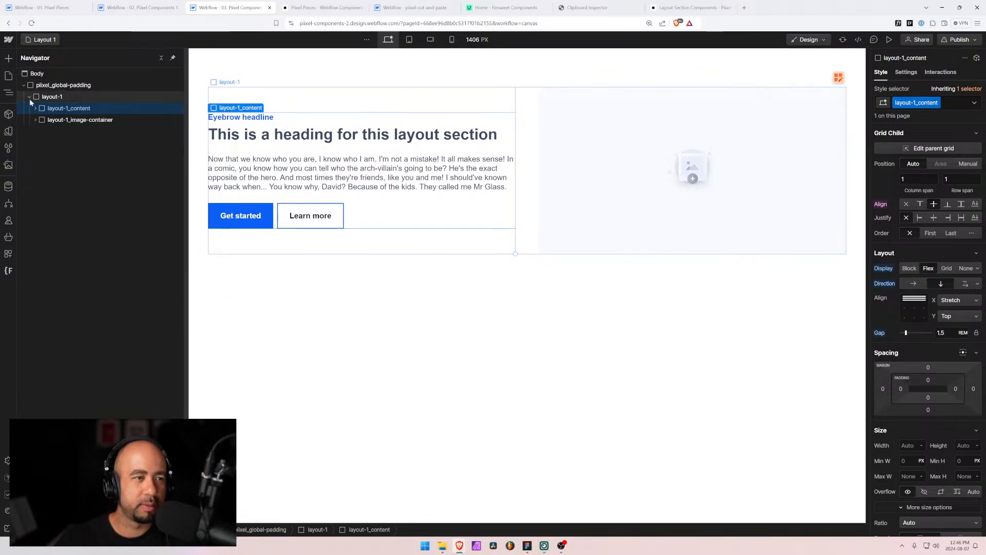
left_click(29, 97)
left_click(39, 98)
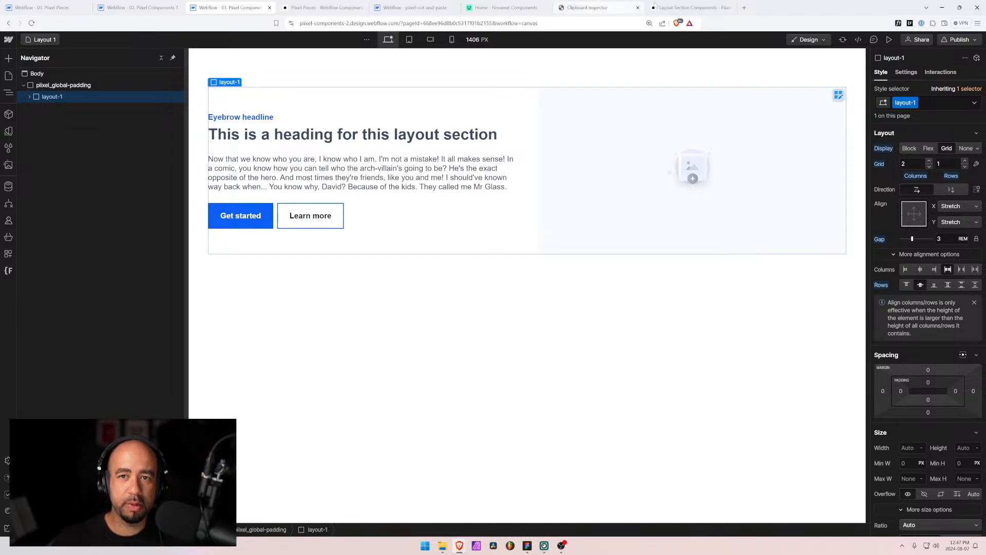
left_click(587, 7)
left_click(478, 179)
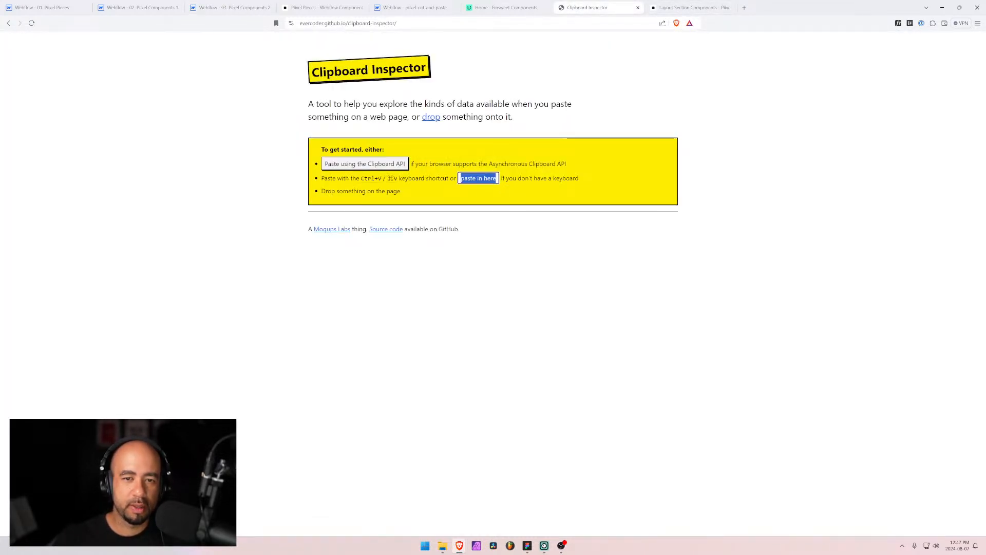
key("ctrl+v")
left_click_drag(363, 227, 468, 377)
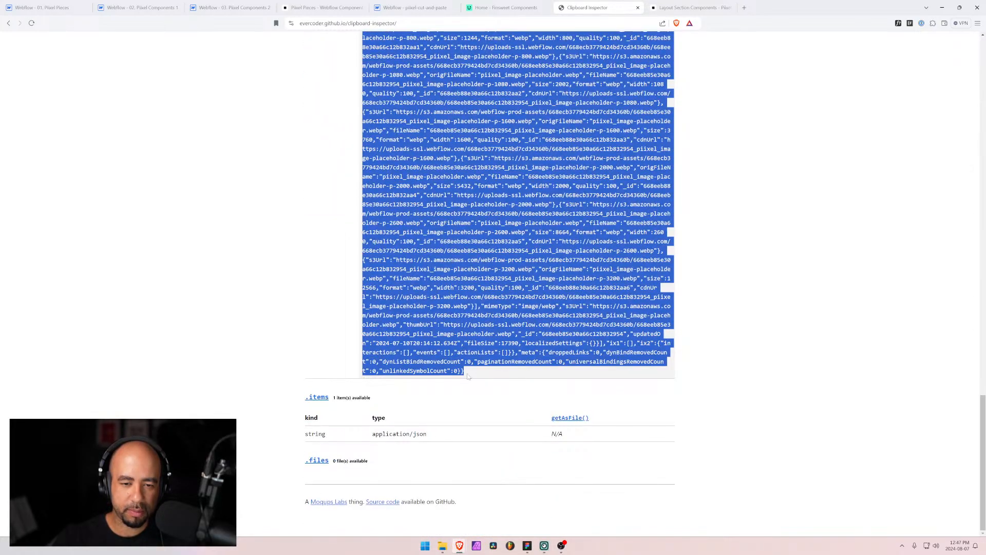
Replace the Code JSON of the Layout 1 component's CMS entry with the copied component JSON
key("ctrl+1")
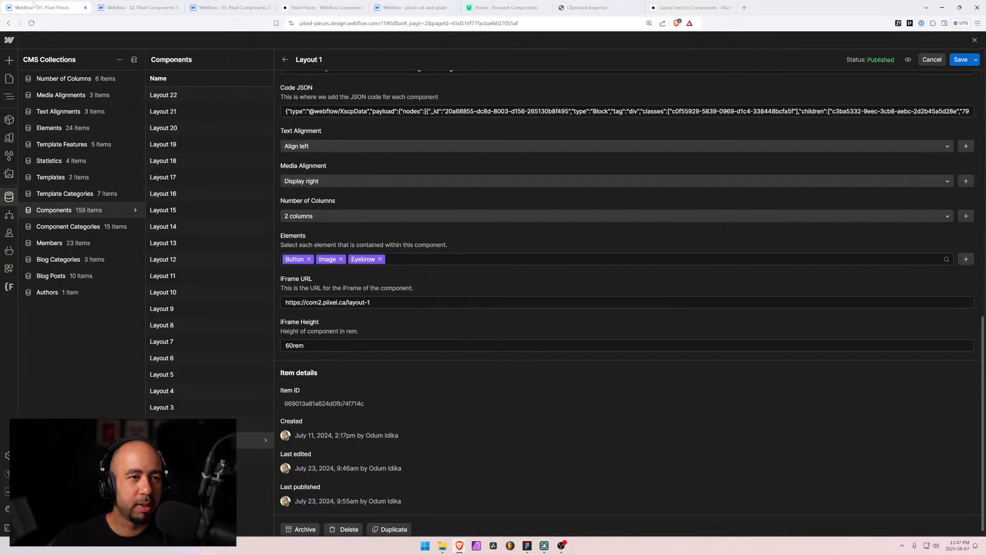
left_click(177, 7)
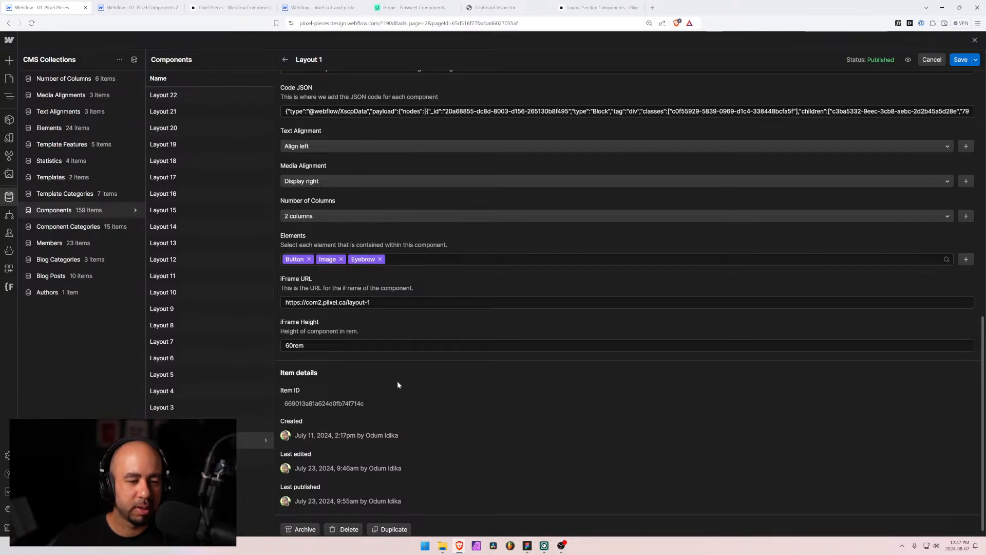
scroll(360, 360, "down", 1)
scroll(356, 332, "up", 3)
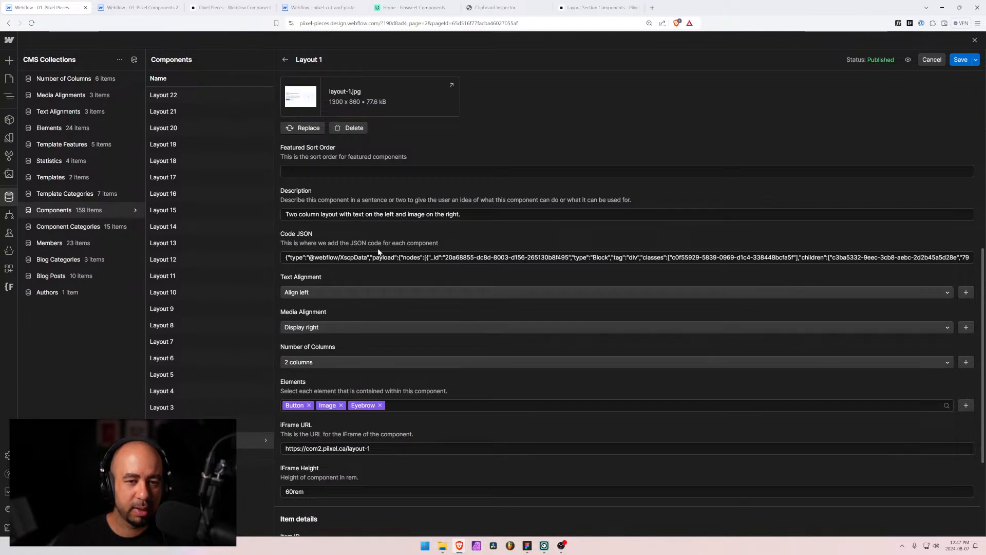
left_click(380, 252)
key("ctrl+a")
key("ctrl+v")
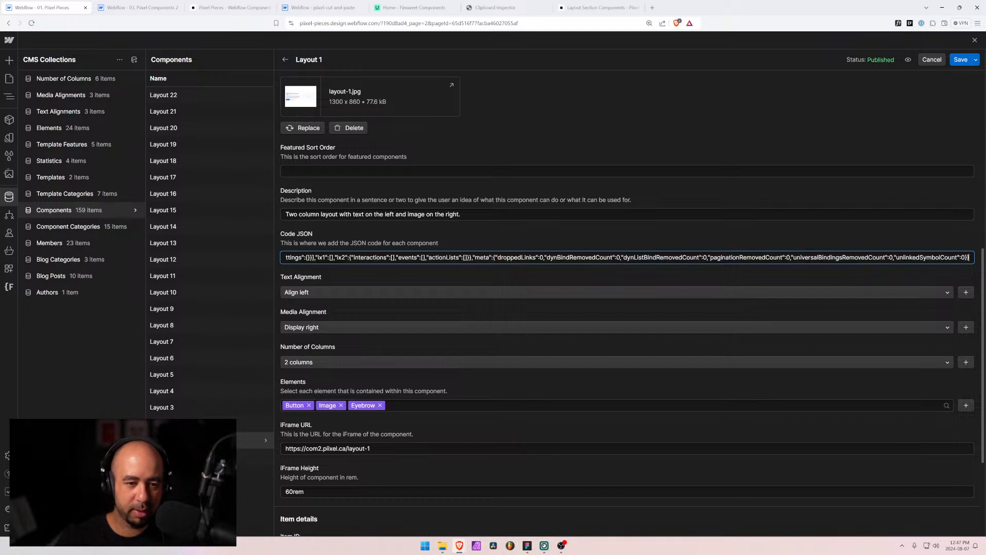
Delete the Layout 1 entry's thumbnail image and browse the final-from-figma folder for a replacement
scroll(359, 295, "up", 2)
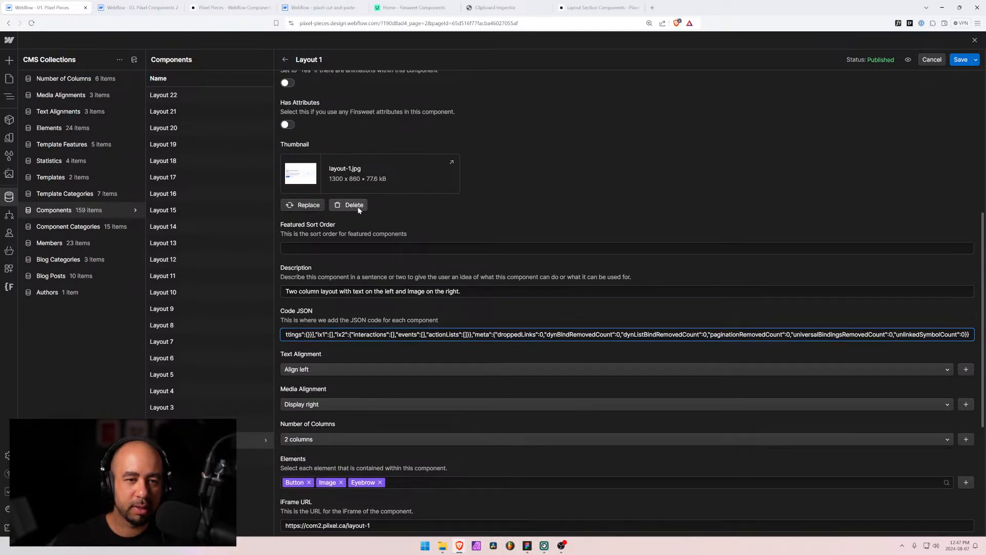
left_click(358, 205)
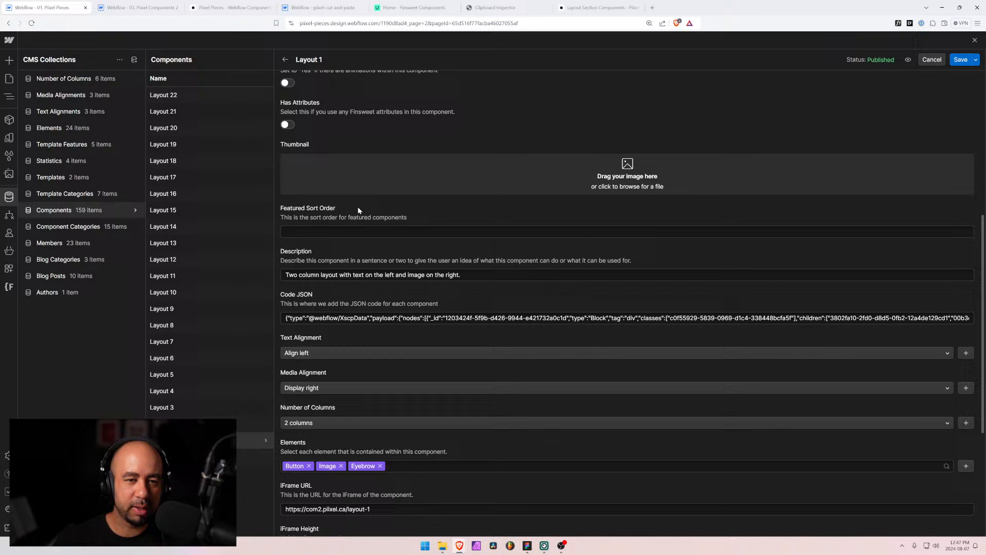
left_click(440, 547)
scroll(403, 259, "up", 5)
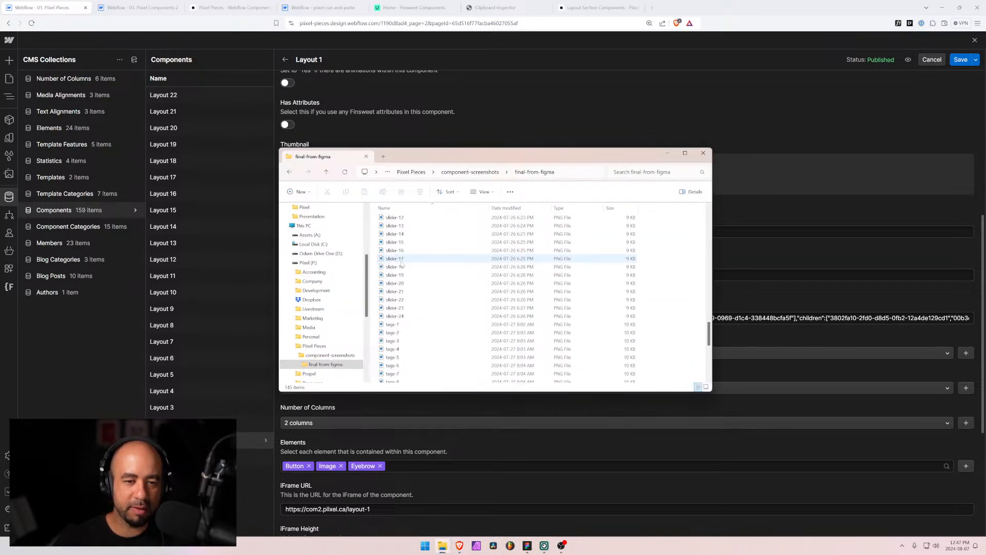
scroll(463, 288, "up", 15)
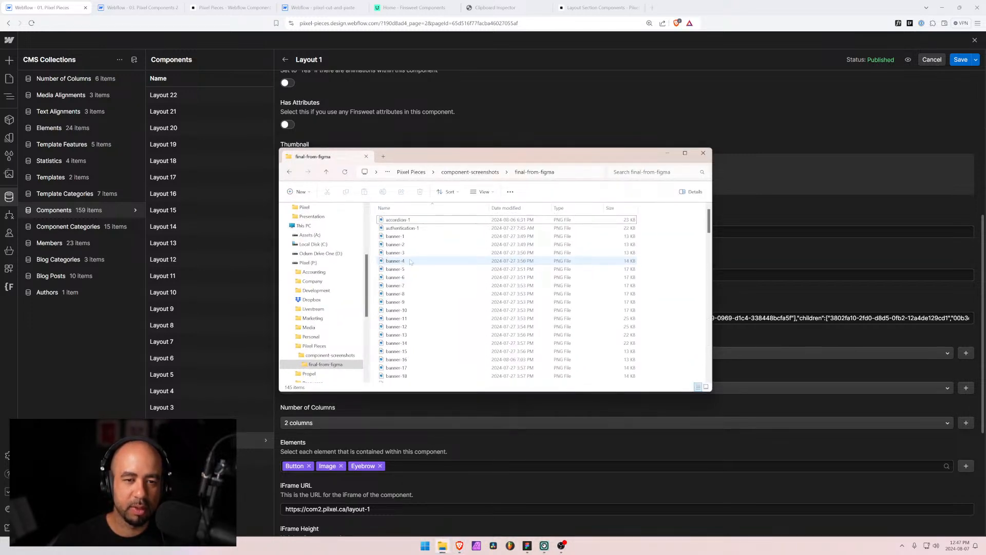
left_click_drag(580, 153, 985, 226)
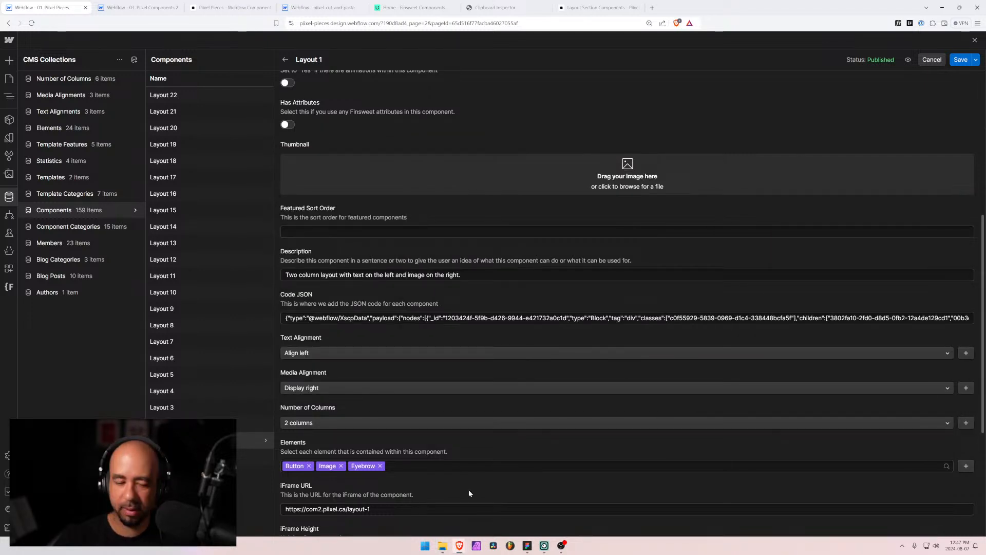
Switch to Figma, select the Layout 1 frame and collapse the expanded layout frames in the layer list
left_click(527, 546)
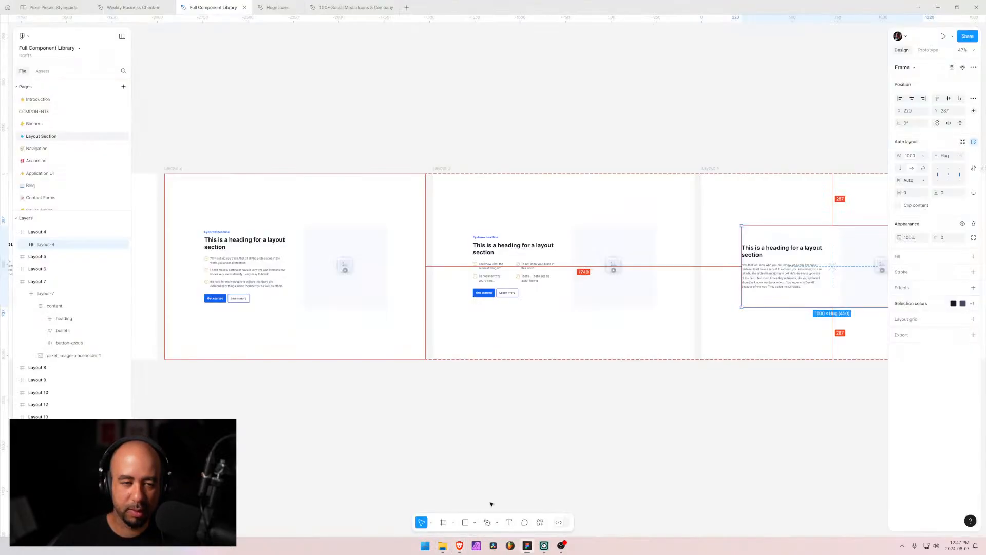
key("Escape")
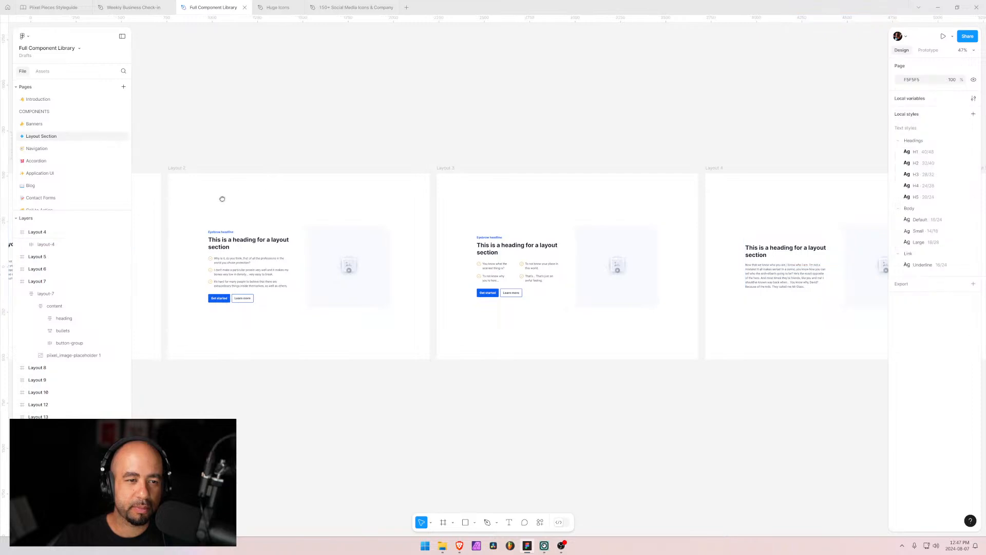
scroll(216, 164, "left", 10)
left_click(175, 147)
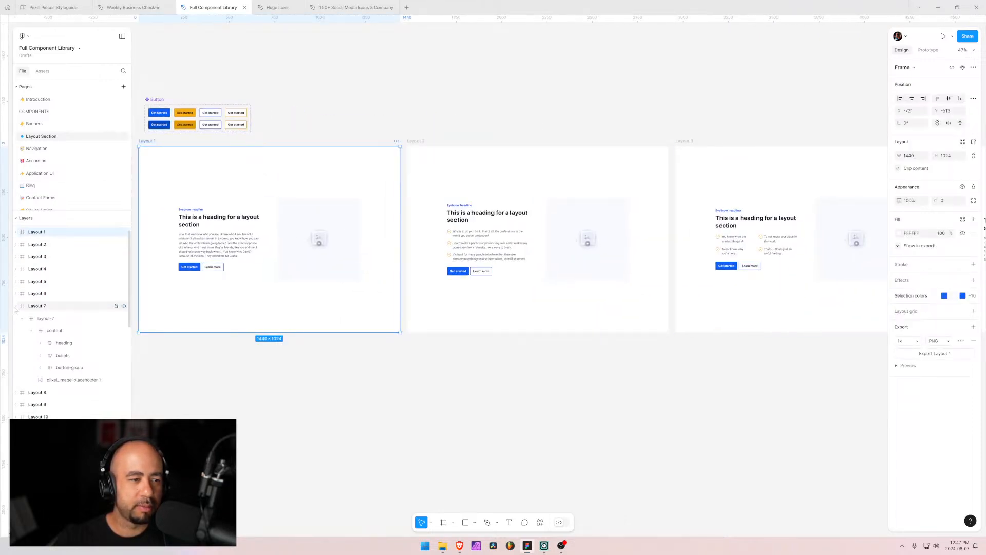
left_click(16, 306)
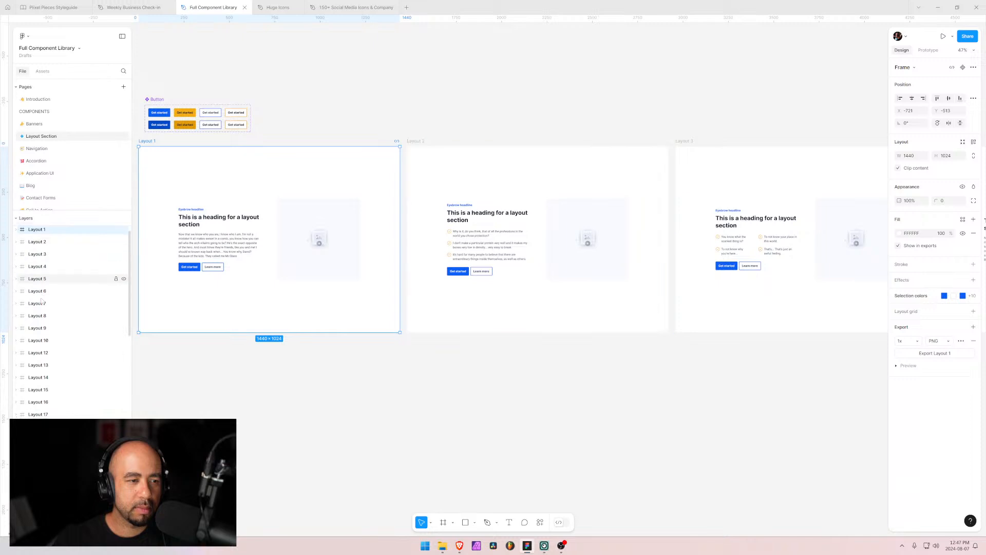
scroll(64, 308, "down", 5)
left_click(22, 319)
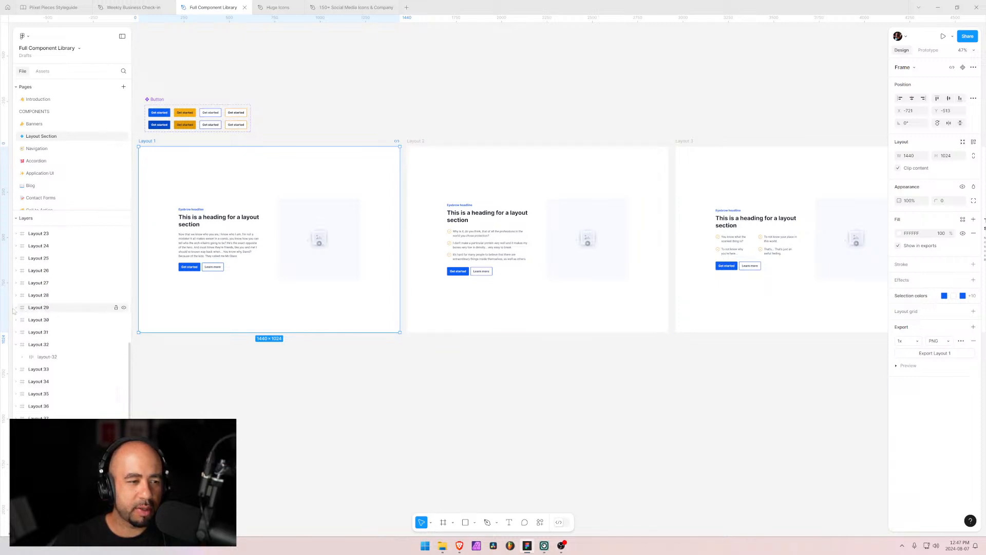
left_click(17, 307)
scroll(19, 307, "down", 2)
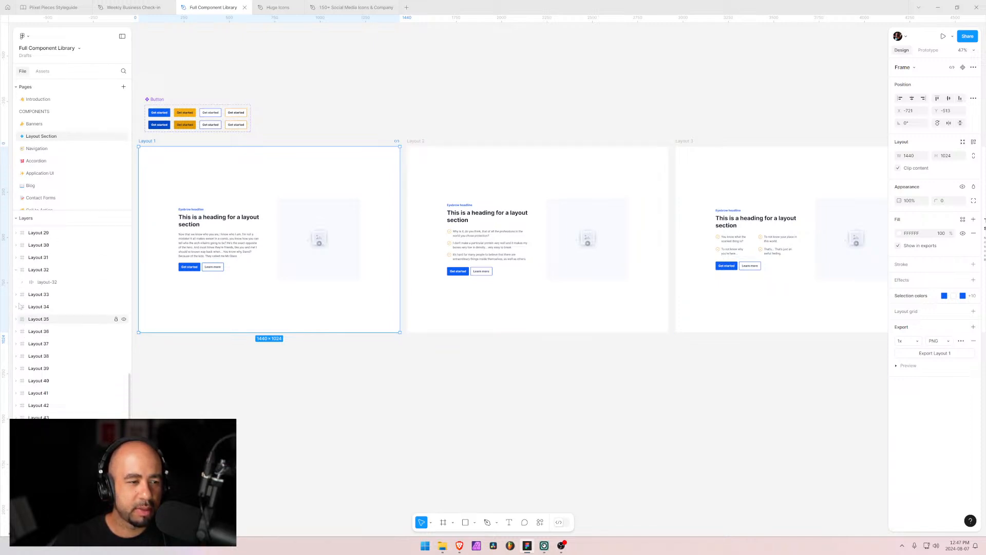
left_click(16, 270)
scroll(17, 309, "down", 3)
left_click(16, 403)
left_click(16, 403)
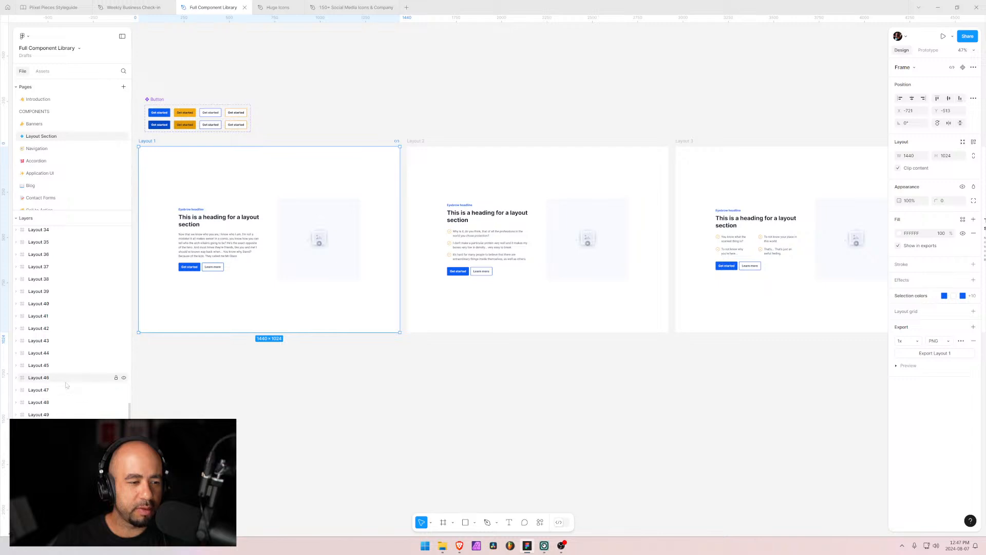
Select all layout frames on the Layout Section page and export them to the final-from-figma folder
left_click(41, 439)
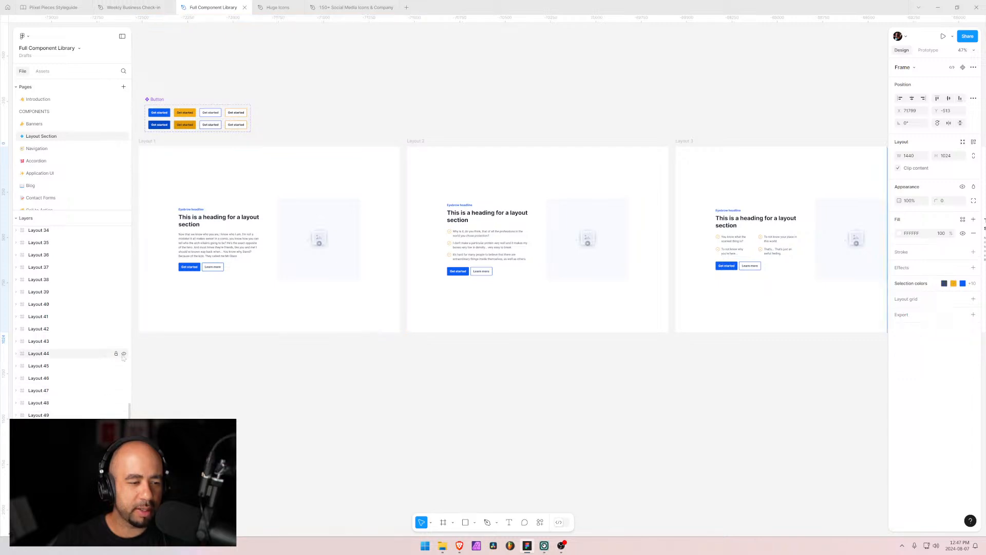
scroll(124, 356, "up", 8)
left_click(40, 246, "shift")
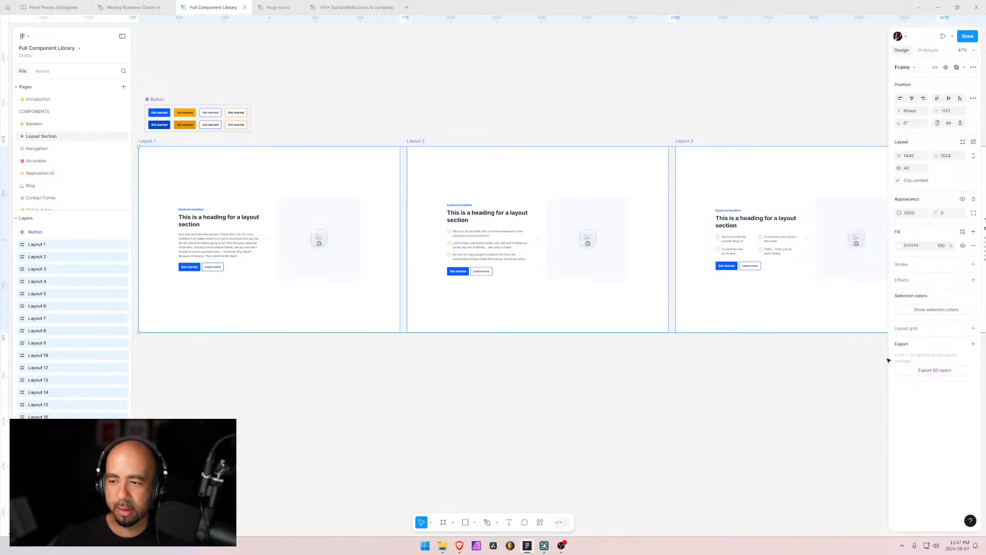
left_click(935, 371)
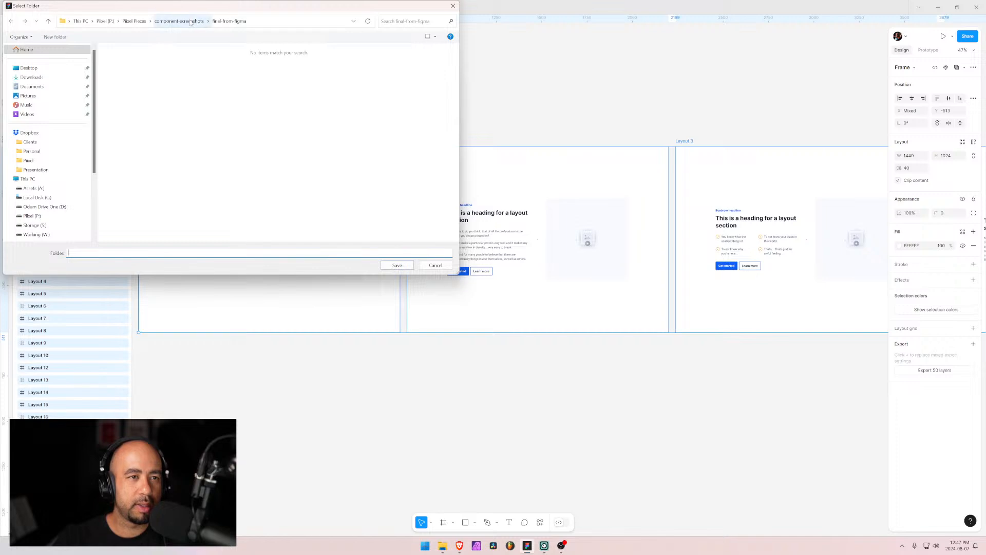
left_click(396, 266)
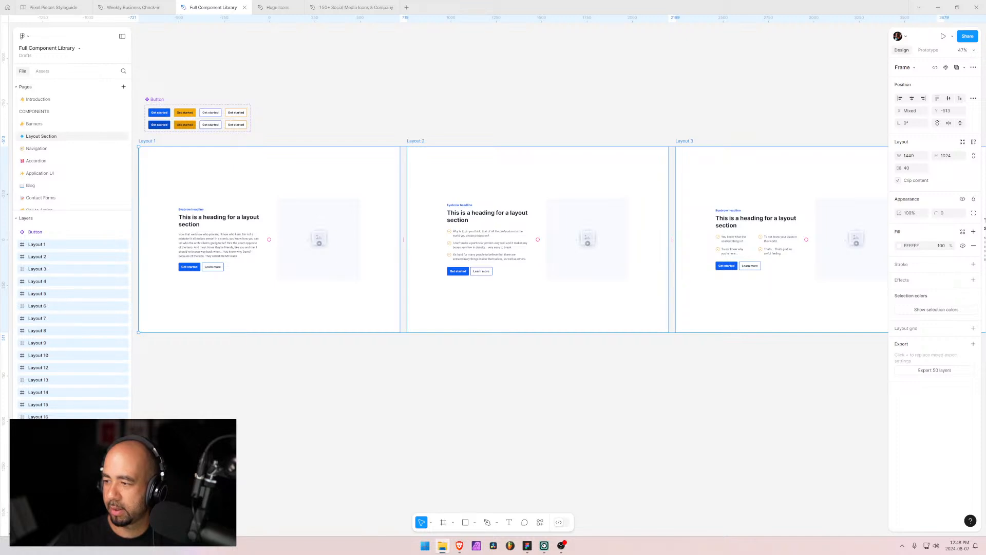
Check the final-from-figma folder for the exported layout PNG files
left_click(442, 545)
scroll(465, 253, "down", 10)
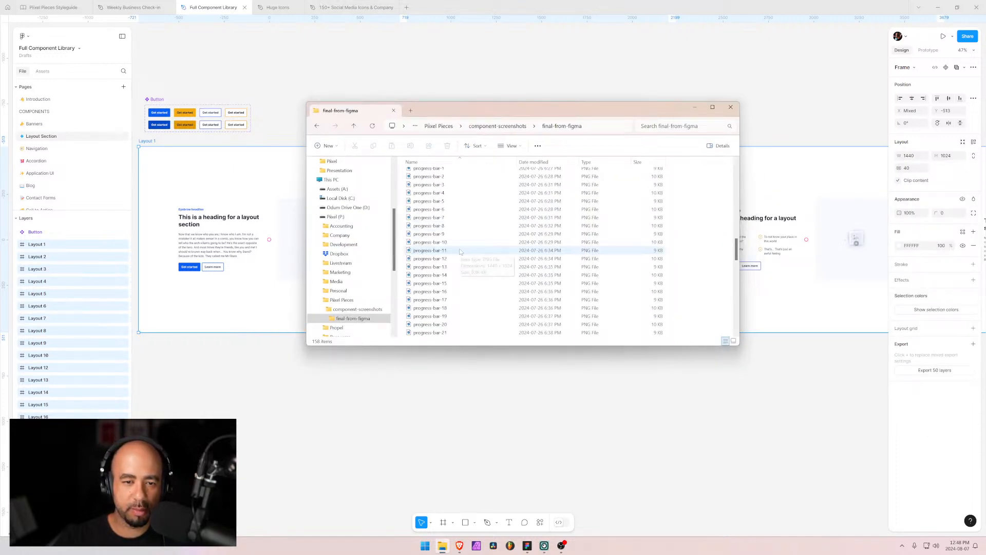
scroll(465, 253, "up", 5)
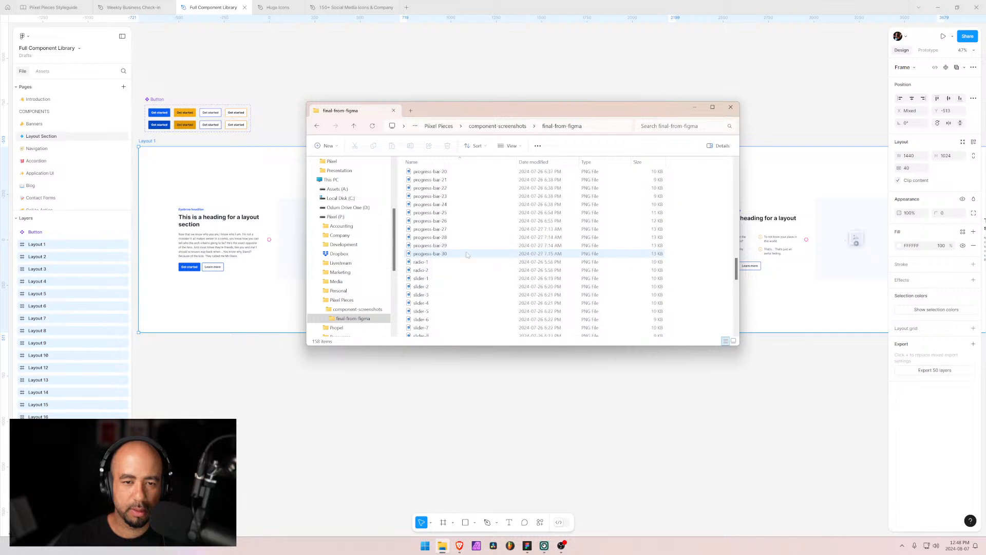
scroll(465, 257, "up", 7)
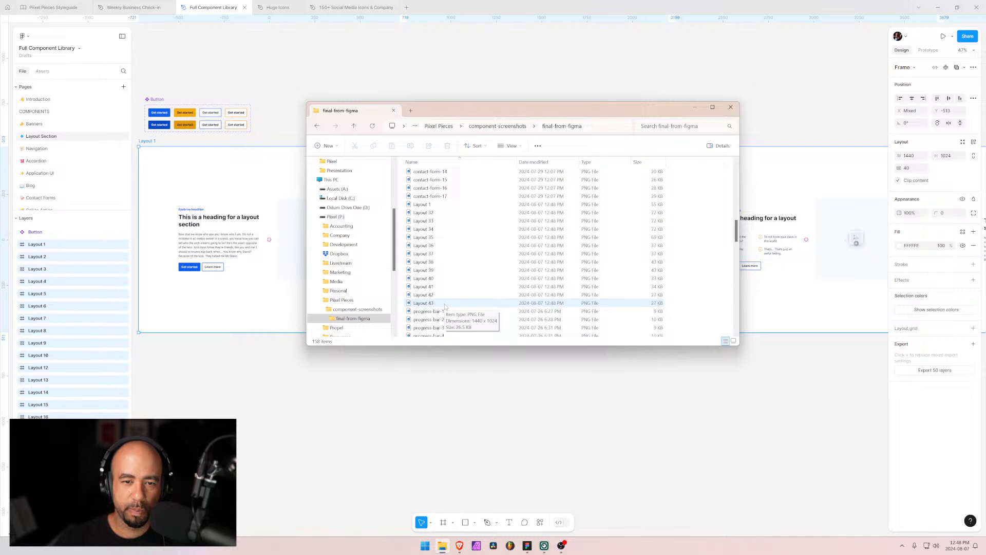
left_click(317, 126)
left_click(335, 125)
scroll(440, 274, "down", 5)
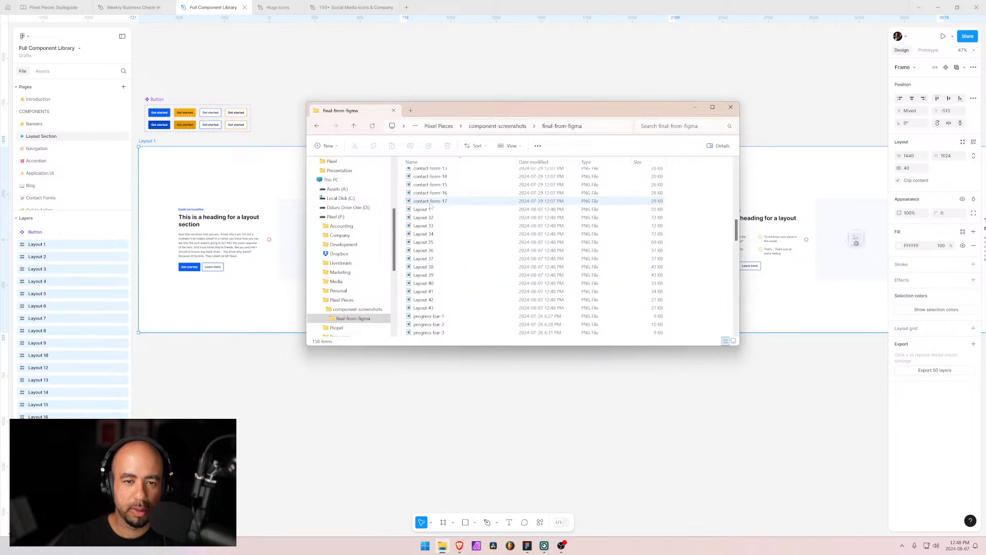
scroll(440, 282, "down", 10)
scroll(442, 294, "down", 5)
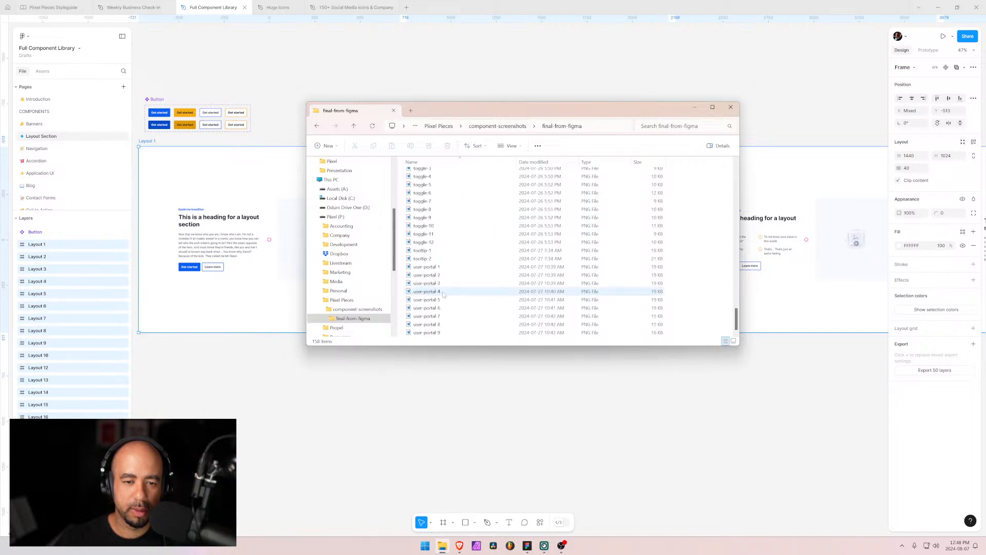
Preview the exported Layout 32 and Layout 1 images and close the image viewer
key("alt+Tab")
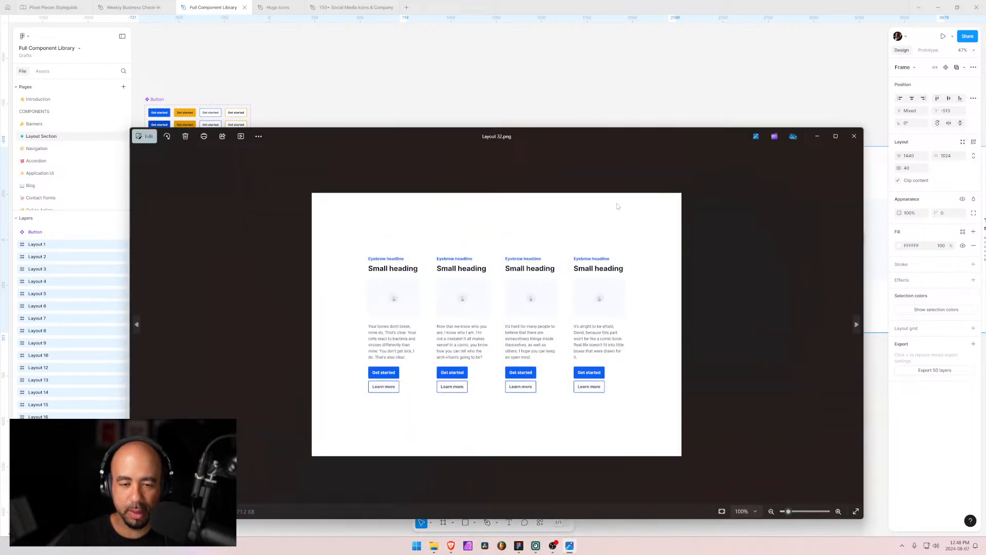
left_click(854, 136)
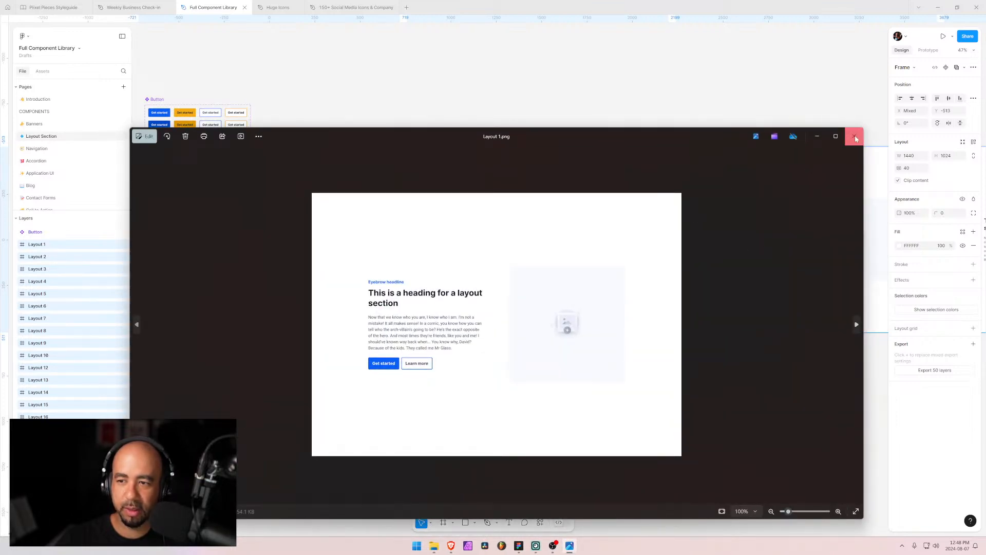
left_click(854, 136)
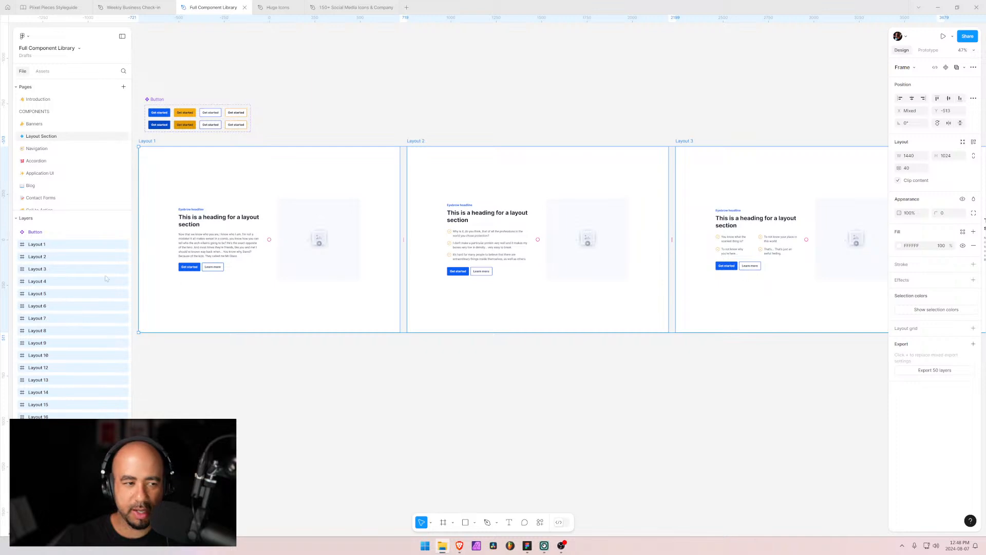
Compare the layout frames in the layer list with the exported layout PNG files in the final-from-figma folder
scroll(106, 278, "down", 8)
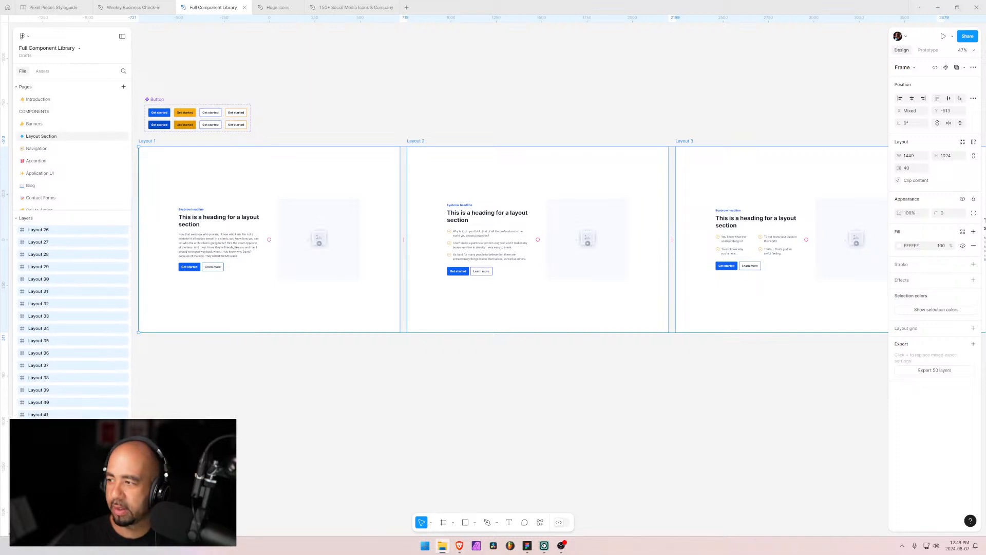
left_click_drag(985, 159, 327, 121)
scroll(389, 252, "up", 12)
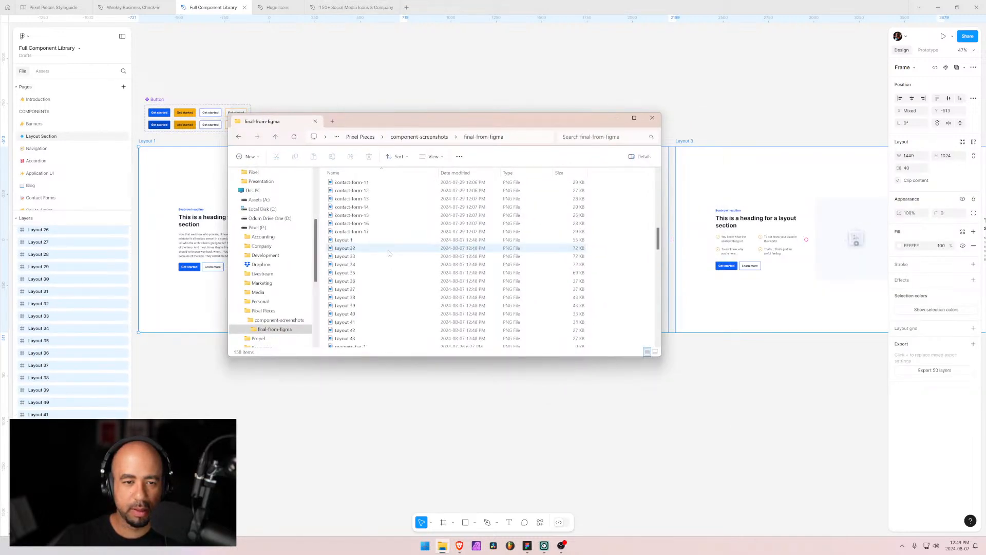
scroll(380, 272, "down", 2)
left_click(354, 295)
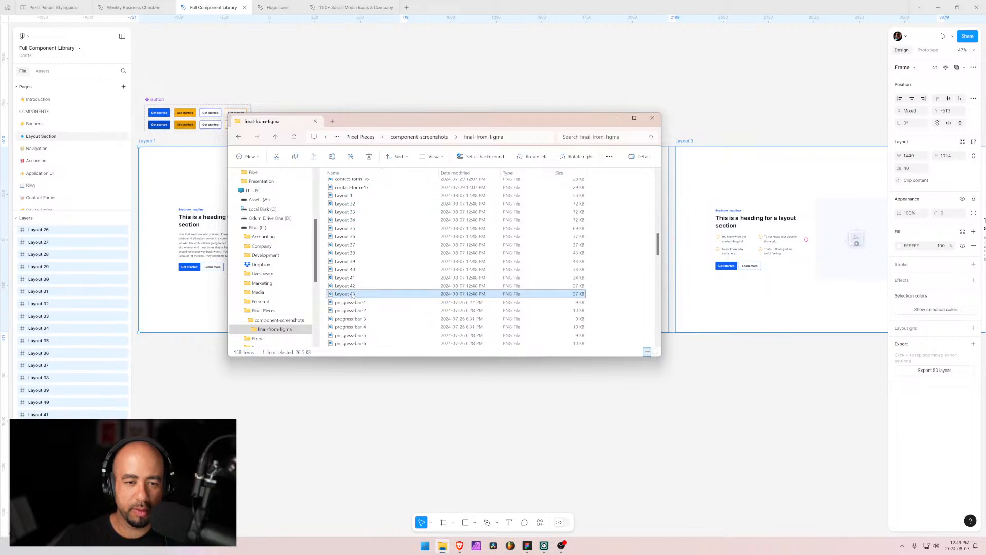
left_click(349, 204)
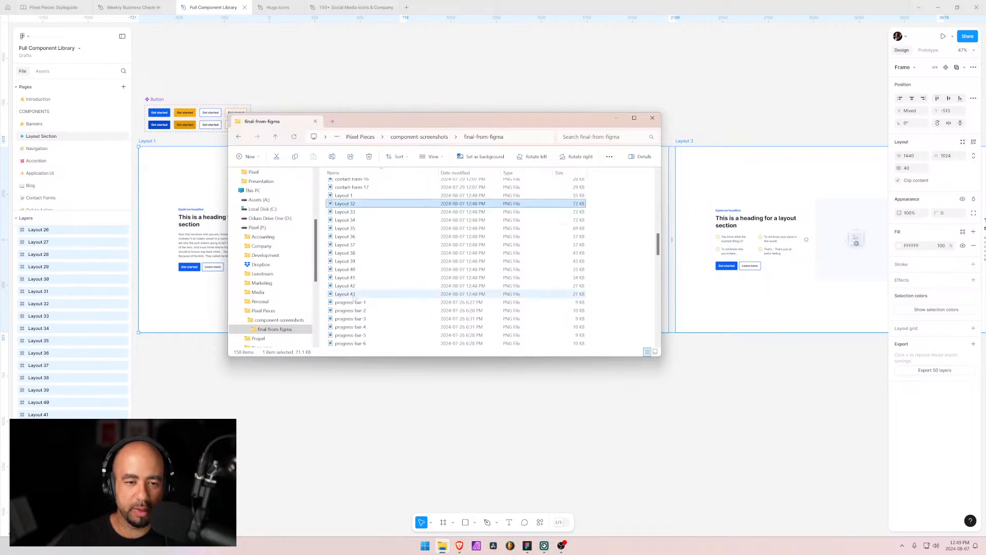
left_click(345, 196)
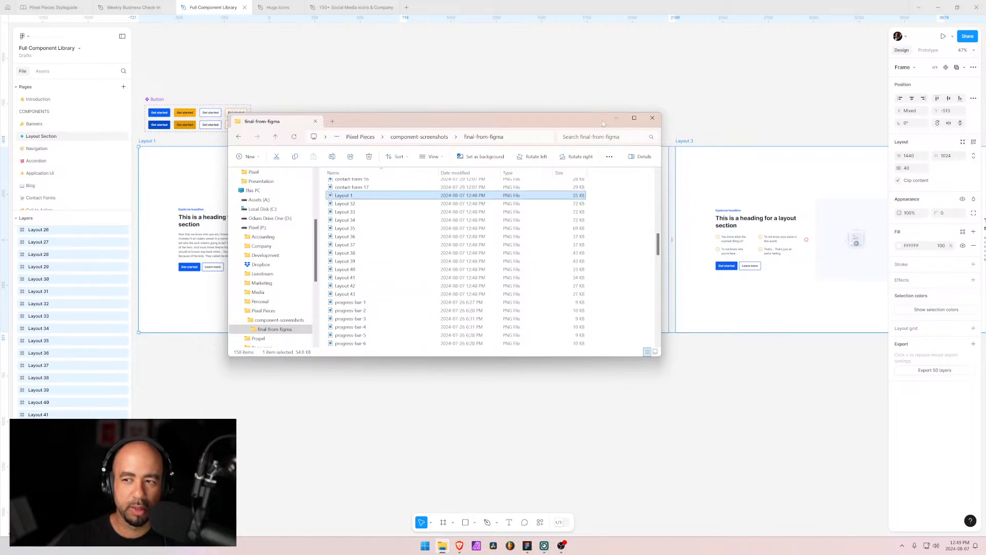
left_click(616, 118)
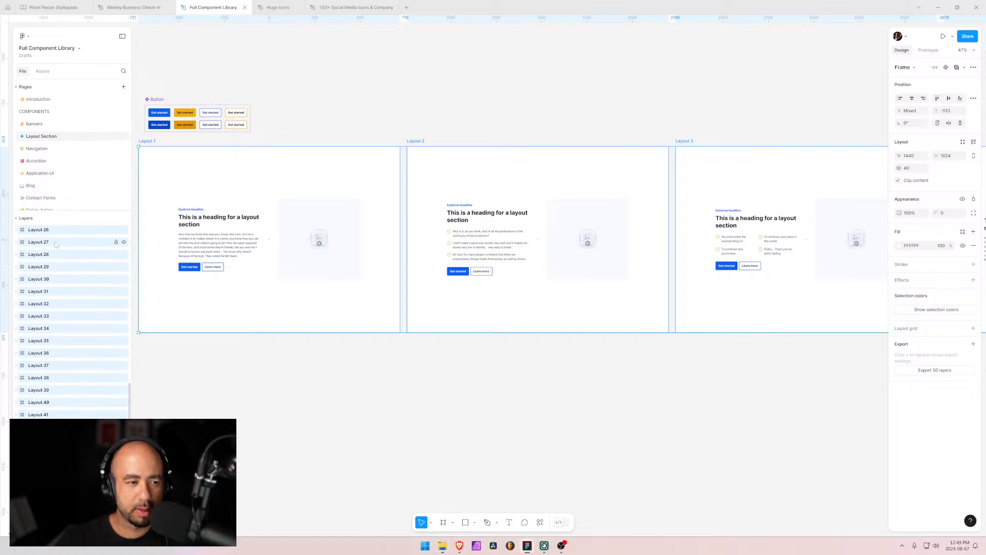
Add a 1x PNG export setting to the Layout 2 frame alone and export it to the final-from-figma folder
key("Escape")
scroll(56, 288, "up", 6)
left_click(39, 256)
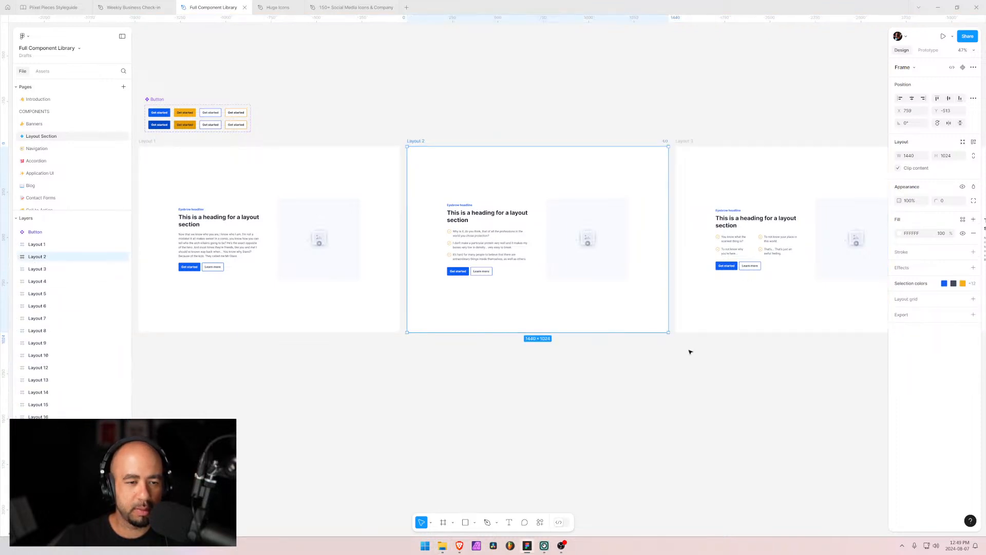
left_click(901, 315)
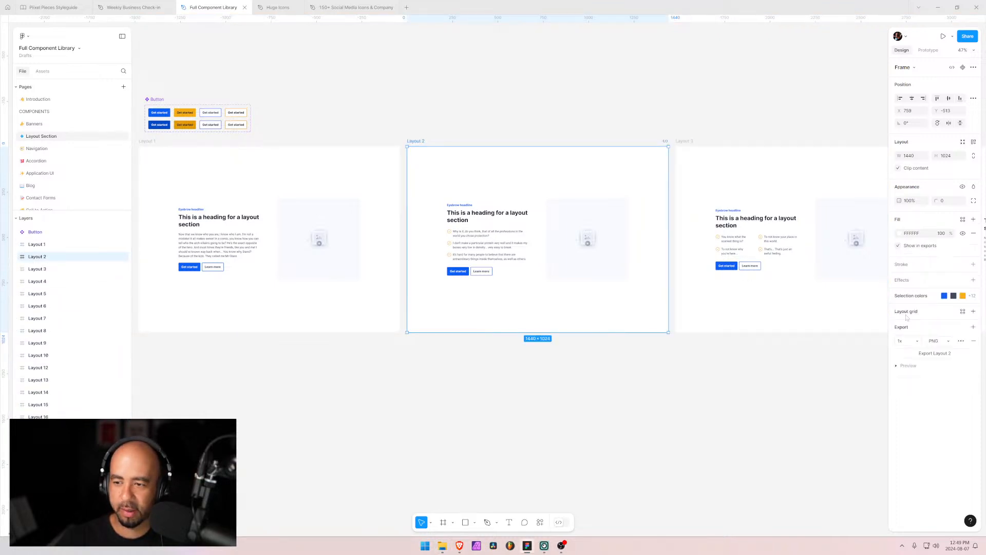
left_click(931, 354)
scroll(256, 187, "down", 10)
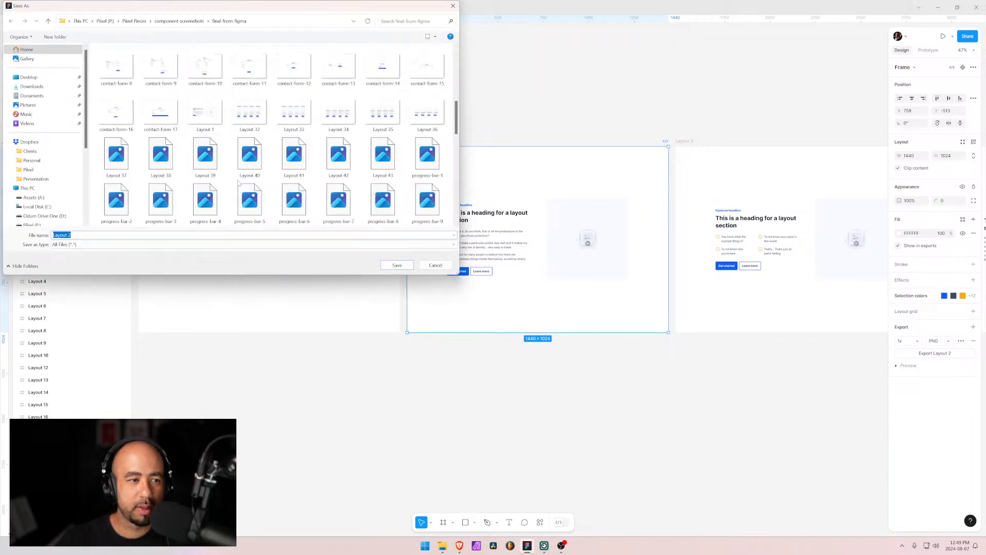
left_click(397, 267)
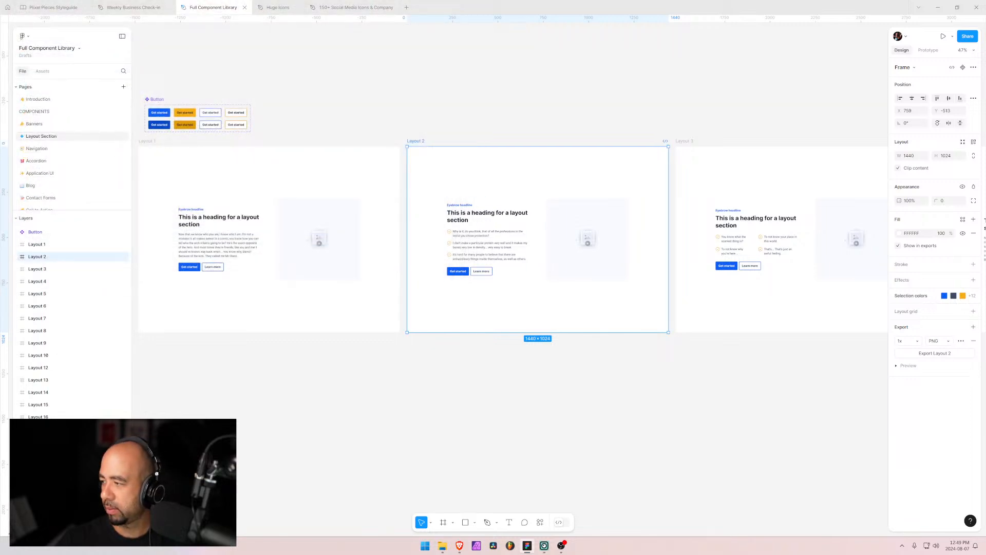
Select all layout frames, give them a shared 1x PNG export setting and export them to the final-from-figma folder
left_click(46, 245)
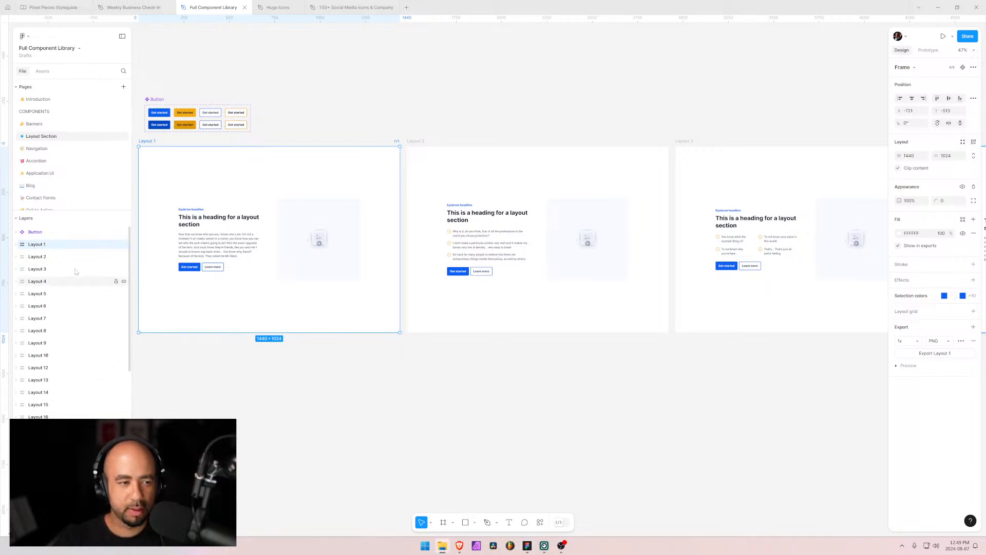
scroll(60, 355, "down", 6)
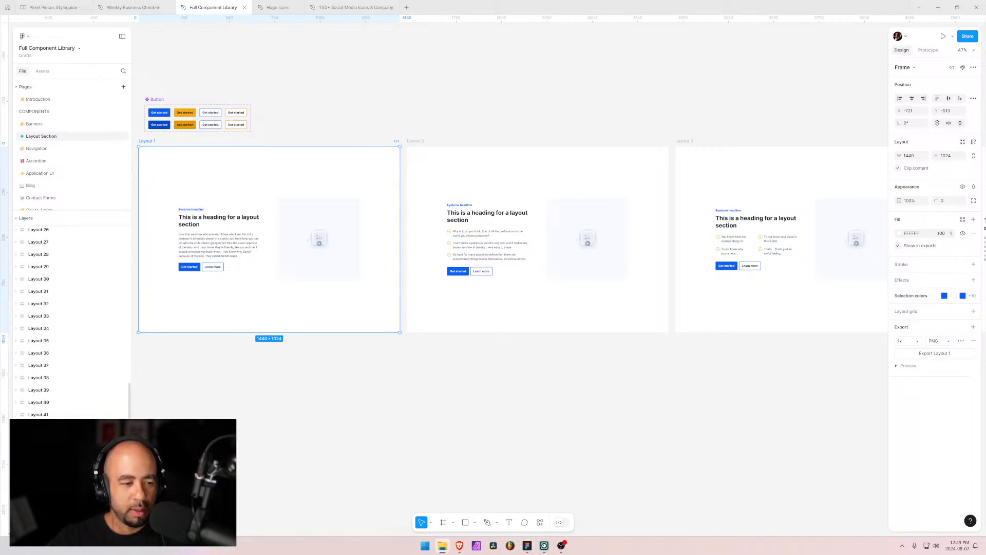
key("ctrl+a")
scroll(100, 275, "up", 6)
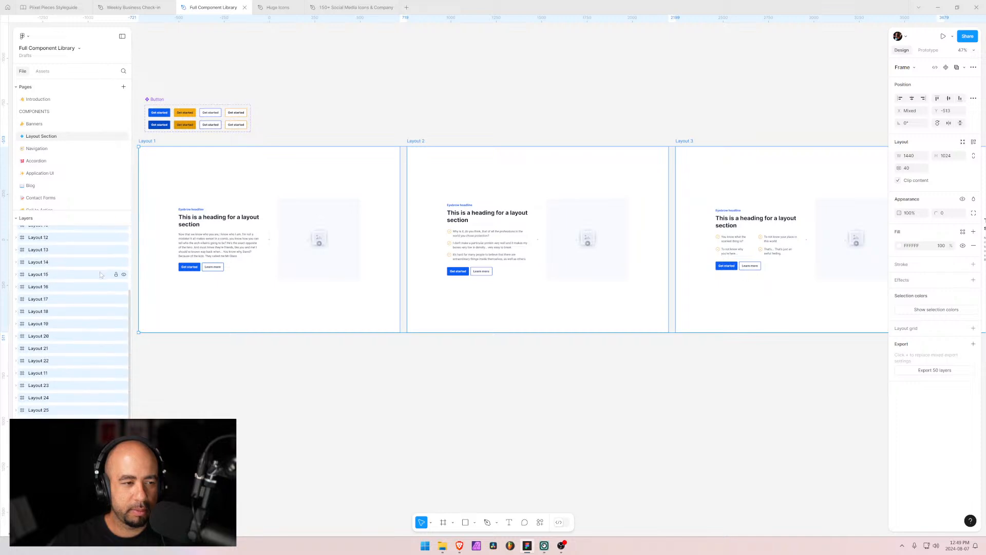
scroll(101, 274, "up", 1)
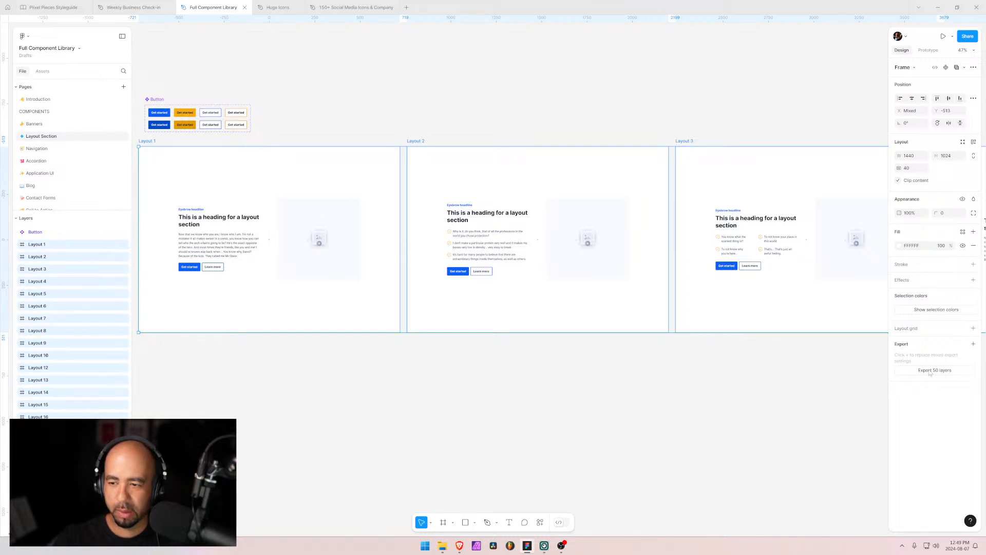
left_click(973, 344)
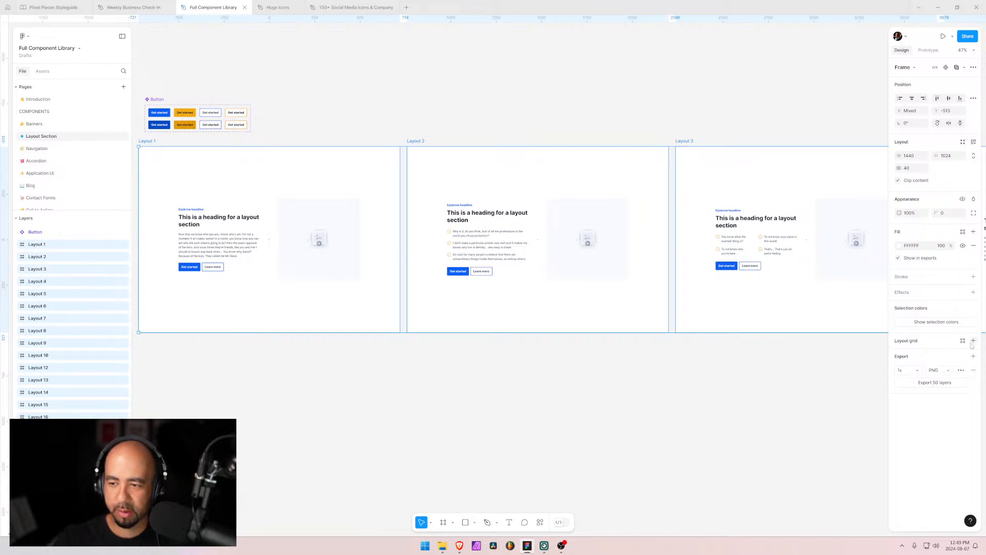
left_click(936, 383)
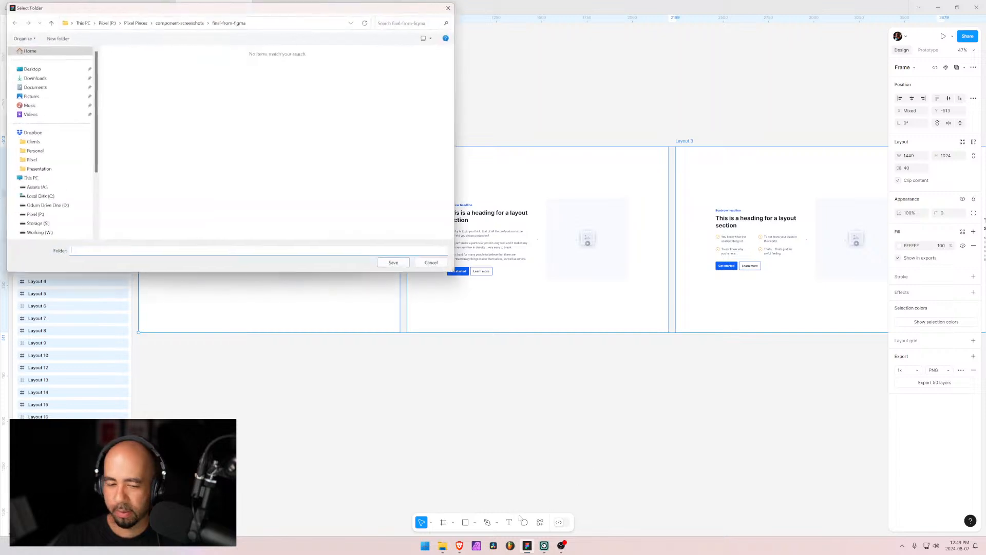
left_click(397, 265)
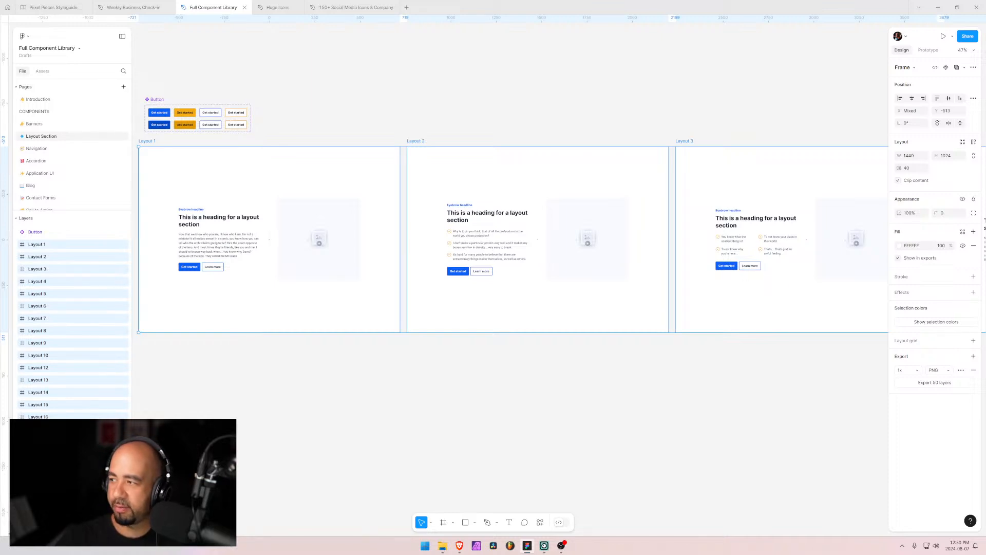
Check the final-from-figma folder for the complete set of exported layout PNG files
left_click_drag(985, 170, 412, 148)
scroll(374, 293, "up", 3)
scroll(374, 296, "down", 4)
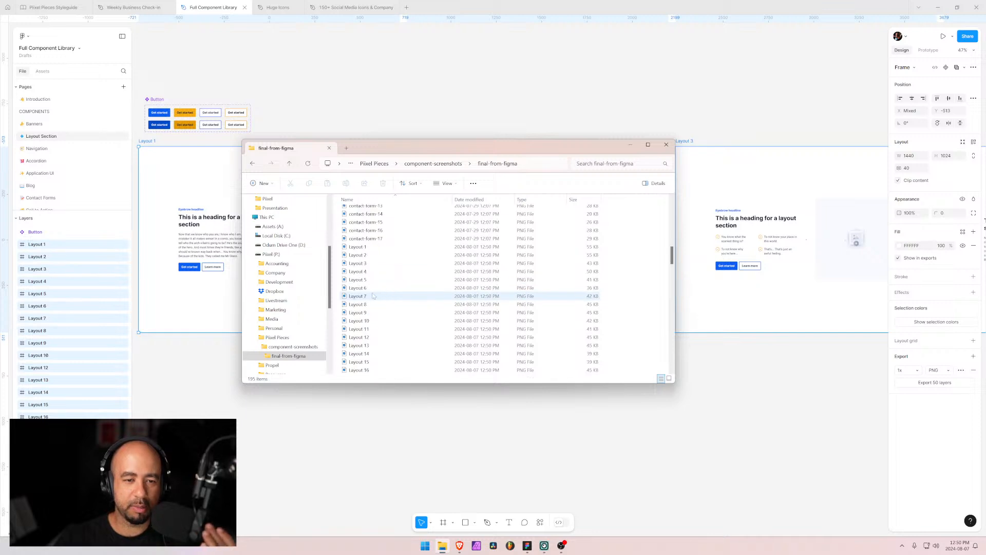
scroll(374, 298, "down", 13)
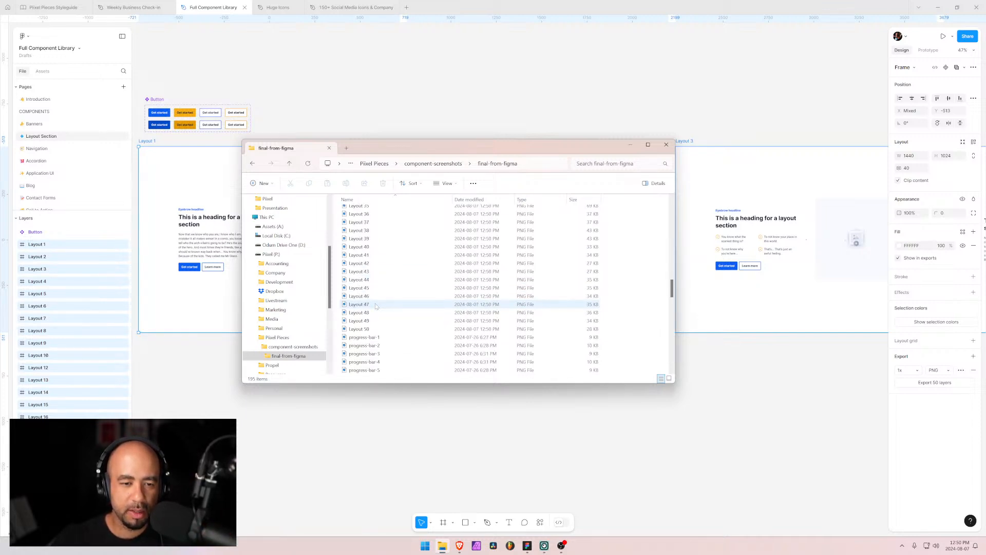
scroll(376, 306, "up", 10)
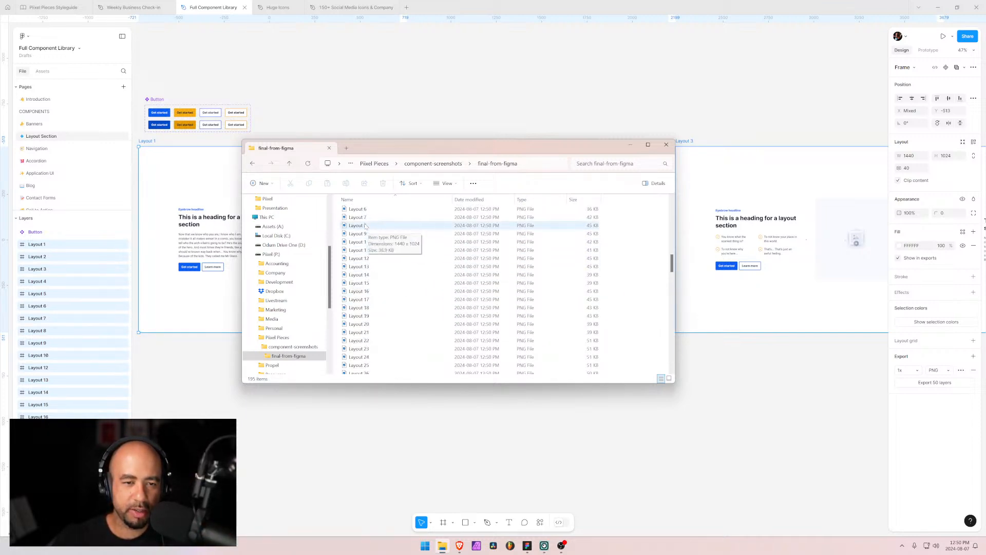
scroll(366, 236, "up", 3)
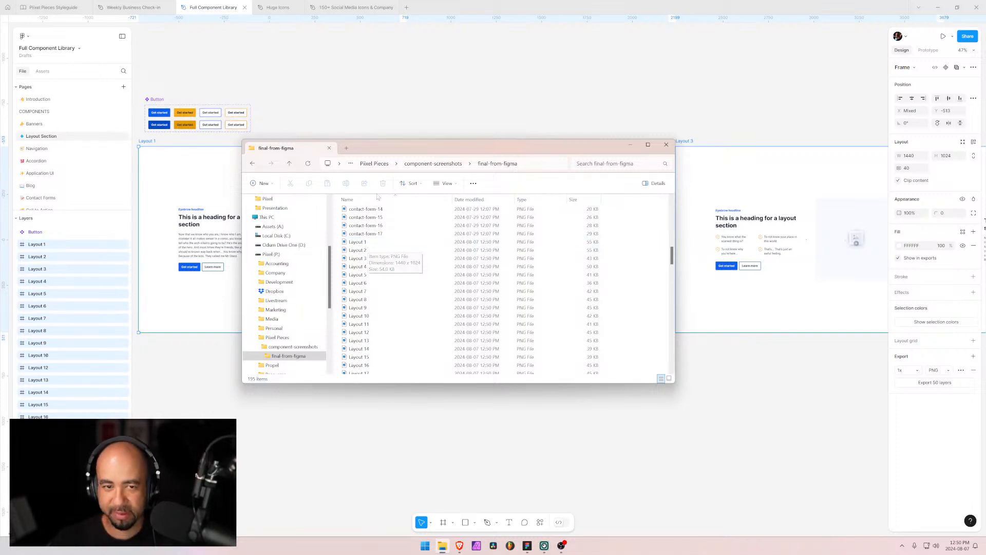
left_click_drag(397, 150, 459, 167)
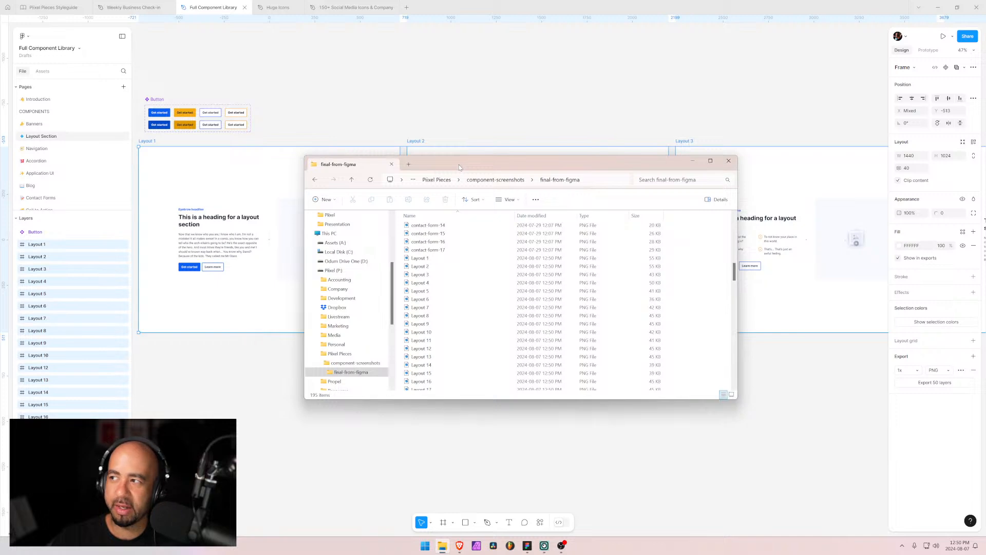
key("alt+Tab")
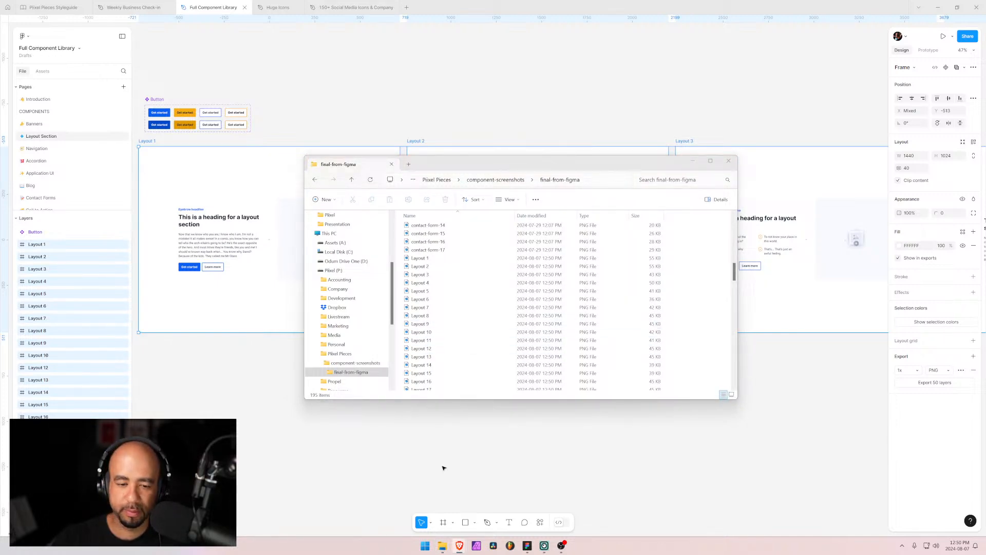
key("super")
type("g")
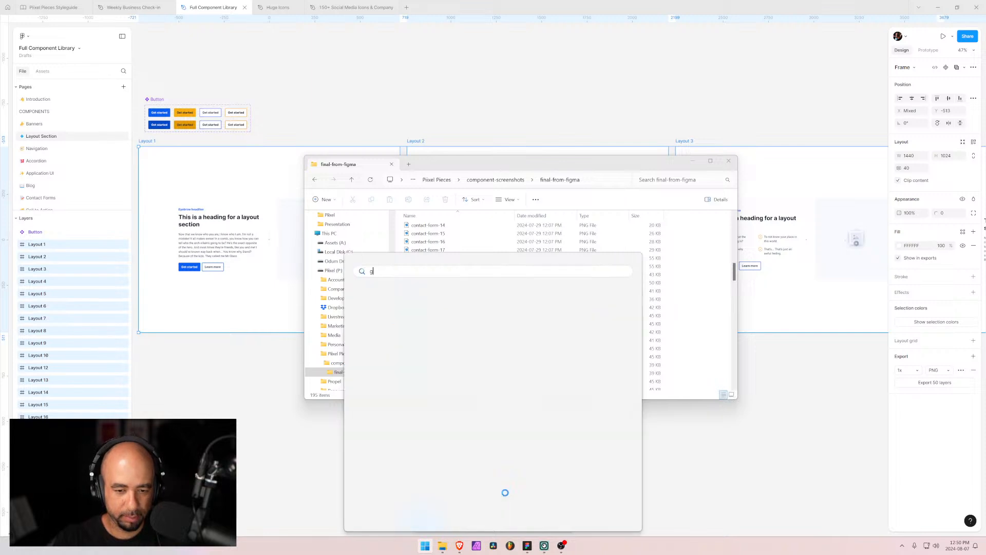
type("it")
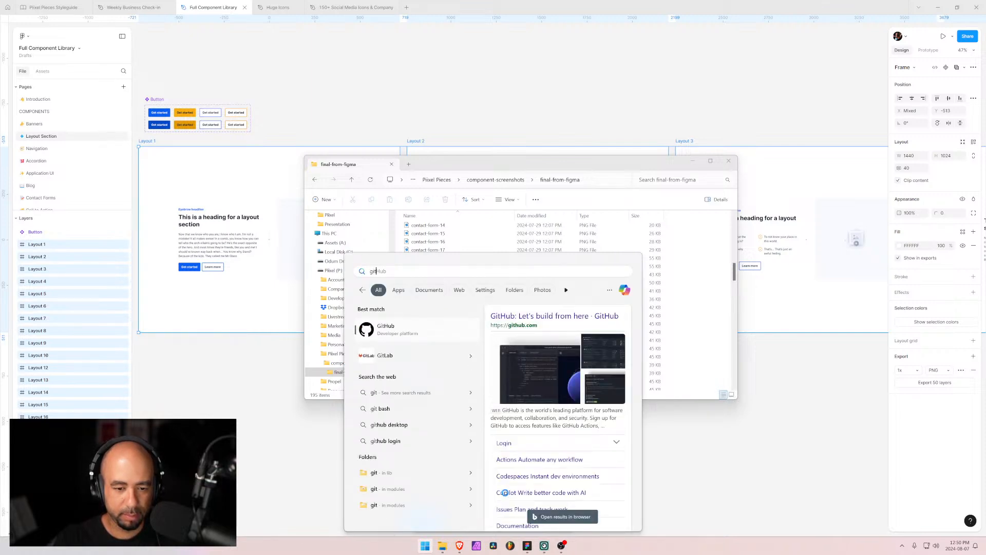
key("BackSpace")
key("BackSpace")
key("BackSpace")
type("ub")
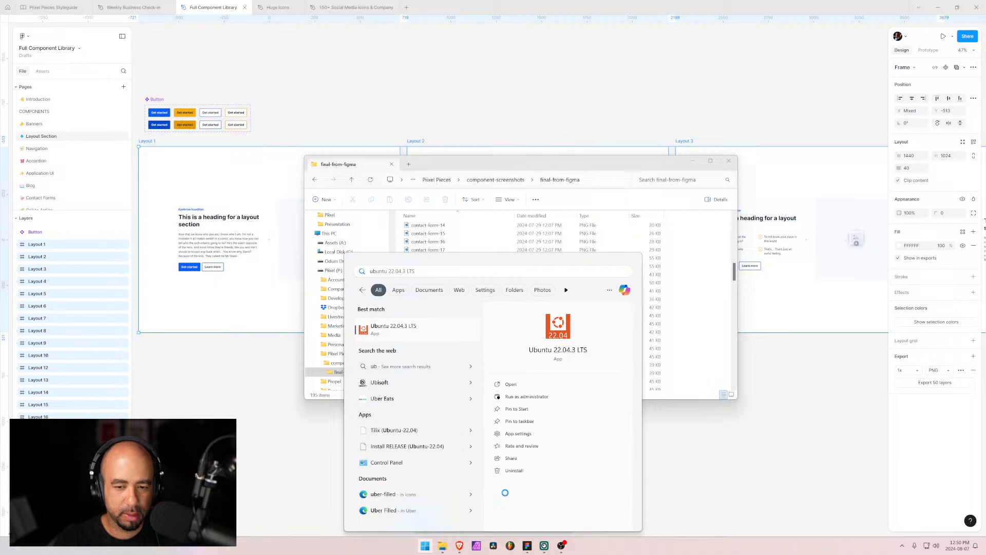
key("BackSpace")
key("BackSpace")
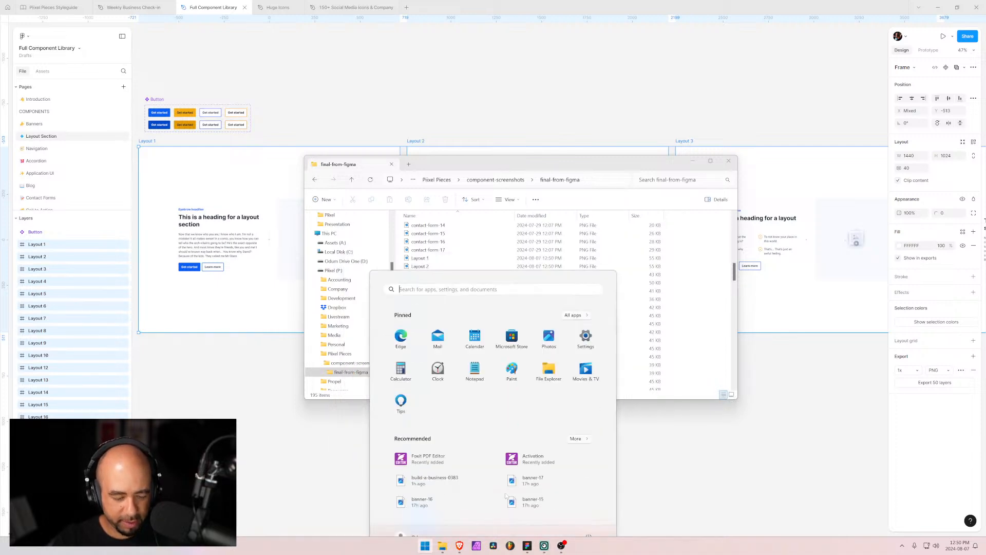
type("co")
key("Return")
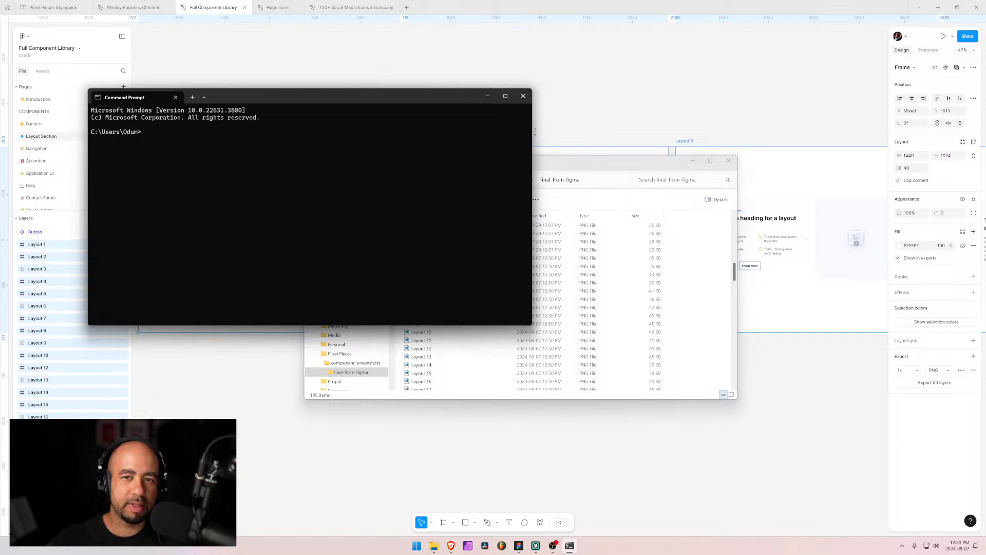
left_click(523, 96)
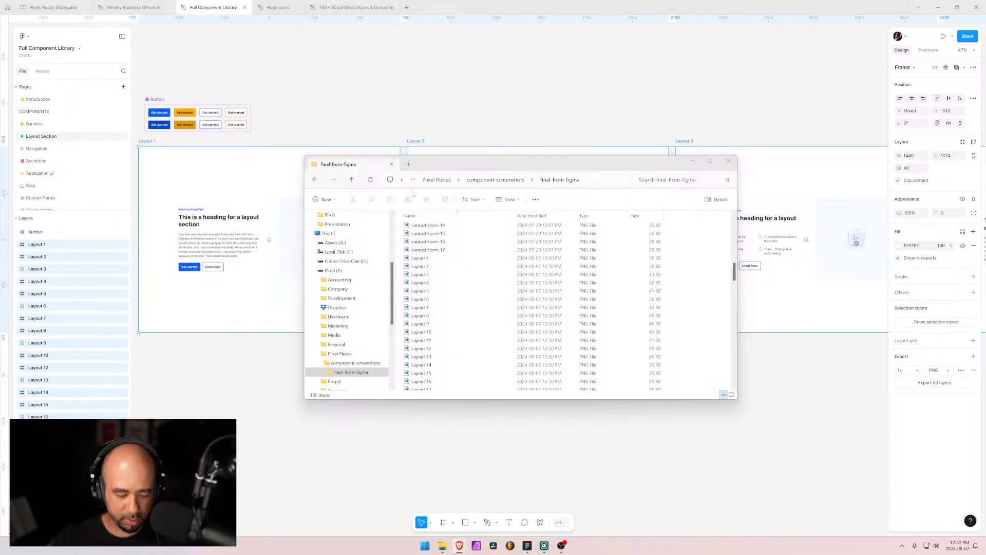
Open an Ubuntu terminal, arrange it beside the final-from-figma folder window and list the home directory with ls
key("super")
type("ubuntu")
key("Return")
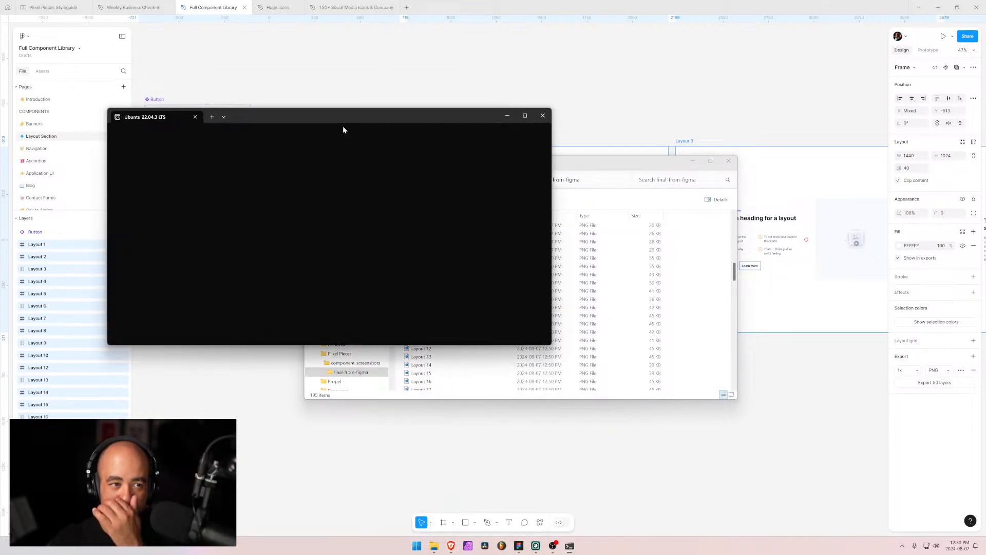
left_click_drag(331, 118, 667, 259)
left_click_drag(537, 160, 318, 59)
left_click_drag(571, 255, 588, 249)
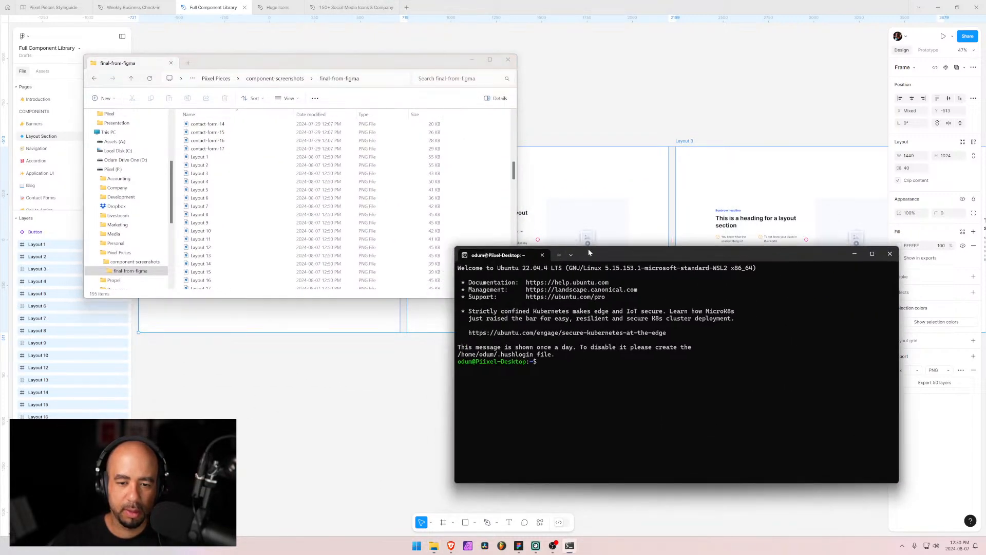
type("ls")
key("Return")
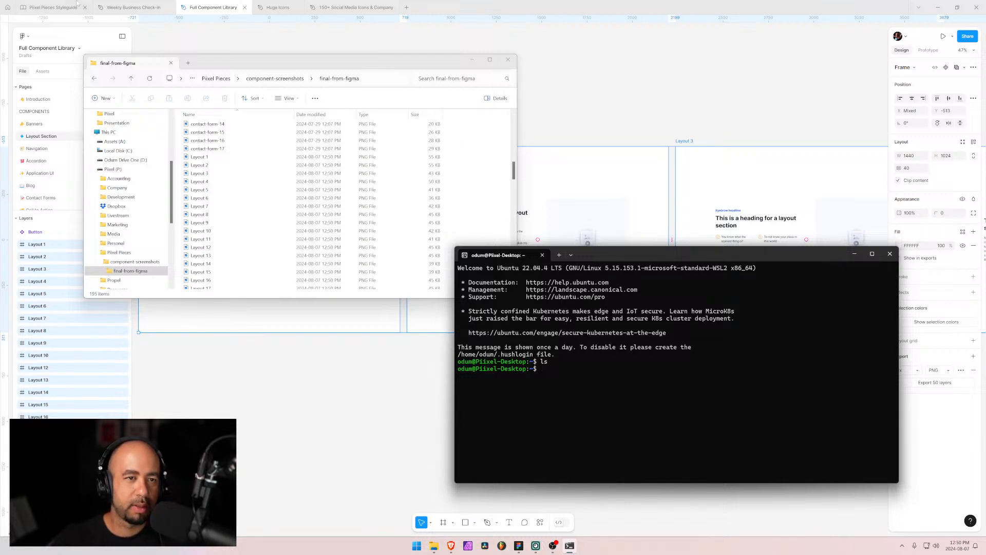
Check the final-from-figma folder's full path and try to switch the terminal to the P drive with cd p:
left_click(349, 78)
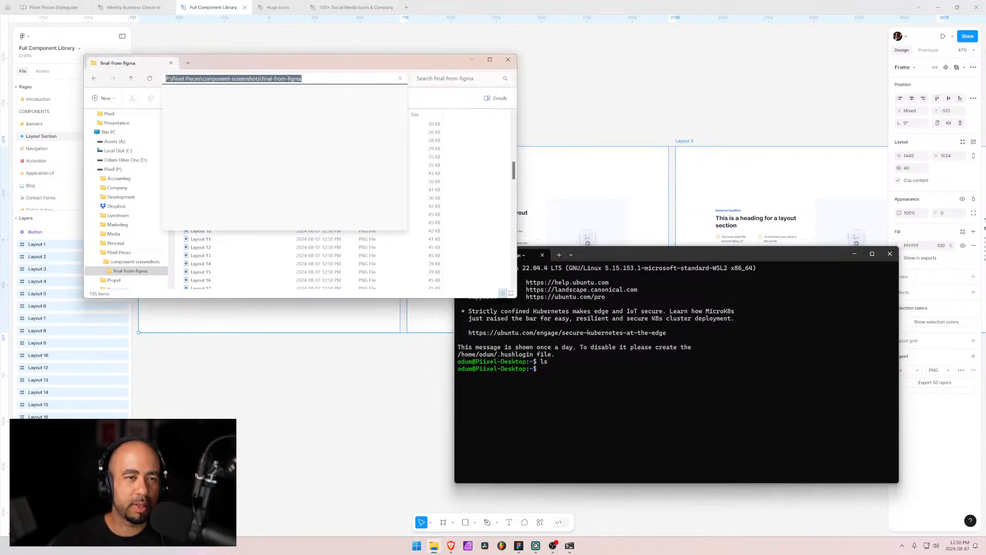
left_click(559, 371)
type("cd p")
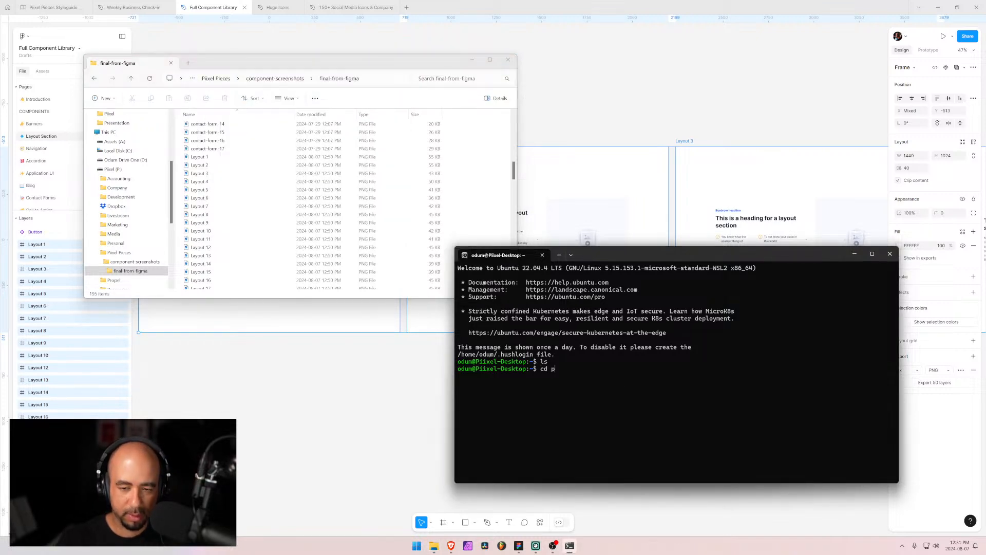
type(":")
key("Return")
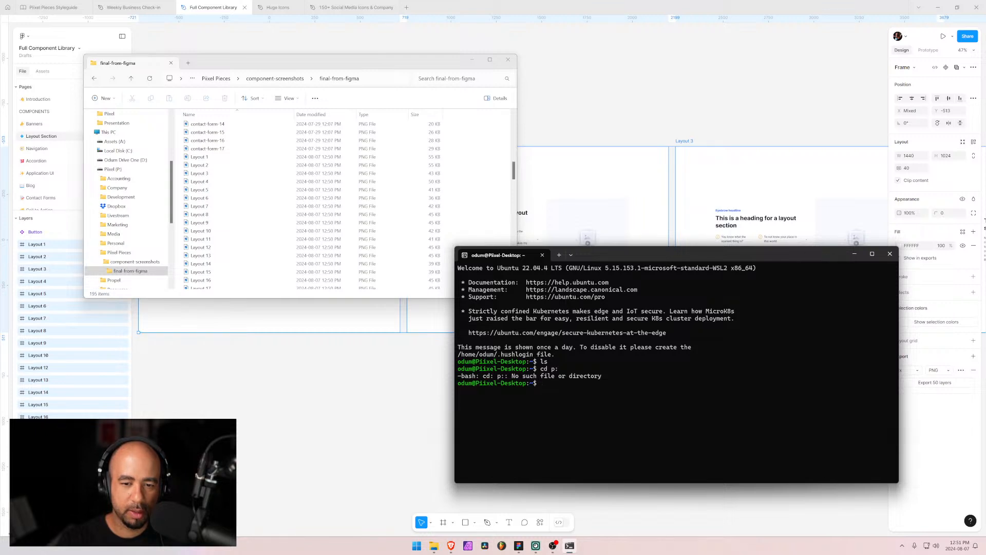
Move the terminal up from the home directory to the root directory with cd .. and list the contents with ls
type("l")
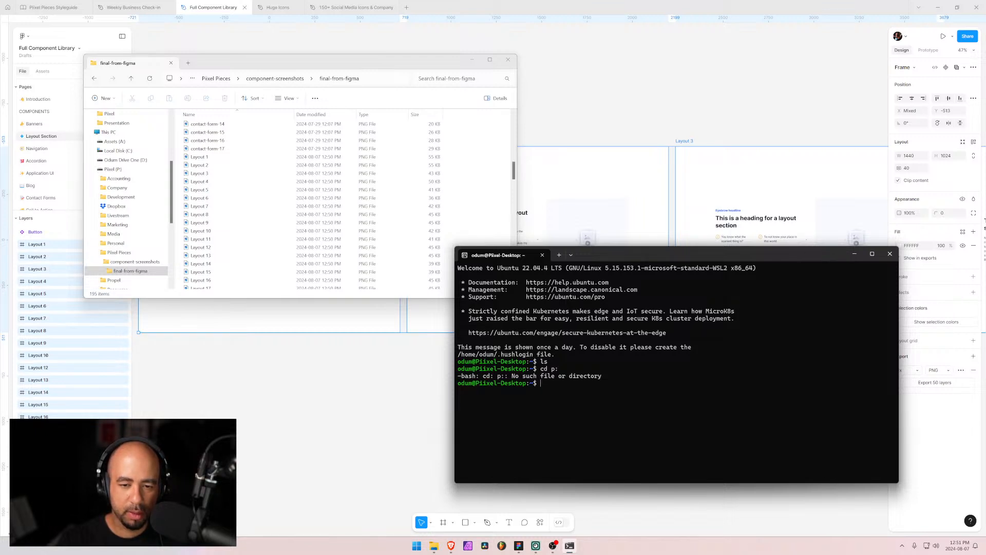
type("cd..")
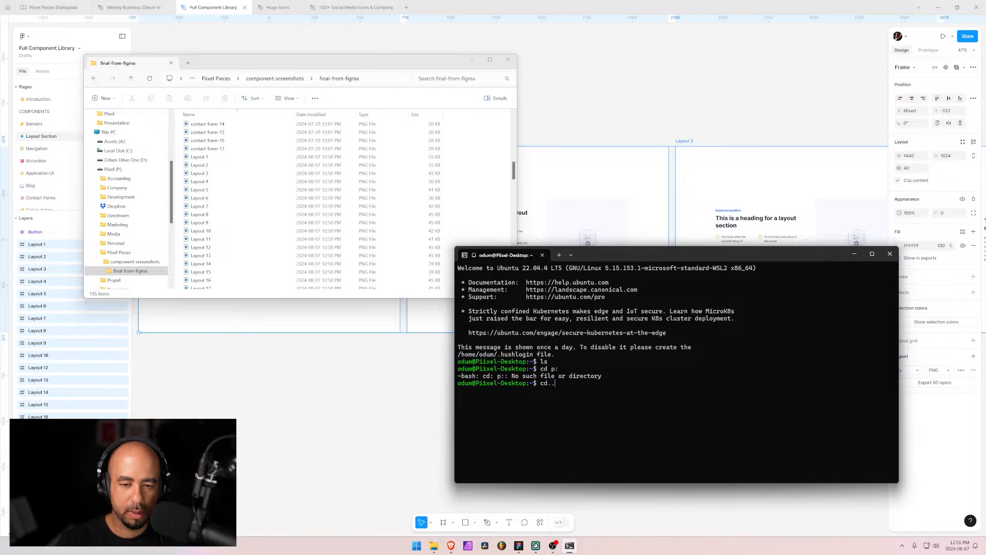
key("Return")
type("cd ..")
key("Return")
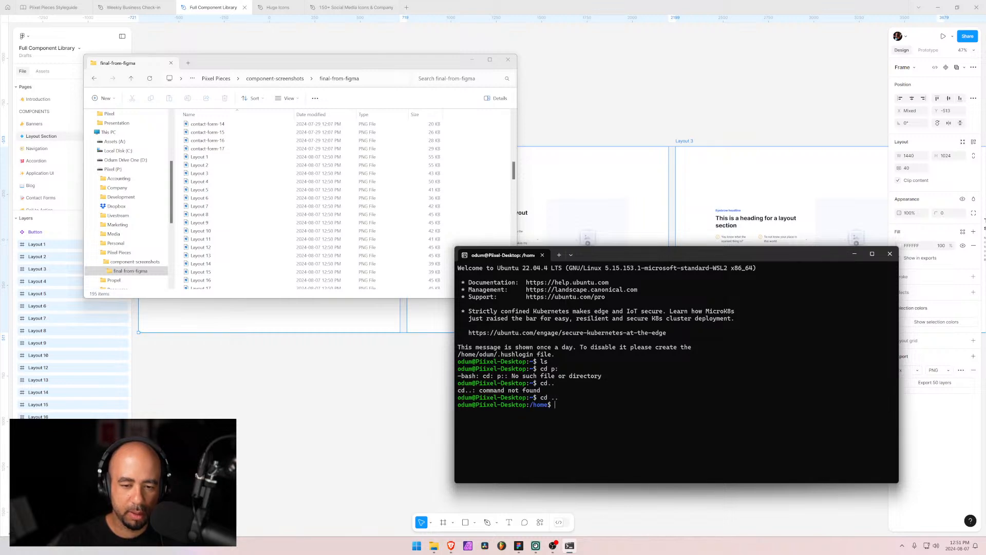
type("ls")
key("Return")
type("cd ..")
key("Return")
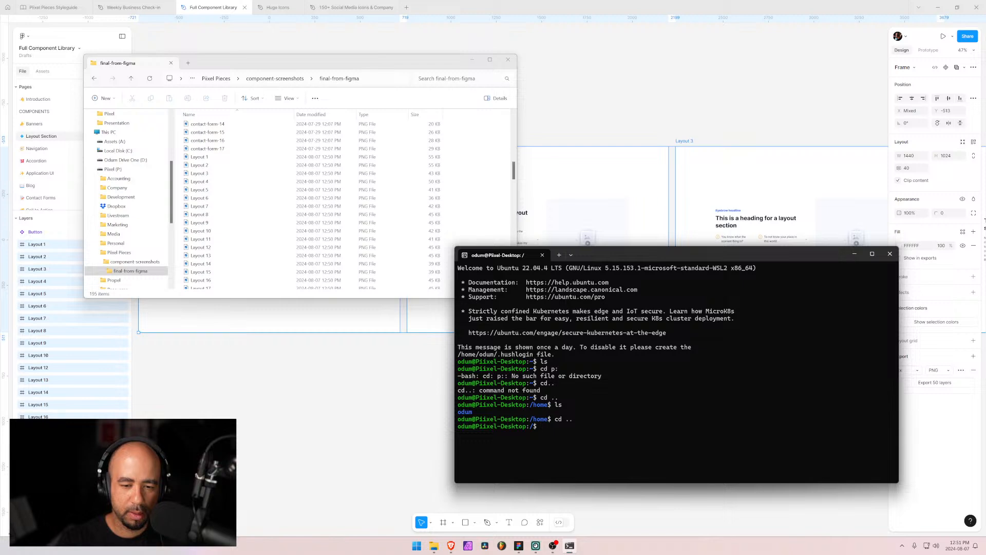
type("ls")
key("Return")
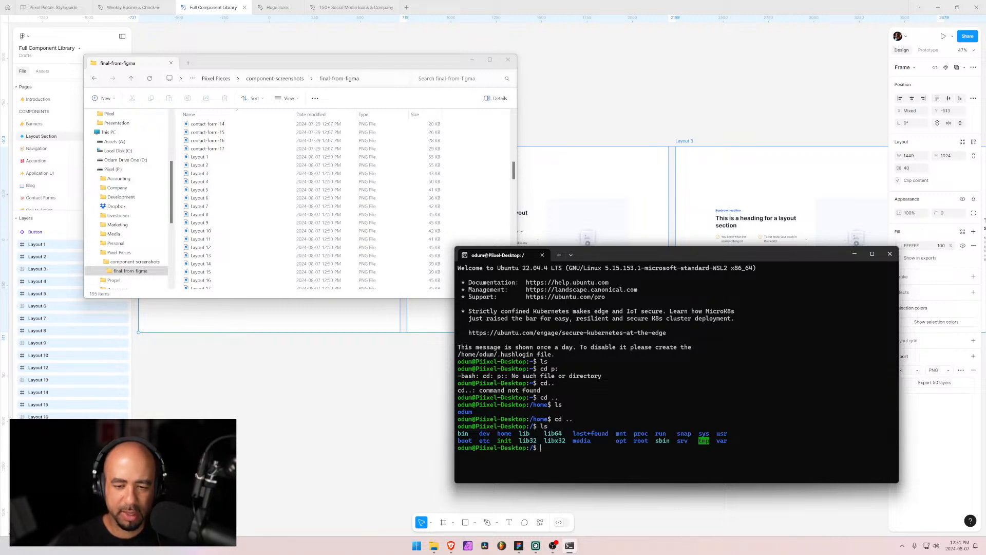
Change the terminal directory to /mnt/p/ and list the drive's contents with ls
type("cd ..")
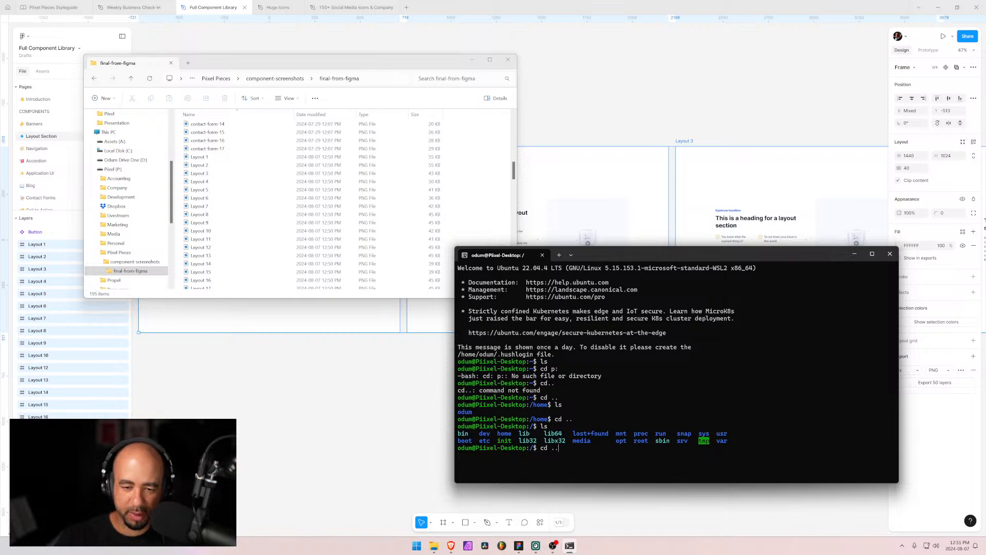
key("BackSpace")
key("BackSpace")
type("/mnt/p/Development/ghost")
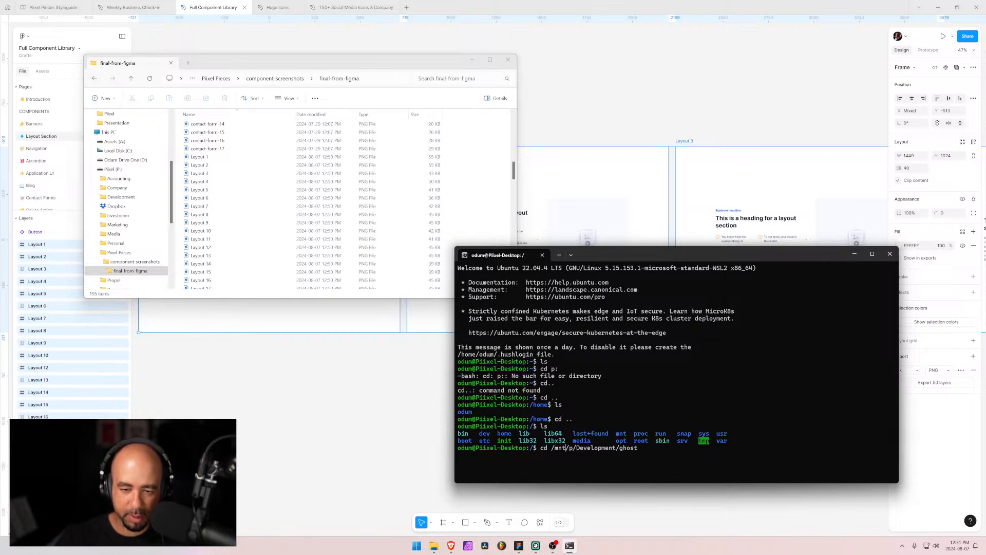
type("C")
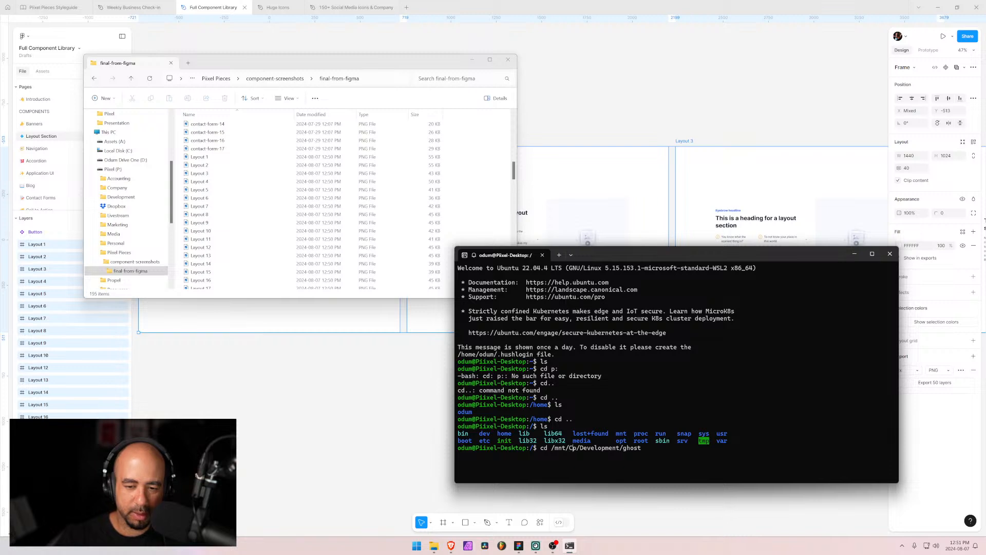
key("BackSpace")
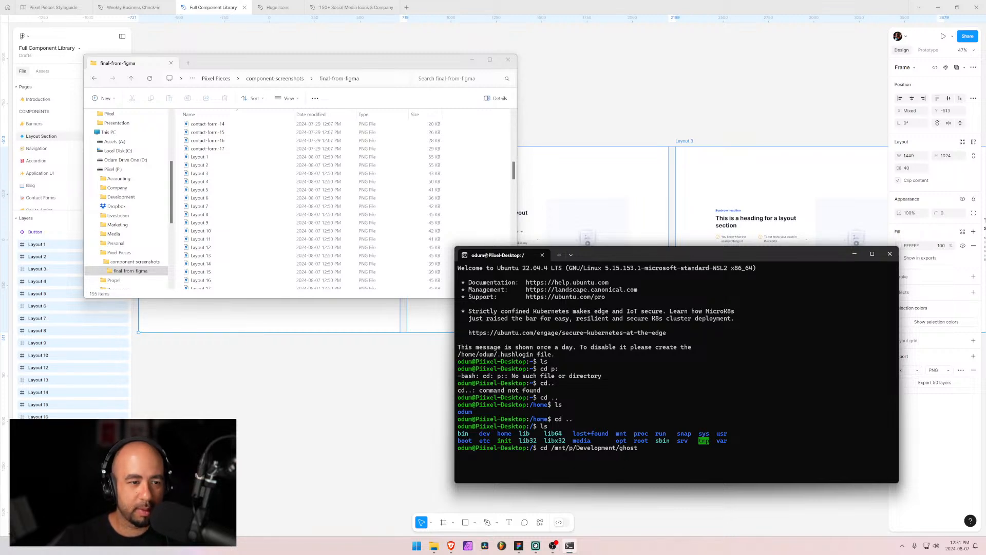
key("alt+Tab")
key("alt+d")
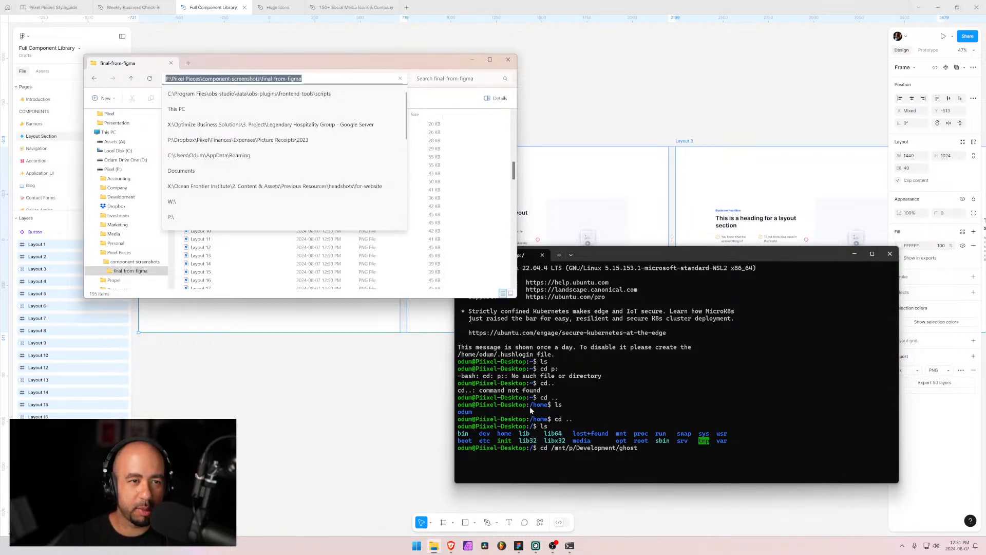
left_click(651, 451)
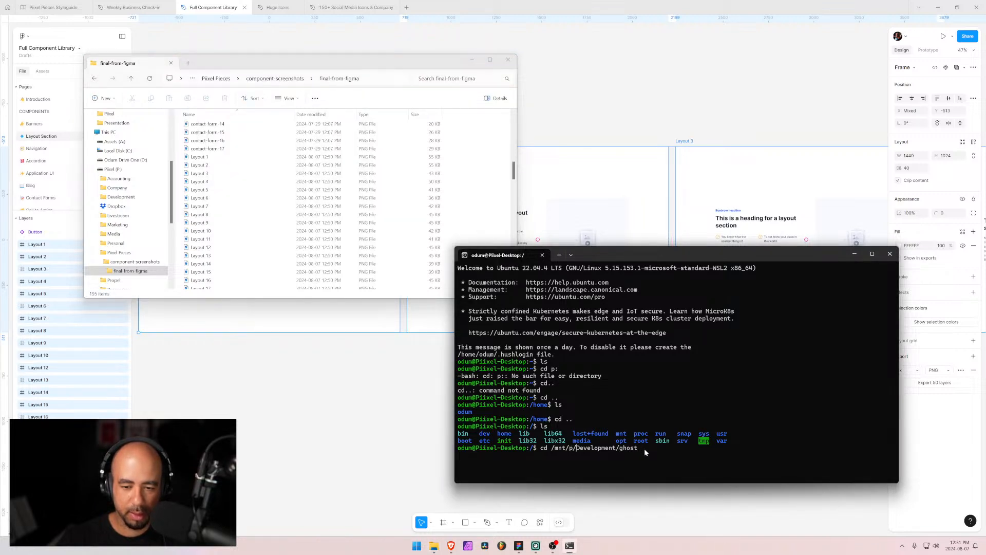
type("C")
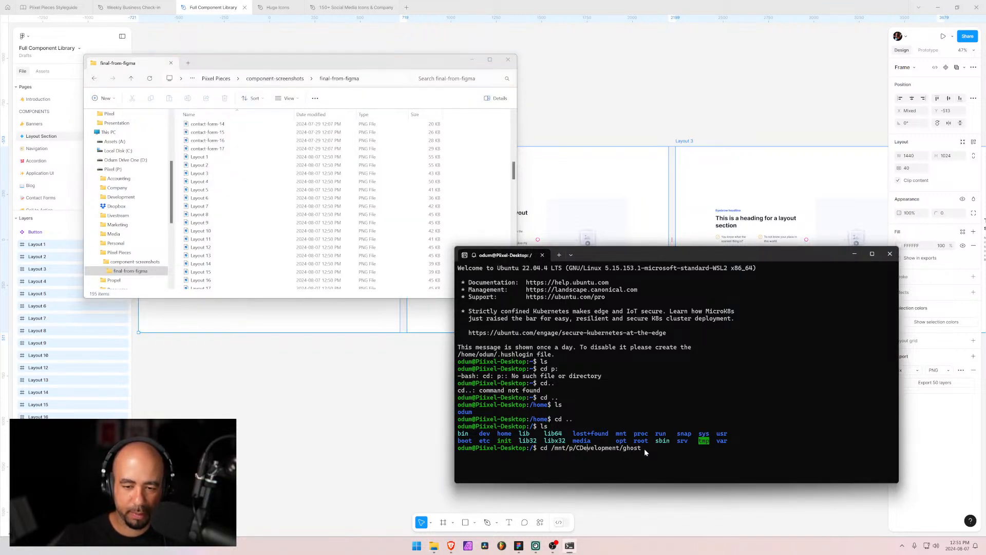
key("Delete")
key("Delete")
key("Delete")
key("Delete")
key("Delete")
key("Delete")
key("Delete")
key("Delete")
key("Delete")
key("Delete")
key("Delete")
key("Delete")
key("Delete")
key("Delete")
key("Delete")
key("Delete")
key("Delete")
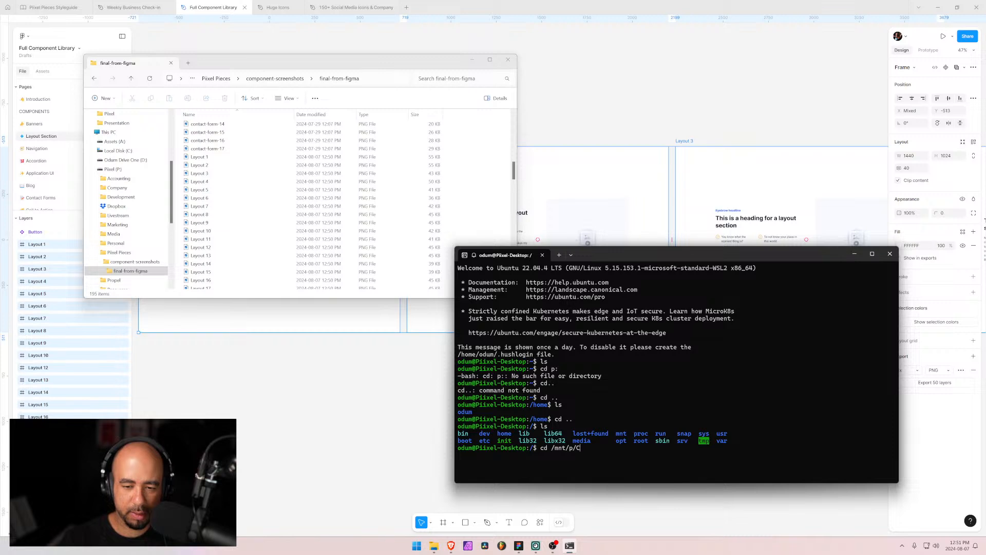
key("Return")
type("ls")
key("Return")
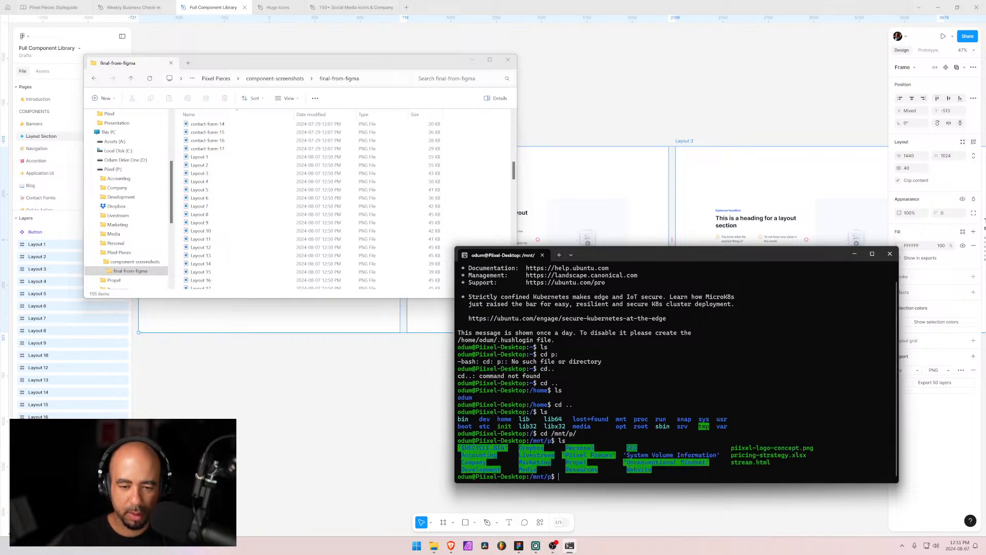
Change the terminal directory to the Piixel Pieces folder on the P drive
type("cd")
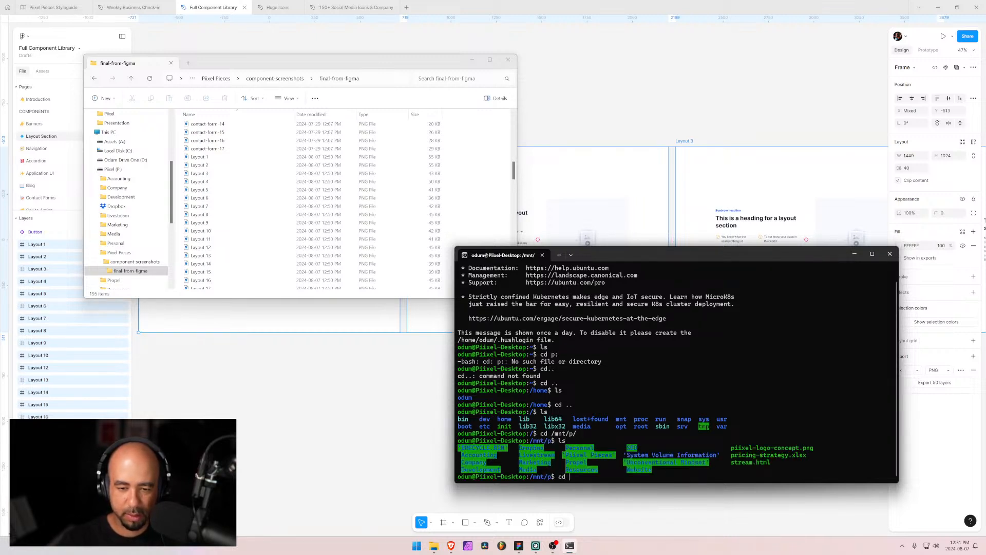
type(" Pi")
key("Tab")
key("Return")
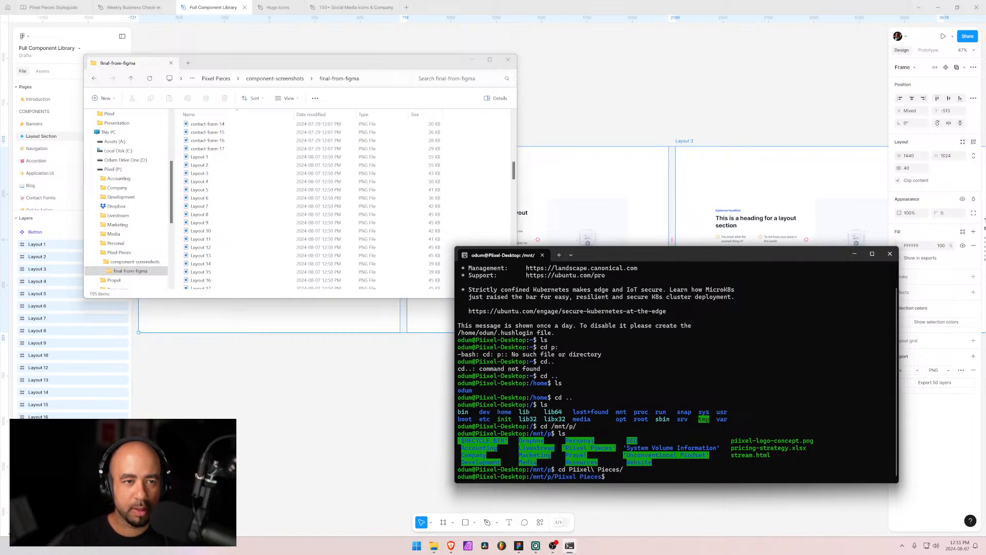
Change the terminal directory to component-screenshots/final-from-figma/ and list its files with ls to review the exported PNG names
type("cd co")
key("Tab")
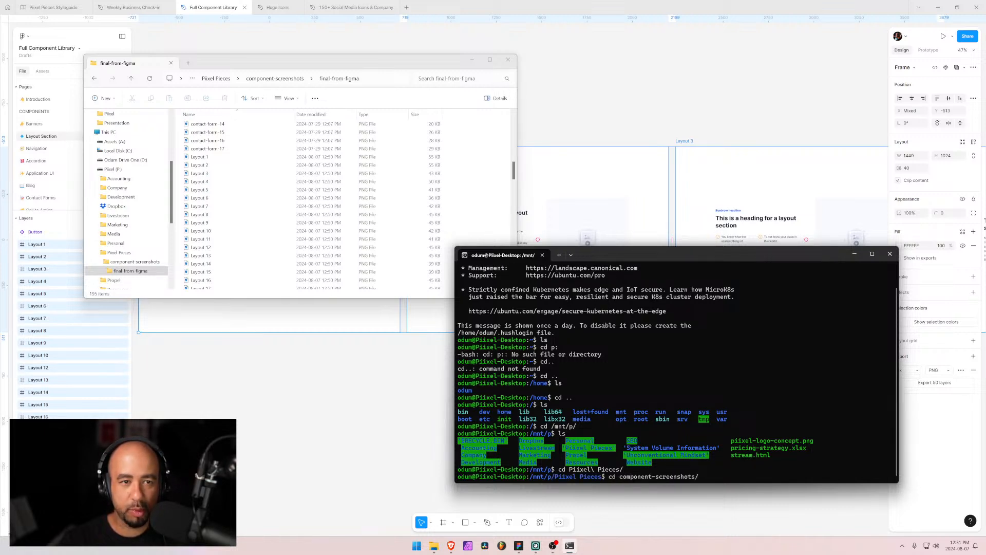
type("fin")
key("Tab")
key("Return")
type("ls")
key("Return")
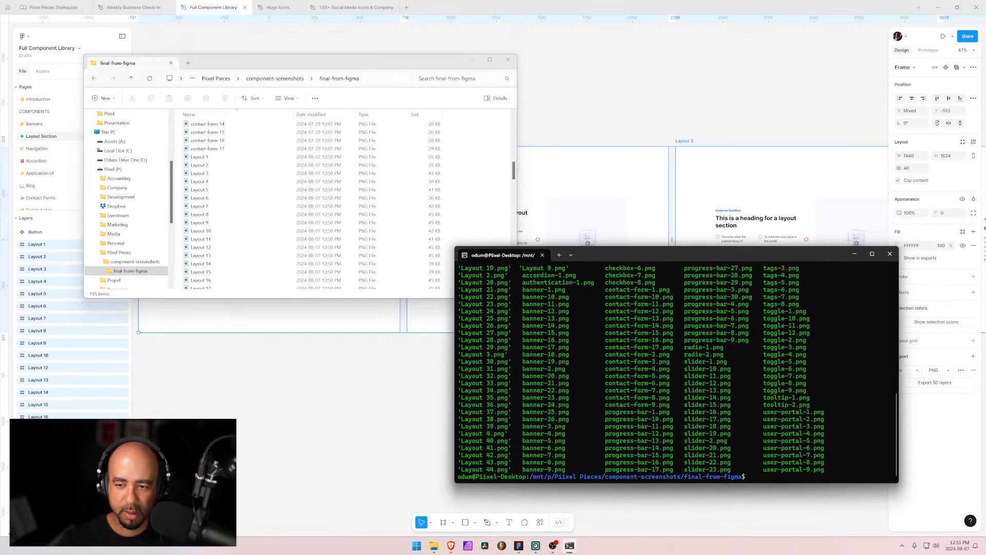
scroll(491, 335, "up", 6)
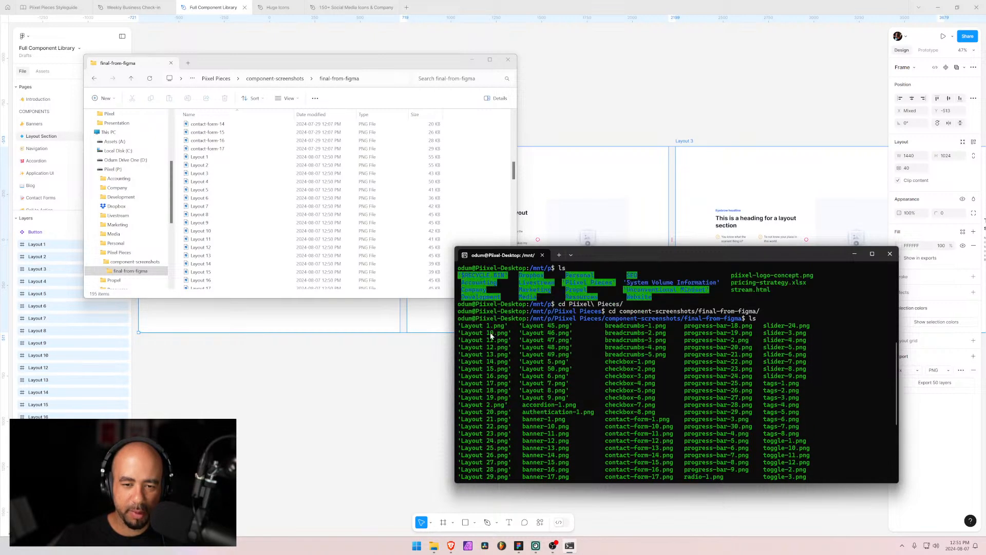
scroll(491, 335, "down", 6)
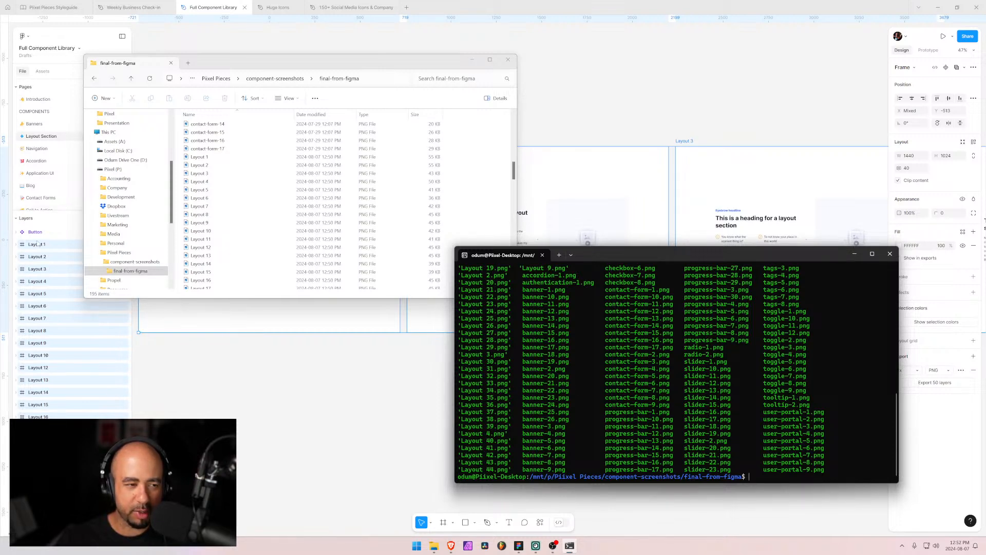
Arrange the Brave browser window beside the terminal and search the web for "linux command rename mulitiple files name"
left_click_drag(688, 254, 603, 186)
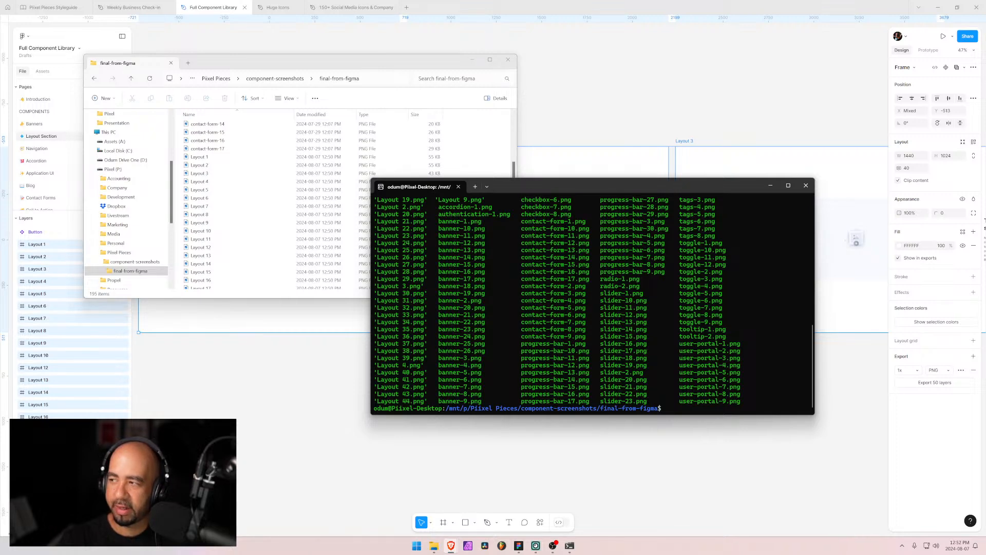
left_click_drag(985, 167, 191, 79)
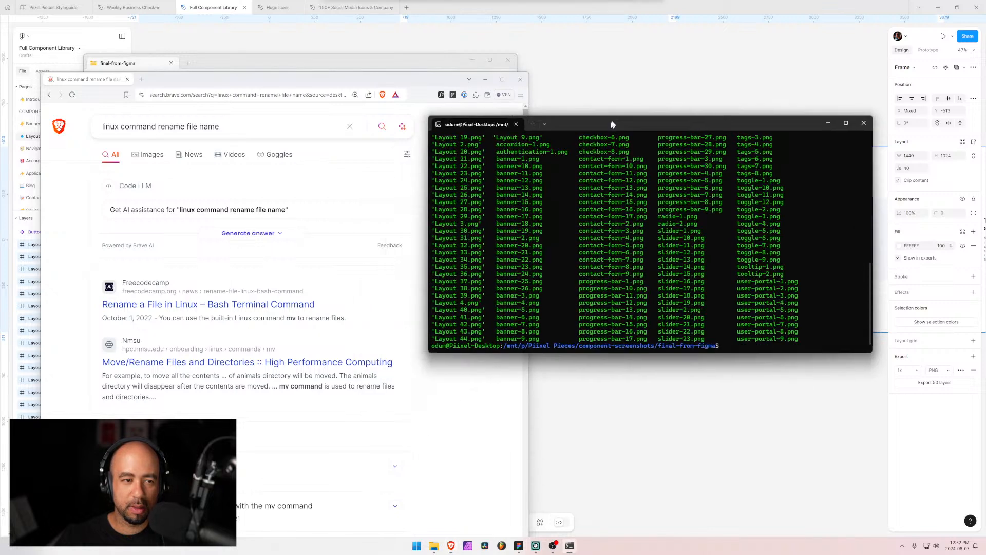
left_click(187, 127)
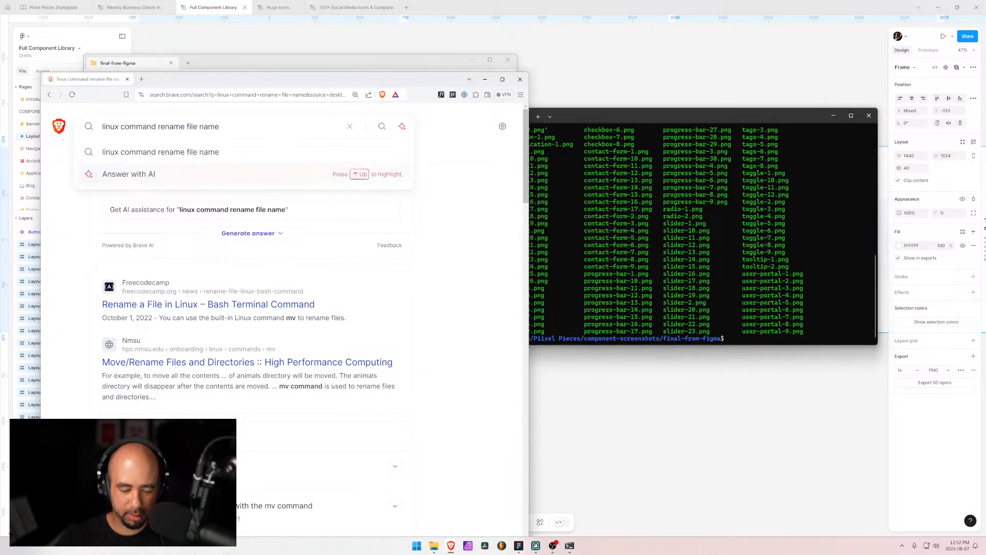
type("mulitiple ")
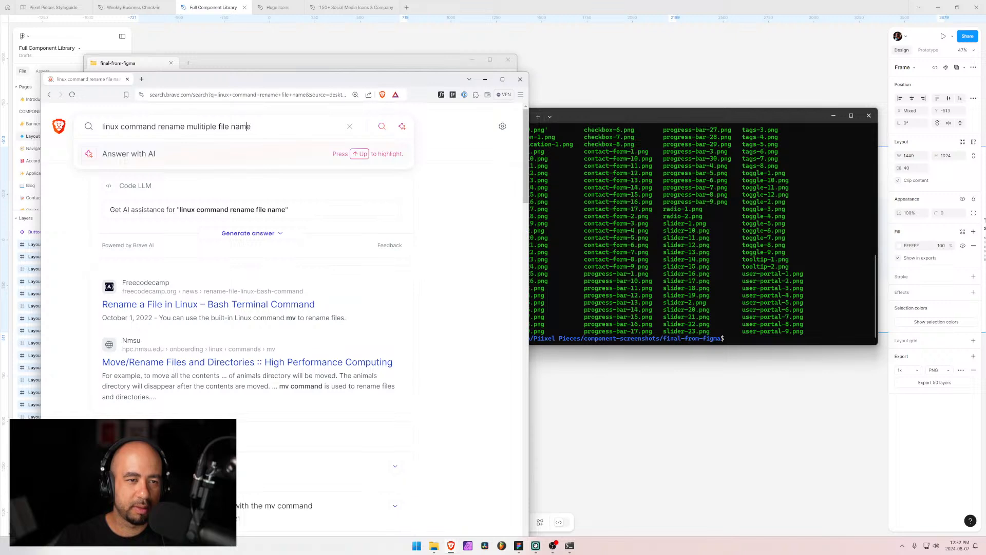
type("s")
key("Return")
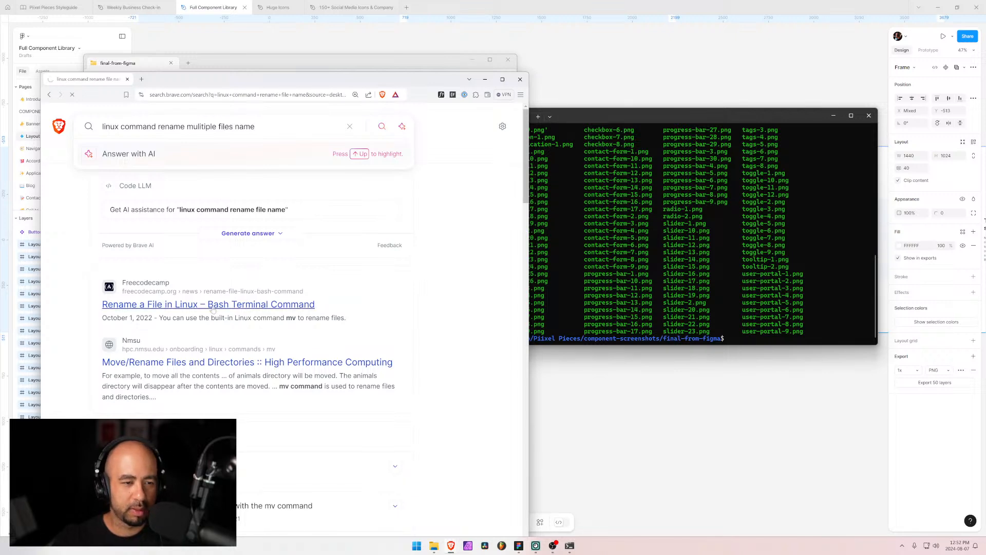
Open the phoenixNAP article on renaming files in Linux and read its mv examples, including the sections on renaming multiple files
left_click(205, 340)
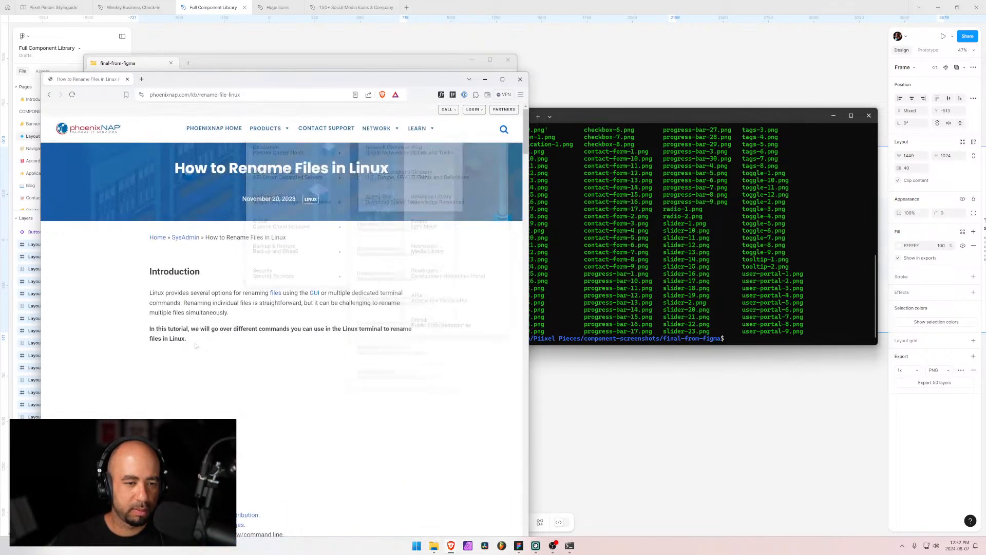
scroll(304, 331, "down", 9)
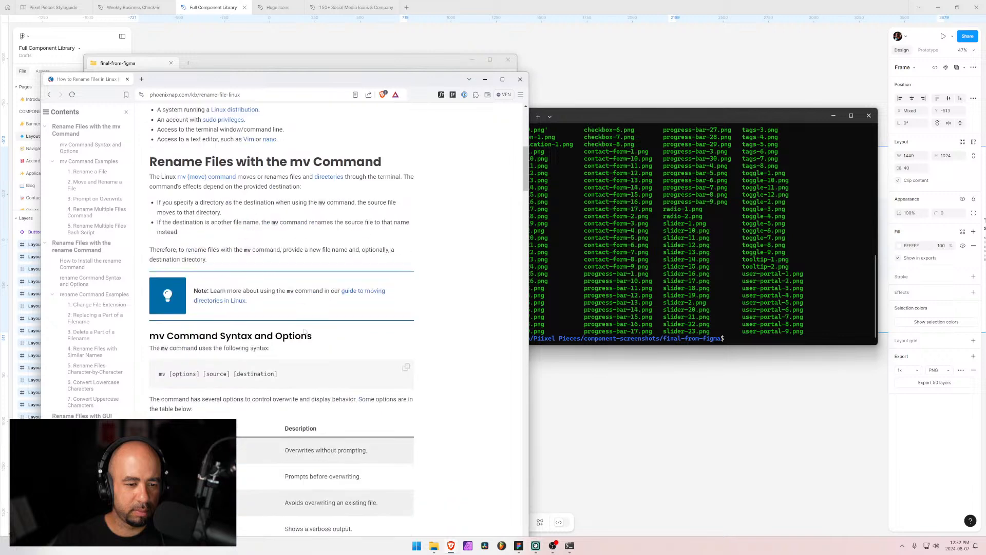
scroll(305, 331, "down", 5)
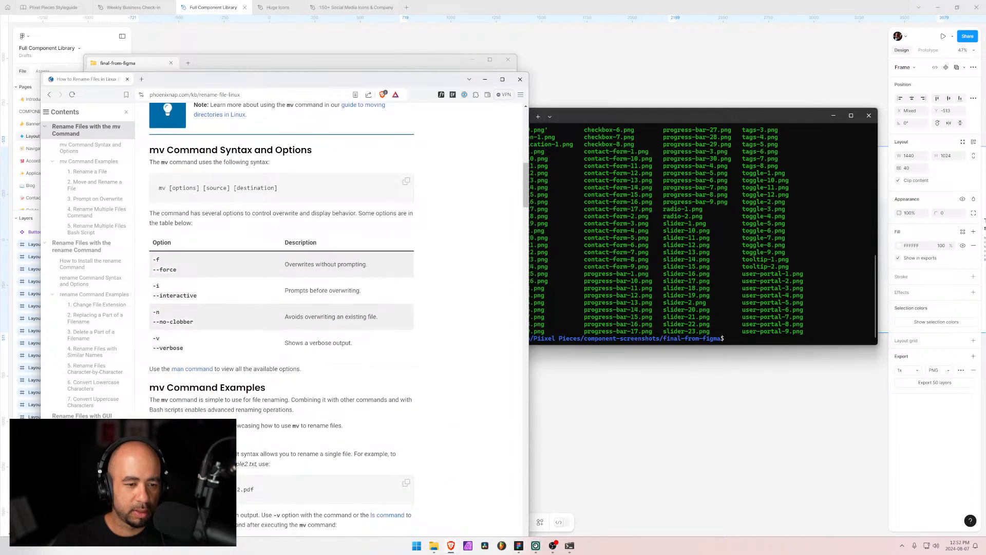
scroll(180, 304, "down", 5)
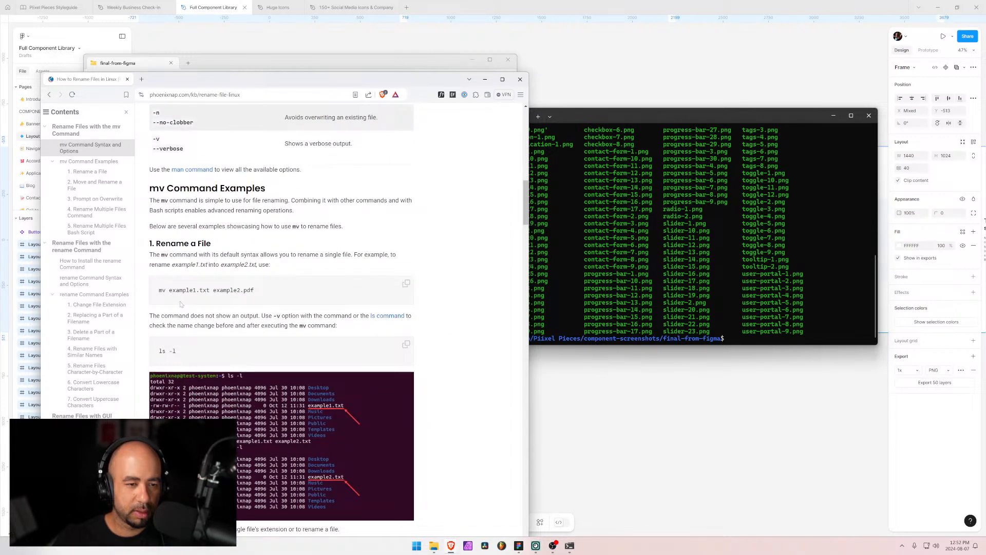
scroll(180, 304, "down", 4)
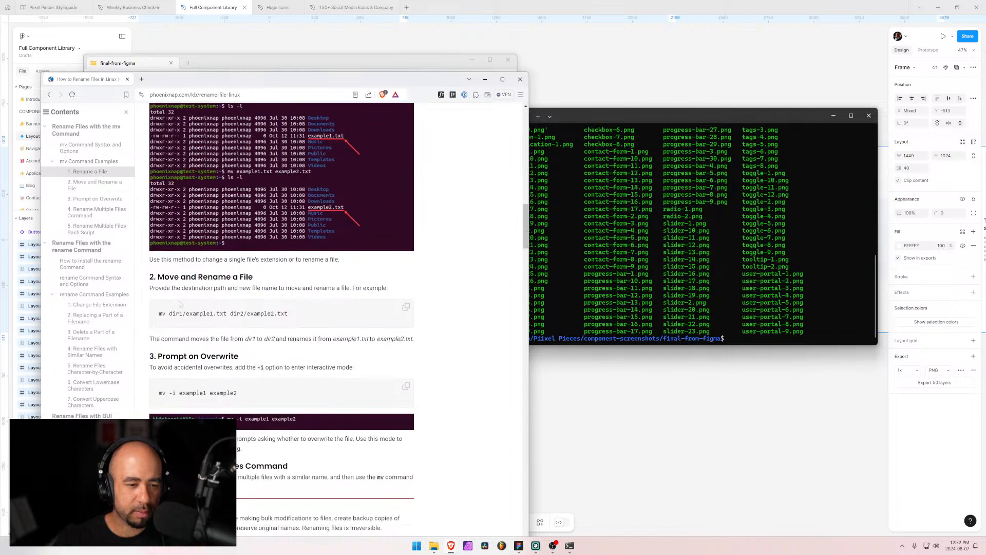
scroll(170, 330, "down", 7)
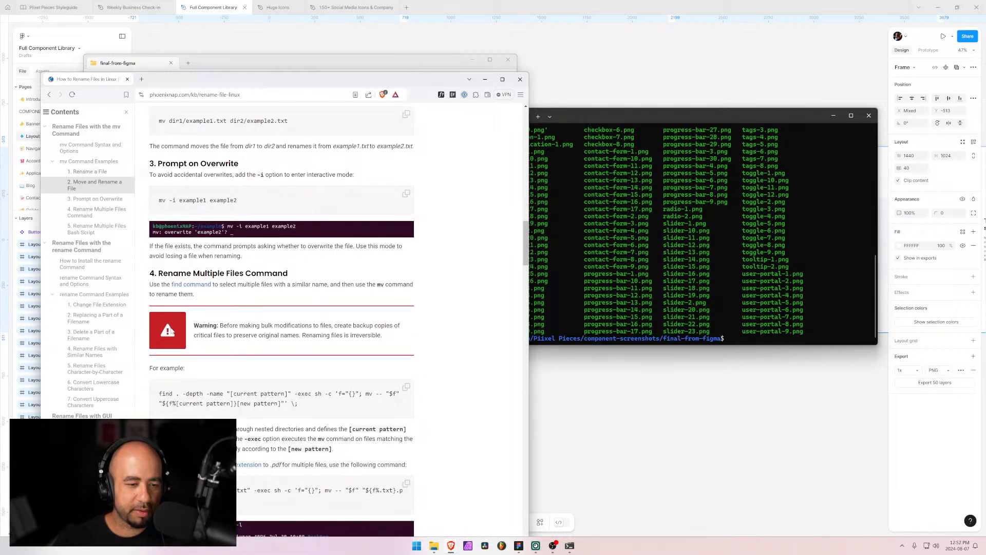
scroll(172, 330, "down", 6)
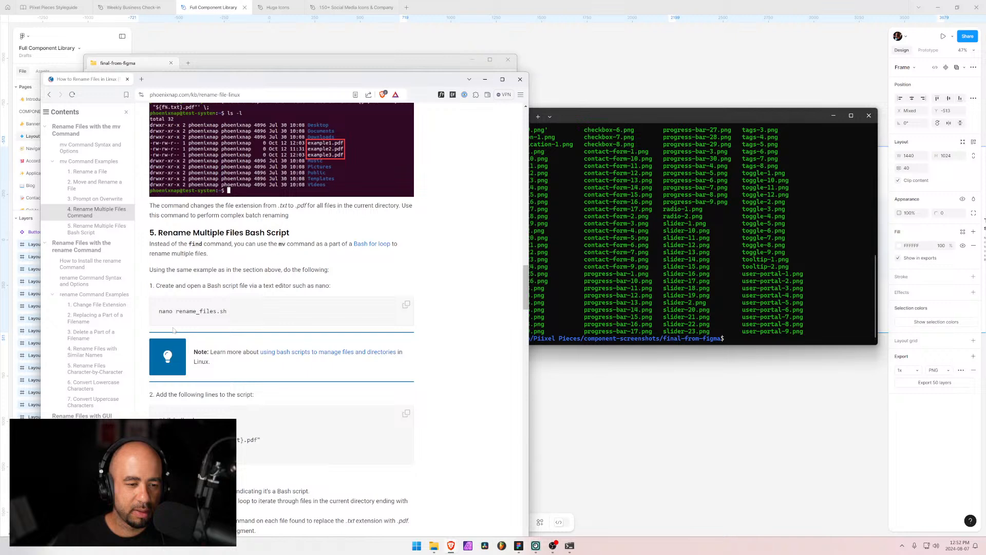
Read the article's section on renaming multiple files with a Bash script, including the for loop code and its line-by-line explanation
scroll(173, 330, "down", 4)
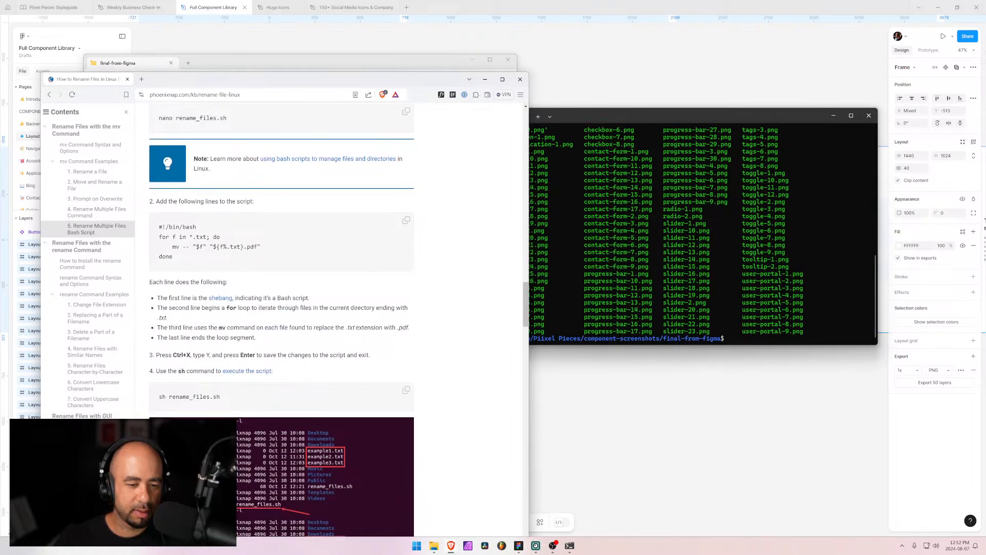
scroll(175, 330, "down", 2)
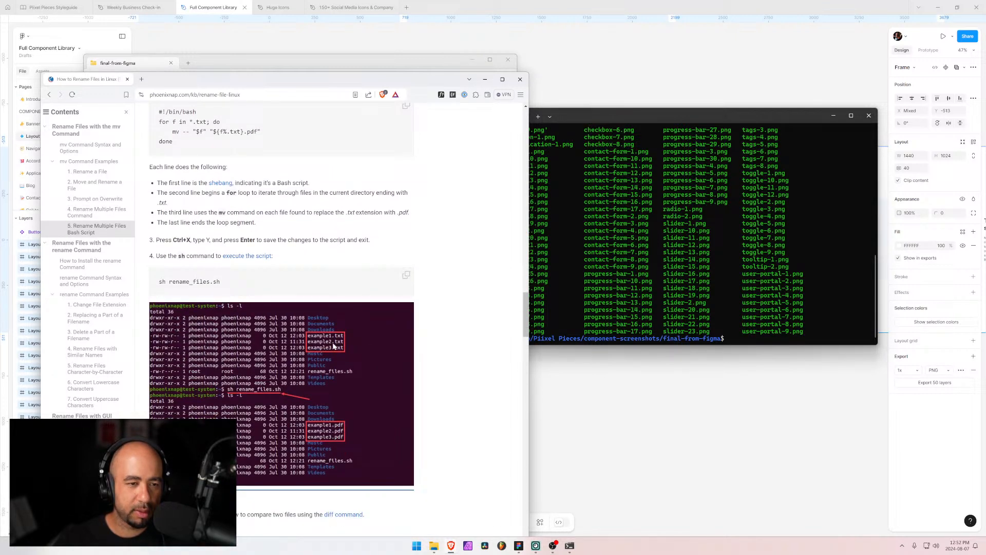
scroll(185, 272, "up", 2)
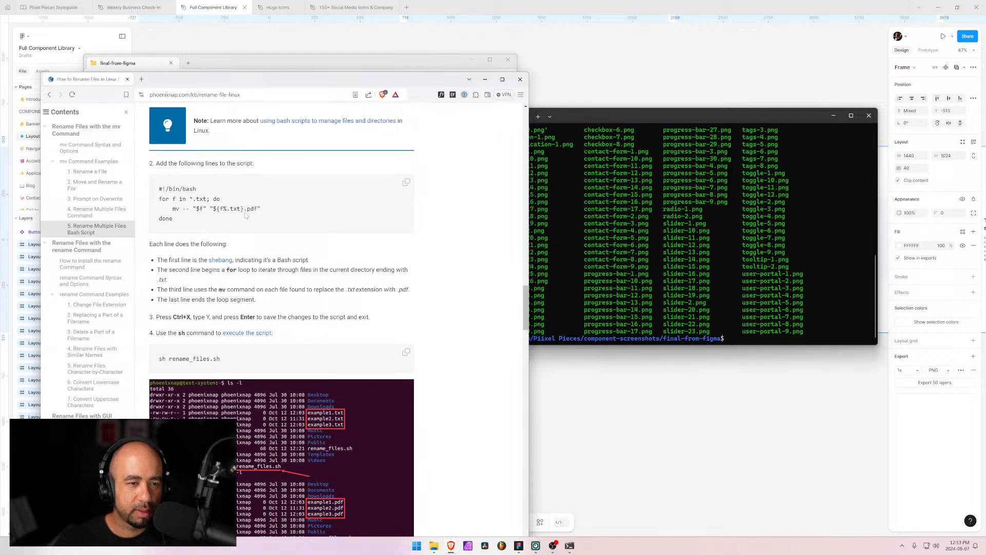
scroll(242, 221, "down", 6)
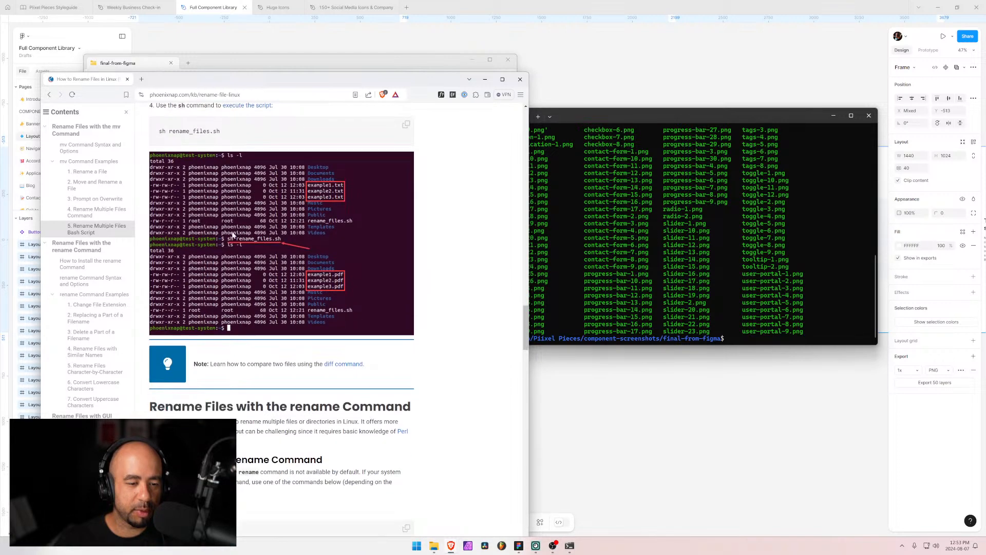
scroll(233, 235, "up", 6)
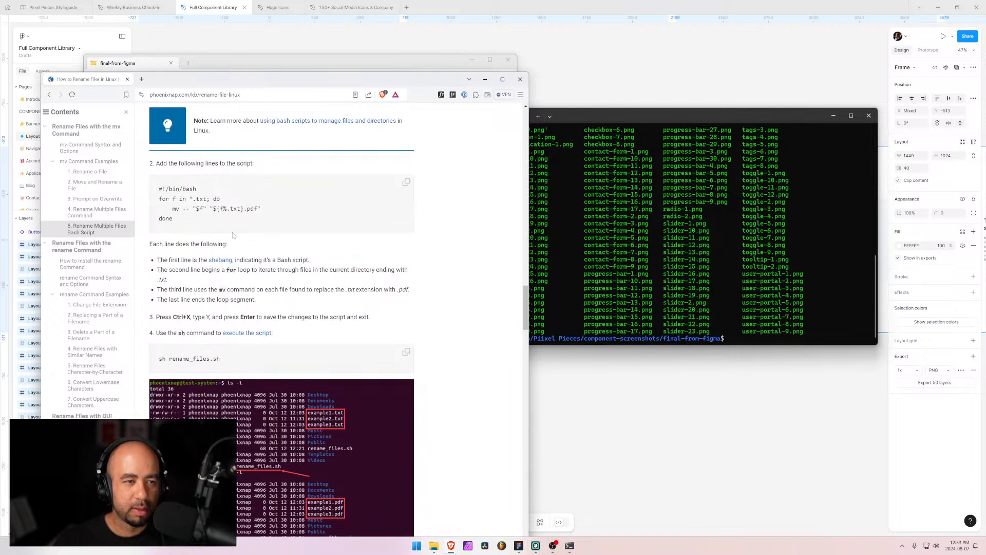
Open ChatGPT in a new browser tab and reposition the browser window so the message field is fully visible
left_click(145, 80)
type("git")
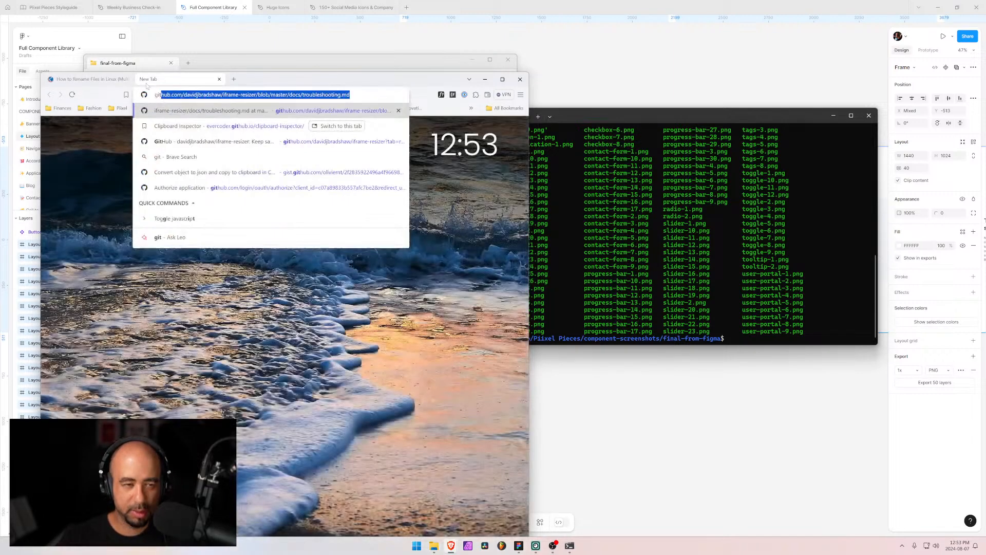
key("BackSpace")
key("BackSpace")
key("BackSpace")
type("chat")
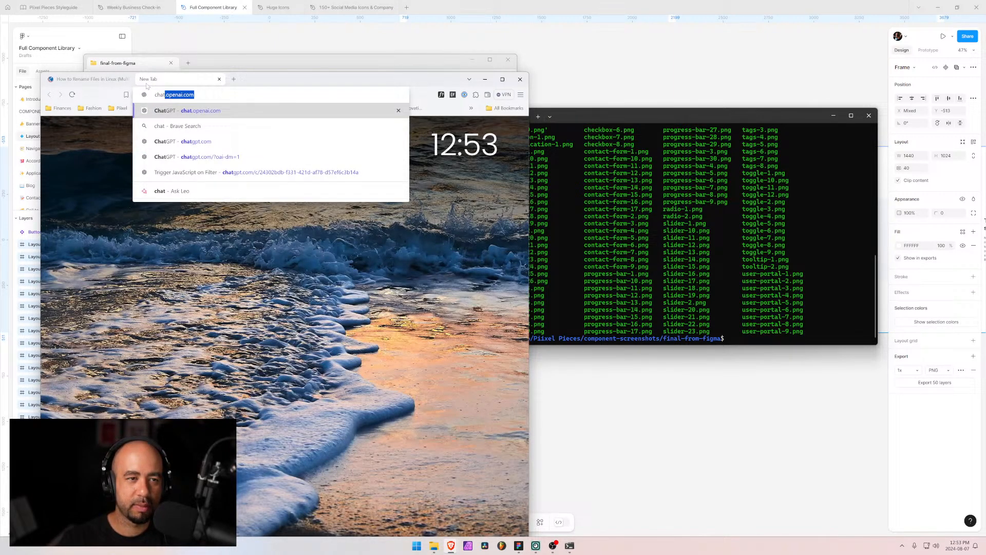
key("Return")
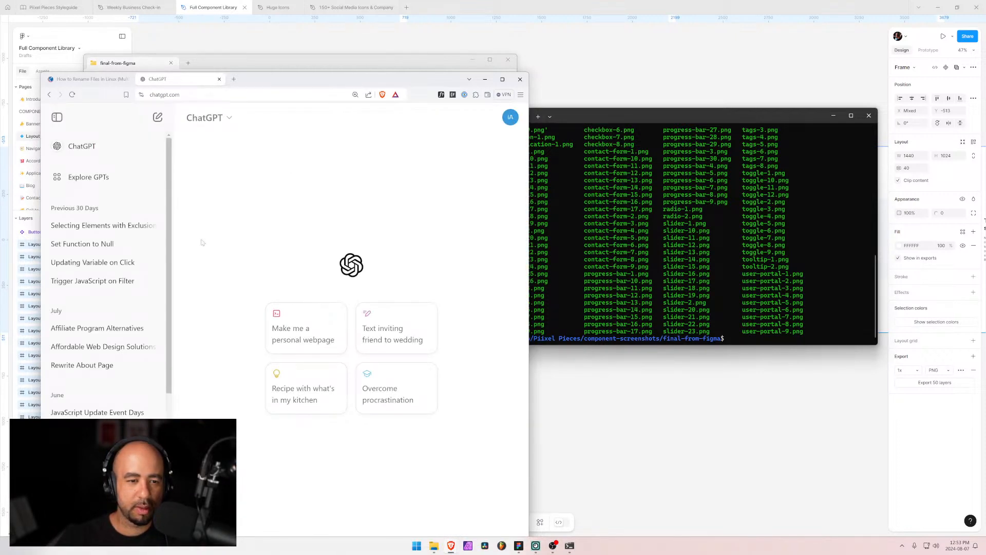
scroll(146, 316, "down", 4)
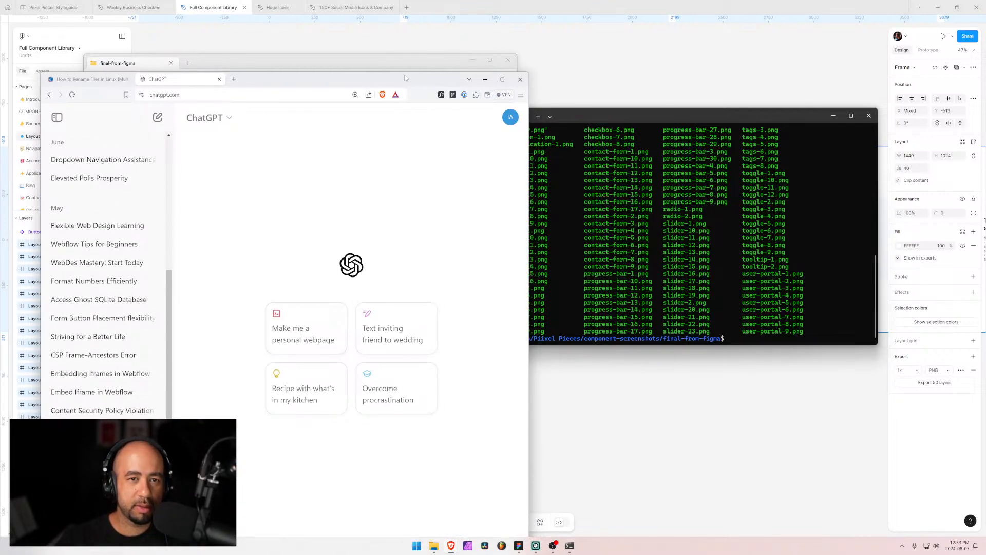
left_click_drag(404, 78, 467, 26)
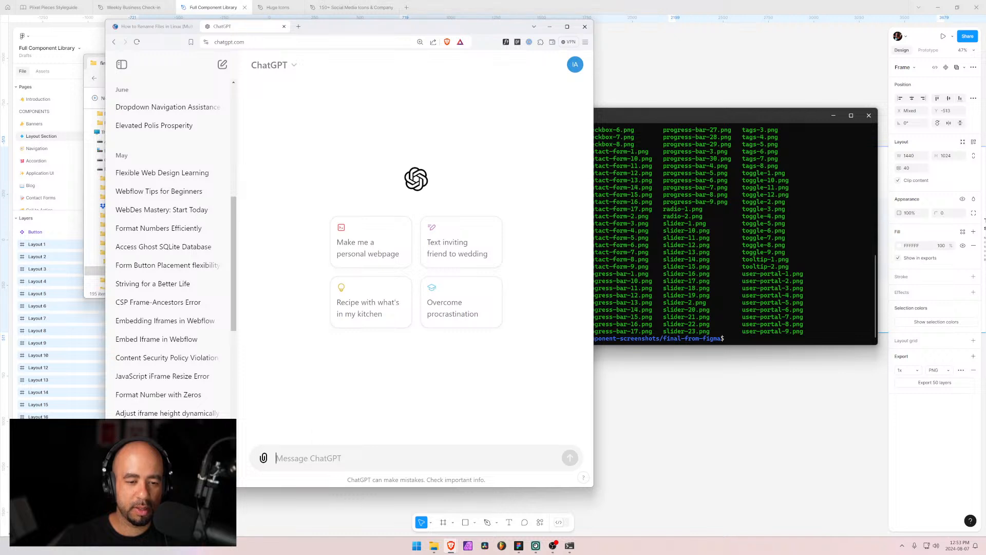
Ask ChatGPT which Linux command renames all .png files called "Layout 1", "Layout 2", etc. in a directory to layout-1, layout-2, etc
type("I have ")
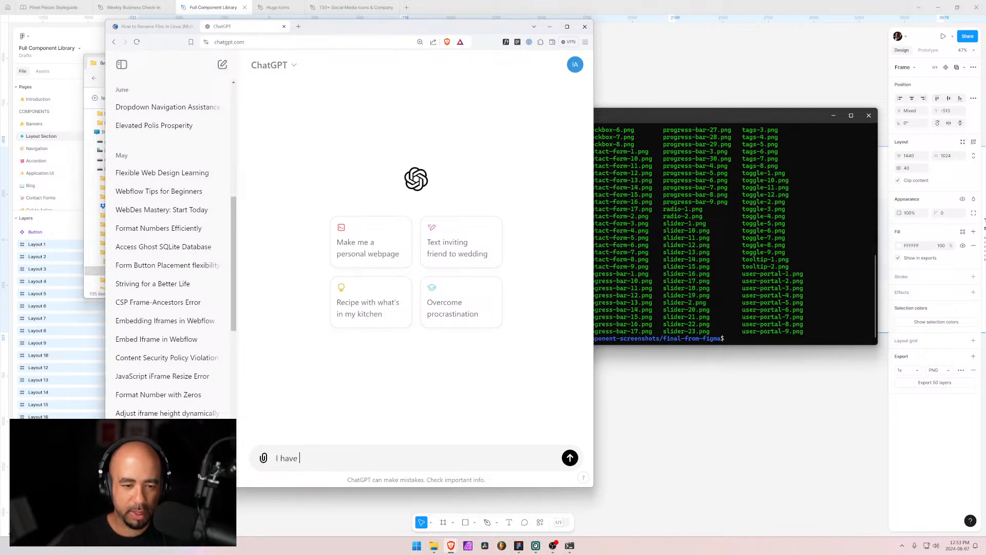
type("many files ")
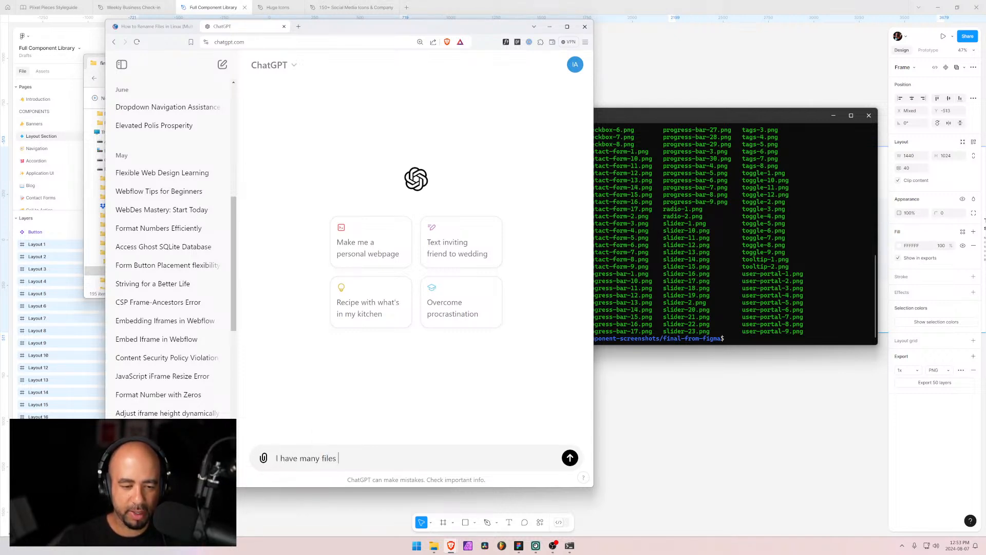
type("in a dire")
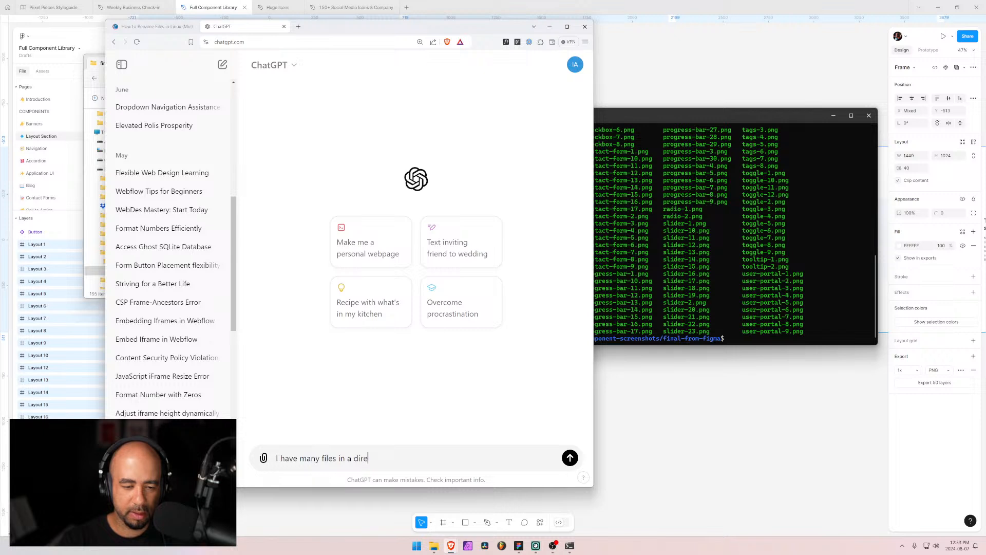
type("ctory call")
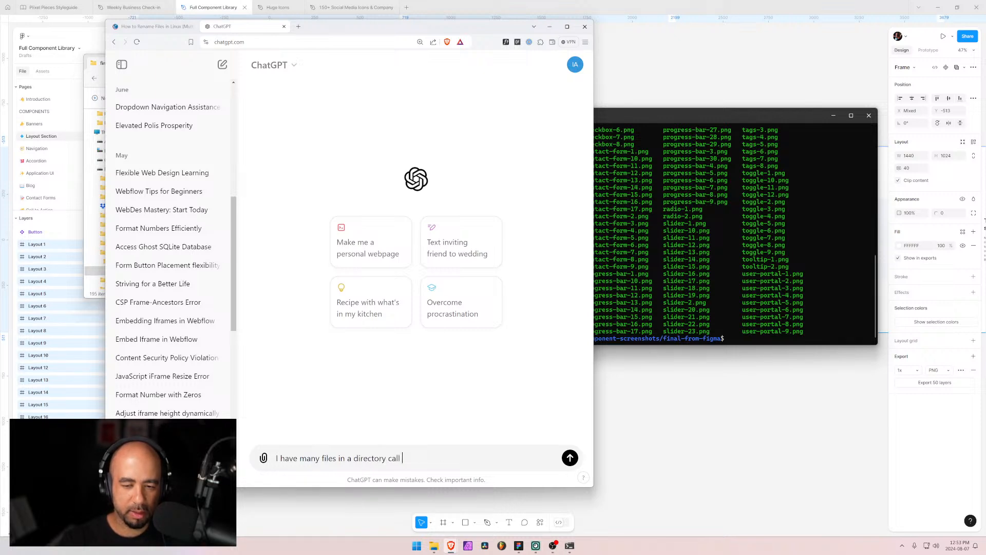
type("ed Layout")
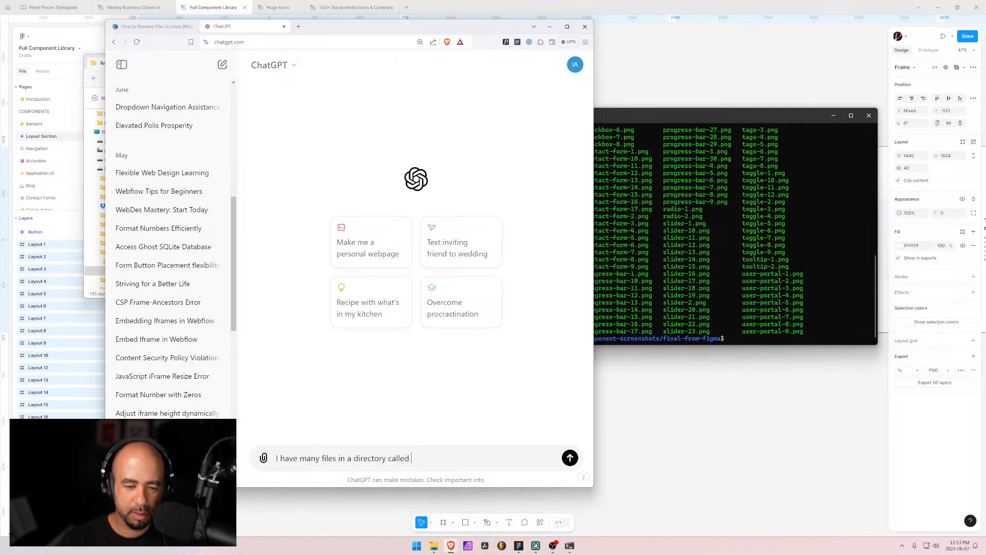
type("Layout 1\", \"Layout 2\", etc. and")
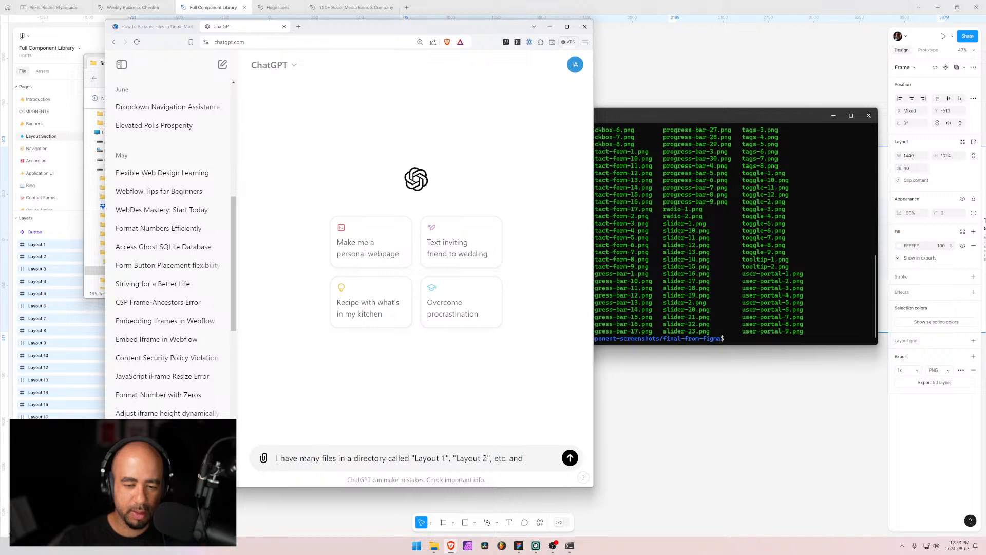
type("I want to rename")
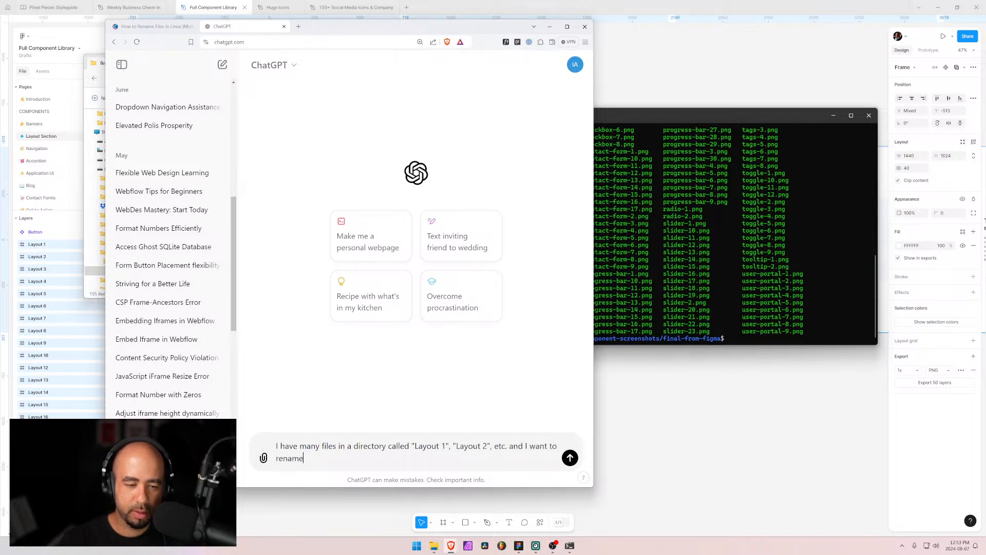
type(" them all to layout-0")
key("BackSpace")
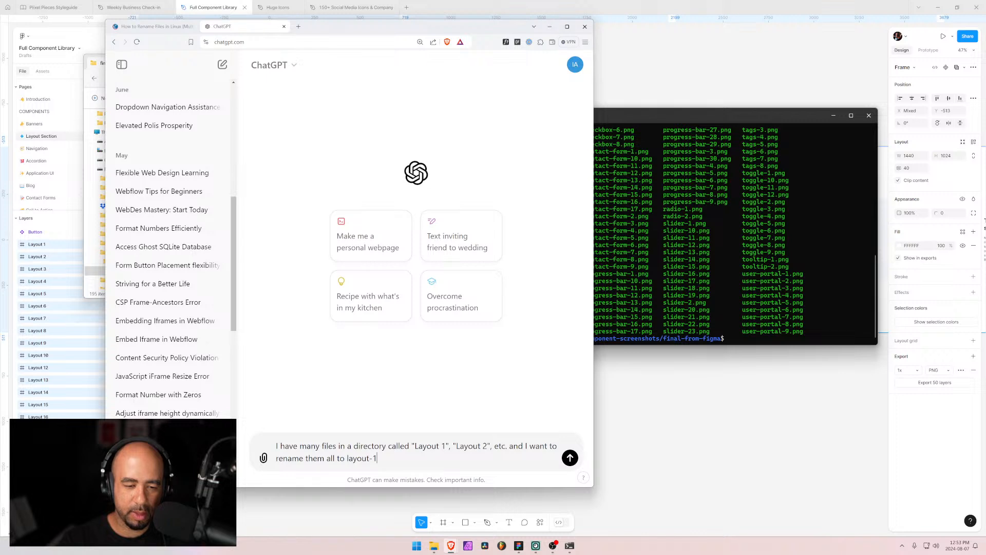
type("1, layout-2, etc. in linu")
key("BackSpace")
type("inu")
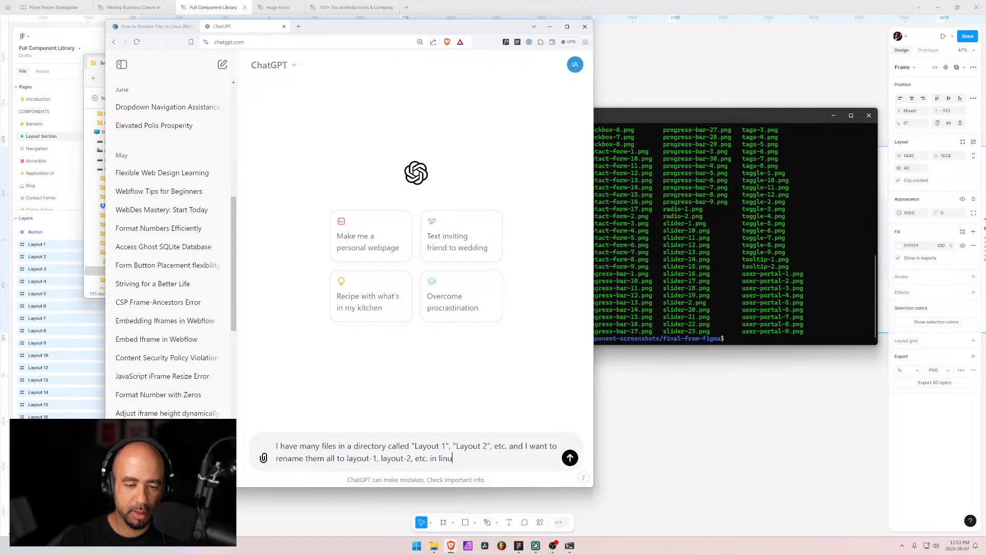
type("s")
key("BackSpace")
type("x. What comman")
key("BackSpace")
key("BackSpace")
key("BackSpace")
type("ommand can")
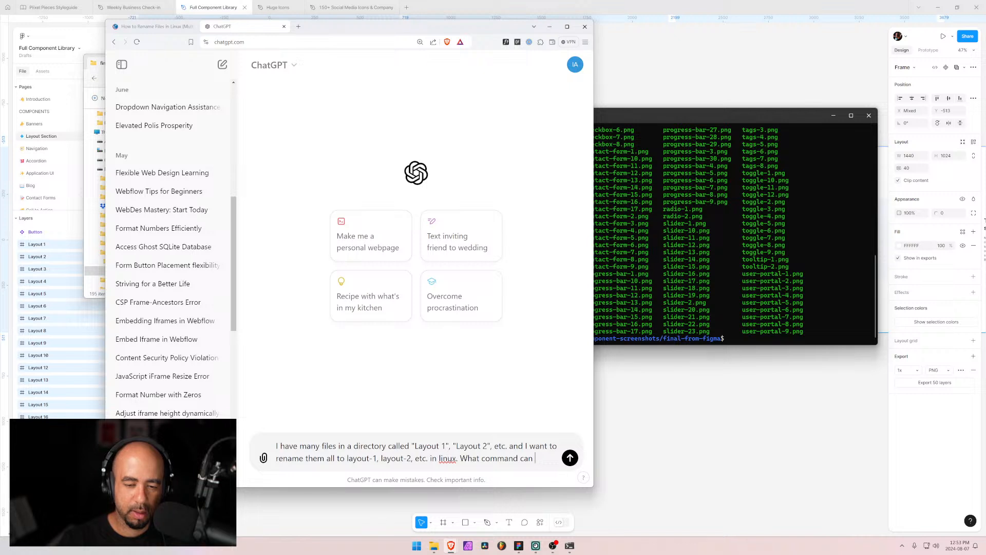
type(" I run to rename a")
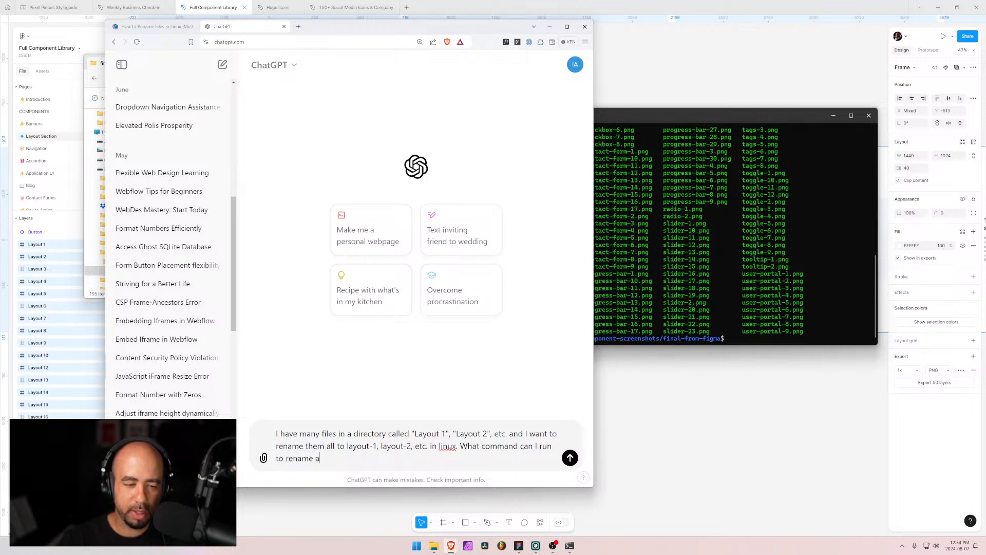
type("ll these files? They are .")
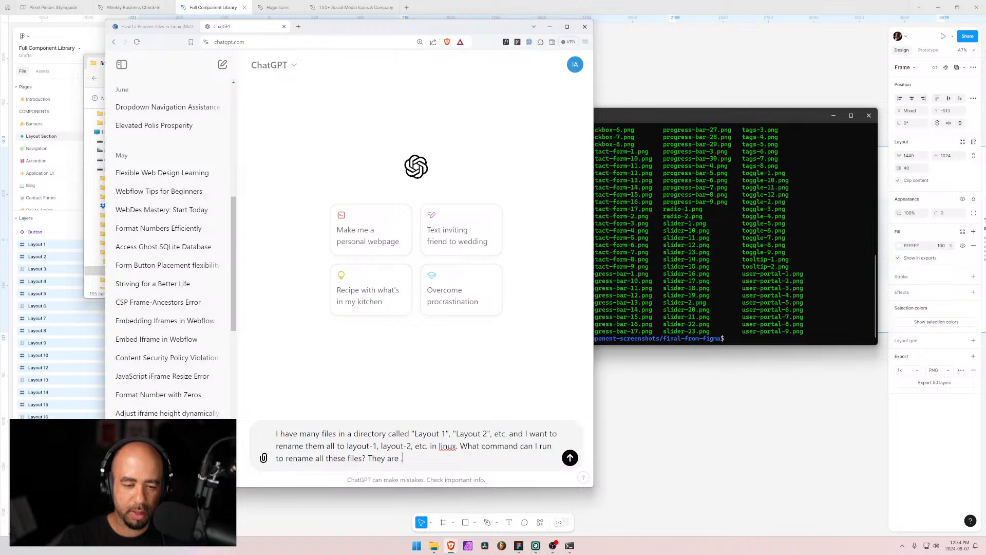
type("png fil")
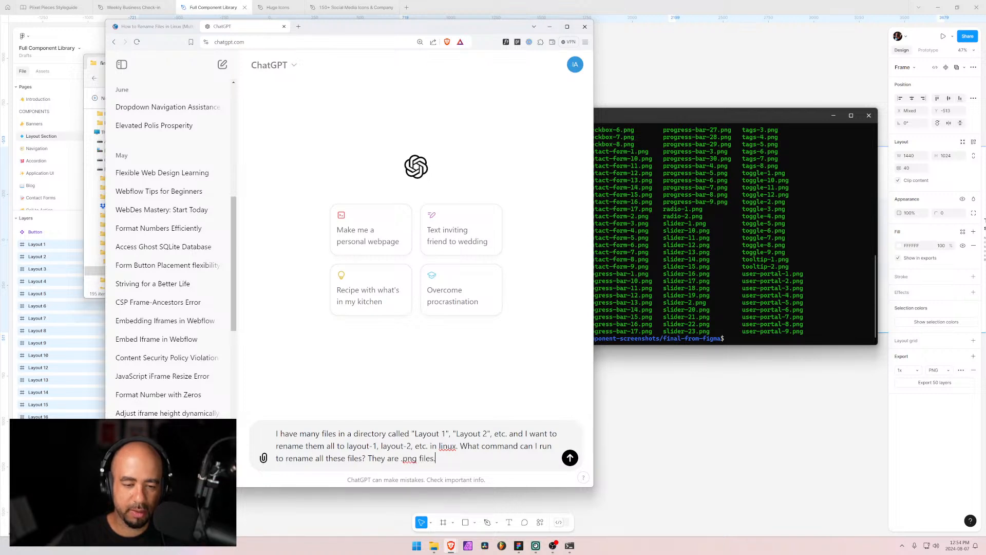
type("es.")
key("Return")
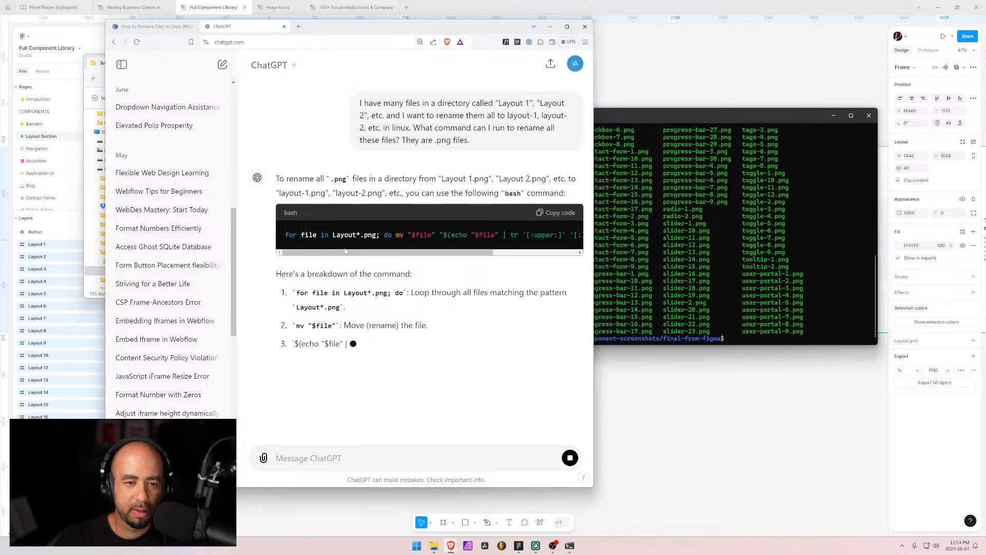
Review ChatGPT's bash for loop over Layout*.png, copy it, and run it in the terminal's final-from-figma directory
left_click_drag(345, 251, 401, 253)
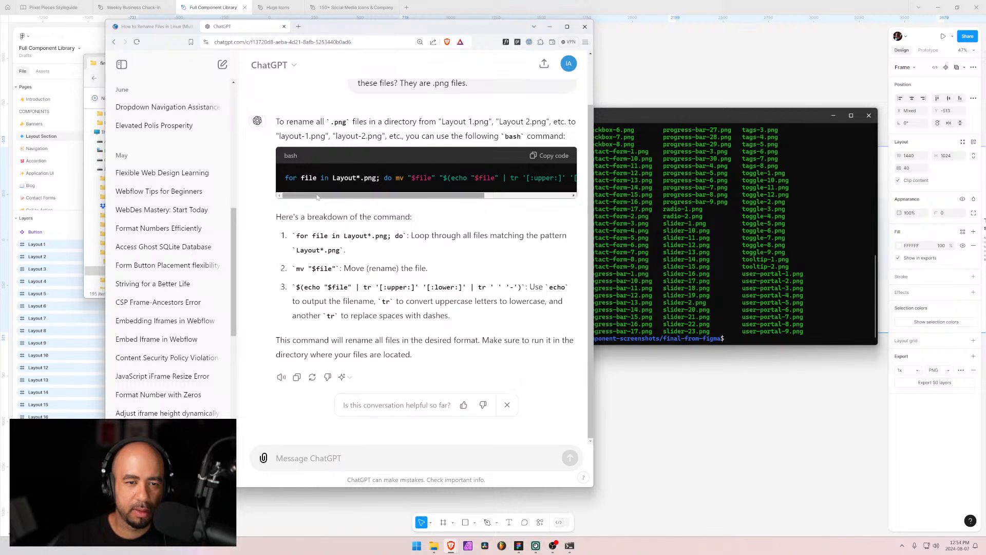
left_click_drag(317, 197, 514, 206)
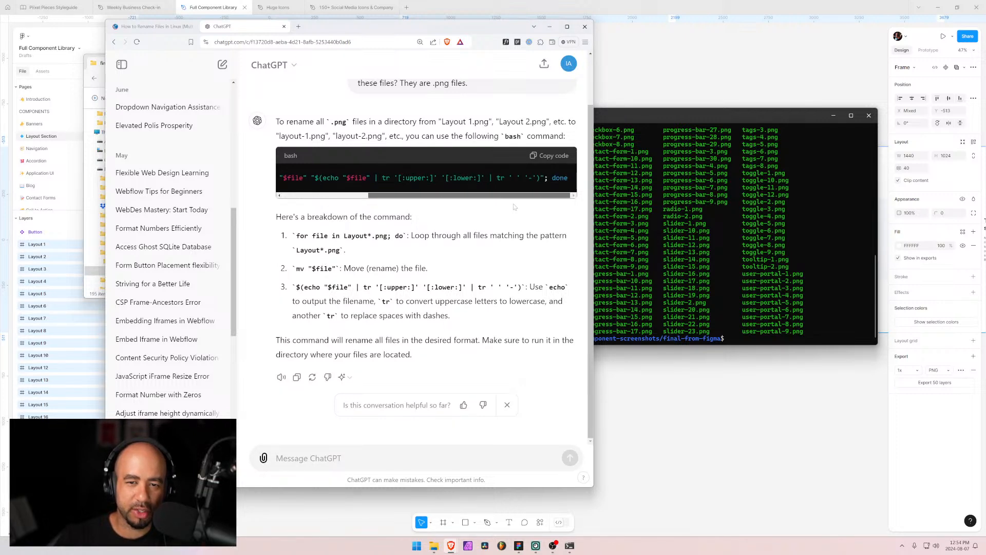
left_click_drag(432, 196, 336, 193)
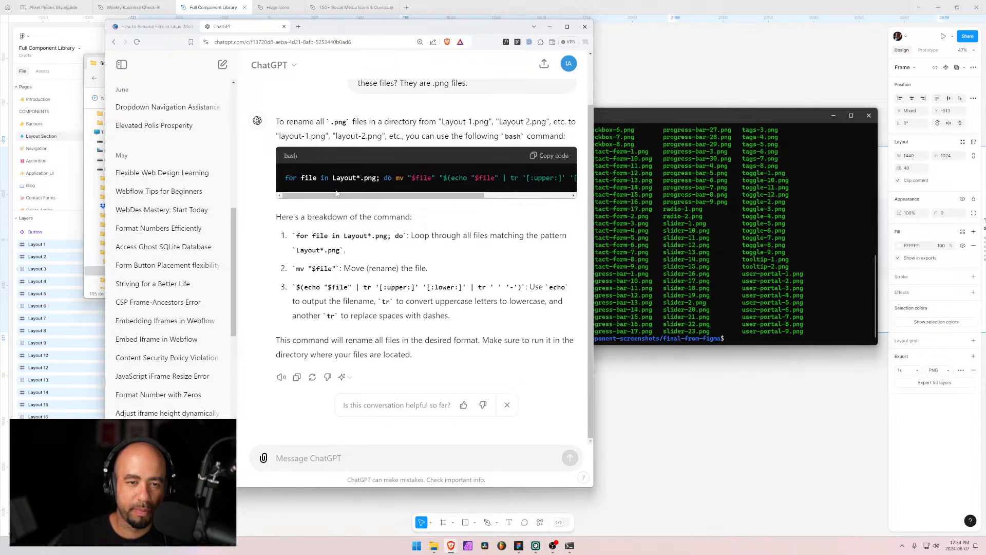
left_click_drag(353, 178, 475, 200)
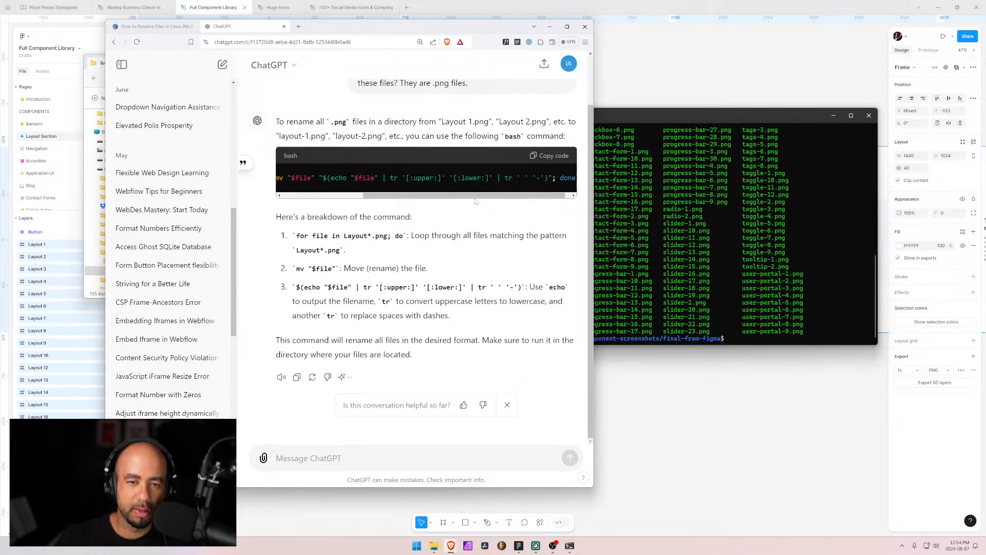
left_click(563, 158)
left_click(732, 342)
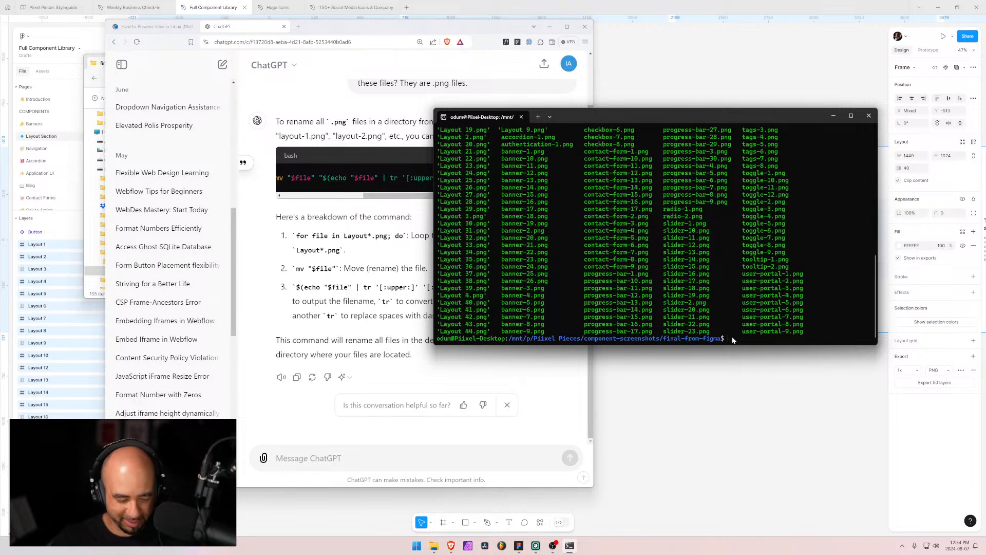
key("ctrl+v")
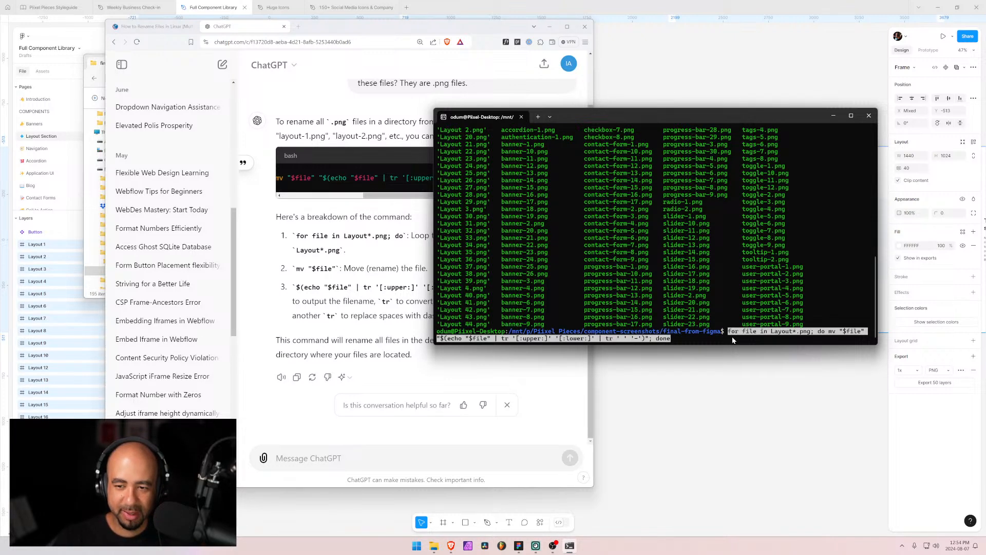
key("Return")
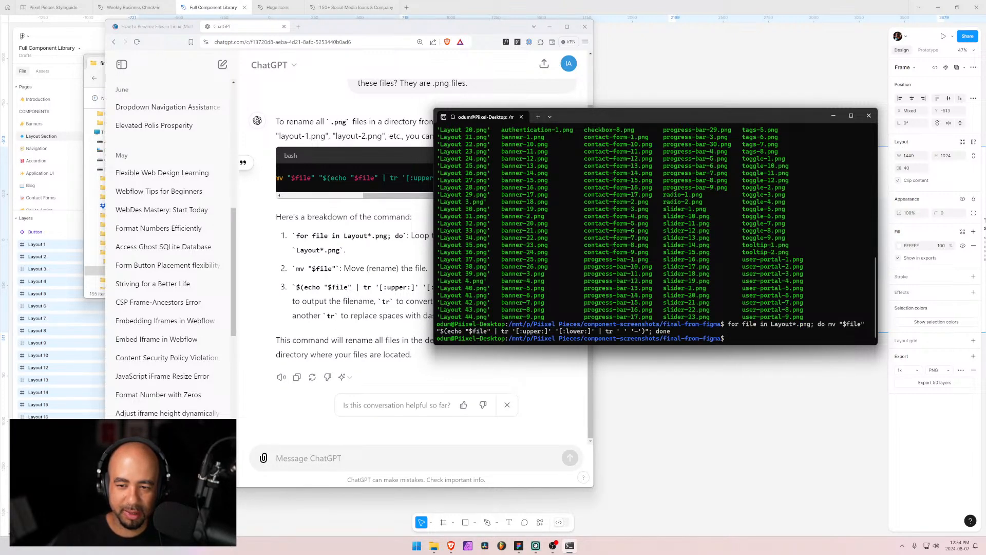
List the final-from-figma directory with ls and check the names of the layout PNG files
key("Up")
key("Down")
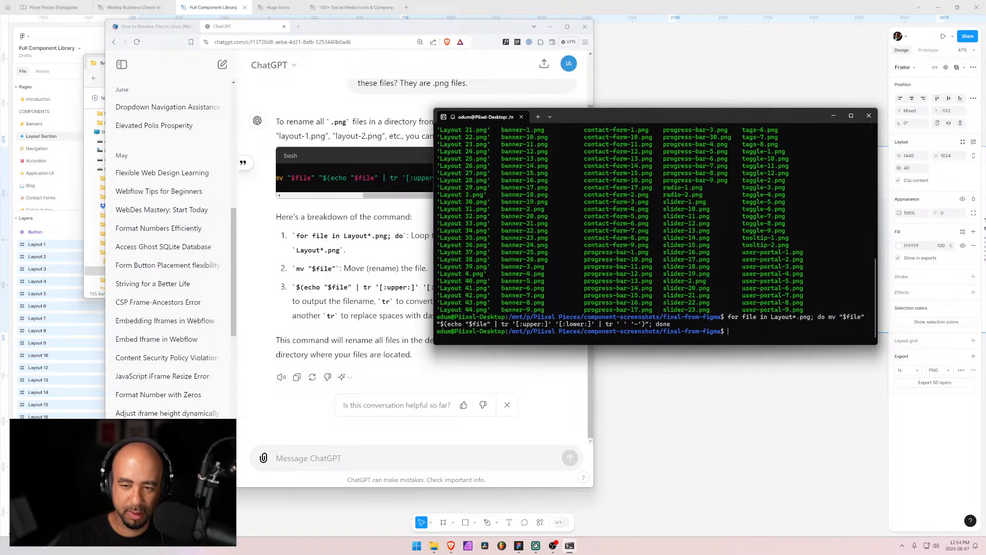
type("ls")
key("Return")
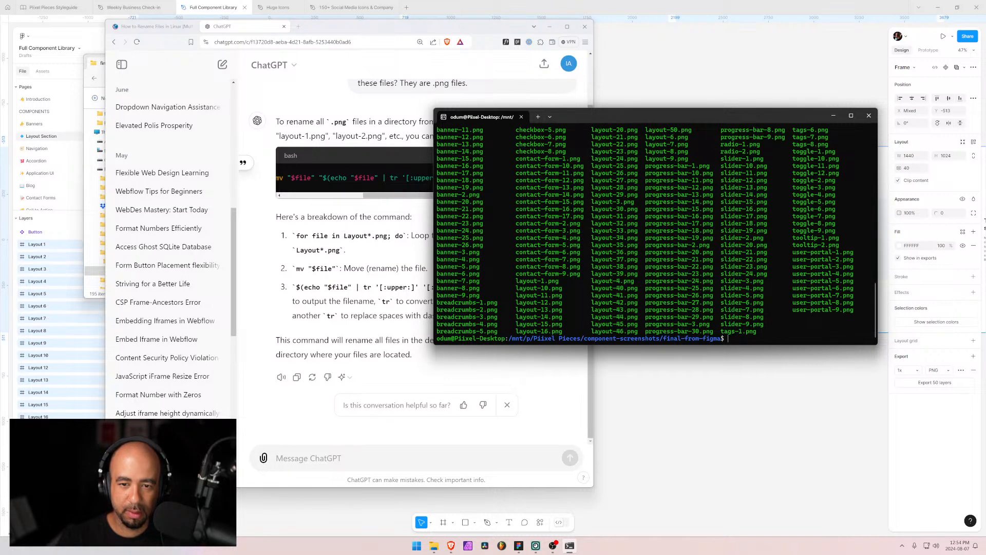
scroll(649, 279, "up", 2)
scroll(649, 278, "down", 2)
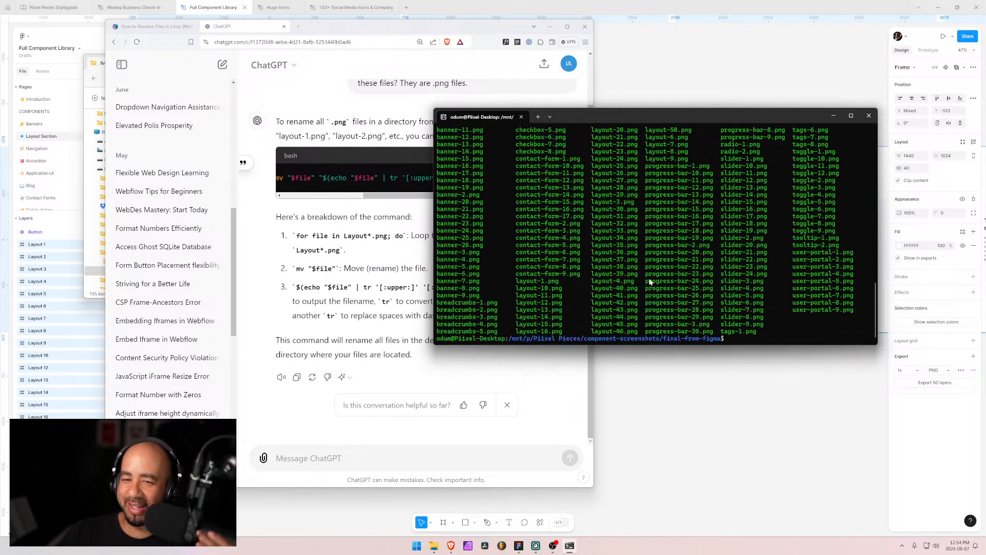
scroll(649, 281, "up", 3)
scroll(617, 293, "down", 3)
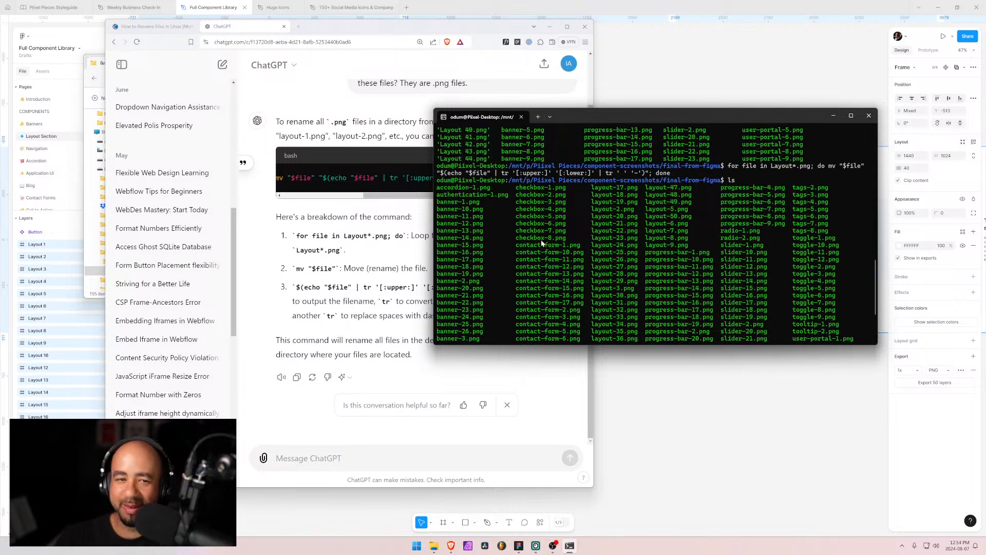
Check the layout file names in the terminal listing against the tr conversions in ChatGPT's bash rename command
scroll(601, 310, "up", 3)
scroll(593, 238, "down", 3)
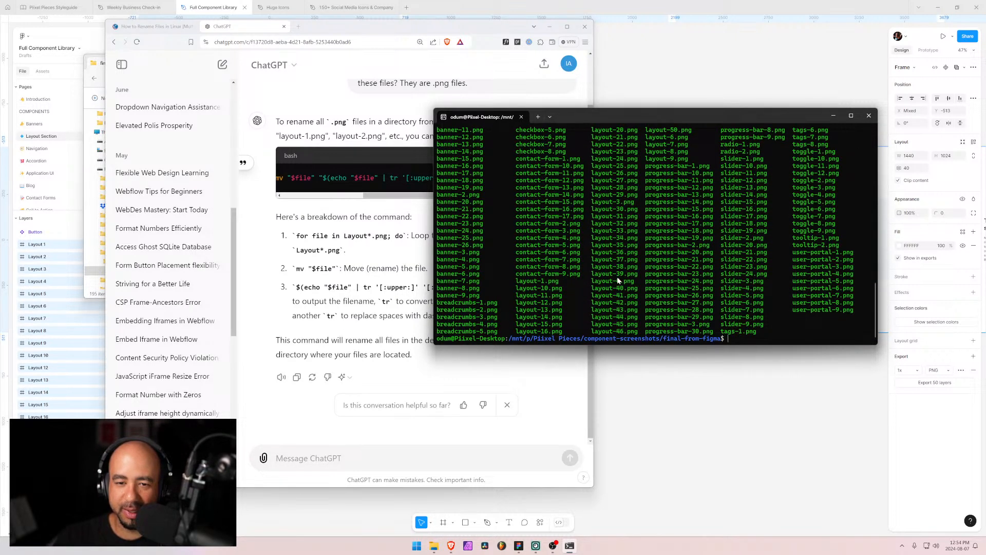
scroll(619, 280, "up", 1)
scroll(615, 280, "down", 1)
left_click_drag(335, 178, 363, 178)
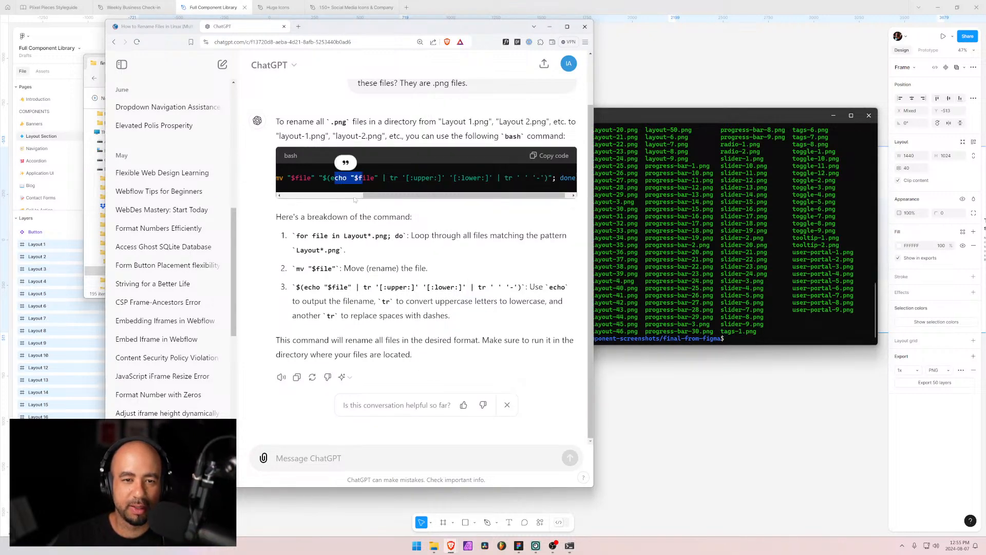
left_click(343, 196)
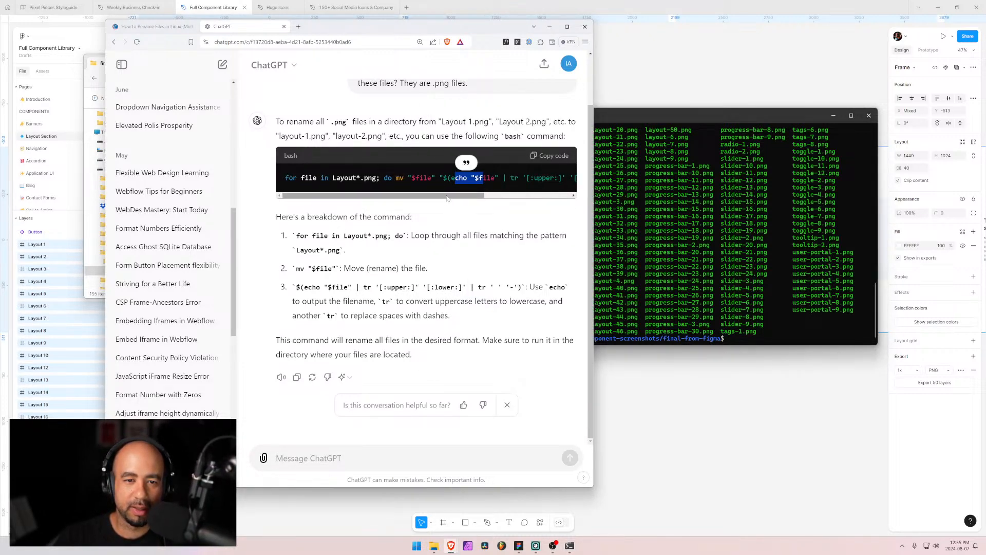
left_click_drag(447, 197, 556, 204)
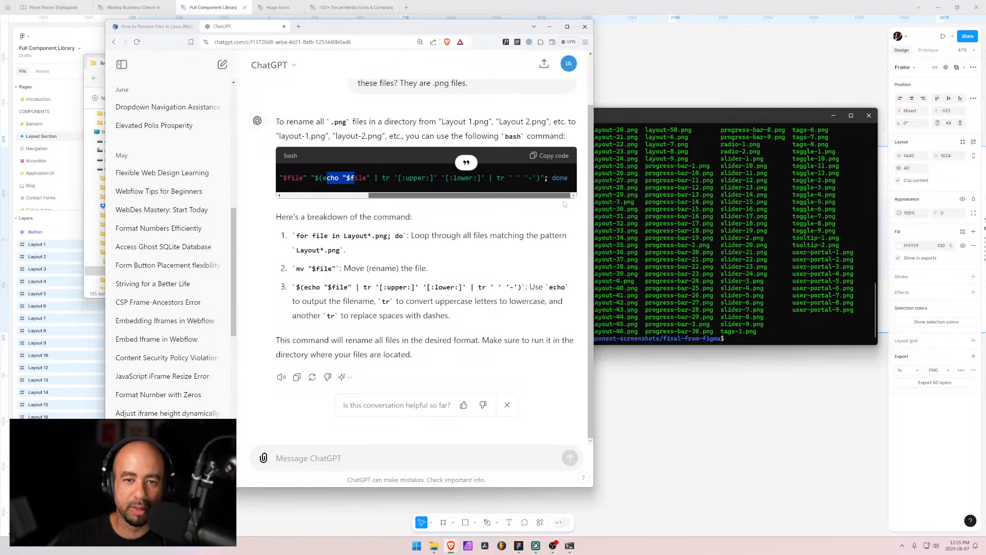
Minimize the ChatGPT, terminal, final-from-figma and Figma windows to get back to the Webflow CMS
left_click(549, 27)
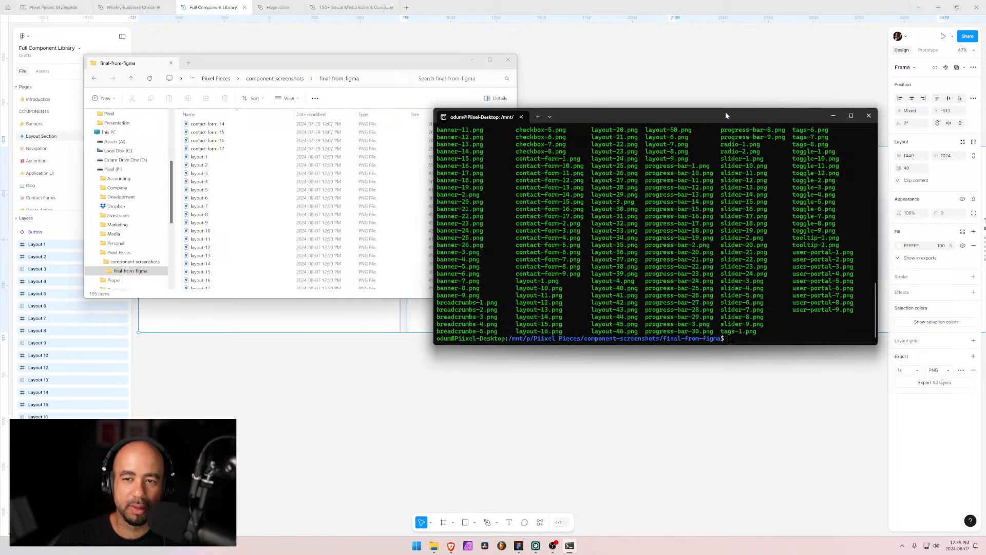
left_click(834, 118)
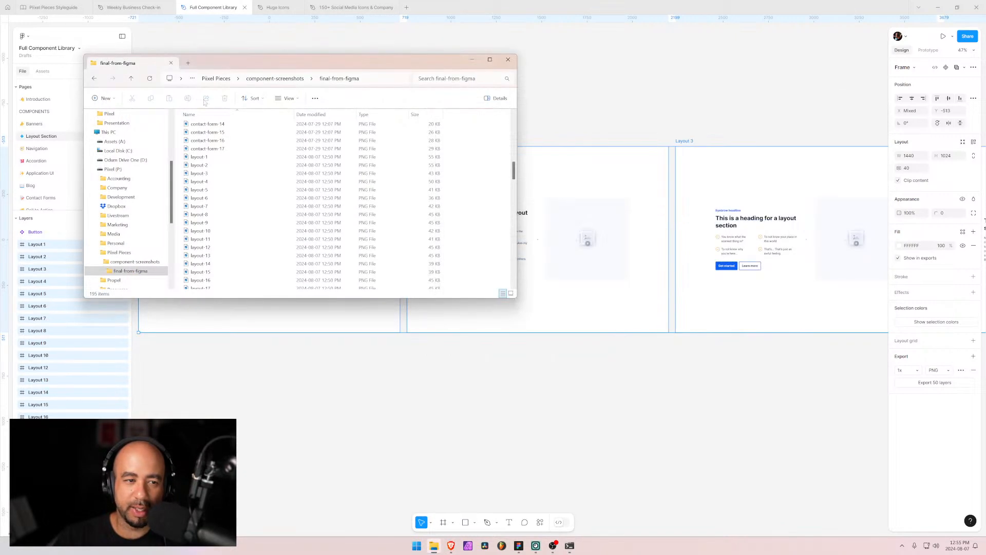
left_click_drag(284, 65, 325, 77)
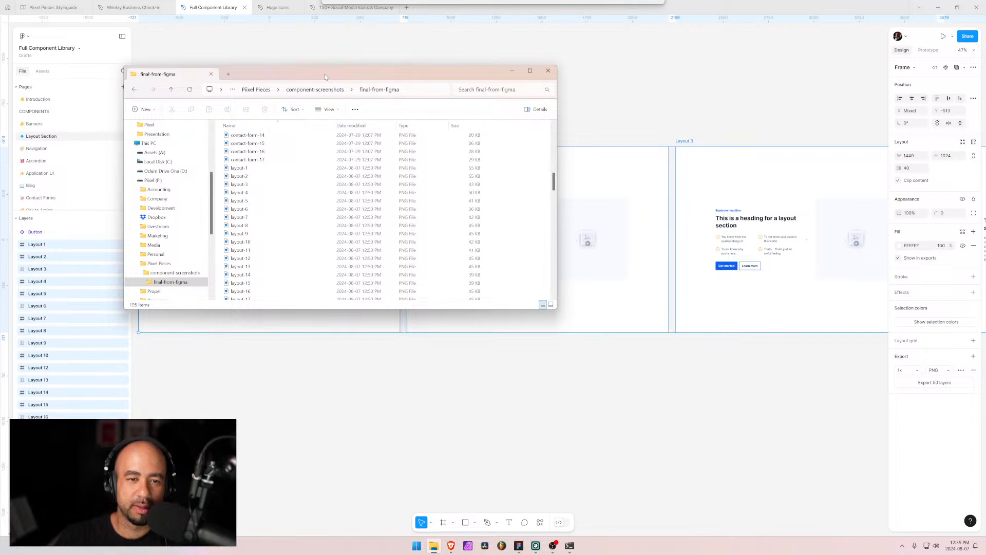
left_click(512, 71)
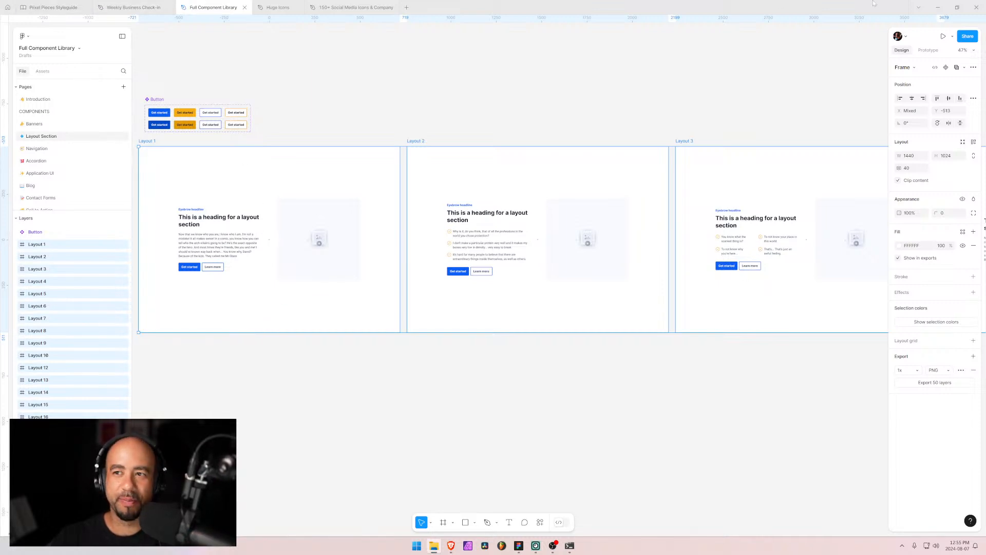
left_click(938, 7)
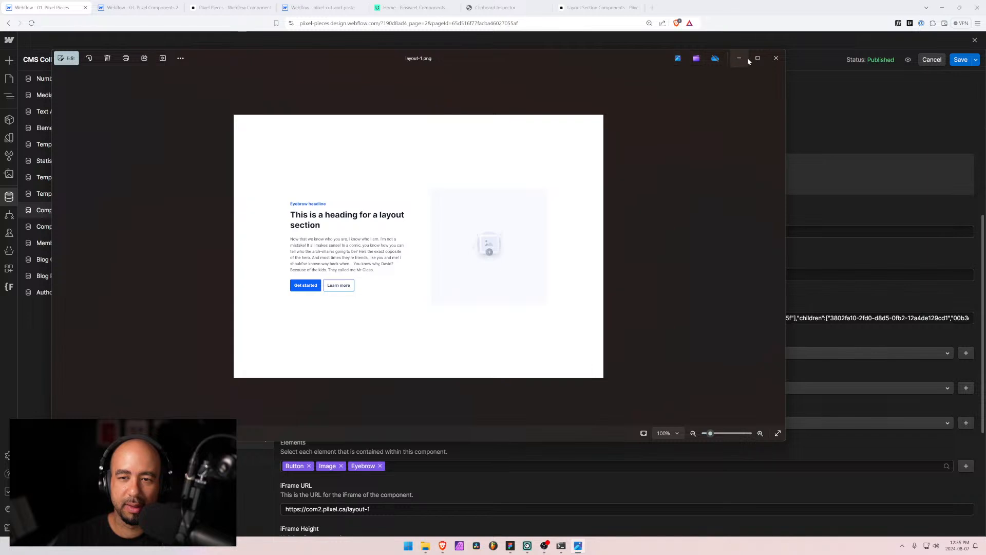
Close the layout-1.png preview and save the Layout 1 component entry
left_click(775, 59)
left_click_drag(631, 0, 614, 183)
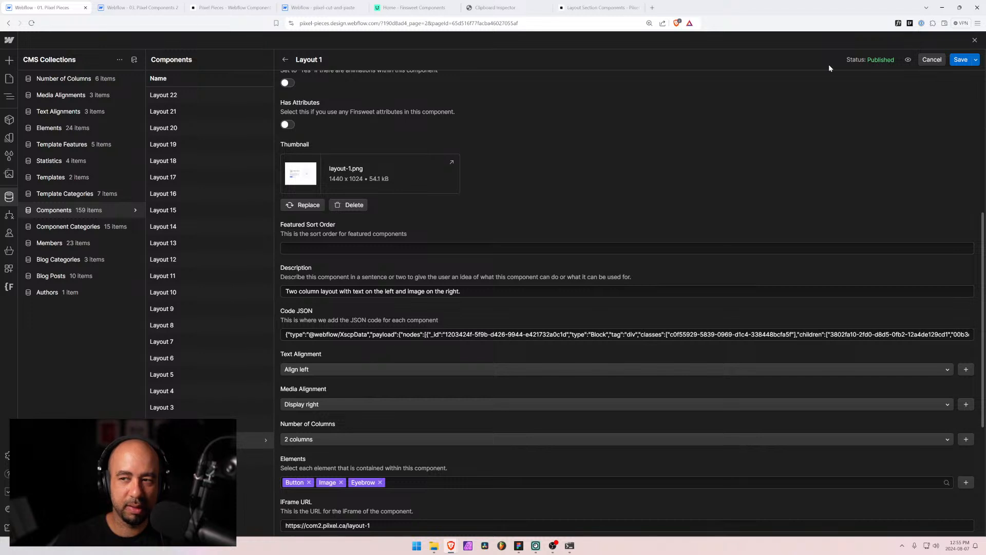
left_click(959, 60)
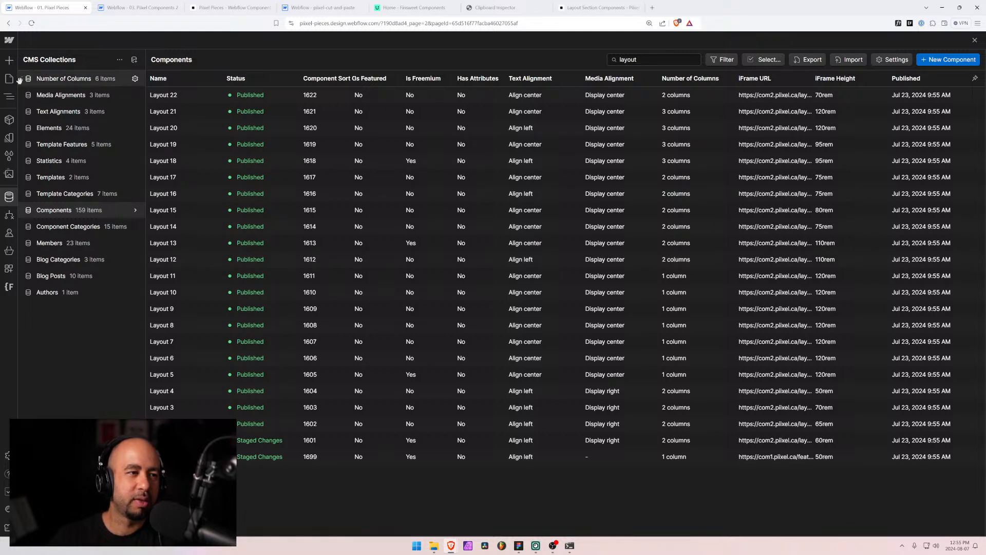
Open the Component Categories Template page on Layout Section and compare the Layout 1 thumbnail with the other layouts
left_click(19, 80)
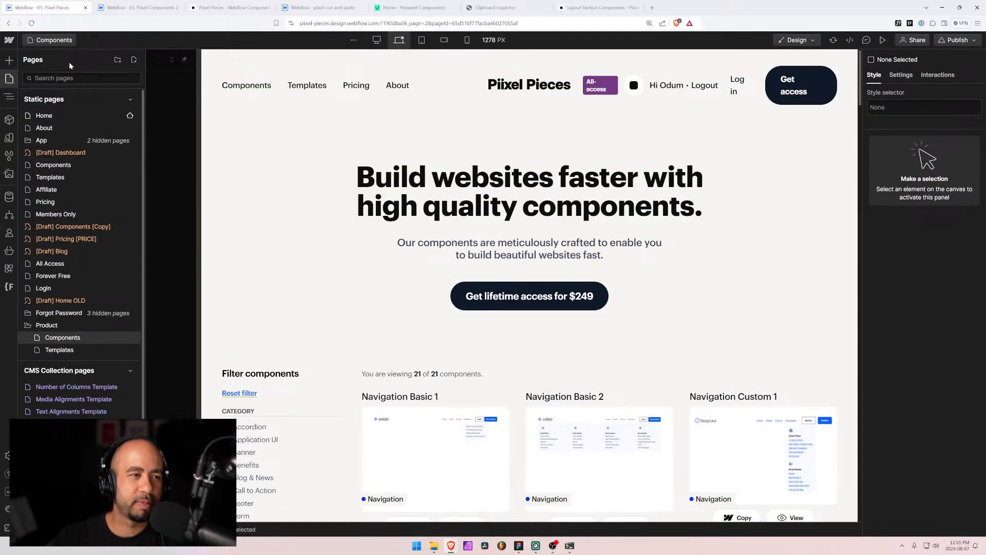
scroll(77, 396, "down", 3)
left_click(74, 366)
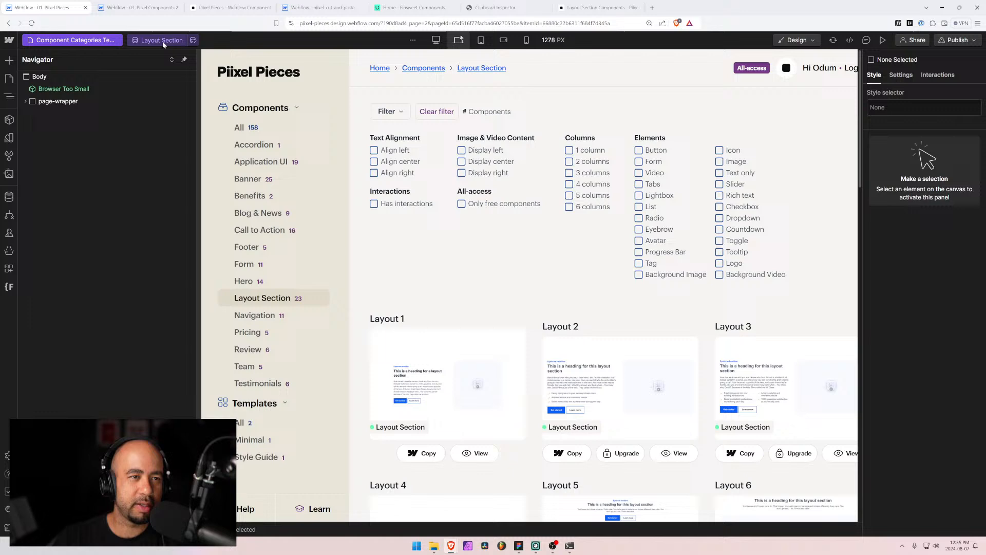
left_click(165, 41)
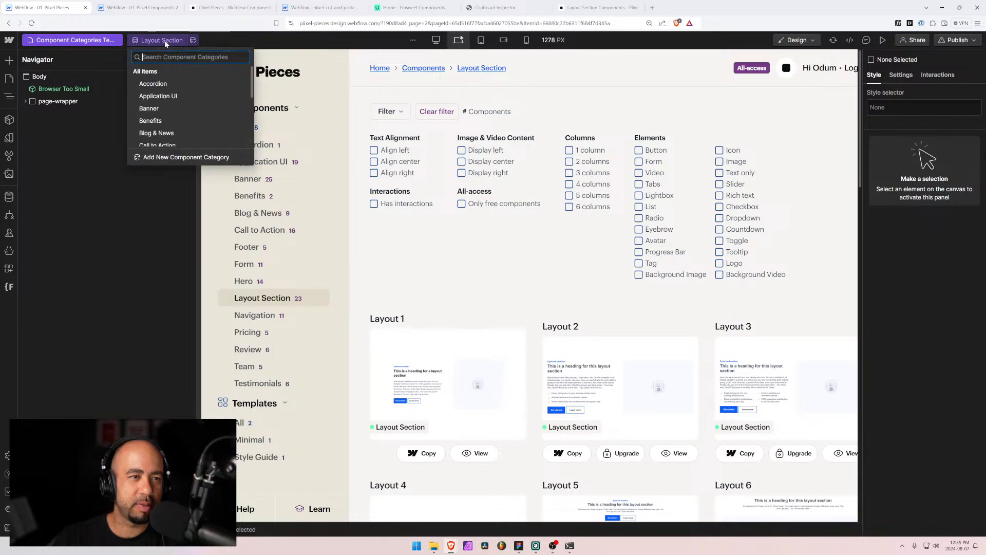
left_click(429, 291)
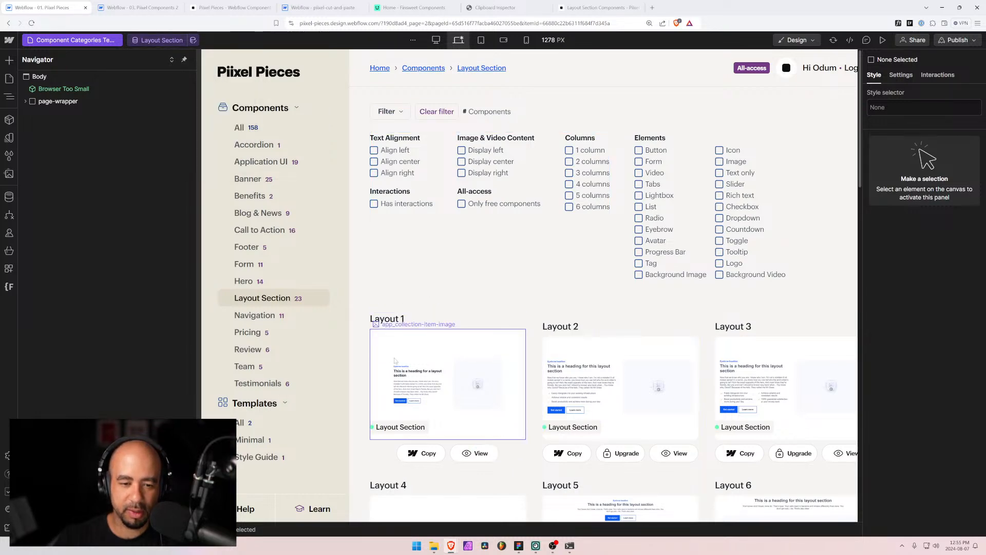
scroll(603, 276, "down", 3)
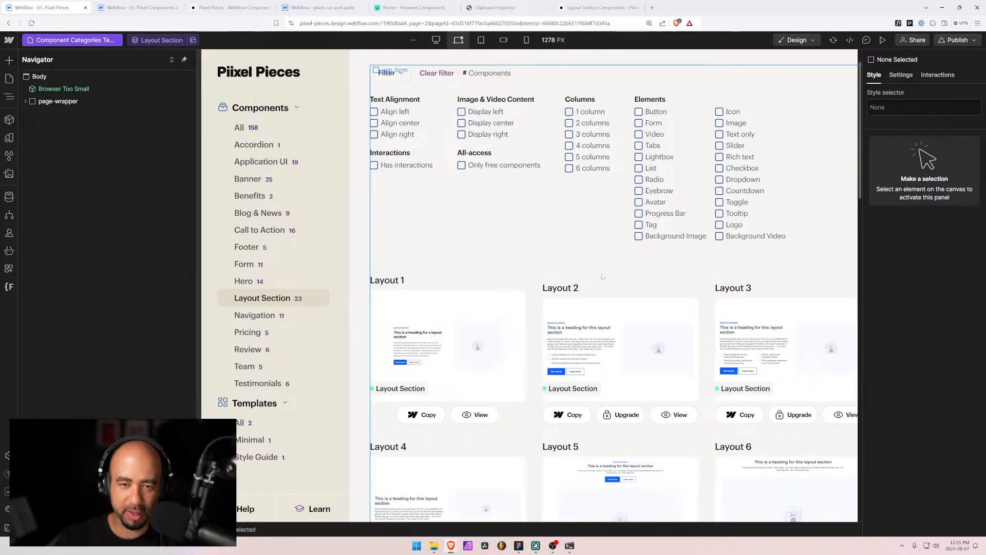
scroll(603, 276, "down", 3)
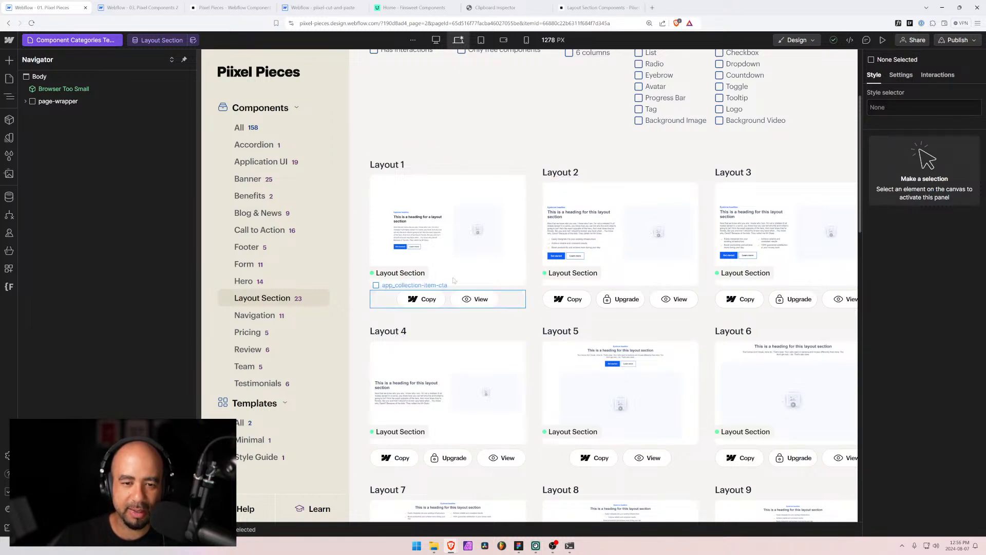
Open the Components Template page, switch it to the Layout 1 item, and inspect the component's live preview
left_click(166, 44)
left_click(82, 45)
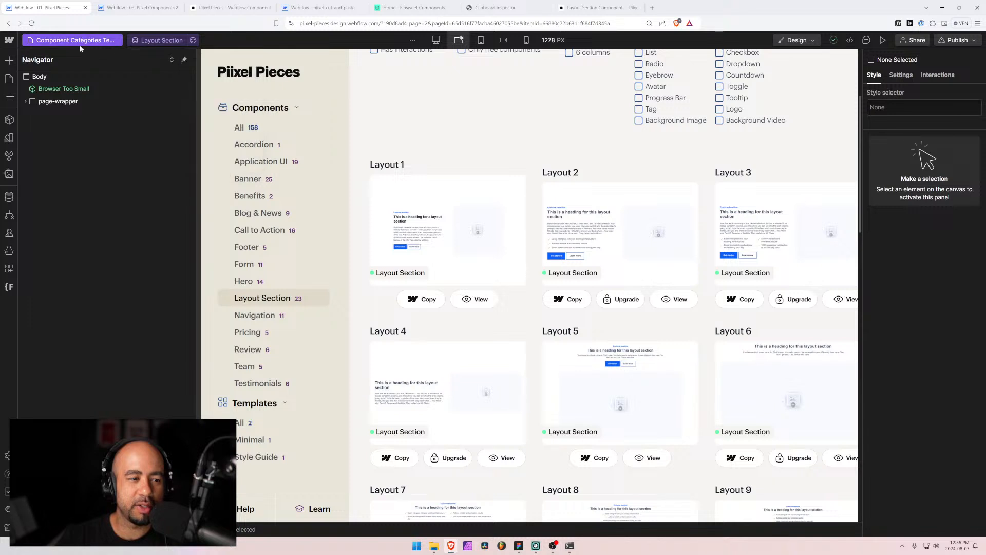
left_click(75, 44)
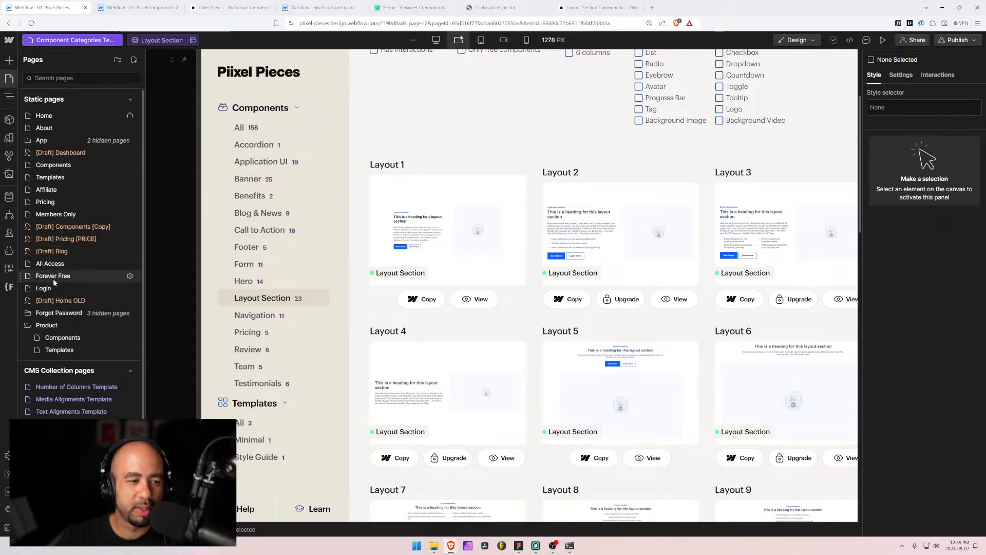
scroll(53, 278, "down", 3)
left_click(70, 370)
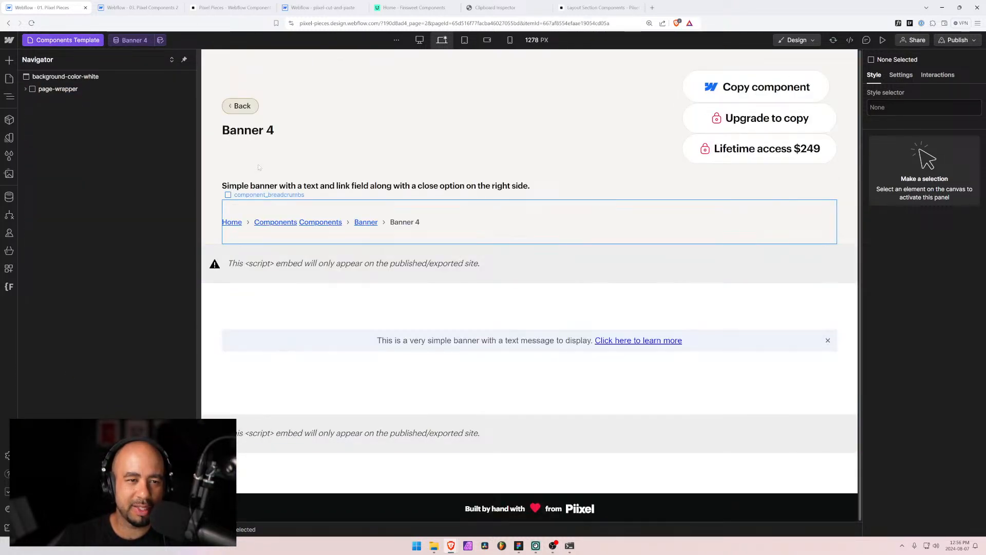
left_click(132, 40)
left_click(140, 83)
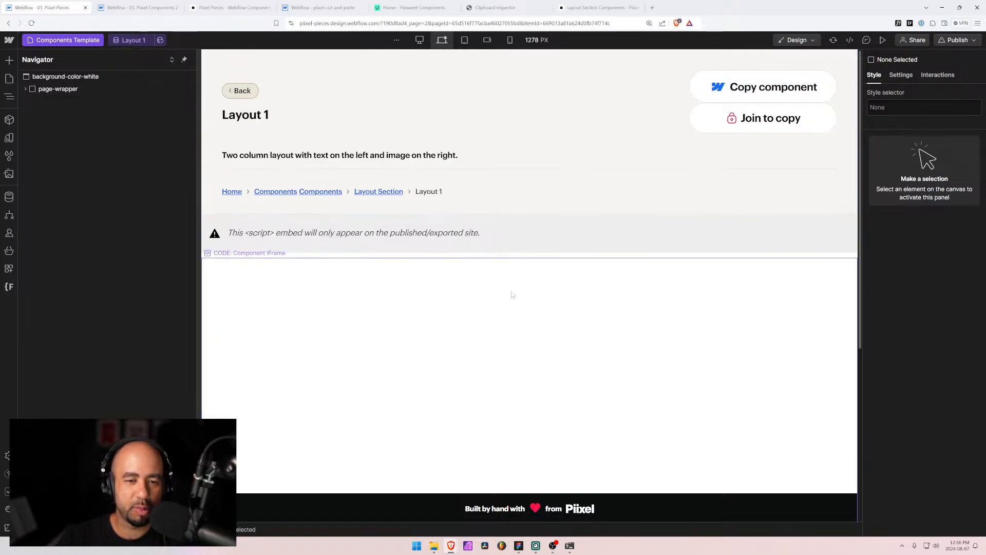
scroll(325, 333, "down", 2)
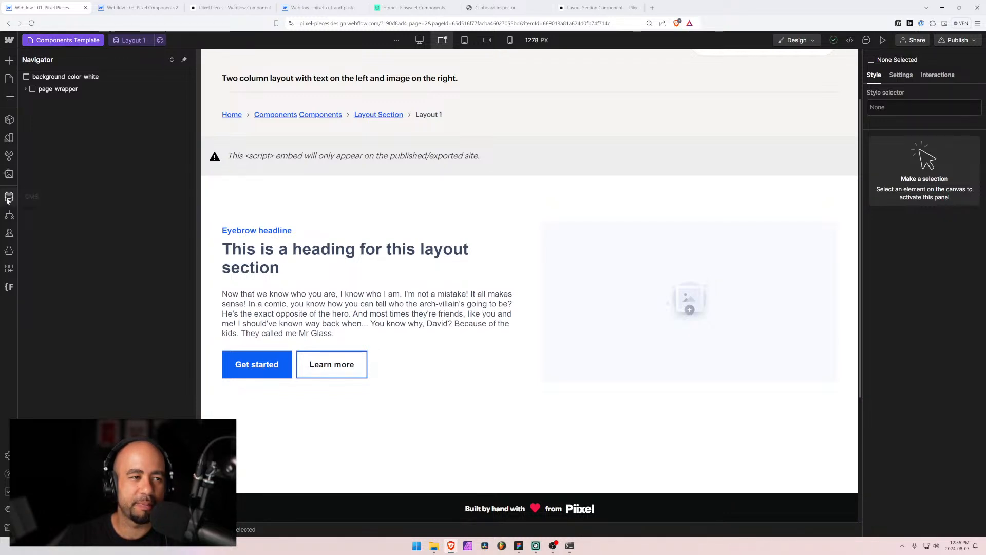
Return to the Component Categories Template page and narrow the Navigator to review the layout thumbnails on a wider canvas
left_click(61, 40)
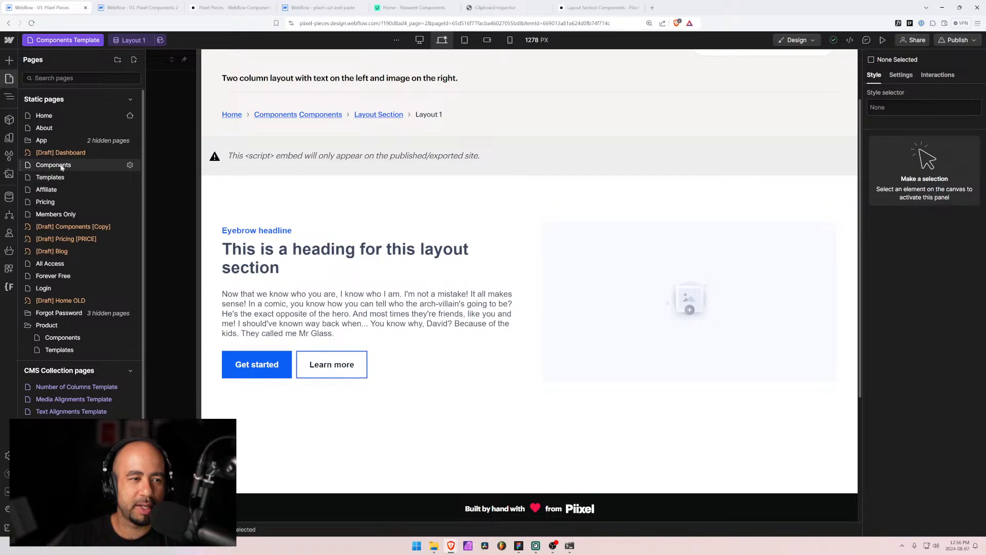
left_click(77, 436)
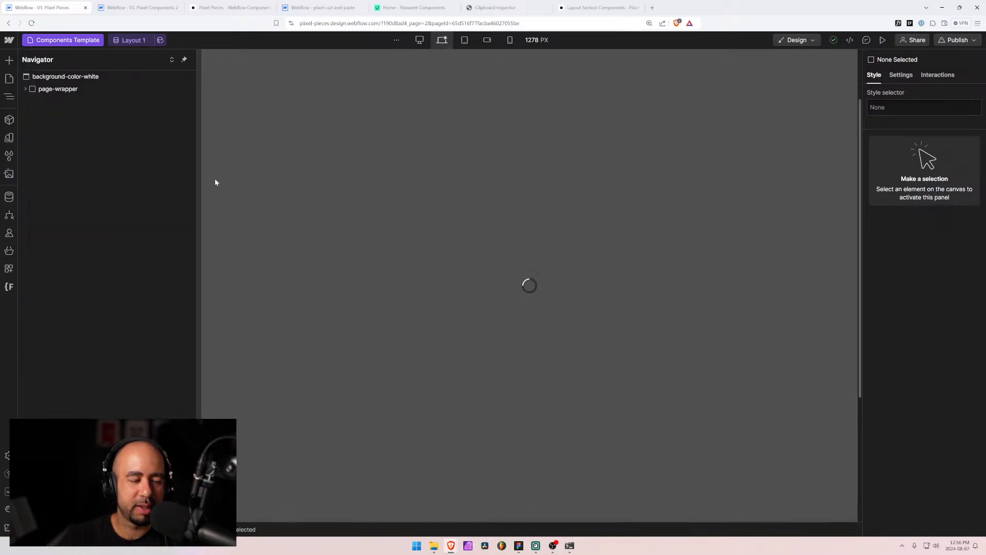
scroll(466, 333, "down", 18)
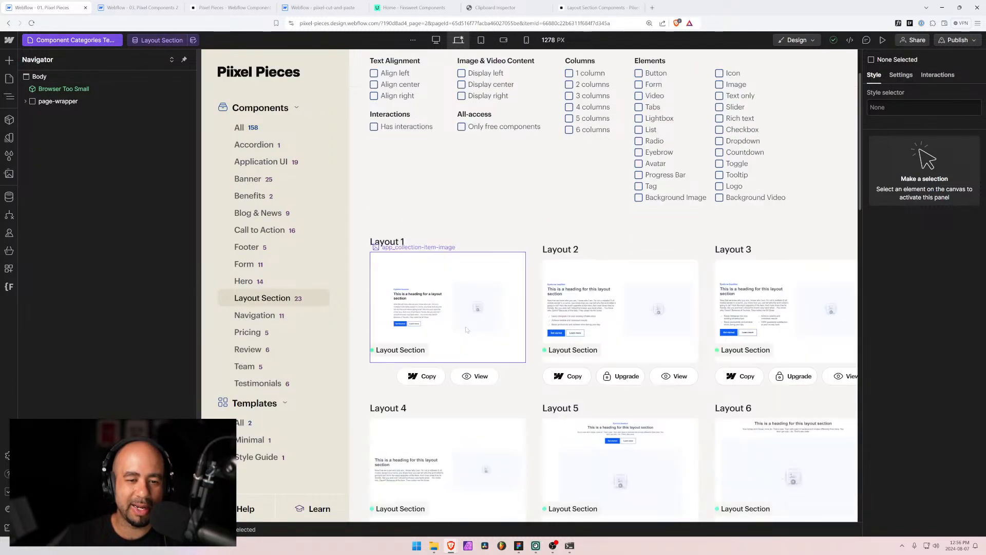
scroll(465, 333, "up", 15)
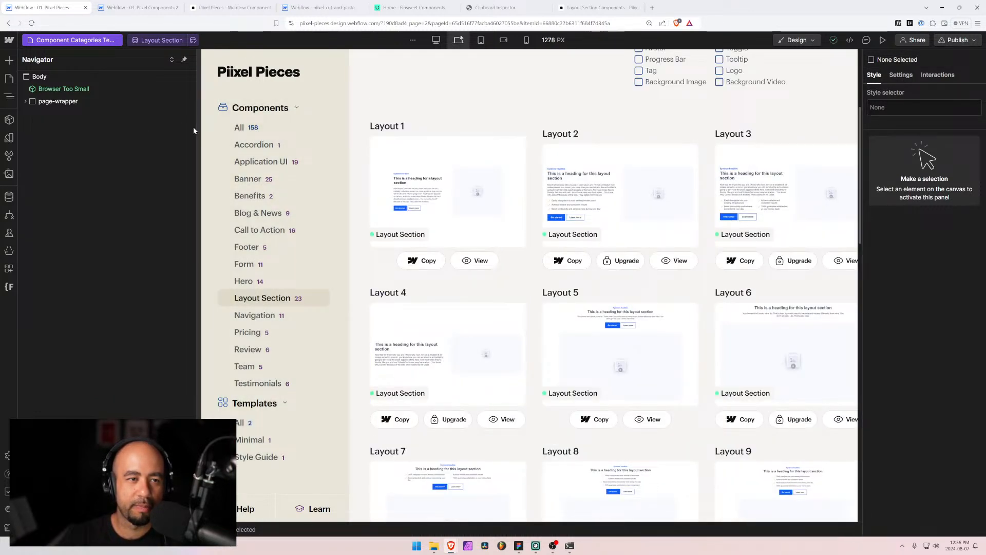
left_click_drag(193, 127, 137, 130)
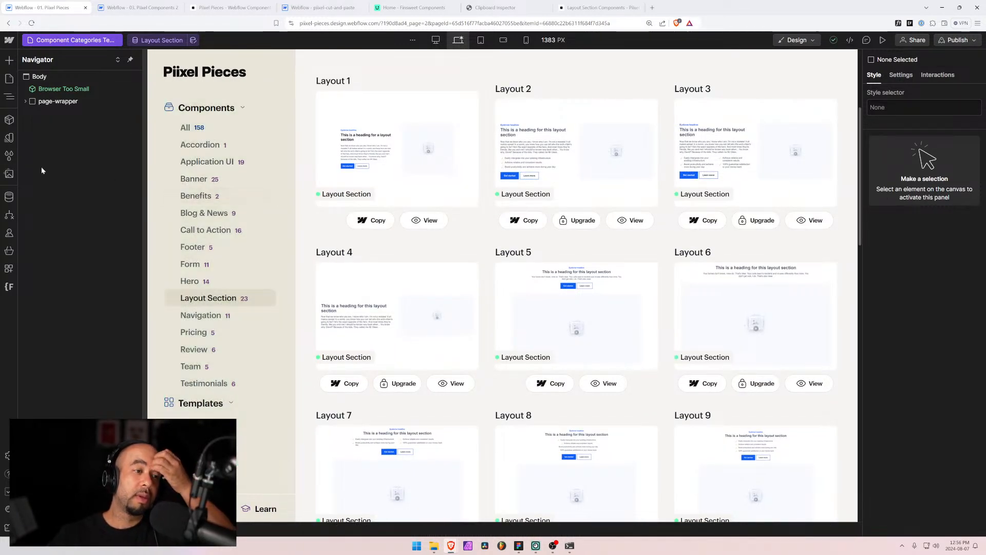
Filter the CMS Components collection by "layout" and sort the items by Component Sort Order, lowest first
left_click(9, 197)
left_click(52, 209)
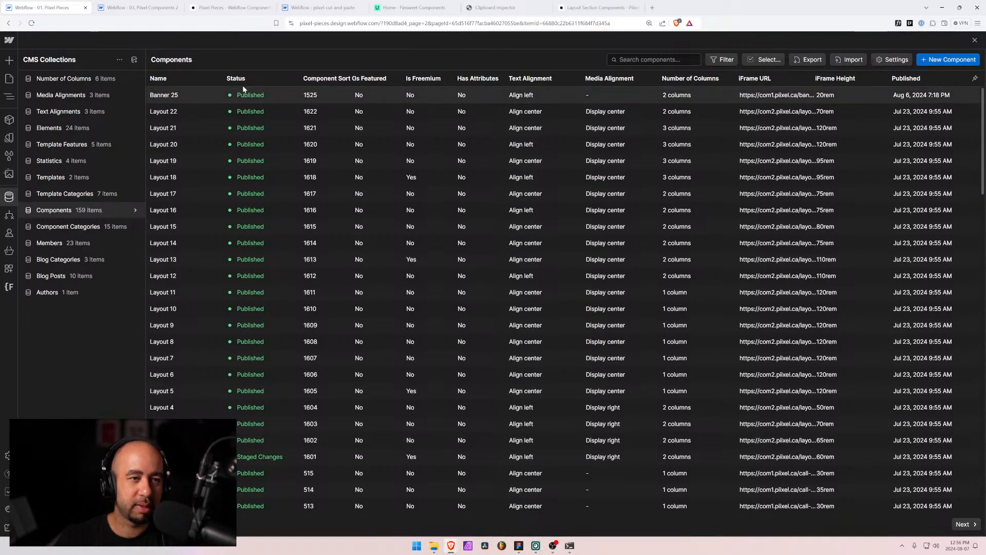
left_click(654, 60)
type("layout")
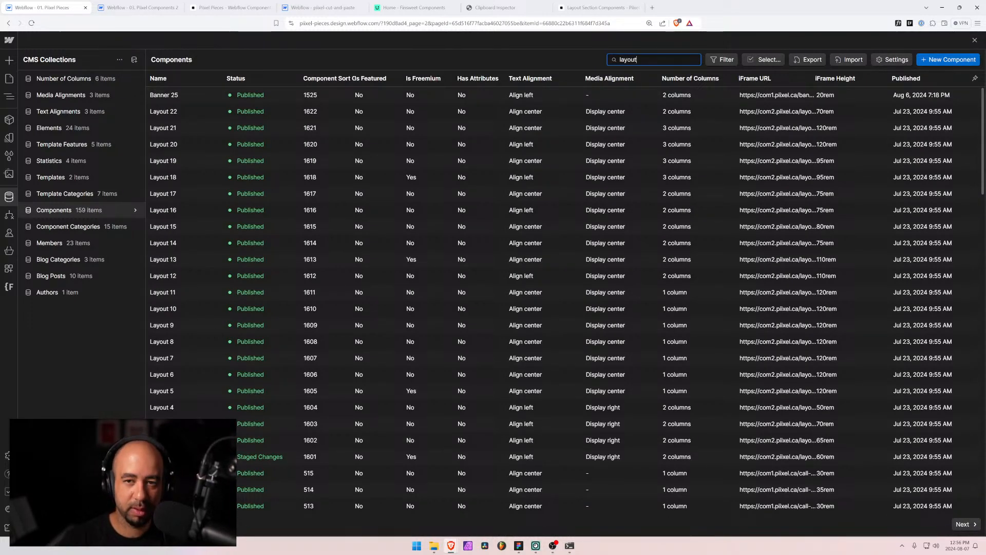
left_click(159, 78)
left_click(158, 78)
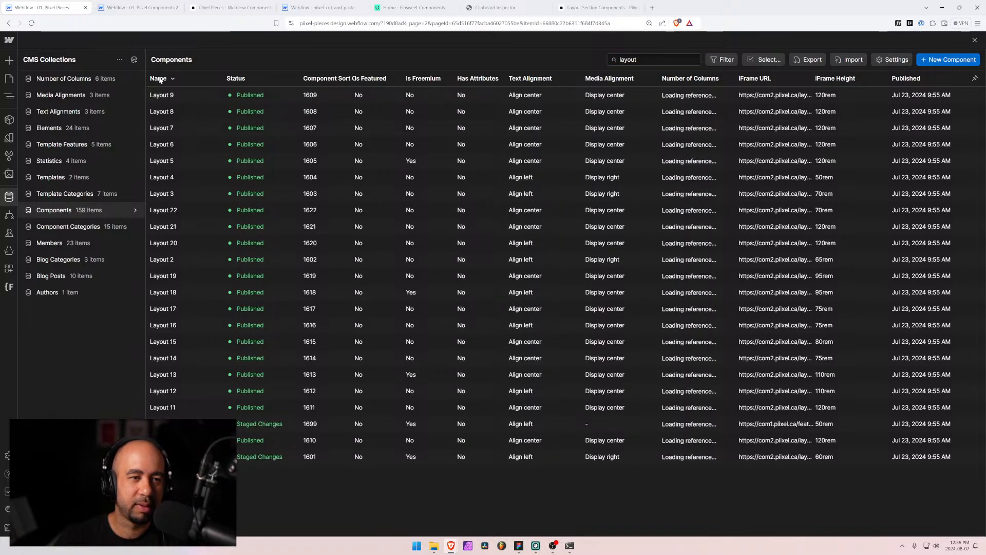
left_click(158, 78)
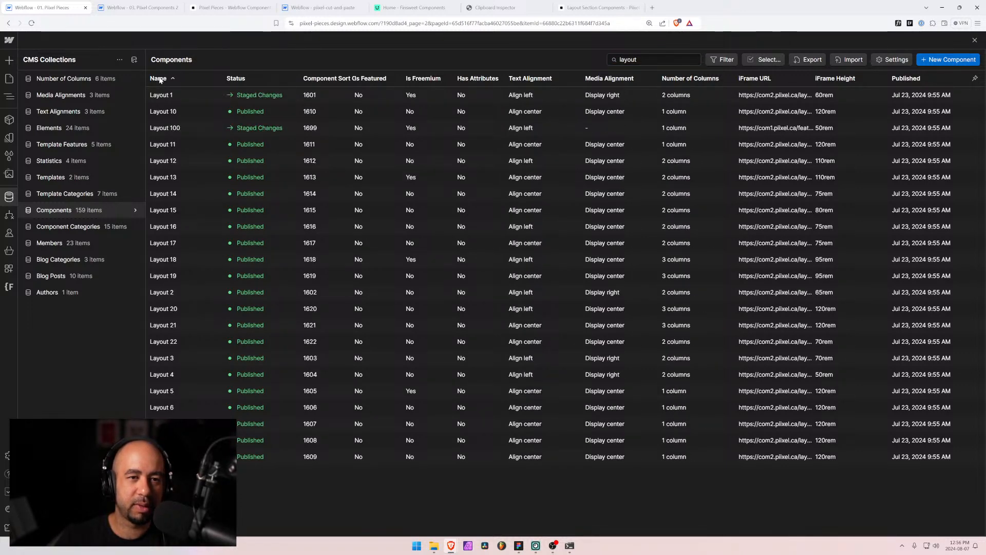
left_click(317, 80)
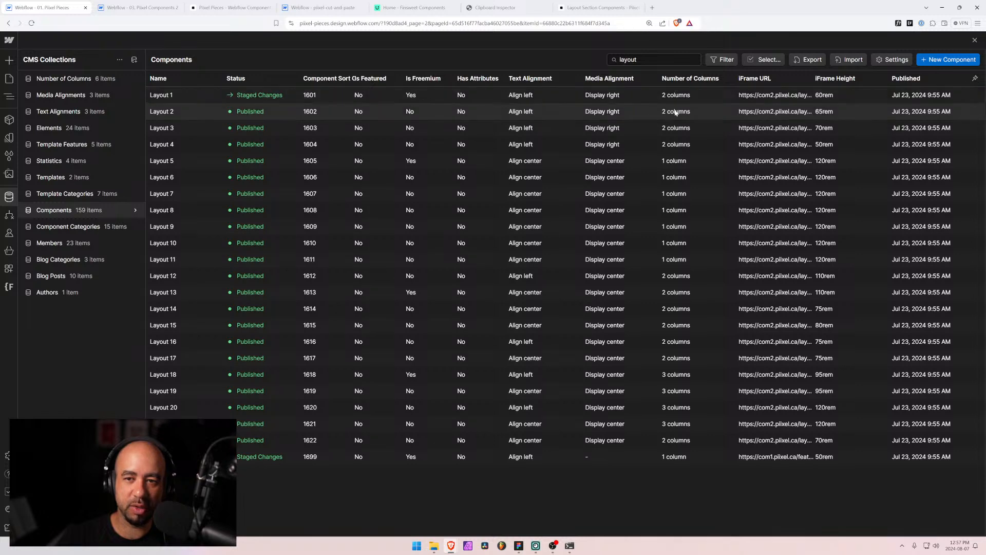
Open the Layout 2 CMS entry and bring up the Layout 2 page in the Piixel Components 2 project
left_click(172, 112)
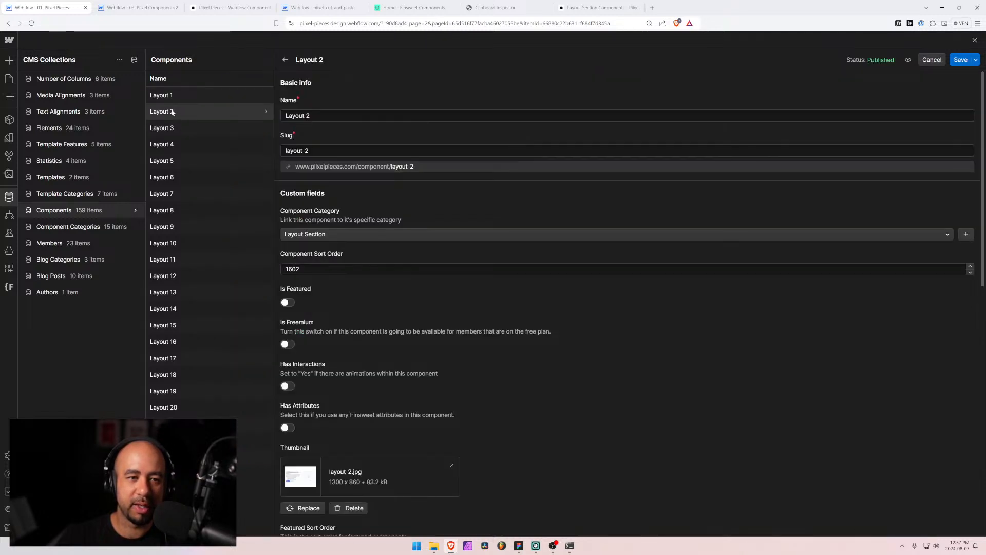
left_click(143, 6)
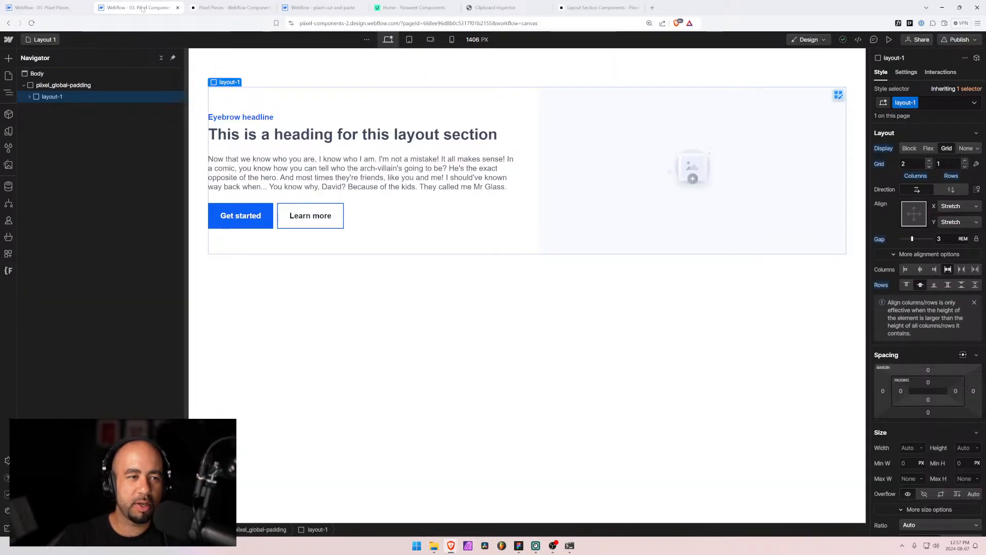
left_click(38, 133)
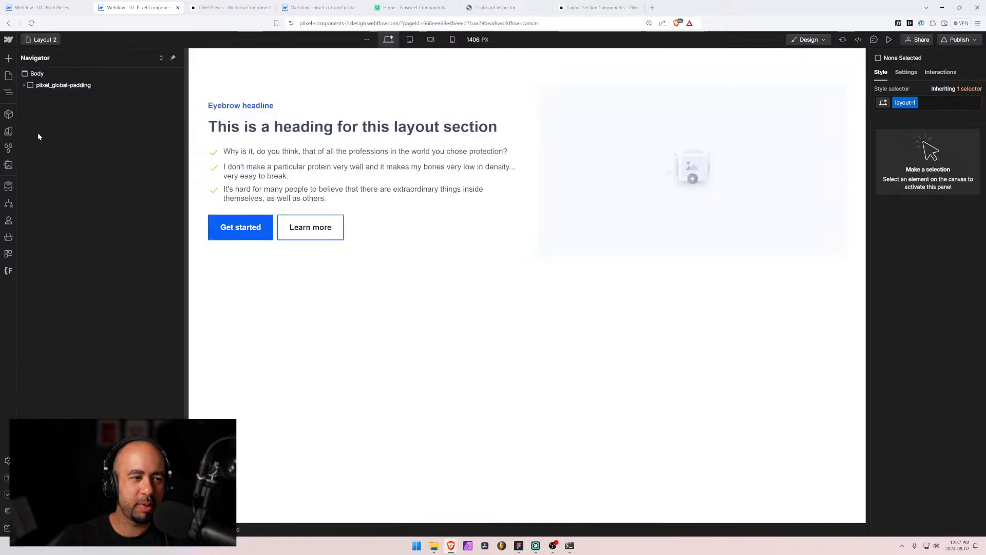
left_click(43, 97)
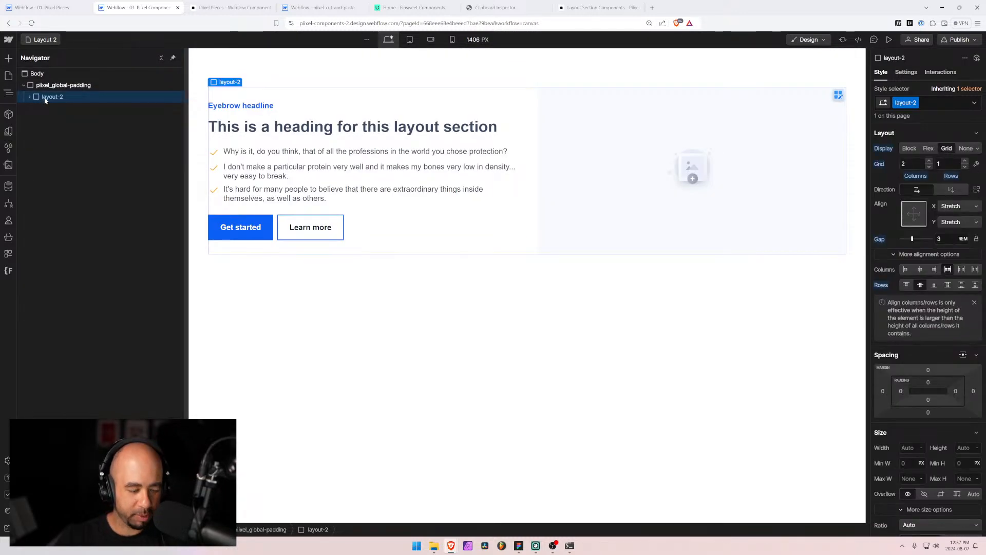
left_click(496, 7)
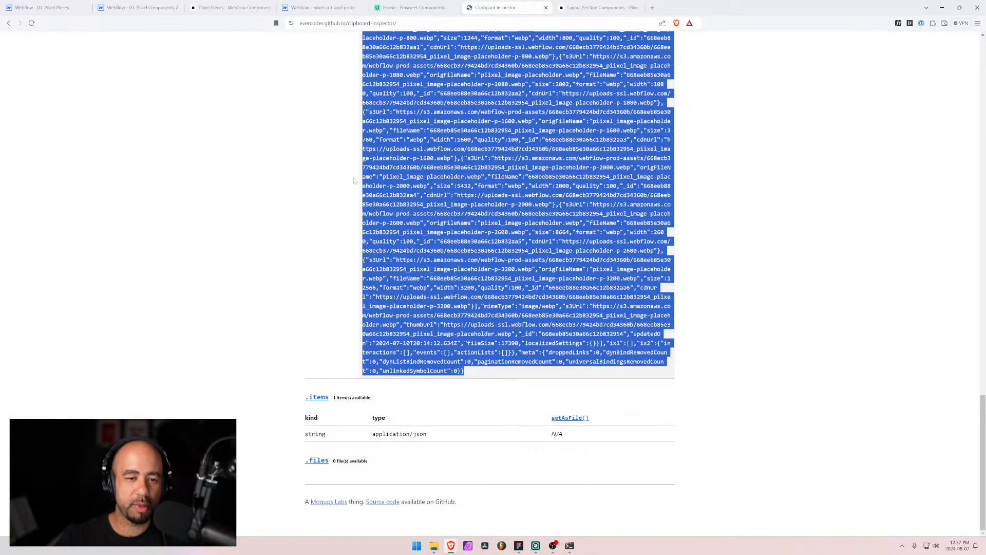
left_click(159, 7)
left_click(41, 7)
left_click(129, 7)
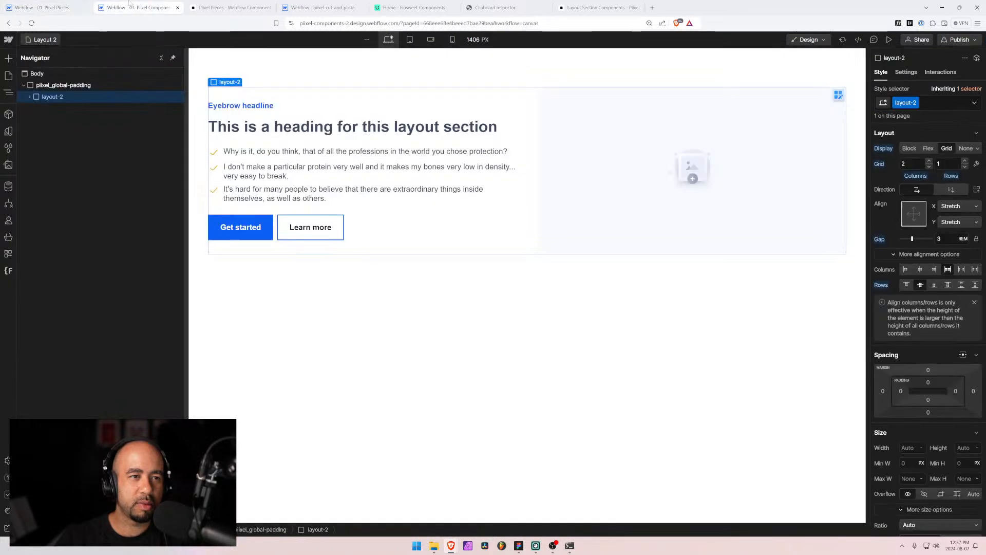
Reset the bottom margin of the layout-2_eyebrow text inside the Layout 2 header
left_click(264, 107)
left_click(74, 120)
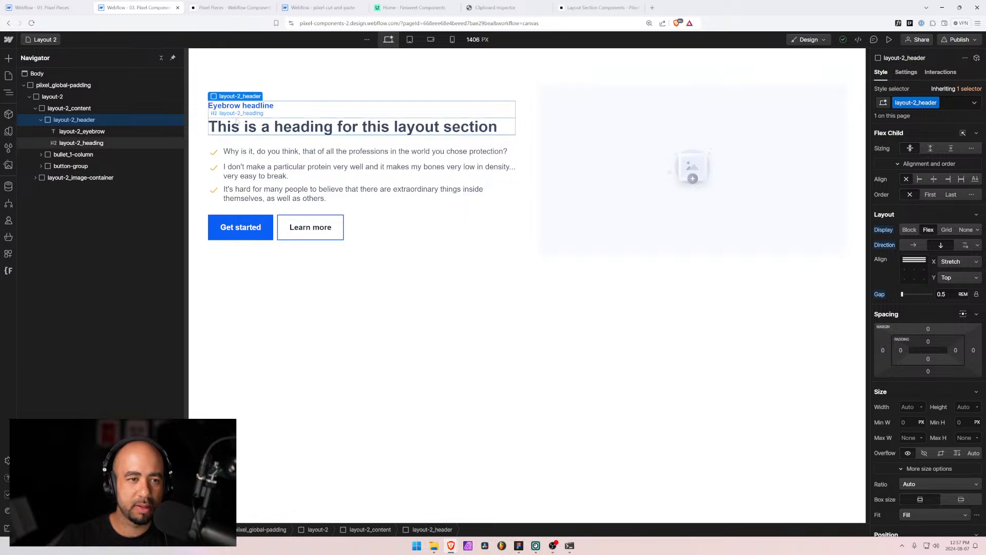
left_click(82, 132)
left_click(930, 308, "alt")
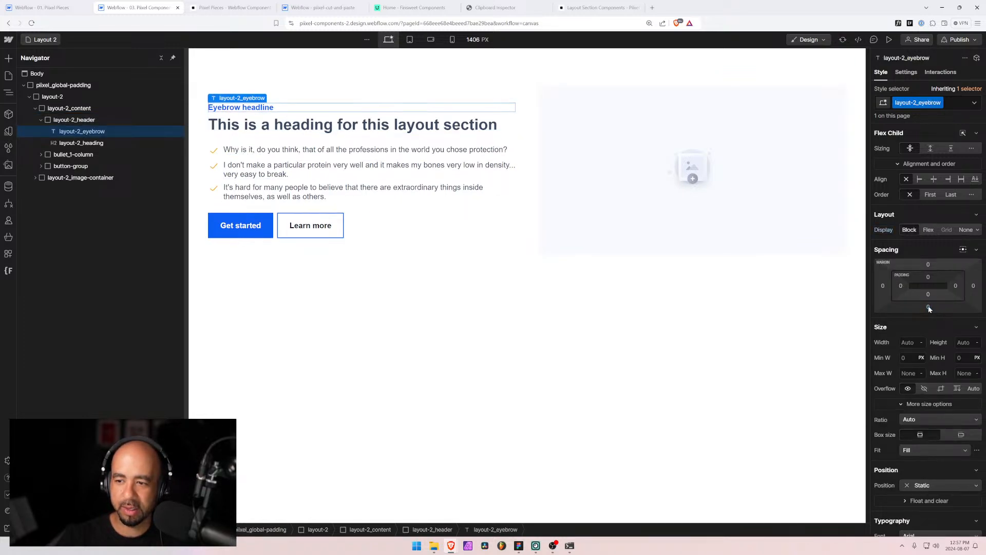
Check the spacing of the heading, bullet_1-column, layout-2_content and button-group elements on the Layout 2 page
left_click(82, 143)
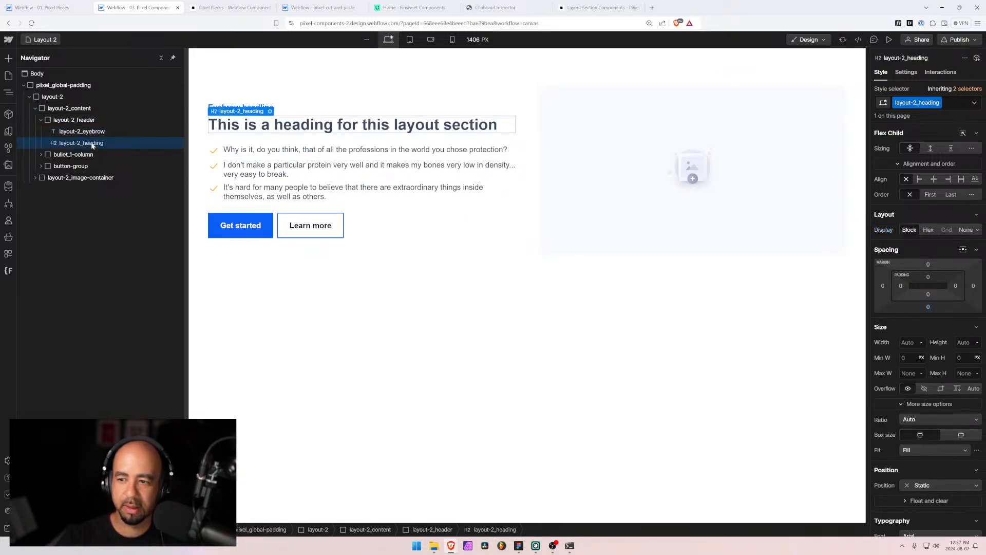
left_click(69, 155)
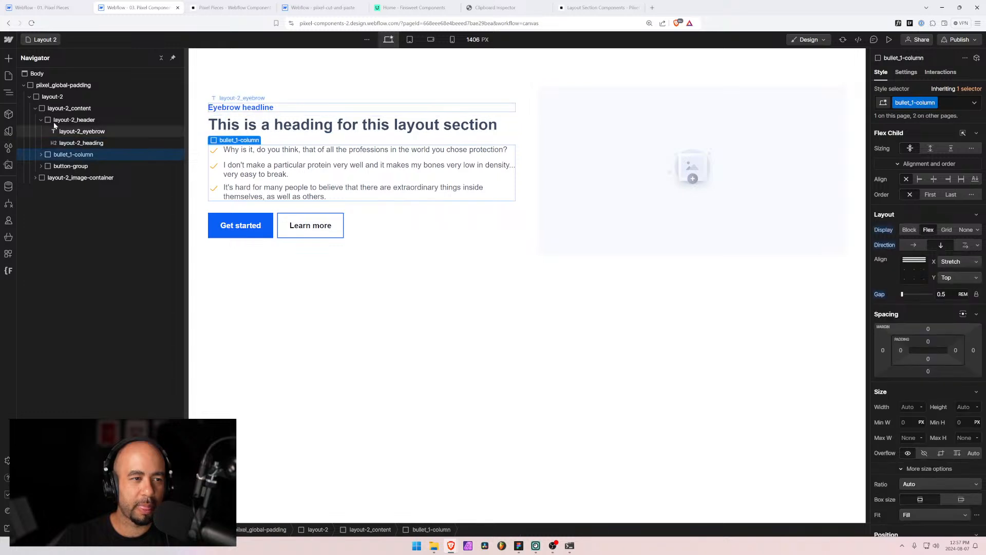
left_click(41, 120)
left_click(63, 109)
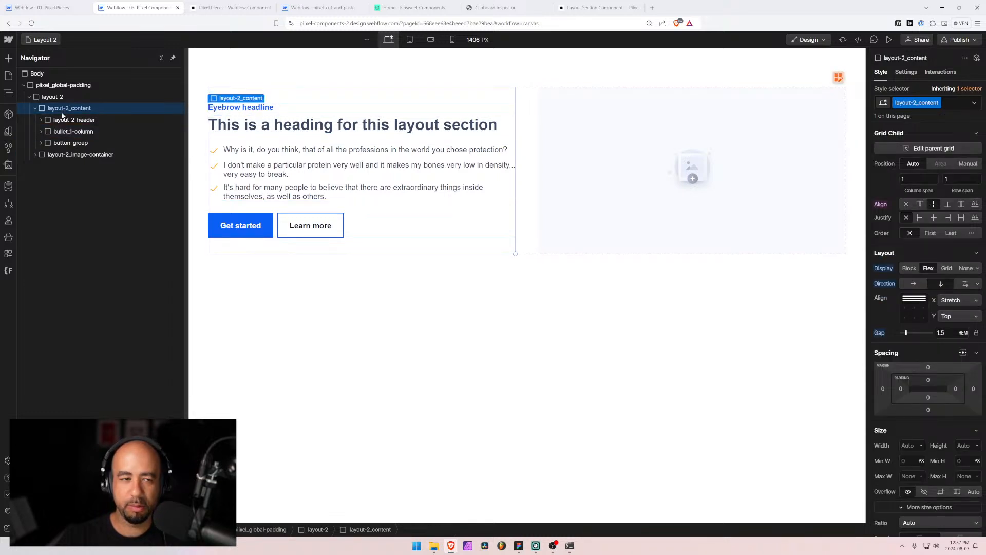
left_click(276, 222)
Copy the whole layout-2 block, paste it into Clipboard Inspector, and copy all of the resulting JSON
left_click(30, 97)
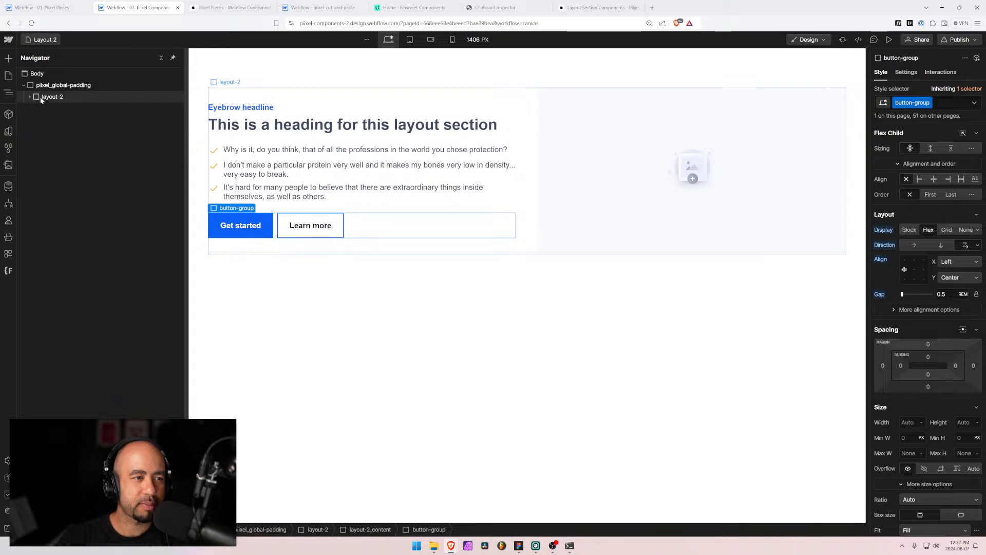
left_click(40, 96)
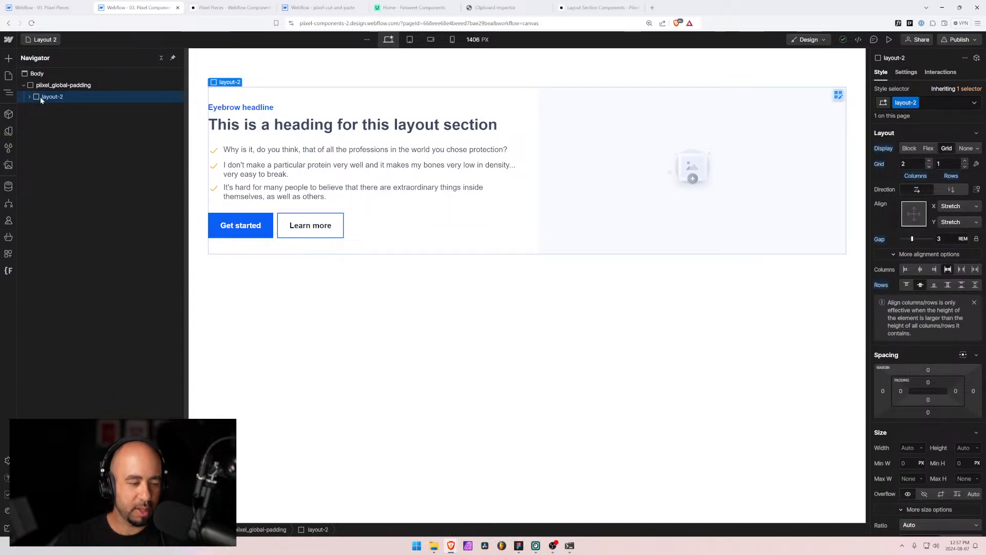
left_click(521, 8)
scroll(451, 132, "up", 20)
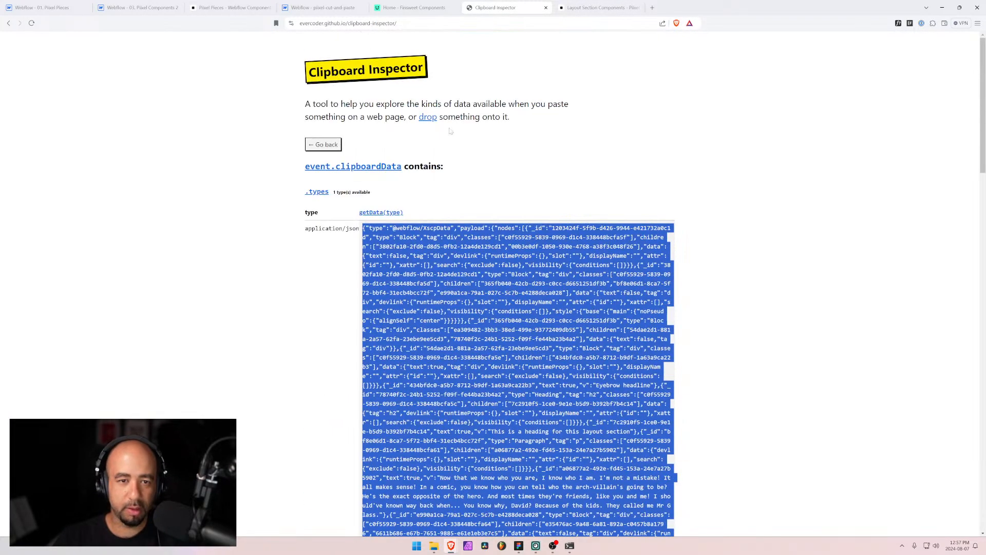
left_click(323, 143)
left_click(479, 178)
key("ctrl+v")
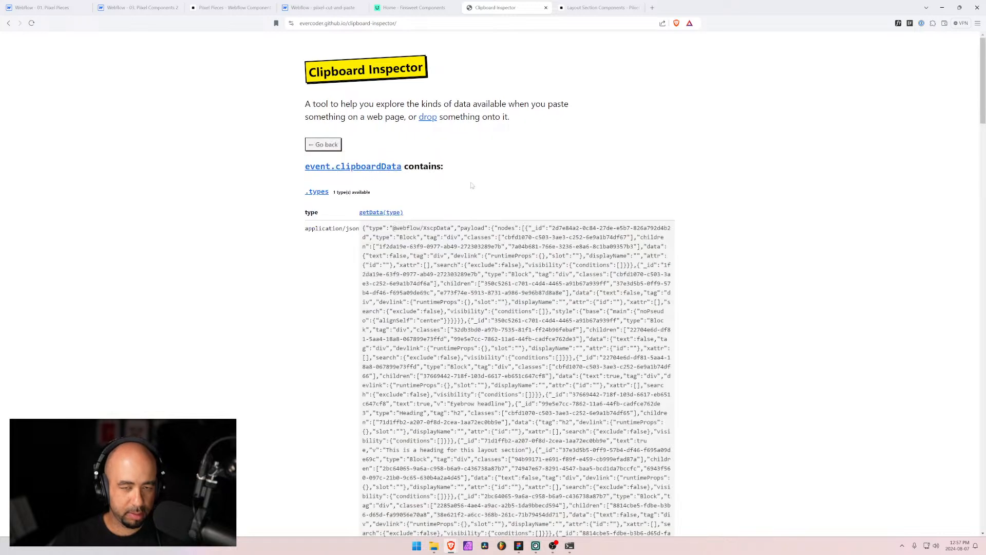
left_click_drag(363, 227, 377, 377)
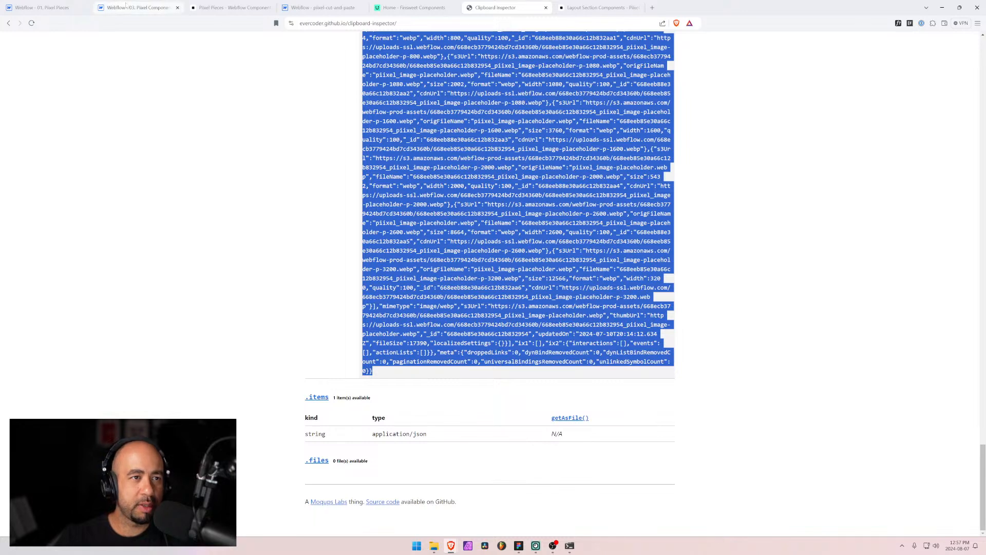
Replace the Code JSON of the Layout 2 CMS entry with the JSON copied from Clipboard Inspector
left_click(44, 8)
scroll(330, 252, "down", 8)
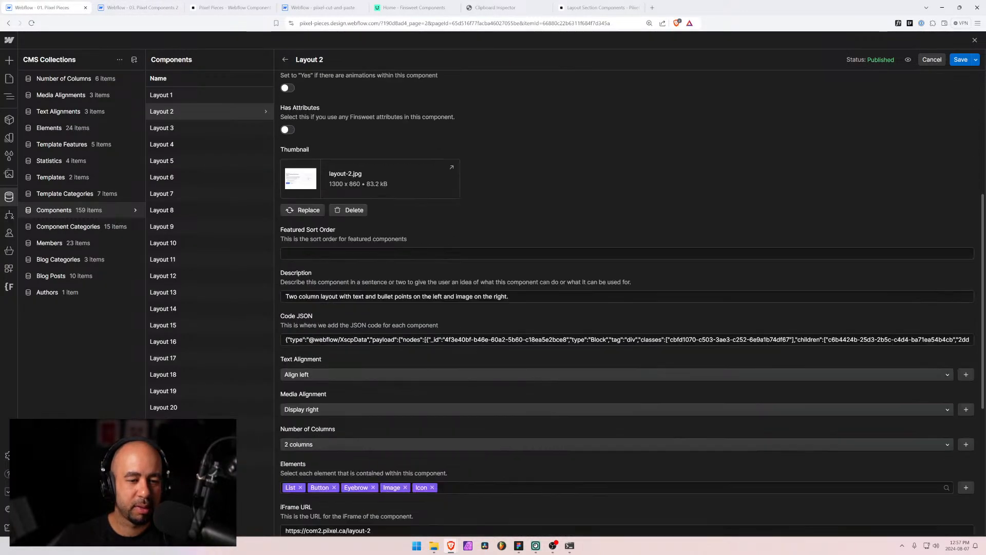
left_click(329, 253)
key("ctrl+a")
key("BackSpace")
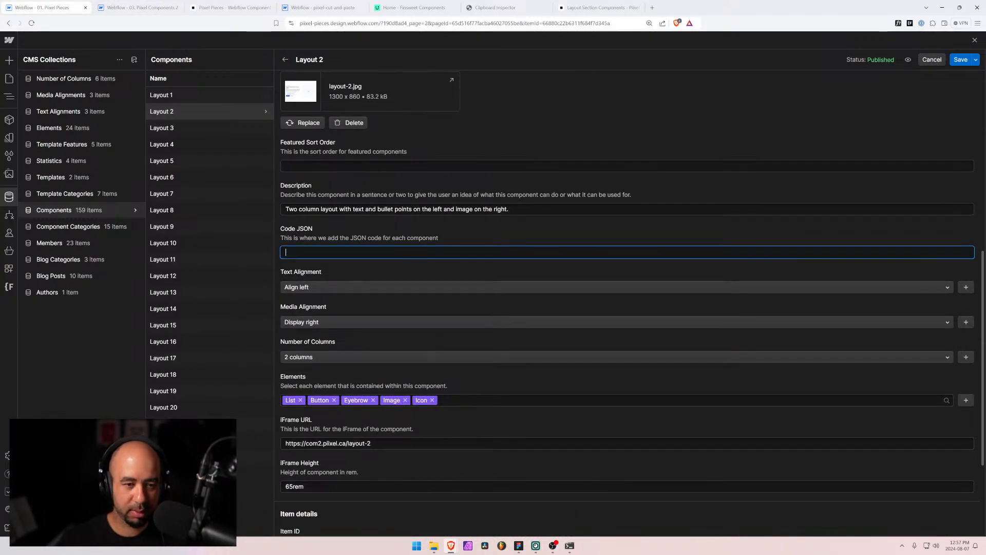
key("ctrl+v")
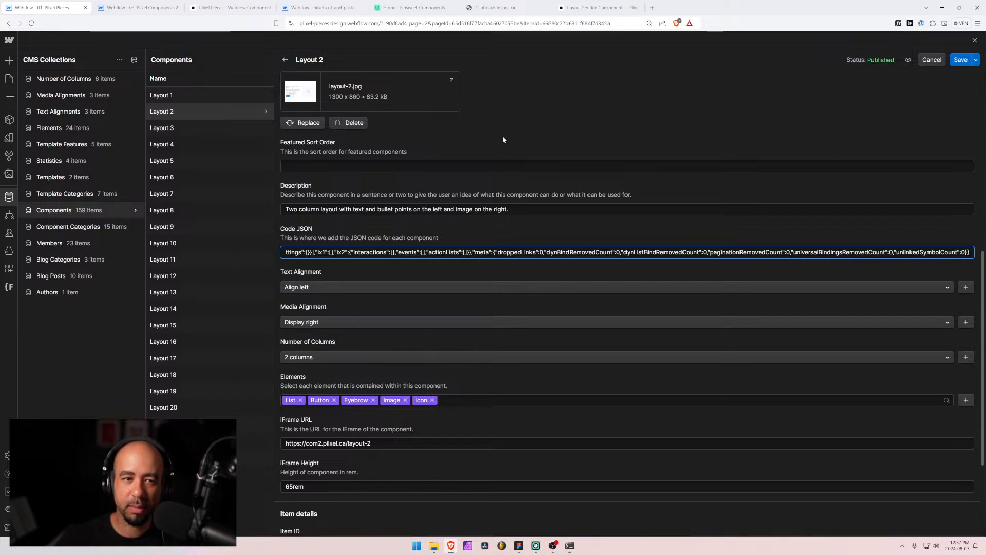
Replace the Layout 2 thumbnail with layout-2.png and save the CMS entry
left_click(350, 123)
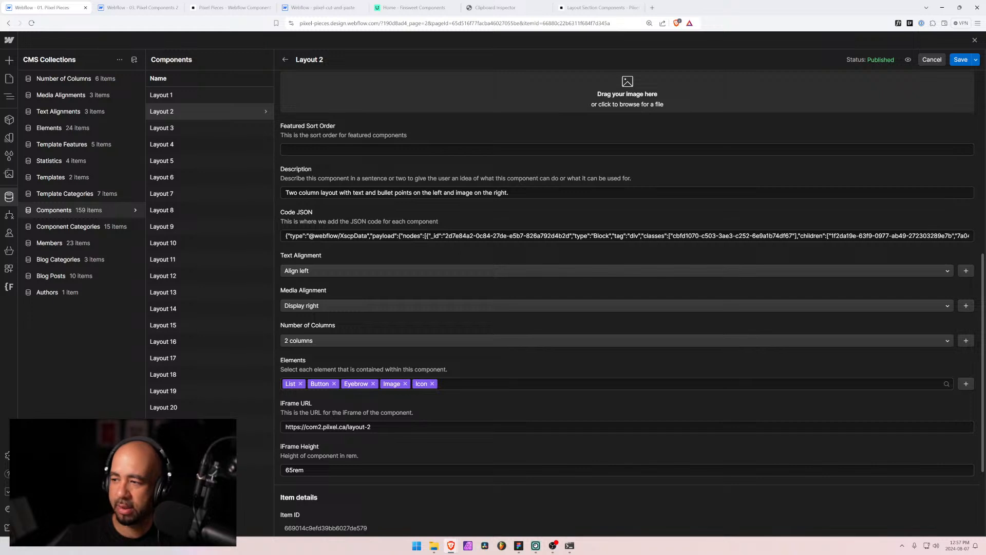
left_click_drag(452, 546, 405, 97)
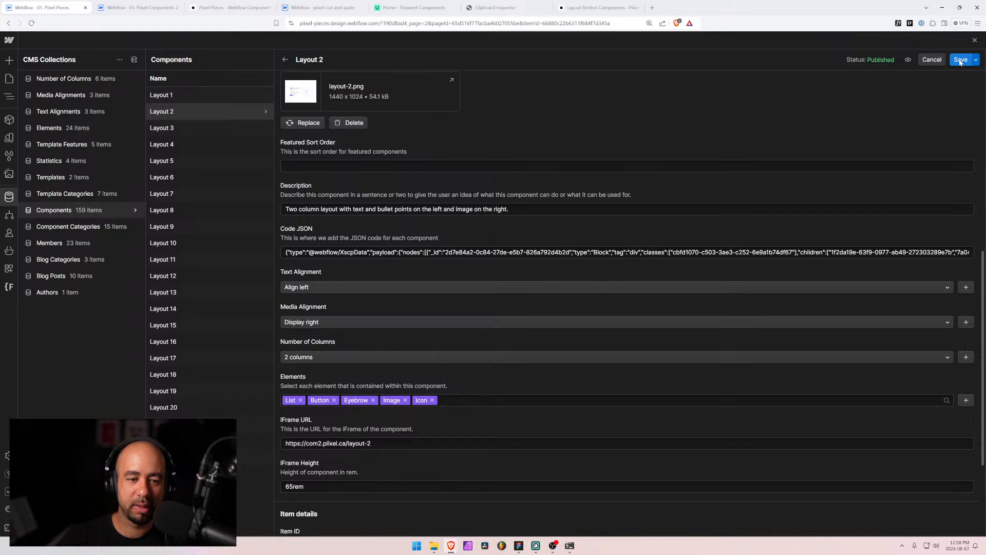
left_click(960, 60)
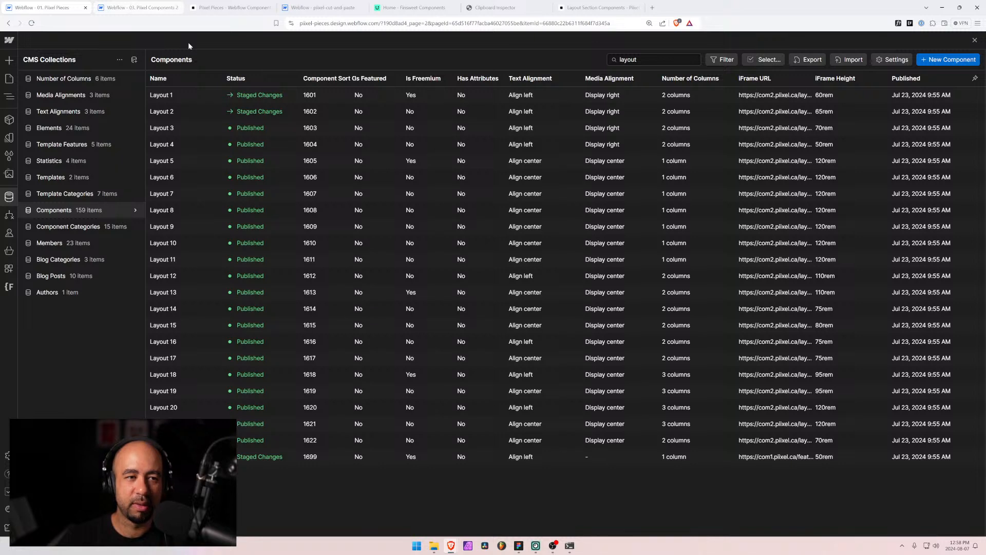
Open the Layout 3 CMS entry and review its thumbnail, description, Code JSON and alignment fields
left_click(167, 128)
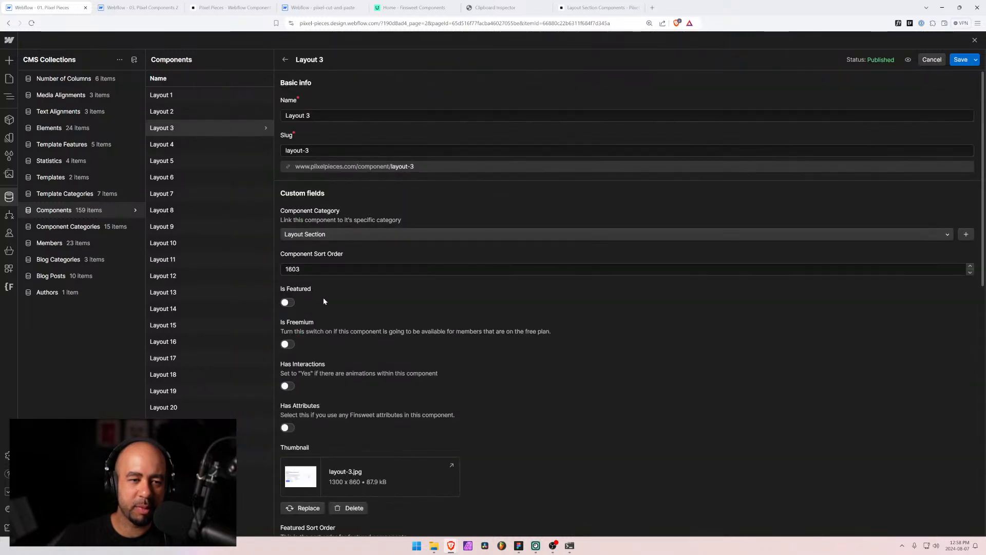
scroll(329, 303, "down", 6)
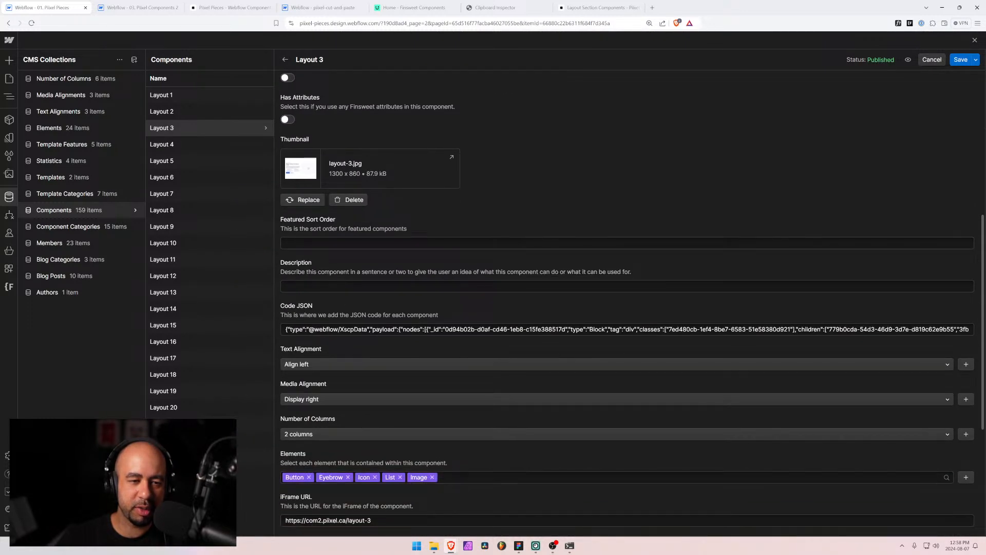
scroll(293, 289, "down", 2)
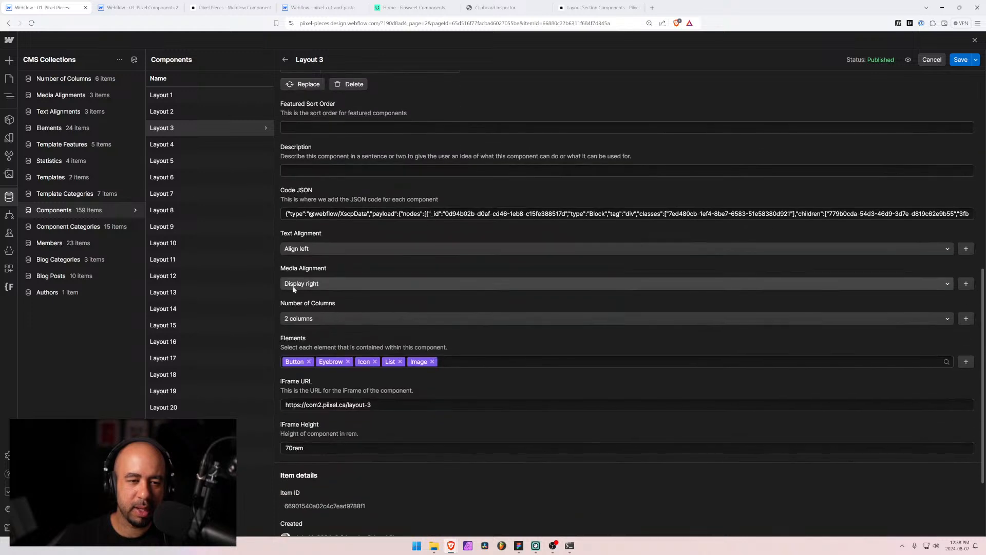
scroll(305, 286, "up", 5)
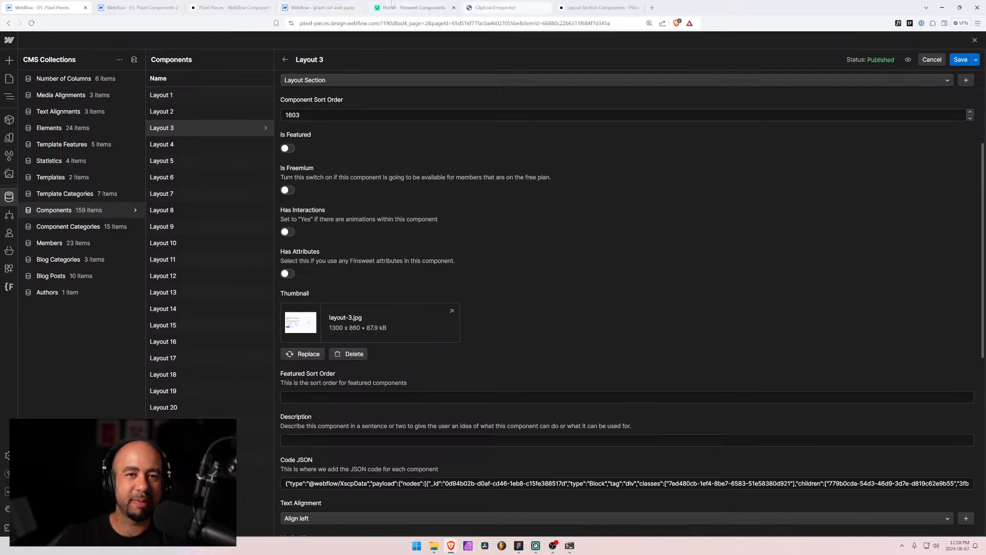
Close the Finsweet and Layout Section Components browser tabs and reorder the rest so Clipboard Inspector follows the Components 2 project
left_click(443, 9)
left_click(453, 8)
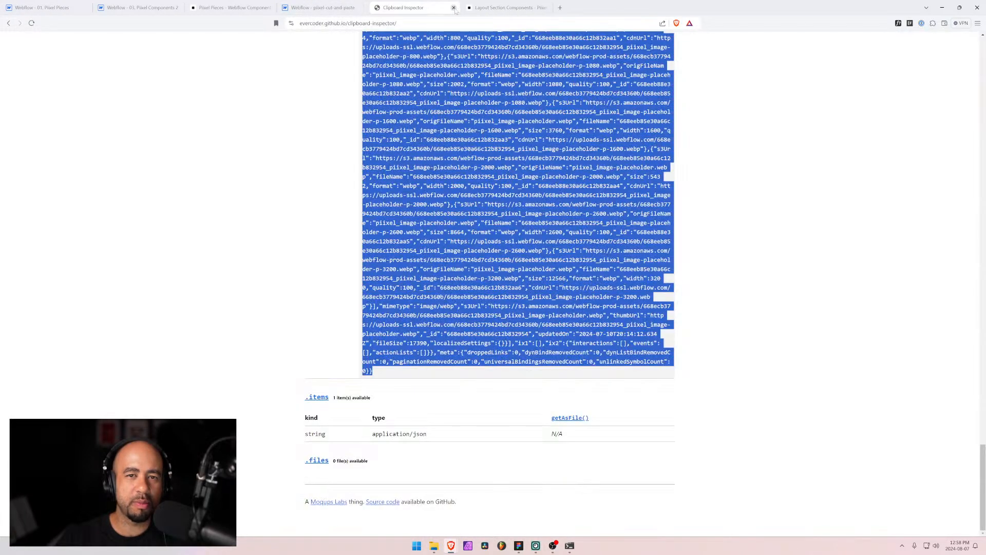
left_click(529, 8)
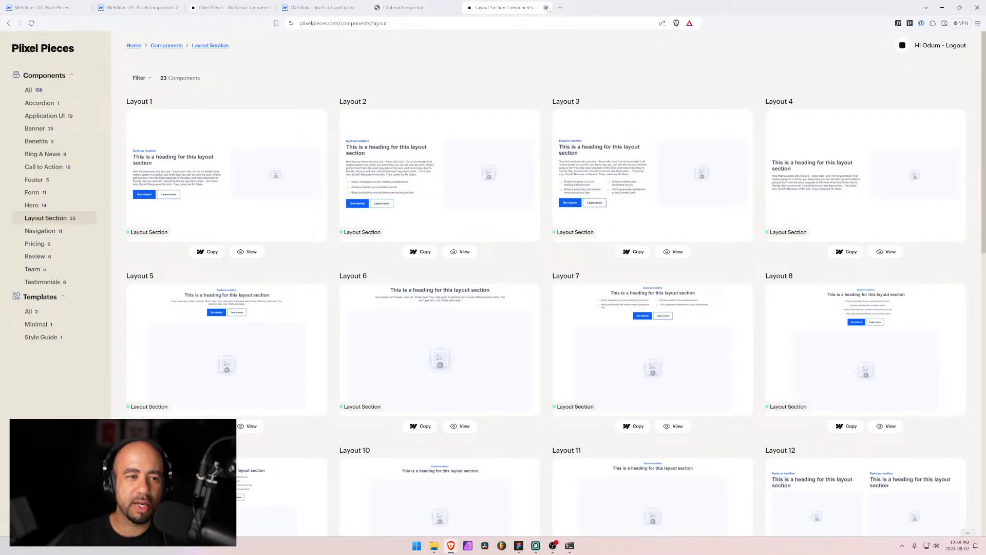
left_click(546, 8)
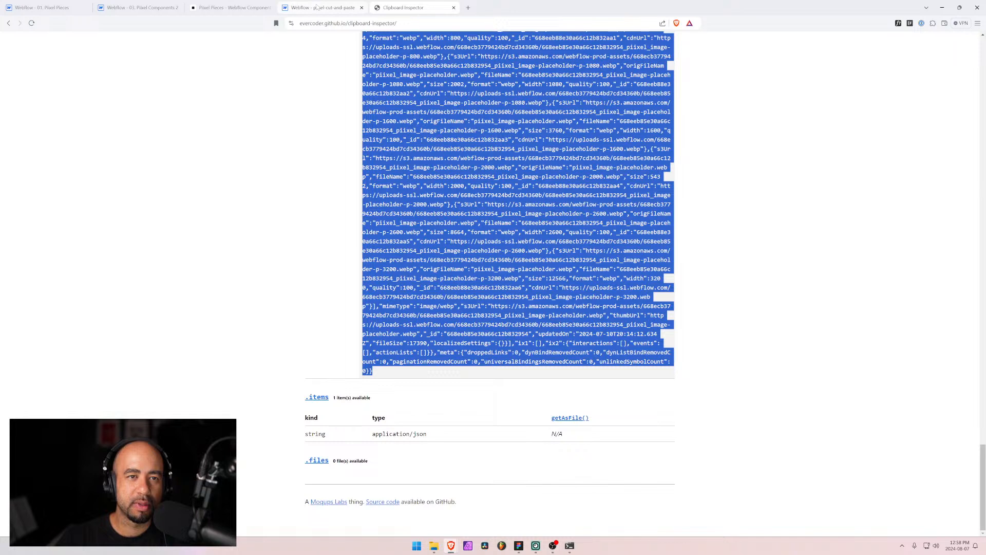
left_click_drag(317, 7, 416, 7)
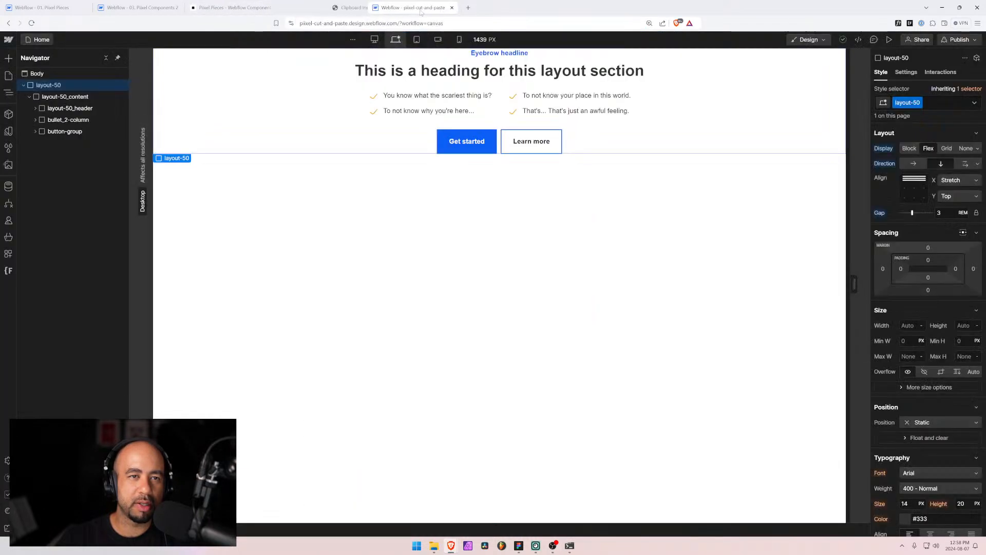
left_click(211, 9)
left_click_drag(222, 10, 419, 8)
Open the Layout 3 page in the Piixel Components 2 project
left_click(138, 7)
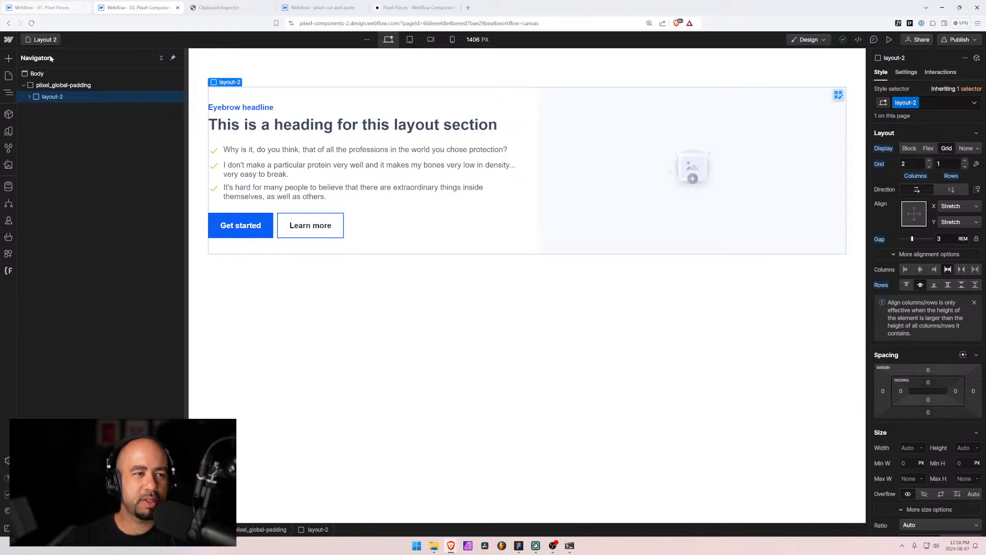
left_click(44, 39)
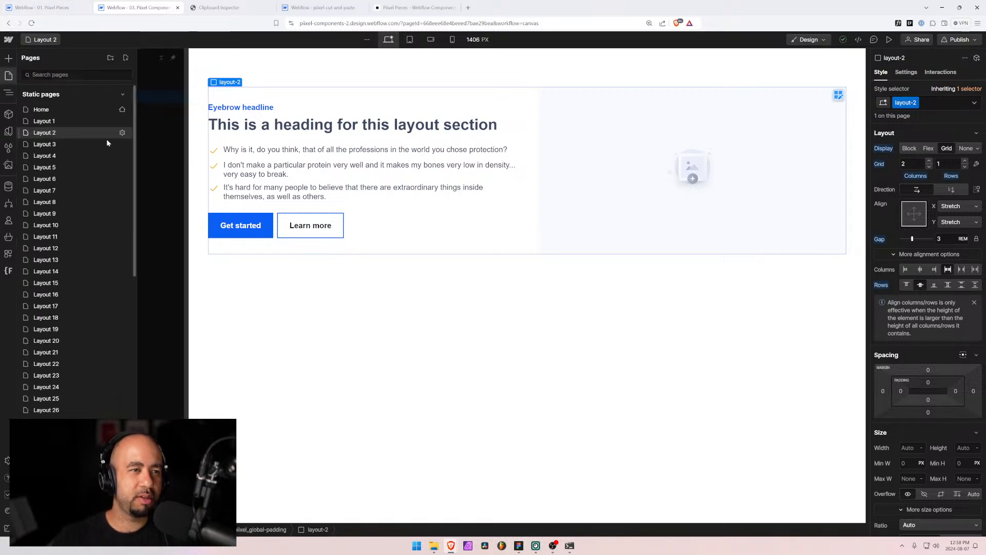
left_click(54, 156)
left_click(43, 39)
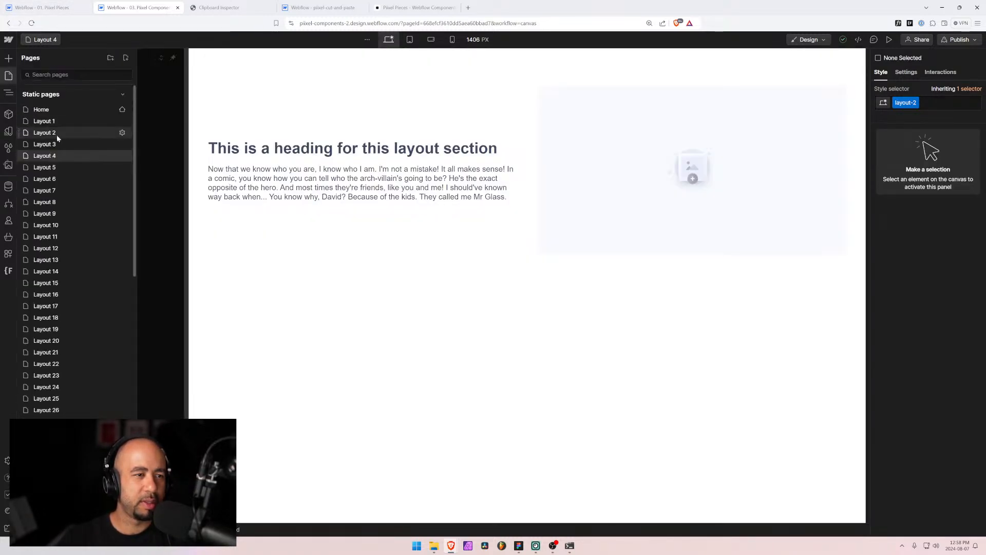
left_click(49, 145)
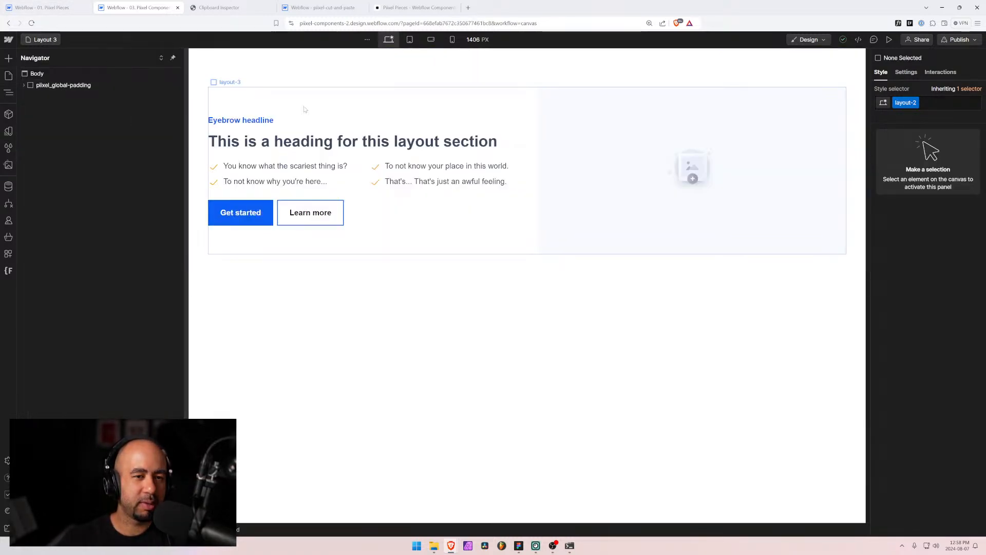
Reset the bottom margin of the layout-3_eyebrow text to 0
left_click(271, 130)
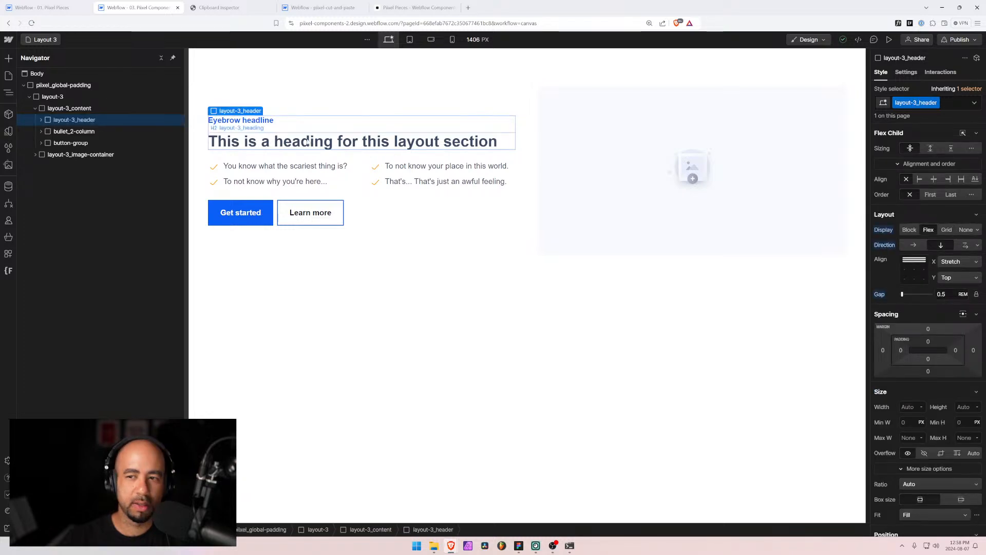
left_click(241, 120)
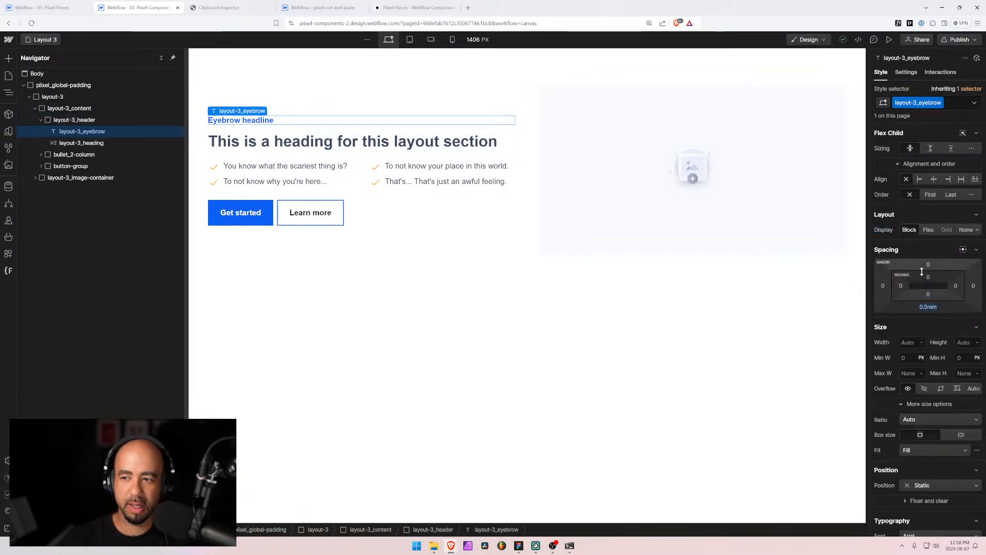
left_click(927, 307)
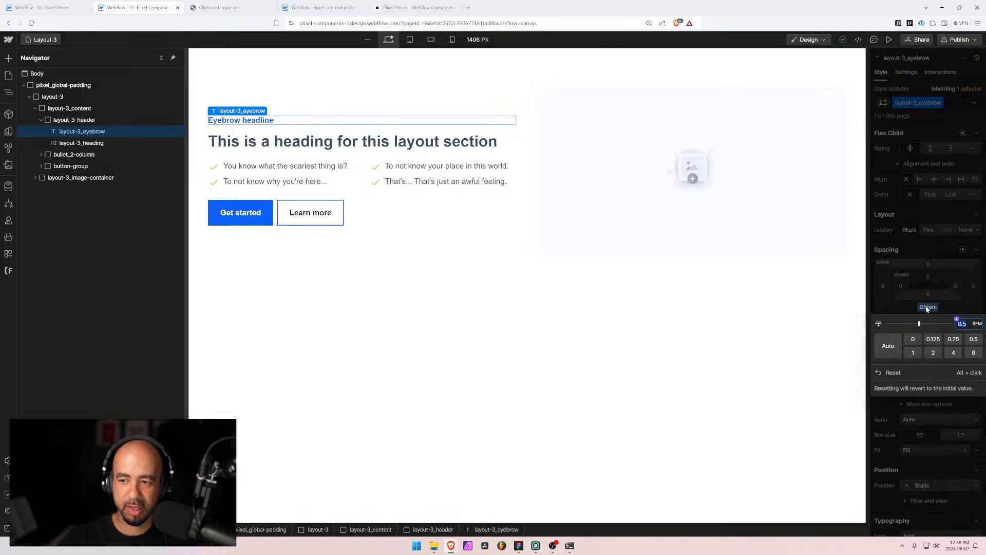
type("8")
key("Return")
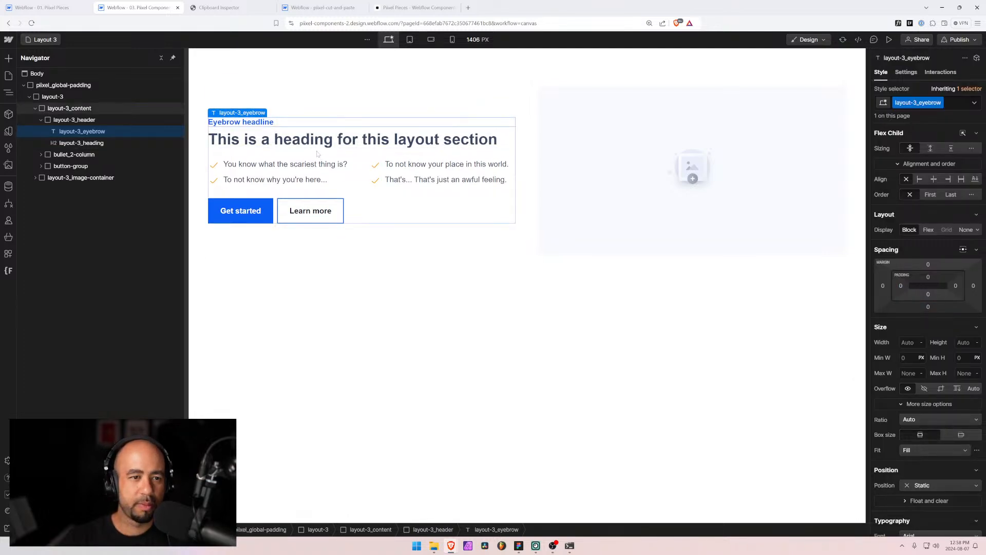
Copy the layout-3 block, load it into Clipboard Inspector and copy its complete application/json data
left_click(28, 97)
left_click(39, 98)
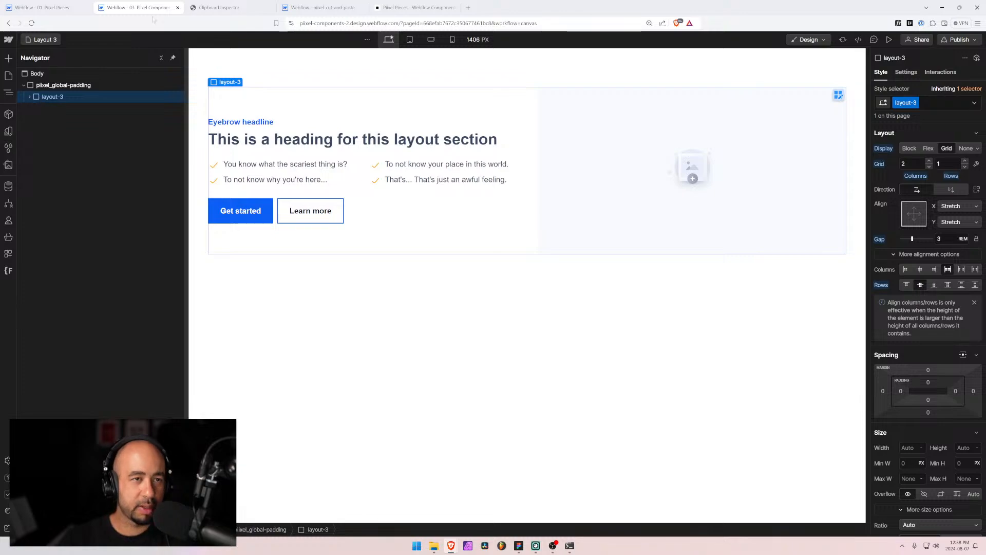
left_click(226, 7)
scroll(295, 63, "up", 10)
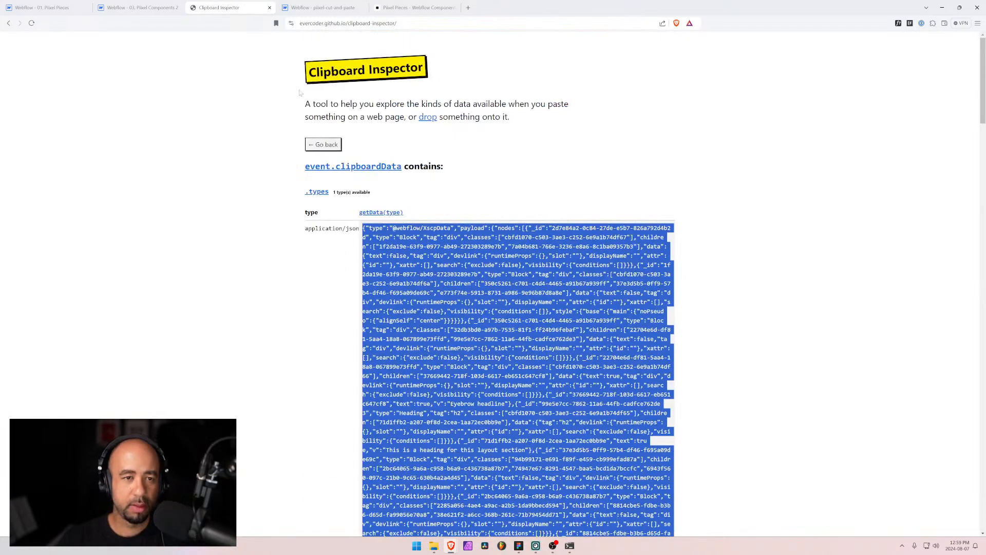
left_click(322, 144)
key("ctrl+v")
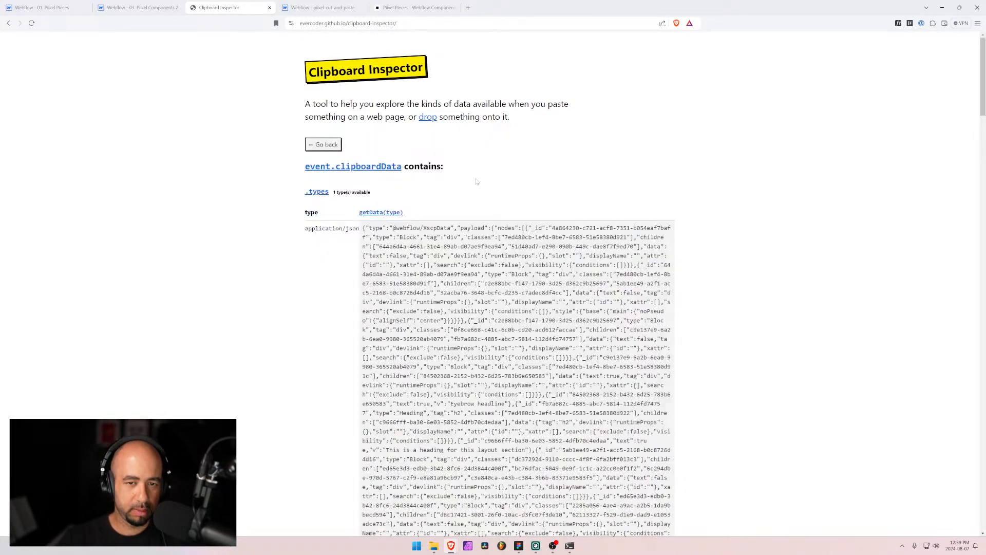
left_click_drag(362, 228, 403, 376)
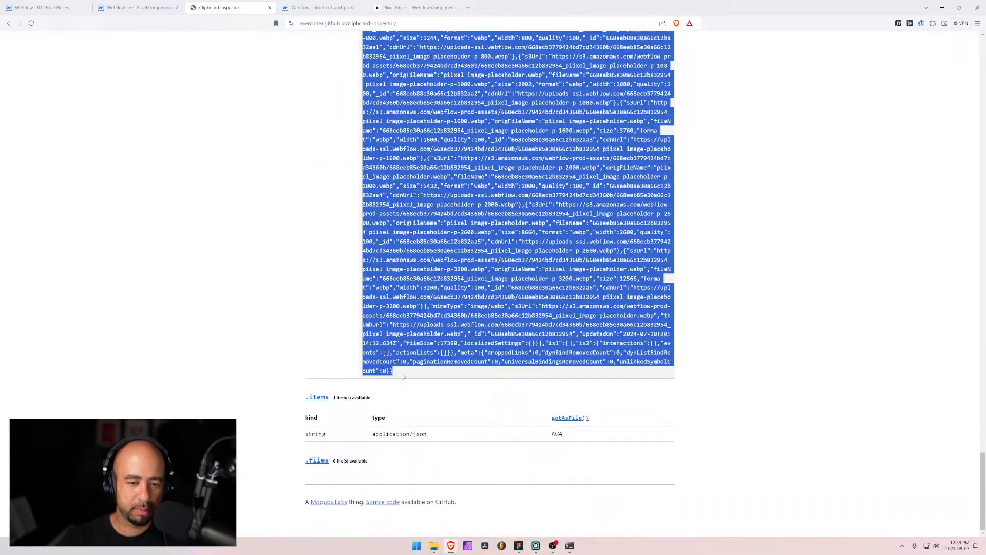
Replace the Code JSON of the Layout 3 CMS entry with the newly copied JSON
left_click(41, 7)
scroll(328, 367, "down", 4)
left_click(626, 291)
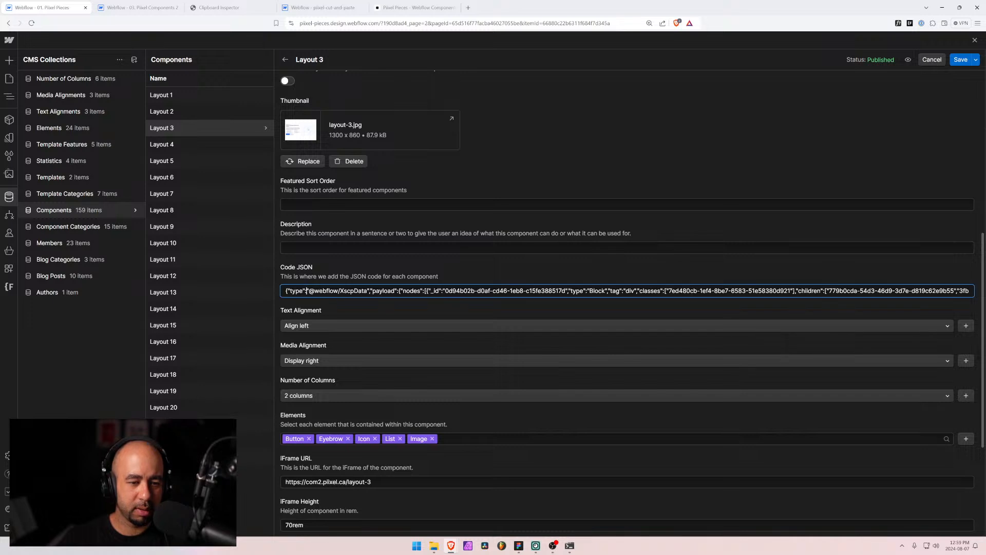
key("ctrl+a")
key("ctrl+v")
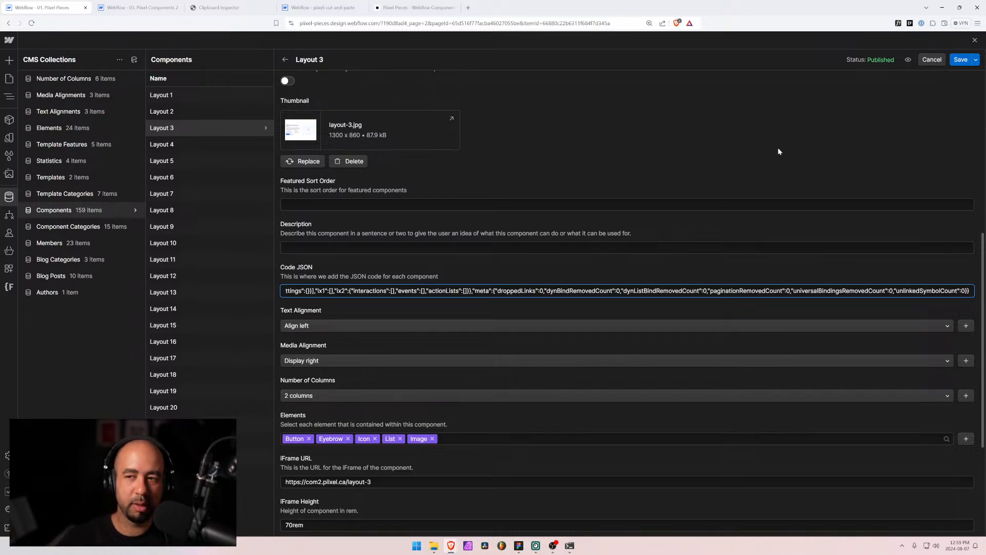
Replace the Layout 3 thumbnail with layout-3.png and save the entry
left_click(347, 162)
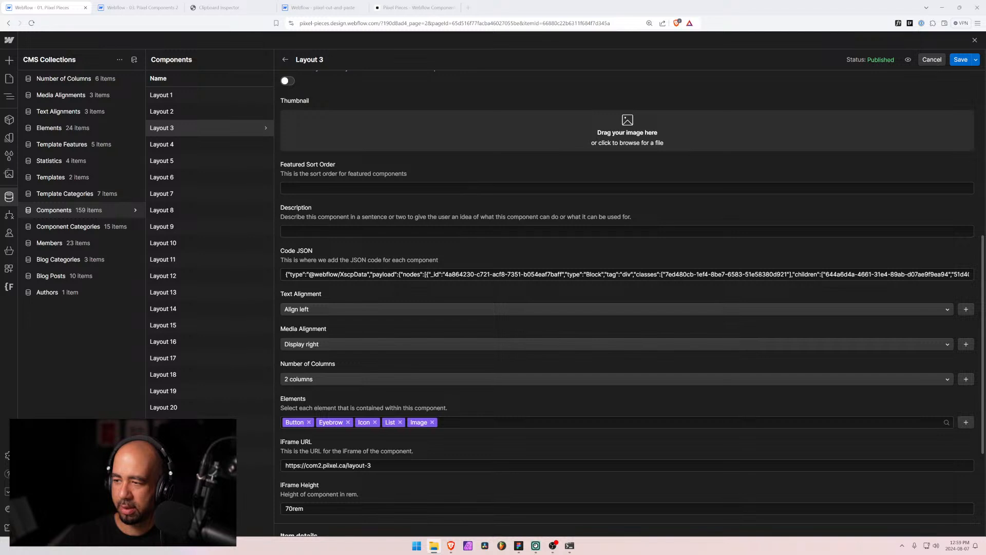
left_click_drag(452, 226, 421, 135)
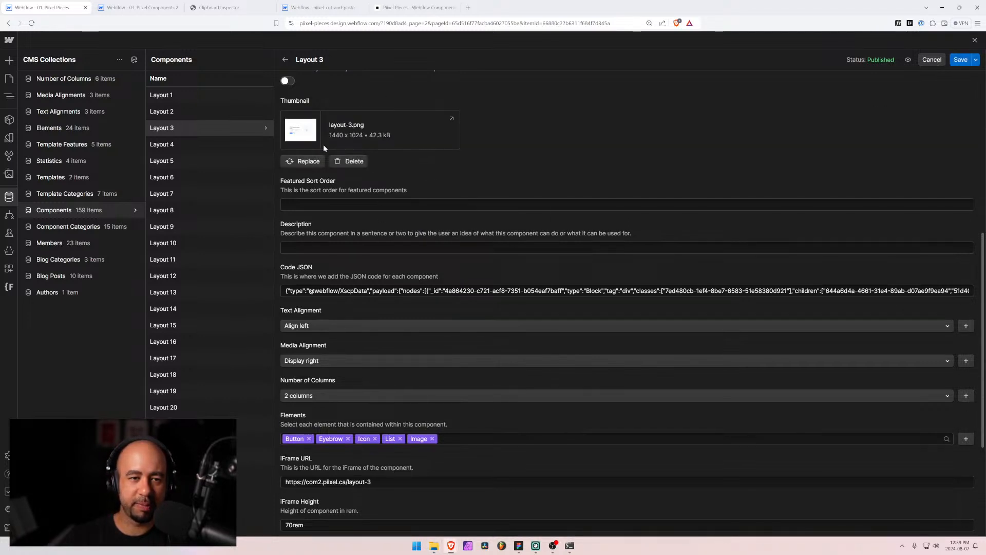
left_click(958, 60)
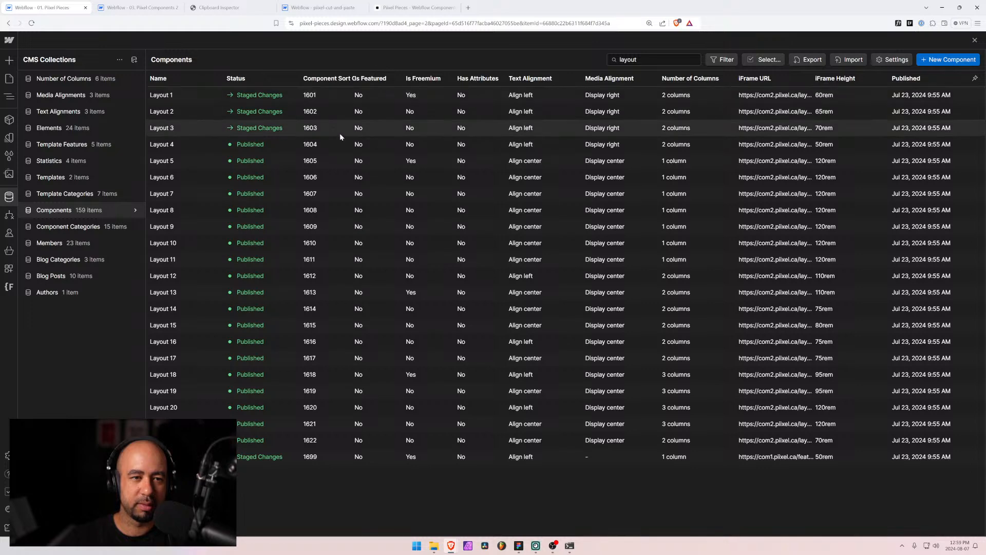
Return to the Layout Section template page and examine the component thumbnails, selecting the Layout 1 image
left_click(9, 80)
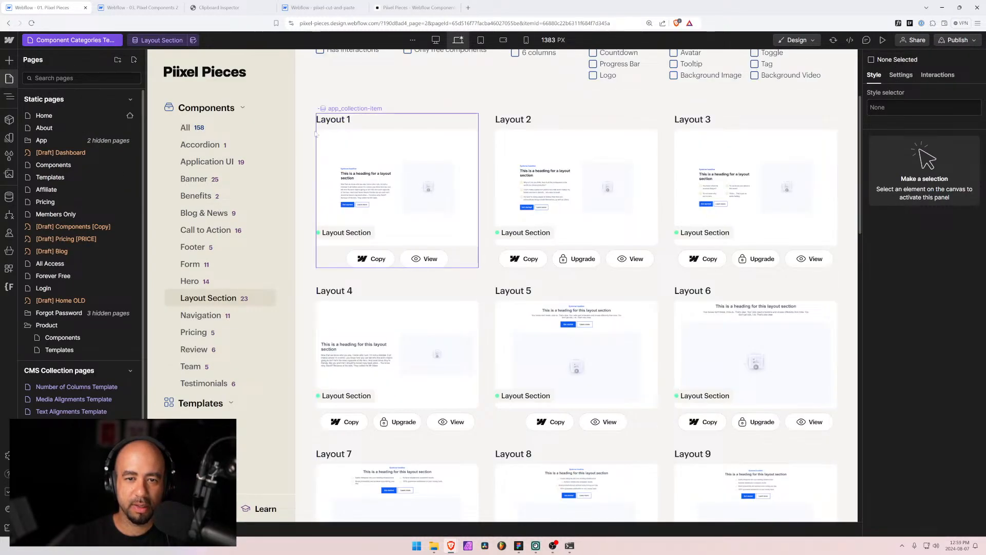
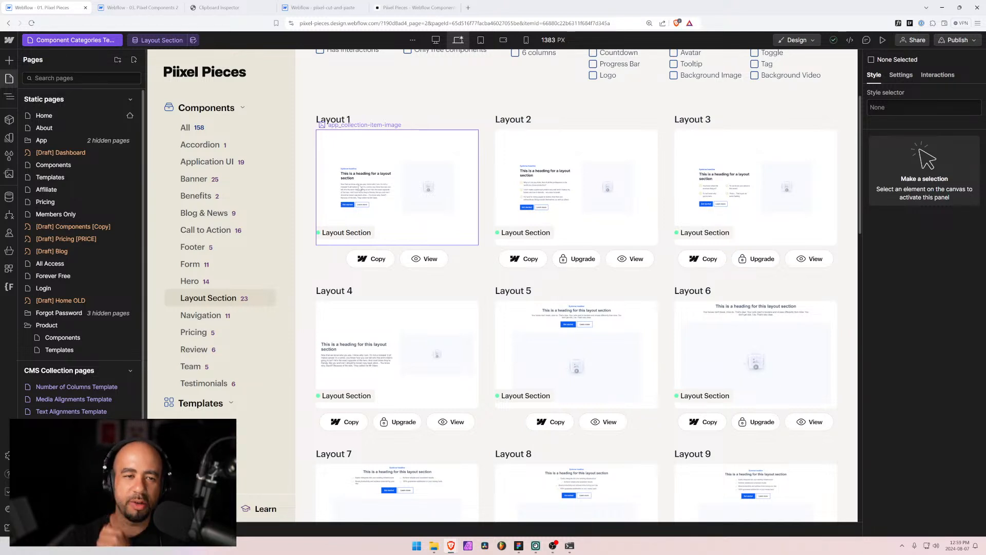
left_click(380, 141)
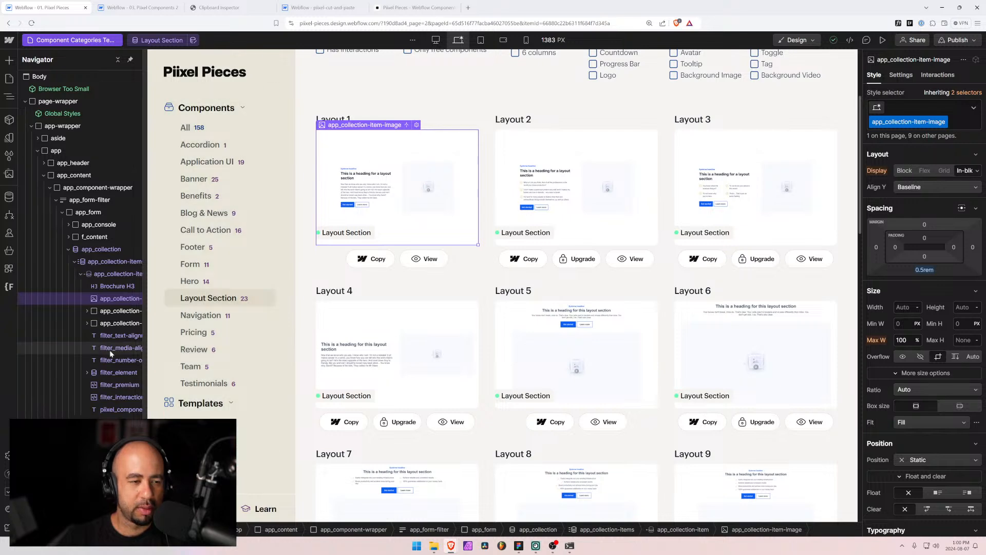
Open the Layout 4 entry from the Components collection, searched for "layout" and sorted by Component Sort Order
left_click(10, 198)
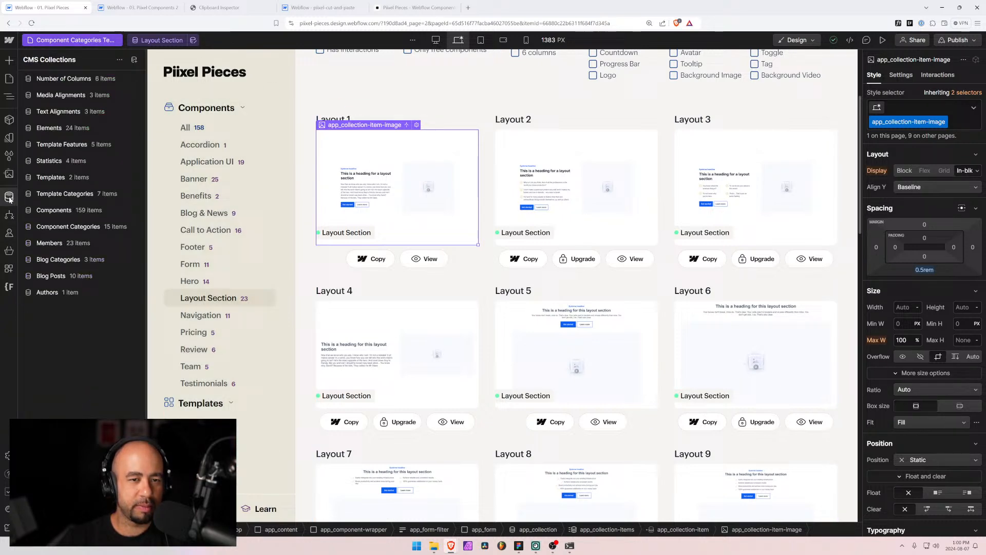
left_click(48, 212)
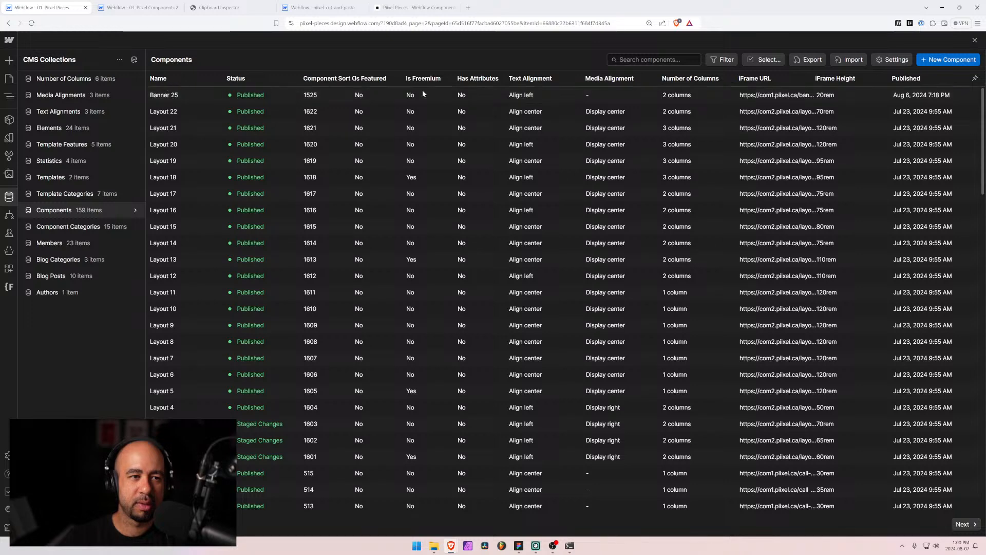
left_click(653, 60)
type("layout")
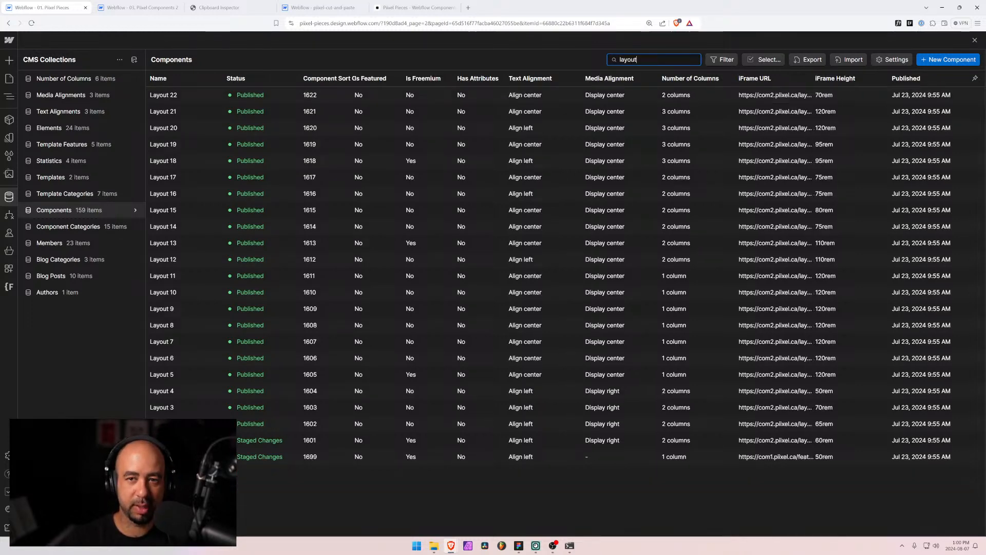
left_click(328, 79)
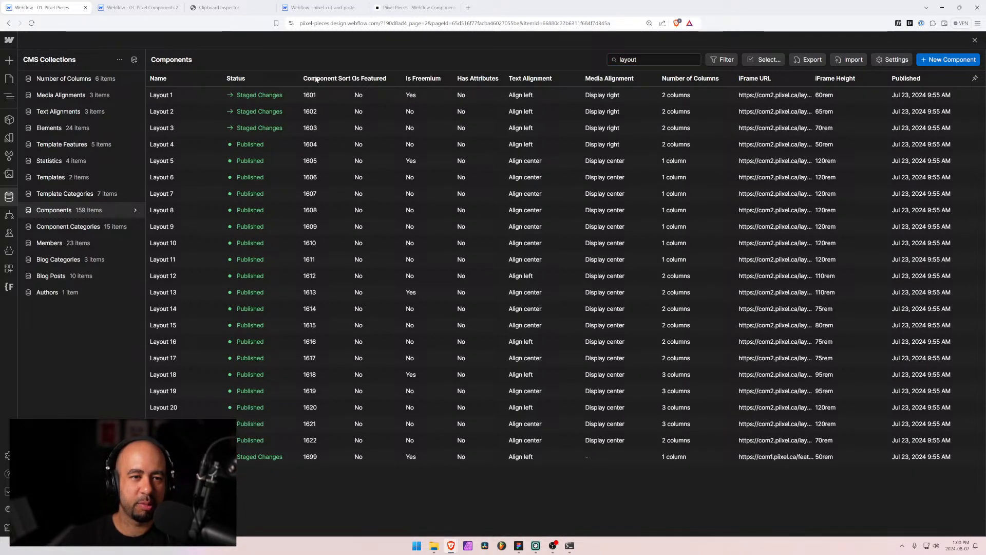
left_click(162, 146)
Open the Layout 4 page in the Piixel Components 2 project and copy its layout-4 block
left_click(134, 8)
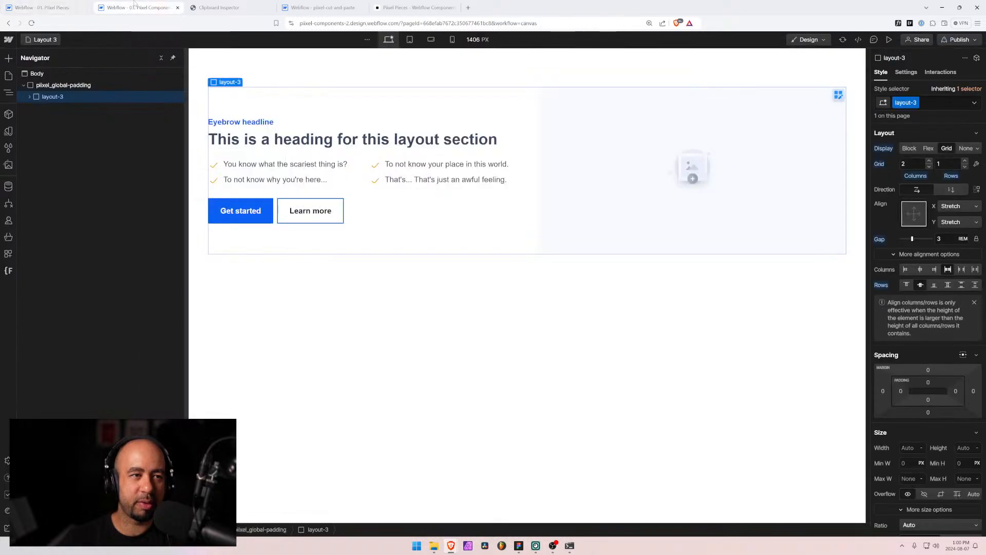
left_click(40, 41)
left_click(96, 160)
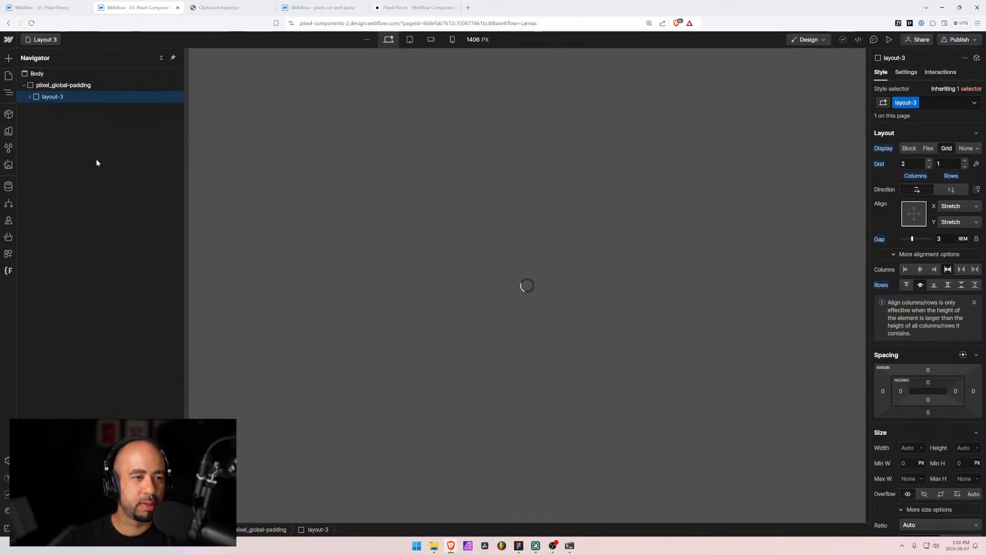
left_click(23, 85)
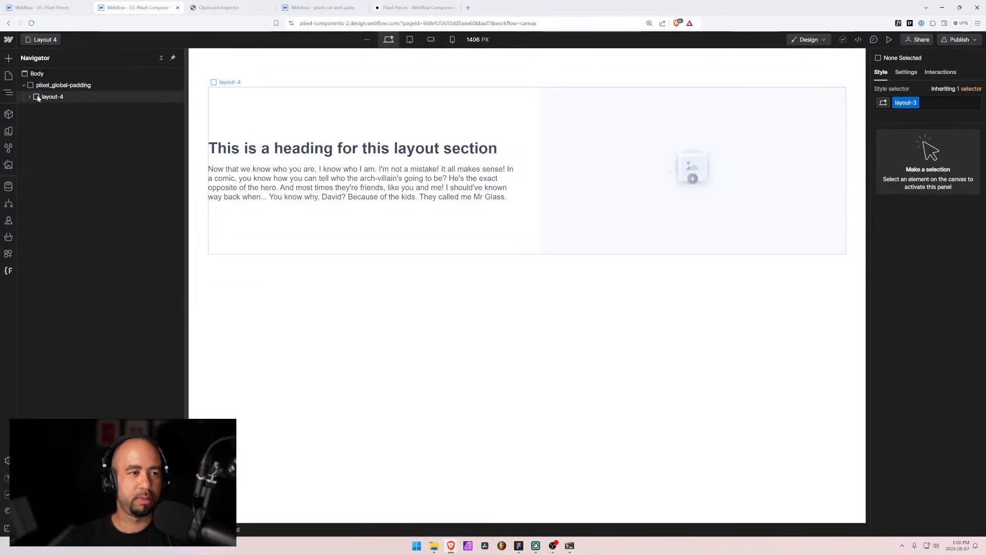
left_click(69, 97)
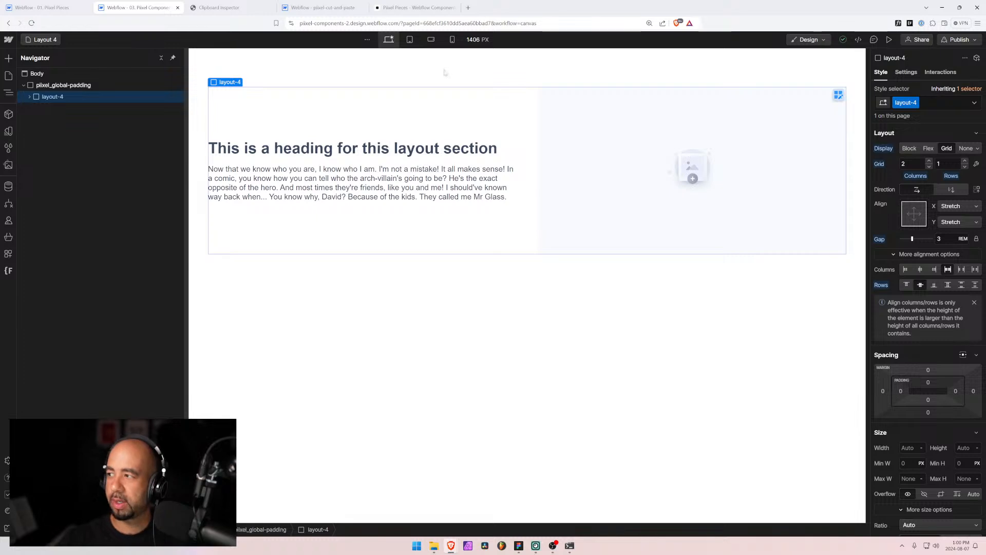
left_click(62, 7)
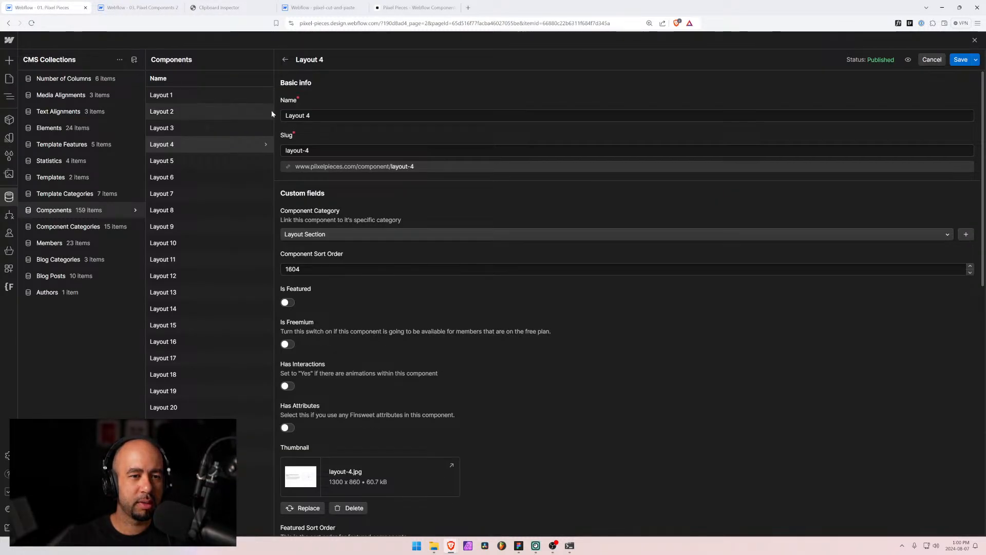
left_click(135, 8)
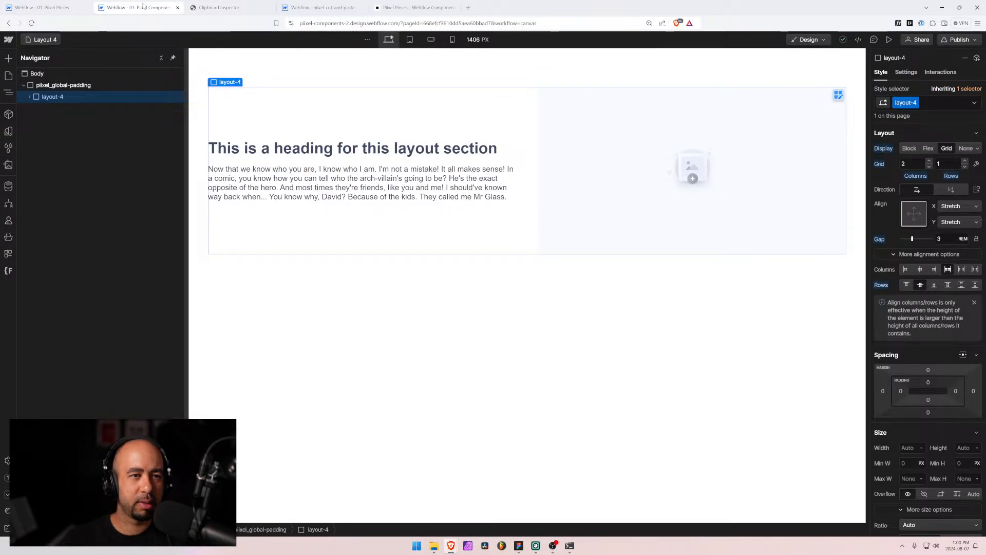
Load the copied layout-4 block into Clipboard Inspector and copy its complete application/json data
left_click(220, 7)
key("Home")
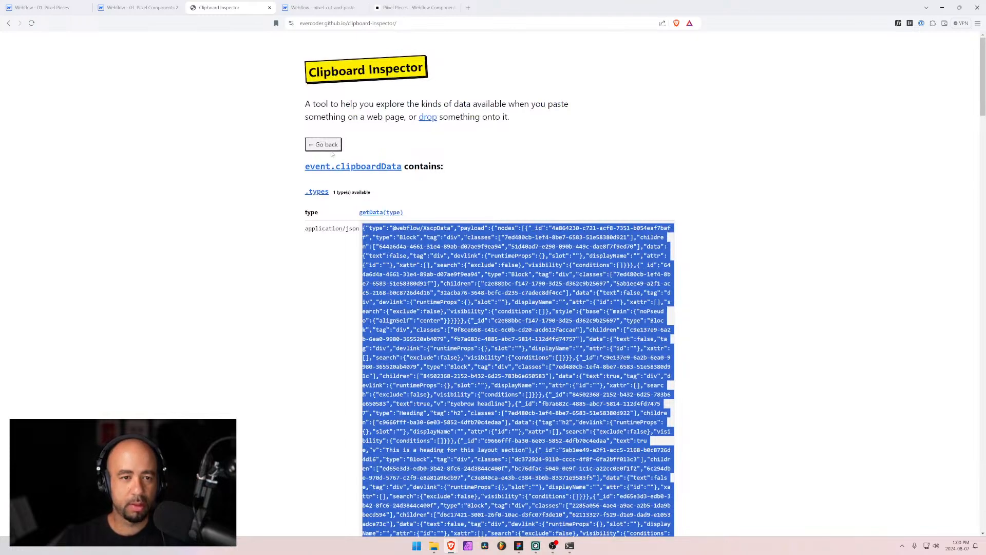
left_click(325, 145)
left_click(478, 178)
key("ctrl+v")
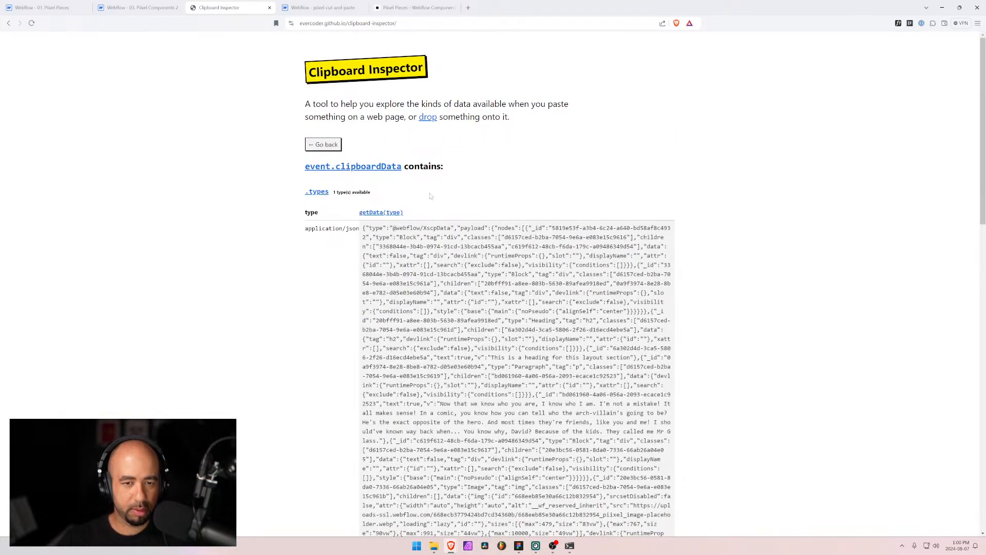
left_click_drag(363, 228, 623, 377)
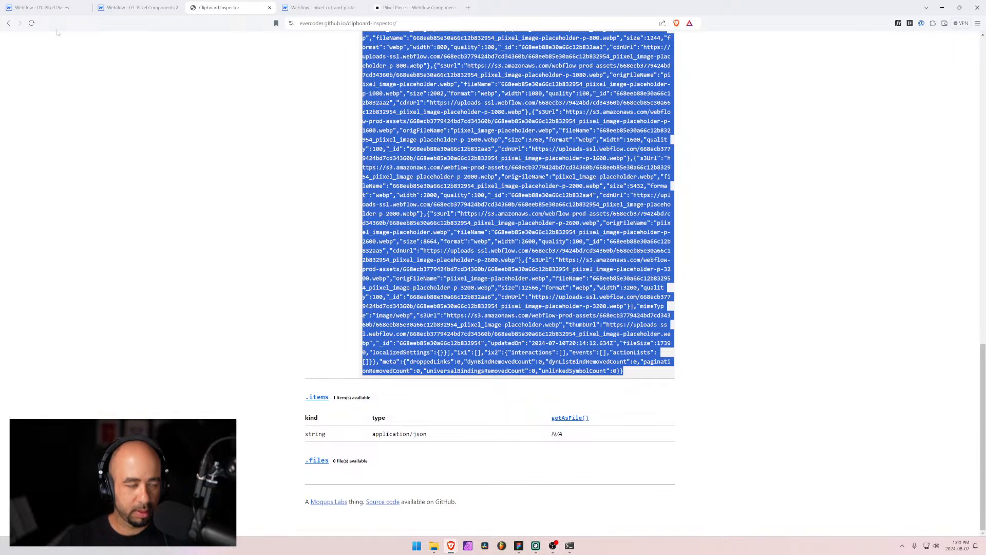
Replace the Code JSON of the Layout 4 CMS entry with the newly copied JSON
left_click(51, 8)
left_click(128, 8)
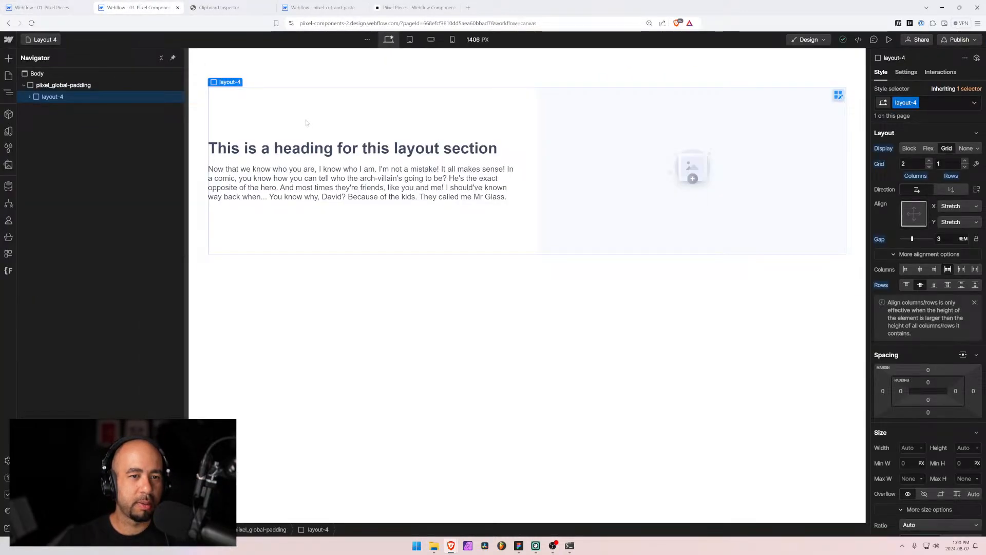
left_click(83, 4)
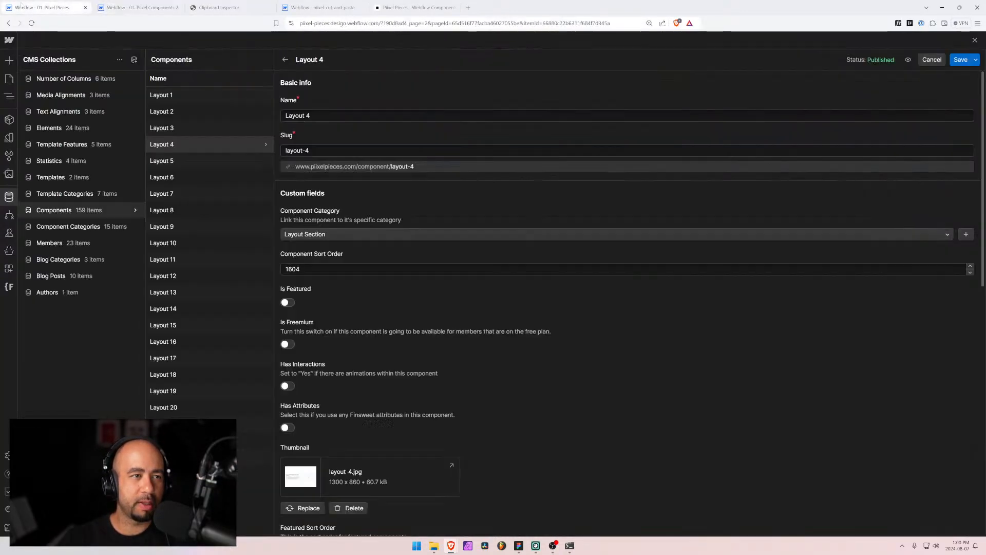
scroll(316, 317, "down", 8)
left_click(334, 214)
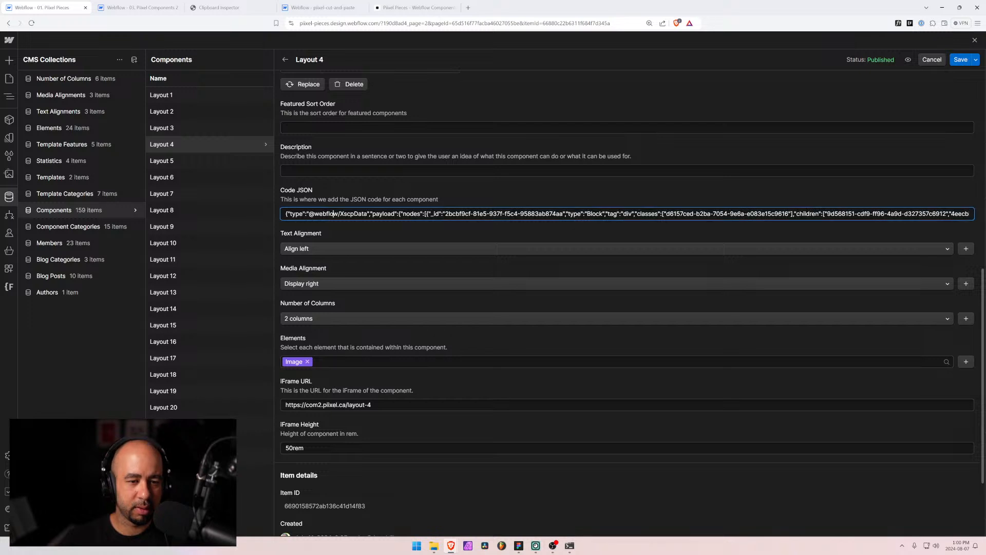
key("ctrl+a")
key("BackSpace")
key("ctrl+v")
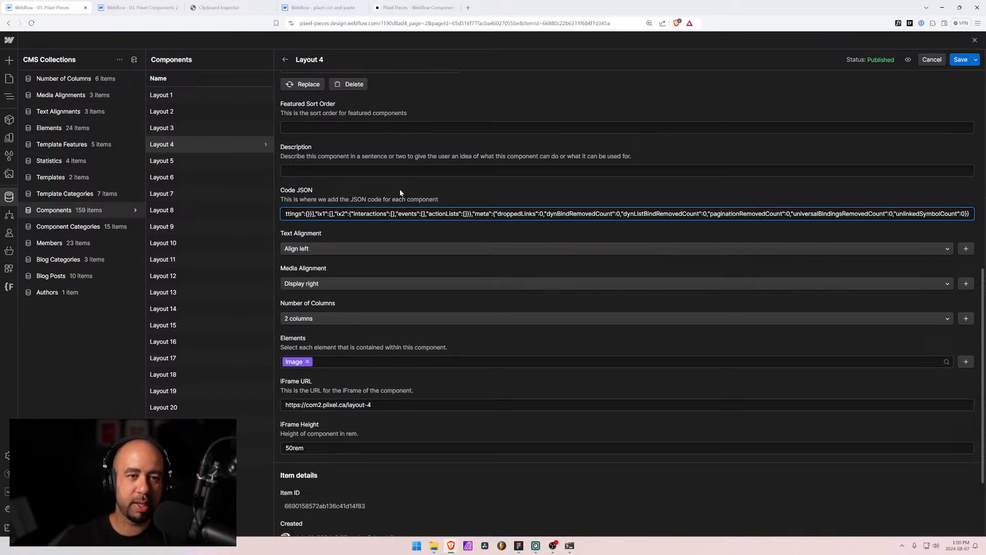
Replace the Layout 4 thumbnail with layout-4.png and save the entry
scroll(401, 192, "up", 2)
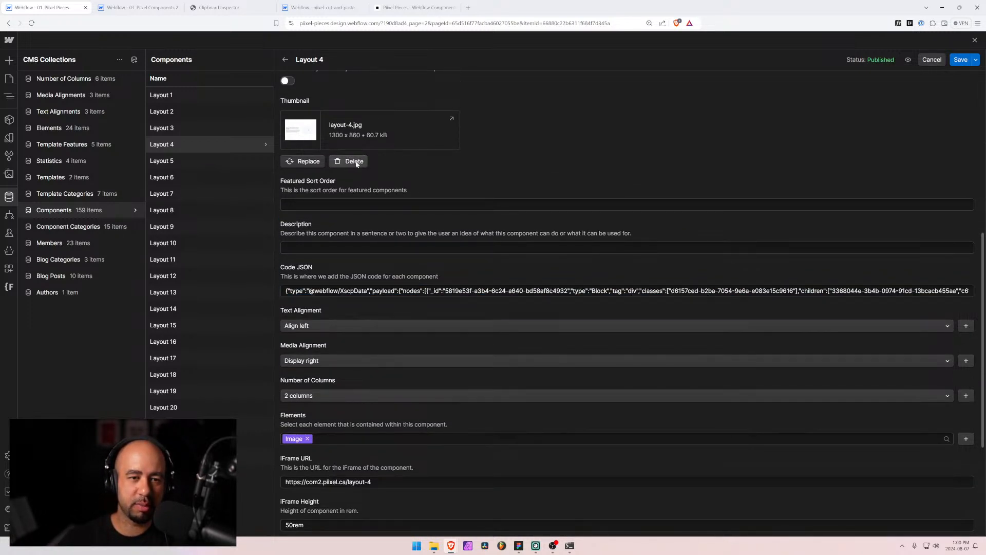
left_click(357, 163)
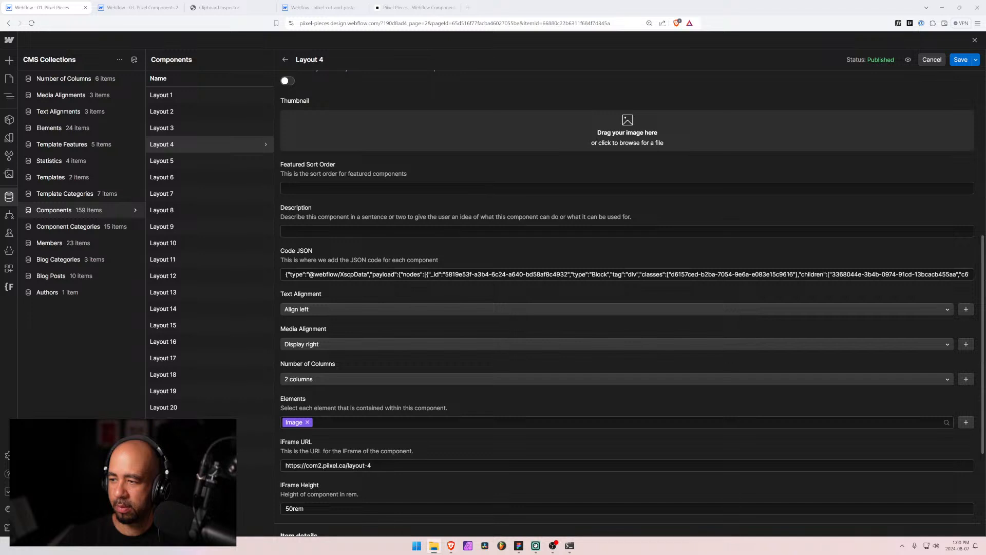
left_click_drag(503, 199, 442, 128)
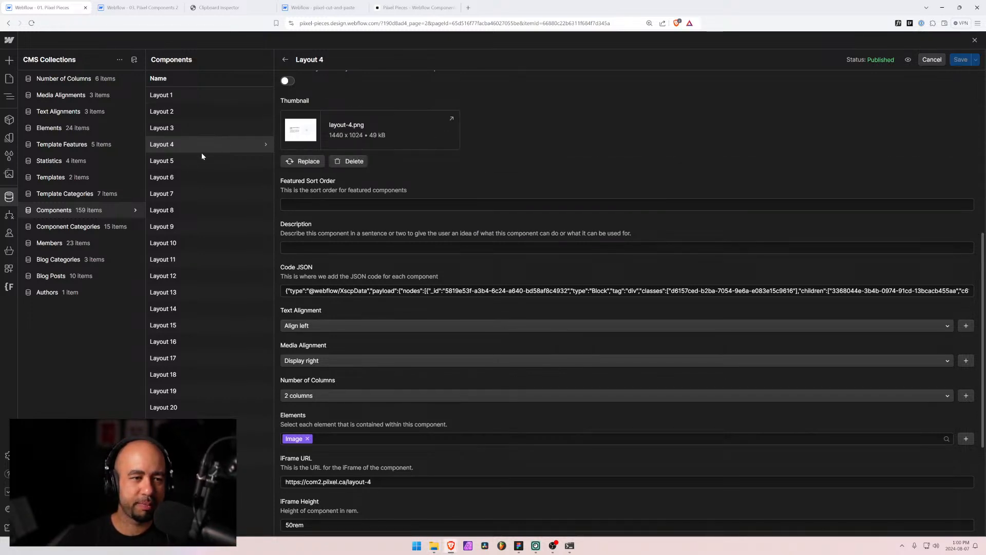
Open the Layout 5 CMS entry and the matching Layout 5 page in the Piixel Components 2 project
left_click(165, 161)
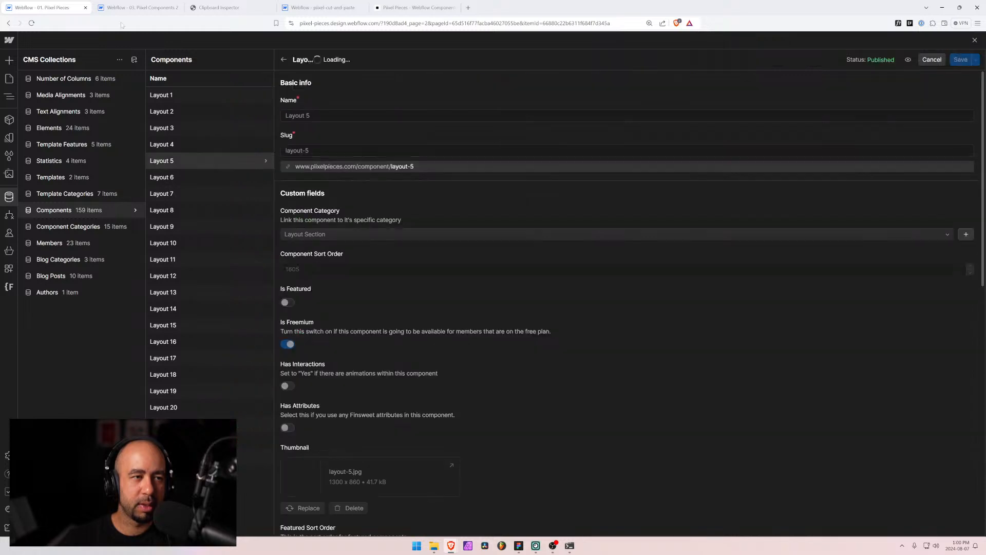
left_click(134, 7)
left_click(41, 40)
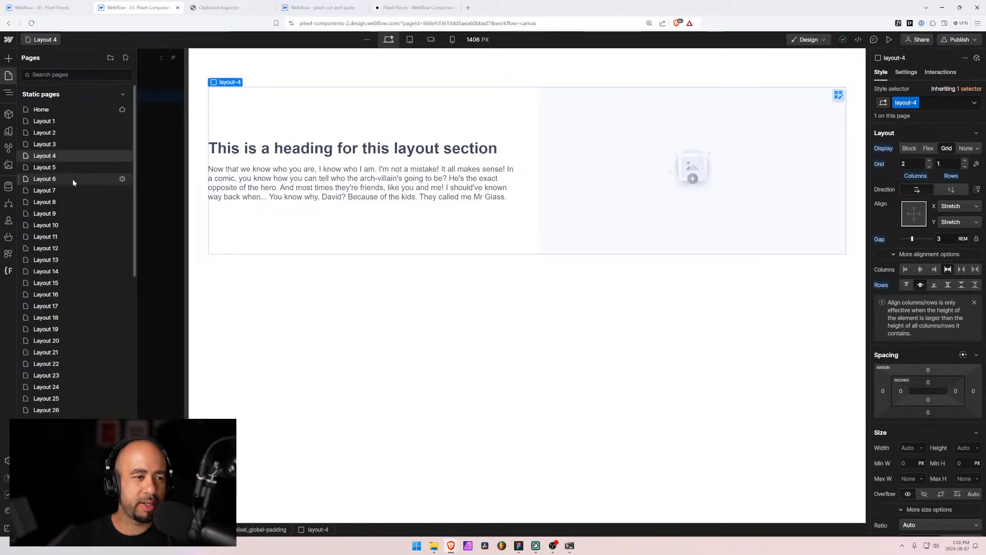
left_click(48, 168)
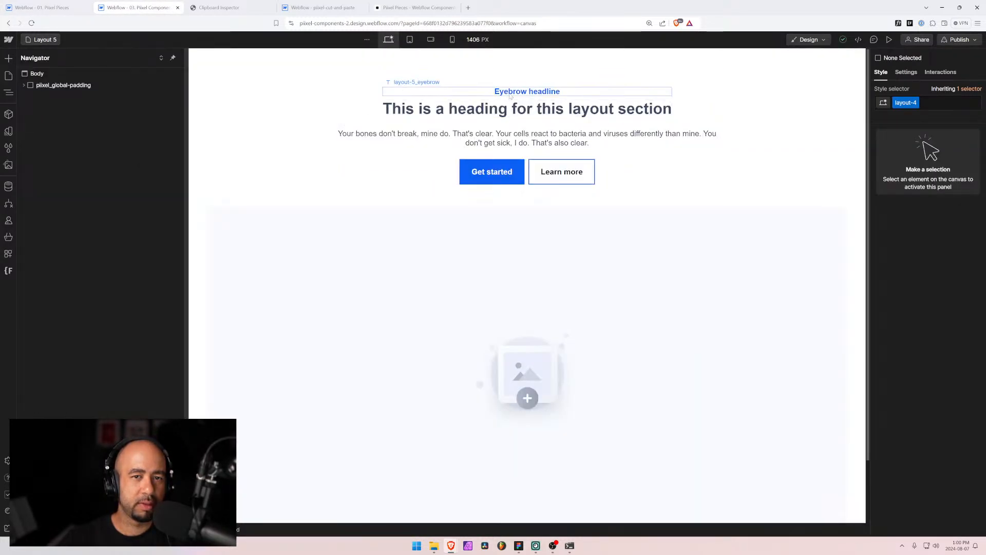
Select the whole layout-5 block on the Layout 5 page and copy it
left_click(510, 97)
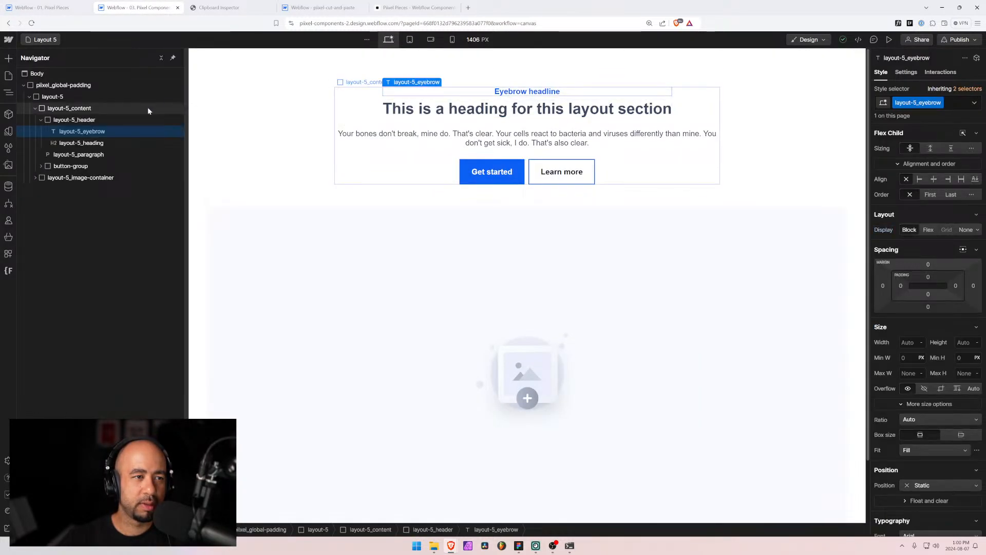
left_click(81, 122)
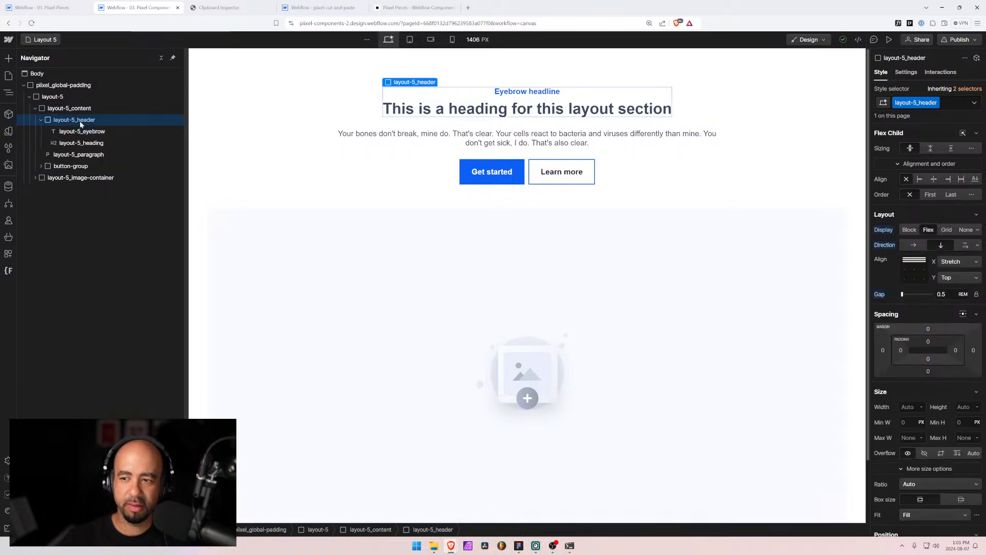
left_click(53, 97)
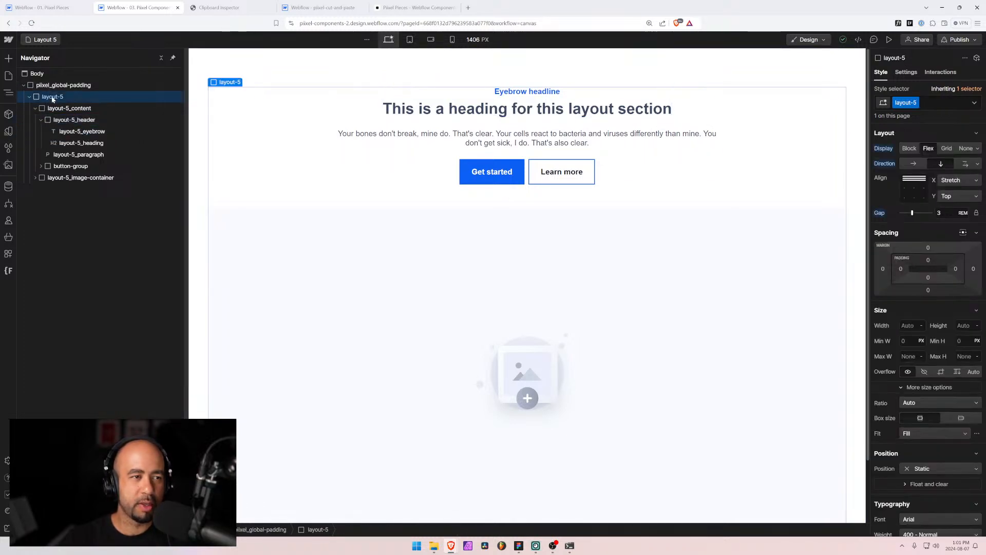
Load the copied layout-5 block into Clipboard Inspector and copy its complete application/json data
left_click(253, 4)
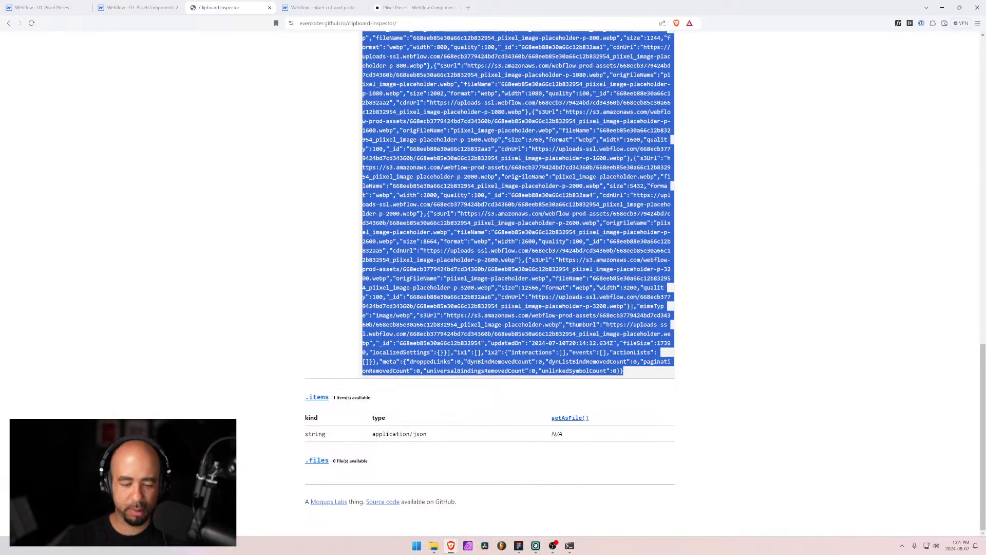
scroll(518, 257, "up", 16)
left_click(324, 144)
left_click(478, 178)
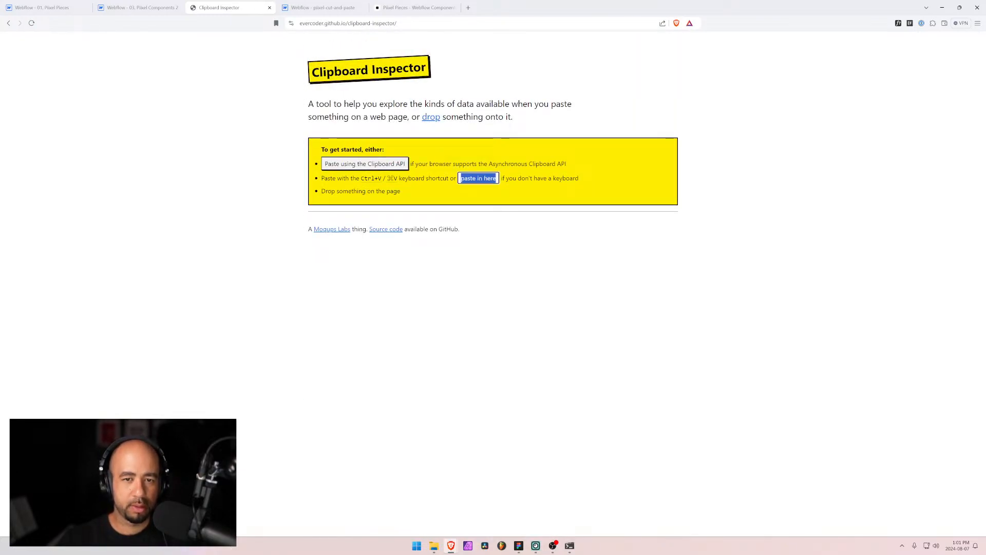
key("ctrl+v")
left_click_drag(363, 227, 418, 380)
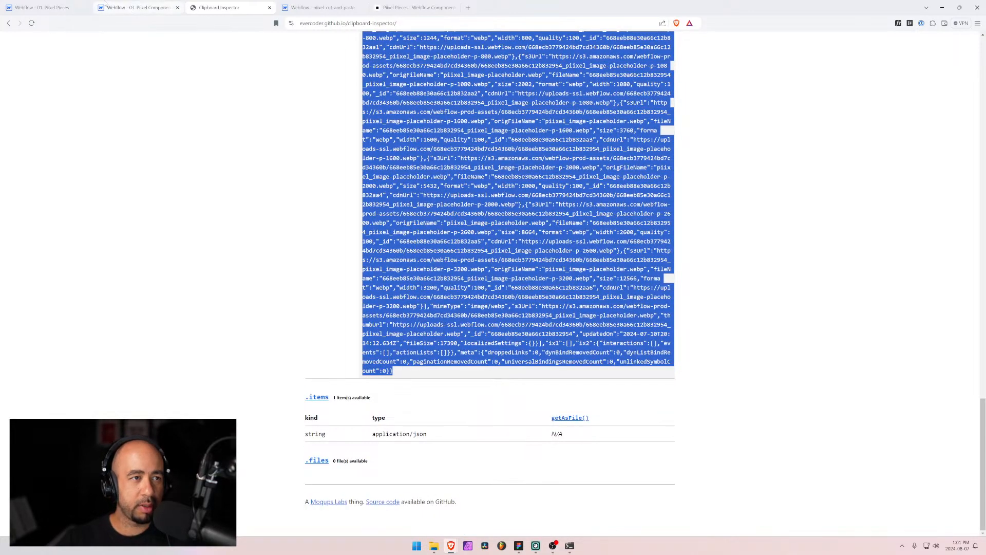
Replace the Code JSON of the Layout 5 CMS entry with the newly copied JSON
left_click(57, 8)
scroll(334, 272, "down", 3)
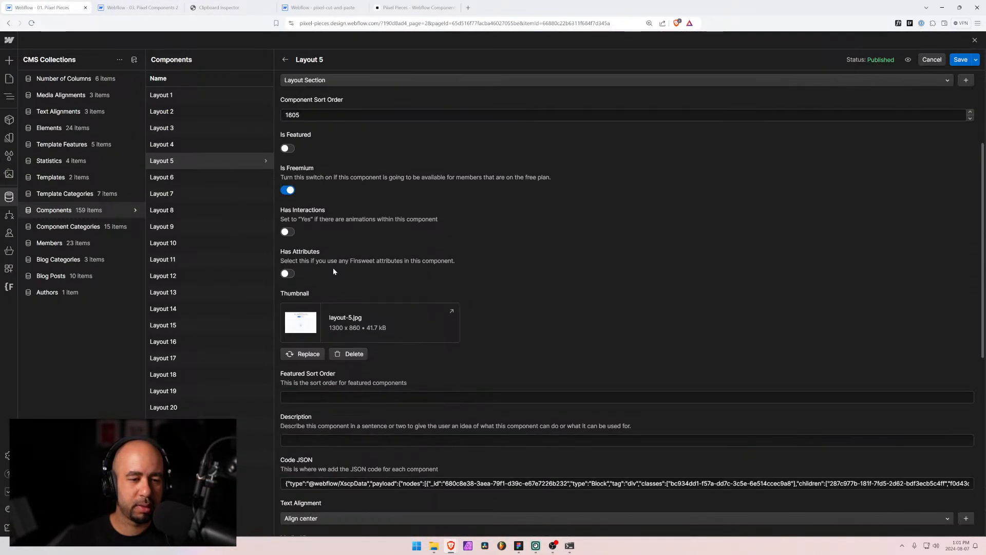
scroll(339, 382, "down", 3)
left_click(340, 329)
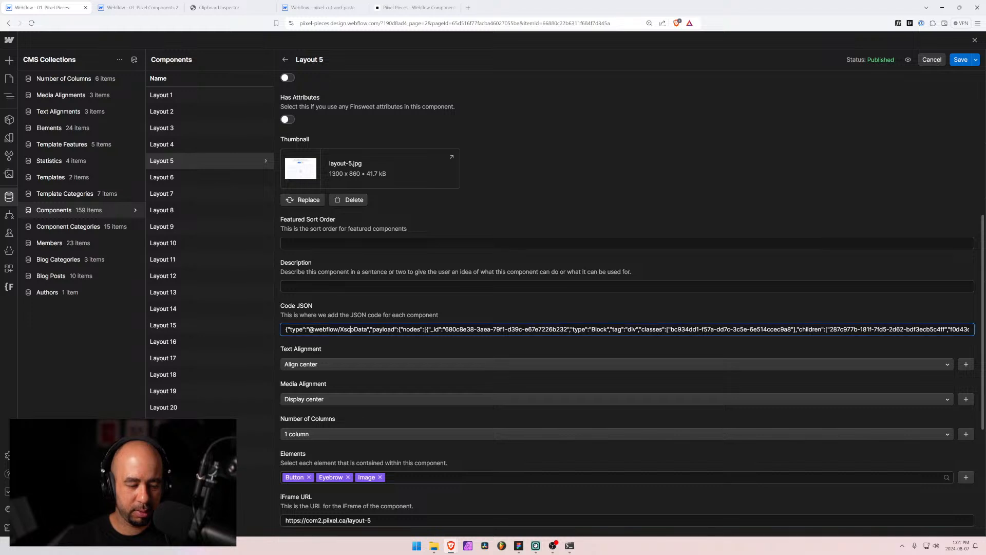
key("ctrl+a")
key("ctrl+v")
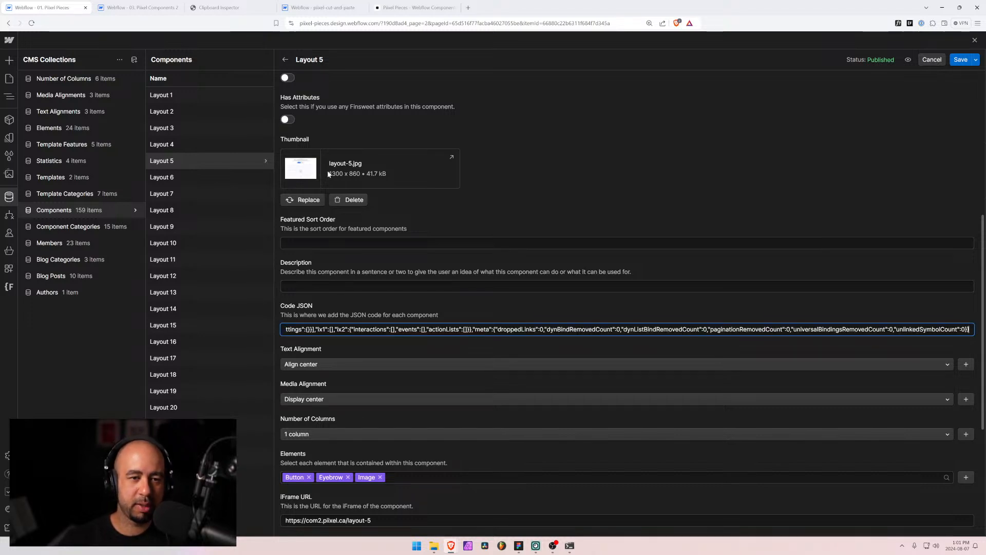
Replace the Layout 5 thumbnail with layout-5.png and save the entry
left_click(352, 199)
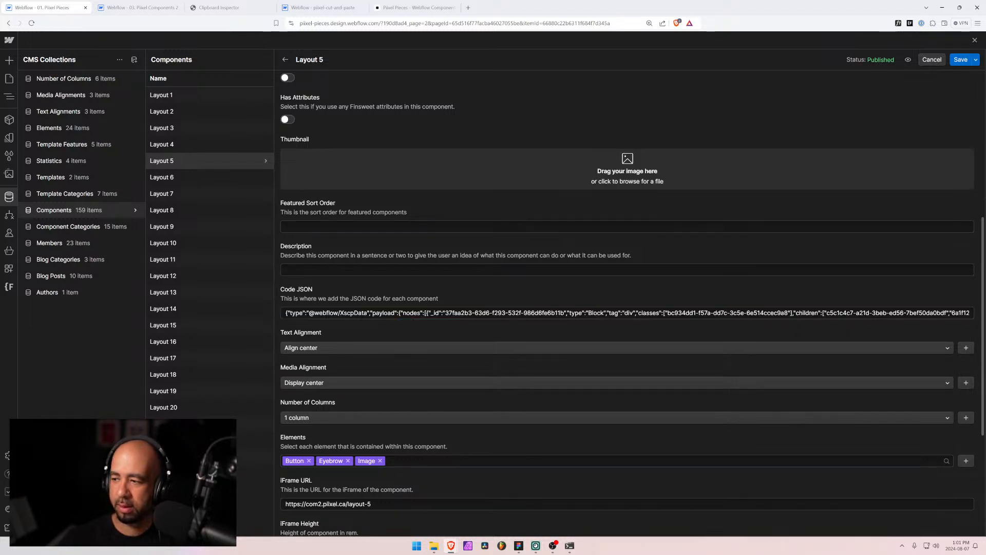
left_click_drag(746, 242, 522, 174)
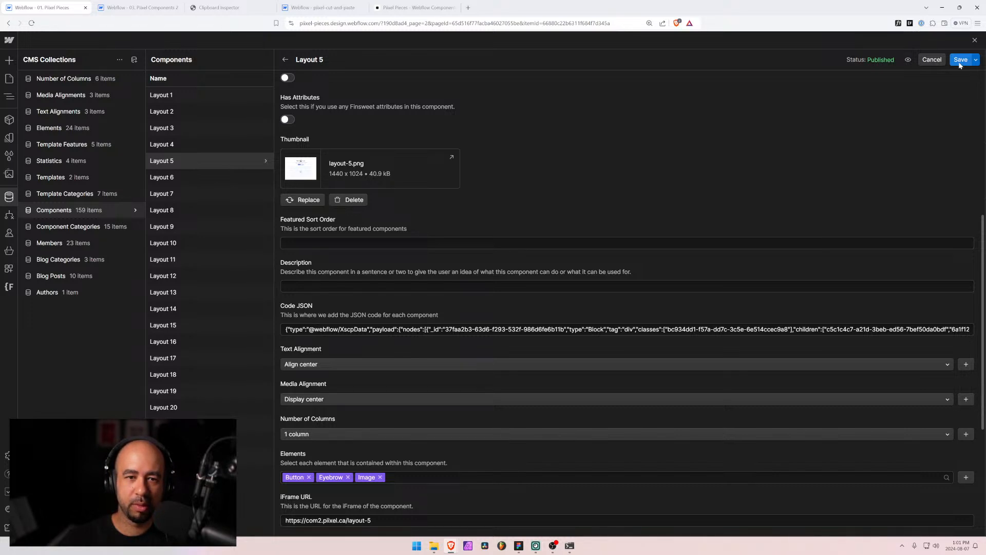
left_click(959, 63)
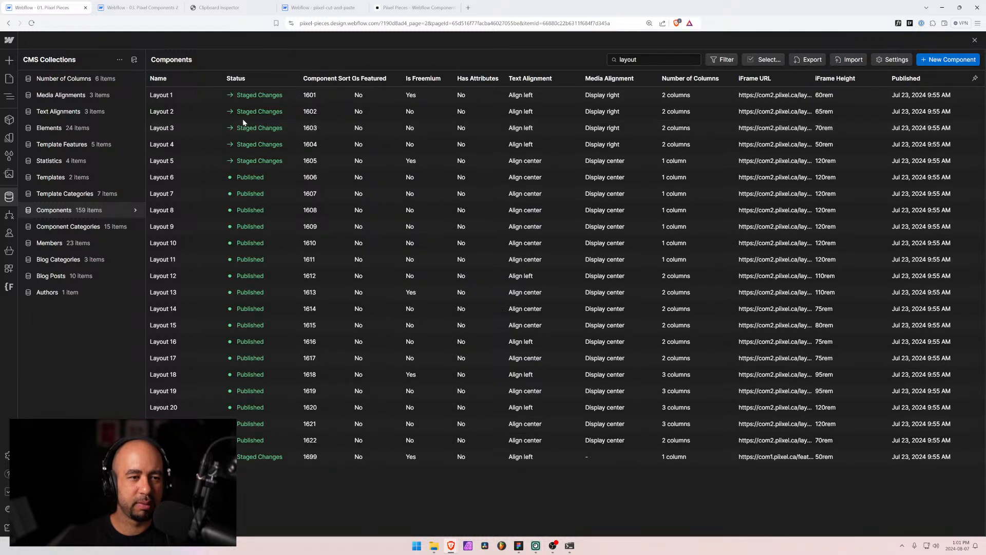
Open the Layout 6 CMS entry, then copy the layout-6 block from the Layout 6 page in the components project
left_click(174, 177)
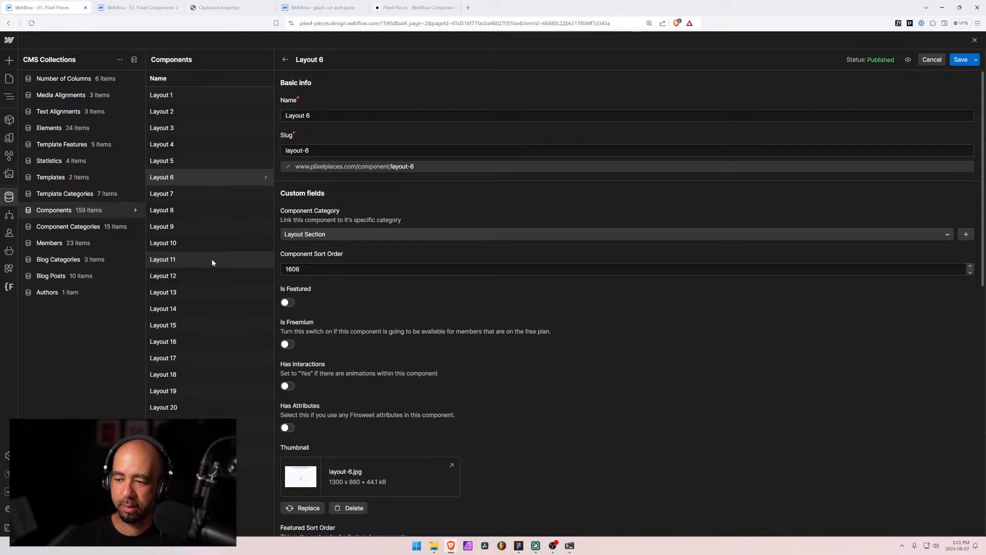
left_click(138, 7)
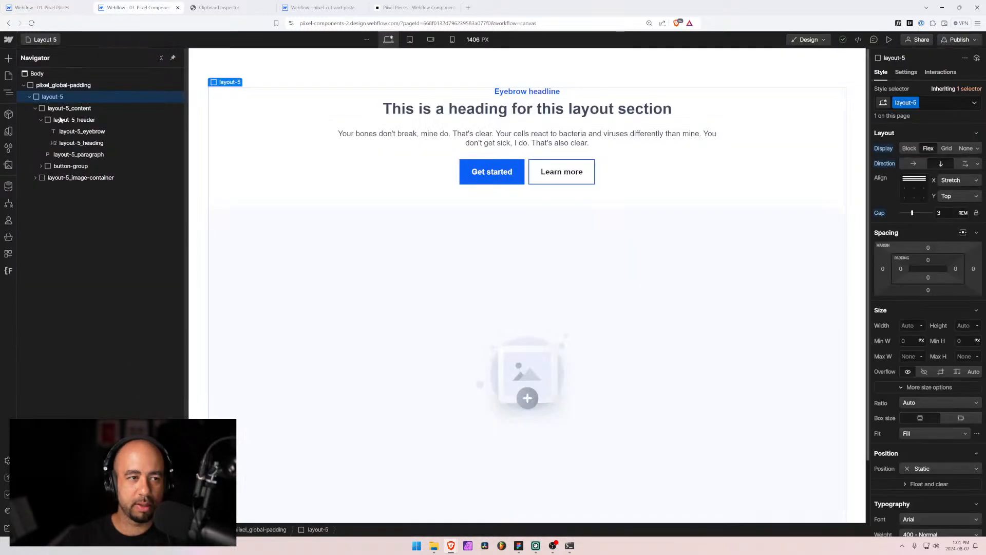
left_click(32, 40)
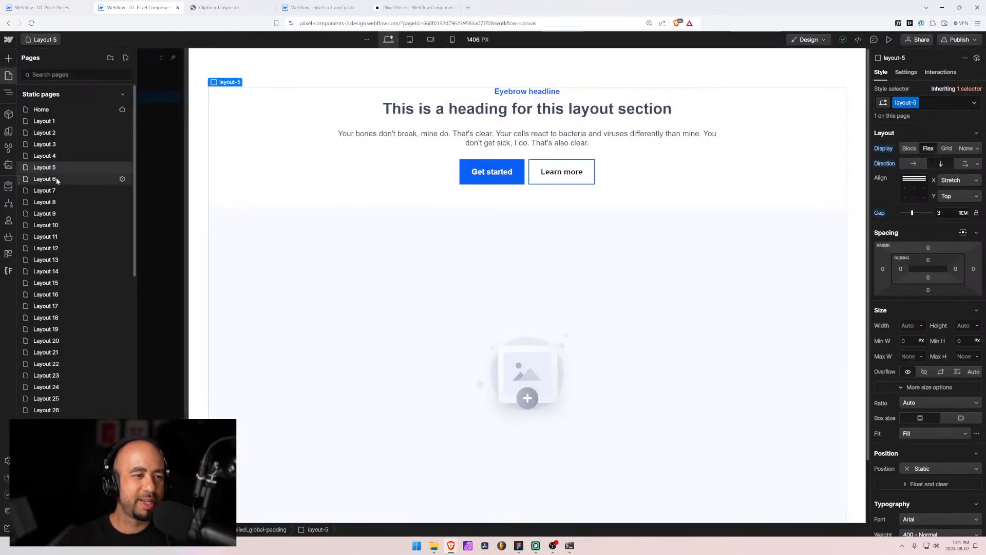
left_click(57, 177)
left_click(23, 85)
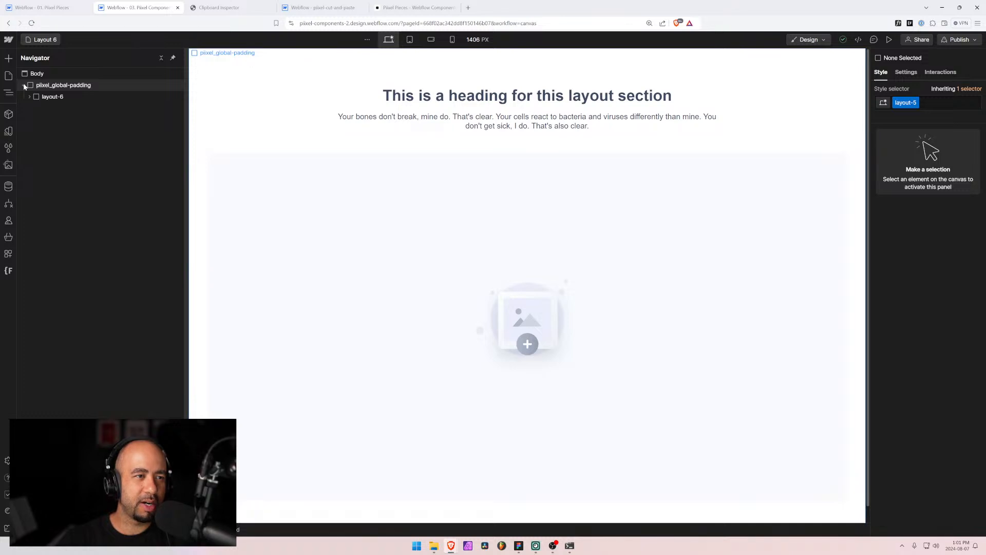
left_click(47, 97)
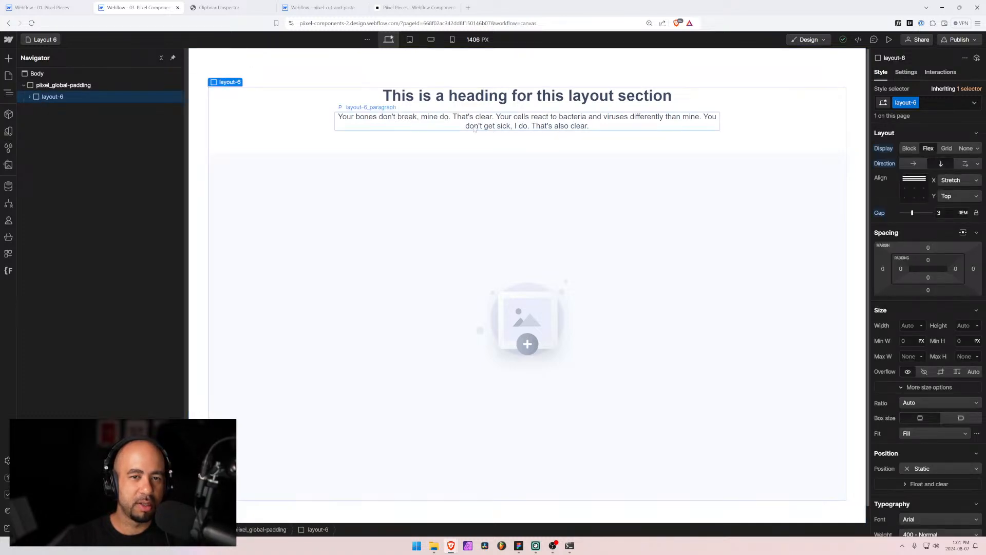
Load the copied layout-6 block into Clipboard Inspector and copy its complete application/json data
left_click(211, 4)
scroll(226, 54, "up", 15)
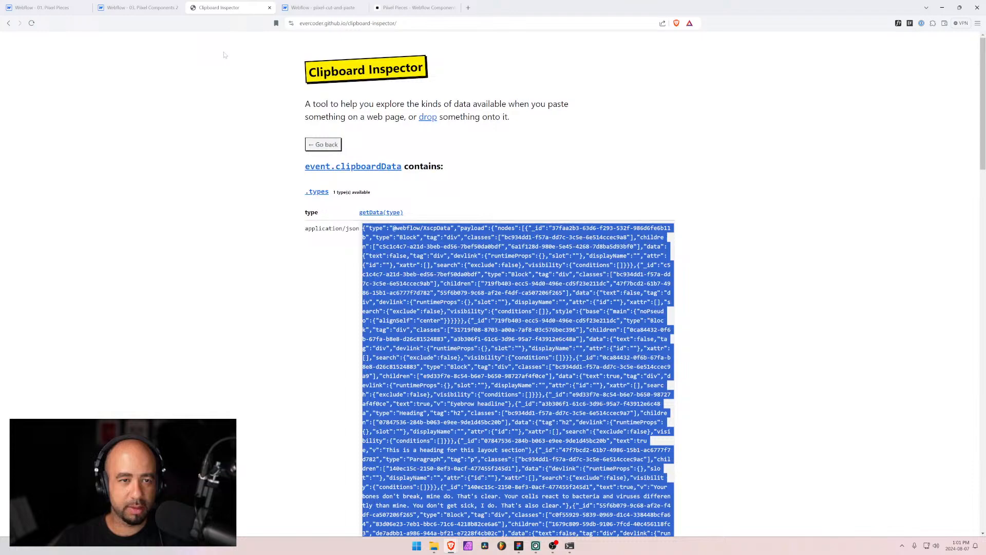
left_click(321, 143)
left_click(479, 179)
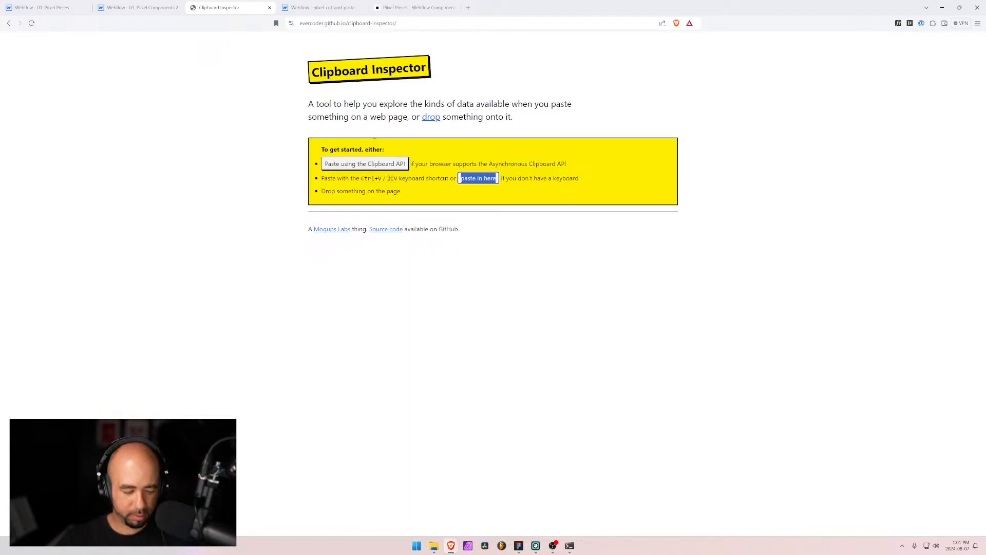
key("ctrl+v")
left_click_drag(373, 250, 545, 378)
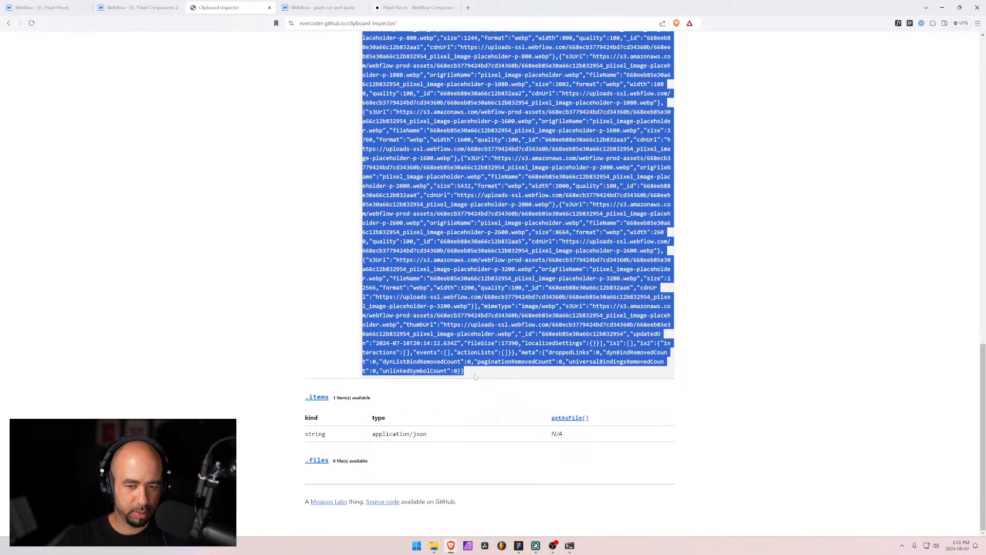
Replace the Code JSON of the Layout 6 CMS entry with the newly copied JSON
left_click(43, 7)
scroll(319, 291, "down", 4)
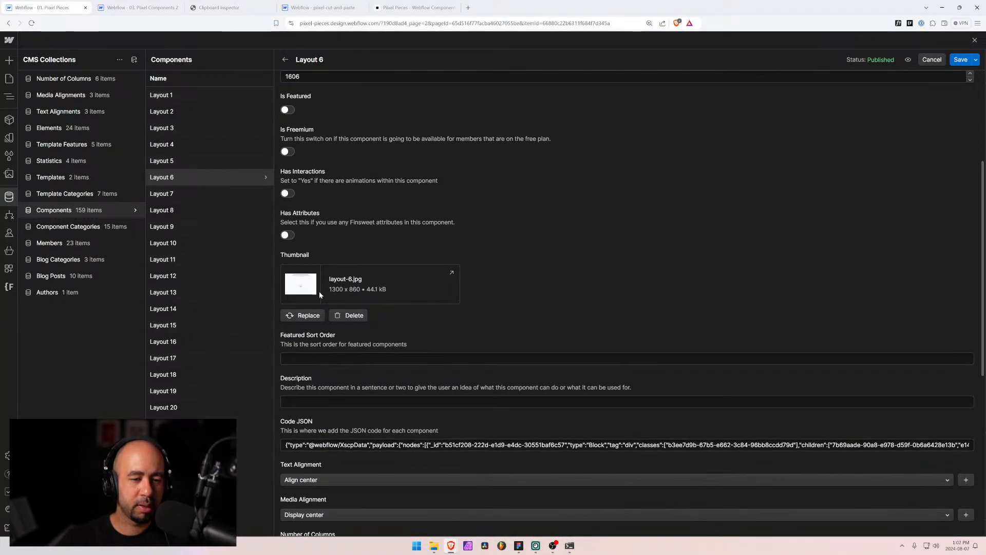
left_click(312, 445)
key("ctrl+a")
key("BackSpace")
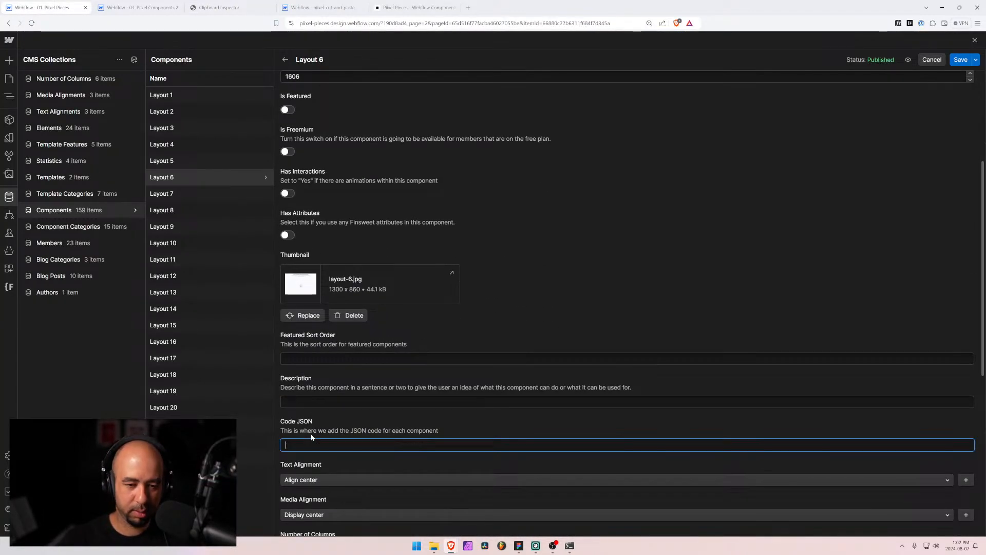
key("ctrl+v")
Replace the Layout 6 thumbnail with layout-6.png and save the entry
scroll(366, 408, "down", 3)
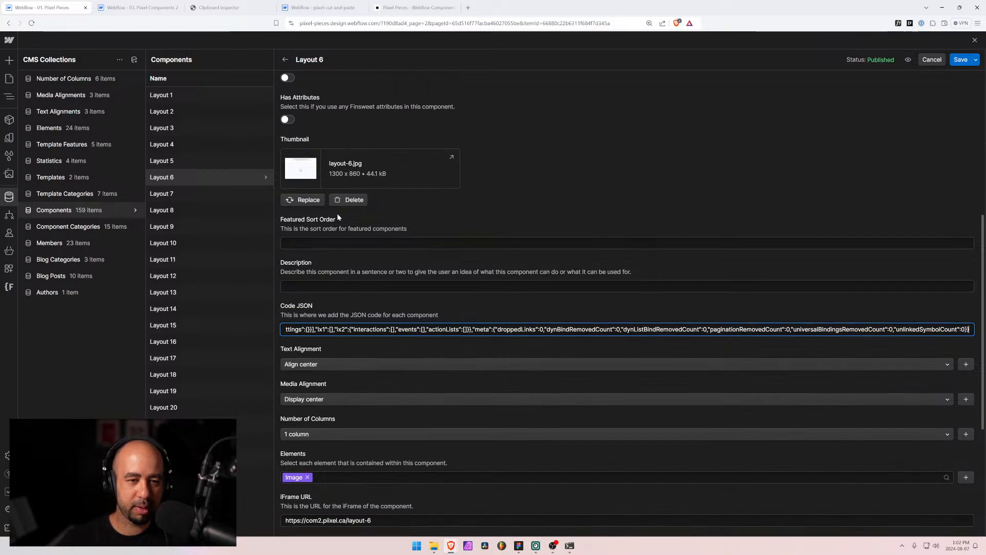
left_click(339, 217)
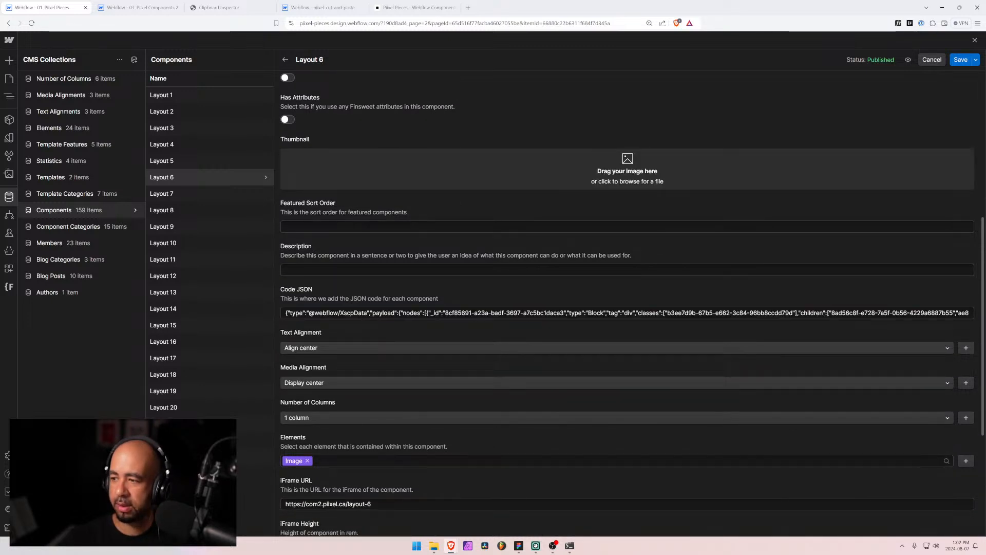
left_click_drag(587, 241, 537, 177)
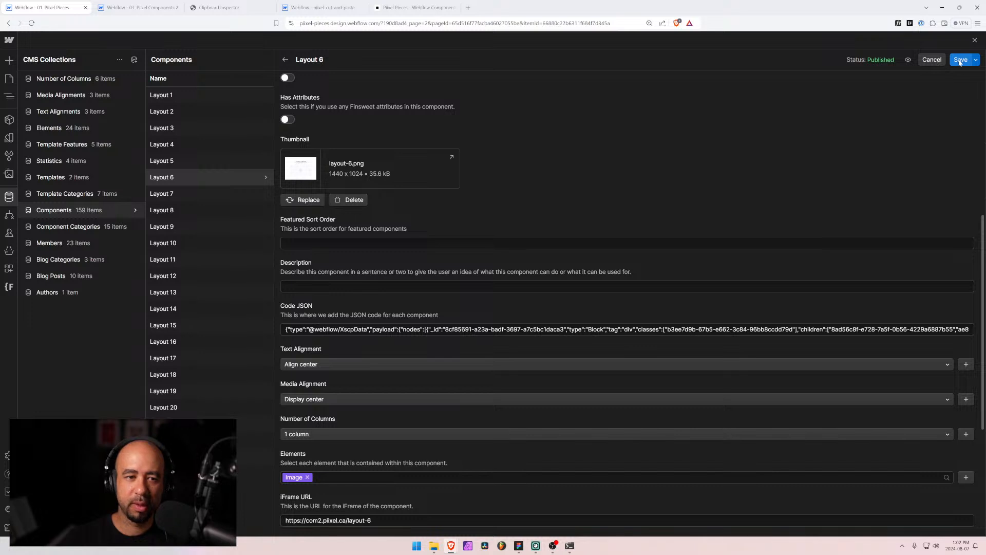
left_click(960, 60)
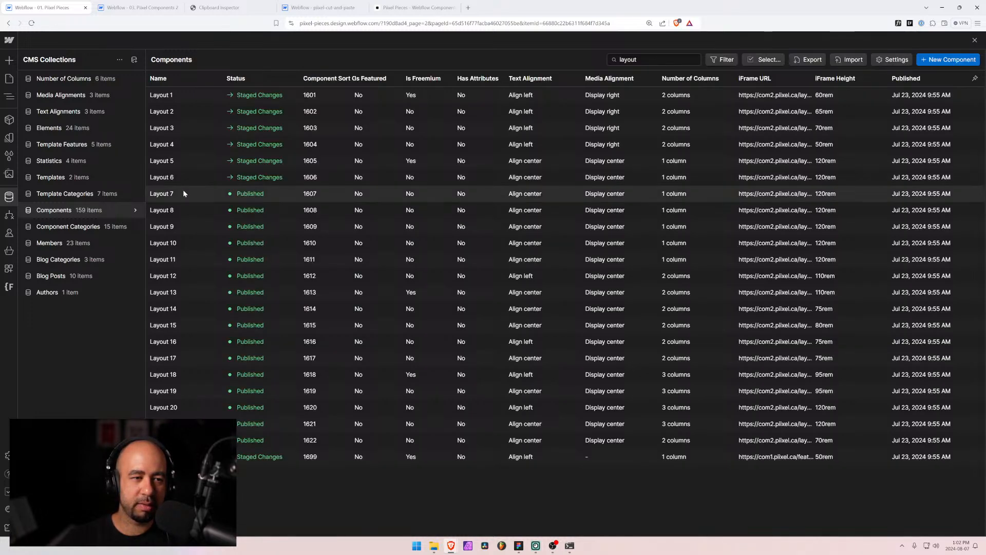
Open the Layout 7 CMS entry, then copy the layout-7 block from the Layout 7 page in the components project
left_click(181, 193)
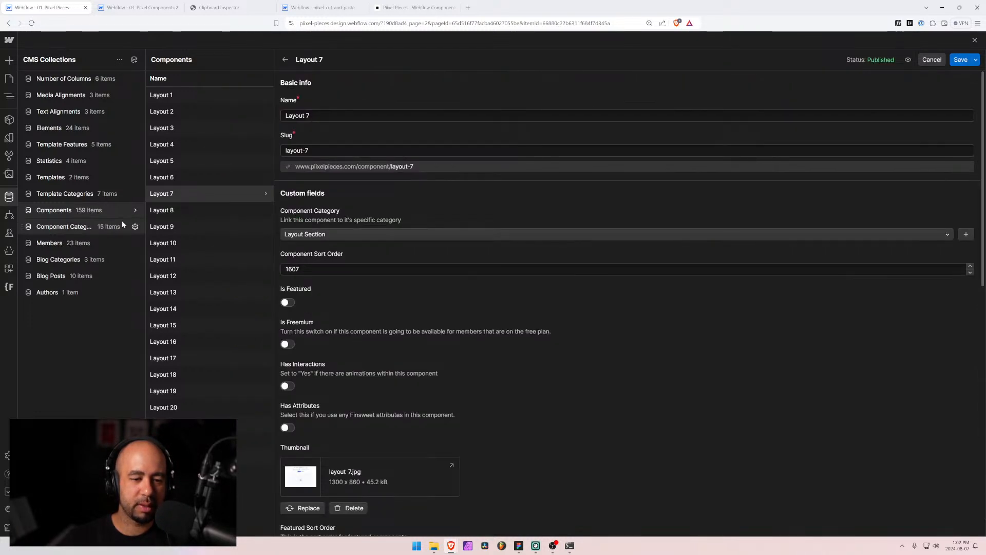
key("ctrl+Tab")
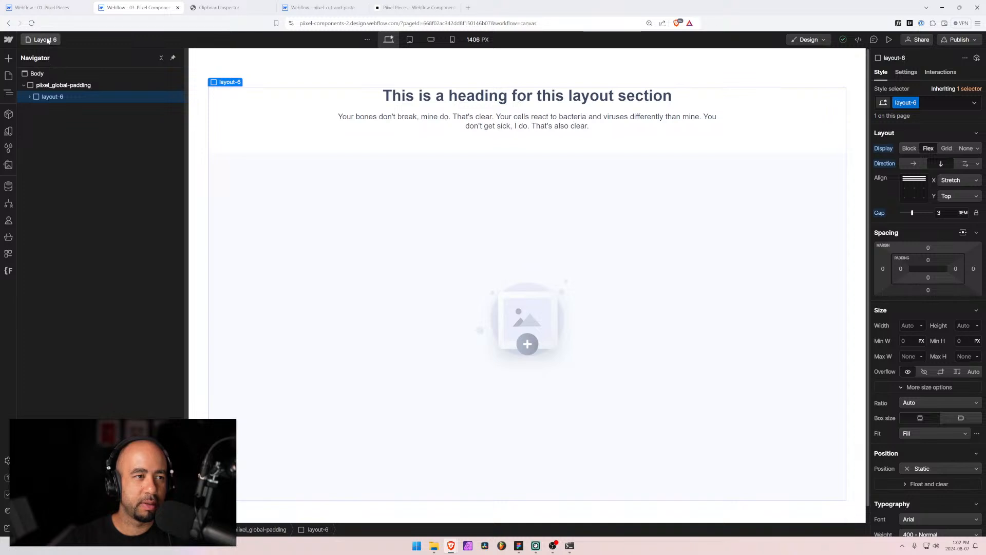
left_click(47, 41)
left_click(45, 189)
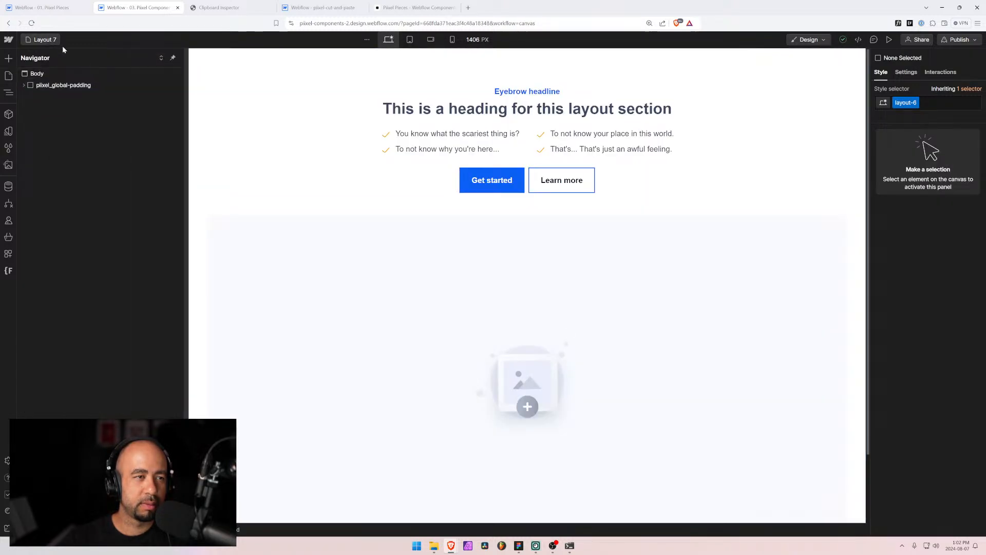
left_click(24, 85)
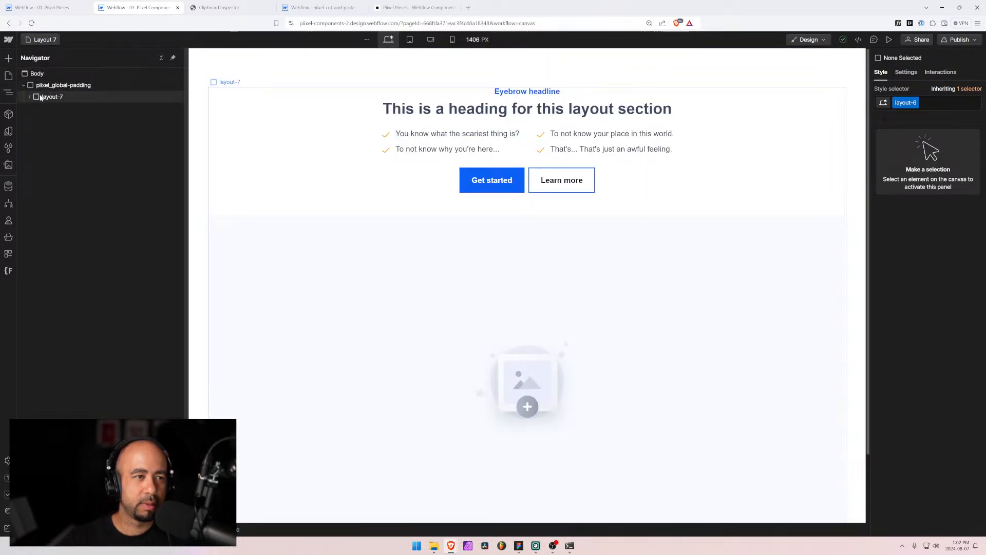
left_click(42, 97)
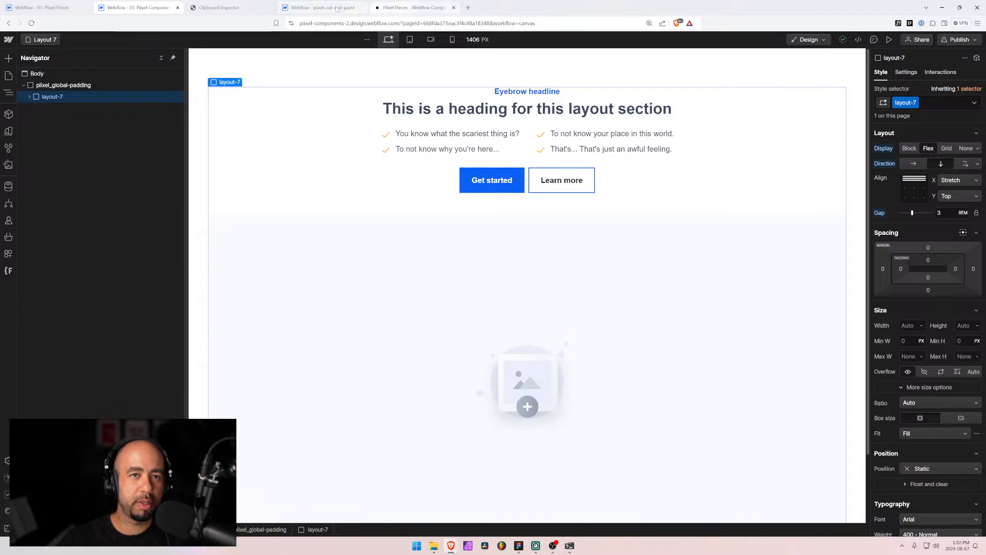
Return to the start of the previous results in Clipboard Inspector to load the copied layout-7 block
left_click(239, 8)
scroll(320, 151, "up", 15)
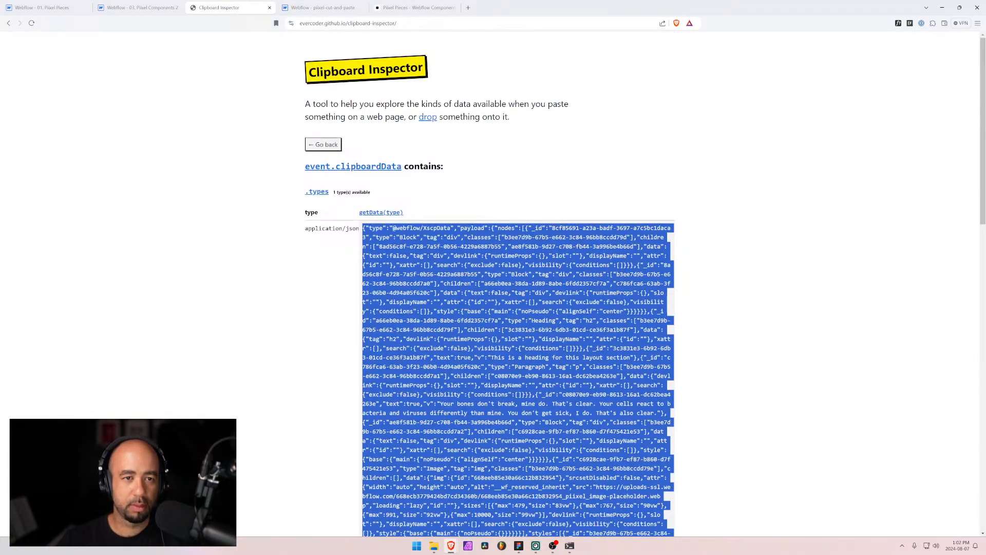
Paste the copied layout-7 block into a fresh Clipboard Inspector session and copy its entire application/json data
left_click(321, 149)
left_click(478, 178)
key("ctrl+v")
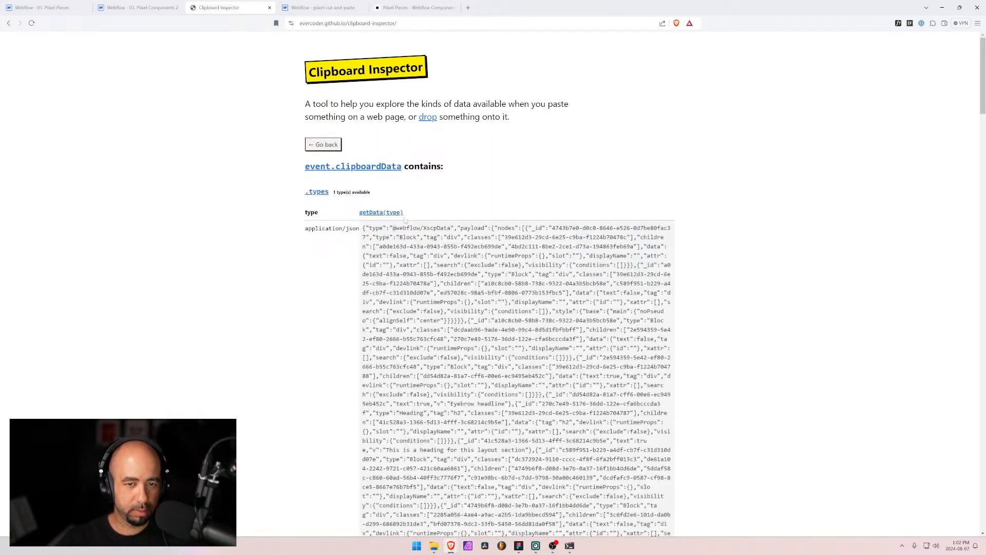
left_click_drag(362, 228, 373, 371)
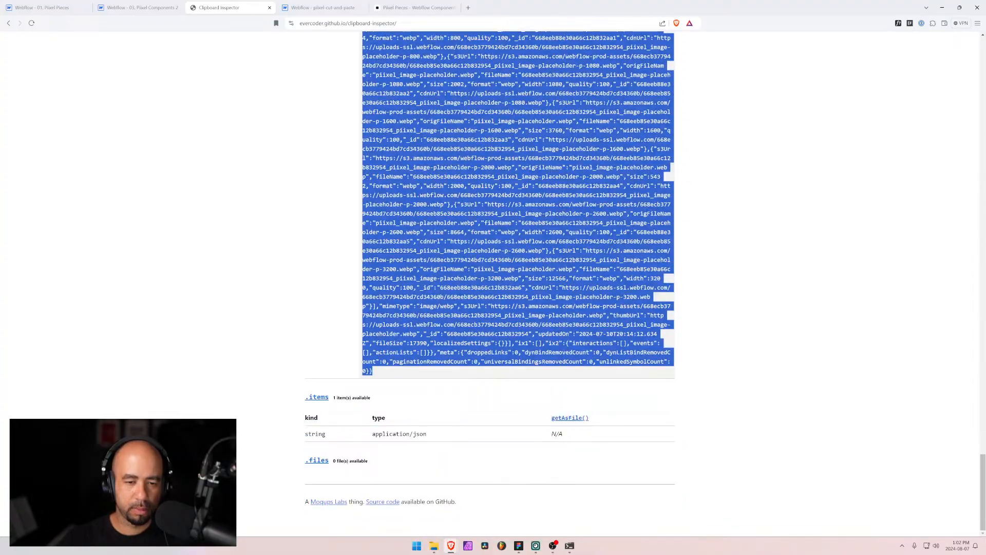
Switch to the Pixel Pieces project in Webflow and replace the Layout 7 item's Code JSON with the copied JSON
left_click(53, 7)
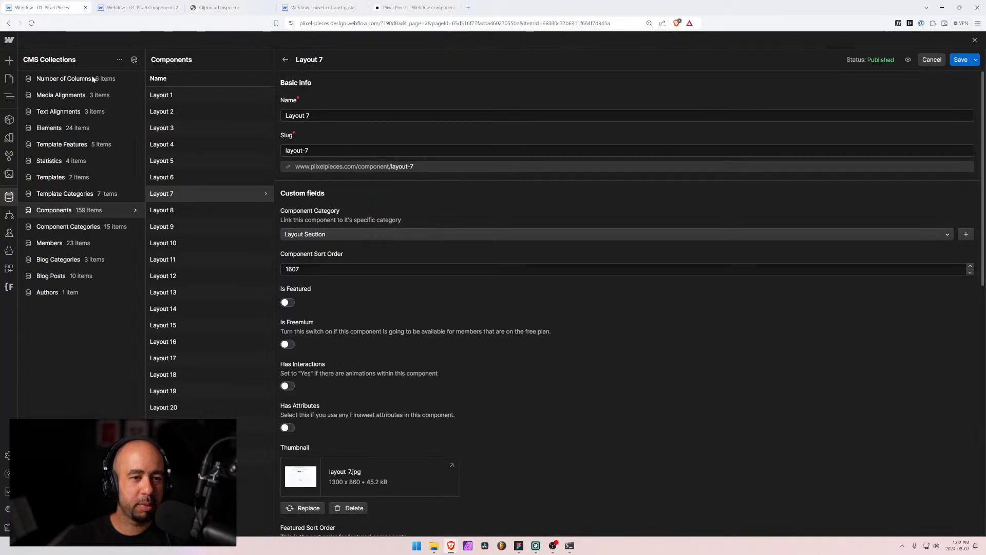
scroll(308, 256, "down", 8)
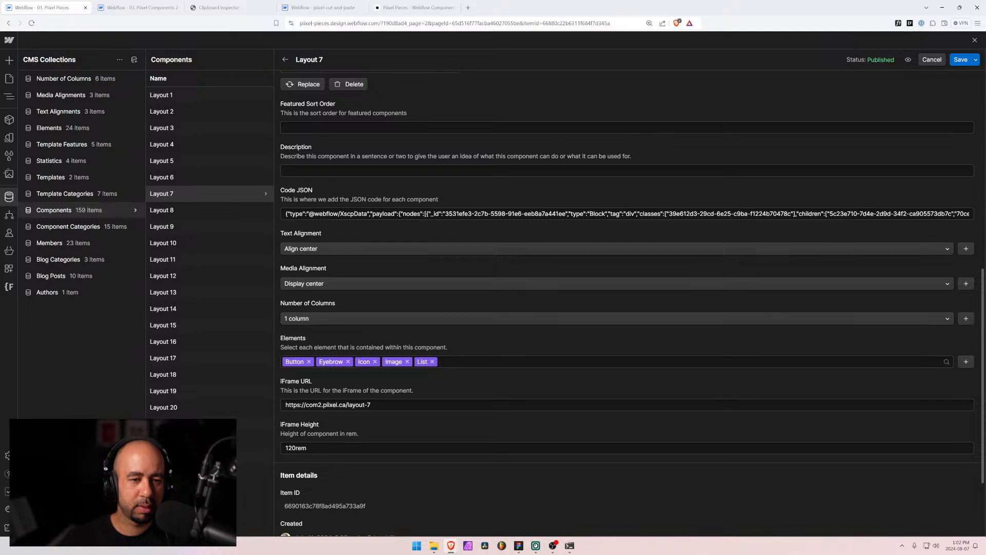
left_click(359, 214)
key("ctrl+a")
key("BackSpace")
key("ctrl+v")
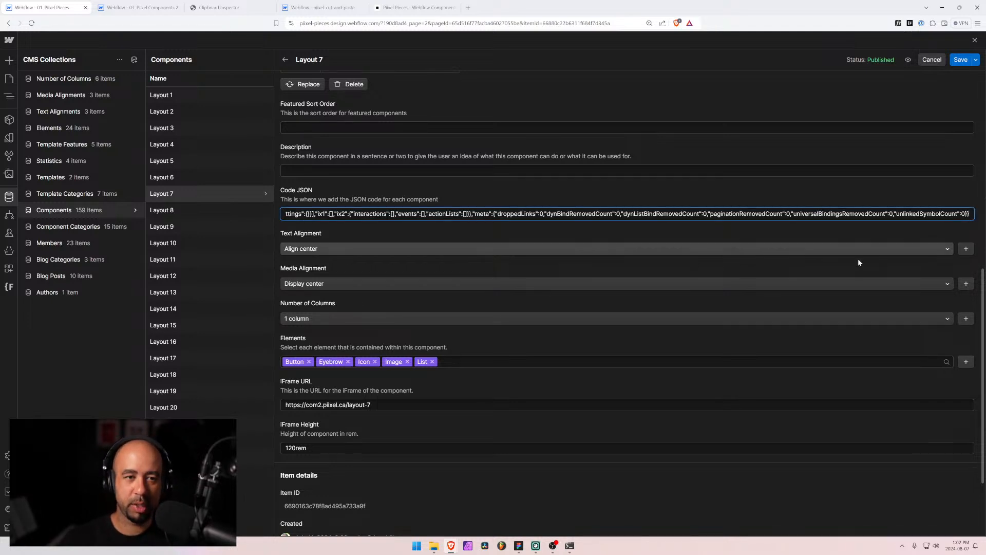
Replace the Layout 7 item's thumbnail with layout-7.png and save the item
scroll(353, 203, "up", 3)
left_click(353, 200)
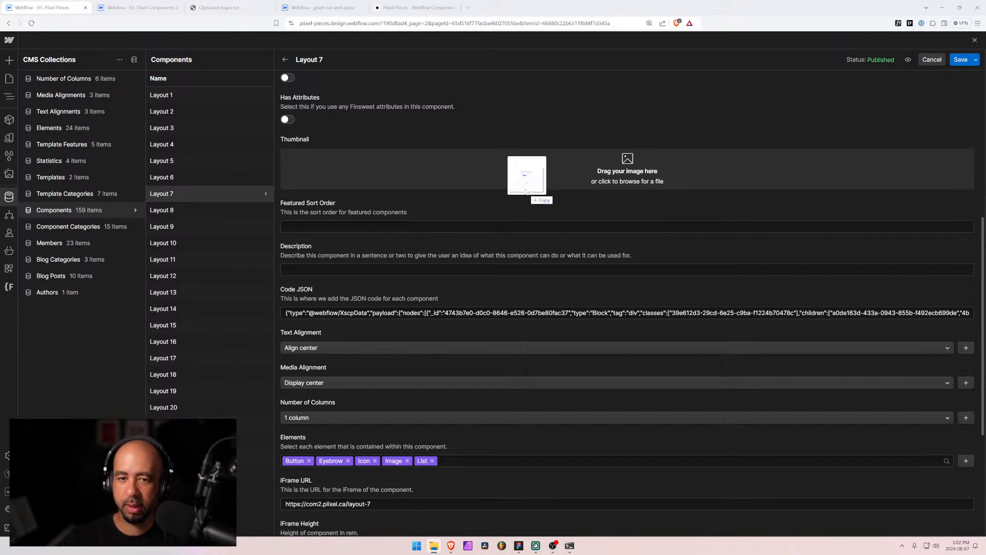
left_click_drag(528, 177, 516, 171)
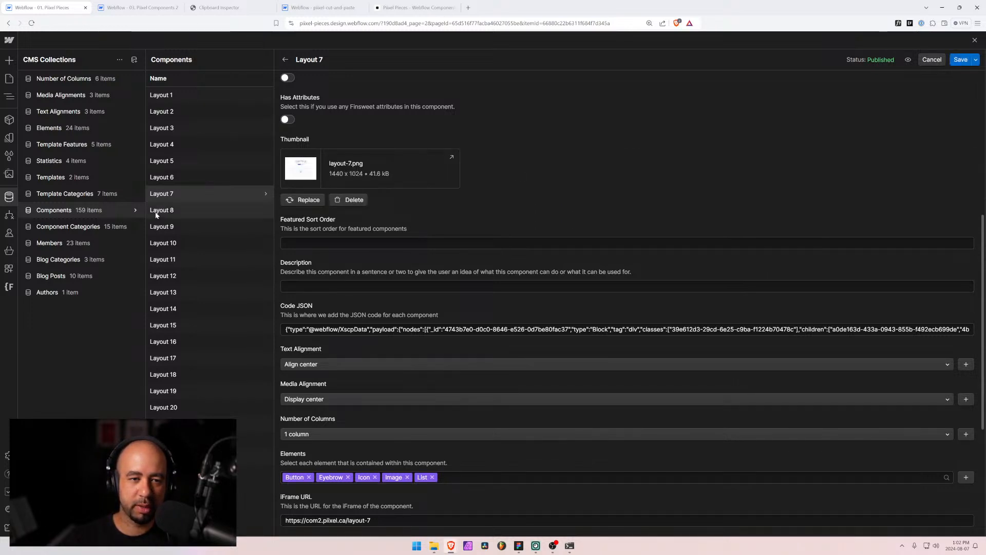
left_click(961, 60)
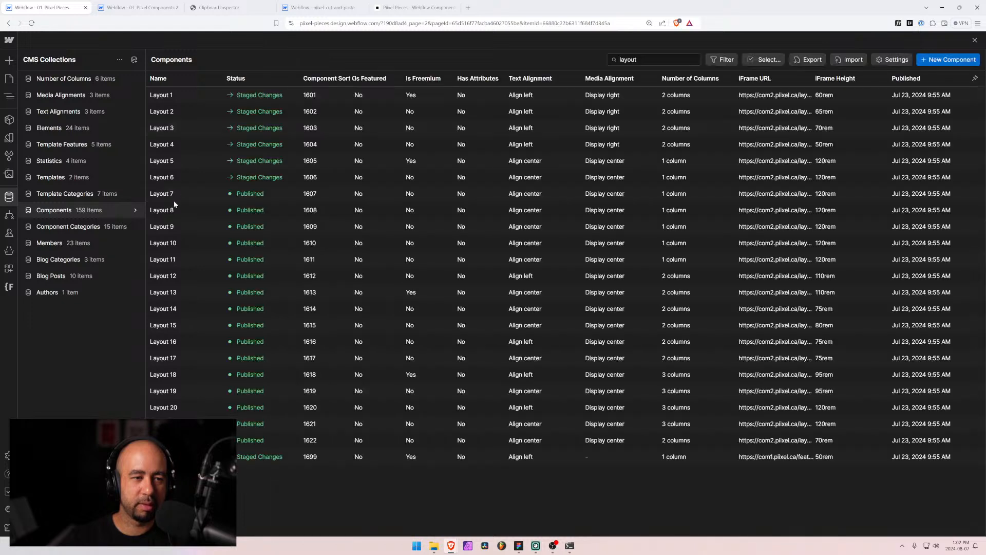
Open the Layout 8 component item, then copy the layout-8 block from the Layout 8 page of the Pixel Components 2 project
left_click(175, 212)
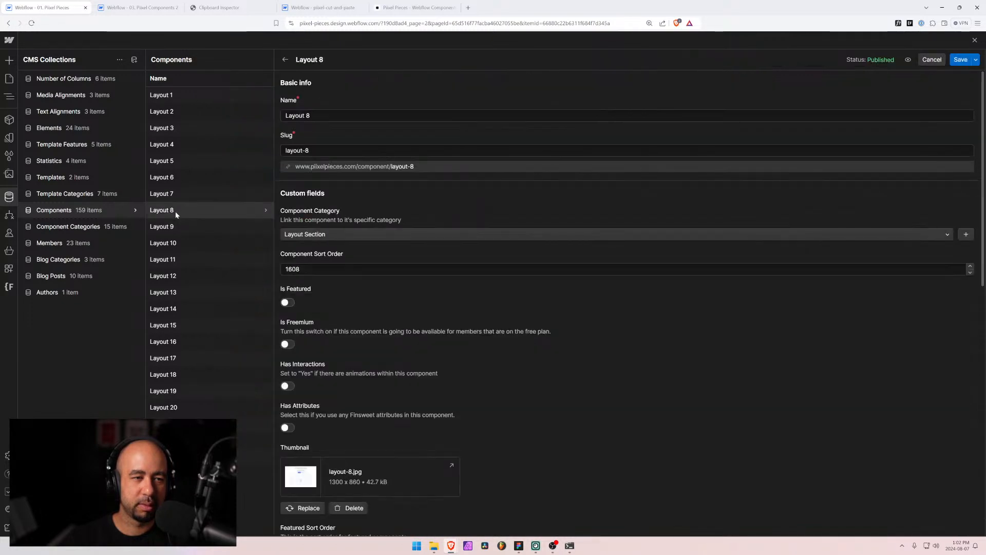
left_click(138, 7)
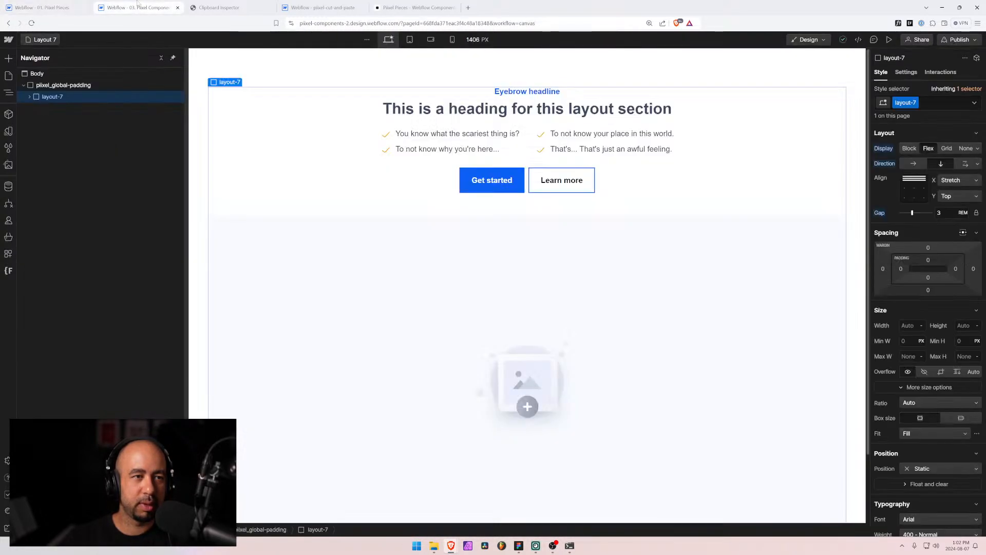
left_click(41, 41)
scroll(64, 150, "down", 2)
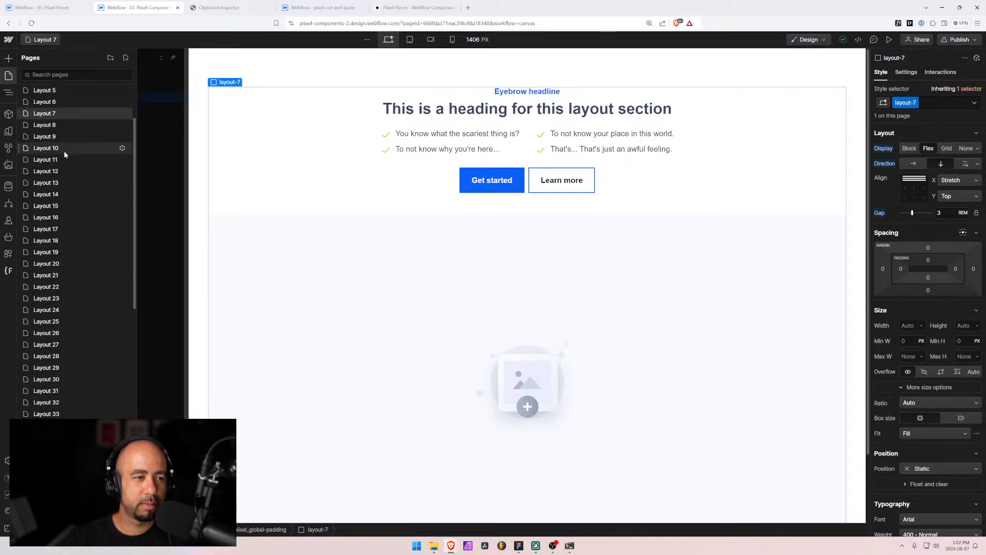
left_click(84, 125)
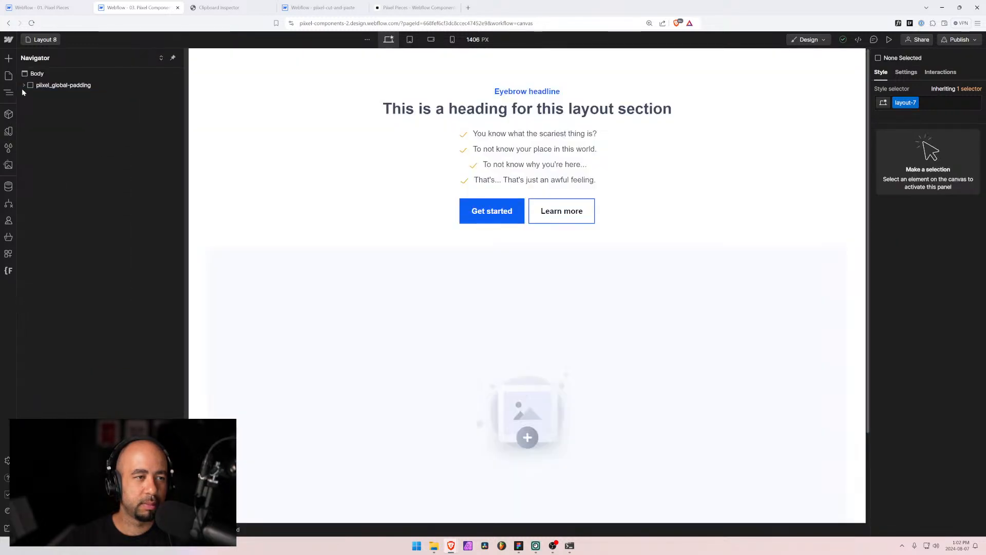
left_click(24, 87)
left_click(37, 100)
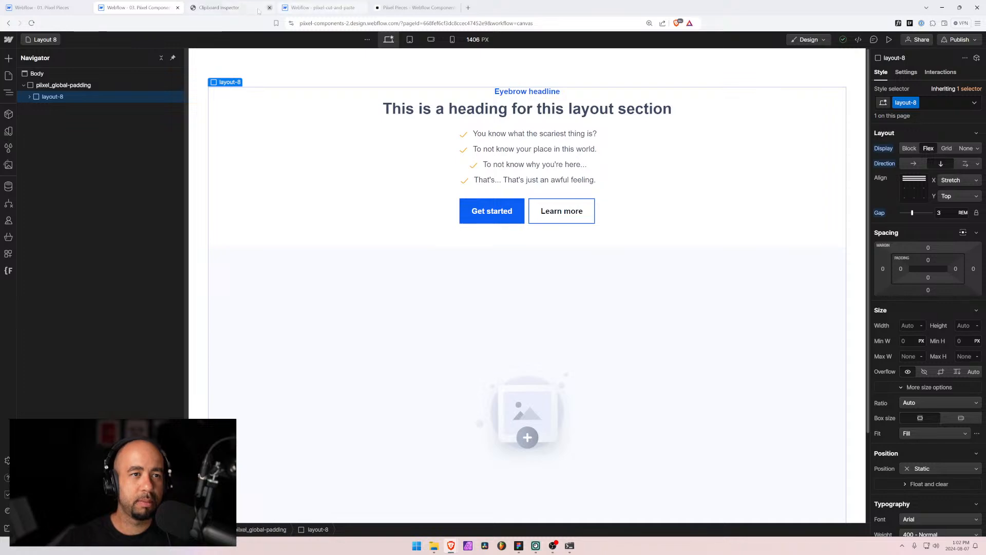
Switch to Clipboard Inspector, paste the layout-8 block in place of the previous data and copy its entire application/json data
left_click(238, 5)
key("Home")
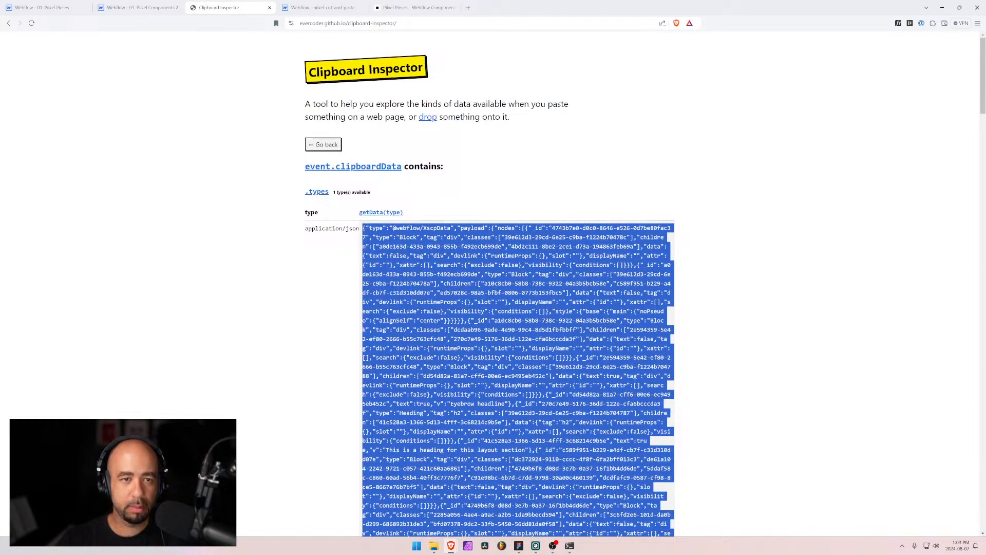
left_click(324, 145)
left_click(480, 179)
key("ctrl+v")
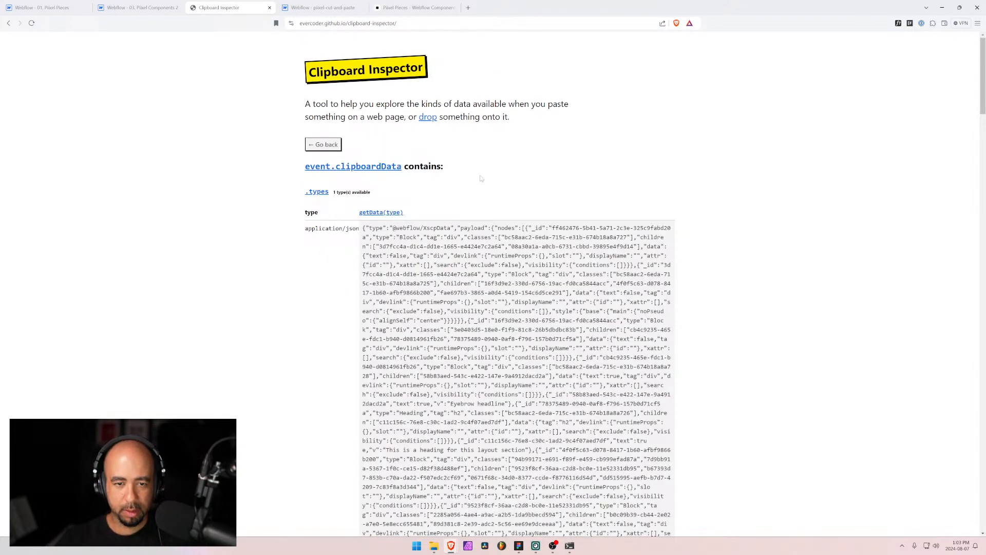
left_click_drag(363, 227, 545, 371)
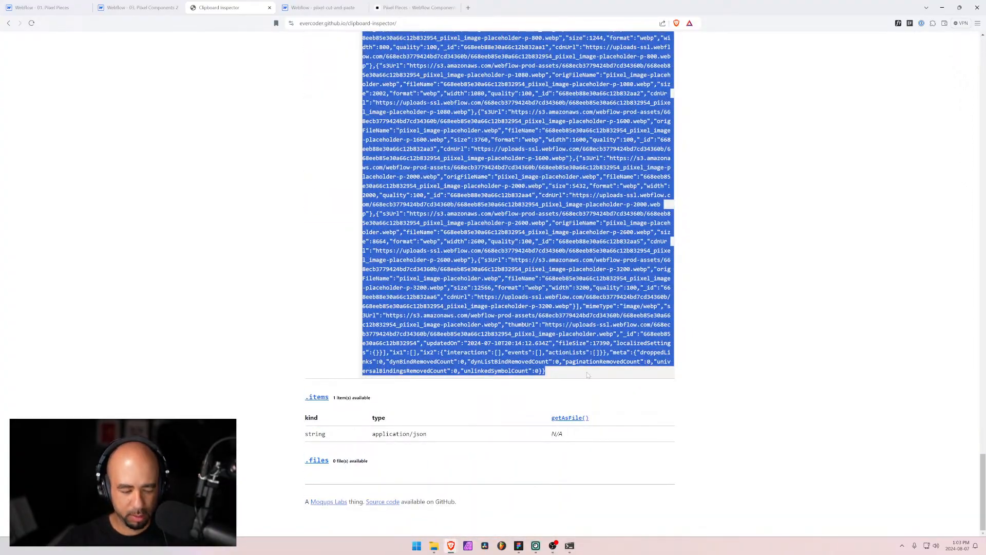
Return to the Pixel Pieces project and replace the Layout 8 item's Code JSON with the copied JSON
left_click(79, 6)
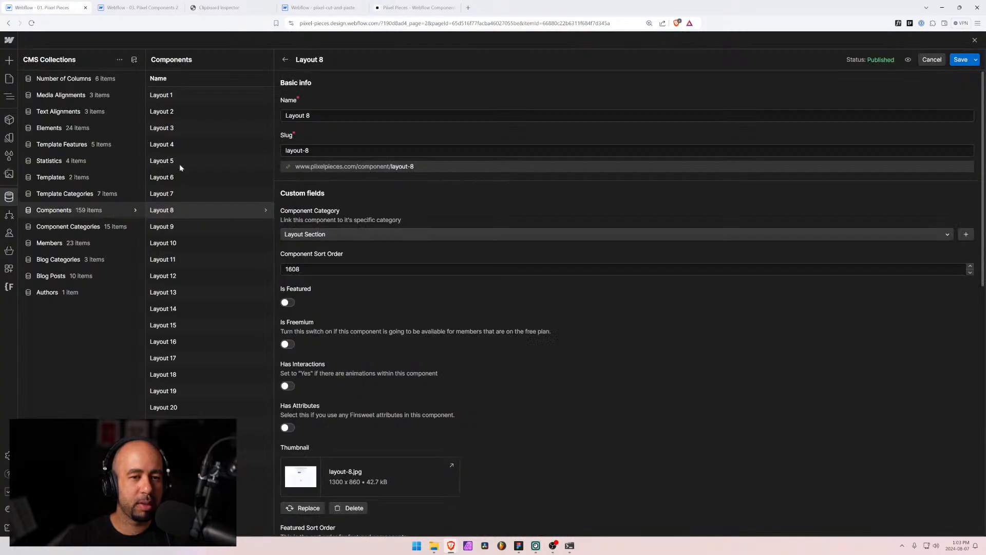
scroll(353, 393, "down", 4)
left_click(374, 445)
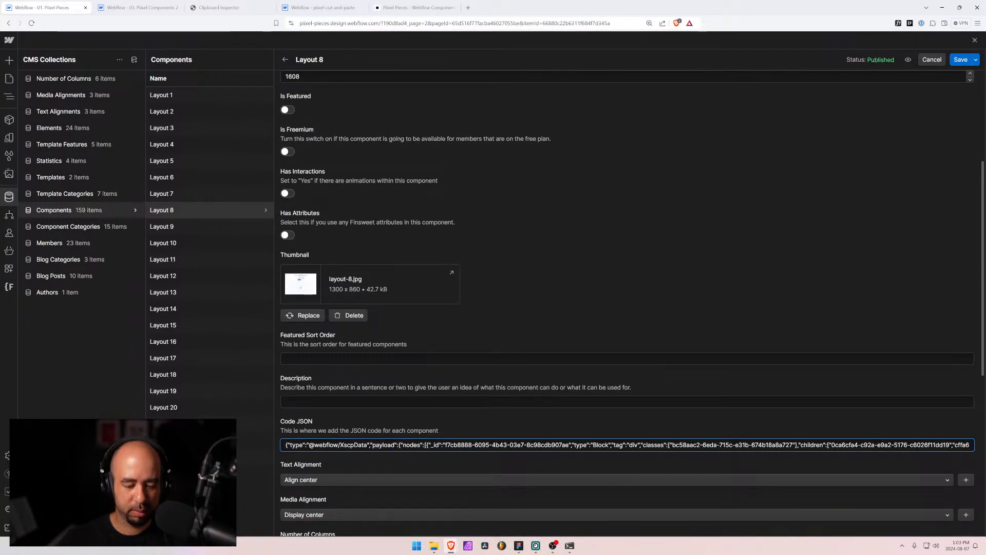
key("BackSpace")
key("ctrl+a")
key("BackSpace")
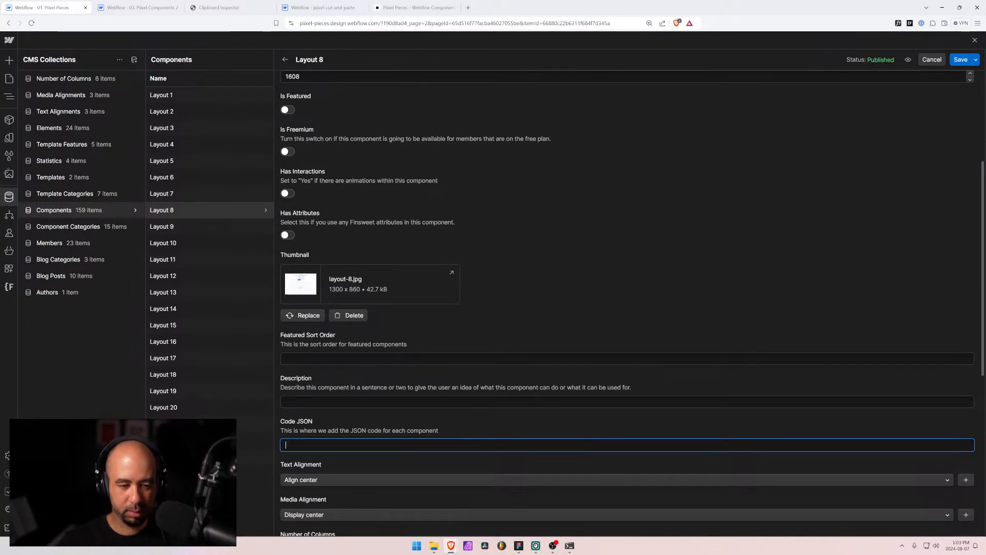
key("ctrl+v")
Replace the Layout 8 item's thumbnail with layout-8.png and save the item
left_click(350, 315)
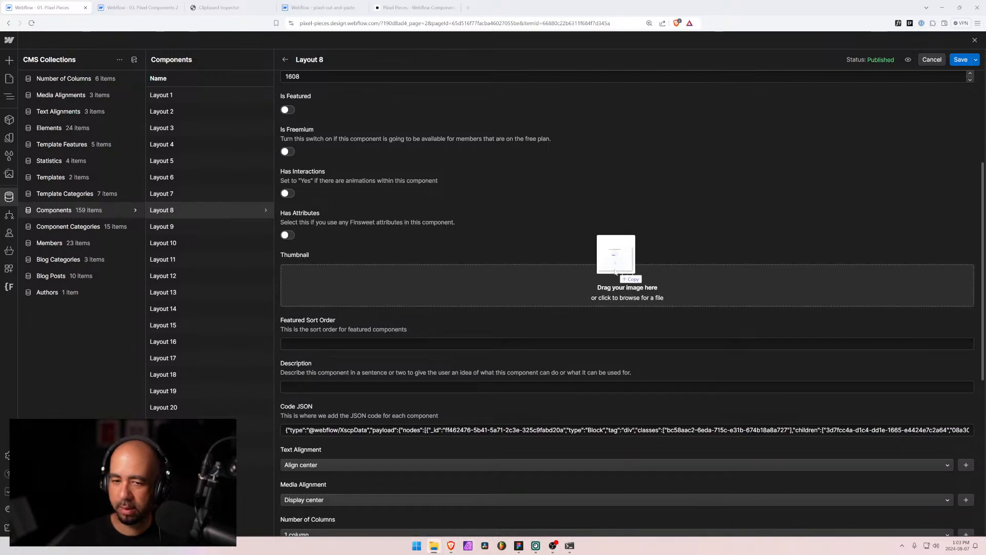
left_click_drag(611, 272, 588, 265)
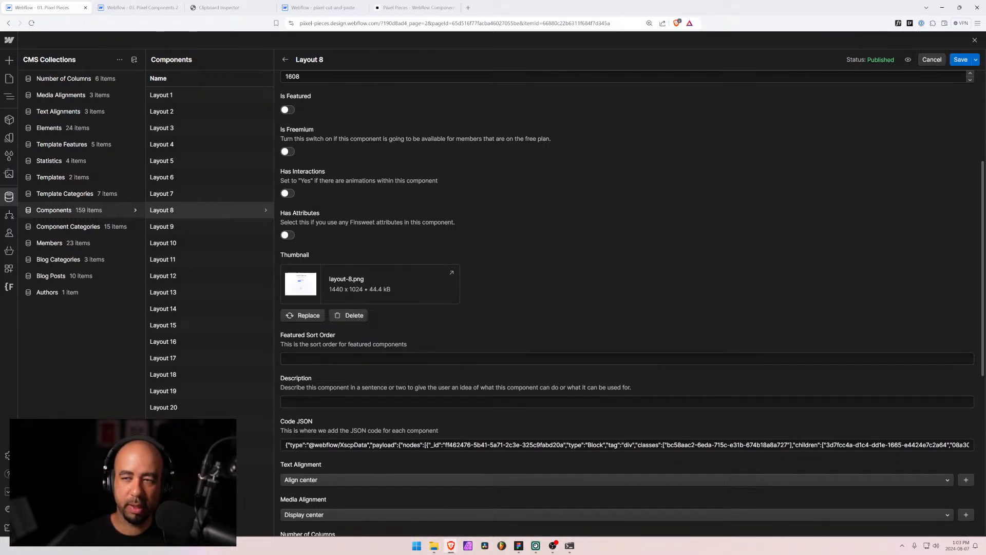
left_click(962, 60)
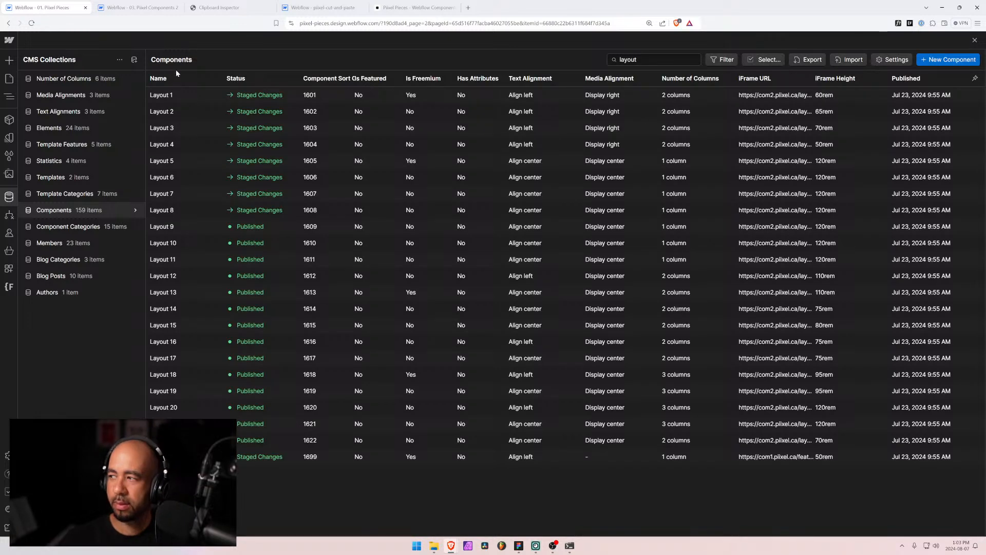
Compare the replaced thumbnails of Layouts 4 to 8 with the remaining ones in the Layout Section component grid
left_click(8, 78)
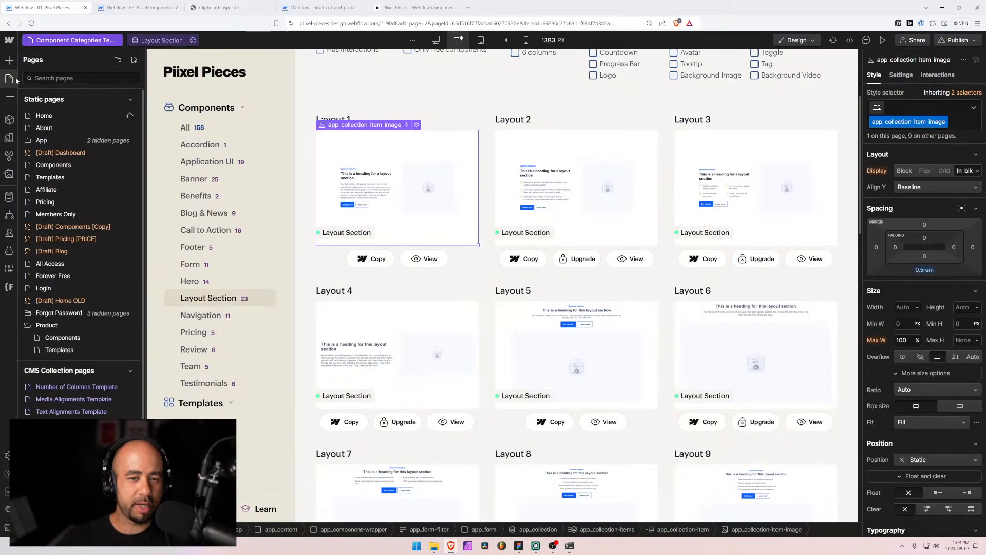
scroll(343, 262, "down", 4)
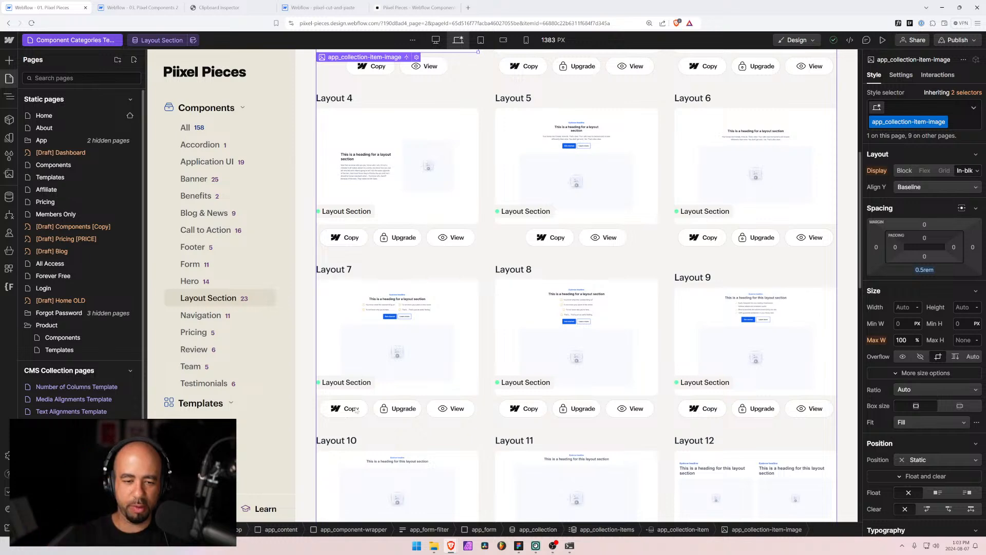
scroll(356, 410, "down", 3)
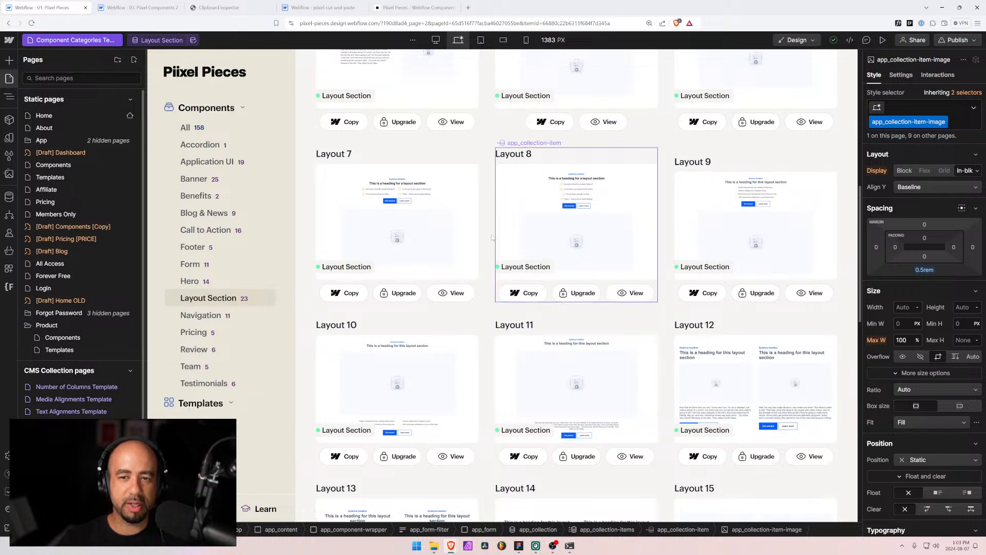
scroll(390, 251, "up", 3)
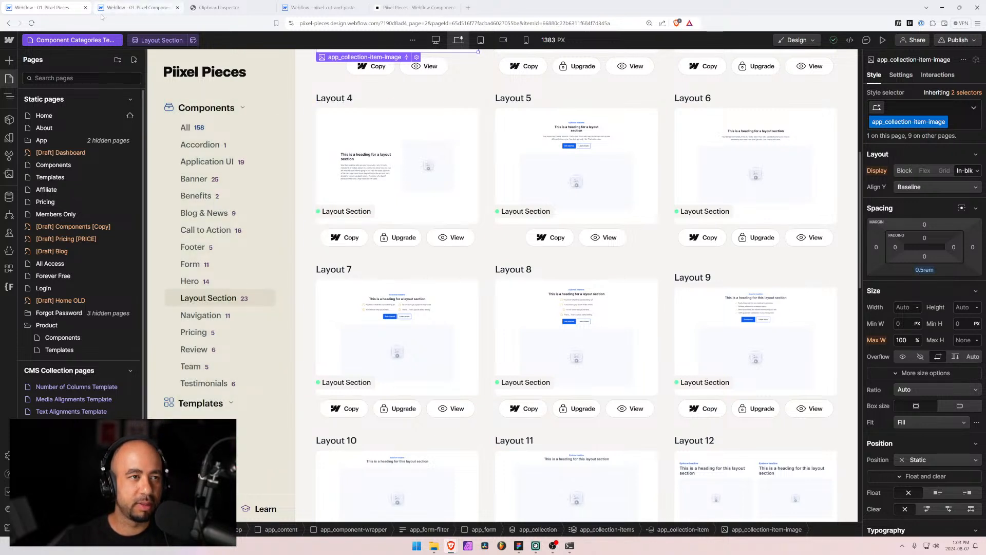
Filter the Components collection by "layout", sort it by Component Sort Order and open the Layout 9 item
left_click(8, 203)
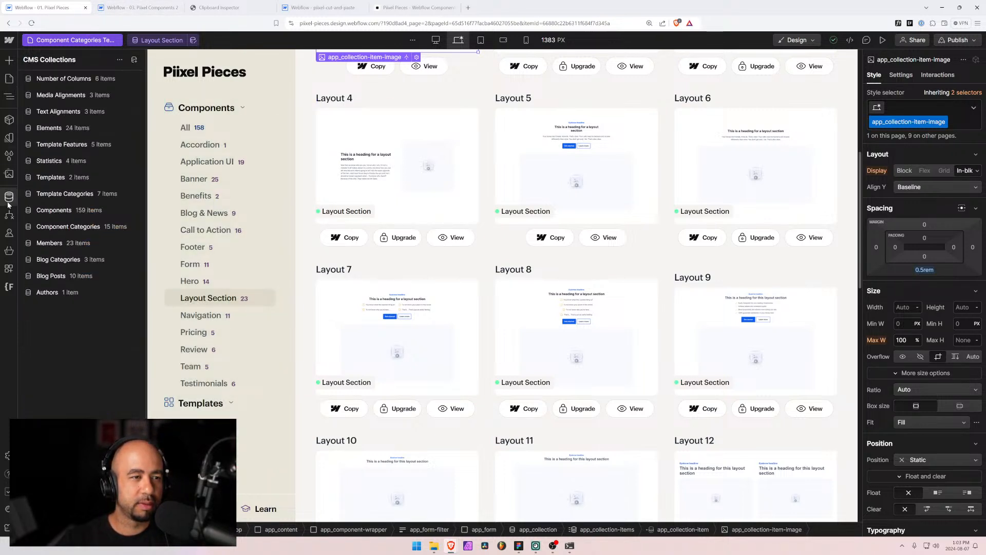
left_click(49, 209)
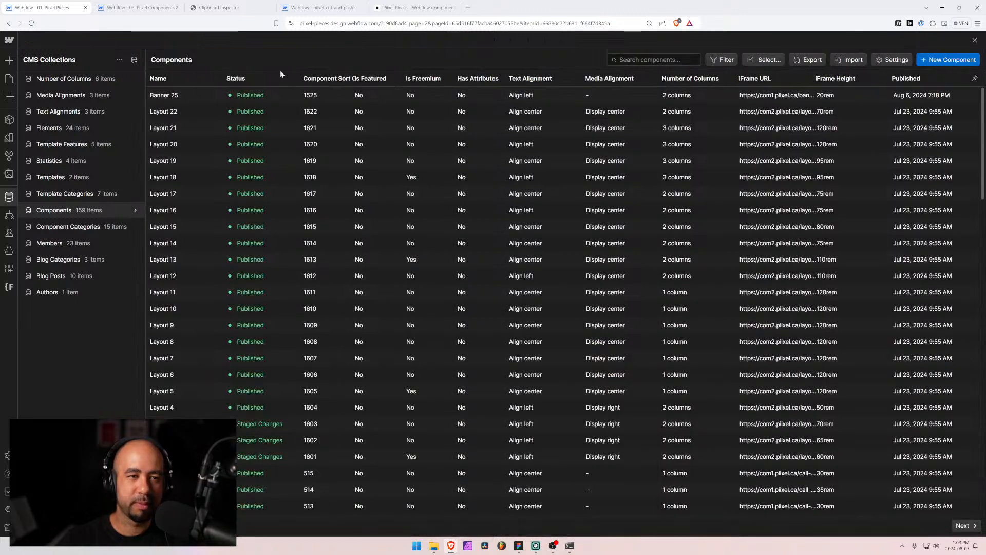
left_click(623, 60)
type("layout")
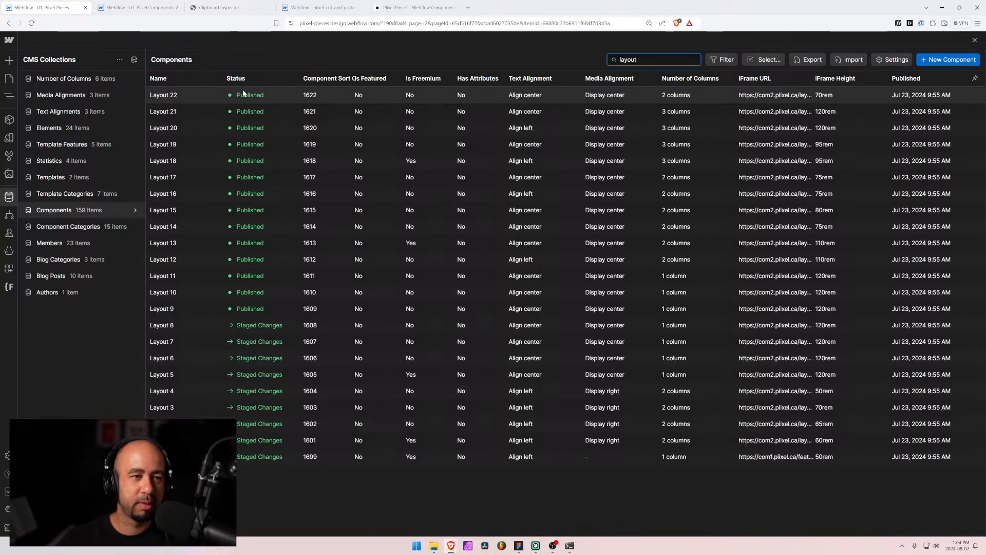
left_click(328, 78)
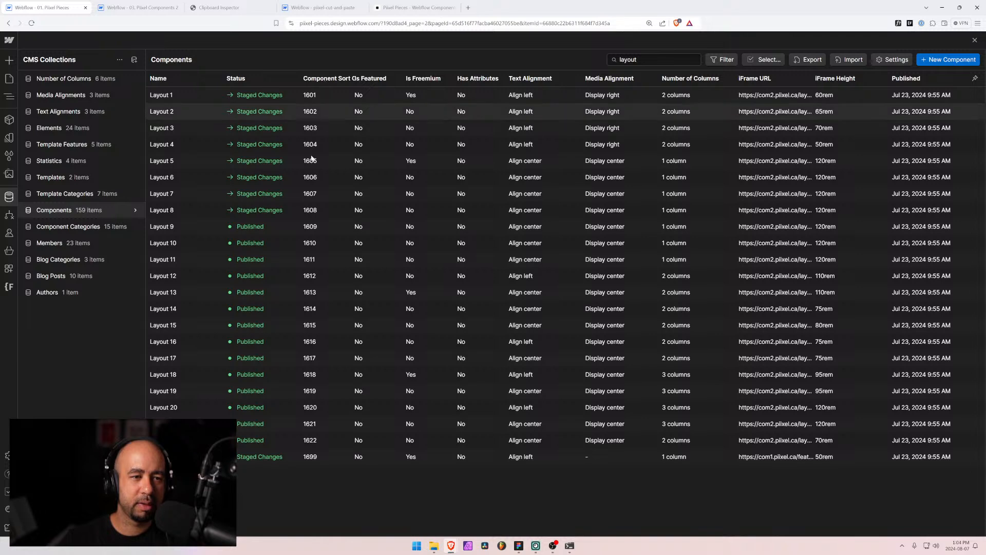
left_click(165, 227)
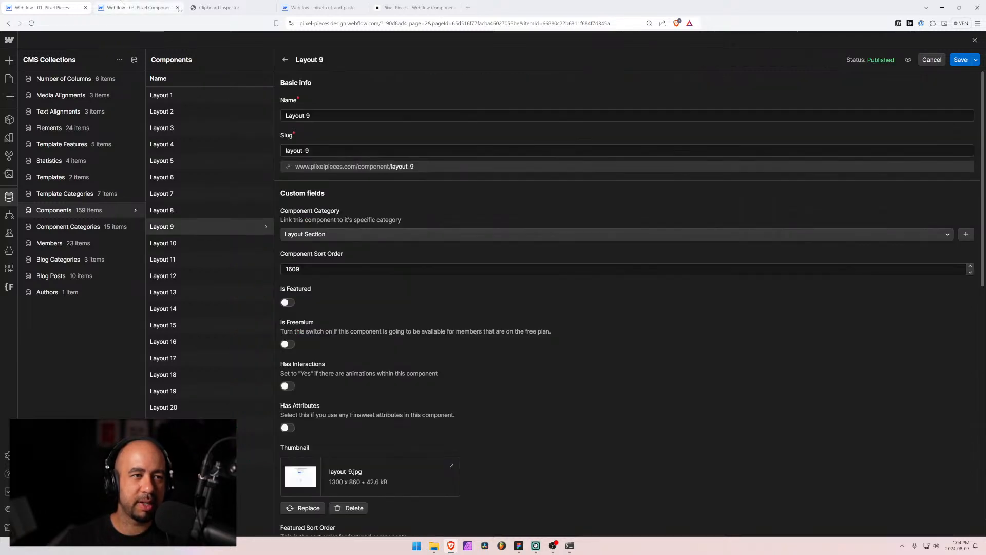
Open the Layout 9 page in the Pixel Components 2 project and select its layout-9 block
left_click(224, 9)
left_click(138, 7)
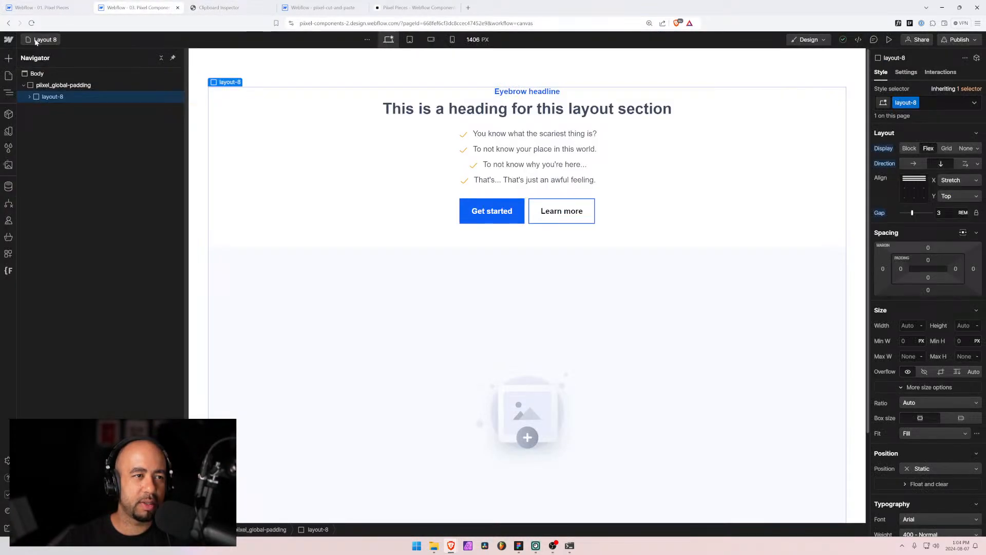
key("p")
left_click(74, 213)
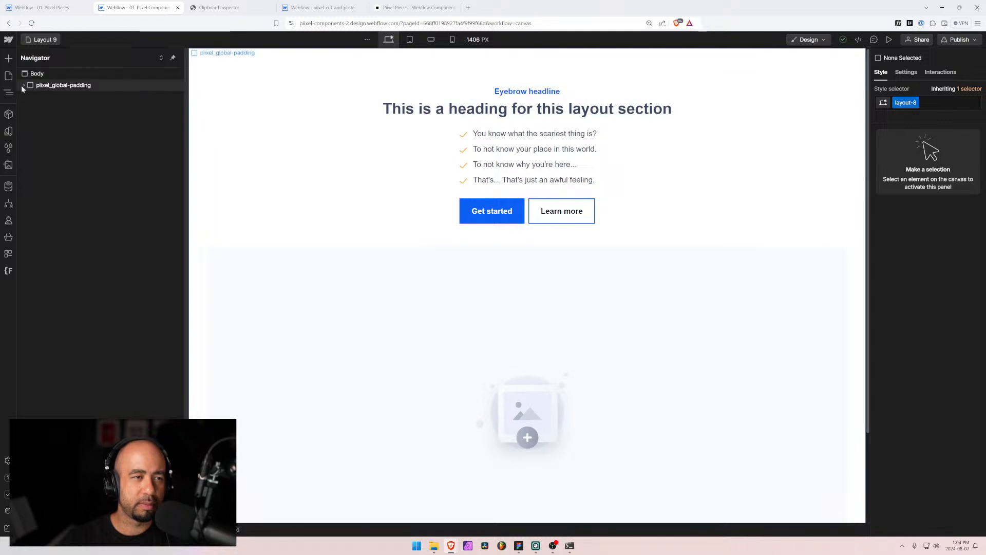
left_click(40, 98)
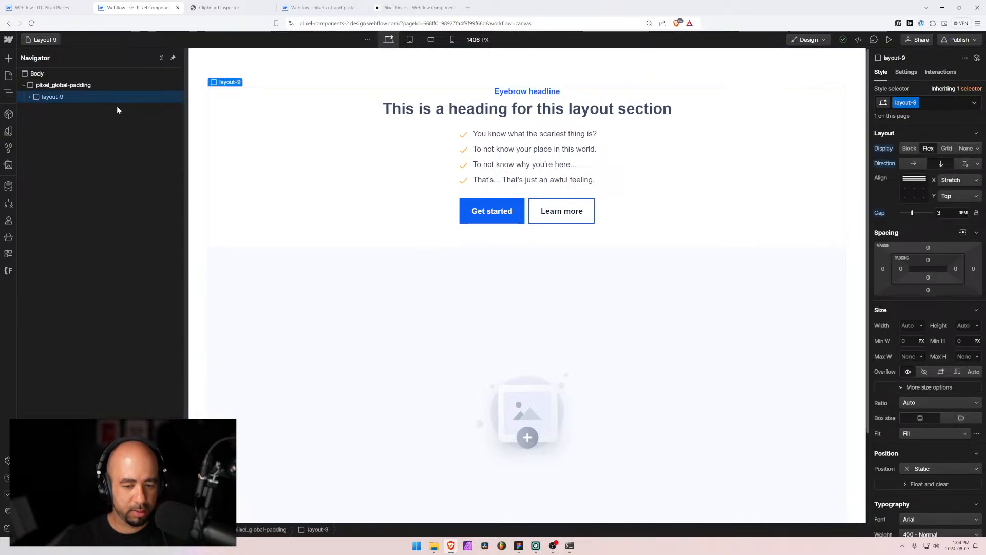
scroll(388, 180, "down", 2)
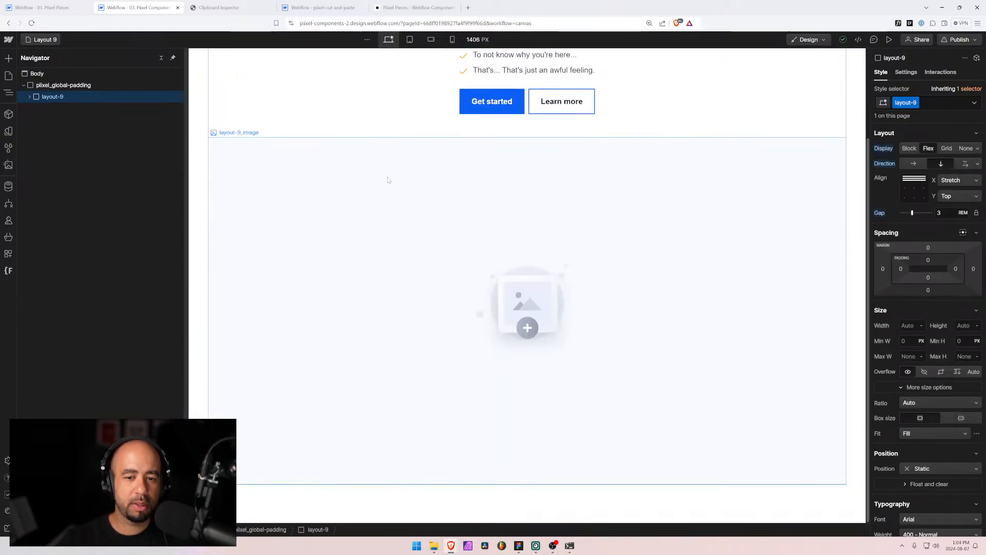
Paste the copied layout-9 block into Clipboard Inspector in place of the previous data and copy its complete application/json output
scroll(388, 180, "up", 2)
left_click(219, 7)
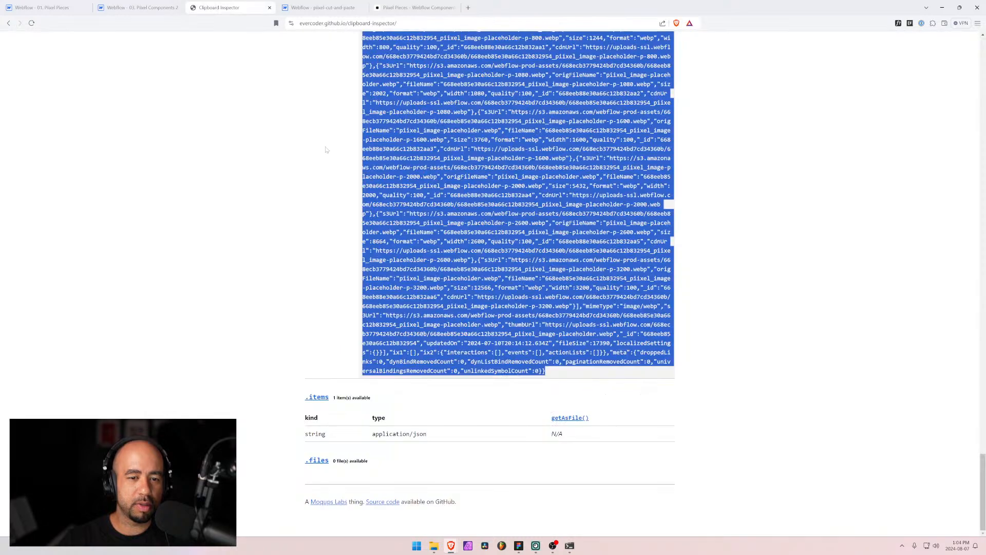
key("ctrl+v")
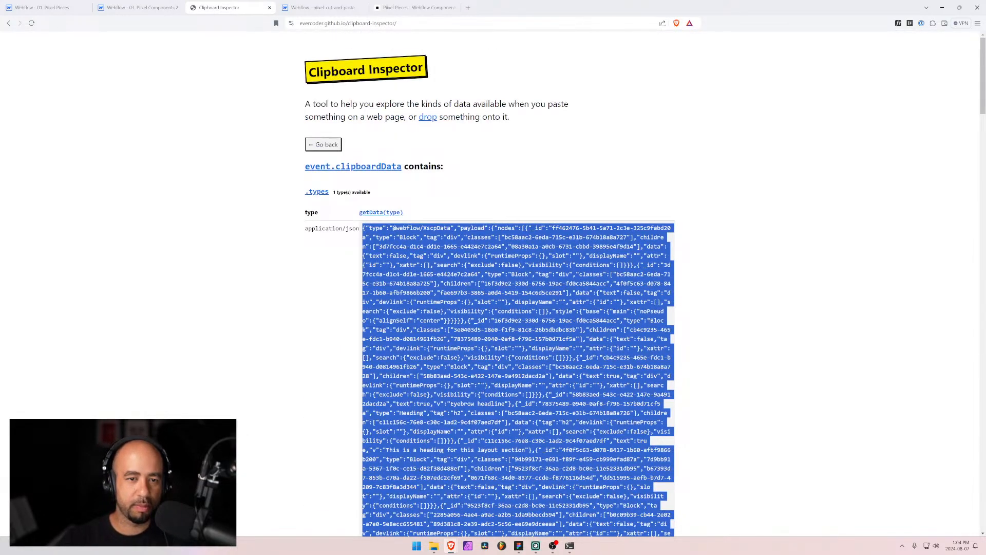
left_click(323, 144)
left_click(478, 179)
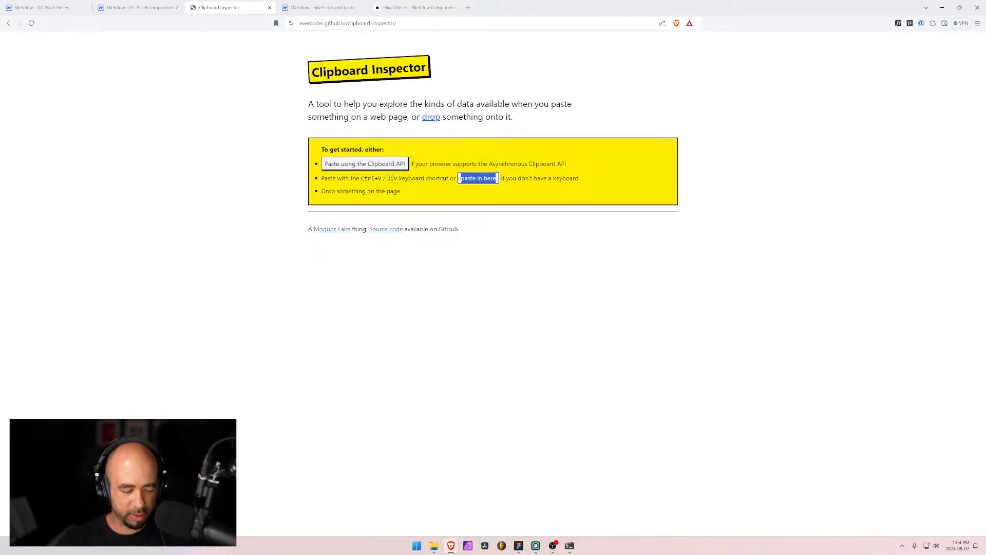
key("ctrl+v")
left_click_drag(363, 228, 501, 380)
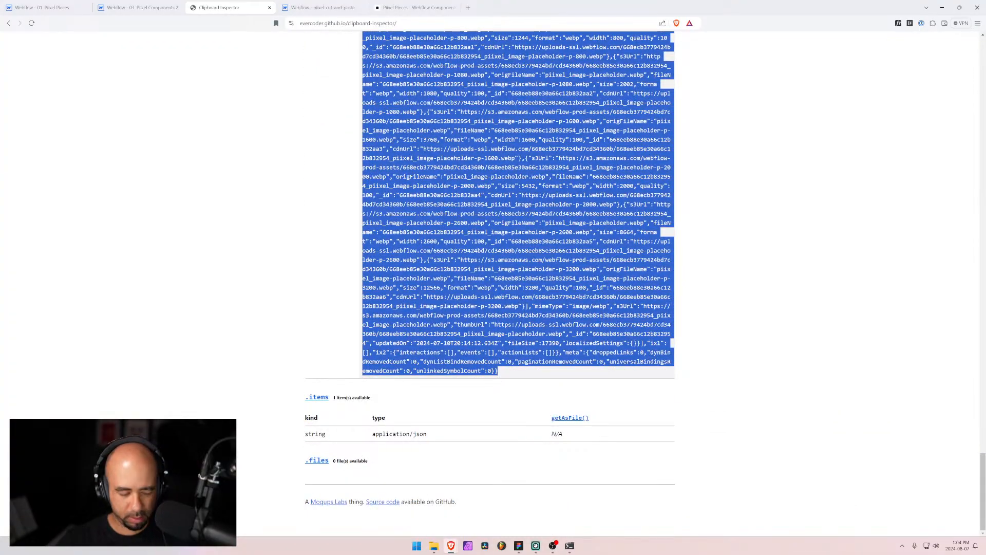
Replace the Code JSON of the Layout 9 item in the Pixel Pieces CMS with the copied layout-9 JSON
left_click(71, 5)
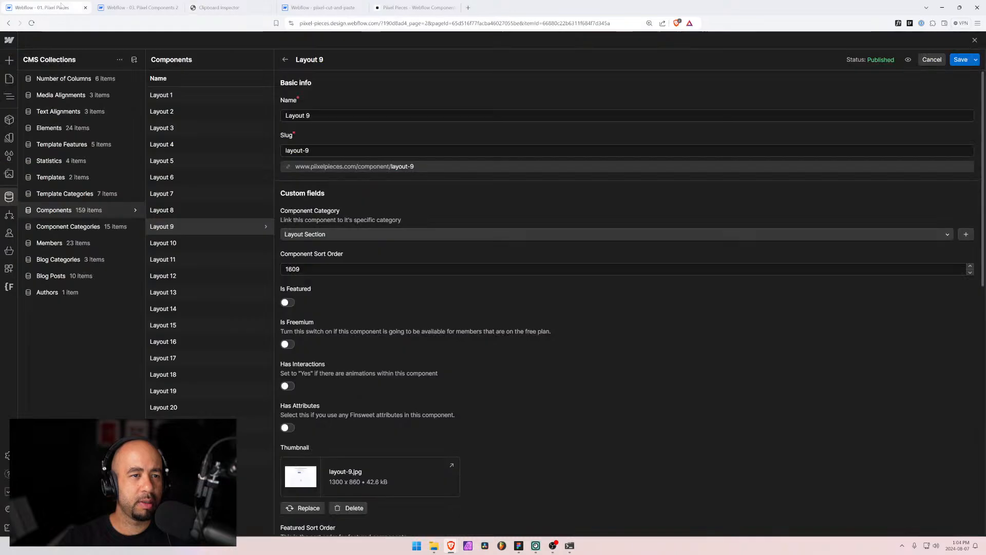
scroll(627, 303, "down", 3)
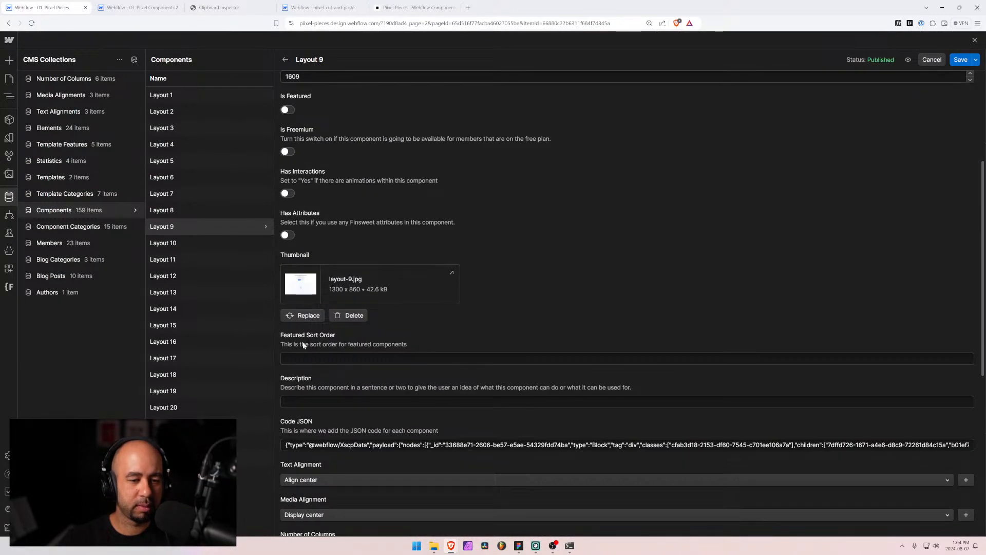
left_click(314, 444)
key("ctrl+a")
key("BackSpace")
key("ctrl+v")
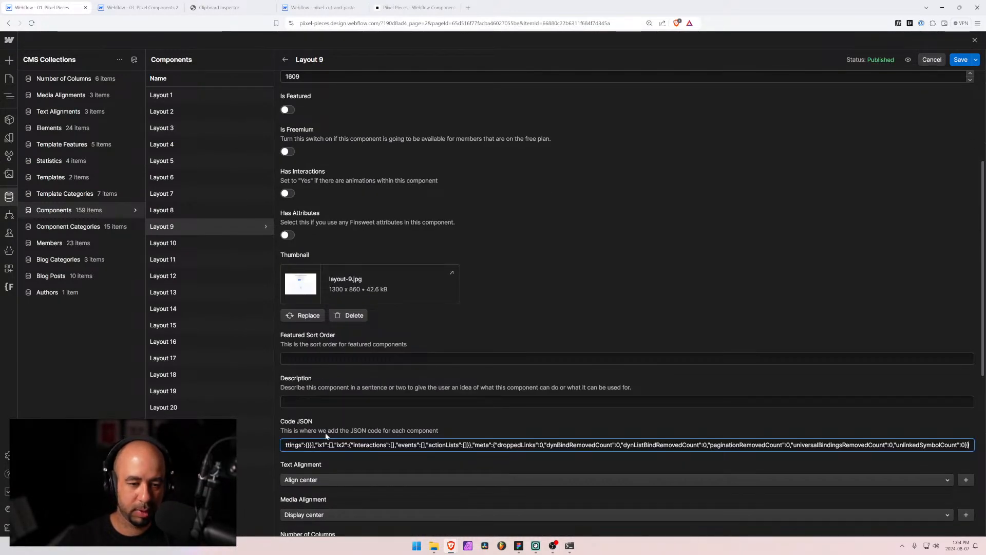
Replace the Layout 9 item's thumbnail with layout-9.png and save the item
left_click(349, 315)
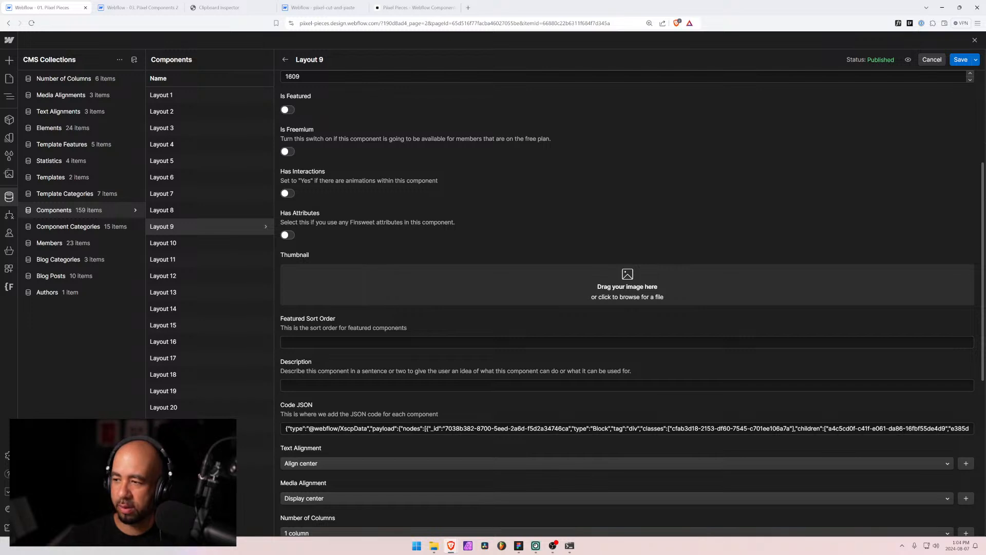
left_click_drag(591, 277, 557, 295)
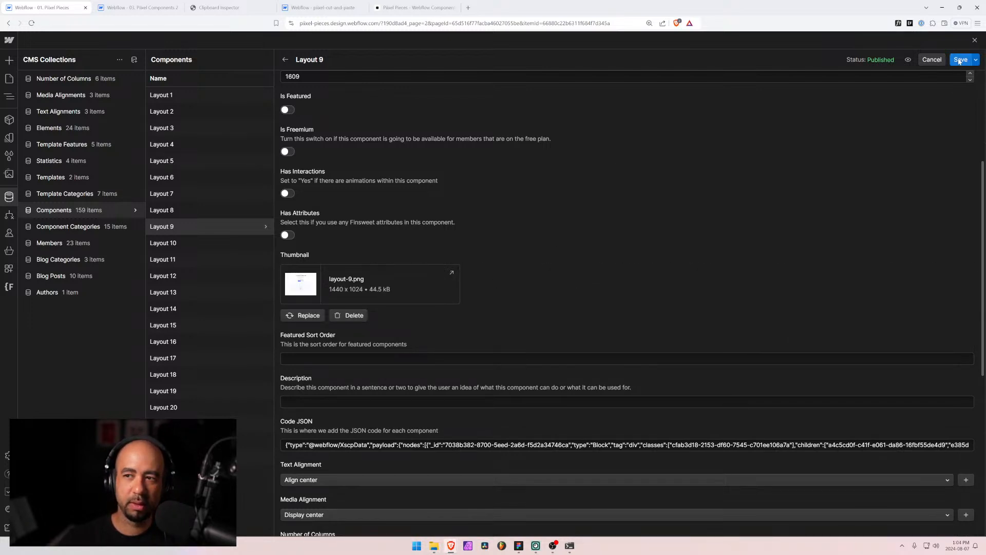
left_click(960, 61)
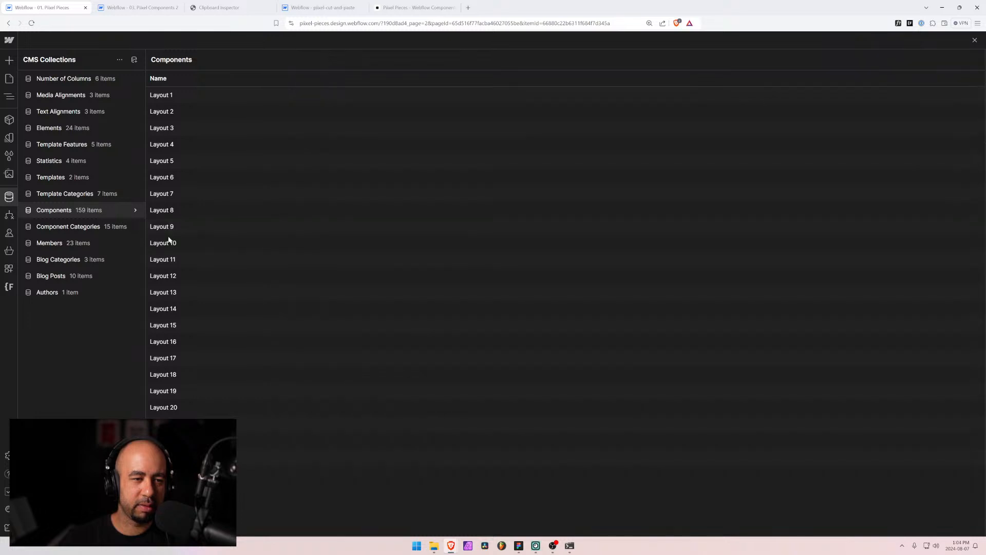
Open the Layout 10 CMS item, then open the Layout 10 page in Pixel Components 2 and select its layout-10 block
left_click(168, 242)
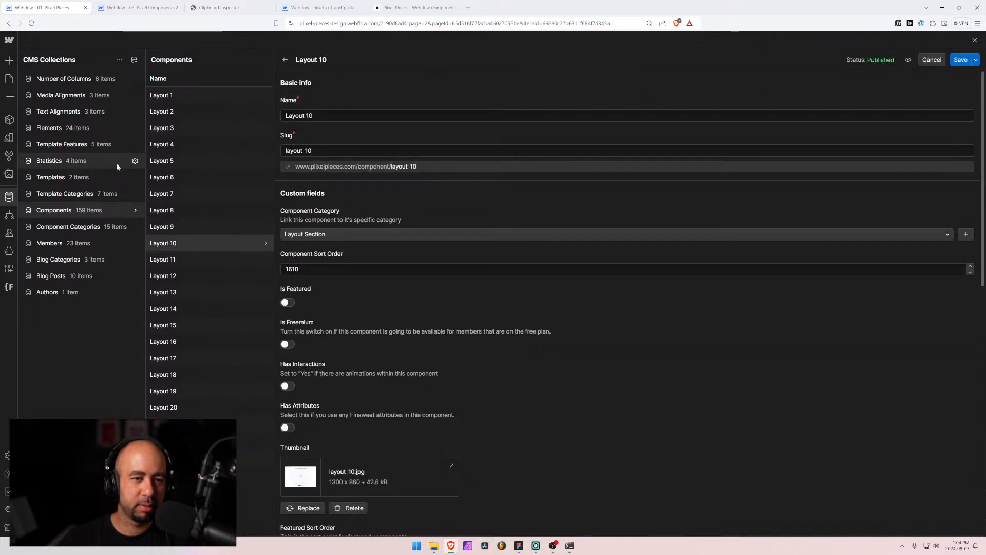
left_click(137, 8)
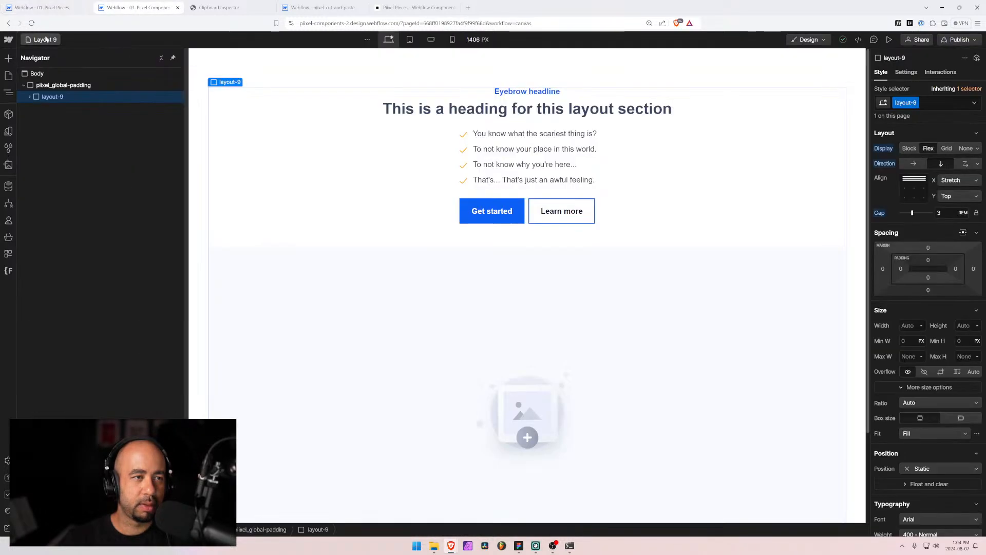
left_click(46, 39)
left_click(63, 227)
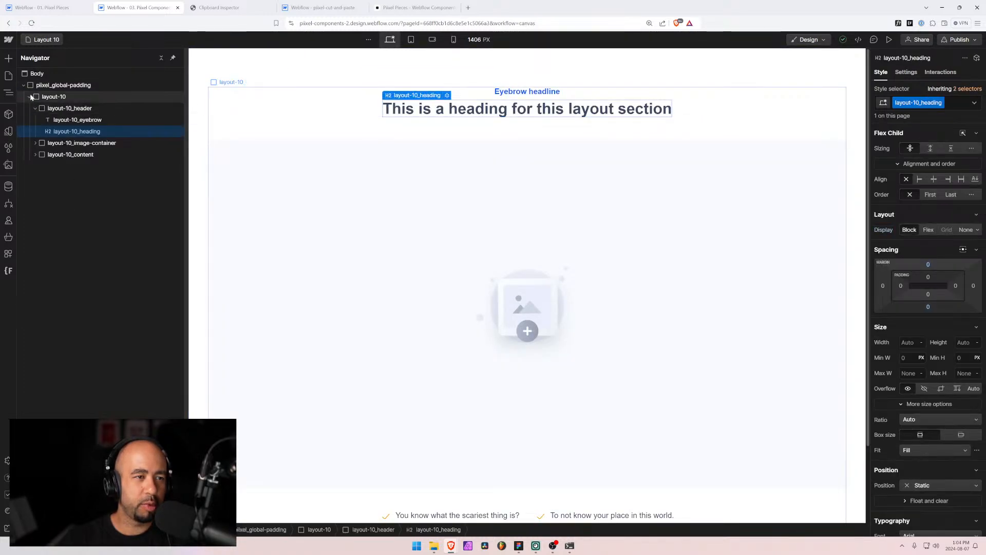
left_click(38, 98)
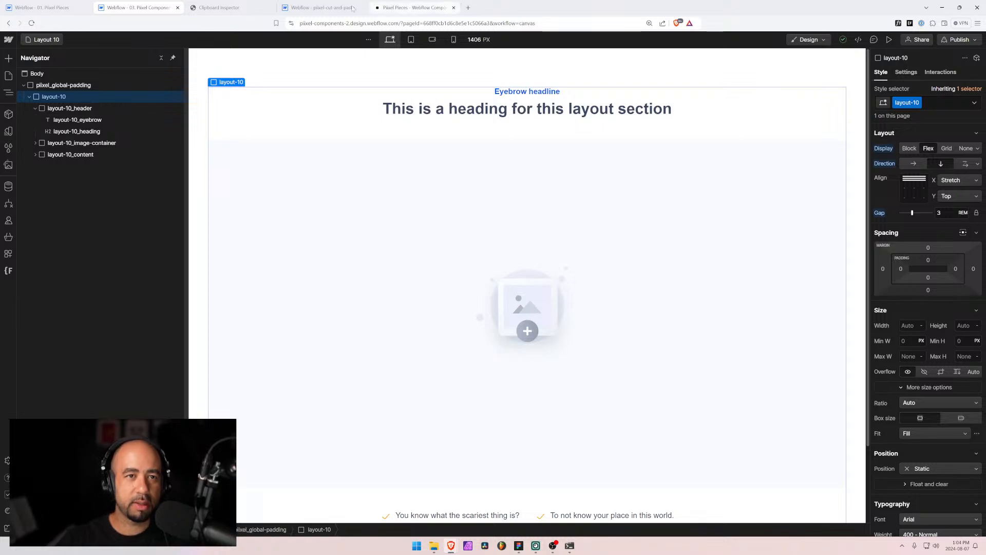
Paste the copied layout-10 block into Clipboard Inspector in place of the previous data and copy its complete application/json output
left_click(243, 9)
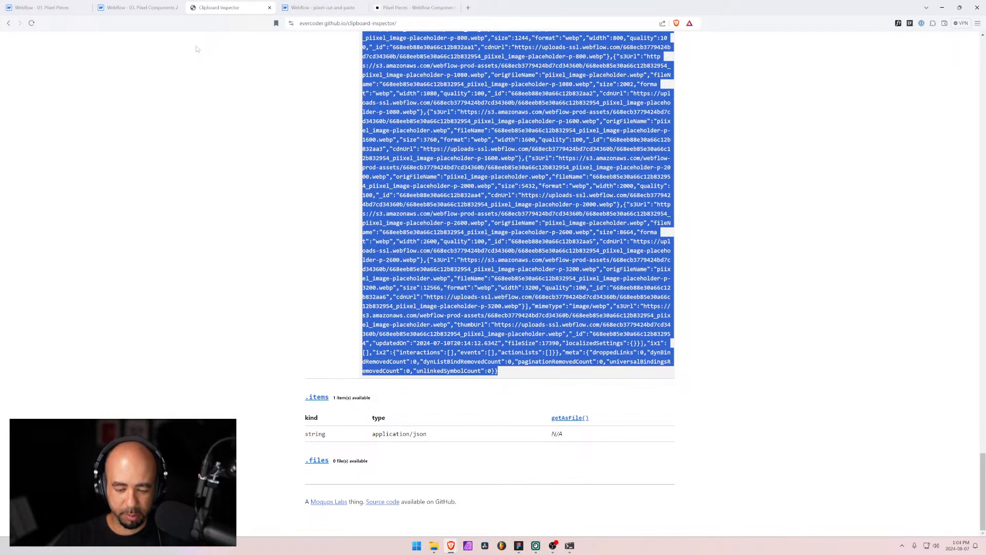
scroll(215, 51, "up", 20)
left_click(435, 204)
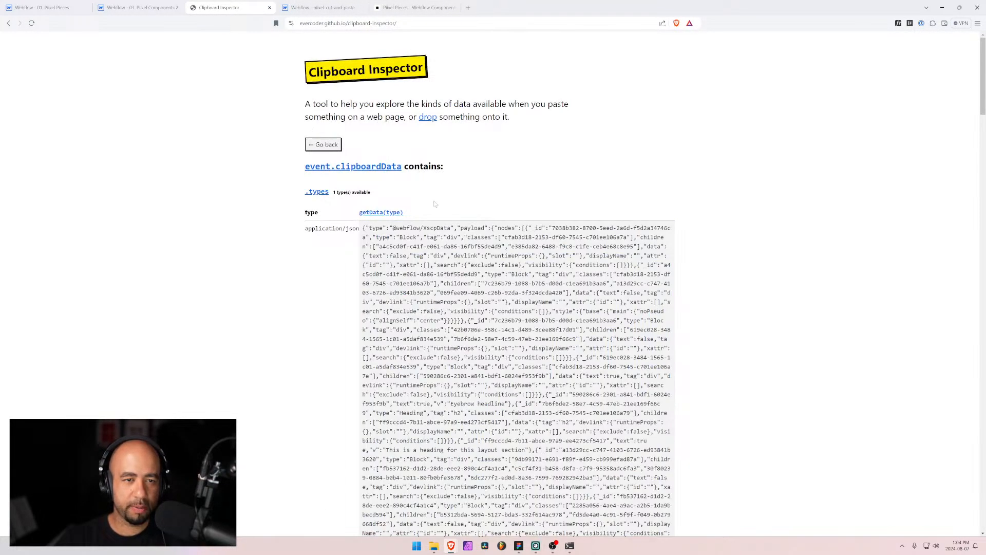
left_click(337, 147)
left_click(477, 177)
key("ctrl+v")
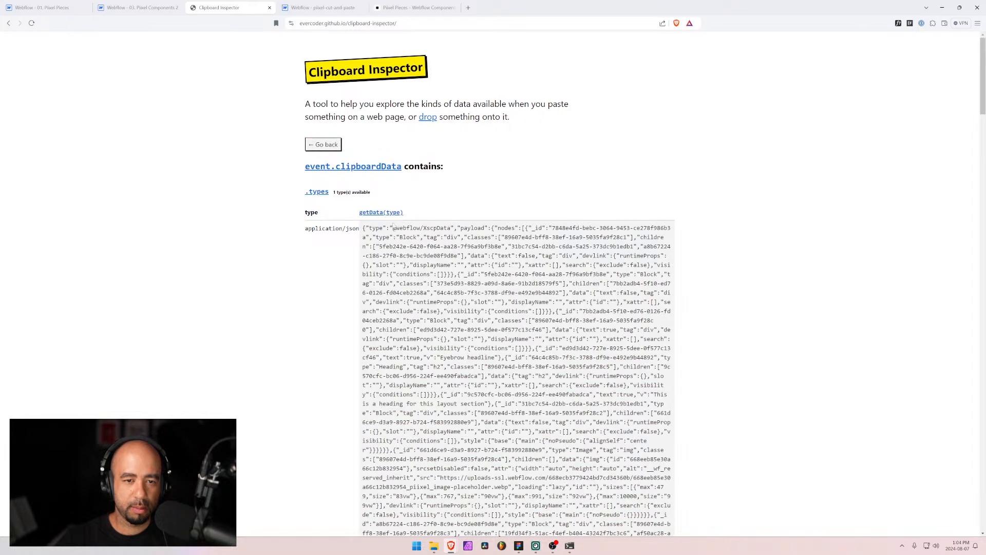
left_click_drag(362, 228, 570, 374)
Replace the Code JSON of the Layout 10 item in the Pixel Pieces CMS with the copied layout-10 JSON
left_click(52, 7)
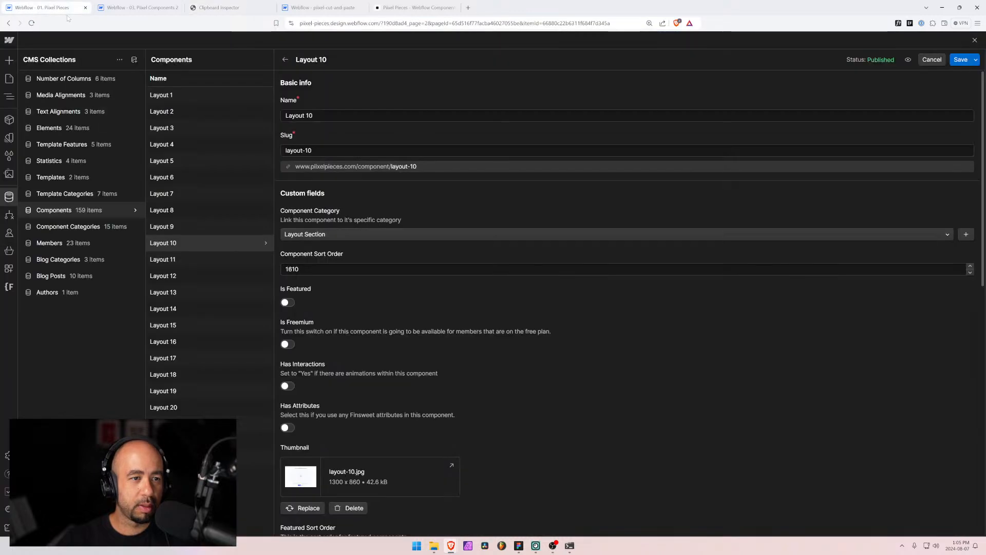
scroll(273, 282, "down", 6)
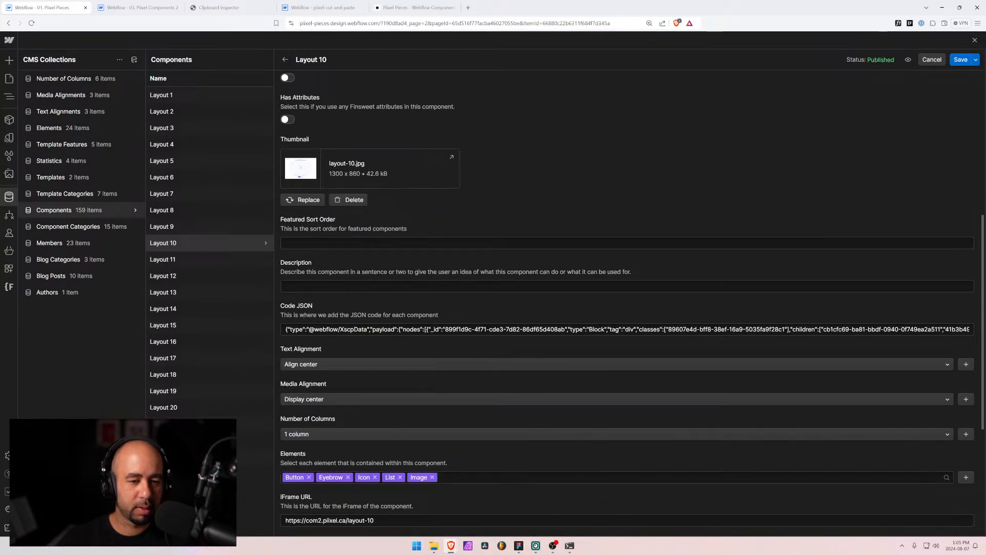
left_click(617, 329)
key("ctrl+a")
key("ctrl+v")
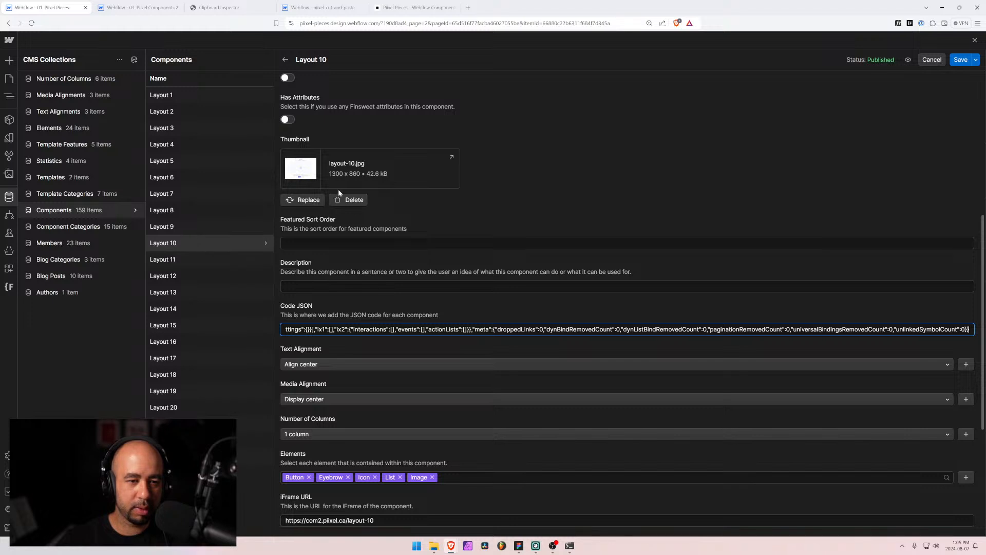
Replace the Layout 10 item's thumbnail with layout-10.png and save the item
left_click(349, 200)
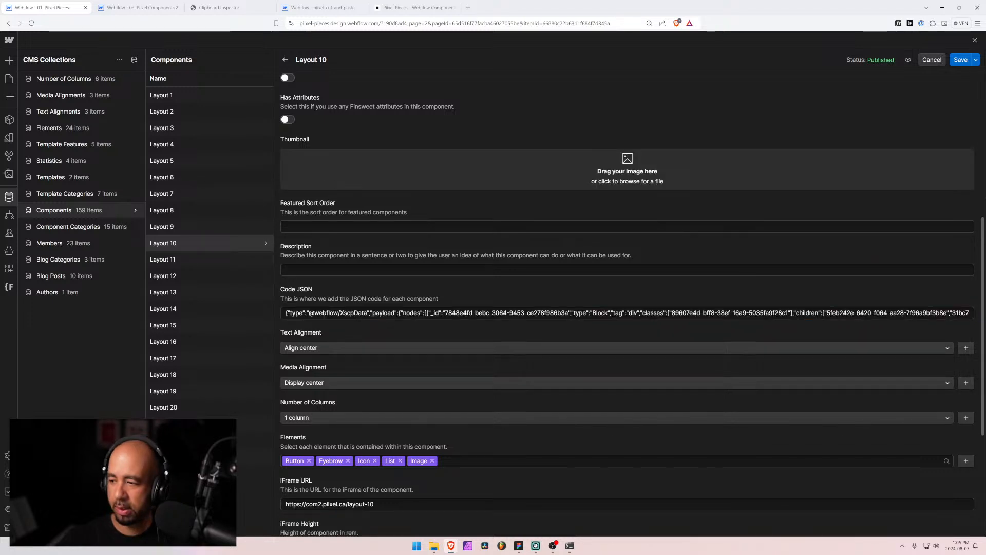
left_click_drag(727, 275, 591, 170)
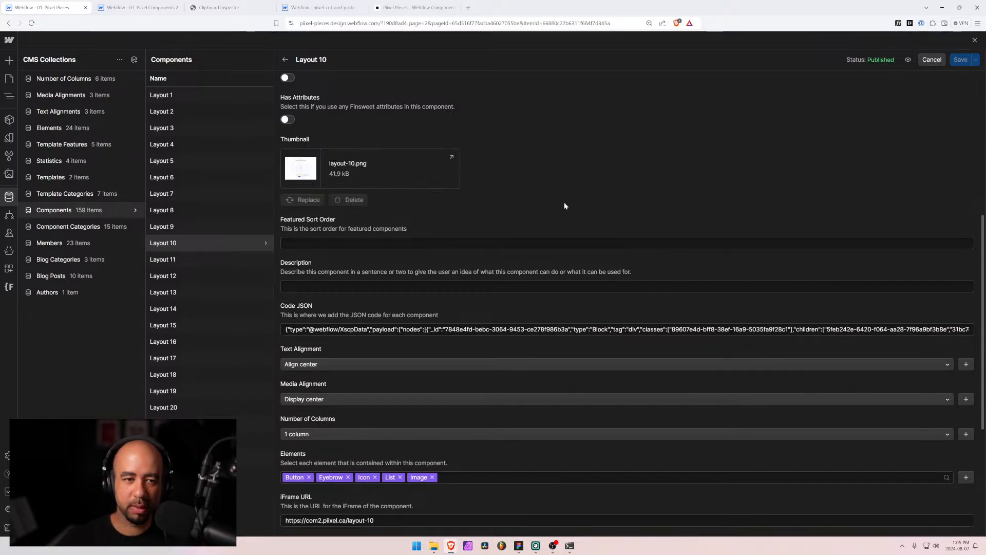
left_click(959, 60)
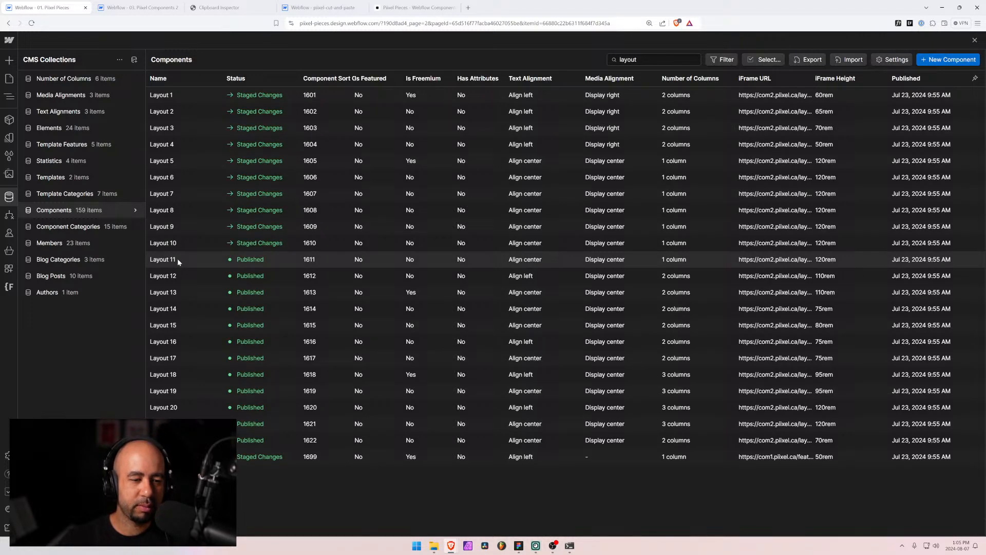
Open the Layout 11 CMS item, then open the Layout 11 page in Pixel Components 2 and select its layout-11 block
left_click(177, 258)
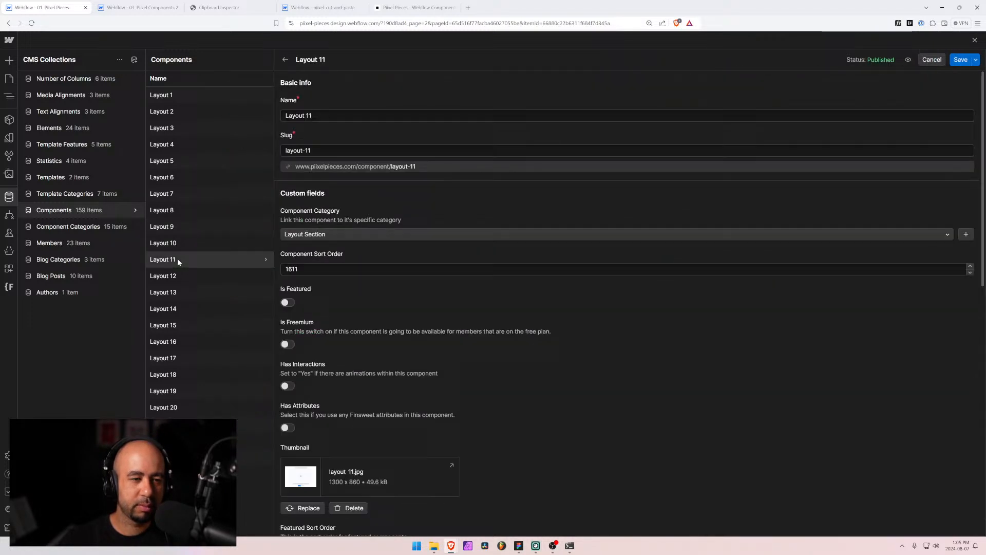
left_click(137, 7)
left_click(60, 40)
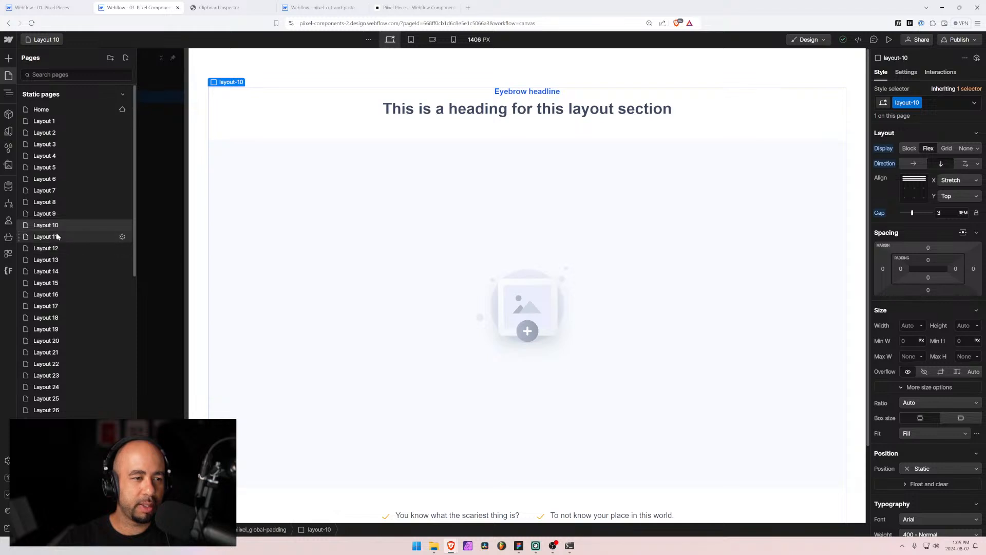
left_click(73, 237)
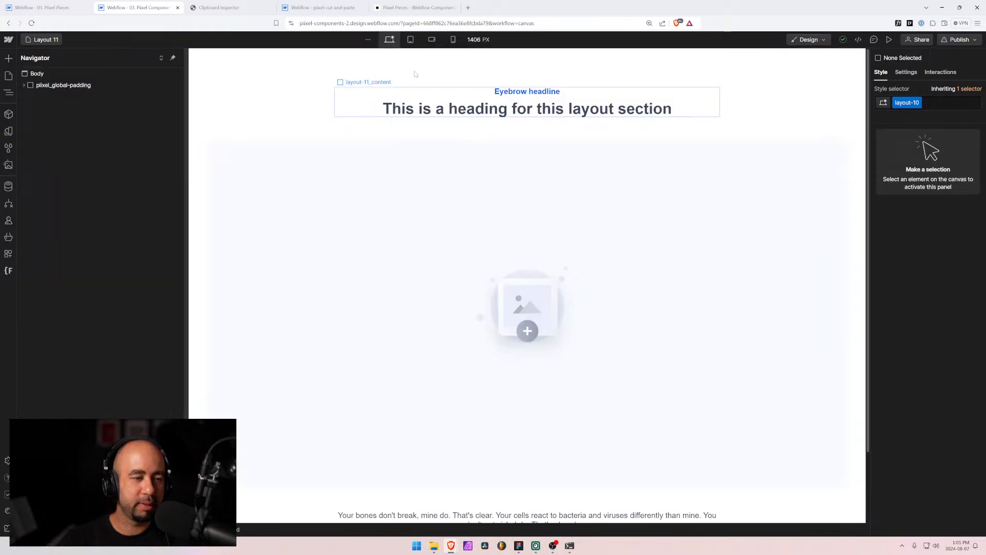
left_click(23, 86)
left_click(51, 98)
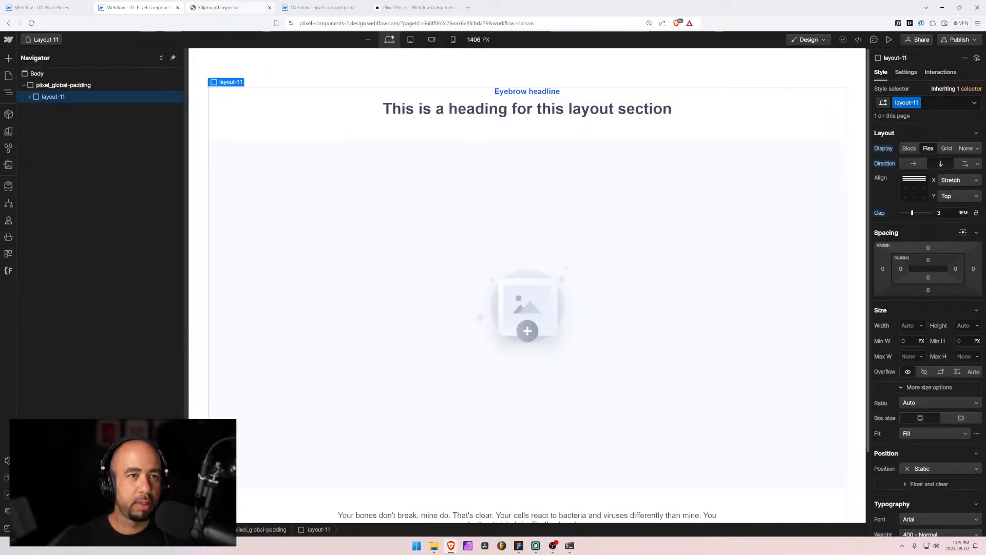
Paste the copied layout-11 block into Clipboard Inspector in place of the previous data and copy its complete application/json output
left_click(220, 7)
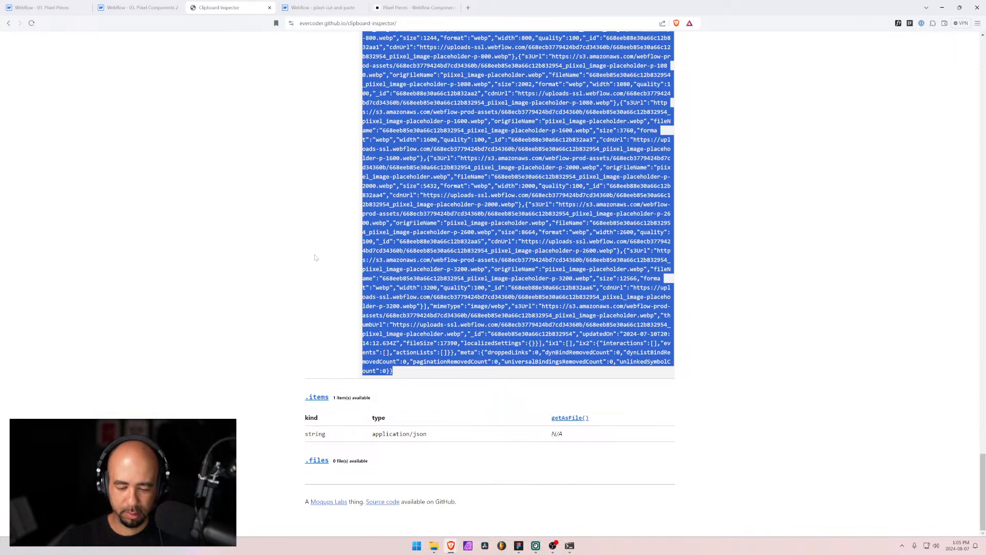
scroll(315, 257, "up", 15)
left_click(323, 145)
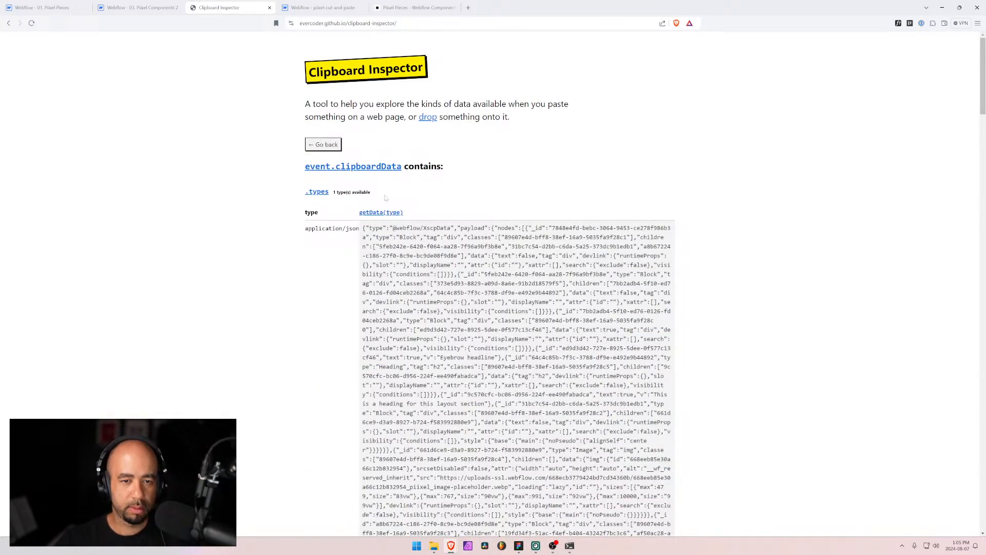
left_click(337, 145)
key("ctrl+v")
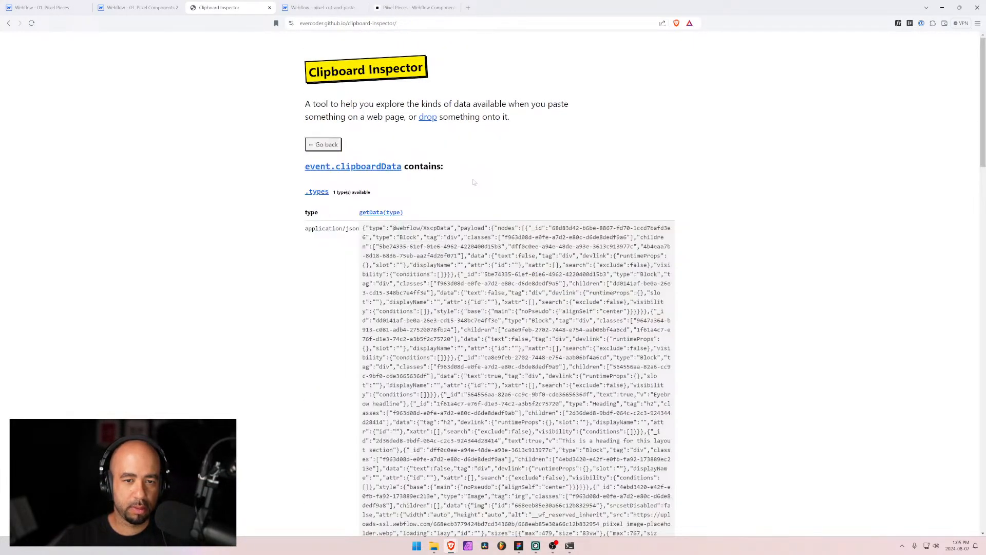
left_click_drag(362, 227, 626, 379)
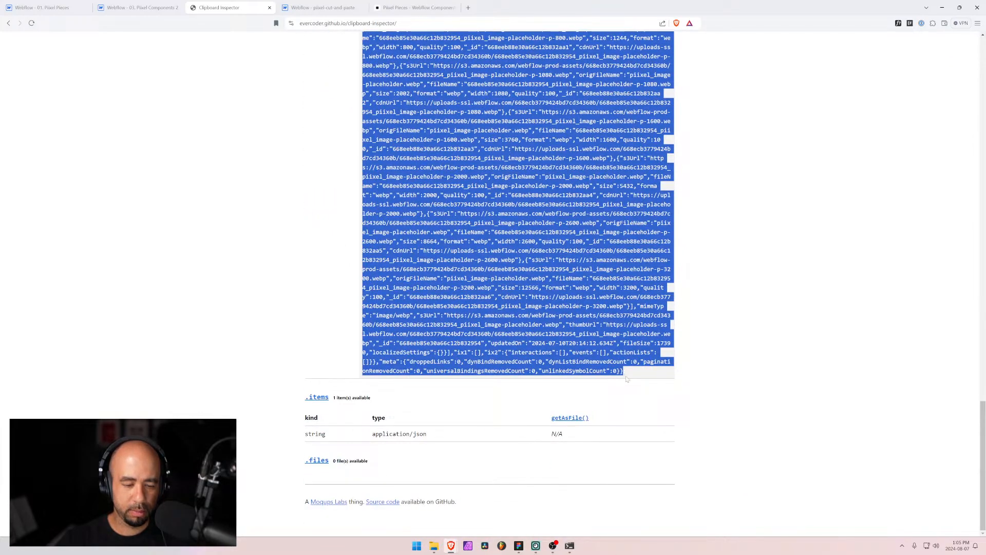
Replace the Code JSON of the Layout 11 item in the Pixel Pieces CMS with the copied layout-11 JSON
left_click(41, 7)
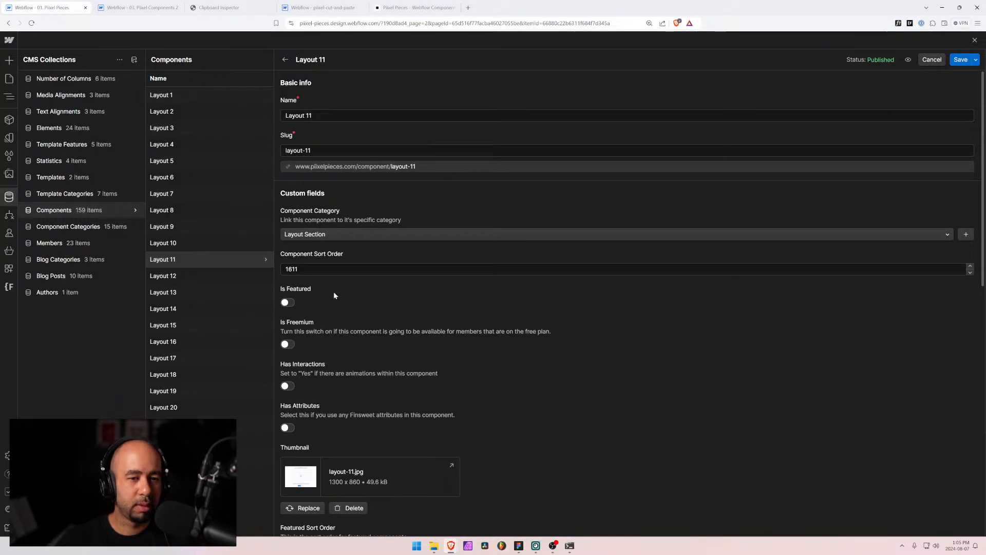
scroll(333, 290, "down", 4)
scroll(333, 290, "down", 2)
left_click(617, 367)
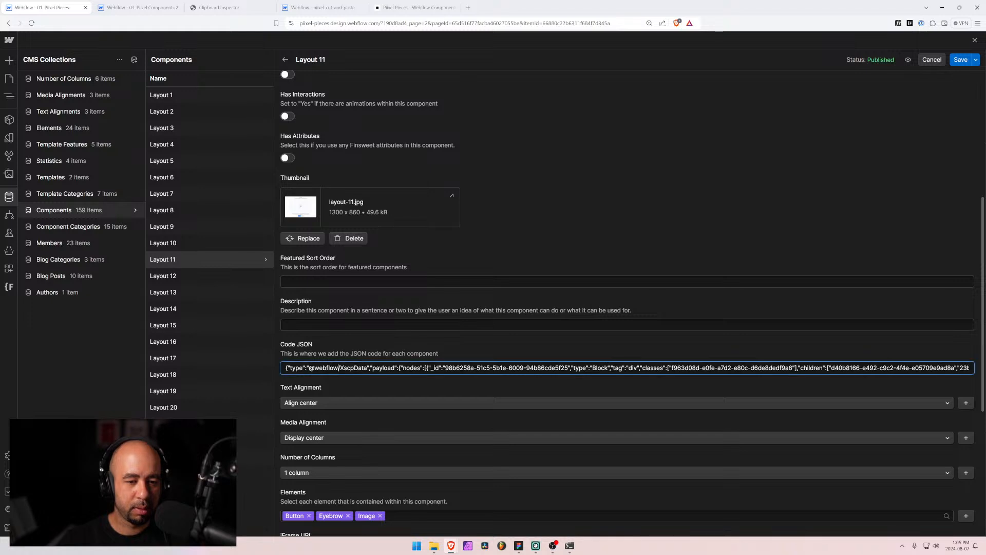
key("ctrl+a")
key("ctrl+v")
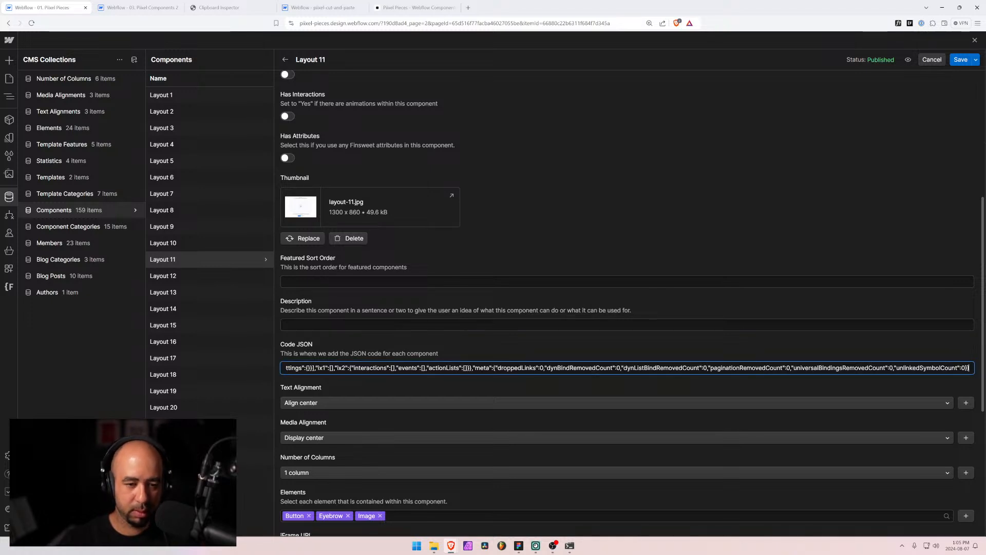
Replace the Layout 11 item's thumbnail with layout-11.png and save the item
left_click(349, 238)
key("alt+Tab")
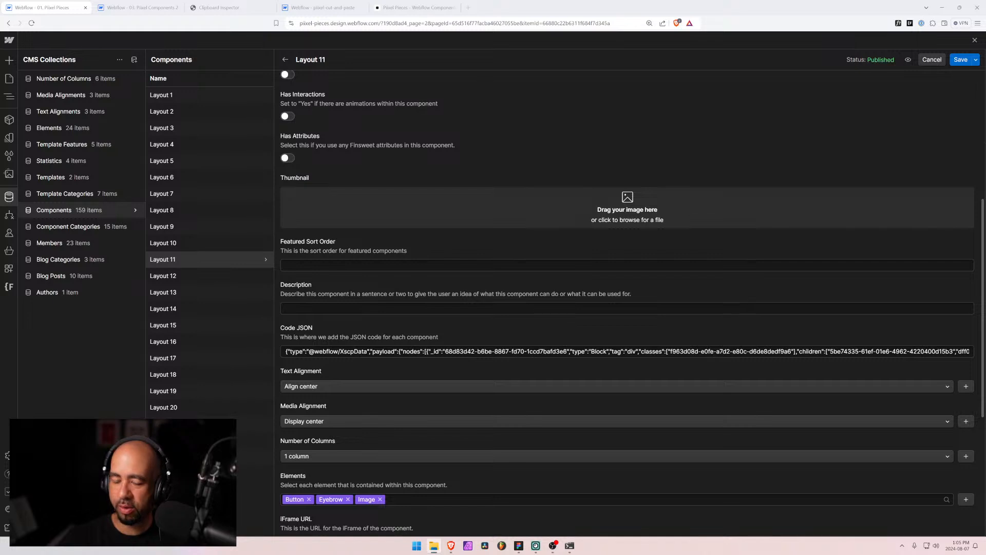
left_click_drag(267, 242, 326, 211)
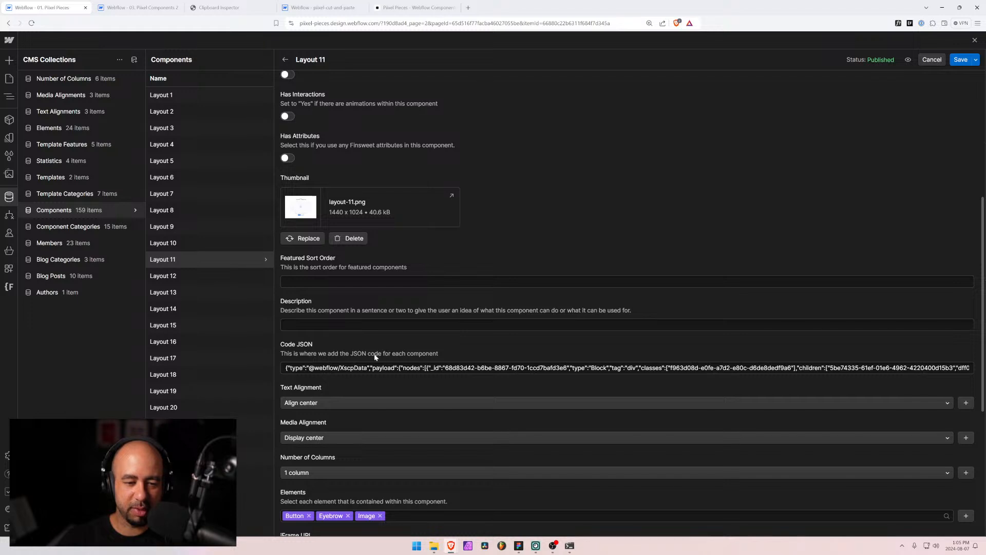
scroll(544, 344, "up", 3)
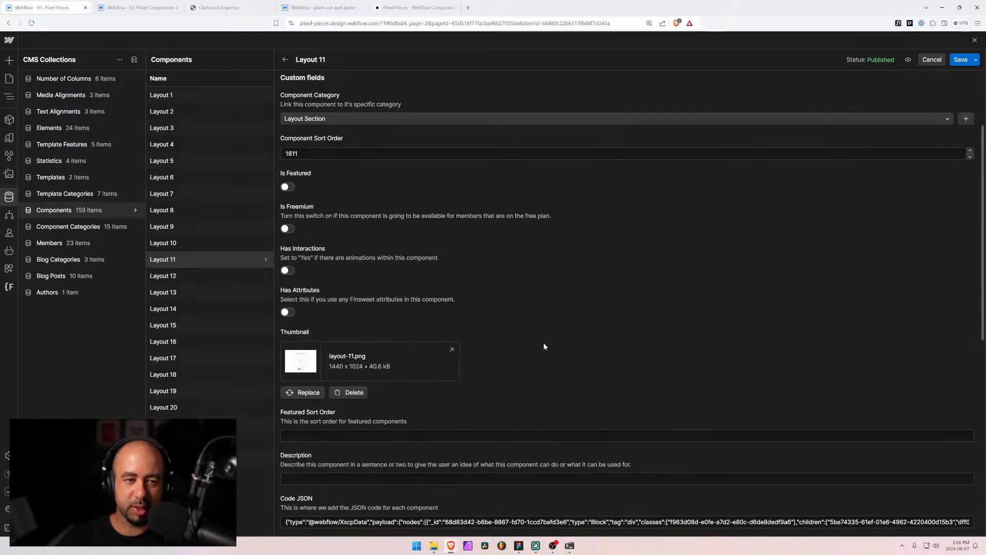
left_click(965, 61)
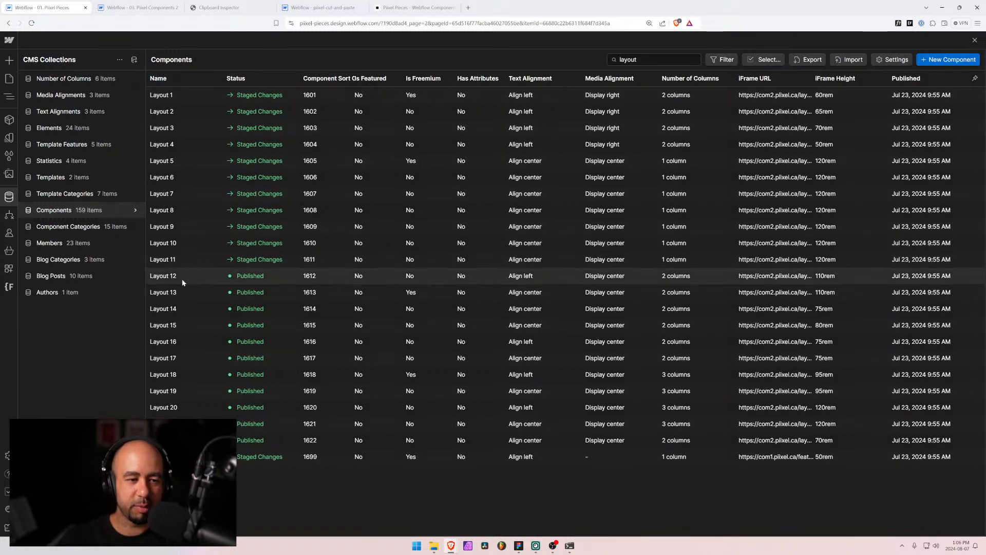
Open the Layout 12 CMS item, then open the Layout 12 page in Pixel Components 2 and copy its layout-12 block
left_click(180, 278)
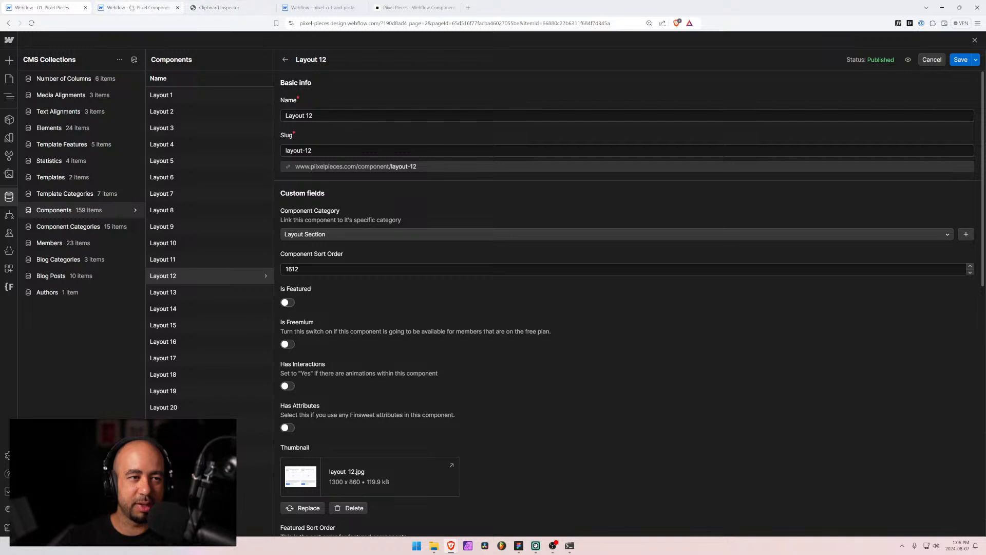
left_click(132, 7)
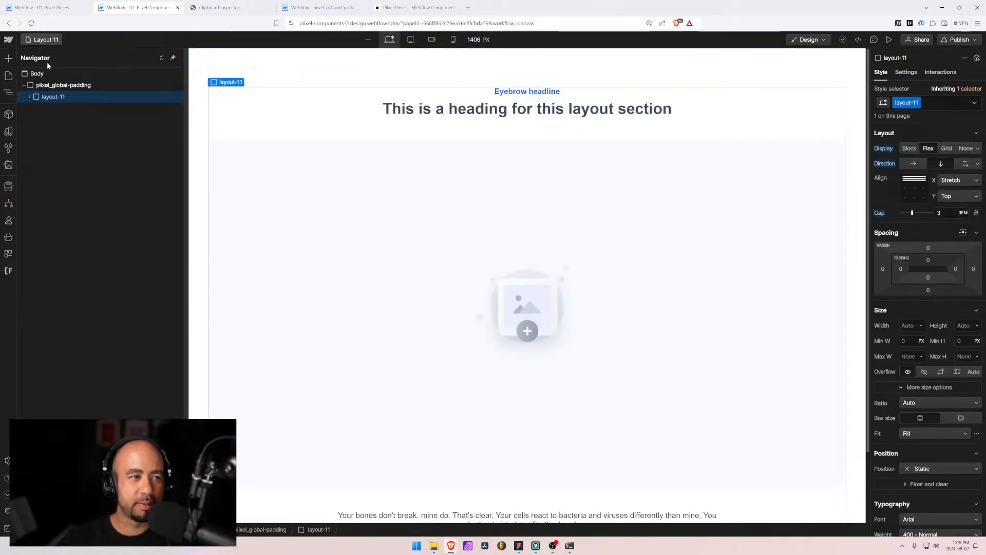
left_click(8, 76)
left_click(57, 249)
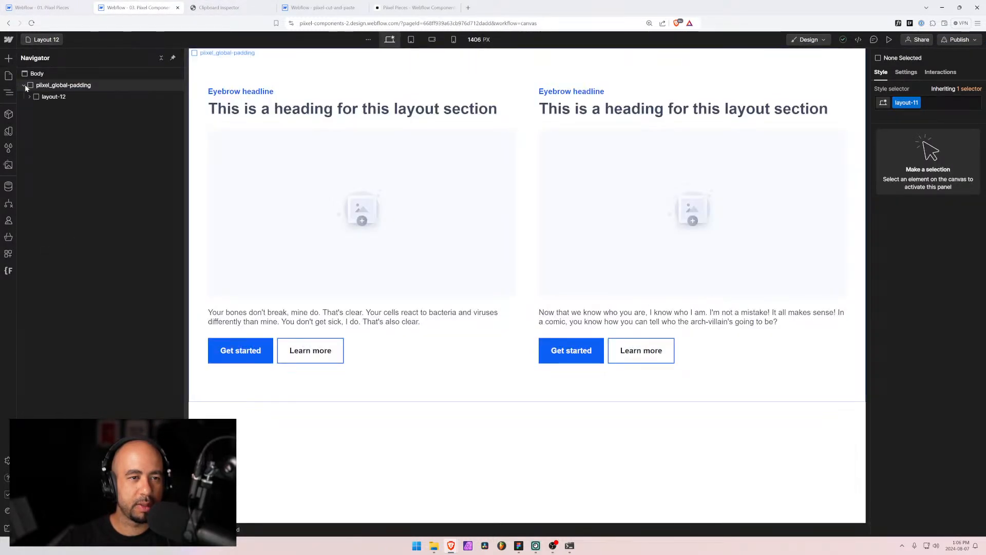
left_click(239, 102)
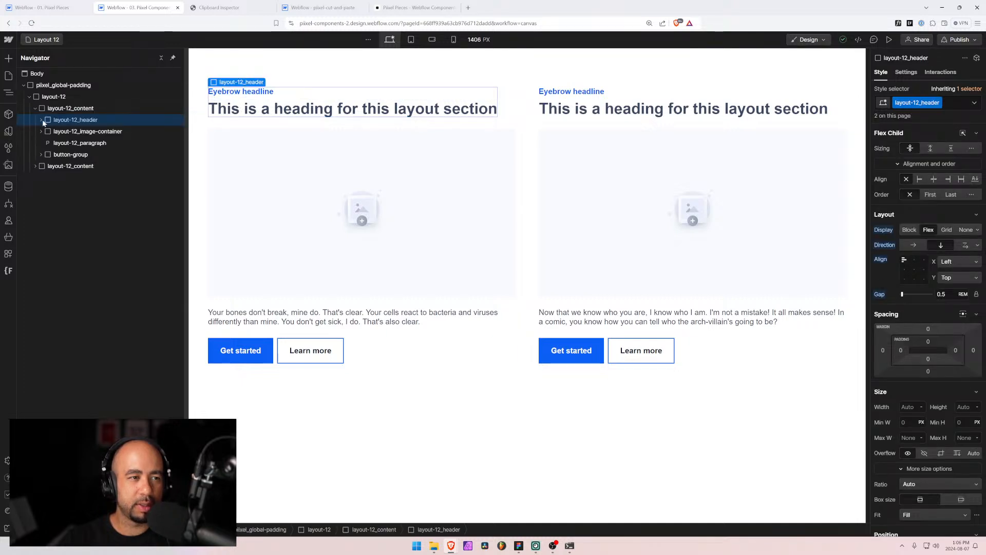
left_click(41, 119)
left_click(80, 132)
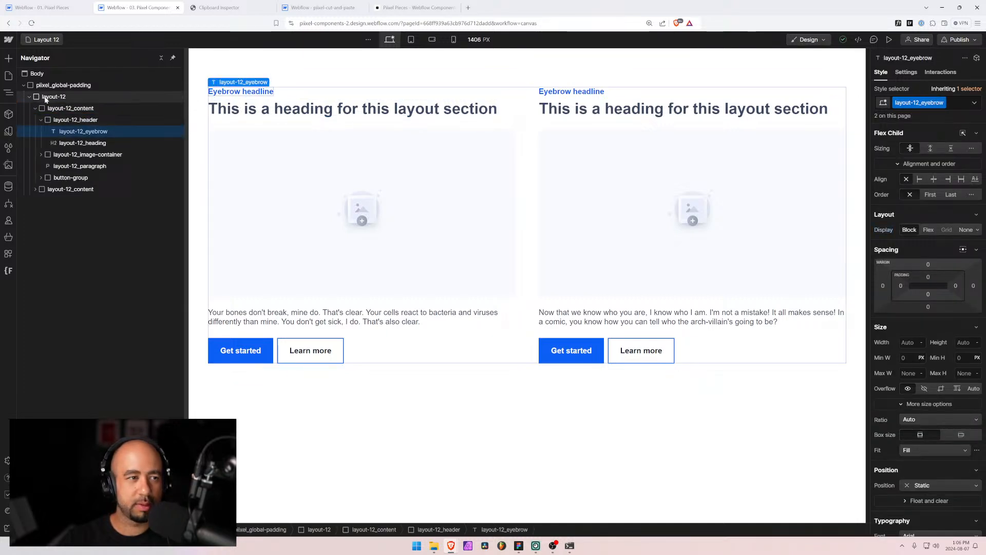
left_click(45, 40)
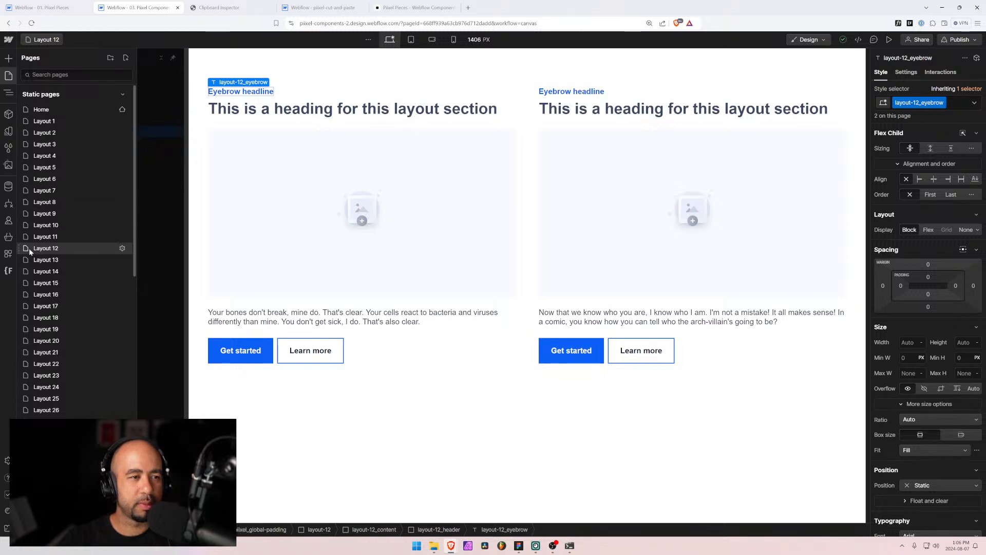
left_click(174, 211)
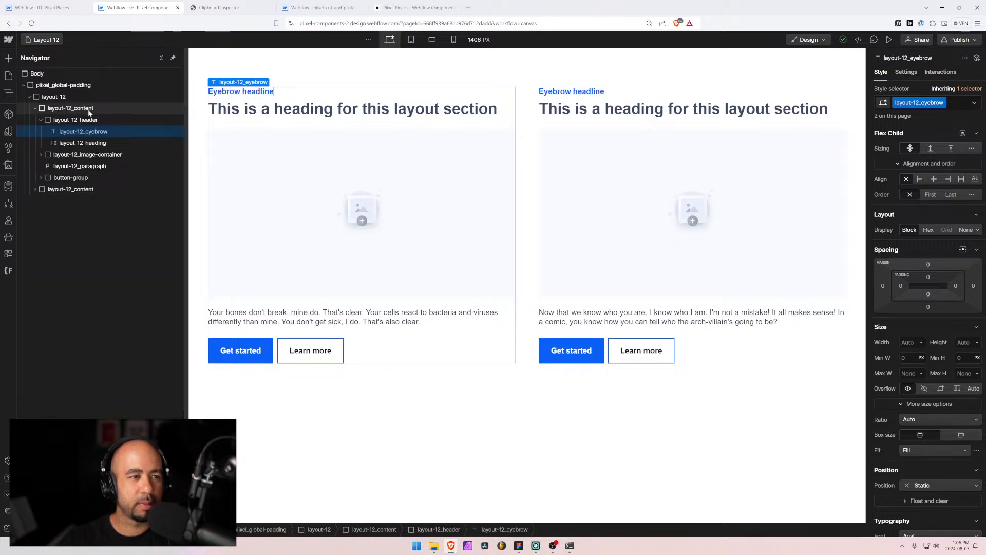
left_click(59, 100)
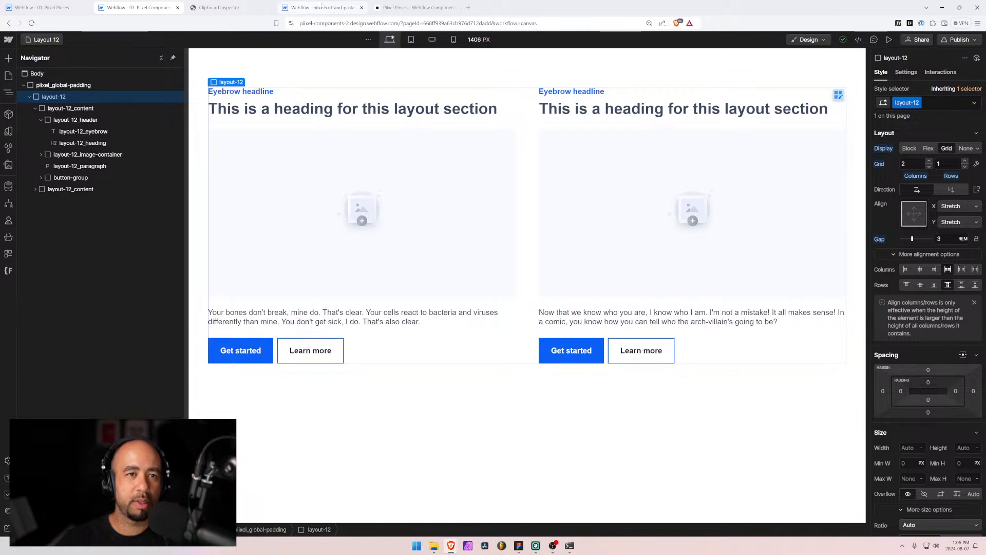
Paste the copied layout-12 block into Clipboard Inspector in place of the previous data and copy its complete application/json output
left_click(232, 6)
key("Home")
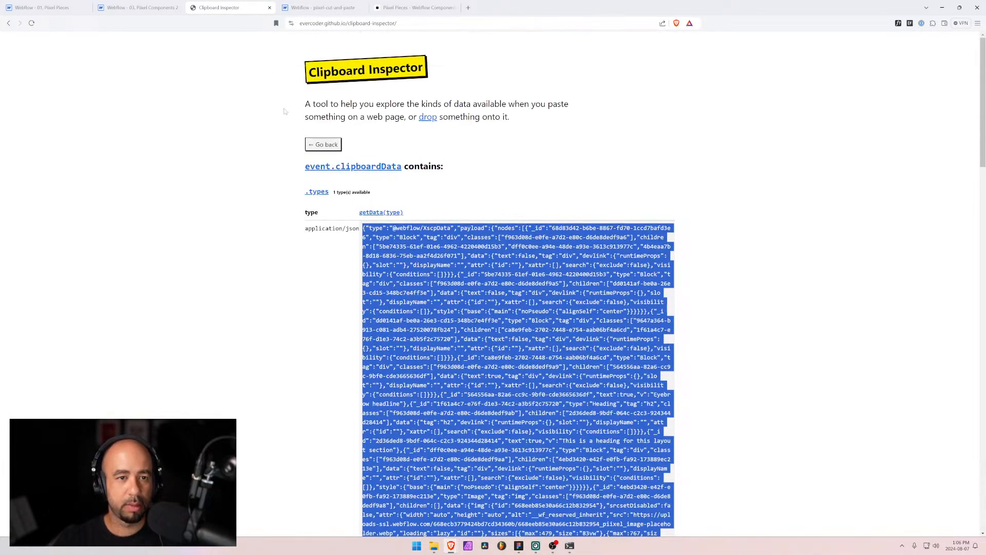
left_click(323, 145)
key("ctrl+v")
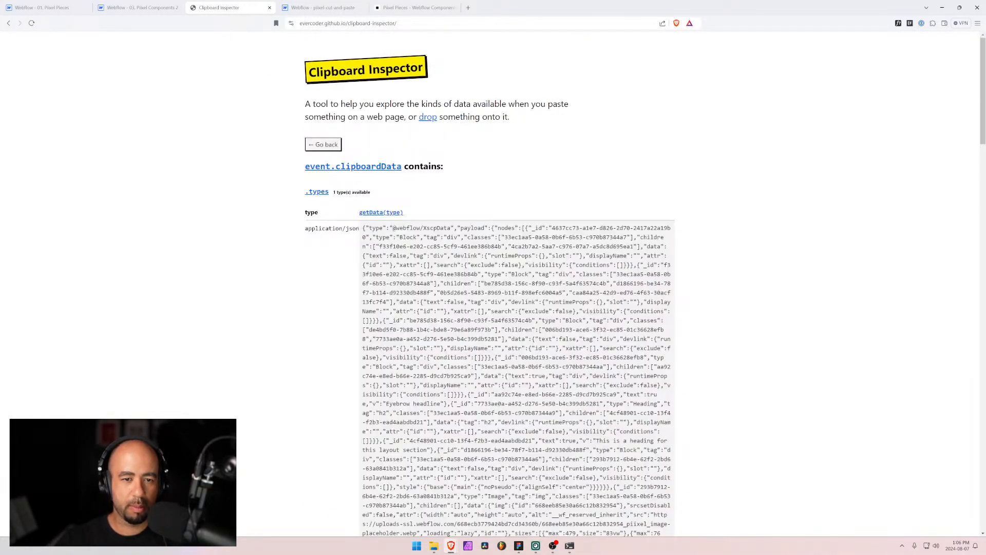
left_click_drag(363, 227, 526, 378)
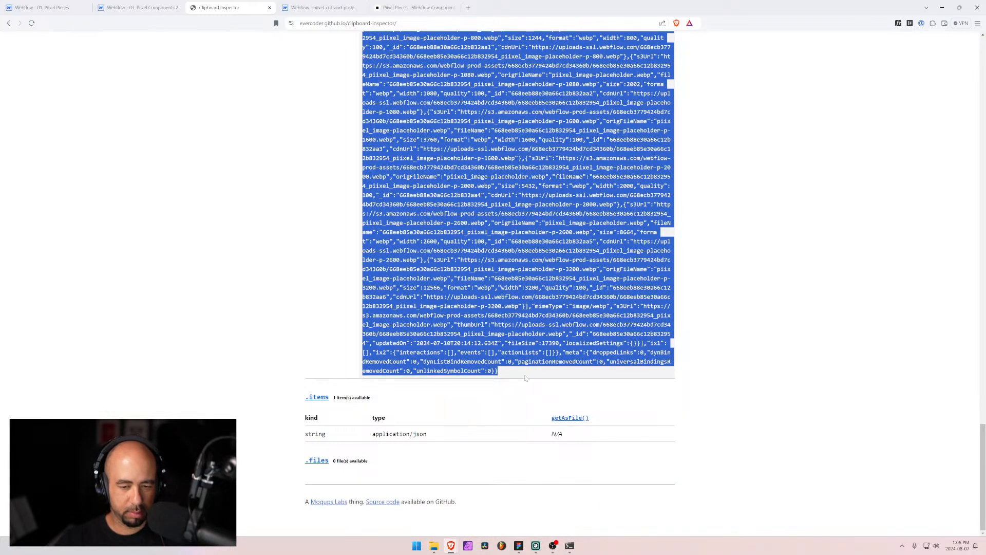
Replace the Code JSON of the Layout 12 item in the Pixel Pieces CMS with the copied layout-12 JSON
left_click(81, 5)
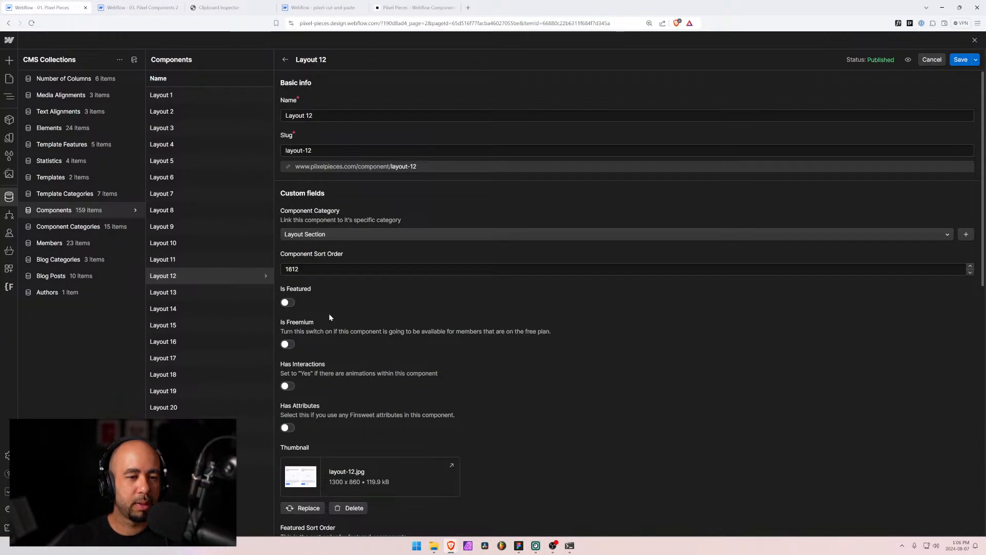
scroll(326, 311, "down", 3)
left_click(335, 483)
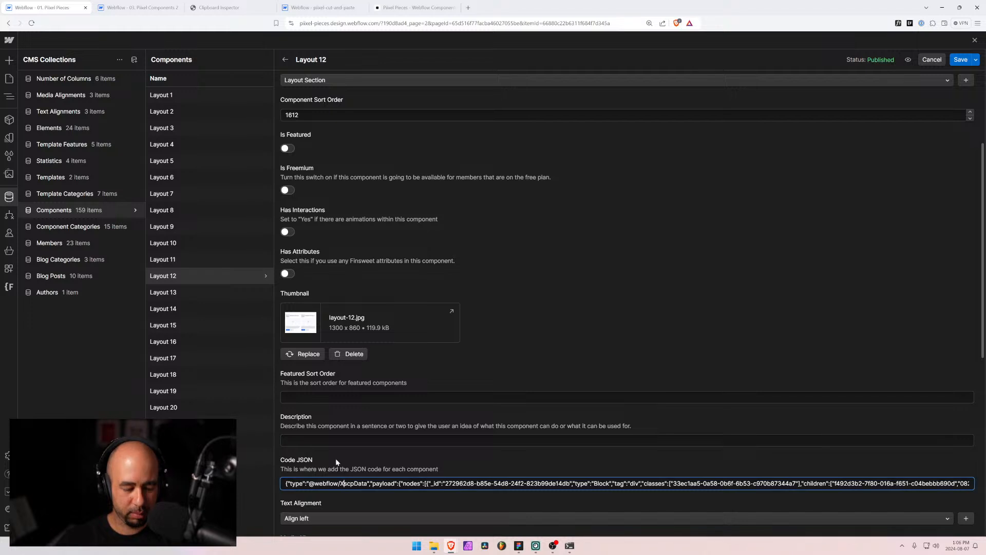
key("ctrl+a")
key("ctrl+v")
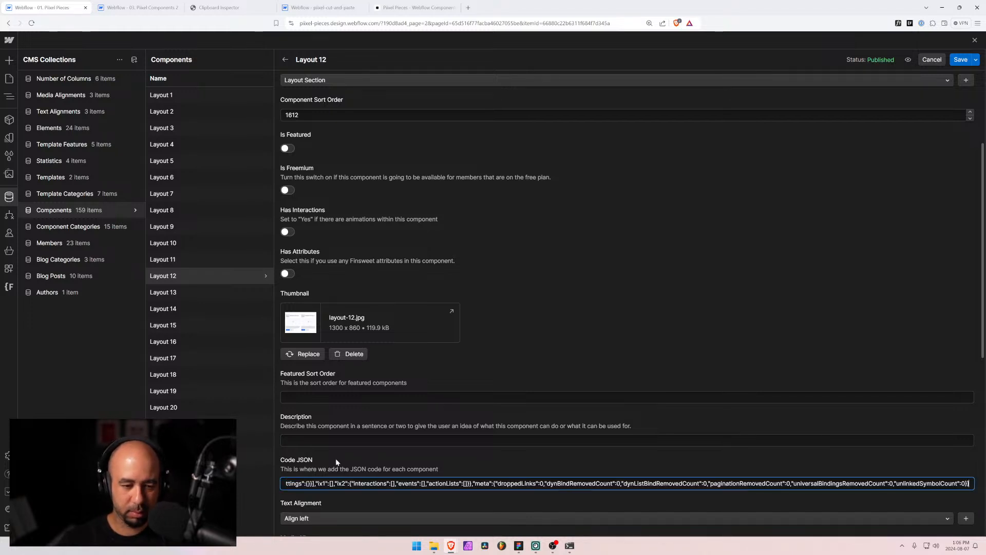
Replace the Layout 12 item's thumbnail with layout-12.png and save the item
left_click(353, 354)
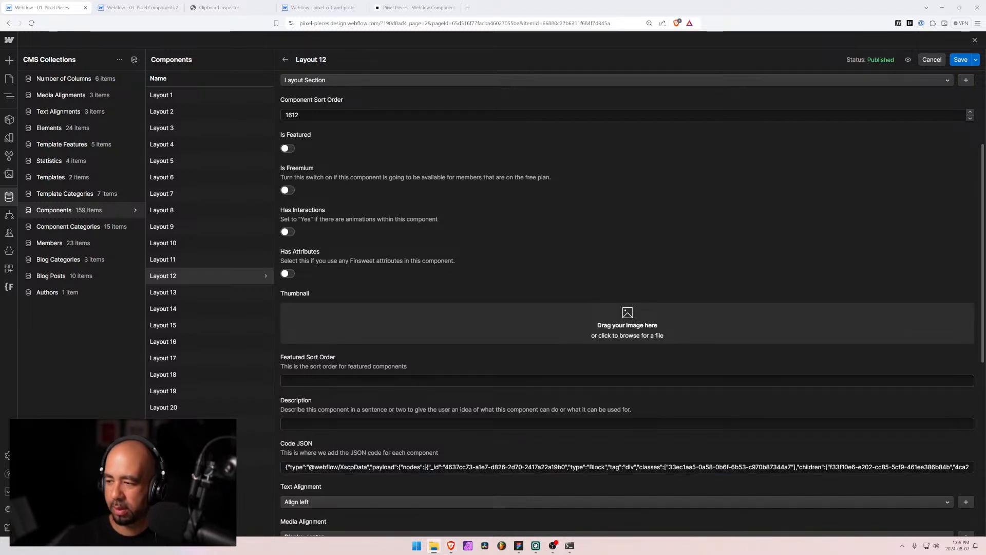
left_click_drag(985, 287, 383, 317)
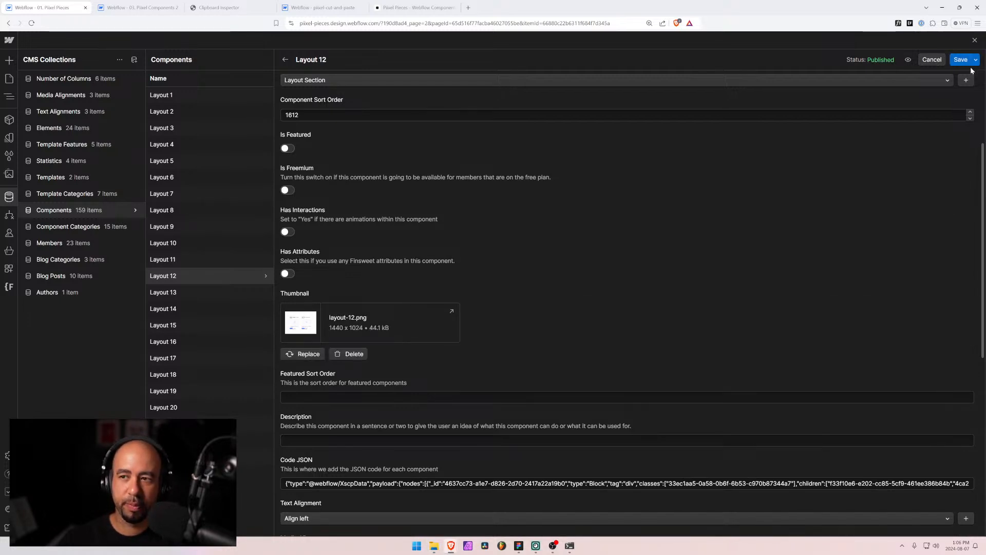
left_click(962, 61)
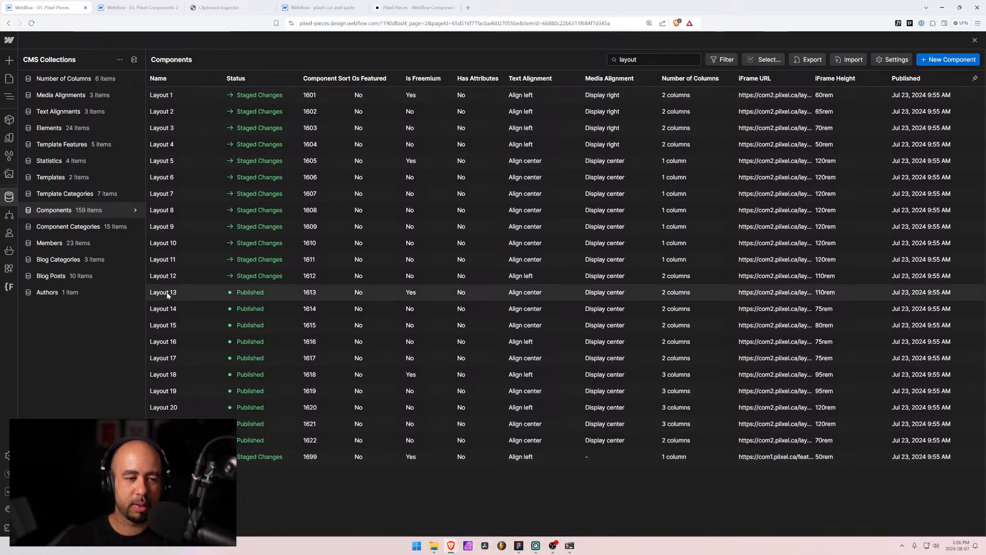
Open the Layout 13 CMS item, then open the Layout 13 page in Pixel Components 2 and copy its layout-13 block
left_click(166, 292)
scroll(339, 294, "down", 4)
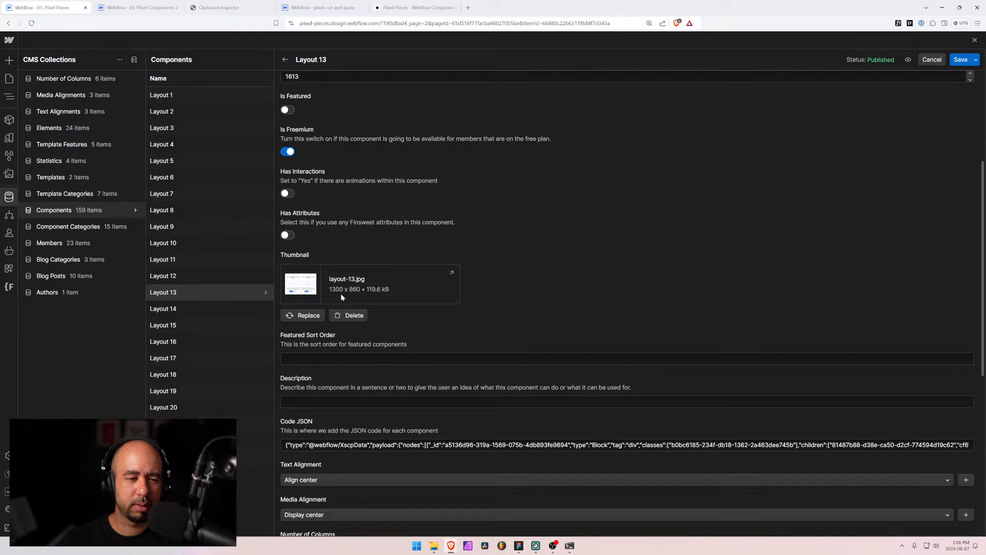
left_click(149, 7)
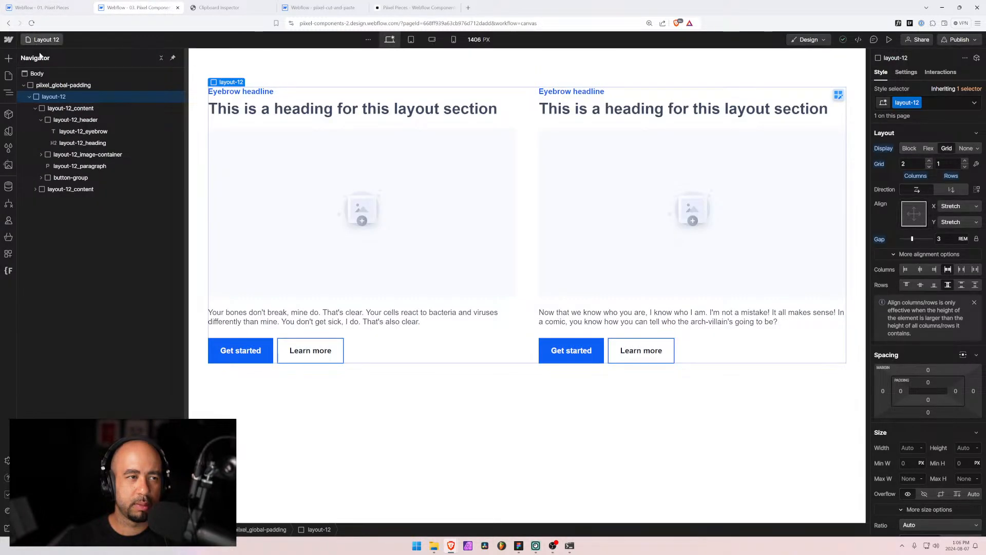
key("p")
left_click(42, 255)
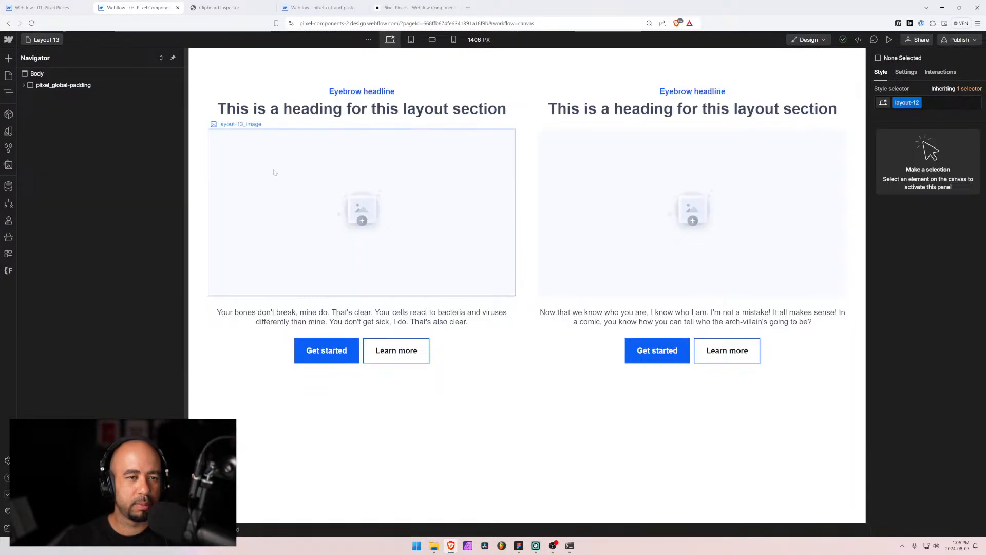
left_click(343, 93)
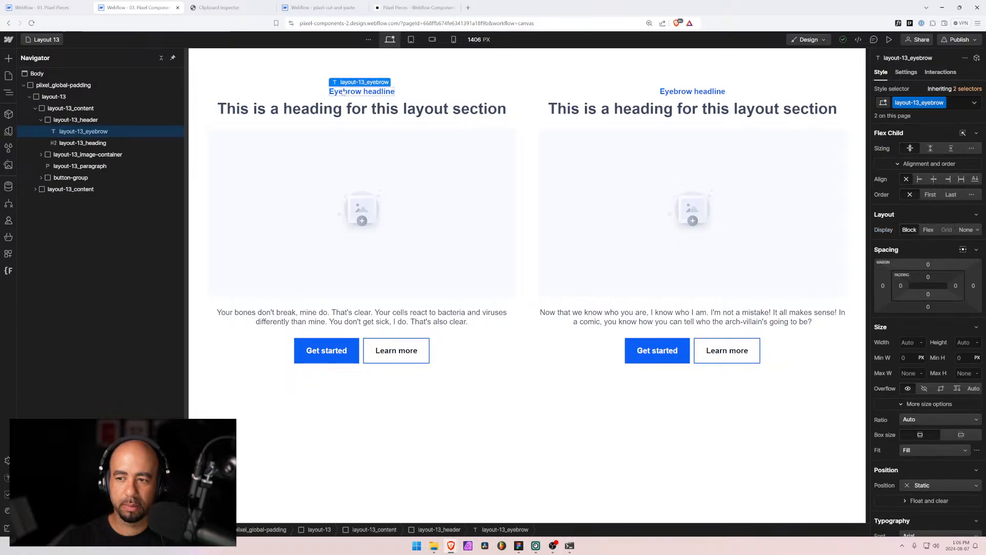
left_click(54, 97)
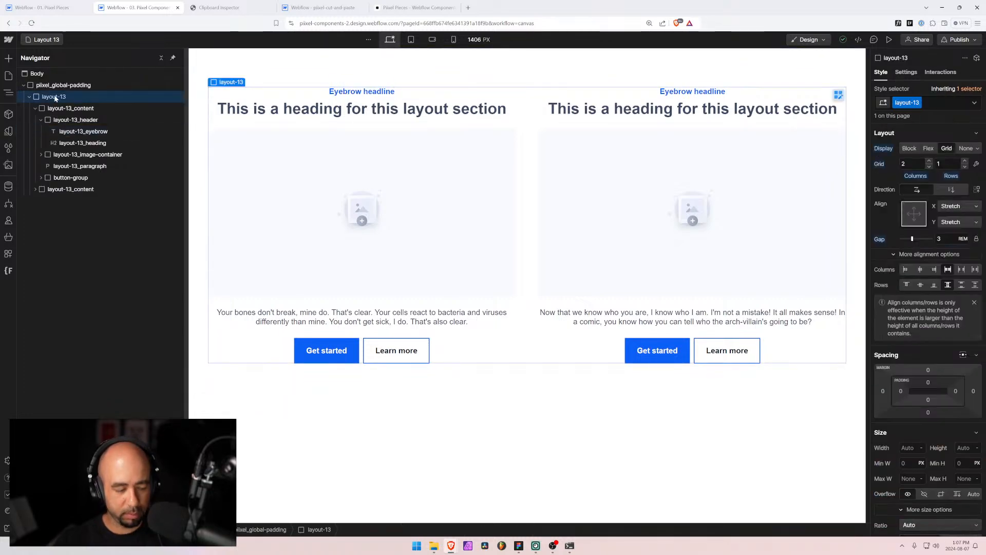
Paste the copied layout-13 block into Clipboard Inspector in place of the previous data and copy its complete application/json output
left_click(208, 6)
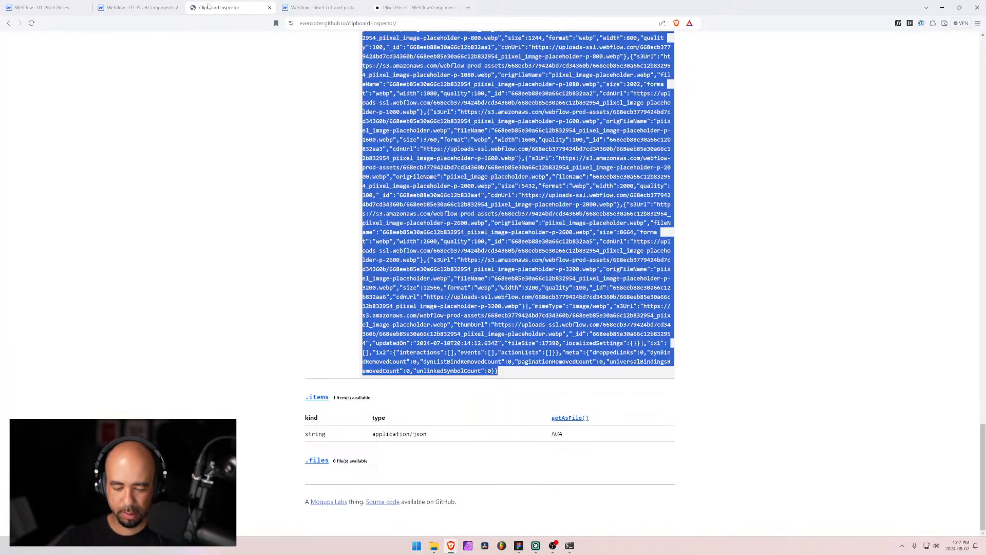
scroll(246, 66, "up", 15)
left_click(323, 145)
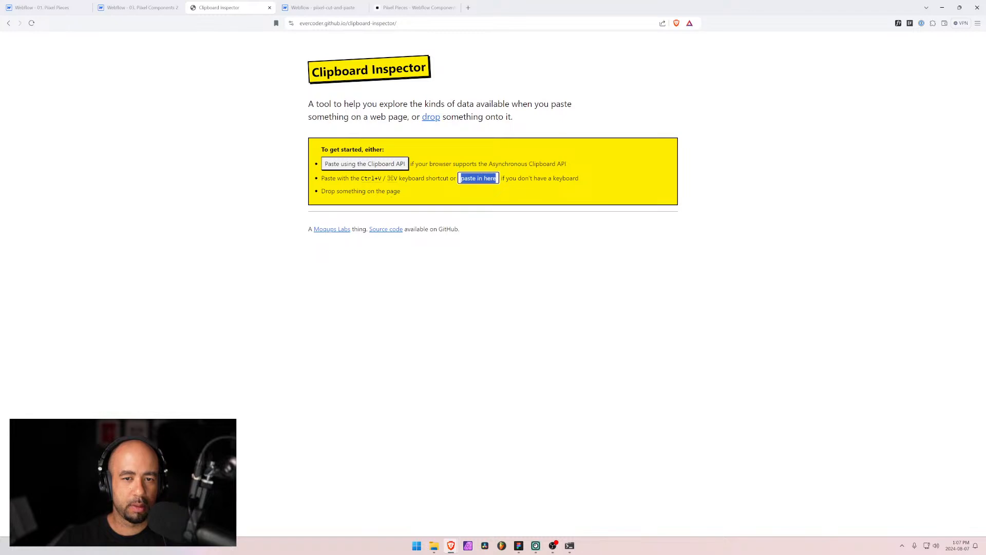
key("ctrl+v")
left_click_drag(362, 227, 390, 381)
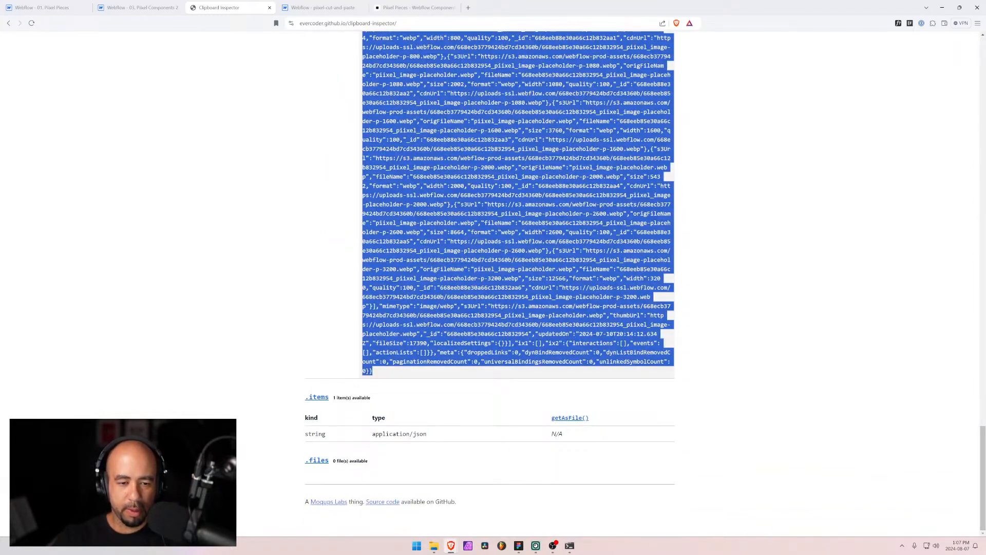
Replace the Code JSON of the Layout 13 item in the Pixel Pieces CMS with the copied layout-13 JSON
left_click(74, 11)
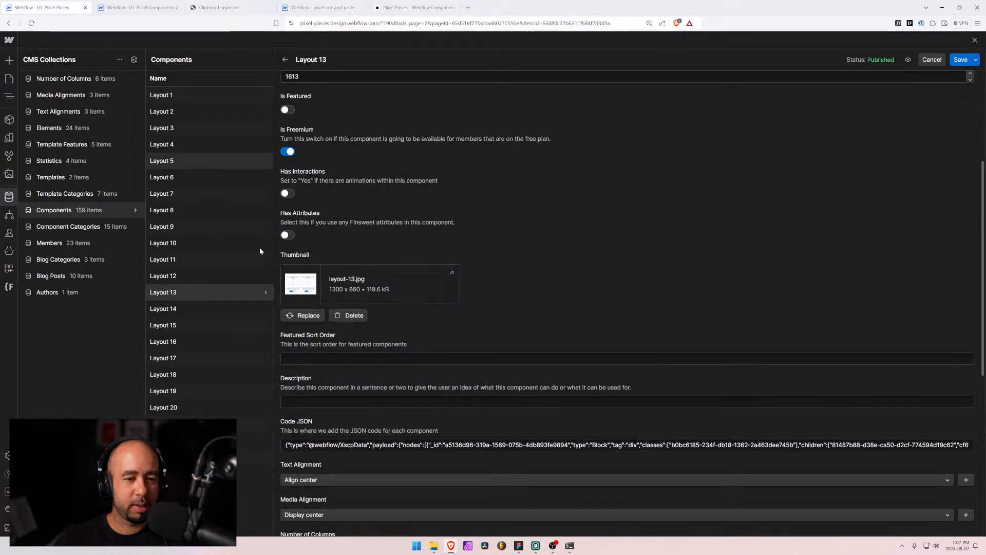
scroll(319, 343, "down", 3)
left_click(317, 291)
key("ctrl+a")
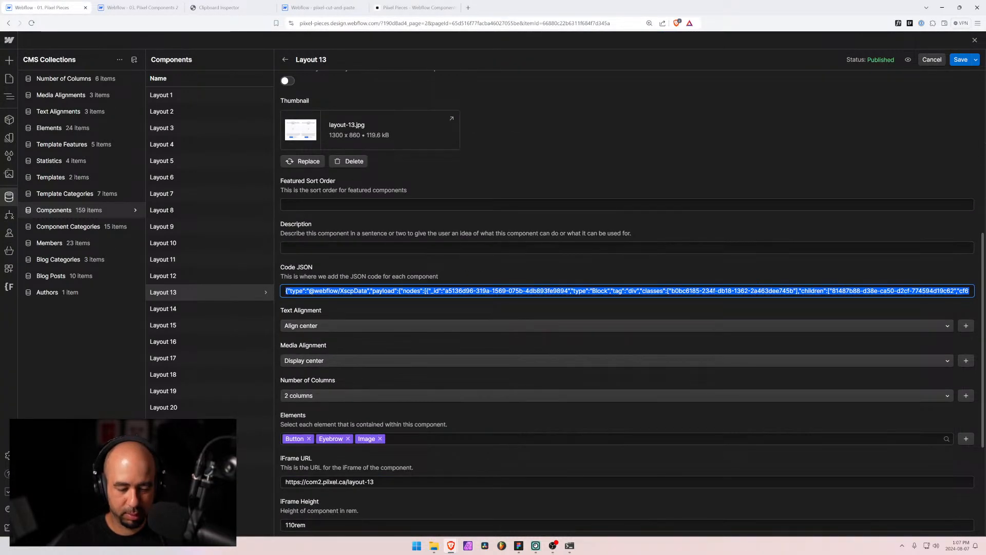
key("ctrl+v")
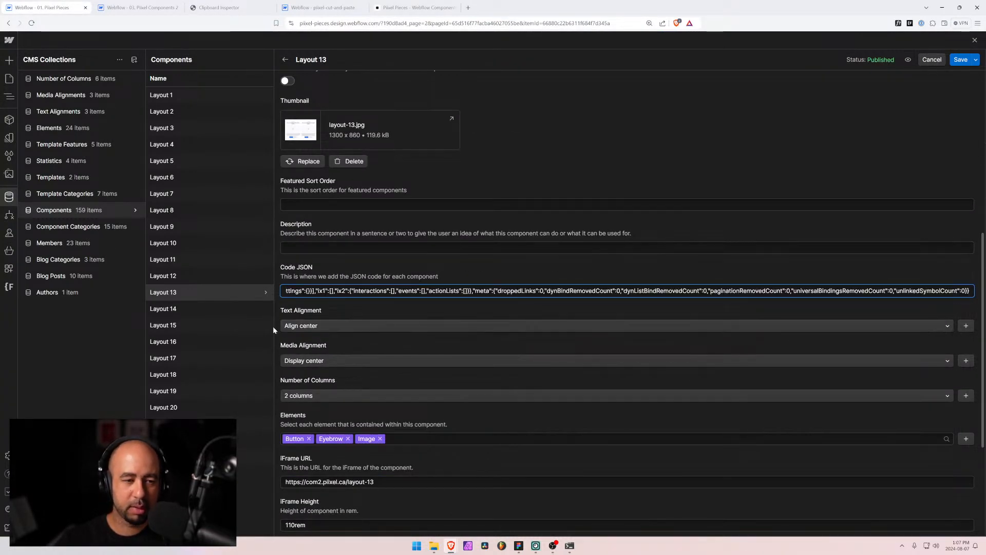
Replace the Layout 13 item's thumbnail with layout-13.png and save the item
left_click(352, 161)
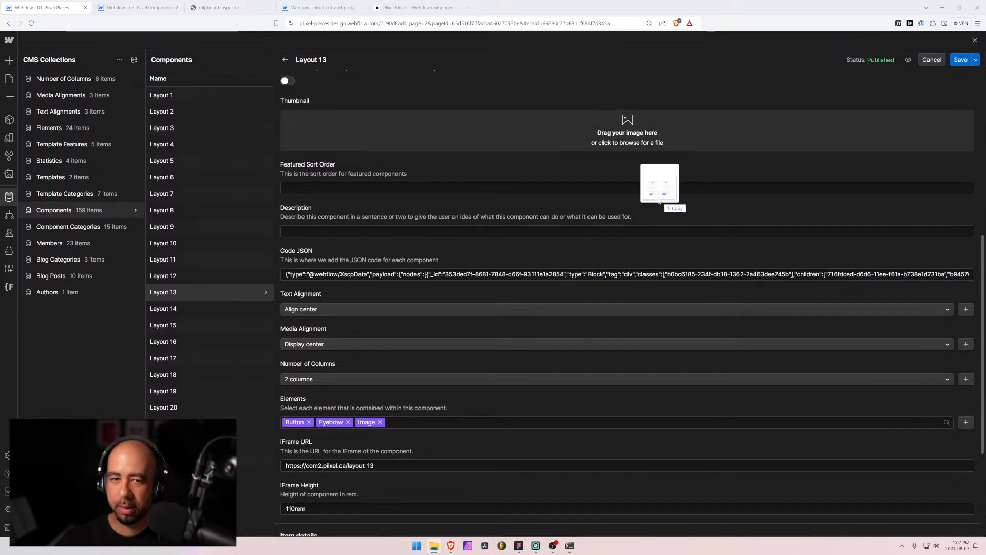
left_click_drag(663, 206, 624, 129)
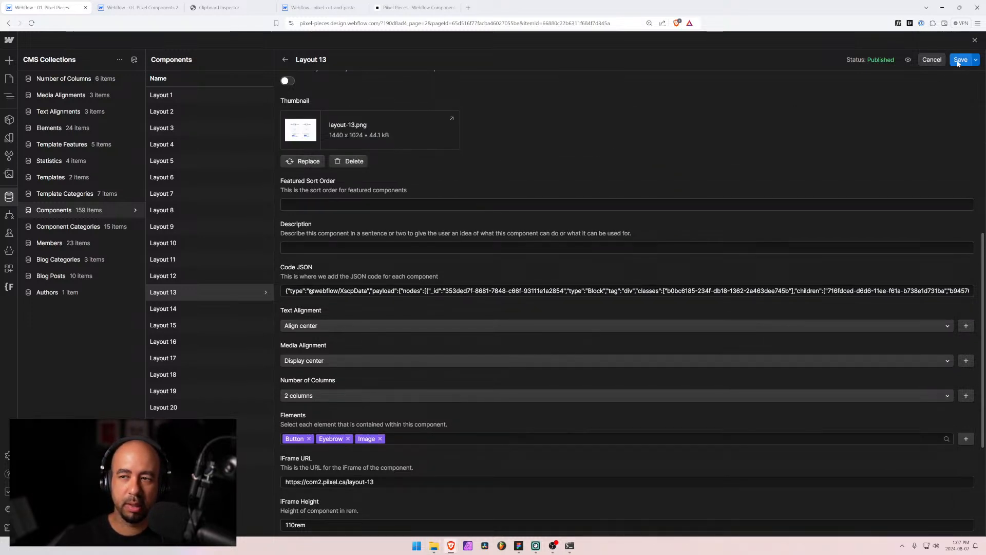
left_click(960, 60)
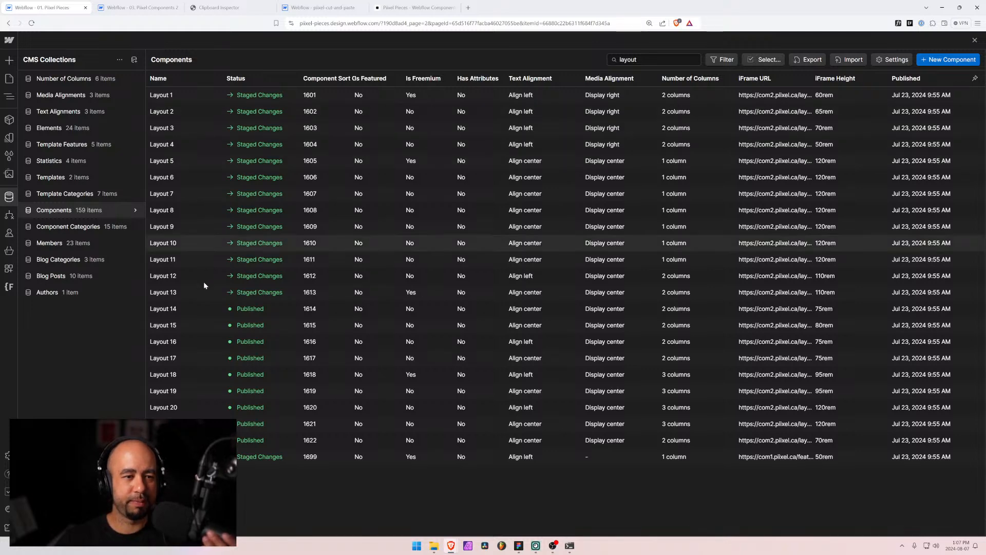
Open the Layout 14 CMS item, then open the Layout 14 page in Pixel Components 2 and copy its layout-14 block
left_click(179, 307)
scroll(332, 342, "down", 6)
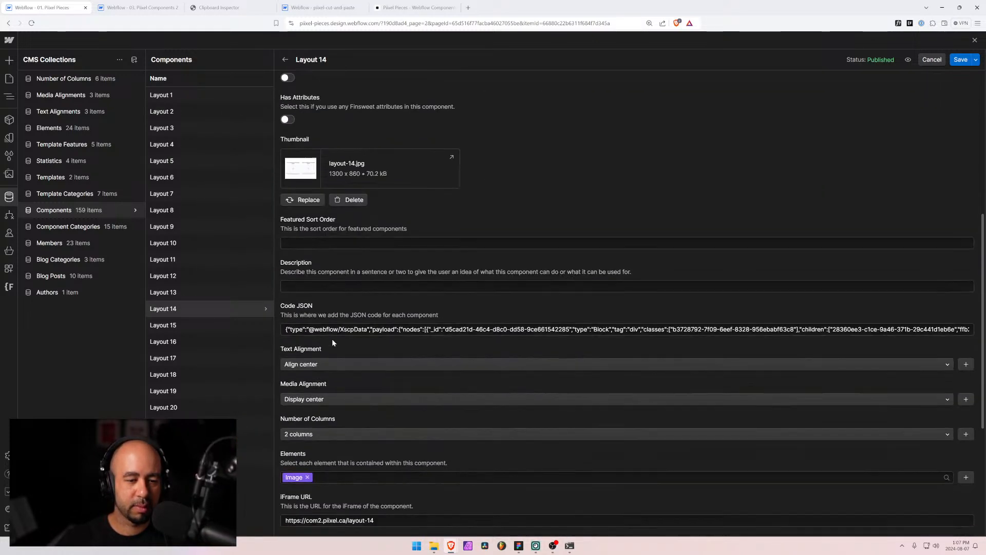
left_click(138, 7)
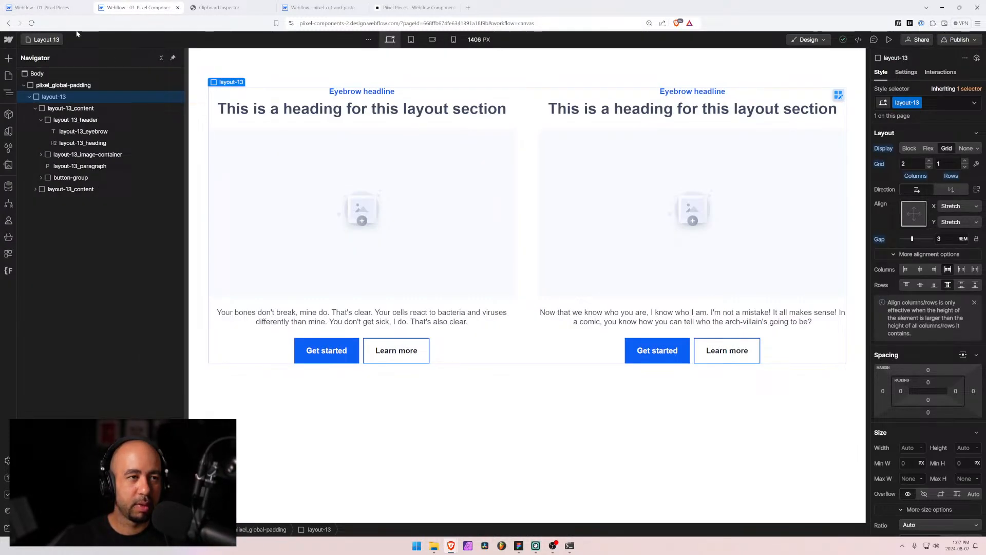
left_click(37, 41)
left_click(57, 195)
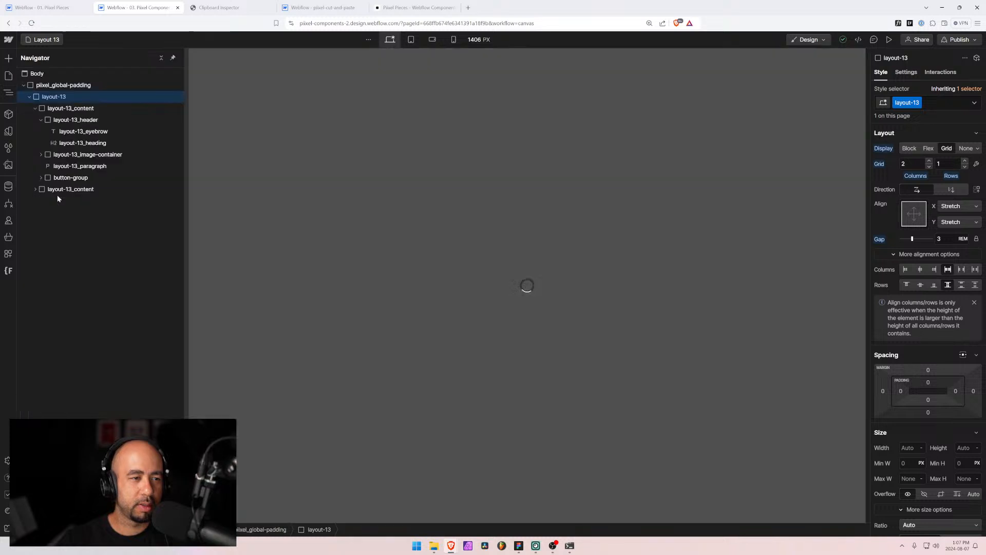
left_click(23, 85)
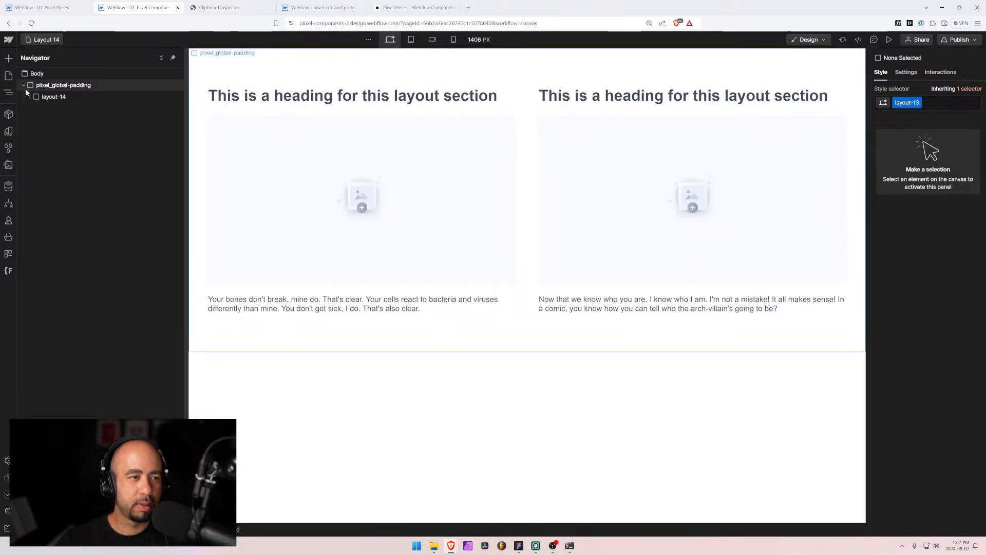
left_click(47, 98)
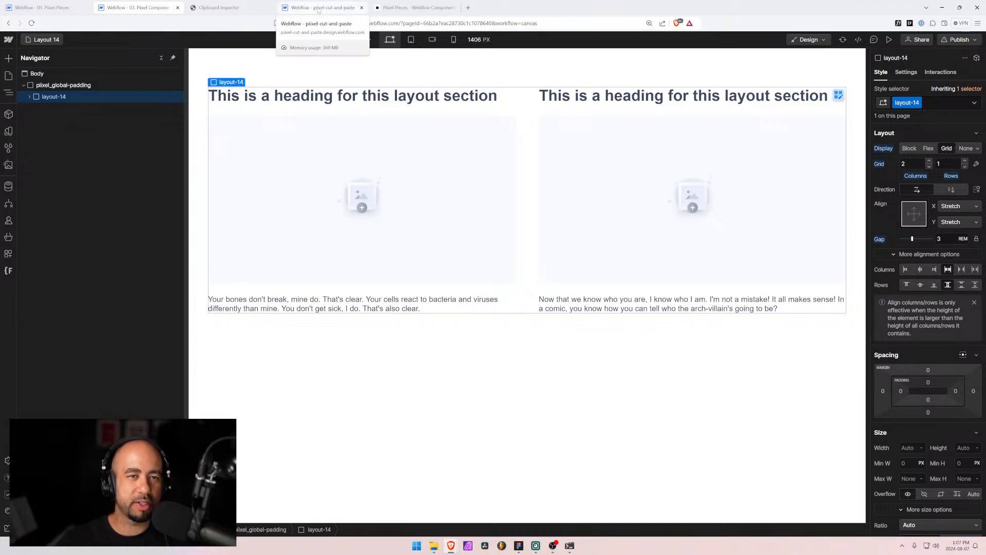
Paste the copied layout-14 block into Clipboard Inspector in place of the previous data and copy its complete application/json output
left_click(237, 8)
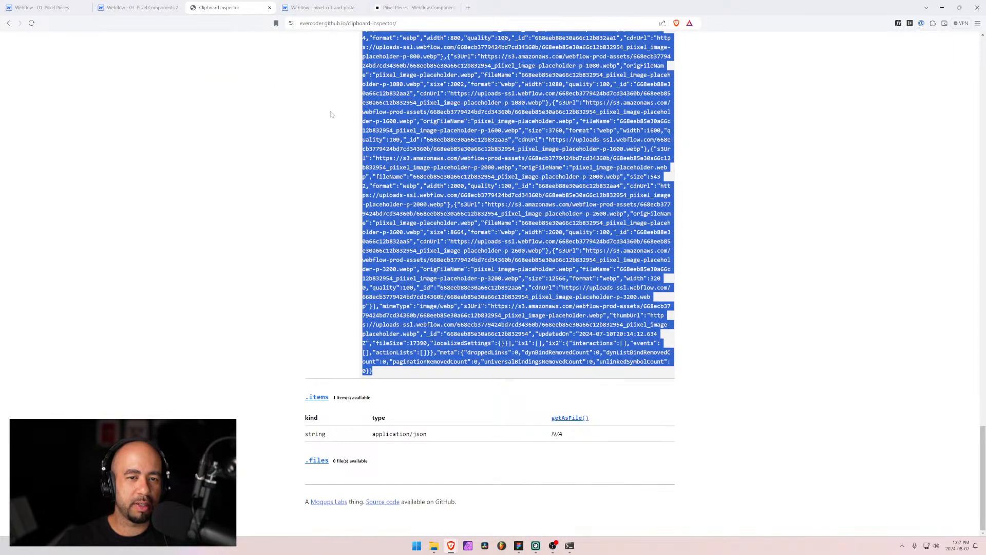
key("Home")
left_click(331, 144)
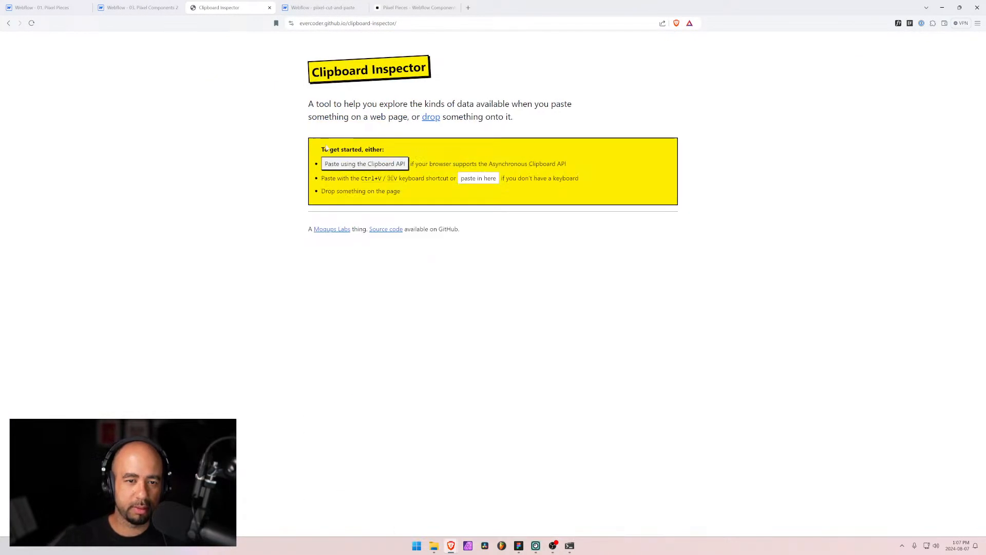
left_click(475, 179)
key("ctrl+v")
left_click_drag(363, 228, 539, 371)
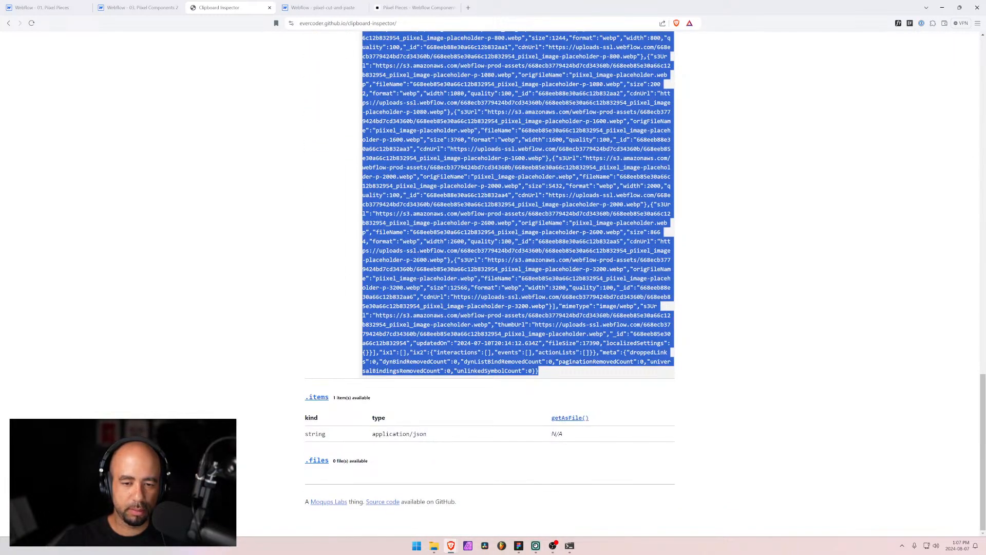
In the Layout 14 item of the Pixel Pieces CMS, replace the Code JSON with the copied JSON and the thumbnail with layout-14.png
left_click(42, 7)
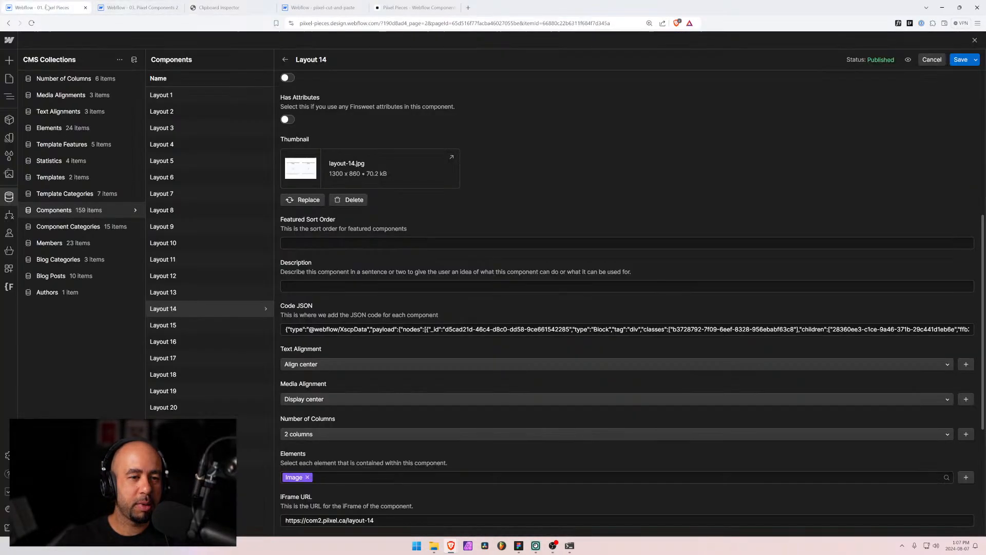
left_click(318, 329)
key("ctrl+a")
key("BackSpace")
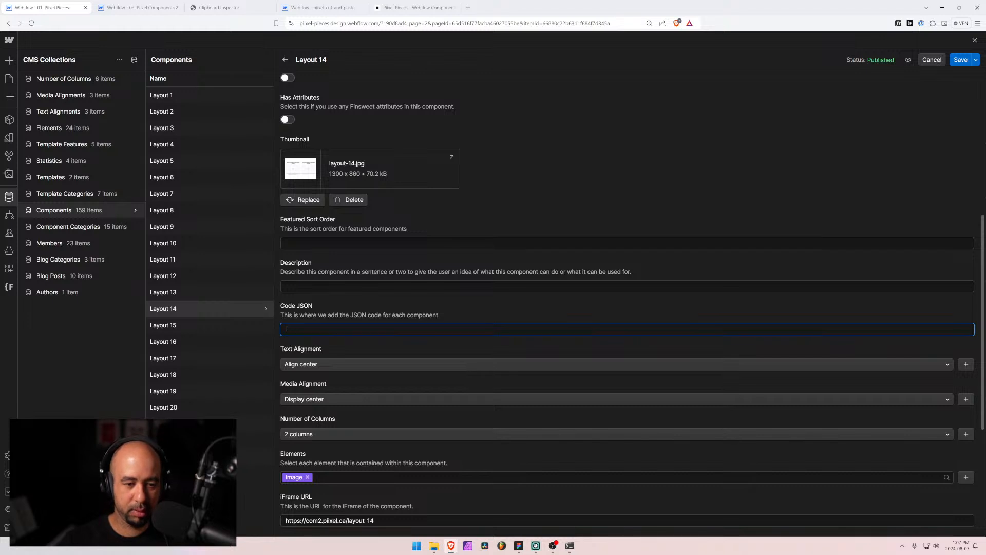
key("ctrl+v")
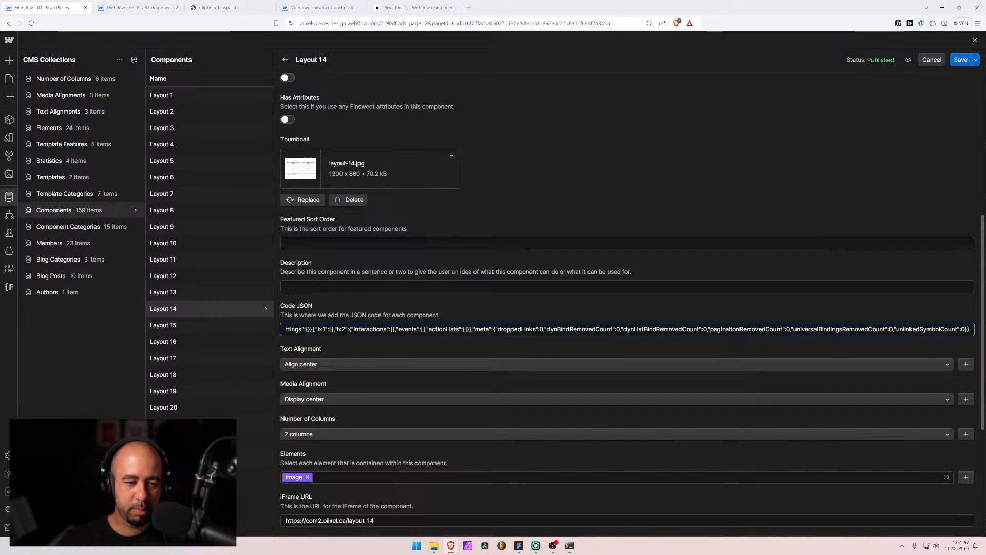
left_click(350, 201)
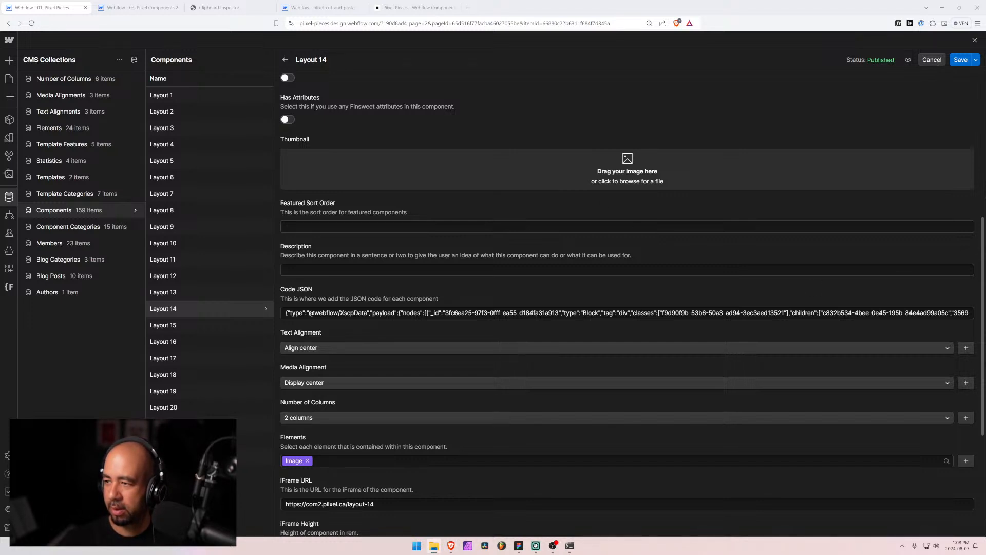
left_click_drag(666, 196, 618, 175)
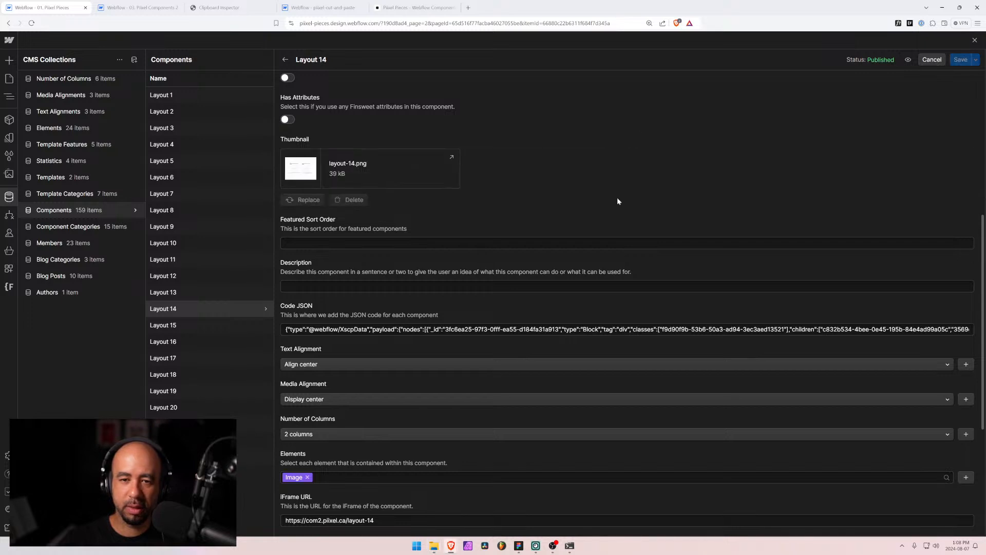
Compare the Layout 14 page design in Pixel Components 2 with the layout-14.png image and the item's field settings
left_click(133, 7)
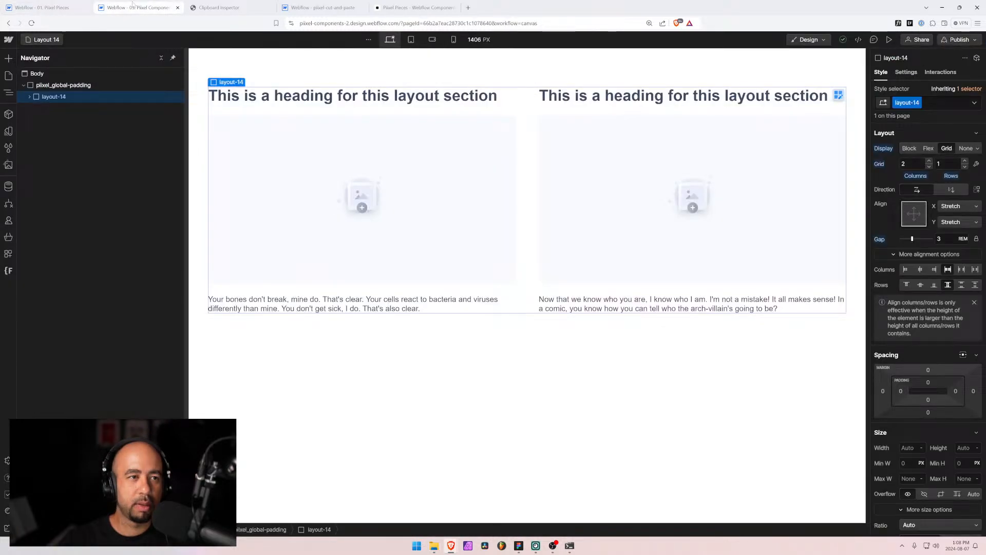
left_click(51, 7)
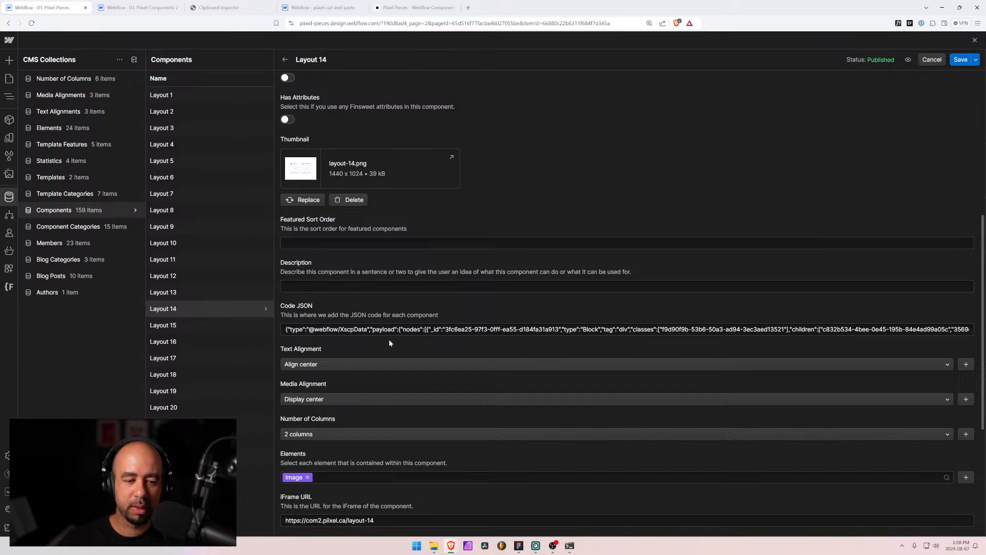
scroll(391, 340, "down", 3)
scroll(360, 333, "up", 2)
scroll(353, 334, "up", 2)
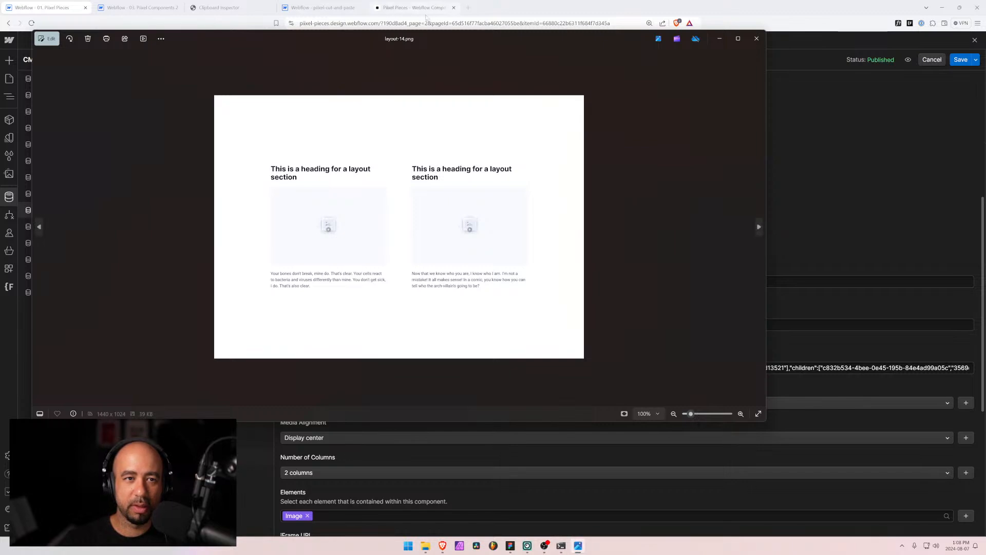
double_click(511, 17)
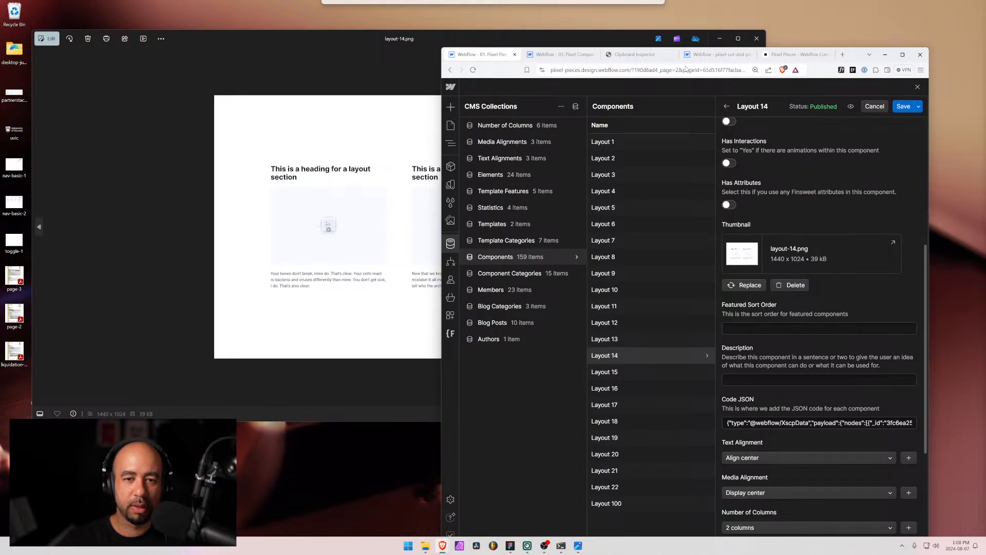
left_click_drag(687, 69, 382, 1)
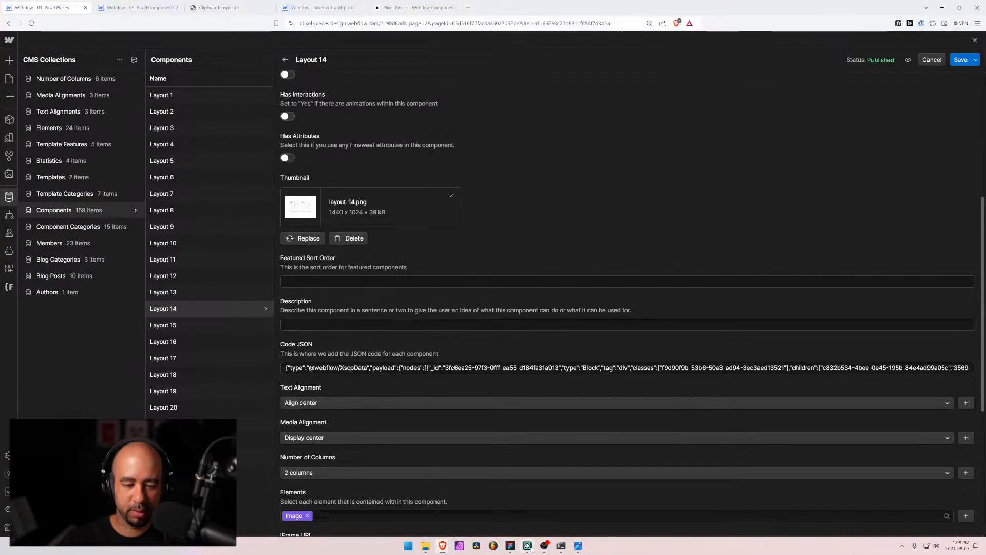
left_click(578, 546)
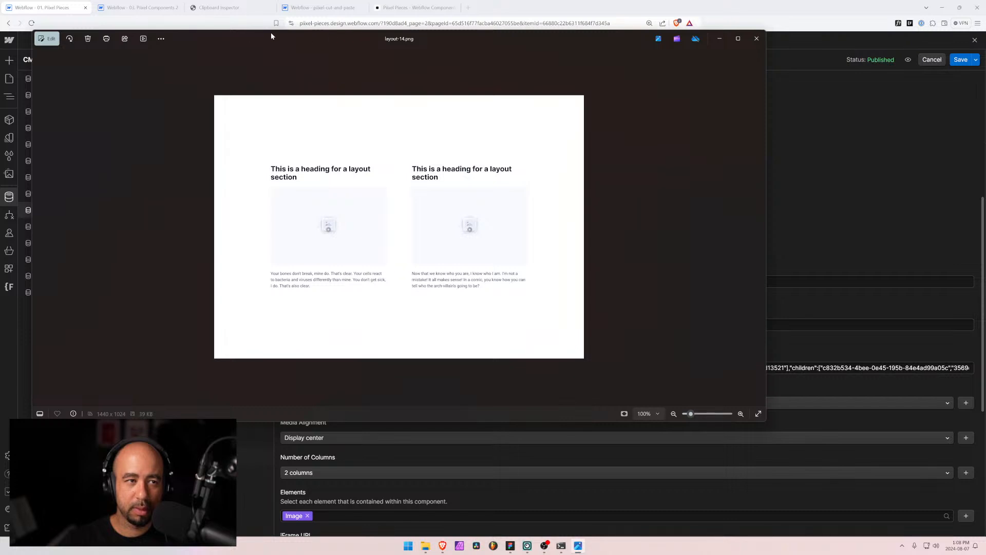
key("alt+F4")
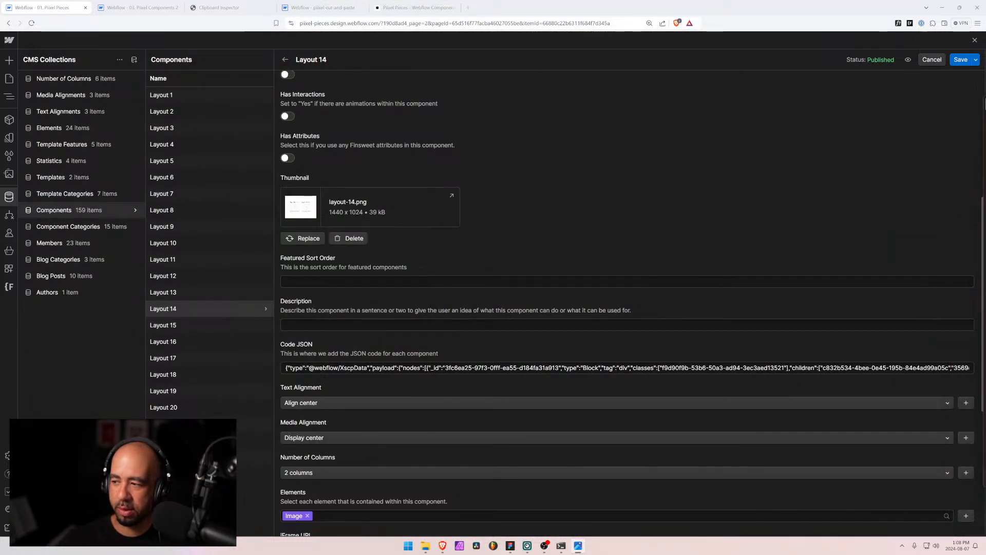
Set the Layout 14 item's Text Alignment to Align left, check its Elements options, and save the item
scroll(327, 448, "down", 3)
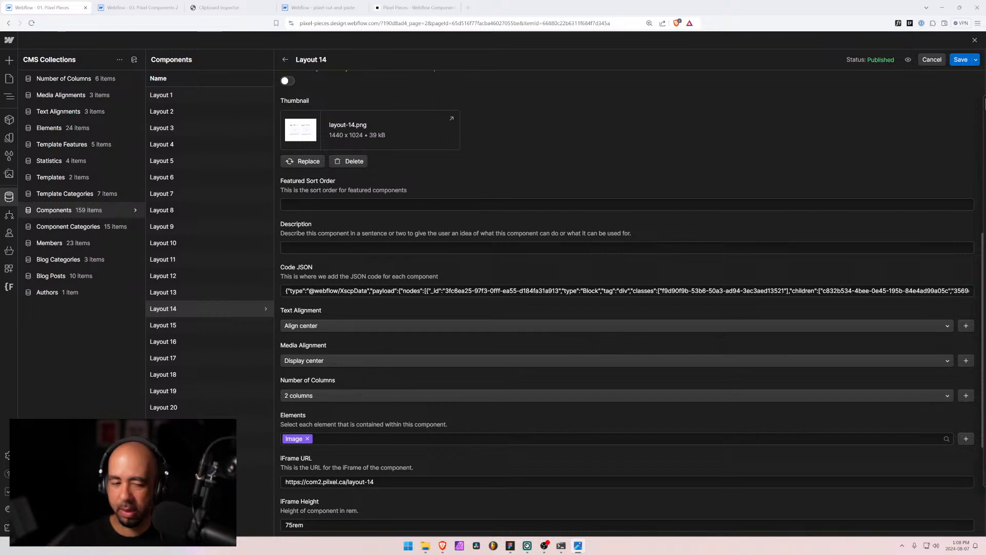
left_click(316, 326)
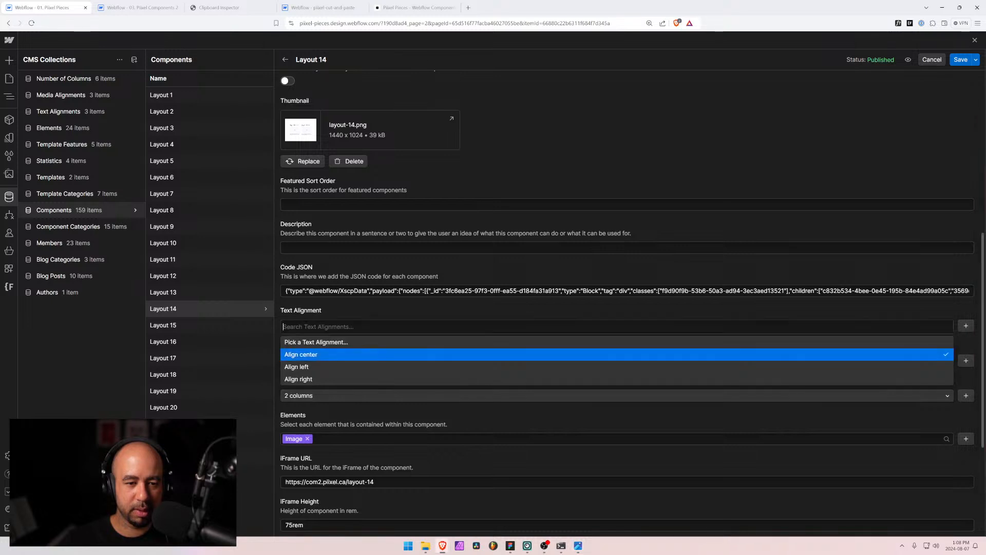
left_click(308, 367)
left_click(140, 5)
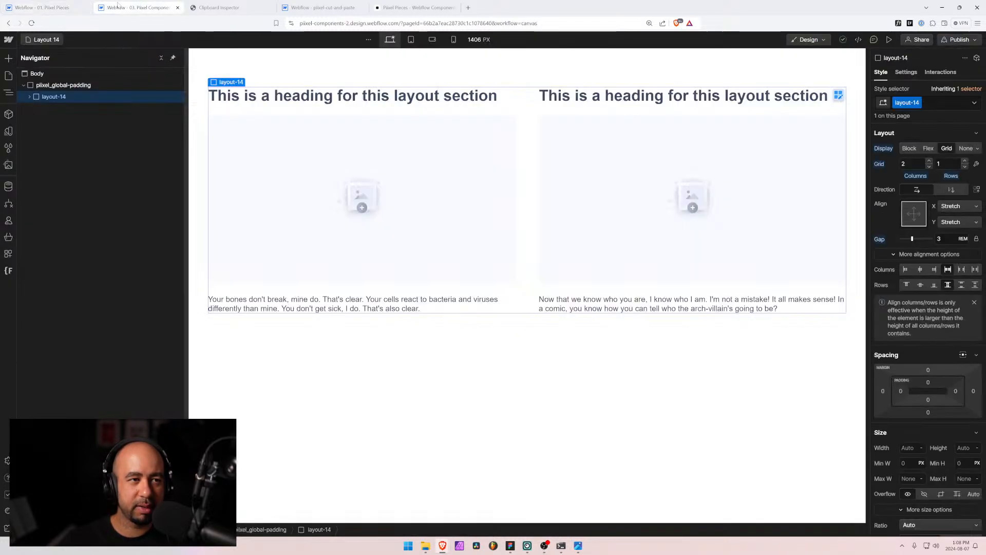
left_click(53, 6)
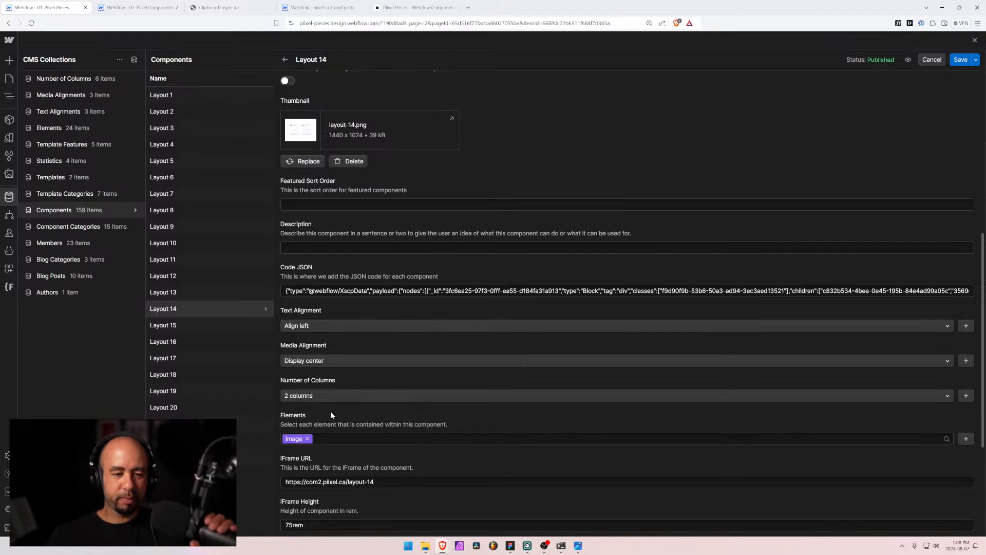
left_click(339, 438)
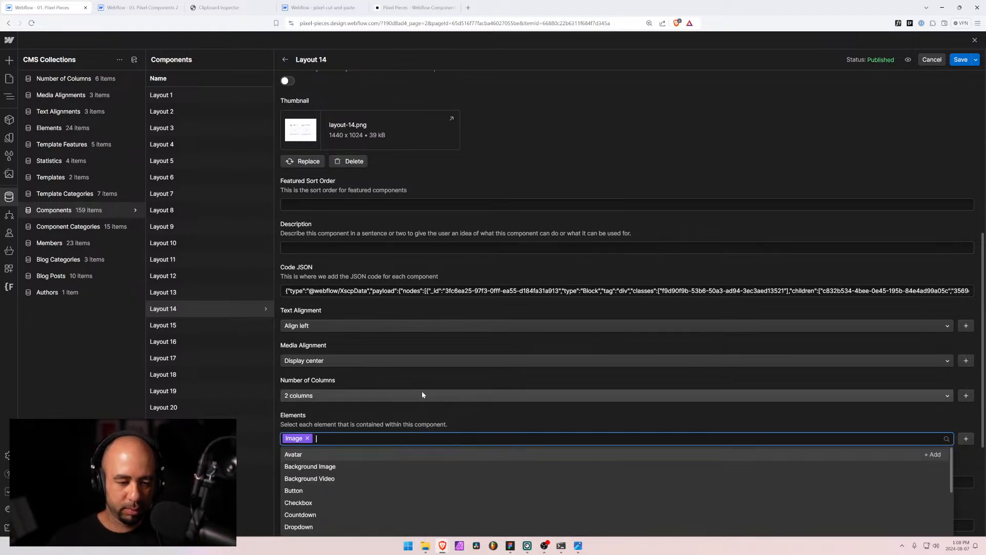
scroll(405, 443, "down", 1)
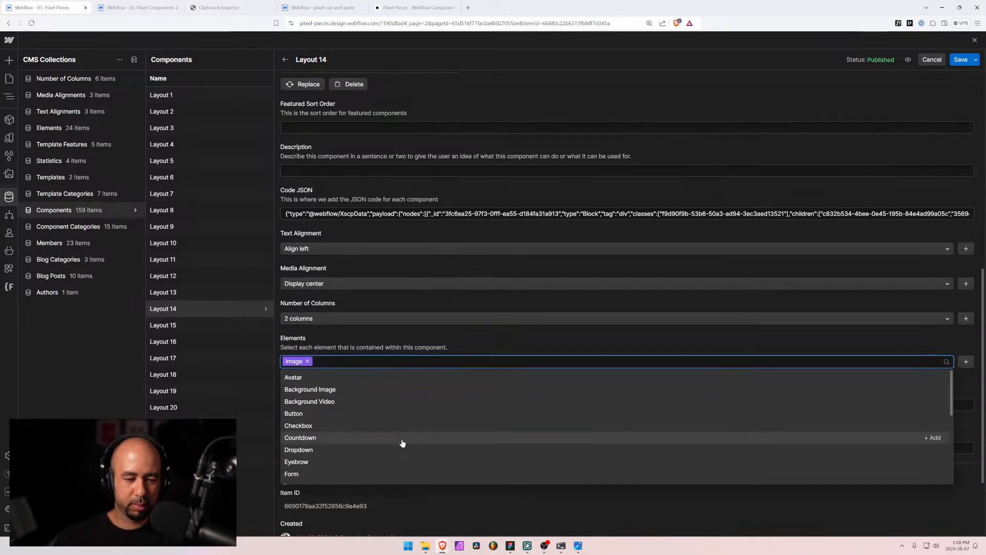
left_click(427, 337)
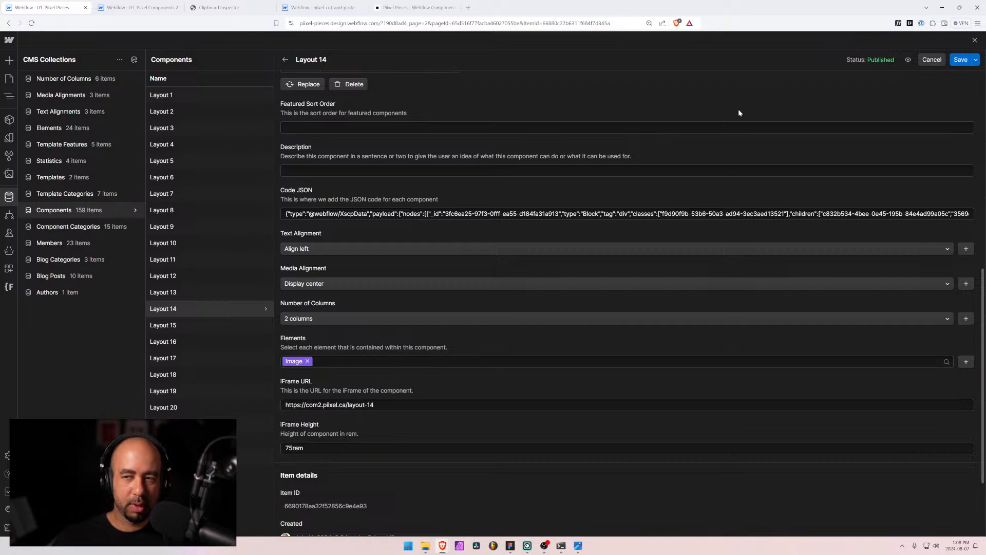
left_click(959, 60)
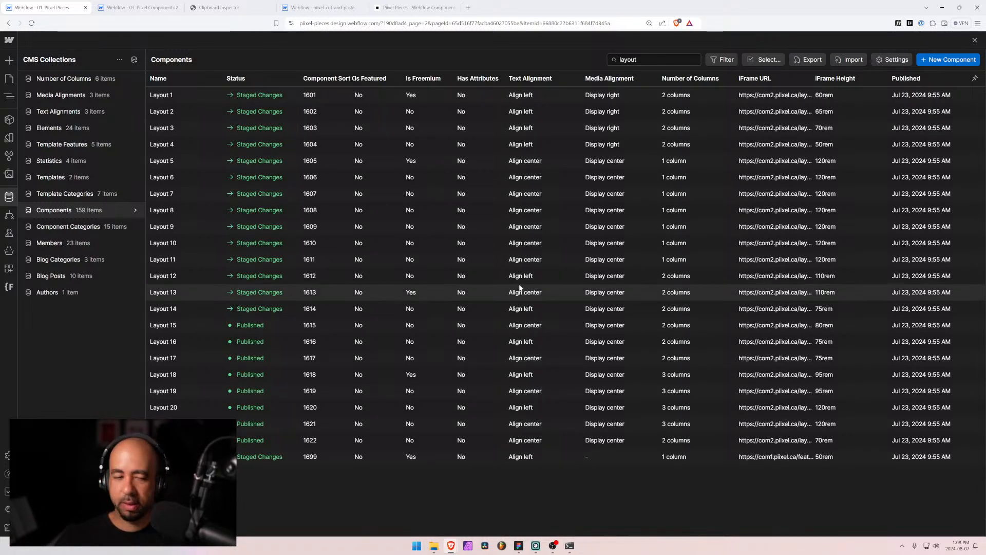
Review the Layout 13 item's thumbnail, Code JSON, alignment and element settings, then return to the Components list
left_click(155, 292)
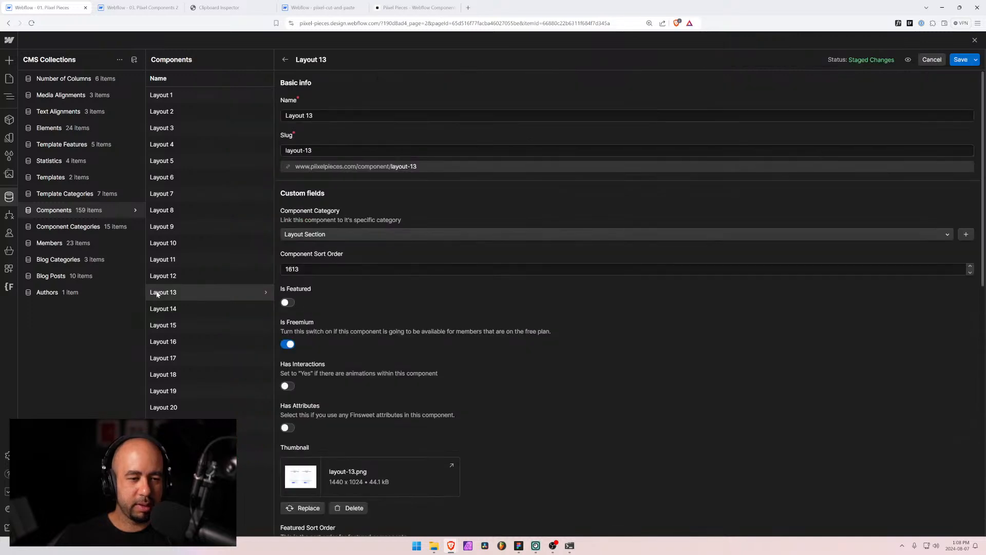
scroll(470, 329, "down", 3)
scroll(469, 326, "down", 2)
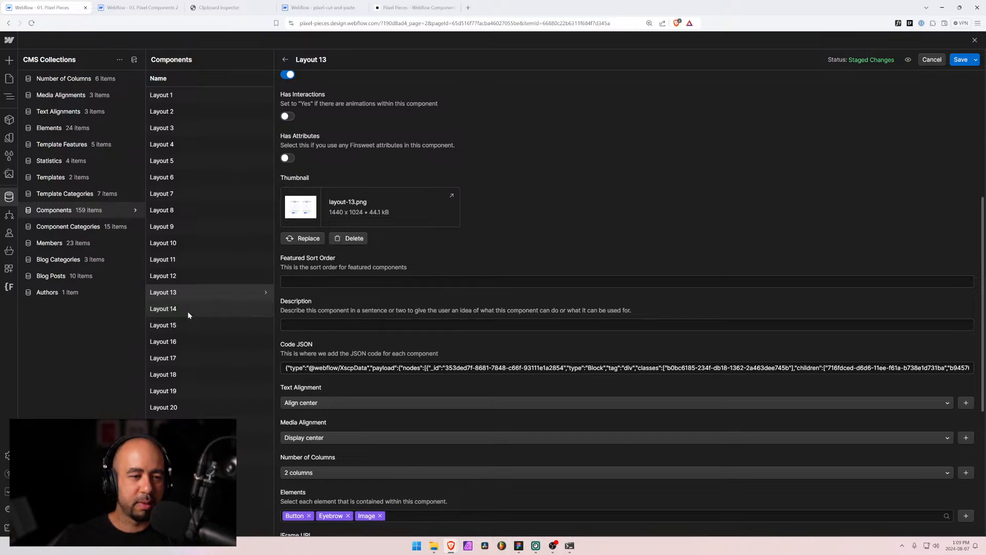
left_click(289, 60)
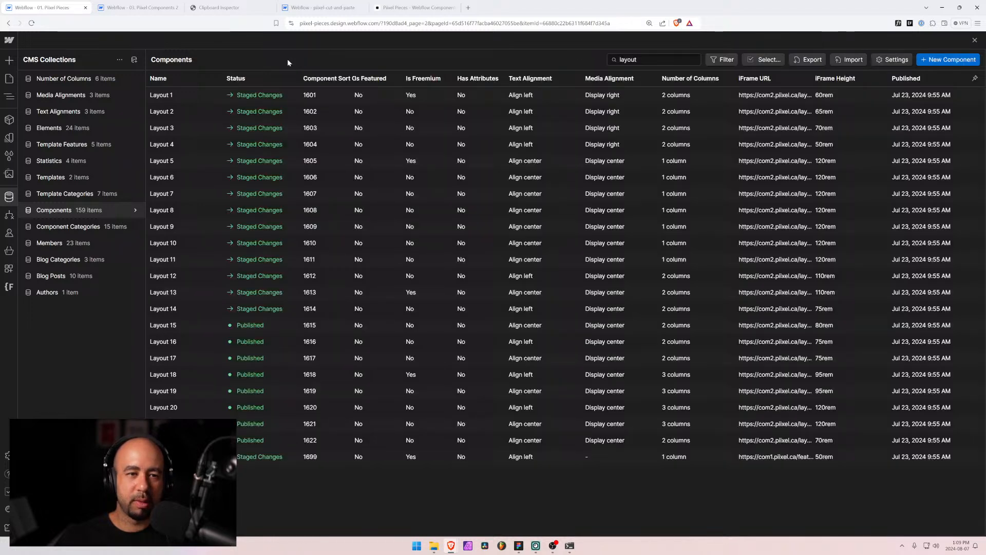
Open the Layout 15 CMS item, then open the Layout 15 page in Pixel Components 2 and select its layout-15 block
left_click(168, 327)
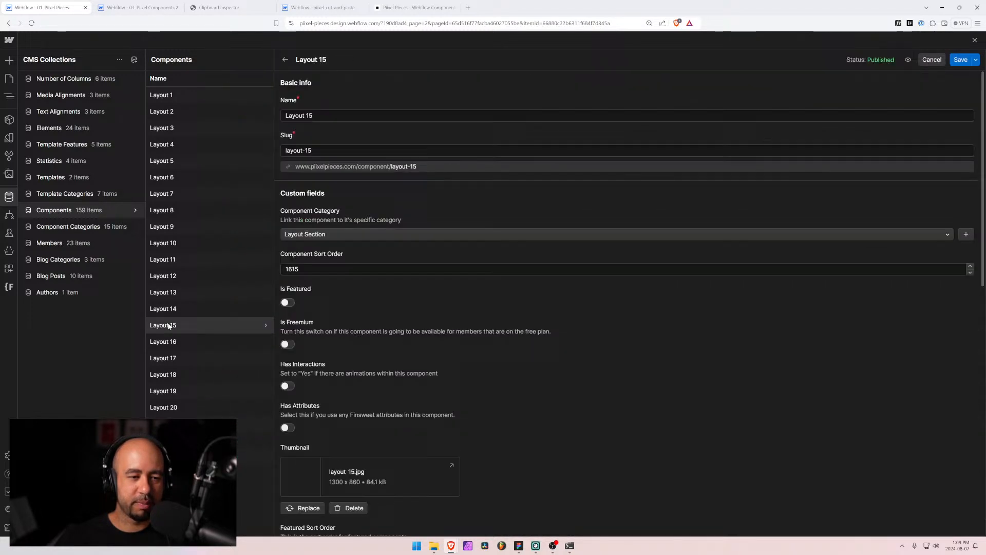
left_click(155, 7)
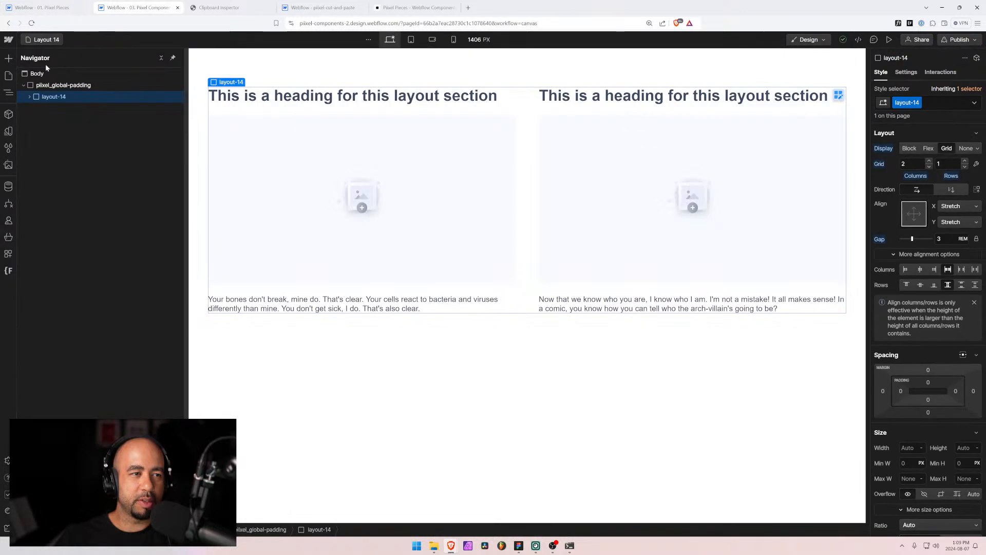
left_click(43, 39)
left_click(51, 282)
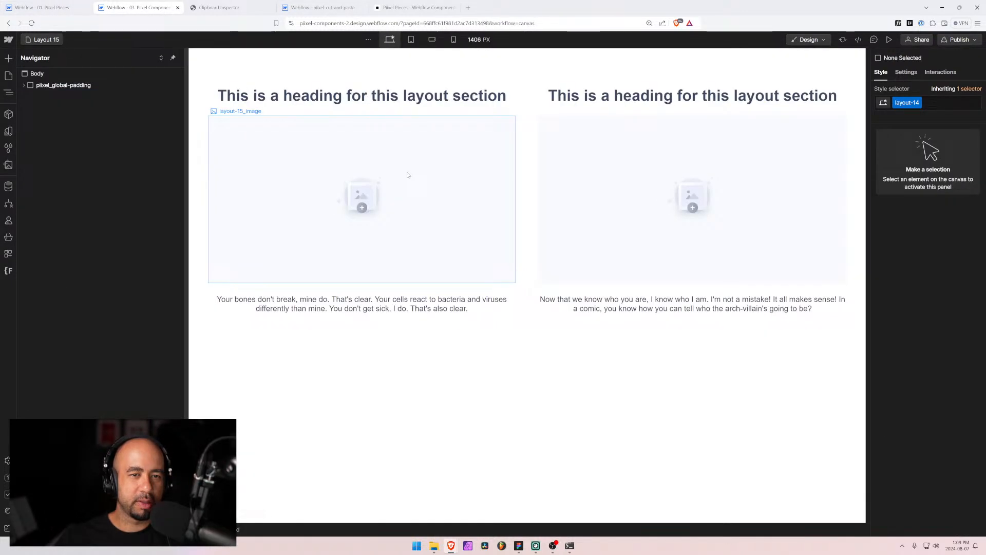
left_click(25, 86)
left_click(36, 97)
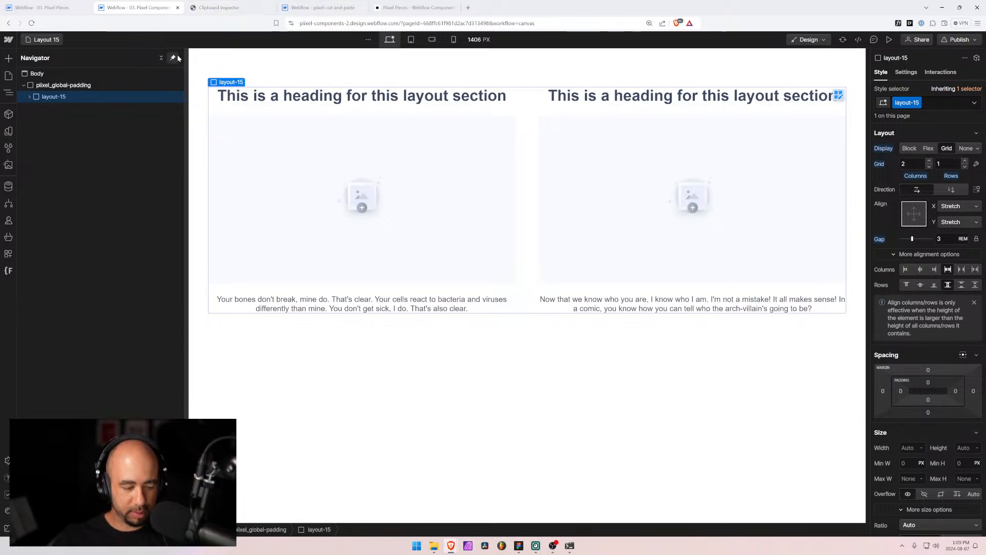
Paste the copied layout-15 block into Clipboard Inspector and copy its full application/json output
left_click(228, 9)
scroll(326, 142, "up", 15)
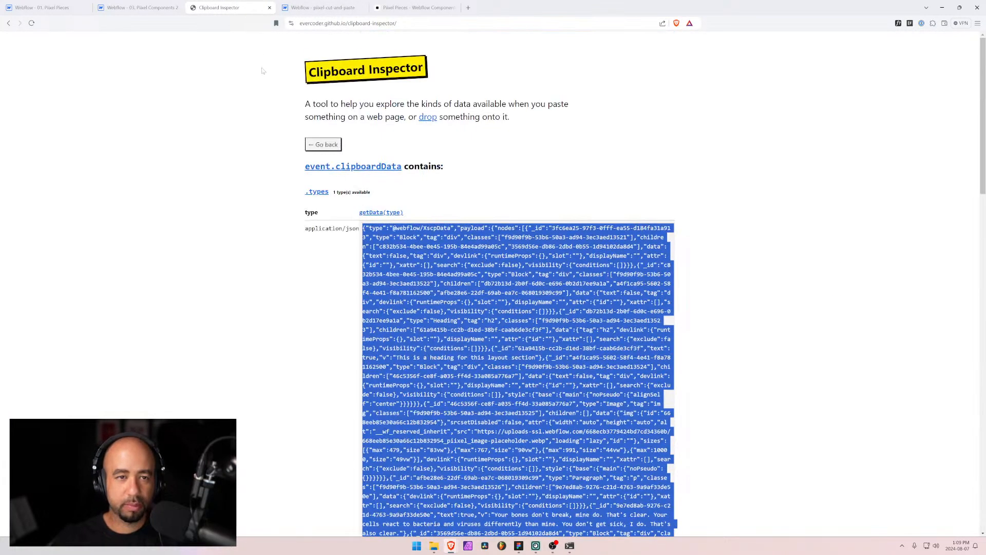
left_click(326, 142)
key("ctrl+v")
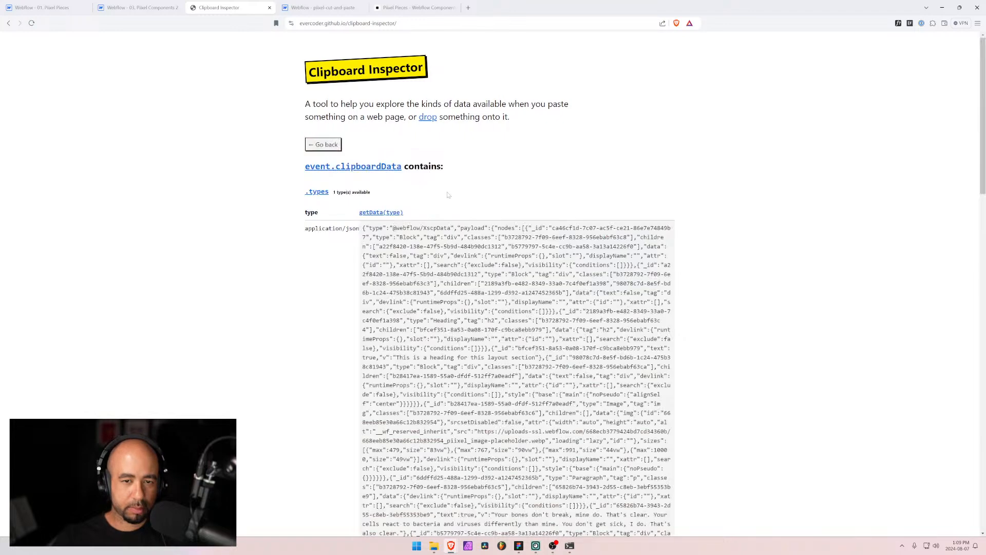
left_click_drag(363, 227, 540, 370)
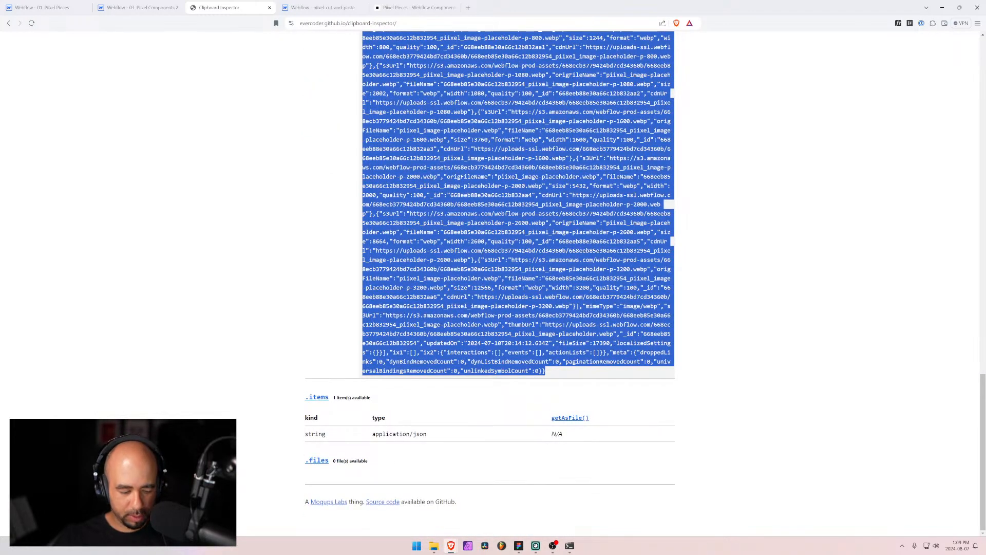
Replace the Layout 15 item's Code JSON in the Pixel Pieces CMS with the copied layout-15 JSON
left_click(42, 7)
scroll(334, 356, "down", 7)
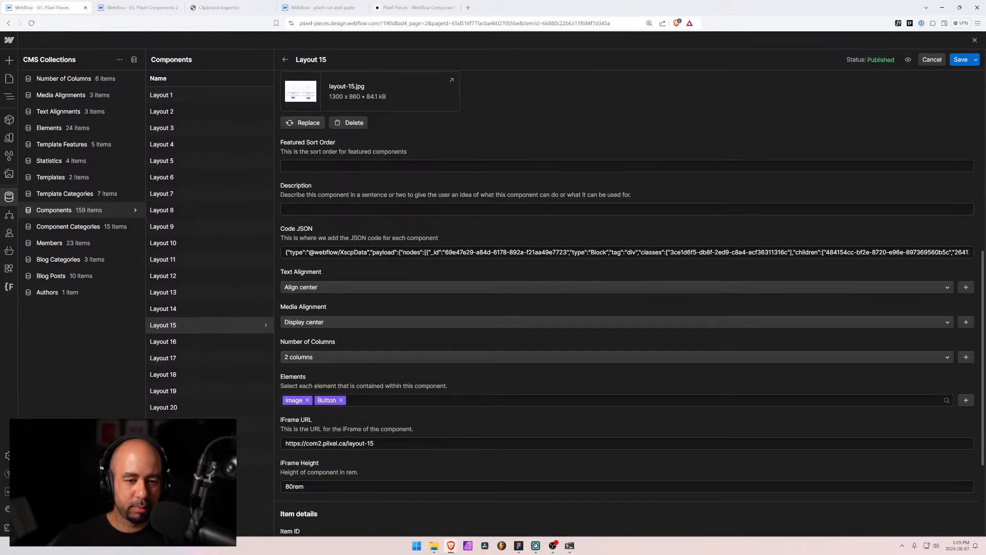
left_click(374, 443)
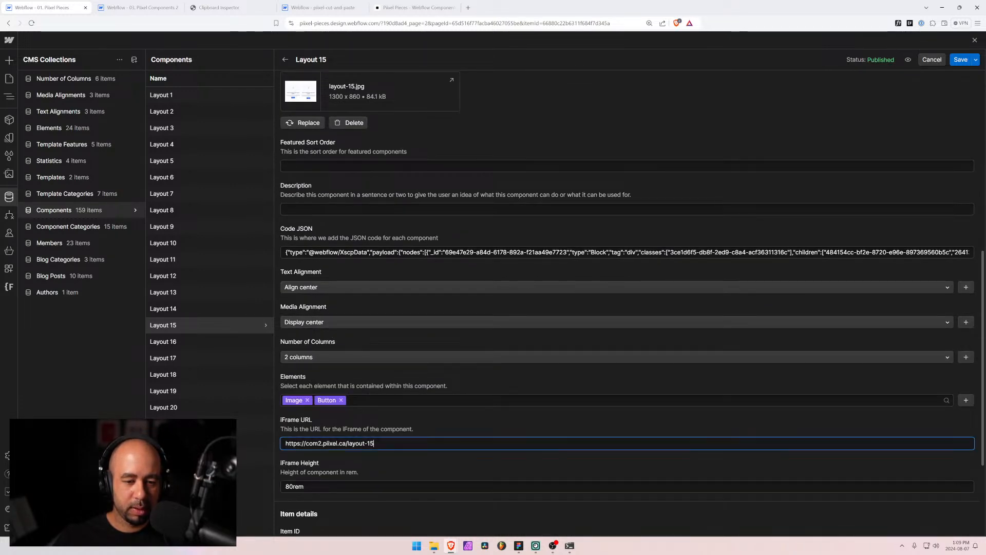
left_click(340, 252)
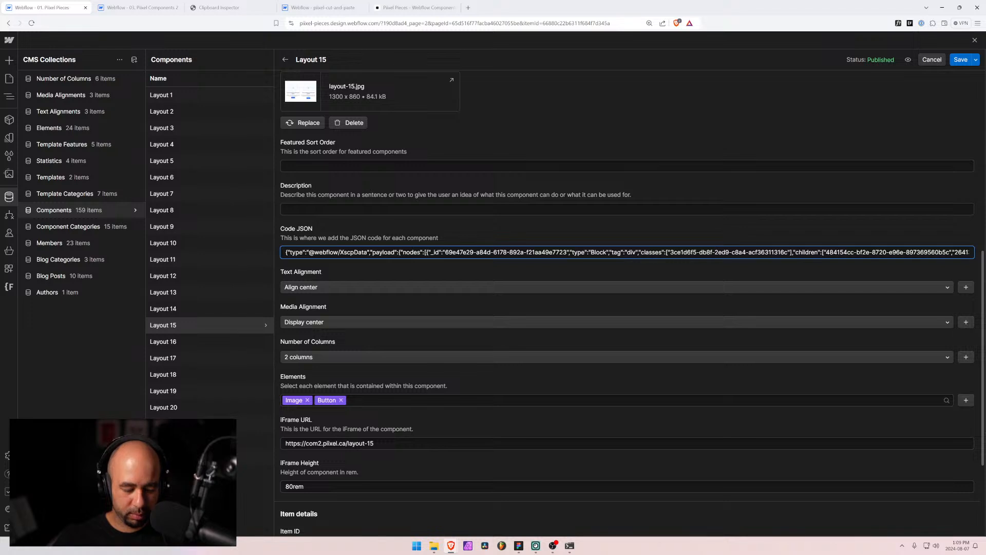
key("ctrl+a")
key("BackSpace")
key("ctrl+v")
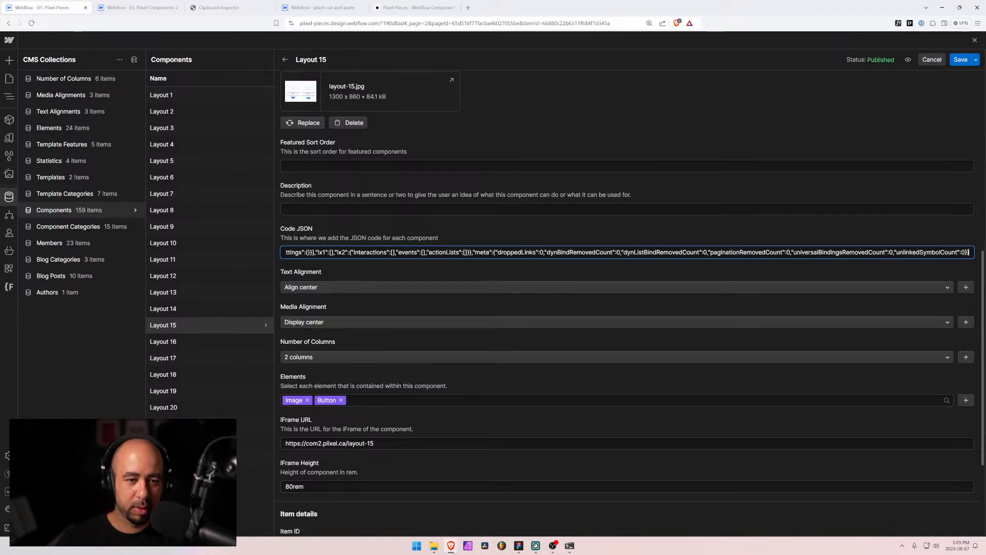
Replace the Layout 15 item's thumbnail with layout-15.png and check the image against the item's settings
left_click(354, 123)
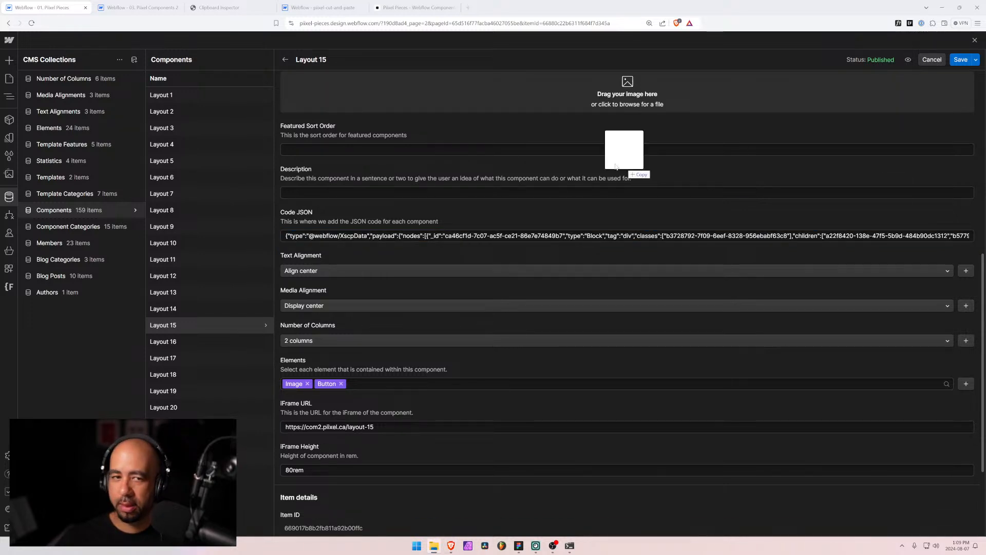
left_click_drag(627, 155, 450, 114)
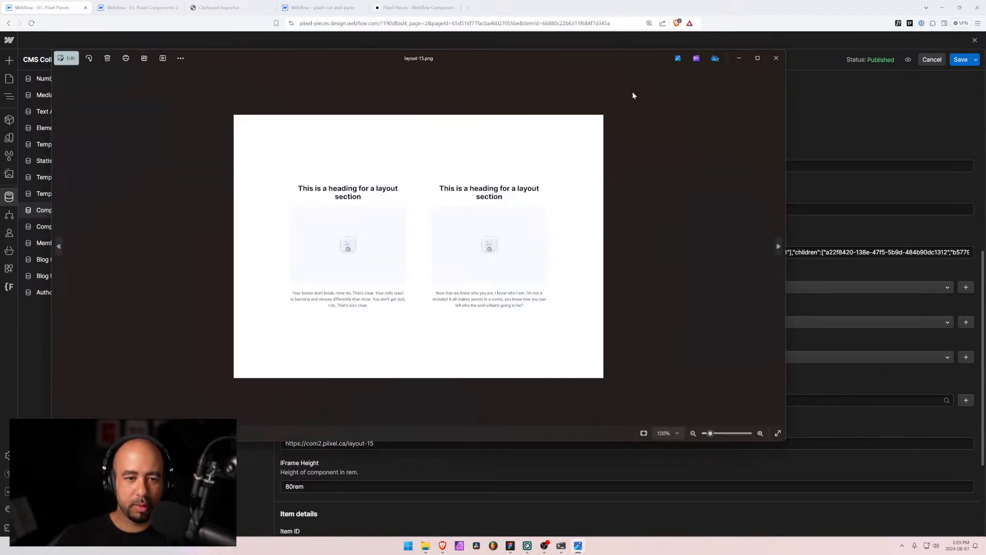
left_click(776, 58)
Remove Button from the Layout 15 item's Elements, leaving Image, and save the item
left_click(319, 400)
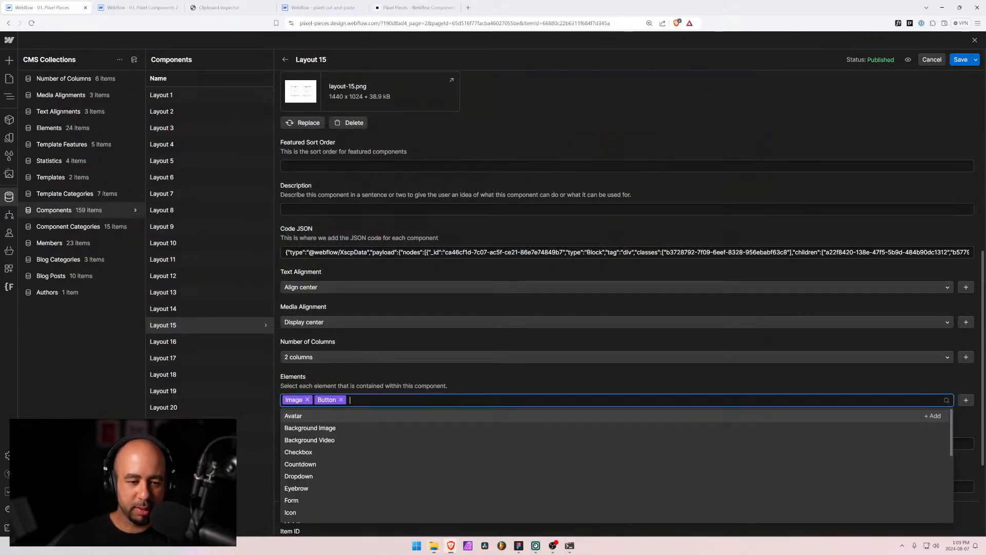
key("BackSpace")
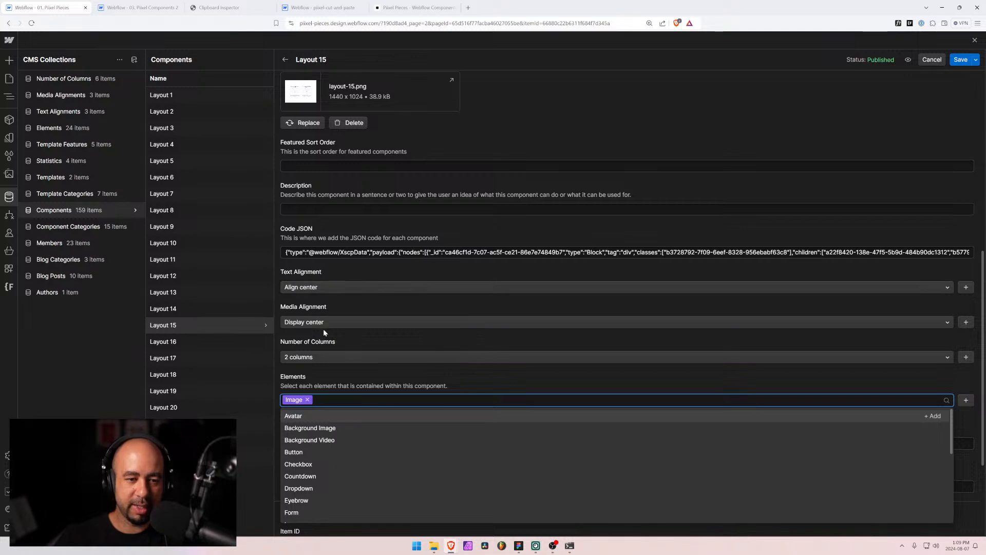
left_click(456, 387)
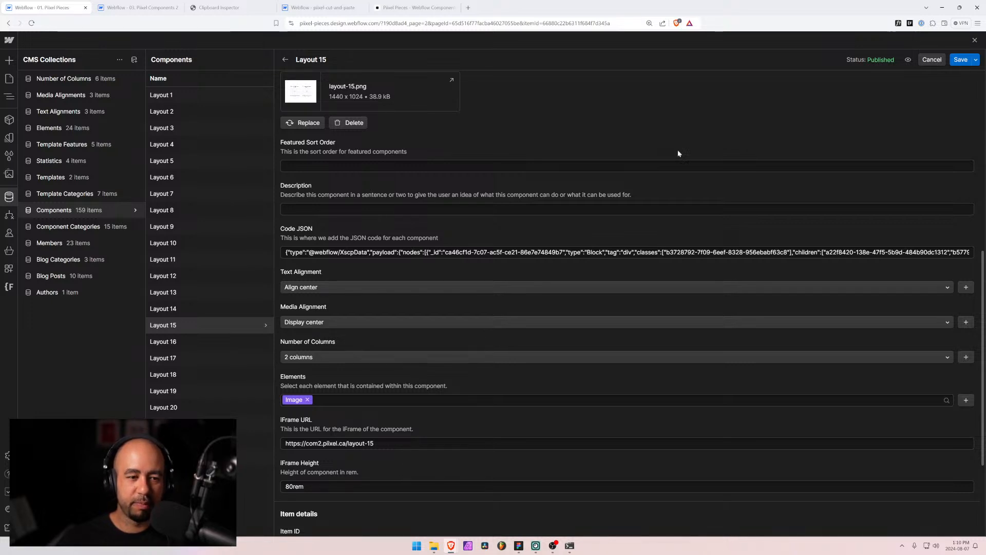
left_click(958, 61)
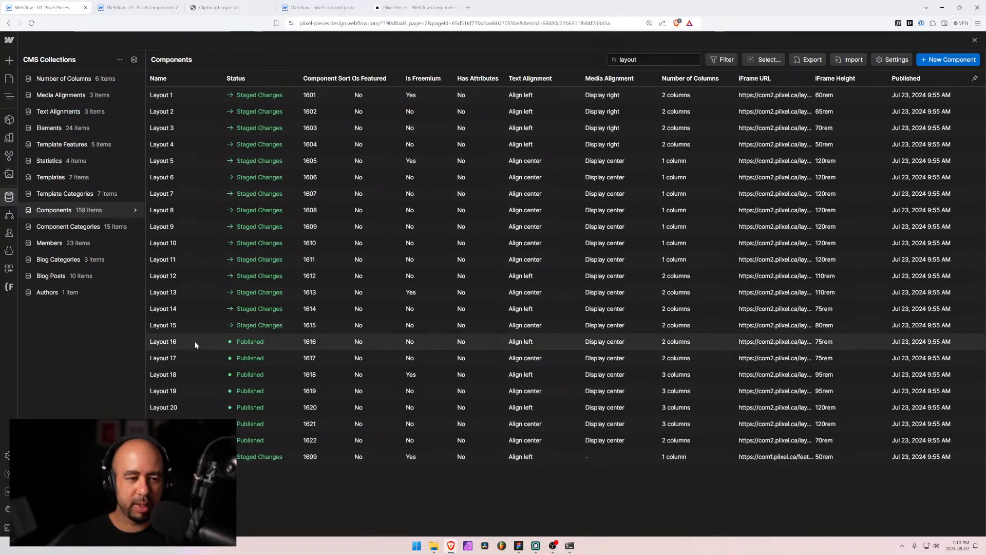
Open the Layout 16 CMS item, then open the Layout 16 page in Pixel Components 2 and select its layout-16 block
left_click(195, 341)
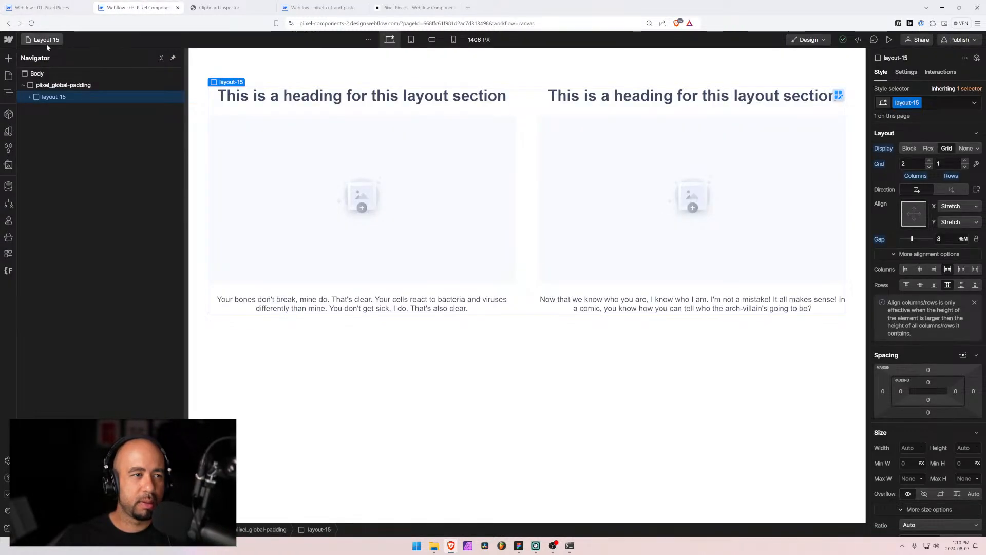
left_click(46, 43)
left_click(48, 294)
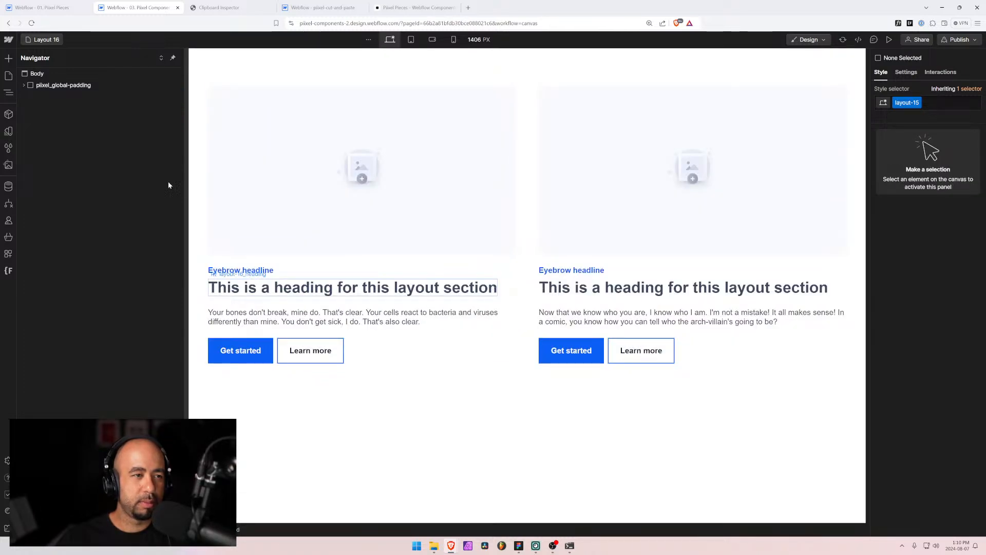
left_click(29, 97)
left_click(47, 98)
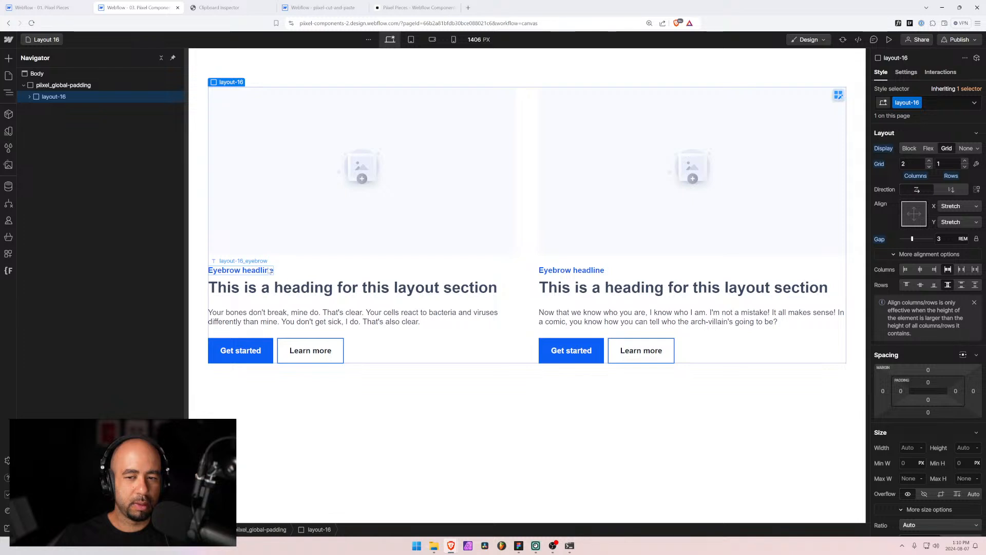
left_click(270, 271)
left_click(30, 97)
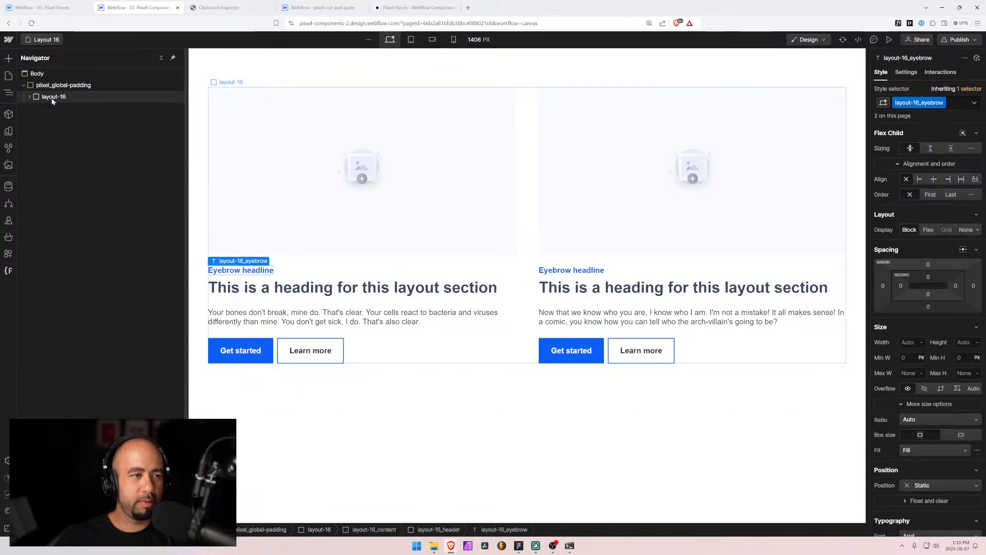
left_click(52, 100)
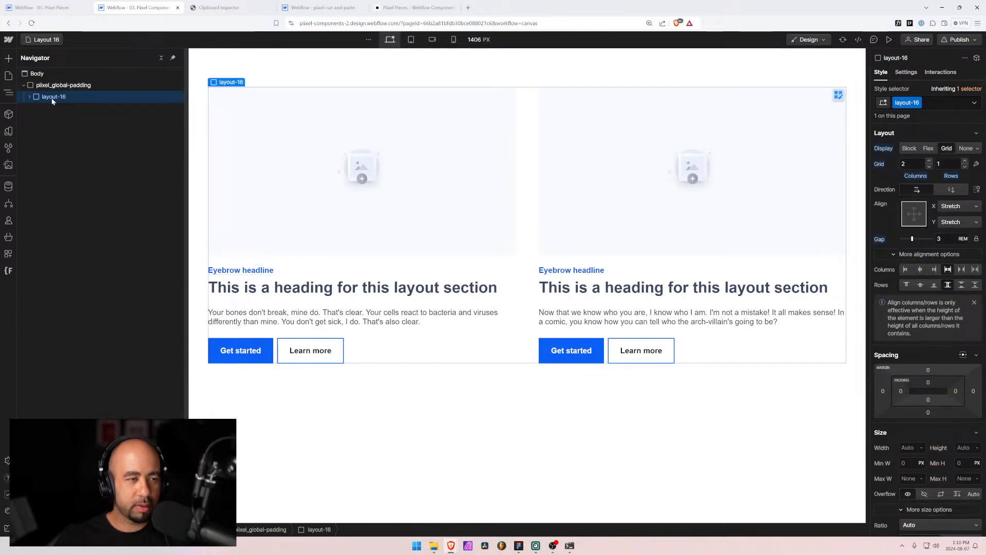
Paste the layout-16 block into a fresh Clipboard Inspector view and copy its full application/json output
left_click(334, 8)
left_click(241, 7)
scroll(374, 119, "up", 15)
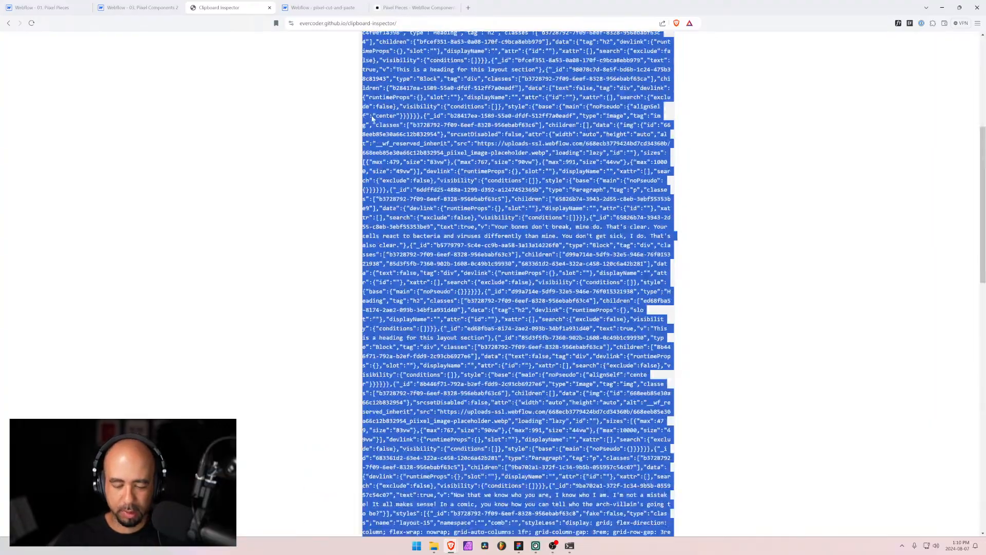
left_click(324, 144)
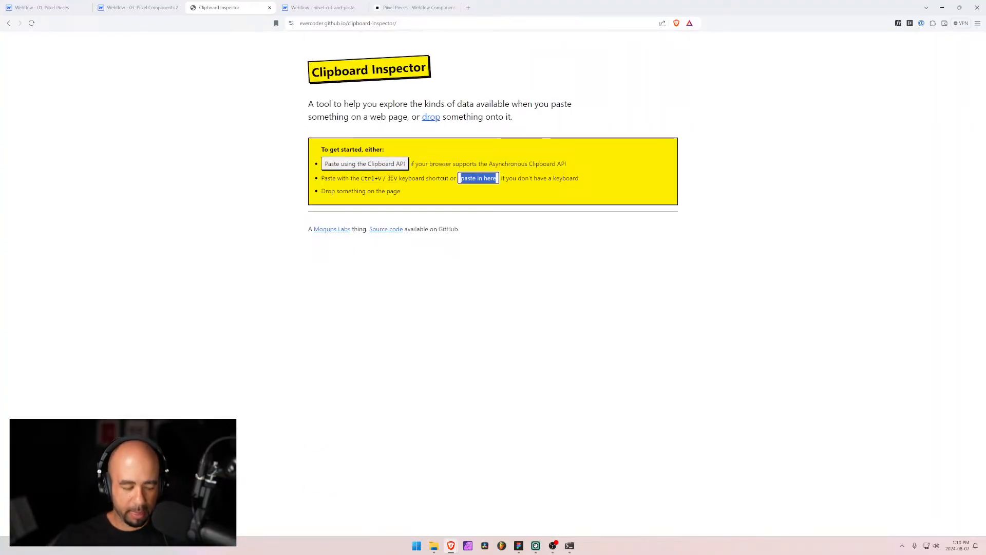
key("ctrl+v")
left_click_drag(363, 228, 391, 370)
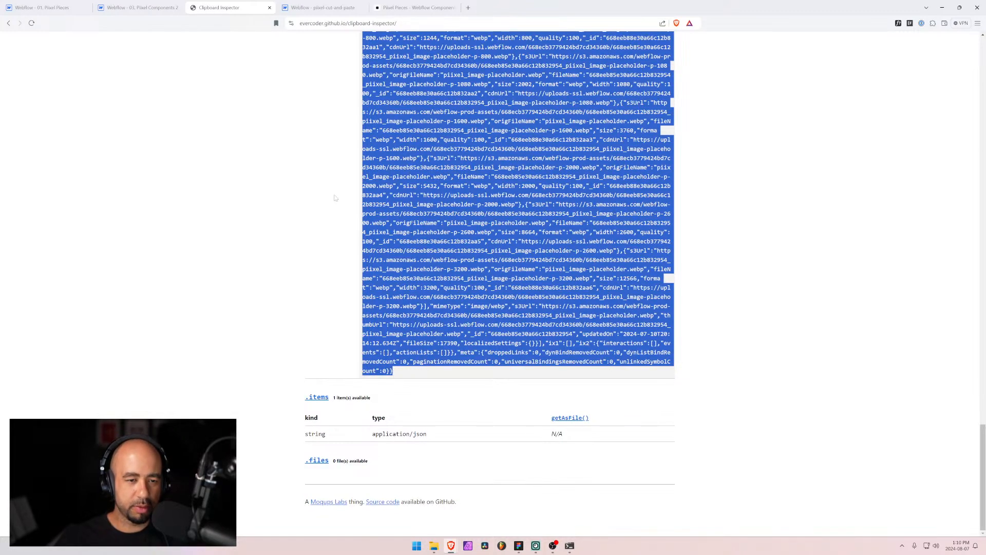
Replace the Layout 16 item's Code JSON in the Pixel Pieces CMS with the copied layout-16 JSON
left_click(46, 7)
scroll(385, 332, "down", 7)
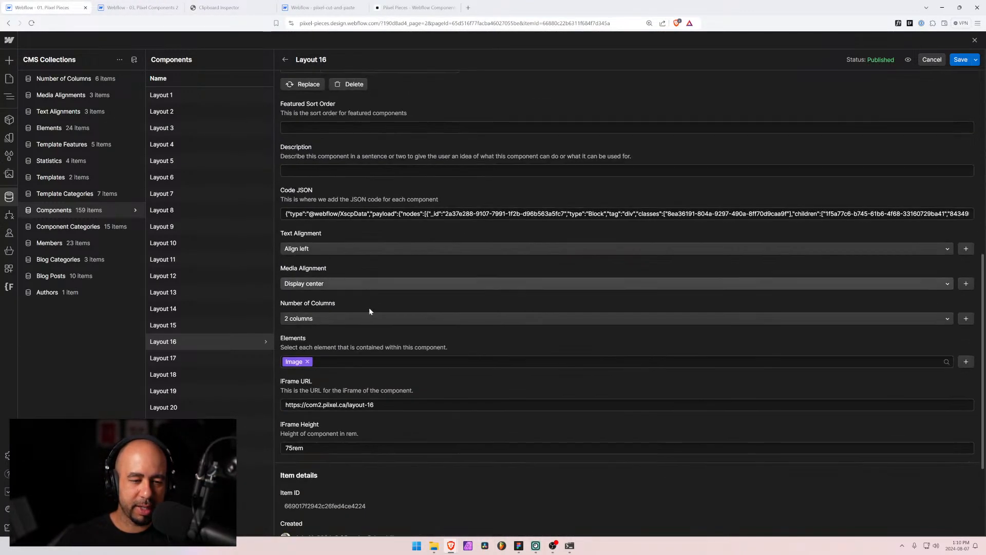
left_click(361, 213)
key("ctrl+a")
key("BackSpace")
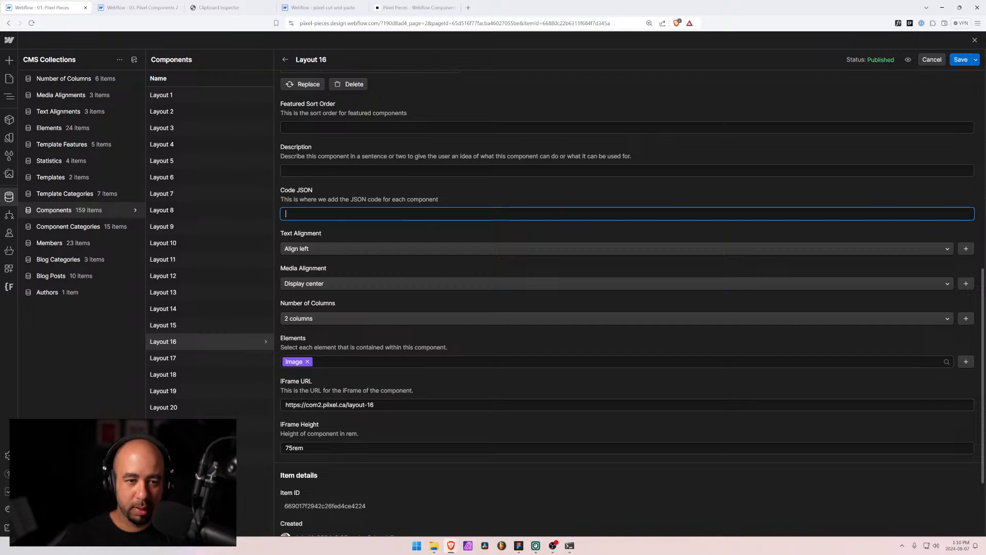
key("ctrl+v")
Check the layout-16.png image and add Button and Eyebrow to the Layout 16 item's Elements
scroll(329, 199, "up", 3)
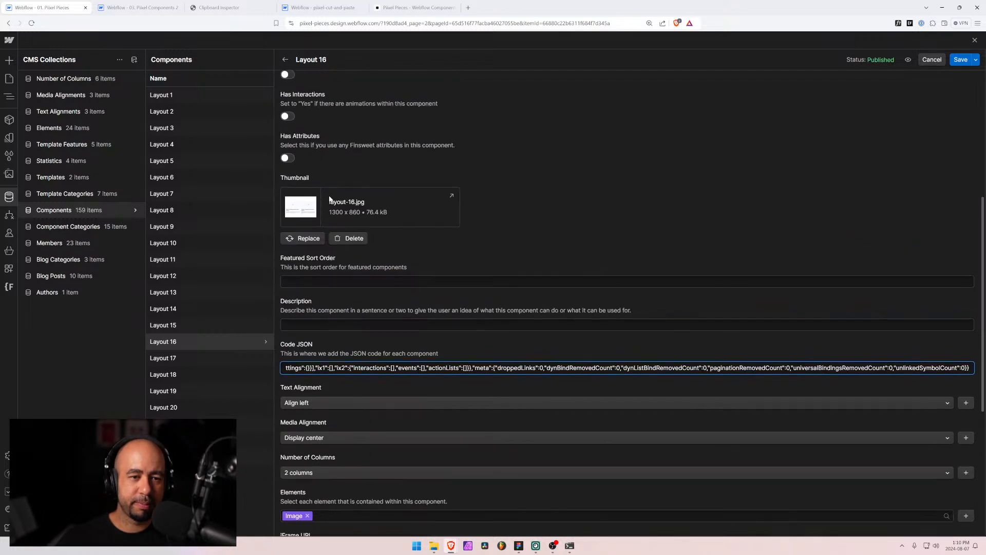
scroll(331, 206, "down", 2)
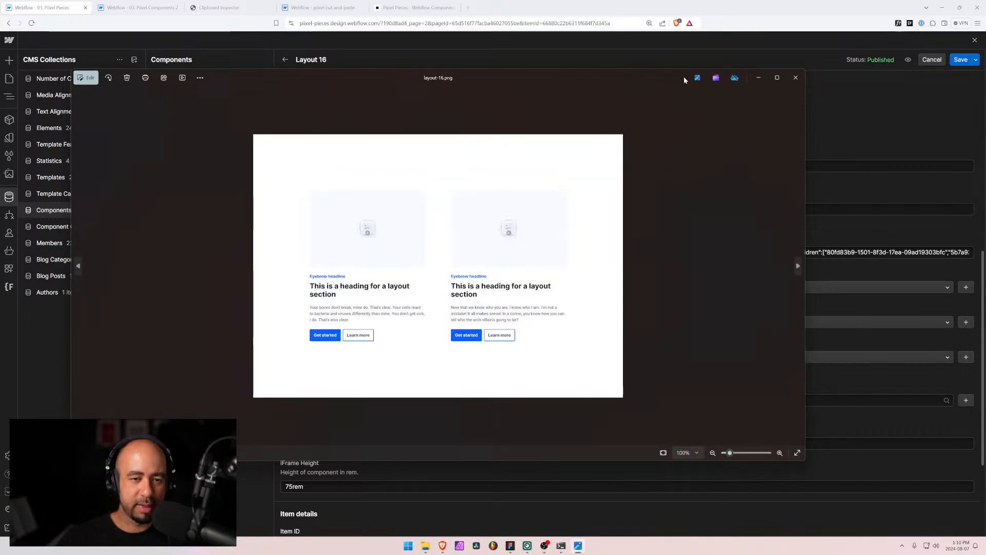
left_click(759, 78)
left_click(565, 400)
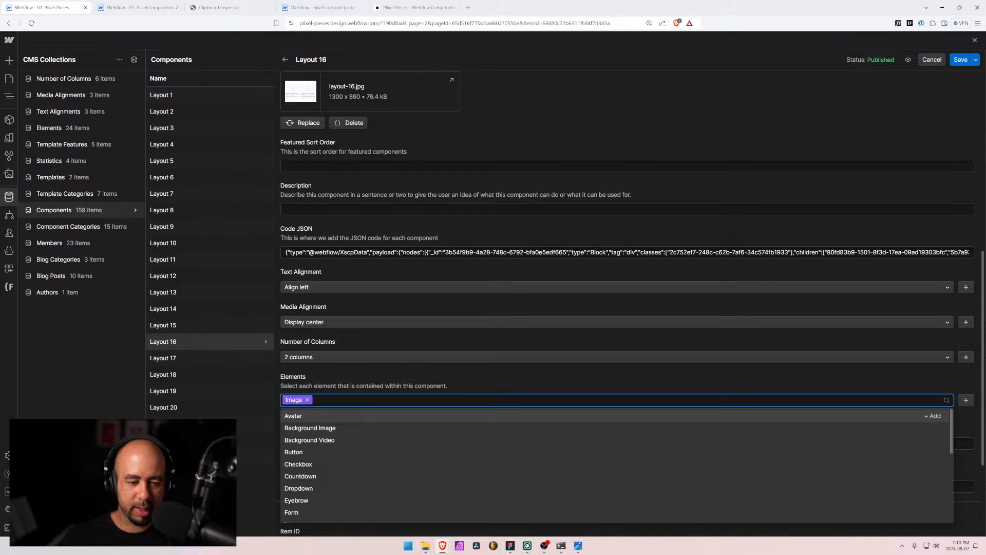
type("but")
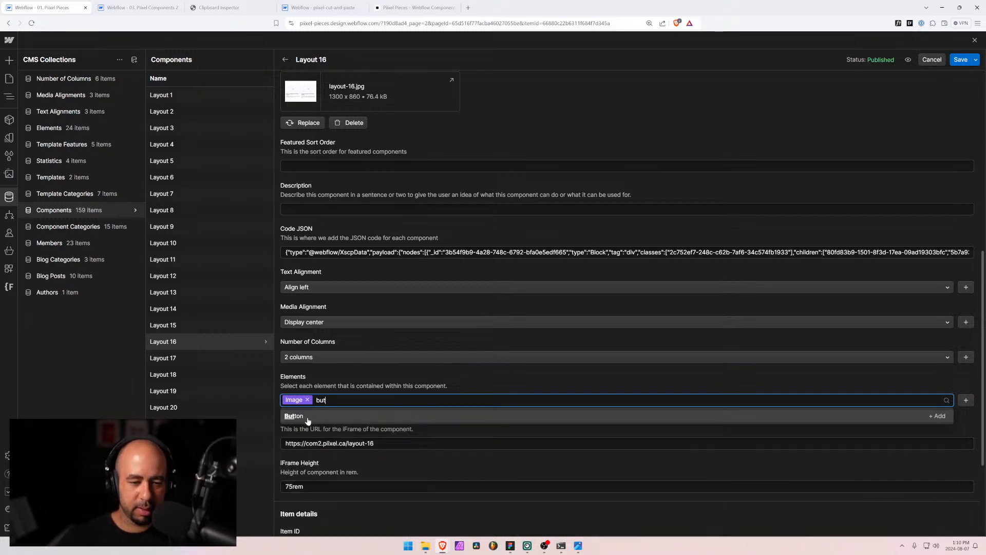
left_click(308, 417)
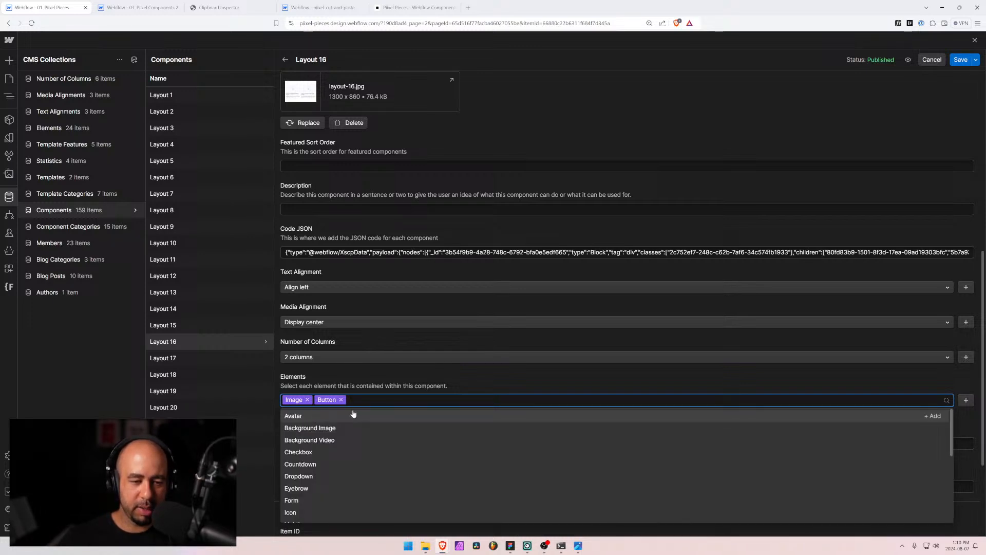
left_click(306, 489)
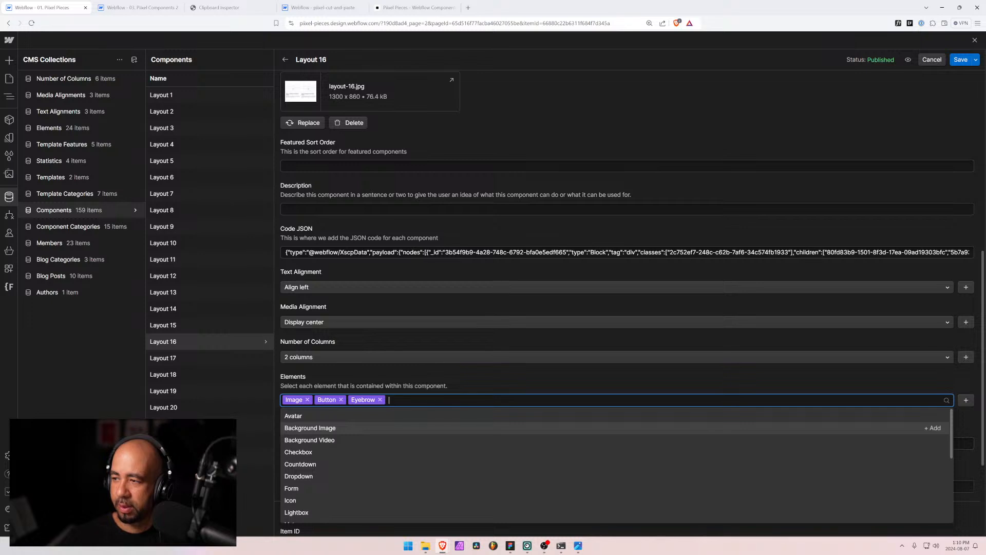
Compare the layout-16.png image with the Layout 16 item's field settings once more and save the item
key("alt+Tab")
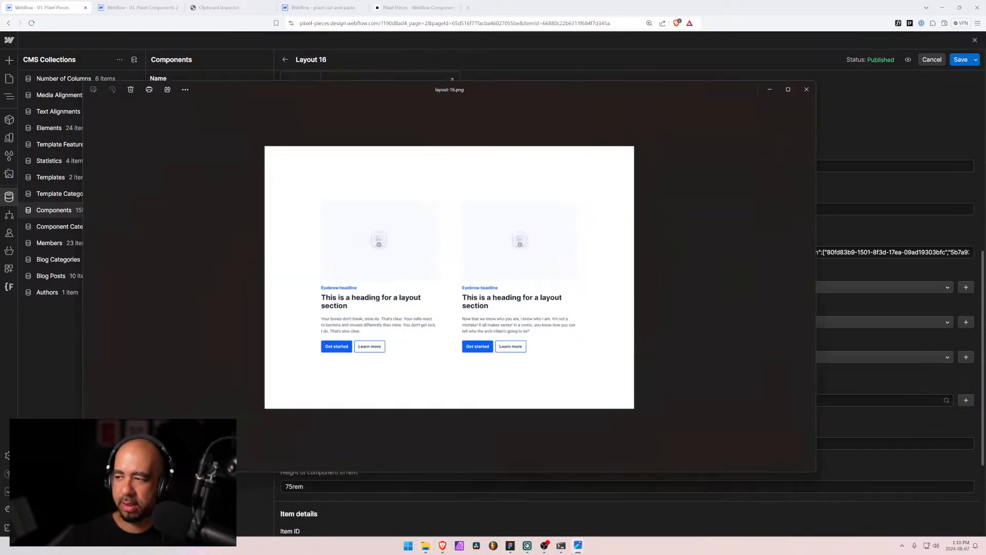
left_click(808, 89)
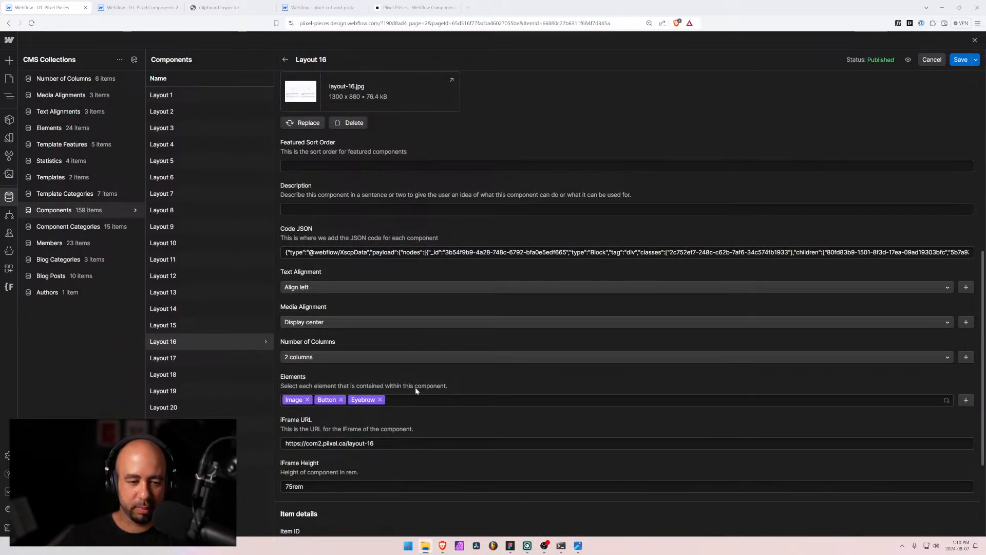
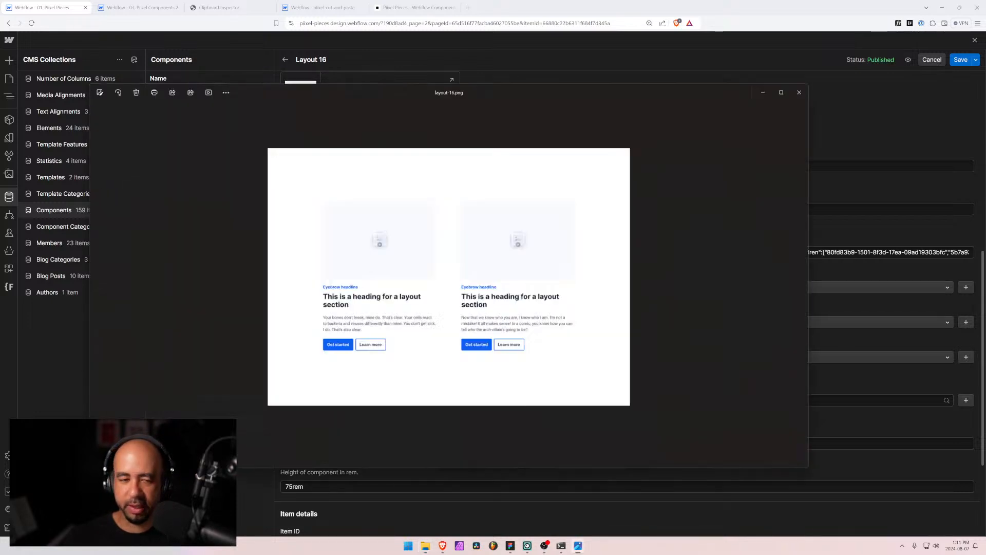
left_click(807, 89)
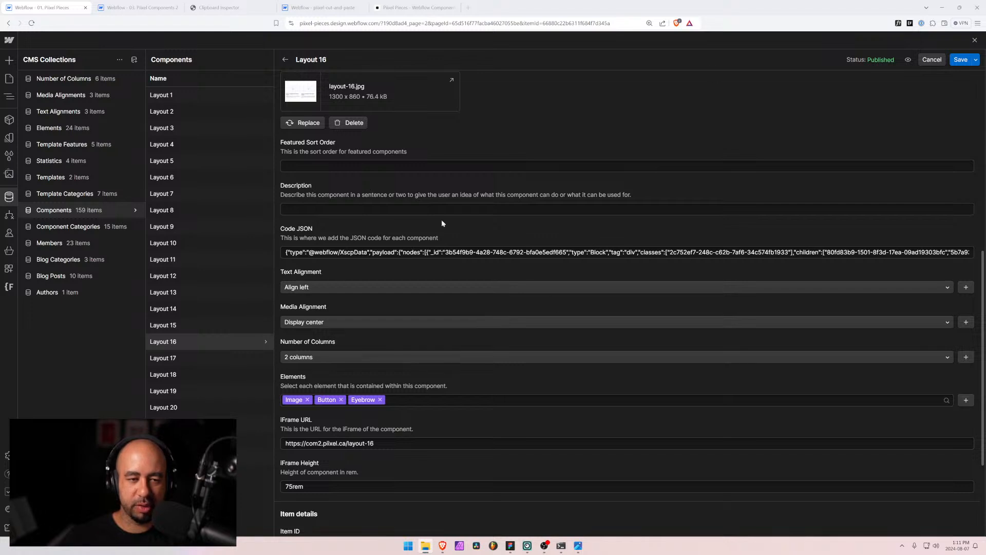
left_click(962, 60)
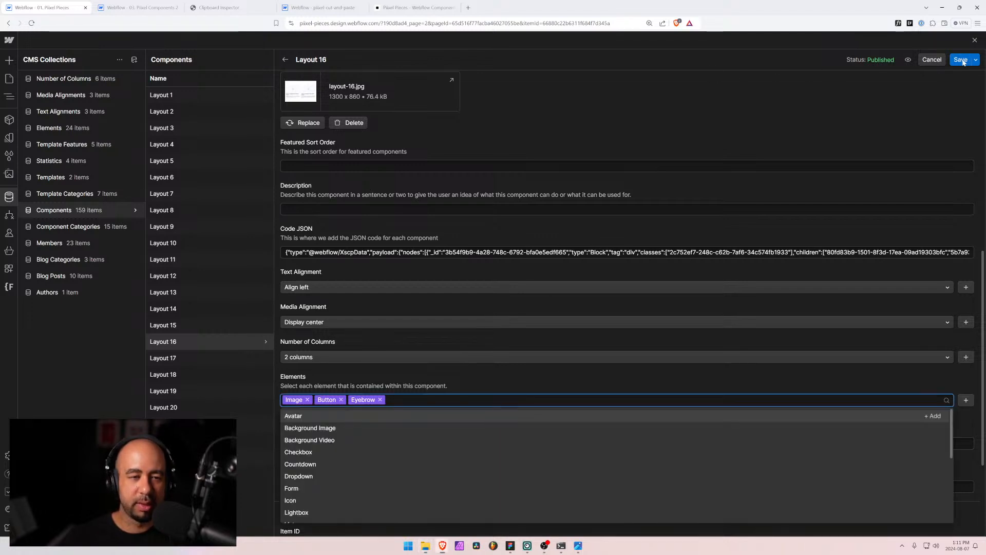
left_click(961, 60)
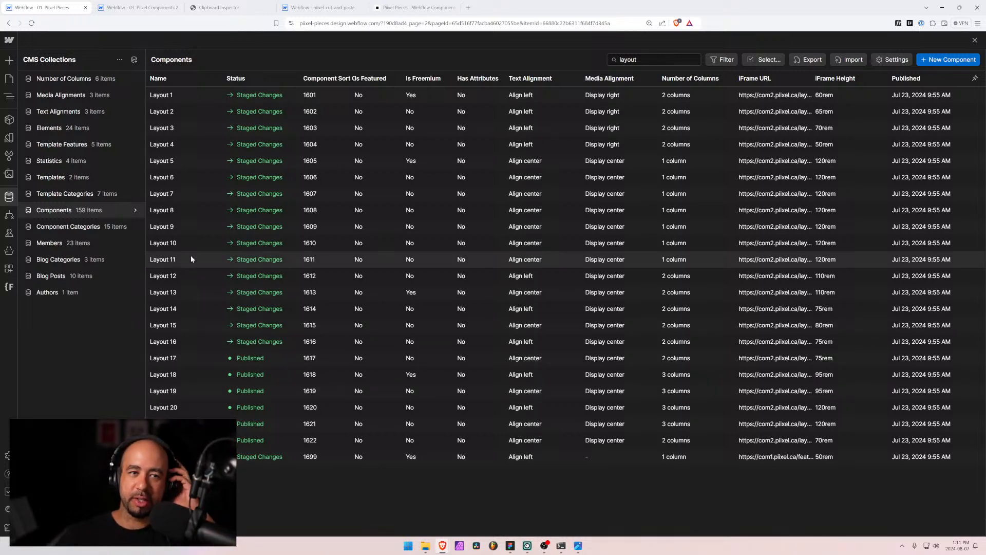
key("ctrl+5")
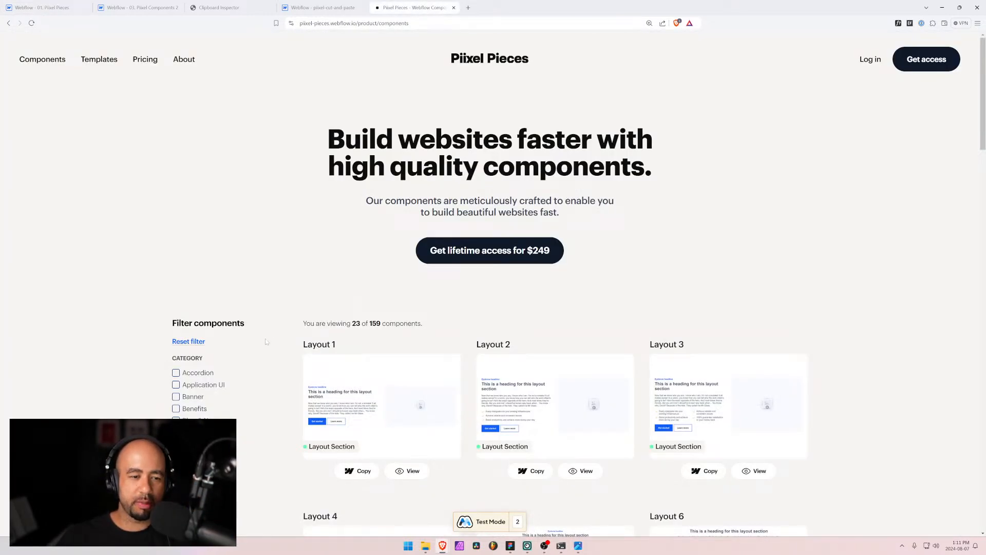
left_click(318, 7)
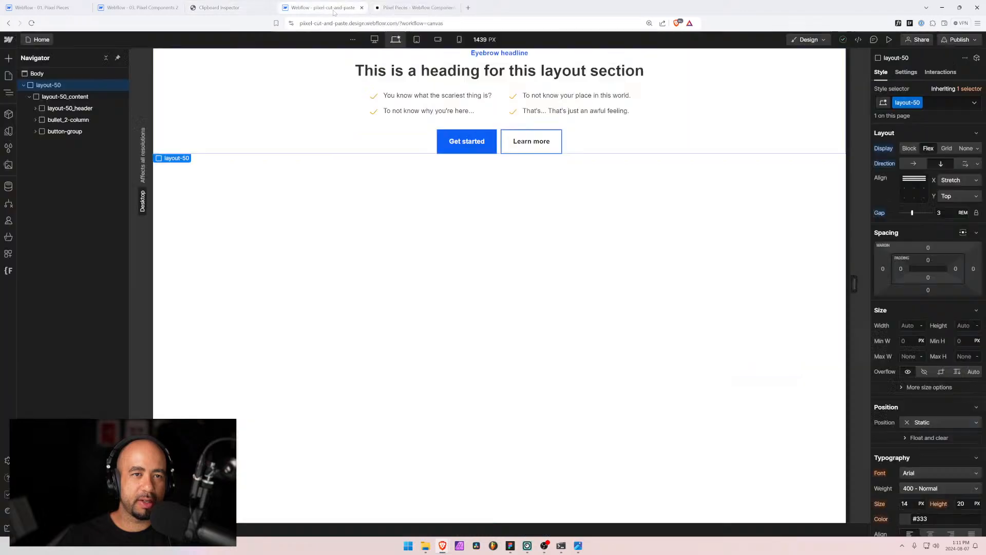
key("ctrl+5")
left_click(44, 8)
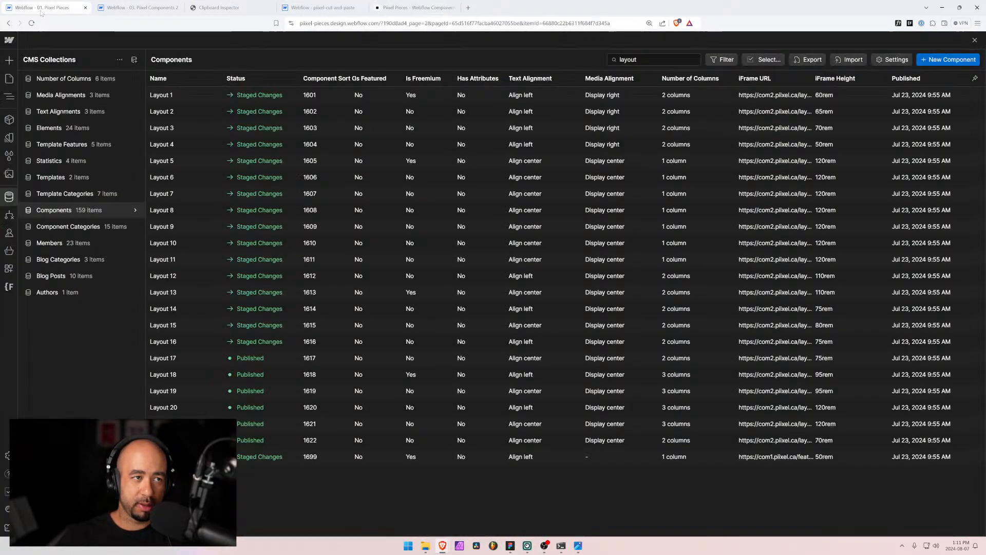
Open the Layout 17 item in the Components collection, and copy the layout-17 block from the Layout 17 page of the Pixel Components 2 site
left_click(173, 358)
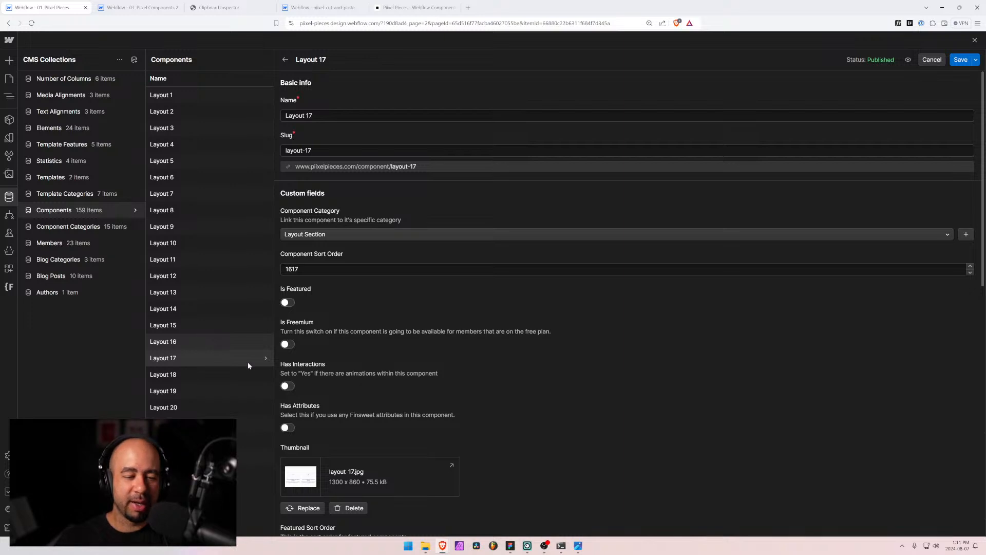
left_click(139, 7)
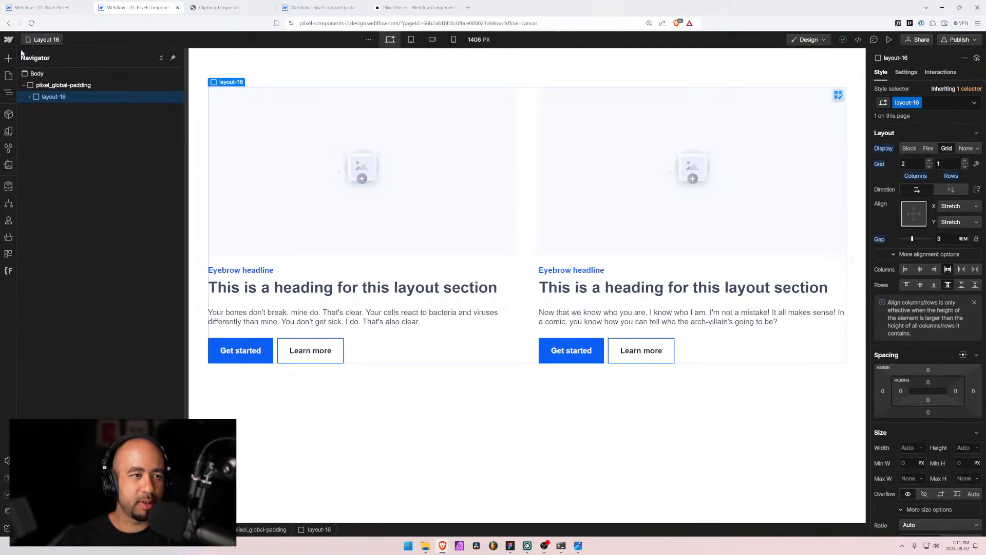
left_click(45, 41)
left_click(45, 309)
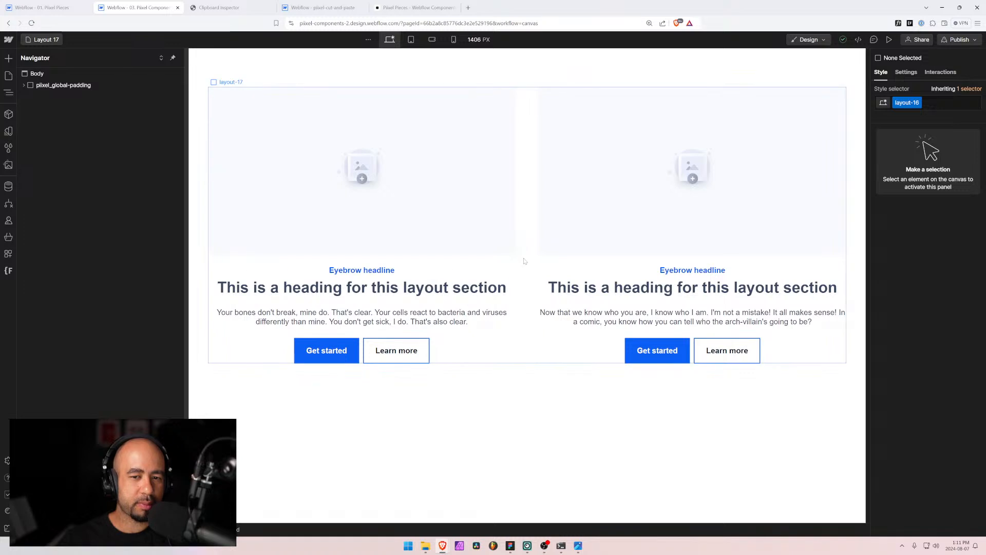
left_click(488, 288)
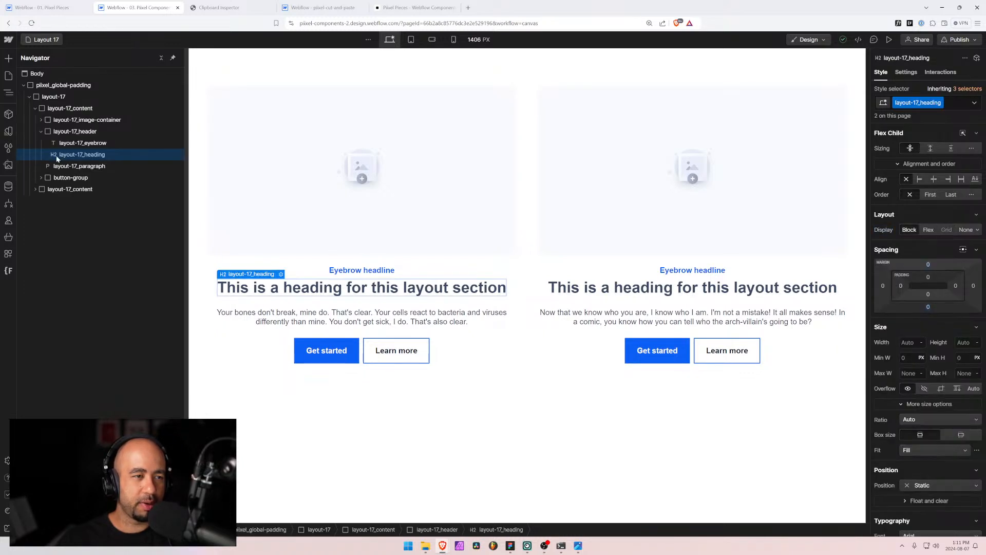
left_click(41, 132)
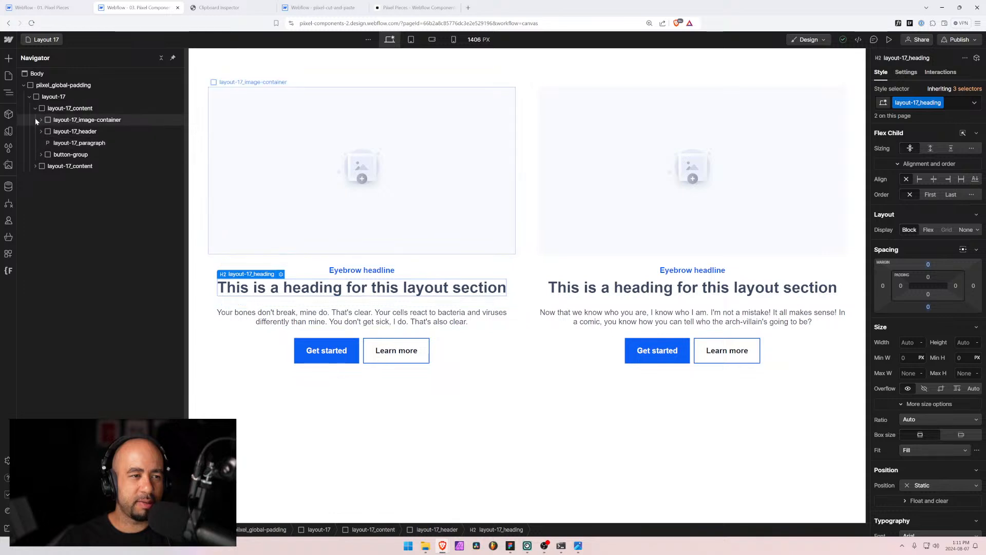
left_click(35, 108)
left_click(37, 97)
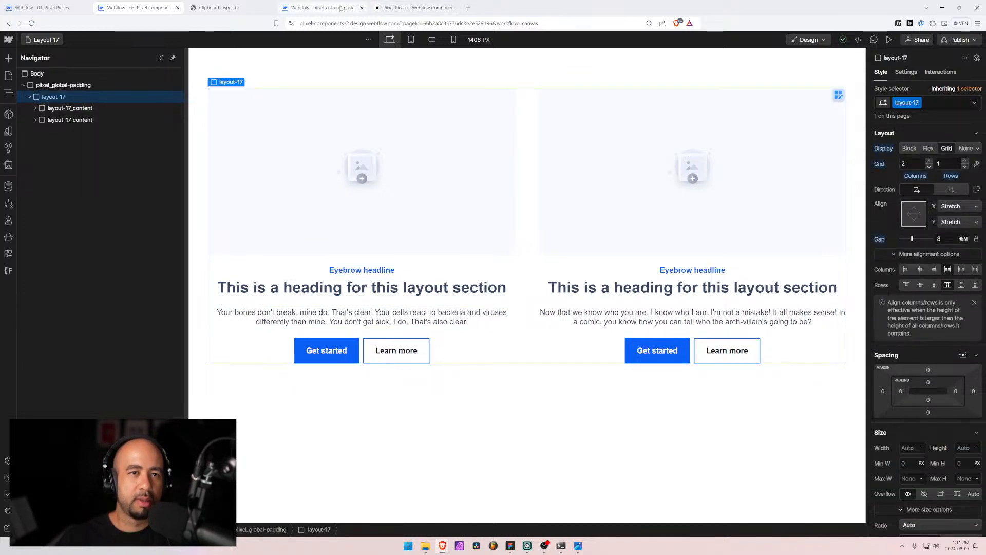
Paste the layout-17 block into a fresh Clipboard Inspector view and copy its full application/json output
left_click(234, 7)
scroll(334, 81, "up", 10)
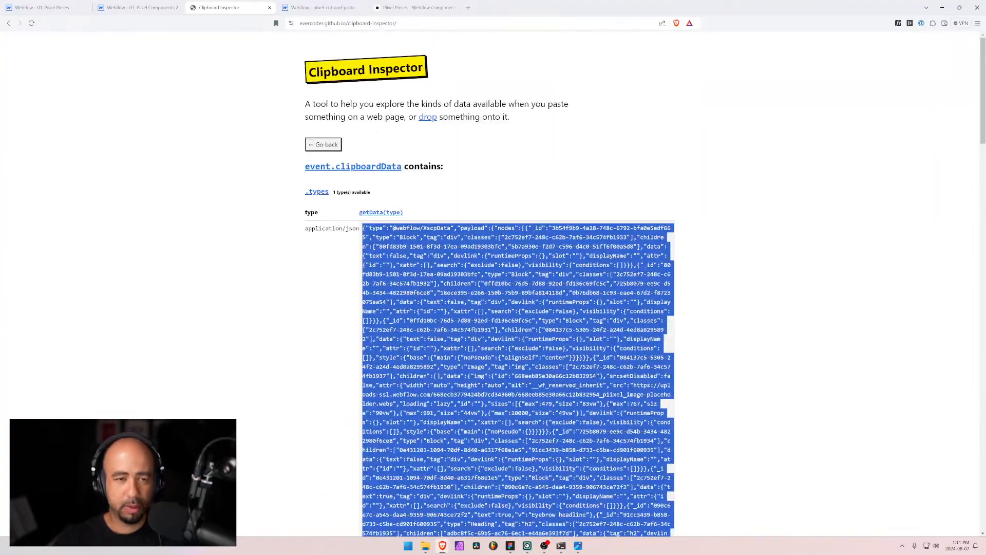
left_click(330, 145)
key("ctrl+v")
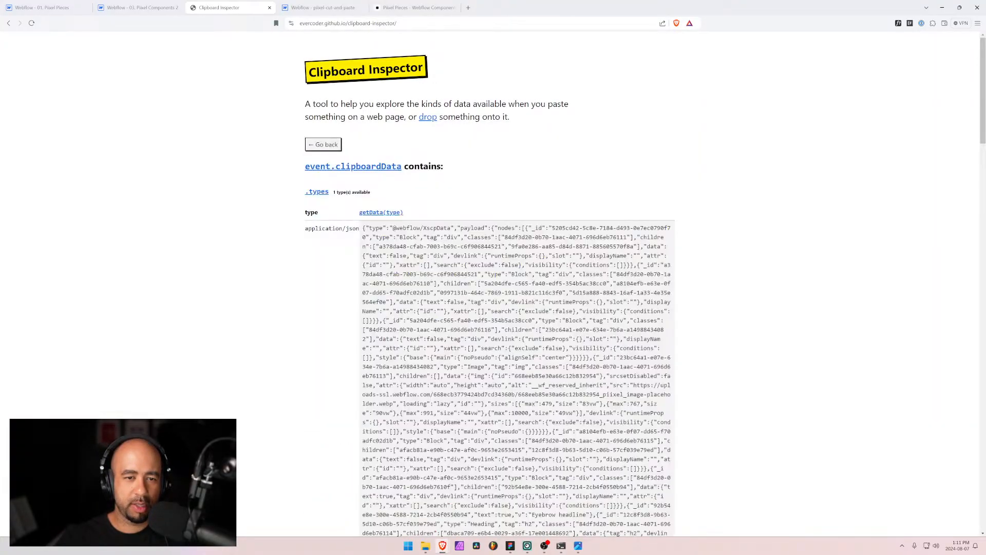
left_click_drag(363, 228, 468, 375)
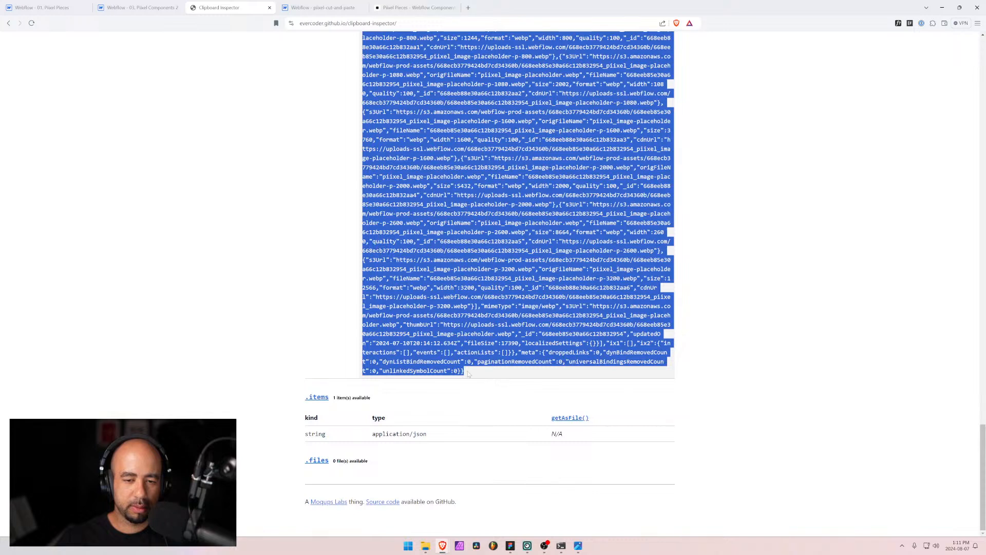
Replace the Layout 17 item's Code JSON in the Pixel Pieces CMS with the copied JSON and its thumbnail with layout-17.png
left_click(61, 8)
left_click(348, 480)
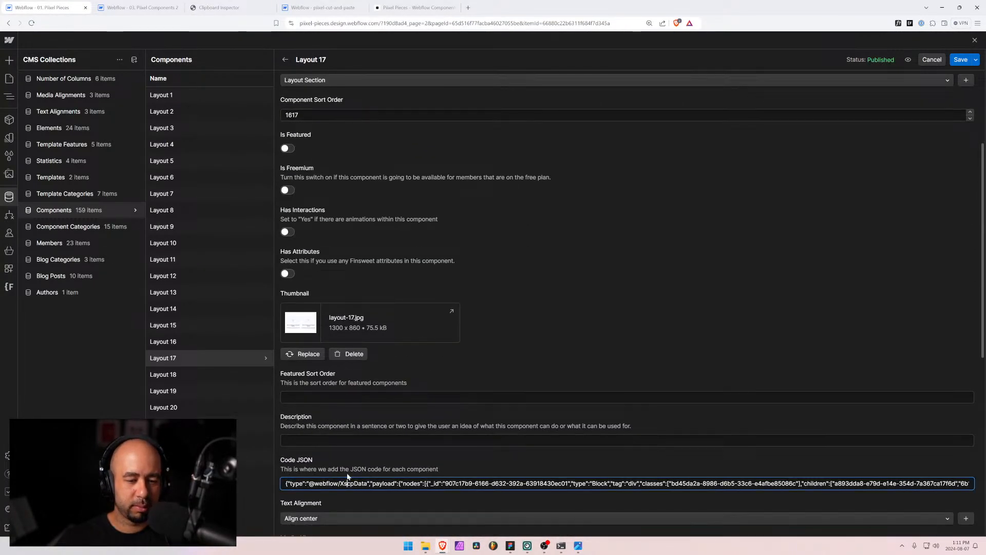
key("ctrl+a")
key("ctrl+v")
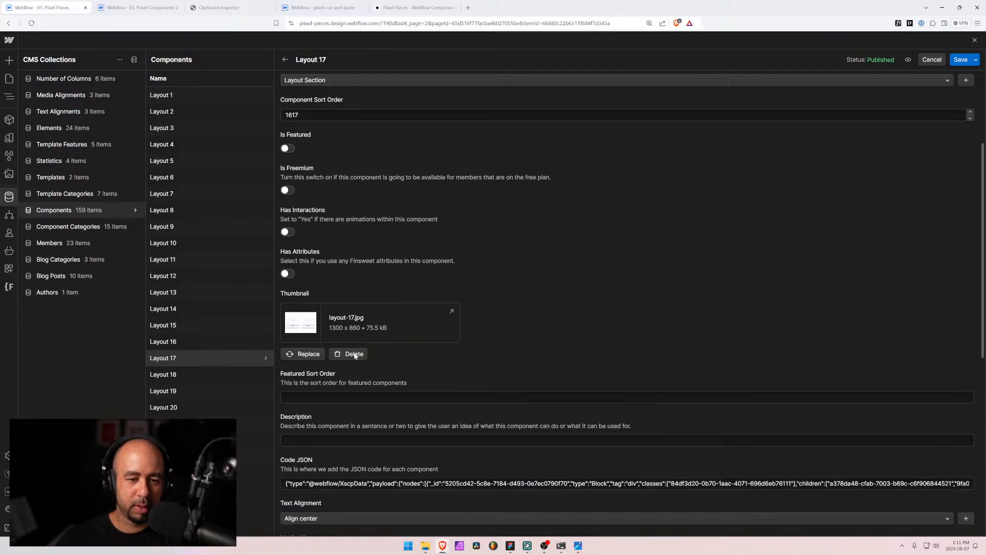
left_click(351, 354)
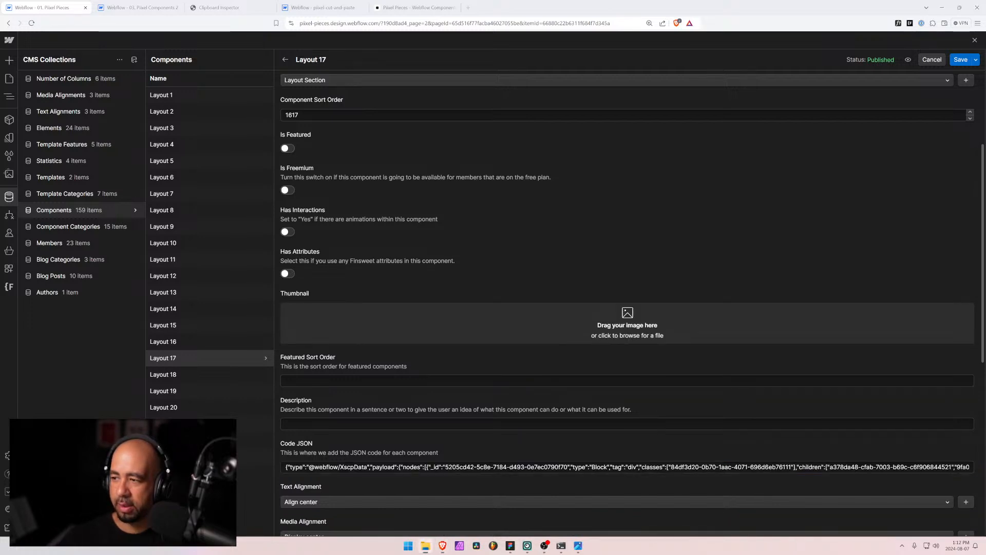
left_click_drag(484, 326, 462, 326)
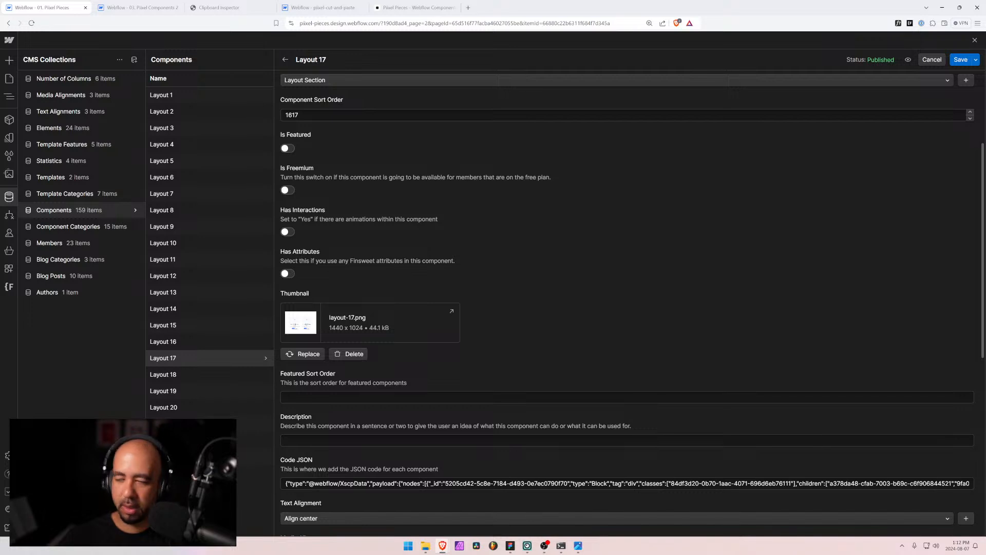
Compare the layout-17.png image with the Layout 17 item's alignment, column and element settings
key("alt+Tab")
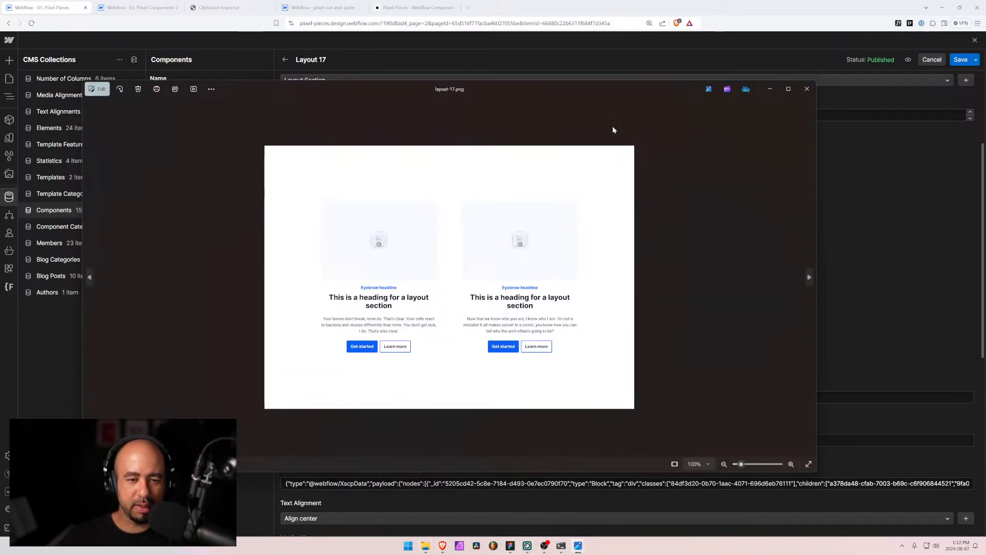
left_click(807, 89)
scroll(536, 312, "down", 3)
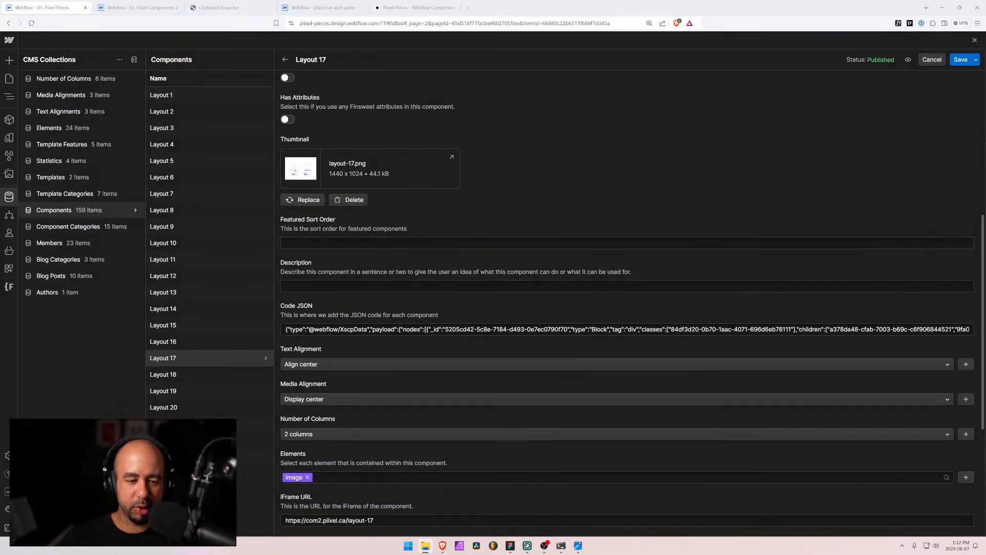
Add Button and Eyebrow to the Layout 17 item's Elements and save the item
left_click(346, 472)
type("but")
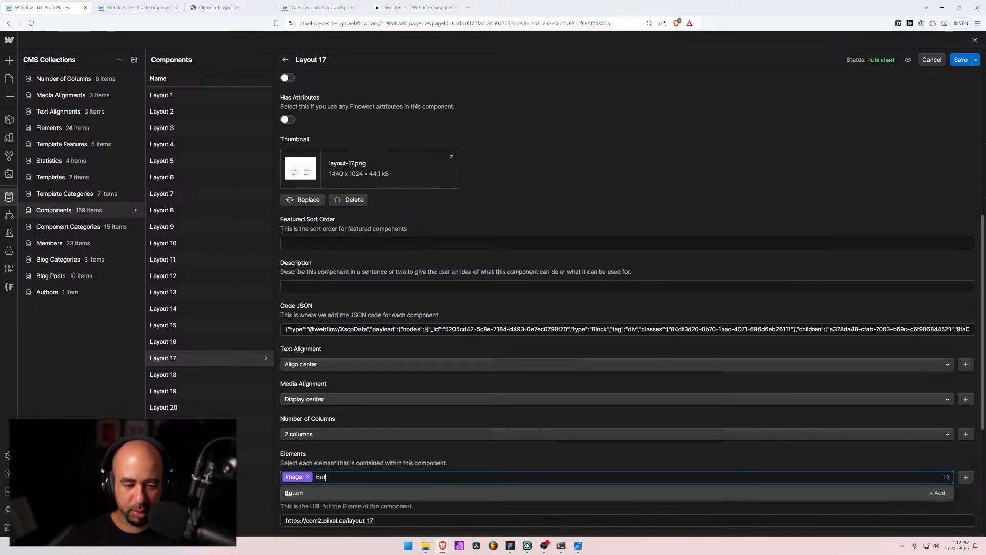
type("t")
key("Return")
type("eye")
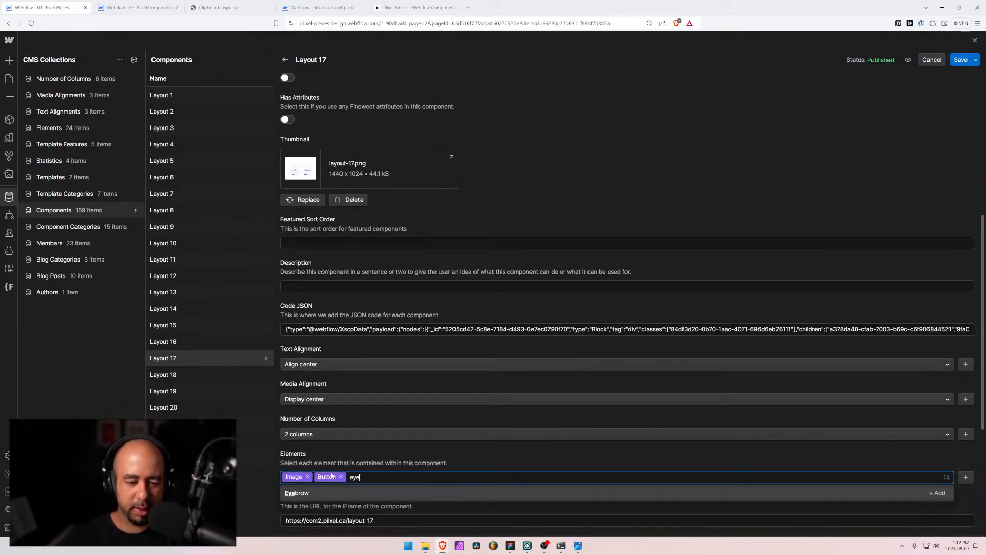
key("Return")
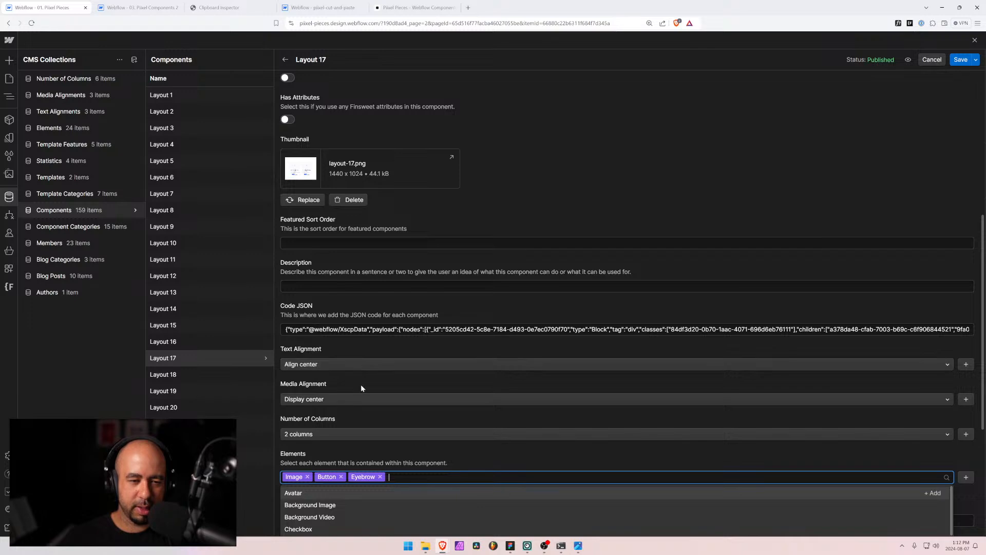
scroll(417, 357, "down", 3)
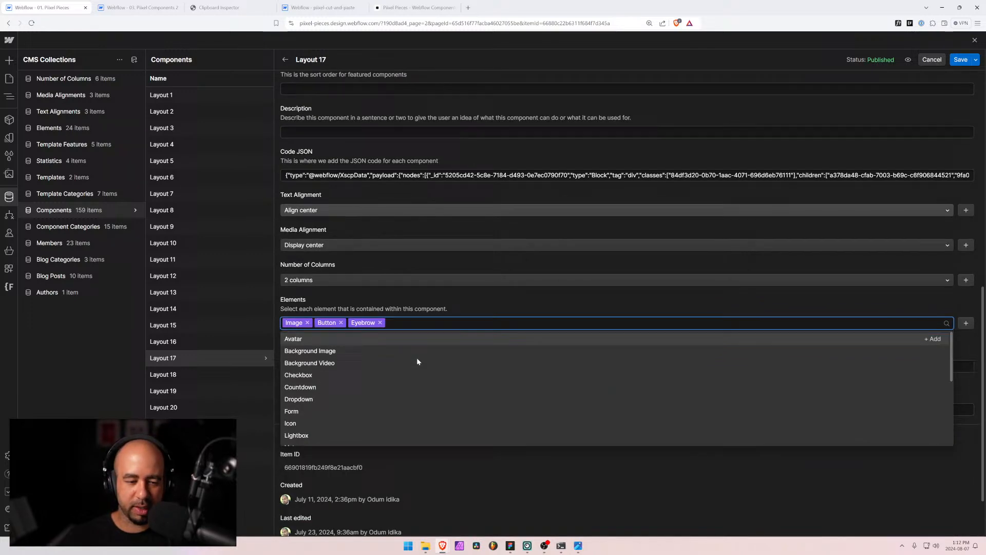
left_click(517, 297)
scroll(529, 301, "up", 8)
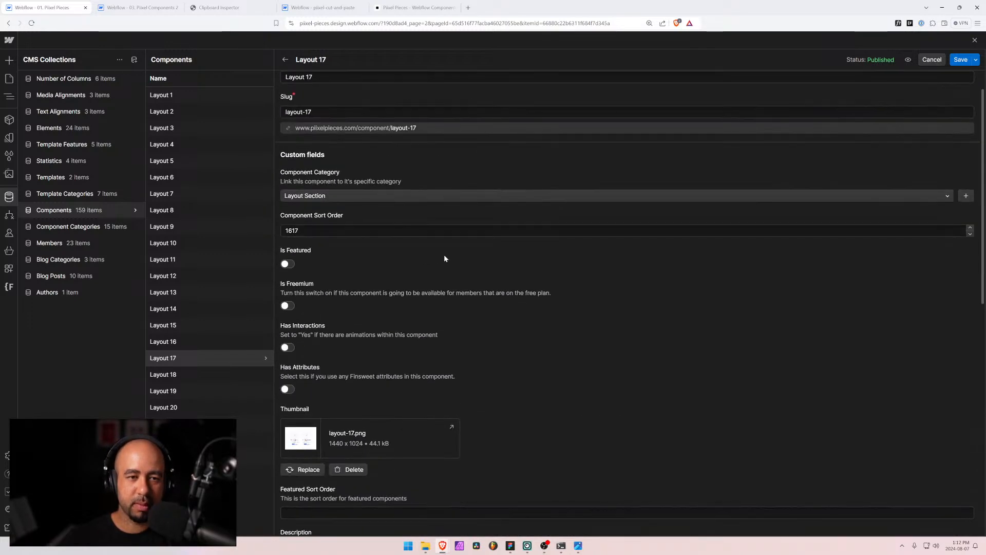
left_click(961, 59)
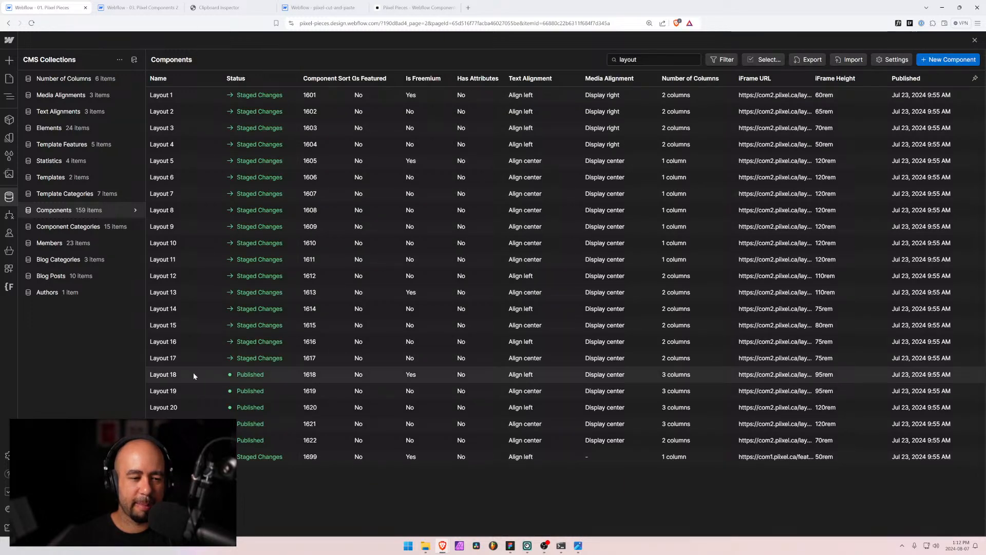
Open the Layout 18 item in the Components collection, and copy the layout-18 block from the Layout 18 page of the Pixel Components 2 site
left_click(194, 373)
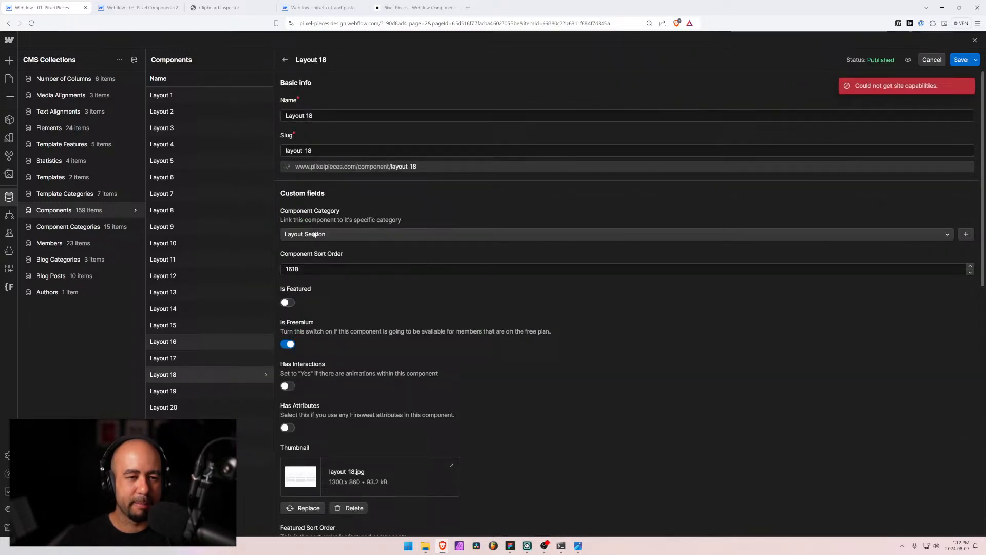
left_click(137, 7)
left_click(8, 76)
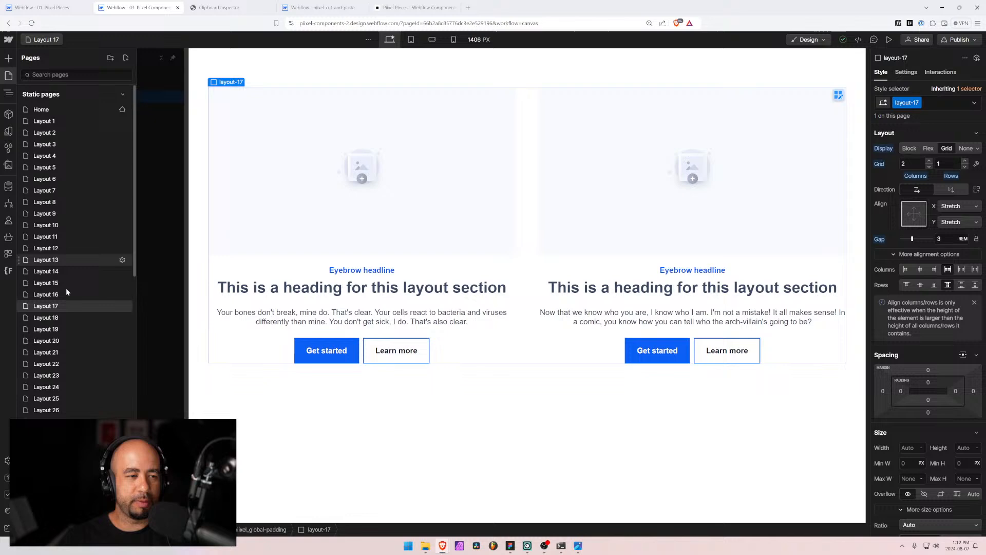
left_click(67, 317)
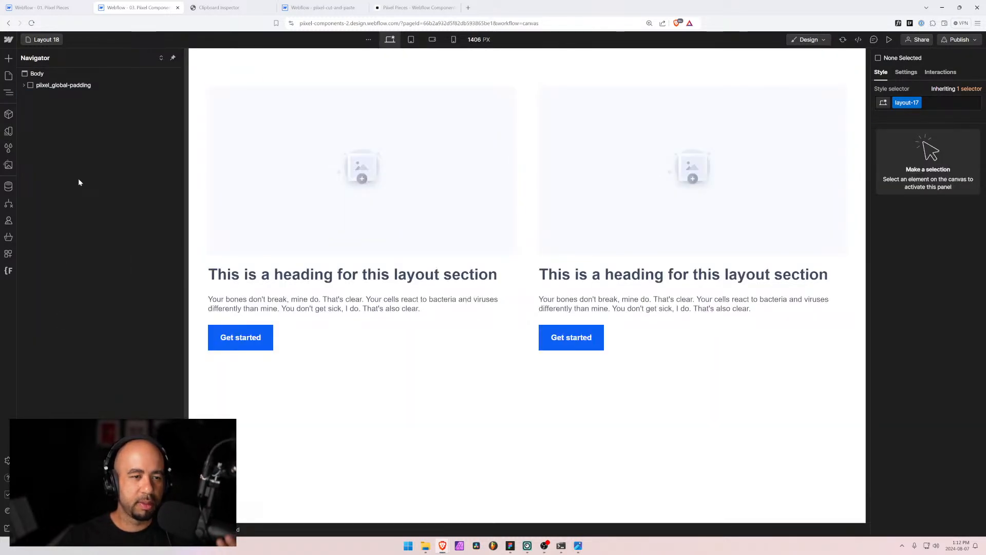
left_click(24, 85)
left_click(38, 98)
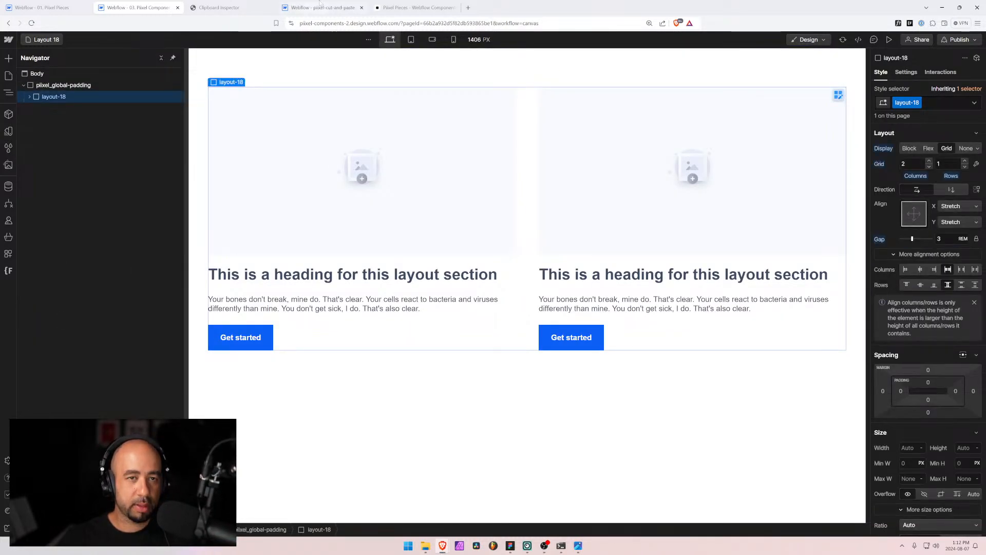
Paste the layout-18 block into a fresh Clipboard Inspector view and copy its full application/json output
left_click(226, 6)
scroll(252, 72, "up", 10)
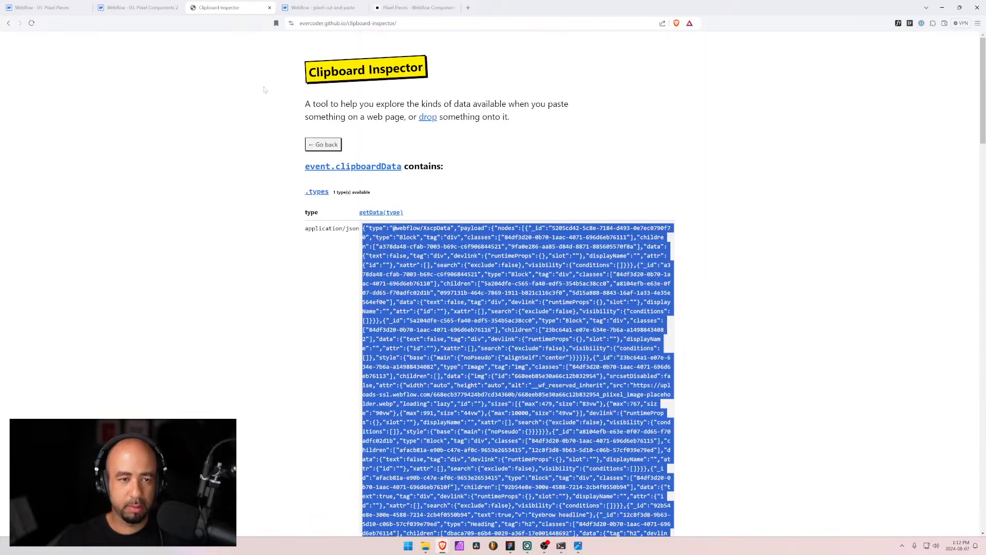
left_click(326, 143)
key("ctrl+v")
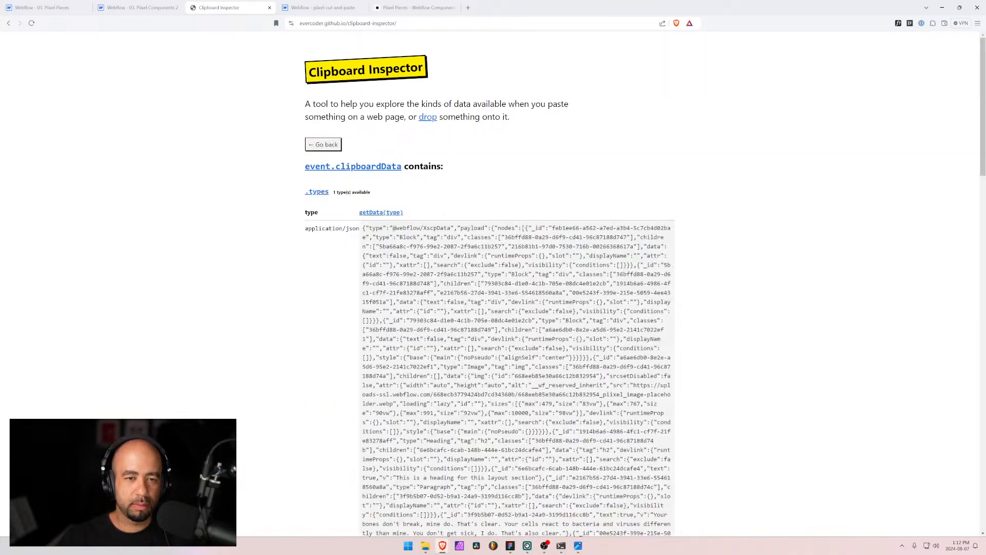
left_click_drag(363, 228, 406, 379)
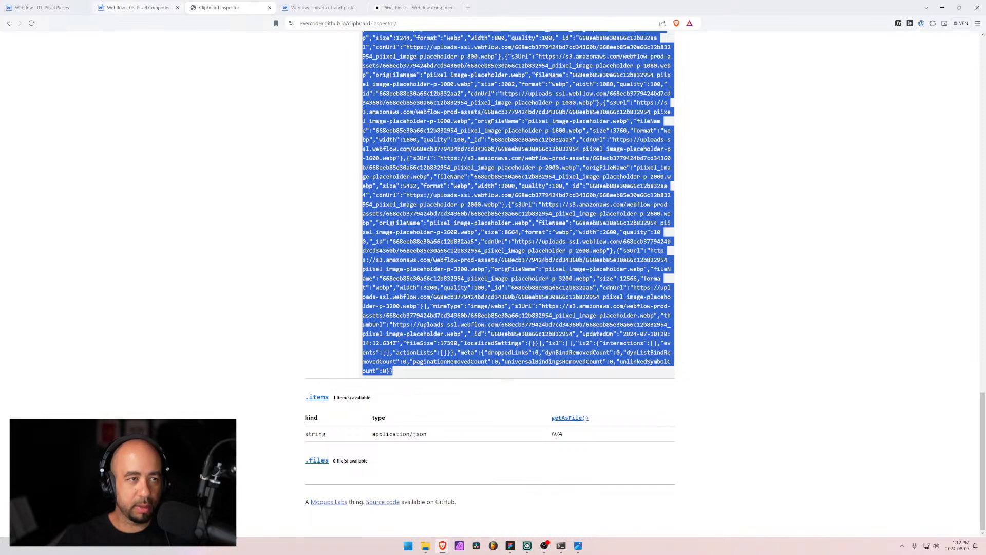
Replace the Layout 18 item's Code JSON in the Pixel Pieces CMS with the copied JSON and its thumbnail with layout-18.png
left_click(41, 7)
scroll(343, 378, "down", 5)
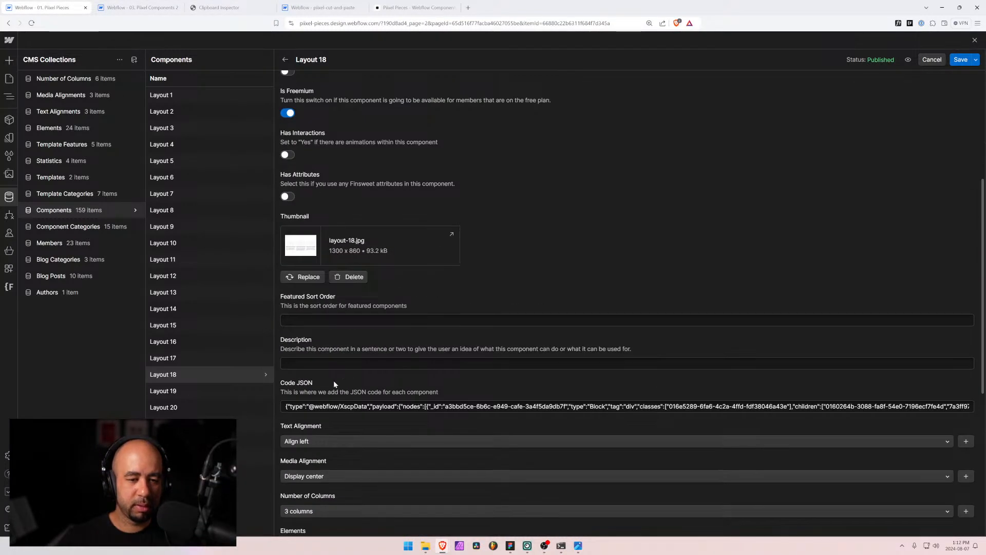
scroll(334, 380, "down", 1)
left_click(341, 374)
key("ctrl+a")
key("BackSpace")
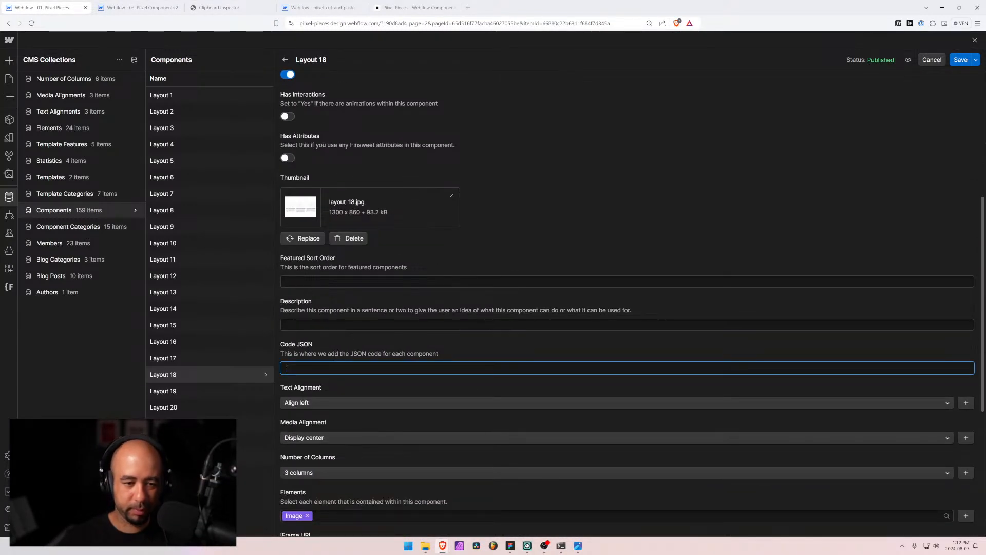
key("ctrl+v")
left_click(348, 239)
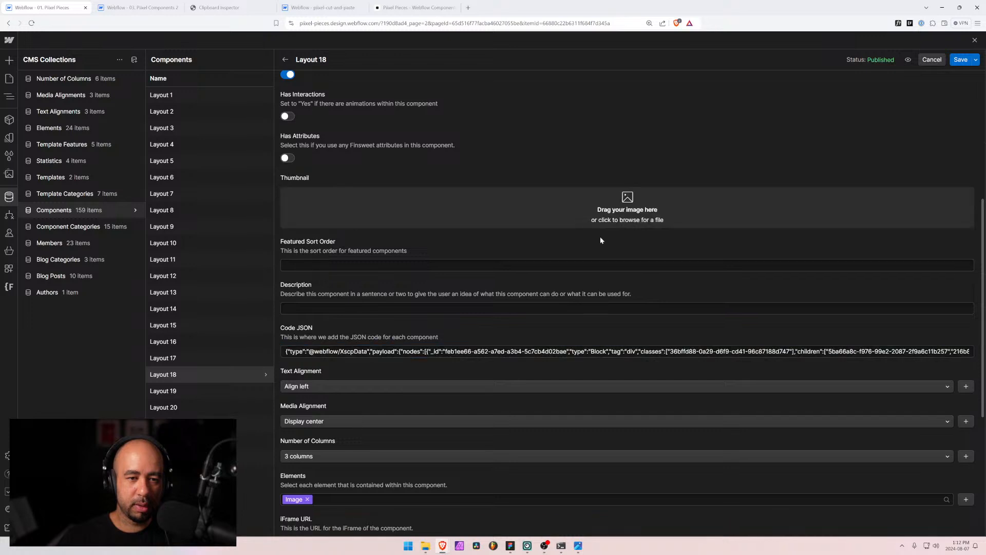
left_click_drag(985, 206, 504, 208)
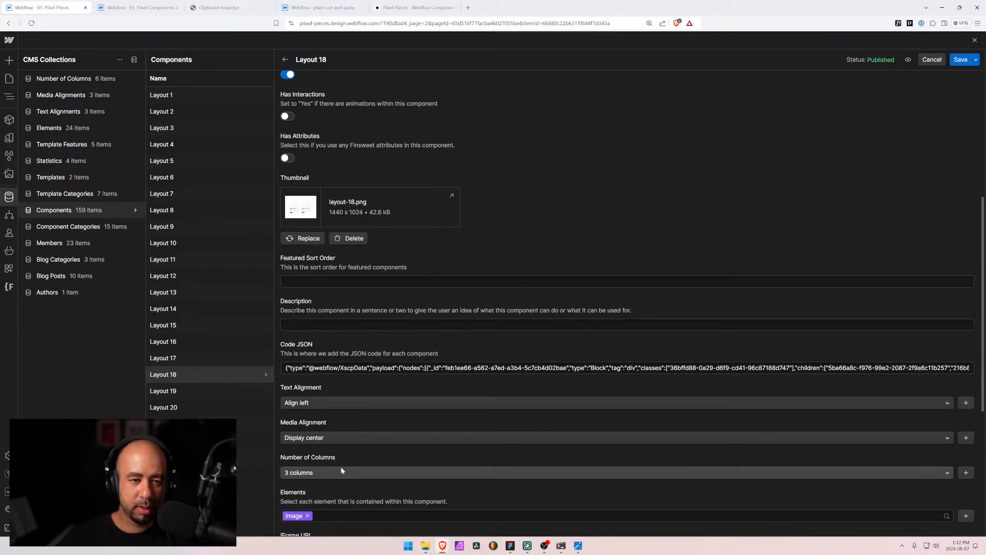
Add Button to the Layout 18 item's Elements, close the layout-18.png preview, and save the item
left_click(328, 515)
type("b")
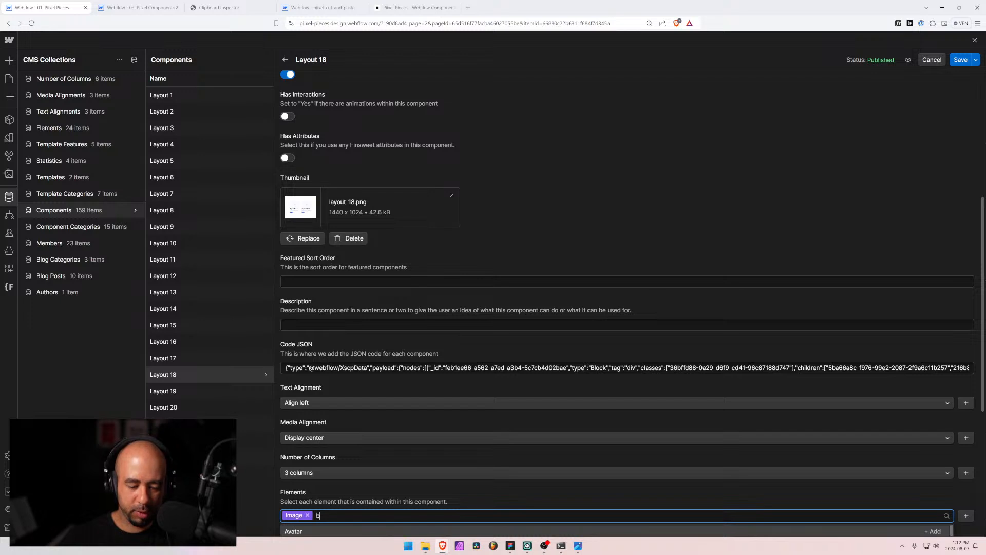
type("utt")
key("Return")
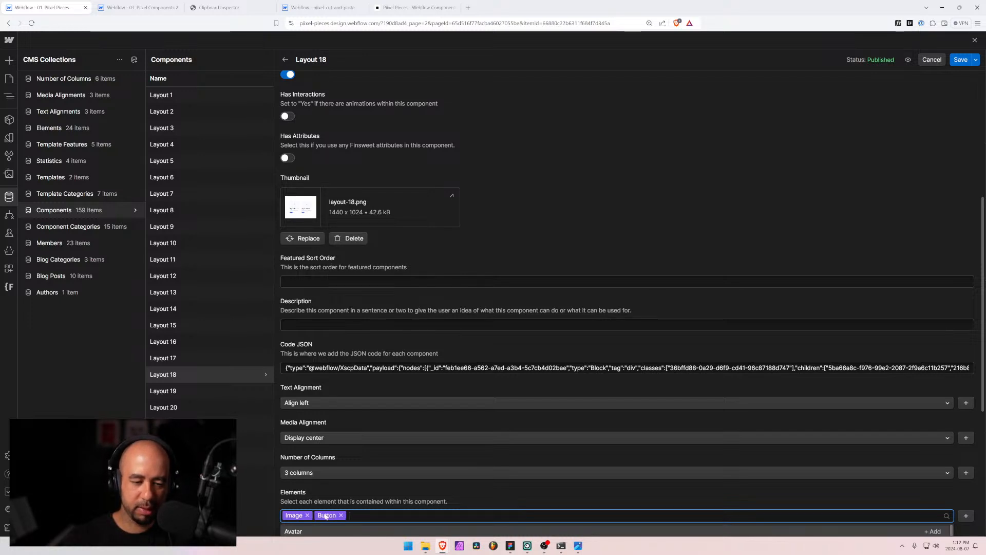
key("alt+Tab")
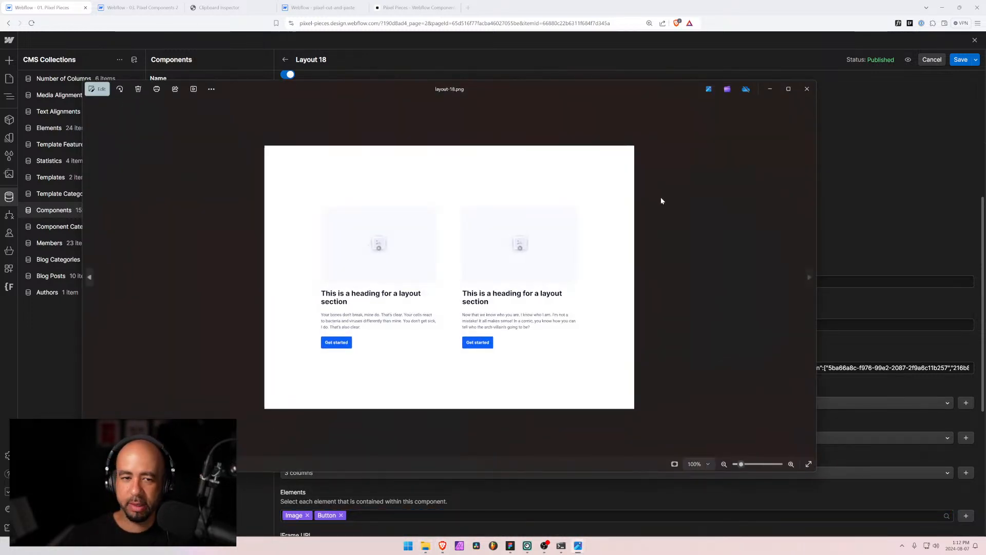
left_click(807, 89)
scroll(399, 415, "down", 4)
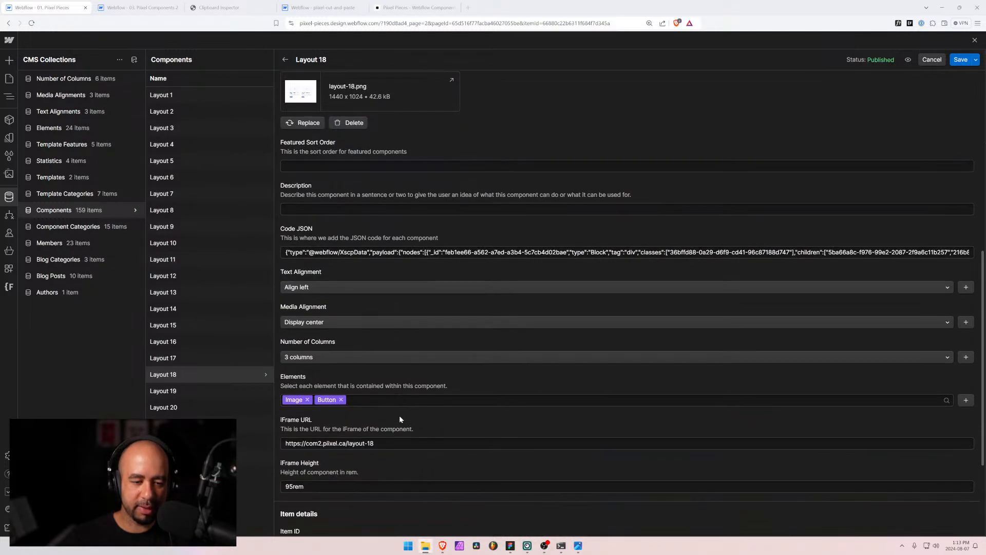
scroll(399, 421, "up", 7)
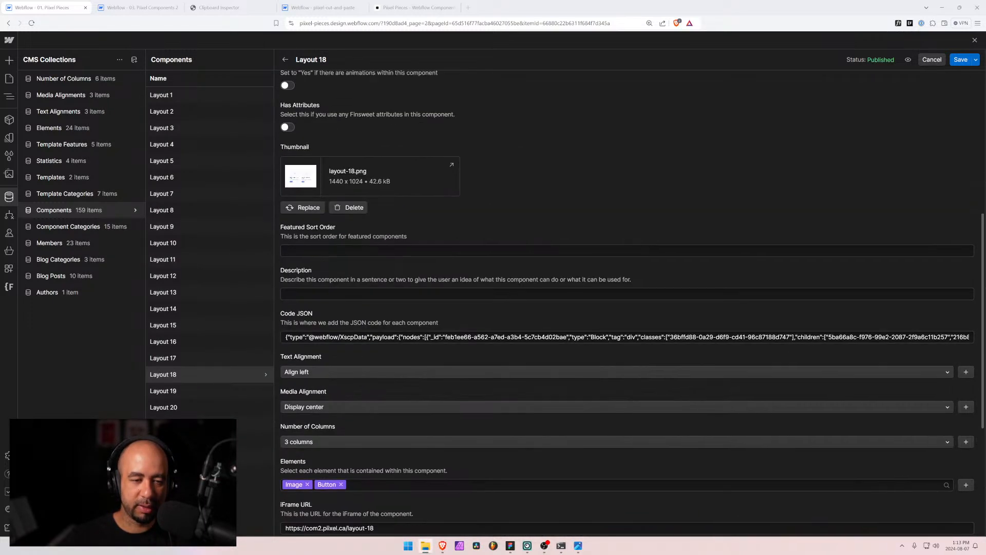
scroll(518, 271, "up", 3)
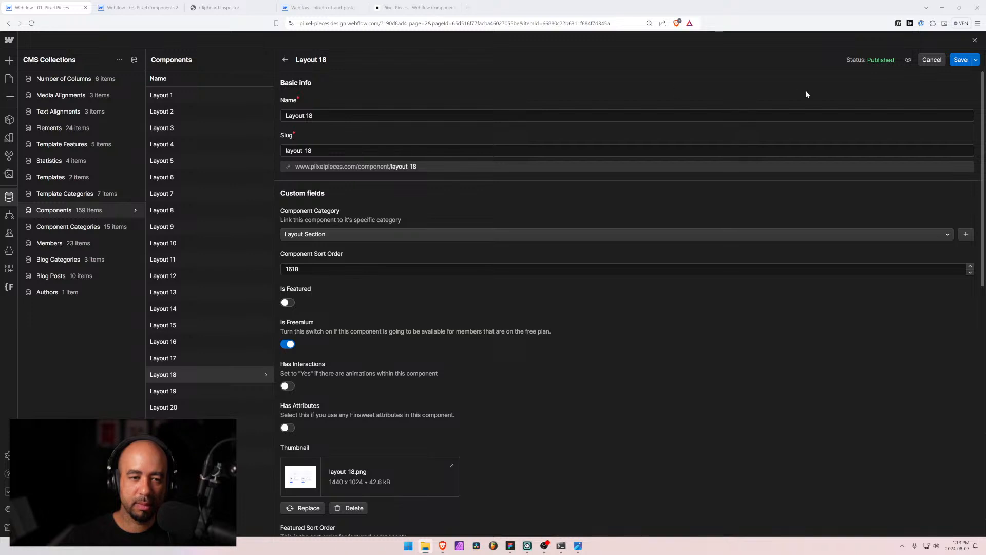
left_click(960, 60)
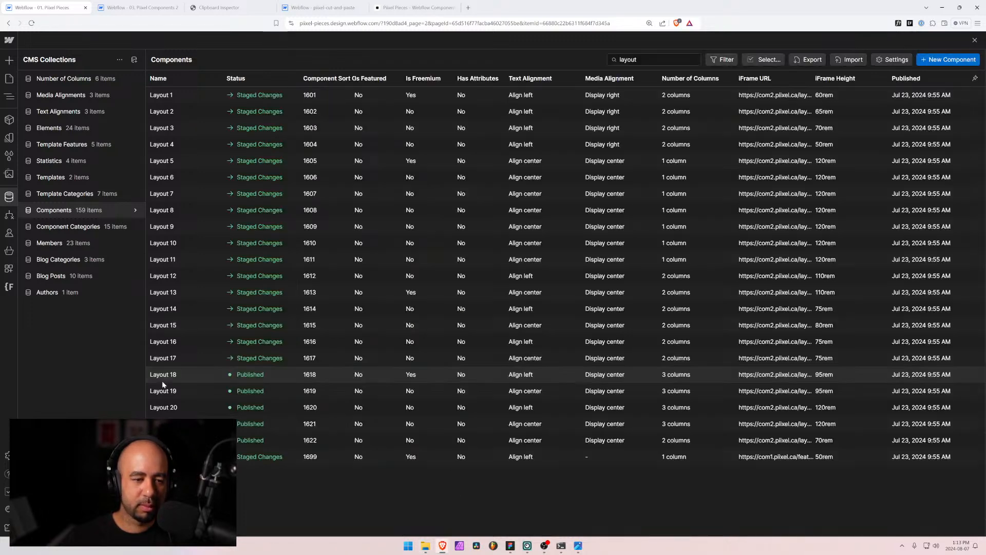
Open the Layout 19 item in the Components collection, and copy the layout-19 block from the Layout 19 page of the Pixel Components 2 site
left_click(164, 392)
left_click(139, 7)
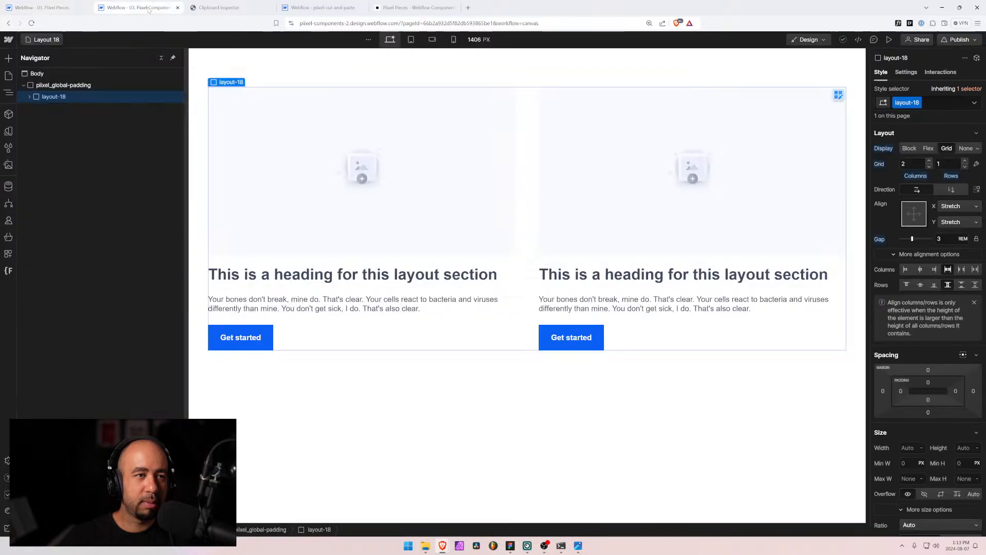
left_click(31, 42)
left_click(58, 327)
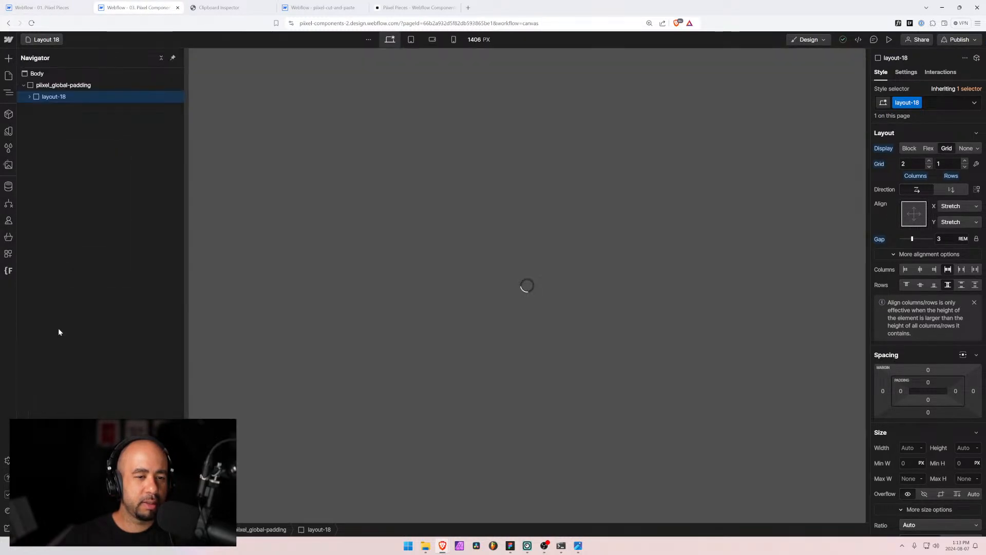
left_click(339, 275)
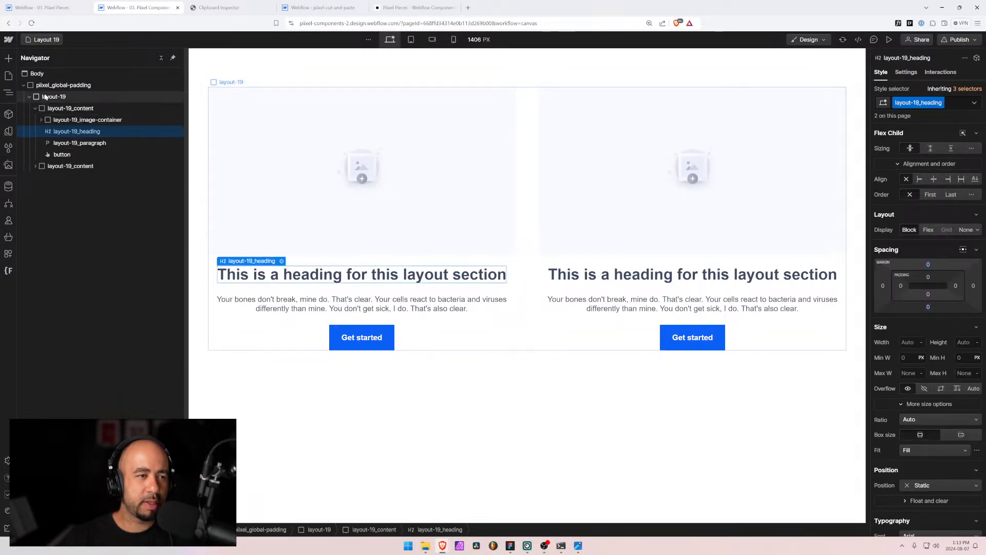
left_click(42, 98)
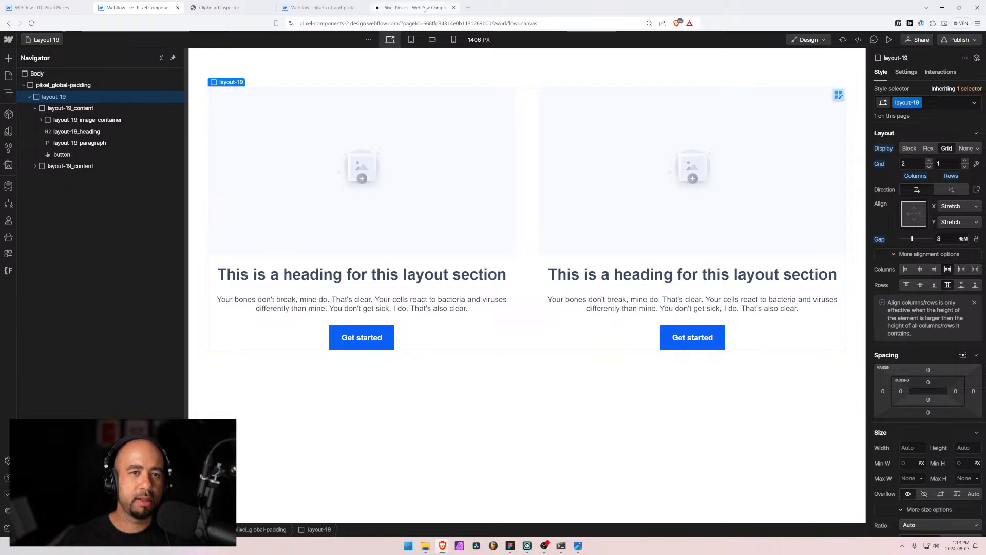
Paste the layout-19 block into a fresh Clipboard Inspector view and copy its full application/json output
left_click(219, 7)
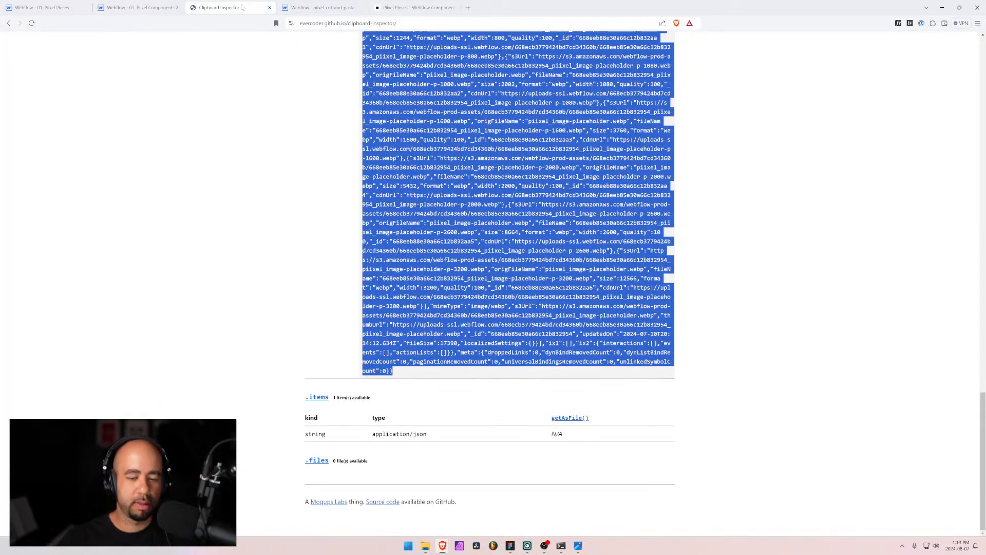
scroll(308, 128, "up", 10)
left_click(323, 145)
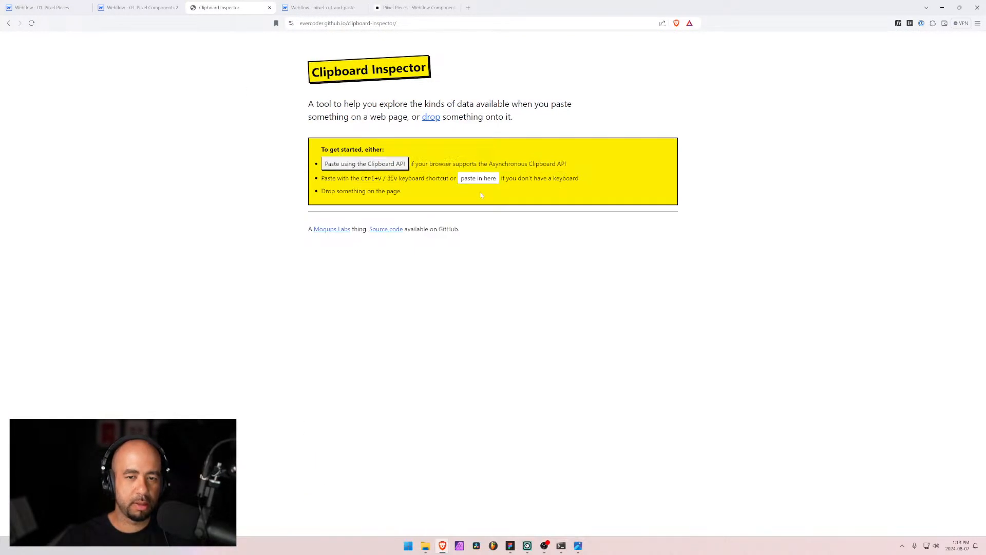
key("ctrl+v")
scroll(457, 347, "down", 1)
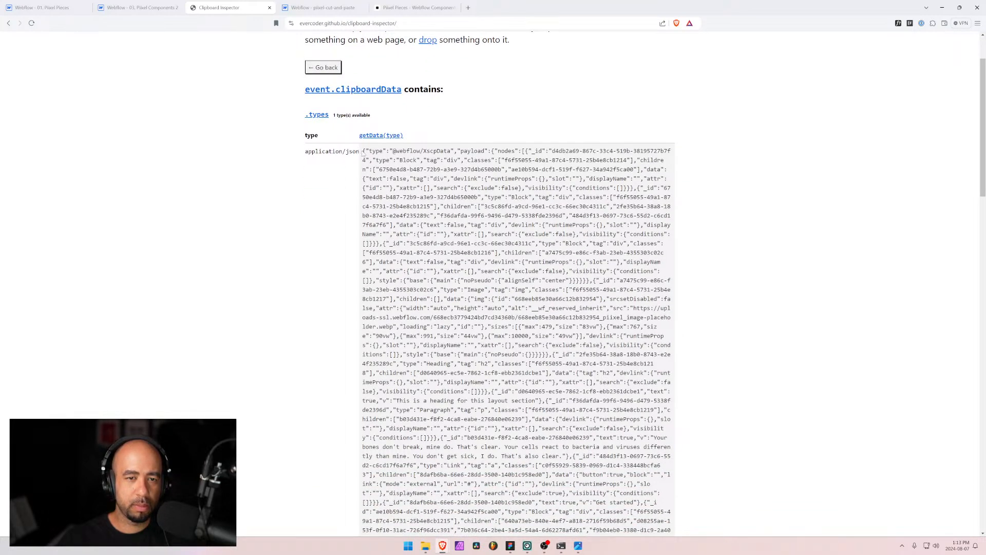
left_click_drag(365, 150, 481, 345)
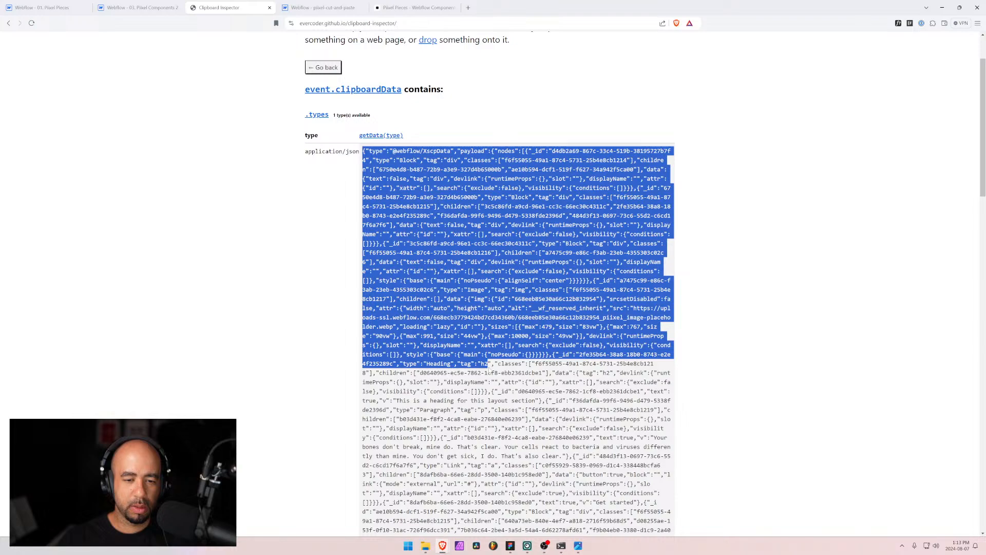
left_click_drag(488, 368, 471, 371)
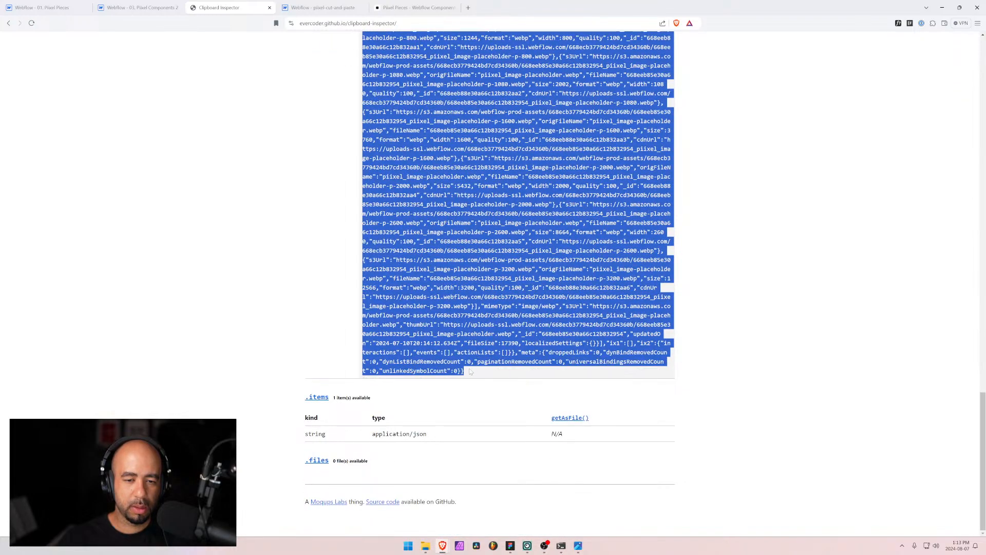
Replace the Layout 19 item's Code JSON in the Pixel Pieces CMS with the copied JSON
left_click(46, 9)
scroll(350, 414, "down", 4)
left_click(354, 444)
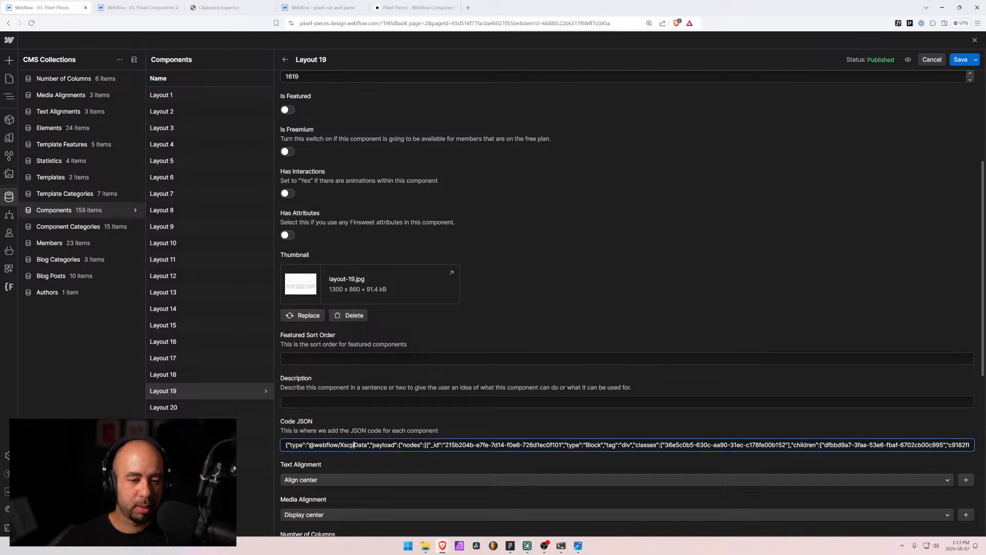
key("ctrl+a")
key("BackSpace")
key("ctrl+v")
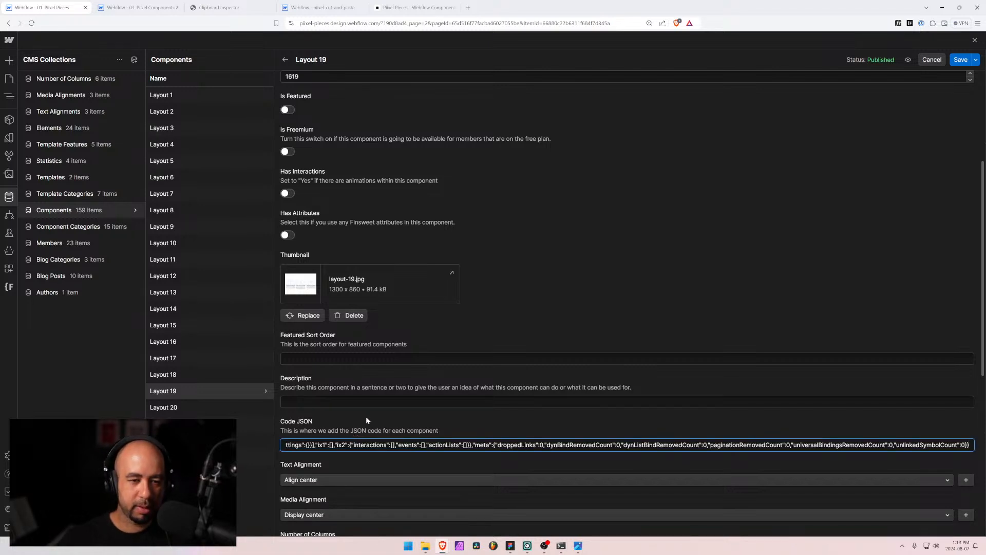
Add Button to the Layout 19 item's Elements and save the item
scroll(369, 413, "down", 3)
left_click(321, 438)
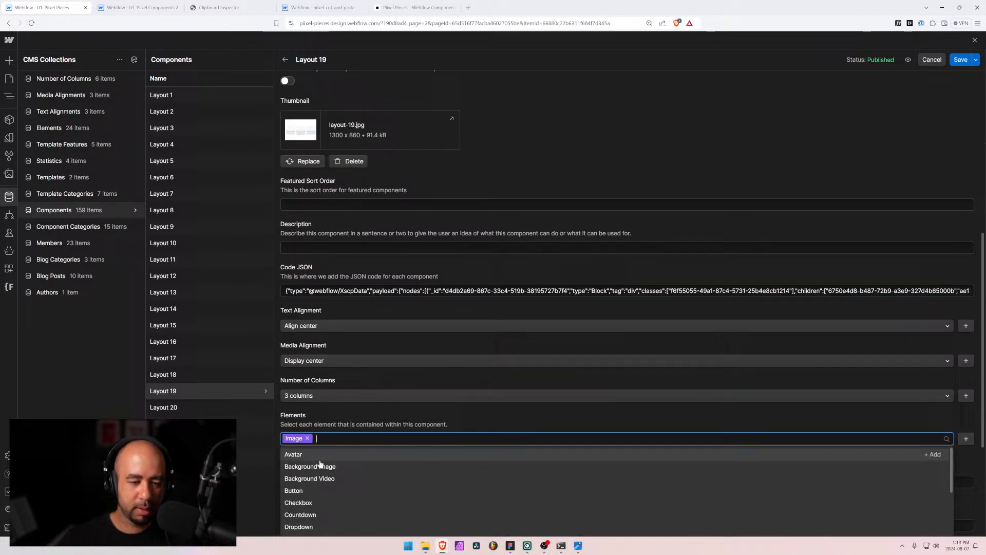
left_click(305, 492)
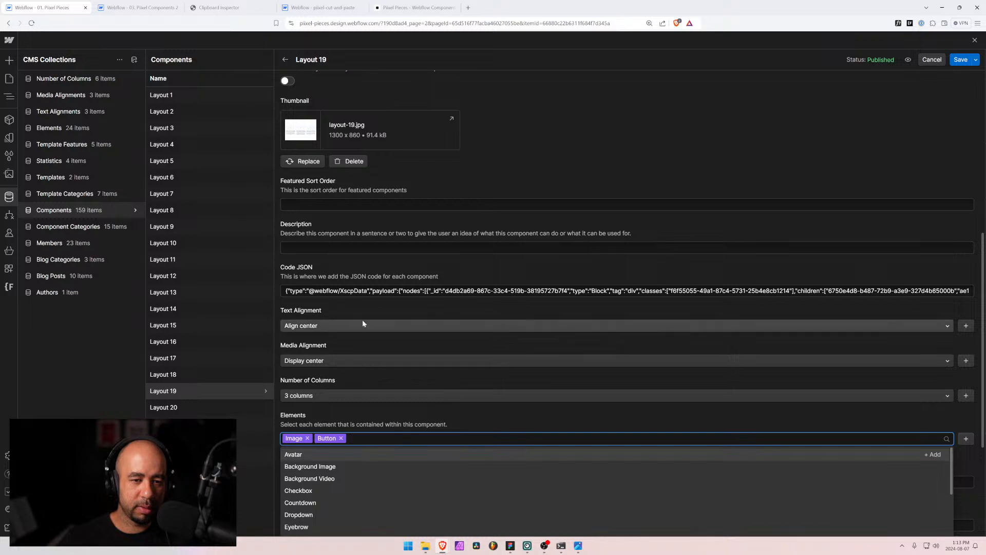
left_click(660, 271)
scroll(749, 214, "up", 3)
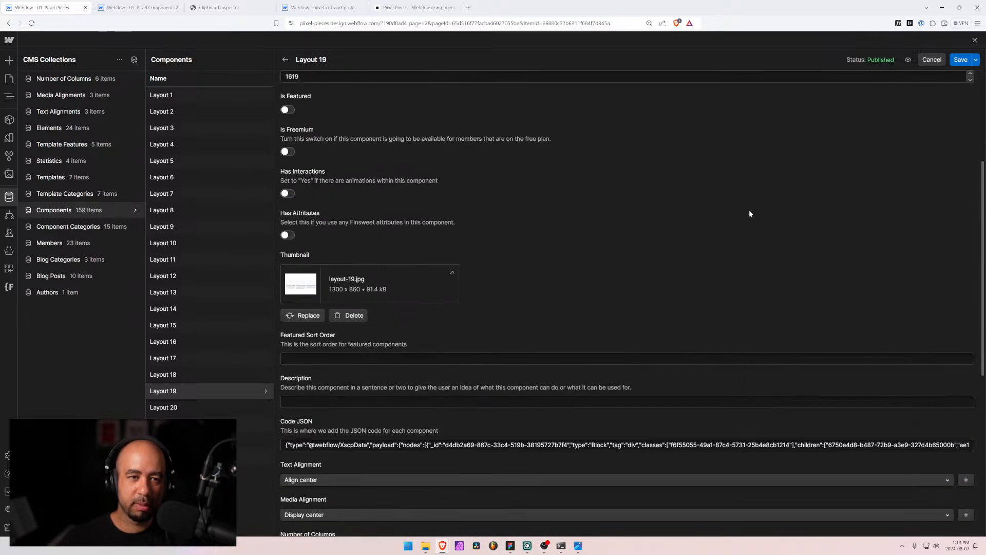
left_click(962, 60)
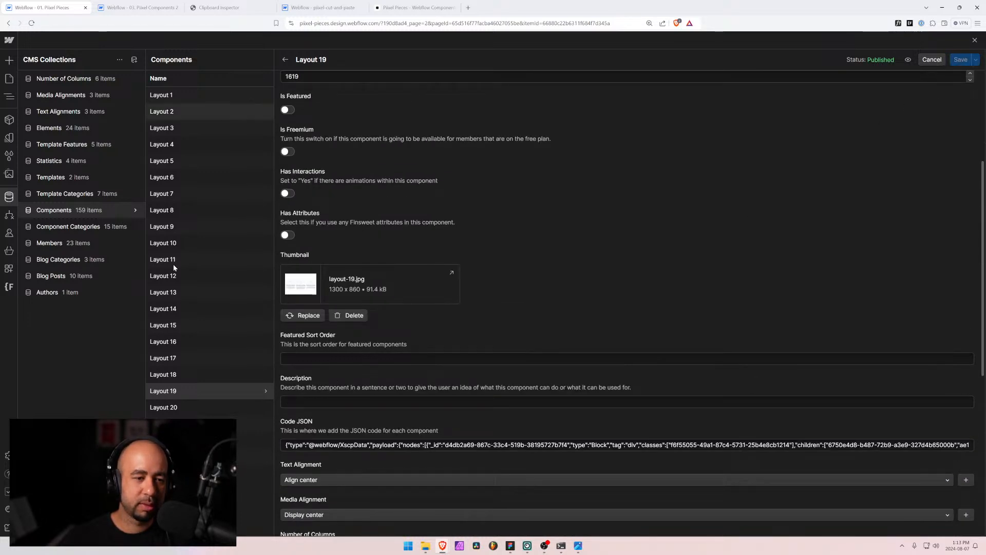
Open the Layout 20 item in the Components collection, and copy the layout-20 block from the Layout 20 page of the Pixel Components 2 site
left_click(178, 407)
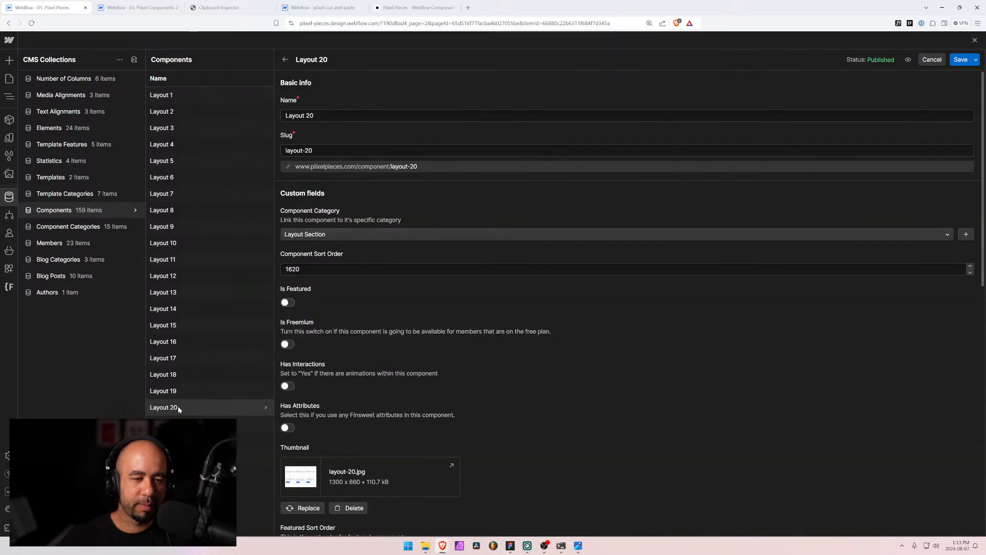
scroll(364, 295, "down", 4)
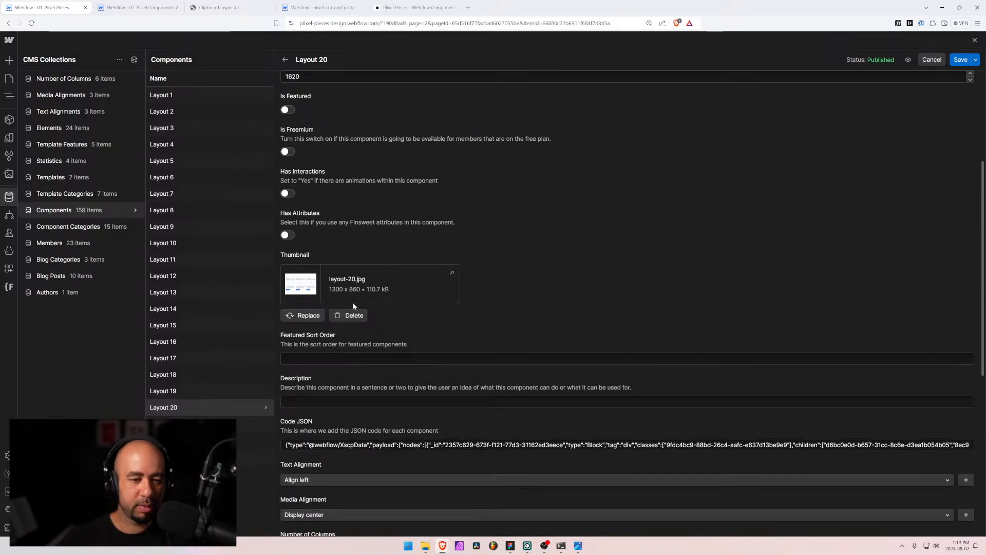
left_click(98, 5)
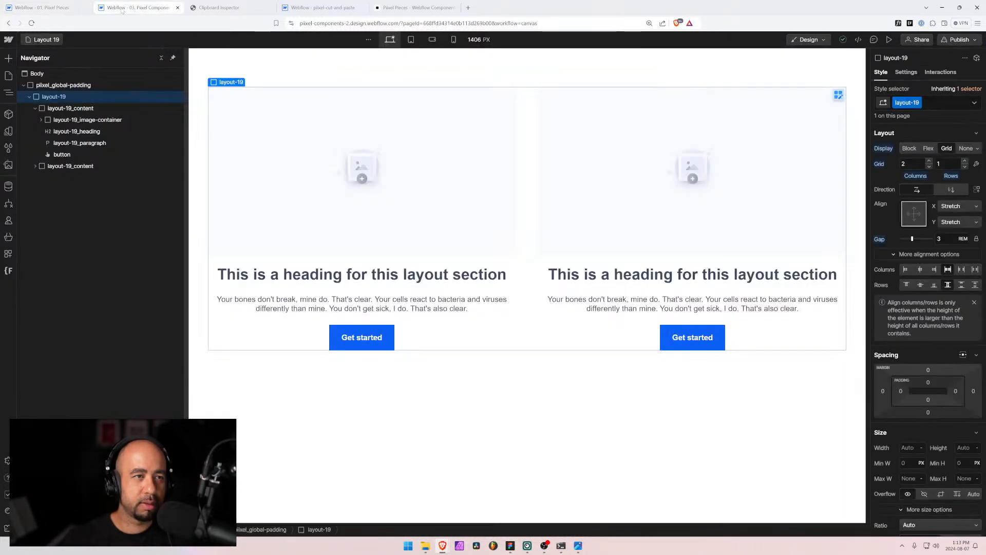
left_click(45, 39)
left_click(51, 339)
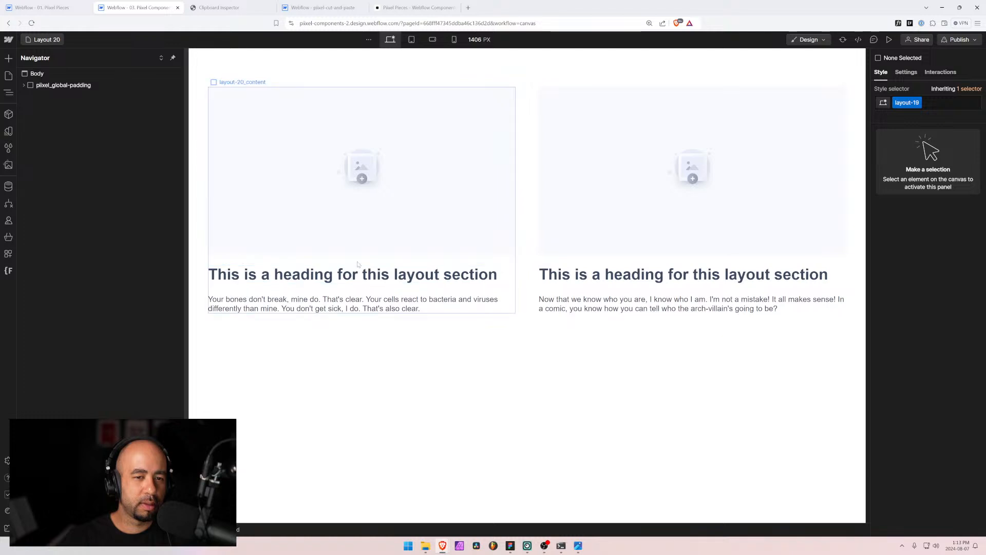
left_click(358, 263)
left_click(51, 97)
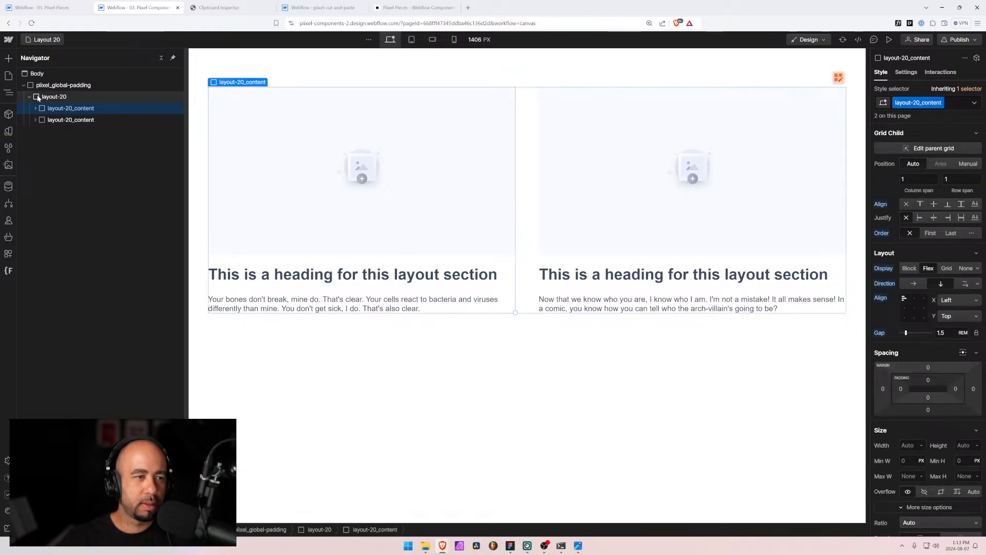
key("ctrl+c")
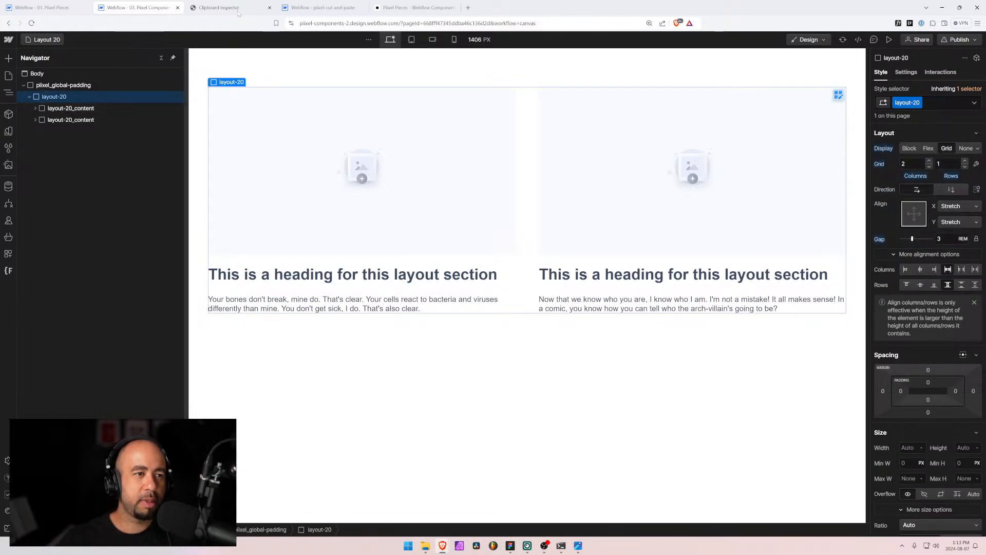
Paste the layout-20 block into a reloaded Clipboard Inspector page and copy its full application/json output
left_click(219, 7)
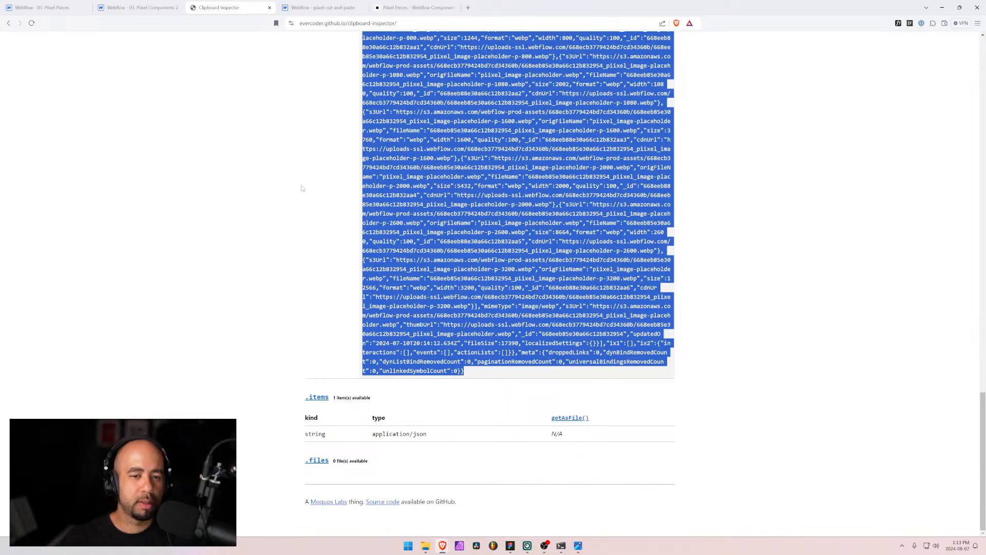
key("Home")
key("ctrl+r")
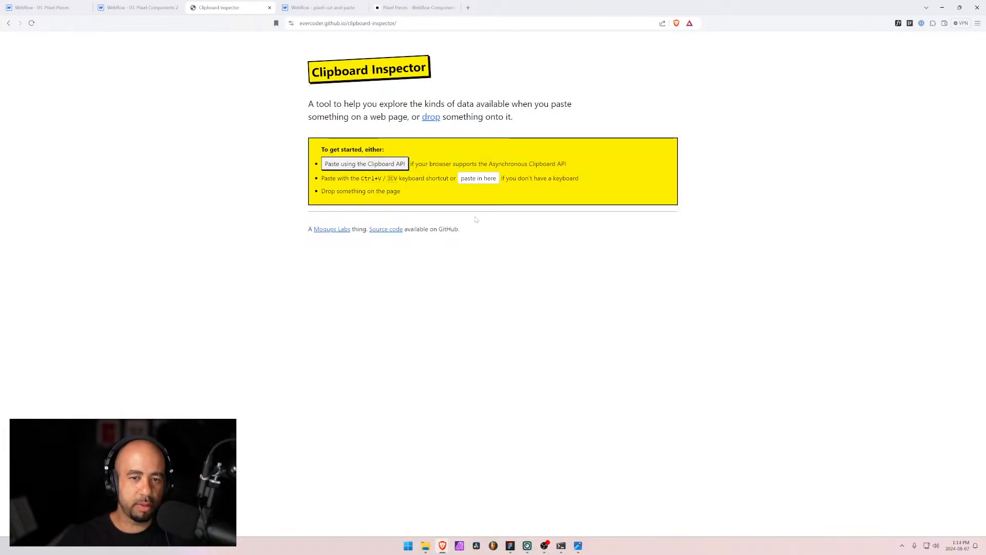
key("ctrl+v")
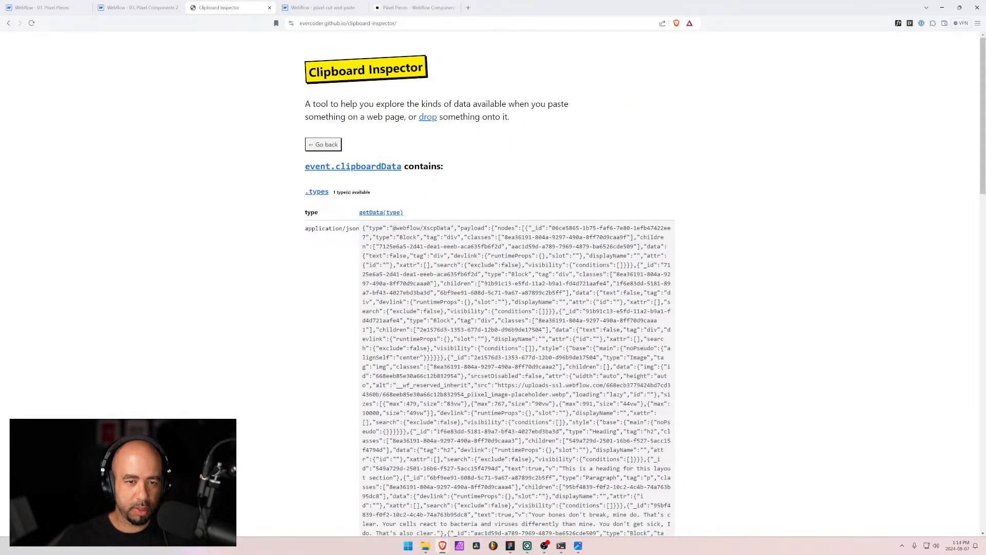
key("ctrl+a")
key("End")
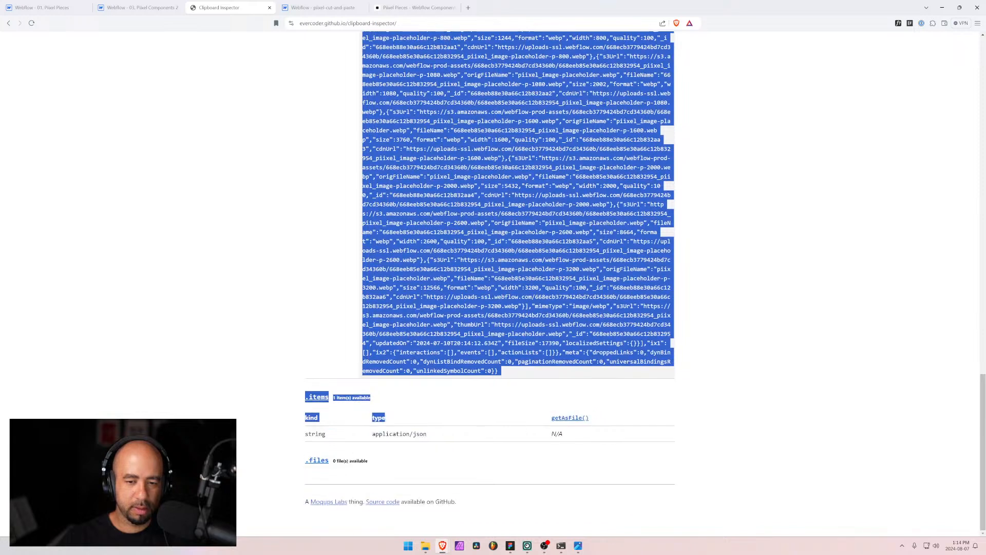
Replace the Layout 20 item's Code JSON in the Pixel Pieces CMS with the copied JSON
left_click(42, 8)
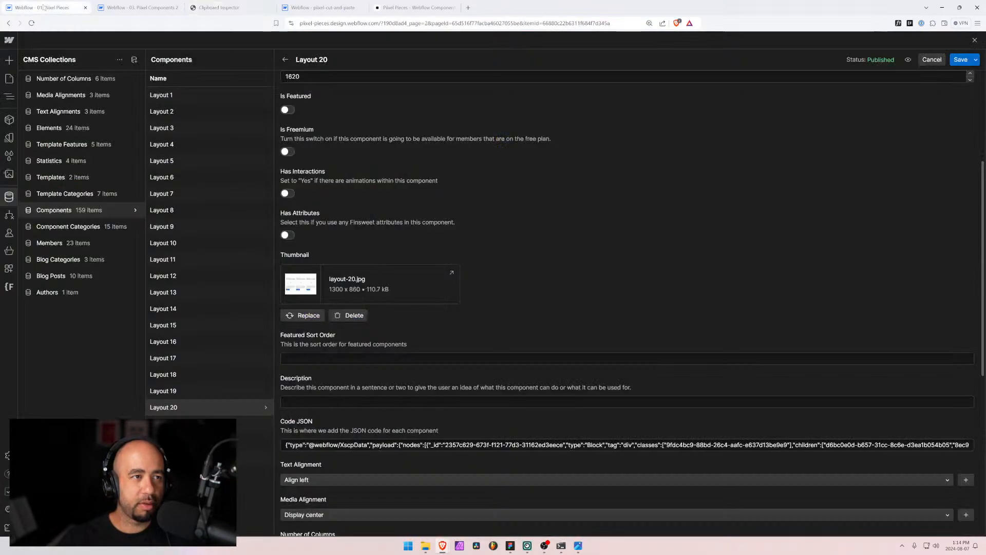
left_click(318, 445)
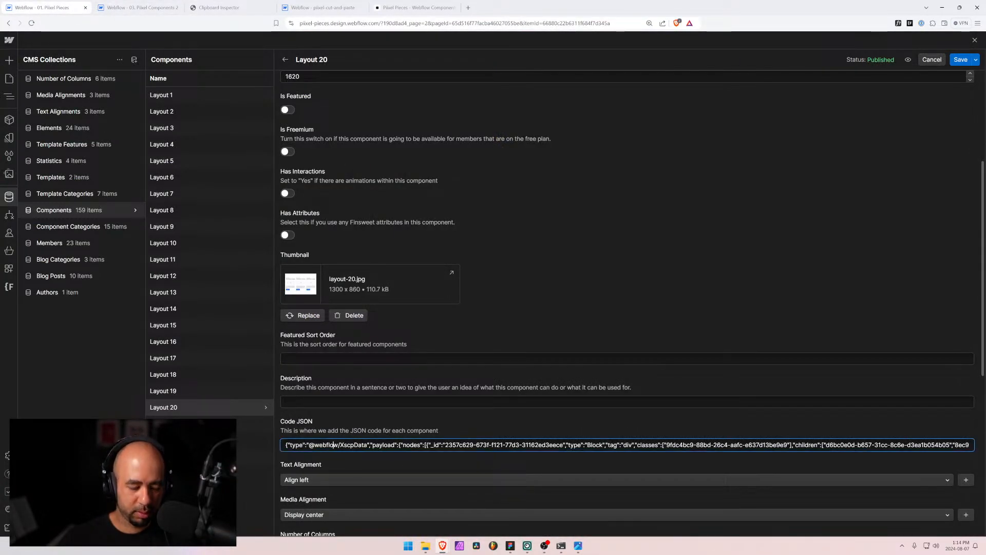
key("ctrl+a")
key("ctrl+v")
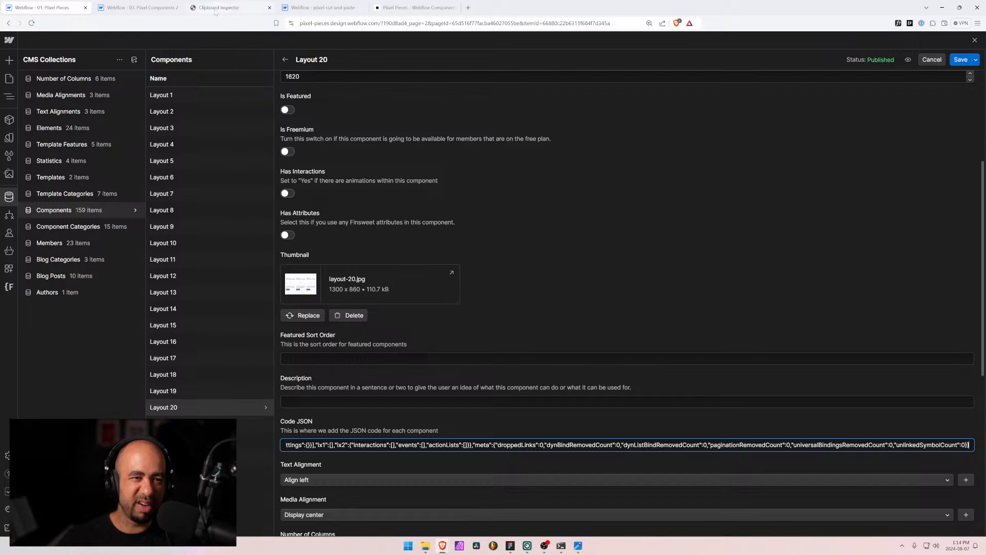
Replace the Layout 20 item's thumbnail in the Pixel Pieces CMS with layout-20.png
left_click(130, 8)
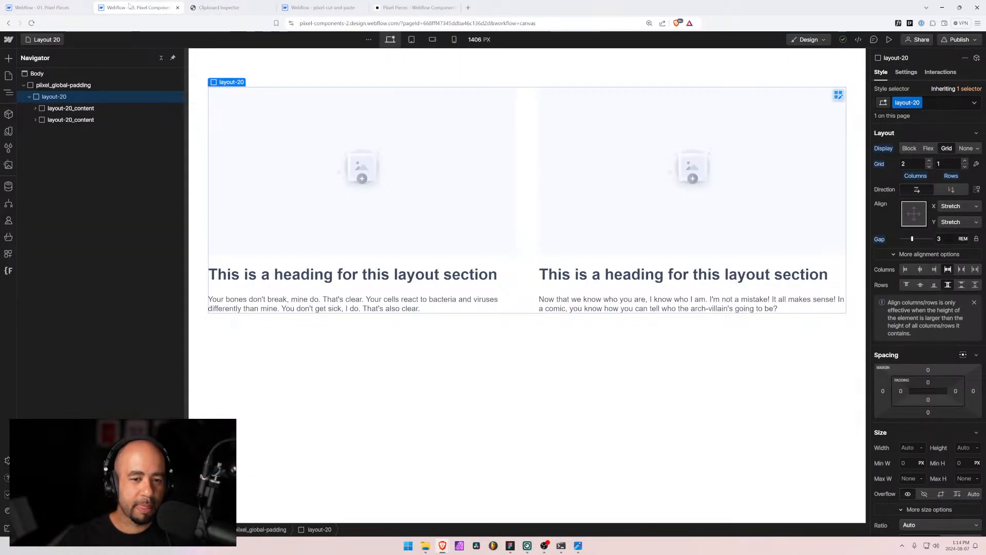
left_click(53, 4)
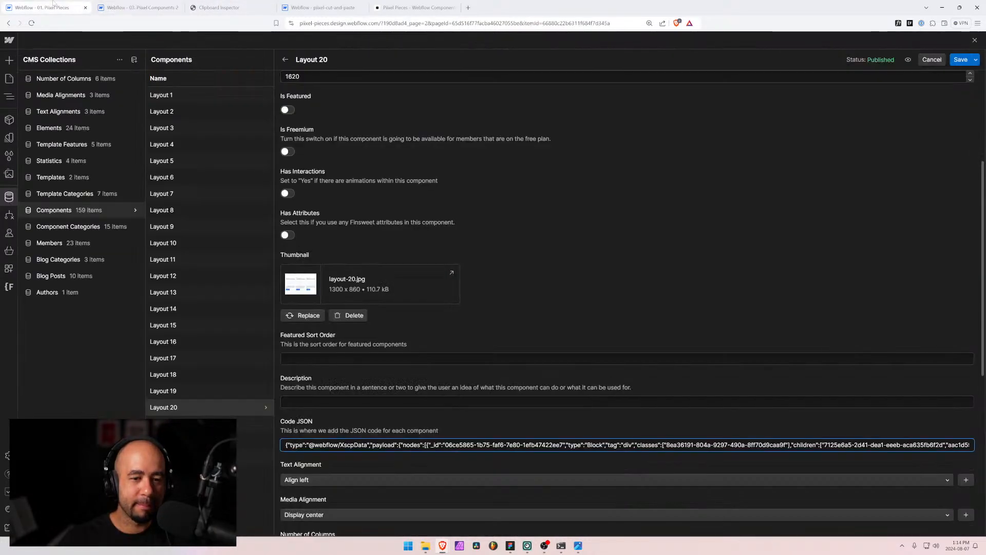
left_click(347, 316)
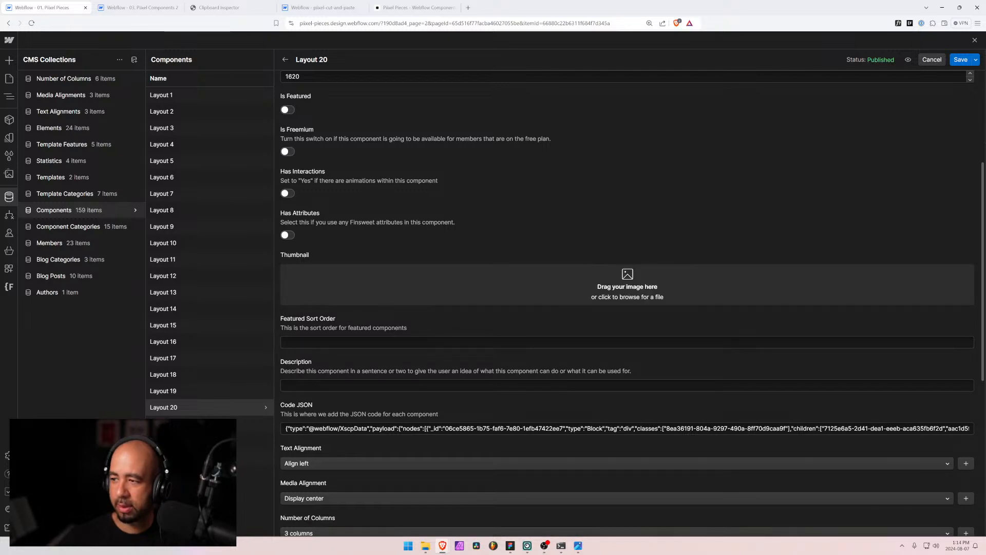
left_click_drag(976, 277, 558, 285)
Set the Layout 20 item's Number of Columns to 2 columns and remove Eyebrow from its Elements
scroll(318, 330, "down", 3)
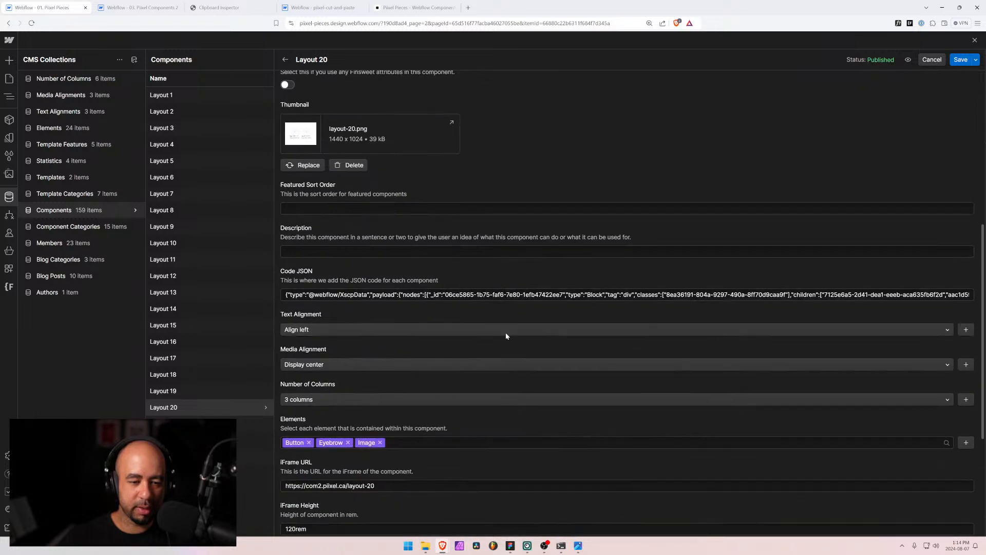
left_click(329, 396)
left_click(314, 436)
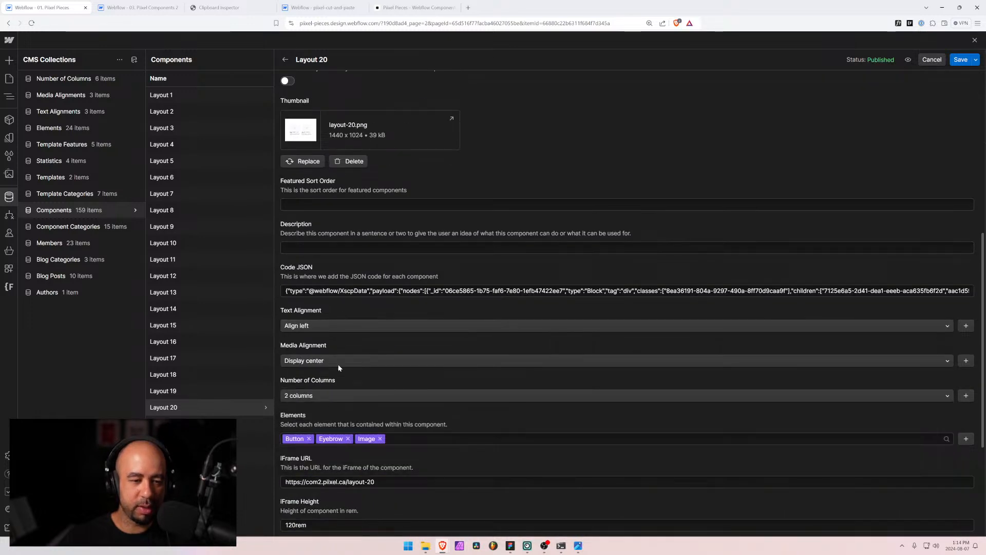
left_click(348, 440)
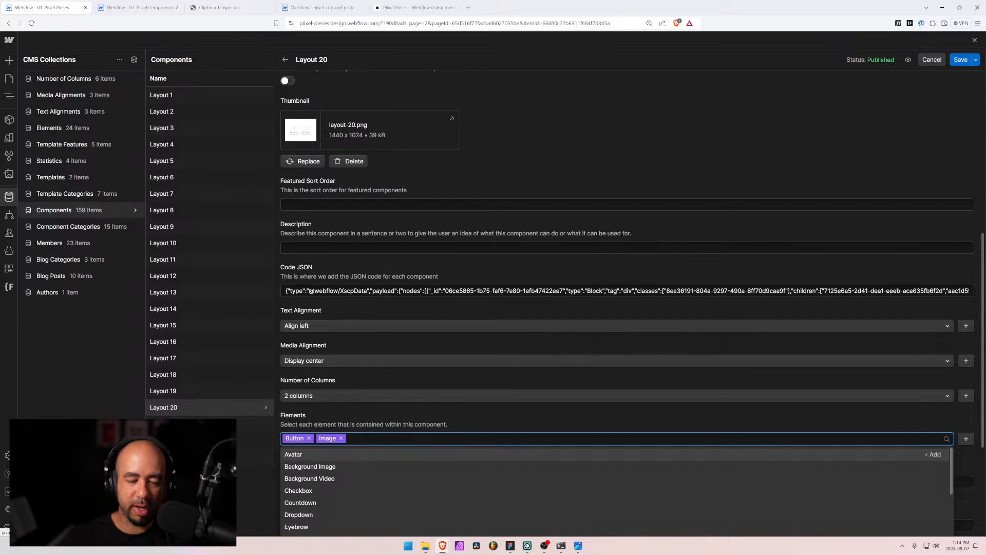
Check the layout-20.png image against the item's settings, close it and save the Layout 20 item
key("alt+Tab")
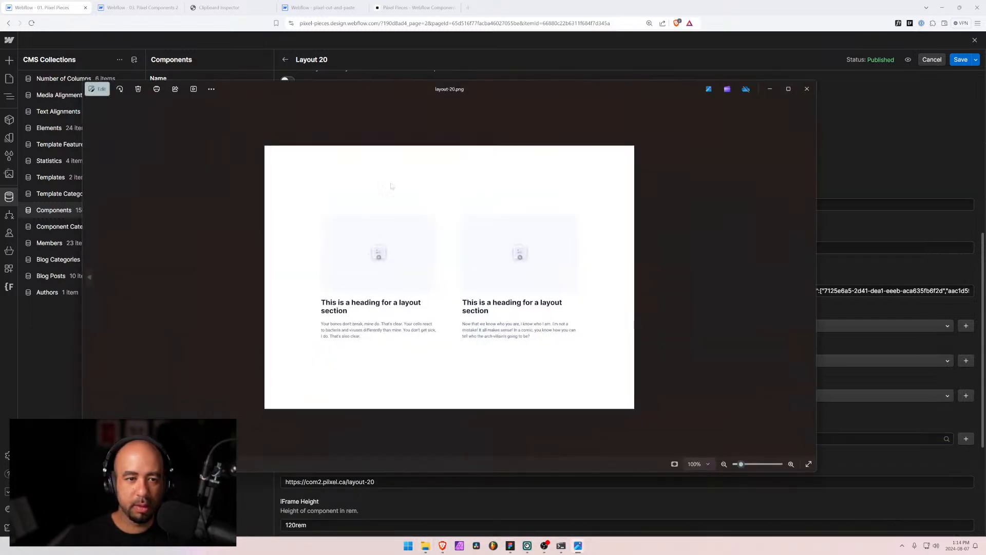
left_click(809, 91)
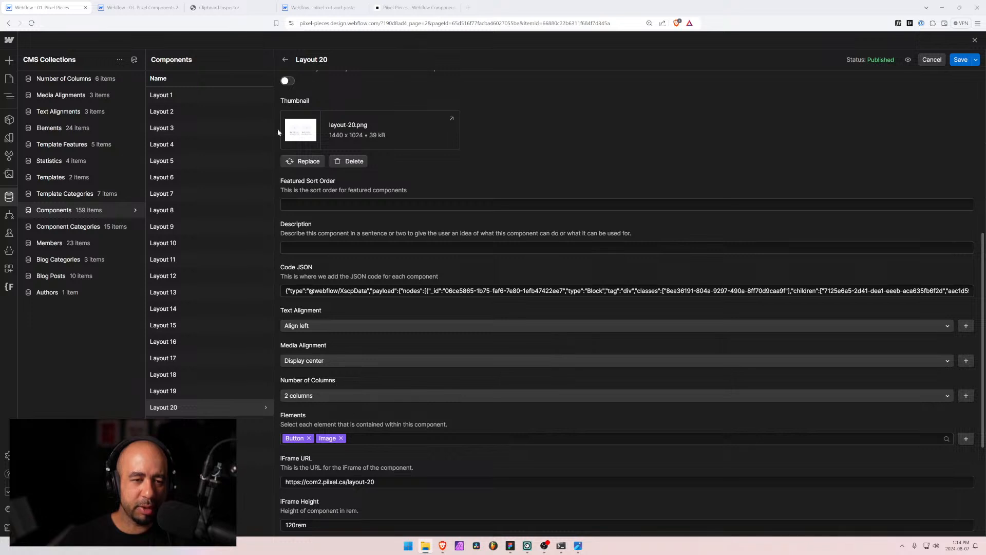
left_click(961, 60)
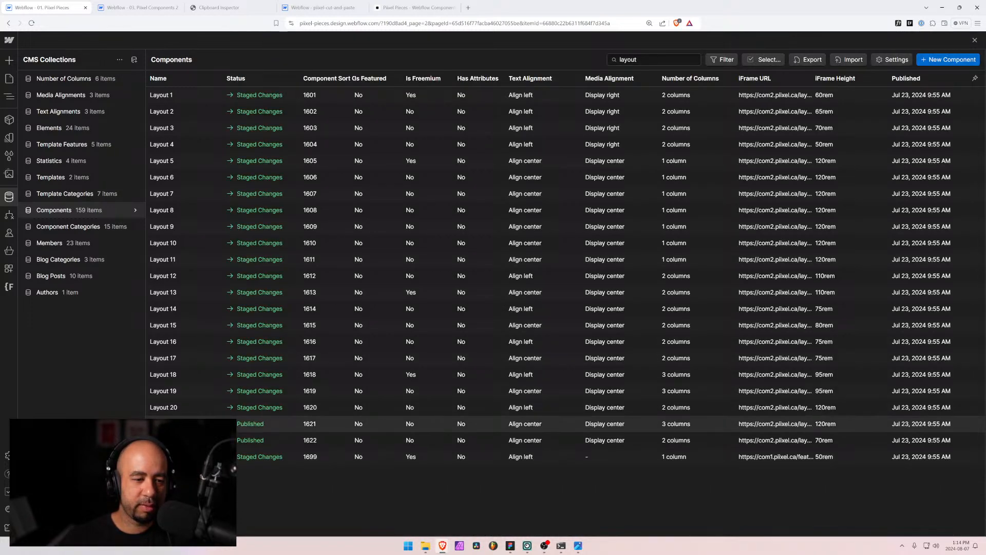
Open the Layout 21 item in the Components collection, and copy the layout-21 block from the Layout 21 page of the Pixel Components 2 site
left_click(185, 423)
scroll(379, 297, "down", 1)
scroll(379, 297, "down", 3)
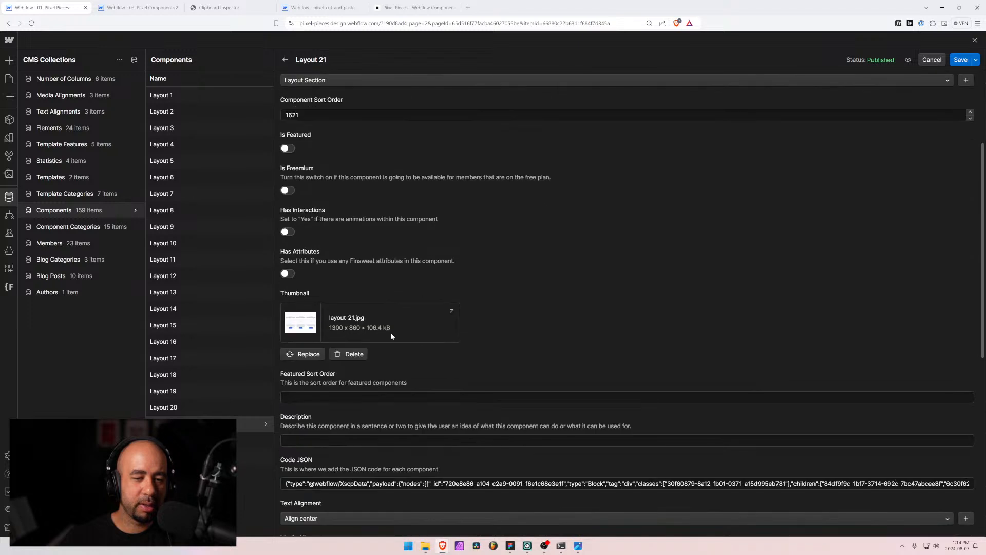
left_click(97, 6)
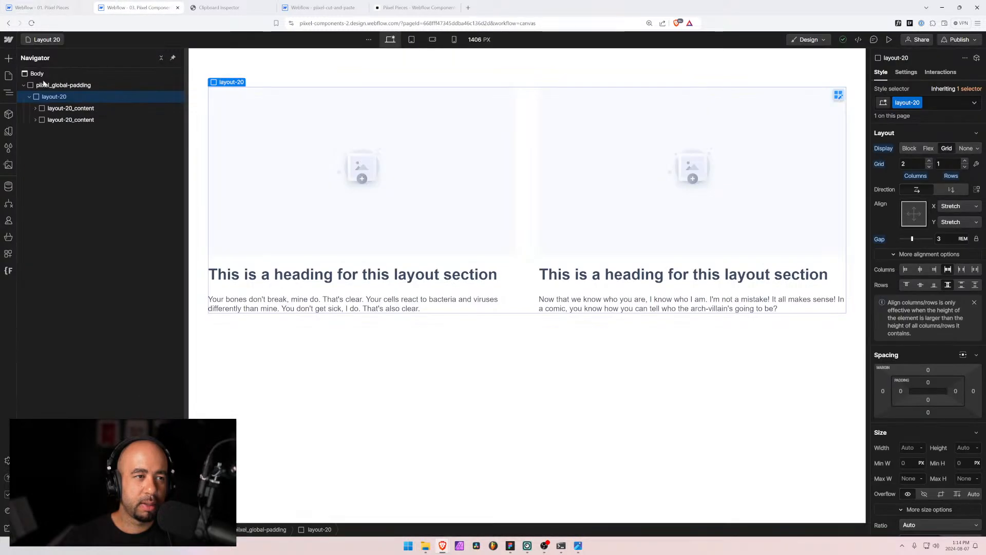
left_click(46, 41)
left_click(57, 345)
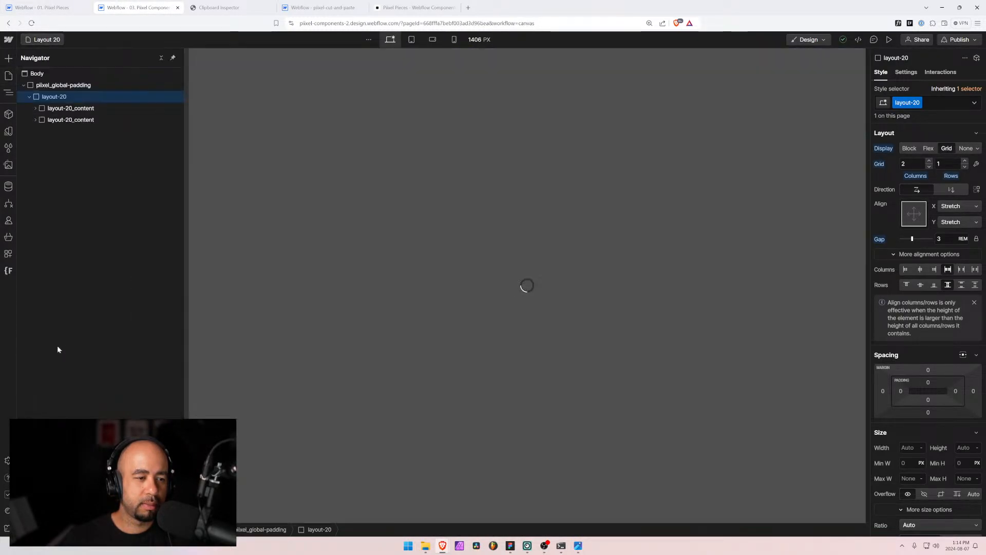
left_click(23, 84)
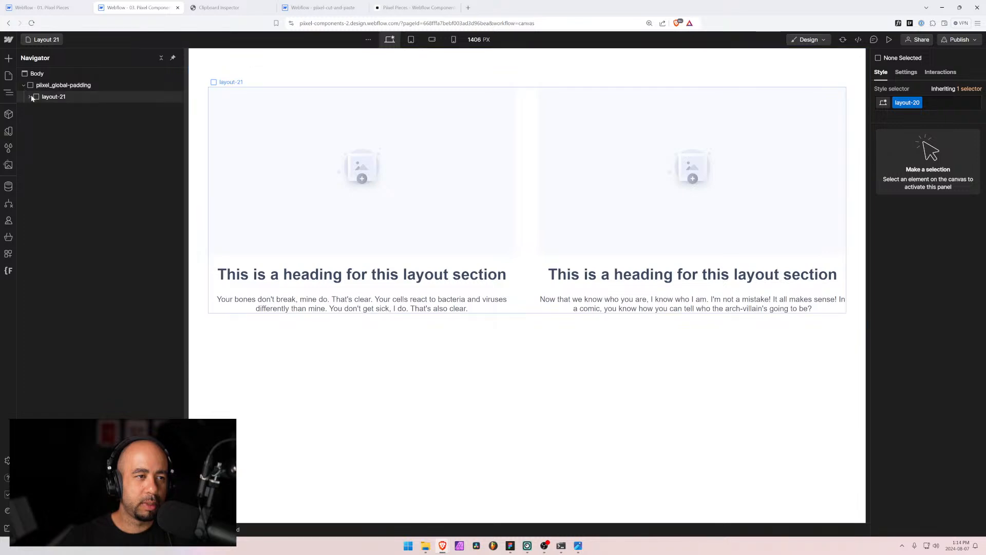
left_click(29, 96)
left_click(42, 98)
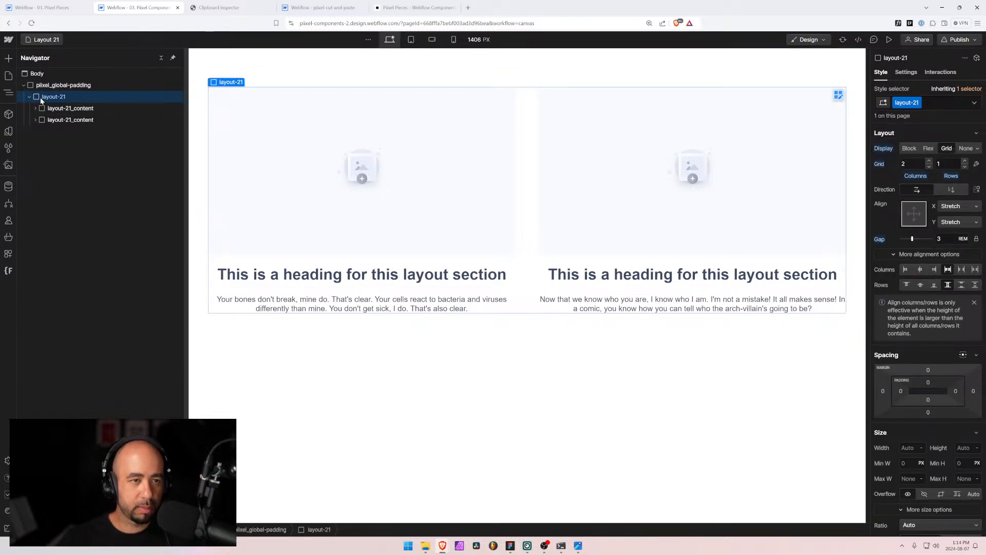
Paste the layout-21 block into a cleared Clipboard Inspector page and copy its full application/json output
left_click(235, 6)
key("ctrl+v")
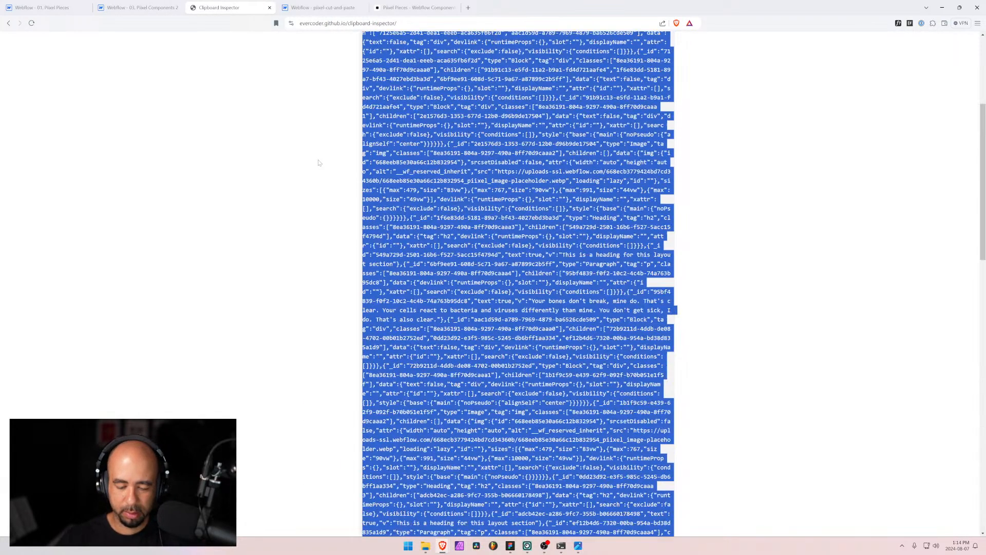
left_click(326, 145)
left_click(478, 178)
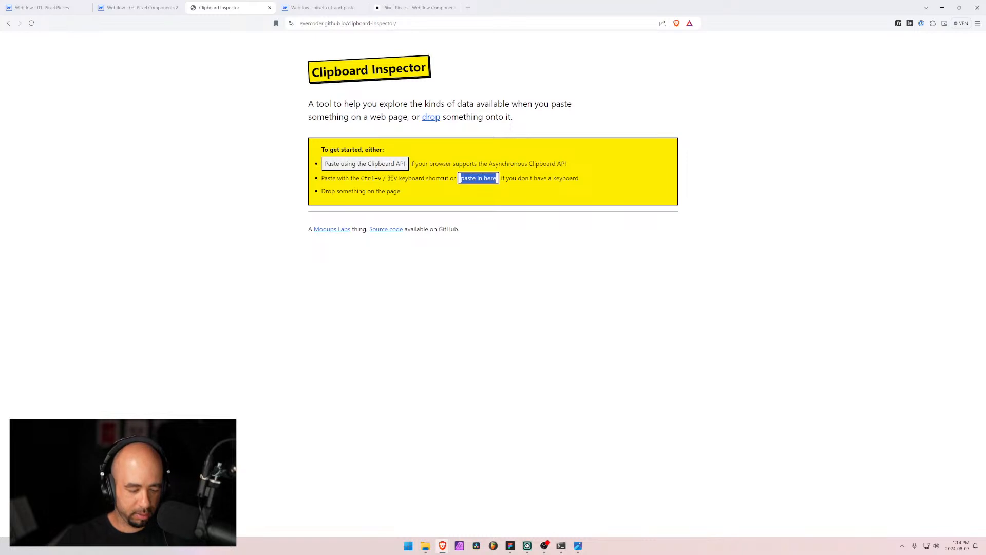
key("ctrl+v")
left_click_drag(363, 228, 499, 371)
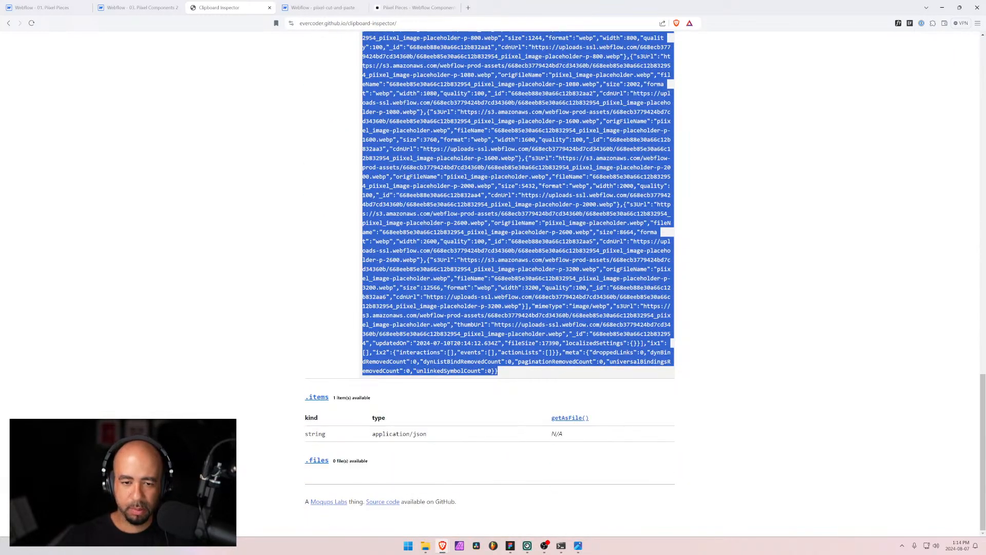
Replace the Layout 21 item's Code JSON in the Pixel Pieces CMS with the copied JSON and its thumbnail with layout-21.png
left_click(41, 7)
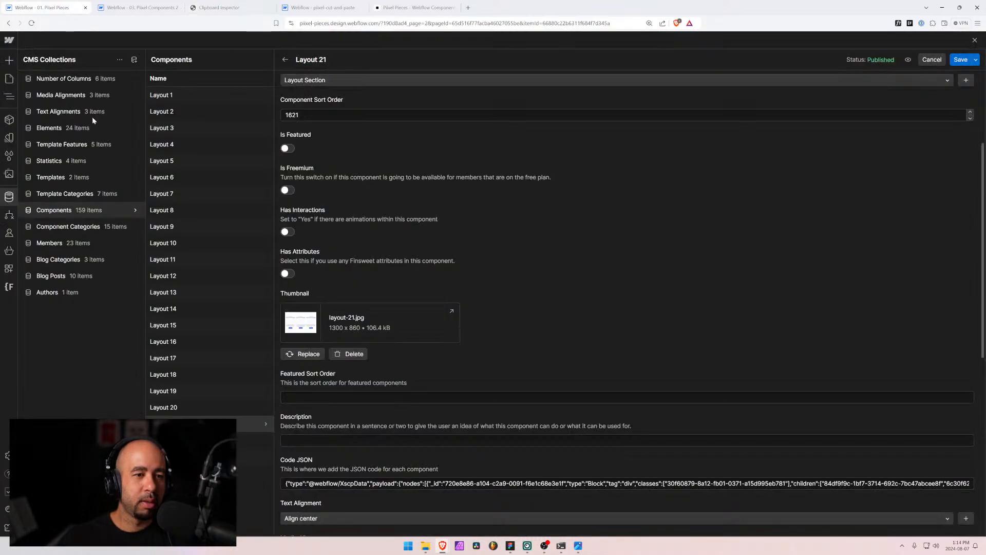
scroll(320, 469, "down", 2)
left_click(341, 406)
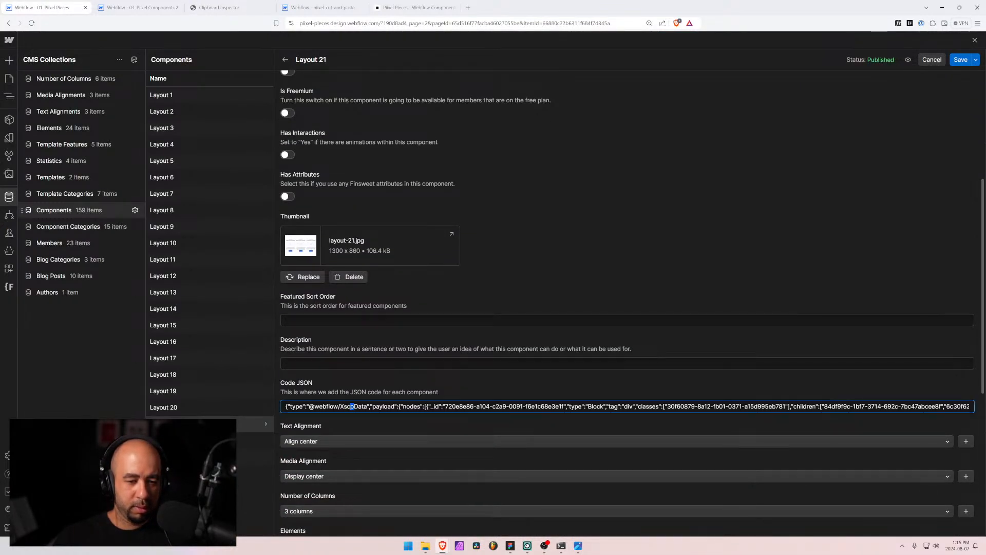
key("ctrl+a")
key("ctrl+v")
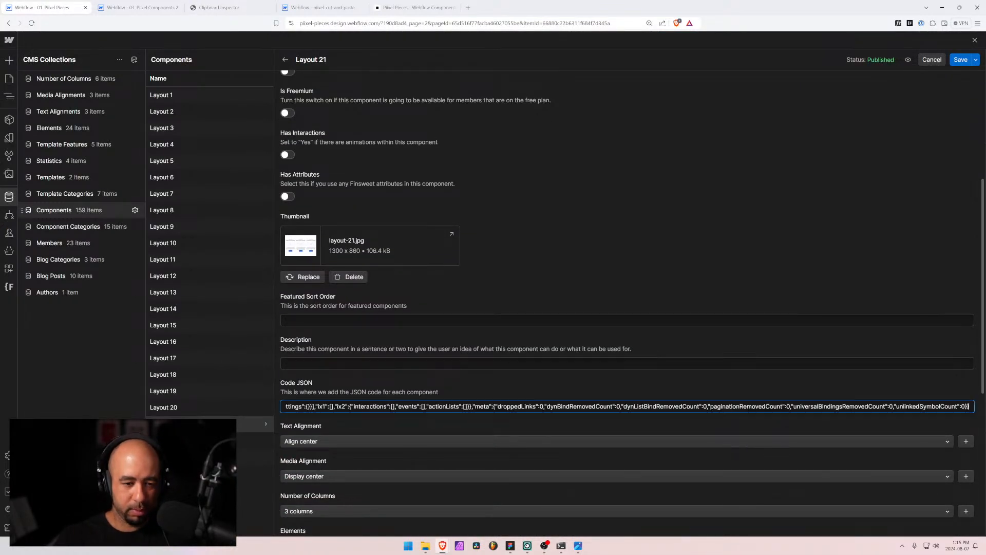
left_click(354, 279)
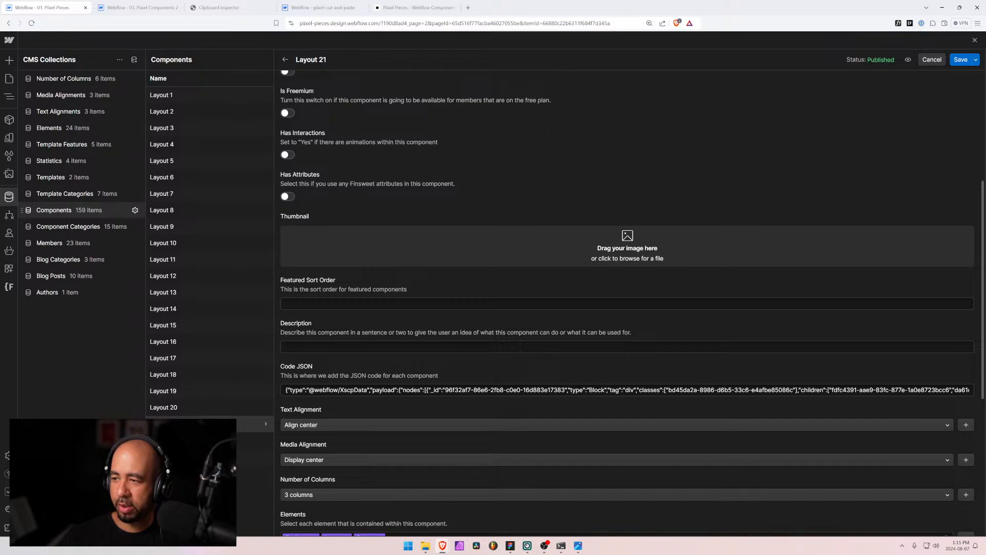
left_click_drag(985, 256, 647, 254)
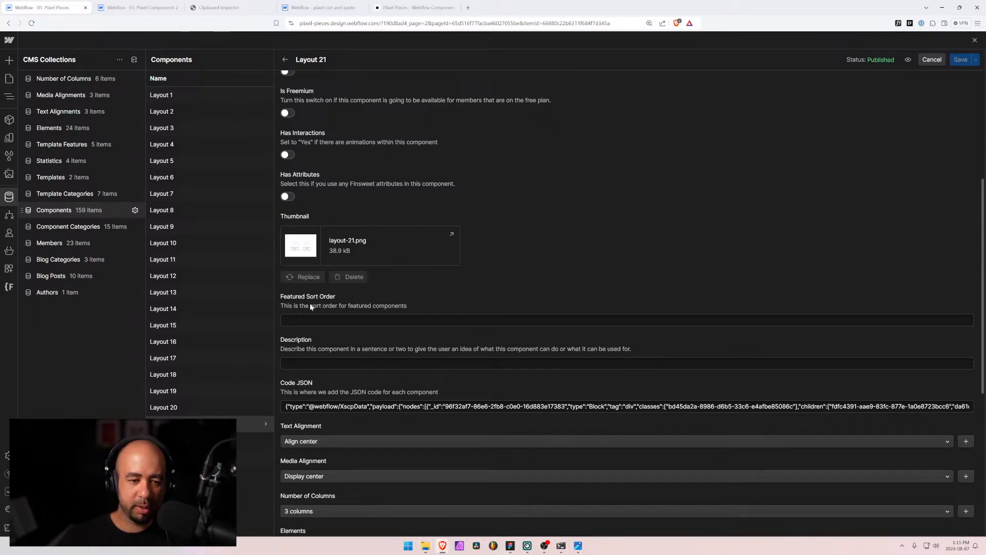
Remove Eyebrow from the Layout 21 item's Elements, set its Number of Columns to 2 columns and save
scroll(313, 308, "down", 2)
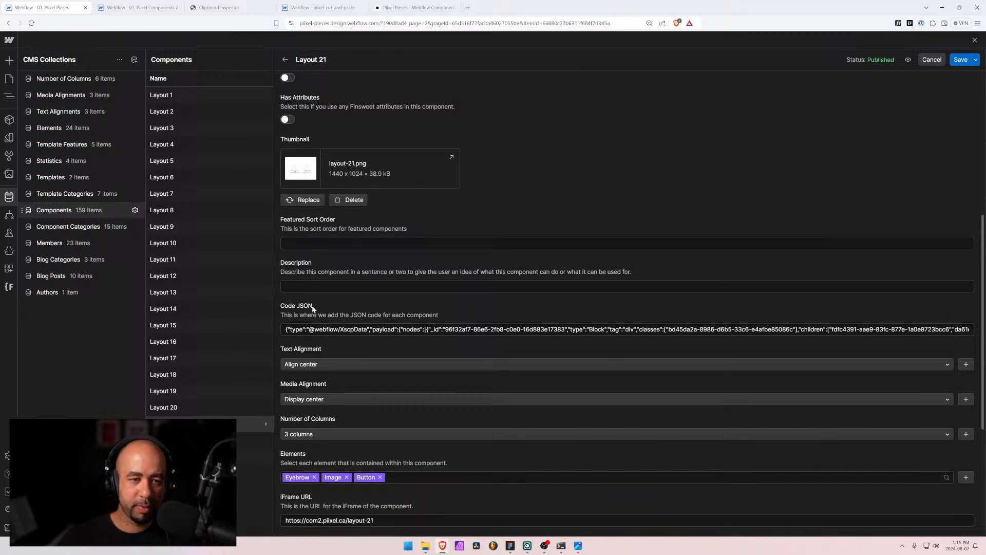
left_click(315, 477)
left_click(327, 435)
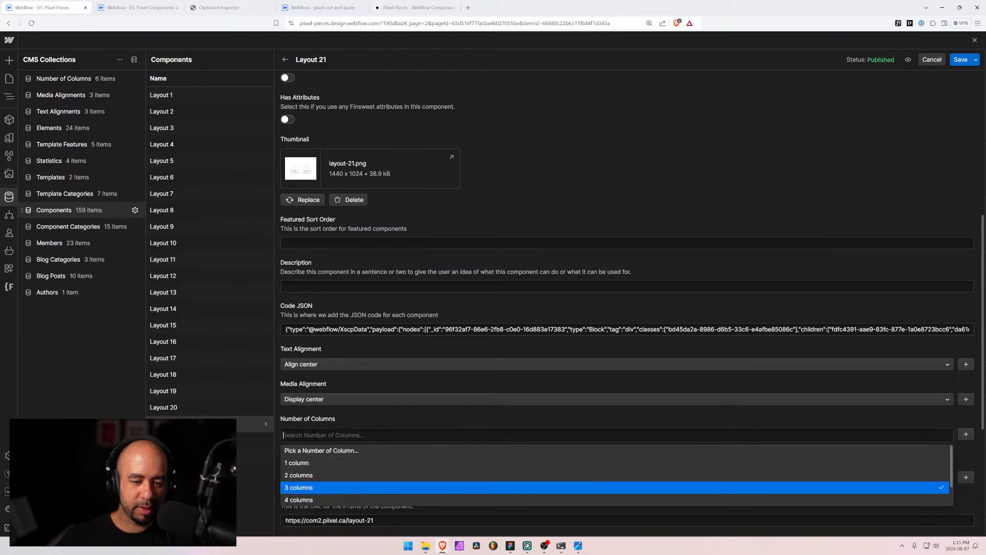
left_click(359, 475)
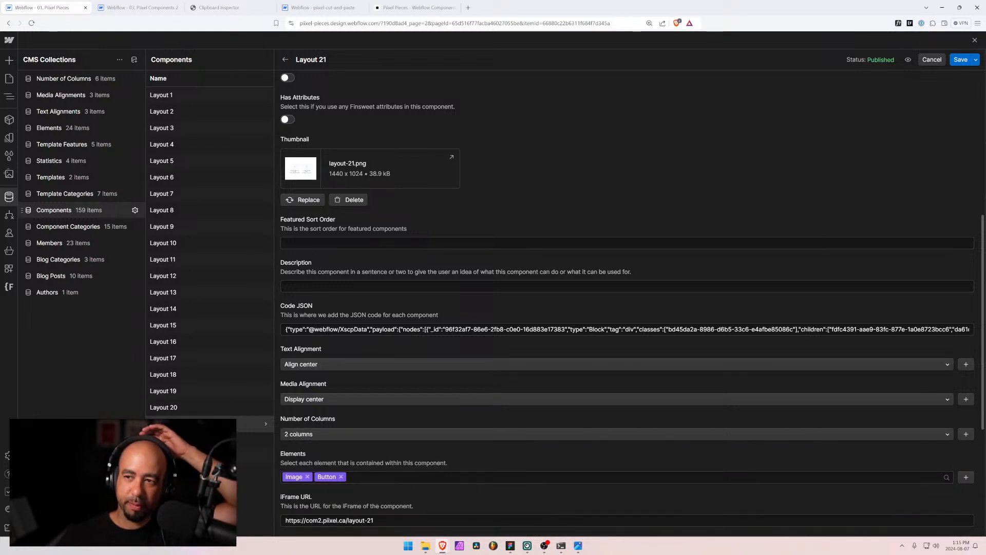
left_click(960, 59)
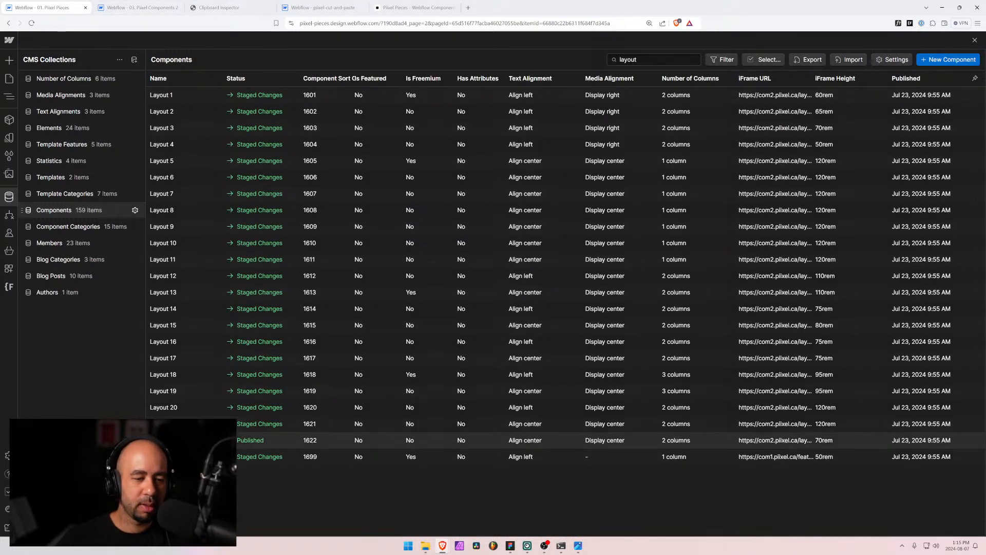
Open the Layout 22 item in the Components collection, and copy the layout-22 block from the Layout 22 page of the Pixel Components 2 site
left_click(139, 7)
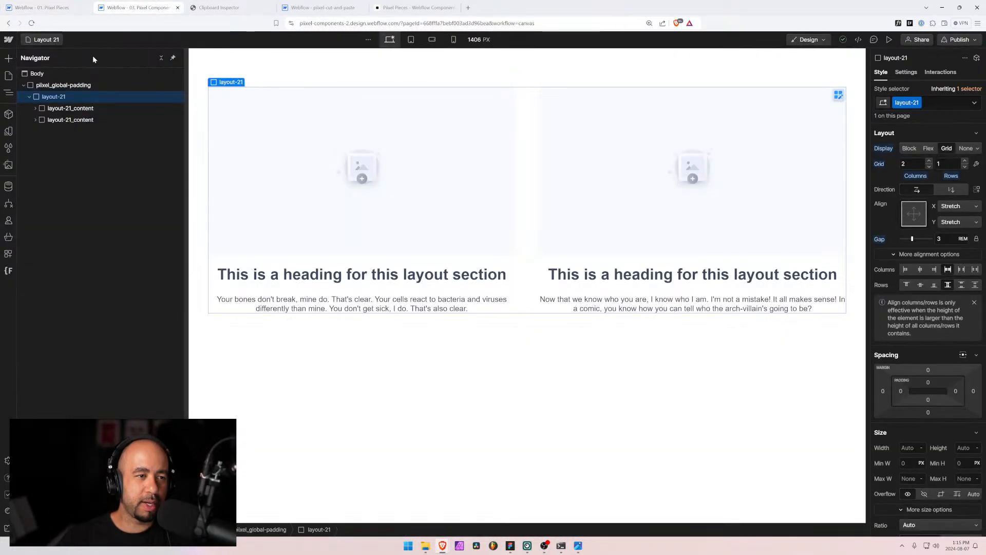
left_click(44, 40)
left_click(52, 362)
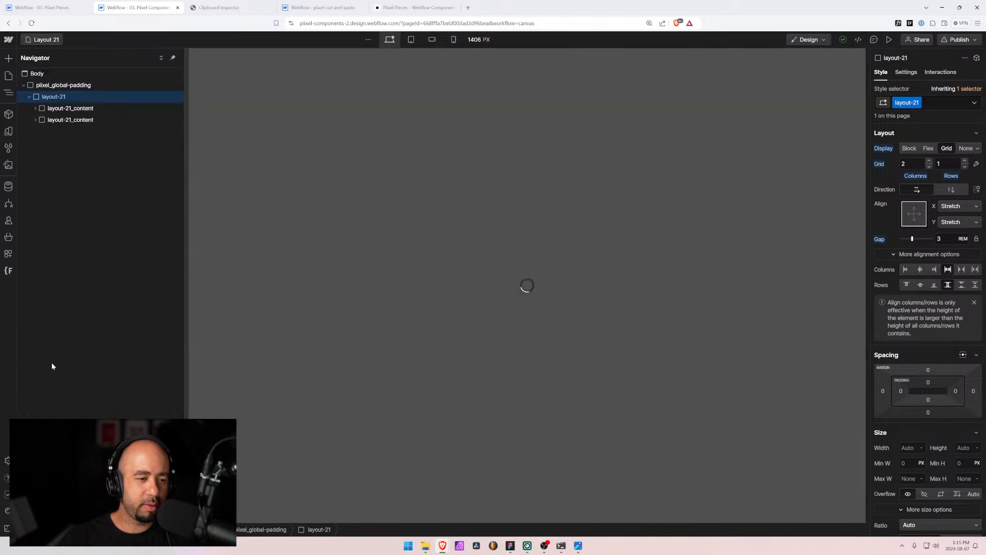
left_click(417, 95)
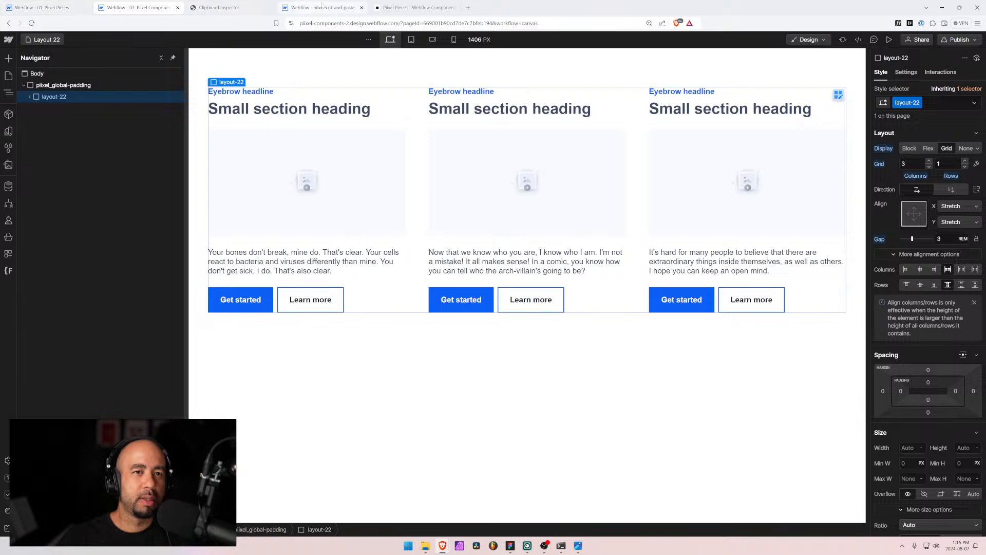
Paste the layout-22 block into a cleared Clipboard Inspector page and copy its full application/json output
left_click(247, 6)
key("Home")
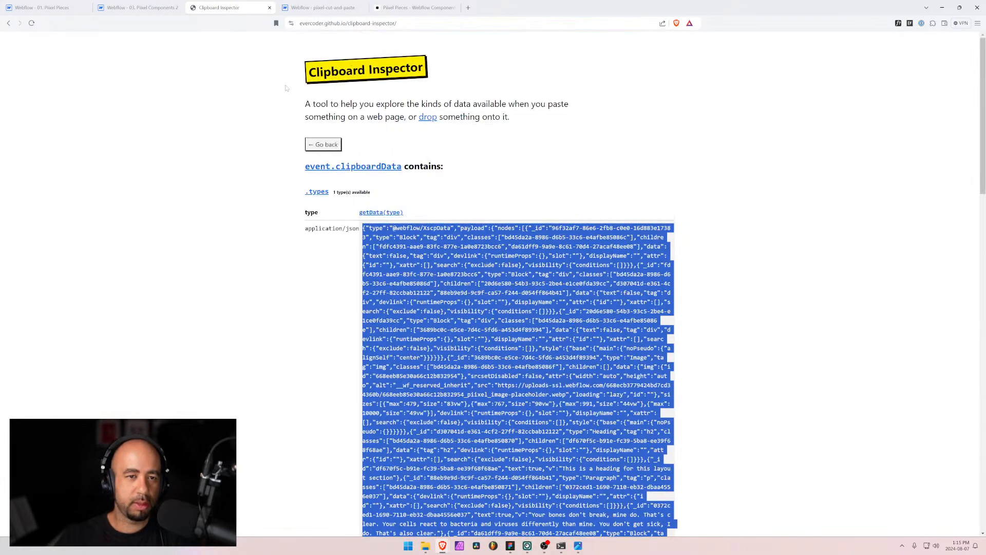
left_click(321, 144)
left_click(478, 178)
key("ctrl+v")
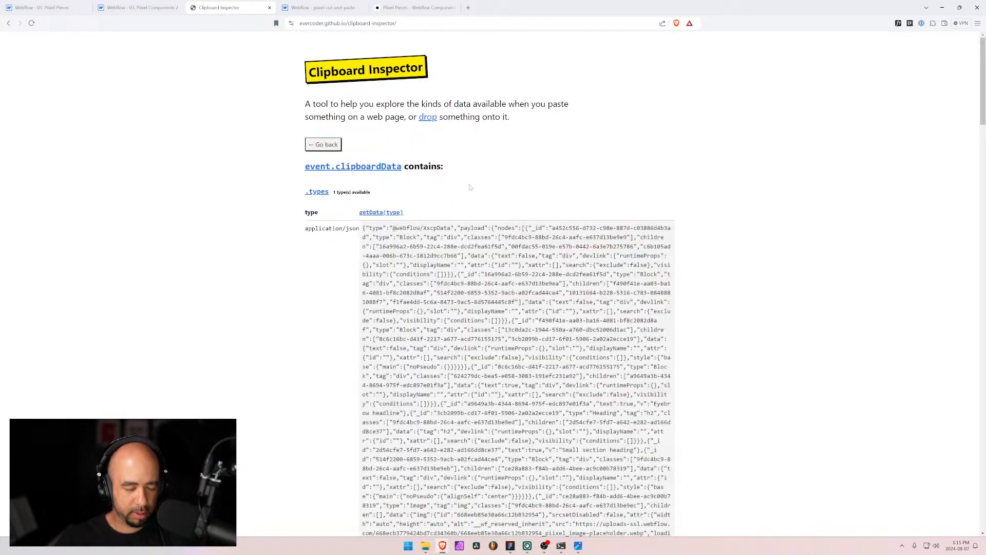
left_click_drag(362, 227, 399, 377)
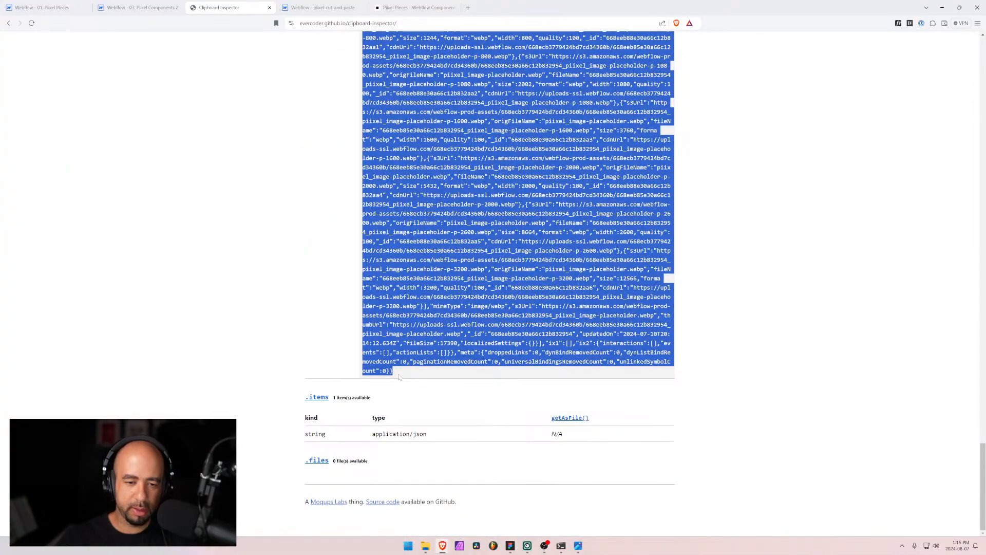
Replace the Layout 22 item's Code JSON in the Pixel Pieces CMS with the copied JSON
left_click(37, 6)
scroll(317, 293, "down", 2)
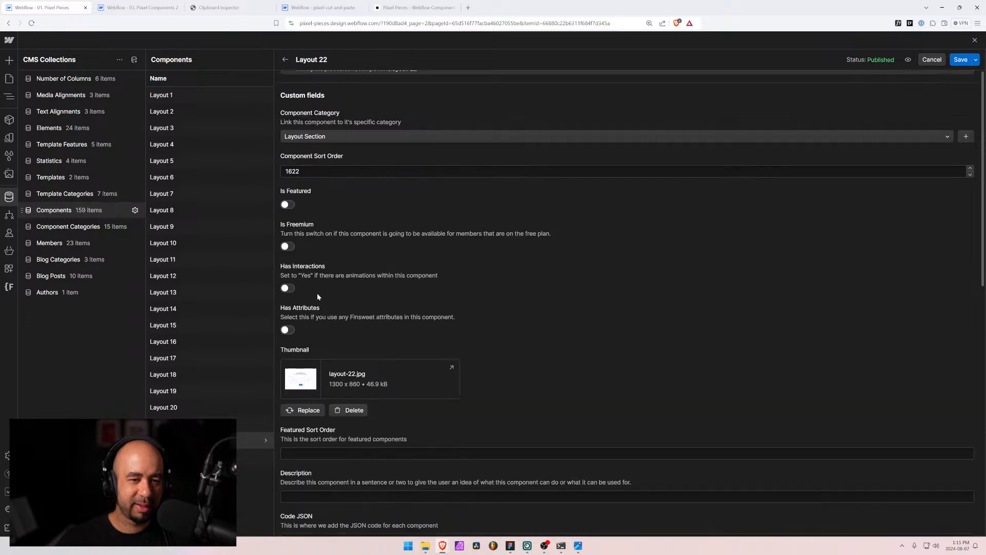
scroll(316, 292, "down", 6)
left_click(362, 213)
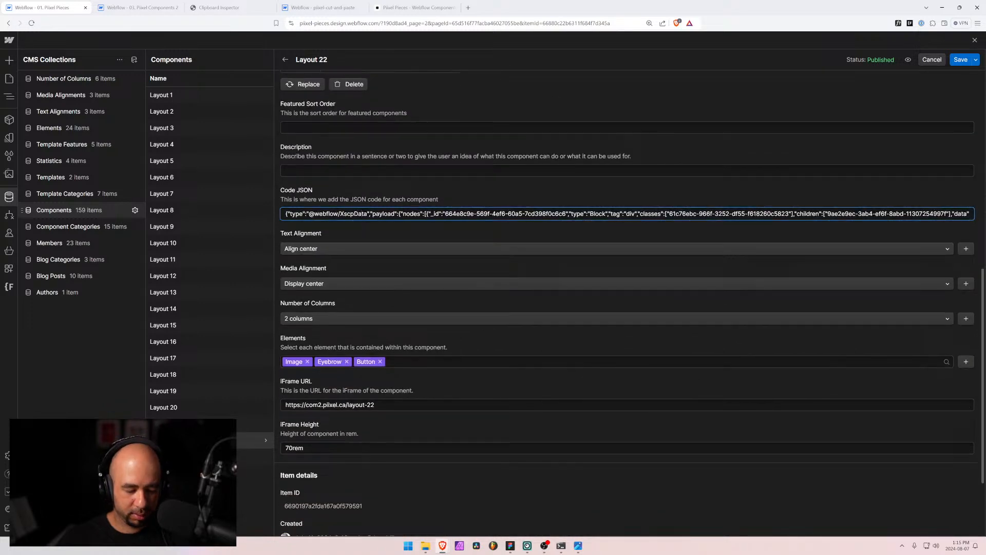
key("ctrl+a")
key("BackSpace")
key("ctrl+v")
scroll(351, 213, "up", 3)
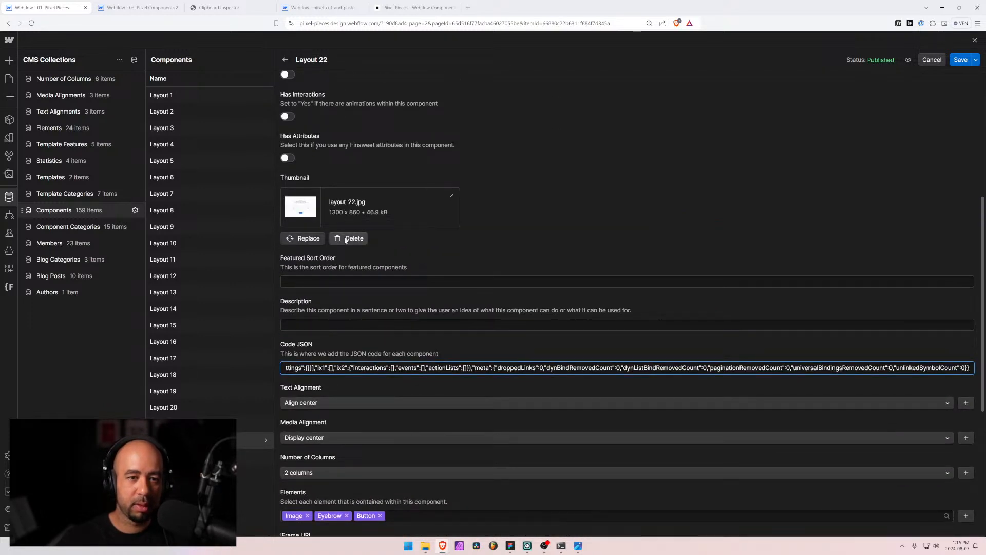
Replace the Layout 22 item's thumbnail with the layout-22.png image
left_click(348, 238)
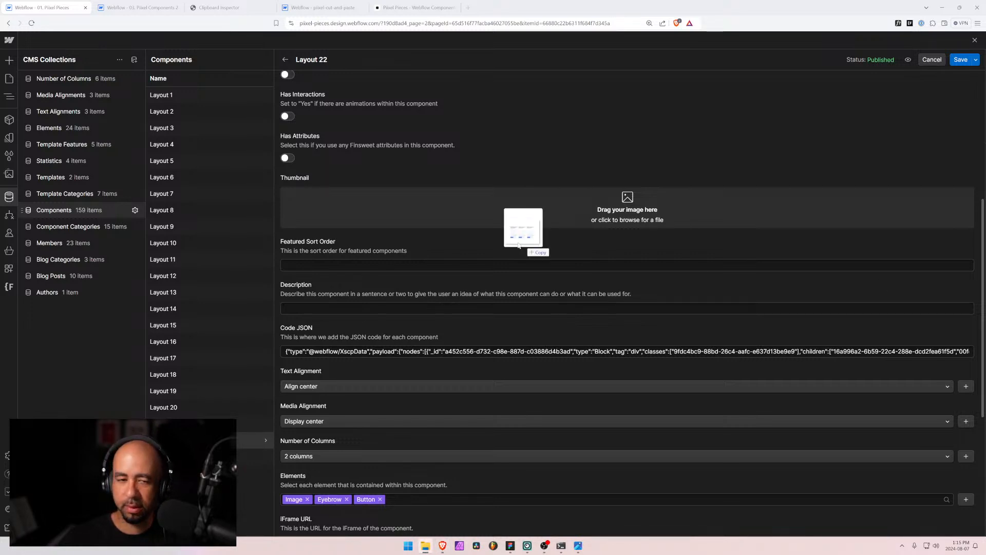
left_click_drag(527, 233, 418, 206)
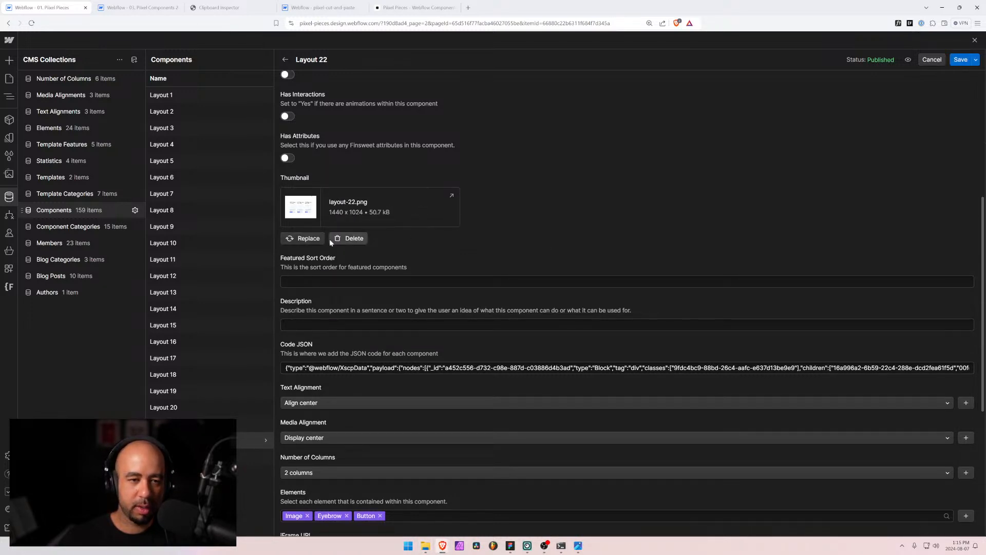
Set the Layout 22 item's Number of Columns to 3 columns and Text Alignment to Align left, and save the item
left_click(305, 473)
left_click(304, 526)
left_click(324, 404)
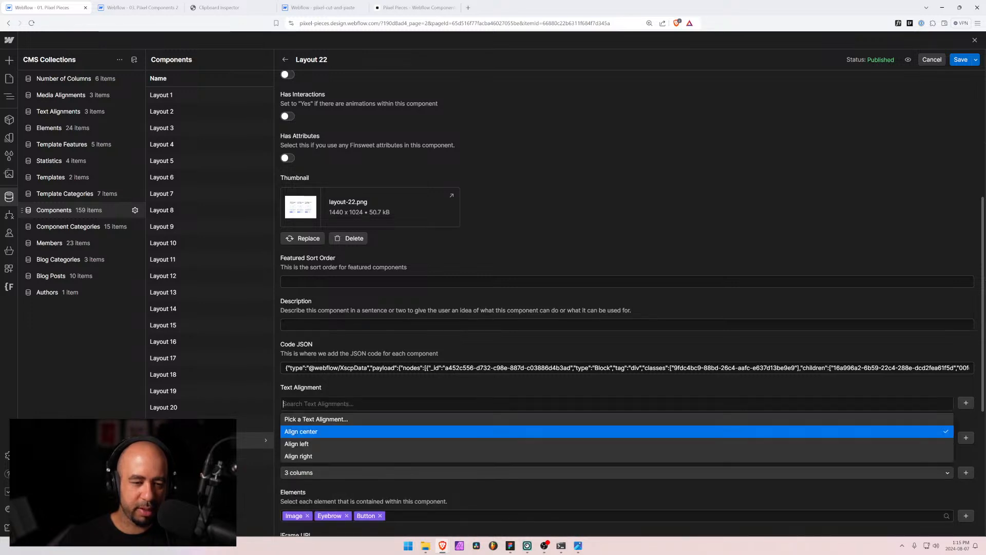
left_click(298, 444)
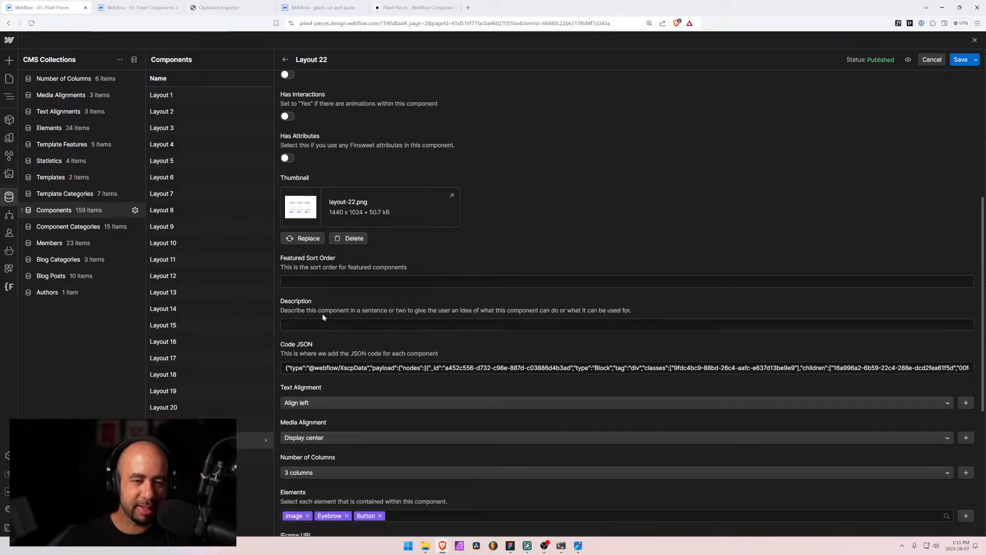
scroll(304, 344, "down", 2)
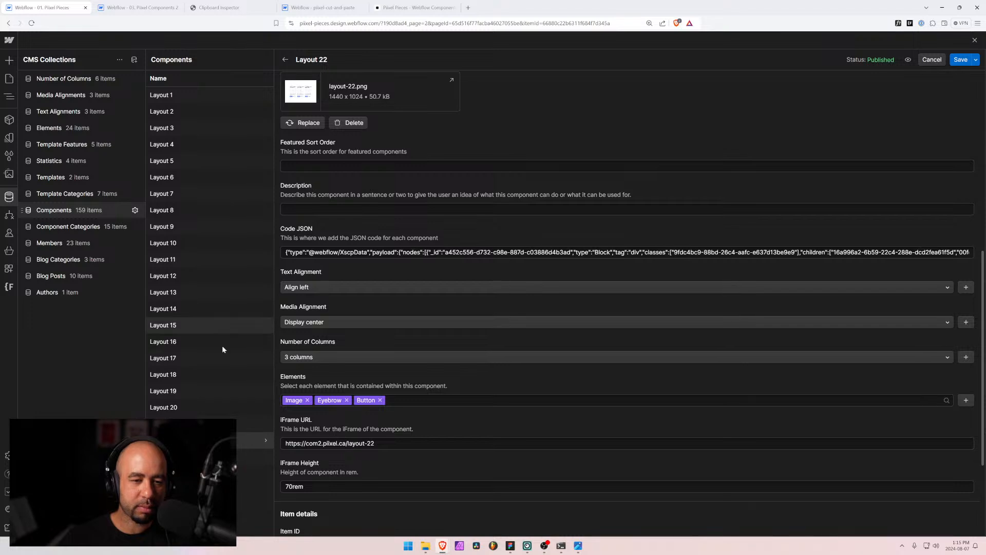
scroll(386, 435, "down", 3)
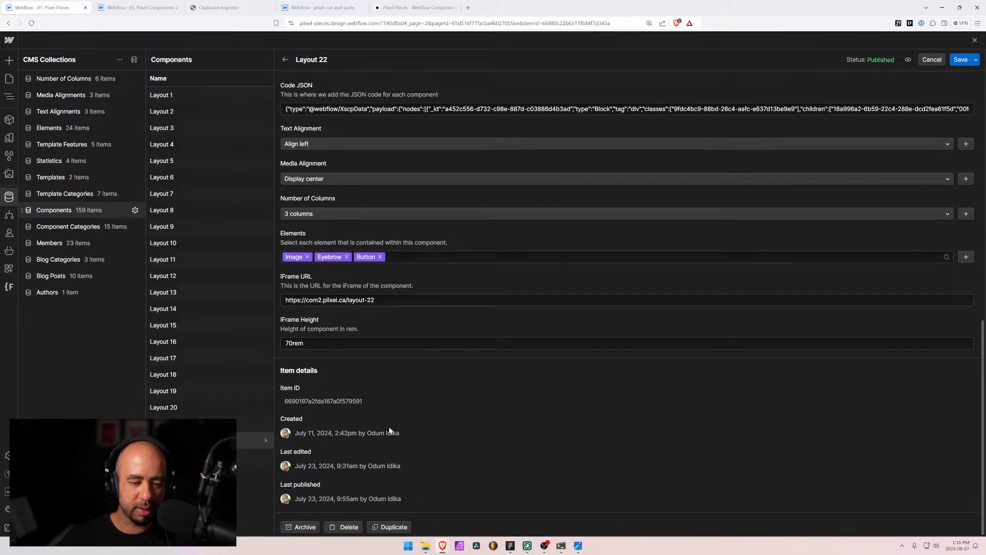
scroll(391, 431, "up", 4)
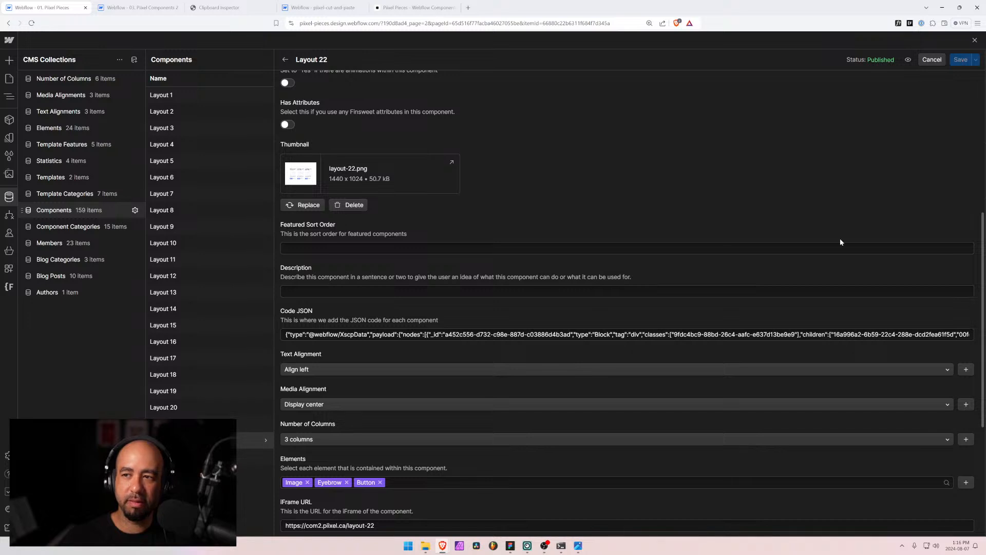
key("Escape")
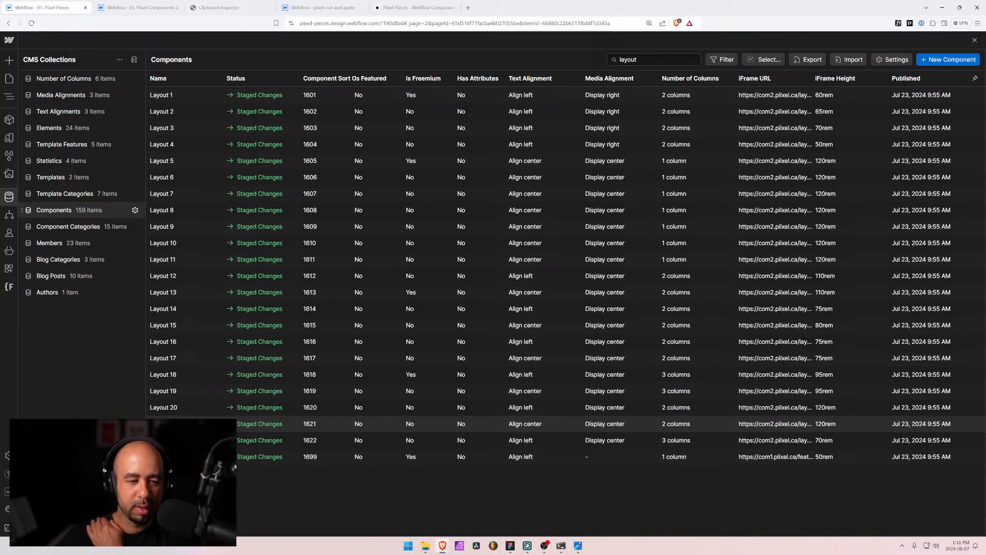
Copy the iFrame Height of the Layout 21 item into Layout 22, setting it to 120rem, and save Layout 22
left_click(226, 424)
scroll(367, 381, "down", 10)
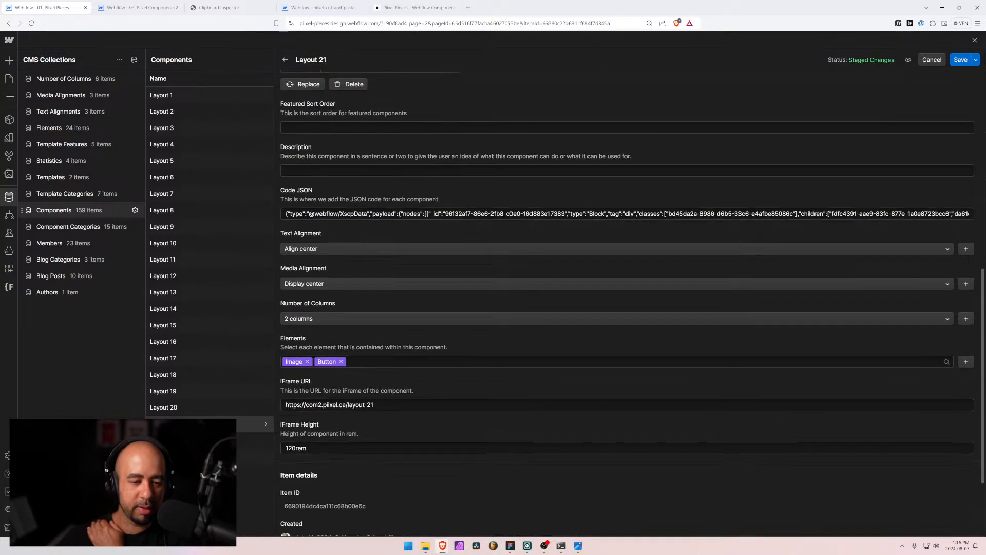
key("Tab")
key("ctrl+c")
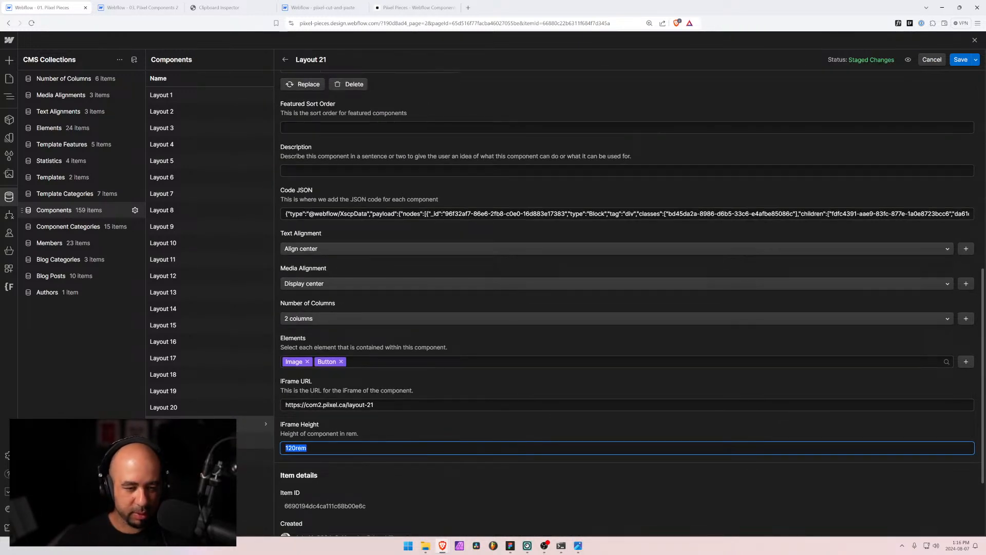
left_click(255, 438)
scroll(405, 403, "down", 10)
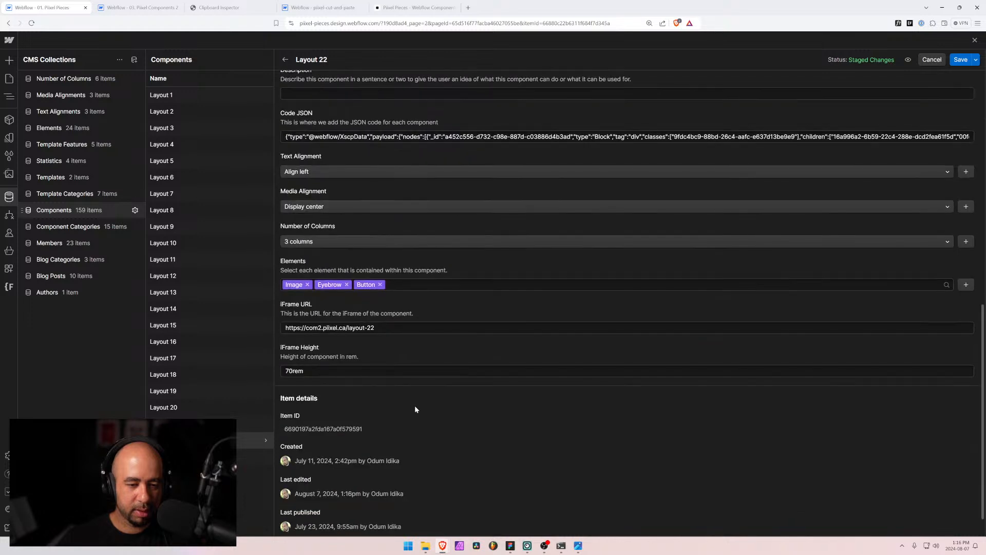
key("Tab")
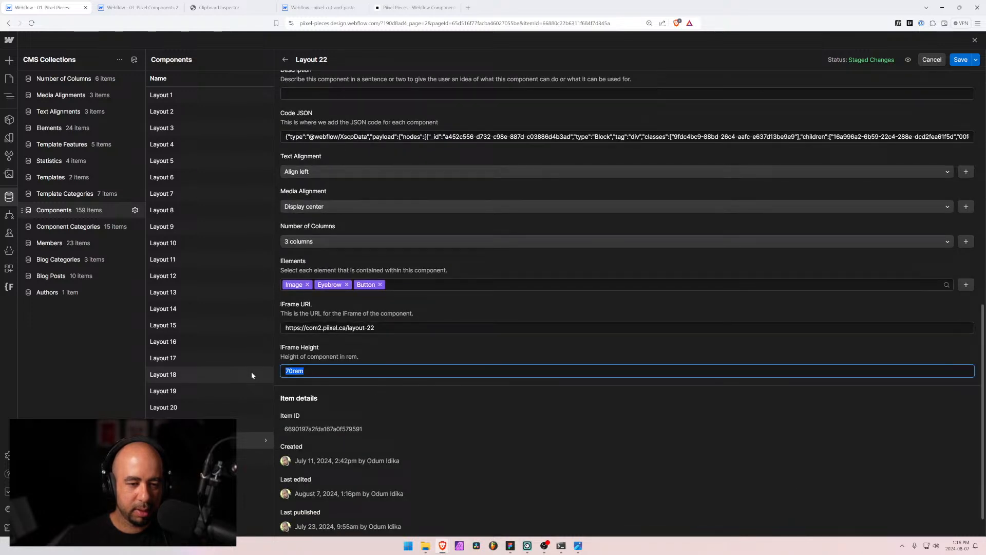
key("ctrl+v")
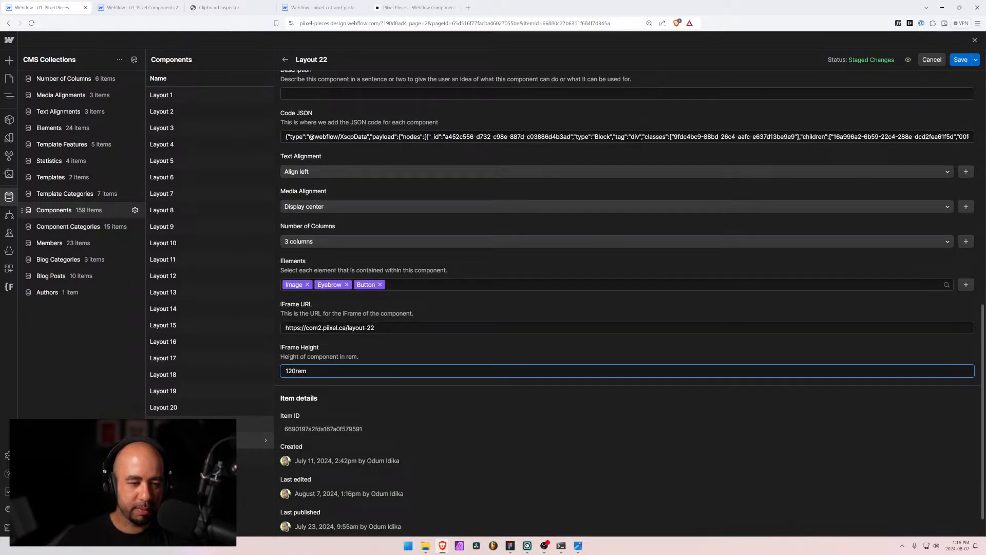
left_click(960, 60)
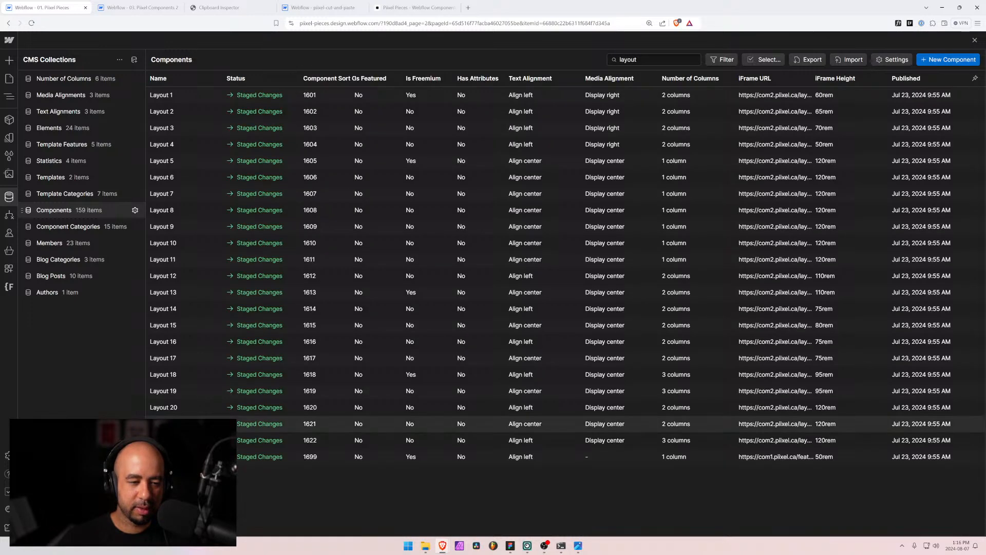
Set the Layout 21 item's iFrame Height to 70rem and save the item
left_click(170, 424)
scroll(378, 414, "down", 3)
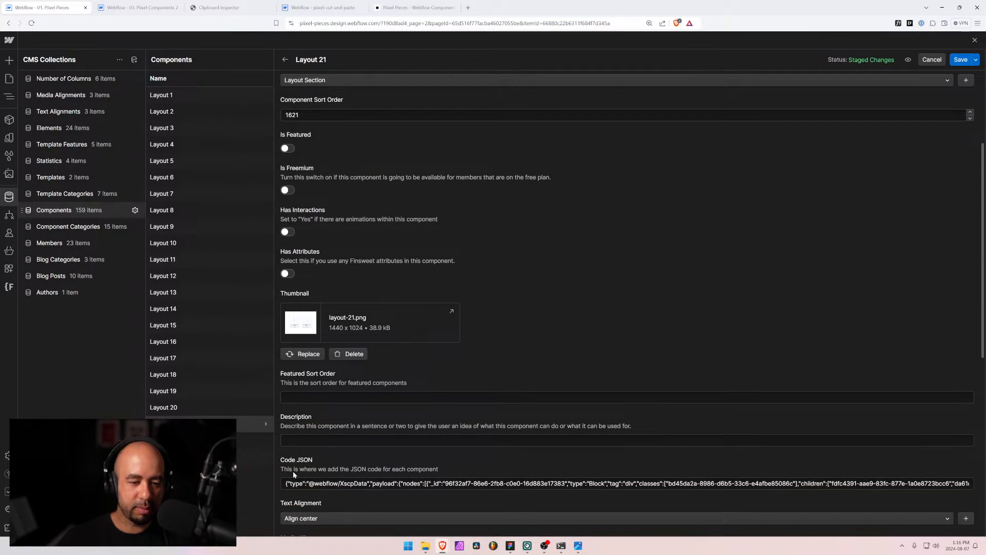
scroll(301, 493, "down", 2)
scroll(316, 497, "down", 3)
key("Tab")
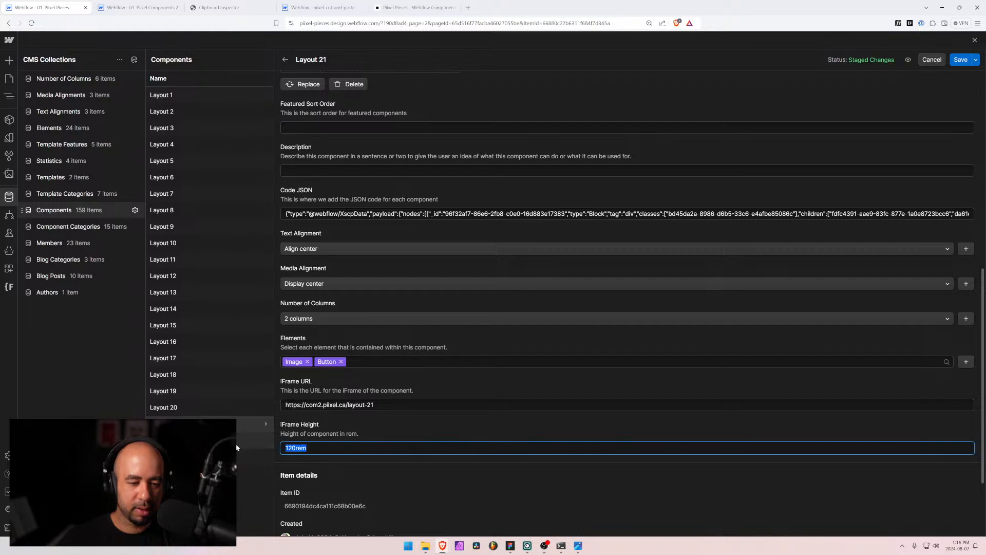
type("70rem")
key("ctrl+s")
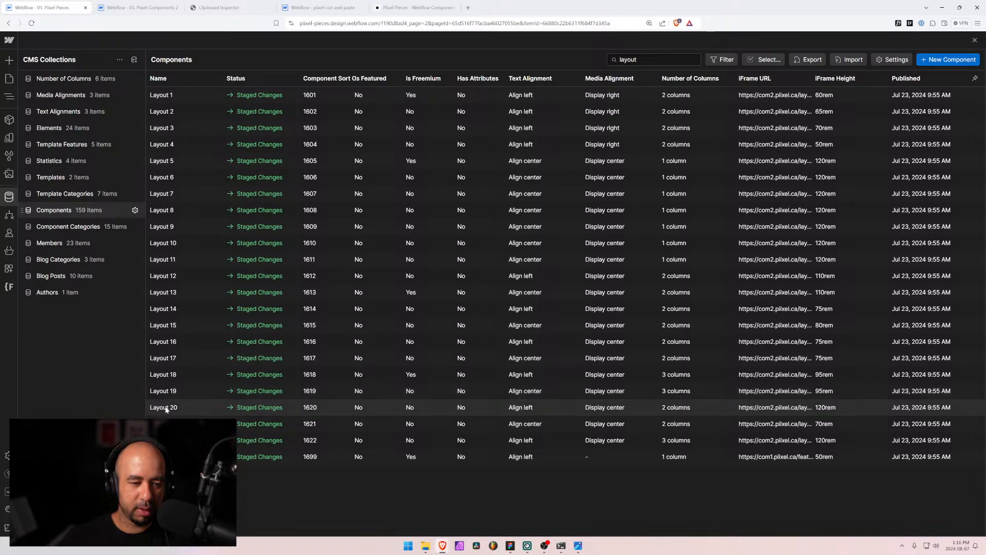
Set the Layout 20 item's iFrame Height to 70rem and save the item
left_click(166, 409)
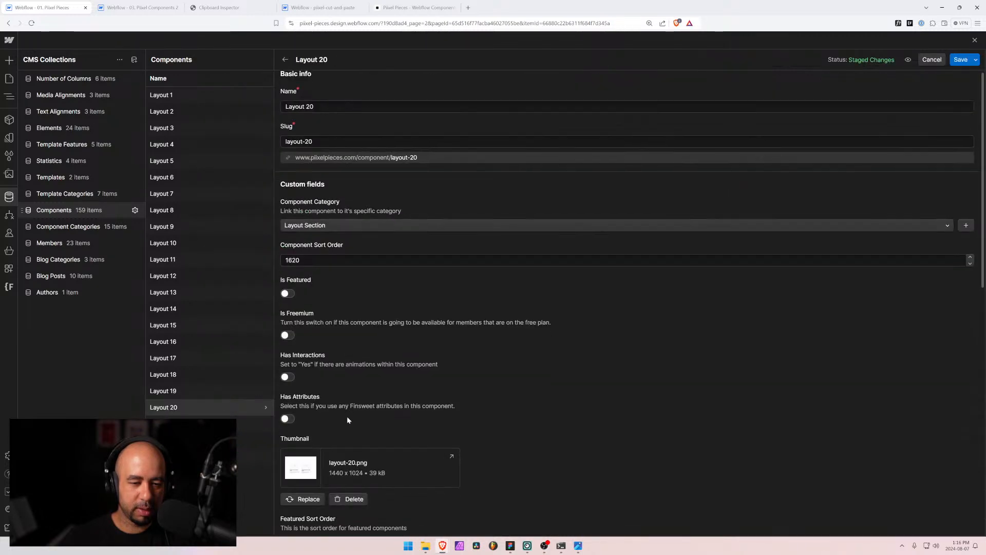
scroll(346, 416, "down", 8)
double_click(307, 413)
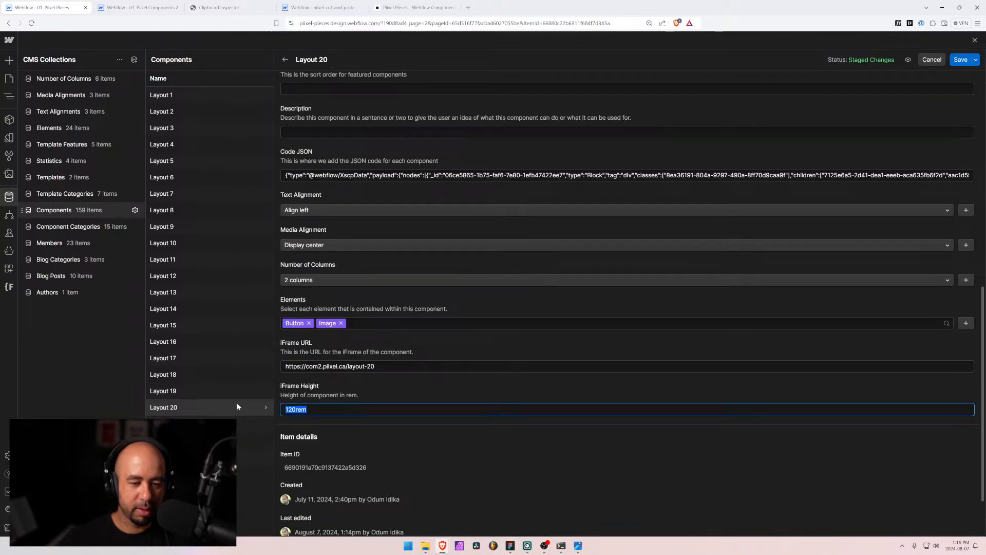
type("70rem")
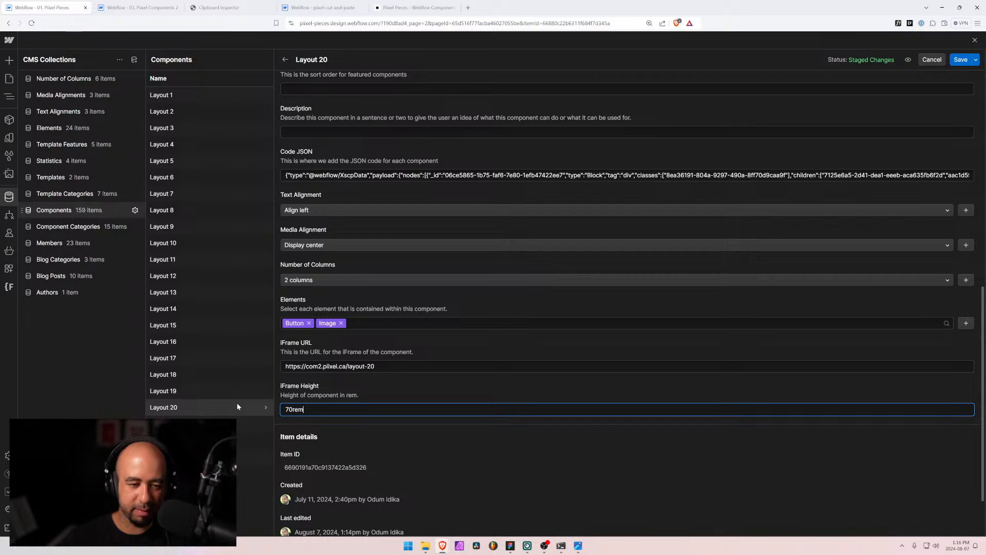
left_click(962, 60)
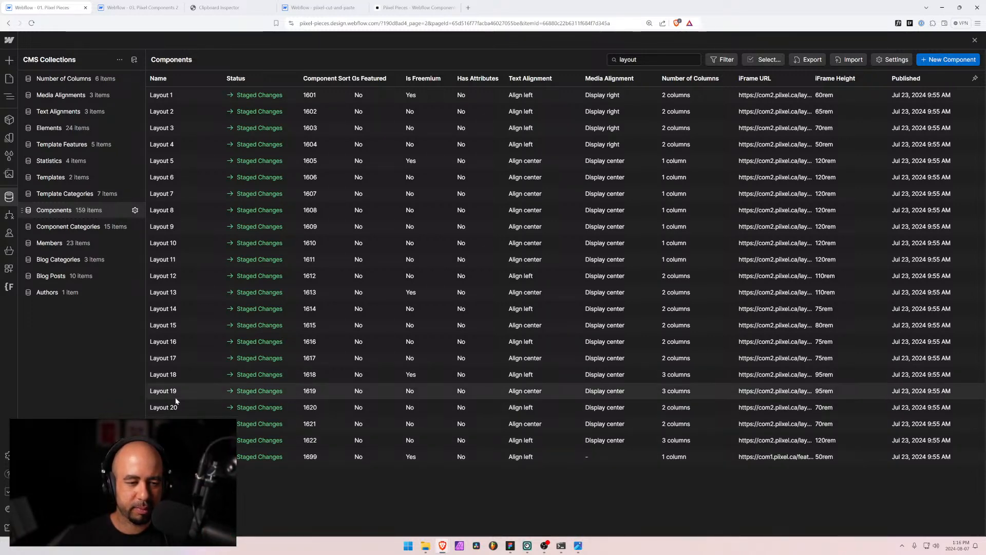
Open the Layout 22 item, review its settings down to the iFrame URL, and close it
left_click(175, 441)
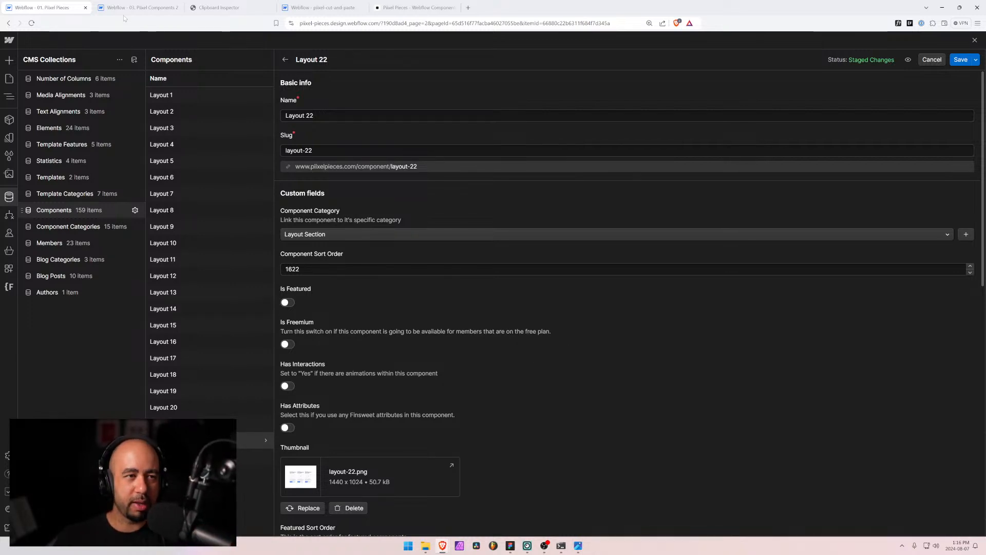
scroll(439, 345, "down", 5)
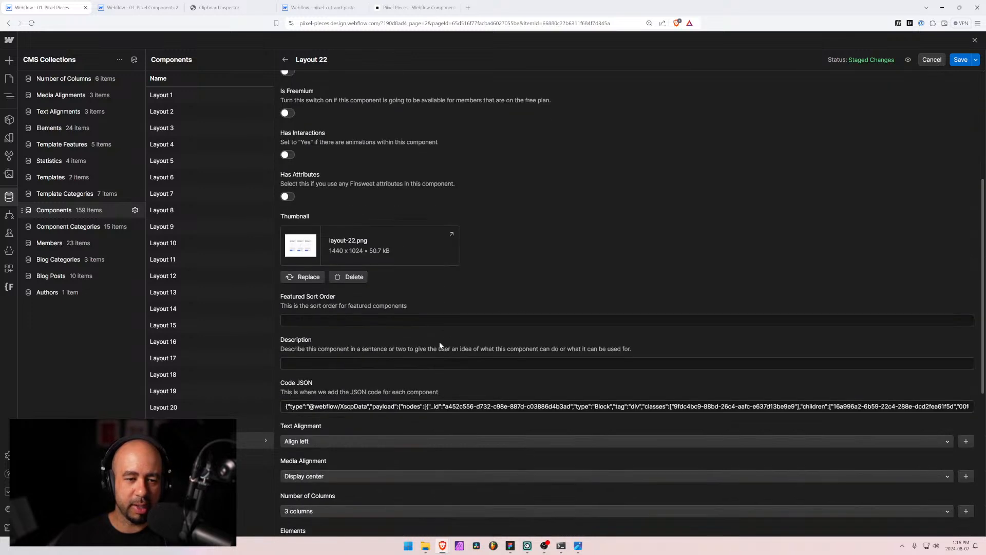
scroll(439, 346, "down", 3)
scroll(362, 347, "down", 3)
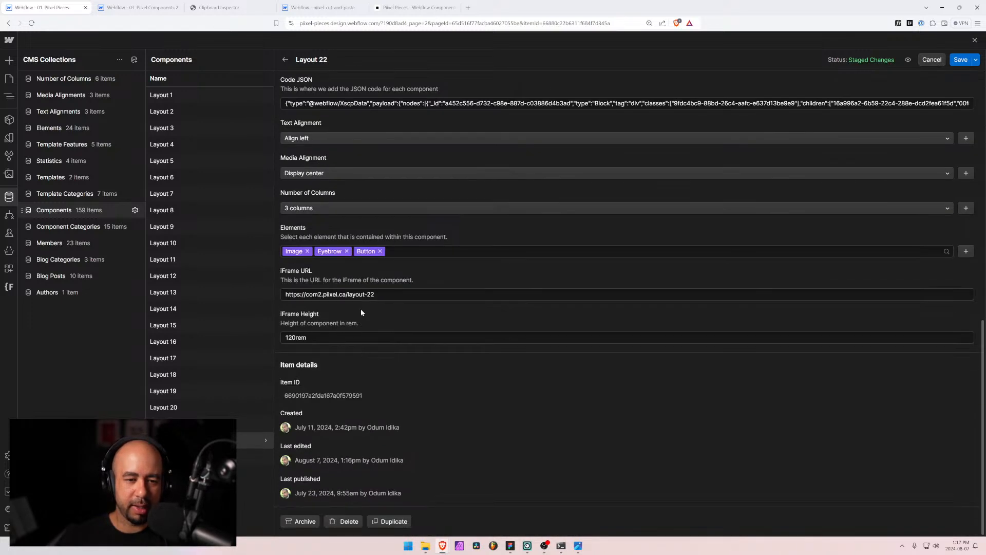
left_click_drag(377, 294, 227, 292)
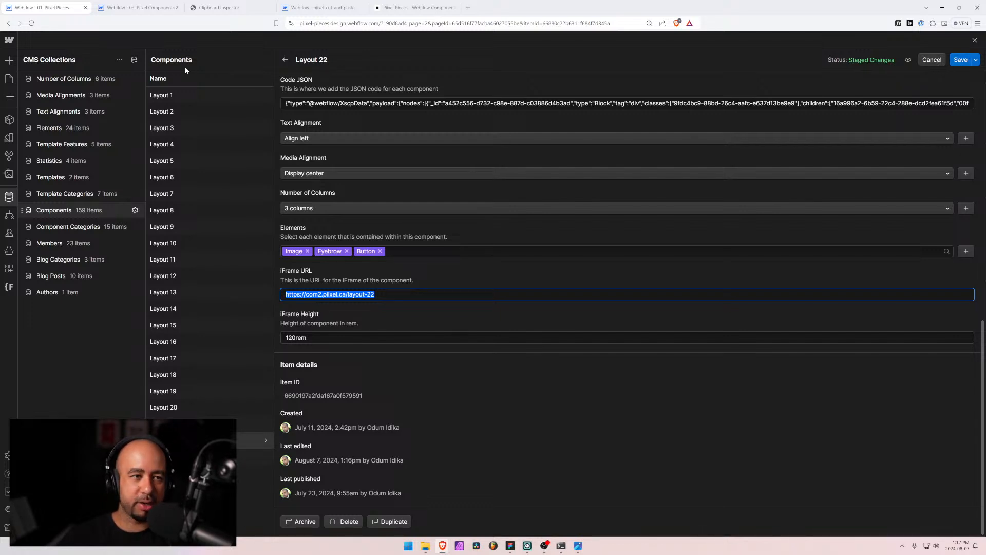
left_click(287, 61)
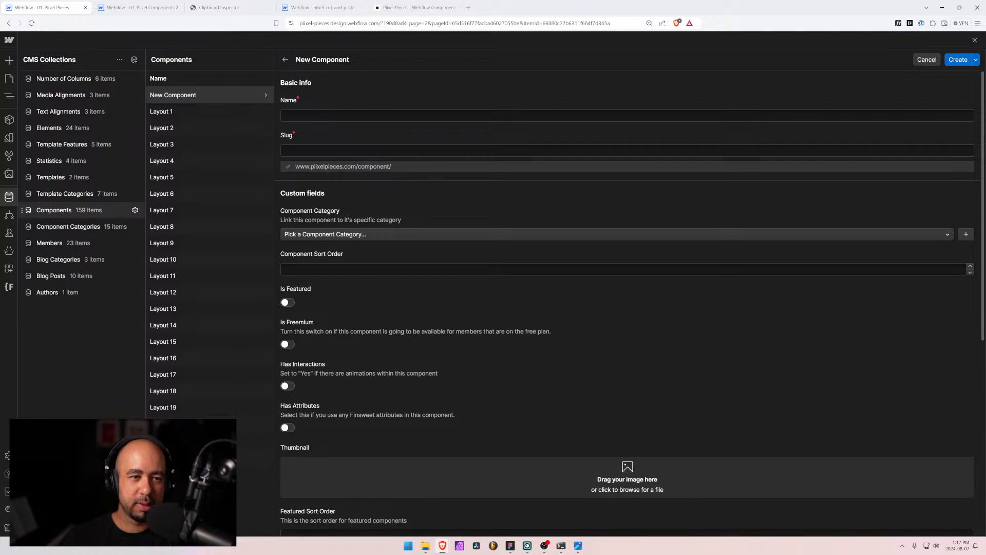
Try to create a new component named Layout 23 with the slug layout-23, and exit without saving
type("Layout")
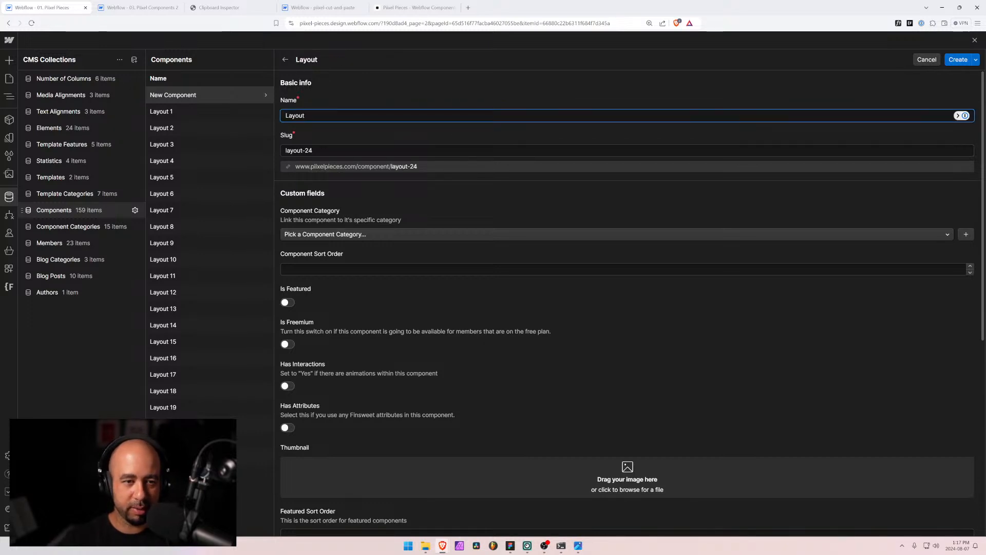
type(" 23")
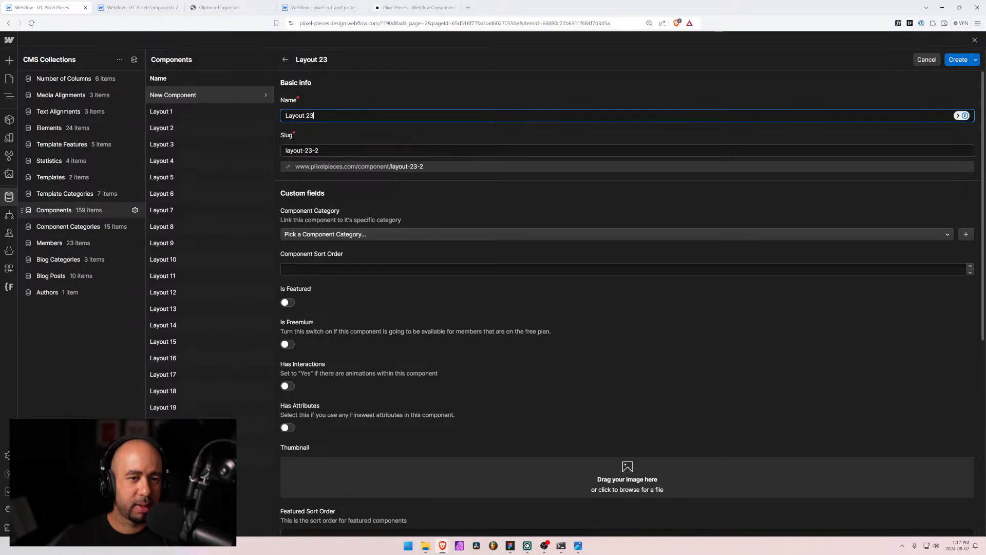
left_click(320, 150)
key("BackSpace")
key("BackSpace")
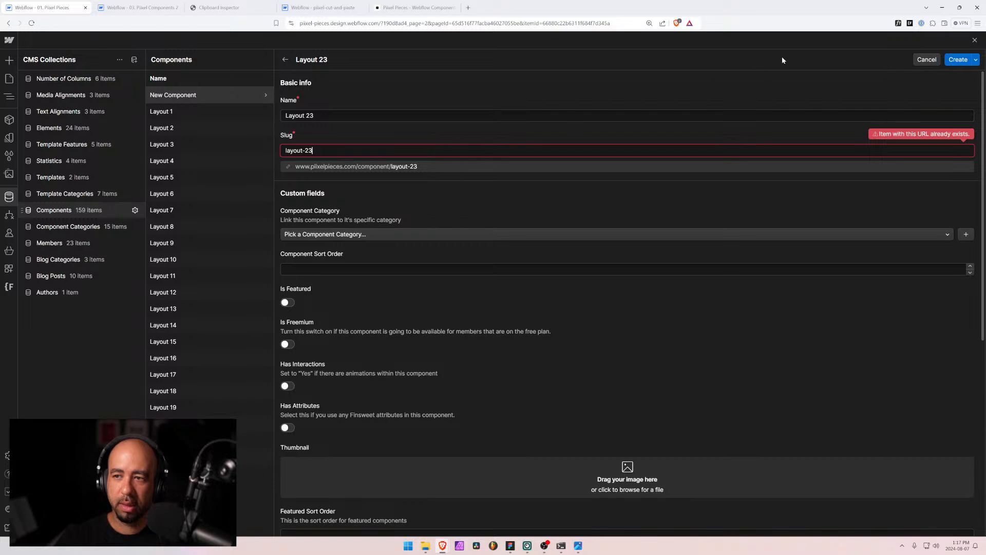
left_click(931, 59)
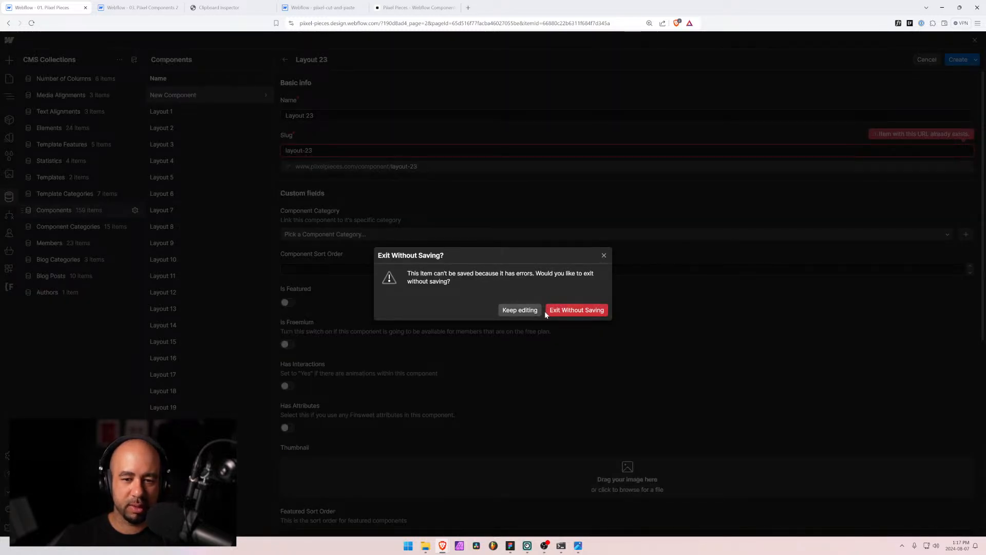
left_click(568, 313)
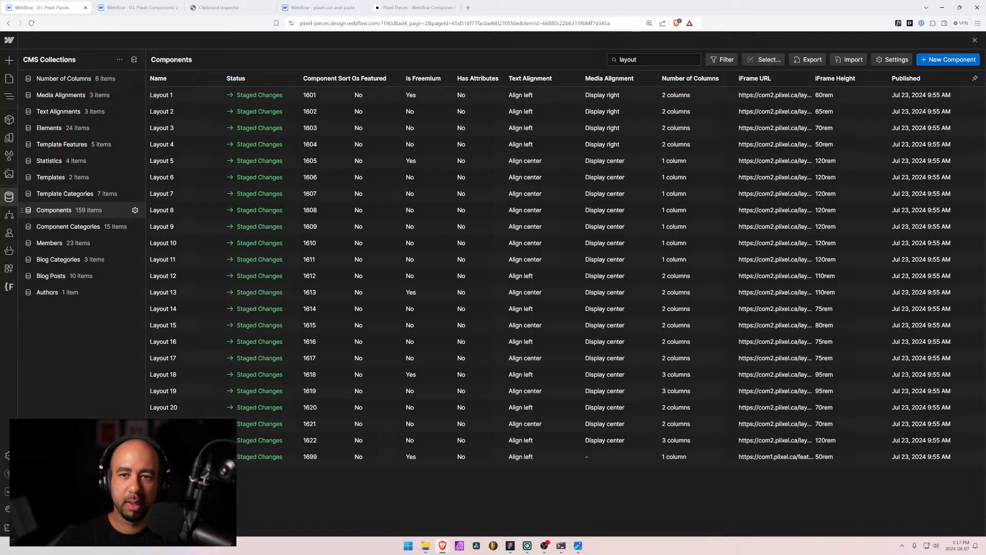
Clear the layout search in the Components collection, browse all items and search for 23 instead
left_click_drag(648, 60, 591, 65)
type("lay")
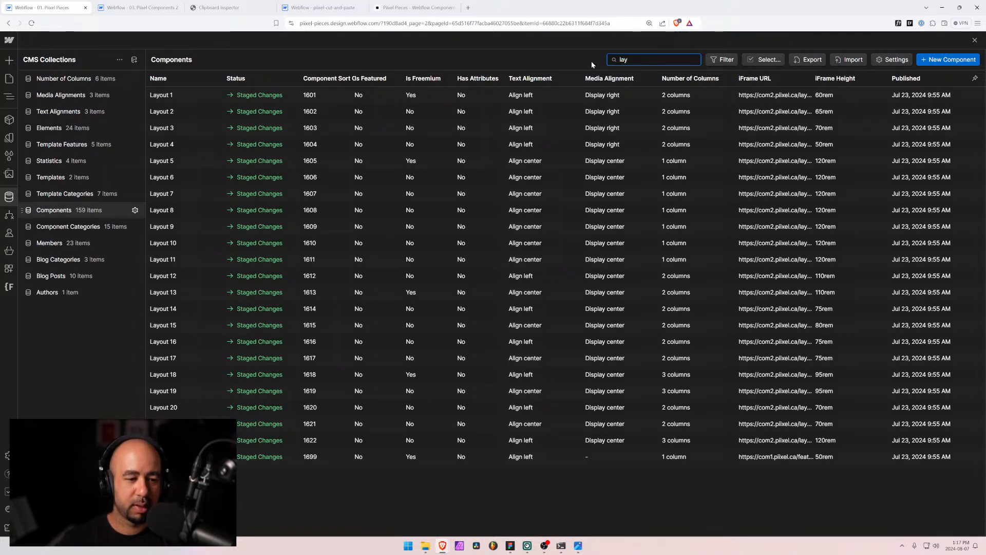
key("BackSpace")
key("BackSpace")
key("BackSpace")
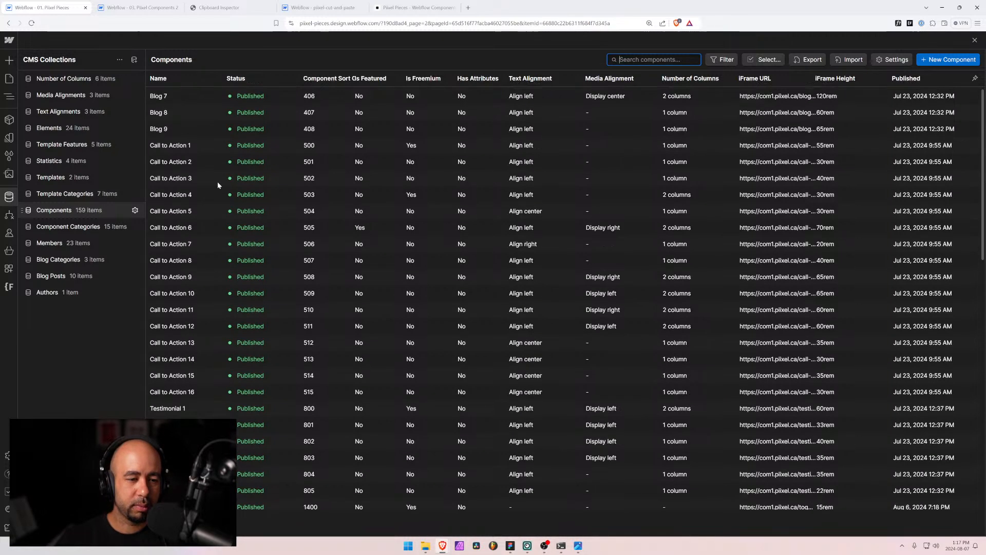
scroll(211, 235, "down", 8)
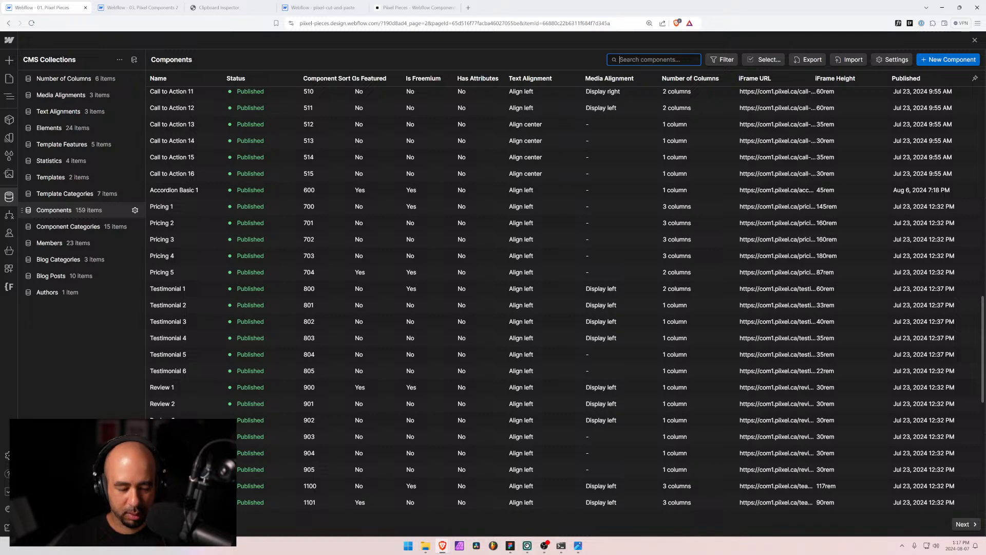
type("23")
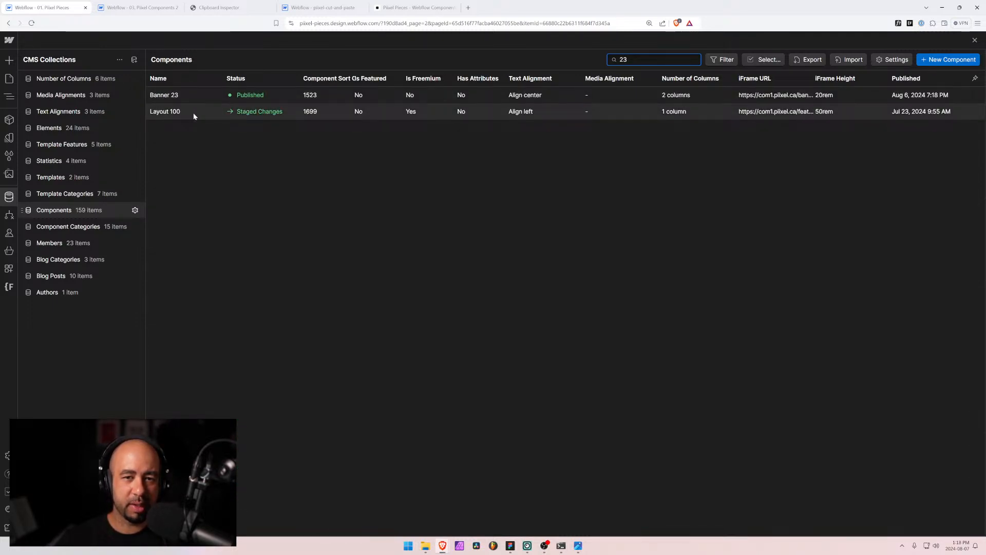
Change the slug of the Layout 100 item to layout-100 and save the item
left_click(193, 112)
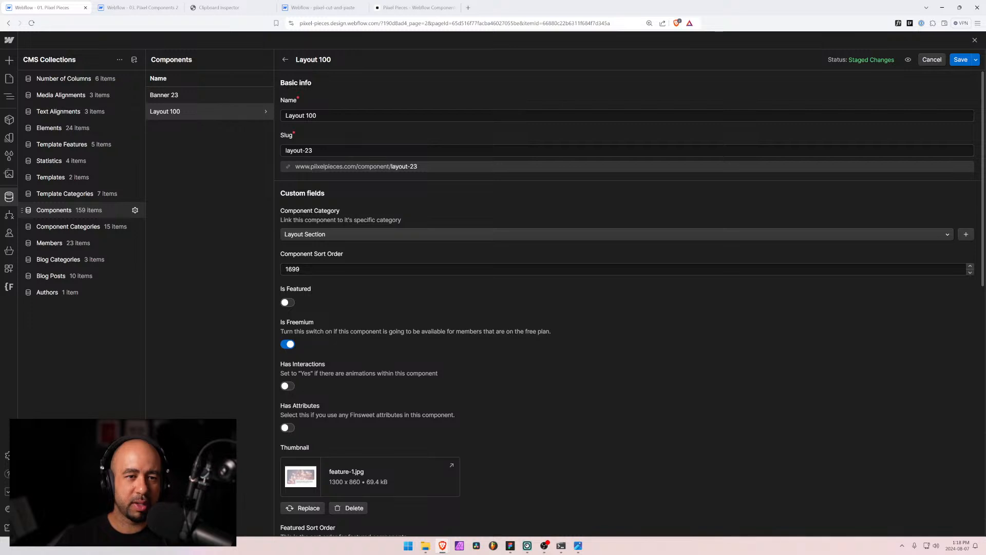
double_click(304, 150)
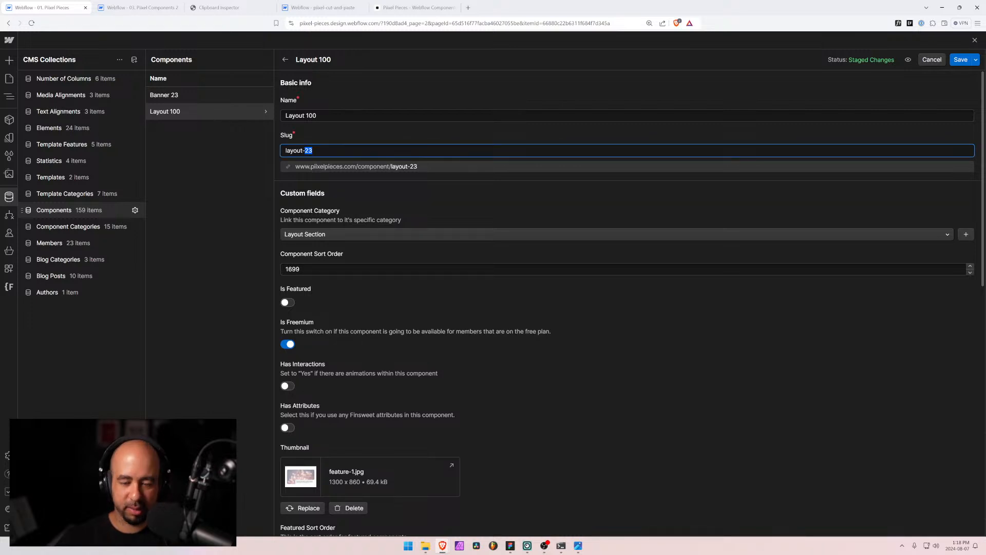
type("100")
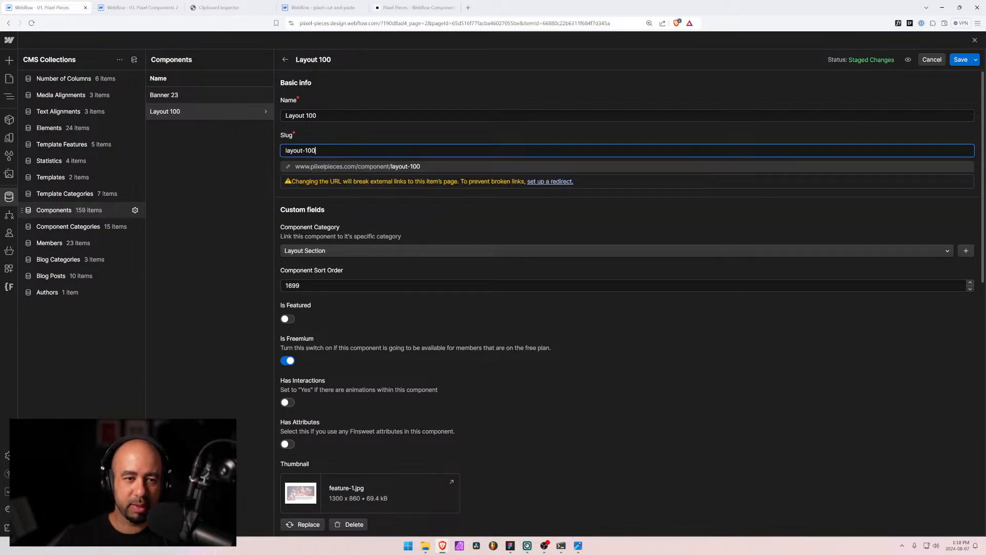
left_click(961, 60)
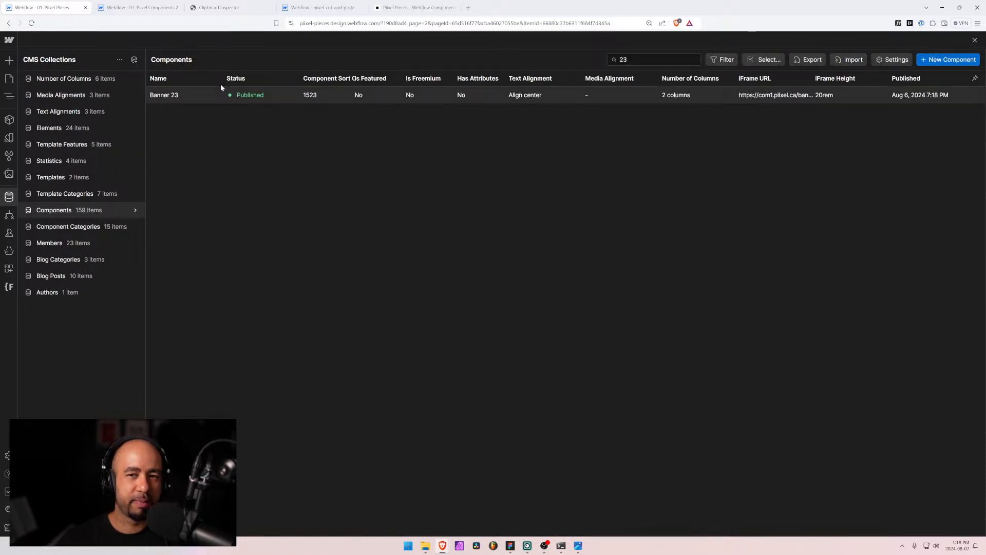
Search the Components collection for layout and start a new component named Layout 23
double_click(624, 60)
key("BackSpace")
type("layout")
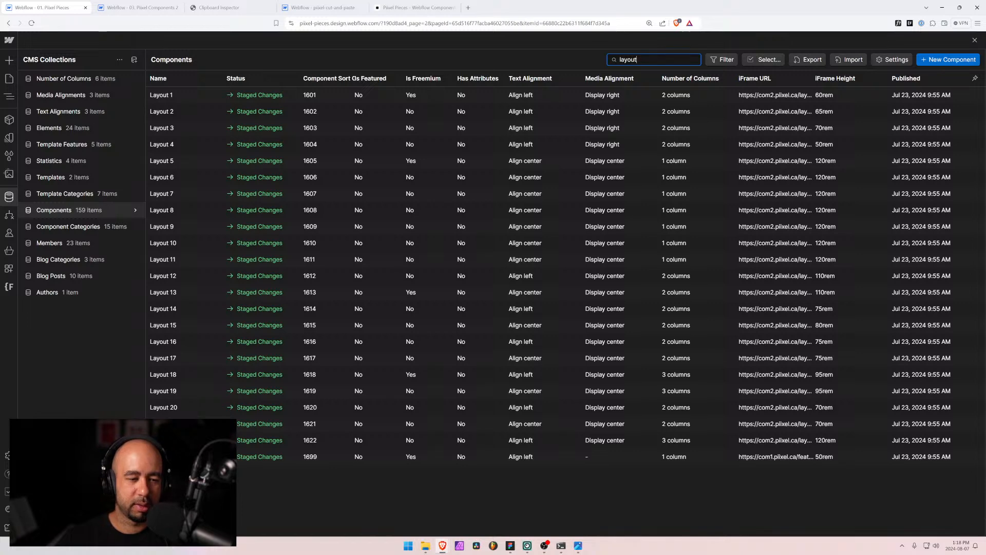
left_click(937, 60)
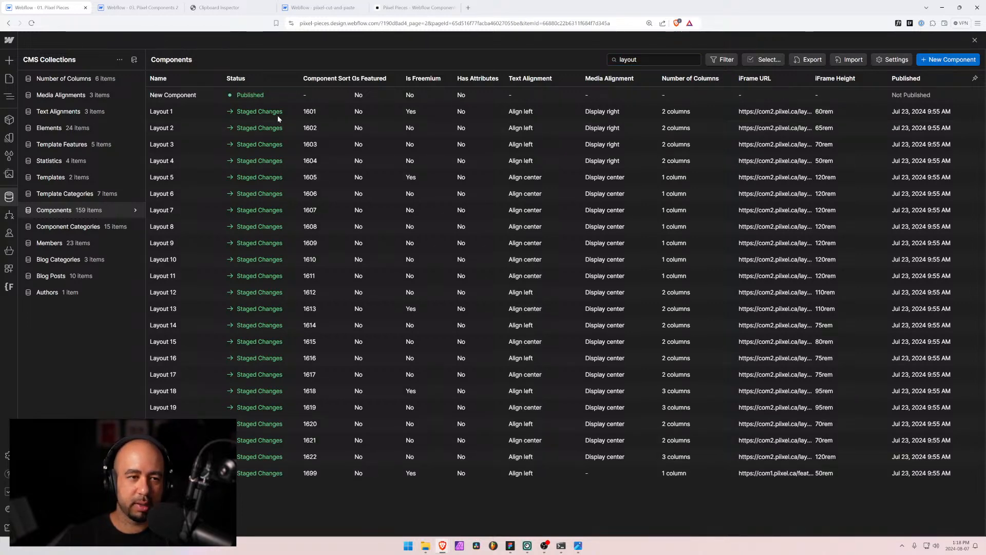
type("La")
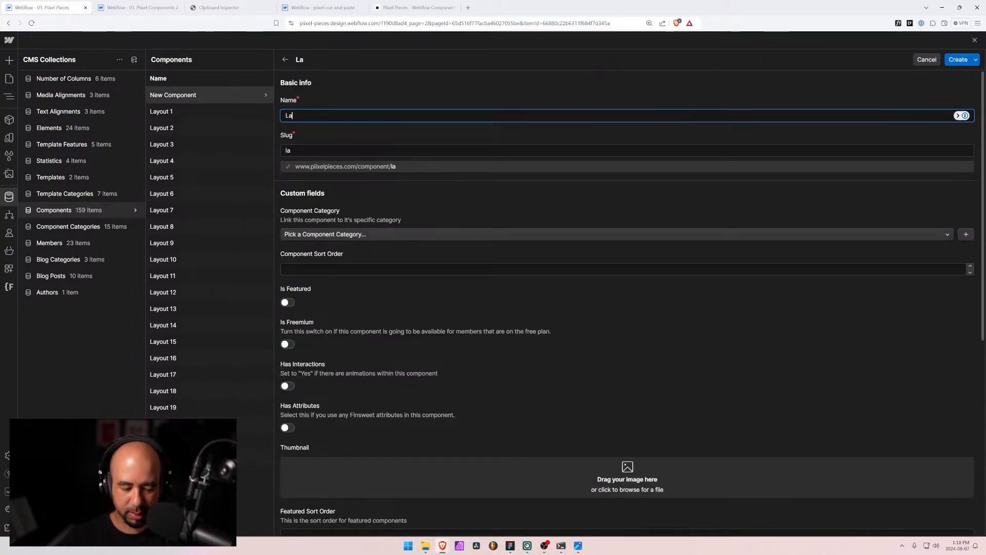
type("yout 23")
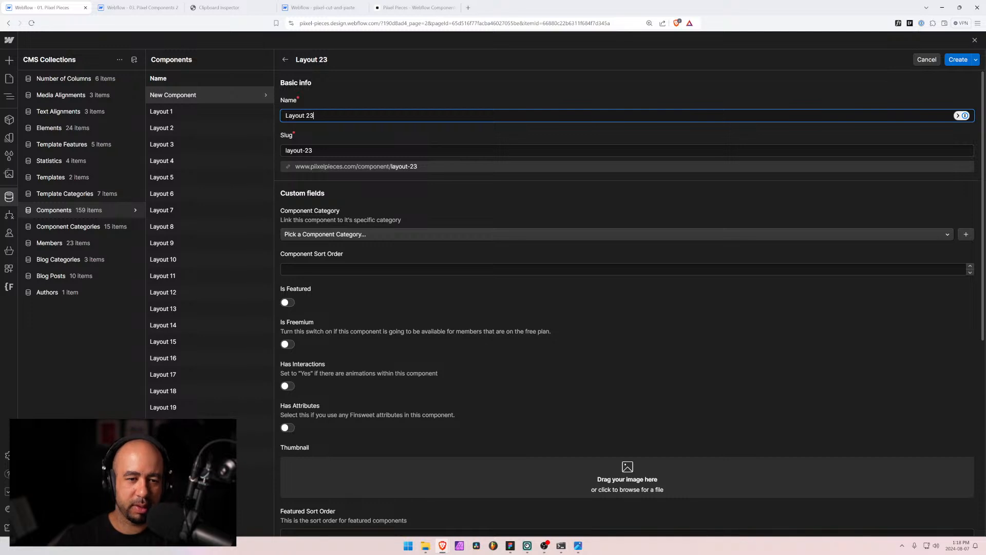
Set the new Layout 23 item's Component Sort Order to 1623 and its Component Category to Layout Section
left_click(330, 269)
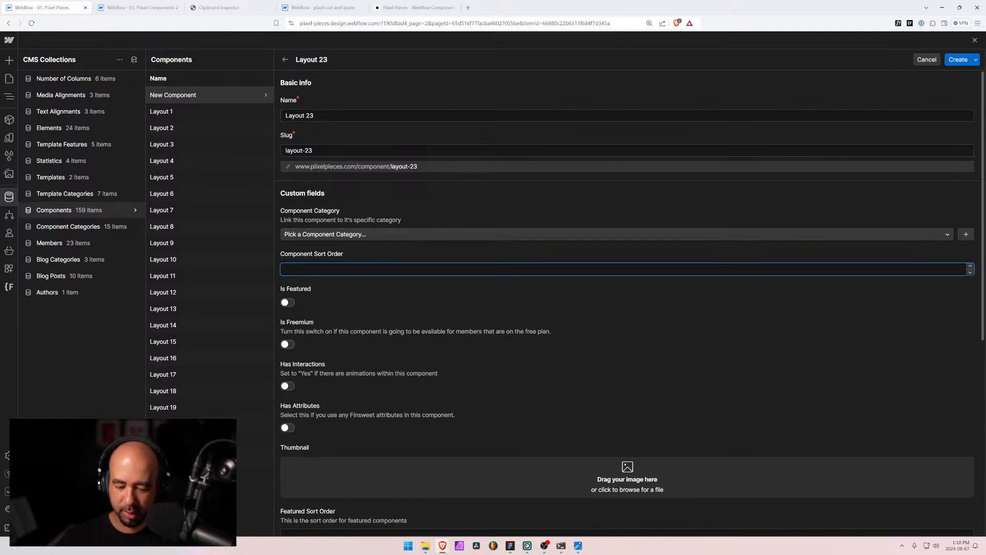
left_click(341, 234)
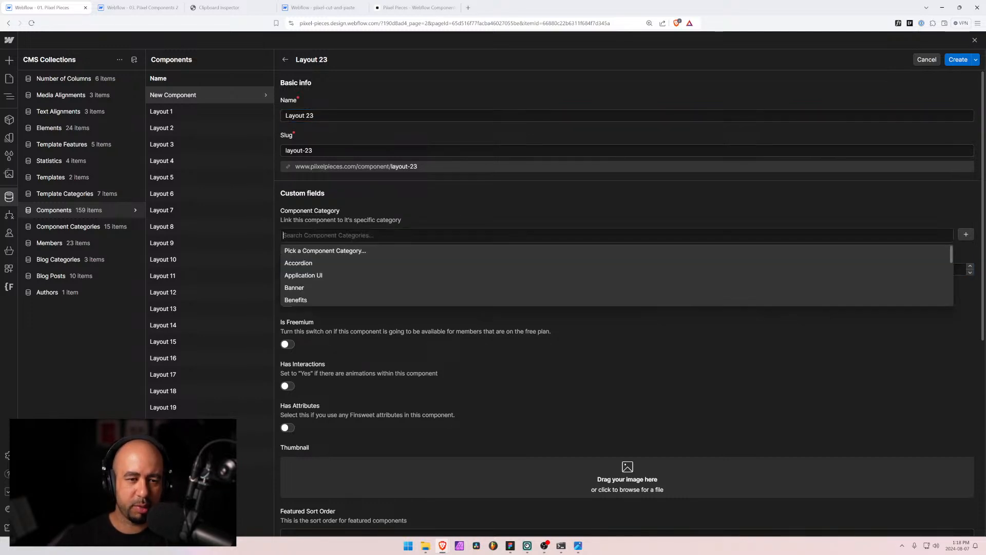
type("lay")
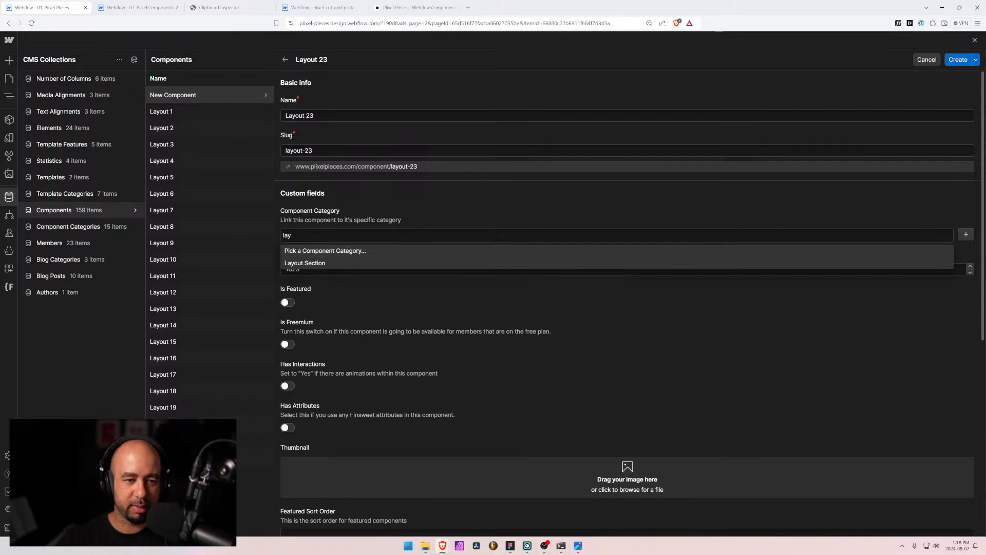
left_click(337, 262)
Add layout-23.png as the thumbnail of the new Layout 23 item
scroll(408, 353, "down", 1)
scroll(408, 354, "down", 2)
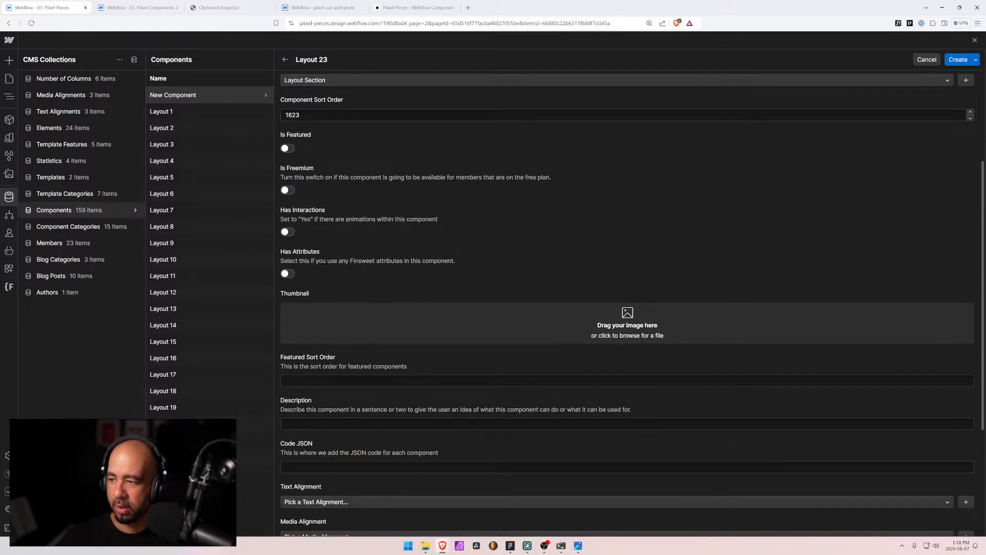
left_click_drag(689, 303, 627, 315)
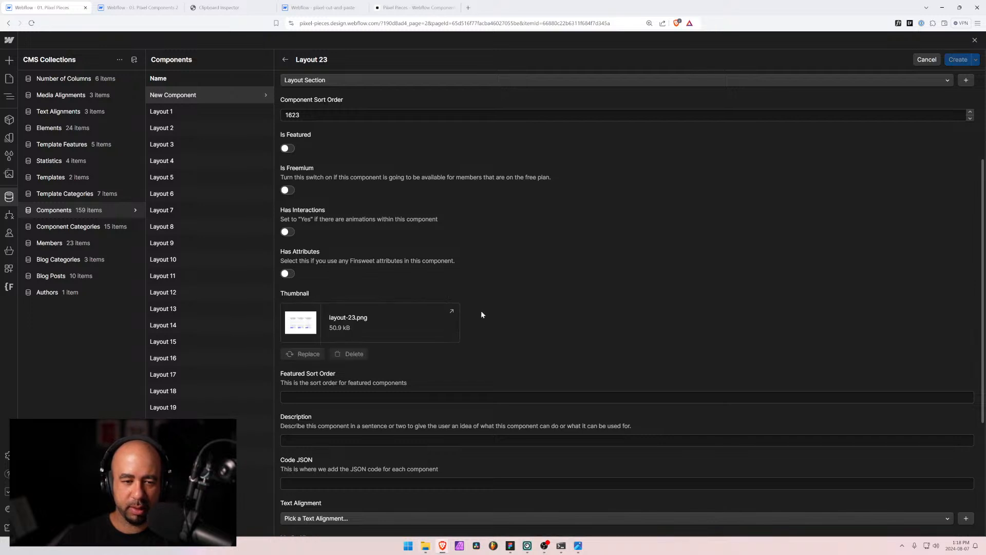
scroll(355, 287, "down", 2)
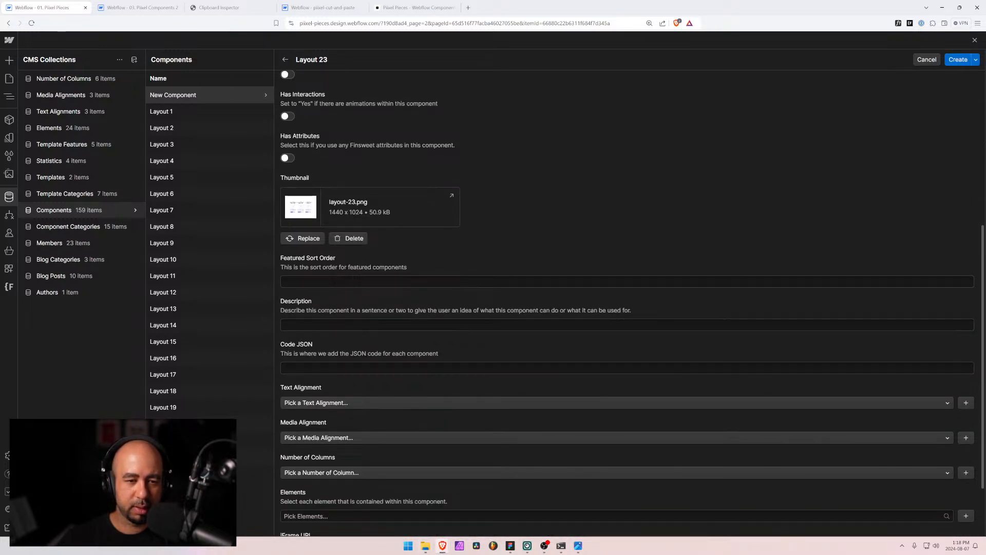
Switch to the Pixel Components 2 project, open the Layout 23 page and copy its layout-23 element
left_click(308, 366)
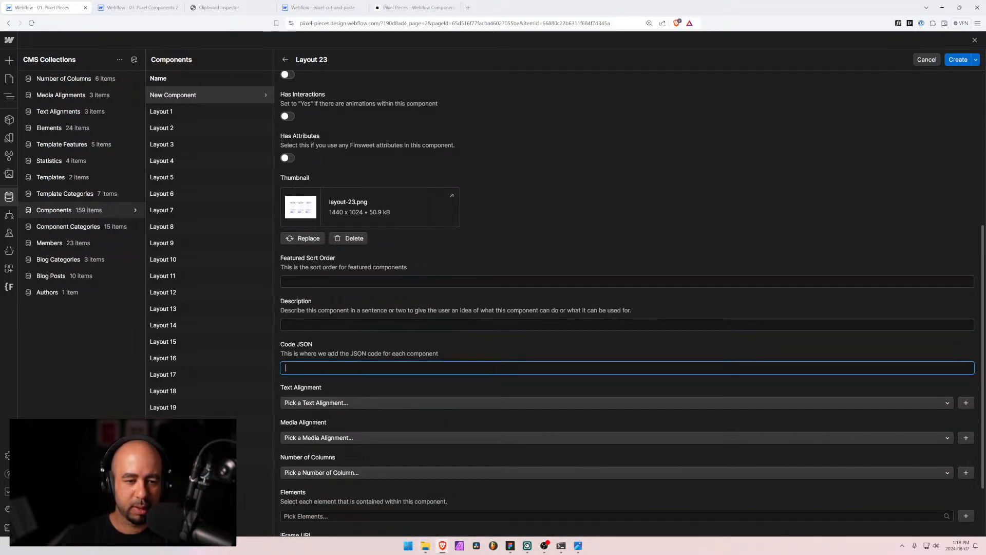
left_click(139, 7)
left_click(46, 41)
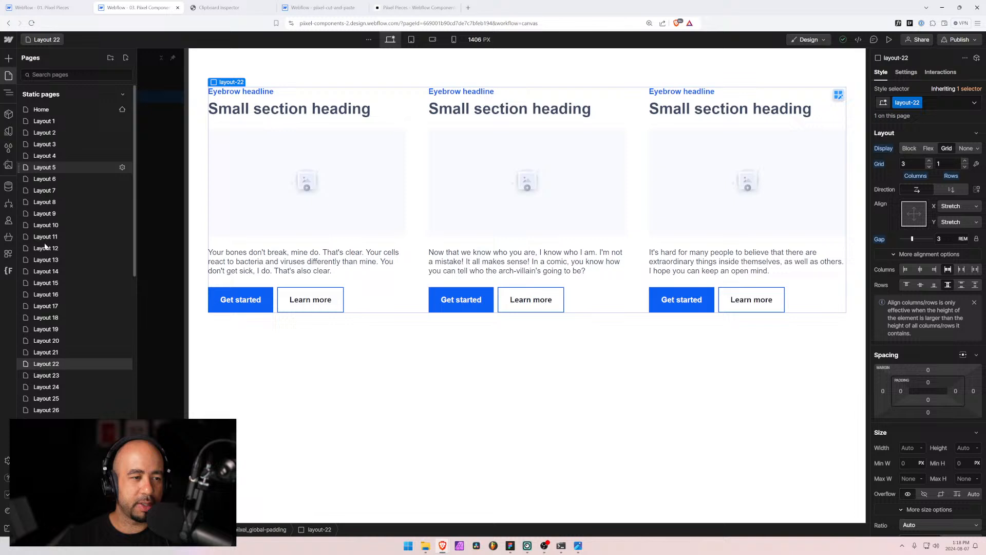
left_click(49, 374)
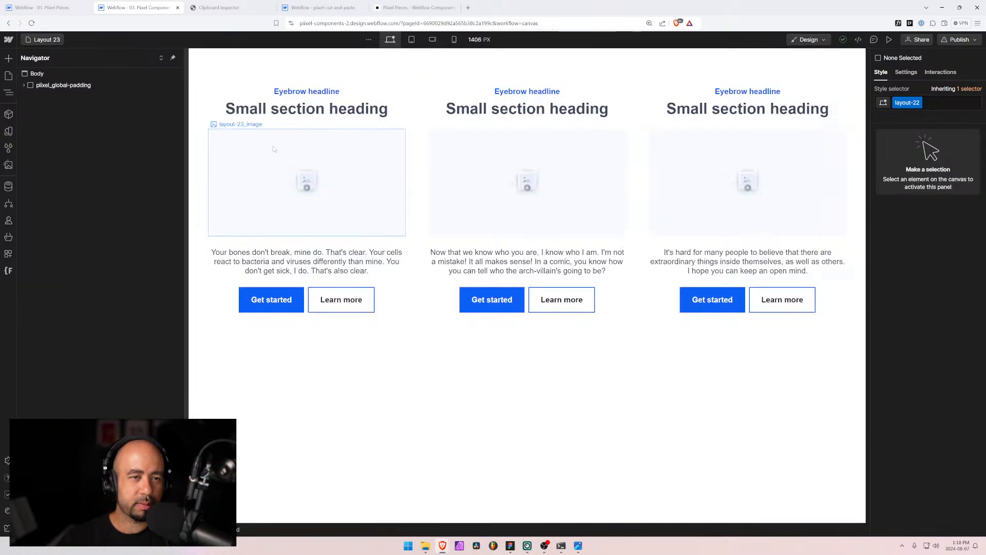
left_click(24, 84)
left_click(45, 98)
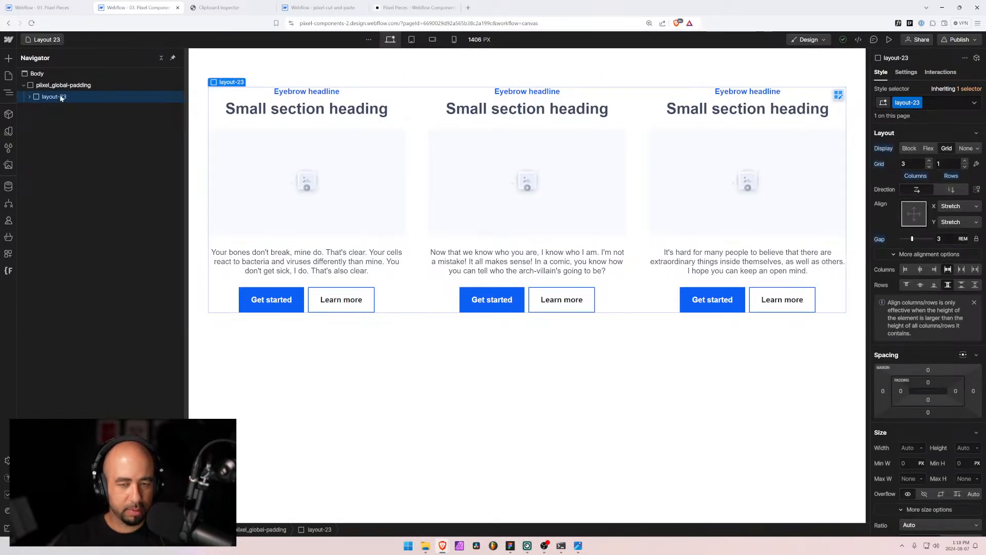
Extract the copied element's full JSON with Clipboard Inspector and paste it into the new Layout 23 item's Code JSON field
left_click(220, 8)
scroll(348, 171, "up", 20)
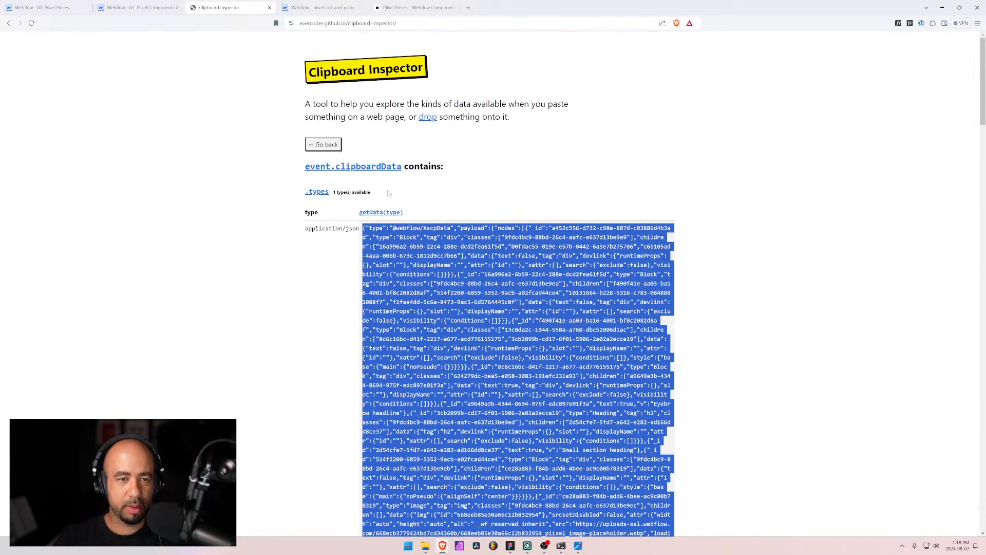
left_click(328, 145)
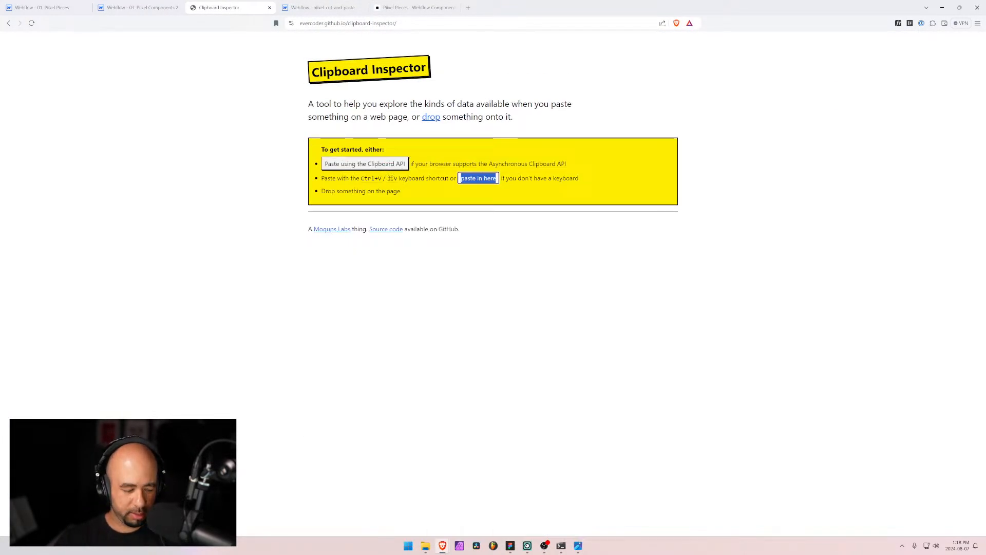
key("ctrl+v")
left_click_drag(362, 228, 396, 255)
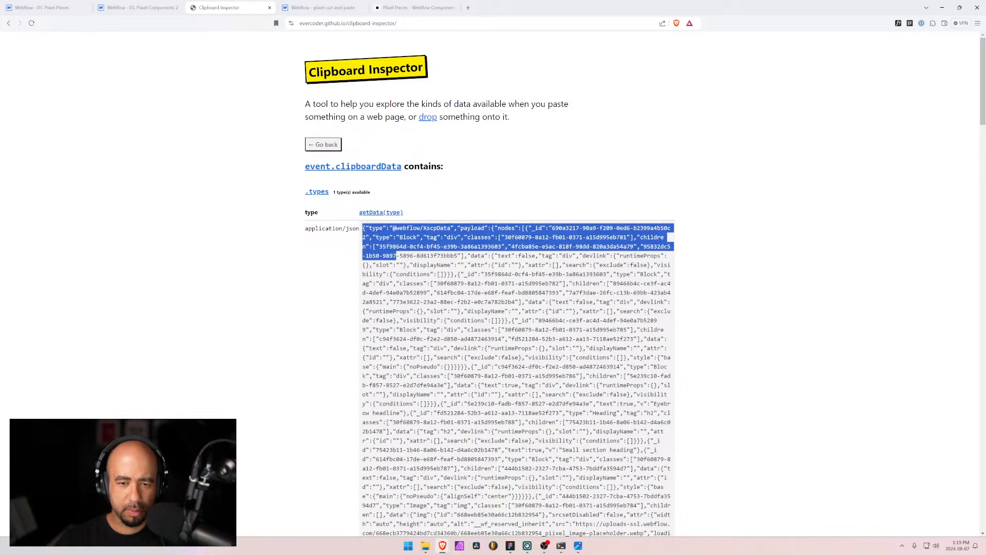
left_click_drag(400, 263, 465, 378)
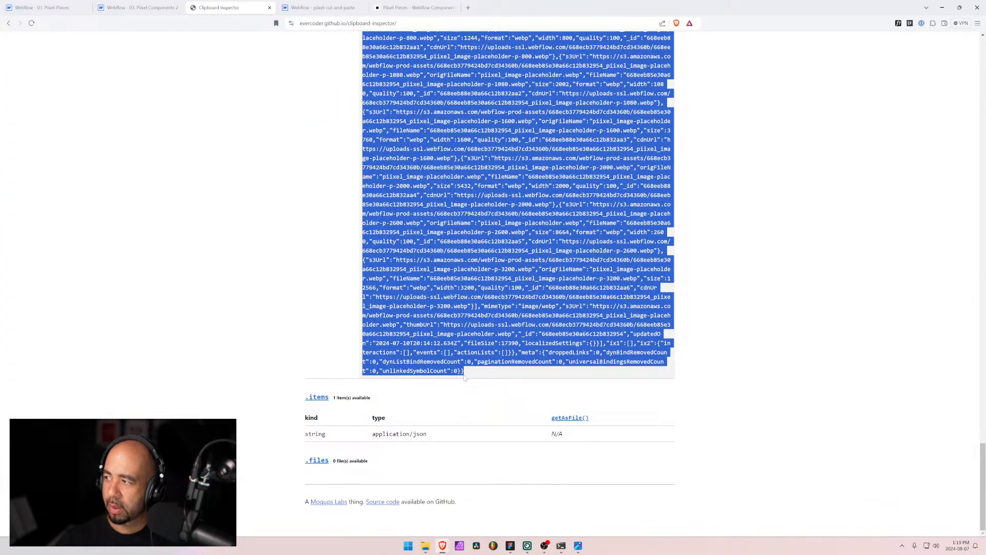
left_click(41, 7)
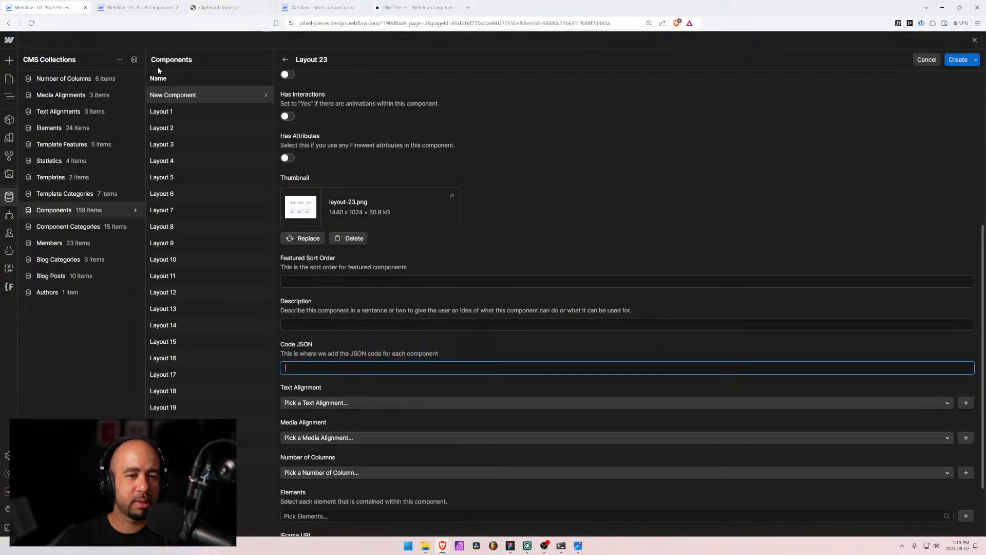
key("ctrl+v")
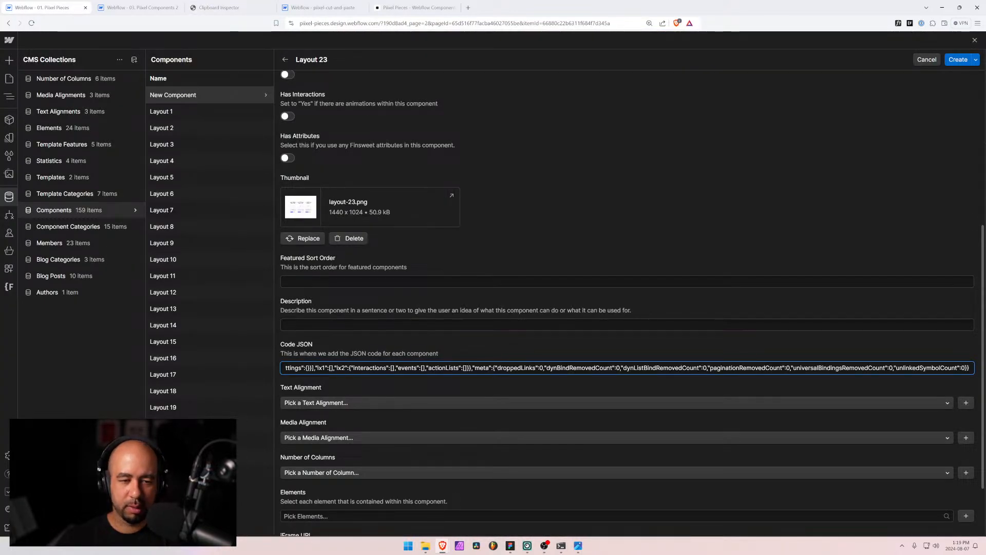
Set the Layout 23 item's Text Alignment to Align center, Media Alignment to Display center and Number of Columns to 3 columns
scroll(308, 340, "down", 2)
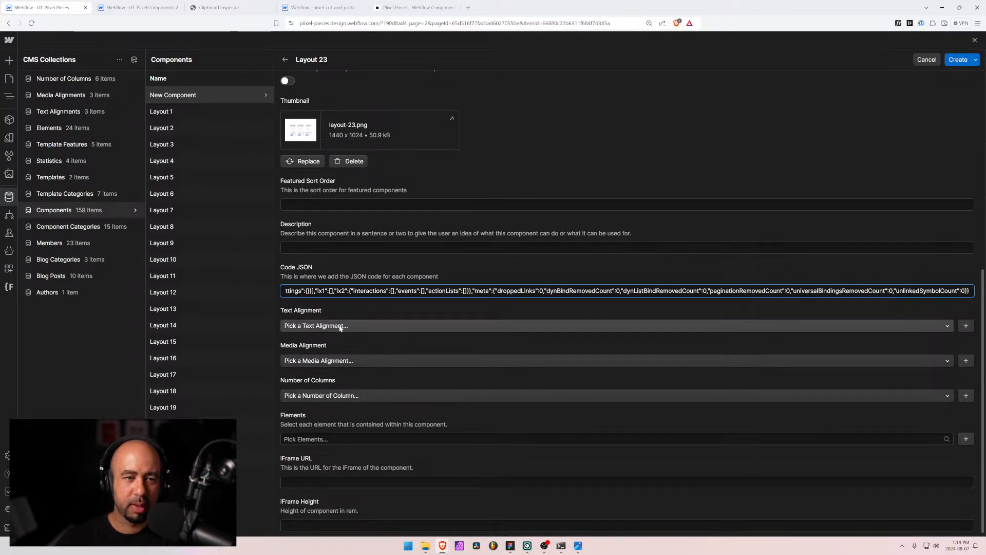
left_click(339, 326)
left_click(319, 355)
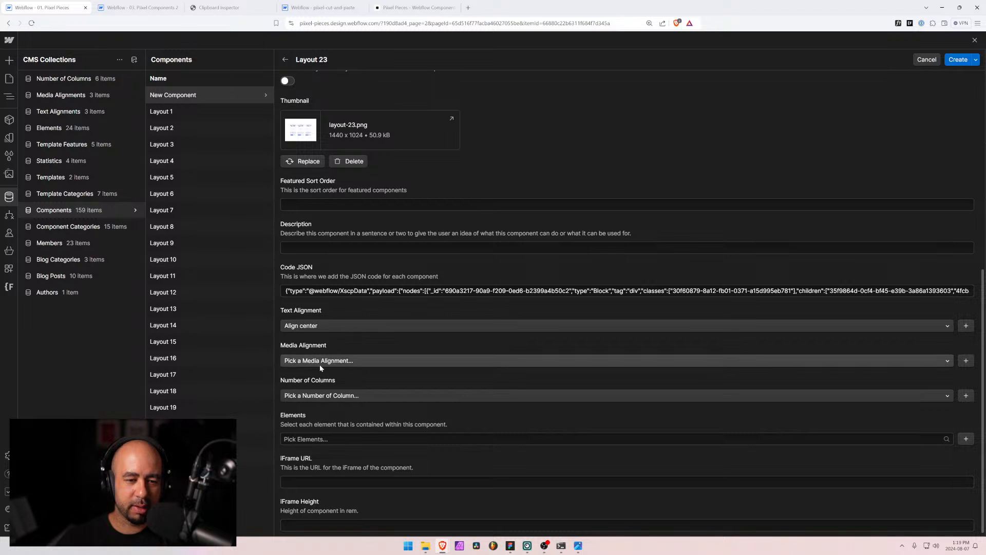
left_click(320, 362)
left_click(319, 388)
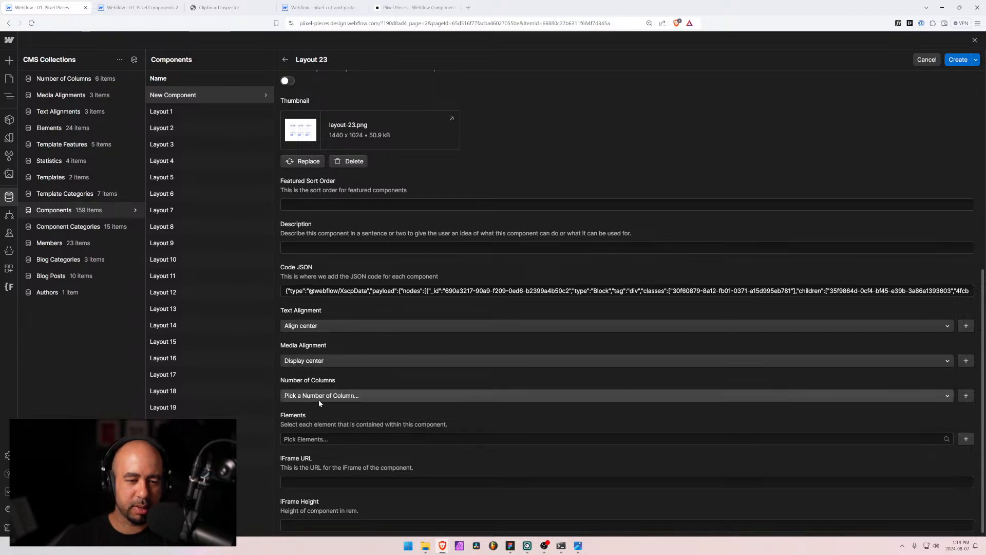
left_click(323, 397)
left_click(308, 450)
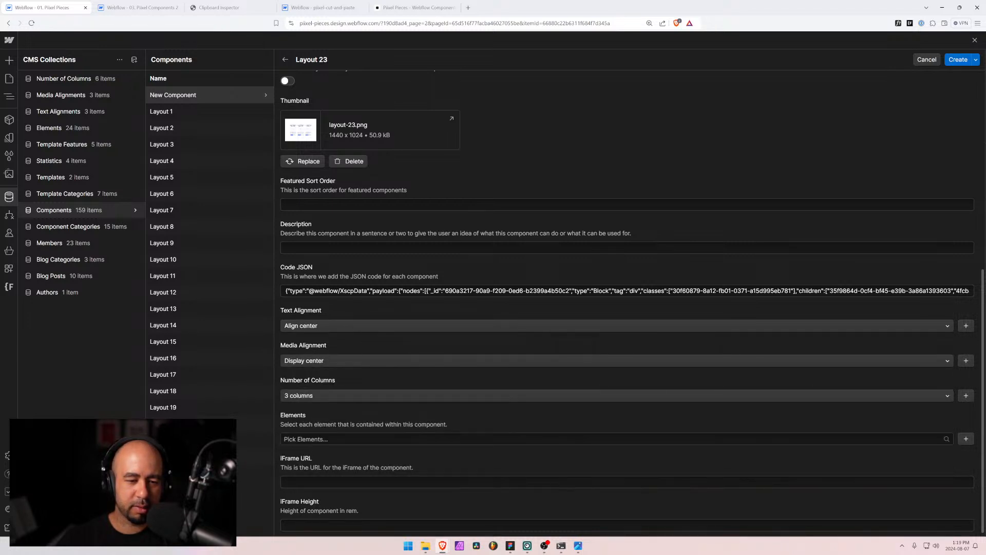
Add Button, Image and Eyebrow to the Elements of the Layout 23 item
left_click(309, 439)
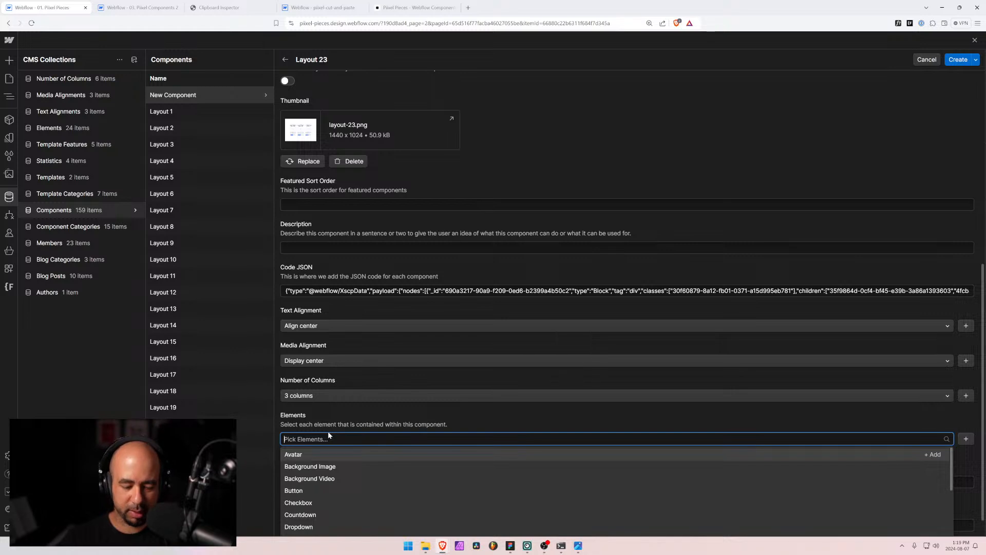
type("but")
key("Return")
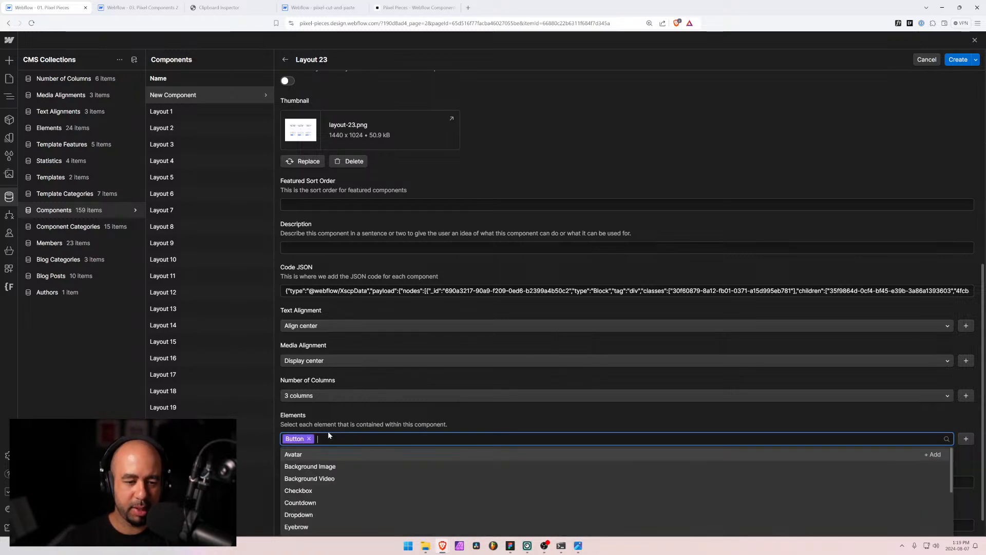
type("ima")
key("Return")
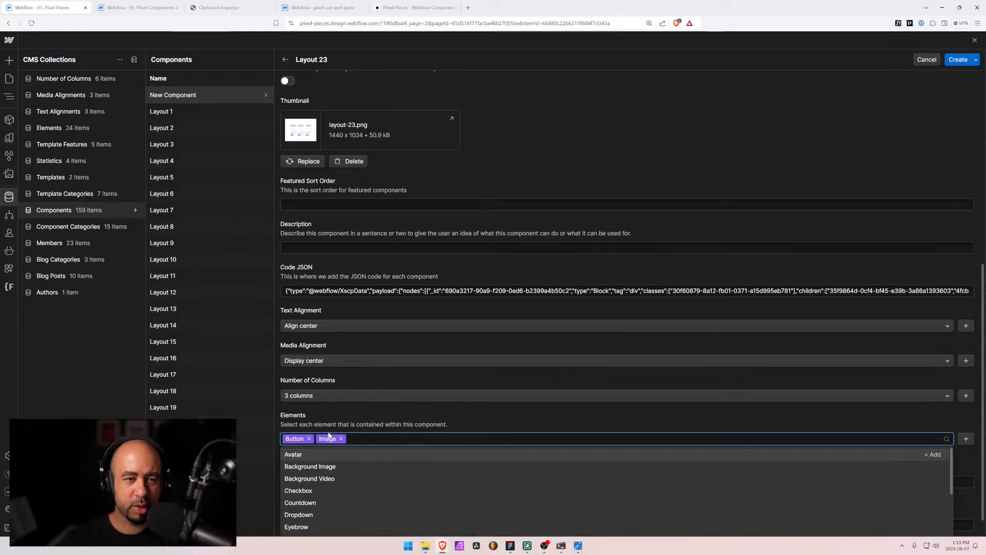
type("eye")
key("Return")
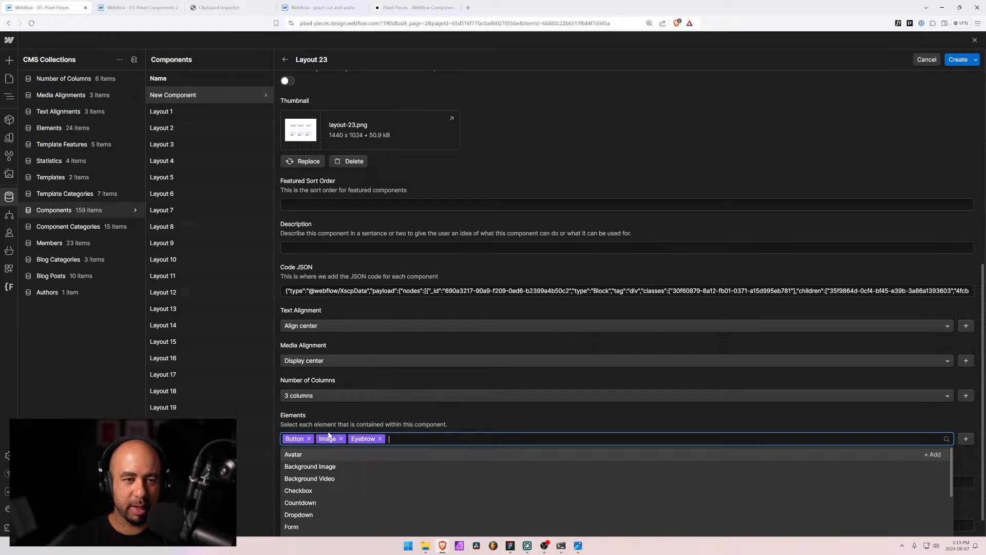
scroll(432, 339, "down", 1)
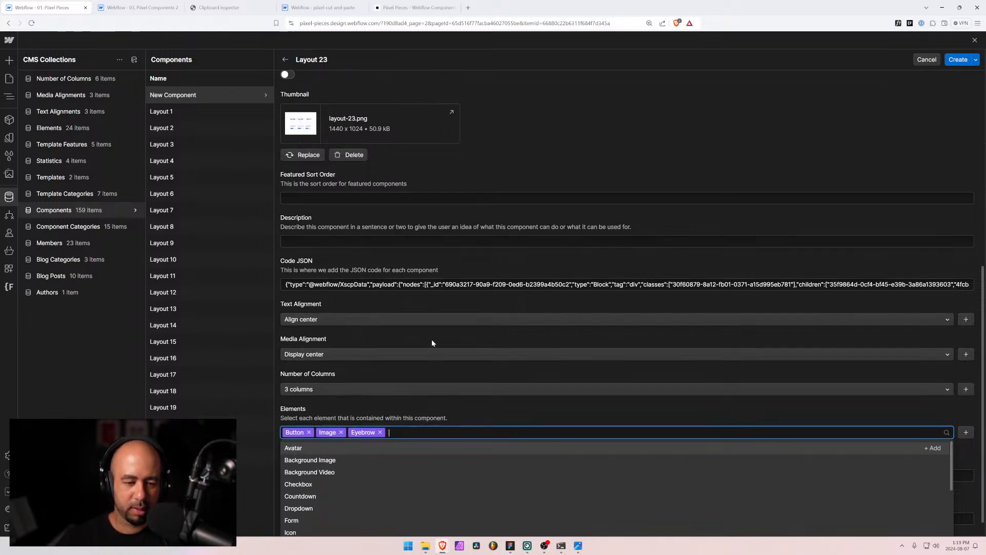
left_click(504, 383)
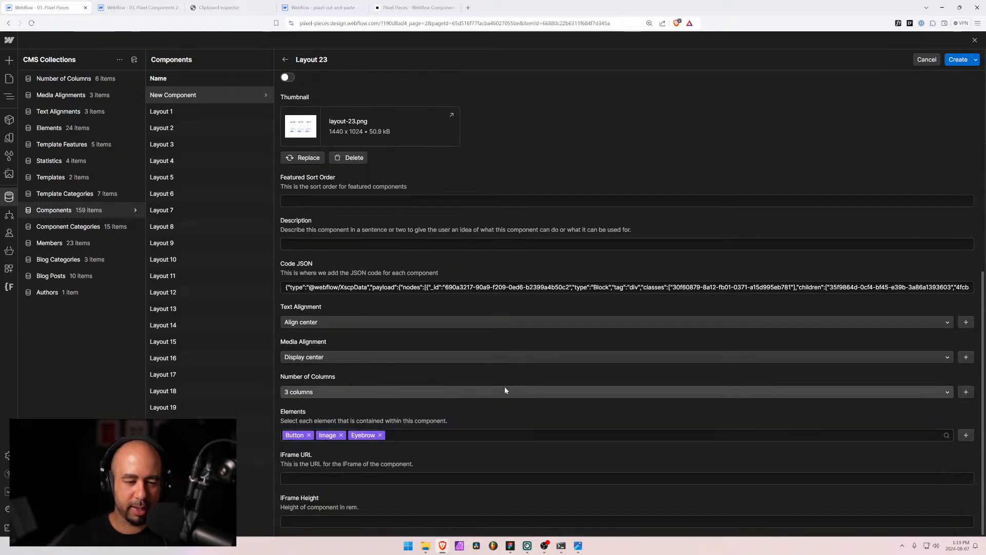
left_click(503, 478)
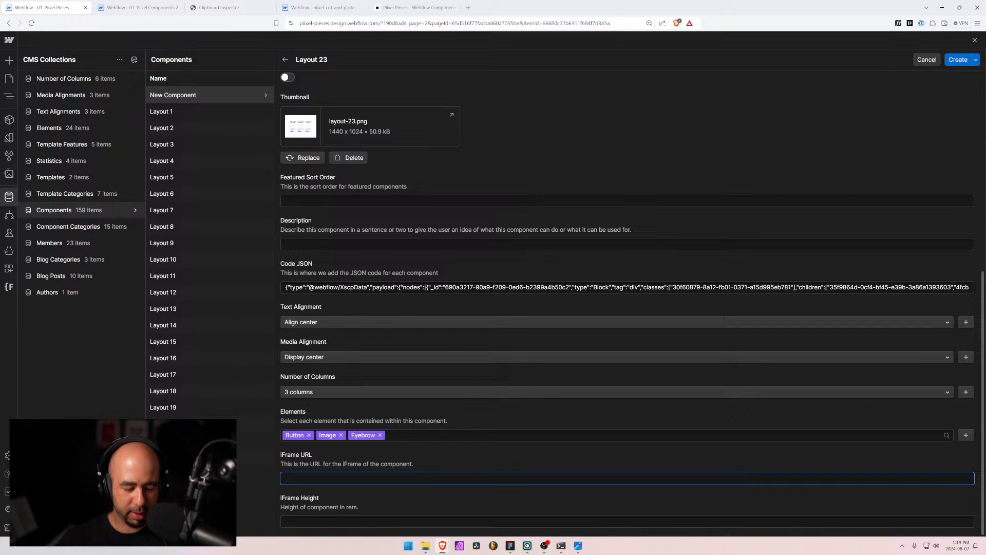
key("ctrl+v")
key("ctrl+a")
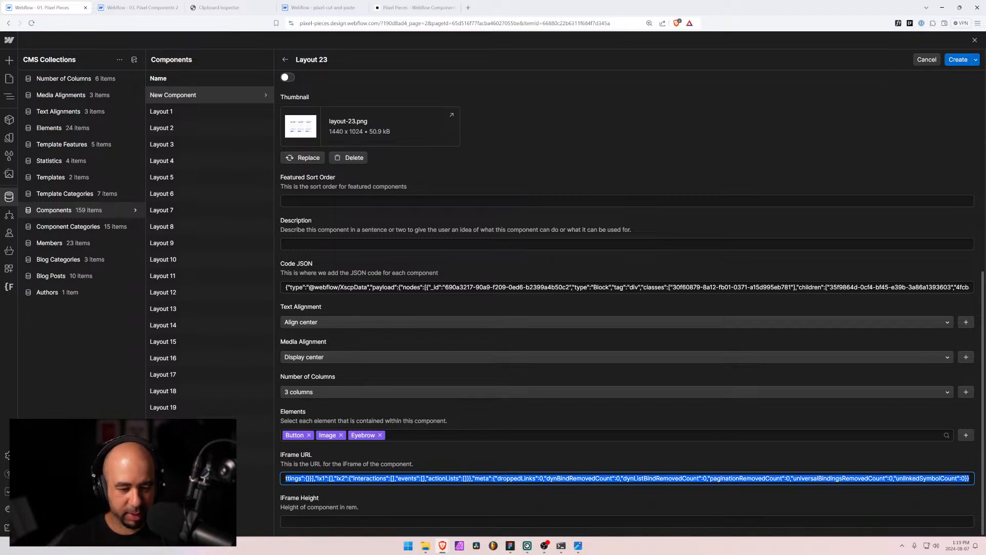
key("BackSpace")
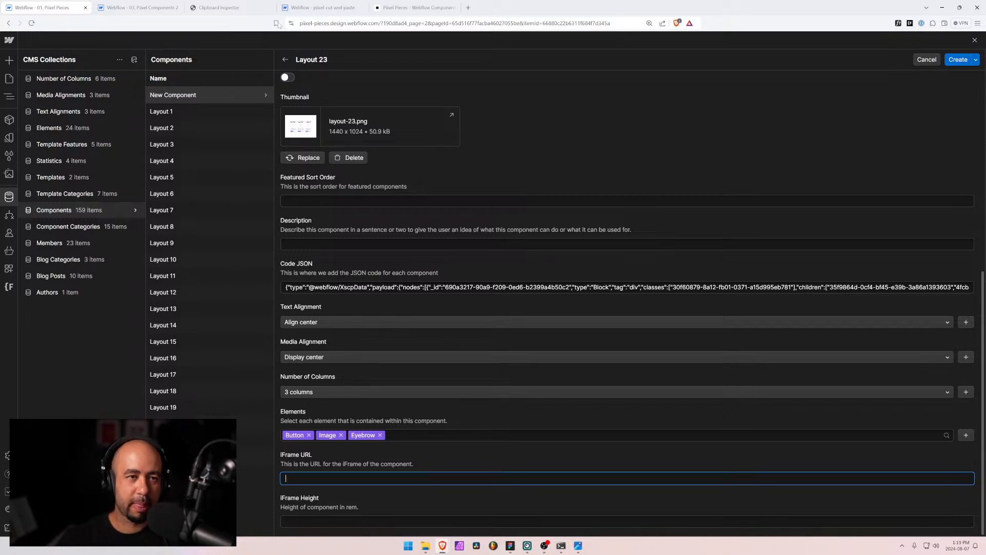
key("ctrl+2")
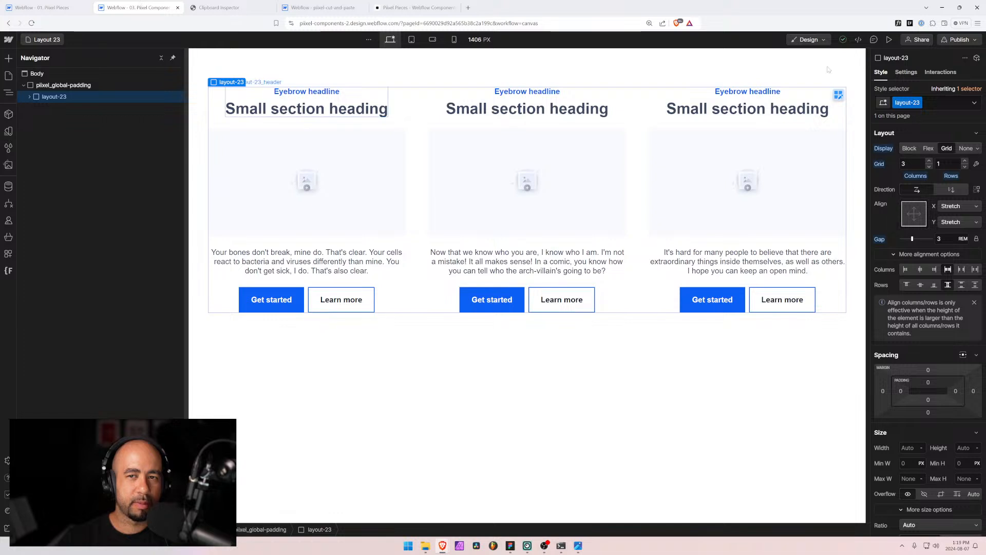
left_click(958, 39)
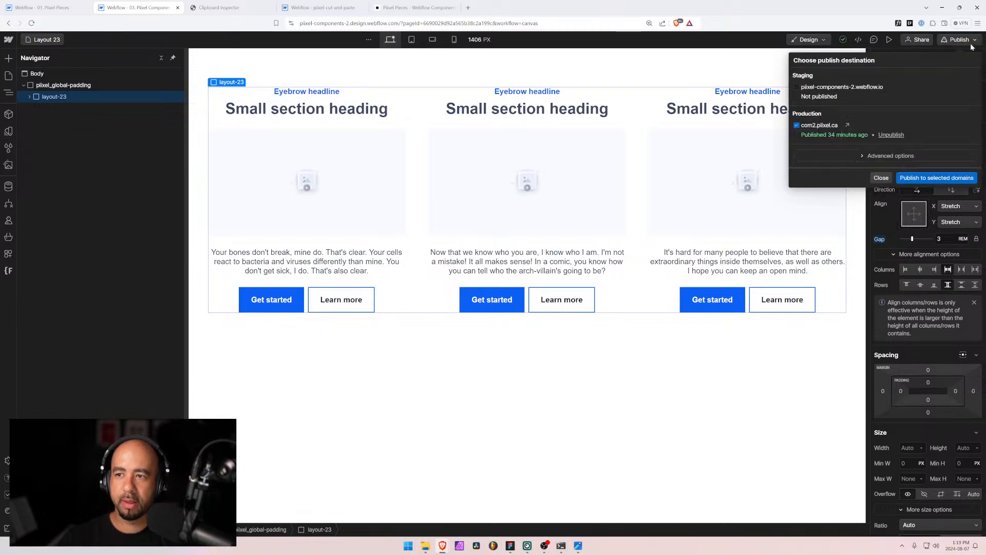
left_click(849, 126)
key("ctrl+l")
key("ctrl+c")
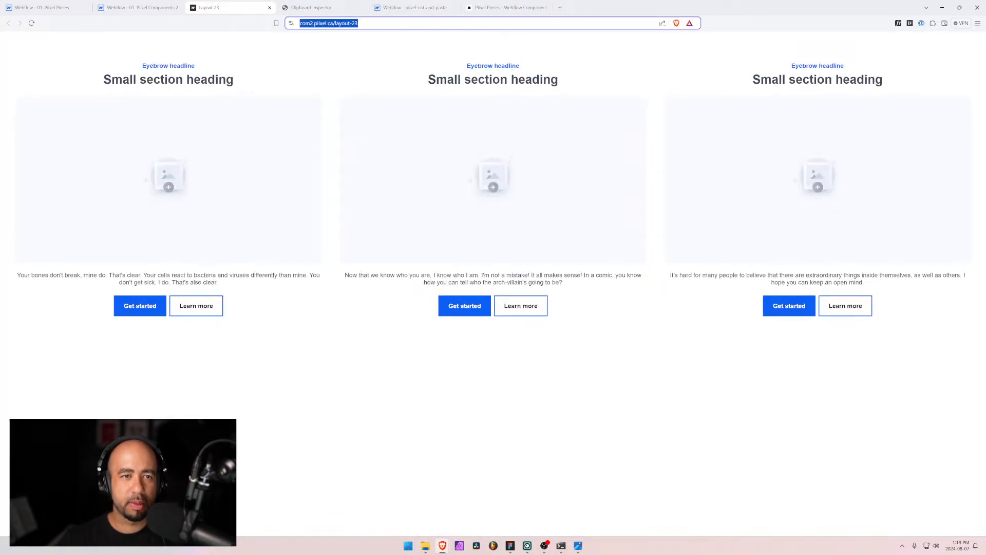
left_click(41, 7)
key("ctrl+v")
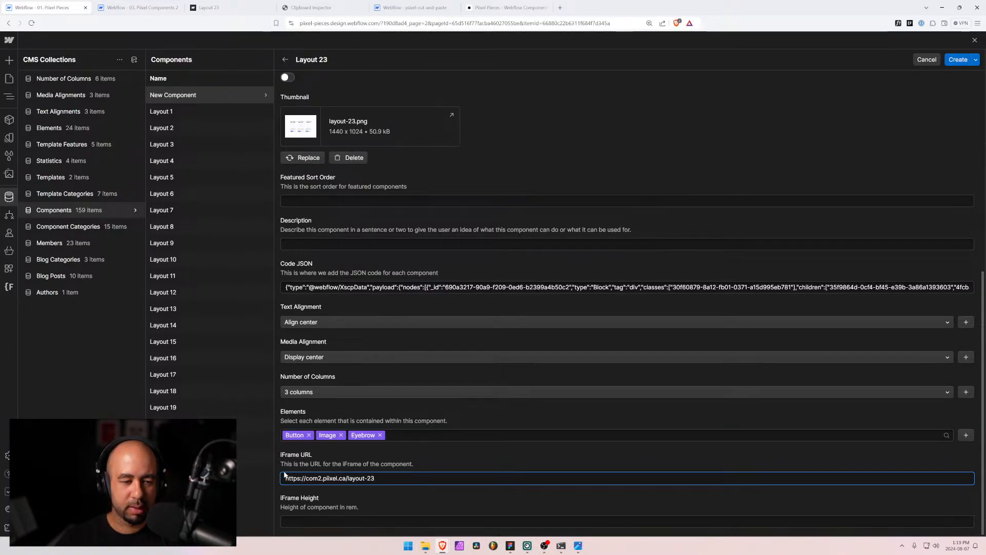
Set the iFrame Height to 120rem and create the Layout 23 item
left_click(324, 516)
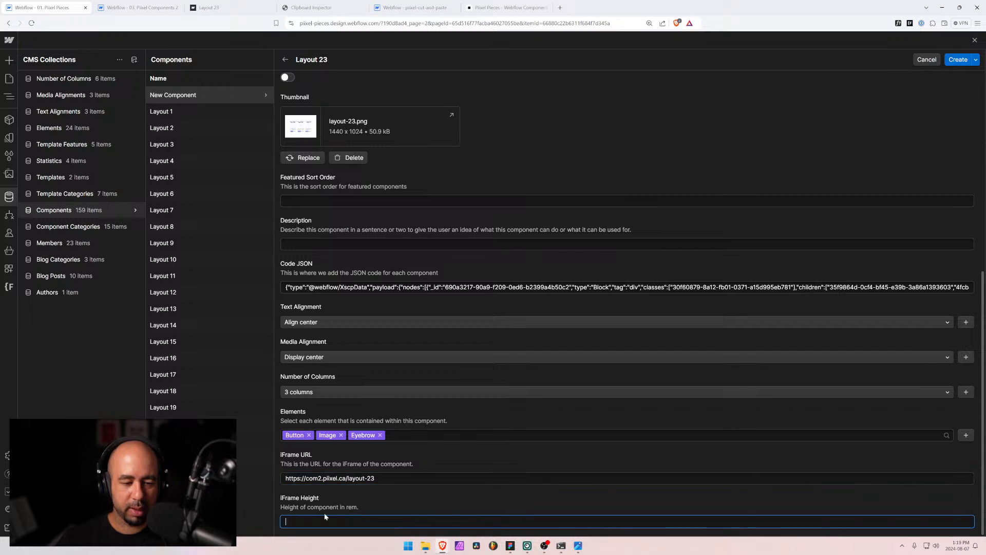
type("120rem")
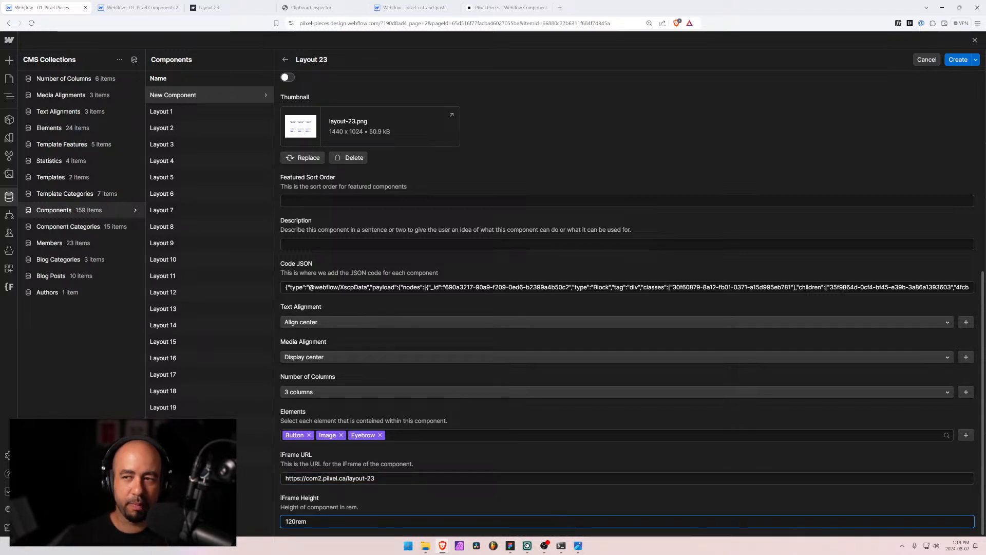
left_click(959, 60)
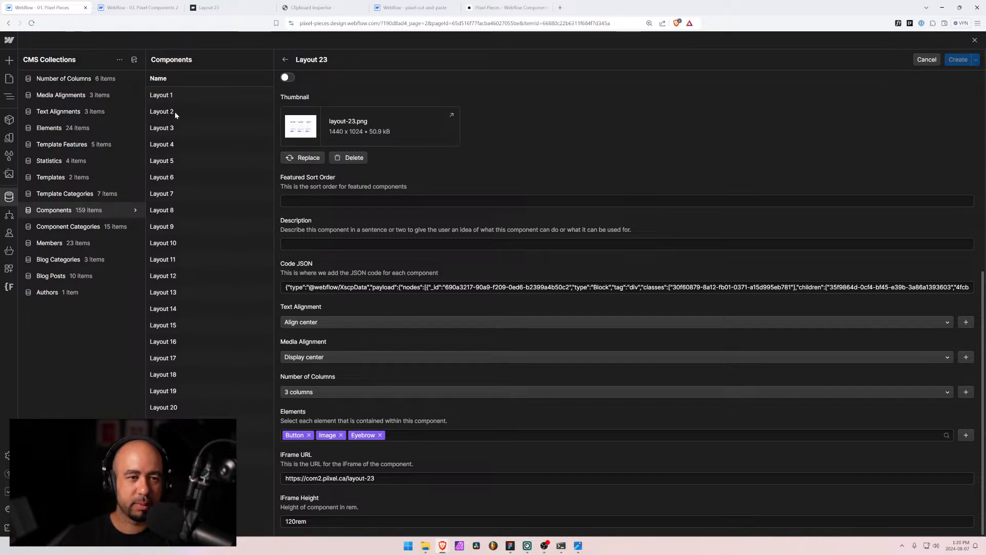
Open the Layout 3 item and the new Layout 23 item and compare their lower custom fields
left_click(170, 128)
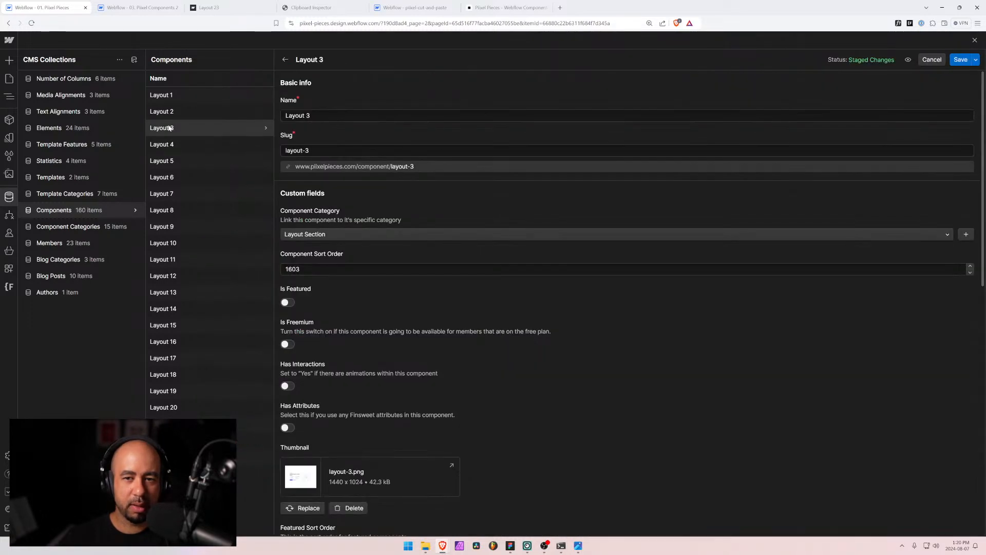
scroll(381, 473, "down", 10)
scroll(381, 473, "down", 1)
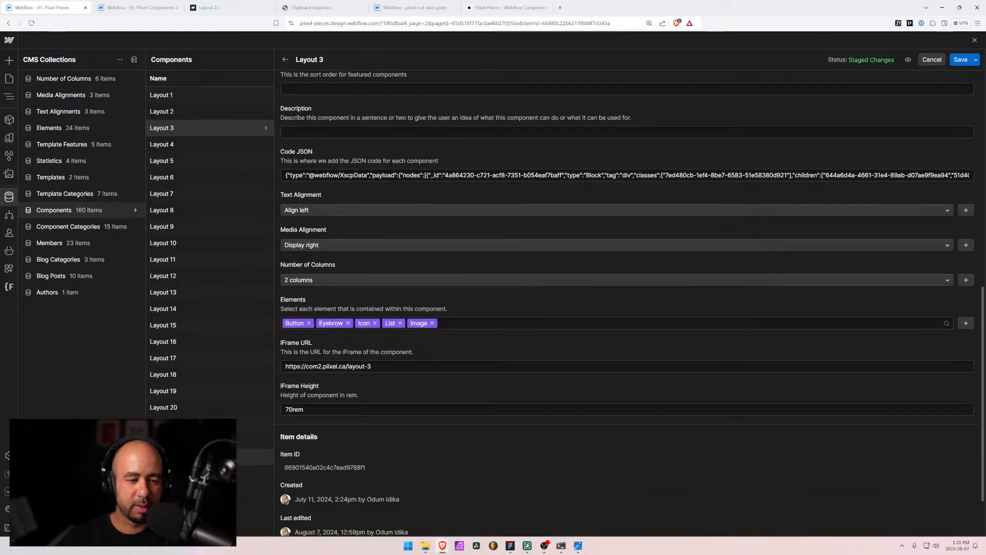
left_click(216, 457)
scroll(447, 458, "down", 5)
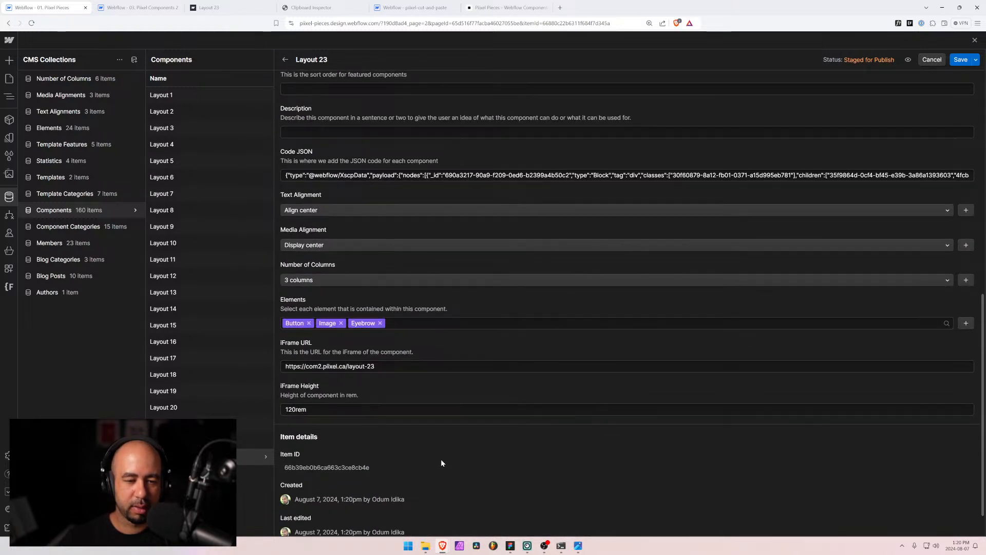
Leave the CMS, widen the canvas to 1439 px and review the Layout Section components down the category page
left_click(9, 79)
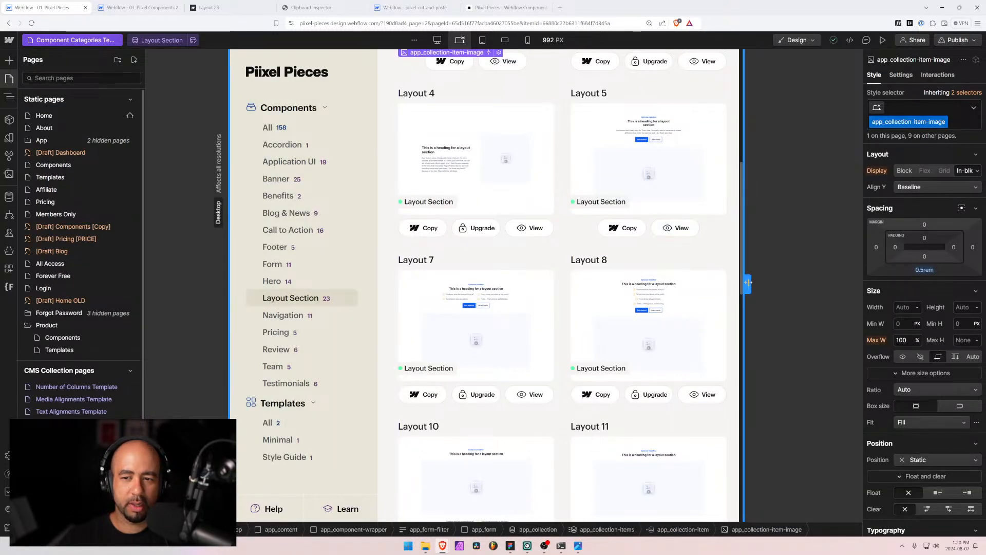
left_click_drag(749, 284, 865, 290)
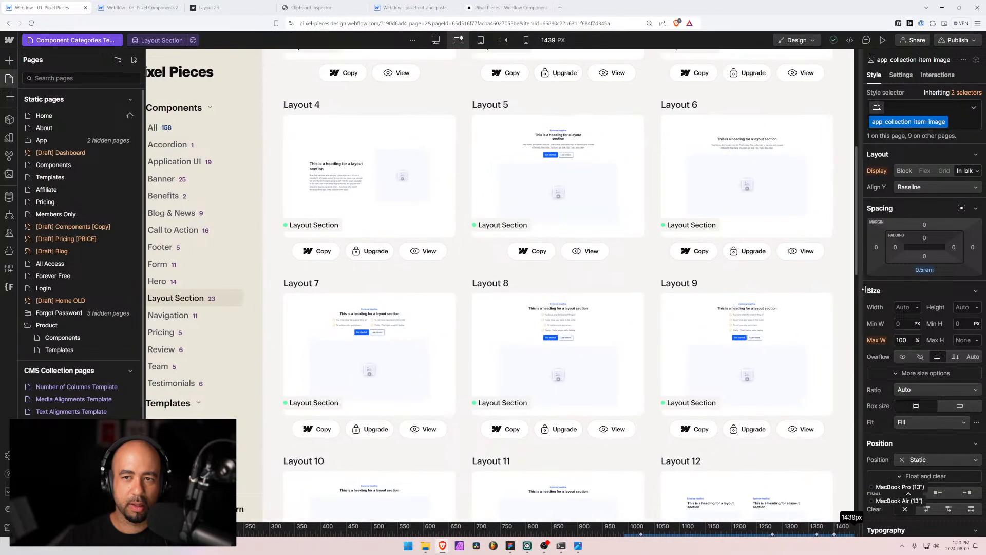
scroll(548, 266, "down", 10)
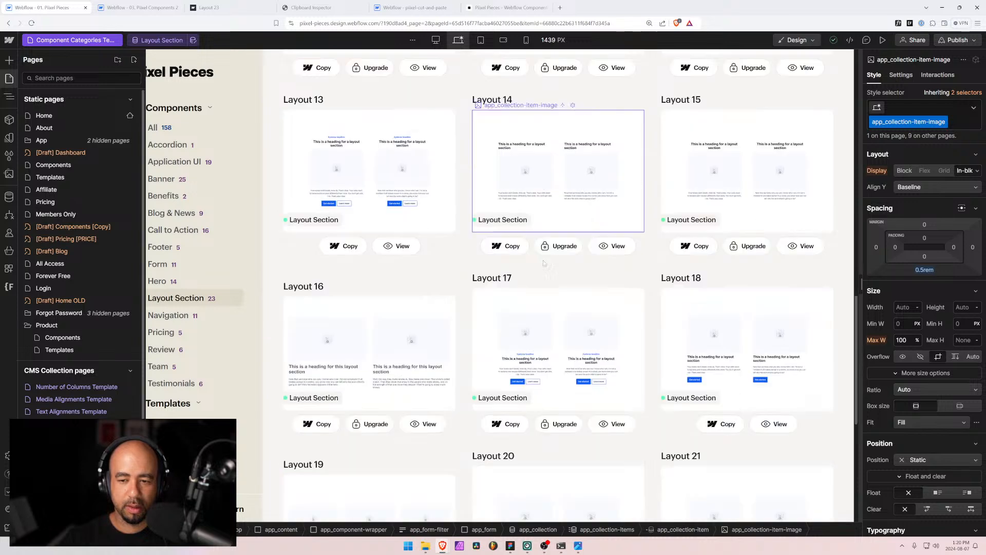
scroll(548, 266, "down", 5)
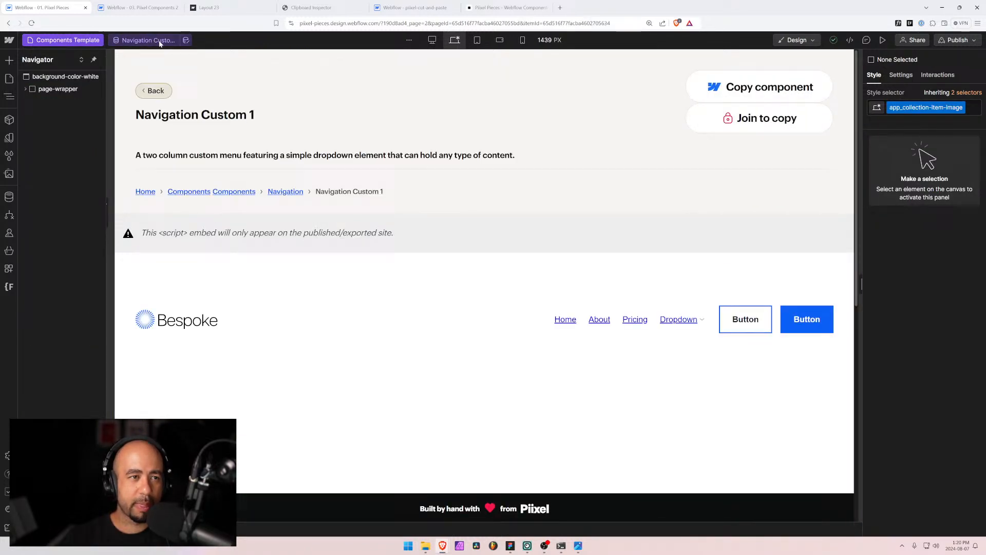
Switch the Components Template preview to the Layout 23 item and inspect its embedded component
left_click(159, 43)
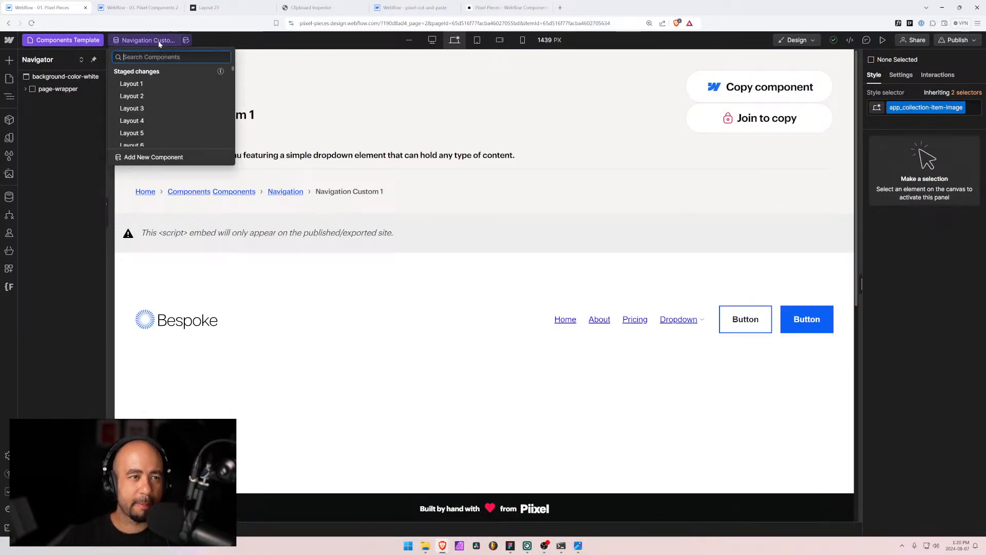
type("layout 23")
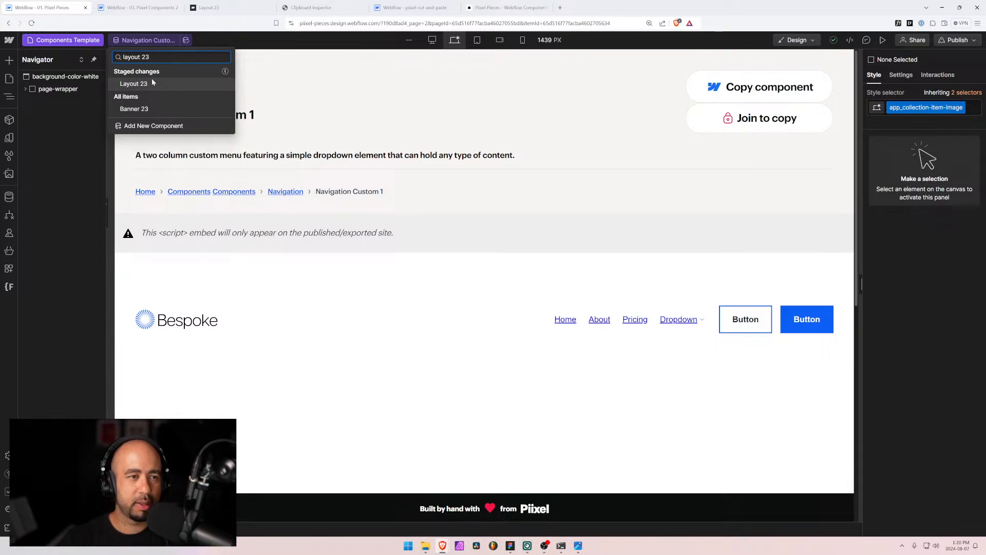
left_click(148, 84)
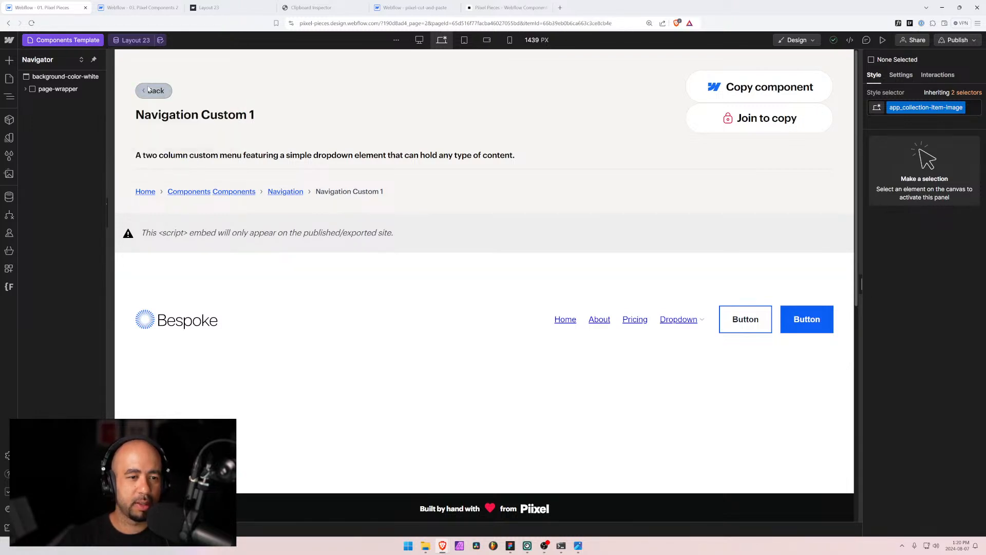
scroll(374, 325, "down", 1)
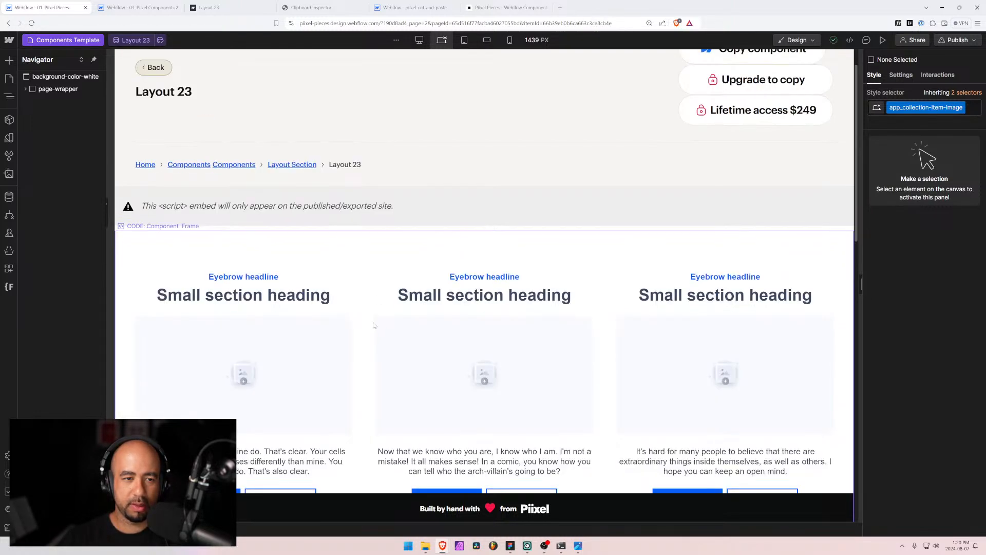
scroll(311, 263, "down", 4)
scroll(321, 268, "up", 2)
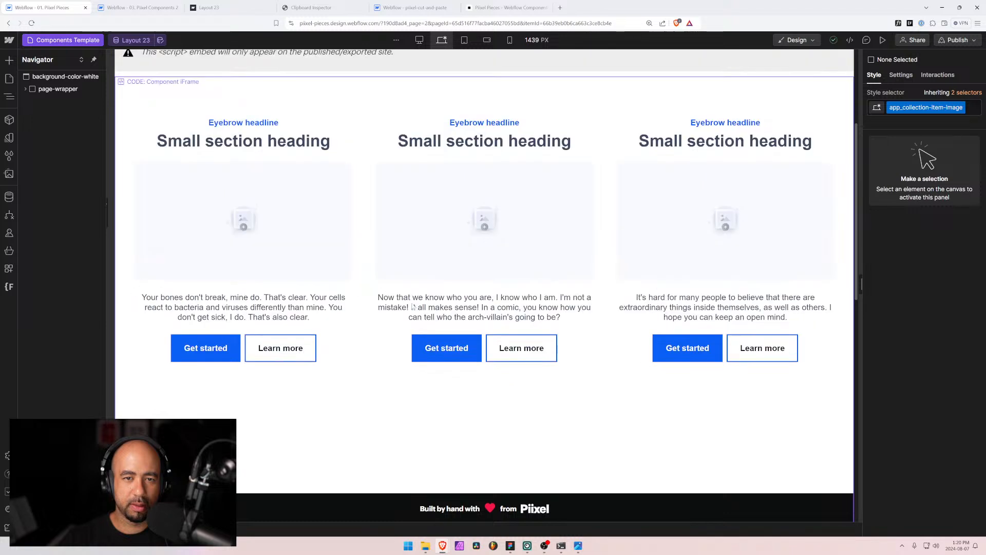
Check the Pixel Components 2 project, return to Pixel Pieces and open the Component Categories Template page
left_click(127, 6)
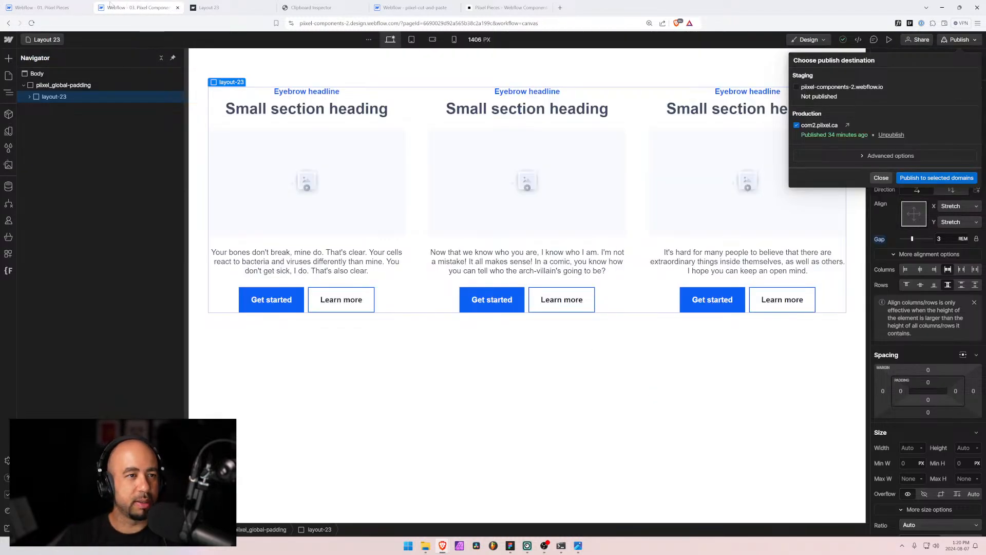
left_click(51, 8)
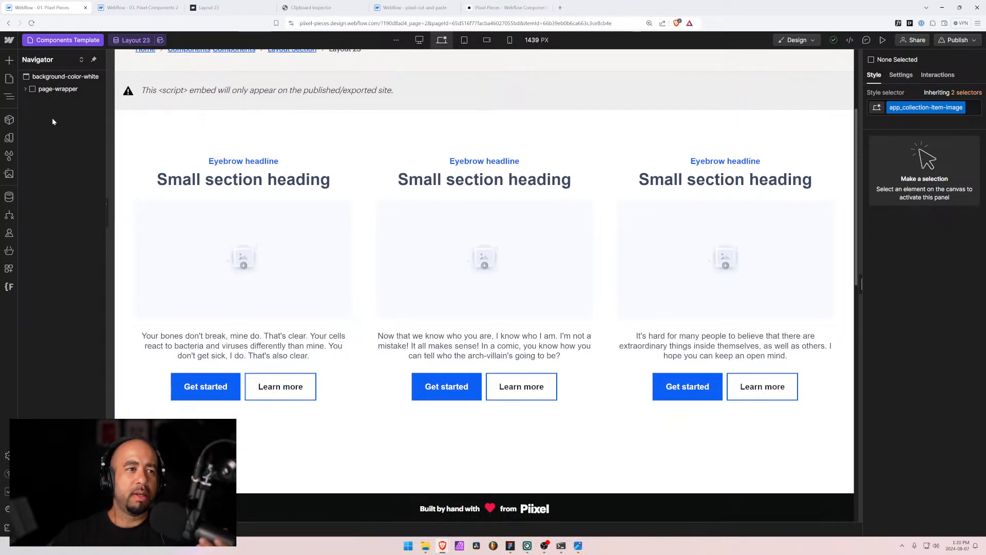
left_click(60, 41)
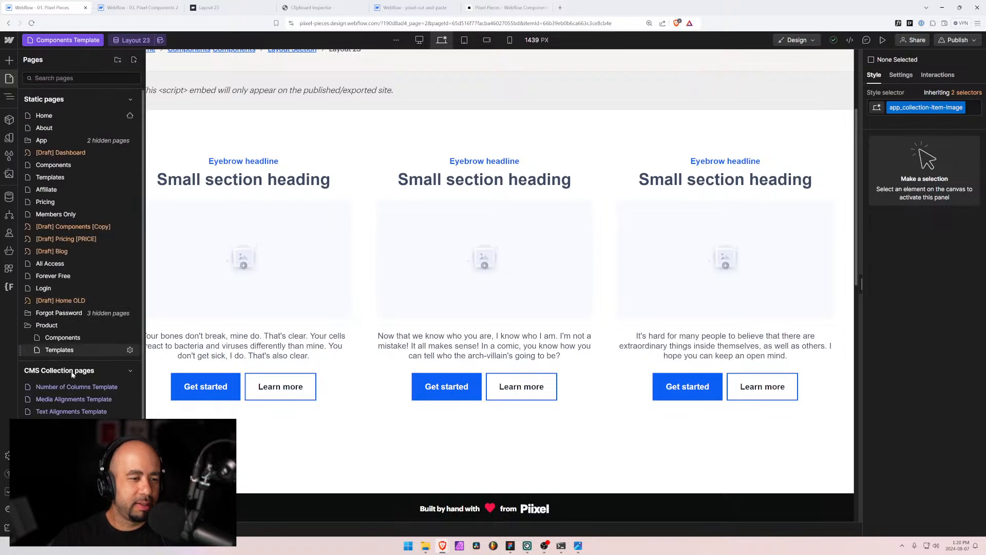
left_click(63, 442)
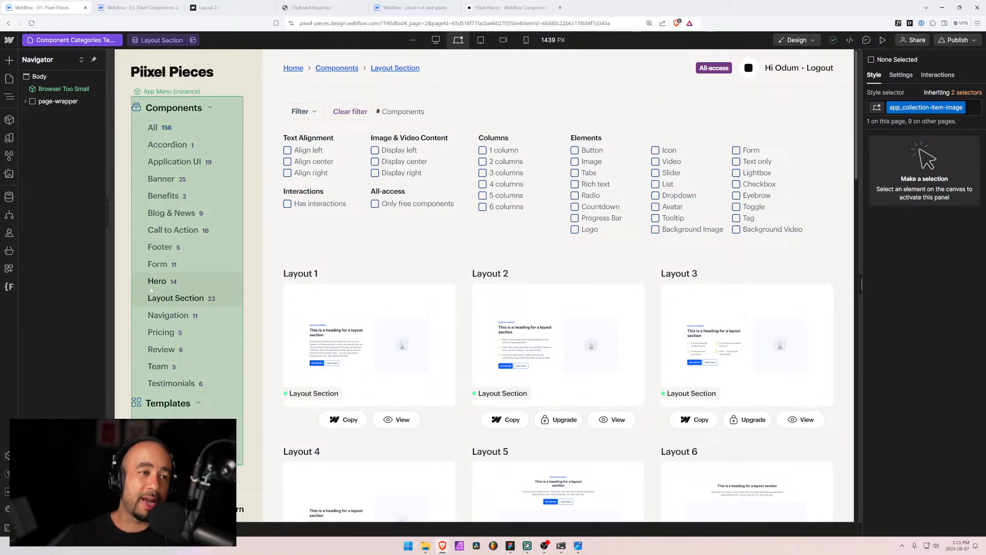
Open the Components collection, search it for "layout" and sort the items by Component Sort Order ascending
left_click(10, 198)
left_click(54, 210)
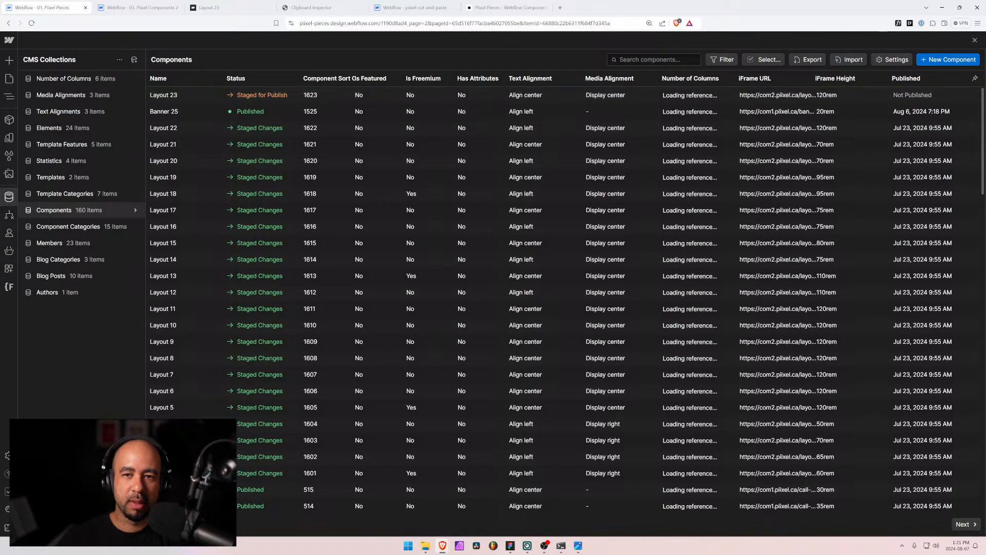
left_click(648, 60)
type("layout")
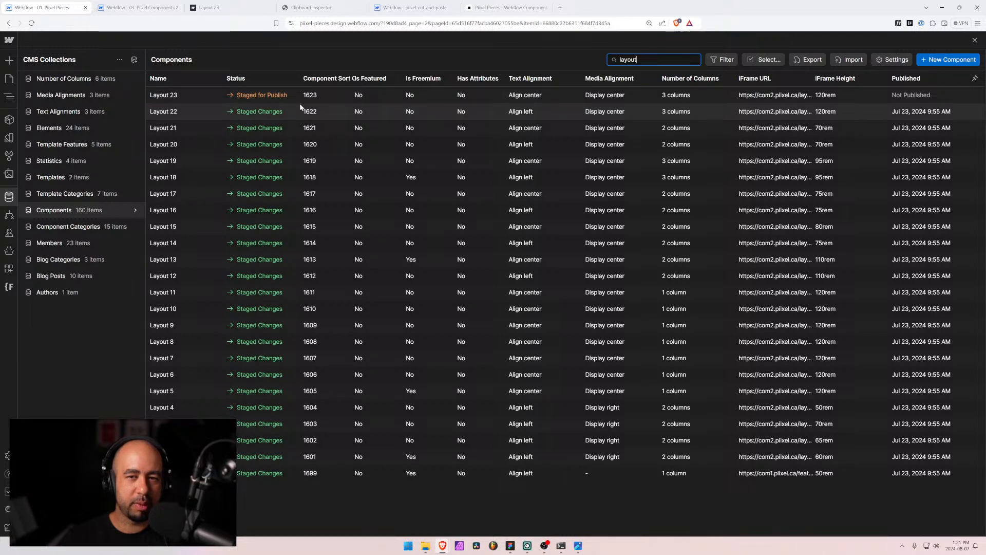
left_click(326, 80)
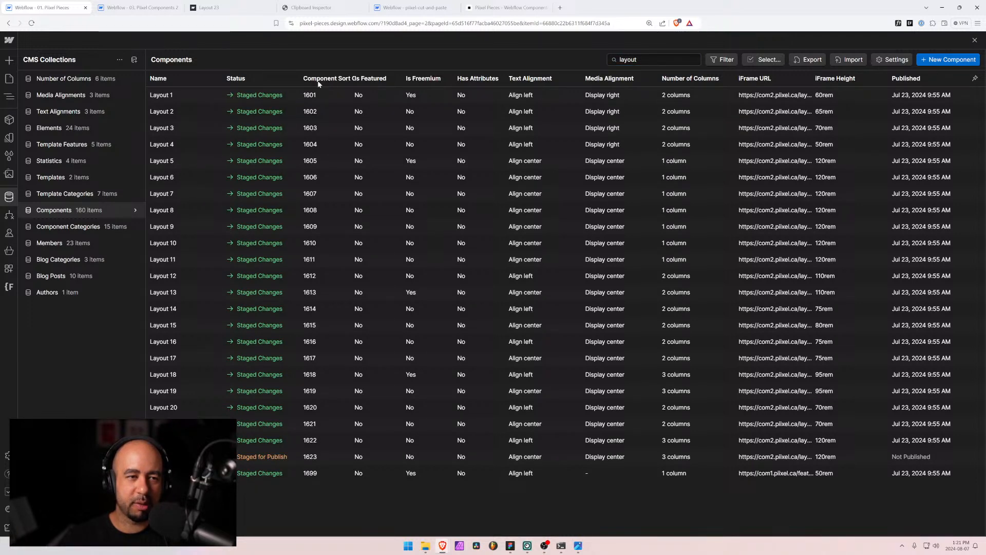